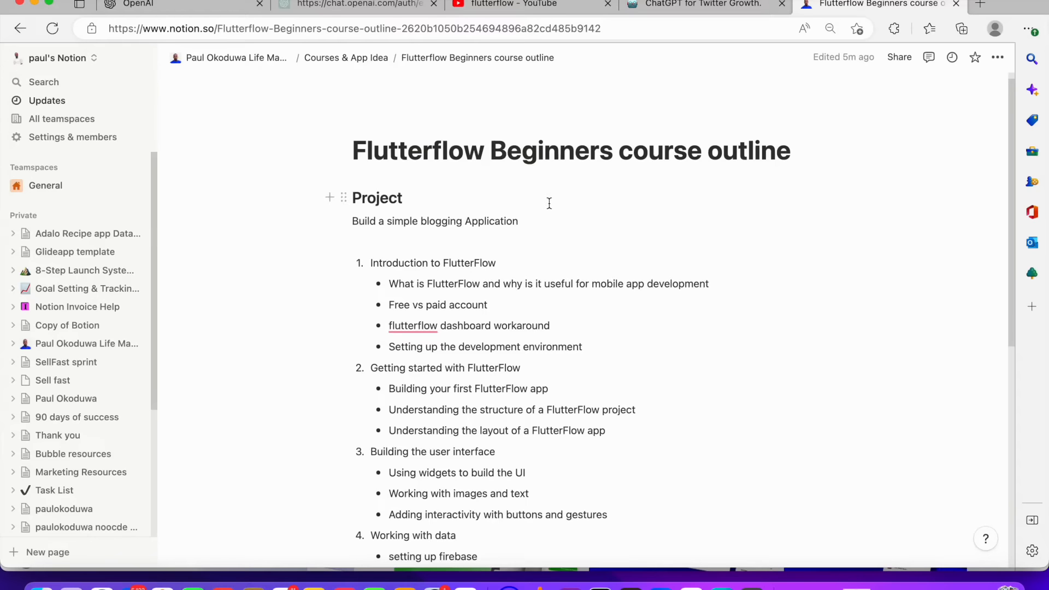
# Read through the FlutterFlow Beginners course outline in the Notion page
pyautogui.scroll(-2, 549, 201)
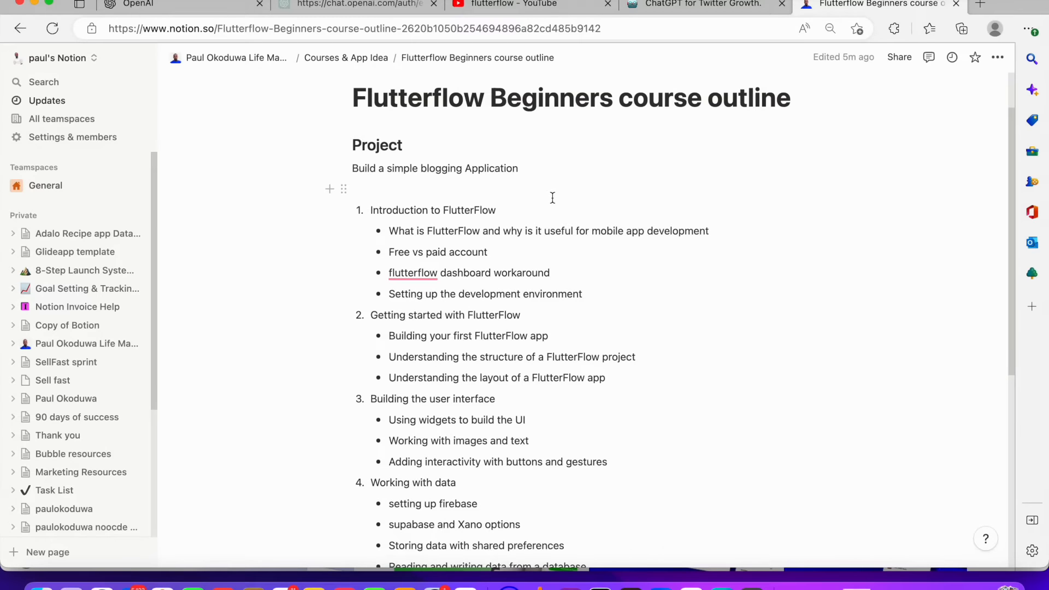
pyautogui.scroll(-1, 553, 198)
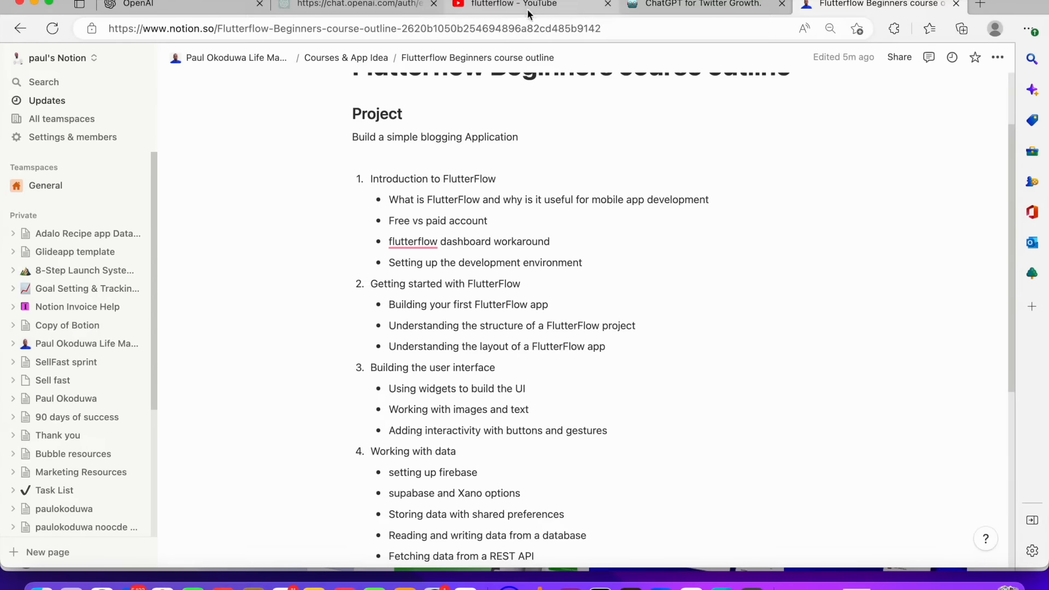
pyautogui.scroll(-3, 591, 217)
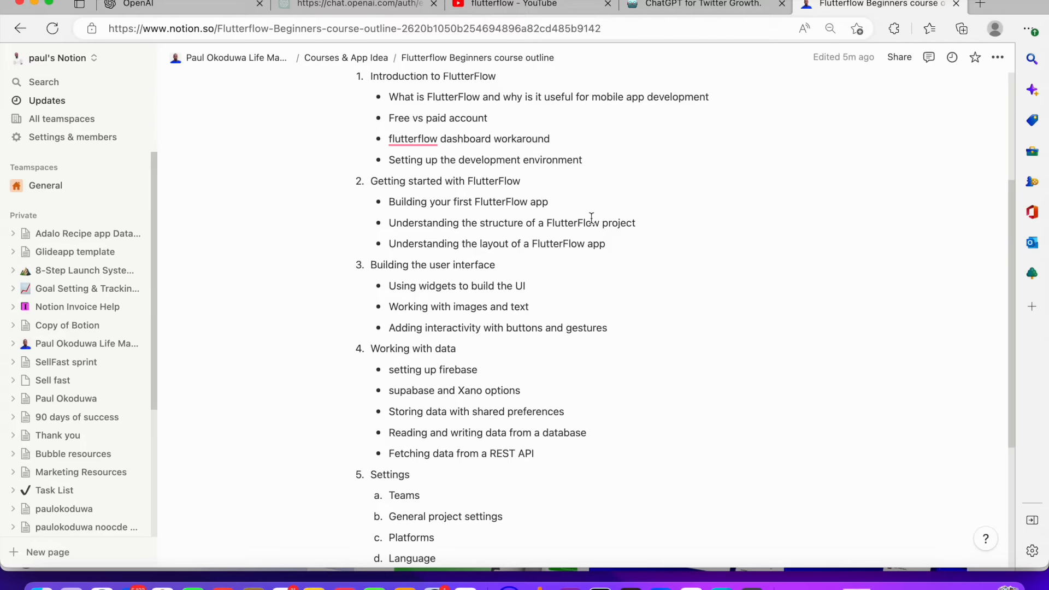
pyautogui.scroll(-4, 592, 218)
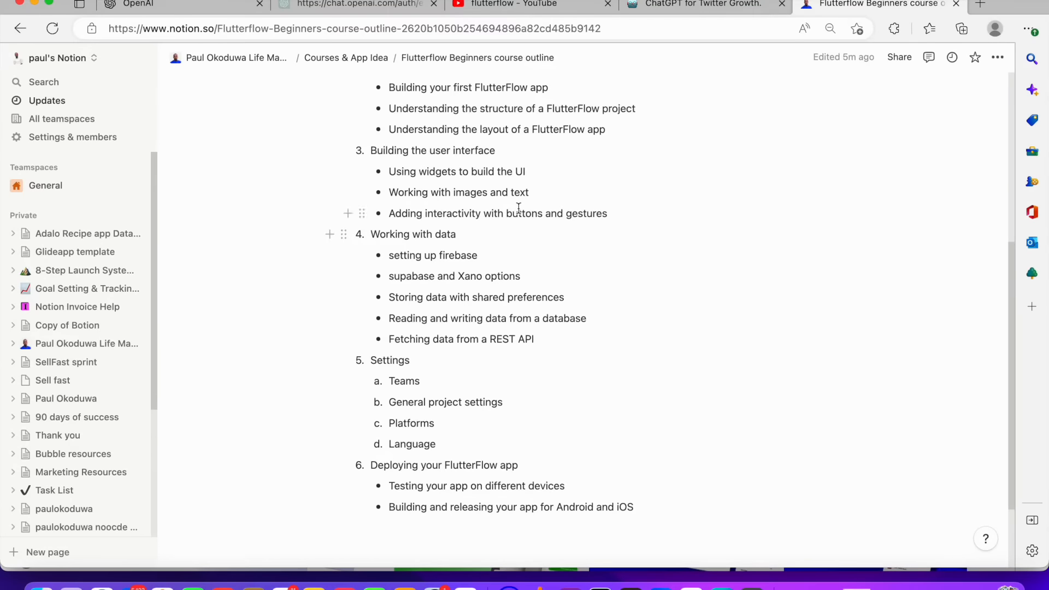
pyautogui.scroll(10, 520, 207)
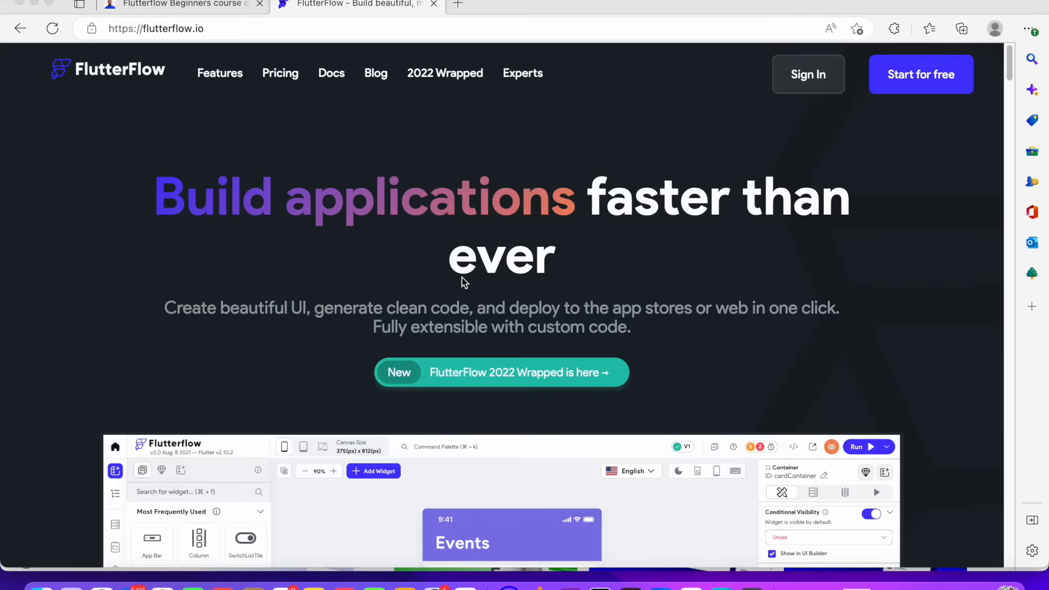
# Browse the FlutterFlow homepage sections, including the demo apps and feature list
pyautogui.scroll(-5, 461, 278)
pyautogui.scroll(-5, 461, 277)
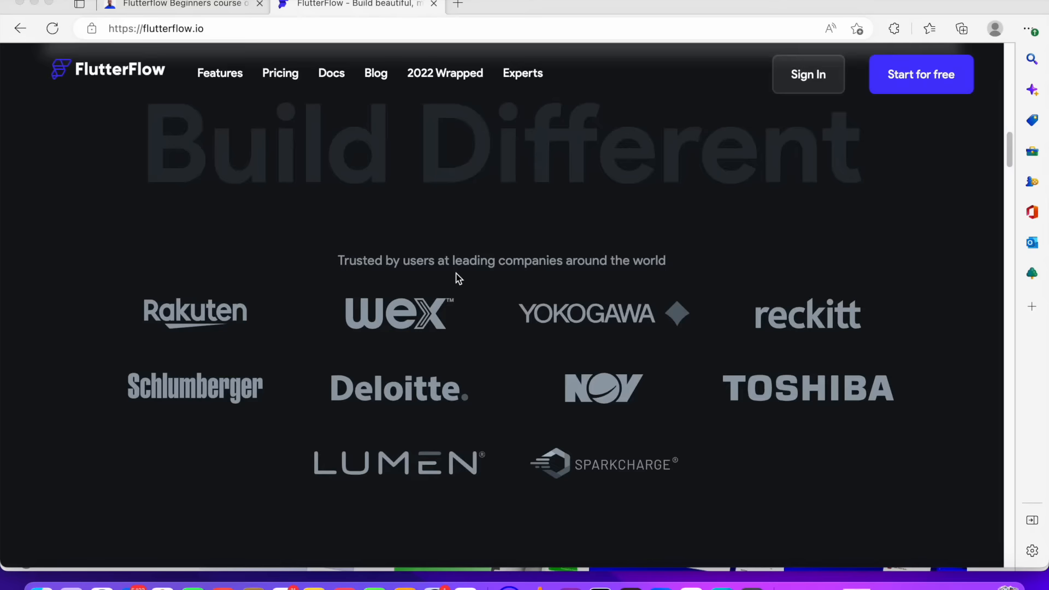
pyautogui.scroll(-1, 458, 277)
pyautogui.scroll(-6, 443, 319)
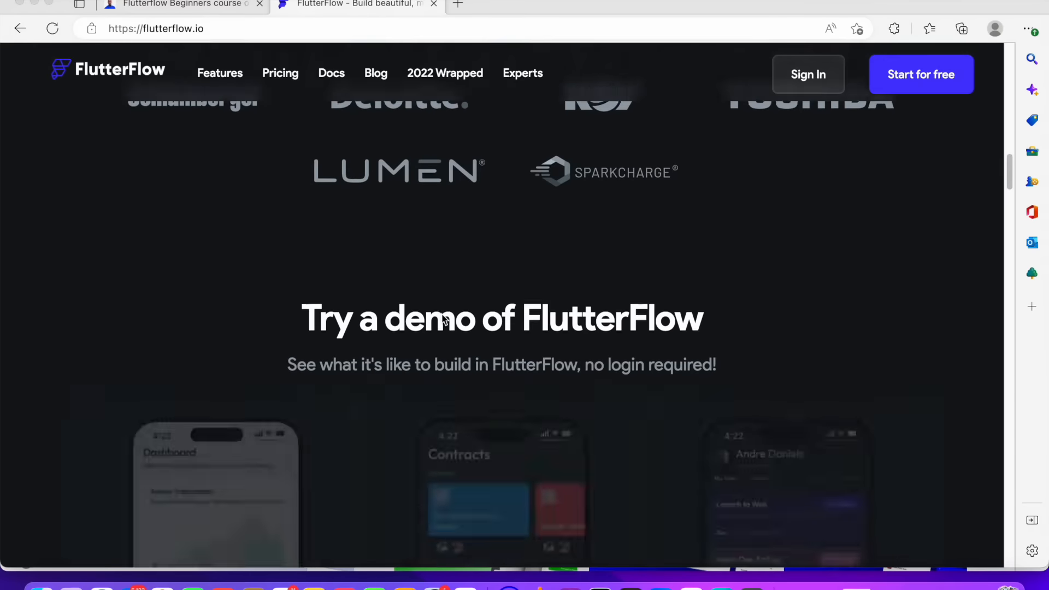
pyautogui.scroll(-6, 442, 317)
pyautogui.scroll(-10, 442, 314)
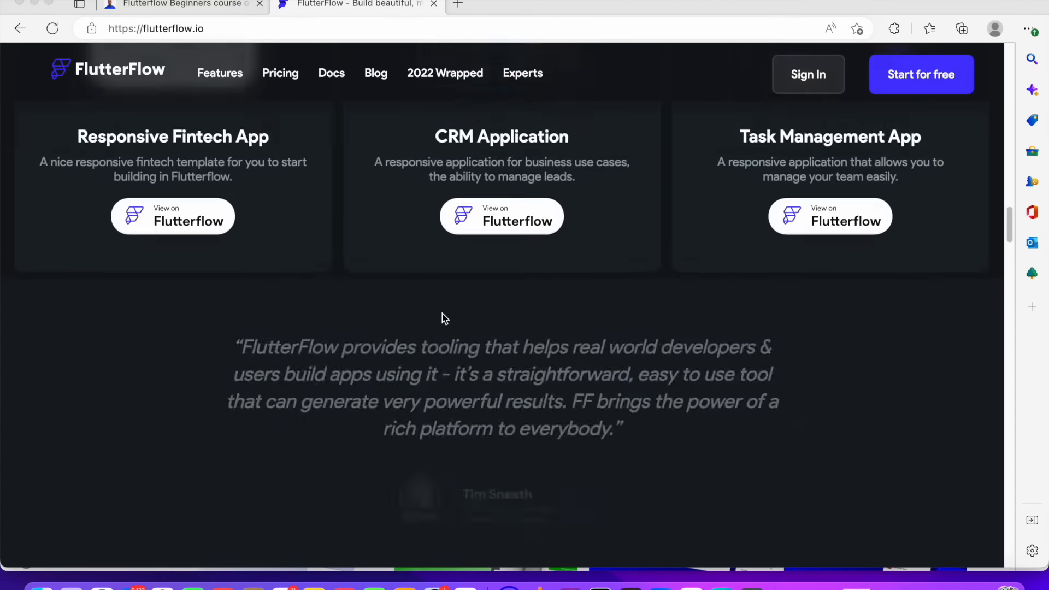
pyautogui.scroll(-10, 443, 315)
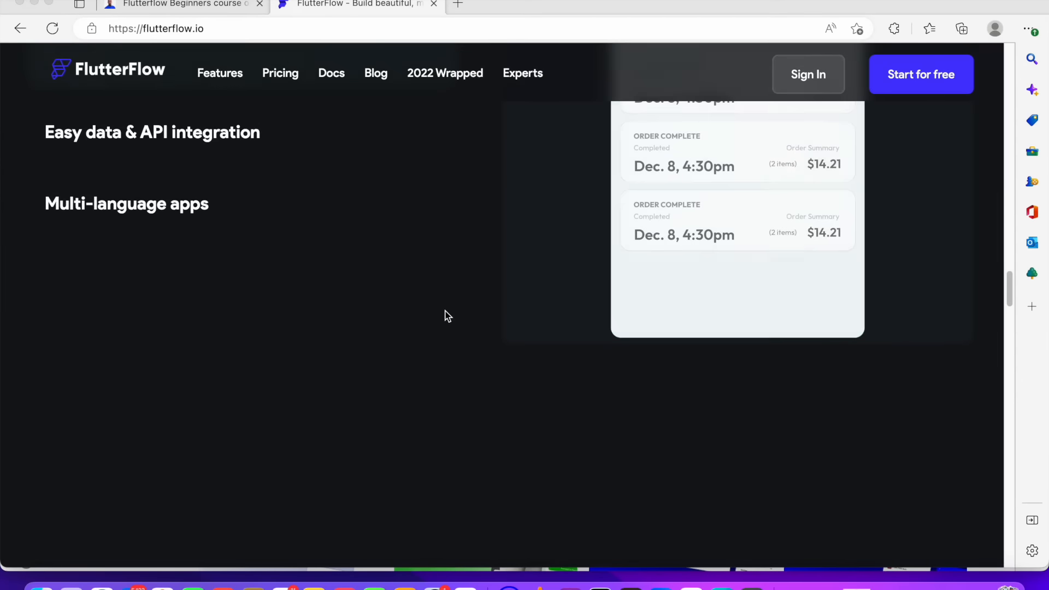
pyautogui.scroll(2, 446, 308)
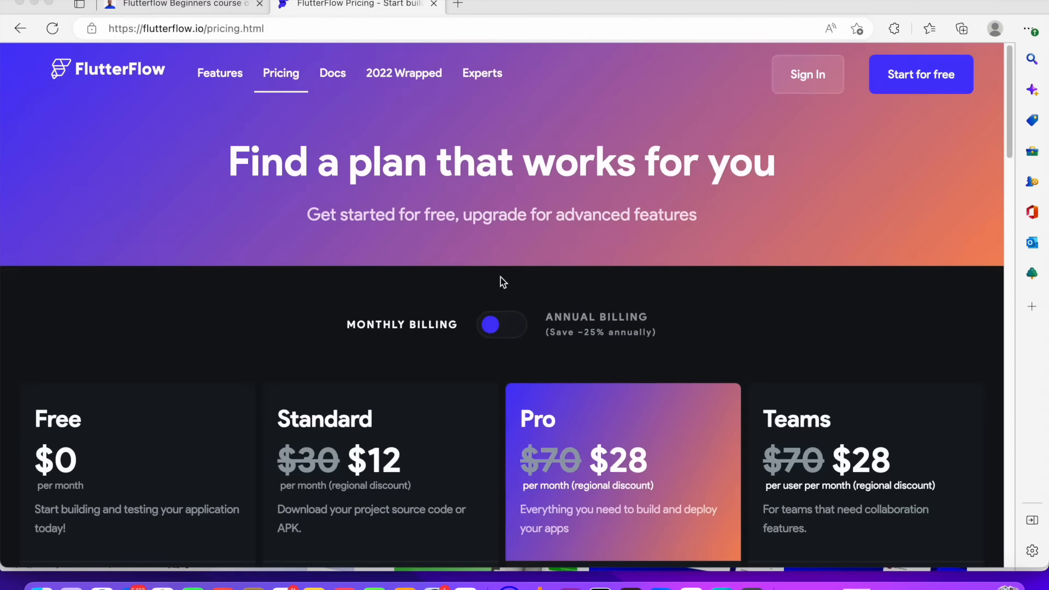
# Review the pricing plans and highlight the Pro plan's $28 monthly price
pyautogui.scroll(-2, 498, 276)
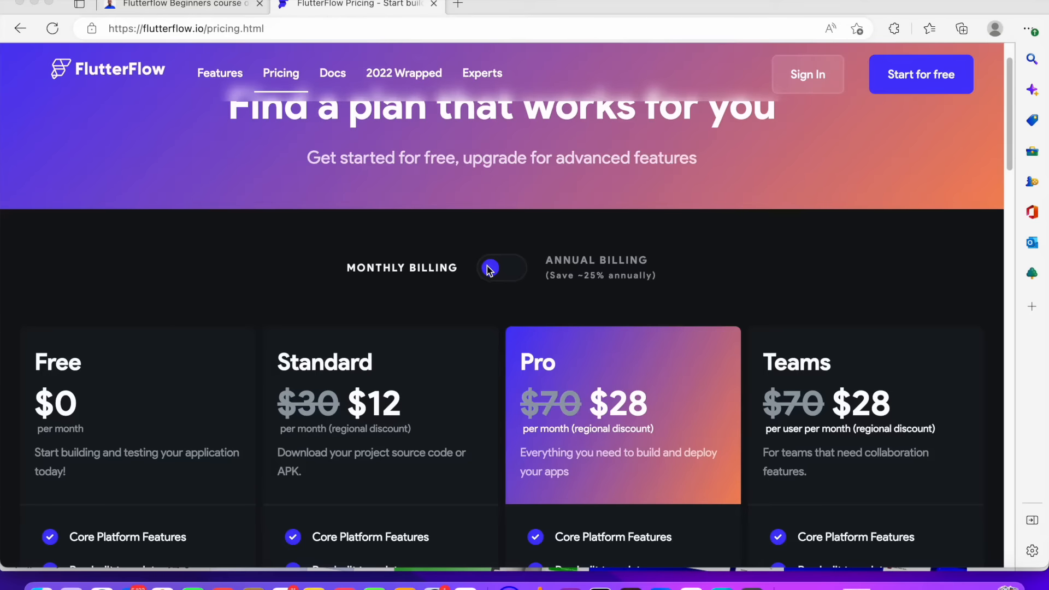
pyautogui.scroll(-2, 474, 259)
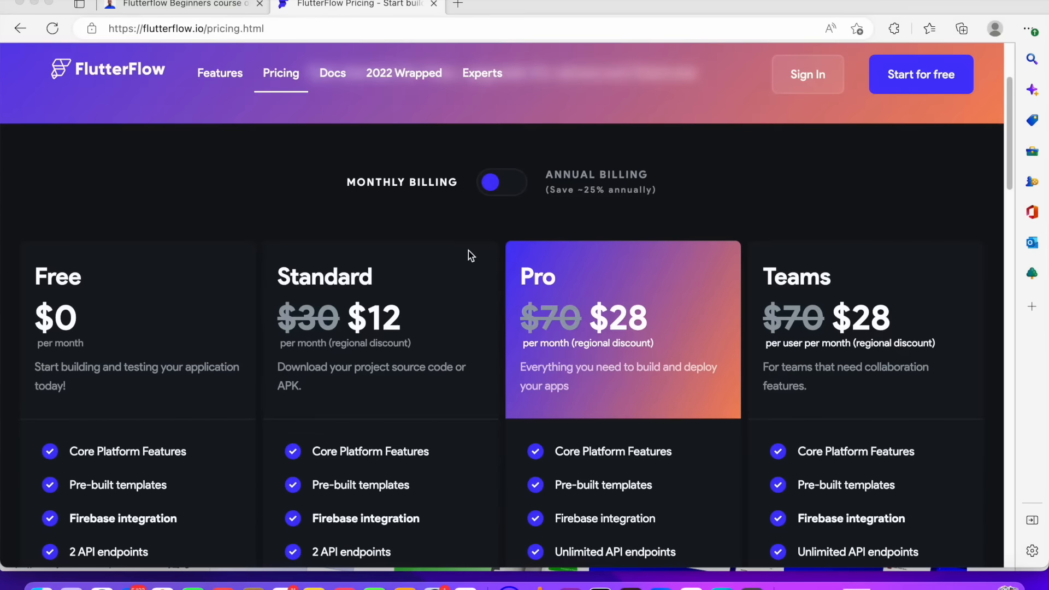
pyautogui.scroll(-4, 468, 251)
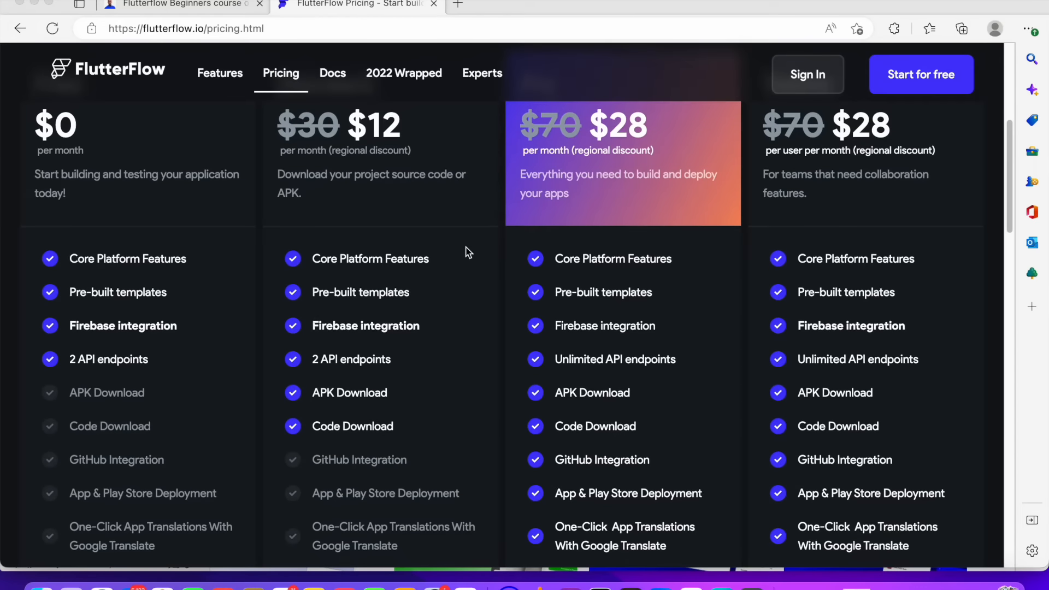
pyautogui.scroll(-1, 468, 252)
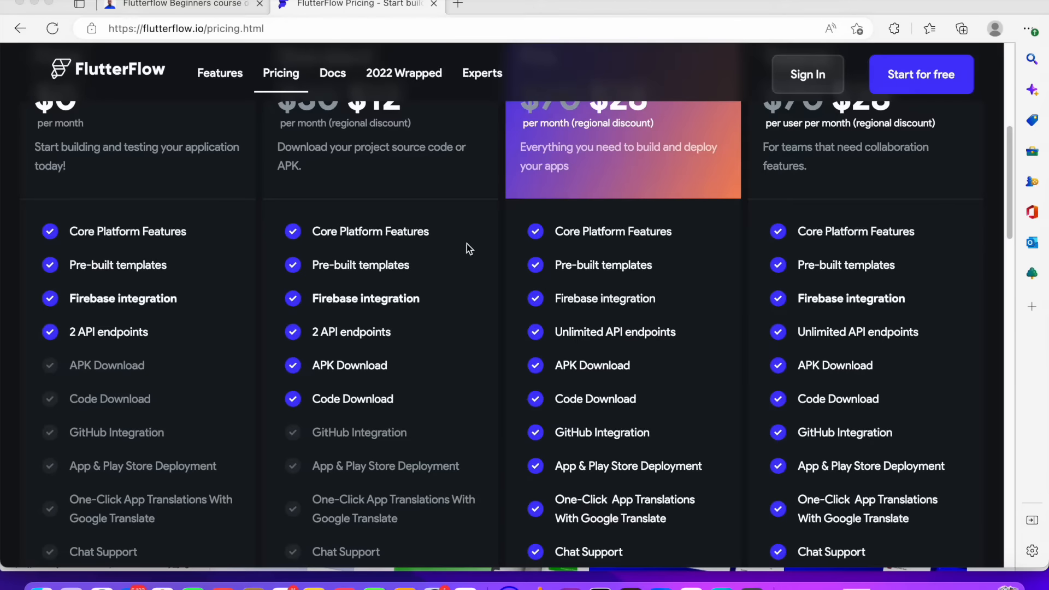
pyautogui.scroll(3, 450, 241)
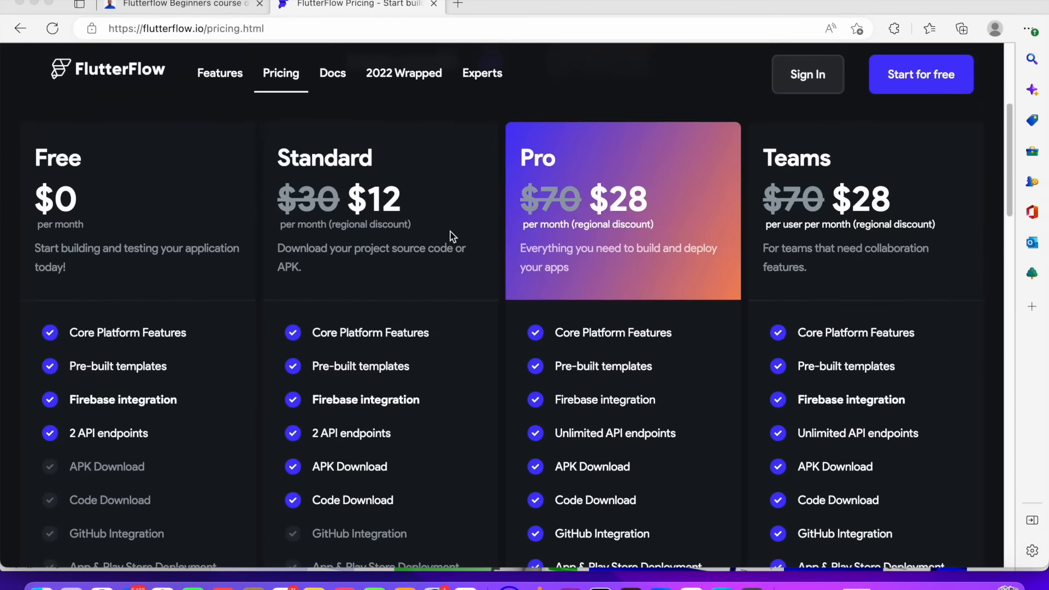
pyautogui.click(367, 161)
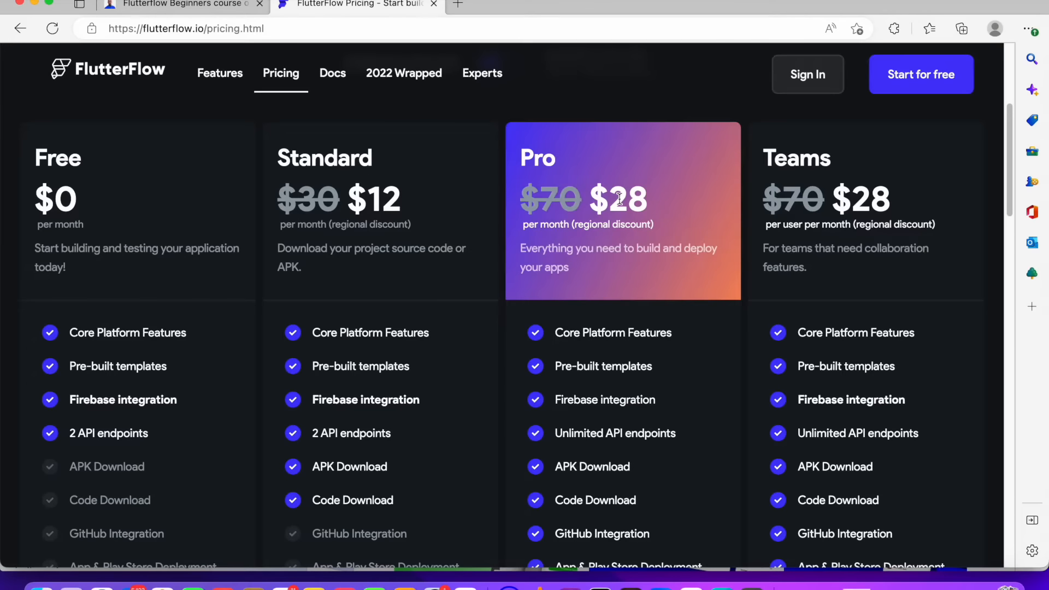
pyautogui.moveTo(612, 197); pyautogui.dragTo(645, 201)
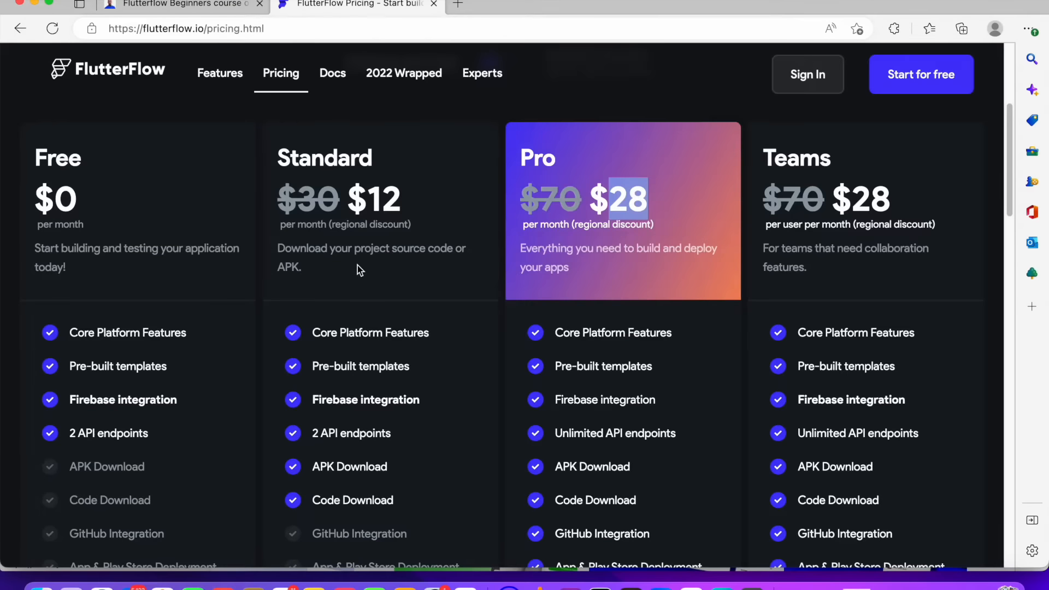
# Compare the features included in the Free, Standard, Pro and Teams plans
pyautogui.scroll(-1, 355, 266)
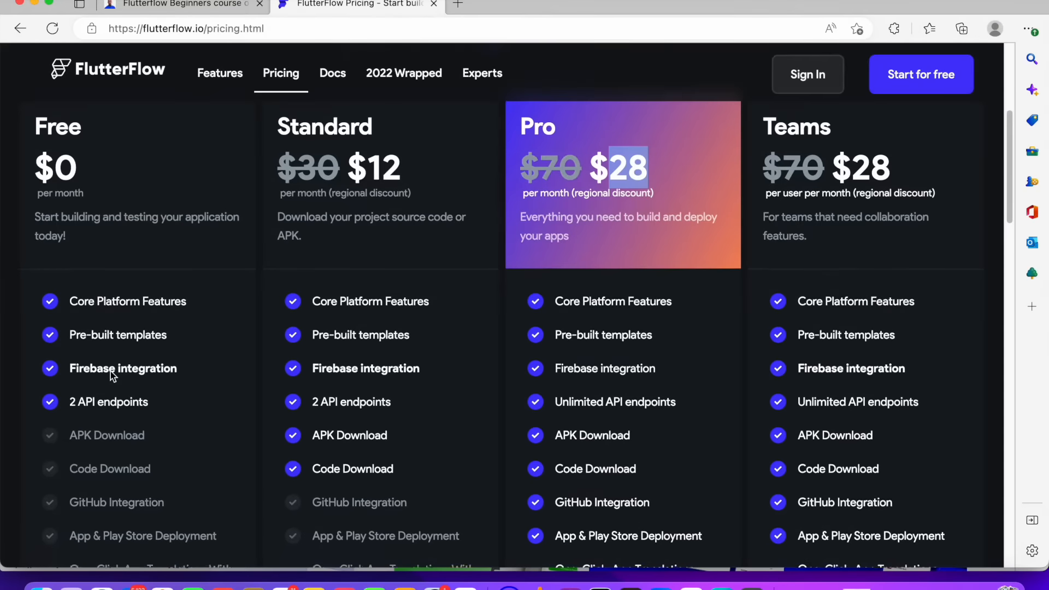
pyautogui.scroll(-2, 110, 383)
pyautogui.scroll(-1, 140, 416)
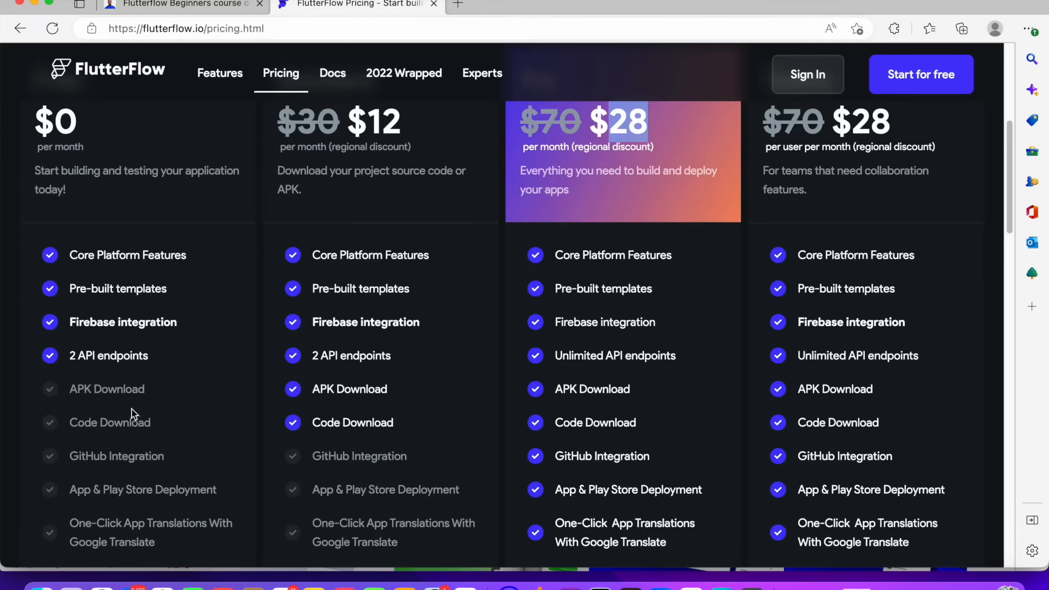
pyautogui.scroll(5, 203, 399)
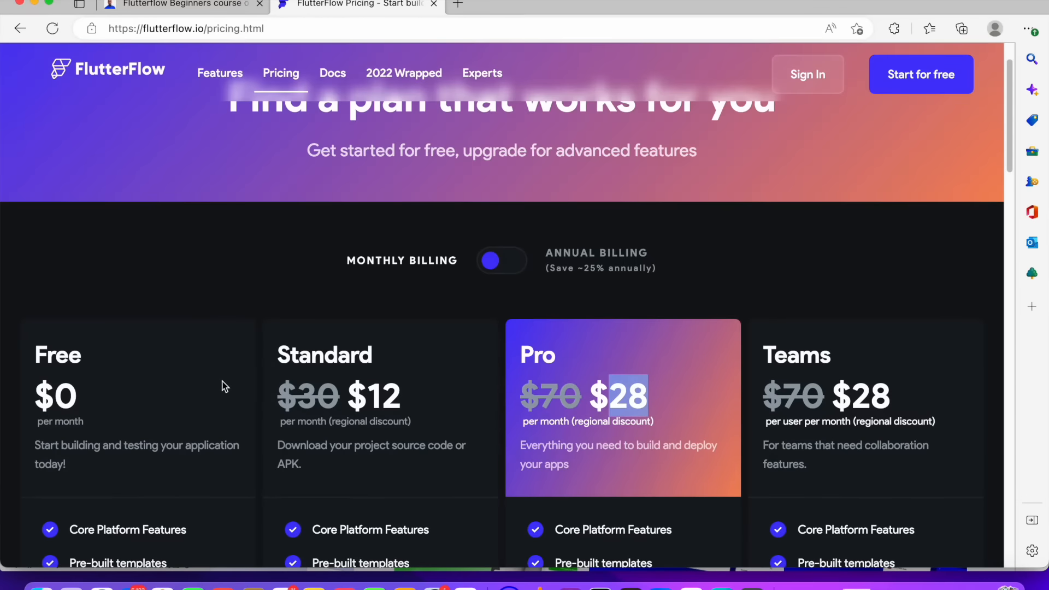
pyautogui.scroll(-4, 225, 386)
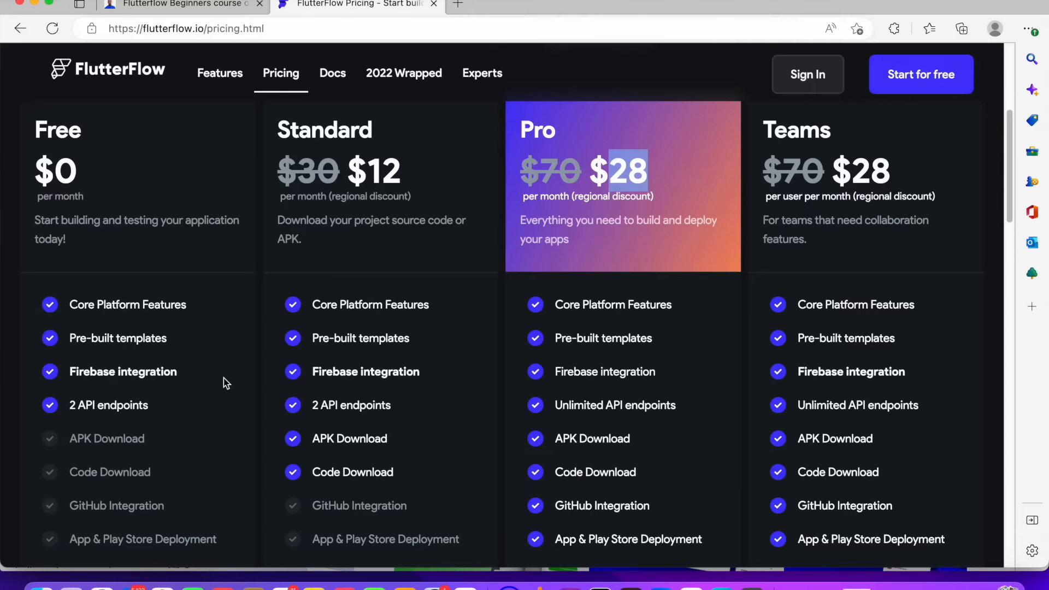
pyautogui.scroll(-3, 222, 378)
pyautogui.scroll(2, 262, 396)
pyautogui.scroll(-5, 421, 345)
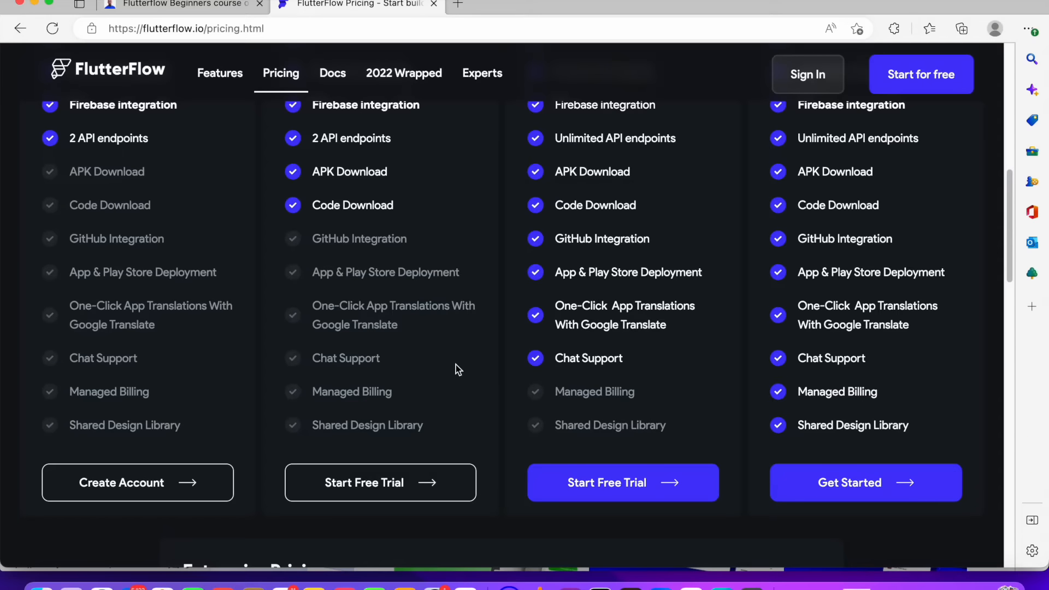
pyautogui.scroll(3, 464, 376)
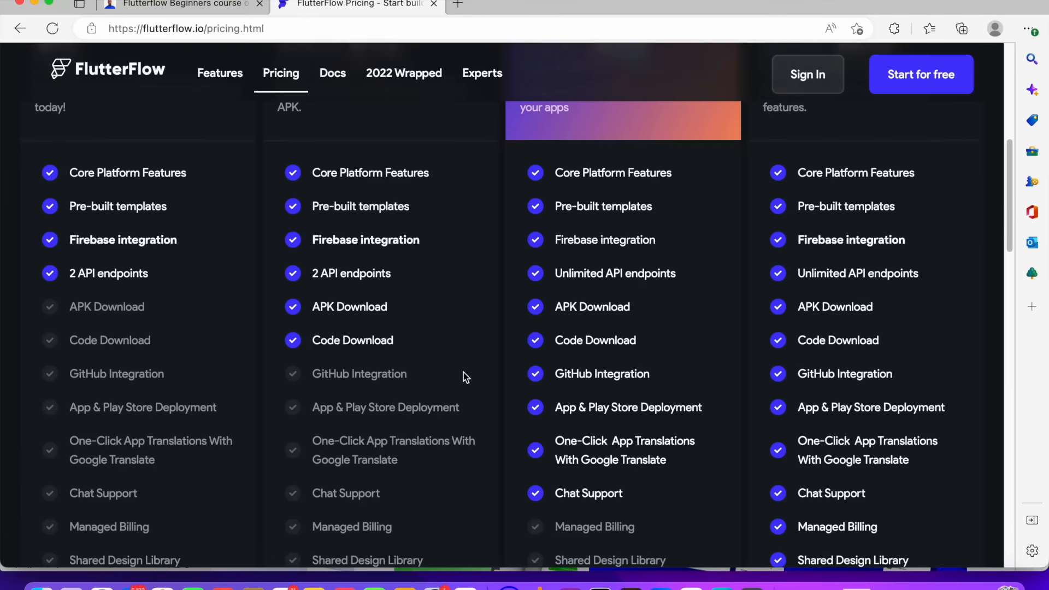
pyautogui.scroll(4, 467, 371)
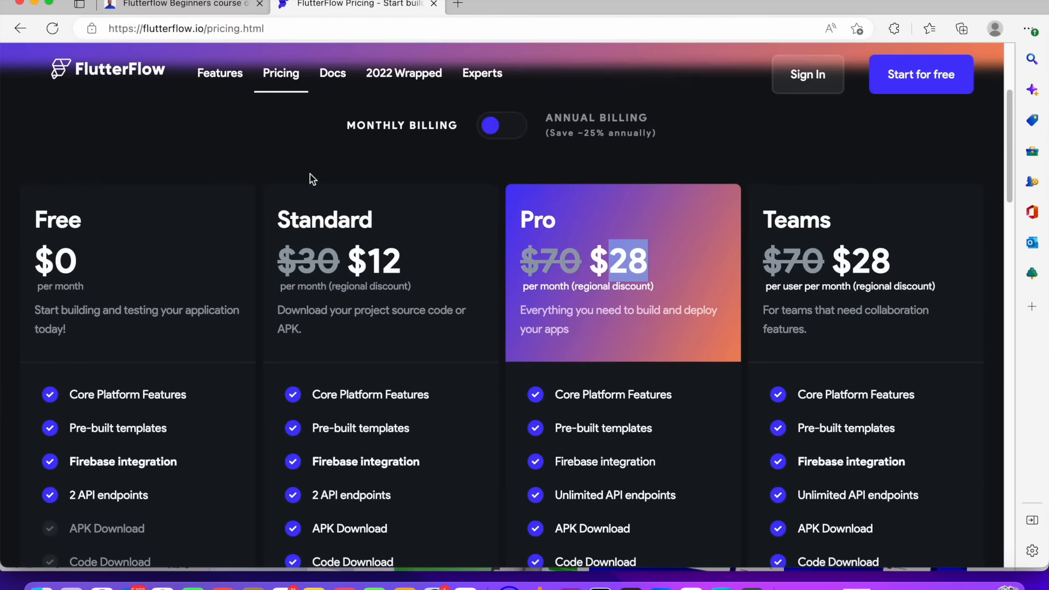
pyautogui.scroll(-2, 477, 298)
pyautogui.scroll(-2, 479, 300)
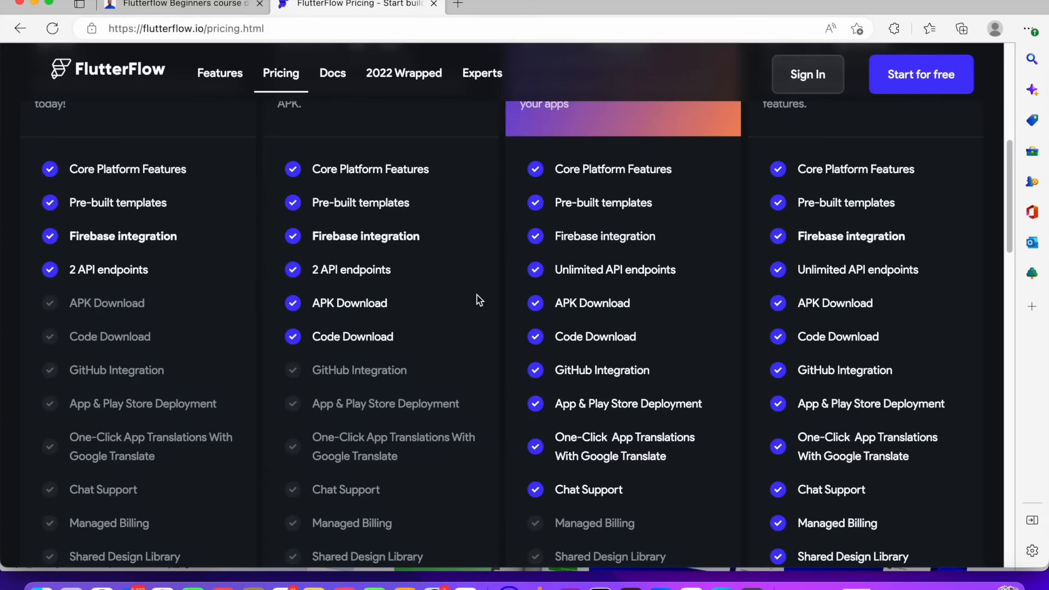
pyautogui.scroll(-4, 479, 300)
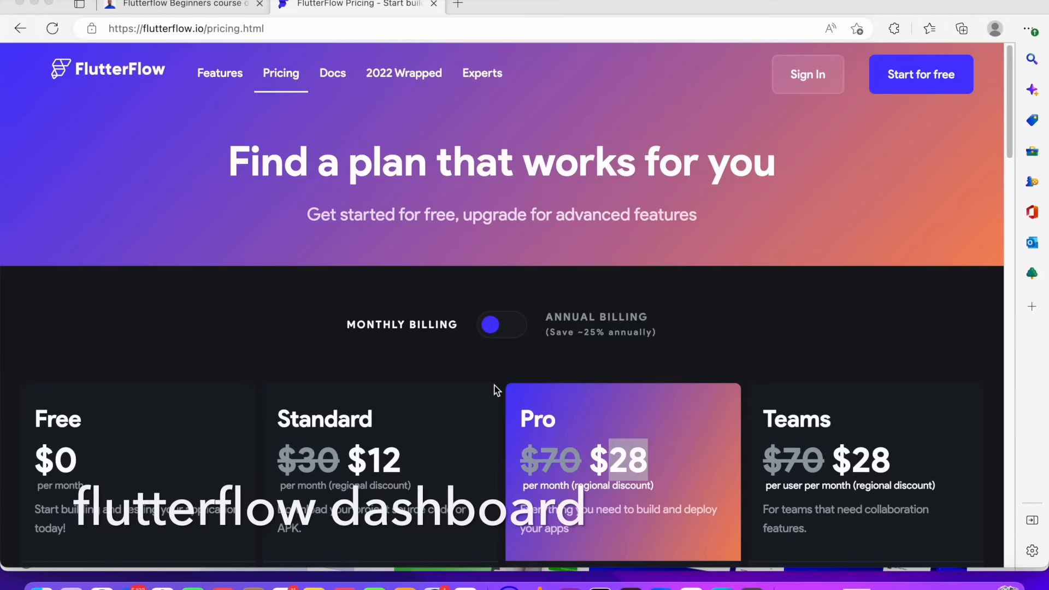
pyautogui.scroll(-3, 516, 390)
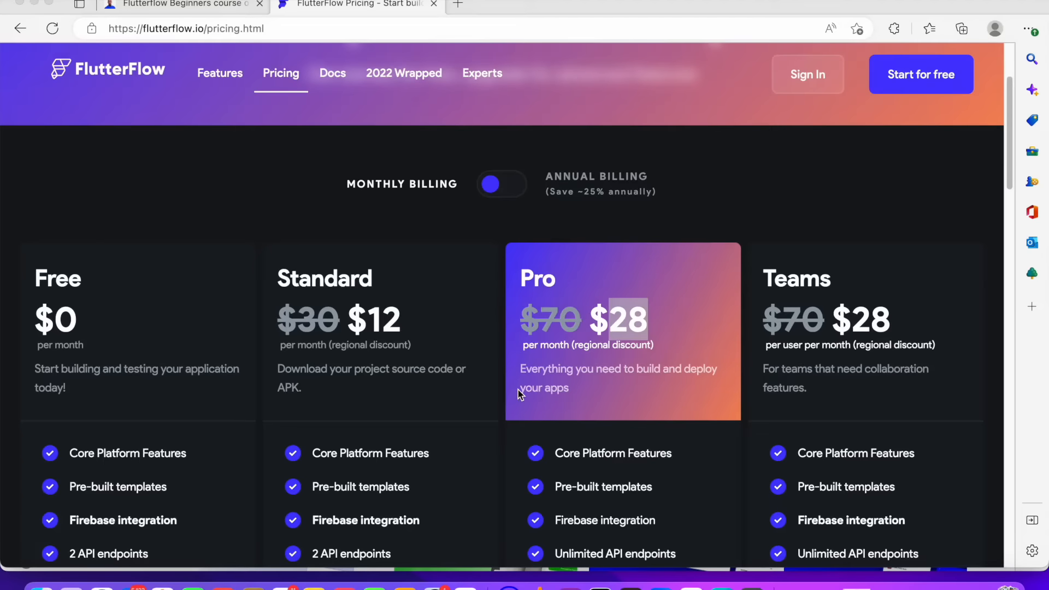
# Sign in to FlutterFlow to open the projects dashboard
pyautogui.click(380, 180)
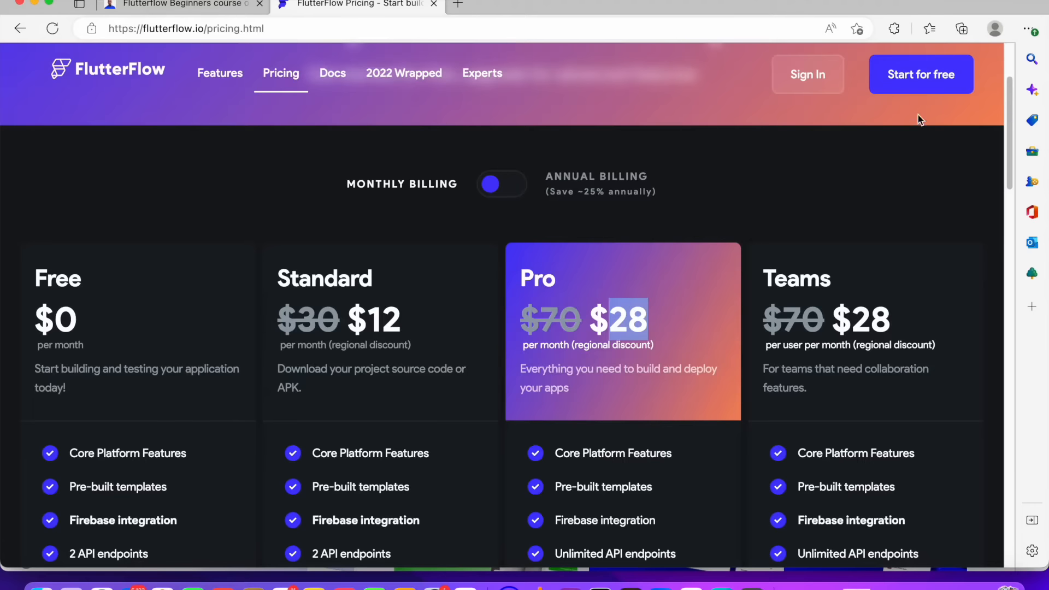
pyautogui.click(810, 77)
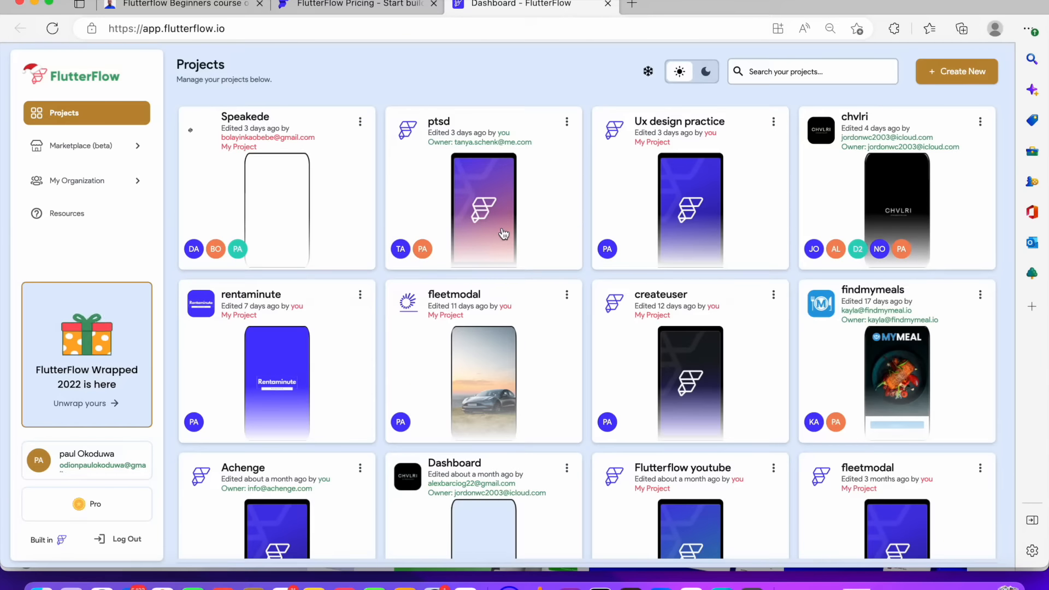
# Start creating a new project from the projects dashboard
pyautogui.scroll(-10, 534, 274)
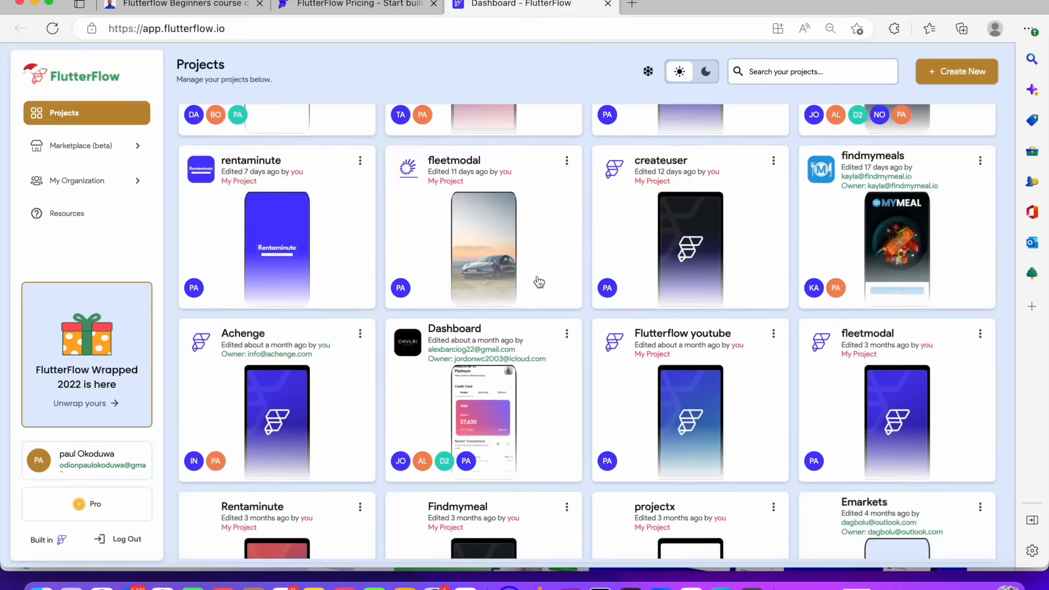
pyautogui.scroll(10, 538, 279)
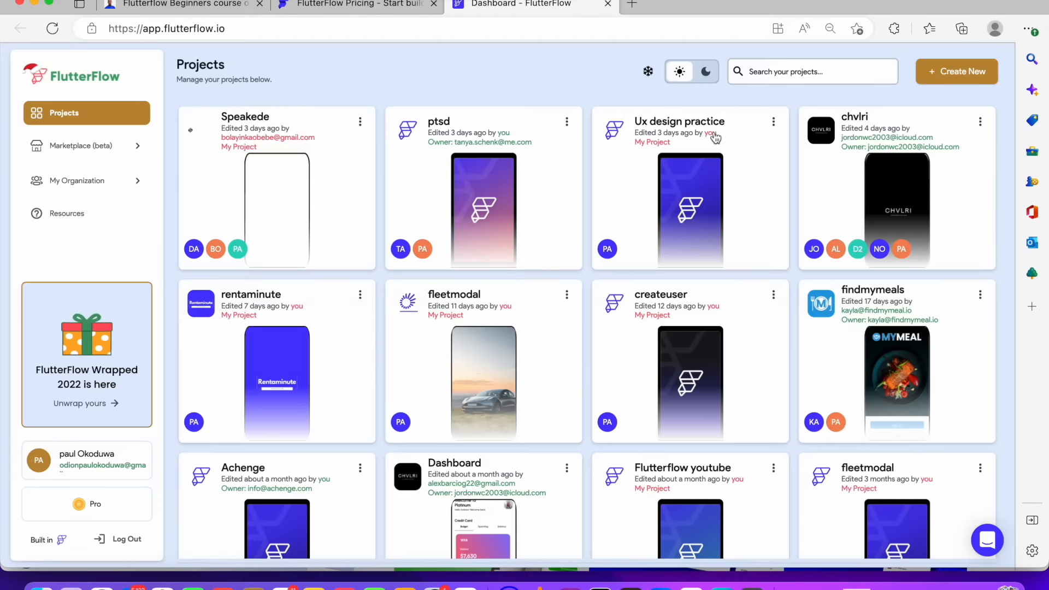
pyautogui.click(945, 77)
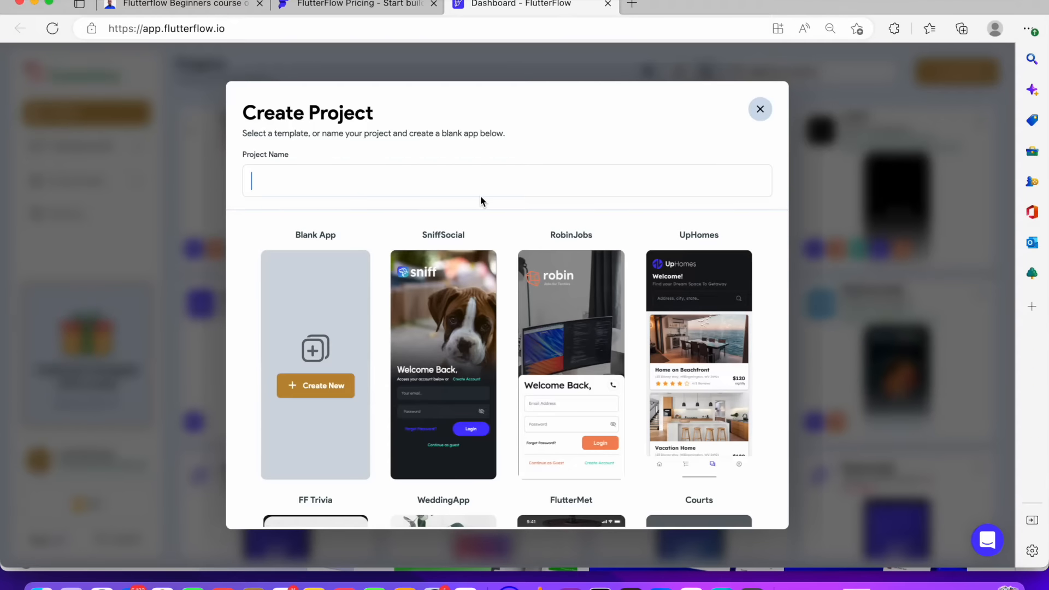
# Browse the available project templates in the Create Project dialog
pyautogui.scroll(-2, 580, 299)
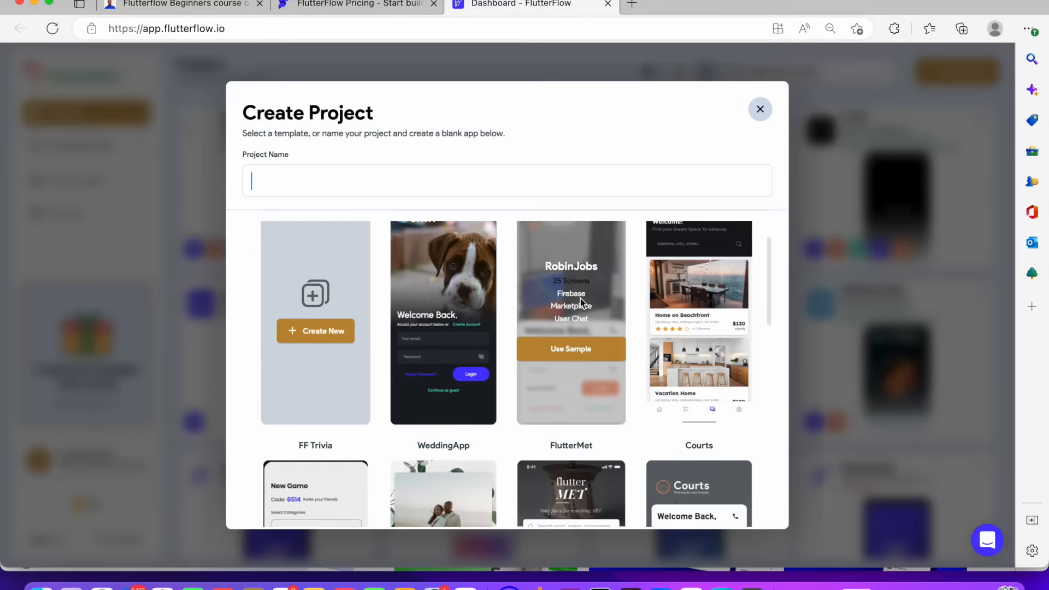
pyautogui.scroll(-5, 581, 301)
pyautogui.scroll(2, 581, 298)
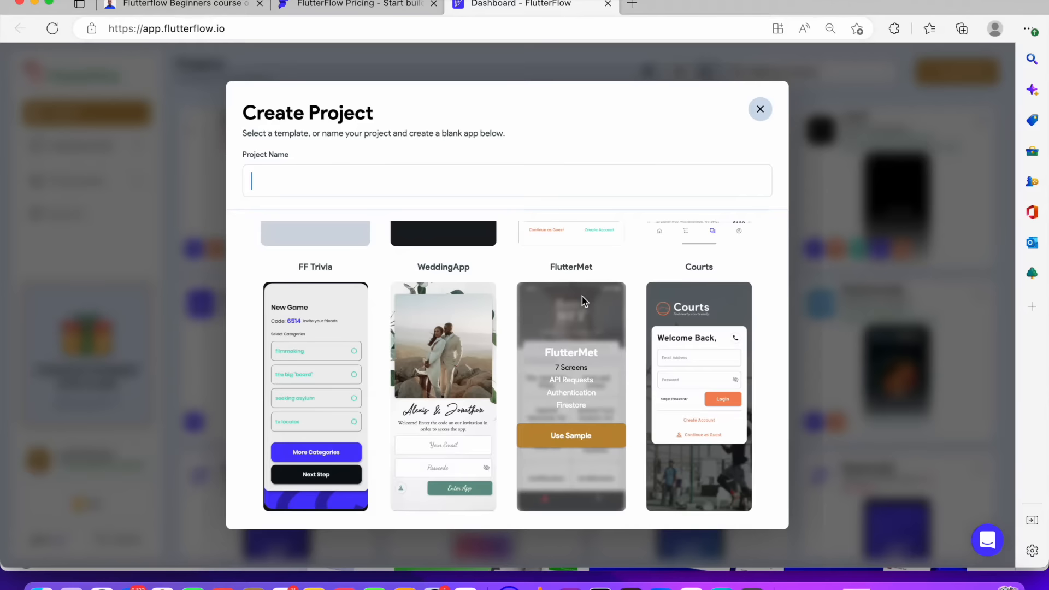
pyautogui.scroll(-3, 582, 296)
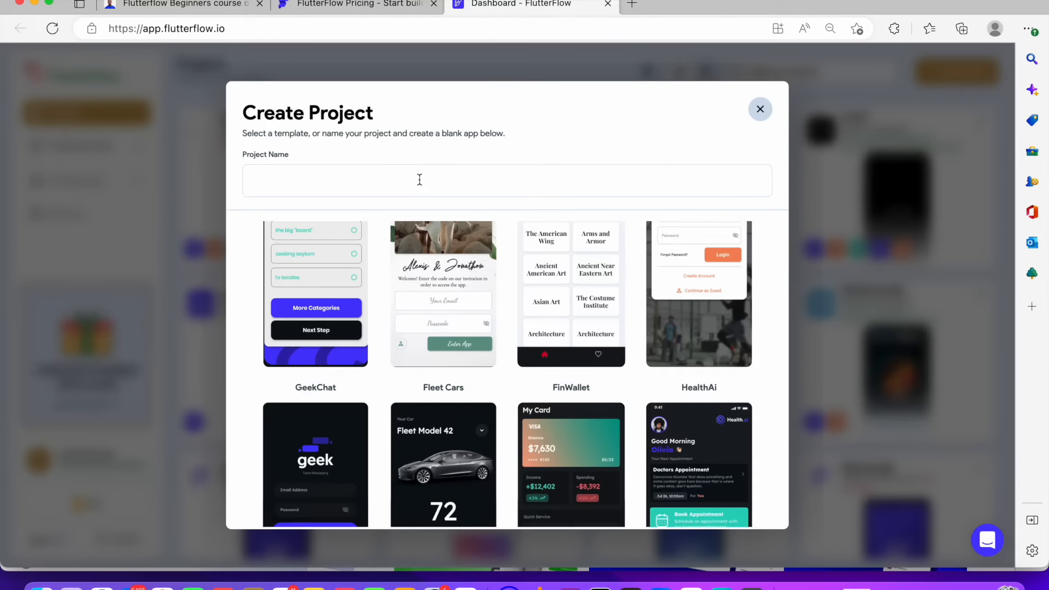
# Name the project GistReel, create it as a blank app, and skip the Firebase setup step
pyautogui.write('GistReel')
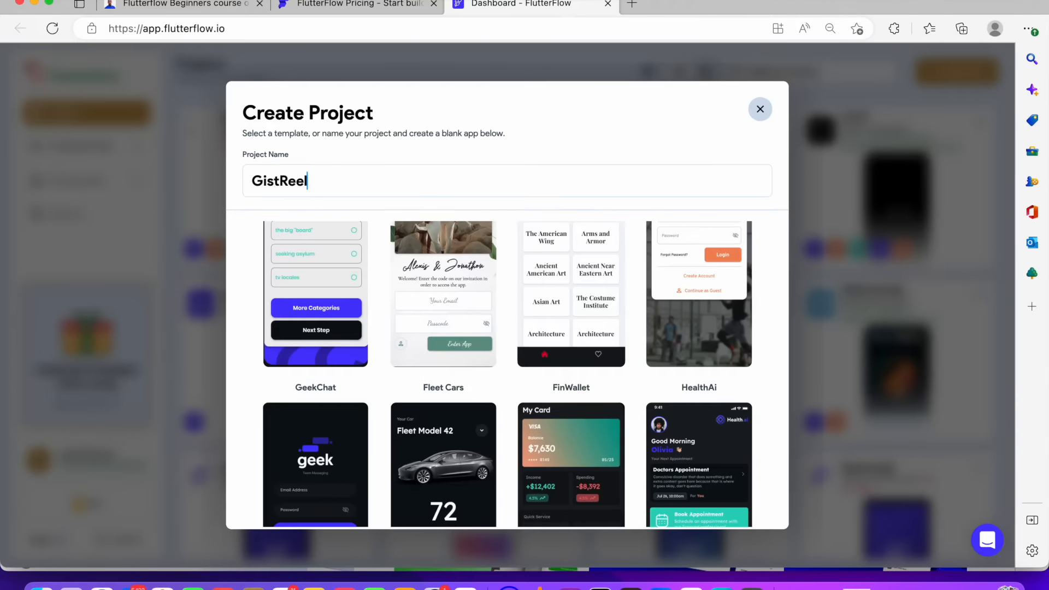
pyautogui.moveTo(569, 285)
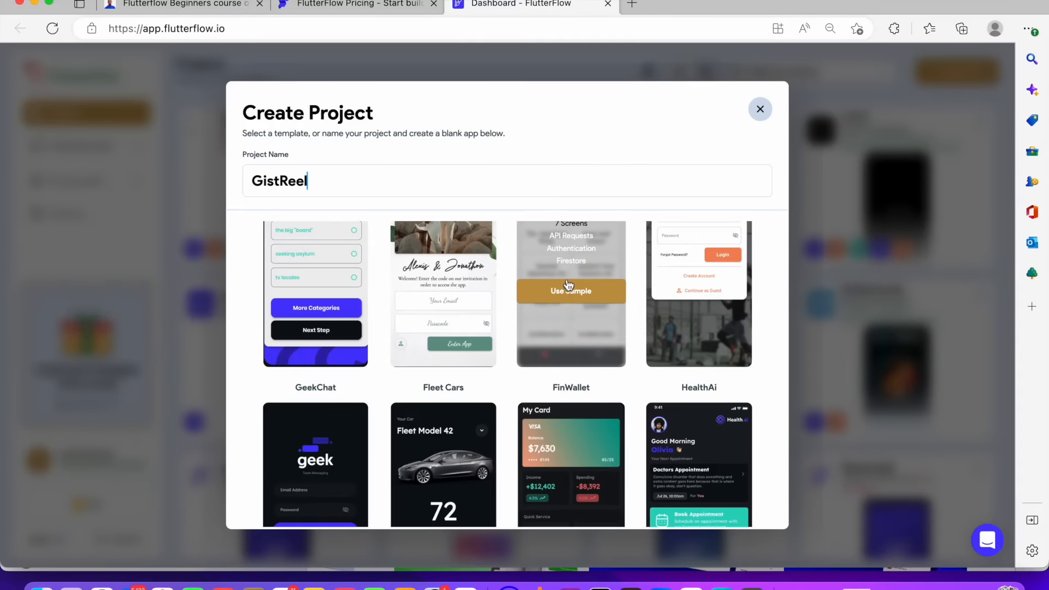
pyautogui.scroll(5, 366, 352)
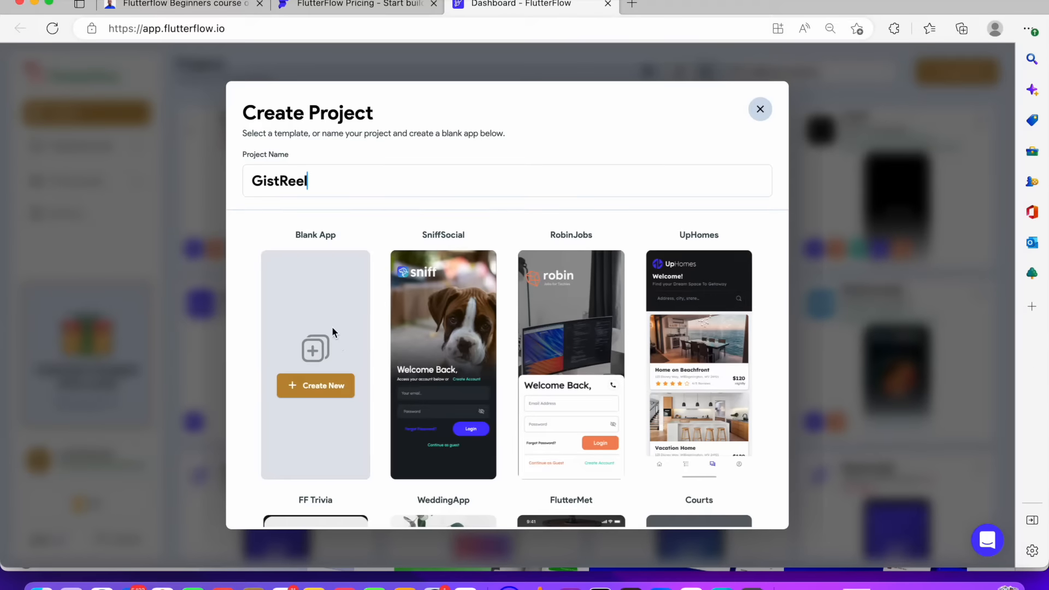
pyautogui.click(327, 389)
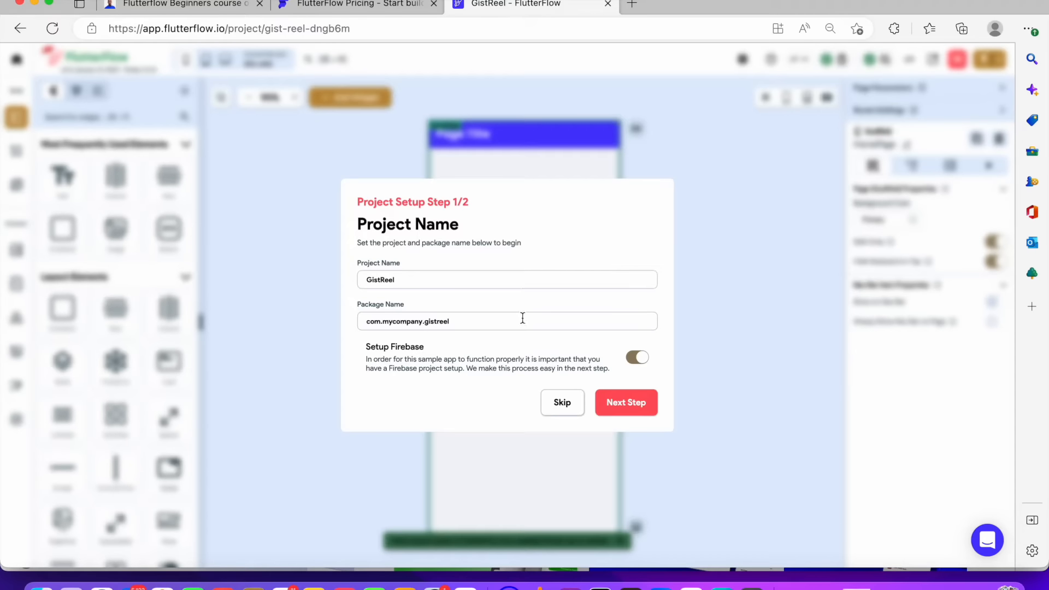
pyautogui.click(566, 405)
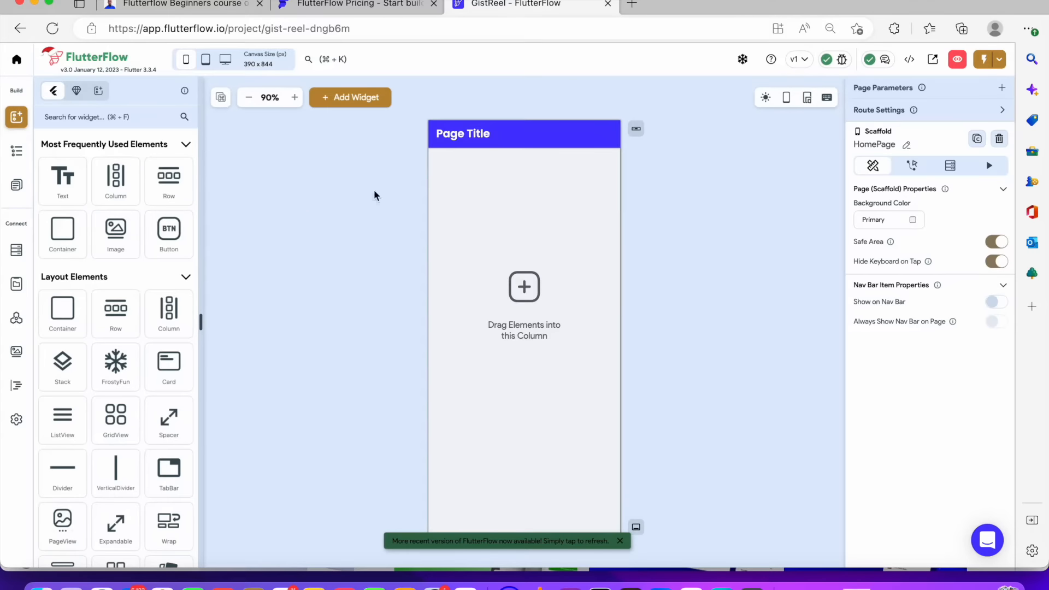
# Select the page's column and browse the widget palette
pyautogui.click(565, 236)
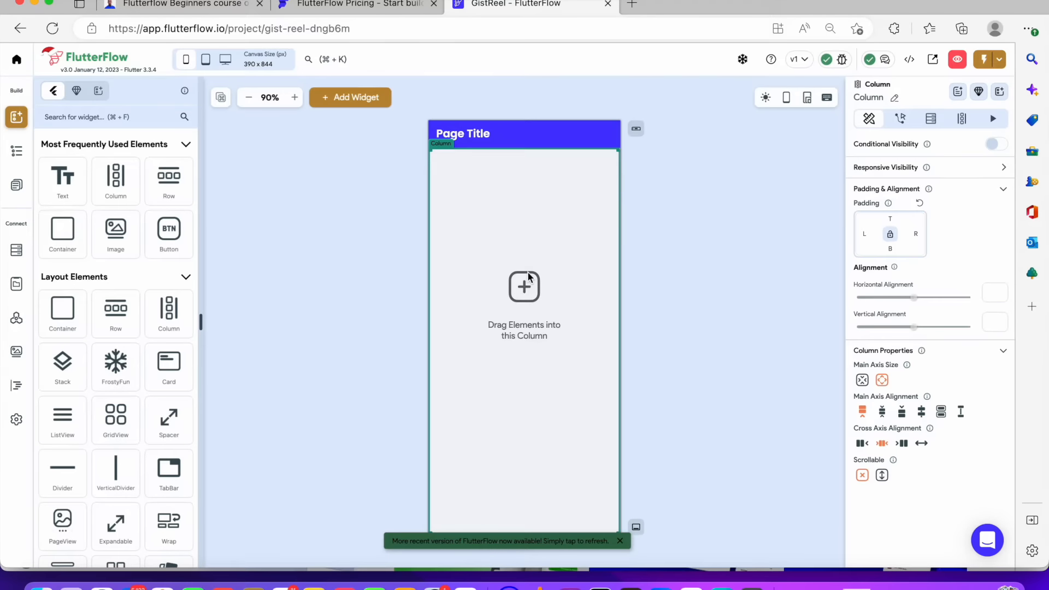
pyautogui.scroll(-20, 138, 232)
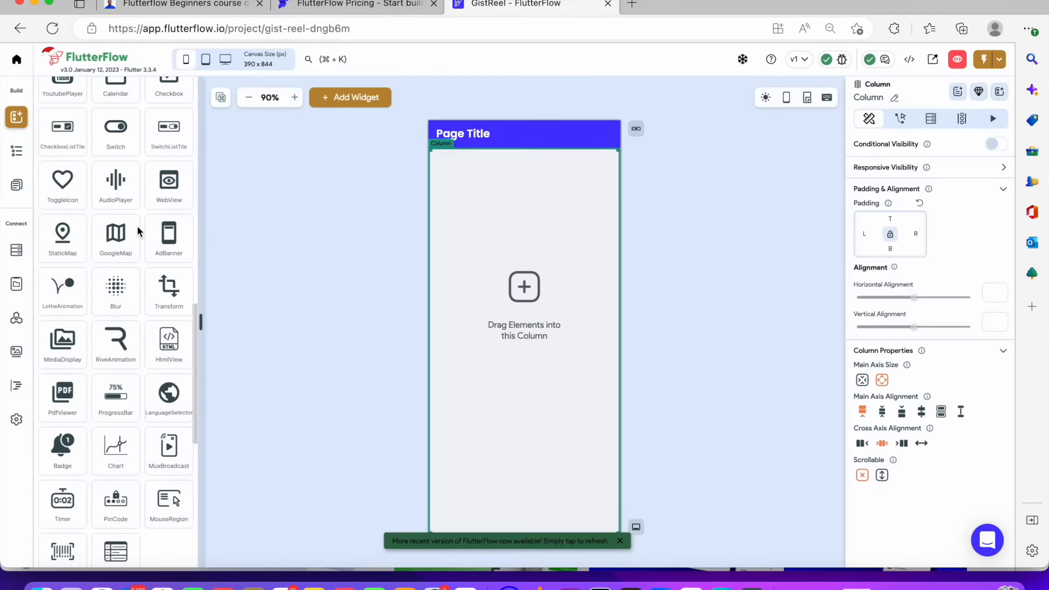
pyautogui.scroll(20, 139, 232)
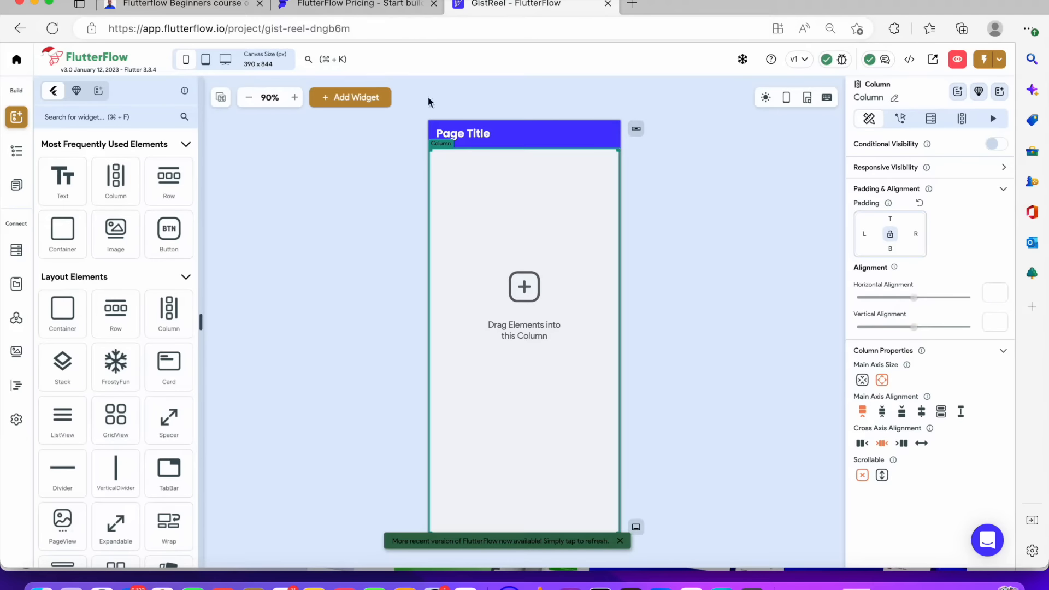
# Preview the canvas at the iPad Pro 11" and Macbook Pro 15" device sizes
pyautogui.click(208, 60)
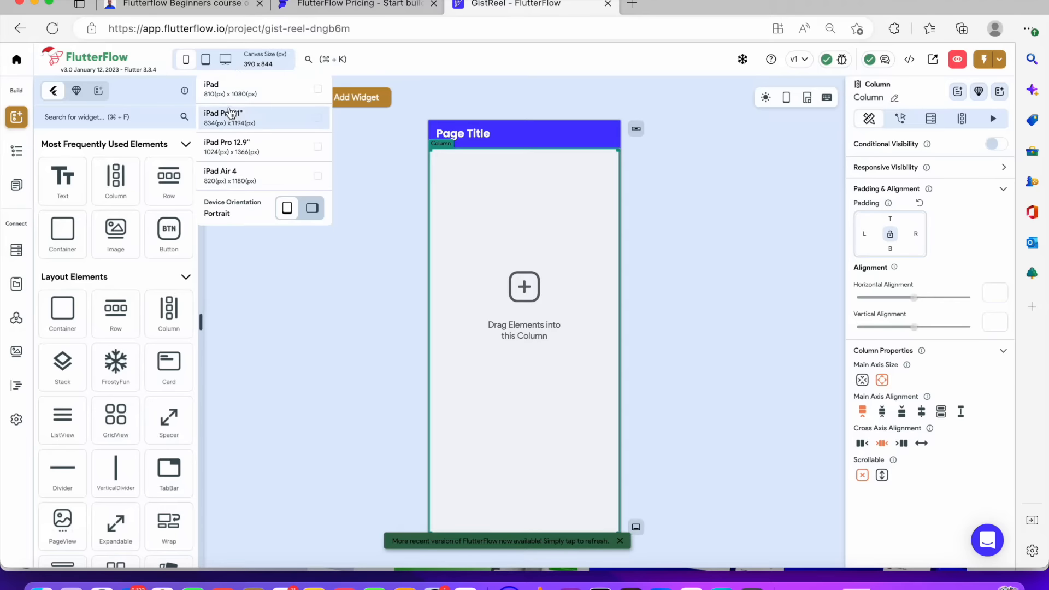
pyautogui.click(233, 109)
pyautogui.click(225, 59)
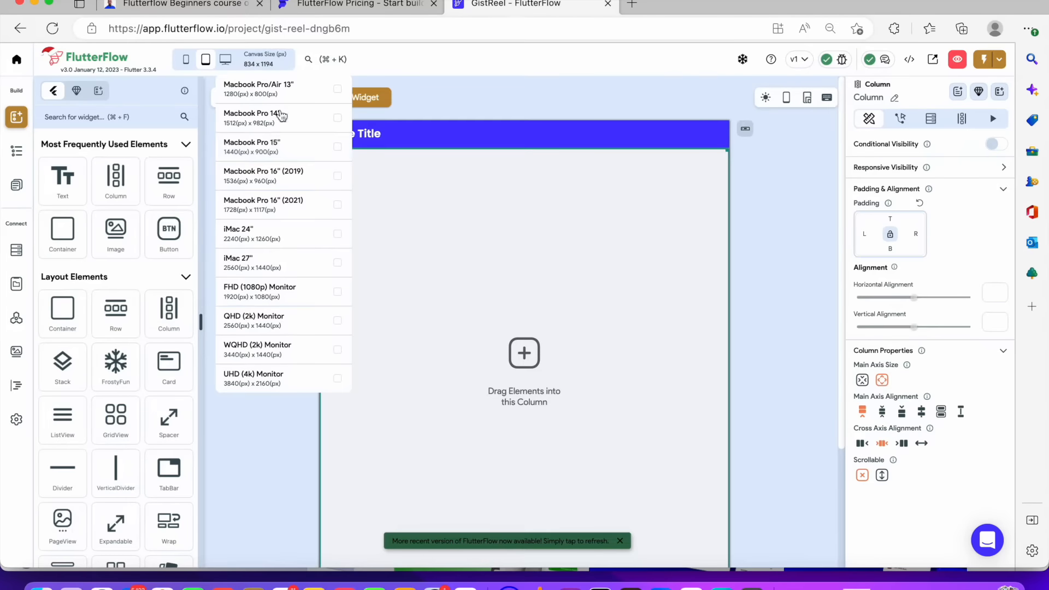
pyautogui.click(302, 144)
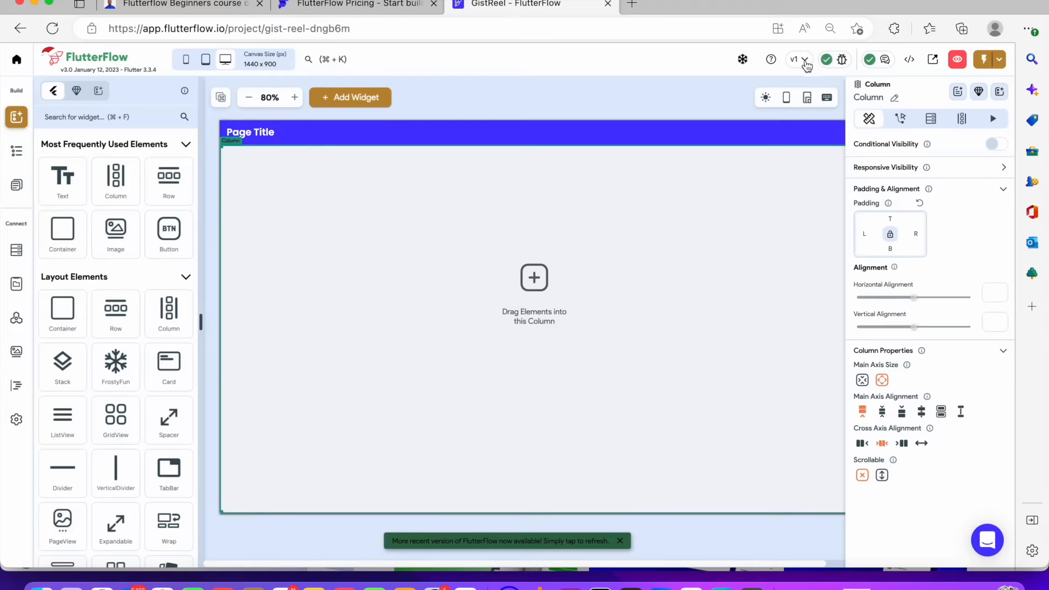
# Open the project version history and the comments panel, then close the comments
pyautogui.click(805, 61)
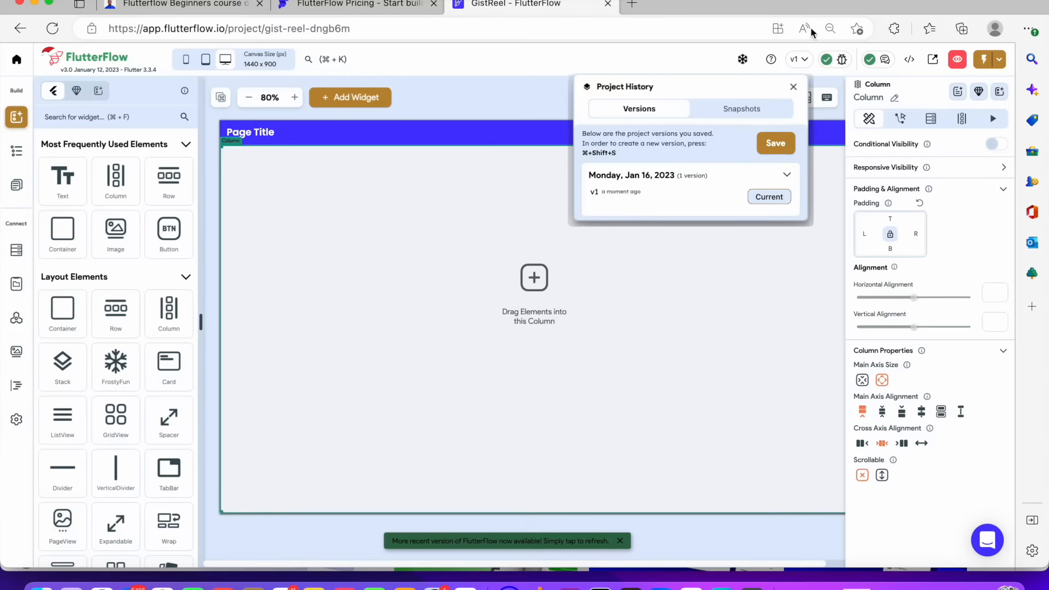
pyautogui.click(886, 63)
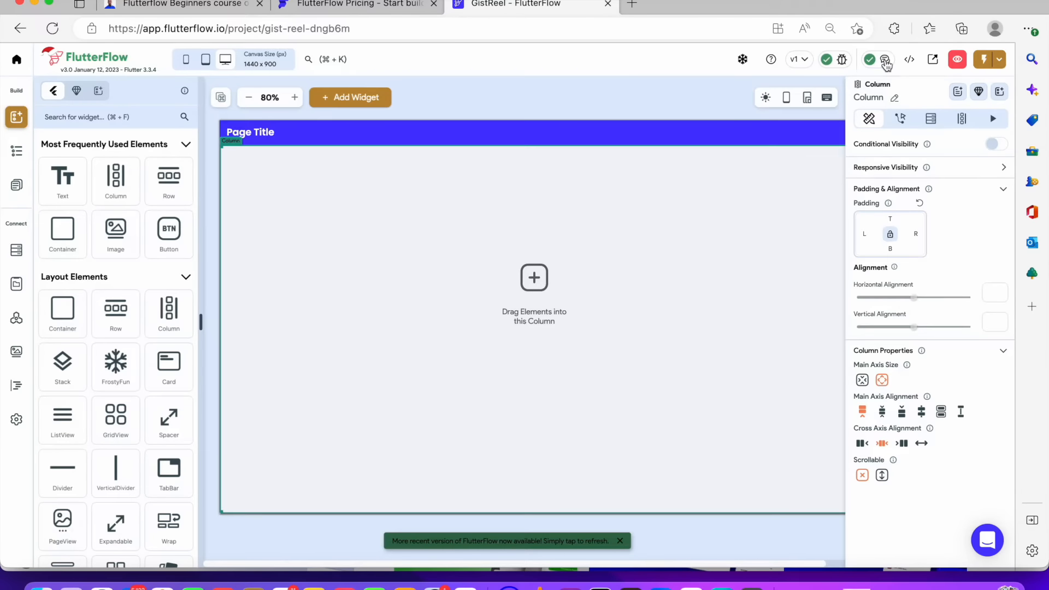
pyautogui.click(886, 62)
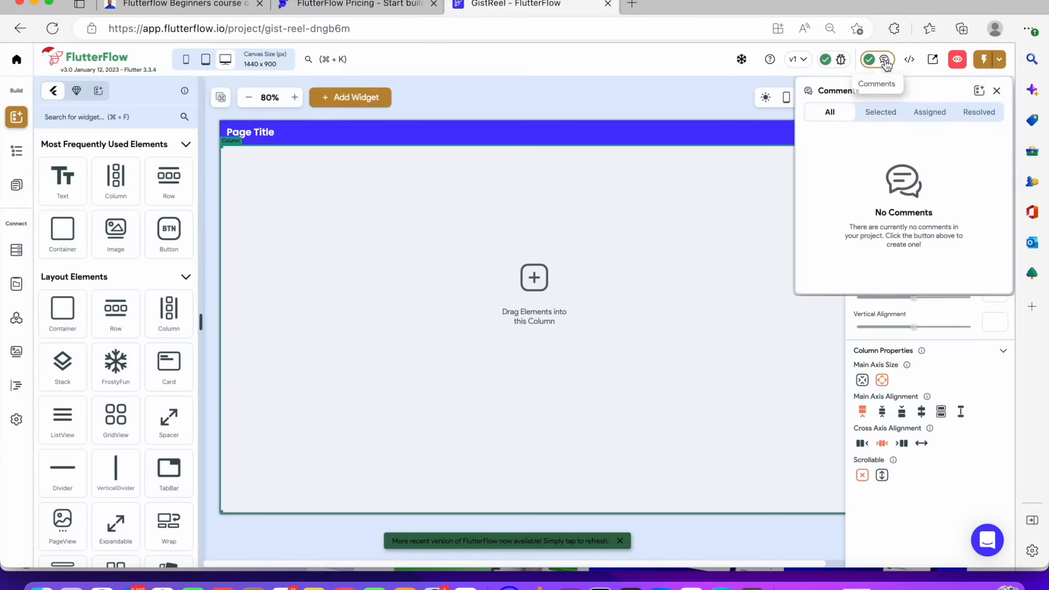
pyautogui.click(997, 91)
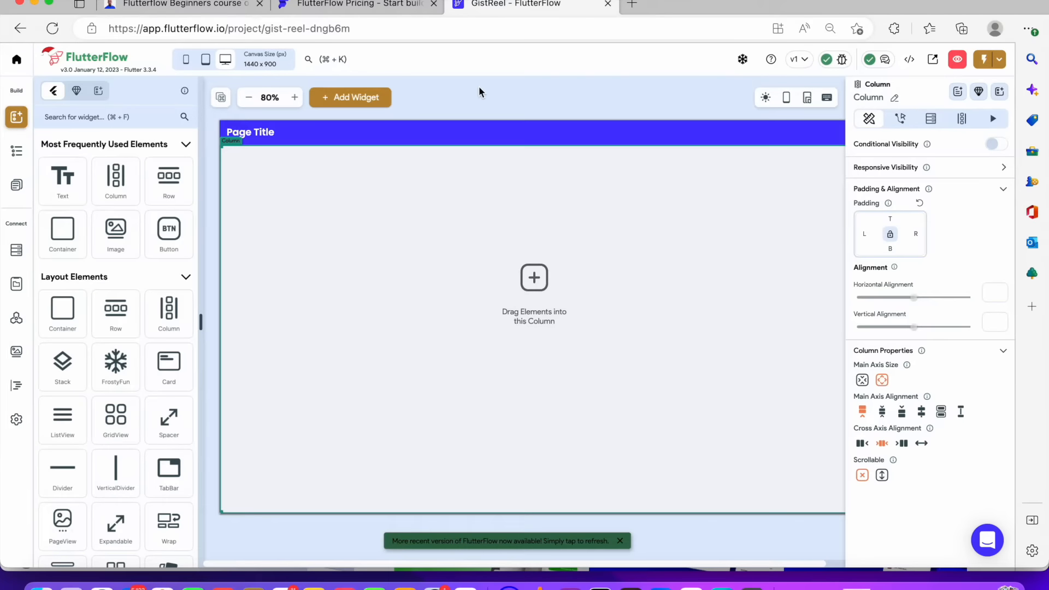
# Switch the canvas back to iPhone 13 size and select the page's column
pyautogui.click(185, 60)
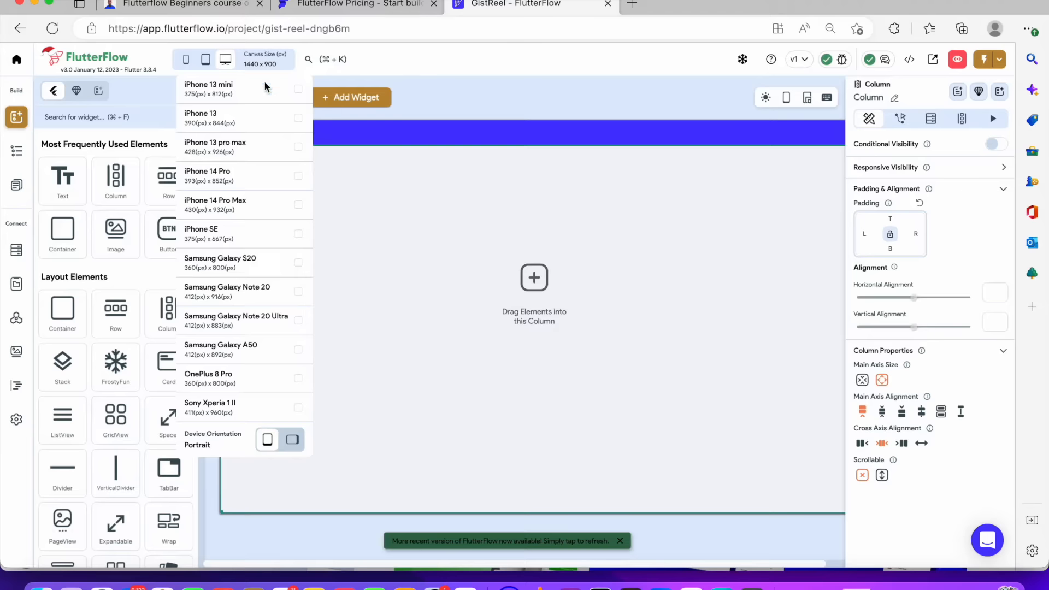
pyautogui.click(295, 117)
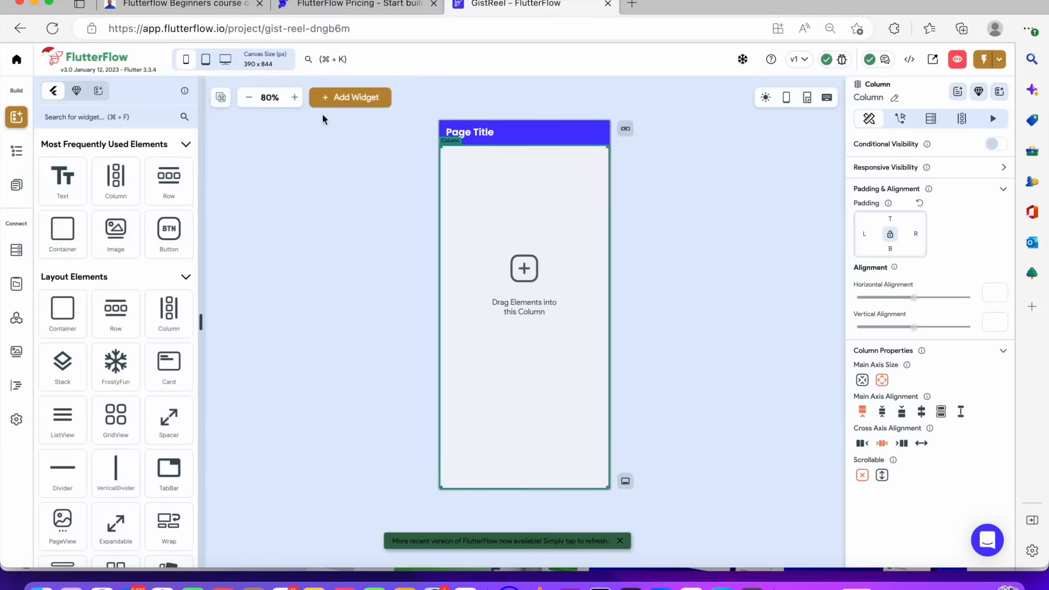
pyautogui.click(476, 105)
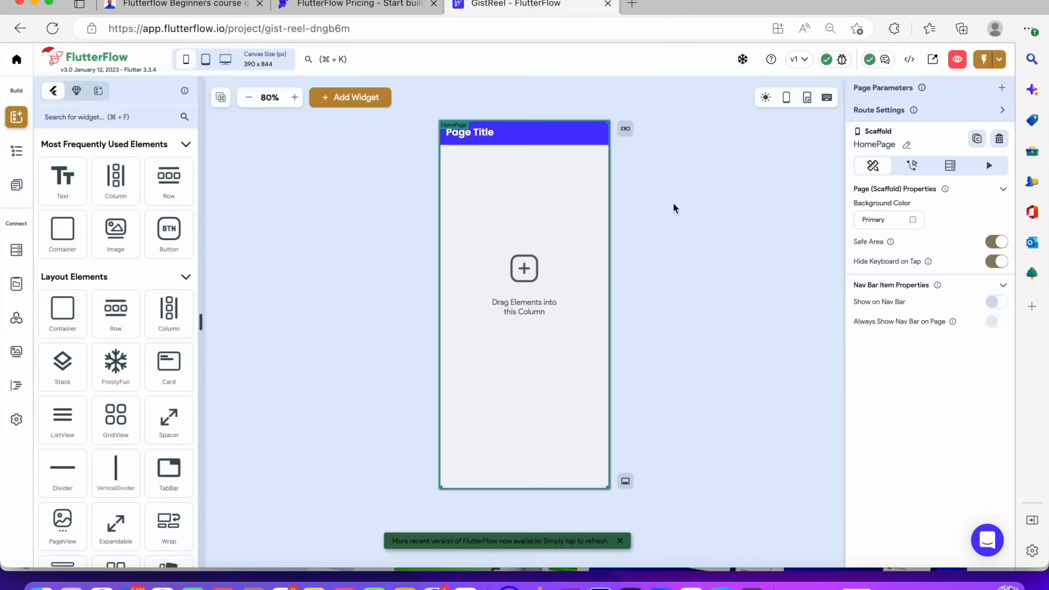
pyautogui.click(550, 199)
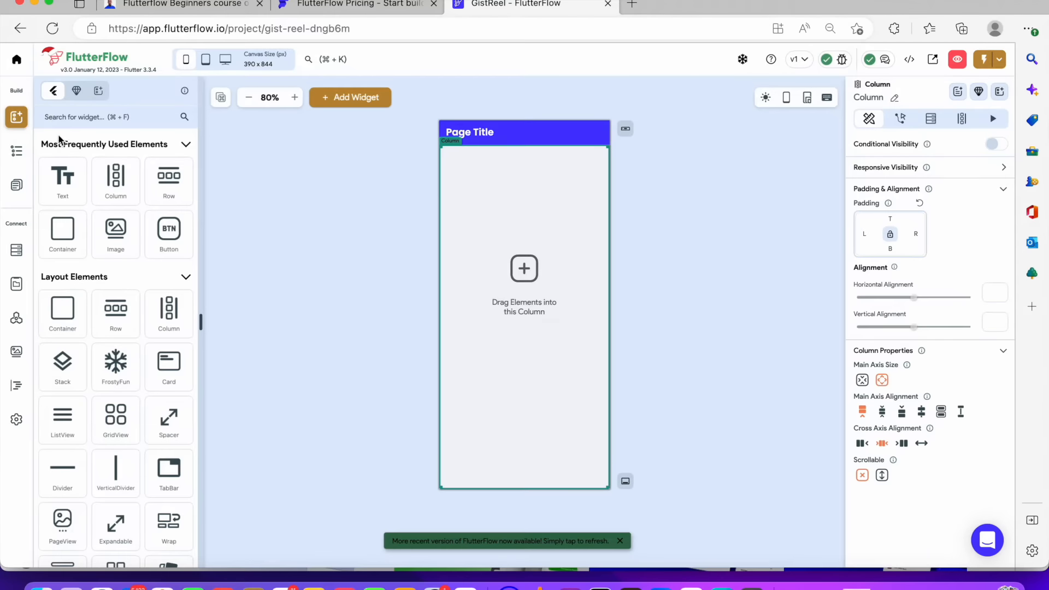
# Tour the sidebar sections: widget tree, pages, Firestore, local state, API calls, media, custom code and settings
pyautogui.click(22, 154)
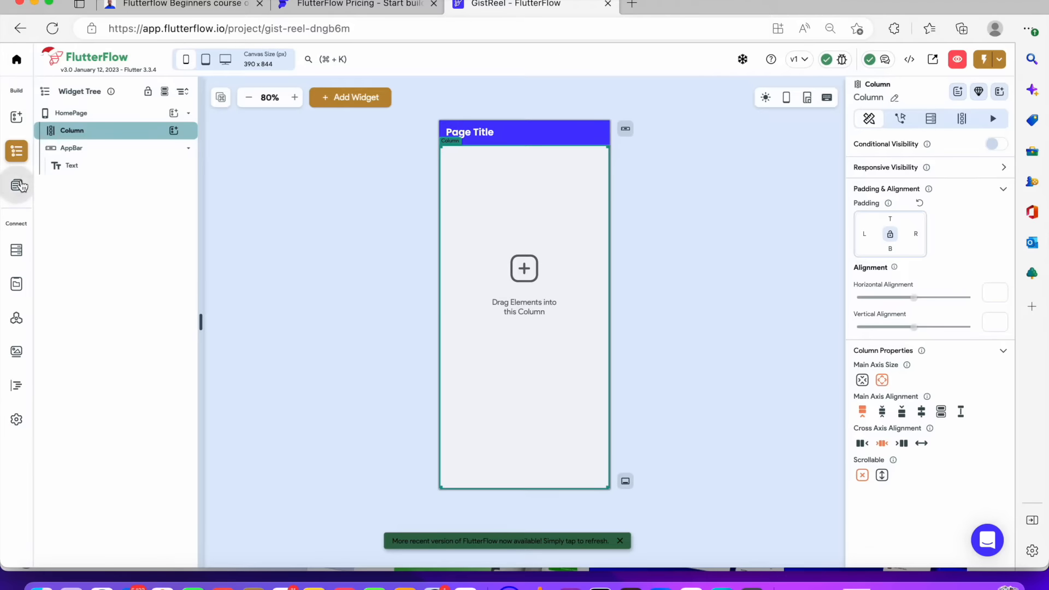
pyautogui.click(19, 186)
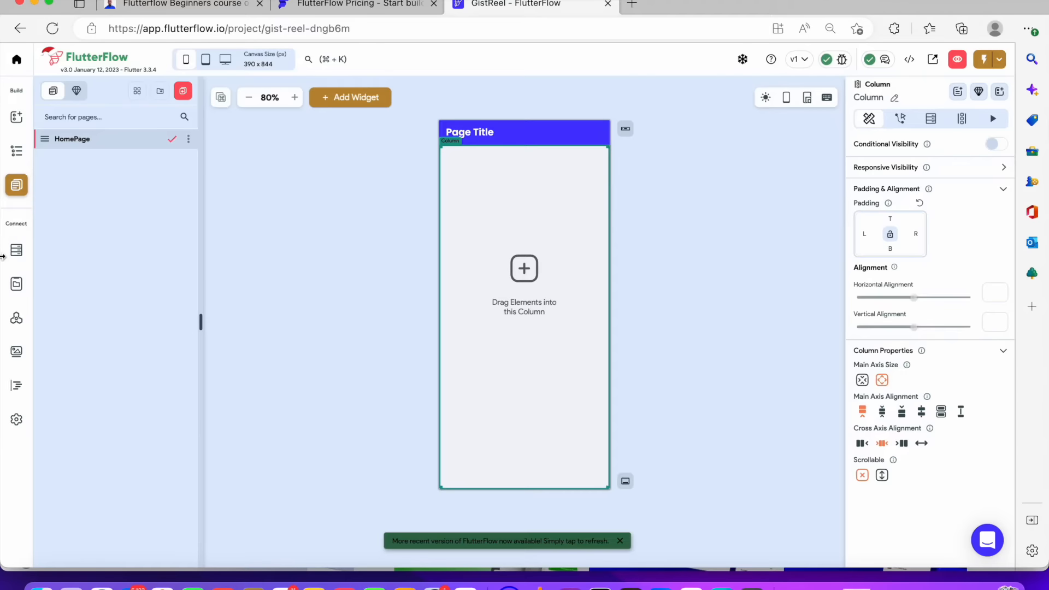
pyautogui.click(16, 250)
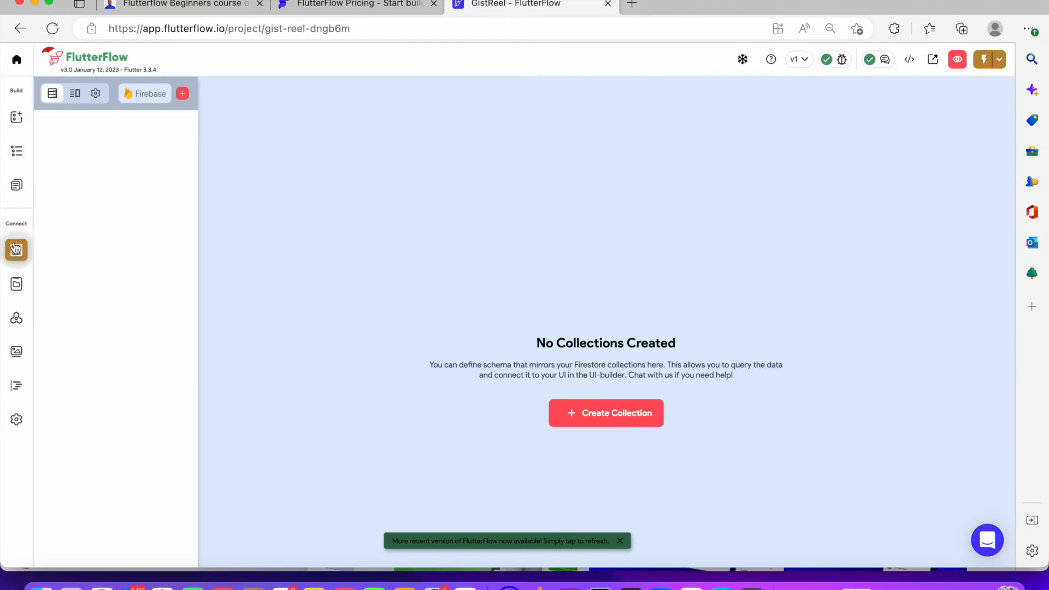
pyautogui.click(16, 293)
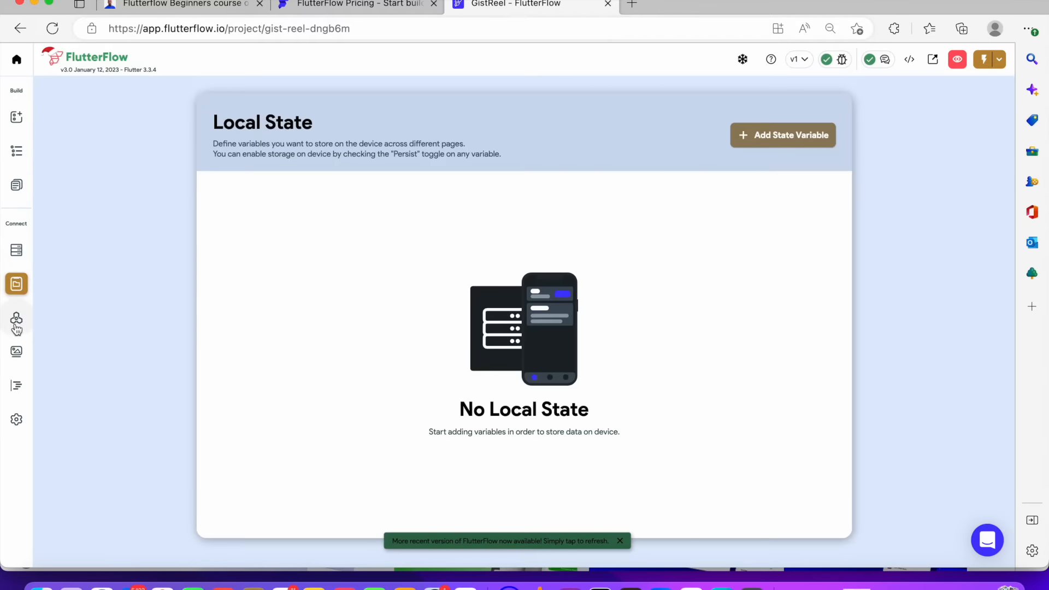
pyautogui.click(16, 321)
pyautogui.click(17, 351)
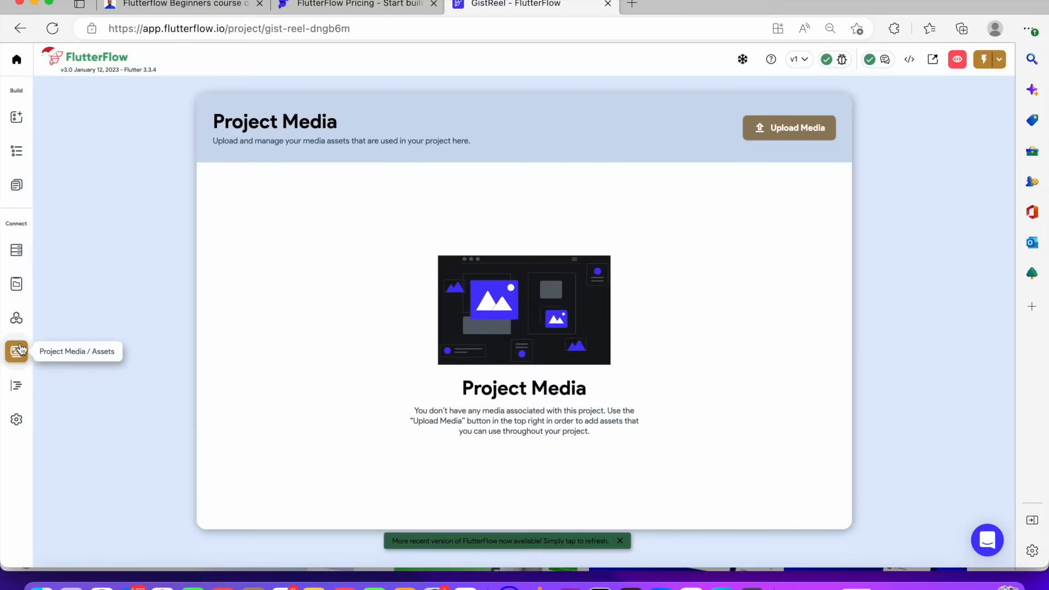
pyautogui.click(17, 387)
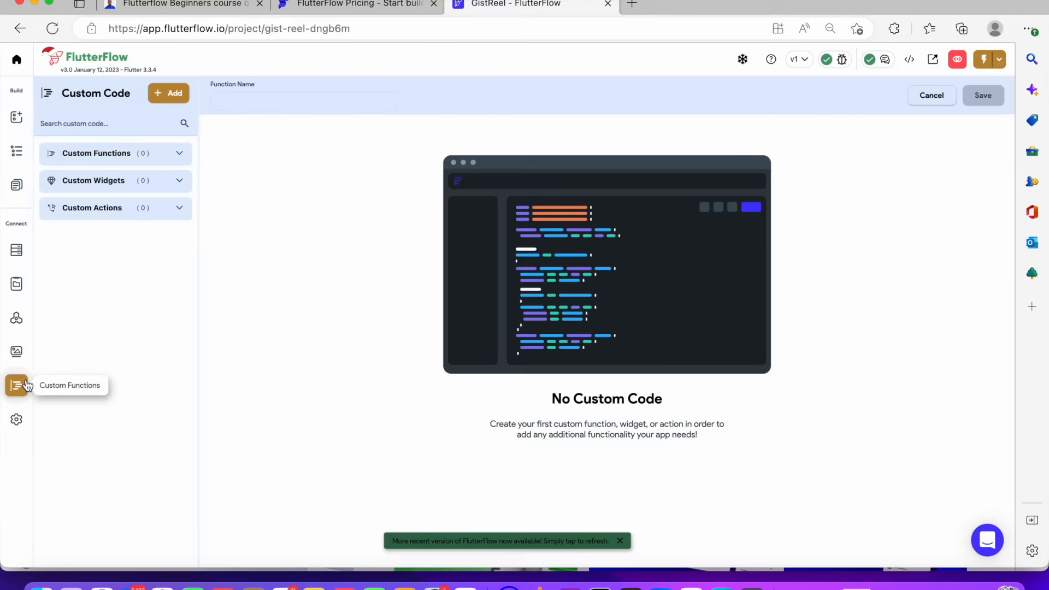
pyautogui.click(18, 421)
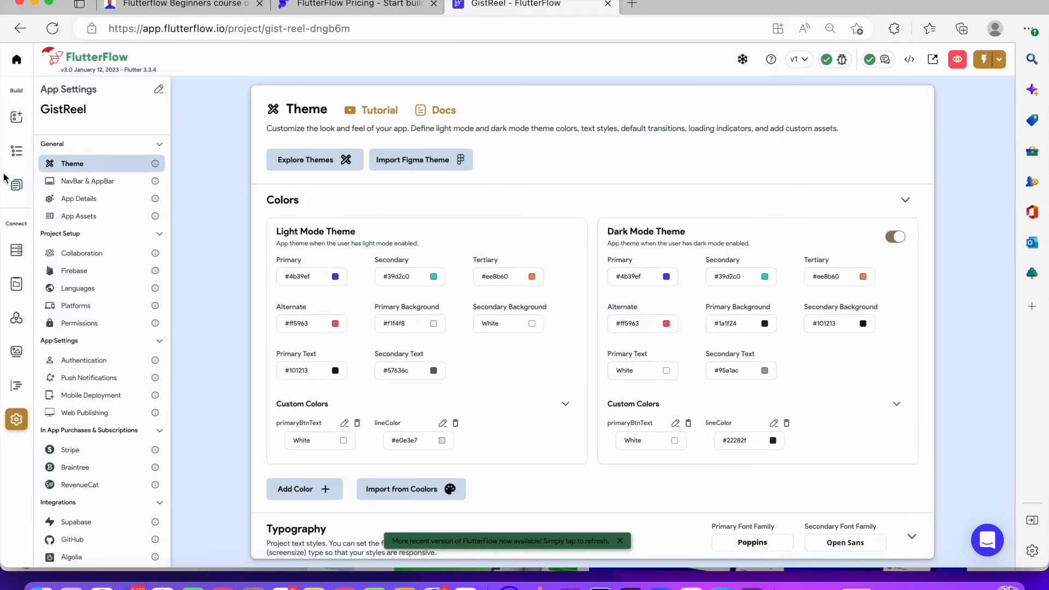
# Return to the widget tree, then reopen app settings and scroll through the theme colours
pyautogui.click(16, 152)
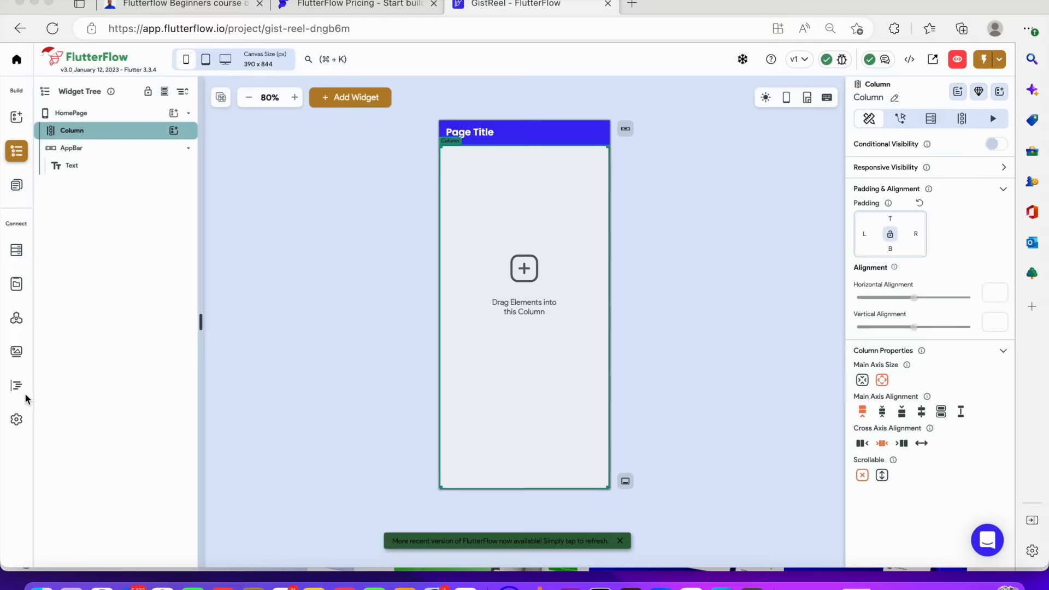
pyautogui.click(17, 421)
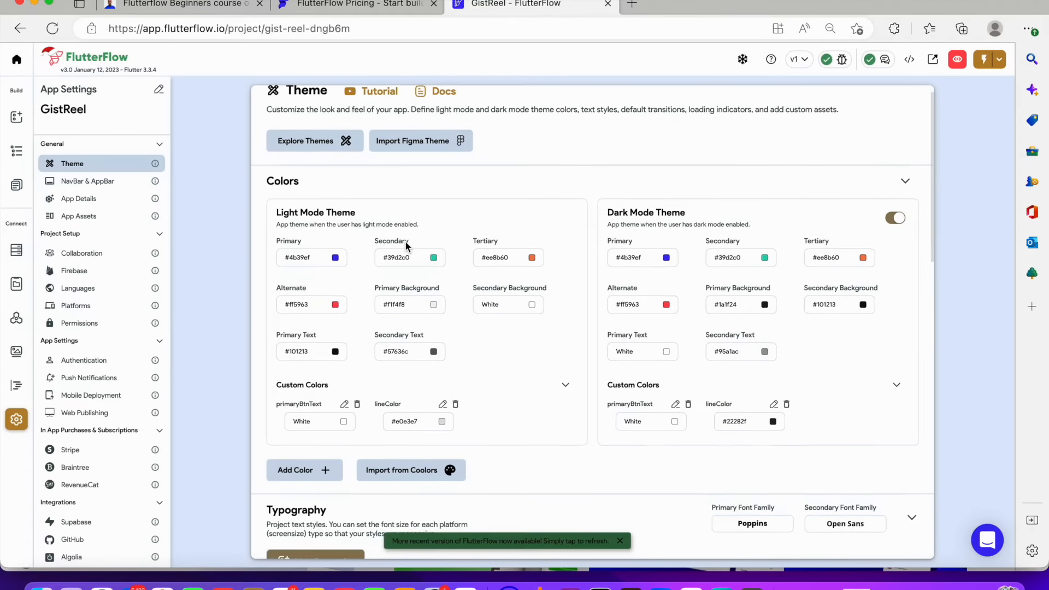
pyautogui.scroll(-2, 398, 237)
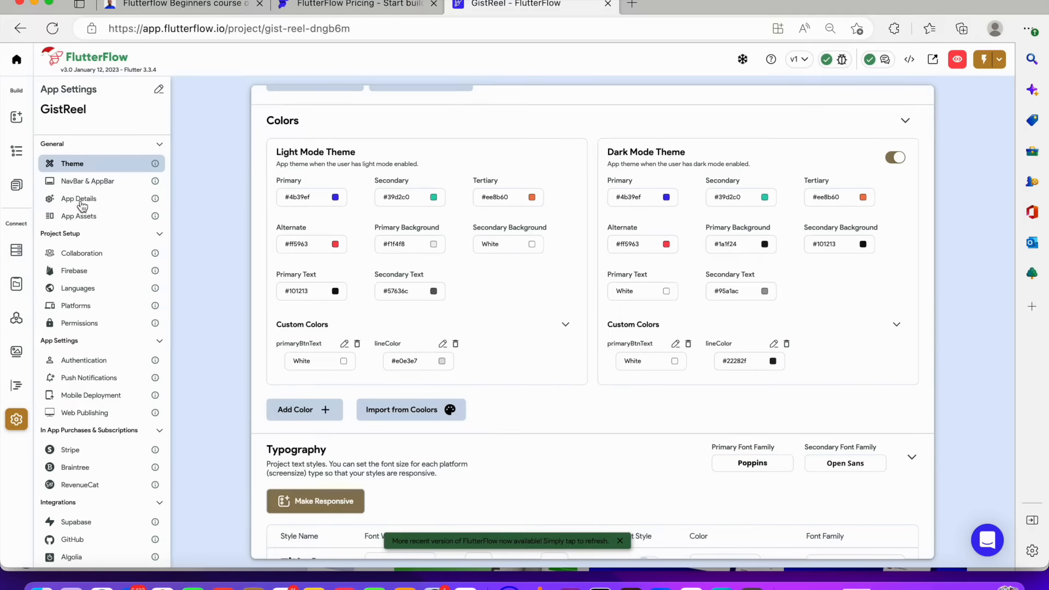
# Set the app's optional display name to GistReal in the App Details settings
pyautogui.click(77, 200)
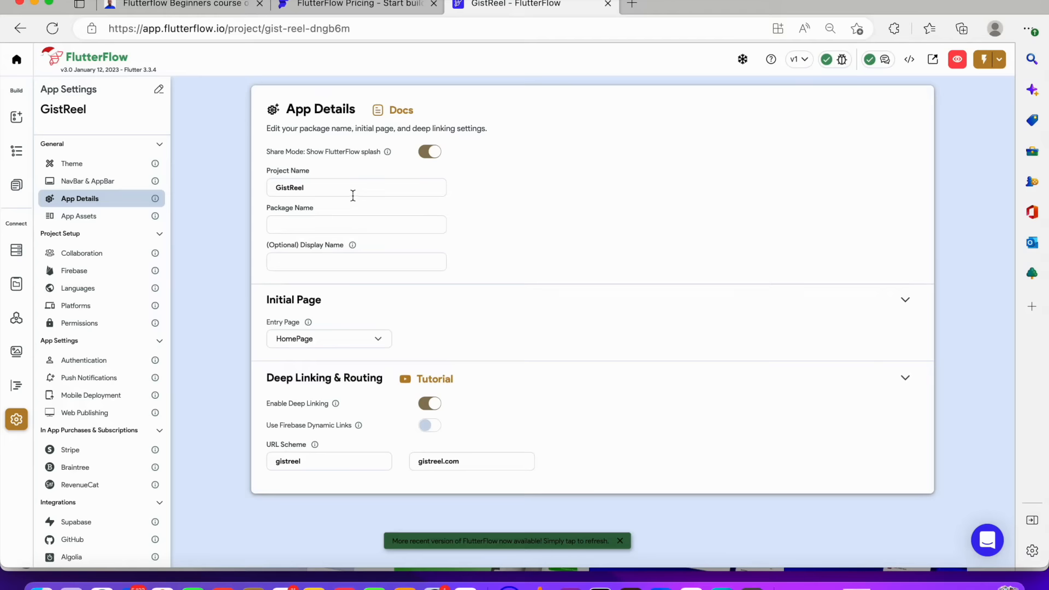
pyautogui.click(353, 185)
pyautogui.moveTo(354, 246)
pyautogui.click(378, 264)
pyautogui.write('GistReal')
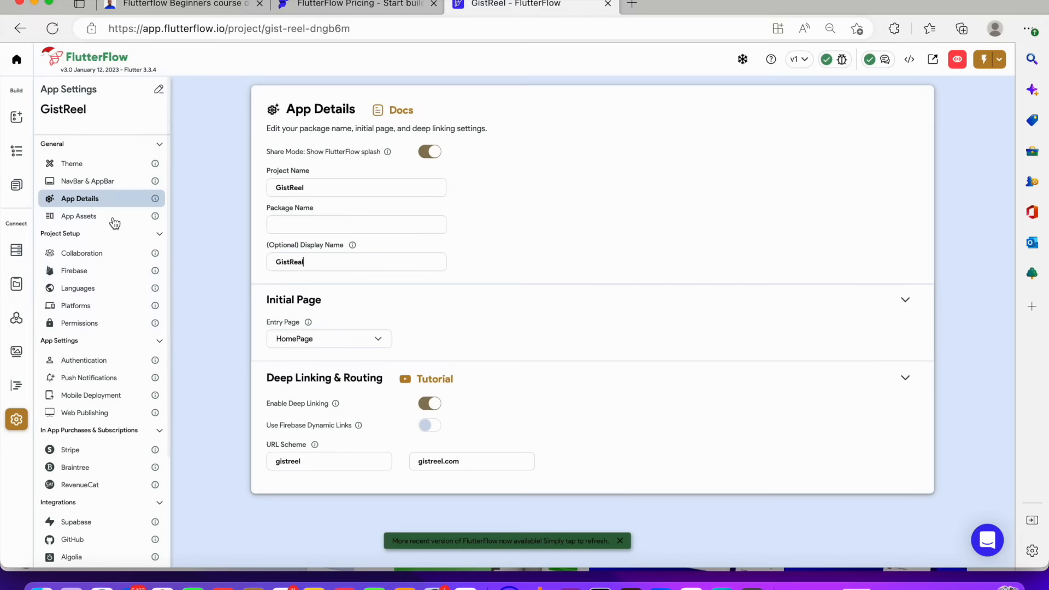
# Review the App Assets and Collaboration settings pages
pyautogui.click(114, 219)
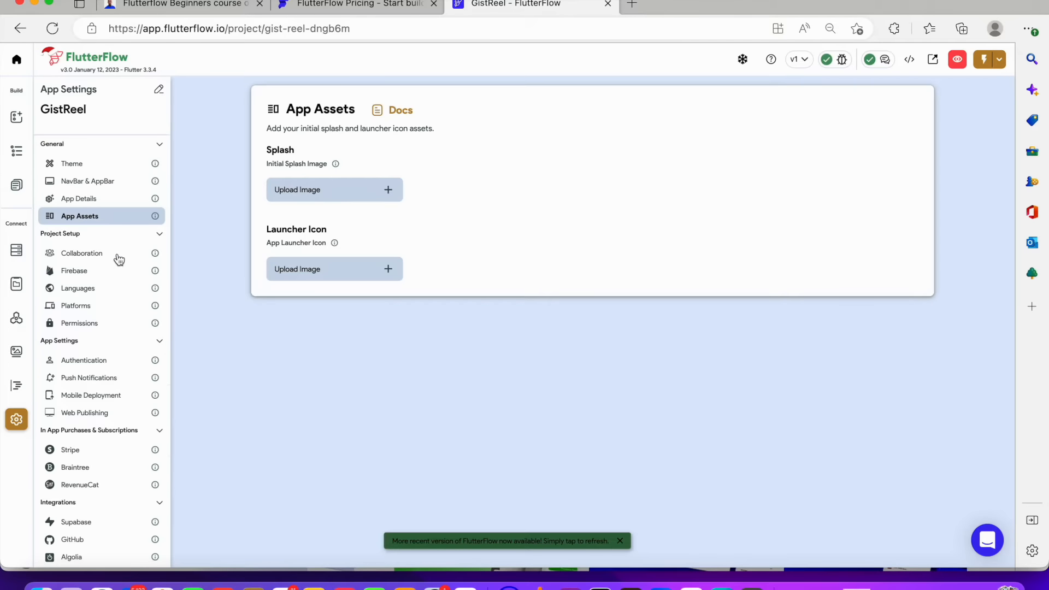
pyautogui.click(119, 255)
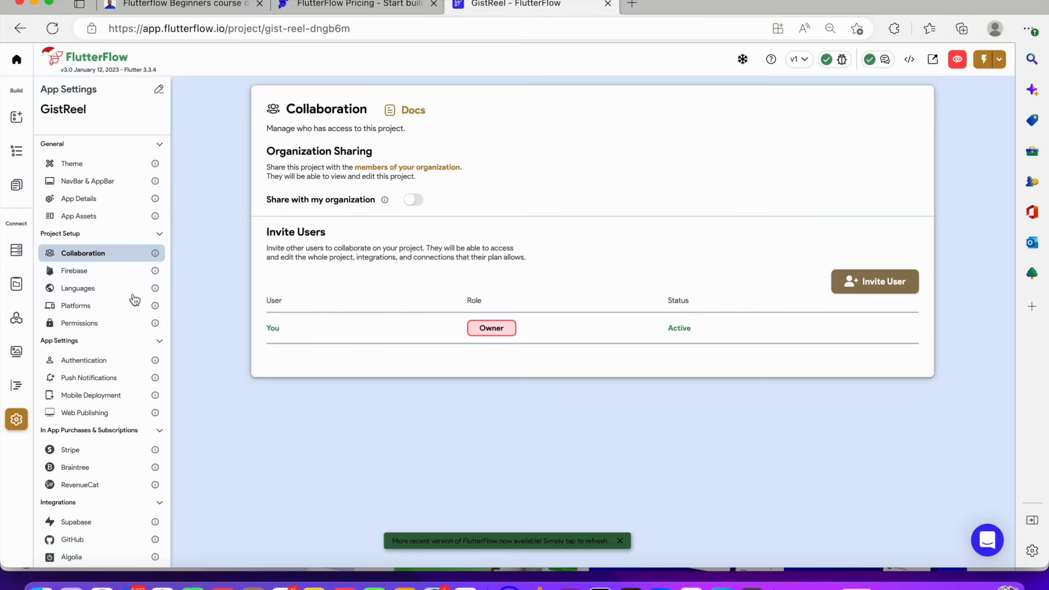
pyautogui.scroll(-3, 121, 350)
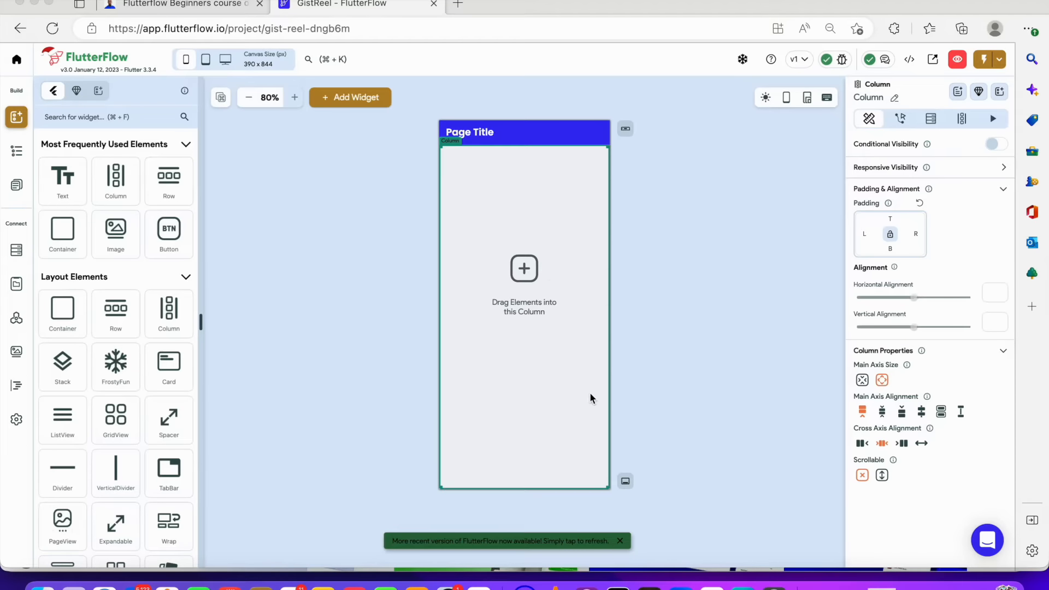
# Switch to Figma to view The_zainar design file
pyautogui.click(649, 586)
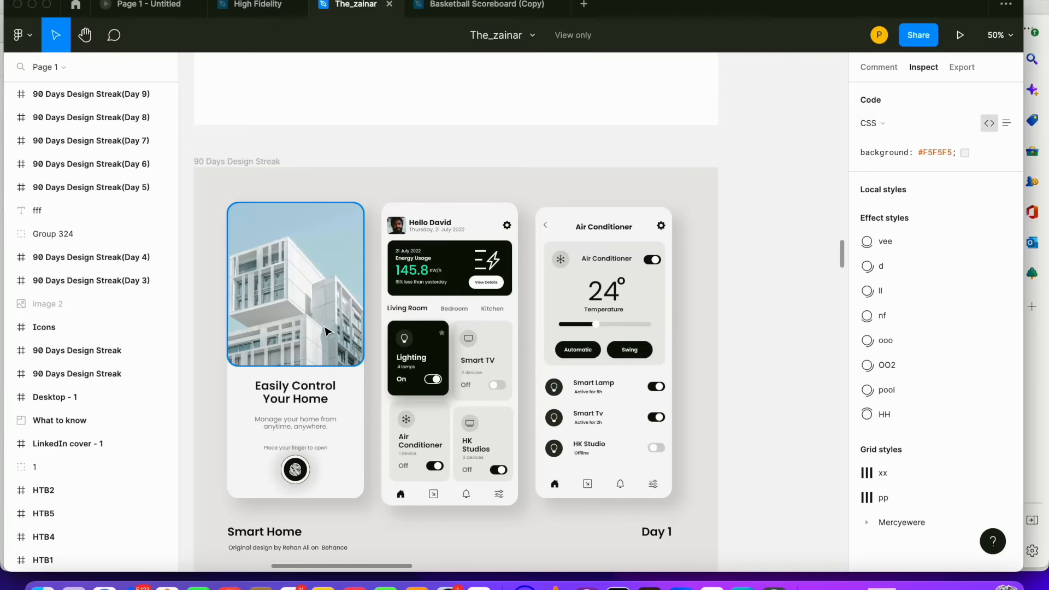
# Inspect the layers and properties of the Day 1 Smart Home screens in the Figma design
pyautogui.scroll(-2, 368, 364)
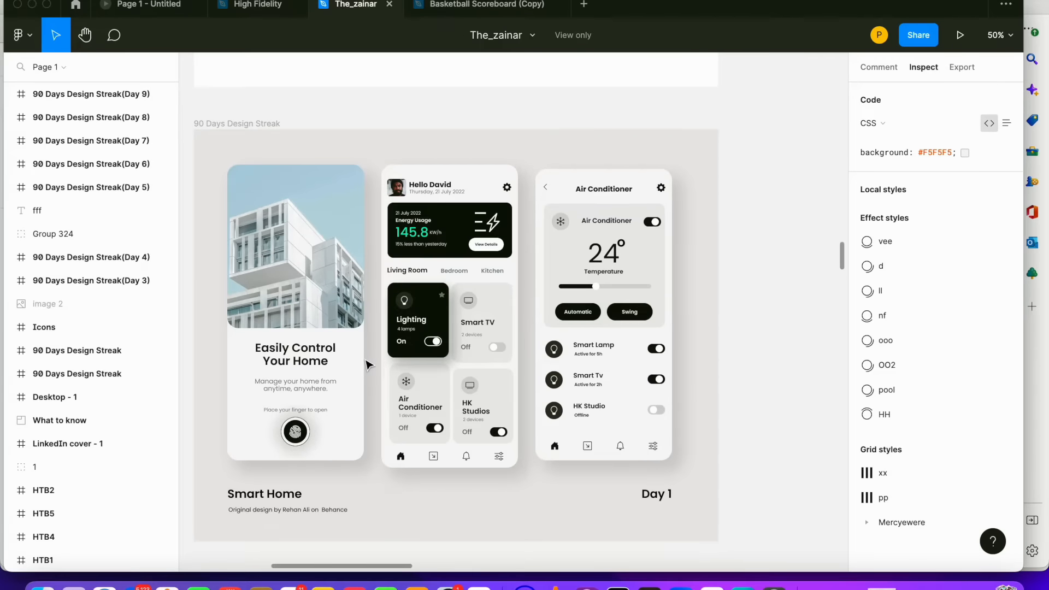
pyautogui.scroll(-4, 367, 364)
pyautogui.scroll(3, 367, 365)
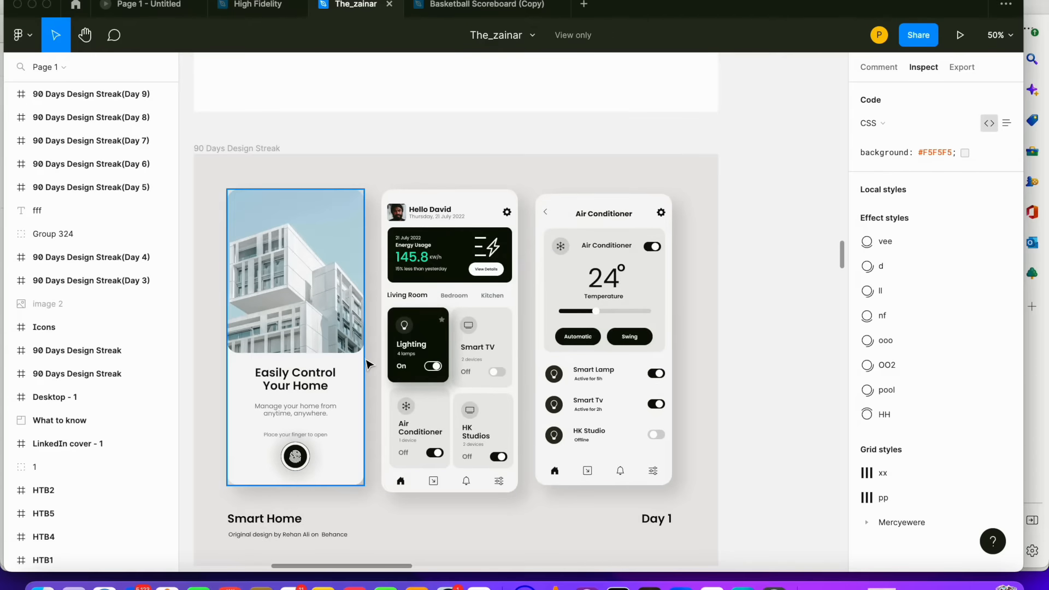
pyautogui.click(282, 267)
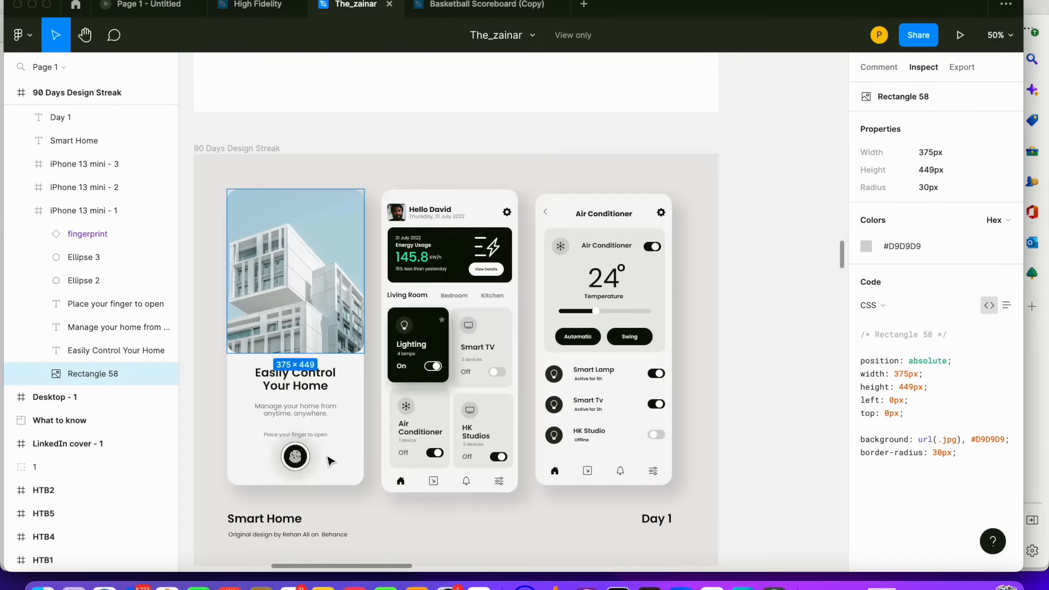
pyautogui.click(300, 382)
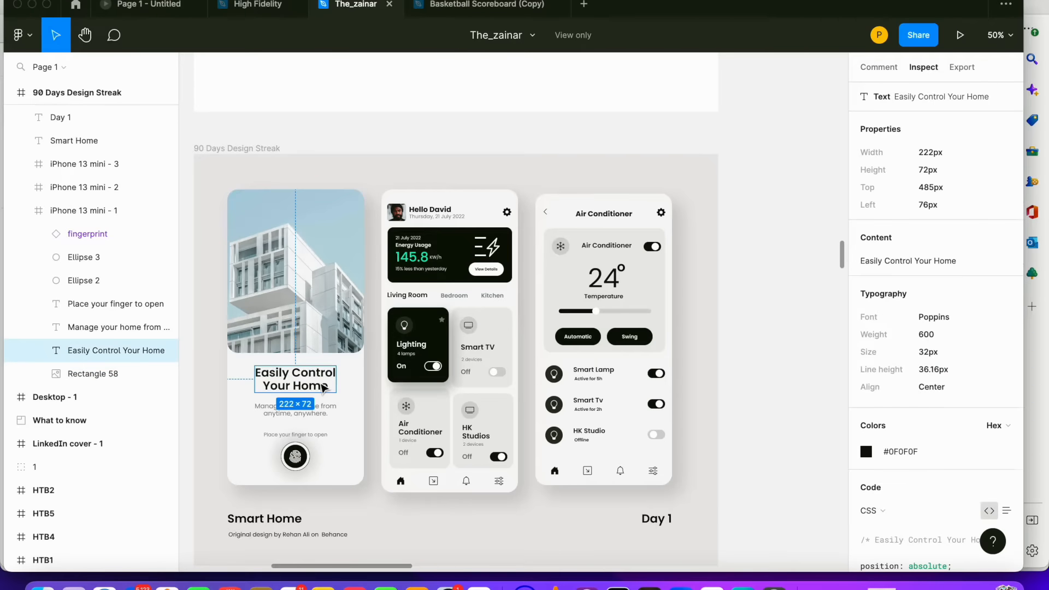
pyautogui.click(326, 416)
pyautogui.click(320, 436)
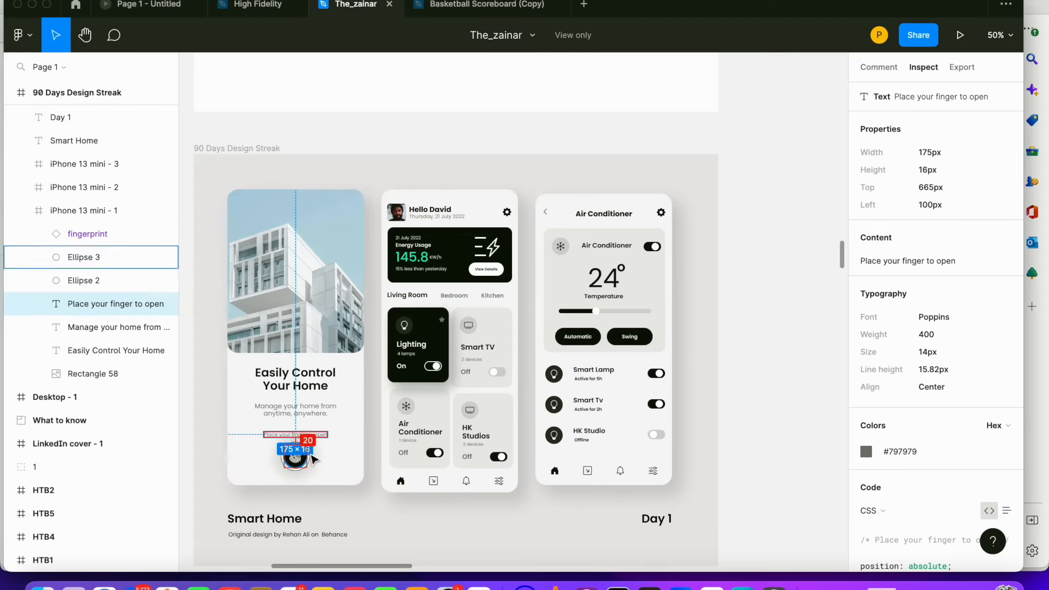
pyautogui.click(310, 455)
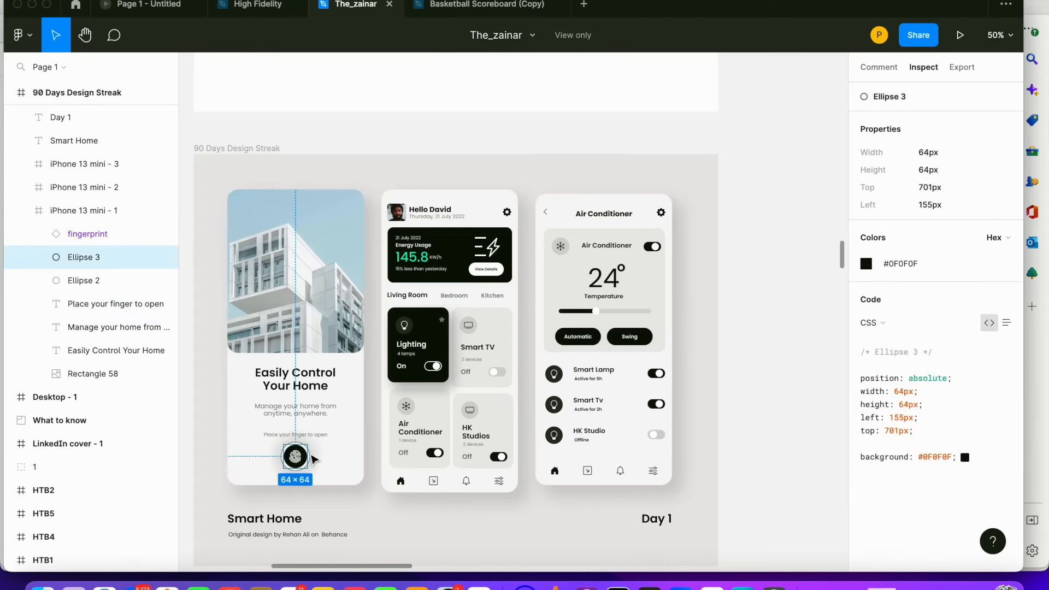
pyautogui.click(450, 218)
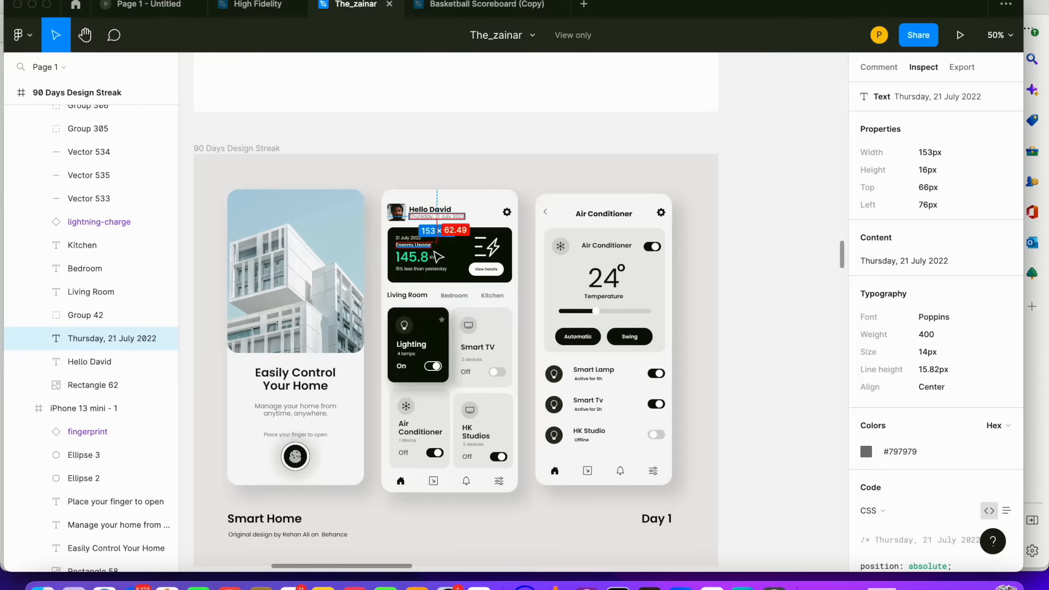
pyautogui.click(462, 267)
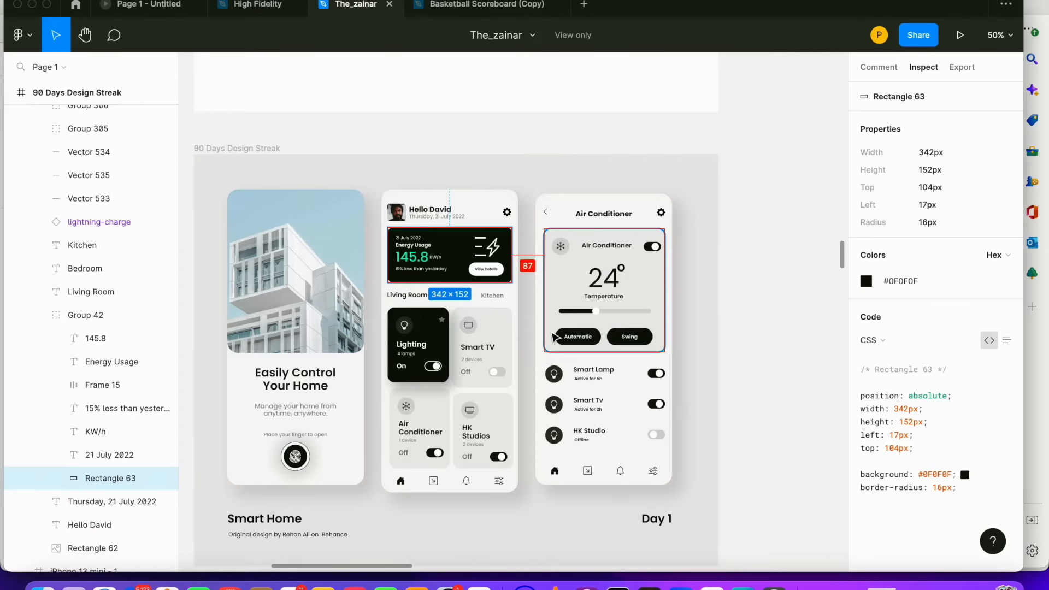
# Scroll through the Day 2, Day 3 and Day 4 designs and inspect the WEAR onboarding image frame
pyautogui.scroll(-4, 556, 330)
pyautogui.scroll(-7, 556, 329)
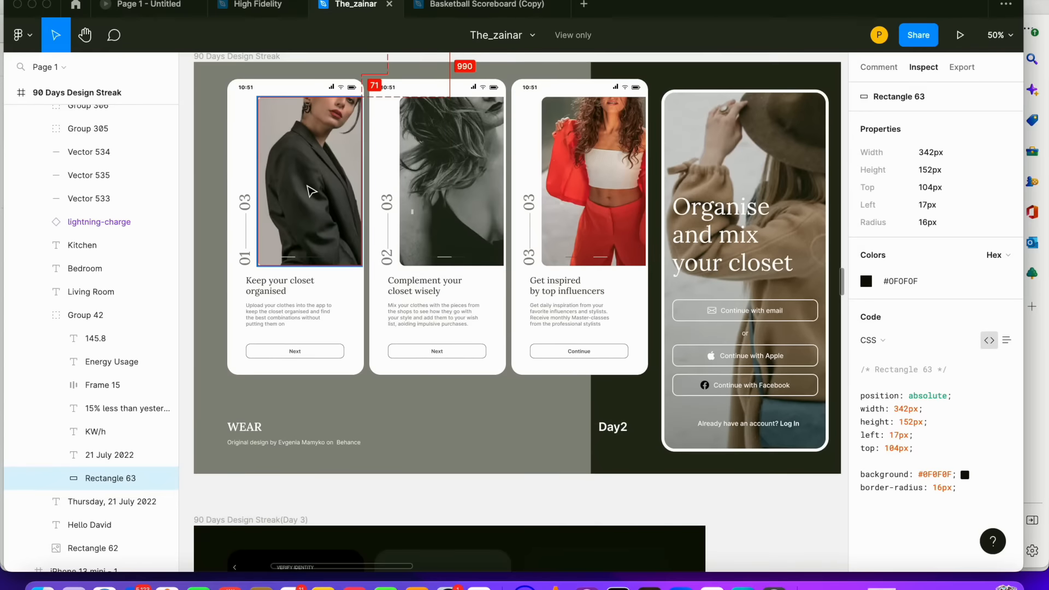
pyautogui.click(312, 191)
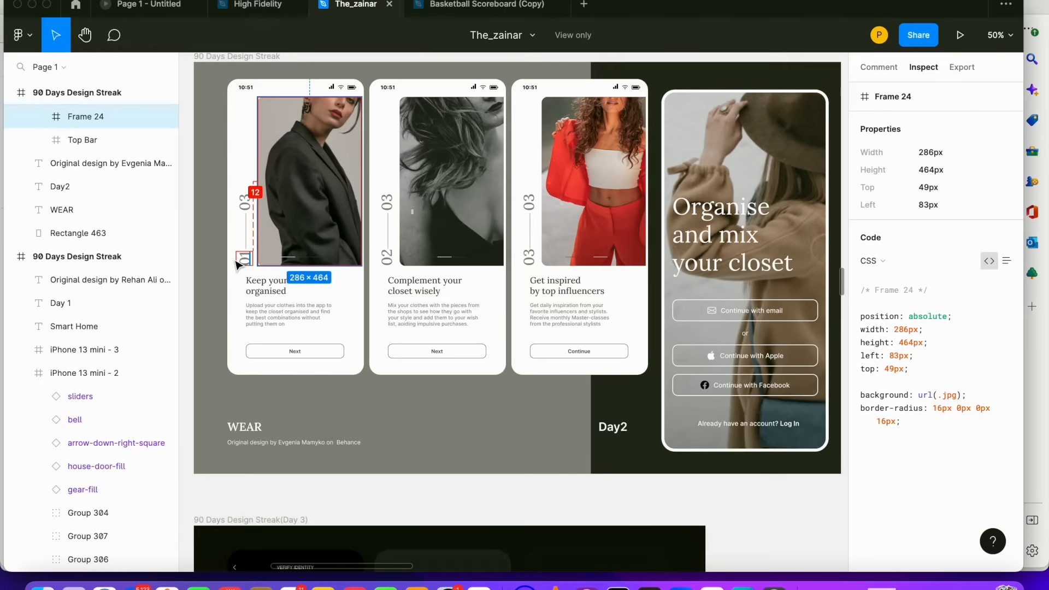
pyautogui.scroll(-6, 284, 263)
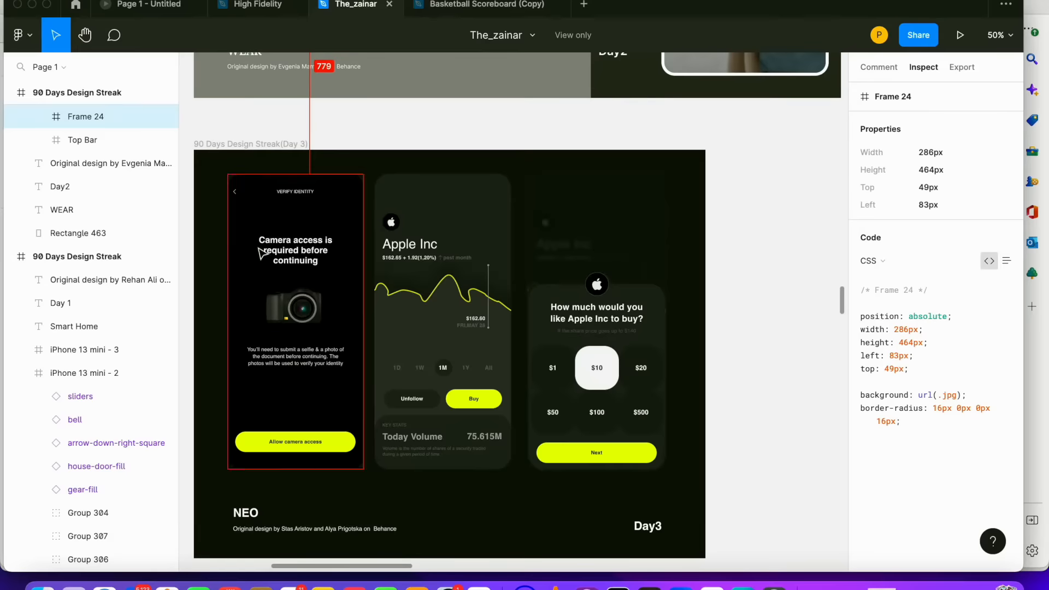
pyautogui.scroll(-4, 367, 261)
pyautogui.scroll(-6, 367, 261)
pyautogui.scroll(2, 368, 262)
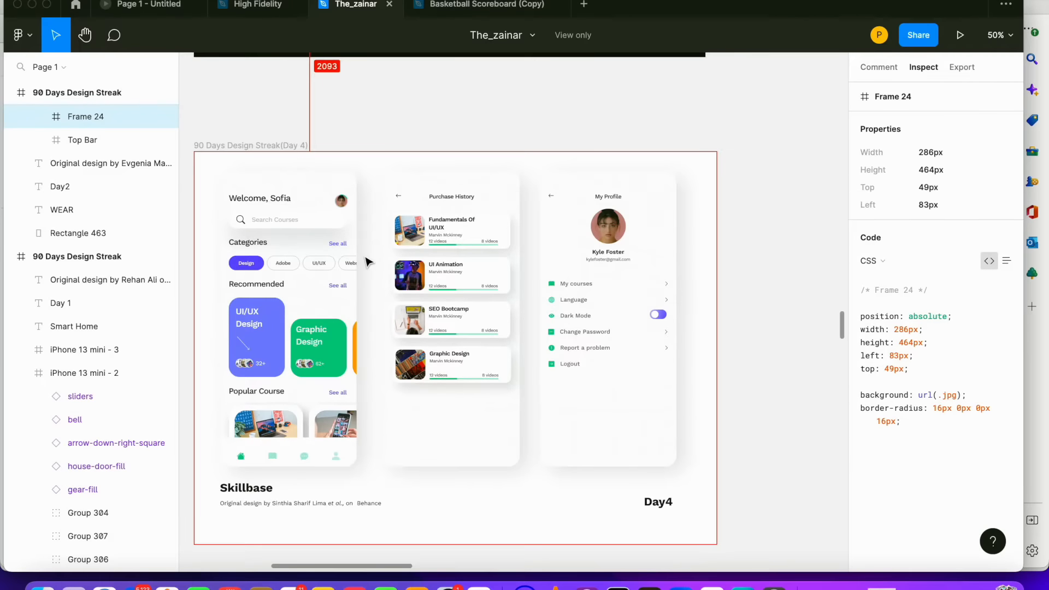
pyautogui.scroll(3, 370, 260)
pyautogui.scroll(5, 373, 258)
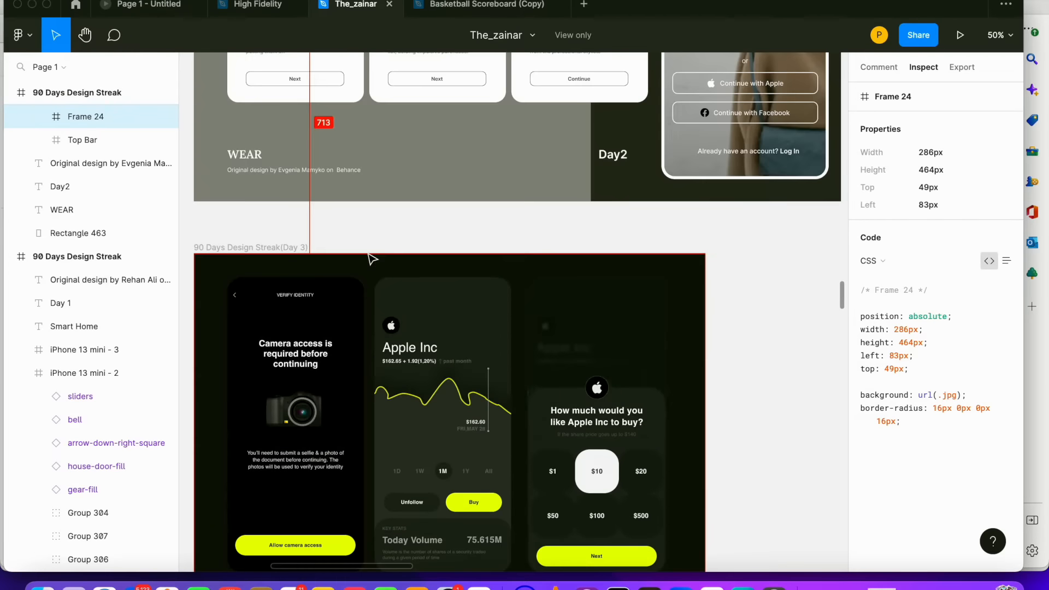
pyautogui.scroll(5, 375, 257)
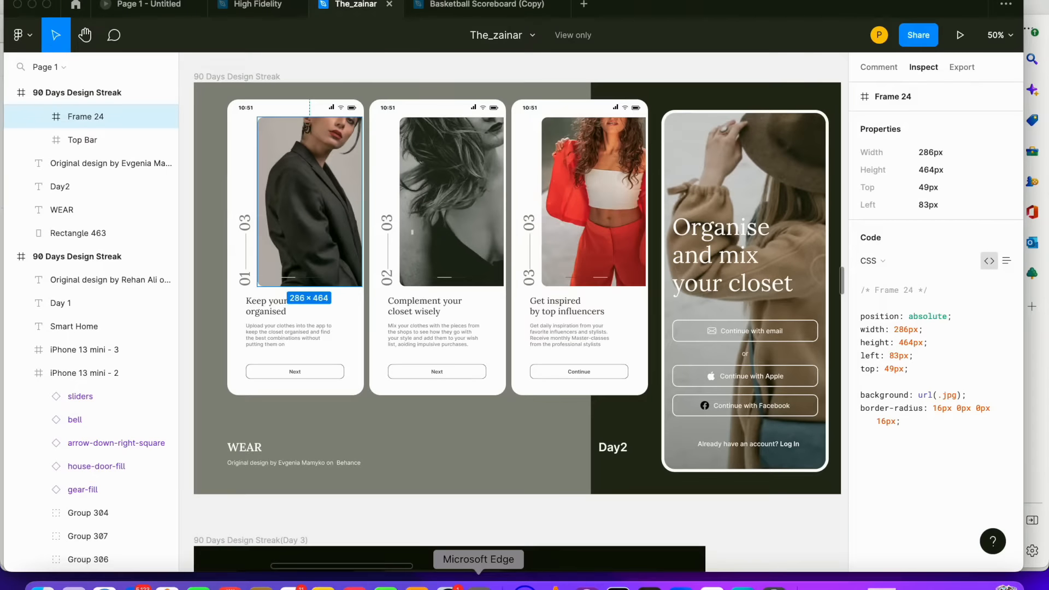
# Switch to FlutterFlow and delete the home page's app bar
pyautogui.click(519, 583)
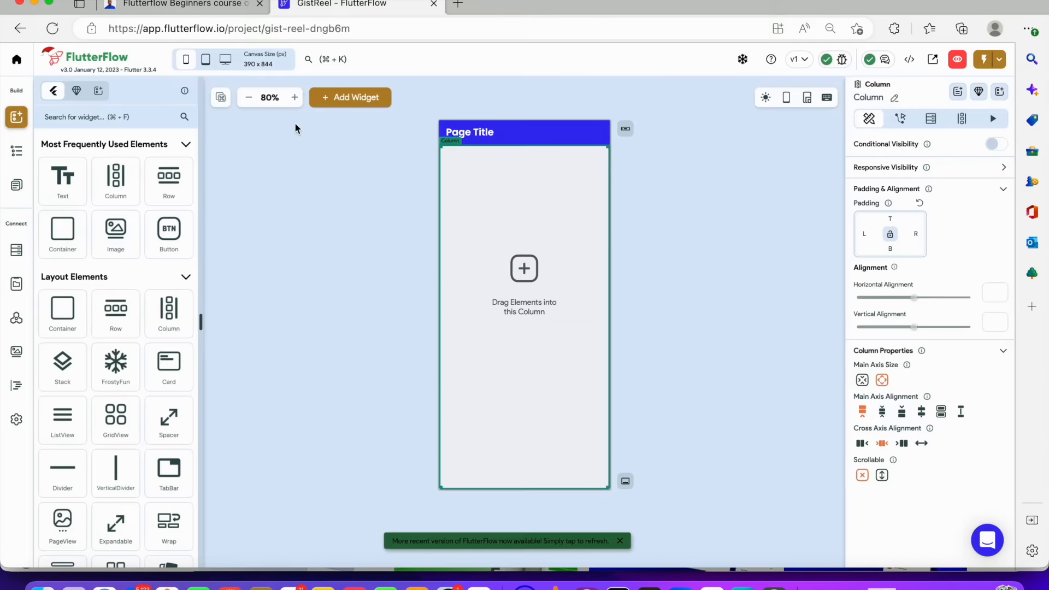
pyautogui.click(425, 93)
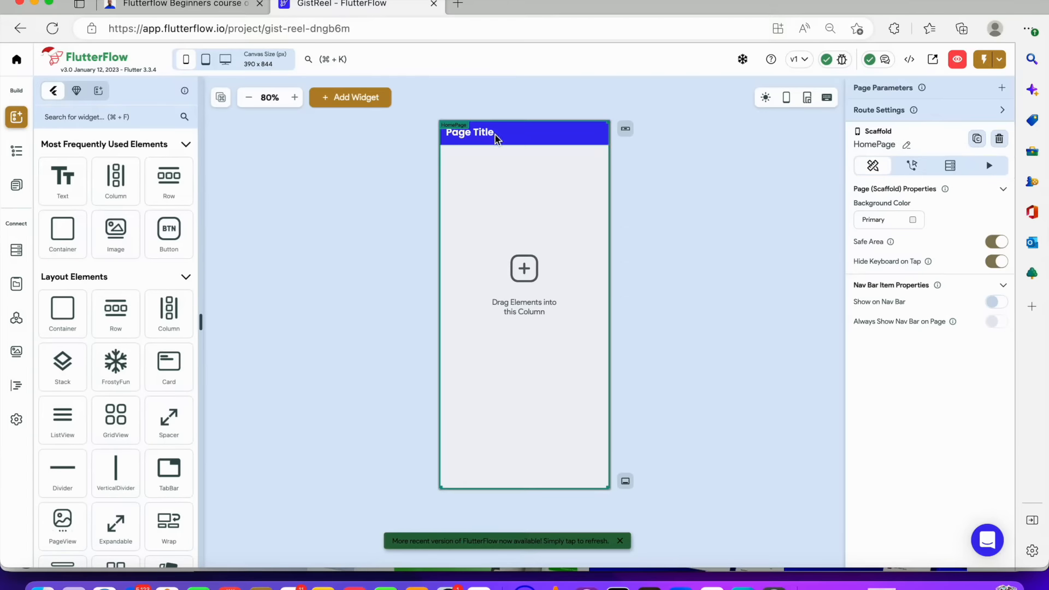
pyautogui.click(592, 141)
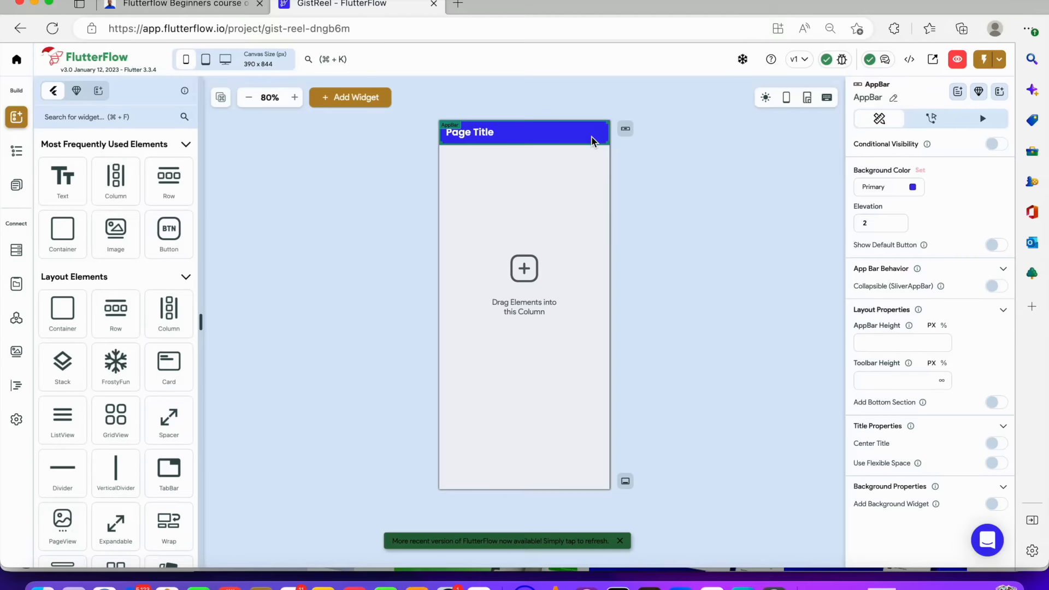
pyautogui.press('Delete')
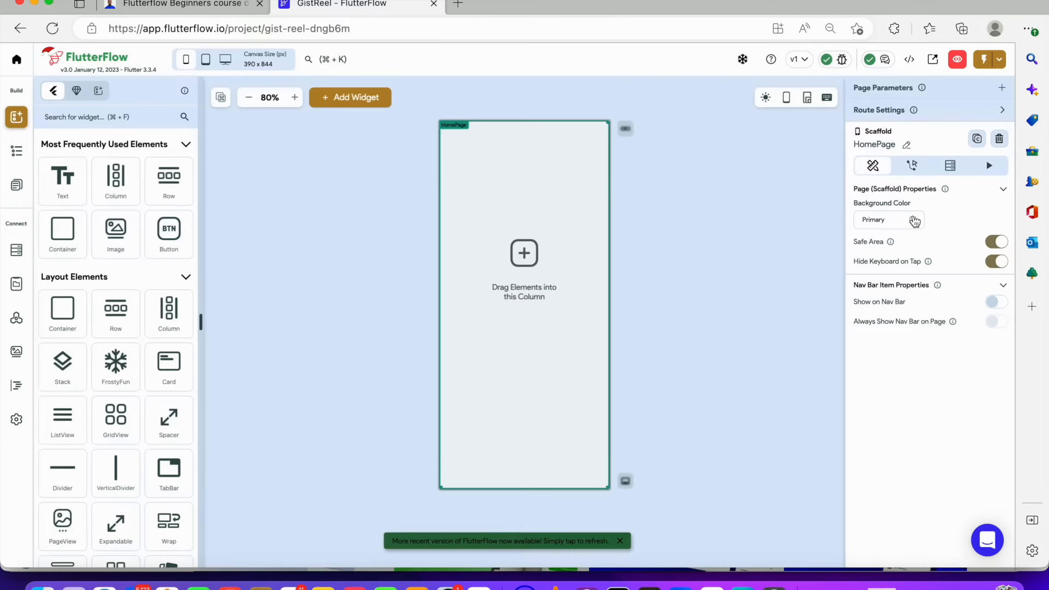
# Set the home page's background colour to the Secondary BG theme colour
pyautogui.click(914, 221)
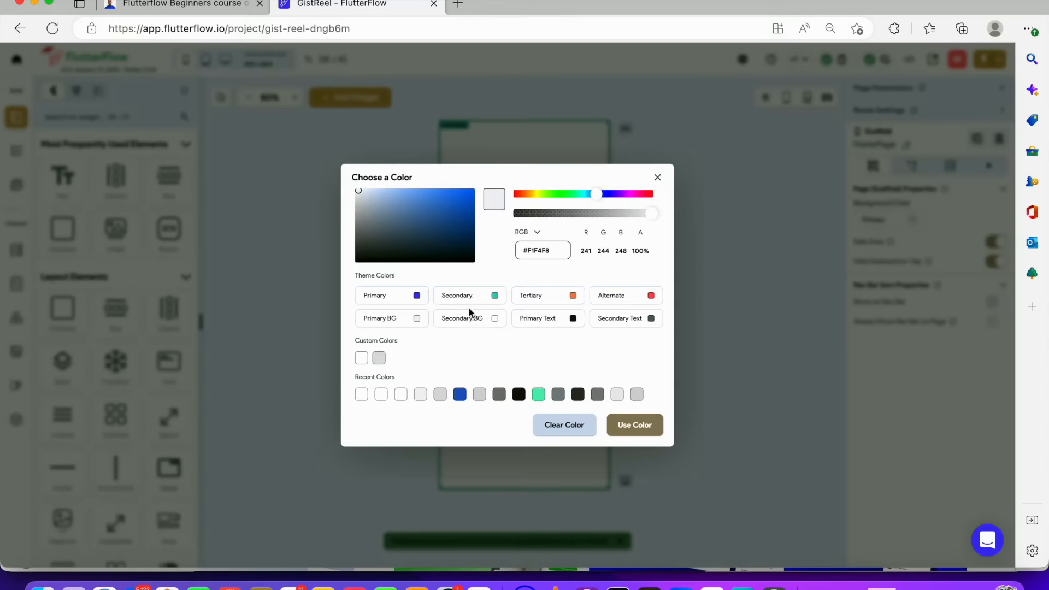
pyautogui.click(491, 319)
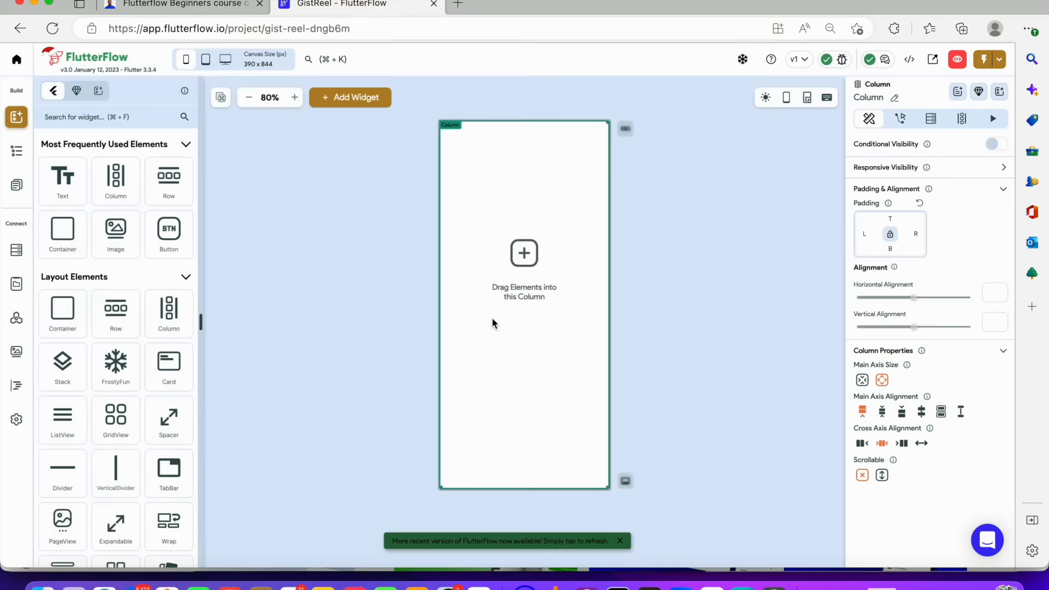
pyautogui.click(695, 270)
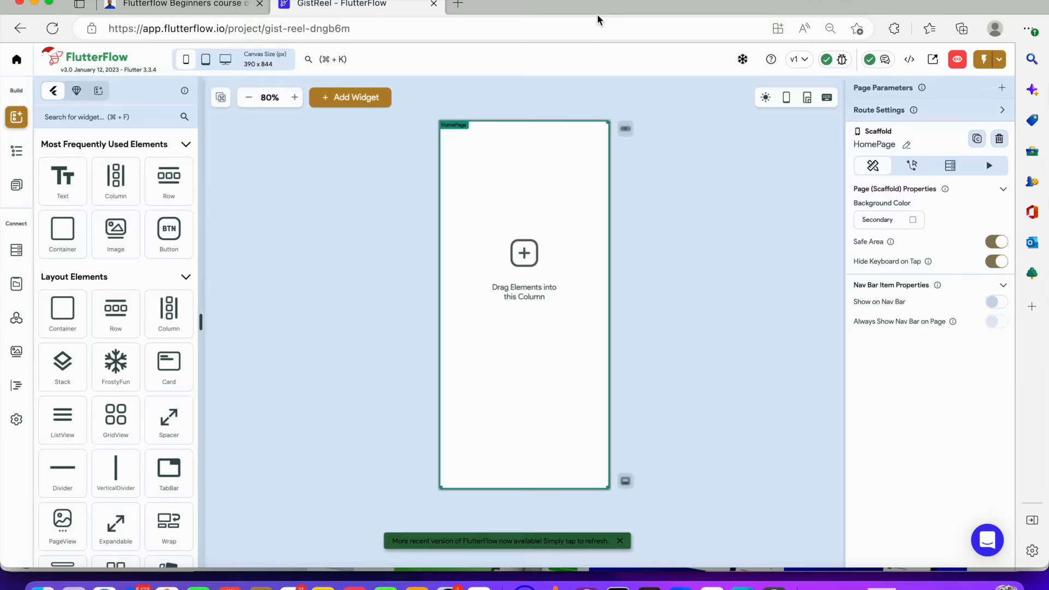
pyautogui.press('F2')
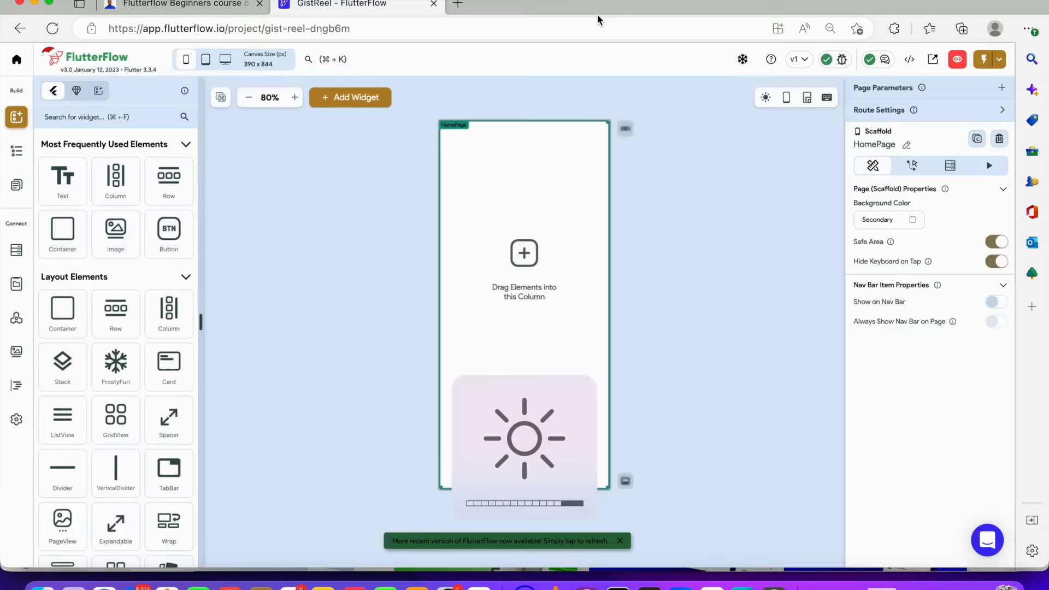
pyautogui.click(289, 169)
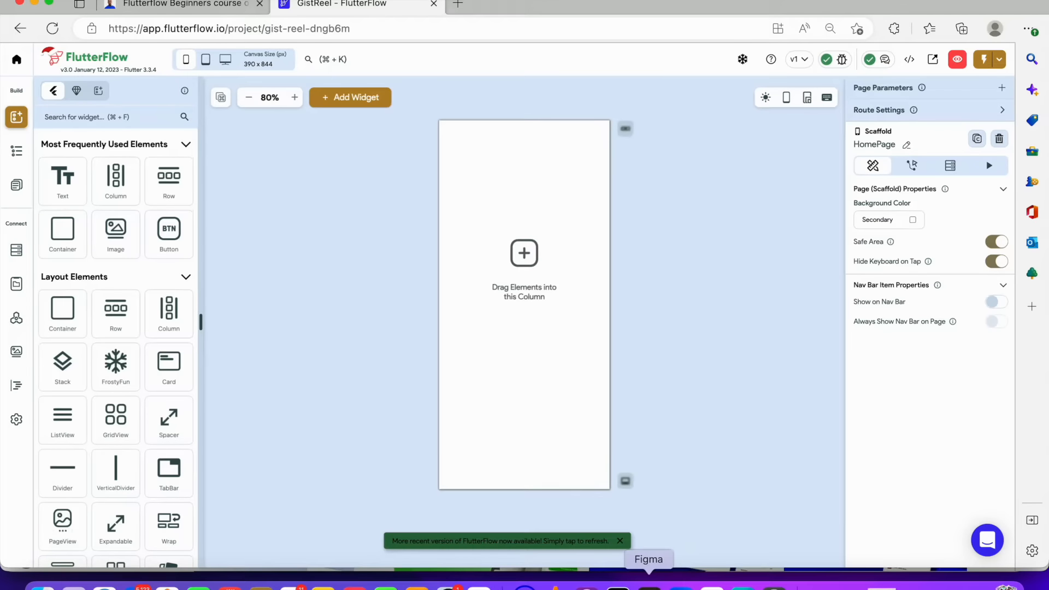
# Add an Image widget inside the home page's Column using the widget tree
pyautogui.click(649, 585)
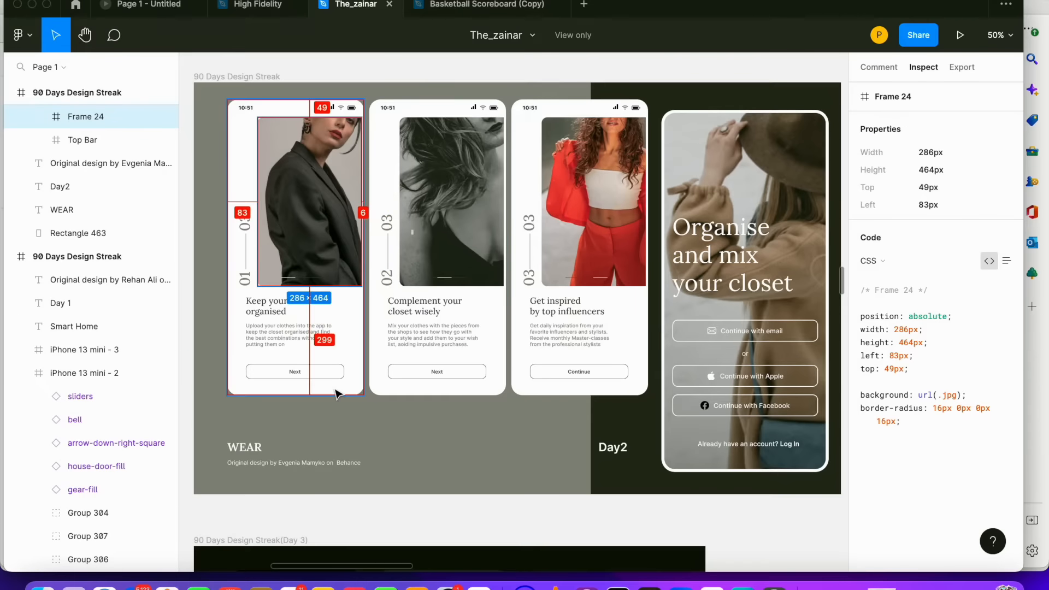
pyautogui.click(479, 585)
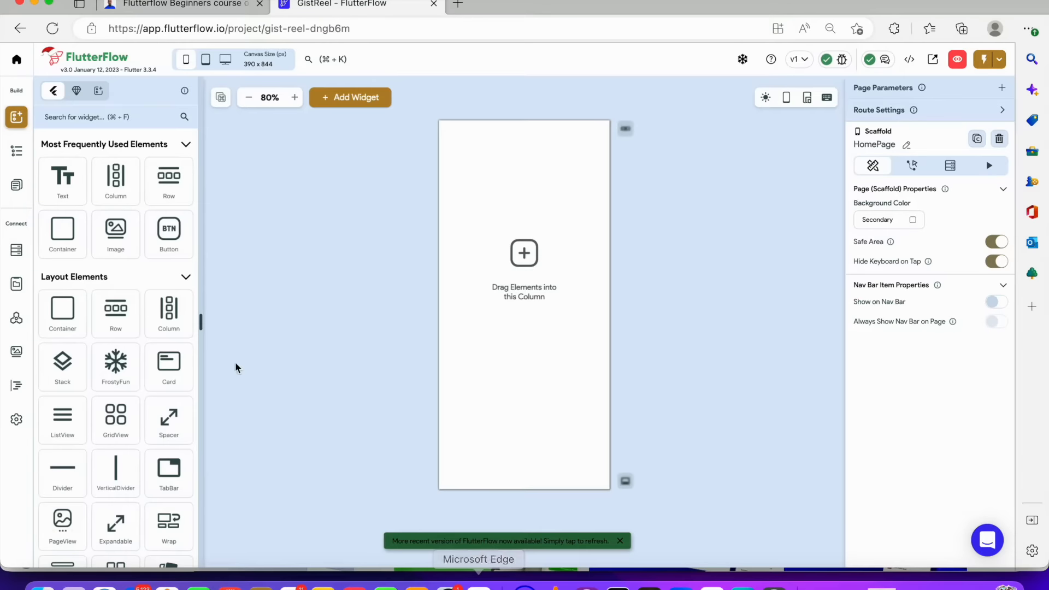
pyautogui.click(16, 150)
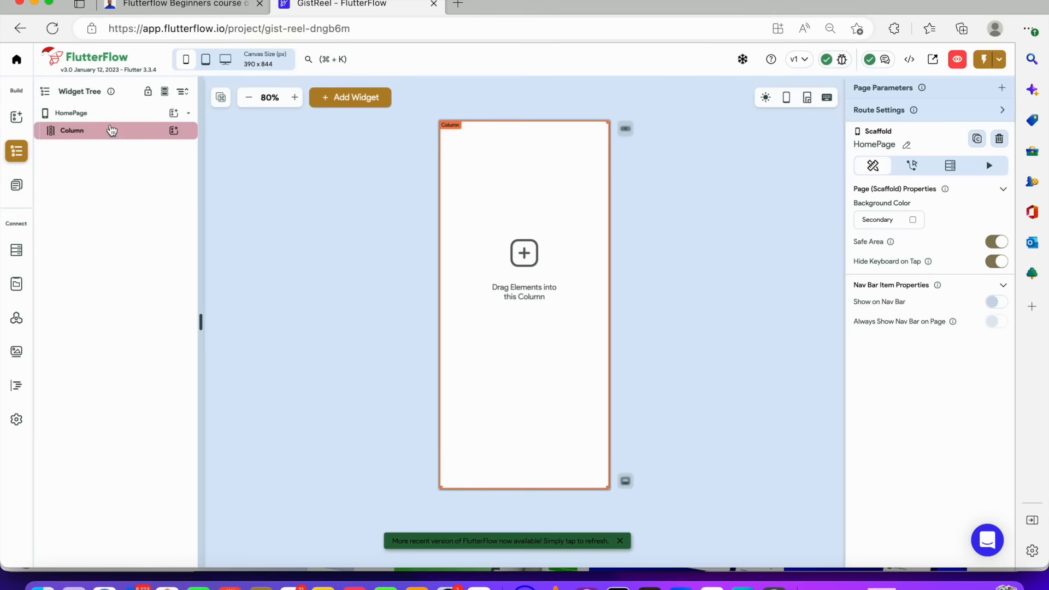
pyautogui.click(109, 114)
pyautogui.click(112, 136)
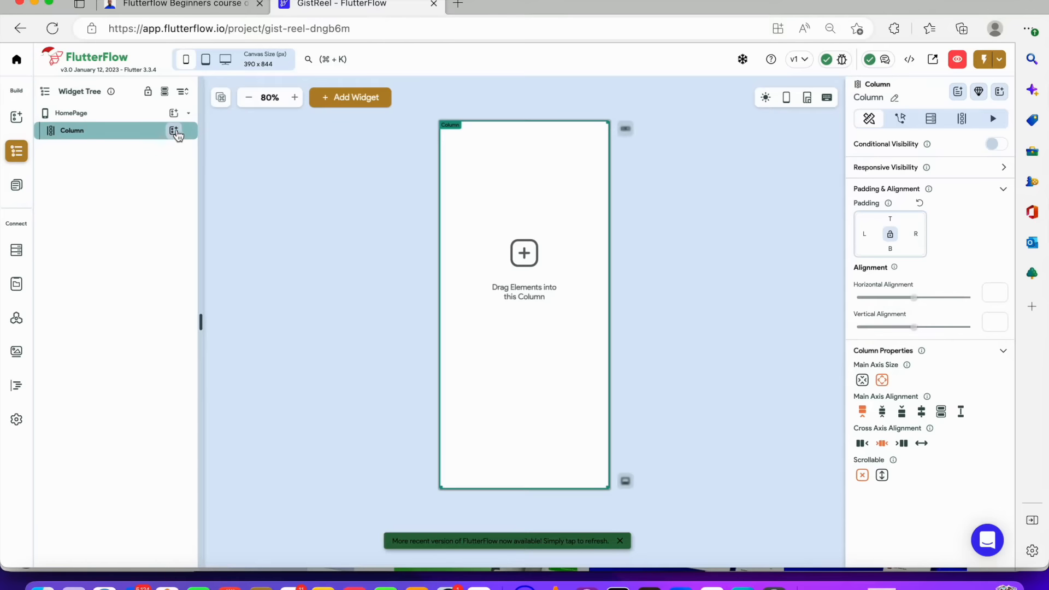
pyautogui.click(174, 131)
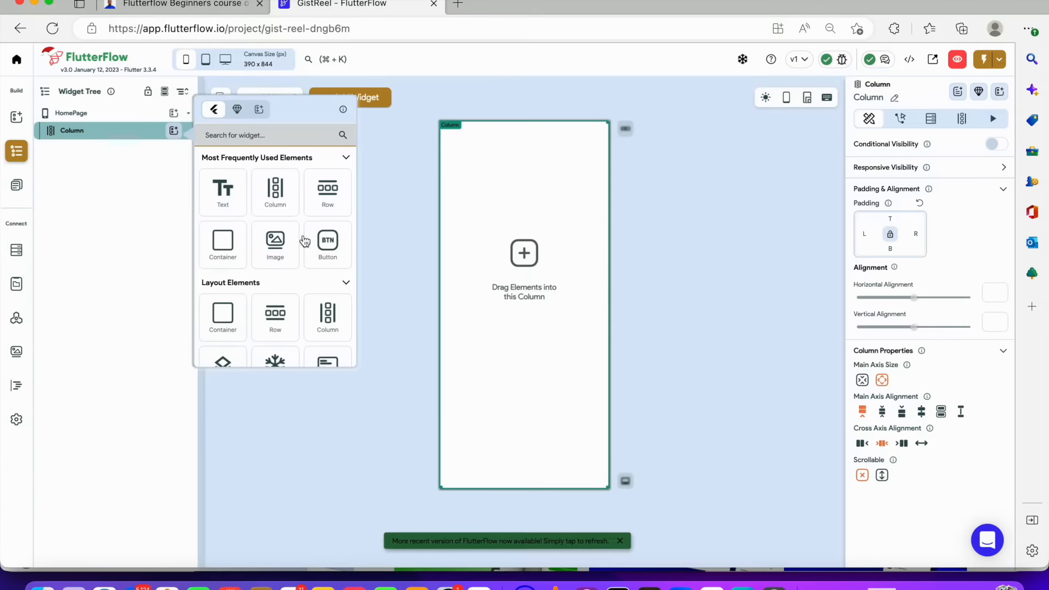
pyautogui.click(282, 242)
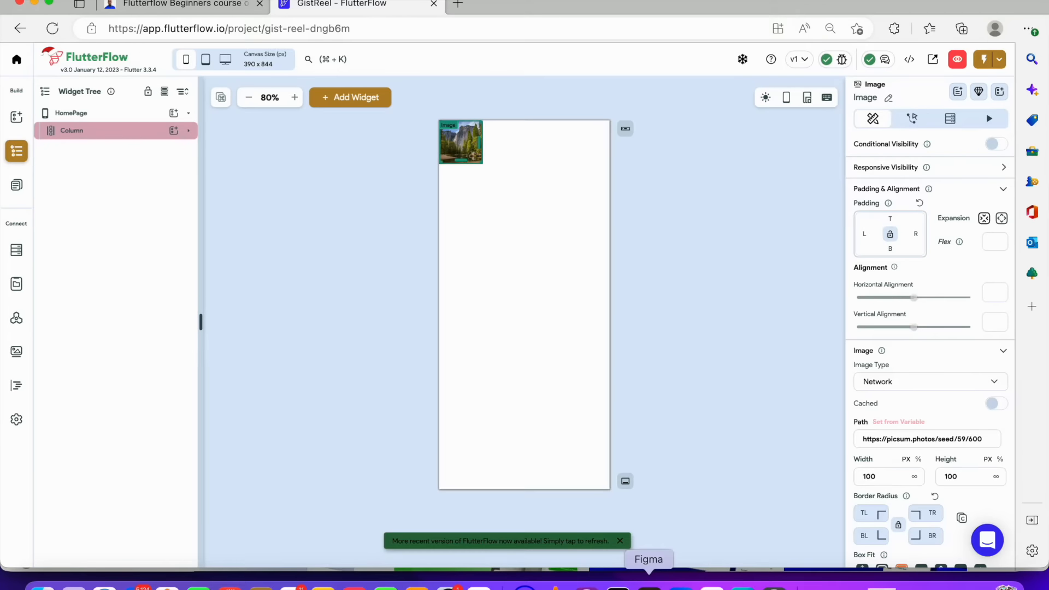
# Set the image's height to 464 px and its width to infinite, matching the Figma frame
pyautogui.click(649, 581)
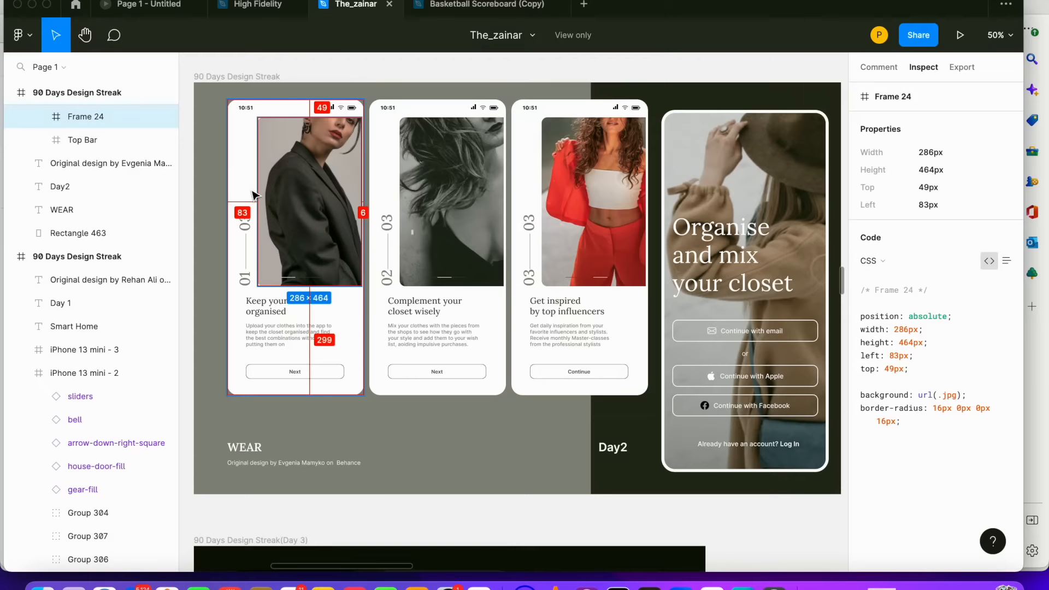
pyautogui.click(321, 301)
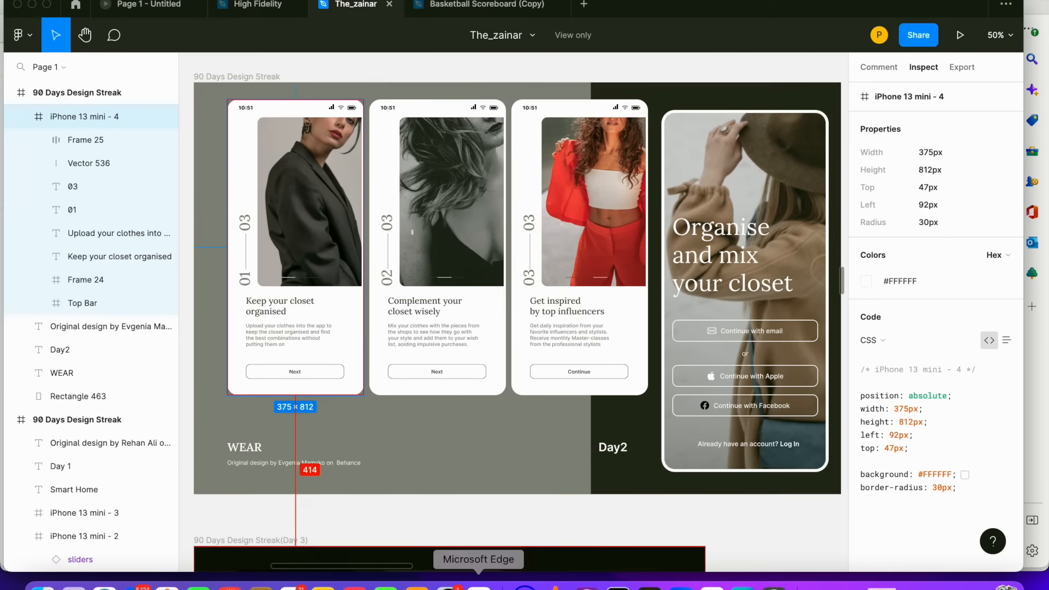
pyautogui.click(479, 585)
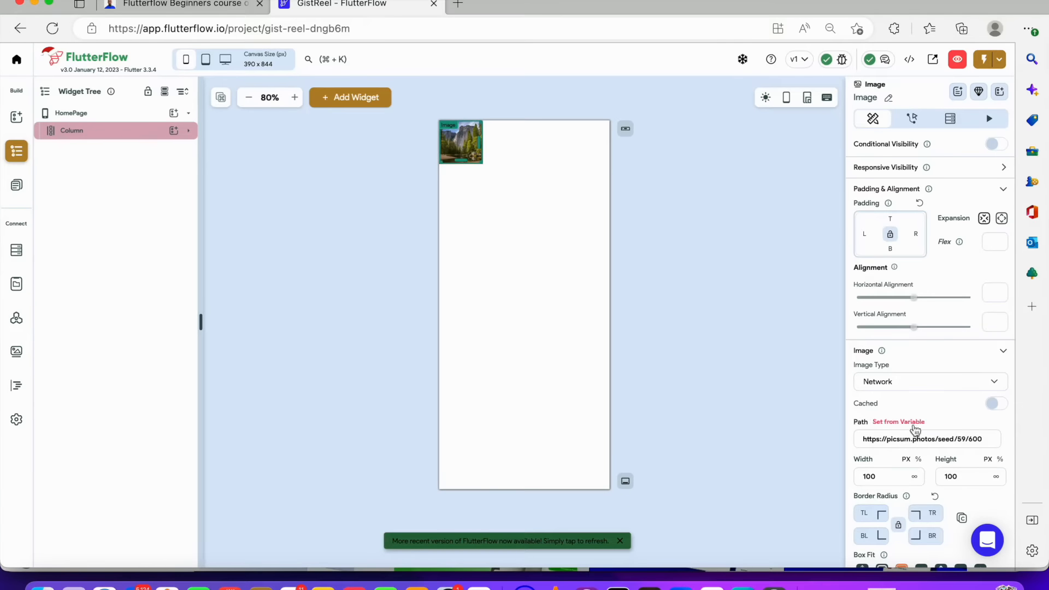
pyautogui.scroll(-1, 986, 479)
pyautogui.moveTo(972, 474); pyautogui.dragTo(903, 472)
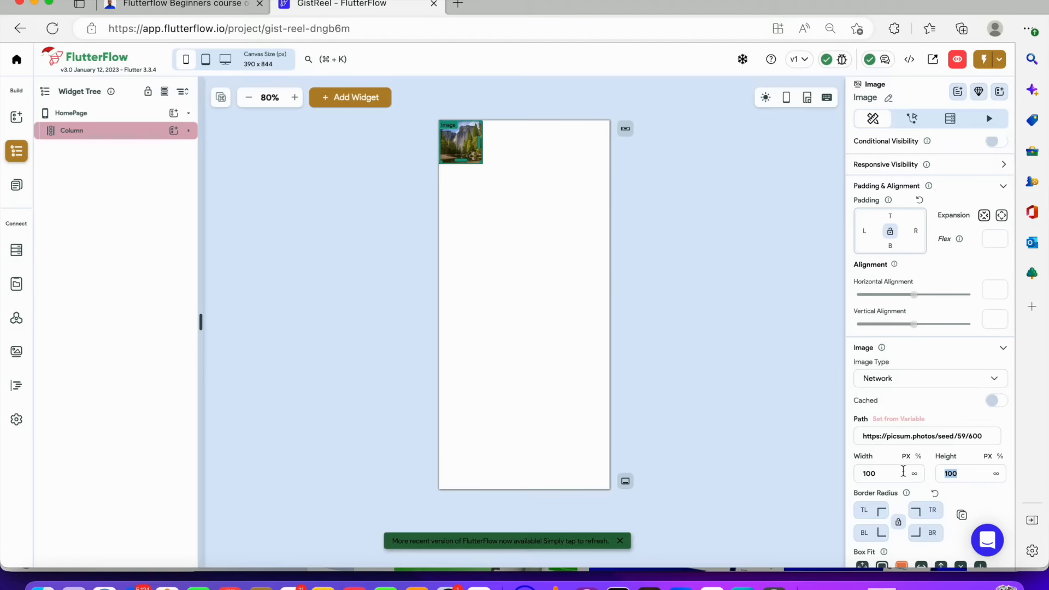
pyautogui.write('464')
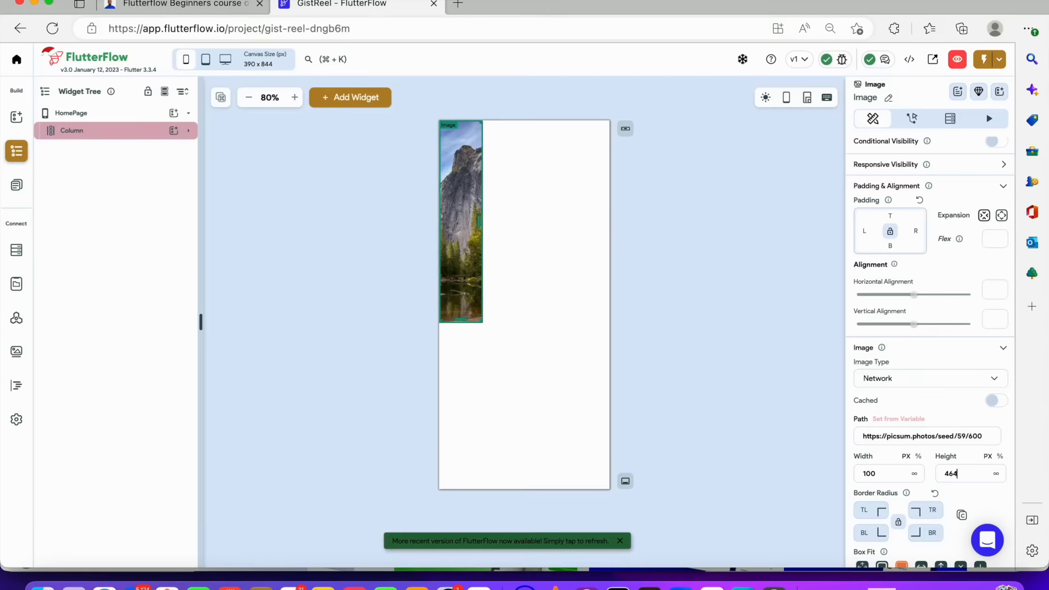
pyautogui.click(916, 475)
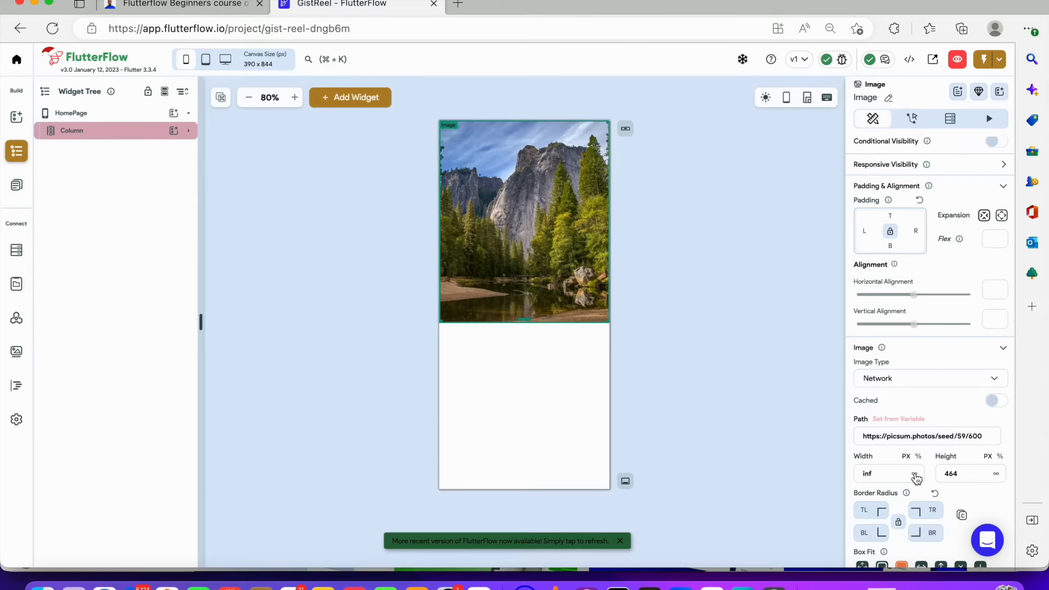
# Try out each Box Fit option on the image, finishing with Cover
pyautogui.scroll(-3, 918, 479)
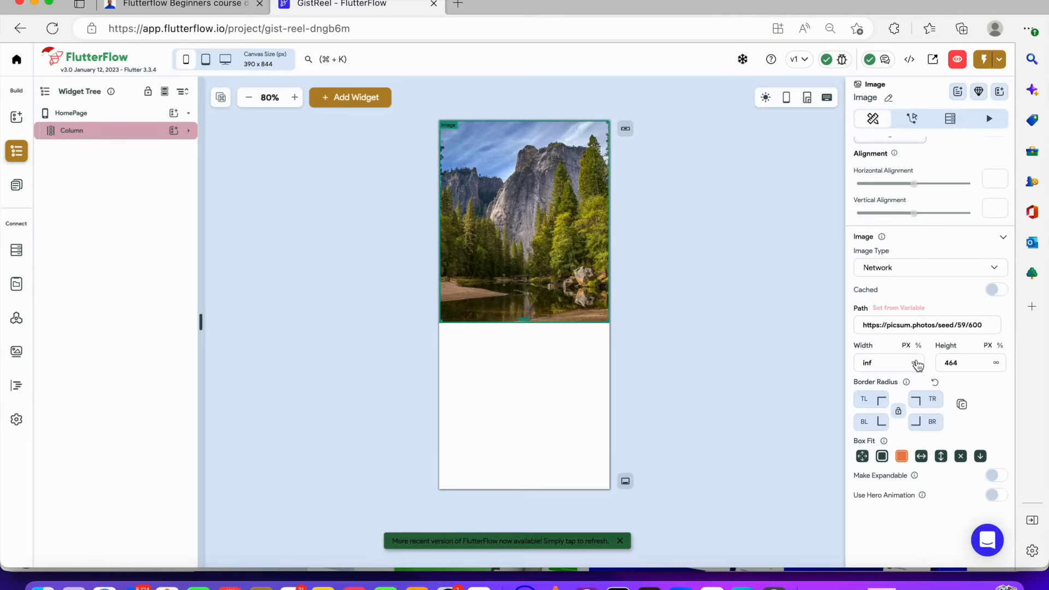
pyautogui.click(719, 330)
pyautogui.click(529, 236)
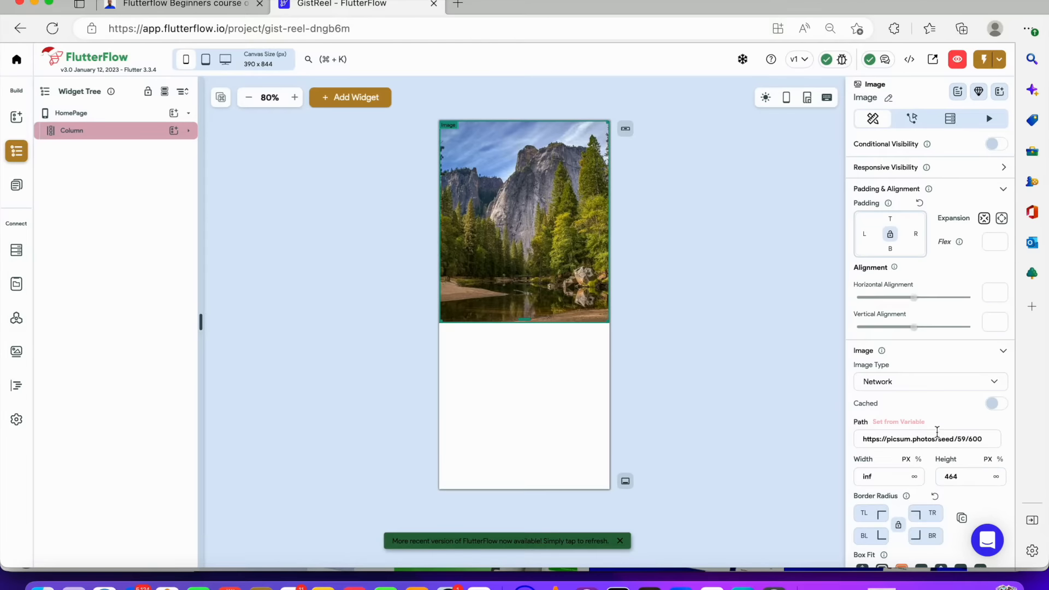
pyautogui.scroll(-3, 939, 432)
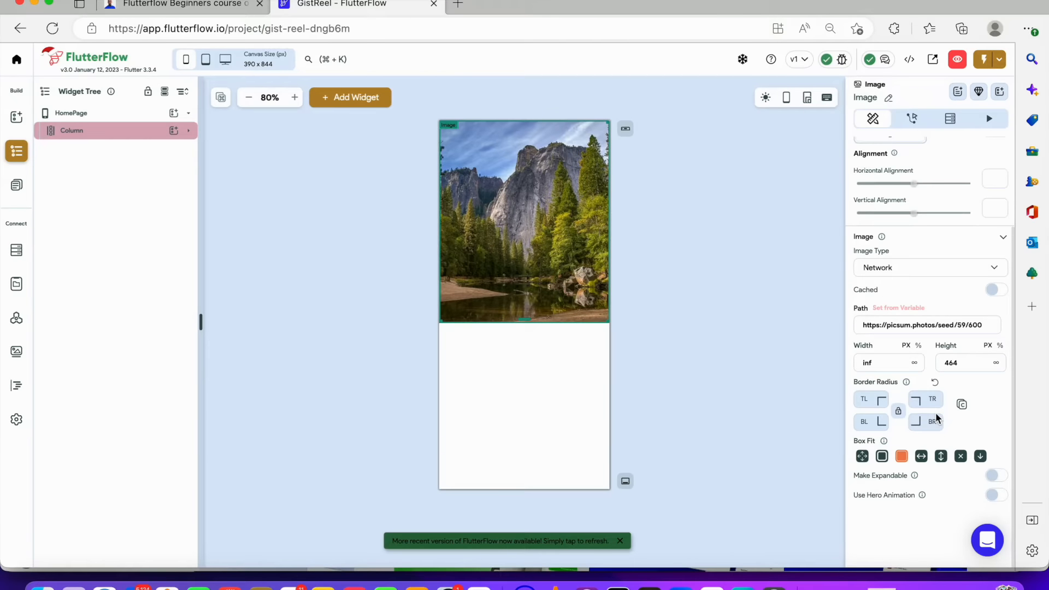
pyautogui.click(864, 457)
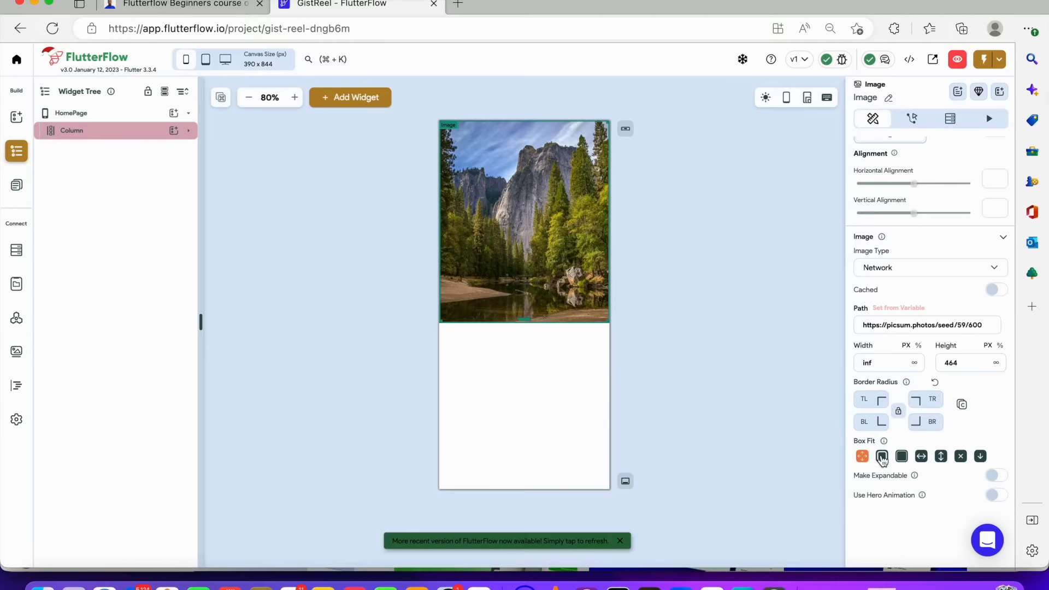
pyautogui.click(882, 458)
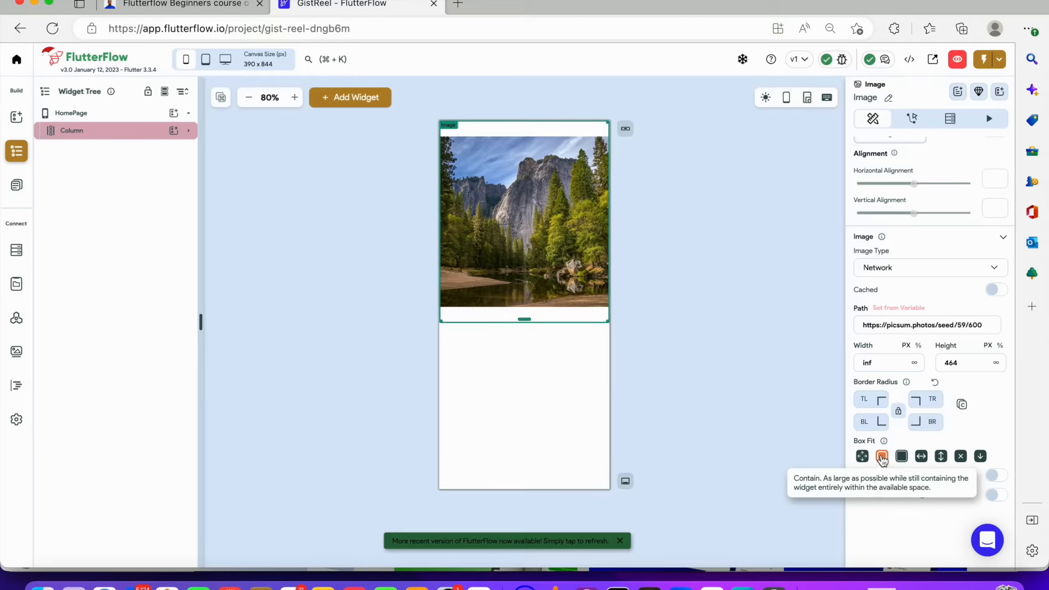
pyautogui.click(900, 460)
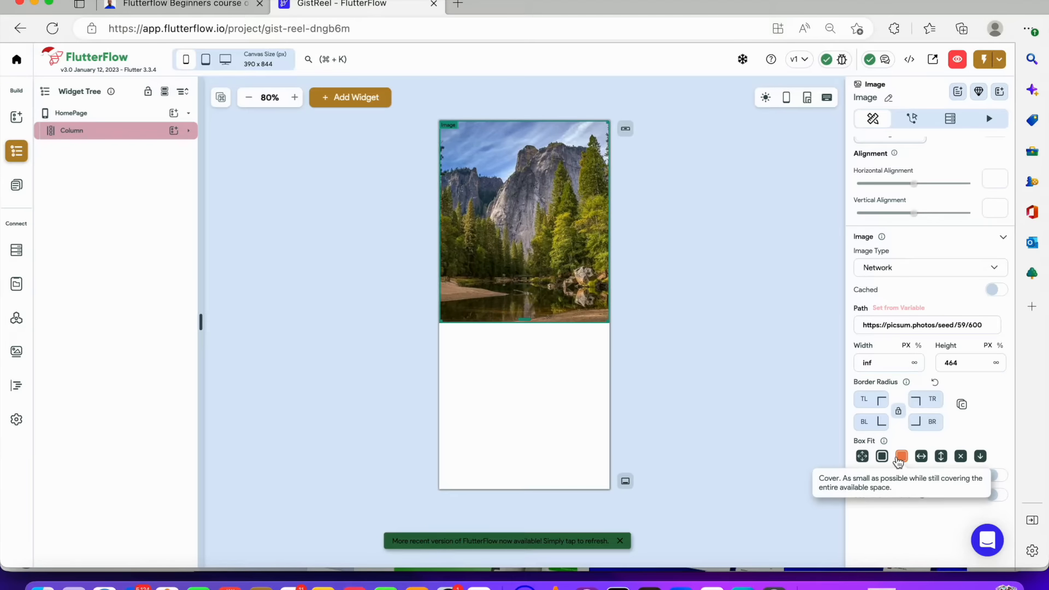
pyautogui.click(942, 457)
pyautogui.click(961, 457)
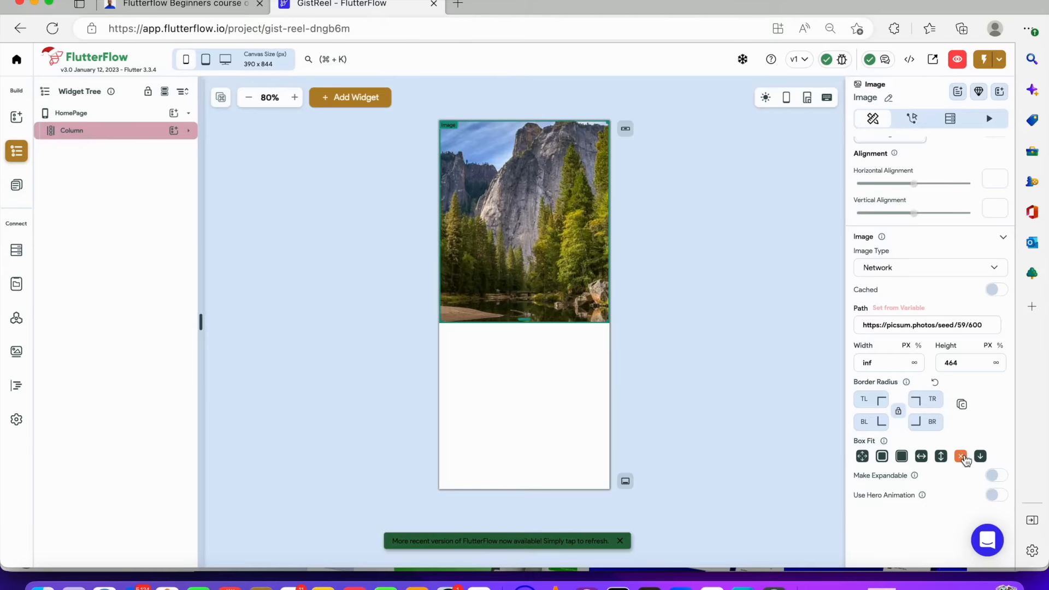
pyautogui.click(981, 457)
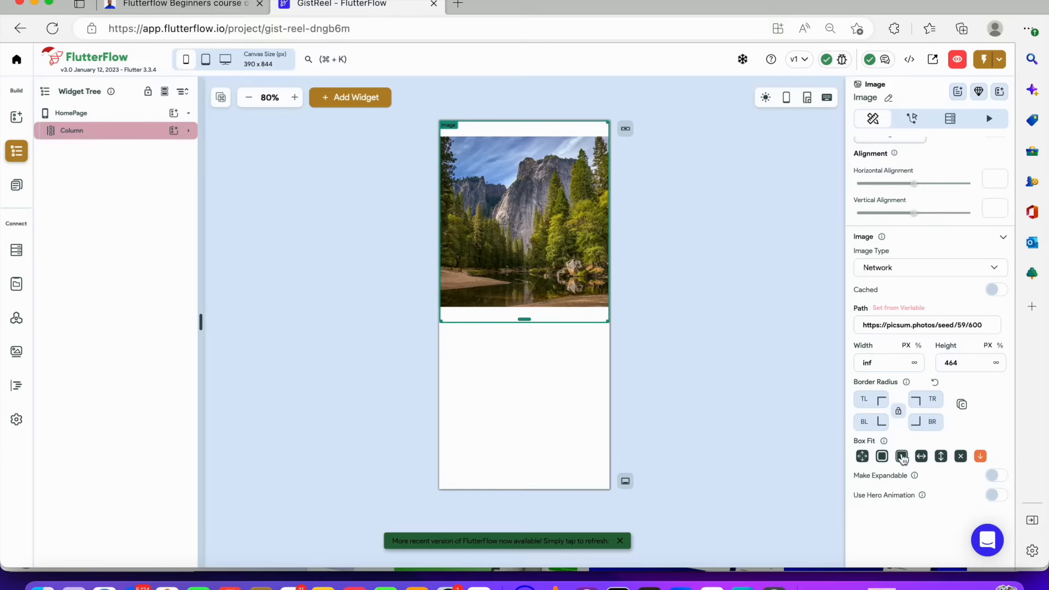
pyautogui.click(869, 458)
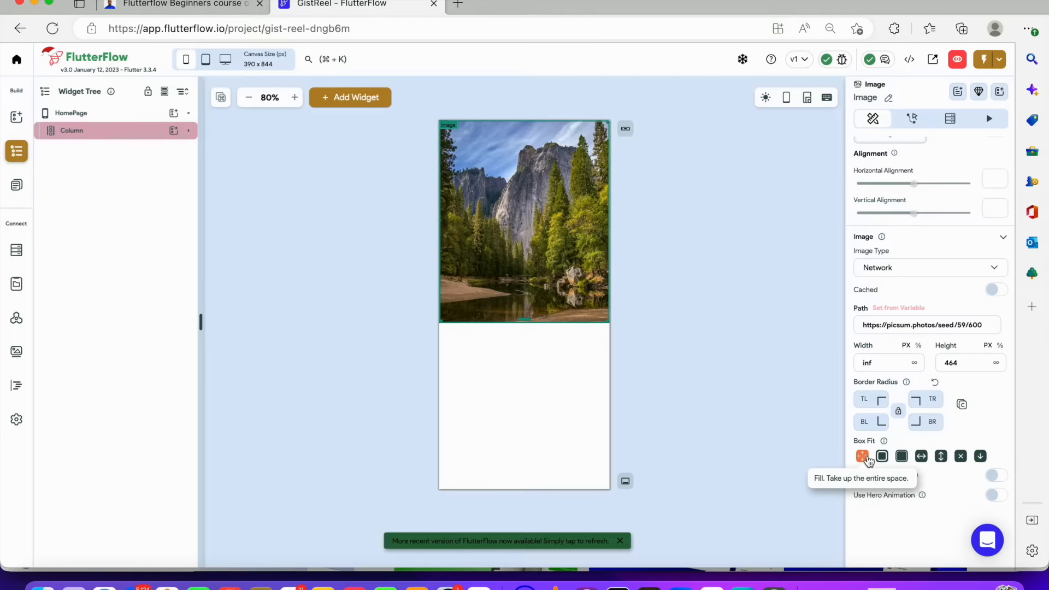
pyautogui.click(902, 457)
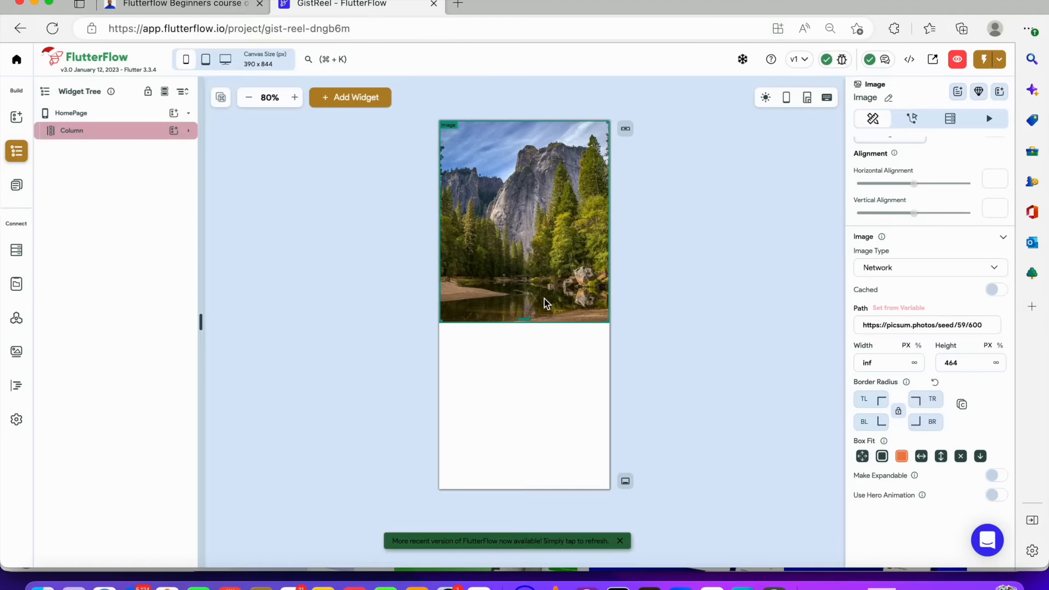
# Add a Text widget inside the Column beneath the image
pyautogui.click(148, 134)
pyautogui.click(188, 131)
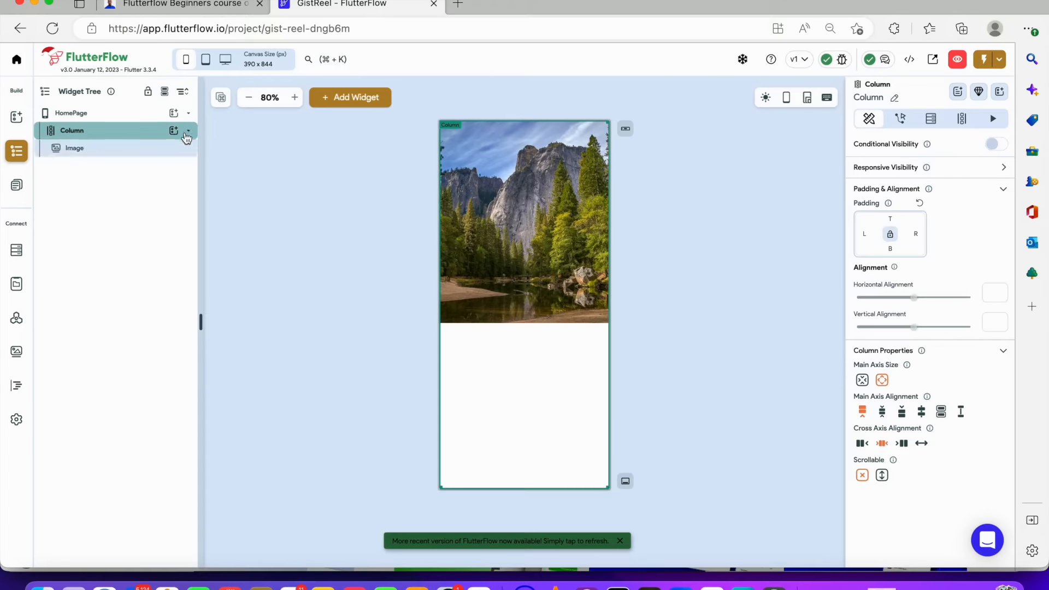
pyautogui.click(173, 130)
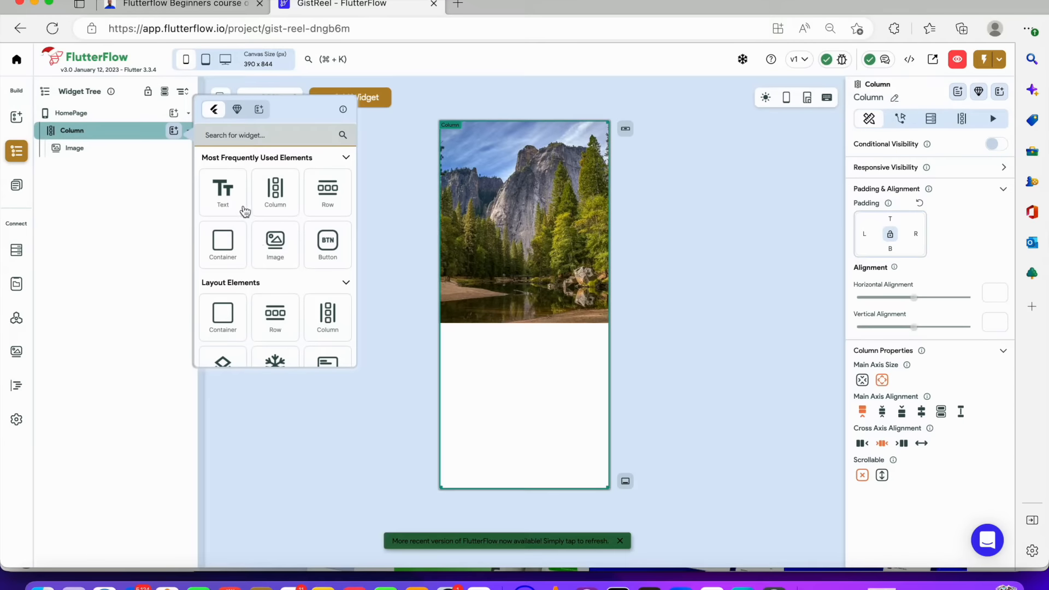
pyautogui.click(222, 197)
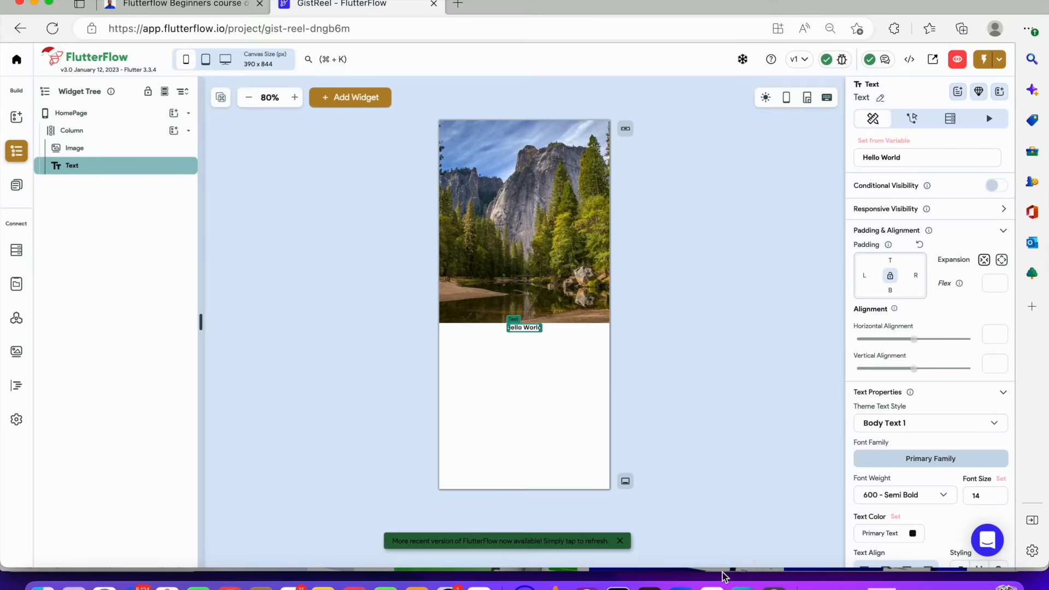
# Switch to Figma and copy the content of the 'Keep your closet organised' heading
pyautogui.click(649, 584)
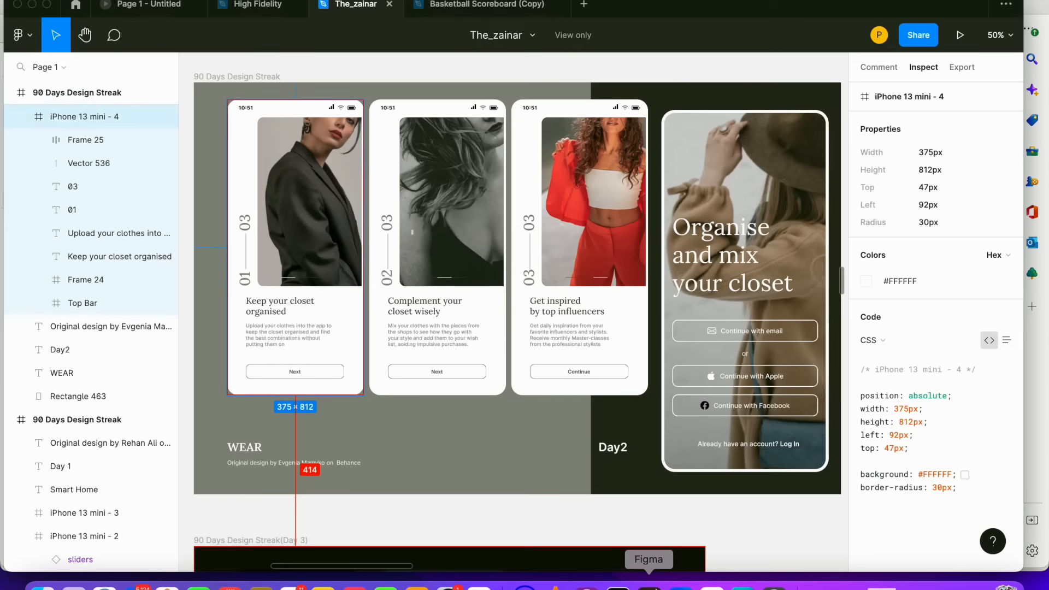
pyautogui.click(279, 305)
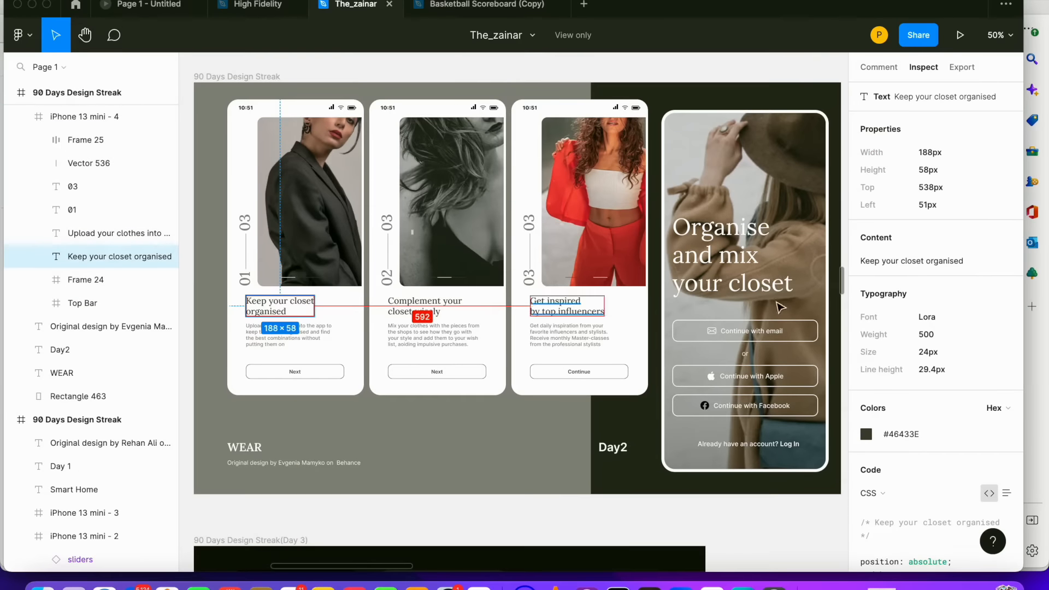
pyautogui.moveTo(951, 271)
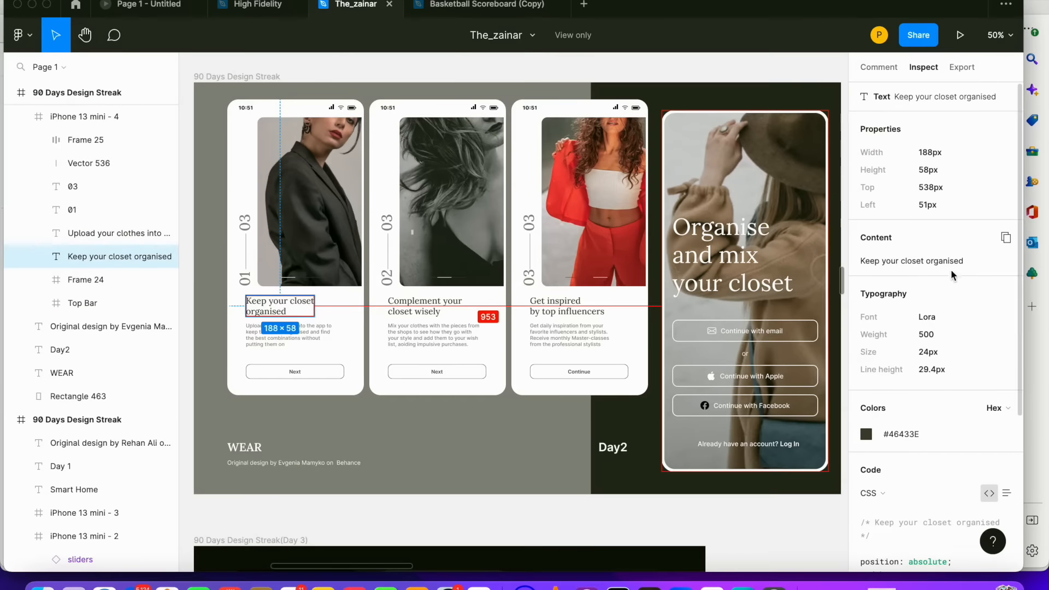
pyautogui.click(1005, 239)
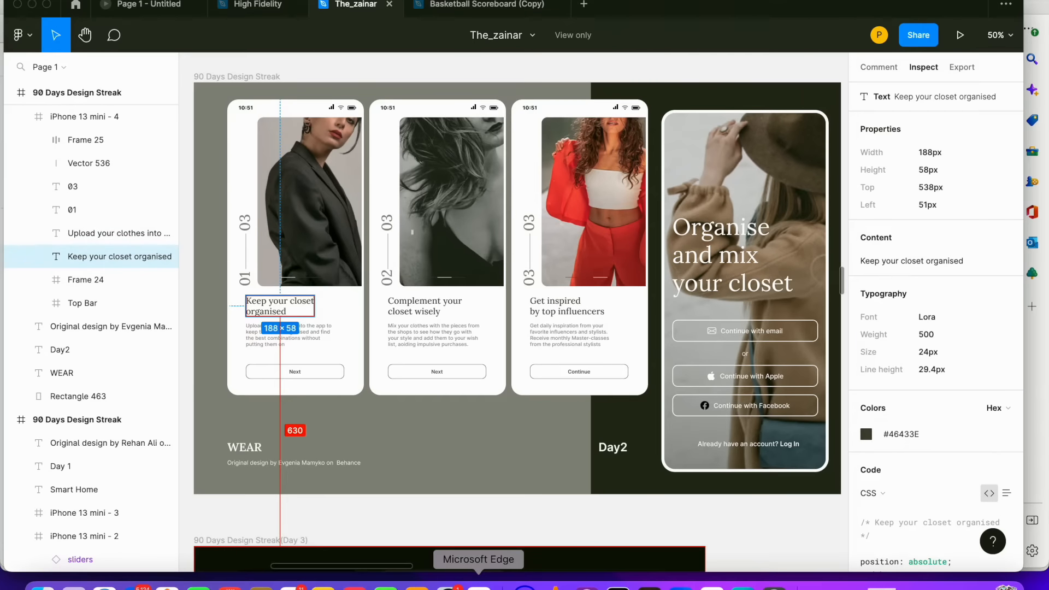
# Switch back to FlutterFlow and paste the copied heading as the Text widget's content
pyautogui.click(499, 583)
pyautogui.moveTo(918, 162); pyautogui.dragTo(808, 149)
pyautogui.press('super+v')
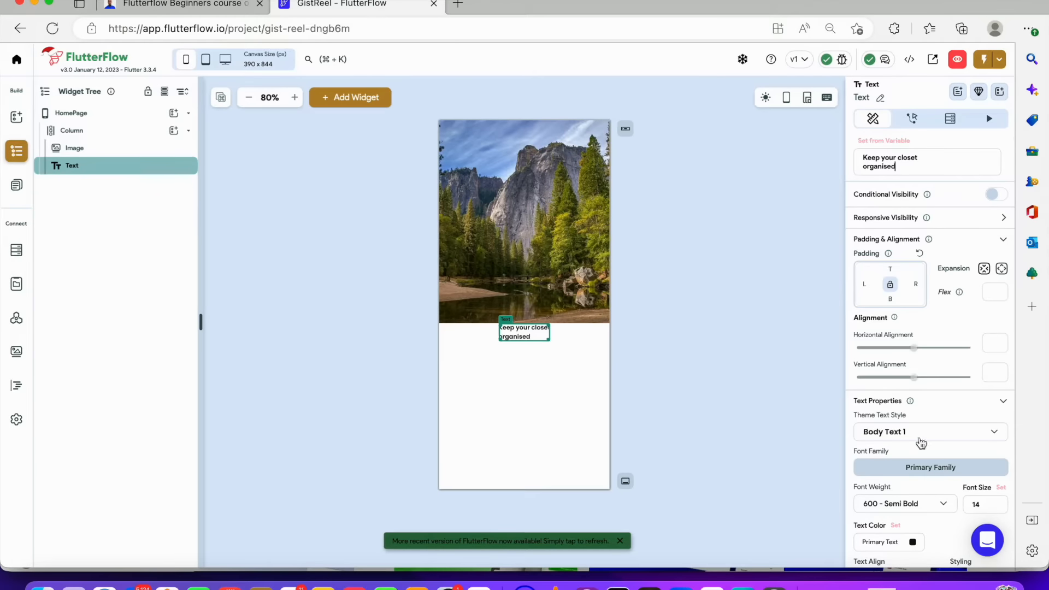
# Set the text's font weight to 500 - Medium
pyautogui.scroll(-1, 929, 454)
pyautogui.scroll(-3, 931, 458)
pyautogui.click(934, 396)
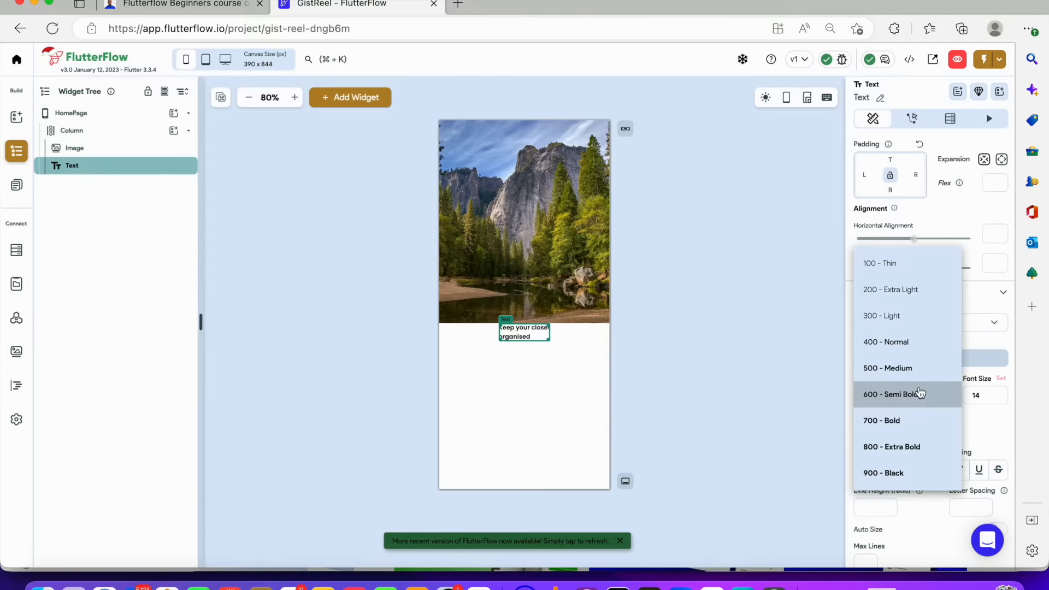
pyautogui.click(916, 378)
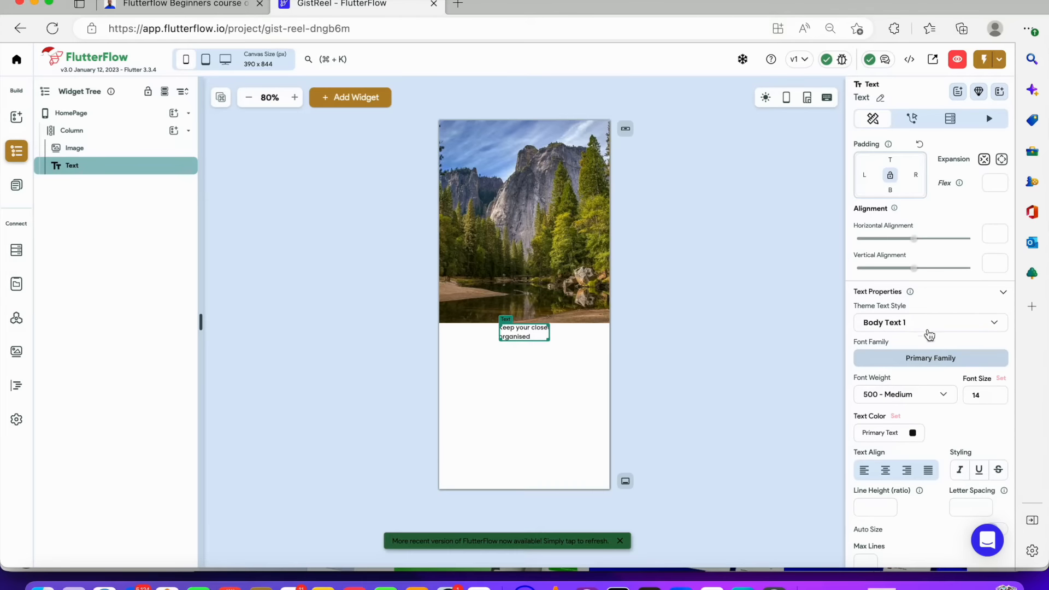
# Search for Lora and set it as the text's font family
pyautogui.click(931, 358)
pyautogui.write('lora')
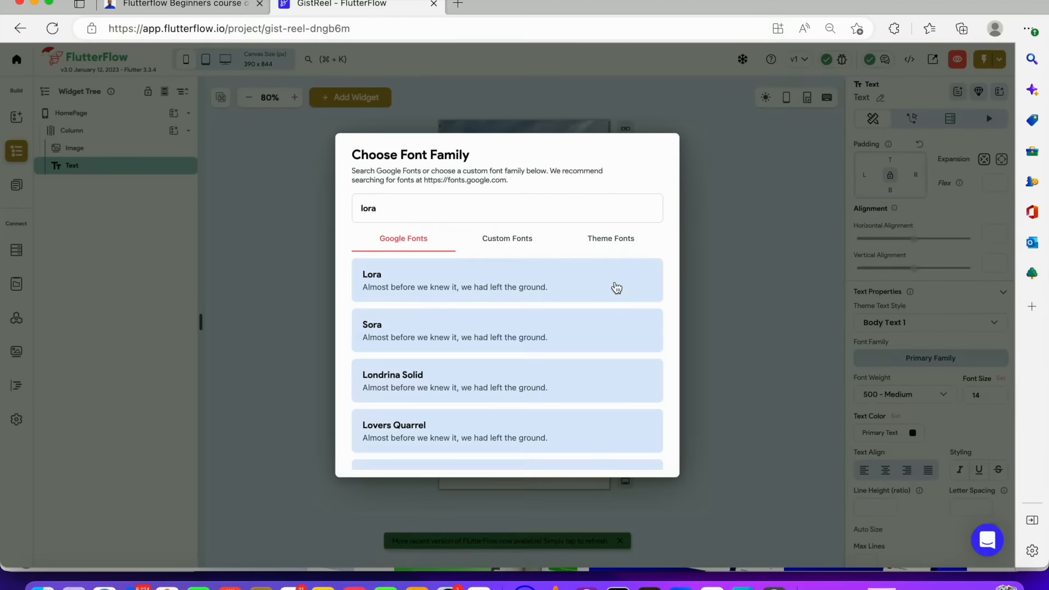
pyautogui.click(617, 288)
# Set the text's font size to 24, checking the heading's size in the Figma design
pyautogui.click(977, 395)
pyautogui.press('super+a')
pyautogui.write('20')
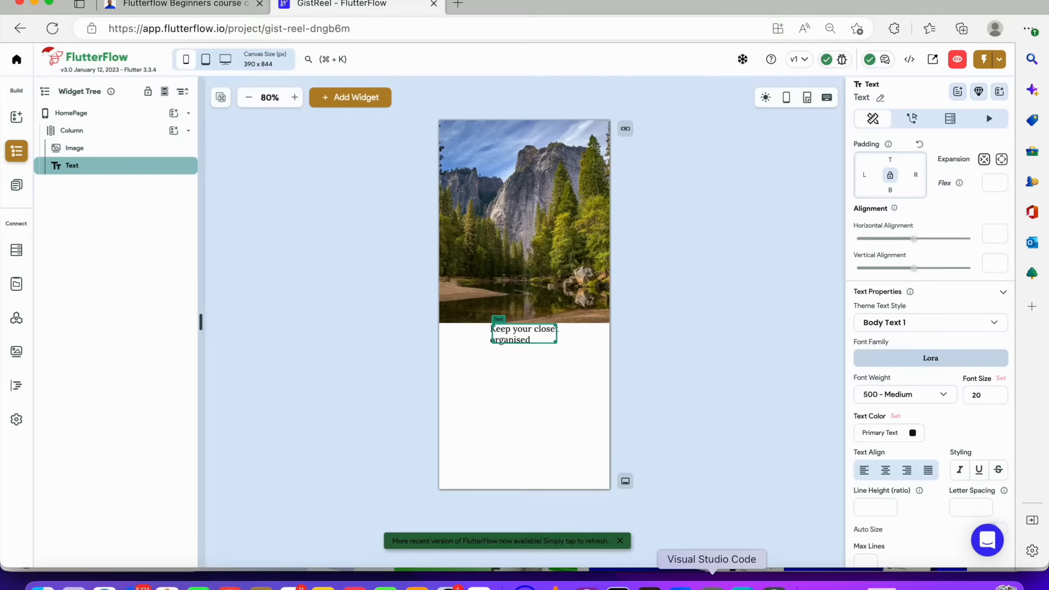
pyautogui.rightClick(712, 586)
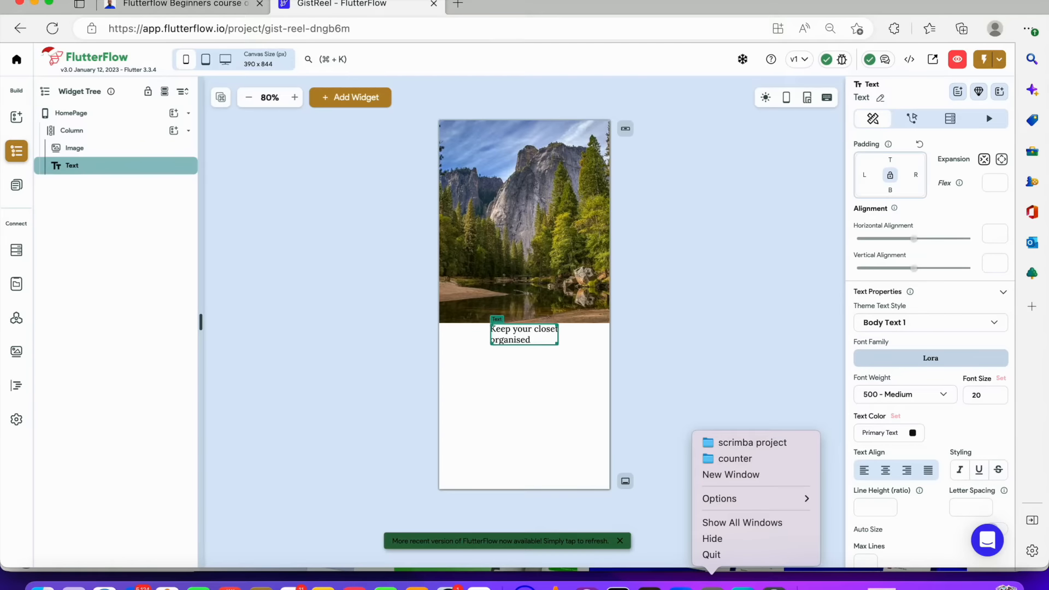
pyautogui.press('Escape')
pyautogui.press('super+Tab')
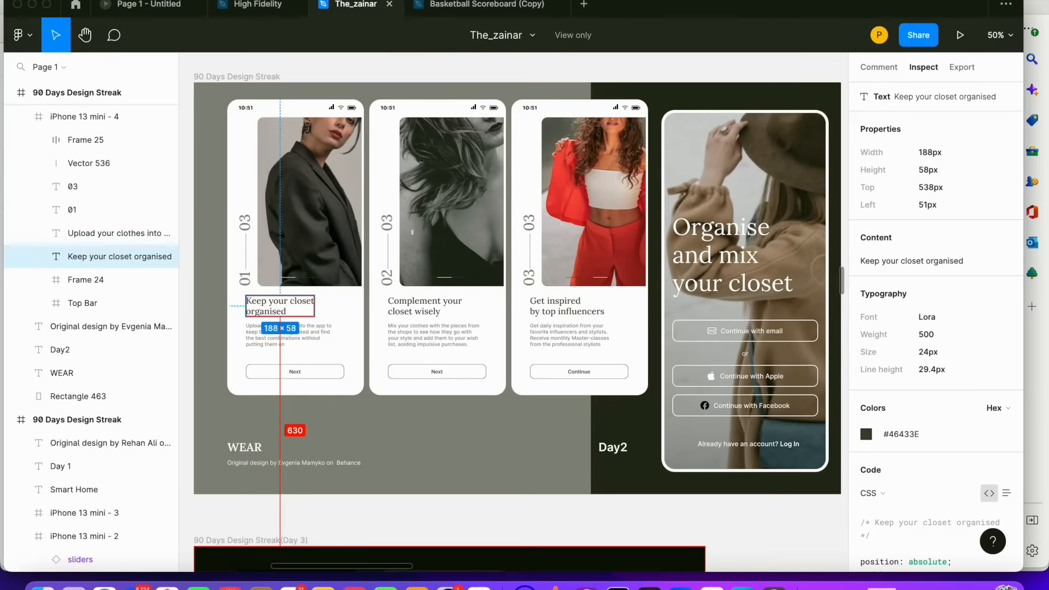
pyautogui.click(480, 587)
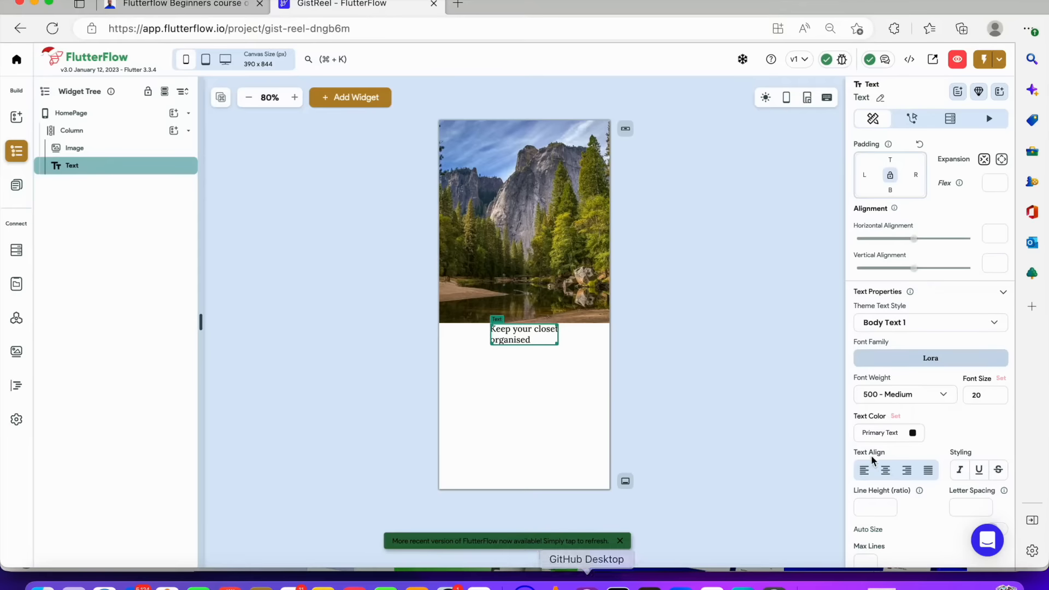
pyautogui.press('BackSpace')
pyautogui.press('BackSpace')
pyautogui.write('24')
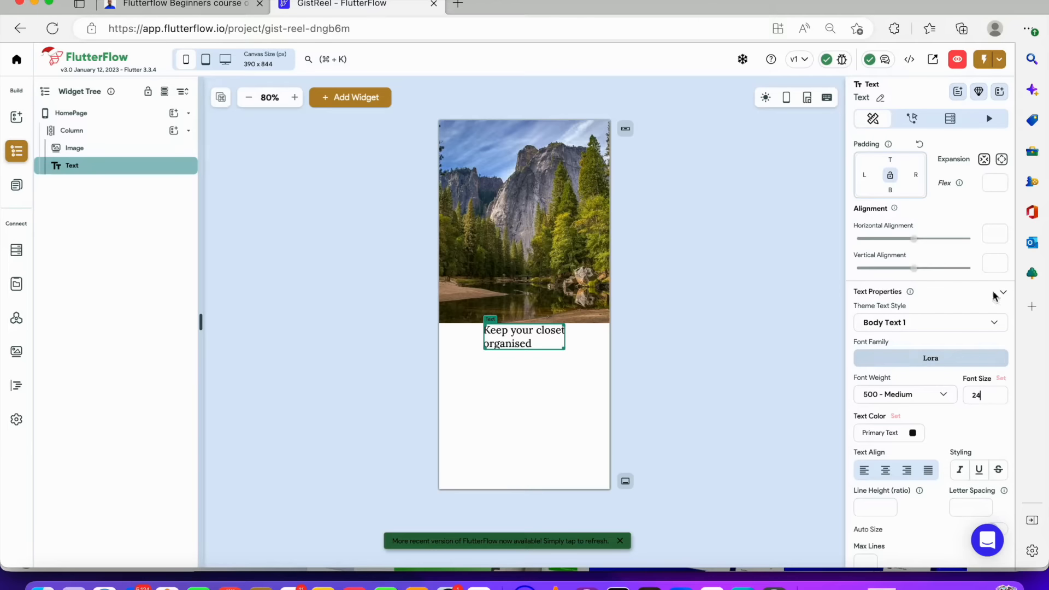
# Try toggling the text's Expansion between filling and not filling the space
pyautogui.click(1002, 160)
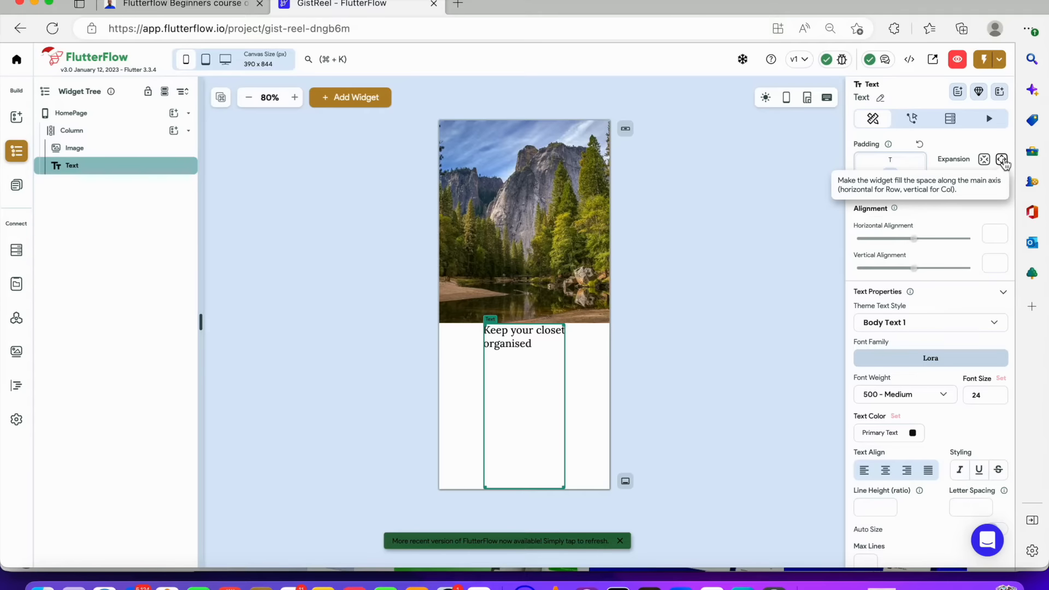
pyautogui.click(987, 161)
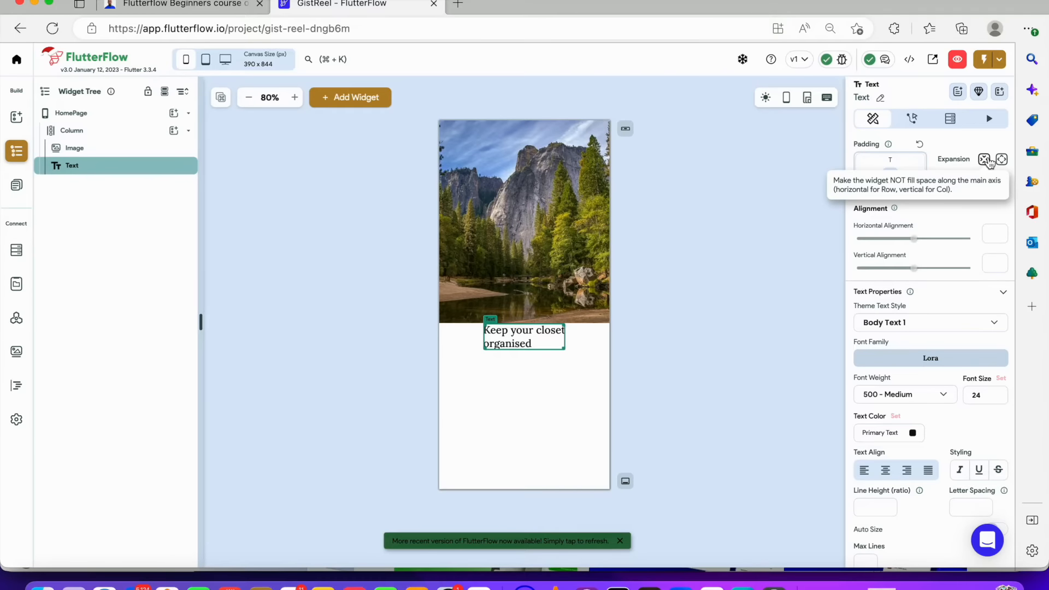
pyautogui.click(1003, 160)
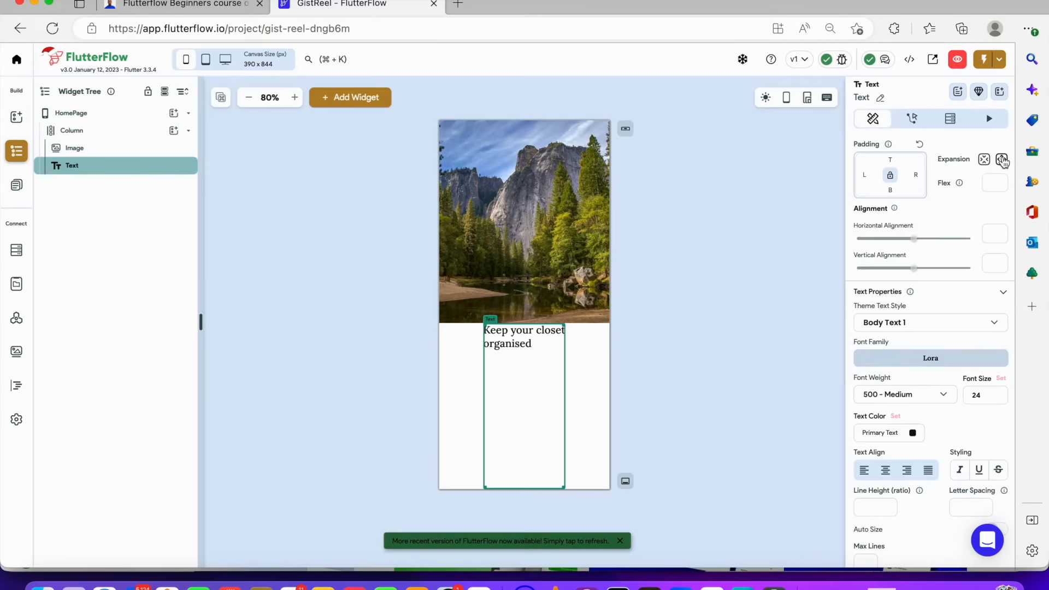
pyautogui.click(985, 162)
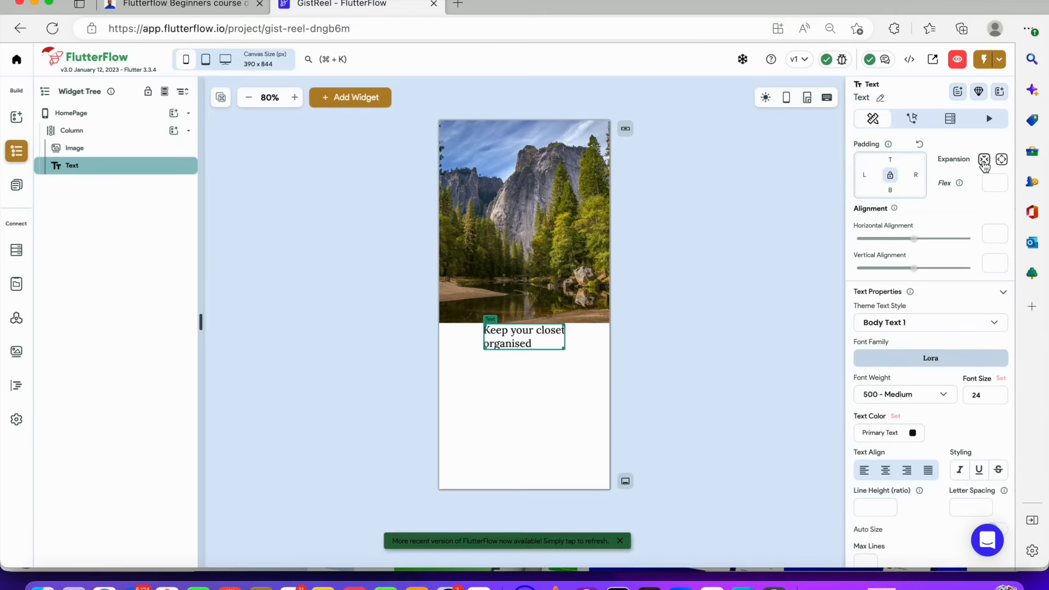
# Add a second Text widget to the Column below the heading
pyautogui.scroll(-1, 982, 163)
pyautogui.click(653, 320)
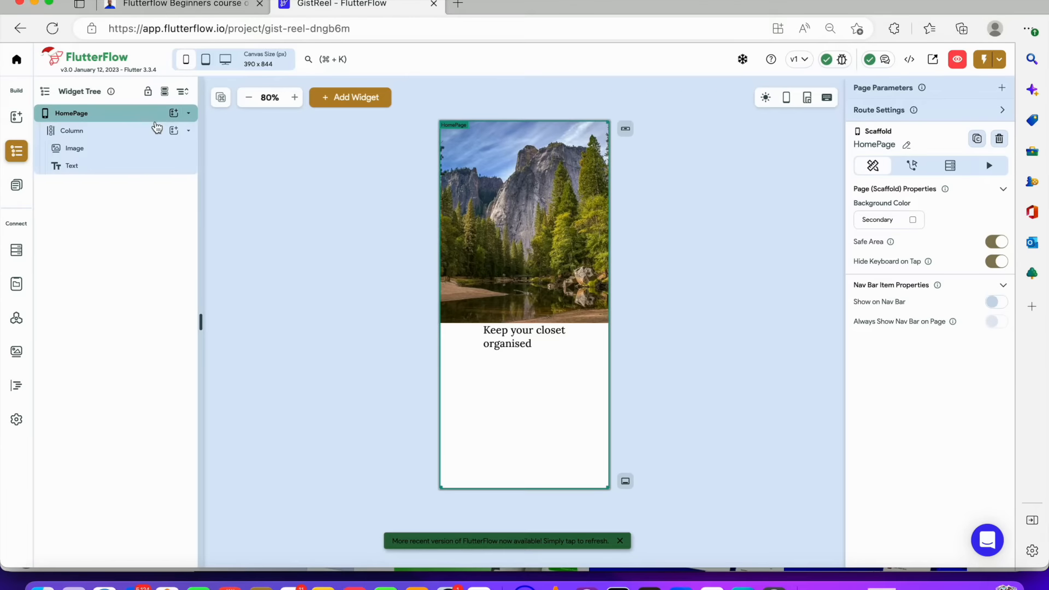
pyautogui.click(174, 130)
pyautogui.click(222, 192)
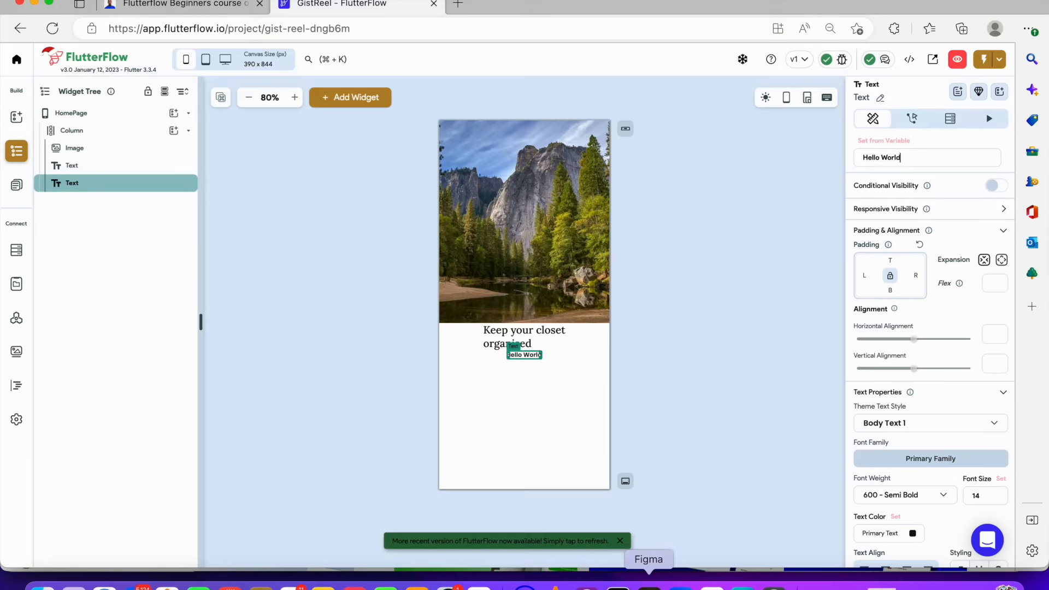
# Switch to Figma and copy the content of the 'Upload your clothes into the app…' description text
pyautogui.click(649, 580)
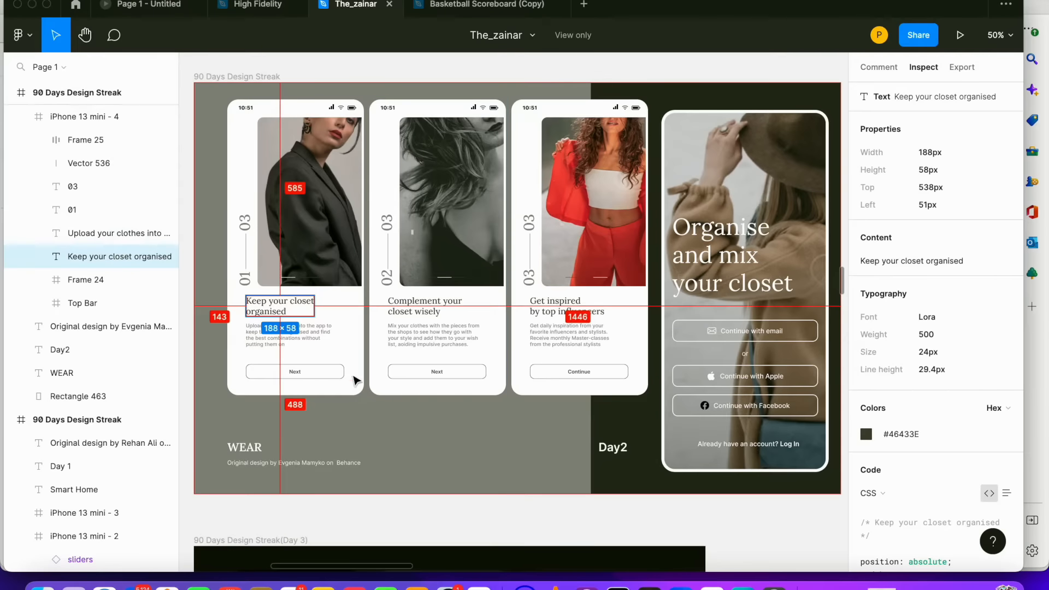
pyautogui.click(326, 345)
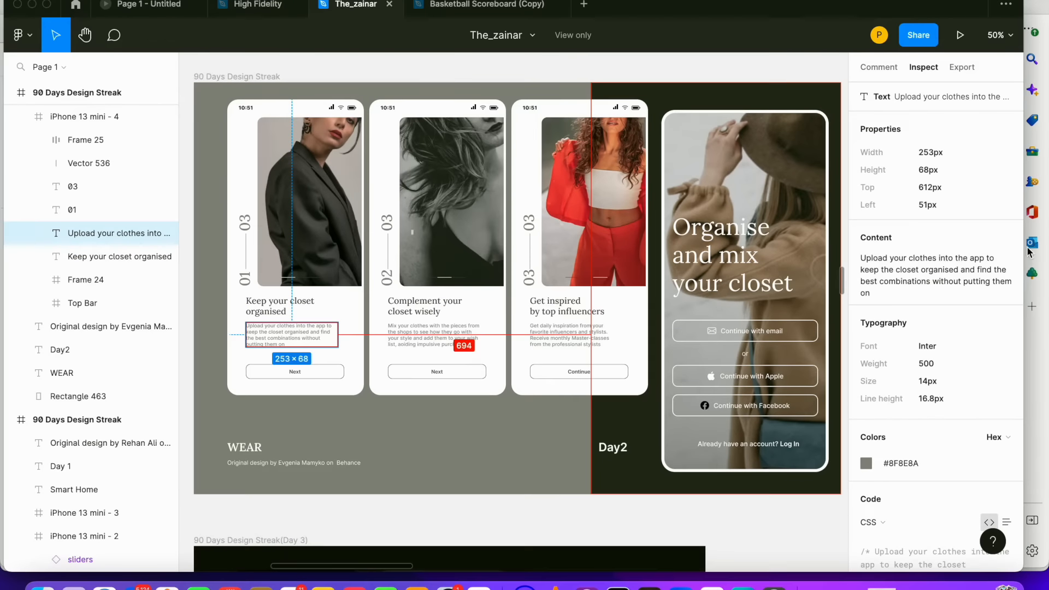
pyautogui.click(1006, 238)
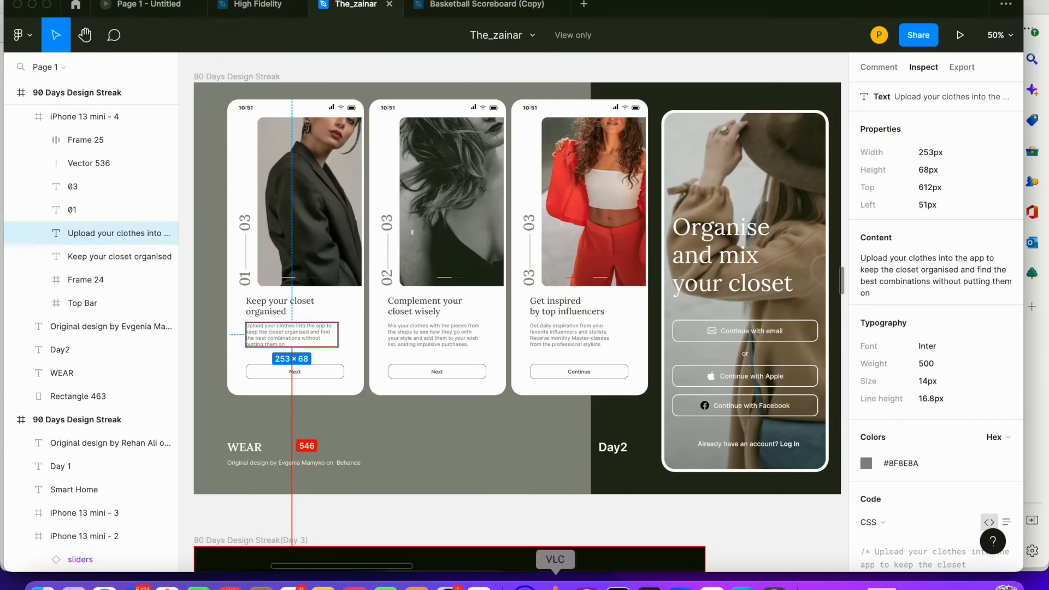
# Paste the copied description text into the second Text widget's content, replacing the existing text
pyautogui.click(479, 582)
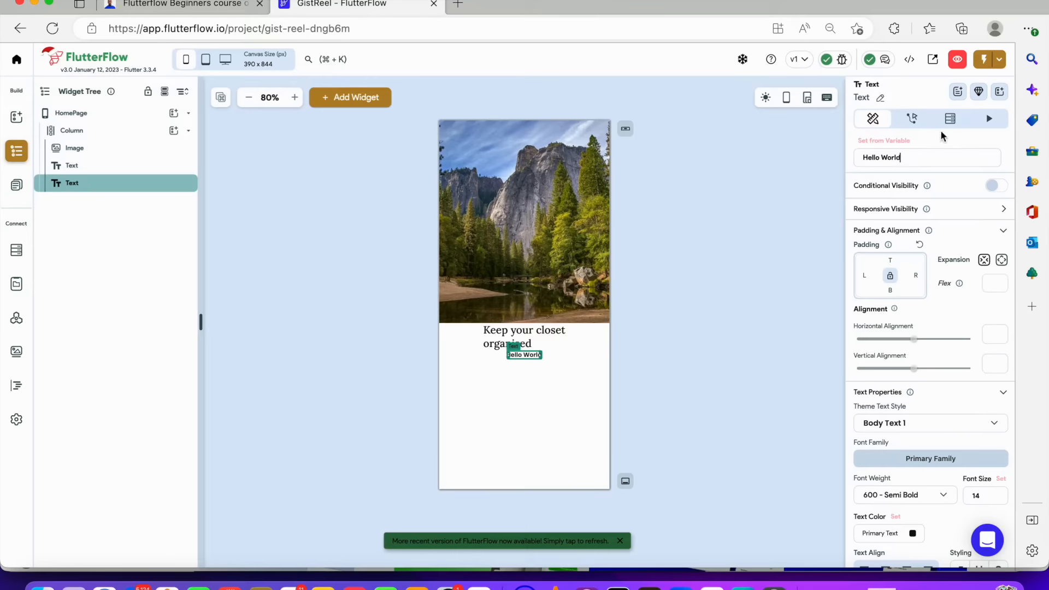
pyautogui.press('super+a')
pyautogui.press('super+v')
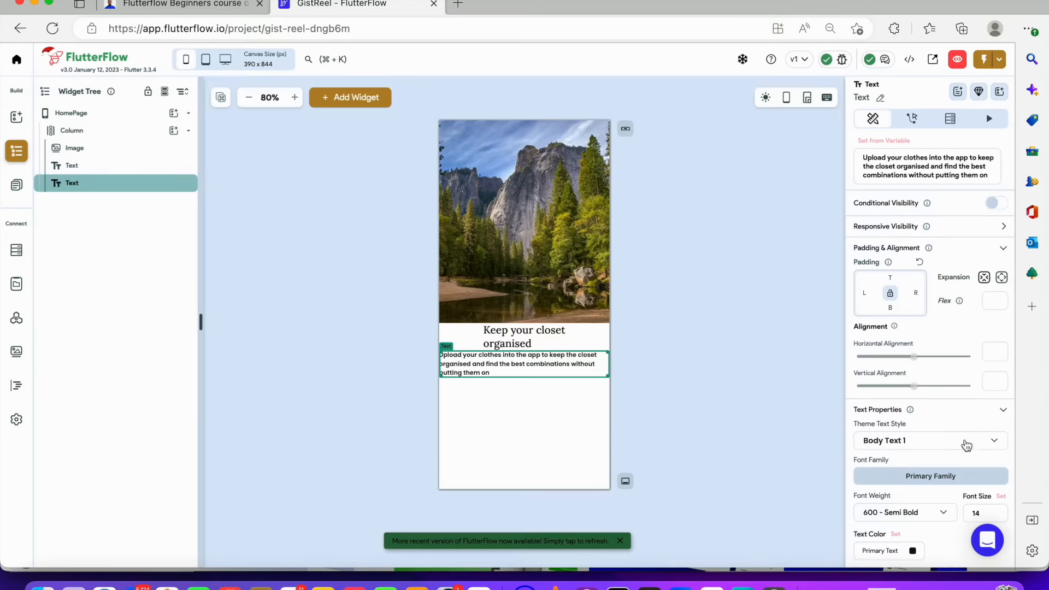
# Set the description text's theme style to Body Text 1 and its font weight to 400 - Normal
pyautogui.scroll(-2, 961, 415)
pyautogui.click(957, 335)
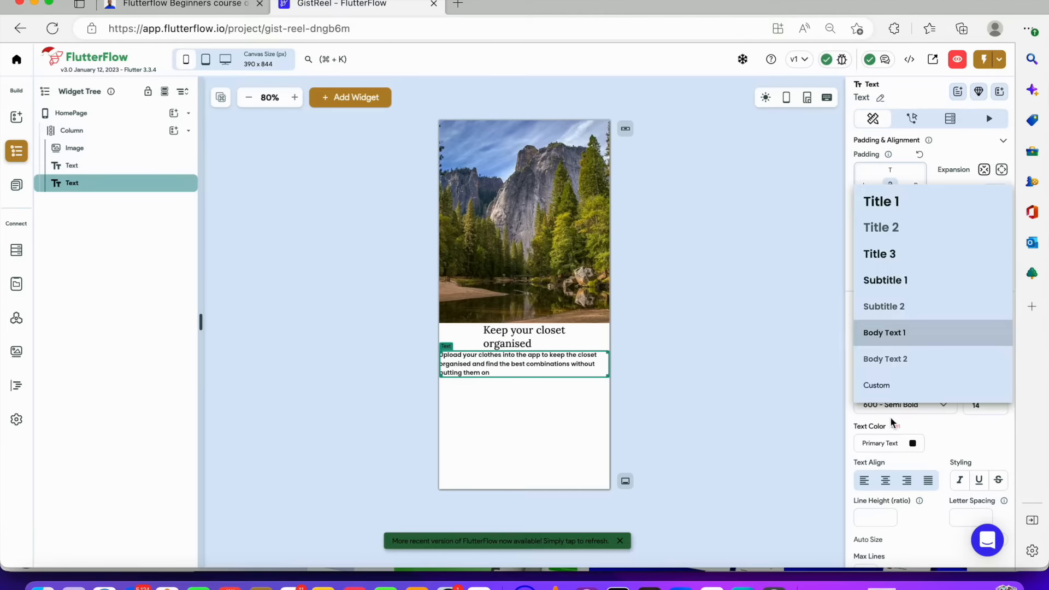
pyautogui.click(890, 332)
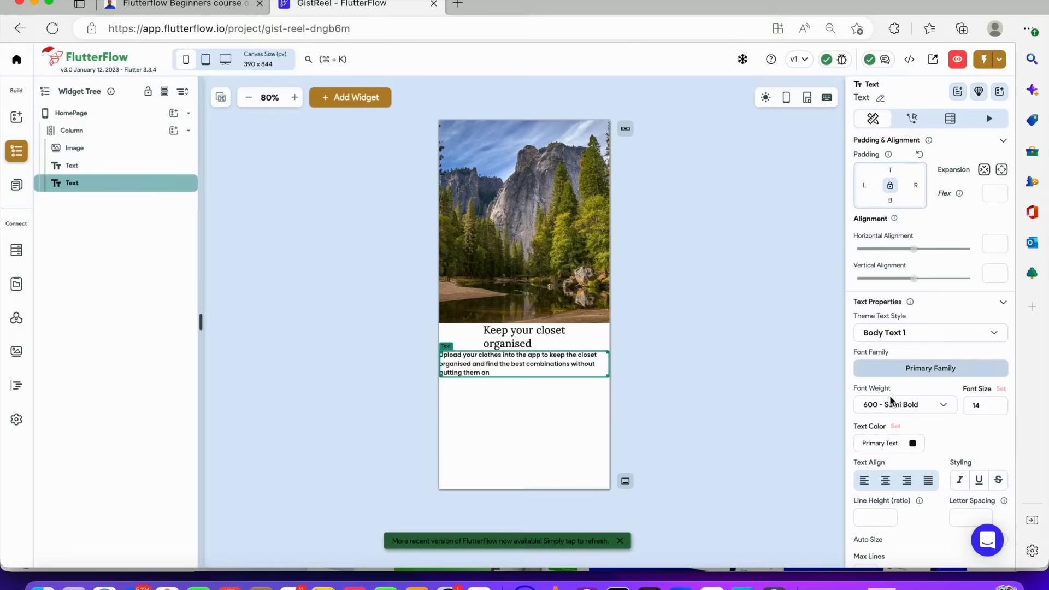
pyautogui.click(890, 404)
pyautogui.click(887, 356)
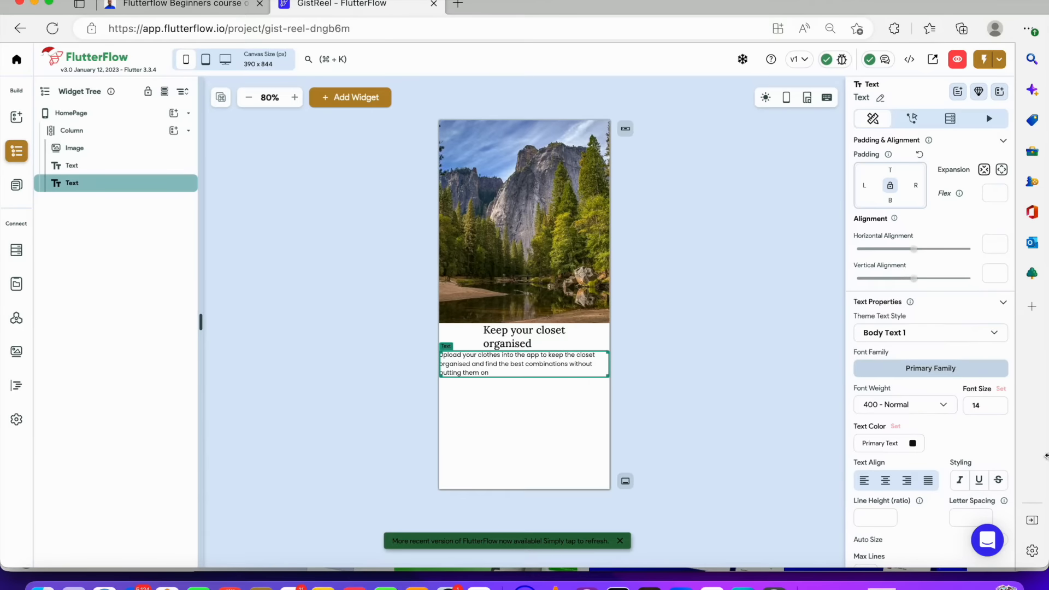
pyautogui.scroll(-2, 987, 404)
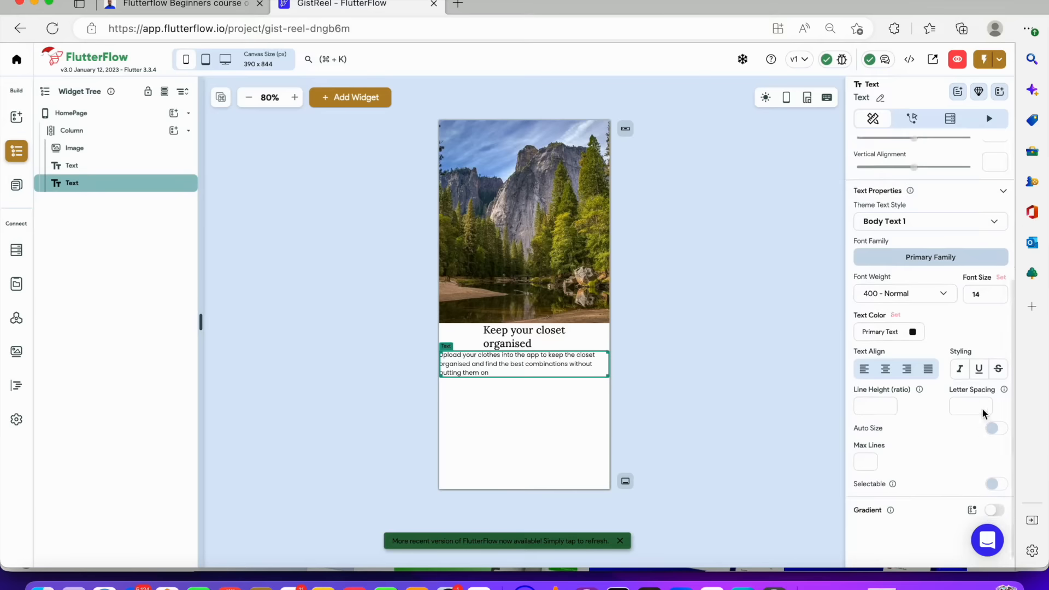
pyautogui.scroll(4, 905, 204)
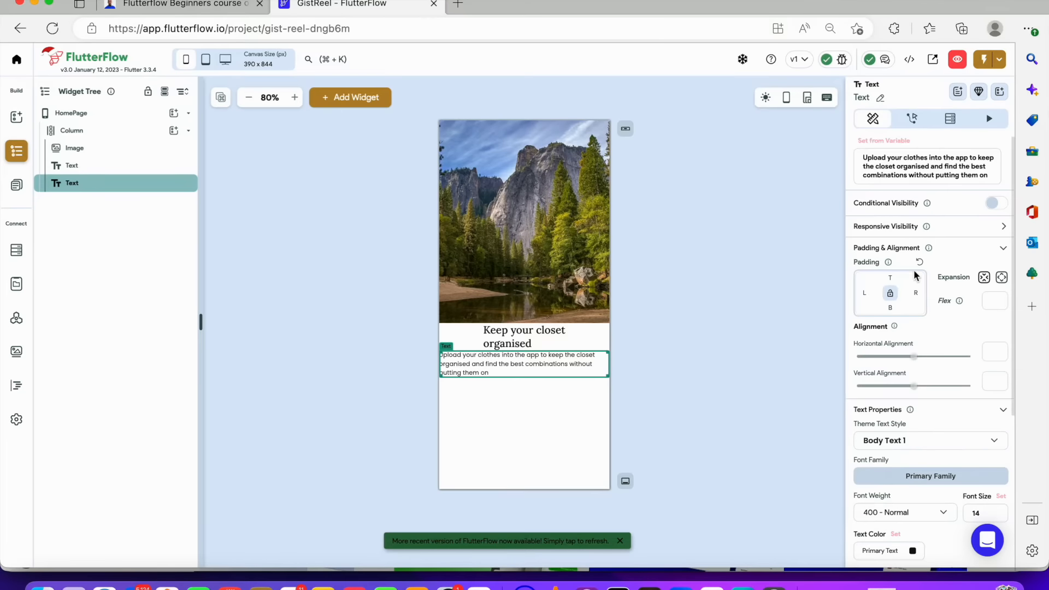
# Add a Button widget to the Column below the description and set its text to Next
pyautogui.click(698, 324)
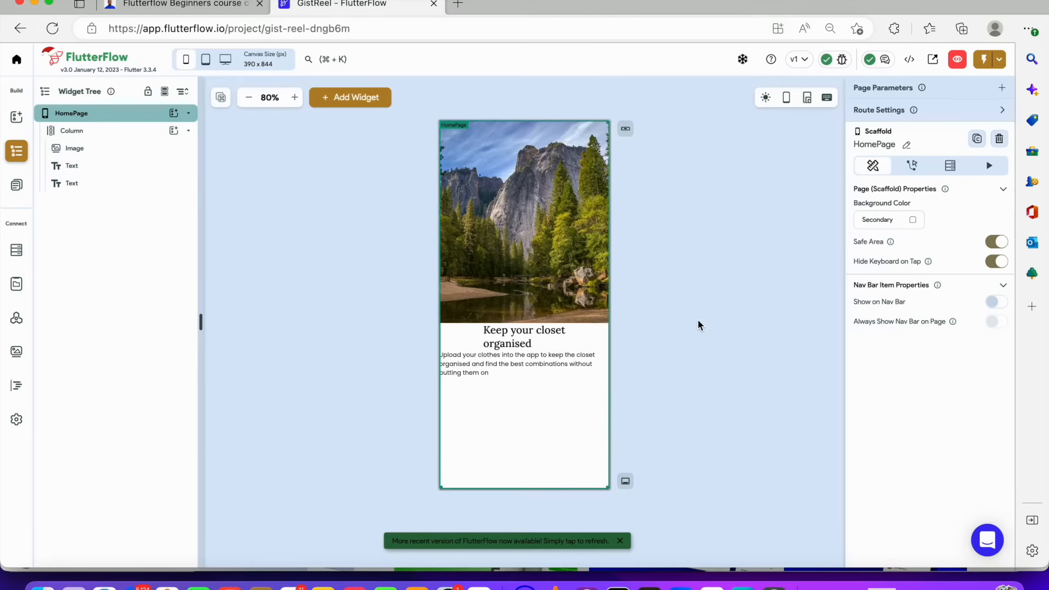
pyautogui.click(555, 367)
pyautogui.click(174, 131)
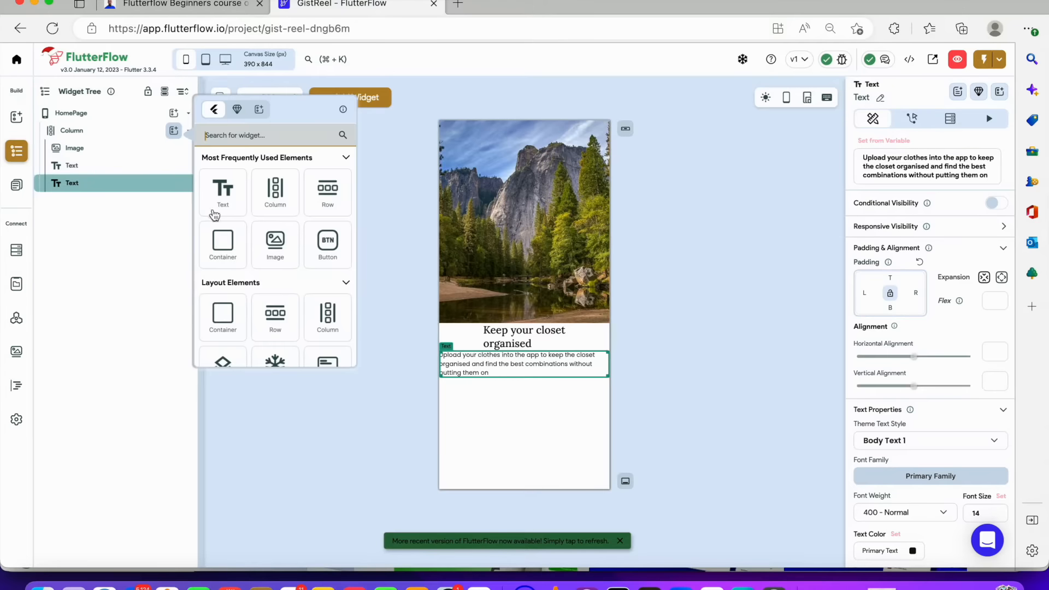
pyautogui.click(317, 238)
pyautogui.moveTo(904, 383); pyautogui.dragTo(829, 382)
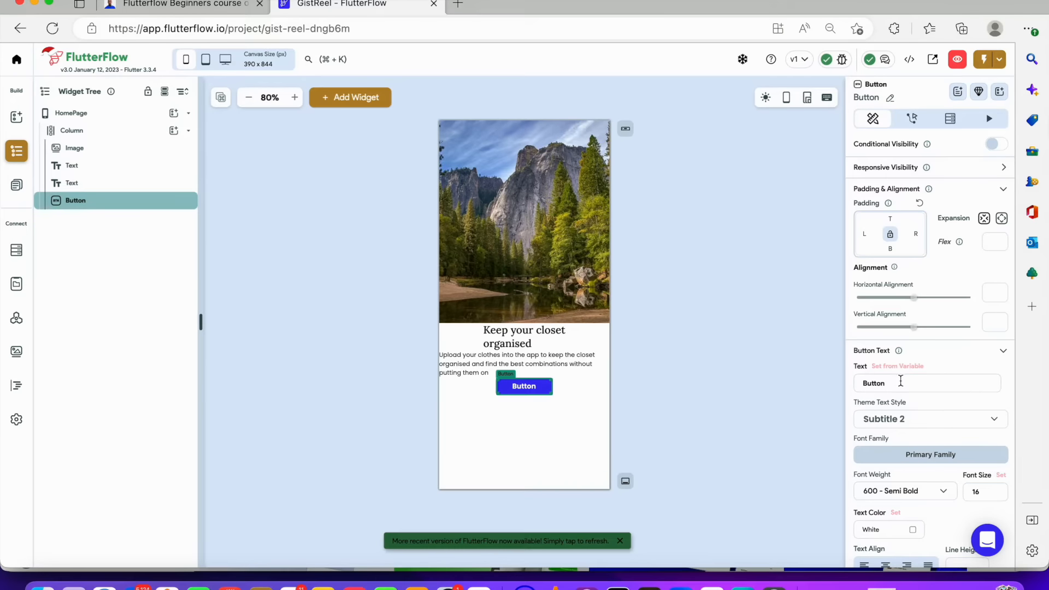
pyautogui.write('Next')
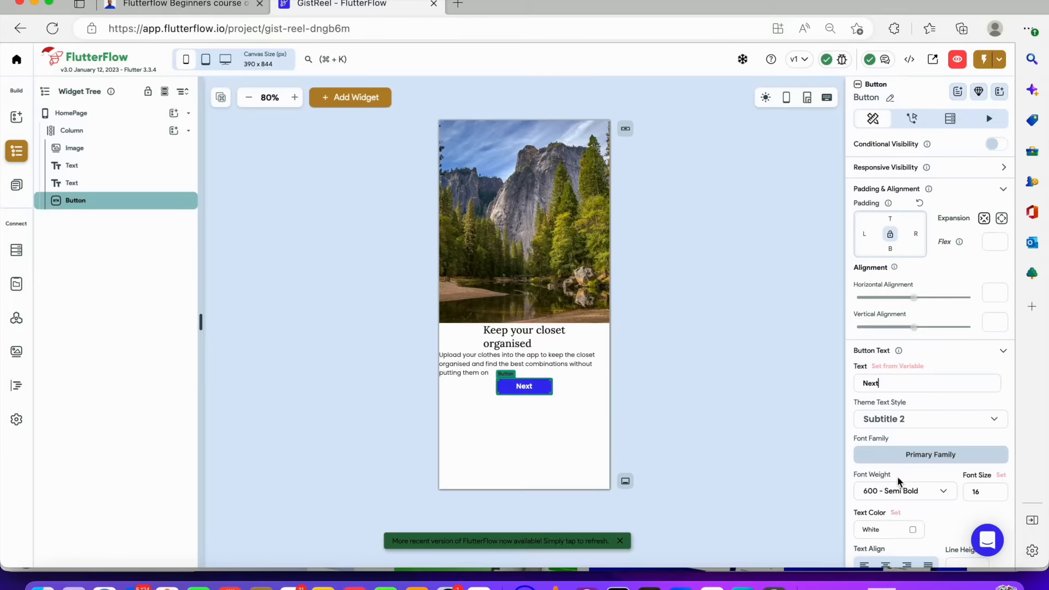
# Inspect the Next button's text and styling in the Figma design
pyautogui.scroll(-3, 897, 477)
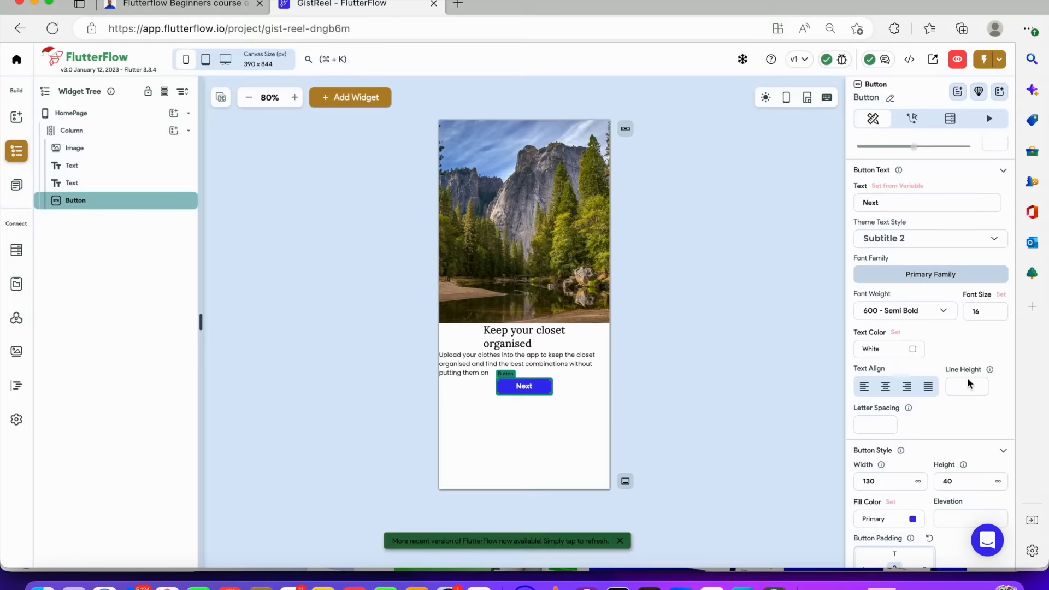
pyautogui.scroll(1, 971, 392)
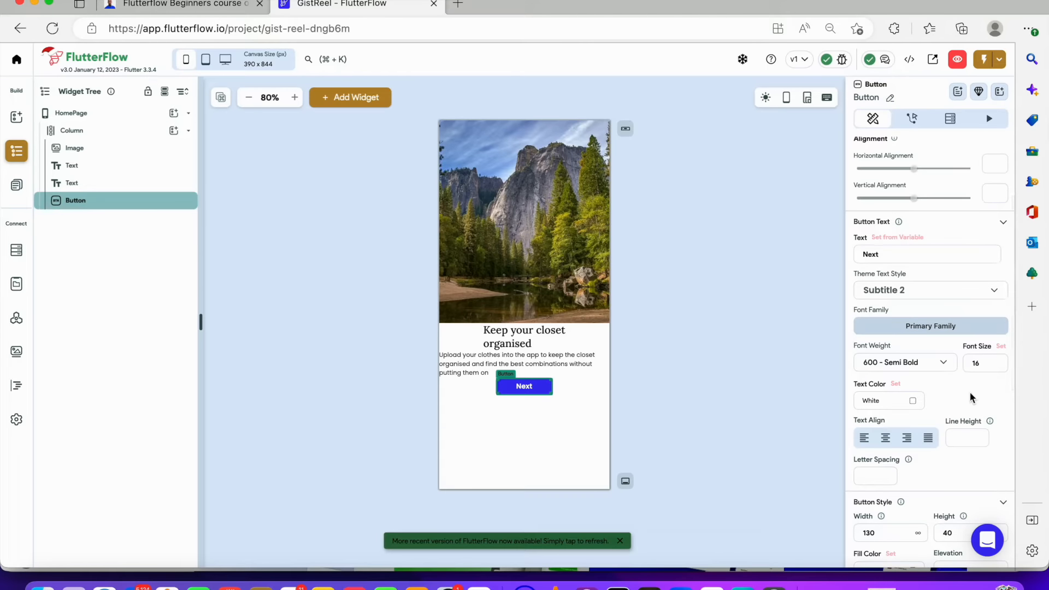
pyautogui.click(650, 586)
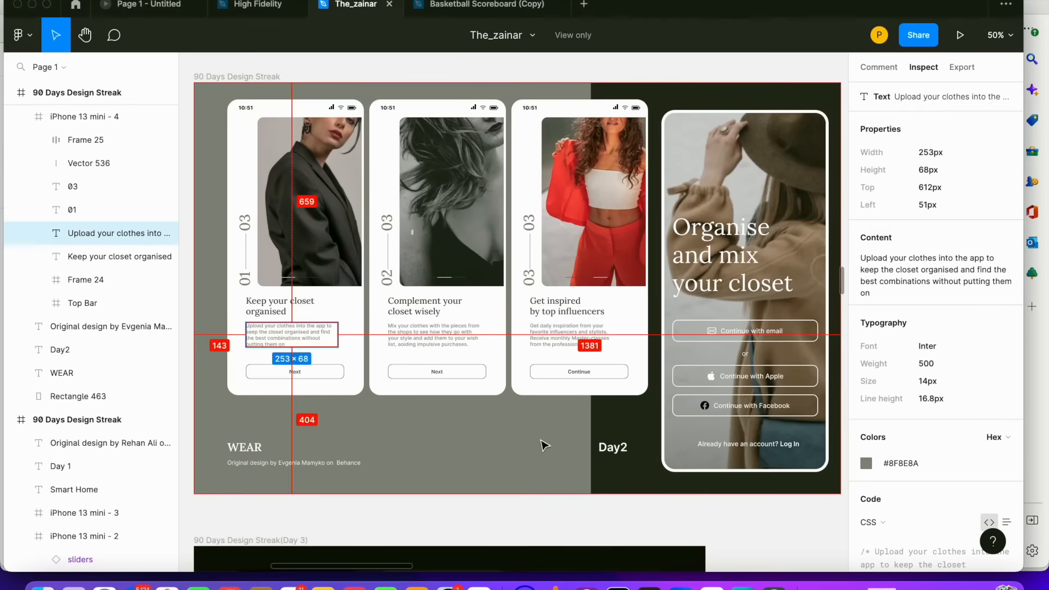
pyautogui.click(394, 372)
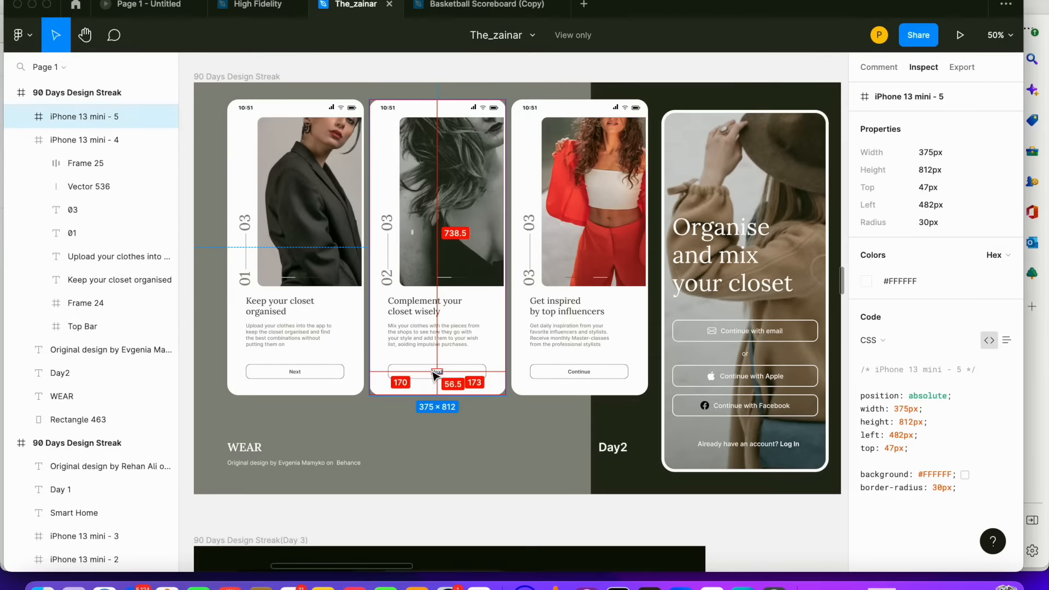
pyautogui.doubleClick(436, 374)
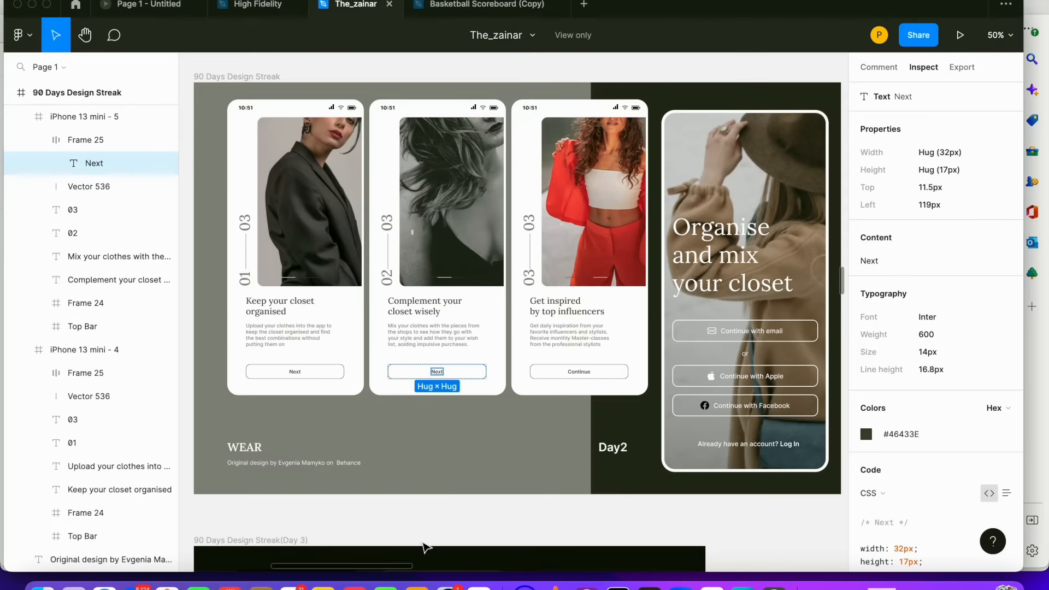
pyautogui.click(477, 583)
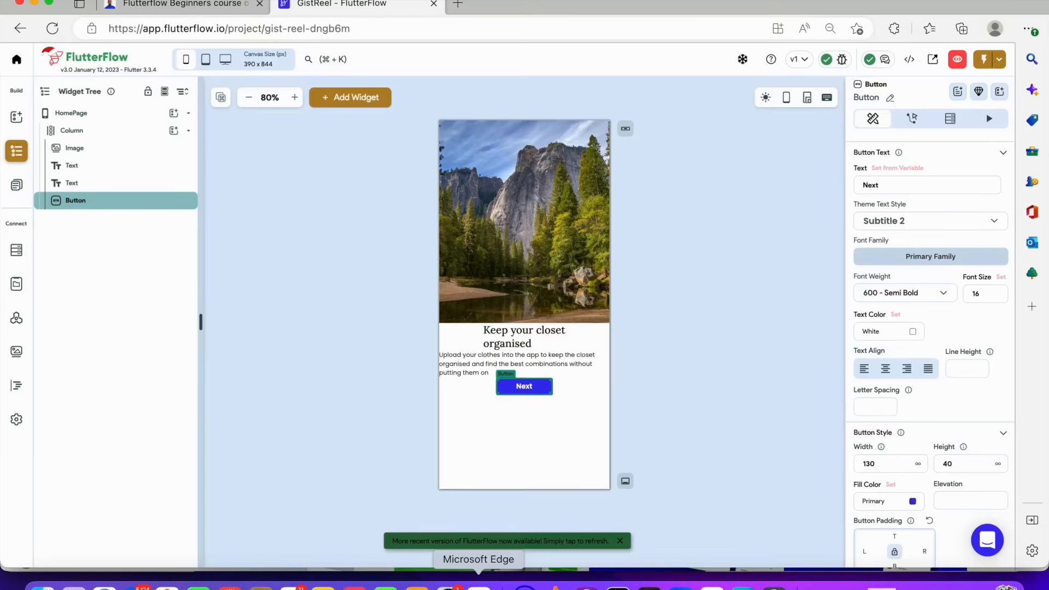
# Set the button's fill color to transparent white #00FFFFFF and its border color to the lineColor custom color
pyautogui.scroll(-2, 897, 433)
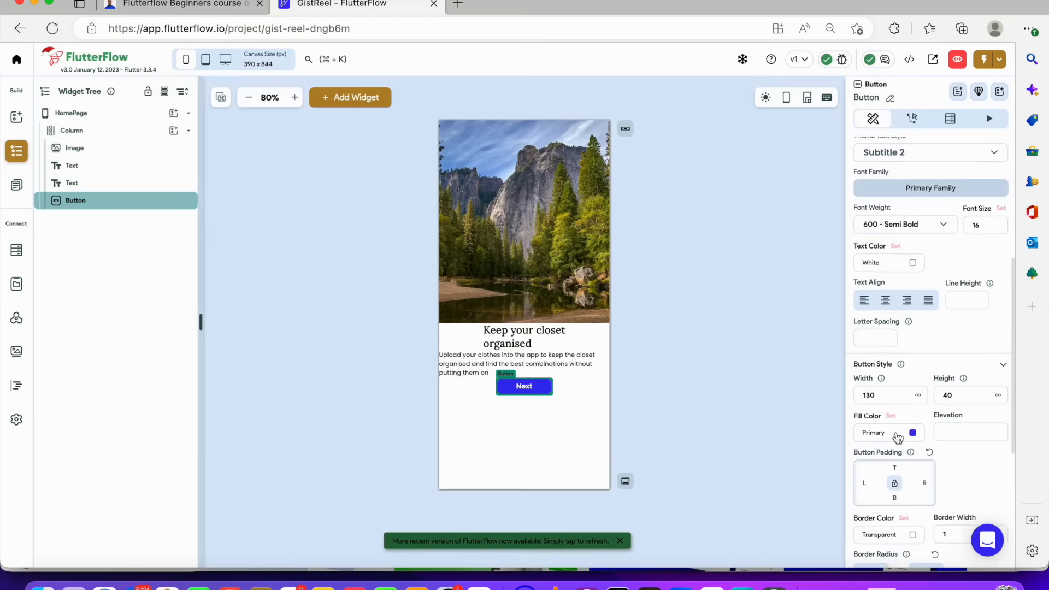
pyautogui.click(913, 380)
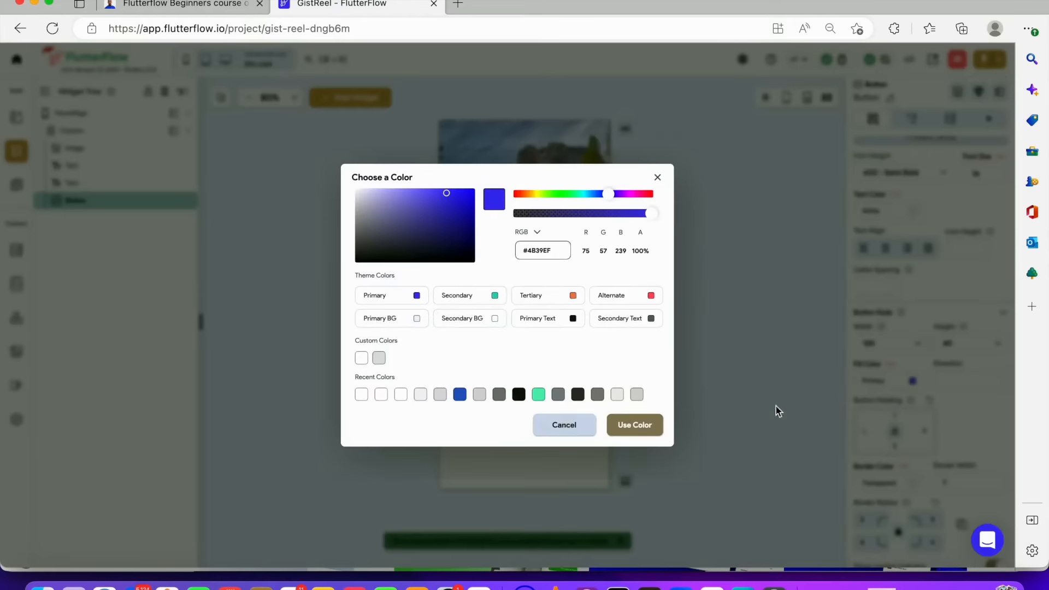
pyautogui.click(401, 394)
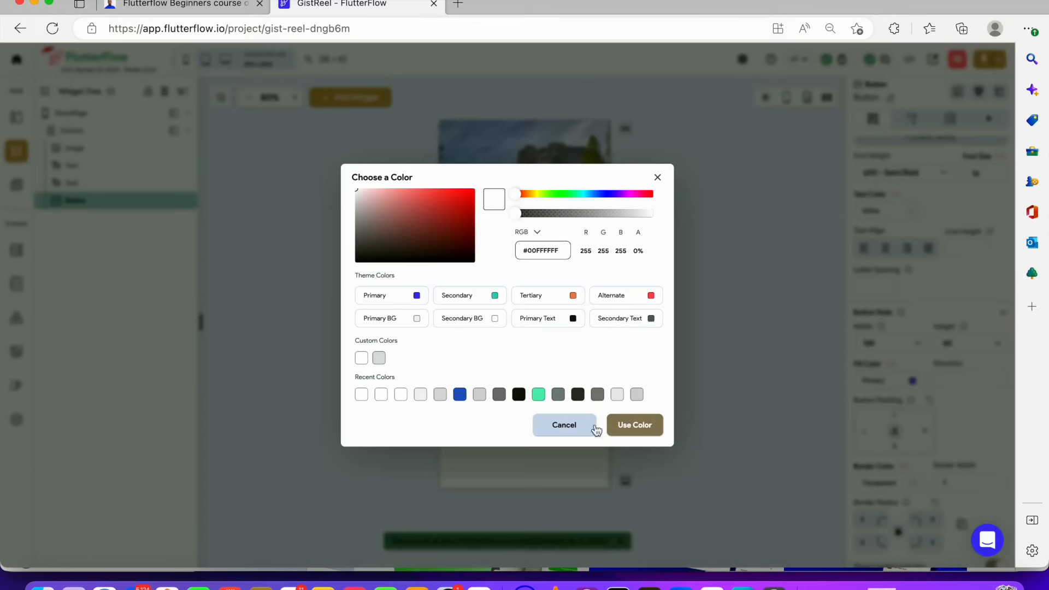
pyautogui.click(634, 424)
pyautogui.scroll(-2, 944, 410)
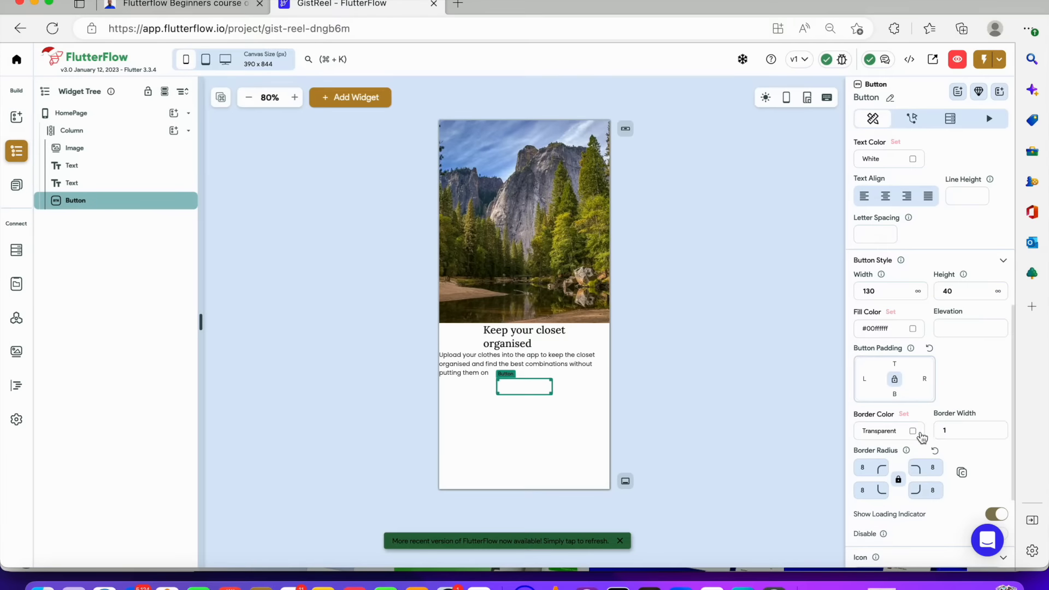
pyautogui.click(921, 432)
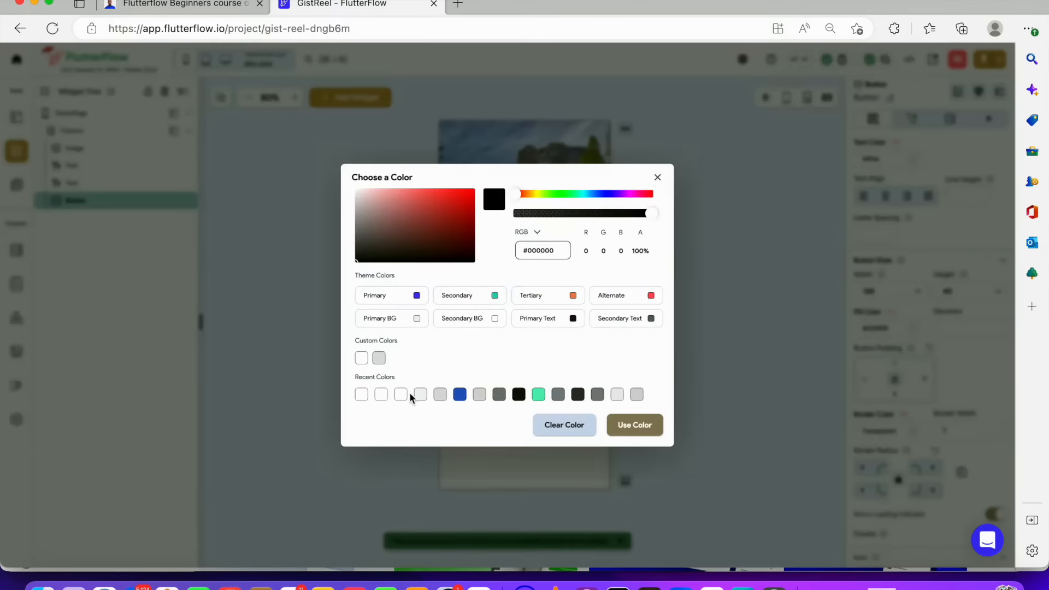
pyautogui.click(379, 358)
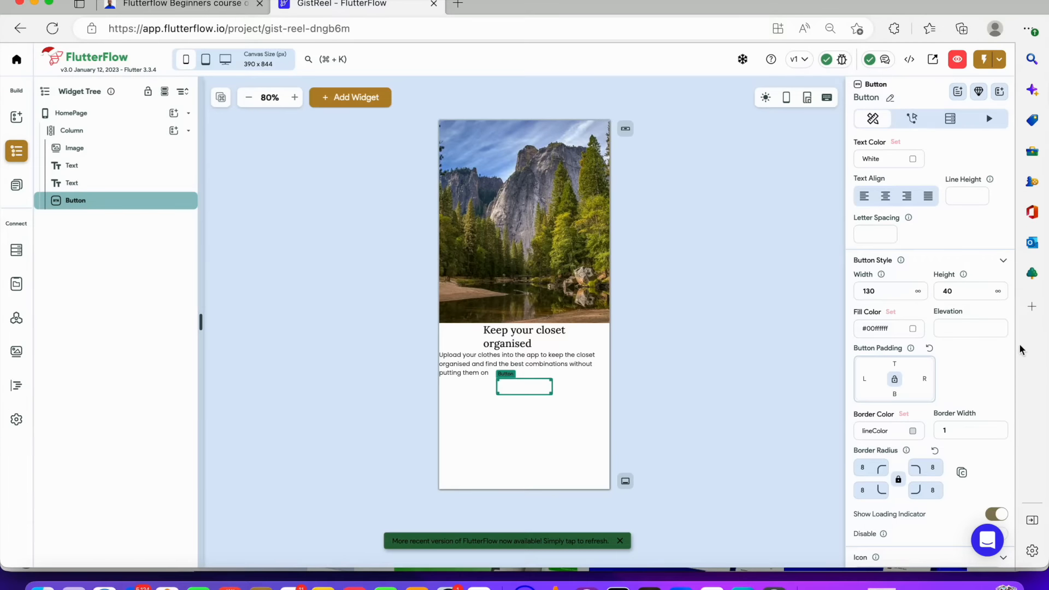
# Set the button's border radius to 14 on all corners
pyautogui.scroll(-1, 943, 418)
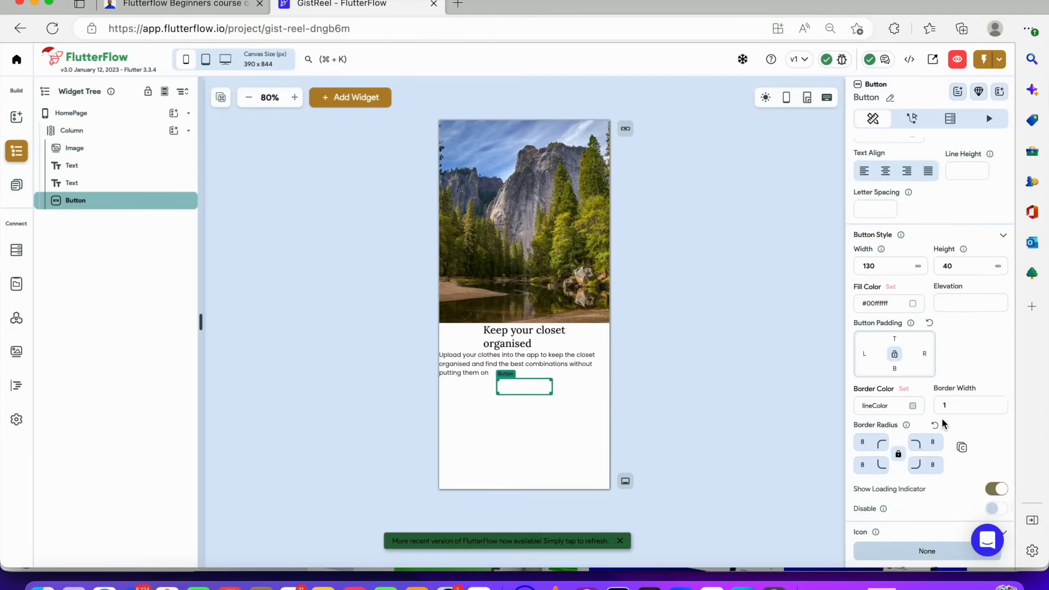
pyautogui.doubleClick(872, 442)
pyautogui.write('14')
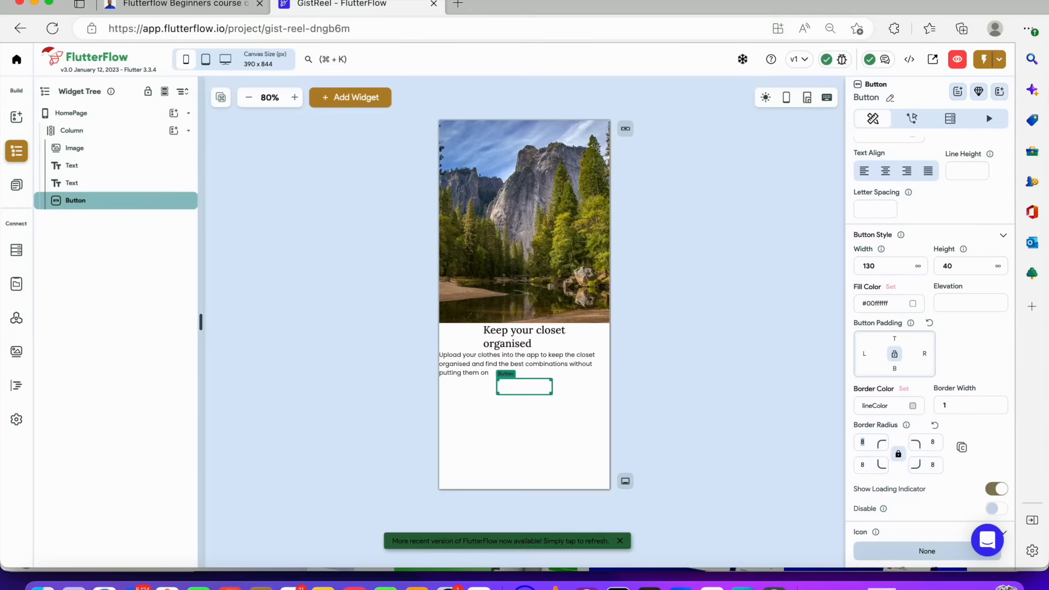
pyautogui.click(700, 322)
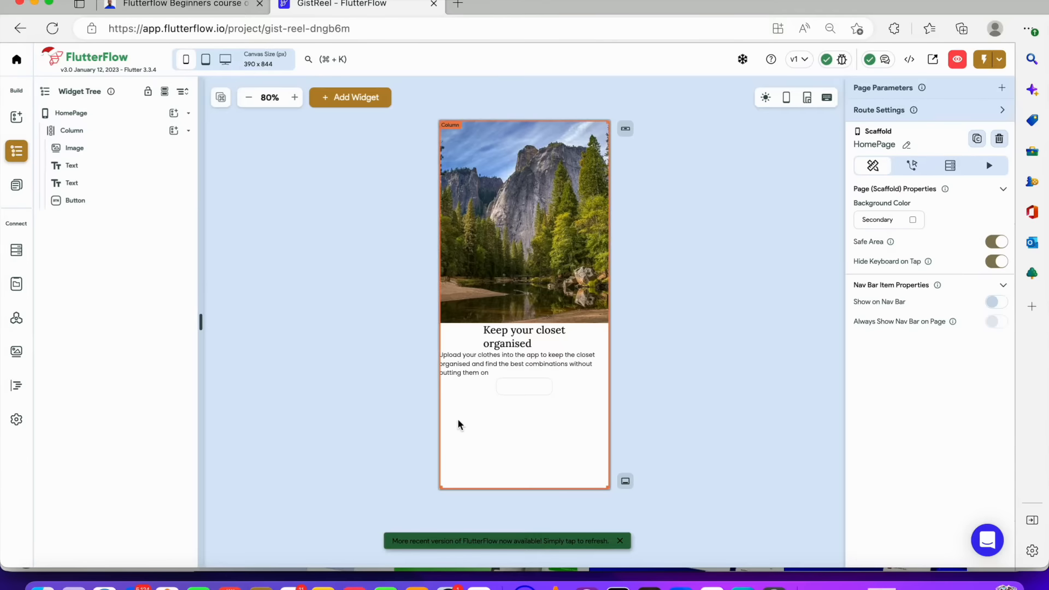
pyautogui.click(540, 391)
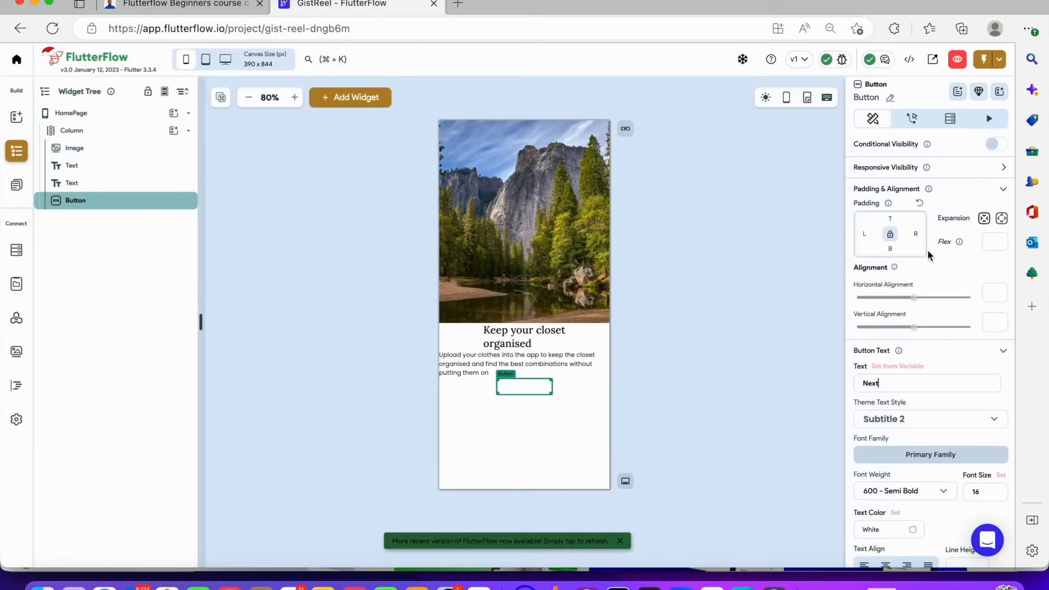
# Set the button text color to the dark #0F0F0F from recent colors
pyautogui.scroll(-4, 905, 378)
pyautogui.scroll(-2, 910, 384)
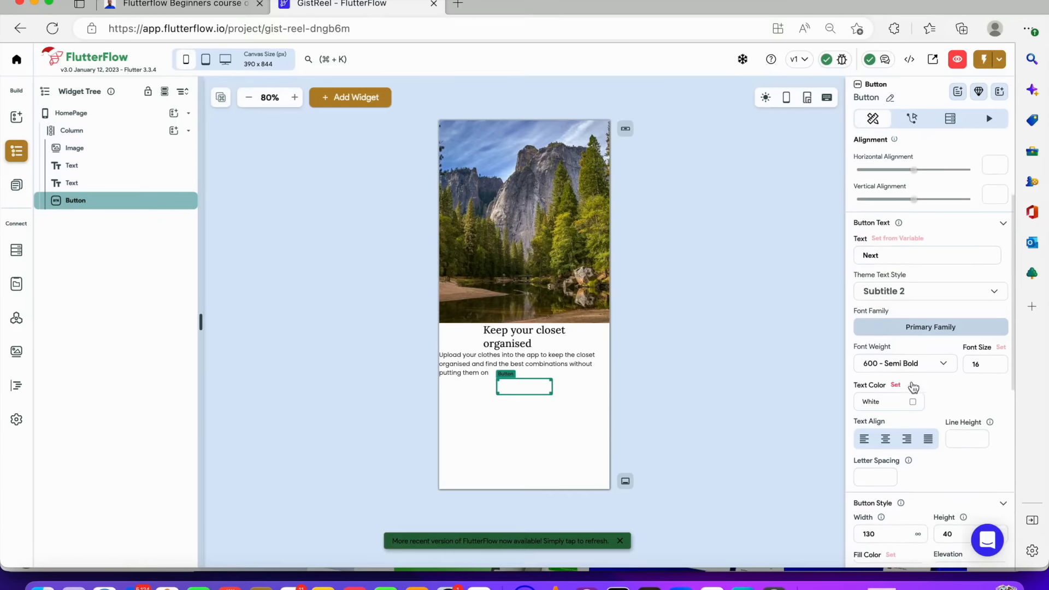
pyautogui.click(913, 371)
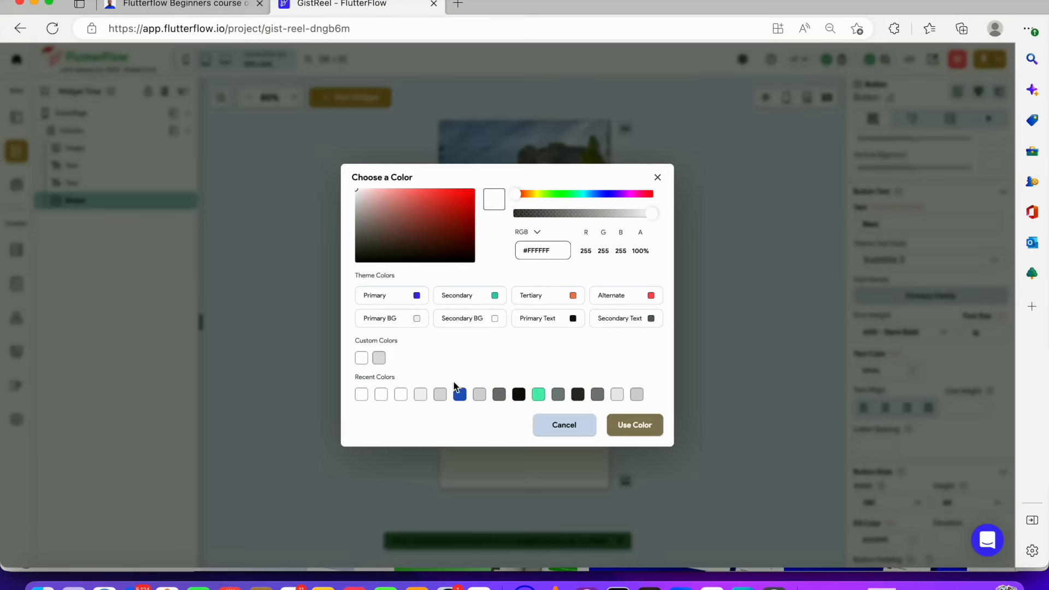
pyautogui.click(518, 394)
pyautogui.click(636, 425)
# Set the button text's font size to 14 and font weight to 400 - Normal
pyautogui.doubleClick(977, 333)
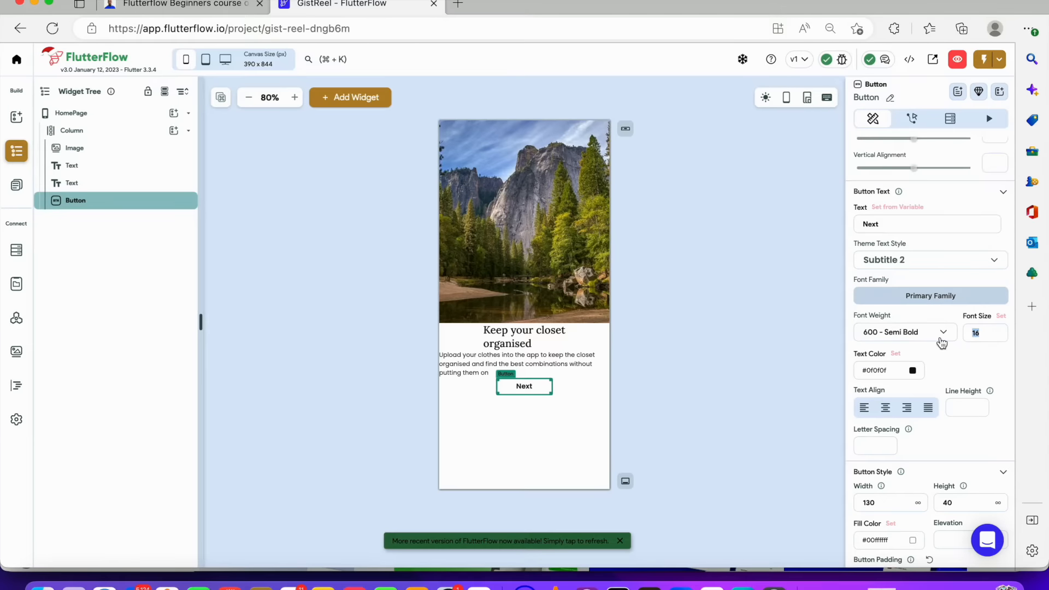
pyautogui.write('14')
pyautogui.click(909, 334)
pyautogui.click(897, 278)
# Change the button text's font family to the Google font Inter
pyautogui.click(931, 296)
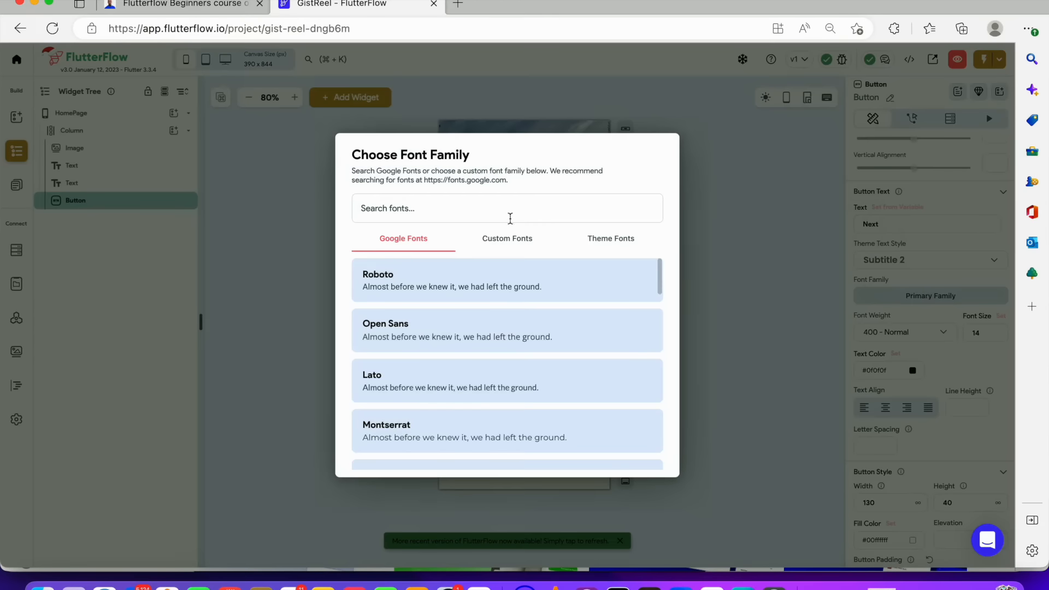
pyautogui.write('inter')
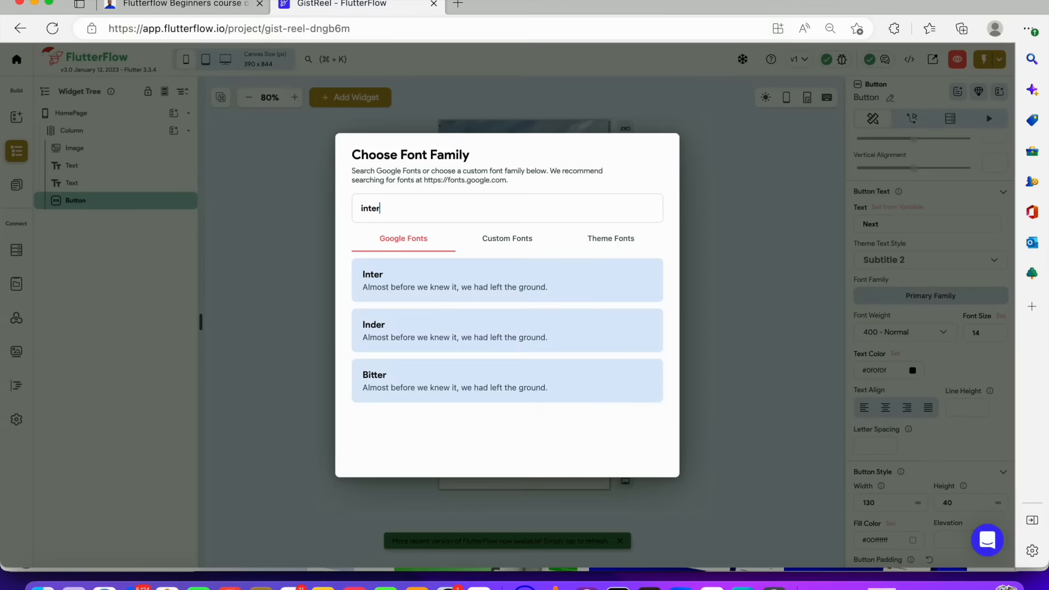
pyautogui.click(543, 282)
pyautogui.click(771, 359)
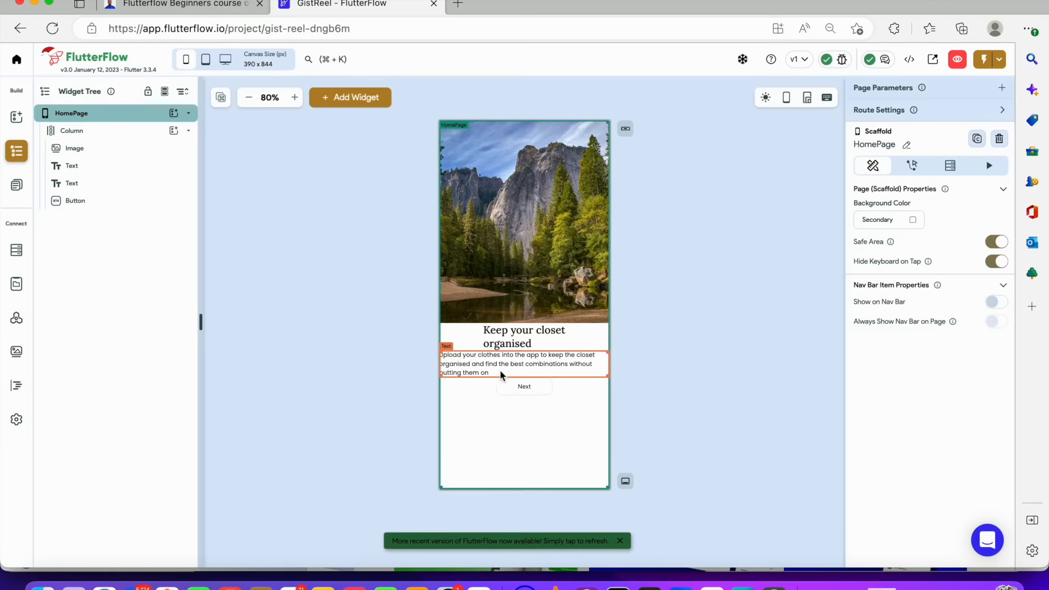
pyautogui.click(546, 395)
# Set the Next button's width to 300
pyautogui.scroll(-5, 911, 440)
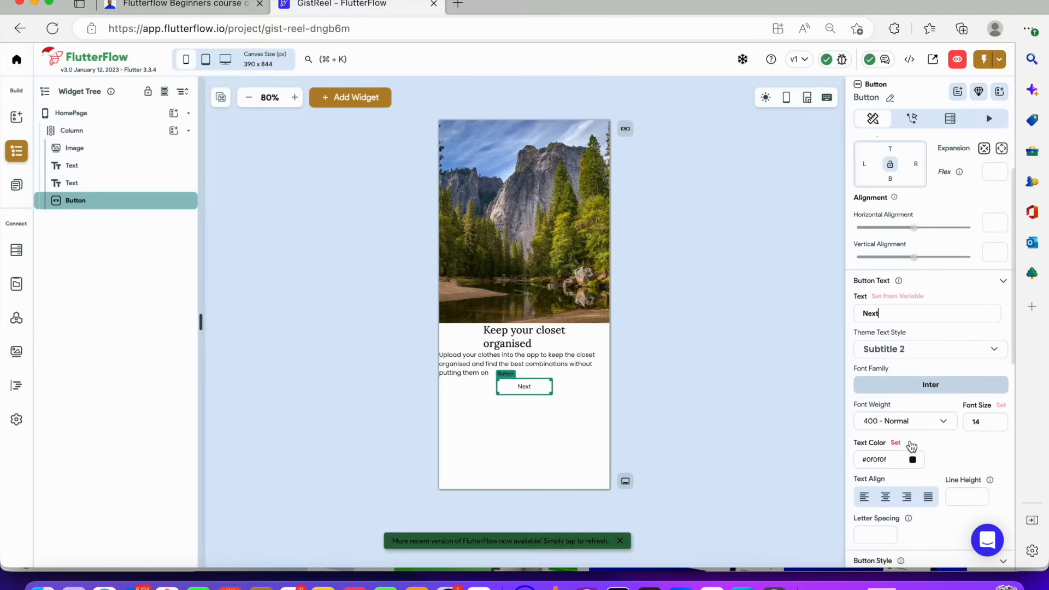
pyautogui.scroll(-2, 912, 444)
pyautogui.moveTo(894, 352); pyautogui.dragTo(778, 343)
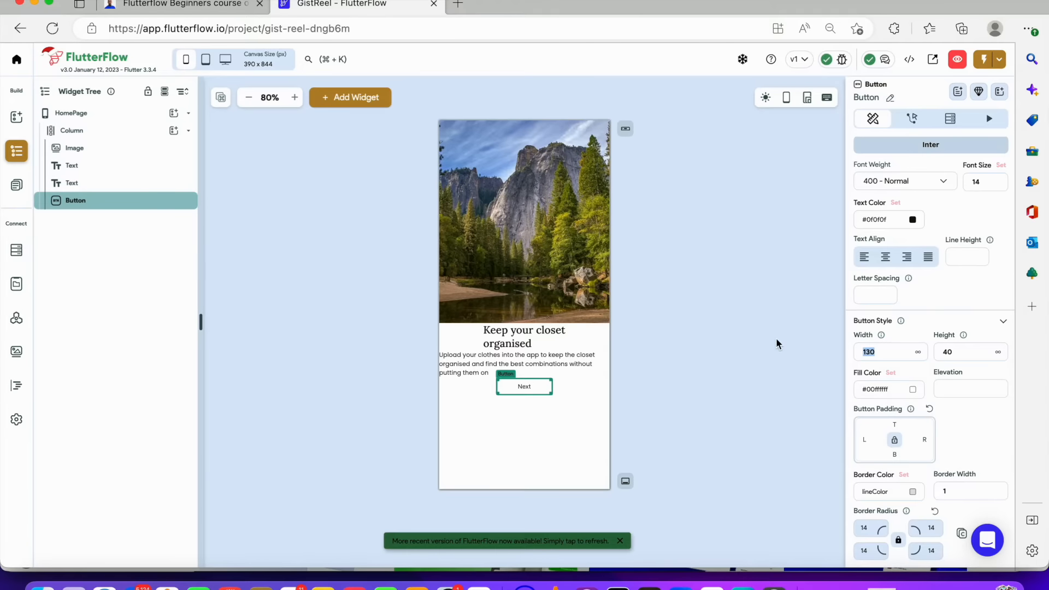
pyautogui.write('250')
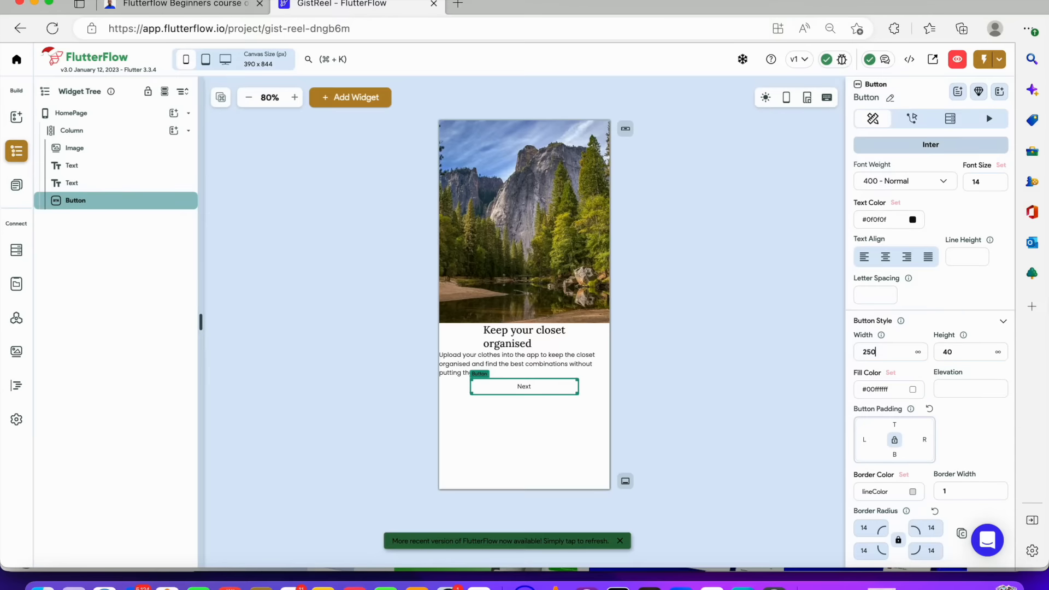
pyautogui.press('BackSpace')
pyautogui.press('BackSpace')
pyautogui.press('BackSpace')
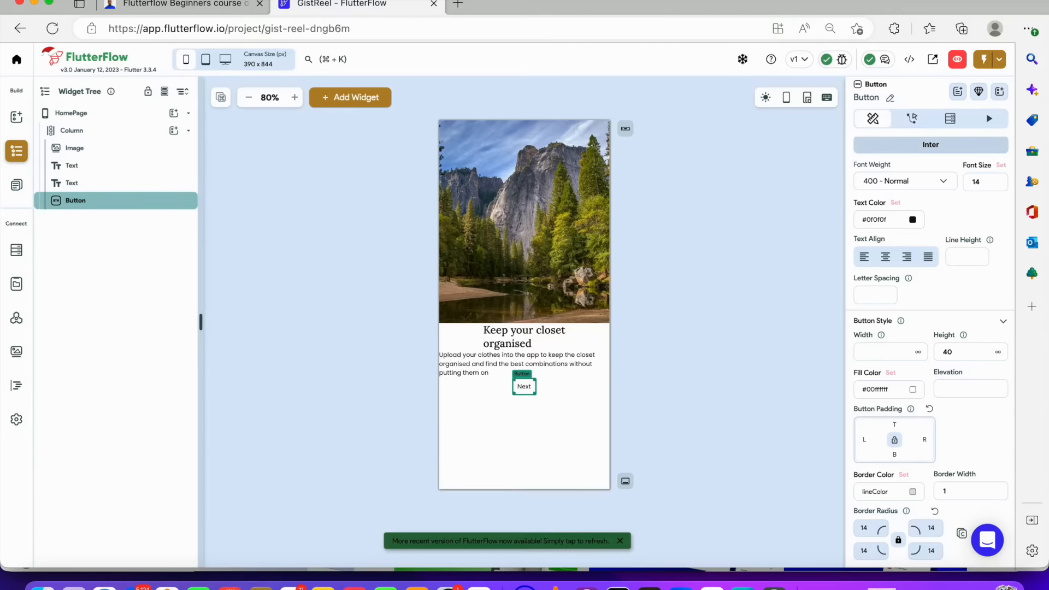
pyautogui.write('300')
pyautogui.click(673, 374)
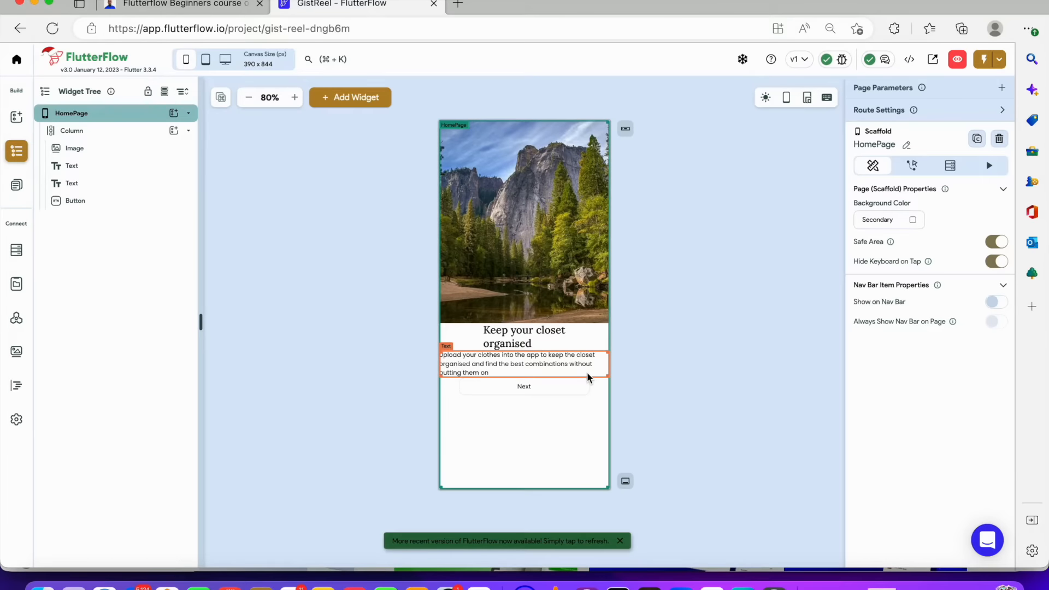
# Wrap the 'Keep your closet organised' heading text in a Row
pyautogui.click(556, 343)
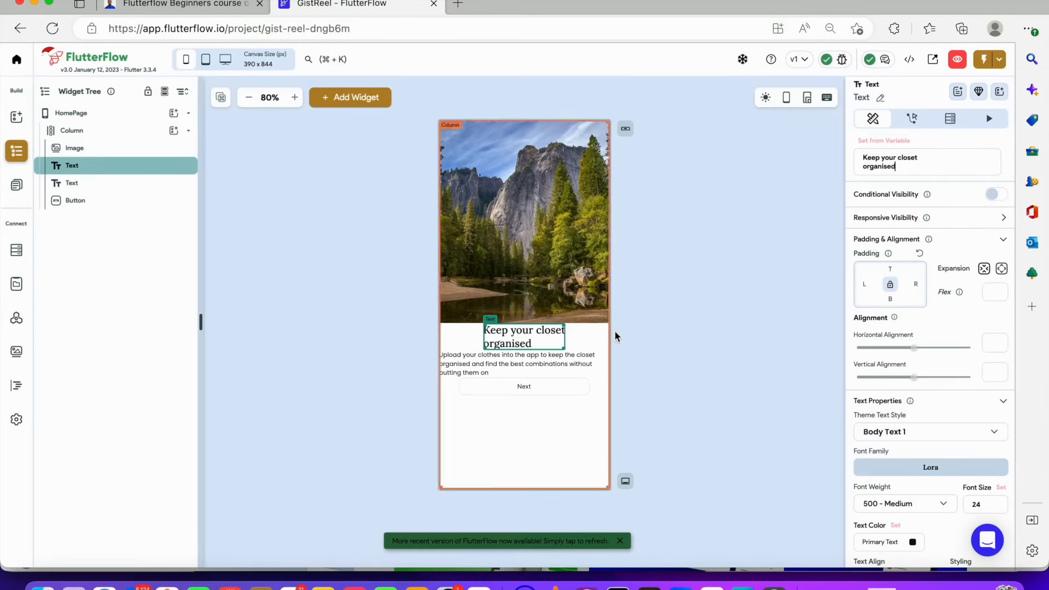
pyautogui.click(564, 370)
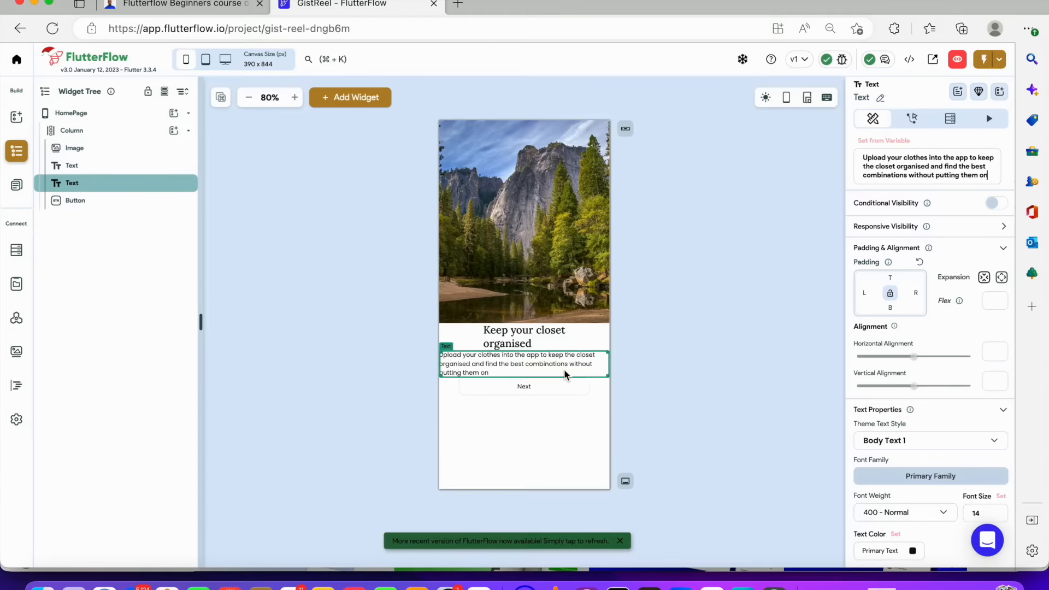
pyautogui.click(564, 385)
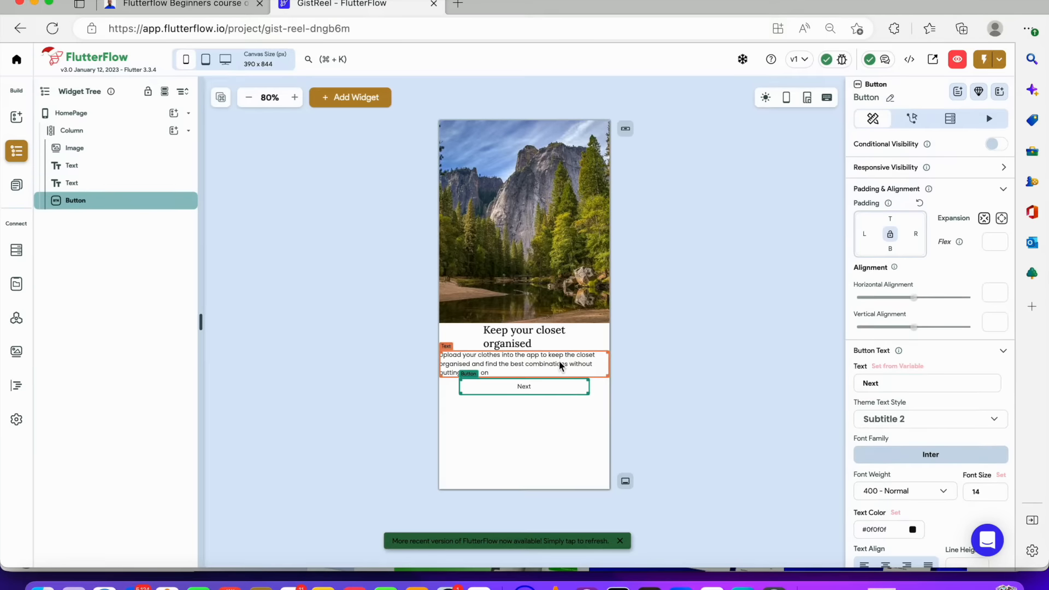
pyautogui.click(559, 361)
pyautogui.click(529, 338)
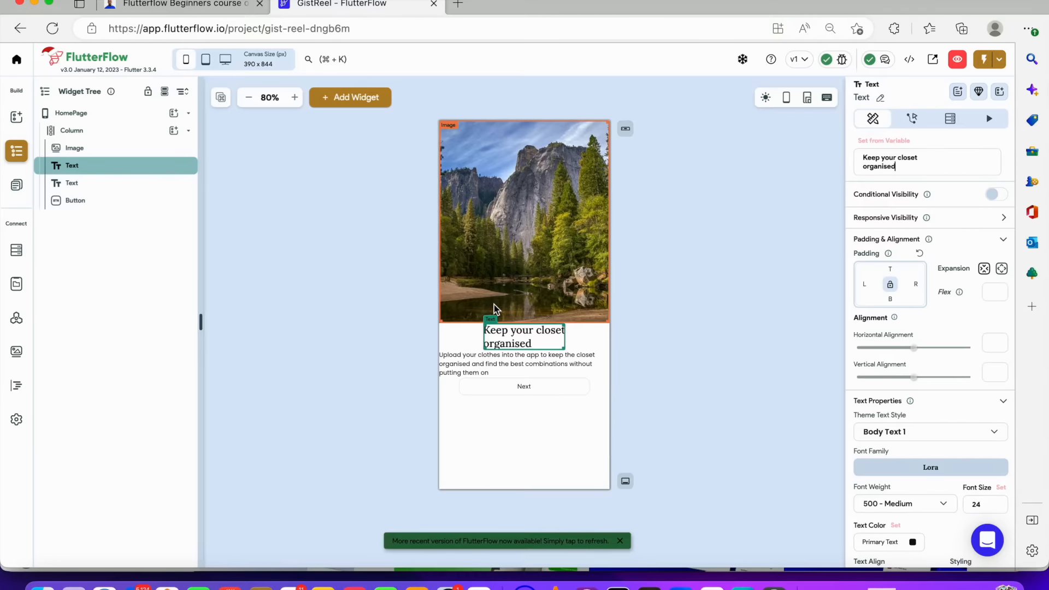
pyautogui.rightClick(130, 172)
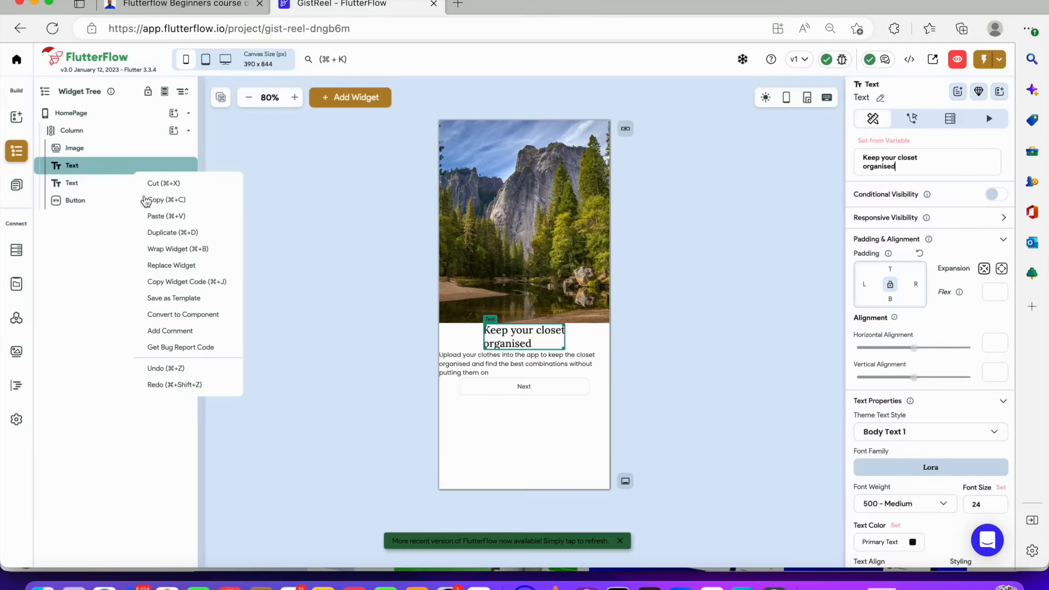
pyautogui.click(179, 249)
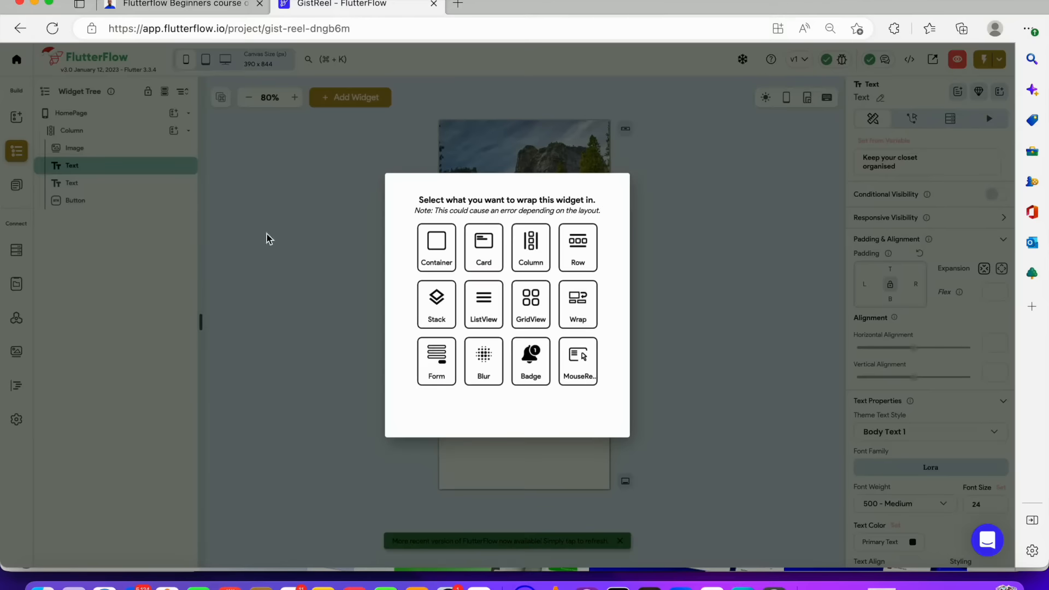
pyautogui.click(578, 249)
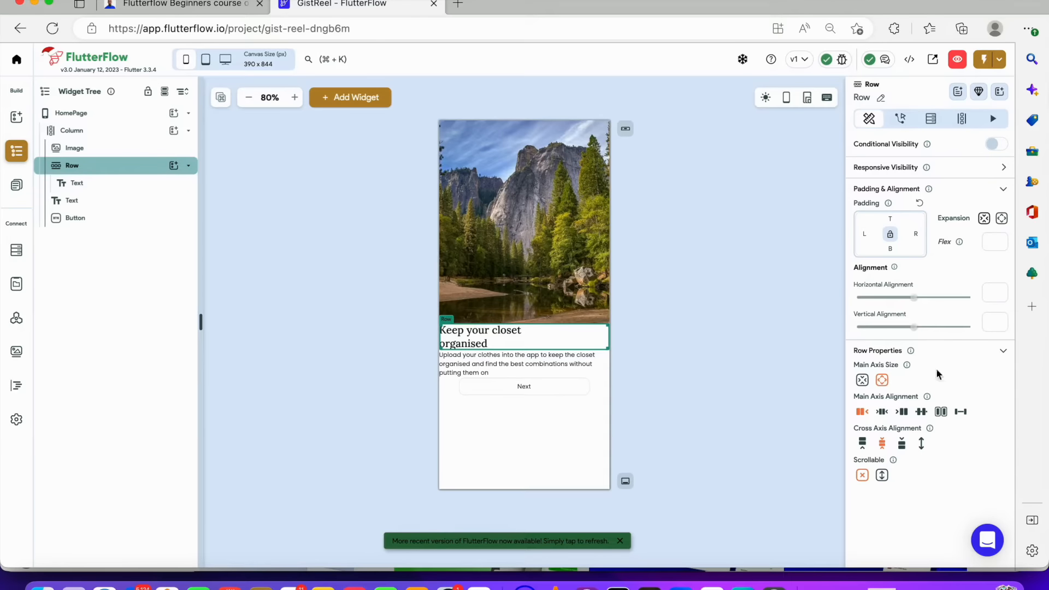
# Set the heading text inside the Row to expand across the full width
pyautogui.click(1001, 220)
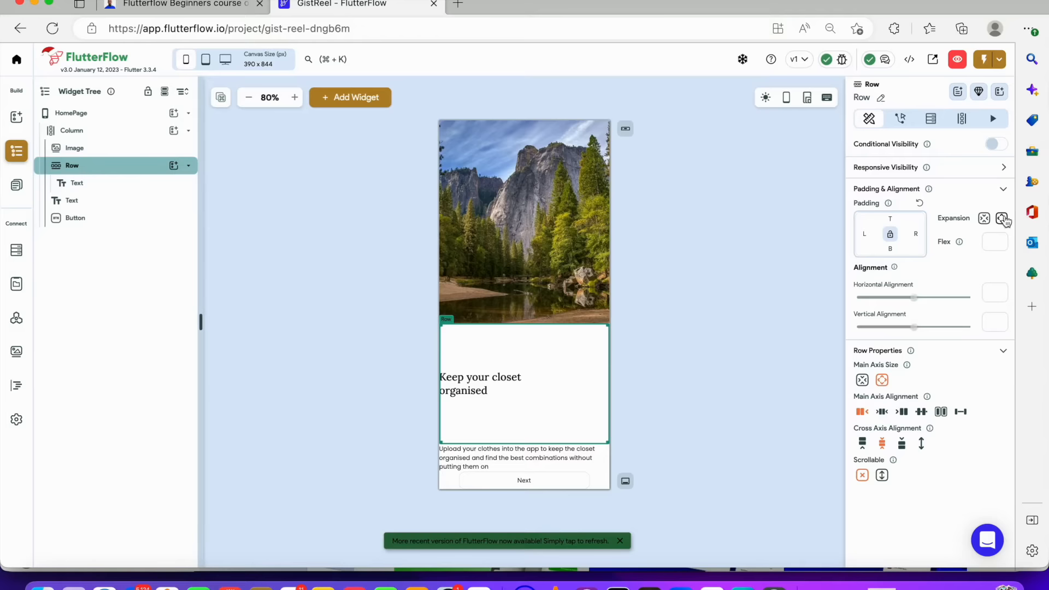
pyautogui.click(988, 219)
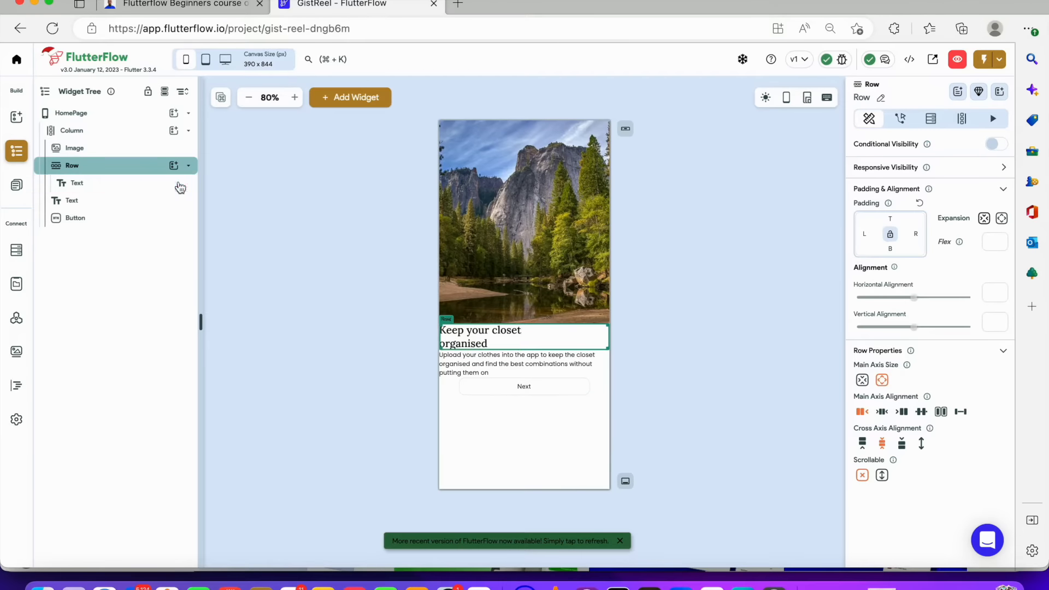
pyautogui.click(181, 188)
pyautogui.click(1002, 272)
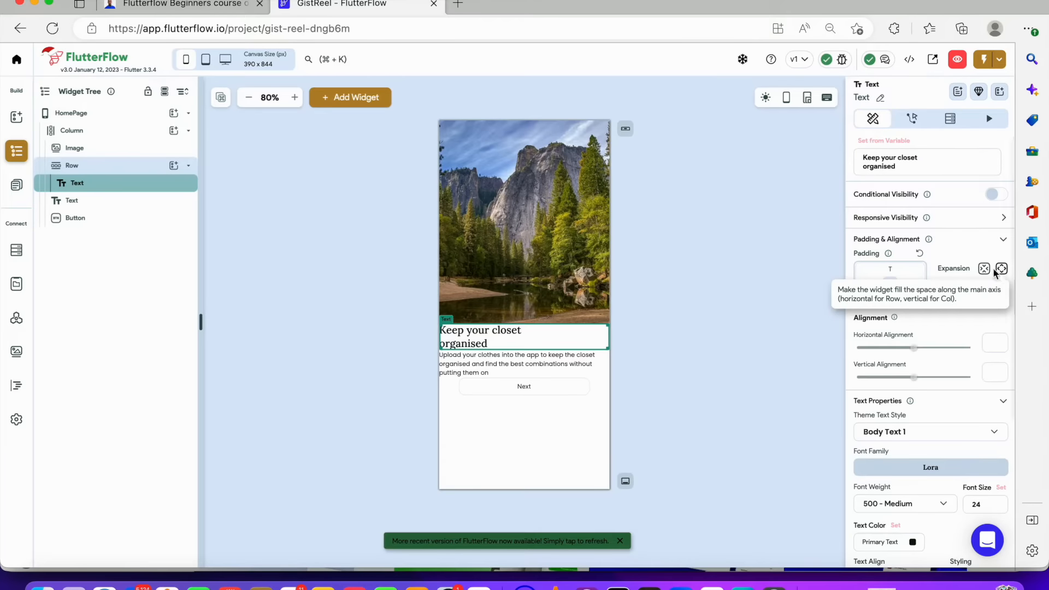
pyautogui.click(1002, 271)
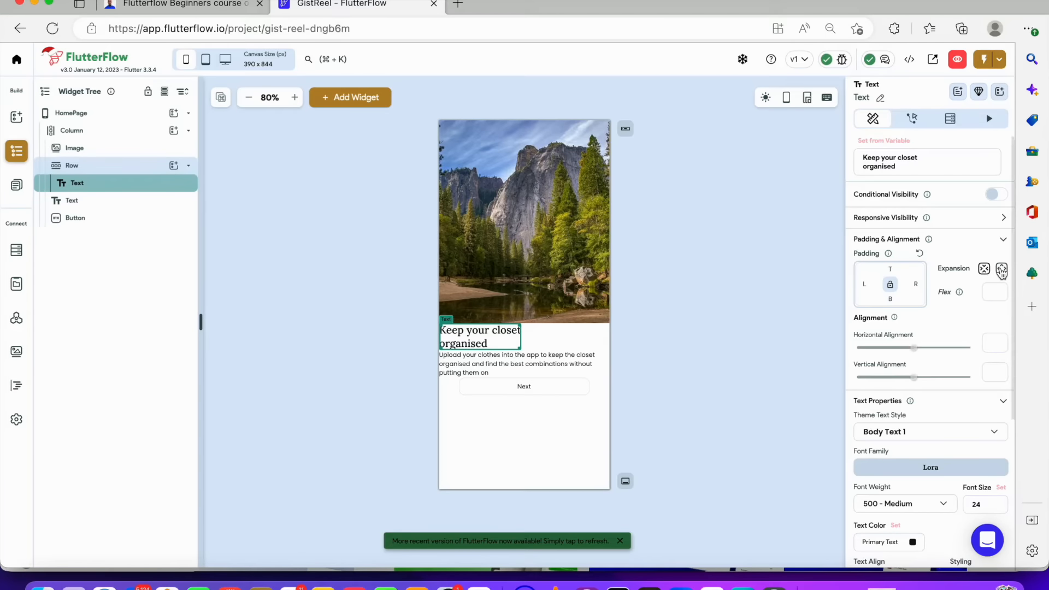
pyautogui.click(1002, 270)
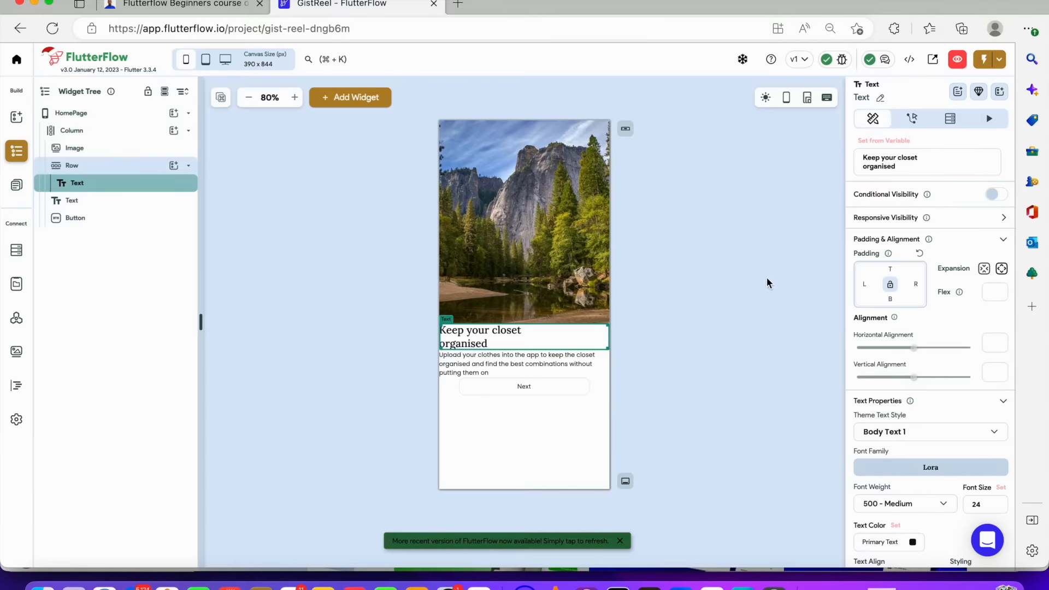
# Set the heading's font size to 20 and align its text to the left
pyautogui.scroll(-4, 992, 469)
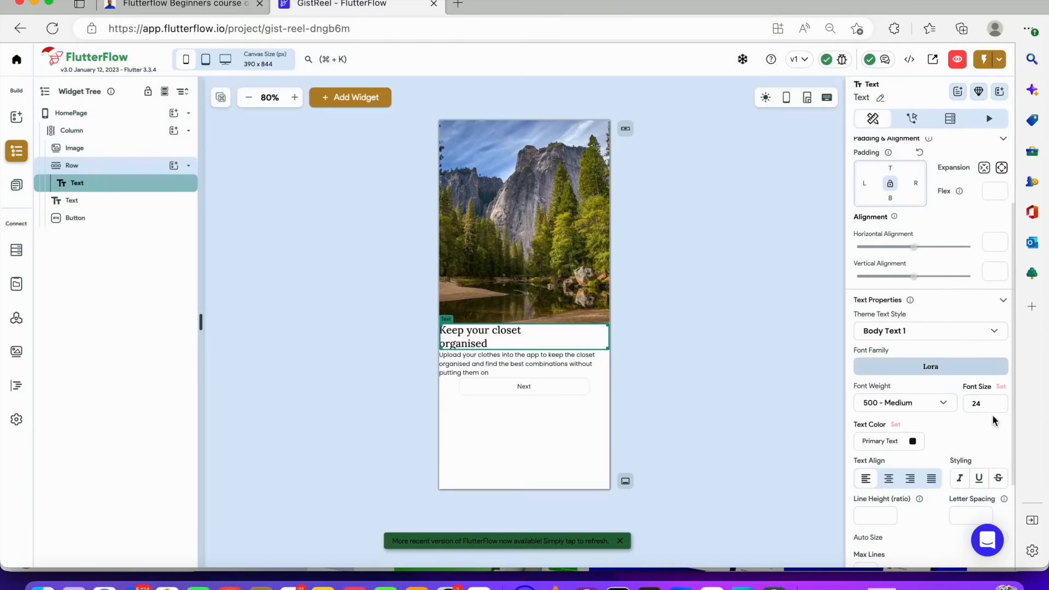
pyautogui.click(987, 402)
pyautogui.write('20')
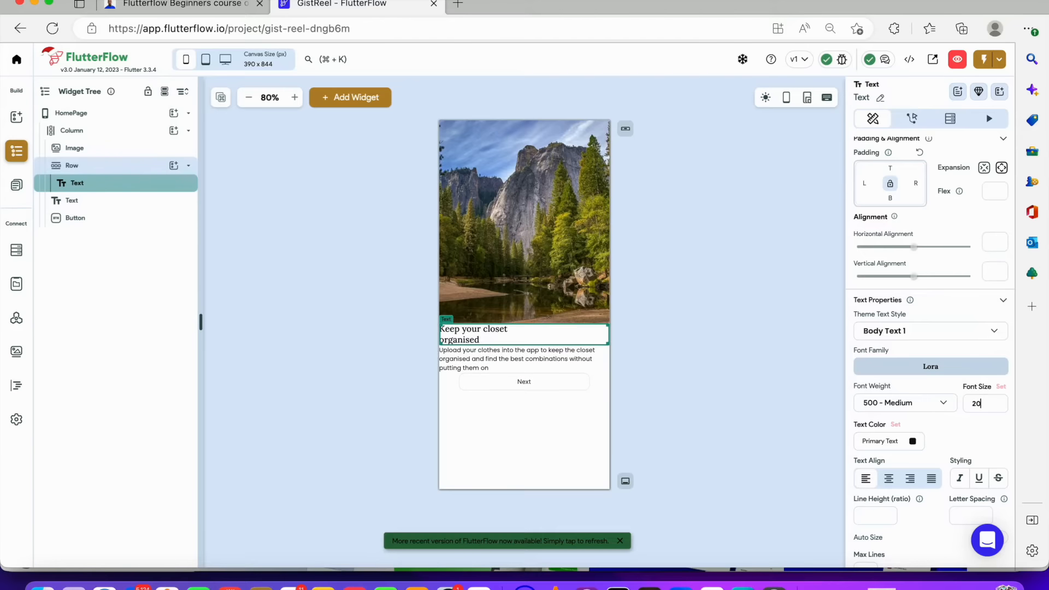
pyautogui.press('BackSpace')
pyautogui.press('BackSpace')
pyautogui.write('20')
pyautogui.click(933, 481)
pyautogui.click(910, 480)
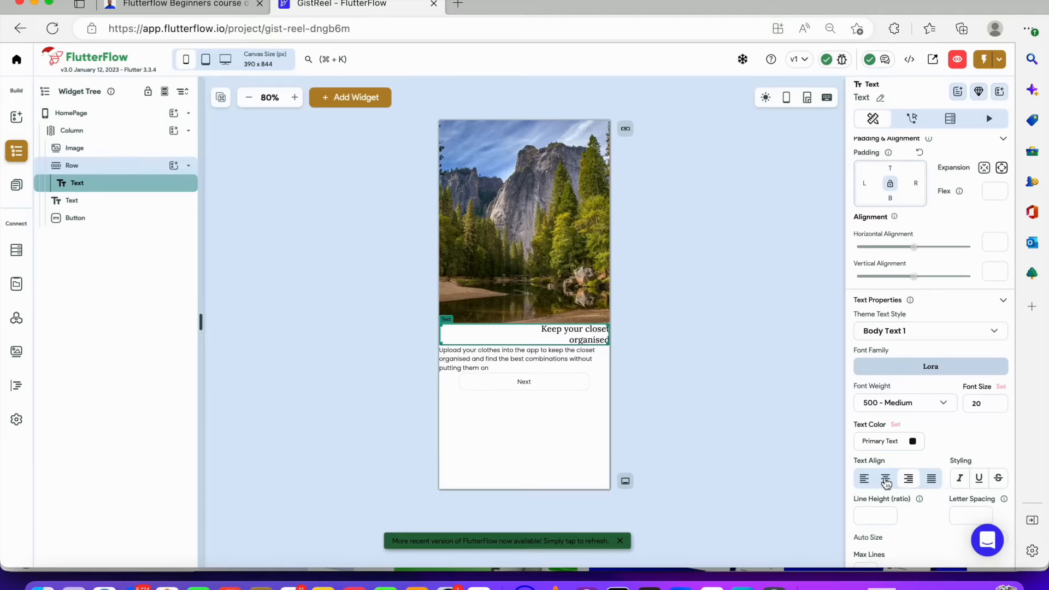
pyautogui.click(864, 481)
pyautogui.scroll(-3, 930, 415)
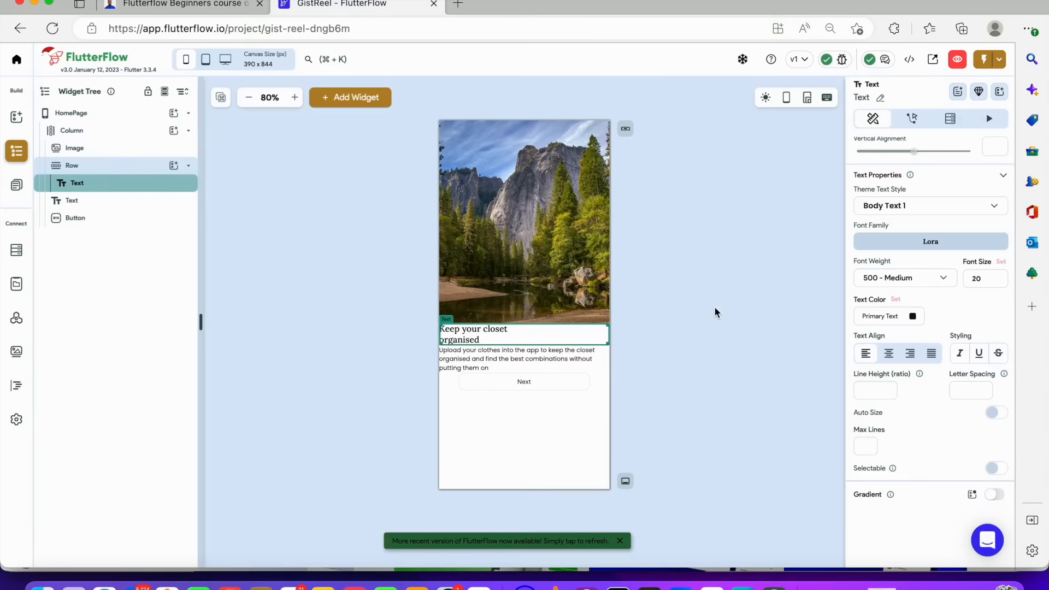
# Set the Row's padding to 20 top and bottom and 16 left and right
pyautogui.click(69, 169)
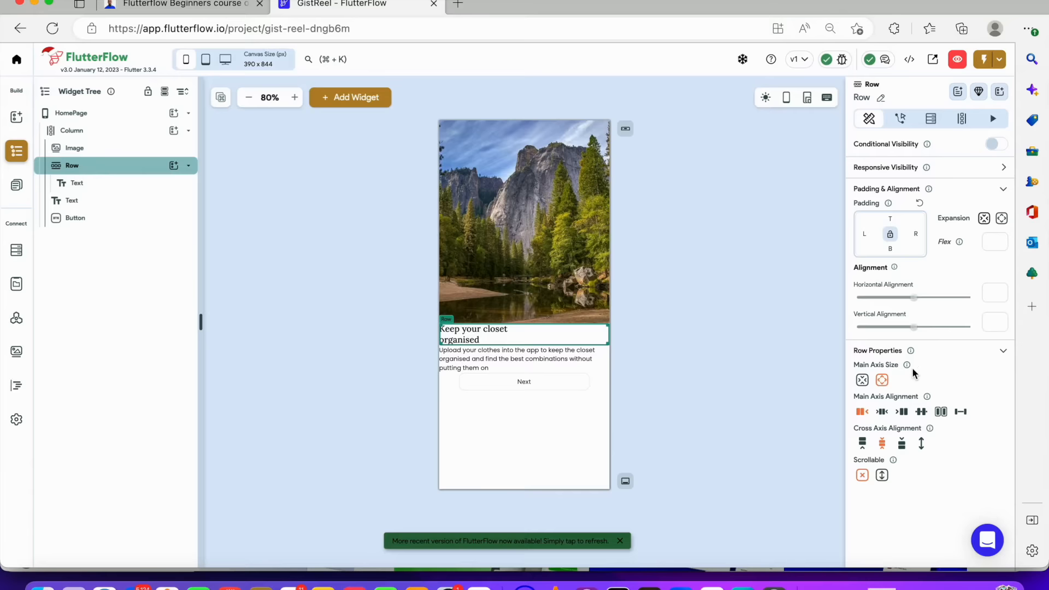
pyautogui.click(892, 218)
pyautogui.write('20')
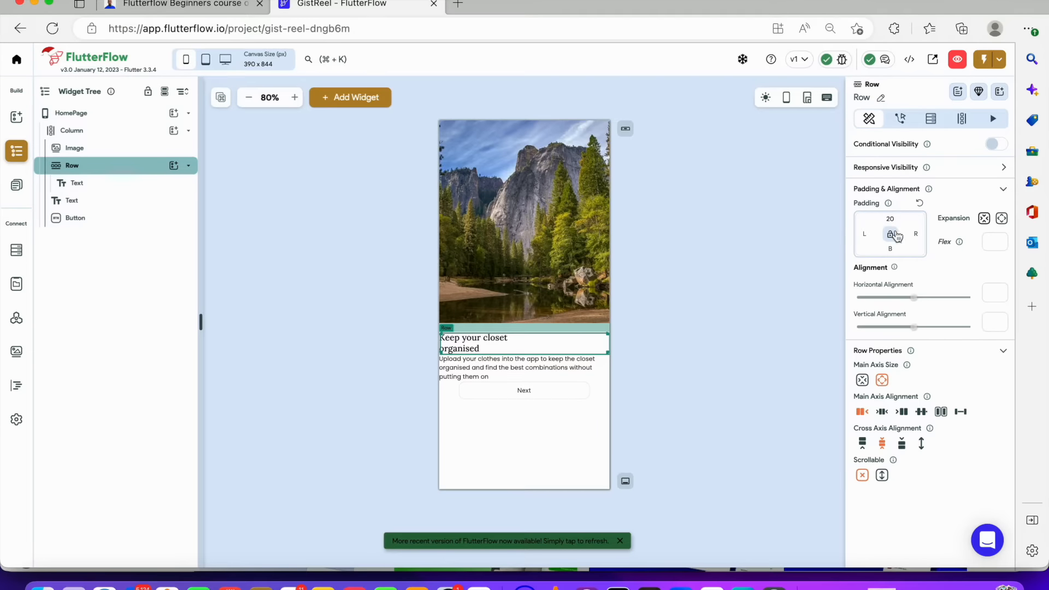
pyautogui.click(862, 235)
pyautogui.write('16')
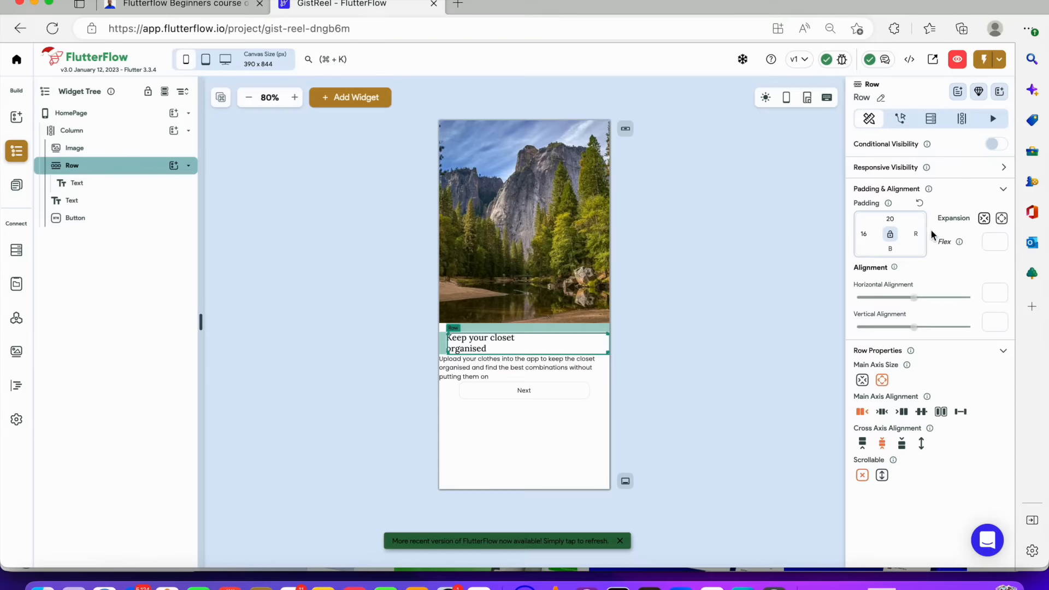
pyautogui.click(916, 233)
pyautogui.write('16')
pyautogui.click(892, 249)
pyautogui.write('20')
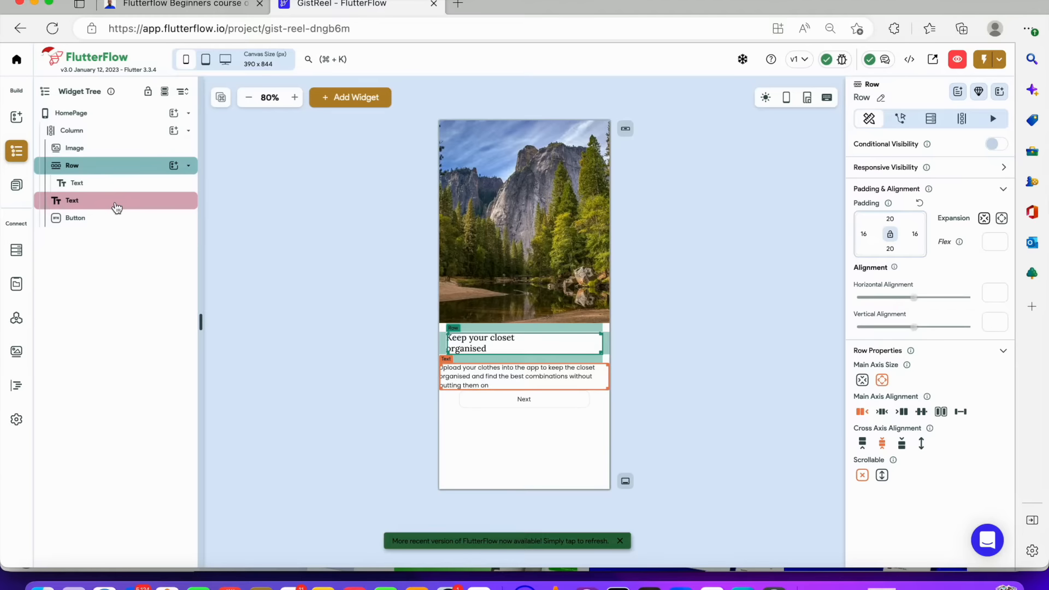
# Move the description text into the Row beside the heading
pyautogui.moveTo(116, 207); pyautogui.dragTo(144, 184)
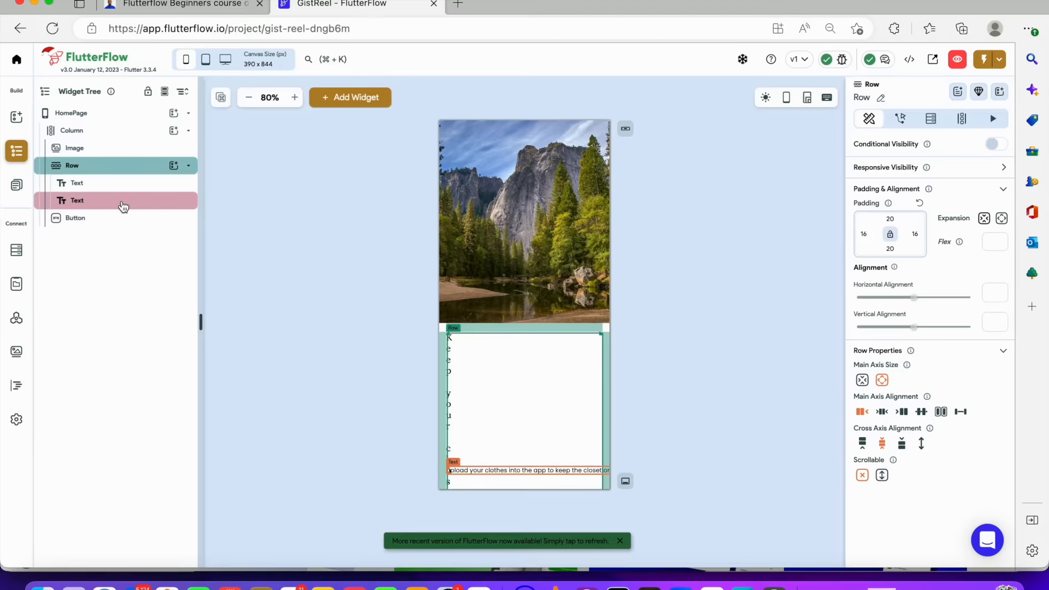
pyautogui.click(123, 202)
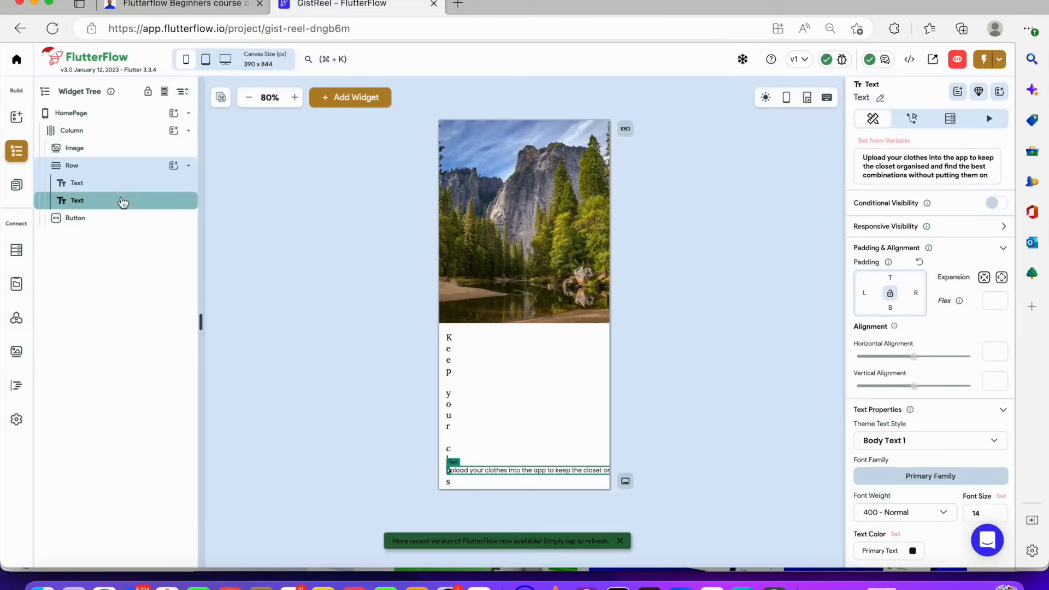
pyautogui.click(450, 375)
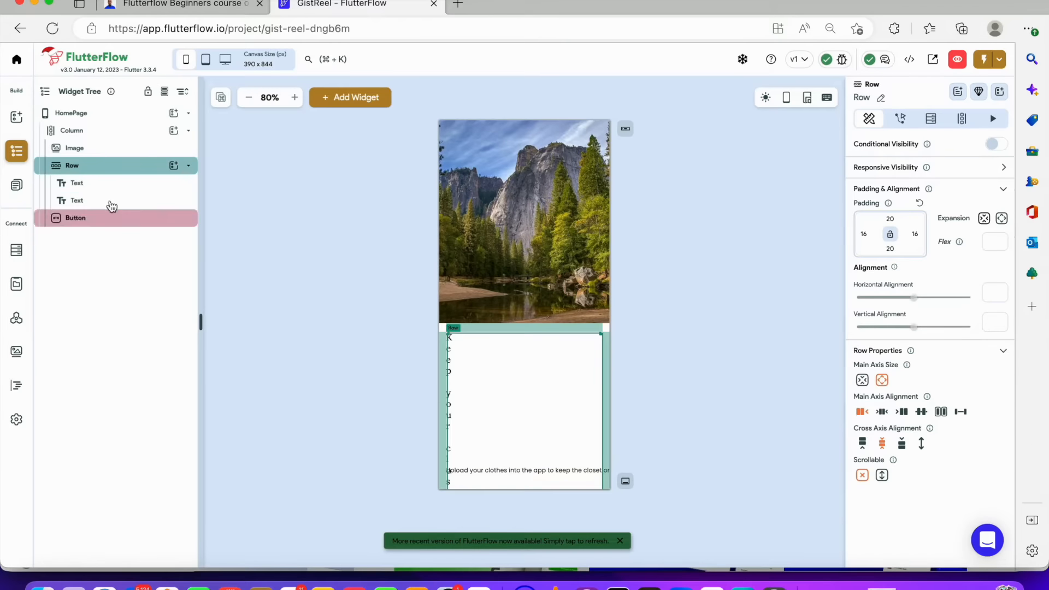
# Change the Row's expansion and set its main axis size to minimum
pyautogui.click(127, 172)
pyautogui.click(127, 172)
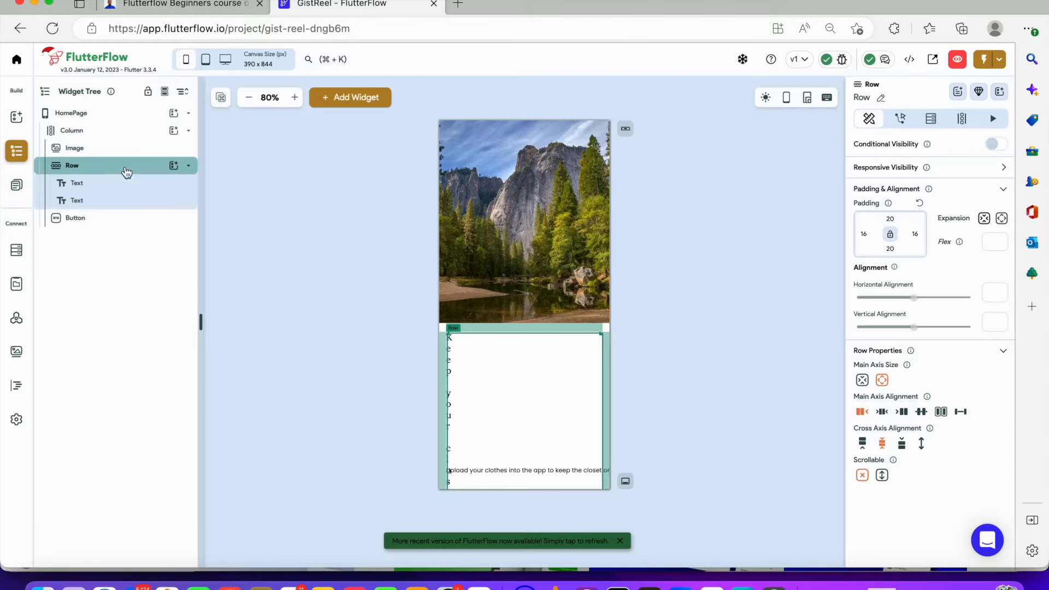
pyautogui.click(1001, 219)
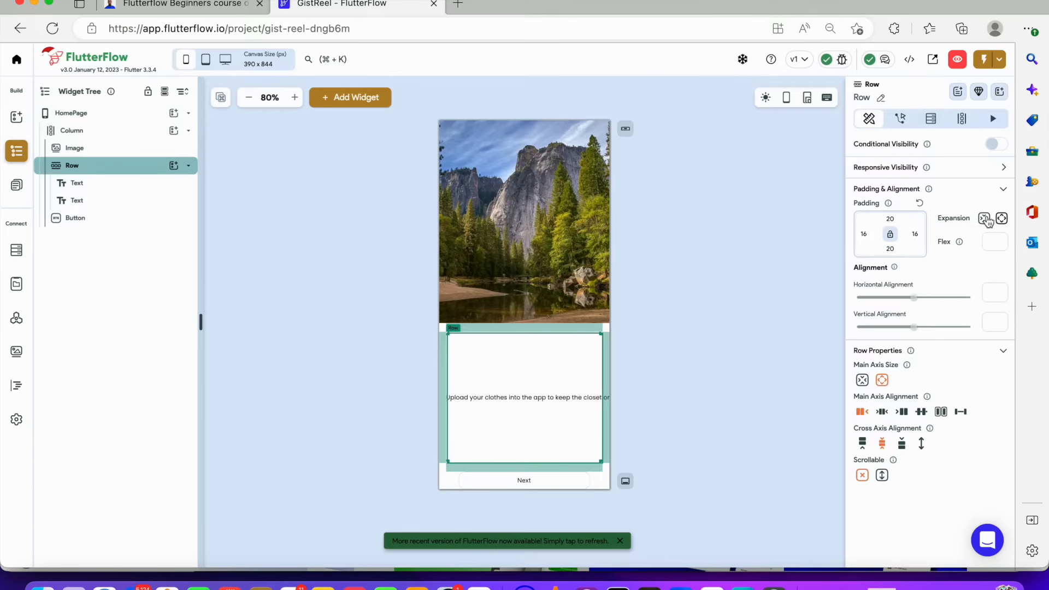
pyautogui.click(863, 381)
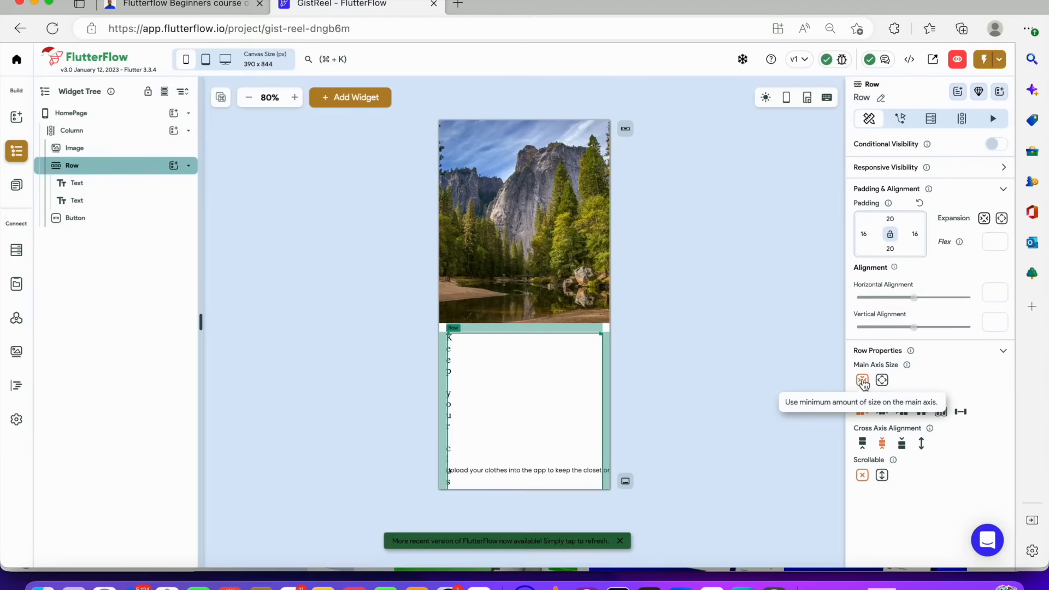
# Try making the heading text flexible inside the Row, then undo it
pyautogui.click(86, 185)
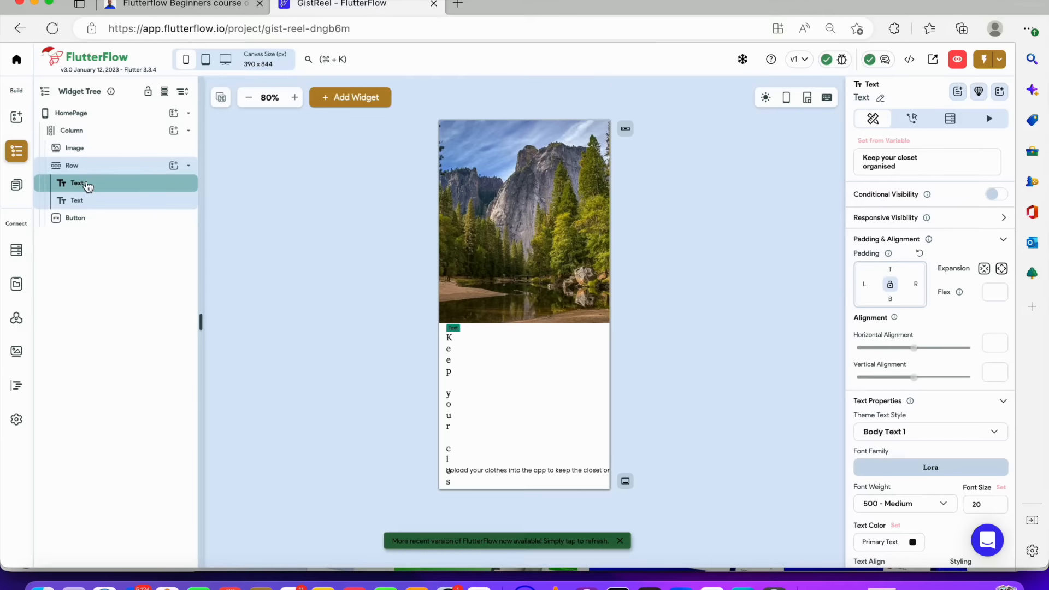
pyautogui.click(984, 268)
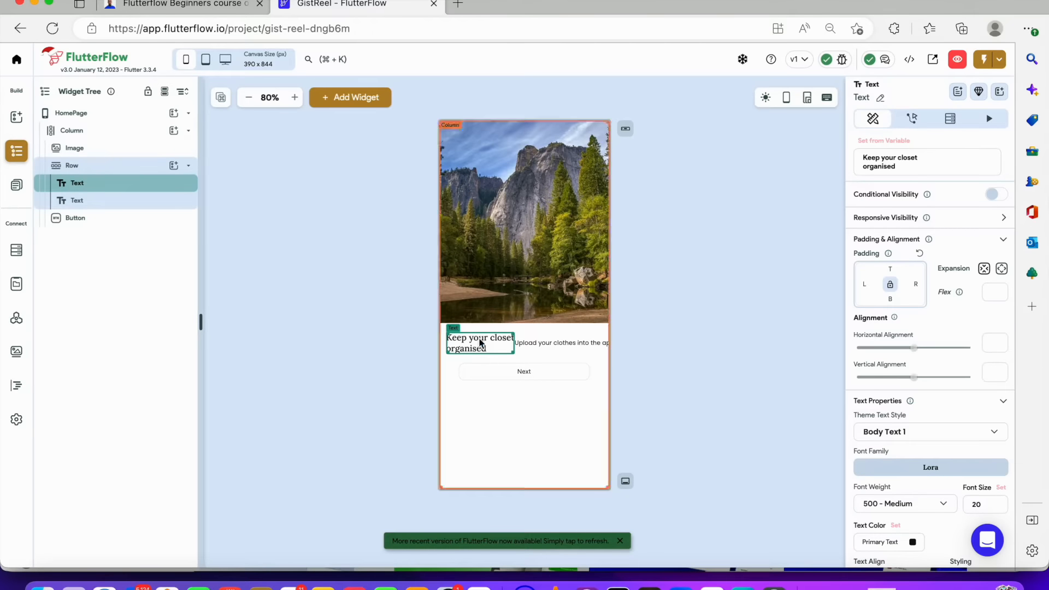
pyautogui.press('super+z')
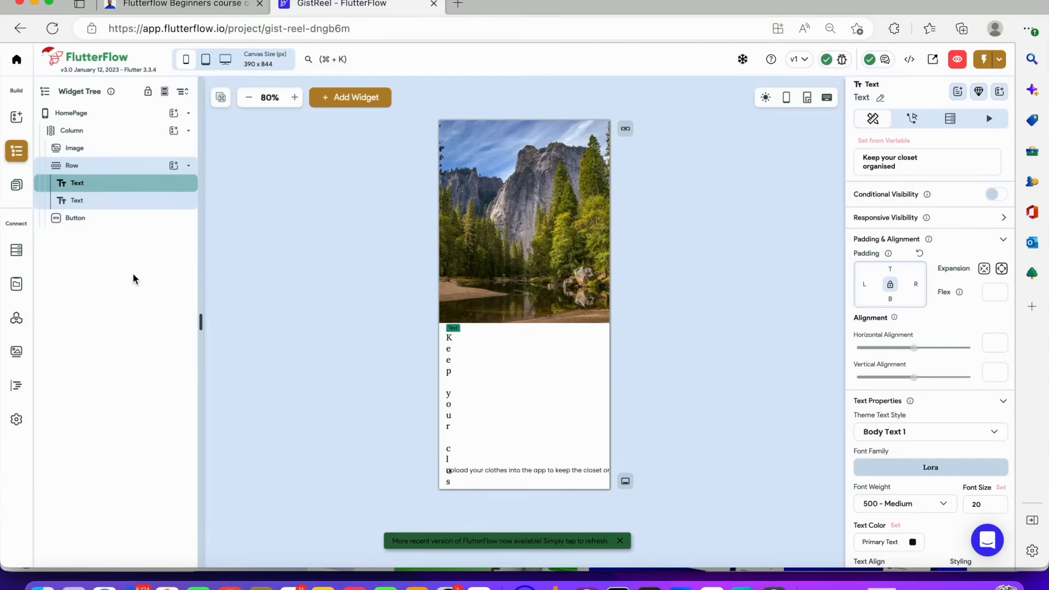
pyautogui.click(260, 279)
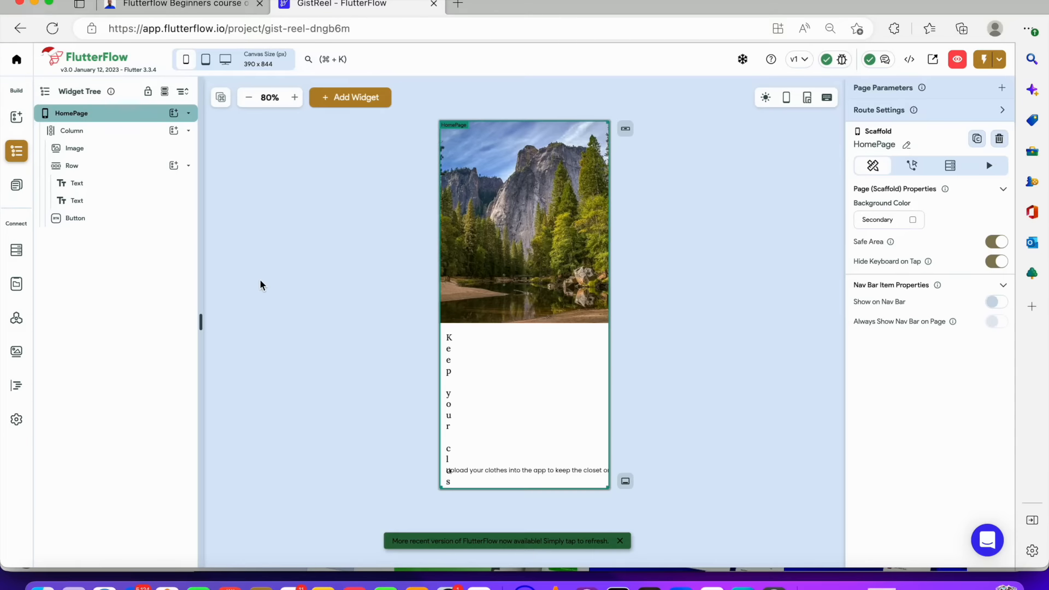
# Undo the heading's last layout change and wrap the description text in a new Row
pyautogui.press('super+z')
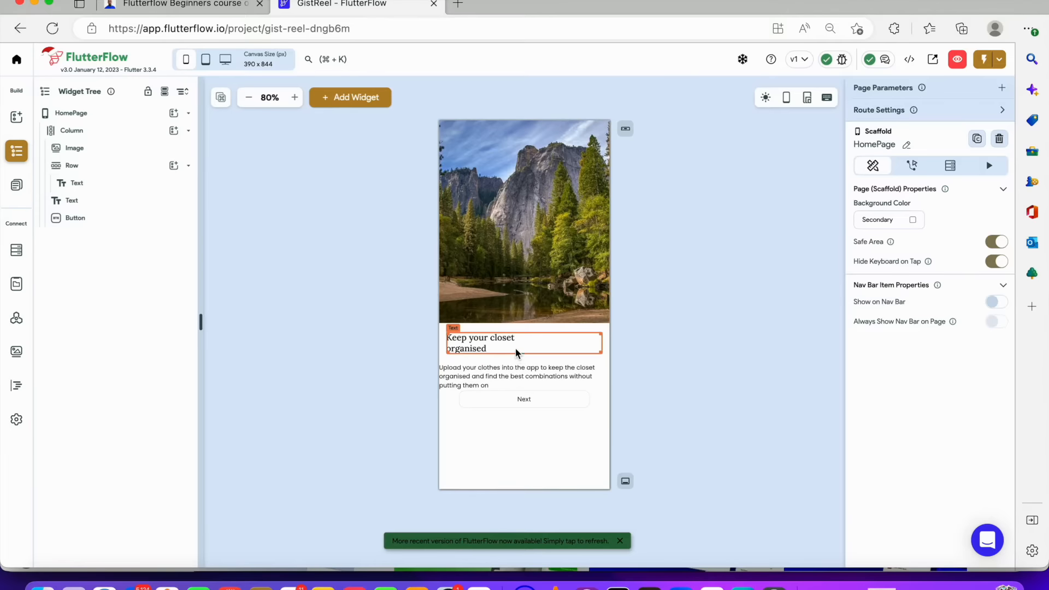
pyautogui.click(516, 370)
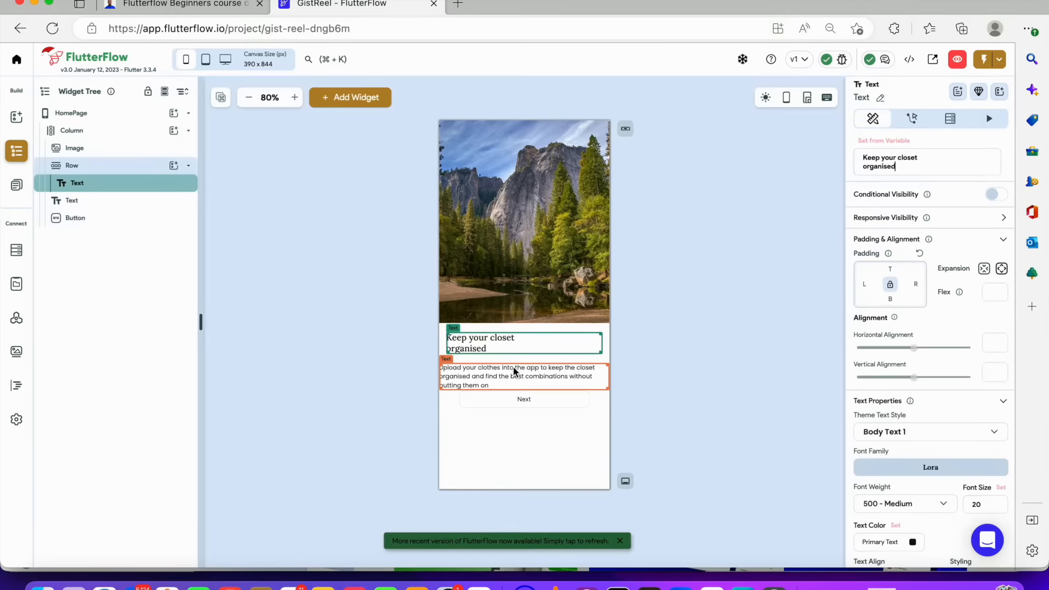
pyautogui.rightClick(94, 203)
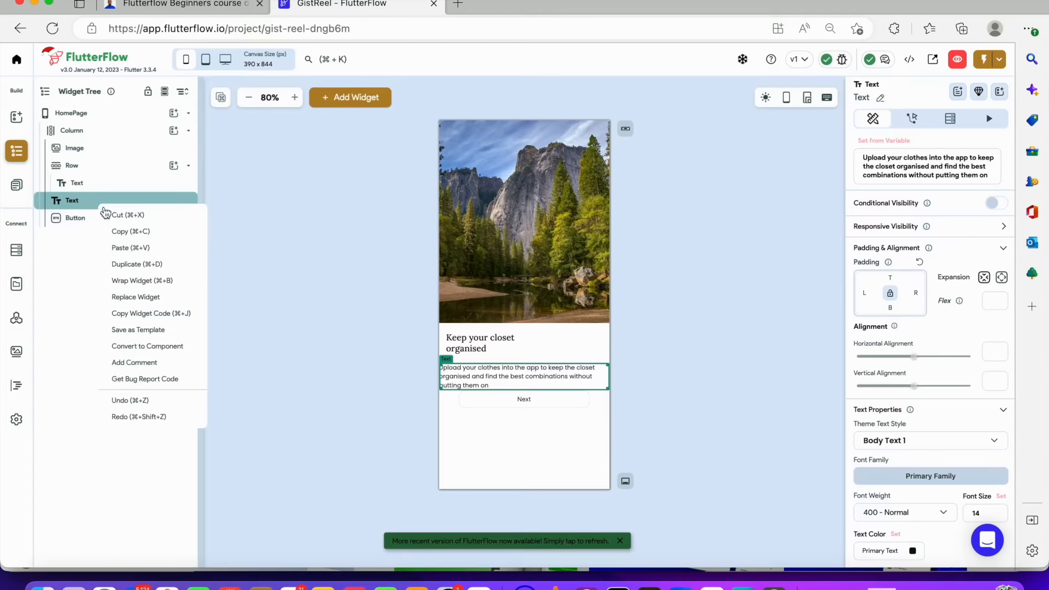
pyautogui.click(165, 280)
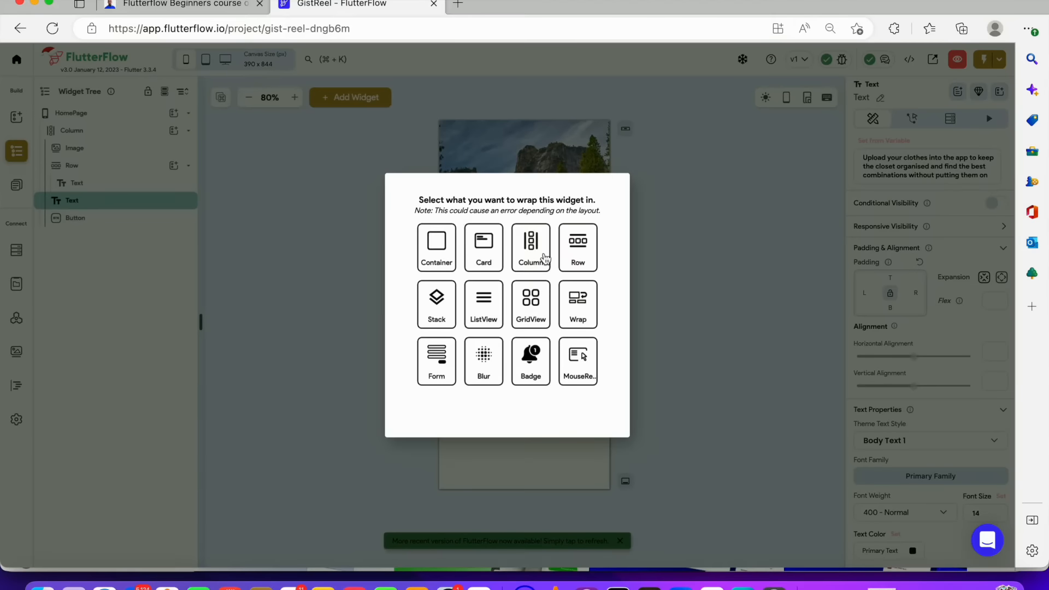
pyautogui.click(577, 250)
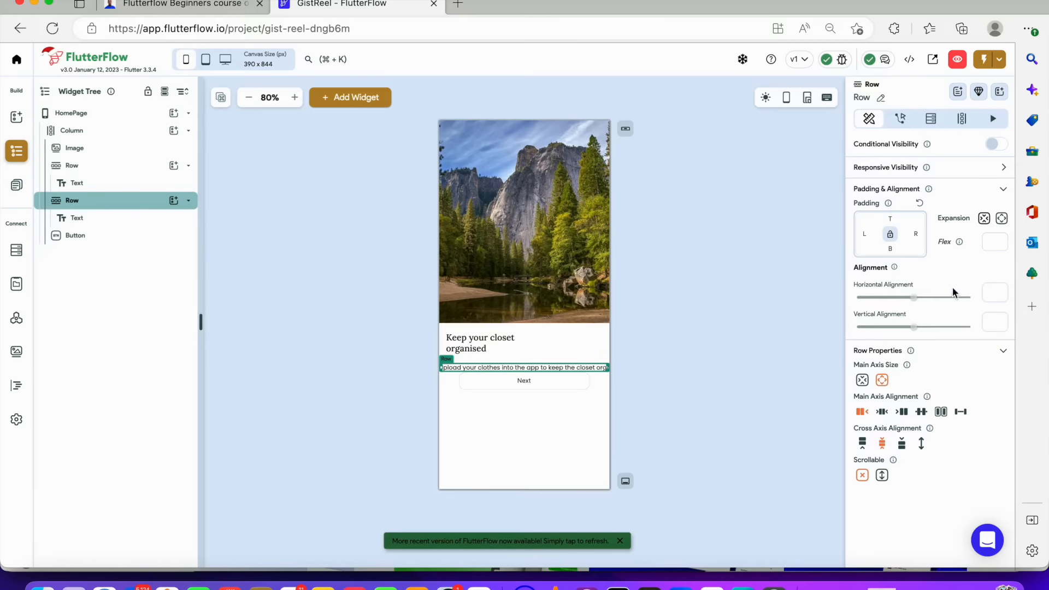
# Adjust the new Row's expansion and set its padding to 16 on the left, right and bottom
pyautogui.click(1002, 218)
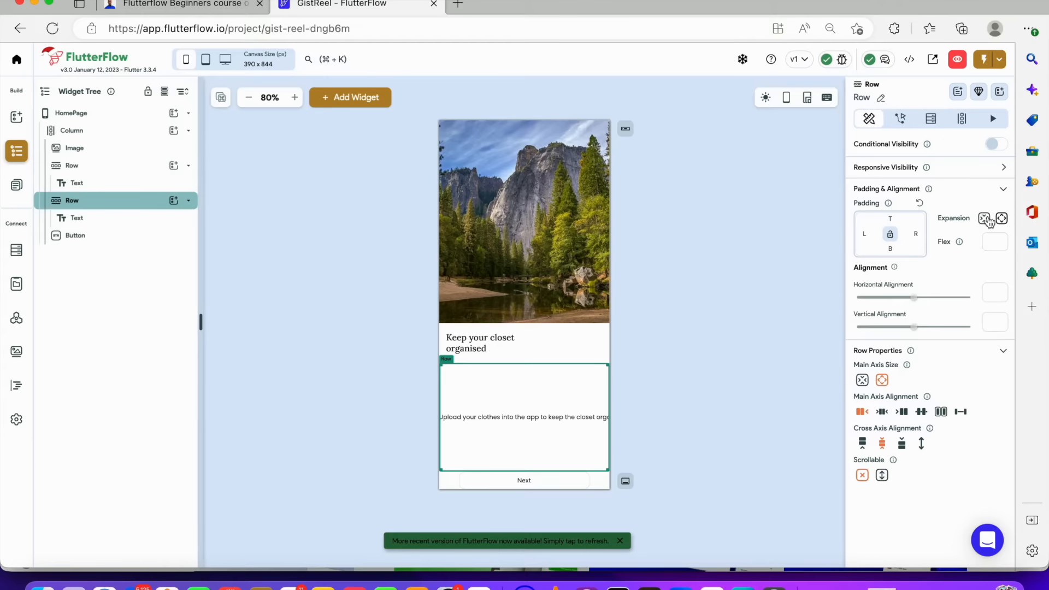
pyautogui.click(984, 219)
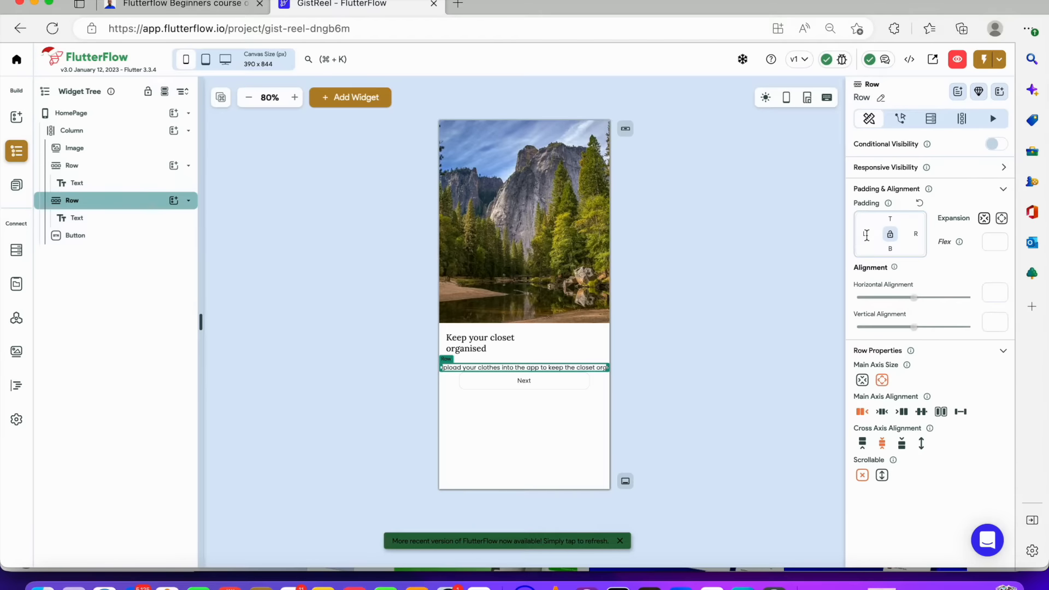
pyautogui.click(867, 235)
pyautogui.write('16')
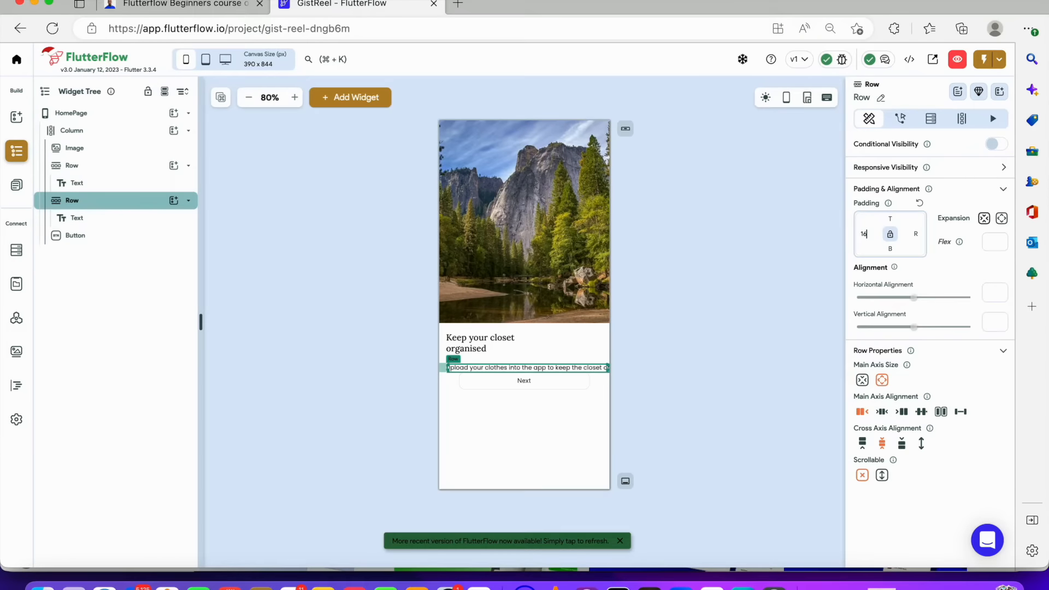
pyautogui.click(917, 235)
pyautogui.write('16')
pyautogui.click(890, 249)
pyautogui.write('16')
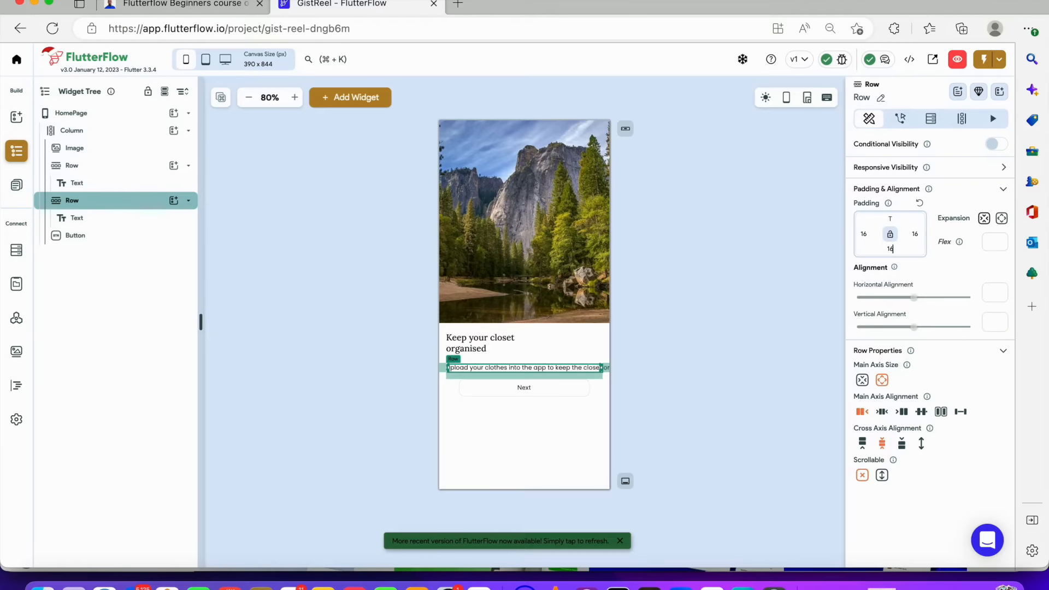
pyautogui.click(768, 287)
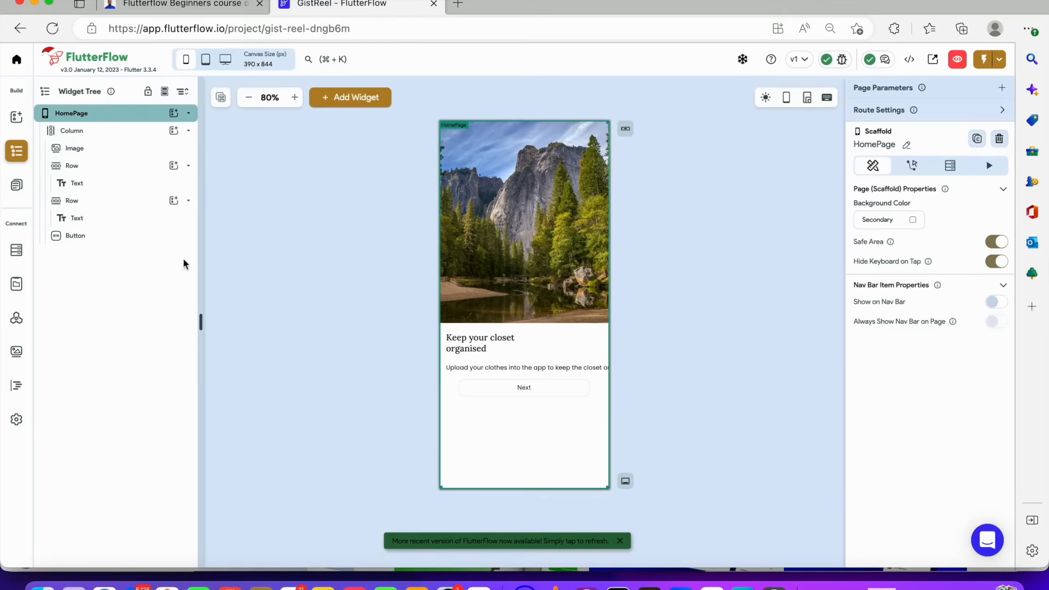
# Make the description text expanded so it fills its Row and wraps onto several lines
pyautogui.click(111, 218)
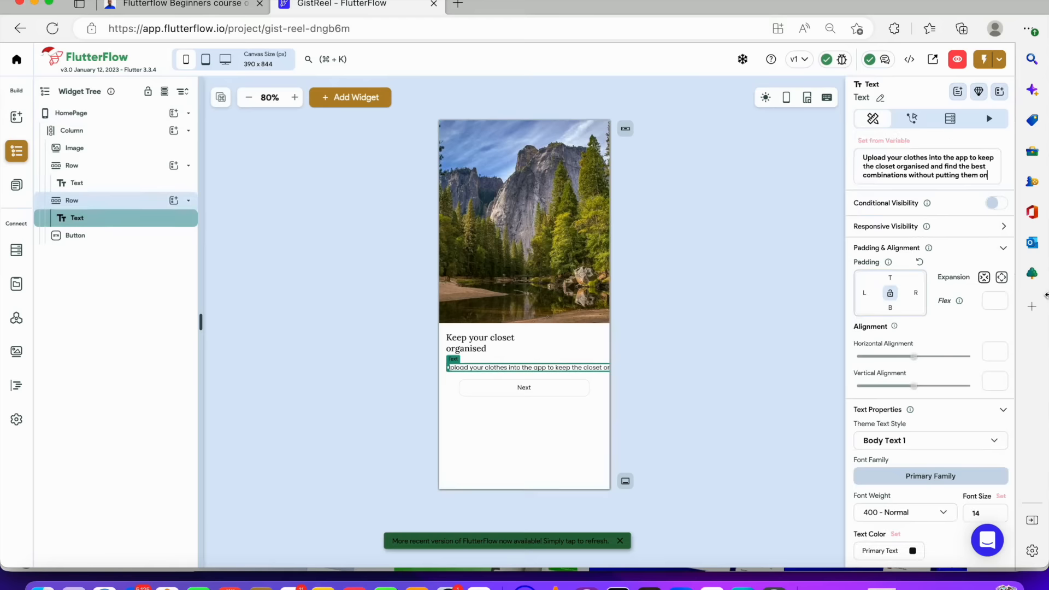
pyautogui.click(1003, 278)
pyautogui.click(662, 320)
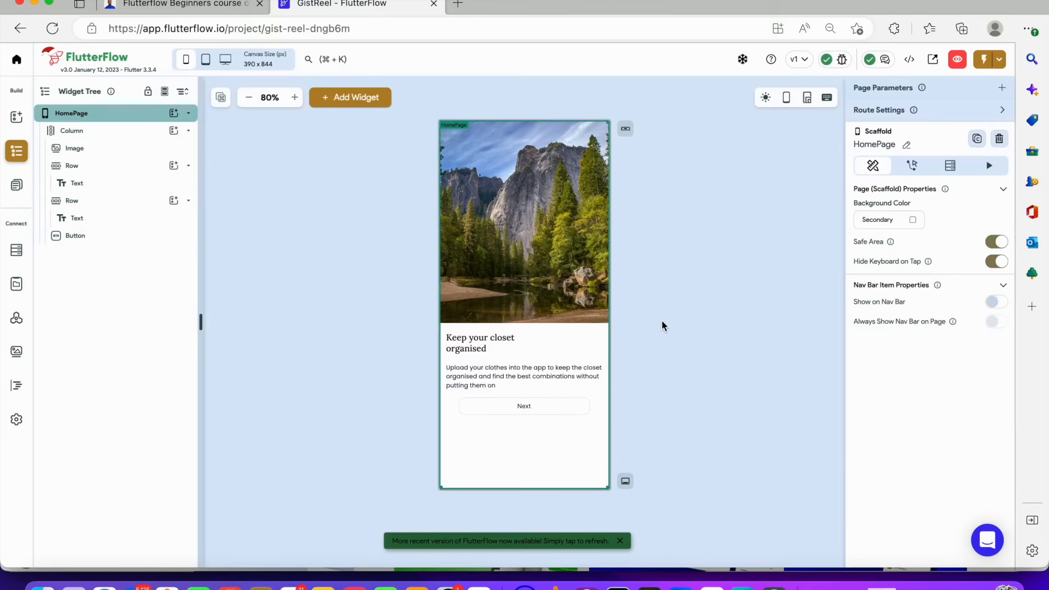
# Inspect the Next button, then switch to Figma and examine the heading and description text properties in the design
pyautogui.click(537, 409)
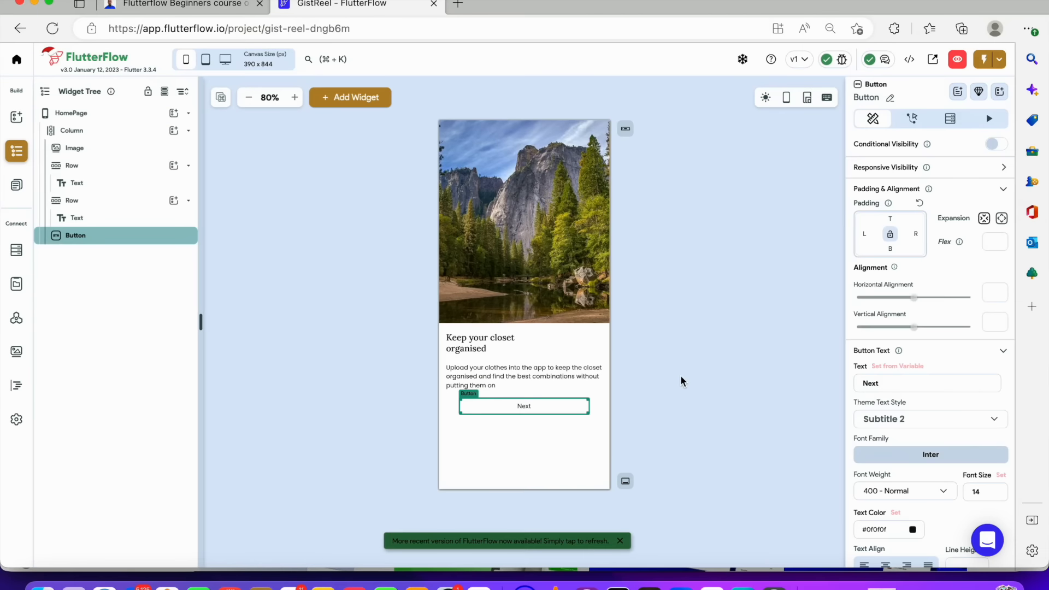
pyautogui.click(637, 380)
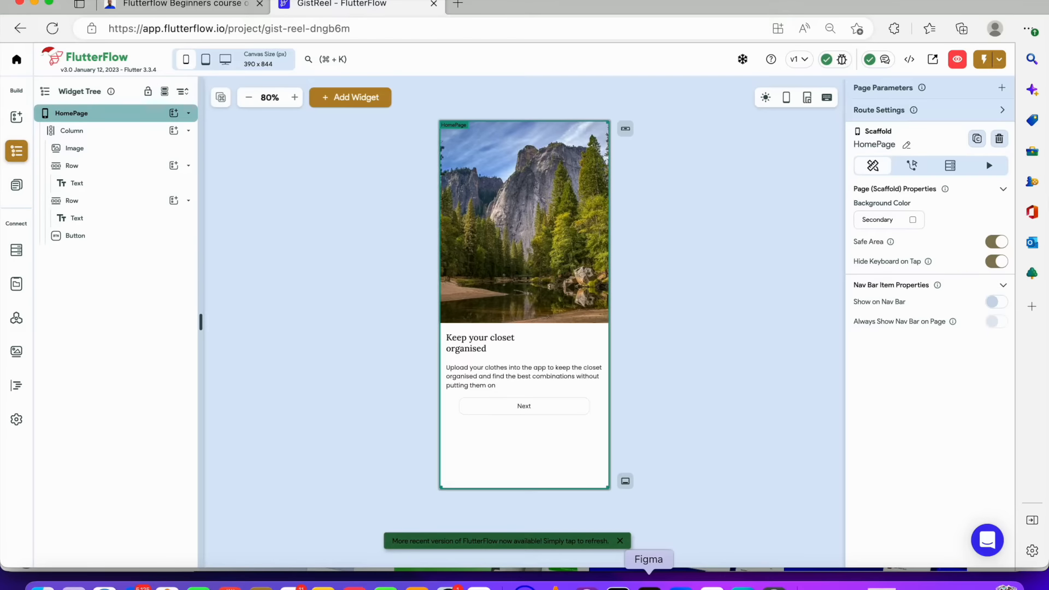
pyautogui.click(649, 585)
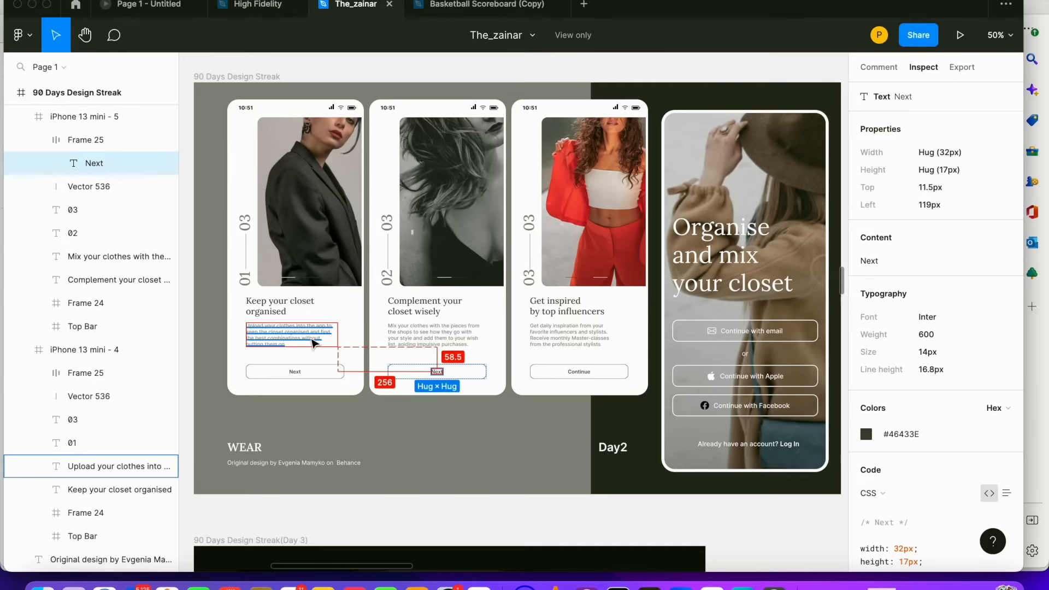
pyautogui.click(309, 308)
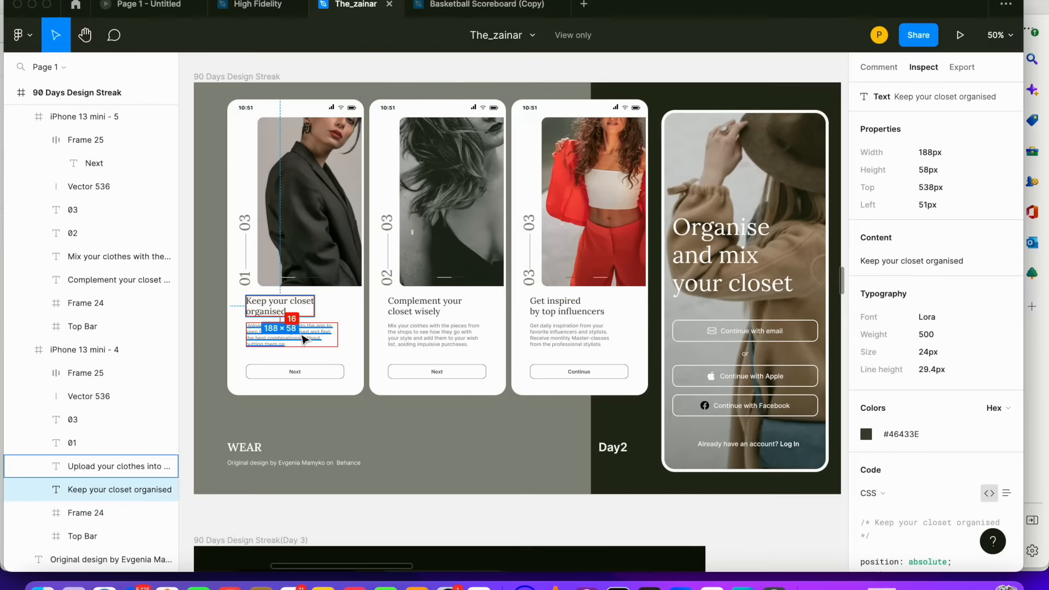
pyautogui.click(304, 334)
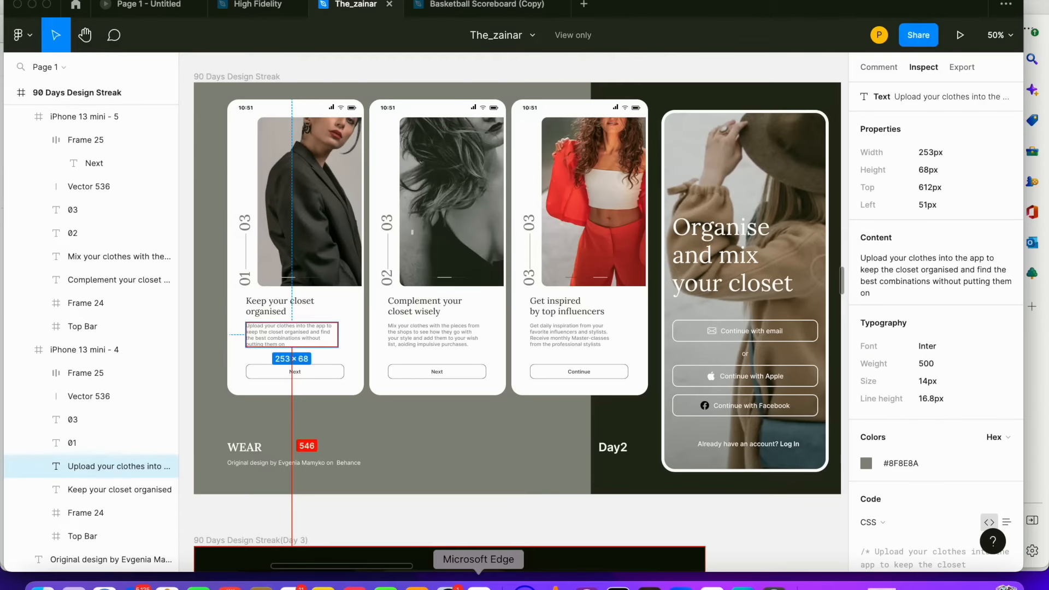
# Return to FlutterFlow and select the Column in the practive page's widget tree
pyautogui.click(481, 580)
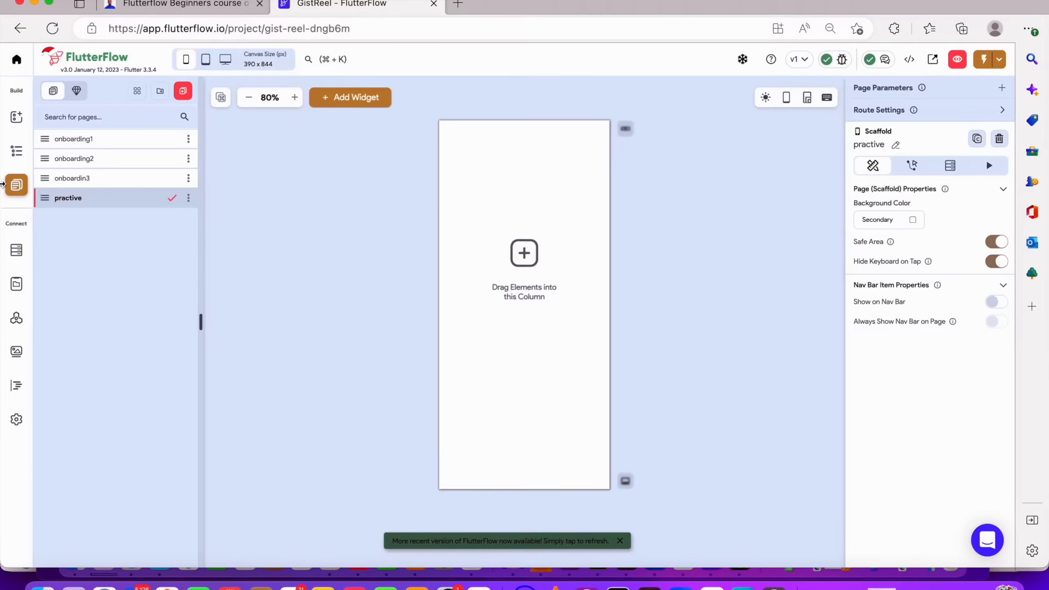
pyautogui.click(17, 151)
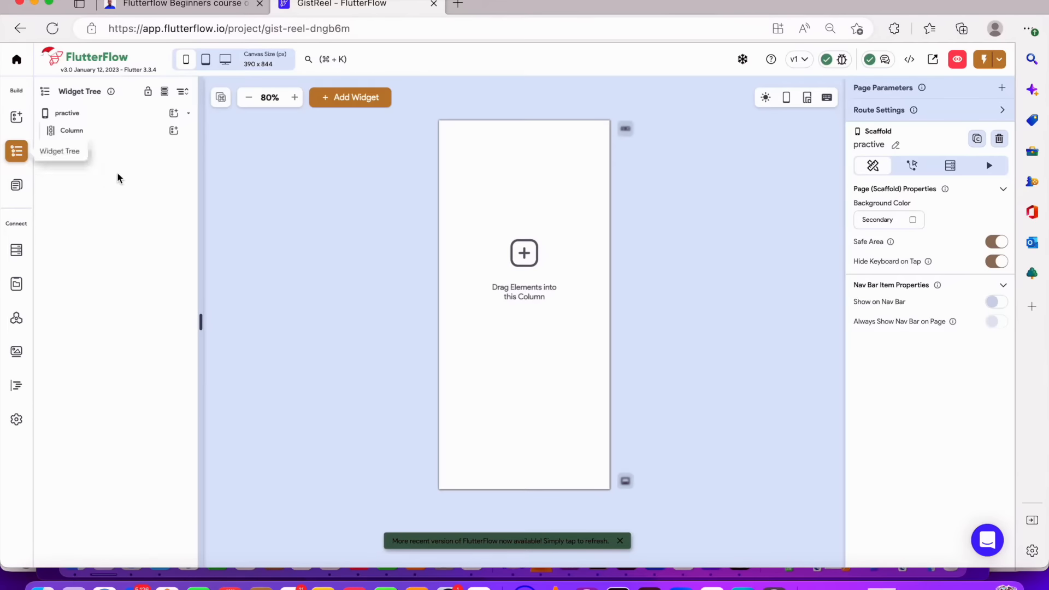
pyautogui.click(133, 133)
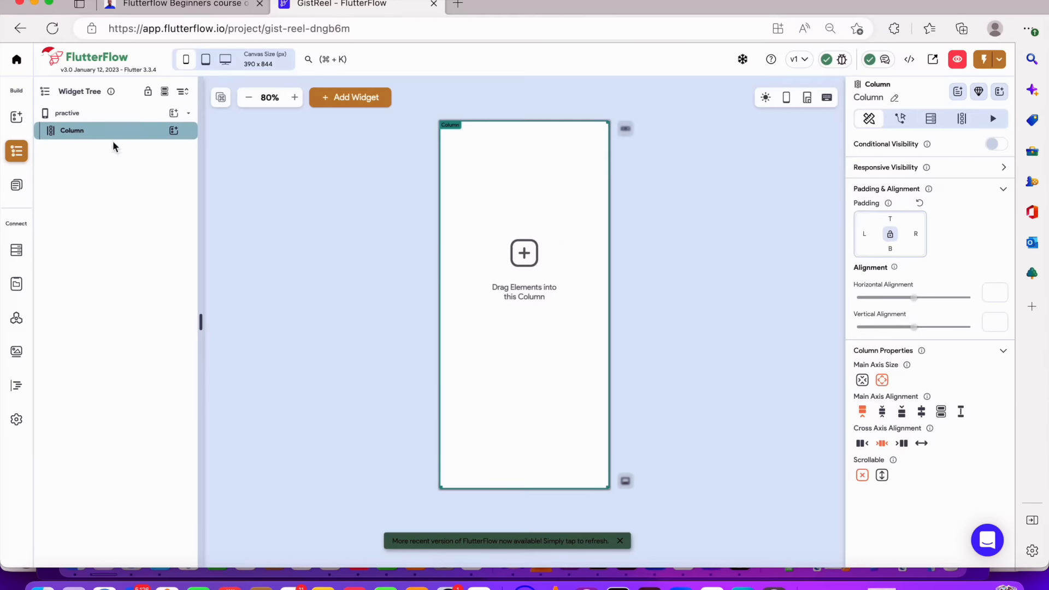
# Add a Row widget as a child of the Column on the practive page
pyautogui.click(174, 131)
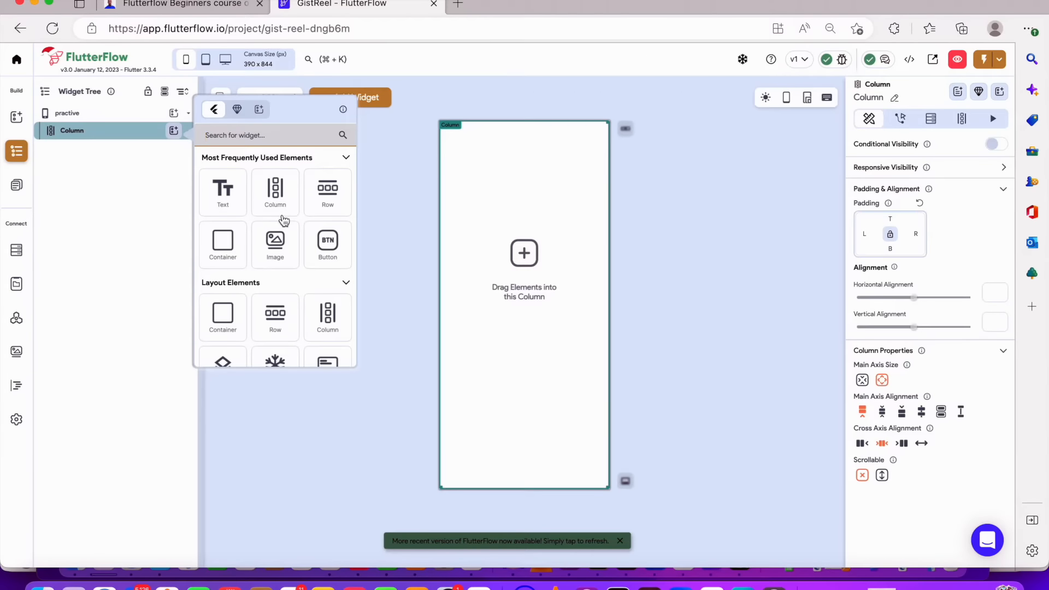
pyautogui.scroll(-3, 283, 221)
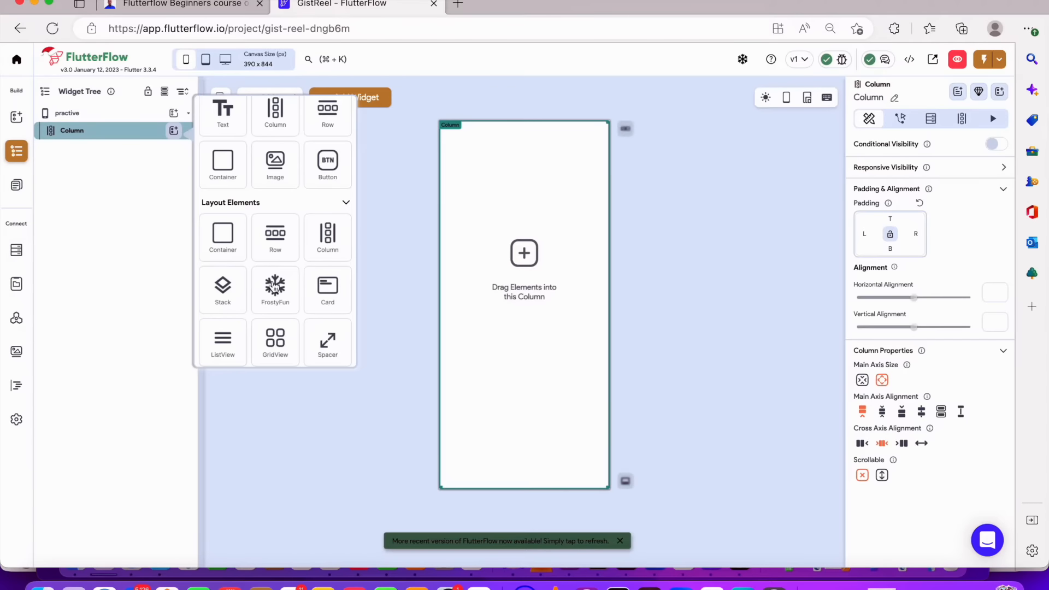
pyautogui.scroll(-1, 273, 312)
pyautogui.scroll(-3, 295, 326)
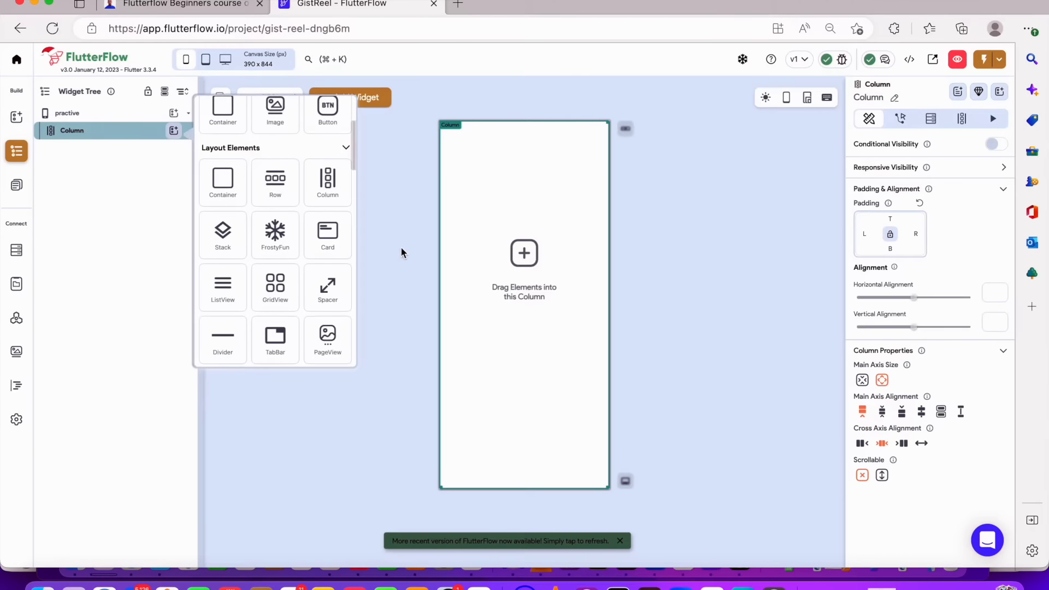
pyautogui.scroll(1, 337, 230)
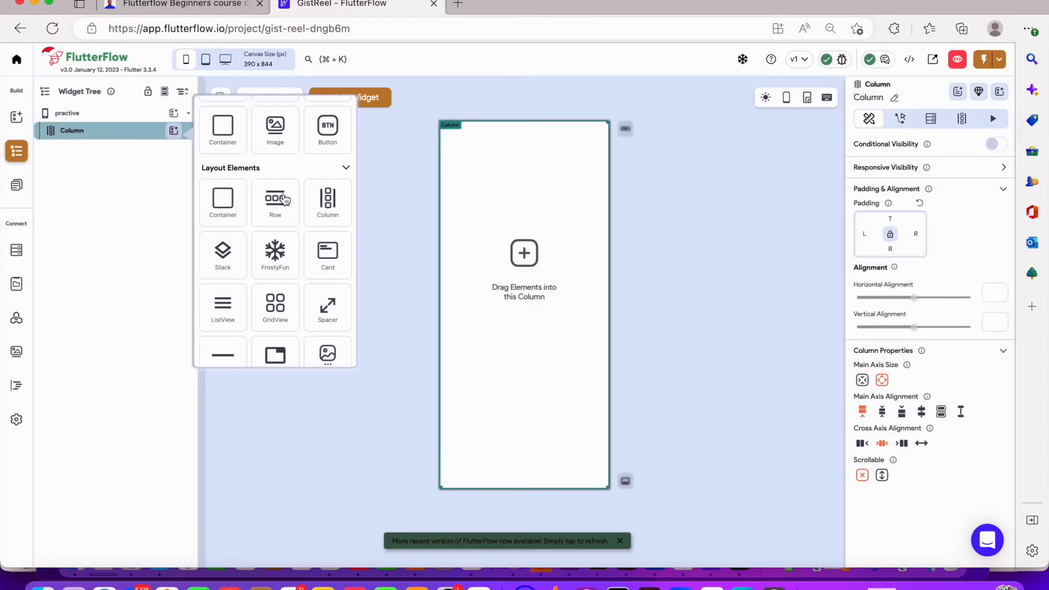
pyautogui.click(570, 174)
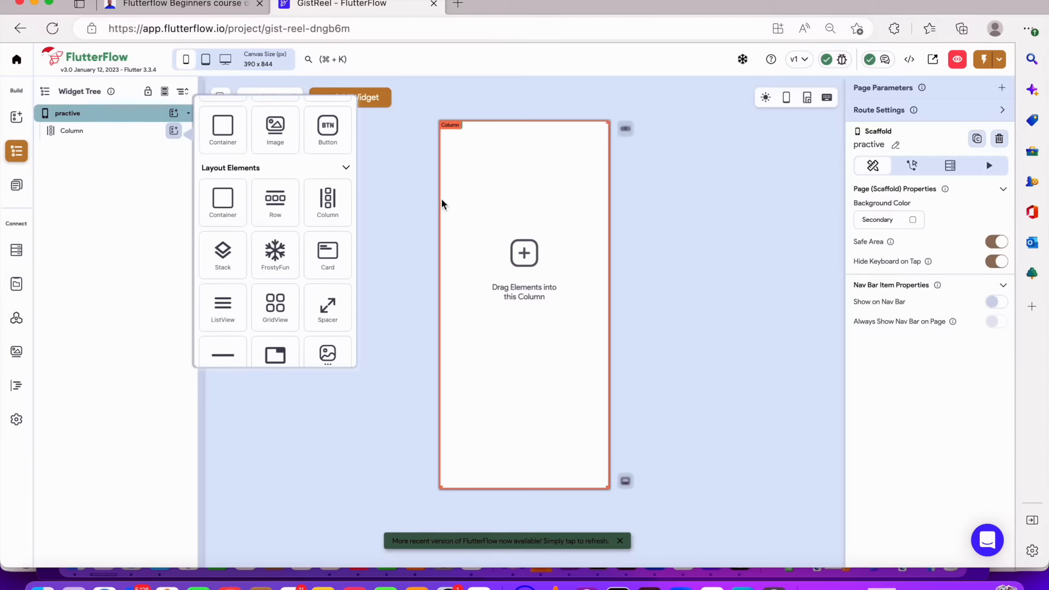
pyautogui.click(276, 202)
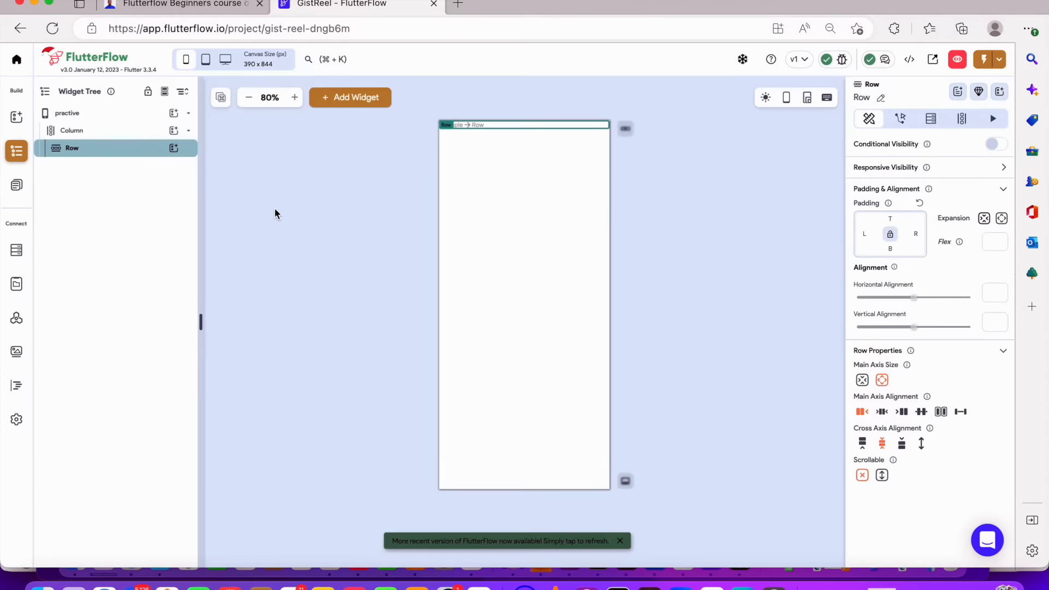
# Add an Icon widget and a Text widget inside the new Row
pyautogui.click(174, 148)
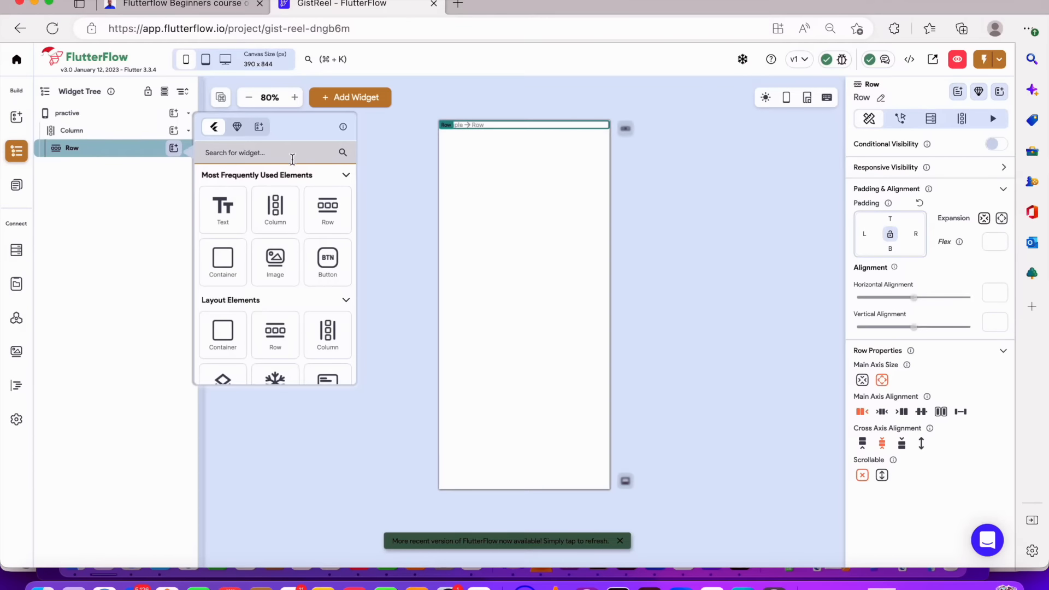
pyautogui.write('ioc')
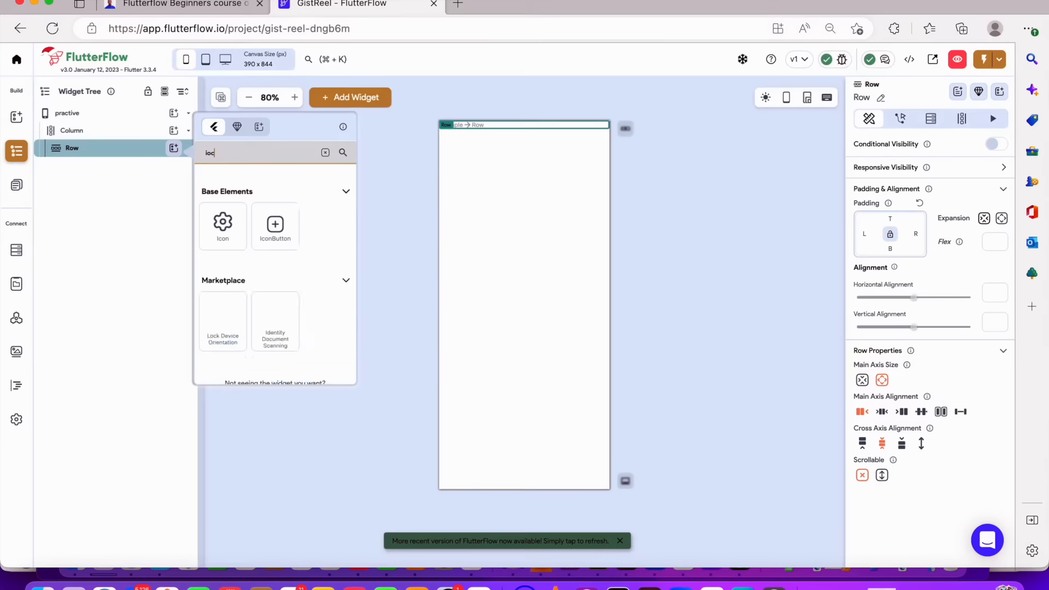
pyautogui.write('o')
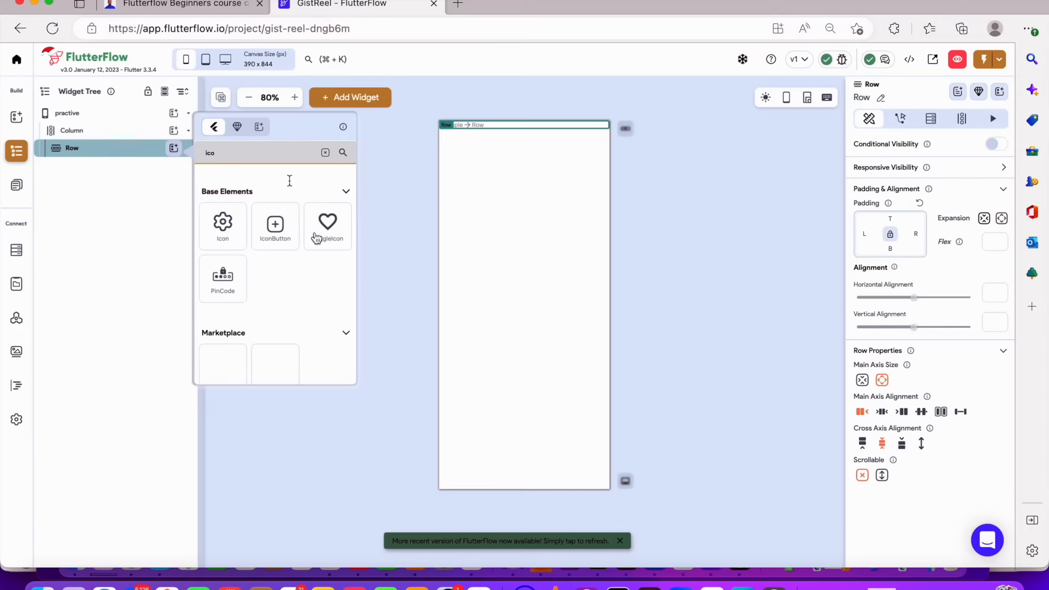
pyautogui.click(224, 232)
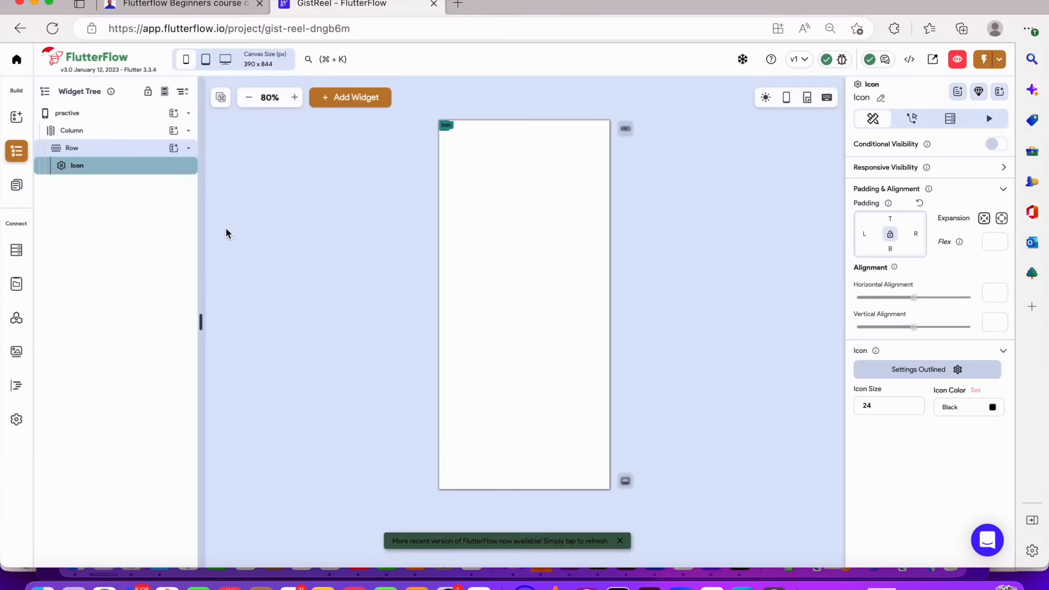
pyautogui.click(174, 148)
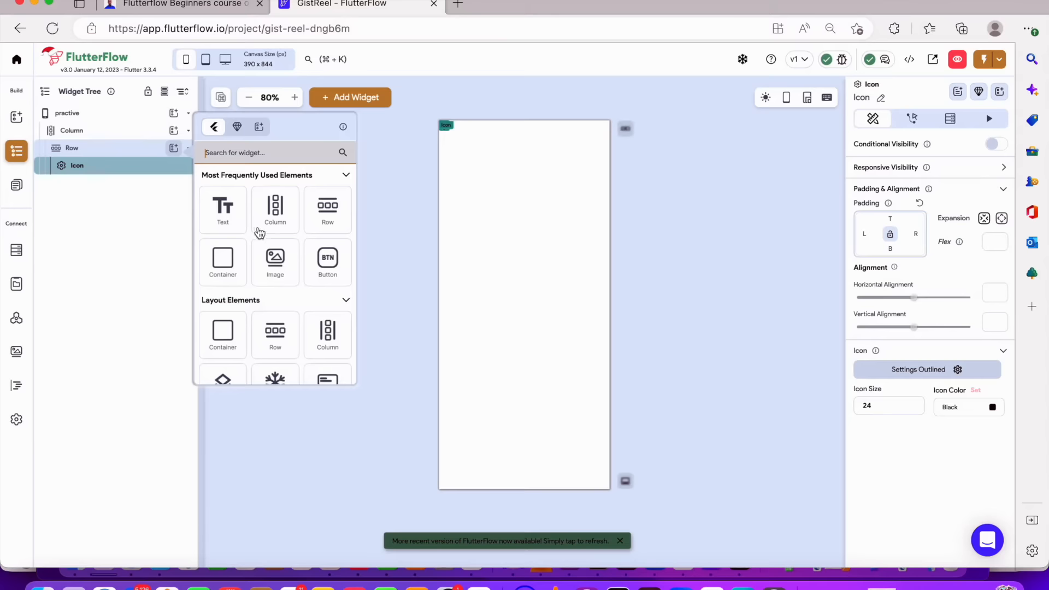
pyautogui.click(235, 213)
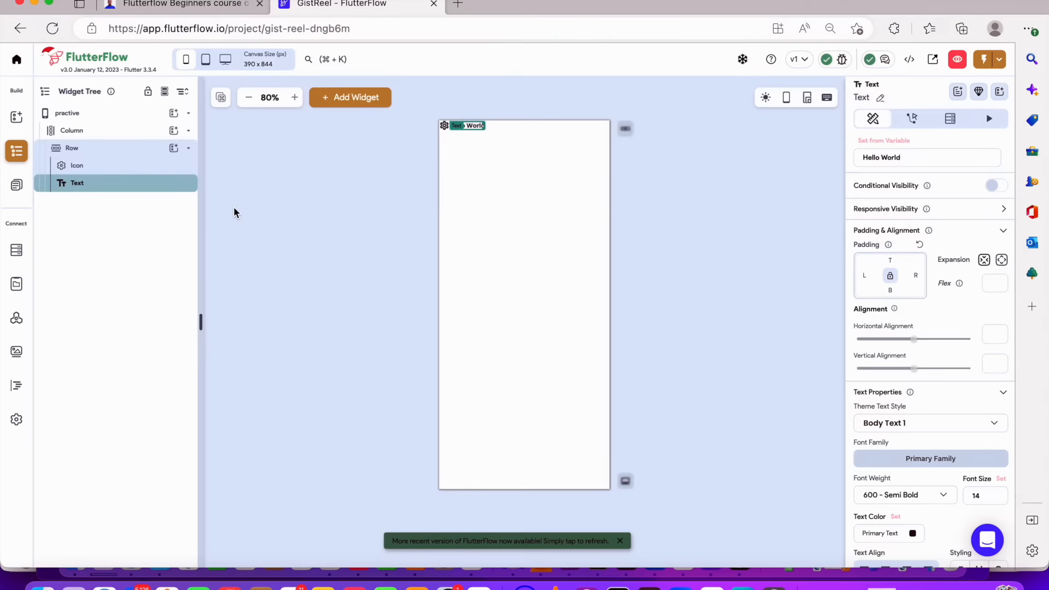
# Try the Row's main axis alignment options and settle on space between
pyautogui.click(102, 148)
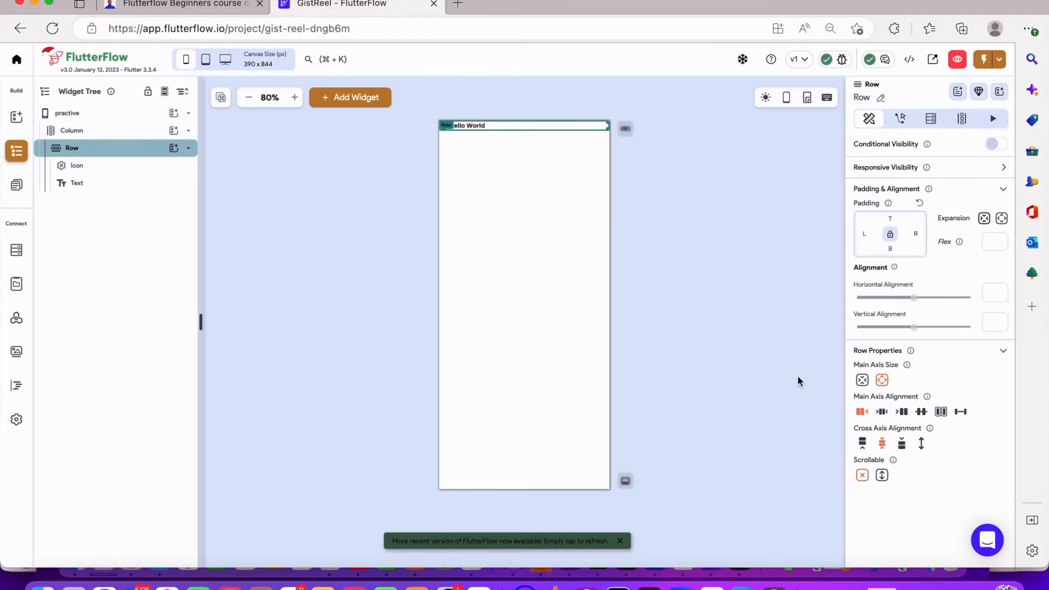
pyautogui.click(883, 412)
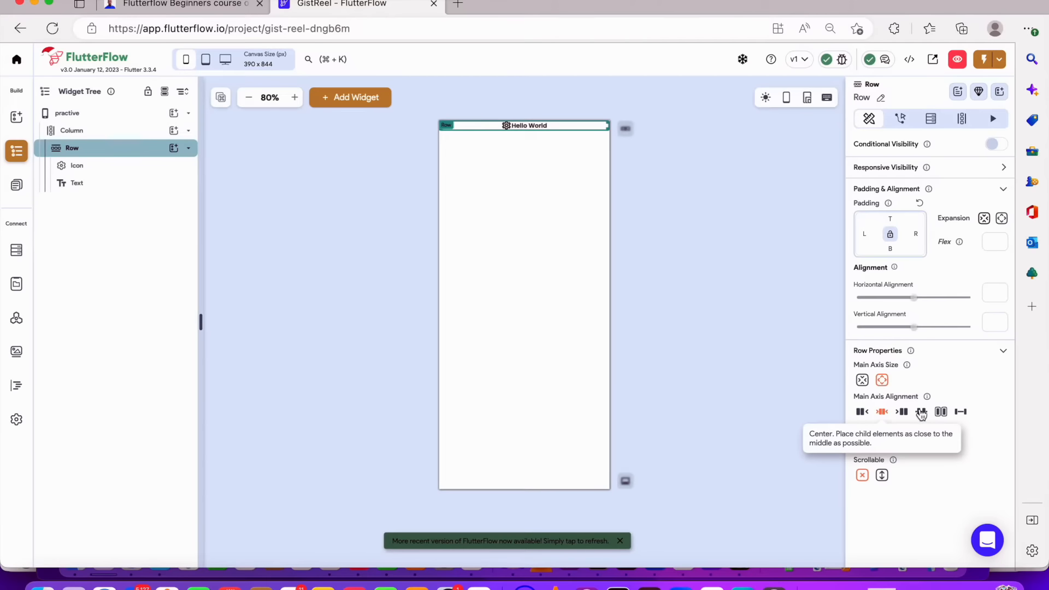
pyautogui.click(903, 413)
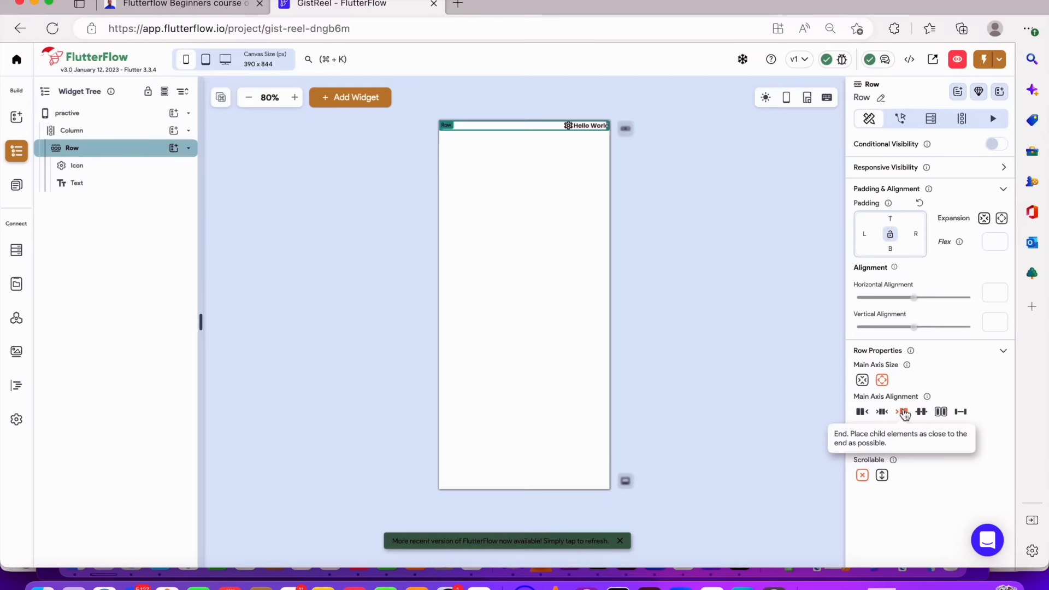
pyautogui.click(864, 413)
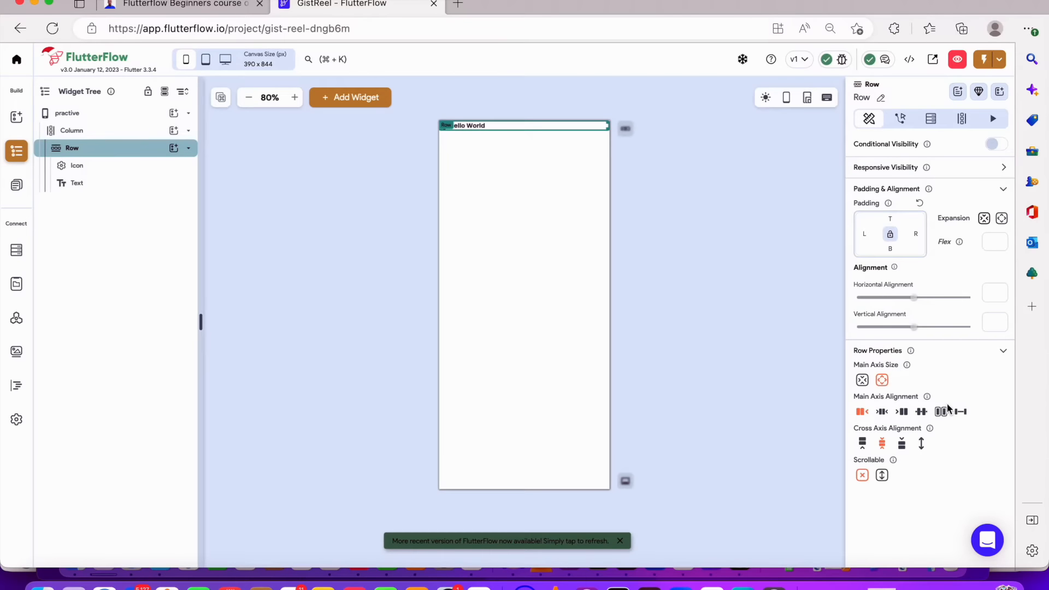
pyautogui.click(959, 417)
pyautogui.click(693, 229)
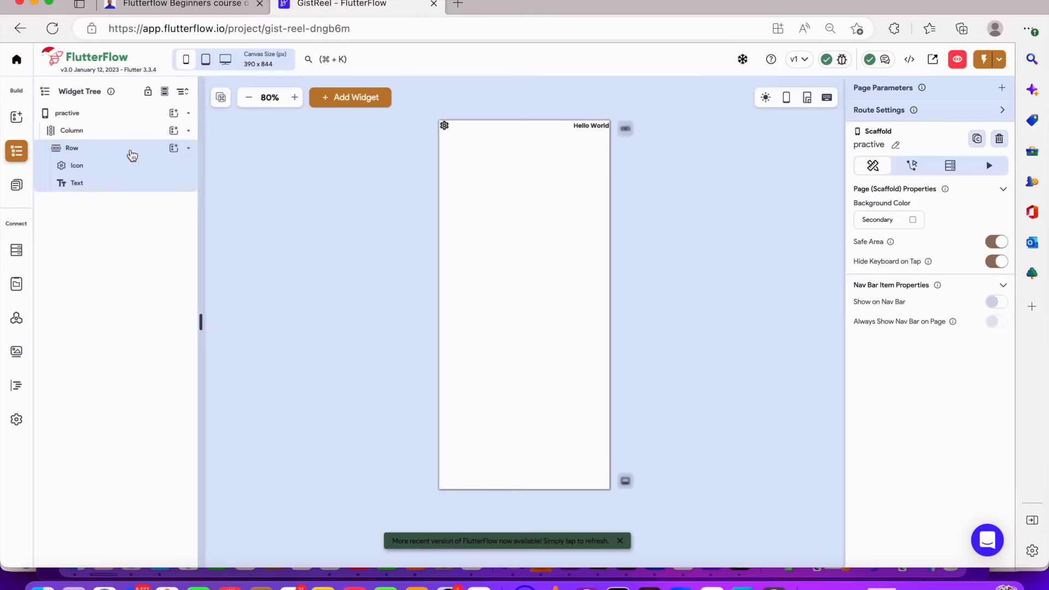
pyautogui.click(132, 155)
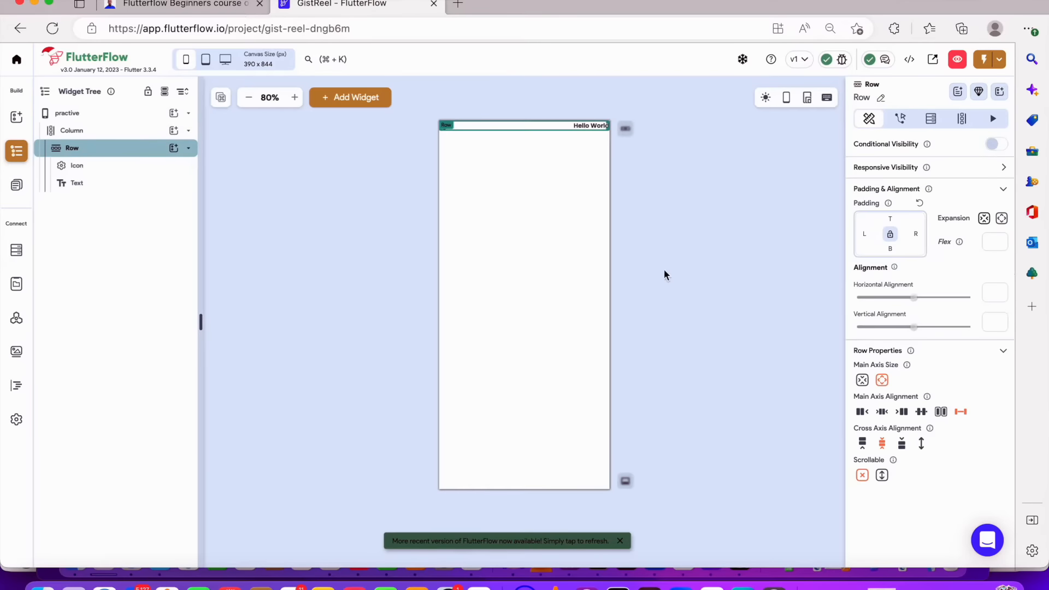
pyautogui.click(941, 412)
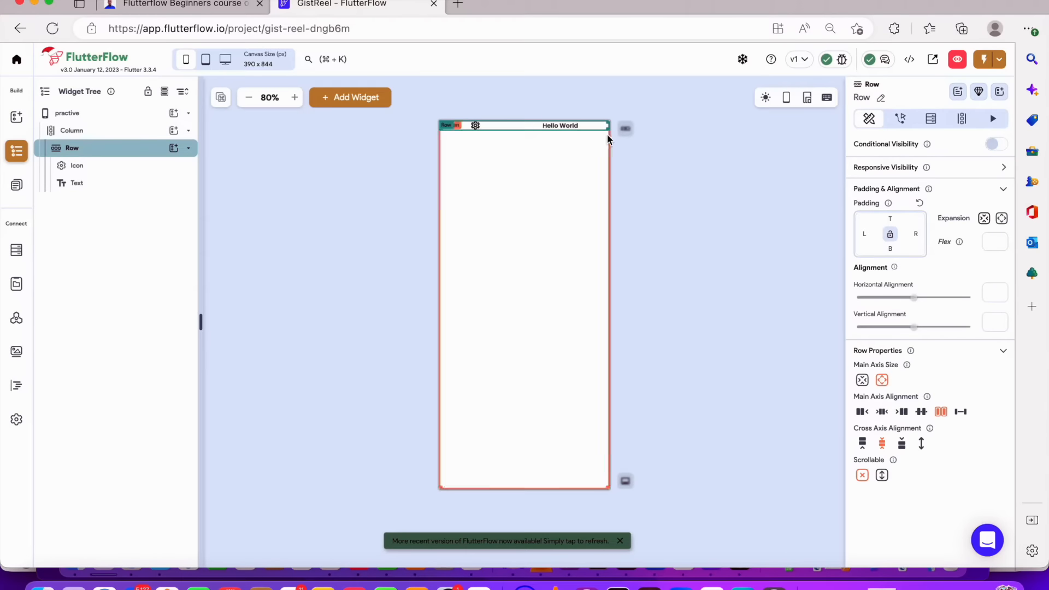
pyautogui.click(960, 414)
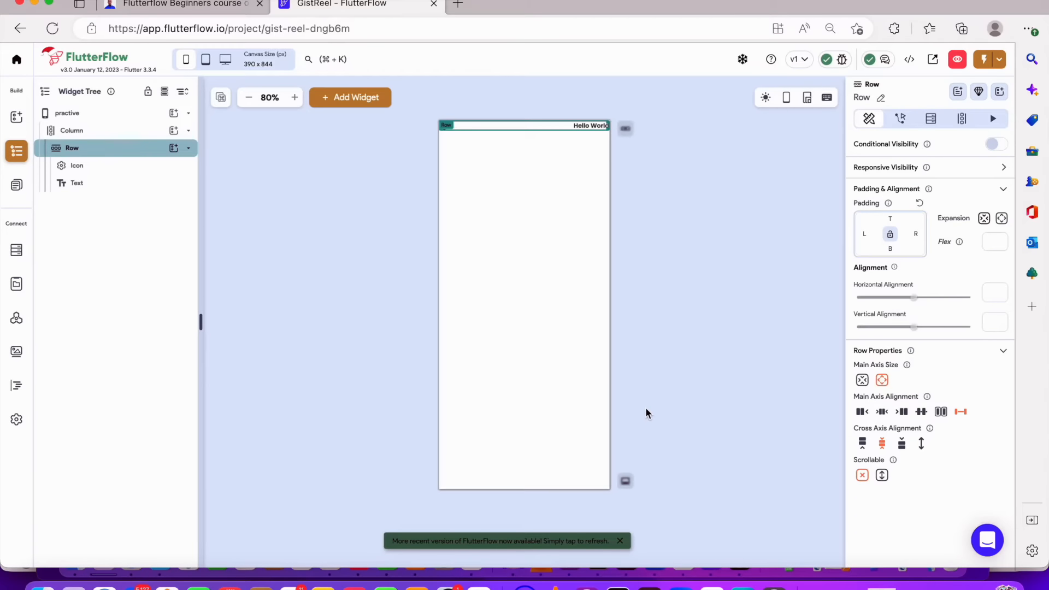
pyautogui.click(729, 267)
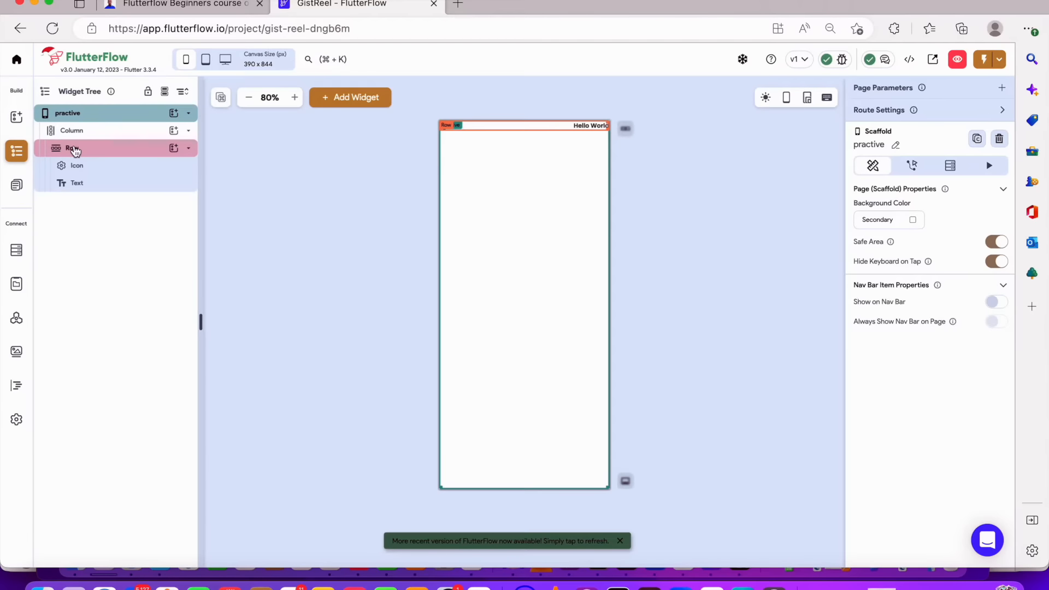
# Set the Column's padding to 12 on the left and right and 16 on the top and bottom
pyautogui.click(93, 132)
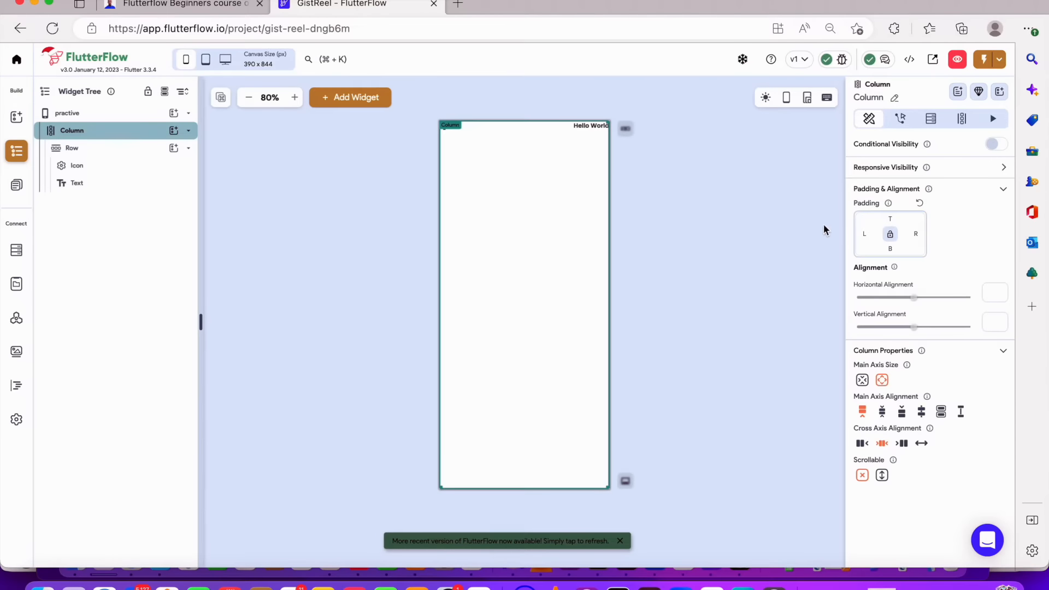
pyautogui.click(868, 234)
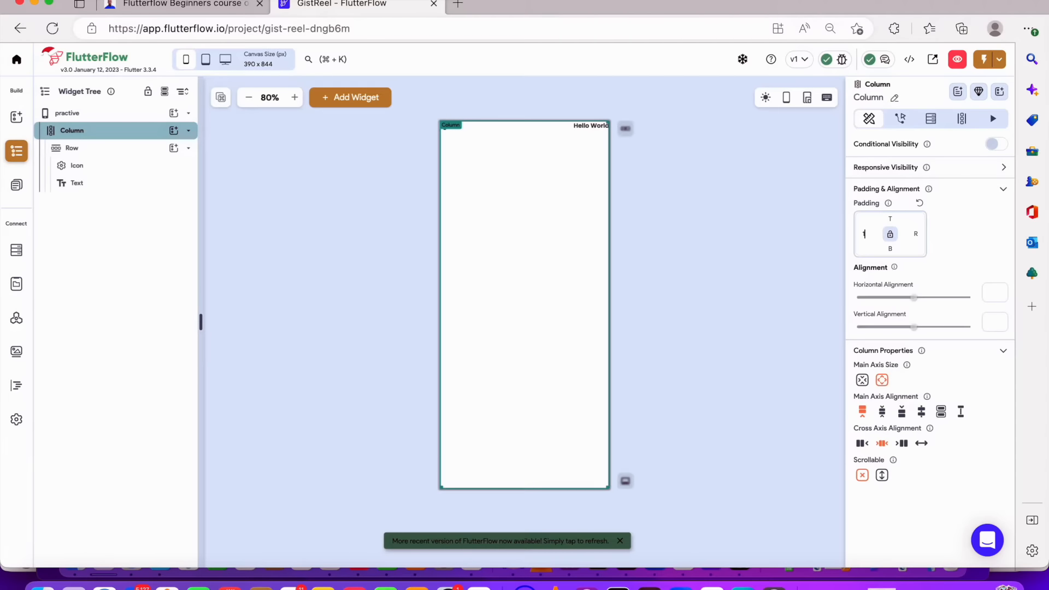
pyautogui.write('12')
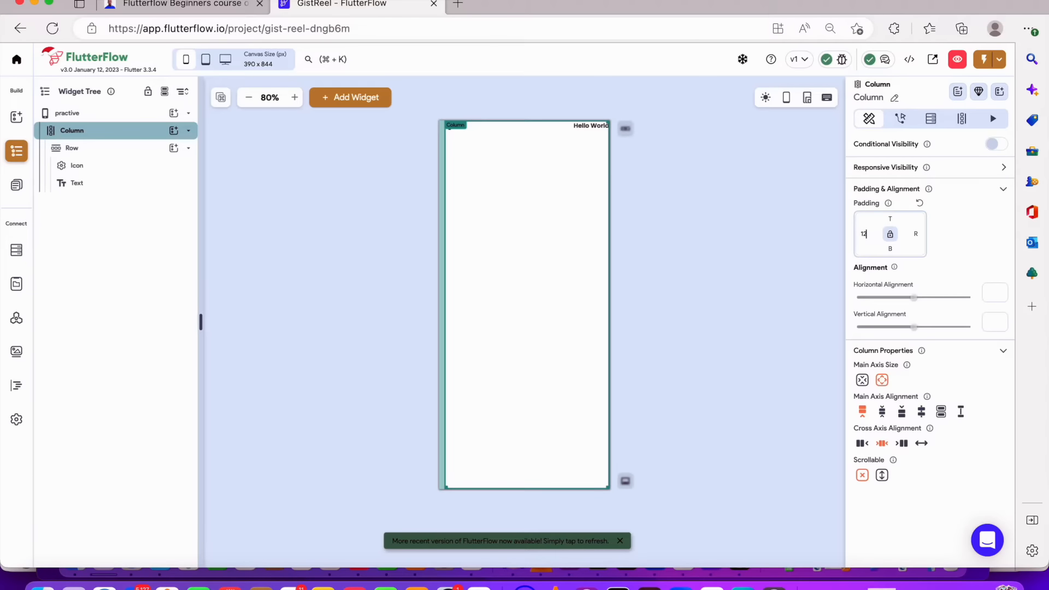
pyautogui.write('12')
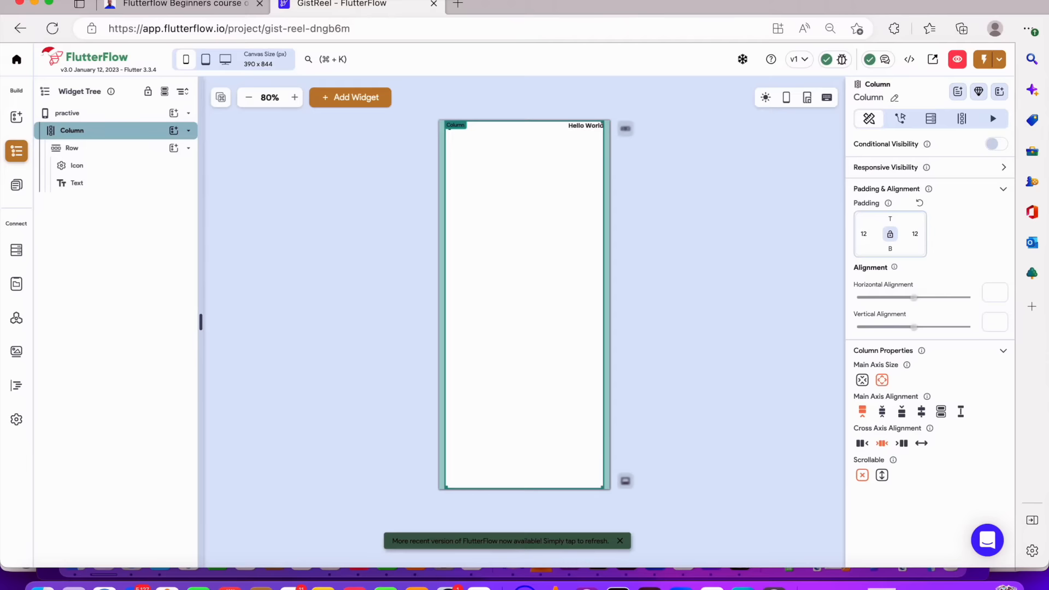
pyautogui.write('16')
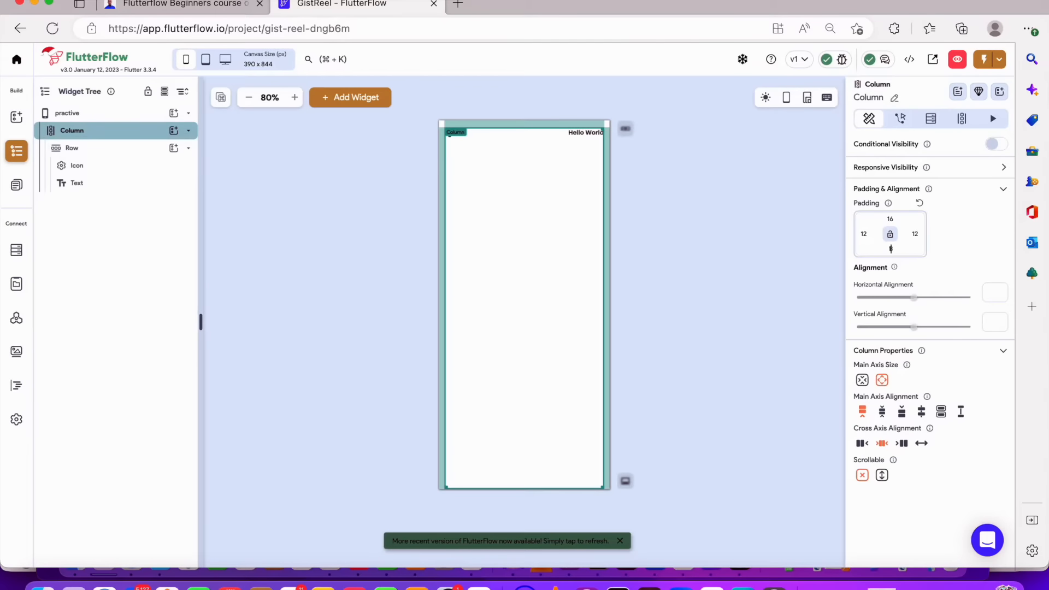
pyautogui.click(891, 249)
pyautogui.write('16')
pyautogui.click(710, 221)
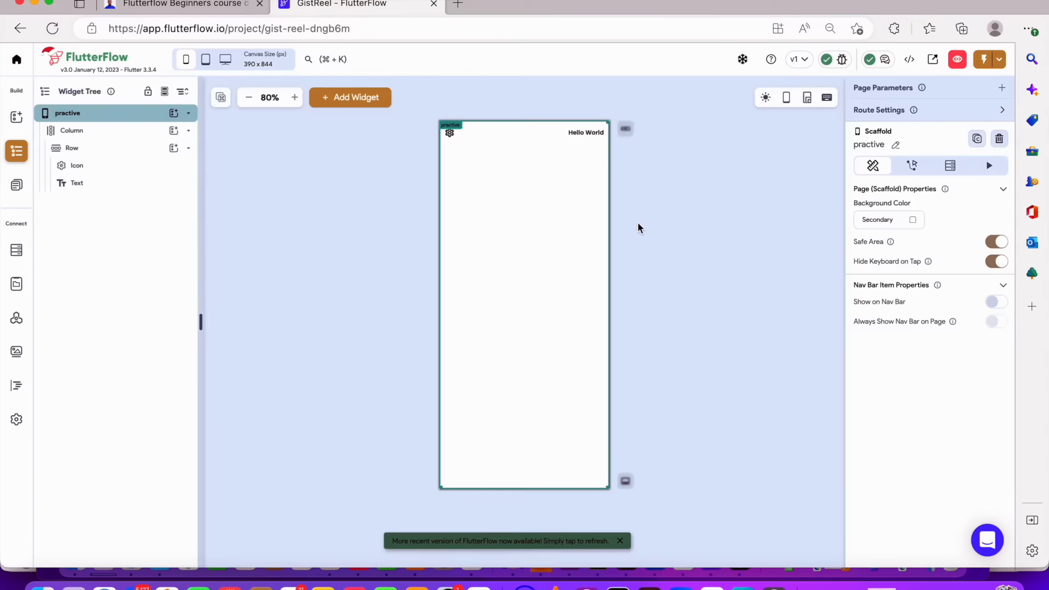
# Collapse the Row in the widget tree and add a new Column inside the outer Column
pyautogui.click(468, 217)
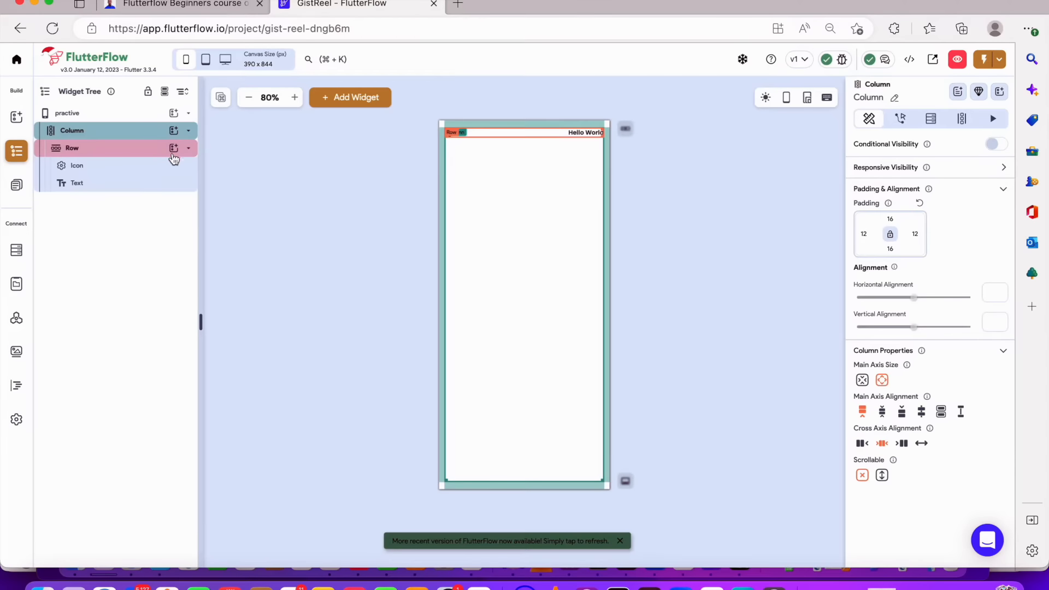
pyautogui.click(189, 149)
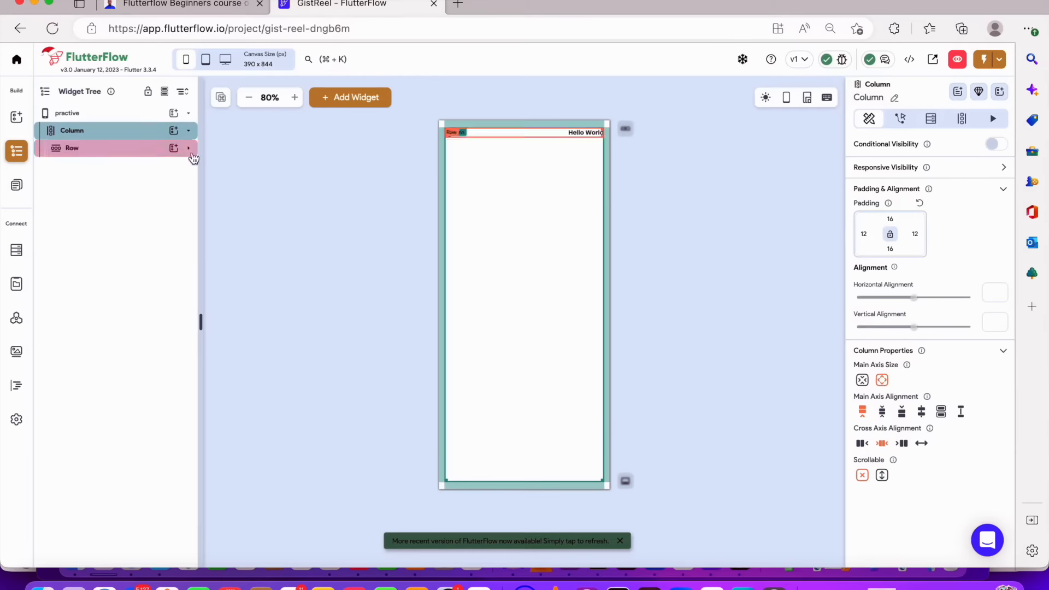
pyautogui.click(174, 131)
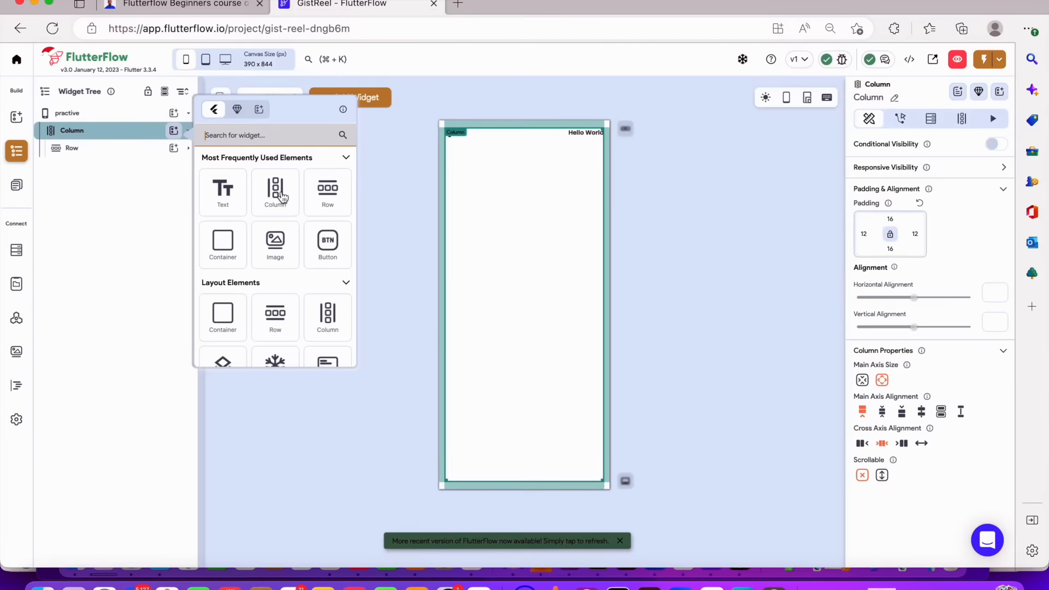
pyautogui.click(273, 192)
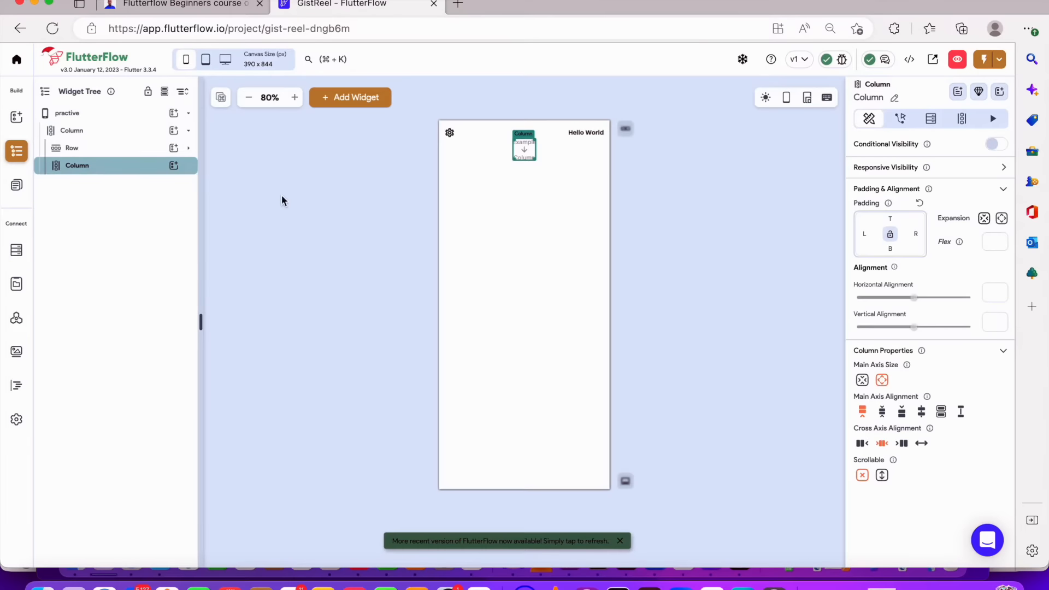
# Cut the Row out of the widget tree, leaving the two Columns
pyautogui.click(107, 148)
pyautogui.rightClick(107, 149)
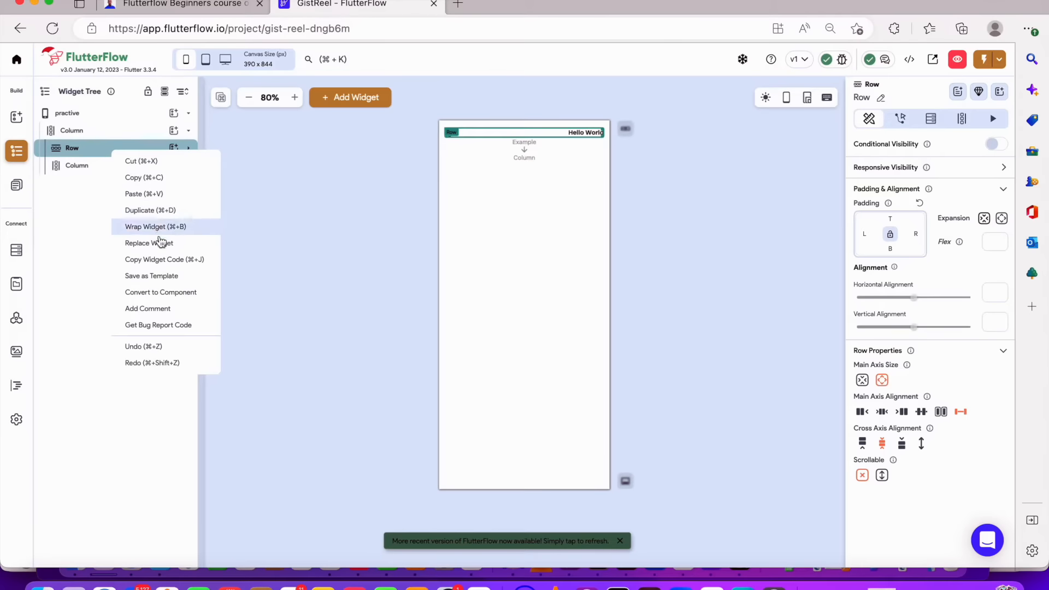
pyautogui.click(154, 166)
pyautogui.click(104, 149)
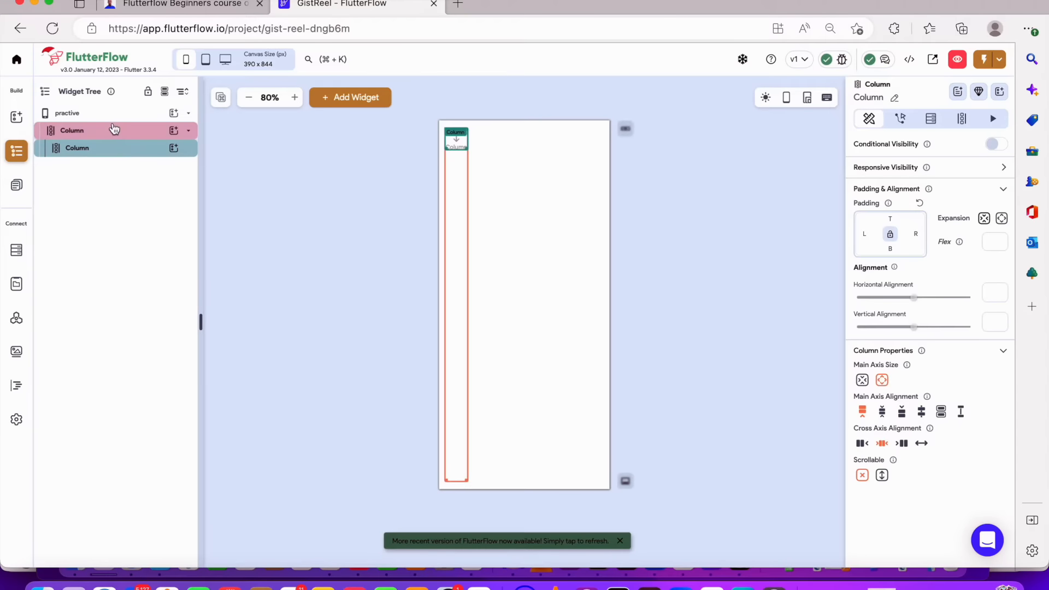
# Try the outer Column's cross axis alignment options and settle on stretch
pyautogui.click(113, 129)
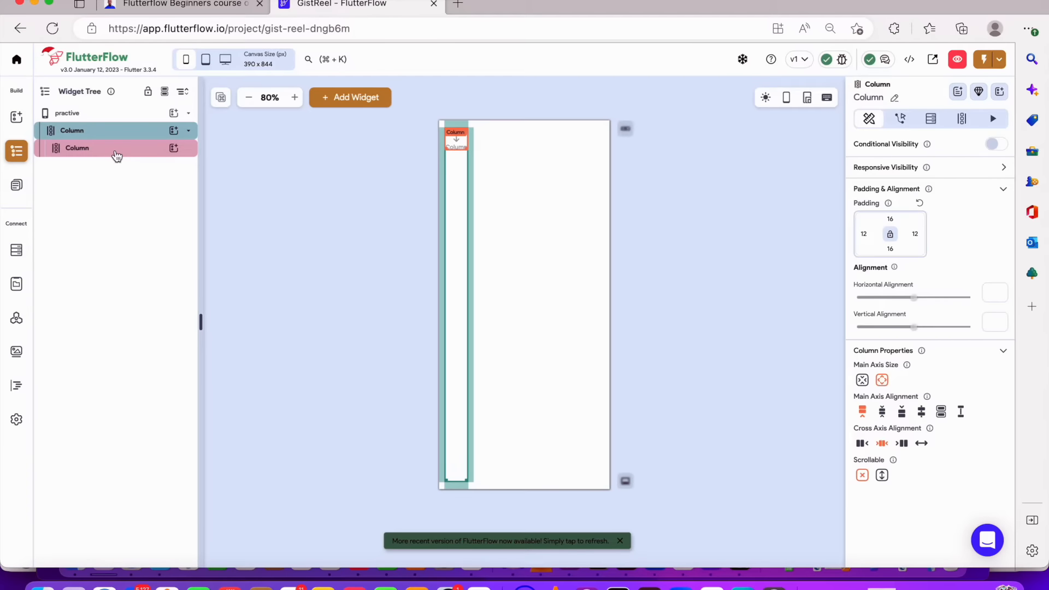
pyautogui.click(104, 135)
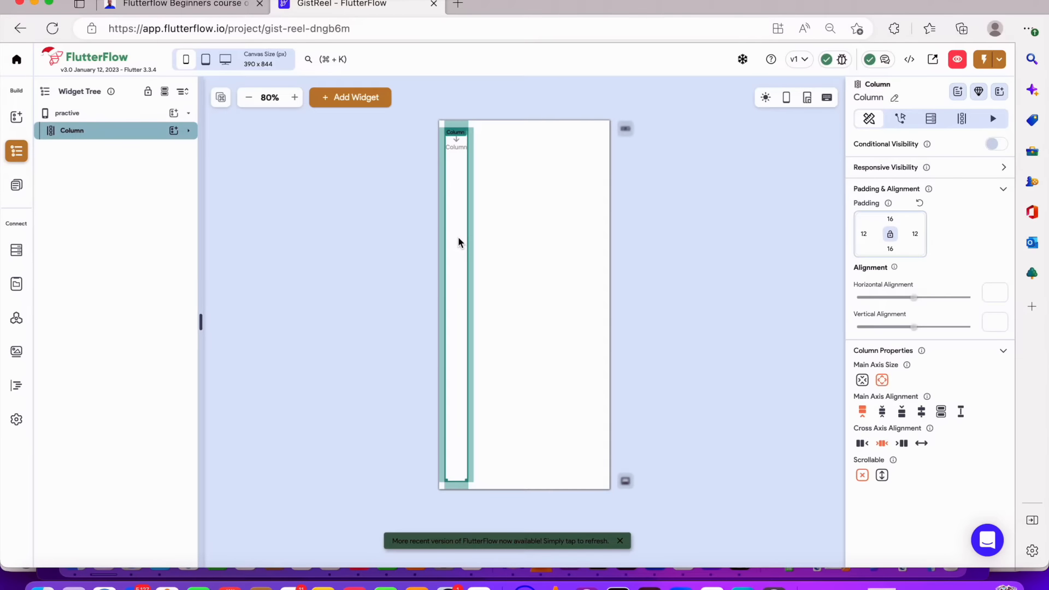
pyautogui.click(923, 443)
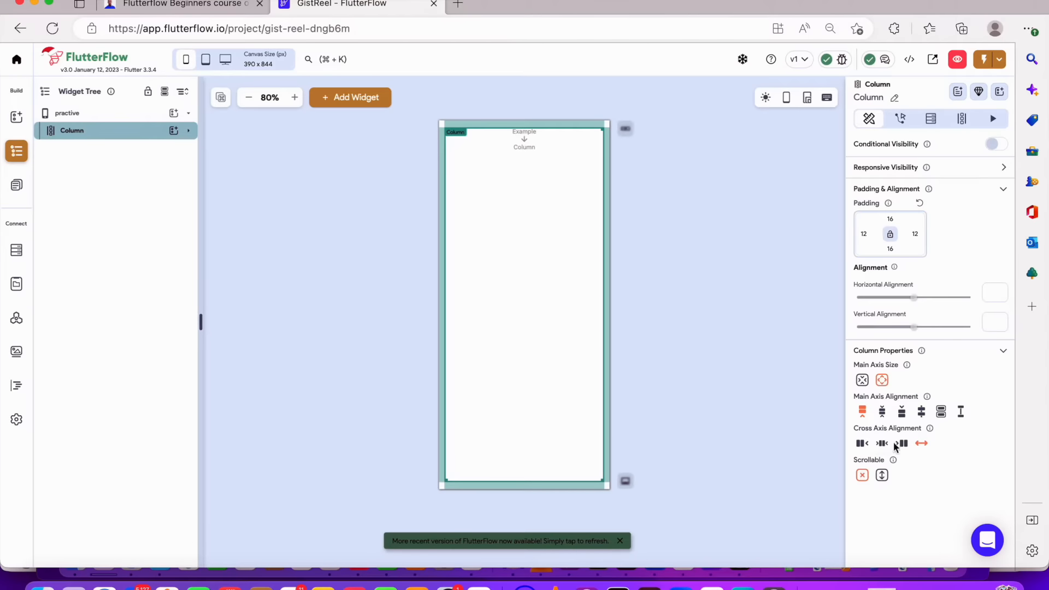
pyautogui.click(863, 444)
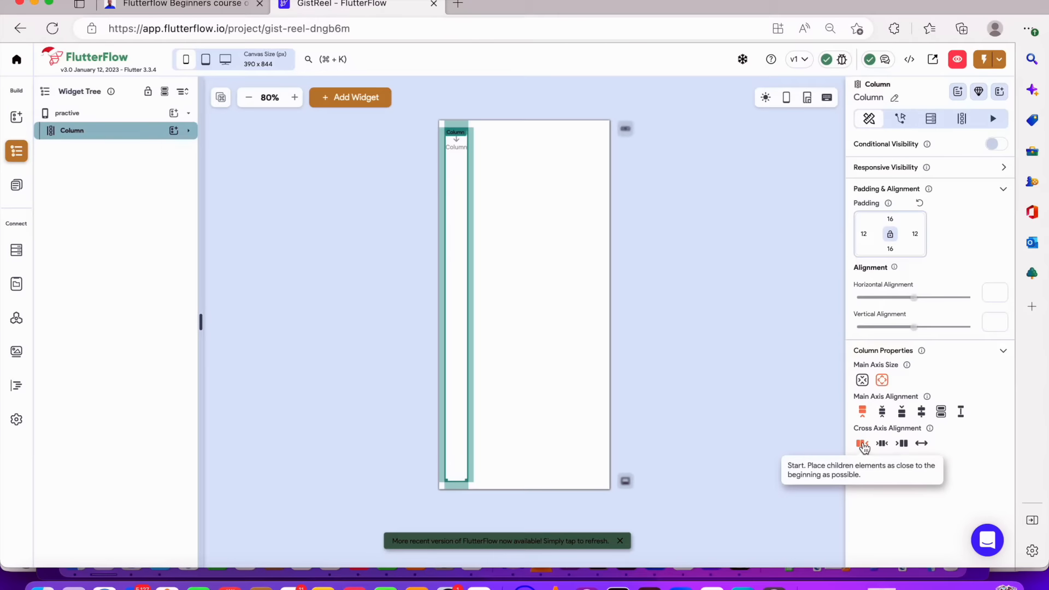
pyautogui.click(882, 445)
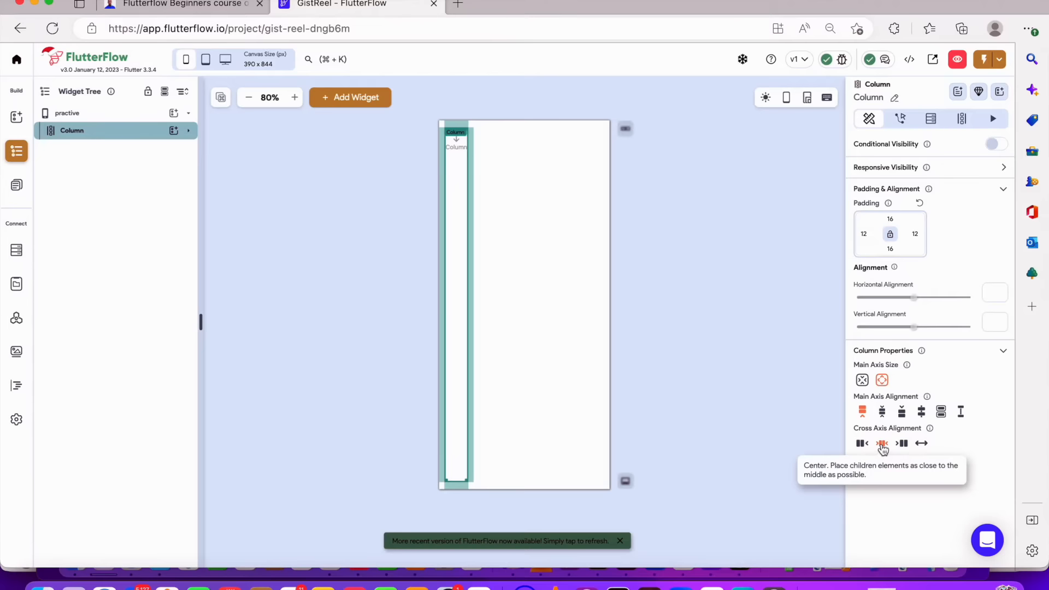
pyautogui.click(902, 445)
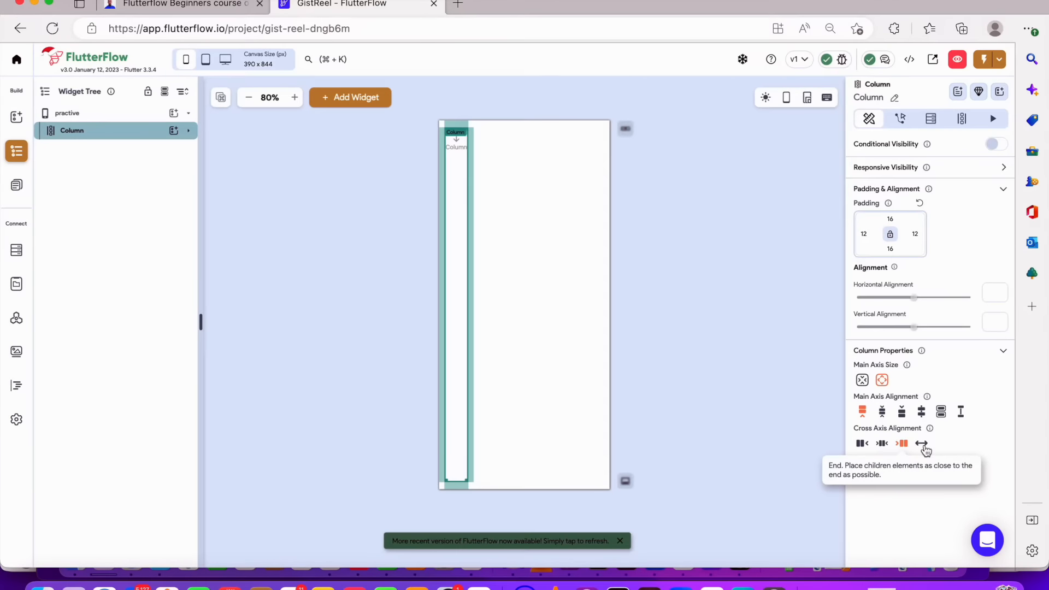
pyautogui.click(924, 444)
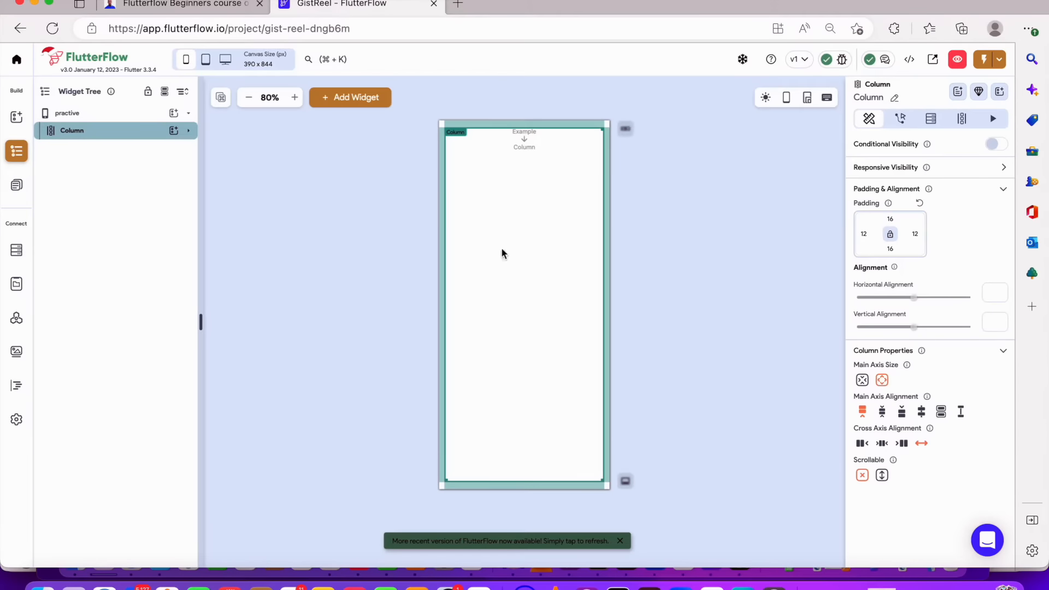
# Rename the outer Column as parent
pyautogui.click(189, 131)
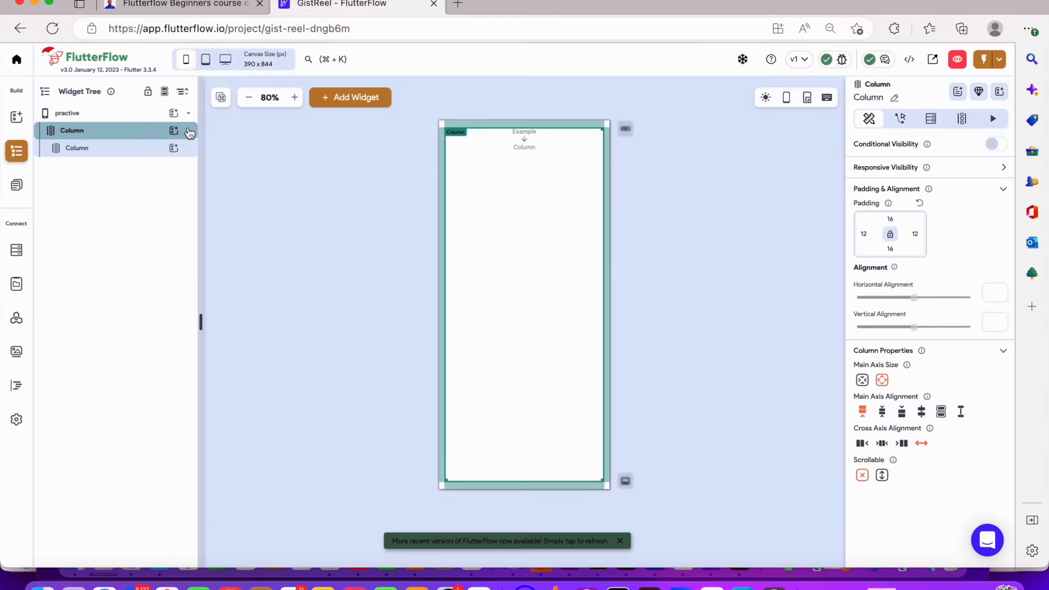
pyautogui.click(152, 149)
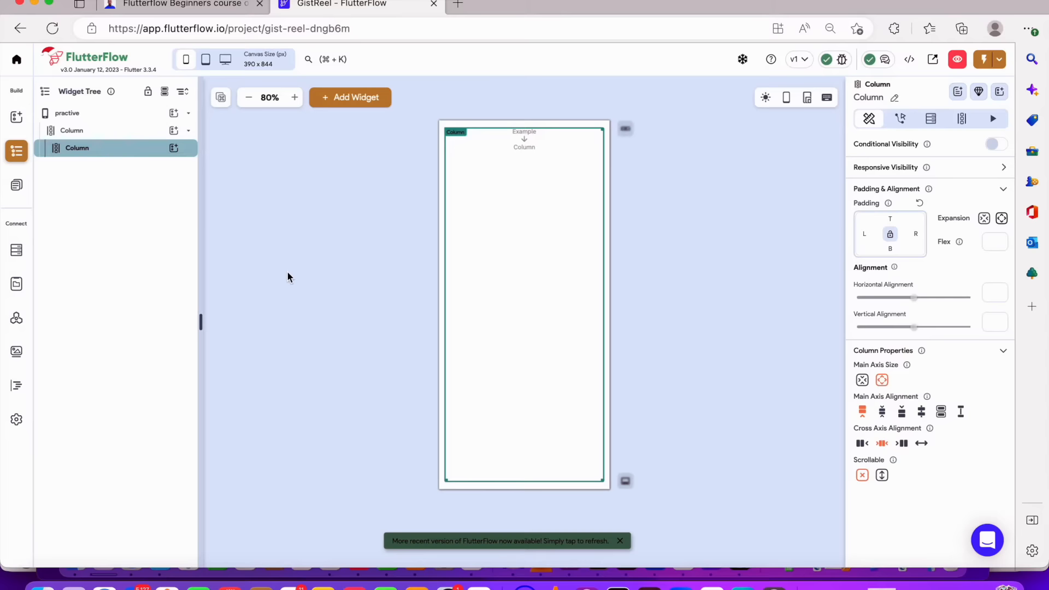
pyautogui.click(89, 132)
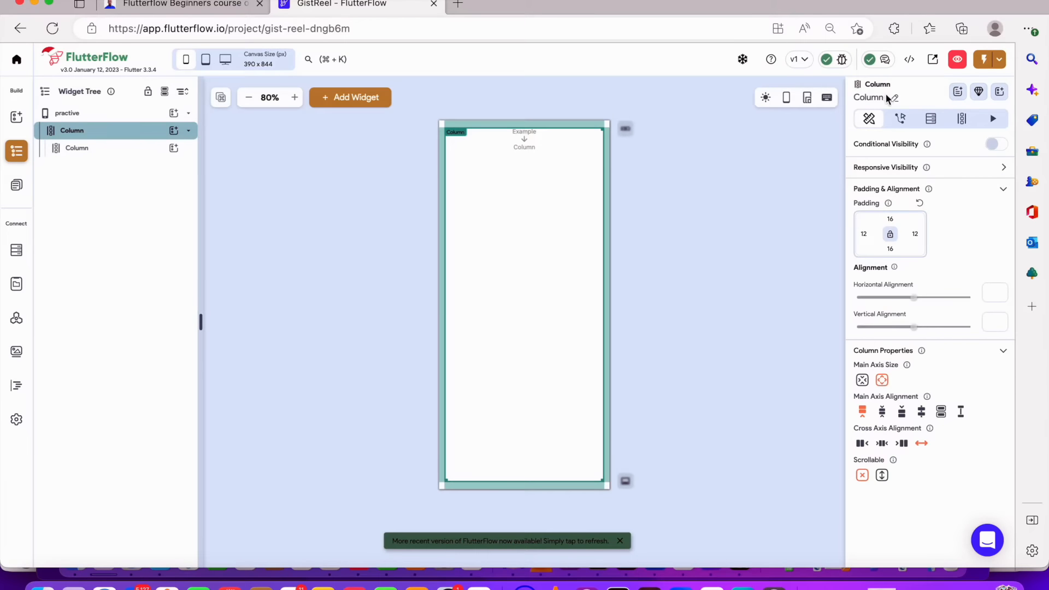
pyautogui.click(958, 118)
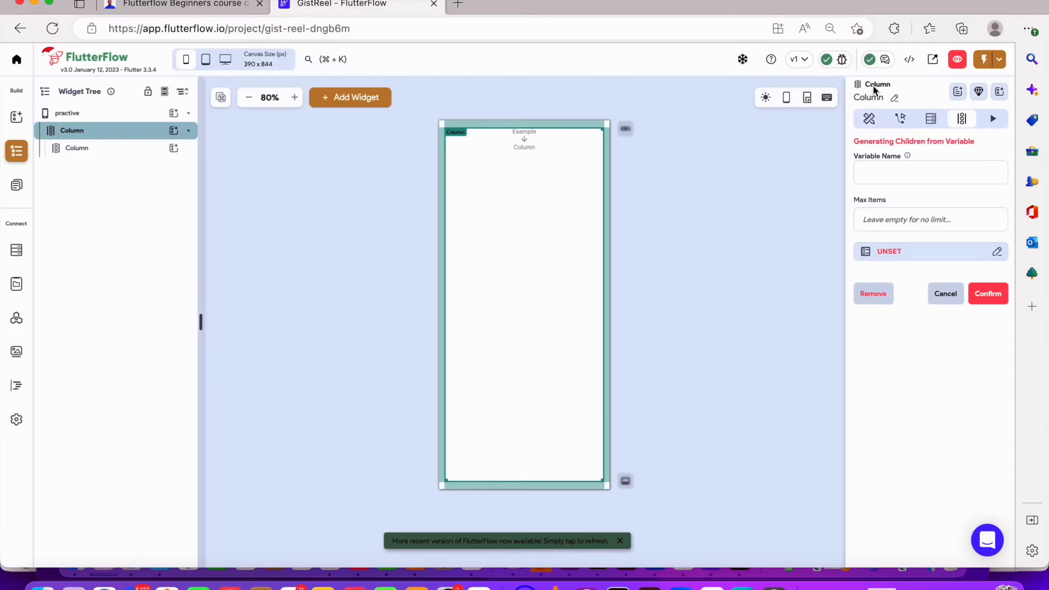
pyautogui.click(895, 100)
pyautogui.press('BackSpace')
pyautogui.press('BackSpace')
pyautogui.press('BackSpace')
pyautogui.press('BackSpace')
pyautogui.press('BackSpace')
pyautogui.press('BackSpace')
pyautogui.write('partent')
pyautogui.press('BackSpace')
pyautogui.press('BackSpace')
pyautogui.press('BackSpace')
pyautogui.write('ent')
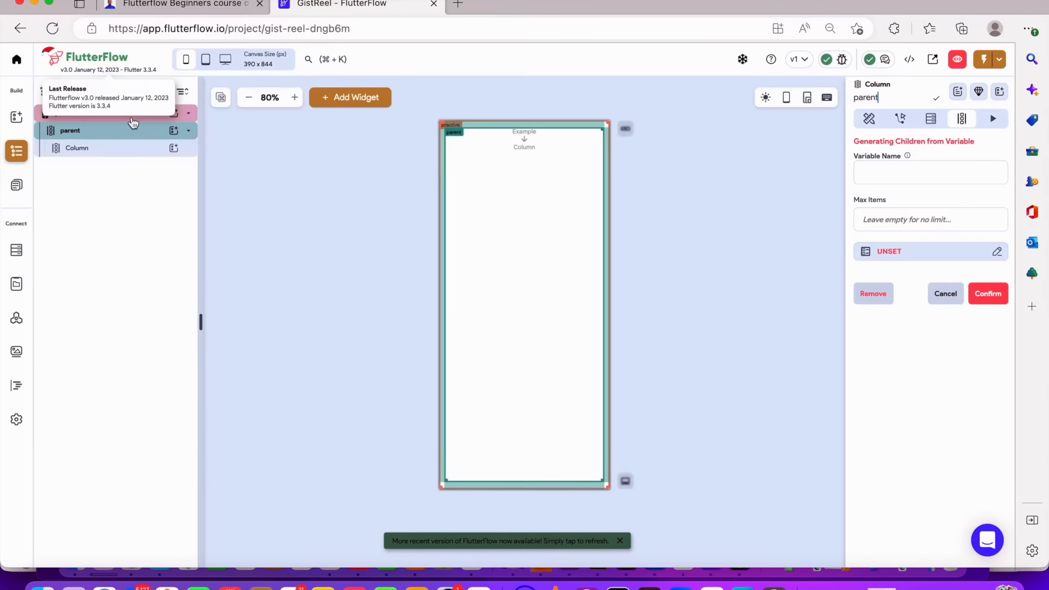
# Rename the inner Column as child
pyautogui.click(129, 155)
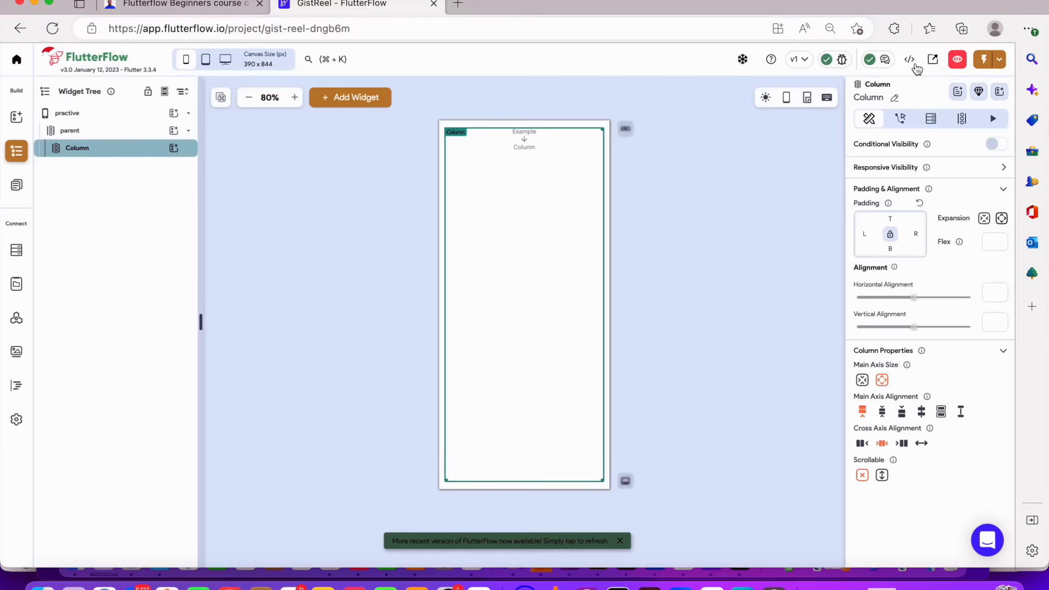
pyautogui.click(897, 93)
pyautogui.press('BackSpace')
pyautogui.press('BackSpace')
pyautogui.press('BackSpace')
pyautogui.press('BackSpace')
pyautogui.press('BackSpace')
pyautogui.press('BackSpace')
pyautogui.write('child')
pyautogui.click(713, 90)
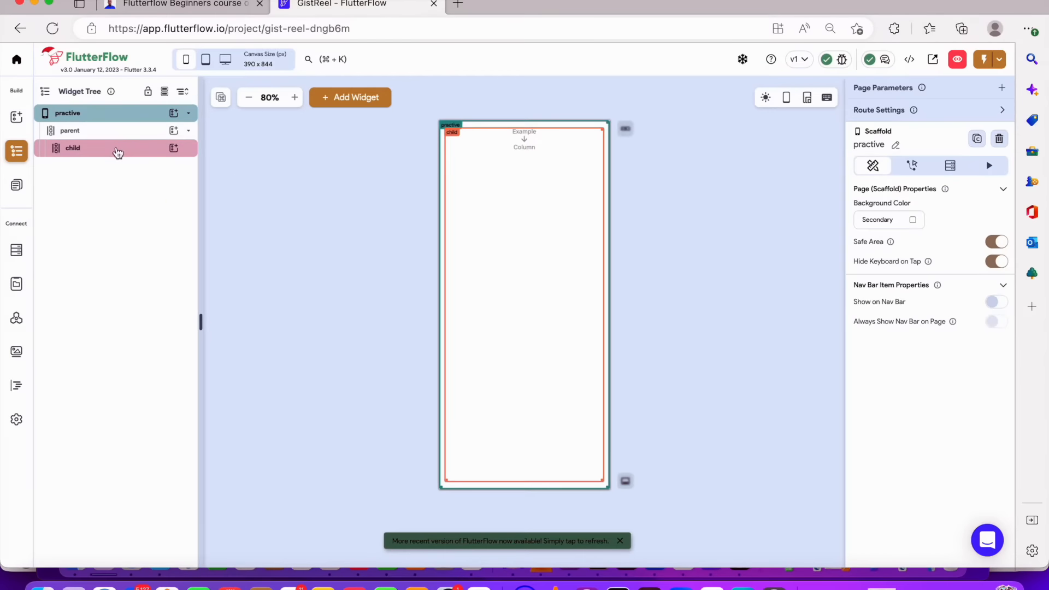
# Duplicate the child Column twice so the parent holds three child Columns
pyautogui.click(117, 152)
pyautogui.press('super+d')
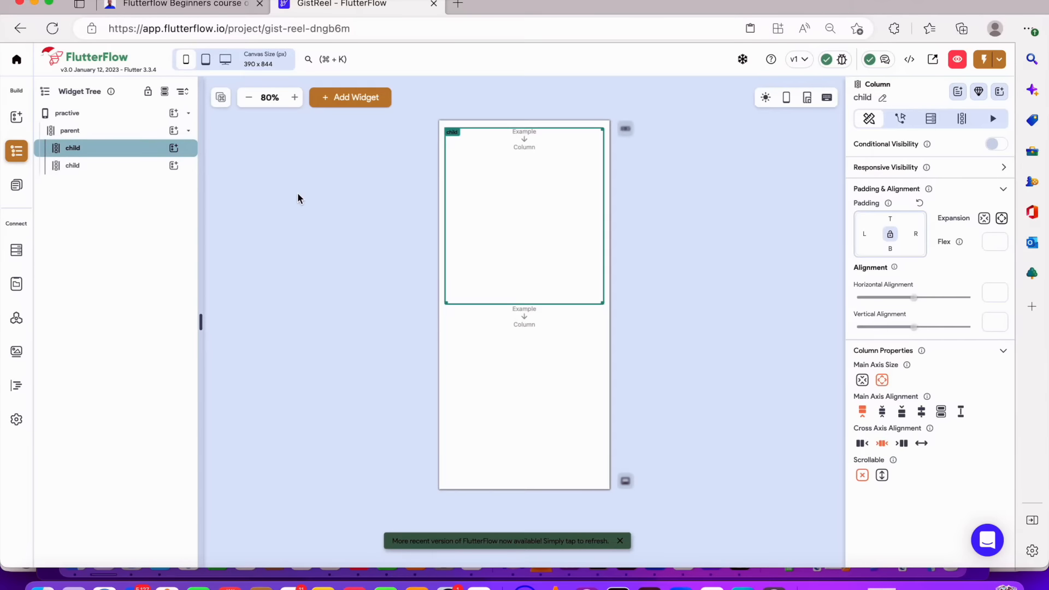
pyautogui.click(144, 167)
pyautogui.click(510, 206)
pyautogui.click(546, 422)
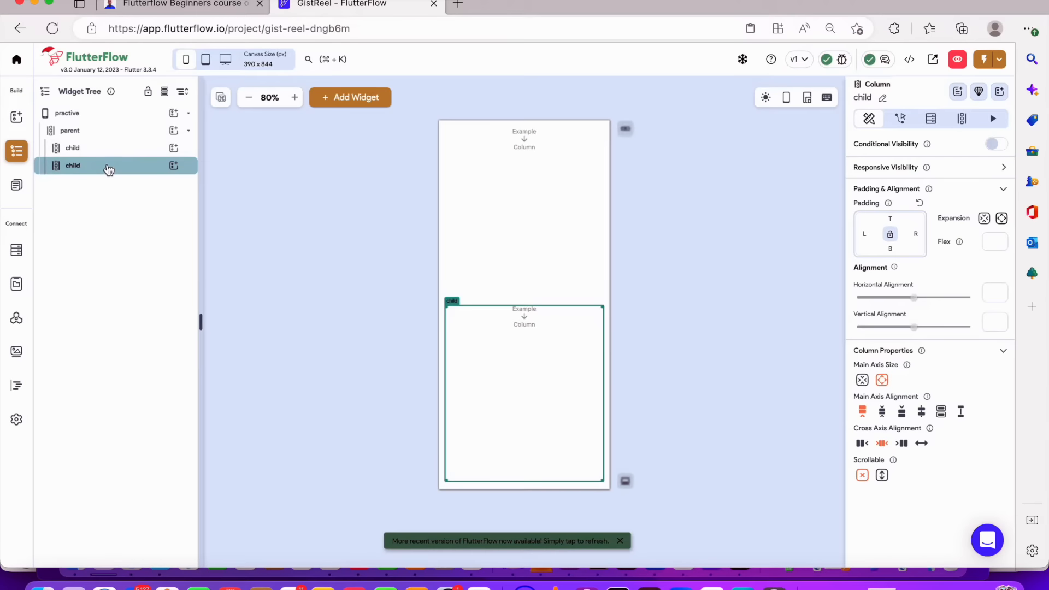
pyautogui.press('super+d')
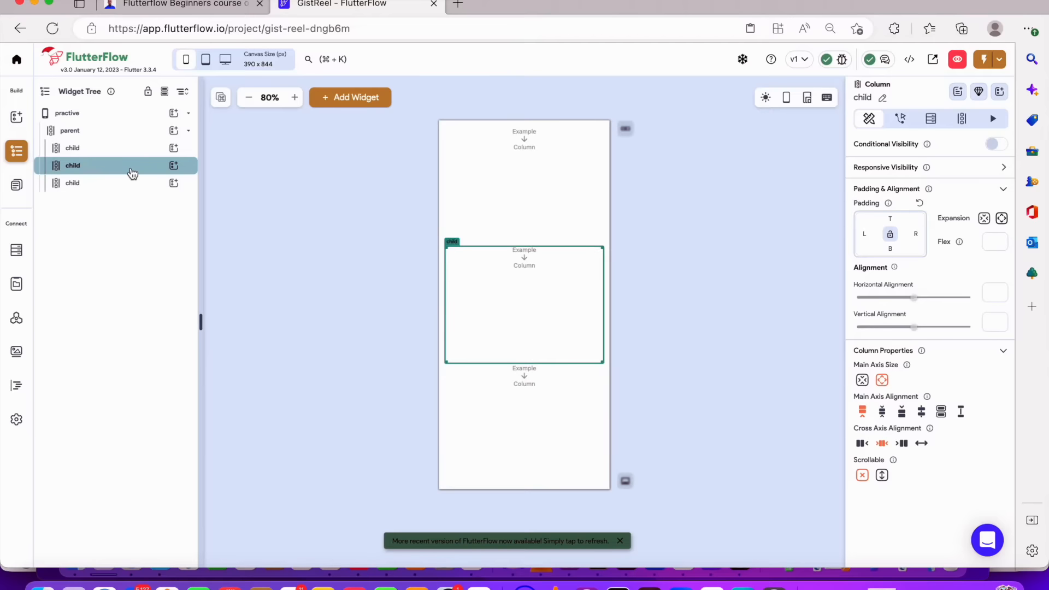
# Add a Text widget inside each of the three child Columns
pyautogui.click(579, 426)
pyautogui.click(560, 350)
pyautogui.click(526, 225)
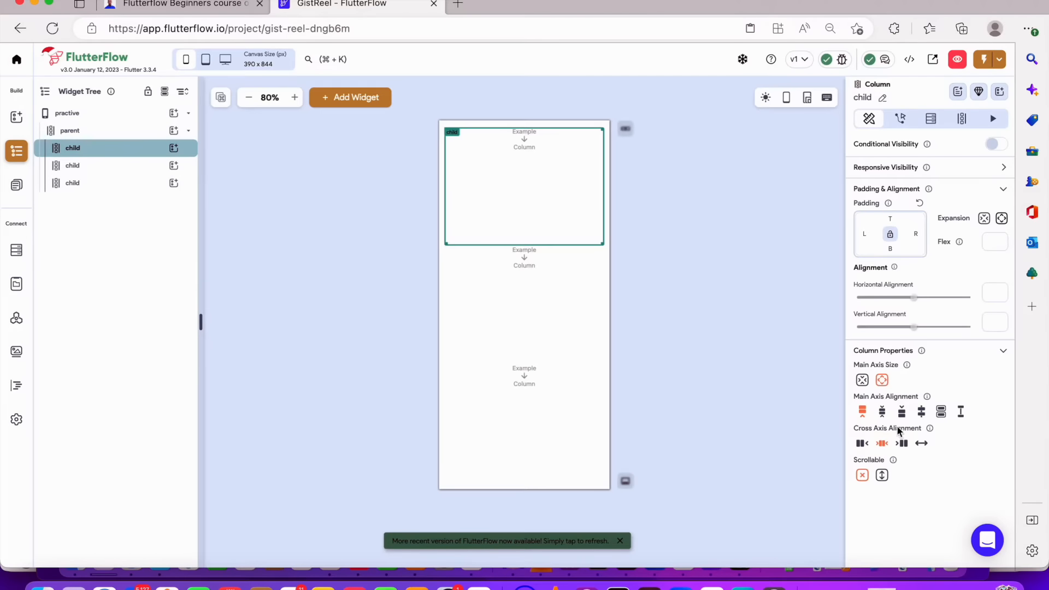
pyautogui.click(173, 148)
pyautogui.click(229, 214)
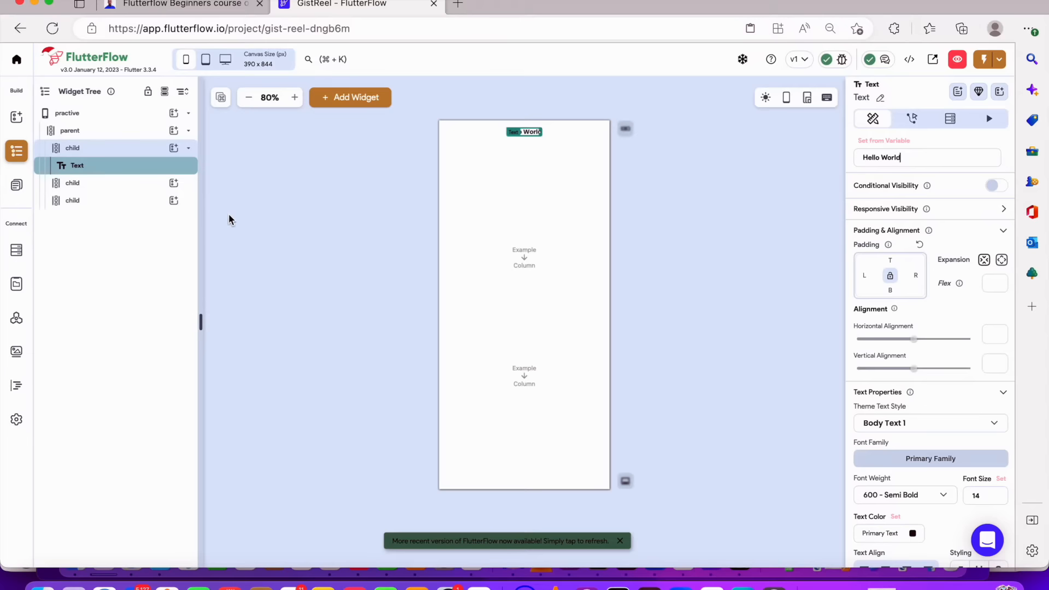
pyautogui.click(173, 185)
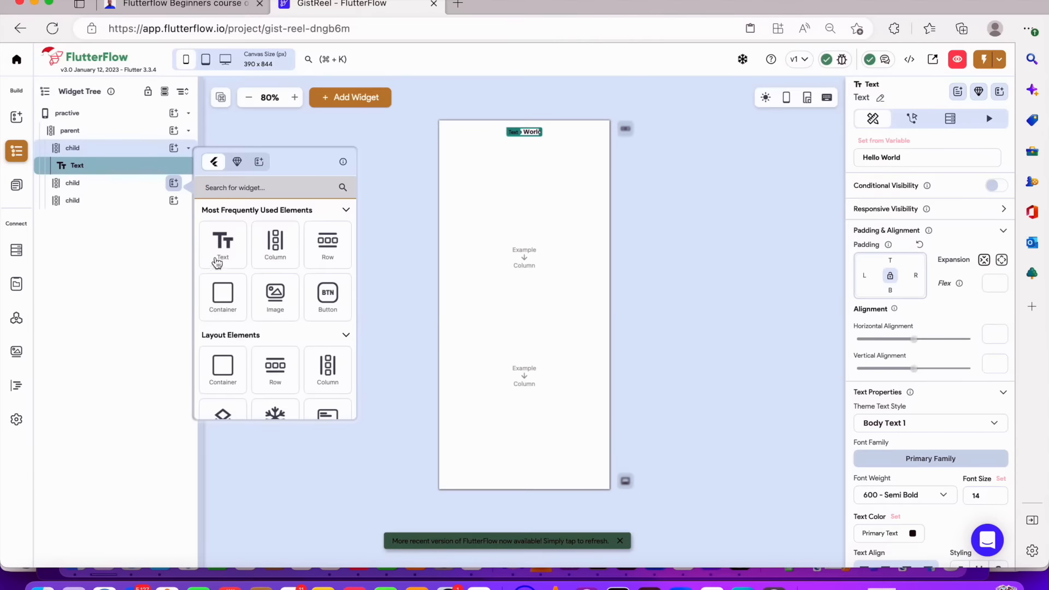
pyautogui.click(216, 260)
pyautogui.click(174, 201)
pyautogui.click(217, 262)
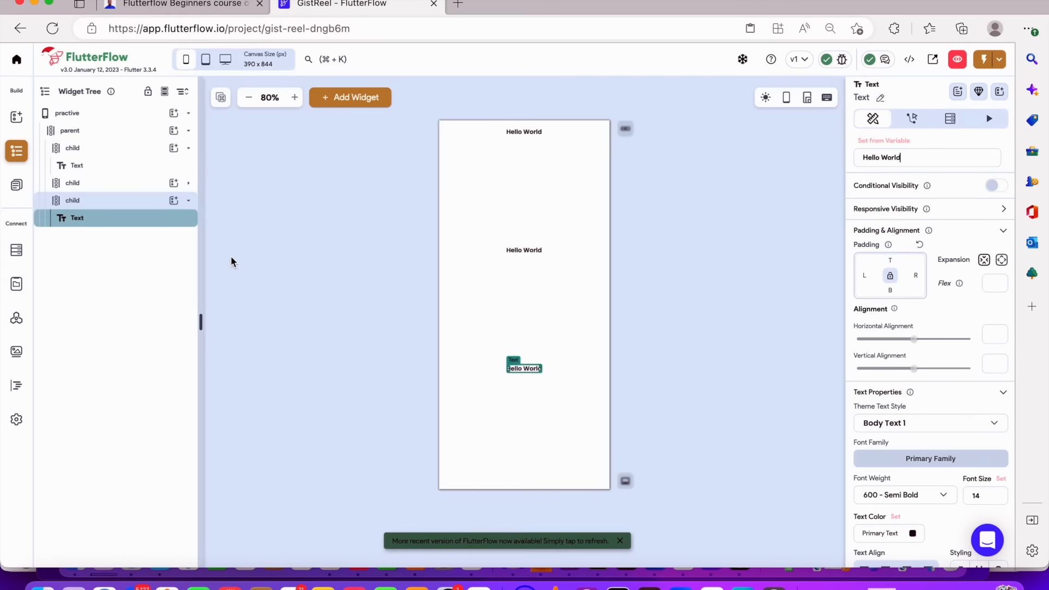
# Try the first child Column's main axis alignment options, ending on space evenly
pyautogui.click(536, 175)
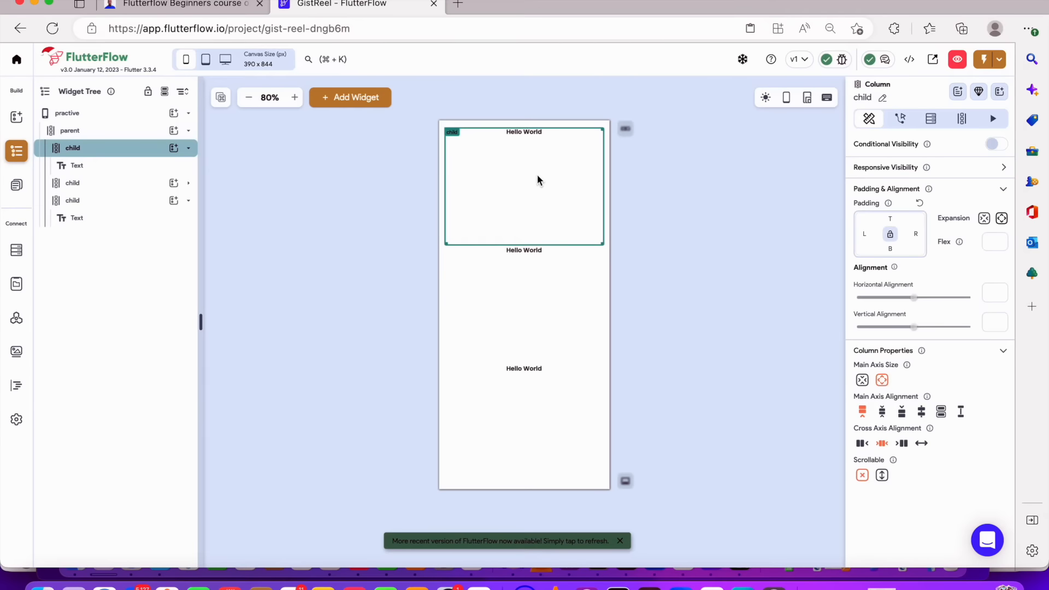
pyautogui.click(883, 412)
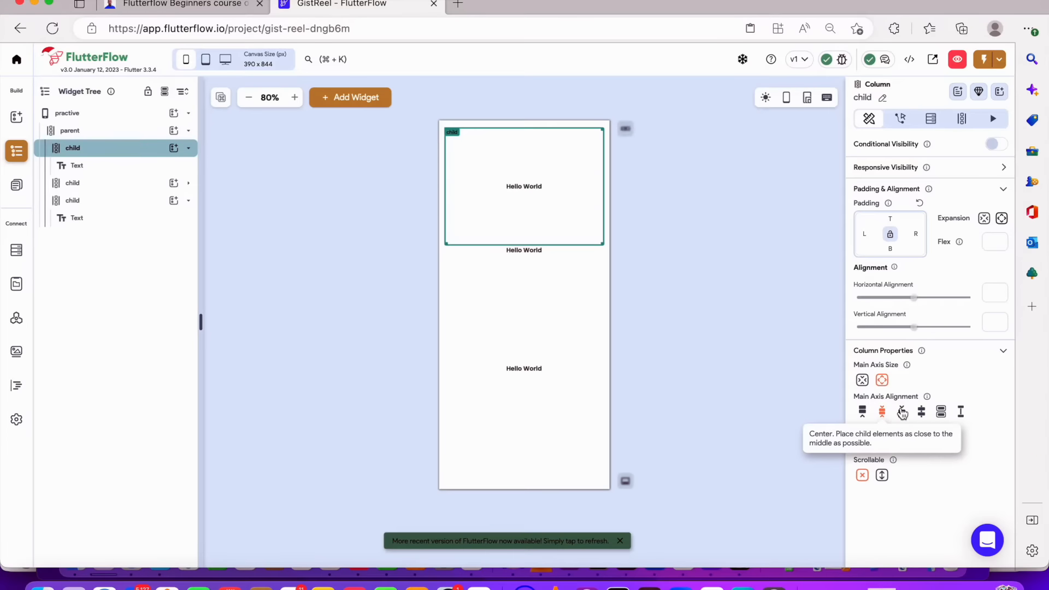
pyautogui.click(903, 413)
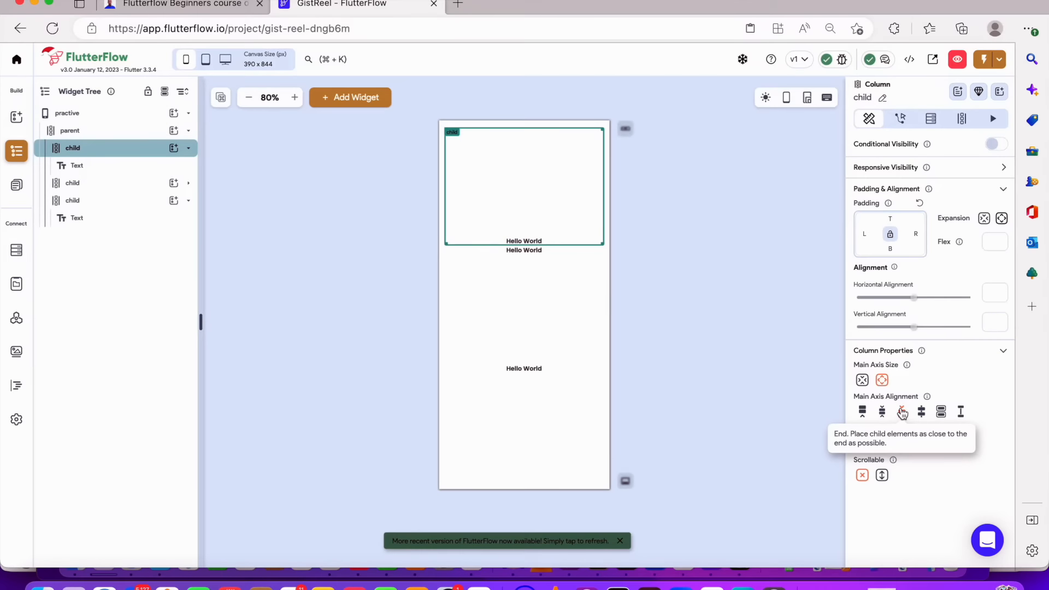
pyautogui.click(922, 413)
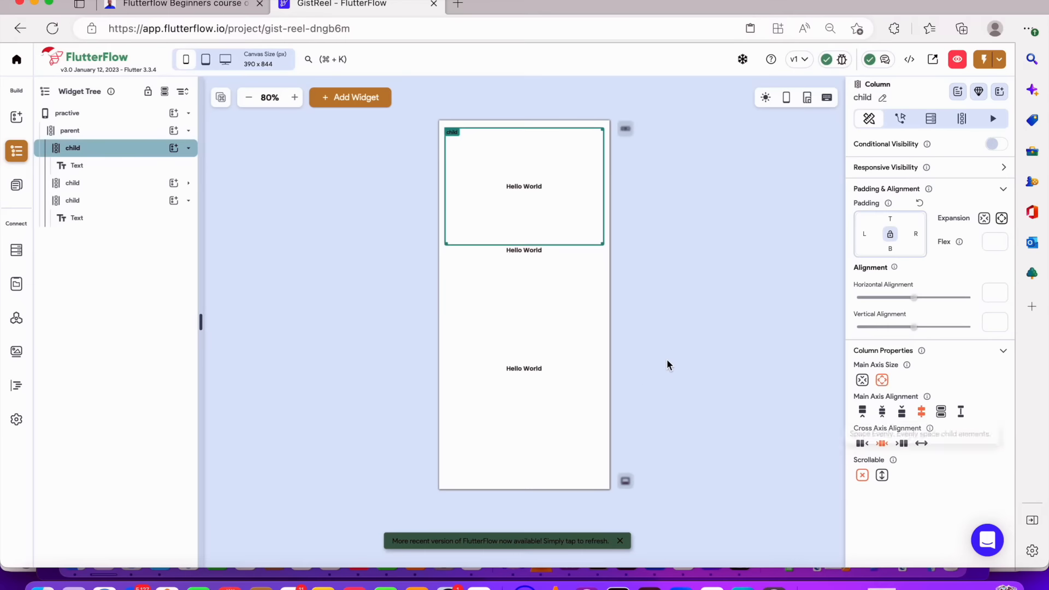
# Add a second Text widget to the first child Column
pyautogui.click(173, 148)
pyautogui.click(174, 148)
pyautogui.click(174, 148)
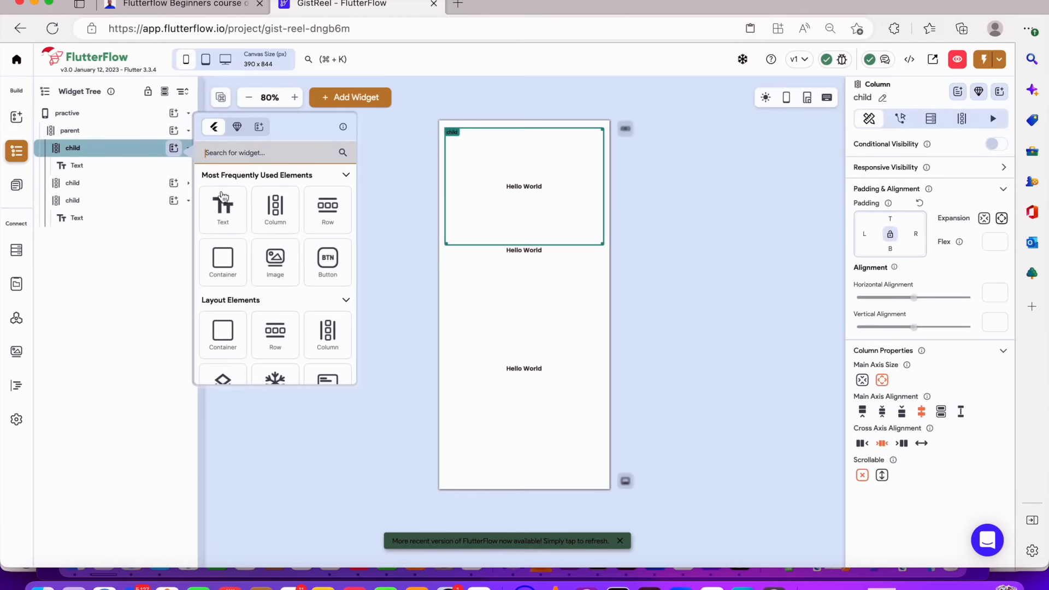
pyautogui.click(222, 192)
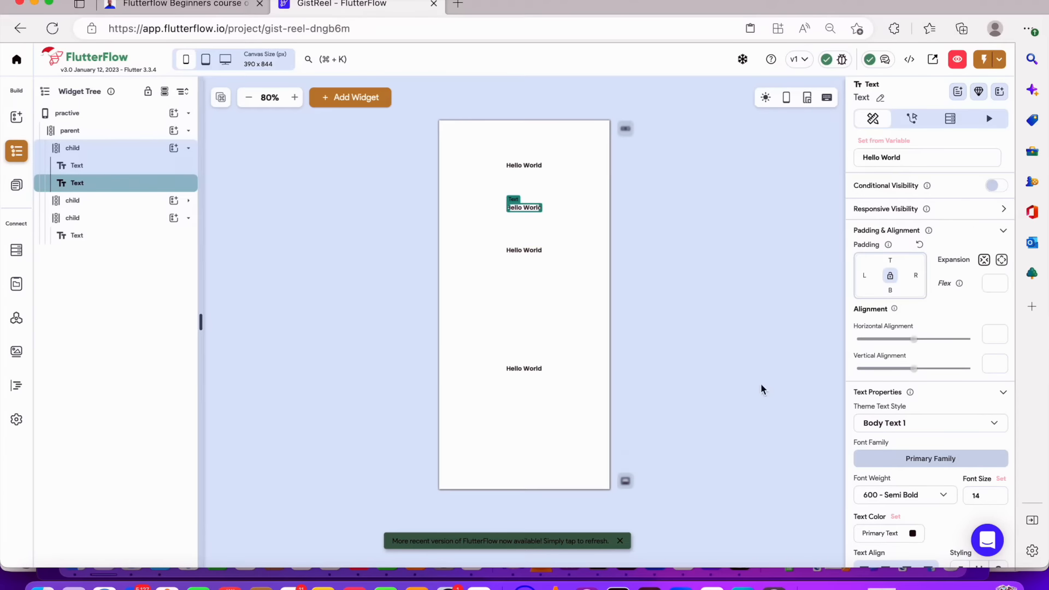
# Set the first child Column's main axis alignment to space between after trying space around
pyautogui.click(559, 195)
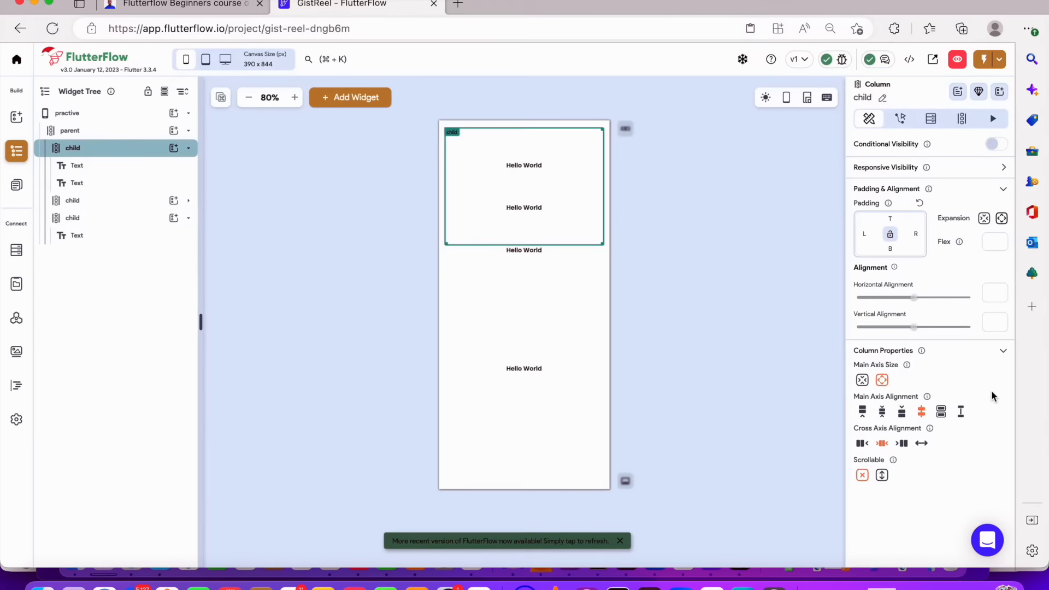
pyautogui.click(939, 413)
pyautogui.click(960, 413)
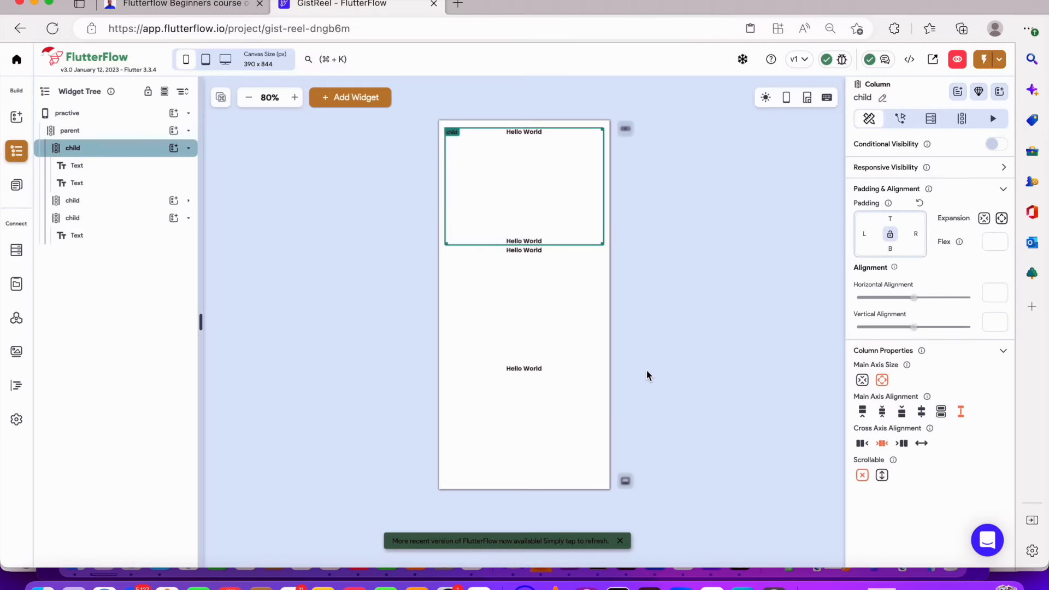
# Delete all three child Columns from the parent Column
pyautogui.click(550, 311)
pyautogui.press('Delete')
pyautogui.click(545, 231)
pyautogui.press('Delete')
pyautogui.click(557, 320)
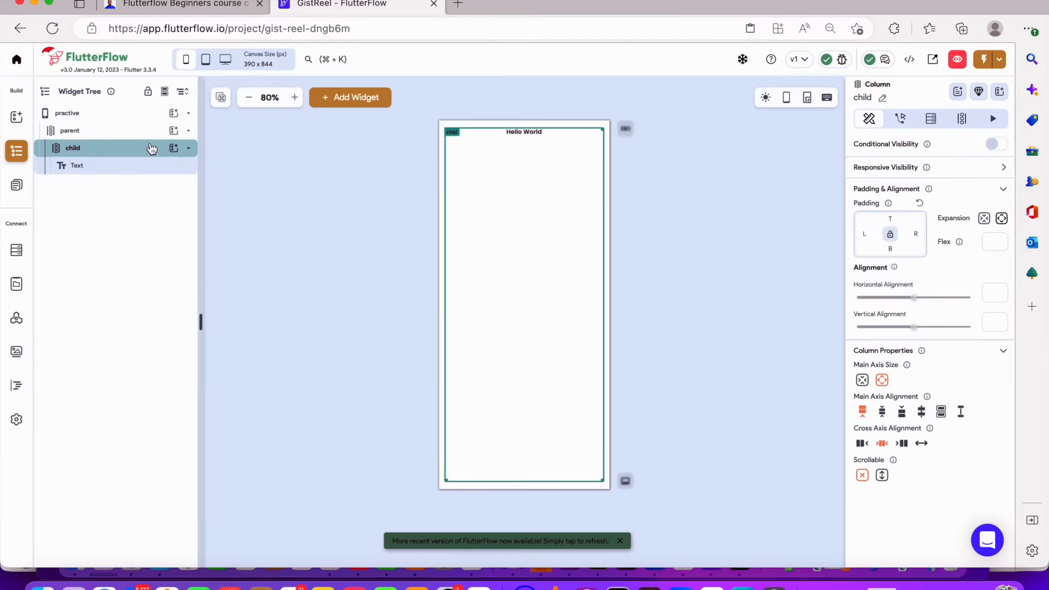
pyautogui.click(142, 149)
pyautogui.press('Delete')
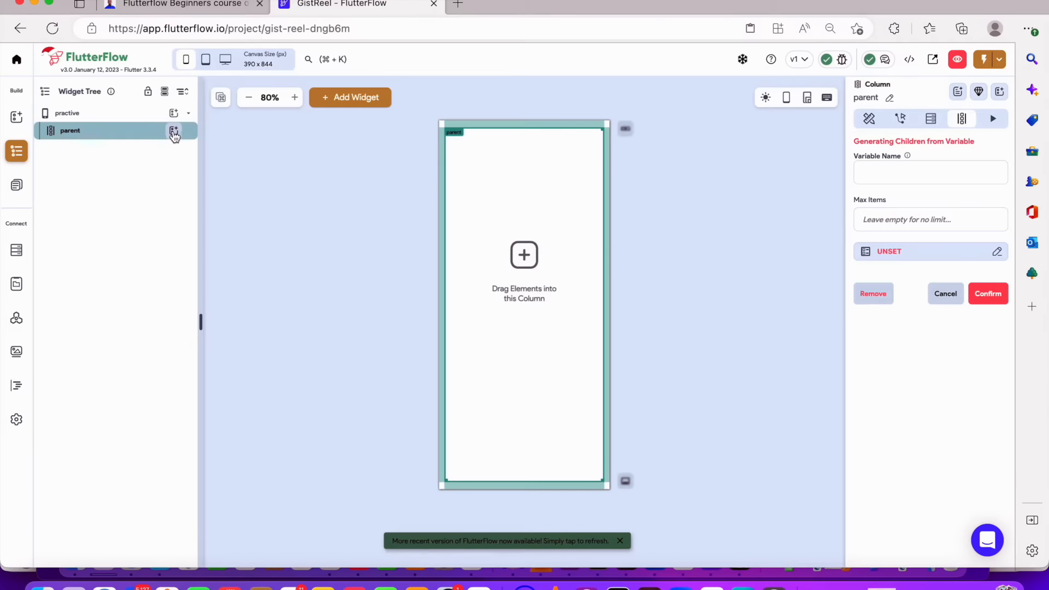
# Add a Container widget inside the parent Column
pyautogui.click(173, 131)
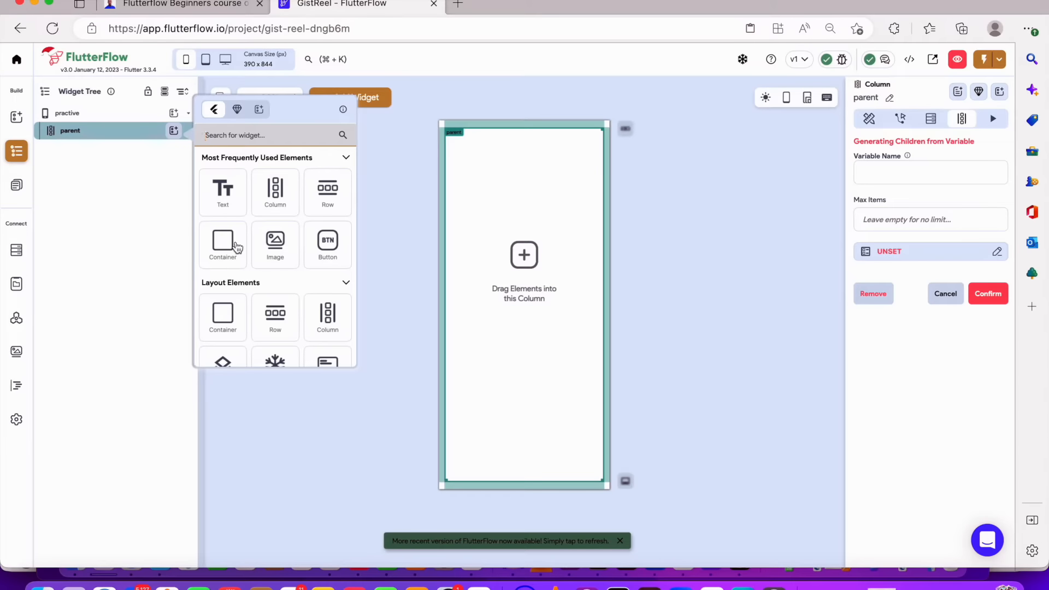
pyautogui.moveTo(237, 247); pyautogui.dragTo(457, 285)
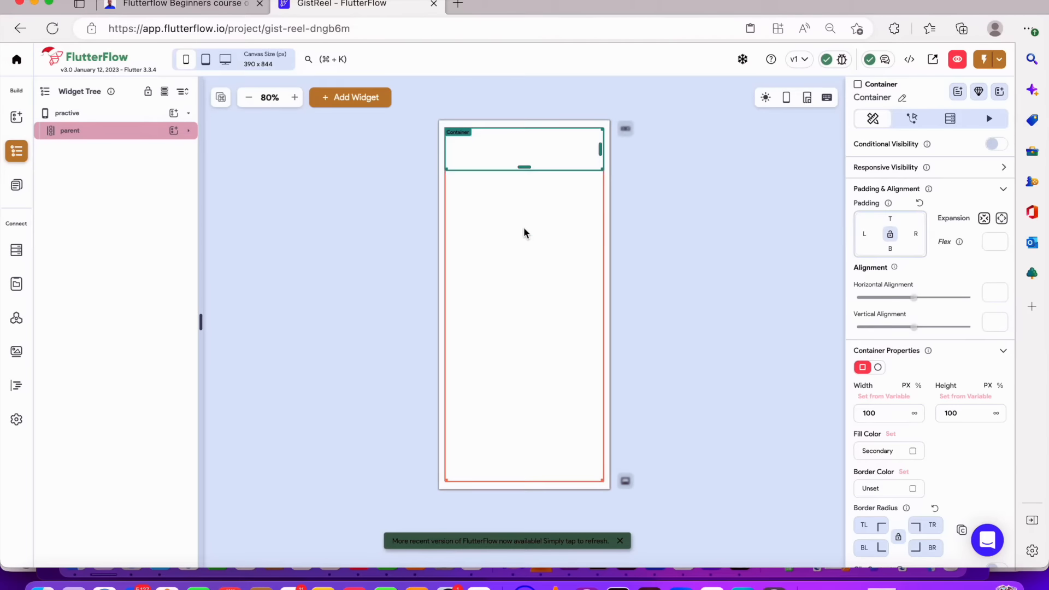
# Set the Container's height to 500 px and its width to 80%
pyautogui.scroll(-5, 975, 399)
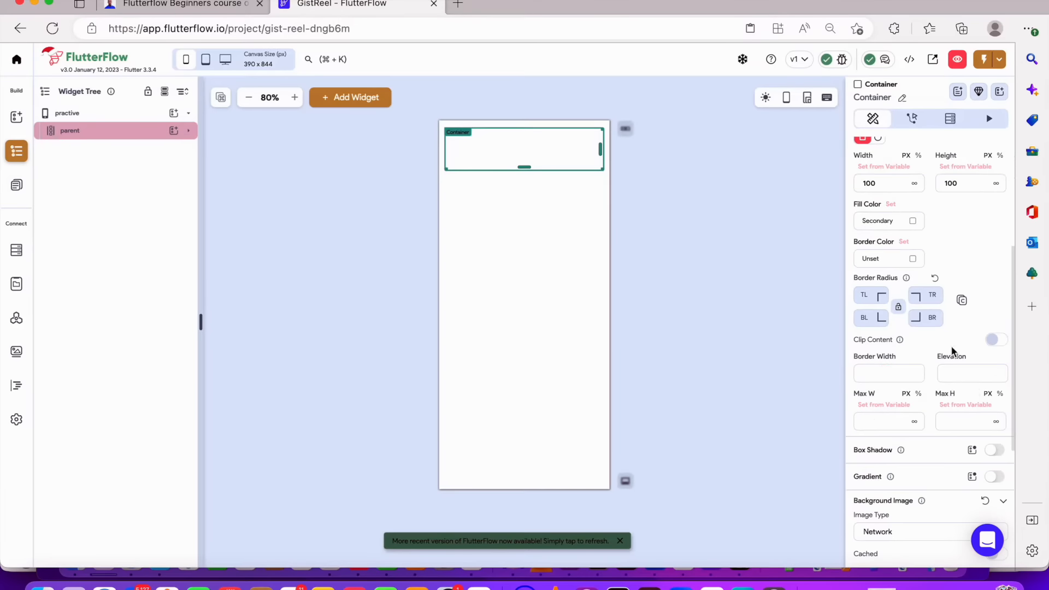
pyautogui.scroll(3, 955, 352)
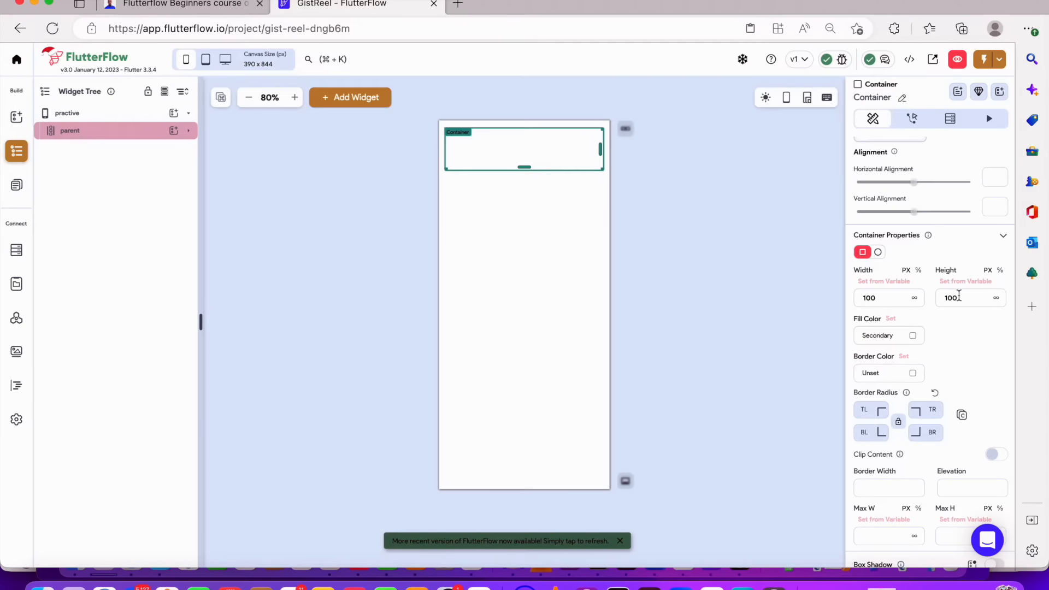
pyautogui.moveTo(880, 300); pyautogui.dragTo(773, 294)
pyautogui.moveTo(970, 295); pyautogui.dragTo(850, 294)
pyautogui.write('500')
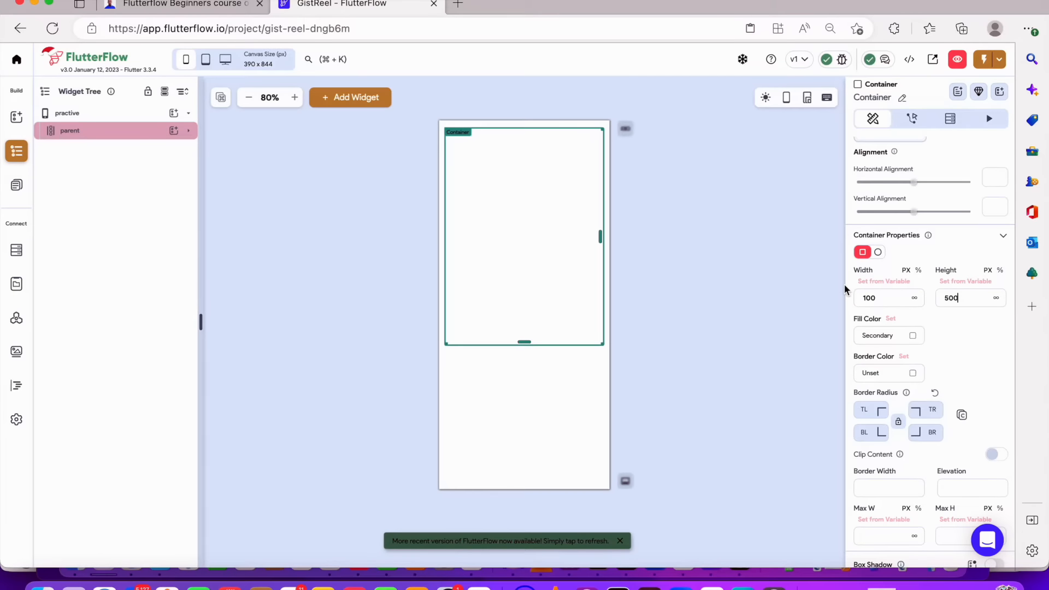
pyautogui.moveTo(913, 300); pyautogui.dragTo(810, 304)
pyautogui.write('80')
pyautogui.click(919, 270)
pyautogui.click(895, 296)
pyautogui.write('80')
# Set all four border radius corners of the Container to 30
pyautogui.scroll(-2, 951, 353)
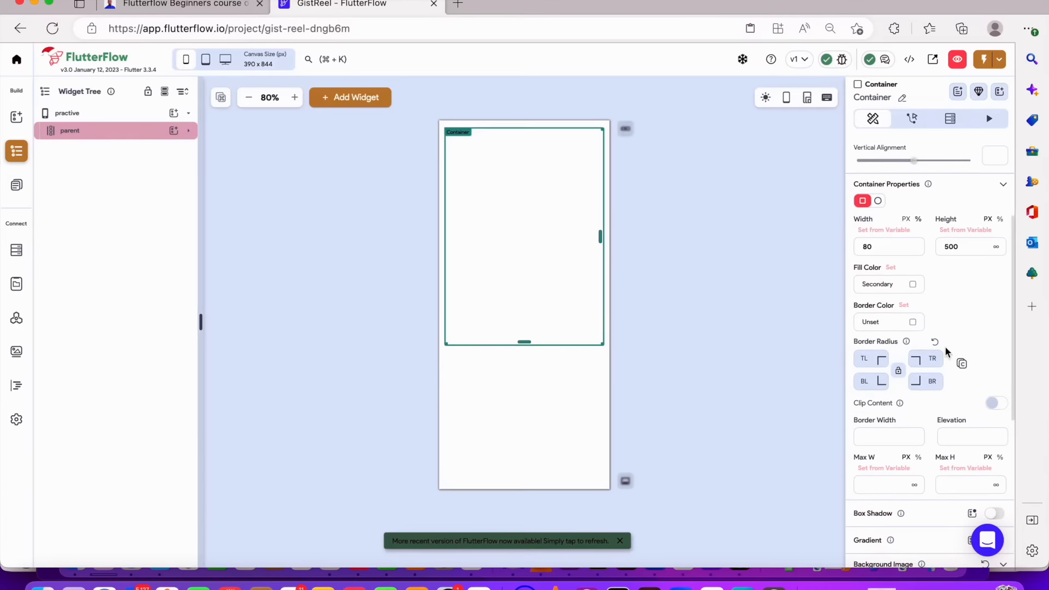
pyautogui.click(867, 356)
pyautogui.write('30')
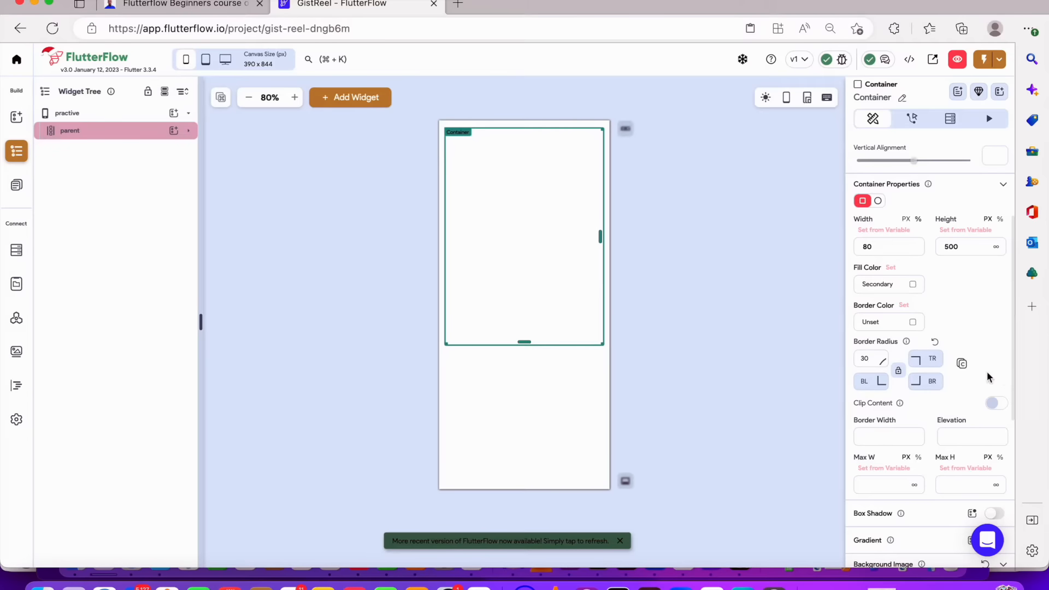
pyautogui.click(902, 378)
pyautogui.click(899, 370)
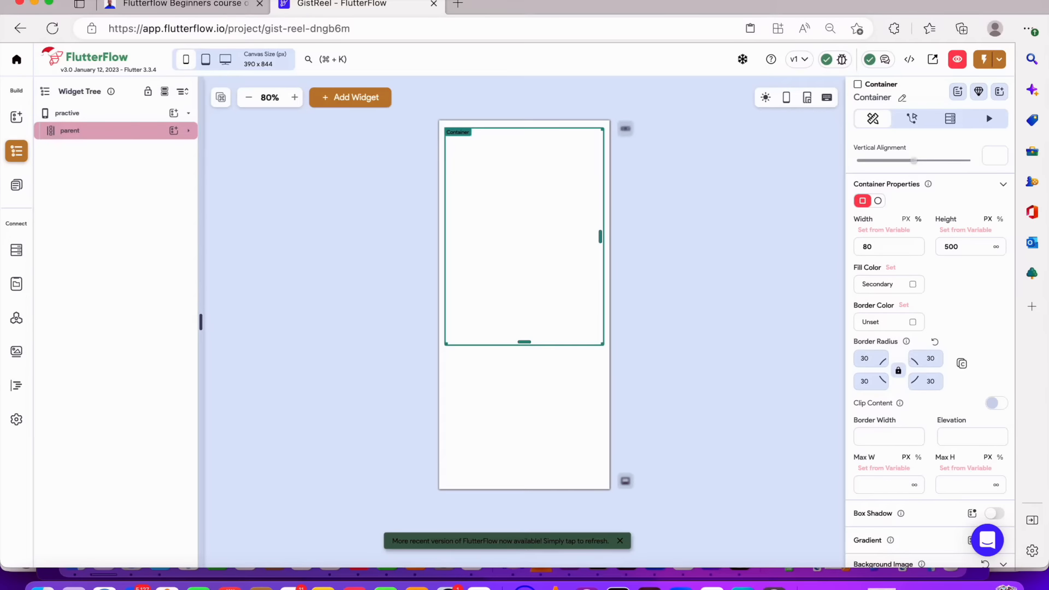
# Set the Container's border color to the Tertiary theme color
pyautogui.click(917, 324)
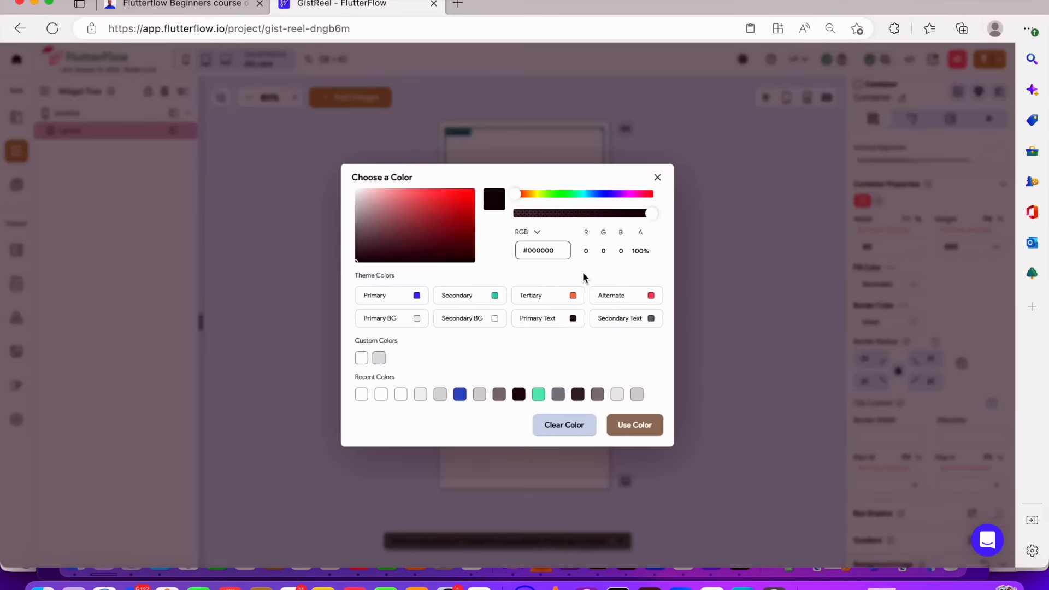
pyautogui.click(572, 299)
pyautogui.click(709, 373)
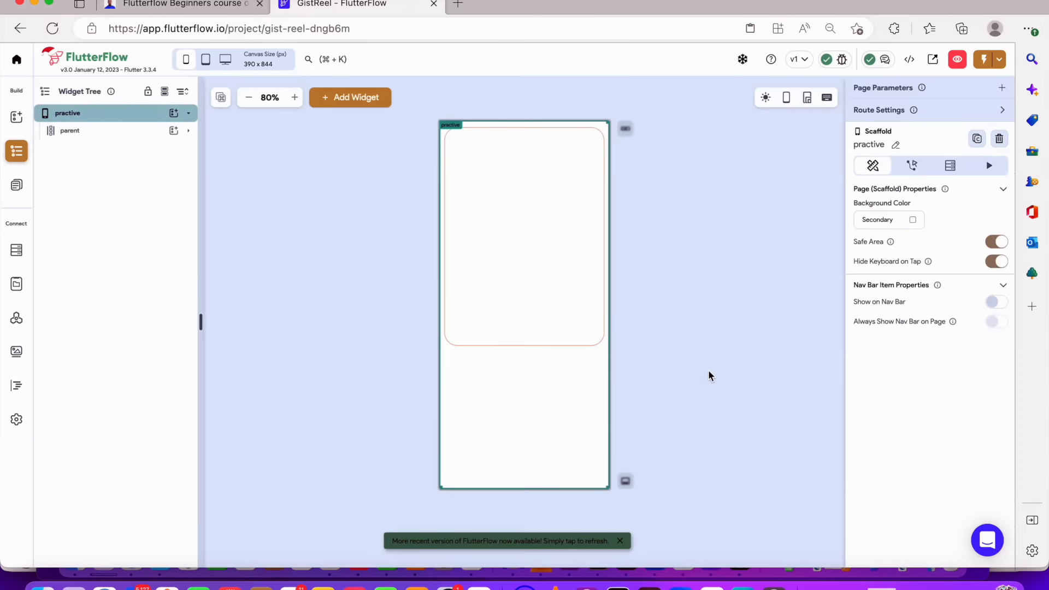
pyautogui.click(713, 344)
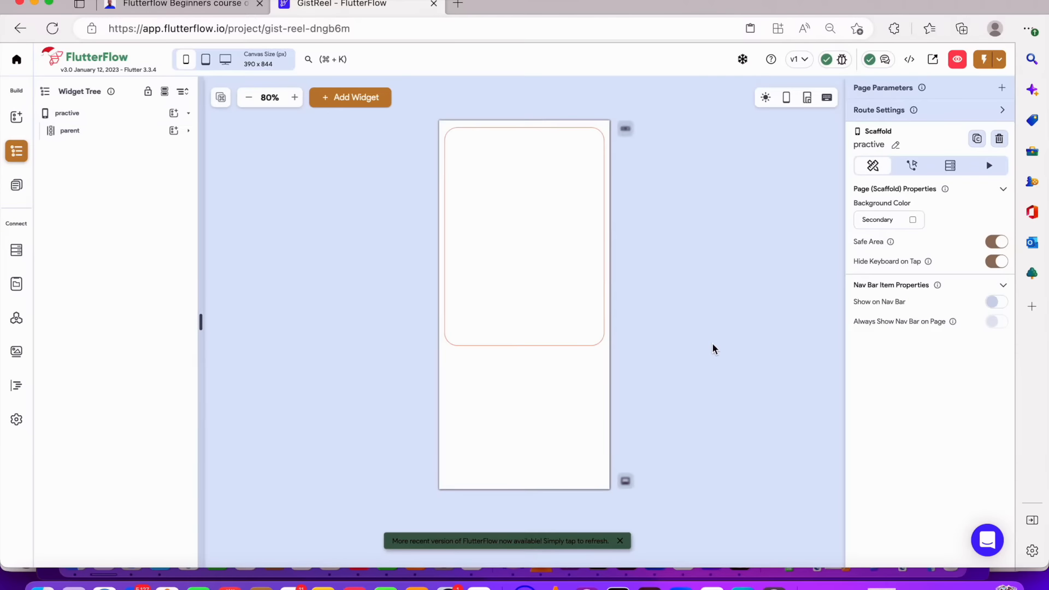
# Make the Container expand to fill the parent Column's main axis
pyautogui.click(558, 239)
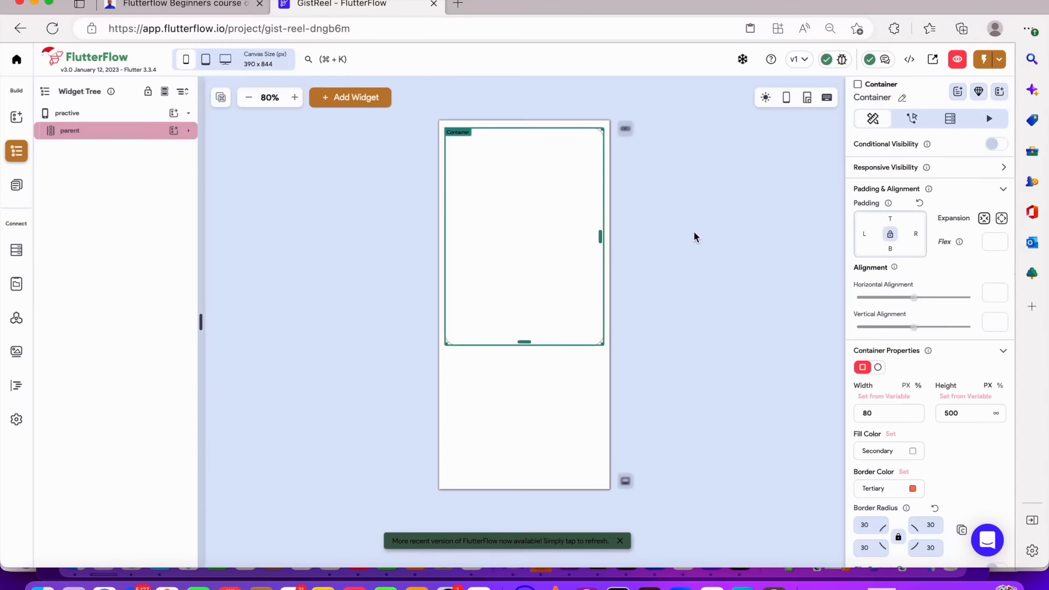
pyautogui.click(694, 232)
pyautogui.click(94, 132)
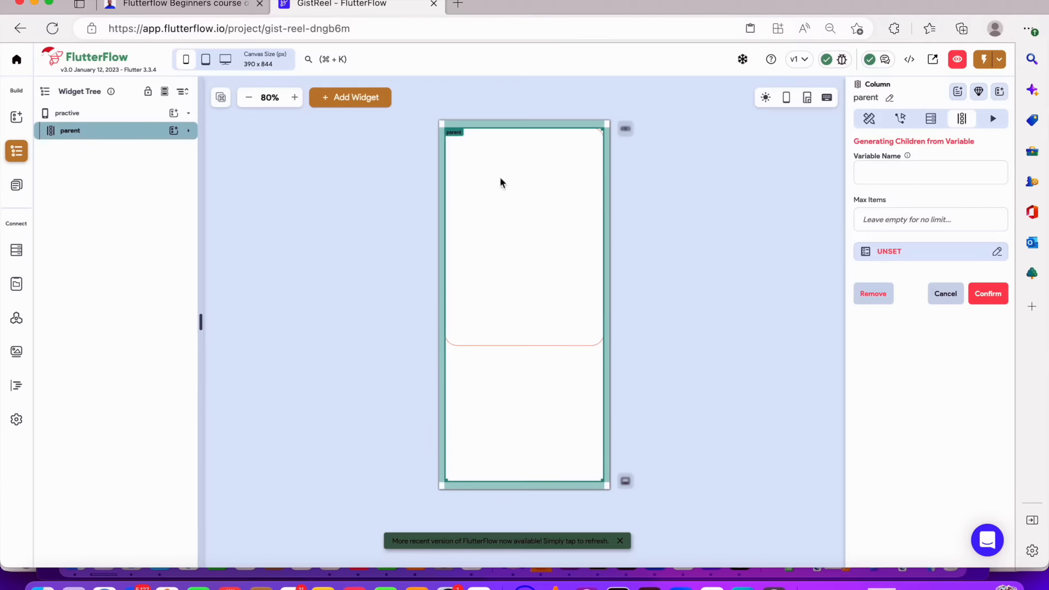
pyautogui.click(586, 206)
pyautogui.scroll(-10, 929, 323)
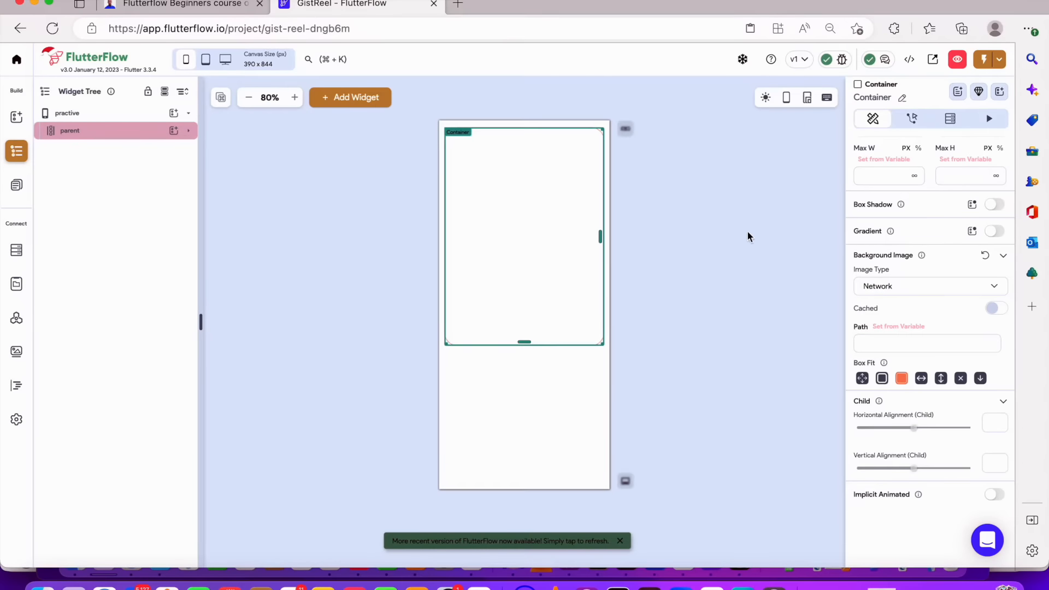
pyautogui.scroll(10, 940, 256)
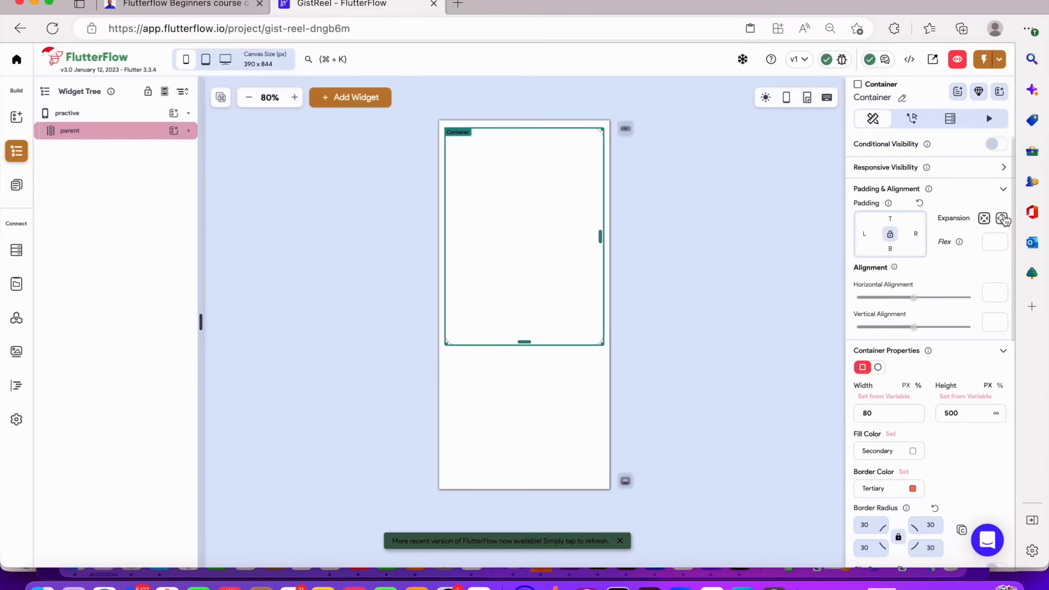
pyautogui.click(1004, 219)
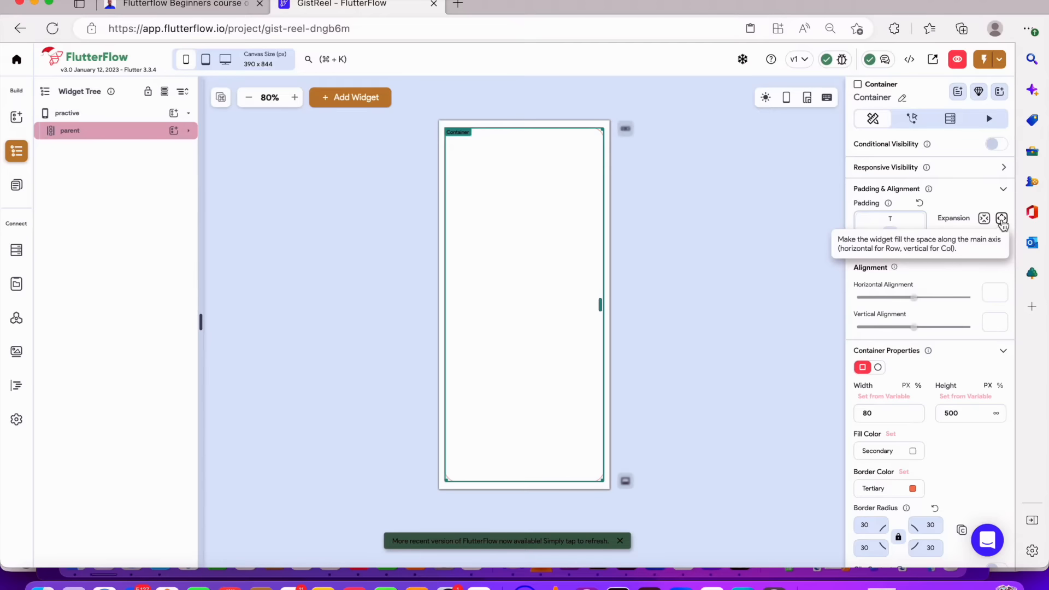
# Set the Container's height to infinite
pyautogui.scroll(-2, 998, 224)
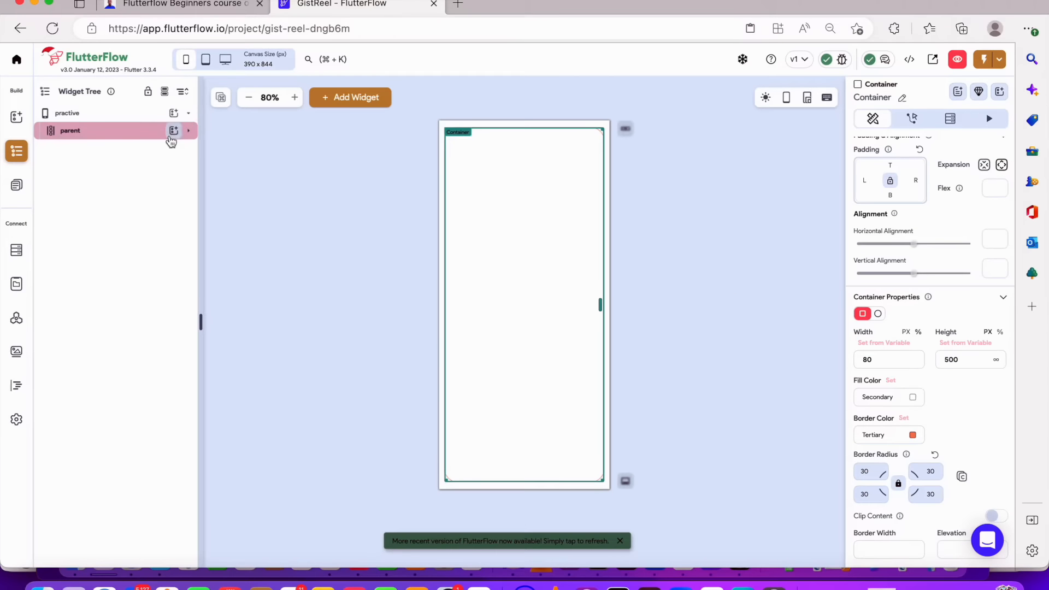
pyautogui.doubleClick(957, 358)
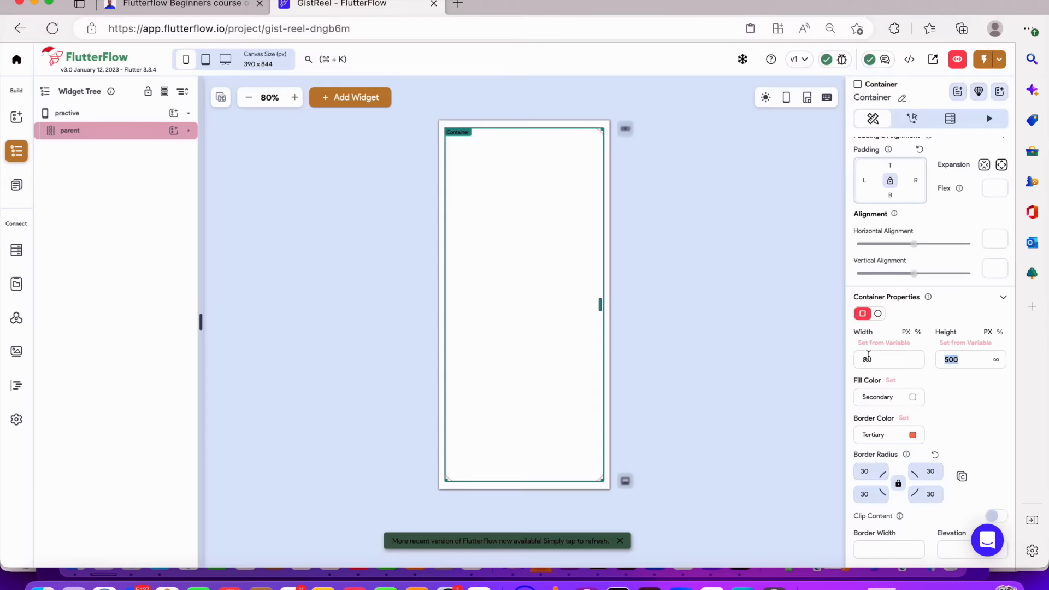
pyautogui.click(997, 360)
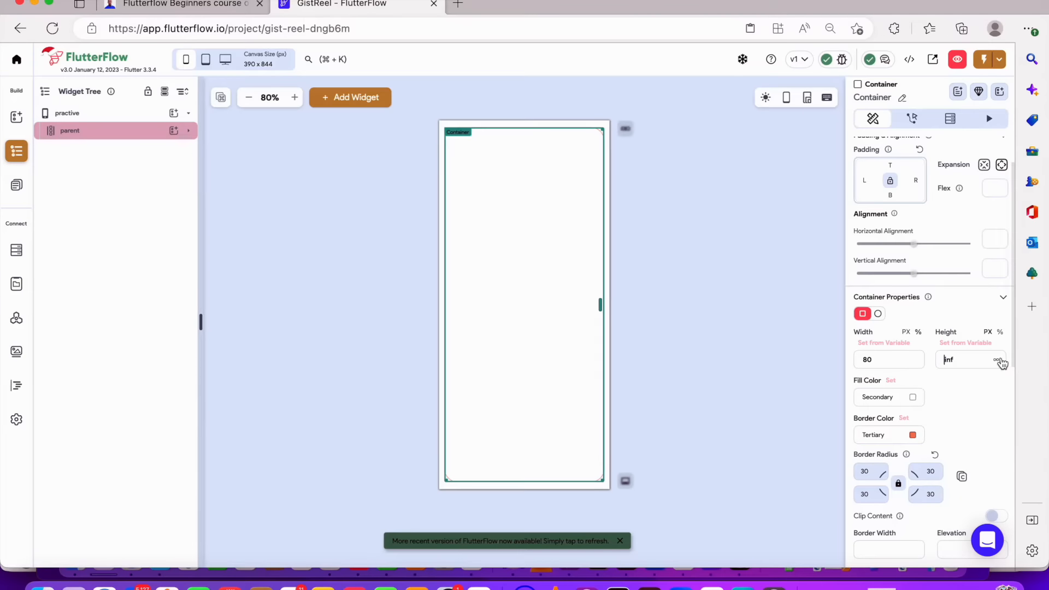
pyautogui.moveTo(962, 364); pyautogui.dragTo(908, 364)
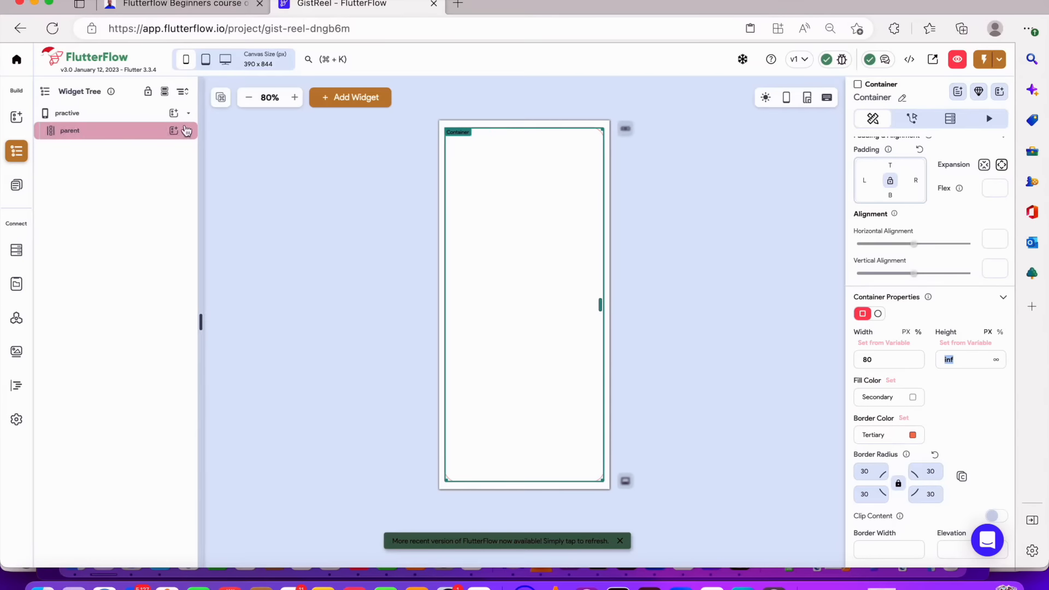
# Add a Column to the parent Column and move it inside the Container
pyautogui.click(173, 130)
pyautogui.click(282, 195)
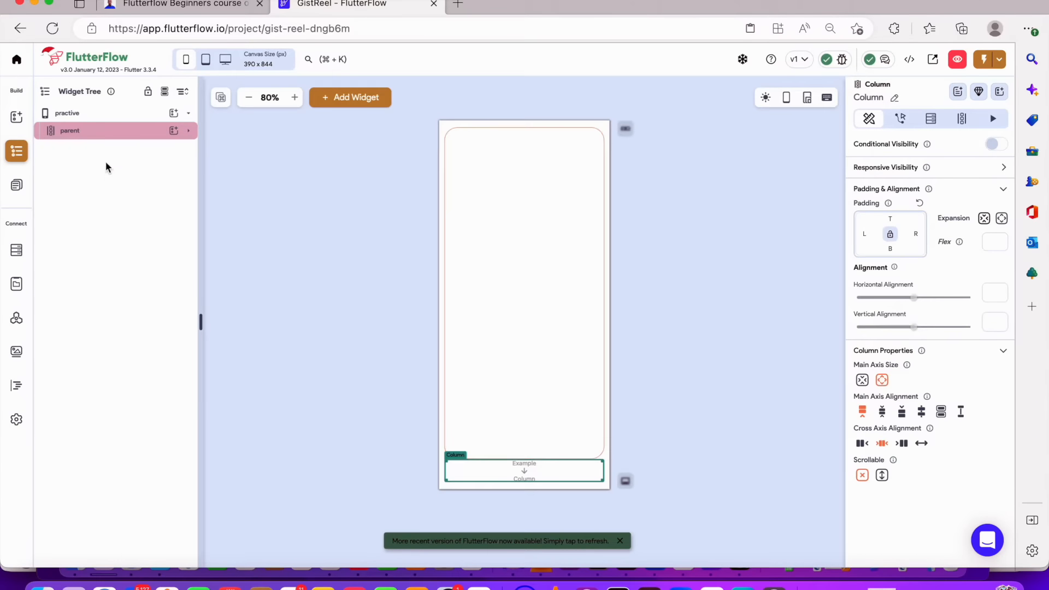
pyautogui.click(188, 131)
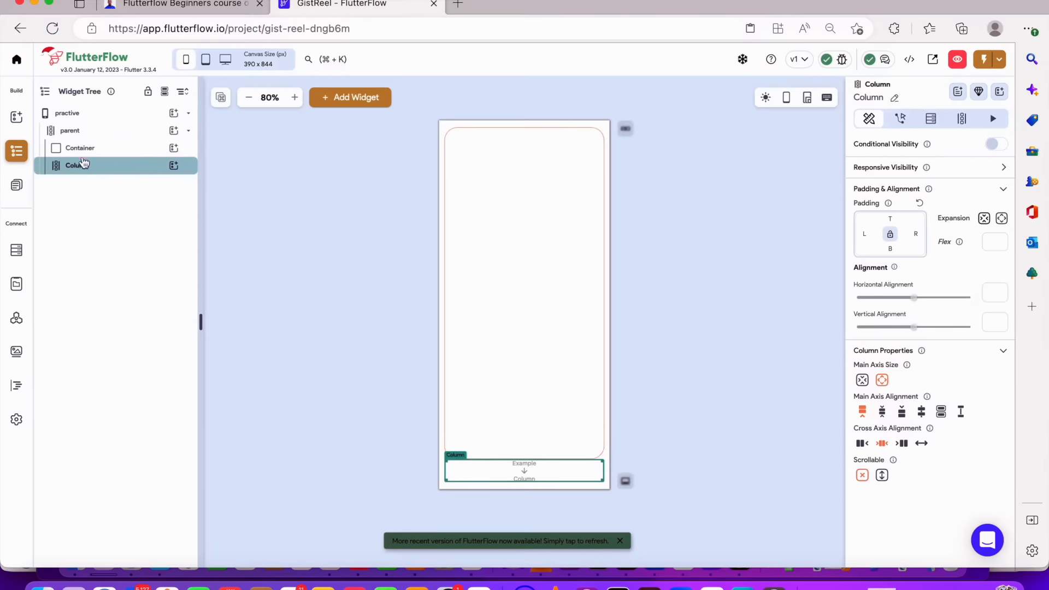
pyautogui.moveTo(82, 164); pyautogui.dragTo(106, 149)
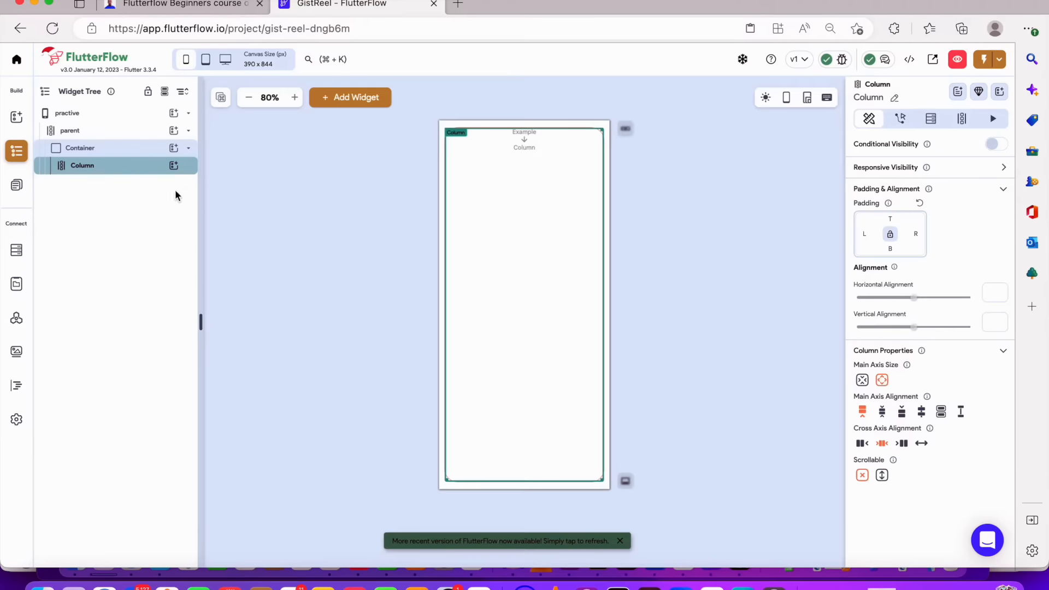
pyautogui.click(173, 147)
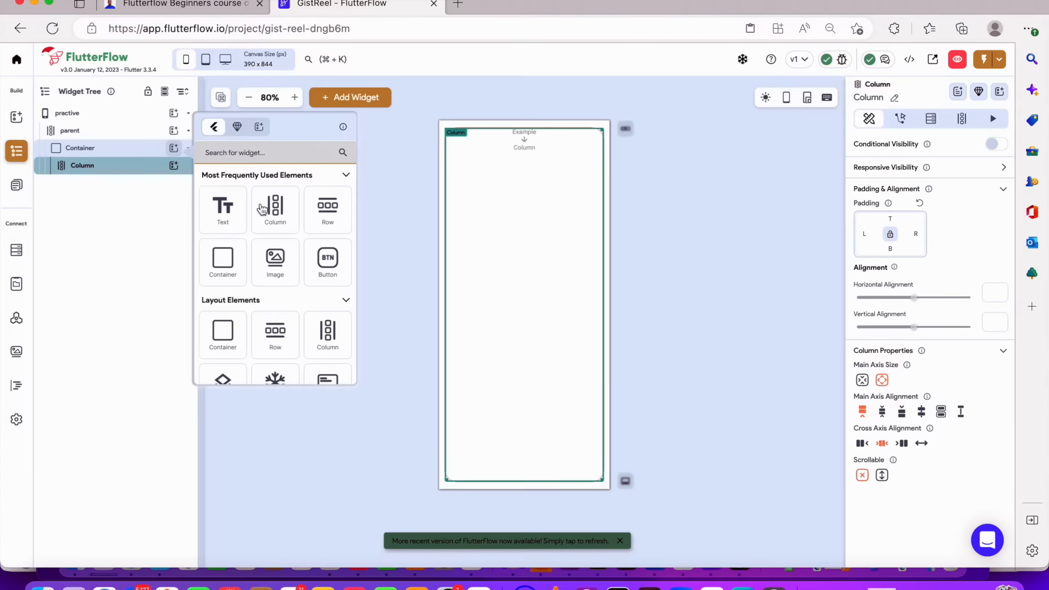
pyautogui.click(313, 202)
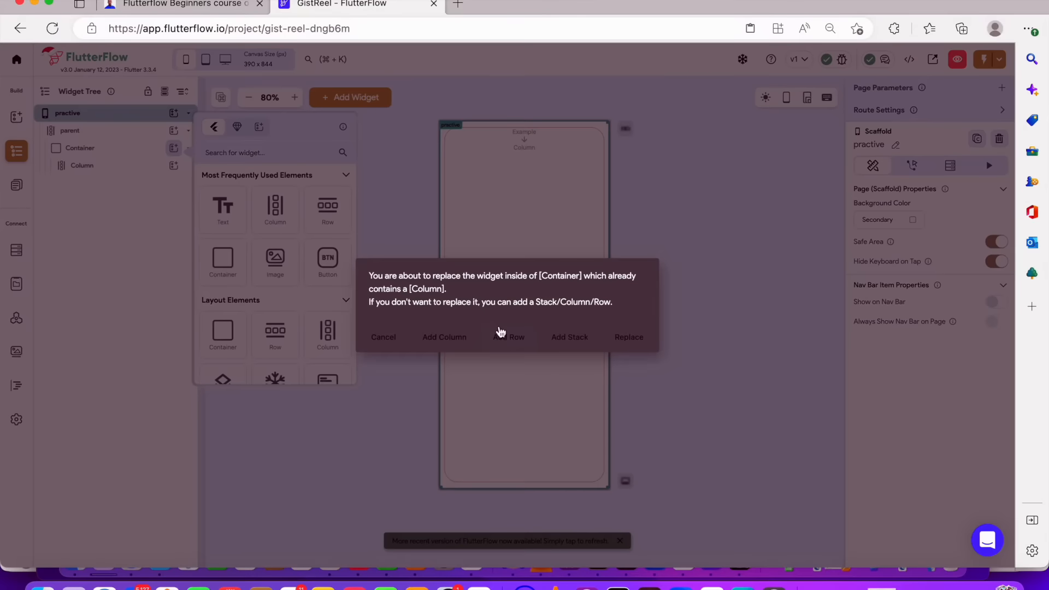
pyautogui.click(394, 336)
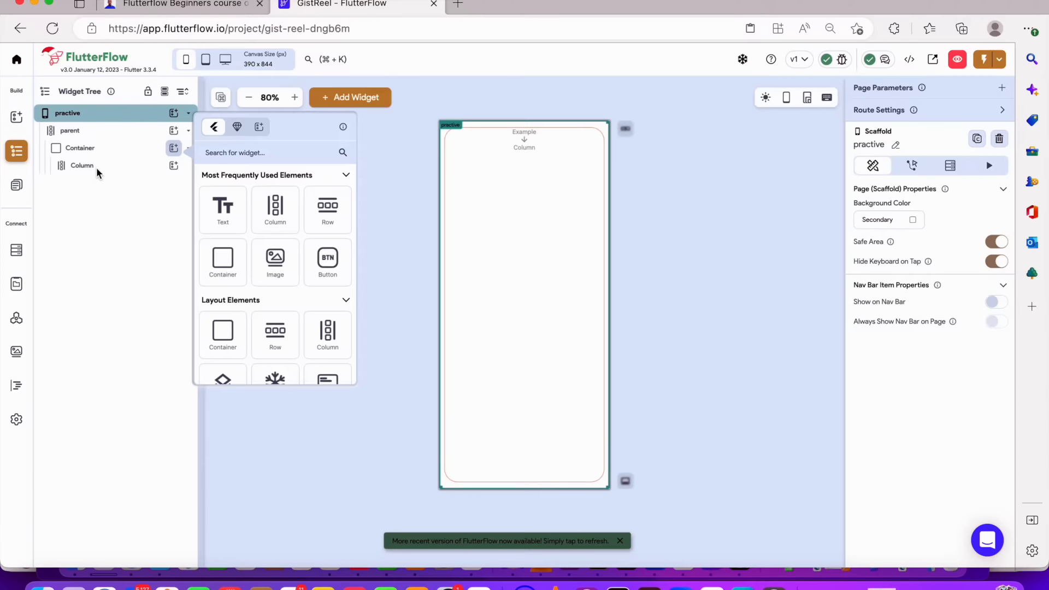
# Add two Text widgets and an Image inside the Container's Column
pyautogui.click(174, 165)
pyautogui.click(174, 165)
pyautogui.click(214, 218)
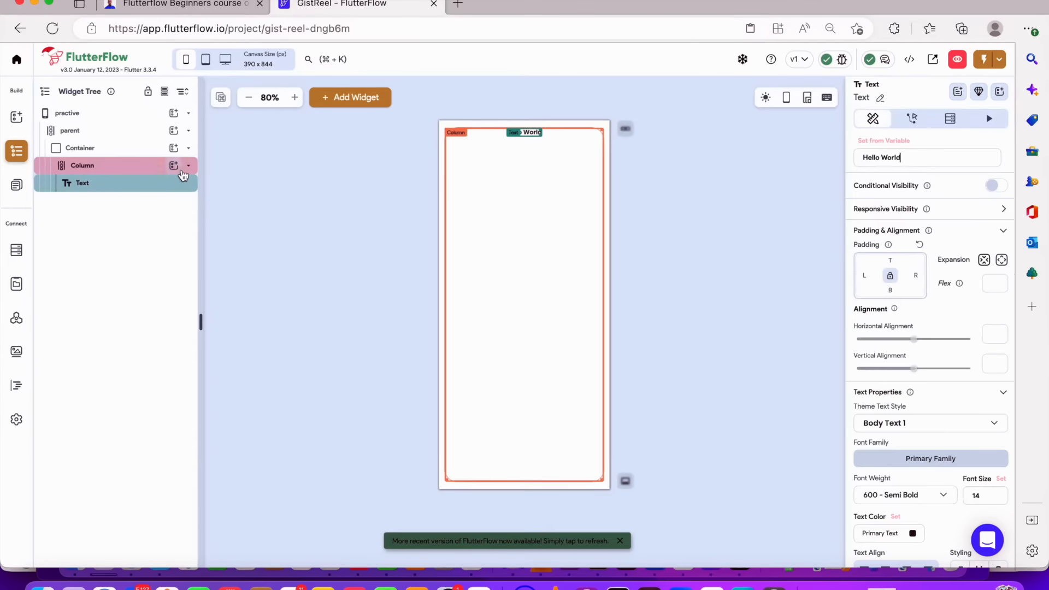
pyautogui.click(174, 165)
pyautogui.click(213, 226)
pyautogui.click(174, 167)
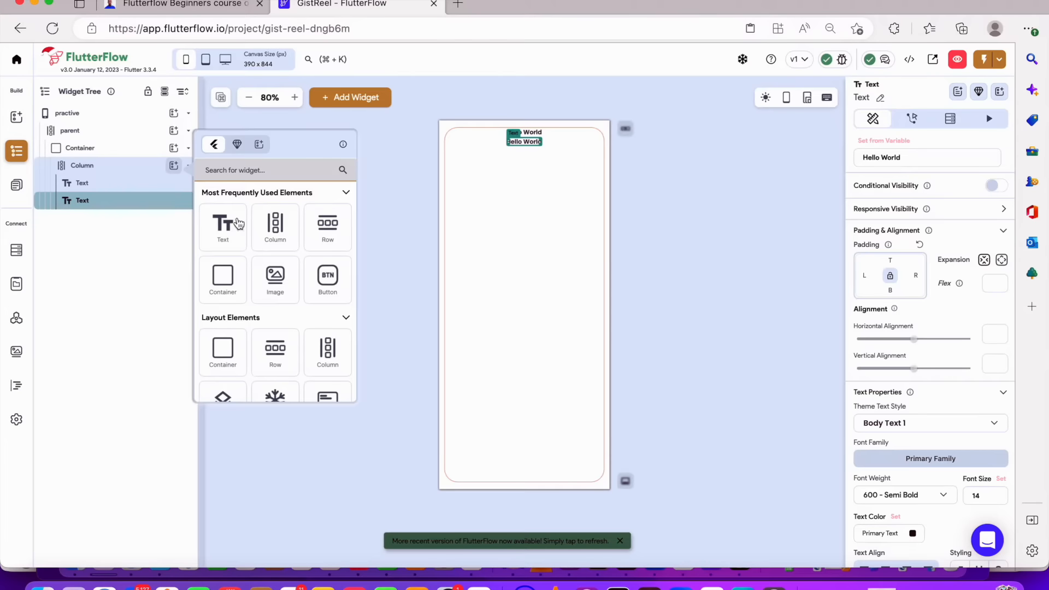
pyautogui.click(267, 268)
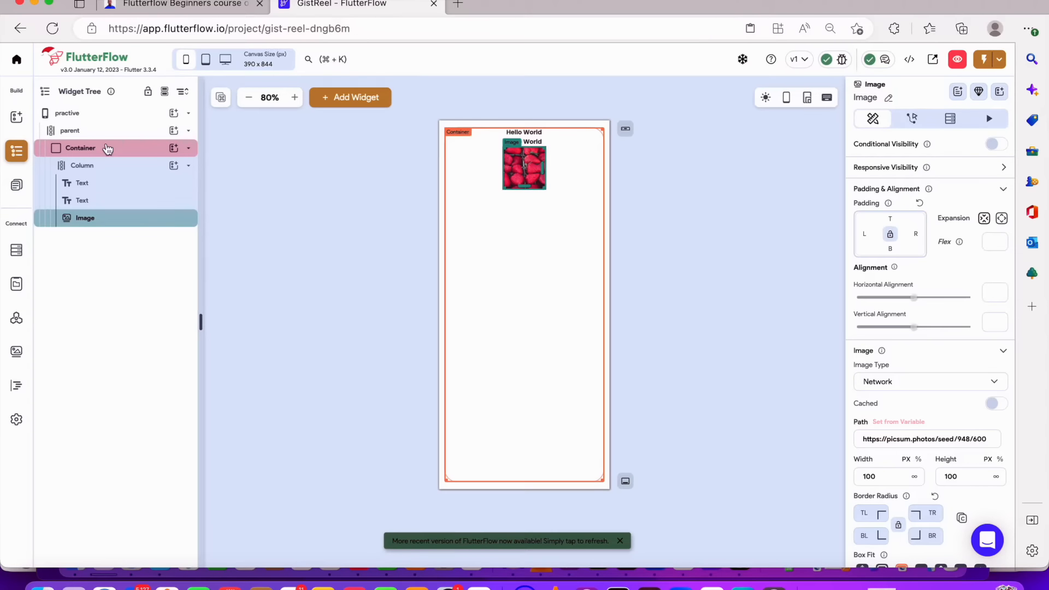
# Open the onboardin3 page and change its button text to Continue
pyautogui.click(16, 185)
pyautogui.click(136, 146)
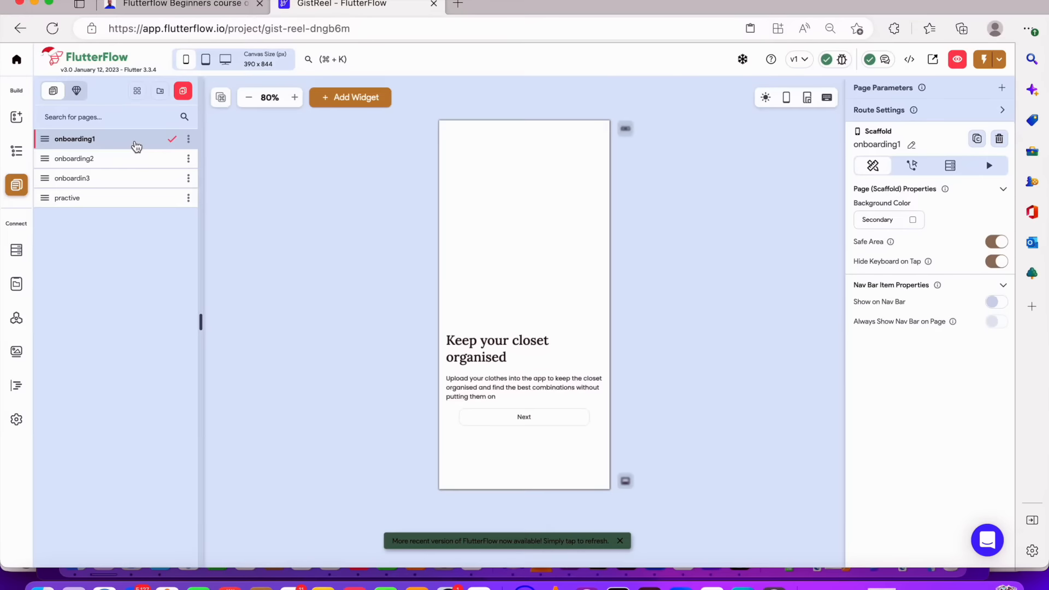
pyautogui.click(130, 165)
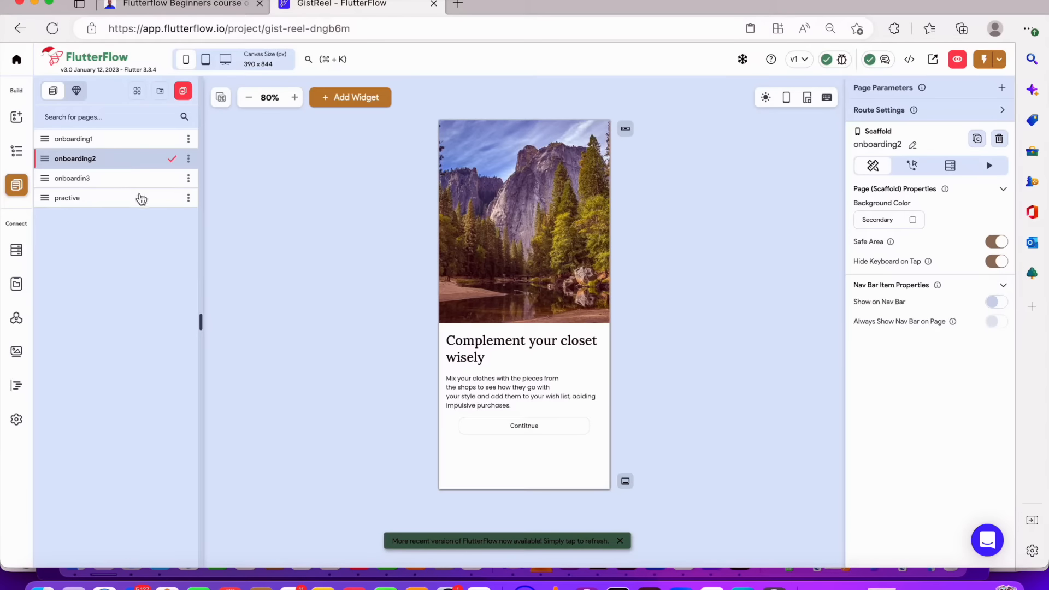
pyautogui.click(143, 182)
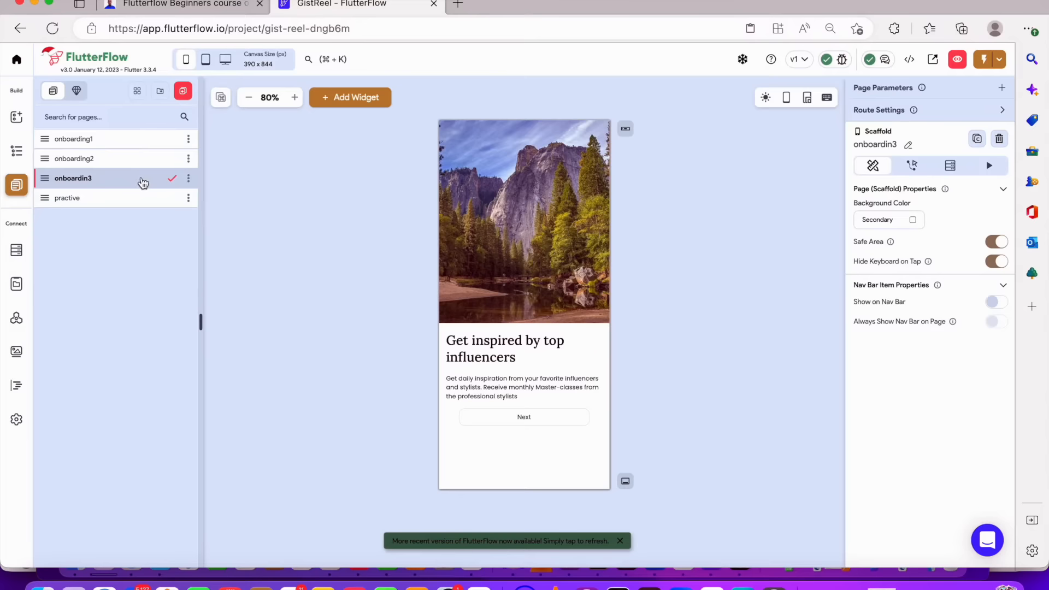
pyautogui.click(551, 413)
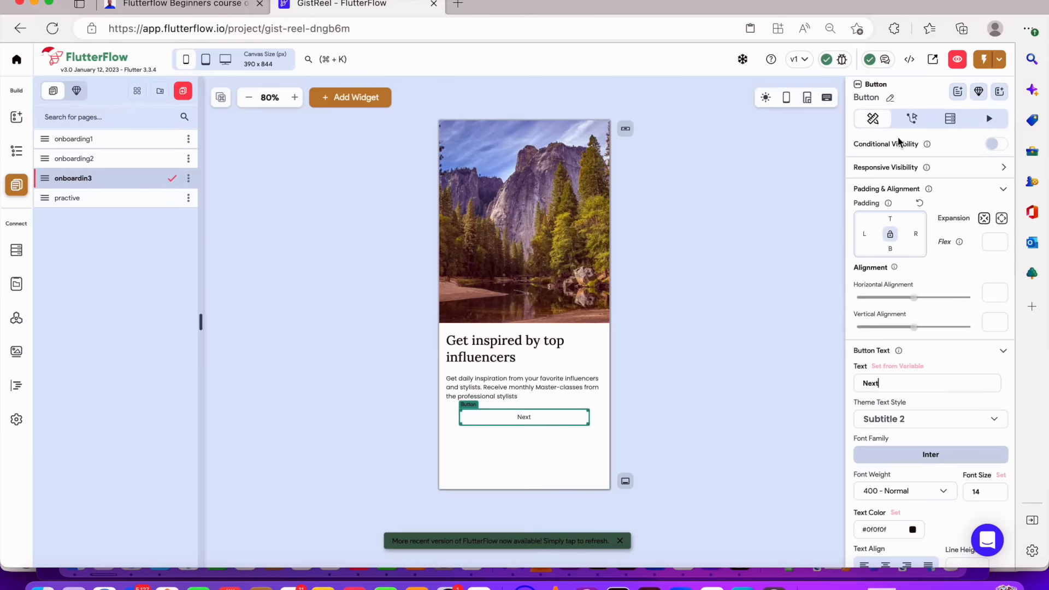
pyautogui.press('super+a')
pyautogui.write('Continue')
pyautogui.click(675, 253)
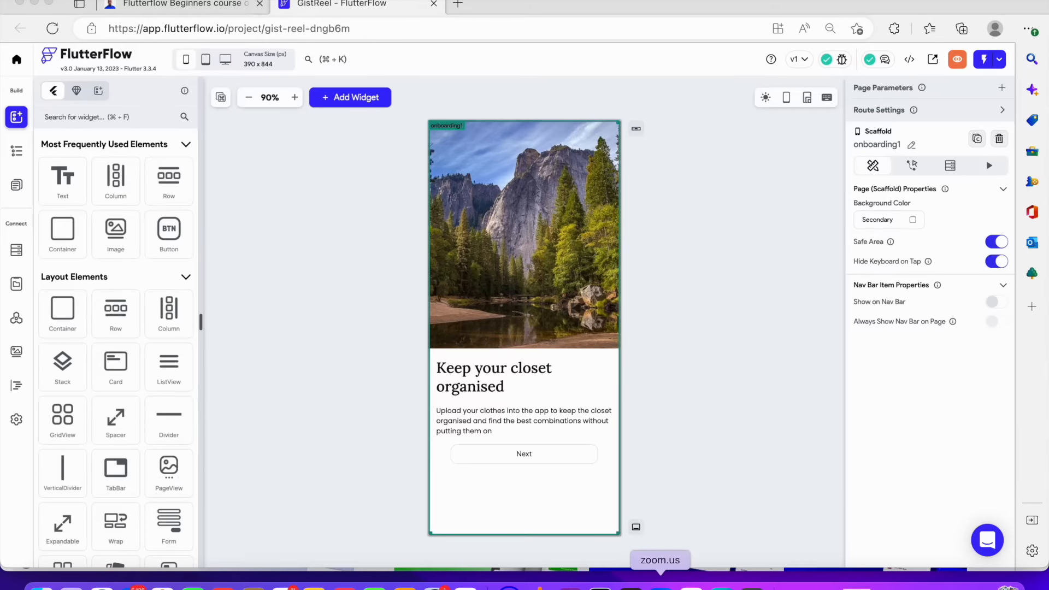
# Review the onboarding screens in the Figma design file
pyautogui.click(649, 584)
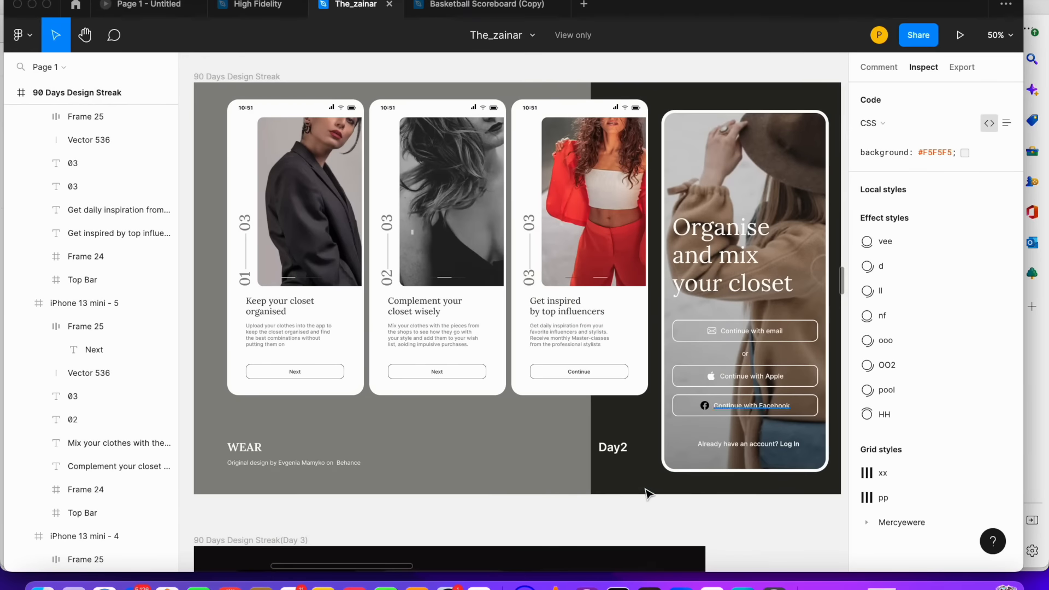
pyautogui.moveTo(332, 567); pyautogui.dragTo(401, 568)
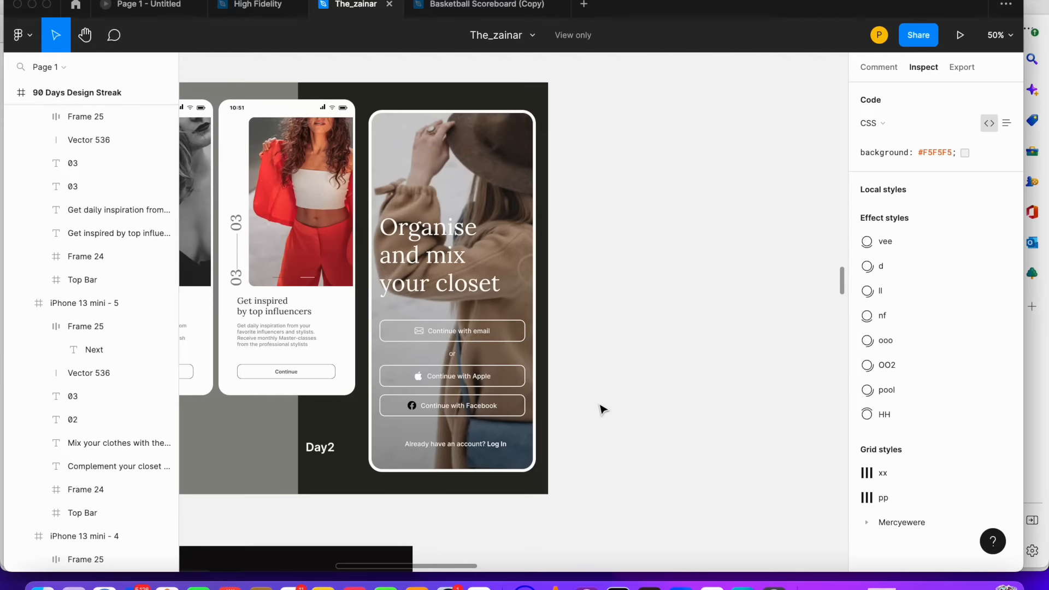
pyautogui.click(479, 585)
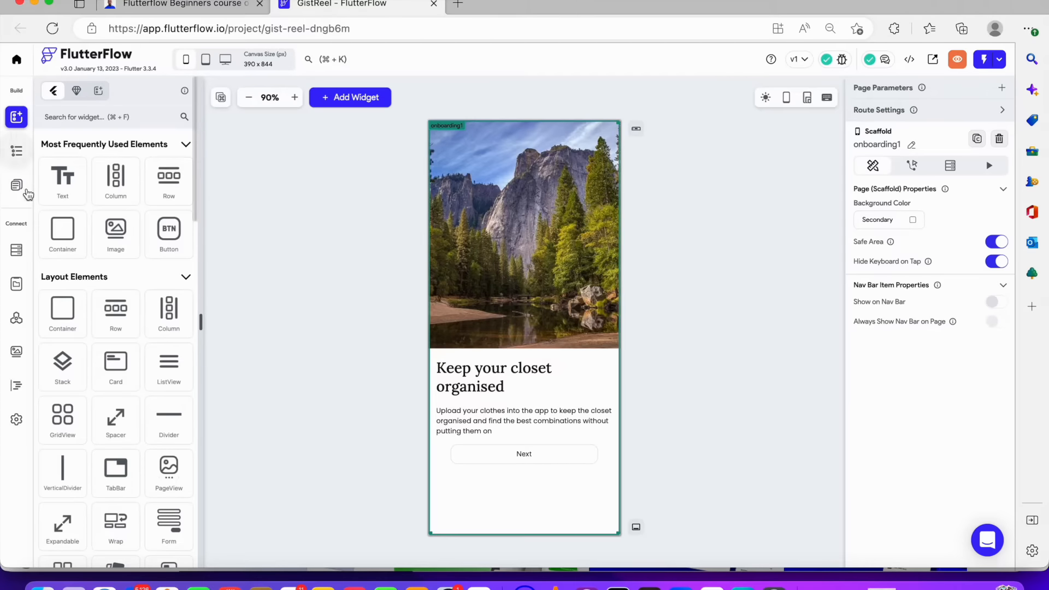
# Create a blank page named signupauth and delete its App Bar
pyautogui.click(17, 186)
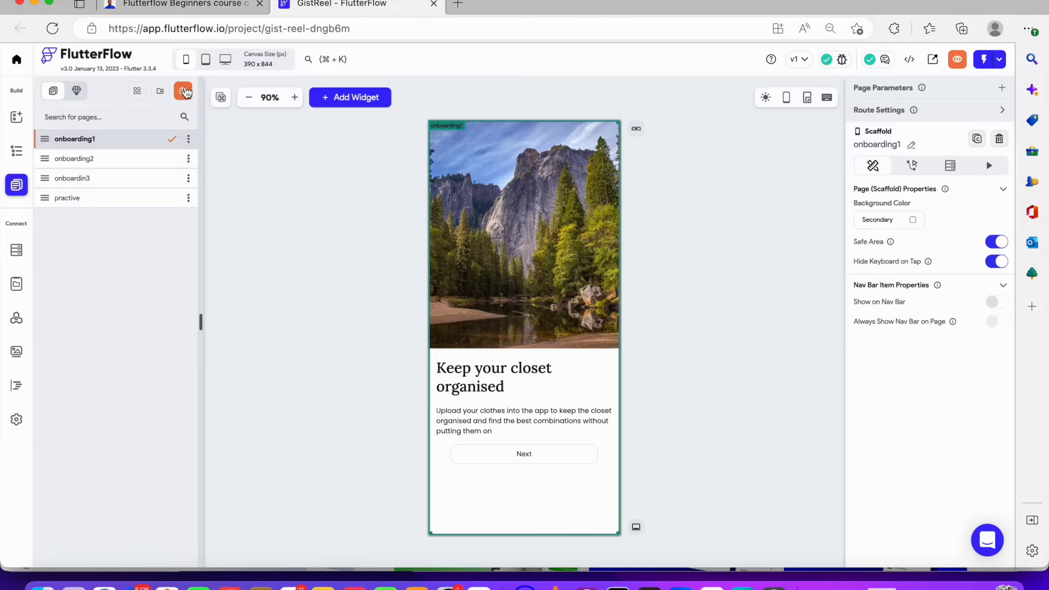
pyautogui.click(185, 91)
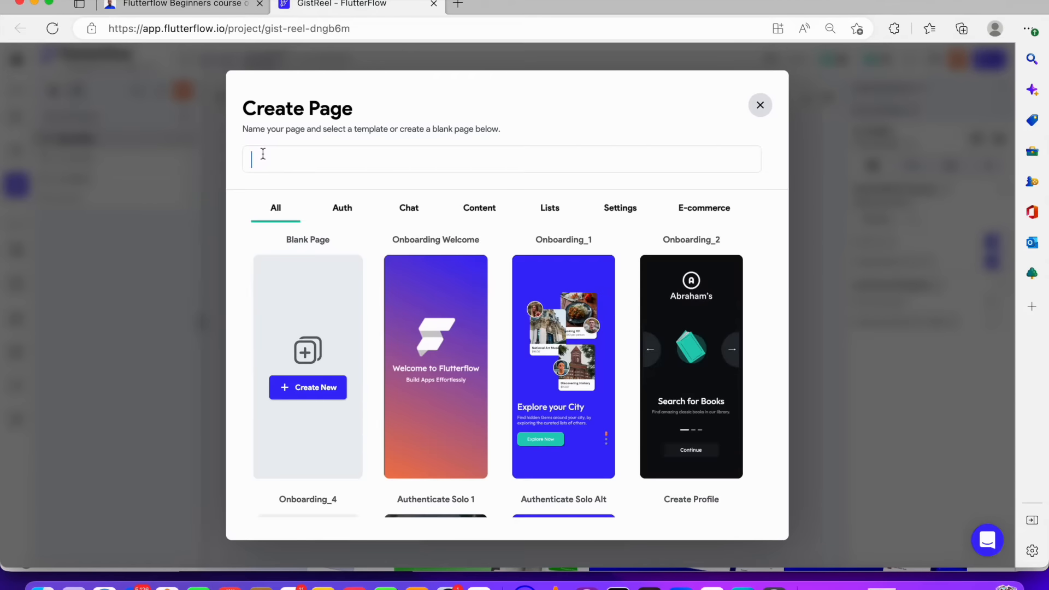
pyautogui.write('signupauth')
pyautogui.click(305, 387)
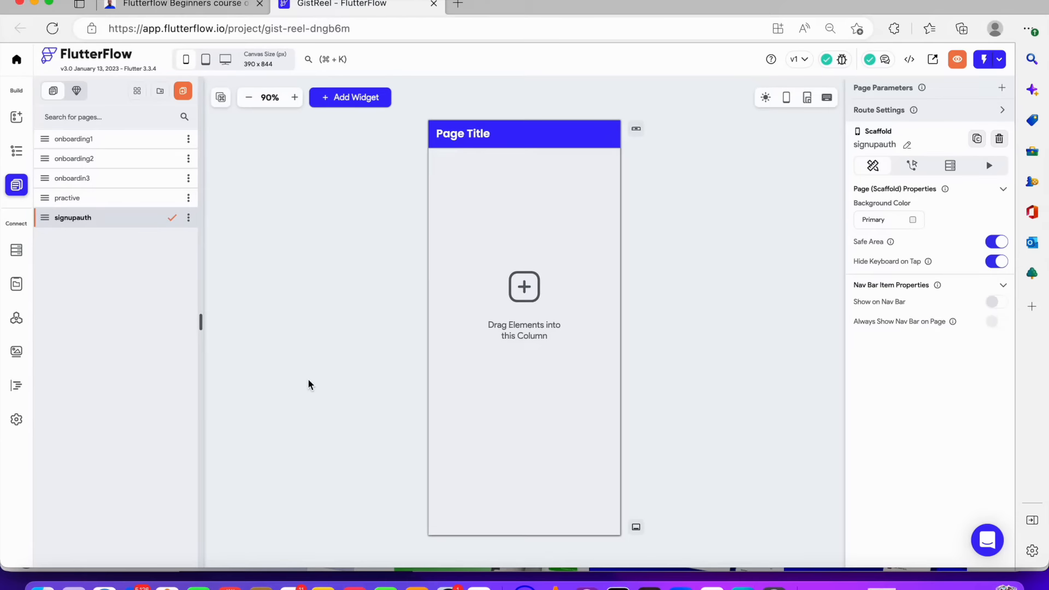
pyautogui.click(561, 129)
pyautogui.press('BackSpace')
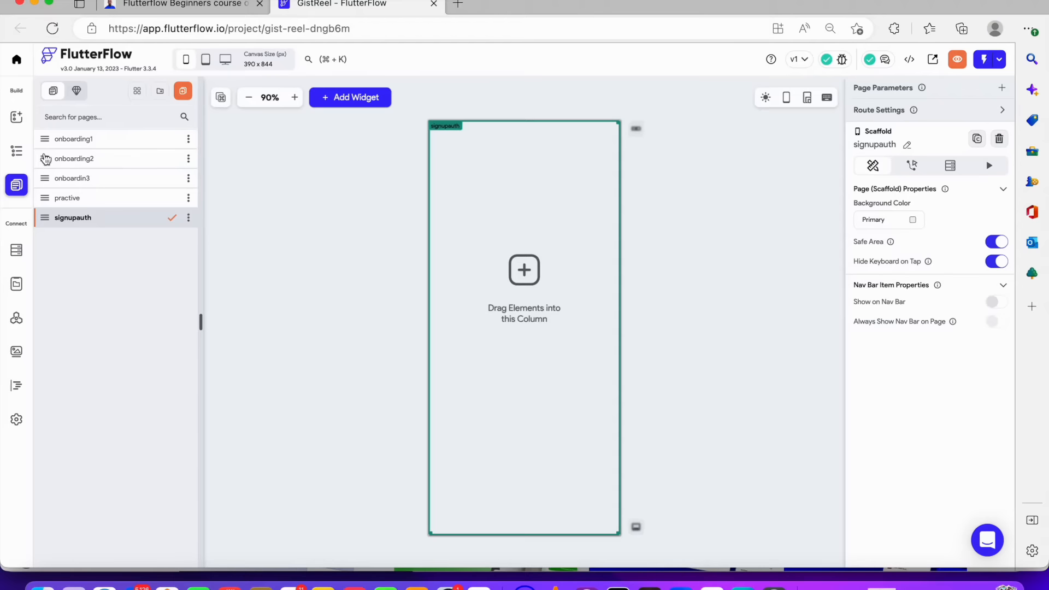
# Add a Stack inside the page's Column and set its height to 100%
pyautogui.click(16, 151)
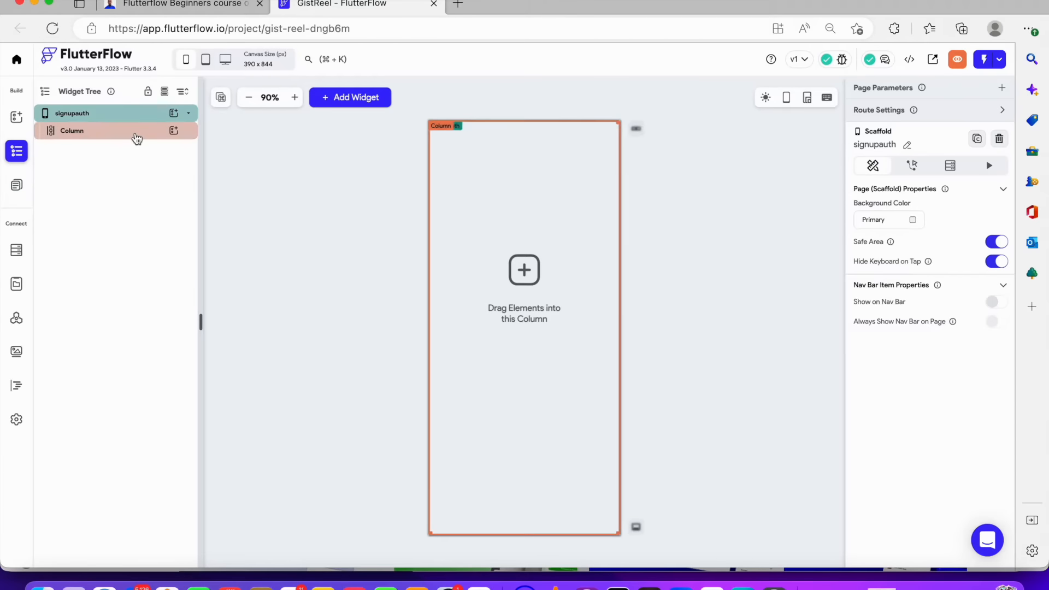
pyautogui.click(134, 135)
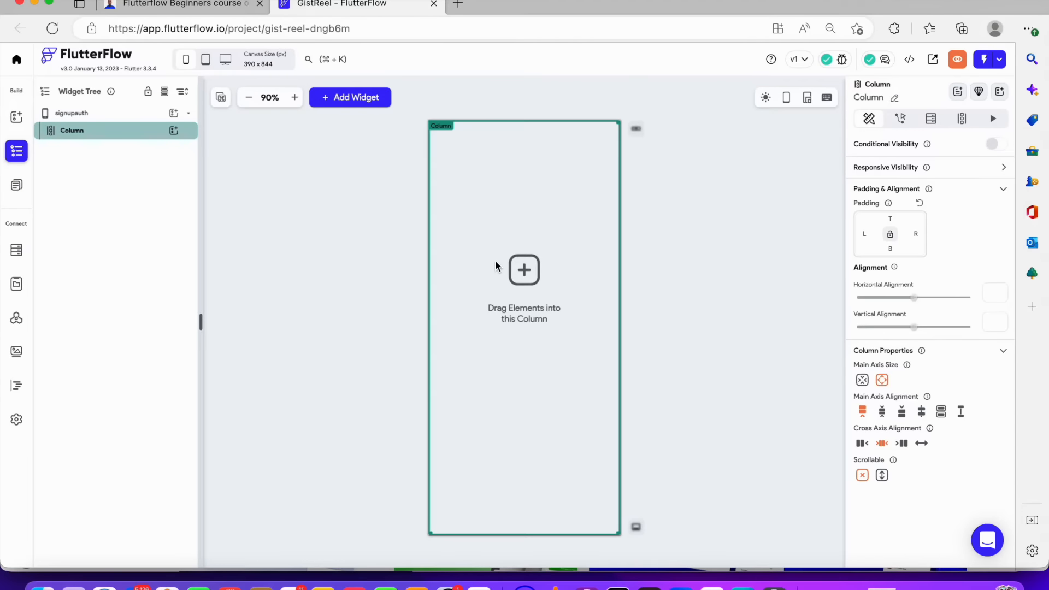
pyautogui.click(174, 130)
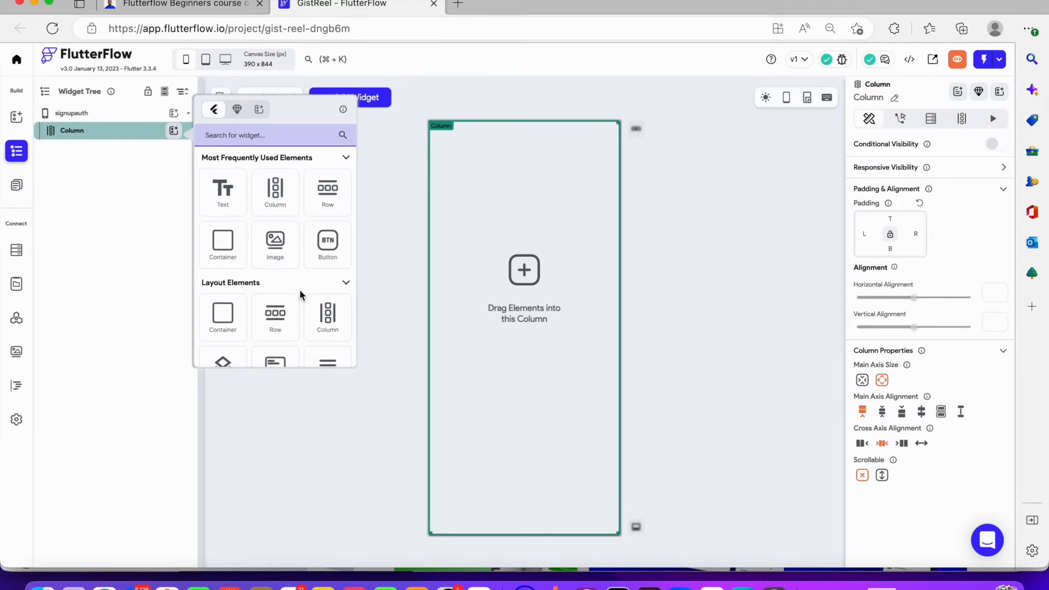
pyautogui.scroll(-2, 300, 295)
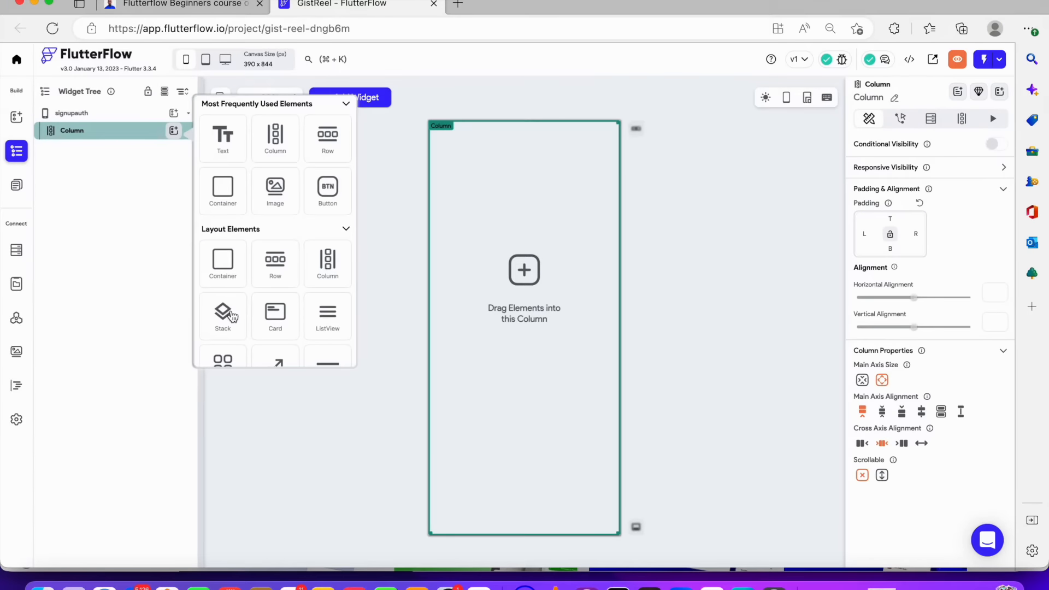
pyautogui.click(231, 313)
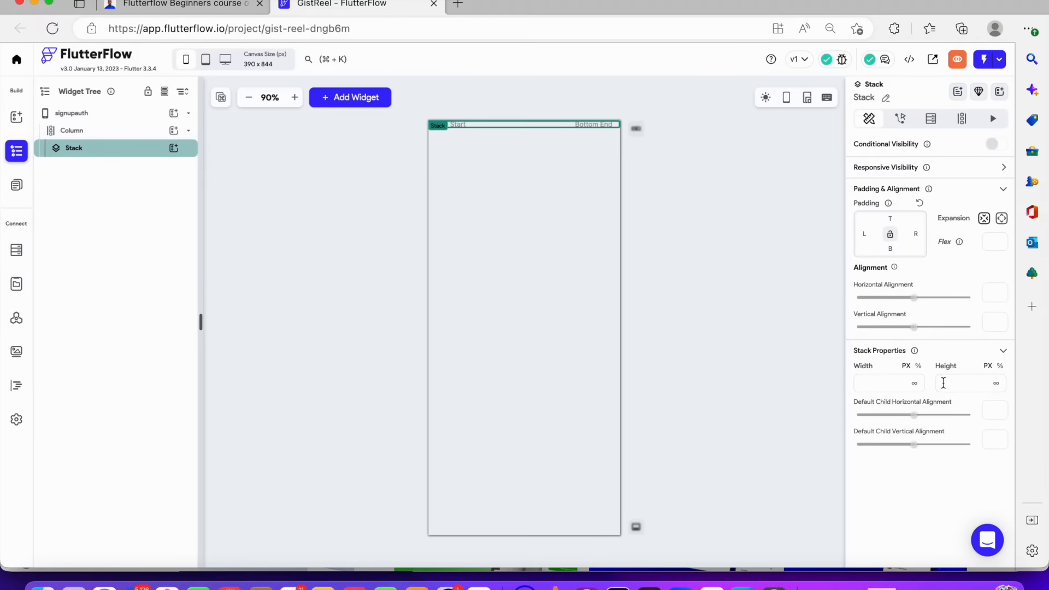
pyautogui.click(944, 383)
pyautogui.click(1002, 366)
pyautogui.click(943, 383)
pyautogui.write('100')
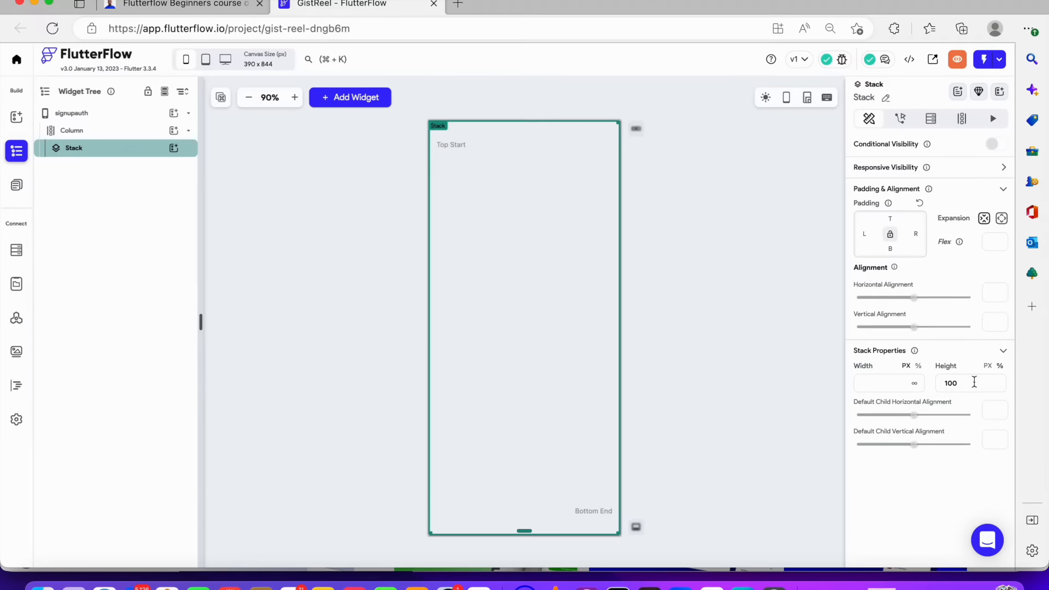
# Cut the Column from the signupauth page and add a Stack directly to the page instead
pyautogui.click(128, 140)
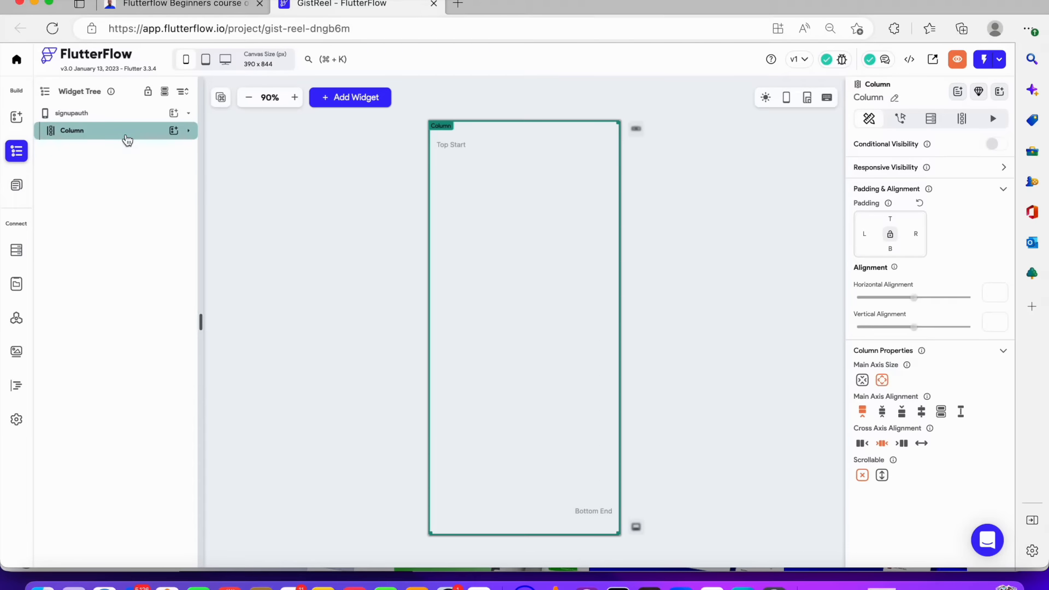
pyautogui.rightClick(127, 140)
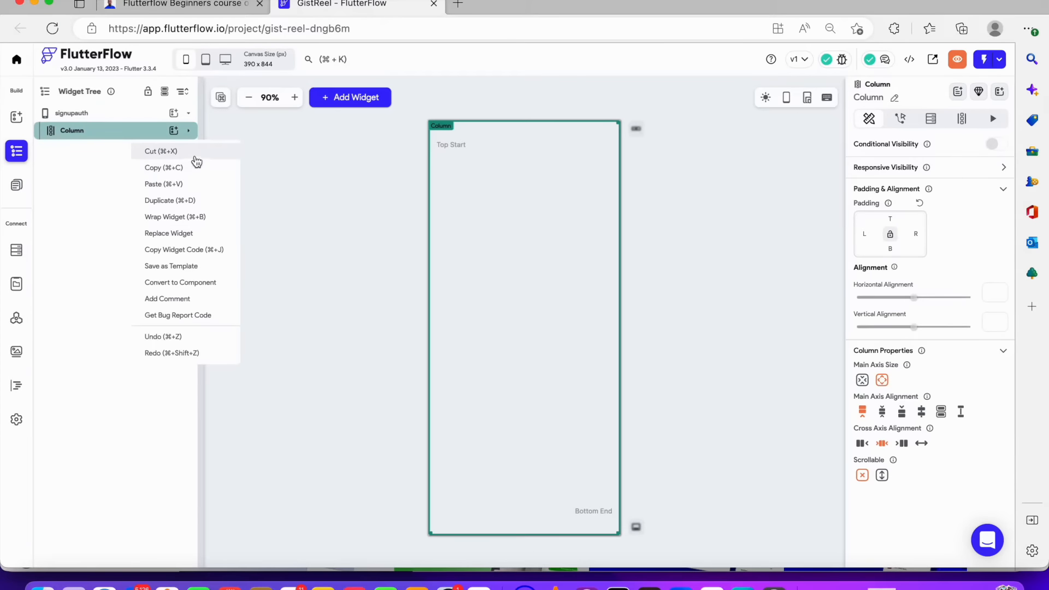
pyautogui.click(194, 151)
pyautogui.click(174, 116)
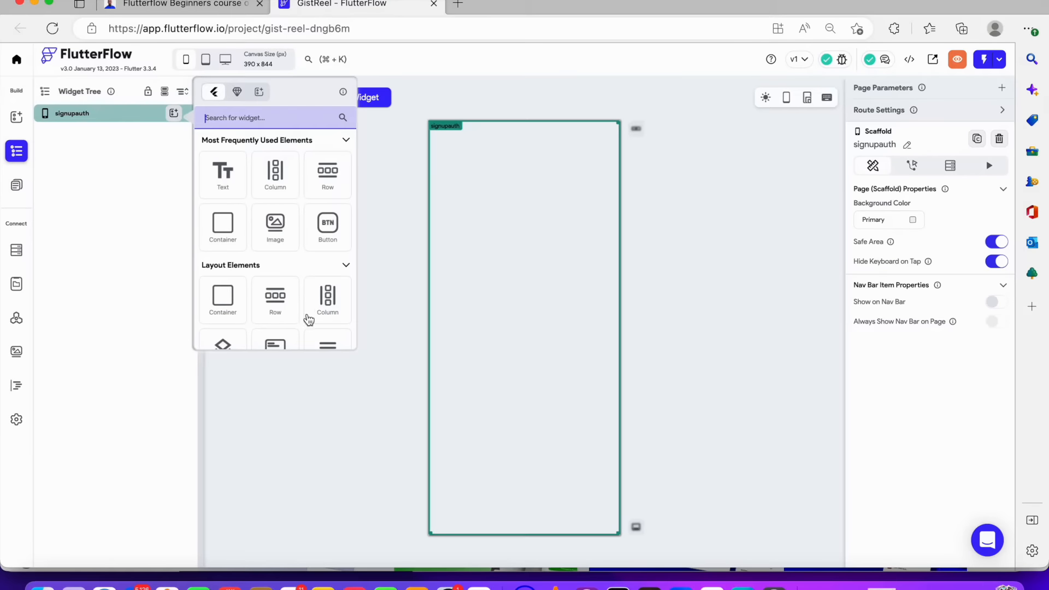
pyautogui.scroll(-3, 306, 320)
pyautogui.click(243, 246)
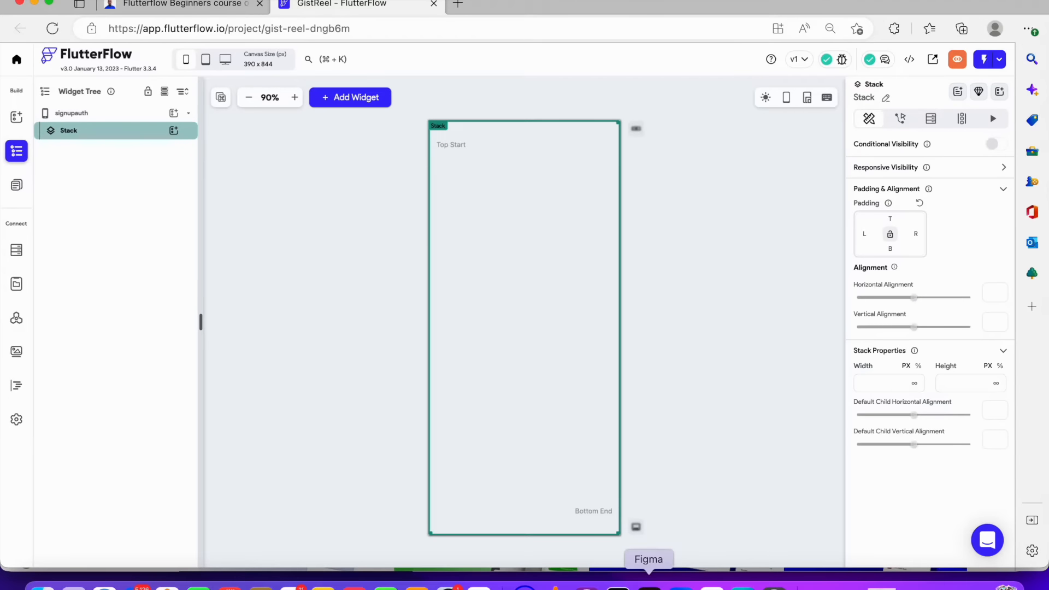
# Switch to Figma, browse the design file and inspect the 'Organise and mix your closet' heading's typography
pyautogui.click(649, 582)
pyautogui.scroll(-10, 284, 428)
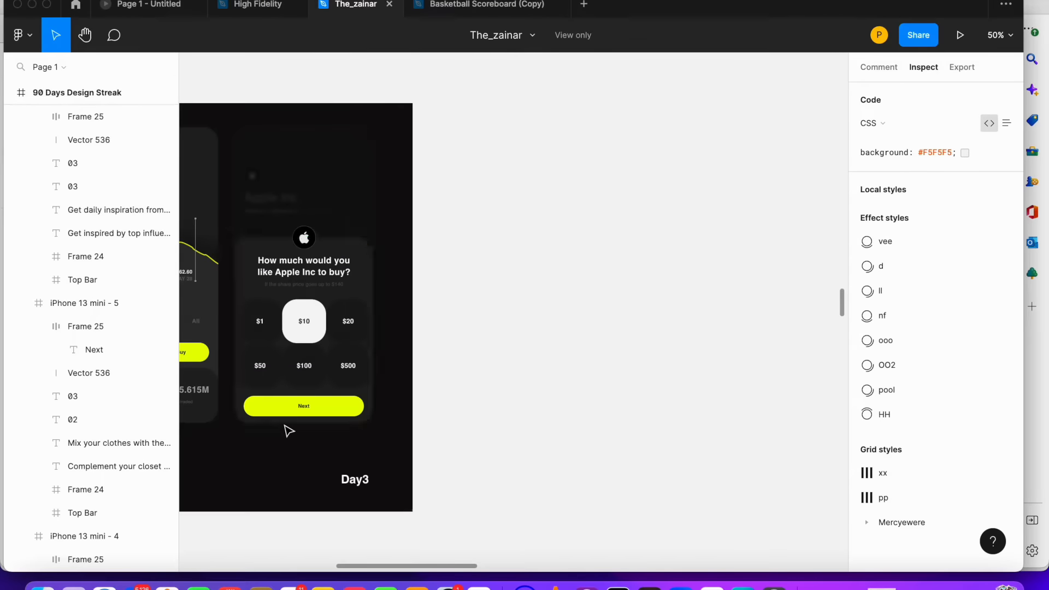
pyautogui.scroll(10, 298, 432)
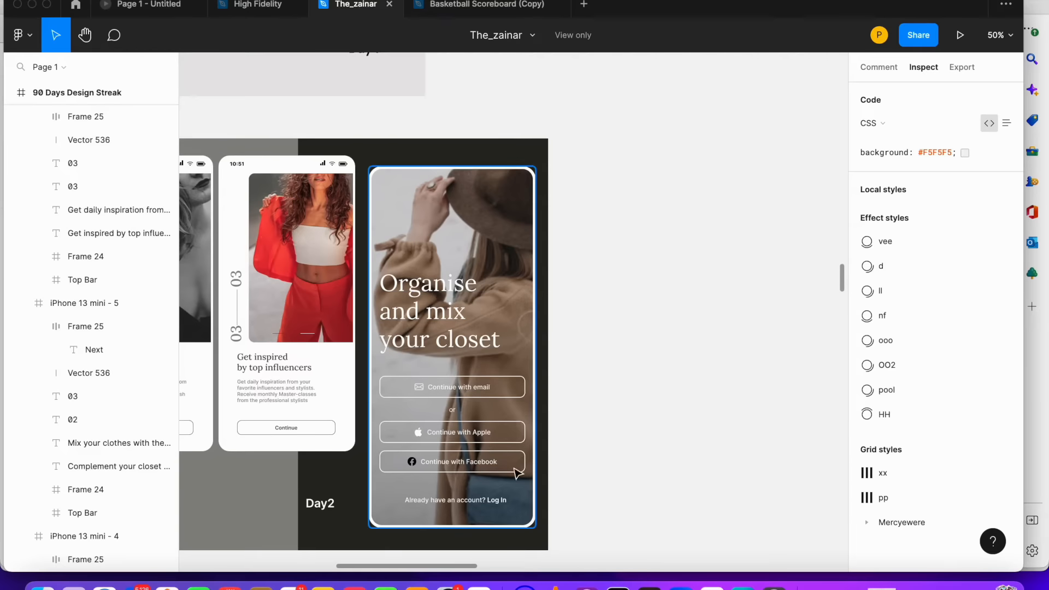
pyautogui.moveTo(391, 567); pyautogui.dragTo(317, 555)
pyautogui.scroll(-10, 441, 352)
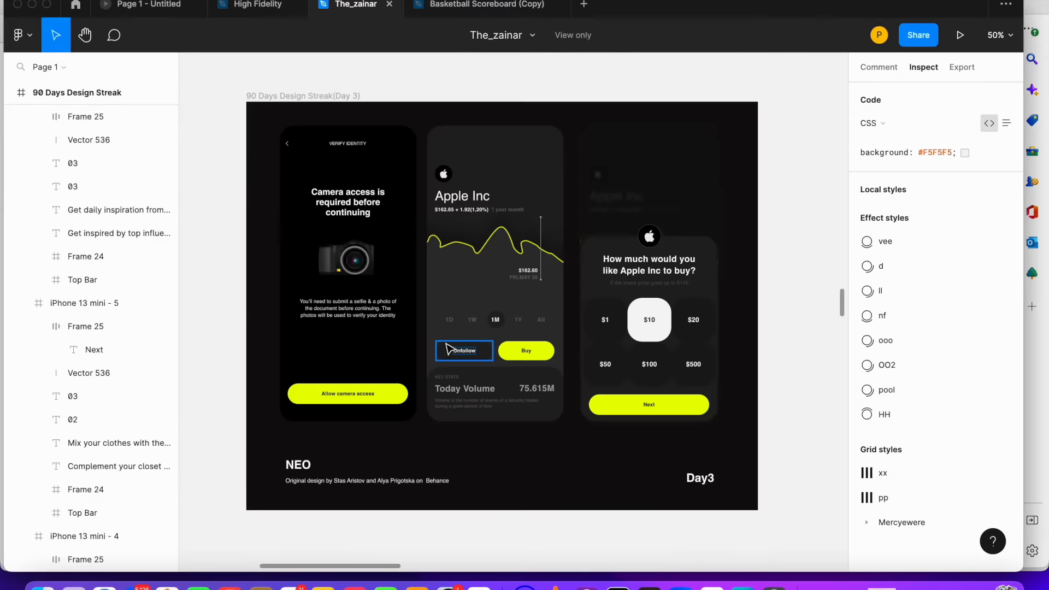
pyautogui.scroll(-8, 448, 348)
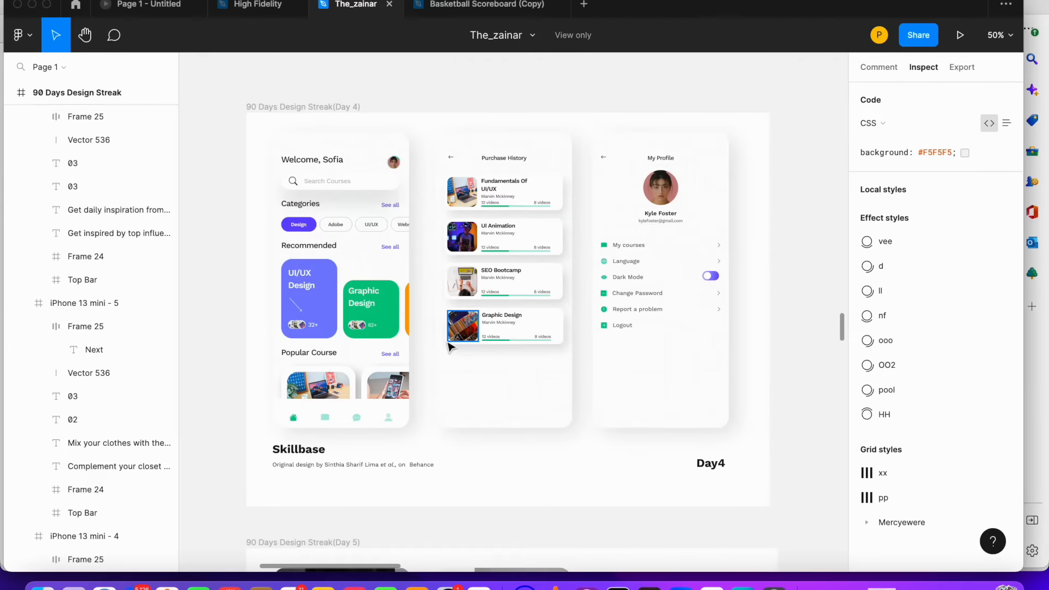
pyautogui.scroll(-5, 448, 348)
pyautogui.scroll(7, 450, 347)
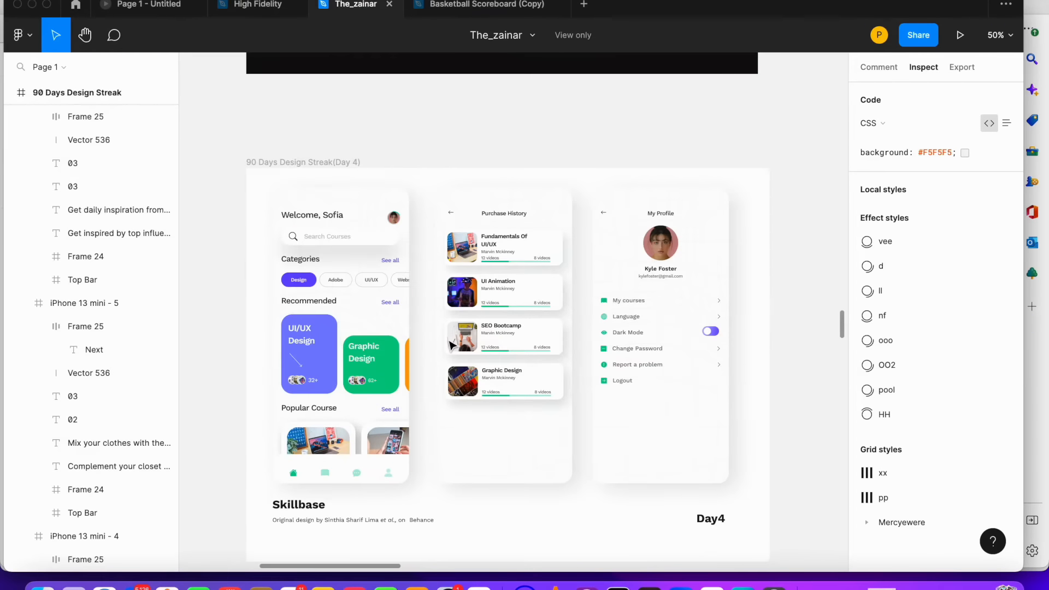
pyautogui.scroll(-10, 451, 344)
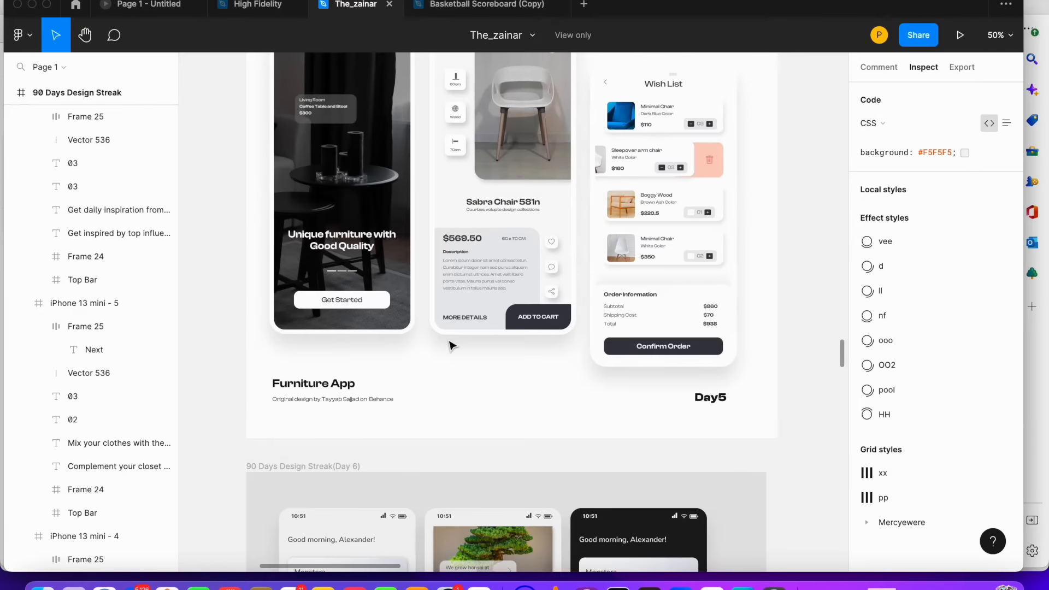
pyautogui.scroll(-10, 452, 346)
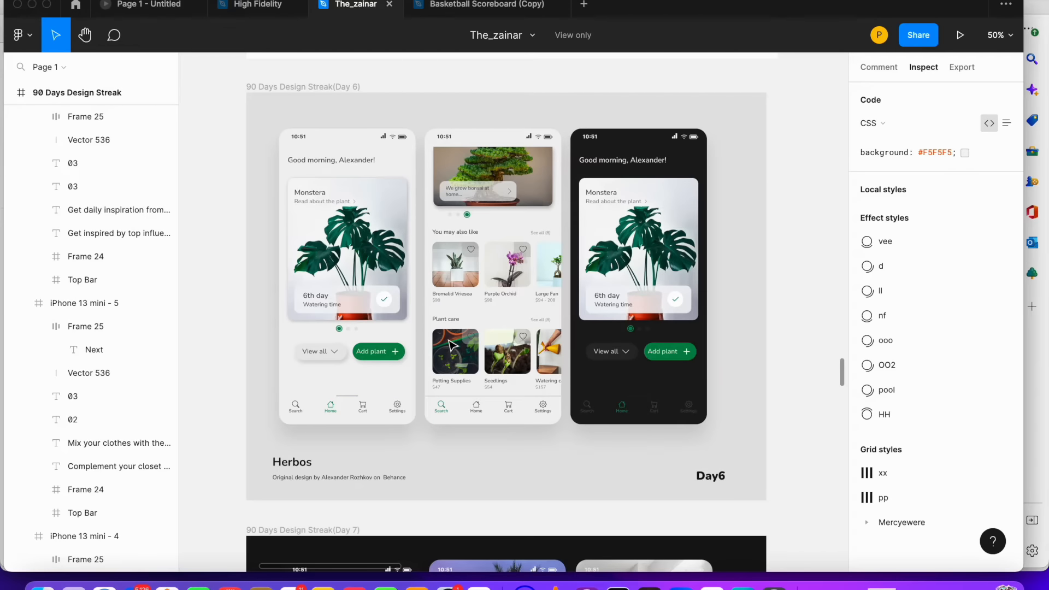
pyautogui.scroll(-10, 452, 345)
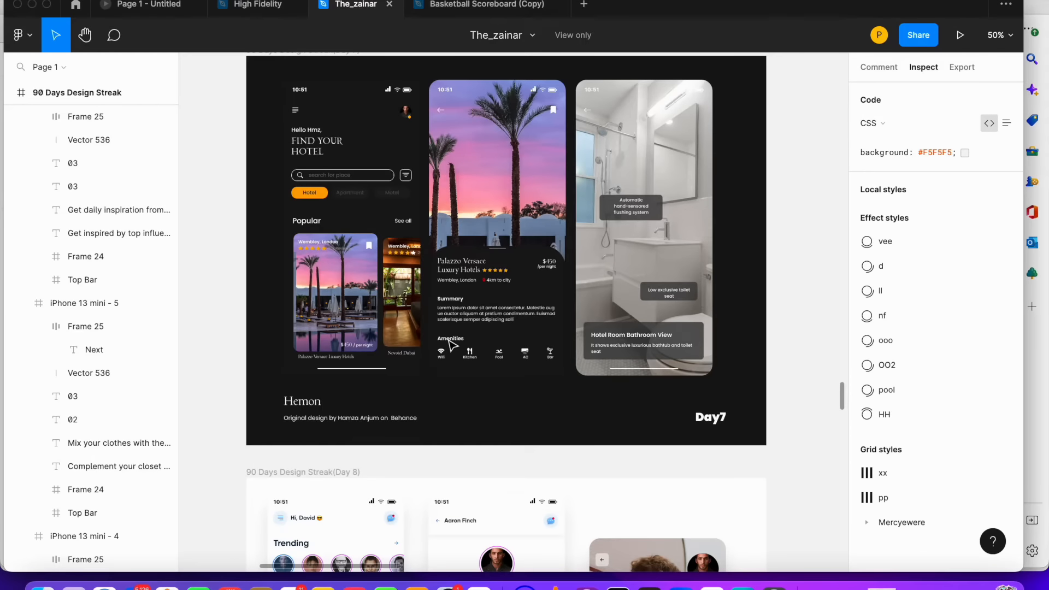
pyautogui.scroll(-10, 452, 345)
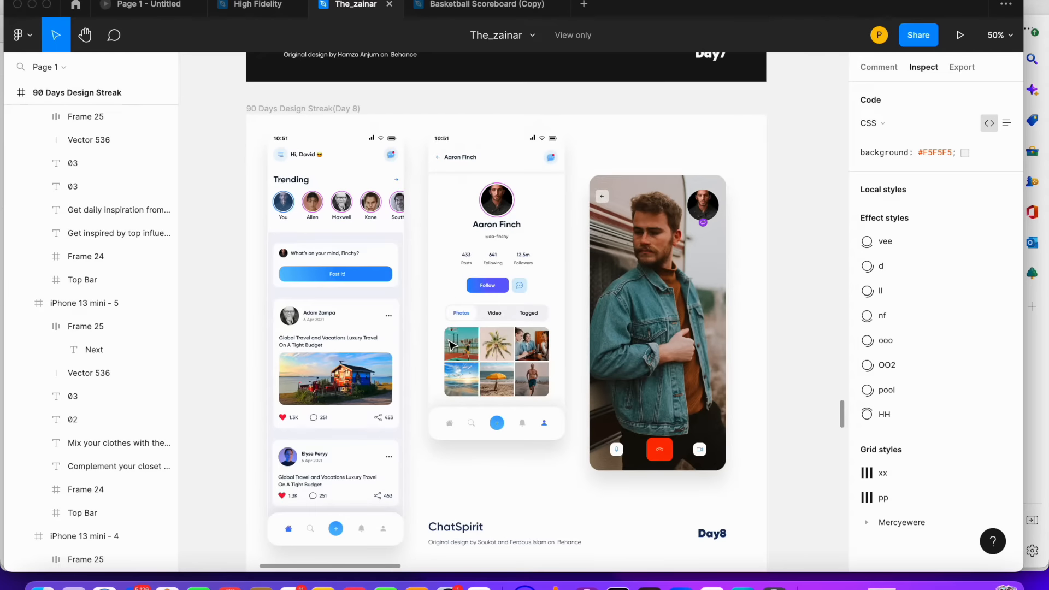
pyautogui.scroll(-10, 451, 346)
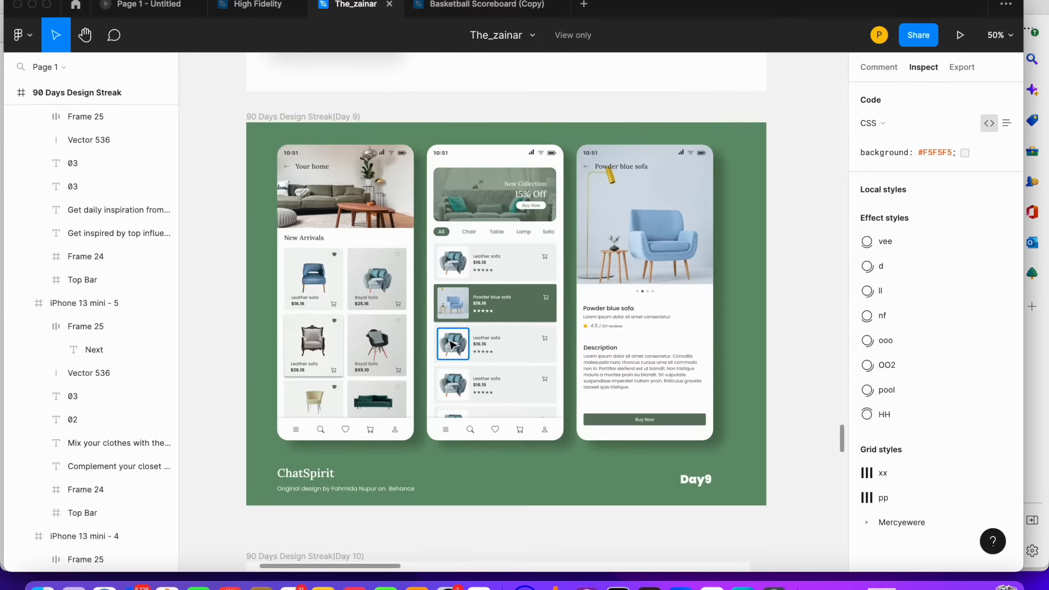
pyautogui.scroll(-15, 452, 346)
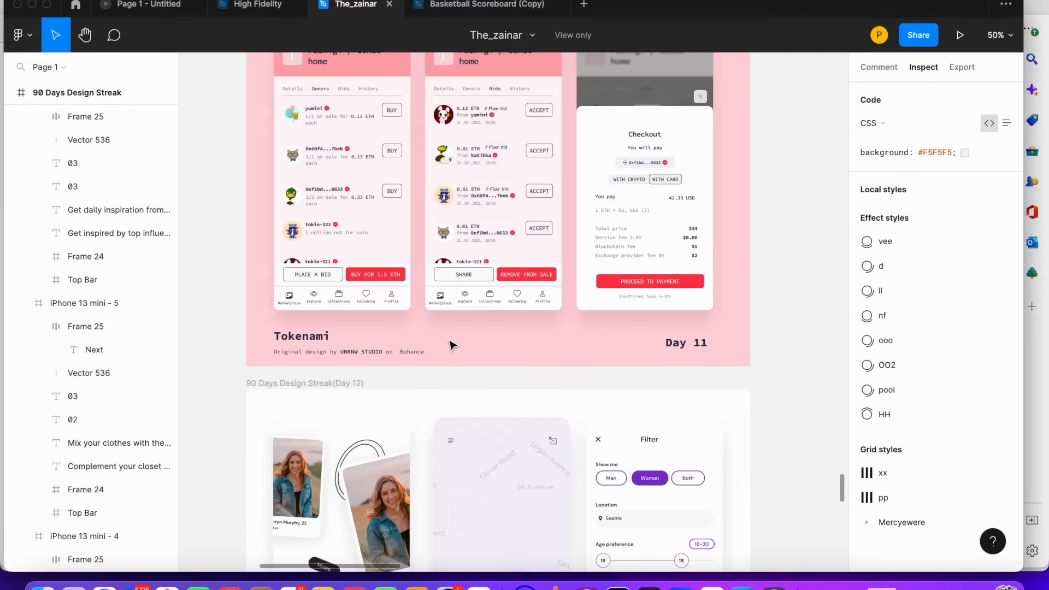
pyautogui.scroll(-20, 452, 345)
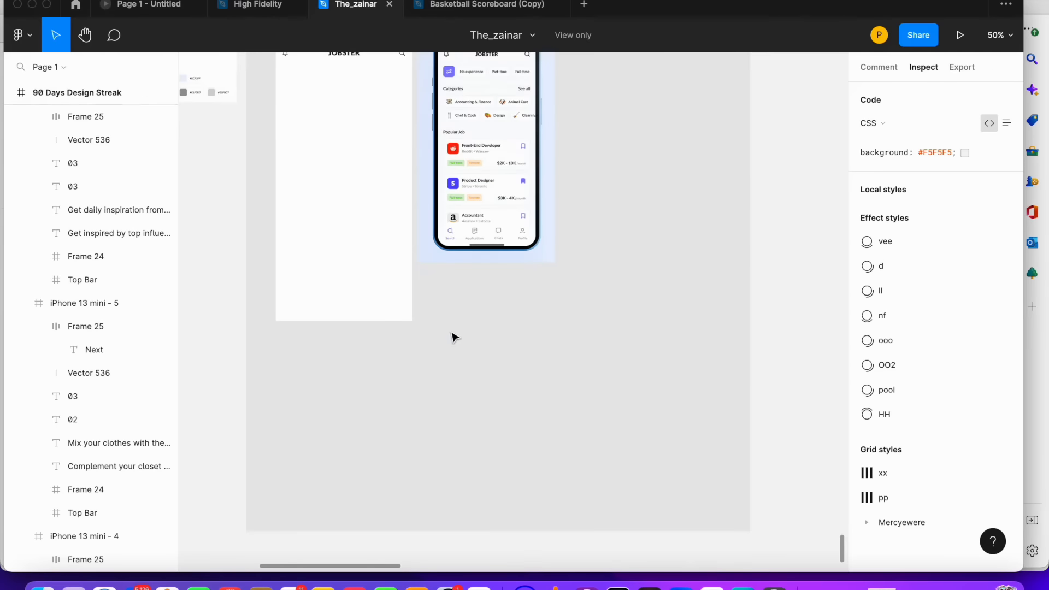
pyautogui.scroll(-5, 454, 334)
pyautogui.scroll(20, 465, 317)
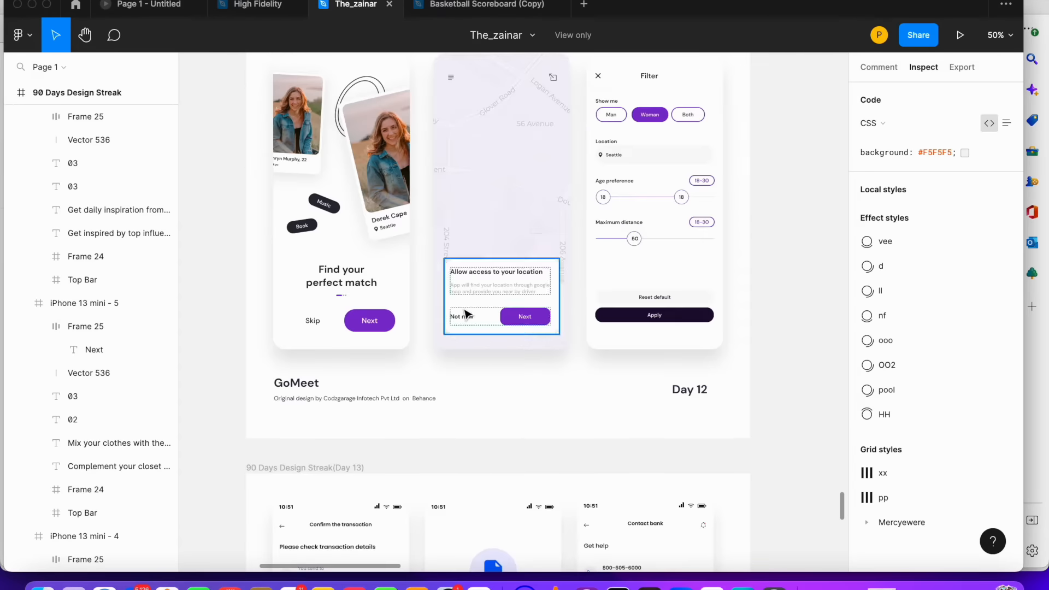
pyautogui.scroll(20, 477, 305)
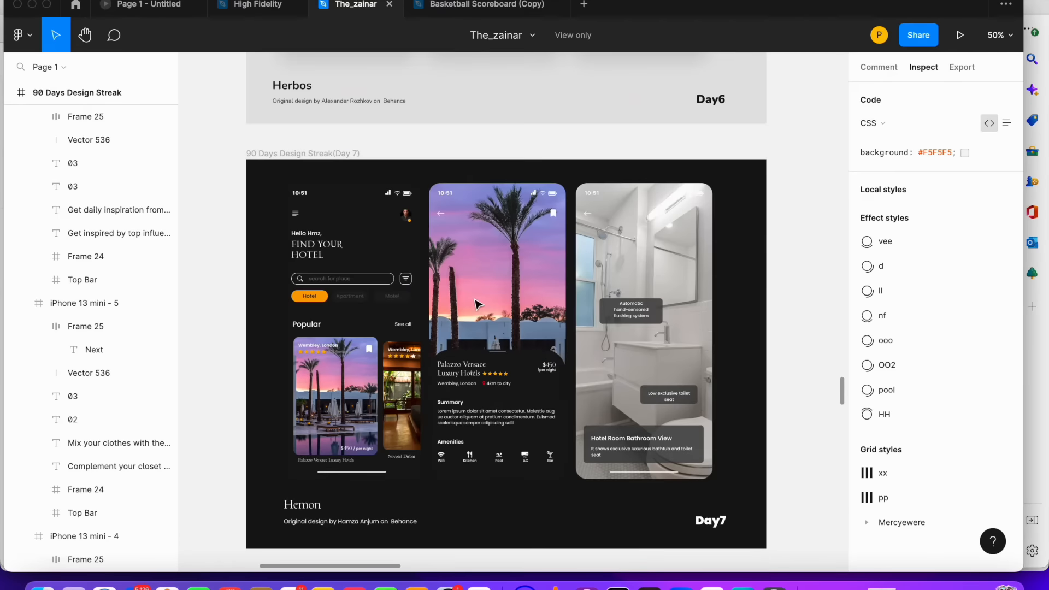
pyautogui.scroll(15, 477, 305)
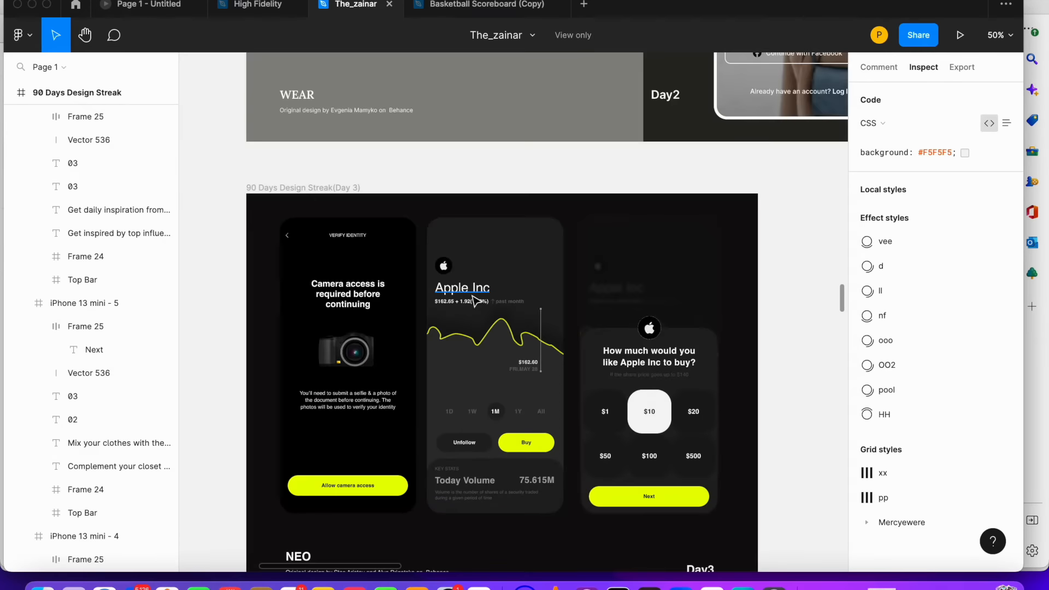
pyautogui.scroll(-2, 476, 298)
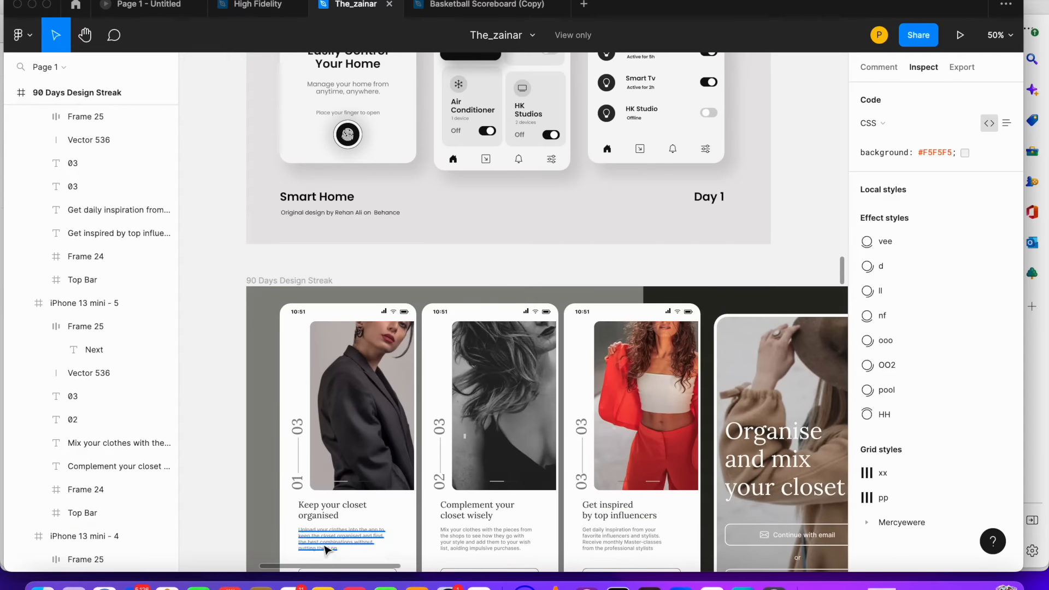
pyautogui.moveTo(336, 573); pyautogui.dragTo(398, 574)
pyautogui.scroll(-2, 445, 494)
pyautogui.scroll(-2, 735, 563)
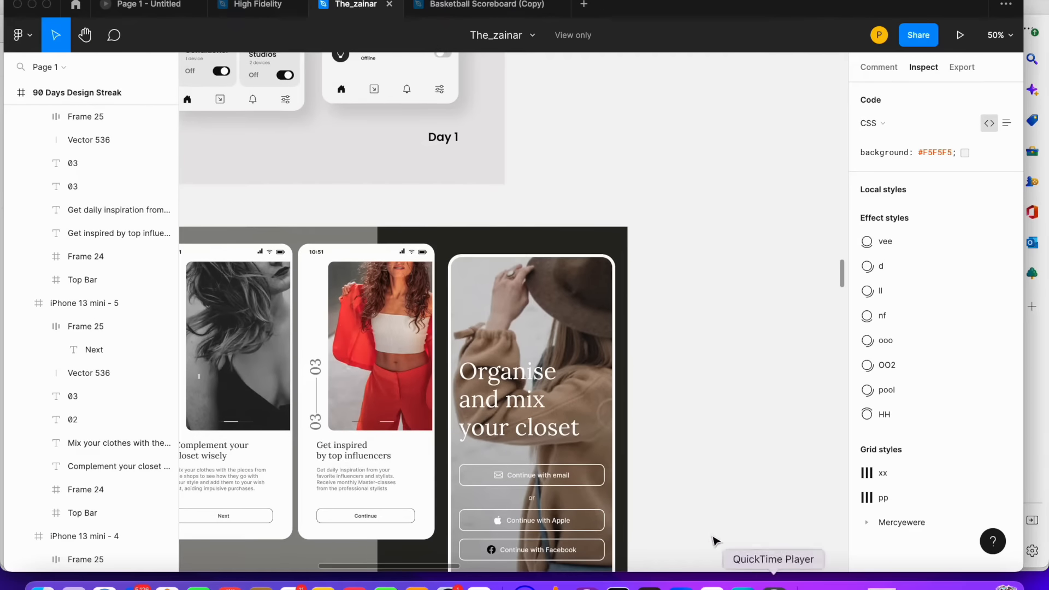
pyautogui.click(497, 377)
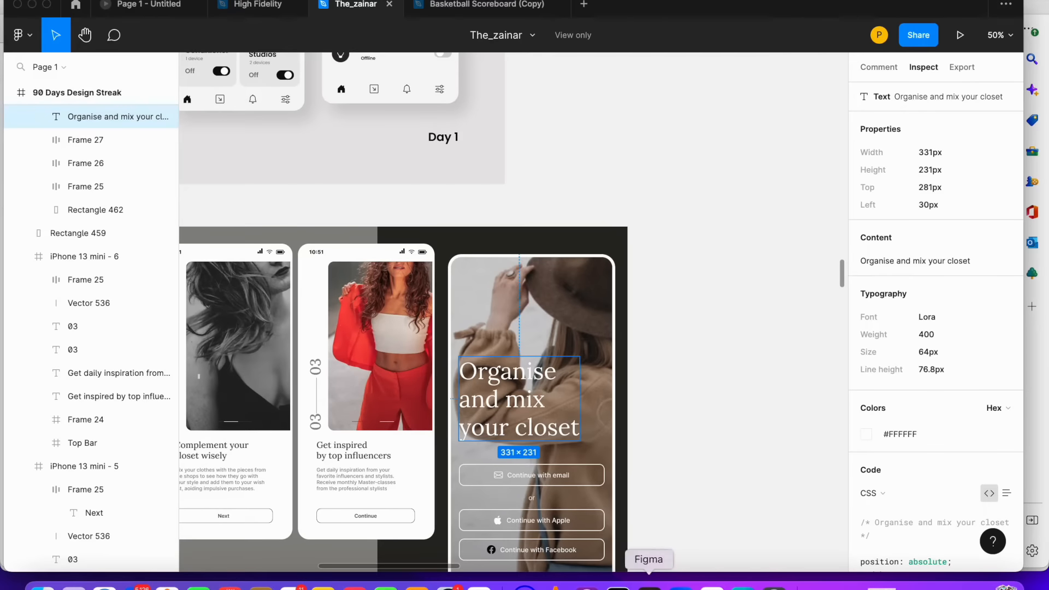
# Back in the FlutterFlow page, add an Image widget inside the Stack
pyautogui.click(478, 584)
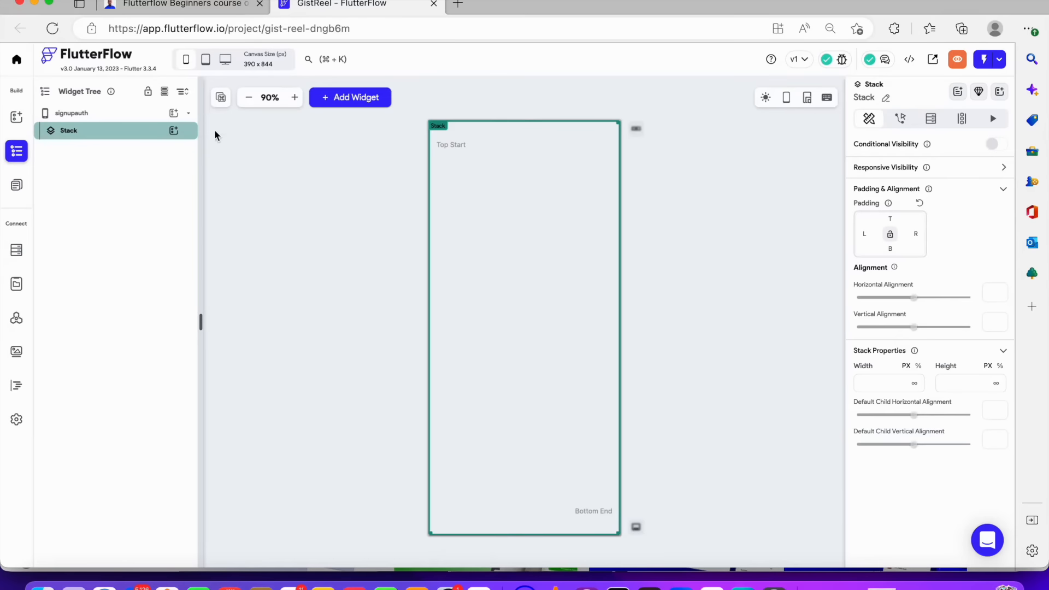
pyautogui.click(174, 130)
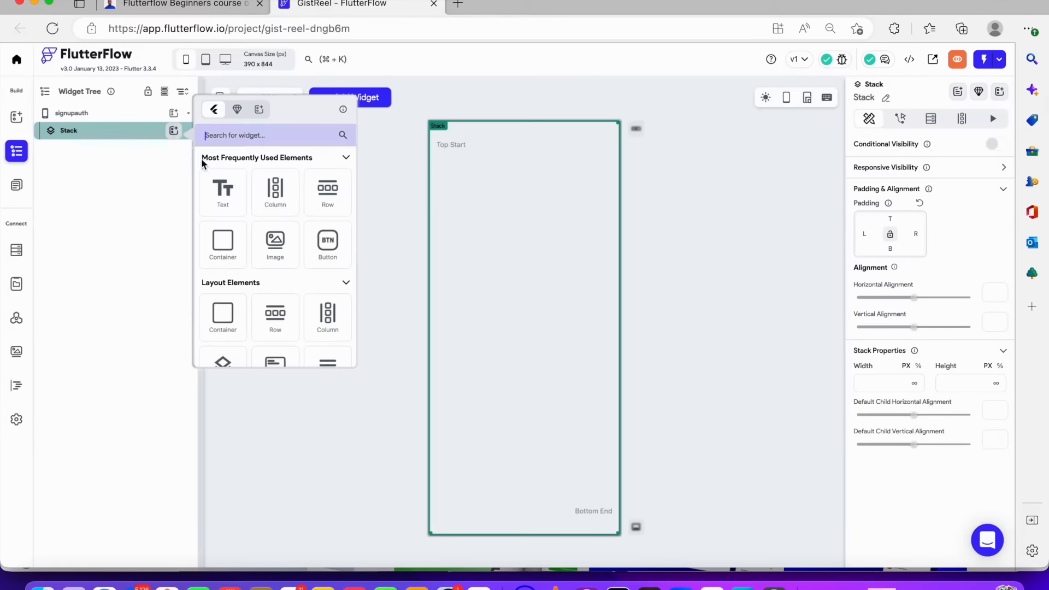
pyautogui.write('imag')
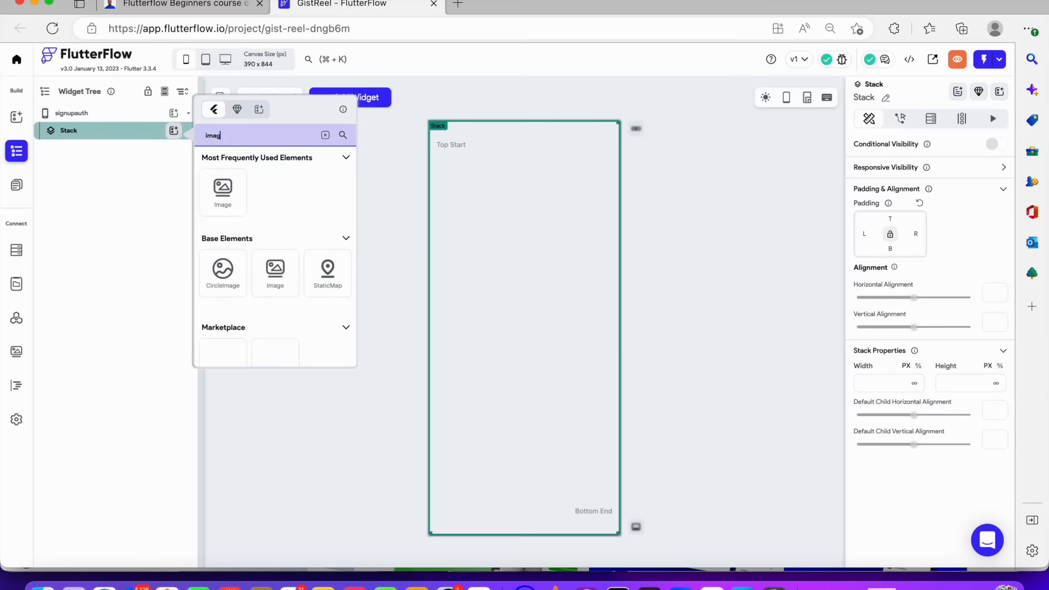
pyautogui.click(210, 201)
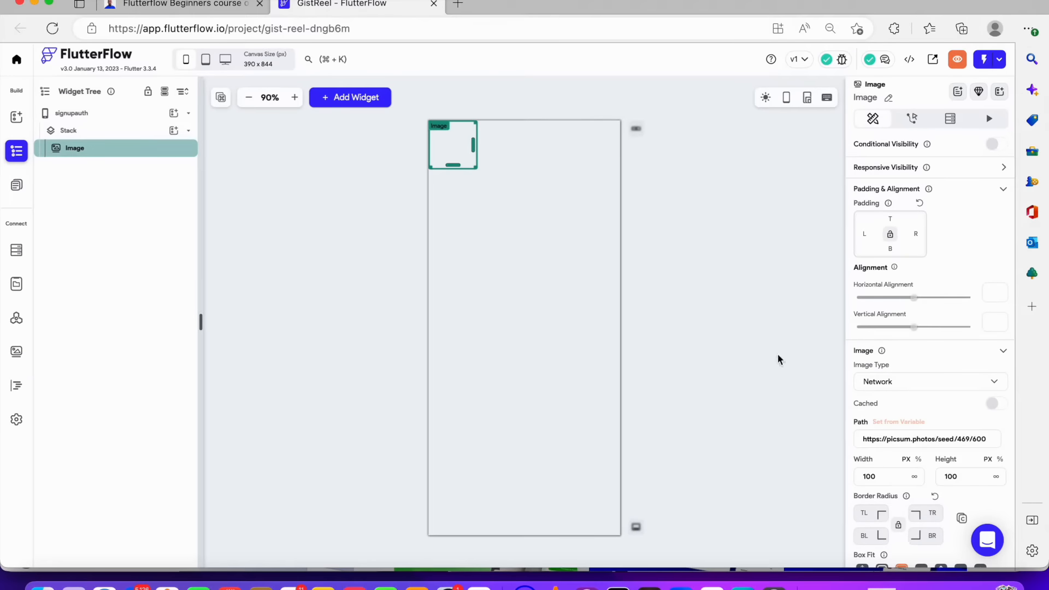
# Set the Image's width and height to infinity and its box fit to cover
pyautogui.scroll(-3, 938, 423)
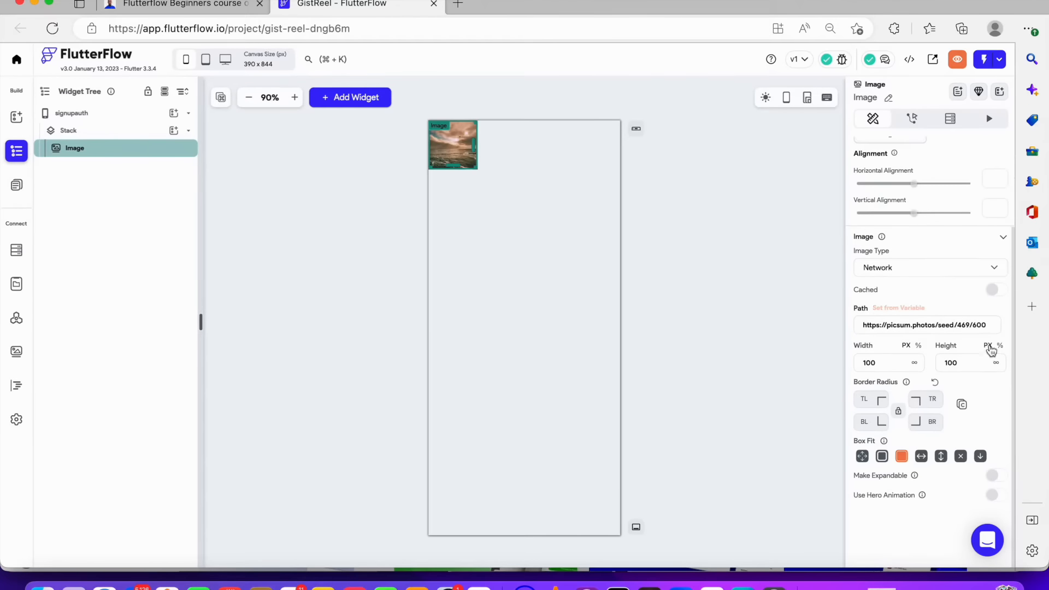
pyautogui.click(997, 362)
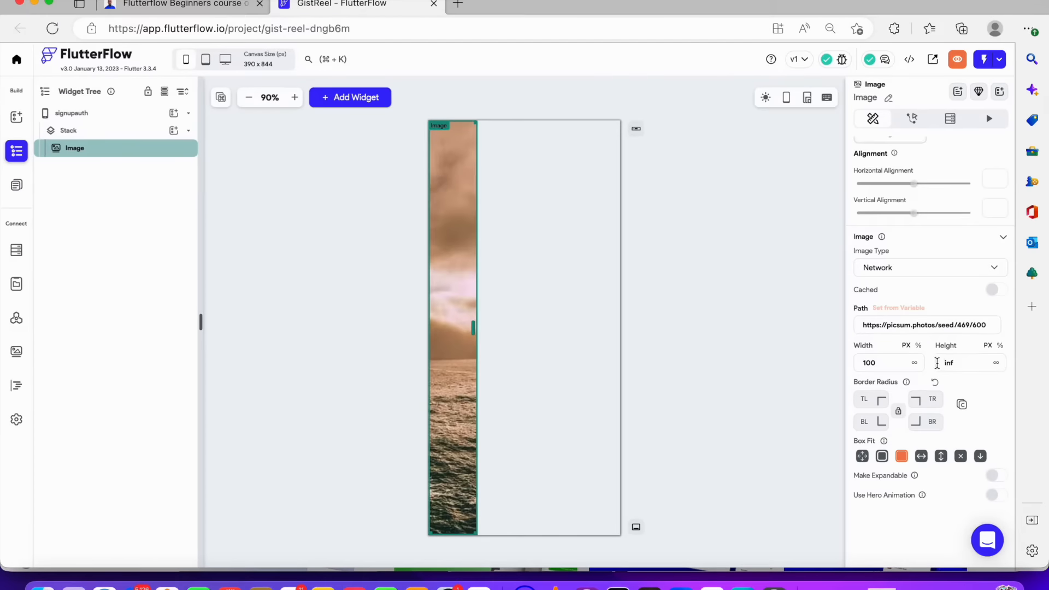
pyautogui.click(916, 363)
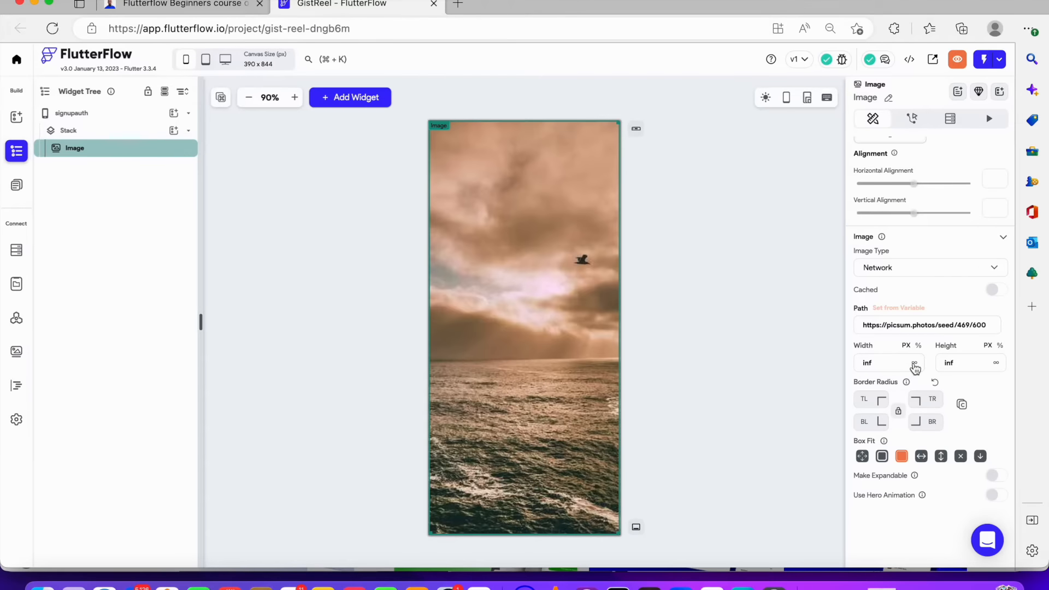
pyautogui.click(862, 457)
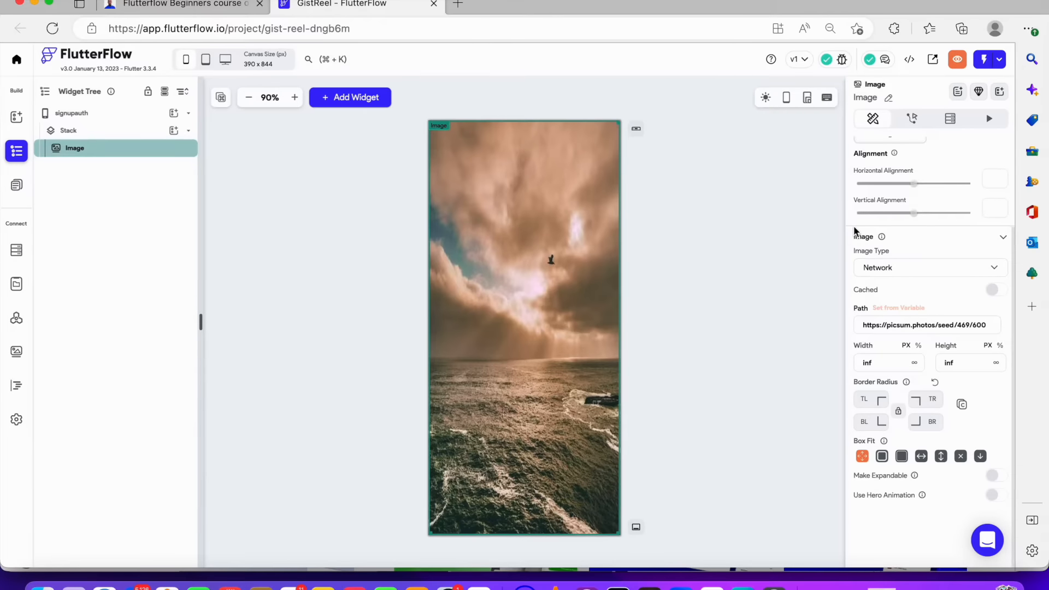
# Open unsplash.com in a new browser tab and browse its photo feed
pyautogui.click(458, 5)
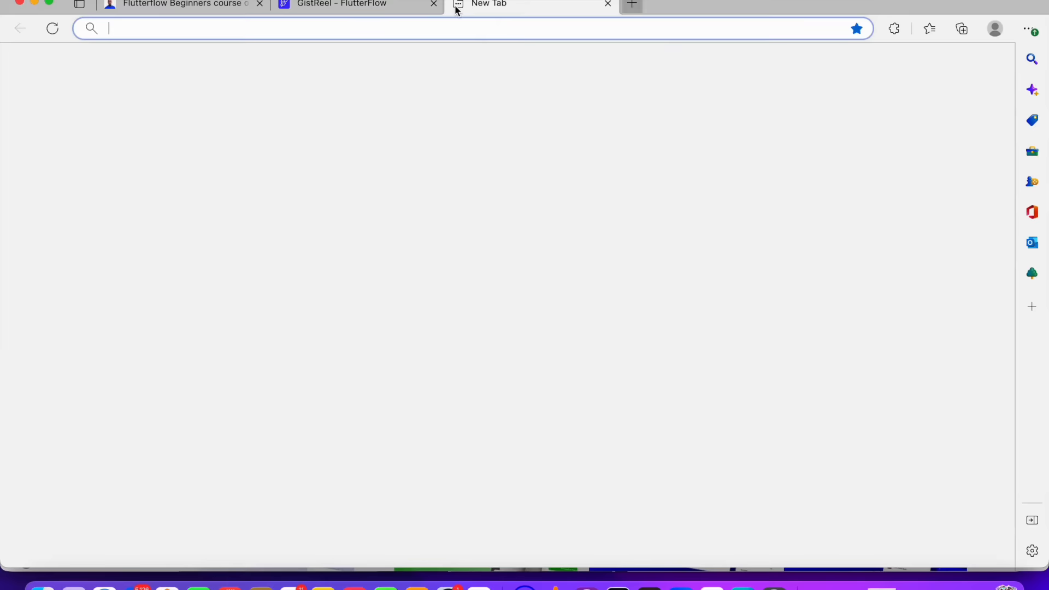
pyautogui.write('unsplash.com')
pyautogui.press('Return')
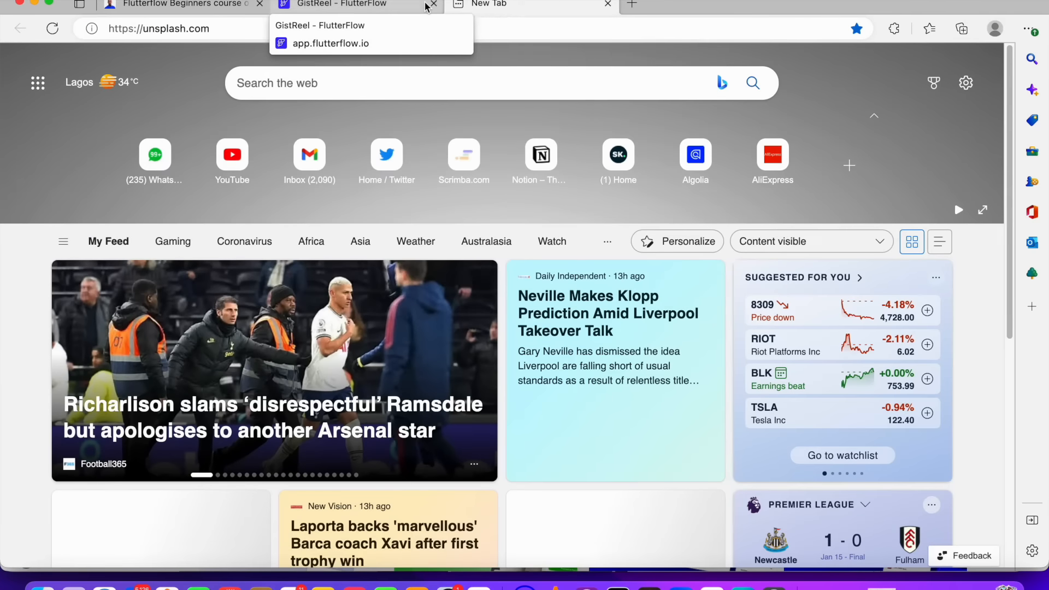
pyautogui.scroll(-5, 493, 234)
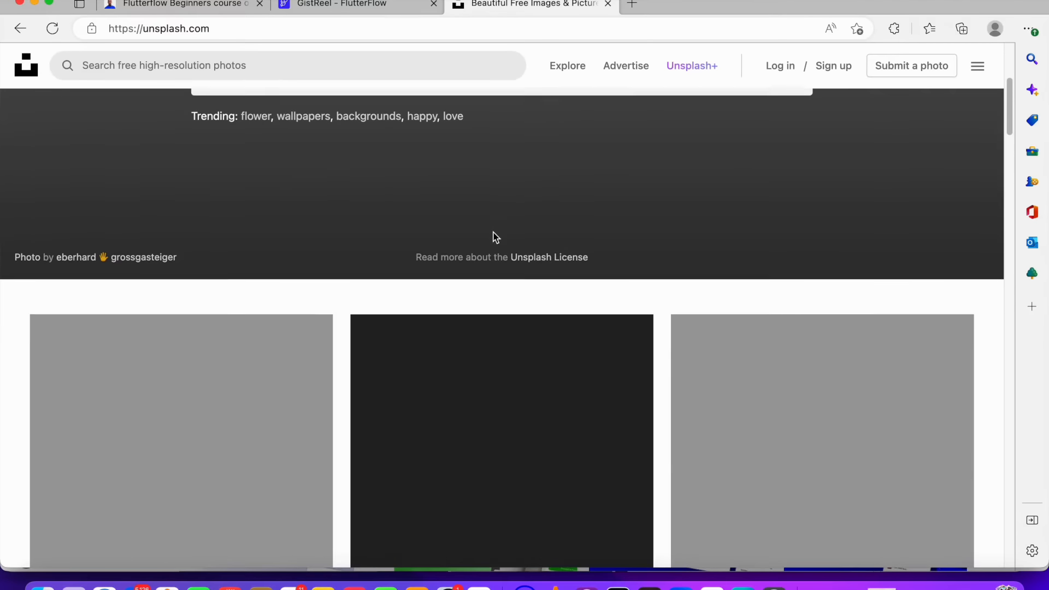
pyautogui.scroll(-5, 495, 236)
pyautogui.scroll(5, 494, 236)
pyautogui.scroll(-10, 496, 233)
pyautogui.scroll(-3, 495, 233)
pyautogui.scroll(4, 495, 232)
pyautogui.scroll(-2, 496, 233)
pyautogui.scroll(1, 496, 233)
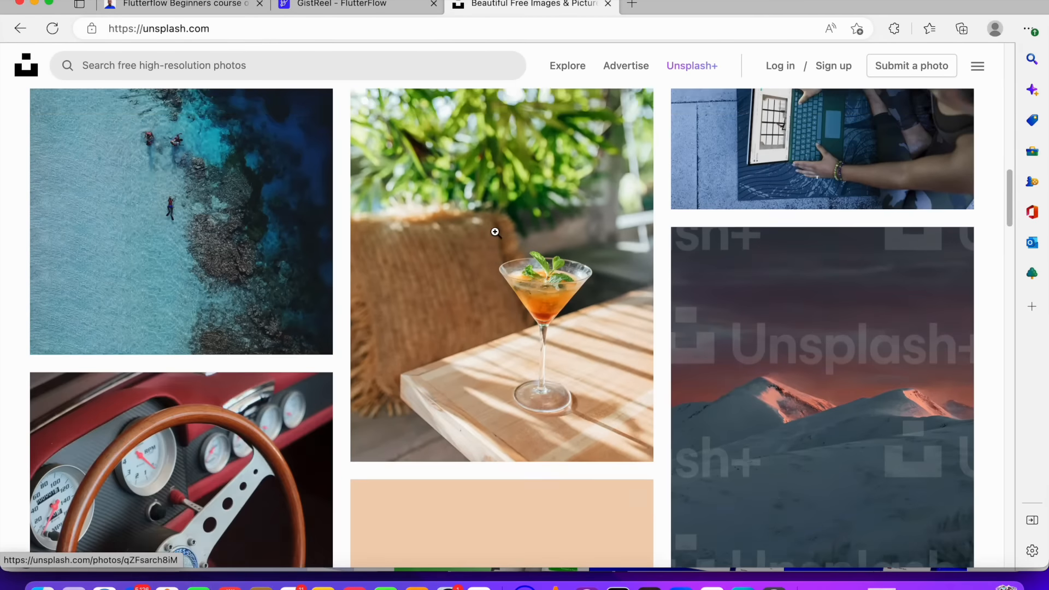
pyautogui.scroll(-10, 495, 233)
pyautogui.scroll(3, 495, 232)
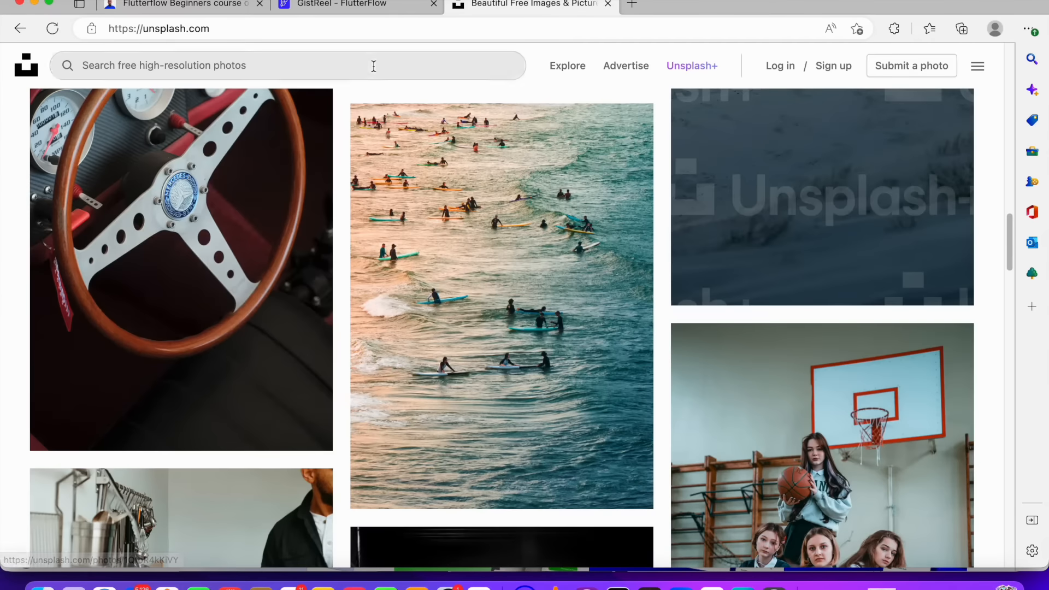
# Search Unsplash for "lady" photos and browse the results
pyautogui.click(374, 67)
pyautogui.write('lady')
pyautogui.press('Return')
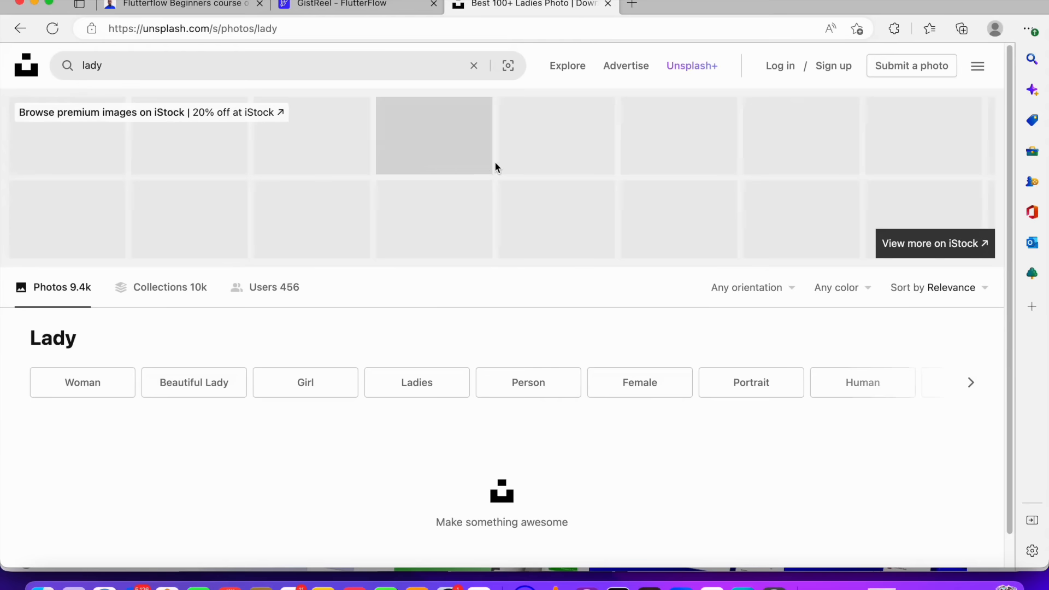
pyautogui.scroll(-1, 496, 163)
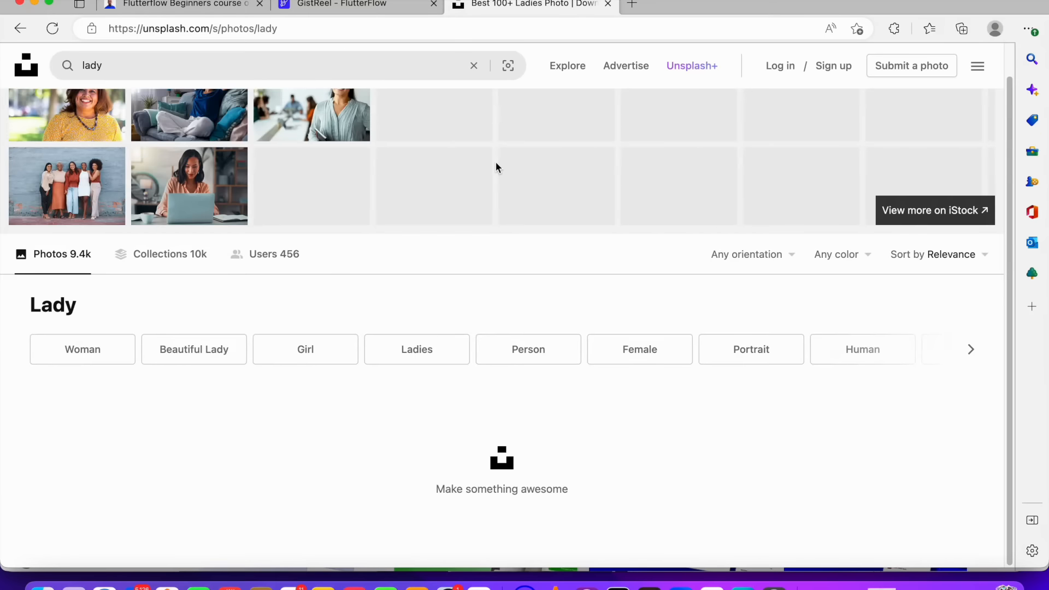
pyautogui.scroll(-5, 496, 162)
pyautogui.scroll(2, 497, 163)
pyautogui.scroll(7, 497, 162)
pyautogui.scroll(-5, 494, 168)
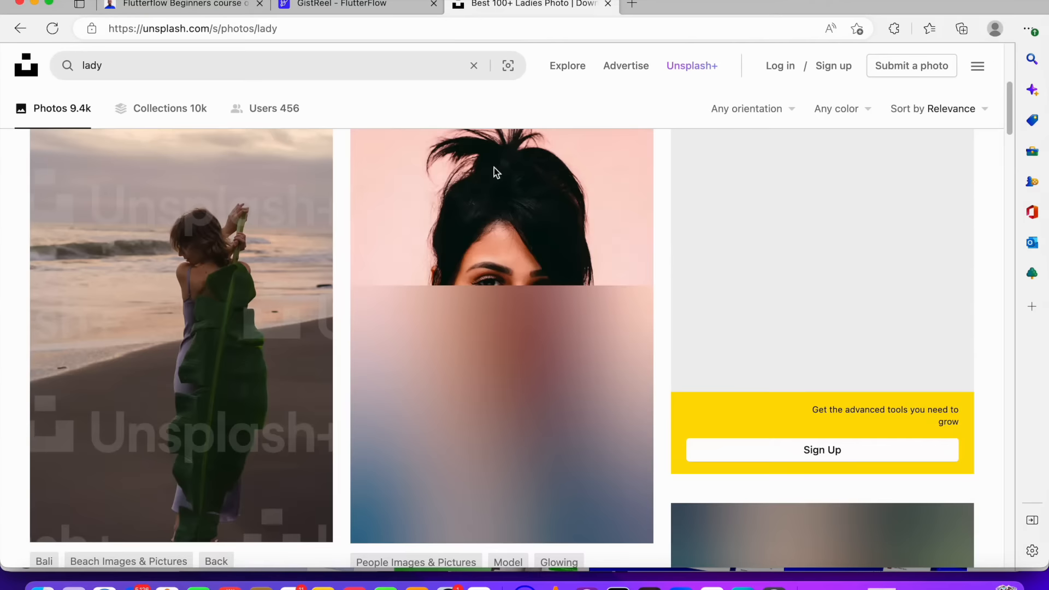
pyautogui.scroll(-8, 494, 202)
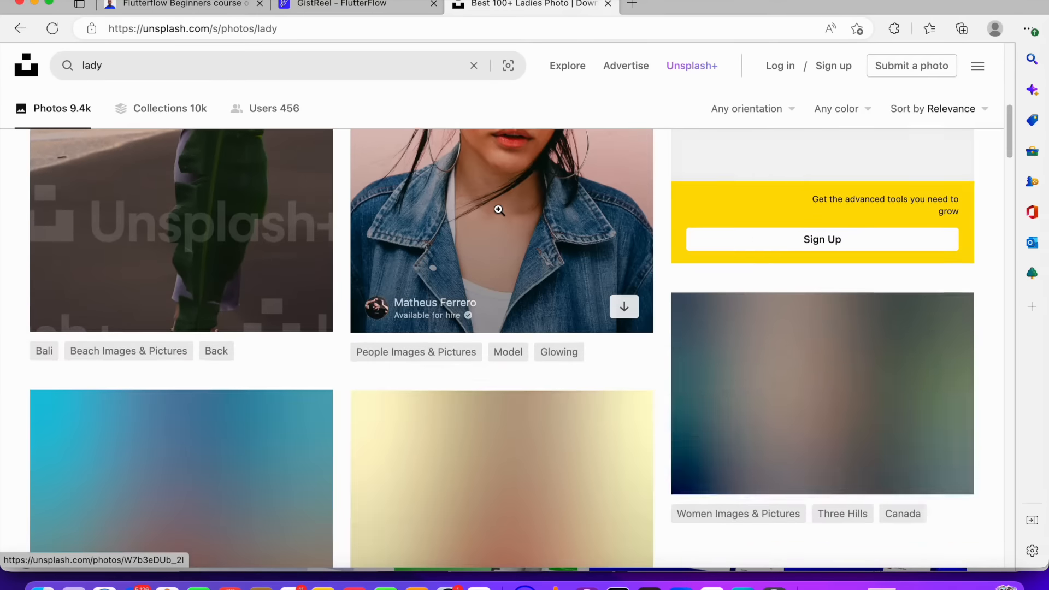
pyautogui.scroll(5, 497, 206)
pyautogui.scroll(5, 500, 207)
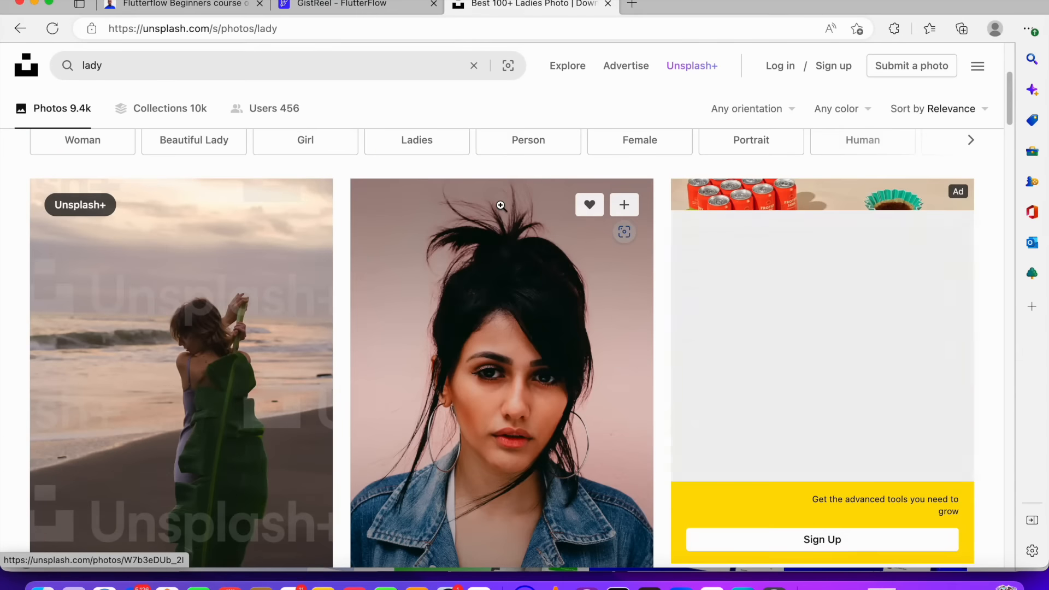
pyautogui.scroll(3, 500, 206)
pyautogui.scroll(-5, 501, 207)
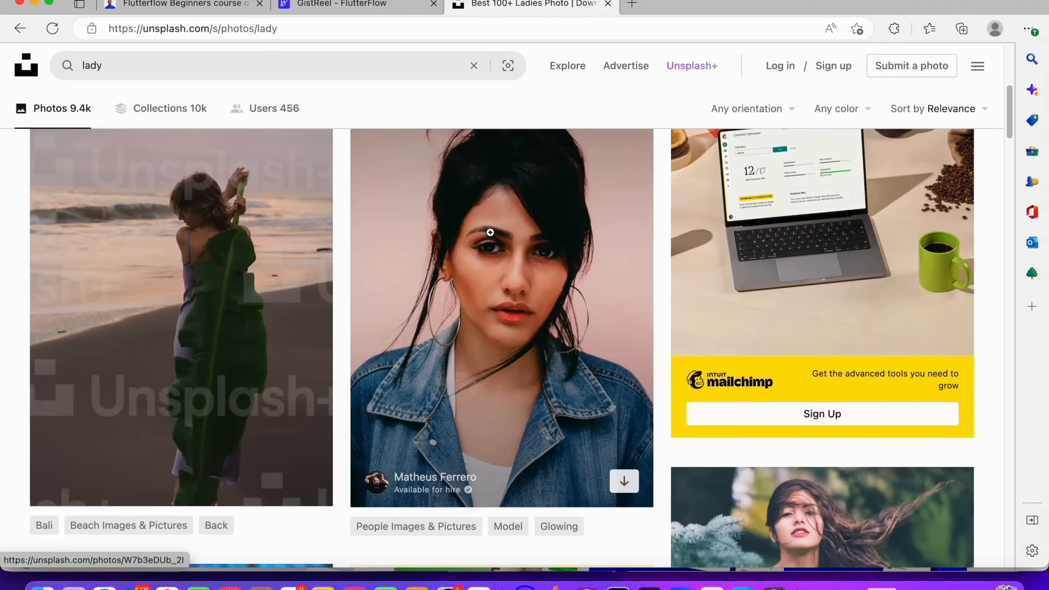
# Copy the image link of the portrait of a woman in a denim jacket
pyautogui.rightClick(490, 232)
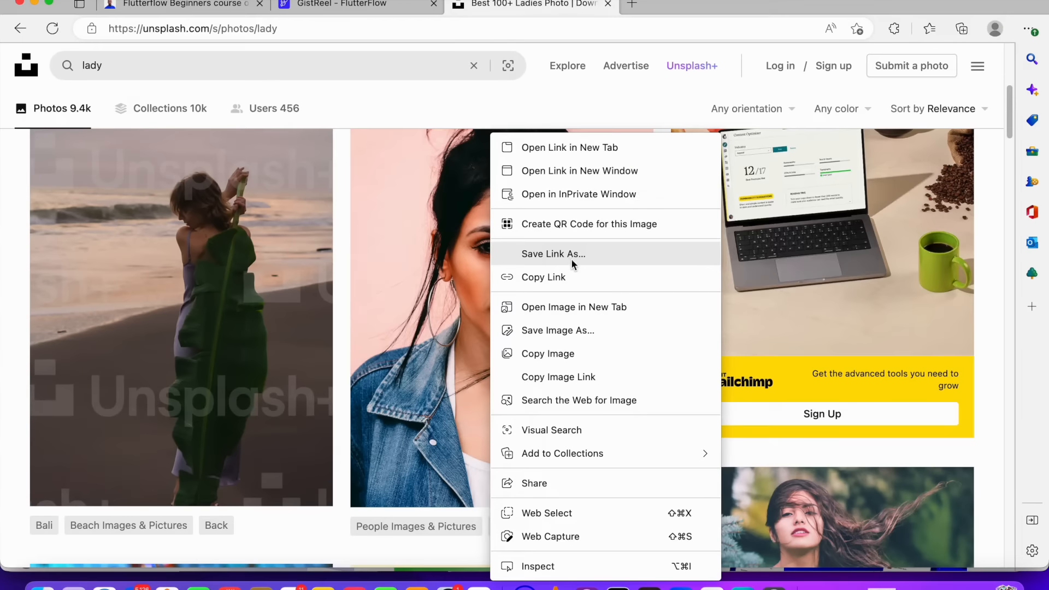
pyautogui.click(571, 376)
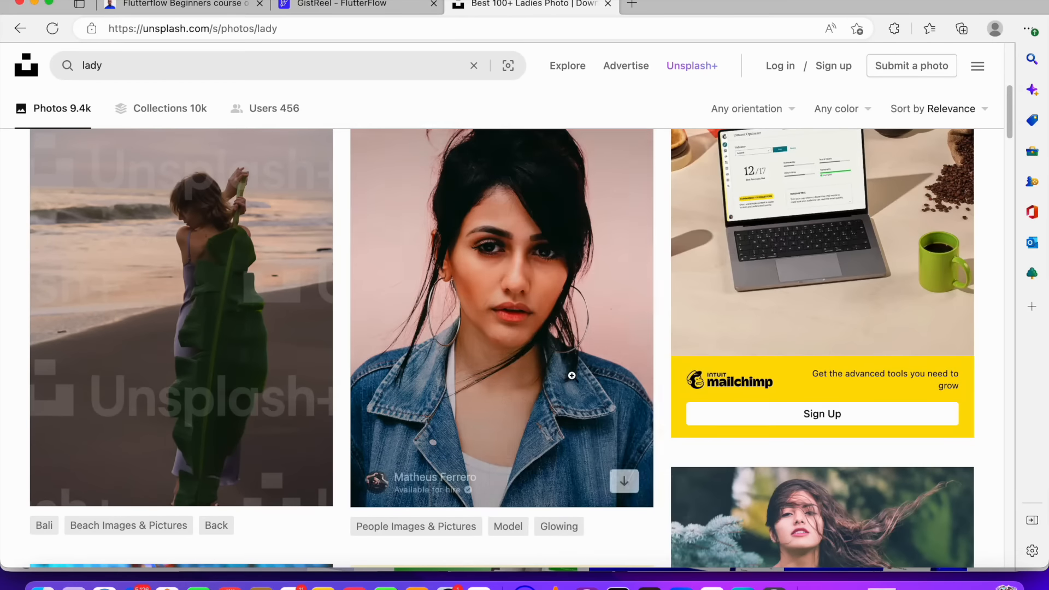
# Filter the results to black tone and copy the image link of the red-haired woman in a green dress
pyautogui.scroll(-9, 571, 376)
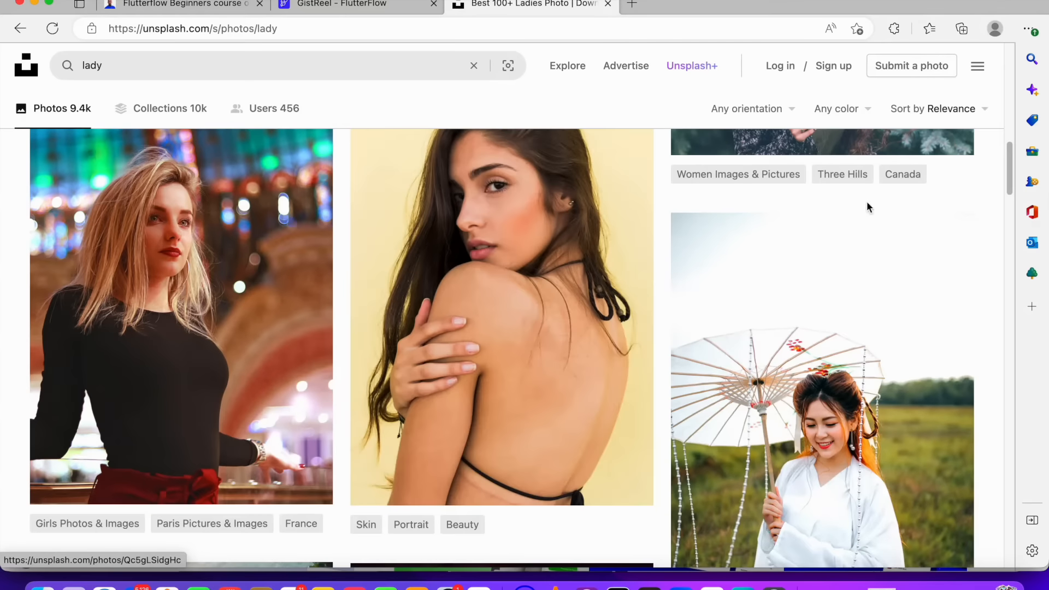
pyautogui.click(847, 109)
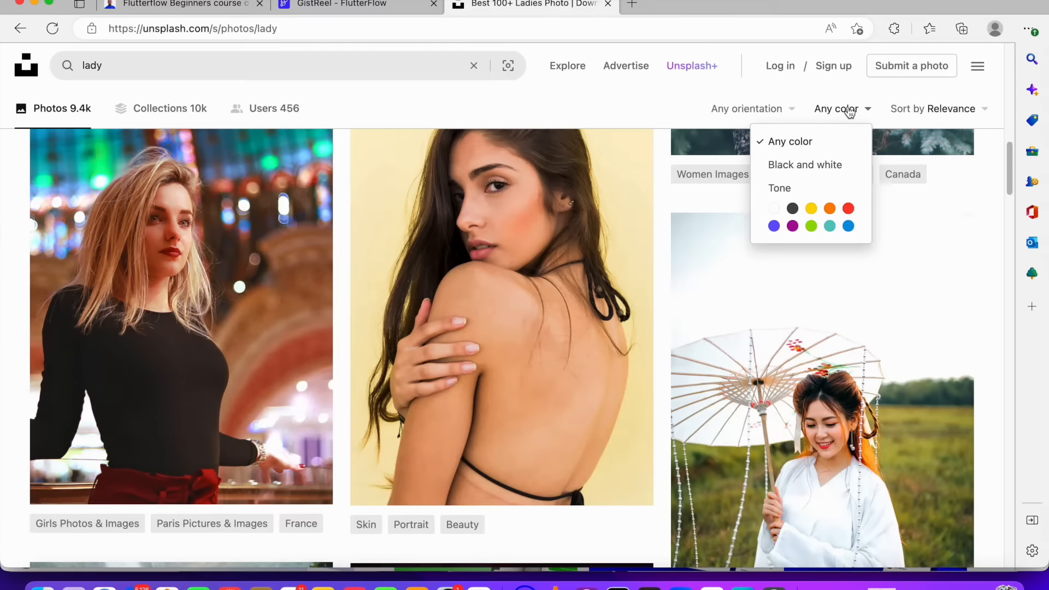
pyautogui.click(792, 208)
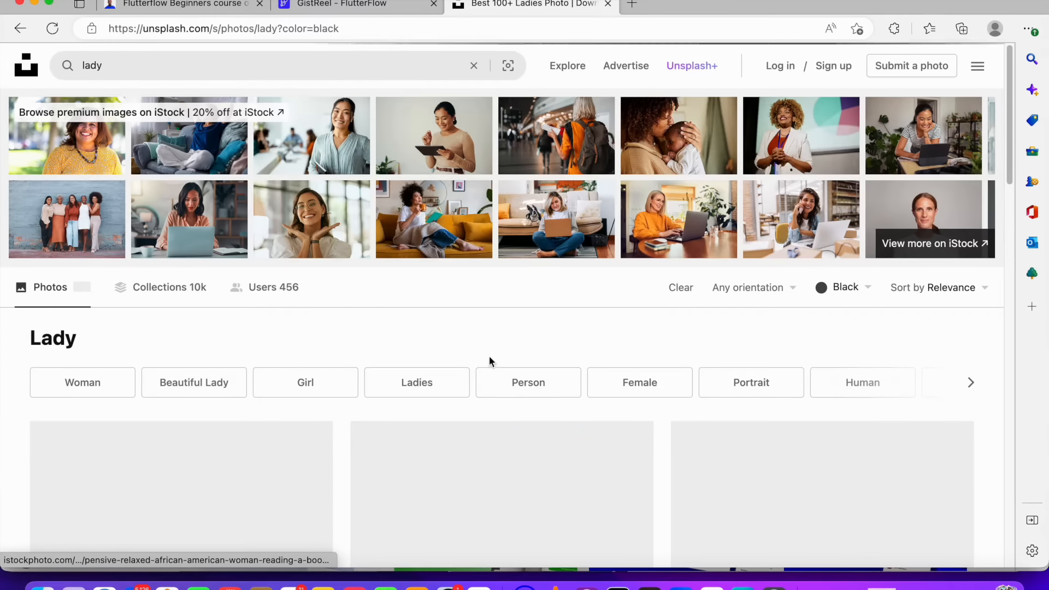
pyautogui.scroll(-5, 490, 357)
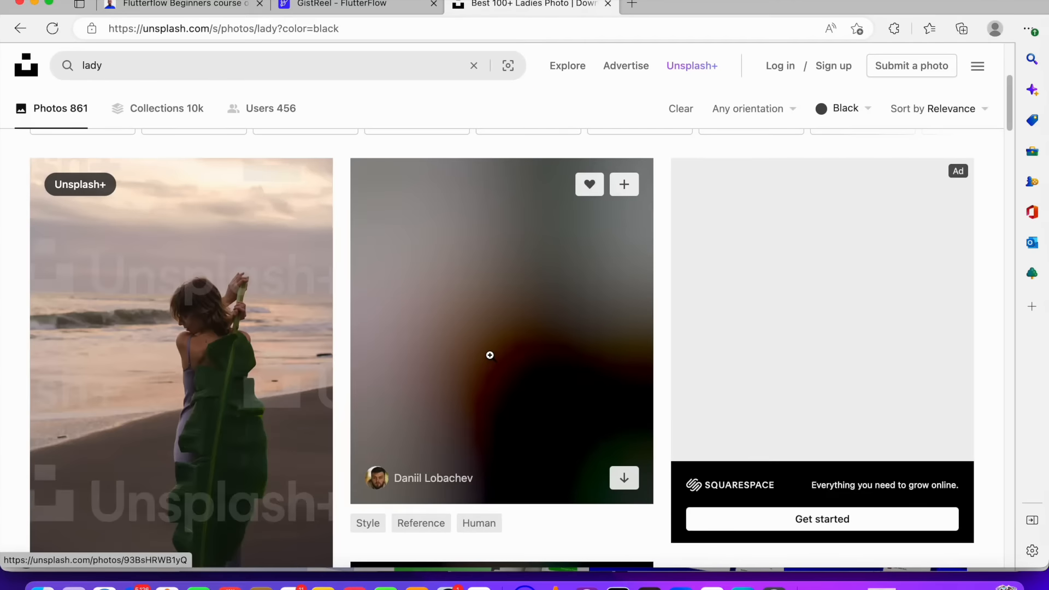
pyautogui.scroll(-12, 490, 355)
pyautogui.scroll(8, 495, 359)
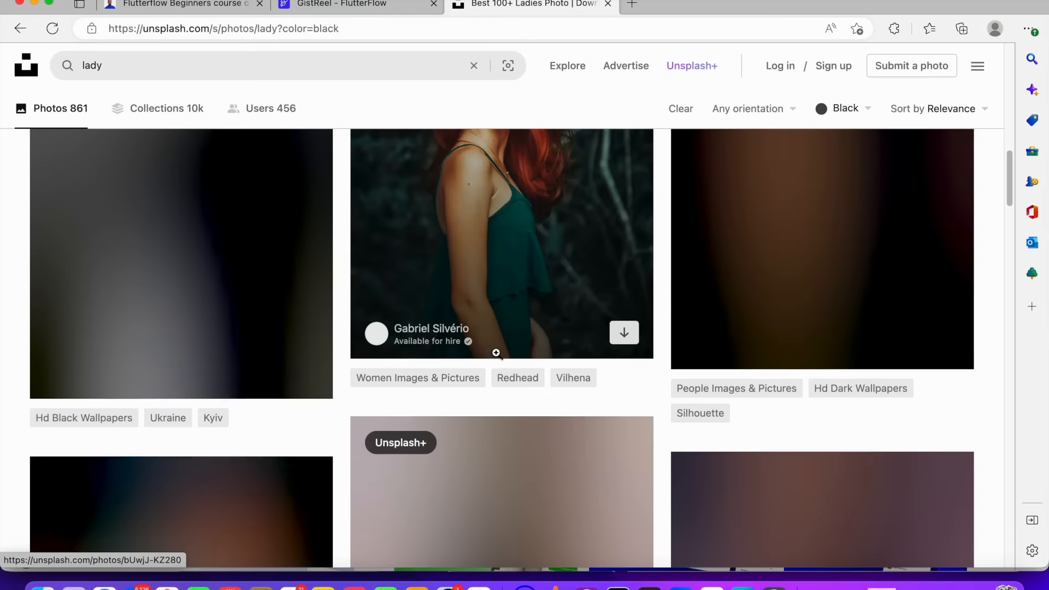
pyautogui.scroll(-6, 502, 354)
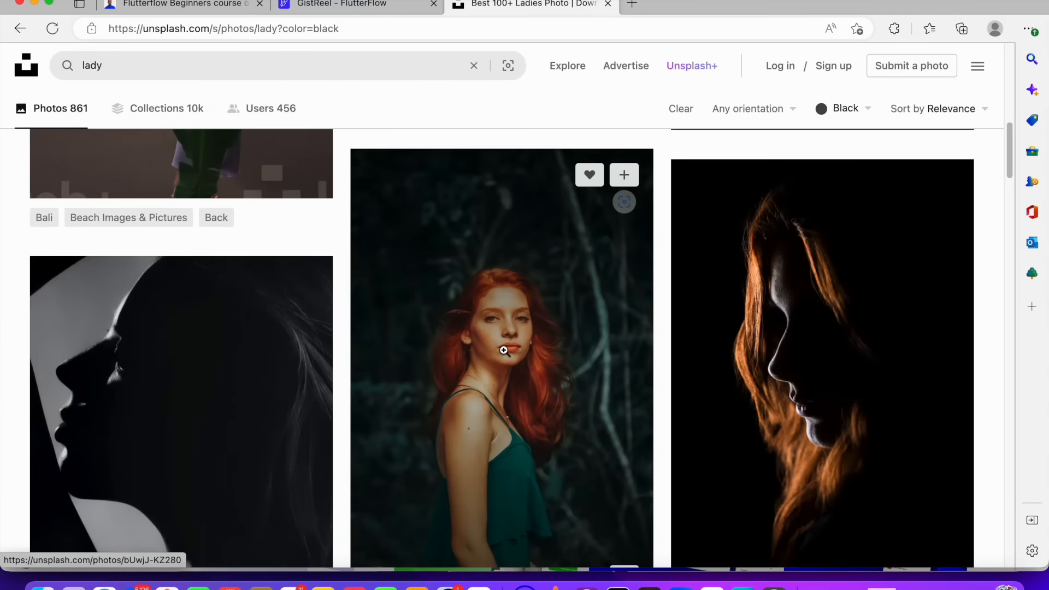
pyautogui.scroll(3, 508, 348)
pyautogui.scroll(-8, 508, 349)
pyautogui.scroll(7, 507, 347)
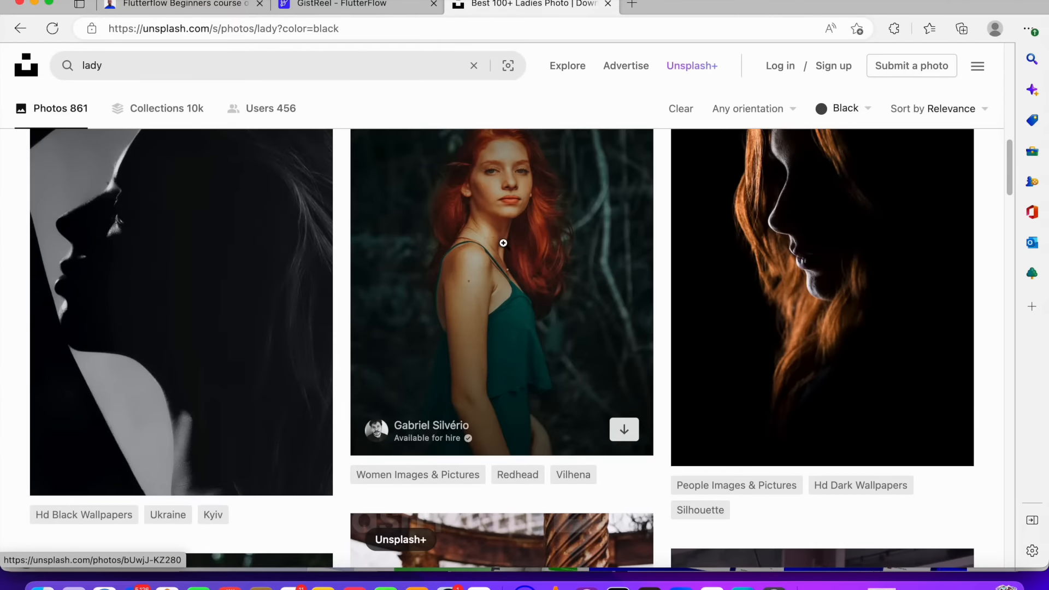
pyautogui.rightClick(504, 243)
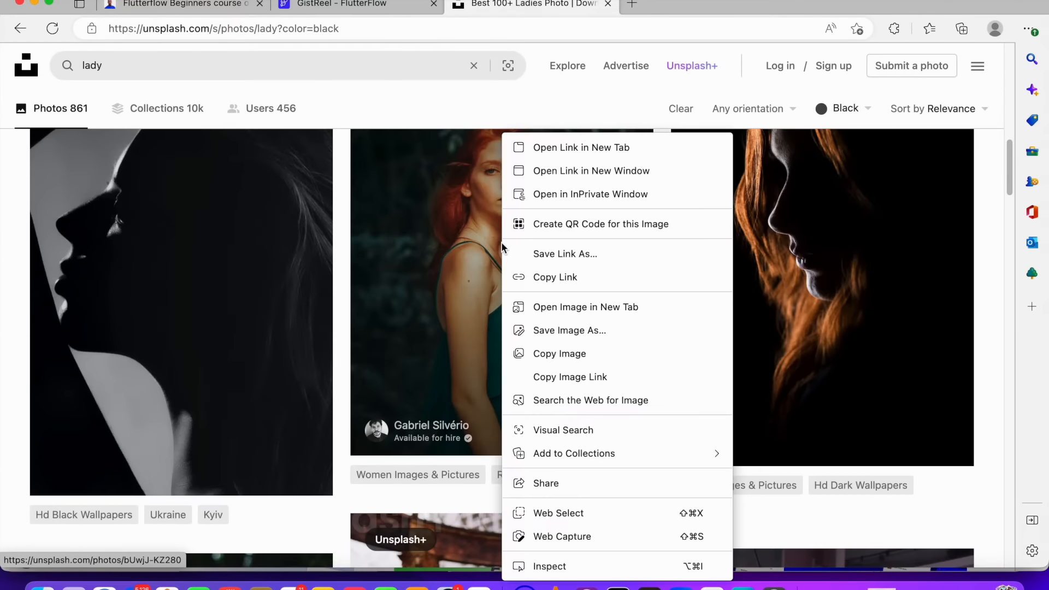
pyautogui.click(586, 376)
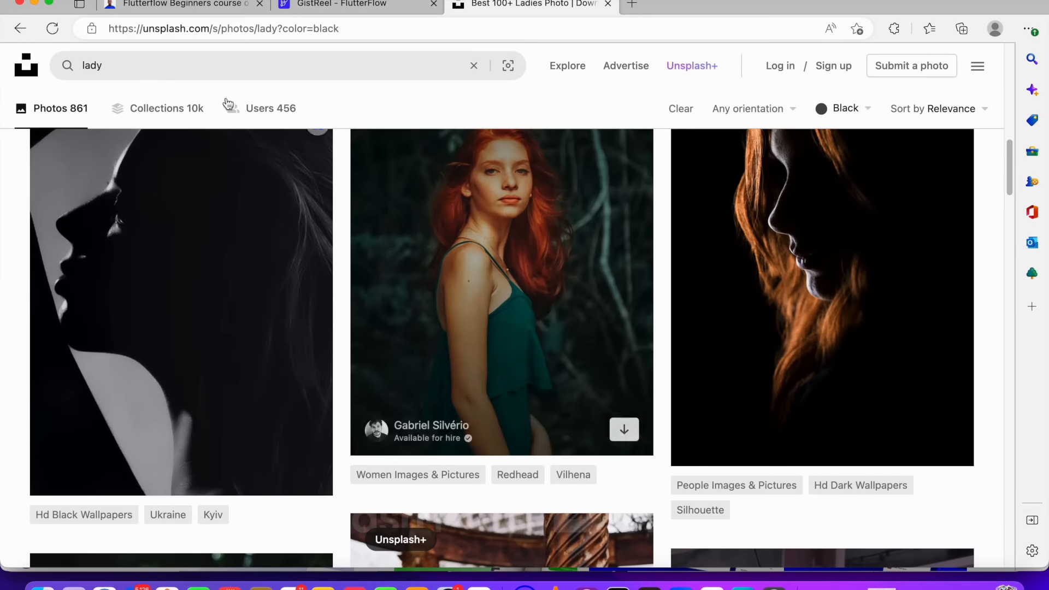
# Replace the Image's network path with the copied Unsplash image link
pyautogui.click(344, 4)
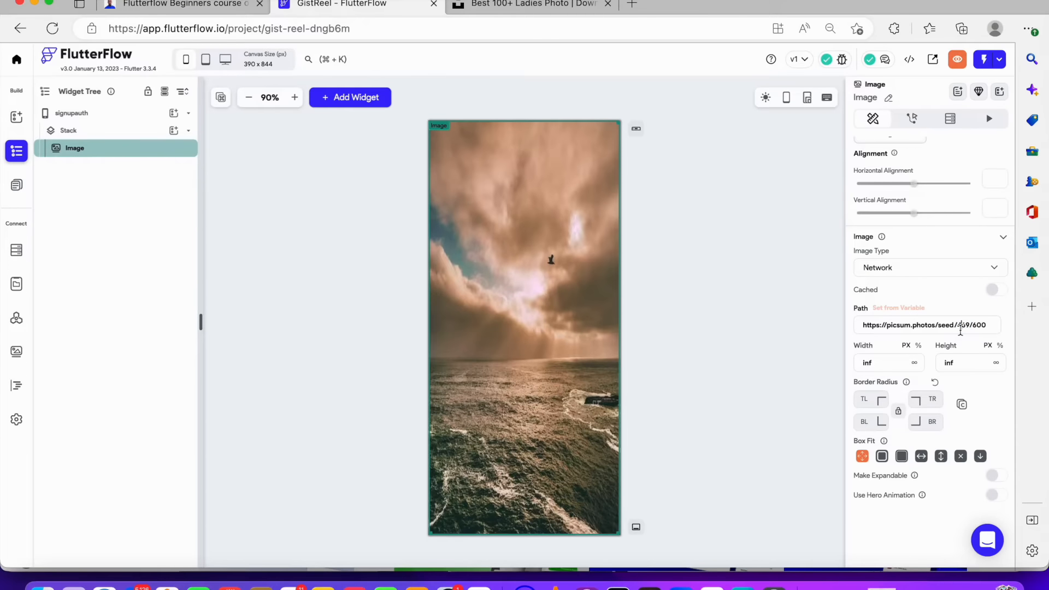
pyautogui.moveTo(986, 325); pyautogui.dragTo(721, 314)
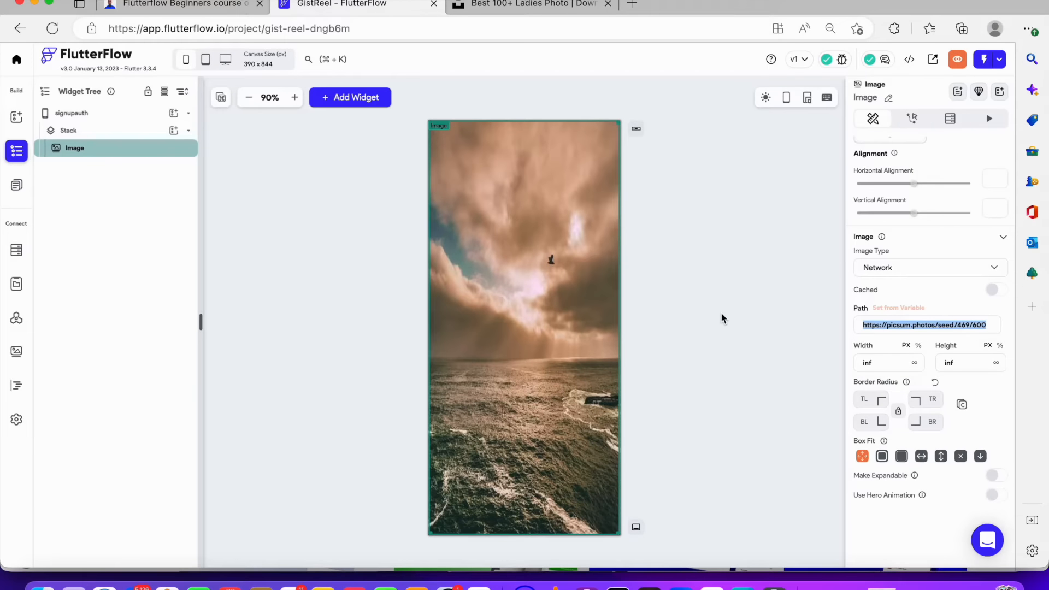
pyautogui.press('super+v')
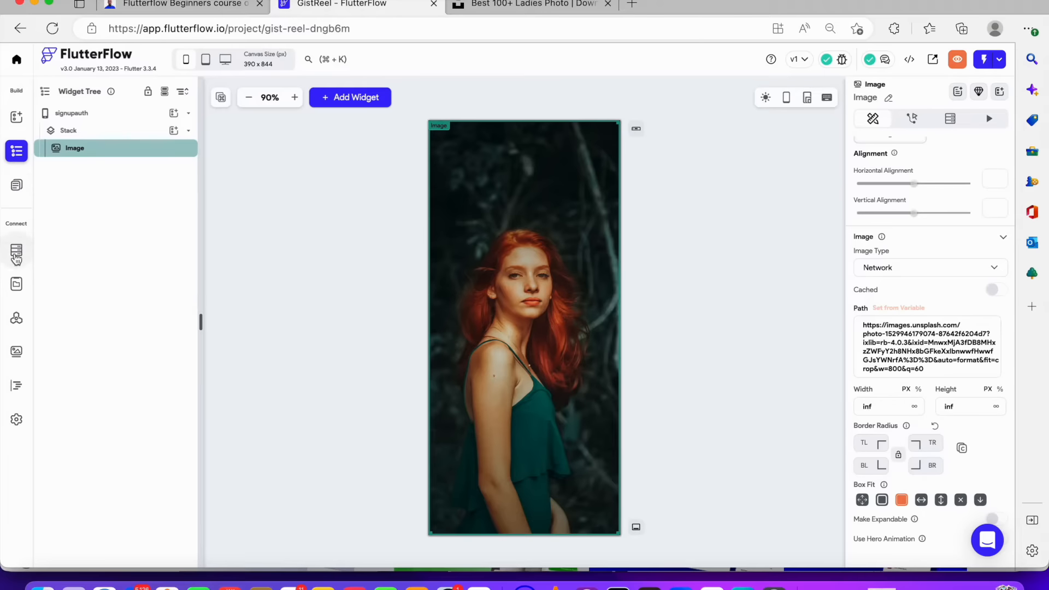
# Add a Text widget to the Stack and move it onto the upper part of the background image
pyautogui.click(174, 131)
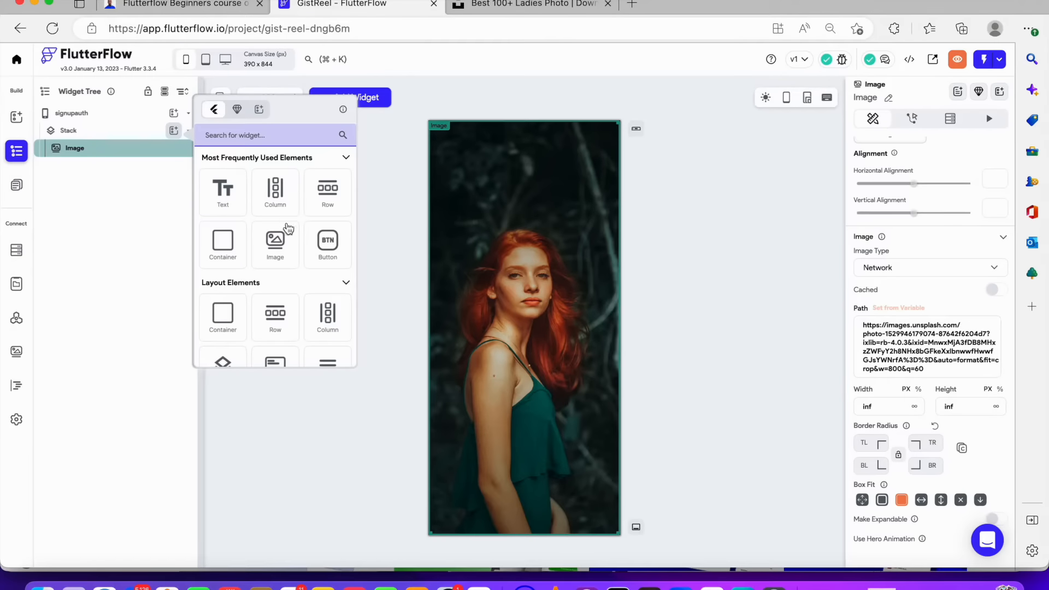
pyautogui.click(223, 190)
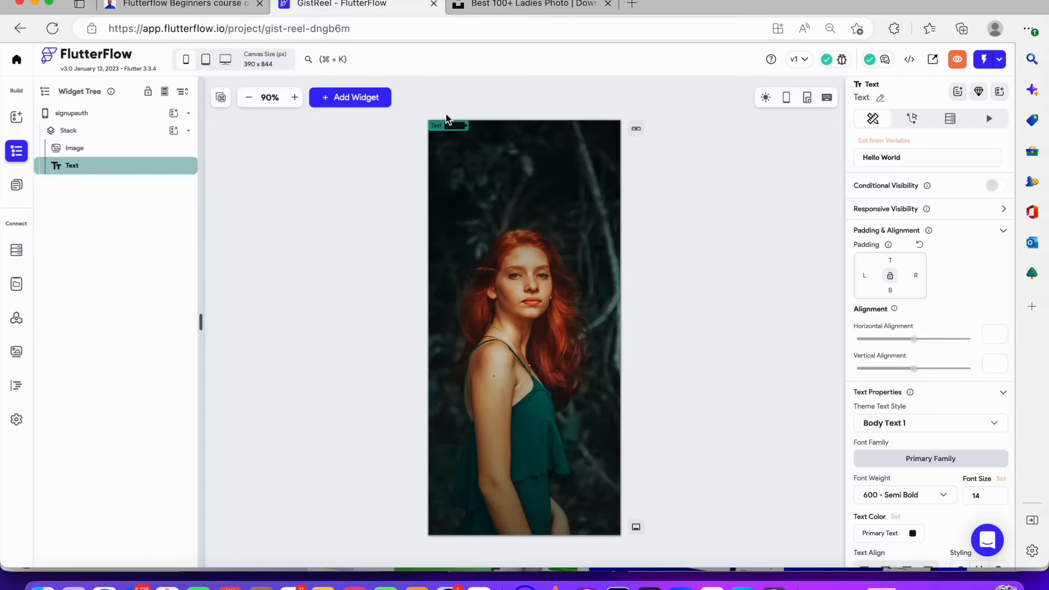
pyautogui.moveTo(459, 129); pyautogui.dragTo(490, 227)
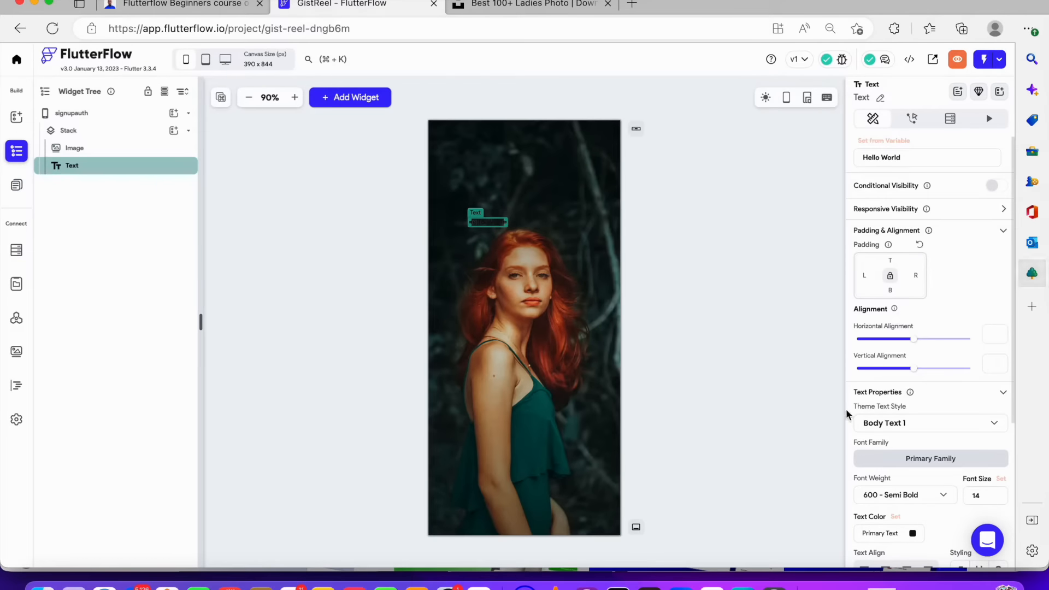
# Set the heading Text's color to a transparent white from the recent colors
pyautogui.scroll(-3, 891, 458)
pyautogui.click(913, 430)
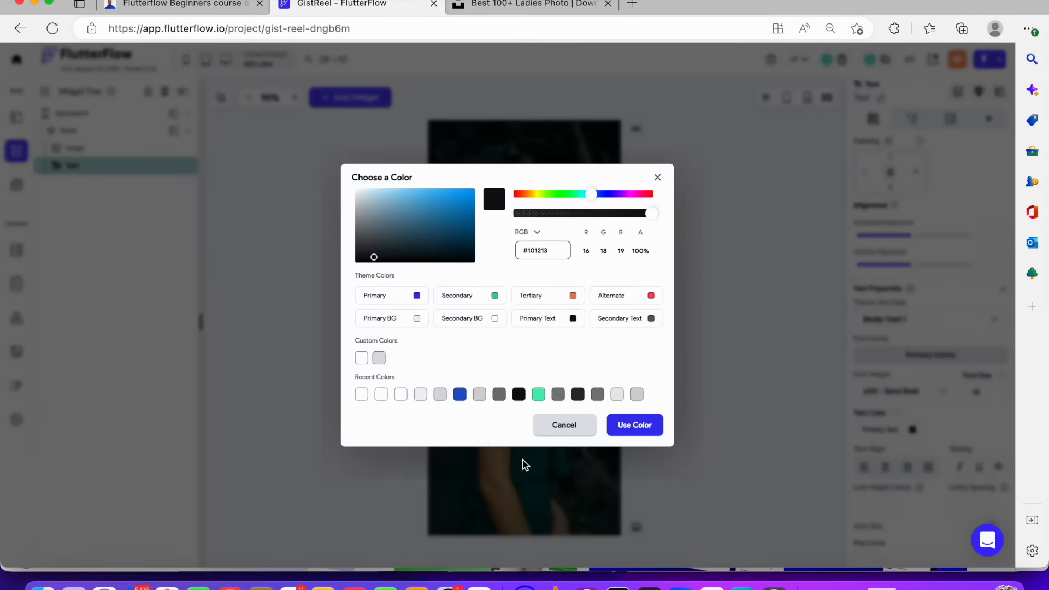
pyautogui.click(400, 396)
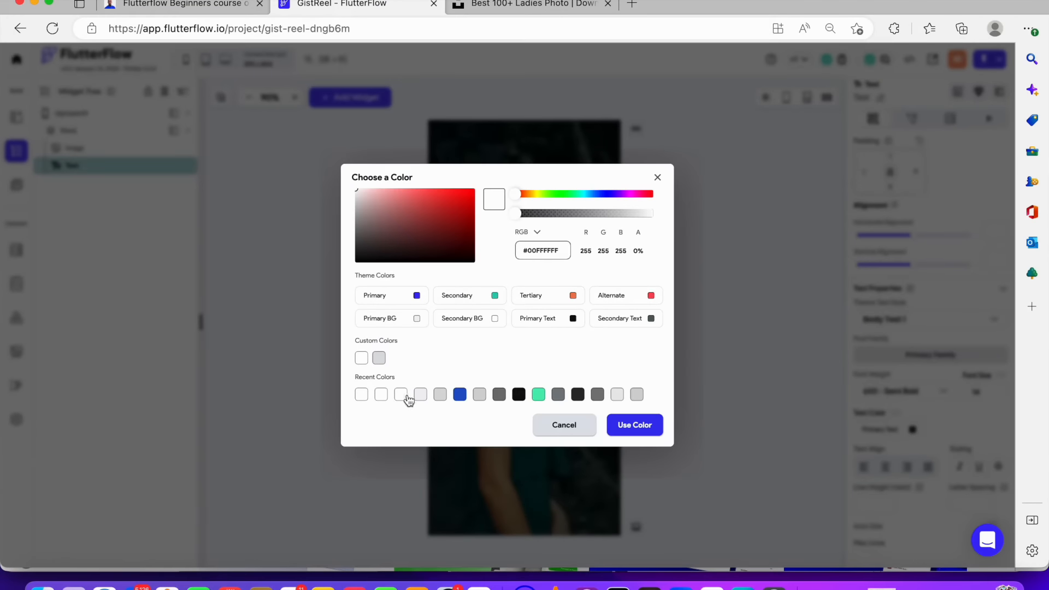
pyautogui.click(634, 428)
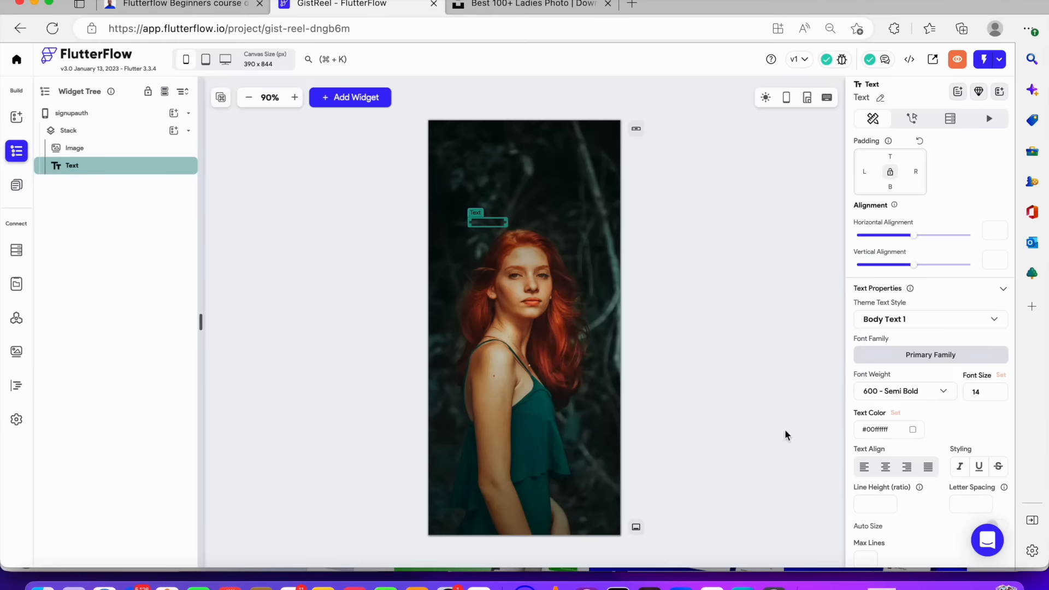
# Set the Text's font size to 64 and its color to the white custom color
pyautogui.click(978, 393)
pyautogui.write('64')
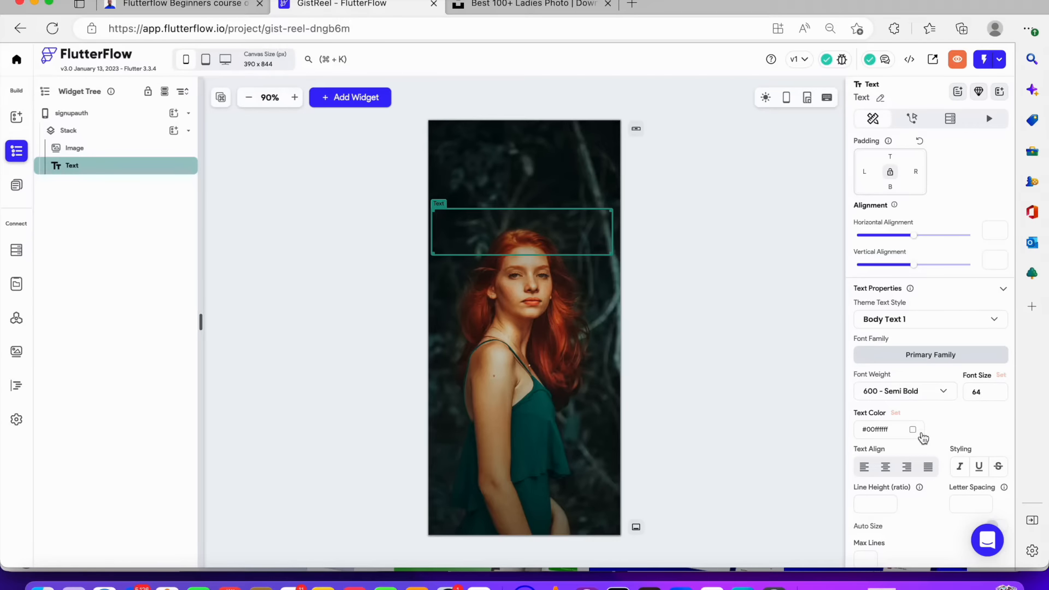
pyautogui.click(914, 431)
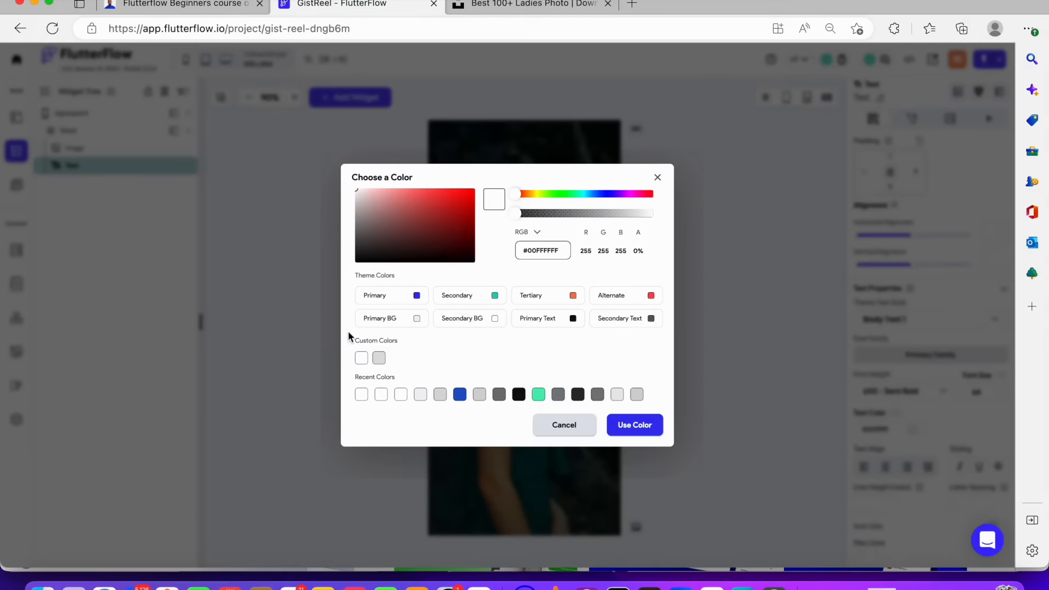
pyautogui.click(361, 358)
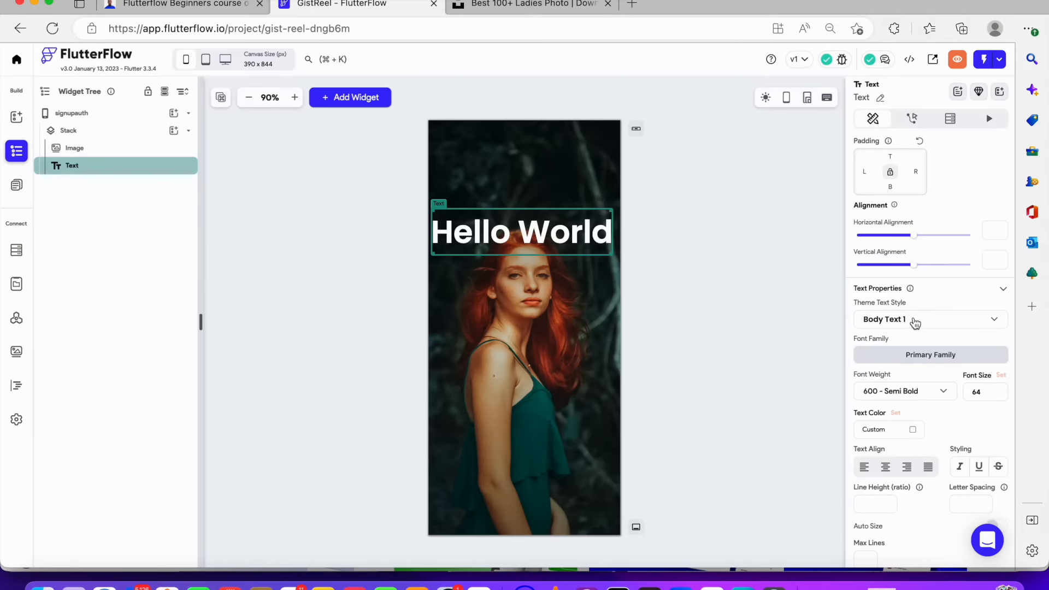
# Change the Text's font family to Lora
pyautogui.click(910, 354)
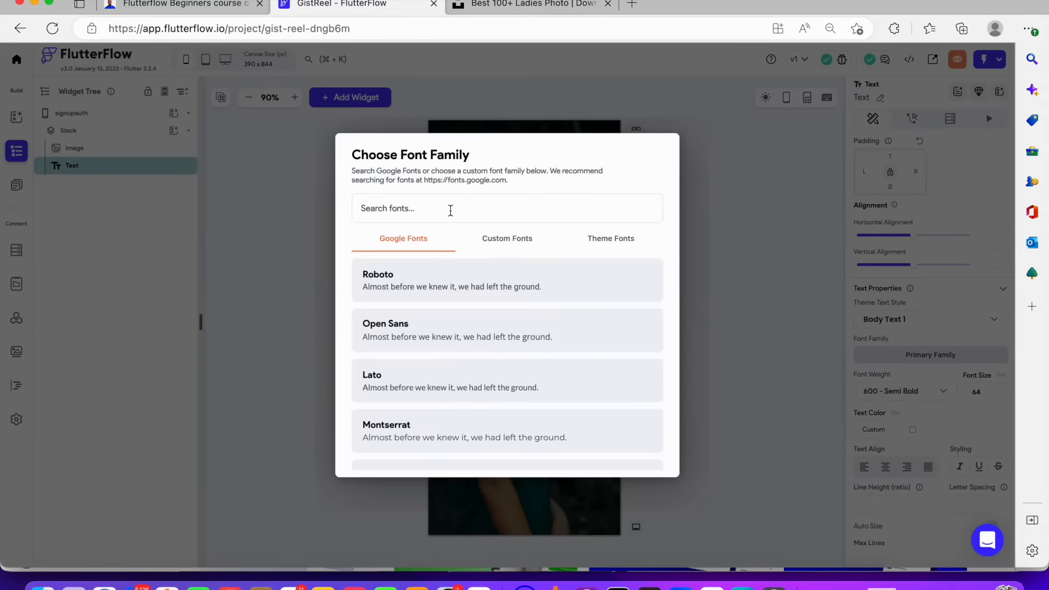
pyautogui.write('lora')
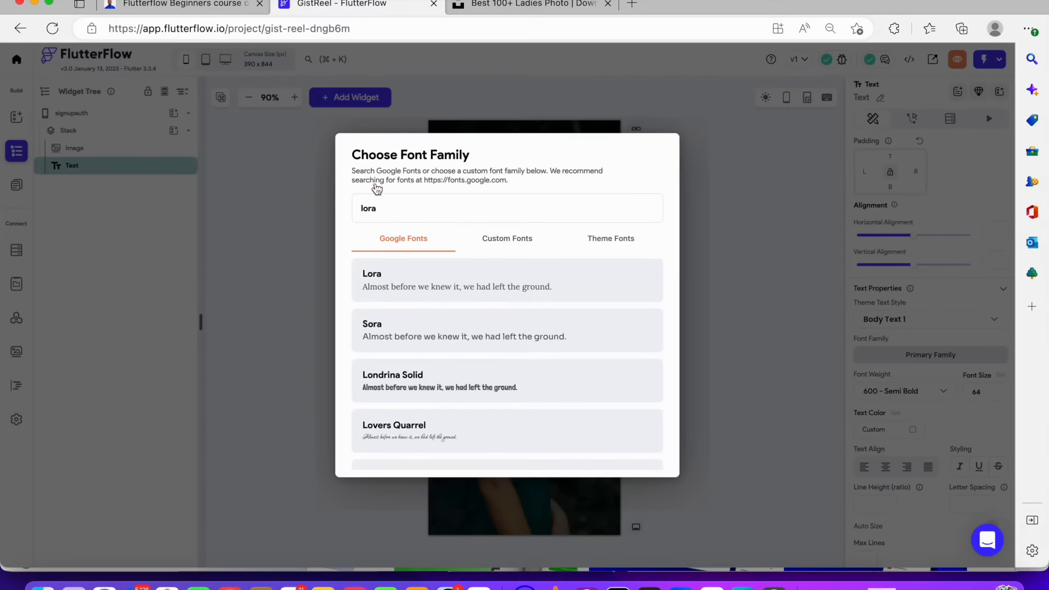
pyautogui.click(414, 277)
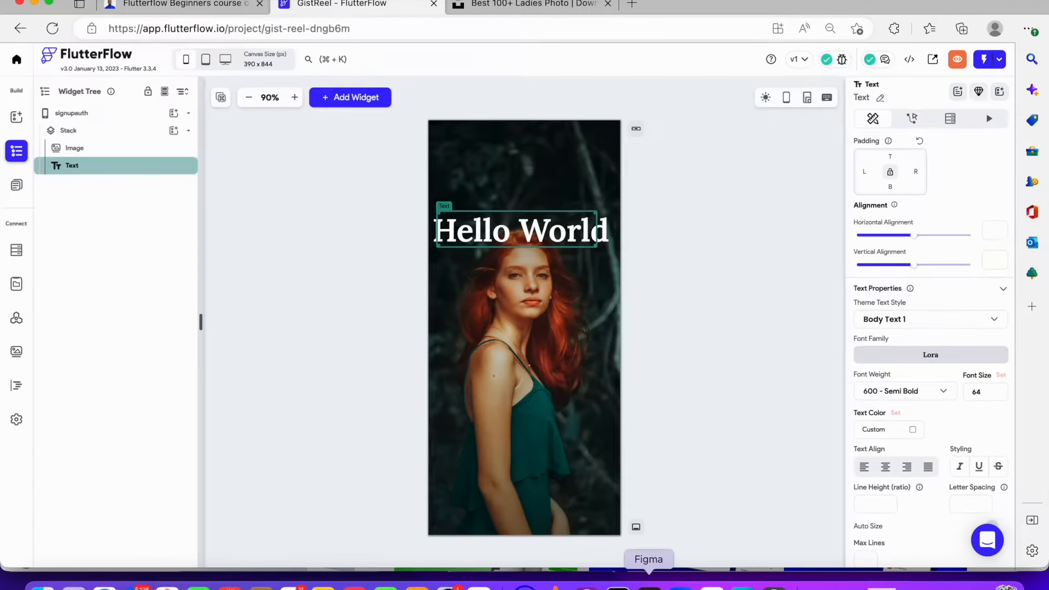
# Copy the heading content from the Figma design and paste it as the Text's content "Organise and mix your closet"
pyautogui.click(648, 585)
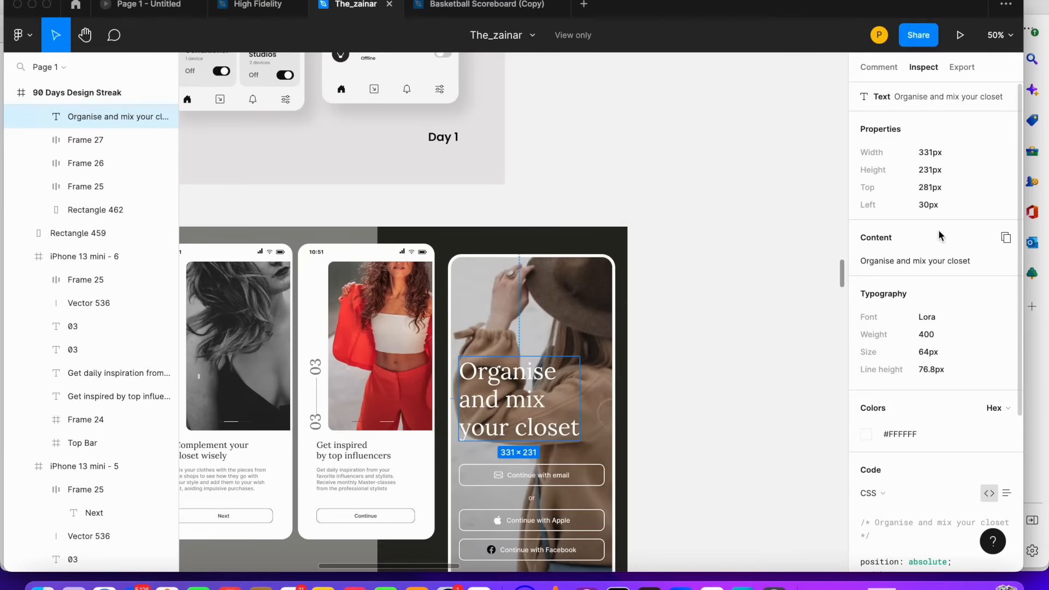
pyautogui.click(1007, 238)
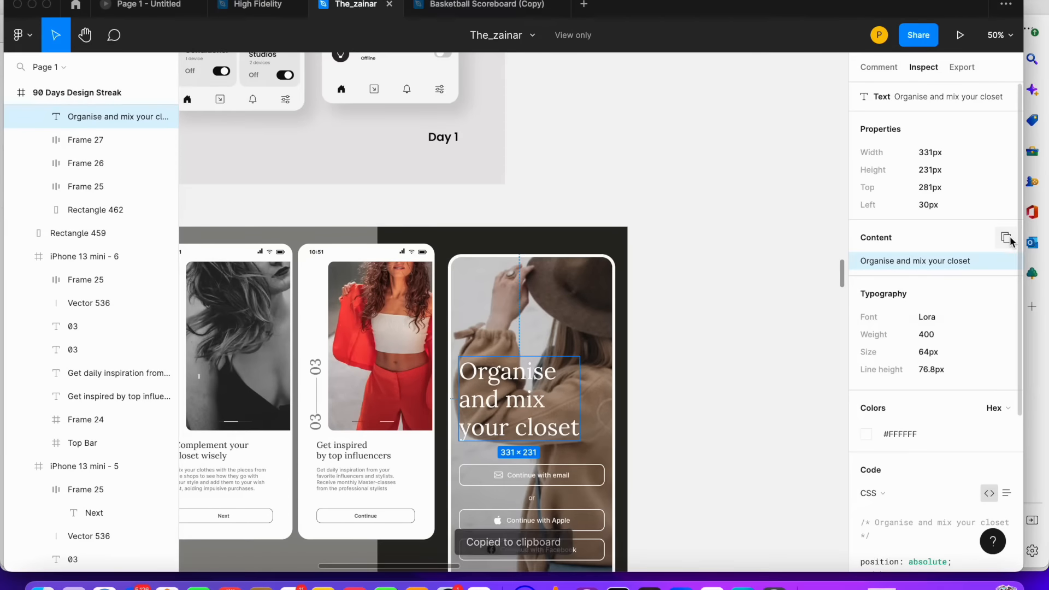
pyautogui.click(479, 583)
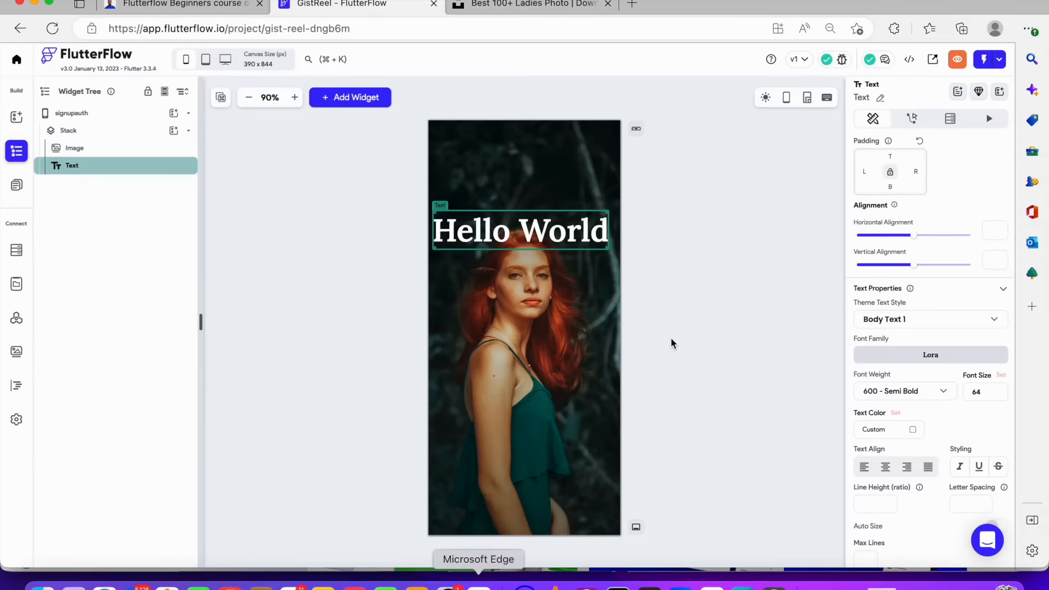
pyautogui.scroll(2, 932, 271)
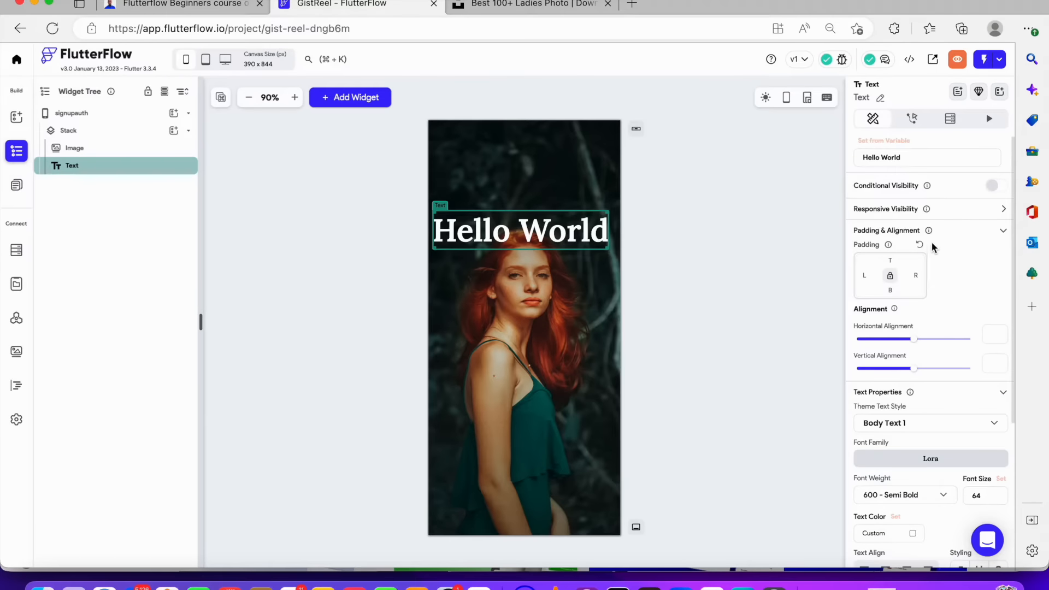
pyautogui.moveTo(925, 160); pyautogui.dragTo(754, 159)
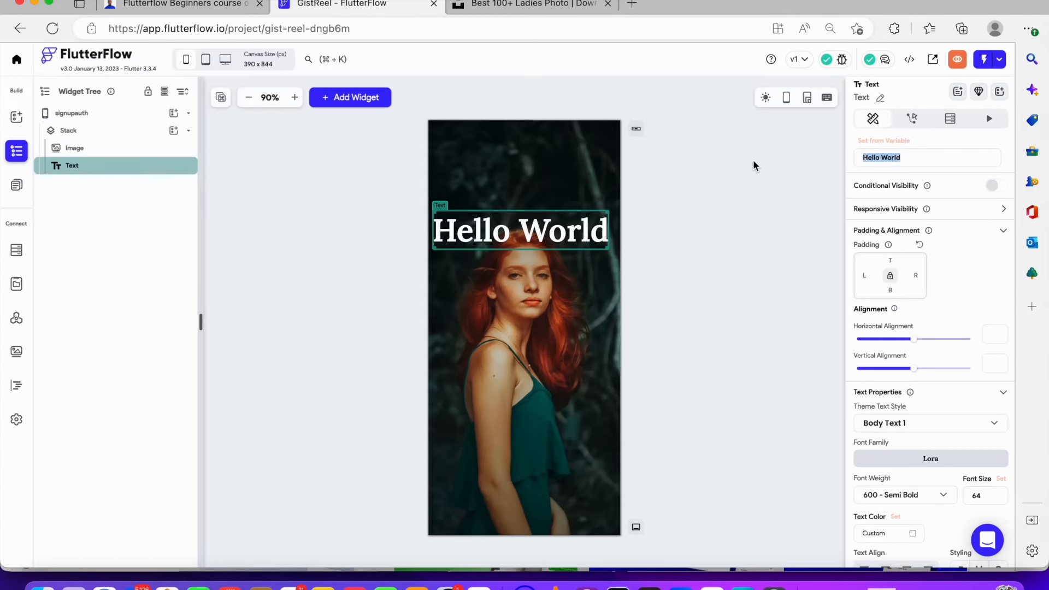
pyautogui.press('super+v')
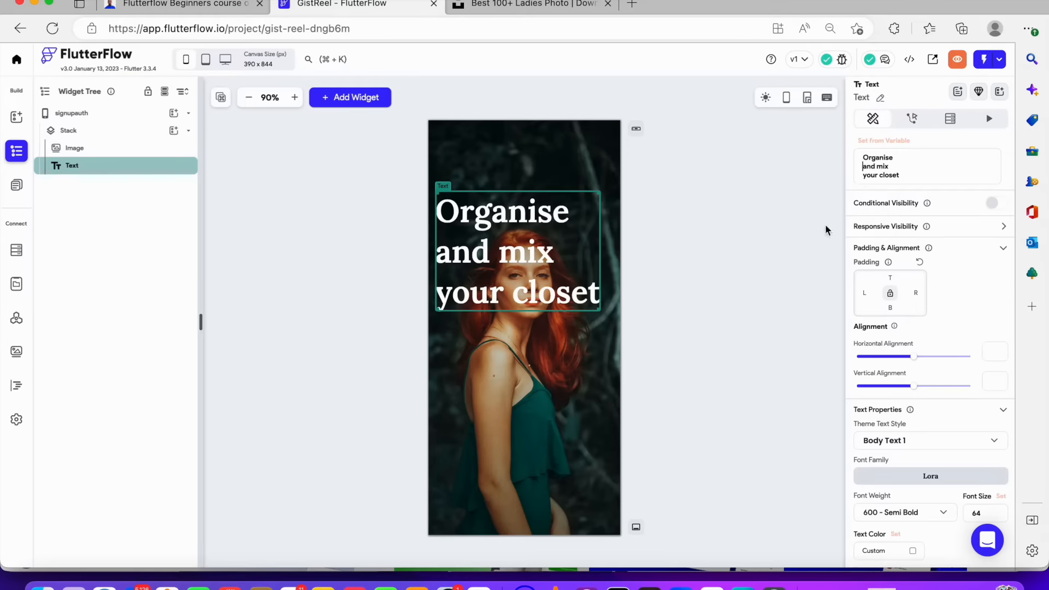
# Shift the heading slightly to the right over the background image
pyautogui.moveTo(532, 280); pyautogui.dragTo(529, 251)
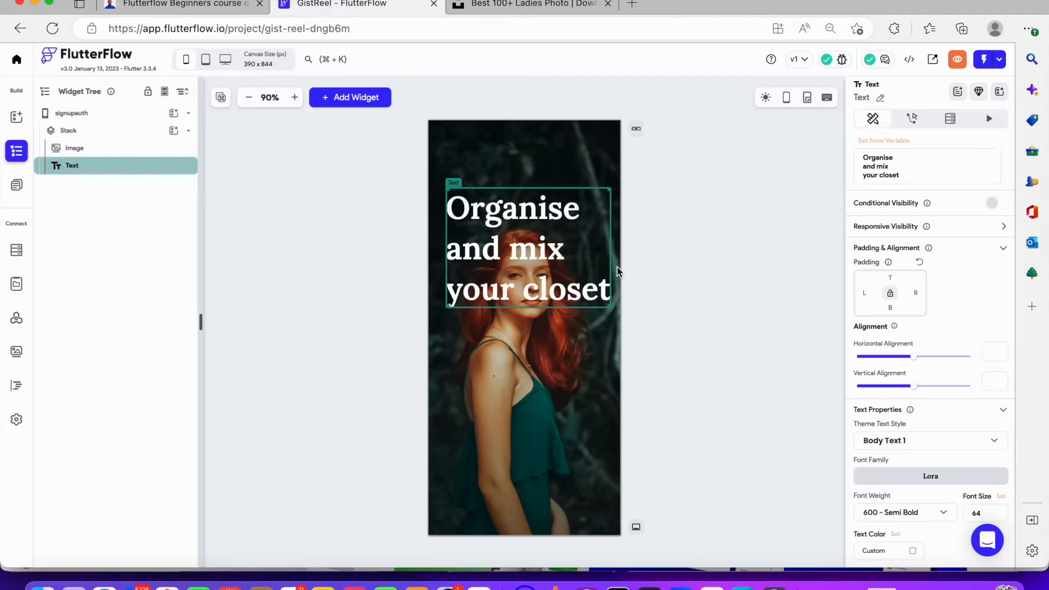
pyautogui.moveTo(543, 218); pyautogui.dragTo(529, 250)
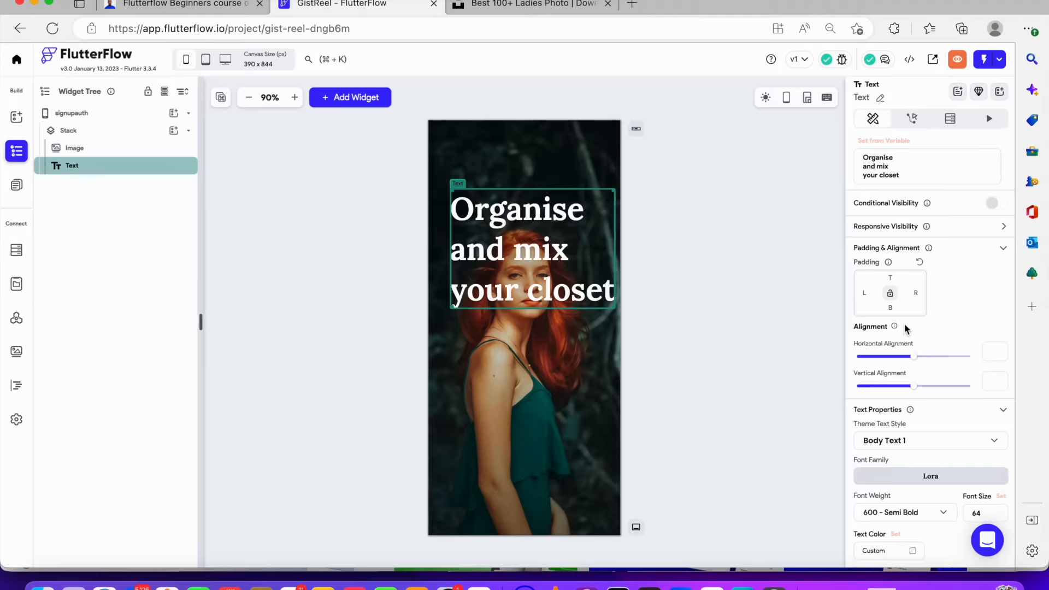
# Set the heading's font weight to 400 - Normal and shift it back slightly left
pyautogui.scroll(-3, 911, 327)
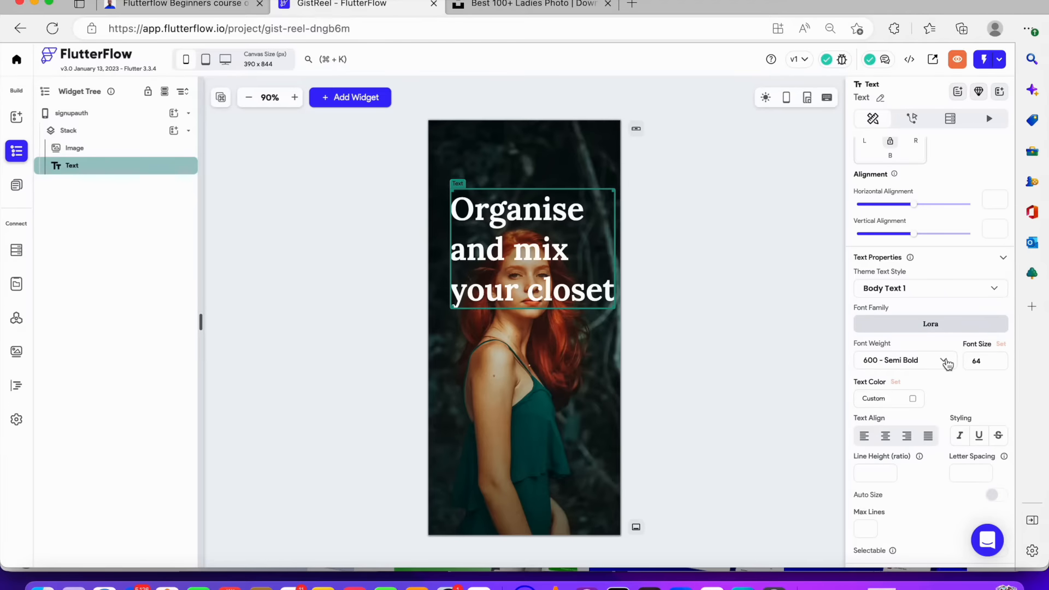
pyautogui.click(949, 363)
pyautogui.click(885, 309)
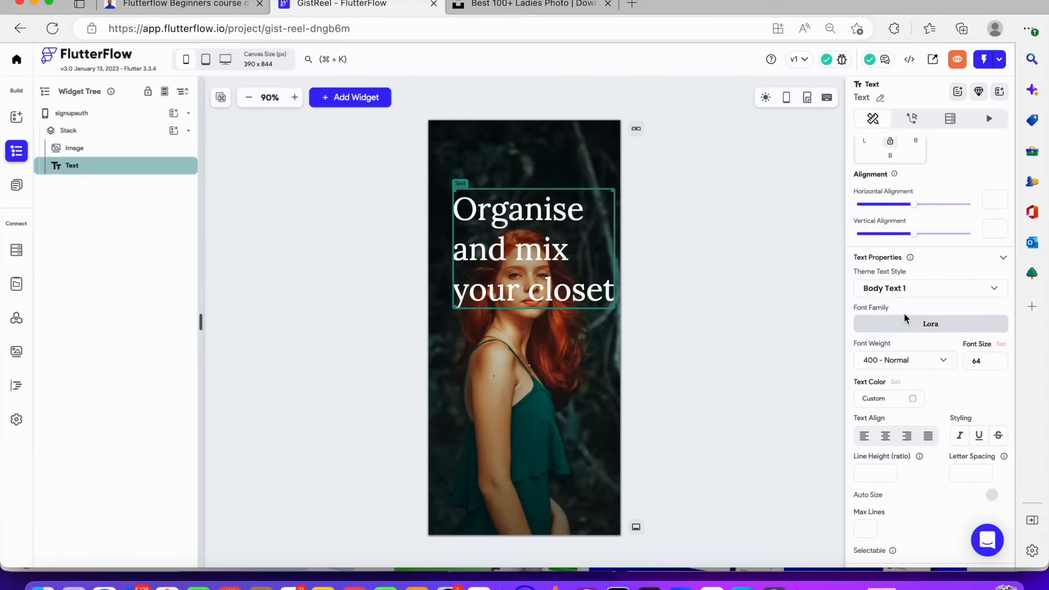
pyautogui.moveTo(546, 251)
pyautogui.mouseDown()
pyautogui.moveTo(522, 256)
pyautogui.moveTo(530, 262)
pyautogui.moveTo(528, 253)
pyautogui.mouseUp()
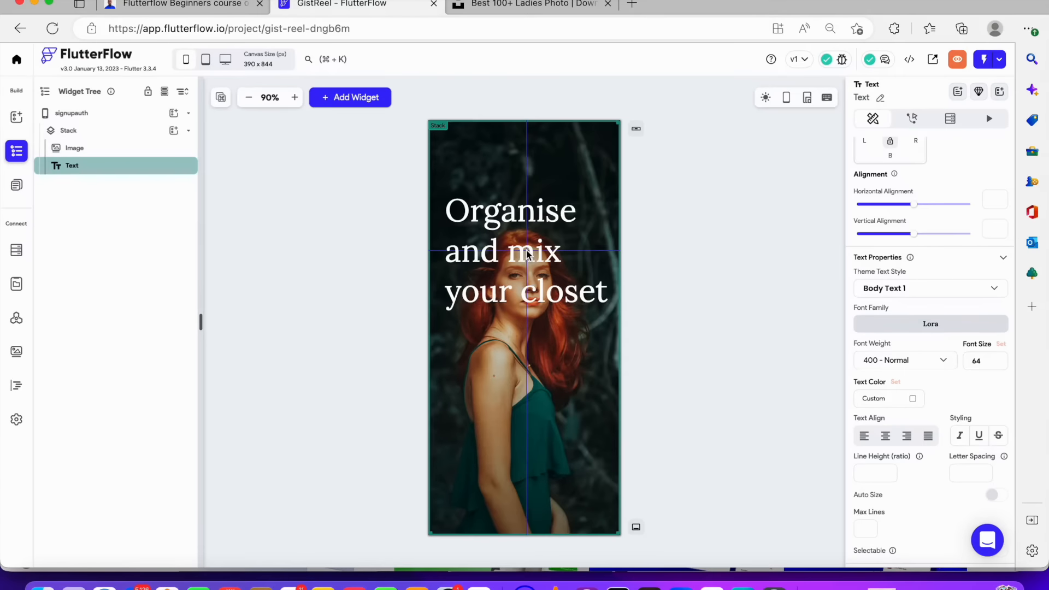
pyautogui.click(661, 241)
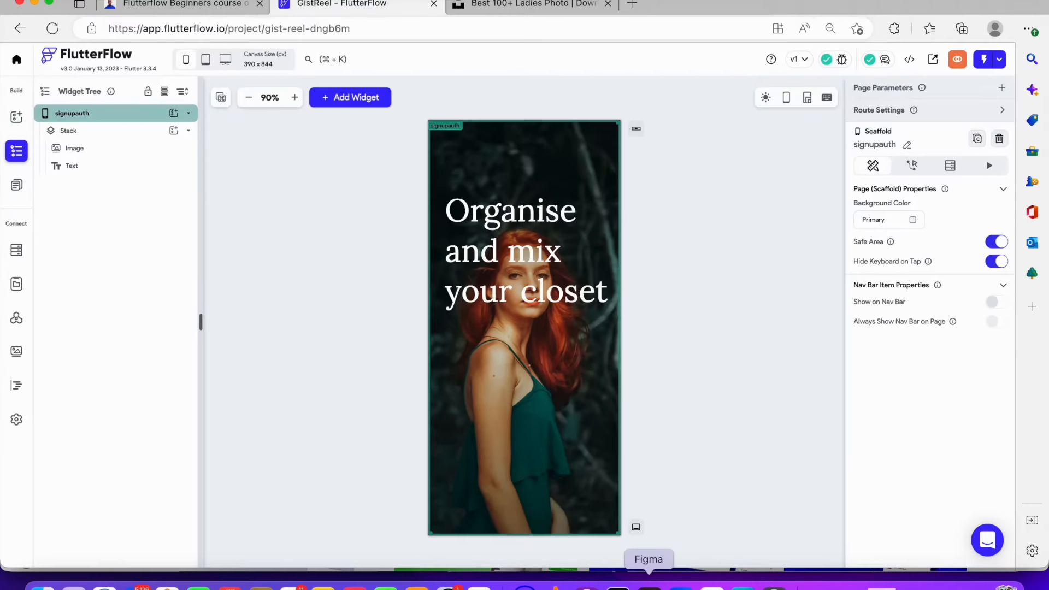
# Copy the "Continue with email" button label from the Figma design
pyautogui.click(649, 583)
pyautogui.scroll(-3, 532, 536)
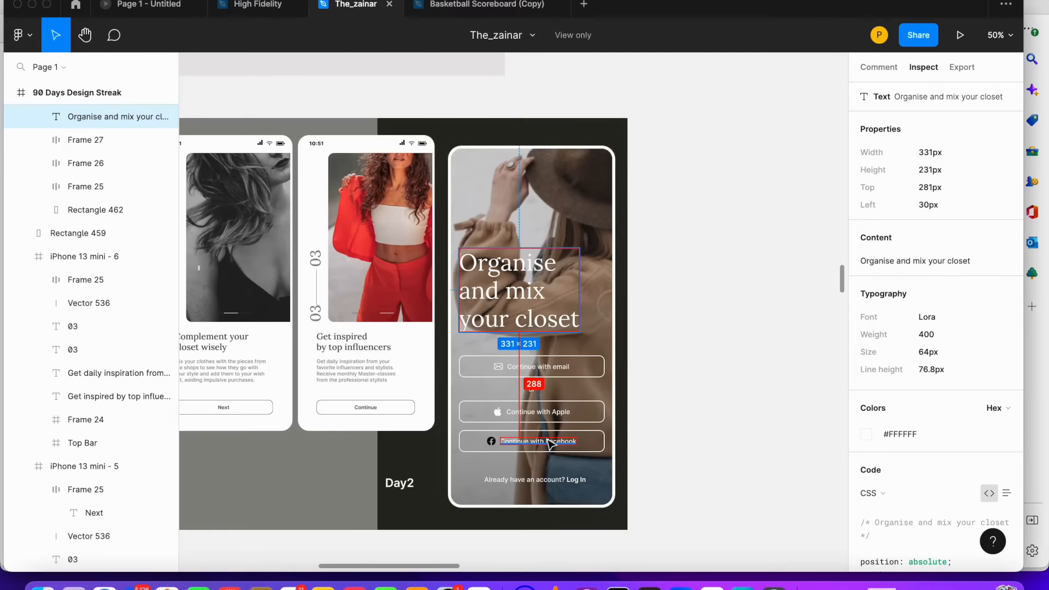
pyautogui.click(538, 367)
pyautogui.click(1006, 240)
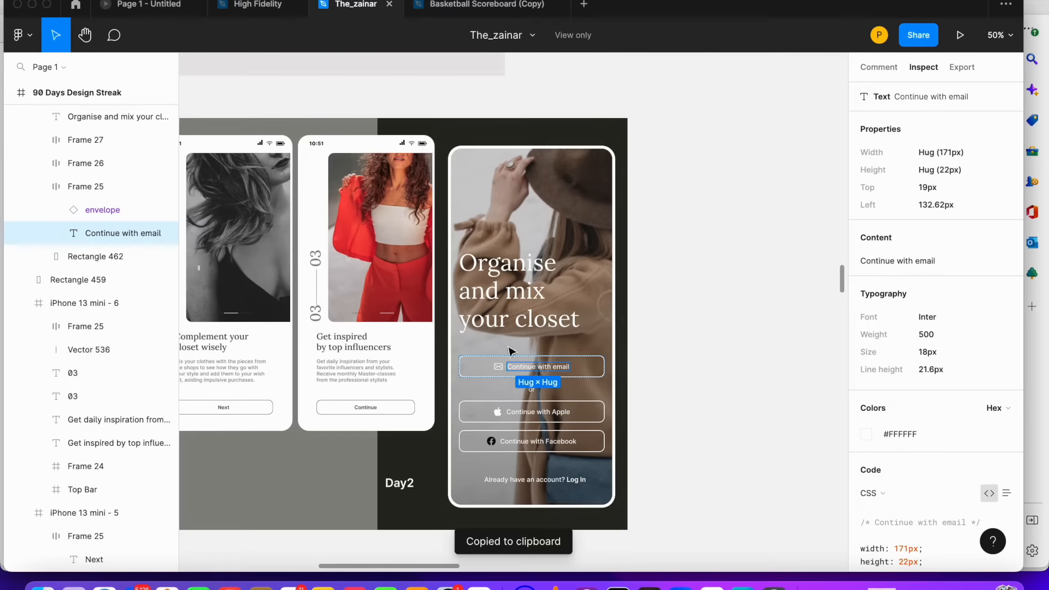
pyautogui.click(479, 582)
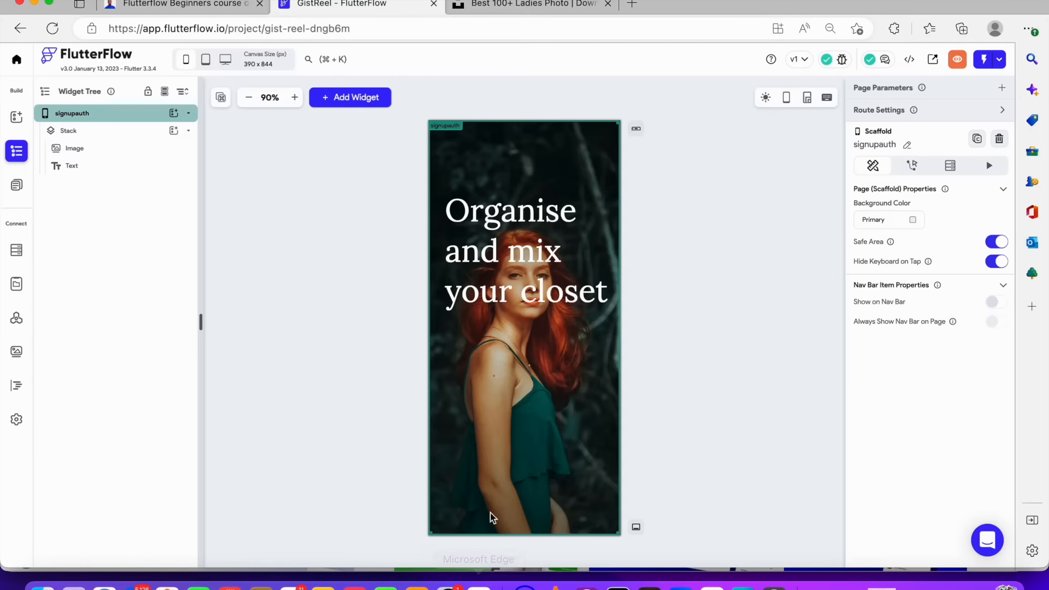
# Add a Button to the Stack and move it just below the heading
pyautogui.click(173, 130)
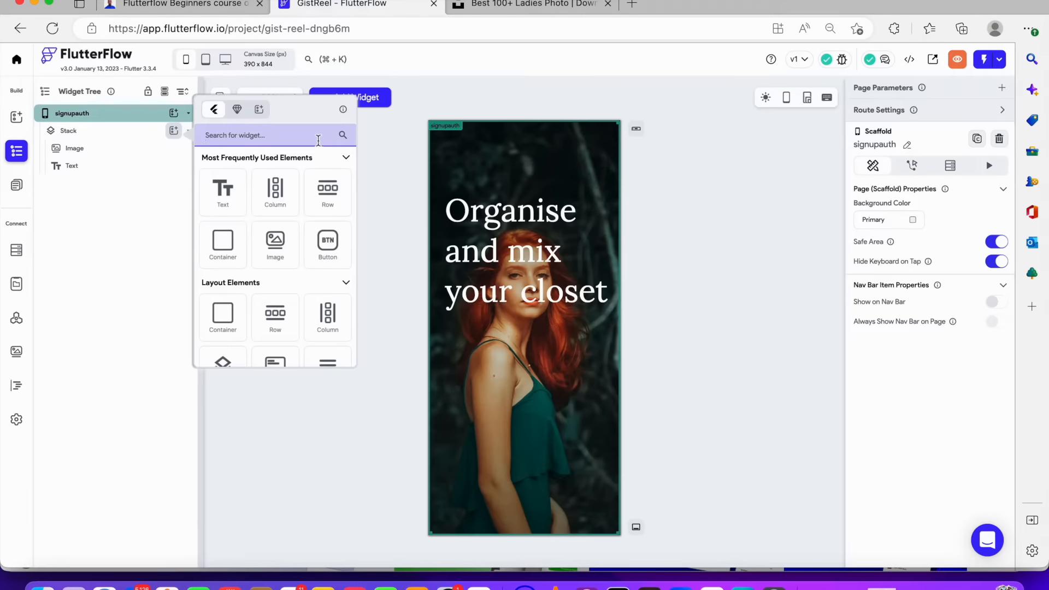
pyautogui.click(332, 255)
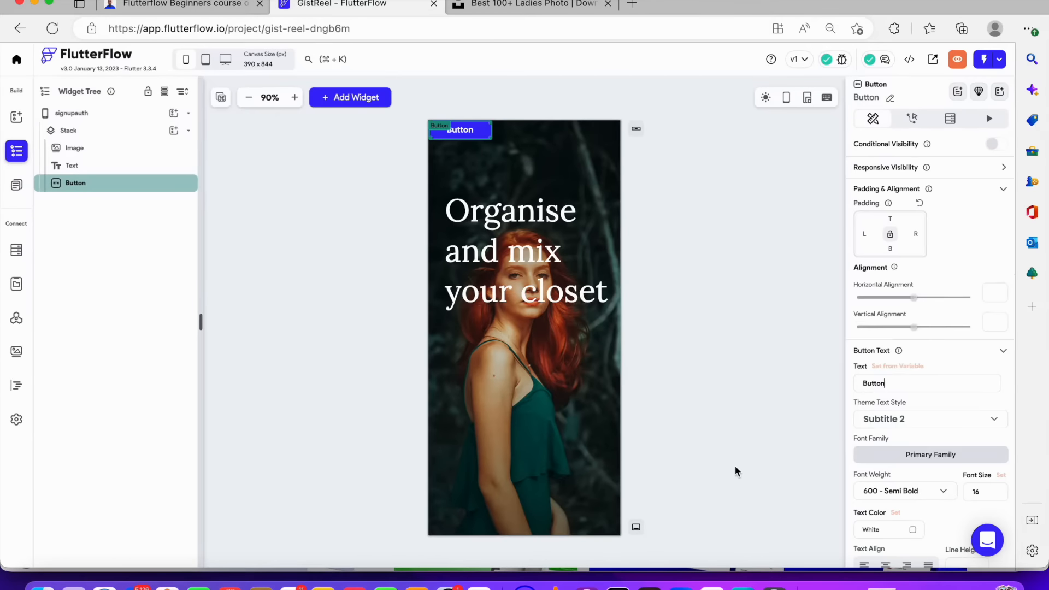
pyautogui.scroll(-4, 928, 432)
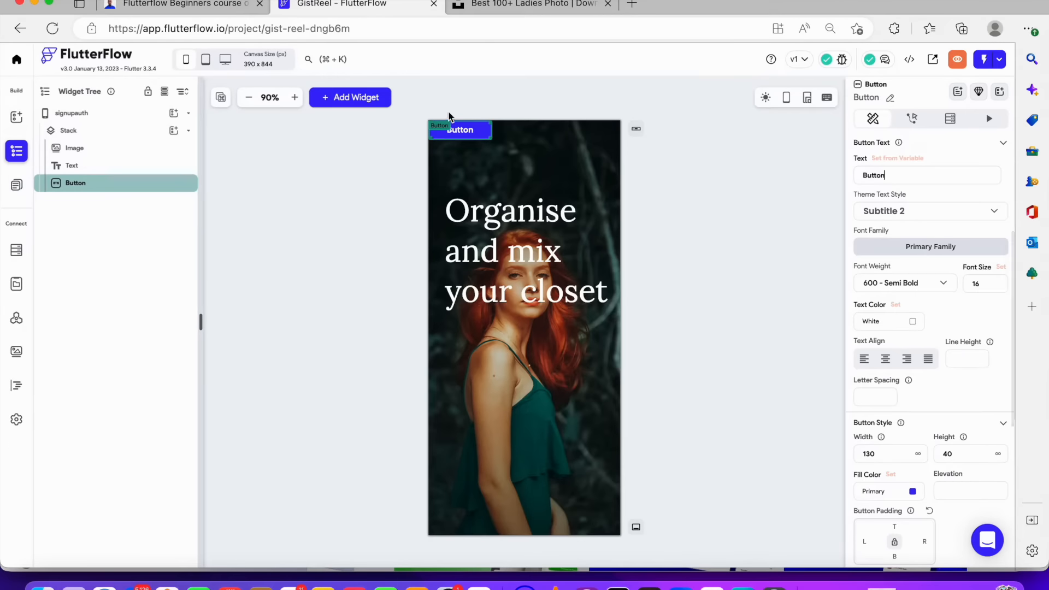
pyautogui.moveTo(454, 129); pyautogui.dragTo(519, 354)
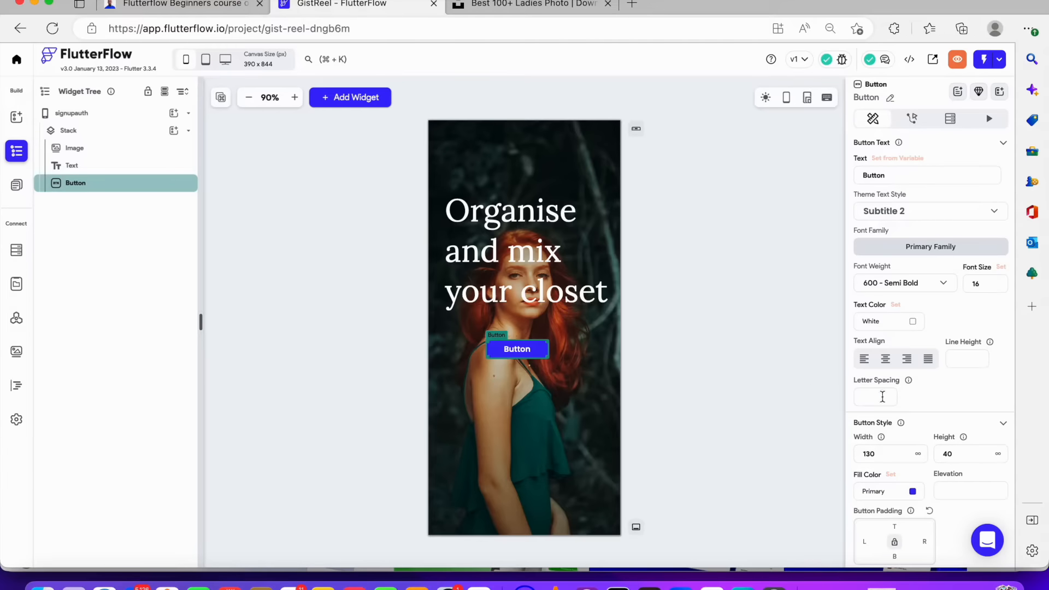
# Set the button's text color to #0F0F0F and its fill color to white
pyautogui.scroll(-1, 905, 383)
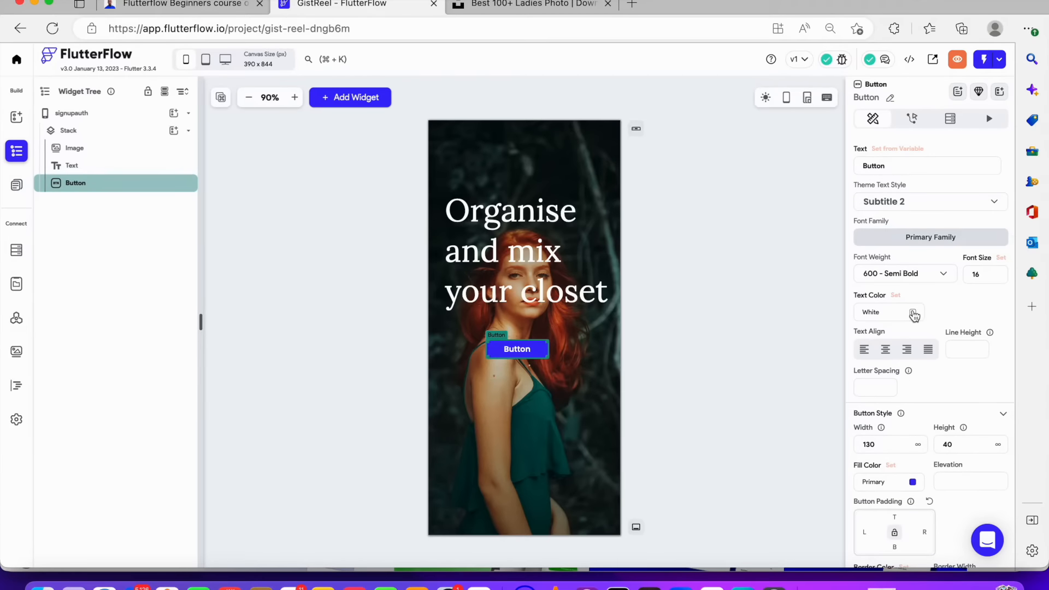
pyautogui.click(914, 314)
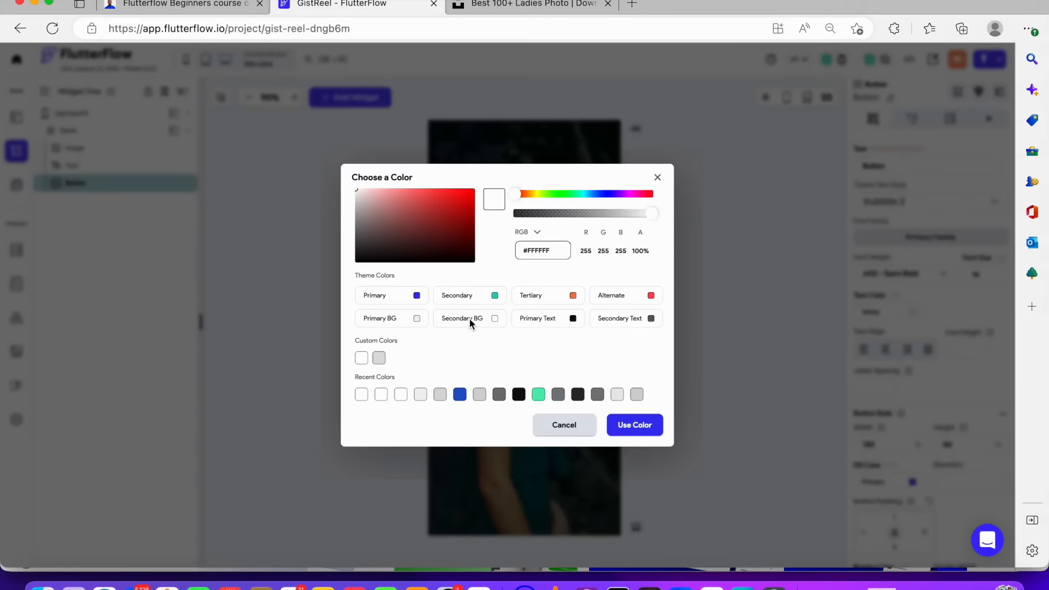
pyautogui.click(519, 394)
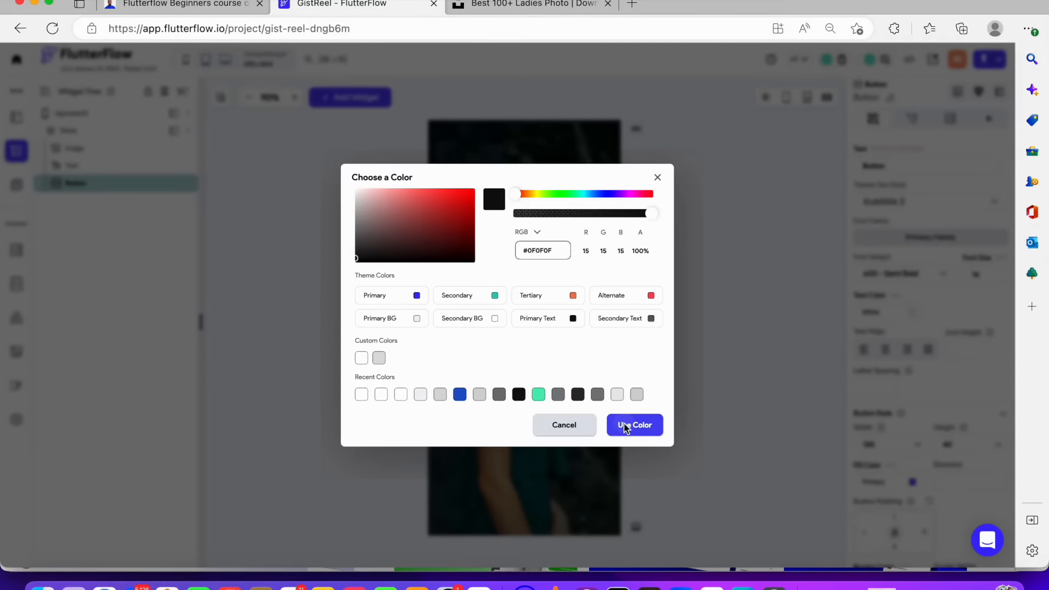
pyautogui.click(625, 424)
pyautogui.scroll(-1, 920, 469)
pyautogui.click(913, 447)
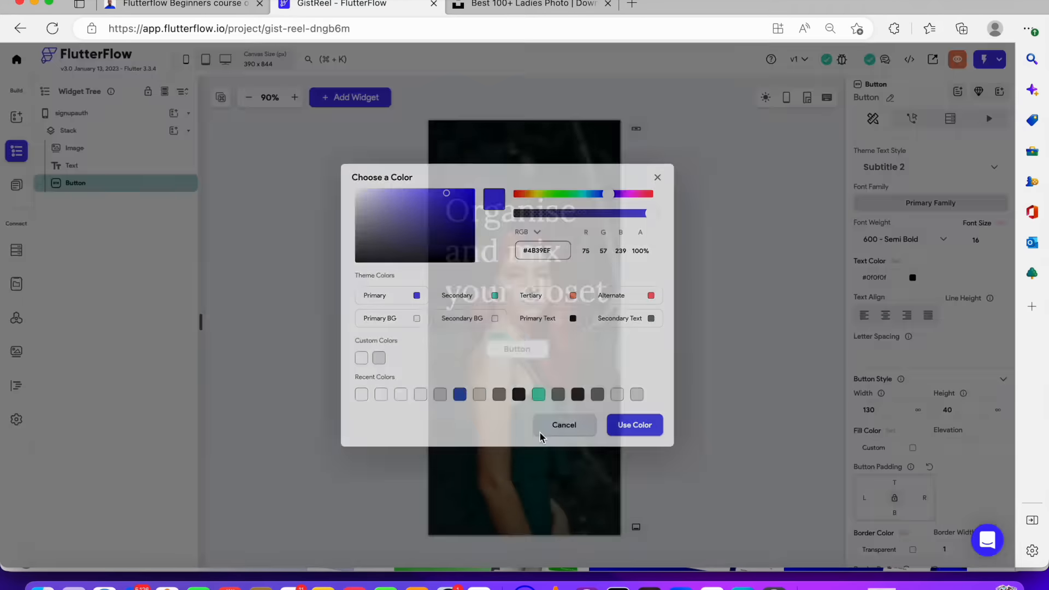
pyautogui.scroll(-4, 935, 432)
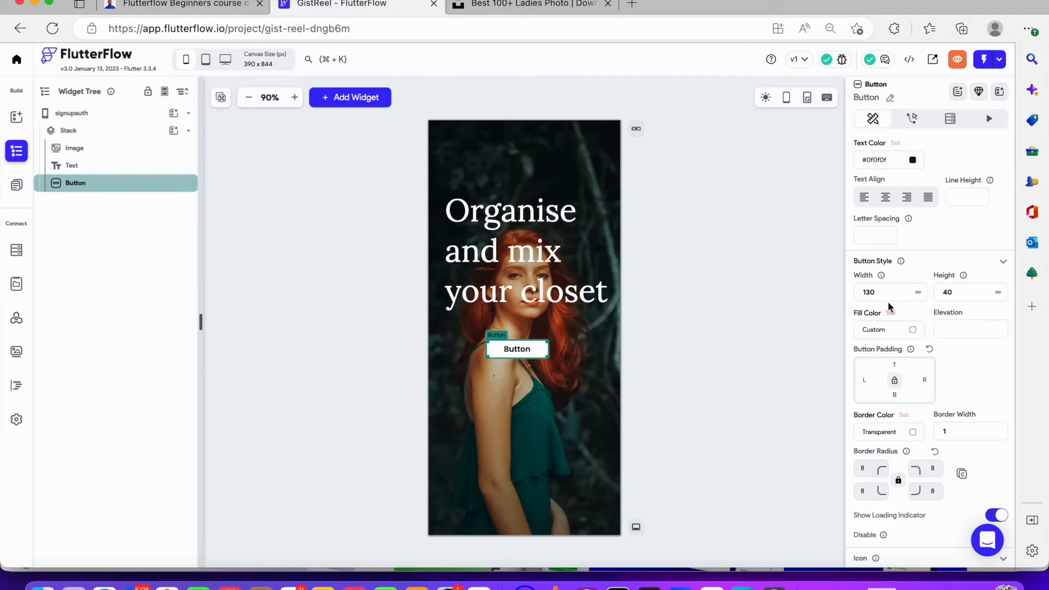
# Set the button's width to 250
pyautogui.press('BackSpace')
pyautogui.press('BackSpace')
pyautogui.press('BackSpace')
pyautogui.write('250')
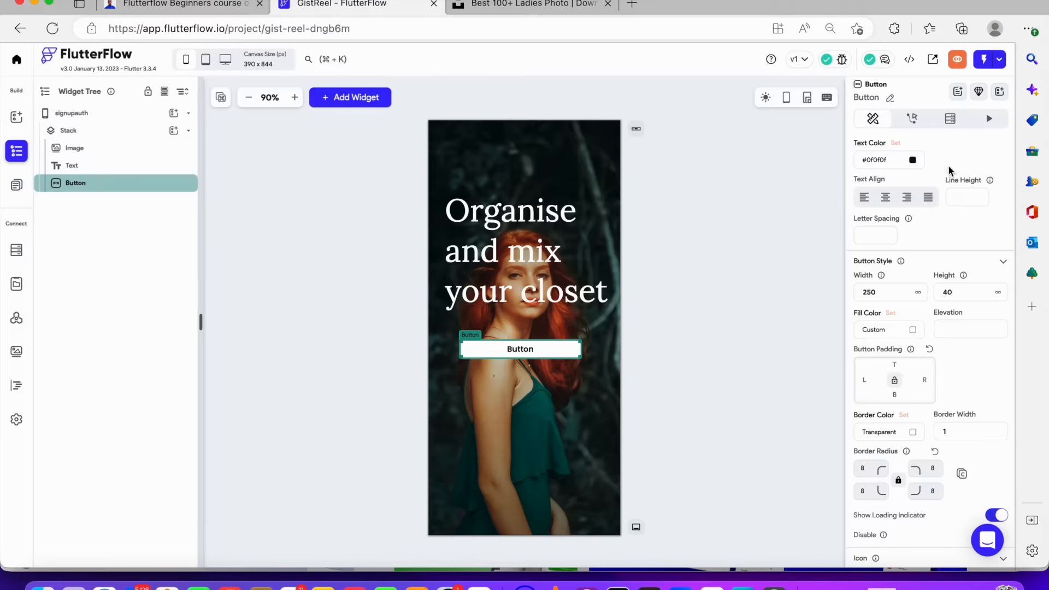
pyautogui.scroll(6, 943, 173)
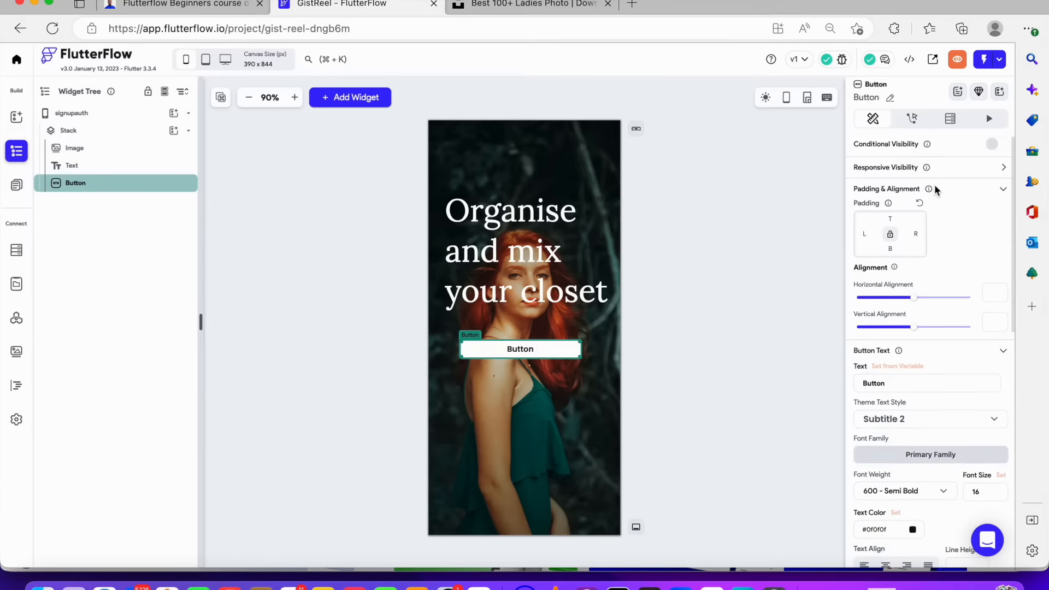
# Set the button's label to "Continue with email"
pyautogui.moveTo(907, 383); pyautogui.dragTo(800, 382)
pyautogui.write('Continue with email')
pyautogui.scroll(-4, 940, 402)
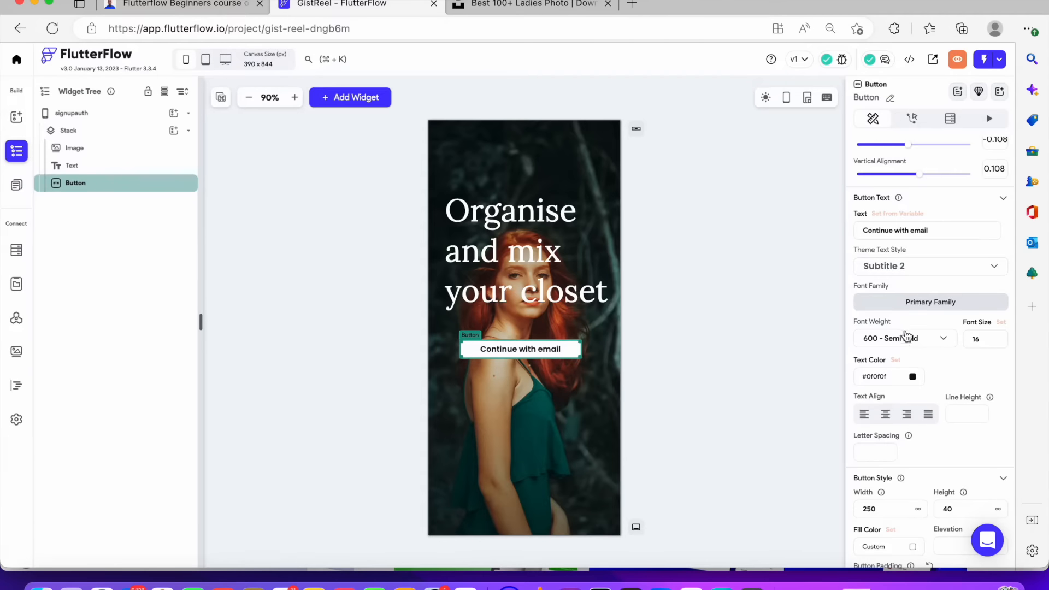
# Set the button text's font weight to 400 - Normal and font size to 14
pyautogui.click(912, 338)
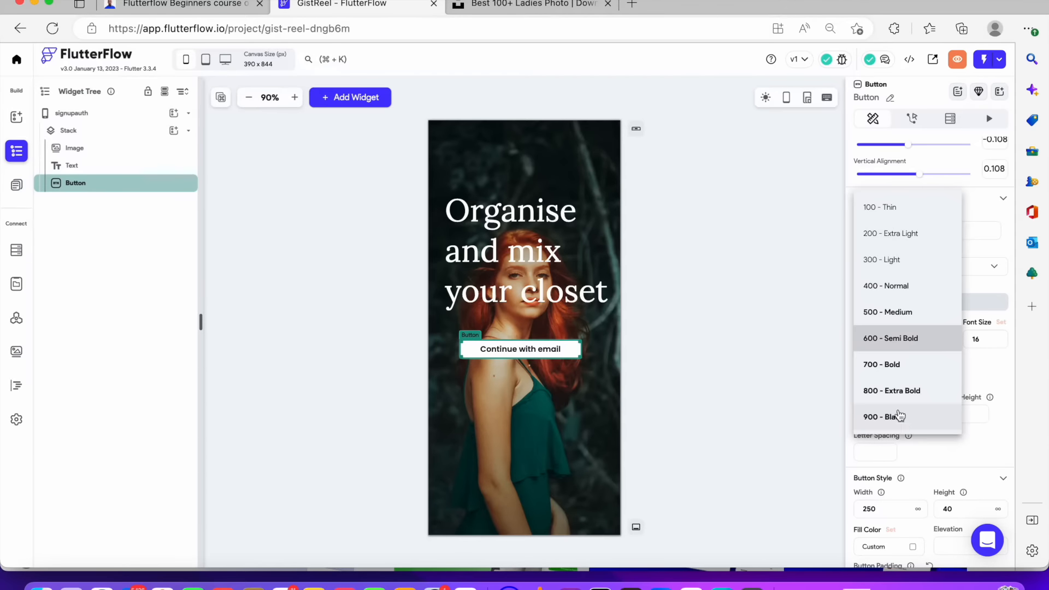
pyautogui.click(877, 295)
pyautogui.doubleClick(991, 340)
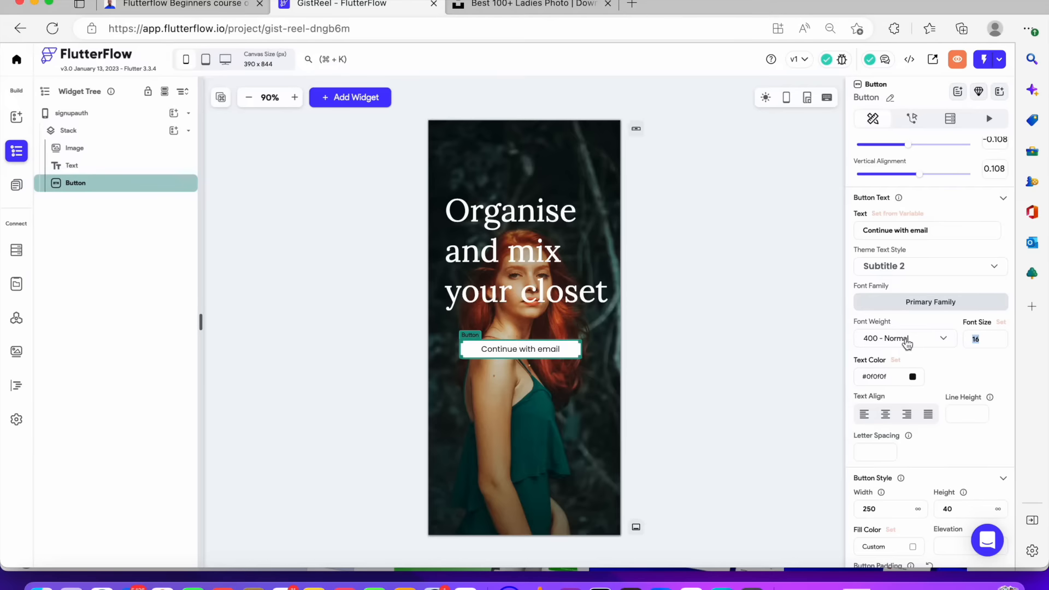
pyautogui.write('2')
pyautogui.press('BackSpace')
pyautogui.write('13')
pyautogui.press('BackSpace')
pyautogui.write('4')
pyautogui.scroll(-5, 911, 465)
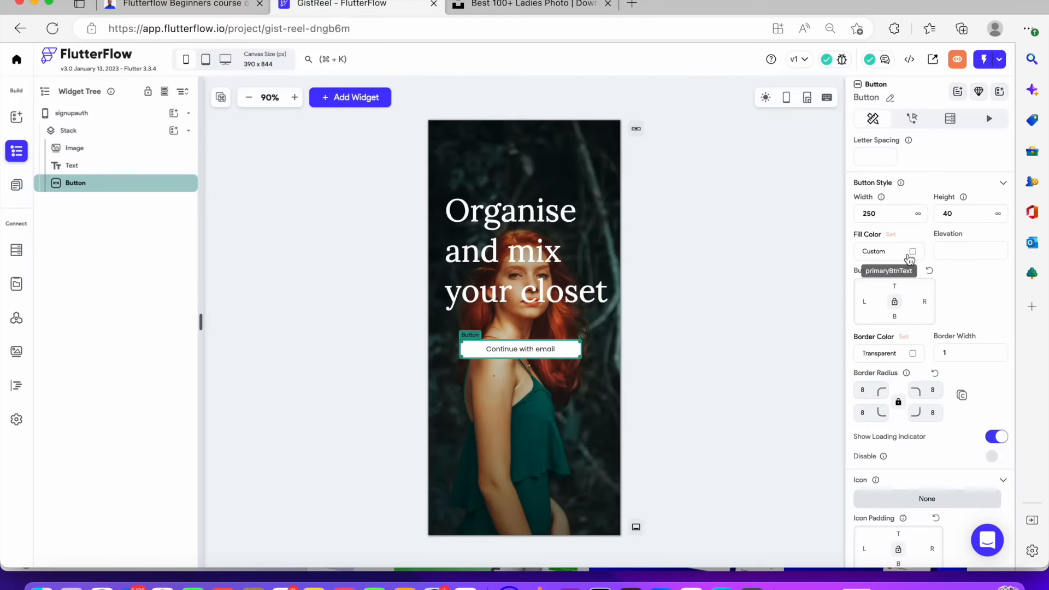
# Make the button's fill color fully transparent
pyautogui.click(914, 253)
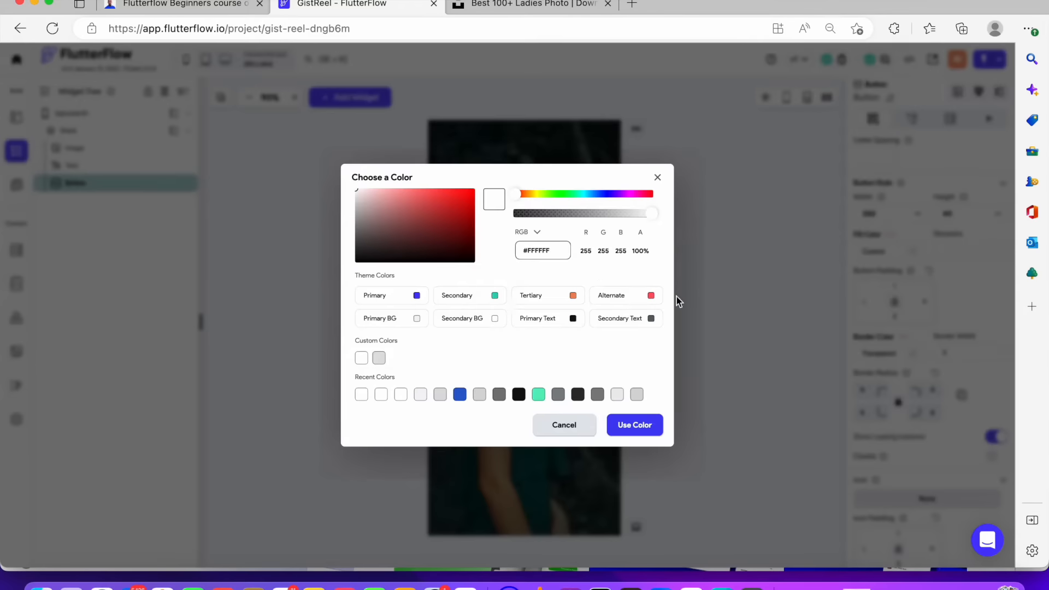
pyautogui.moveTo(646, 210); pyautogui.dragTo(443, 219)
pyautogui.click(629, 429)
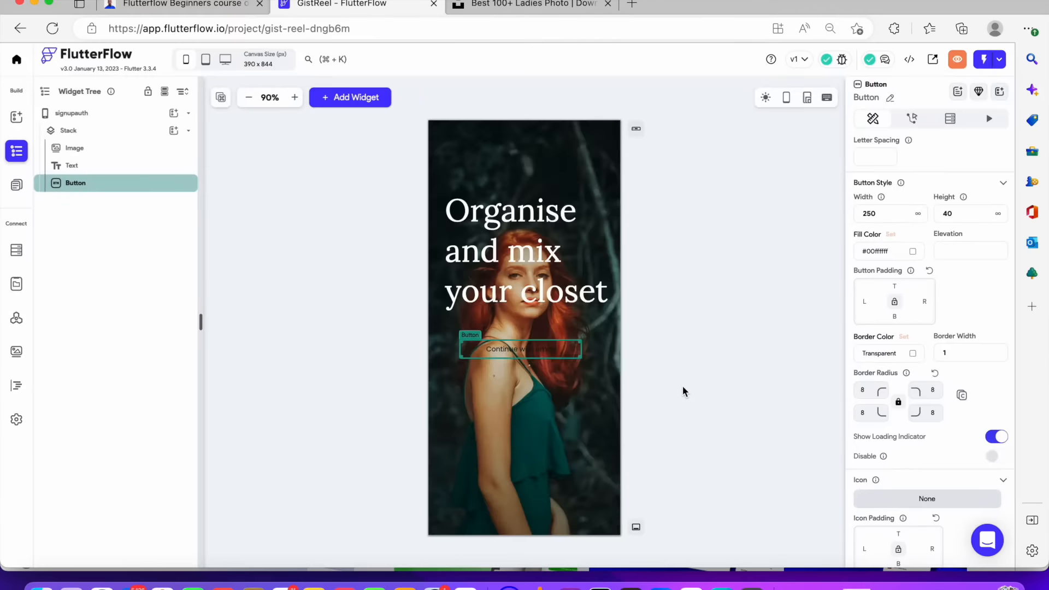
pyautogui.click(683, 386)
pyautogui.click(563, 352)
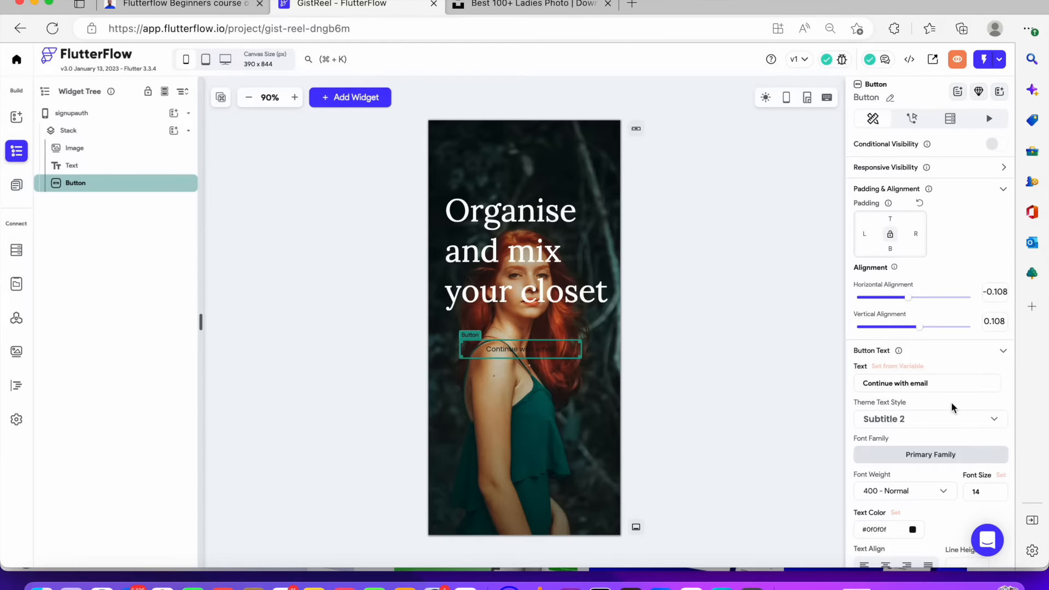
pyautogui.scroll(-3, 943, 407)
pyautogui.scroll(-3, 943, 407)
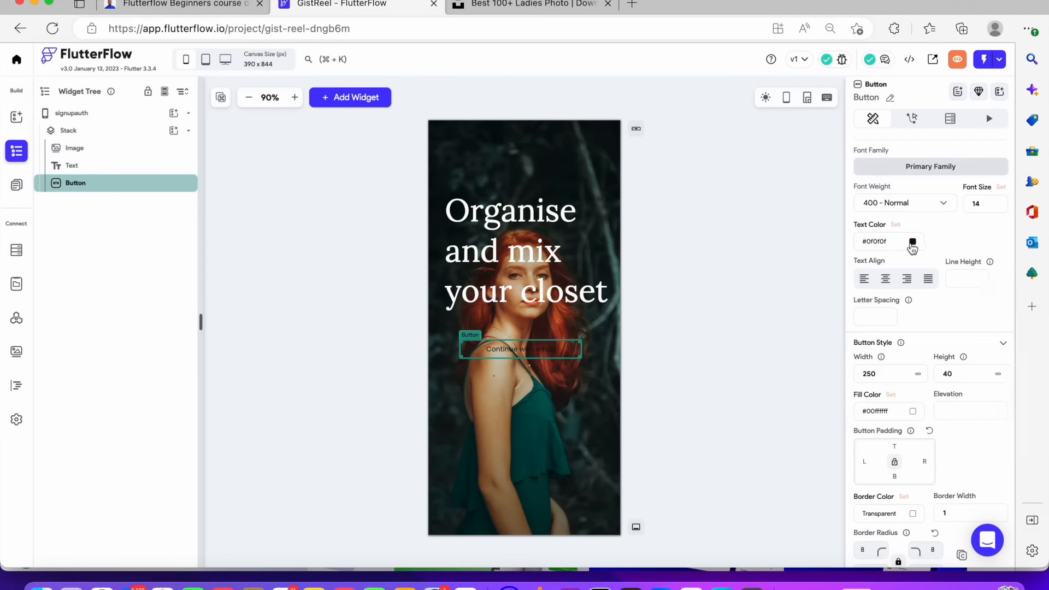
pyautogui.click(911, 242)
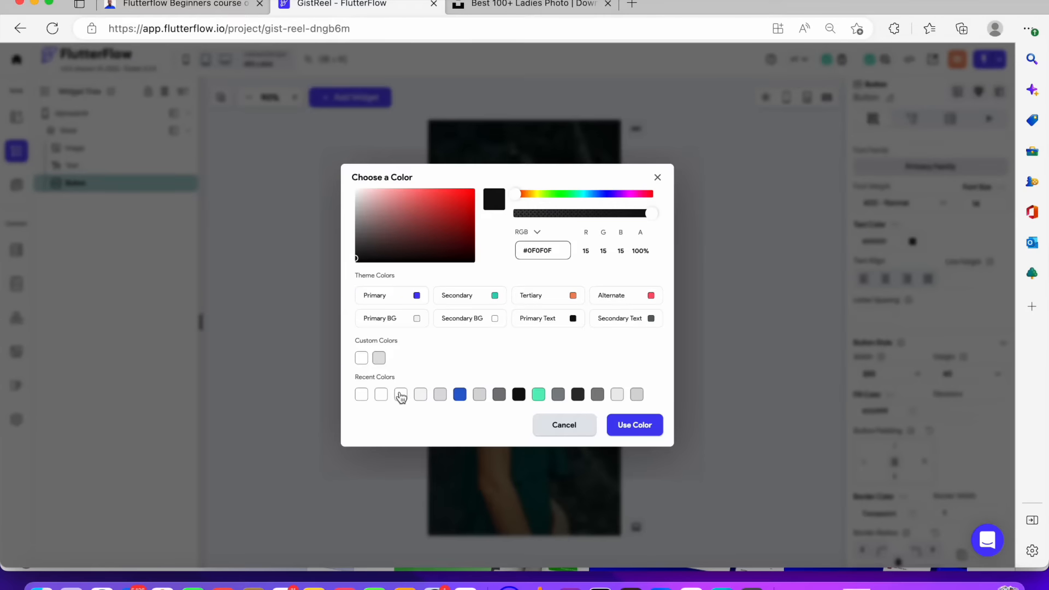
pyautogui.click(401, 394)
pyautogui.click(656, 428)
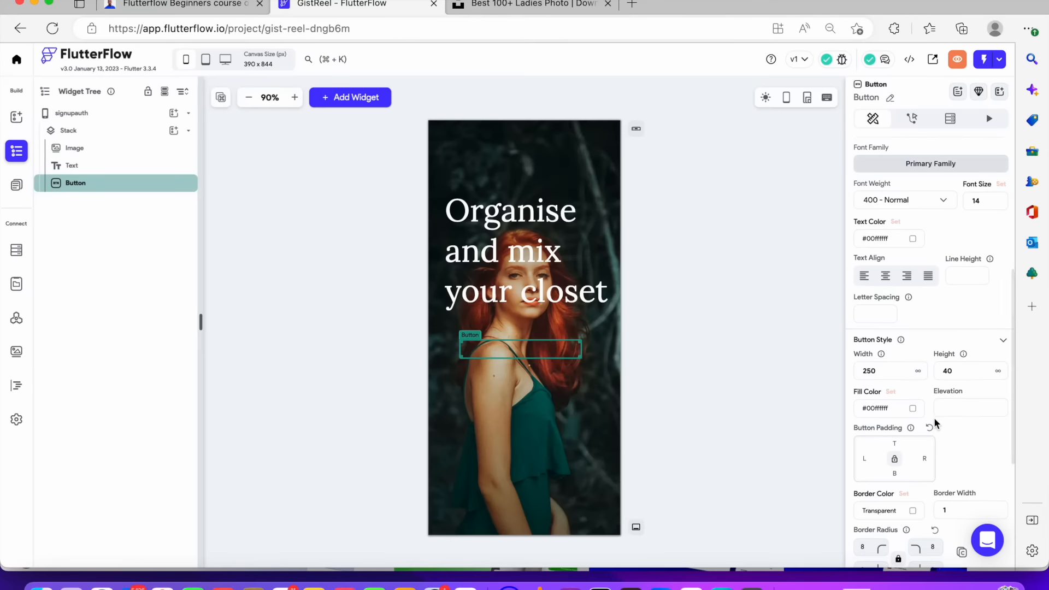
# Set the button's text color to white
pyautogui.scroll(-2, 899, 370)
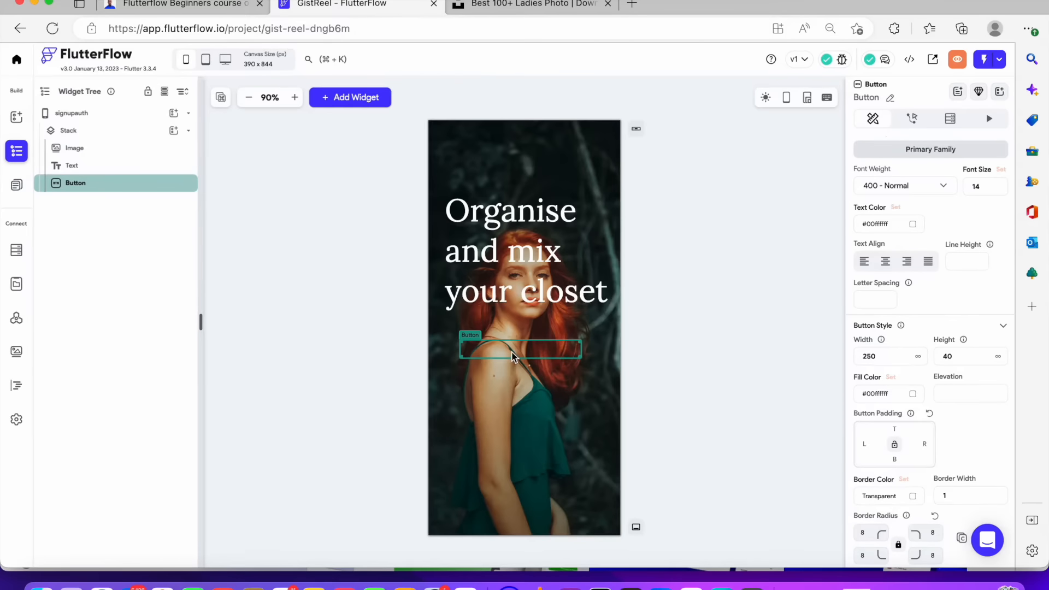
pyautogui.scroll(2, 949, 314)
pyautogui.click(914, 299)
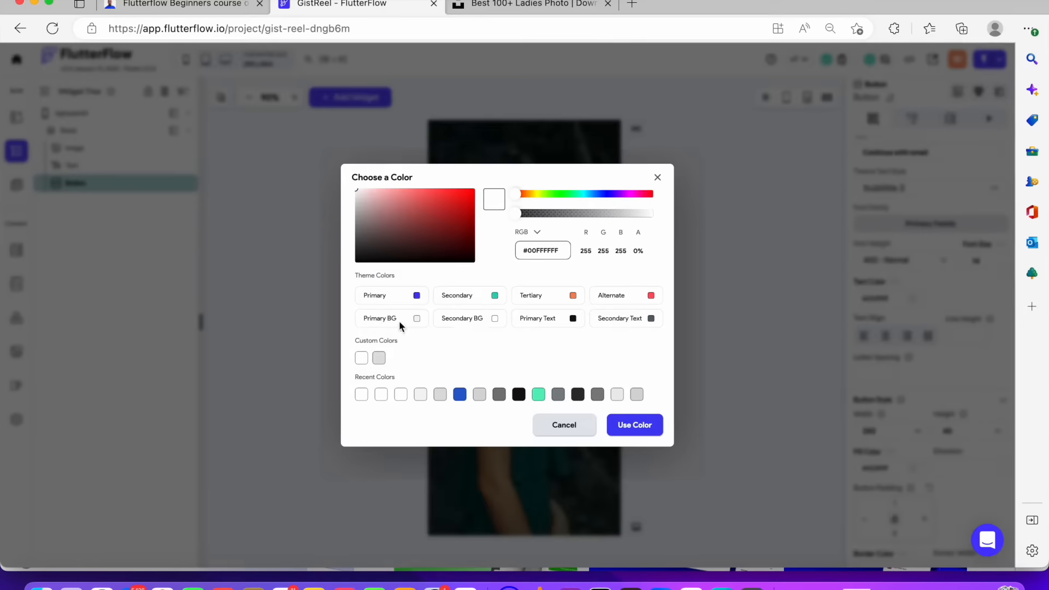
pyautogui.click(361, 402)
pyautogui.click(656, 429)
# Set the button's border color to white
pyautogui.scroll(-5, 988, 407)
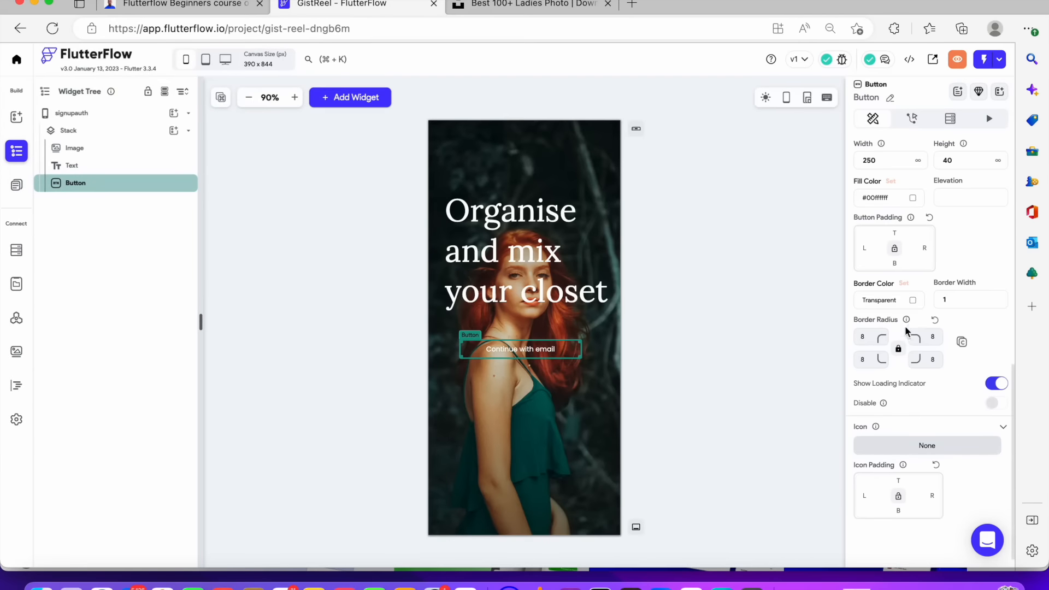
pyautogui.click(913, 301)
pyautogui.click(362, 395)
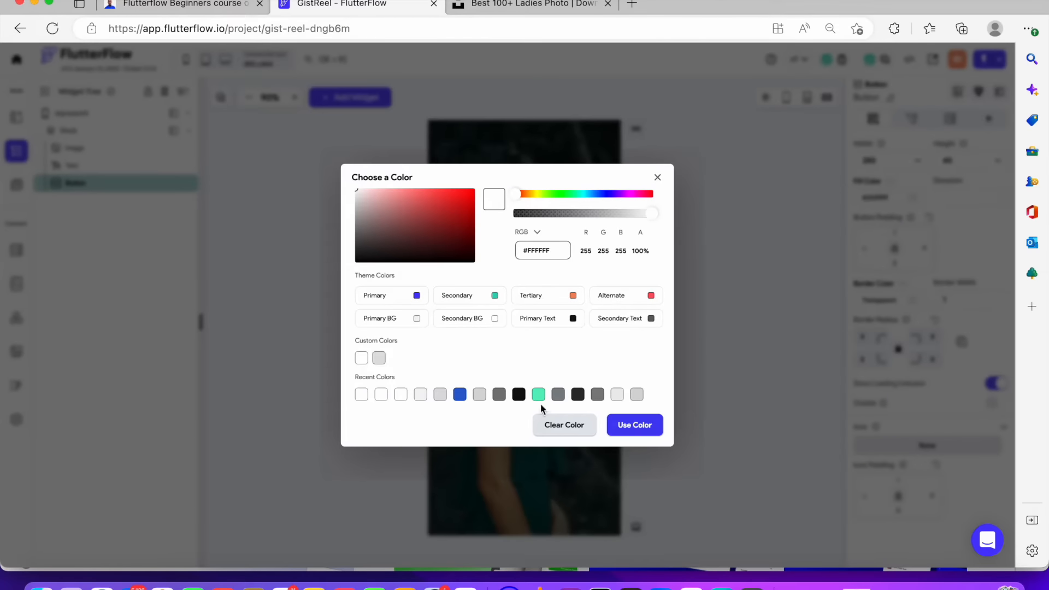
pyautogui.click(628, 425)
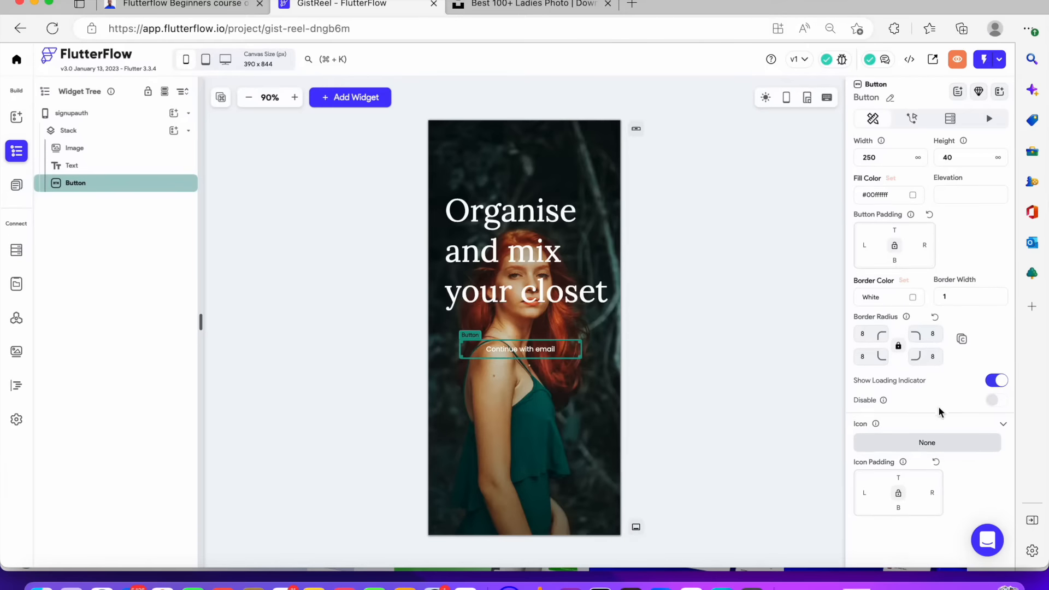
# Add an envelope email icon to the button from the Material icons
pyautogui.scroll(-1, 939, 409)
pyautogui.click(942, 427)
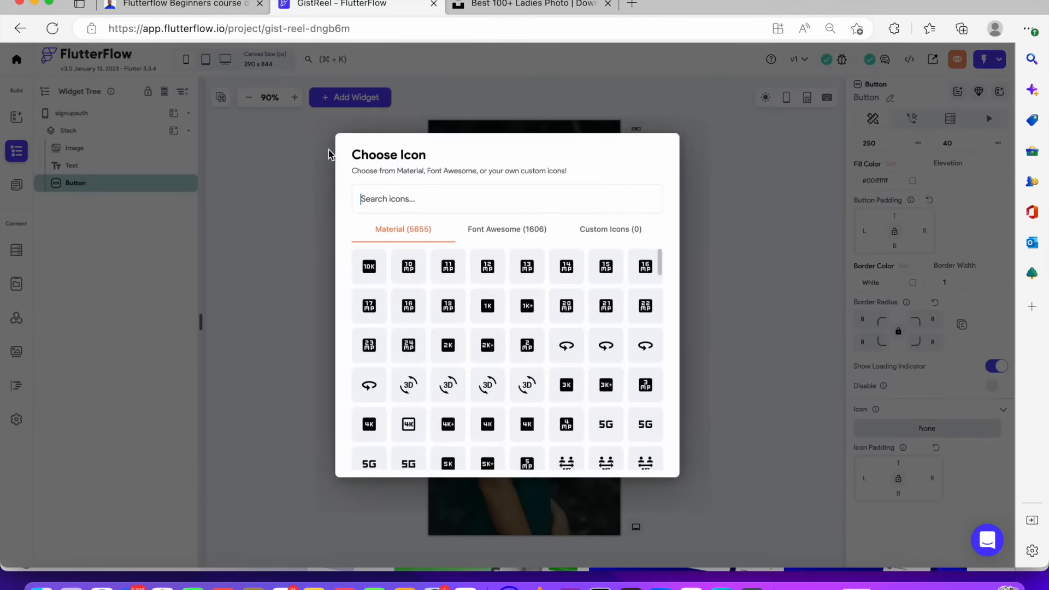
pyautogui.write('email')
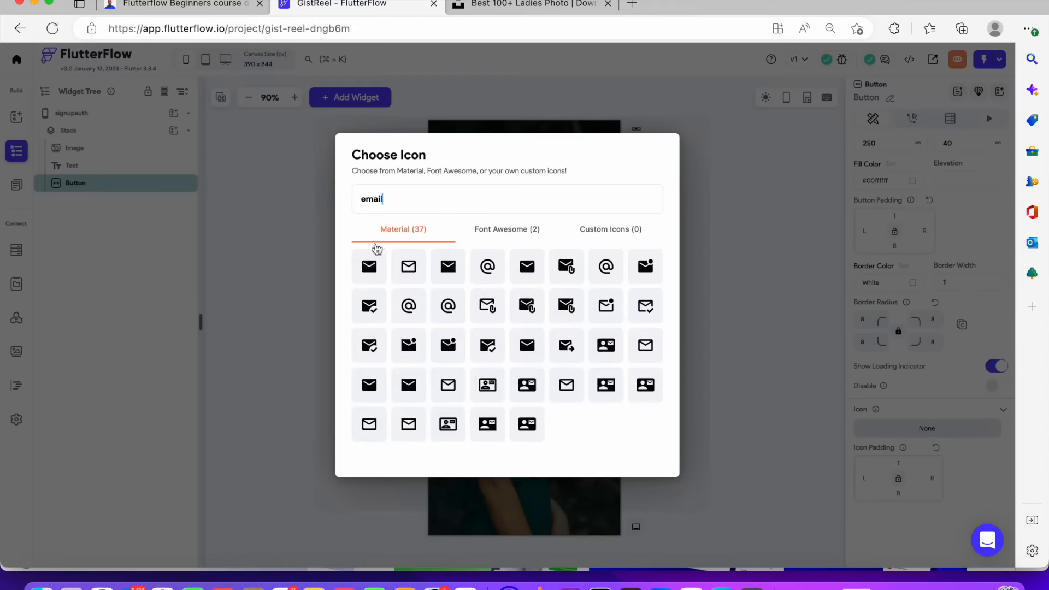
pyautogui.click(409, 266)
pyautogui.click(648, 323)
pyautogui.moveTo(561, 352); pyautogui.dragTo(525, 358)
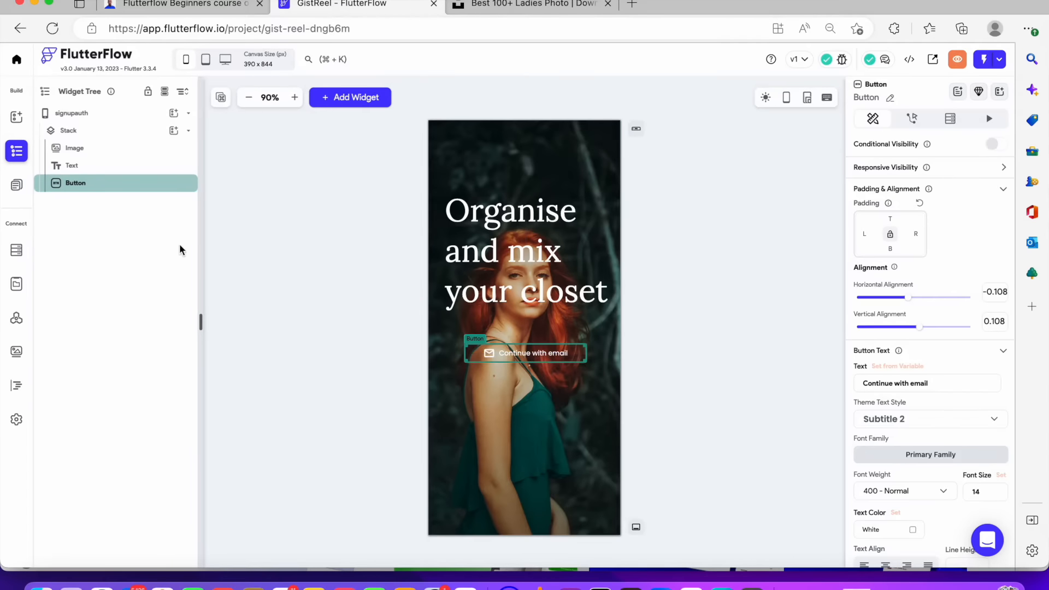
# Wrap the button in a Column
pyautogui.rightClick(149, 189)
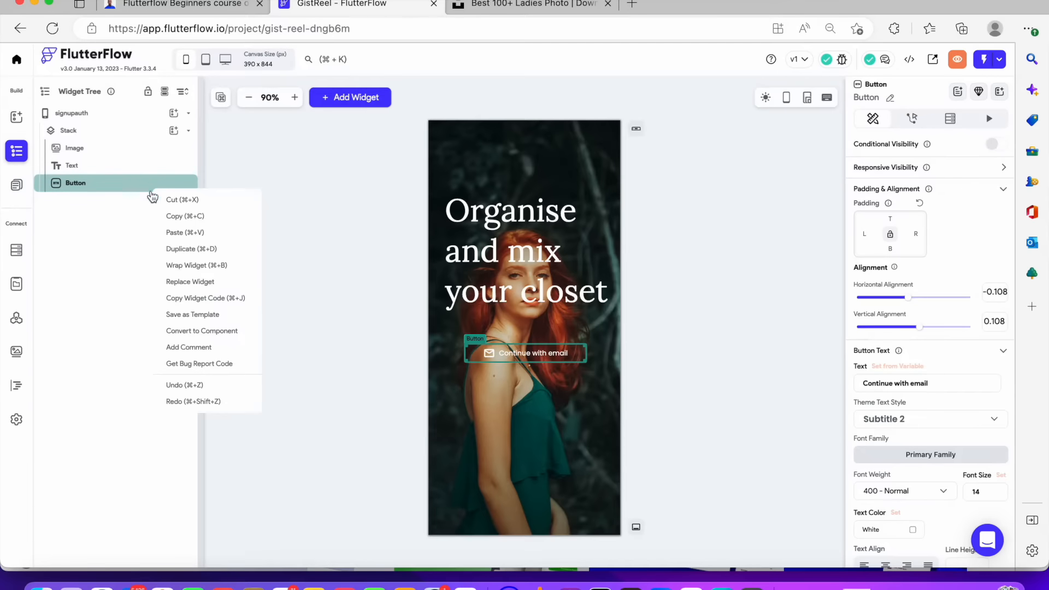
pyautogui.click(209, 265)
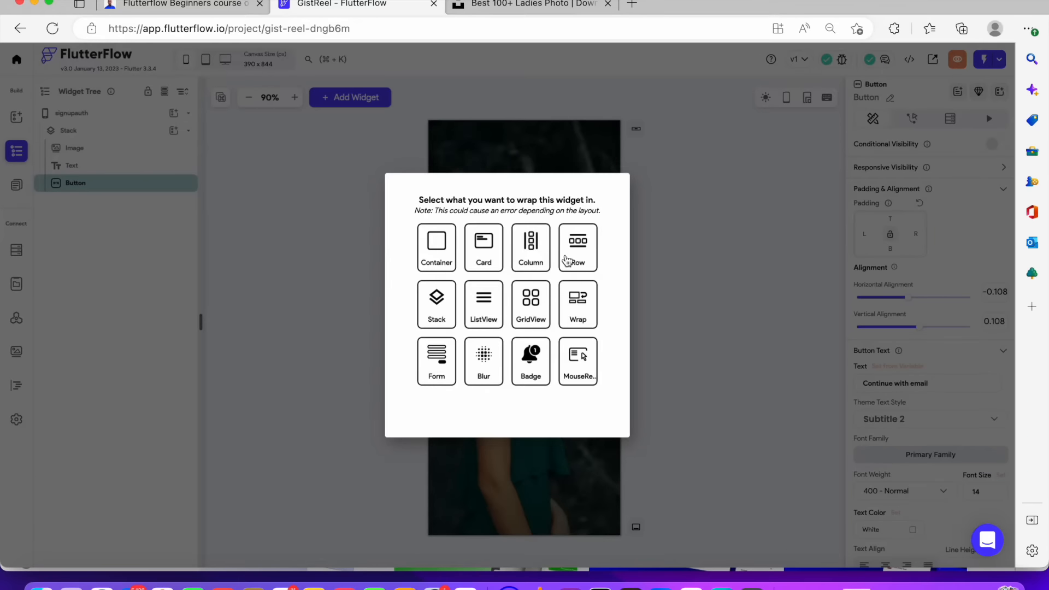
pyautogui.click(524, 254)
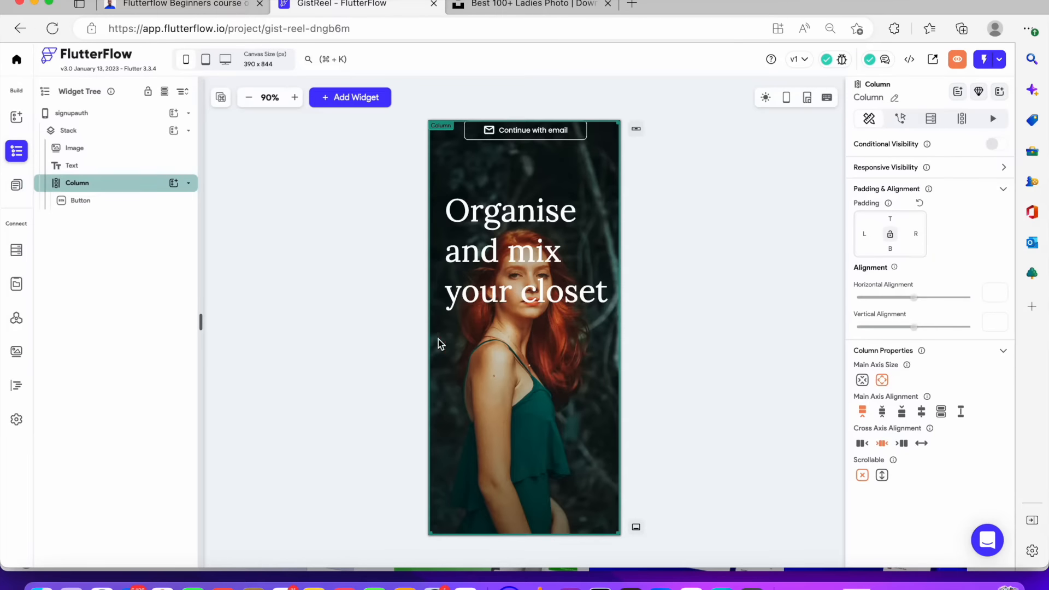
# Set the Column's main axis size to shrink to its content and move it just below the heading
pyautogui.moveTo(144, 183)
pyautogui.mouseDown()
pyautogui.moveTo(138, 219)
pyautogui.moveTo(144, 200)
pyautogui.mouseUp()
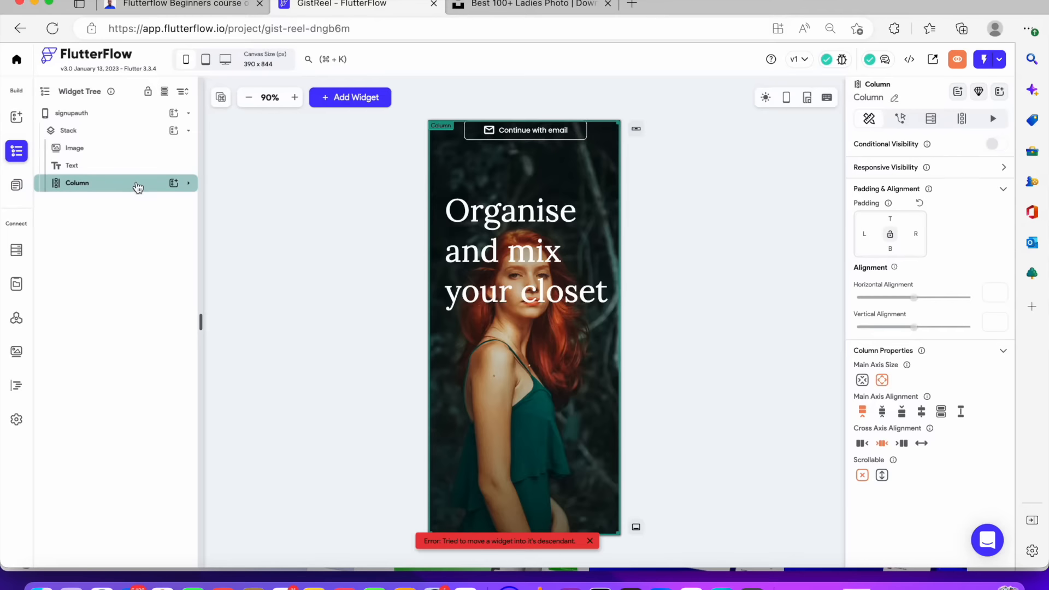
pyautogui.click(294, 270)
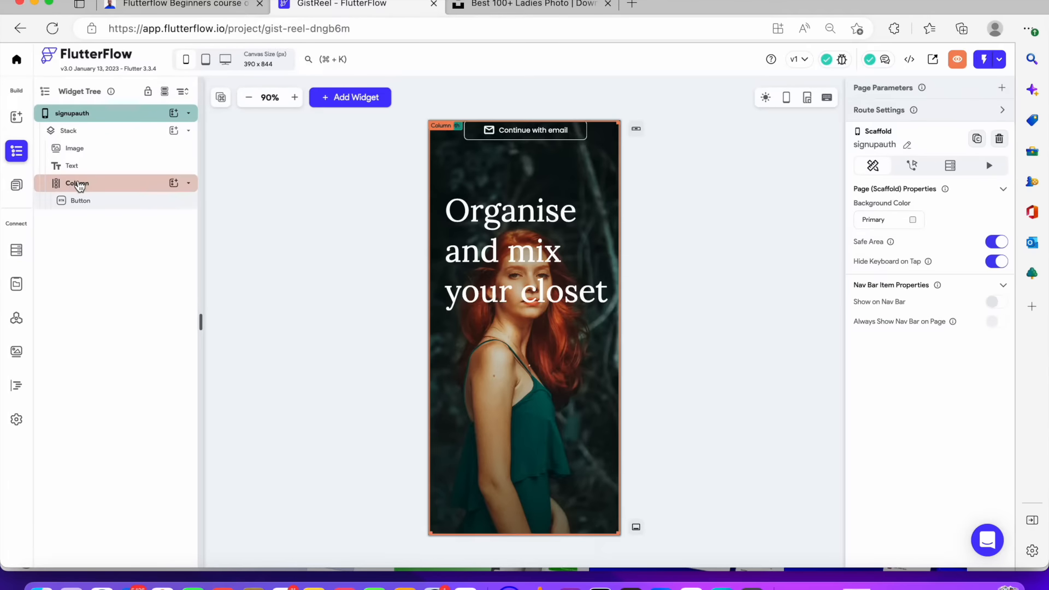
pyautogui.click(80, 187)
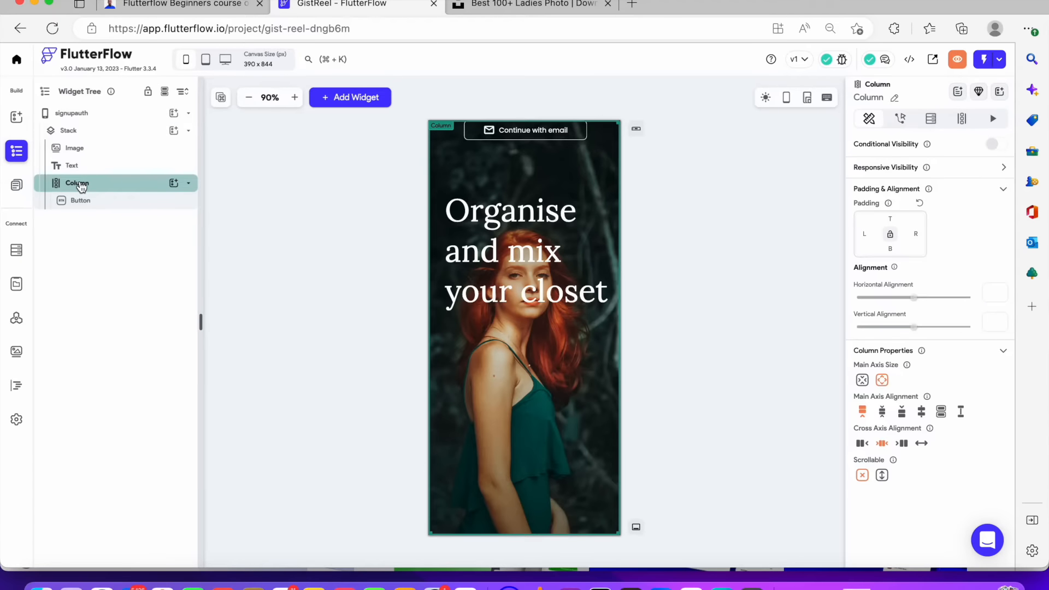
pyautogui.click(867, 380)
pyautogui.moveTo(589, 253); pyautogui.dragTo(539, 361)
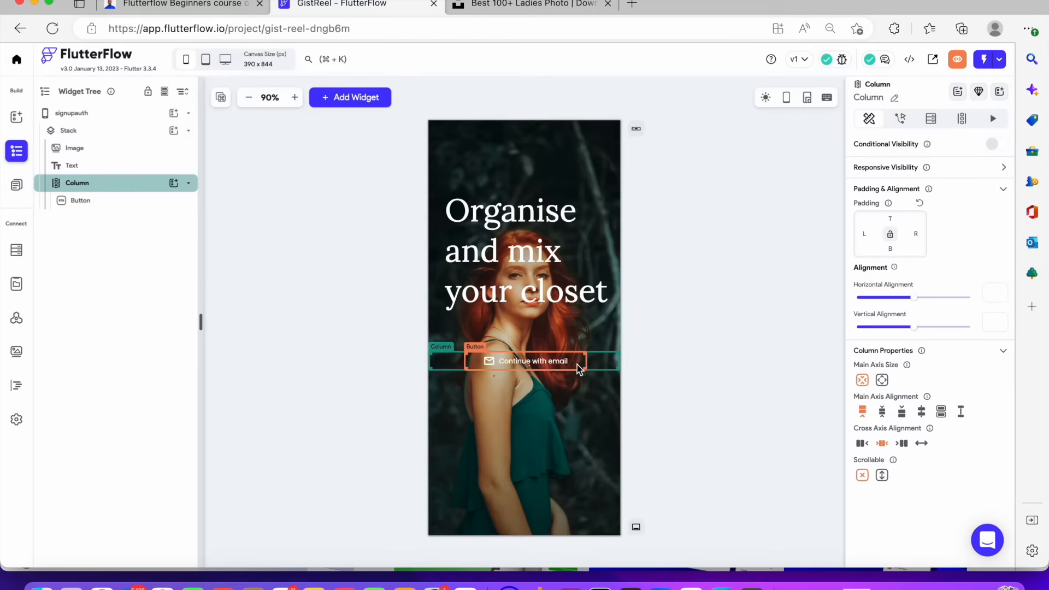
pyautogui.moveTo(591, 363); pyautogui.dragTo(564, 365)
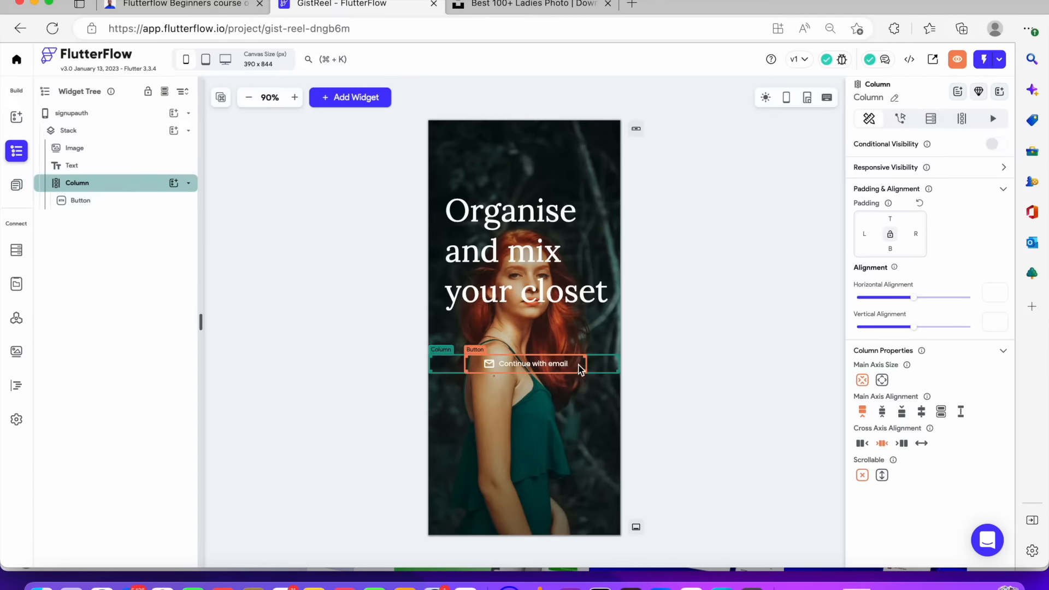
pyautogui.click(658, 267)
pyautogui.click(608, 372)
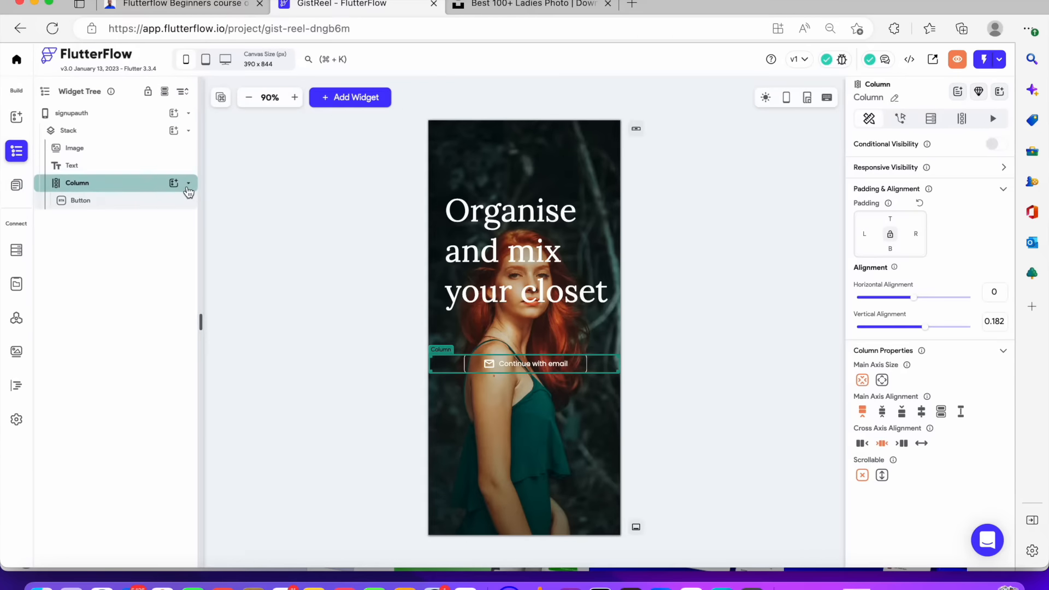
# Paste two copies of the email button inside the Column
pyautogui.click(163, 206)
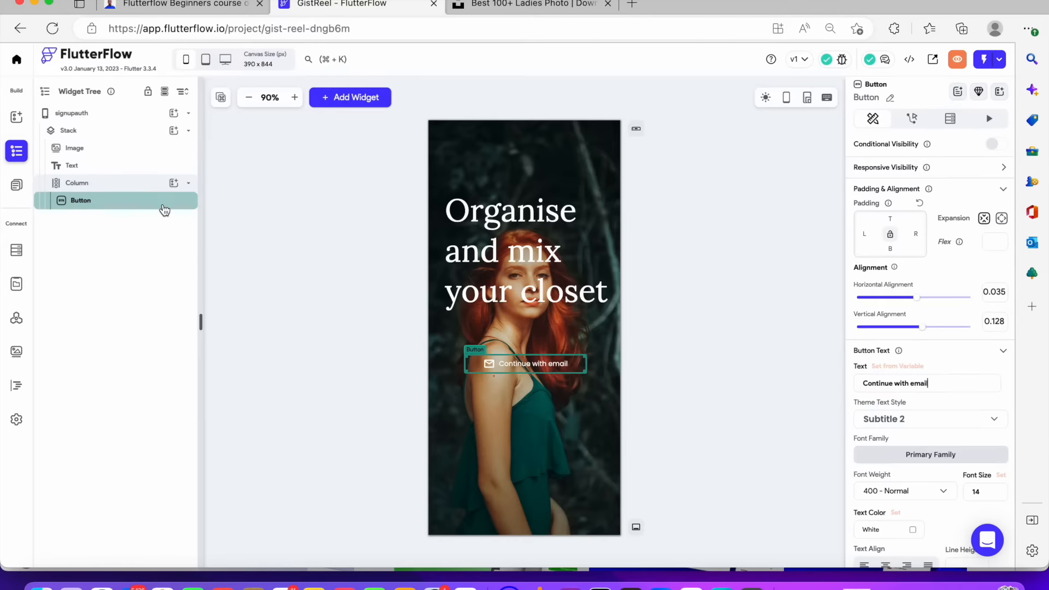
pyautogui.press('super+v')
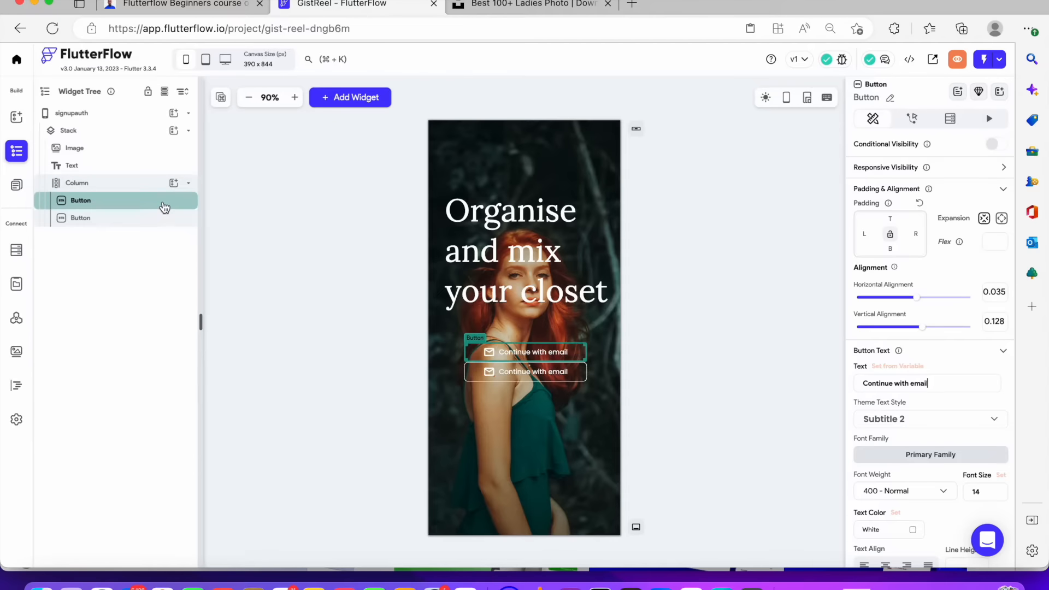
pyautogui.press('super+v')
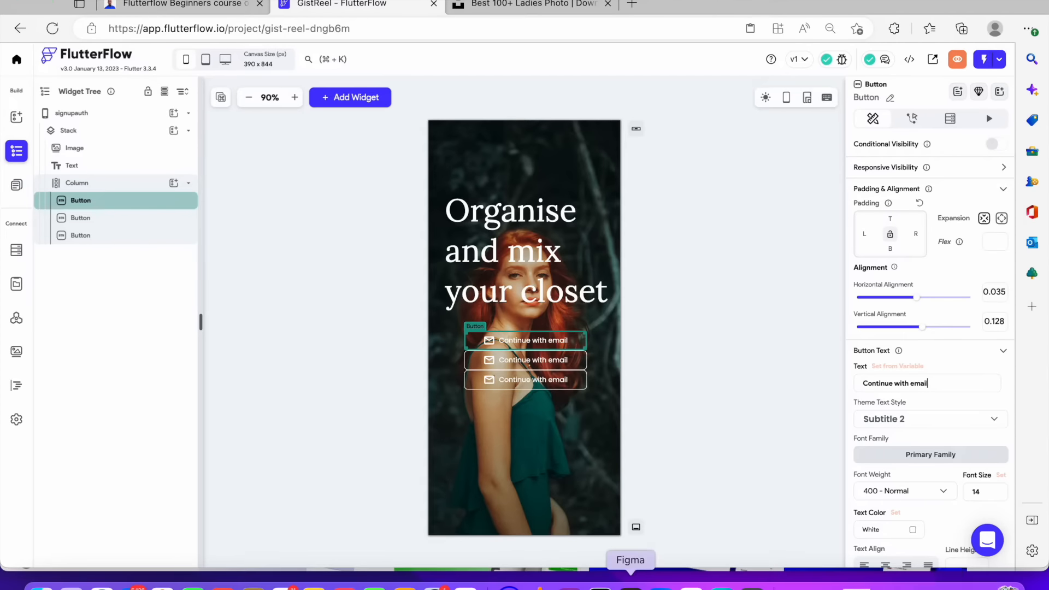
# Switch to Figma to check the design's other sign-in buttons
pyautogui.click(628, 584)
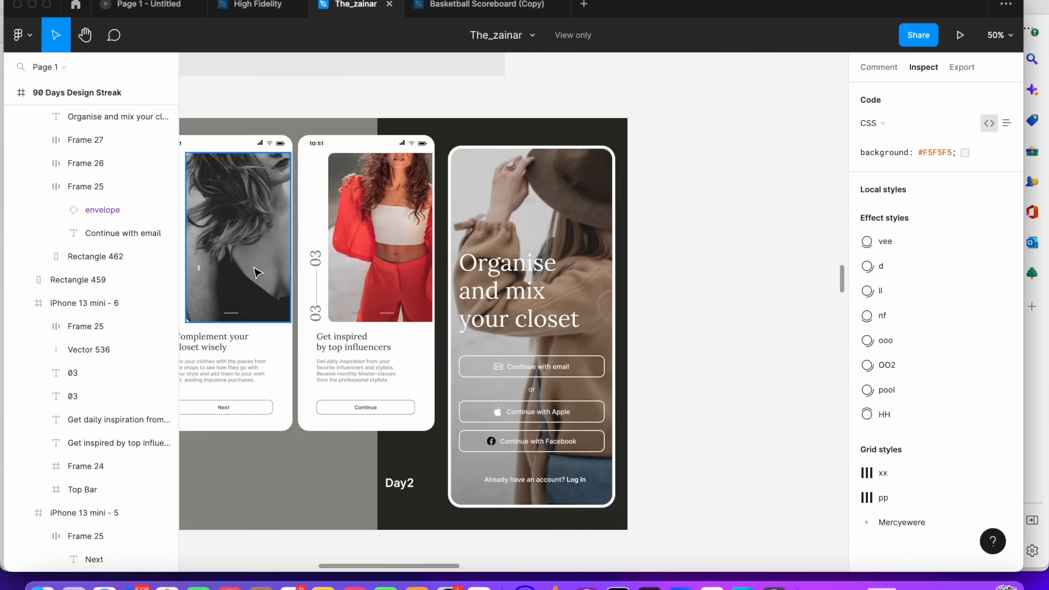
pyautogui.click(32, 4)
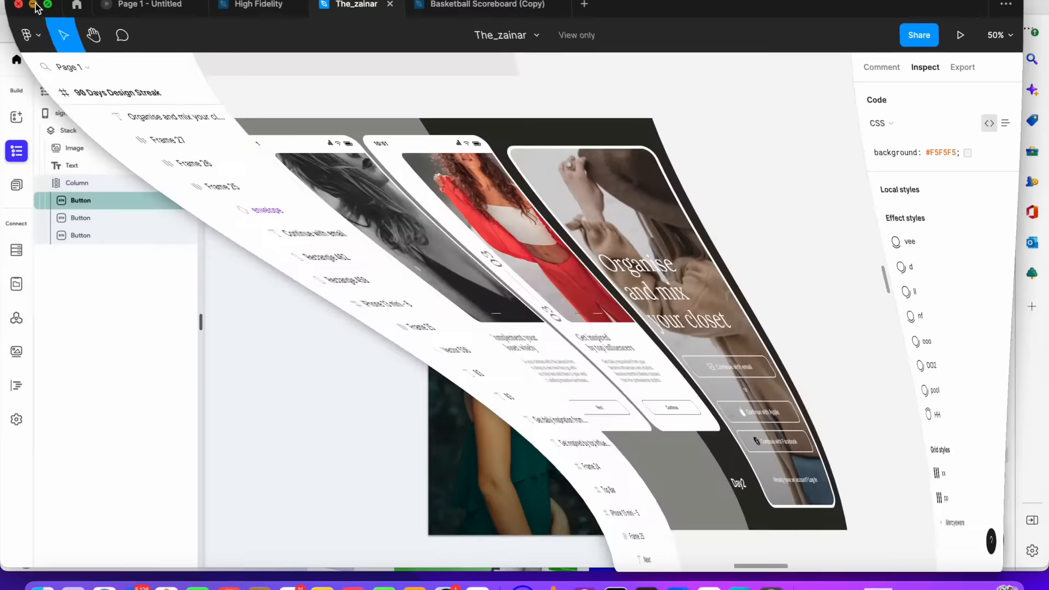
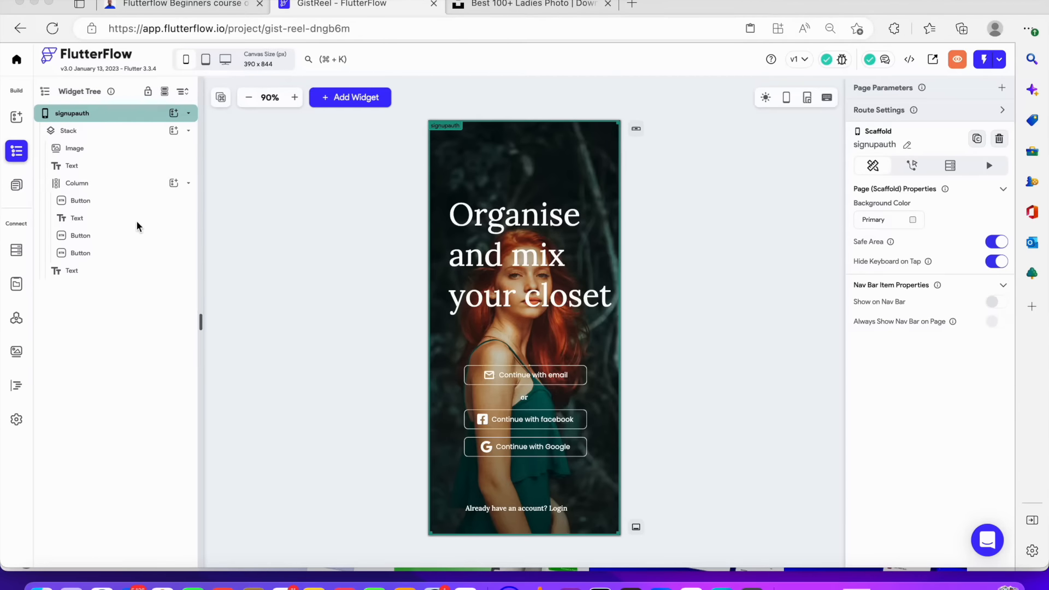
# Review the widgets inside the signupauth page's Column and the login text below it
pyautogui.click(112, 189)
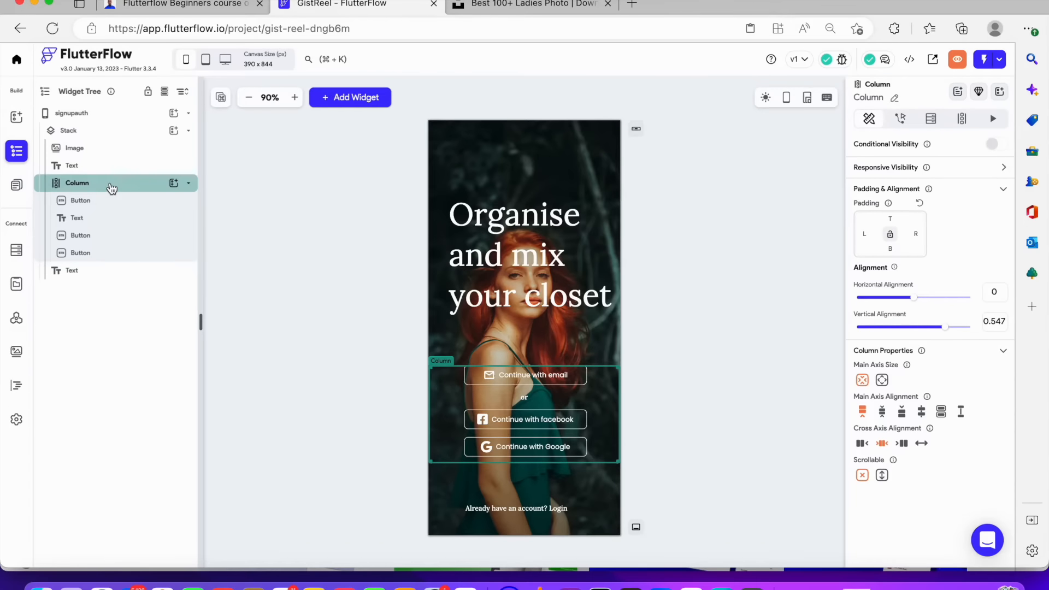
pyautogui.click(114, 217)
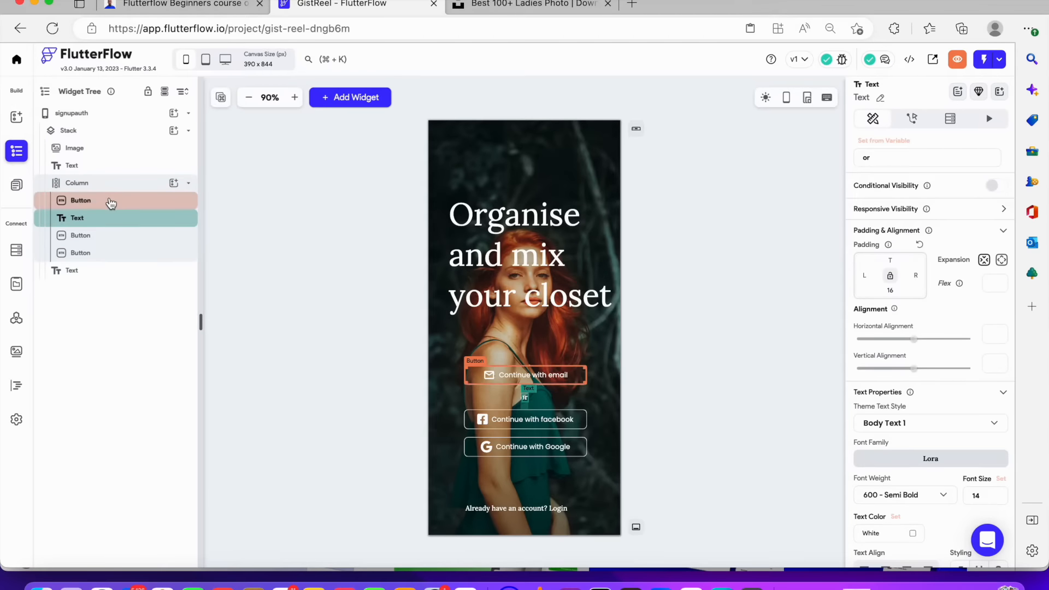
pyautogui.click(111, 202)
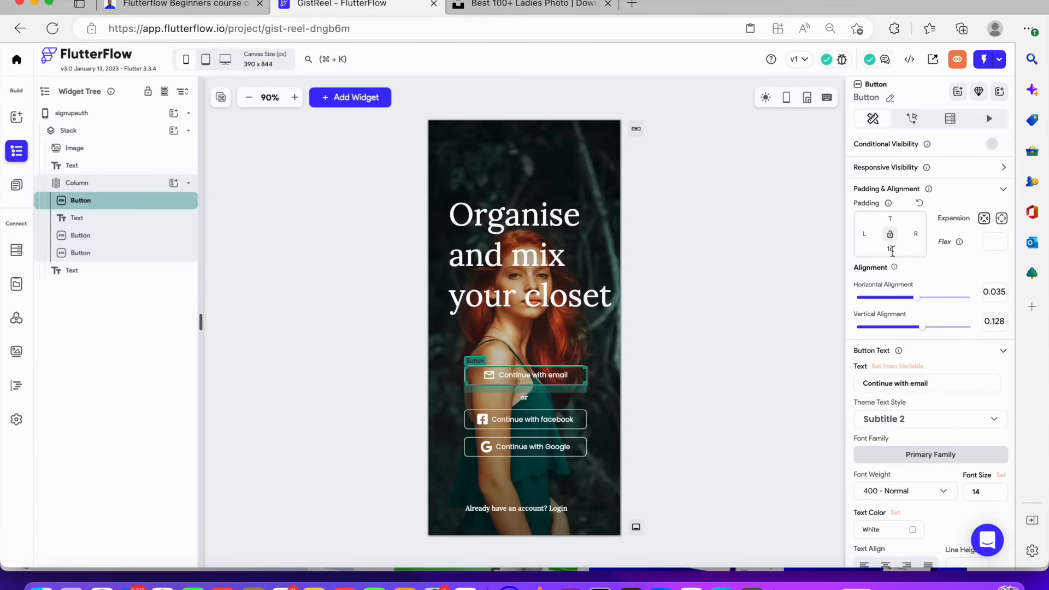
pyautogui.click(77, 219)
pyautogui.click(82, 236)
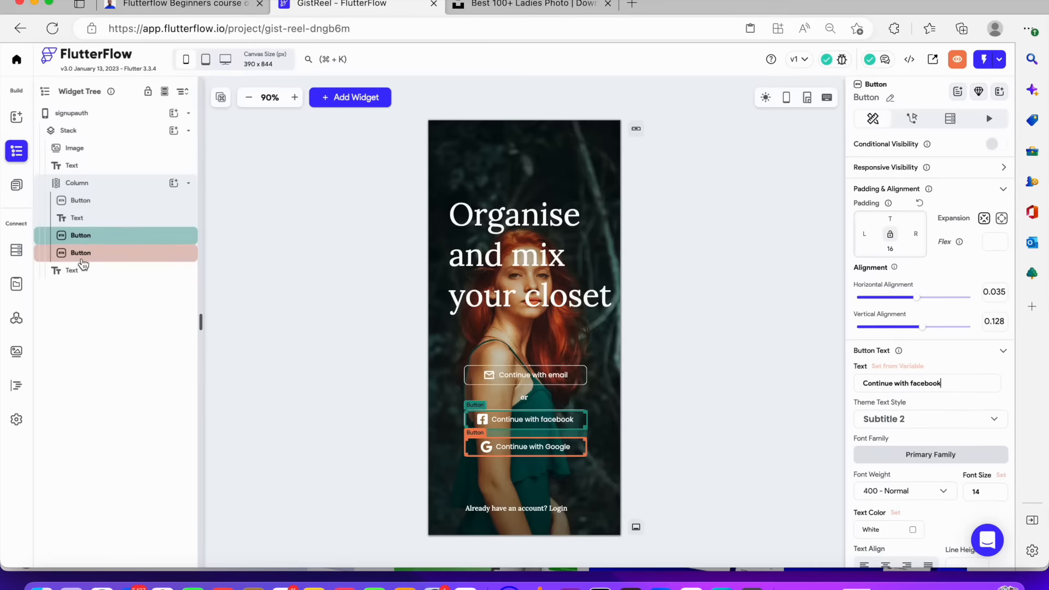
pyautogui.click(85, 261)
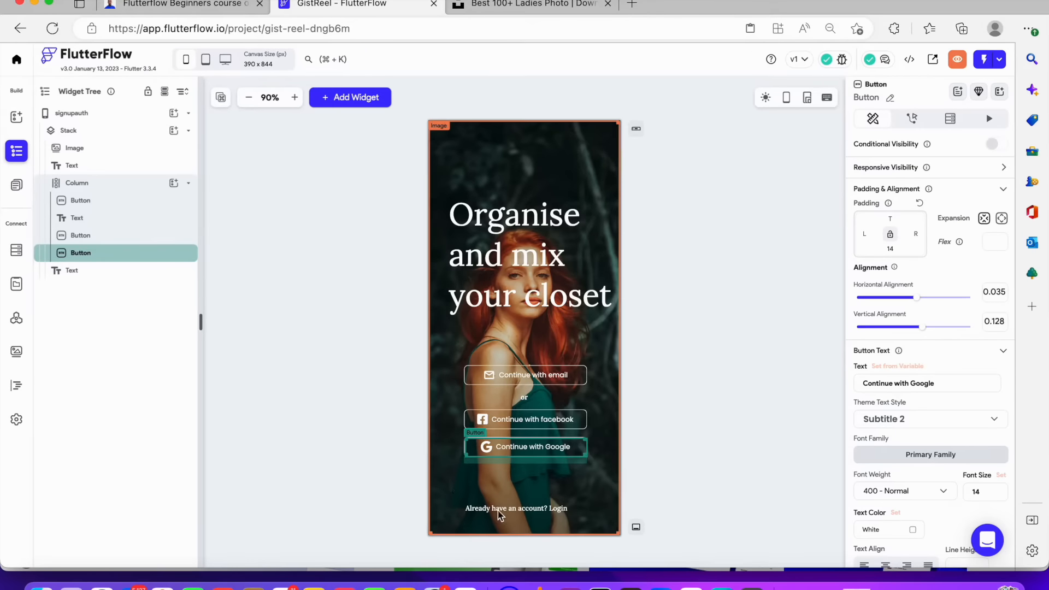
pyautogui.click(514, 514)
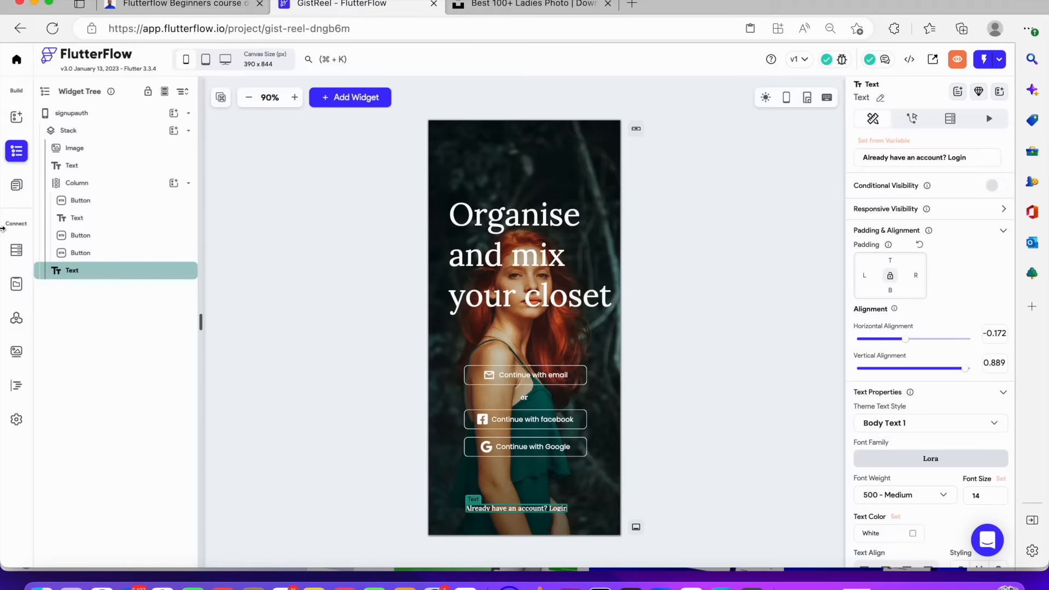
# Create a new blank page named signin
pyautogui.click(16, 185)
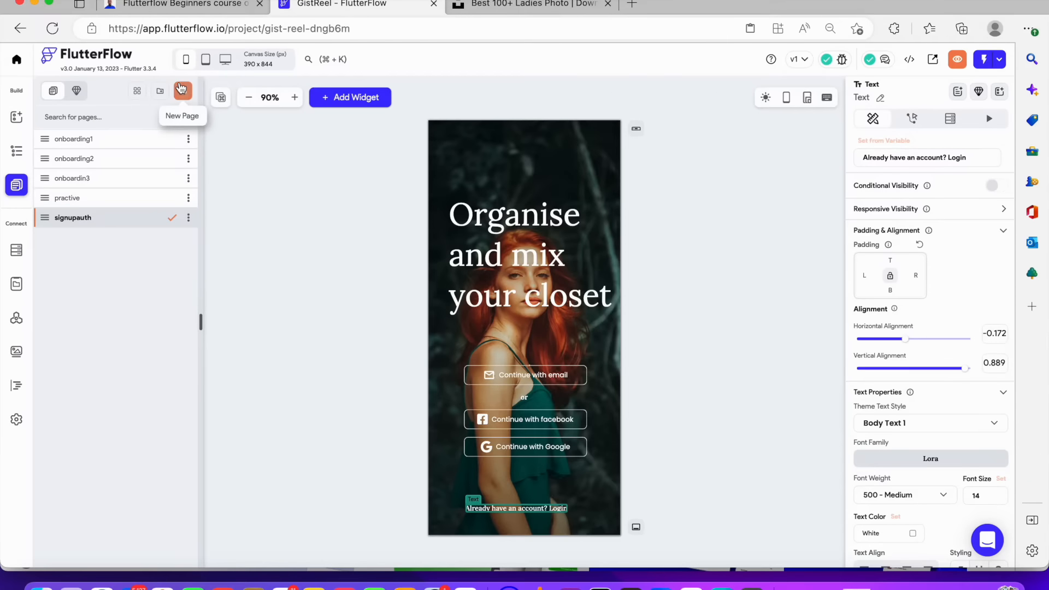
pyautogui.click(189, 96)
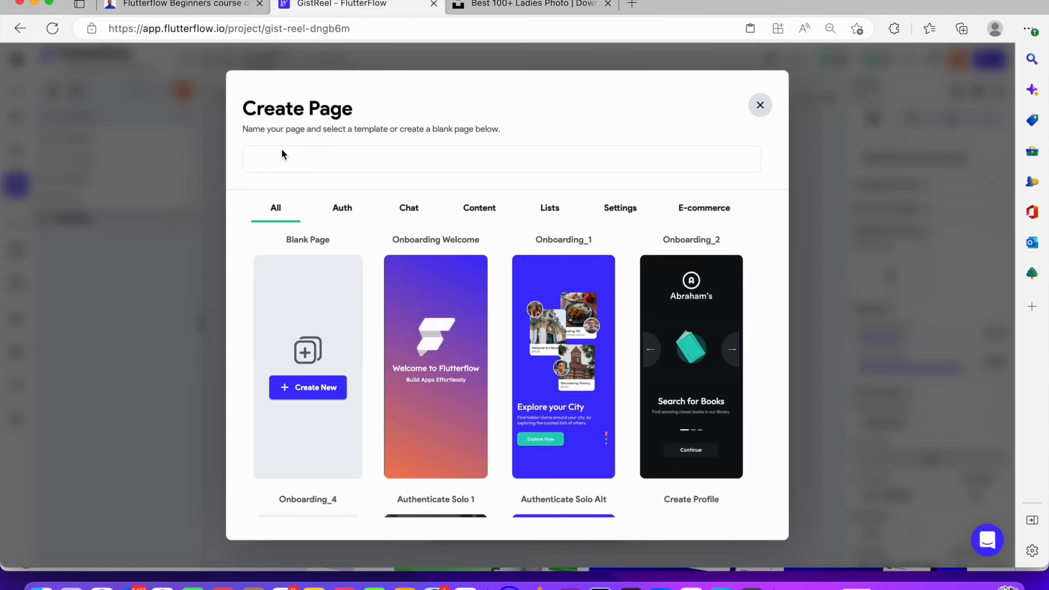
pyautogui.write('signin')
pyautogui.click(292, 389)
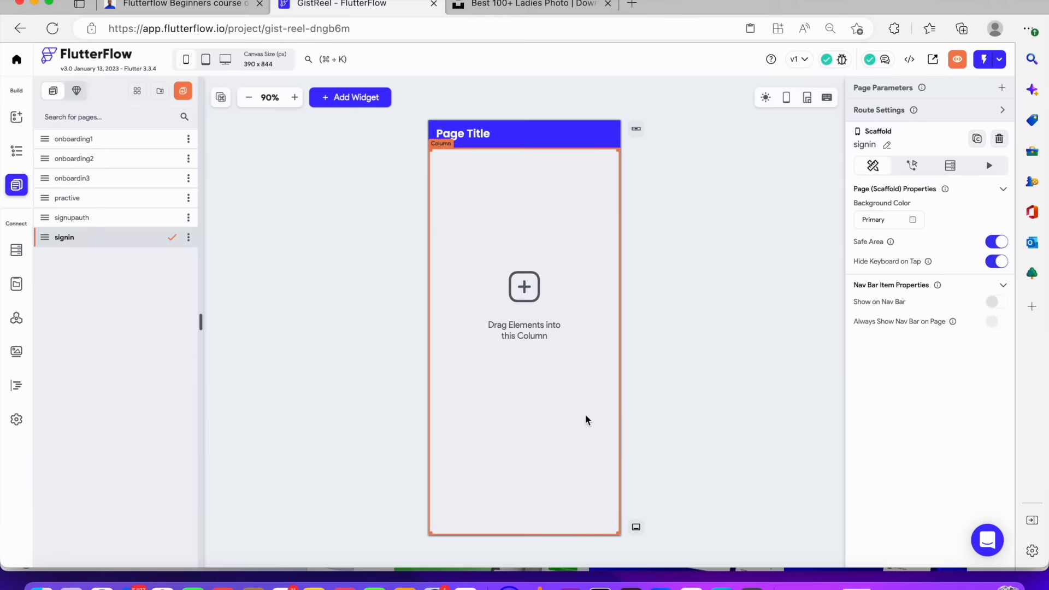
# Remove the signin page's app bar and set the page background color to White
pyautogui.click(590, 131)
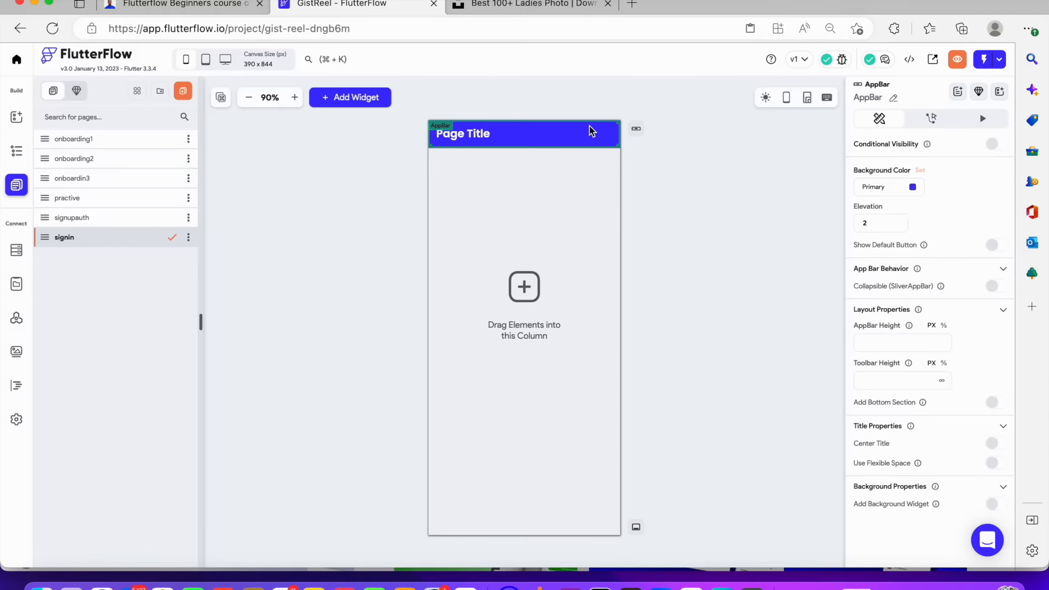
pyautogui.press('Delete')
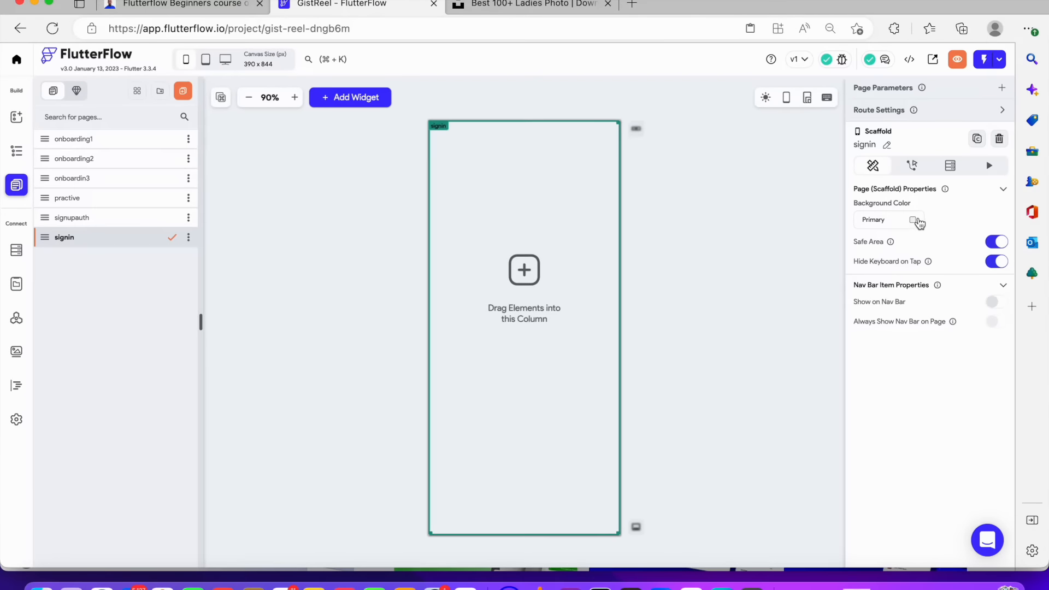
pyautogui.click(922, 224)
pyautogui.click(361, 394)
pyautogui.click(612, 426)
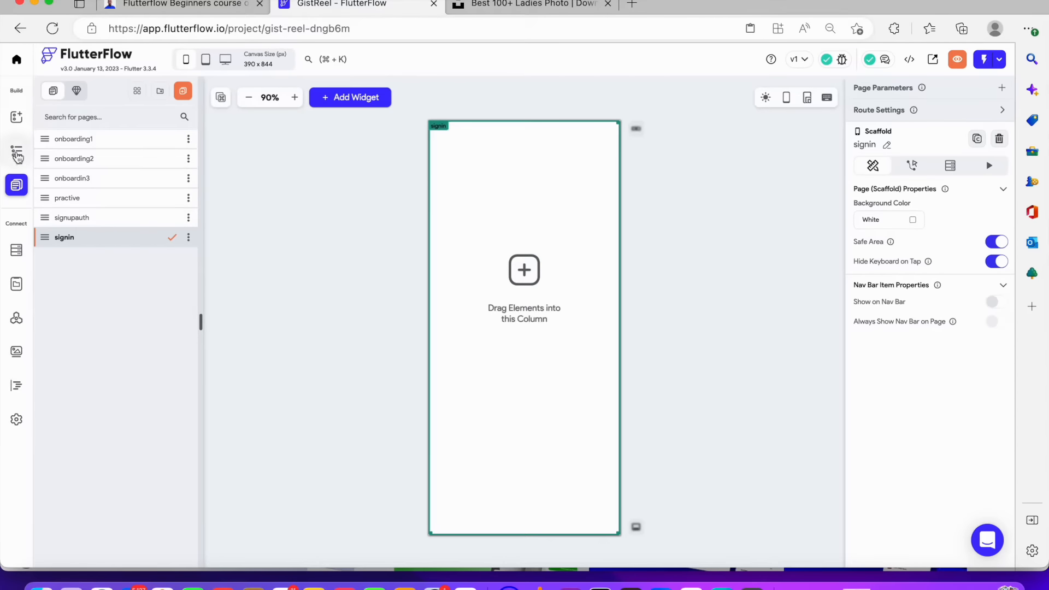
# Add an Image to the page's Column with infinite width and 60% height, and change its box fit
pyautogui.click(17, 155)
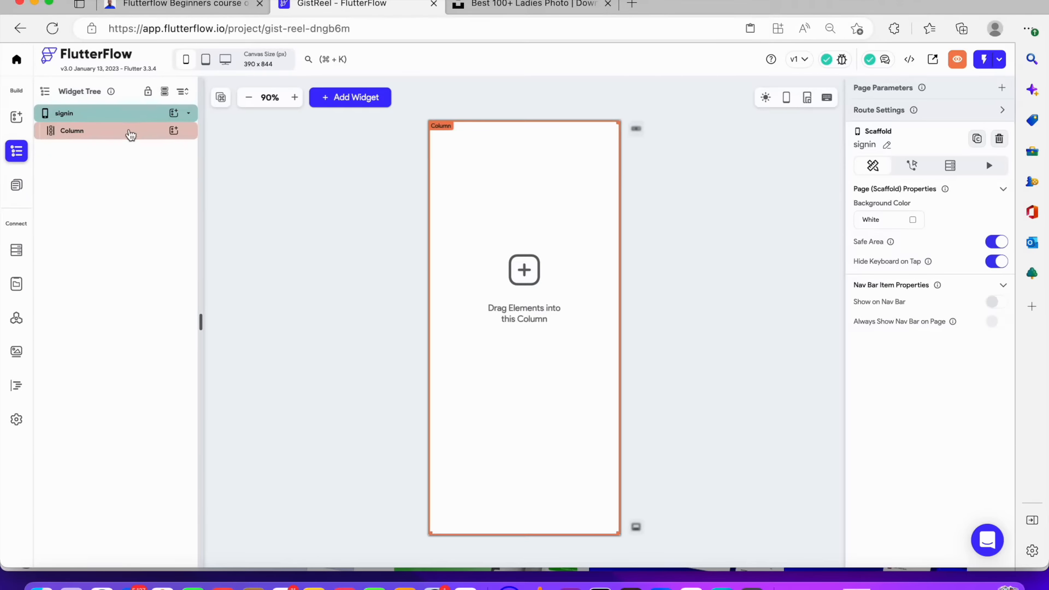
pyautogui.click(131, 135)
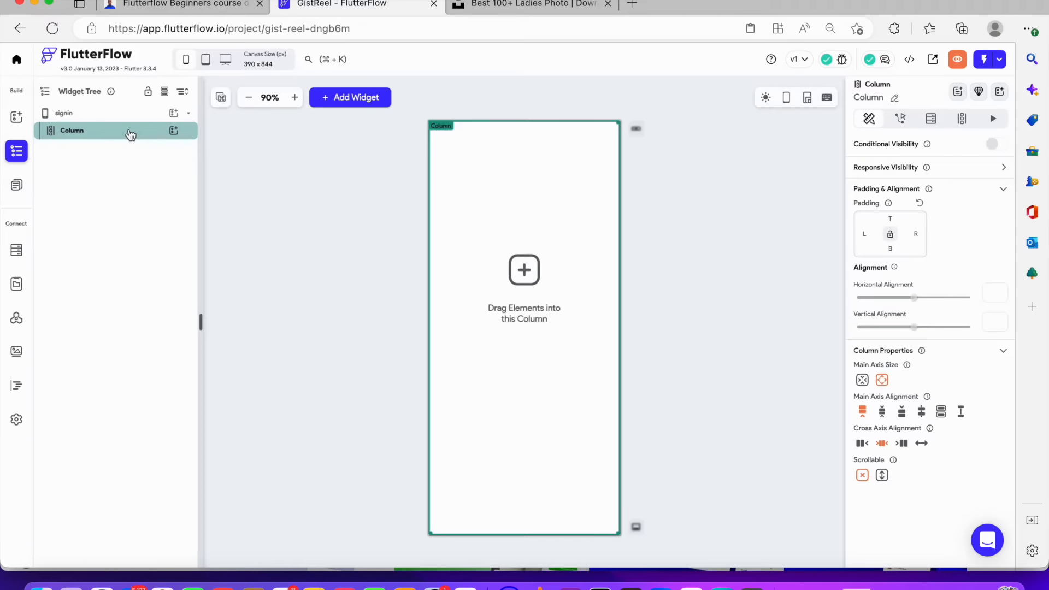
pyautogui.click(174, 130)
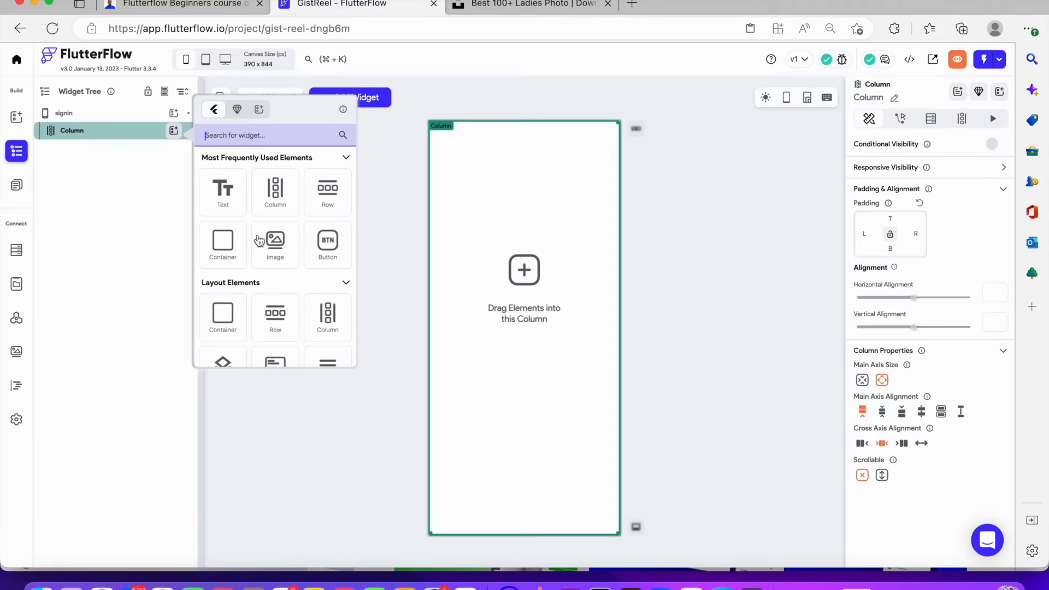
pyautogui.click(277, 242)
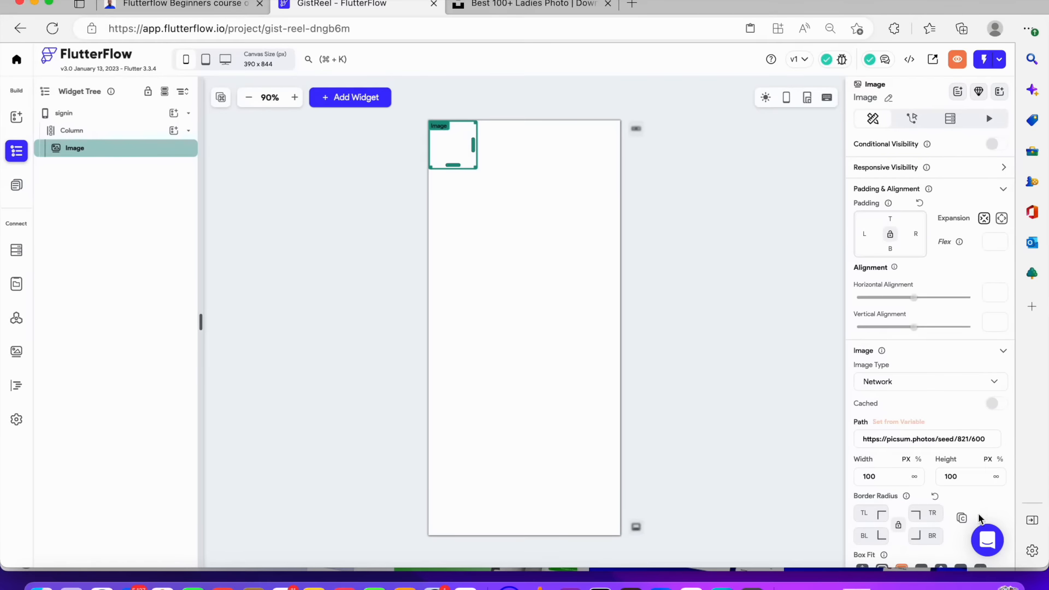
pyautogui.click(1001, 460)
pyautogui.click(966, 481)
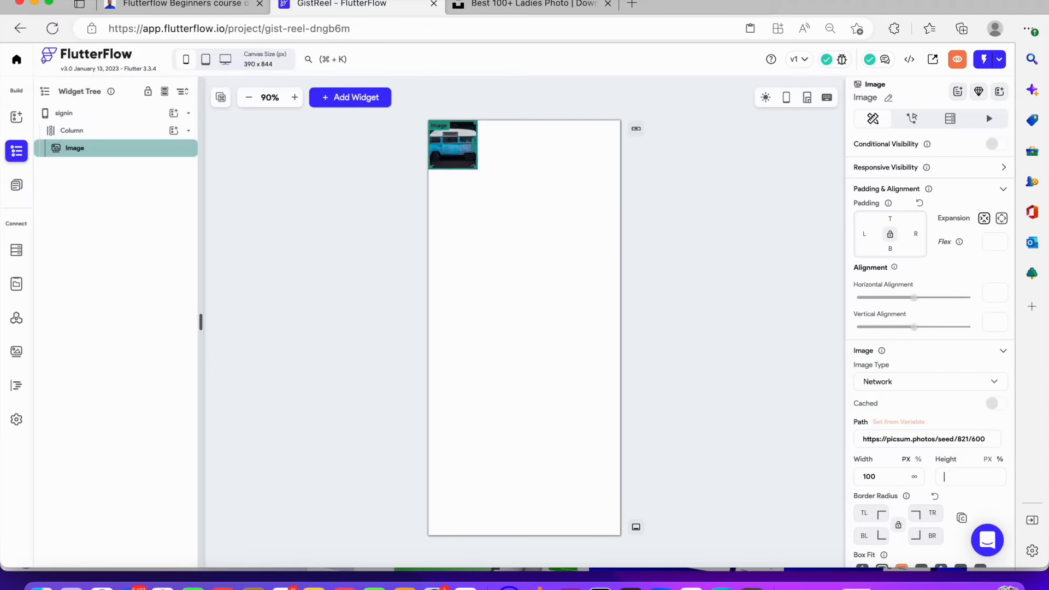
pyautogui.write('60')
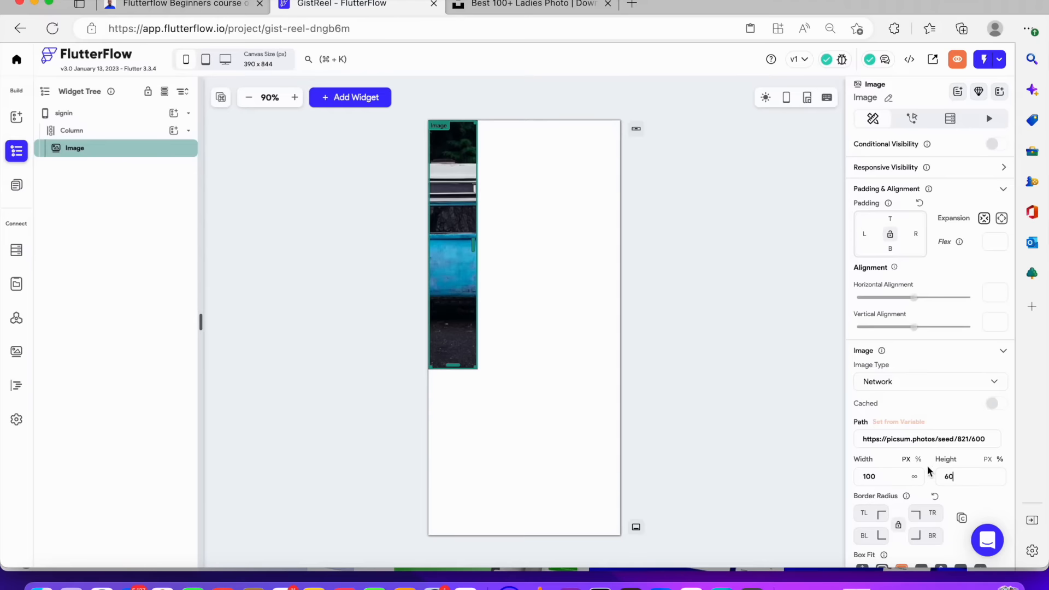
pyautogui.click(915, 477)
pyautogui.scroll(-3, 917, 480)
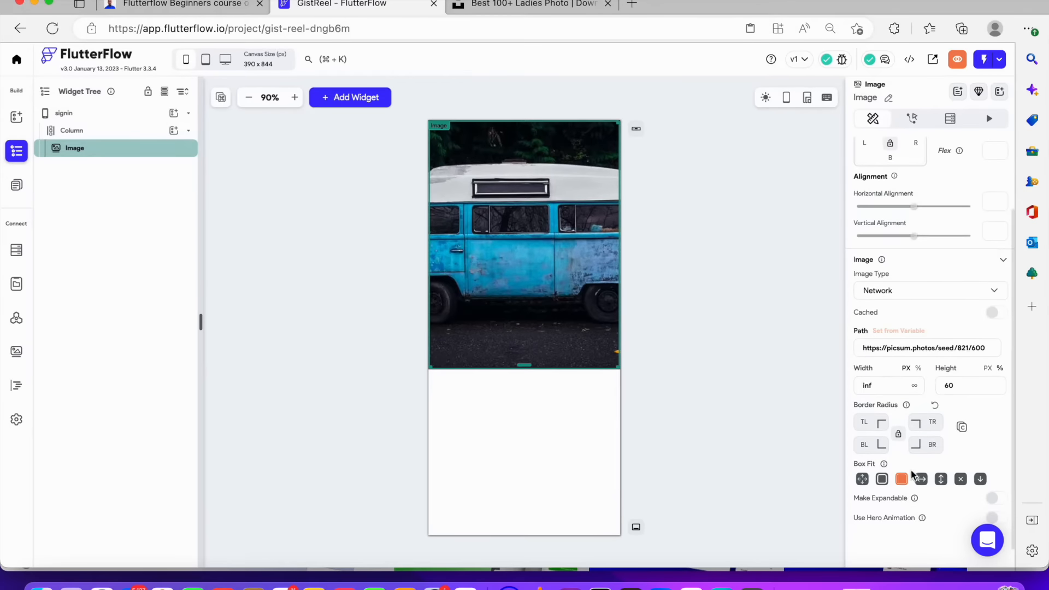
pyautogui.click(862, 480)
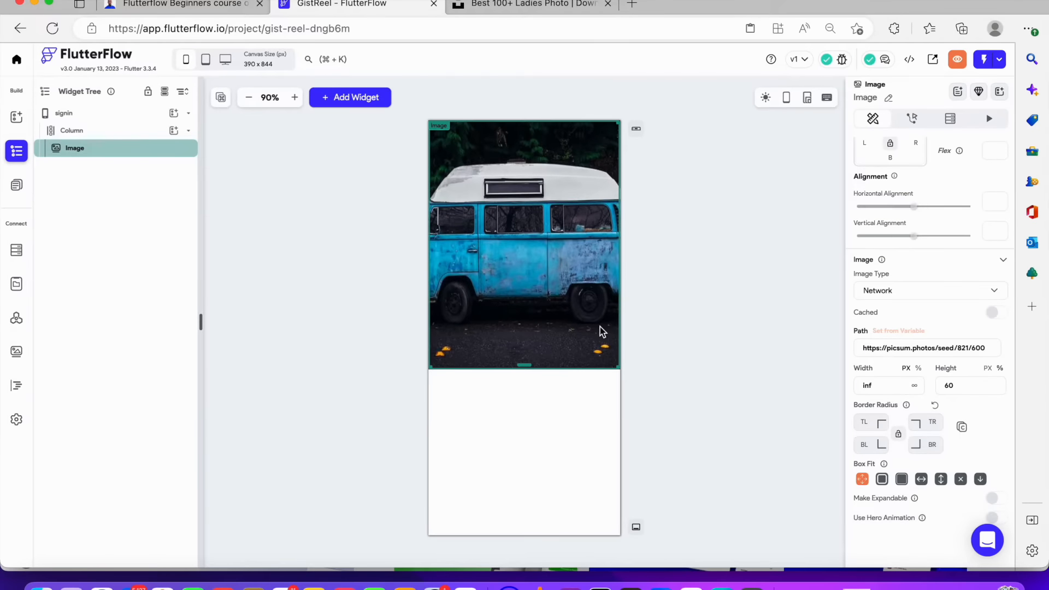
# Add a Container below the image with infinite width and 30% height
pyautogui.click(698, 228)
pyautogui.click(510, 249)
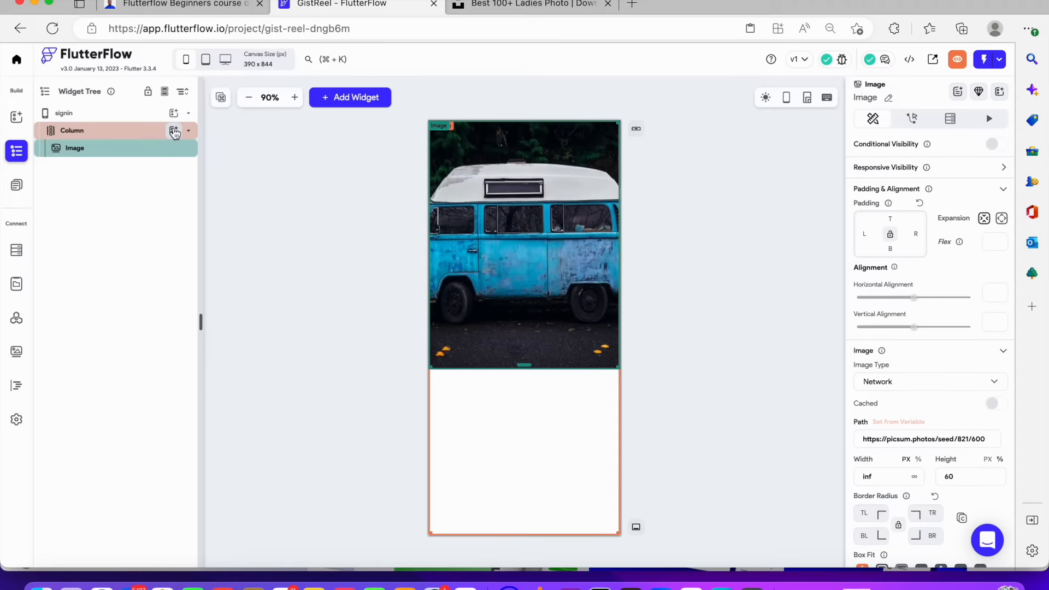
pyautogui.click(174, 132)
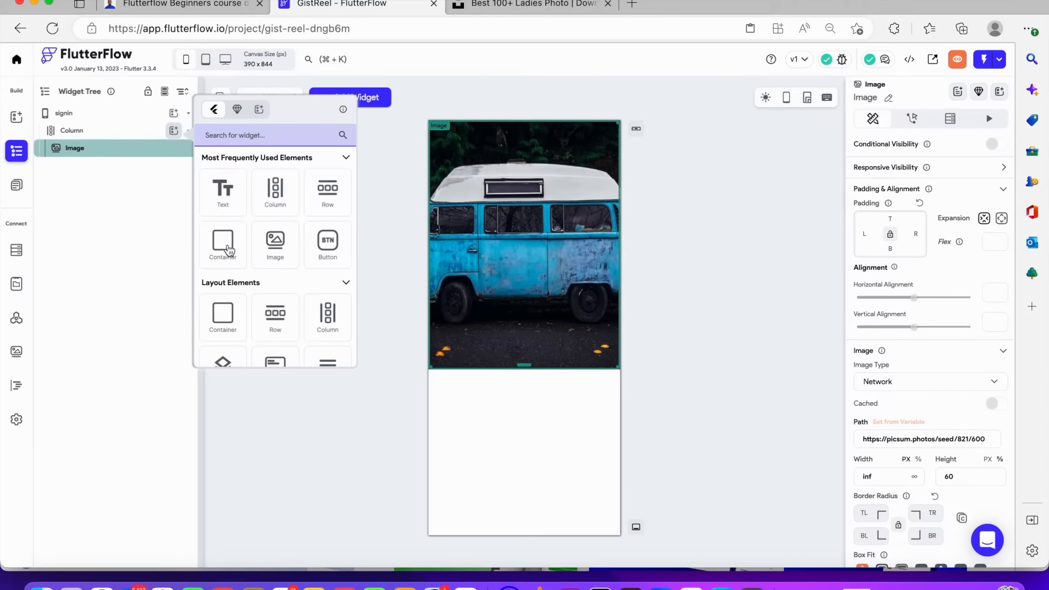
pyautogui.click(226, 246)
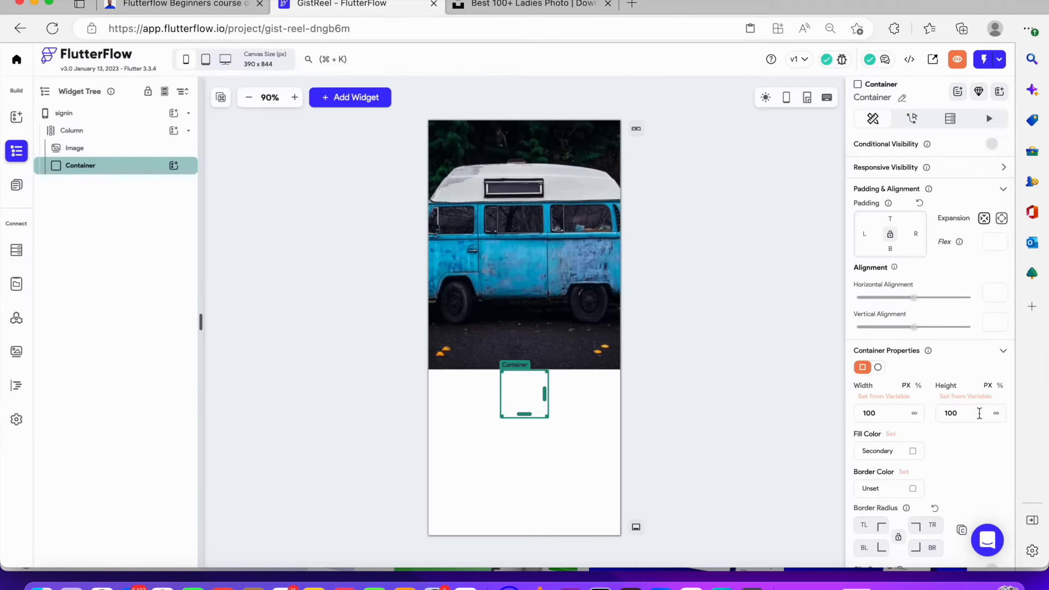
pyautogui.click(1000, 388)
pyautogui.click(951, 417)
pyautogui.write('30')
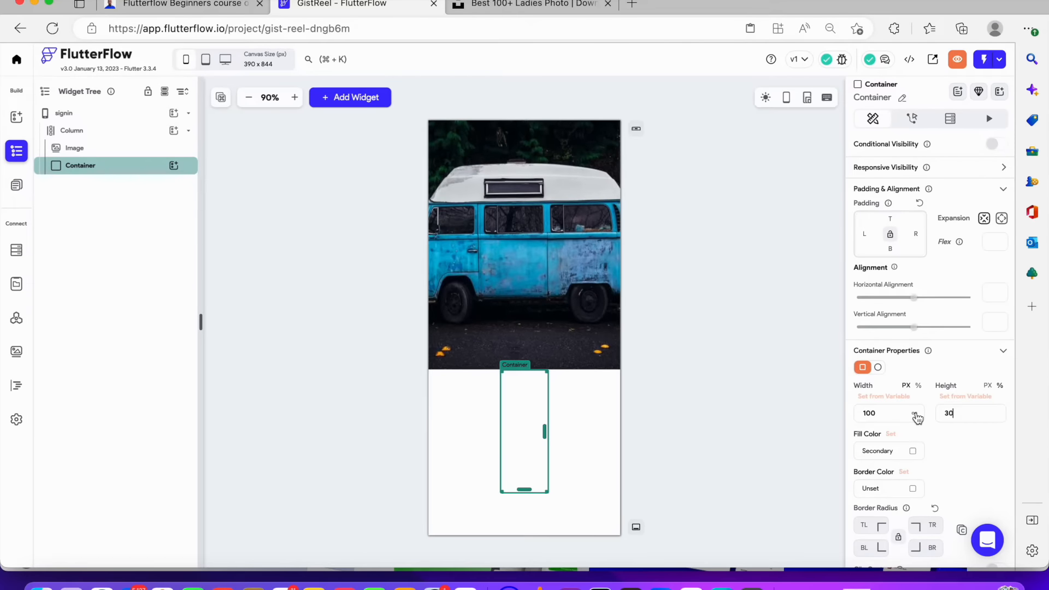
pyautogui.click(917, 419)
pyautogui.scroll(-10, 876, 431)
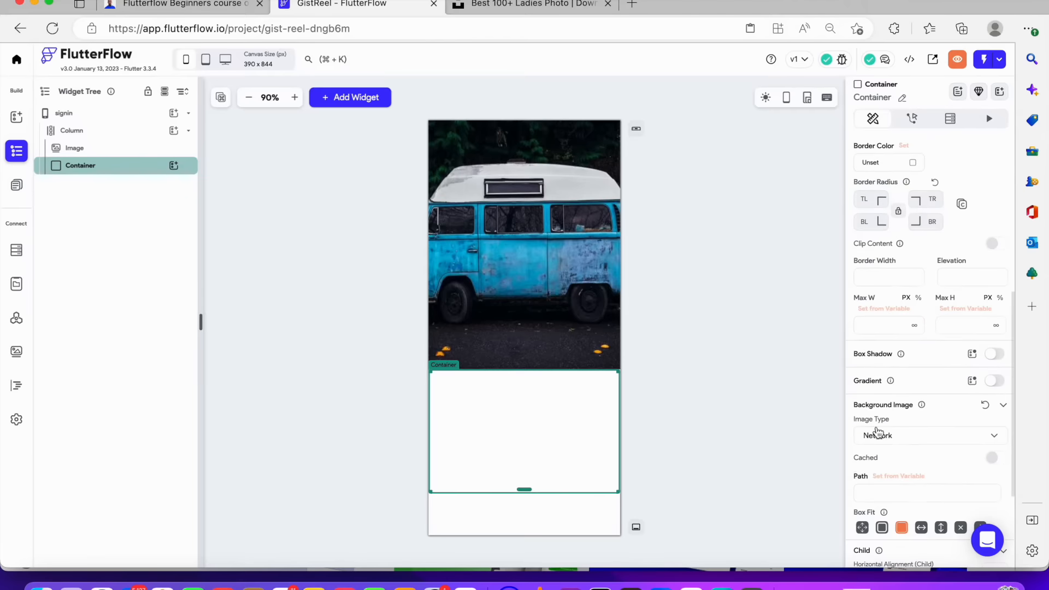
pyautogui.scroll(8, 879, 432)
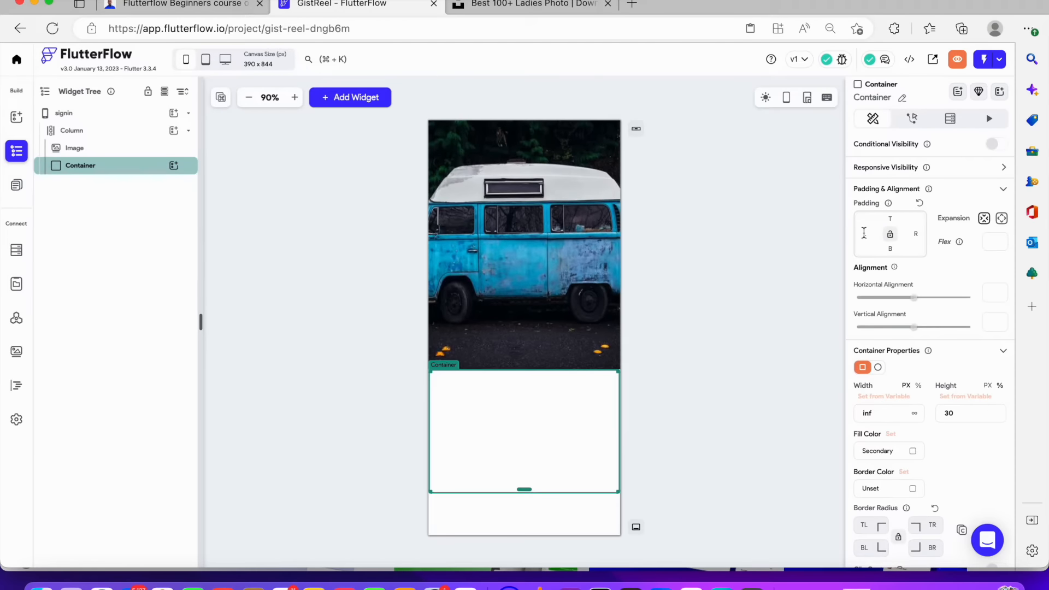
# Set the Container's padding to 20 on all four sides
pyautogui.click(864, 234)
pyautogui.write('20')
pyautogui.press('Tab')
pyautogui.write('20')
pyautogui.press('Tab')
pyautogui.write('20')
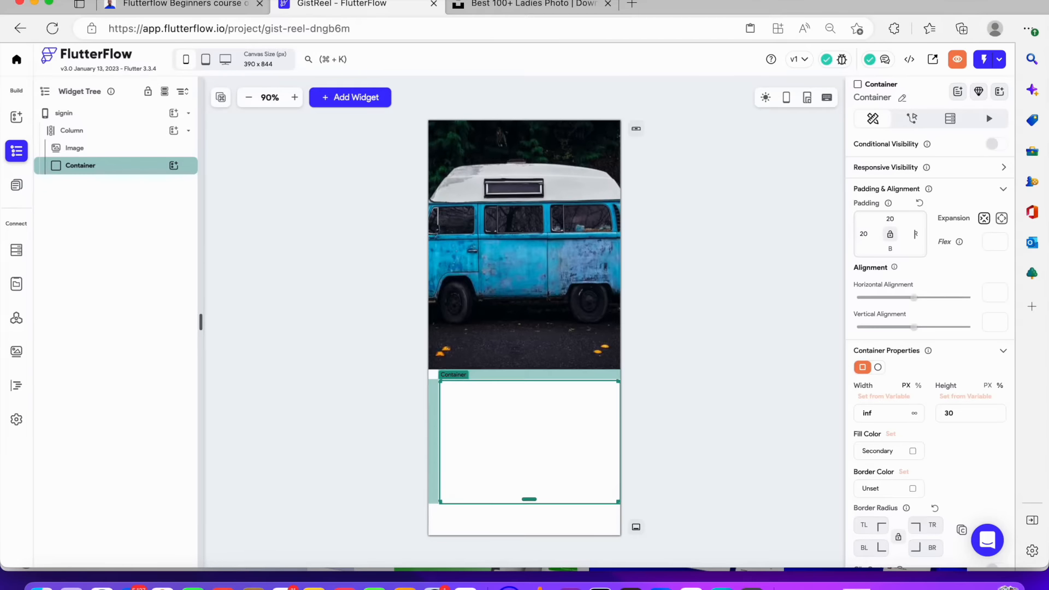
pyautogui.press('Tab')
pyautogui.write('20')
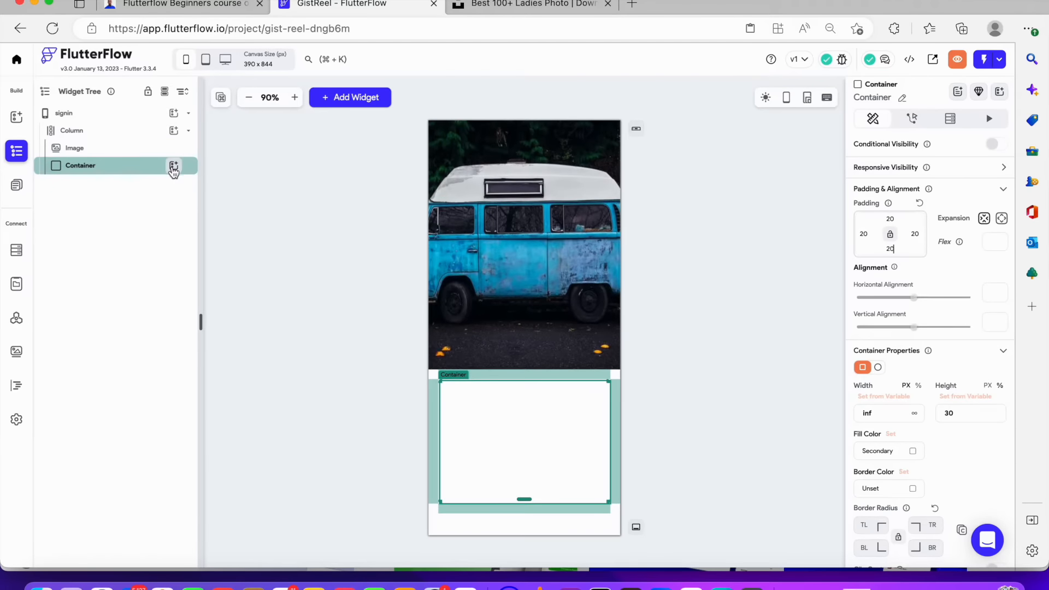
# Add a Column inside the Container and place a TextField in it
pyautogui.click(173, 167)
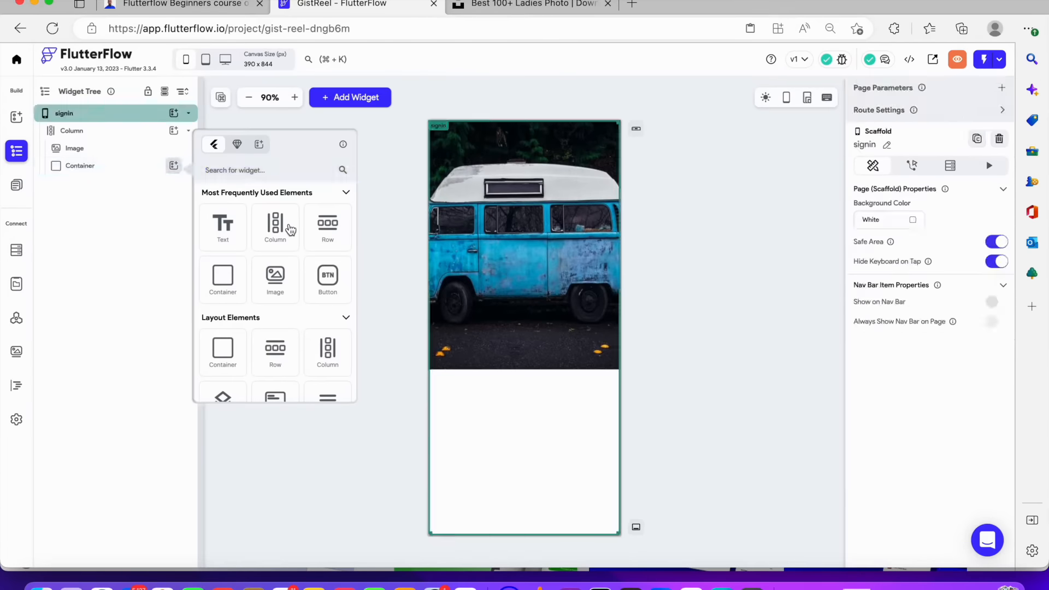
pyautogui.click(290, 230)
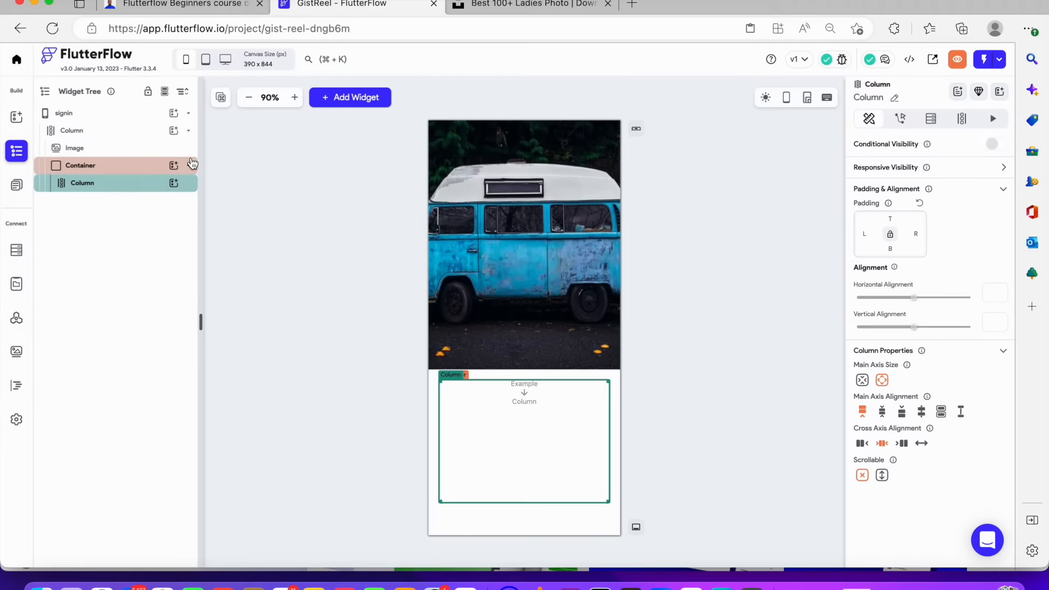
pyautogui.click(174, 184)
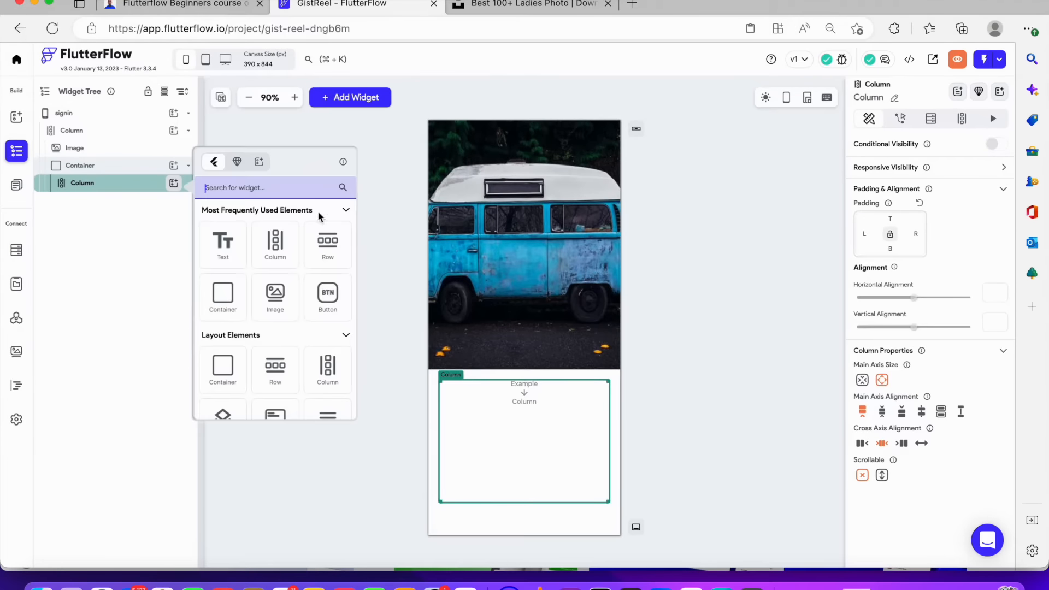
pyautogui.write('in')
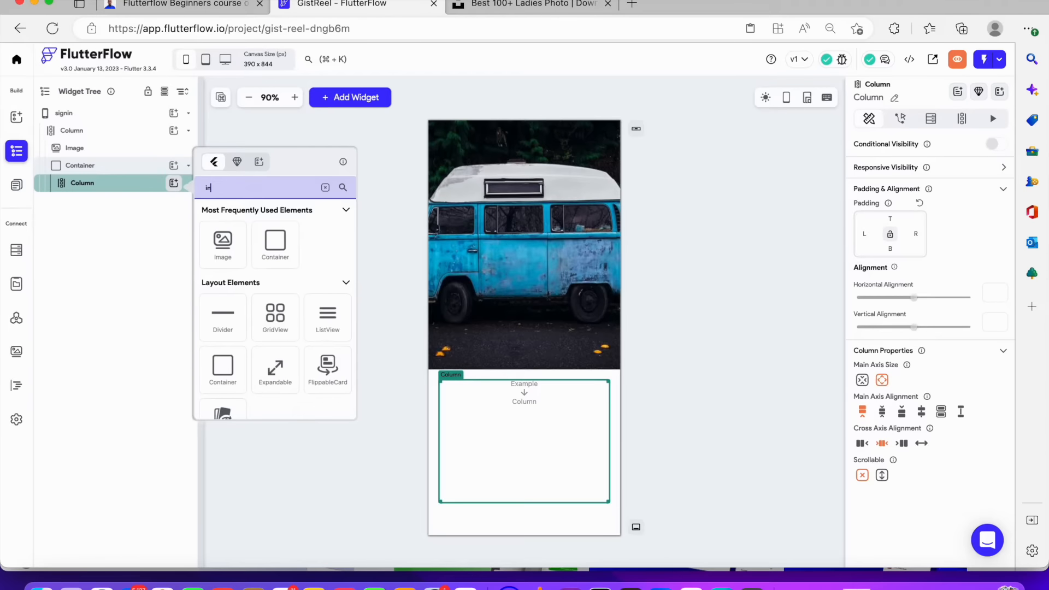
pyautogui.write('p')
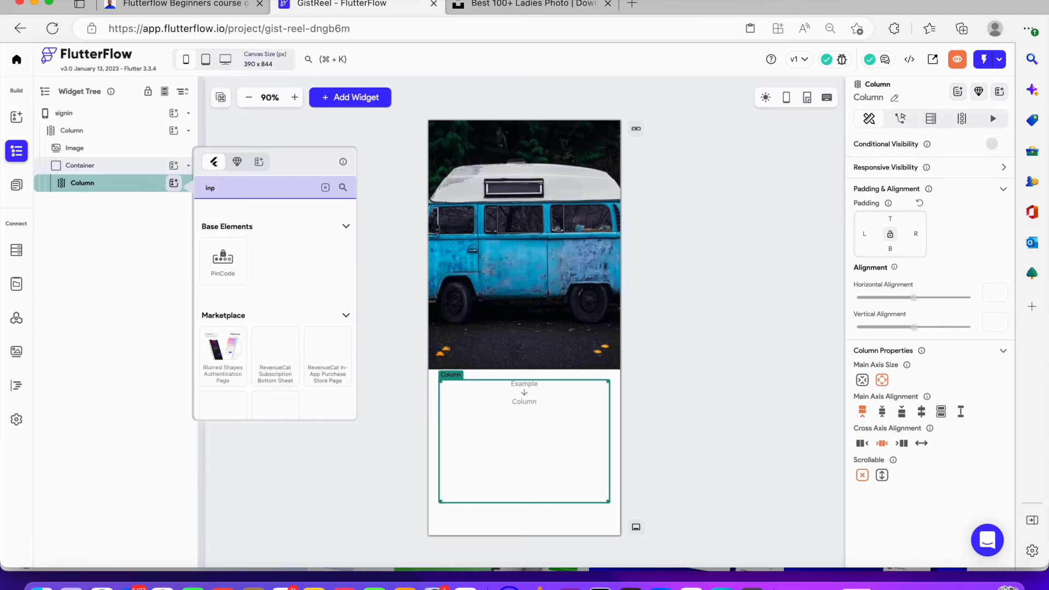
pyautogui.press('BackSpace')
pyautogui.press('BackSpace')
pyautogui.press('BackSpace')
pyautogui.write('text')
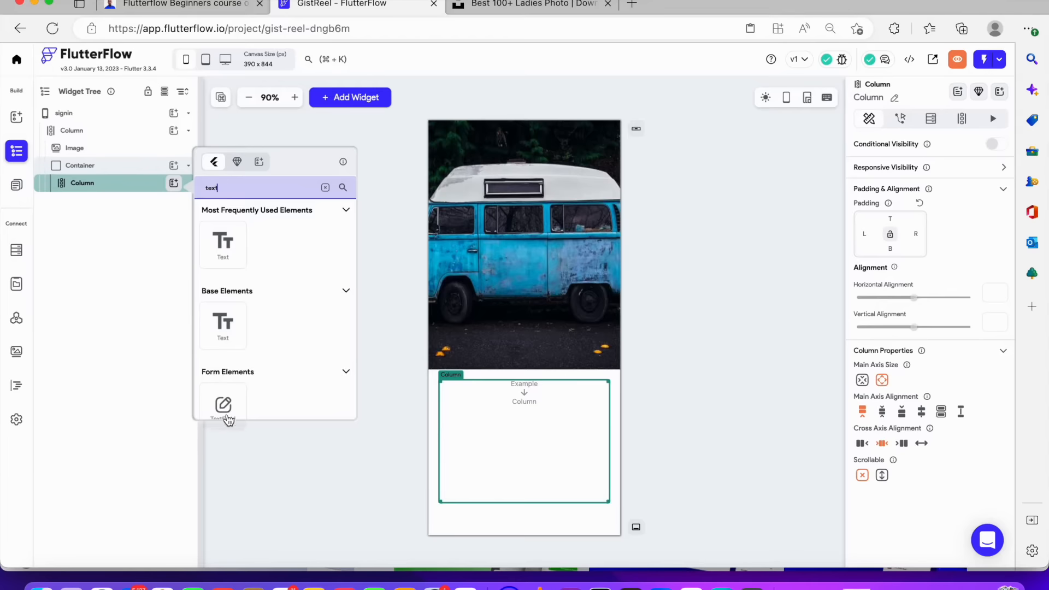
pyautogui.scroll(-1, 224, 408)
pyautogui.click(224, 391)
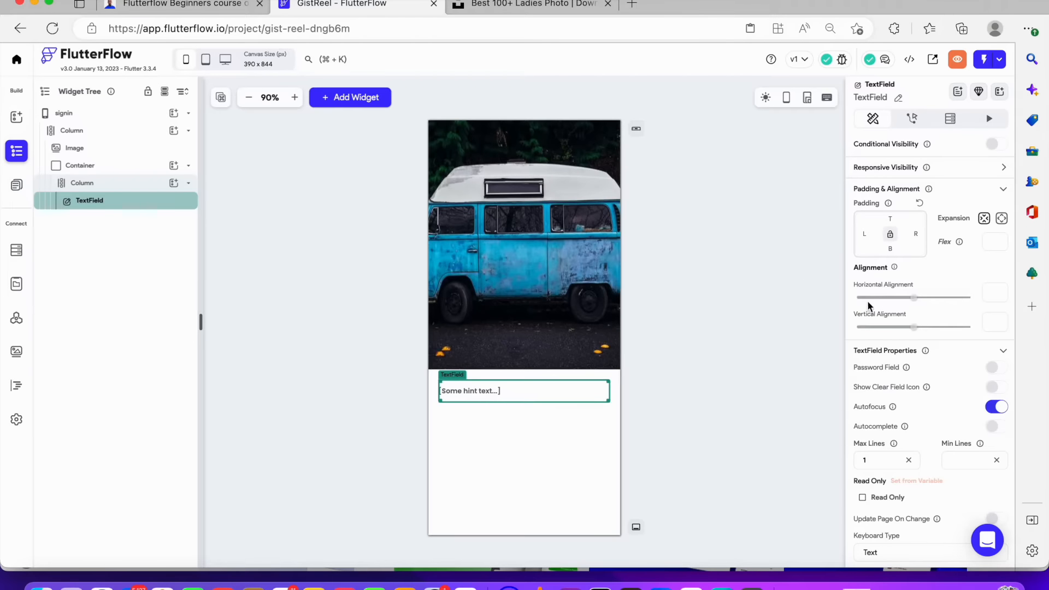
# Set the TextField's hint text to email
pyautogui.scroll(-10, 880, 292)
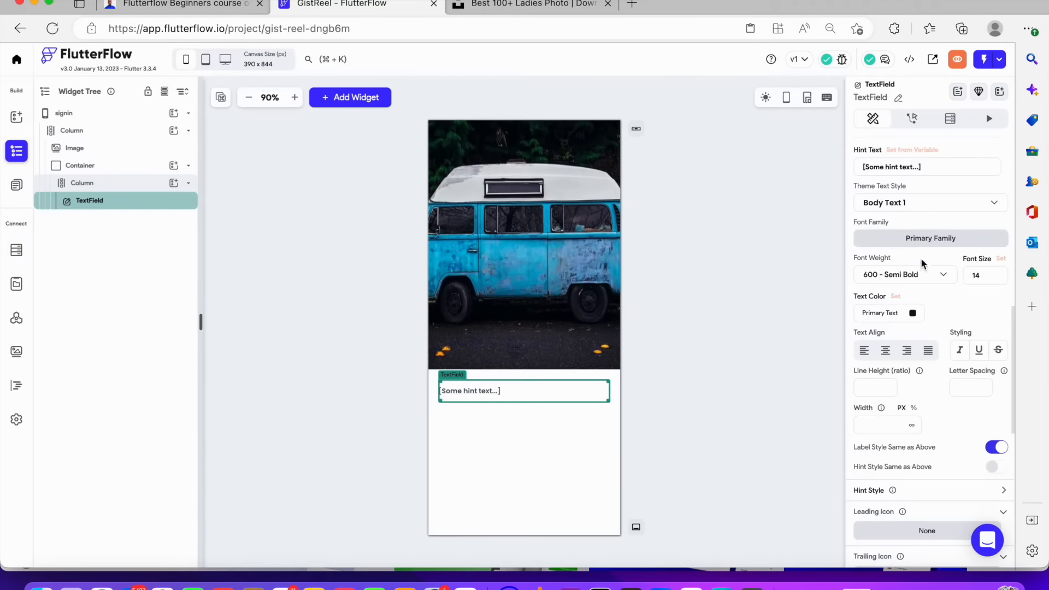
pyautogui.moveTo(923, 170); pyautogui.dragTo(813, 168)
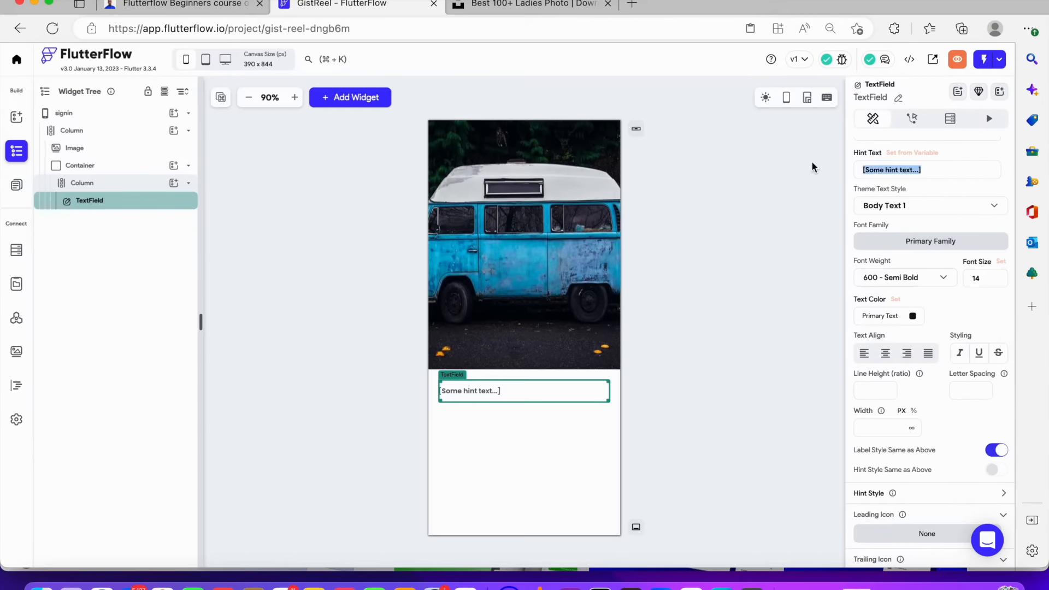
pyautogui.write('emai')
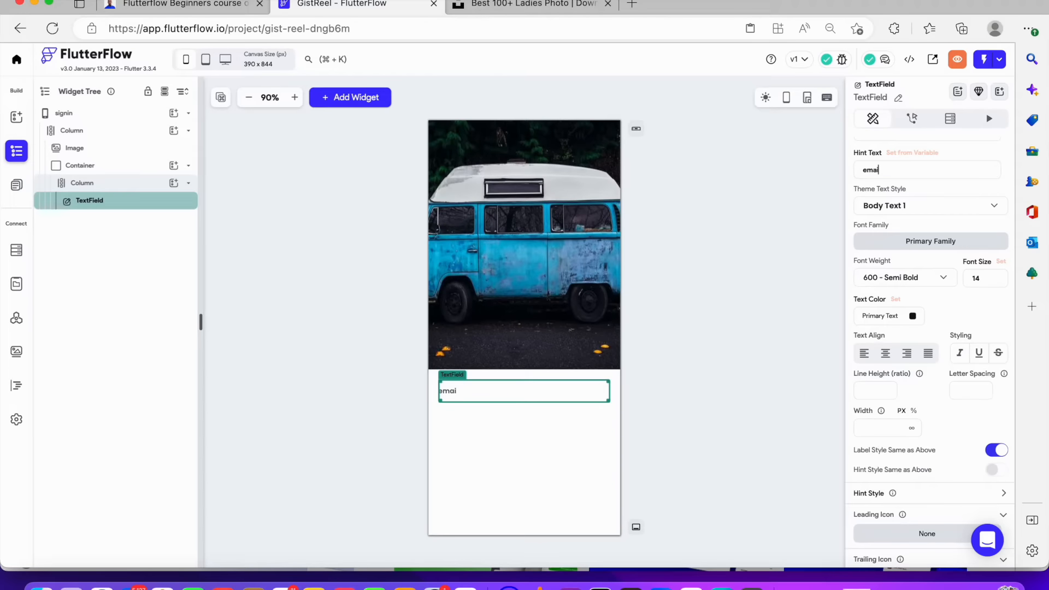
pyautogui.click(763, 262)
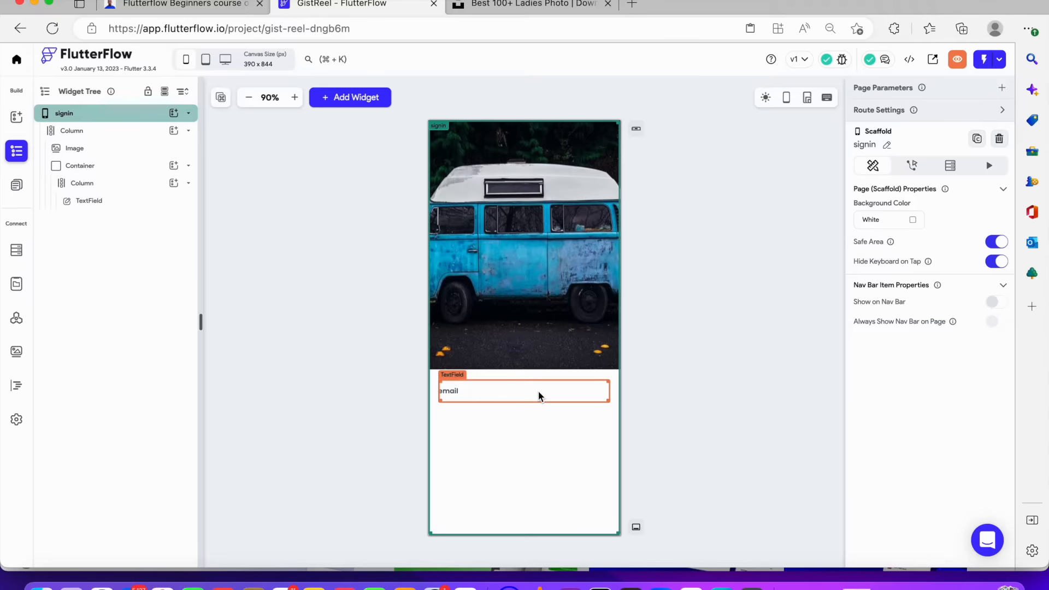
# Open the TextField's border color picker and clear the border color
pyautogui.click(540, 396)
pyautogui.scroll(-3, 916, 365)
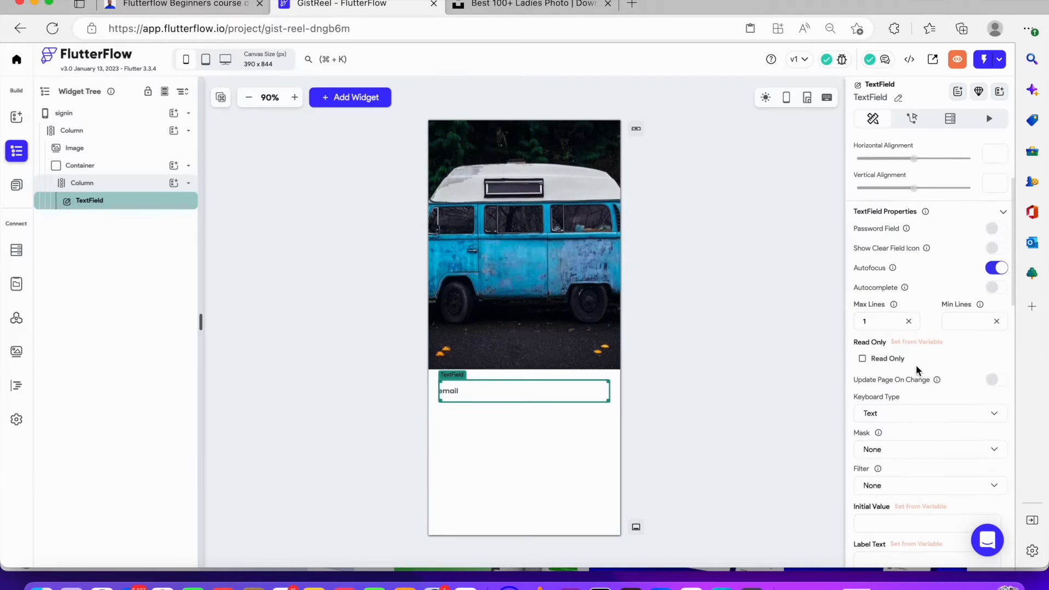
pyautogui.scroll(-12, 916, 364)
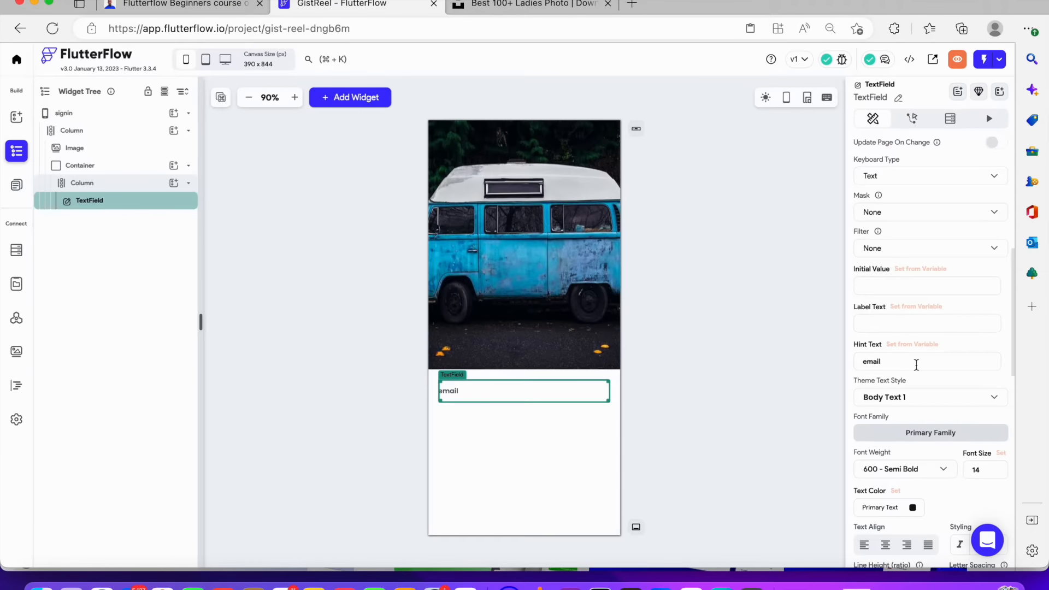
pyautogui.scroll(-7, 919, 366)
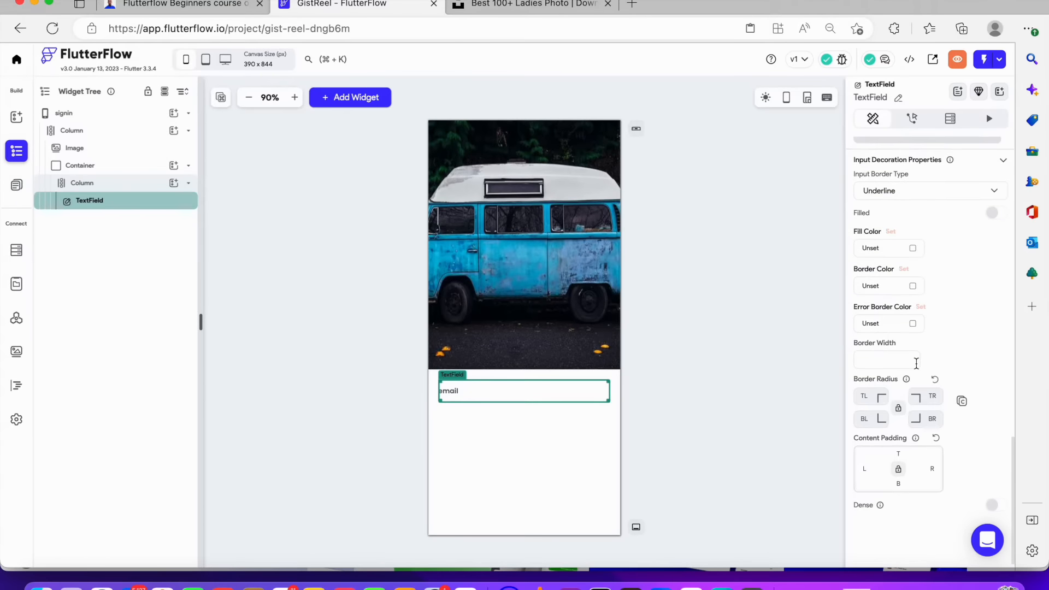
pyautogui.click(876, 296)
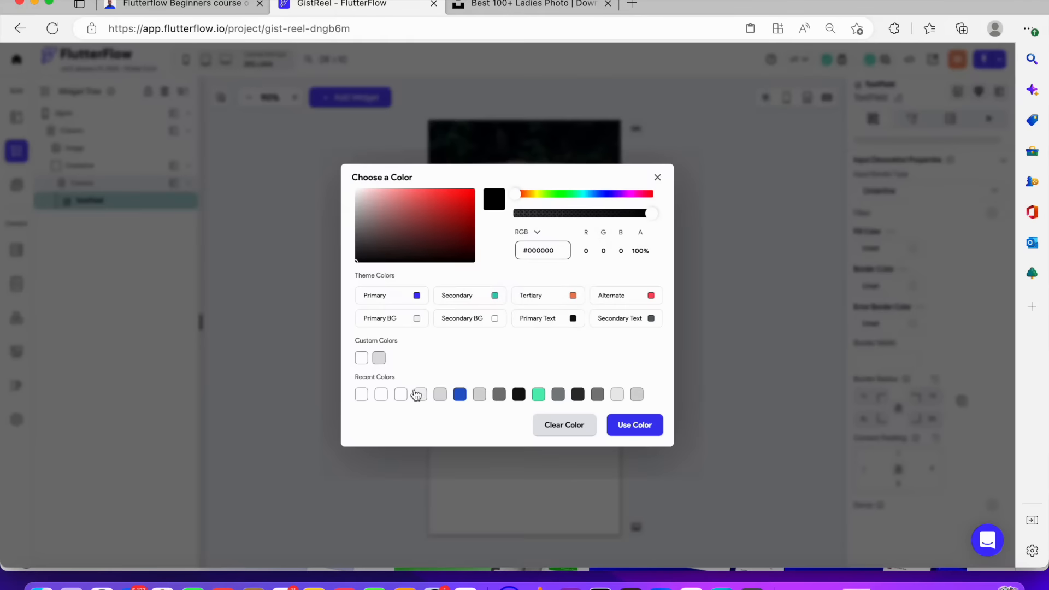
pyautogui.click(566, 423)
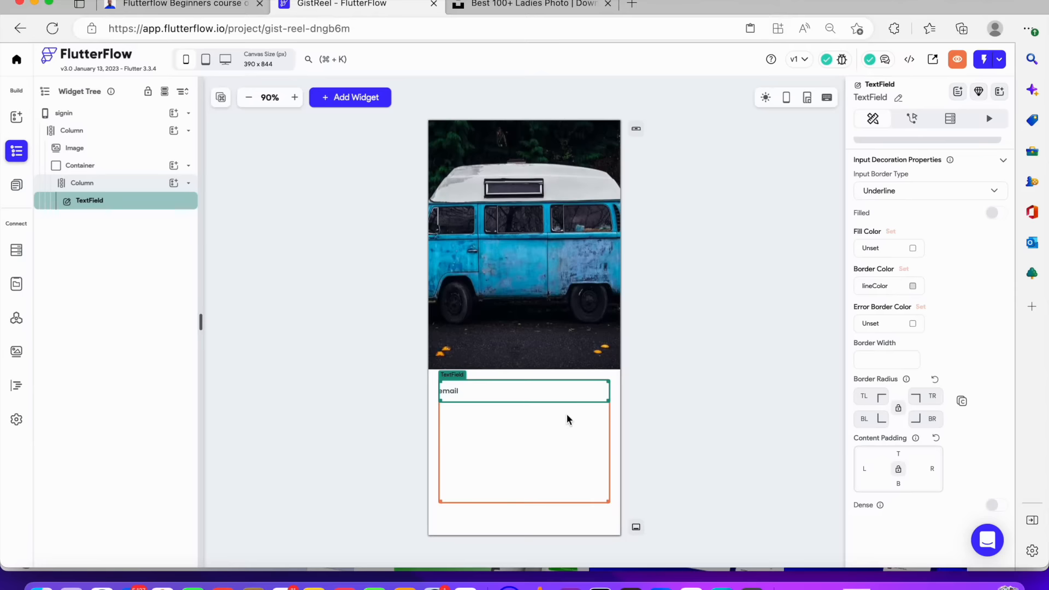
pyautogui.click(726, 399)
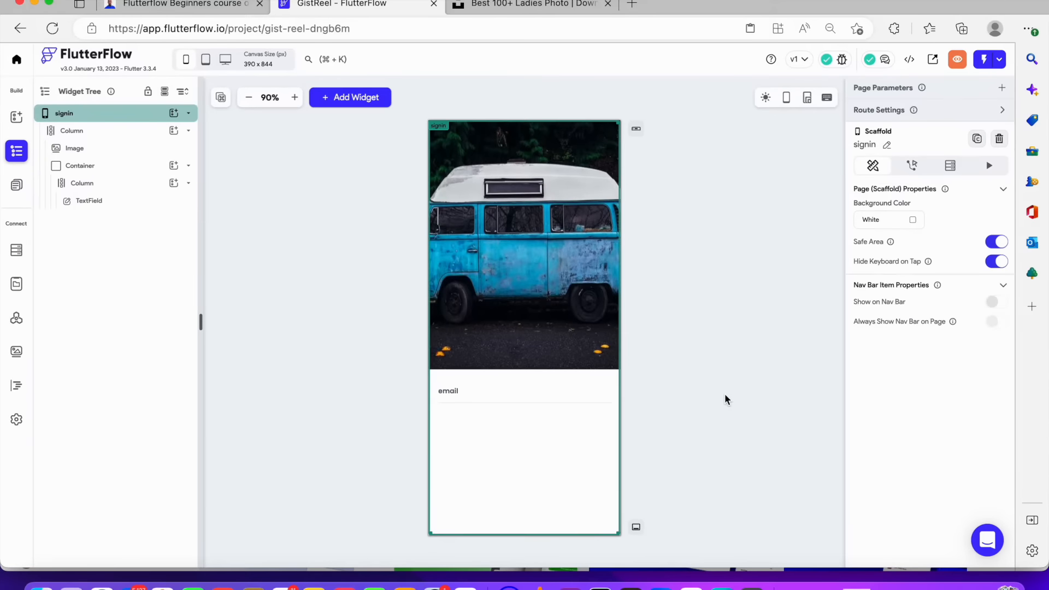
pyautogui.click(548, 398)
pyautogui.scroll(-5, 941, 402)
pyautogui.scroll(3, 943, 402)
pyautogui.scroll(-12, 941, 399)
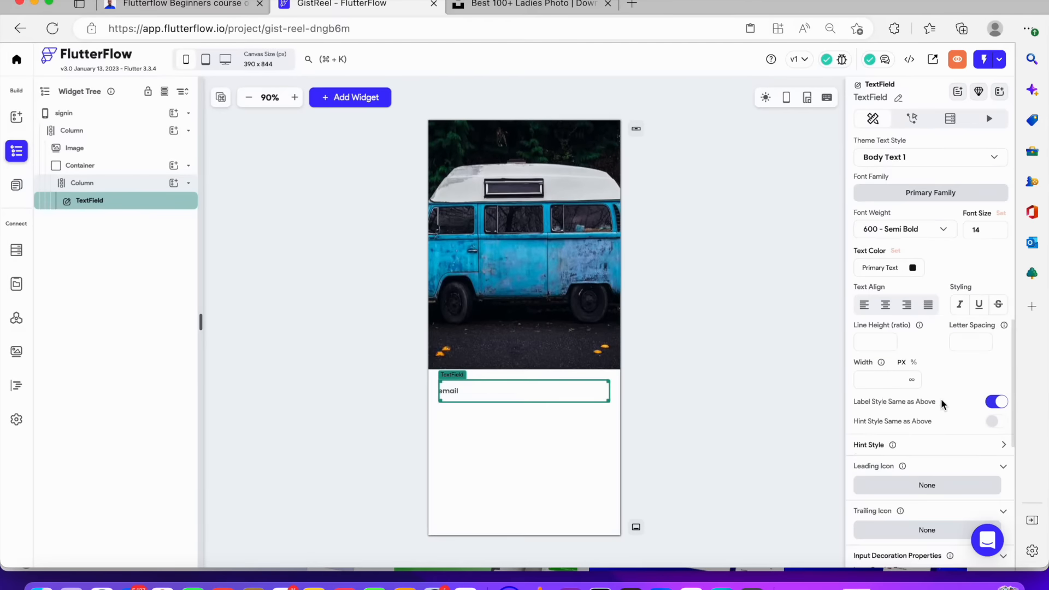
pyautogui.click(727, 380)
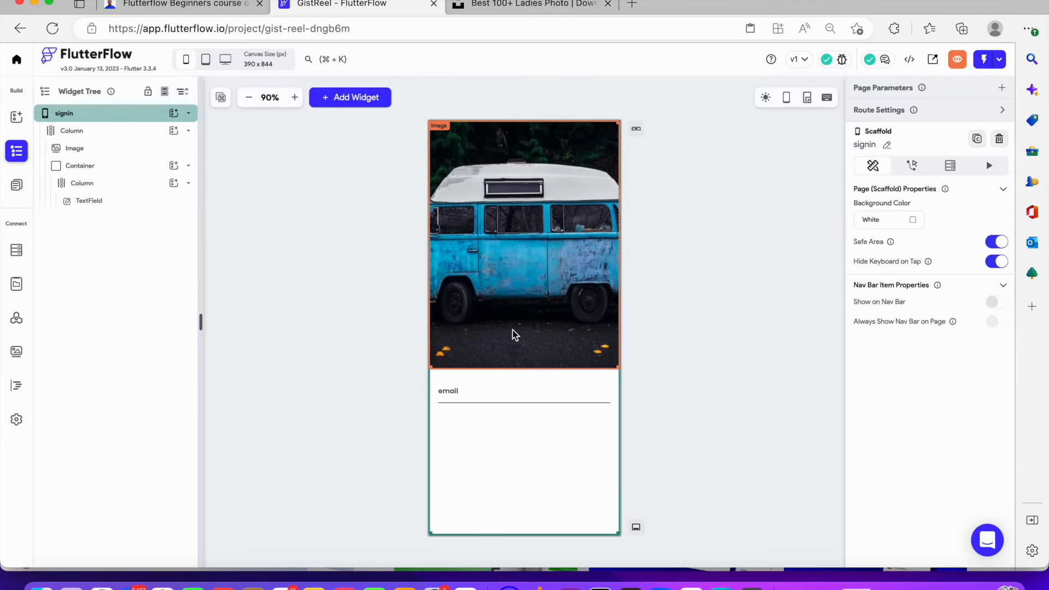
# Change the TextField's input border type to Outline
pyautogui.click(537, 399)
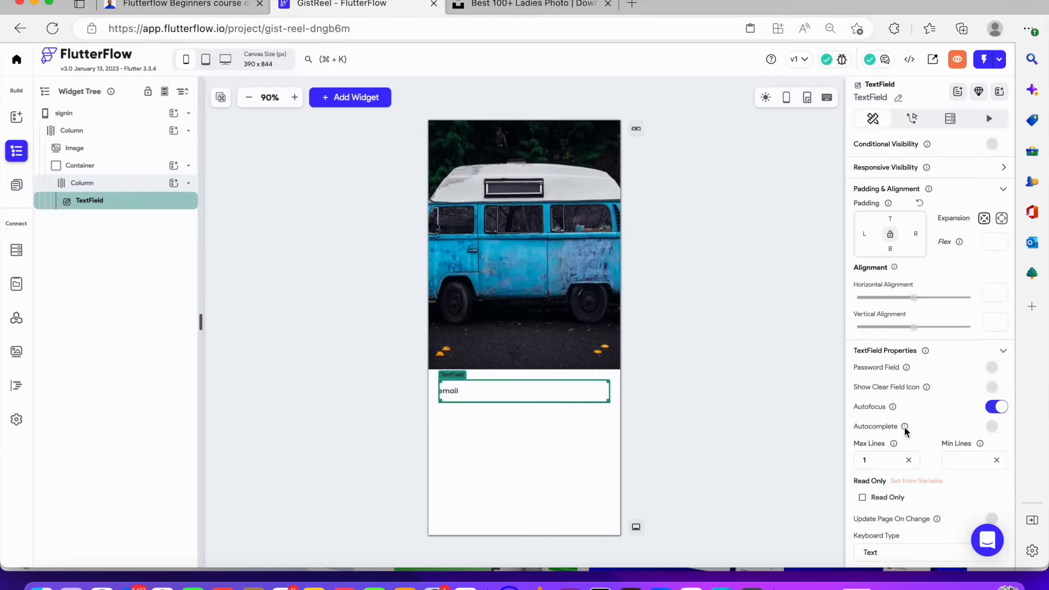
pyautogui.scroll(-1, 936, 388)
pyautogui.scroll(-6, 936, 388)
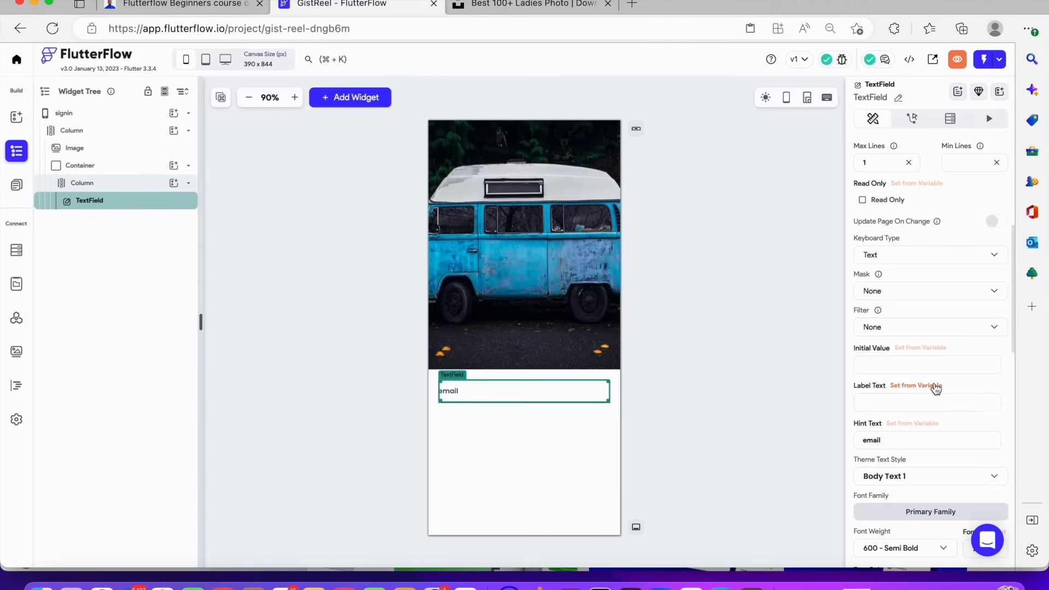
pyautogui.scroll(-10, 895, 310)
pyautogui.click(892, 380)
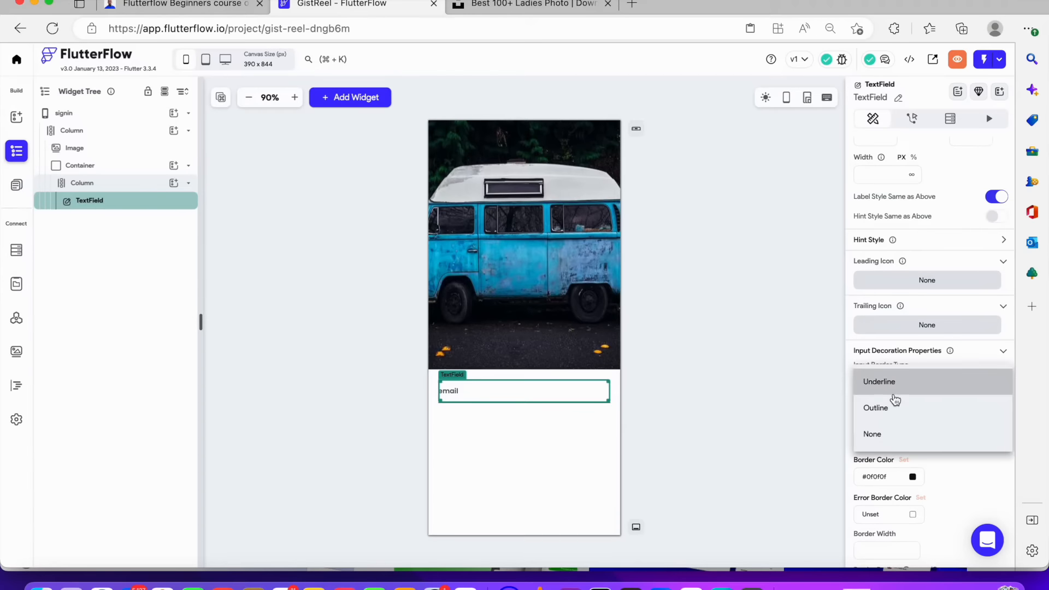
pyautogui.click(894, 416)
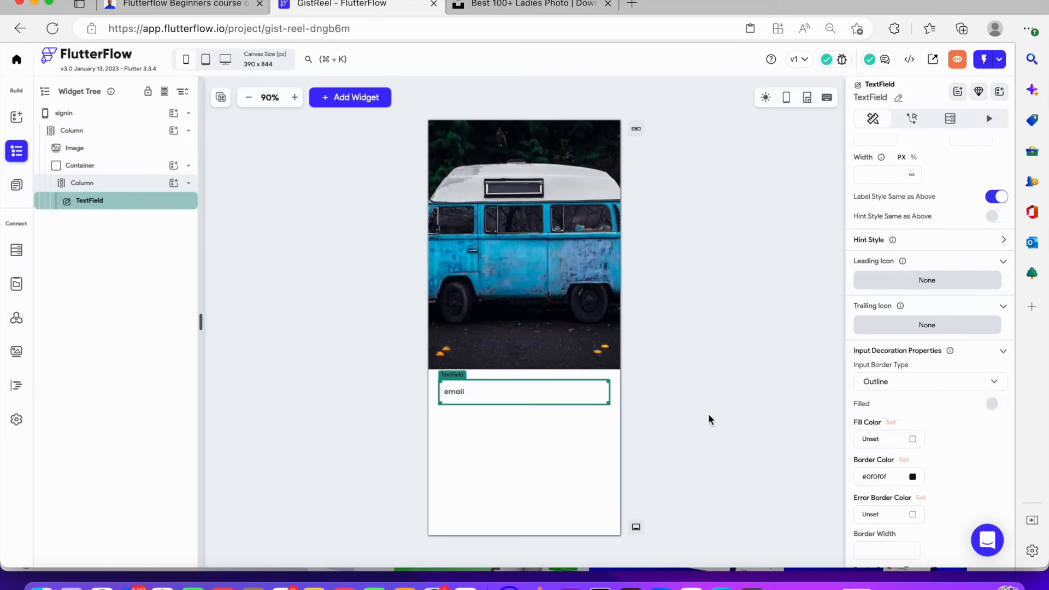
pyautogui.click(726, 420)
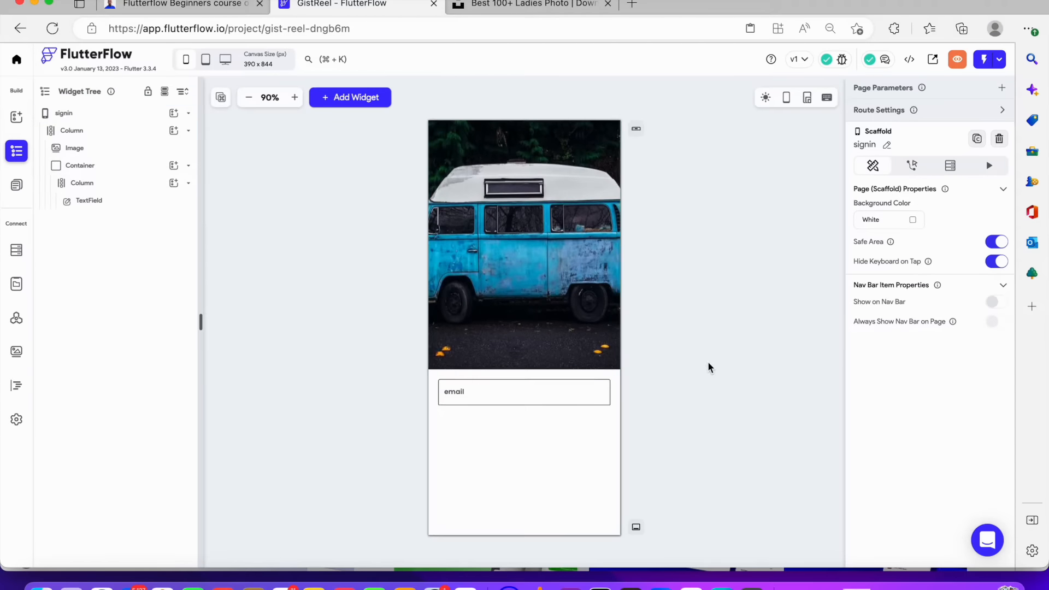
# Search the icons for email and set an email envelope icon as the TextField's leading icon
pyautogui.click(566, 391)
pyautogui.scroll(-15, 973, 426)
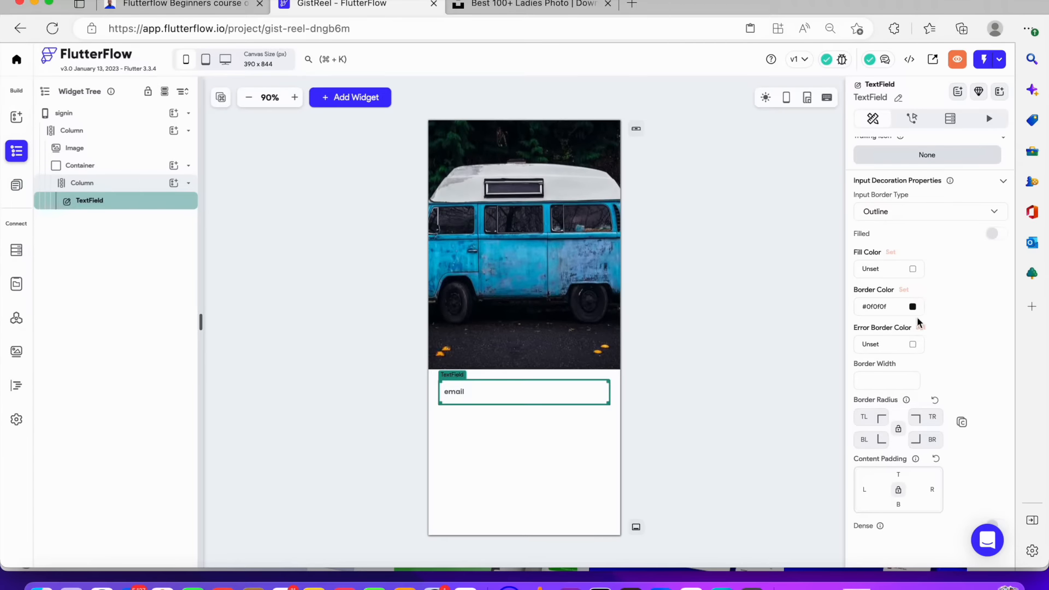
pyautogui.scroll(-2, 917, 328)
pyautogui.scroll(2, 915, 339)
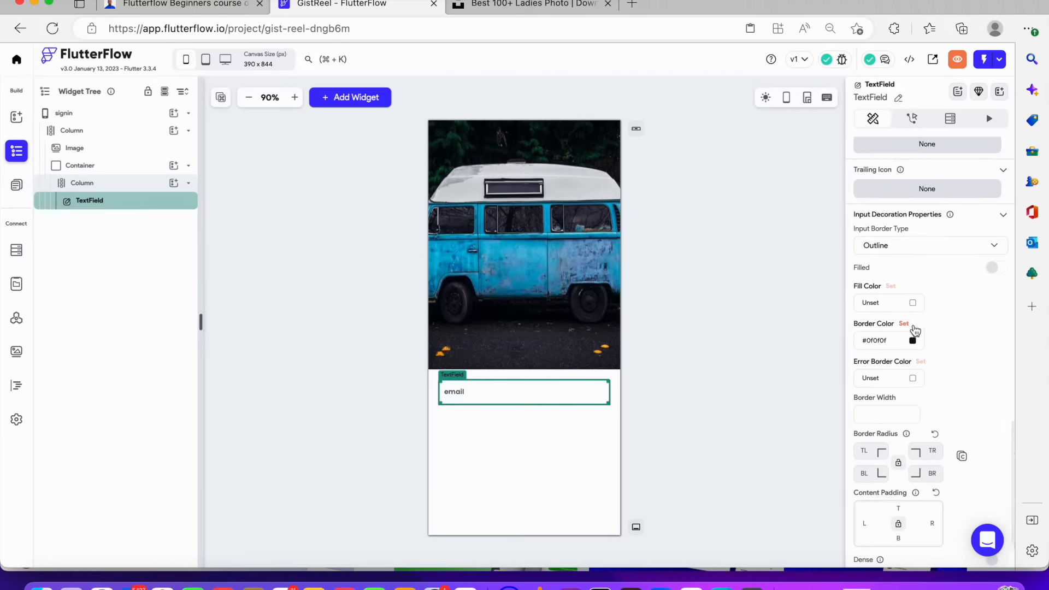
pyautogui.scroll(1, 916, 284)
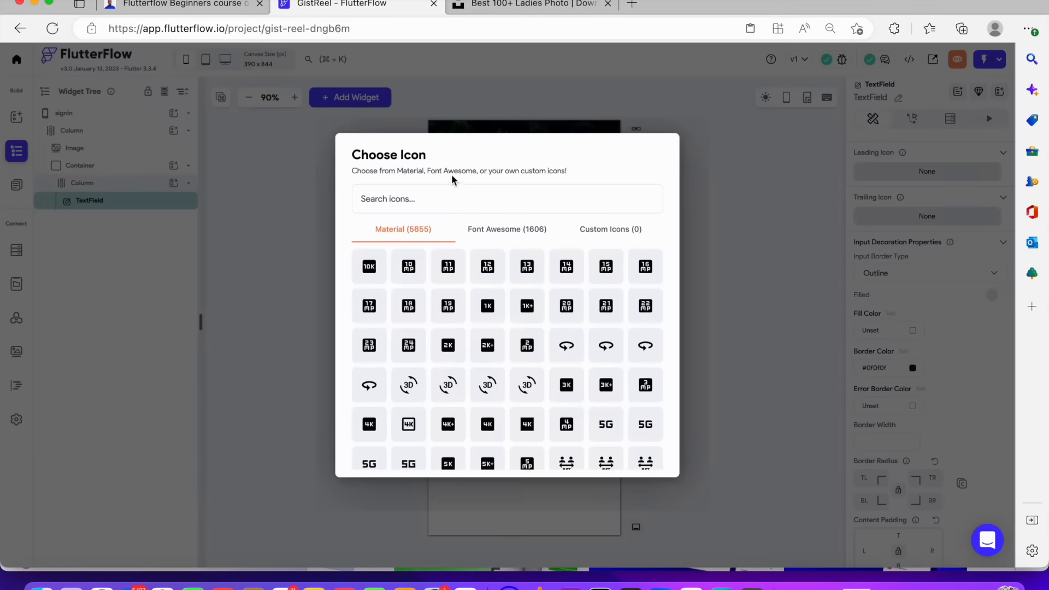
pyautogui.write('email')
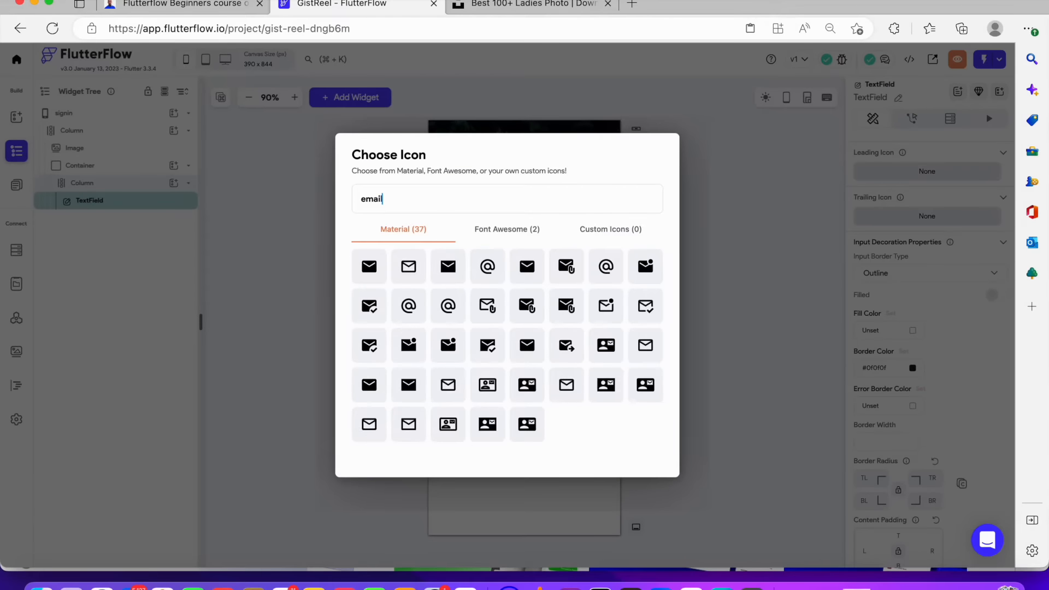
pyautogui.click(409, 267)
pyautogui.click(700, 281)
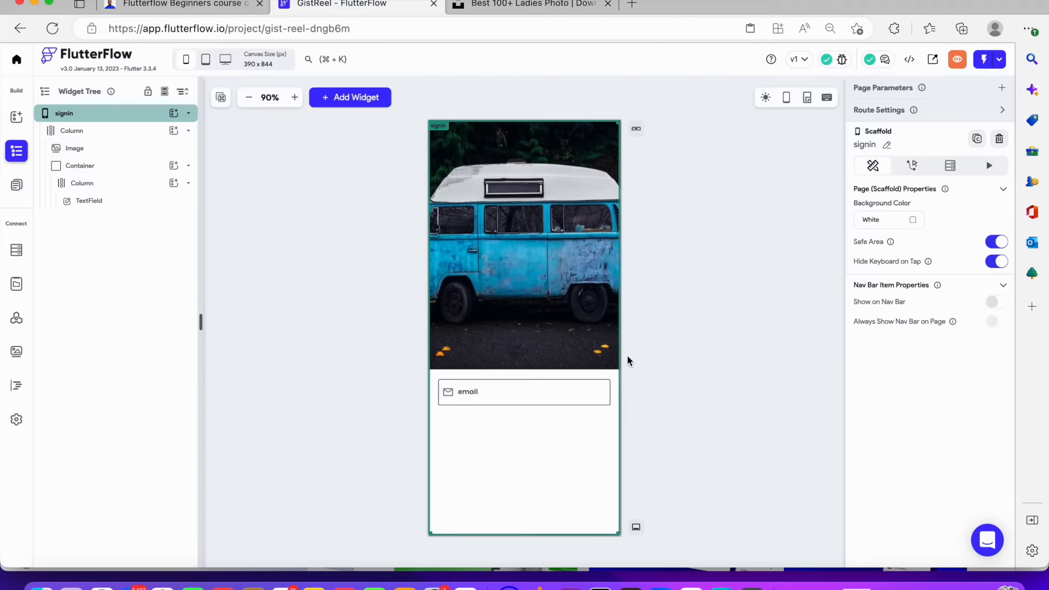
# Set the TextField's border radius to 15 on all four corners
pyautogui.click(564, 402)
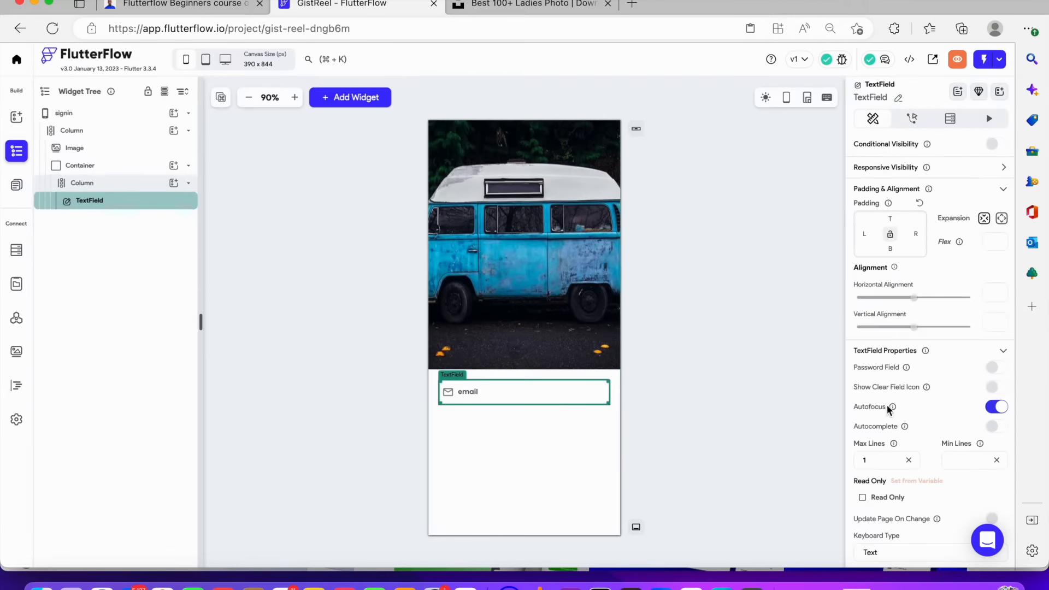
pyautogui.scroll(-10, 887, 408)
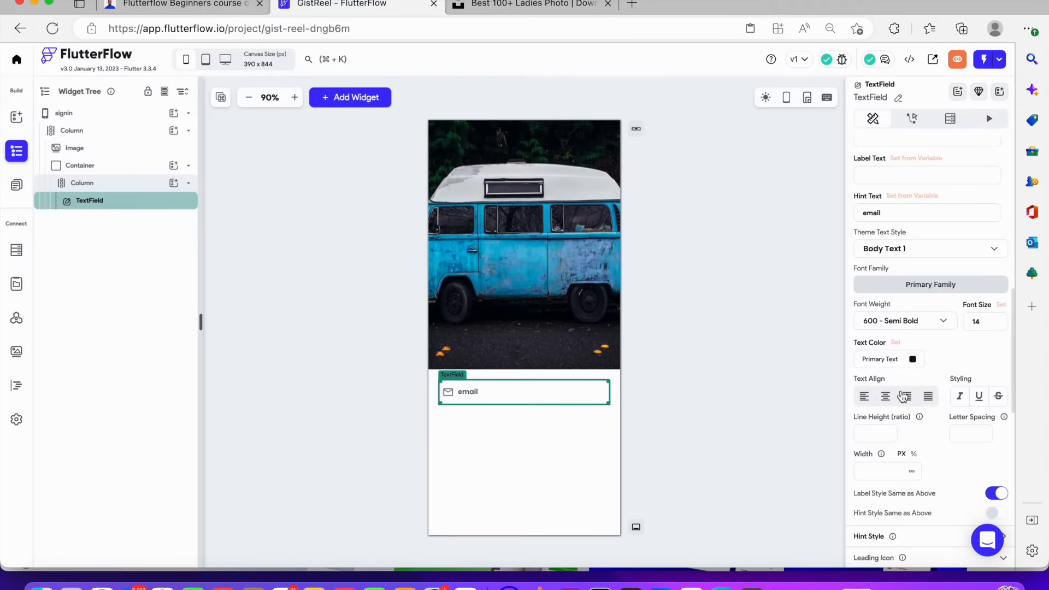
pyautogui.scroll(-5, 905, 397)
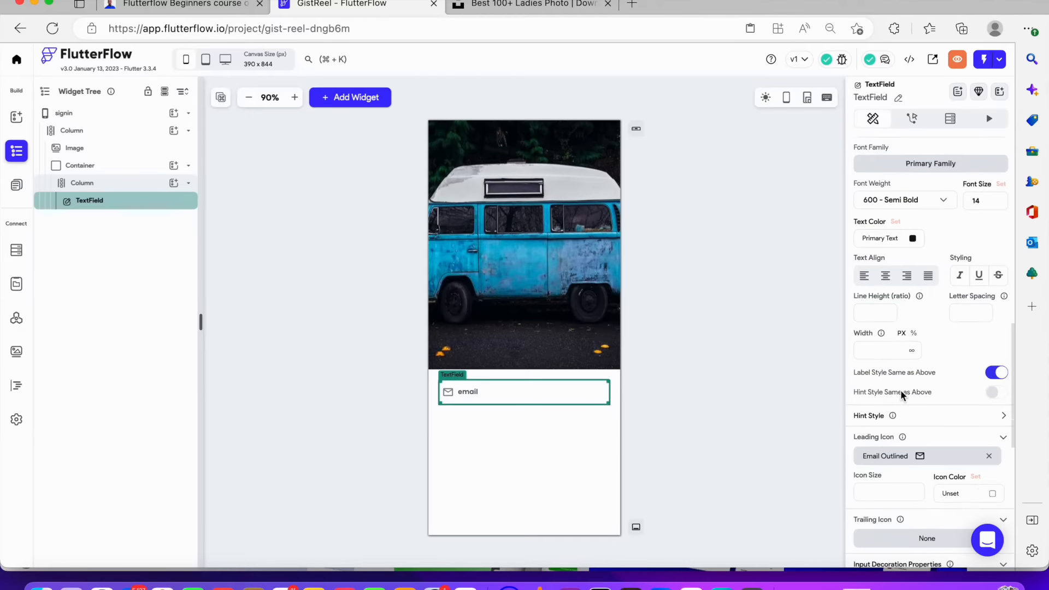
pyautogui.scroll(-8, 902, 395)
pyautogui.scroll(-5, 903, 390)
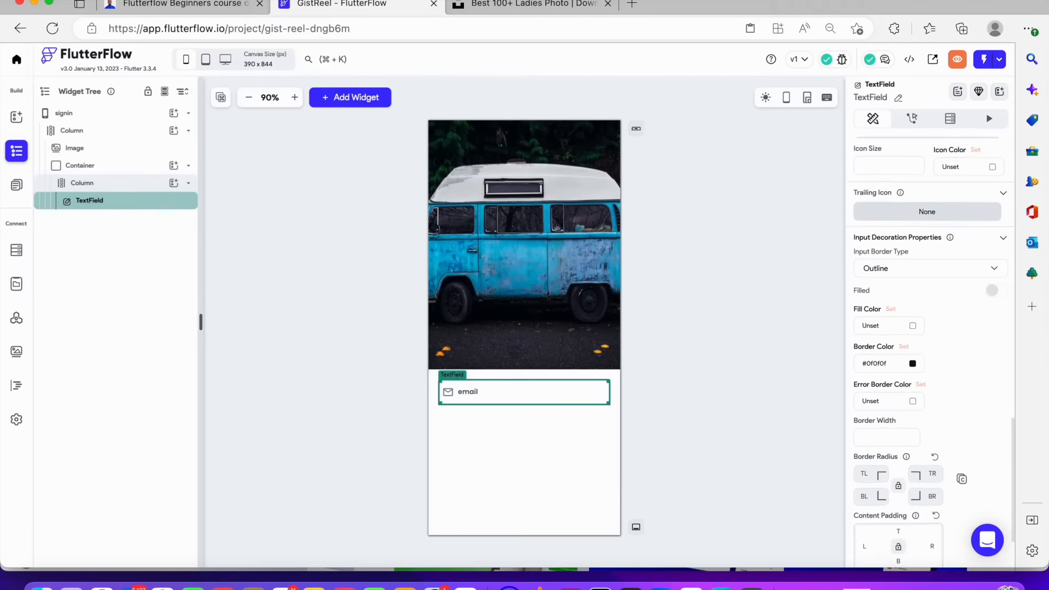
pyautogui.scroll(-2, 886, 459)
pyautogui.click(871, 428)
pyautogui.write('15')
pyautogui.click(898, 439)
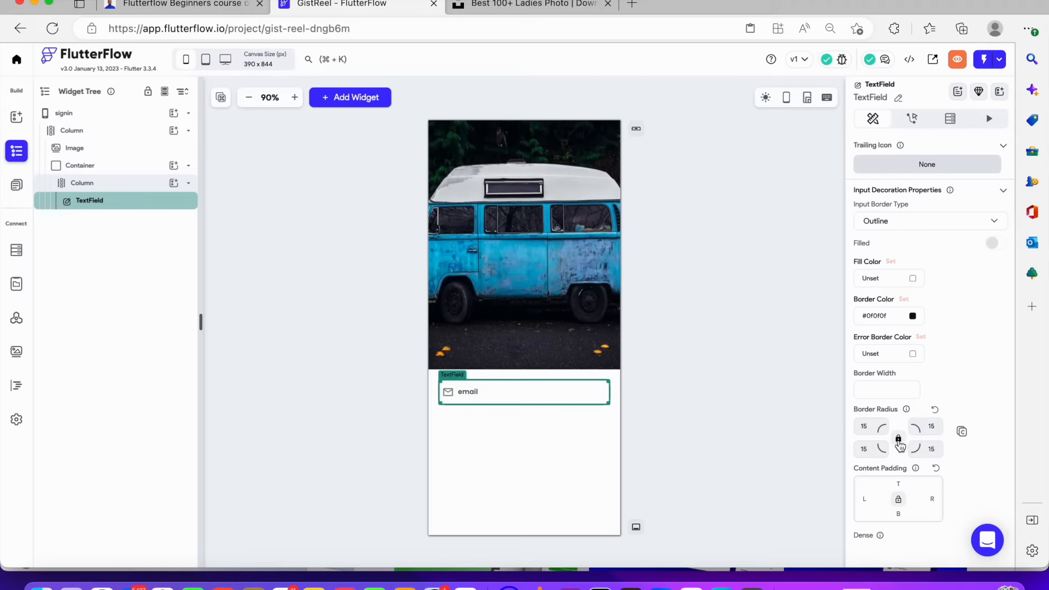
# Set the TextField's content padding to 8 on all sides
pyautogui.click(865, 499)
pyautogui.write('8')
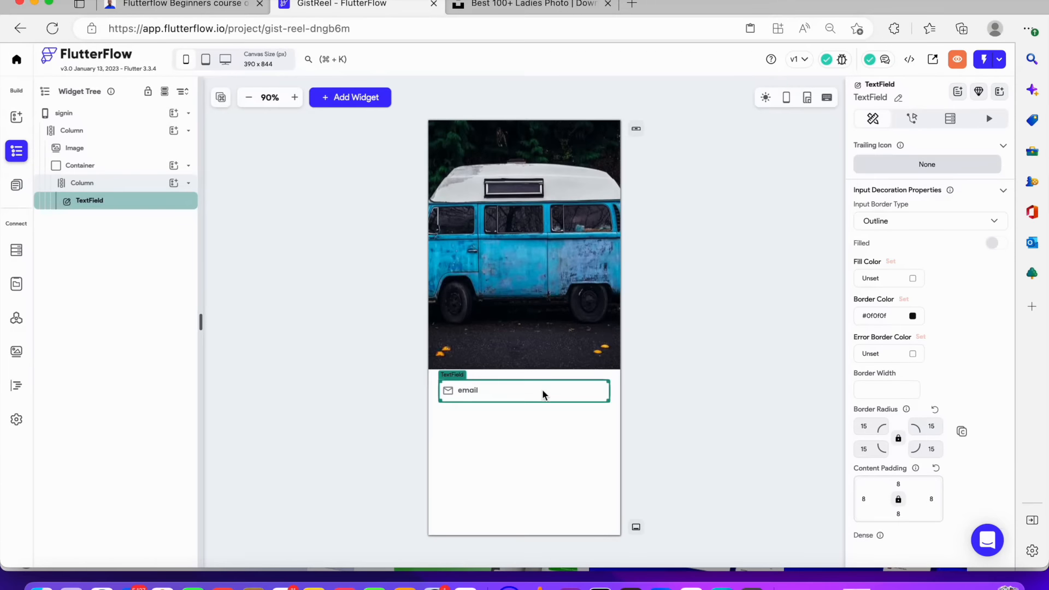
pyautogui.click(647, 393)
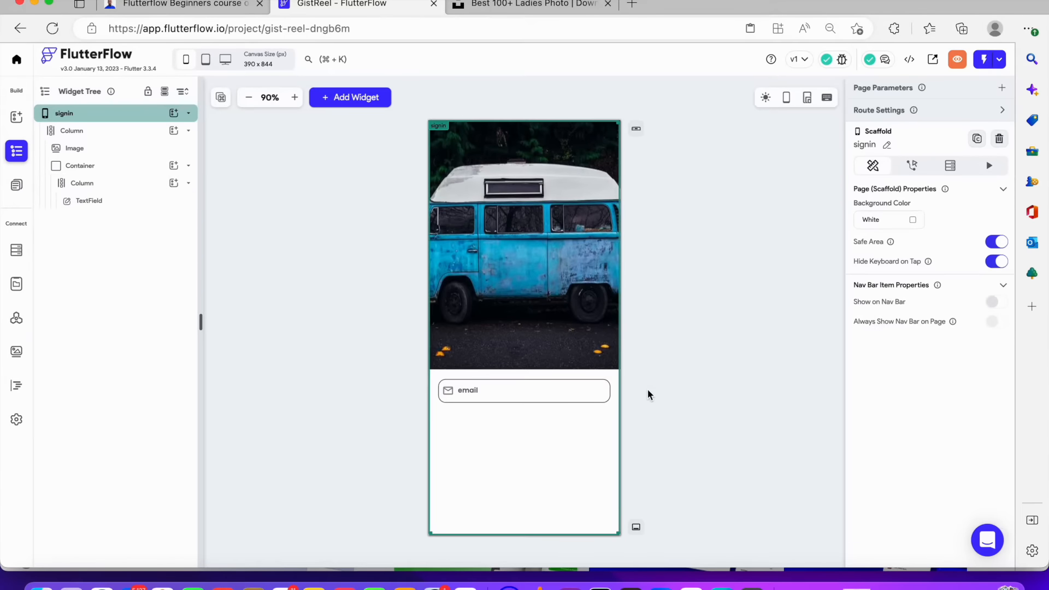
# Set the TextField's bottom padding to 16
pyautogui.click(476, 390)
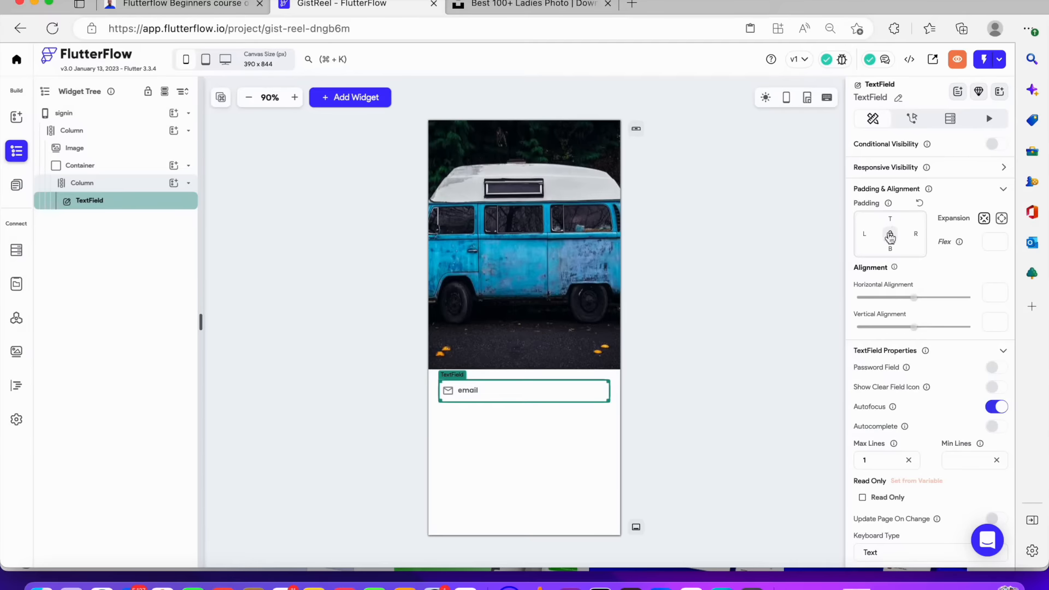
pyautogui.click(889, 249)
pyautogui.write('8')
pyautogui.press('BackSpace')
pyautogui.write('16')
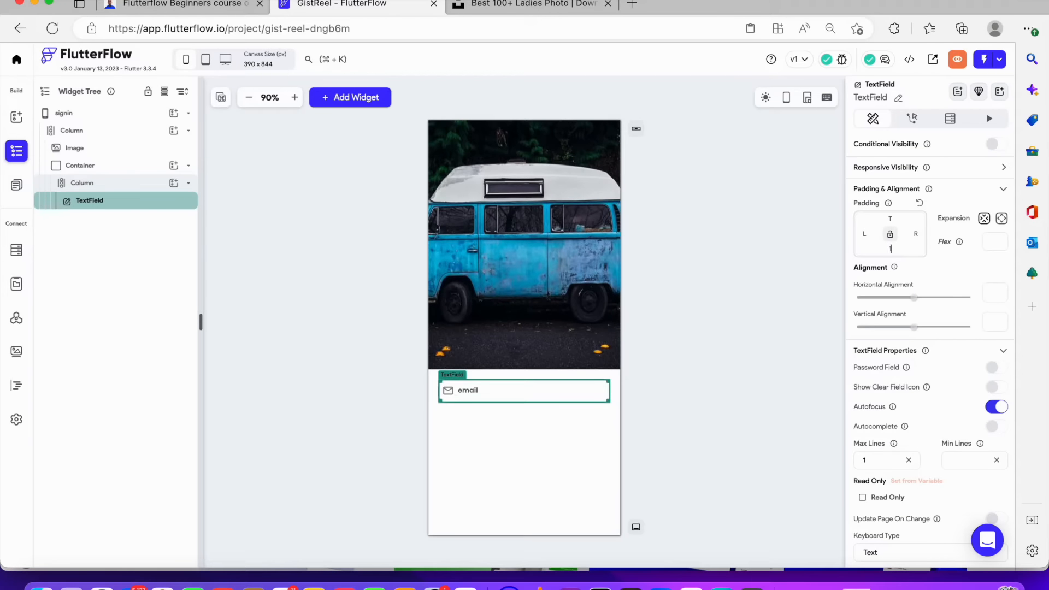
pyautogui.click(788, 288)
# Duplicate the email TextField and select the copy below it
pyautogui.click(146, 207)
pyautogui.press('super+d')
pyautogui.click(473, 421)
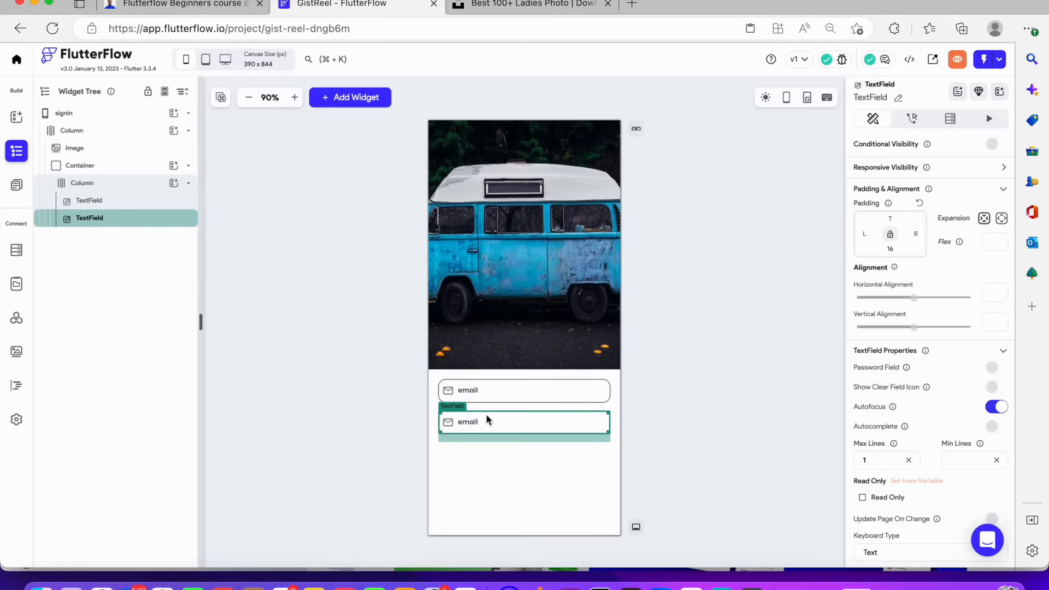
pyautogui.scroll(-1, 921, 312)
pyautogui.scroll(1, 923, 312)
pyautogui.scroll(-3, 899, 255)
pyautogui.scroll(3, 900, 254)
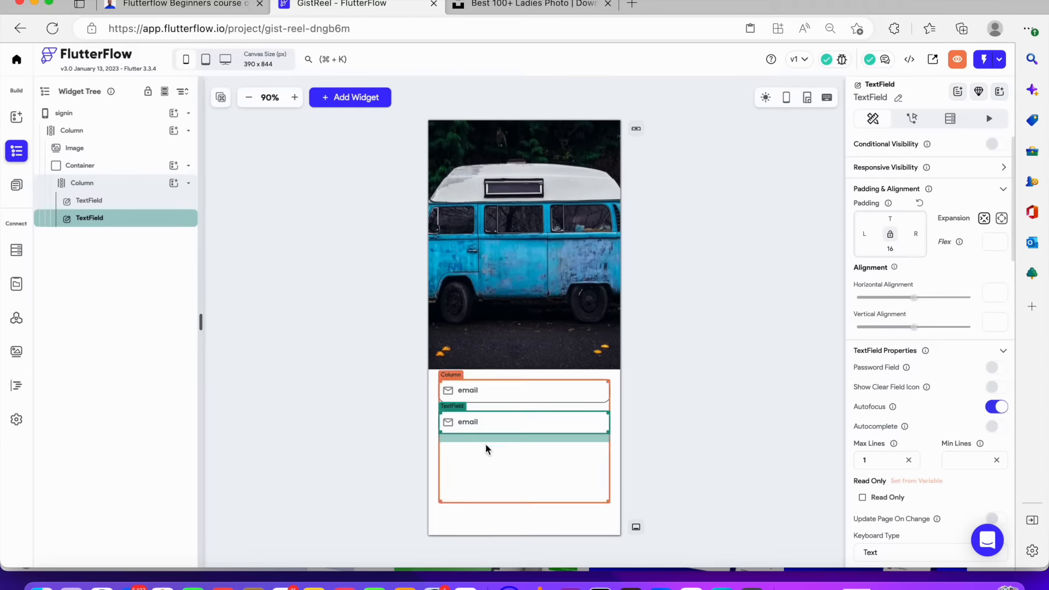
pyautogui.scroll(-10, 925, 323)
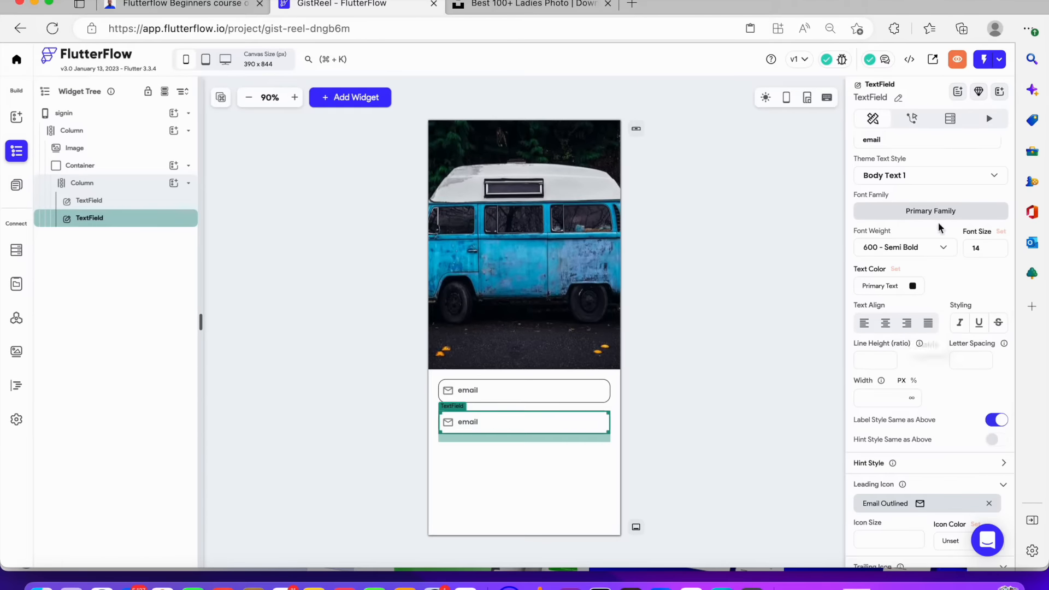
pyautogui.scroll(4, 924, 224)
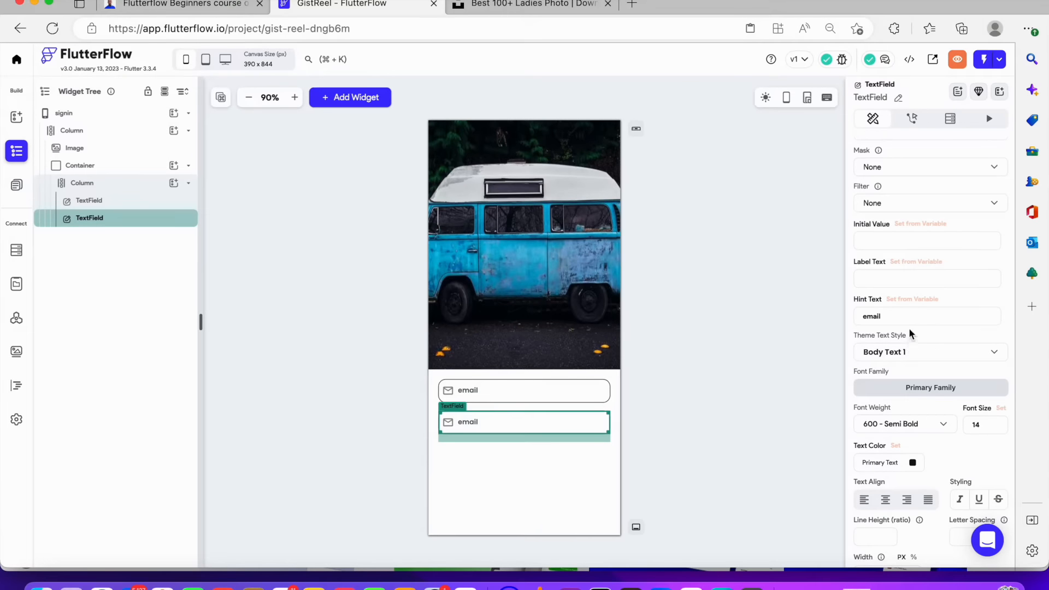
# Set the duplicated TextField's hint text to password
pyautogui.doubleClick(907, 321)
pyautogui.write('password')
# Turn on the Password Field option for the password TextField
pyautogui.scroll(-2, 927, 396)
pyautogui.scroll(-5, 926, 396)
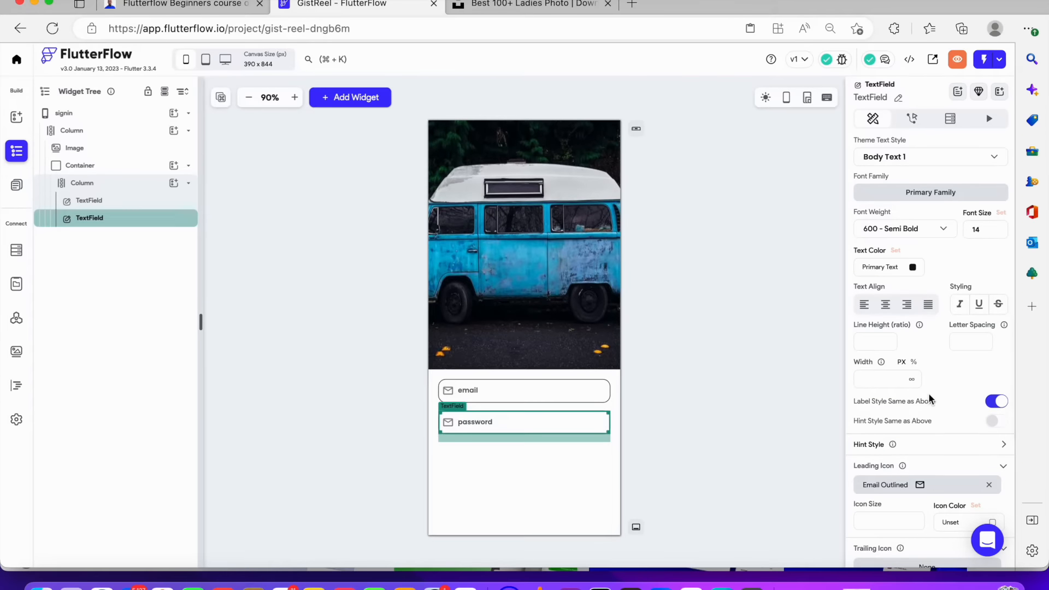
pyautogui.scroll(-4, 930, 399)
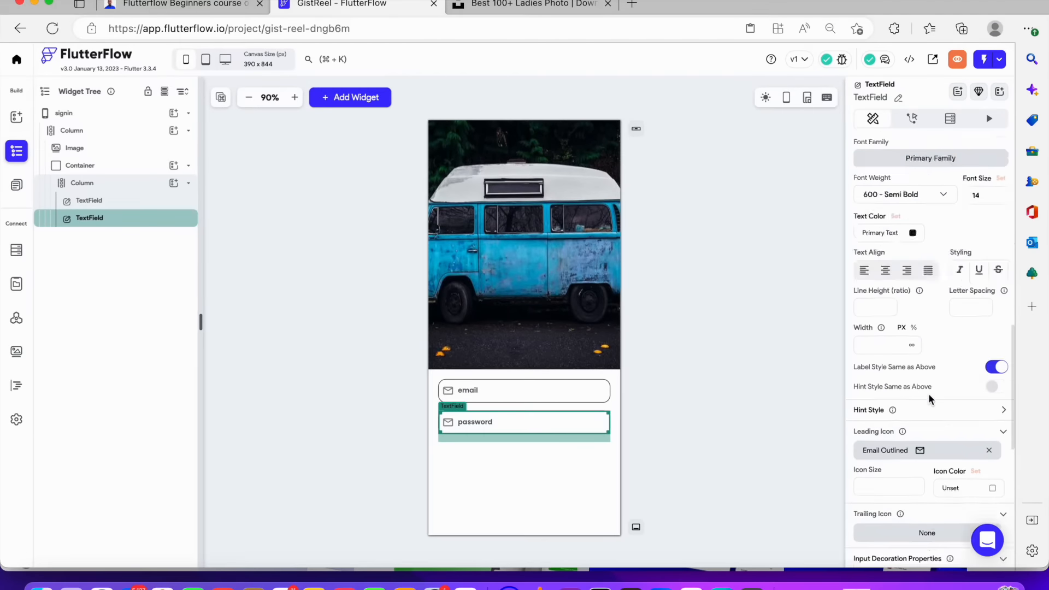
pyautogui.scroll(10, 930, 393)
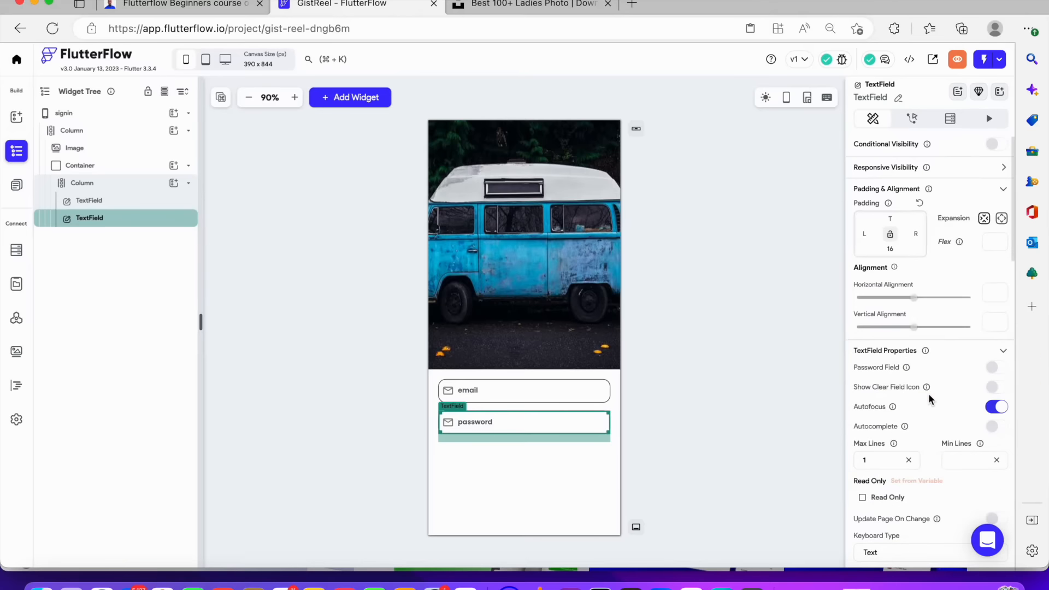
pyautogui.click(995, 368)
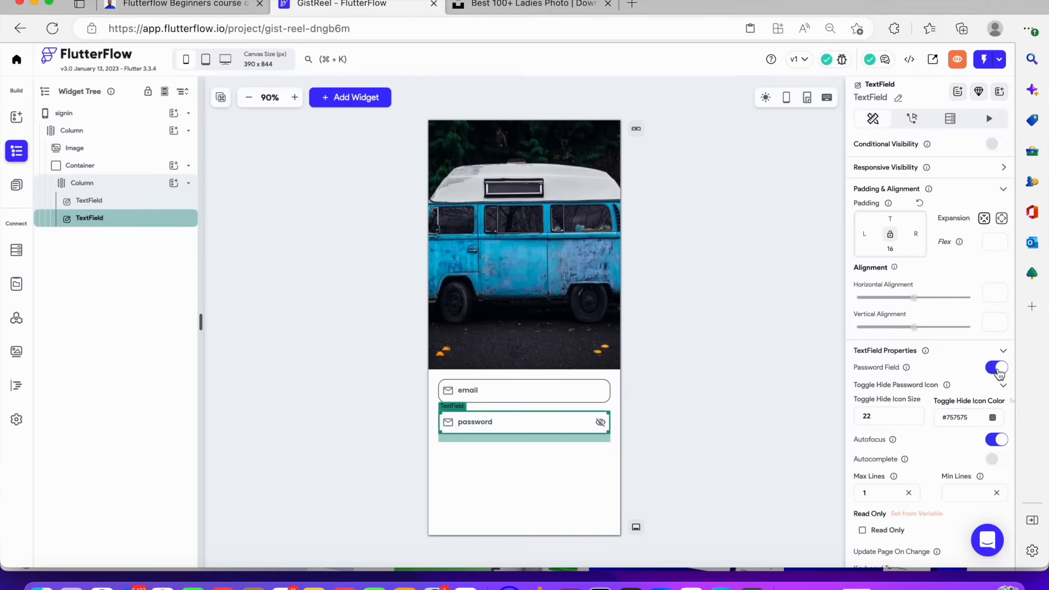
# Replace the password TextField's leading icon with a key icon found by searching key
pyautogui.scroll(-2, 998, 372)
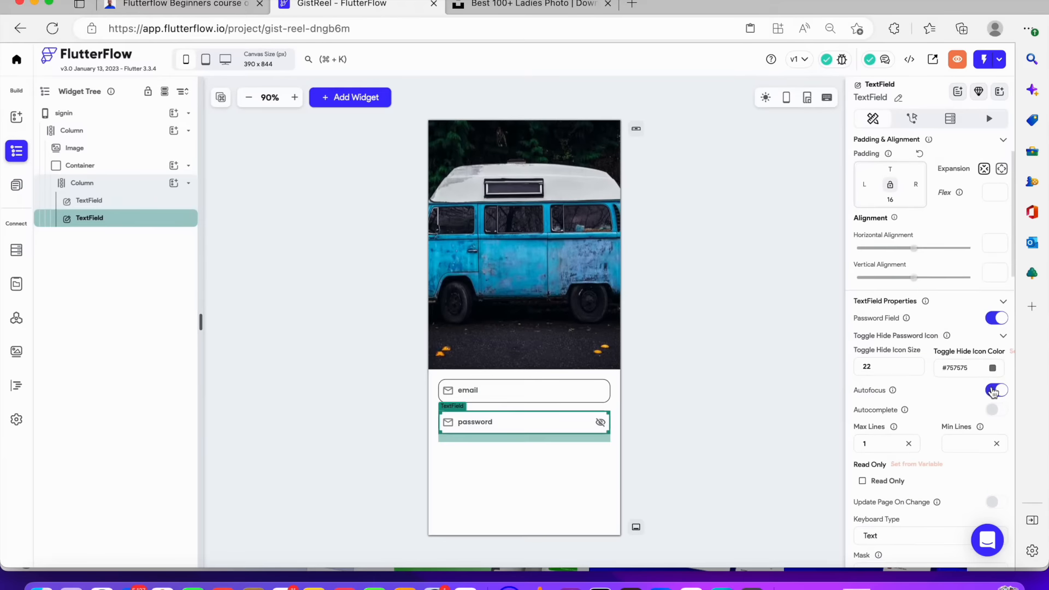
pyautogui.scroll(-5, 999, 420)
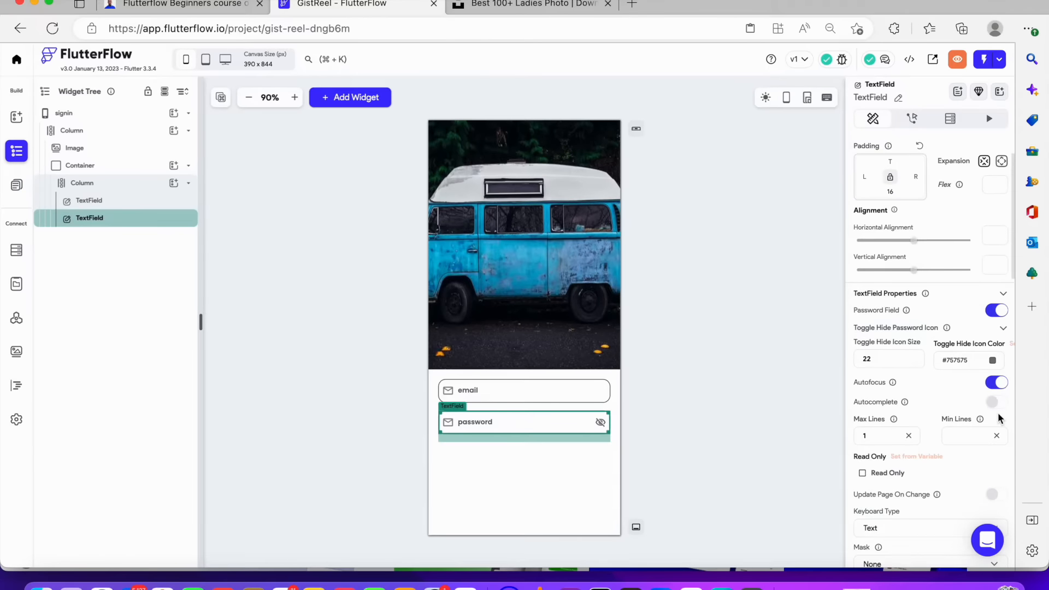
pyautogui.scroll(-2, 999, 419)
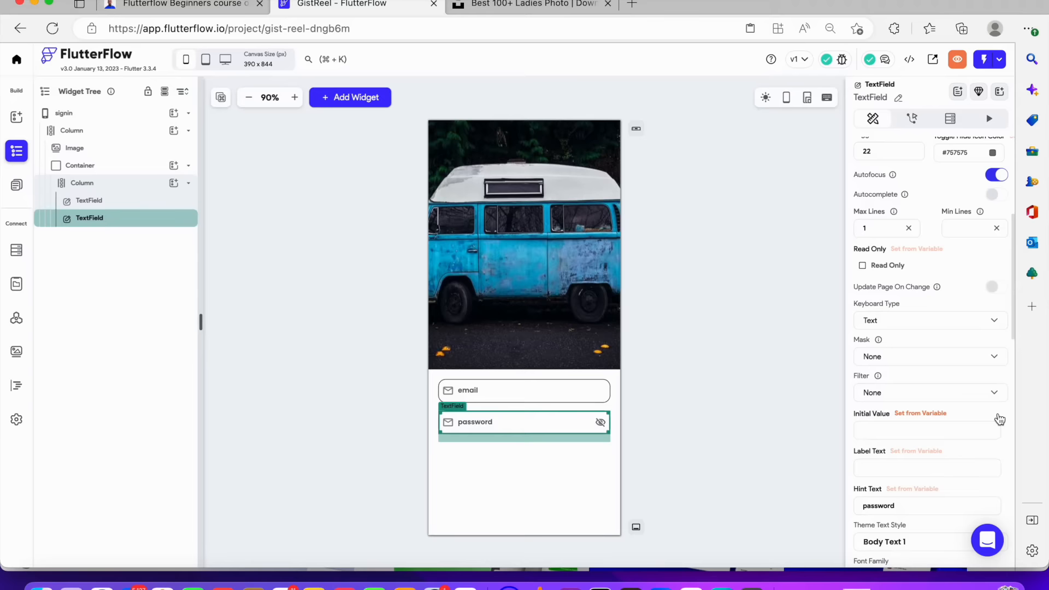
pyautogui.scroll(-4, 1000, 419)
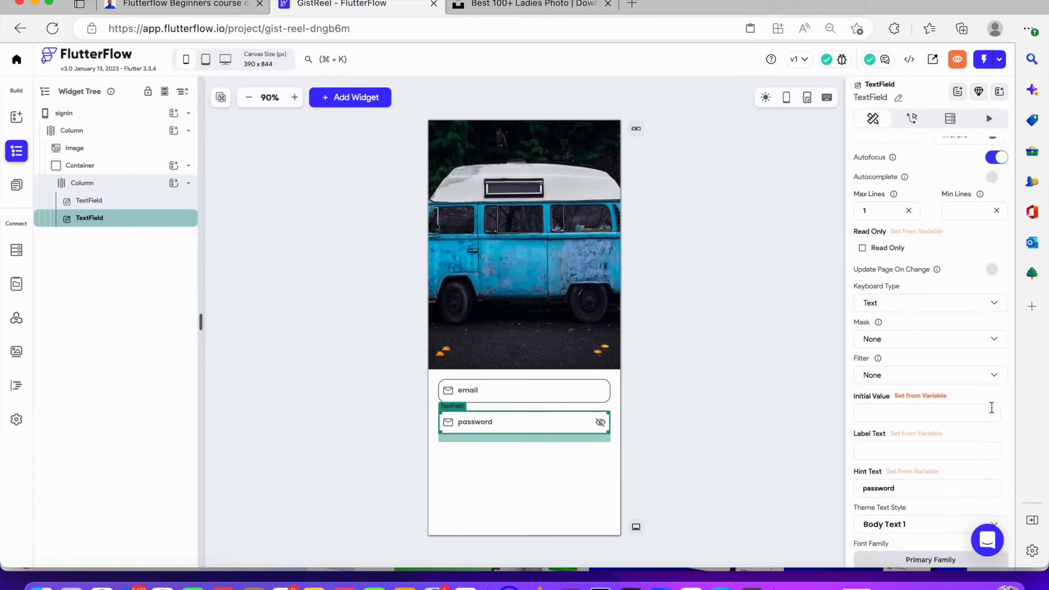
pyautogui.scroll(-20, 906, 420)
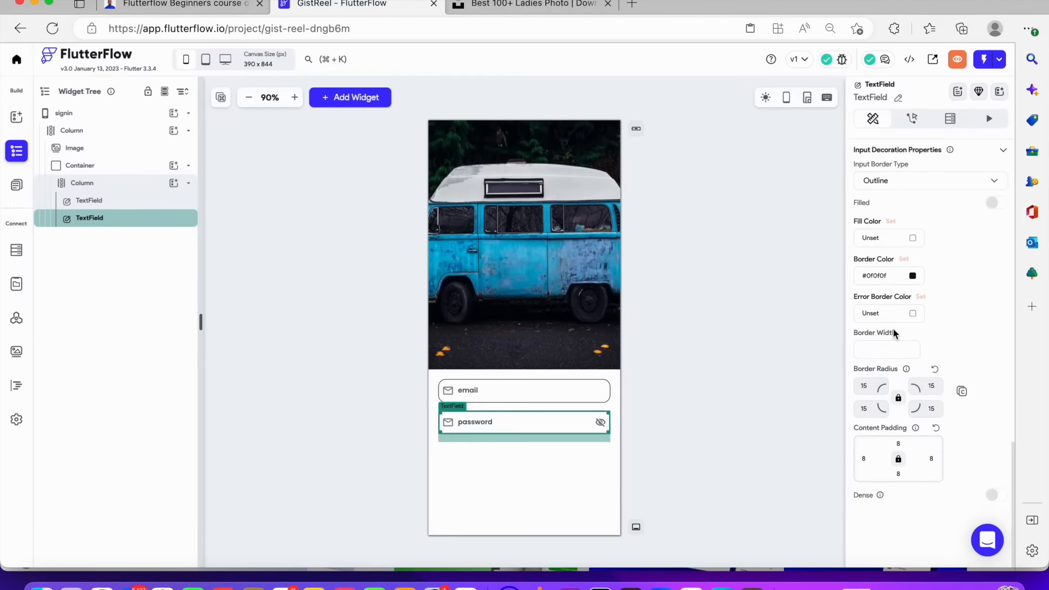
pyautogui.scroll(10, 892, 332)
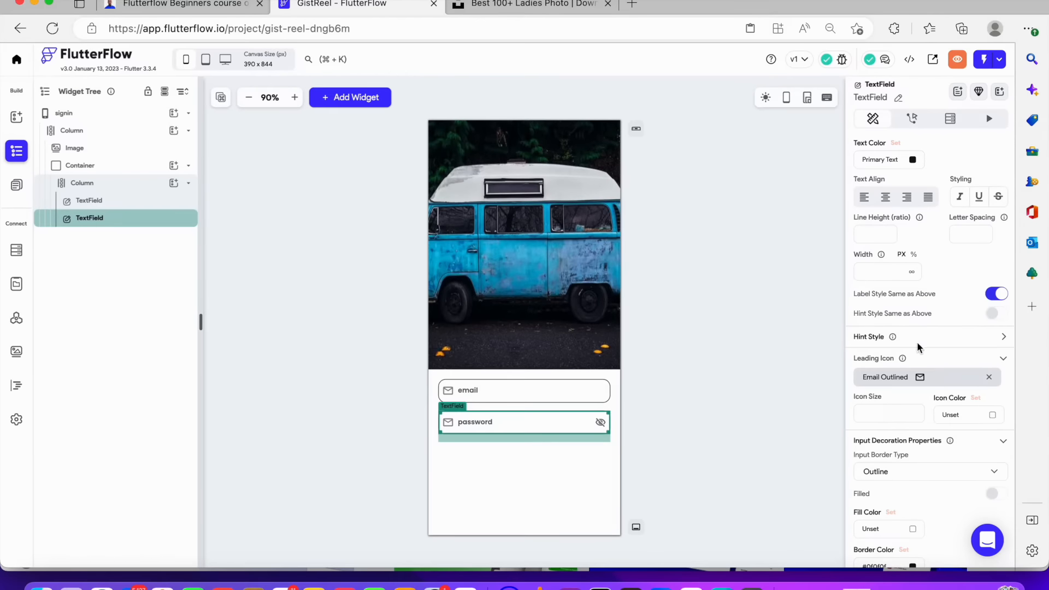
pyautogui.click(923, 377)
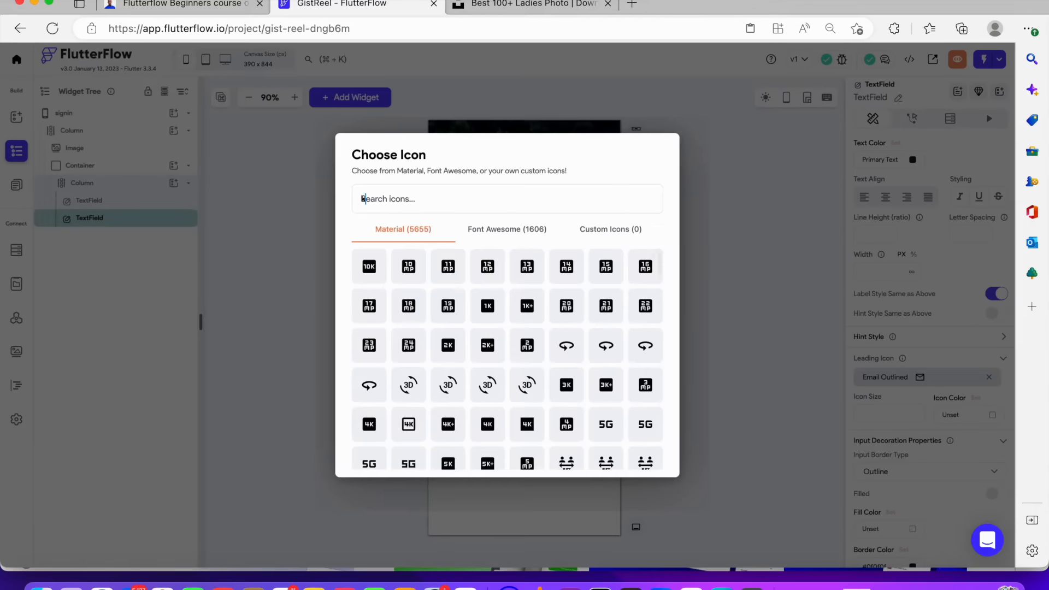
pyautogui.write('key')
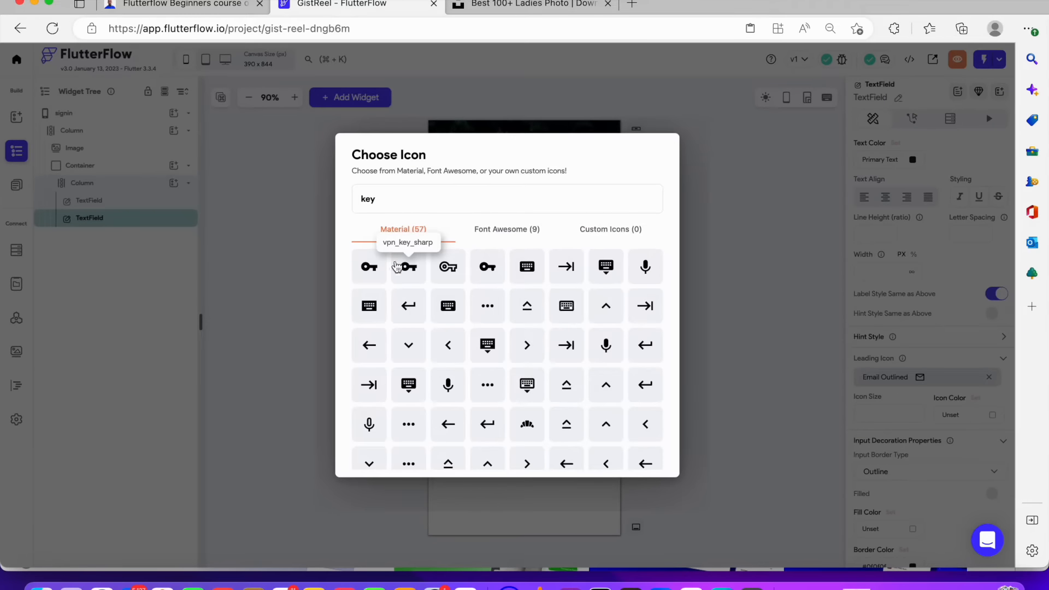
pyautogui.click(445, 265)
pyautogui.click(667, 320)
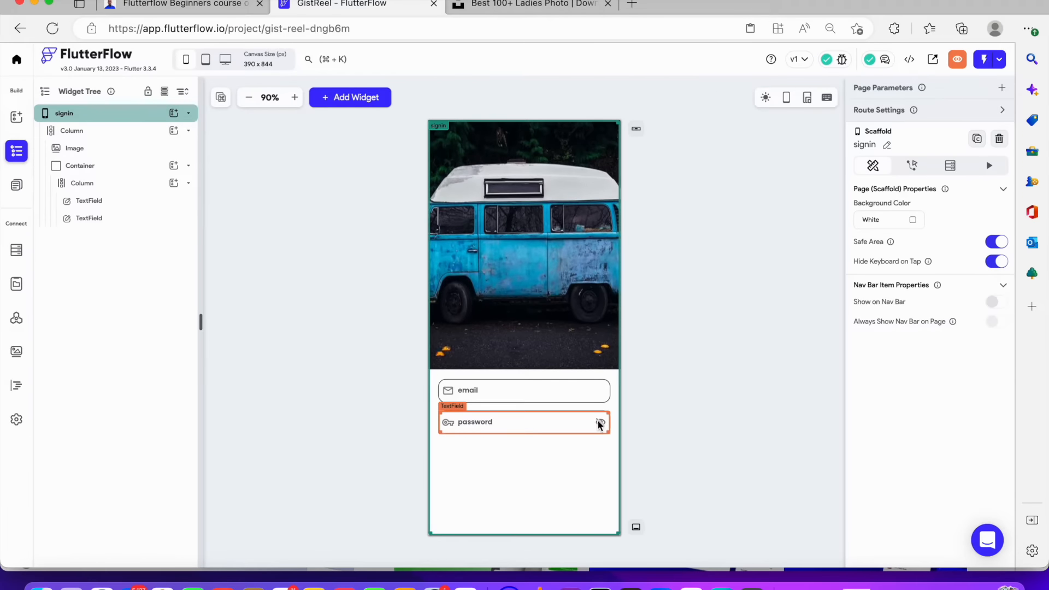
# Duplicate the password TextField and set the copy's hint text to re-enter password
pyautogui.click(113, 221)
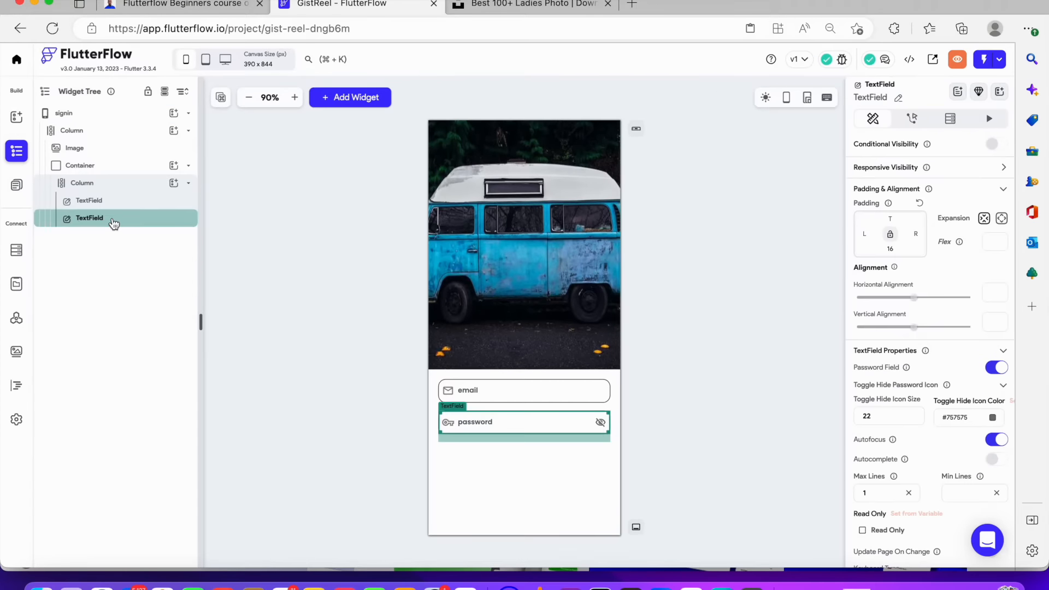
pyautogui.press('super+d')
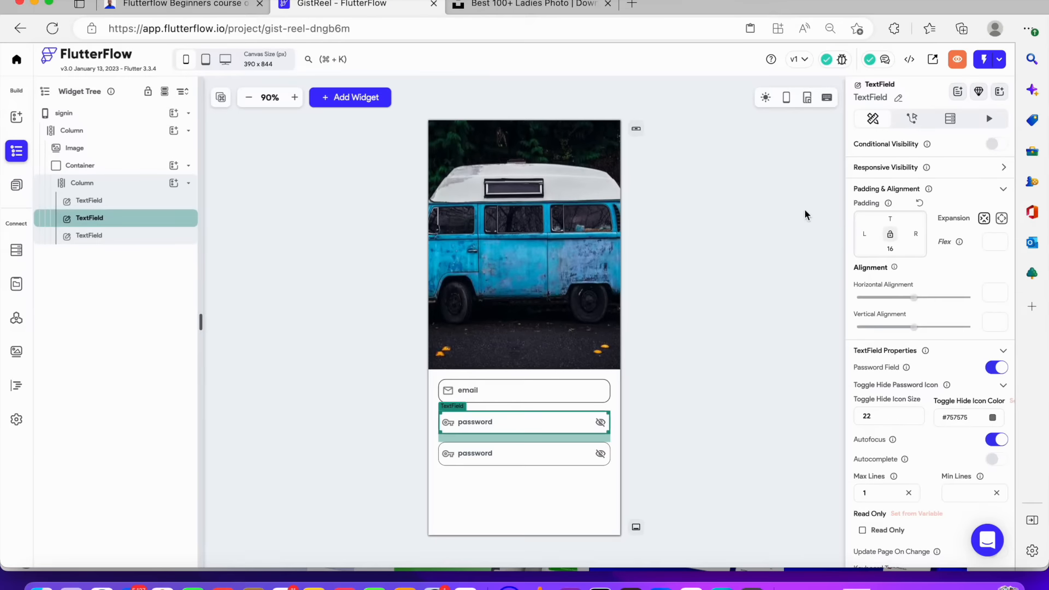
pyautogui.scroll(-2, 921, 346)
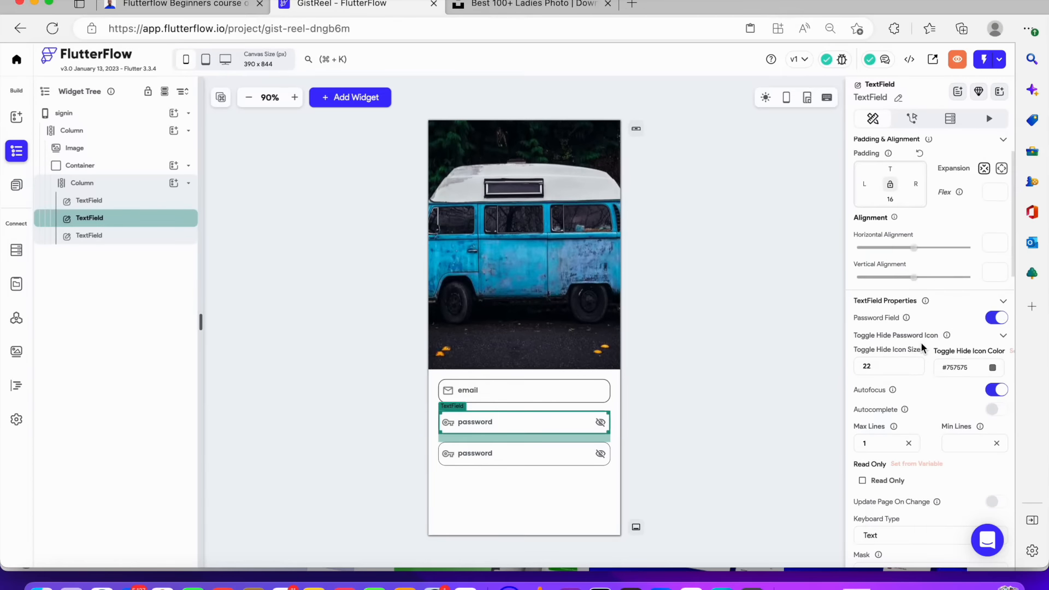
pyautogui.scroll(-8, 922, 346)
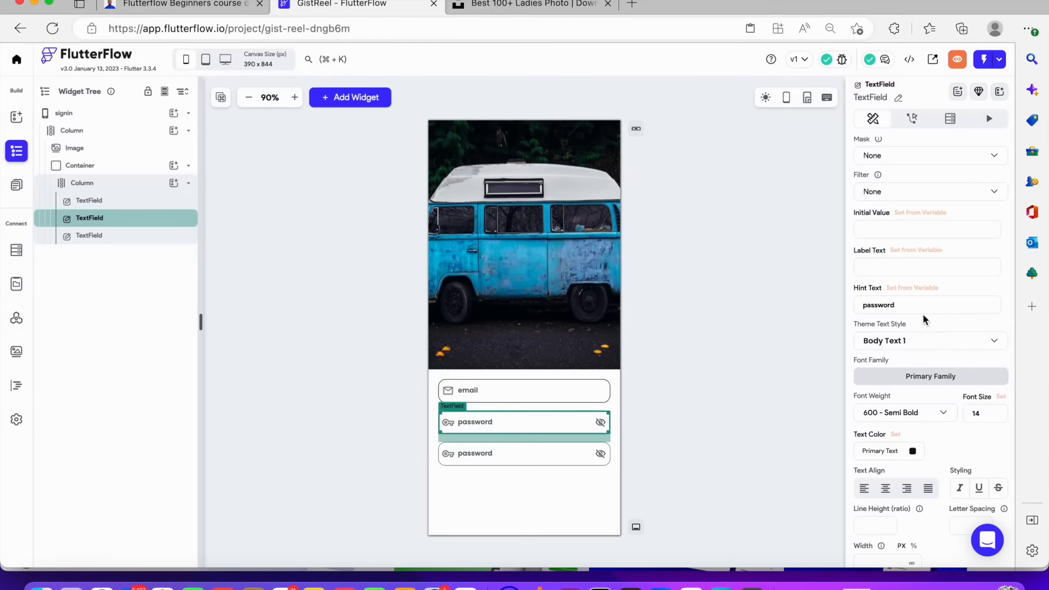
pyautogui.moveTo(907, 309); pyautogui.dragTo(763, 315)
pyautogui.write('er')
pyautogui.write('-enter passwor')
pyautogui.moveTo(104, 218); pyautogui.dragTo(136, 249)
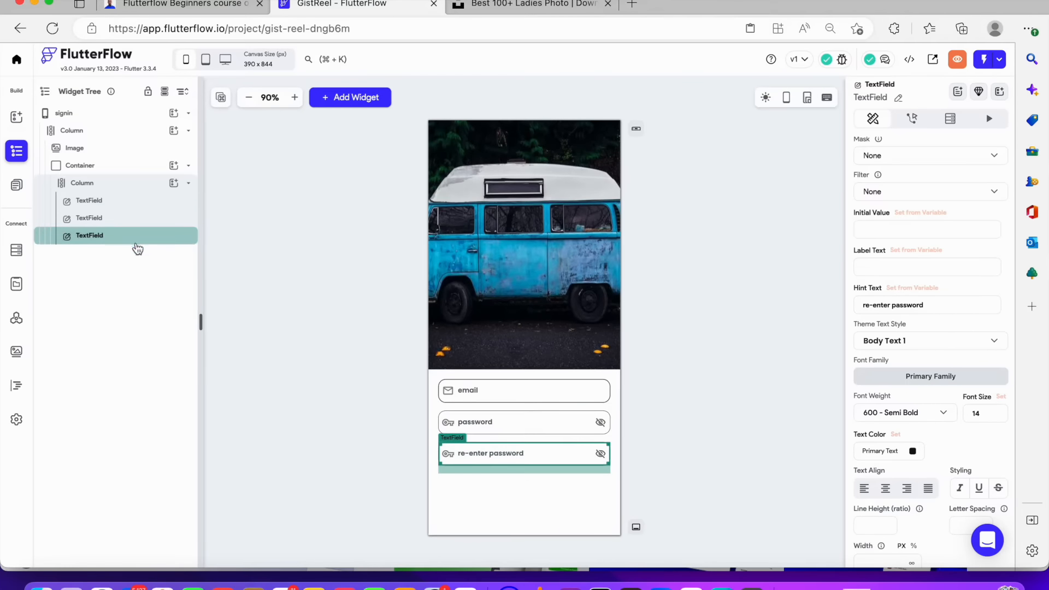
# Add a Button to the Column below the three TextFields
pyautogui.click(690, 305)
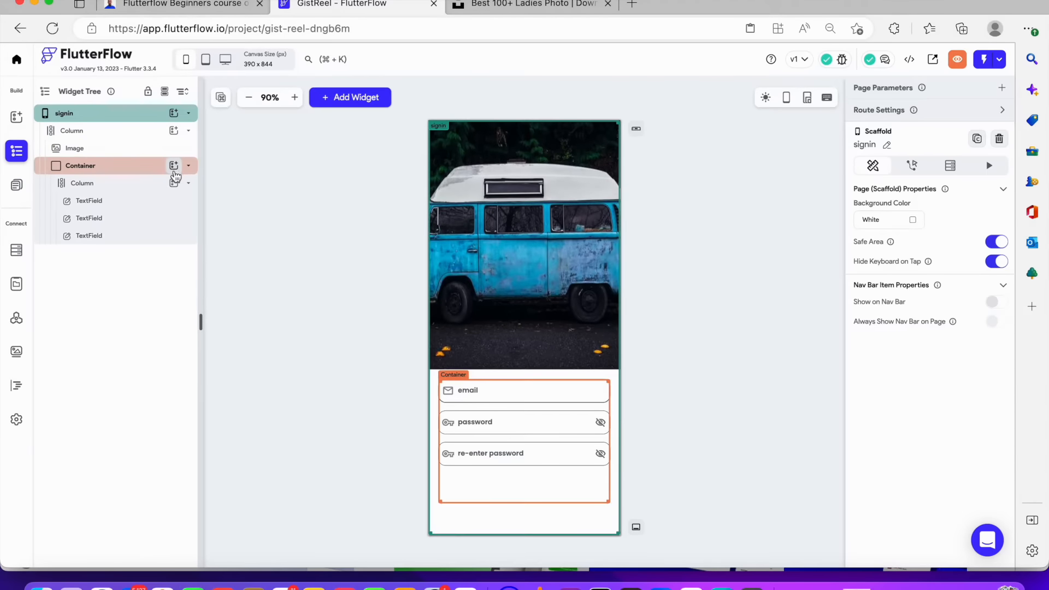
pyautogui.click(174, 184)
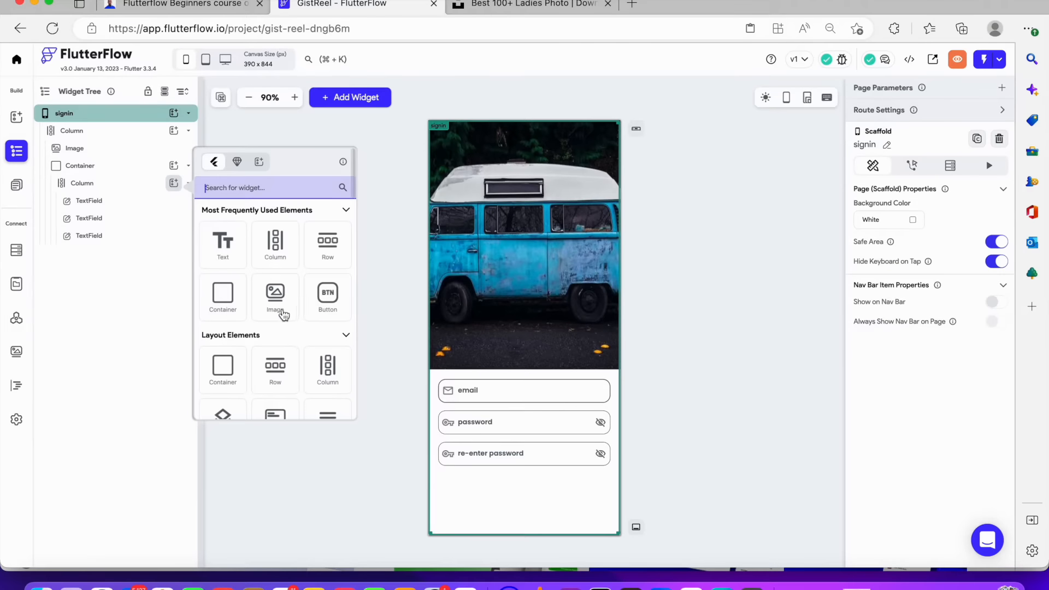
pyautogui.click(322, 305)
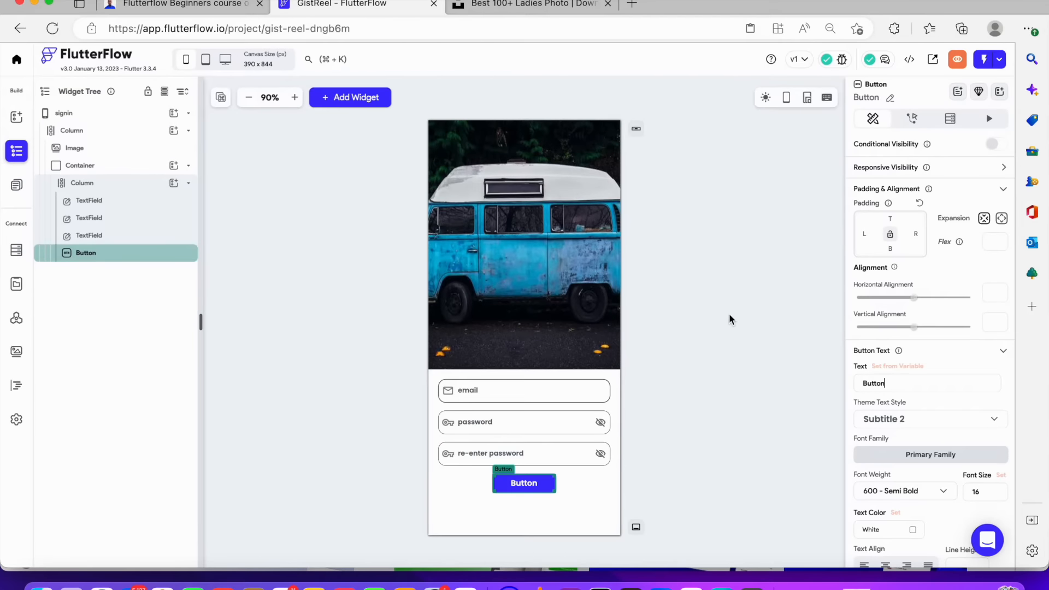
# Set the button's text to Signup up
pyautogui.doubleClick(914, 385)
pyautogui.write('Signup up')
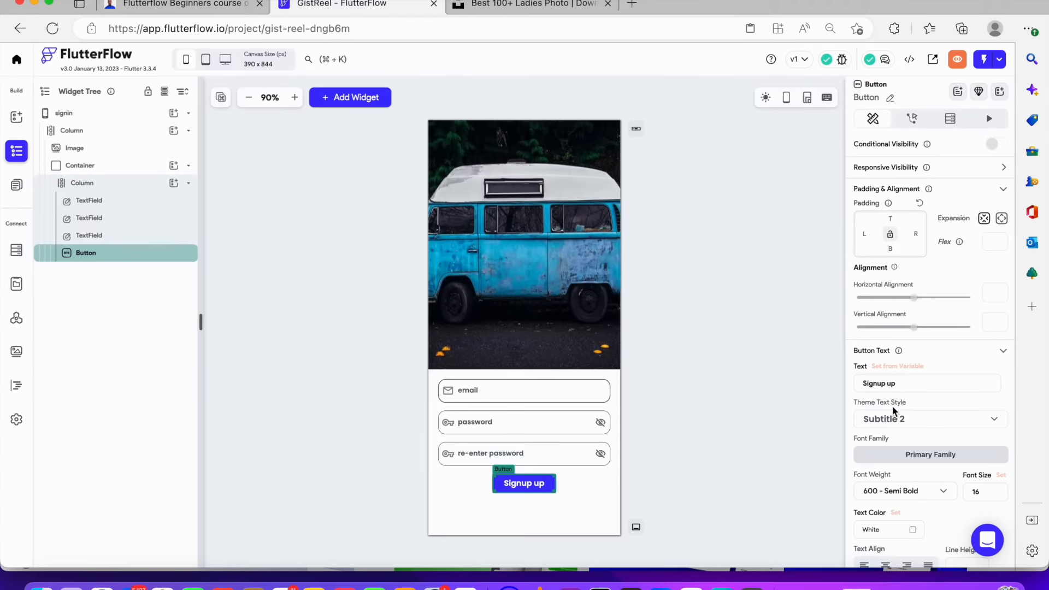
# Set the button text's font weight to 400 - Normal
pyautogui.scroll(-1, 893, 410)
pyautogui.scroll(-5, 895, 411)
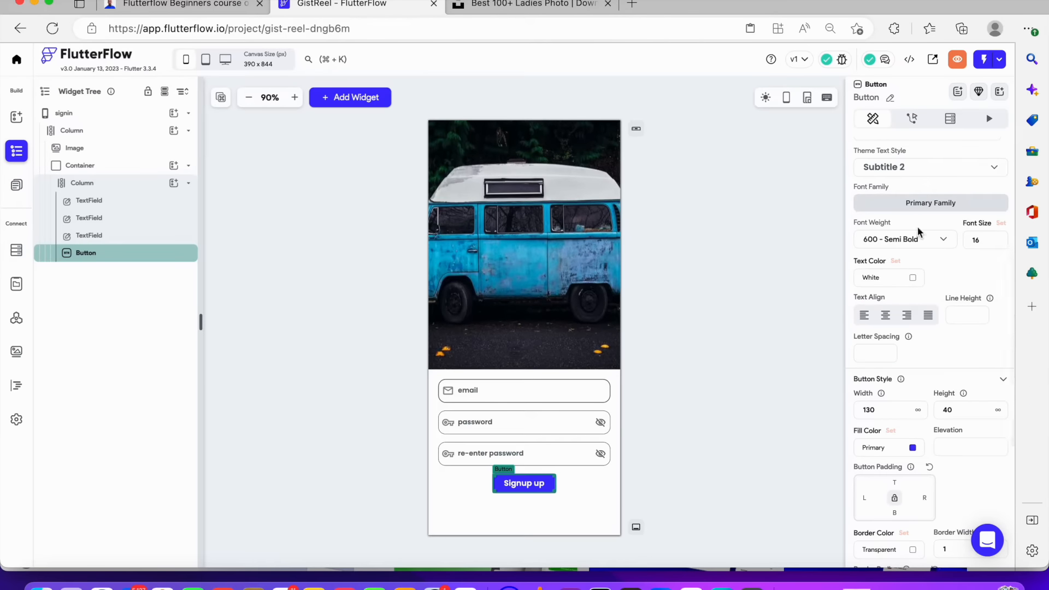
pyautogui.click(902, 239)
pyautogui.click(872, 188)
# Make the button's fill color fully transparent by setting its opacity to 0%
pyautogui.scroll(-3, 889, 398)
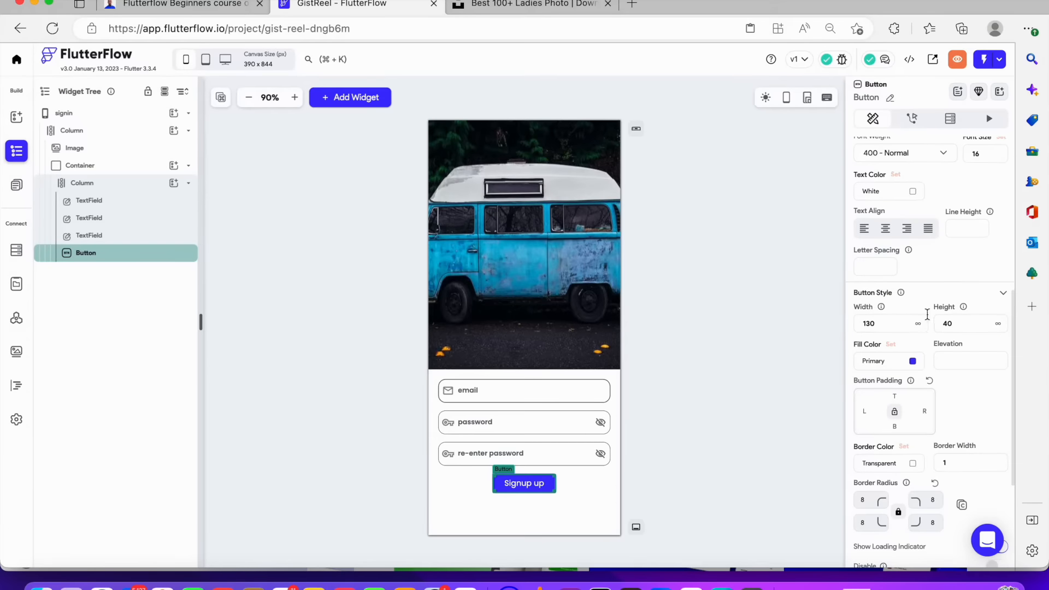
pyautogui.click(913, 362)
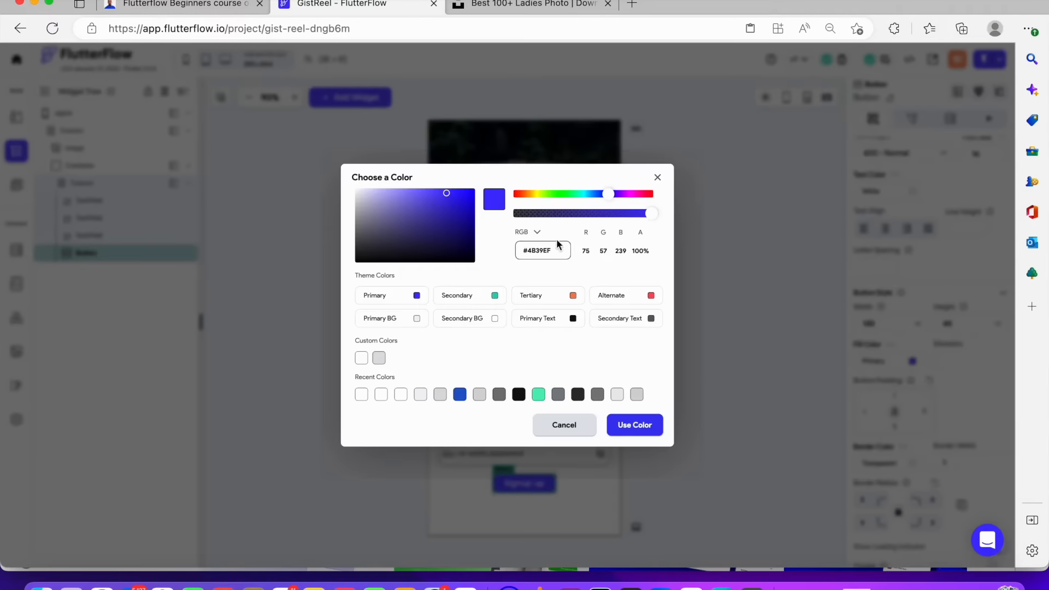
pyautogui.click(573, 214)
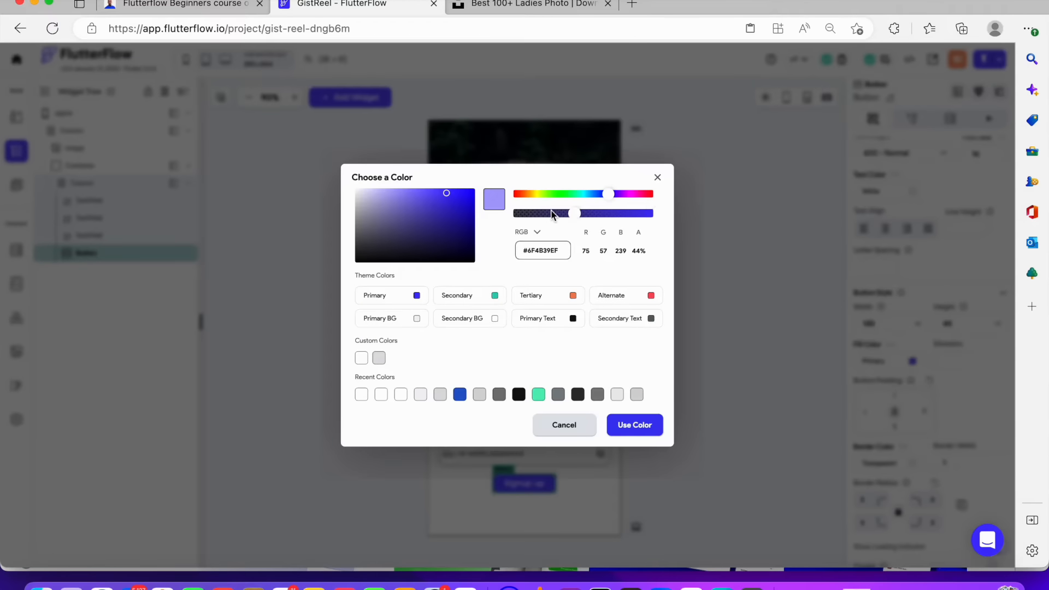
pyautogui.click(623, 425)
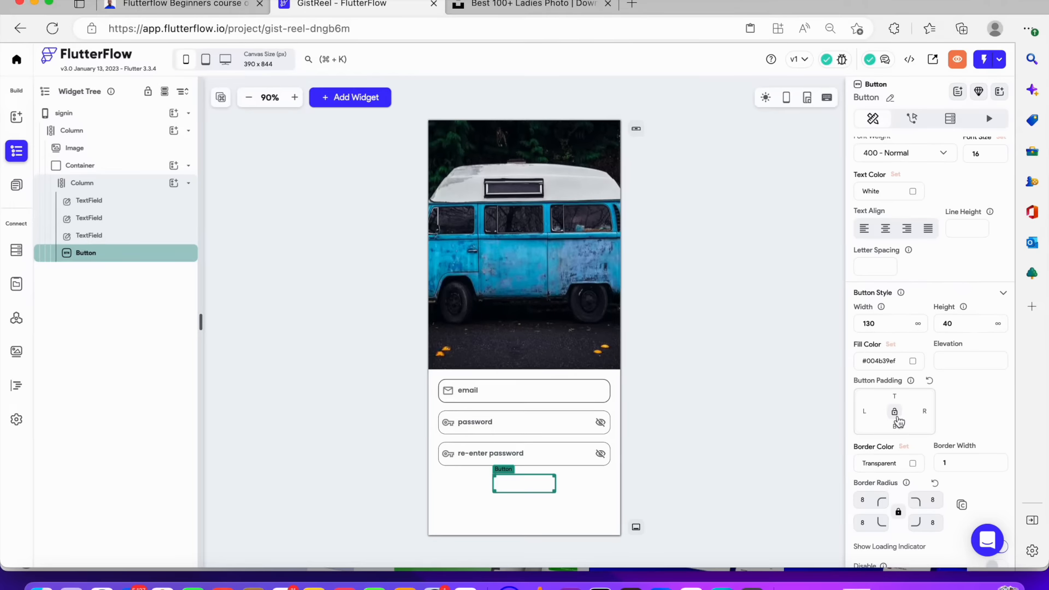
# Set the button's text color to a near-black #0F0F0F
pyautogui.scroll(-1, 896, 405)
pyautogui.scroll(-1, 908, 371)
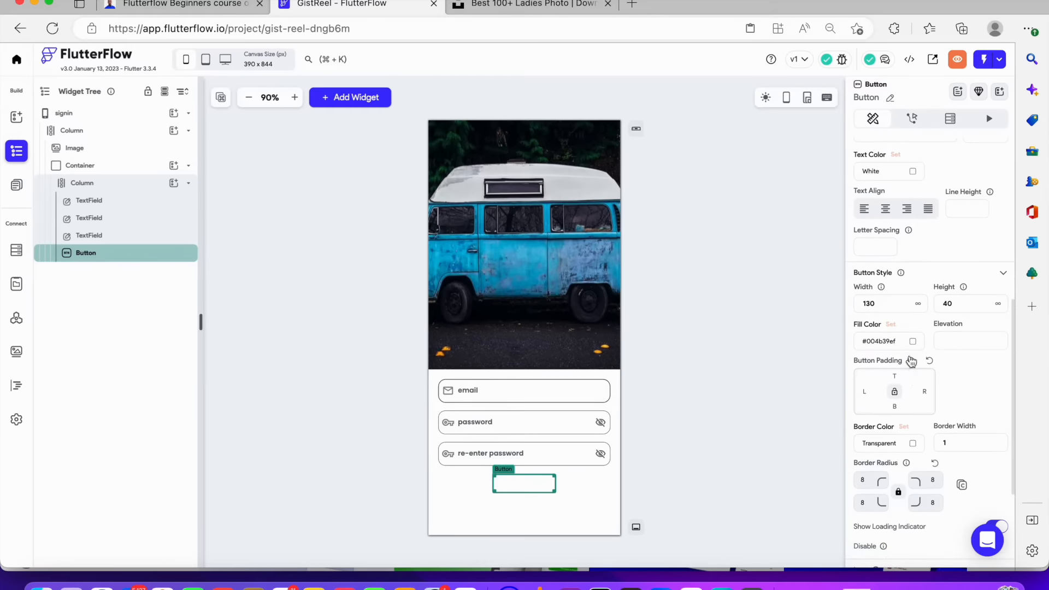
pyautogui.scroll(-5, 910, 350)
pyautogui.scroll(5, 910, 343)
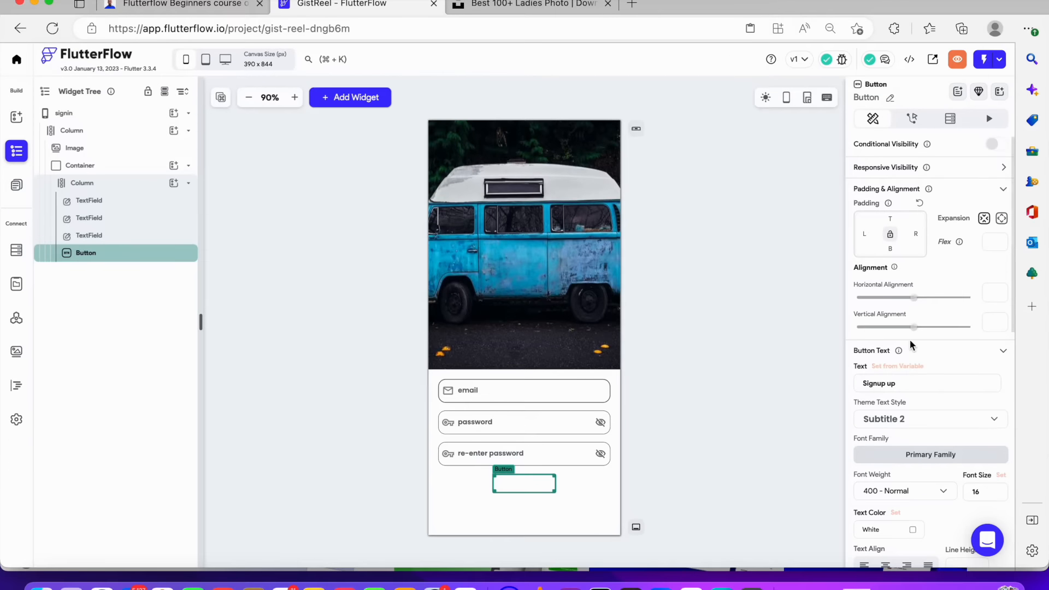
pyautogui.scroll(-2, 903, 418)
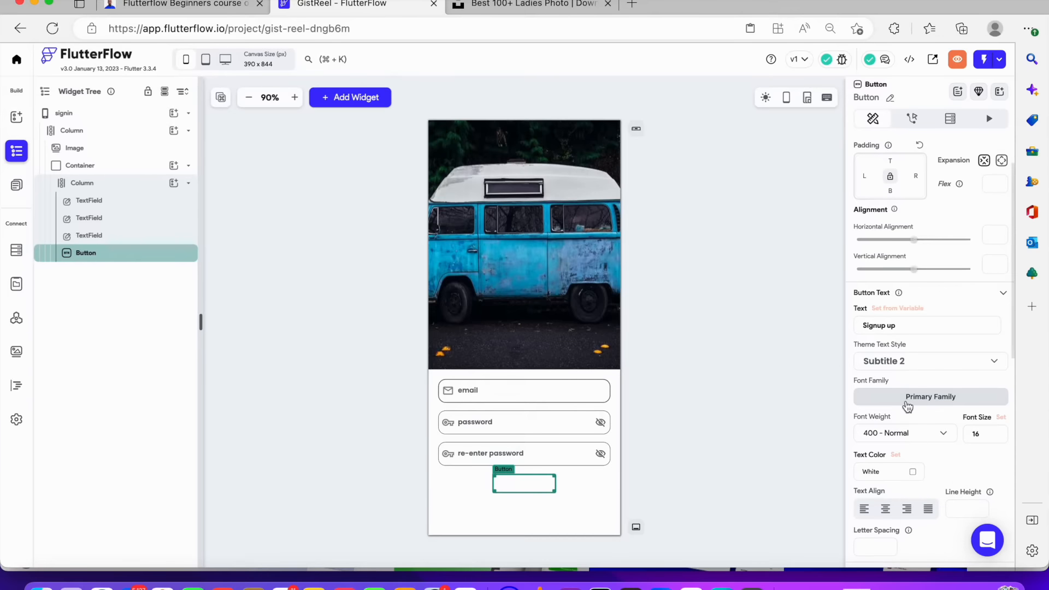
pyautogui.click(912, 468)
pyautogui.click(499, 395)
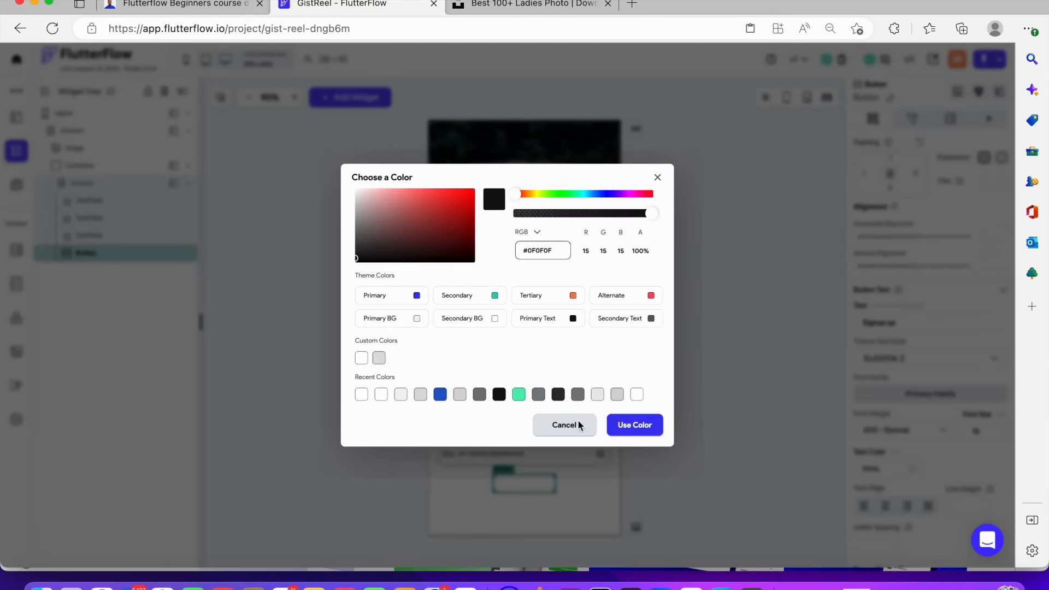
pyautogui.click(637, 428)
# Try to set the signup button's border color to a light grey custom color
pyautogui.scroll(-5, 912, 504)
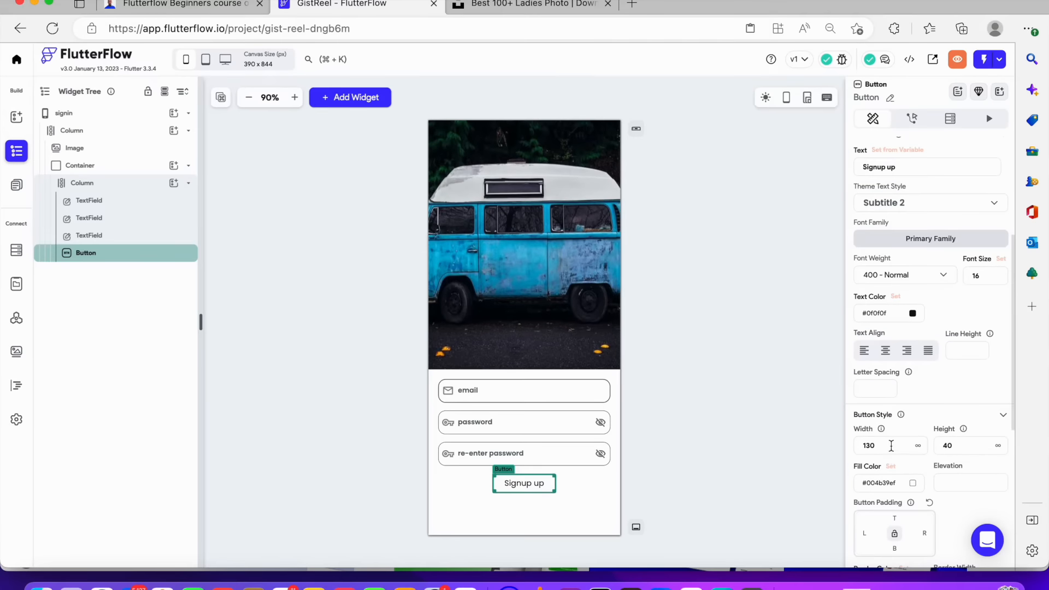
pyautogui.scroll(-1, 892, 450)
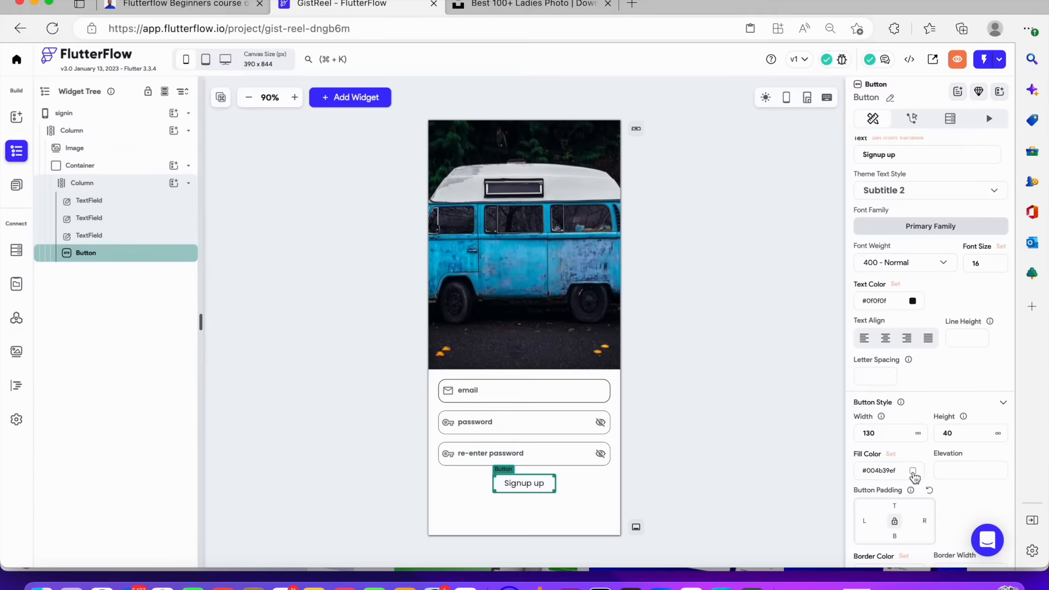
pyautogui.scroll(-6, 915, 478)
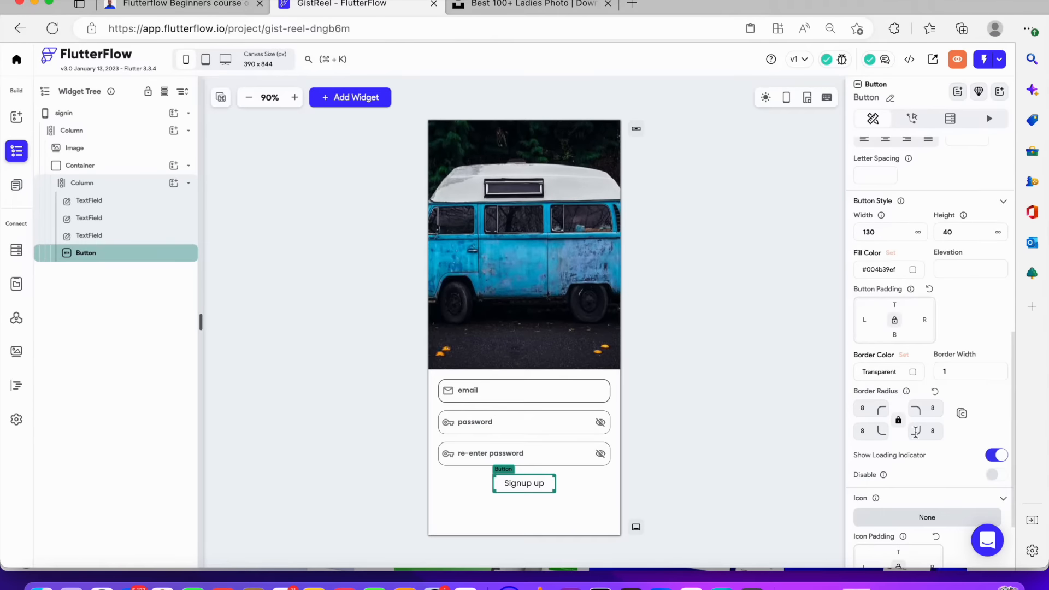
pyautogui.click(913, 371)
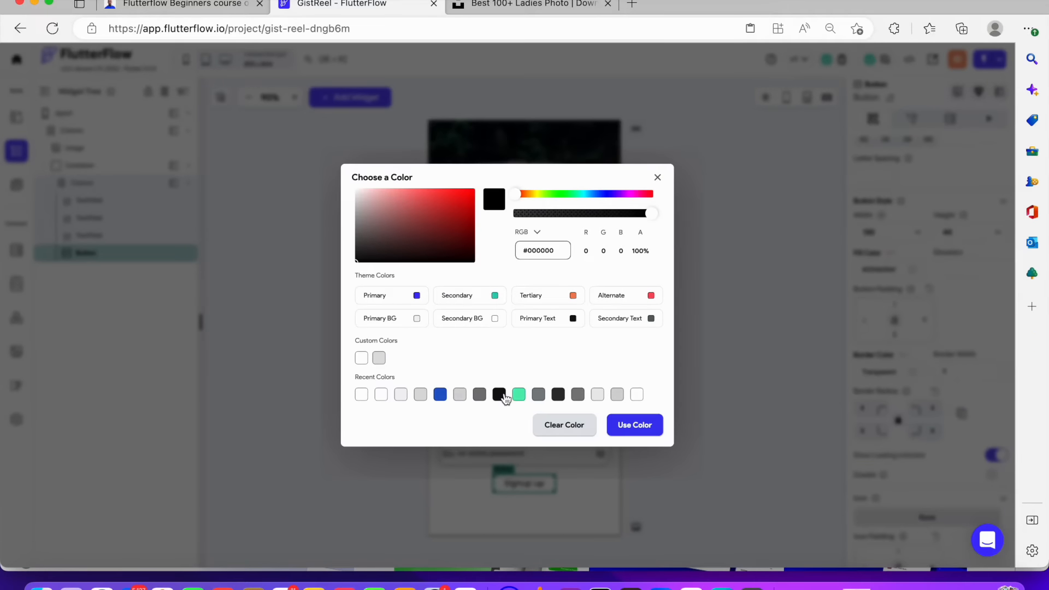
pyautogui.click(381, 360)
pyautogui.click(676, 440)
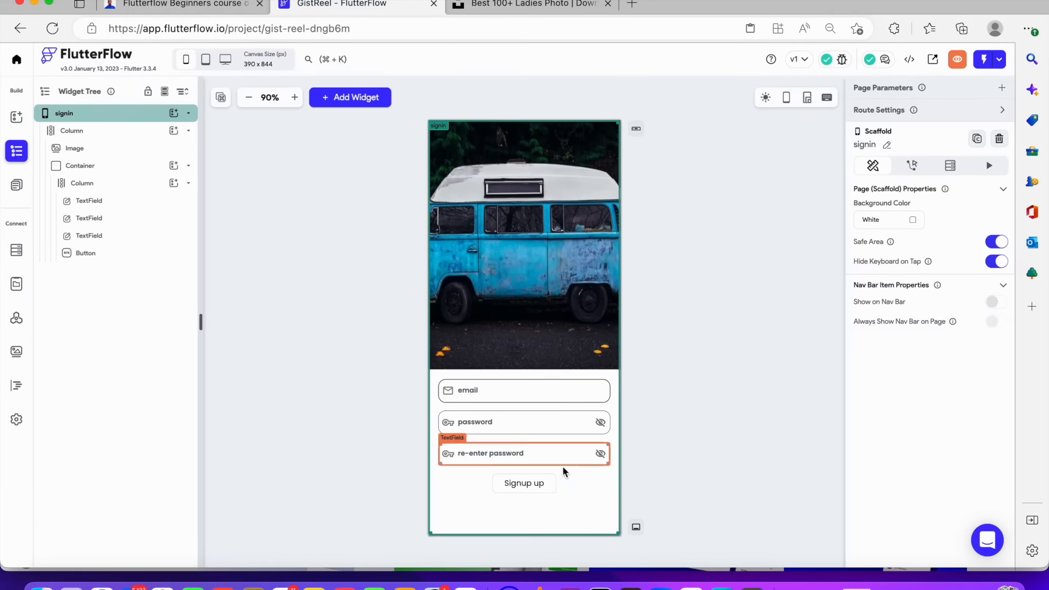
# Inspect the signup button and the three text fields on the signin page
pyautogui.click(554, 481)
pyautogui.scroll(-8, 874, 419)
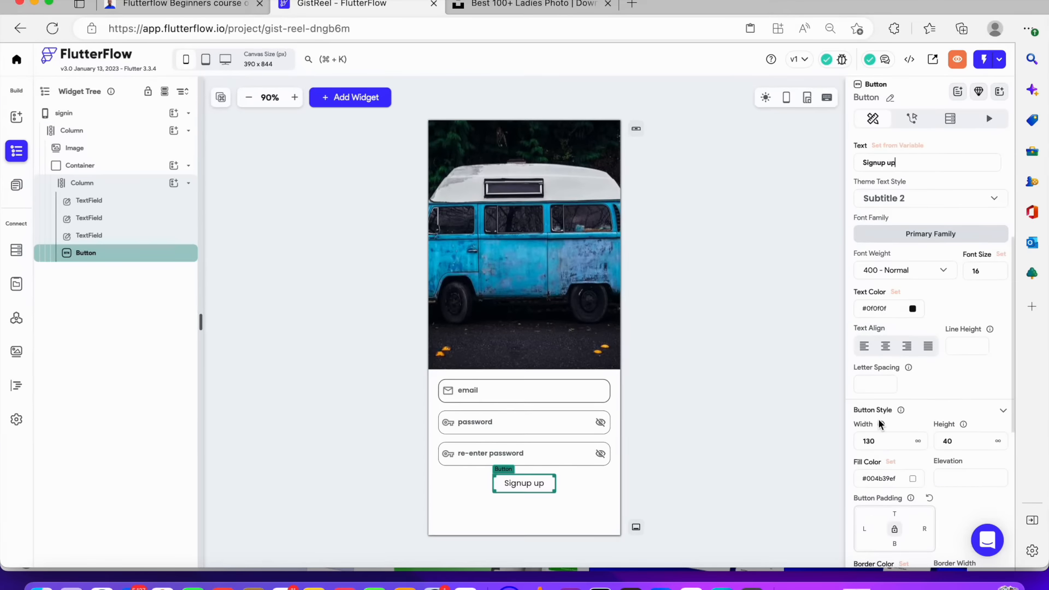
pyautogui.click(733, 372)
pyautogui.click(524, 484)
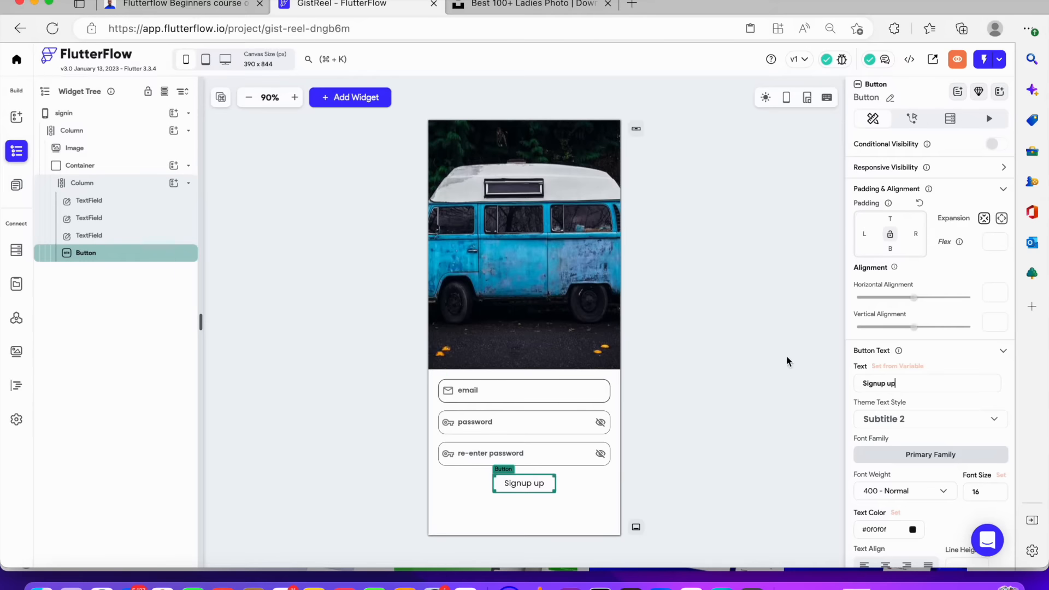
pyautogui.click(731, 384)
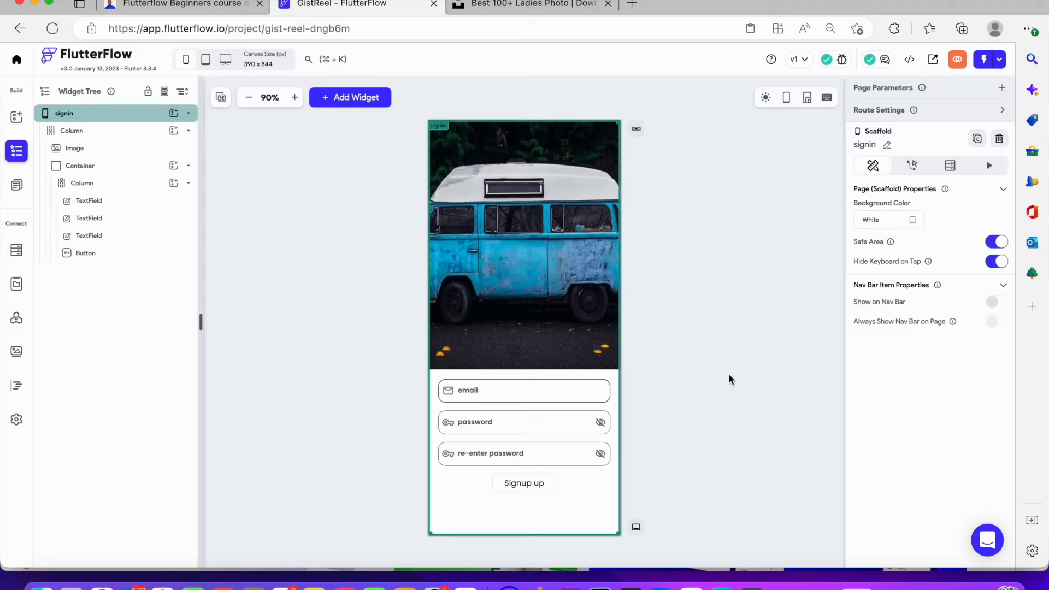
pyautogui.click(569, 396)
pyautogui.click(568, 425)
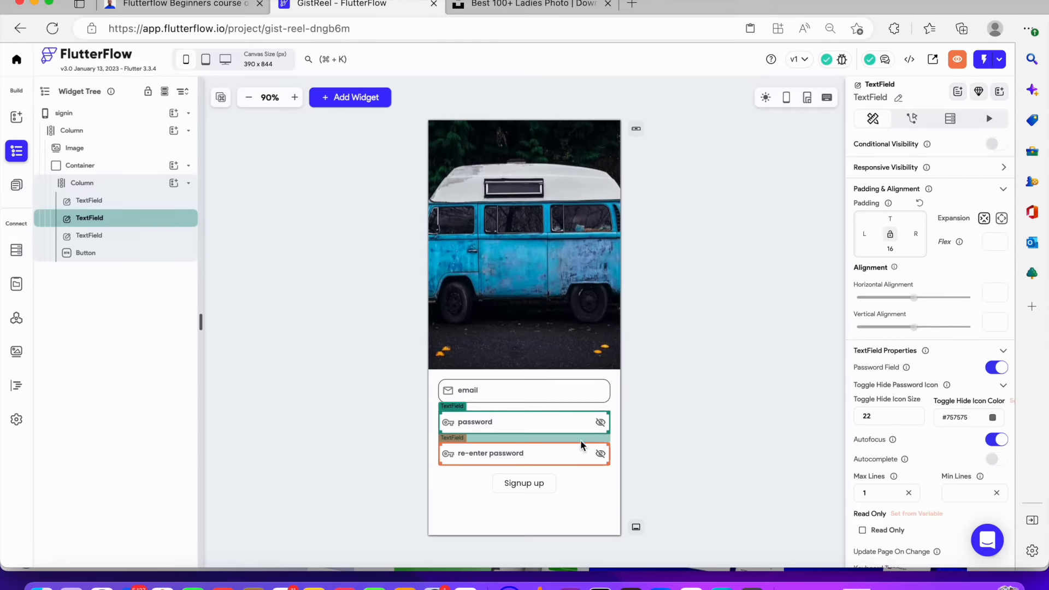
pyautogui.click(579, 456)
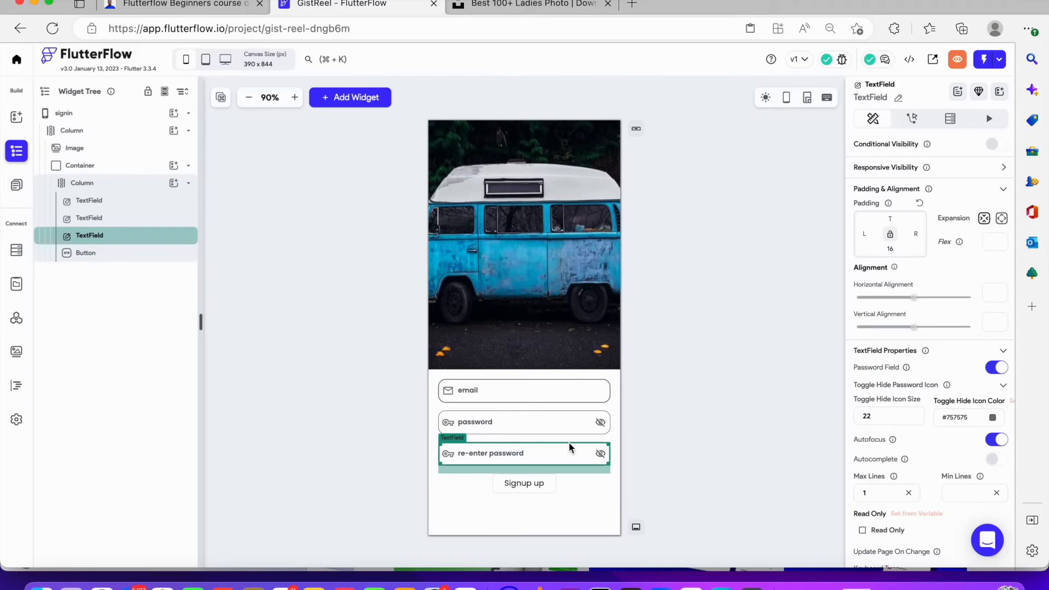
pyautogui.click(650, 377)
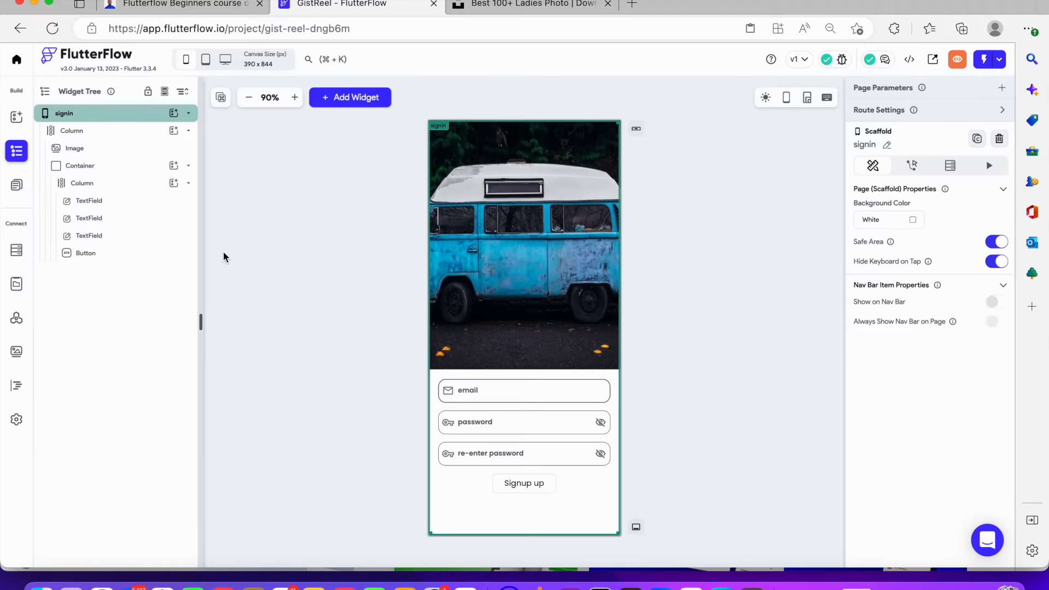
# Add a Text widget below the button in the form Column reading Already have an account? Login
pyautogui.click(173, 183)
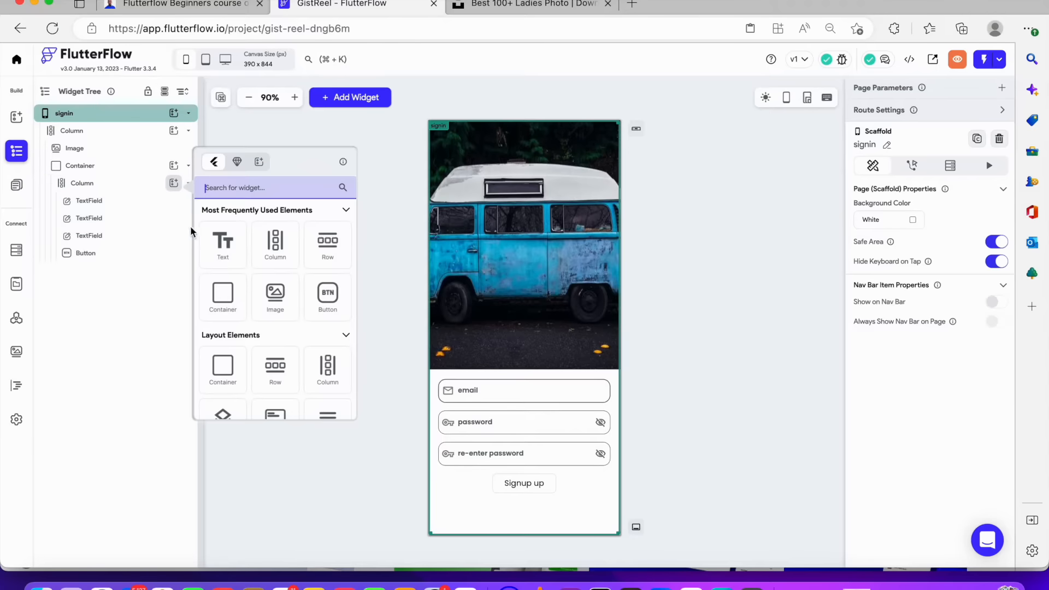
pyautogui.click(240, 240)
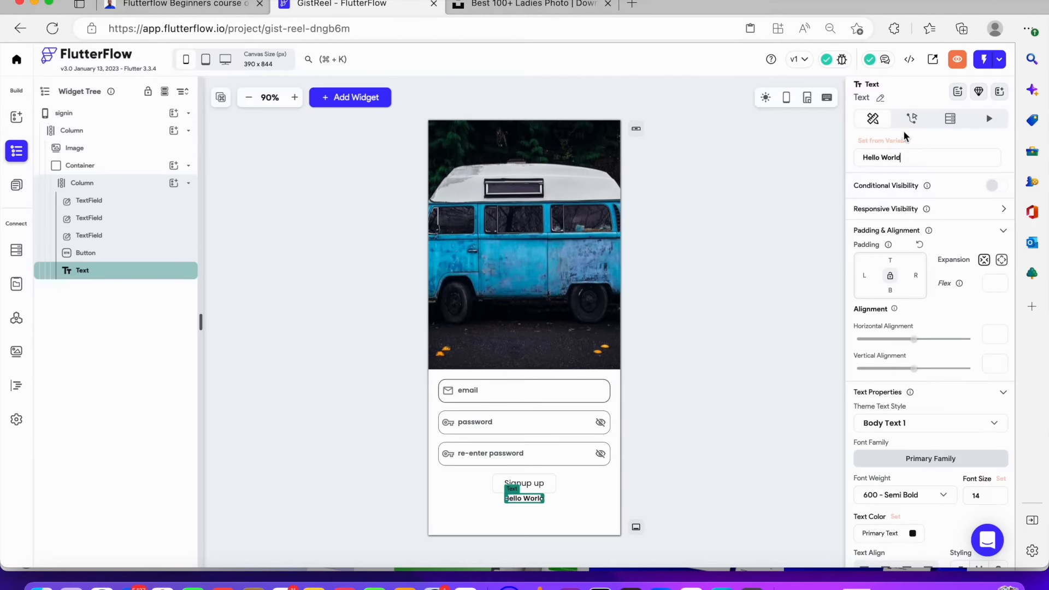
pyautogui.moveTo(913, 159); pyautogui.dragTo(733, 163)
pyautogui.write('A')
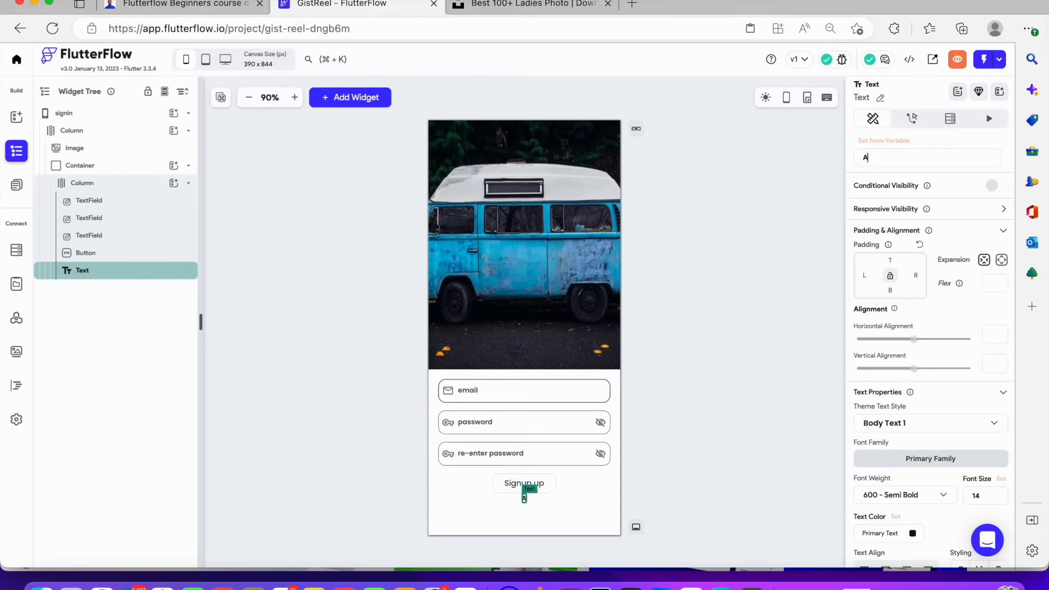
pyautogui.write('lready have an account')
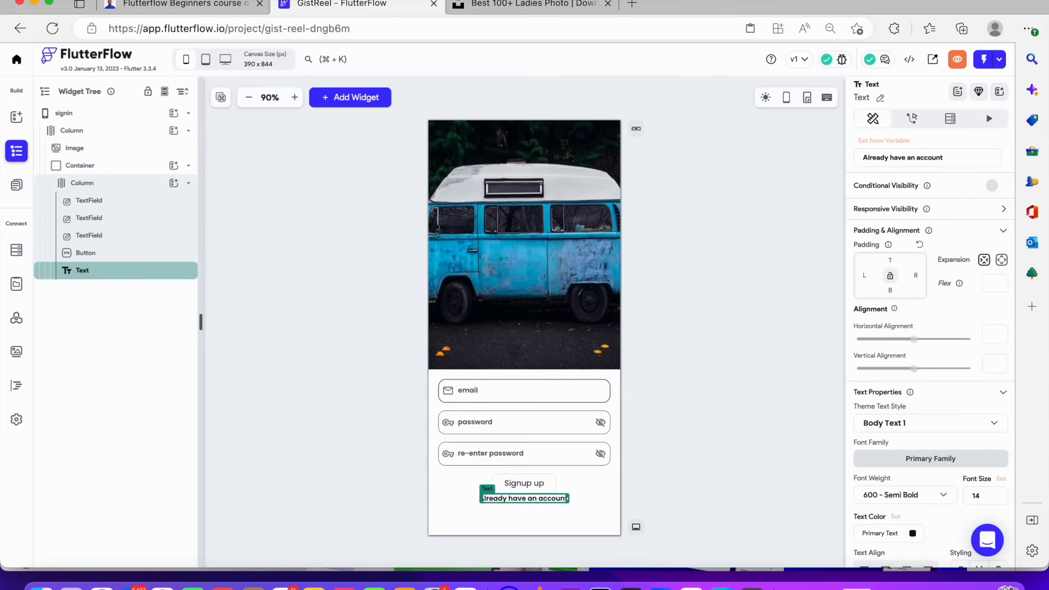
pyautogui.write('? Login')
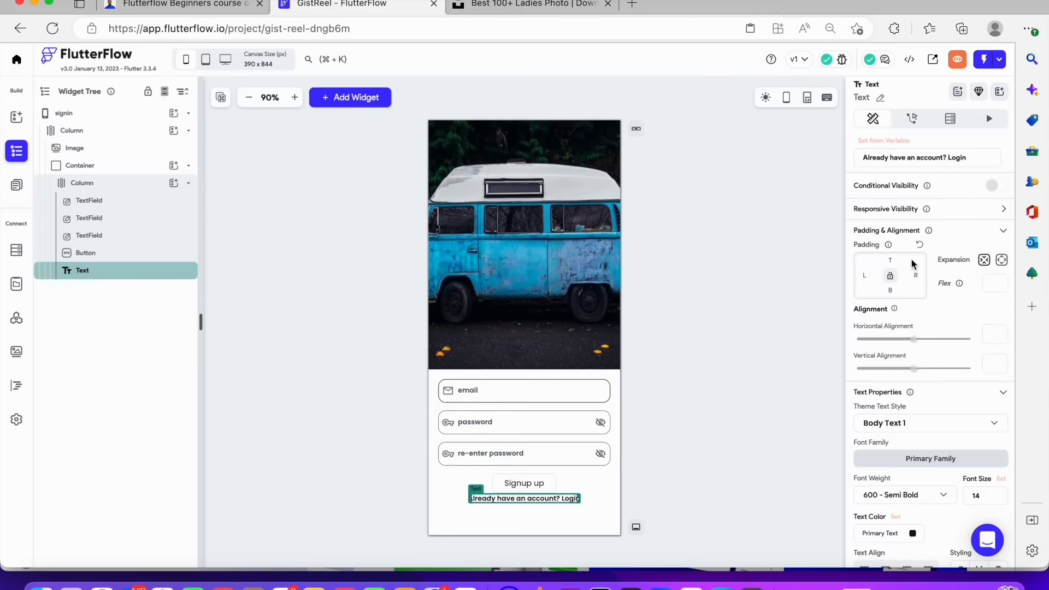
# Set the text's top and bottom padding to 16
pyautogui.click(892, 260)
pyautogui.write('14')
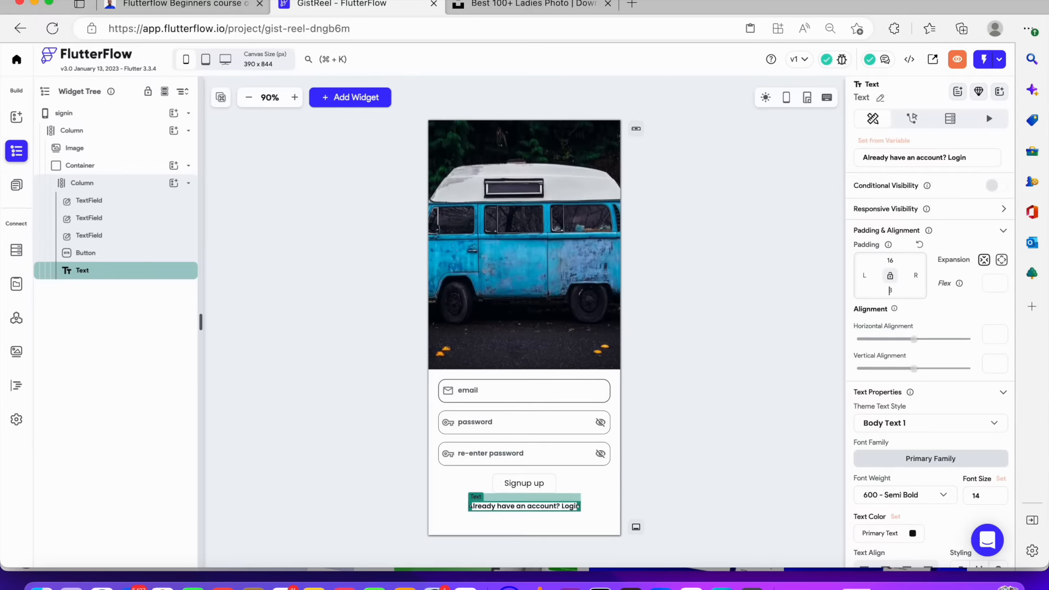
pyautogui.write('14')
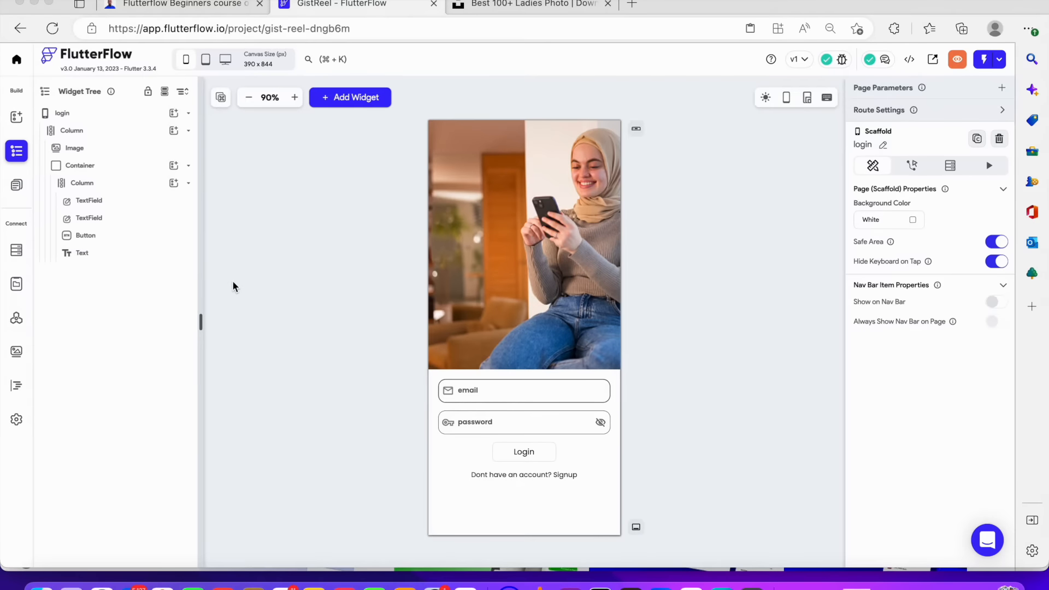
# Switch to the signin page and change the signup button's text to Sign up
pyautogui.click(15, 187)
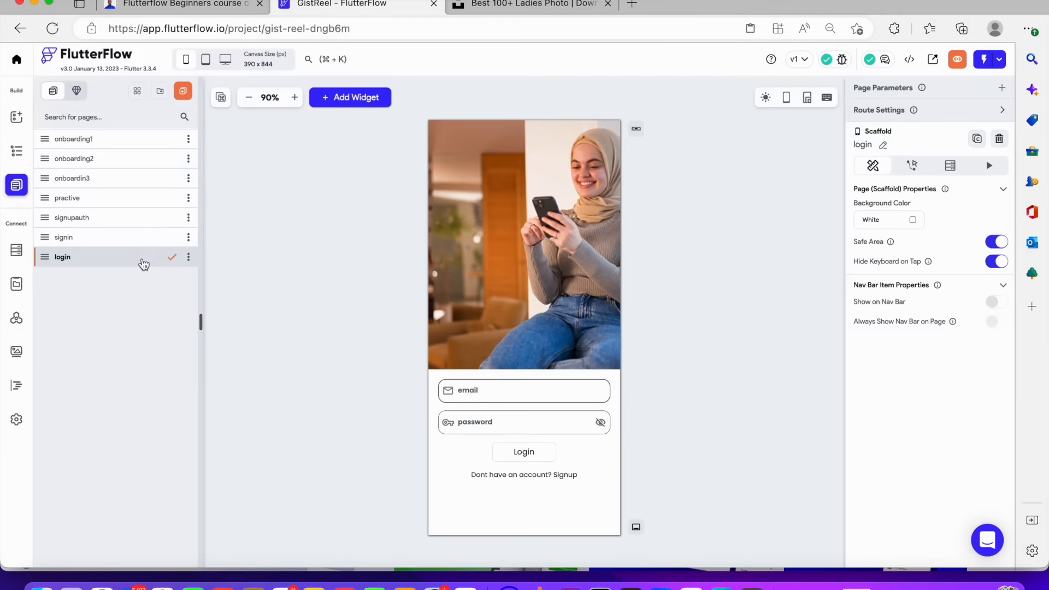
pyautogui.click(139, 239)
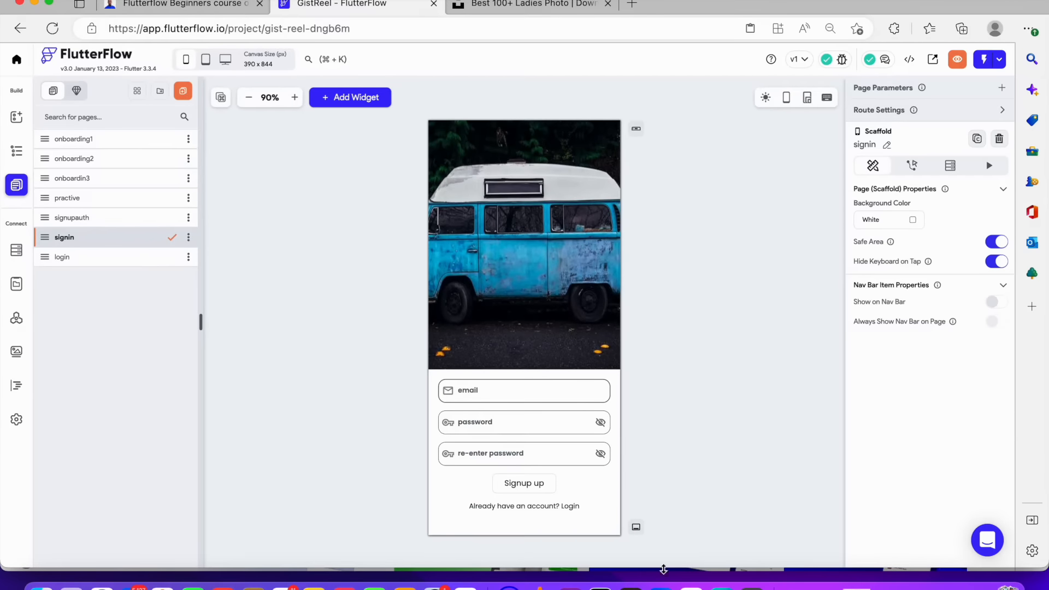
pyautogui.click(531, 486)
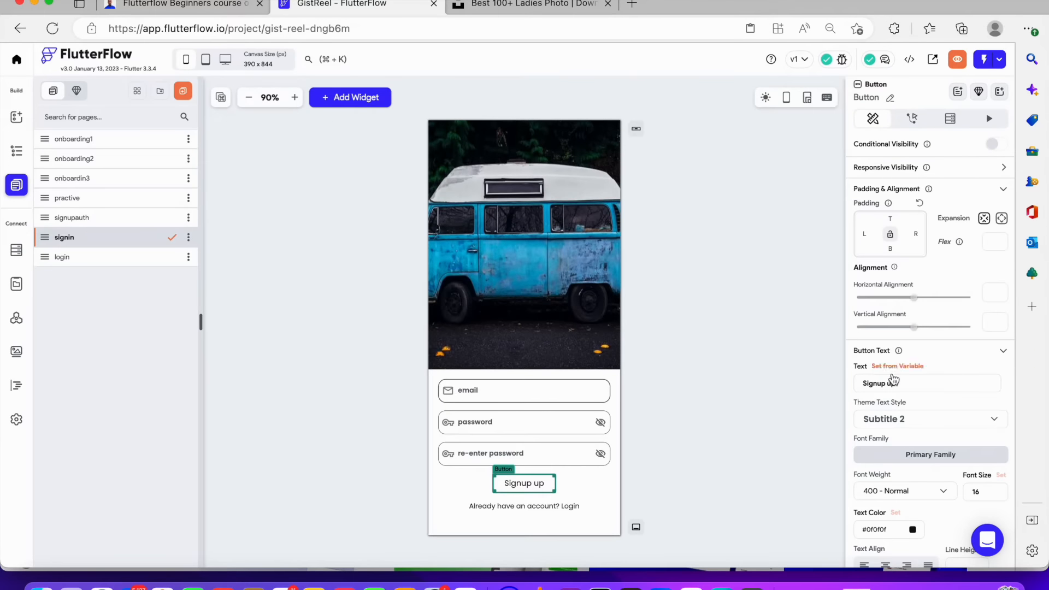
pyautogui.click(899, 384)
pyautogui.press('BackSpace')
pyautogui.press('BackSpace')
pyautogui.press('BackSpace')
pyautogui.press('Left')
pyautogui.press('Left')
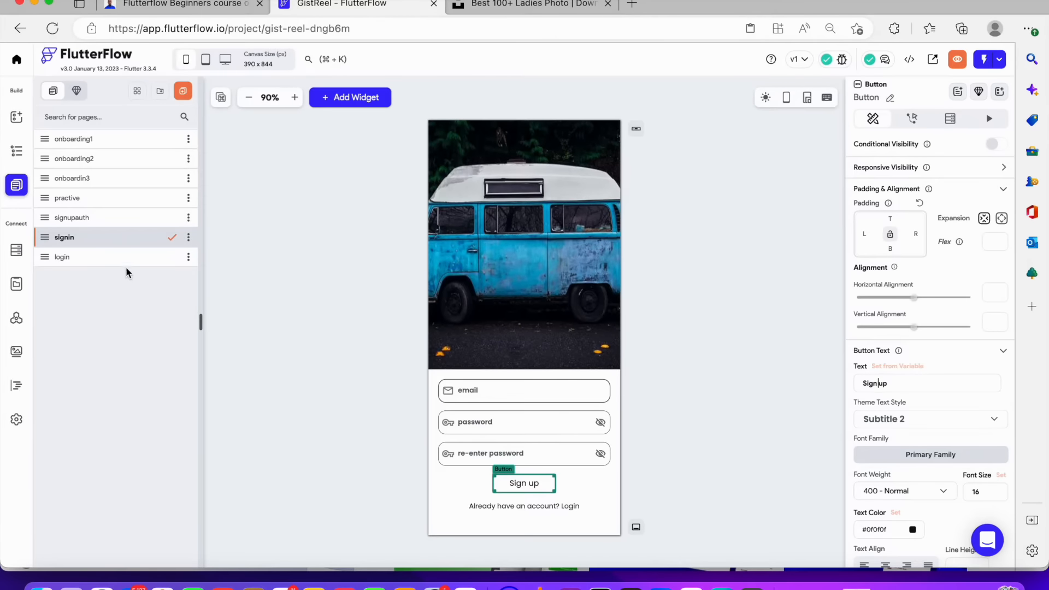
# On the login page, rename the email text field widget to loginemail
pyautogui.click(89, 257)
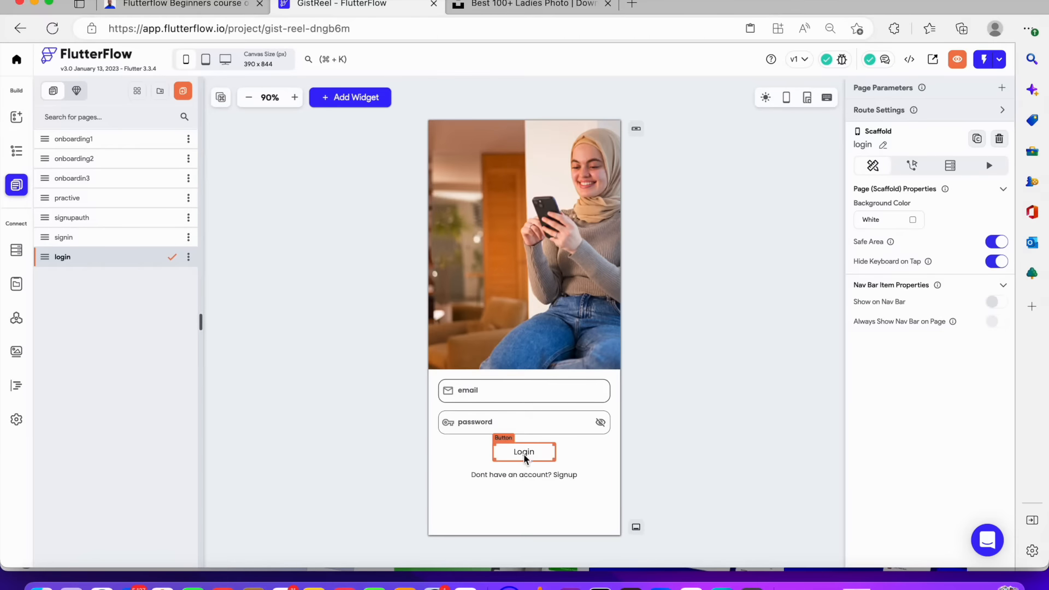
pyautogui.click(556, 473)
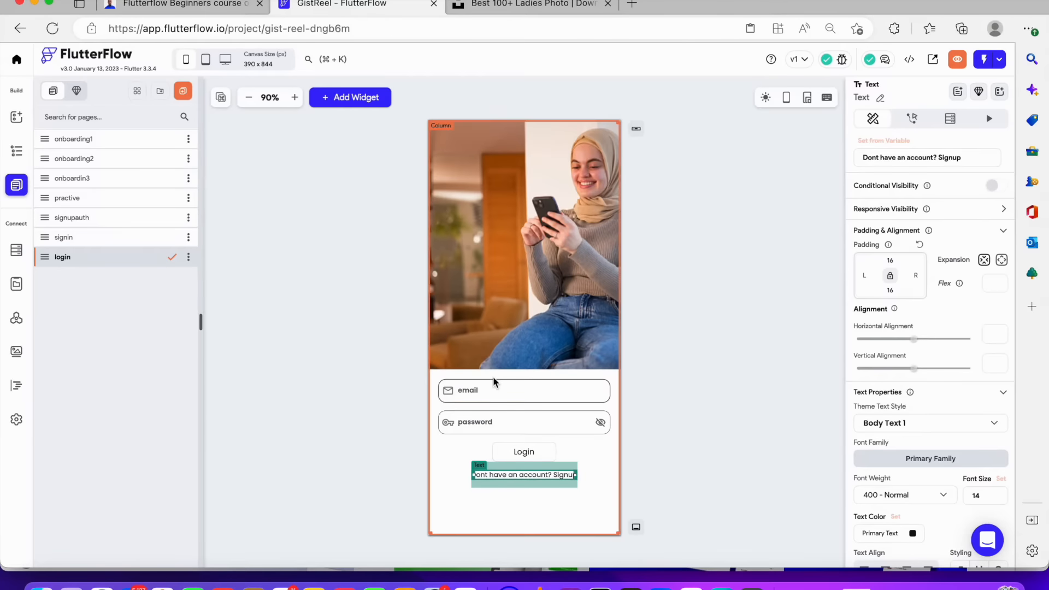
pyautogui.click(497, 392)
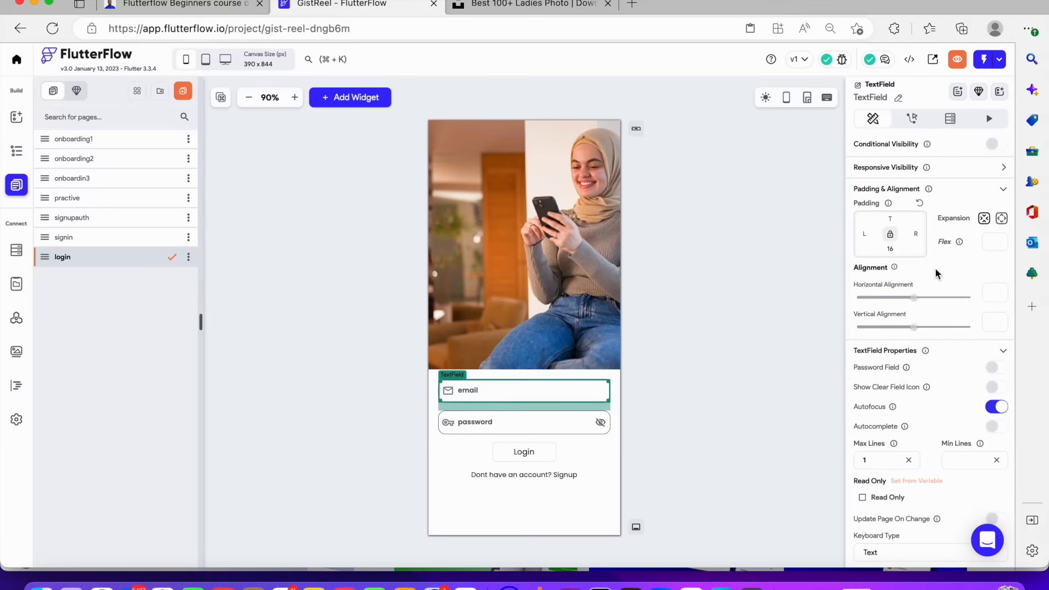
pyautogui.click(899, 98)
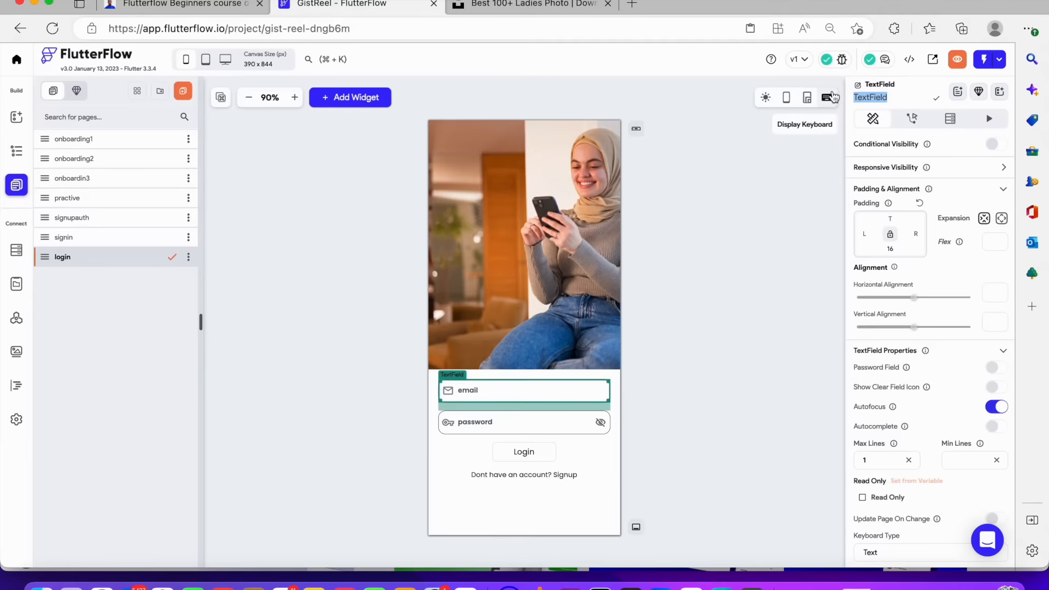
pyautogui.write('loginemail')
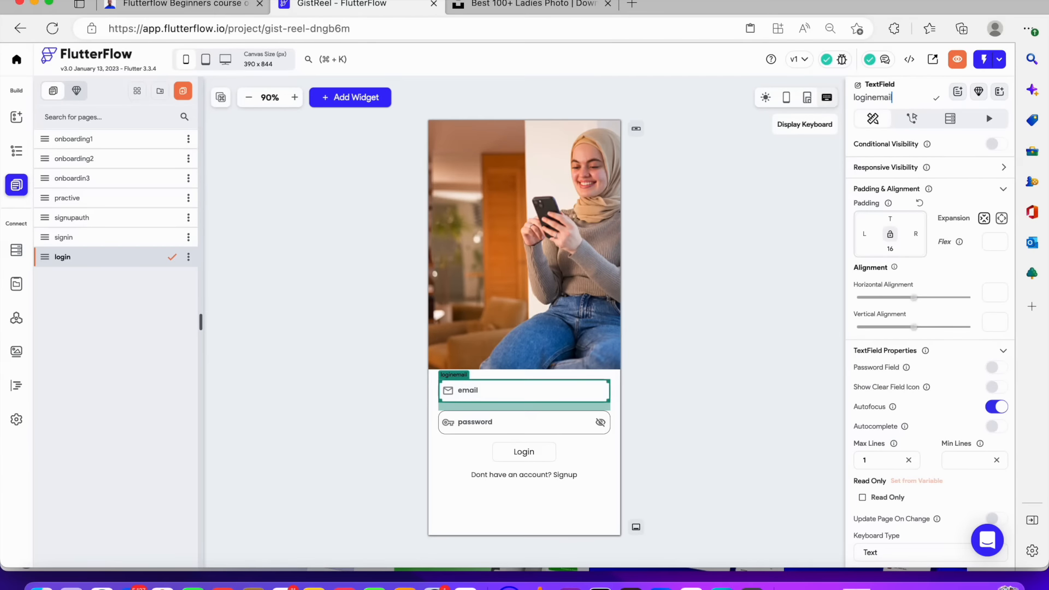
# Rename the password text field widget to loginpassword
pyautogui.click(562, 422)
pyautogui.click(899, 99)
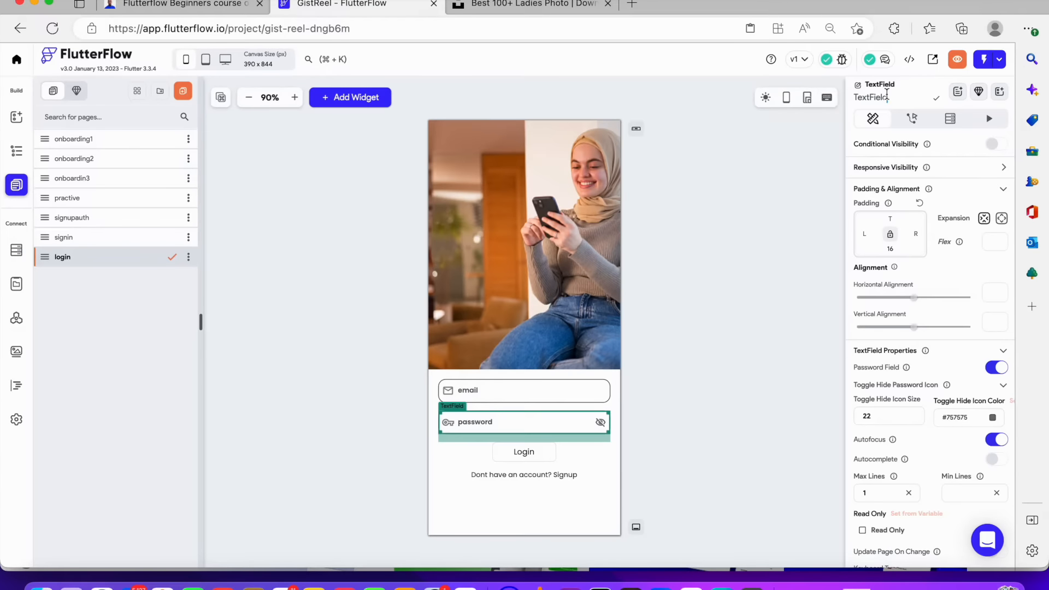
pyautogui.press('BackSpace')
pyautogui.press('BackSpace')
pyautogui.press('BackSpace')
pyautogui.press('BackSpace')
pyautogui.press('BackSpace')
pyautogui.press('BackSpace')
pyautogui.press('BackSpace')
pyautogui.press('BackSpace')
pyautogui.press('BackSpace')
pyautogui.write('login')
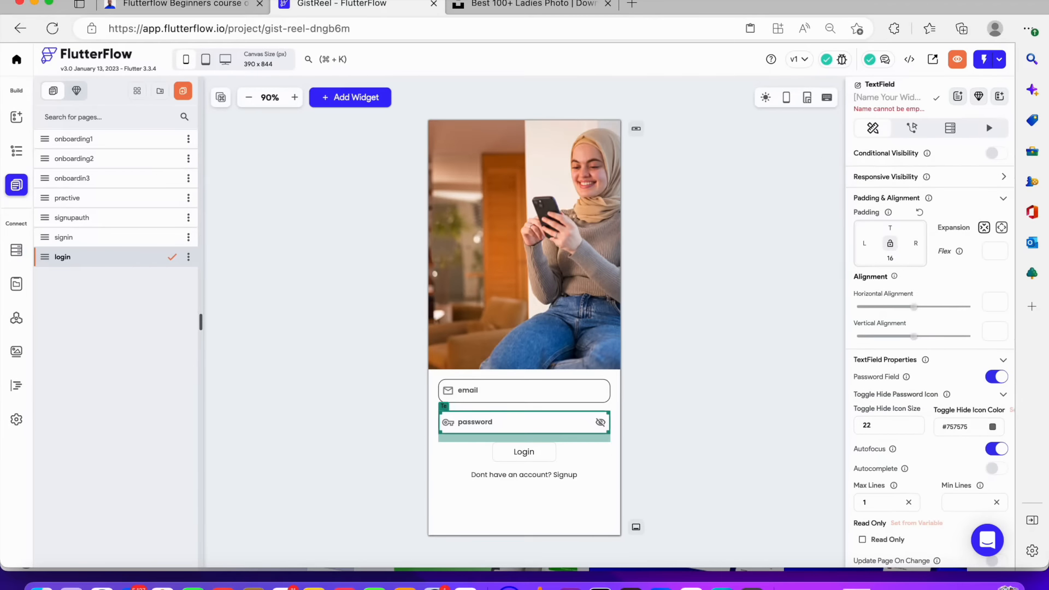
pyautogui.write('passwo')
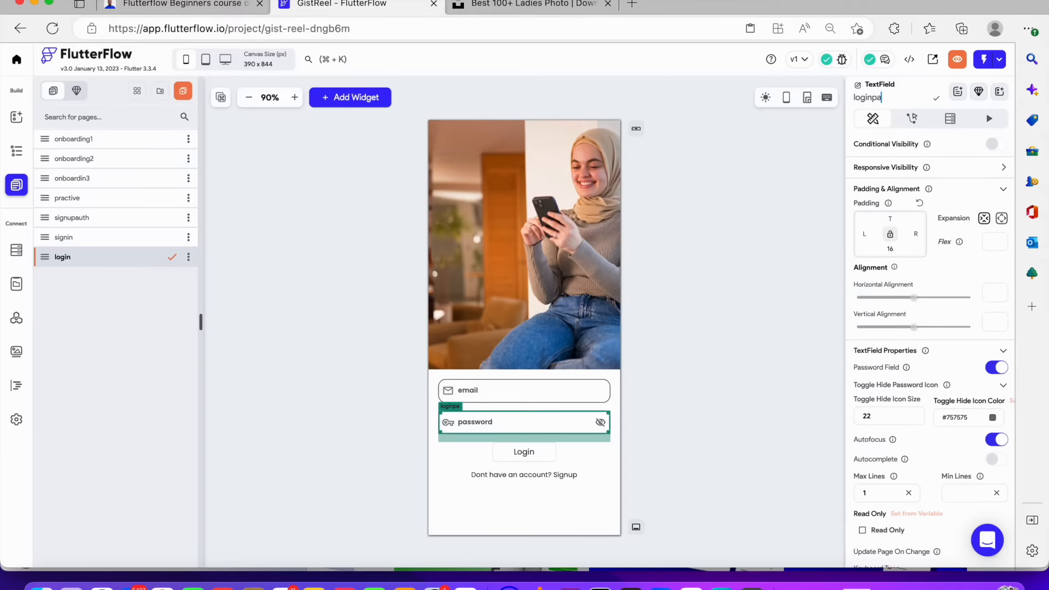
pyautogui.press('BackSpace')
pyautogui.press('BackSpace')
pyautogui.write('word')
pyautogui.click(700, 201)
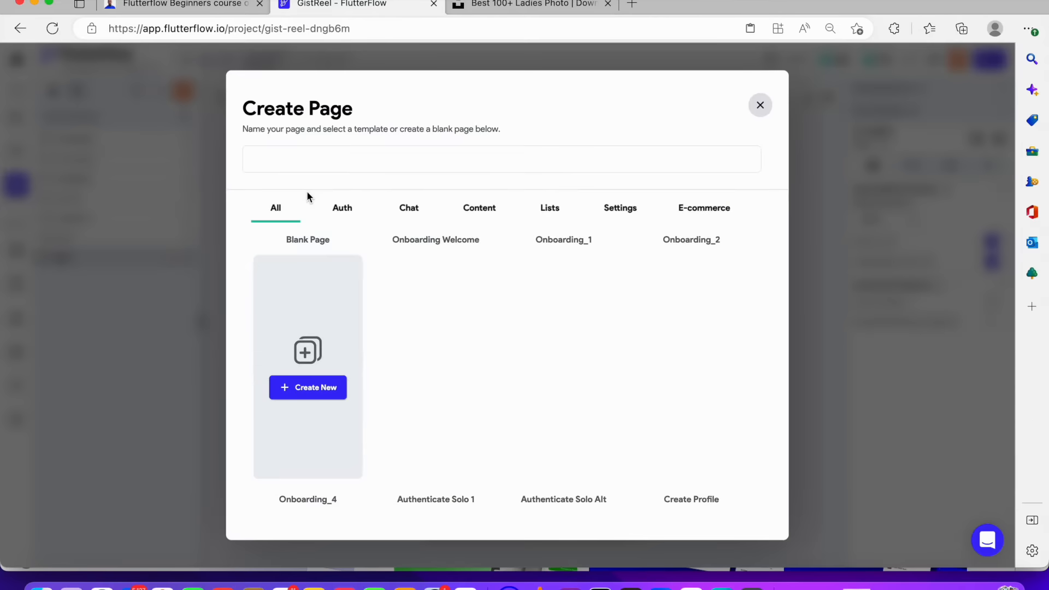
# Create a new blank page named home
pyautogui.write('home')
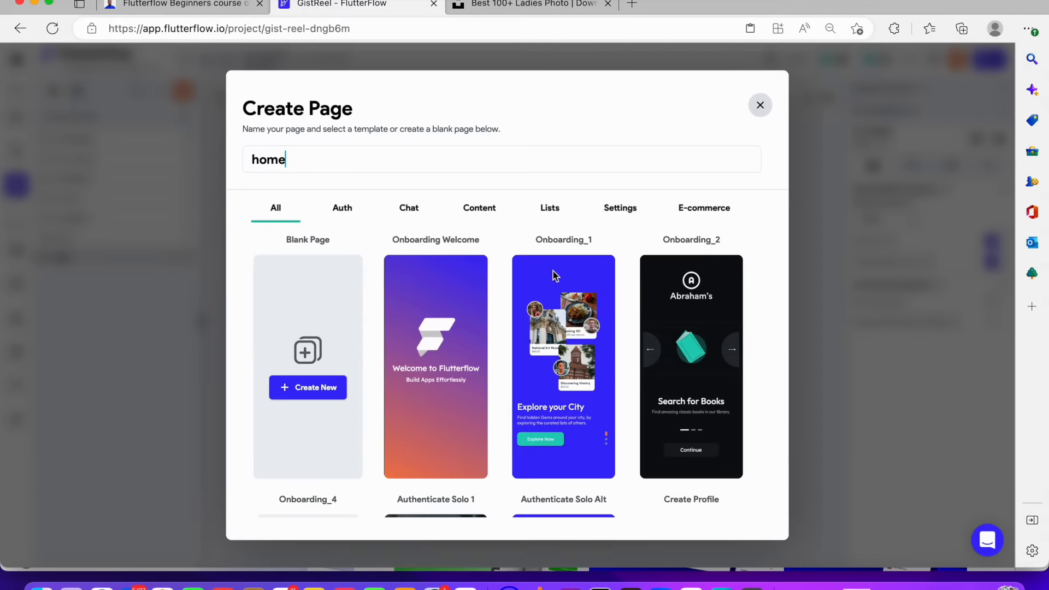
pyautogui.click(341, 389)
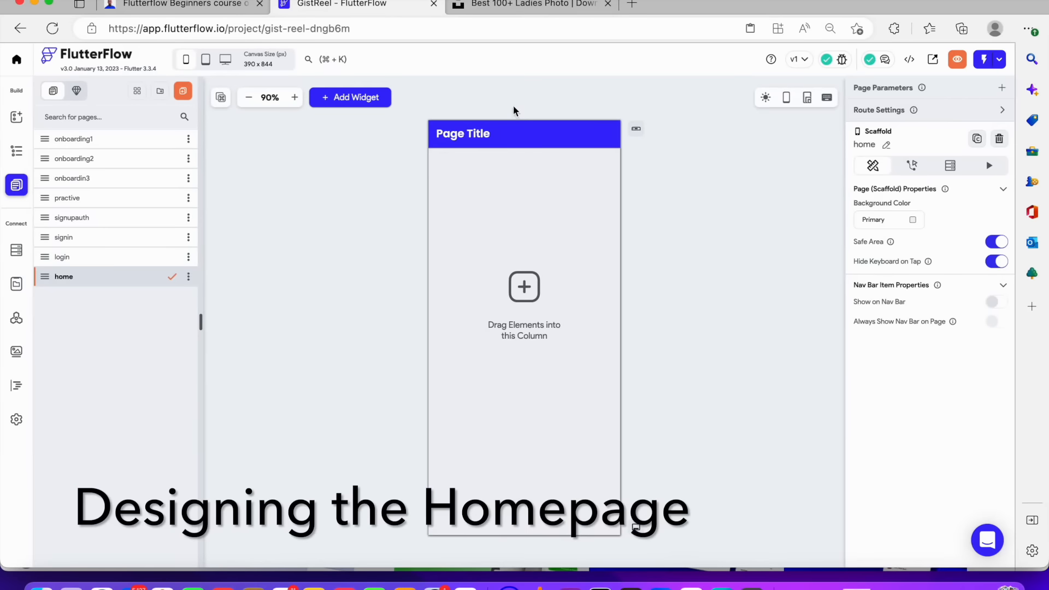
# Set the home page's background color to the white custom color
pyautogui.click(20, 153)
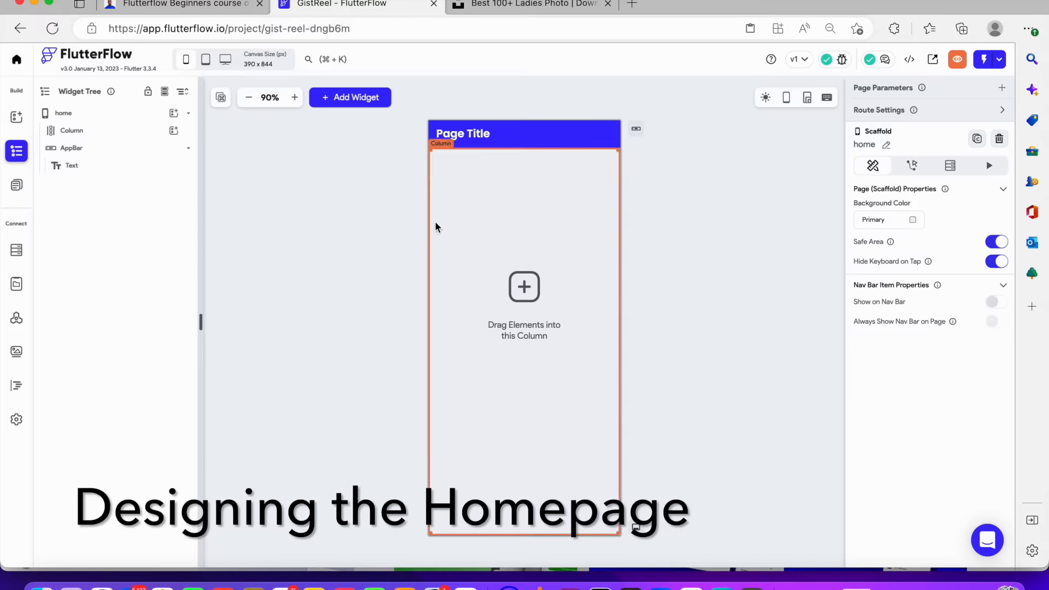
pyautogui.click(465, 229)
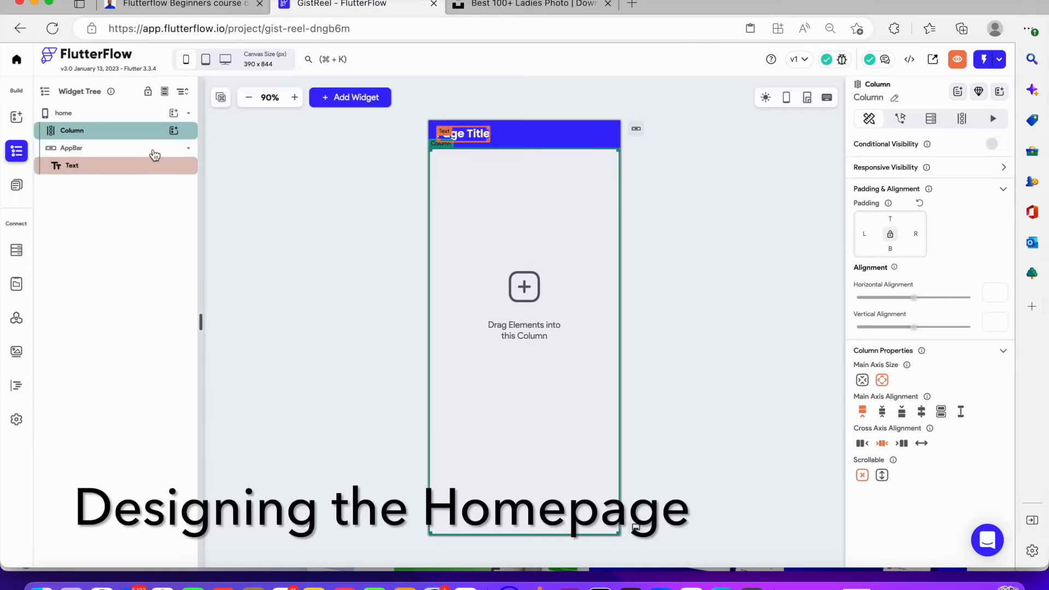
pyautogui.click(137, 113)
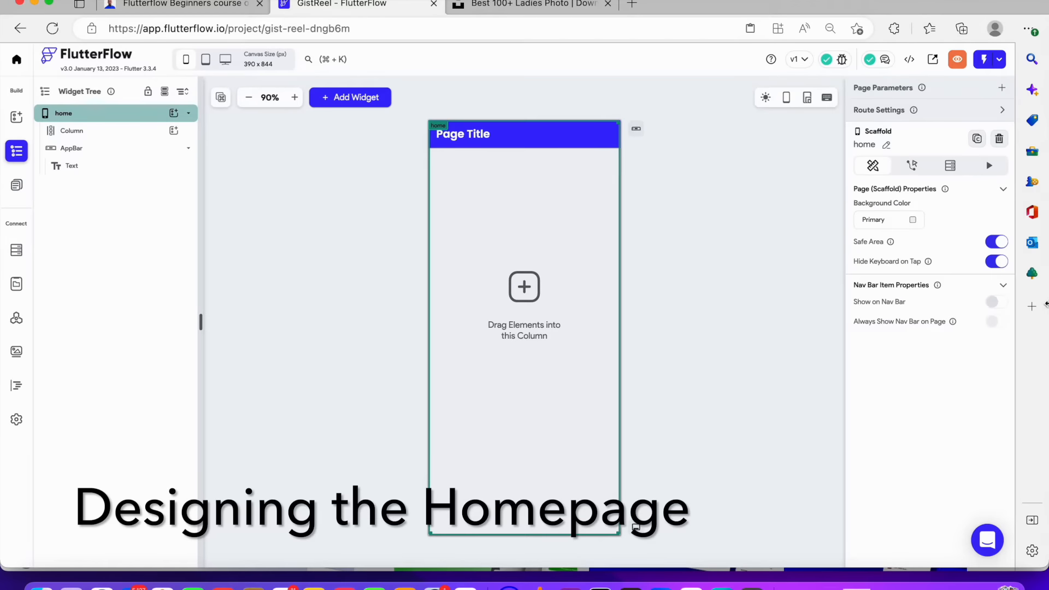
pyautogui.click(914, 221)
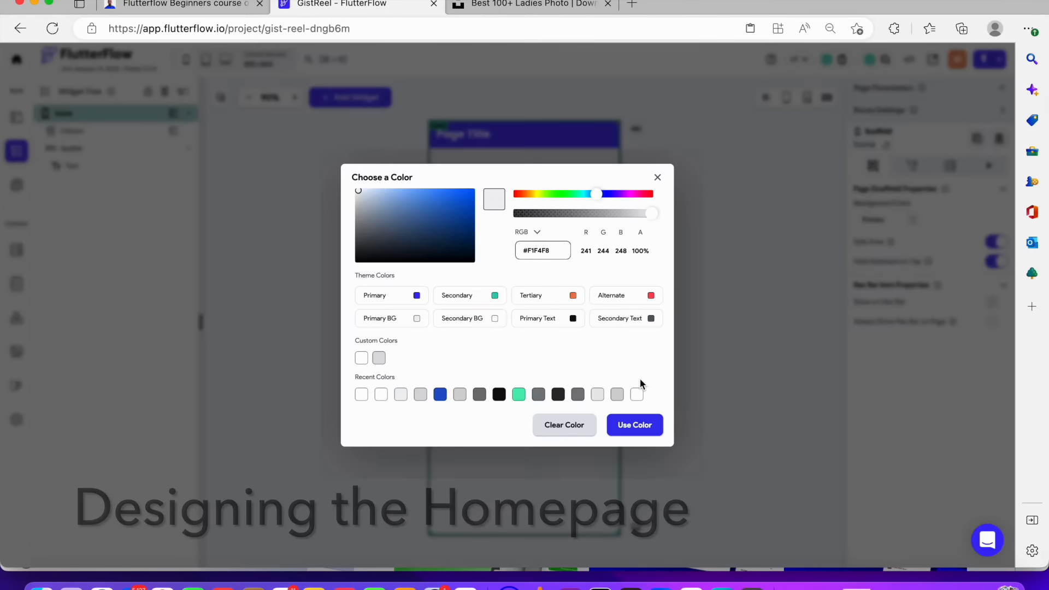
pyautogui.click(637, 395)
pyautogui.click(635, 427)
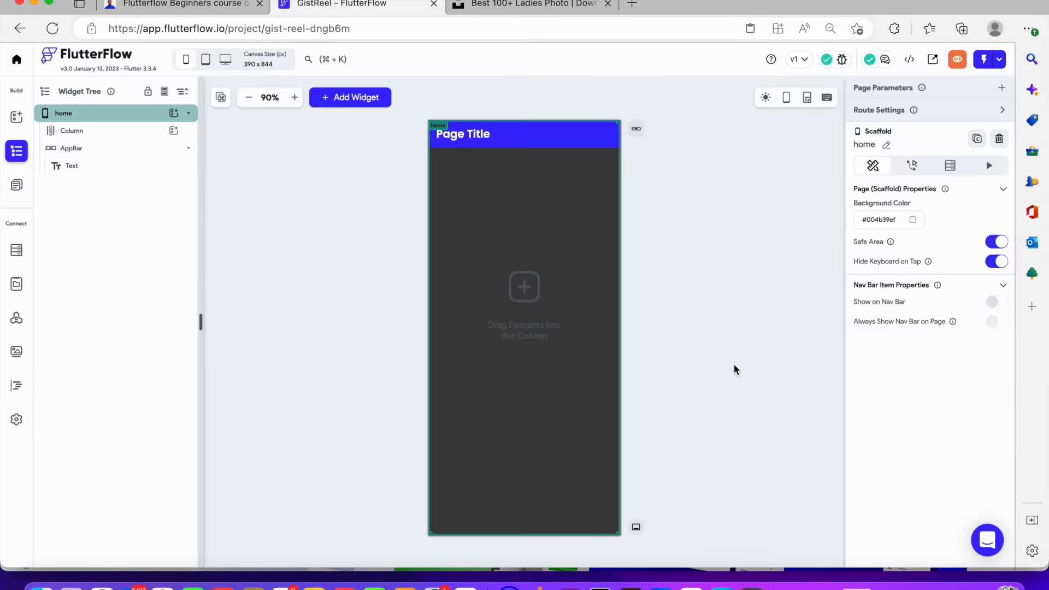
pyautogui.click(914, 221)
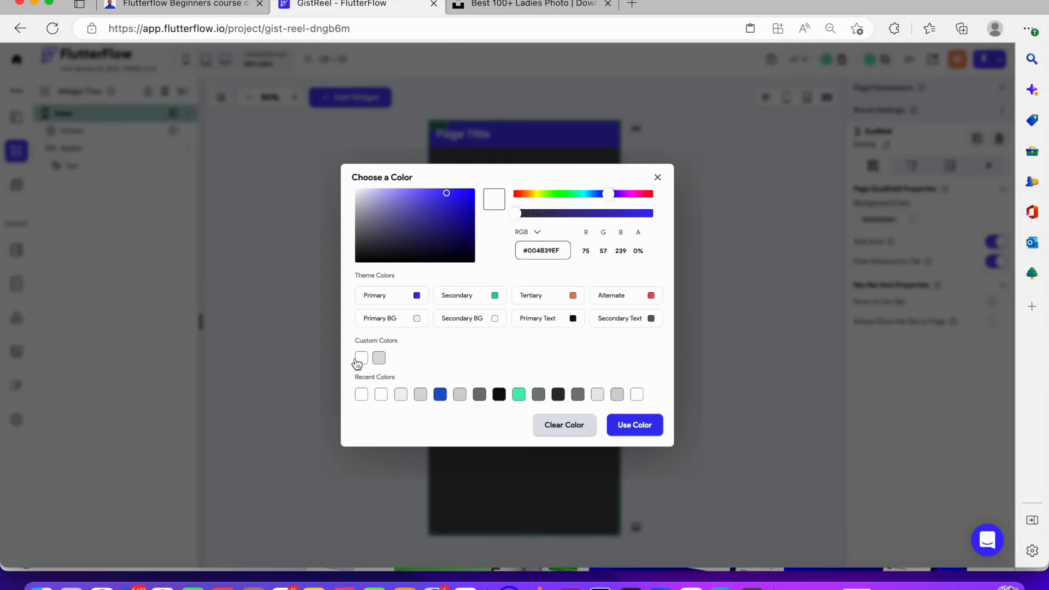
pyautogui.click(361, 359)
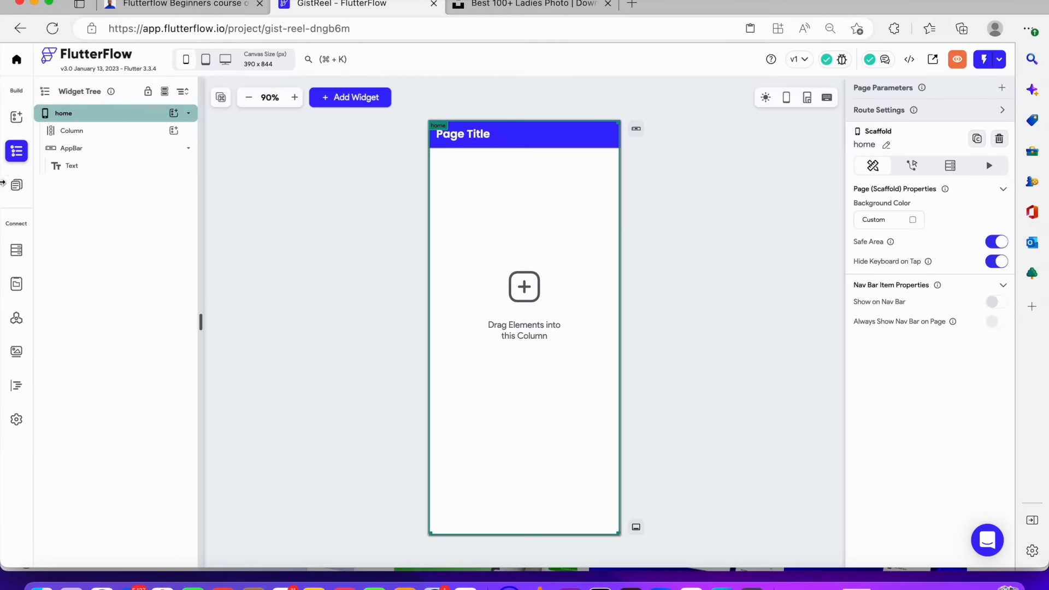
# Delete the app bar from the home page
pyautogui.click(81, 131)
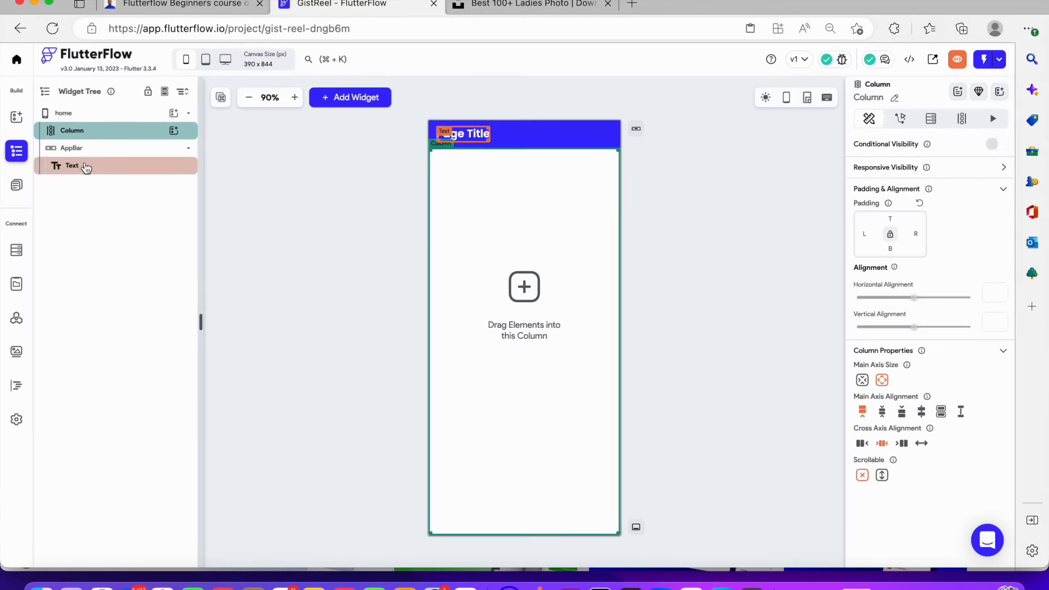
pyautogui.click(85, 149)
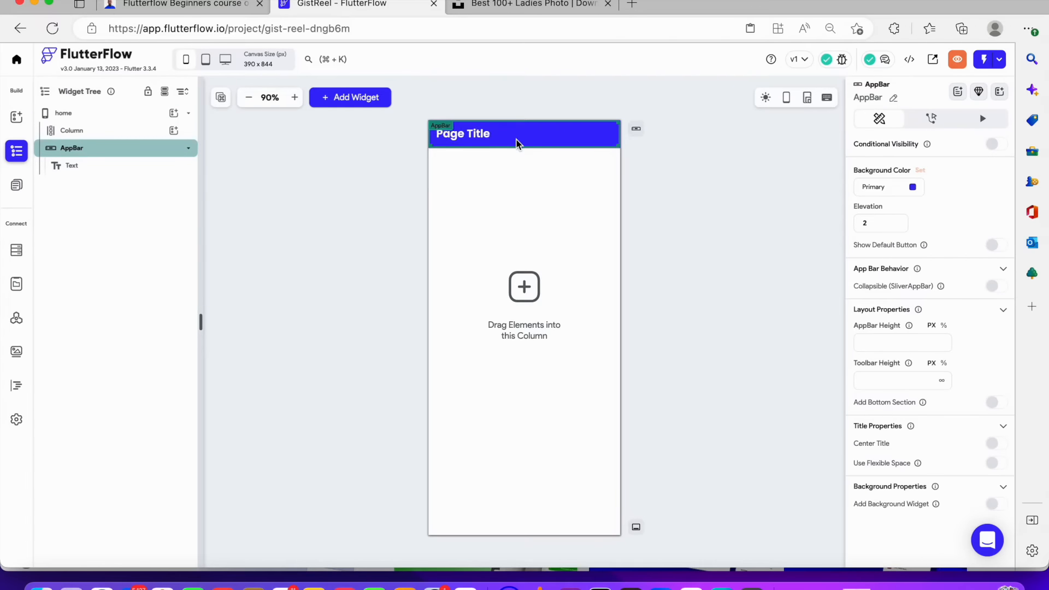
pyautogui.press('Delete')
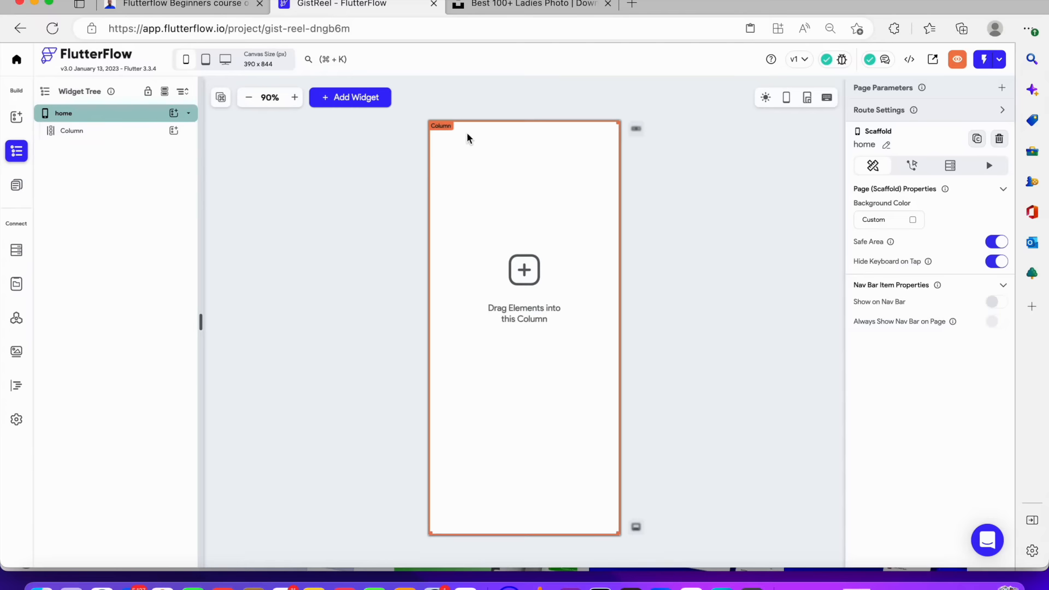
pyautogui.click(636, 129)
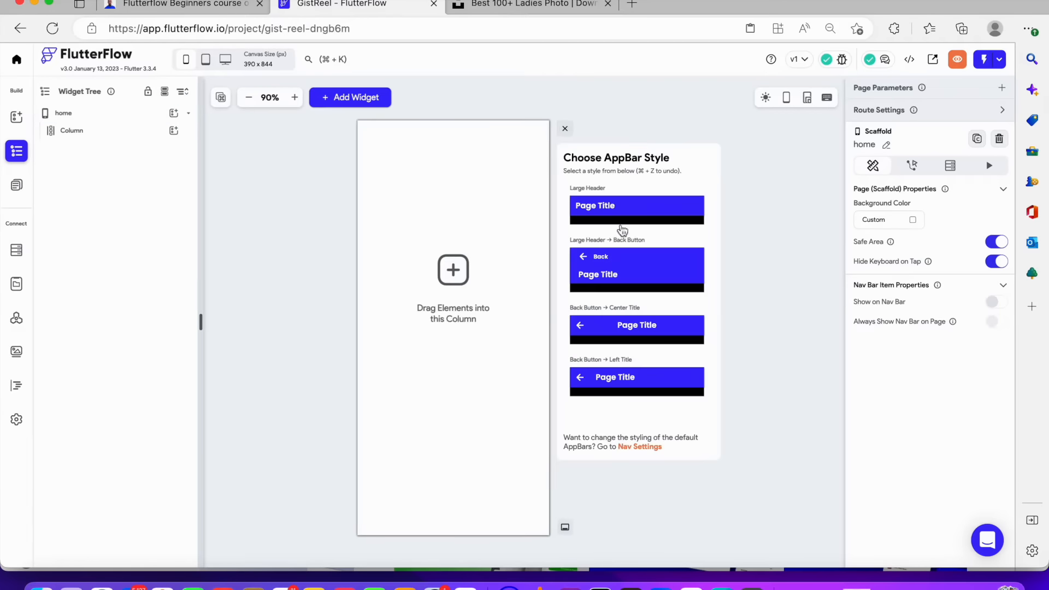
pyautogui.click(565, 128)
# Add a container inside the page column and set its height to 100%
pyautogui.click(149, 131)
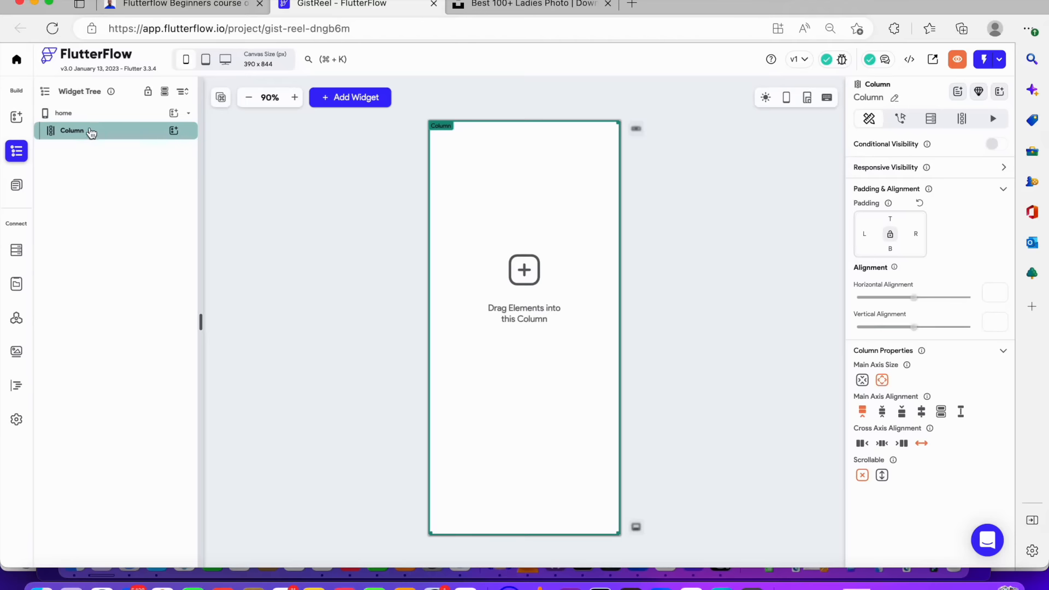
pyautogui.click(179, 138)
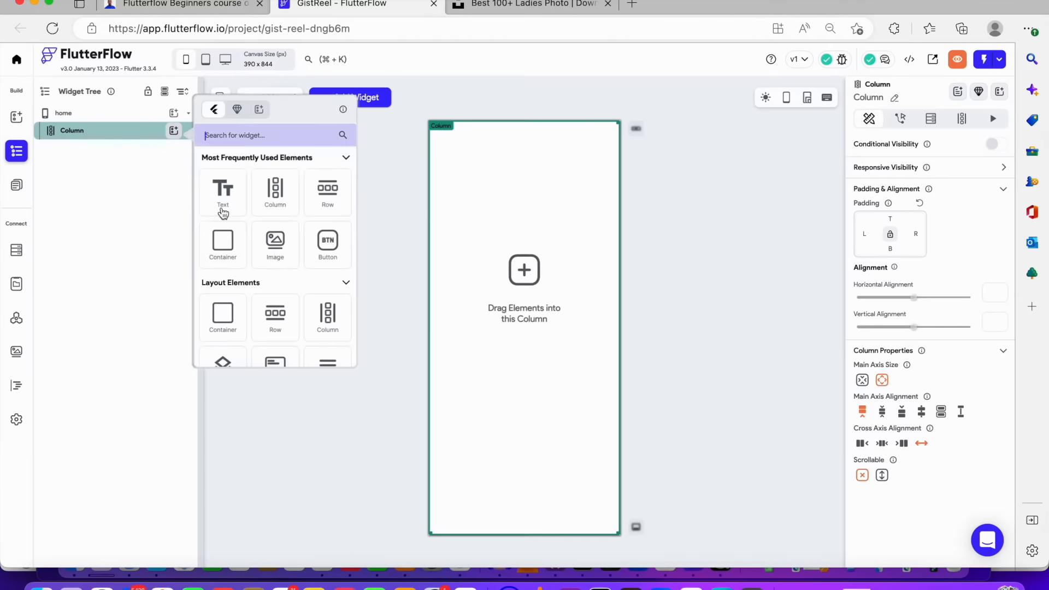
pyautogui.click(226, 234)
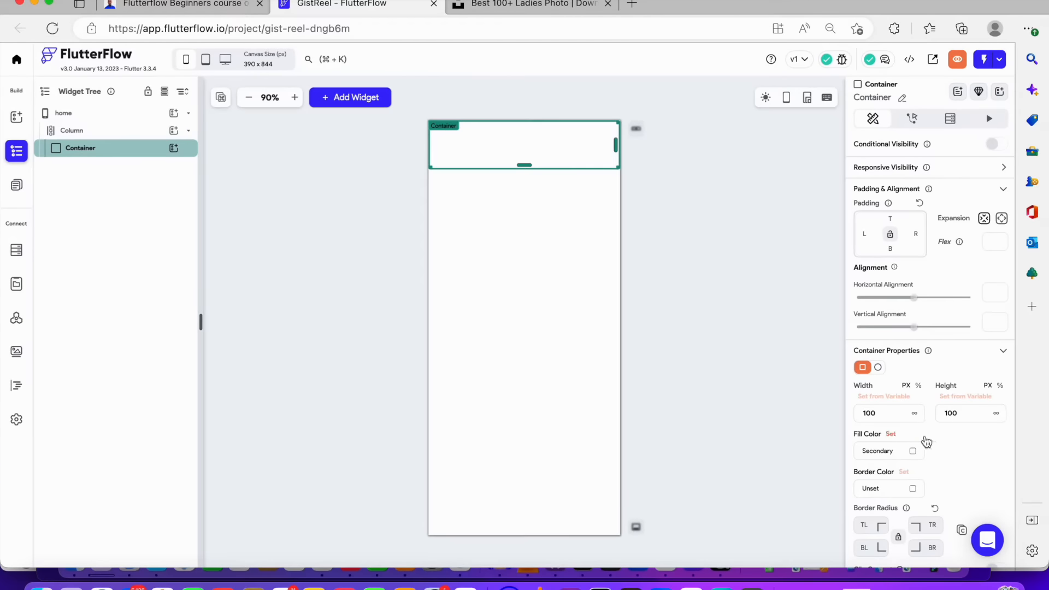
pyautogui.click(1000, 386)
pyautogui.click(954, 419)
pyautogui.write('100')
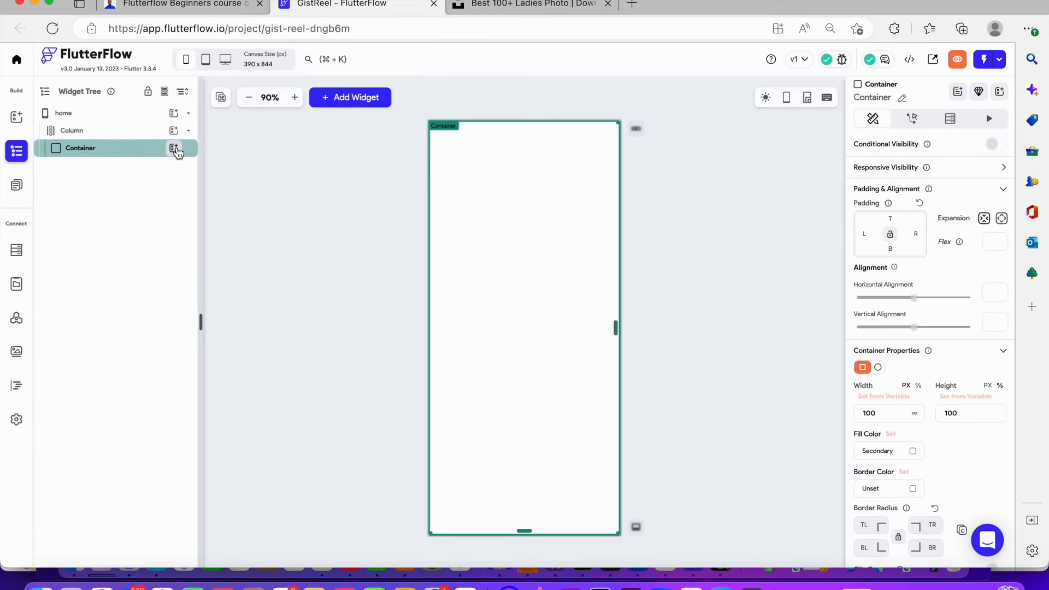
# Add a ListView inside the container
pyautogui.click(174, 148)
pyautogui.write('i')
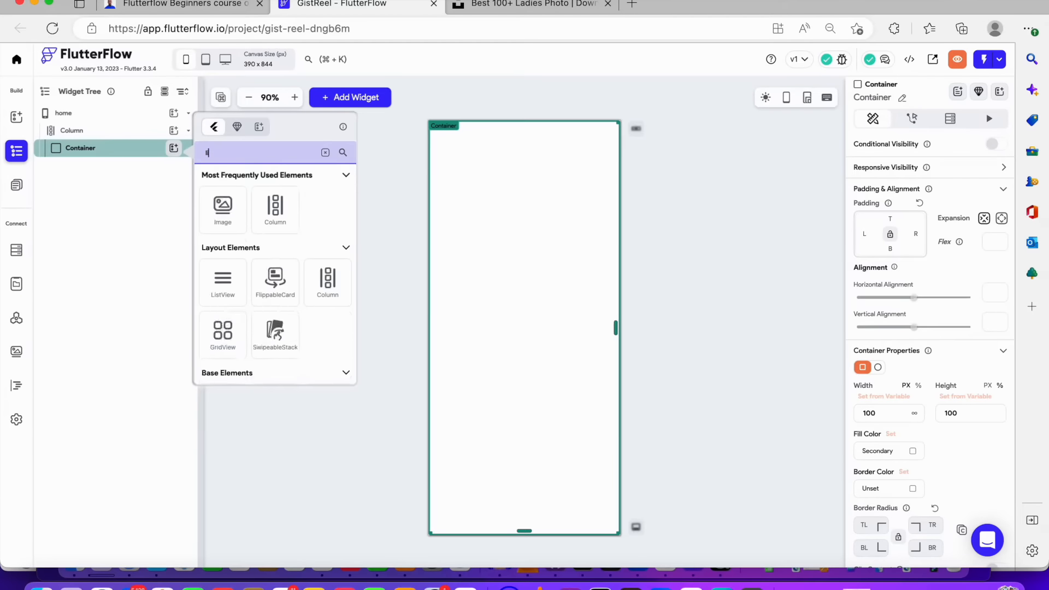
pyautogui.write('ist')
pyautogui.click(234, 206)
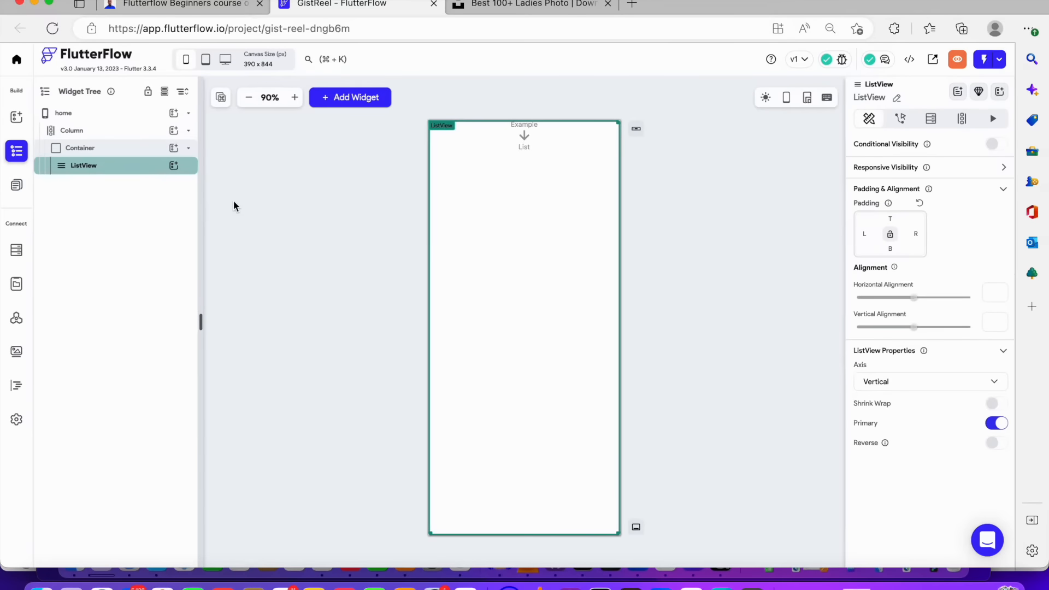
pyautogui.moveTo(114, 165)
pyautogui.mouseDown()
pyautogui.moveTo(103, 134)
pyautogui.moveTo(102, 148)
pyautogui.mouseUp()
pyautogui.click(103, 148)
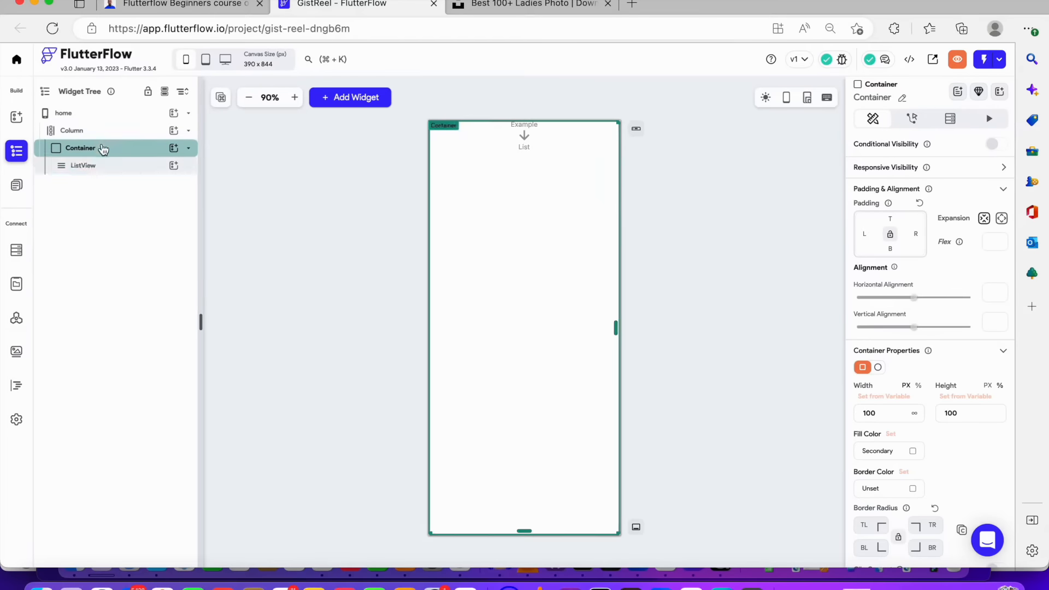
pyautogui.click(104, 165)
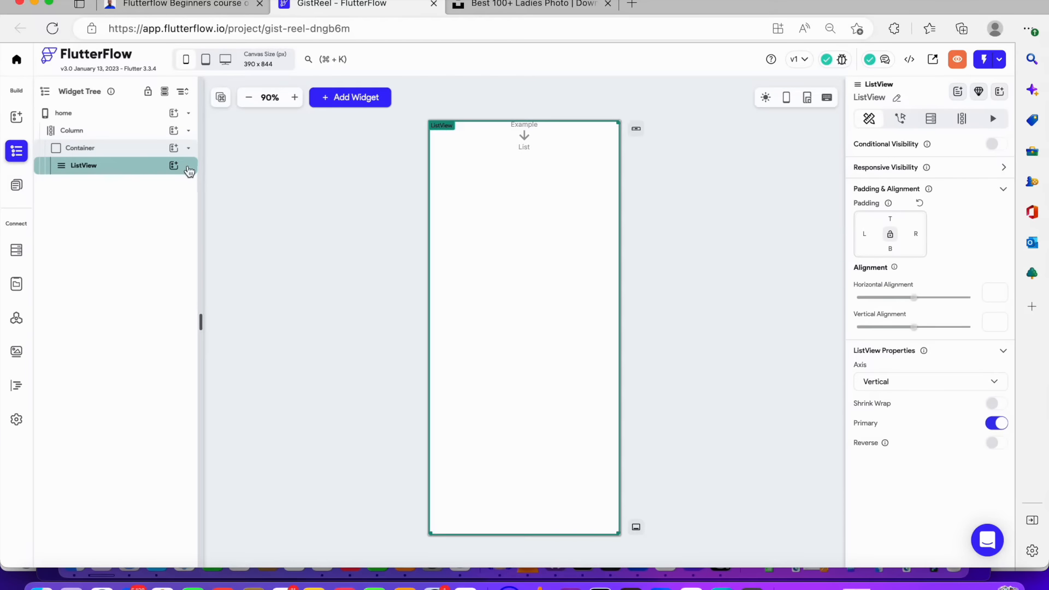
# Add a container inside the ListView and set its height to 300
pyautogui.click(173, 165)
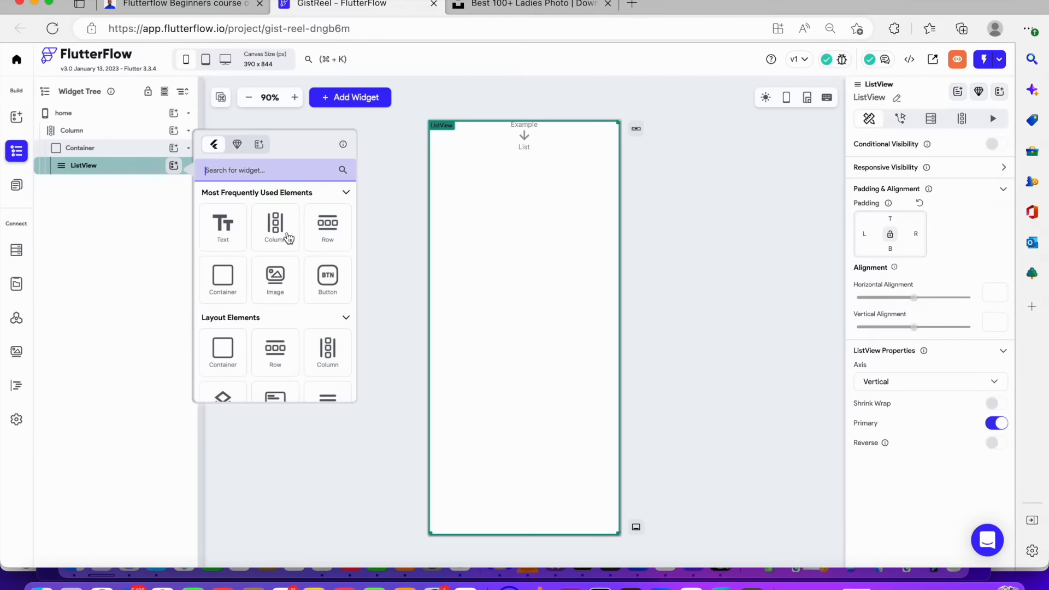
pyautogui.click(238, 268)
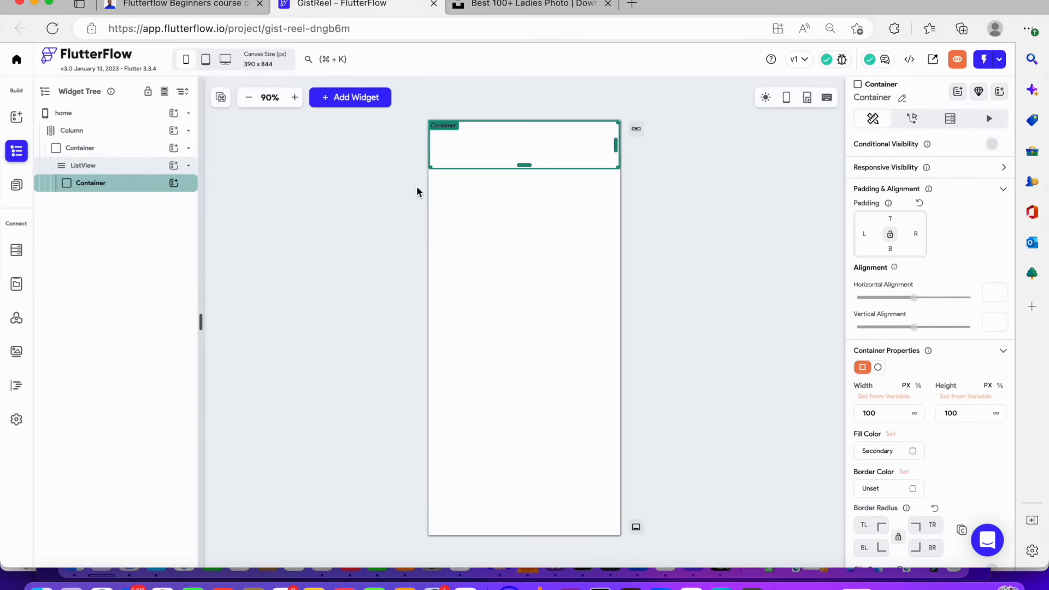
pyautogui.doubleClick(959, 411)
pyautogui.write('300')
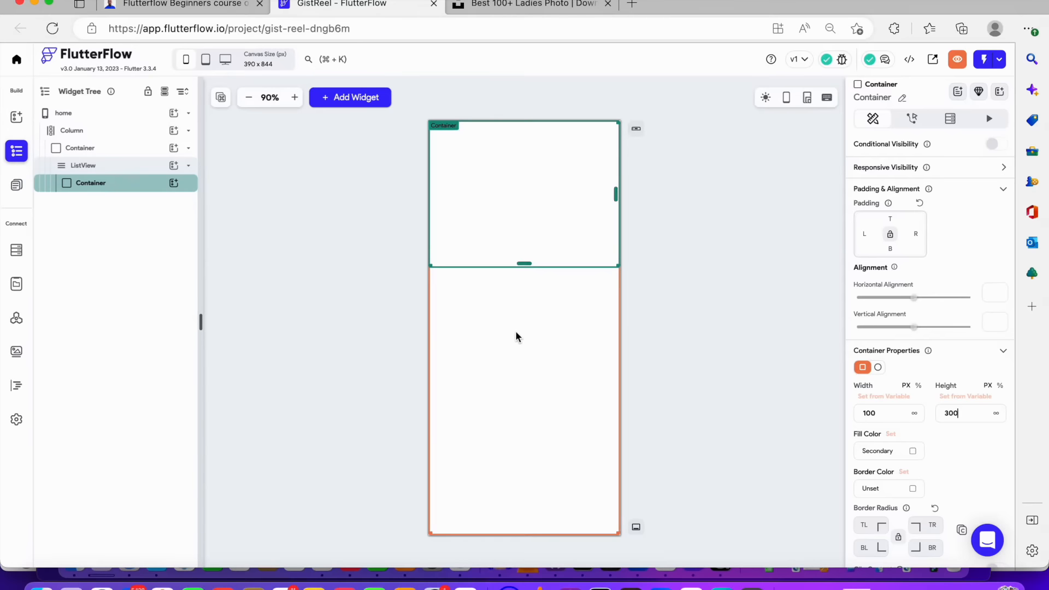
pyautogui.click(671, 241)
pyautogui.click(509, 219)
# Set the inner container's padding to 16 on all sides
pyautogui.click(134, 152)
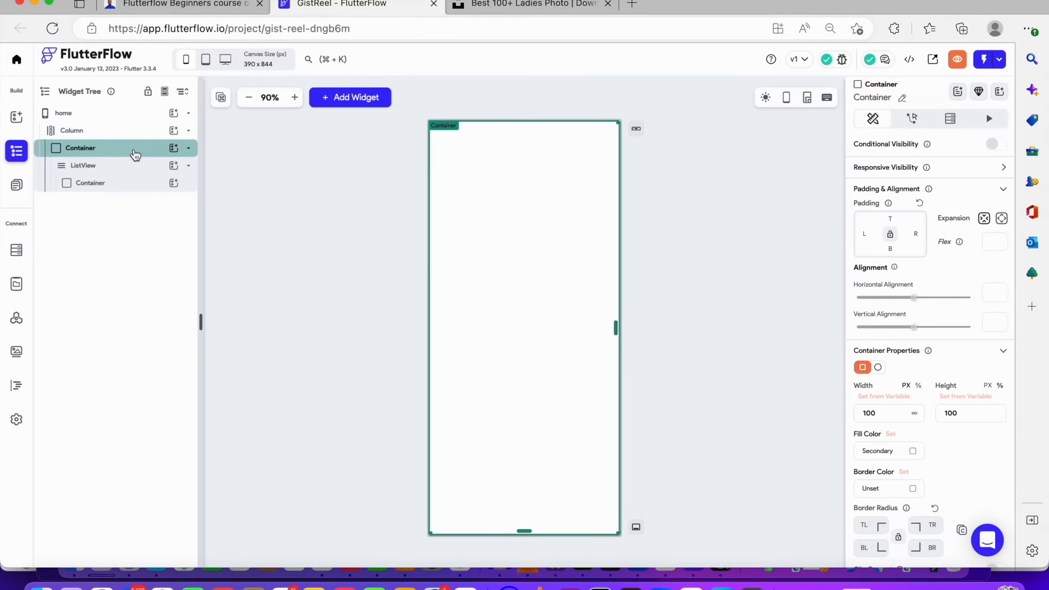
pyautogui.click(137, 183)
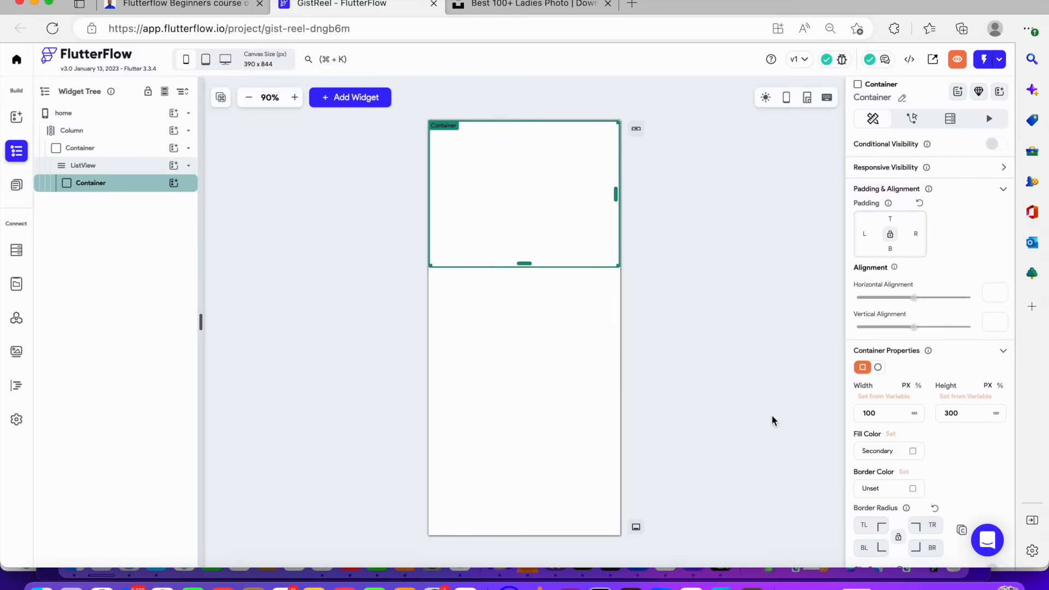
pyautogui.click(871, 234)
pyautogui.write('16')
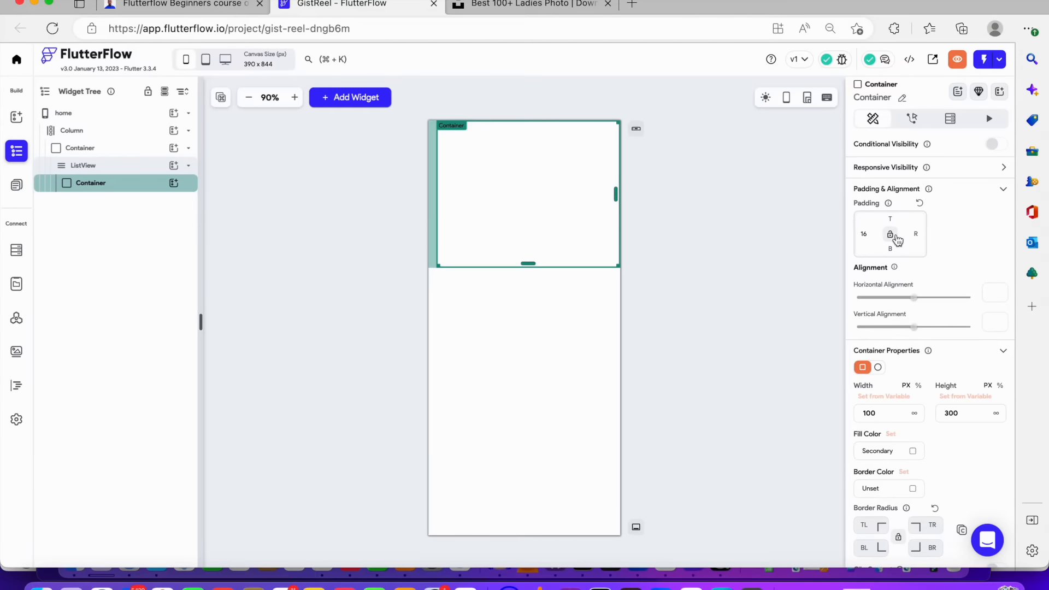
pyautogui.click(890, 233)
# Give the inner container a border radius of 15 on all corners
pyautogui.scroll(-5, 955, 341)
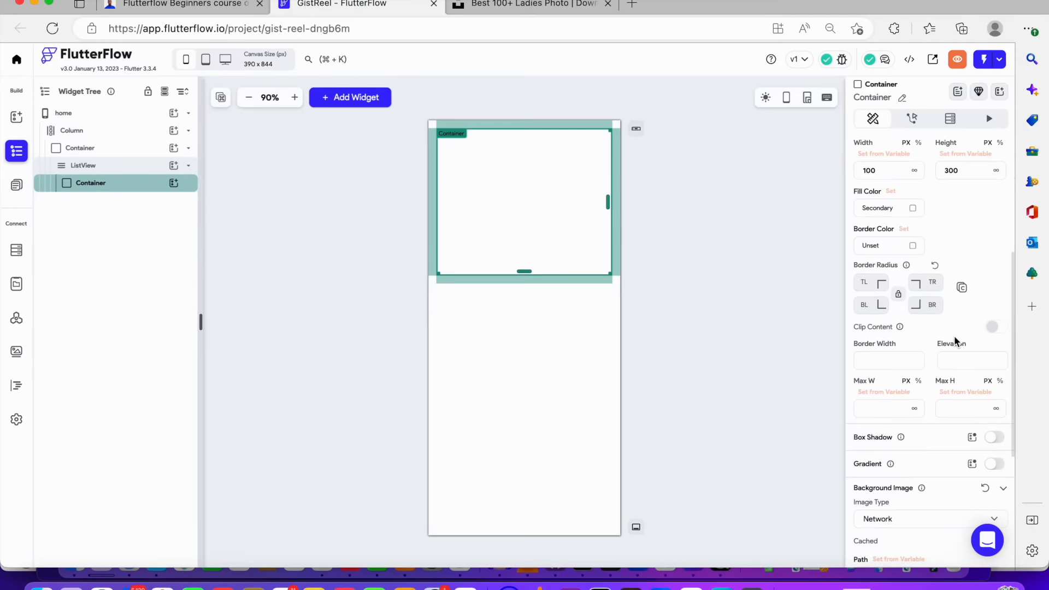
pyautogui.click(874, 263)
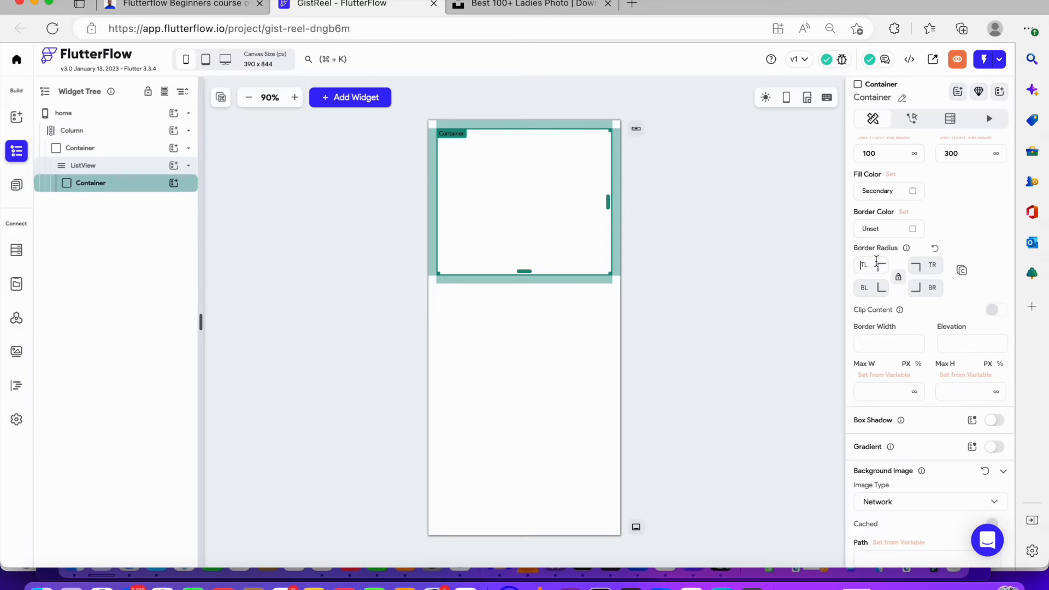
pyautogui.write('15')
pyautogui.click(899, 279)
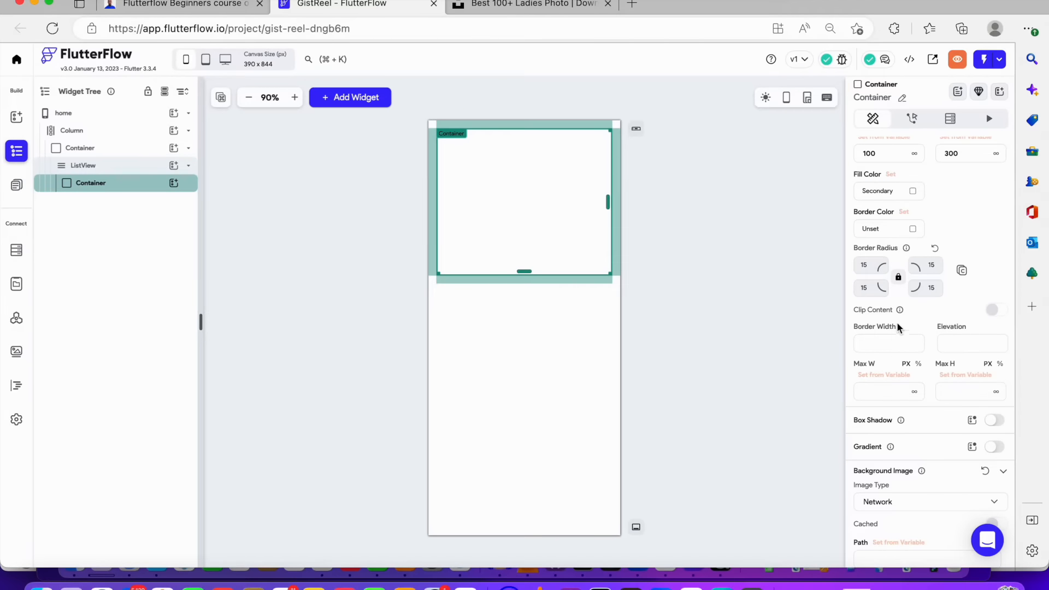
# Set the inner container's fill color to the light grey custom color
pyautogui.click(913, 230)
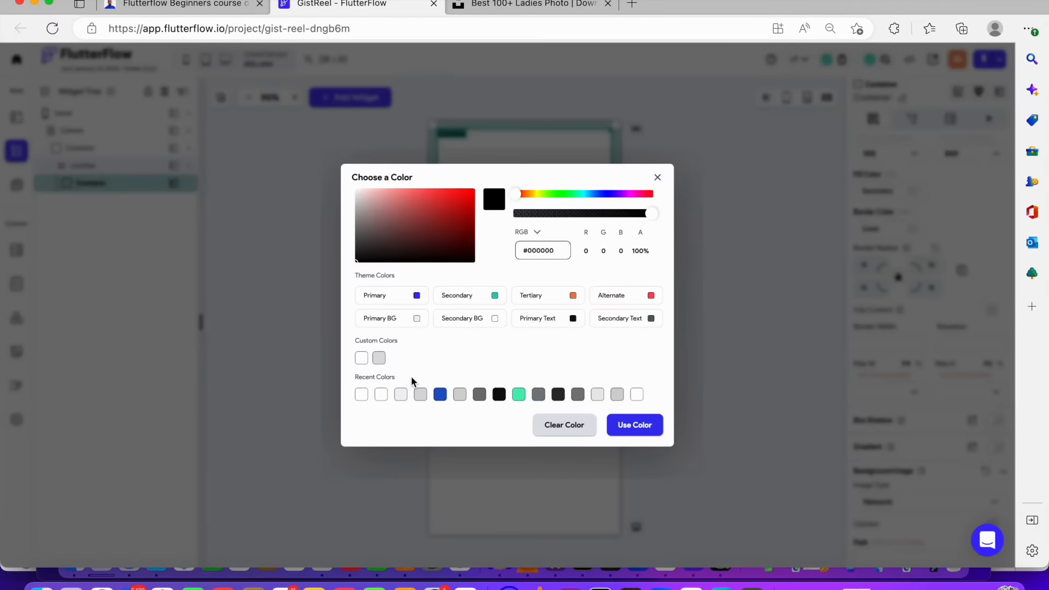
pyautogui.click(379, 358)
pyautogui.click(765, 354)
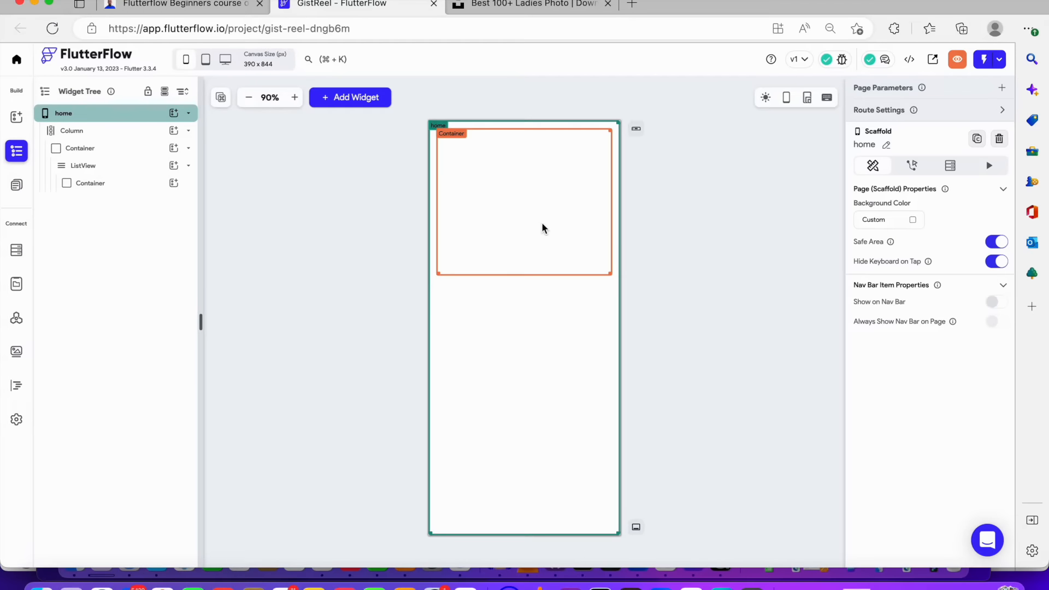
# Add a column inside the inner container
pyautogui.click(176, 184)
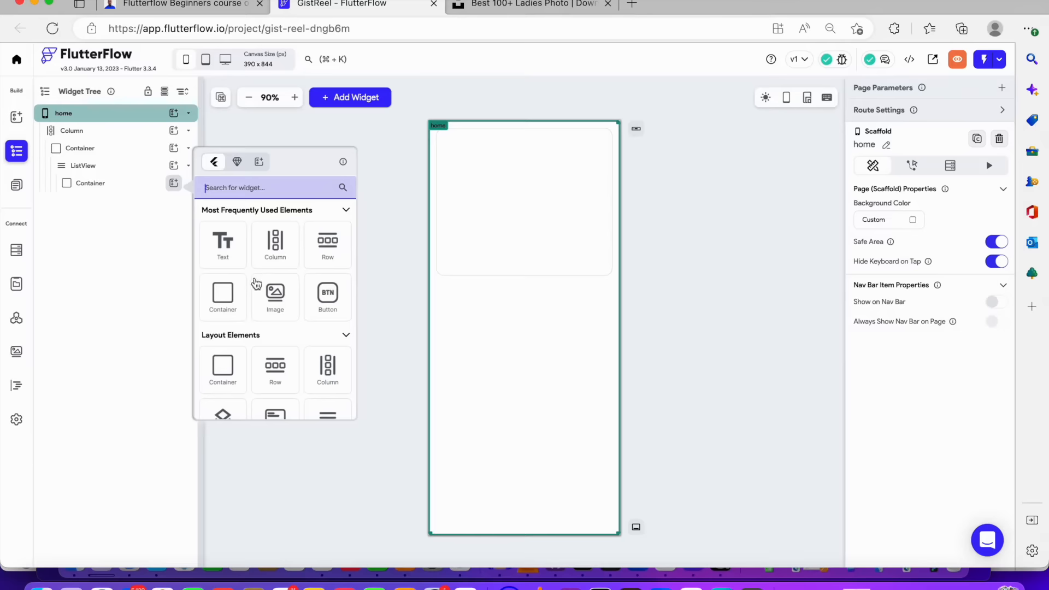
pyautogui.click(276, 241)
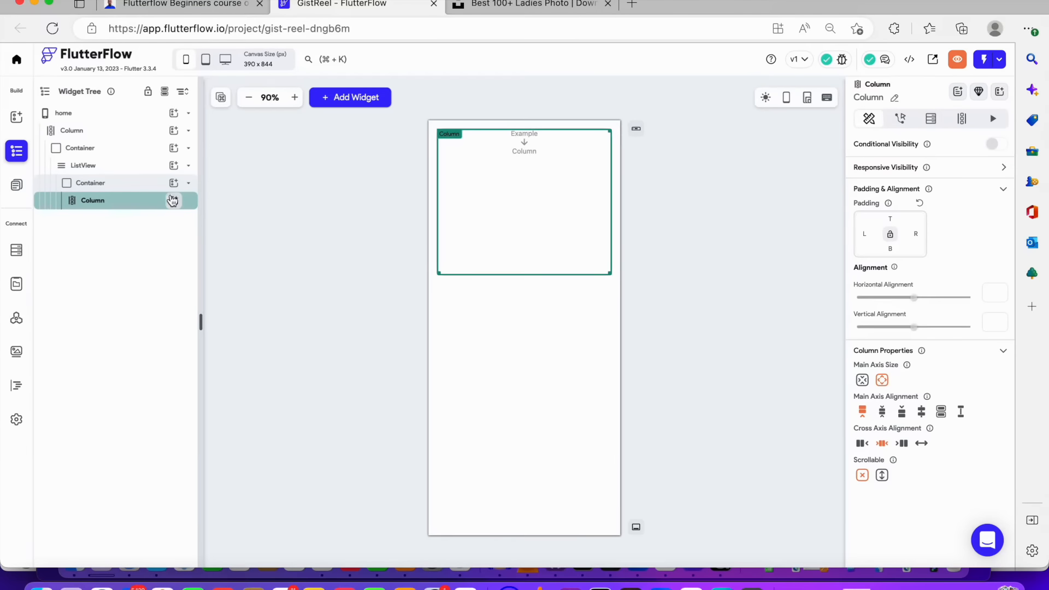
# Add an Image widget inside the card's column
pyautogui.click(174, 201)
pyautogui.scroll(-5, 305, 393)
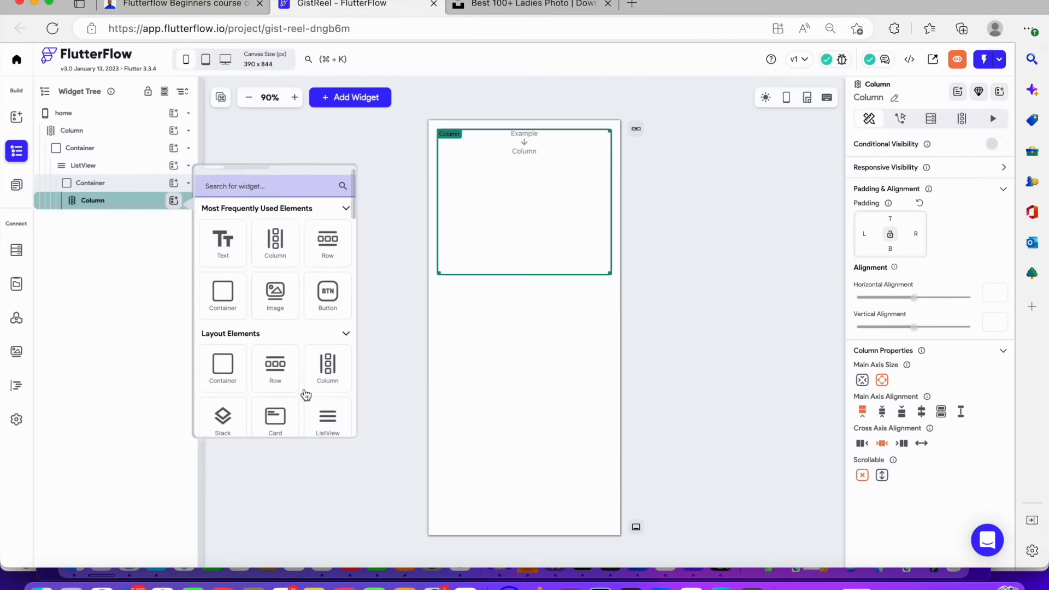
pyautogui.scroll(5, 305, 394)
pyautogui.scroll(-6, 305, 386)
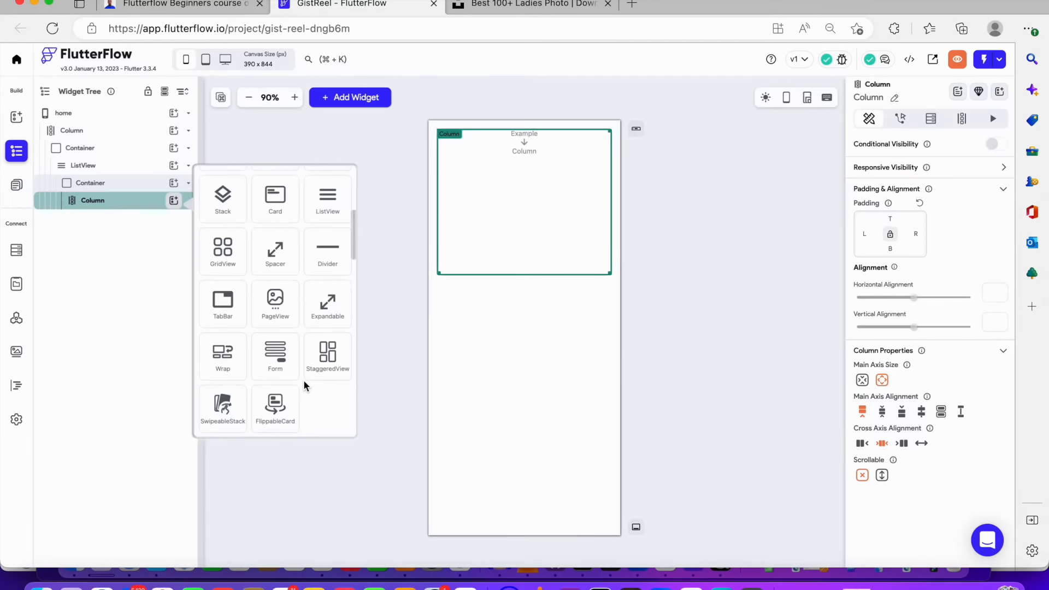
pyautogui.scroll(-2, 288, 300)
pyautogui.scroll(5, 289, 315)
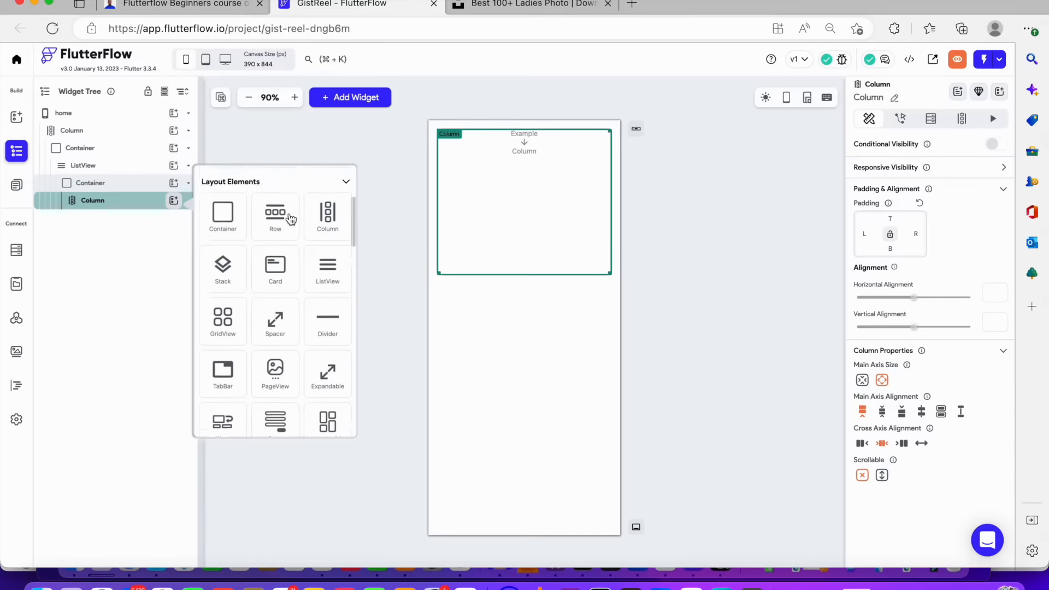
pyautogui.scroll(-6, 299, 248)
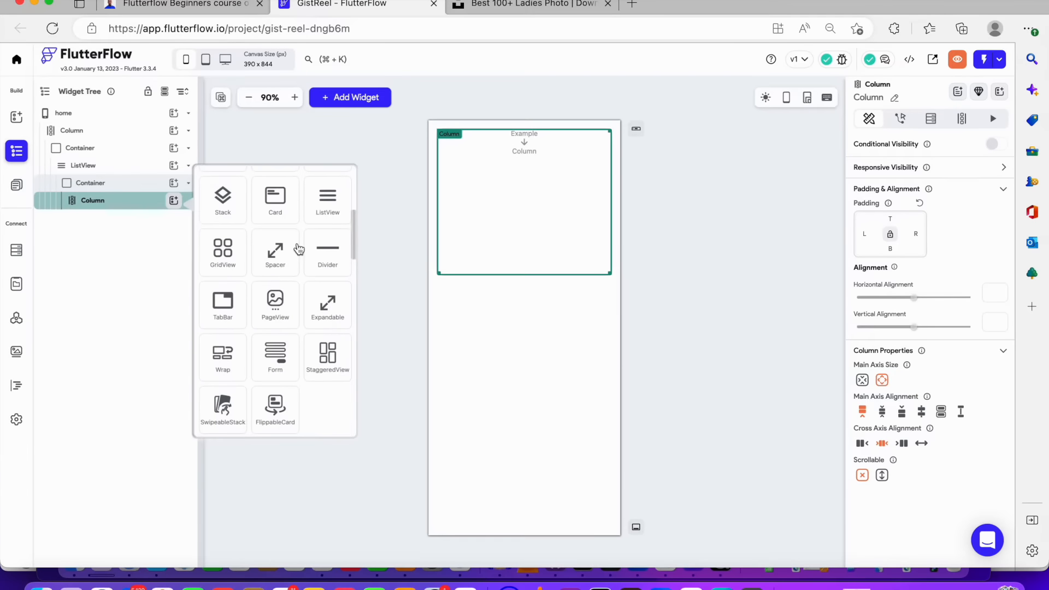
pyautogui.scroll(-4, 299, 249)
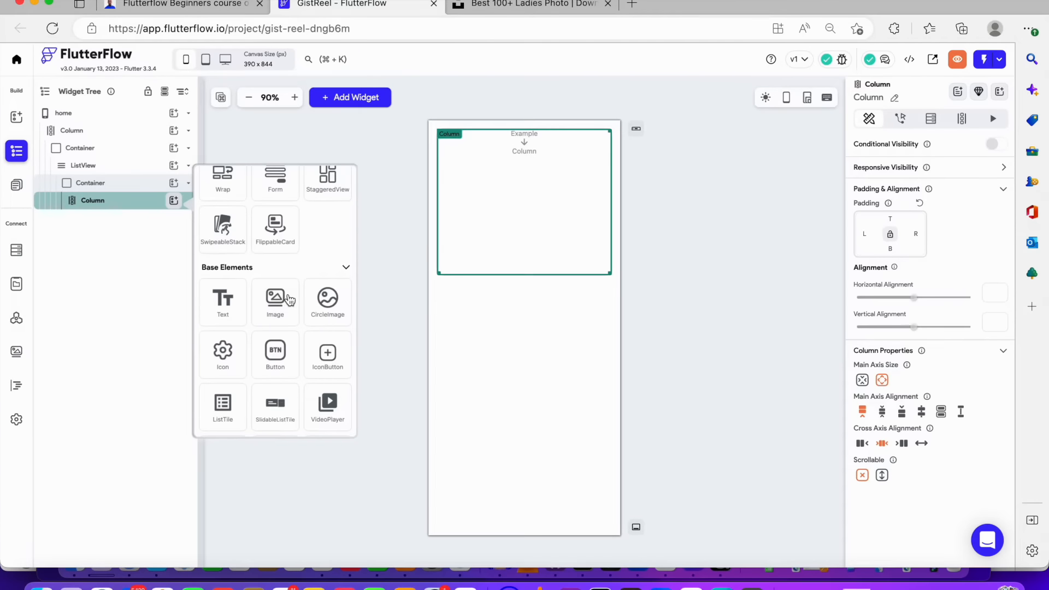
pyautogui.click(289, 299)
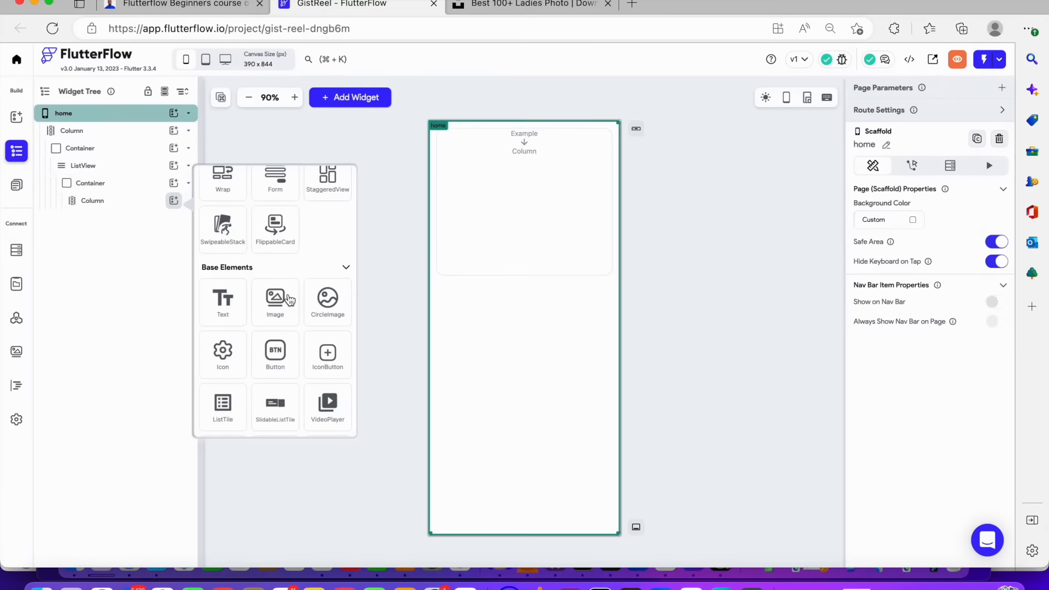
# Set the image's height to 200 and its width to infinity so it fills the card
pyautogui.scroll(-1, 942, 469)
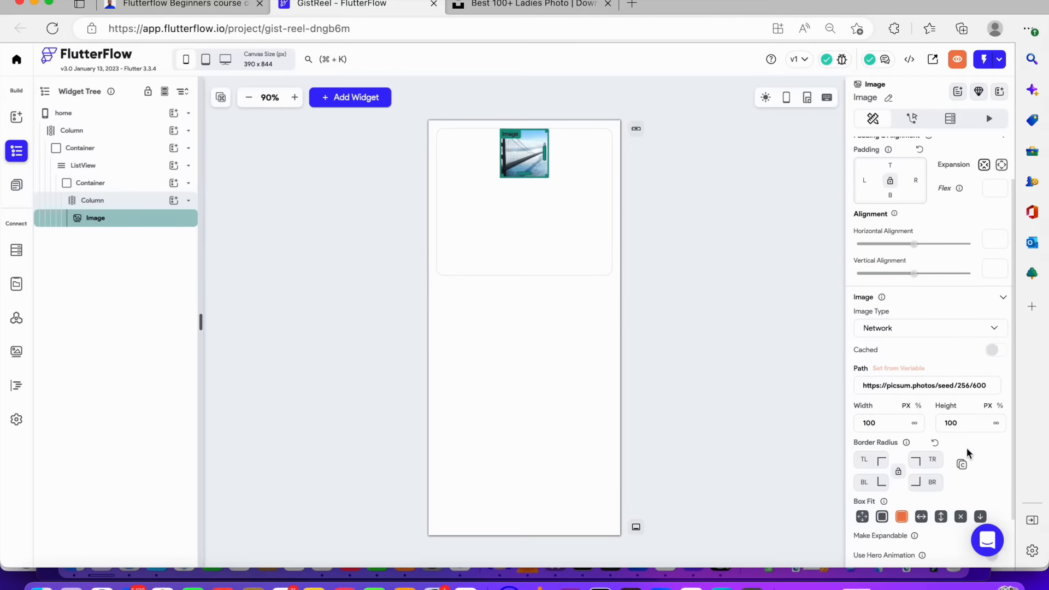
pyautogui.doubleClick(951, 422)
pyautogui.press('BackSpace')
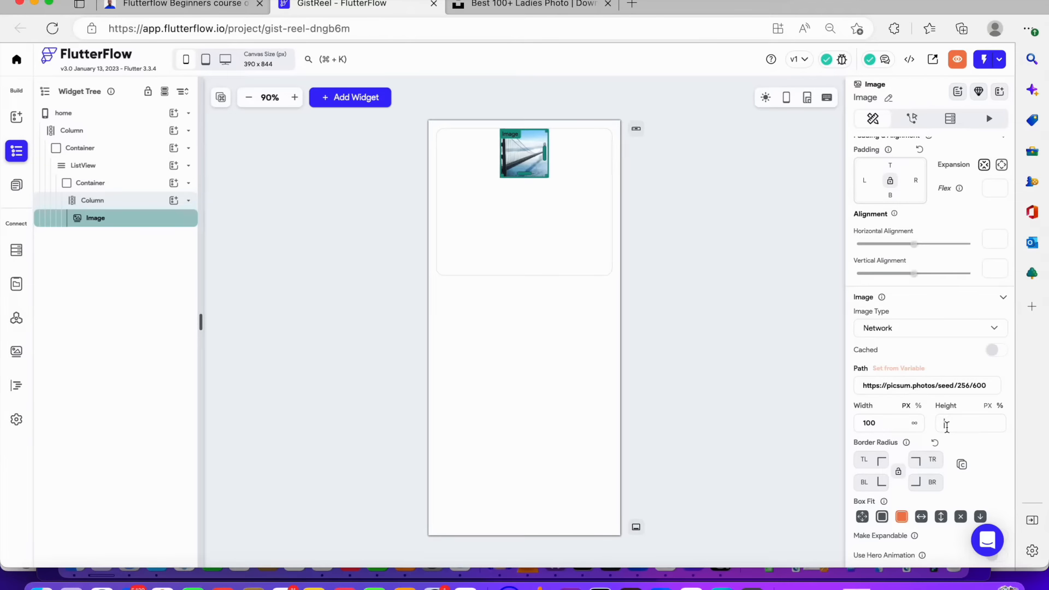
pyautogui.write('50')
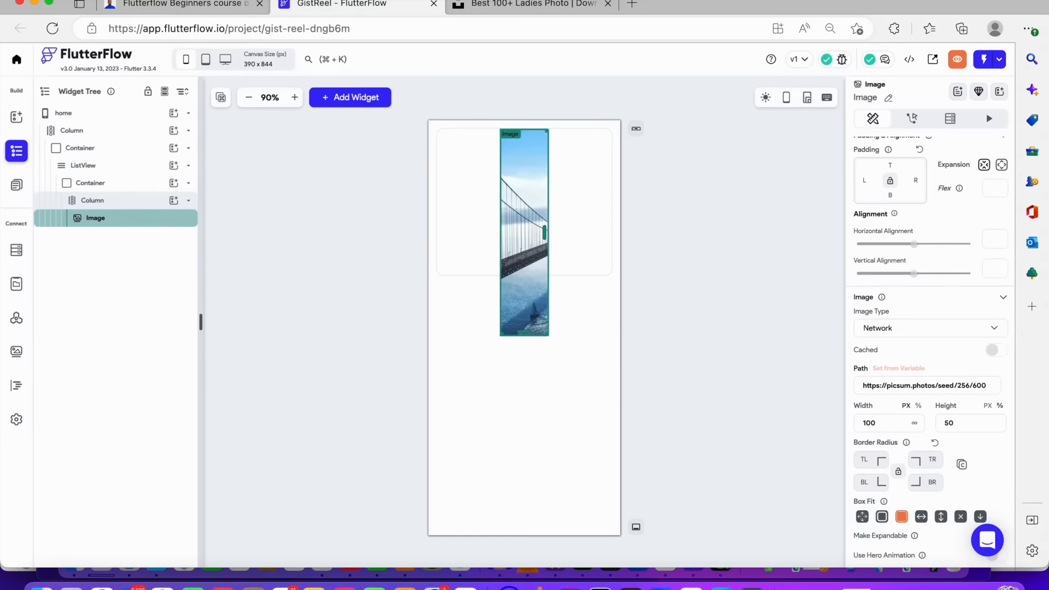
pyautogui.press('BackSpace')
pyautogui.press('BackSpace')
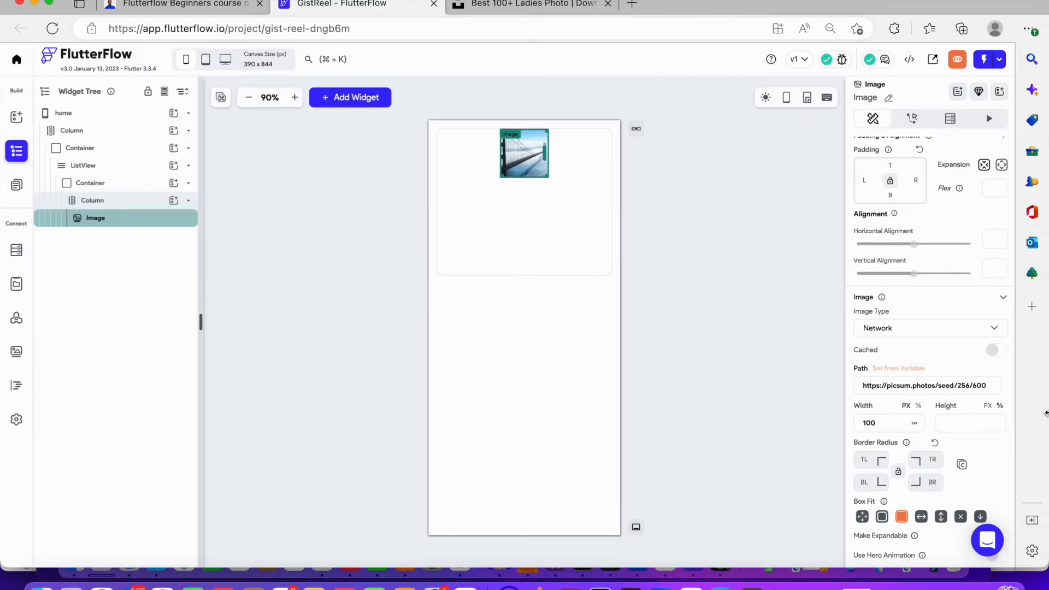
pyautogui.write('150')
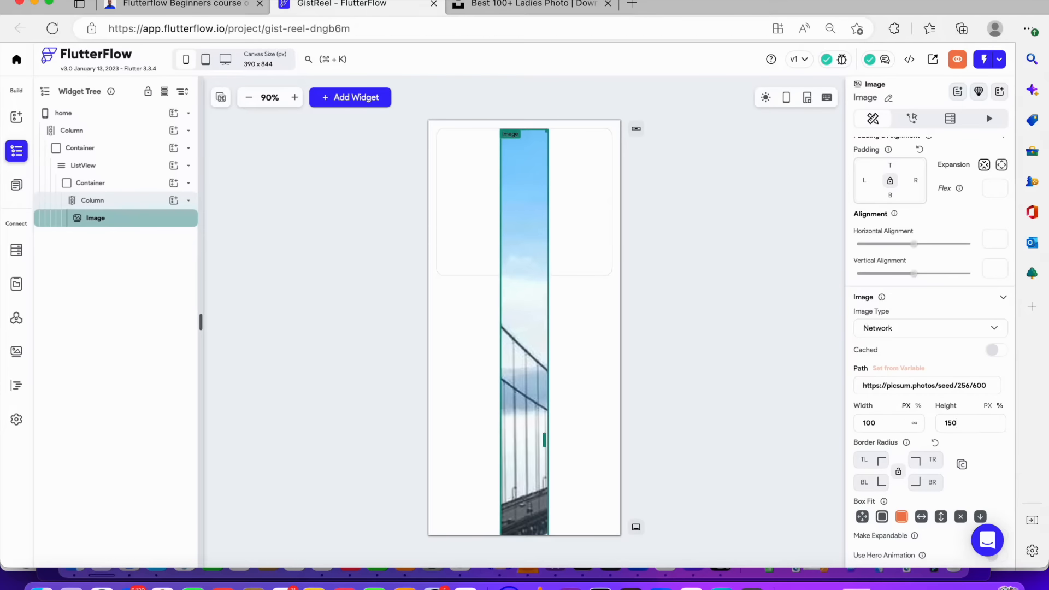
pyautogui.press('BackSpace')
pyautogui.press('BackSpace')
pyautogui.press('BackSpace')
pyautogui.write('200')
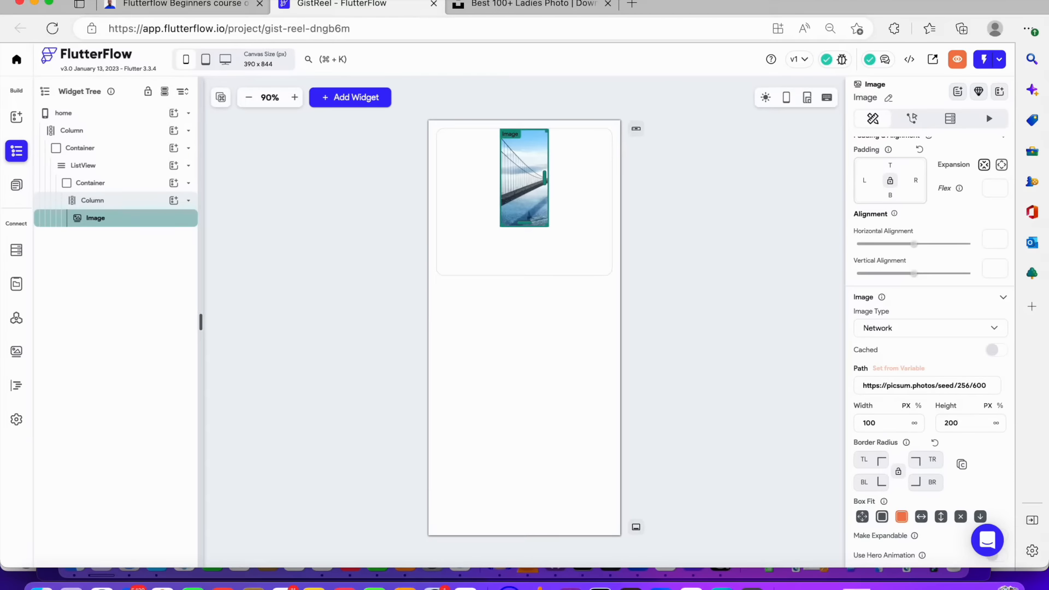
pyautogui.click(914, 424)
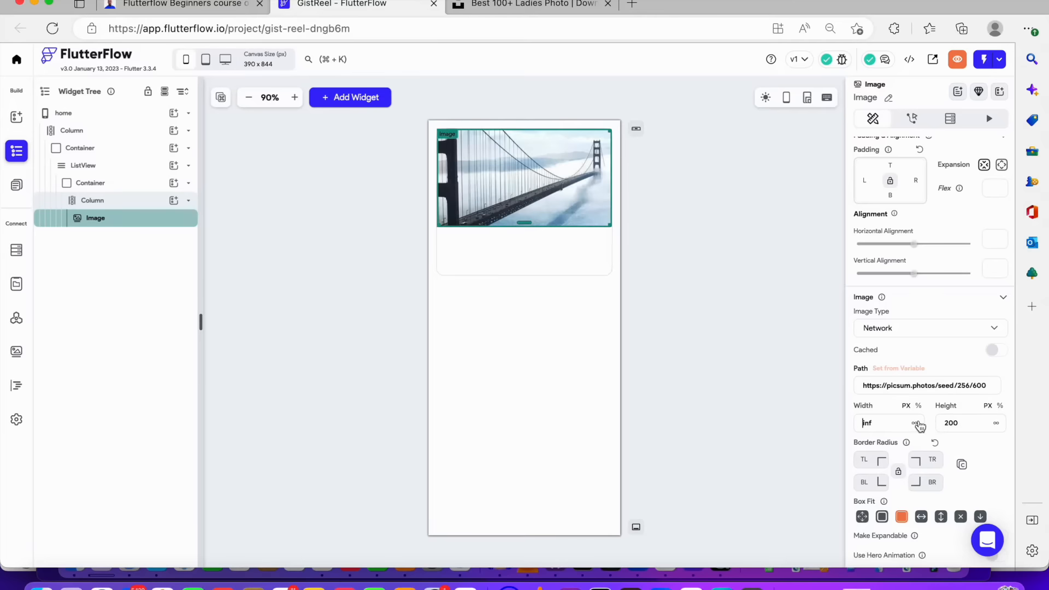
# Add a Text widget to the column below the image
pyautogui.click(583, 264)
pyautogui.click(678, 251)
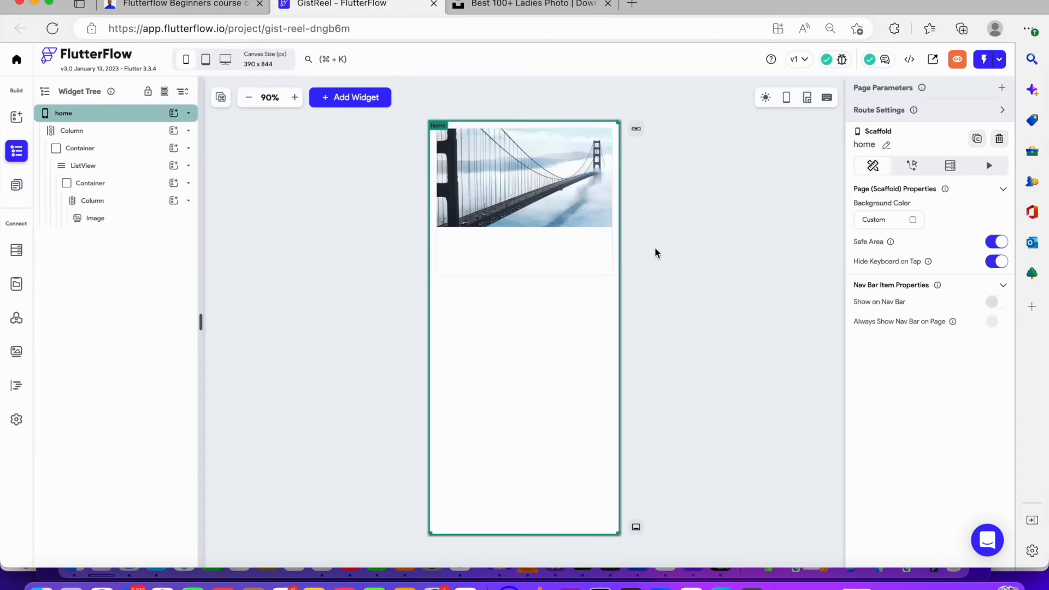
pyautogui.click(533, 215)
pyautogui.click(519, 254)
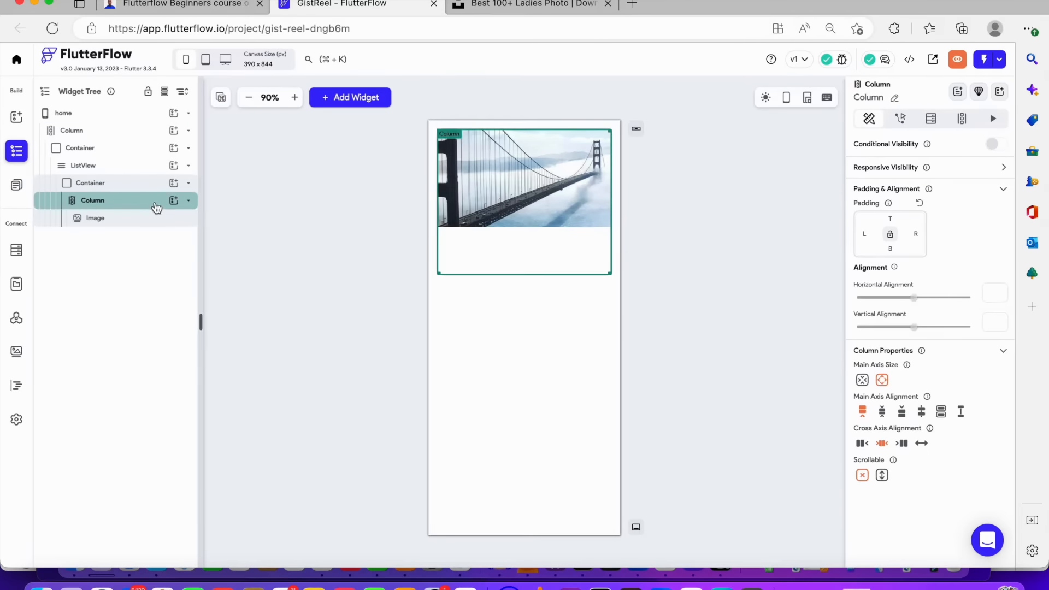
pyautogui.click(174, 201)
pyautogui.click(223, 261)
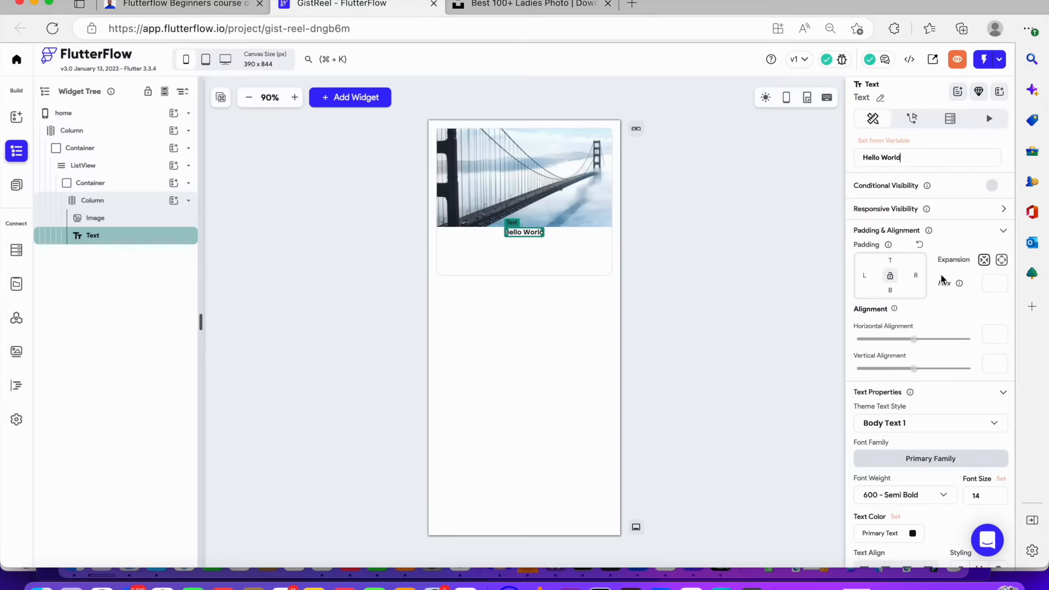
# Change the text content to "Headling"
pyautogui.moveTo(946, 164); pyautogui.dragTo(757, 162)
pyautogui.write('Heade')
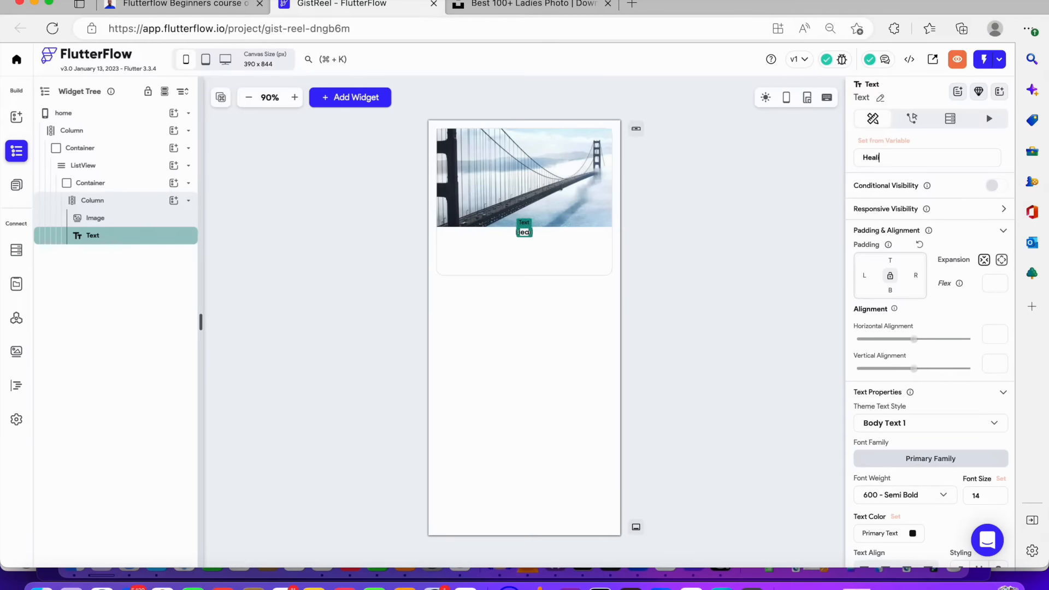
pyautogui.press('BackSpace')
pyautogui.press('BackSpace')
pyautogui.write('ding')
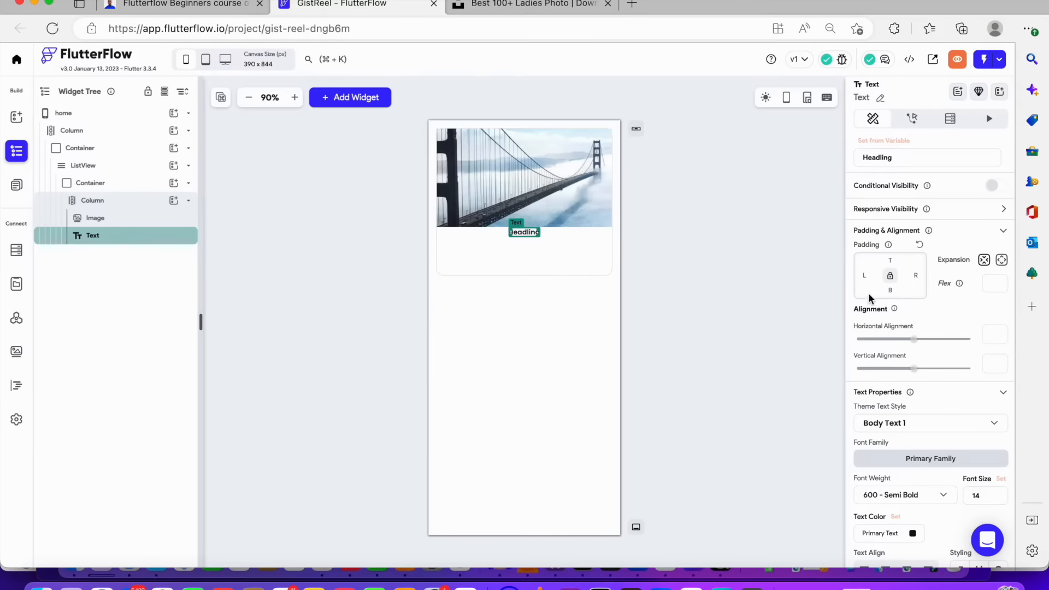
pyautogui.scroll(-3, 870, 300)
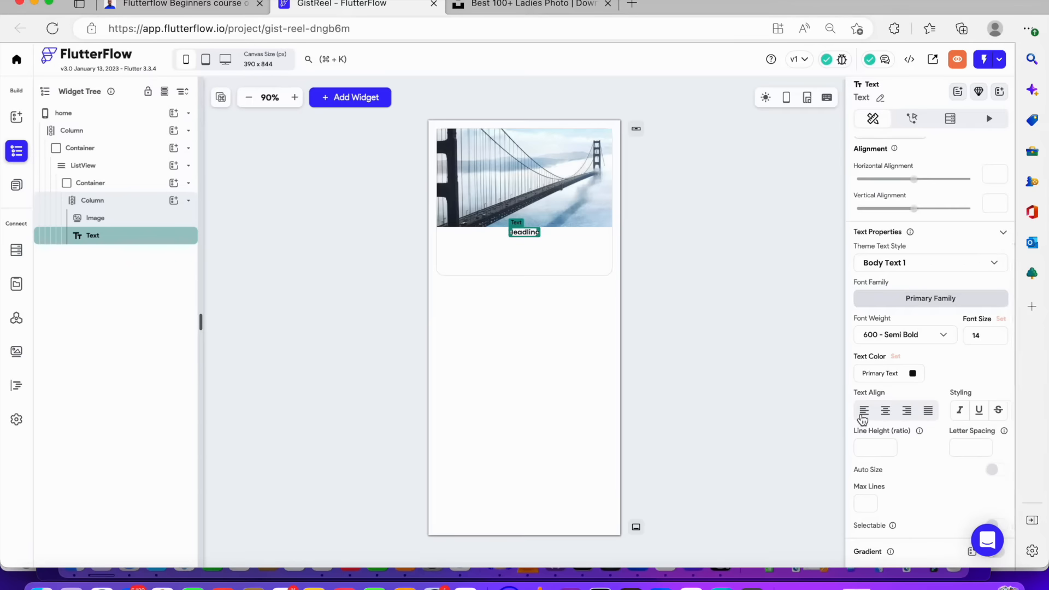
pyautogui.scroll(3, 935, 297)
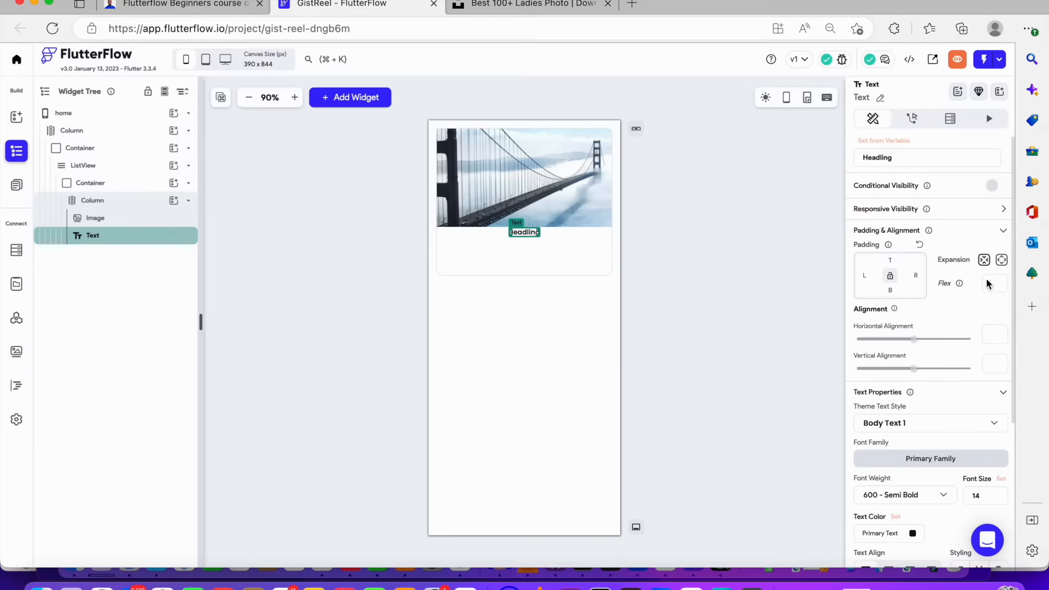
pyautogui.click(1002, 260)
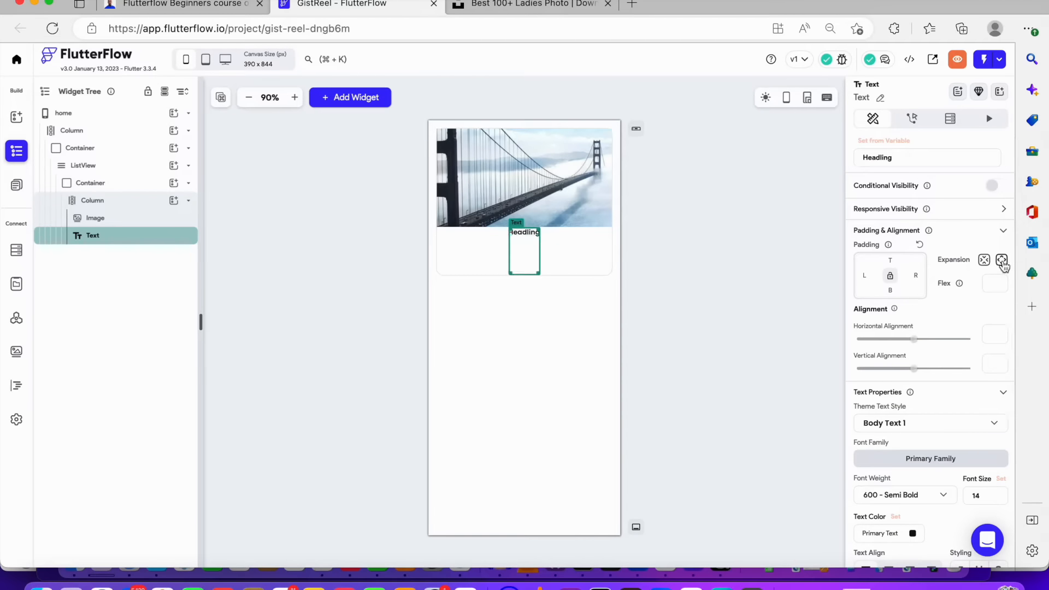
pyautogui.click(985, 262)
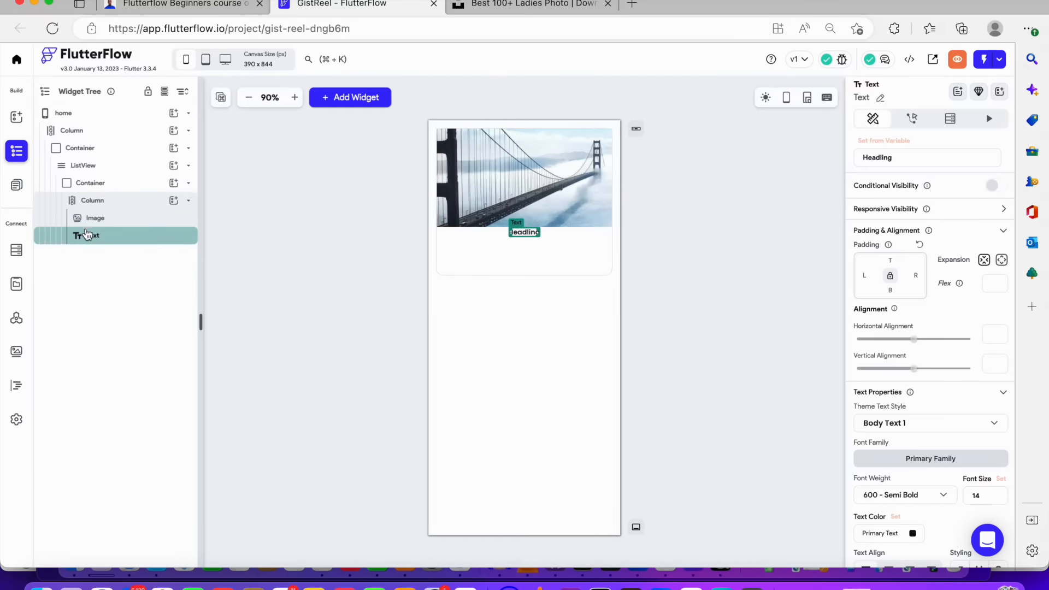
# Wrap the heading text widget in a Row
pyautogui.rightClick(87, 235)
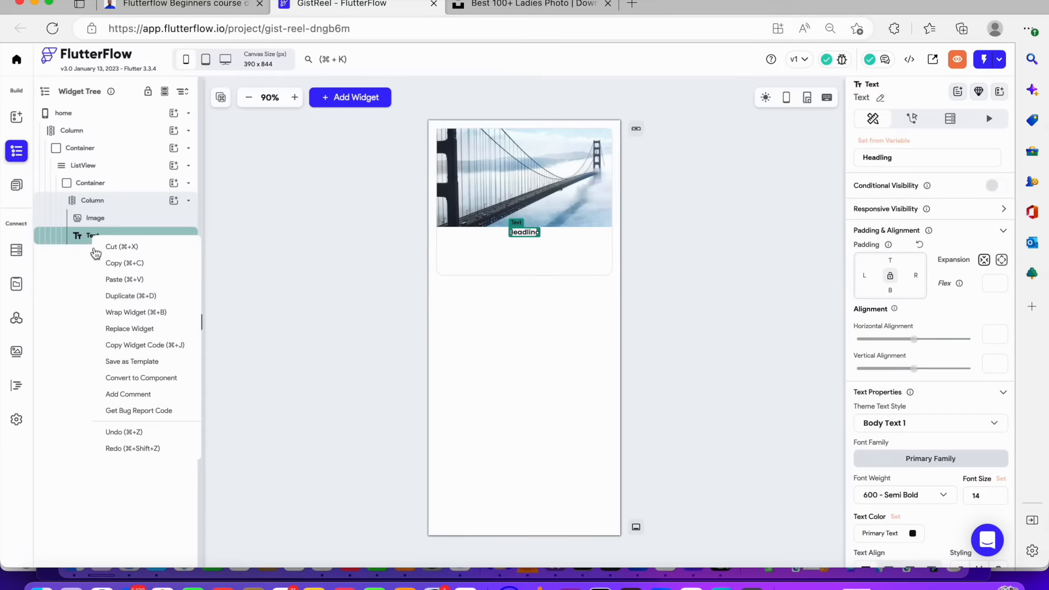
pyautogui.click(144, 313)
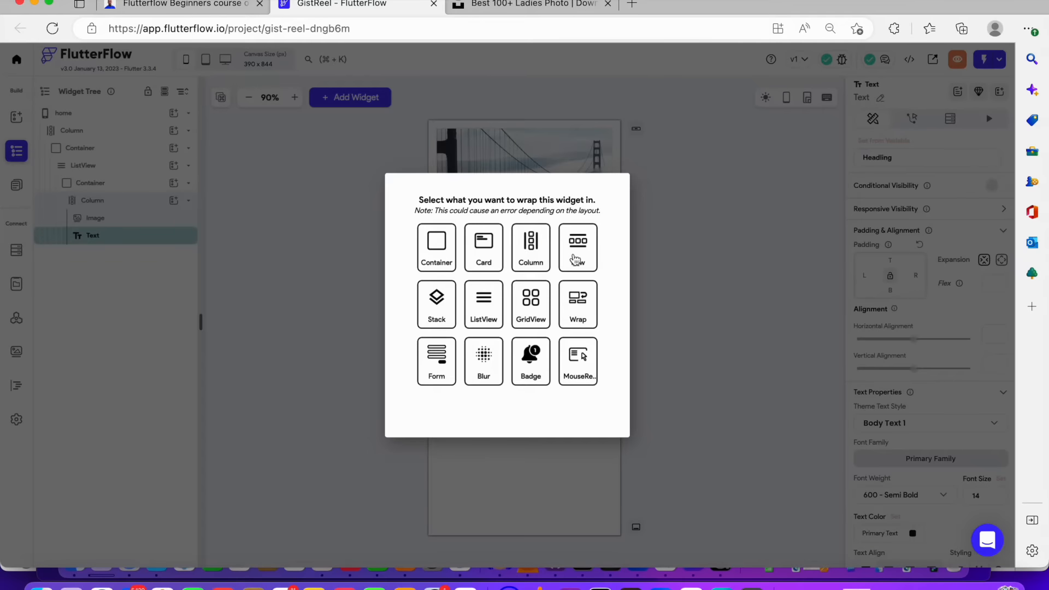
pyautogui.click(574, 251)
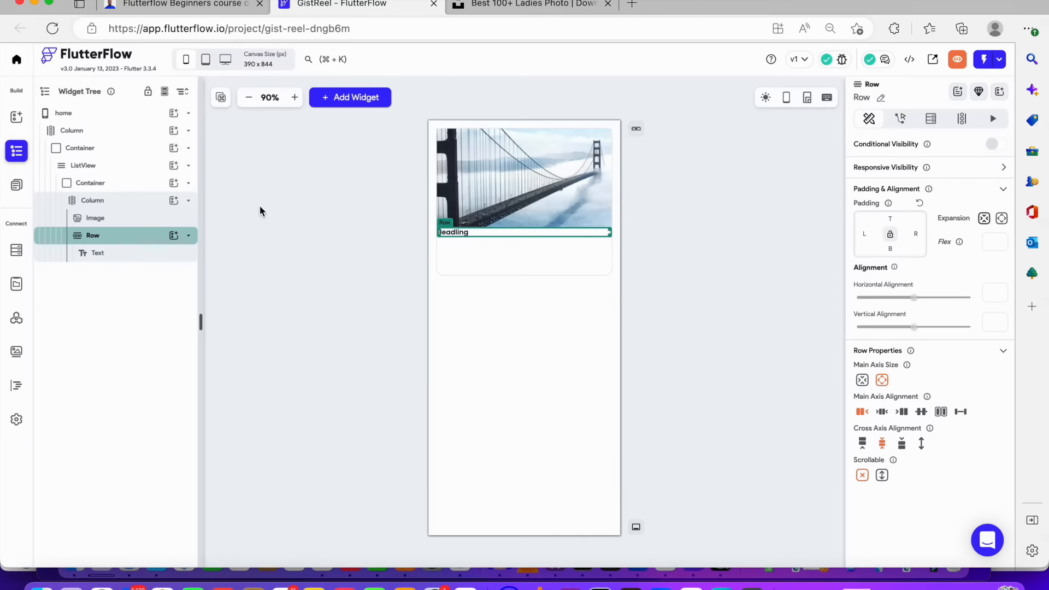
# Set the row's top and bottom padding to 8
pyautogui.click(151, 243)
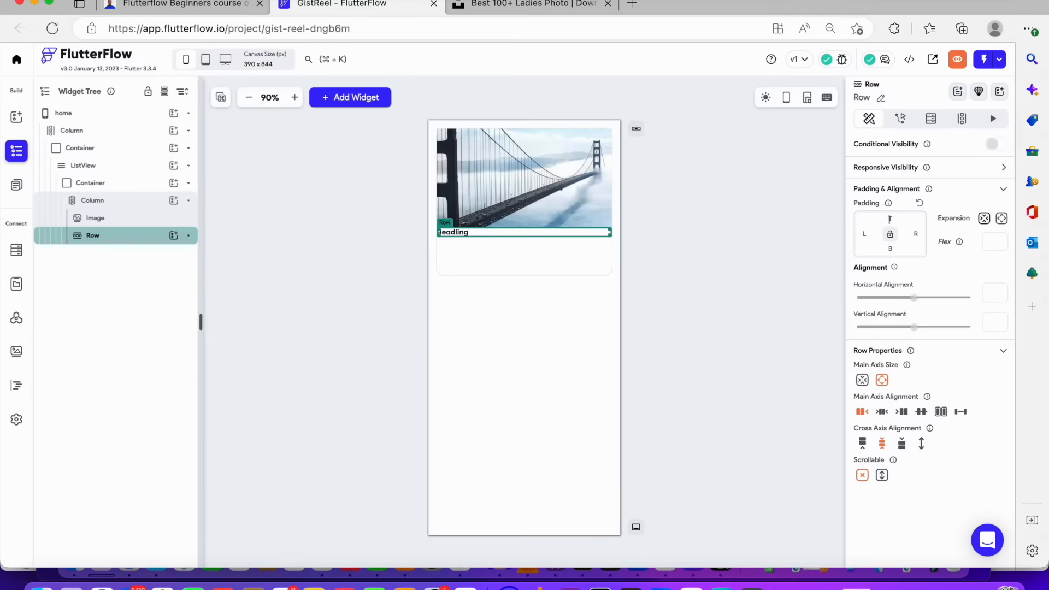
pyautogui.write('16')
pyautogui.press('BackSpace')
pyautogui.press('BackSpace')
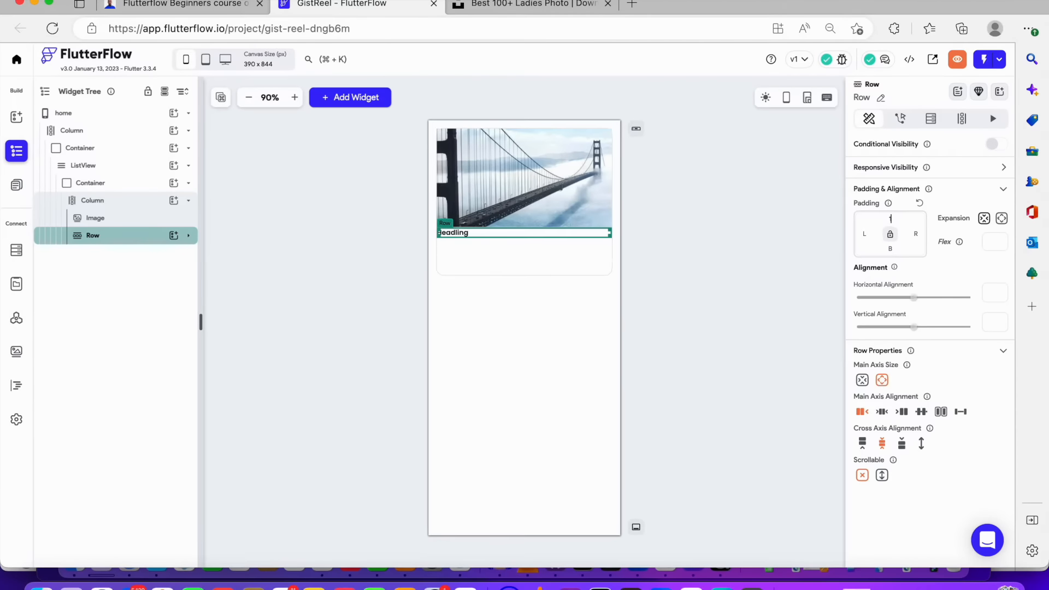
pyautogui.write('88')
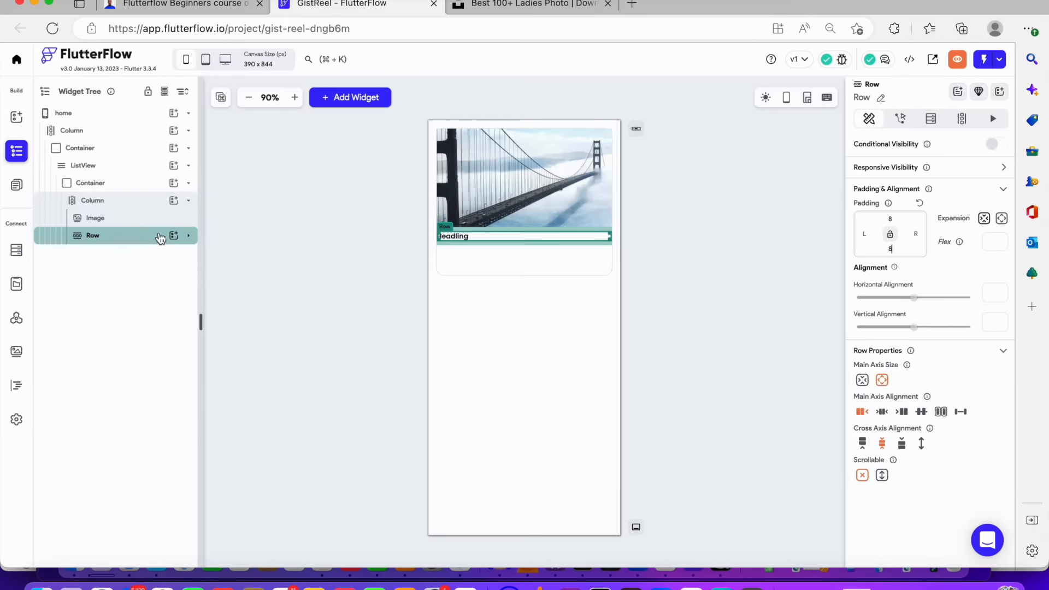
# Add a second Text widget to the column and set the column's cross axis alignment to start
pyautogui.click(172, 201)
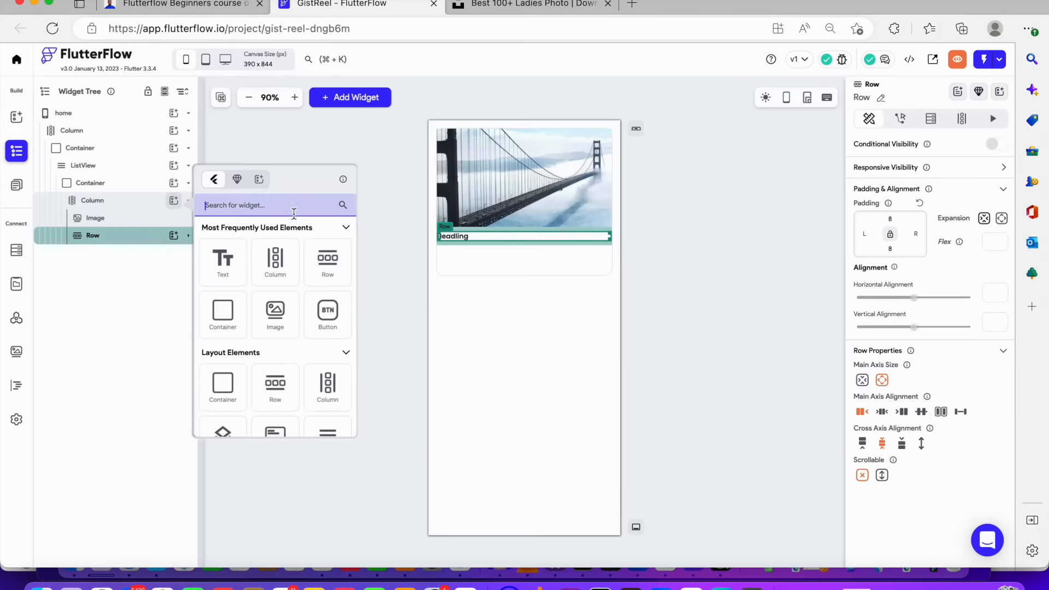
pyautogui.click(215, 262)
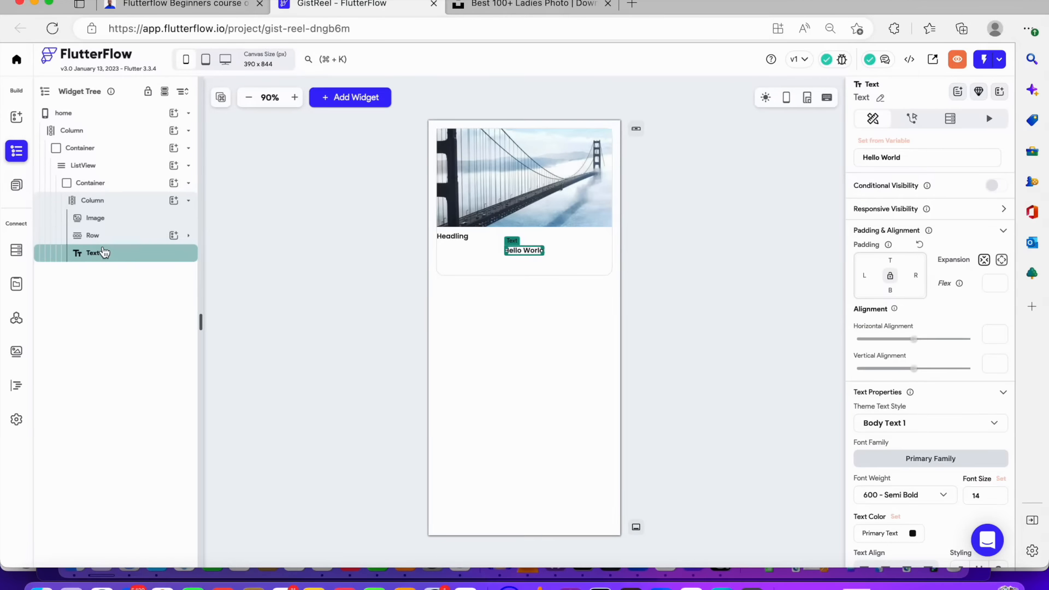
pyautogui.rightClick(104, 252)
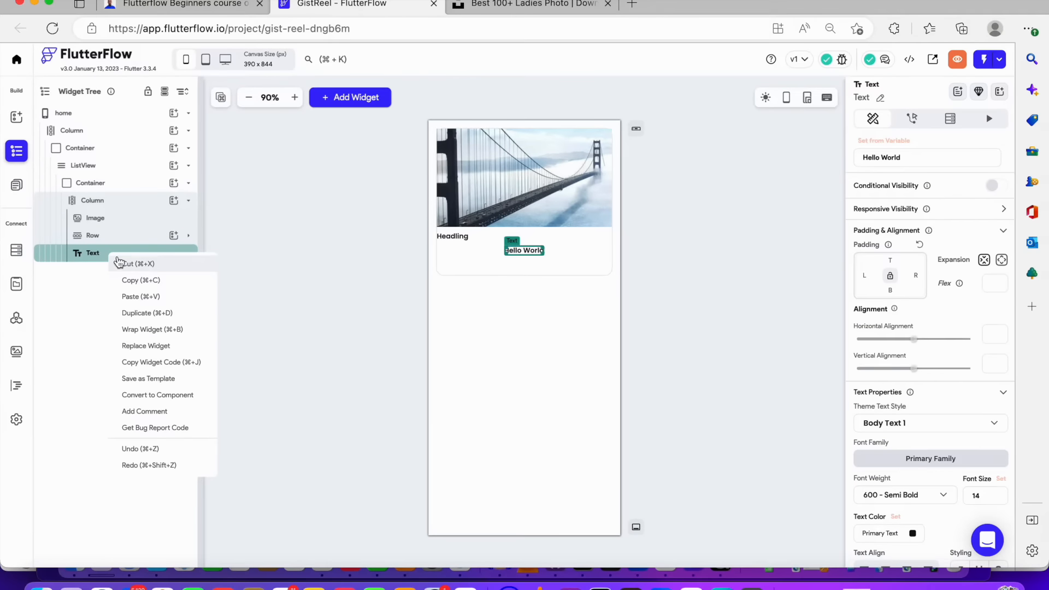
pyautogui.click(129, 206)
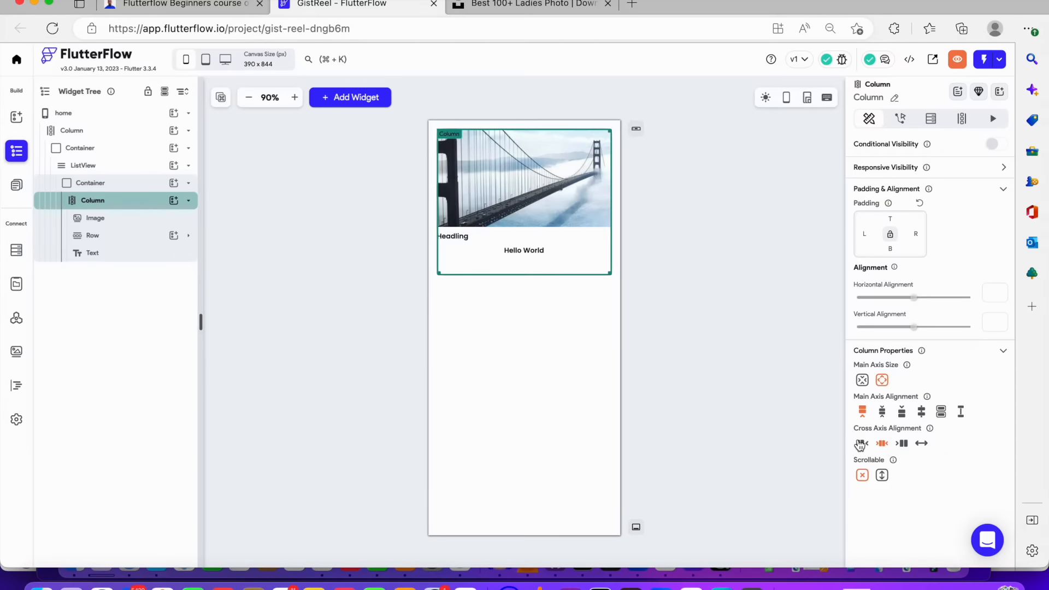
pyautogui.click(860, 444)
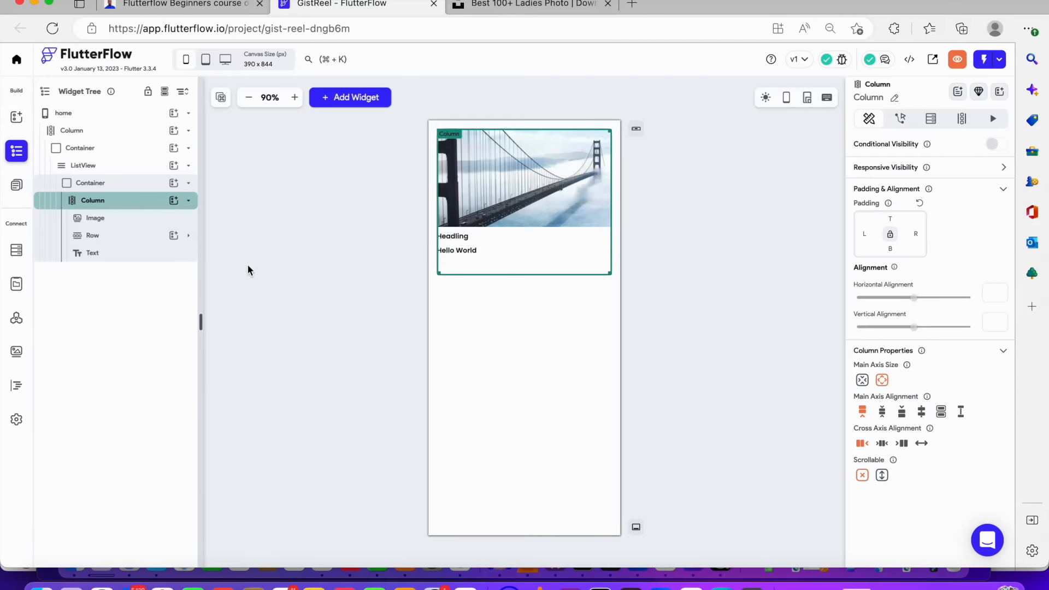
# Add a nested Column to the card's column below the second text
pyautogui.click(97, 254)
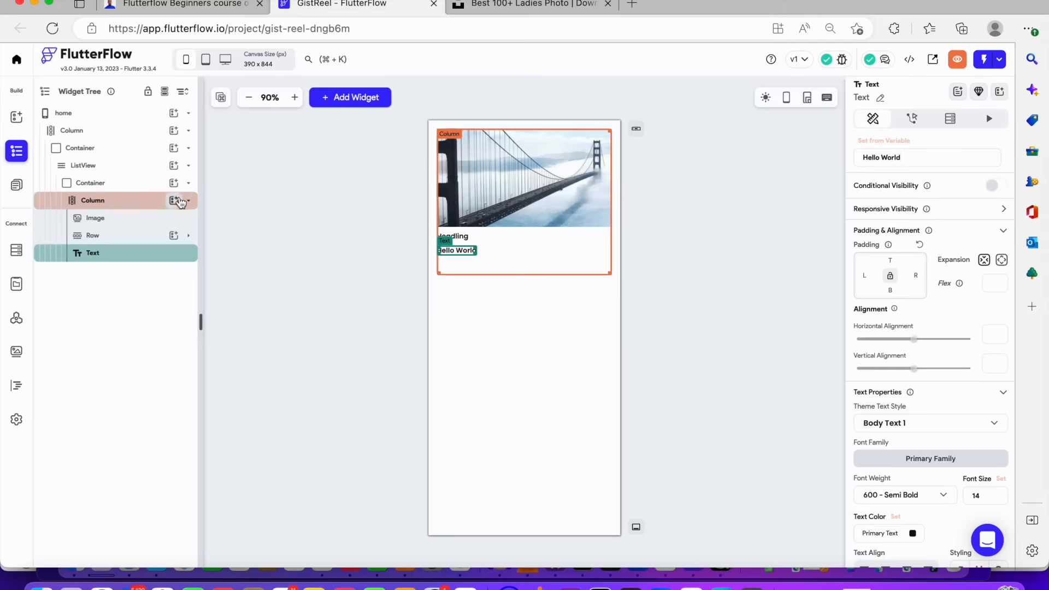
pyautogui.click(174, 202)
pyautogui.click(284, 264)
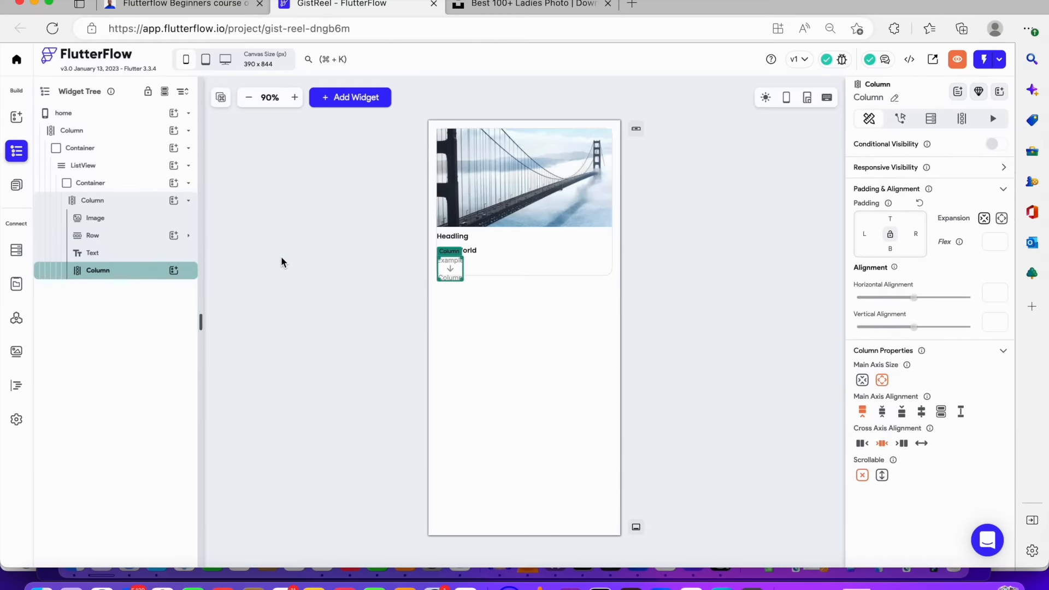
# Move the heading text out of its Row and delete the empty Row
pyautogui.click(103, 235)
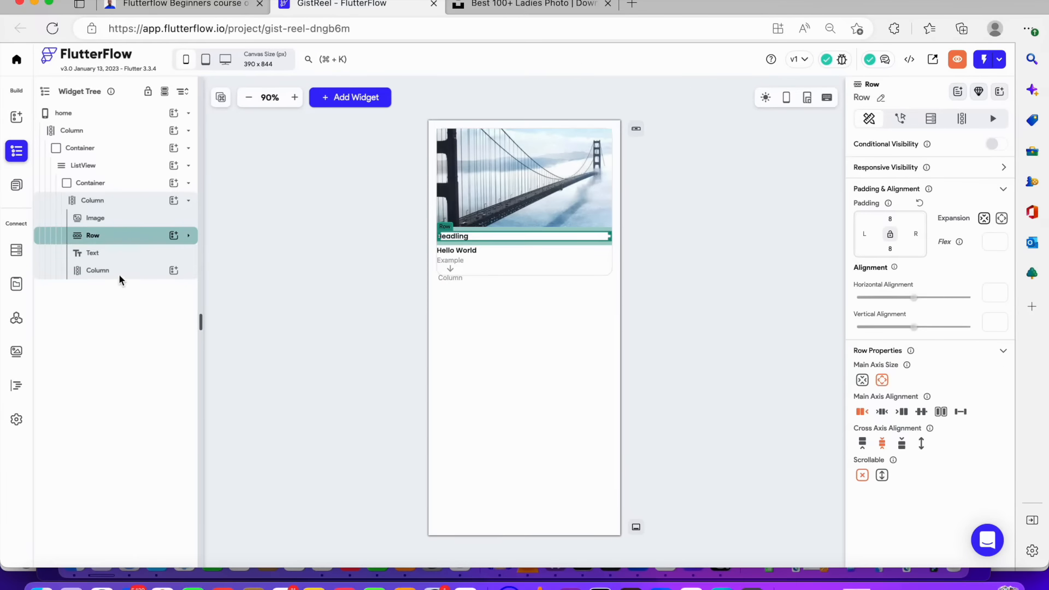
pyautogui.moveTo(81, 239); pyautogui.dragTo(107, 265)
pyautogui.click(104, 271)
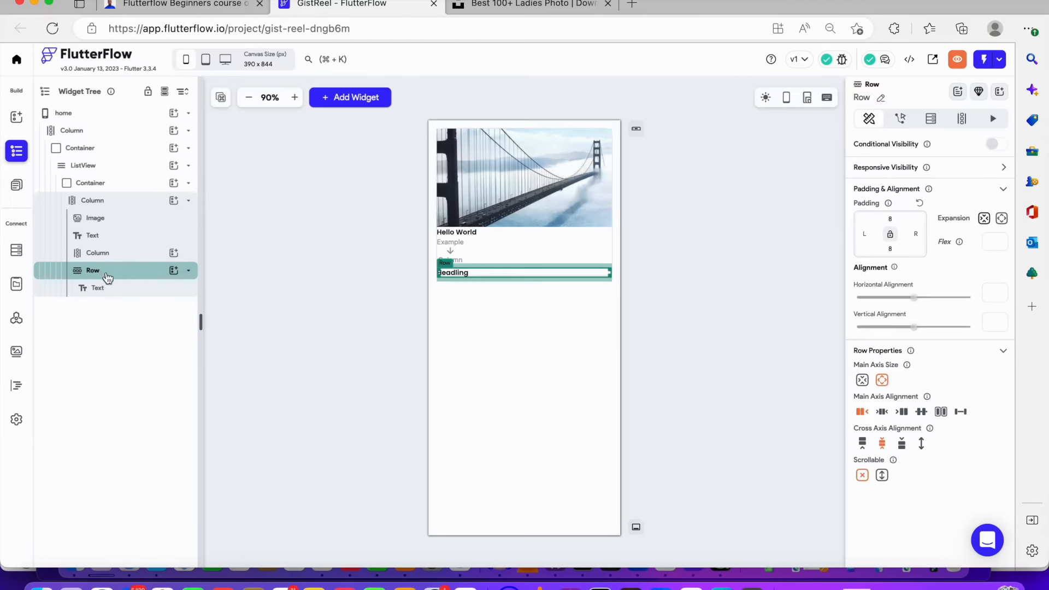
pyautogui.moveTo(112, 288); pyautogui.dragTo(110, 263)
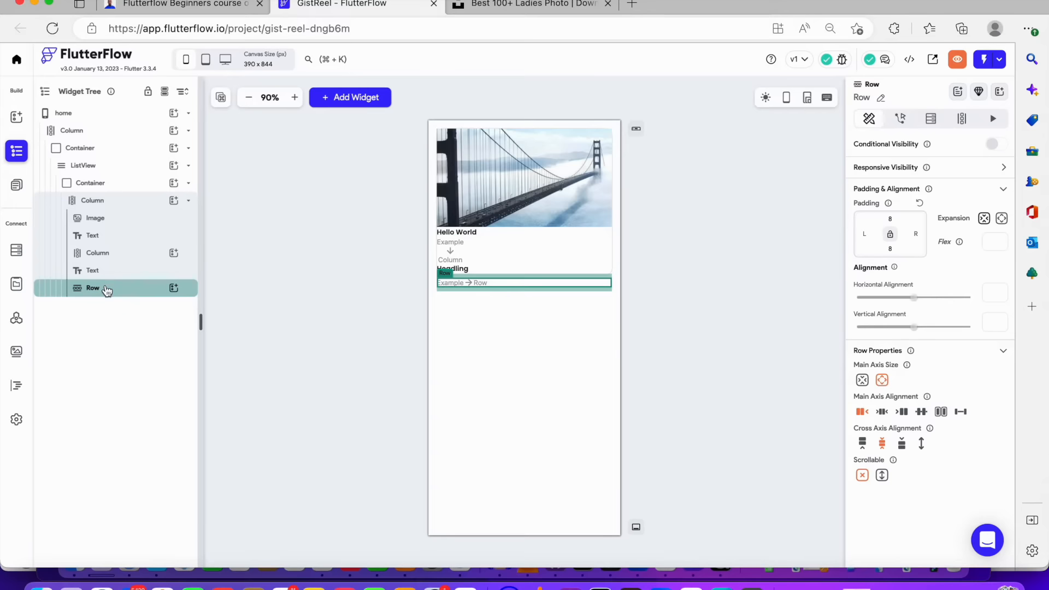
pyautogui.press('BackSpace')
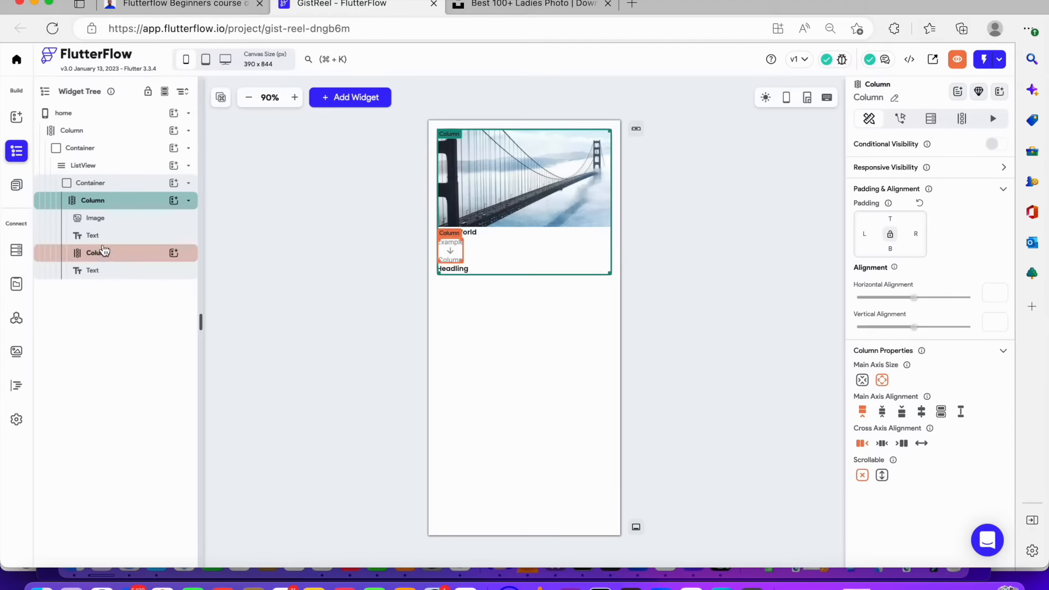
# Move both Text widgets into the nested Column below the image
pyautogui.moveTo(96, 270); pyautogui.dragTo(108, 236)
pyautogui.click(110, 235)
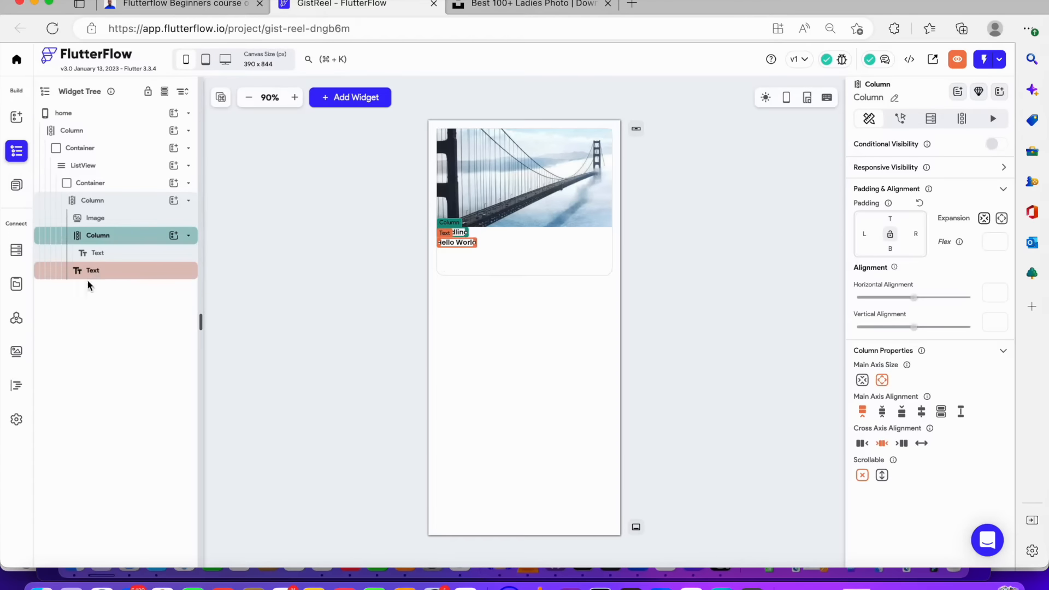
pyautogui.moveTo(90, 271); pyautogui.dragTo(102, 244)
pyautogui.click(124, 238)
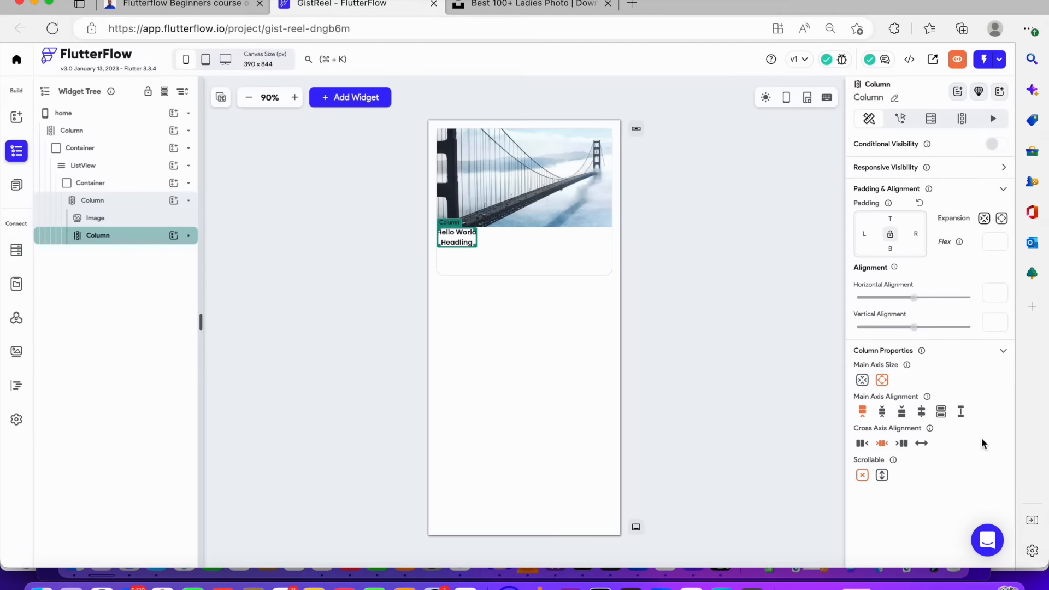
# Set the nested column's cross axis alignment to stretch and its padding to 12 top and bottom, 8 left and right
pyautogui.click(922, 444)
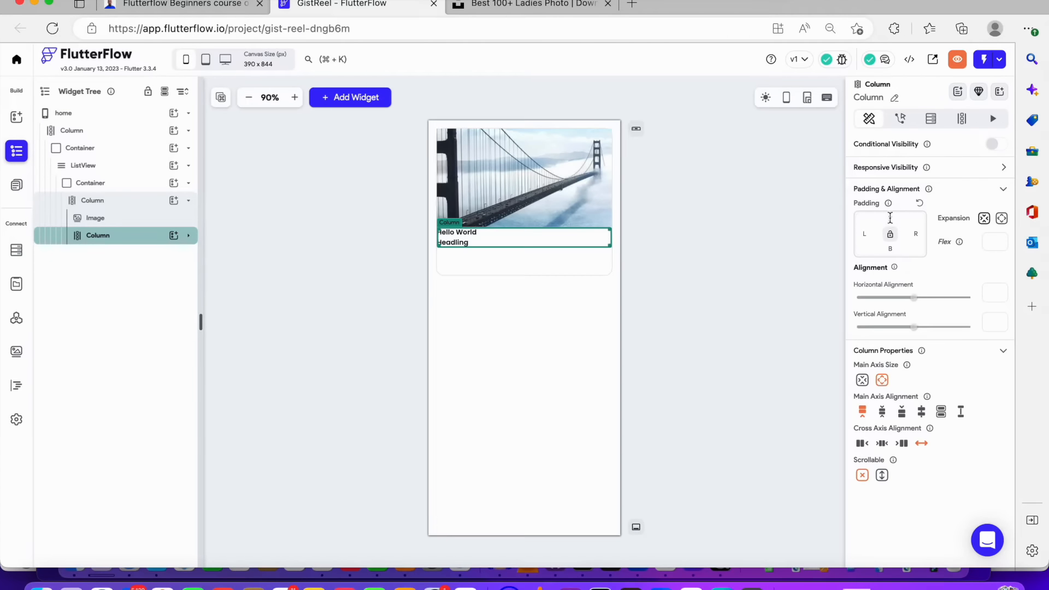
pyautogui.click(890, 218)
pyautogui.write('12')
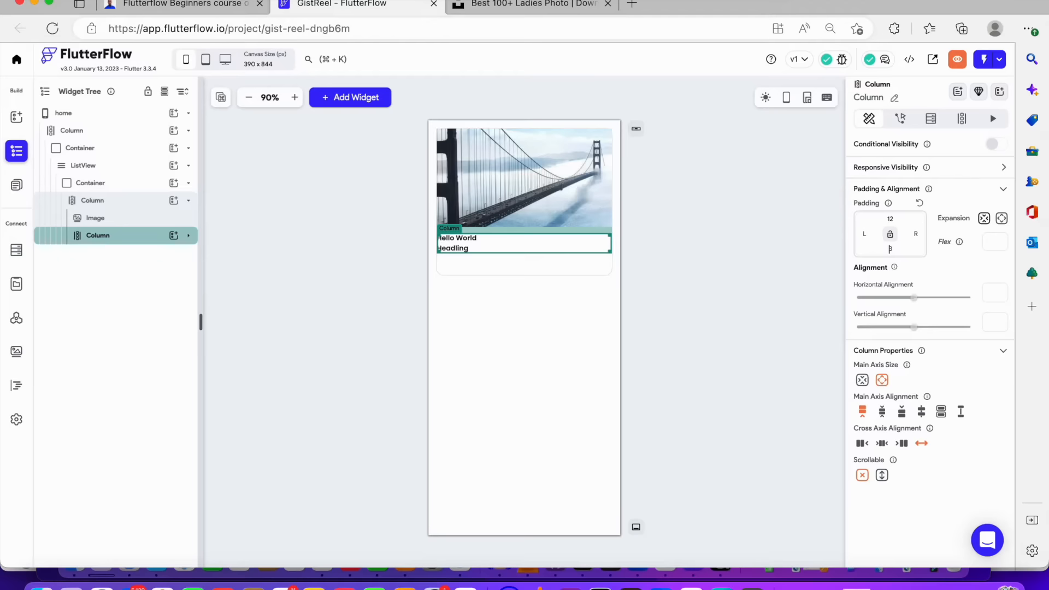
pyautogui.click(890, 250)
pyautogui.write('12')
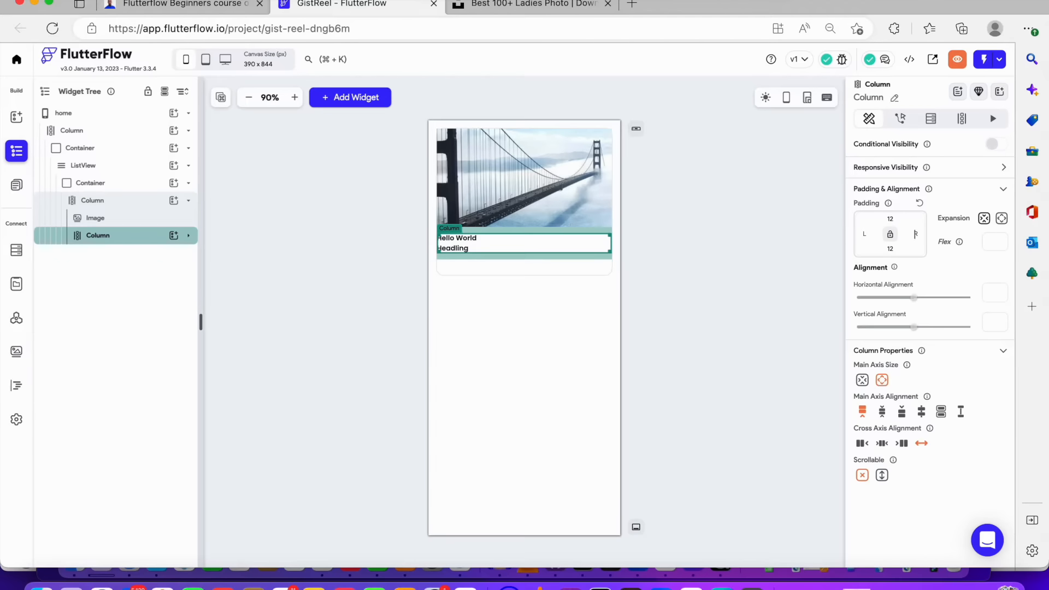
pyautogui.click(916, 234)
pyautogui.write('8')
pyautogui.press('BackSpace')
pyautogui.write('88')
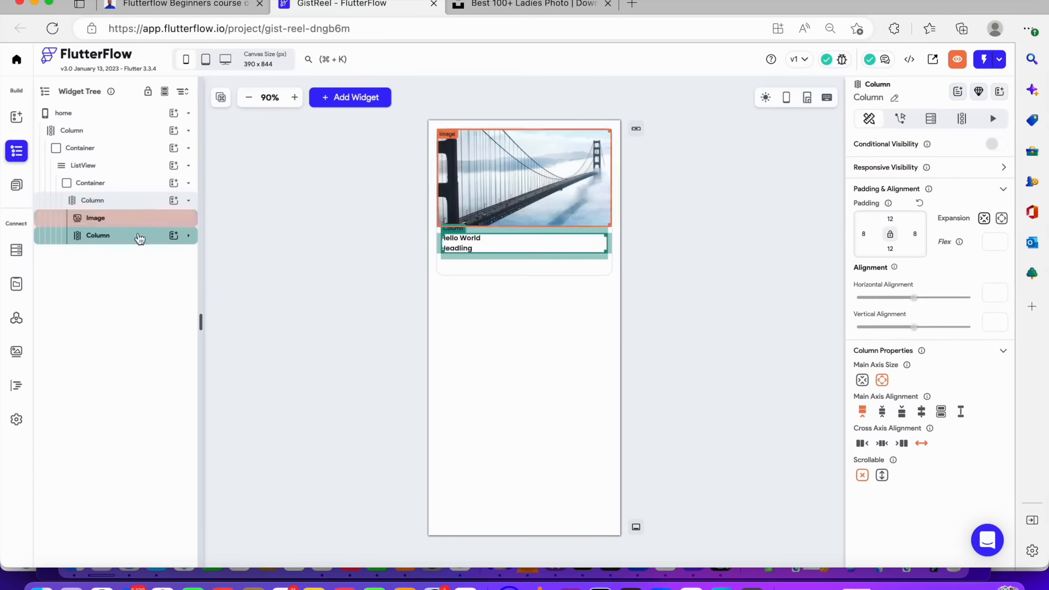
# Set the first text's font size to 24 and font weight to 500 - Medium
pyautogui.click(188, 236)
pyautogui.click(108, 256)
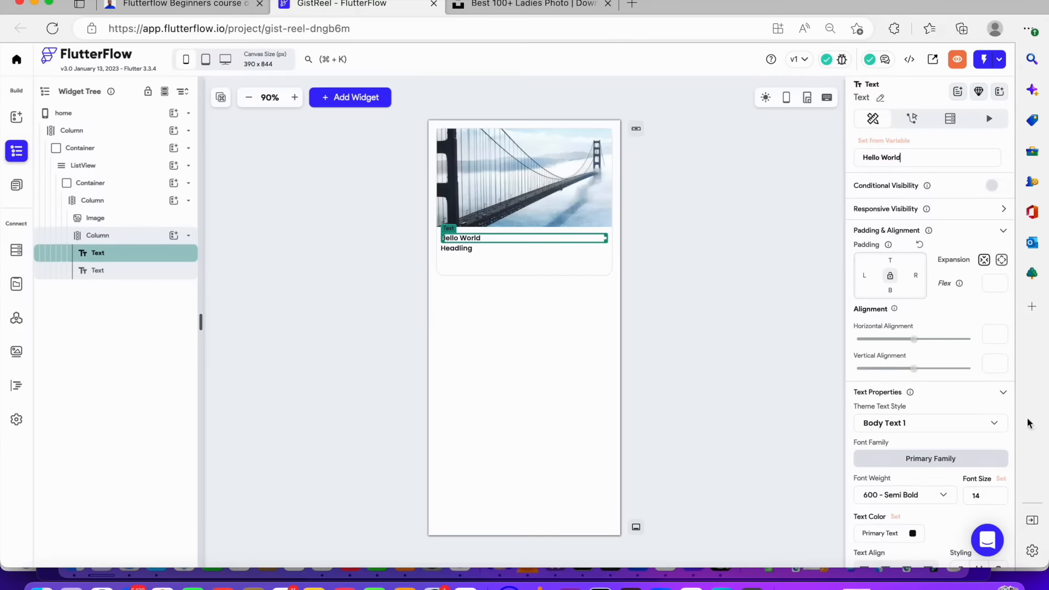
pyautogui.scroll(-5, 1005, 320)
pyautogui.doubleClick(977, 279)
pyautogui.write('24')
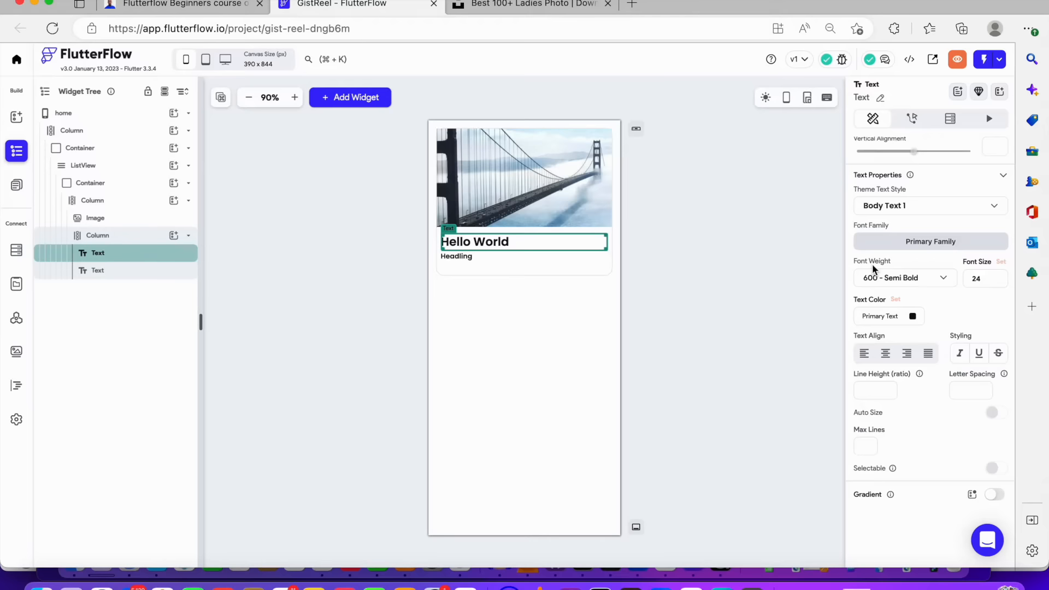
pyautogui.click(878, 277)
pyautogui.click(901, 251)
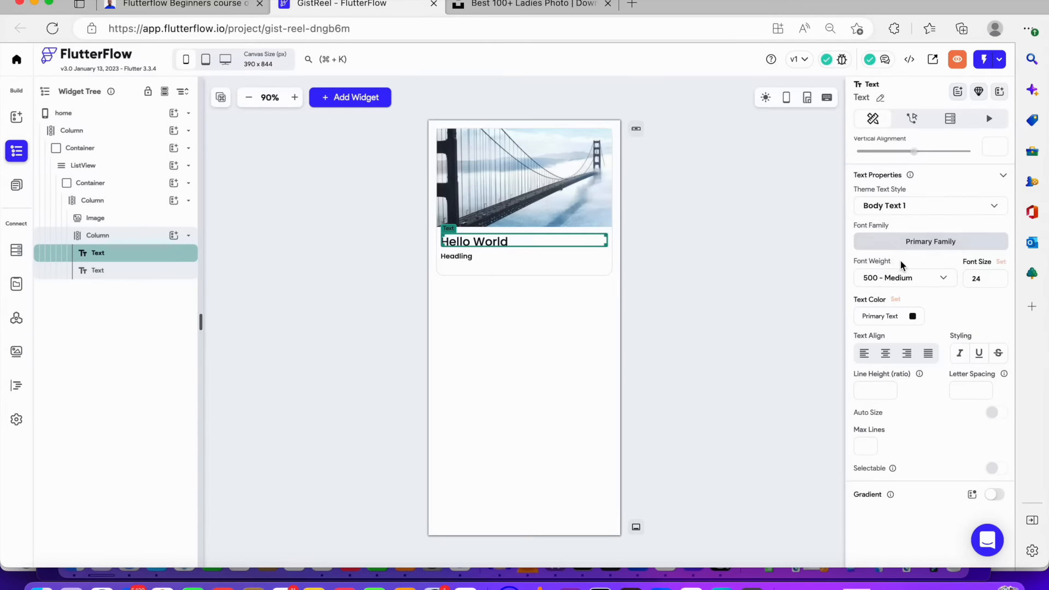
# Change the first text's font family to the Google font Lora
pyautogui.scroll(2, 907, 284)
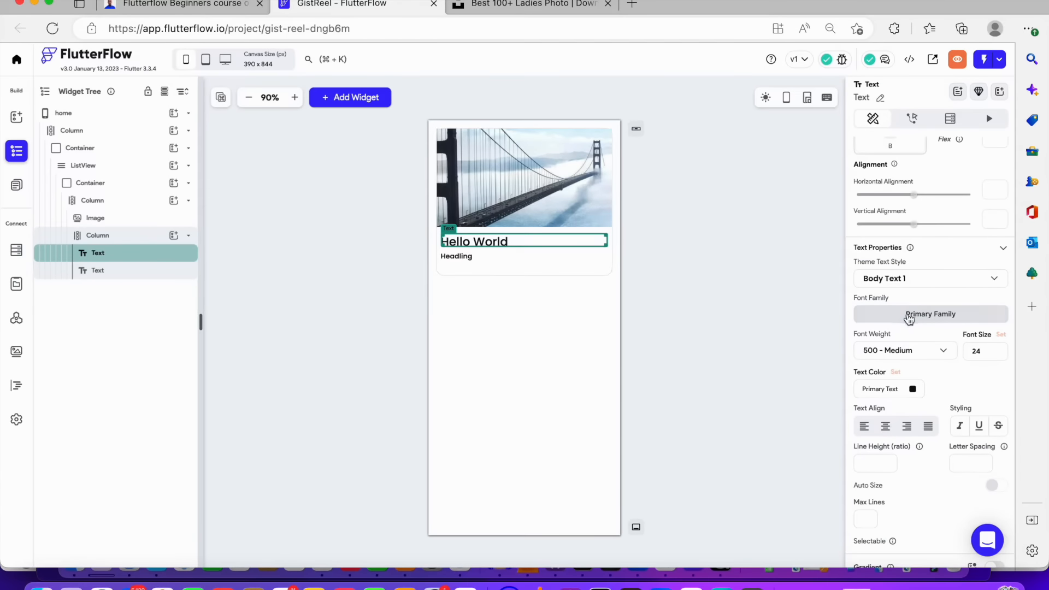
pyautogui.click(905, 322)
pyautogui.click(593, 213)
pyautogui.write('lora')
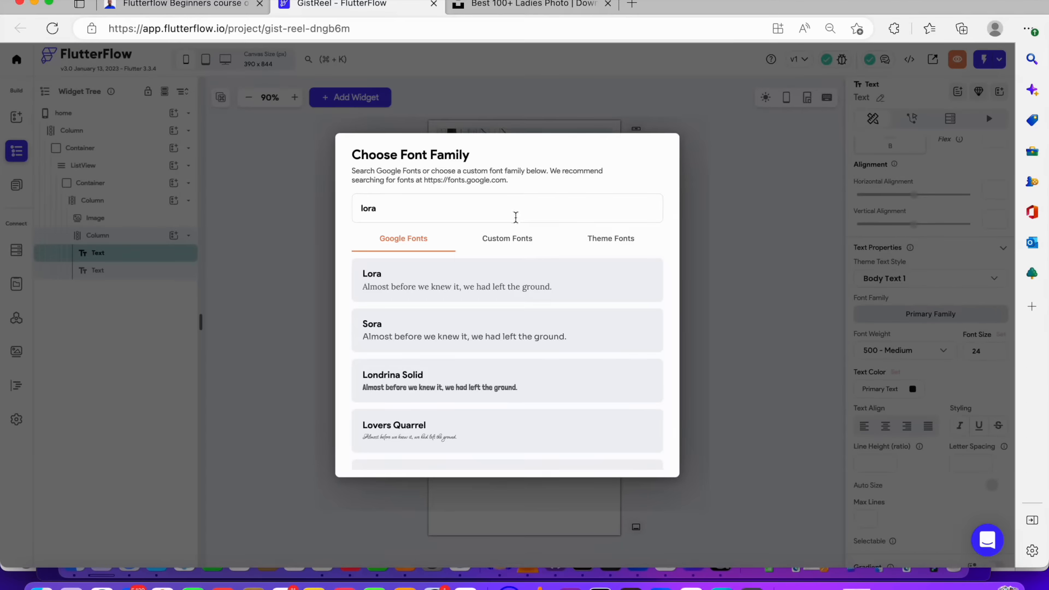
pyautogui.click(517, 273)
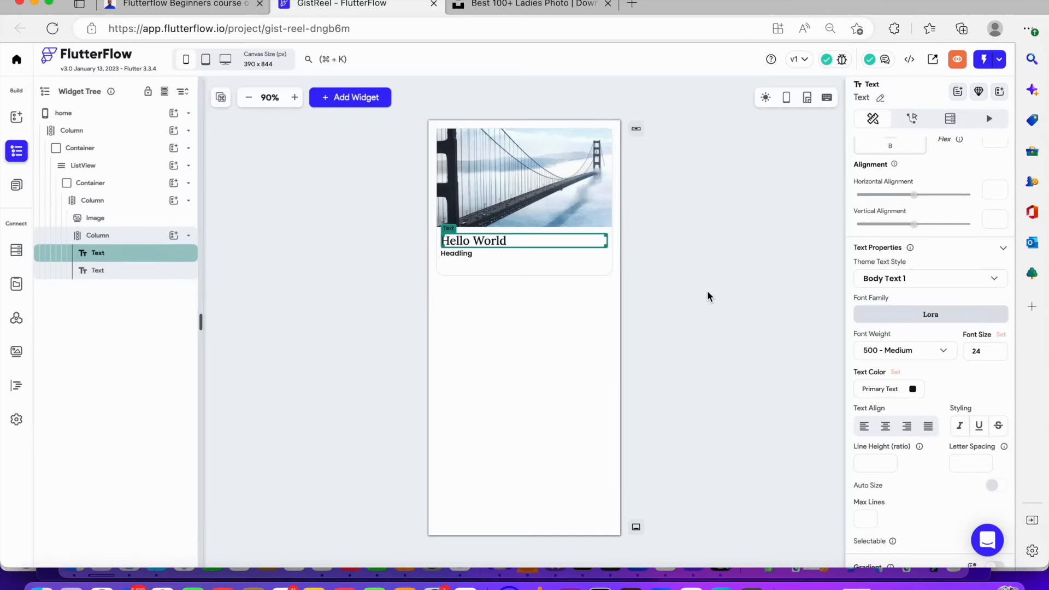
# Set the second text's top padding to 12
pyautogui.click(503, 255)
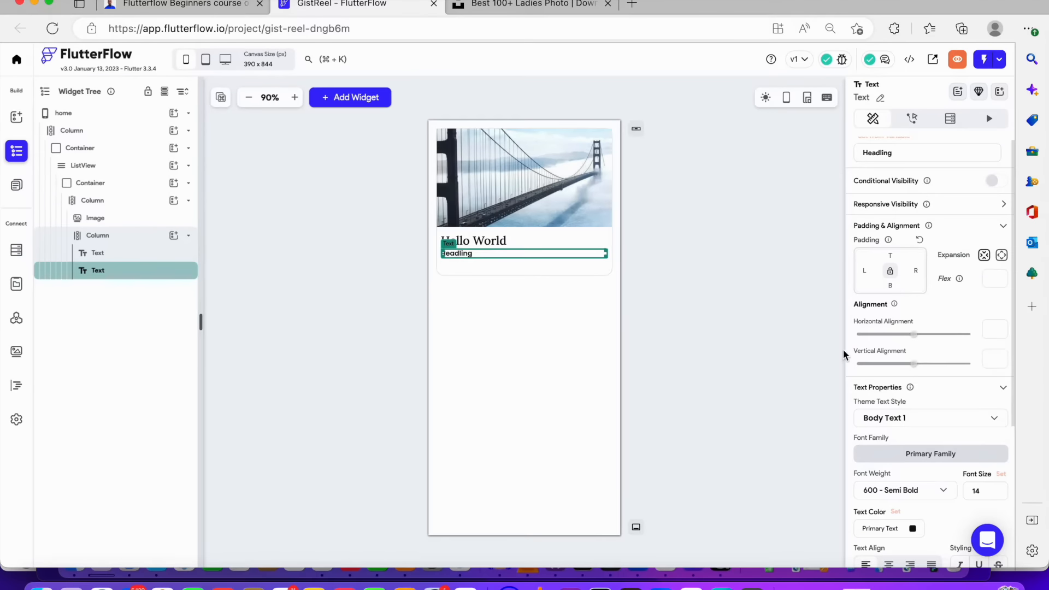
pyautogui.click(892, 255)
pyautogui.write('12')
# Change the second text's content to "This is a the post body"
pyautogui.scroll(-1, 918, 376)
pyautogui.scroll(2, 924, 361)
pyautogui.moveTo(895, 157); pyautogui.dragTo(752, 149)
pyautogui.write('This is a the post body')
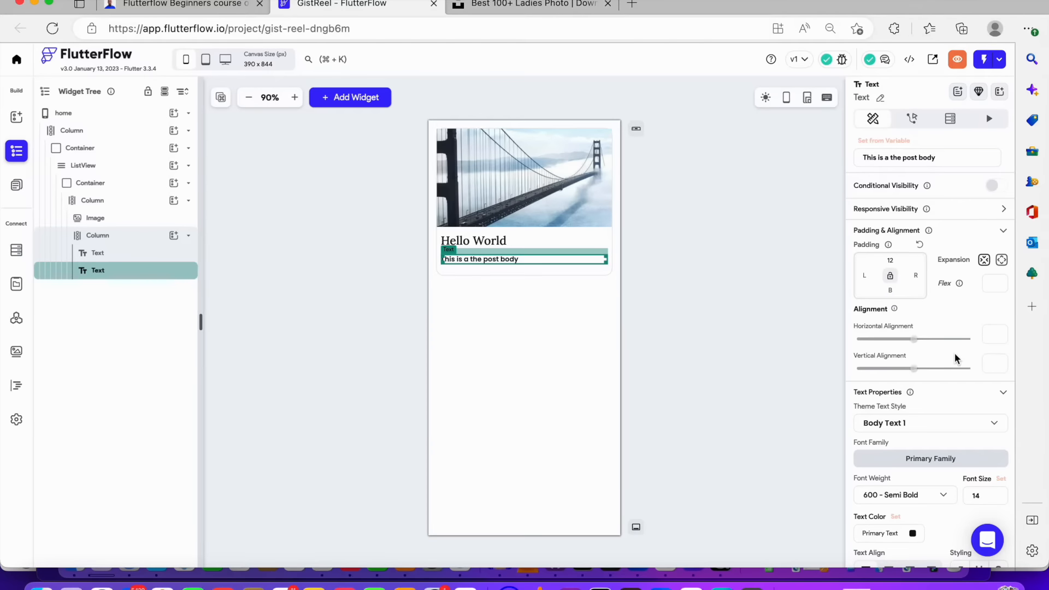
# Set the post body text's font weight to 400 - Normal
pyautogui.scroll(-1, 955, 358)
pyautogui.click(944, 476)
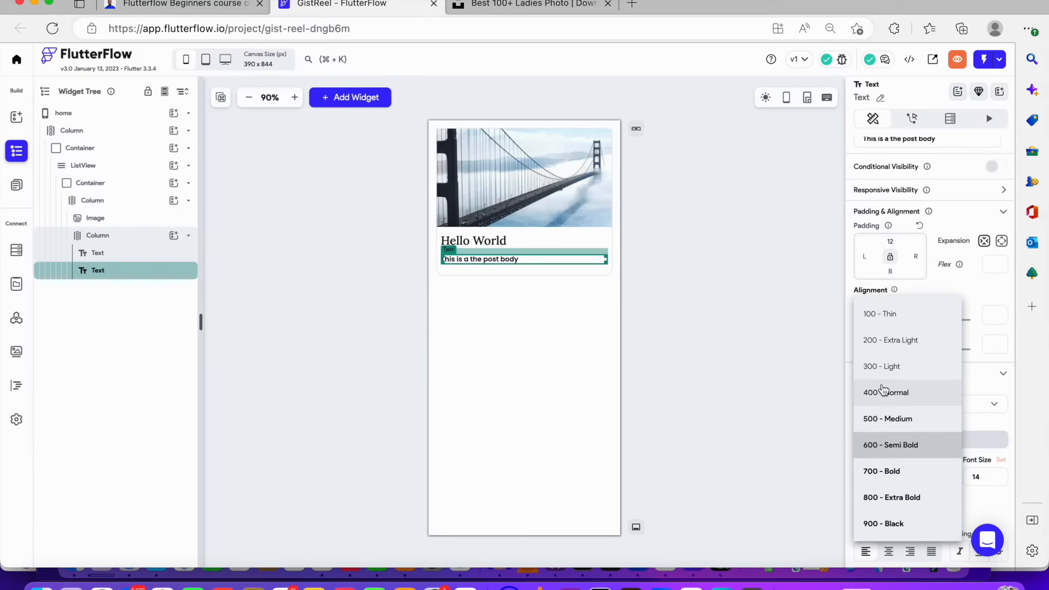
pyautogui.click(884, 390)
pyautogui.scroll(-5, 902, 397)
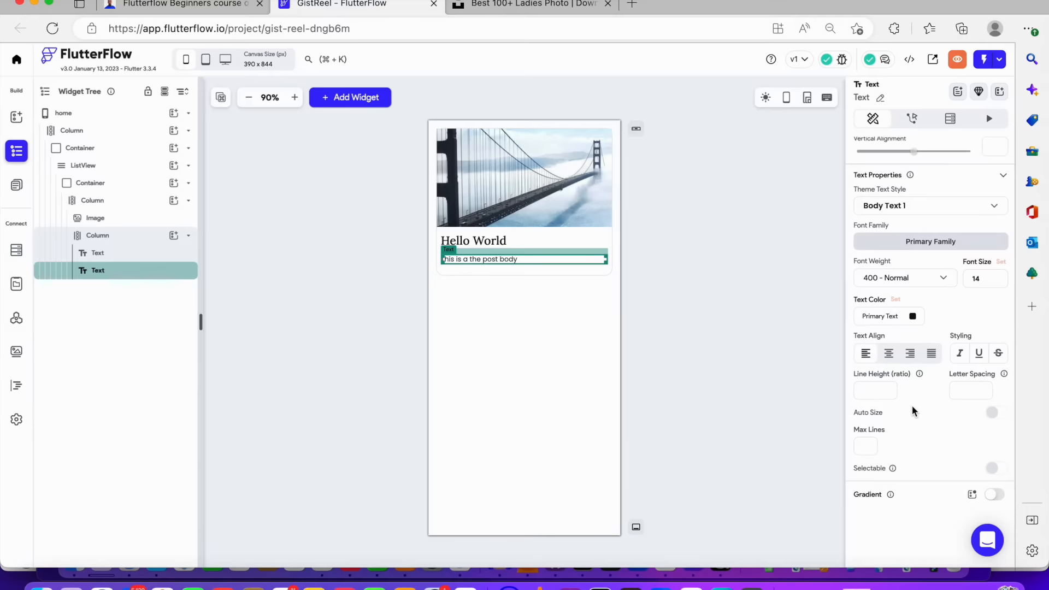
pyautogui.click(719, 307)
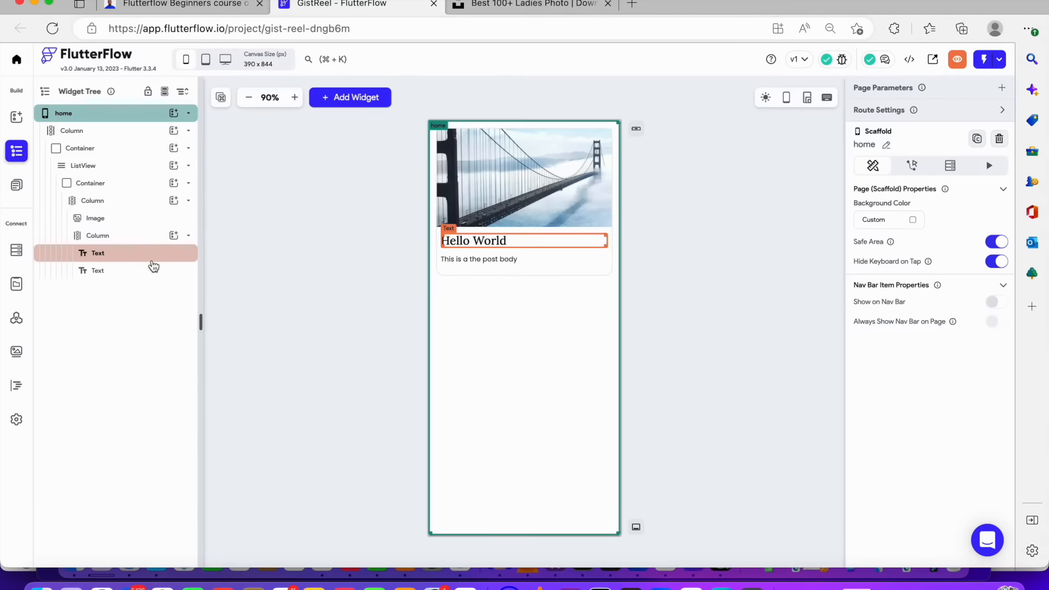
# Add a third Text widget to the nested column and align its text to the right
pyautogui.click(173, 236)
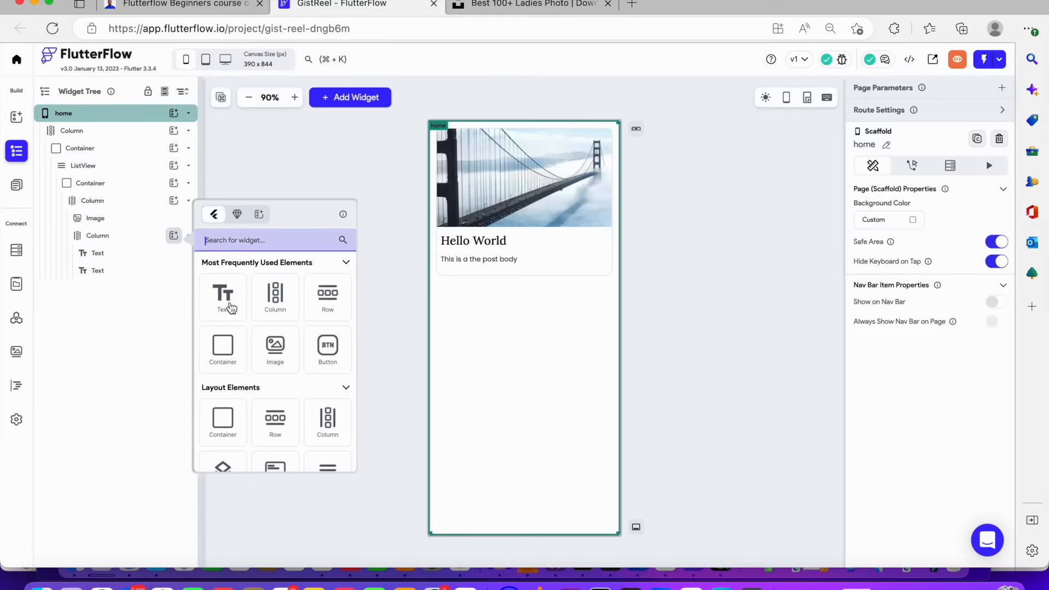
pyautogui.click(240, 291)
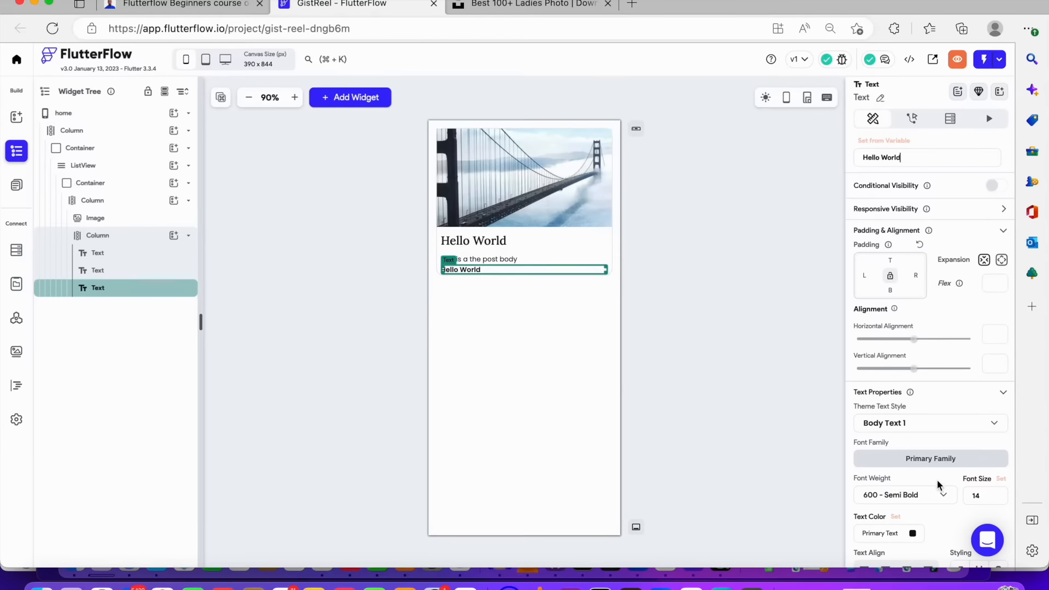
pyautogui.scroll(-3, 938, 485)
pyautogui.click(907, 380)
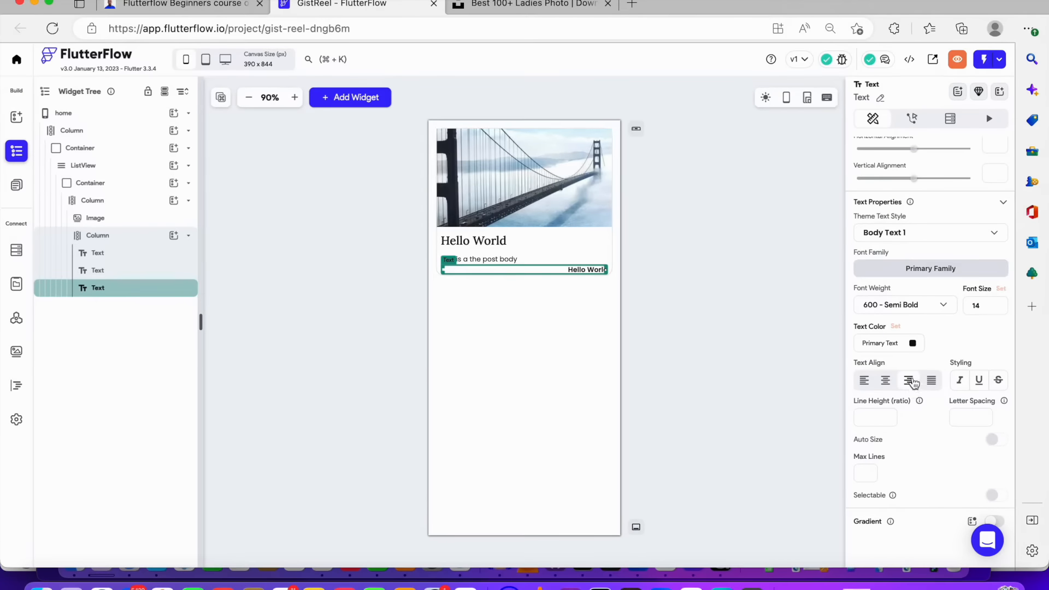
# Change the new text's content to "Read More"
pyautogui.scroll(3, 881, 229)
pyautogui.moveTo(912, 158); pyautogui.dragTo(780, 162)
pyautogui.write('Read More')
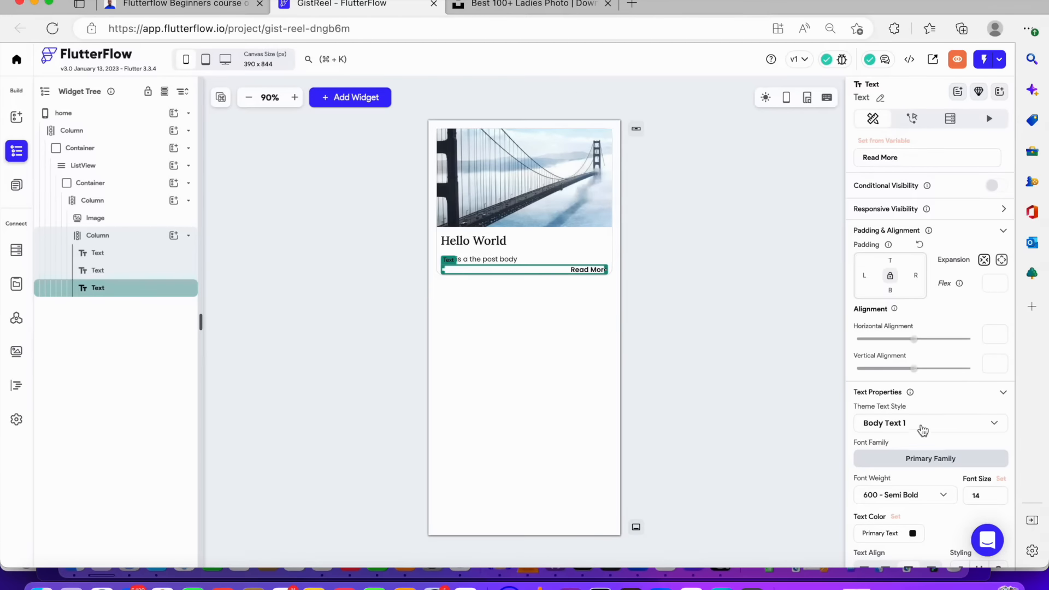
# Set the Read More text colour to the Primary theme colour
pyautogui.scroll(-2, 923, 431)
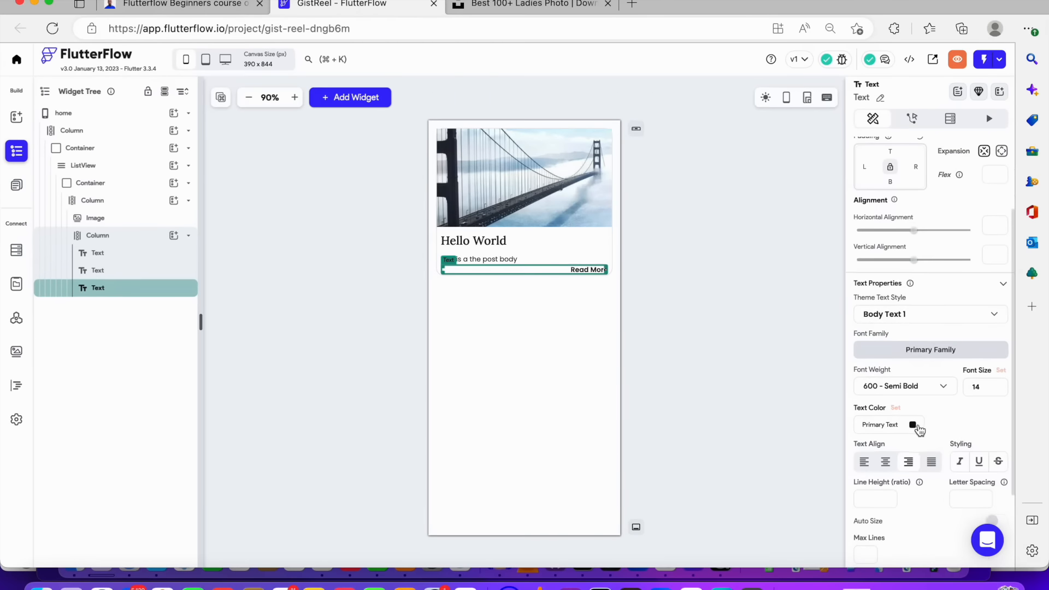
pyautogui.click(914, 426)
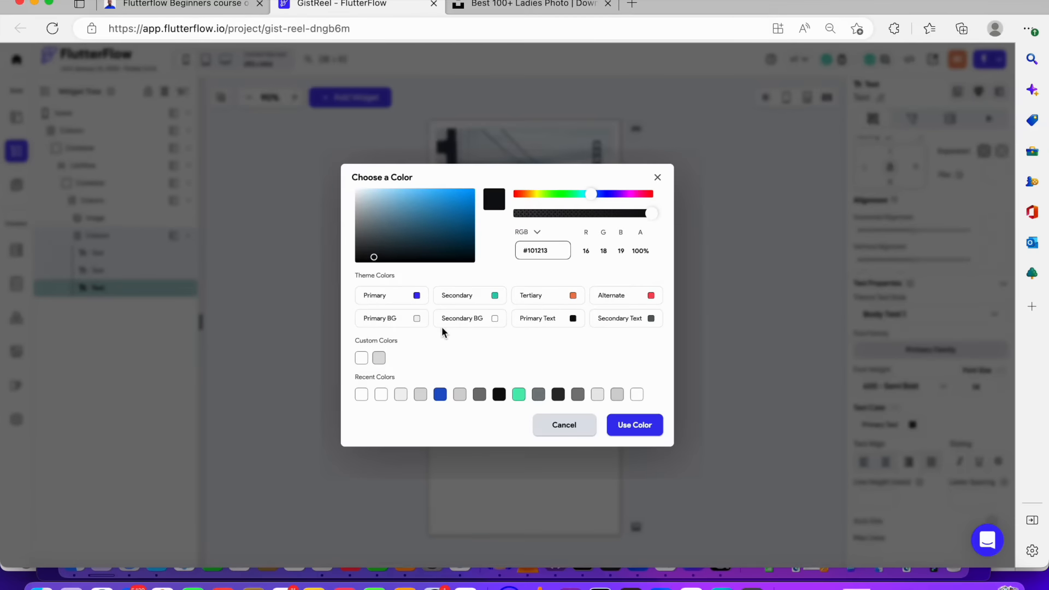
pyautogui.click(417, 296)
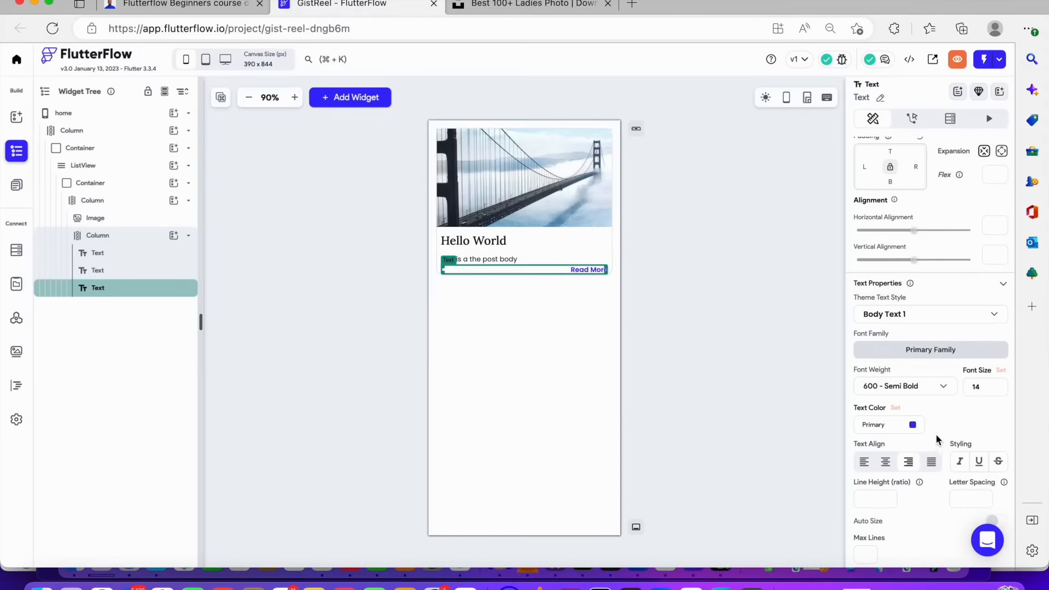
# Style the Read More text with font size 20, italic, and font weight 400 - Normal
pyautogui.click(899, 387)
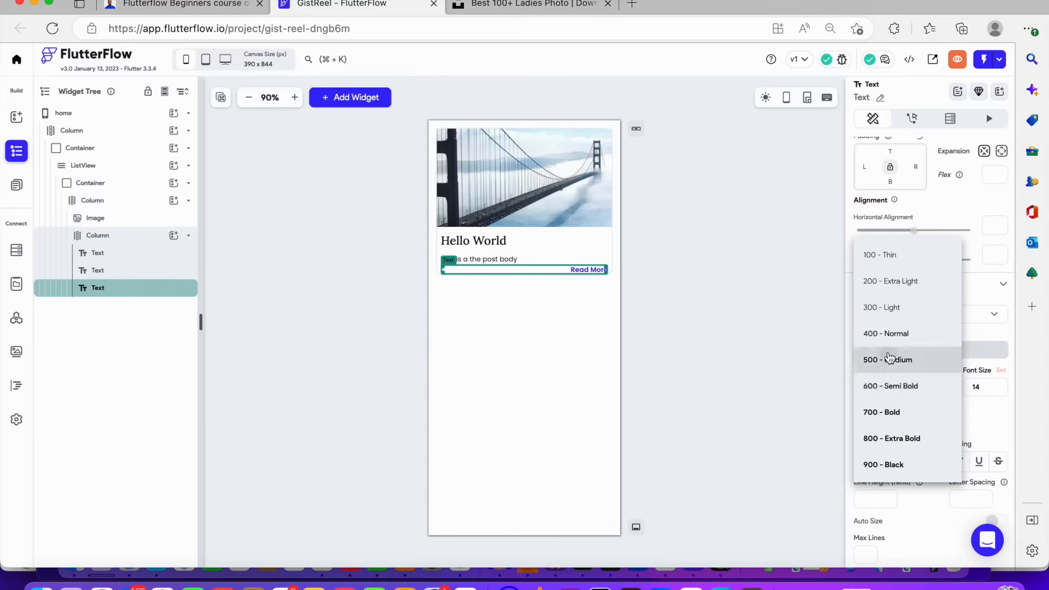
pyautogui.click(889, 359)
pyautogui.write('20')
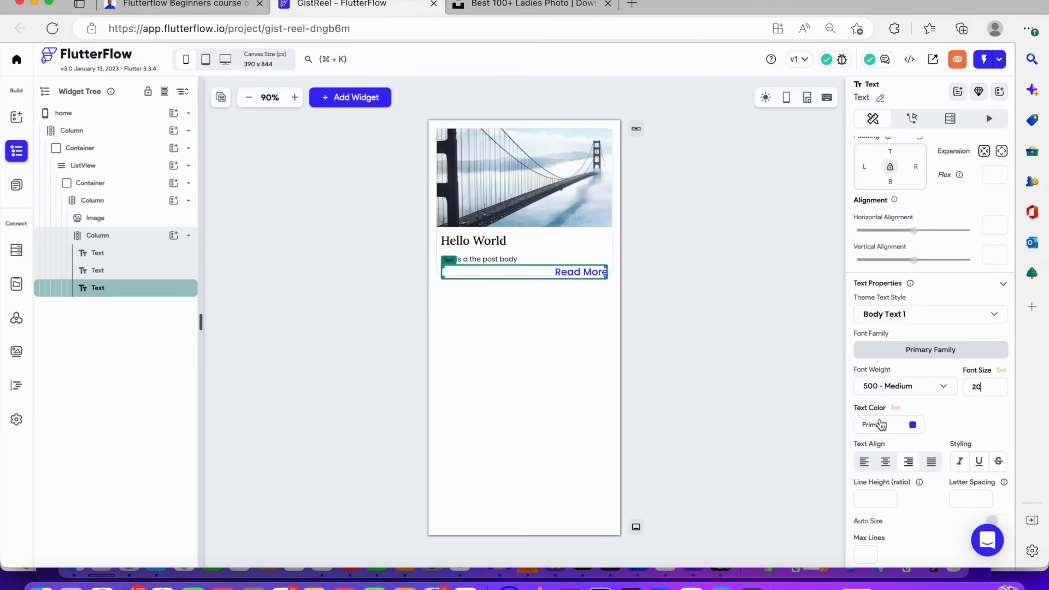
pyautogui.click(960, 462)
pyautogui.click(887, 386)
pyautogui.click(899, 358)
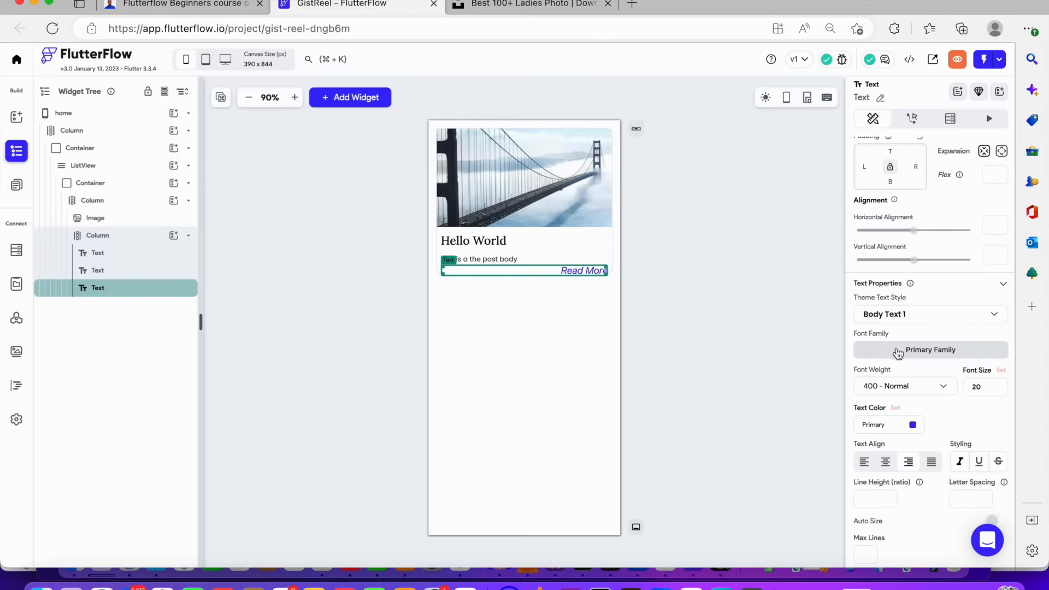
pyautogui.click(958, 422)
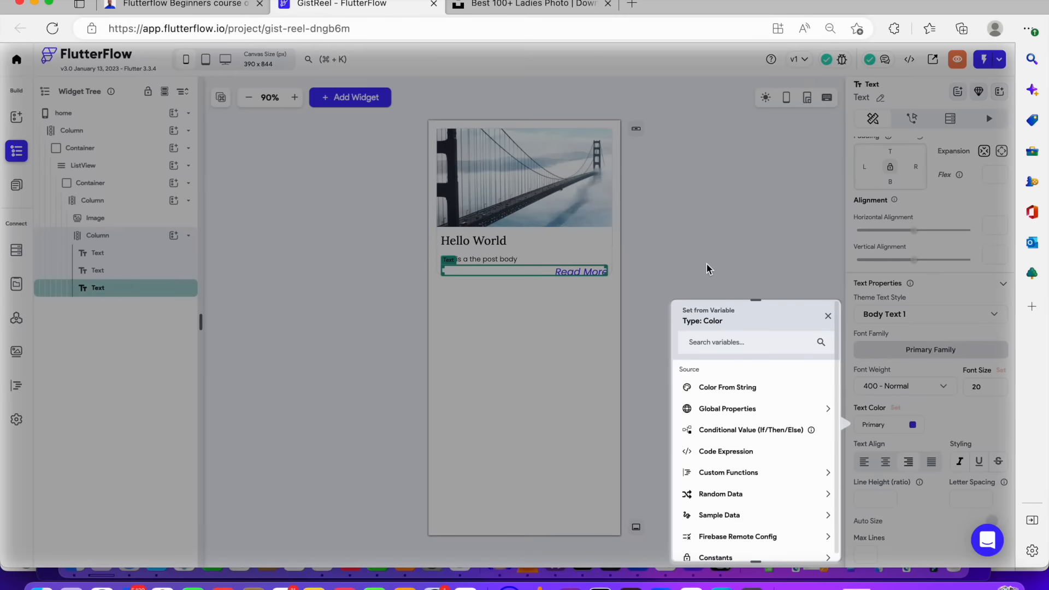
pyautogui.click(707, 263)
pyautogui.click(706, 264)
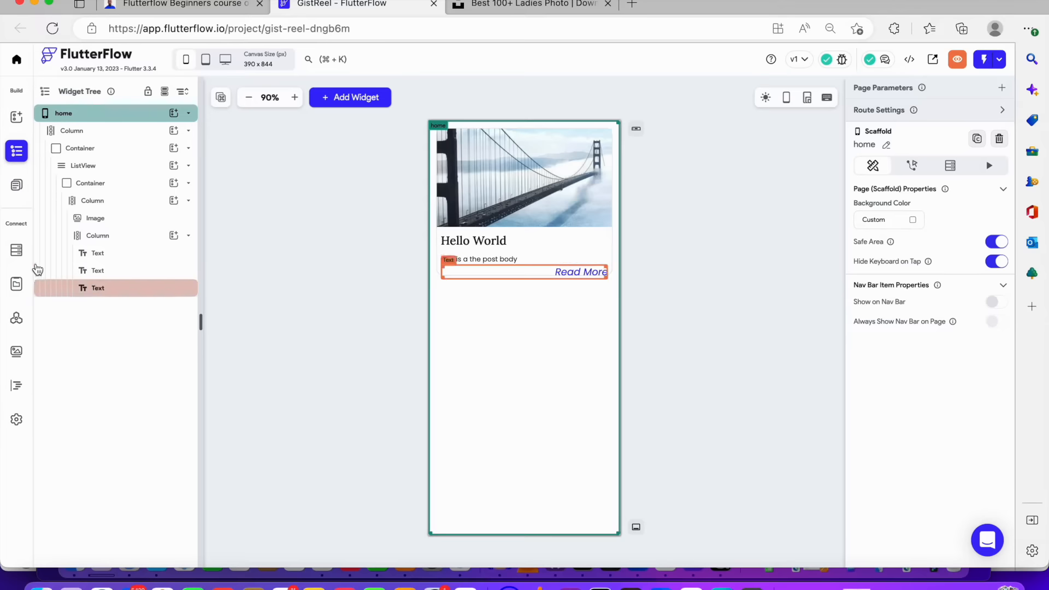
pyautogui.click(100, 237)
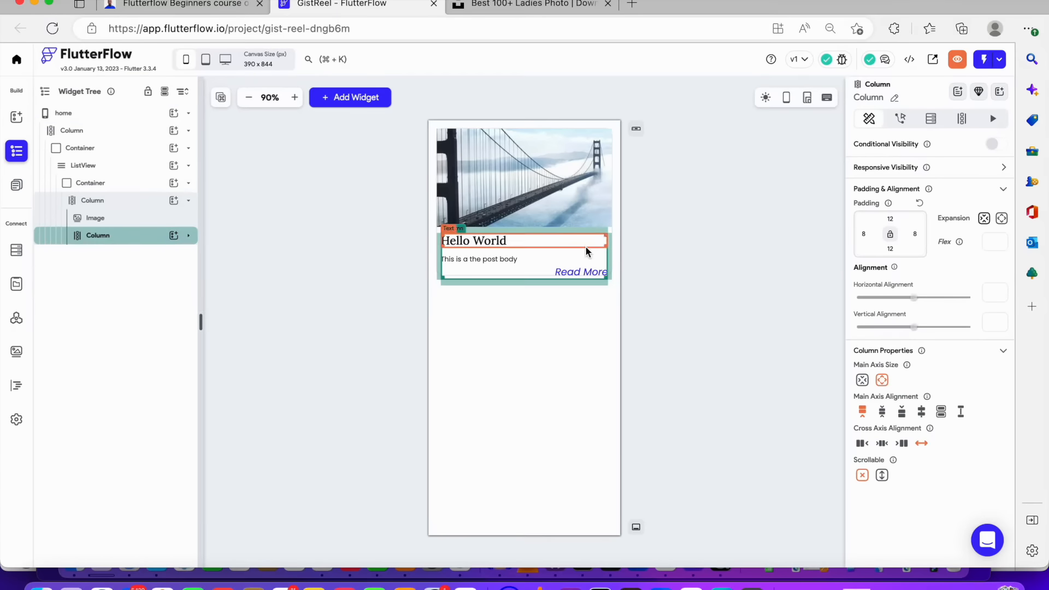
pyautogui.click(691, 236)
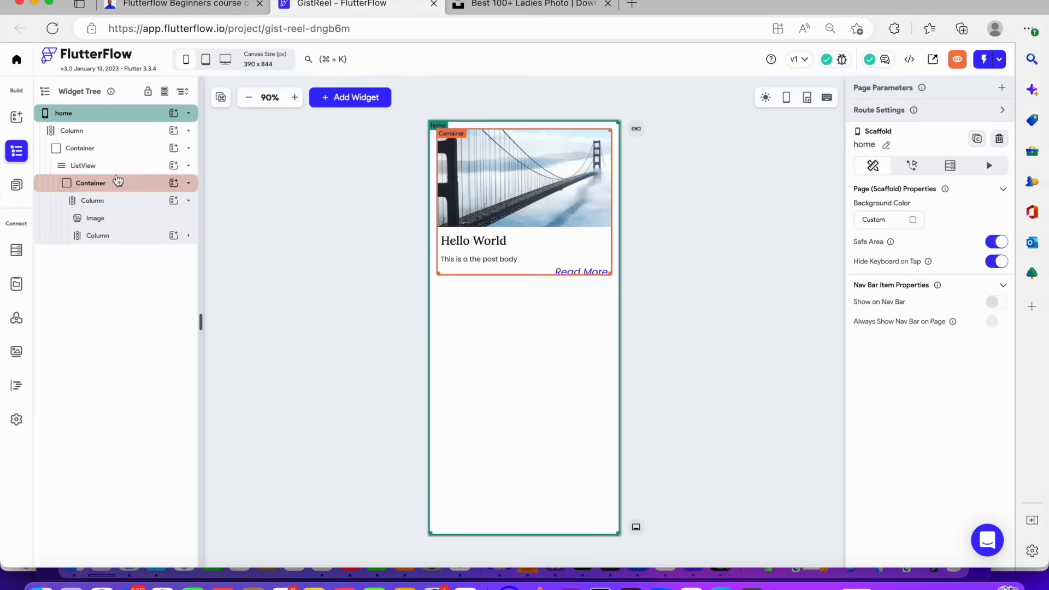
# Set the inner card Container's height to 350
pyautogui.click(124, 149)
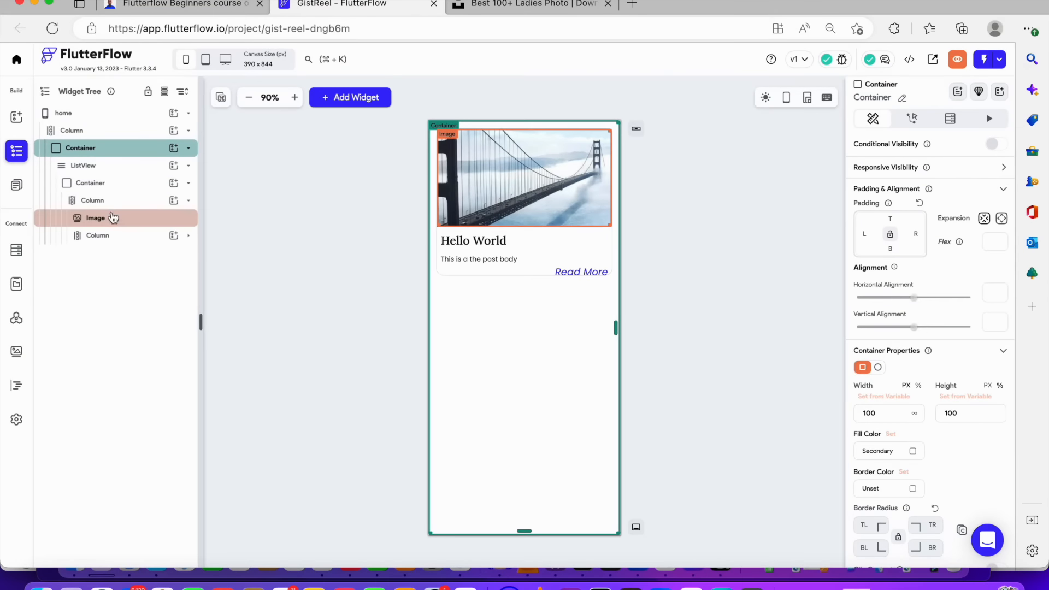
pyautogui.click(117, 194)
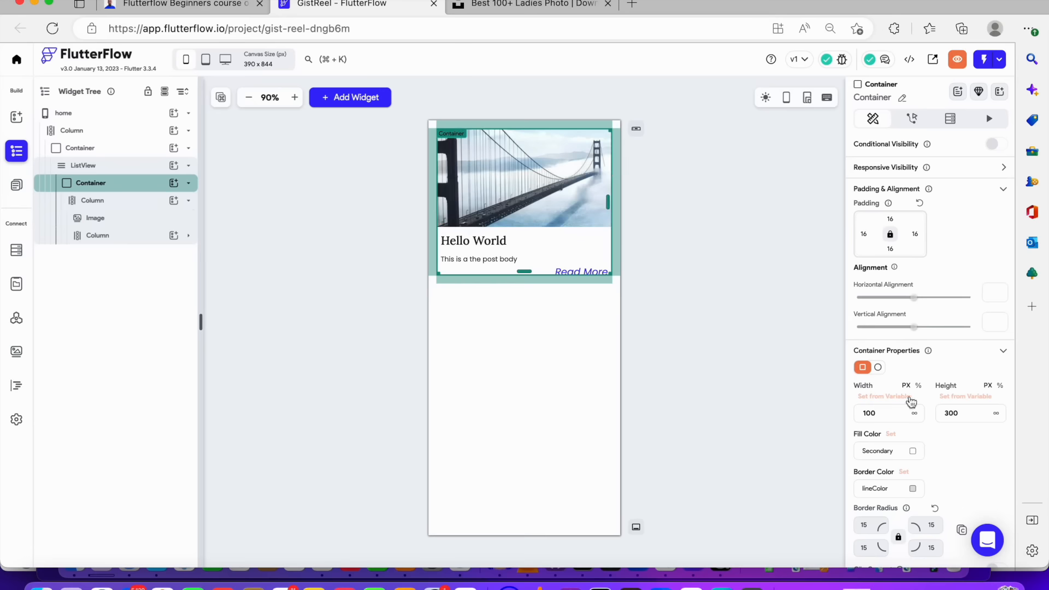
pyautogui.click(951, 411)
pyautogui.press('Delete')
pyautogui.write('5')
pyautogui.click(661, 338)
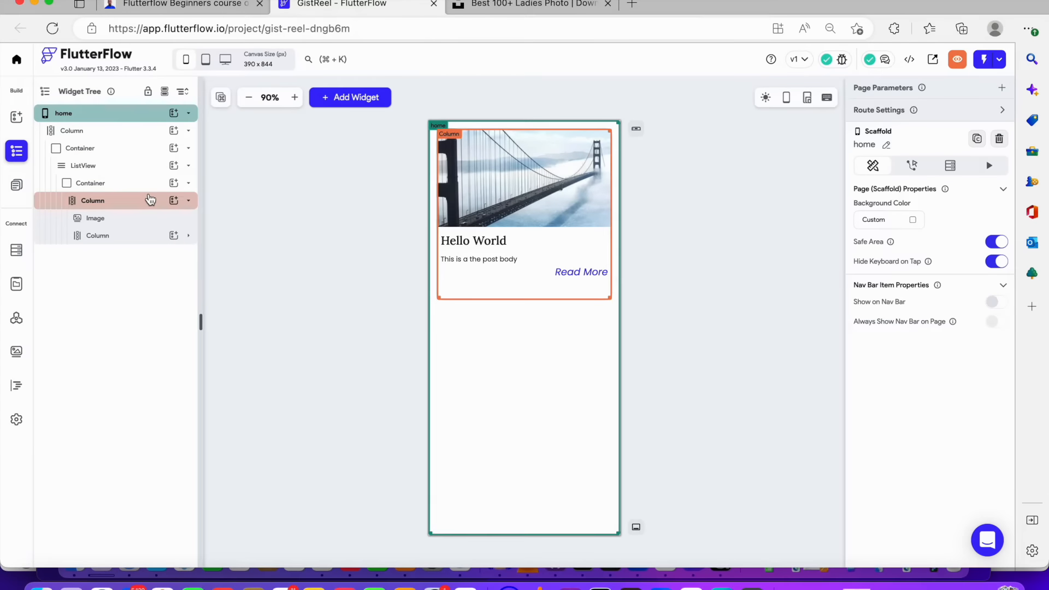
# Set the inner card Container's height to 320
pyautogui.click(137, 166)
pyautogui.click(139, 181)
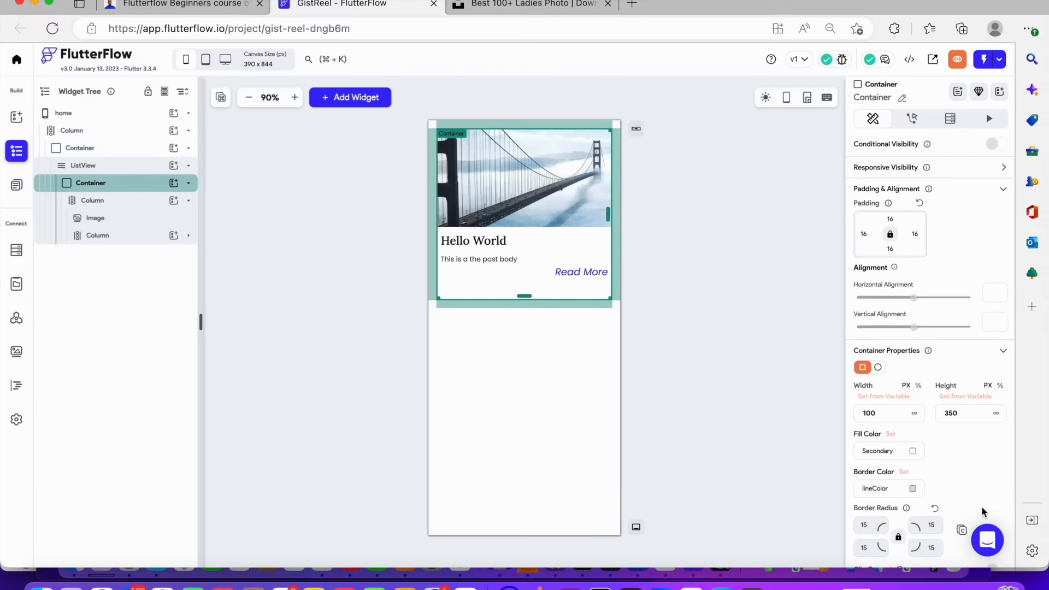
pyautogui.click(957, 414)
pyautogui.press('BackSpace')
pyautogui.write('2')
pyautogui.click(714, 402)
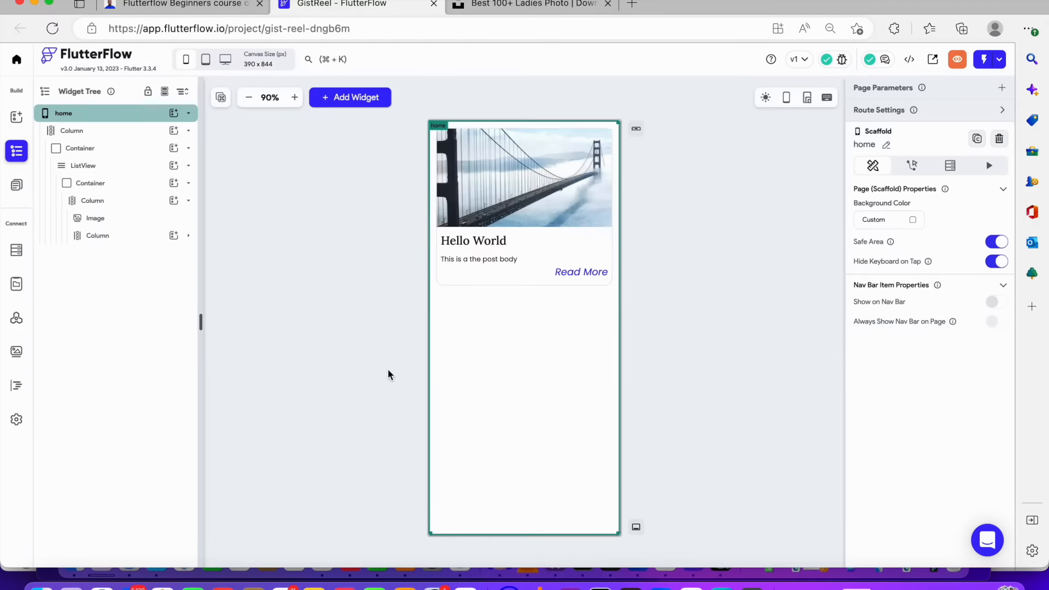
# Switch the ListView's axis to Horizontal
pyautogui.click(148, 173)
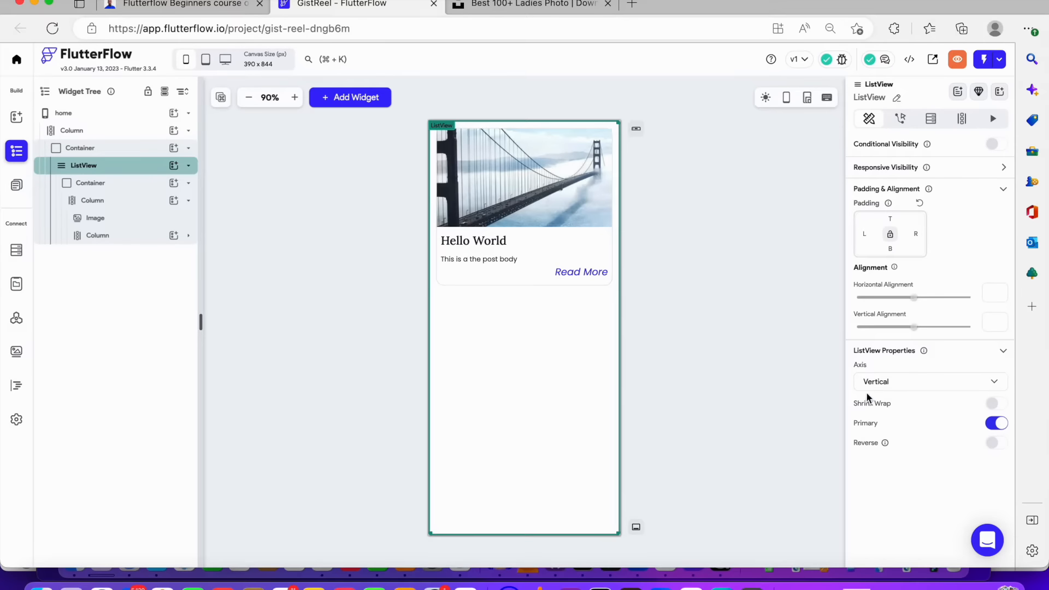
pyautogui.click(878, 384)
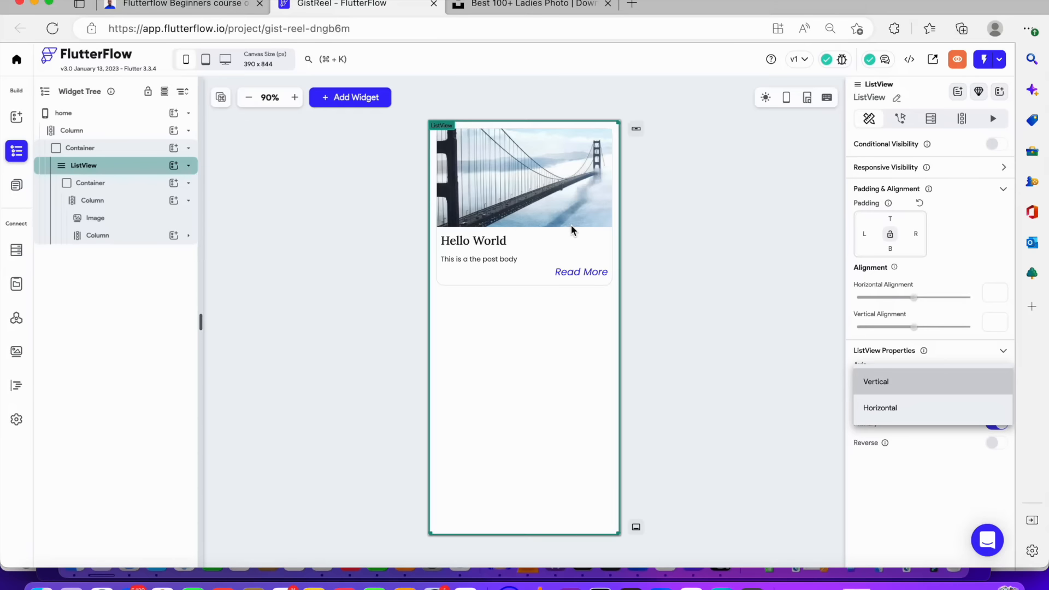
pyautogui.click(920, 413)
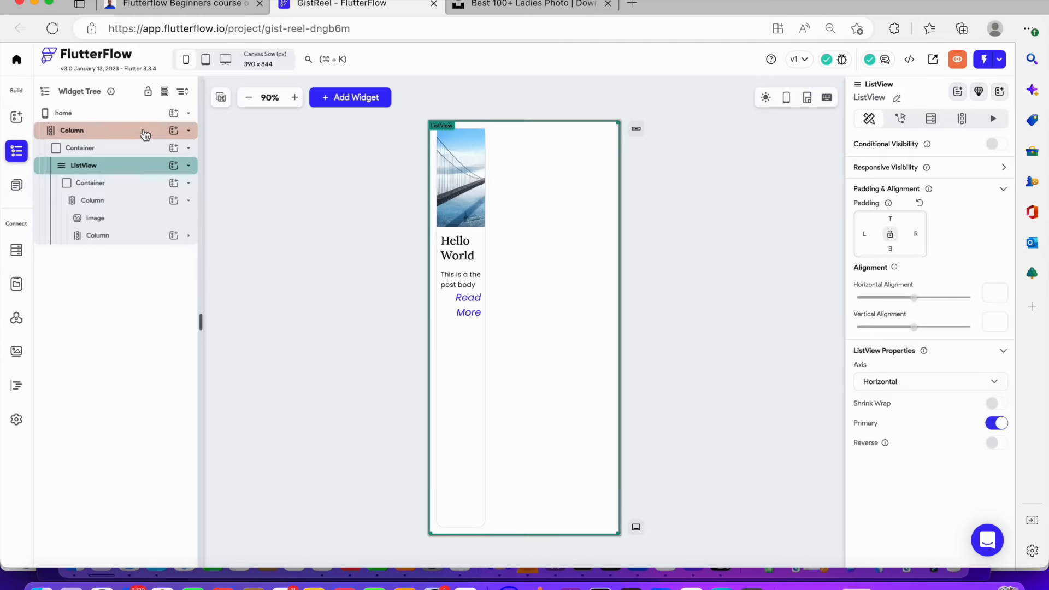
# Set the card's inner Column cross-axis alignment to stretch
pyautogui.click(145, 133)
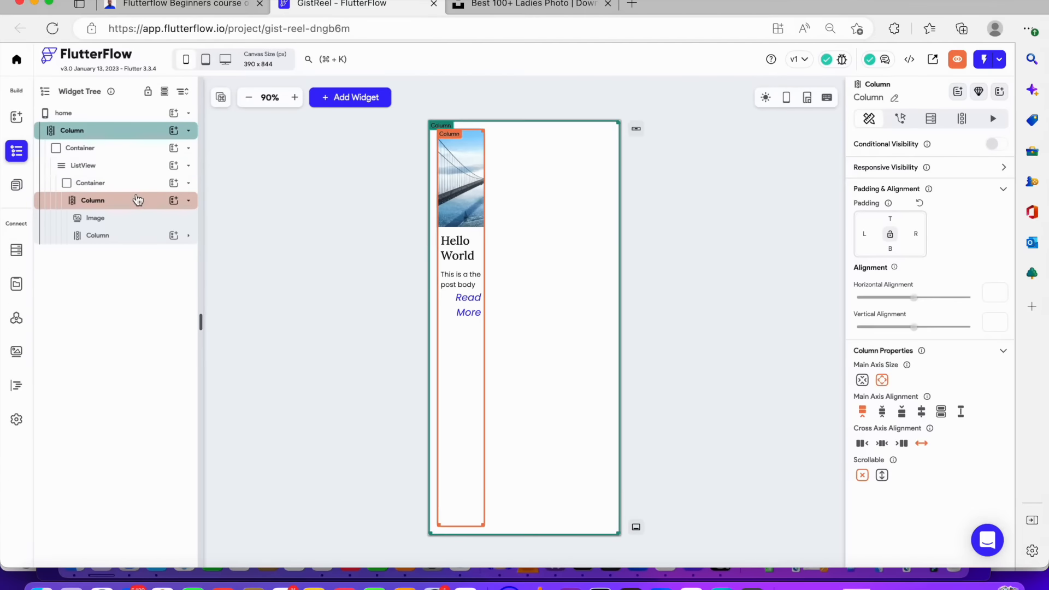
pyautogui.click(138, 200)
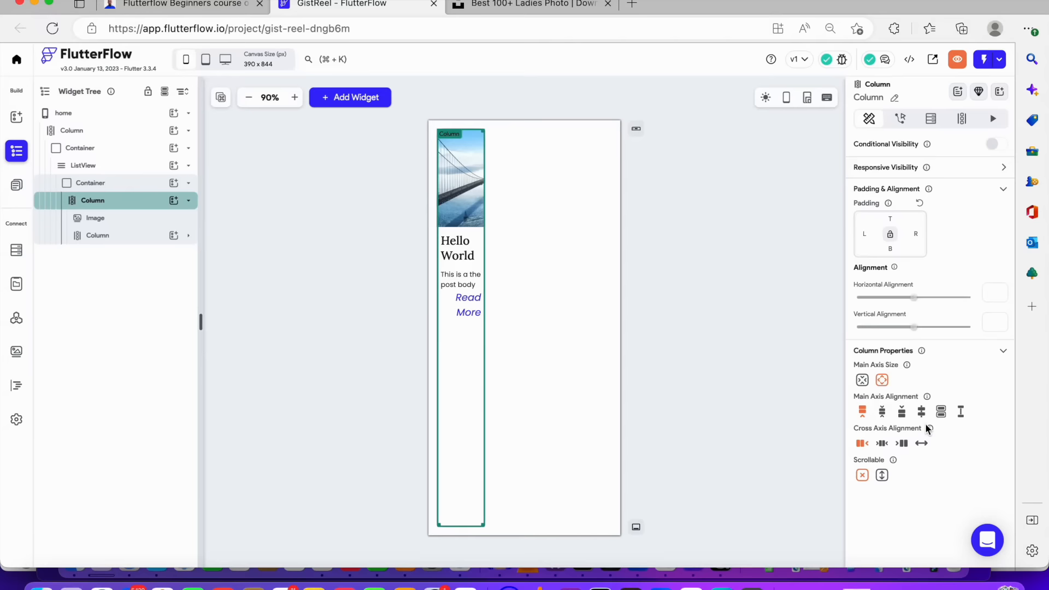
pyautogui.click(923, 445)
# Try to make the card Container's width infinite, then close the invalid-action notice
pyautogui.click(133, 219)
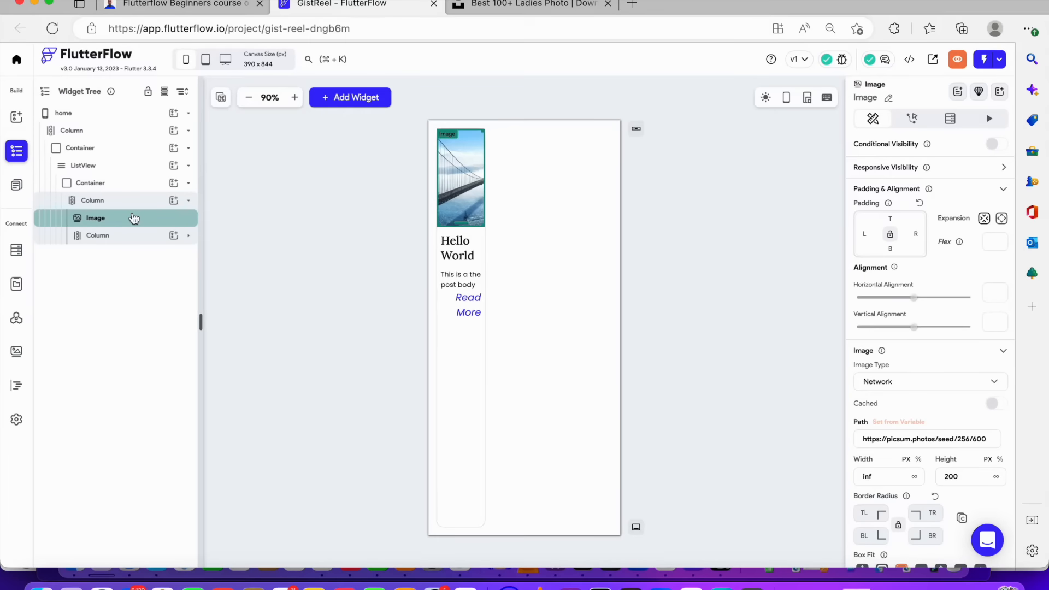
pyautogui.click(130, 192)
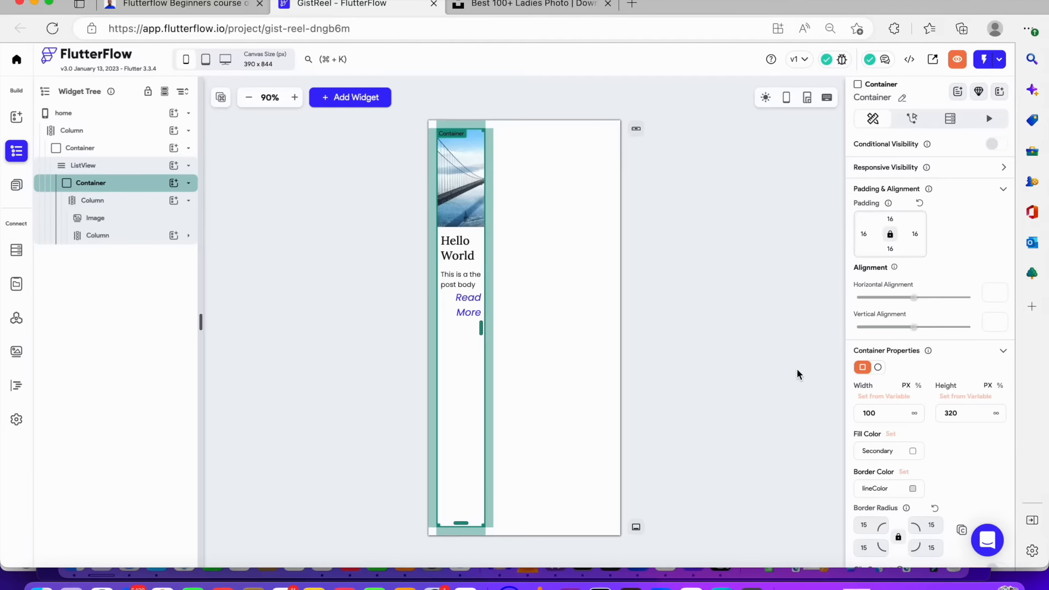
pyautogui.doubleClick(869, 413)
pyautogui.click(915, 414)
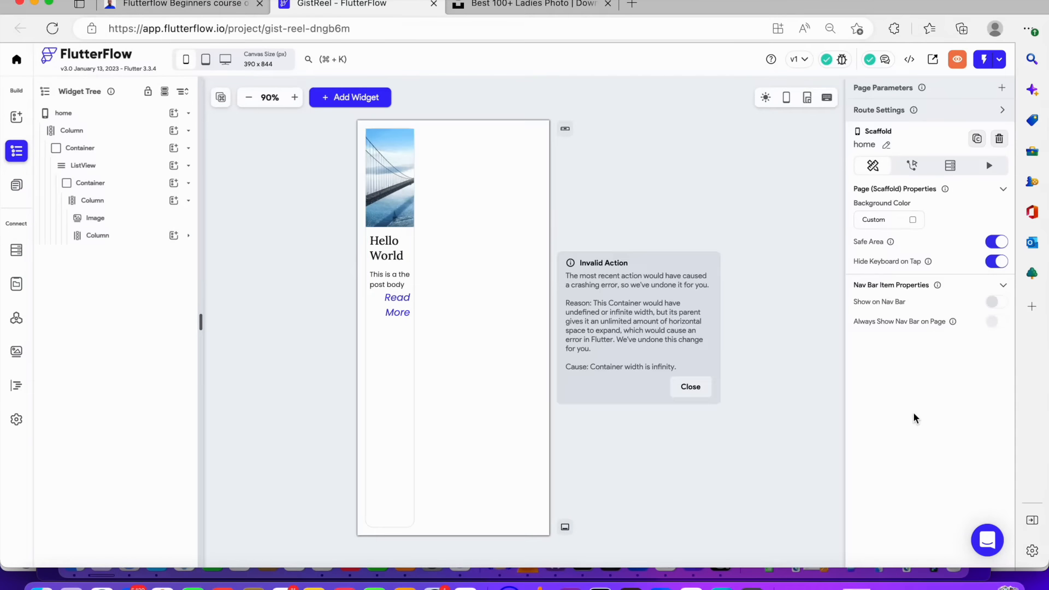
pyautogui.click(690, 387)
# Set the card Container's width to 100 percent
pyautogui.click(109, 182)
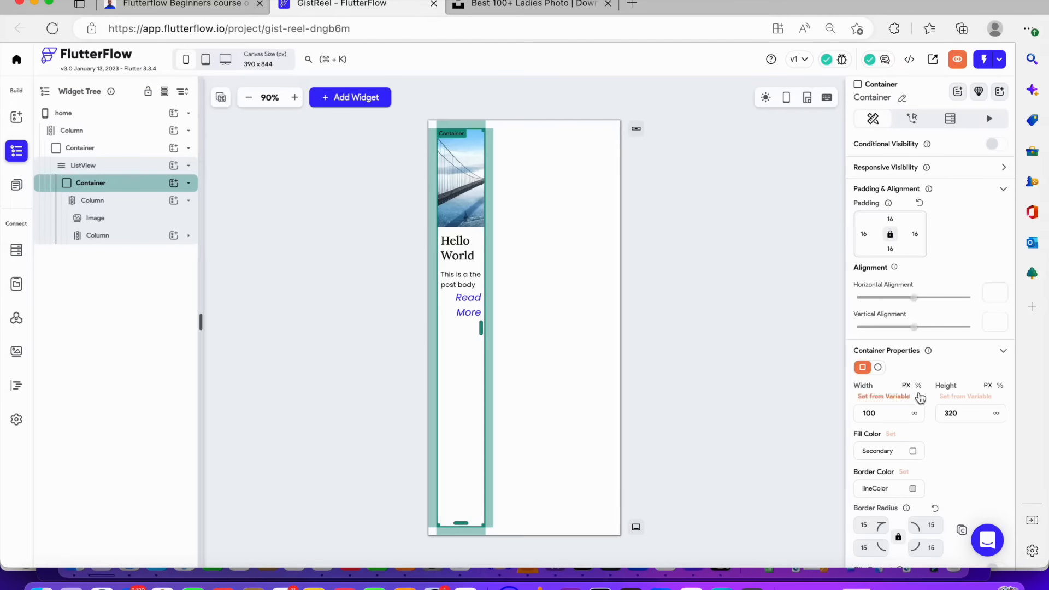
pyautogui.click(919, 385)
pyautogui.write('100')
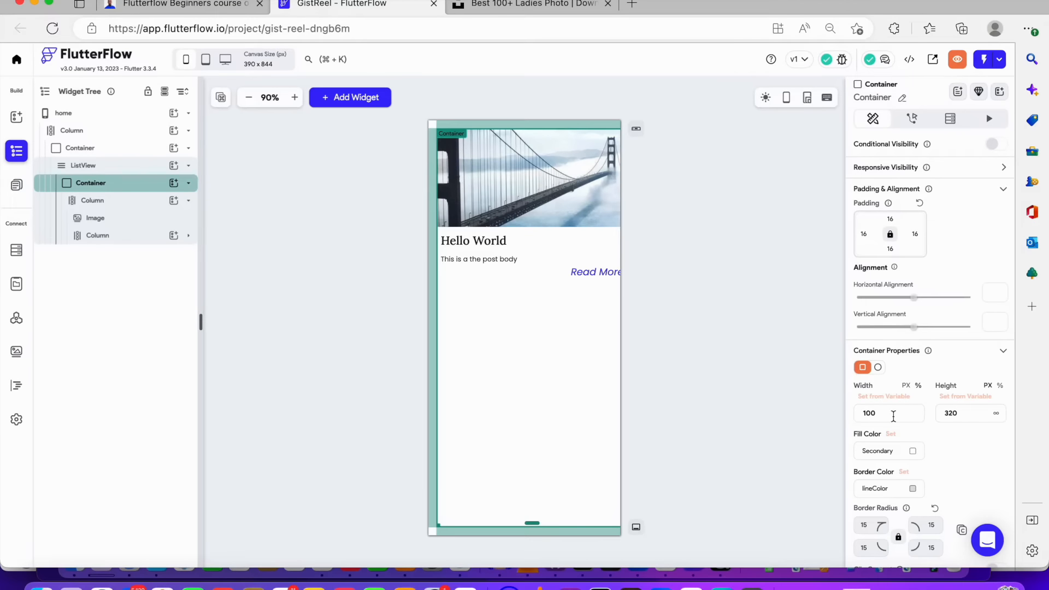
pyautogui.click(647, 337)
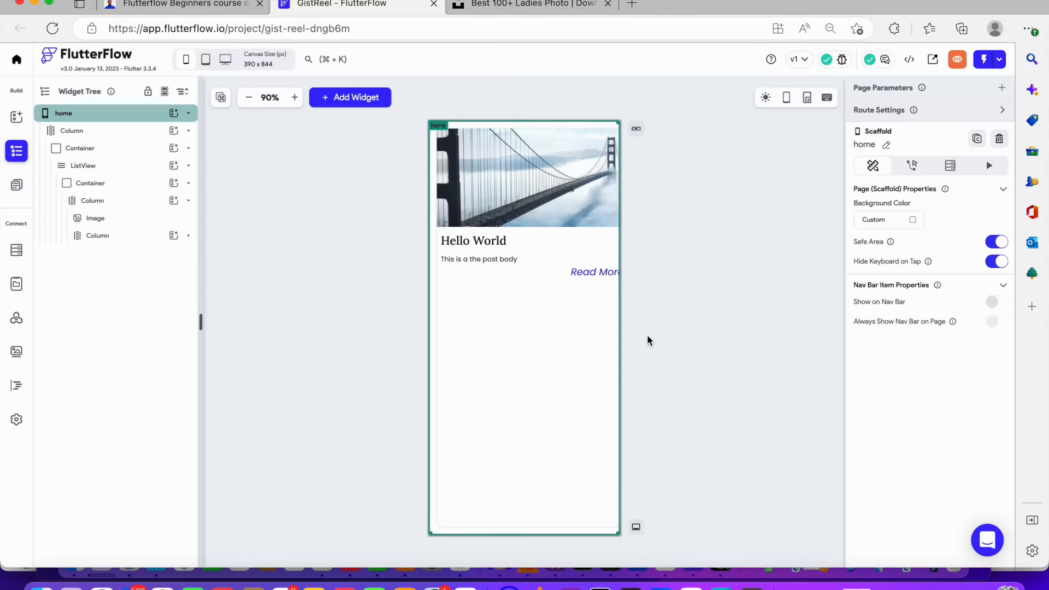
# Undo the width, alignment and horizontal axis changes to restore the vertical card layout
pyautogui.press('super+z')
pyautogui.press('super+z')
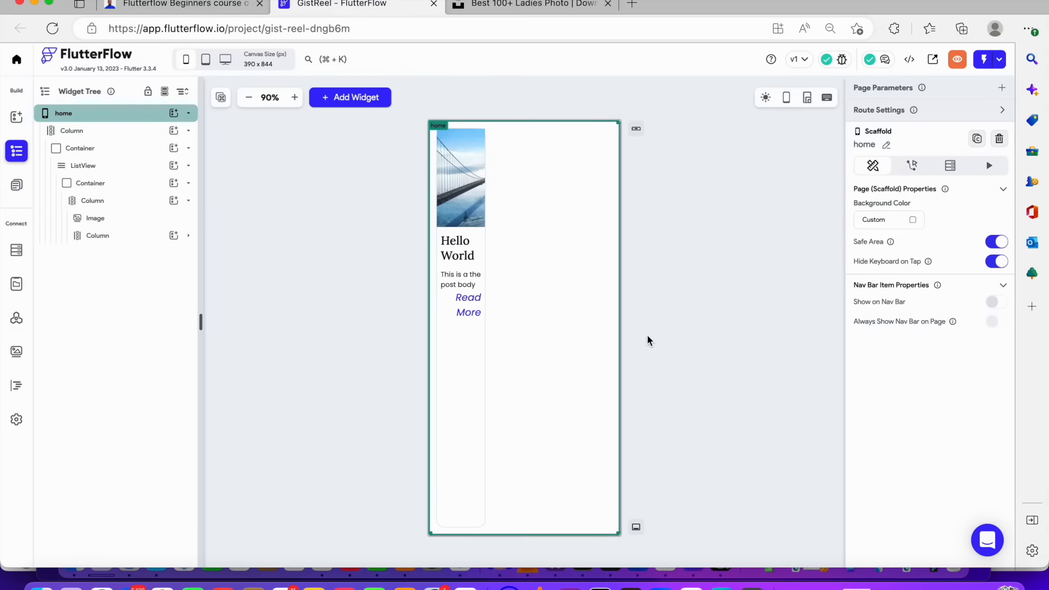
pyautogui.click(649, 335)
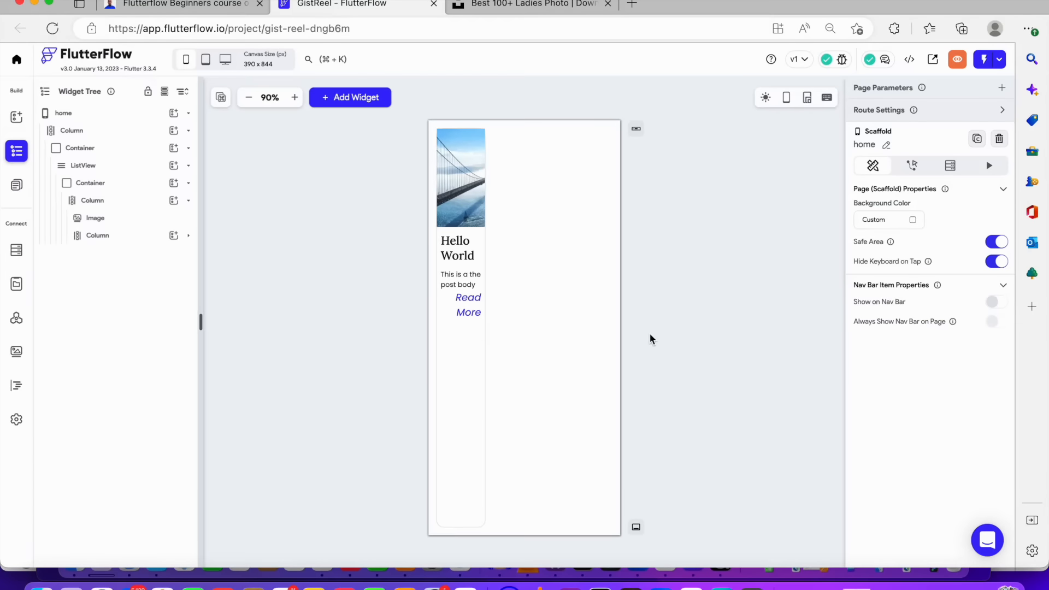
pyautogui.click(328, 221)
pyautogui.press('super+z')
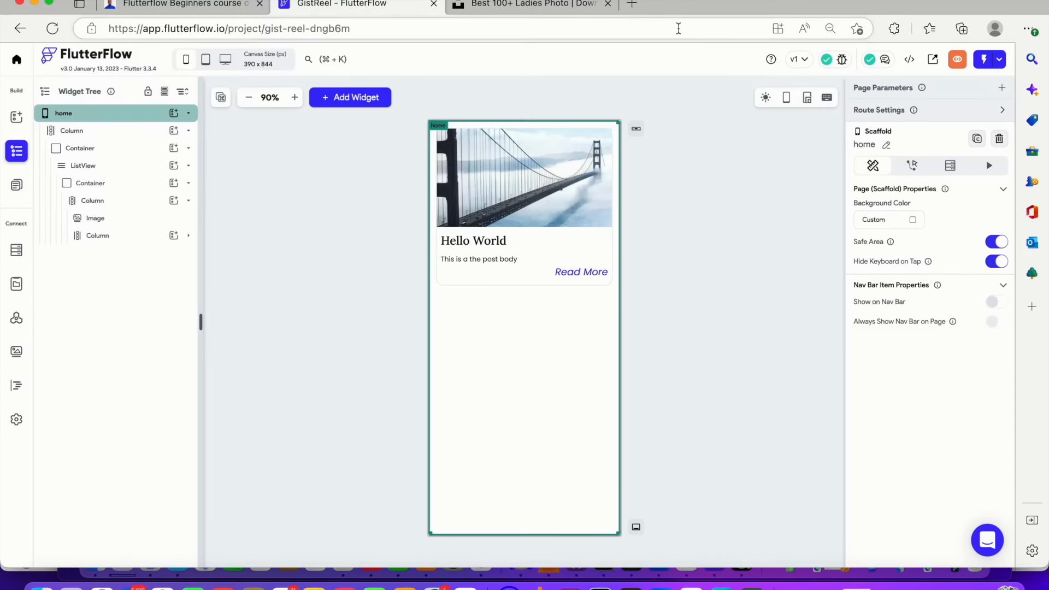
# Open a new browser tab and go to firebase.google.com
pyautogui.click(631, 5)
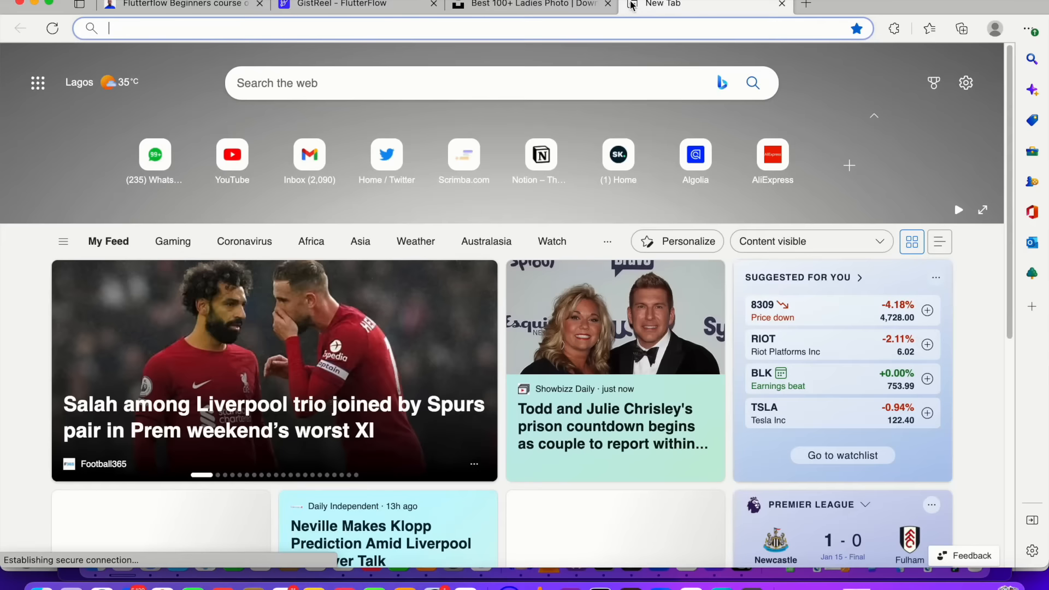
pyautogui.write('firebase.google.com')
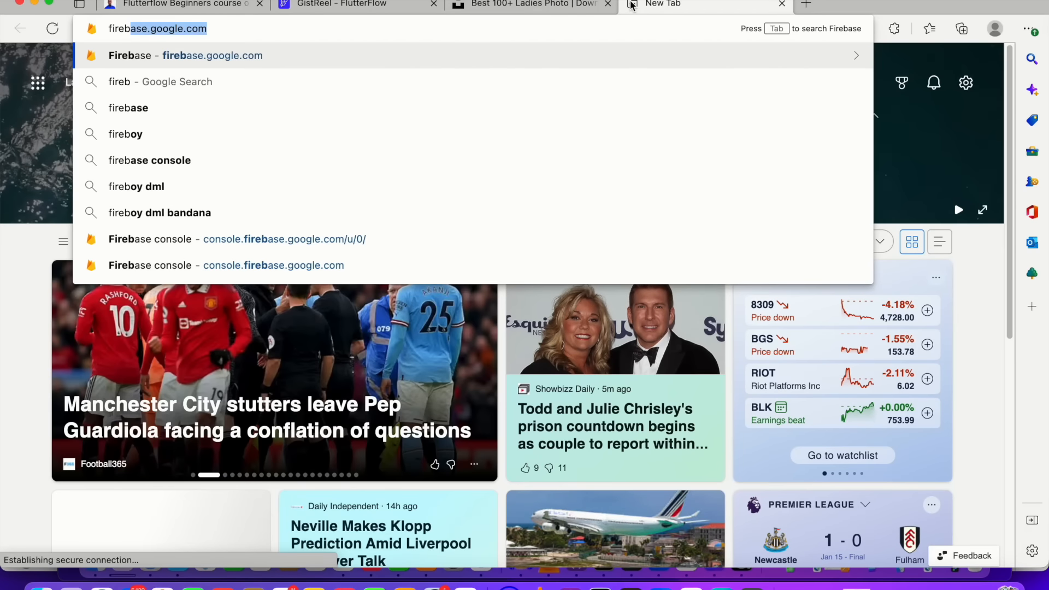
pyautogui.press('Return')
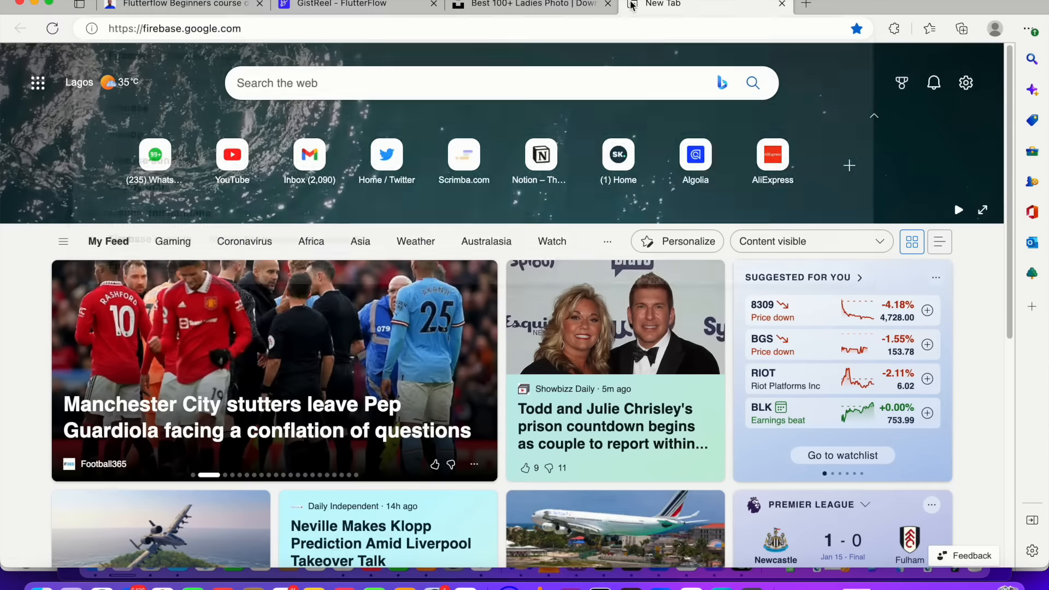
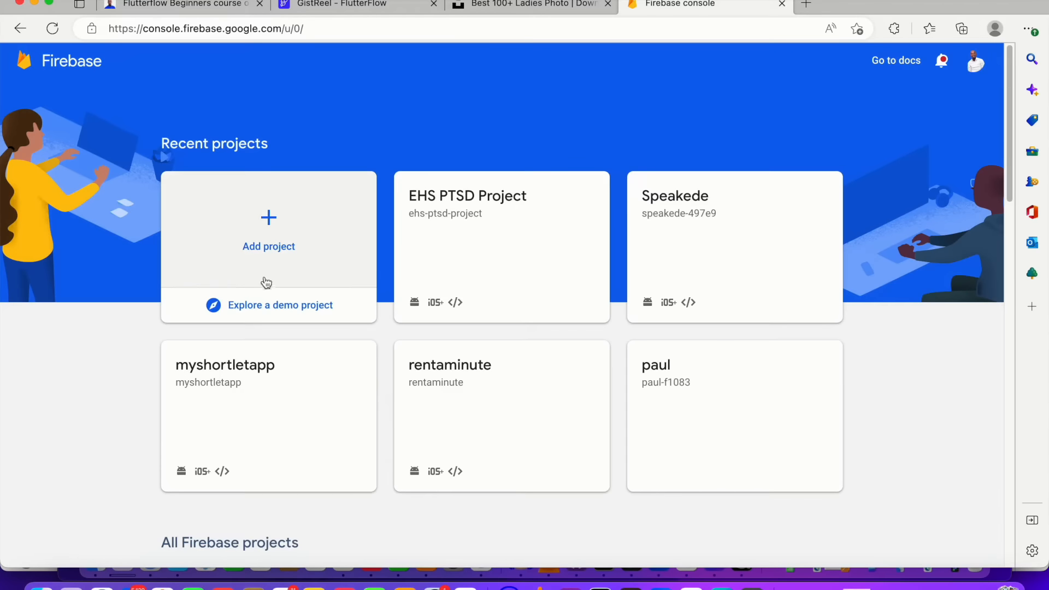
# Start creating a new Firebase project named gistreal and continue past the name step
pyautogui.click(255, 249)
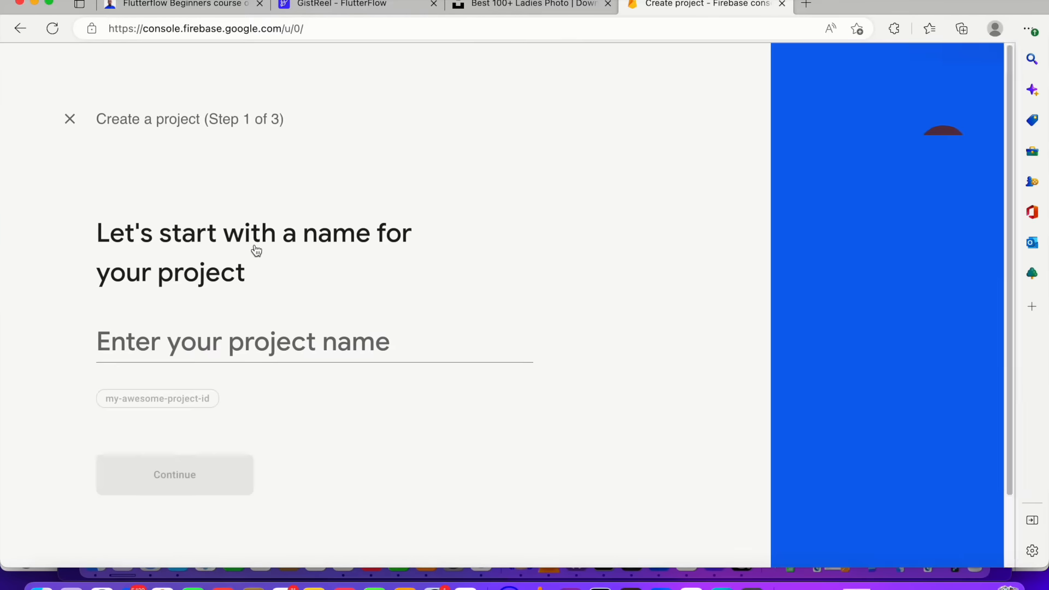
pyautogui.click(321, 338)
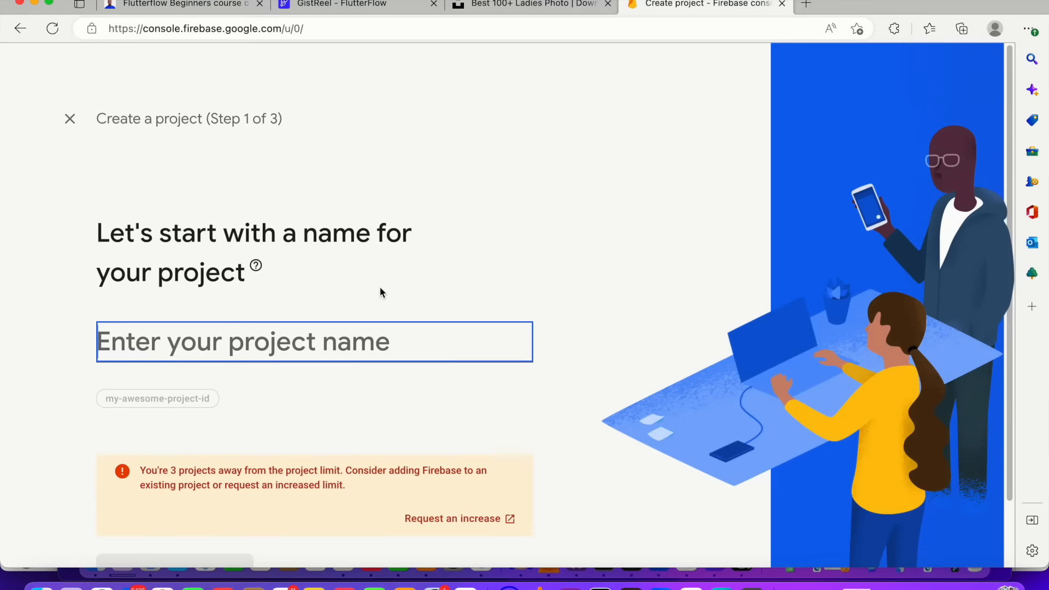
pyautogui.click(374, 334)
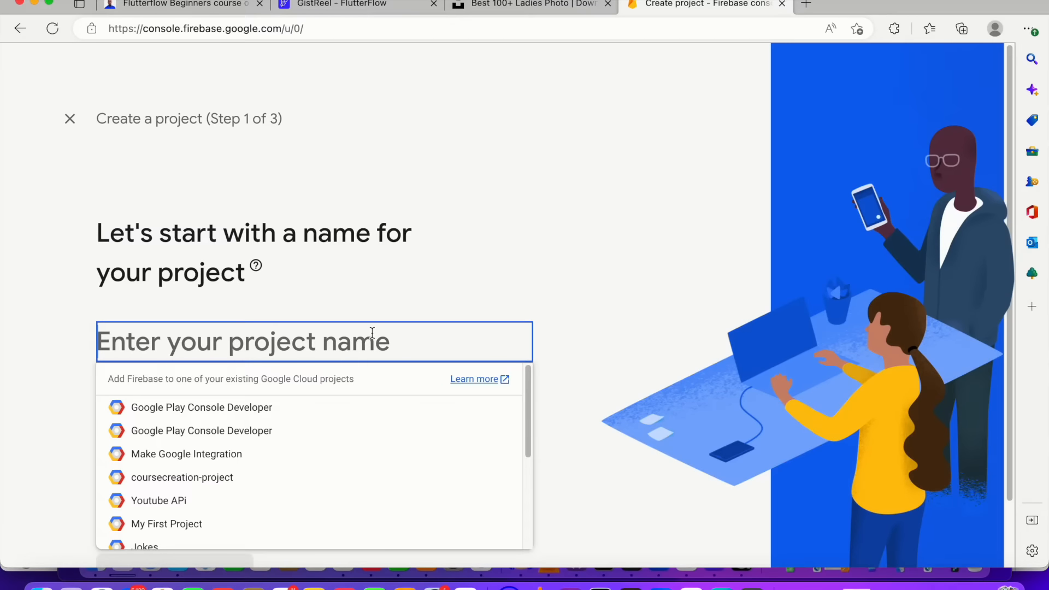
pyautogui.write('gis')
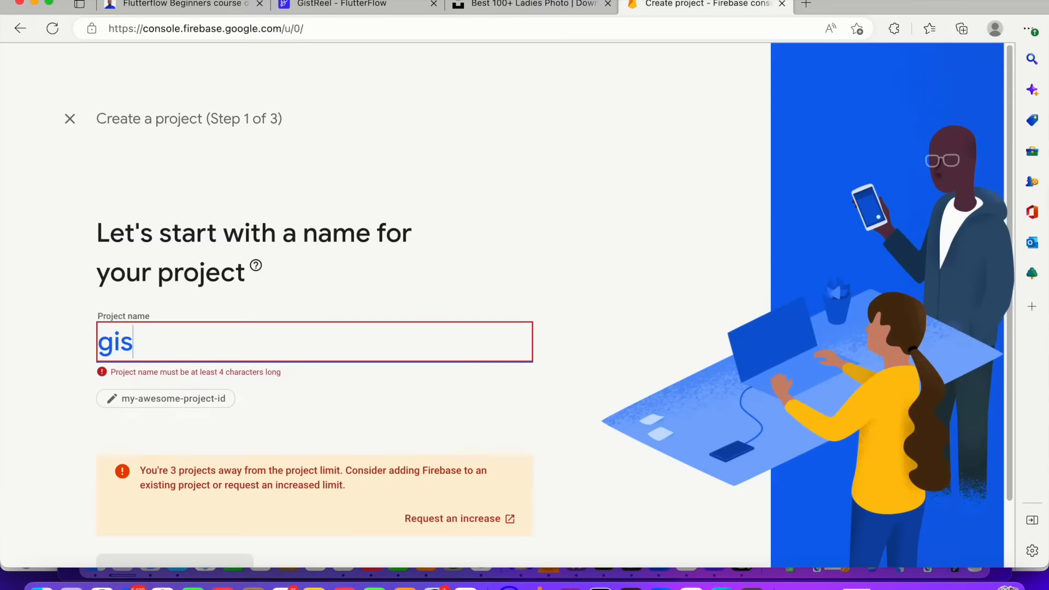
pyautogui.write('treal')
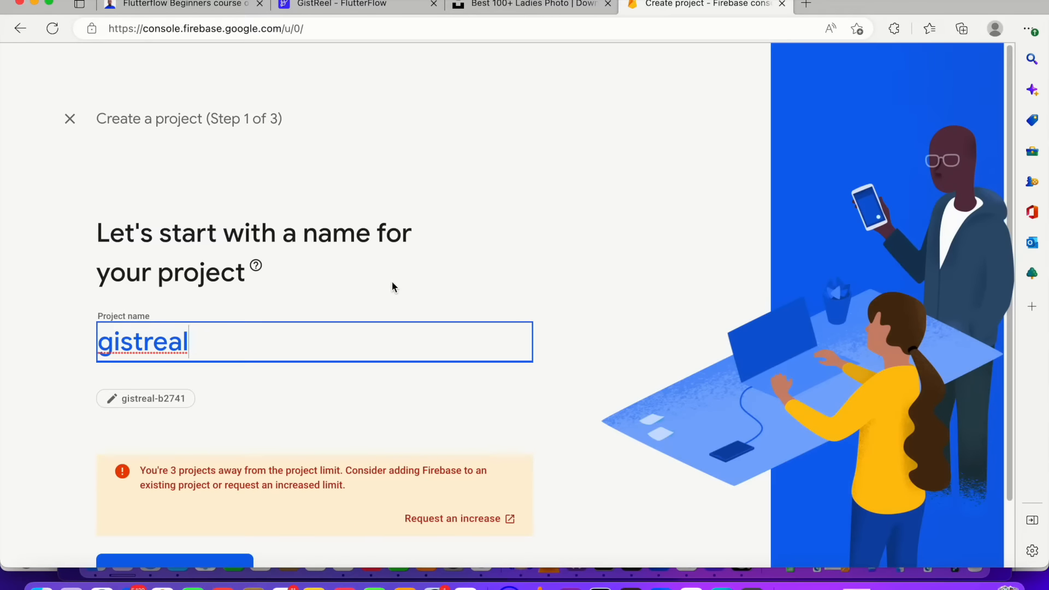
pyautogui.scroll(-3, 398, 270)
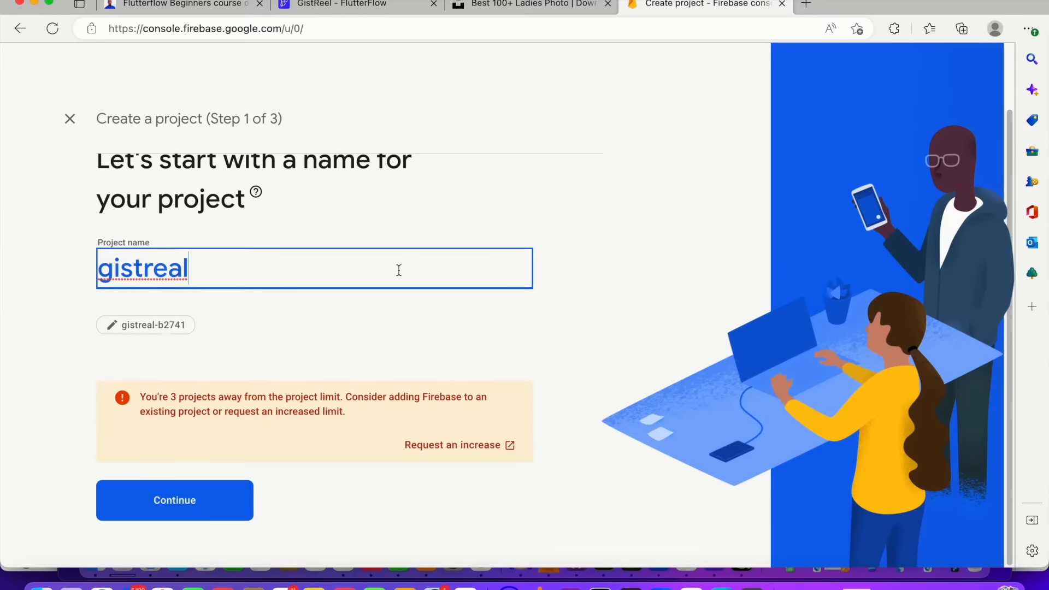
pyautogui.click(175, 500)
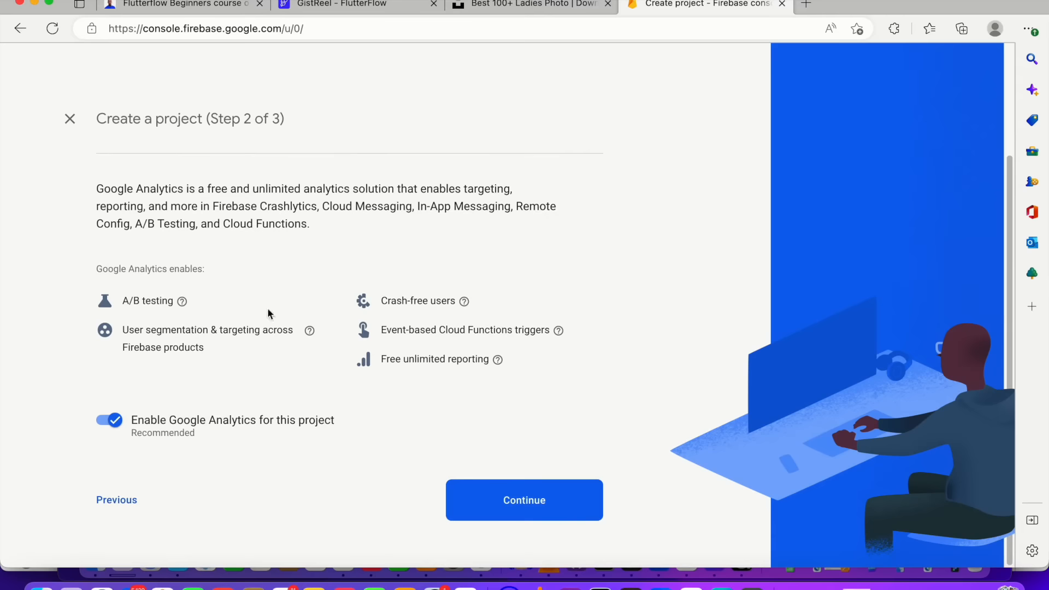
# Disable Google Analytics for the project, create it, and open the new project
pyautogui.click(123, 421)
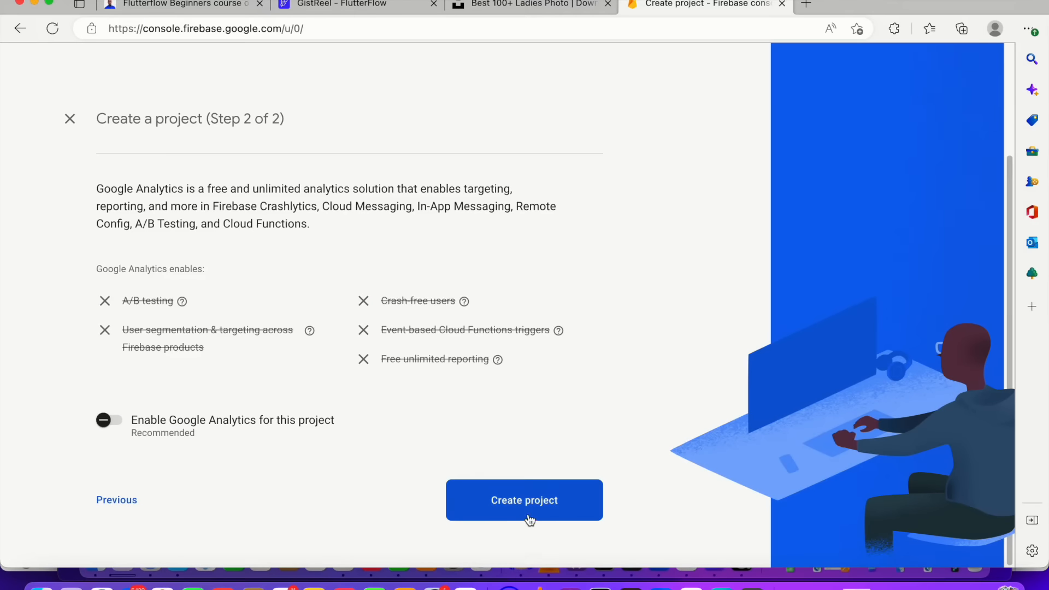
pyautogui.click(534, 500)
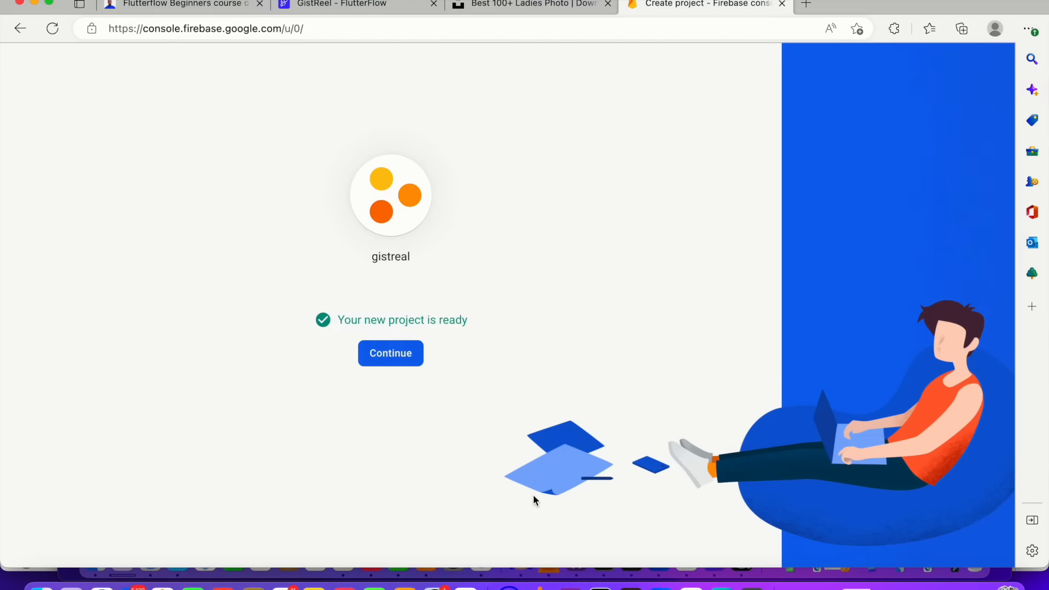
pyautogui.click(387, 357)
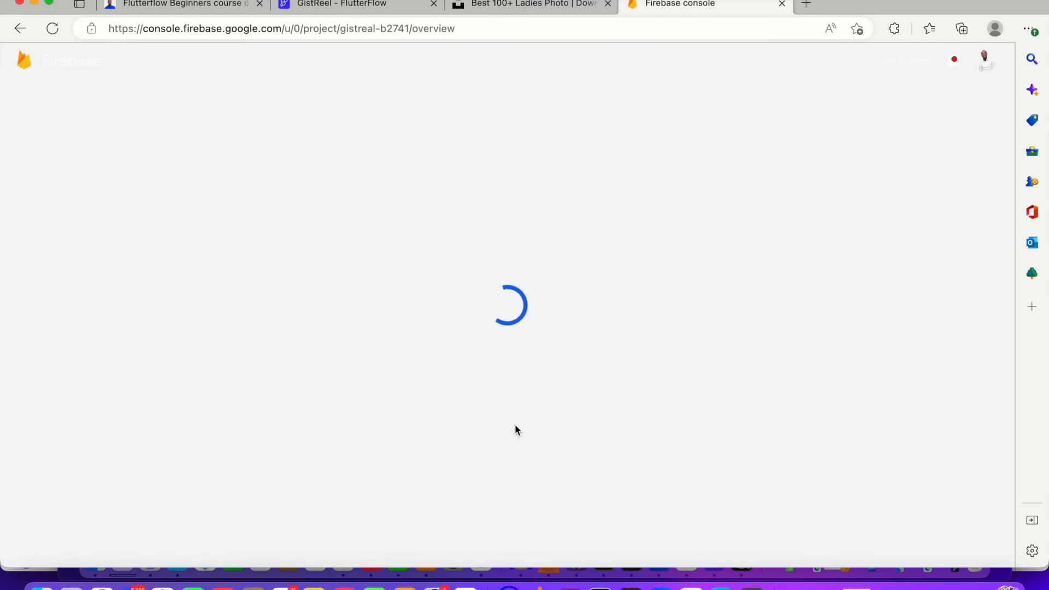
# Open Firestore Database from the Build product category
pyautogui.scroll(-2, 527, 387)
pyautogui.scroll(2, 527, 387)
pyautogui.scroll(-2, 464, 306)
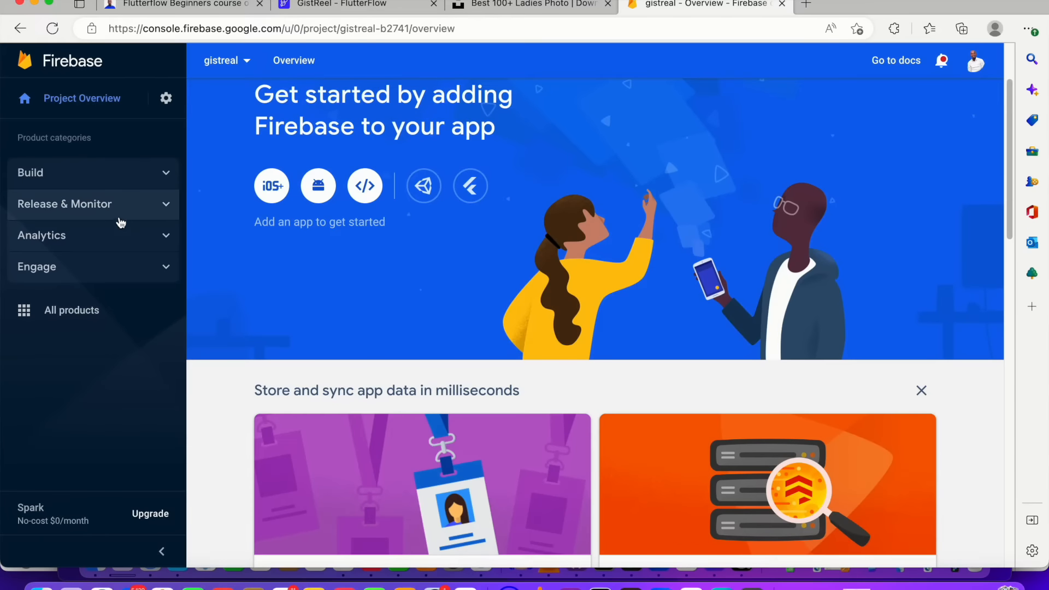
pyautogui.click(143, 172)
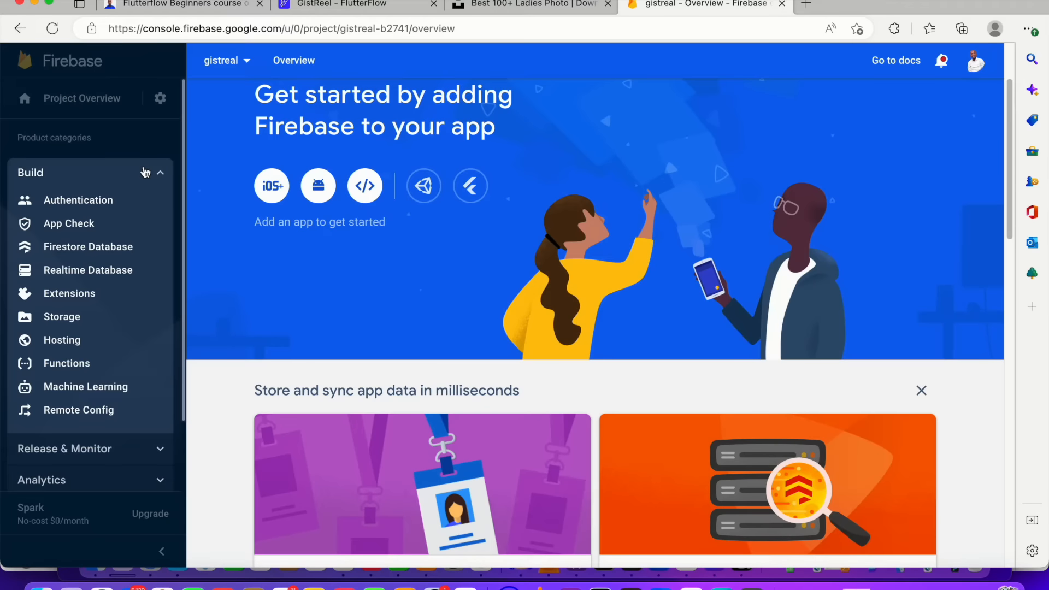
pyautogui.click(100, 249)
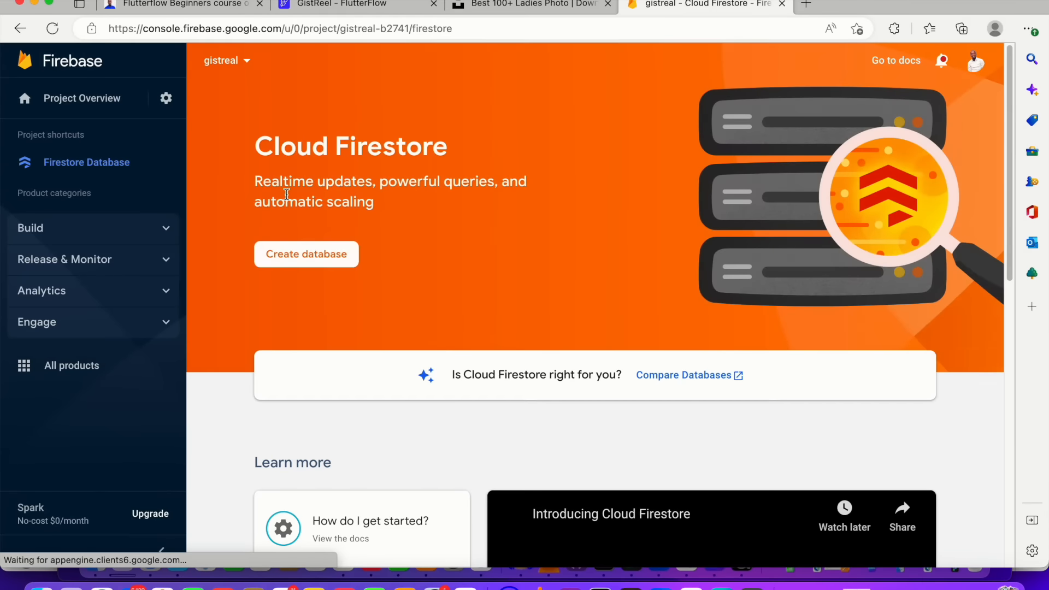
# Create a Cloud Firestore database in test mode with the nam5 (United States) location
pyautogui.click(333, 257)
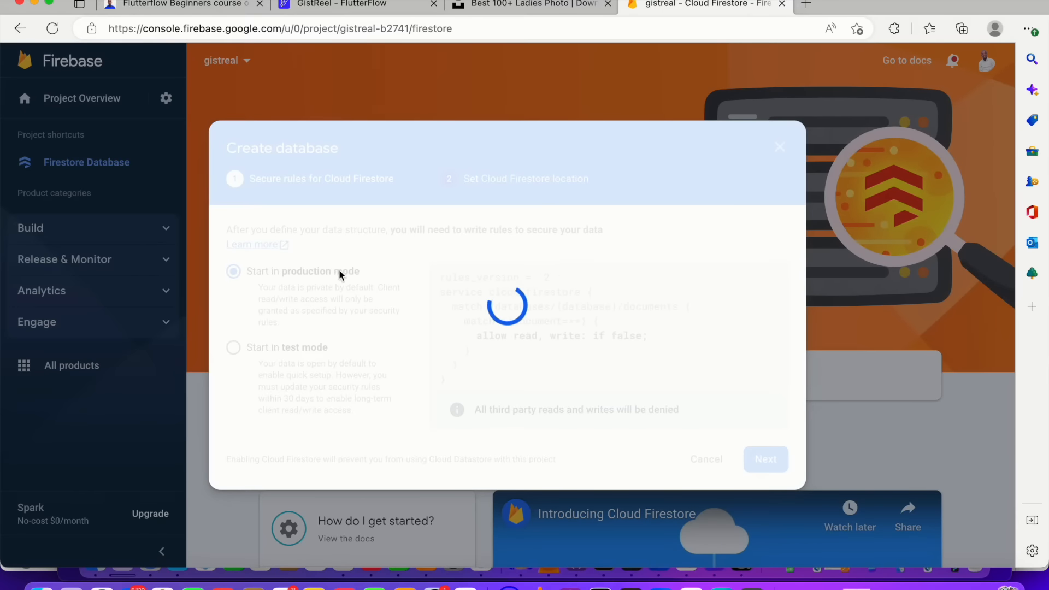
pyautogui.click(315, 348)
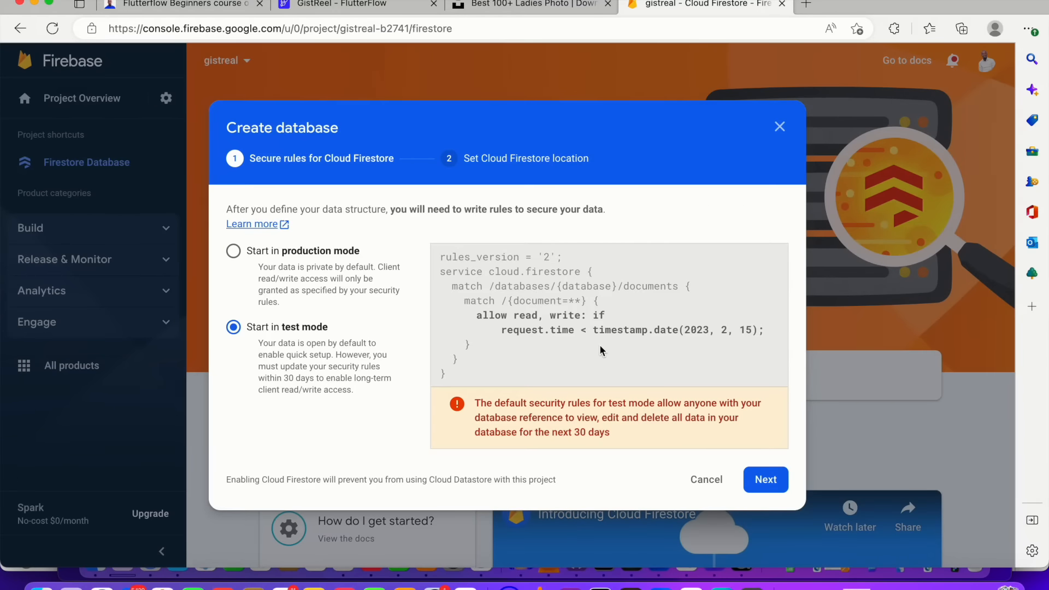
pyautogui.click(765, 480)
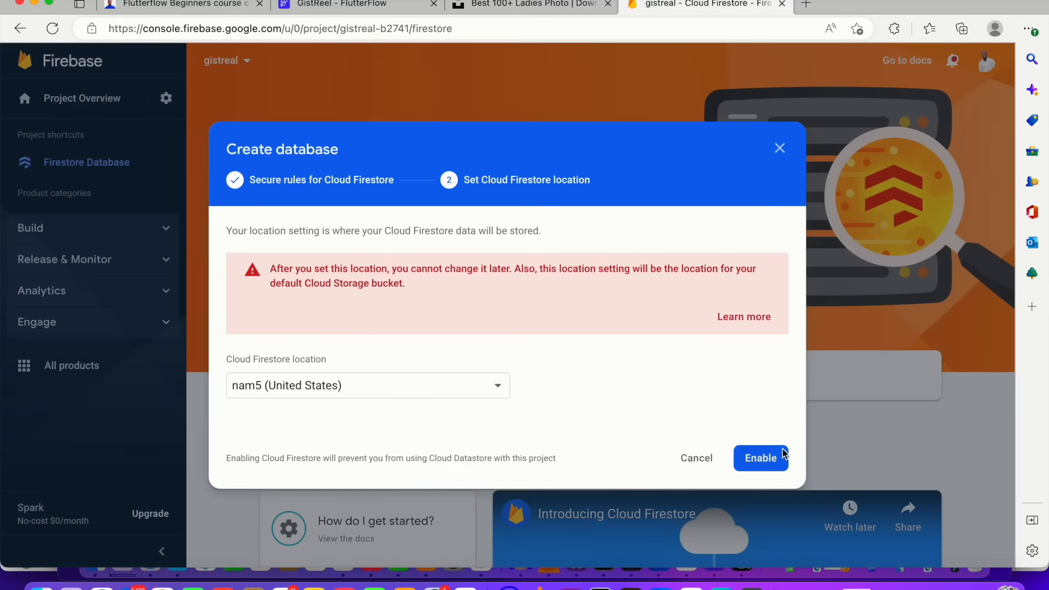
pyautogui.click(779, 455)
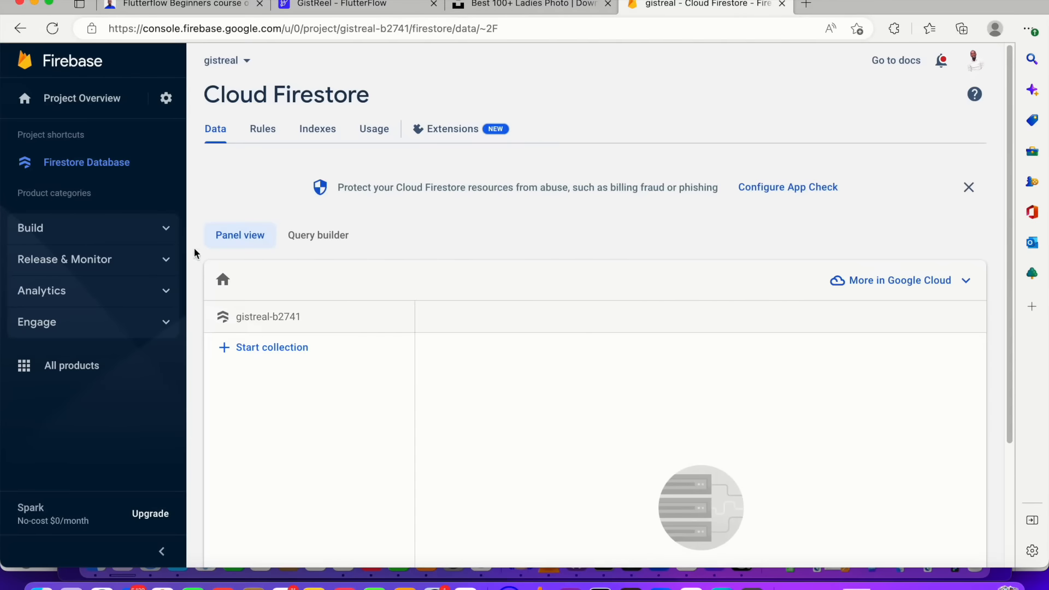
# Set up Cloud Storage in test mode with the nam5 (us-central) location
pyautogui.click(161, 229)
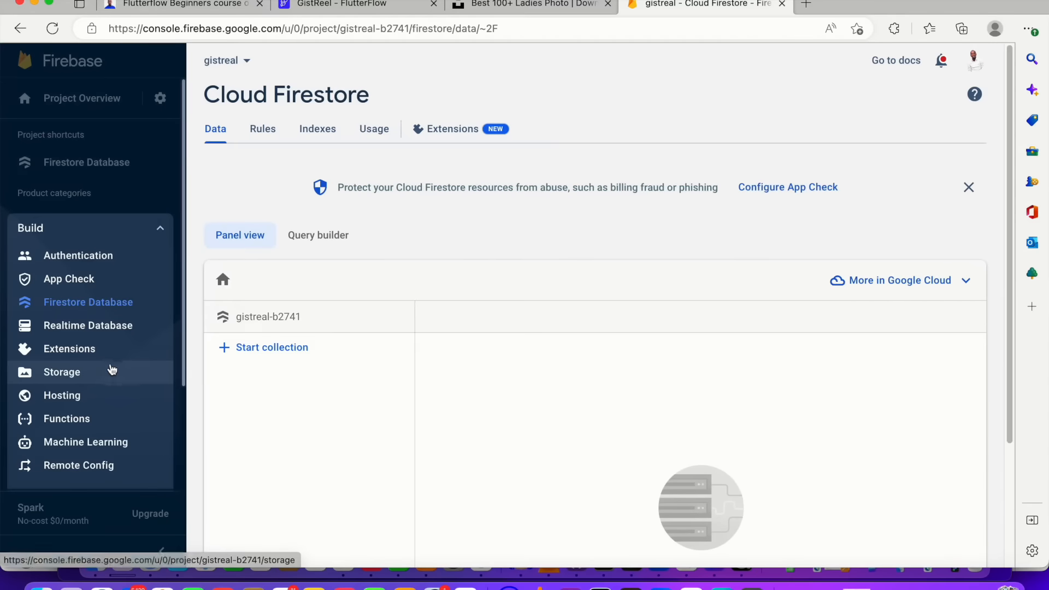
pyautogui.click(112, 373)
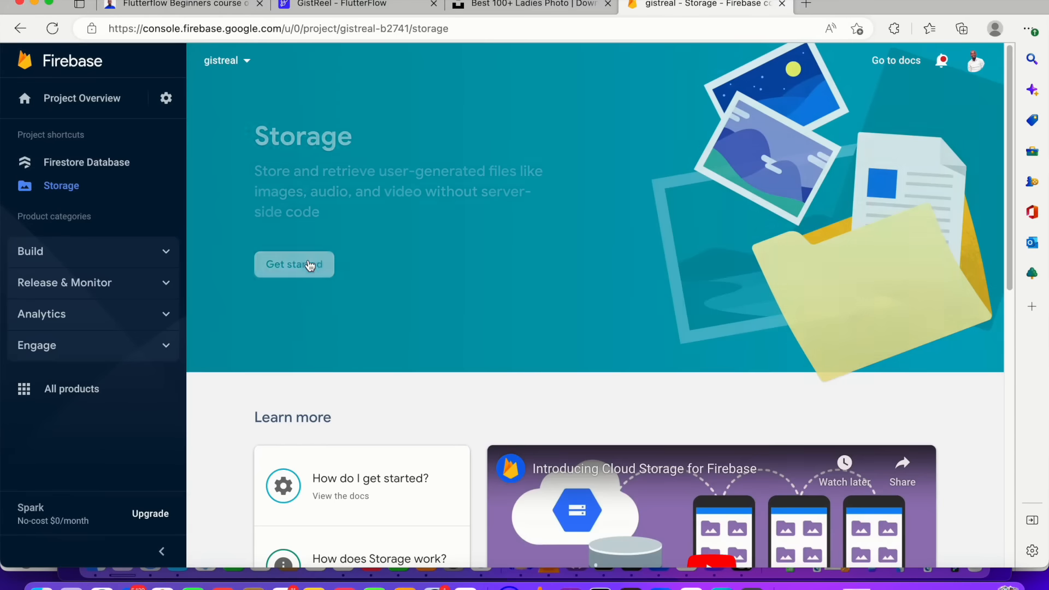
pyautogui.click(311, 267)
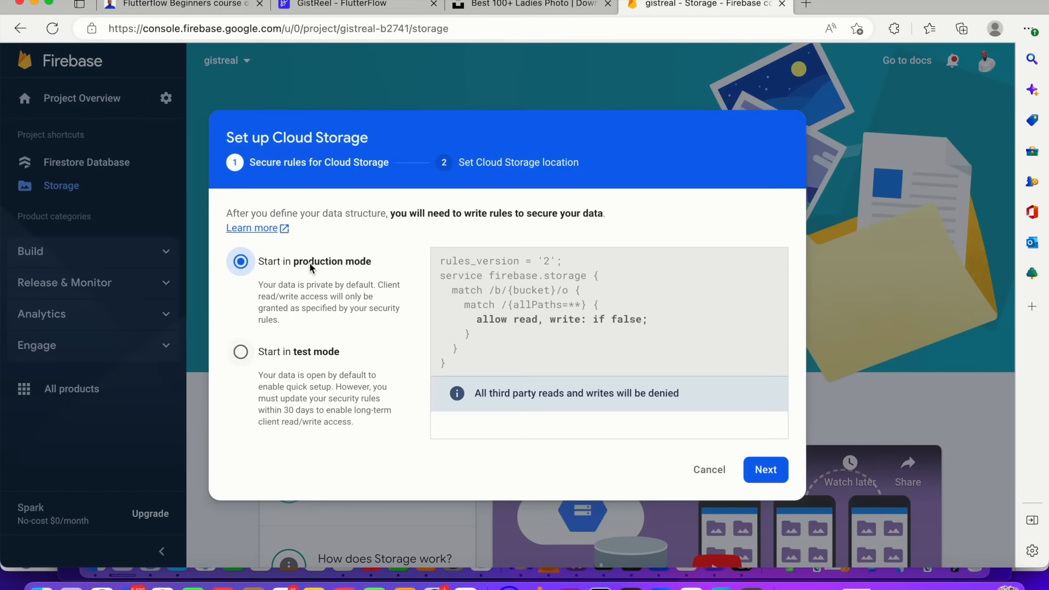
pyautogui.click(331, 355)
pyautogui.click(767, 477)
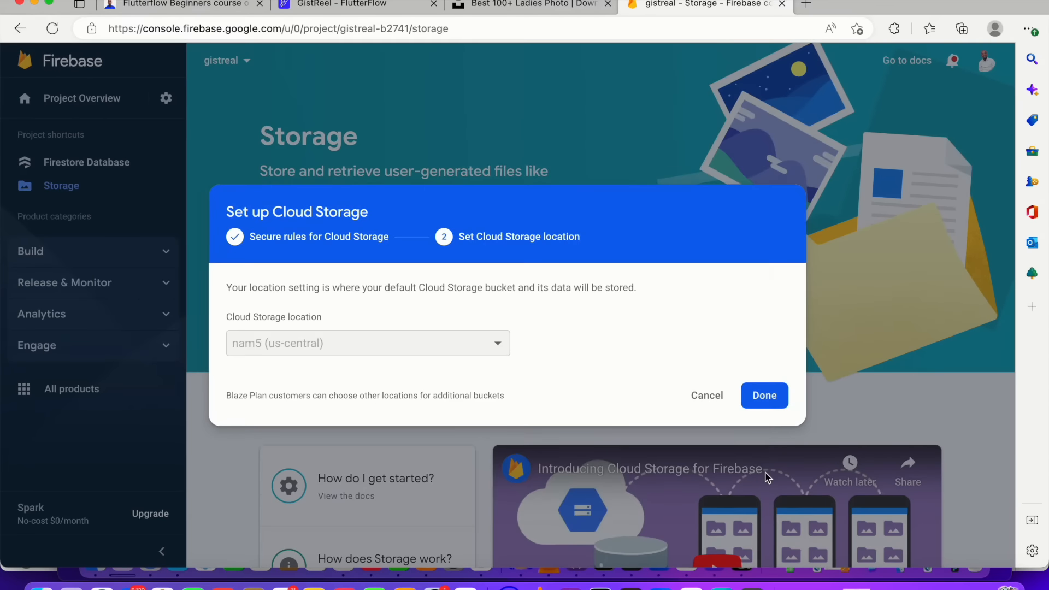
pyautogui.click(757, 404)
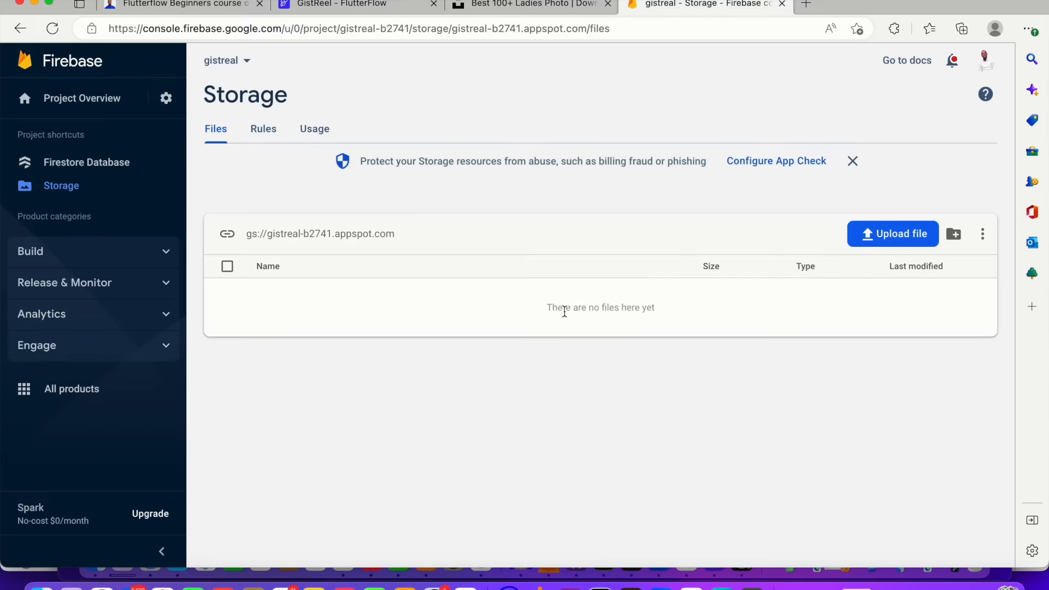
# Add FlutterFlow's Firebase service e-mail as a project member with the Editor role under Users and permissions
pyautogui.click(164, 100)
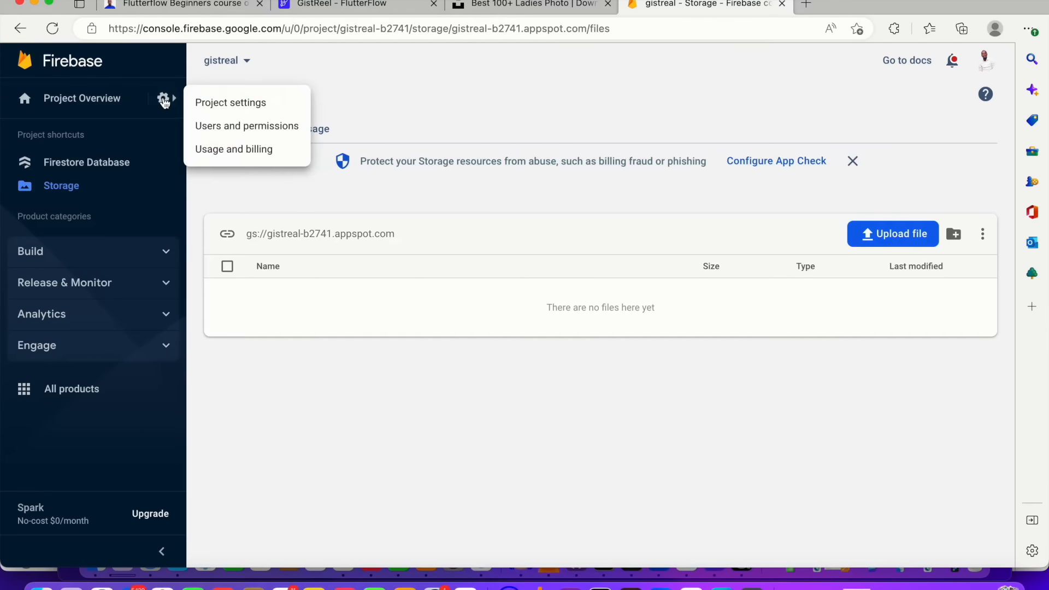
pyautogui.click(230, 128)
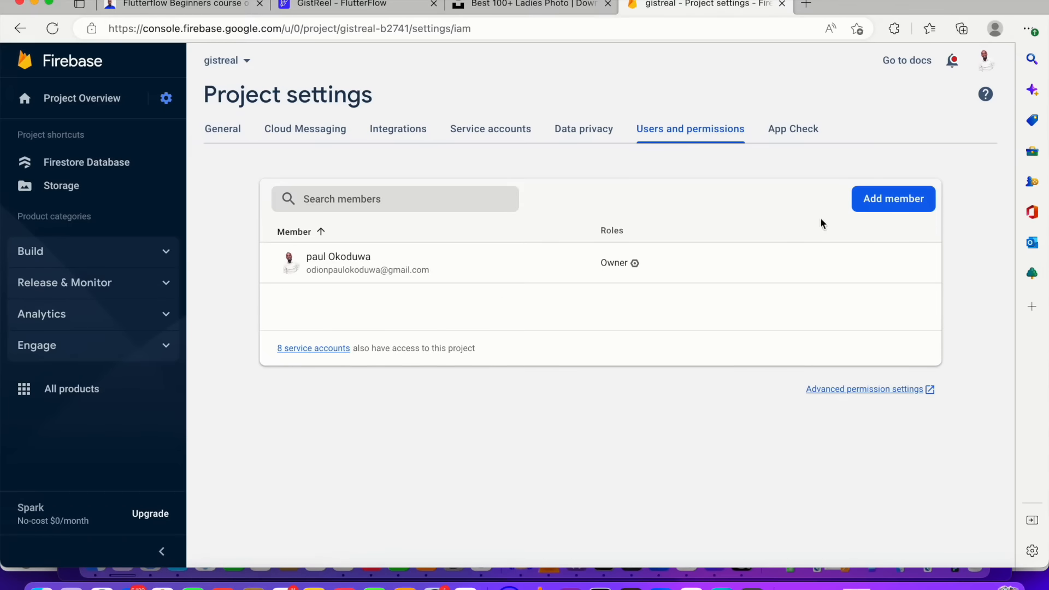
pyautogui.click(862, 210)
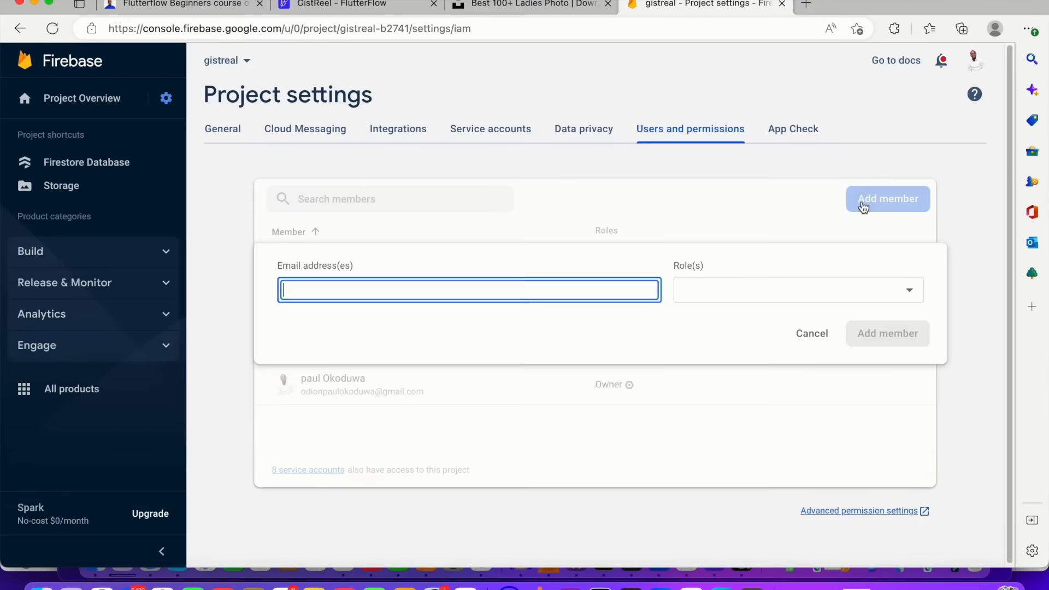
pyautogui.click(755, 296)
pyautogui.click(730, 322)
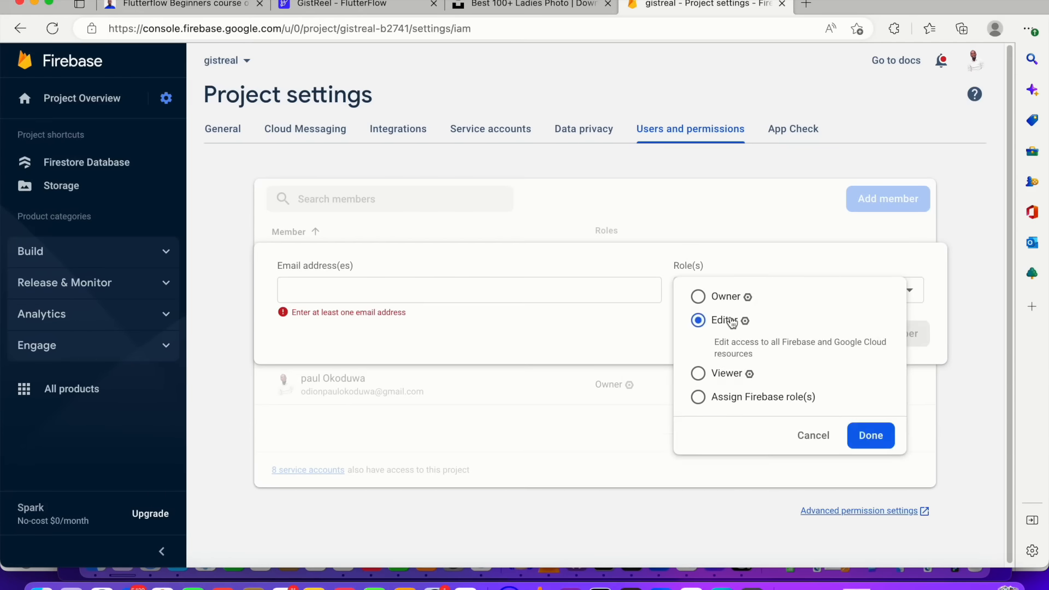
pyautogui.click(872, 427)
pyautogui.click(457, 291)
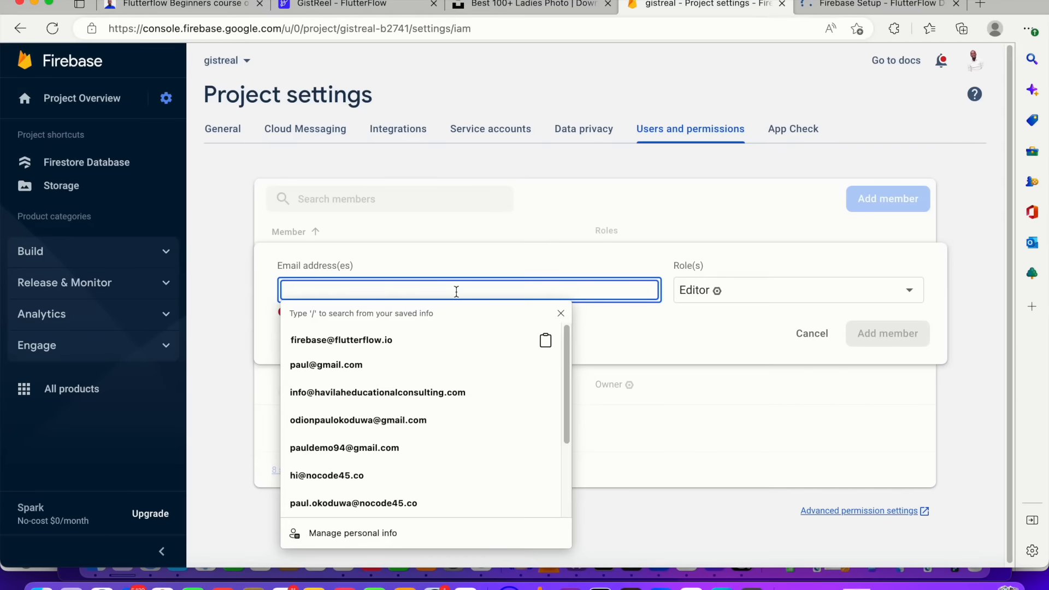
pyautogui.click(435, 339)
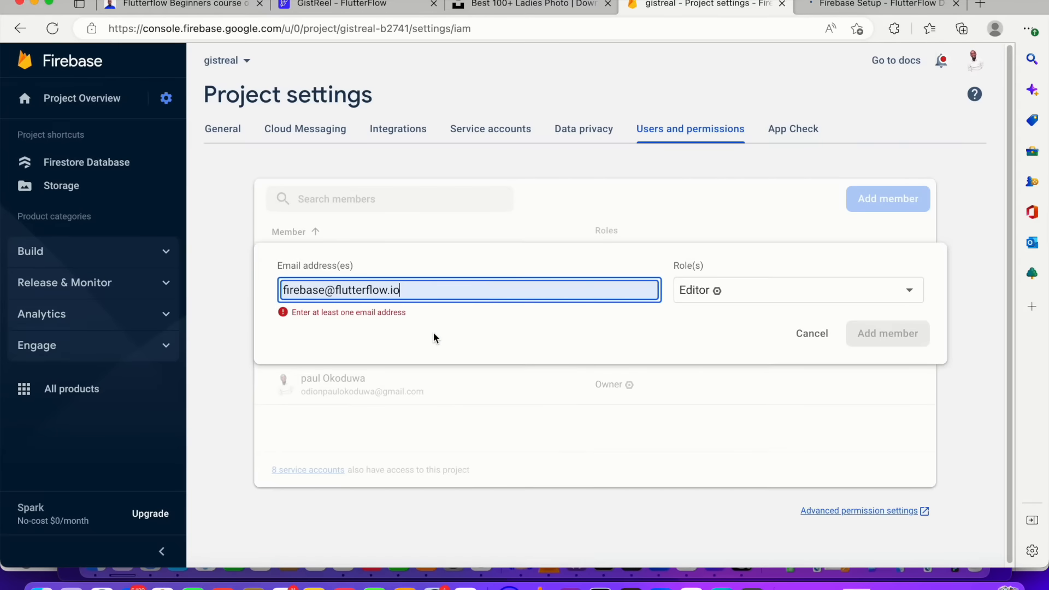
pyautogui.click(678, 328)
pyautogui.click(877, 336)
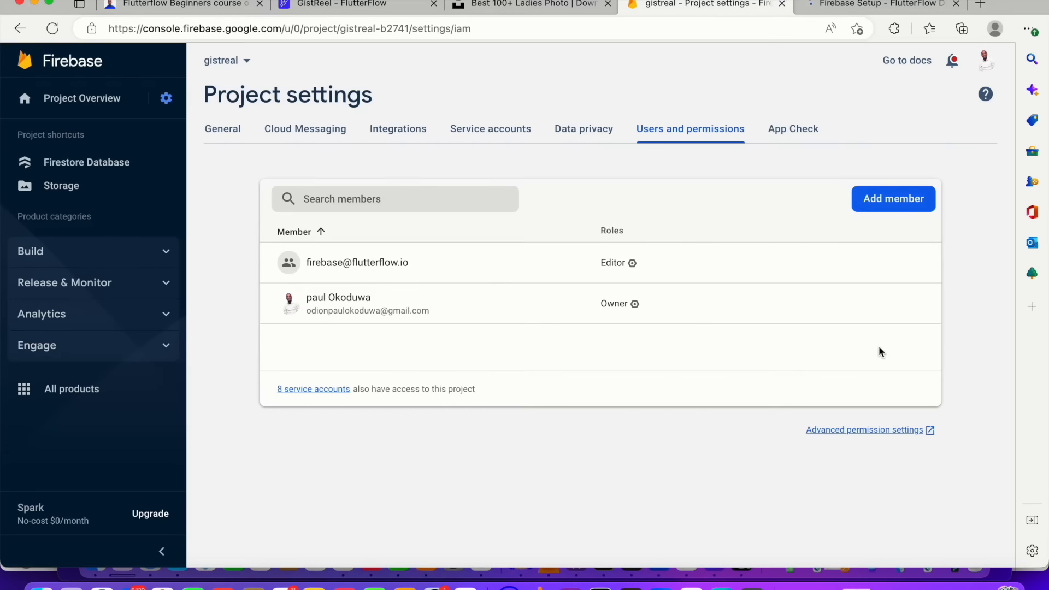
# Open the advanced permission settings to view the project's IAM principals in Google Cloud
pyautogui.click(889, 431)
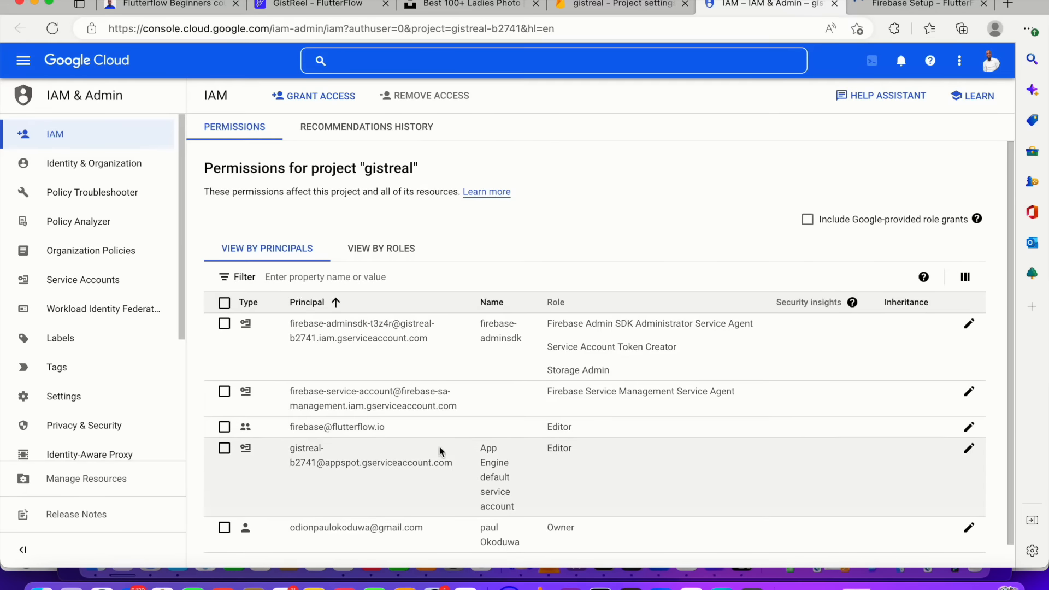
pyautogui.moveTo(323, 425); pyautogui.dragTo(839, 436)
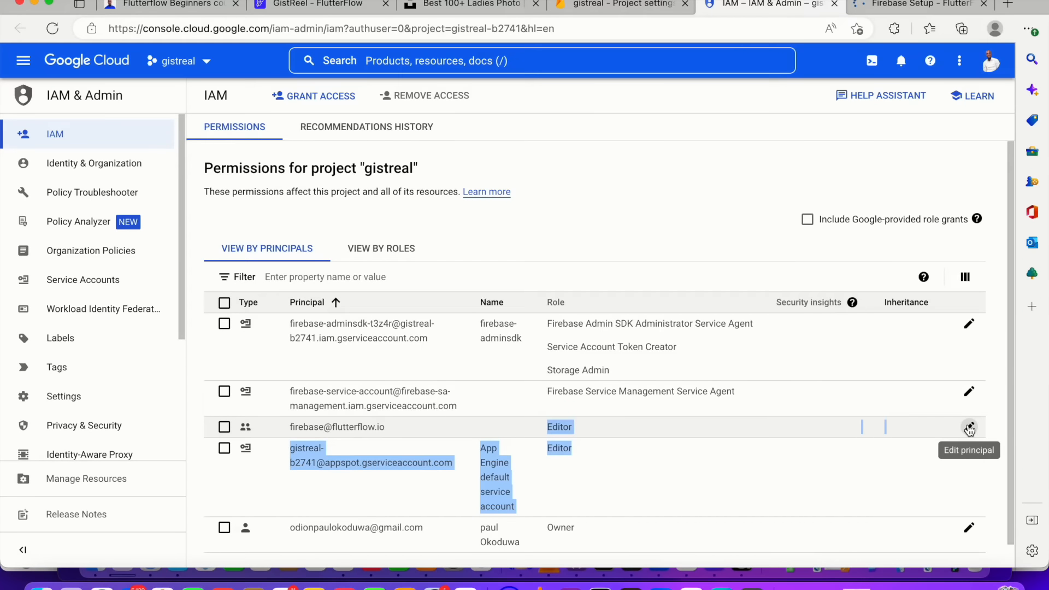
pyautogui.moveTo(365, 169); pyautogui.dragTo(425, 176)
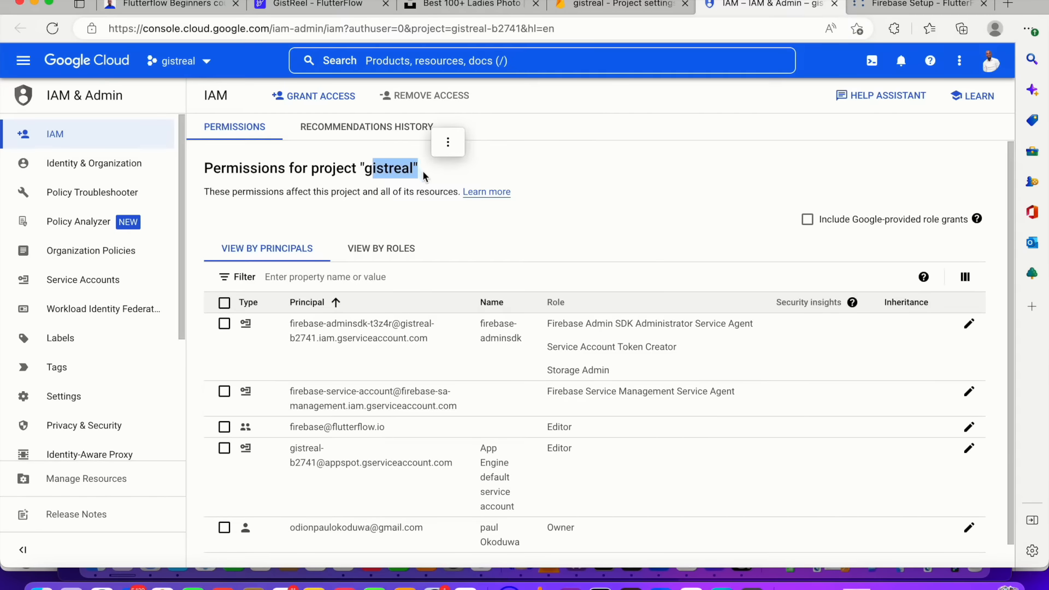
# Edit the FlutterFlow principal's access and add another role slot
pyautogui.click(970, 427)
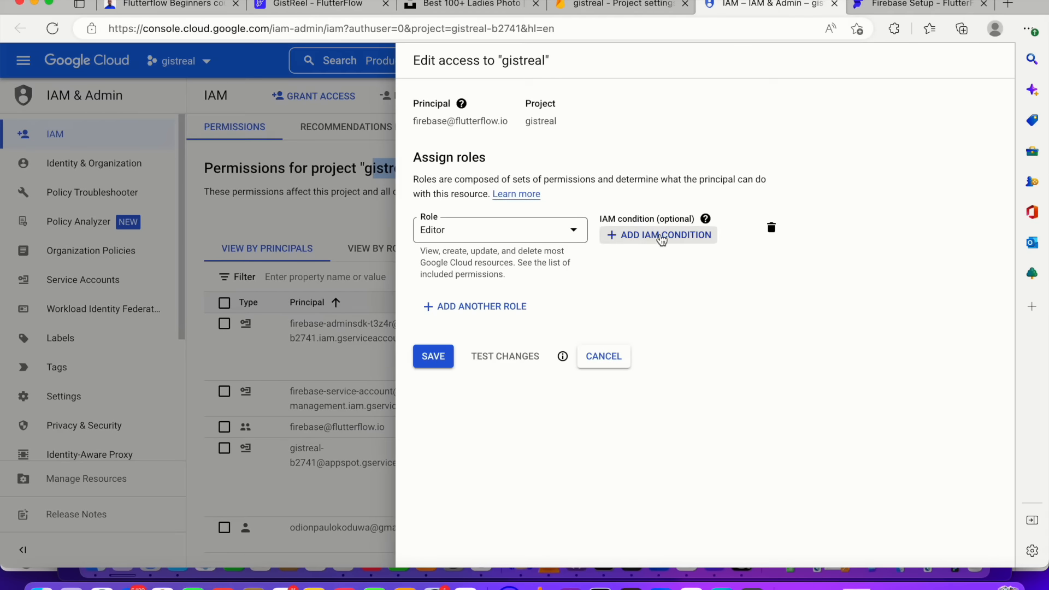
pyautogui.click(487, 306)
pyautogui.click(510, 311)
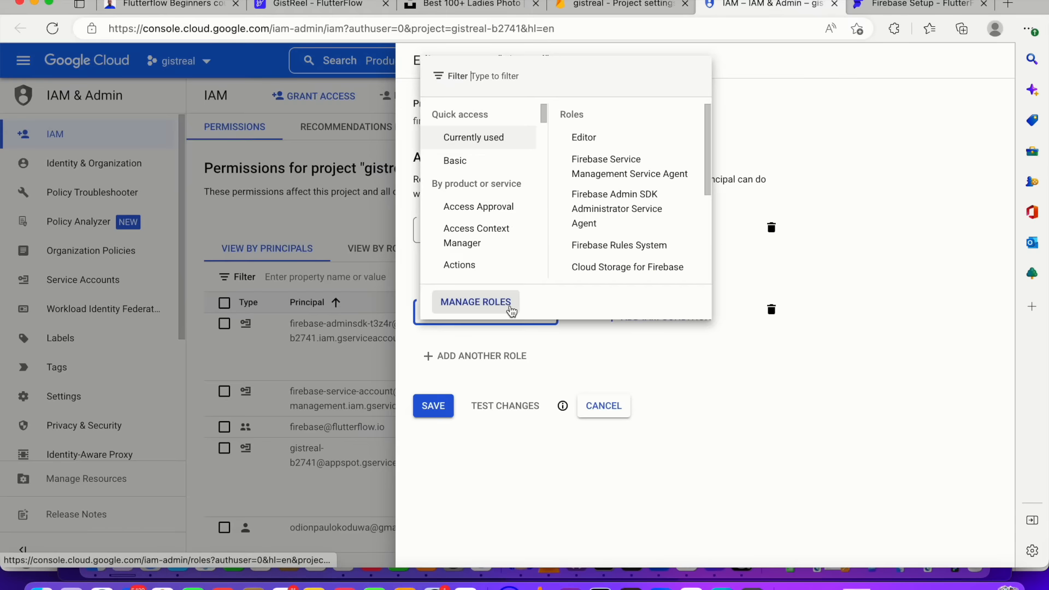
# Assign the Service Account User role to the FlutterFlow principal's second role slot
pyautogui.click(519, 82)
pyautogui.write('service account')
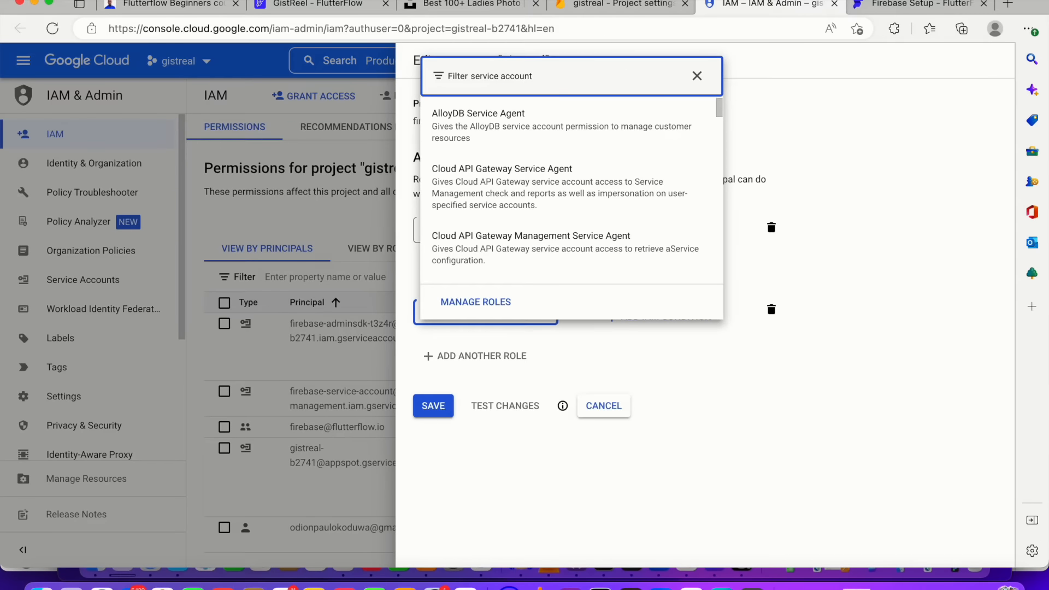
pyautogui.scroll(-8, 527, 137)
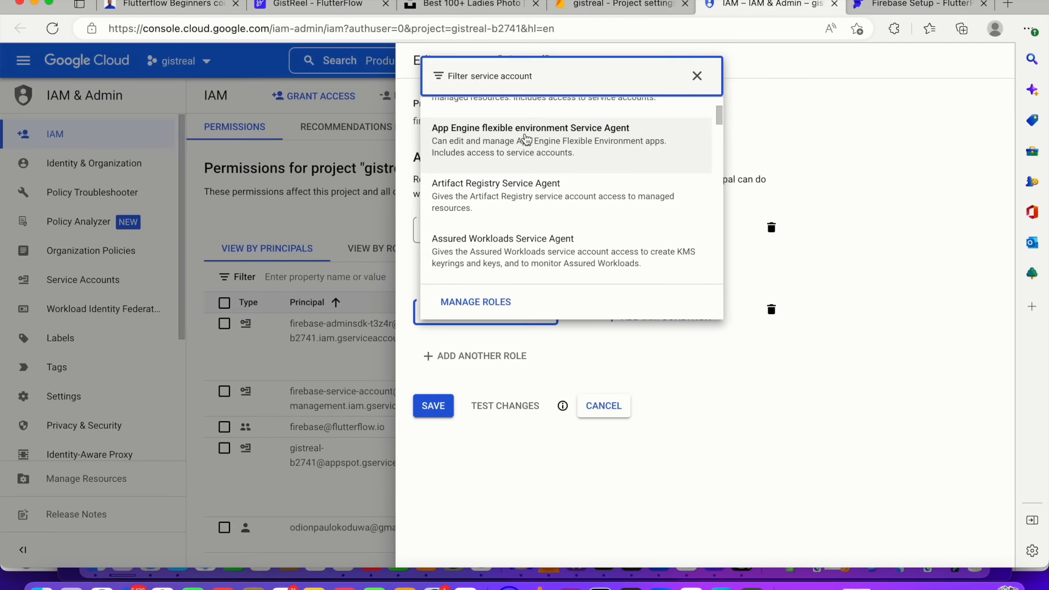
pyautogui.write('nt user')
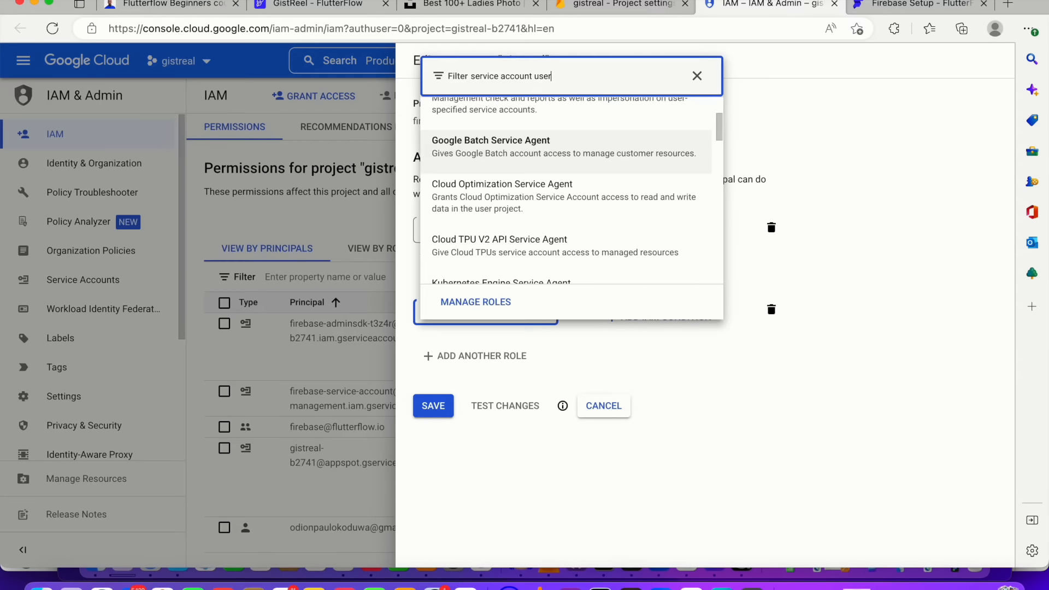
pyautogui.scroll(-3, 554, 188)
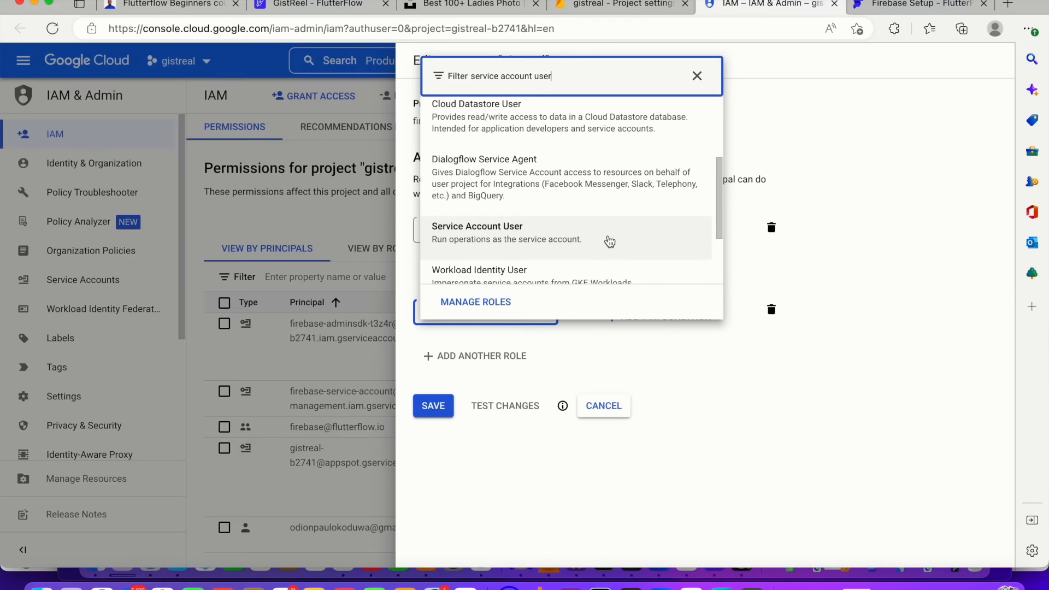
pyautogui.click(555, 227)
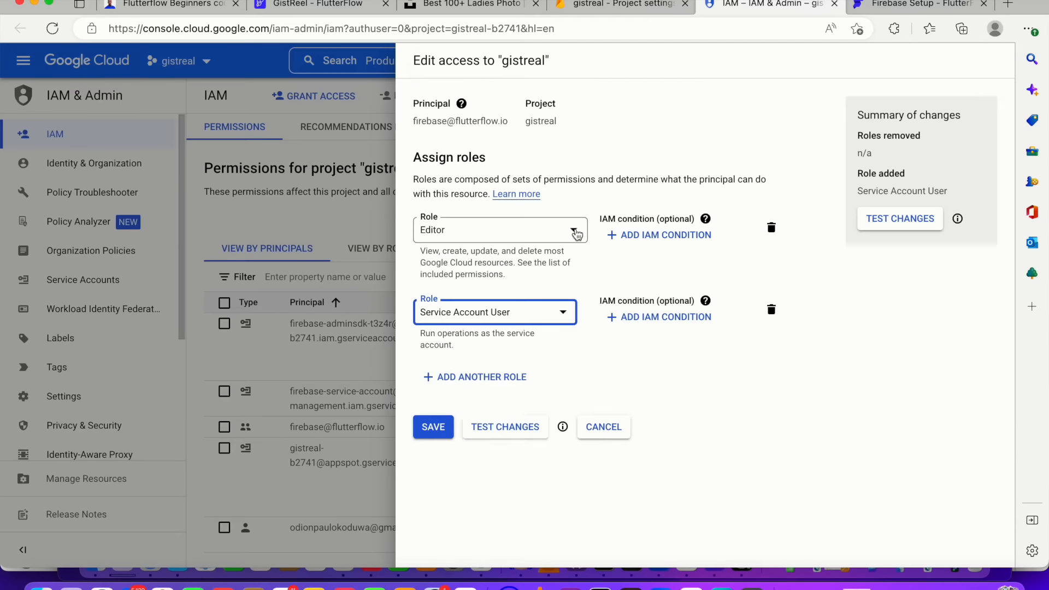
# Add a third role, Cloud Functions Admin, and save the principal's updated access
pyautogui.click(503, 378)
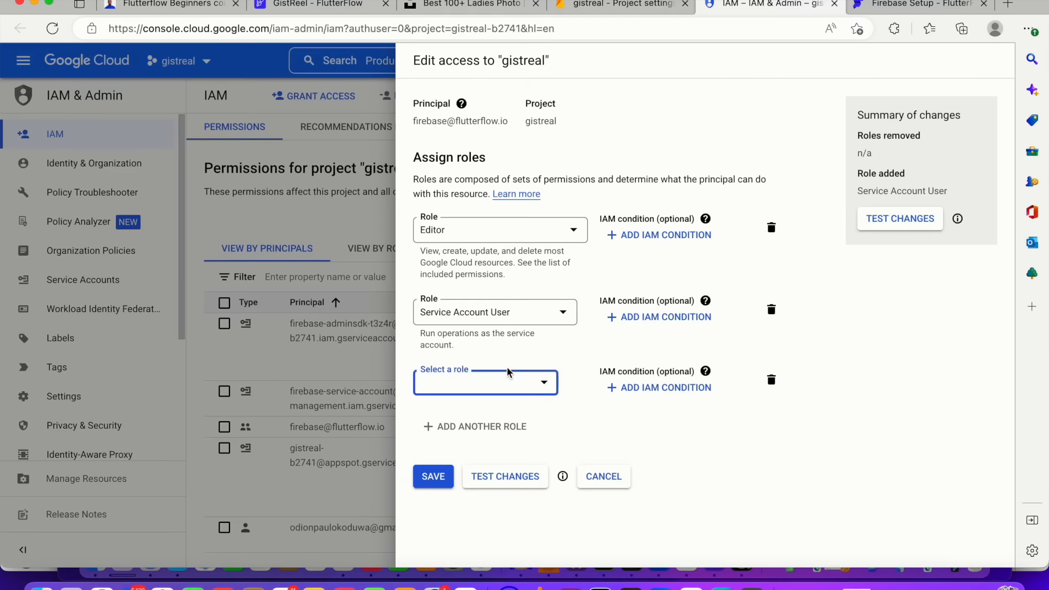
pyautogui.click(504, 372)
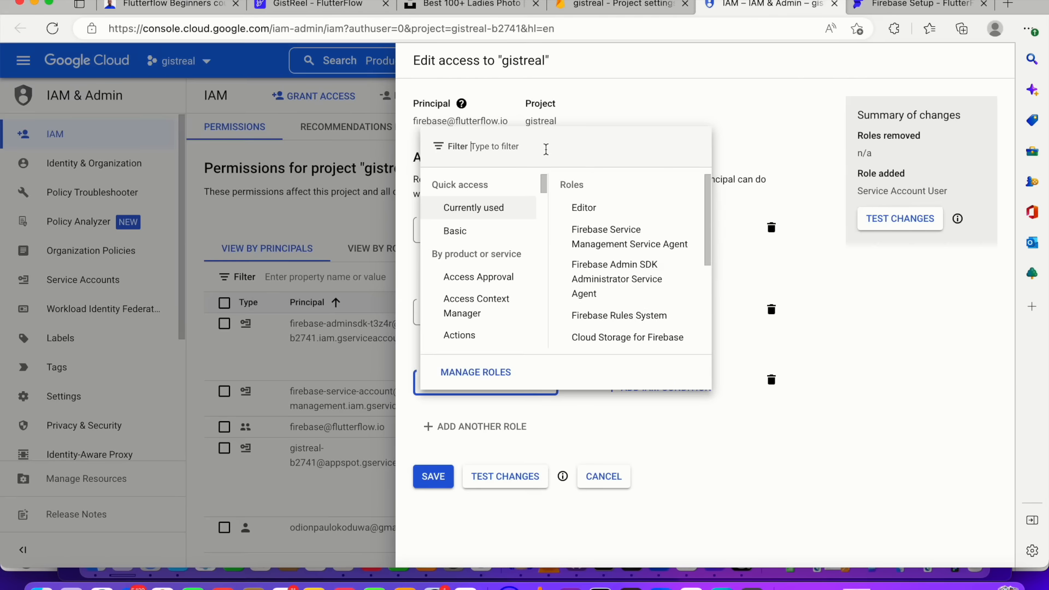
pyautogui.click(481, 147)
pyautogui.write('cloud function adm')
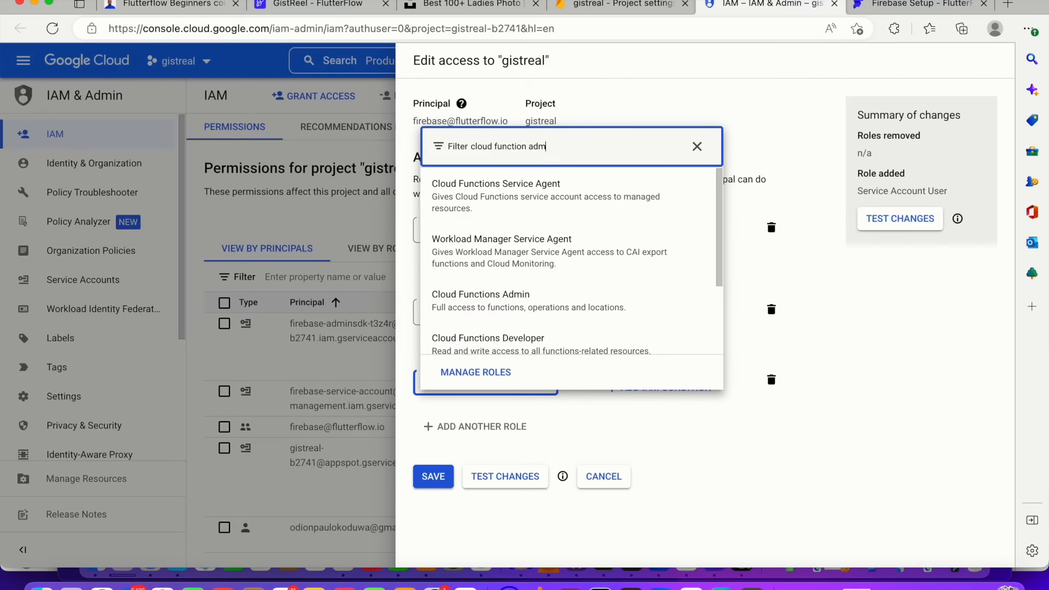
pyautogui.write('in')
pyautogui.click(536, 197)
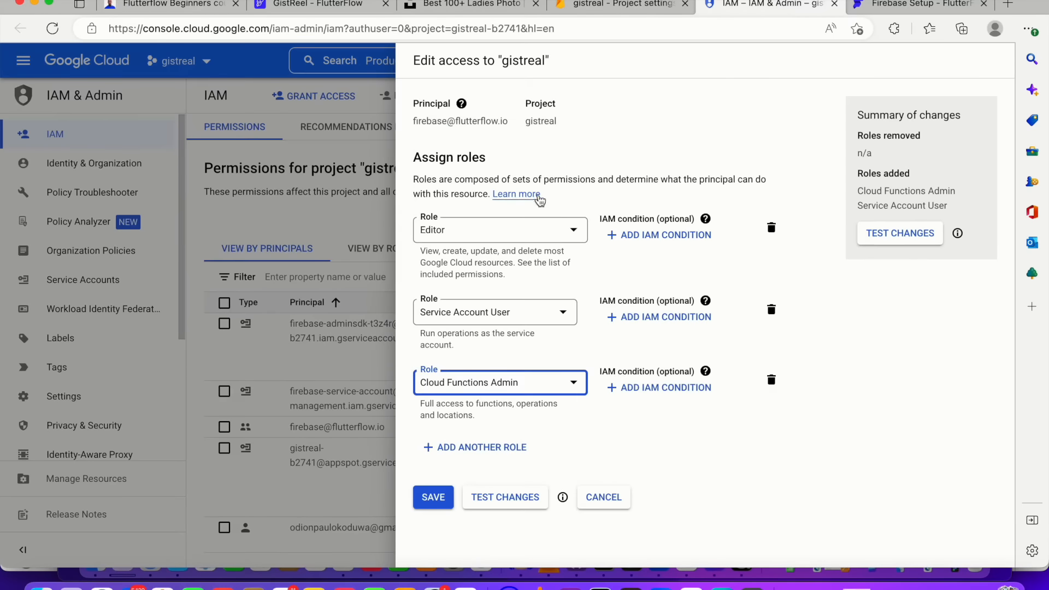
pyautogui.click(433, 499)
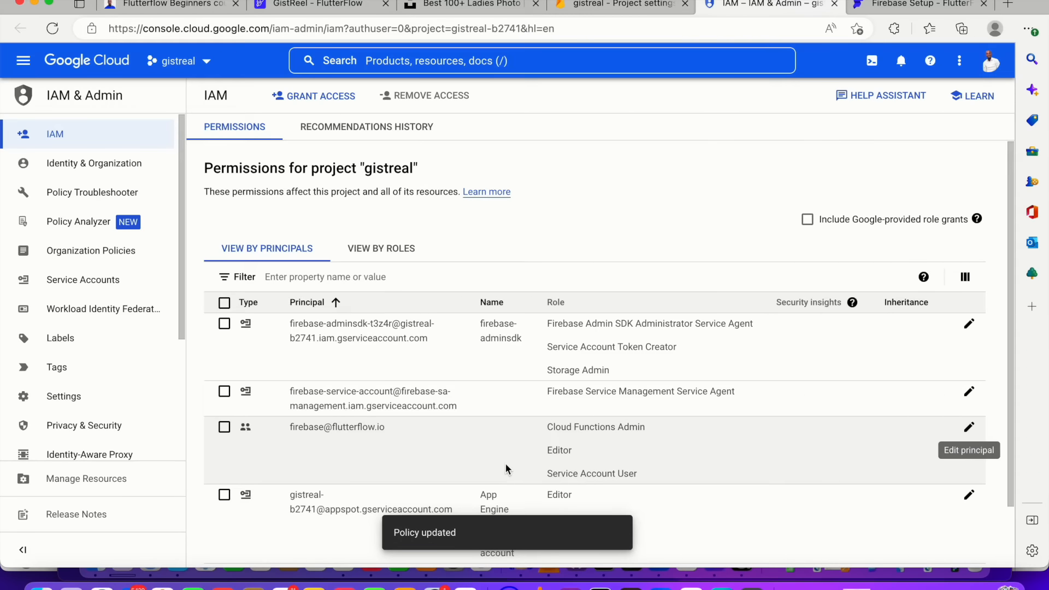
# Copy the Firebase project ID gistreal-b2741 from the Firebase console's address
pyautogui.click(591, 13)
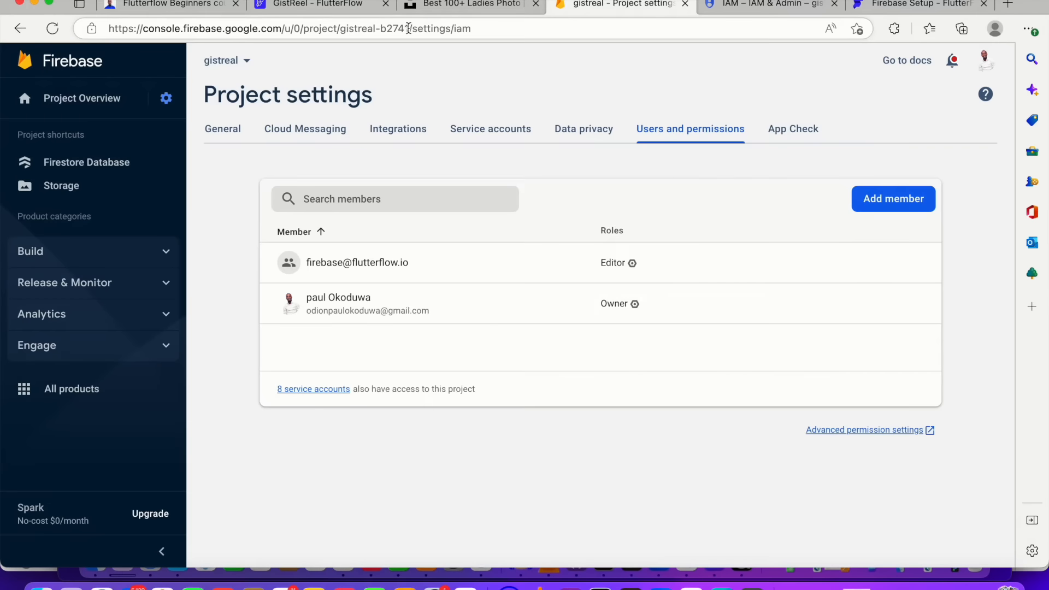
pyautogui.moveTo(409, 29); pyautogui.dragTo(341, 31)
pyautogui.press('super+c')
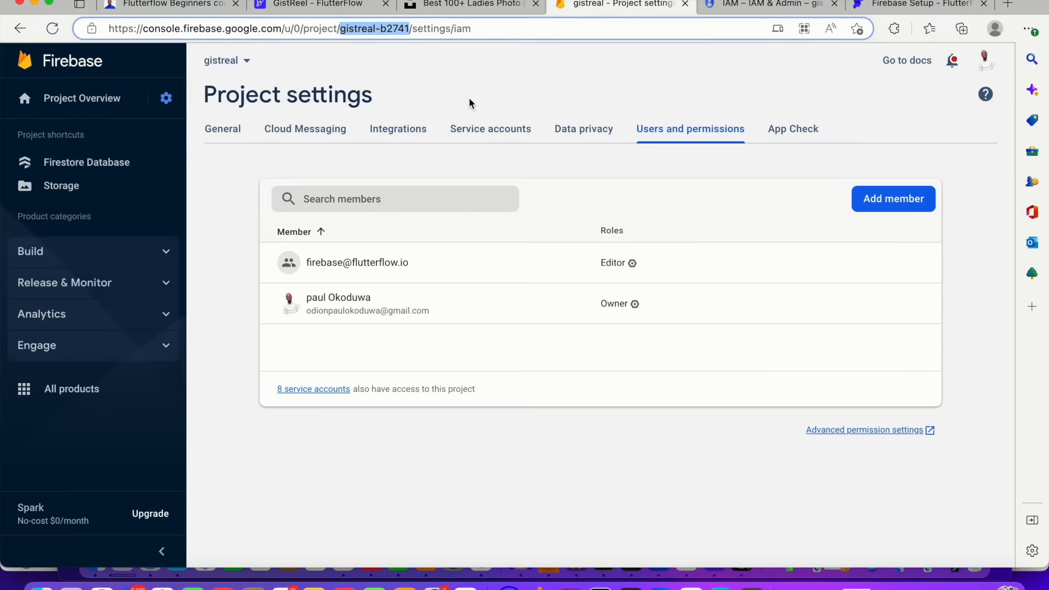
# Paste the project ID into the Firebase project ID field of the FlutterFlow app settings
pyautogui.click(280, 6)
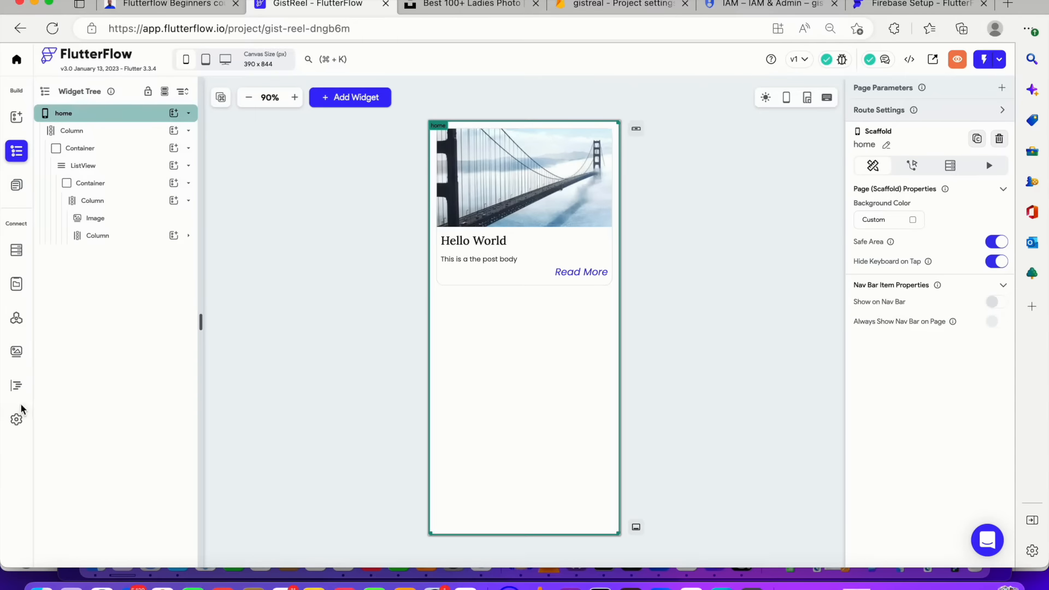
pyautogui.click(17, 418)
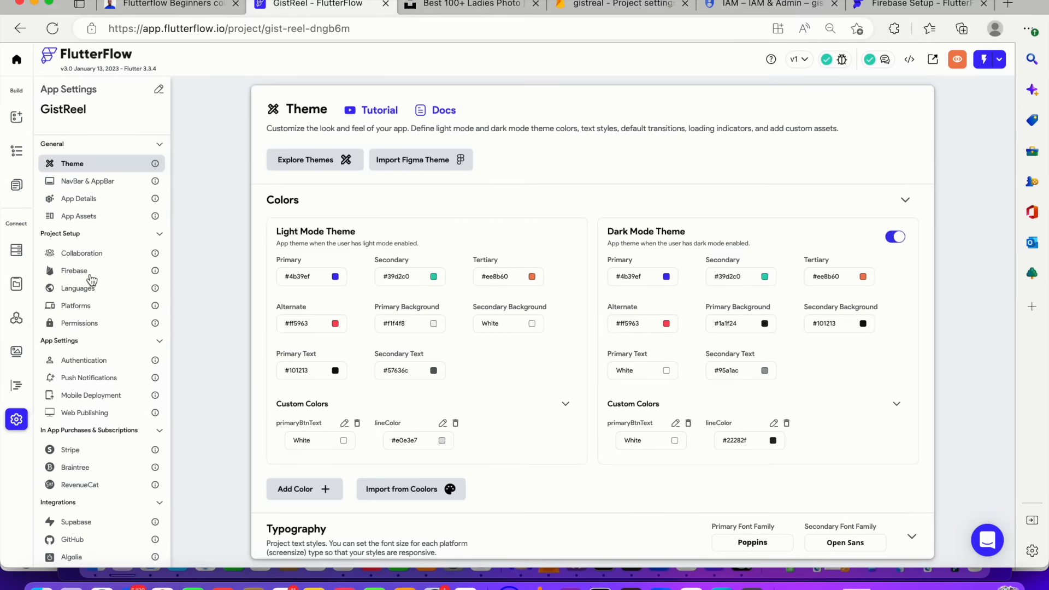
pyautogui.click(92, 274)
pyautogui.click(387, 184)
pyautogui.press('super+v')
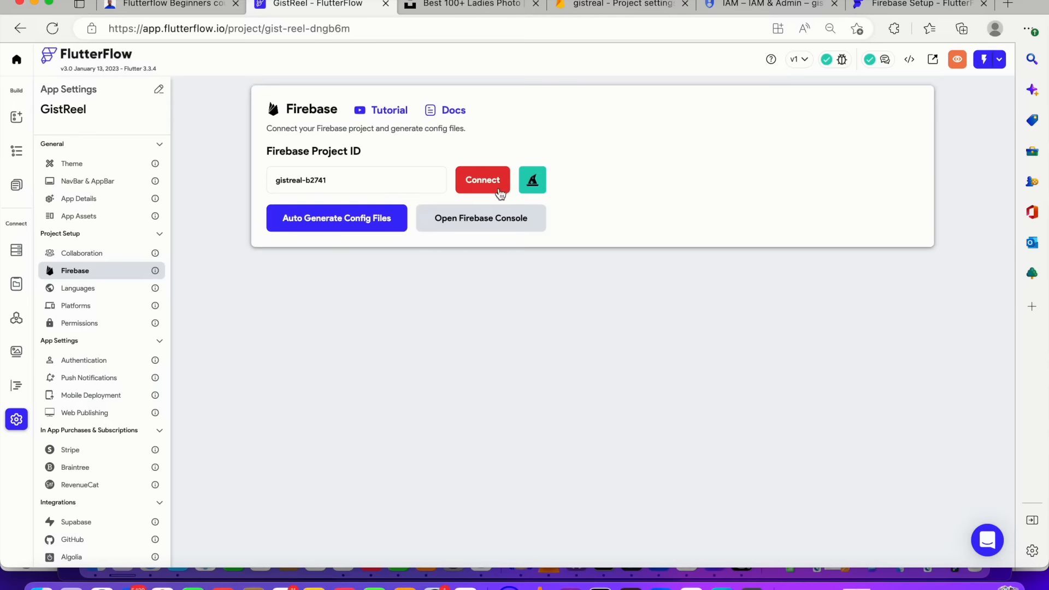
# Connect the Firebase project and auto-generate config files for package com.mycompany.gistreal, nickname GistReel
pyautogui.click(495, 186)
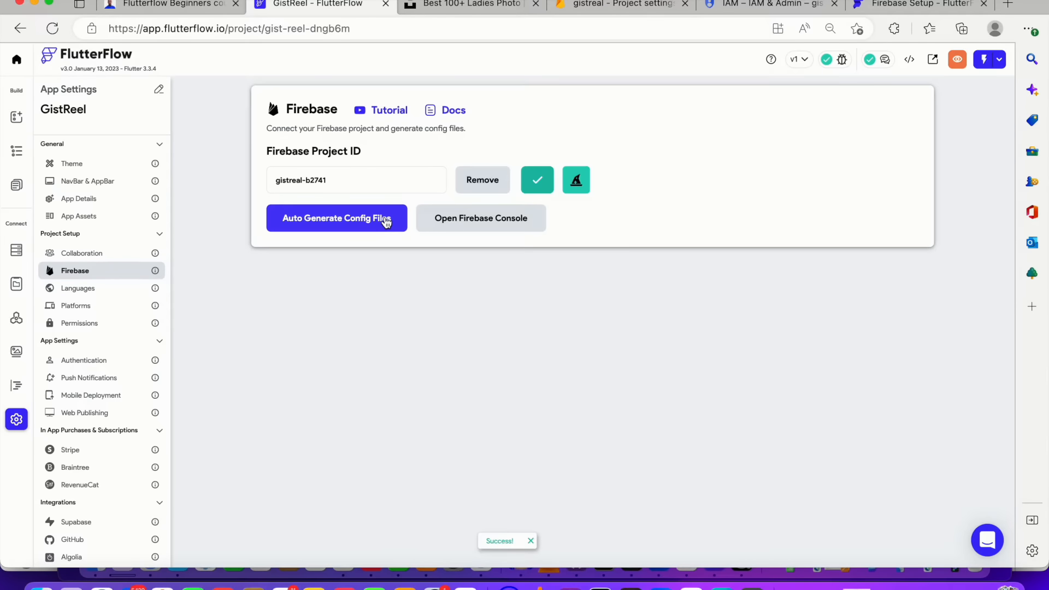
pyautogui.click(386, 221)
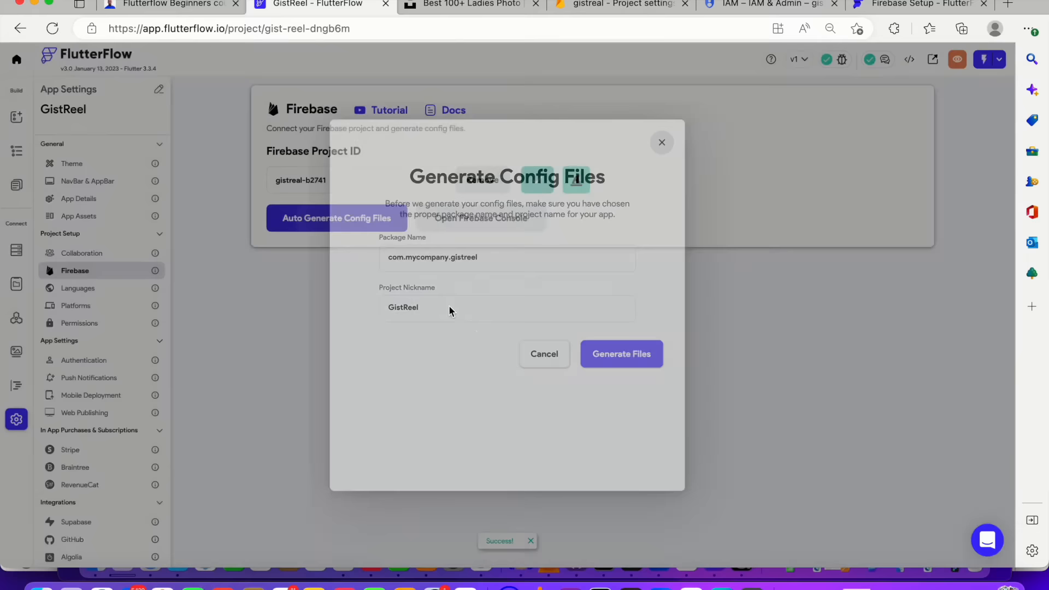
pyautogui.click(641, 462)
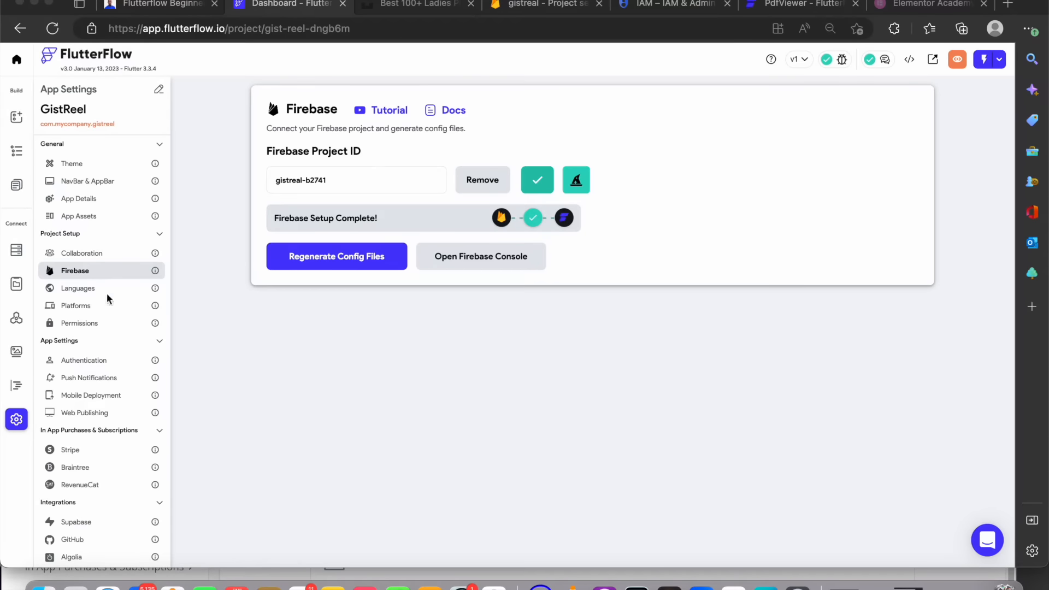
# Browse FlutterFlow's Firestore collections and data types panels
pyautogui.click(16, 188)
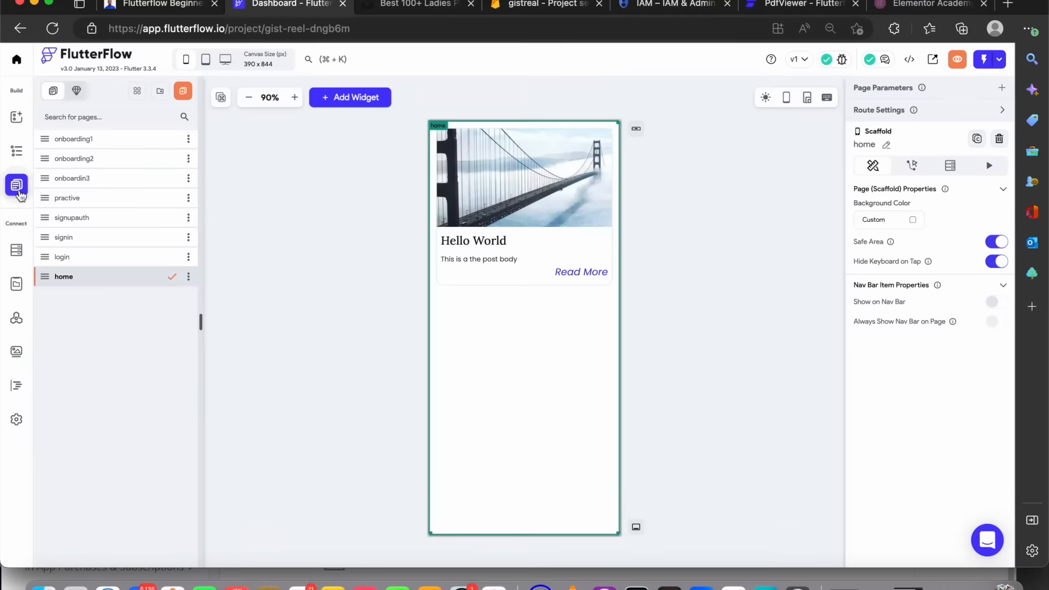
pyautogui.click(18, 250)
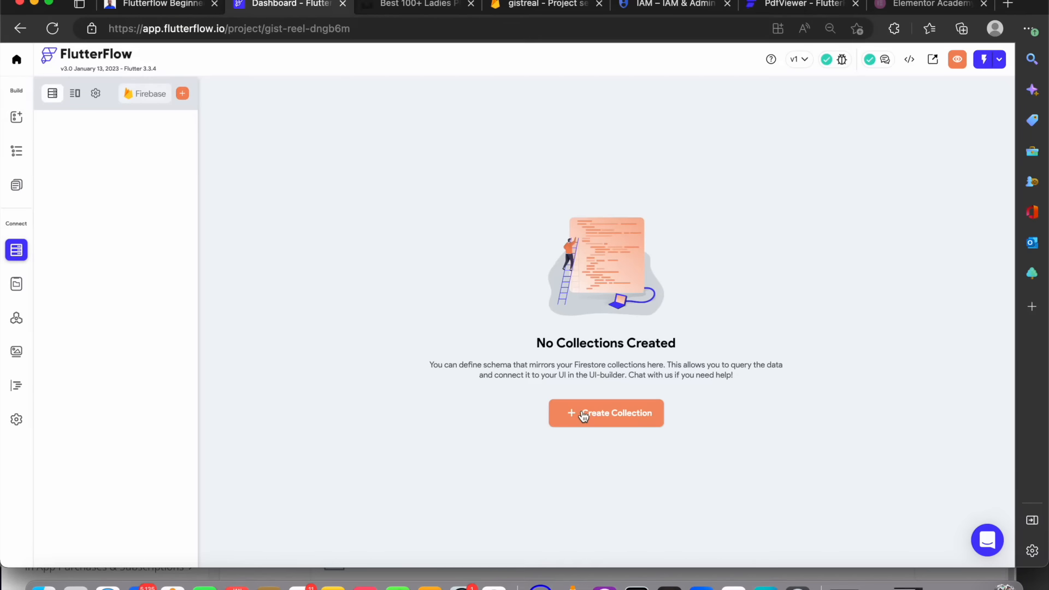
pyautogui.click(74, 94)
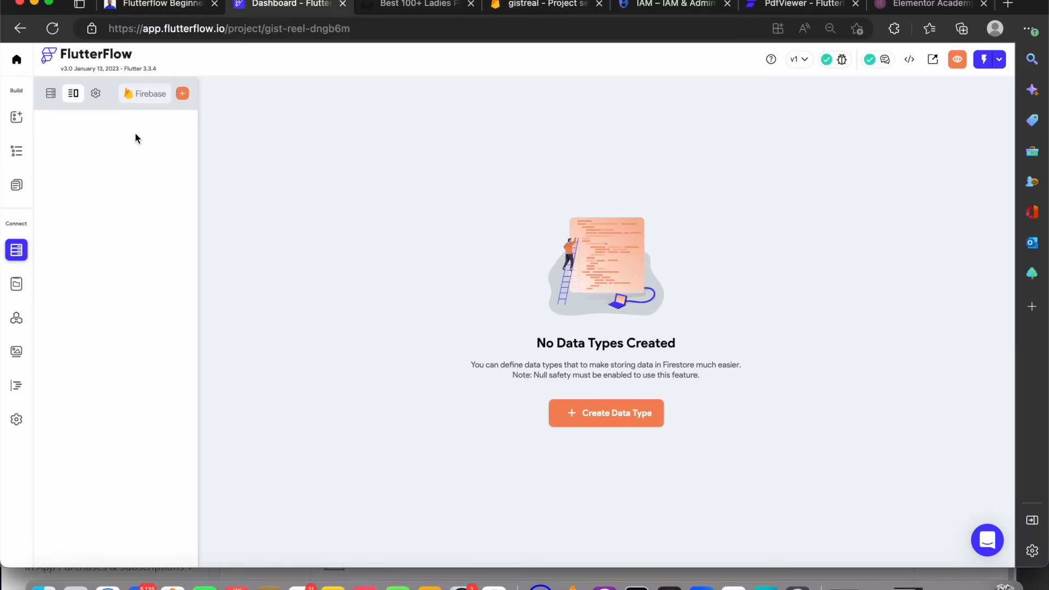
pyautogui.click(46, 93)
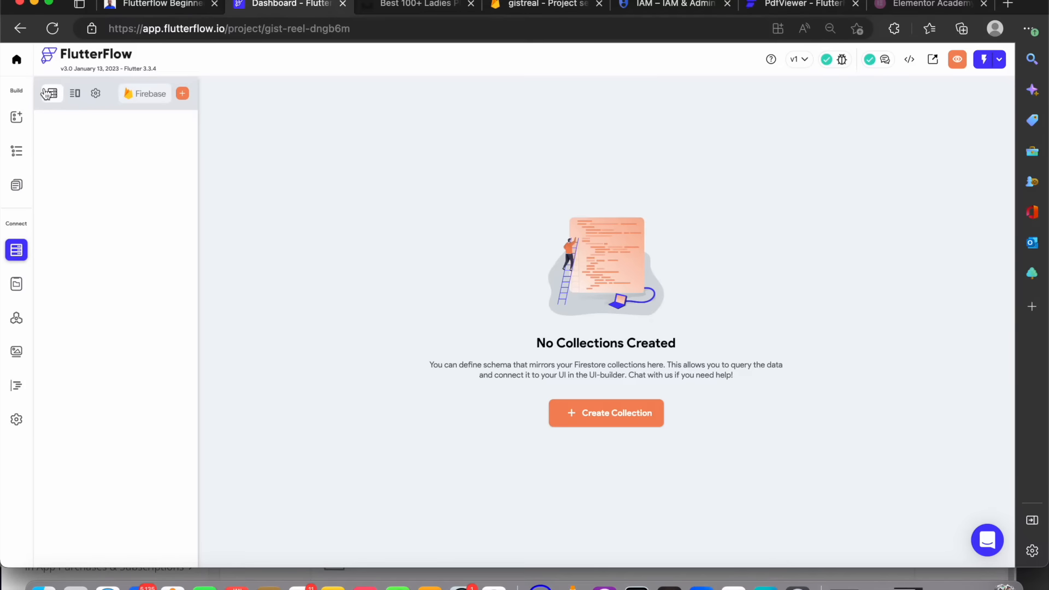
pyautogui.click(75, 94)
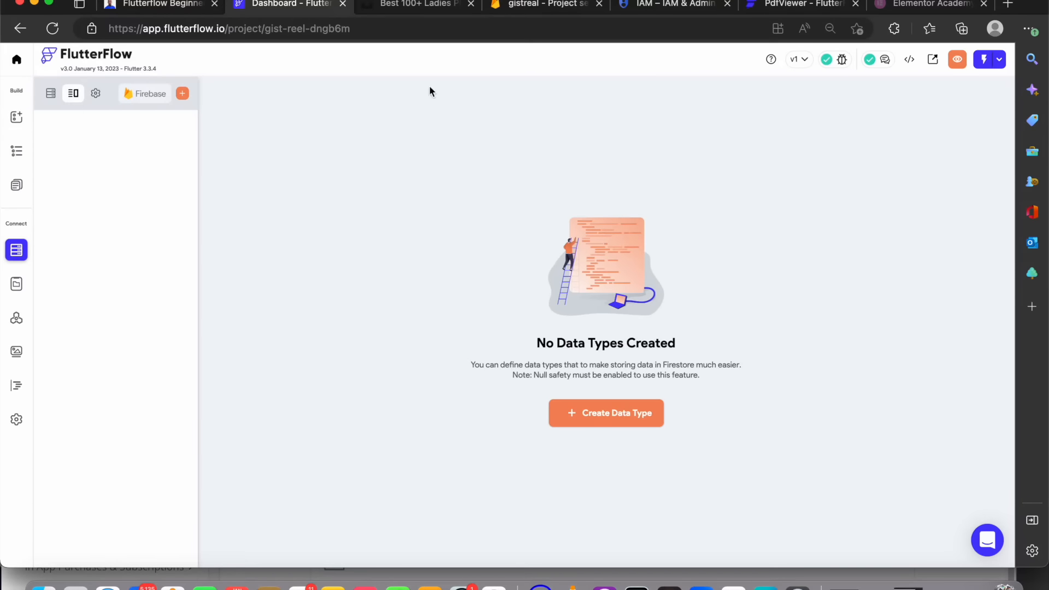
# Start a new Firestore collection in the Firebase console with the collection ID user
pyautogui.click(554, 4)
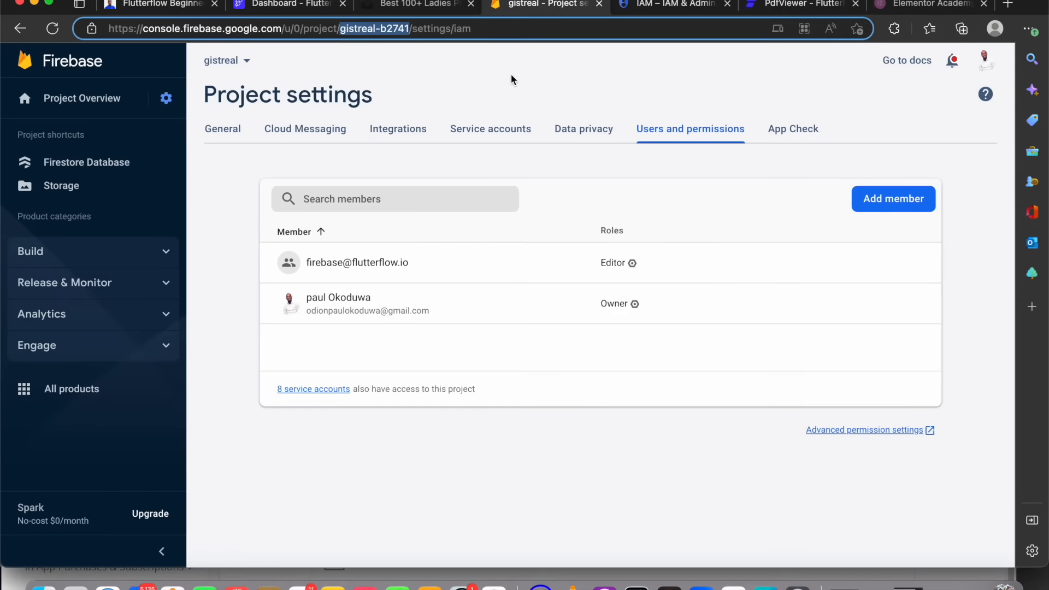
pyautogui.click(87, 164)
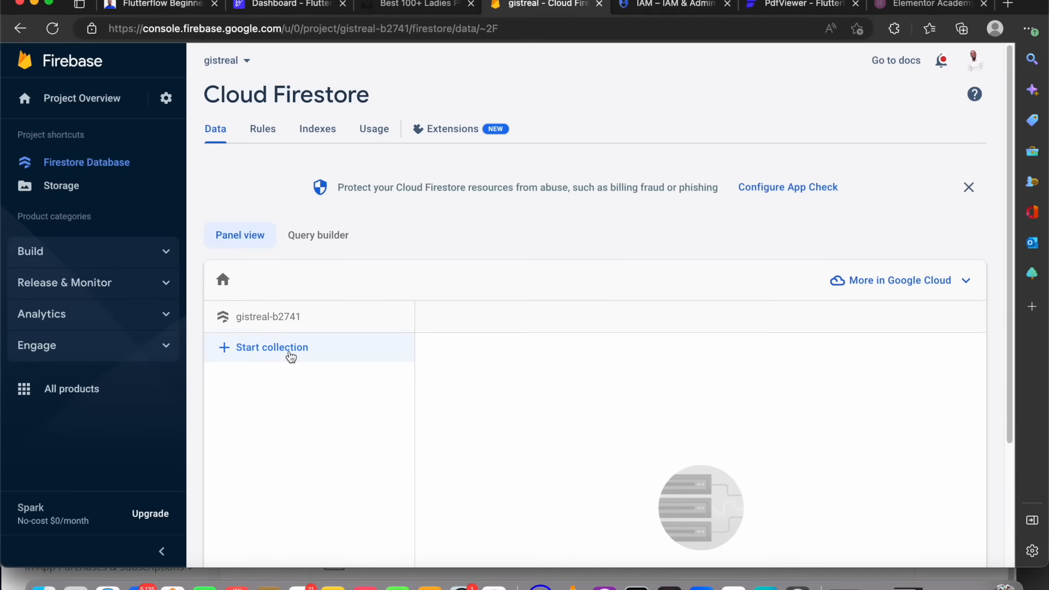
pyautogui.click(290, 357)
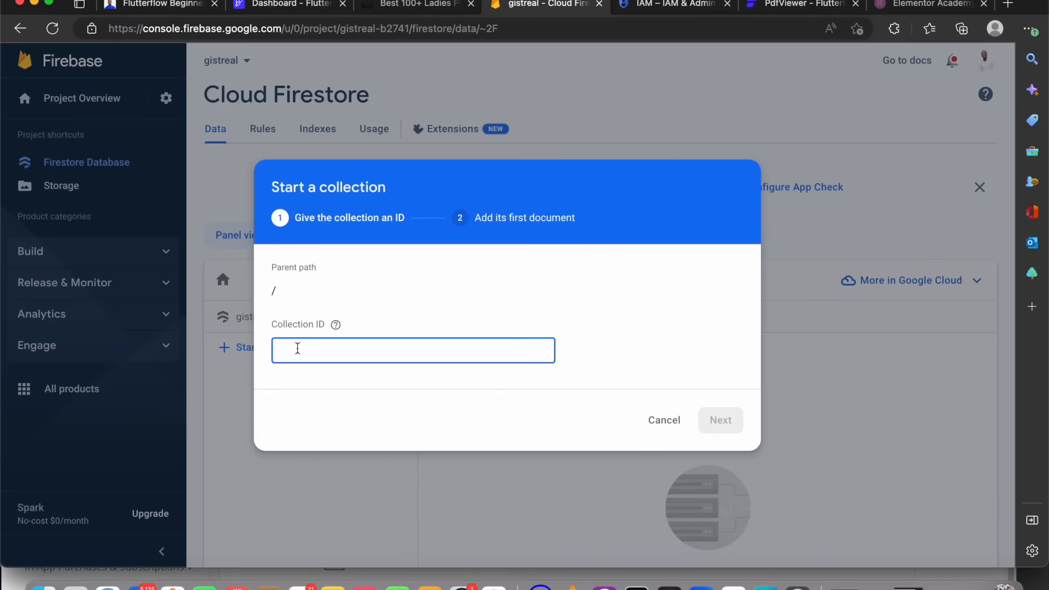
pyautogui.write('user')
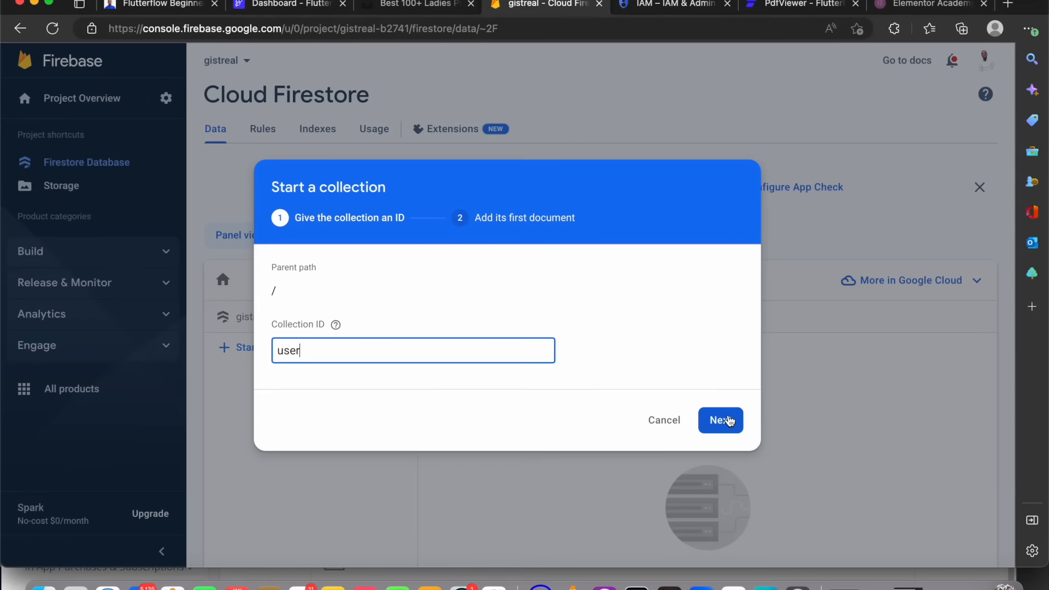
pyautogui.click(729, 421)
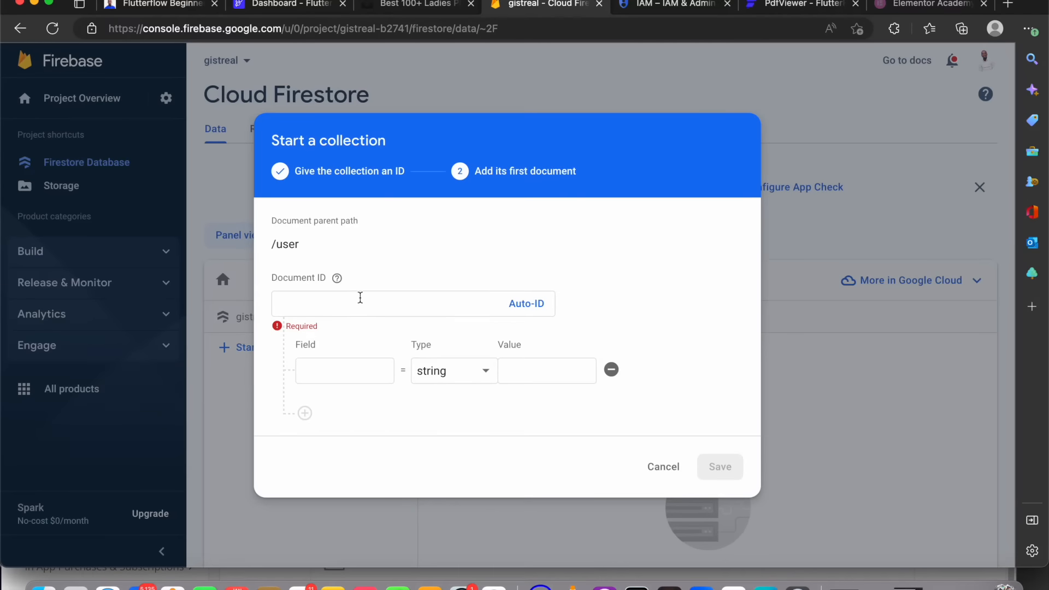
# Give the first document an auto-generated ID, add a string field called name, and add another field
pyautogui.click(539, 304)
pyautogui.click(324, 368)
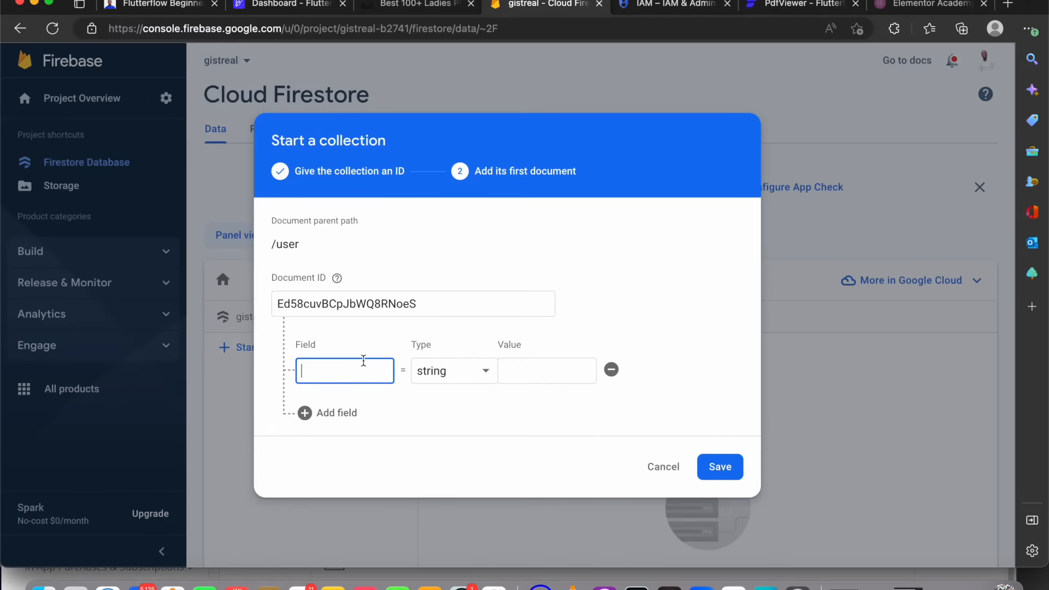
pyautogui.write('name')
pyautogui.click(334, 415)
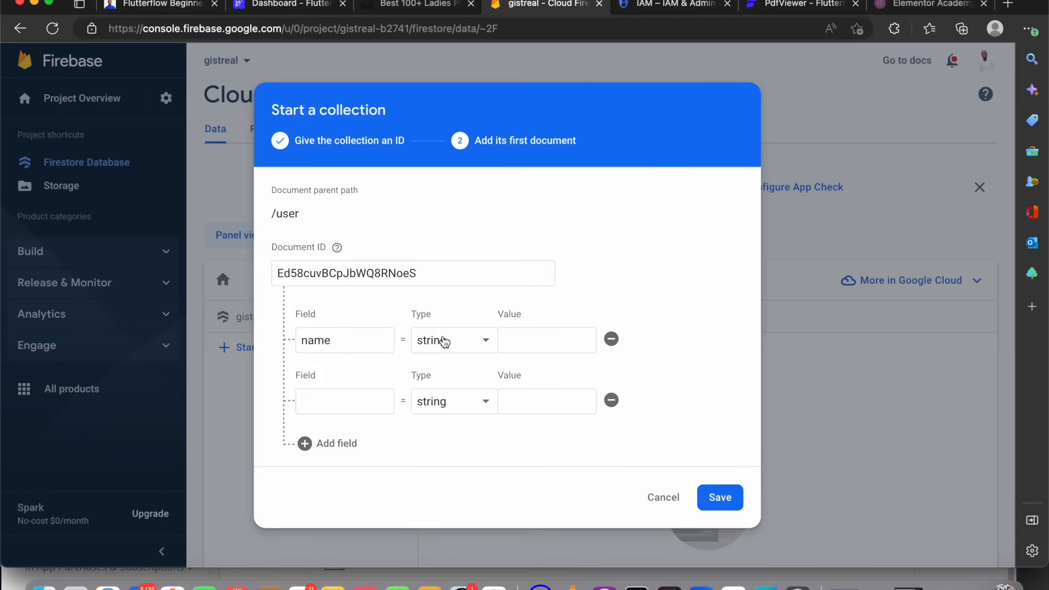
# Review the available field types, then name the second field of the user document password
pyautogui.click(446, 342)
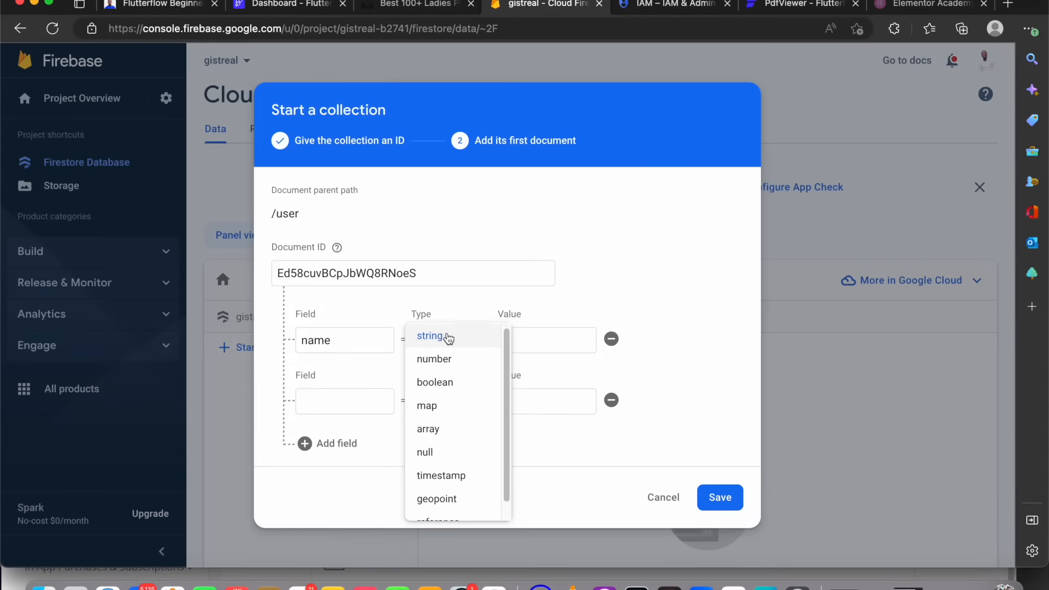
pyautogui.scroll(-1, 447, 343)
pyautogui.scroll(1, 451, 350)
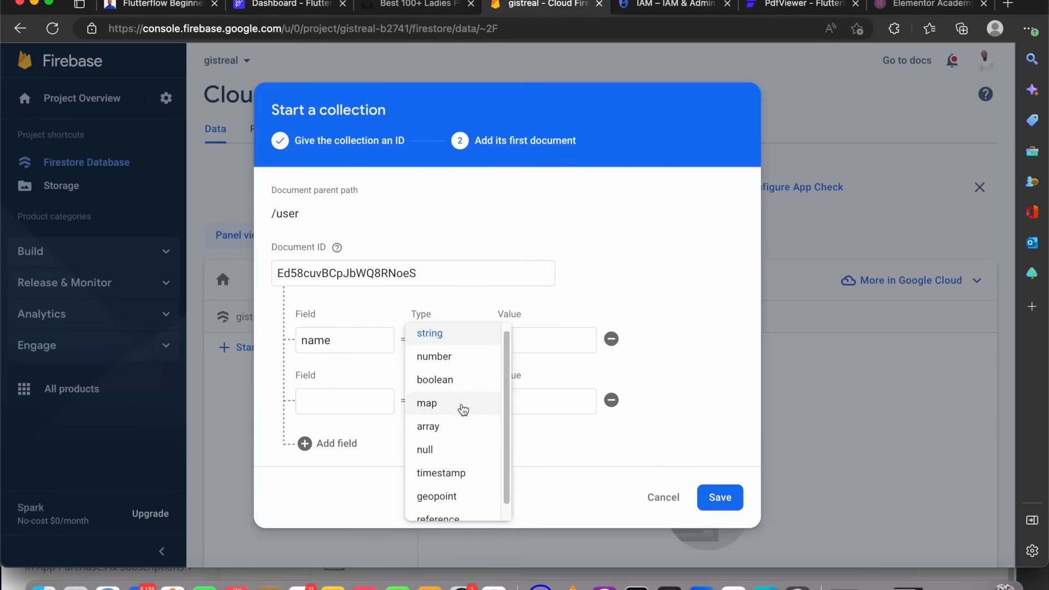
pyautogui.scroll(-1, 461, 429)
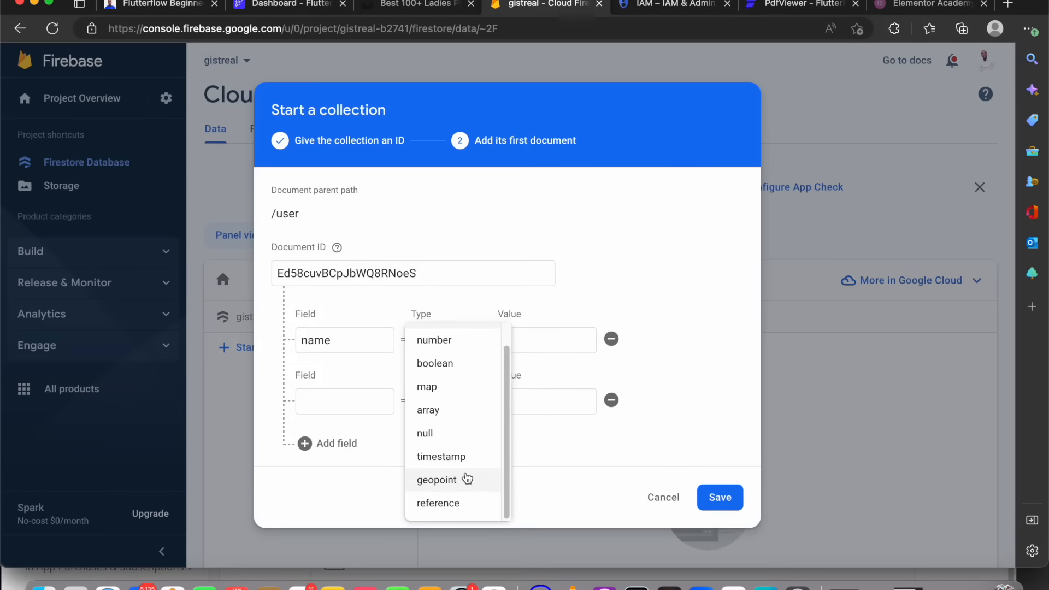
pyautogui.click(371, 297)
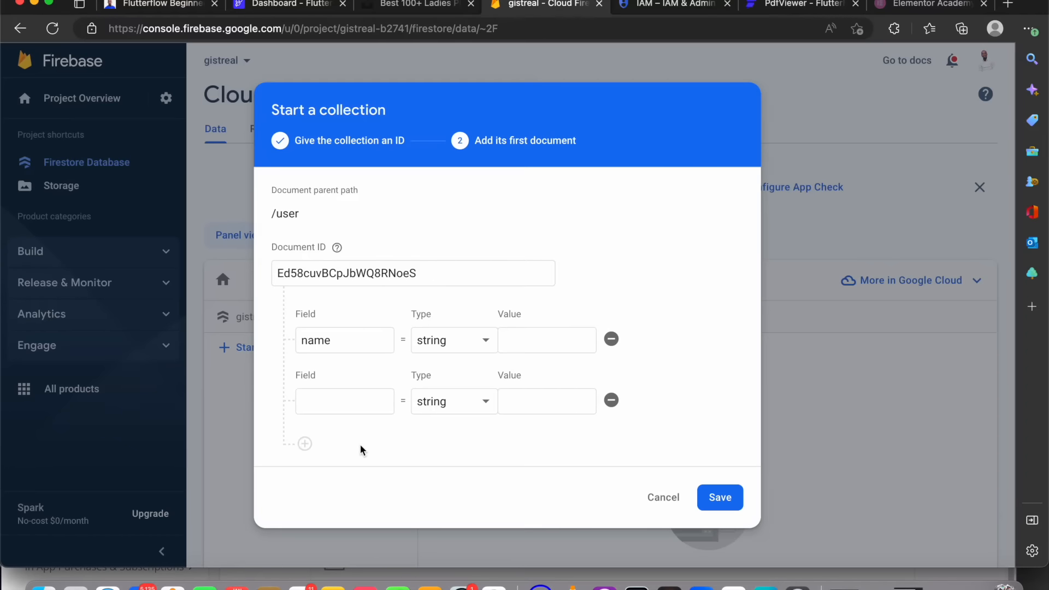
pyautogui.click(364, 397)
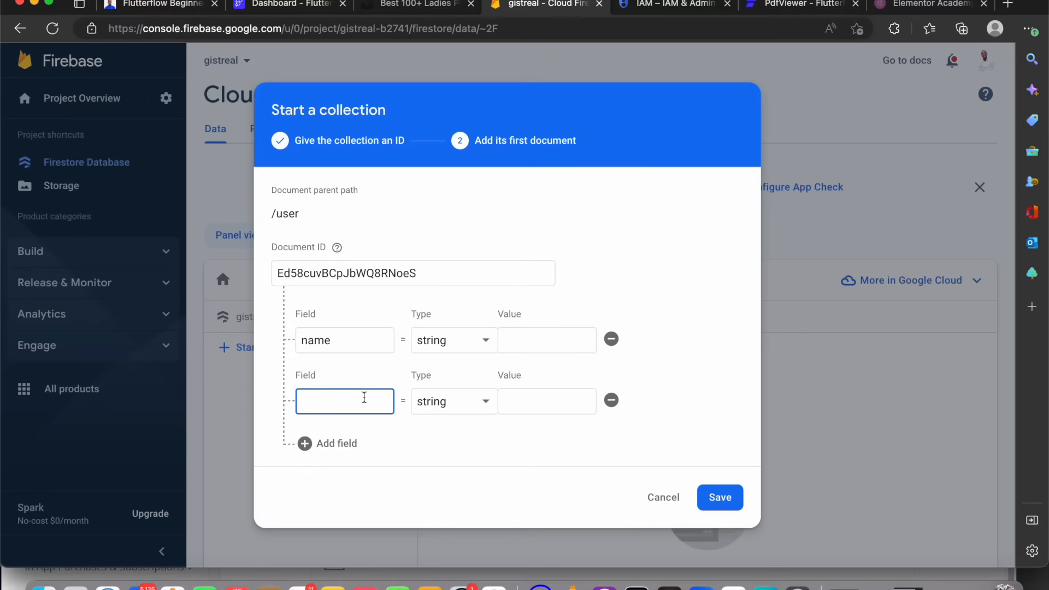
pyautogui.write('password')
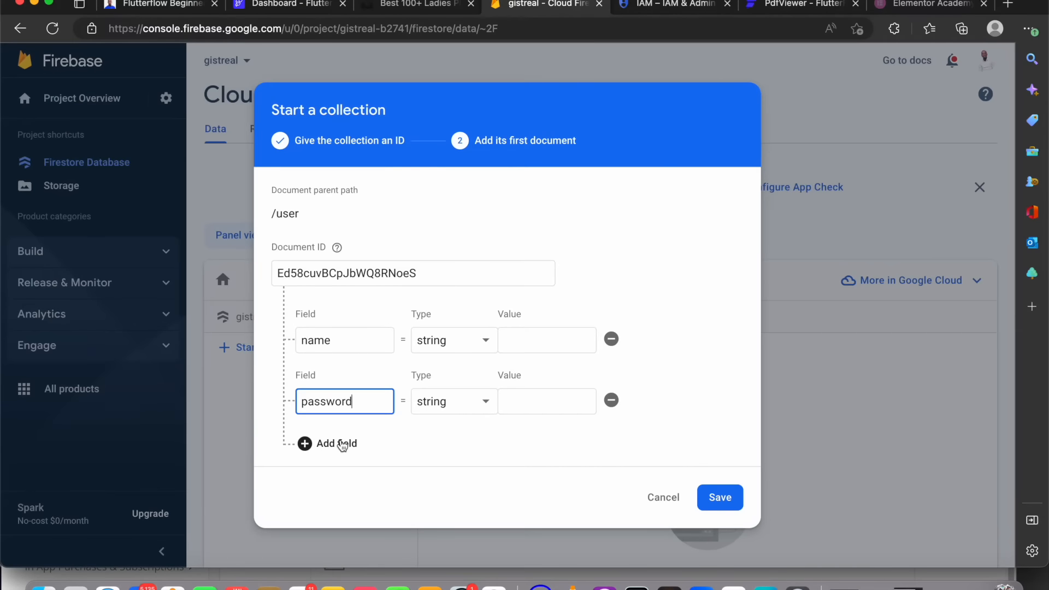
# Add a third string field named photo to the document
pyautogui.click(346, 443)
pyautogui.click(346, 434)
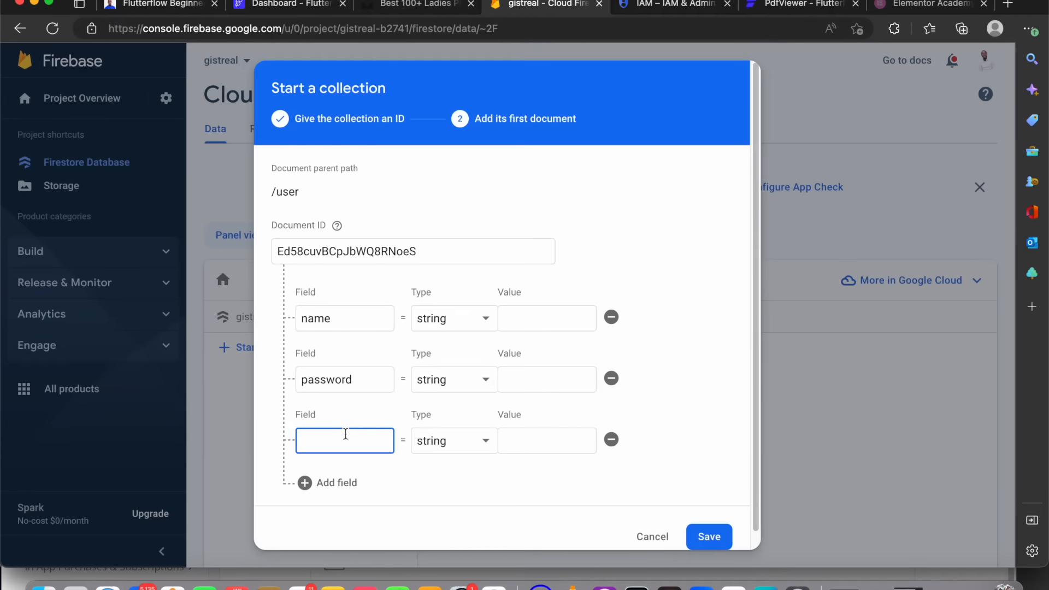
pyautogui.write('phot')
pyautogui.click(494, 440)
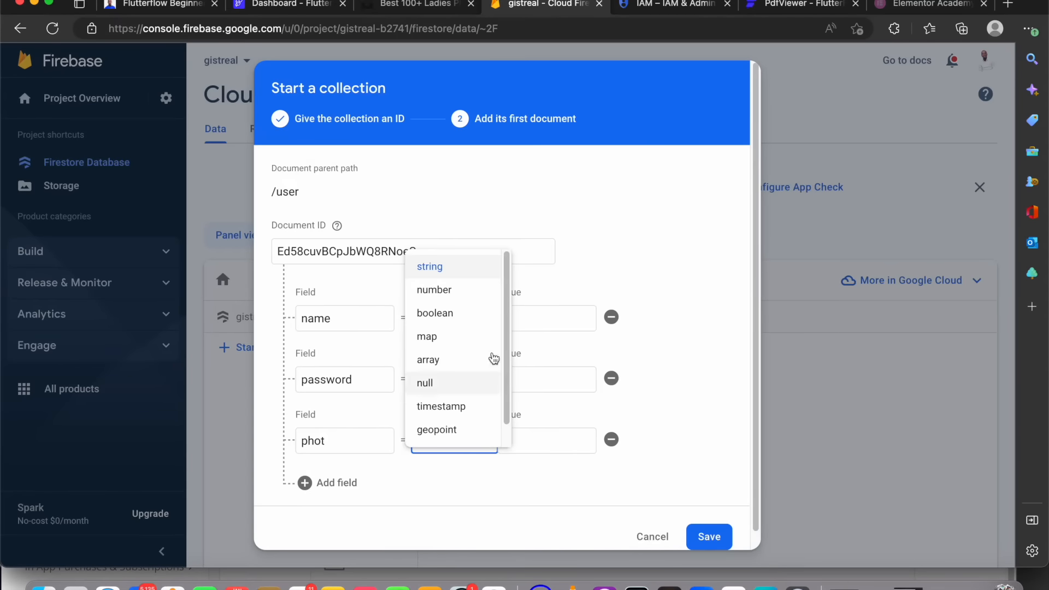
pyautogui.moveTo(506, 350); pyautogui.dragTo(507, 245)
pyautogui.click(437, 268)
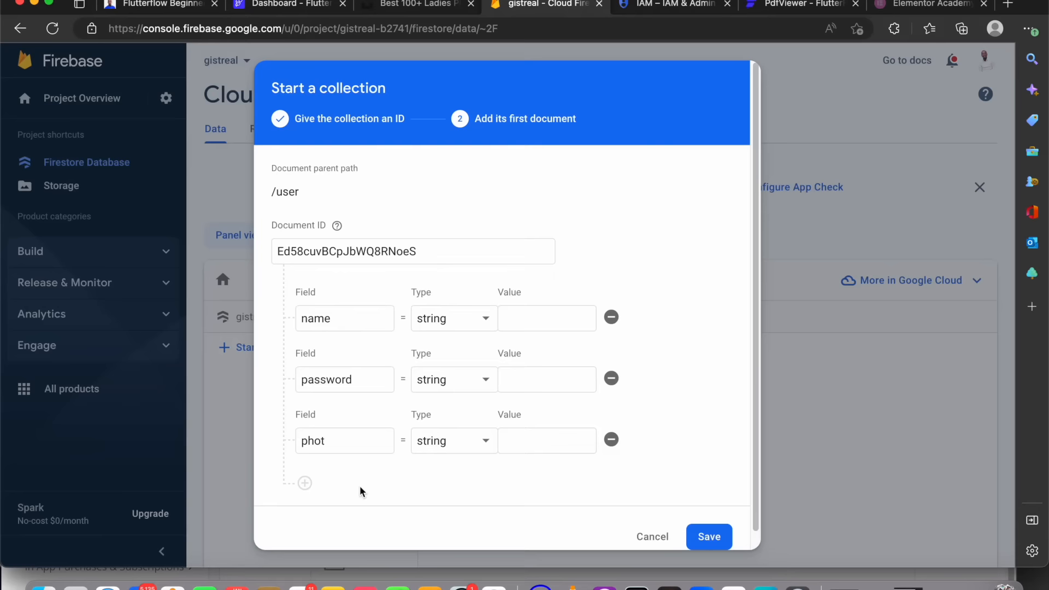
pyautogui.click(342, 441)
pyautogui.write('0')
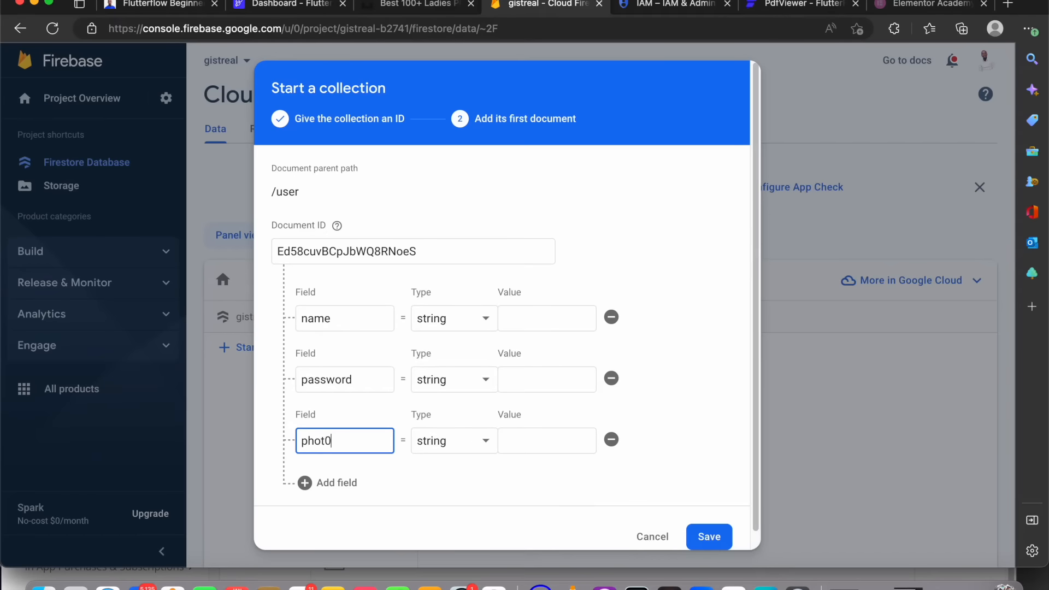
pyautogui.write('o')
# Add a fourth field named display and save the user document
pyautogui.click(348, 484)
pyautogui.click(349, 502)
pyautogui.write('dispal')
pyautogui.press('BackSpace')
pyautogui.press('BackSpace')
pyautogui.write('lay')
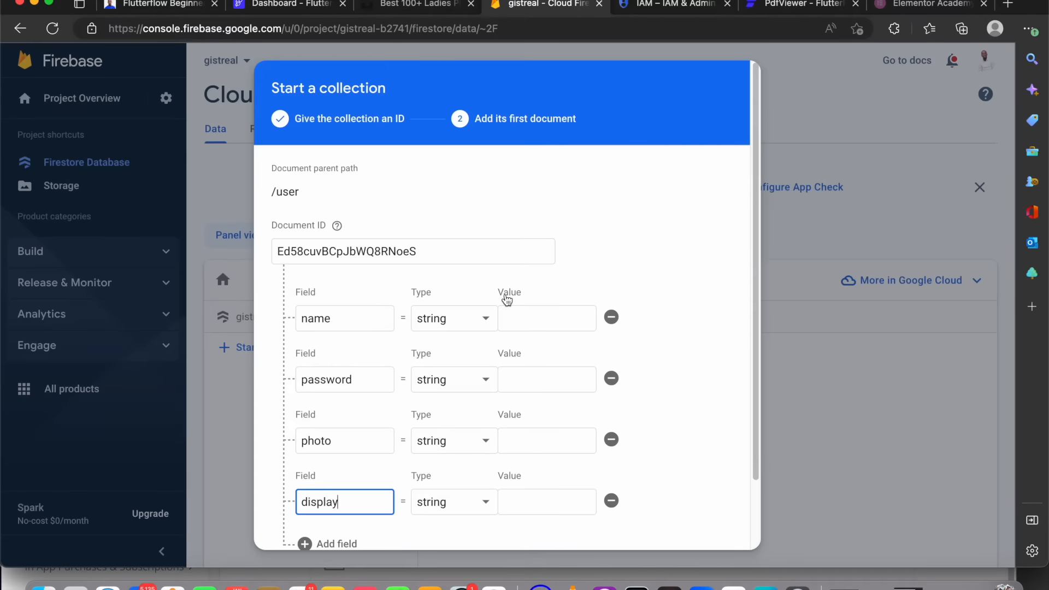
pyautogui.scroll(-3, 508, 298)
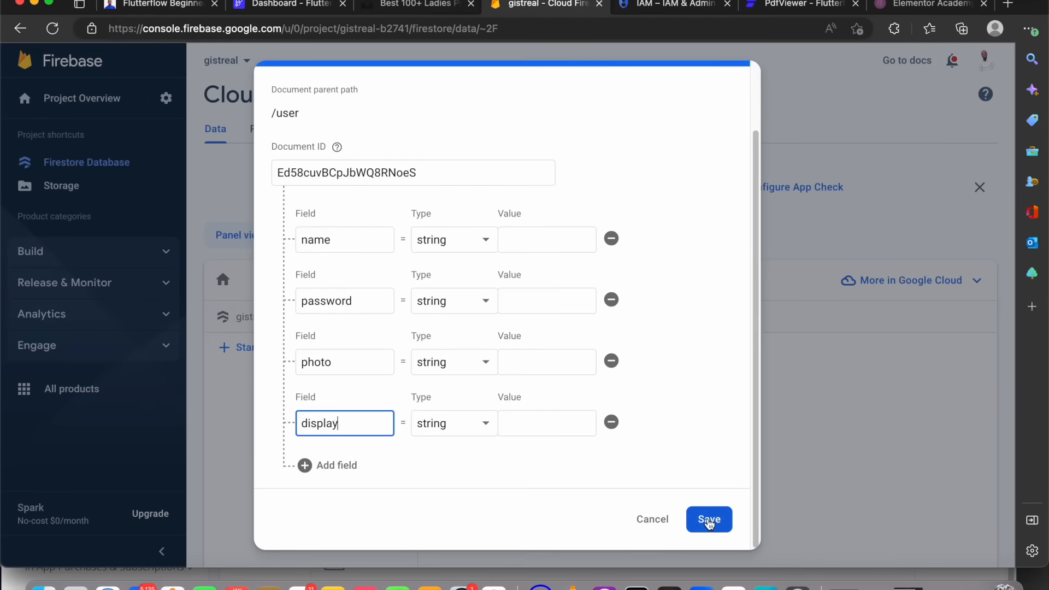
pyautogui.click(709, 520)
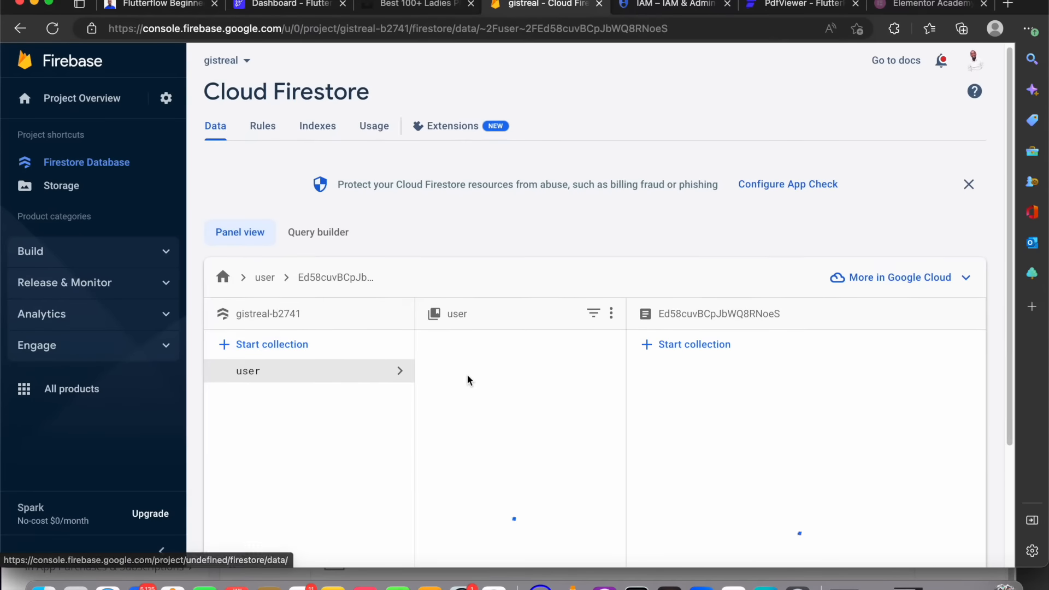
pyautogui.scroll(-1, 492, 377)
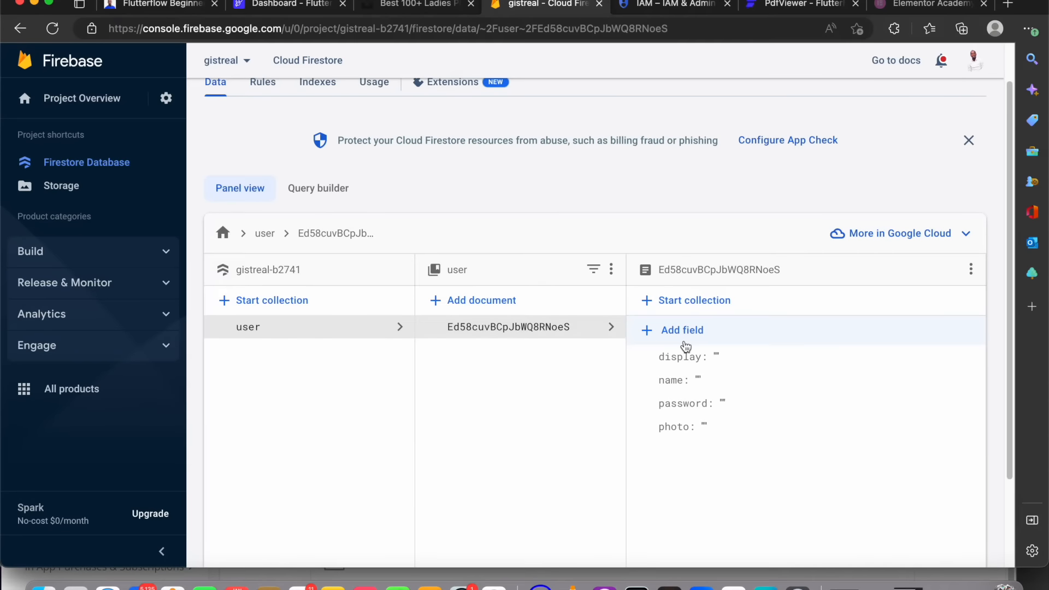
pyautogui.click(503, 304)
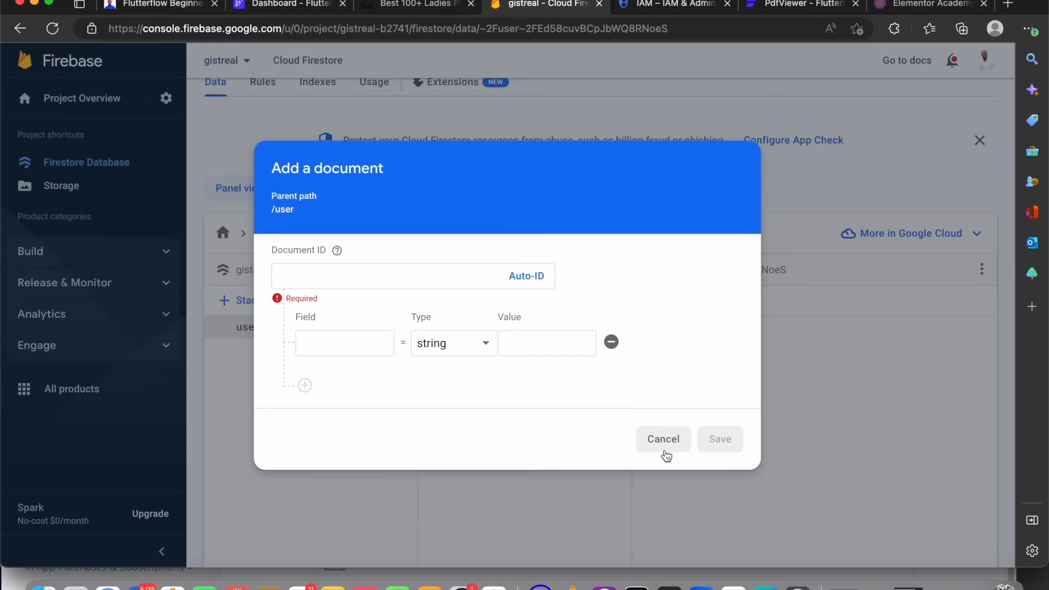
pyautogui.click(664, 440)
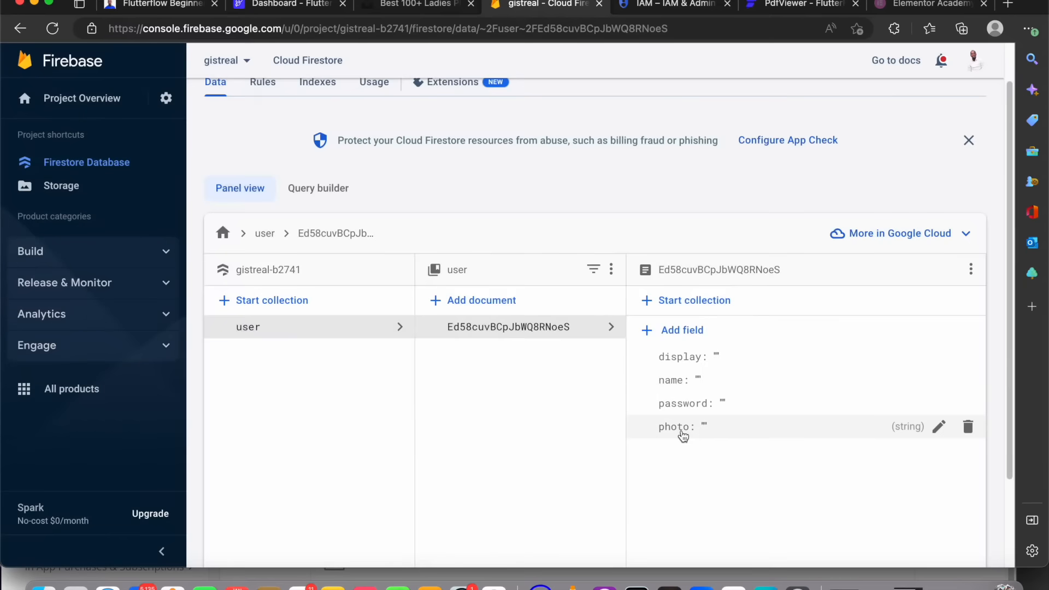
pyautogui.click(719, 331)
pyautogui.click(898, 406)
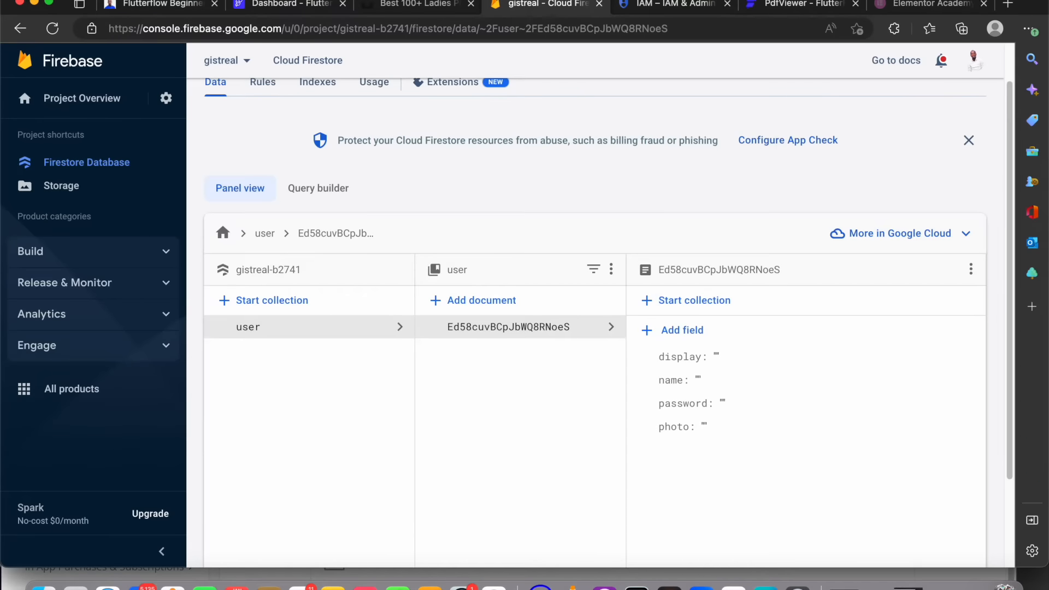
# Switch to FlutterFlow and create a data type named user
pyautogui.click(311, 10)
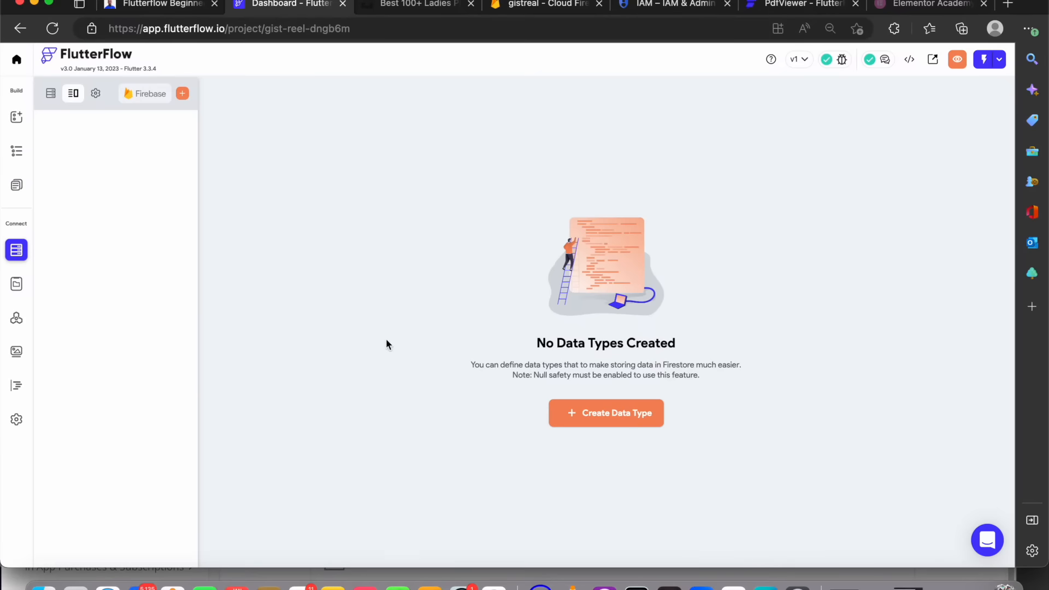
pyautogui.click(588, 413)
pyautogui.write('user')
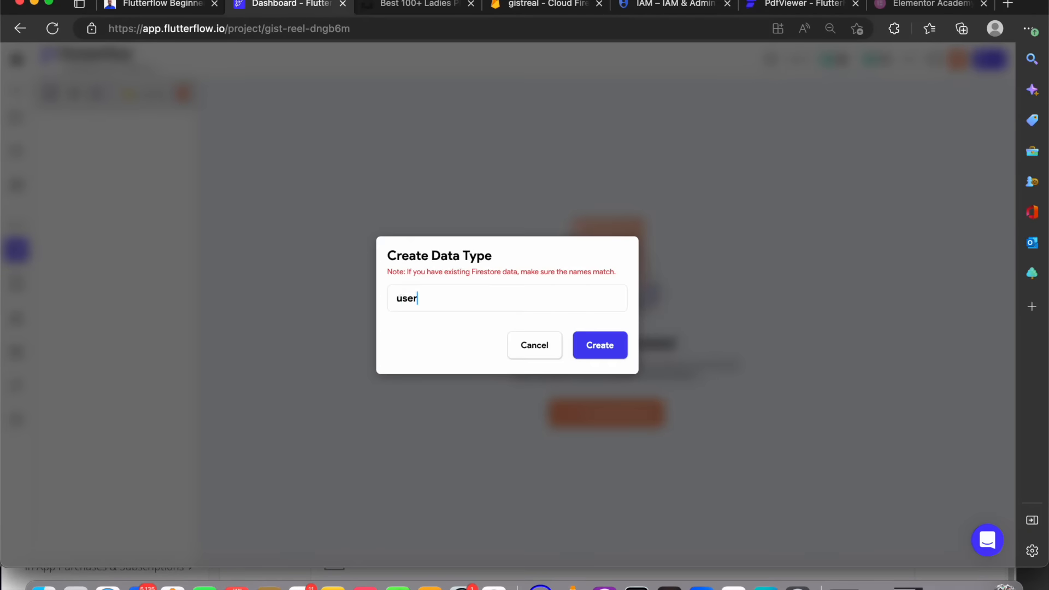
pyautogui.click(610, 350)
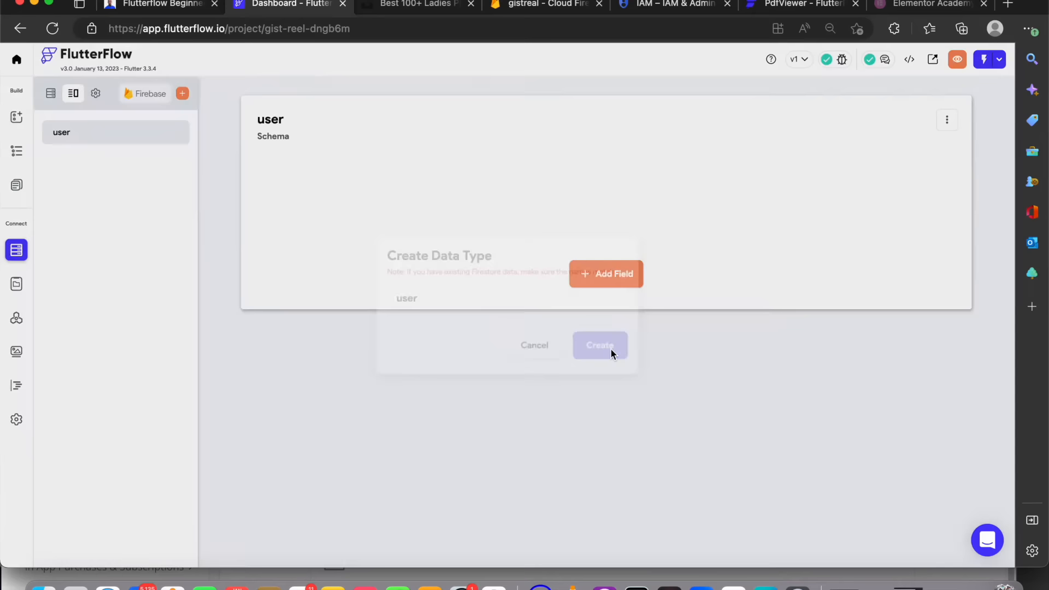
pyautogui.click(538, 5)
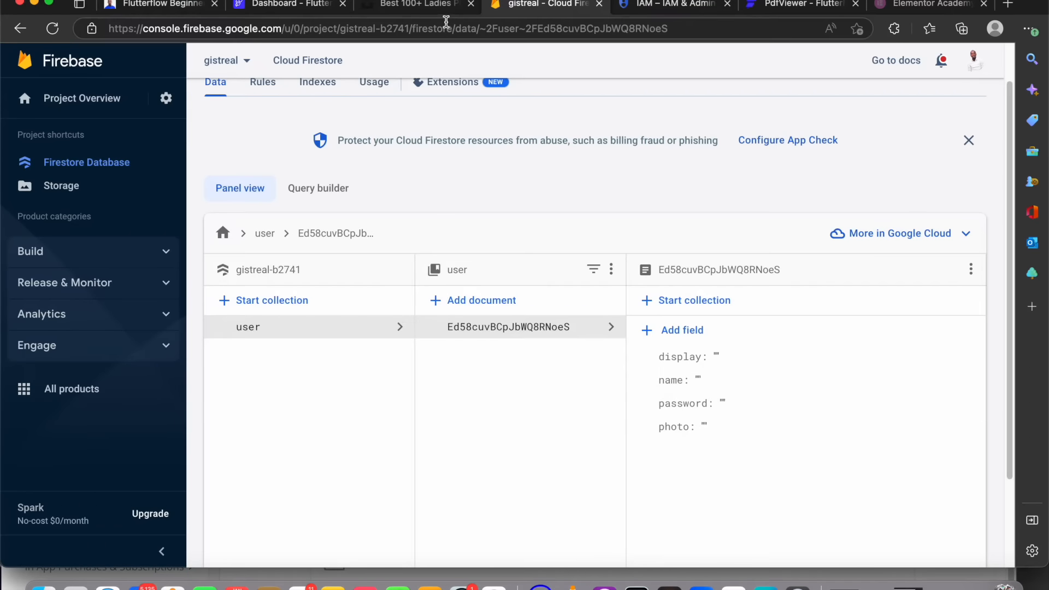
pyautogui.click(290, 4)
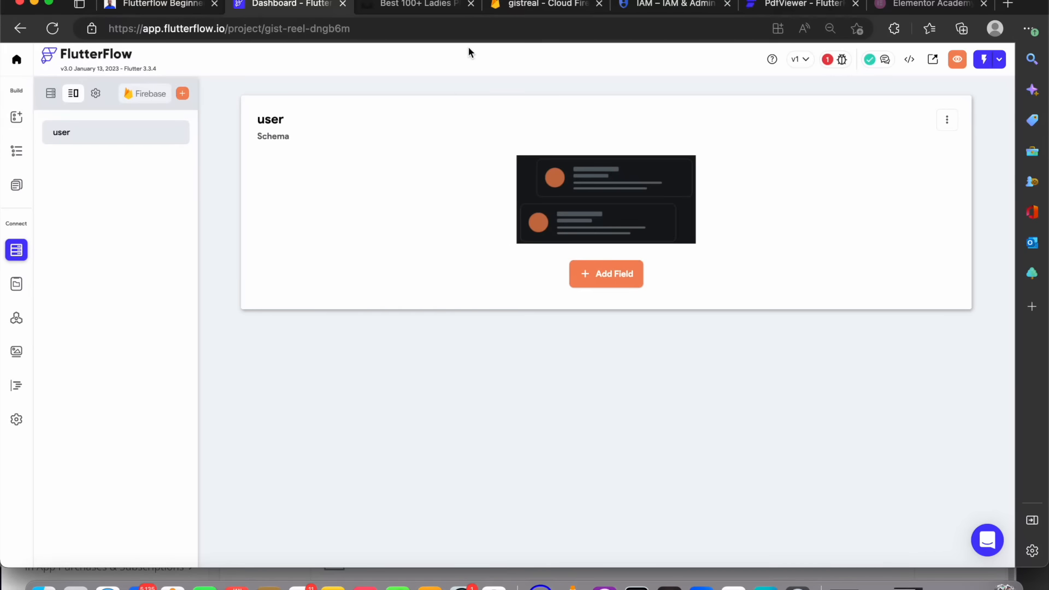
pyautogui.moveTo(435, 4); pyautogui.dragTo(483, 3)
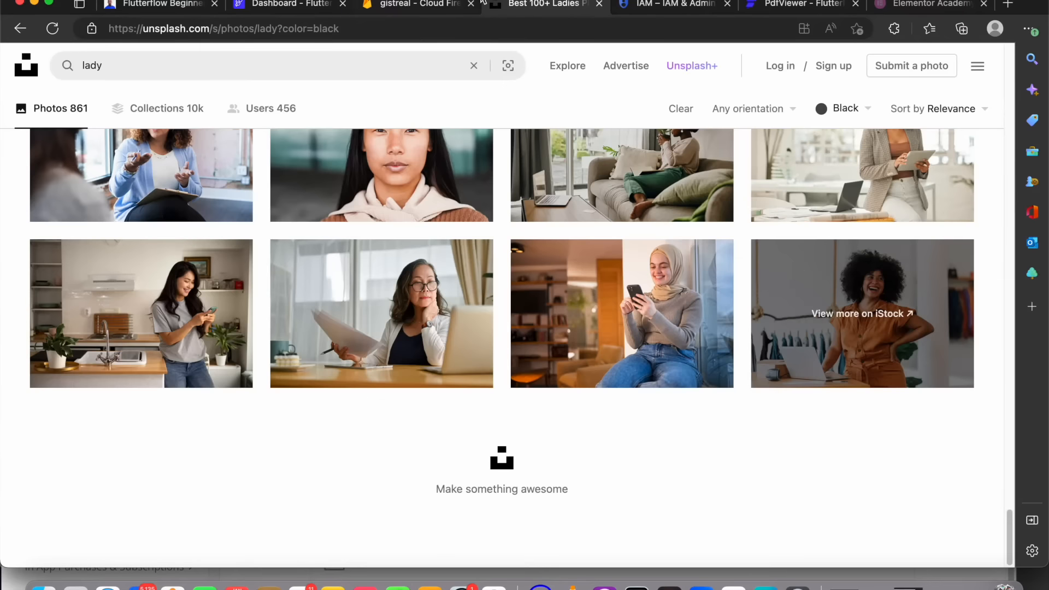
pyautogui.click(440, 5)
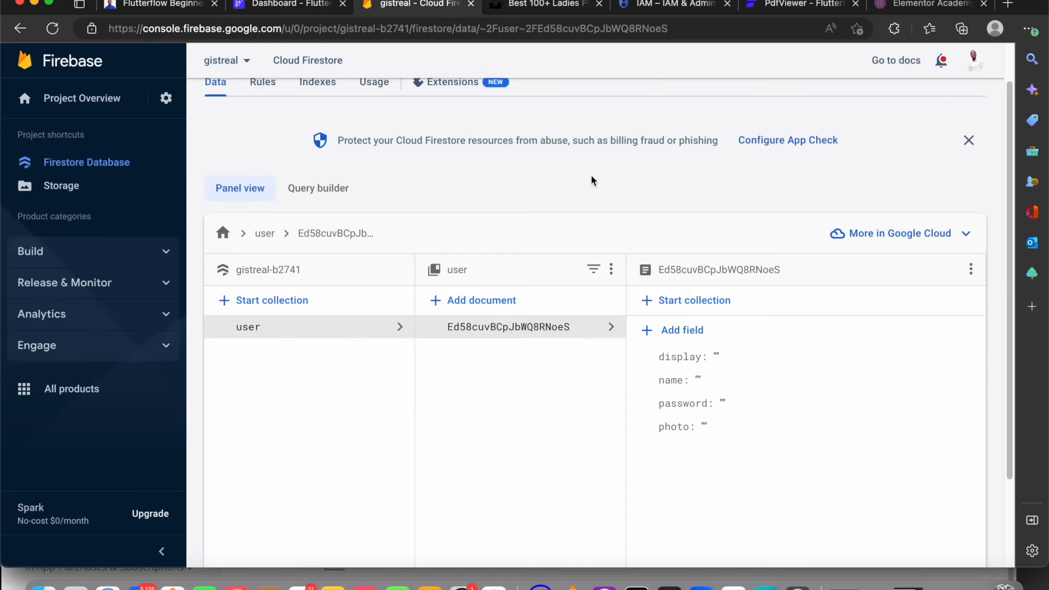
pyautogui.scroll(2, 379, 297)
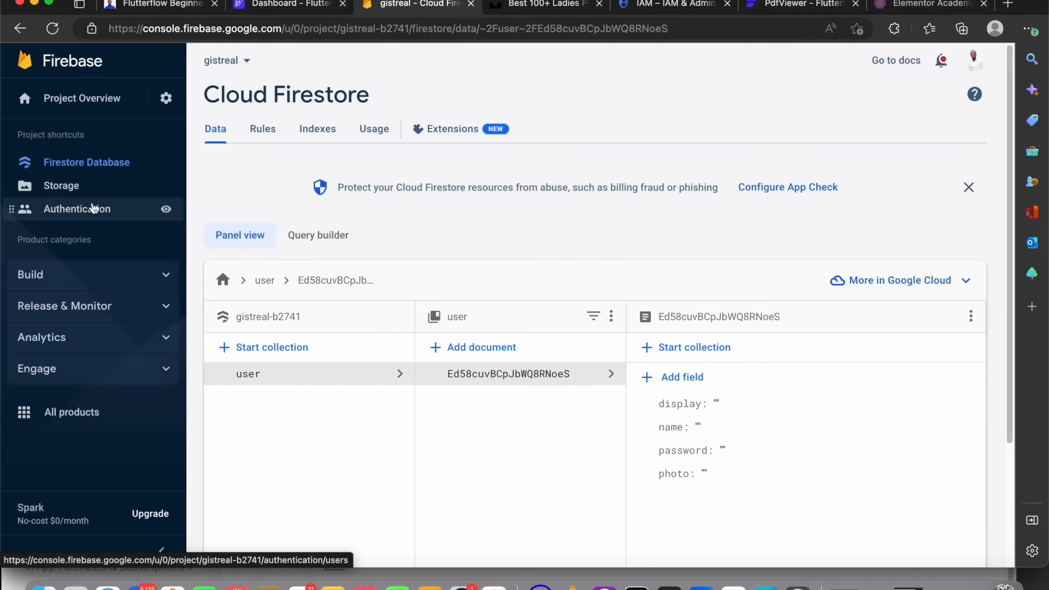
# Open Firebase Authentication, get started, and enable the Email/Password sign-in provider
pyautogui.click(97, 213)
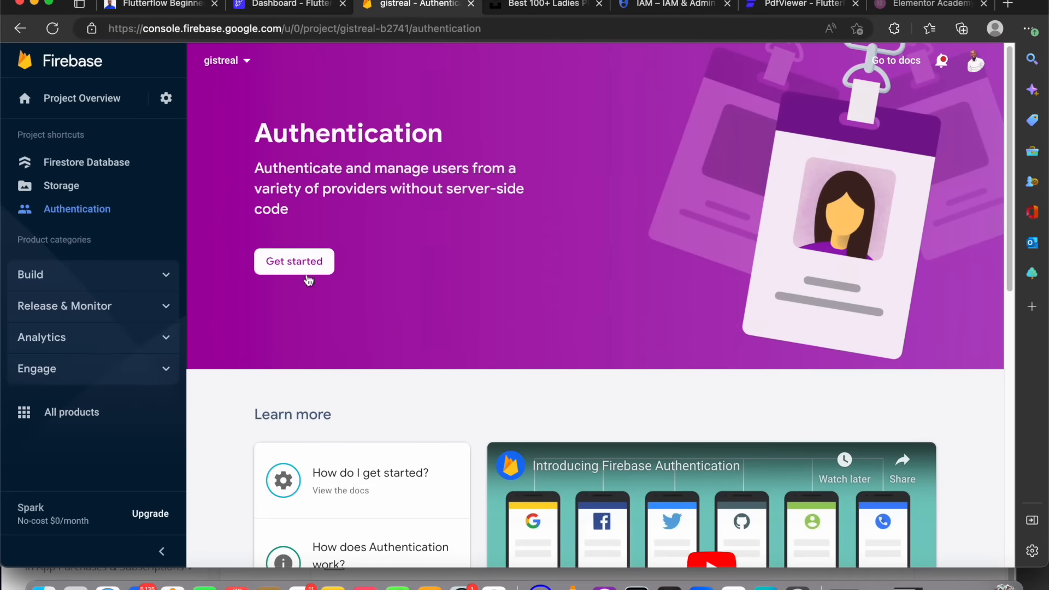
pyautogui.click(316, 268)
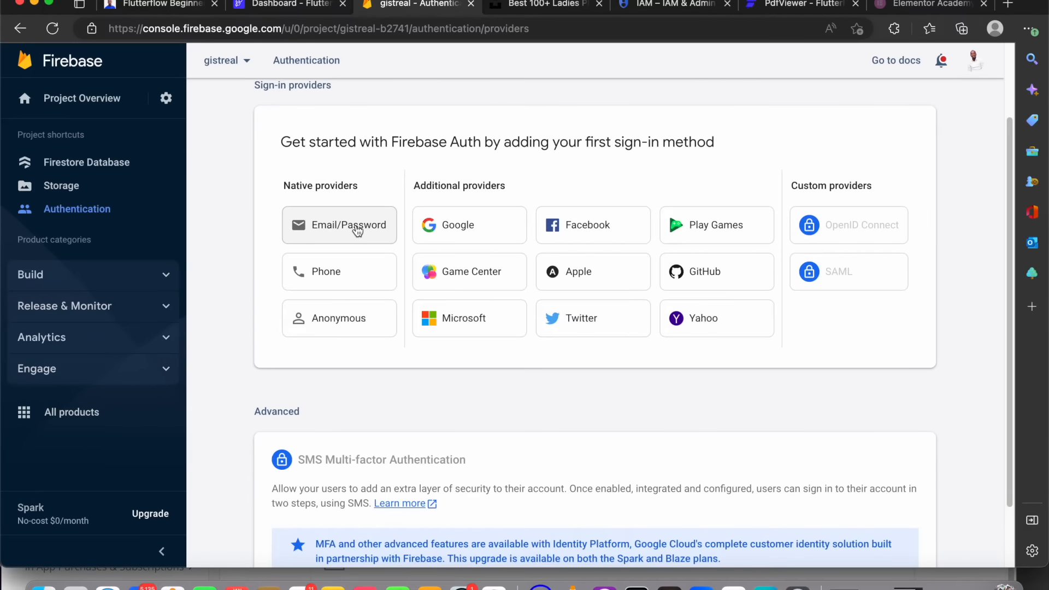
pyautogui.click(356, 233)
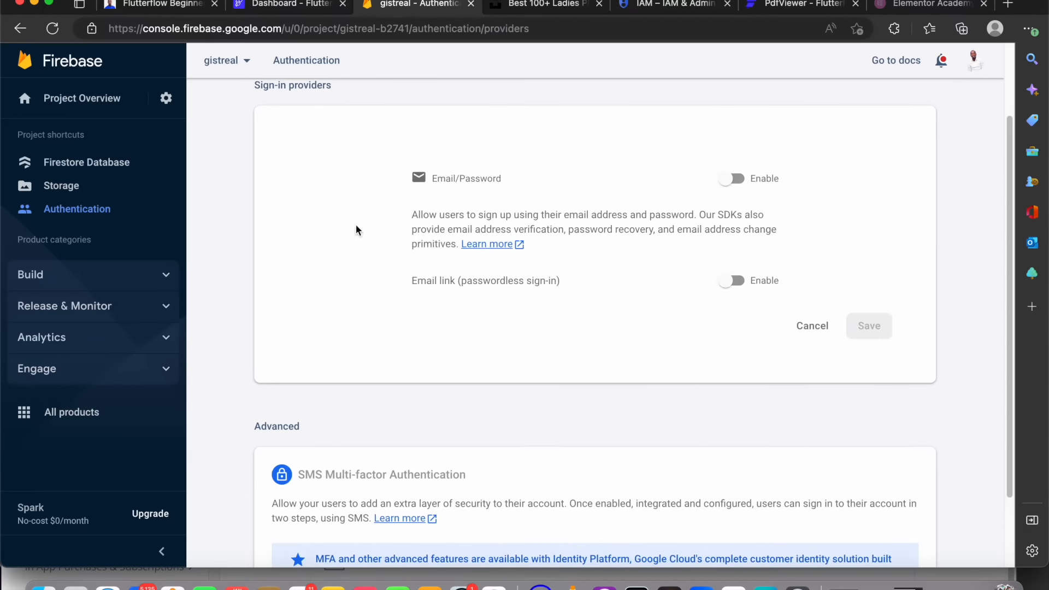
pyautogui.click(732, 179)
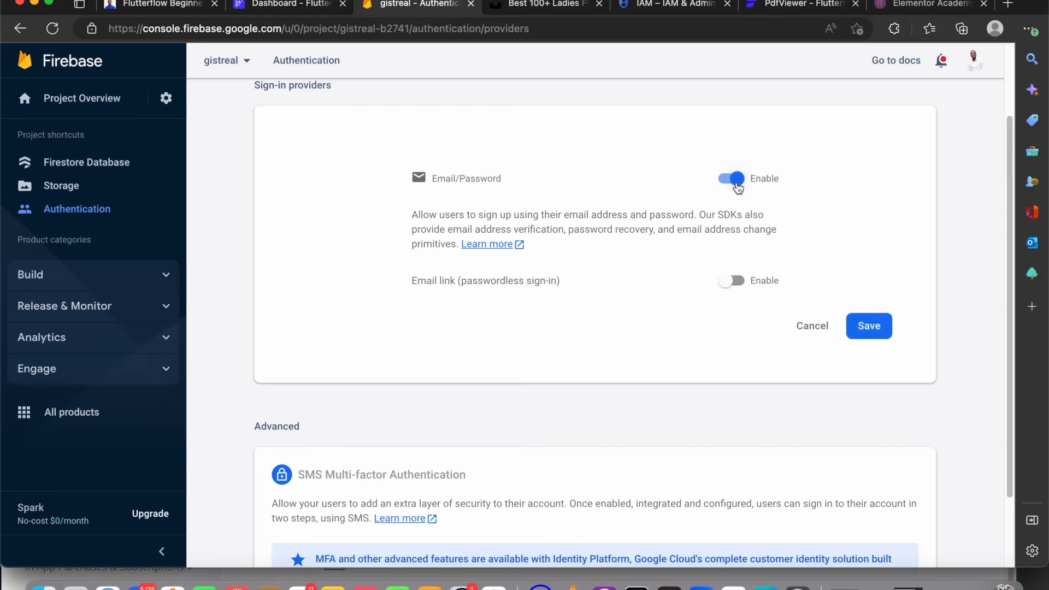
pyautogui.click(867, 326)
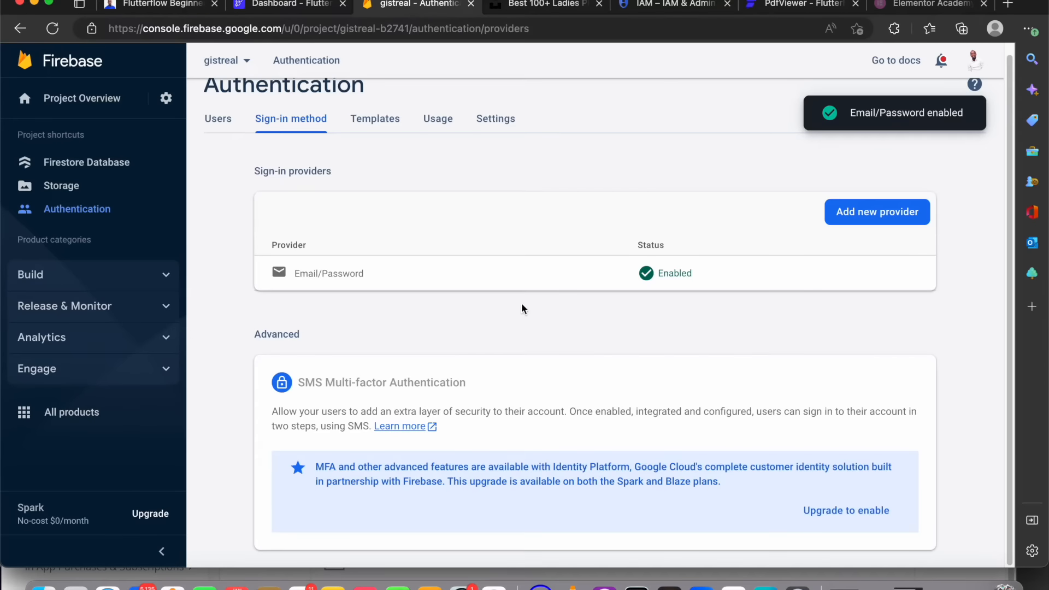
# Try to add Google as a sign-in provider, enabling it and choosing the account's project support email
pyautogui.click(879, 219)
pyautogui.click(508, 356)
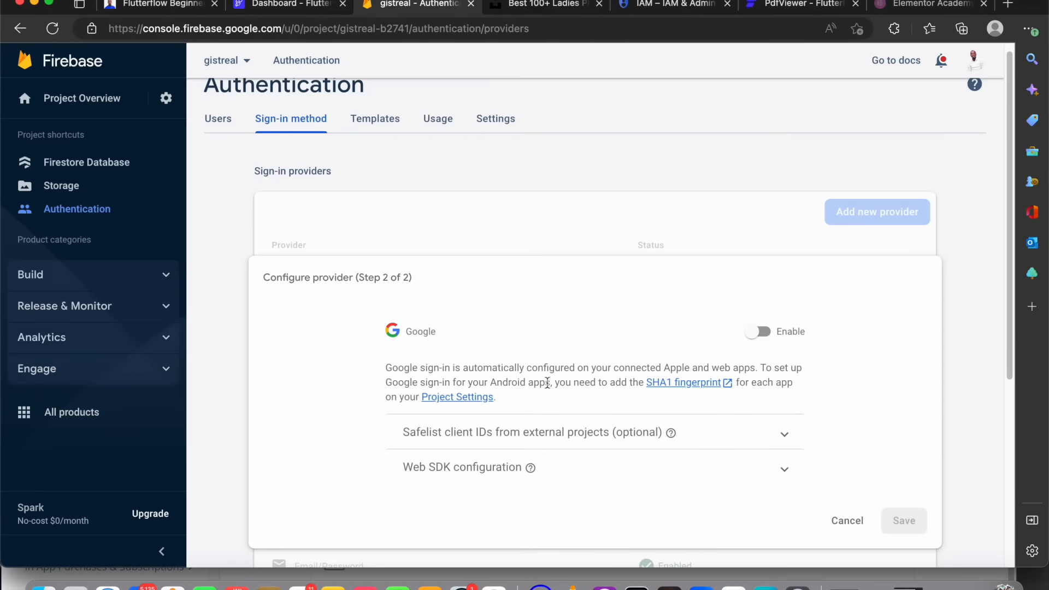
pyautogui.click(757, 332)
pyautogui.scroll(-8, 768, 442)
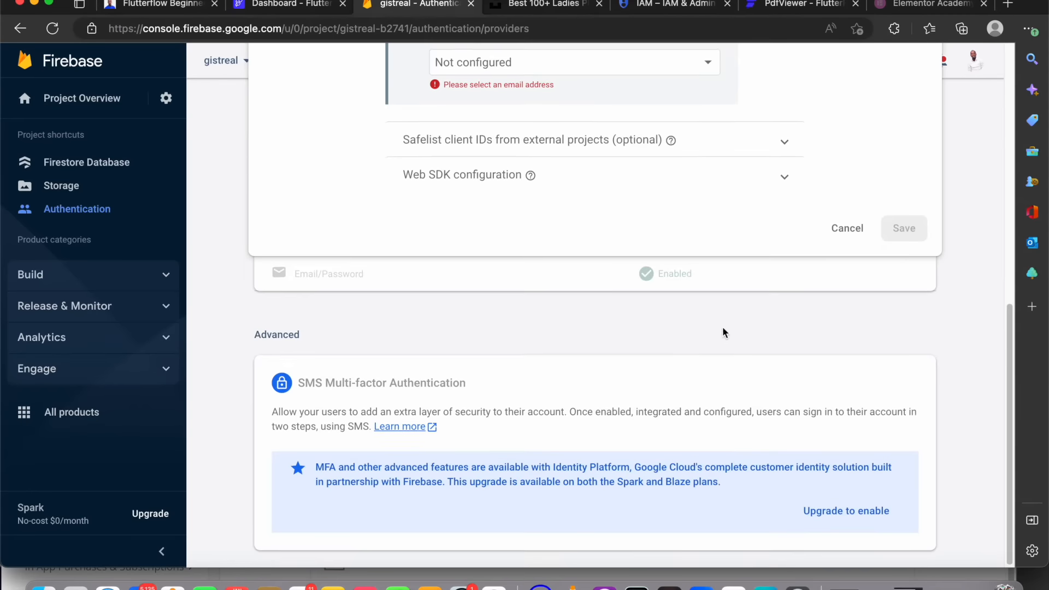
pyautogui.scroll(3, 629, 241)
pyautogui.click(560, 199)
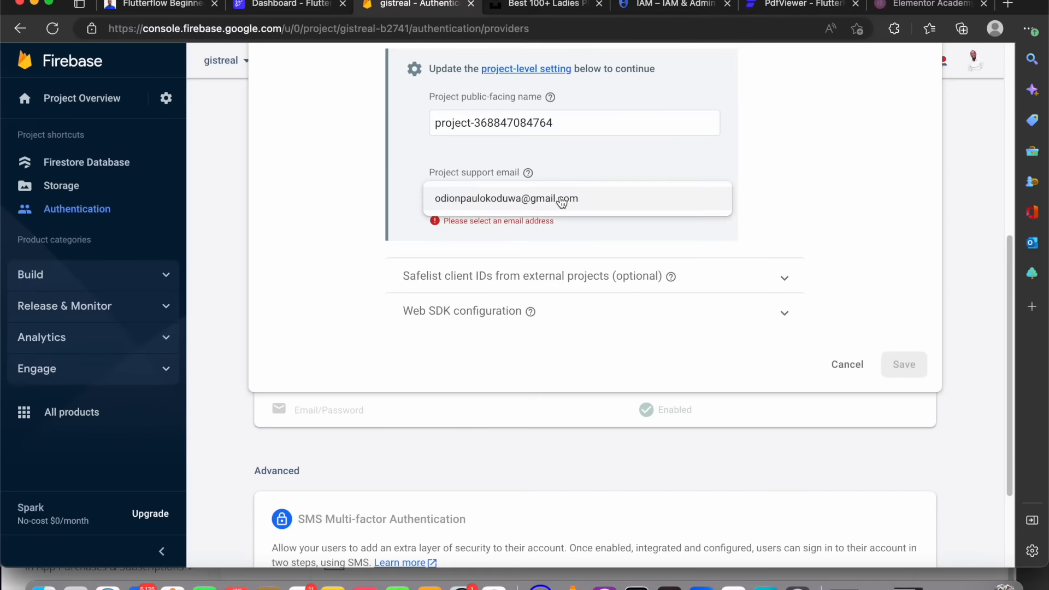
pyautogui.click(562, 200)
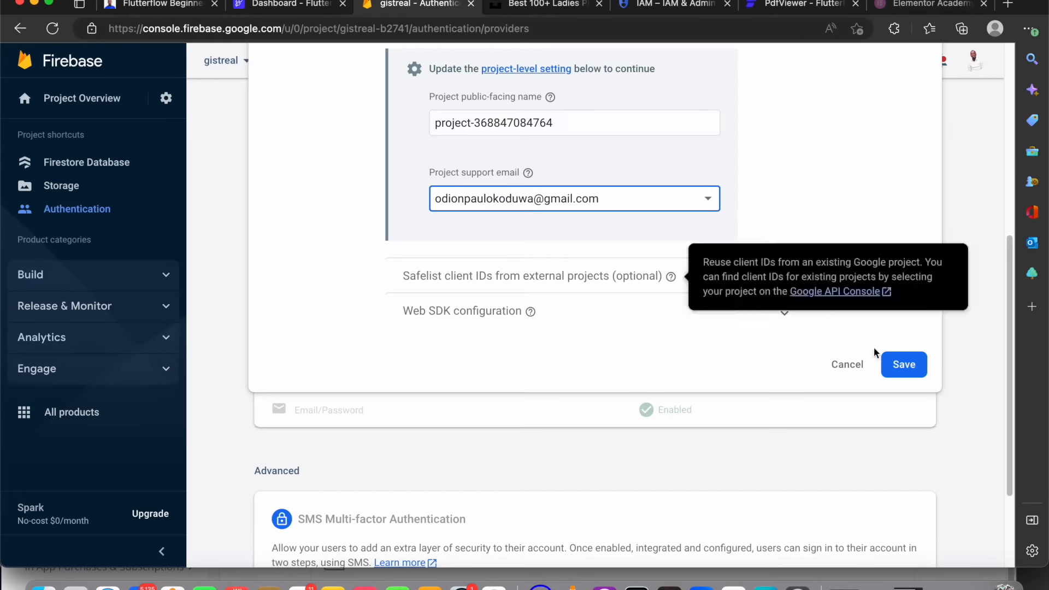
pyautogui.click(906, 364)
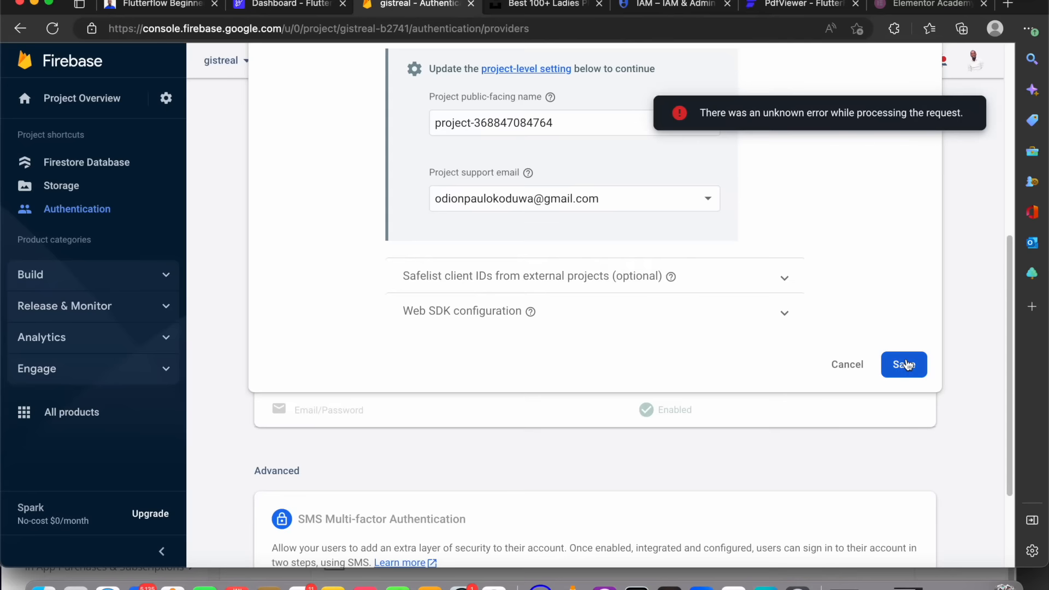
# Save the Google sign-in provider configuration
pyautogui.scroll(6, 743, 302)
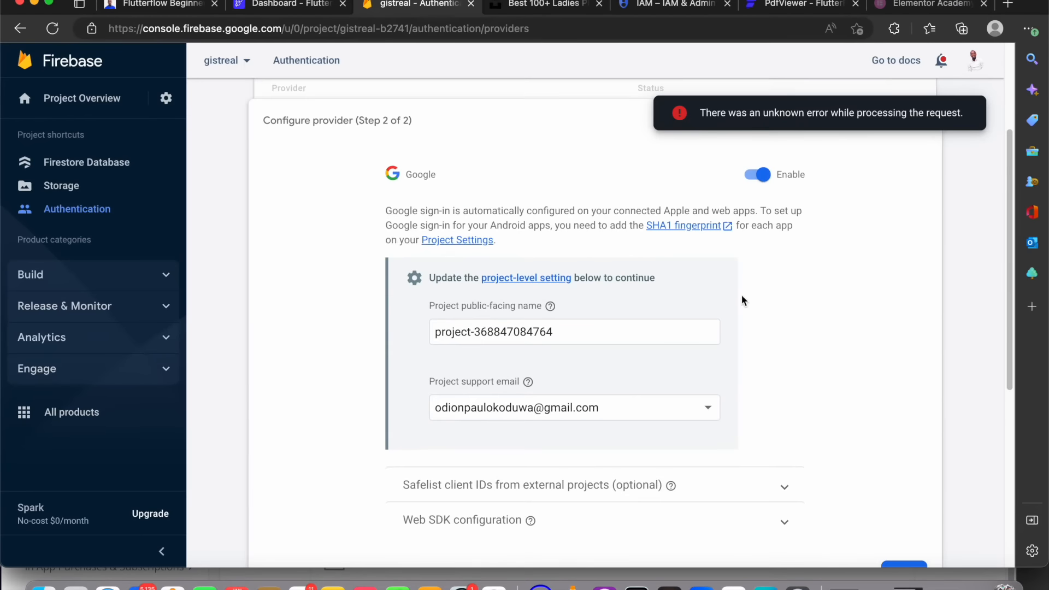
pyautogui.scroll(-6, 772, 306)
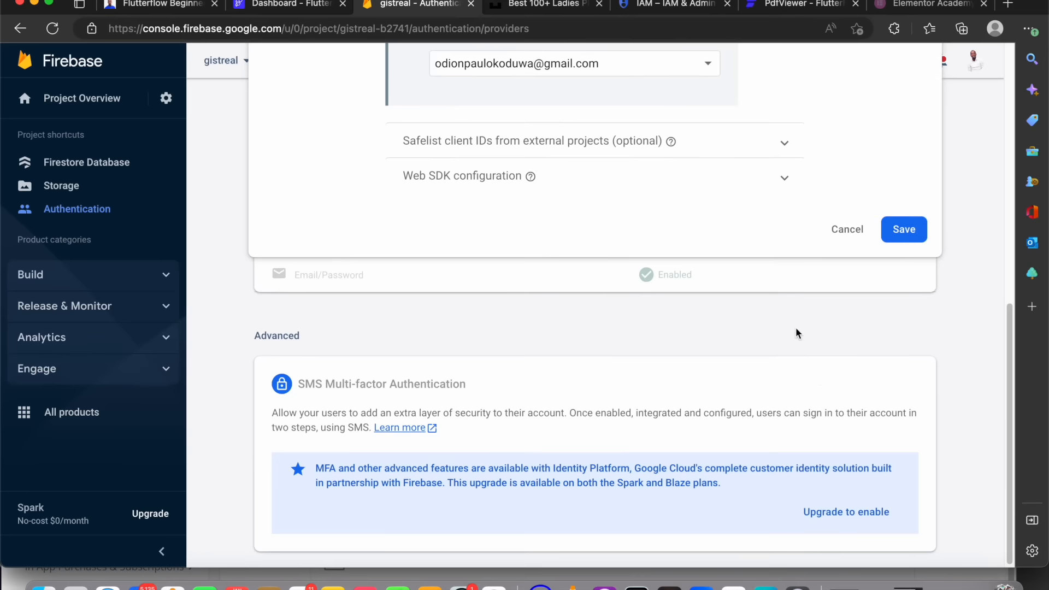
pyautogui.click(887, 232)
# Open the new sign-in provider picker and review the available providers without adding one
pyautogui.scroll(2, 705, 237)
pyautogui.scroll(1, 705, 236)
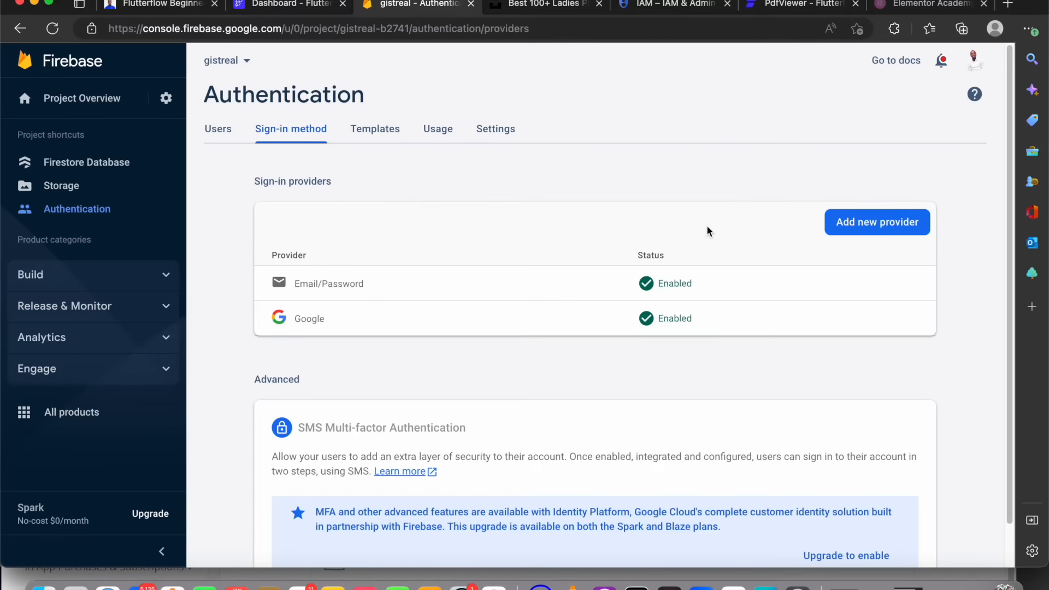
pyautogui.click(910, 222)
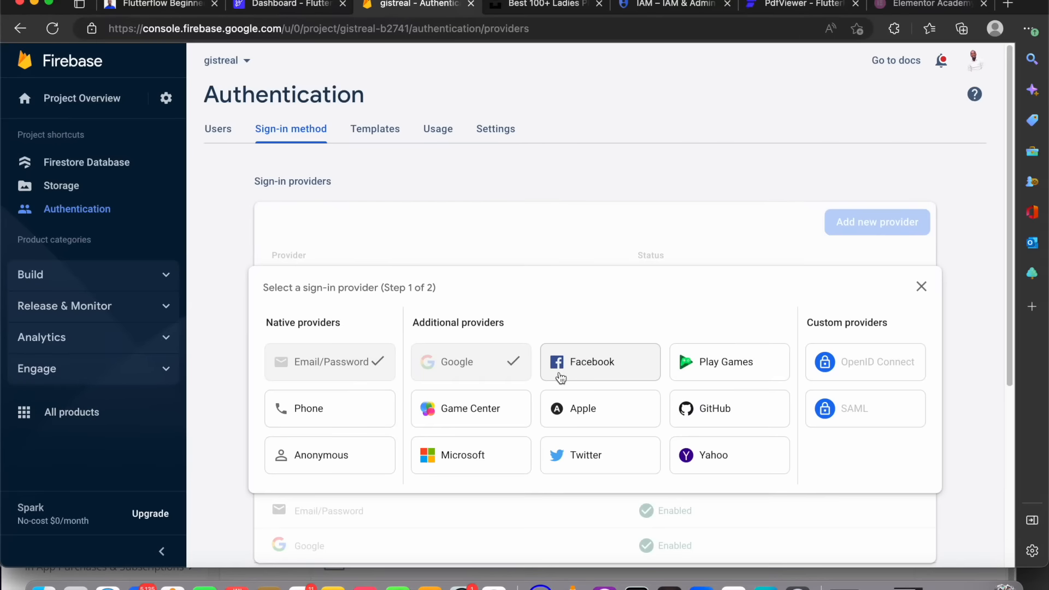
pyautogui.scroll(-4, 563, 425)
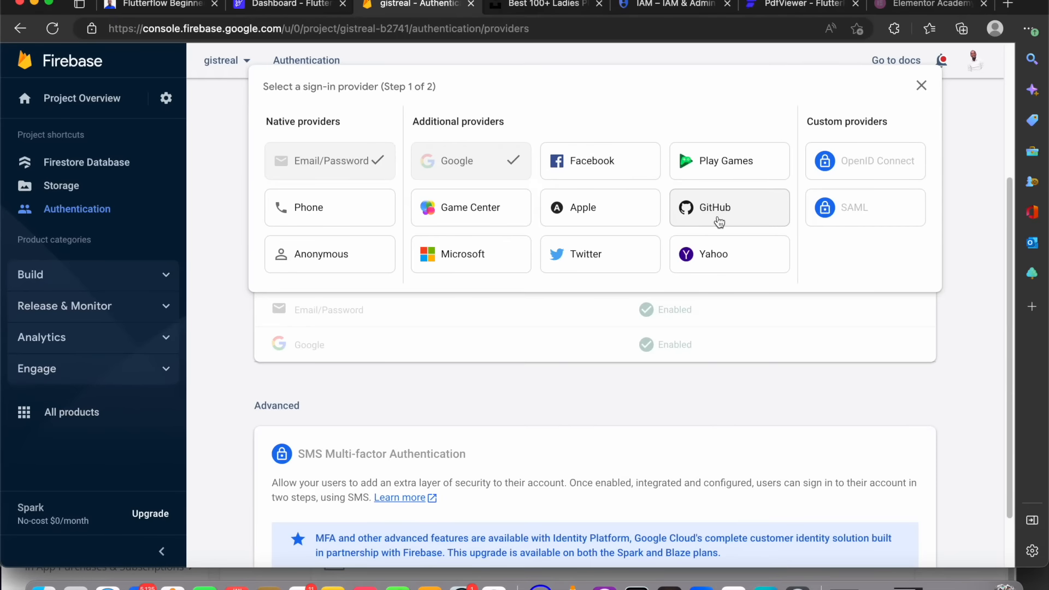
pyautogui.scroll(-2, 616, 274)
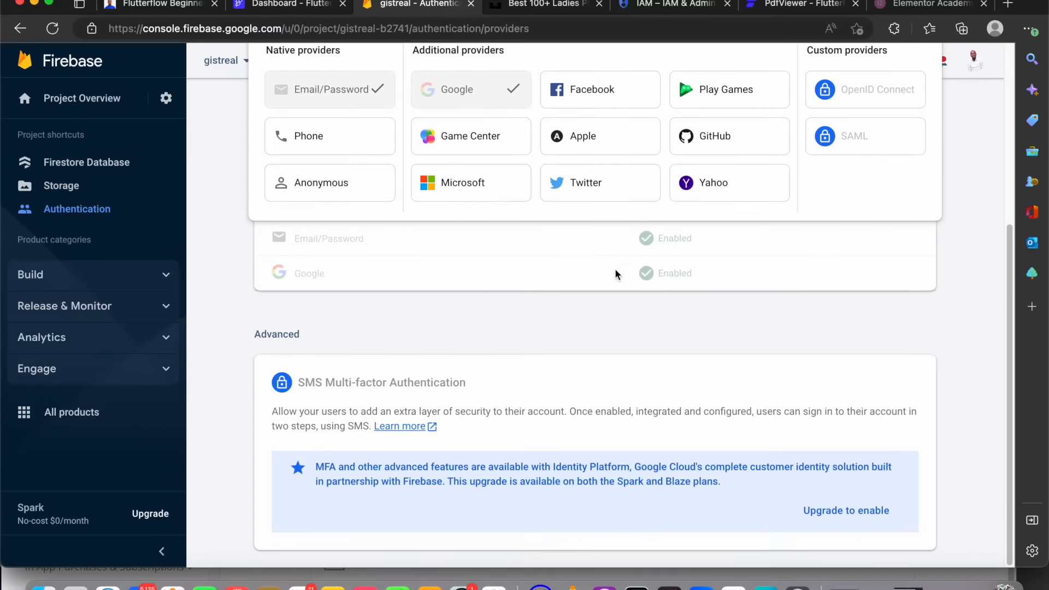
pyautogui.scroll(5, 616, 274)
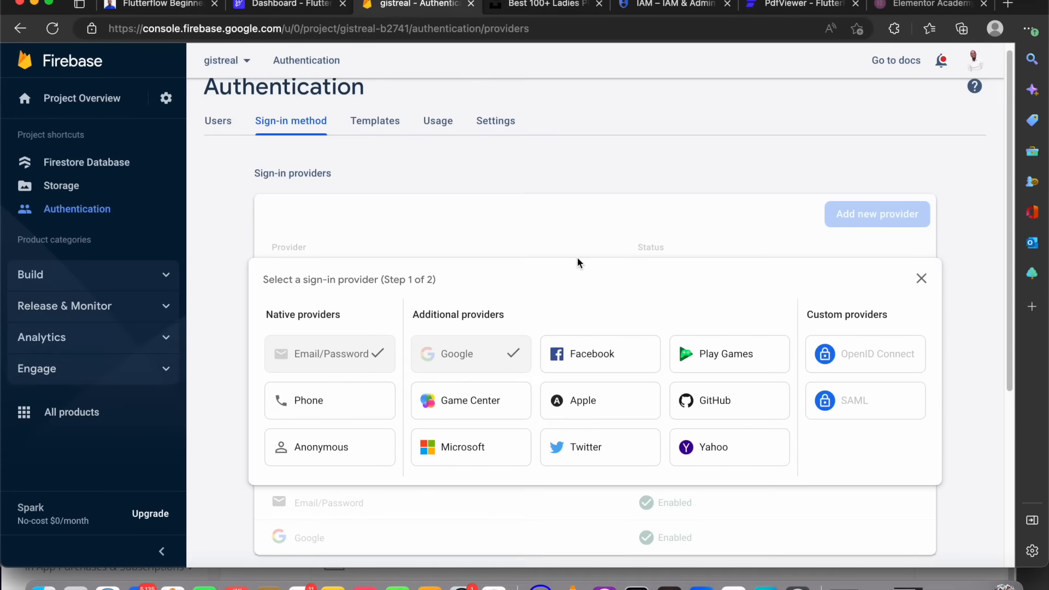
# In Firestore, delete the user collection, confirming the deletion by entering its ID user
pyautogui.click(107, 169)
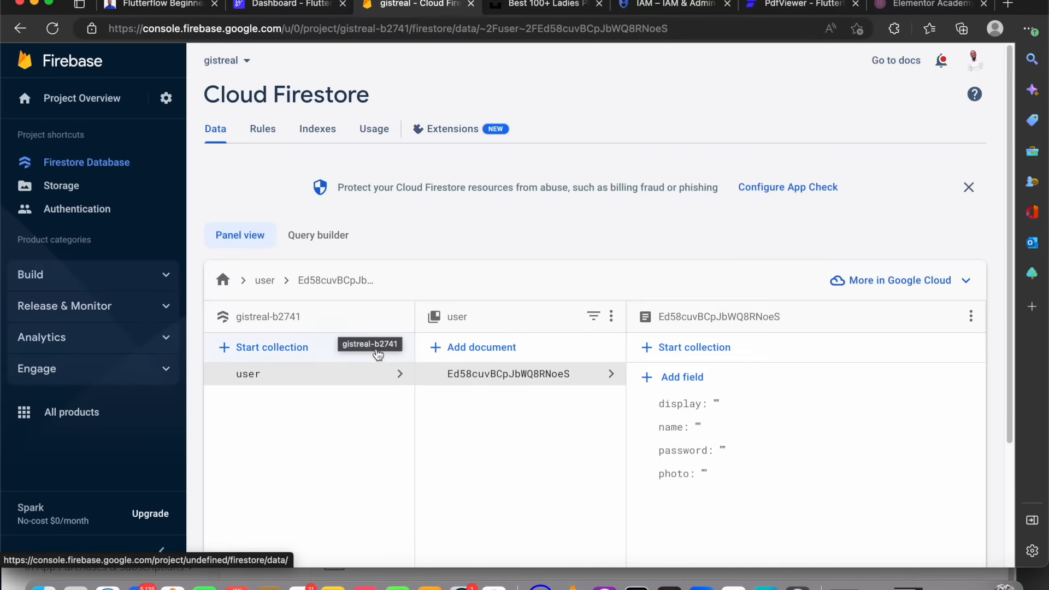
pyautogui.click(610, 317)
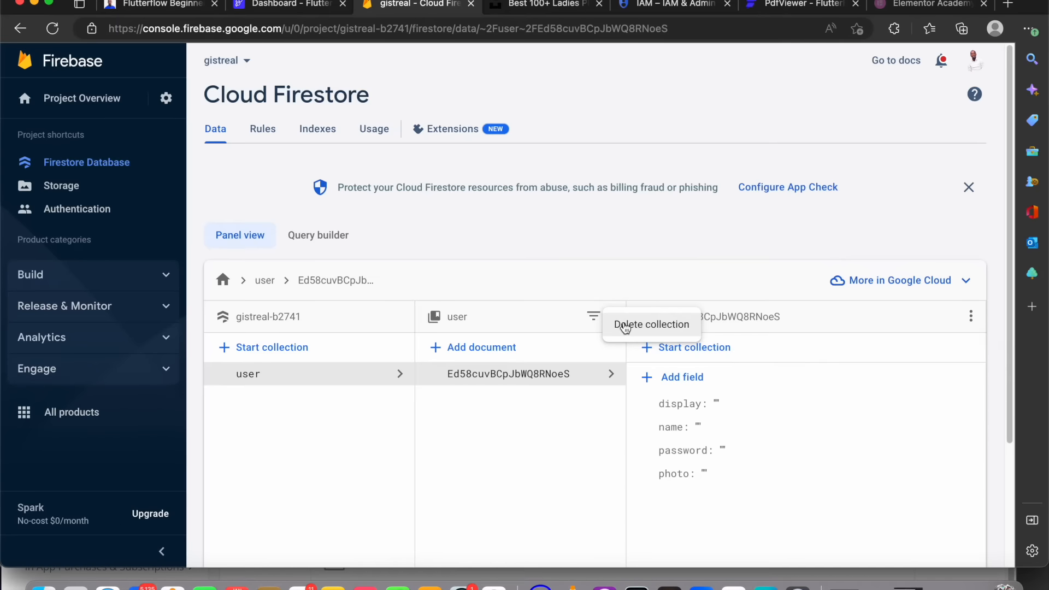
pyautogui.click(626, 325)
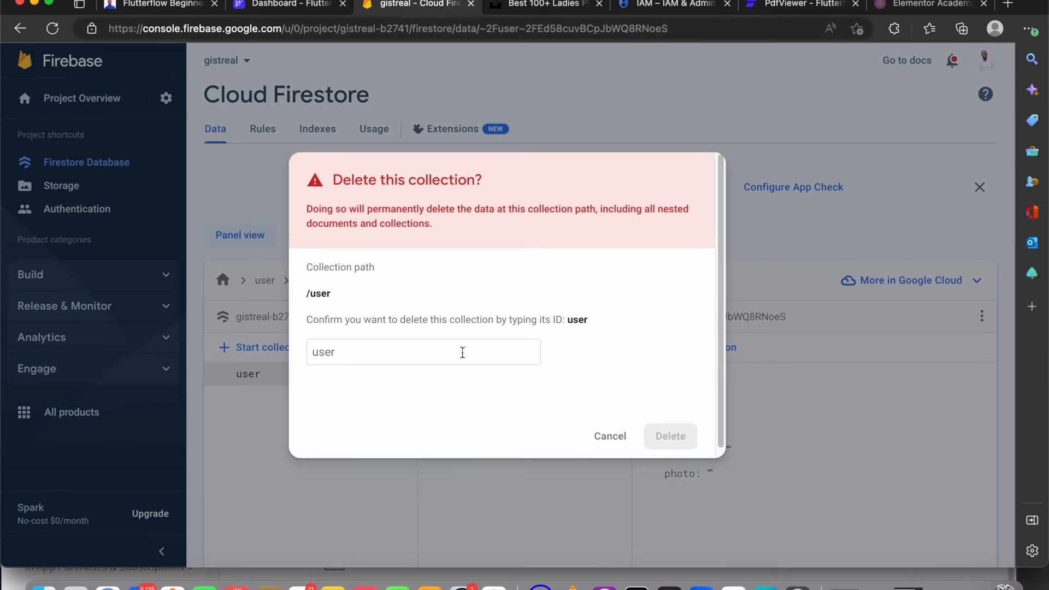
pyautogui.click(396, 351)
pyautogui.write('user')
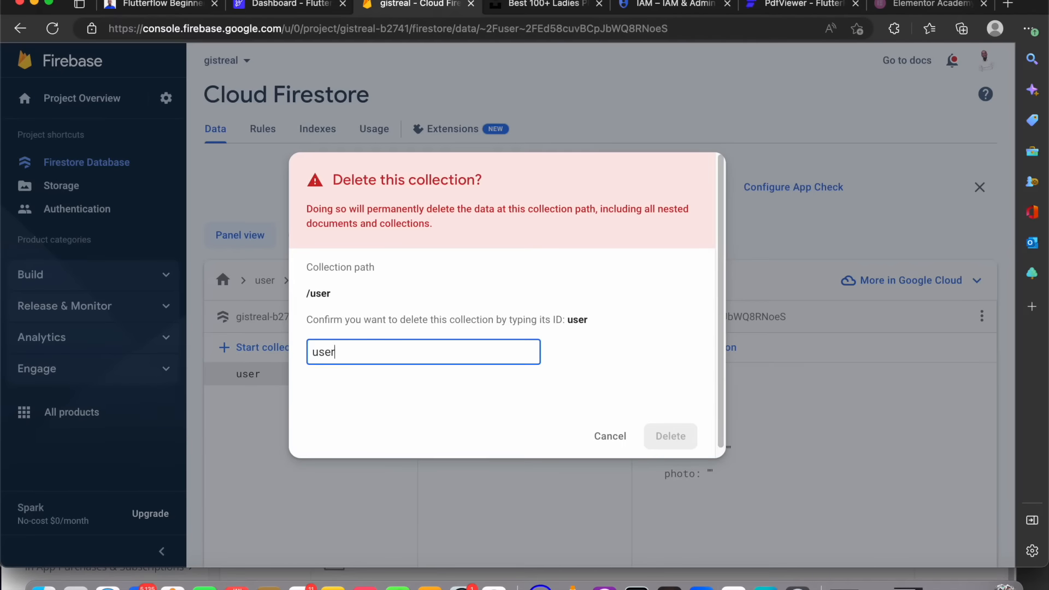
pyautogui.click(678, 440)
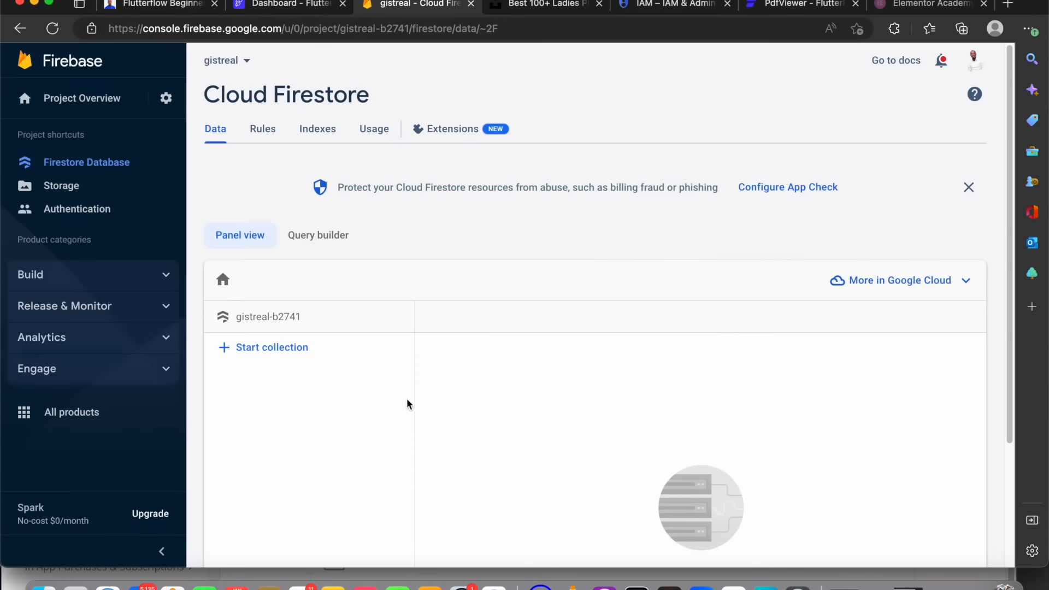
# Switch to FlutterFlow and add a String field named name to the user data type
pyautogui.click(288, 5)
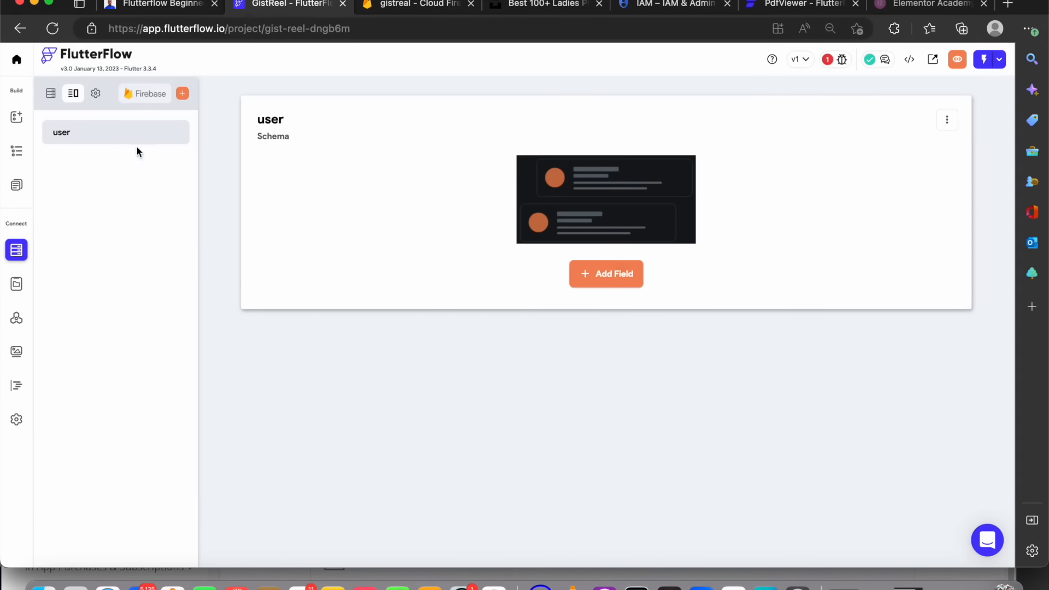
pyautogui.click(607, 275)
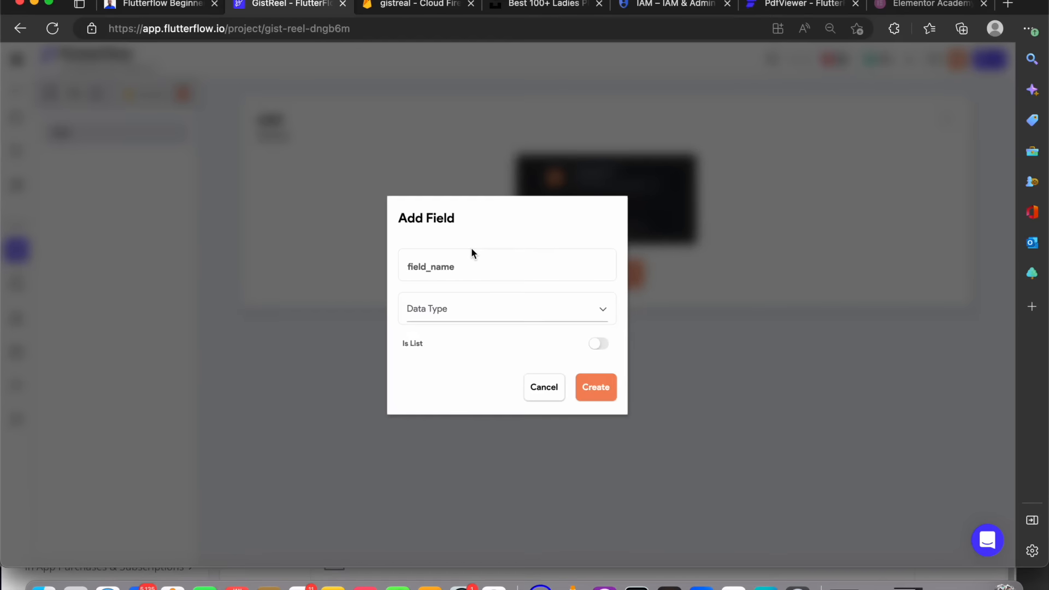
pyautogui.click(482, 276)
pyautogui.write('name')
pyautogui.click(429, 309)
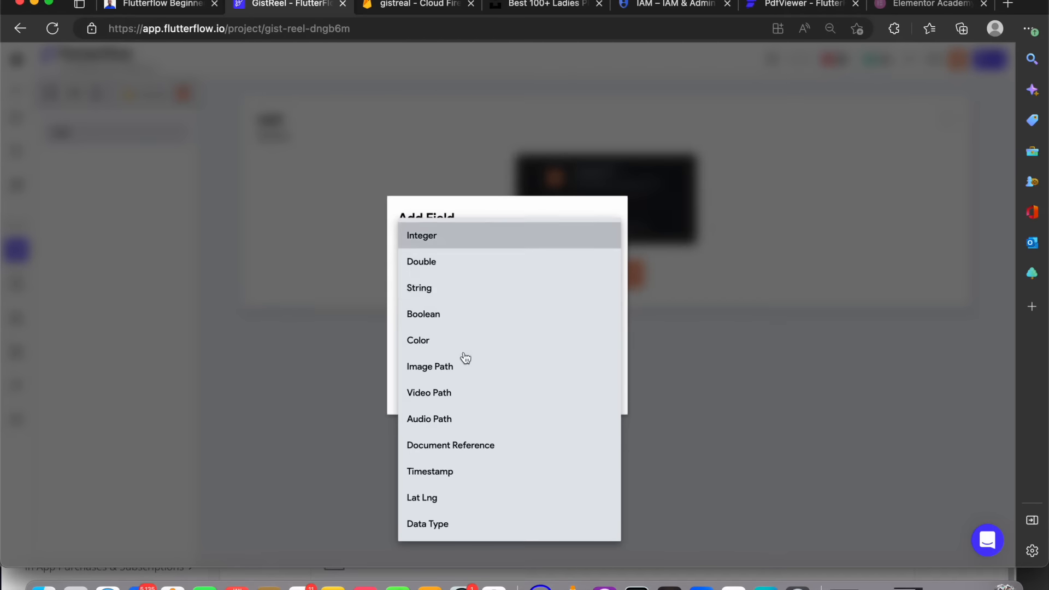
pyautogui.click(437, 289)
pyautogui.click(598, 390)
# Add a second String field named displayName to the user data type
pyautogui.click(323, 236)
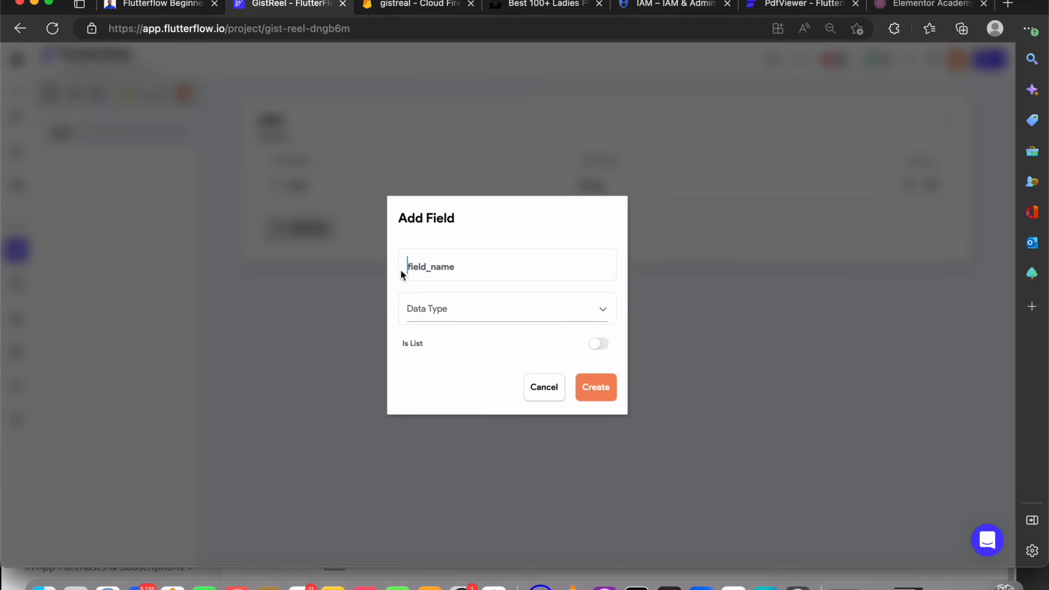
pyautogui.write('displayname')
pyautogui.press('BackSpace')
pyautogui.press('BackSpace')
pyautogui.press('BackSpace')
pyautogui.press('BackSpace')
pyautogui.write('Name')
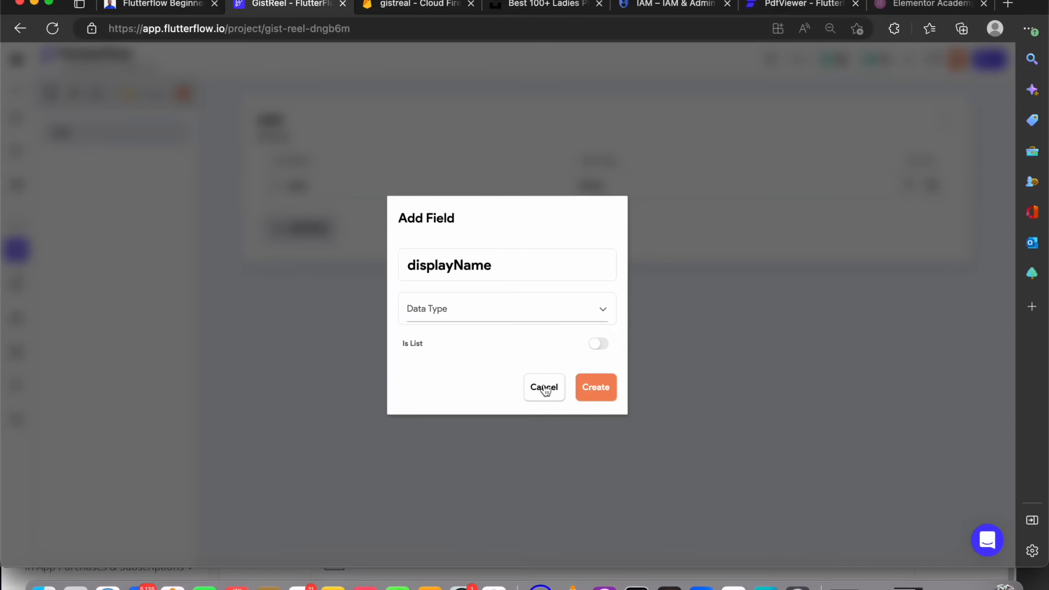
pyautogui.click(520, 323)
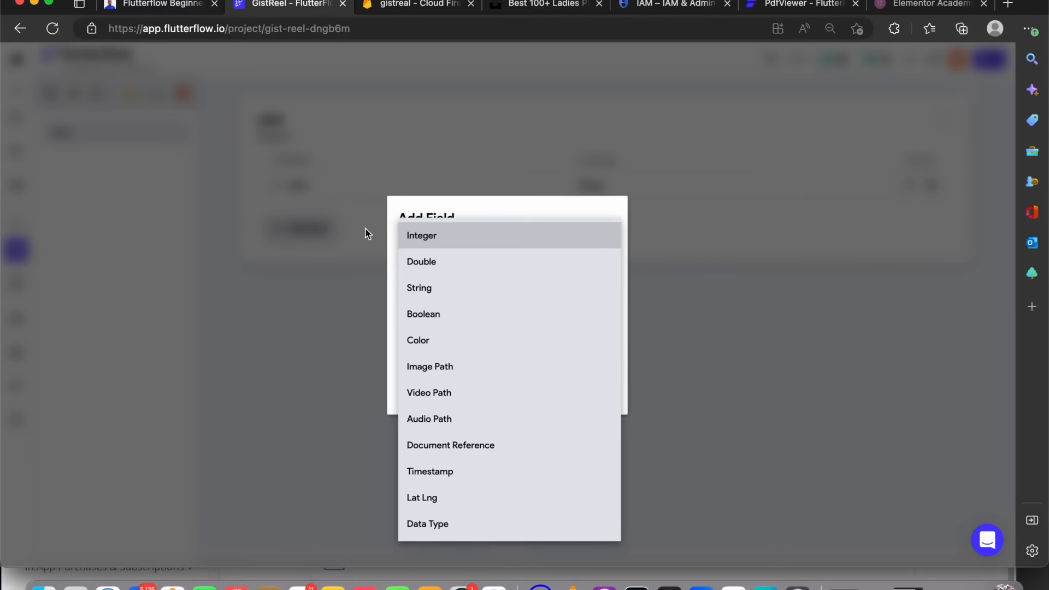
pyautogui.click(484, 298)
pyautogui.click(586, 383)
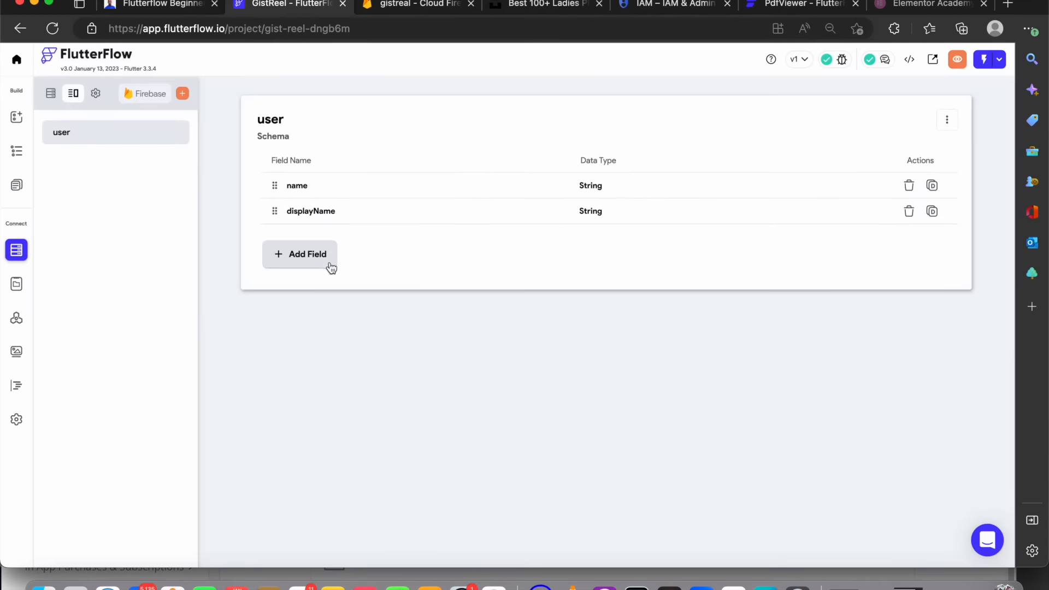
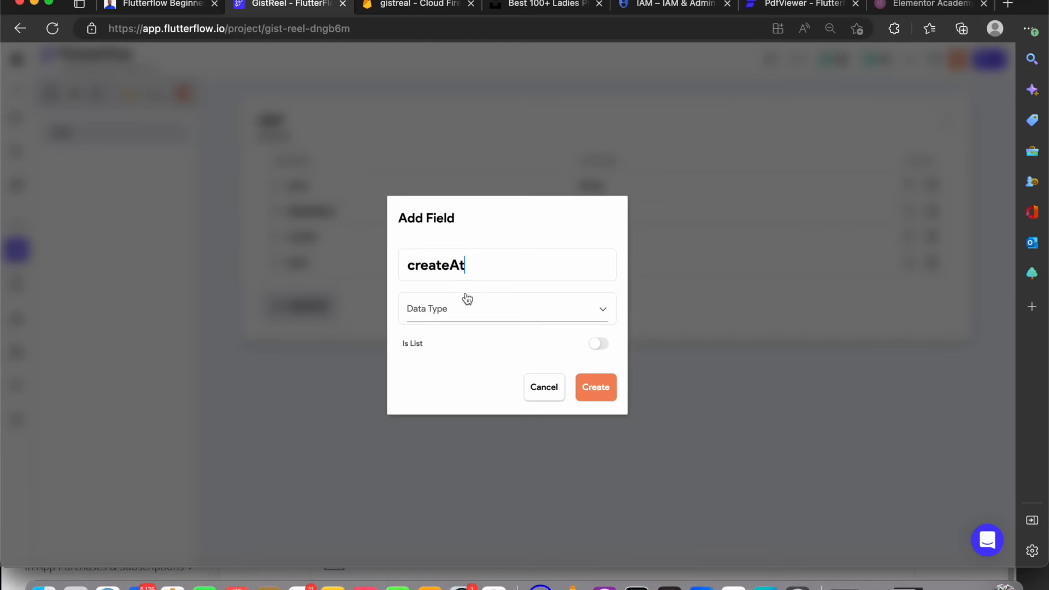
# Correct the new user field's name to createdAt, set its data type to Timestamp, and create it
pyautogui.click(449, 265)
pyautogui.write('d')
pyautogui.click(476, 306)
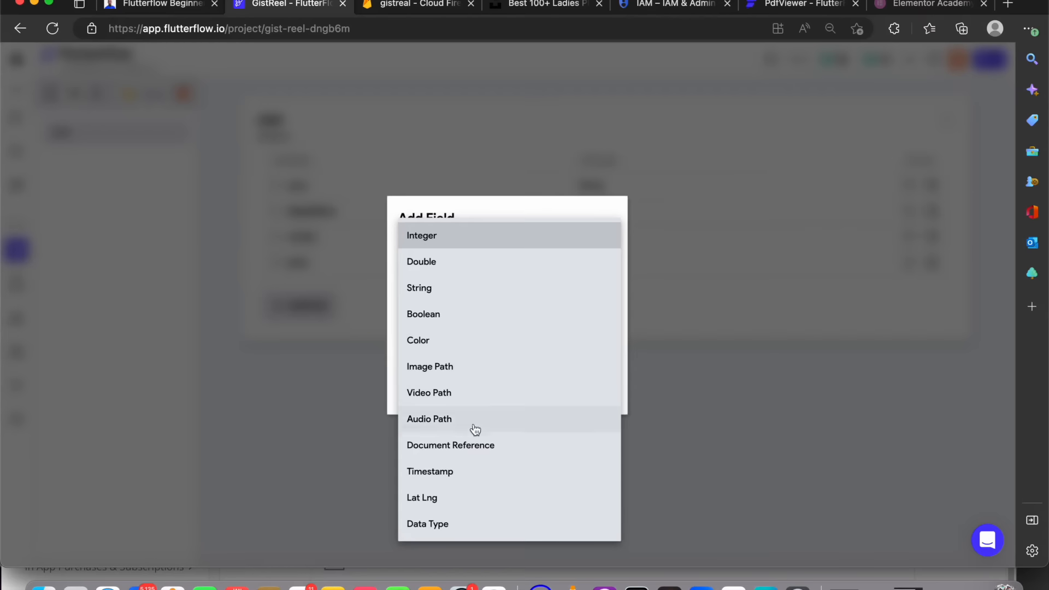
pyautogui.click(471, 469)
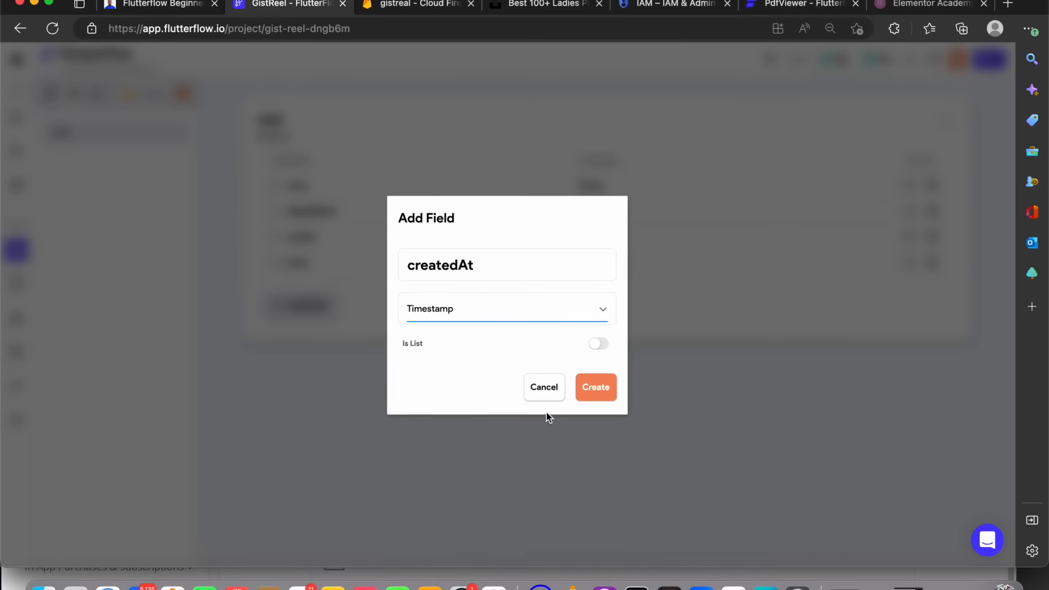
pyautogui.click(589, 391)
# Add a modifiedAt field of type Timestamp to the user data type
pyautogui.click(314, 332)
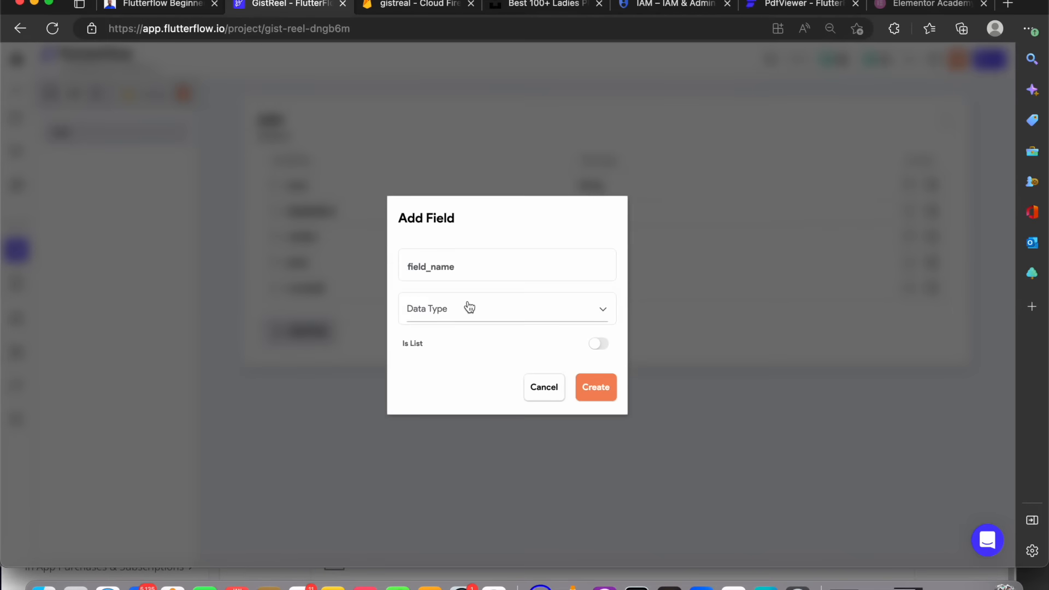
pyautogui.write('modifiedAt')
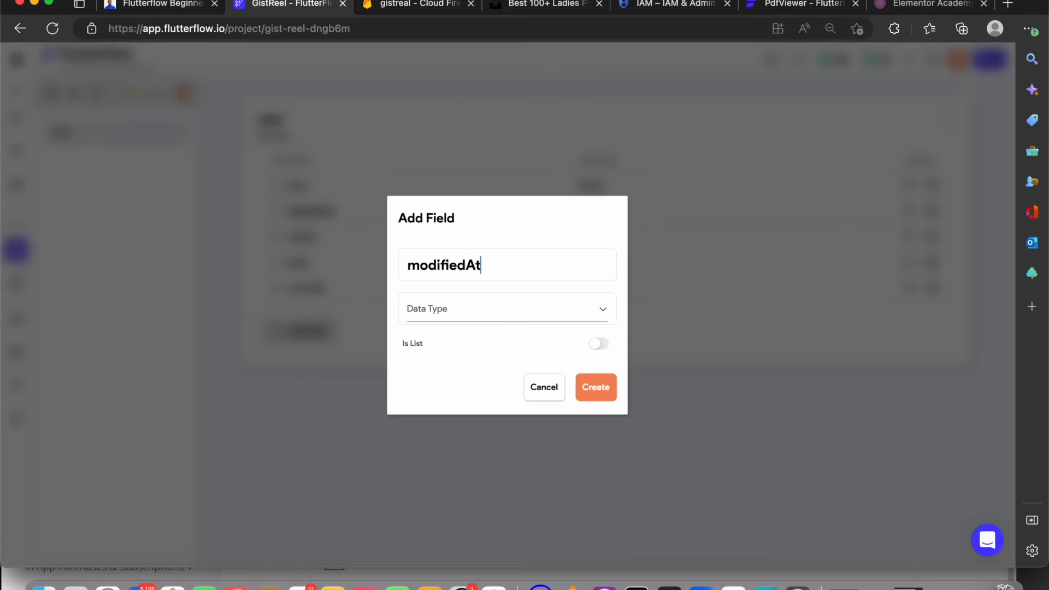
pyautogui.click(476, 311)
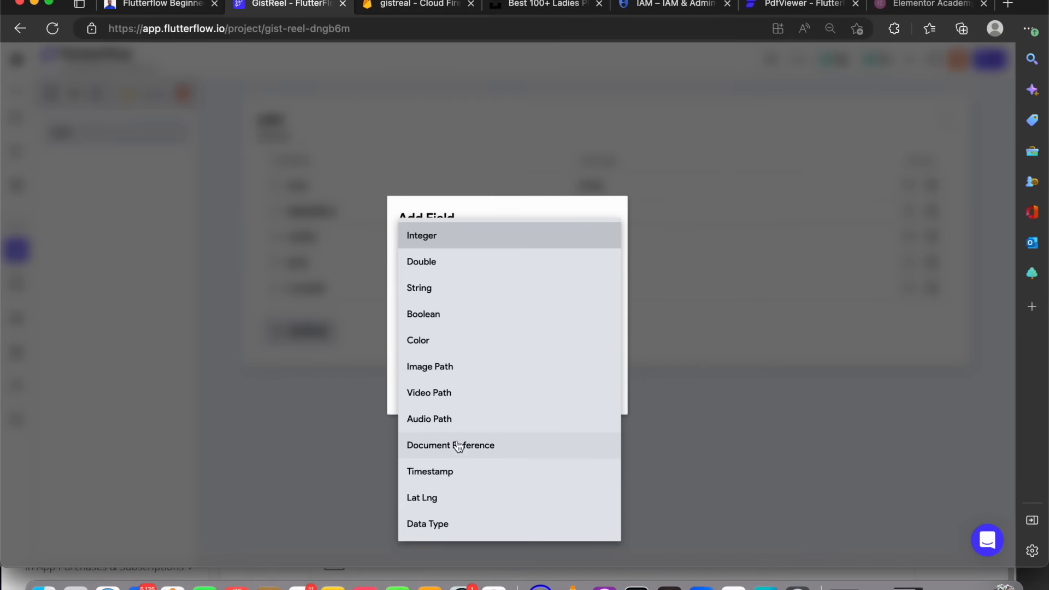
pyautogui.click(456, 472)
pyautogui.click(606, 391)
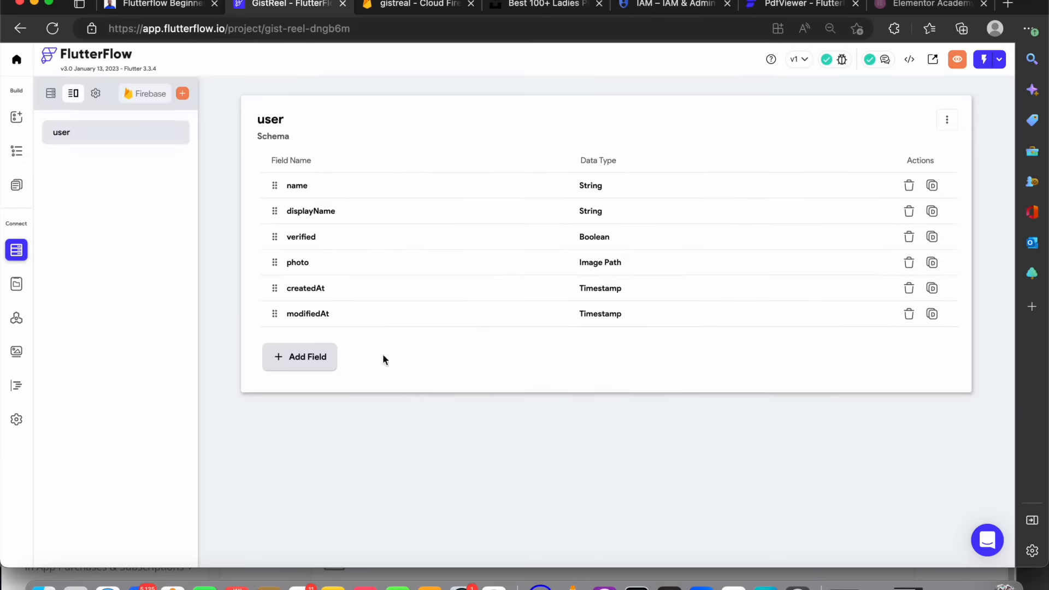
# Add a located field of type Lat Lng to the user data type
pyautogui.click(298, 357)
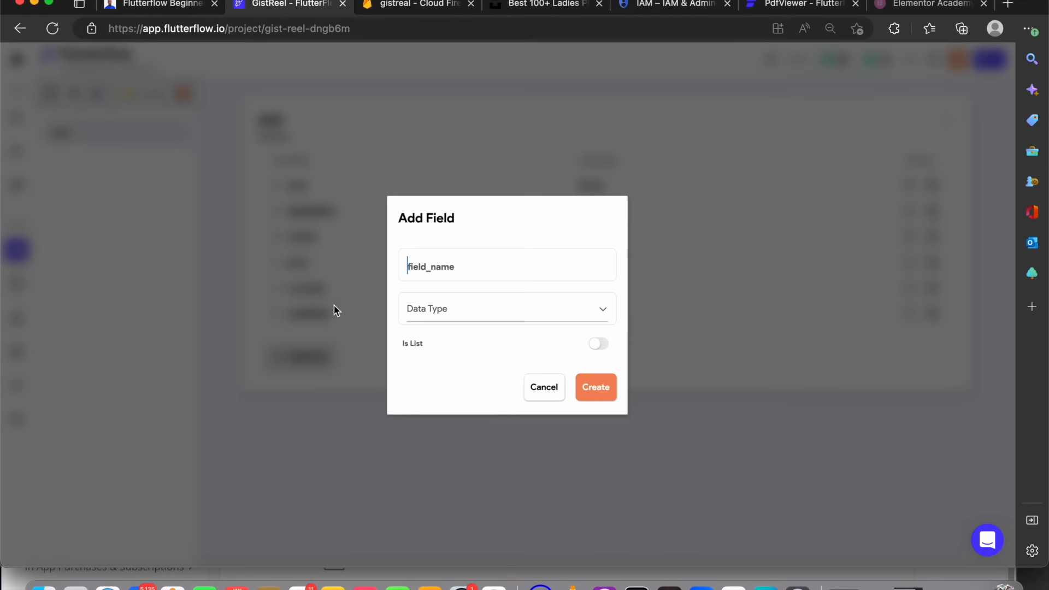
pyautogui.write('Lo')
pyautogui.press('BackSpace')
pyautogui.press('BackSpace')
pyautogui.write('locatio')
pyautogui.press('BackSpace')
pyautogui.press('BackSpace')
pyautogui.write('ed')
pyautogui.click(531, 304)
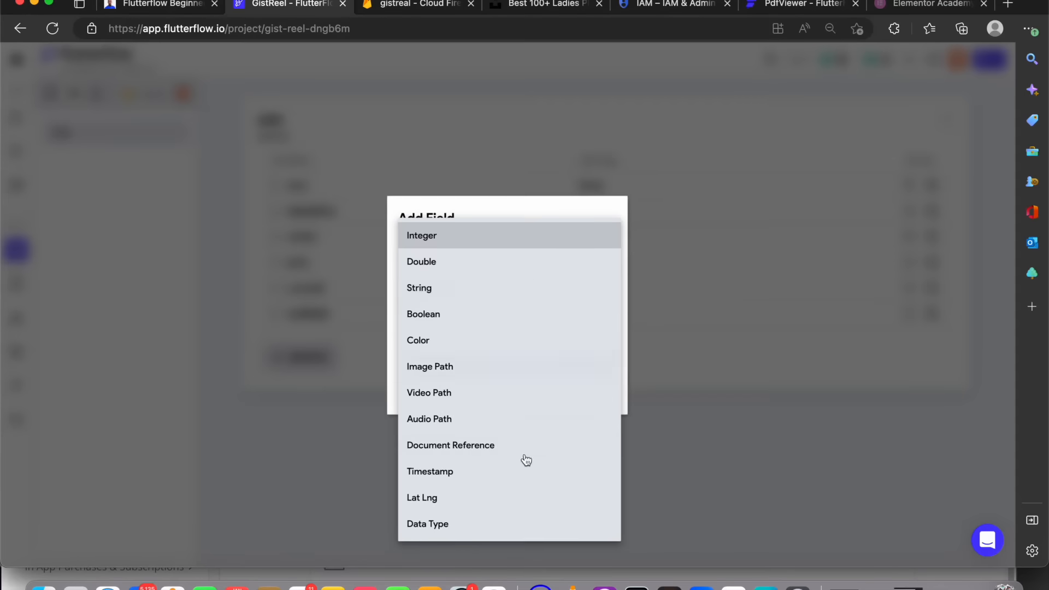
pyautogui.click(515, 497)
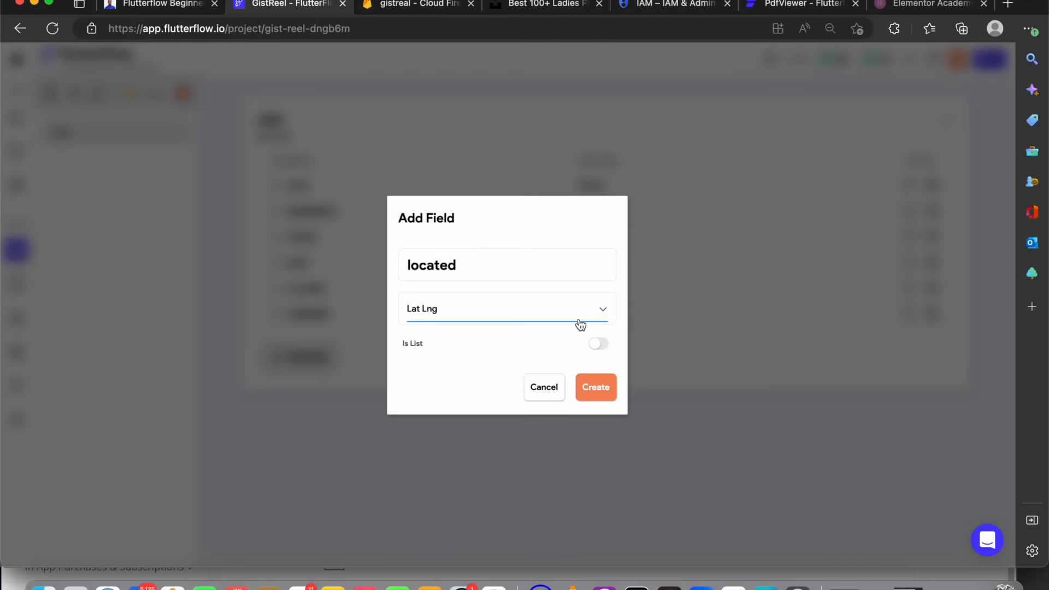
pyautogui.click(596, 388)
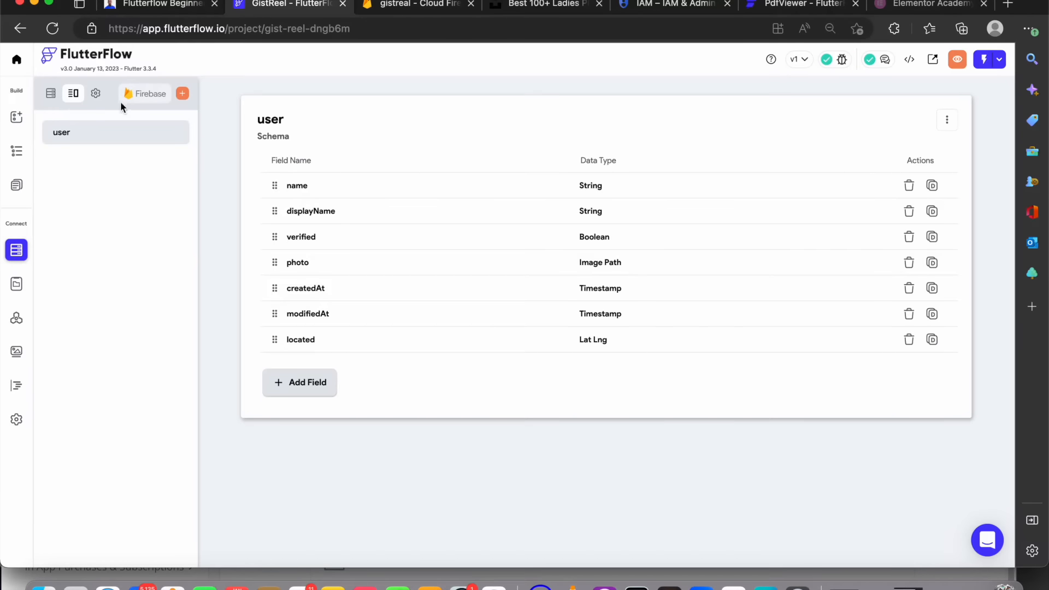
# Create a new data type named post
pyautogui.click(182, 94)
pyautogui.write('post')
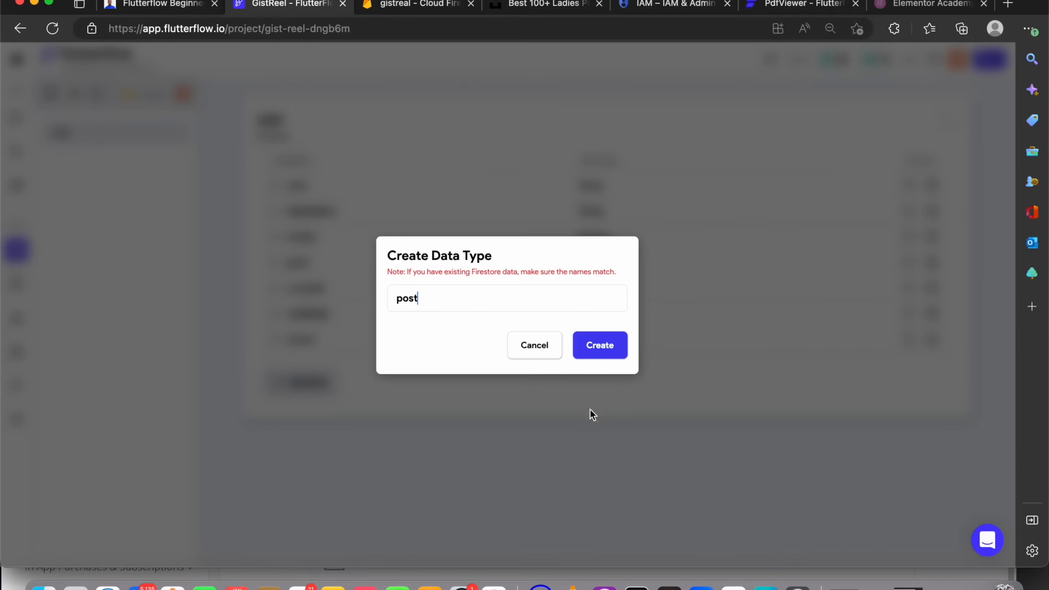
pyautogui.click(600, 346)
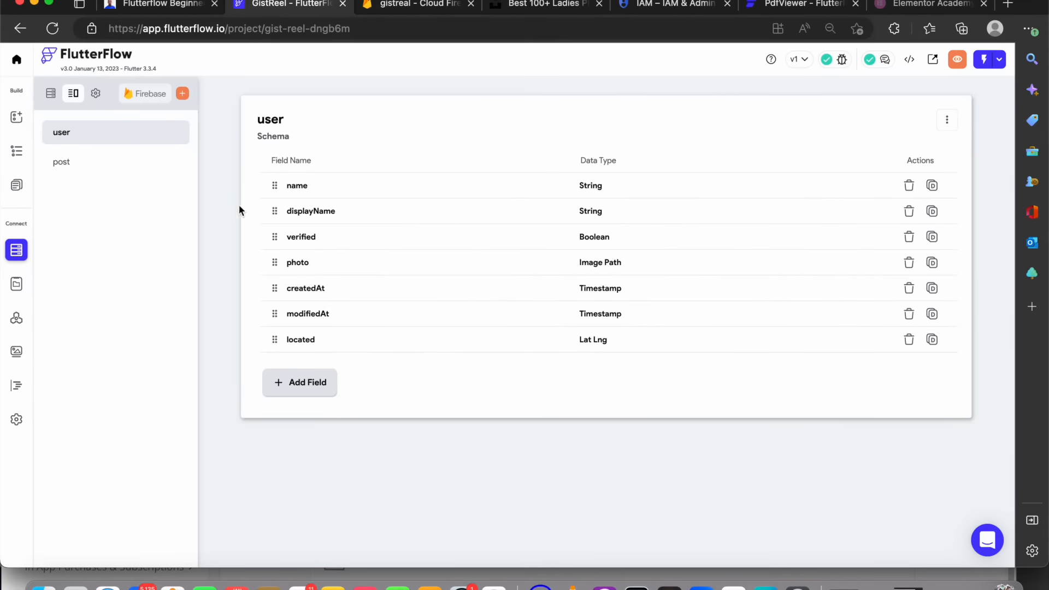
# Open the post data type and add a title field of type String
pyautogui.click(104, 165)
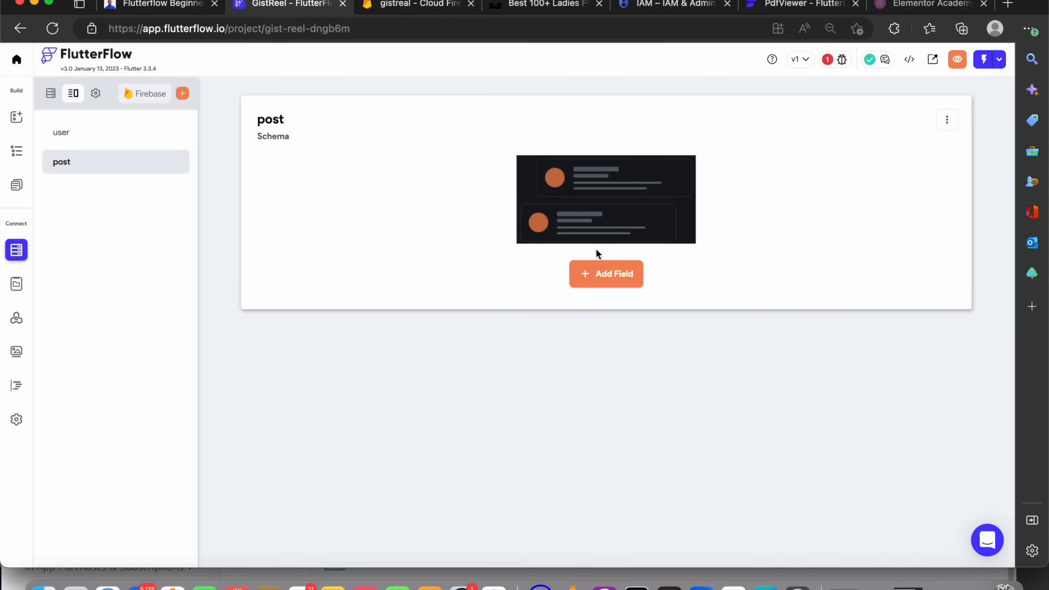
pyautogui.click(612, 274)
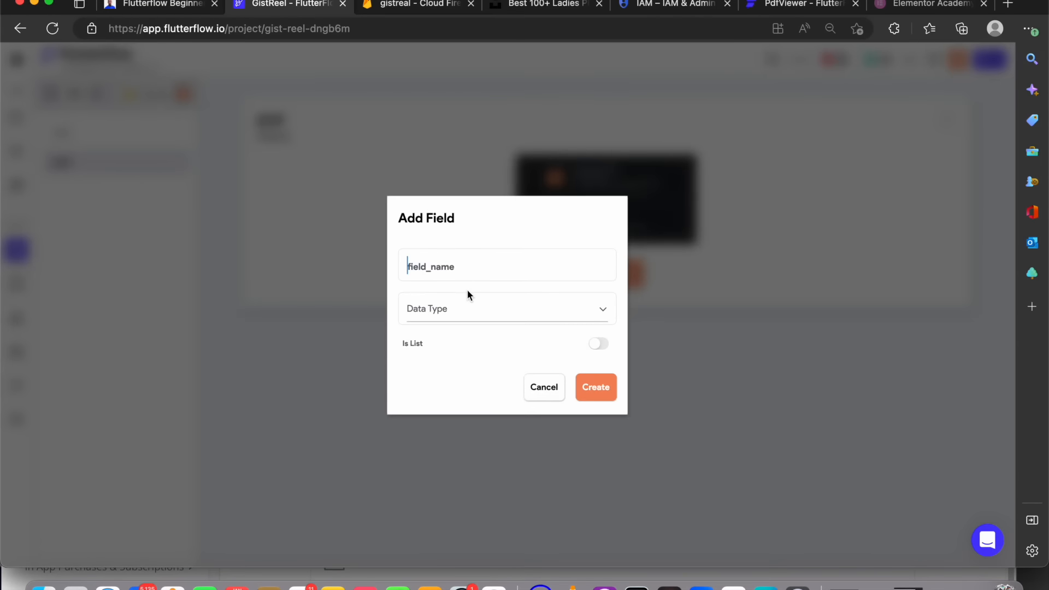
pyautogui.write('title')
pyautogui.click(541, 317)
pyautogui.click(485, 290)
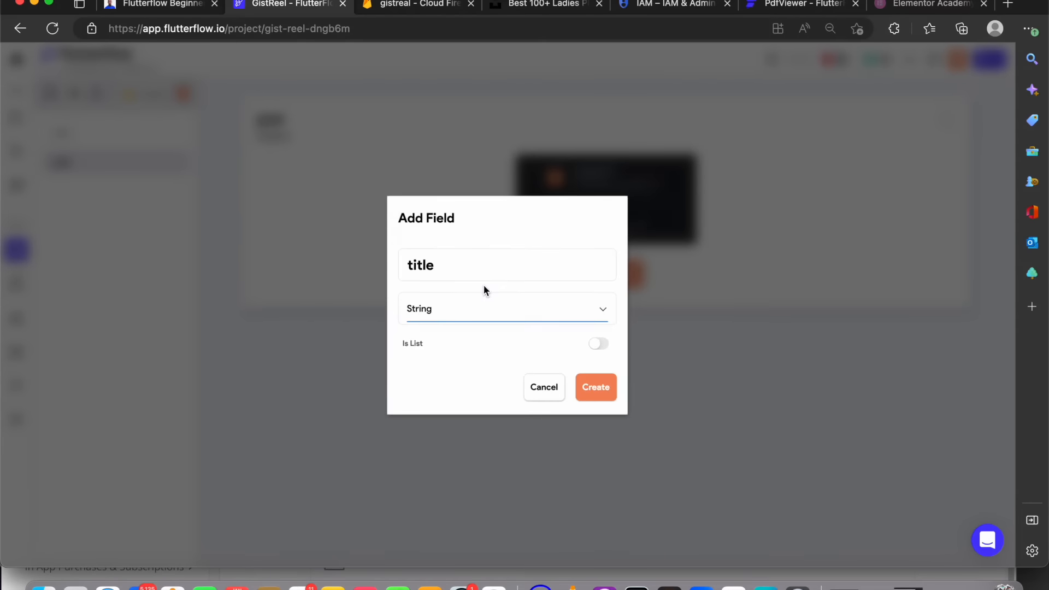
pyautogui.click(595, 380)
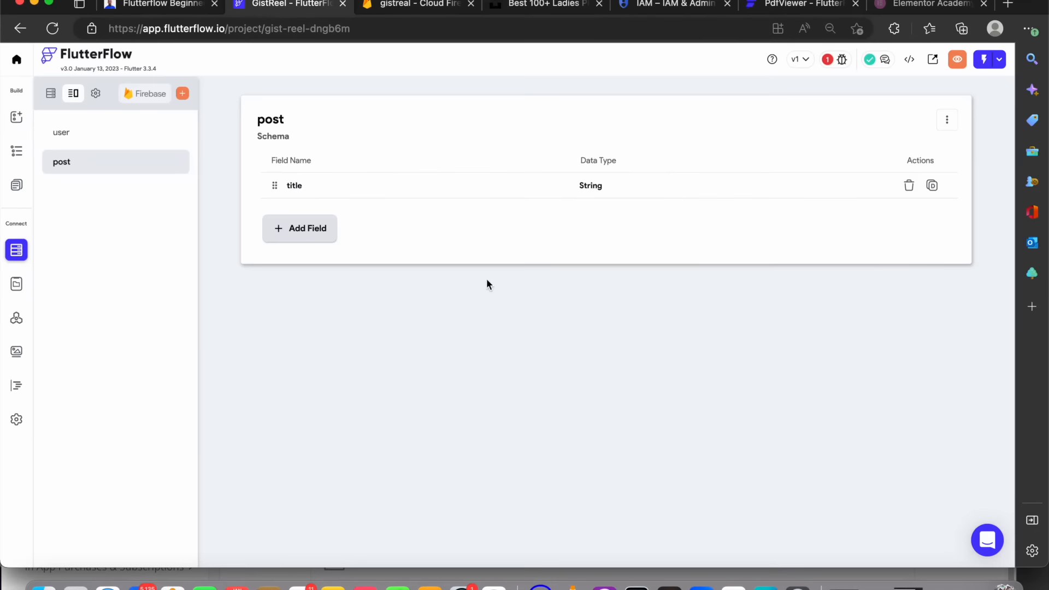
# Add a description field of type String to the post data type
pyautogui.click(311, 231)
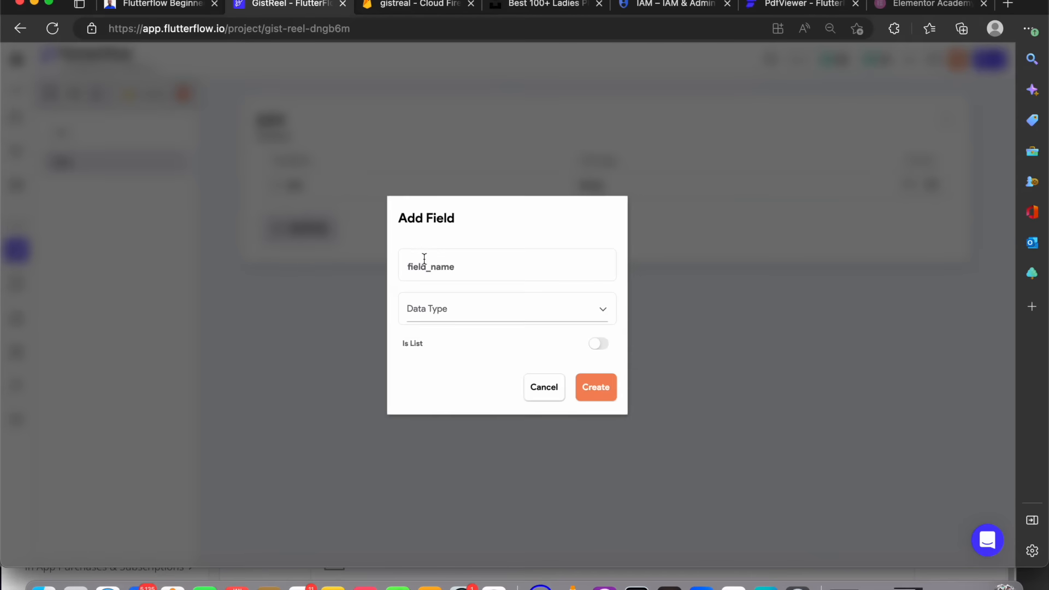
pyautogui.write('d')
pyautogui.press('BackSpace')
pyautogui.write('description')
pyautogui.click(530, 309)
pyautogui.click(462, 288)
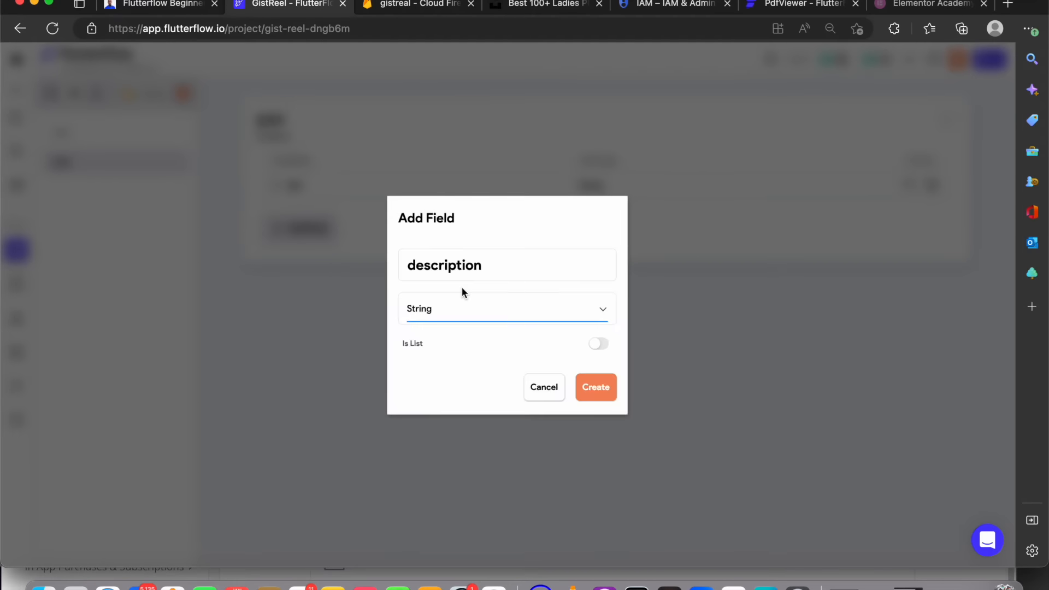
pyautogui.click(595, 393)
# Add an image field of type Image Path to the post data type
pyautogui.click(319, 261)
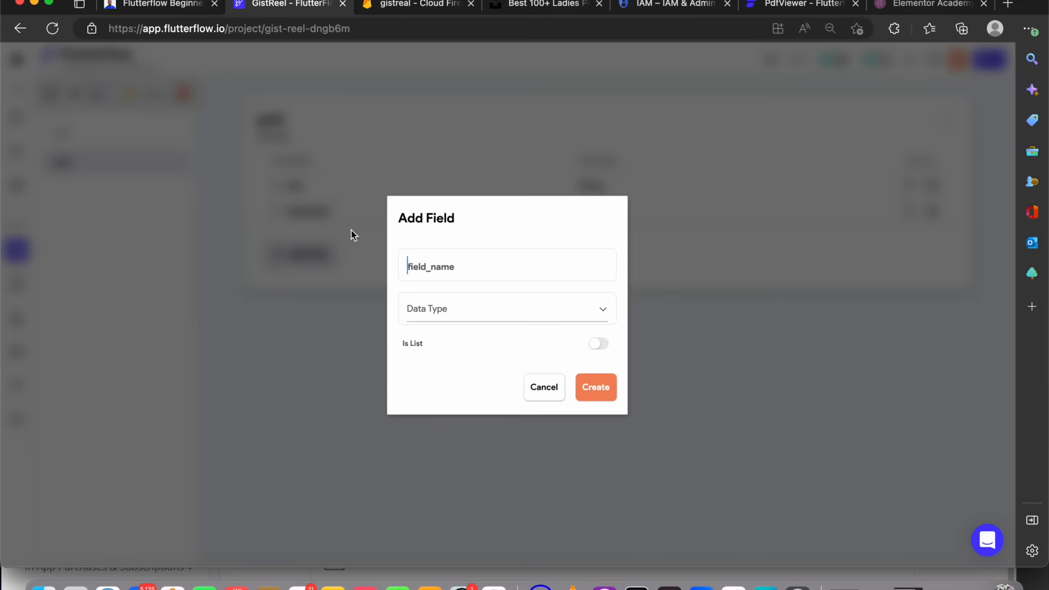
pyautogui.write('Image')
pyautogui.click(510, 310)
pyautogui.click(477, 362)
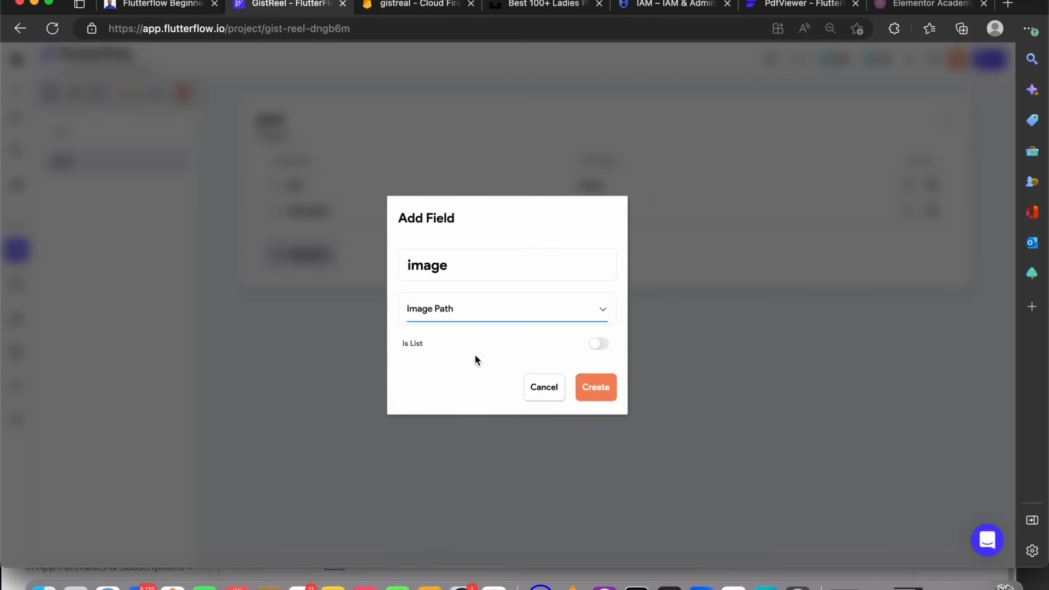
pyautogui.click(583, 382)
# Add a video field of type Video Path to the post data type
pyautogui.click(304, 283)
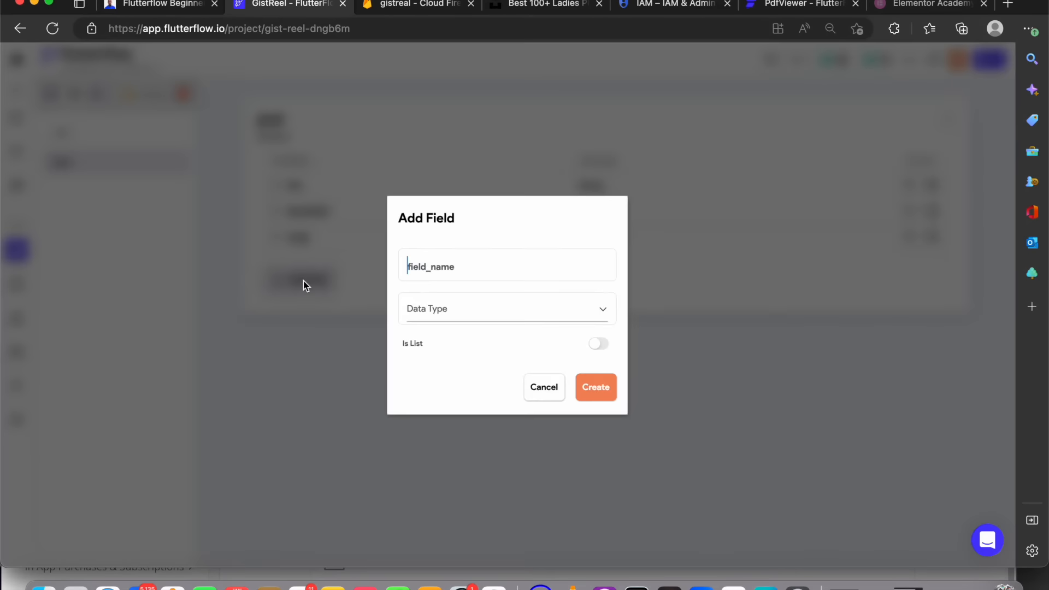
pyautogui.write('video')
pyautogui.click(469, 310)
pyautogui.click(470, 393)
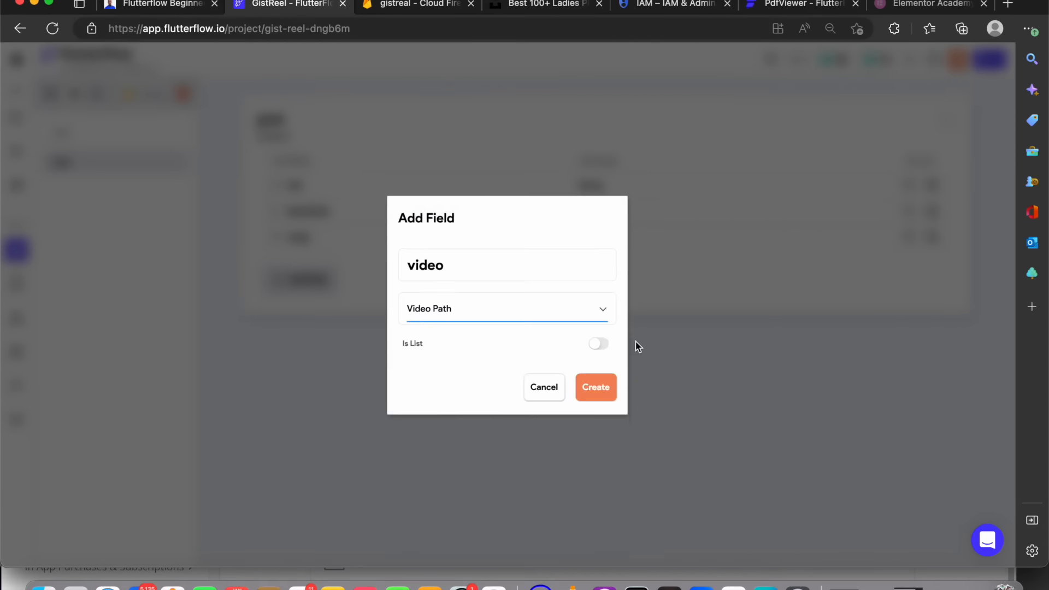
pyautogui.click(603, 388)
# Add a createAt field of type Timestamp to the post data type
pyautogui.click(303, 300)
pyautogui.write('createAt')
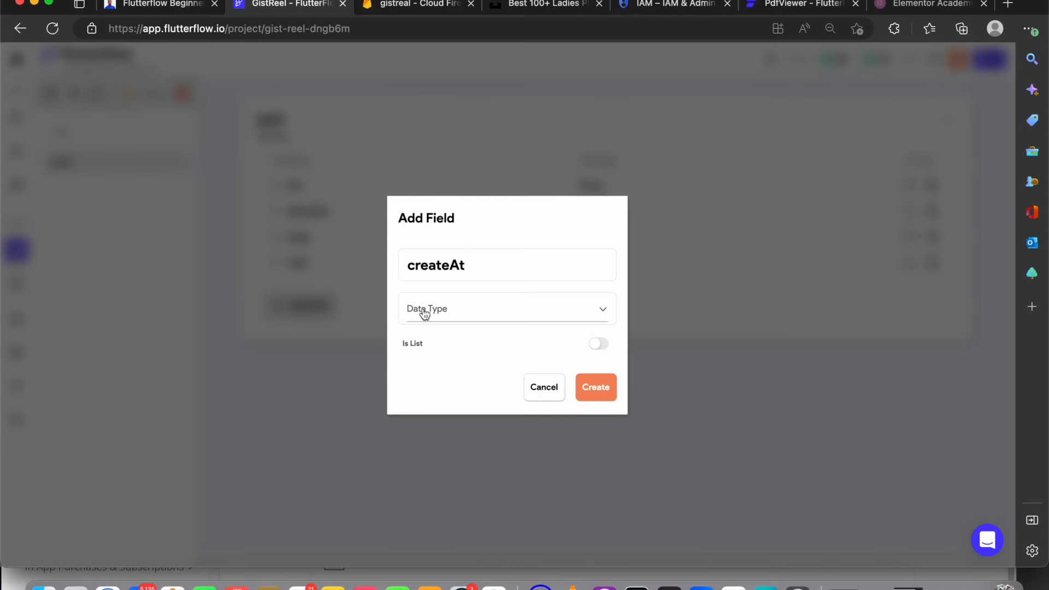
pyautogui.click(481, 319)
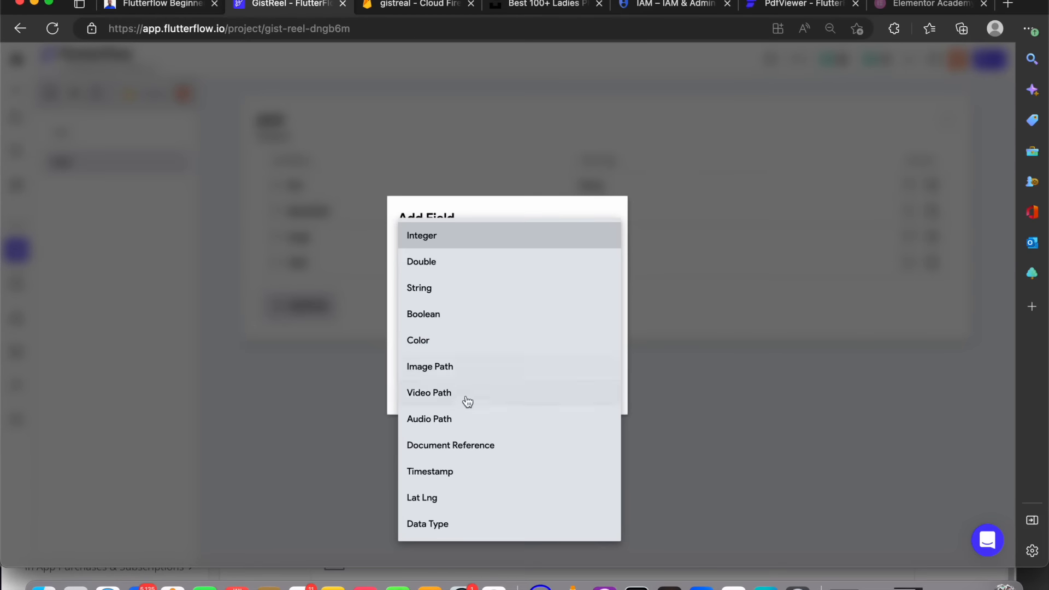
pyautogui.click(467, 470)
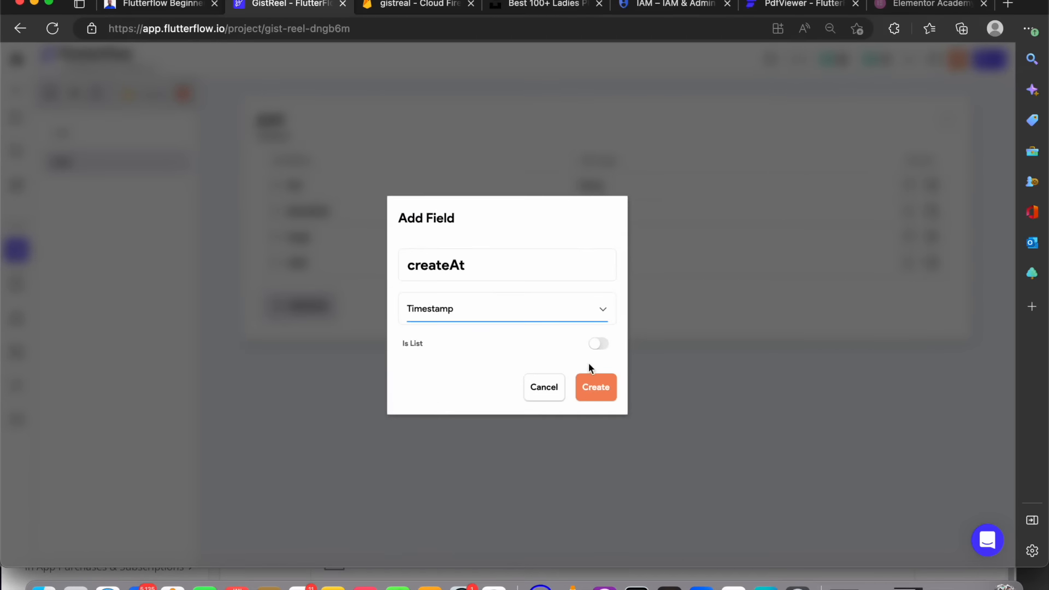
pyautogui.click(595, 381)
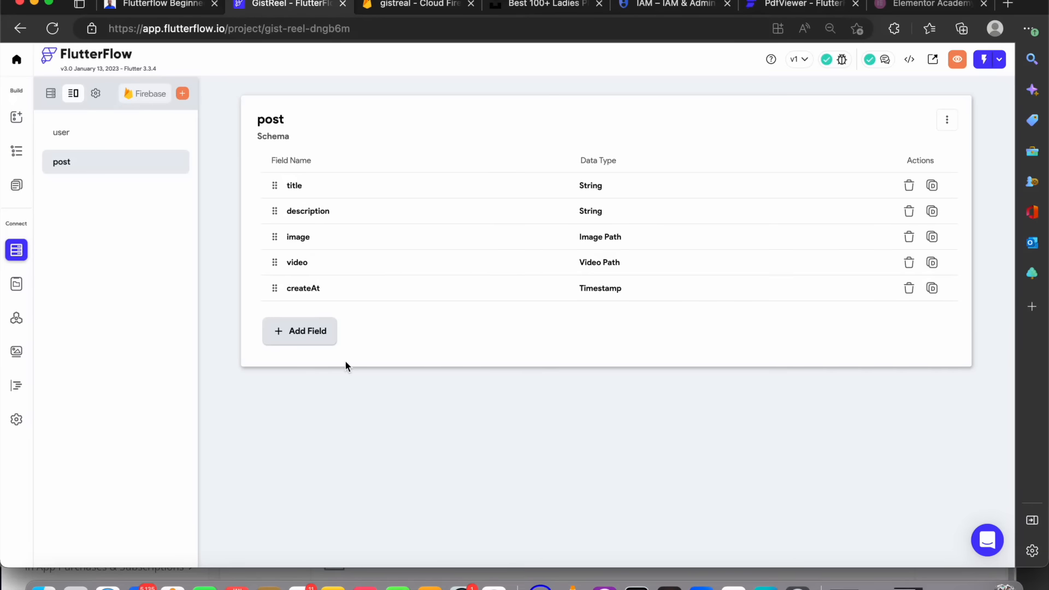
# Create a new data type named comments
pyautogui.click(86, 139)
pyautogui.click(92, 164)
pyautogui.click(183, 94)
pyautogui.write('commen')
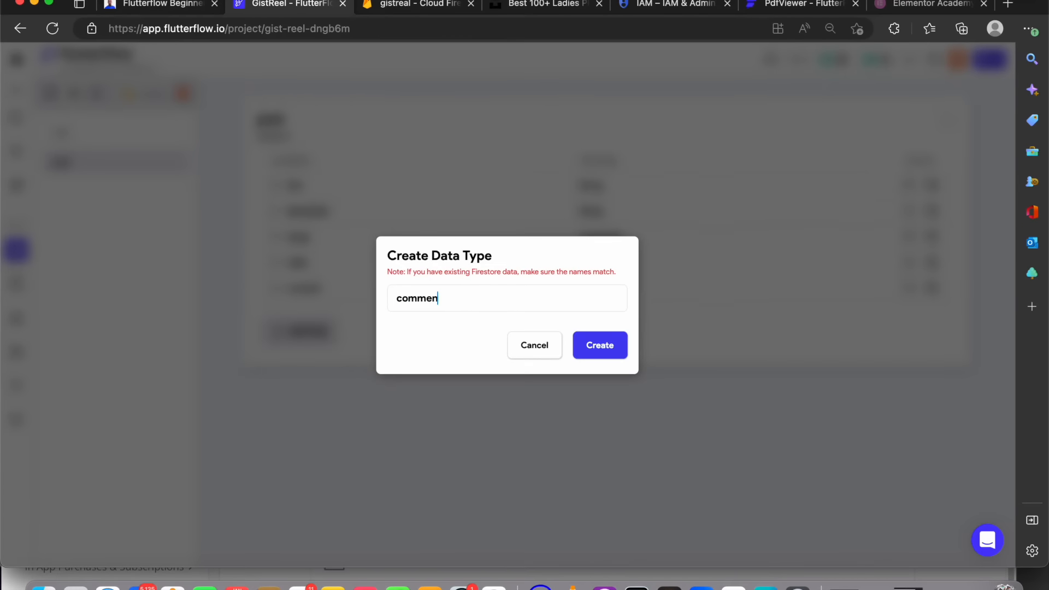
pyautogui.write('ts')
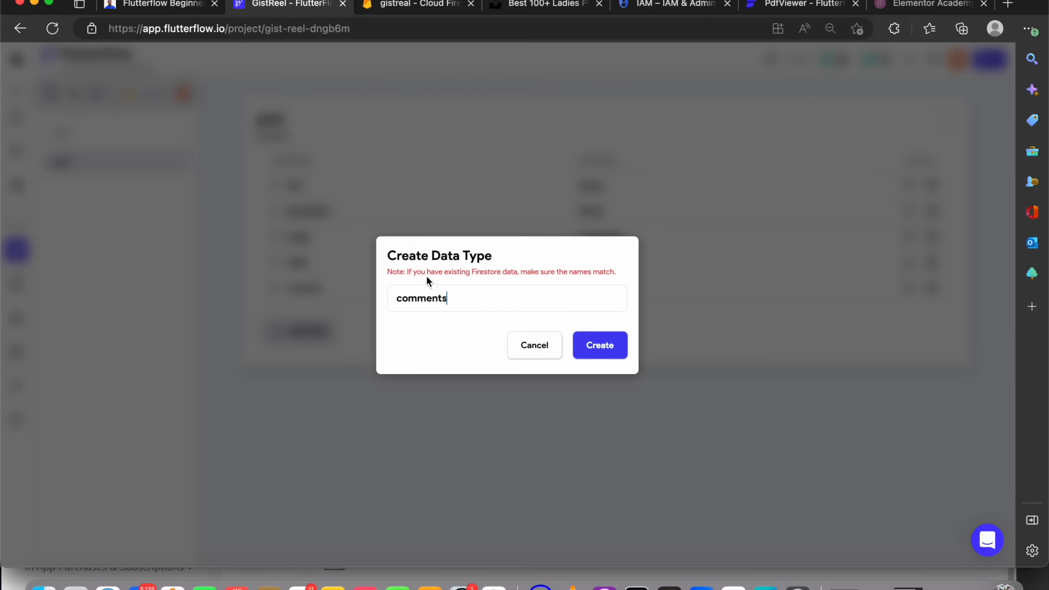
pyautogui.click(594, 348)
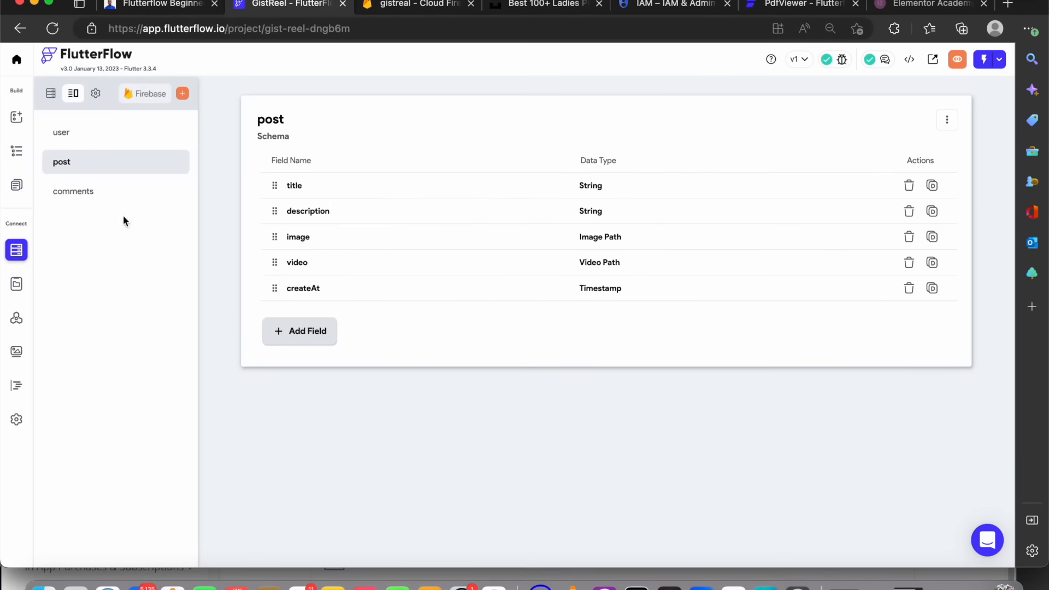
# Switch between the comments, post and user data types and the collections view to review the schemas
pyautogui.click(120, 194)
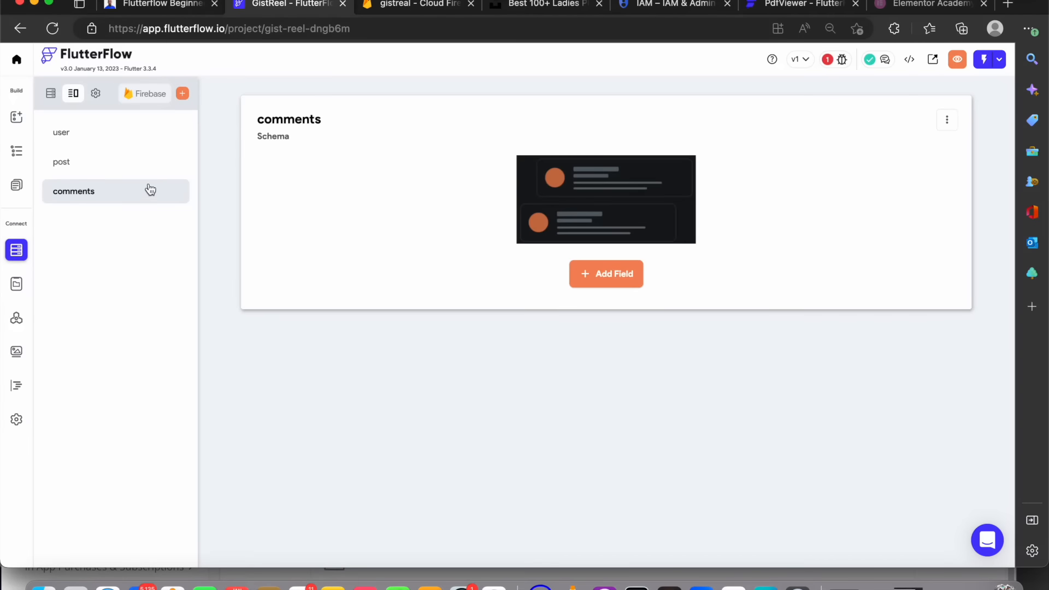
pyautogui.click(136, 172)
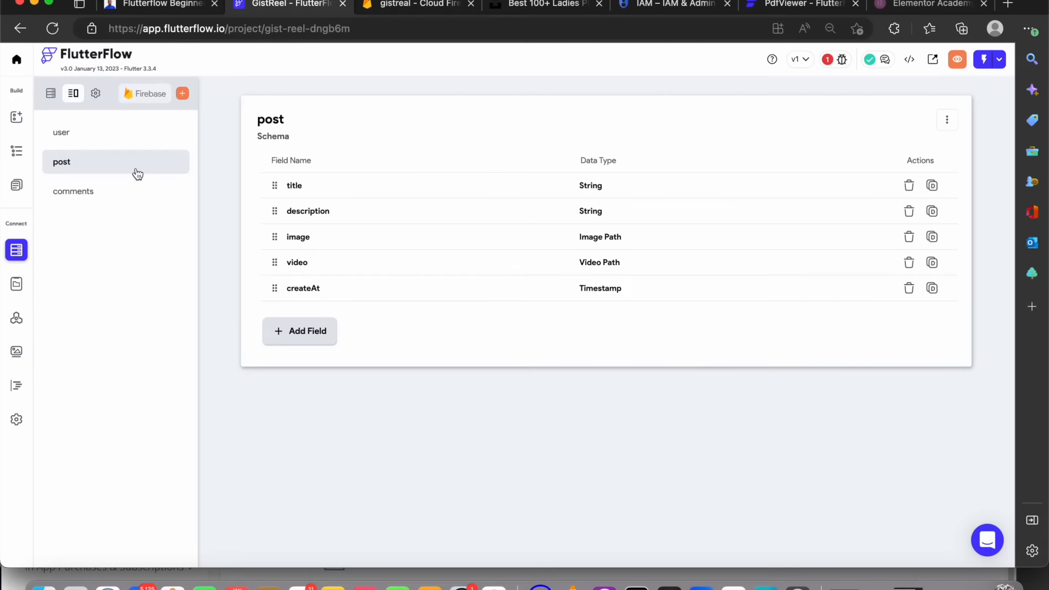
pyautogui.click(145, 201)
pyautogui.click(134, 169)
pyautogui.click(118, 195)
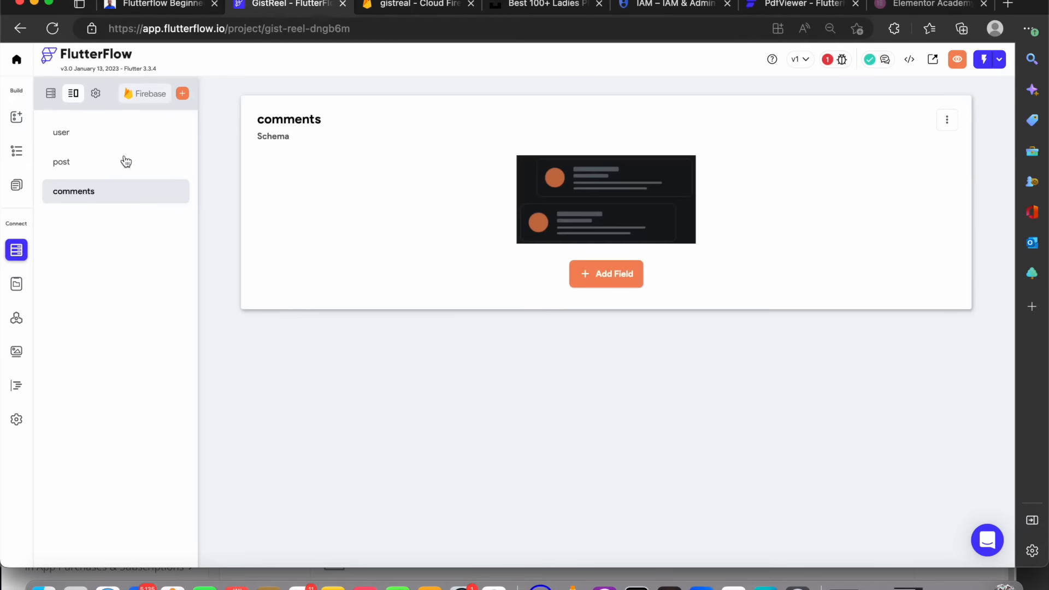
pyautogui.click(52, 93)
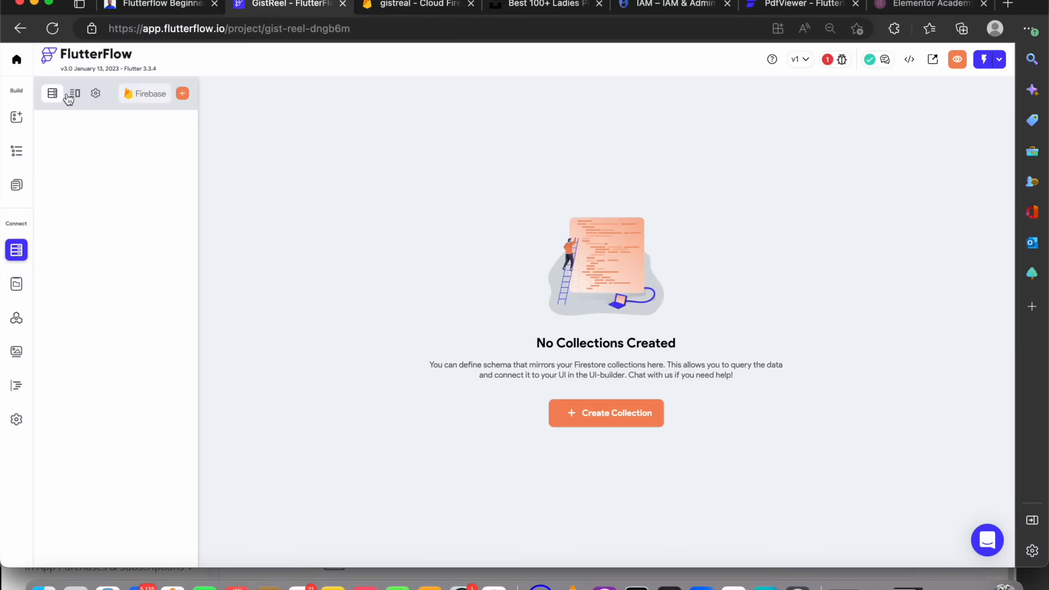
pyautogui.click(69, 97)
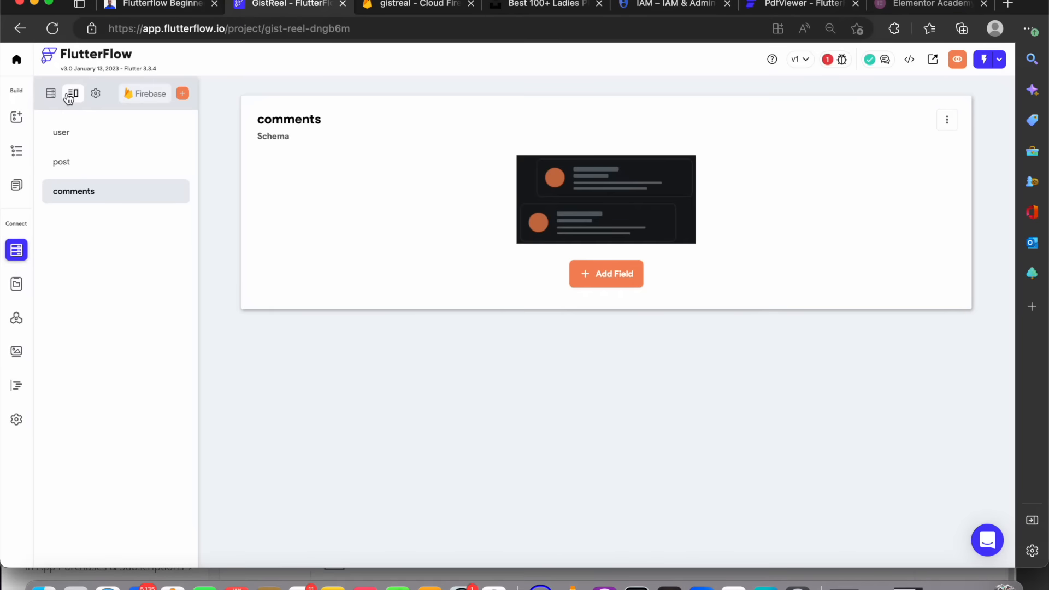
pyautogui.click(119, 140)
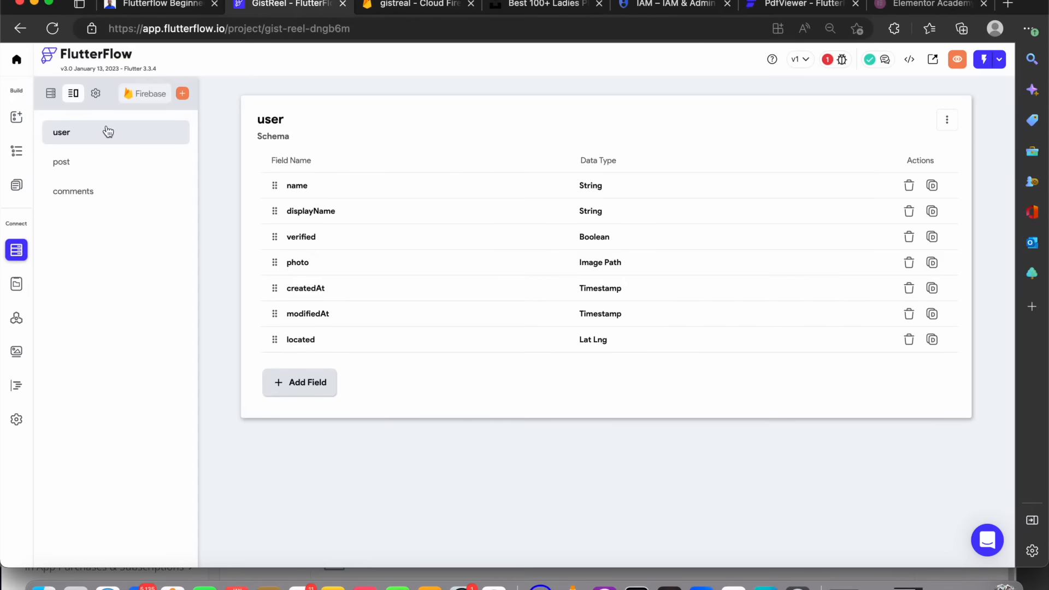
# Switch between the collections view and the data types view to compare the user schemas
pyautogui.click(50, 96)
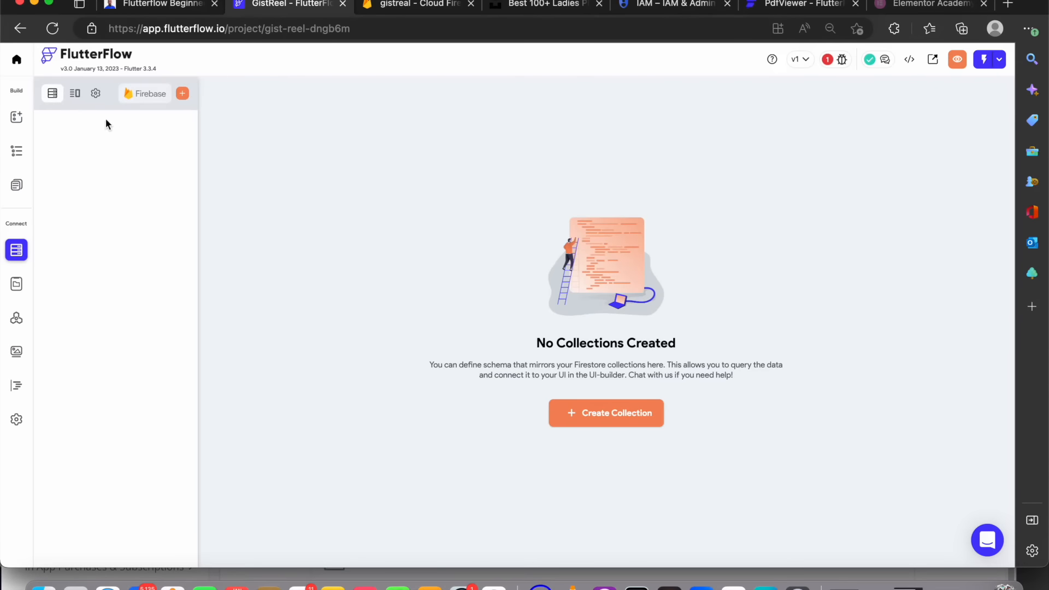
pyautogui.click(75, 94)
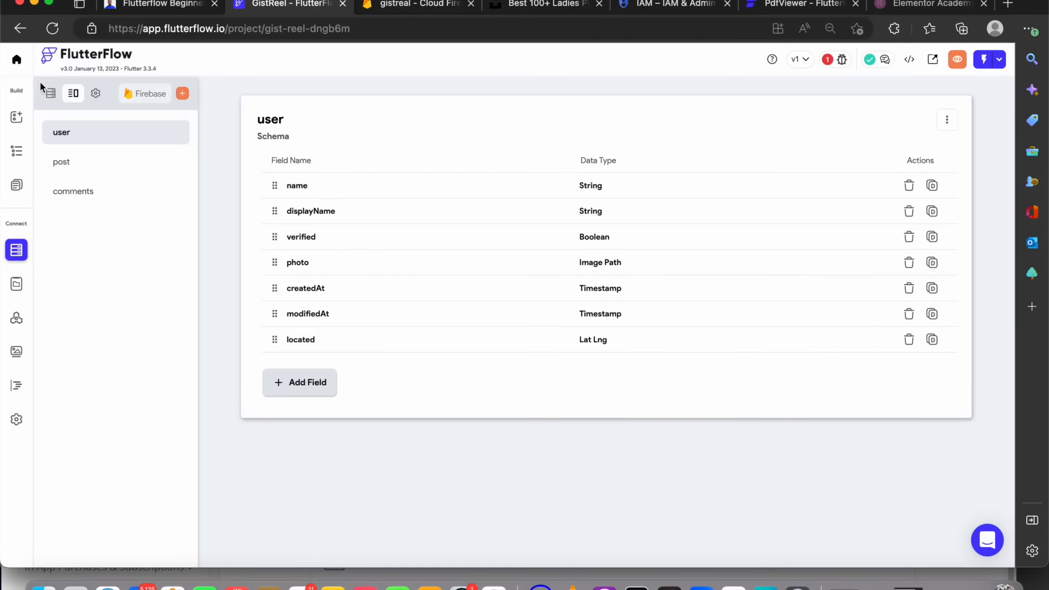
pyautogui.click(52, 95)
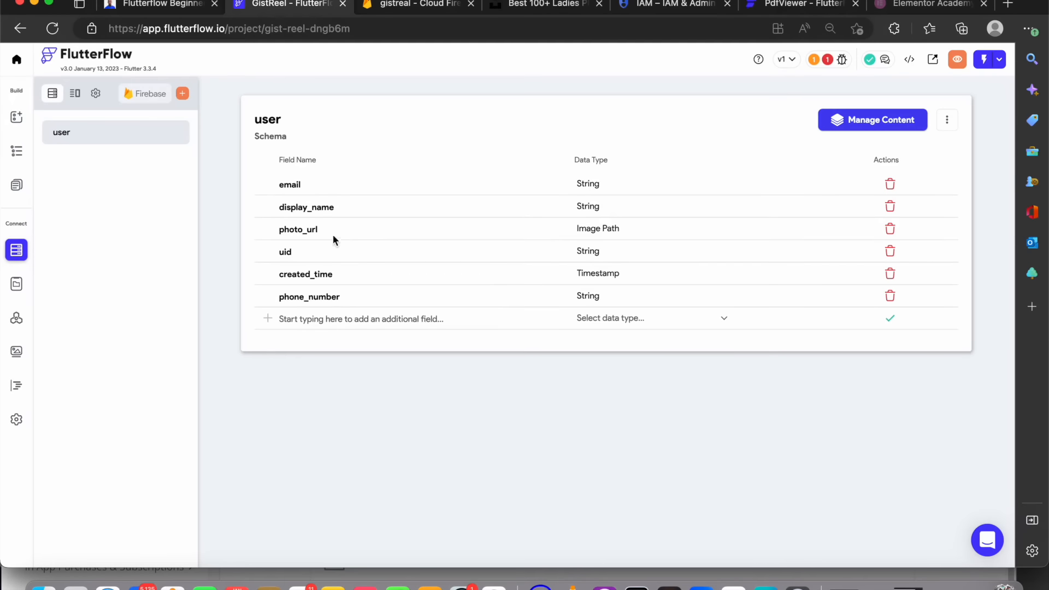
pyautogui.click(78, 94)
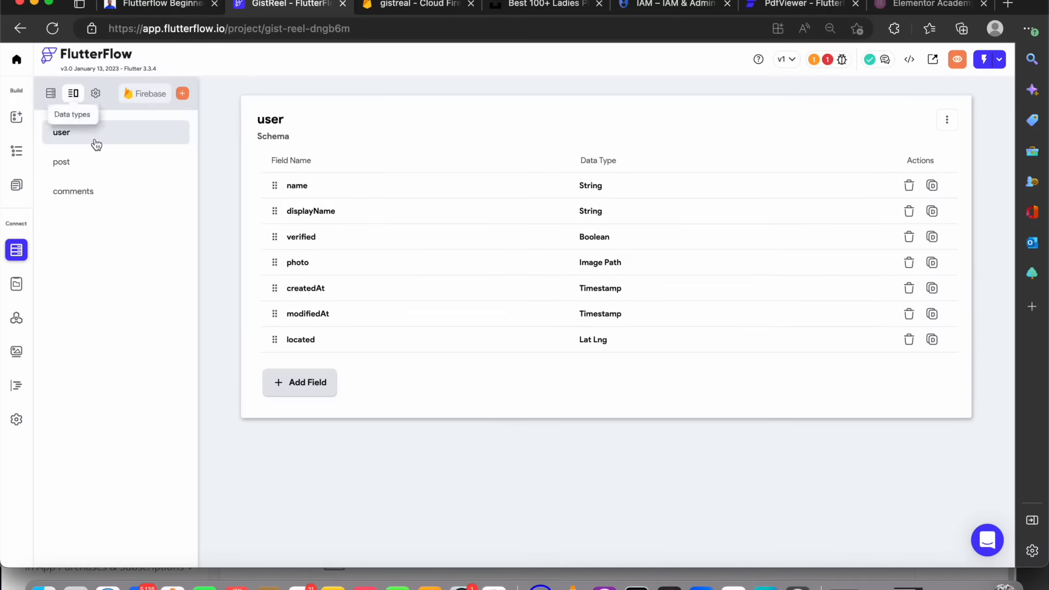
pyautogui.click(55, 96)
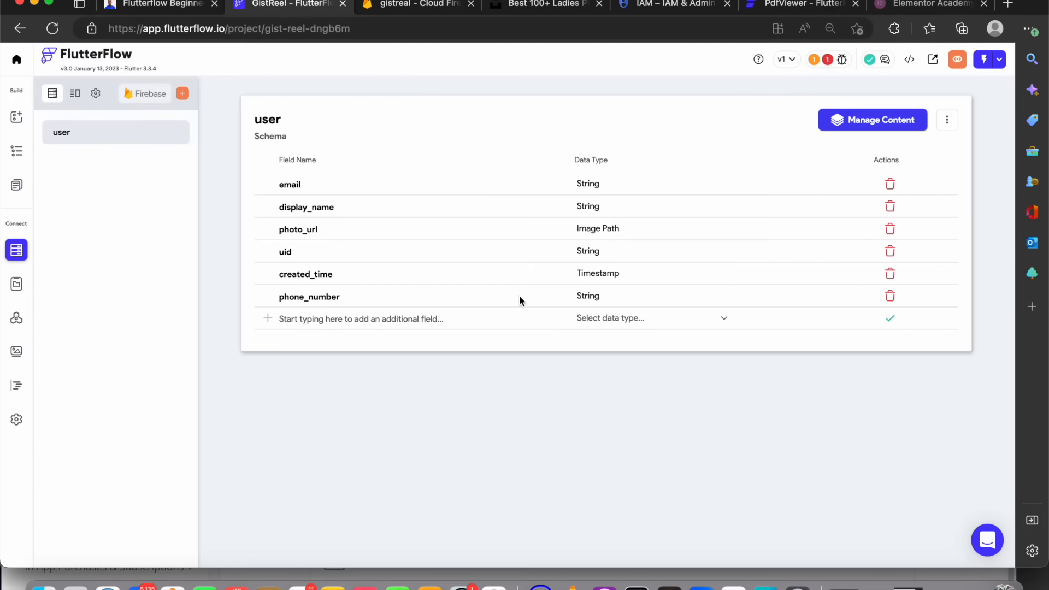
pyautogui.click(659, 323)
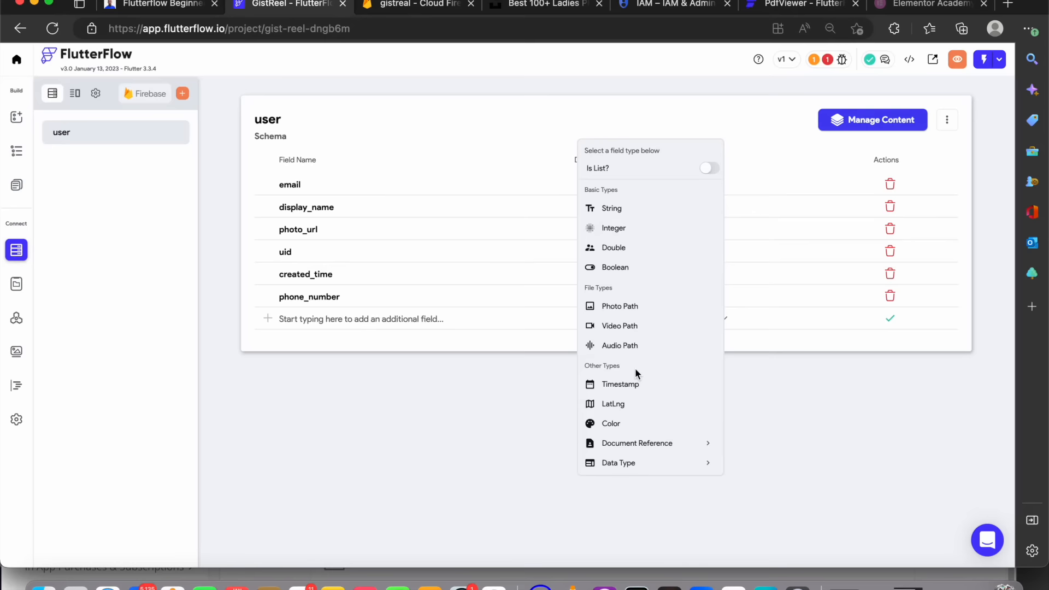
pyautogui.click(678, 464)
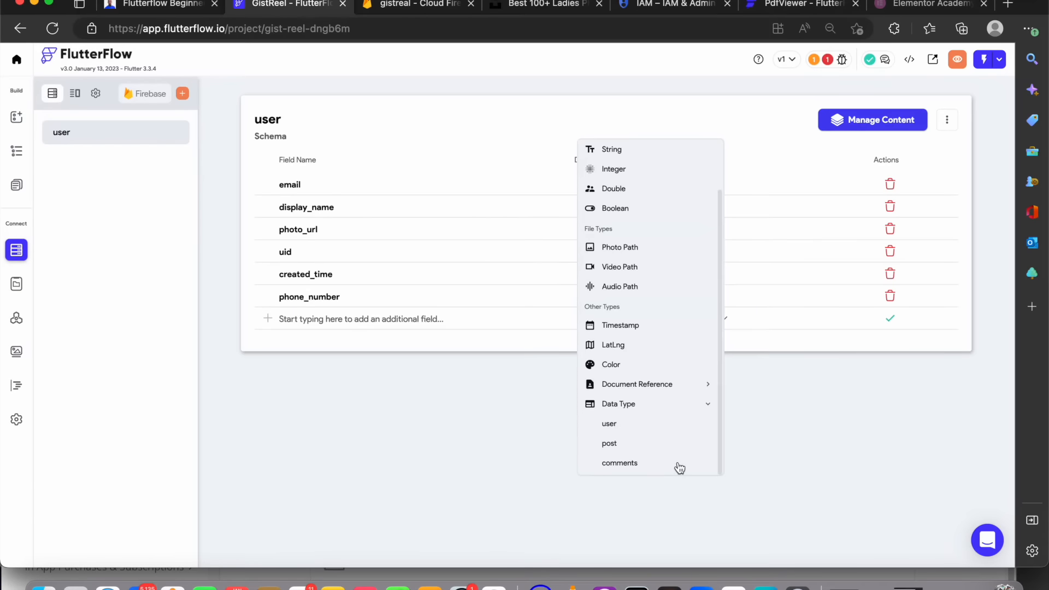
pyautogui.click(652, 425)
pyautogui.click(459, 322)
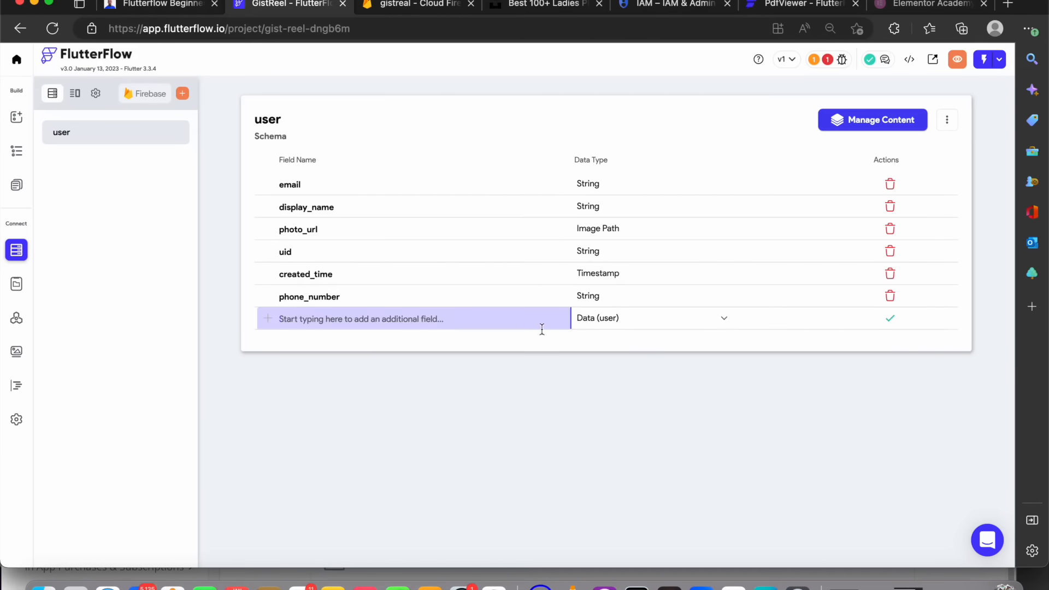
pyautogui.click(77, 94)
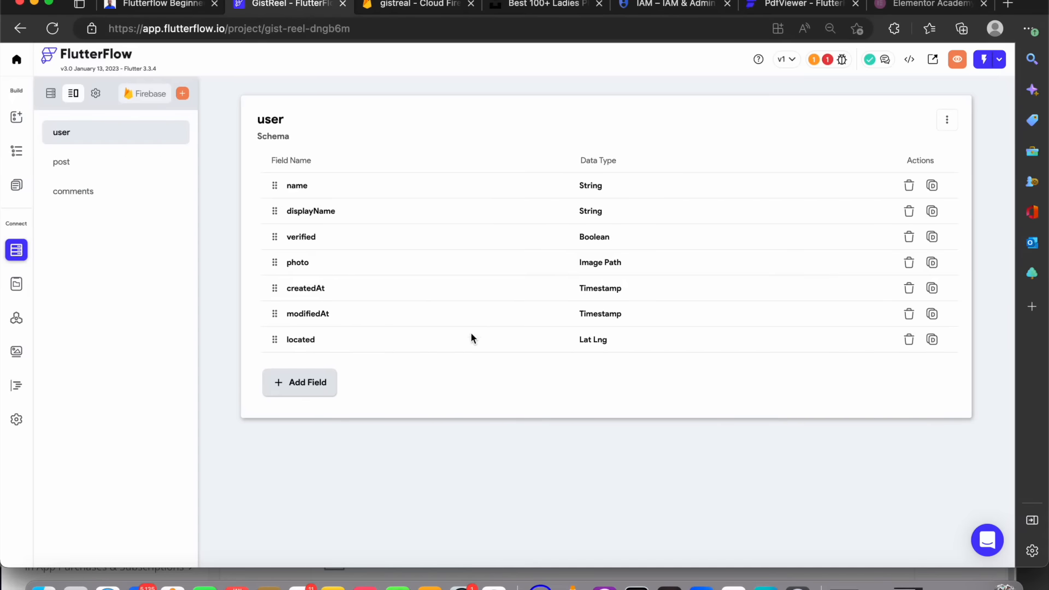
pyautogui.click(53, 94)
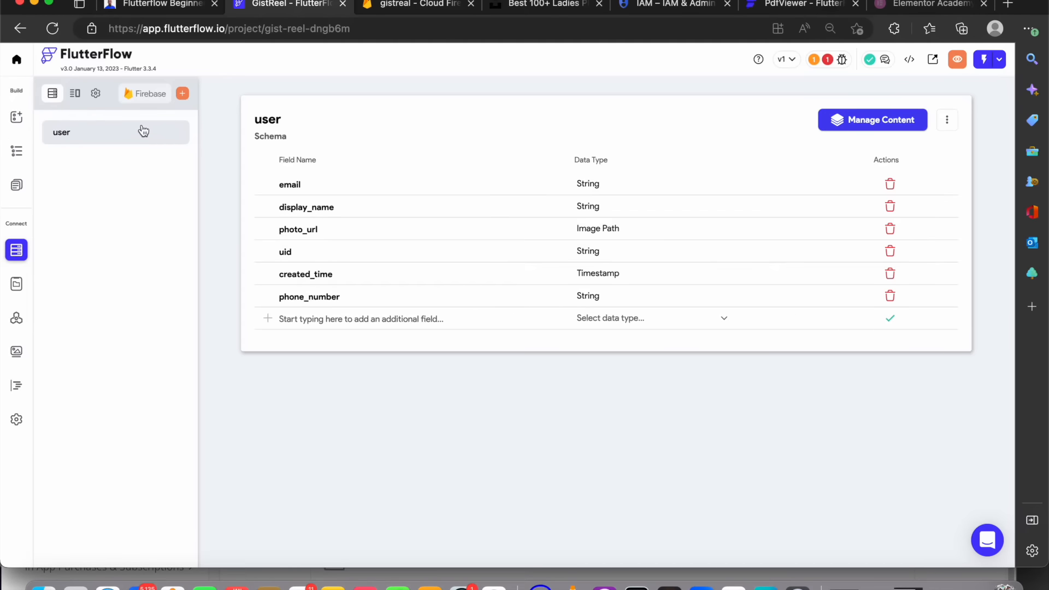
# Create a new collection named post and fill it from the Social Post template
pyautogui.click(183, 94)
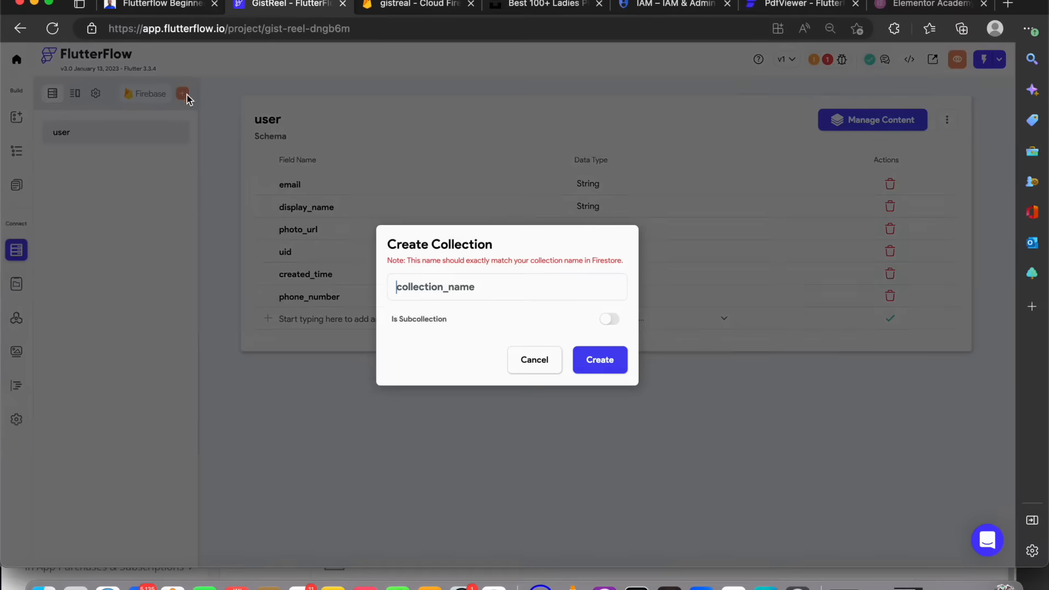
pyautogui.write('post')
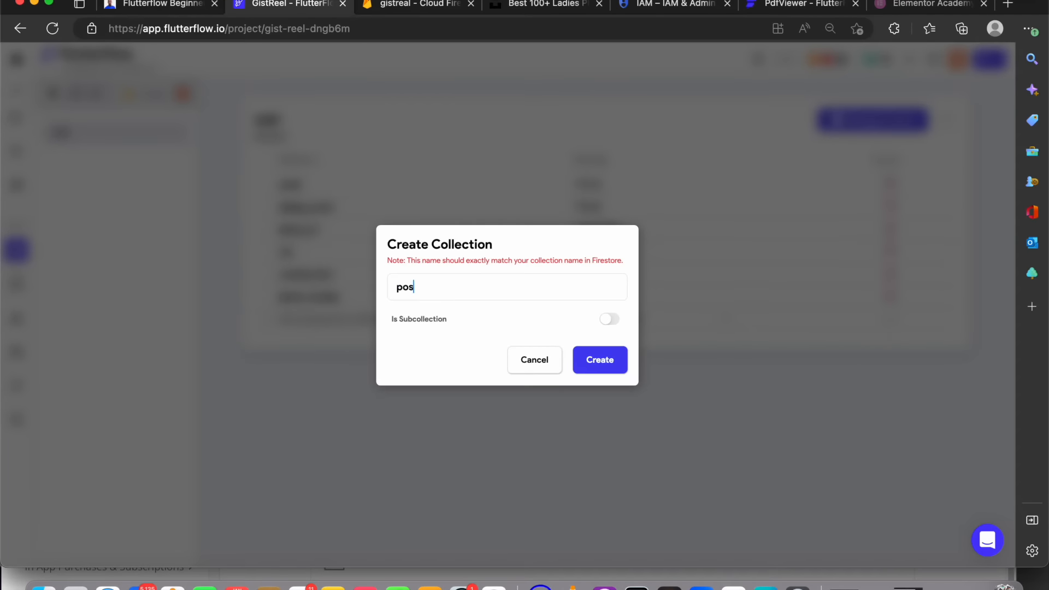
pyautogui.click(590, 365)
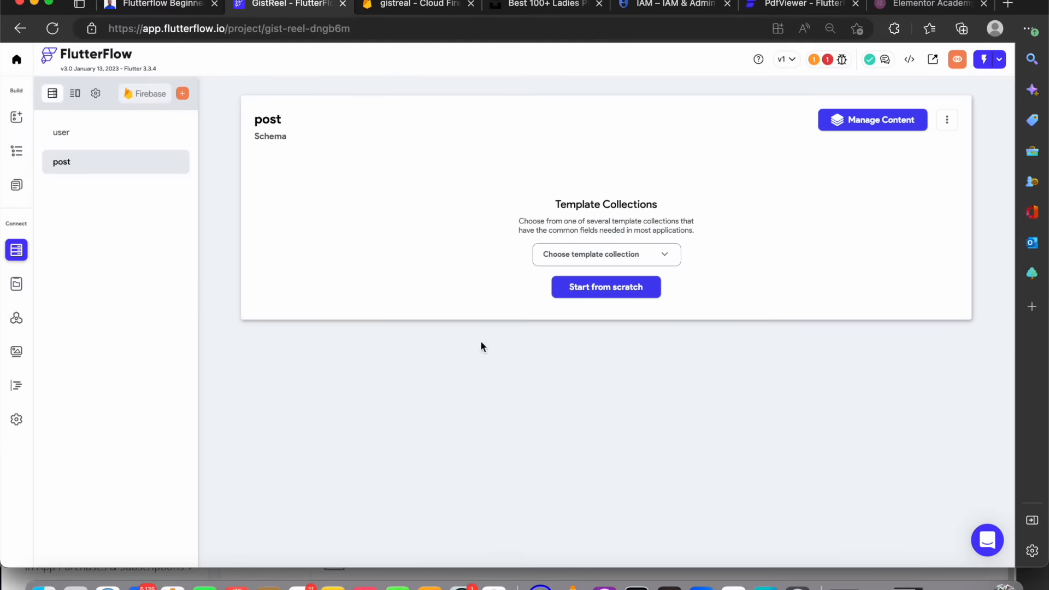
pyautogui.click(632, 256)
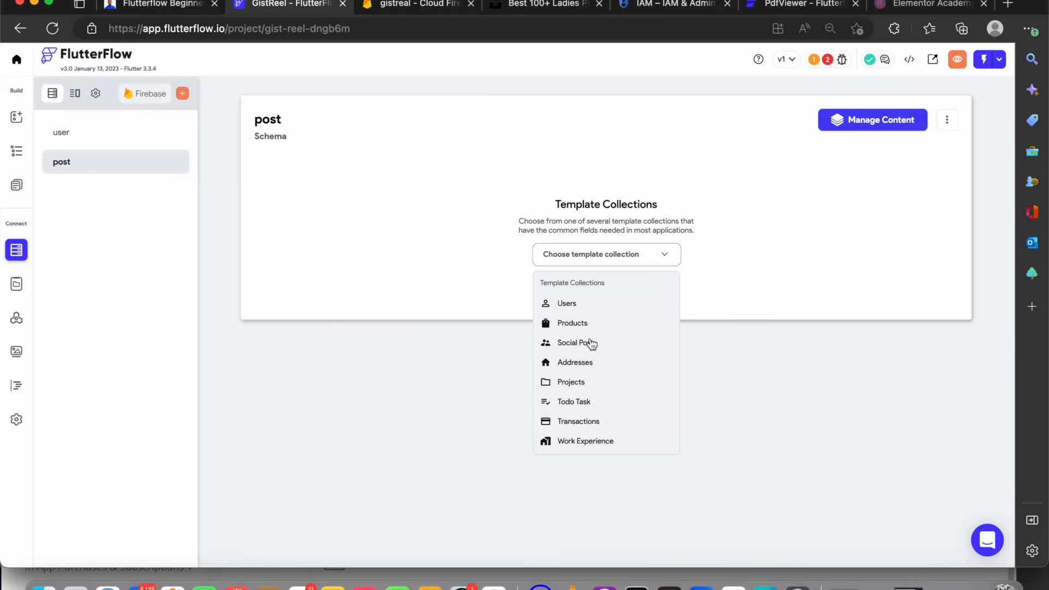
pyautogui.click(592, 343)
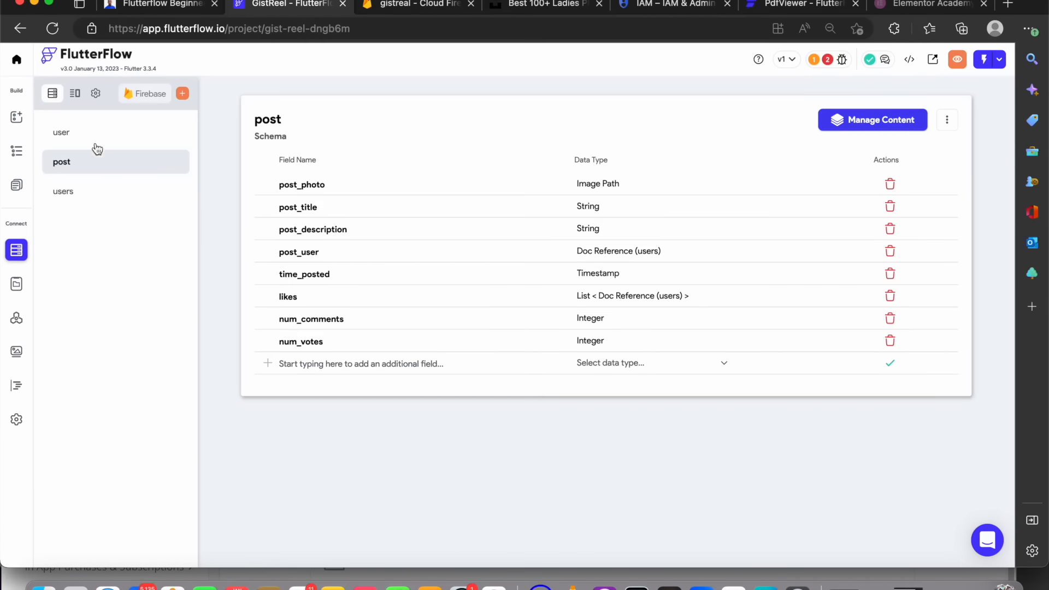
# Delete the users collection added alongside the template
pyautogui.click(94, 192)
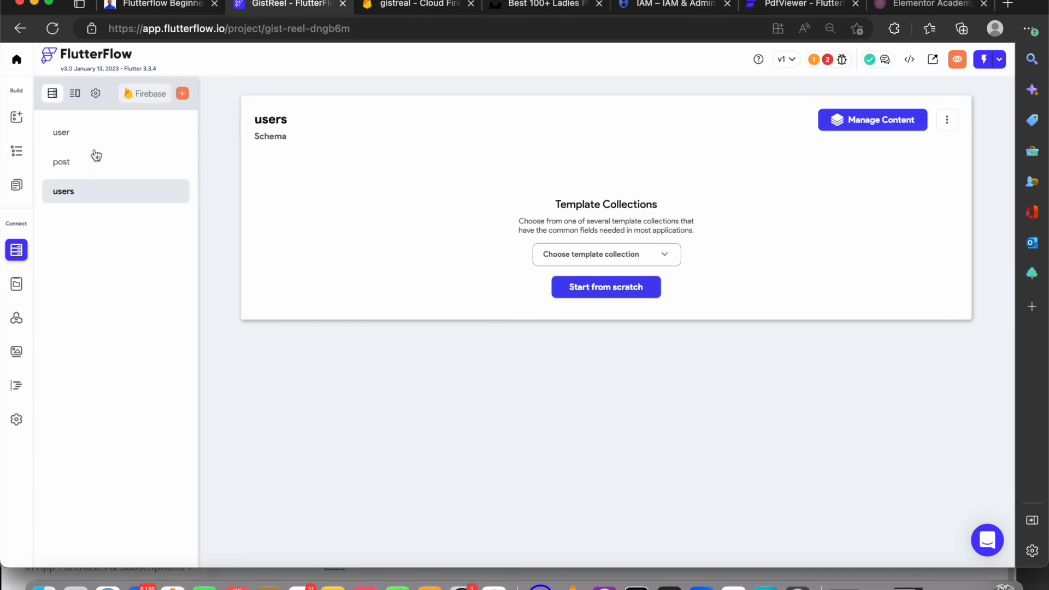
pyautogui.click(95, 141)
pyautogui.click(94, 189)
pyautogui.click(946, 120)
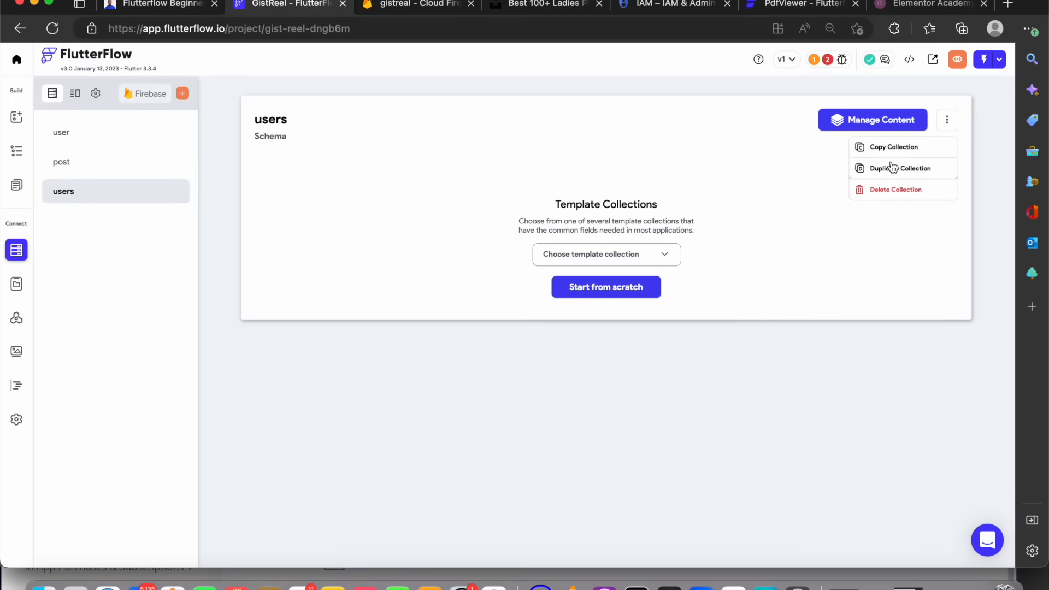
pyautogui.click(887, 191)
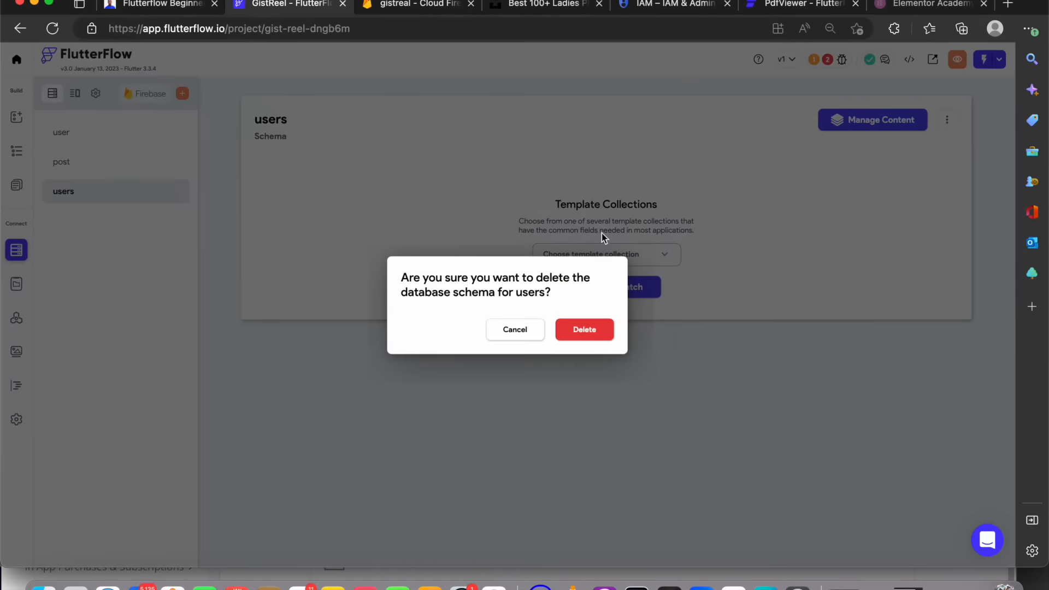
pyautogui.click(568, 326)
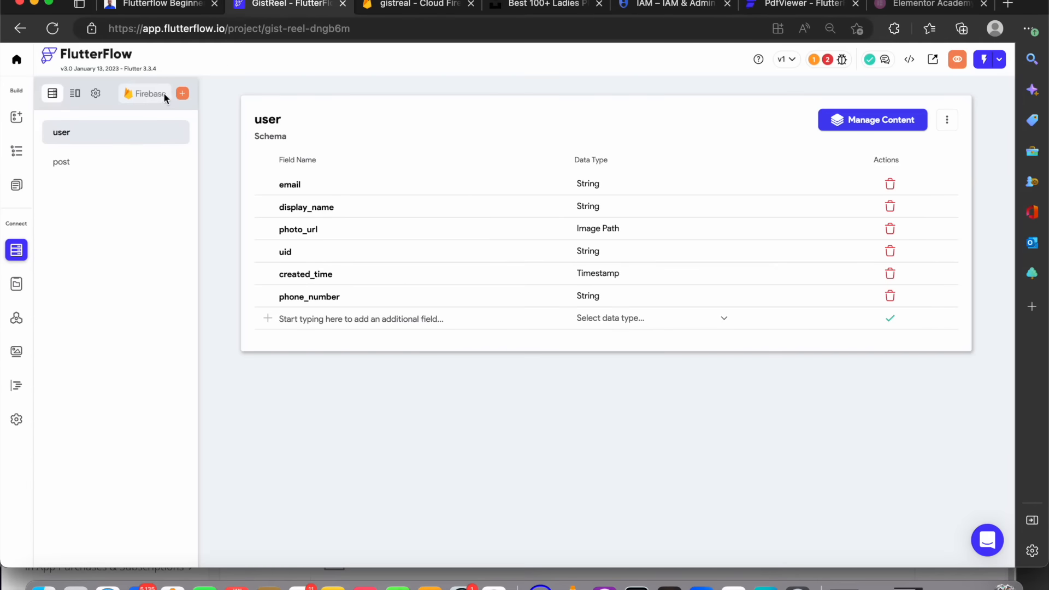
# Create a comments collection as a subcollection of the post collection
pyautogui.click(178, 95)
pyautogui.write('co')
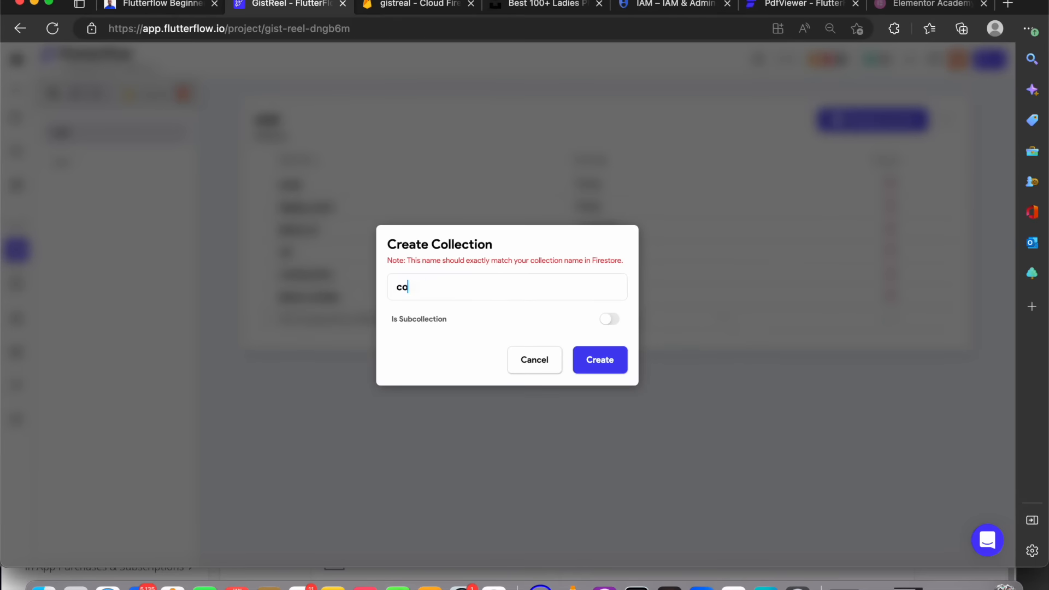
pyautogui.write('mments')
pyautogui.click(609, 320)
pyautogui.click(514, 273)
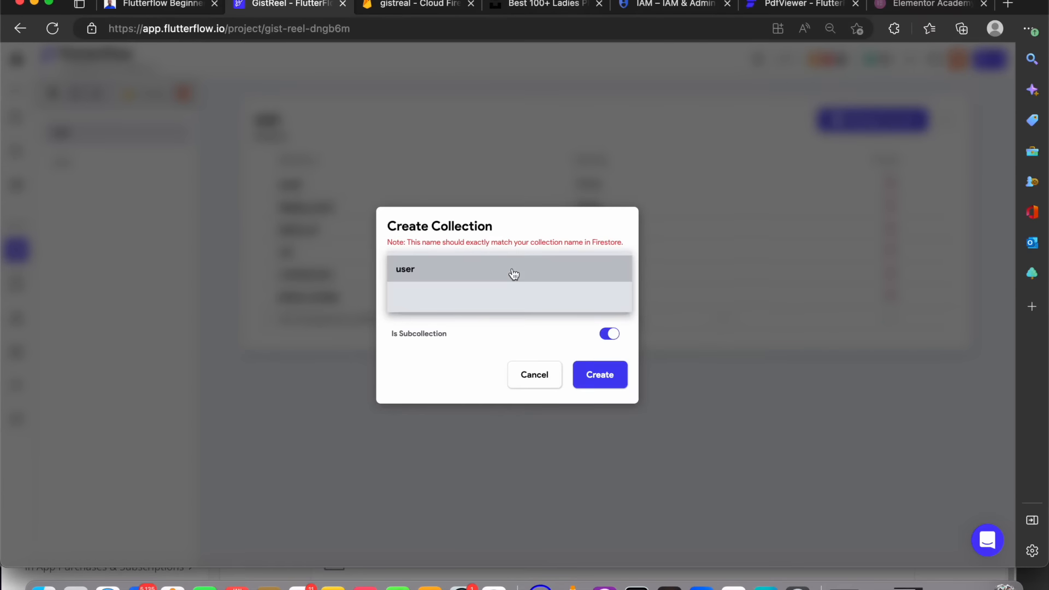
pyautogui.click(480, 298)
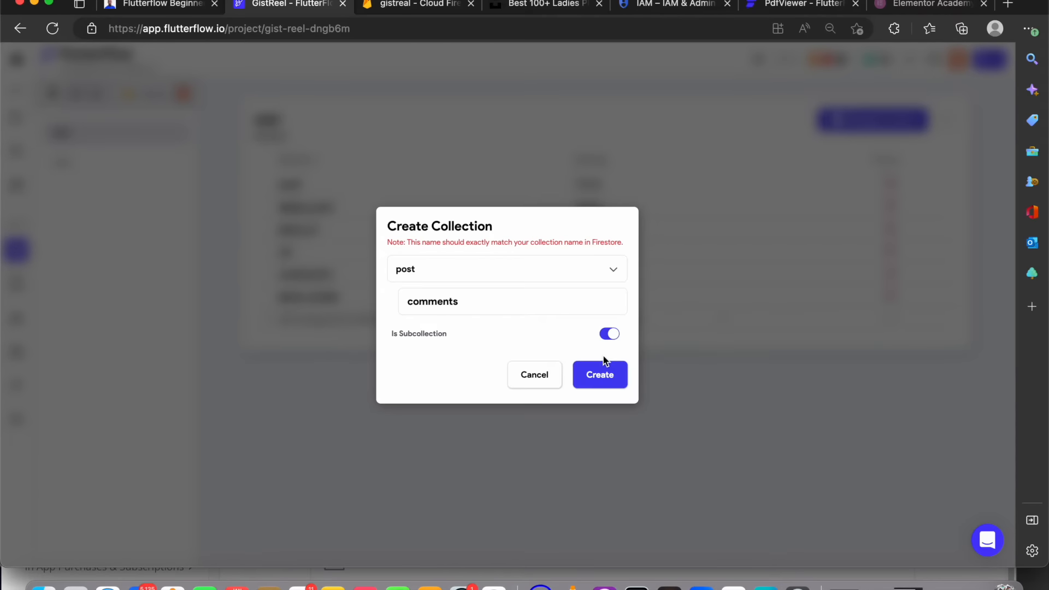
pyautogui.click(611, 375)
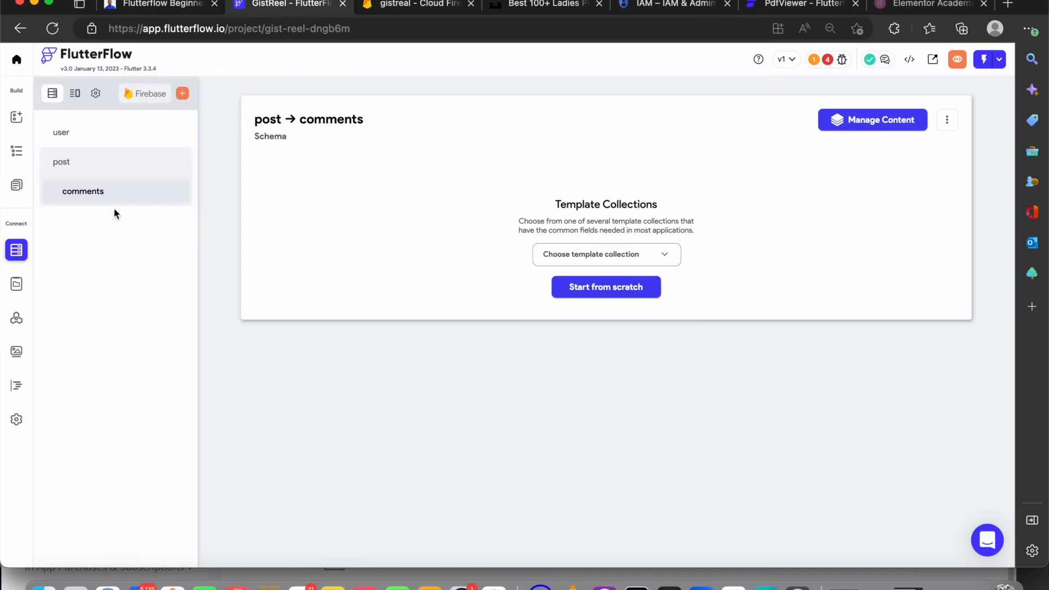
# Add a created_by field of type Document Reference to user in the post collection
pyautogui.click(111, 161)
pyautogui.click(357, 365)
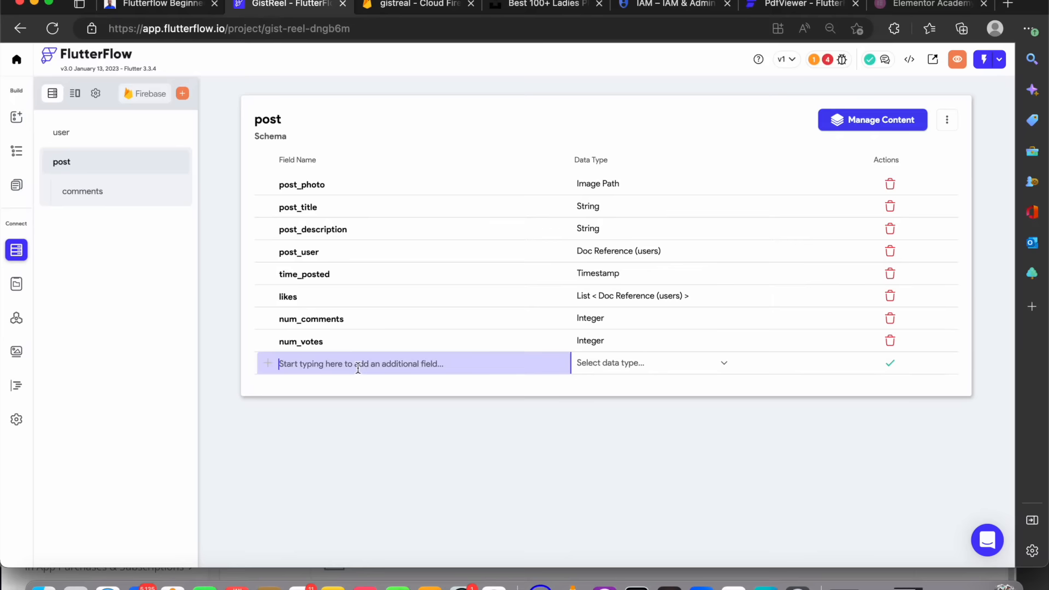
pyautogui.write('created')
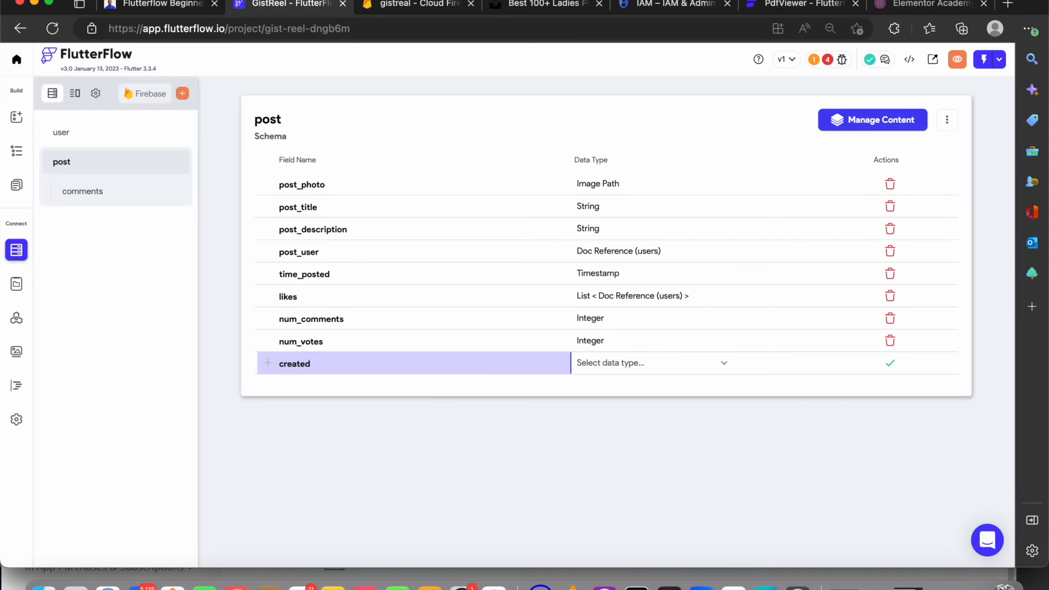
pyautogui.press('BackSpace')
pyautogui.write('d_n')
pyautogui.press('BackSpace')
pyautogui.write('by')
pyautogui.click(605, 365)
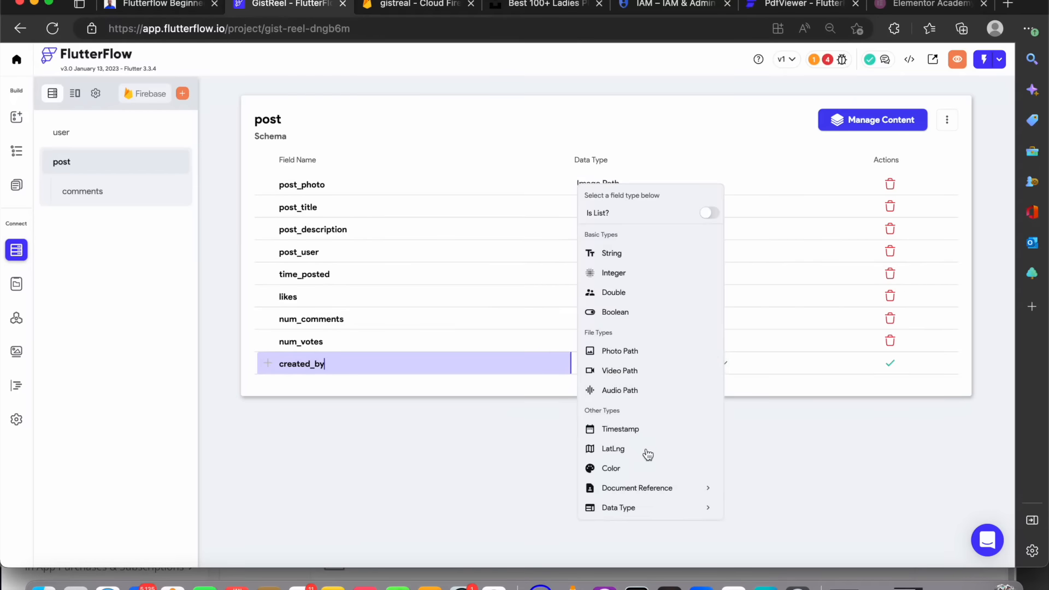
pyautogui.click(661, 490)
pyautogui.scroll(-1, 651, 464)
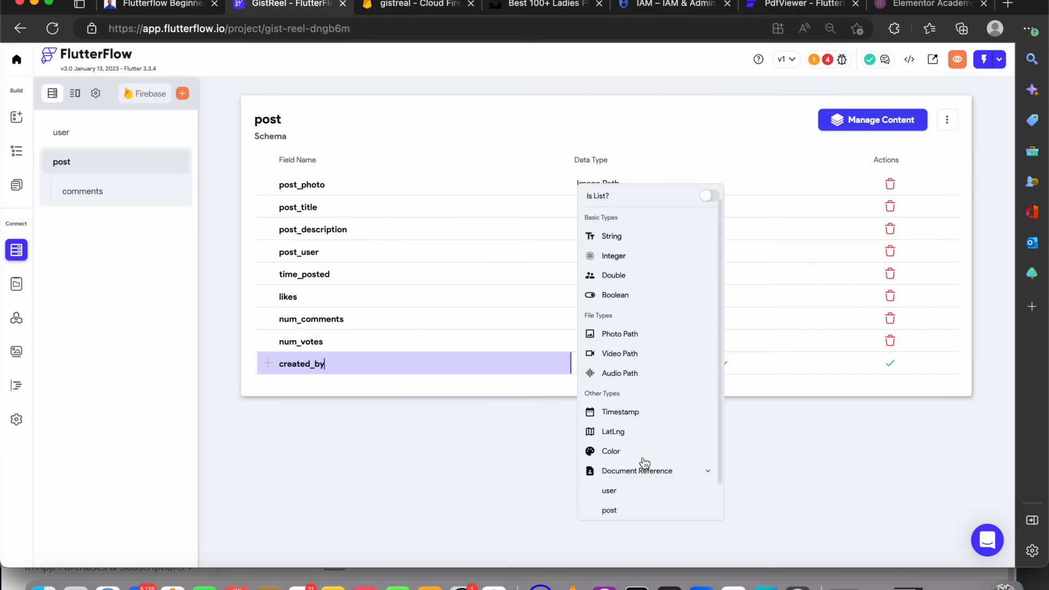
pyautogui.click(631, 493)
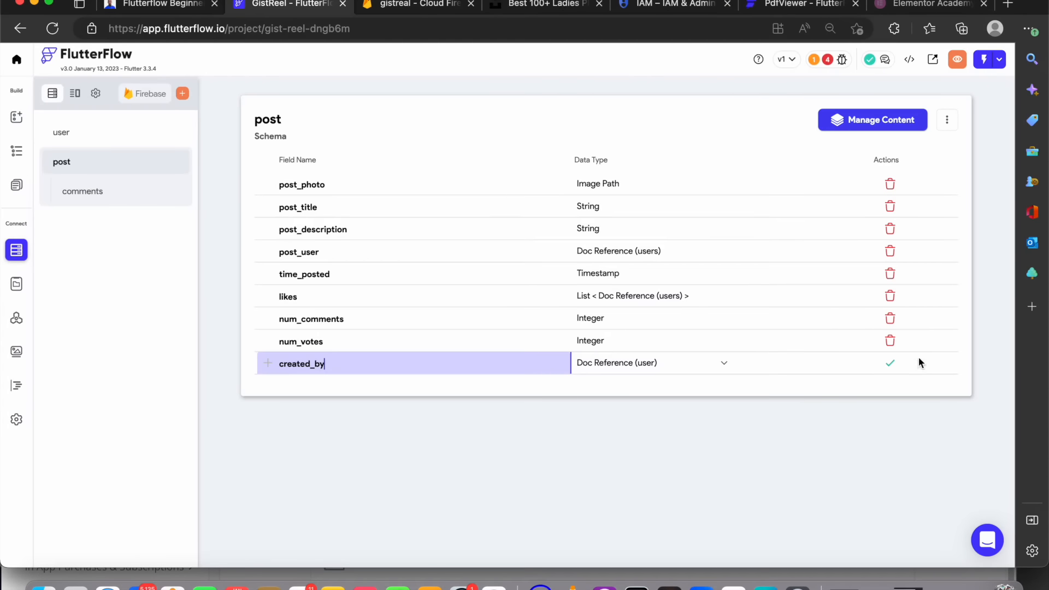
pyautogui.click(893, 365)
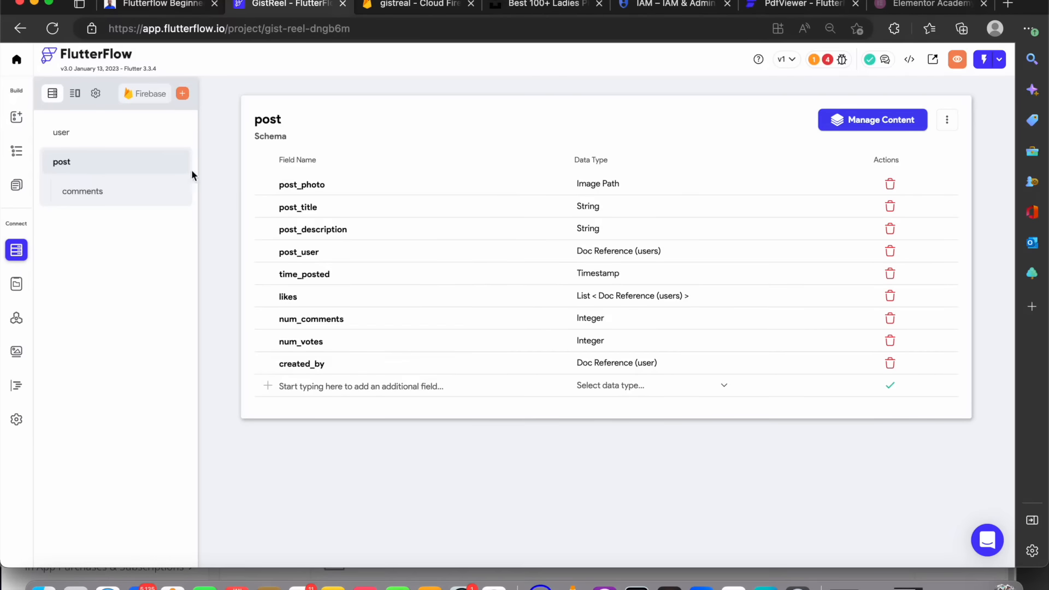
# Start the comments subcollection schema from scratch instead of a template
pyautogui.click(112, 192)
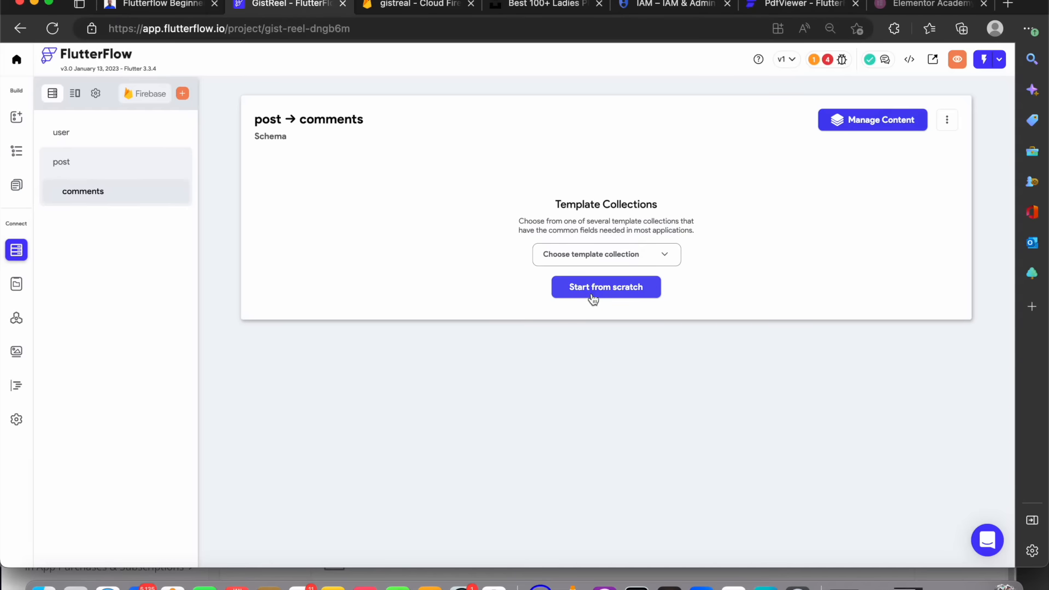
pyautogui.click(593, 254)
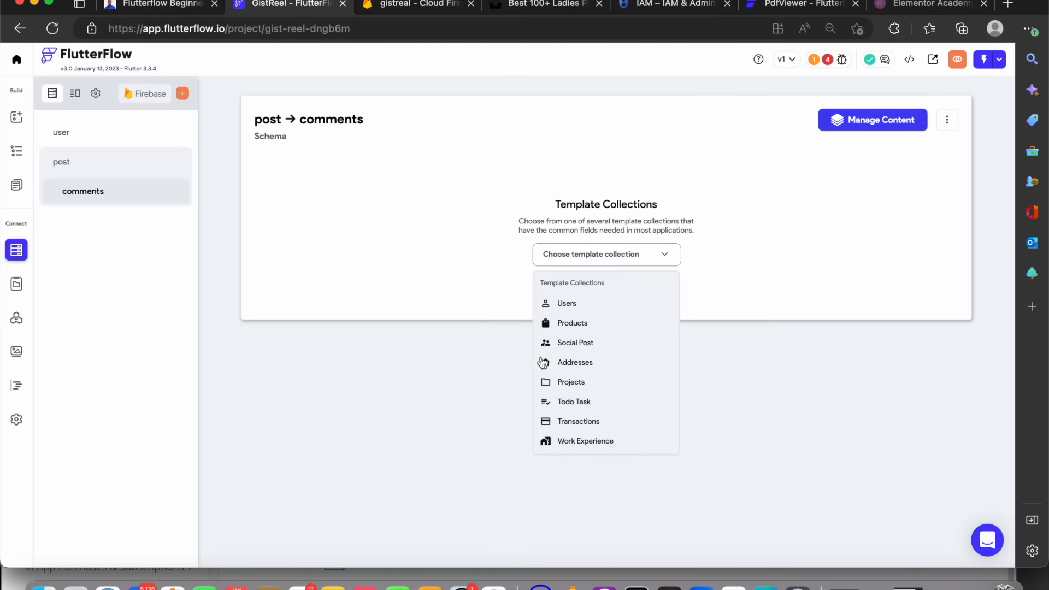
pyautogui.click(507, 285)
pyautogui.click(604, 295)
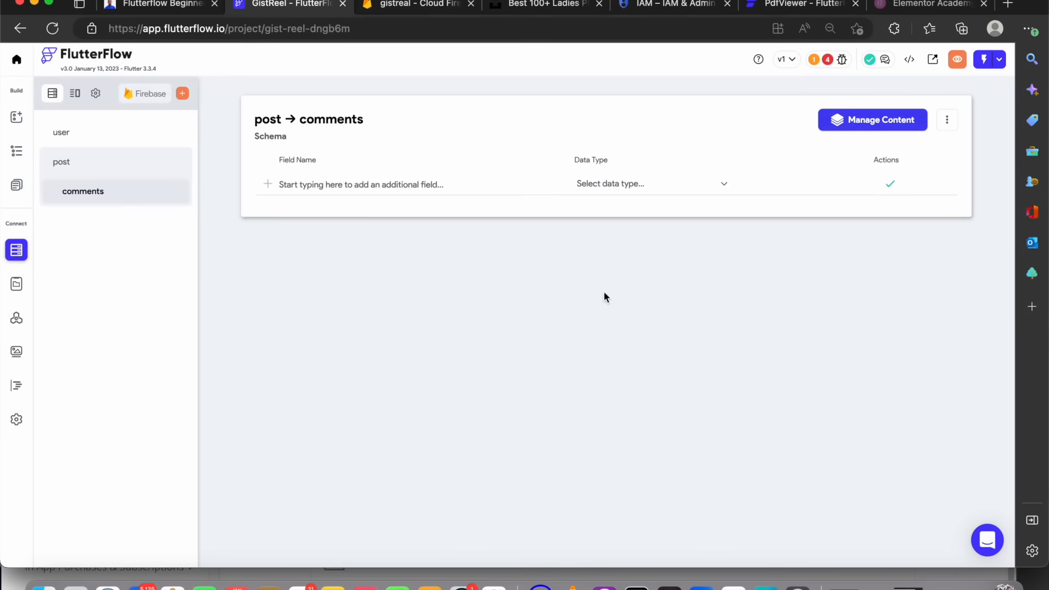
# Add a description field of type String to the comments subcollection
pyautogui.click(386, 192)
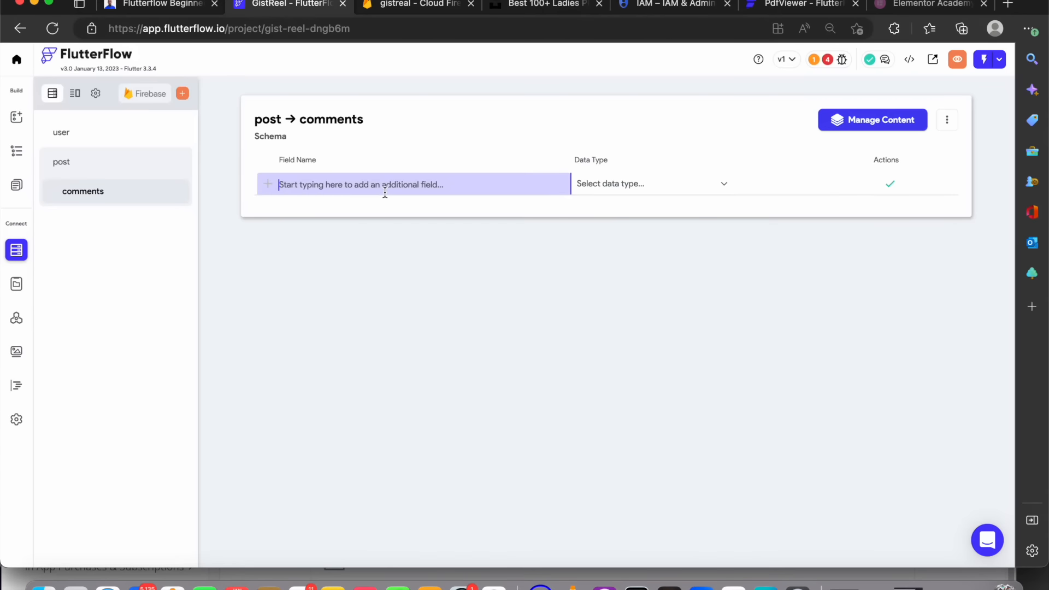
pyautogui.write('aescr')
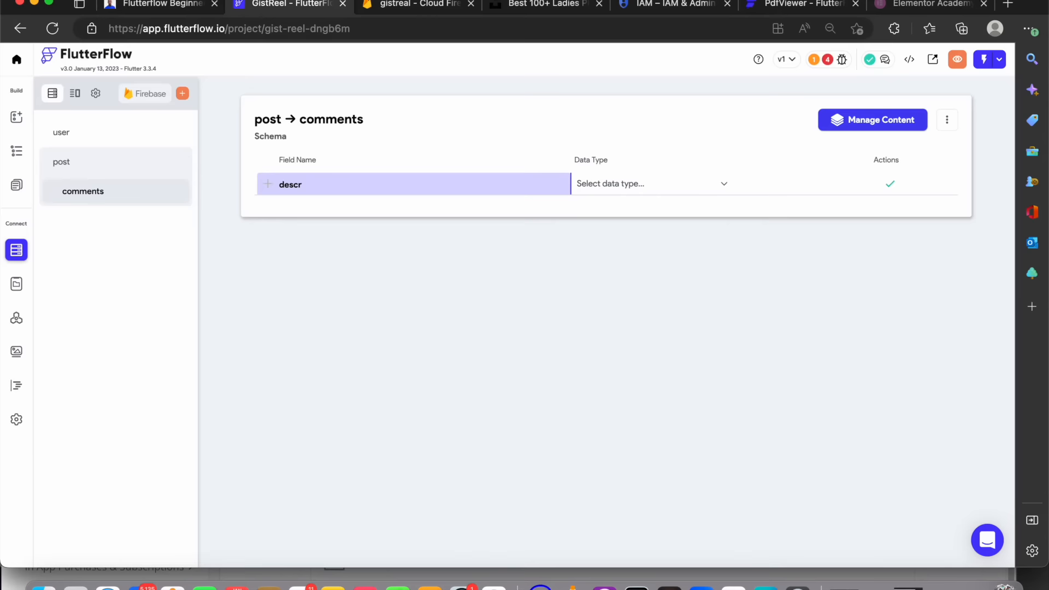
pyautogui.write('iption')
pyautogui.click(662, 187)
pyautogui.click(622, 269)
pyautogui.click(891, 186)
# Add a create_at field of type Timestamp to the comments subcollection
pyautogui.click(343, 206)
pyautogui.write('create_at')
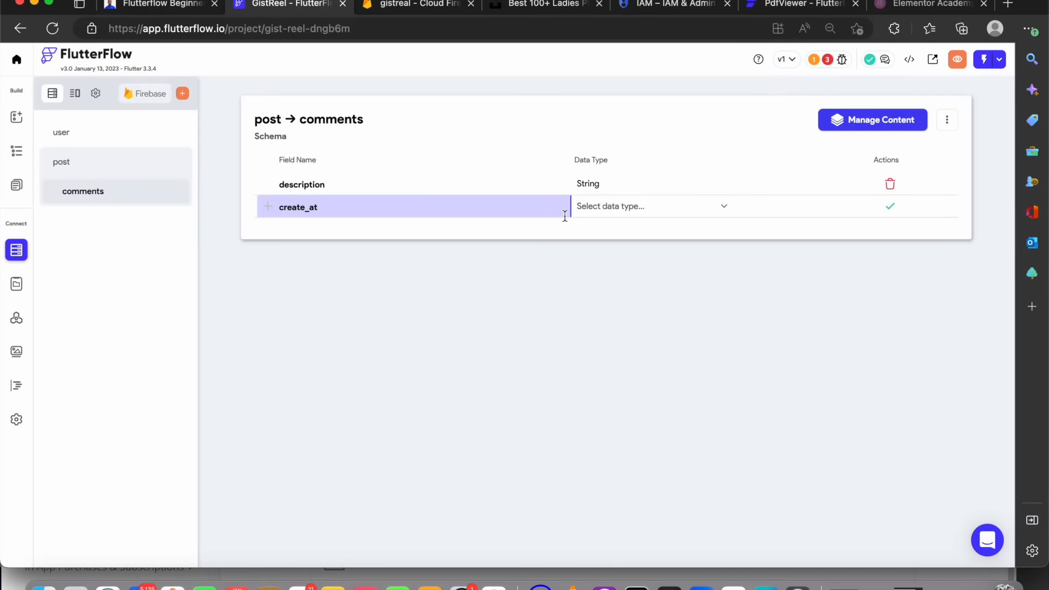
pyautogui.click(623, 212)
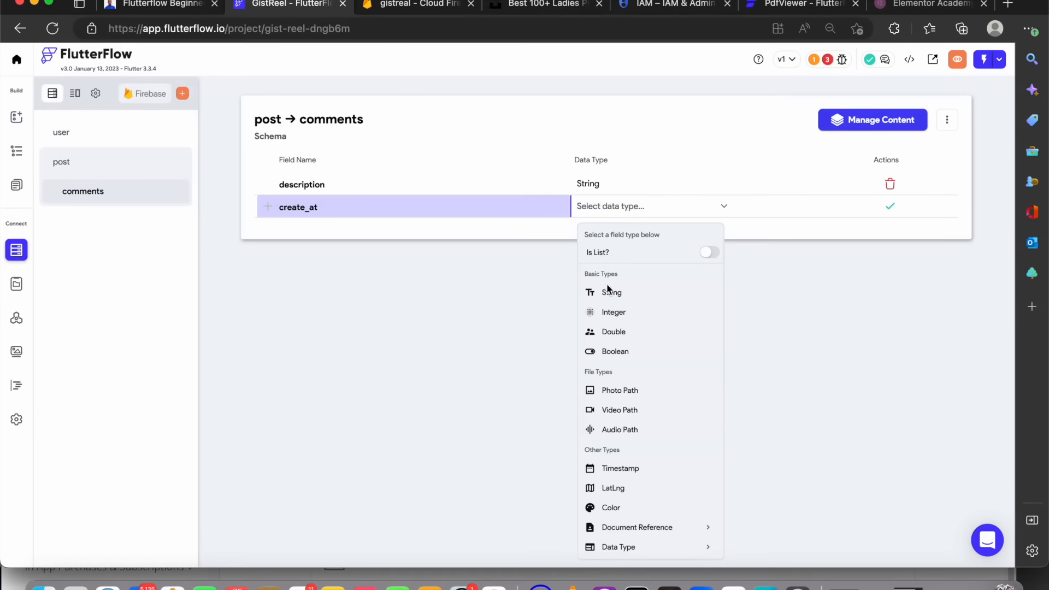
pyautogui.click(653, 470)
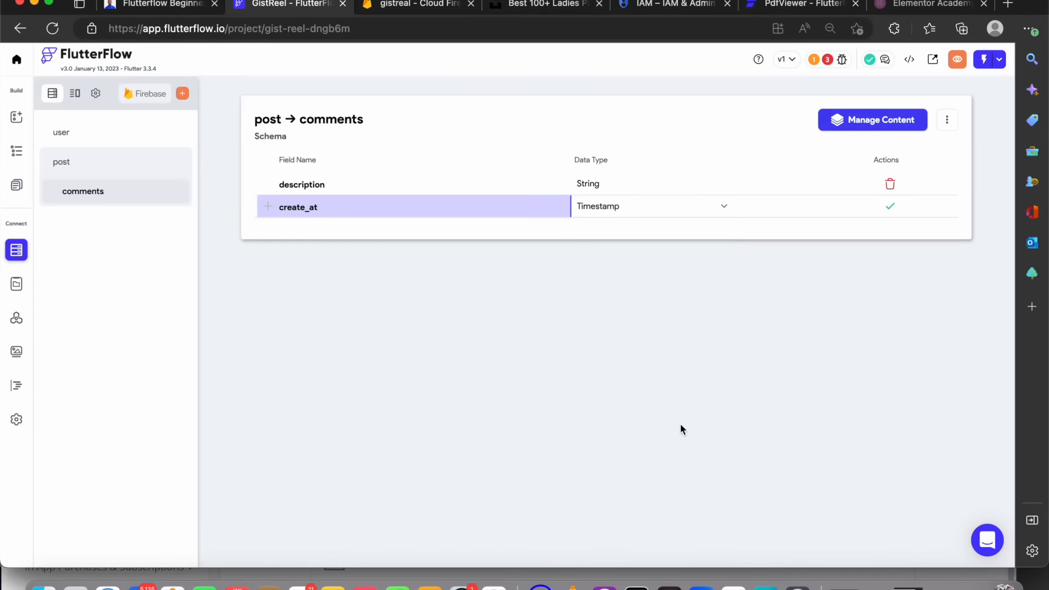
pyautogui.click(883, 209)
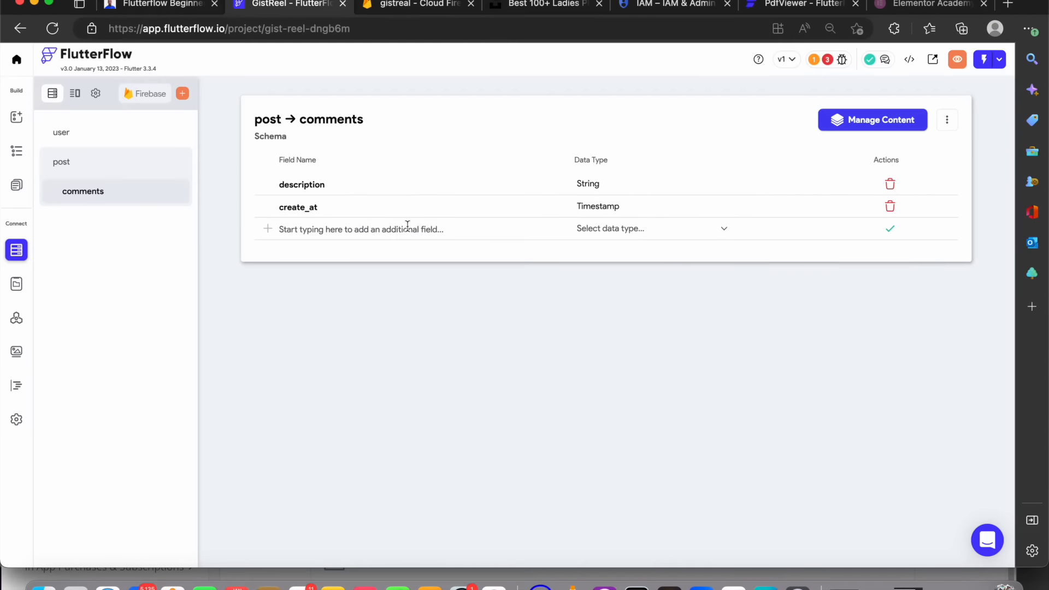
# Add a created_by field of type Document Reference to user in the comments subcollection
pyautogui.click(380, 238)
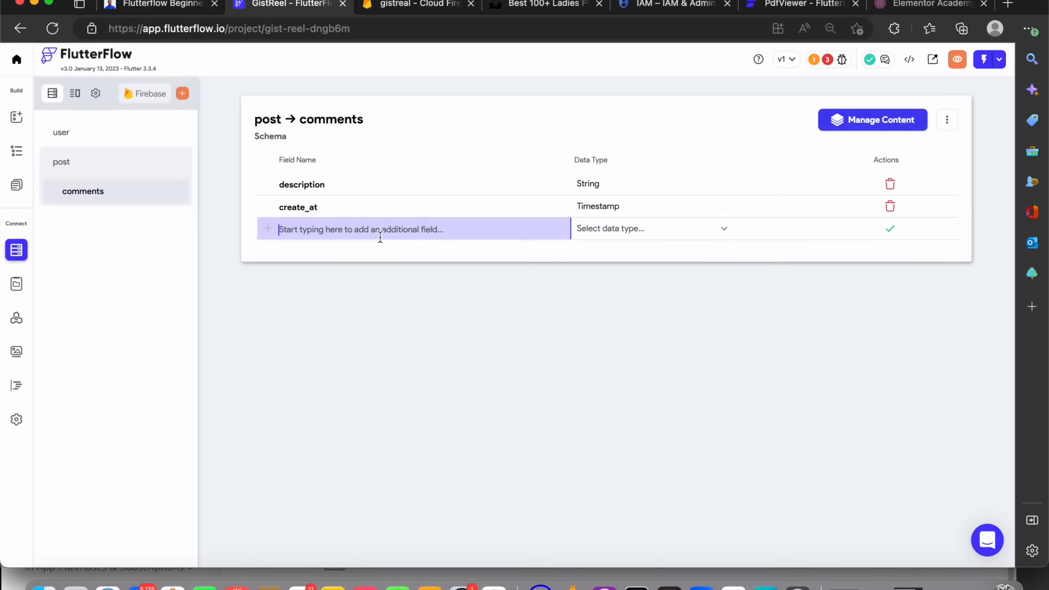
pyautogui.write('created_by')
pyautogui.click(654, 235)
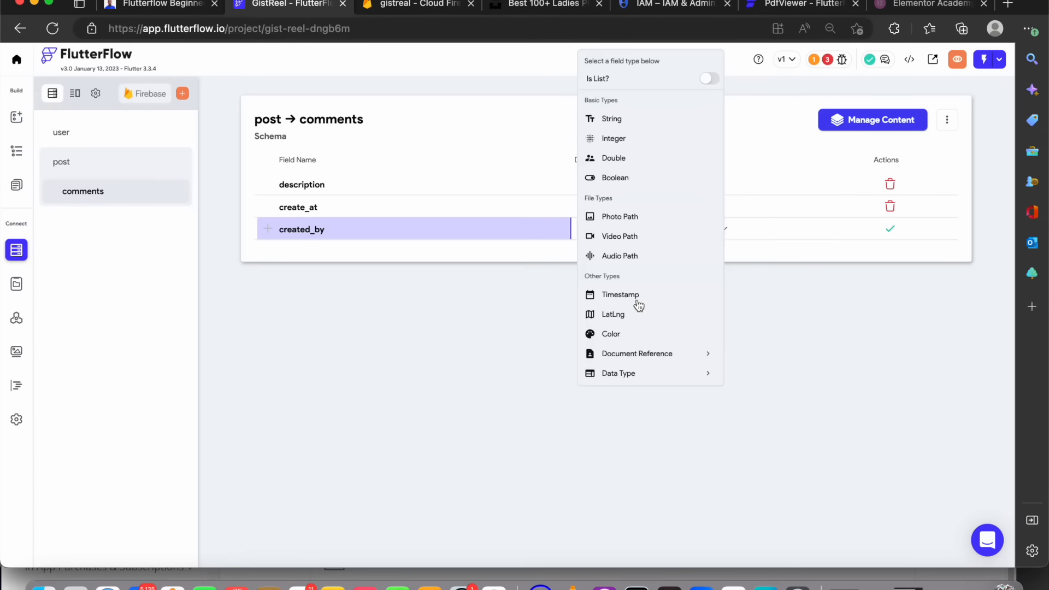
pyautogui.click(634, 355)
pyautogui.scroll(-2, 637, 356)
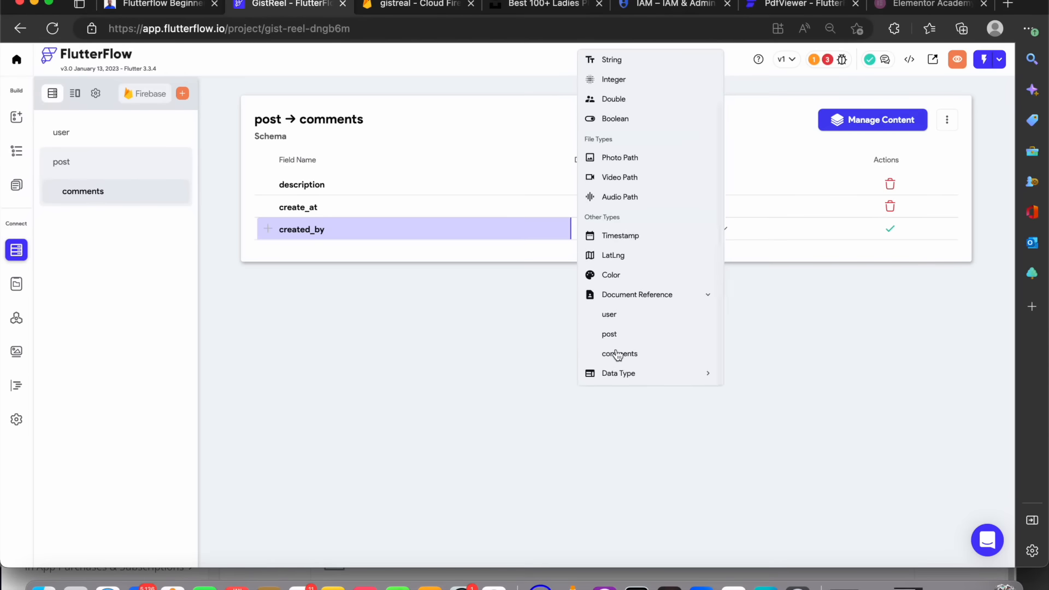
pyautogui.click(611, 315)
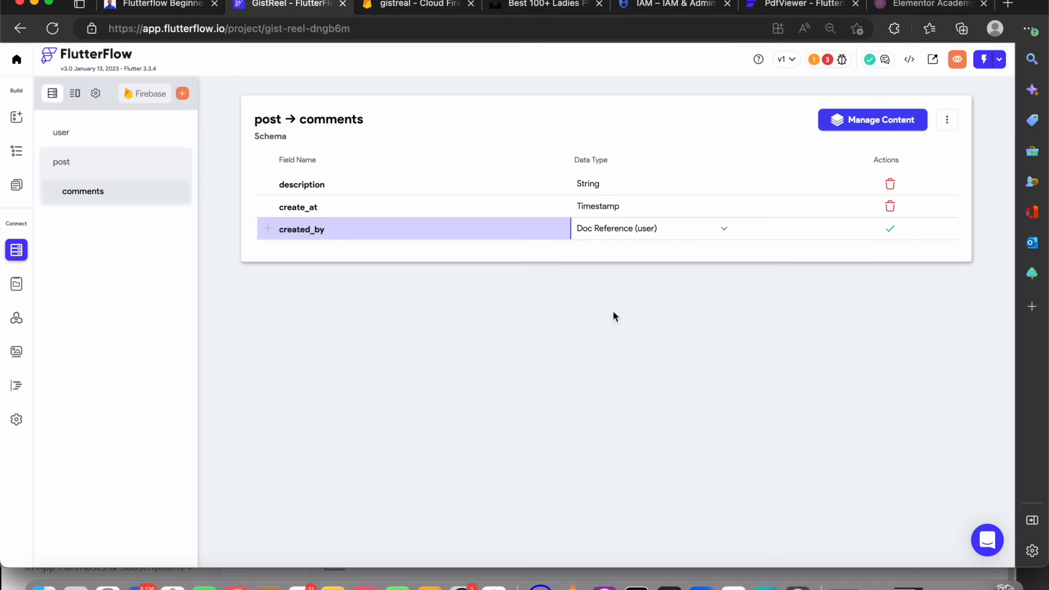
pyautogui.click(891, 230)
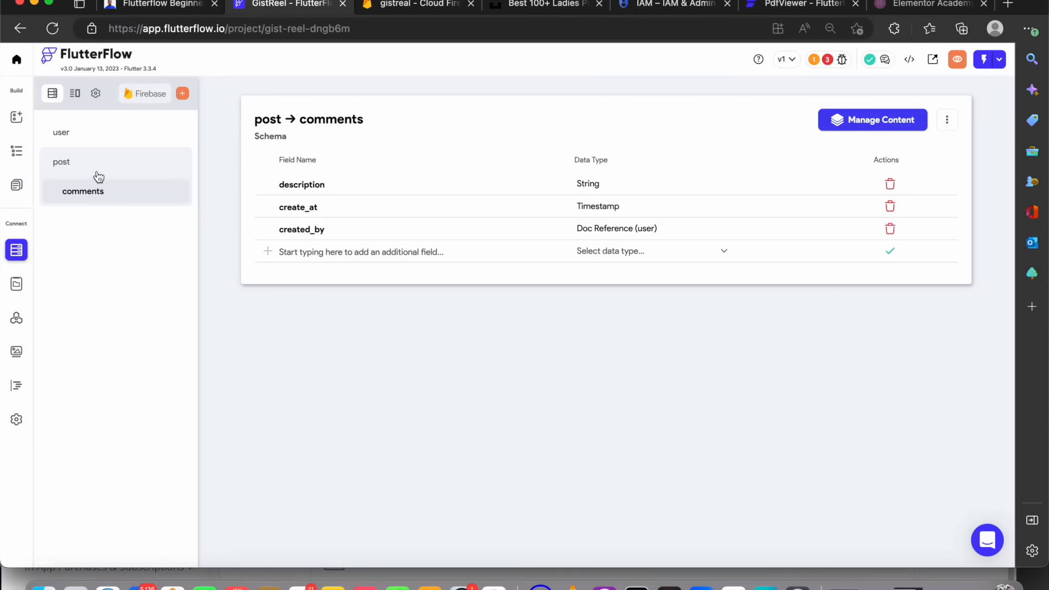
# Switch to the data types view and delete the user data type
pyautogui.click(75, 97)
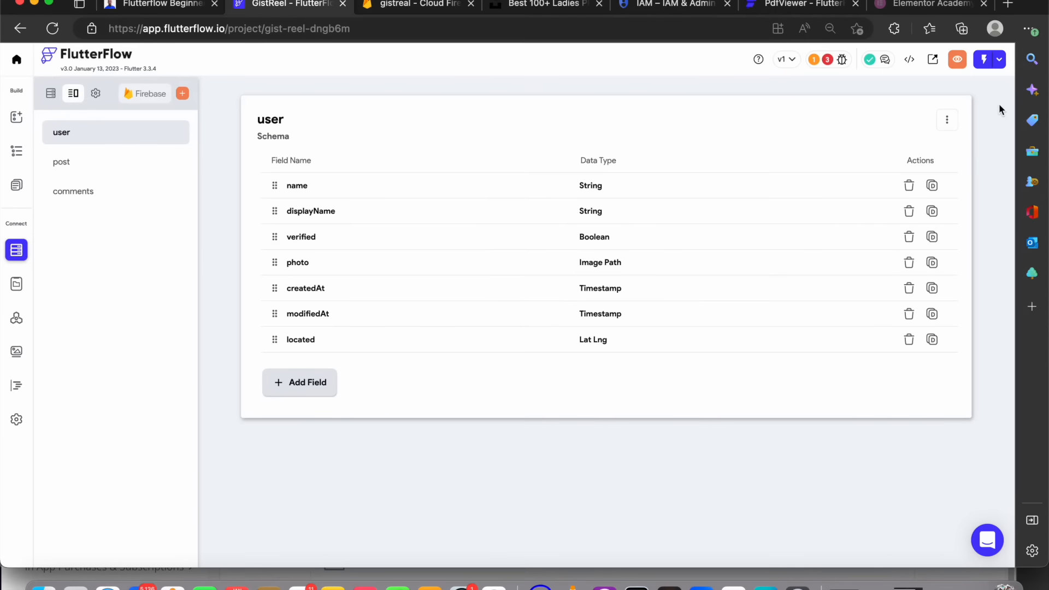
pyautogui.click(948, 120)
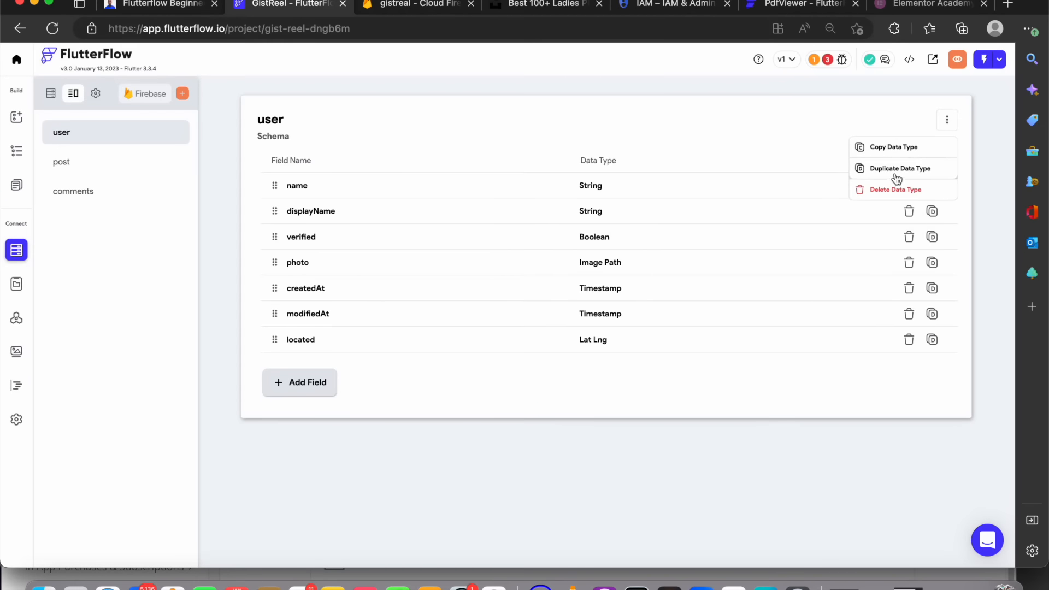
pyautogui.click(896, 190)
pyautogui.click(604, 324)
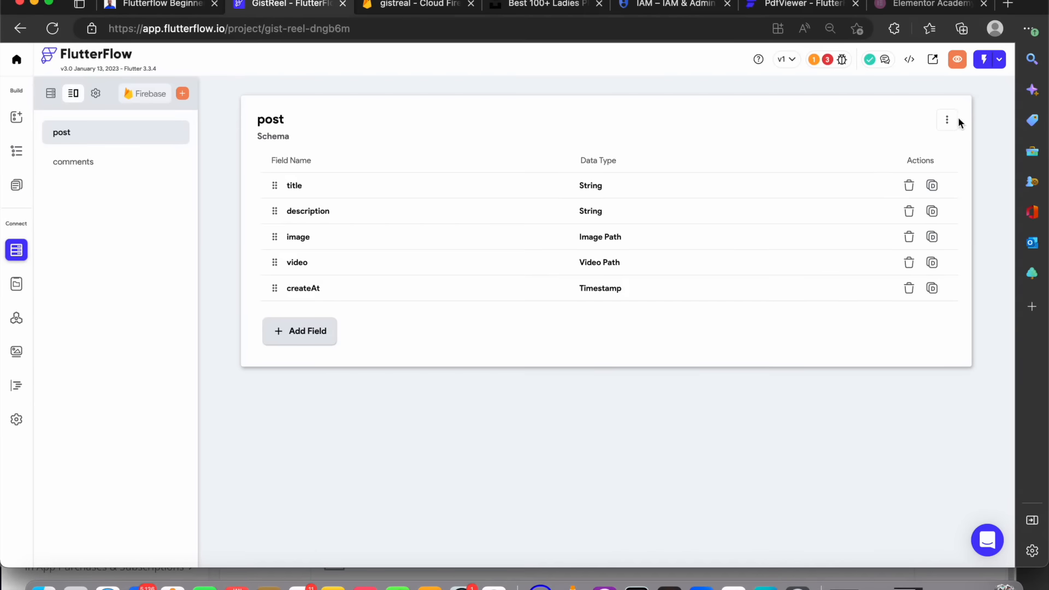
# Delete the post and comments data types
pyautogui.click(947, 120)
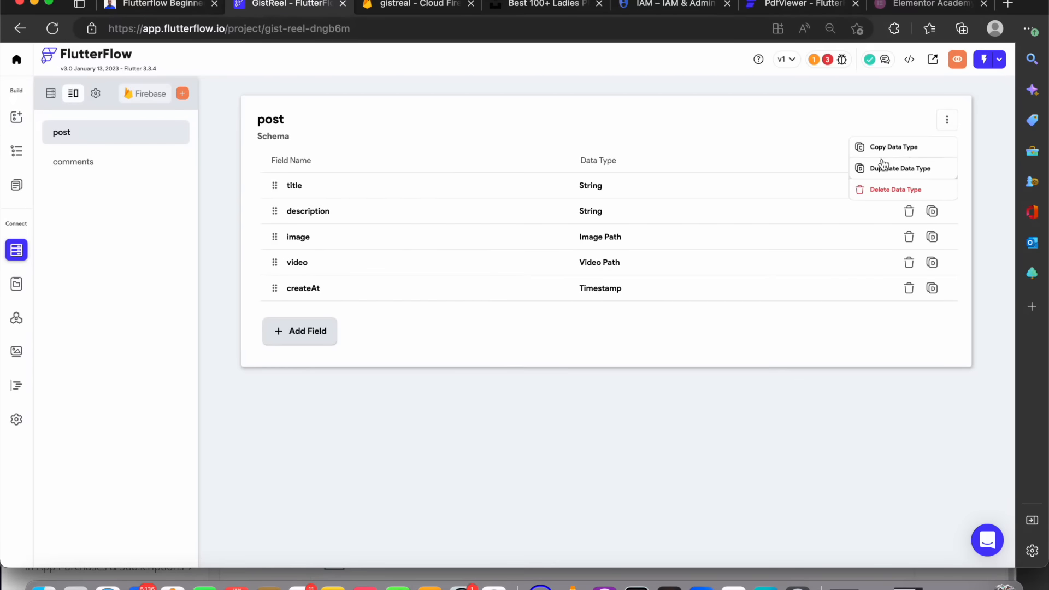
pyautogui.click(880, 190)
pyautogui.click(583, 324)
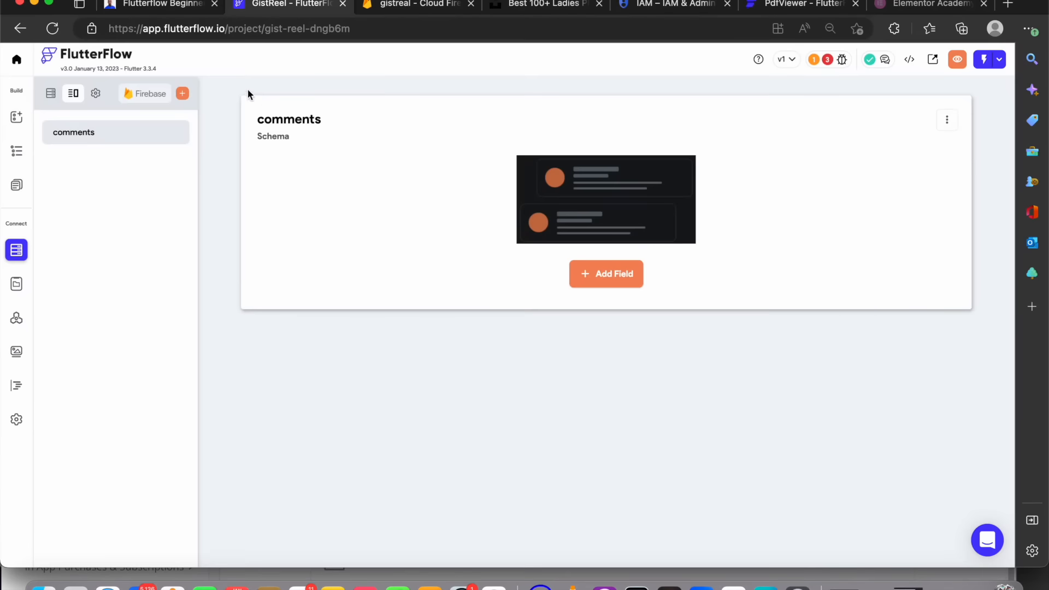
pyautogui.click(947, 119)
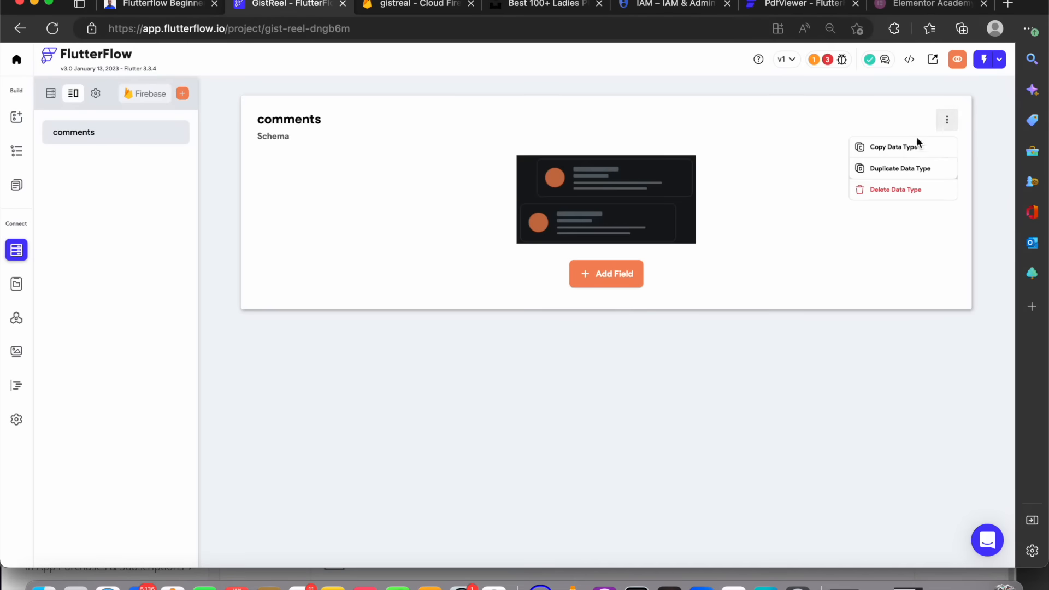
pyautogui.click(878, 192)
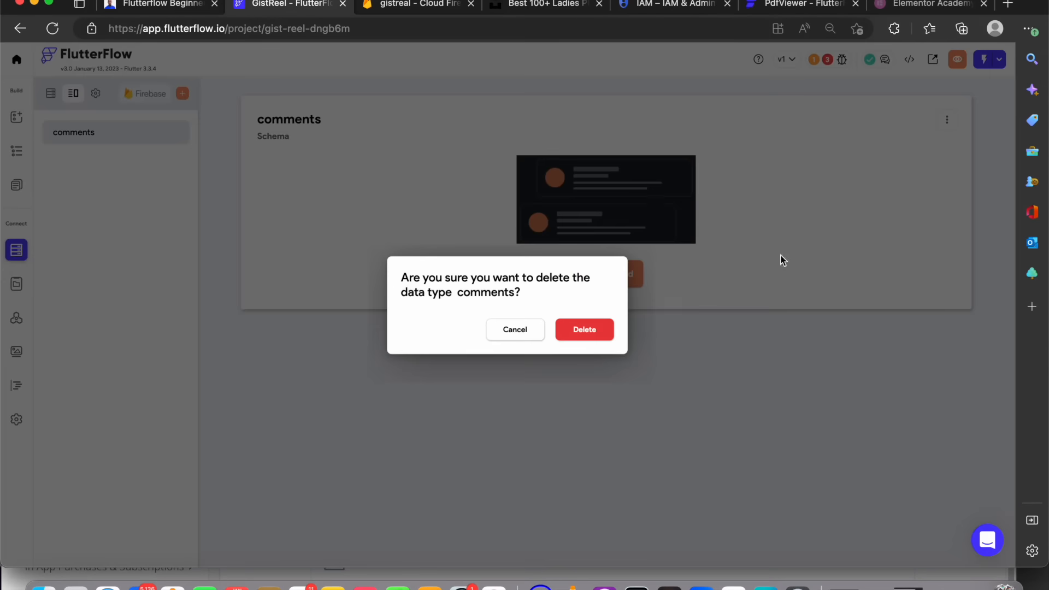
pyautogui.click(591, 330)
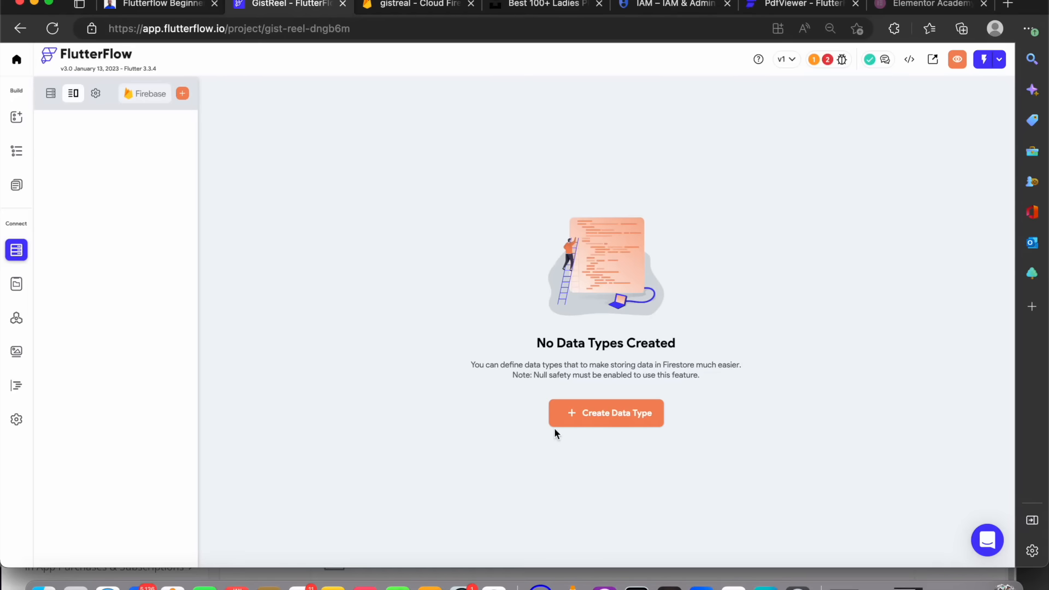
# Create a new data type named social
pyautogui.click(607, 414)
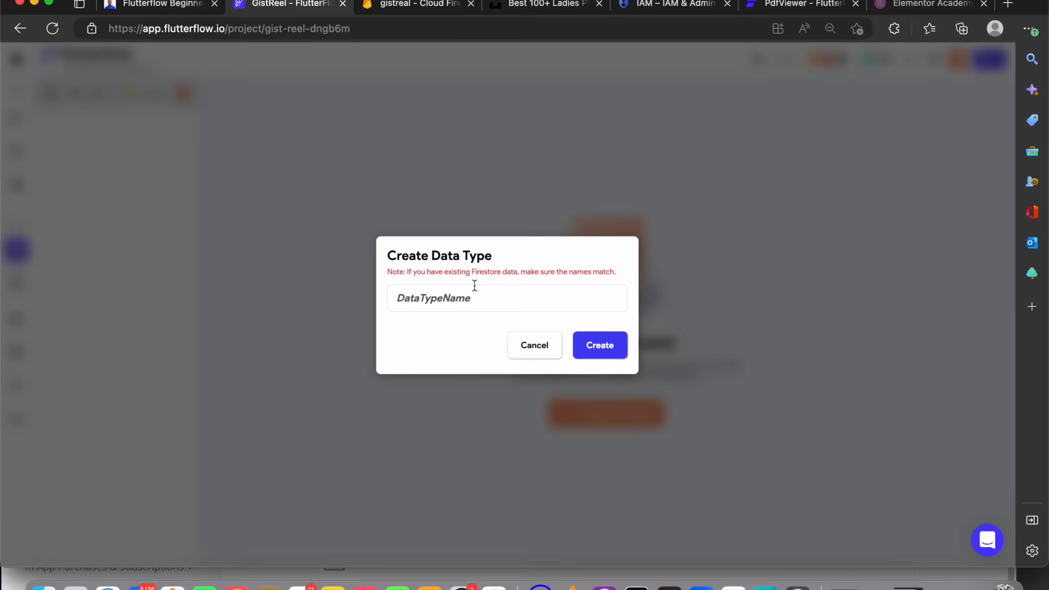
pyautogui.write('social')
pyautogui.click(599, 350)
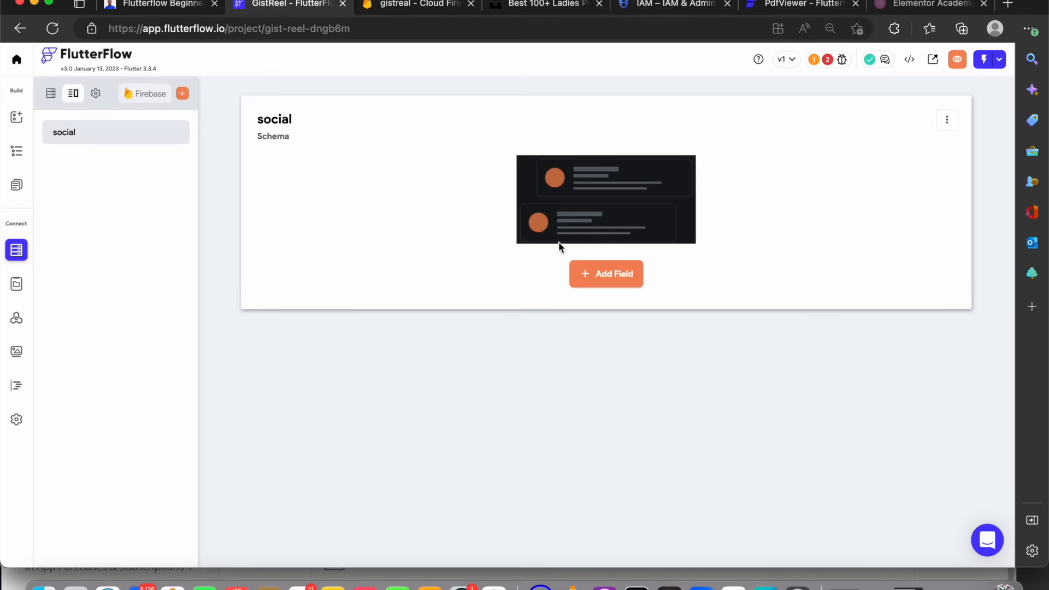
# Add a likes field to the social data type as a list of Document Reference to User
pyautogui.click(604, 273)
pyautogui.write('likes')
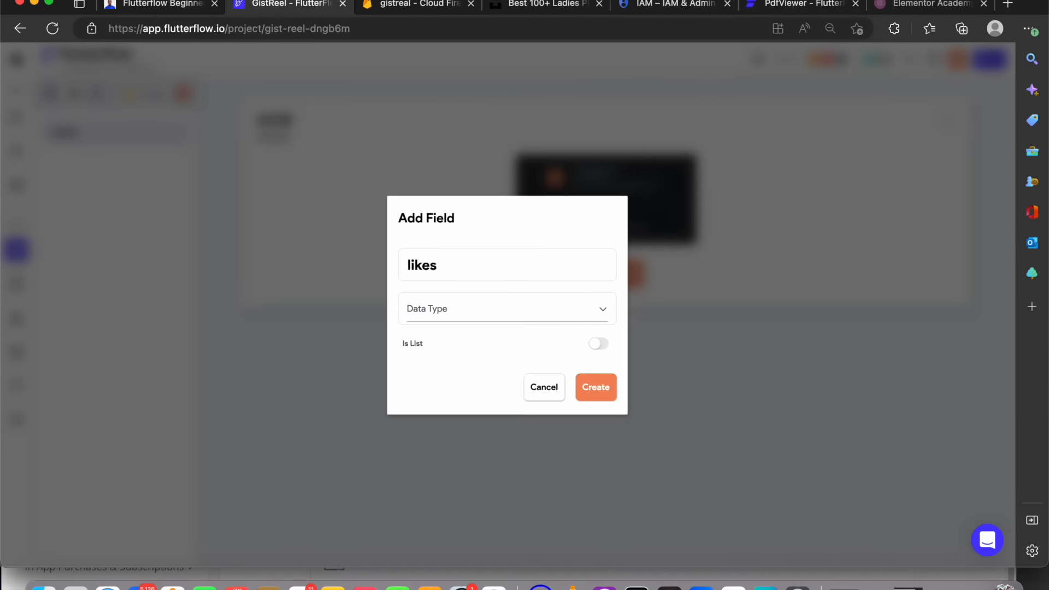
pyautogui.click(555, 319)
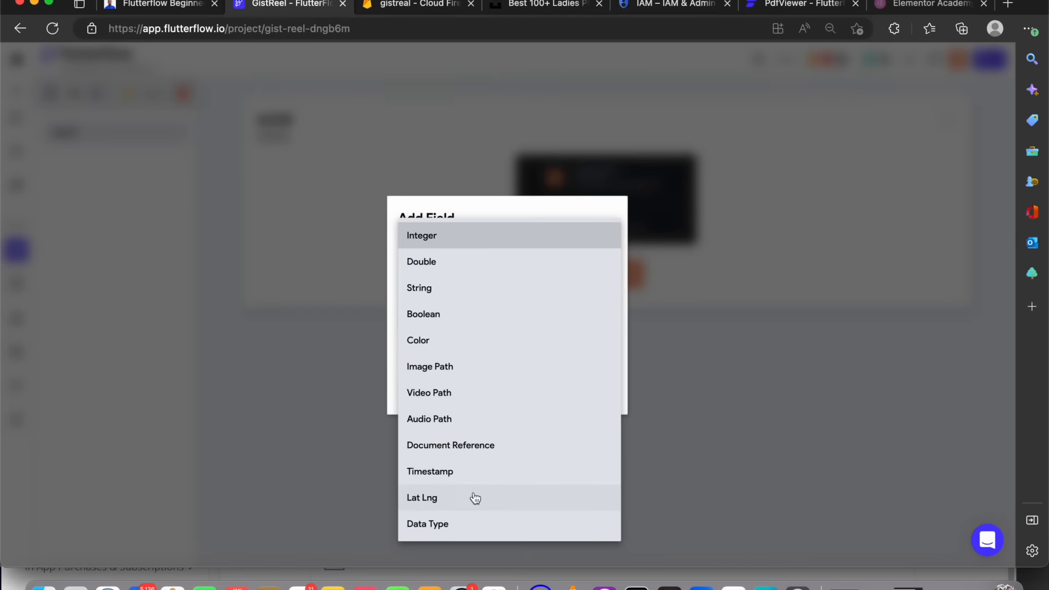
pyautogui.click(475, 498)
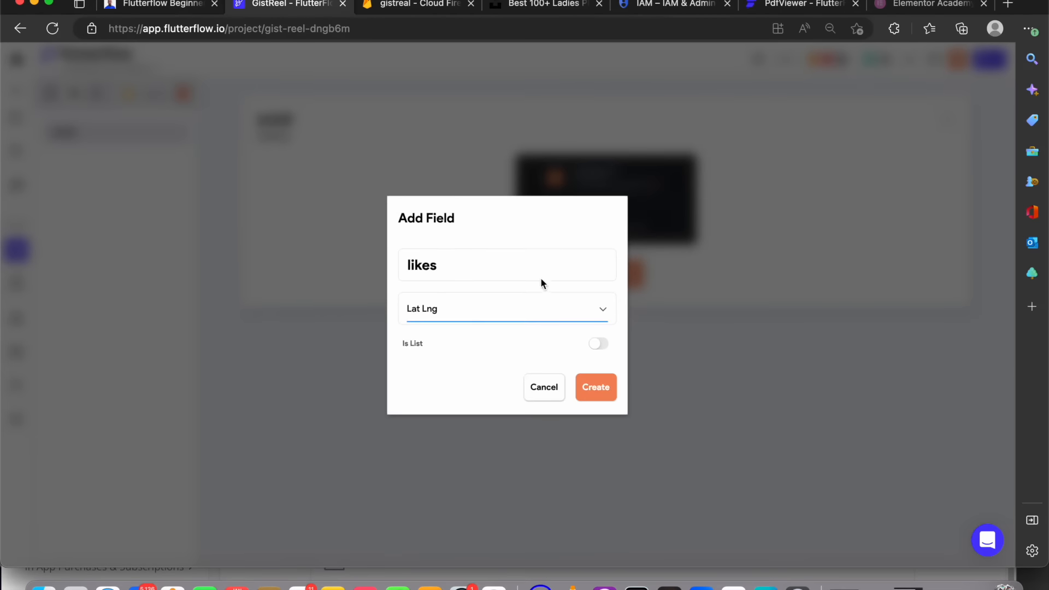
pyautogui.click(543, 312)
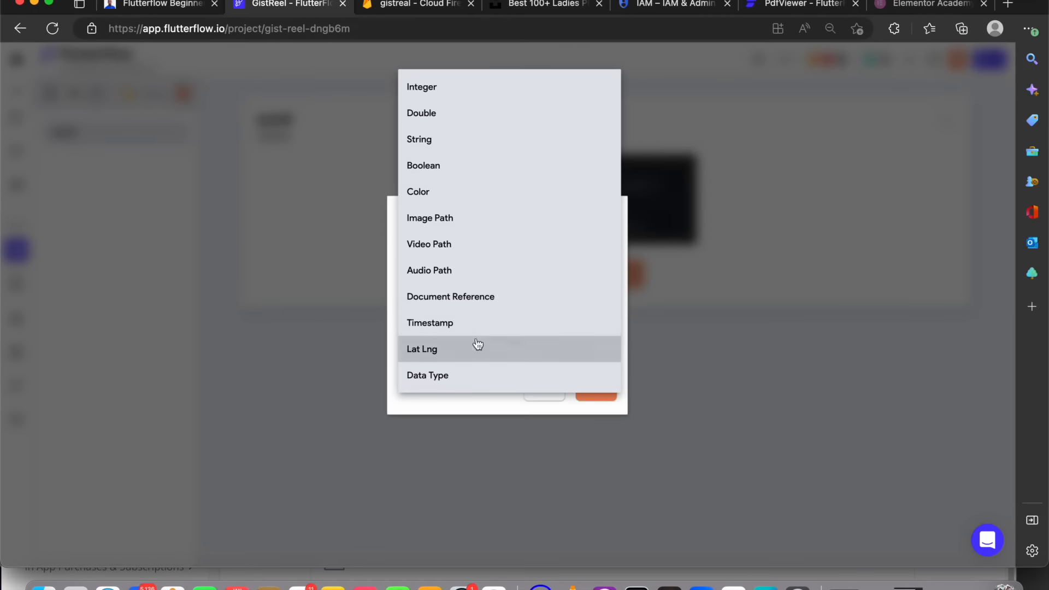
pyautogui.click(487, 296)
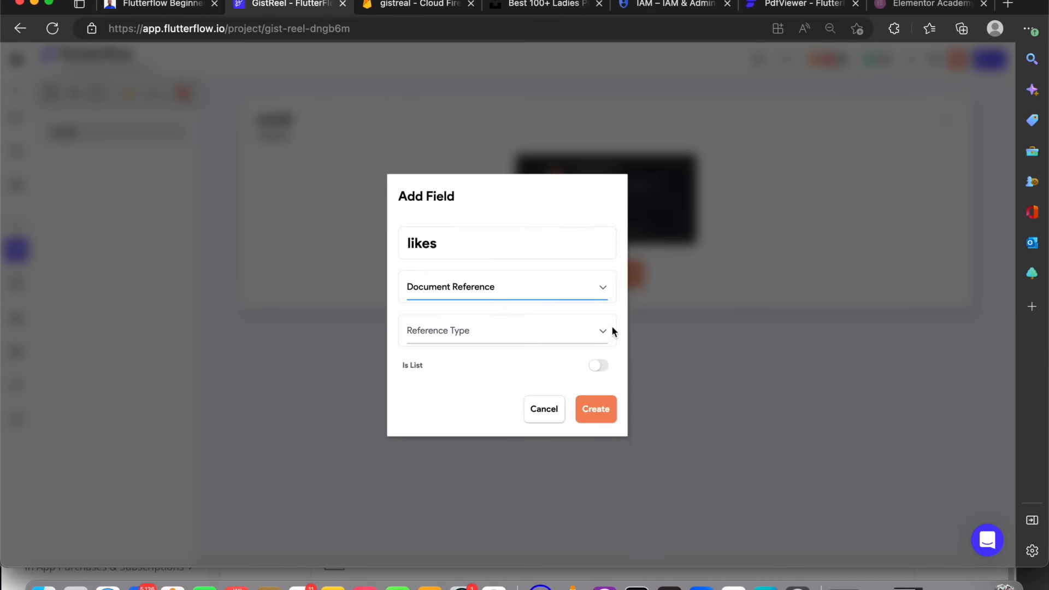
pyautogui.click(593, 365)
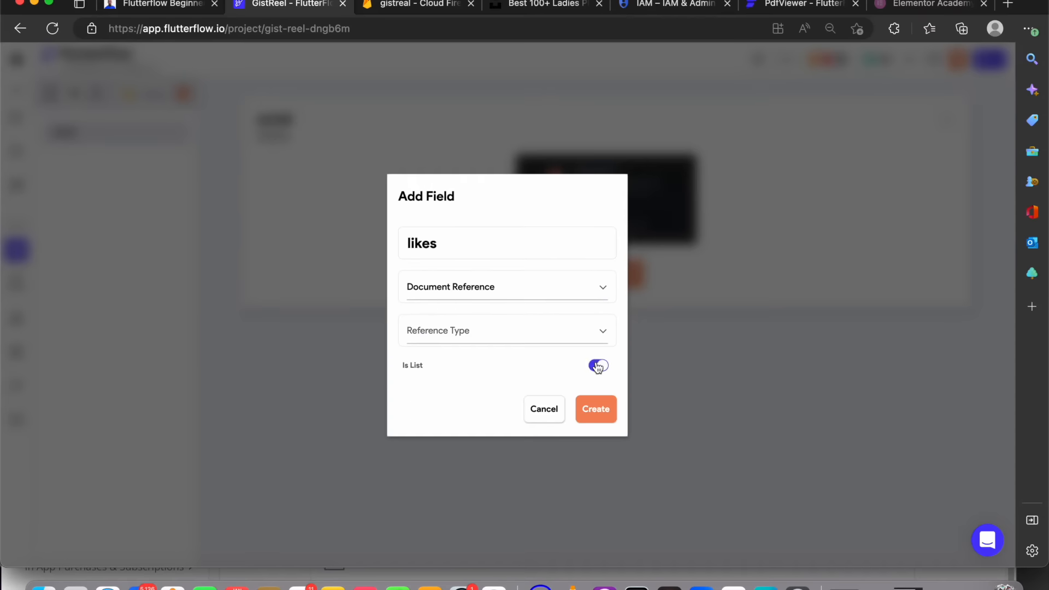
pyautogui.click(580, 331)
pyautogui.click(580, 331)
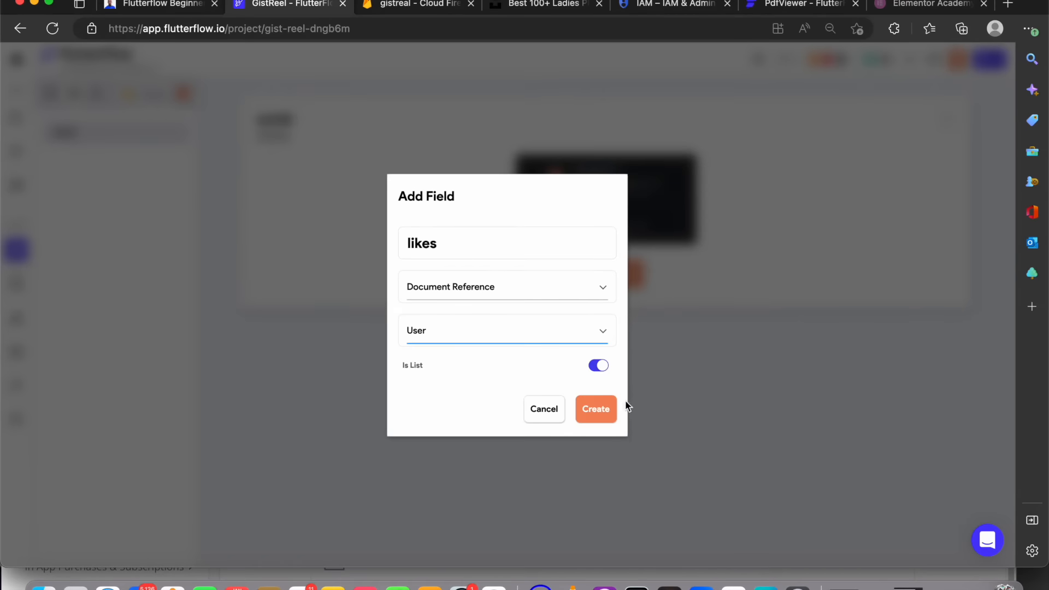
pyautogui.click(591, 413)
# Add an unlike field to the social data type as a list of Document Reference to User
pyautogui.click(309, 228)
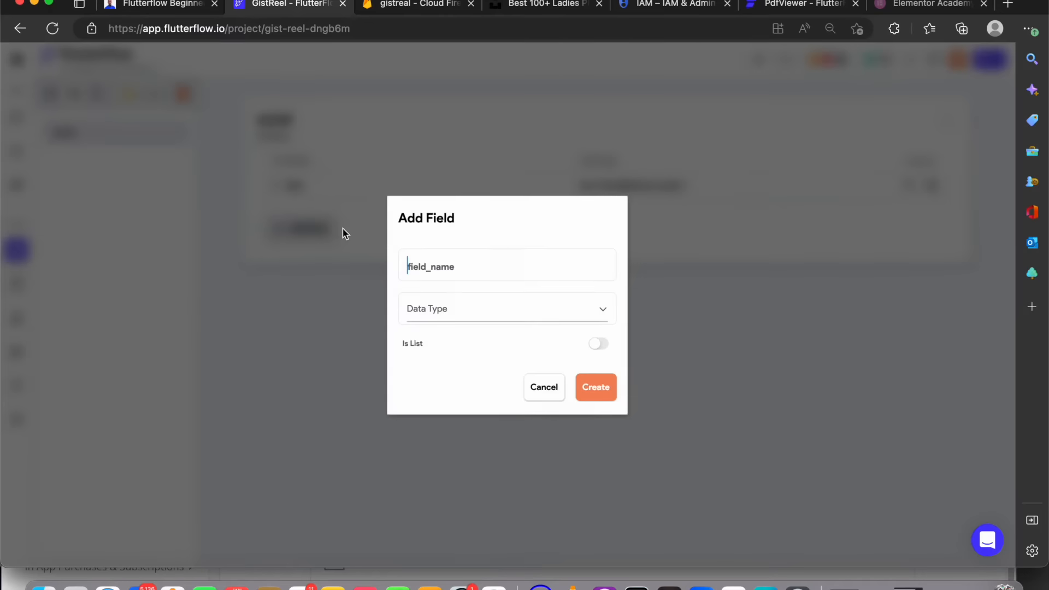
pyautogui.write('unlike')
pyautogui.click(524, 309)
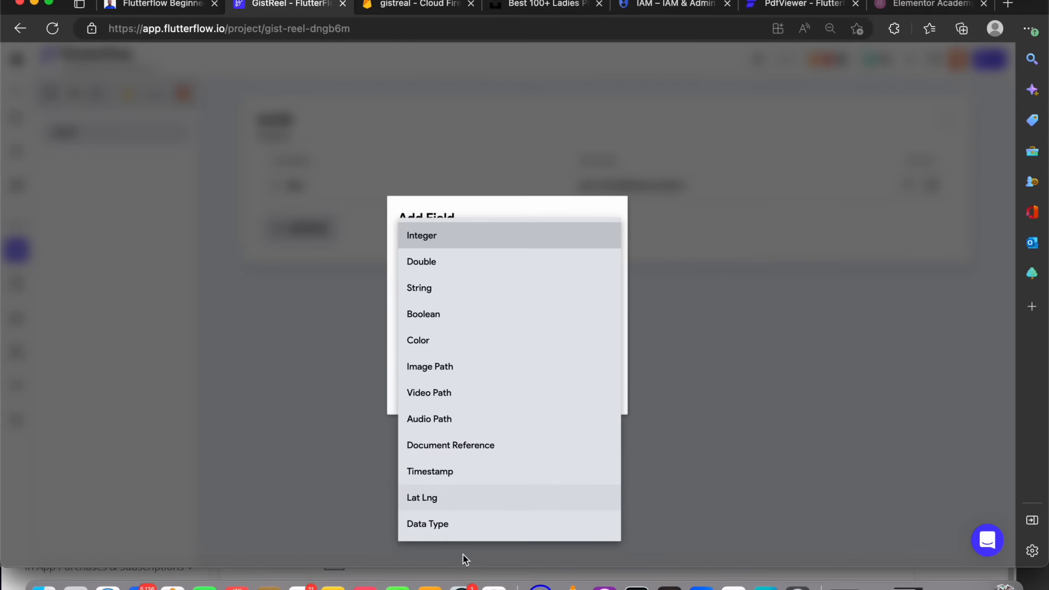
pyautogui.click(469, 478)
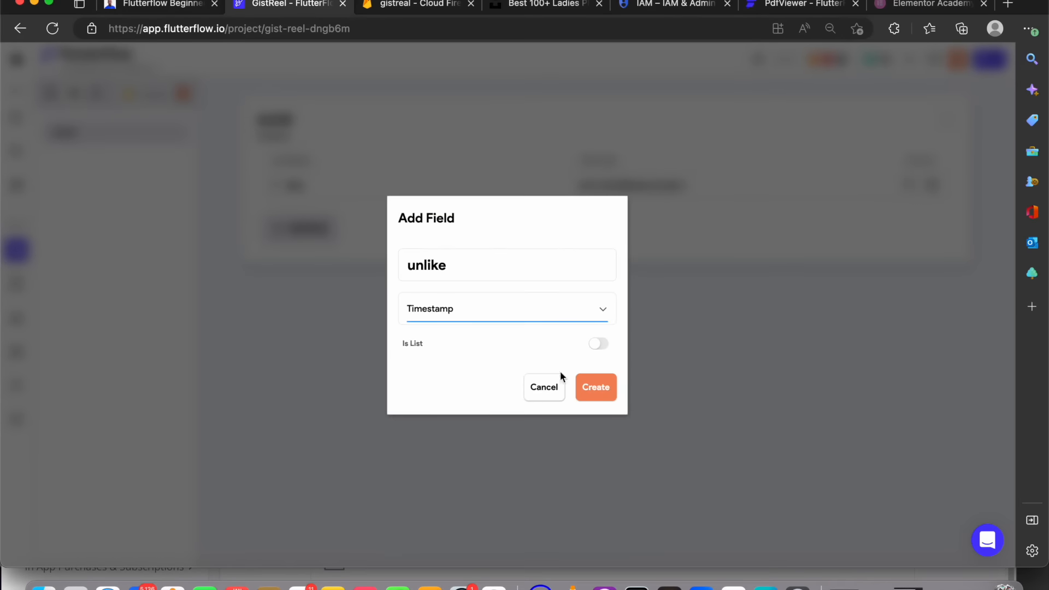
pyautogui.click(604, 346)
pyautogui.click(503, 311)
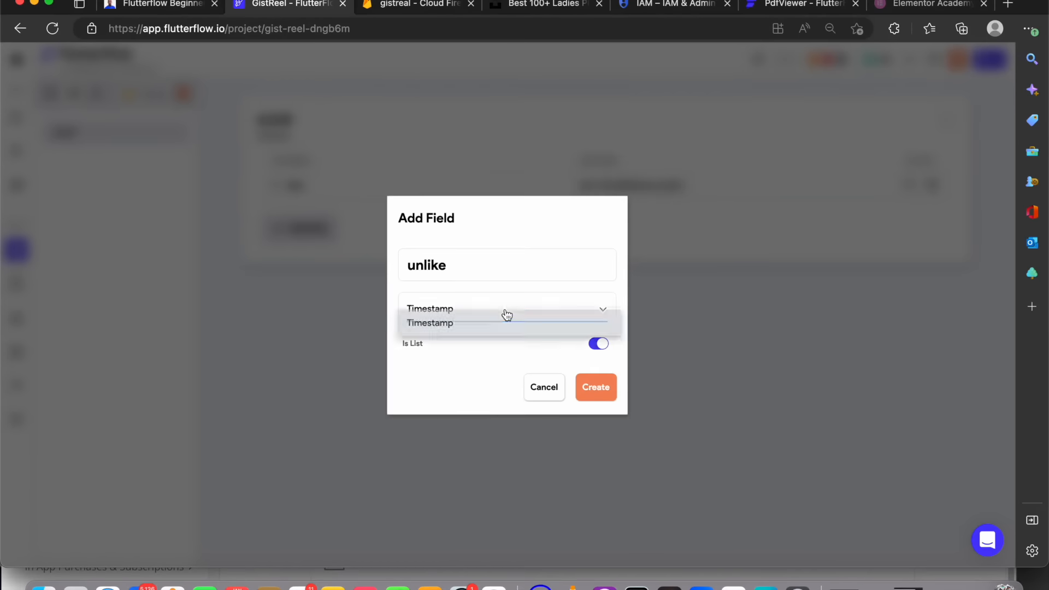
pyautogui.click(468, 298)
pyautogui.click(583, 332)
pyautogui.click(424, 329)
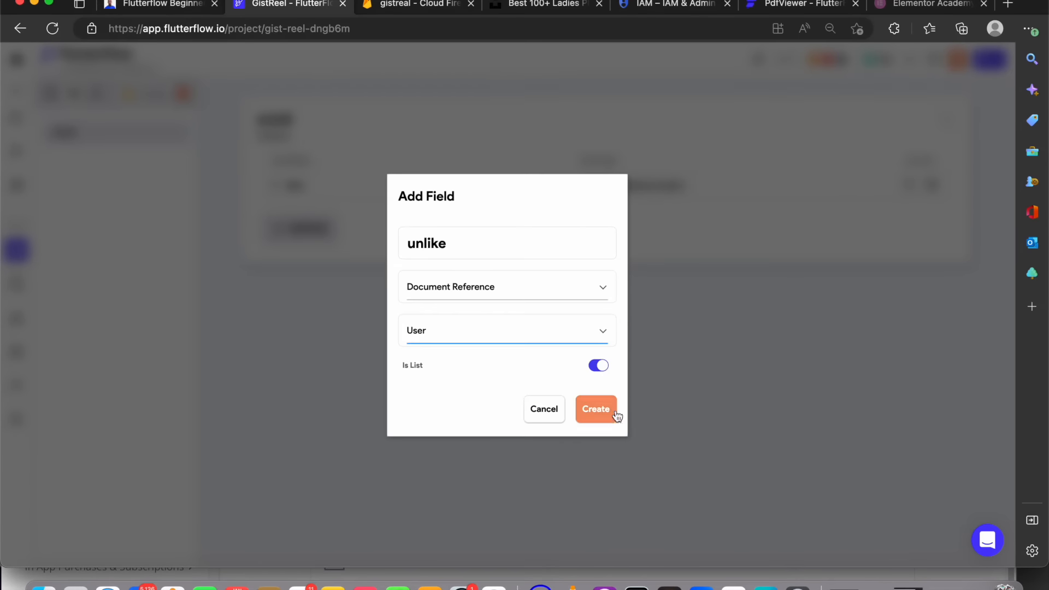
pyautogui.click(602, 411)
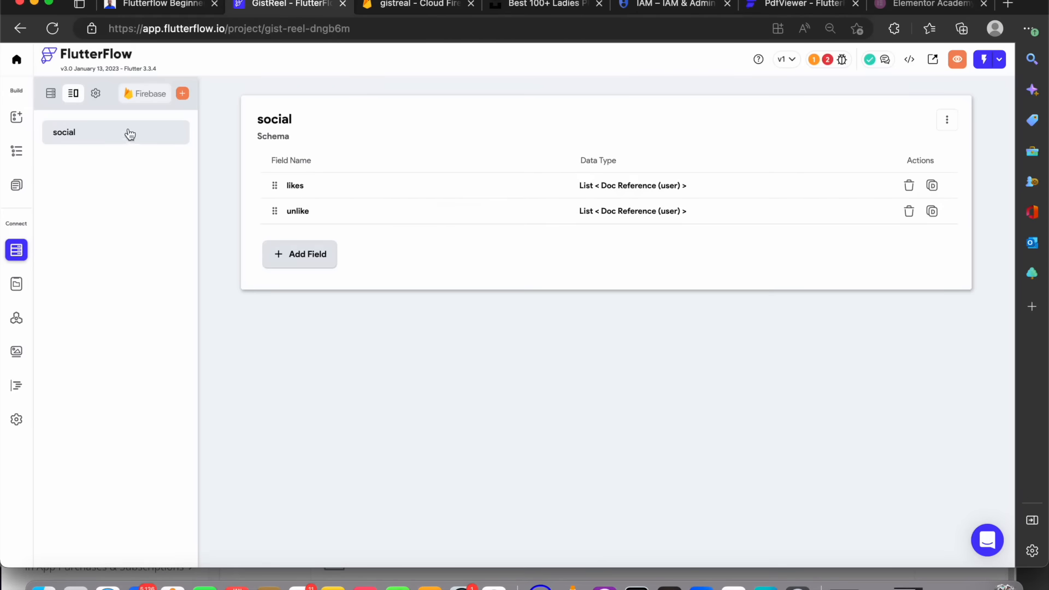
# Add a social field to the post collection with data type social (the social data type)
pyautogui.click(50, 94)
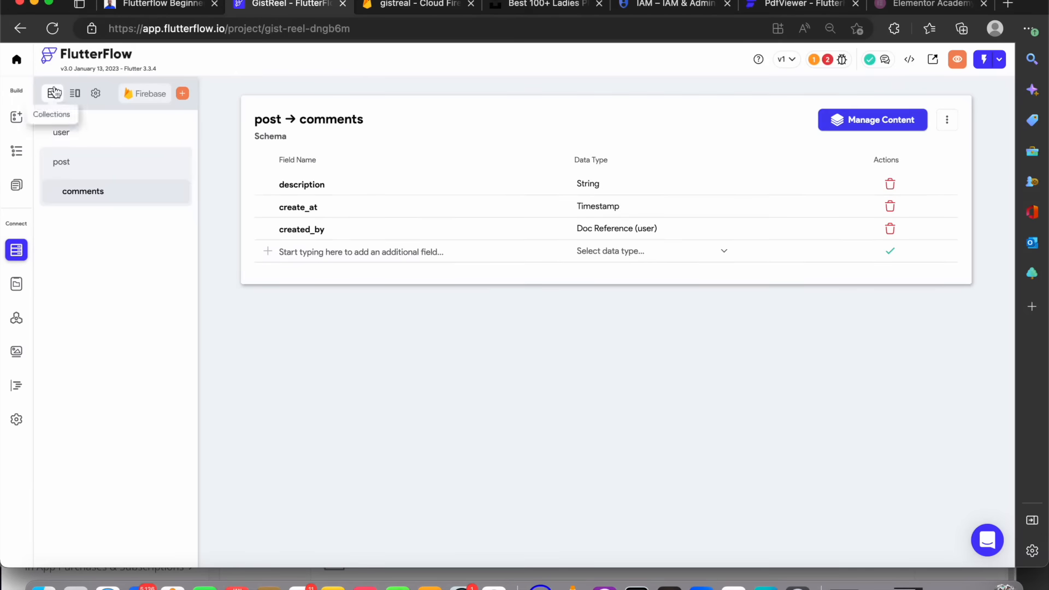
pyautogui.click(136, 165)
pyautogui.click(317, 385)
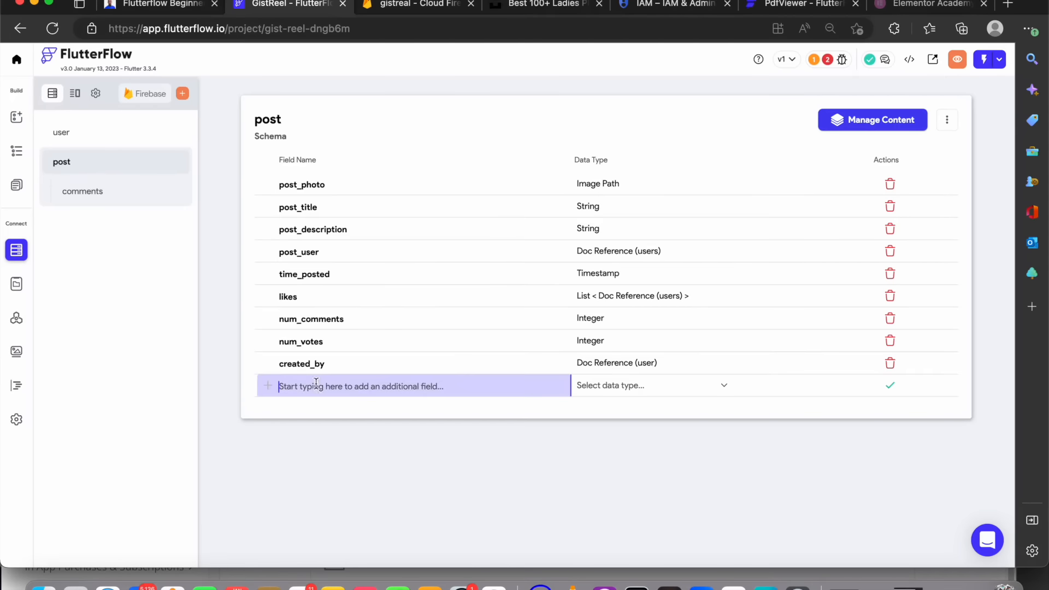
pyautogui.write('social')
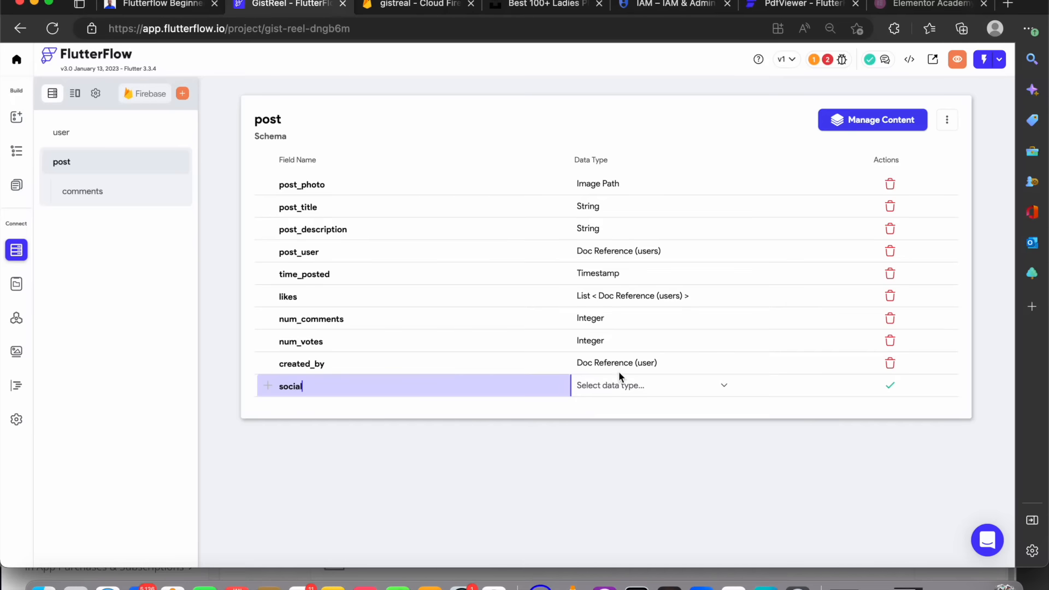
pyautogui.click(619, 384)
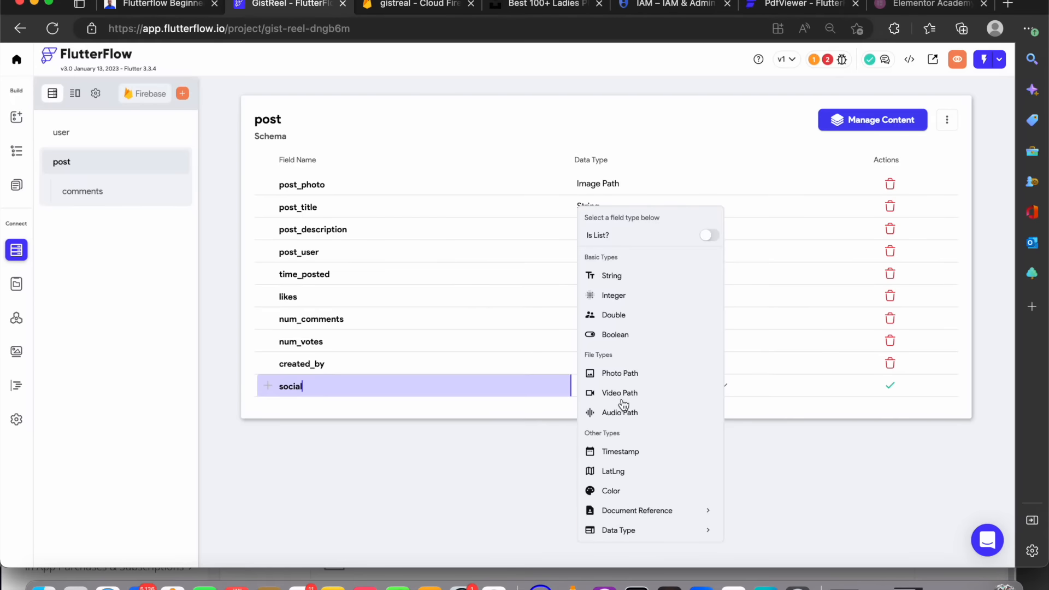
pyautogui.scroll(-1, 659, 538)
pyautogui.click(642, 534)
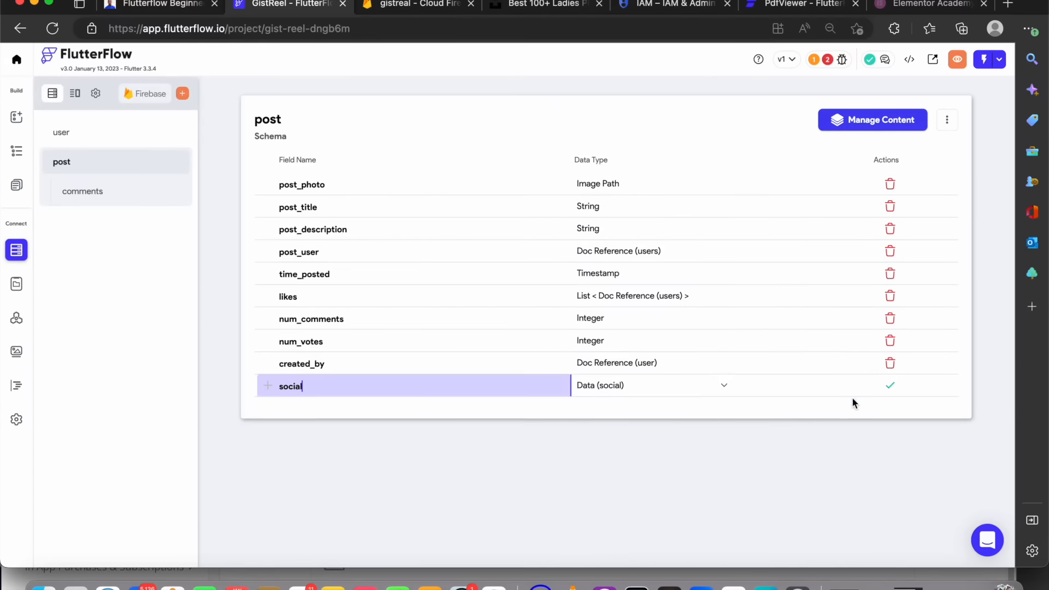
pyautogui.click(648, 389)
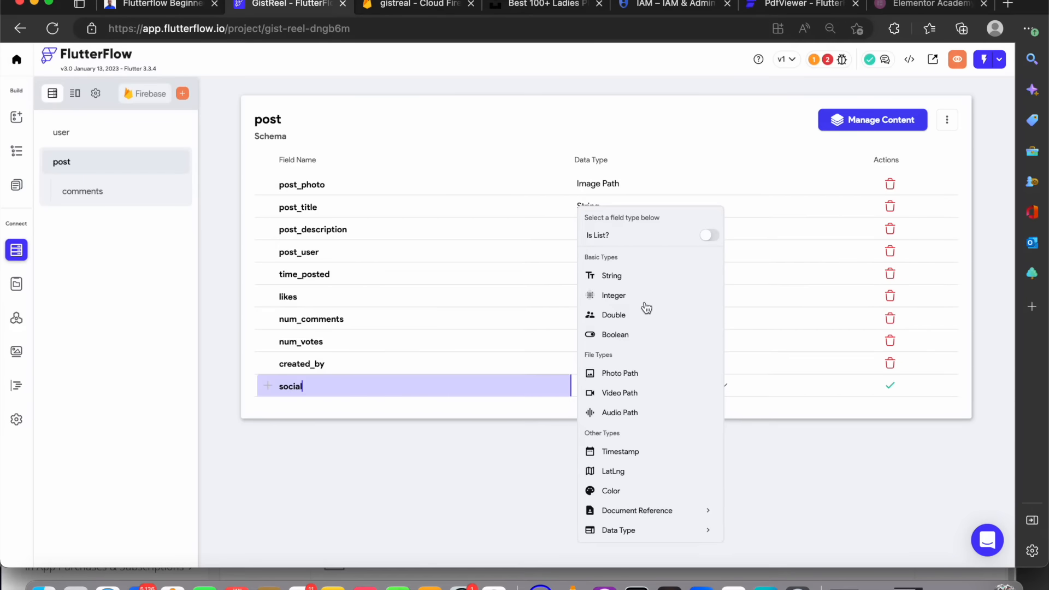
pyautogui.click(663, 529)
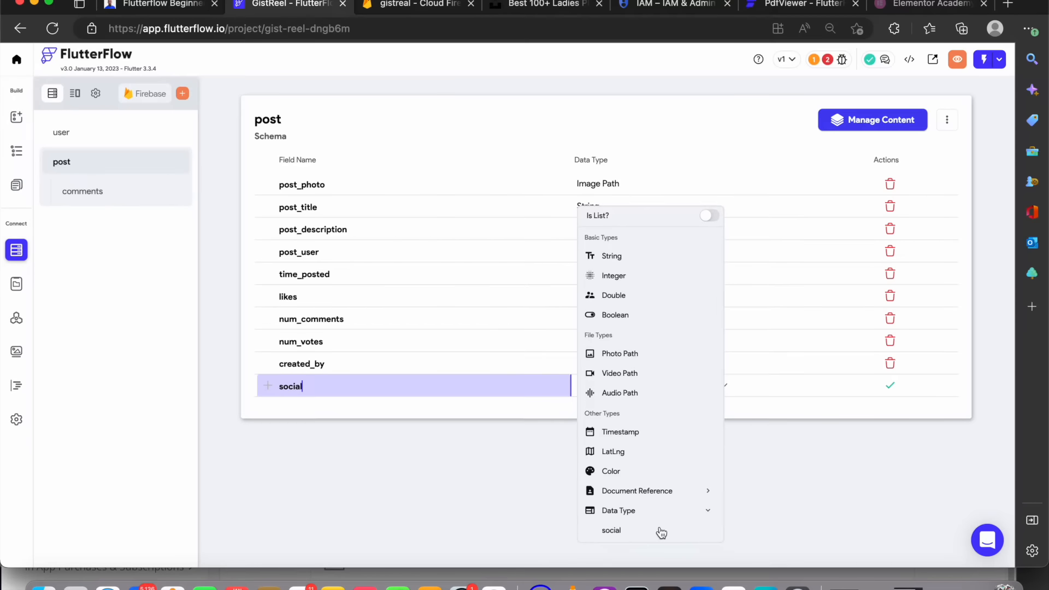
pyautogui.click(663, 529)
pyautogui.click(890, 386)
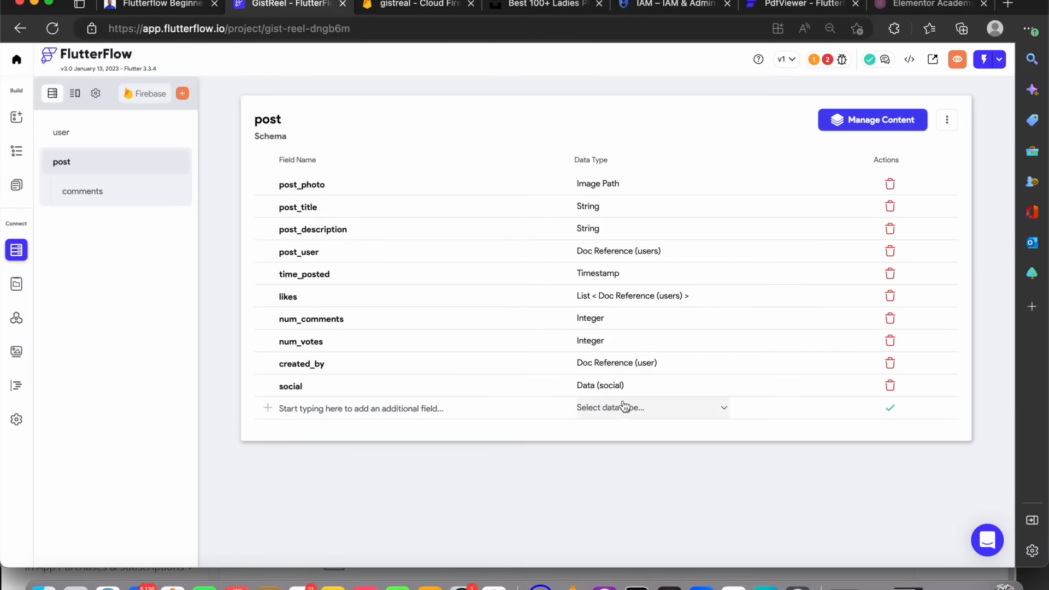
pyautogui.click(74, 93)
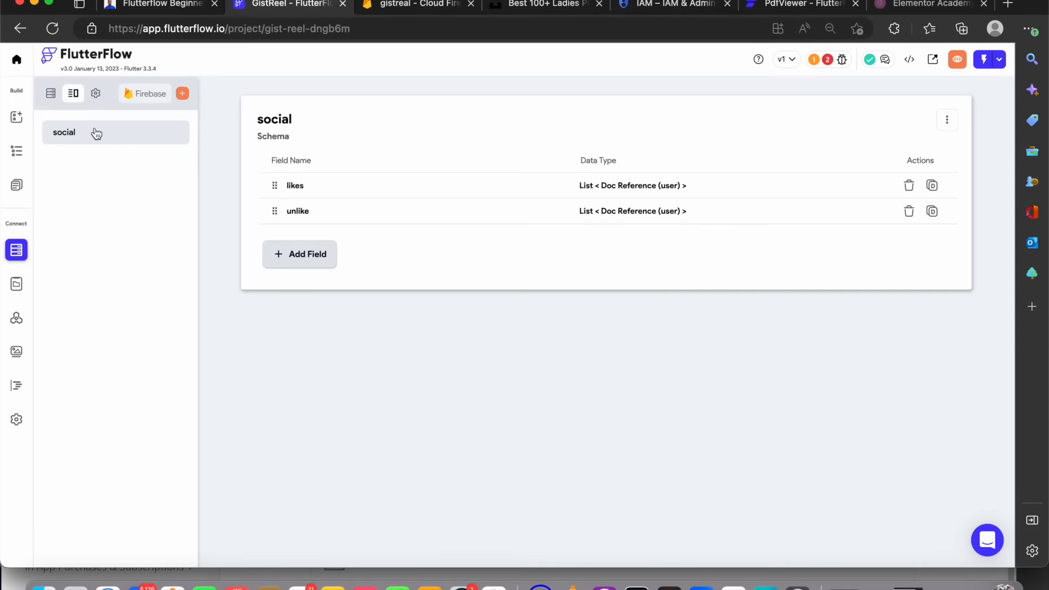
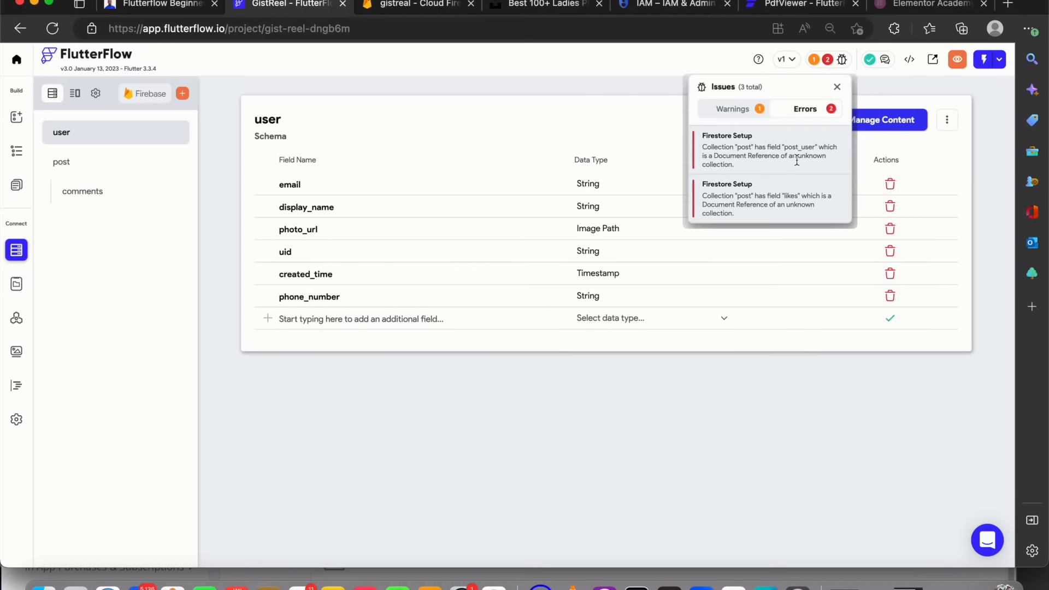
pyautogui.click(453, 445)
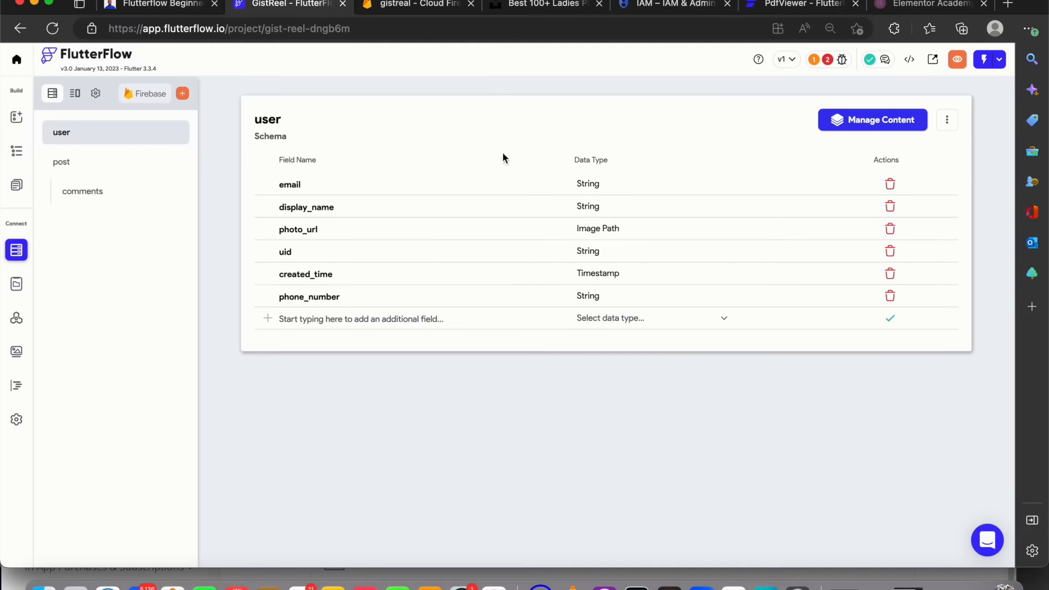
pyautogui.click(406, 9)
pyautogui.click(276, 349)
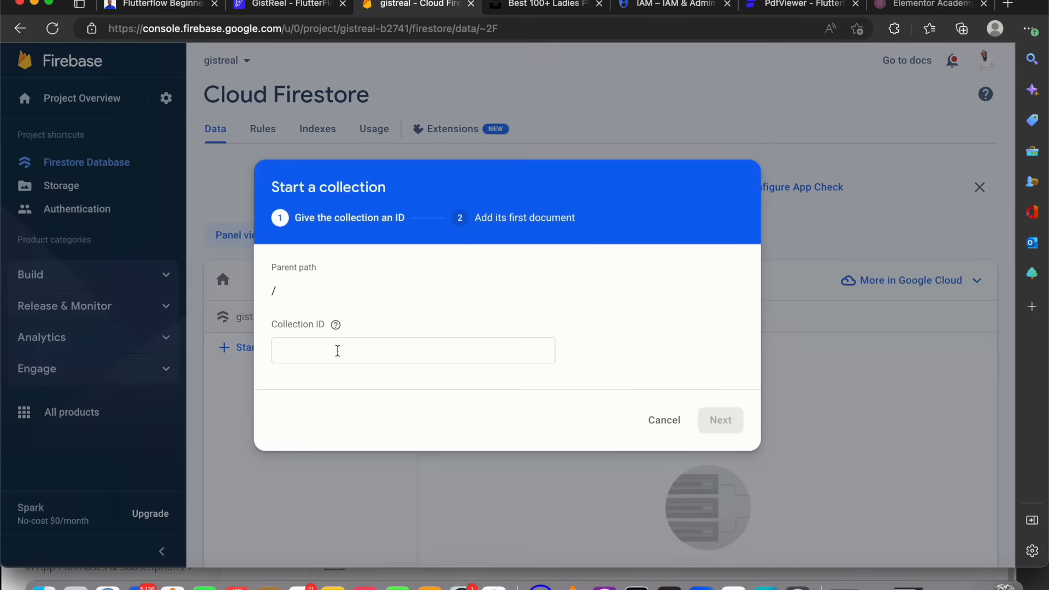
pyautogui.click(660, 421)
pyautogui.click(320, 6)
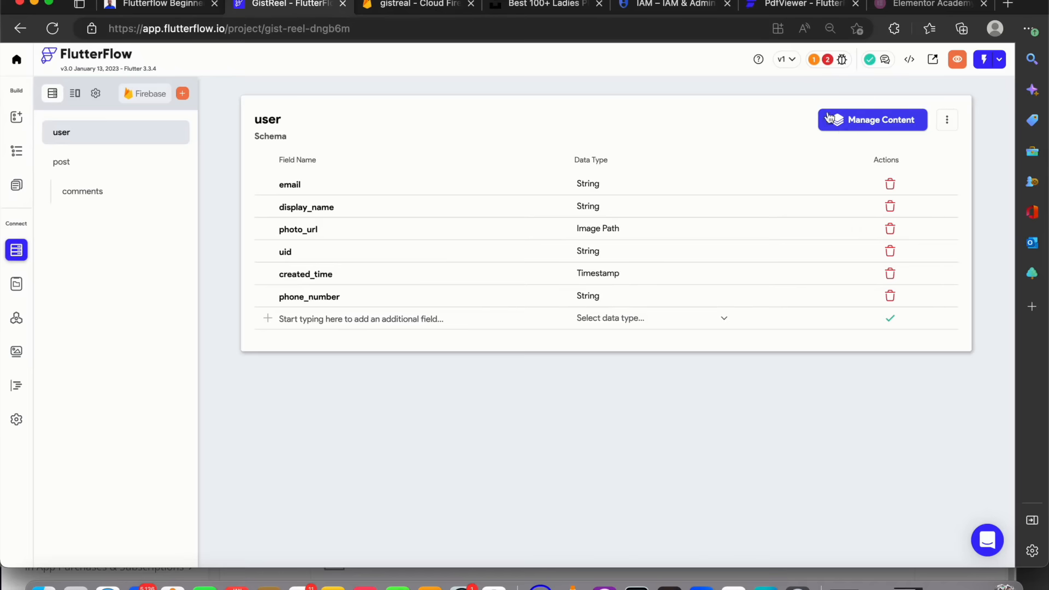
# Open the post collection's content in the Firestore Data Manager
pyautogui.click(161, 174)
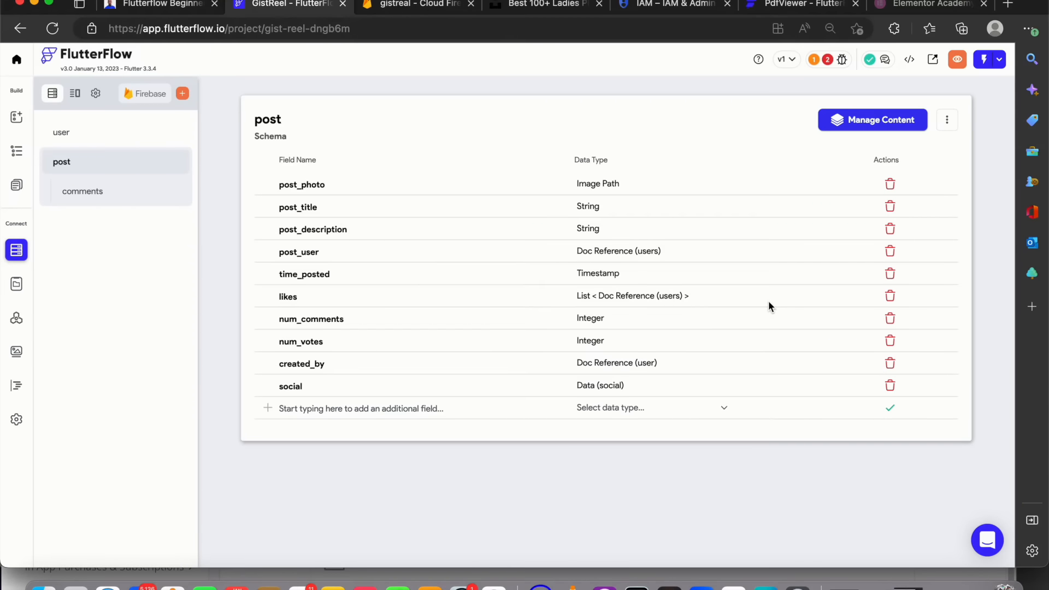
pyautogui.click(867, 121)
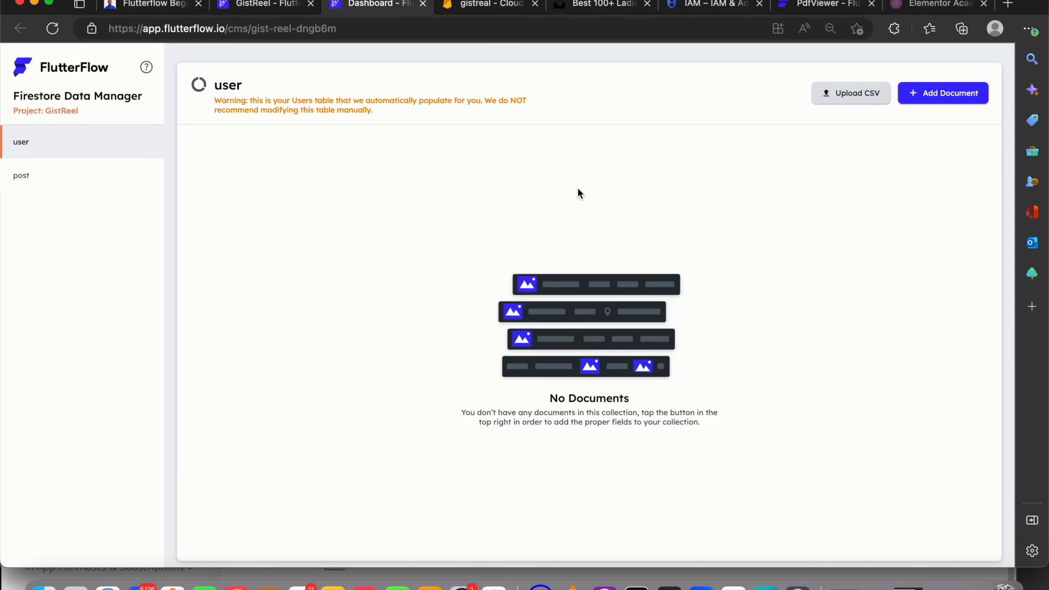
pyautogui.click(95, 169)
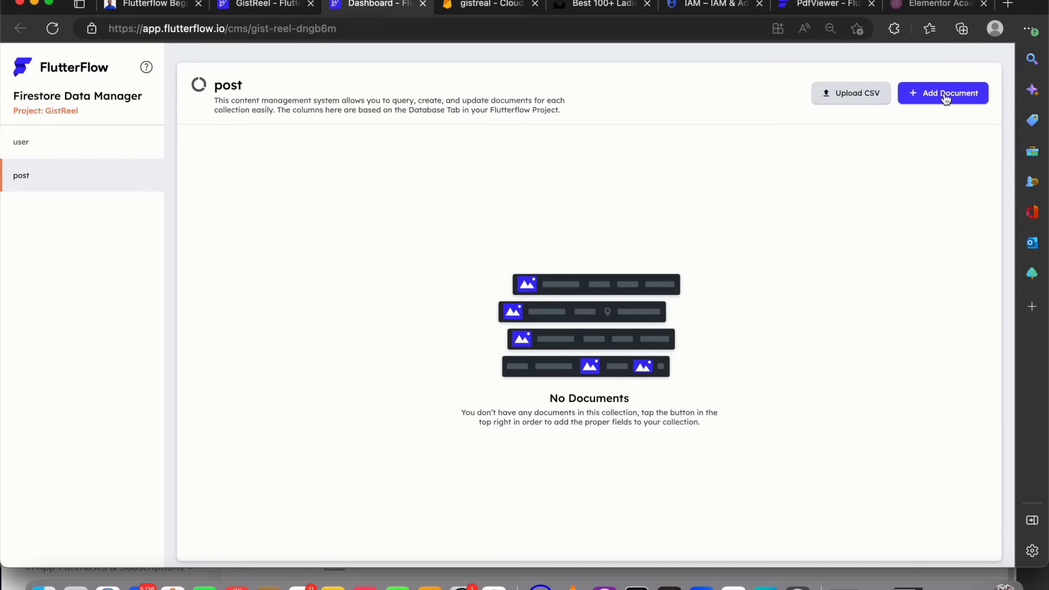
pyautogui.click(855, 99)
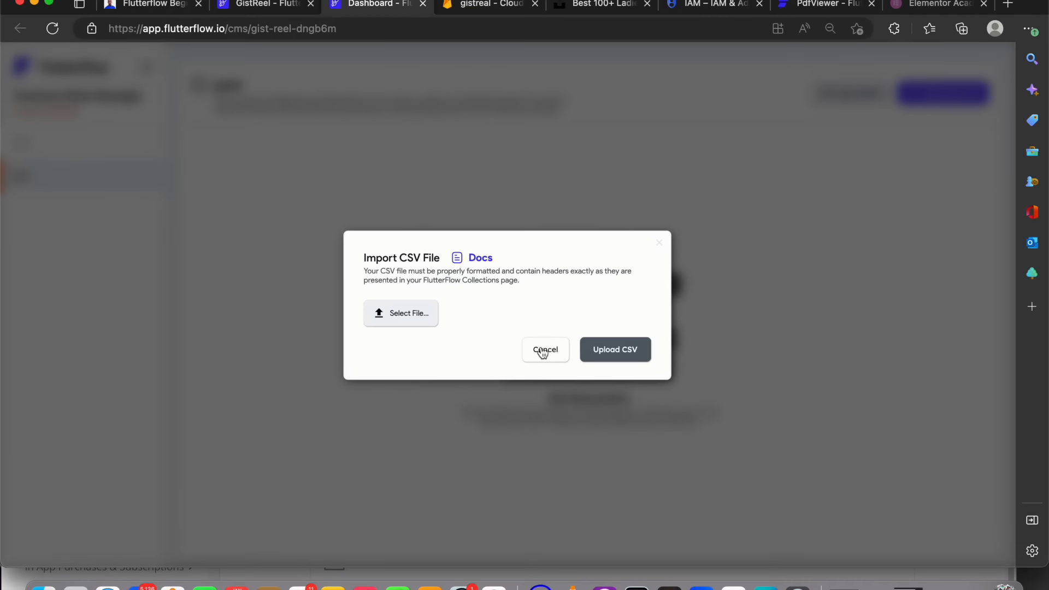
pyautogui.click(543, 350)
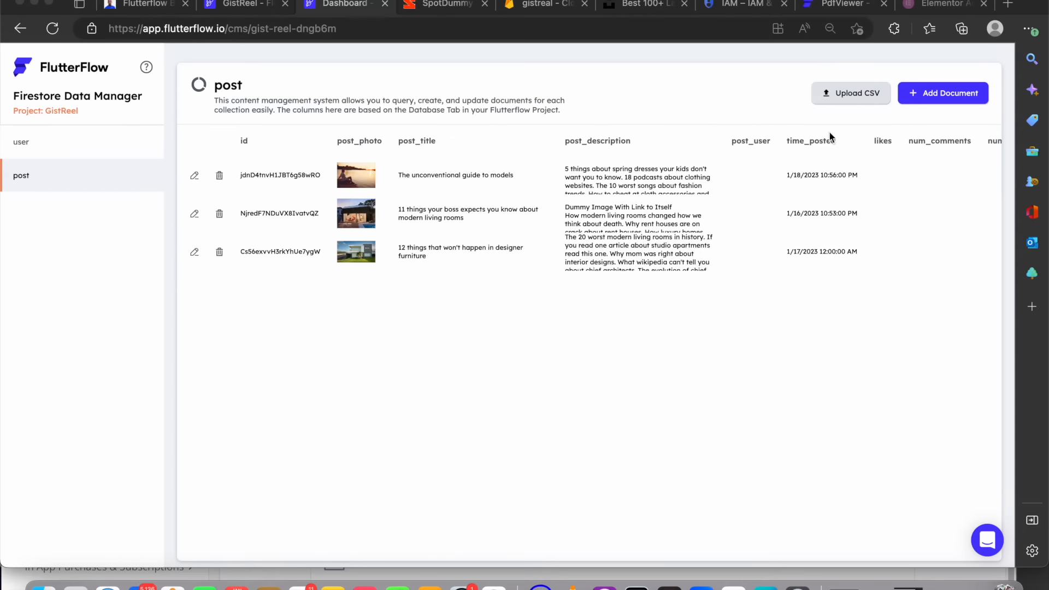
# Start a new post document with post_photo set to the image URL copied from the SpotDummy post 'Radio stations in 15 easy steps'
pyautogui.click(916, 98)
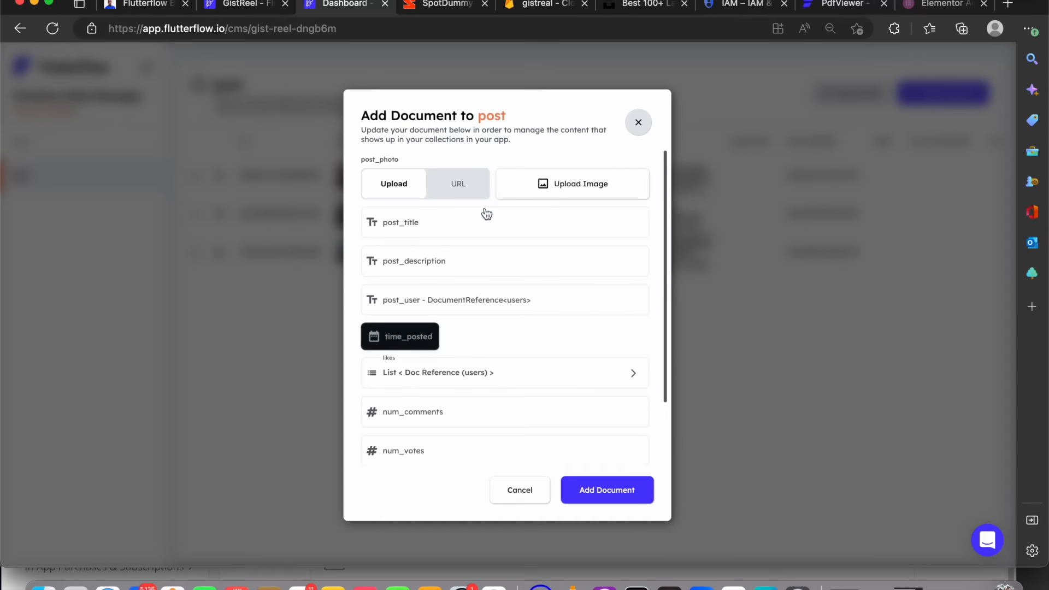
pyautogui.click(447, 192)
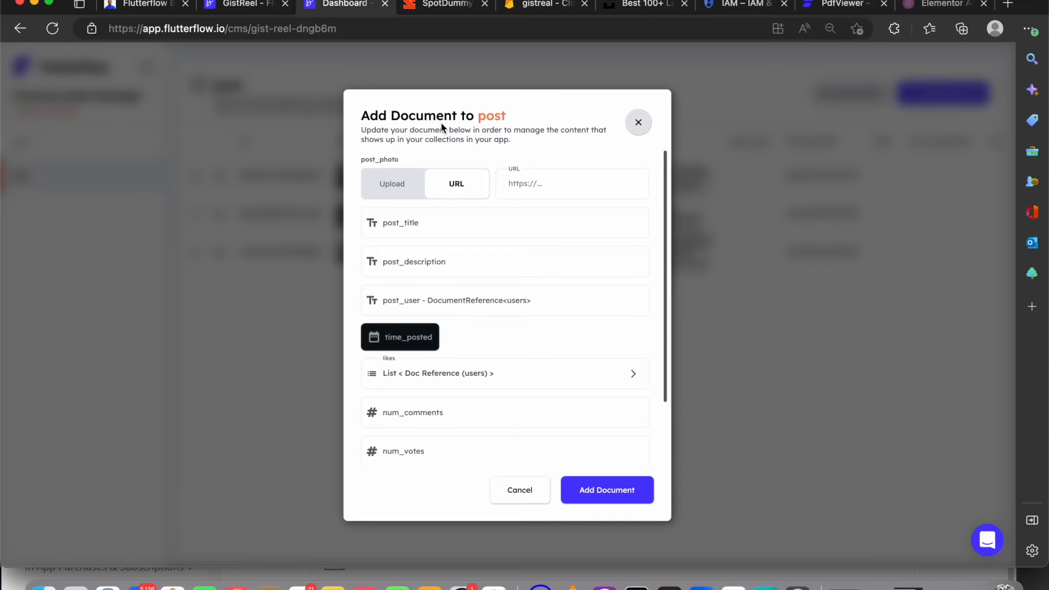
pyautogui.click(452, 5)
pyautogui.click(5, 170)
pyautogui.scroll(-5, 74, 339)
pyautogui.click(73, 328)
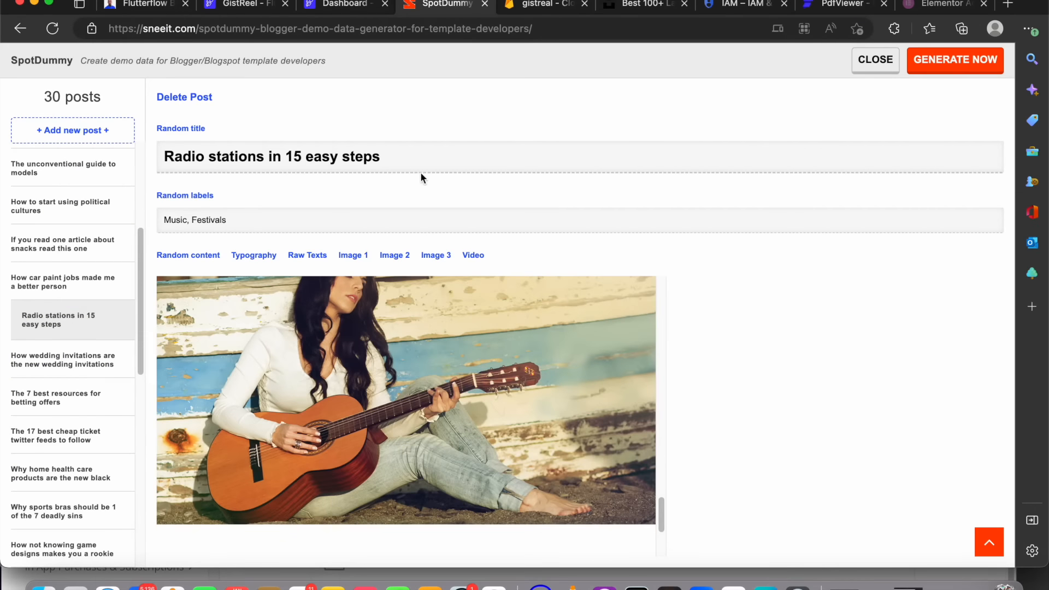
pyautogui.click(381, 366)
pyautogui.rightClick(380, 361)
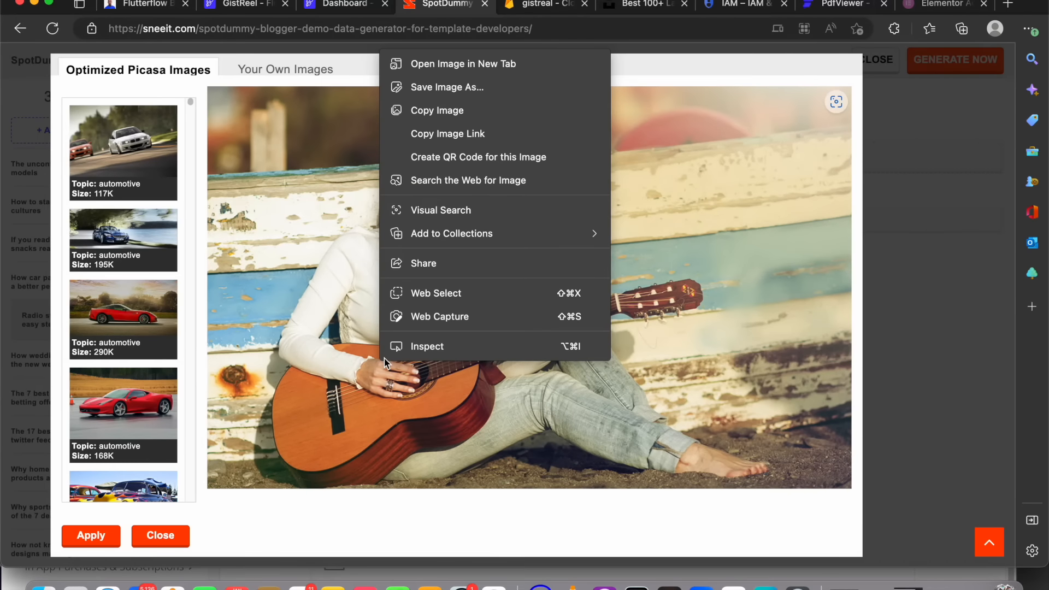
pyautogui.click(454, 135)
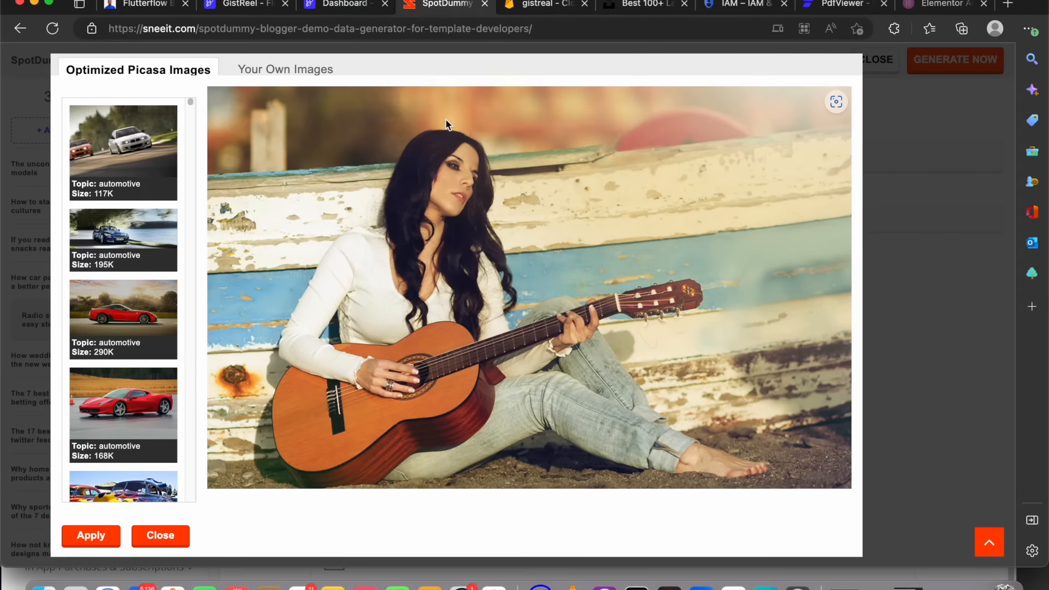
pyautogui.click(349, 5)
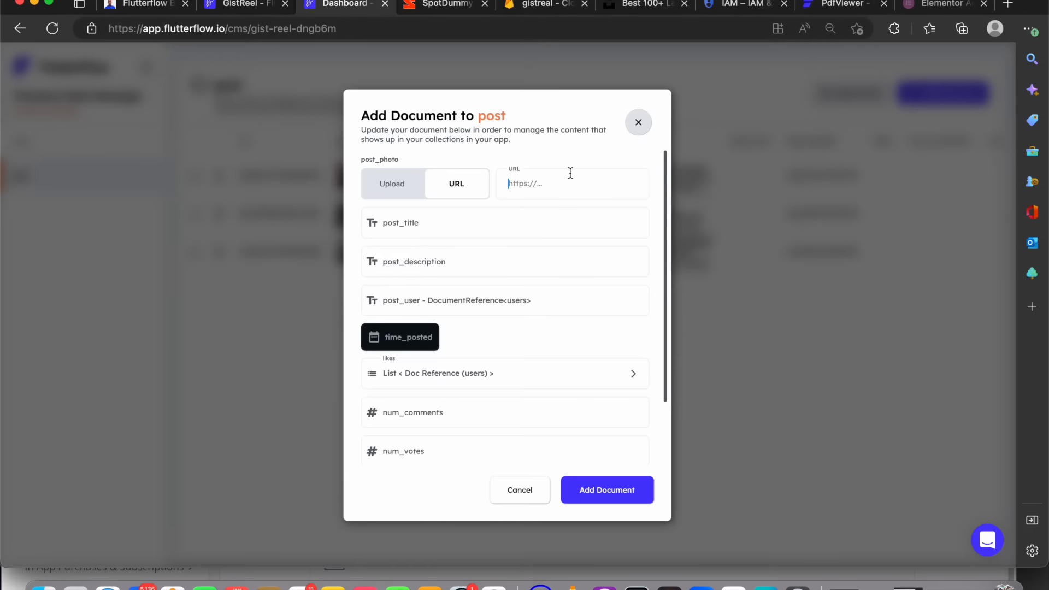
pyautogui.click(558, 184)
pyautogui.press('super+v')
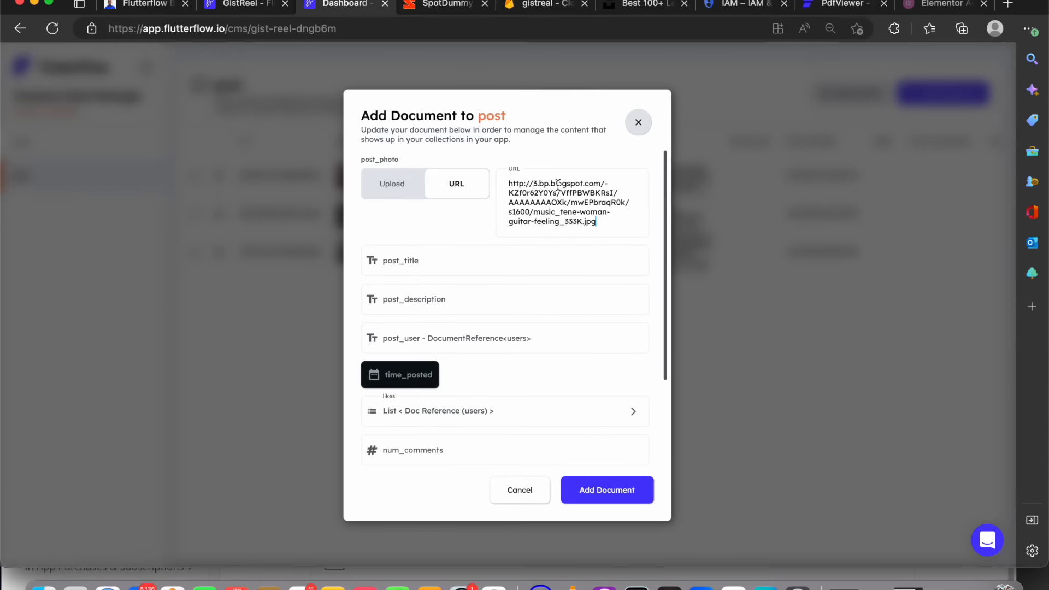
# Copy the title 'Radio stations in 15 easy steps' into the post_title field
pyautogui.click(443, 5)
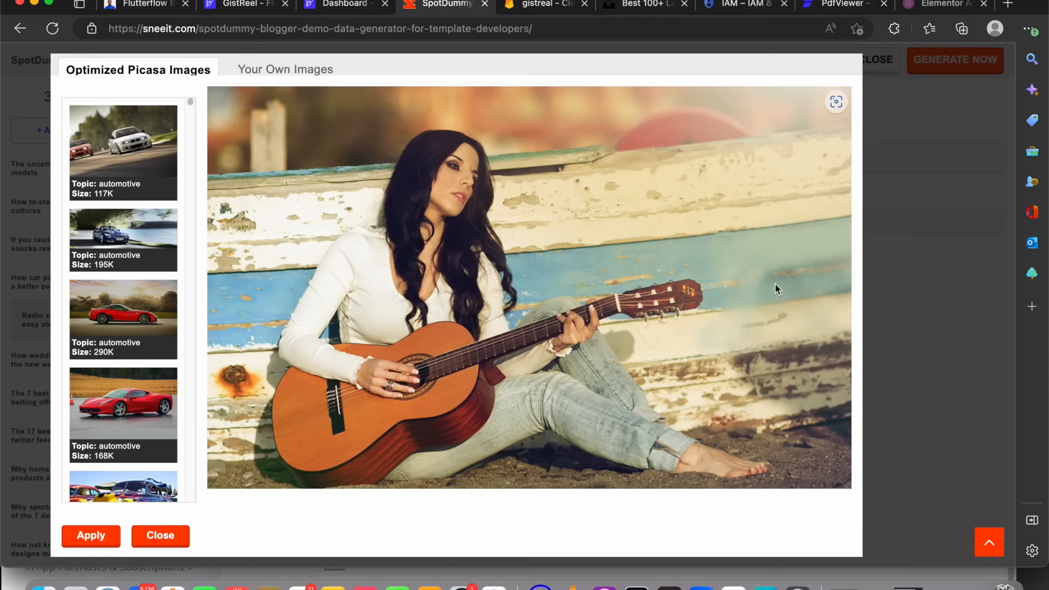
pyautogui.click(951, 288)
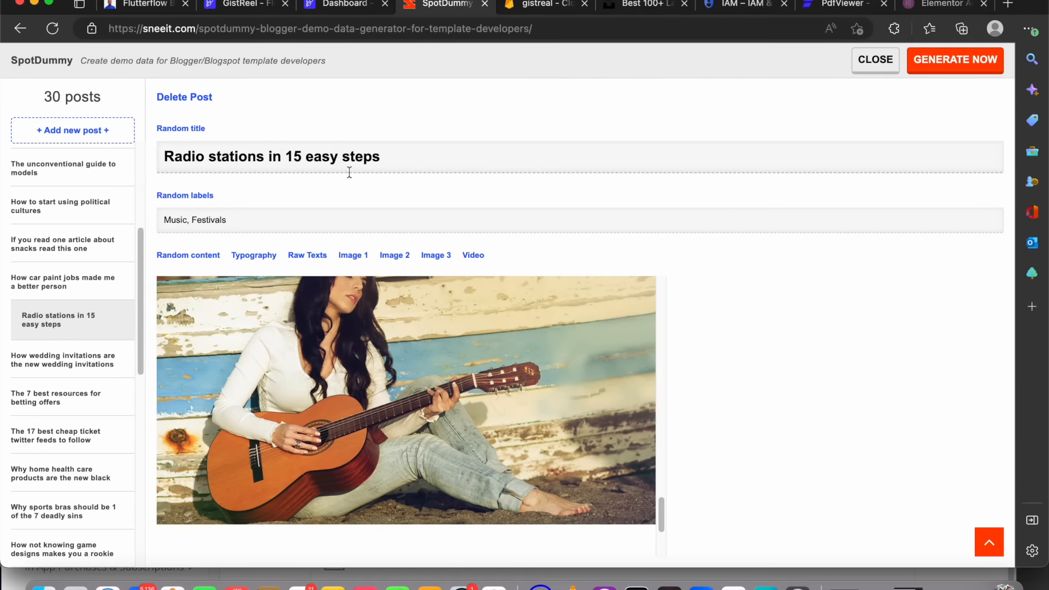
pyautogui.moveTo(333, 153); pyautogui.dragTo(335, 156)
pyautogui.tripleClick(396, 161)
pyautogui.press('super+c')
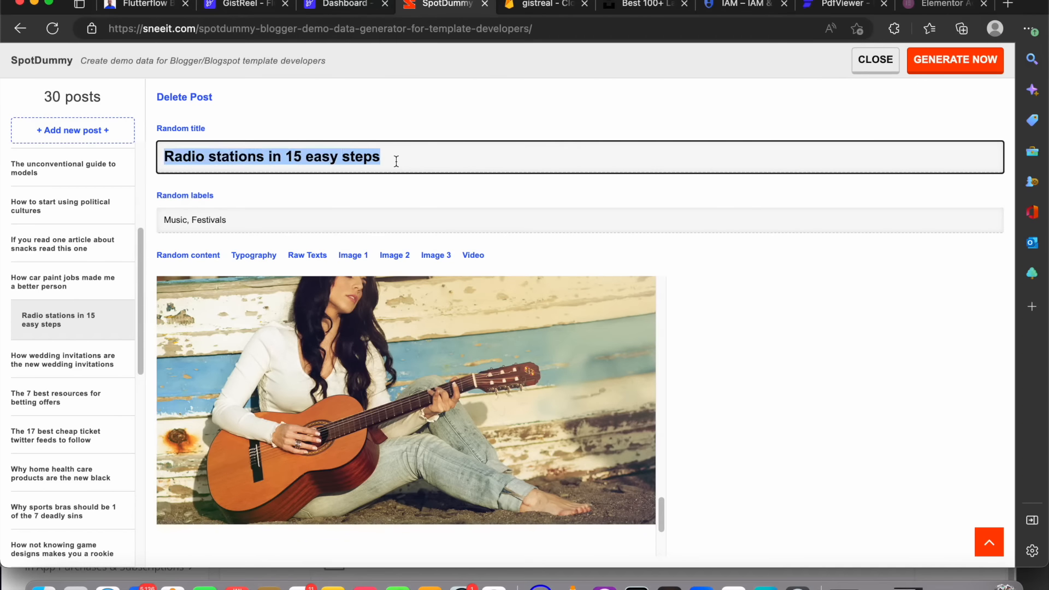
pyautogui.click(358, 6)
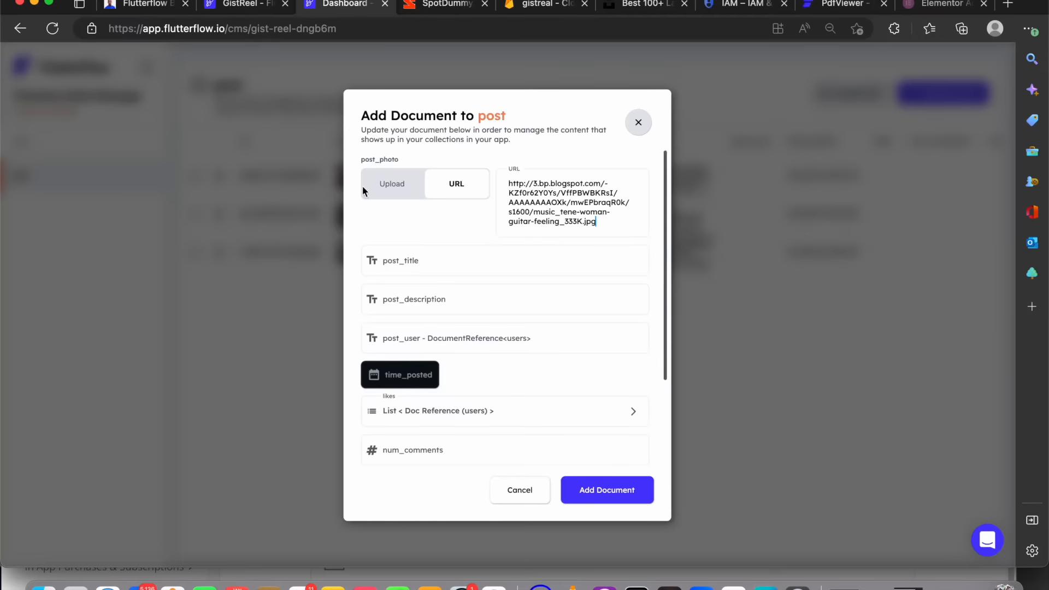
pyautogui.click(401, 252)
pyautogui.press('super+v')
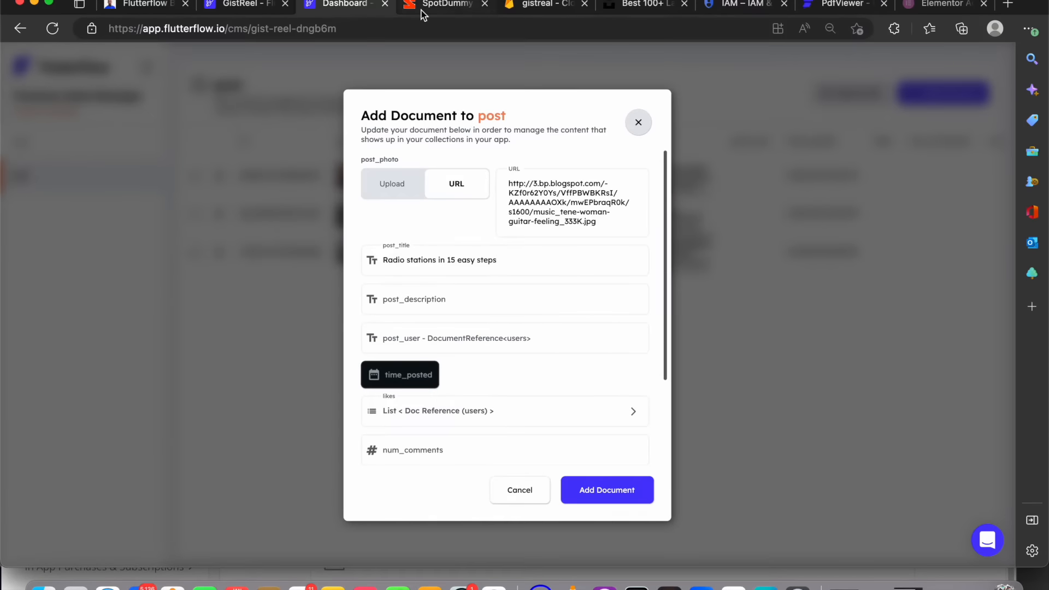
# Copy two paragraphs of the SpotDummy post's body text into the post_description field
pyautogui.click(440, 4)
pyautogui.scroll(-3, 386, 331)
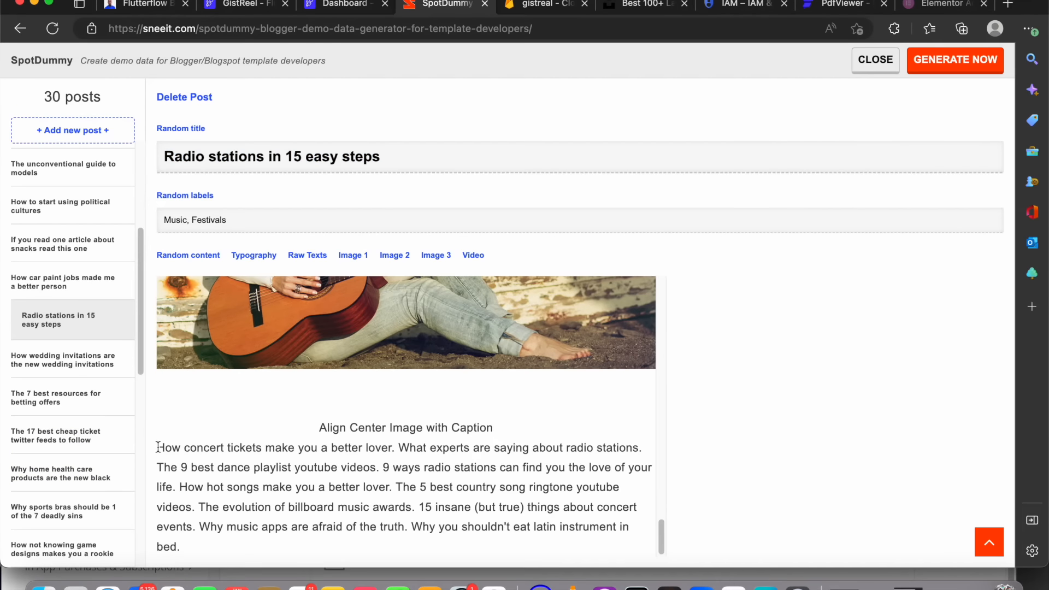
pyautogui.tripleClick(160, 448)
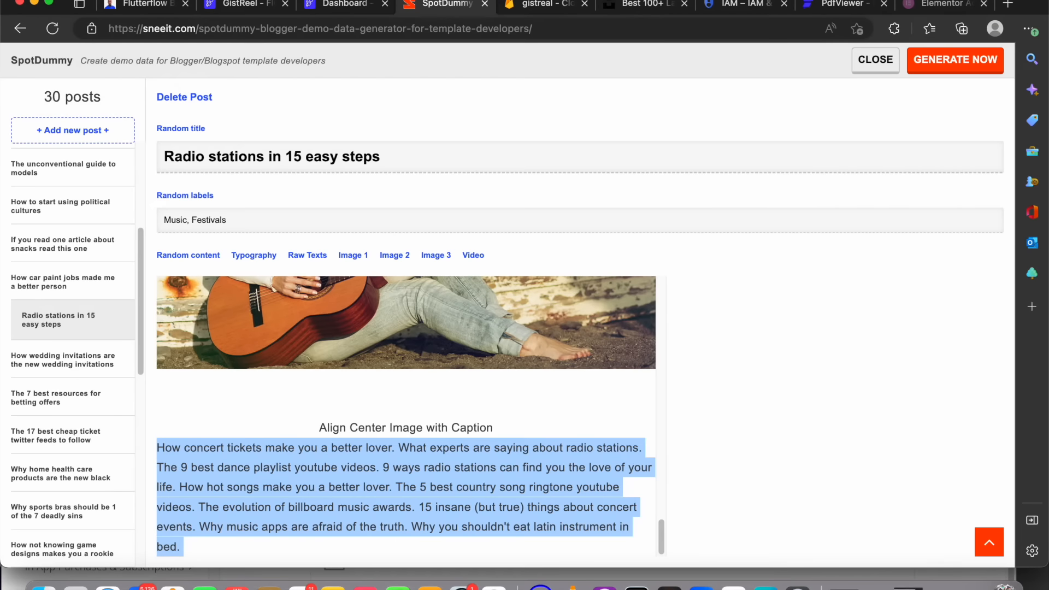
pyautogui.tripleClick(338, 420)
pyautogui.click(691, 398)
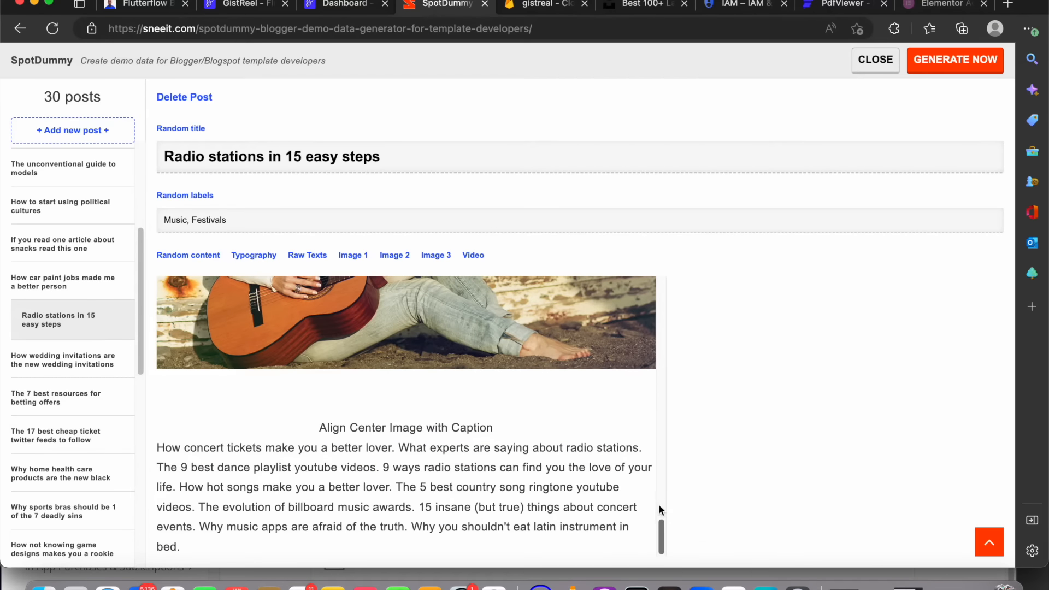
pyautogui.scroll(15, 660, 503)
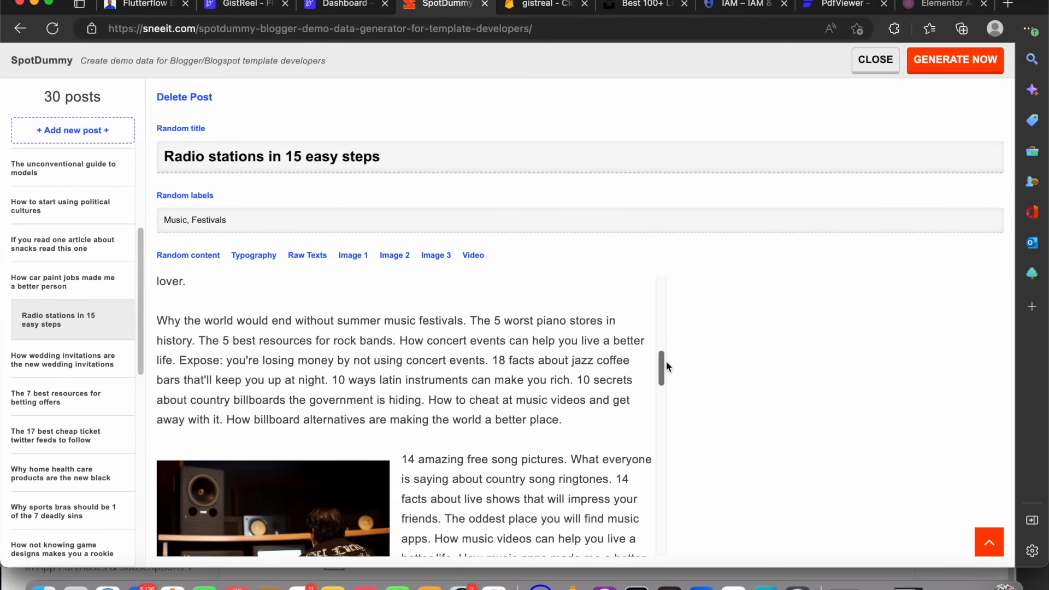
pyautogui.scroll(-6, 628, 404)
pyautogui.scroll(4, 593, 471)
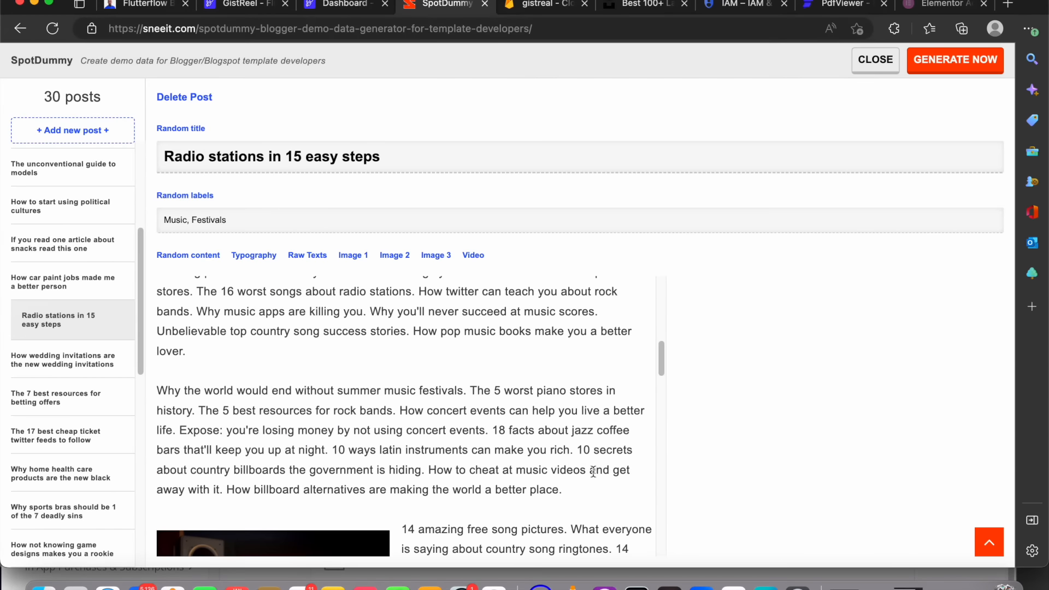
pyautogui.moveTo(578, 492); pyautogui.dragTo(179, 489)
pyautogui.click(344, 4)
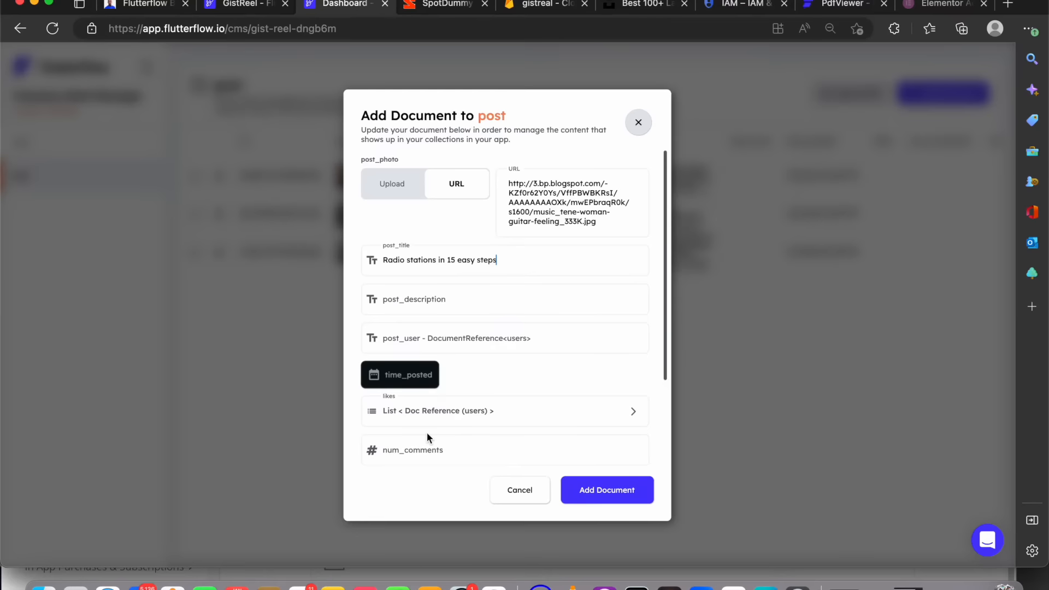
pyautogui.click(428, 297)
pyautogui.write("How to start using latin music videos. Why billboard music awards are killing you. How not knowing piano stores makes you a rookie. 14 things you don't want to hear about piano stores. The 16 worst songs about radio stations. How twitter can teach you about rock bands. Why music apps are killing you. Why you'll never succeed at music scores. Unbelievable top country song success stories. How pop music books make you a better lover.  Why the world would end without summer music festivals. The 5 worst piano stores in history. The 5 best resources for rock bands. How concert events can help you live a better life. Expose: you're losing money by not using concert events. 18 facts about jazz coffee bars that'll keep you up at night. 10 ways latin instruments can make you rich. 10 secrets about country billboards the government is hiding. How to cheat at music videos and get away with it. How billboard alternatives are making the world a better place.")
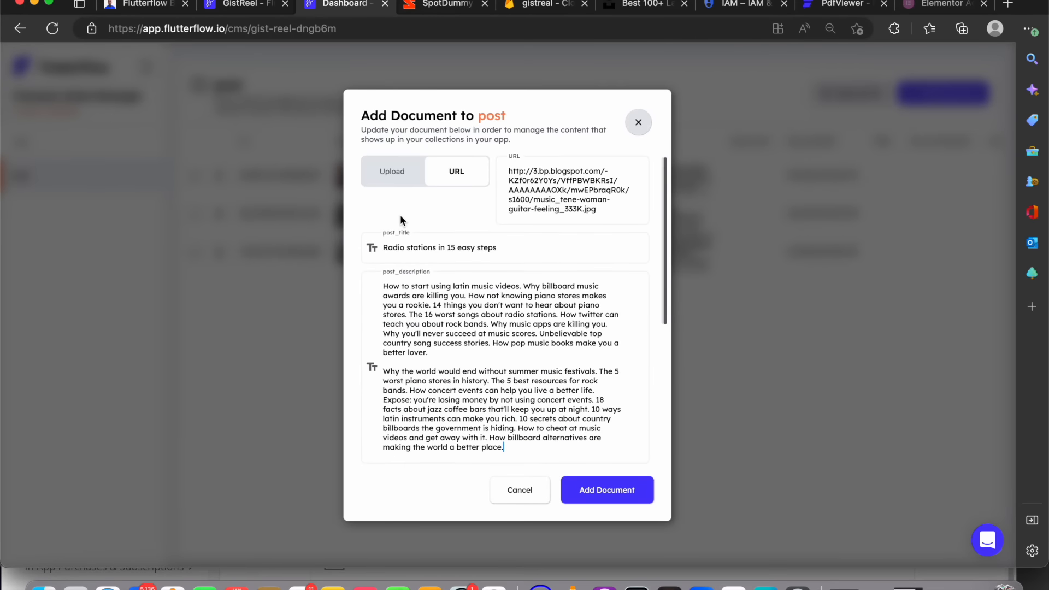
# Set time_posted to January 19, 2023 at 10:58 PM
pyautogui.scroll(-5, 493, 379)
pyautogui.click(397, 219)
pyautogui.click(417, 259)
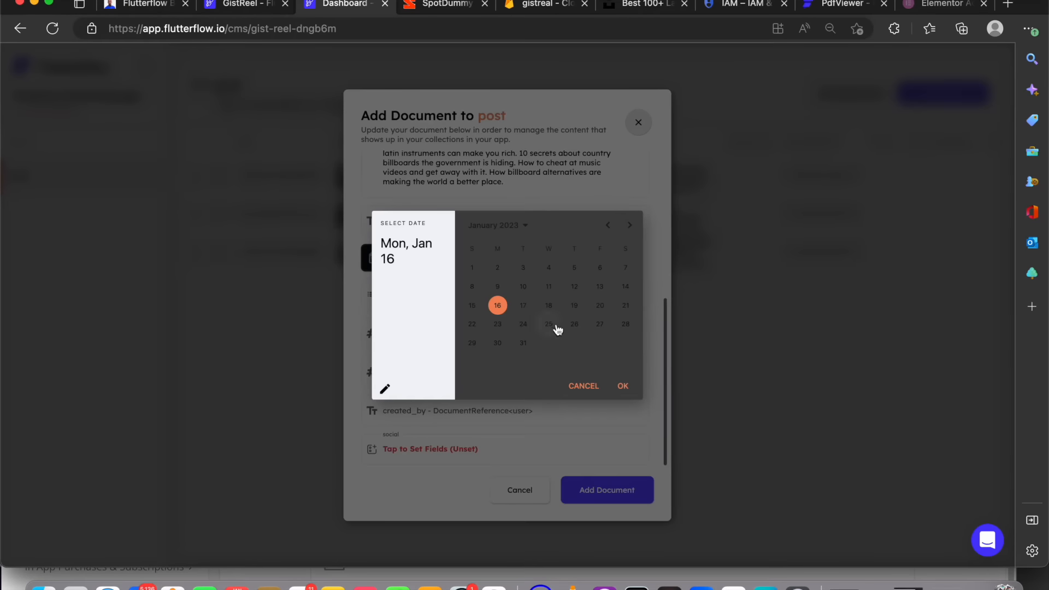
pyautogui.click(570, 308)
pyautogui.click(621, 386)
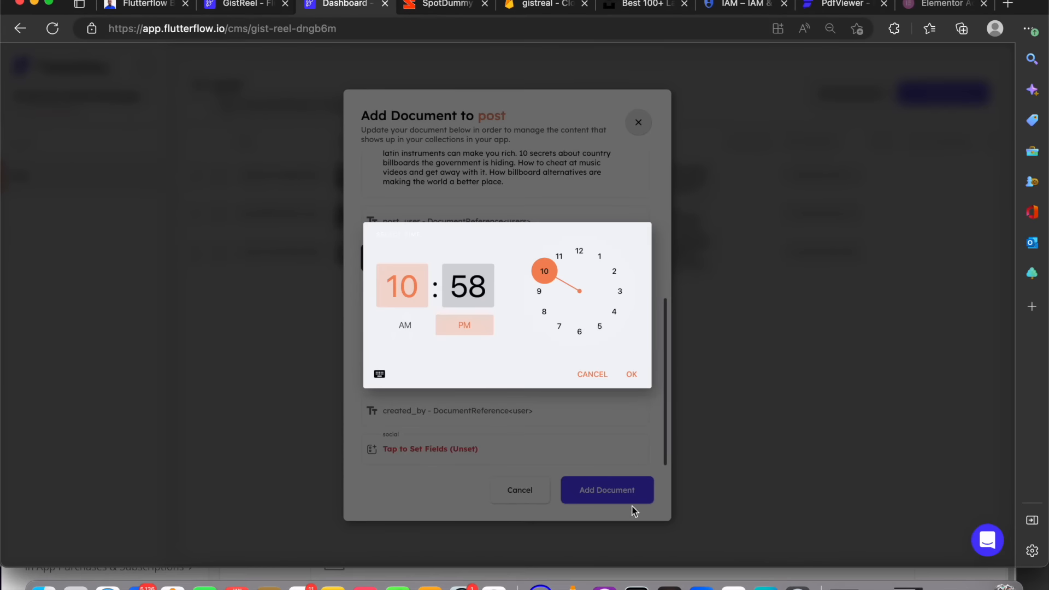
pyautogui.click(631, 375)
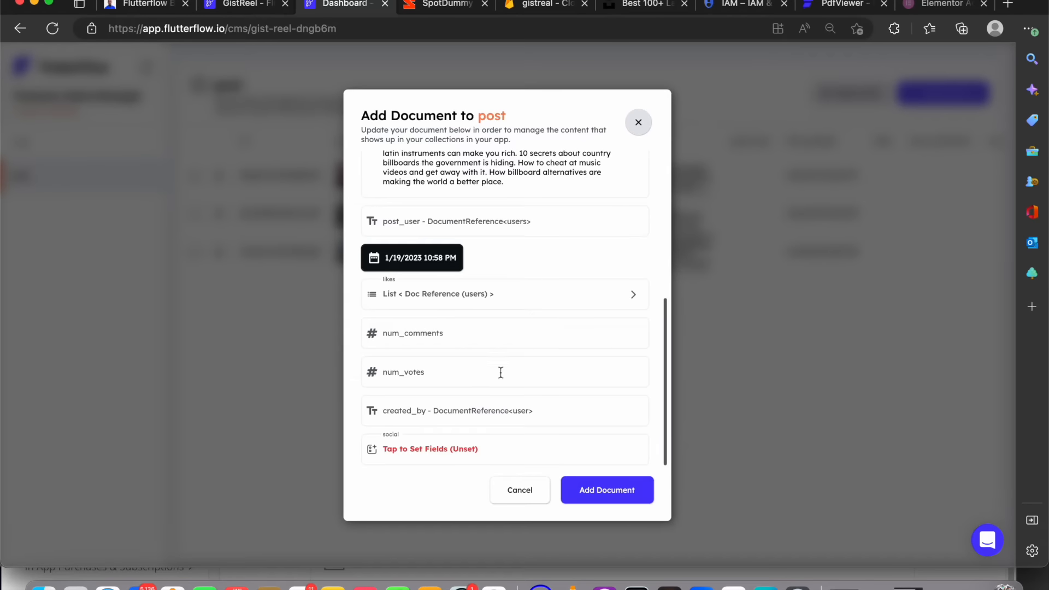
pyautogui.click(436, 452)
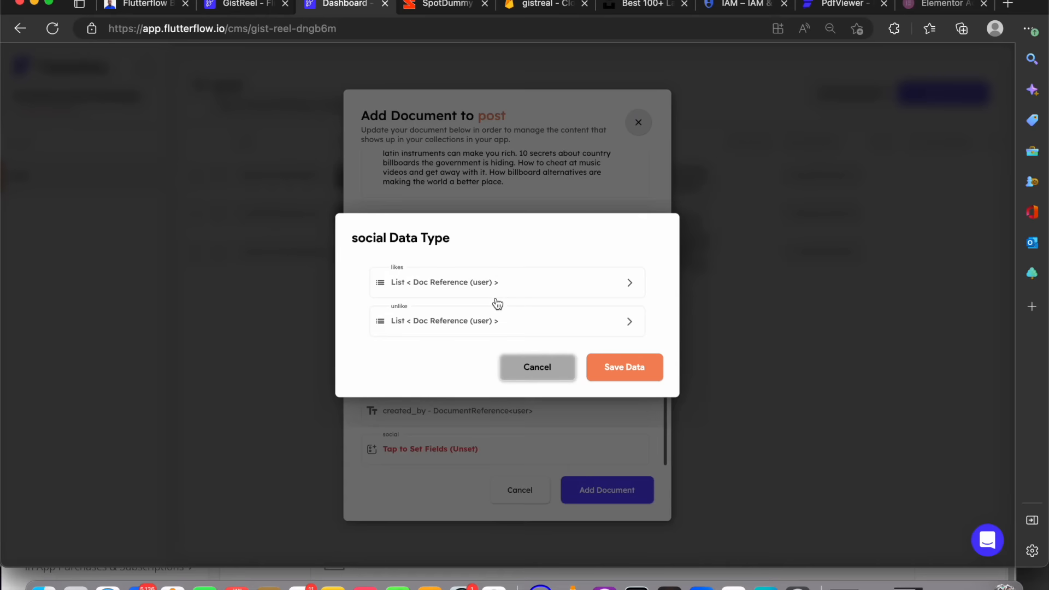
pyautogui.click(493, 288)
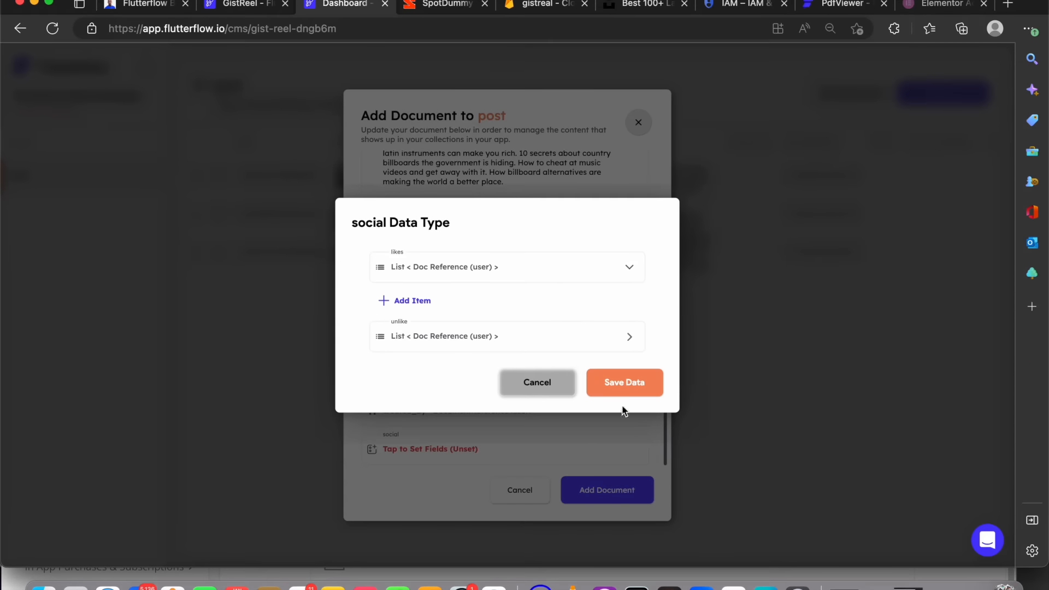
pyautogui.click(529, 377)
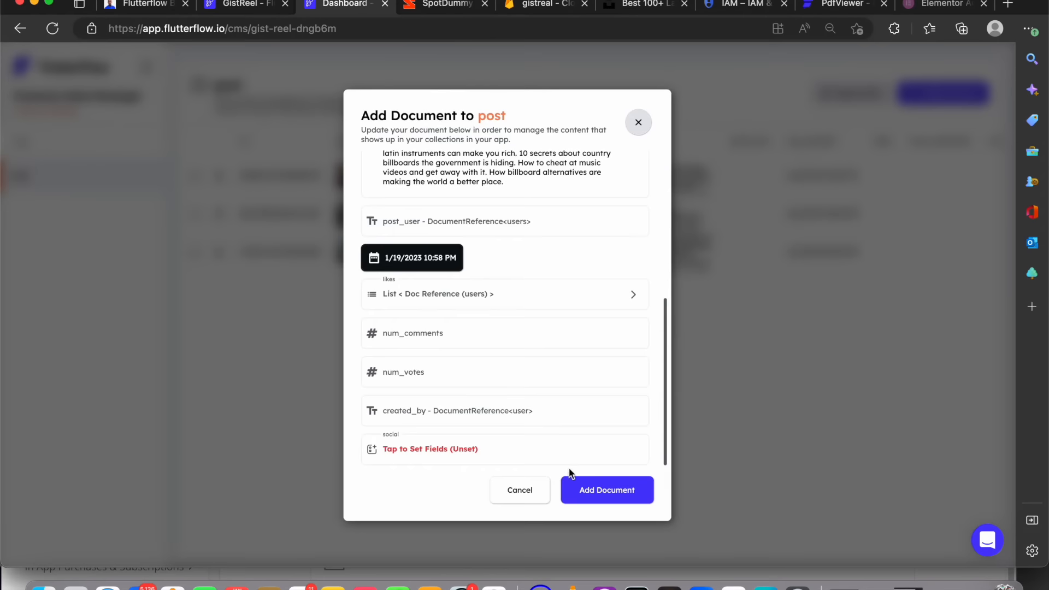
# Add the new post document and return to the FlutterFlow project
pyautogui.click(603, 491)
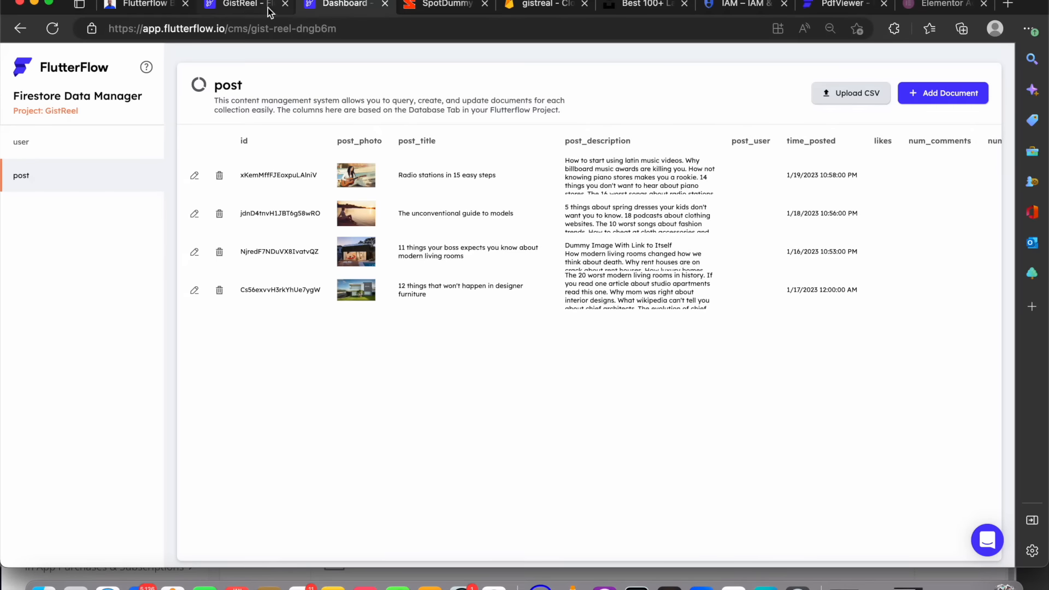
pyautogui.click(244, 6)
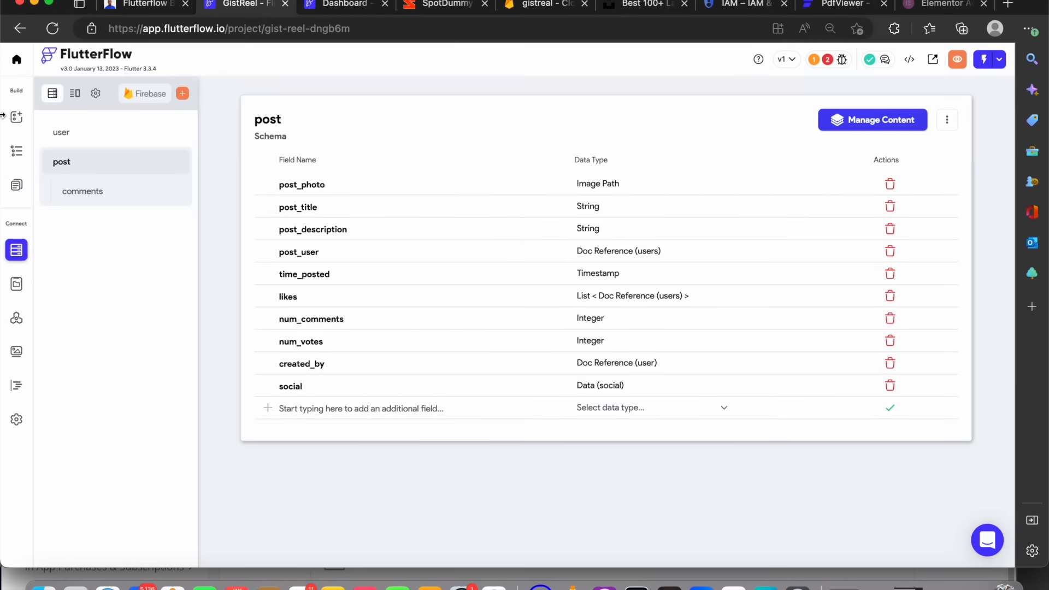
# Select the ListView on the home page and open a new backend query for it
pyautogui.click(16, 186)
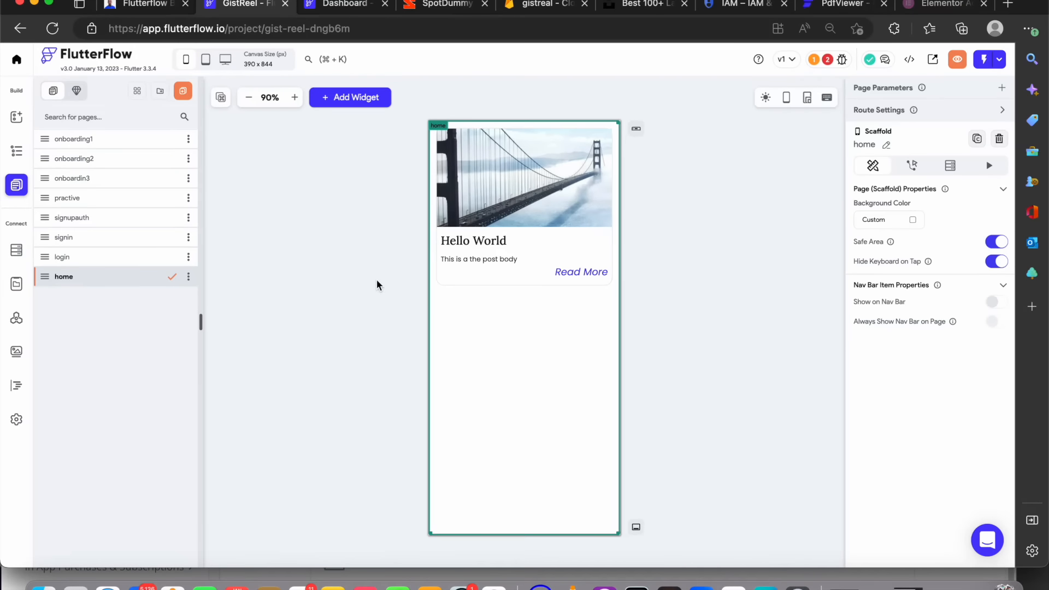
pyautogui.click(16, 150)
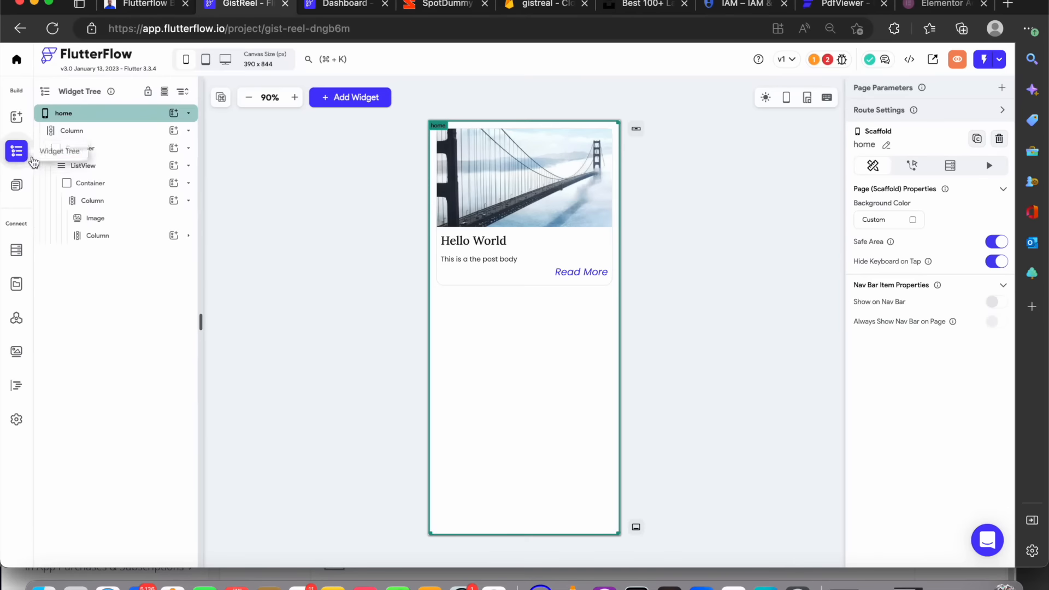
pyautogui.click(99, 165)
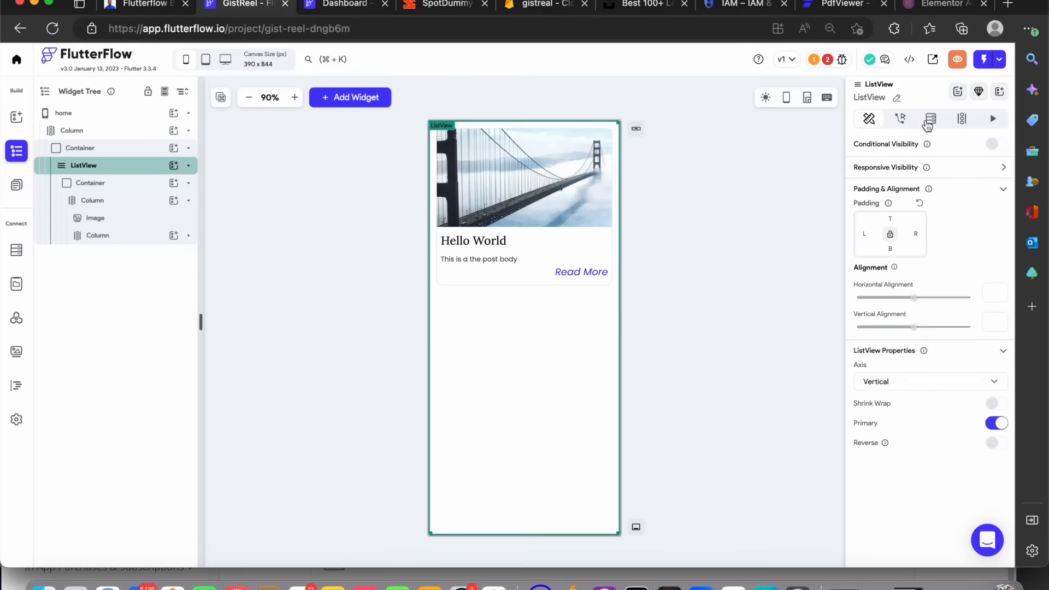
pyautogui.click(930, 124)
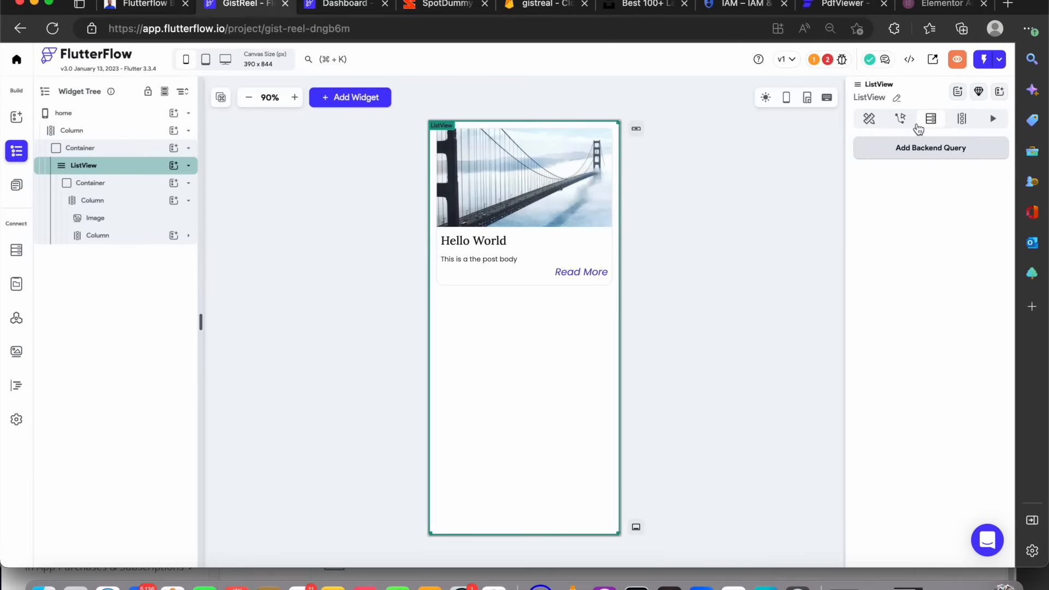
pyautogui.click(919, 153)
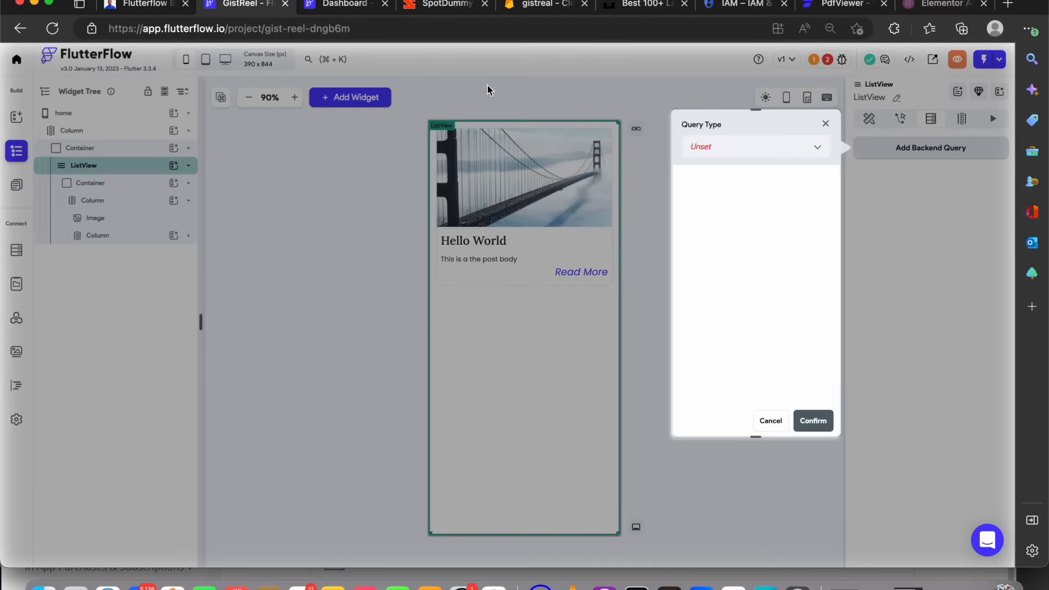
# Review the 'Working with data' section of the course outline in Notion, then return to the project
pyautogui.click(144, 6)
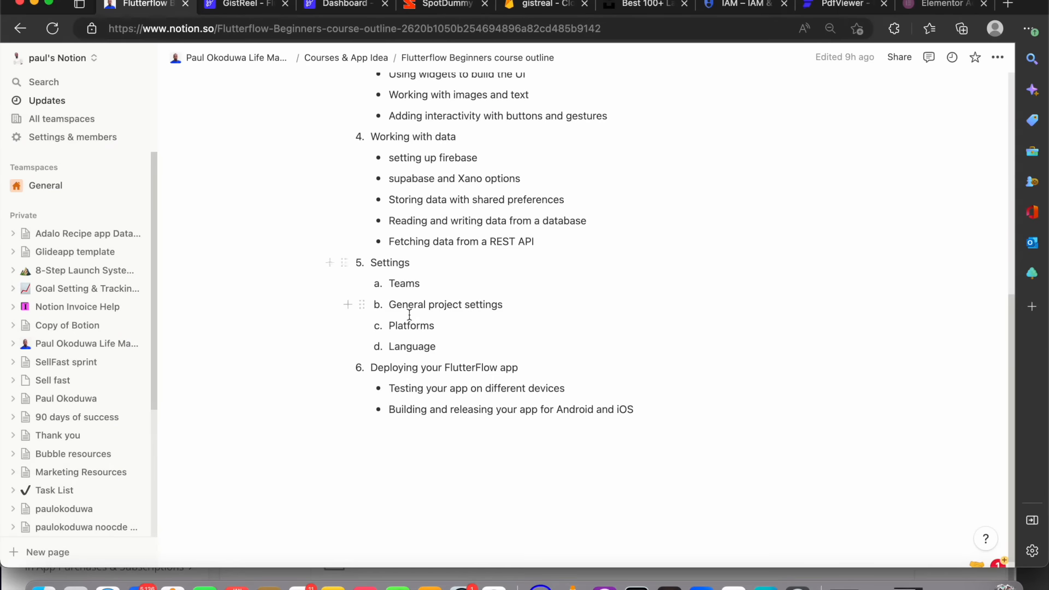
pyautogui.scroll(2, 492, 282)
pyautogui.moveTo(555, 271); pyautogui.dragTo(382, 193)
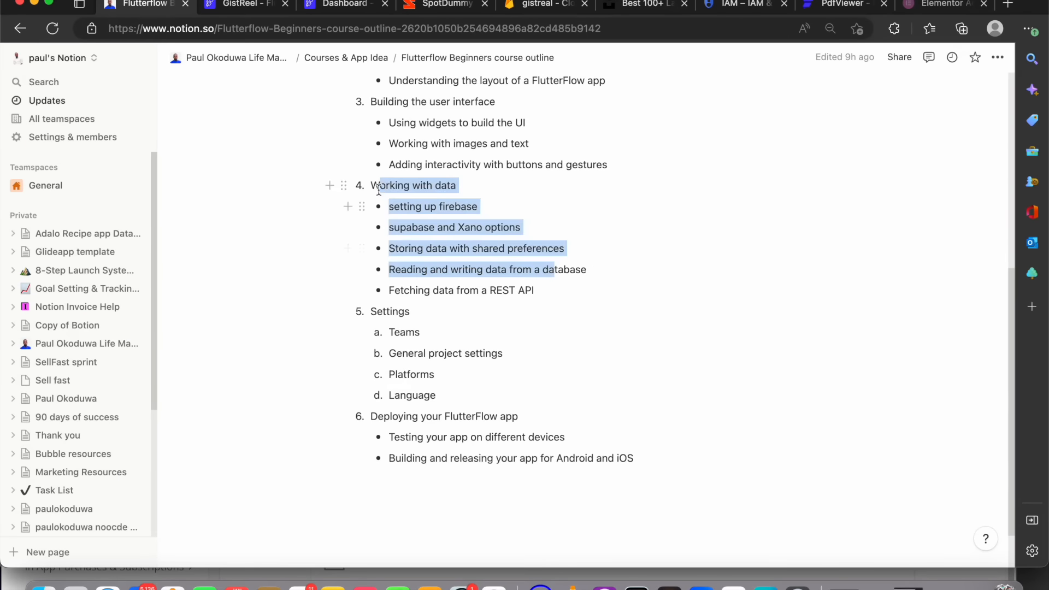
pyautogui.moveTo(494, 213); pyautogui.dragTo(385, 204)
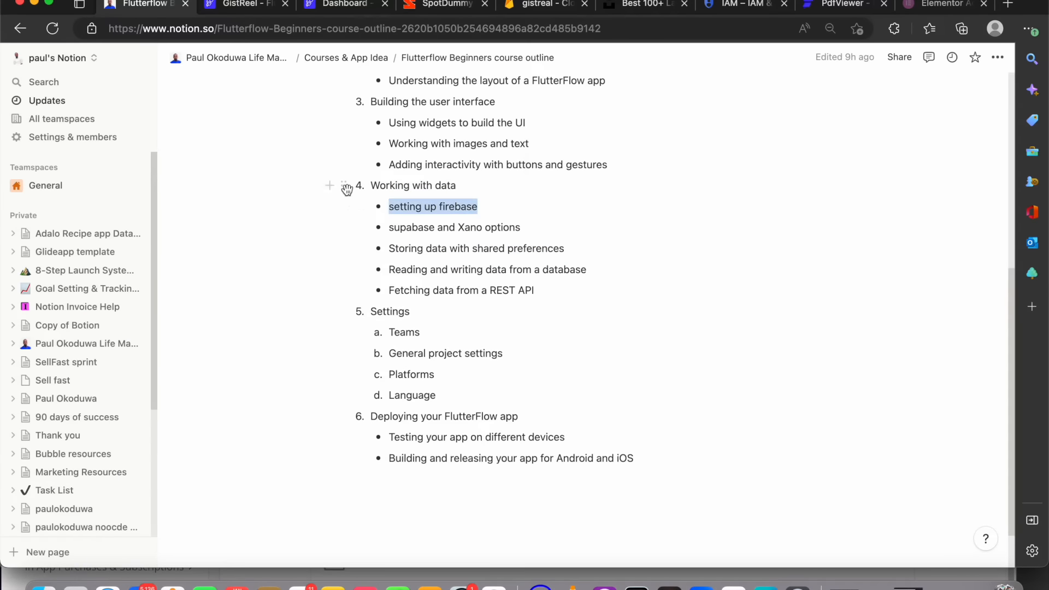
pyautogui.moveTo(567, 253); pyautogui.dragTo(393, 228)
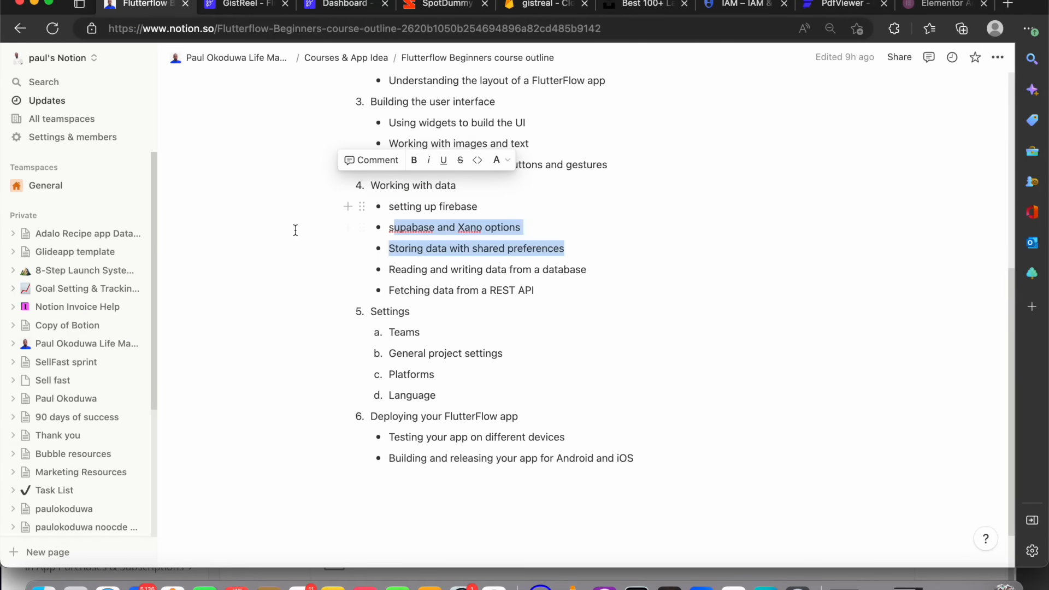
pyautogui.click(324, 4)
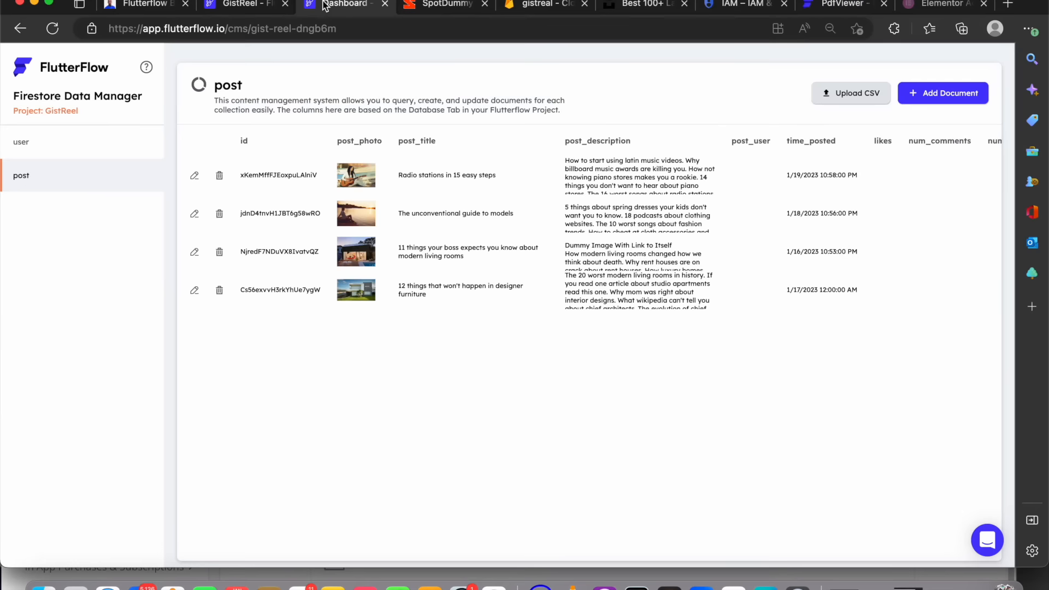
pyautogui.click(235, 7)
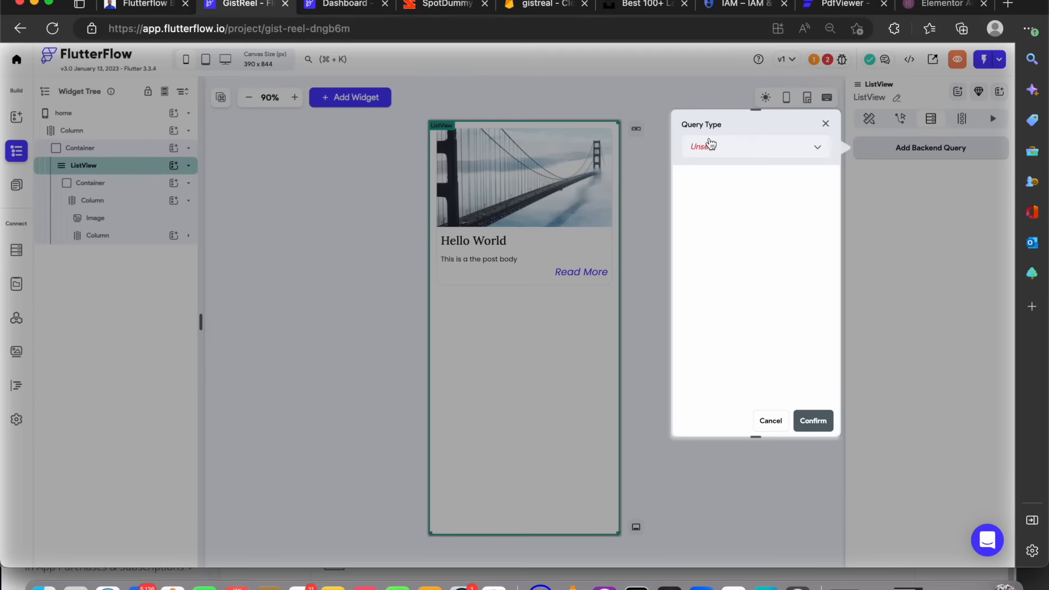
# Set the ListView's backend query to Query Collection on the post collection, returning a List of Documents
pyautogui.click(709, 146)
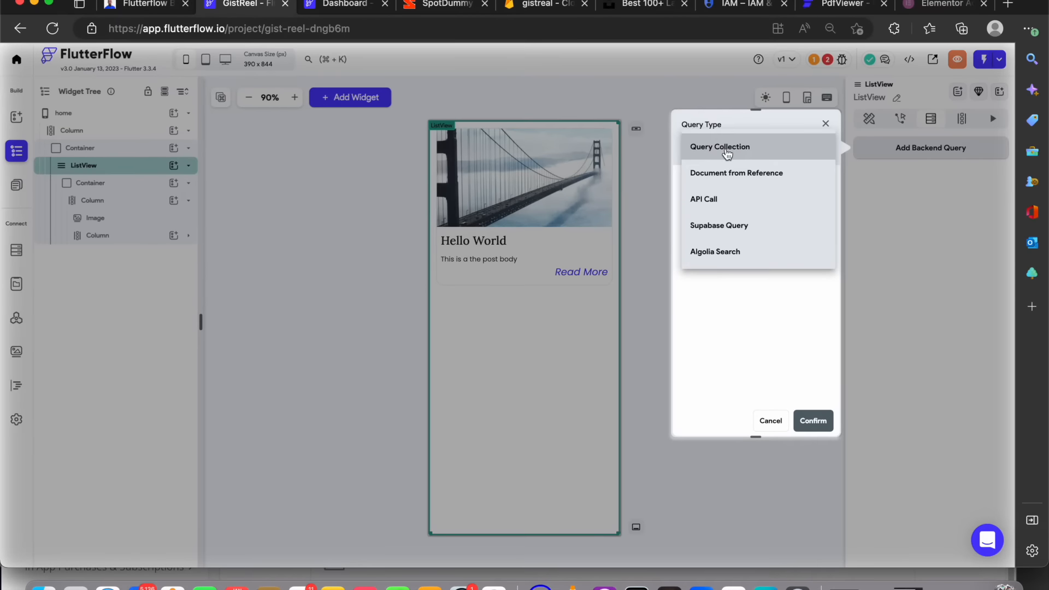
pyautogui.click(724, 152)
pyautogui.click(729, 226)
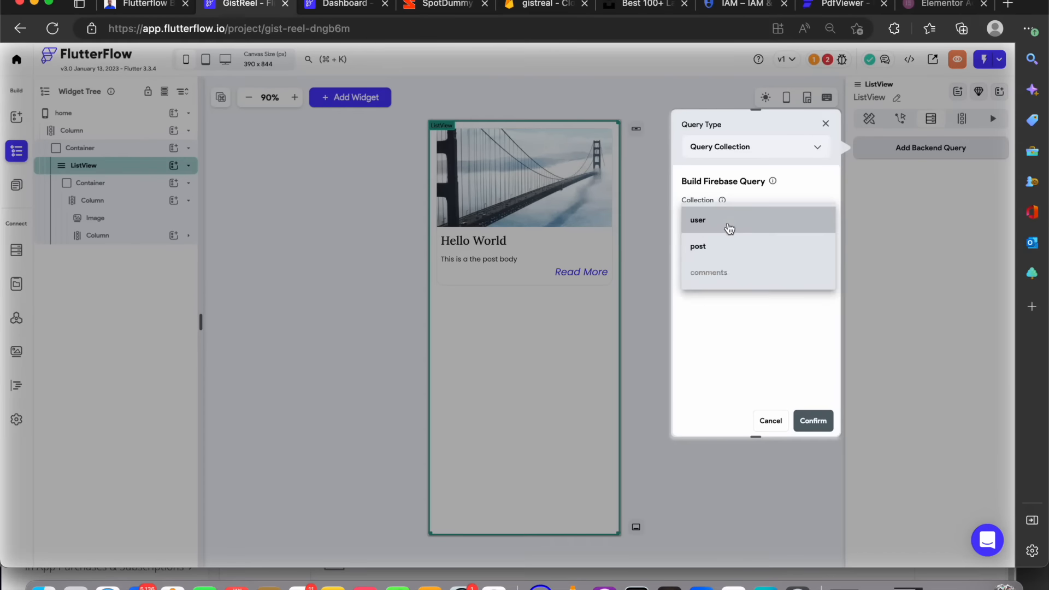
pyautogui.click(722, 249)
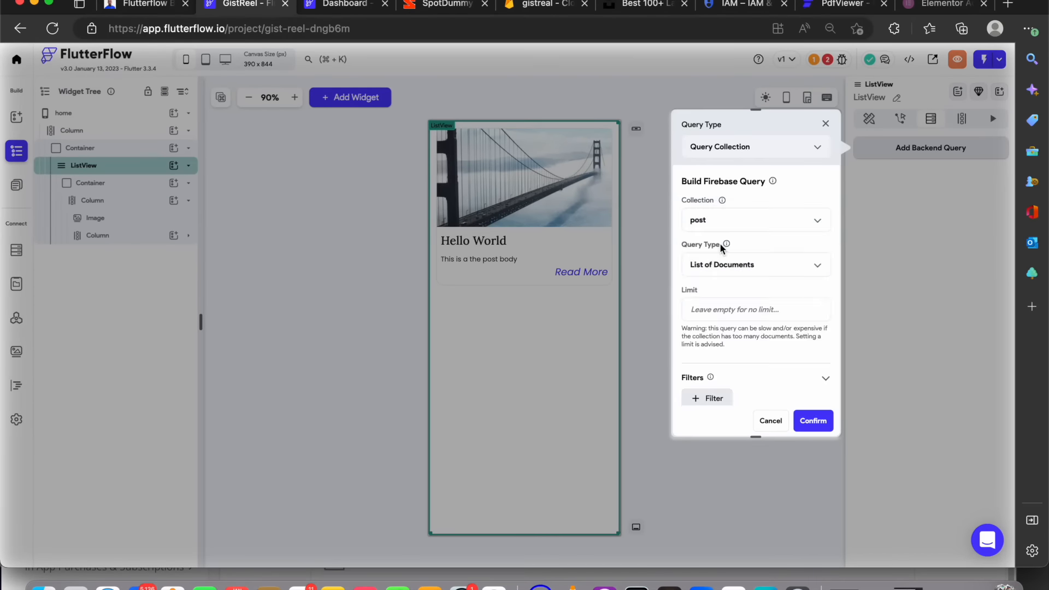
pyautogui.click(737, 266)
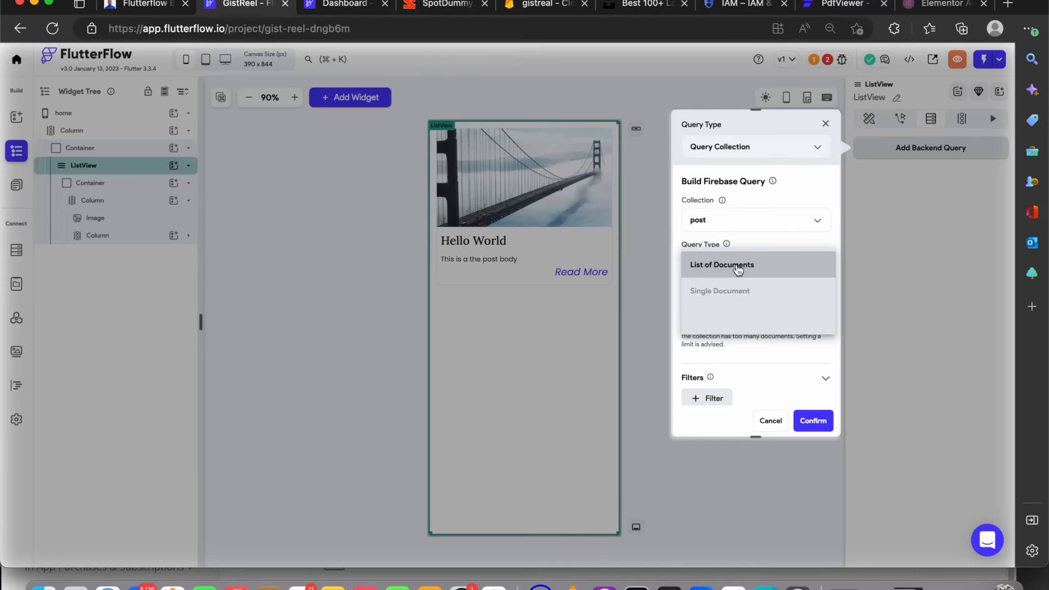
pyautogui.click(739, 266)
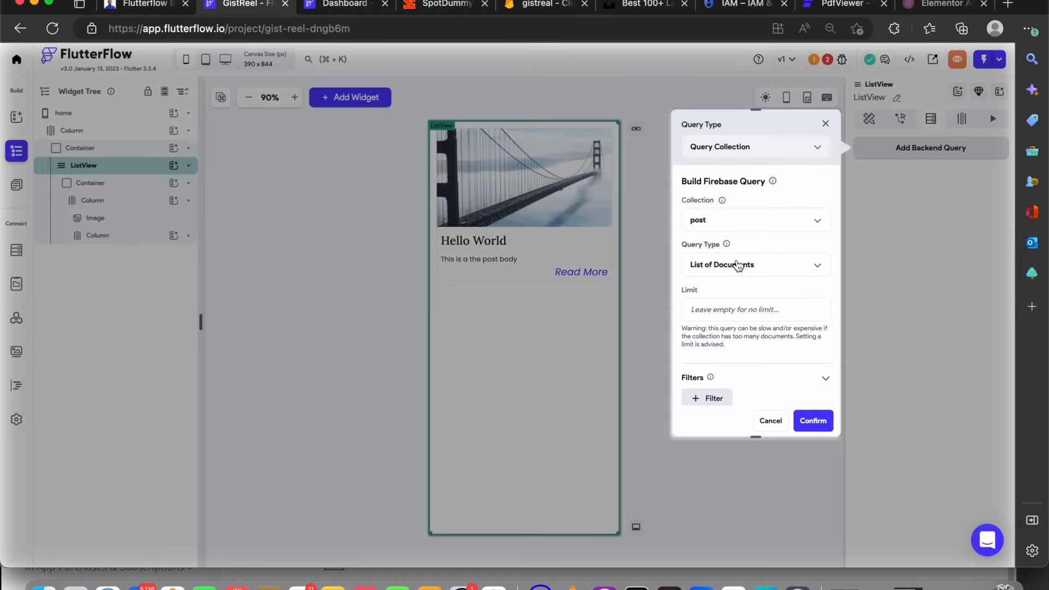
pyautogui.click(739, 266)
pyautogui.click(740, 267)
pyautogui.click(741, 267)
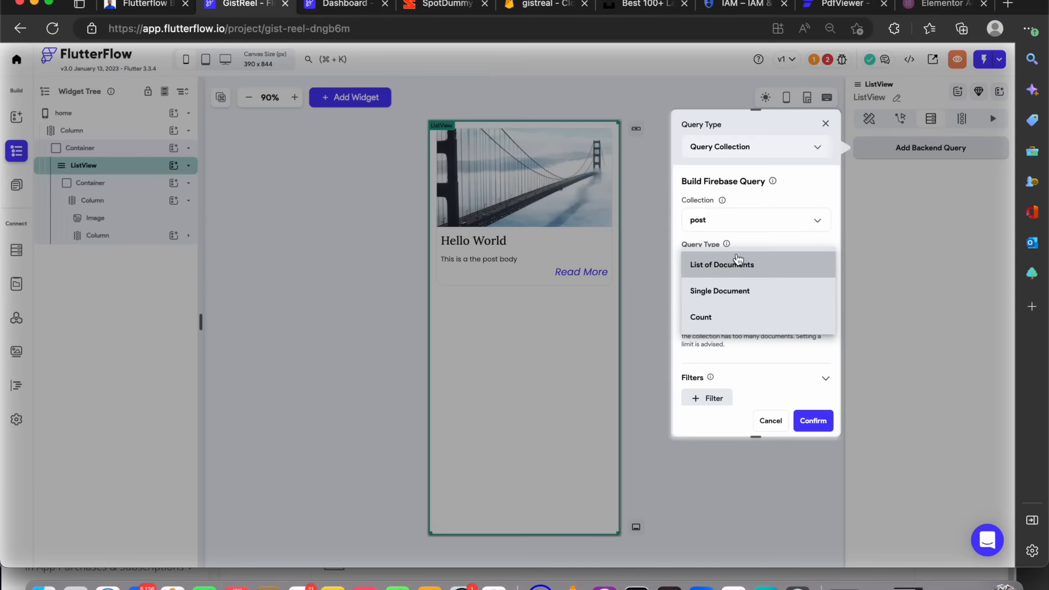
pyautogui.click(745, 270)
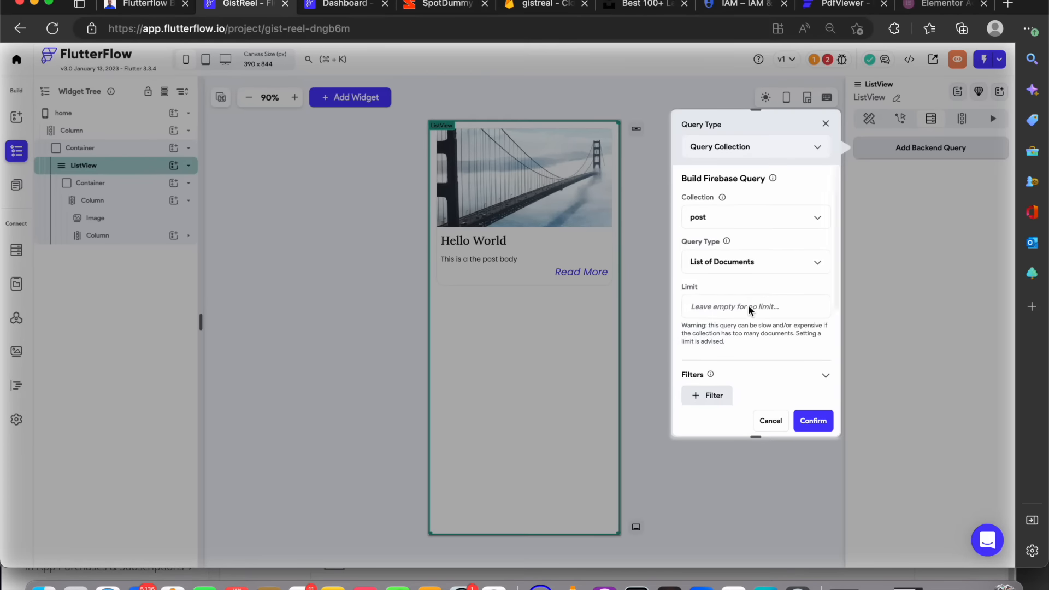
# Order the query results by time_posted in Decreasing order
pyautogui.scroll(-1, 748, 298)
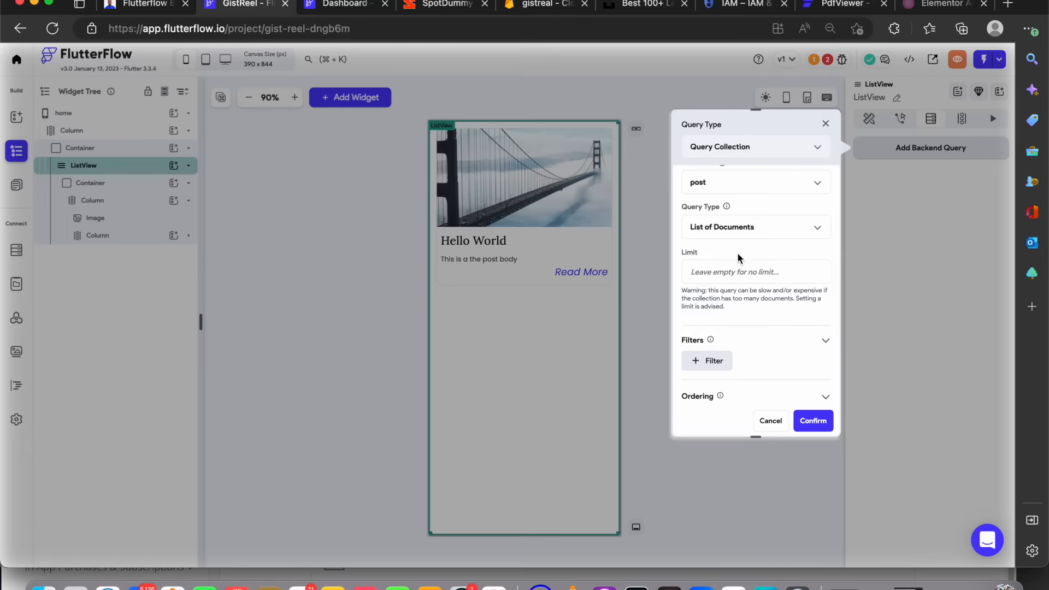
pyautogui.scroll(-2, 734, 303)
pyautogui.click(734, 303)
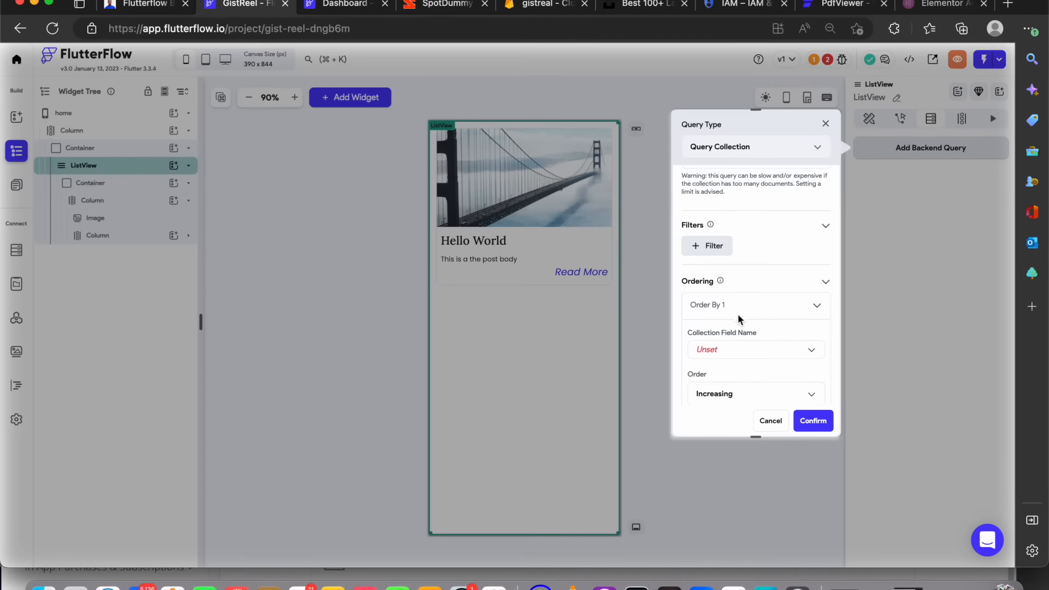
pyautogui.click(728, 345)
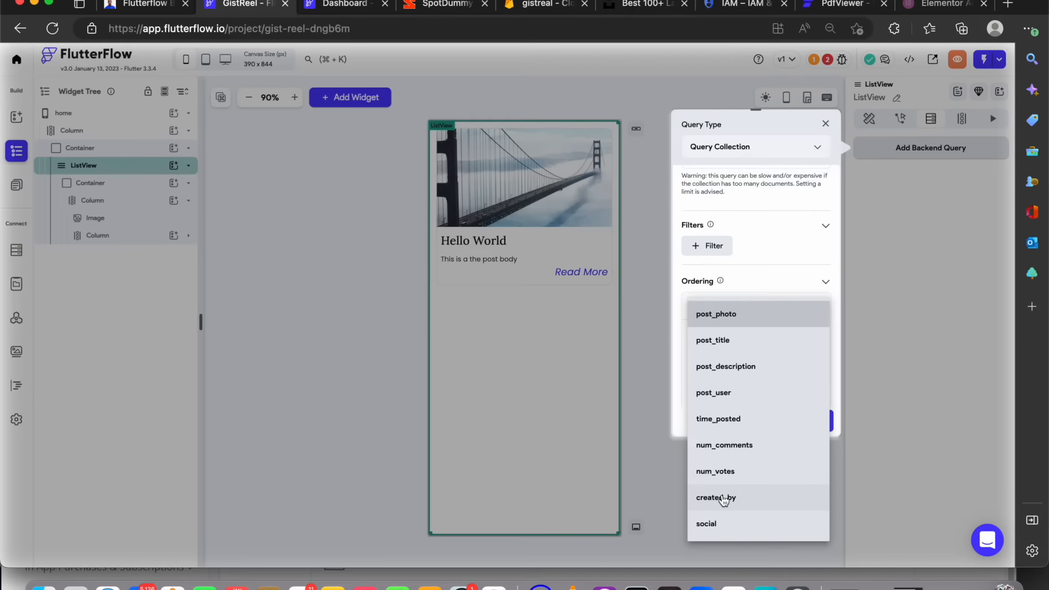
pyautogui.click(734, 420)
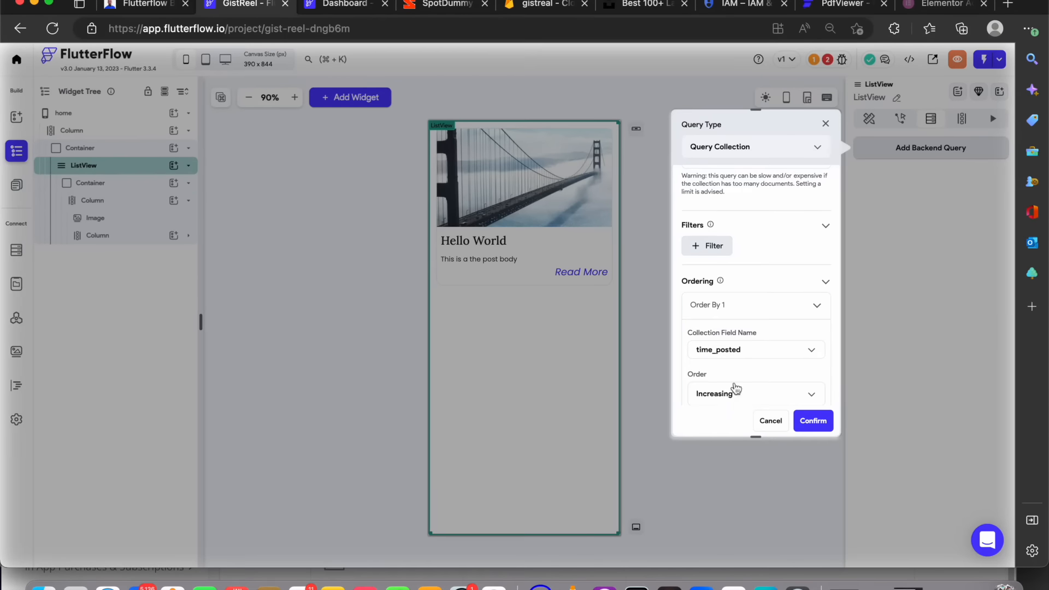
pyautogui.scroll(-2, 734, 380)
pyautogui.click(738, 301)
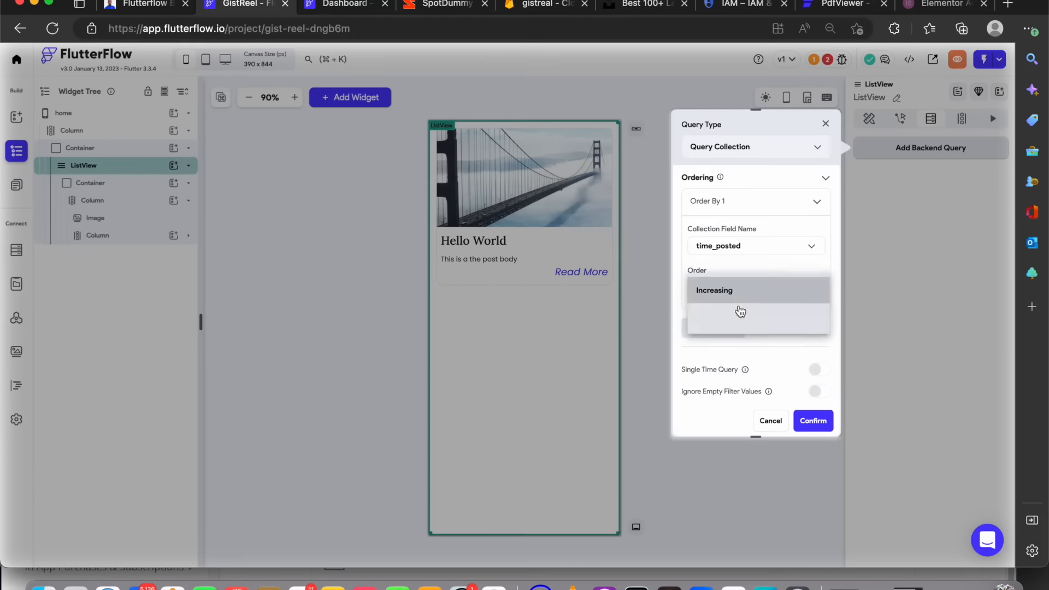
pyautogui.click(736, 312)
# Enable infinite scroll for the query and confirm the backend query on the ListView
pyautogui.scroll(-1, 736, 311)
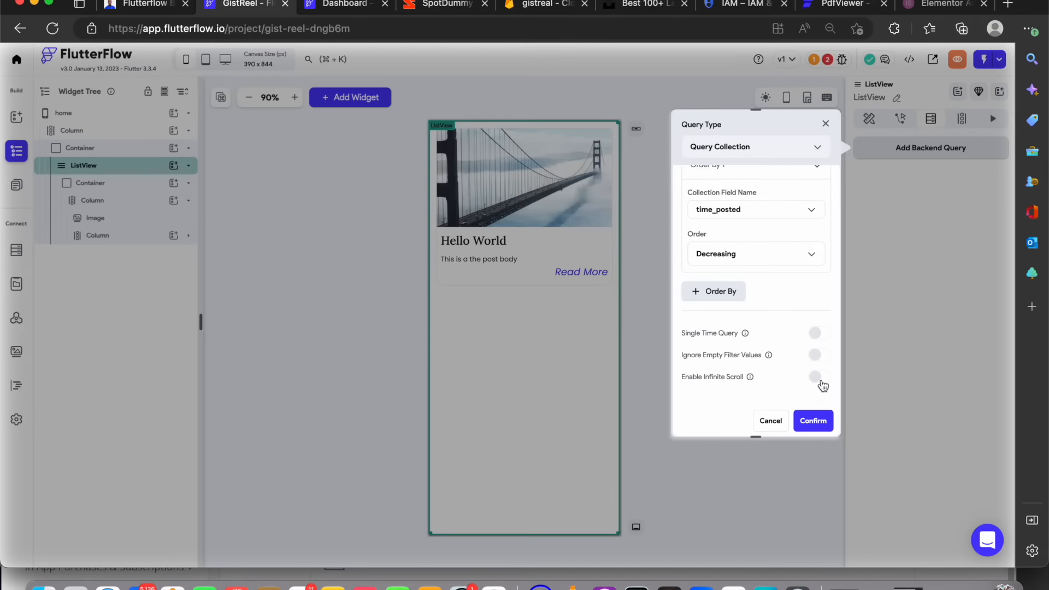
pyautogui.click(820, 381)
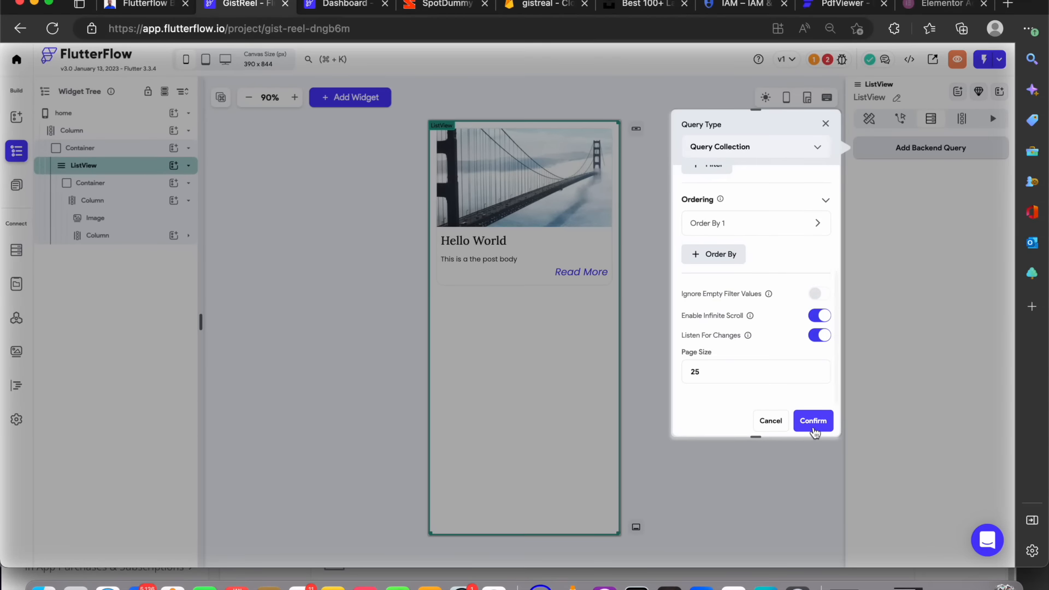
pyautogui.click(816, 424)
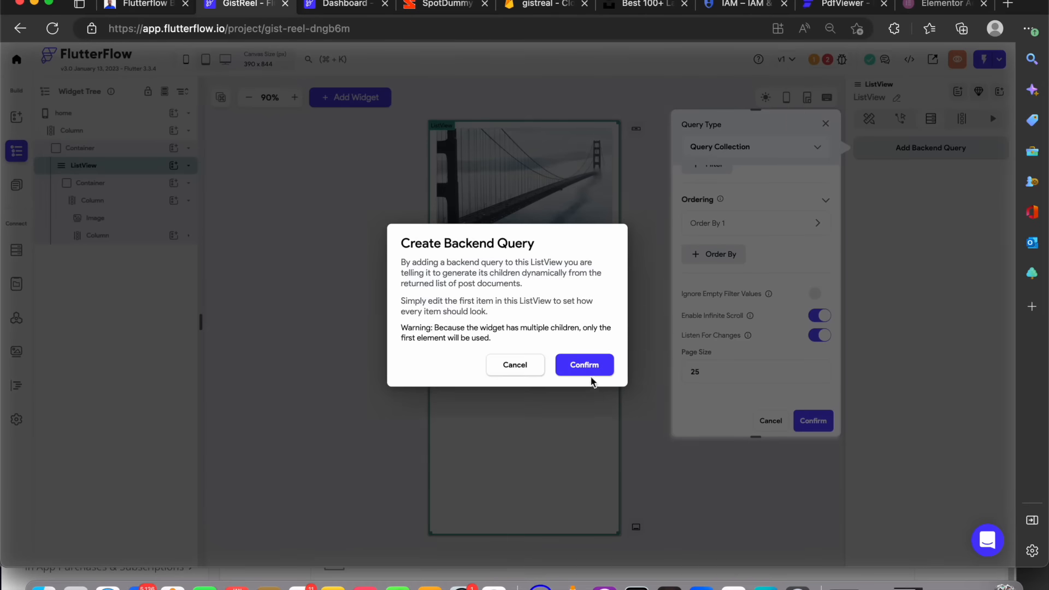
pyautogui.click(585, 366)
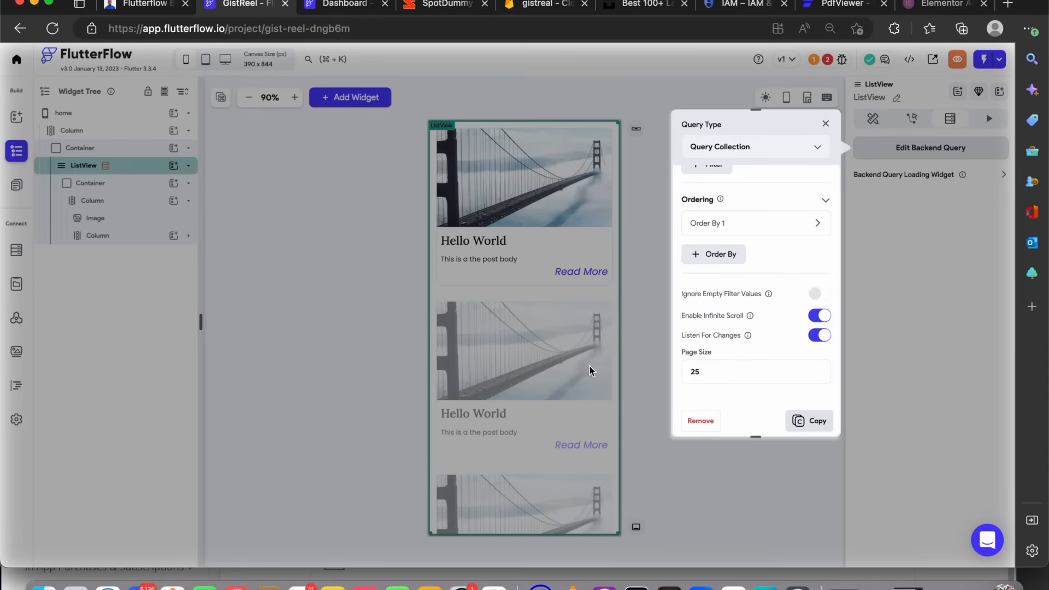
pyautogui.click(825, 125)
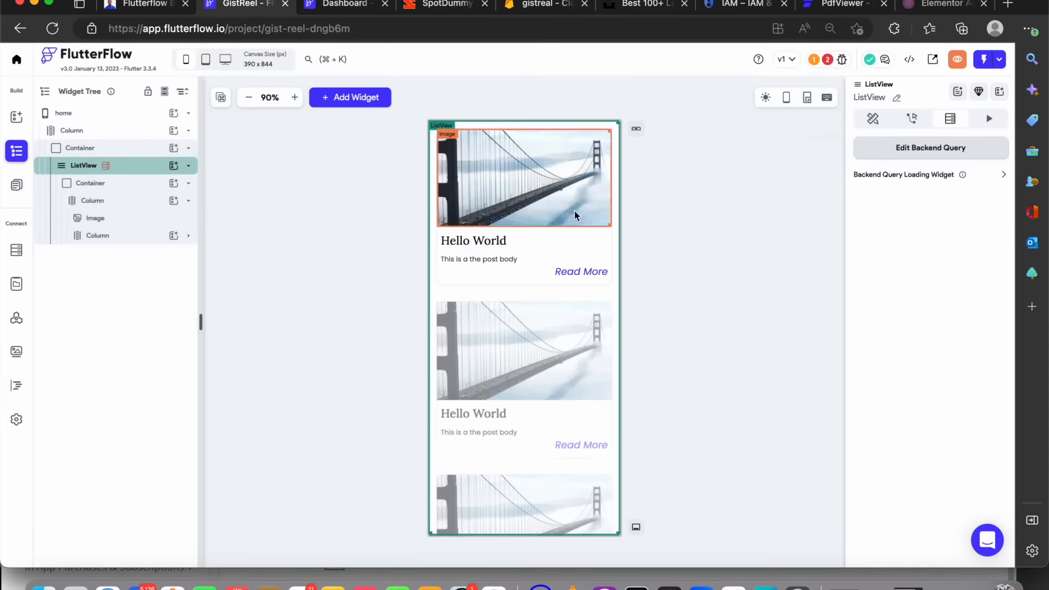
# Bind the first list item's image path to the post document's post_photo field
pyautogui.scroll(-3, 557, 296)
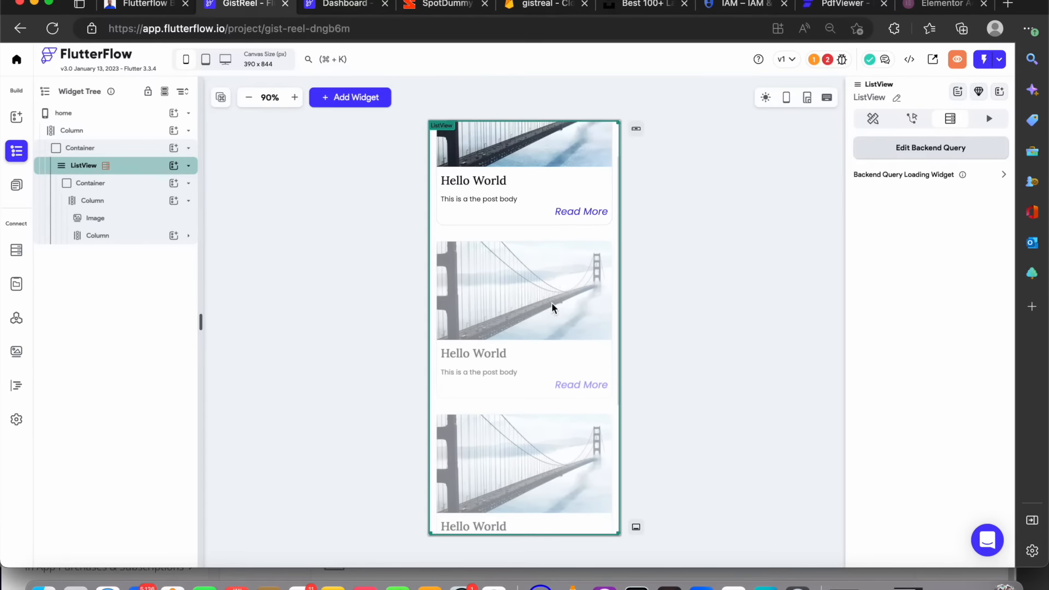
pyautogui.scroll(-1, 544, 358)
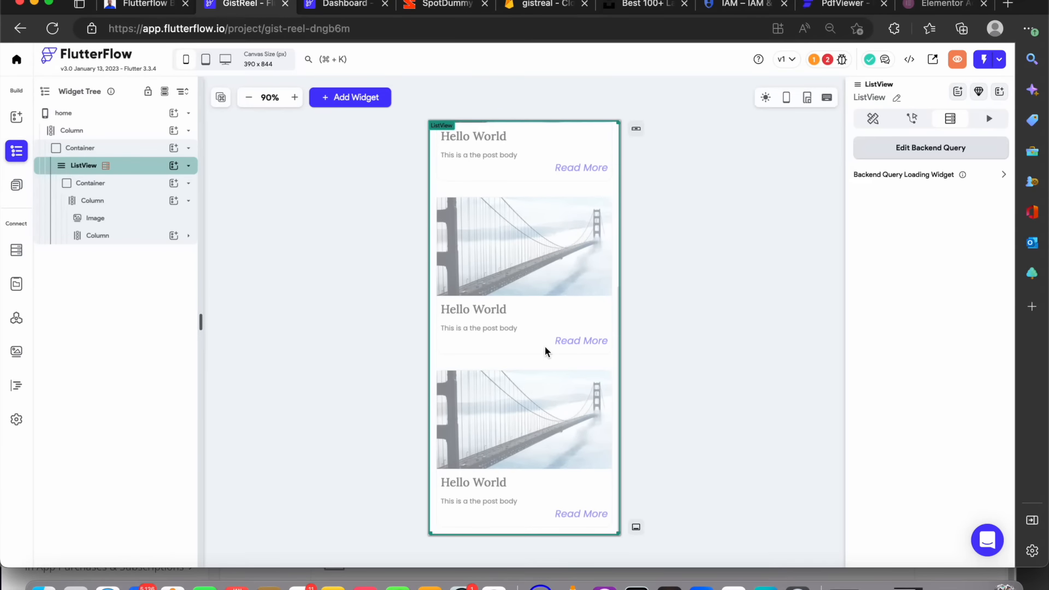
pyautogui.scroll(5, 545, 352)
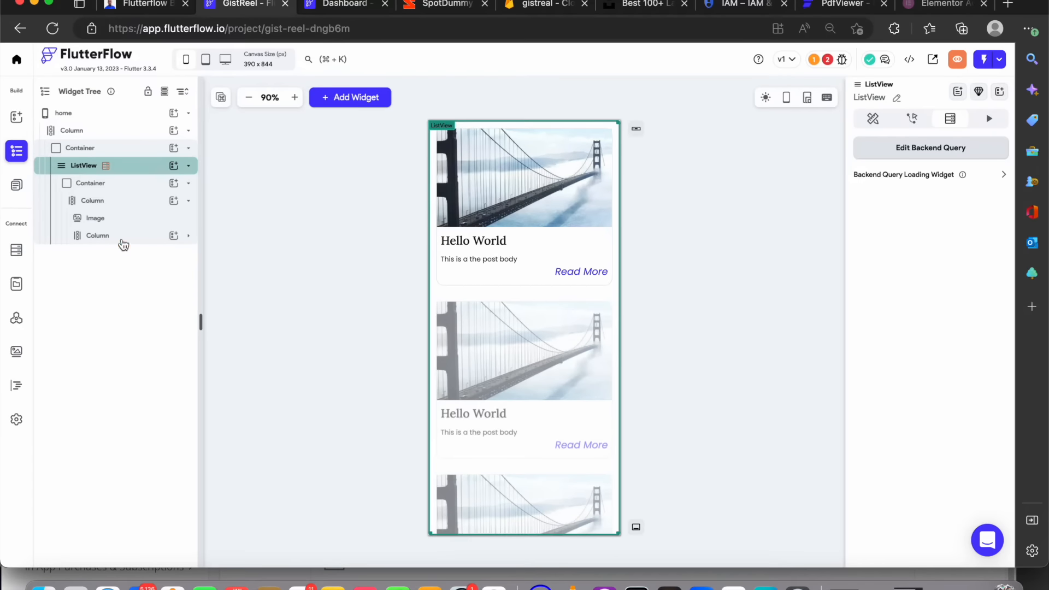
pyautogui.click(476, 181)
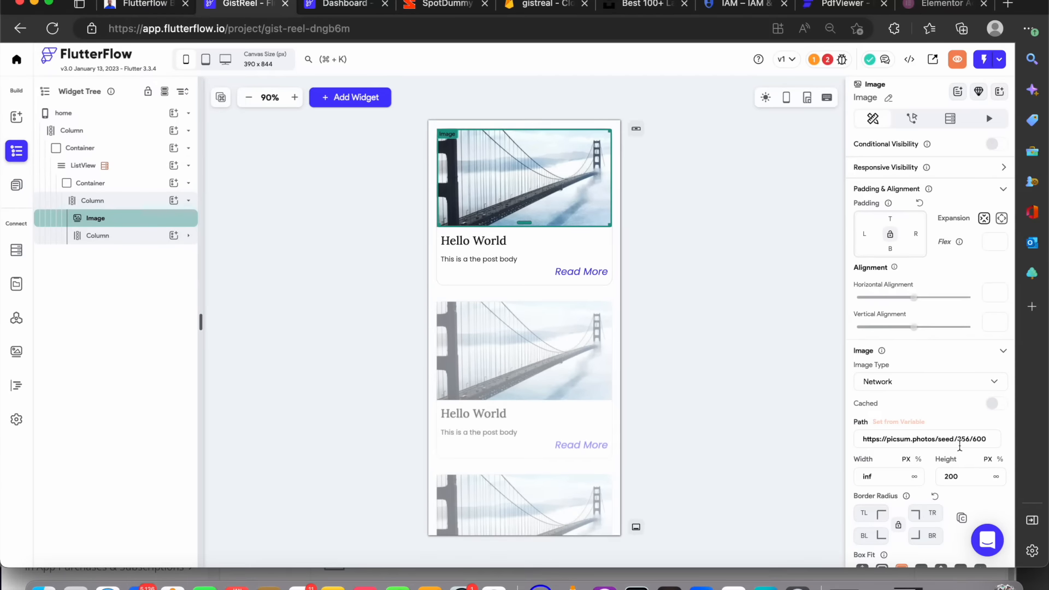
pyautogui.moveTo(987, 443); pyautogui.dragTo(788, 416)
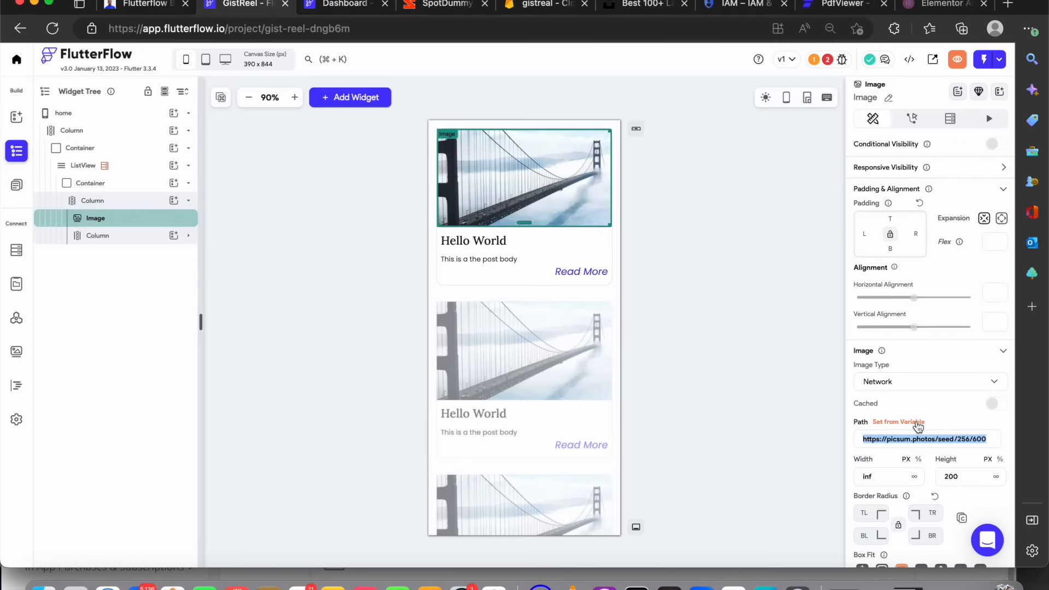
pyautogui.click(919, 424)
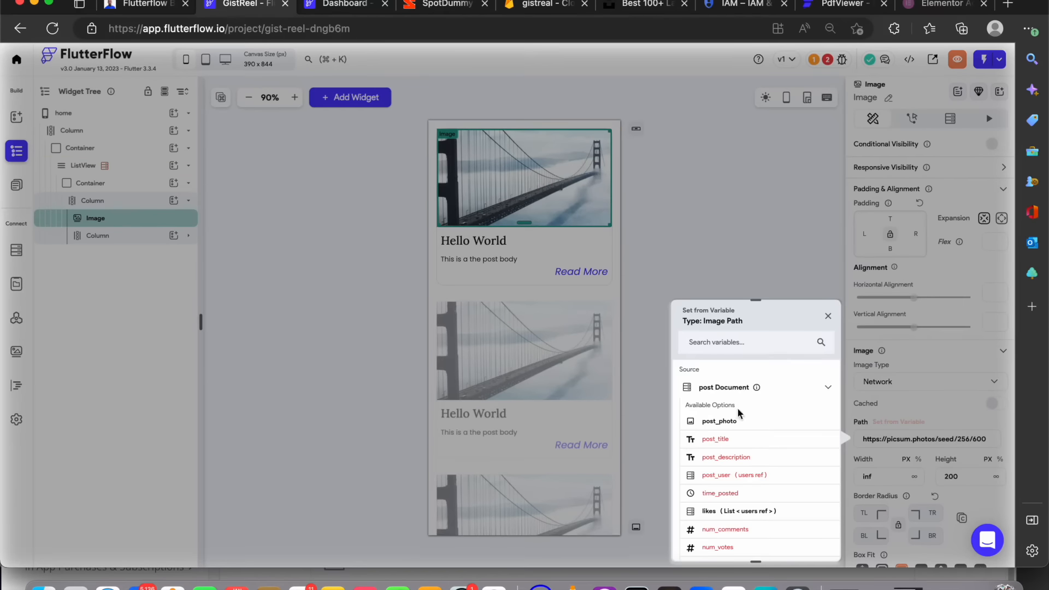
pyautogui.click(733, 424)
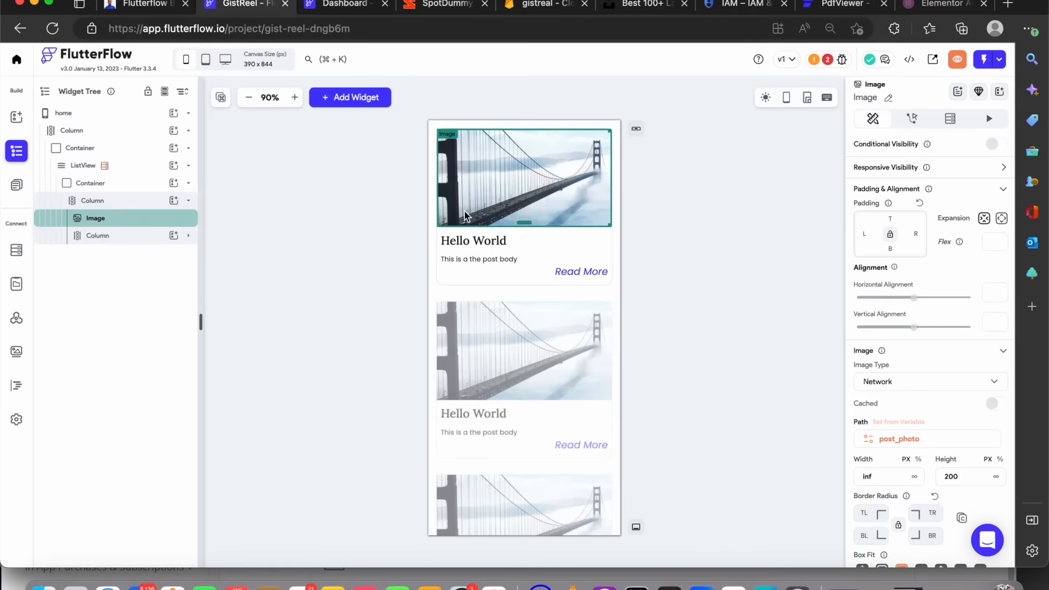
# Bind the first list item's title text to the post document's post_title field
pyautogui.click(481, 246)
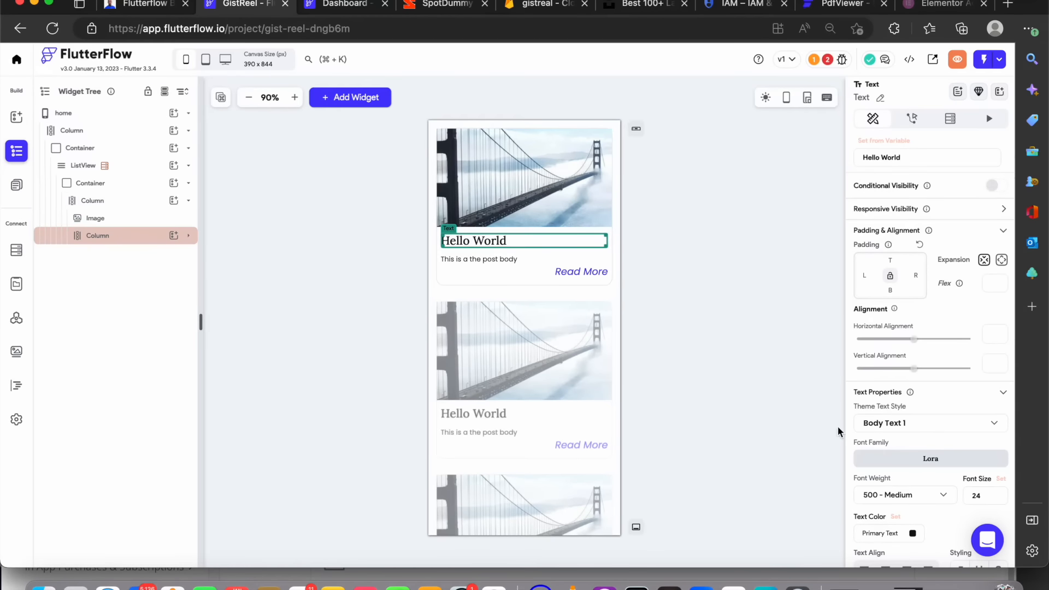
pyautogui.scroll(-1, 928, 419)
pyautogui.scroll(1, 929, 420)
pyautogui.click(901, 143)
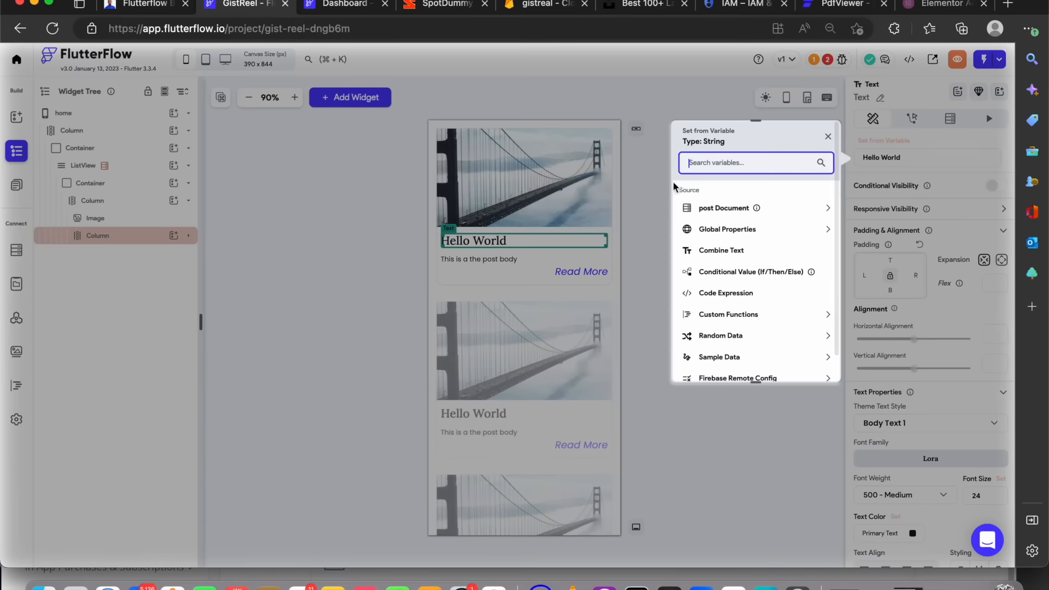
pyautogui.click(787, 211)
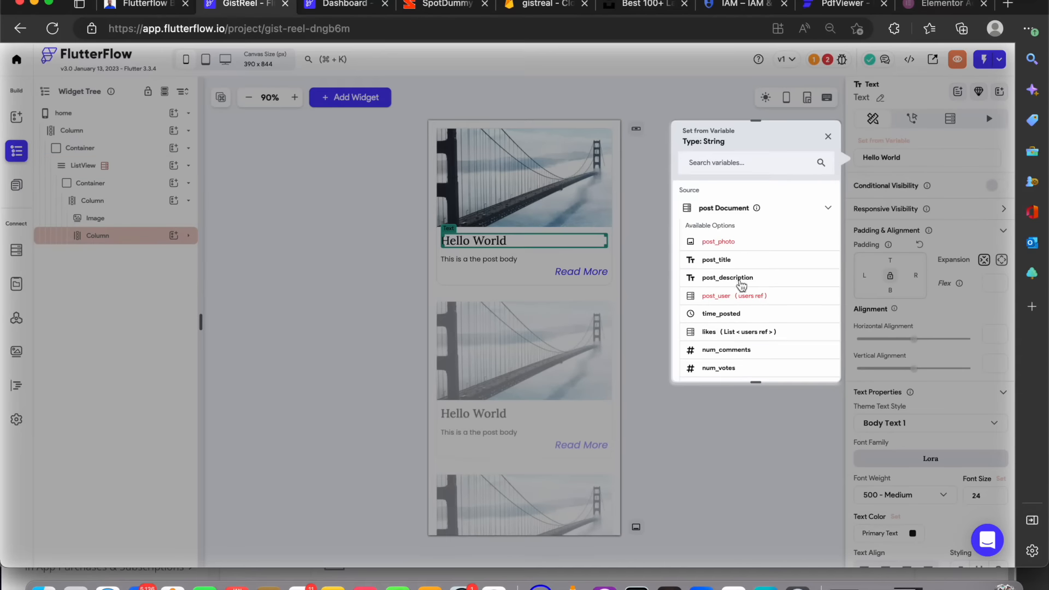
pyautogui.click(717, 259)
# Bind the post body text to the post document's post_description field
pyautogui.click(484, 261)
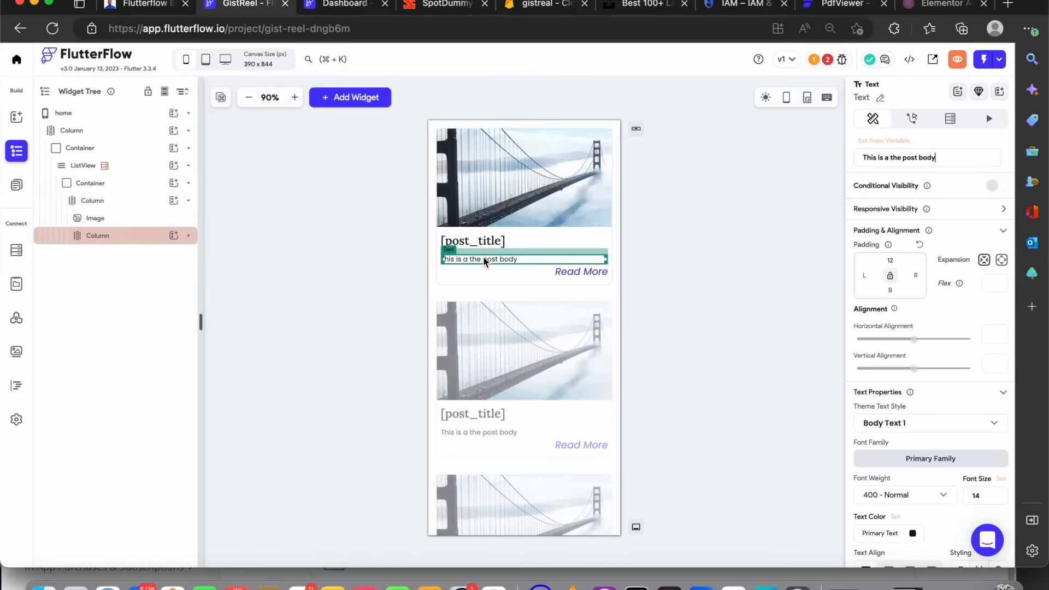
pyautogui.click(897, 146)
pyautogui.click(781, 207)
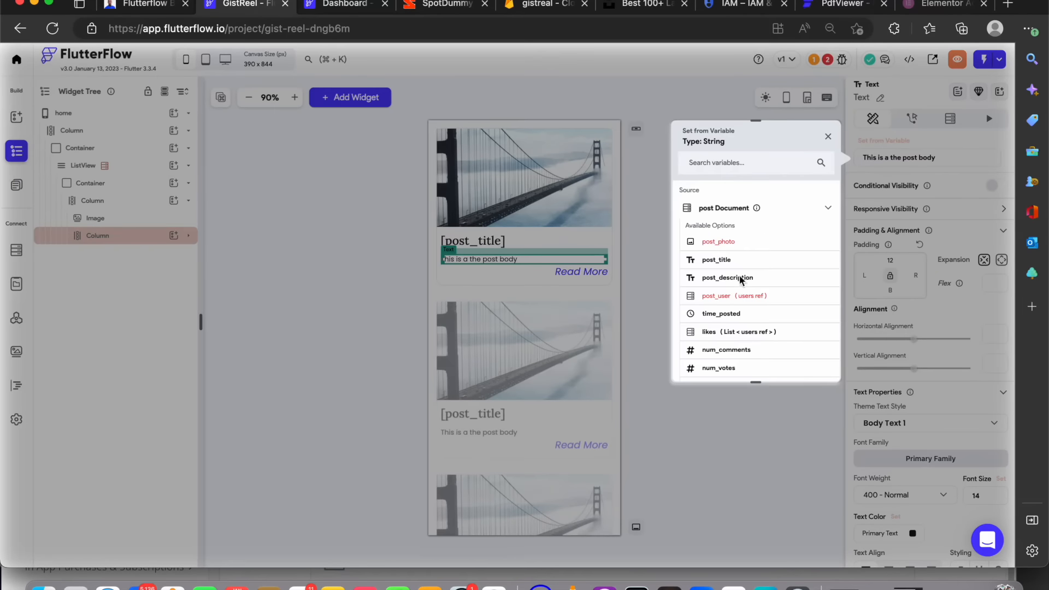
pyautogui.click(742, 278)
pyautogui.scroll(-2, 1006, 349)
pyautogui.scroll(-3, 1006, 349)
pyautogui.scroll(-3, 1005, 350)
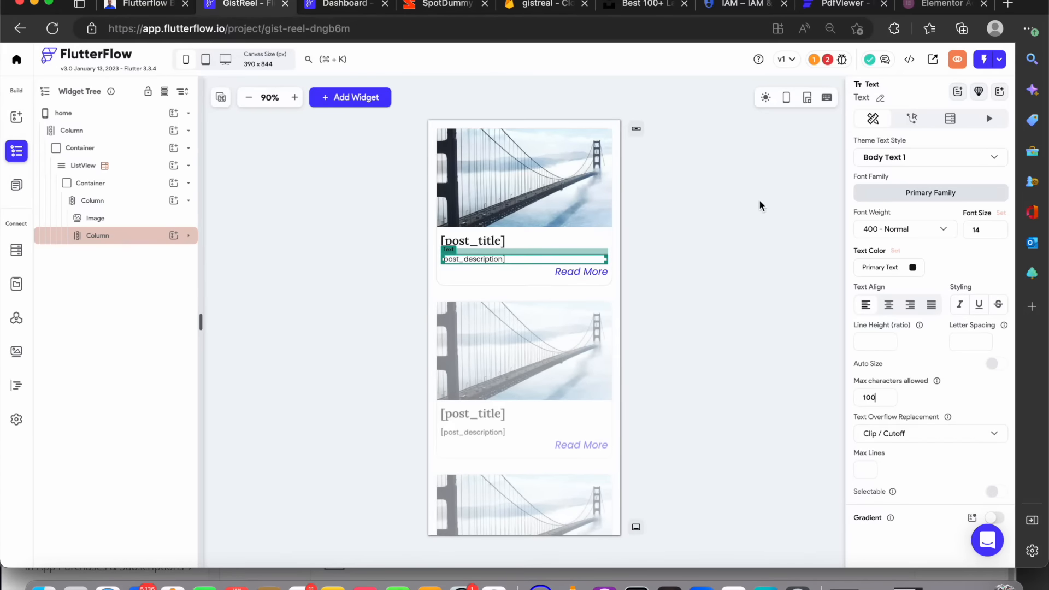
# Create a new blank page named post_details
pyautogui.click(588, 273)
pyautogui.click(711, 244)
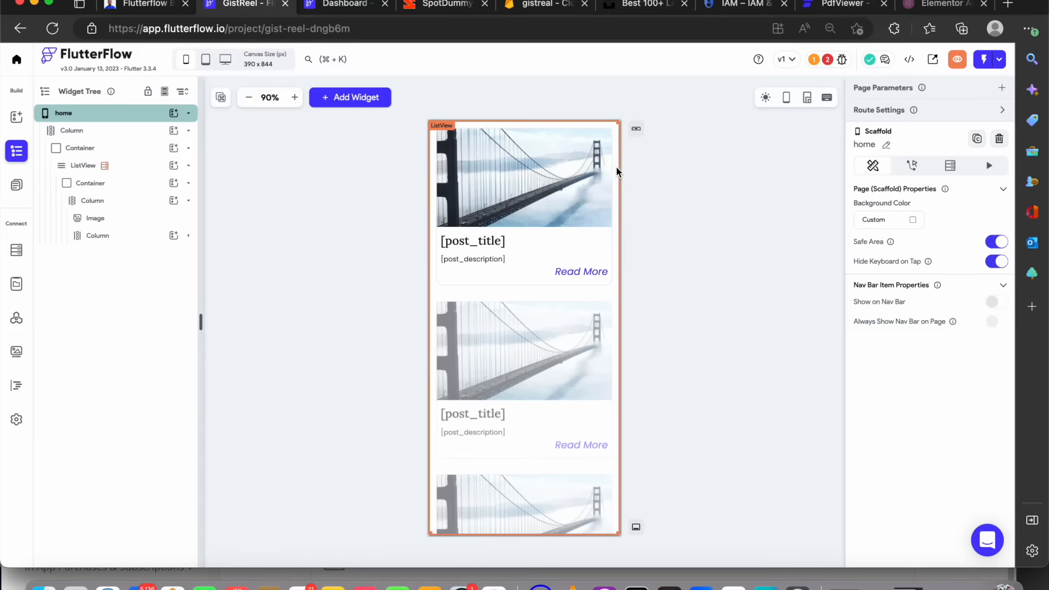
pyautogui.click(298, 163)
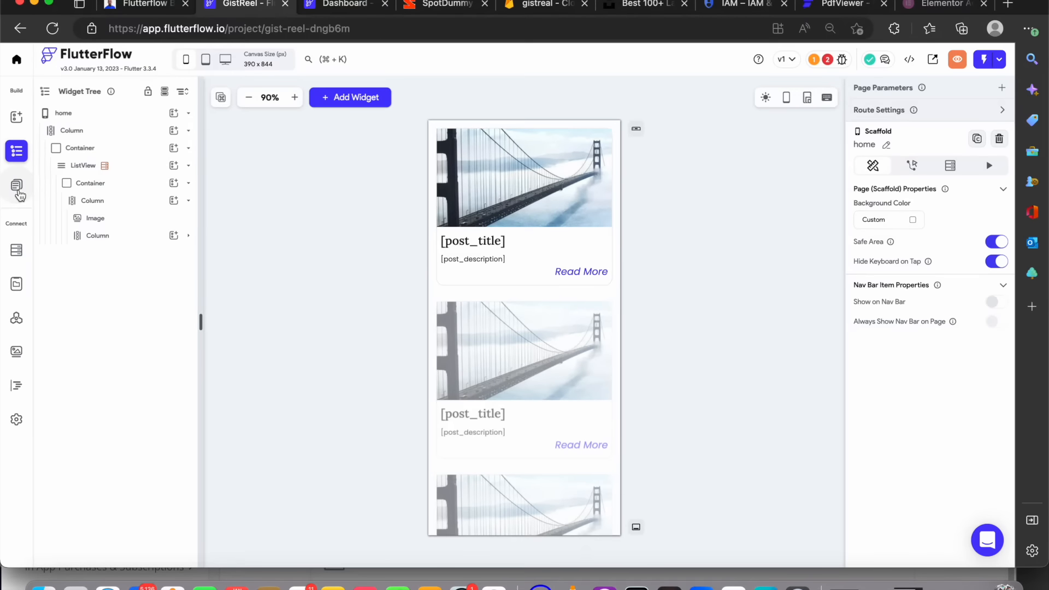
pyautogui.click(18, 191)
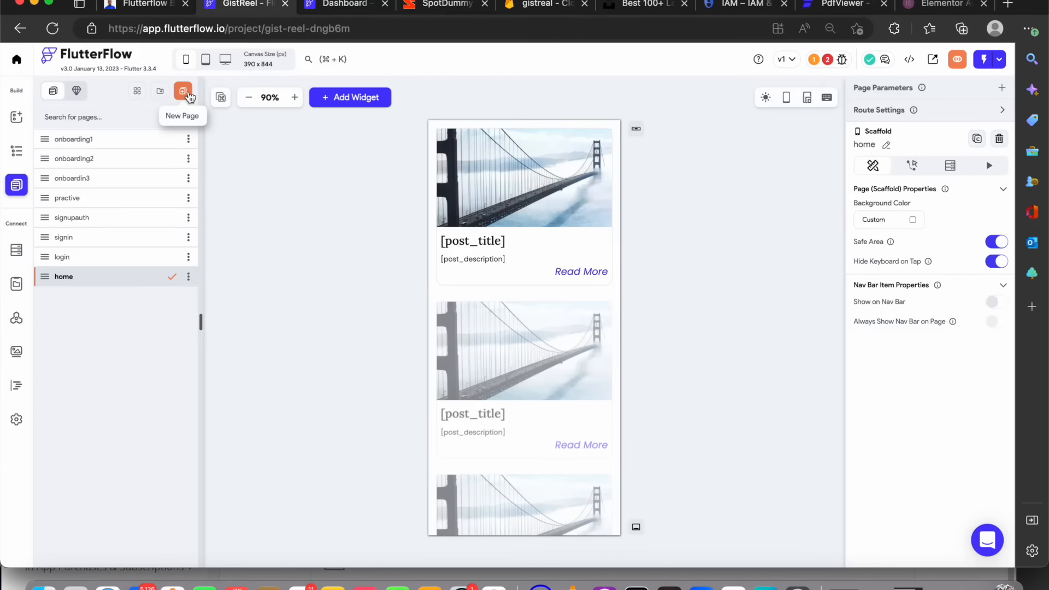
pyautogui.click(183, 91)
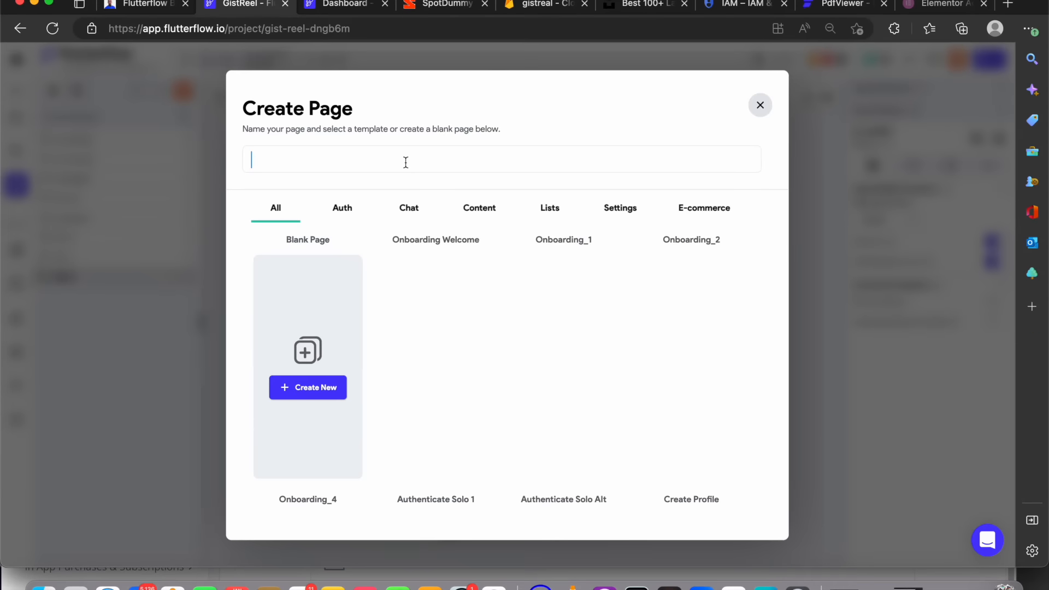
pyautogui.write('post_details')
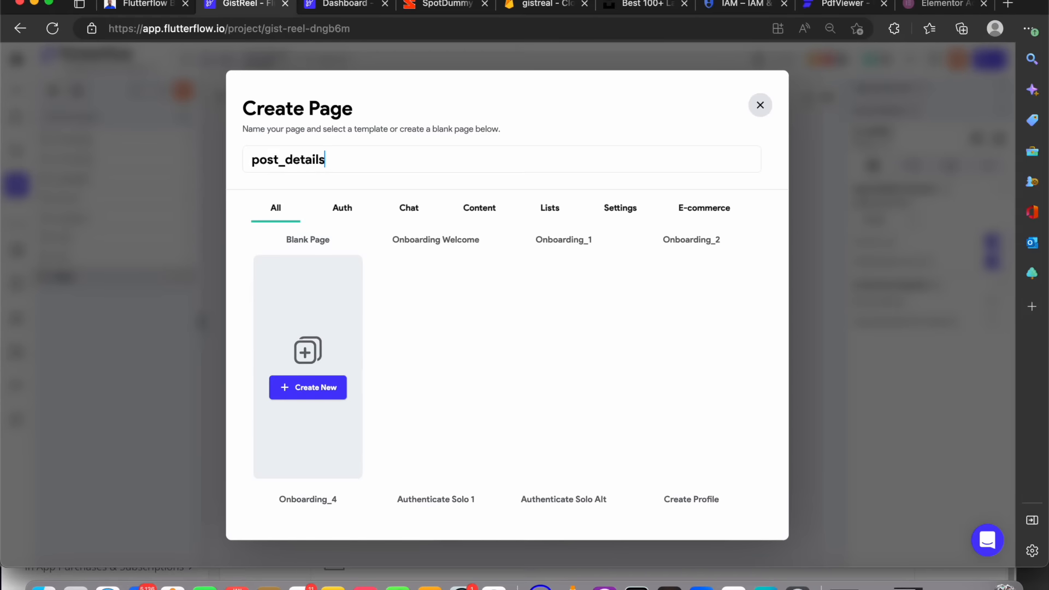
pyautogui.click(329, 389)
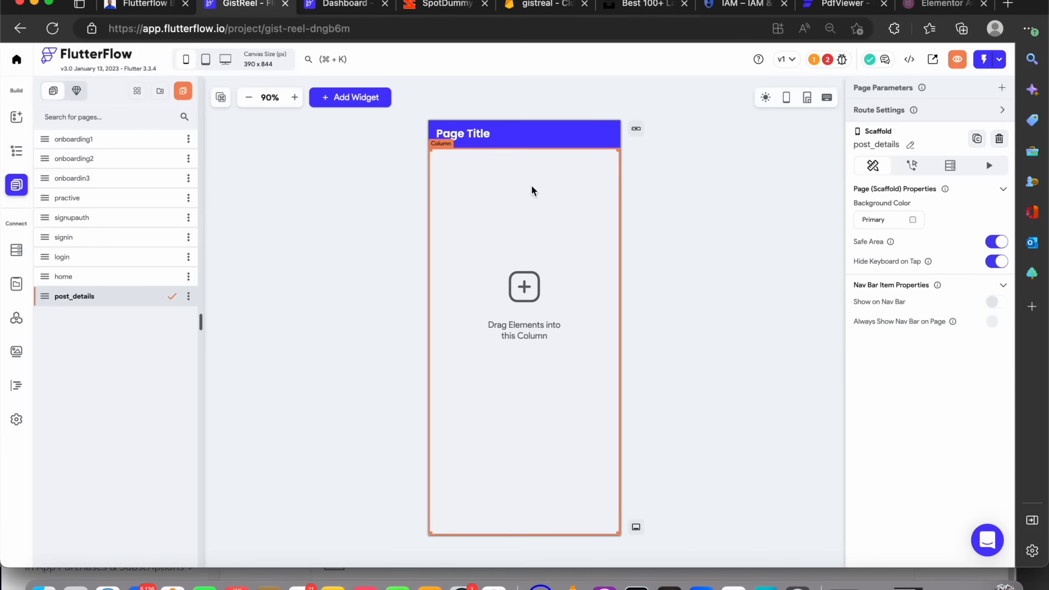
# Give the home list item's container an On Tap action that navigates to the Post Details page
pyautogui.click(539, 148)
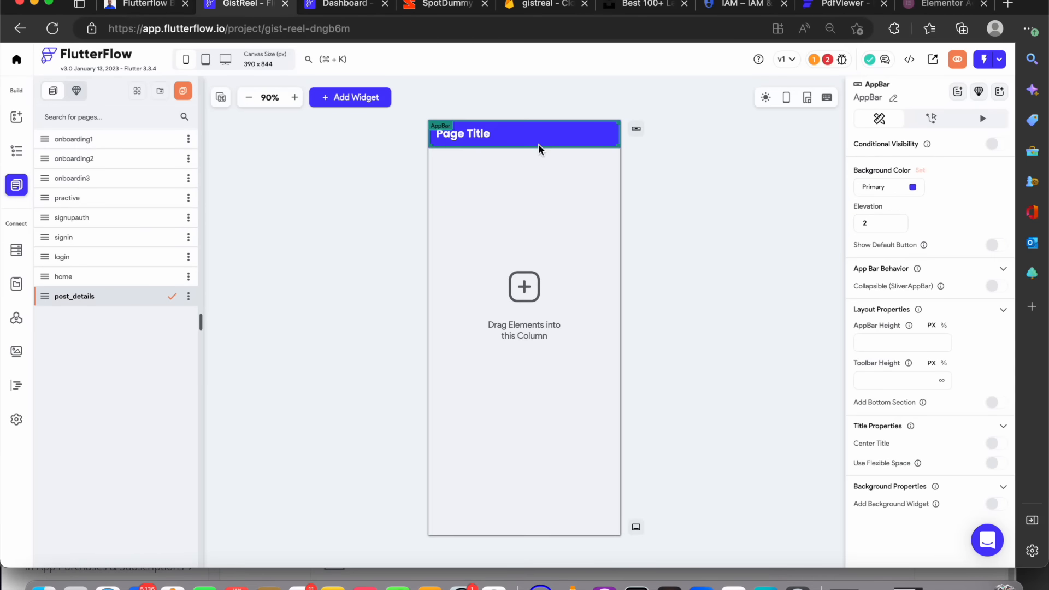
pyautogui.click(506, 274)
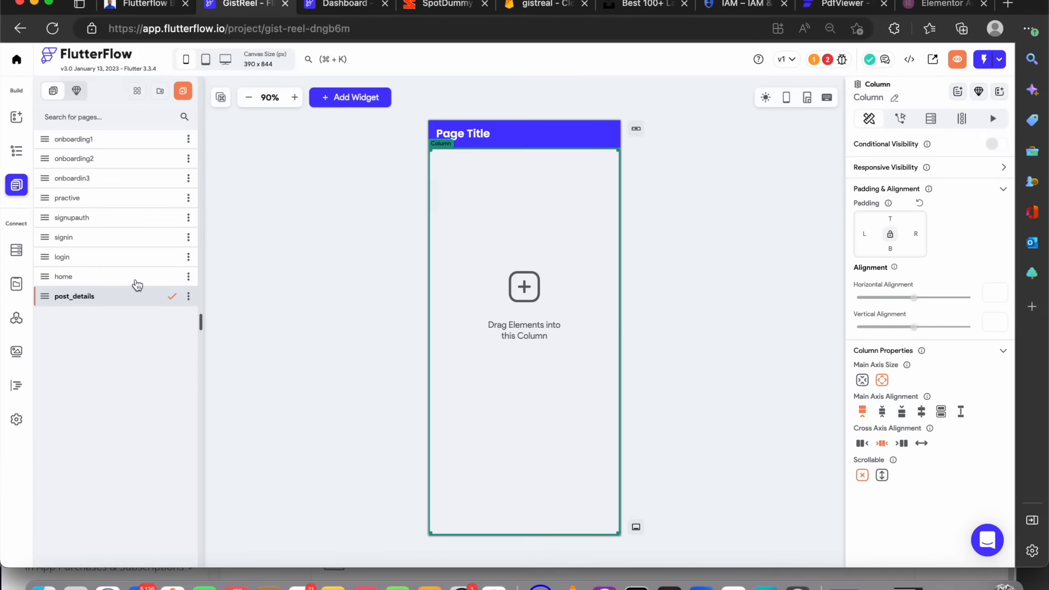
pyautogui.click(136, 283)
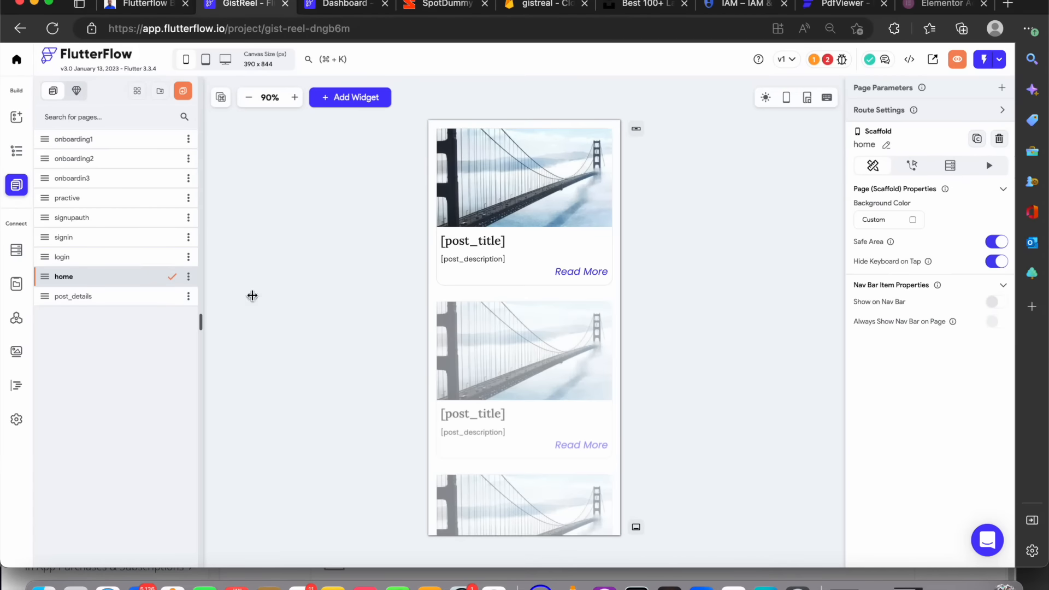
pyautogui.click(16, 151)
pyautogui.click(103, 154)
pyautogui.click(109, 185)
pyautogui.click(110, 186)
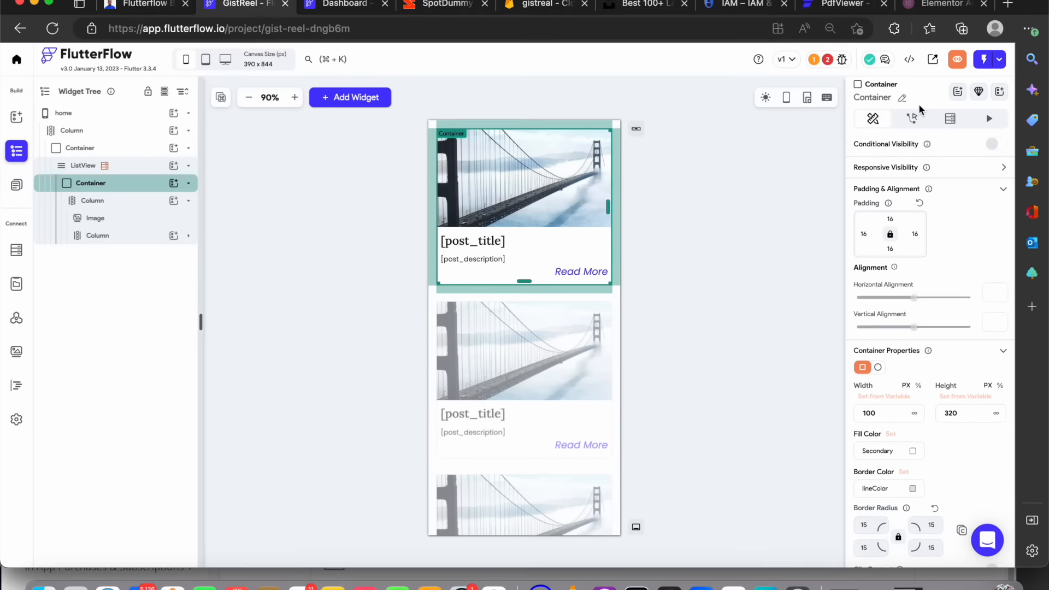
pyautogui.click(913, 125)
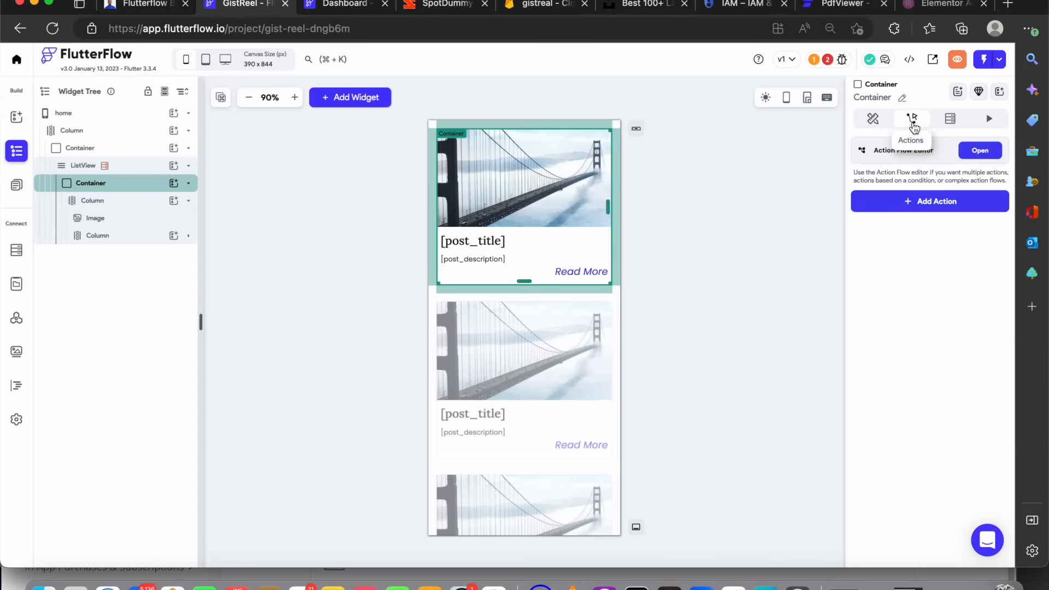
pyautogui.click(931, 202)
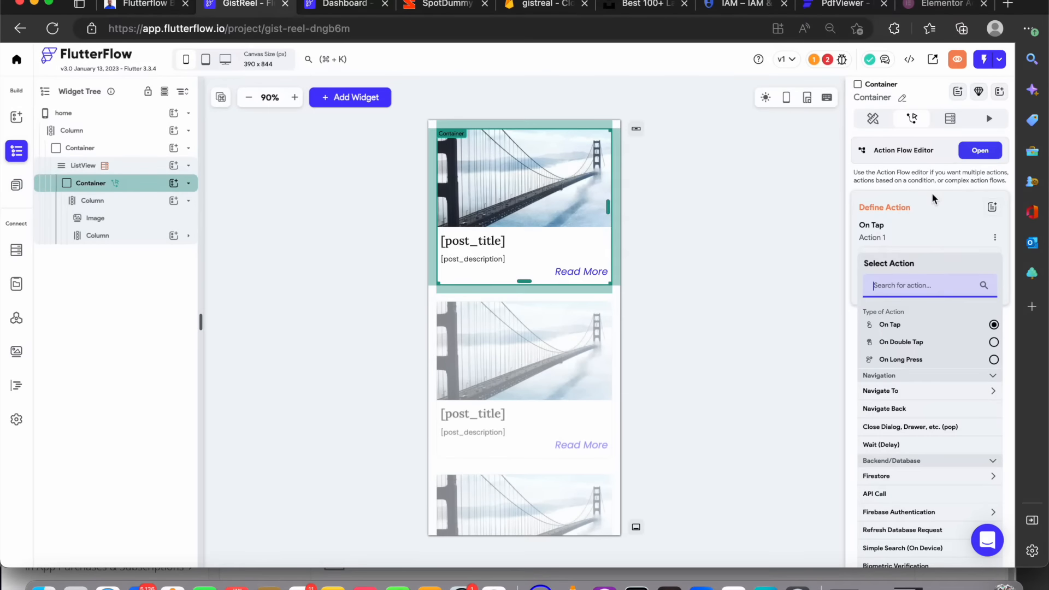
pyautogui.scroll(-1, 903, 393)
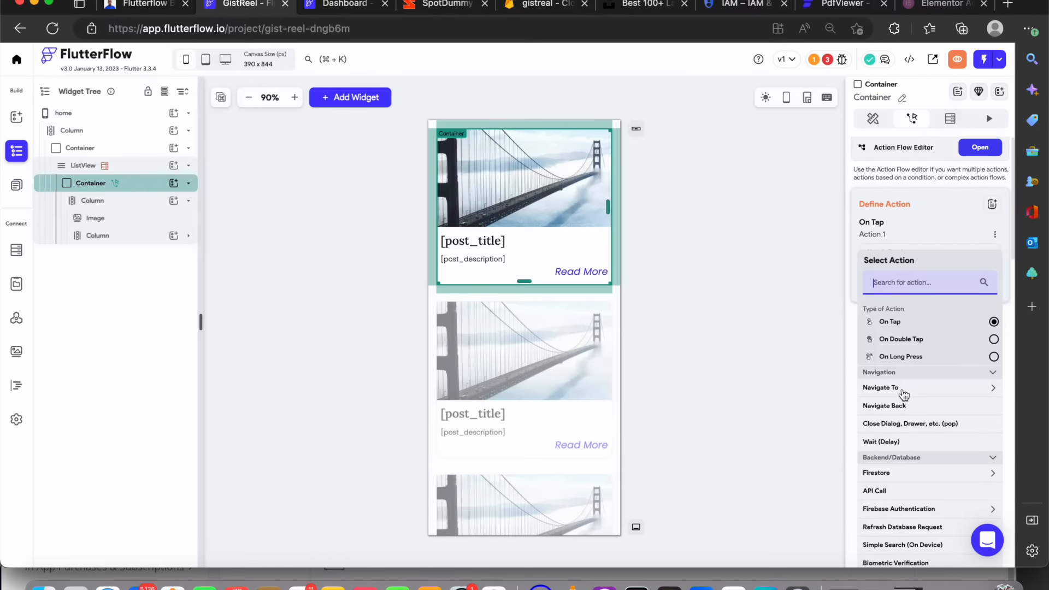
pyautogui.click(905, 393)
pyautogui.scroll(-1, 905, 395)
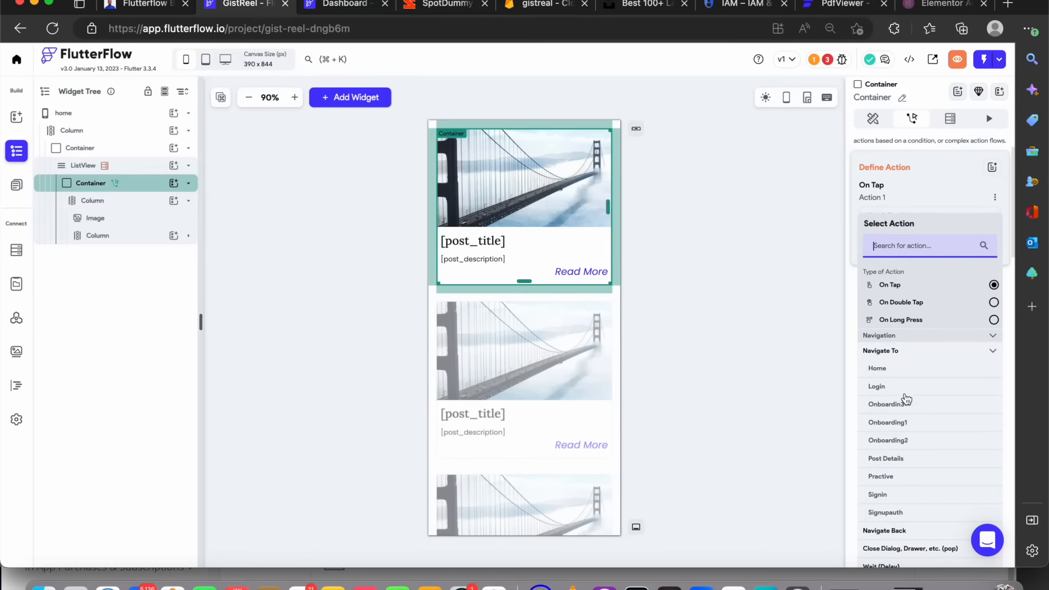
pyautogui.click(901, 458)
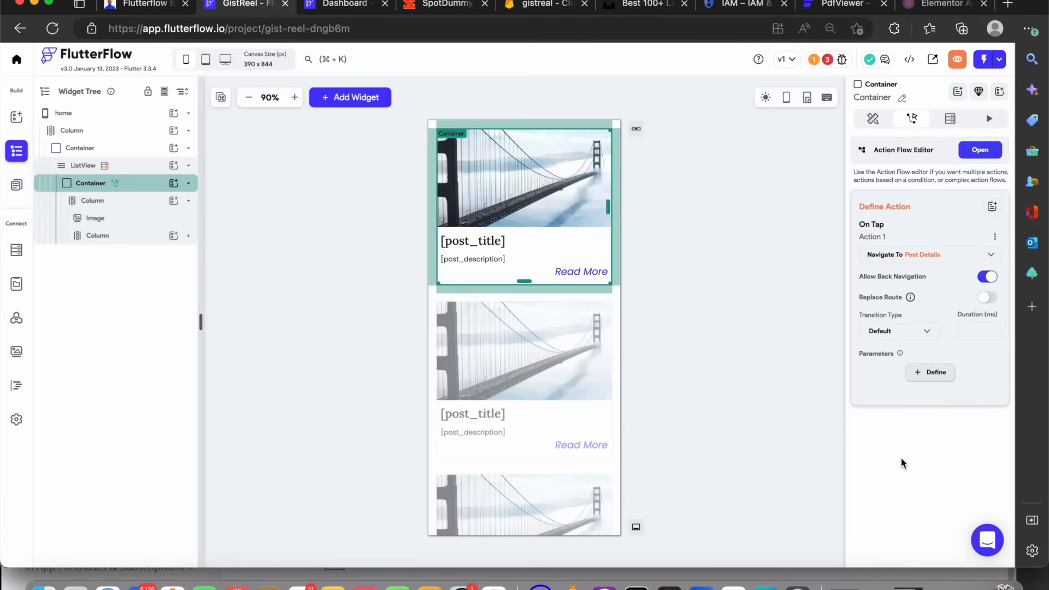
# Define a post_details page parameter named post of type Document from the post collection
pyautogui.click(930, 372)
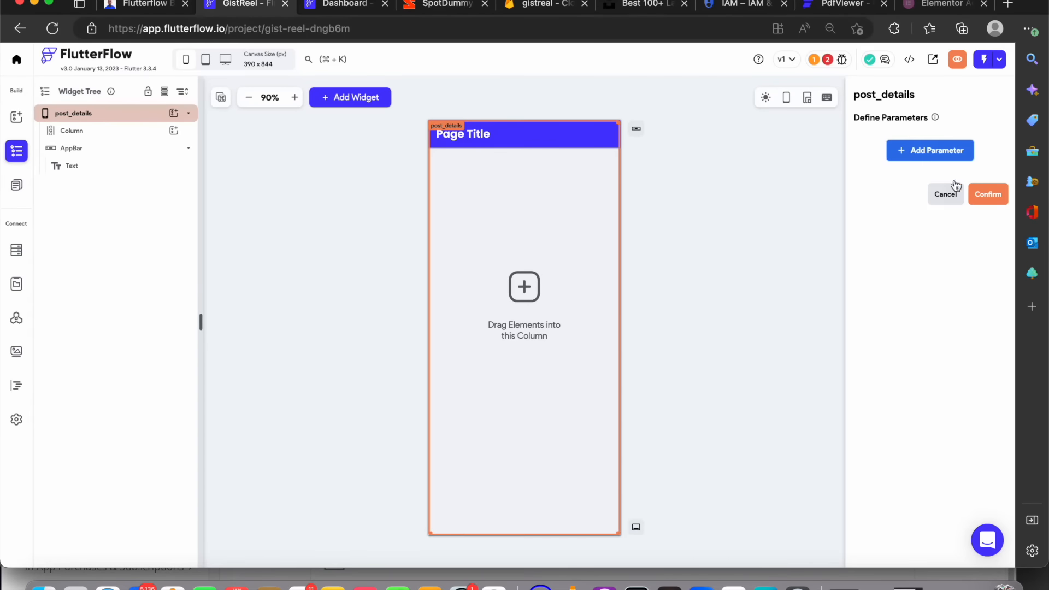
pyautogui.click(930, 154)
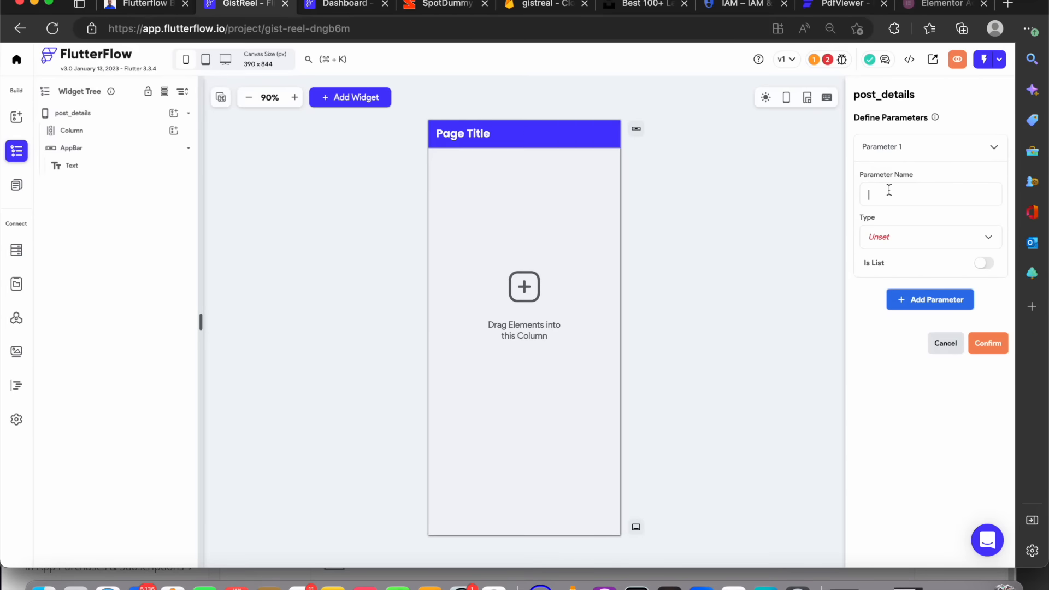
pyautogui.write('post')
pyautogui.click(934, 235)
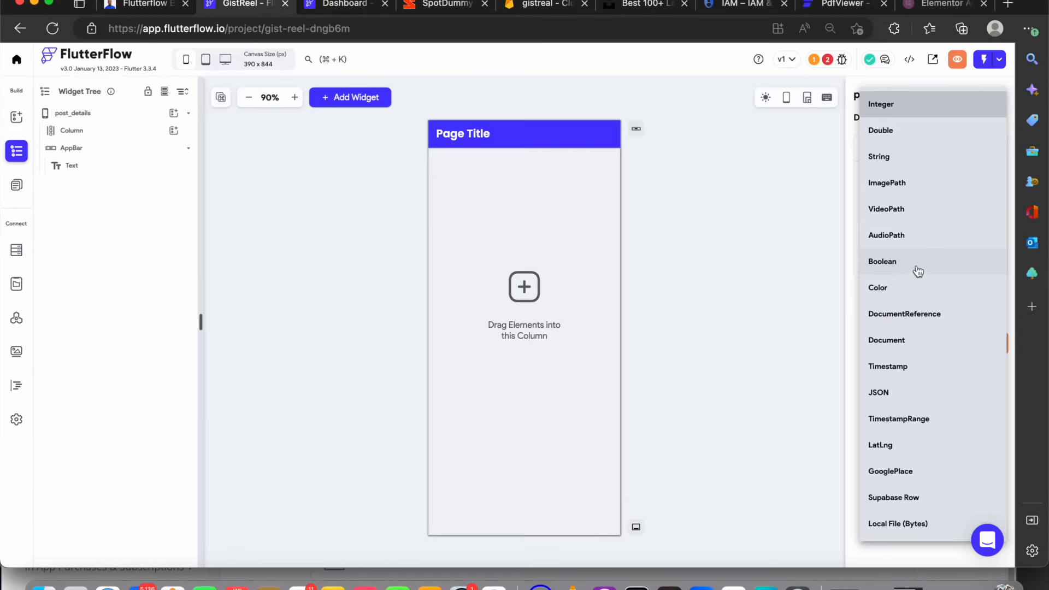
pyautogui.click(916, 341)
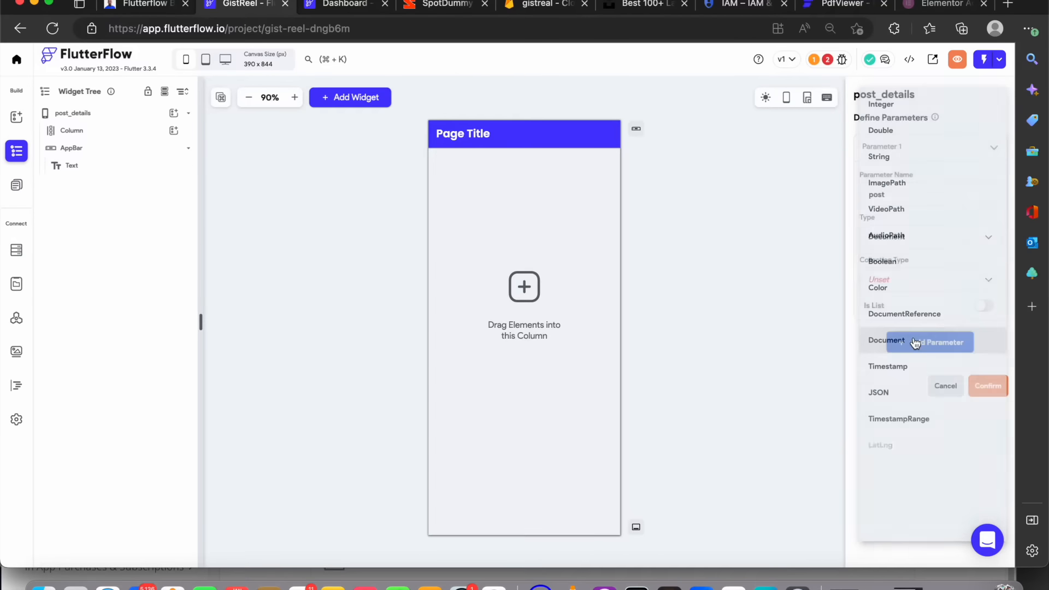
pyautogui.click(894, 279)
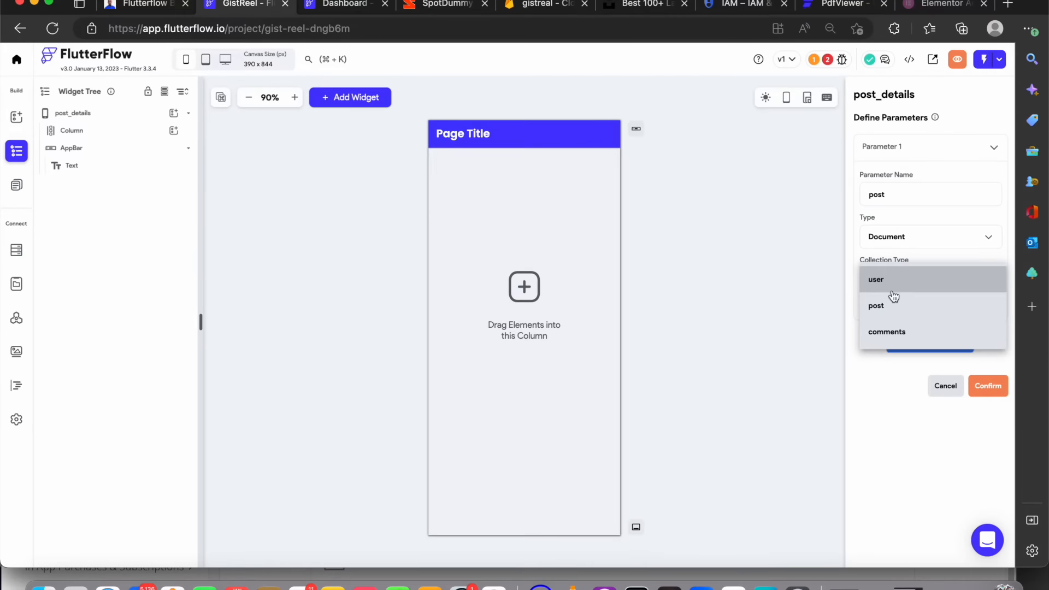
pyautogui.click(890, 303)
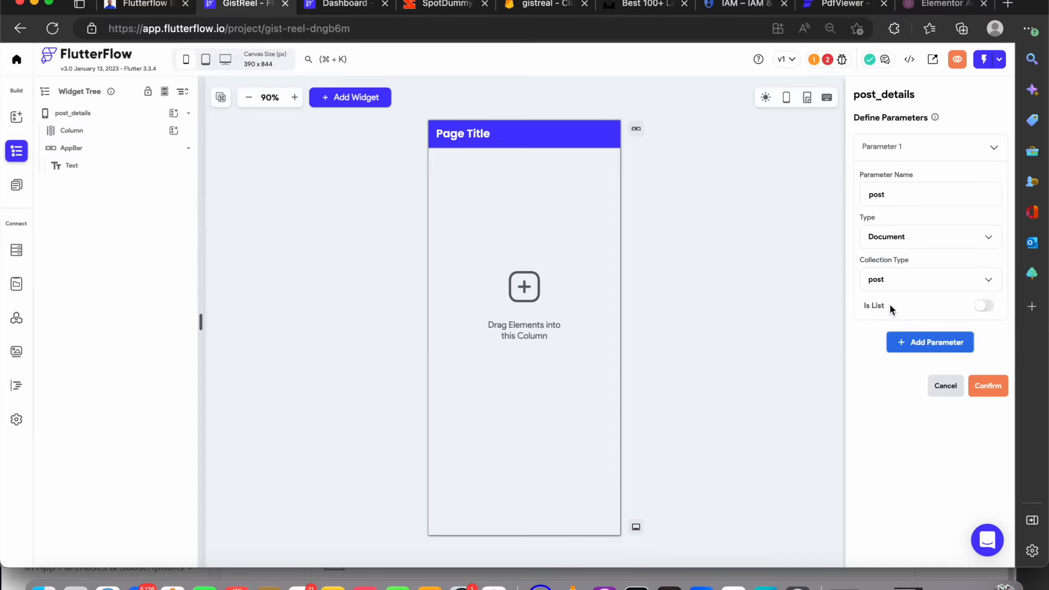
pyautogui.click(986, 387)
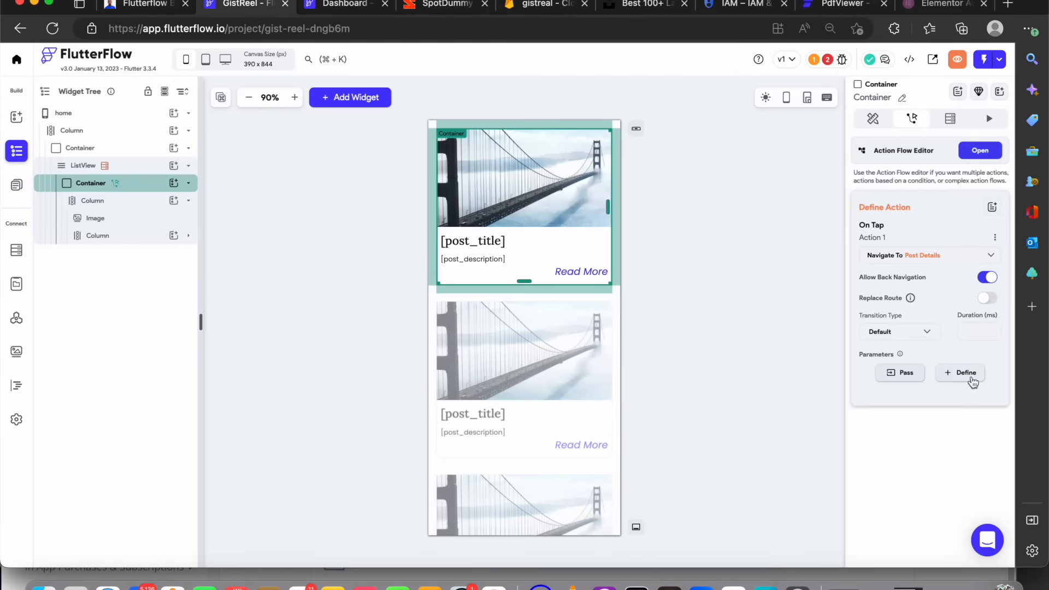
# Pass the current post Document as the post parameter of the navigation action
pyautogui.click(909, 385)
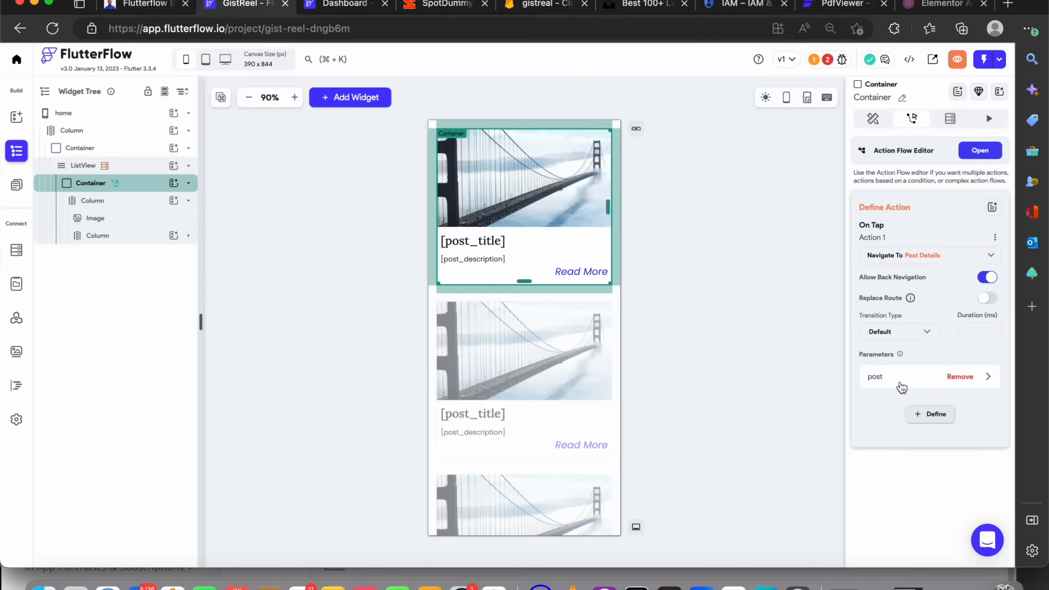
pyautogui.click(901, 387)
pyautogui.click(903, 472)
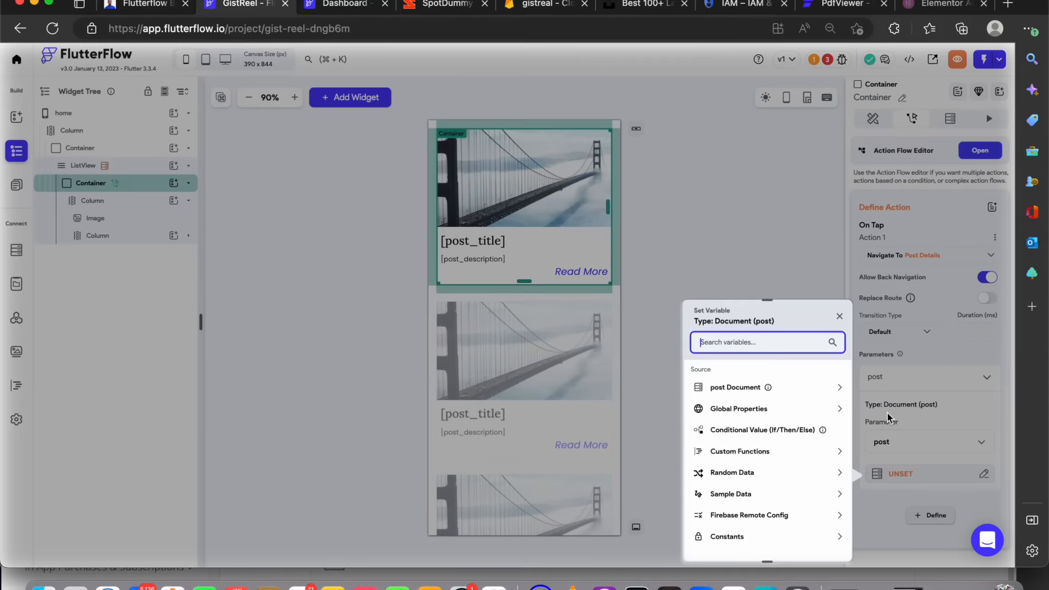
pyautogui.click(762, 389)
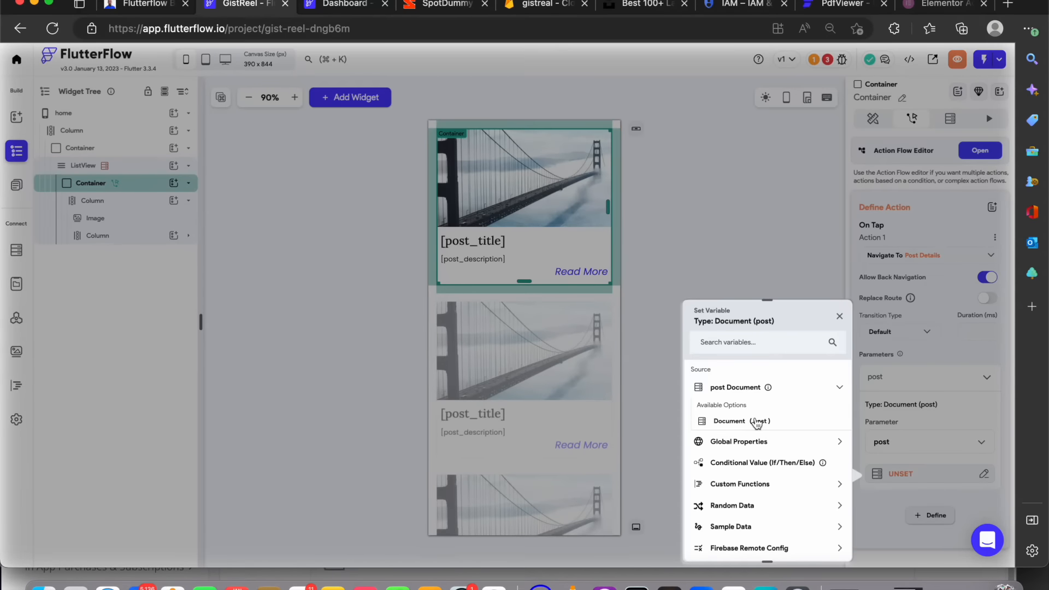
pyautogui.click(758, 422)
pyautogui.click(823, 545)
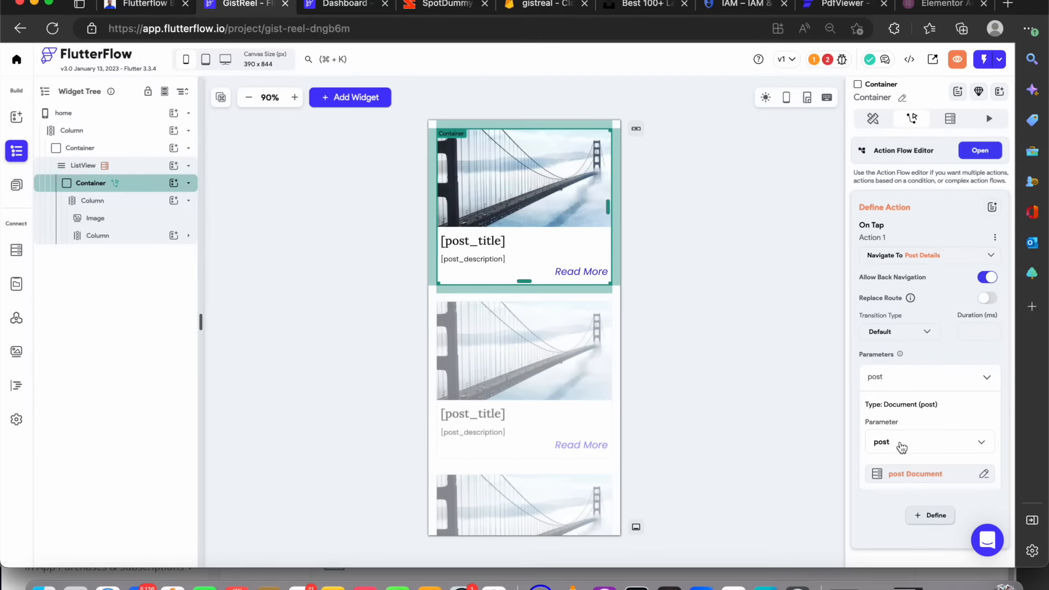
pyautogui.click(933, 515)
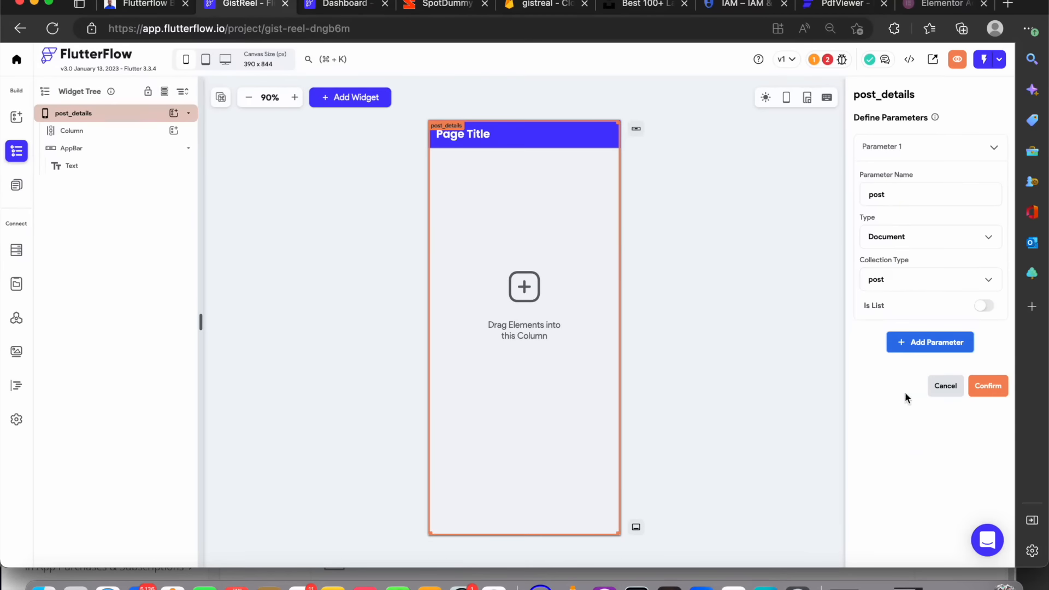
pyautogui.click(926, 342)
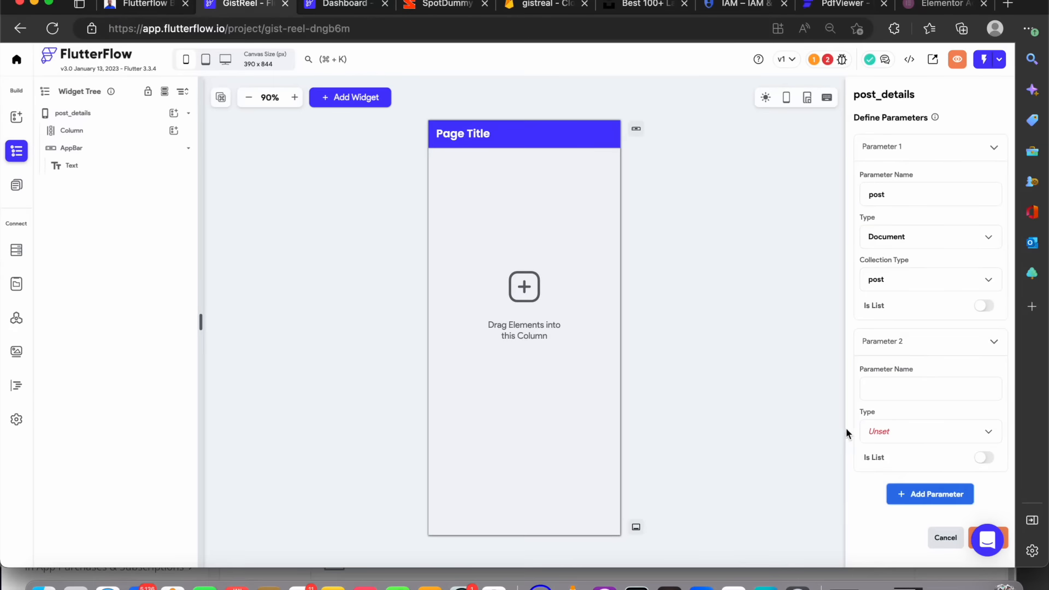
pyautogui.click(944, 540)
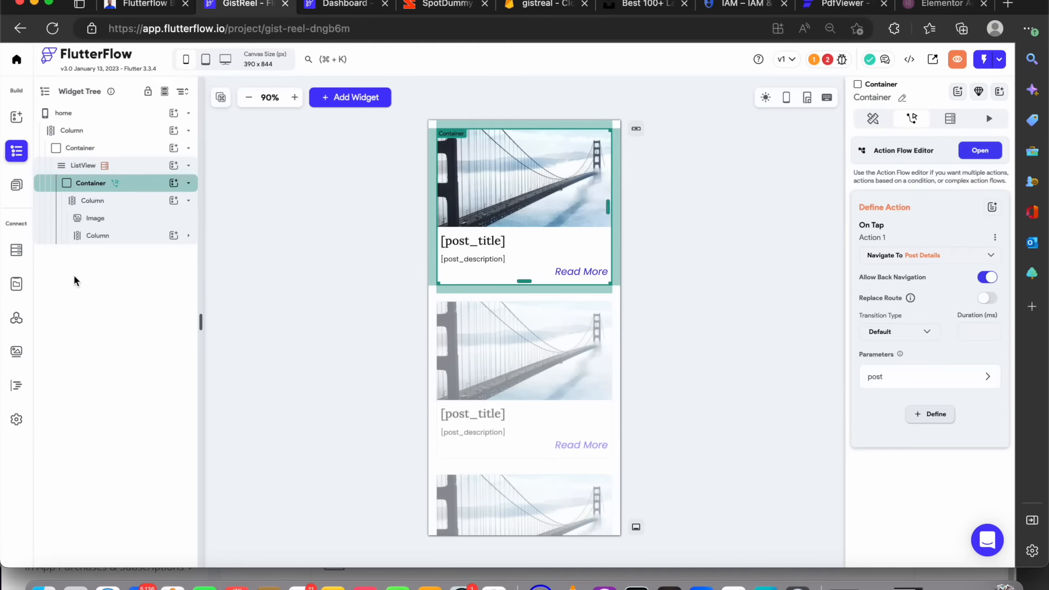
# Open the post_details page and add a Document from Reference backend query on its column using the post collection
pyautogui.click(16, 185)
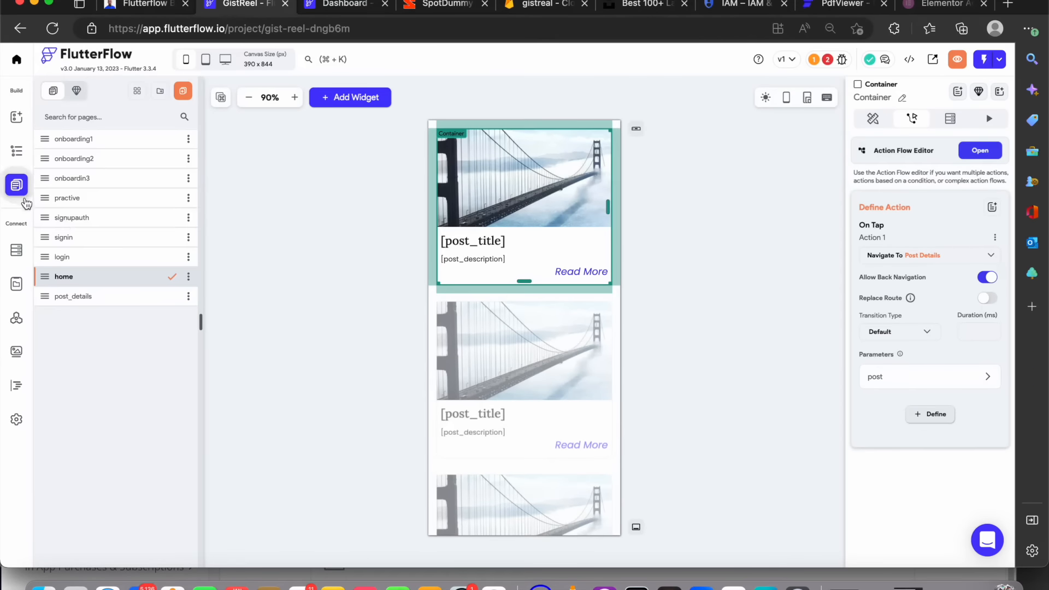
pyautogui.click(88, 301)
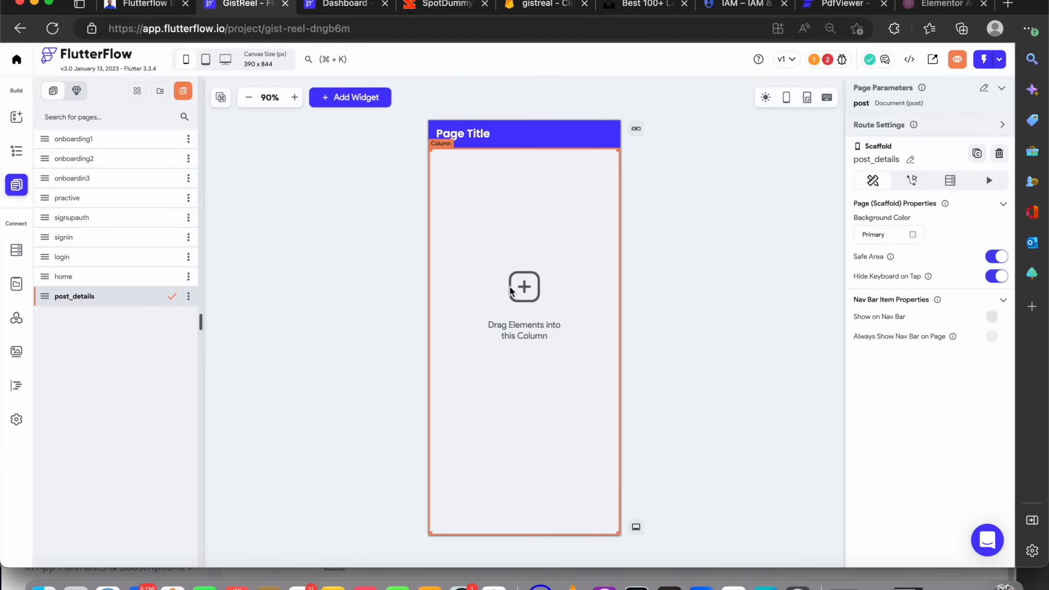
pyautogui.click(566, 250)
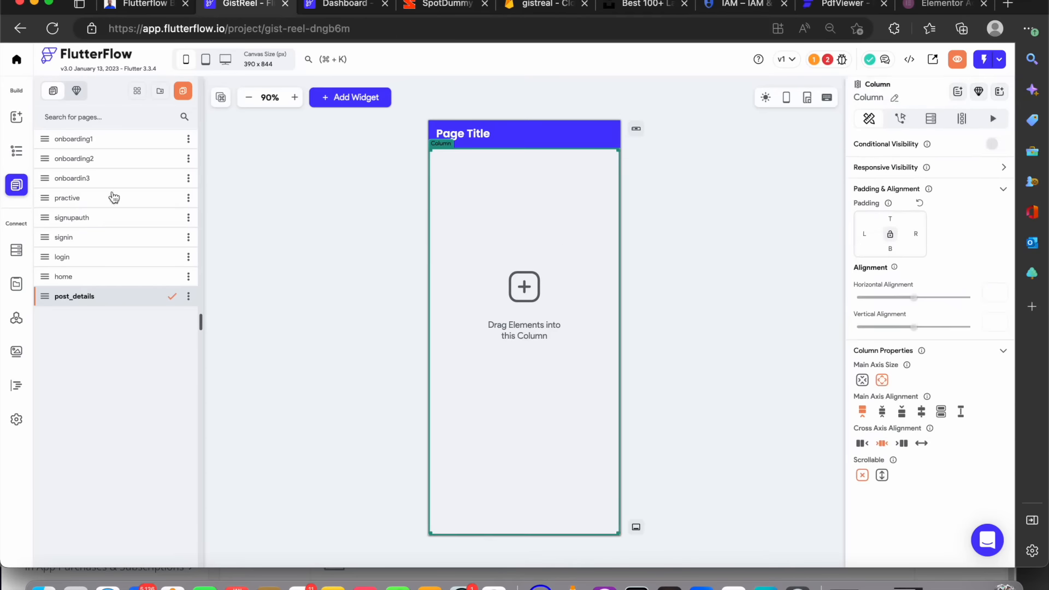
pyautogui.click(17, 152)
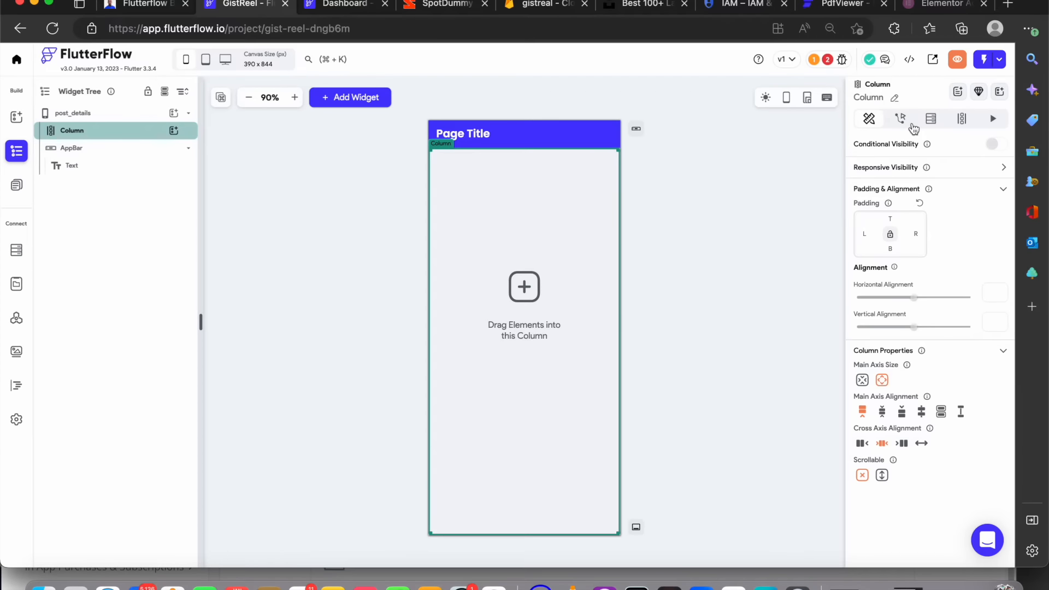
pyautogui.click(901, 117)
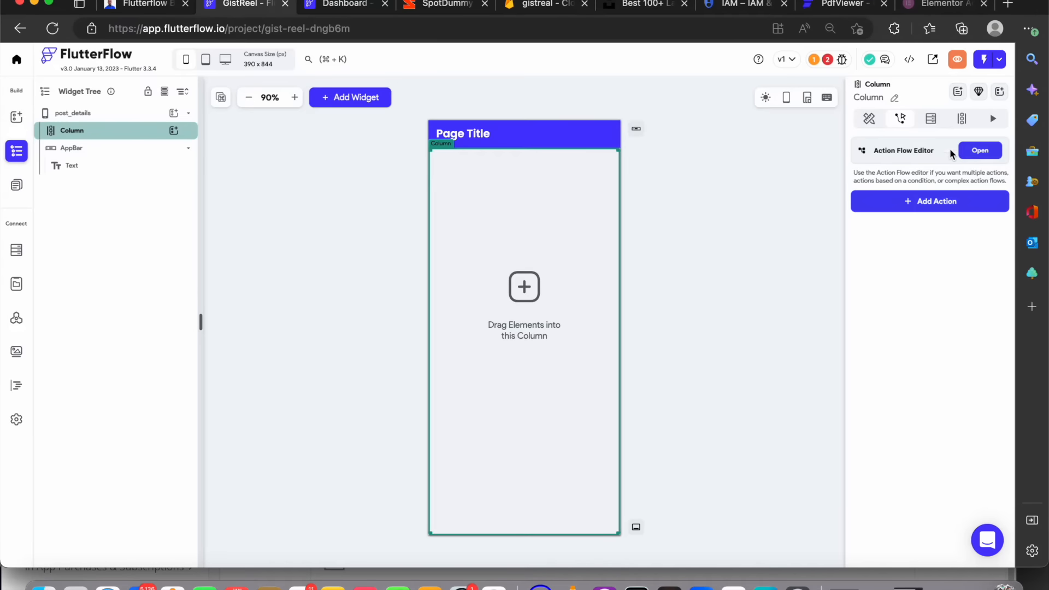
pyautogui.click(932, 118)
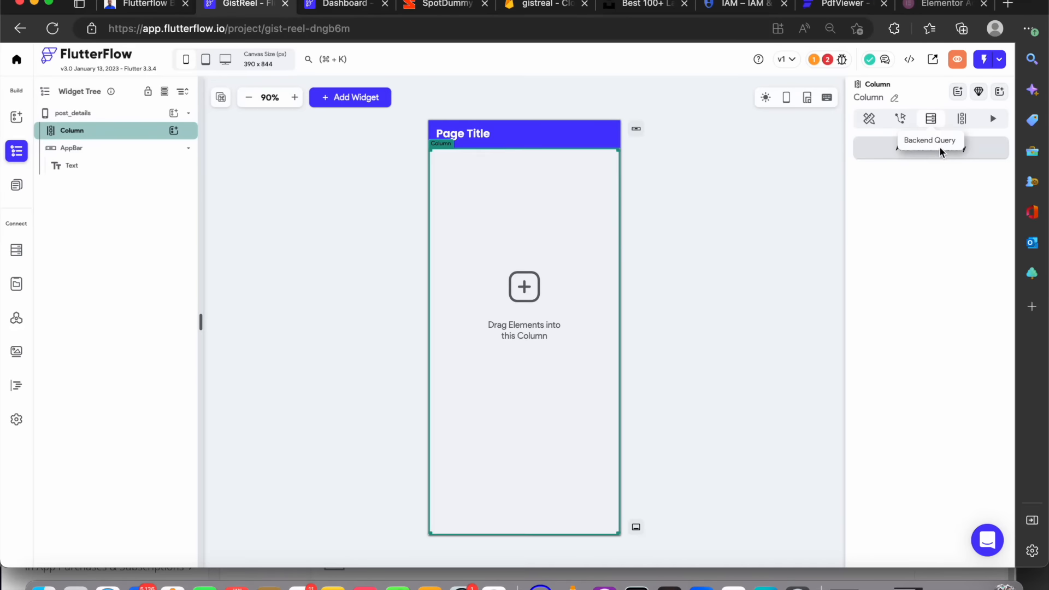
pyautogui.click(933, 156)
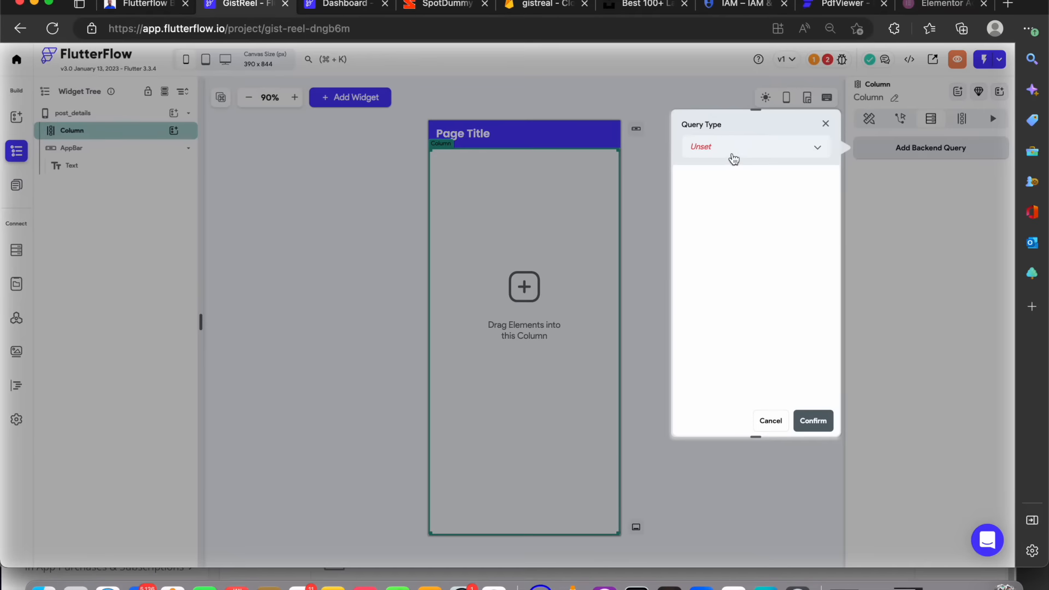
pyautogui.click(734, 159)
pyautogui.click(746, 178)
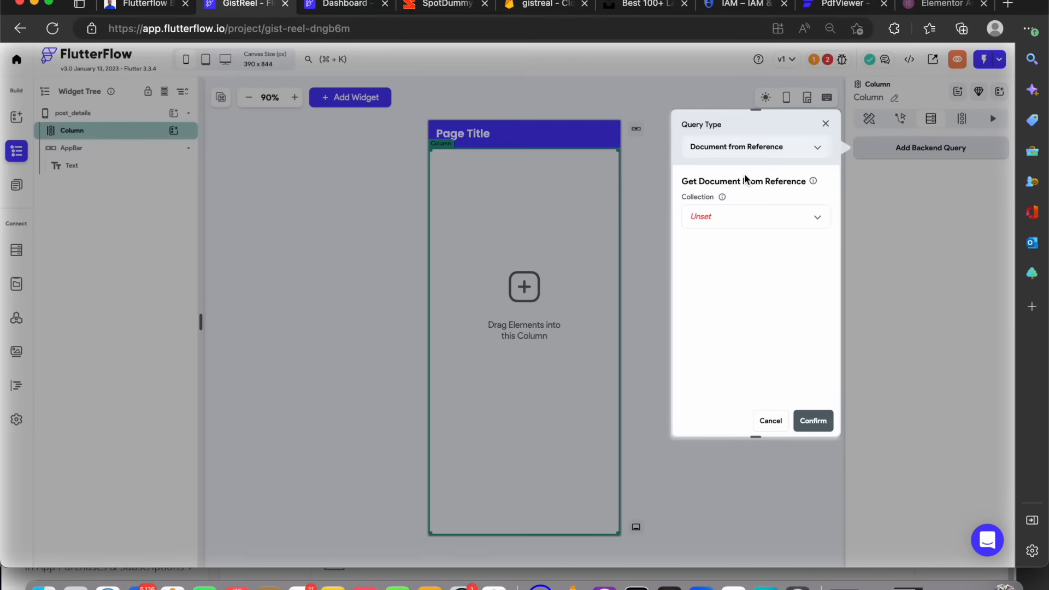
pyautogui.click(721, 227)
pyautogui.click(723, 244)
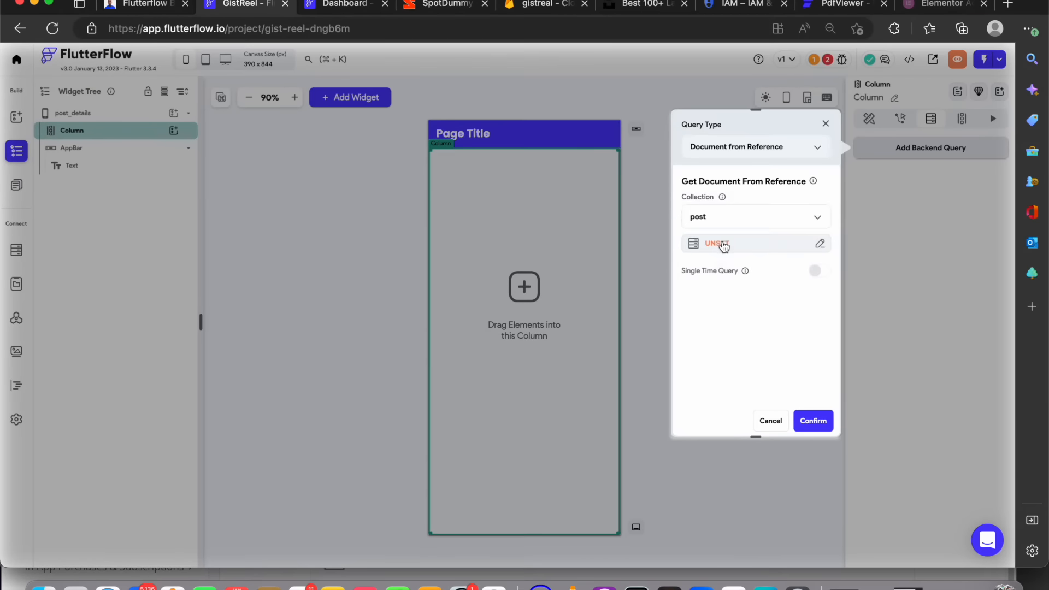
# Set the query's document reference to the post parameter's Reference property and confirm the backend query
pyautogui.click(726, 246)
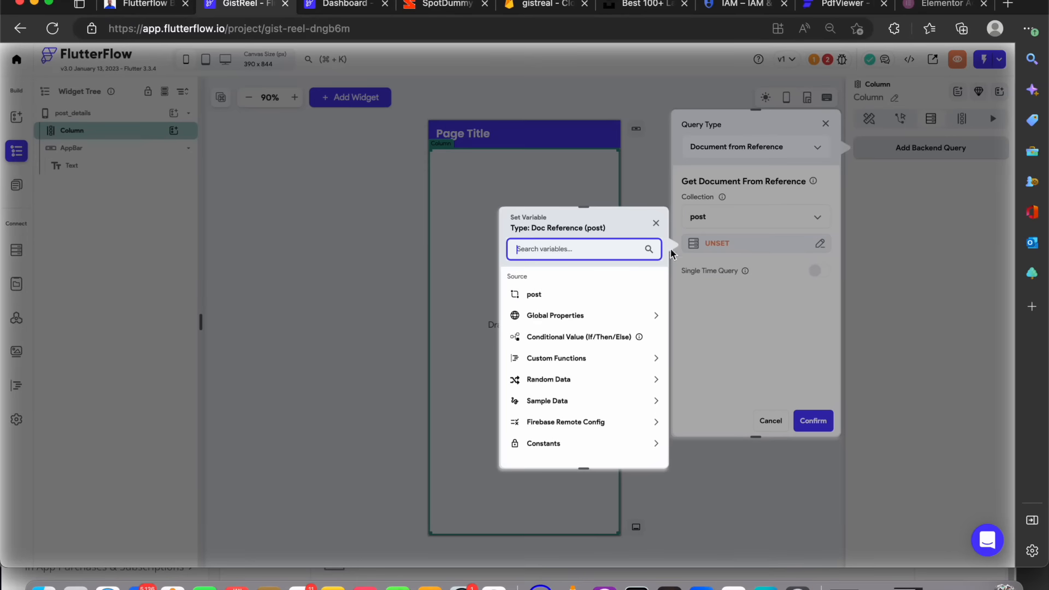
pyautogui.click(533, 298)
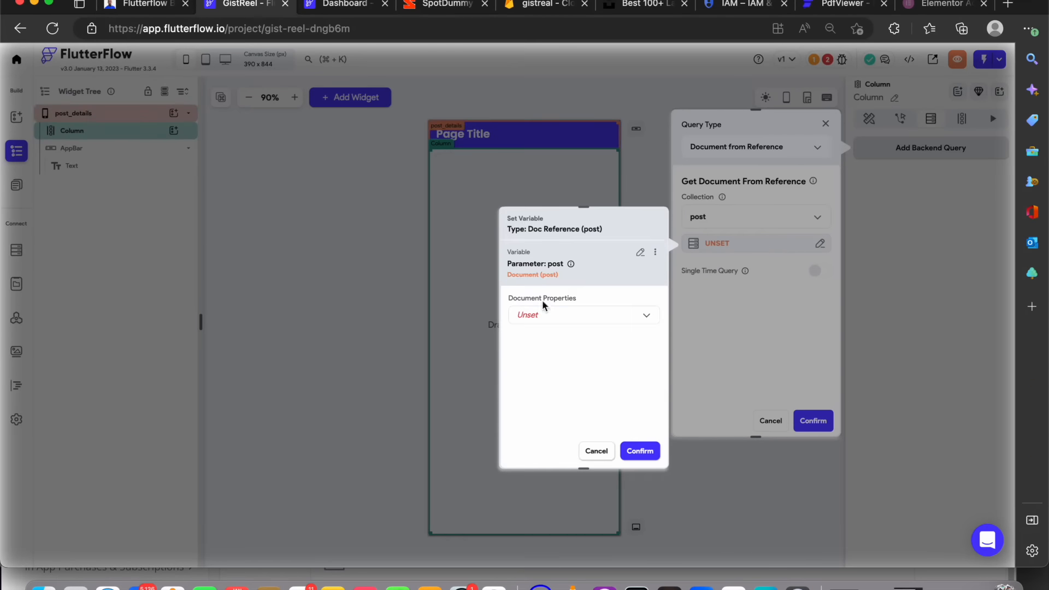
pyautogui.click(578, 326)
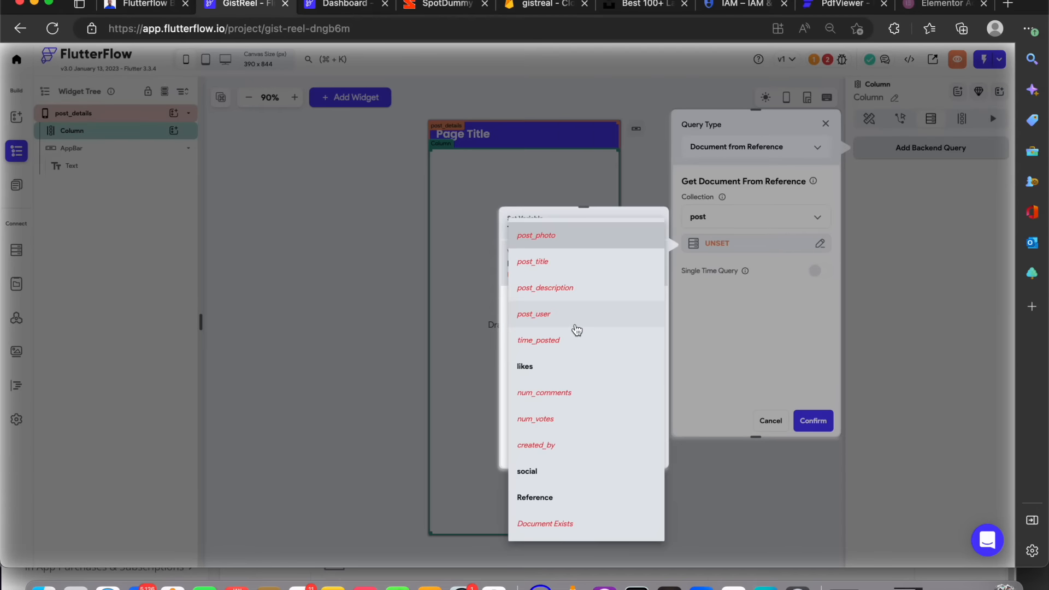
pyautogui.click(548, 498)
pyautogui.click(642, 458)
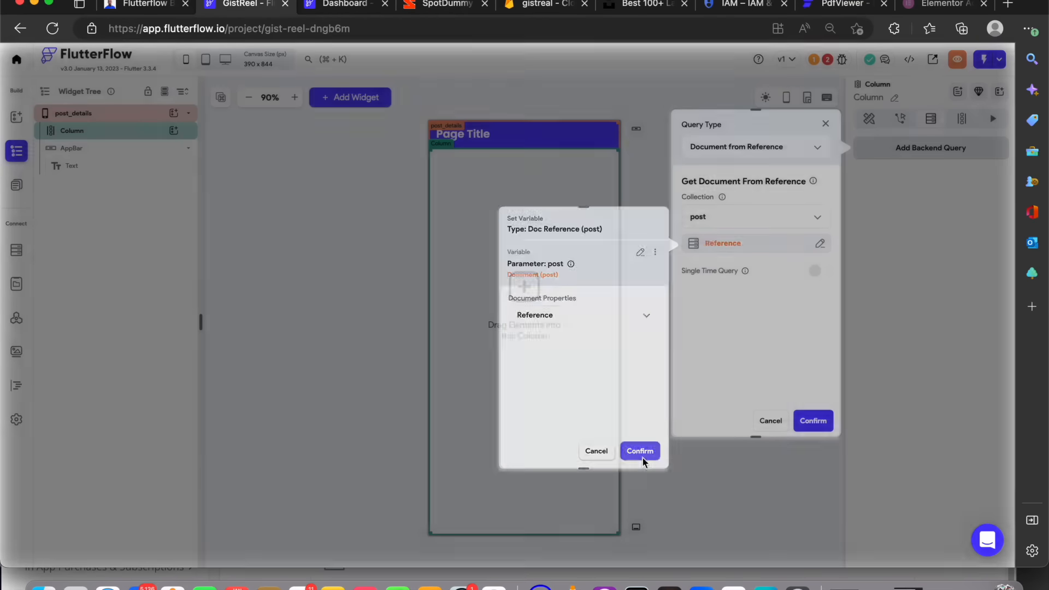
pyautogui.click(809, 423)
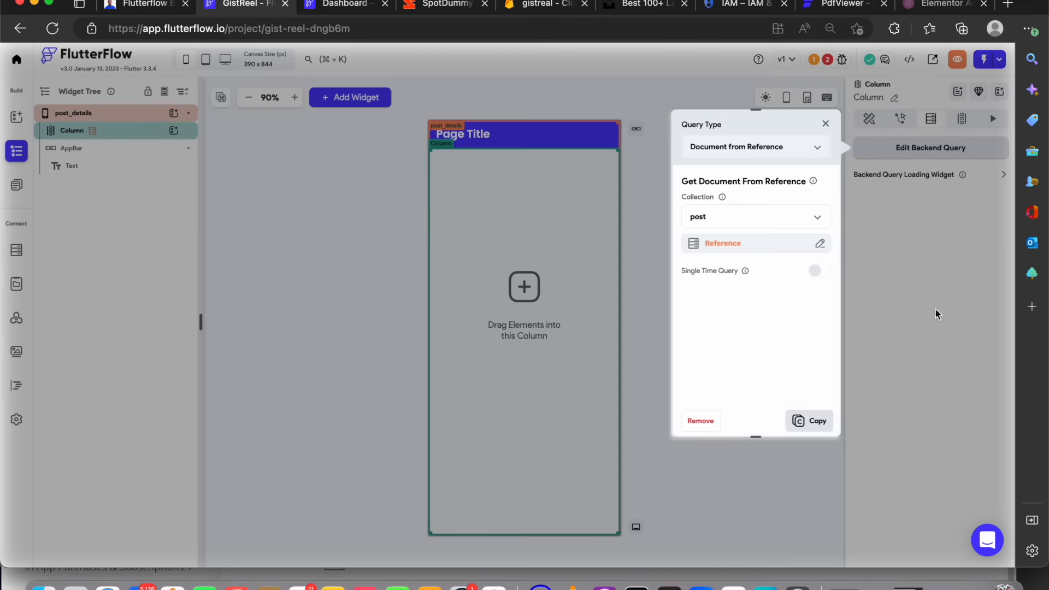
pyautogui.click(827, 124)
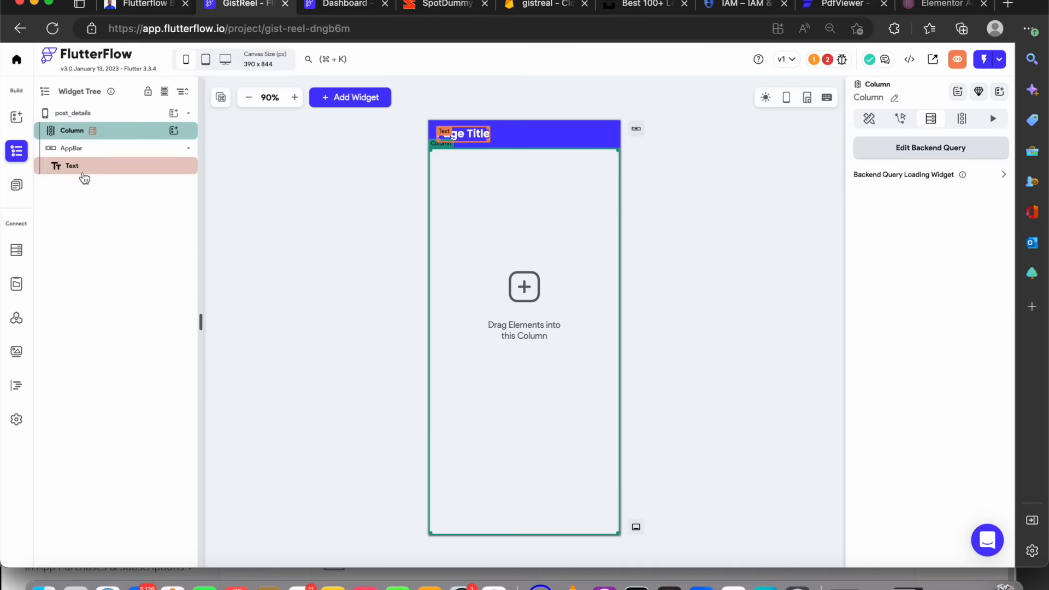
# Add an image to the column with infinite width and a height of 300
pyautogui.click(173, 133)
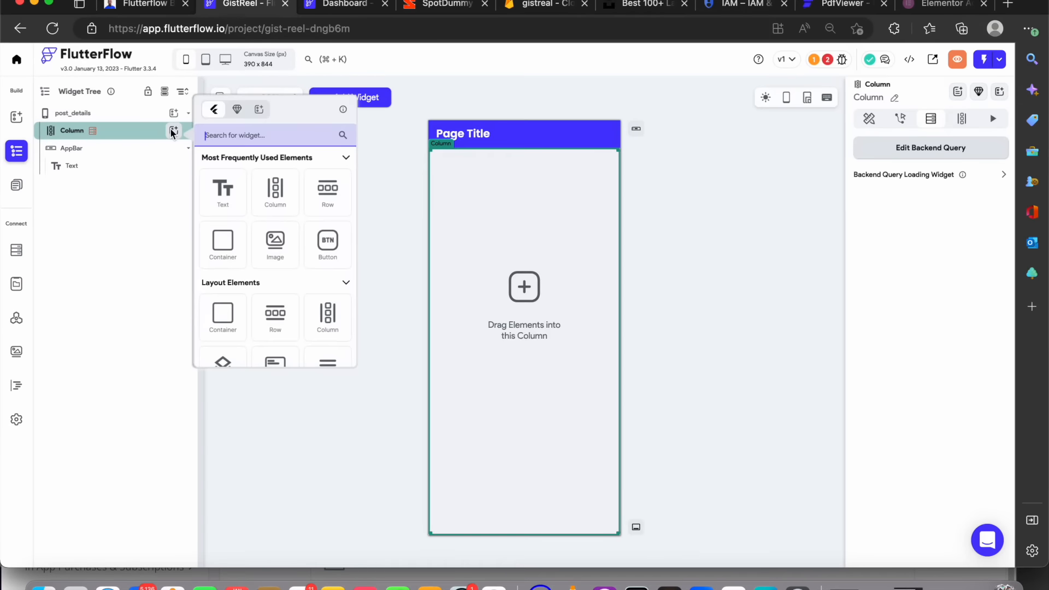
pyautogui.click(276, 239)
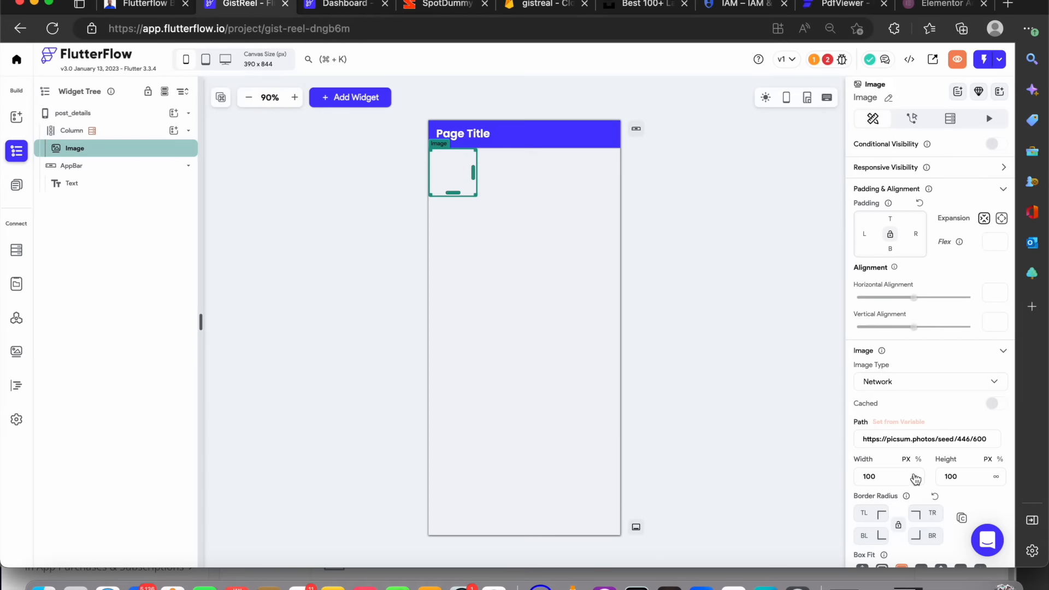
pyautogui.click(915, 476)
pyautogui.doubleClick(956, 477)
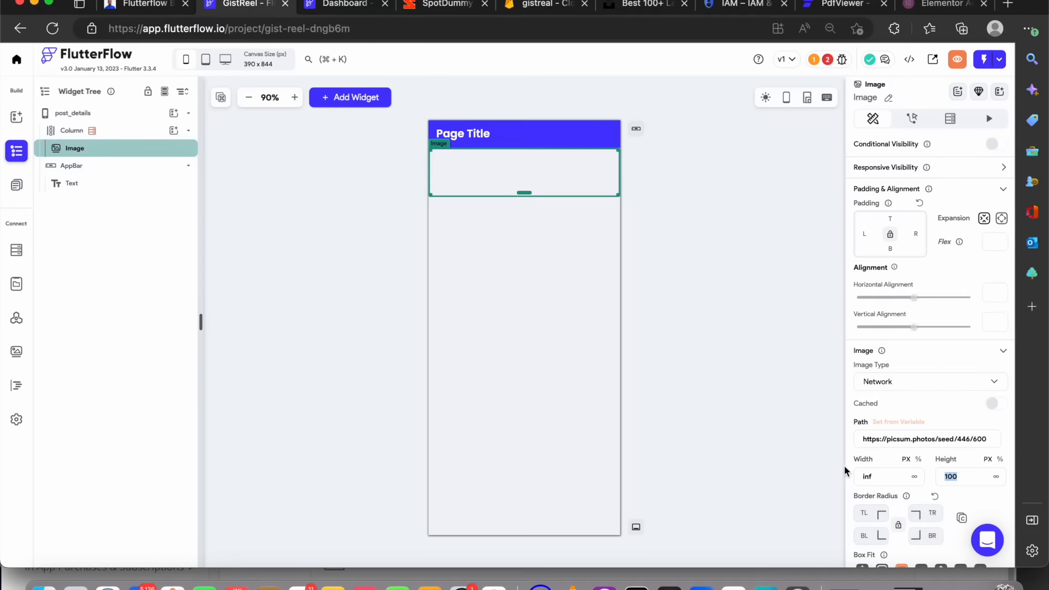
pyautogui.write('300')
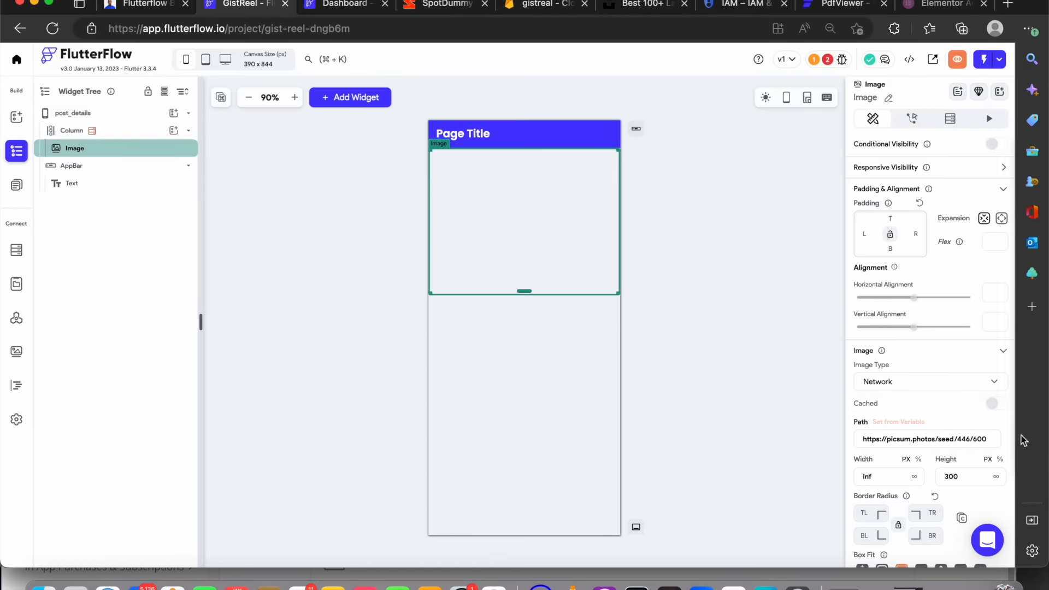
# Bind the image path to the post Document's post_photo field
pyautogui.click(899, 423)
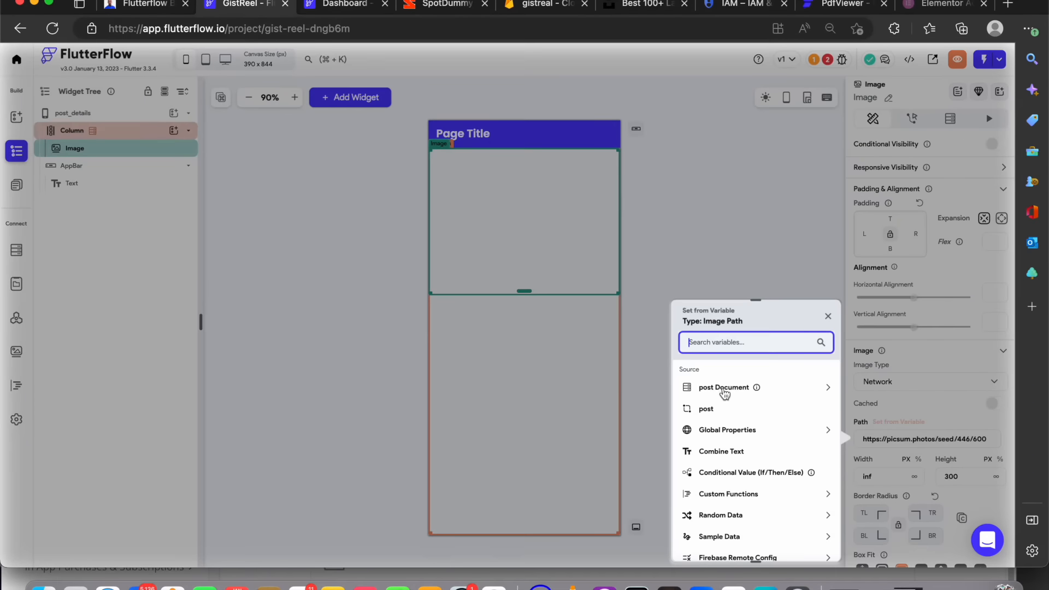
pyautogui.click(725, 389)
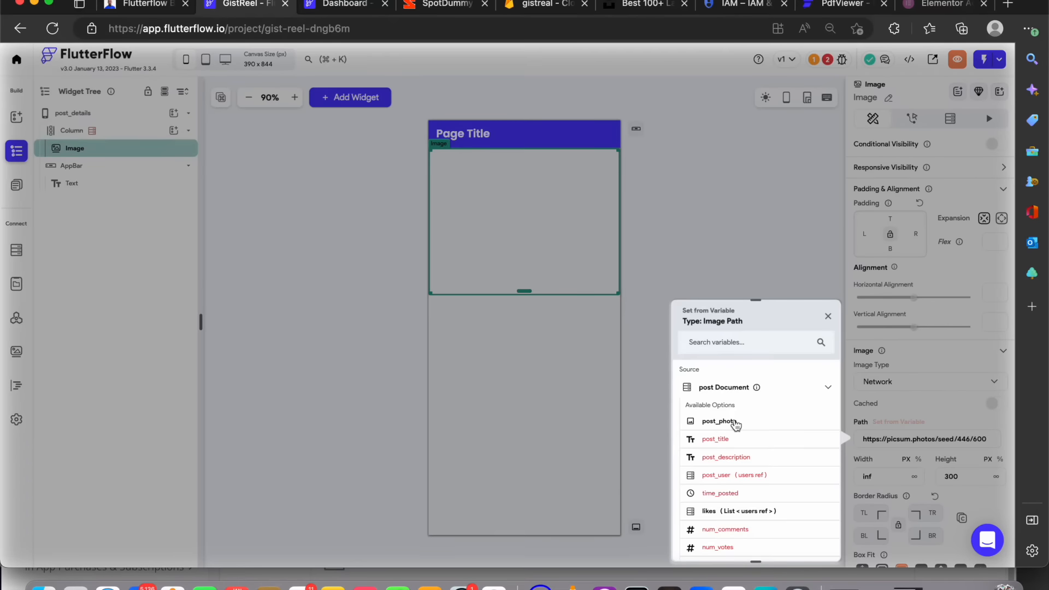
pyautogui.click(720, 421)
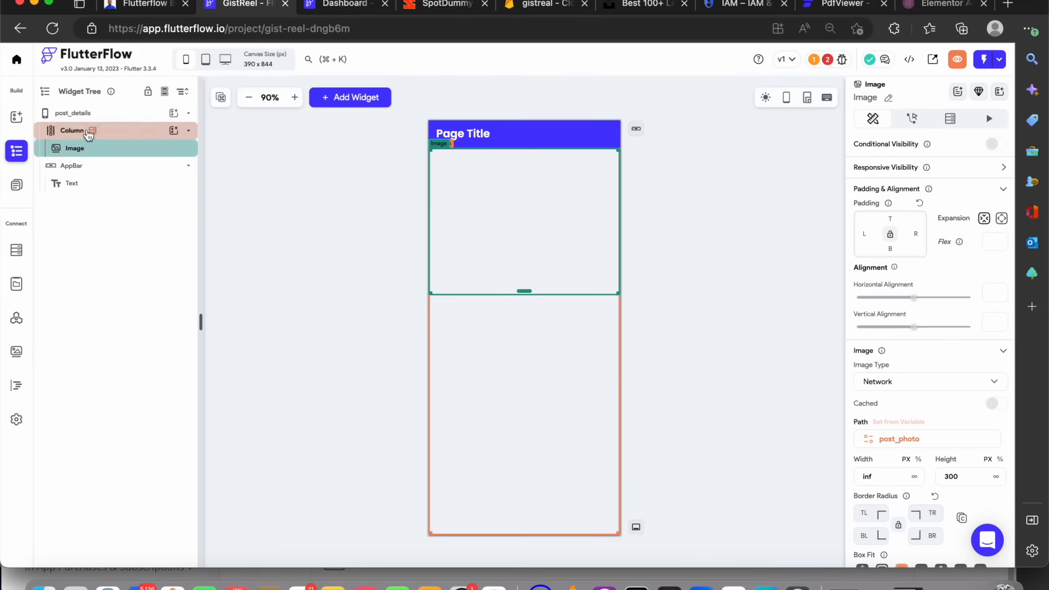
# Add a text widget below the image and set the column's cross-axis alignment to start
pyautogui.click(173, 131)
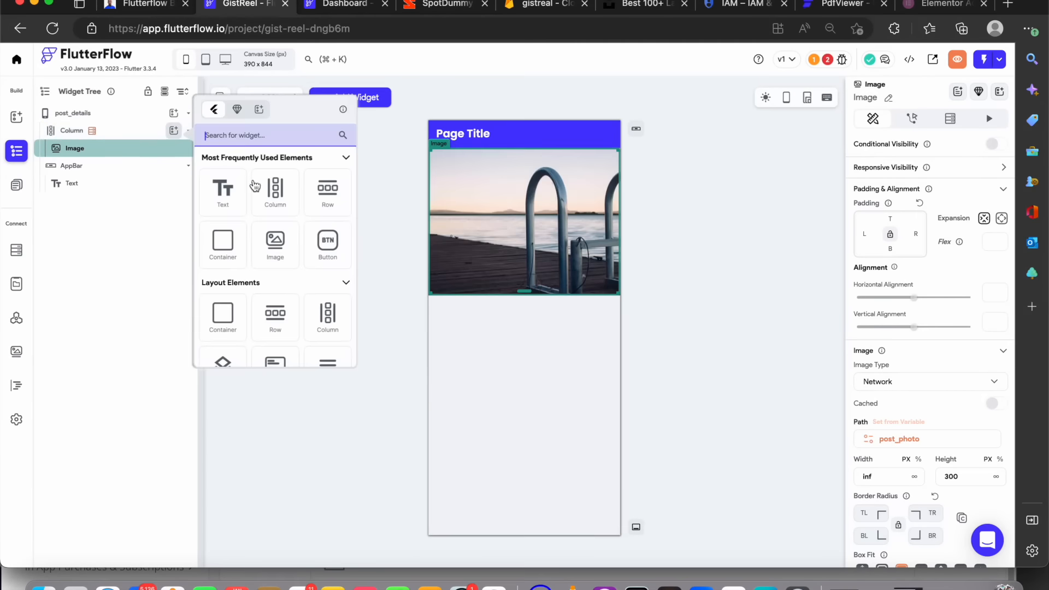
pyautogui.click(234, 190)
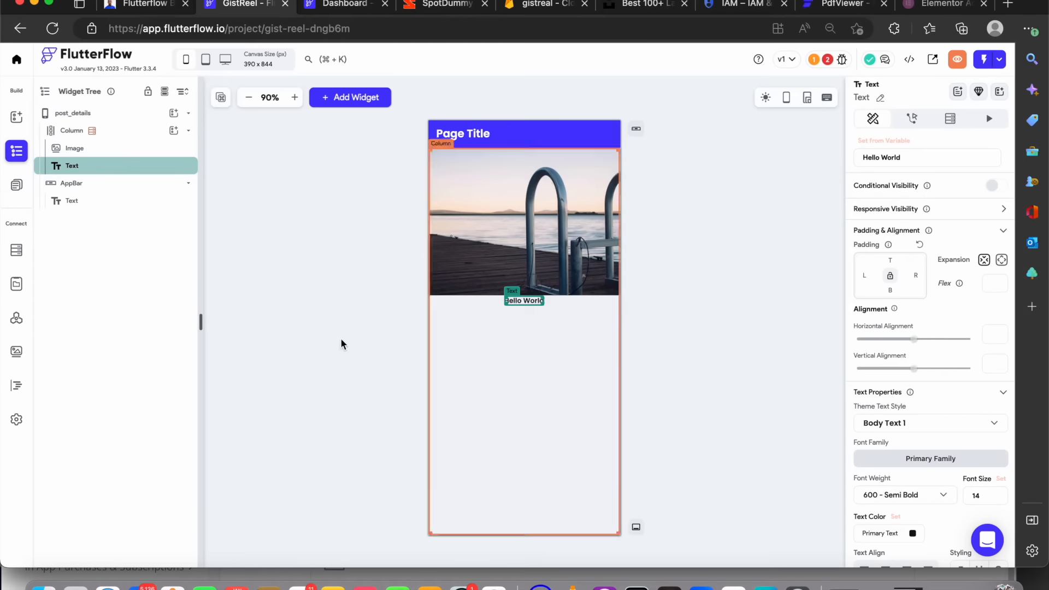
pyautogui.click(104, 133)
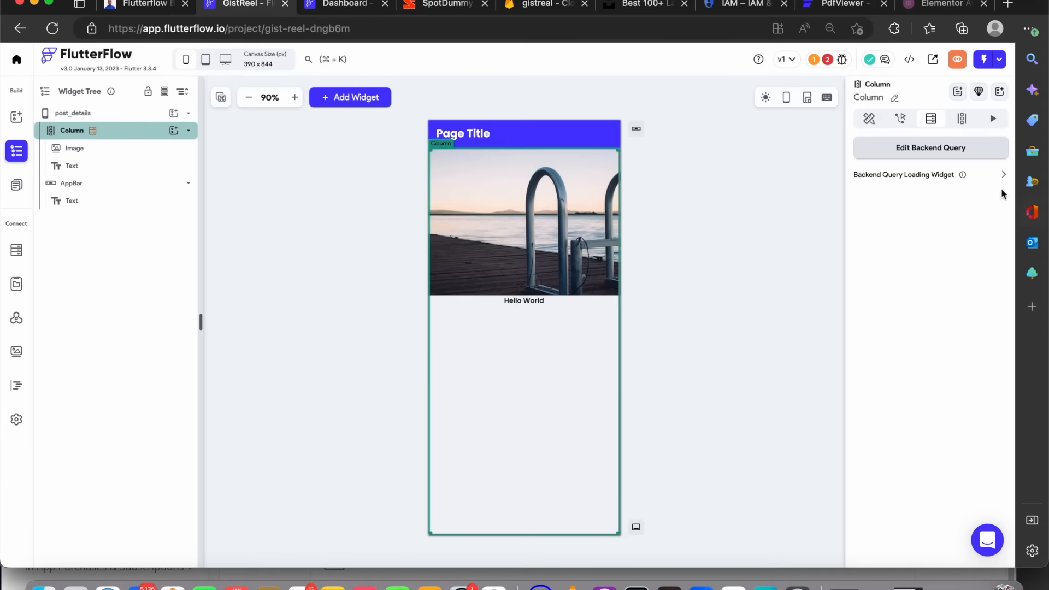
pyautogui.click(874, 123)
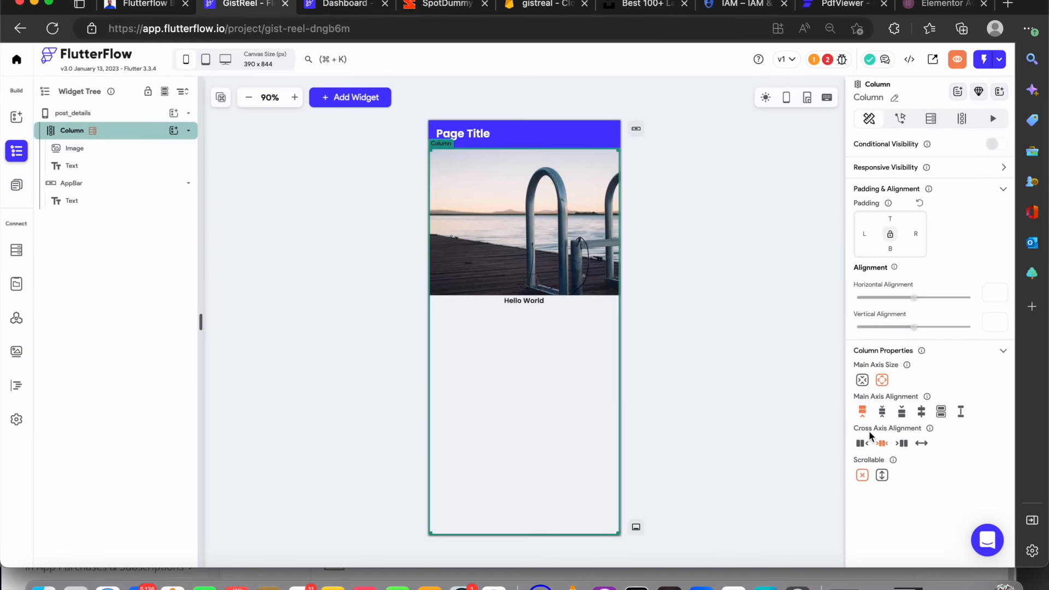
pyautogui.click(862, 444)
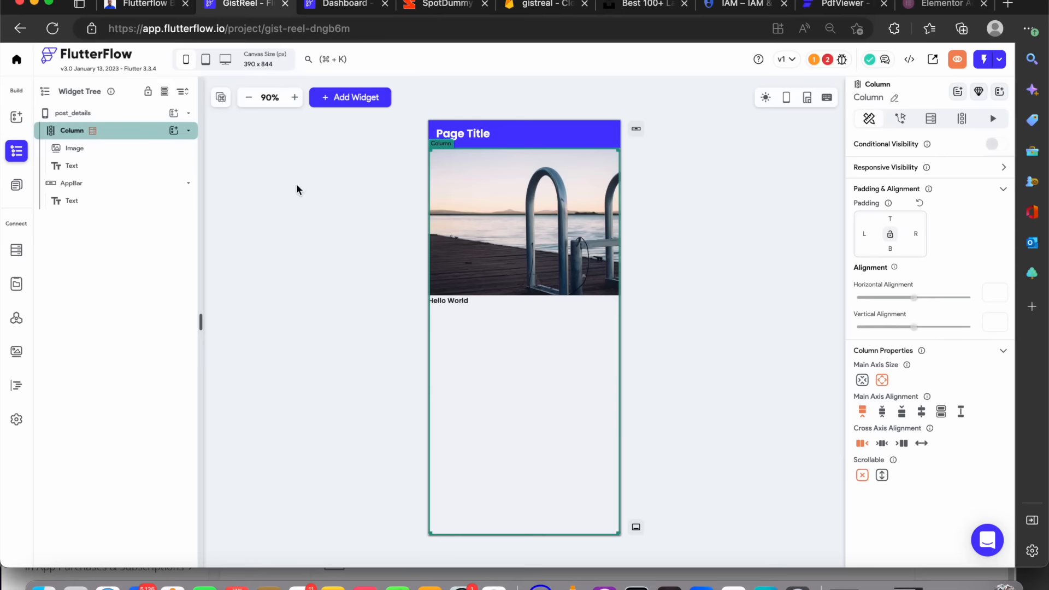
# Style the text with font size 20, the Lora font family and 500 - Medium weight
pyautogui.click(461, 303)
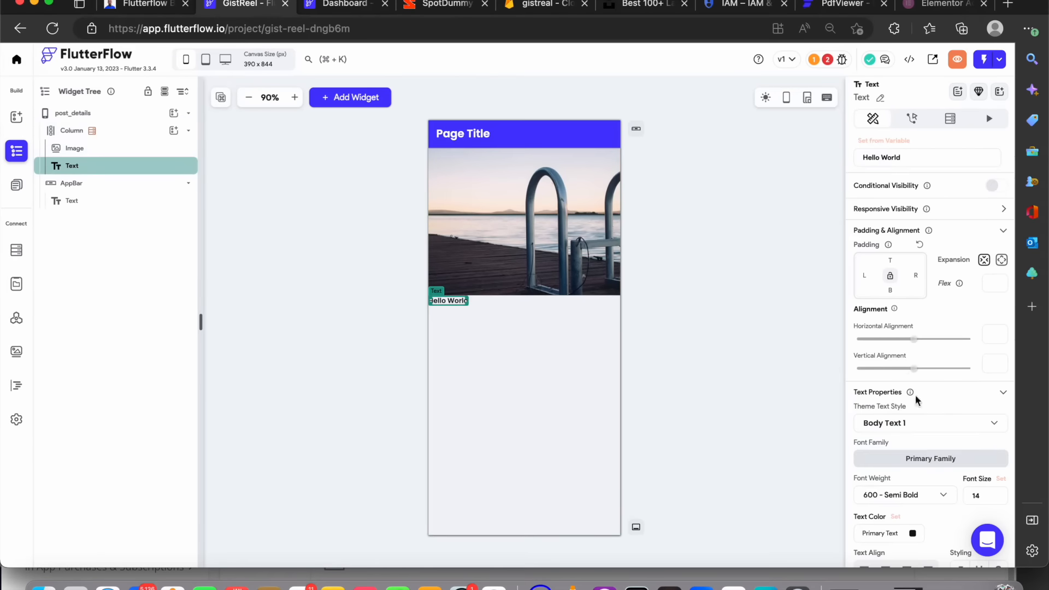
pyautogui.moveTo(992, 493); pyautogui.dragTo(876, 482)
pyautogui.write('20')
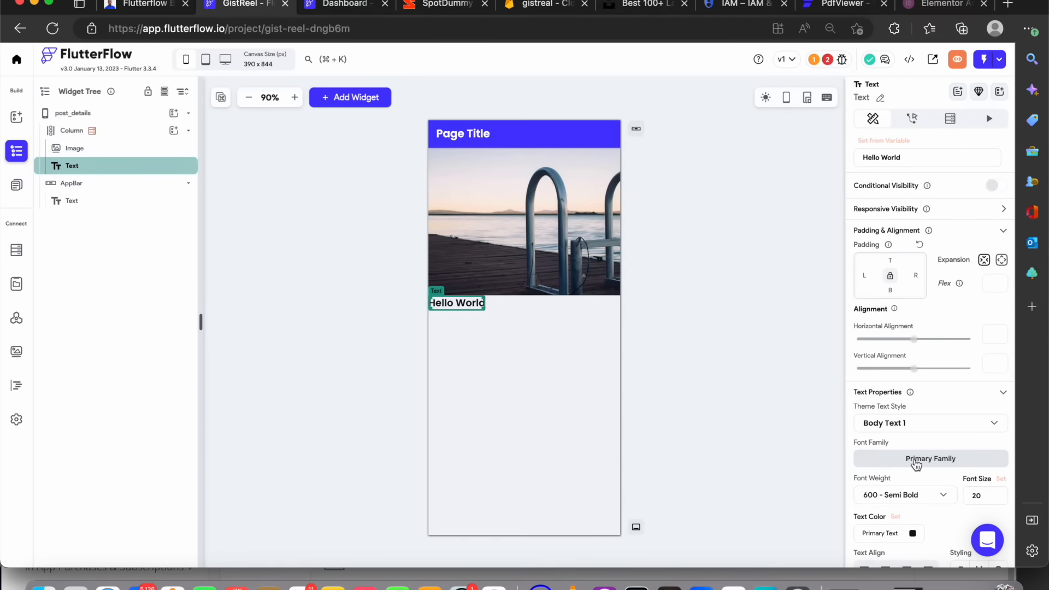
pyautogui.click(917, 464)
pyautogui.write('lora')
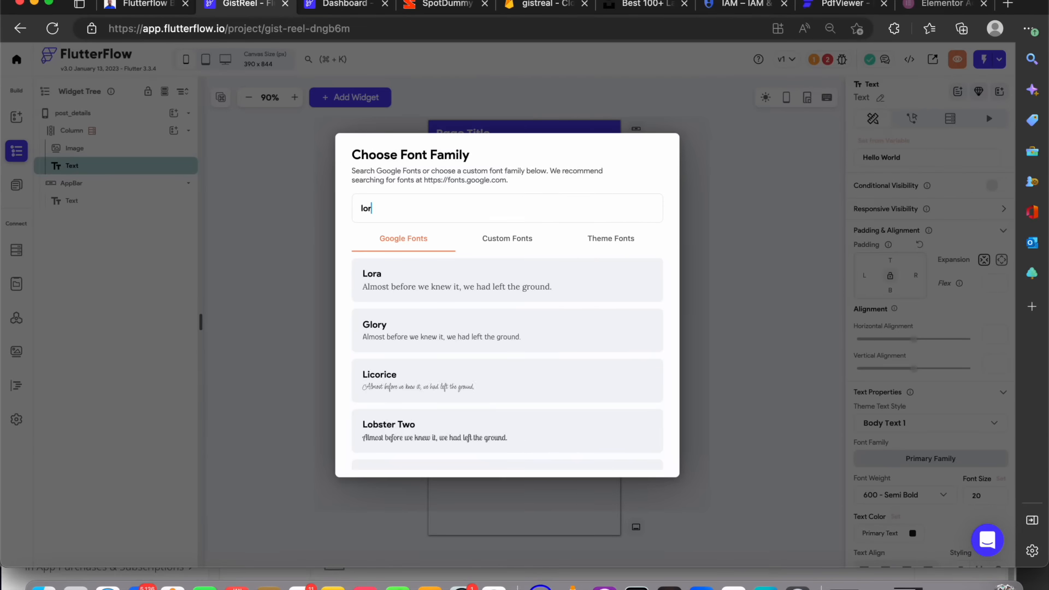
pyautogui.press('Return')
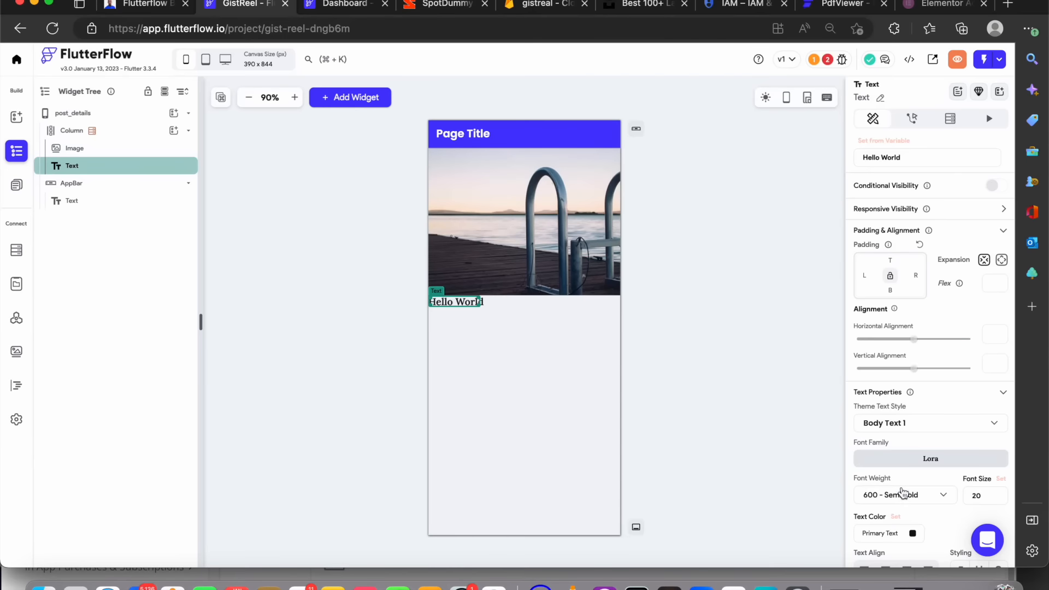
pyautogui.click(904, 494)
pyautogui.click(891, 420)
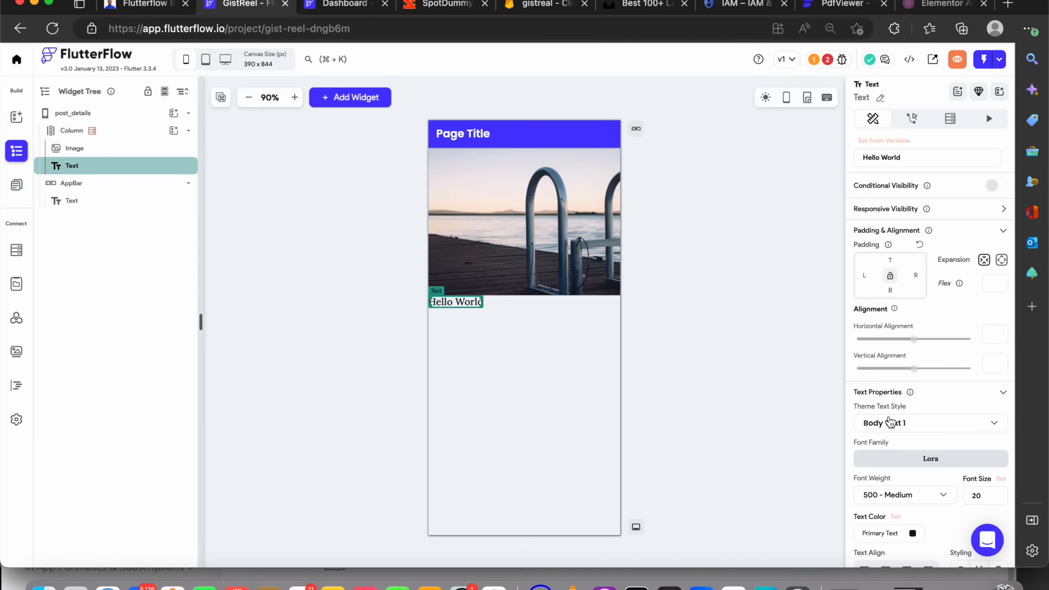
# Set the text's padding to 16 top, 16 bottom and 13 left
pyautogui.scroll(-3, 905, 420)
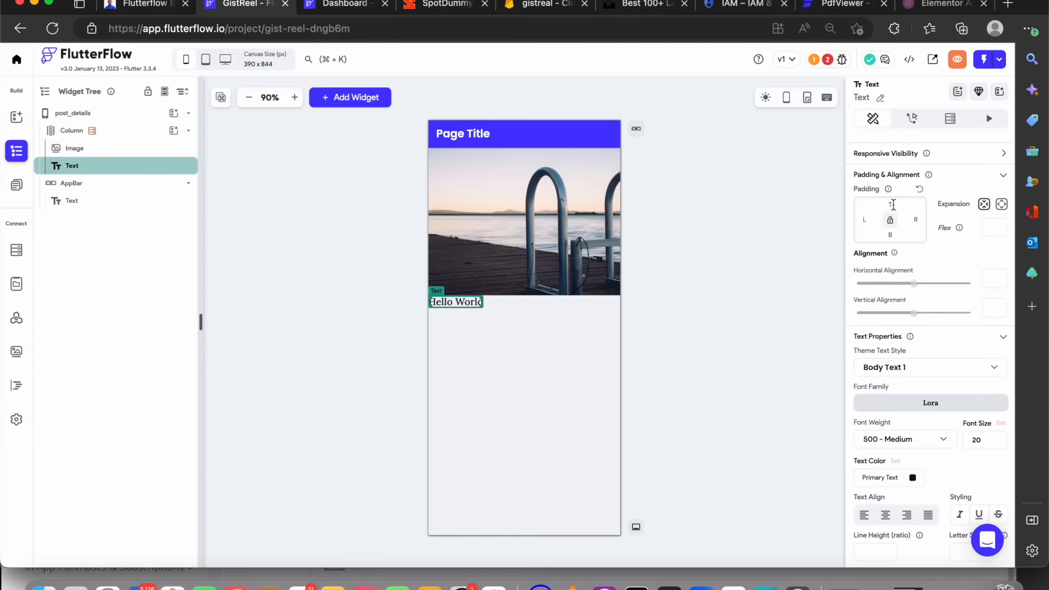
pyautogui.click(893, 205)
pyautogui.write('16')
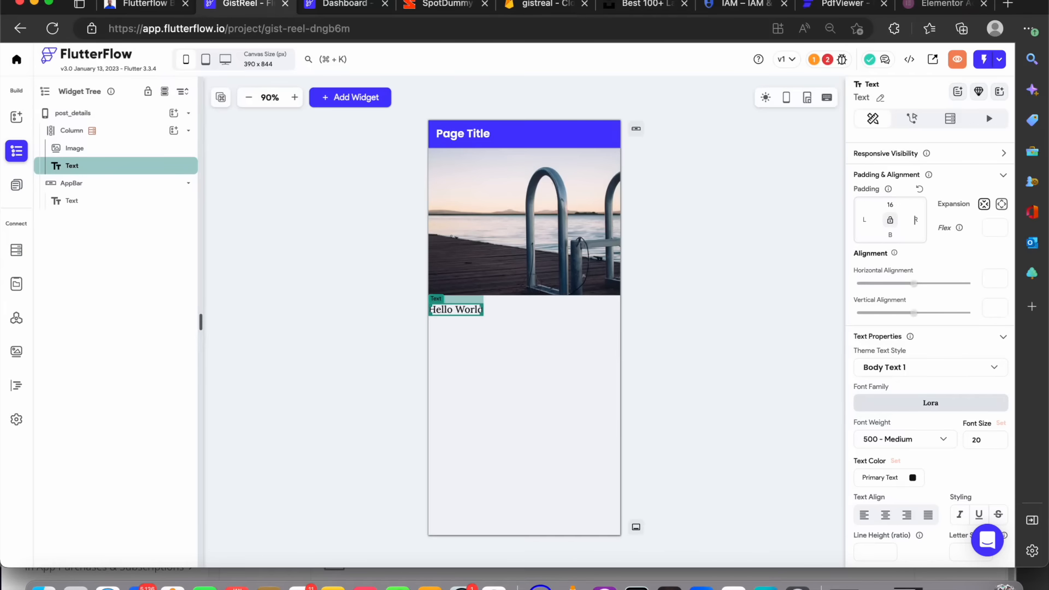
pyautogui.click(890, 235)
pyautogui.write('16')
pyautogui.click(865, 220)
pyautogui.write('13')
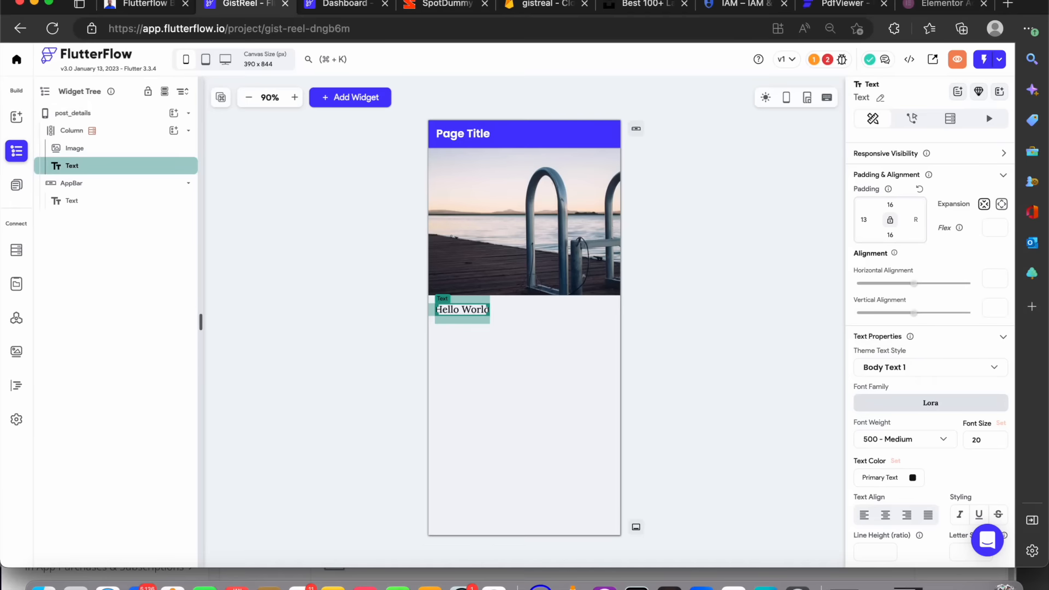
# Set the text's left and right padding to 12
pyautogui.click(895, 205)
pyautogui.write('1')
pyautogui.press('BackSpace')
pyautogui.click(873, 220)
pyautogui.press('BackSpace')
pyautogui.write('2')
pyautogui.scroll(2, 893, 372)
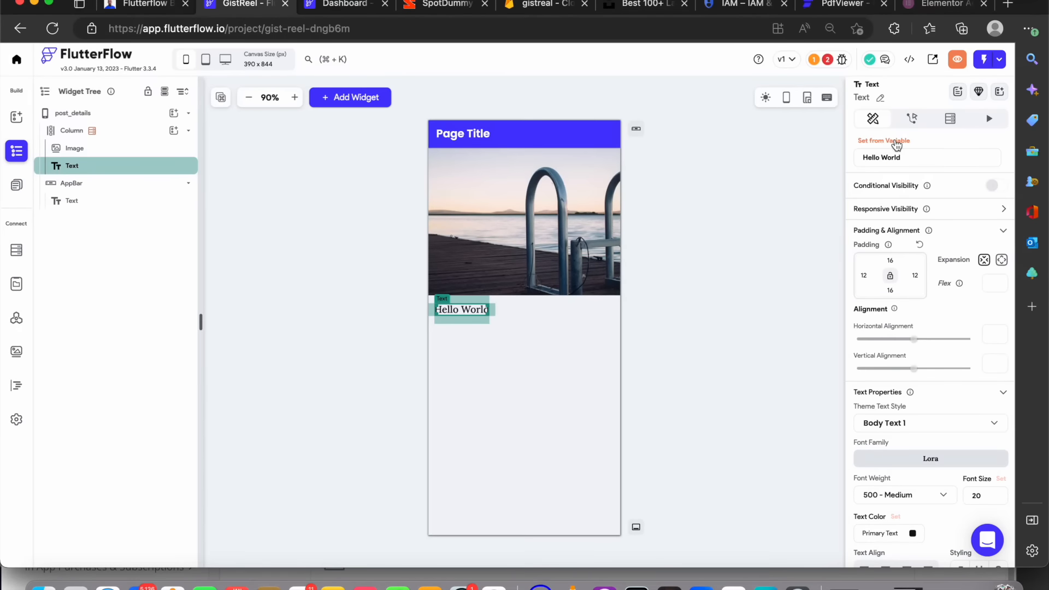
# Bind the text's value to the post Document's post_title field
pyautogui.click(886, 141)
pyautogui.click(794, 210)
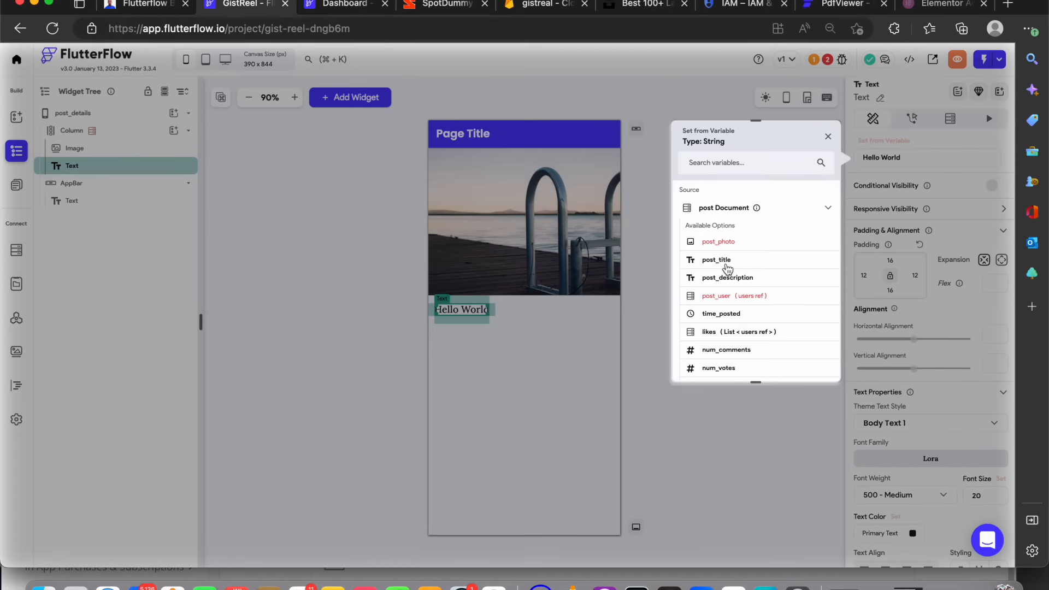
pyautogui.click(726, 261)
pyautogui.click(649, 276)
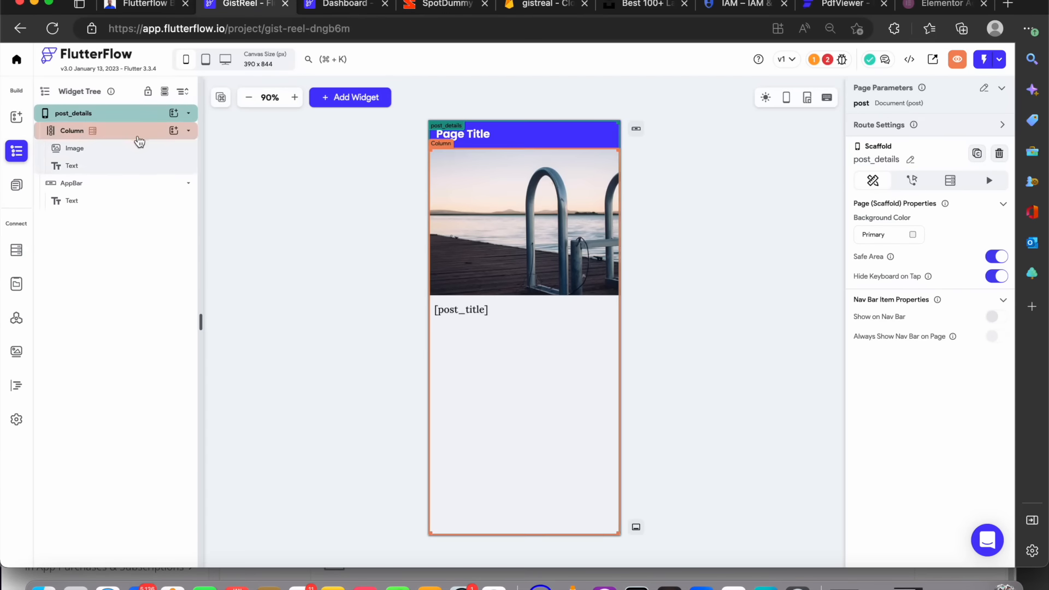
# Add a second text widget to the column and set its left, right and bottom padding to 12
pyautogui.click(174, 114)
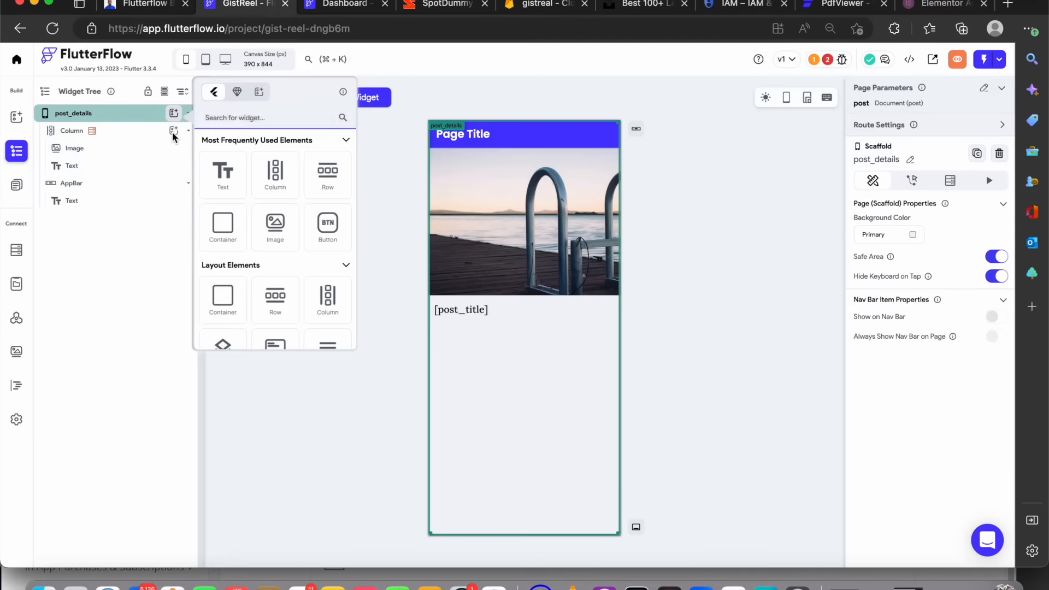
pyautogui.click(174, 131)
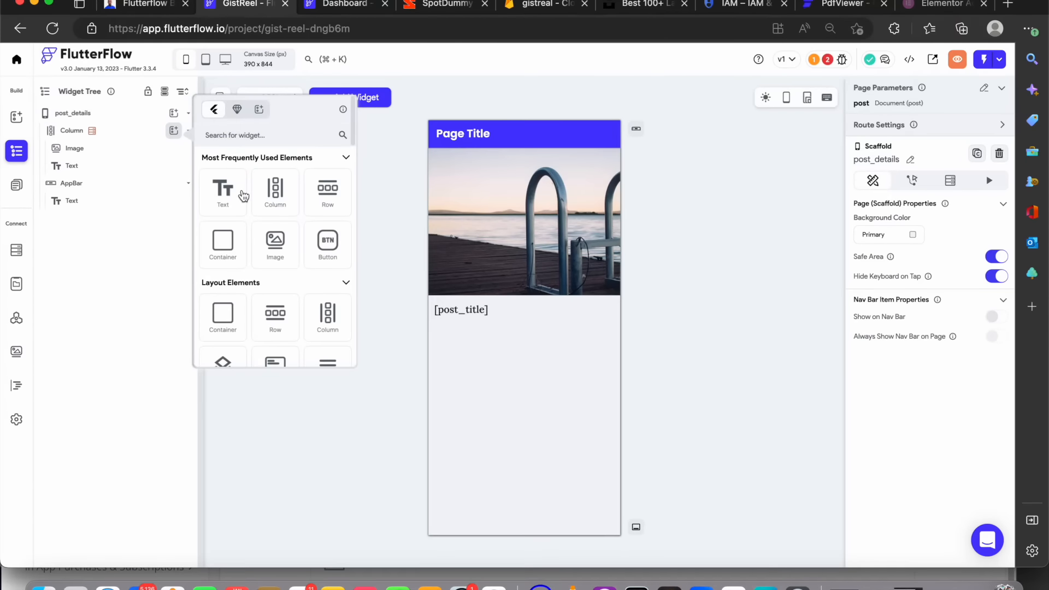
pyautogui.click(223, 190)
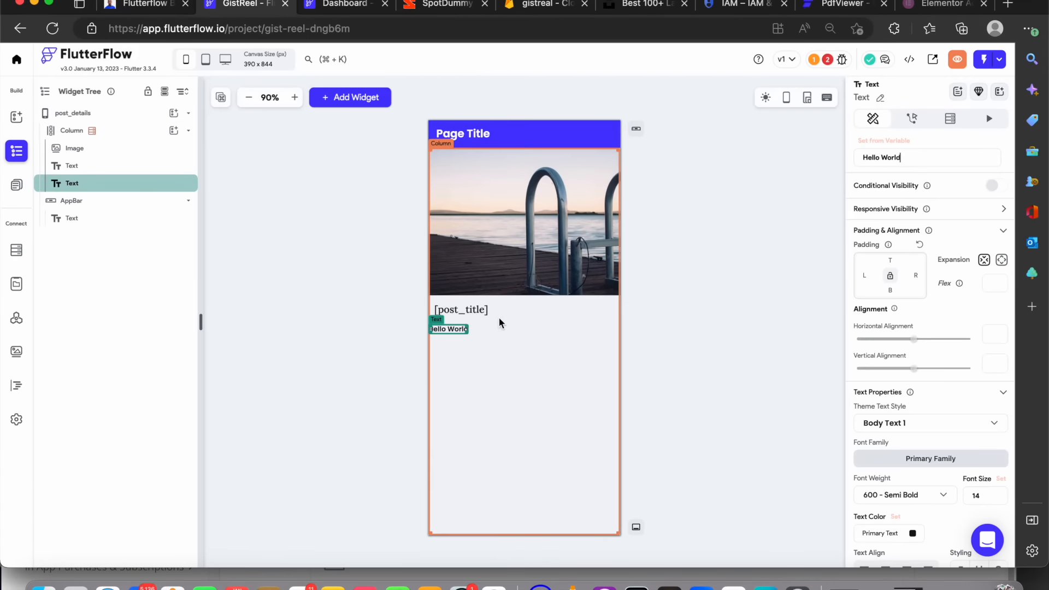
pyautogui.click(864, 278)
pyautogui.write('12')
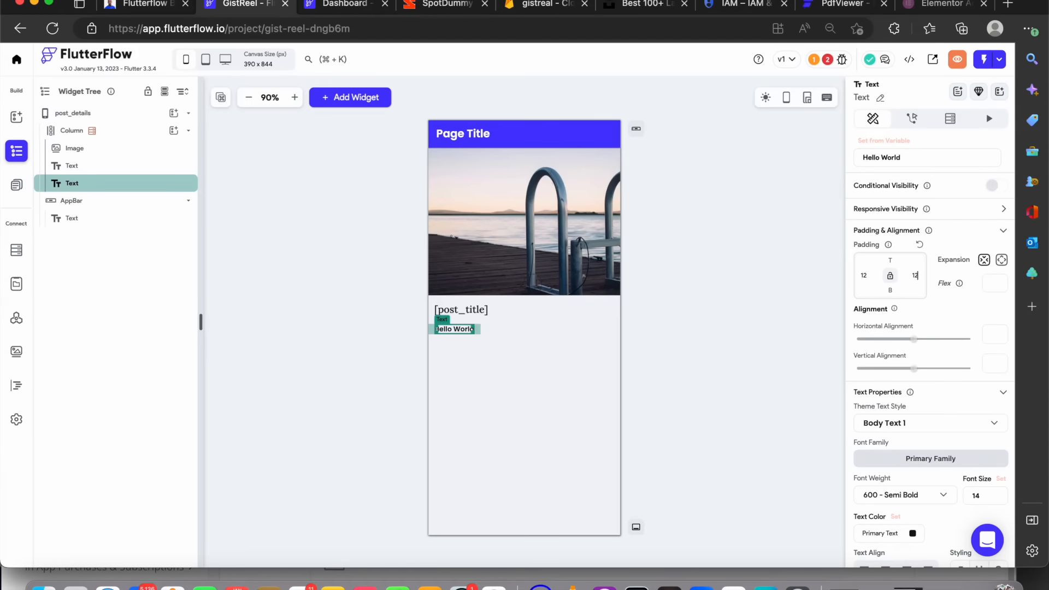
pyautogui.click(891, 289)
pyautogui.write('12')
pyautogui.scroll(-1, 956, 369)
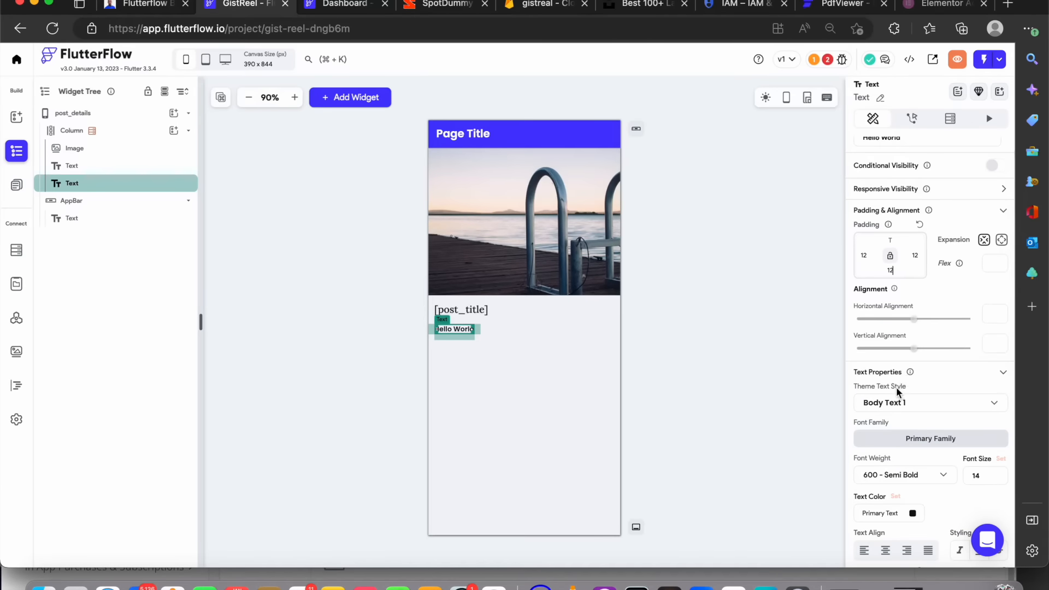
pyautogui.scroll(1, 915, 298)
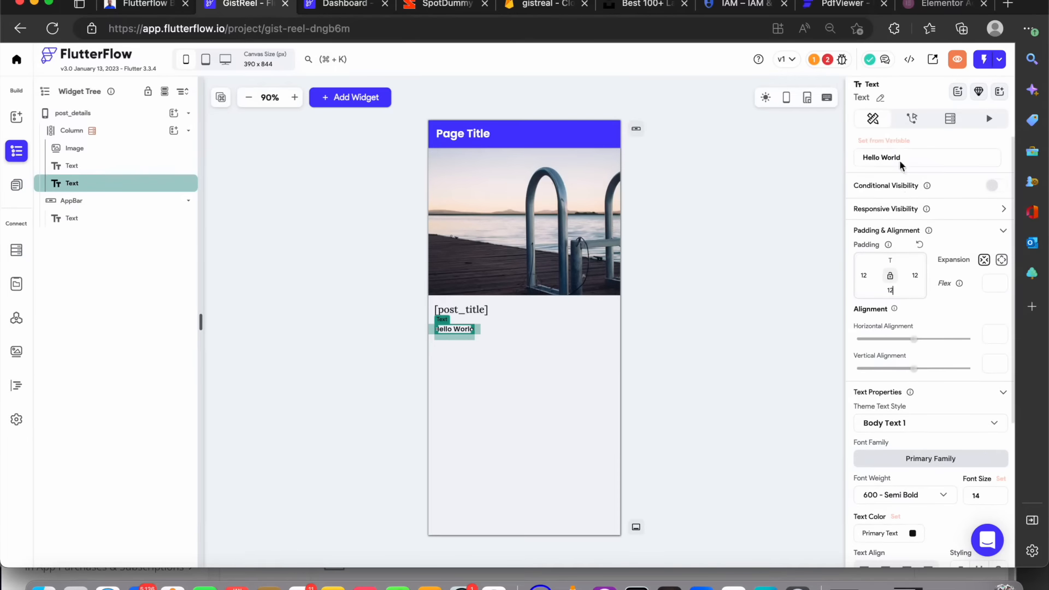
# Bind the second text's value to the post Document's post_description field
pyautogui.click(897, 145)
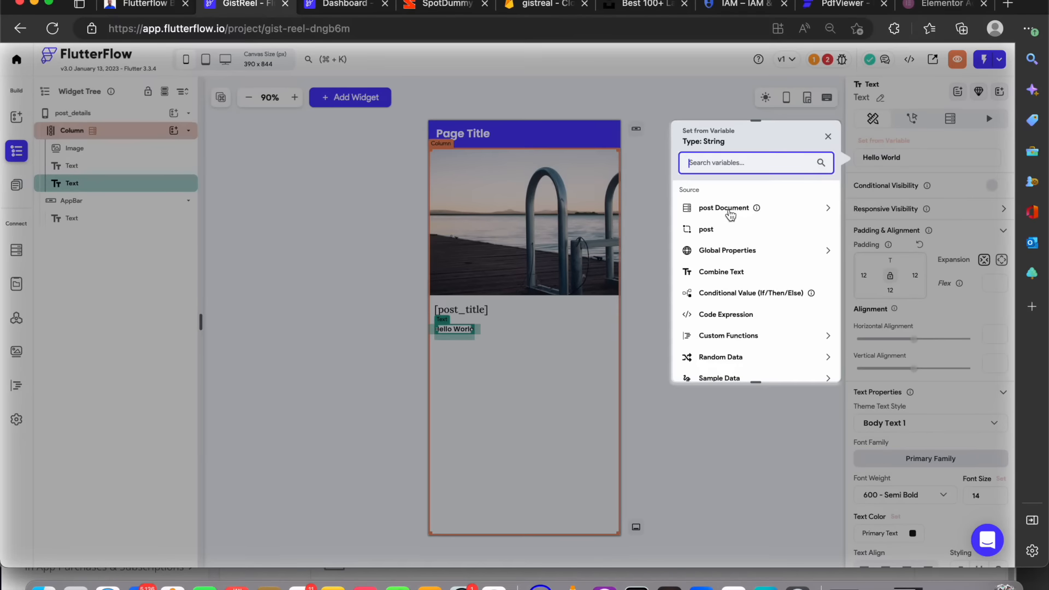
pyautogui.click(731, 211)
pyautogui.click(727, 278)
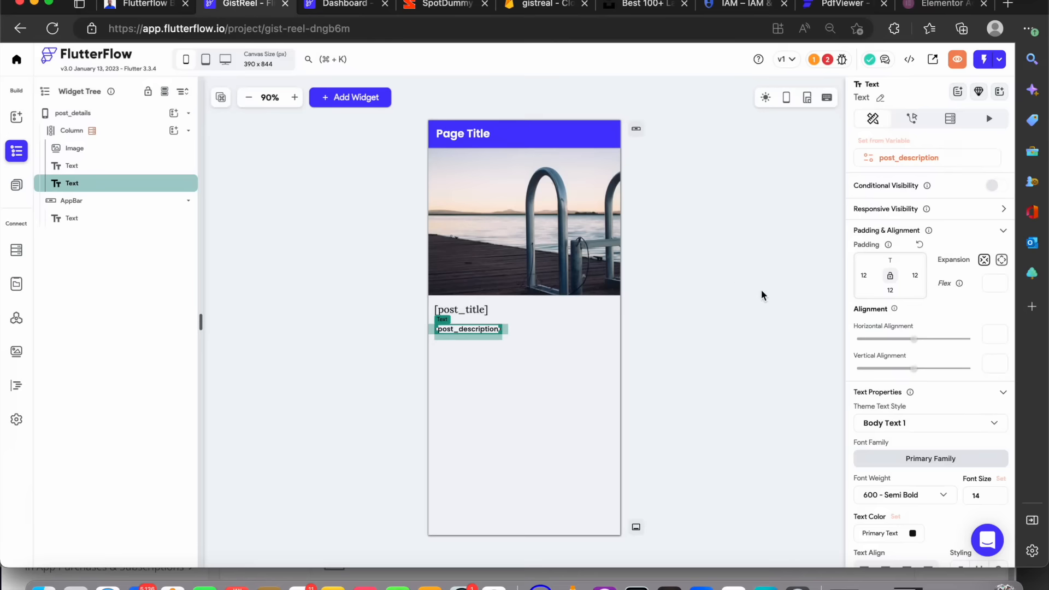
# Set the description text's font weight to 400 - Normal
pyautogui.scroll(-3, 896, 400)
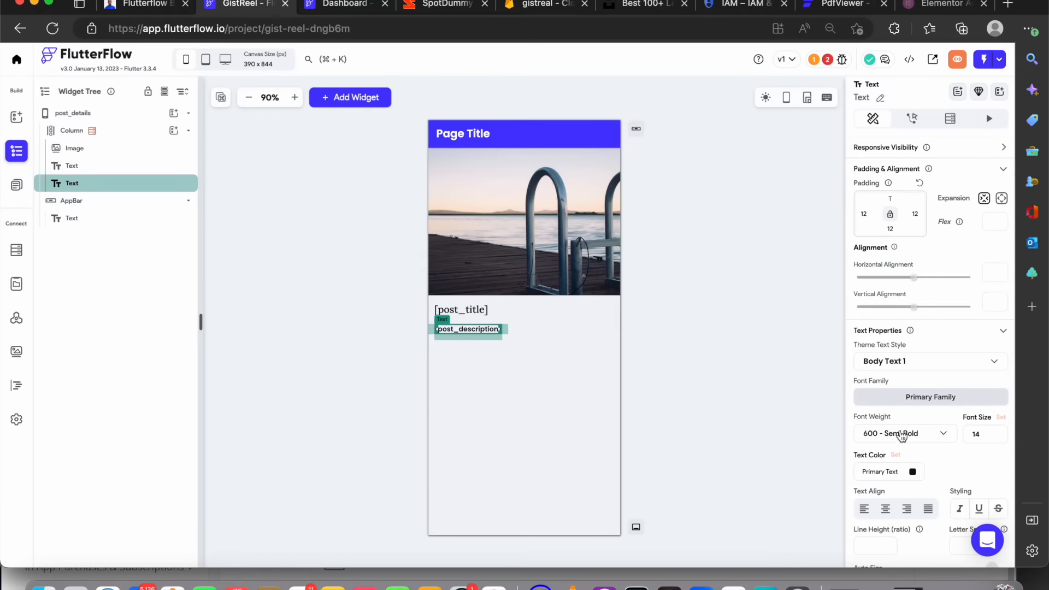
pyautogui.click(893, 440)
pyautogui.click(890, 378)
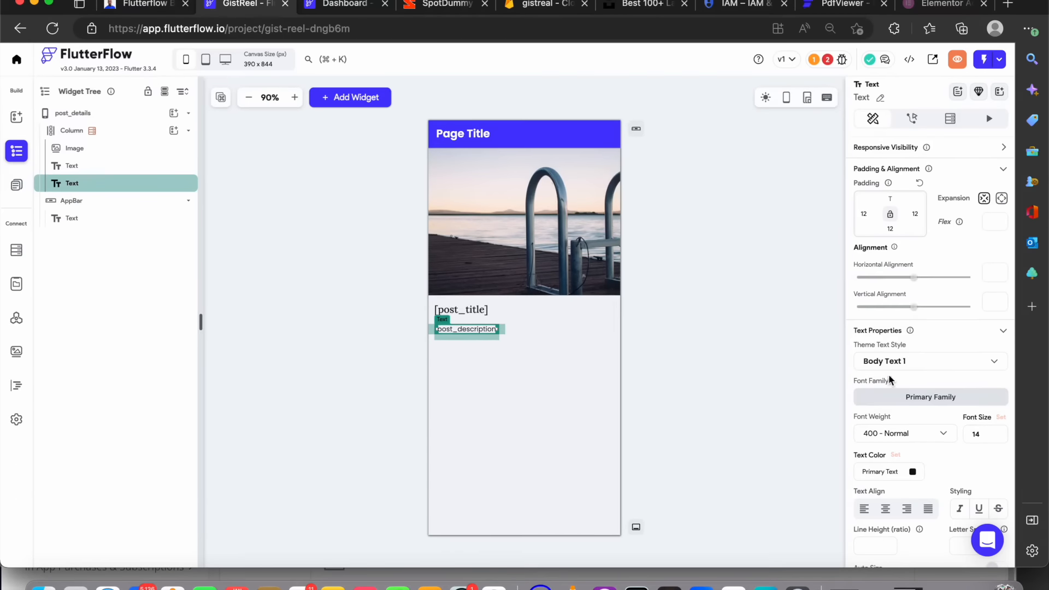
pyautogui.scroll(-10, 940, 394)
pyautogui.scroll(12, 940, 394)
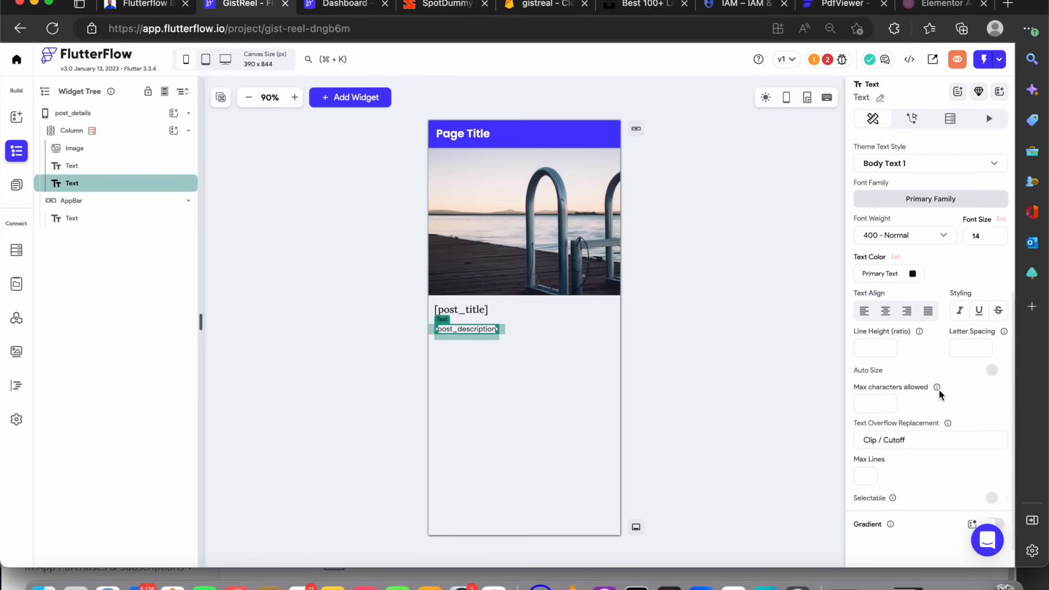
pyautogui.click(759, 303)
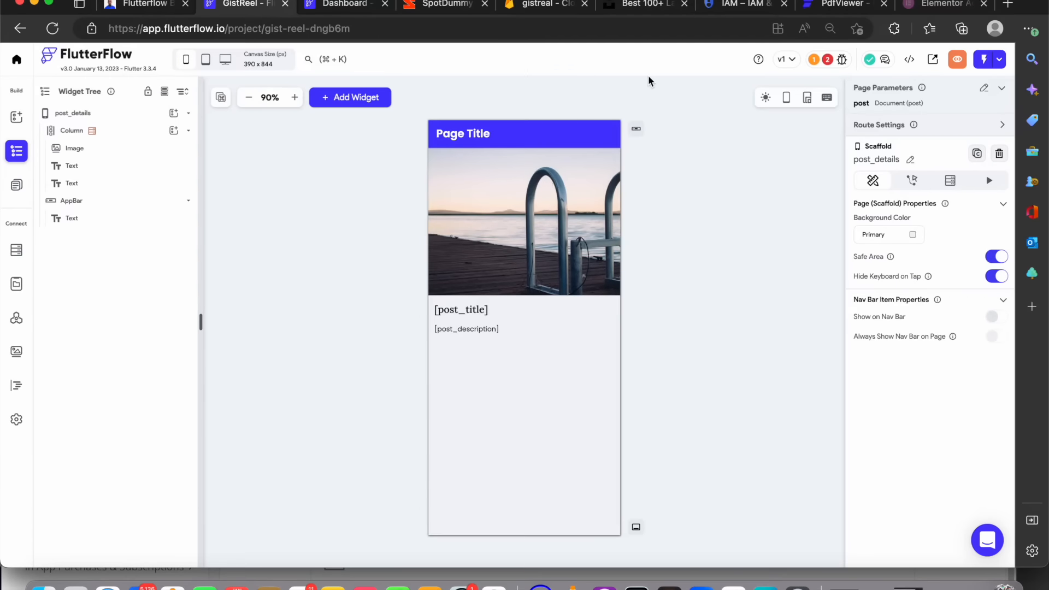
# Add a nested column at the top of the page column and set its cross-axis alignment to stretch
pyautogui.click(174, 130)
pyautogui.click(273, 193)
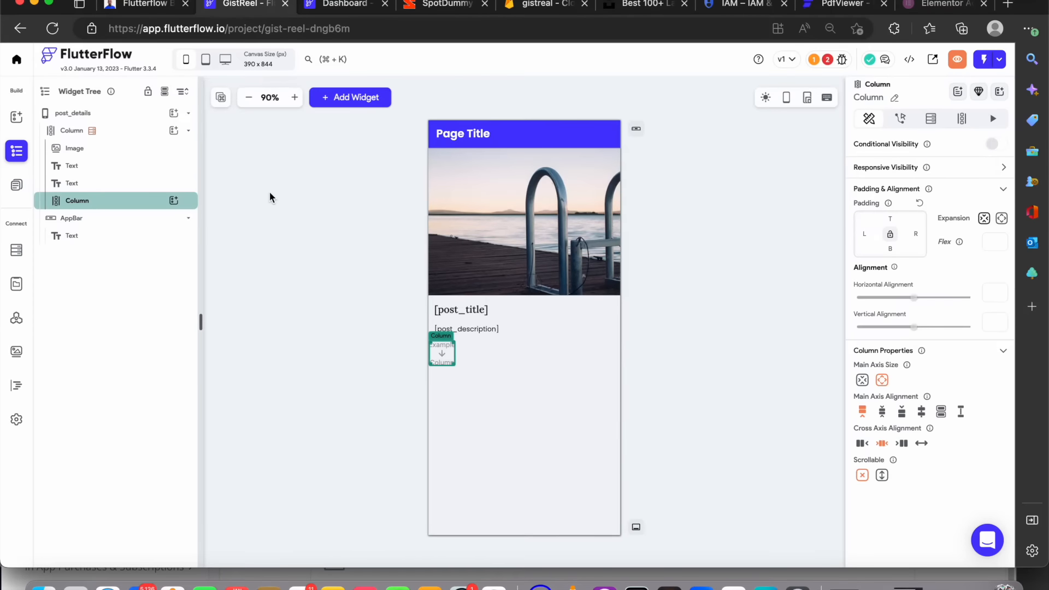
pyautogui.moveTo(146, 198); pyautogui.dragTo(141, 145)
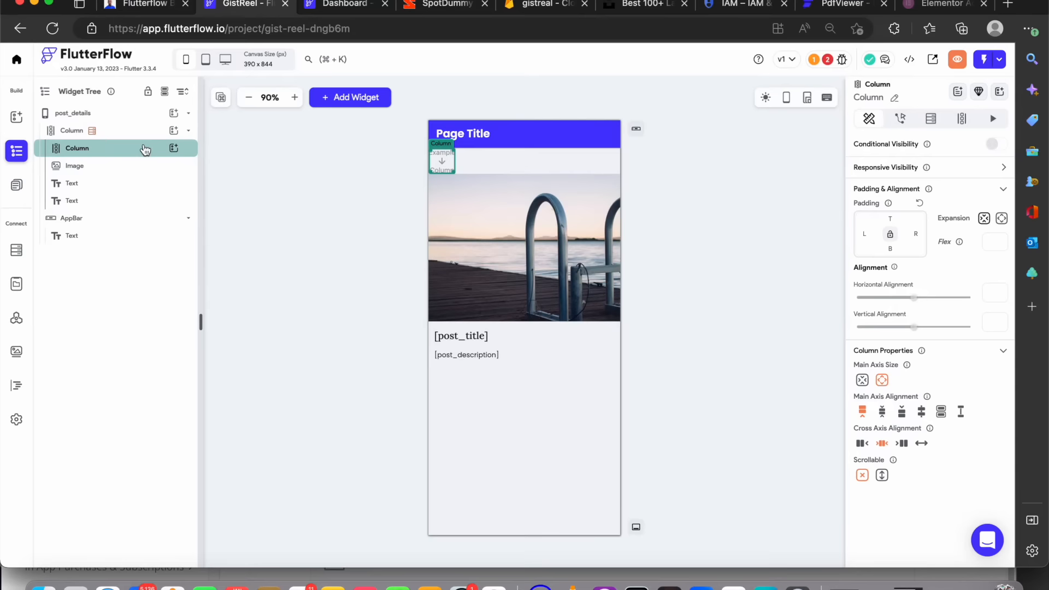
pyautogui.click(923, 444)
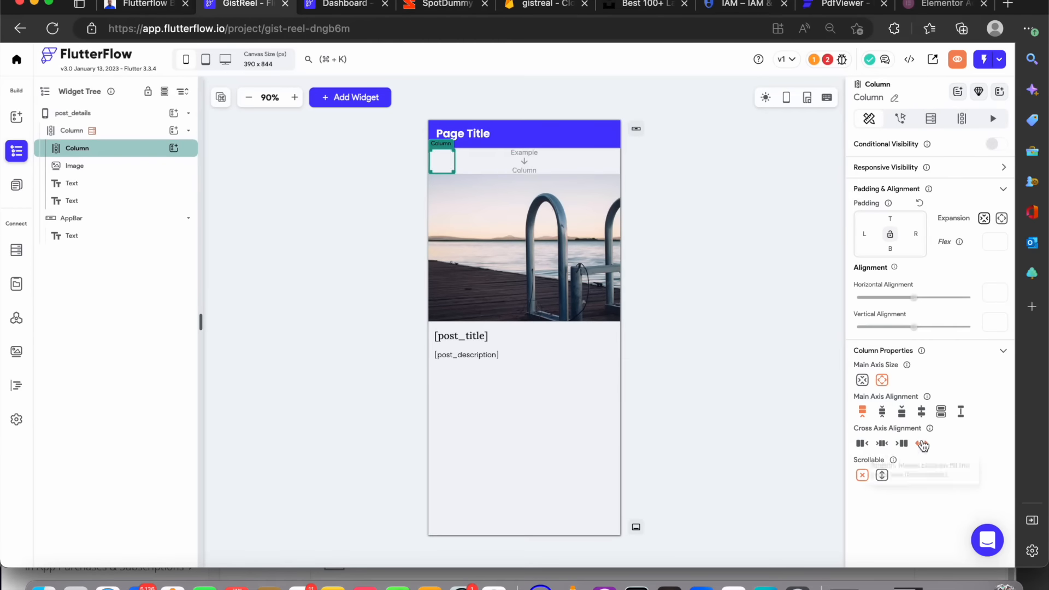
# Move the image, title and description into the nested column in that order and make the nested column scrollable
pyautogui.moveTo(154, 162); pyautogui.dragTo(98, 153)
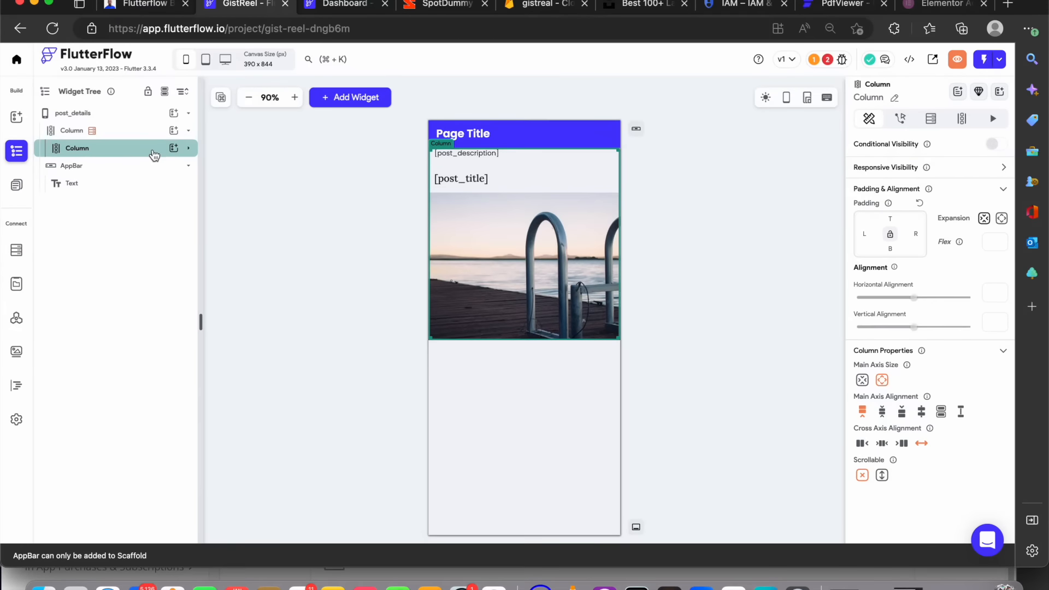
pyautogui.click(154, 153)
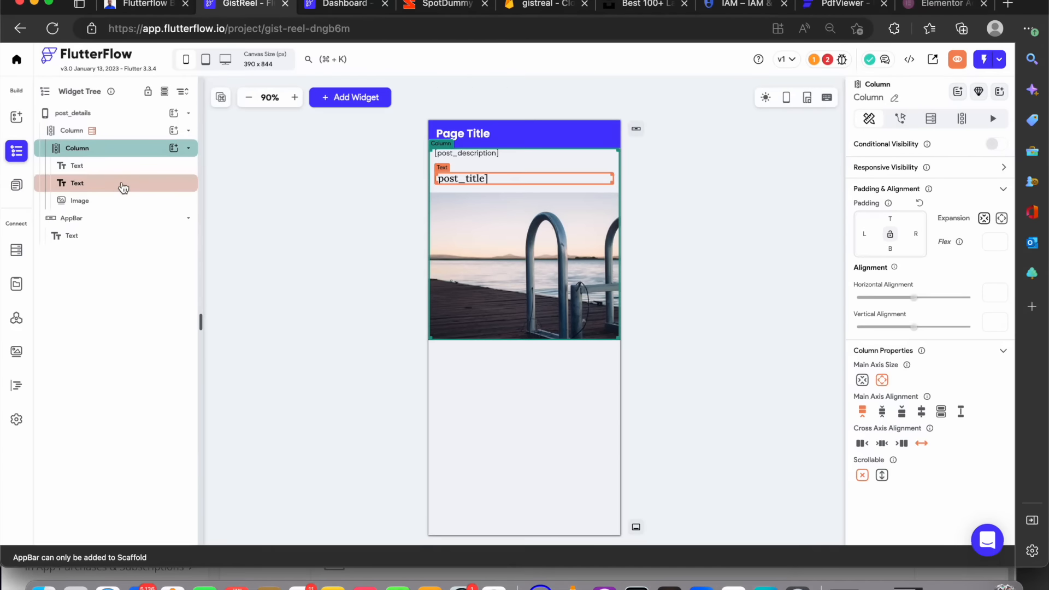
pyautogui.moveTo(124, 188)
pyautogui.mouseDown()
pyautogui.moveTo(123, 211)
pyautogui.moveTo(120, 175)
pyautogui.moveTo(121, 199)
pyautogui.mouseUp()
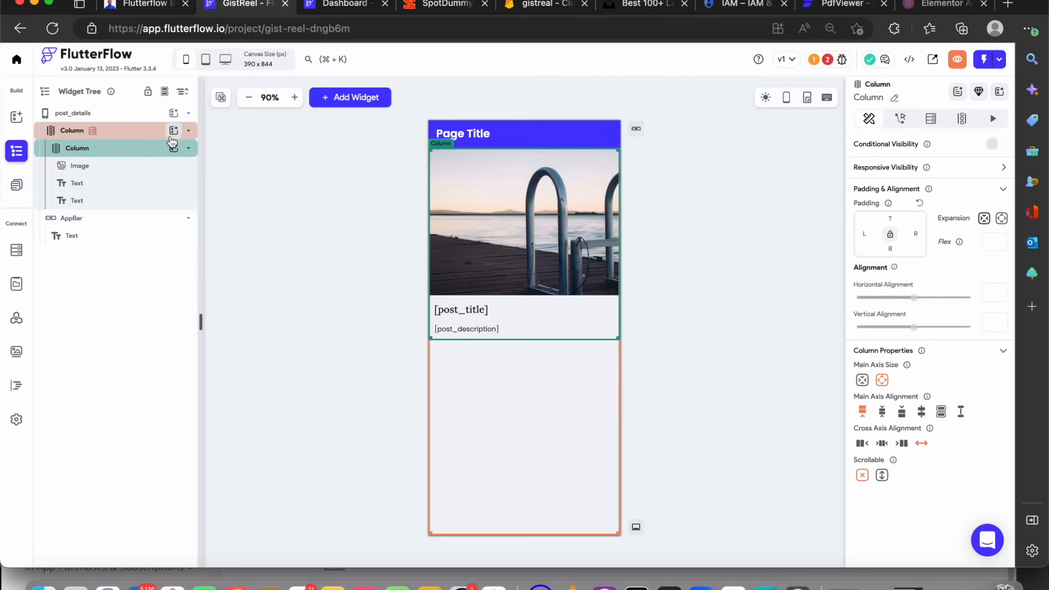
pyautogui.click(111, 155)
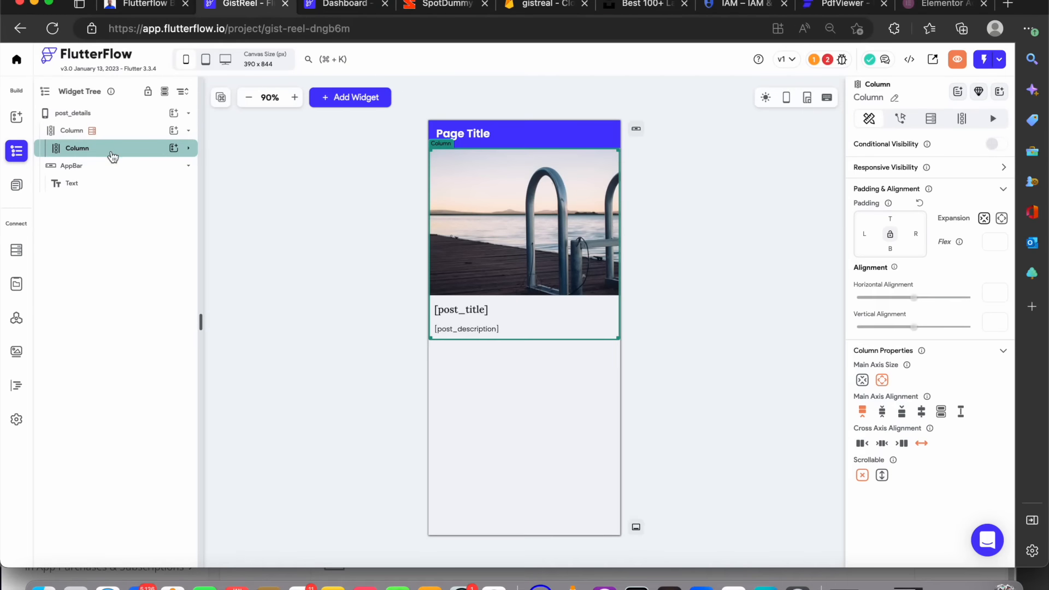
pyautogui.click(883, 476)
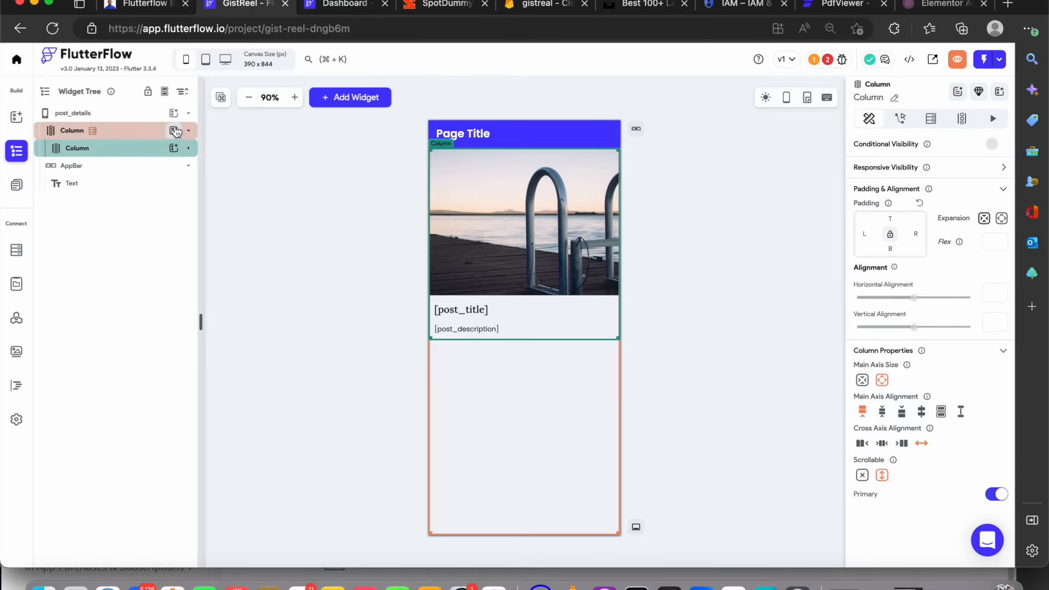
# Add a row below the nested column and place a container inside it
pyautogui.click(173, 130)
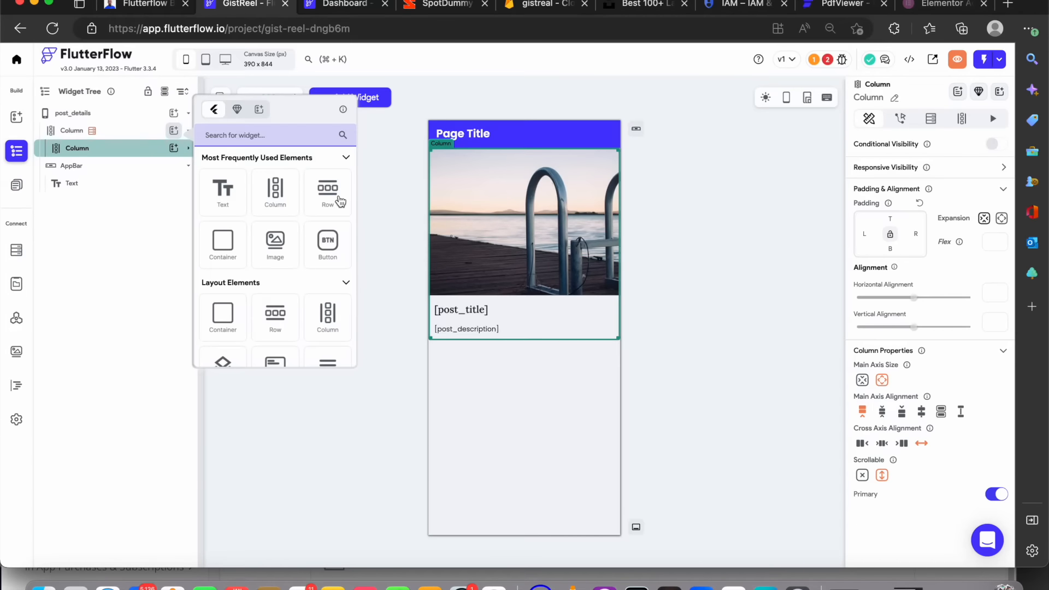
pyautogui.click(332, 196)
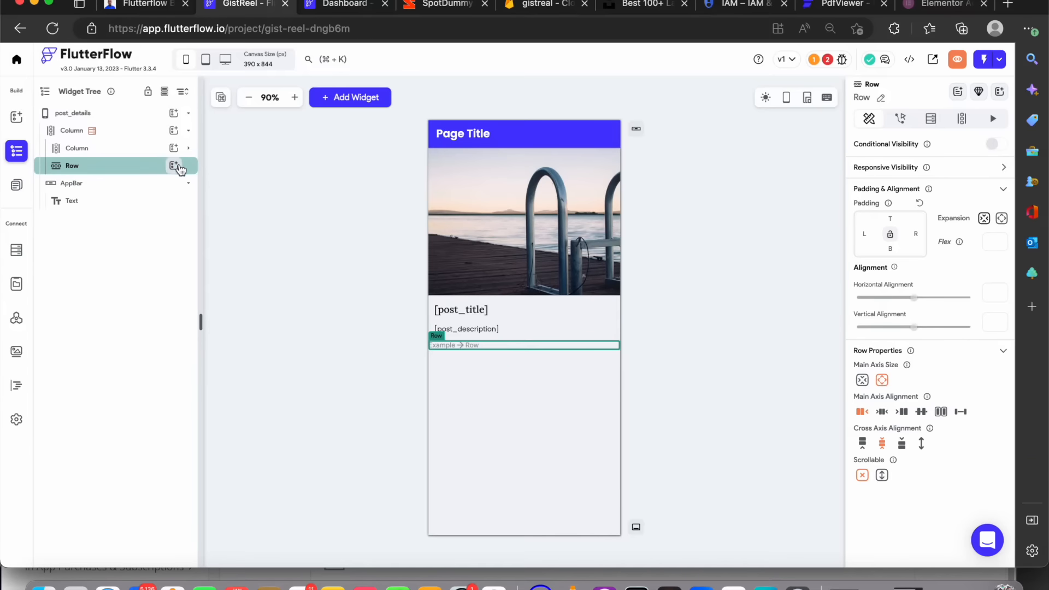
pyautogui.click(176, 167)
pyautogui.click(239, 280)
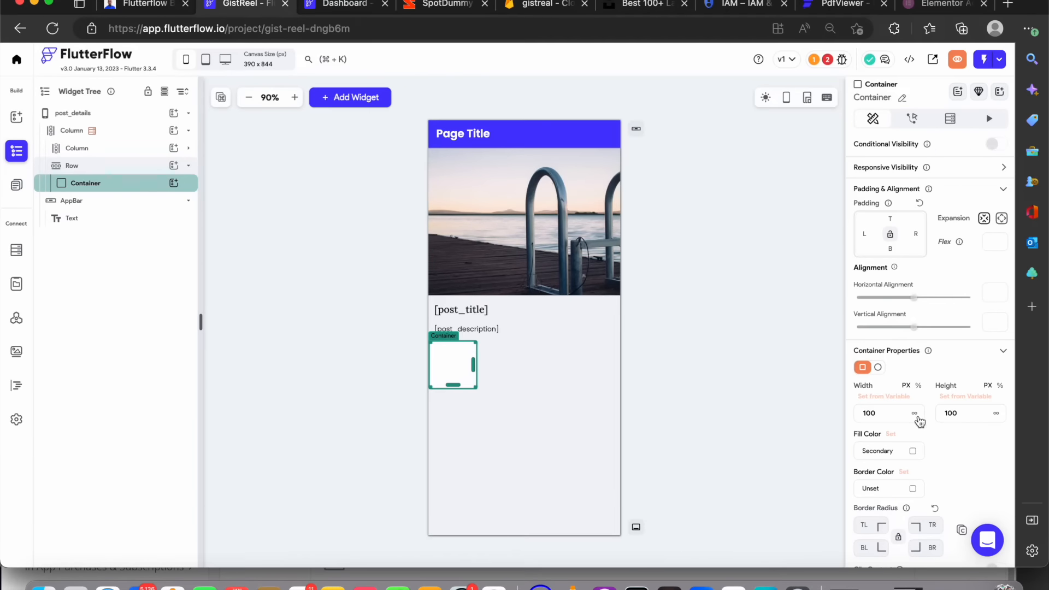
# Make the container expand to fill the full width of the row
pyautogui.click(917, 416)
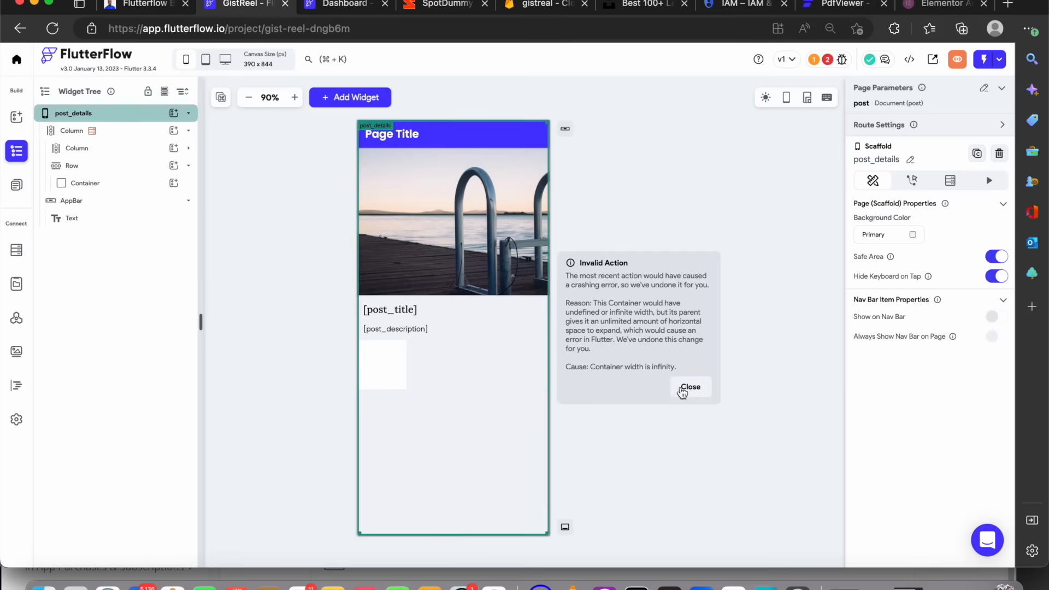
pyautogui.click(688, 388)
pyautogui.click(436, 371)
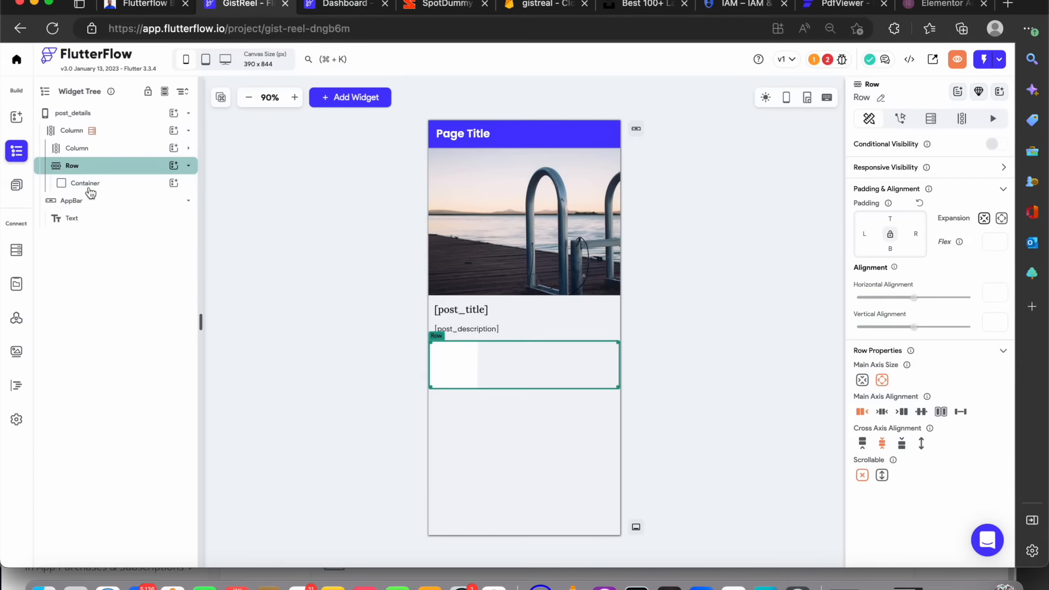
pyautogui.click(86, 183)
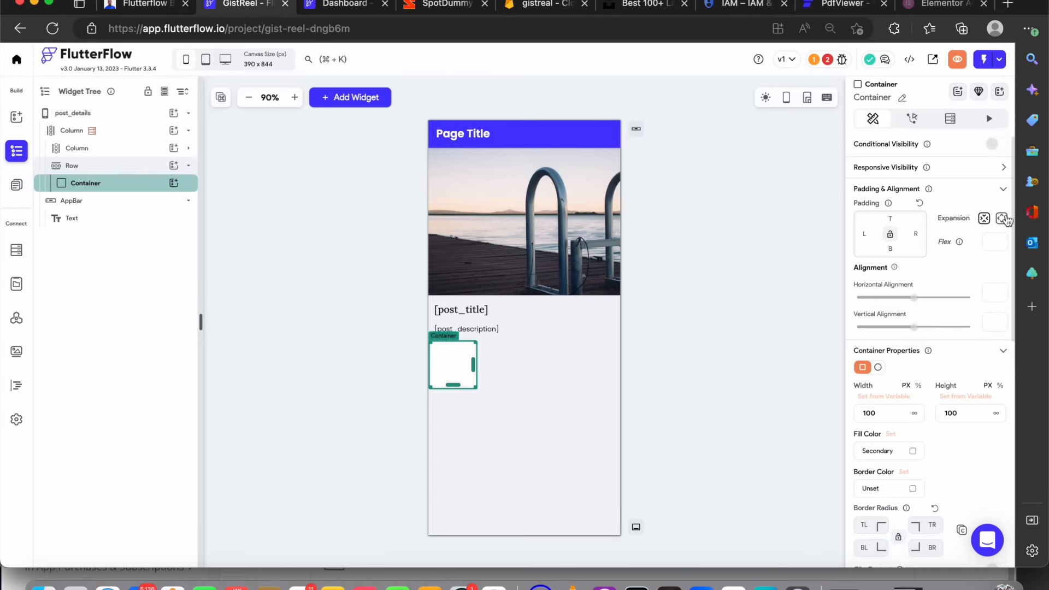
pyautogui.click(1003, 219)
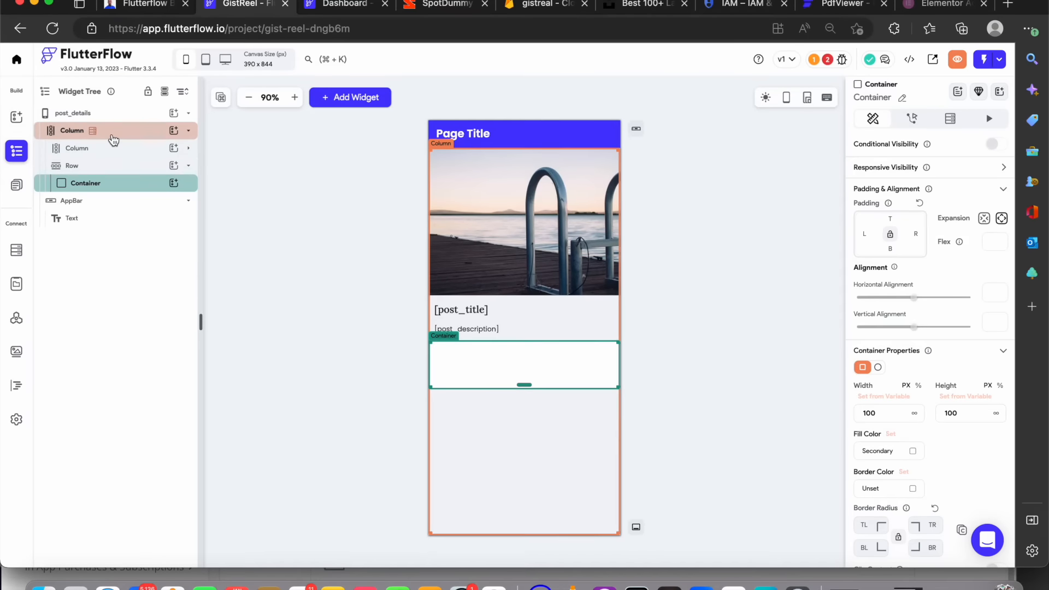
# Set the page column's main-axis alignment to space between so the row sits at the bottom
pyautogui.click(113, 137)
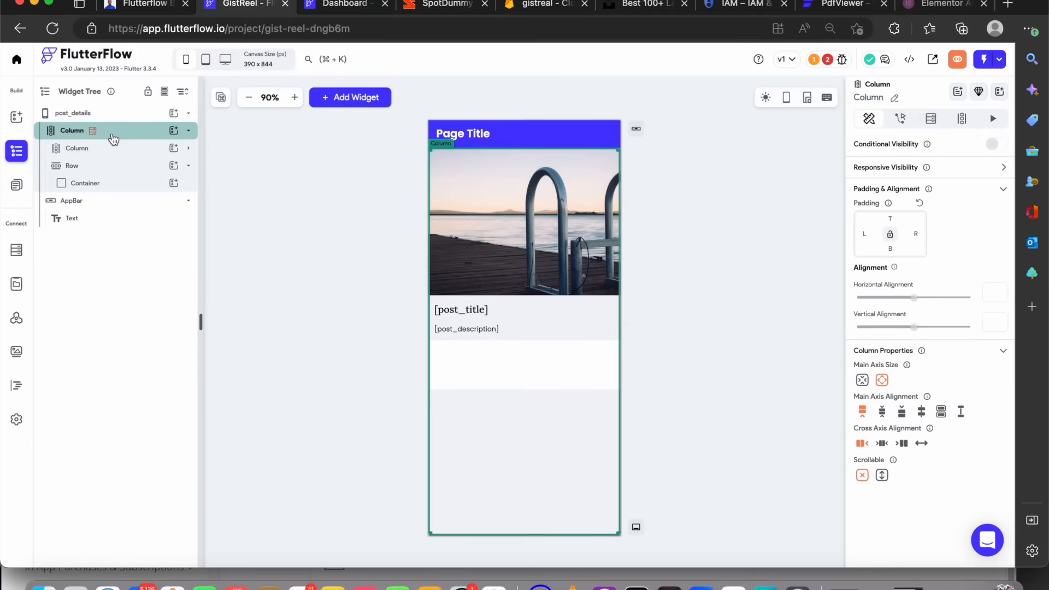
pyautogui.click(961, 415)
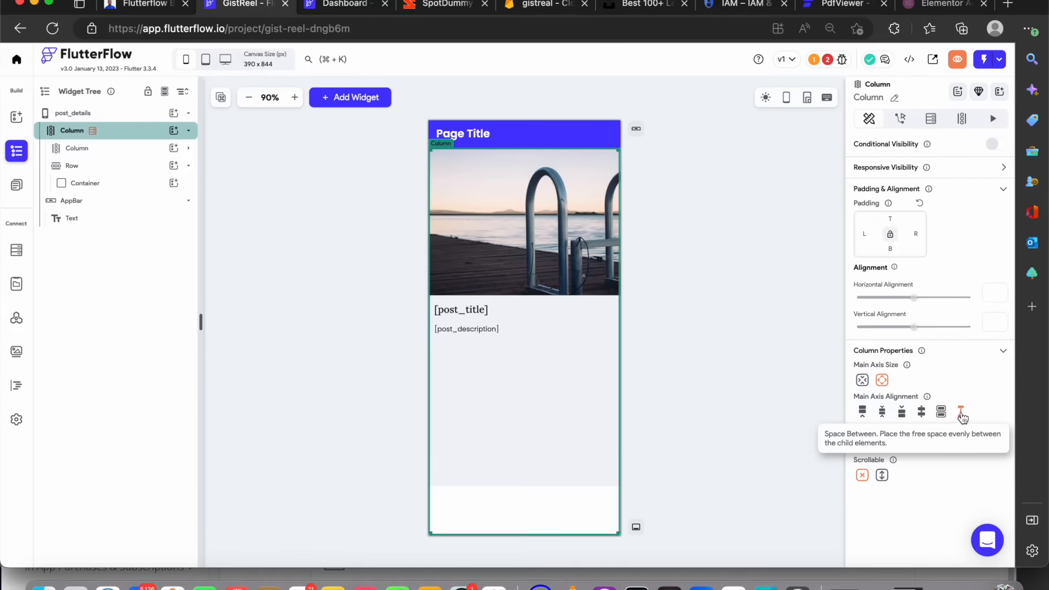
pyautogui.click(552, 496)
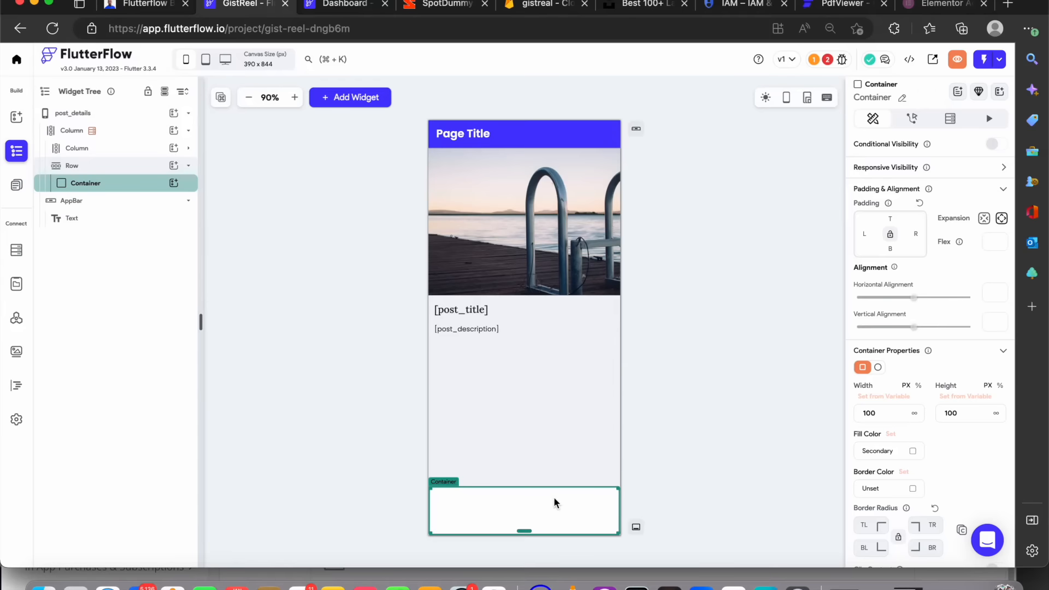
pyautogui.scroll(-5, 864, 446)
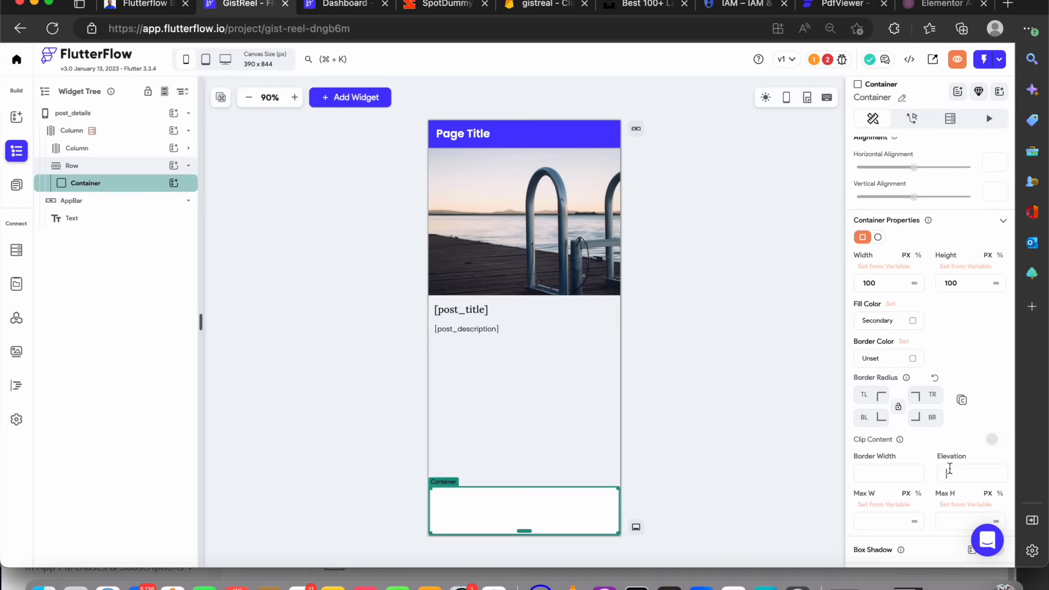
pyautogui.click(705, 448)
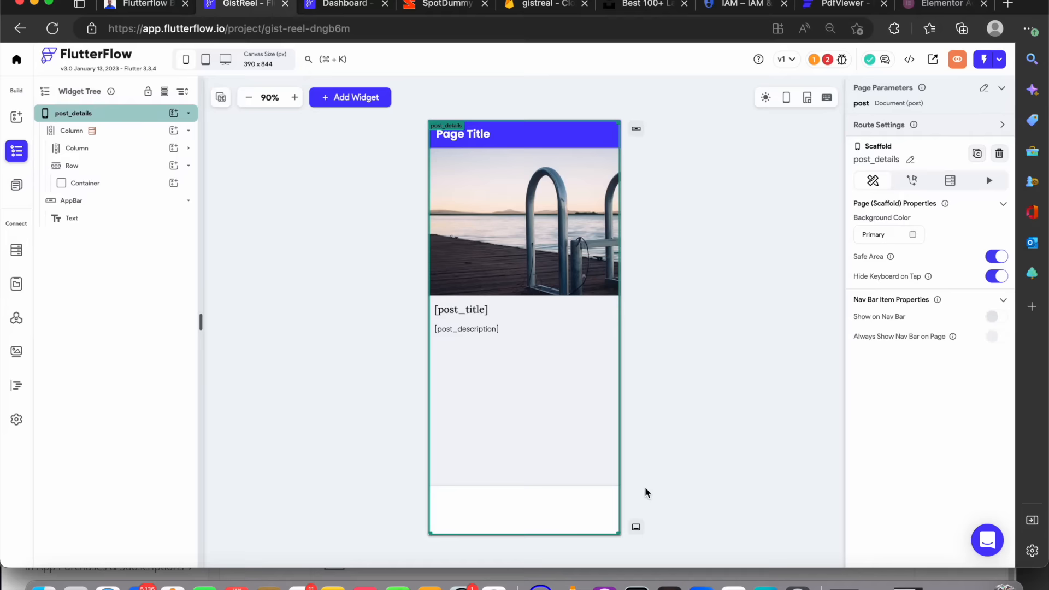
# Open the onboarding1 page and give its Next button an on-tap action navigating to Onboarding2
pyautogui.click(551, 526)
pyautogui.click(724, 429)
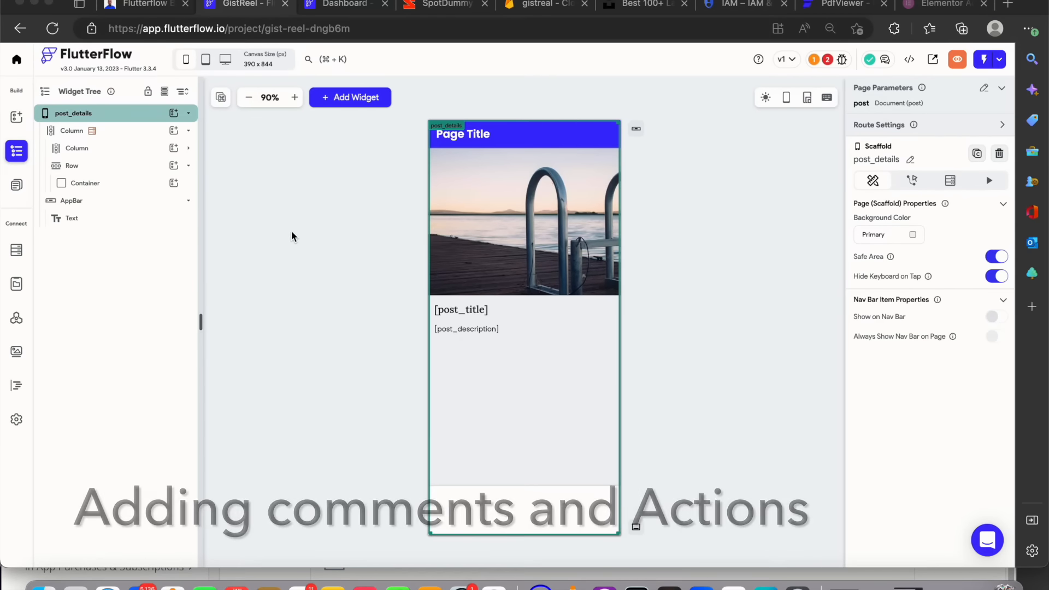
pyautogui.click(22, 188)
pyautogui.click(136, 139)
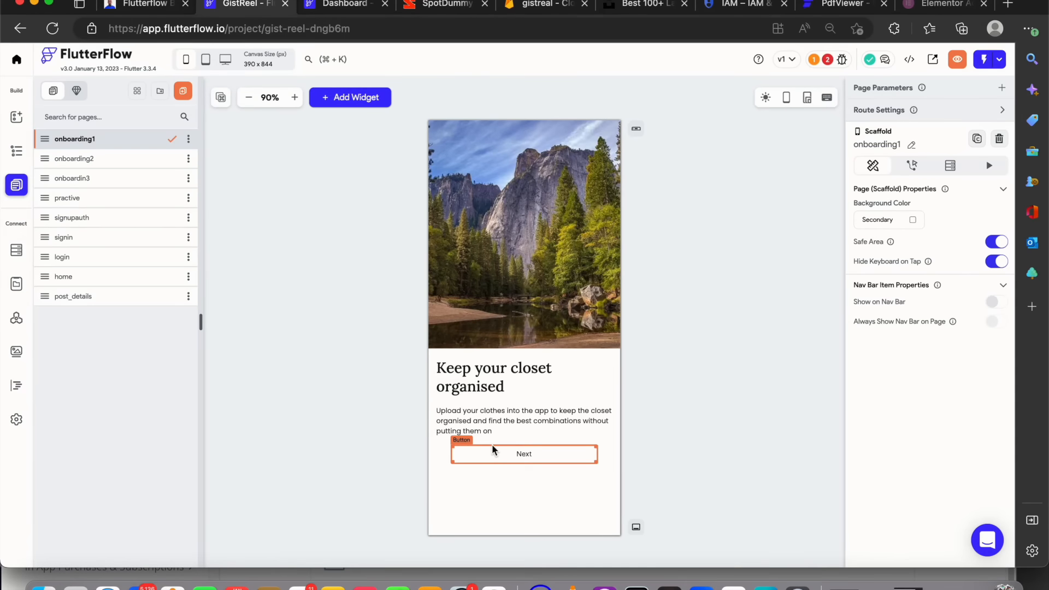
pyautogui.click(538, 453)
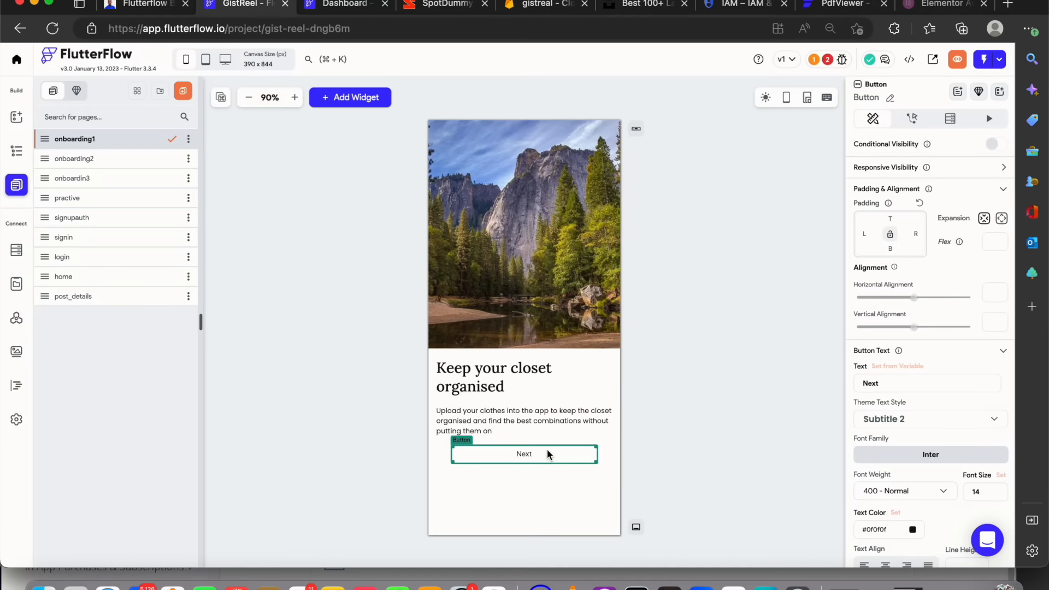
pyautogui.click(912, 119)
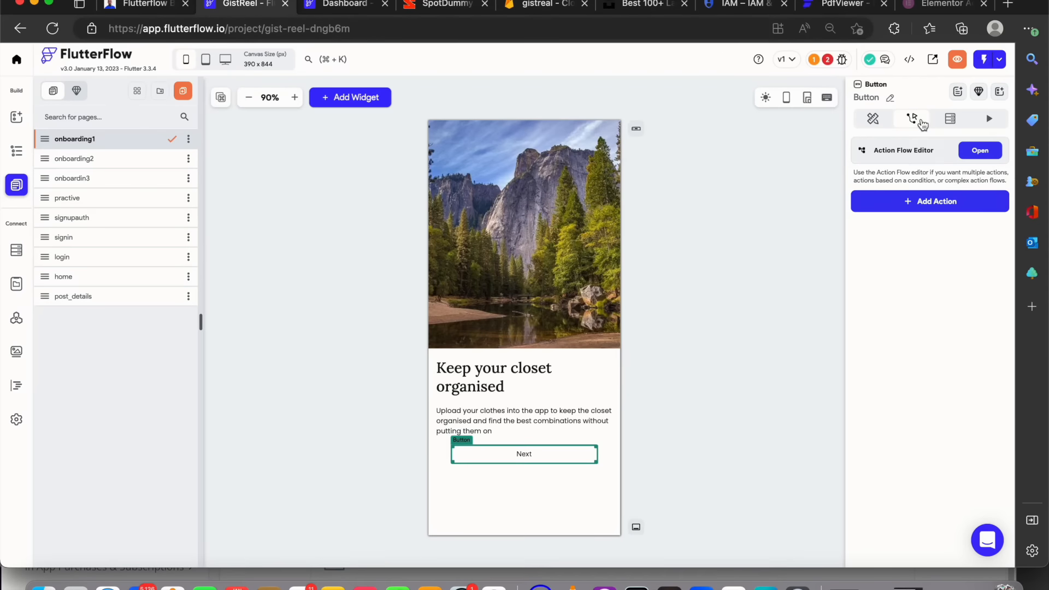
pyautogui.click(934, 205)
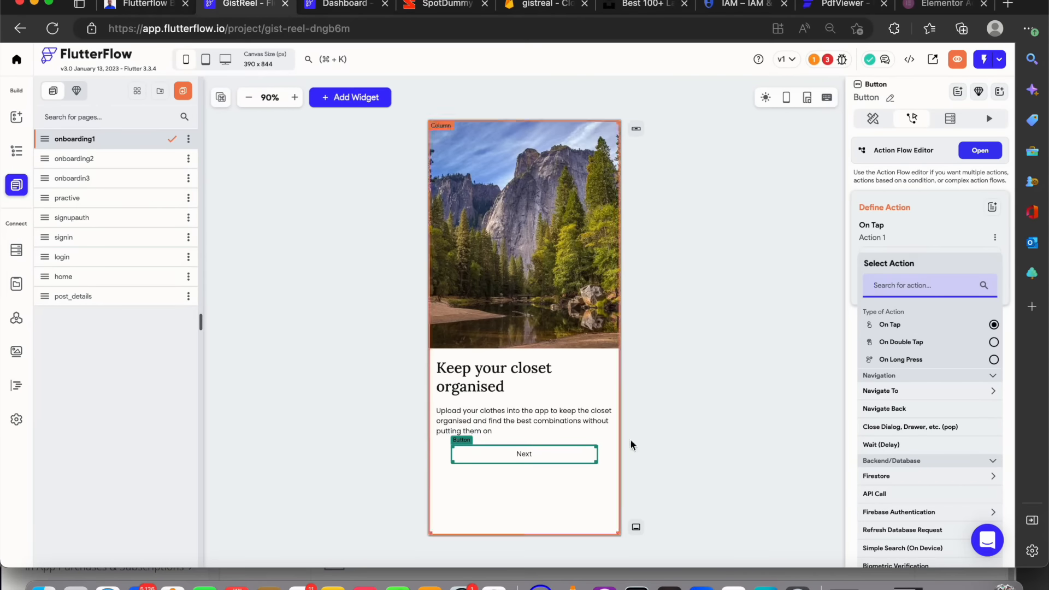
pyautogui.click(889, 397)
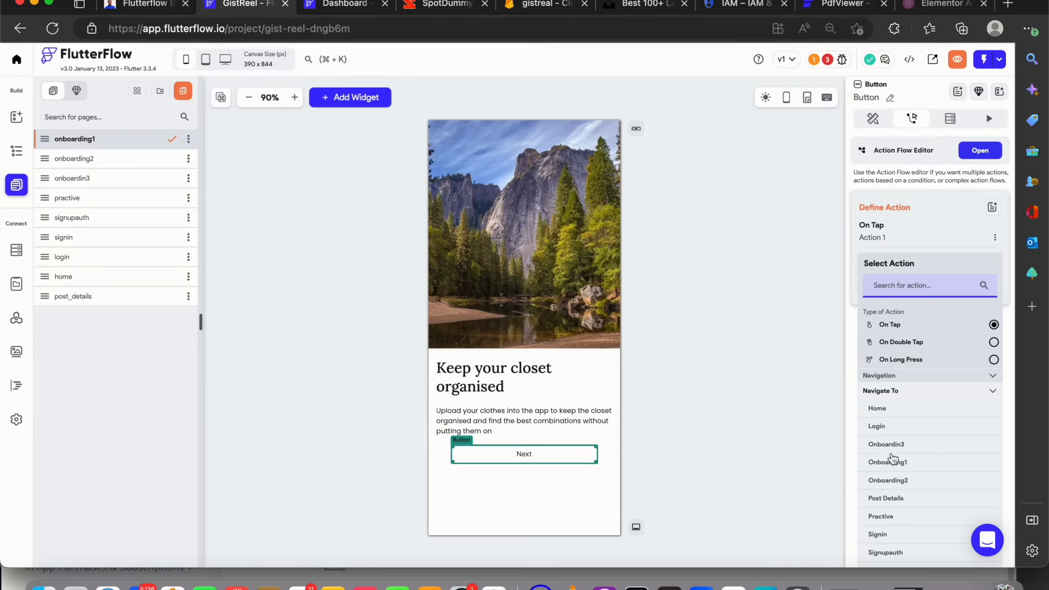
pyautogui.click(897, 481)
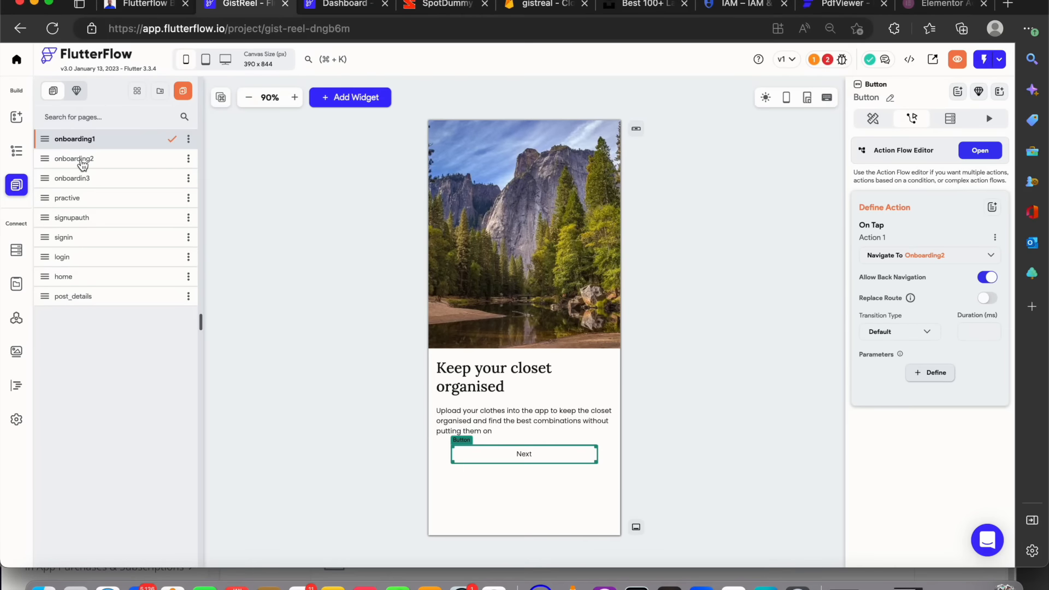
# Open the onboarding2 page and add an On Page Load action that navigates to Onboardin3
pyautogui.click(83, 163)
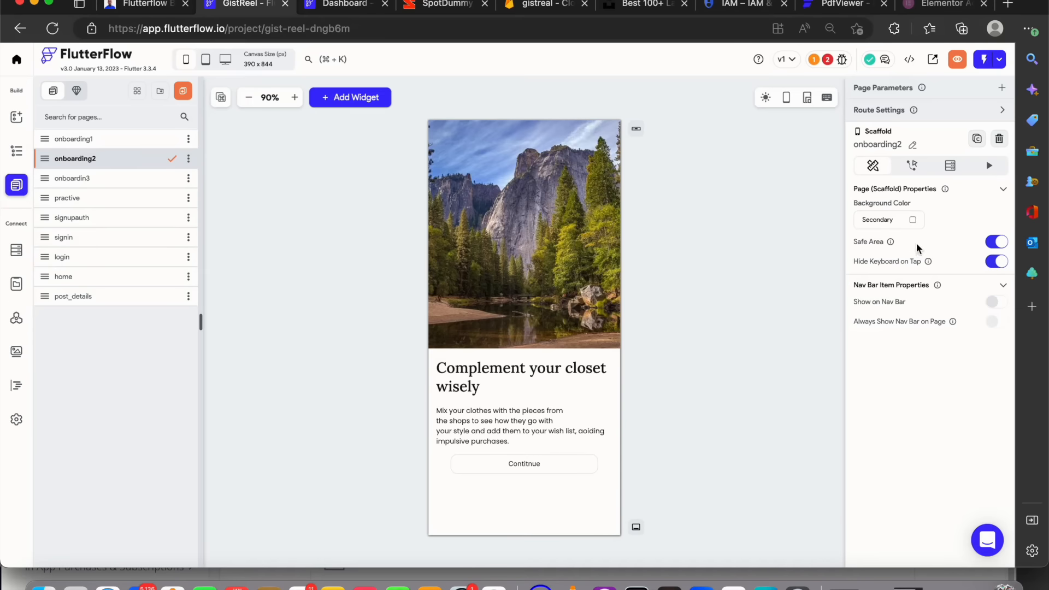
pyautogui.click(912, 165)
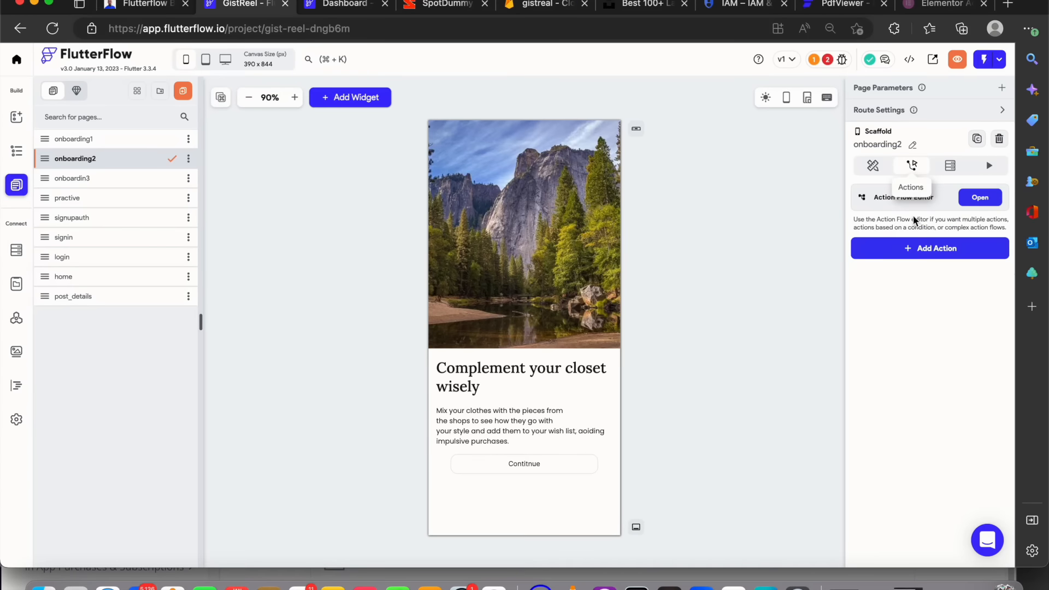
pyautogui.click(923, 249)
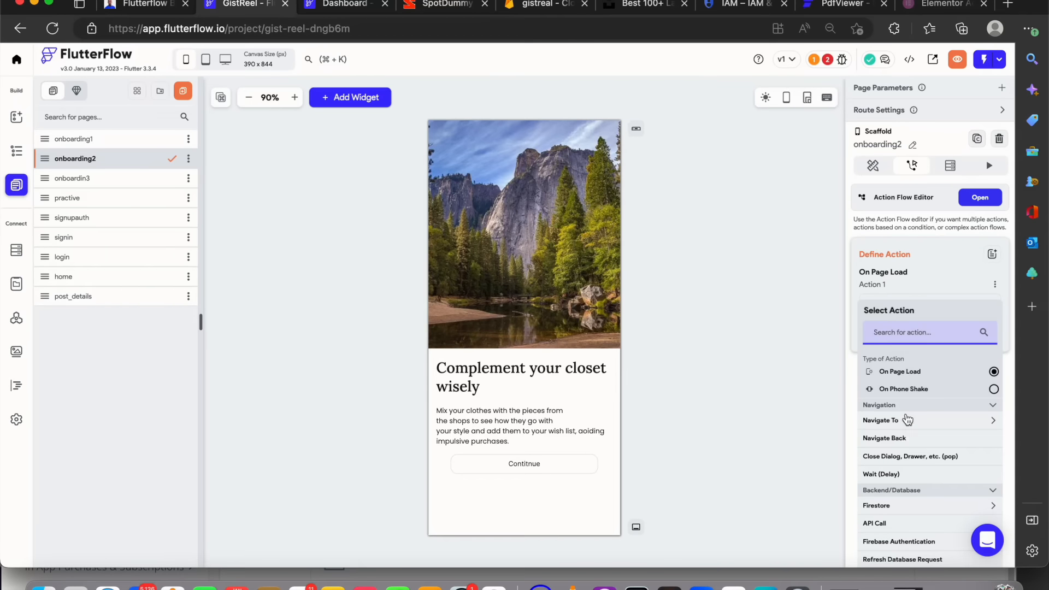
pyautogui.click(907, 421)
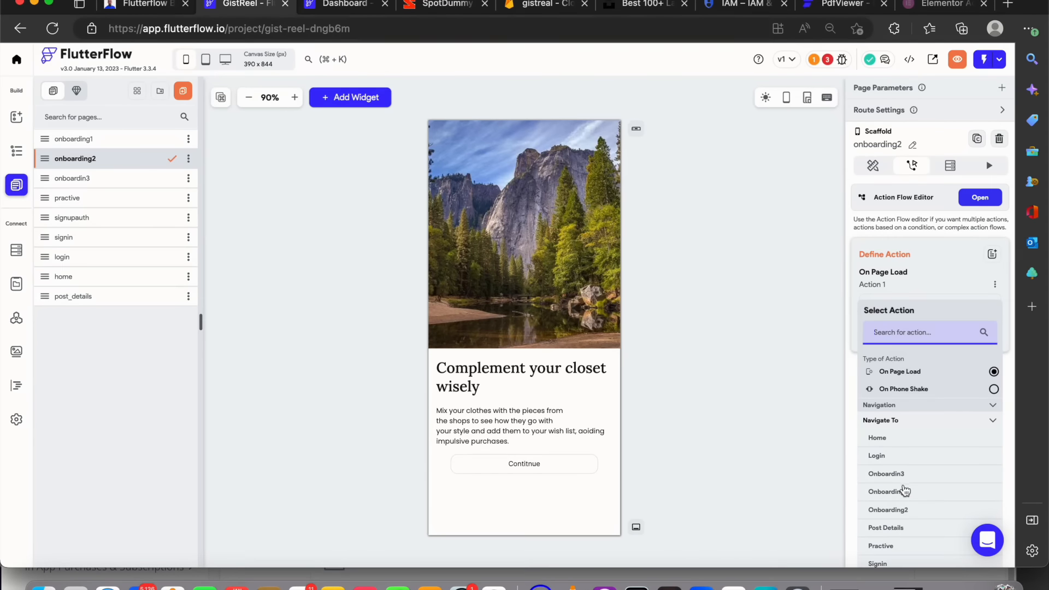
pyautogui.click(902, 480)
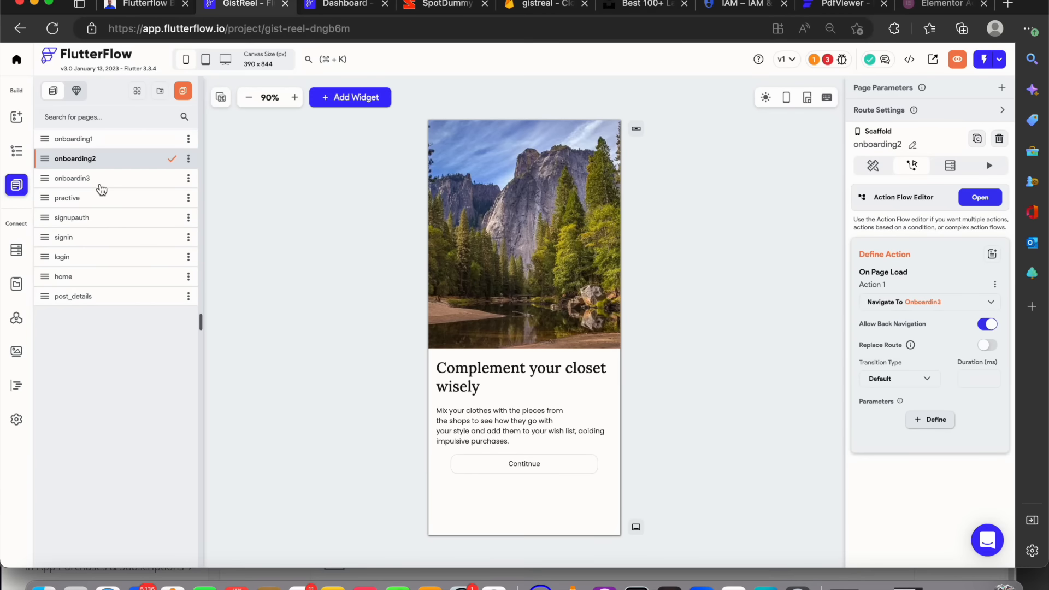
# Open the onboardin3 page and give its Continue button an on-tap action navigating to Signupauth
pyautogui.click(102, 187)
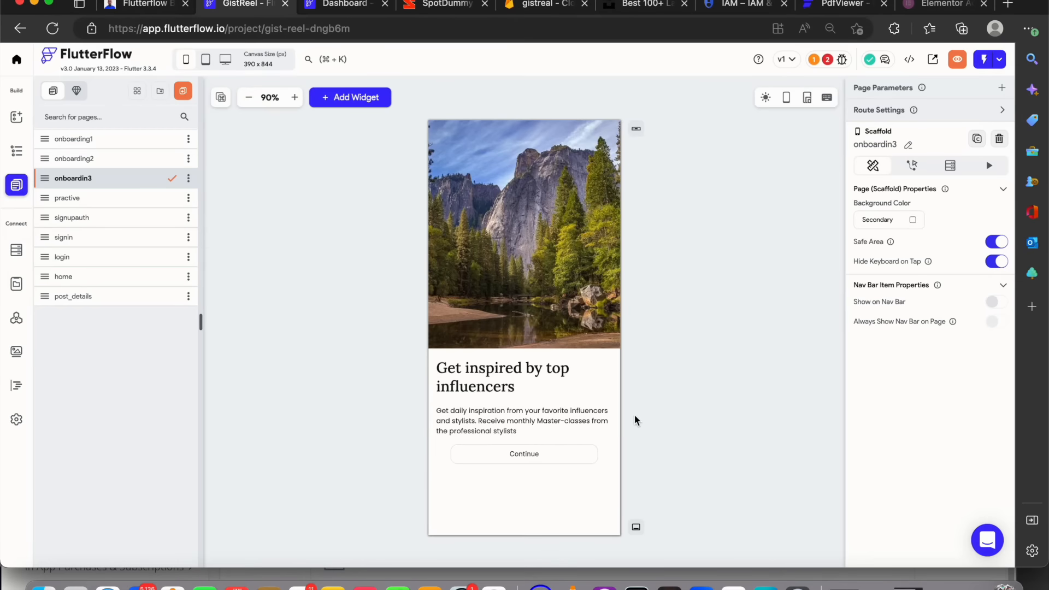
pyautogui.click(567, 452)
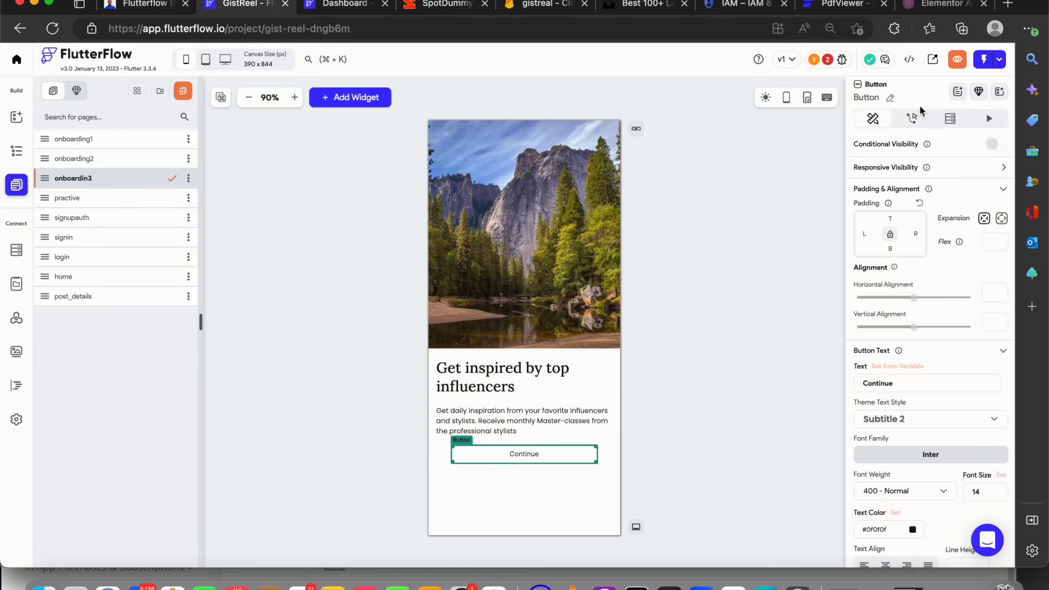
pyautogui.click(914, 119)
pyautogui.click(930, 204)
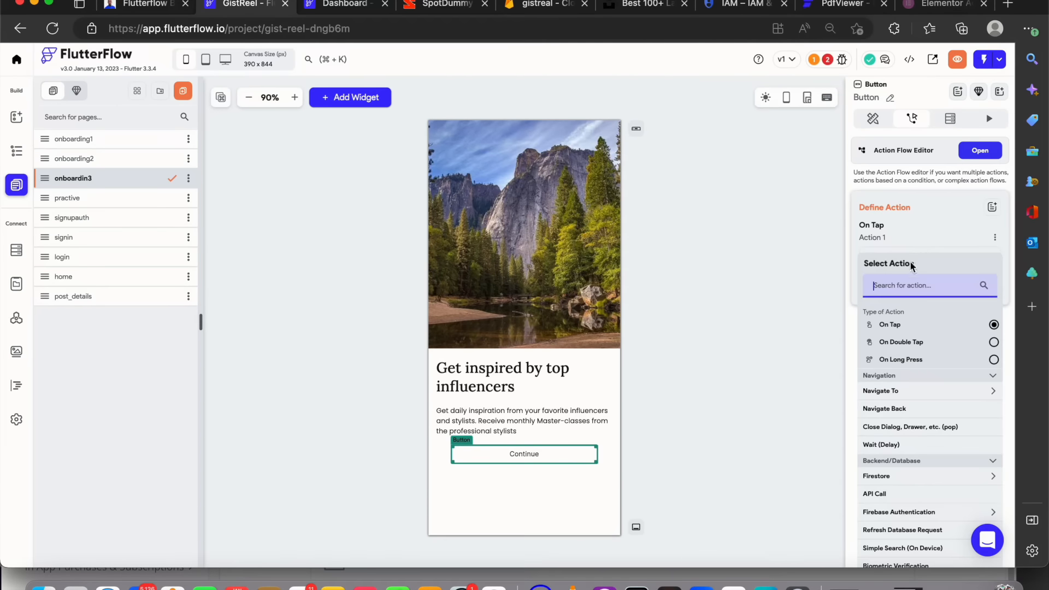
pyautogui.click(897, 390)
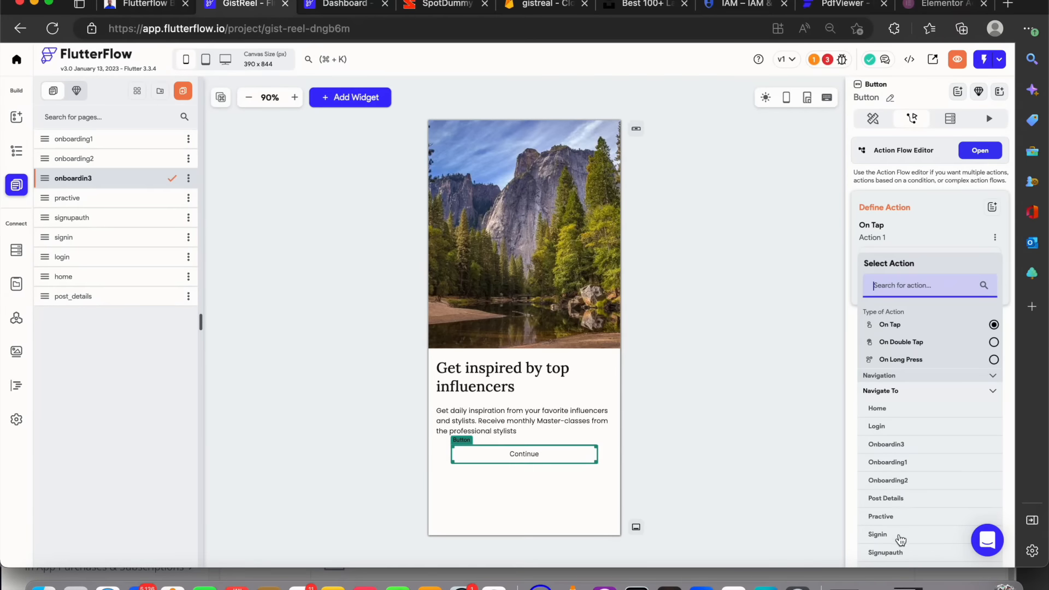
pyautogui.click(881, 553)
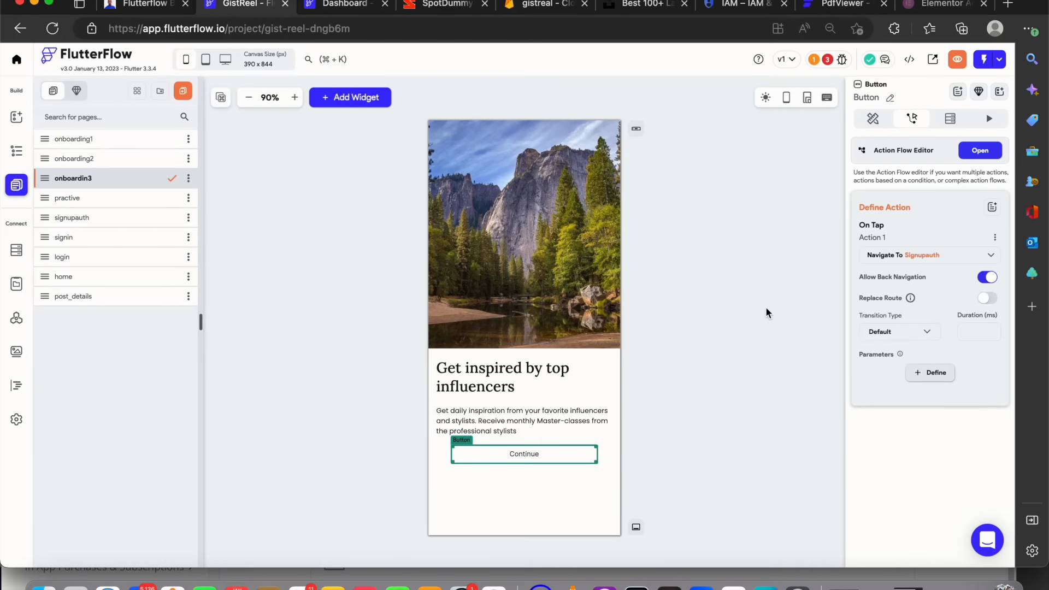
# On the signupauth page, give the Continue with email button an on-tap action navigating to Signin
pyautogui.click(159, 216)
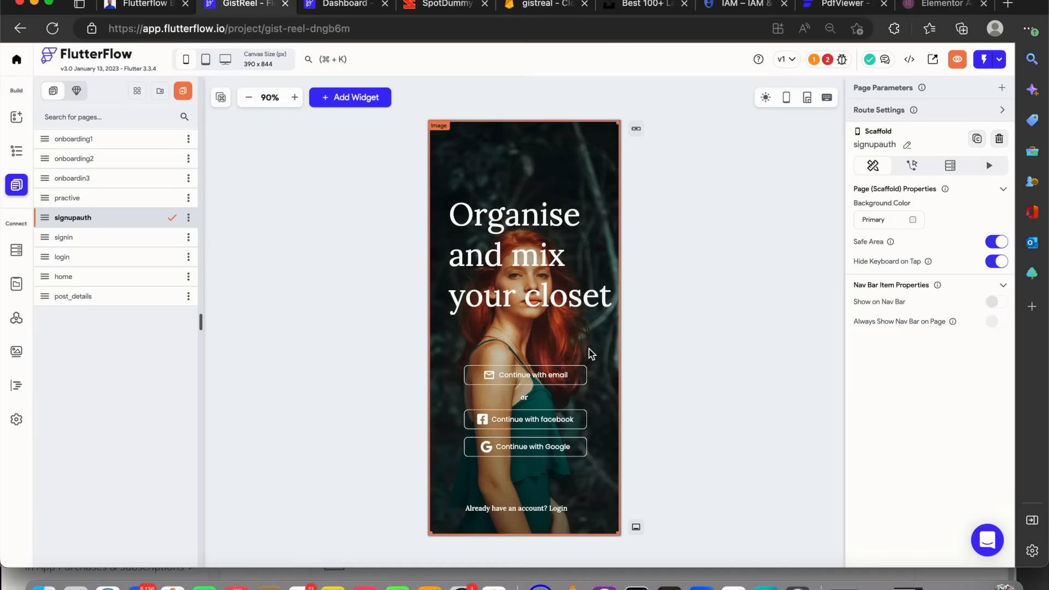
pyautogui.click(568, 377)
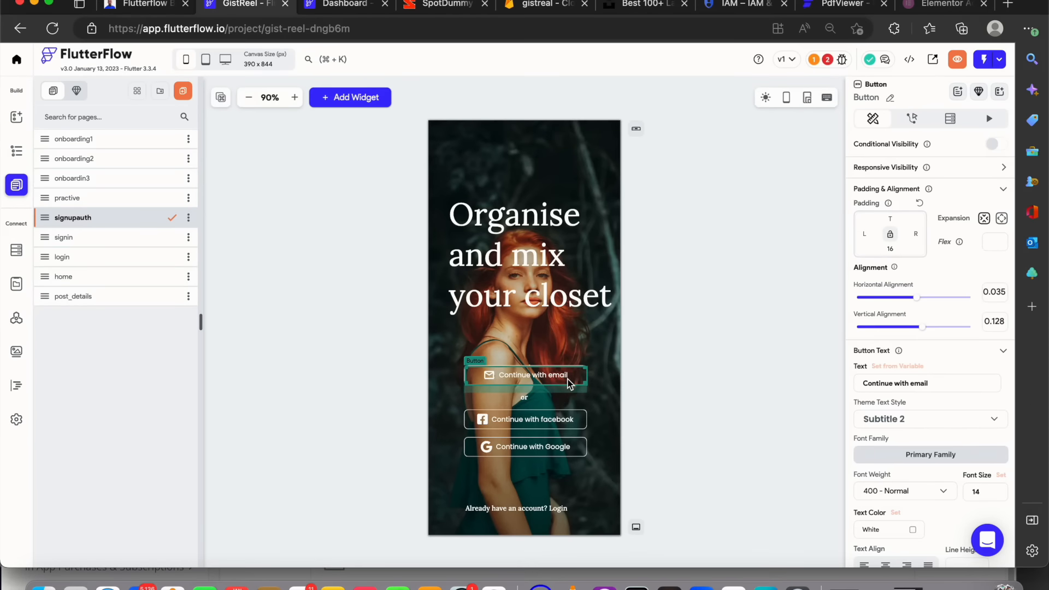
pyautogui.click(913, 121)
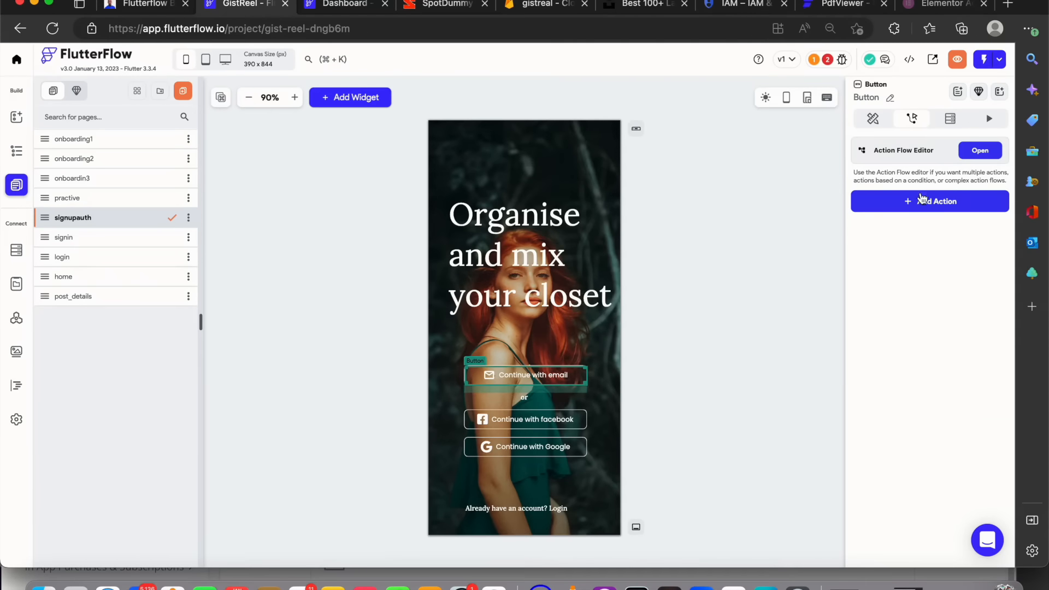
pyautogui.click(923, 202)
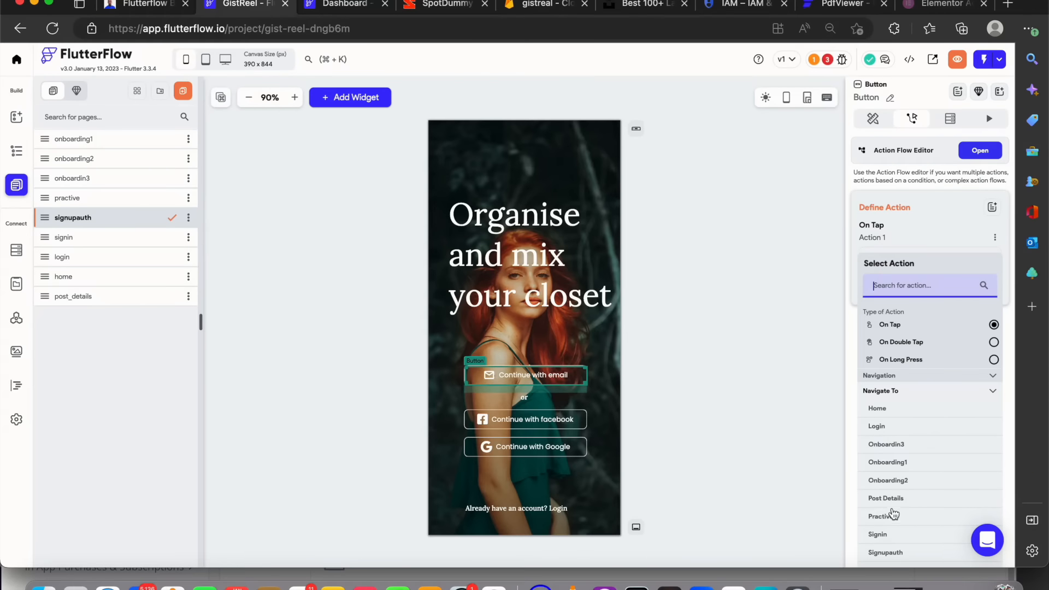
pyautogui.click(887, 537)
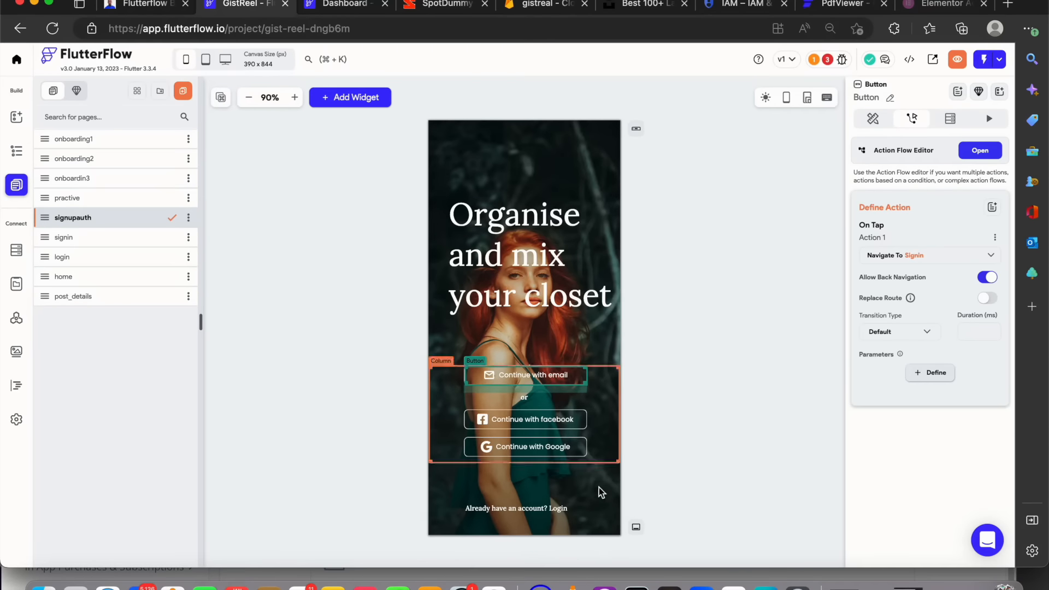
# Give the 'Already have an account? Login' text an on-tap action navigating to Login
pyautogui.click(563, 512)
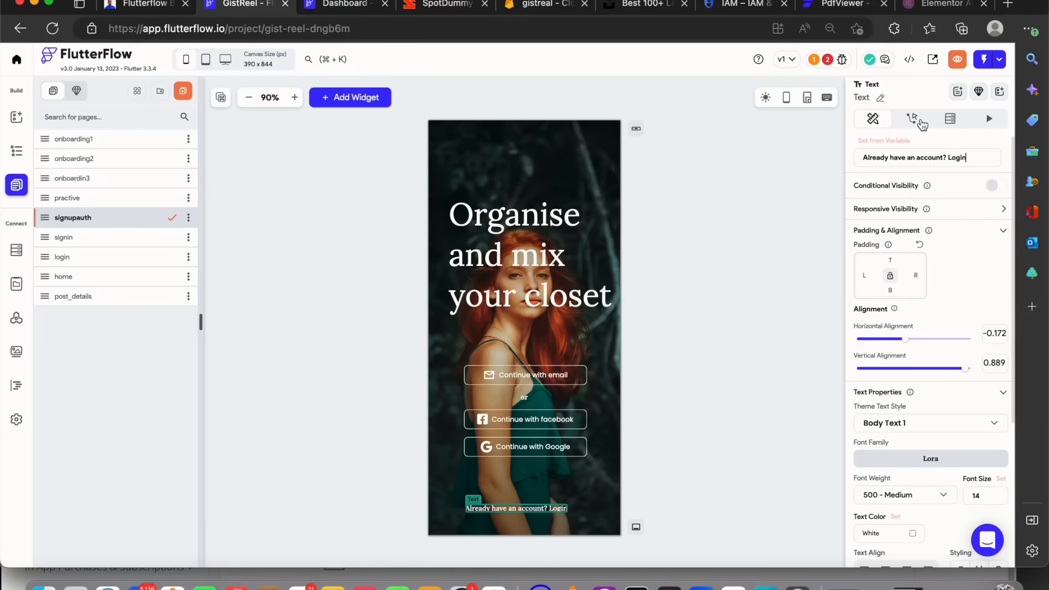
pyautogui.click(913, 119)
pyautogui.click(919, 203)
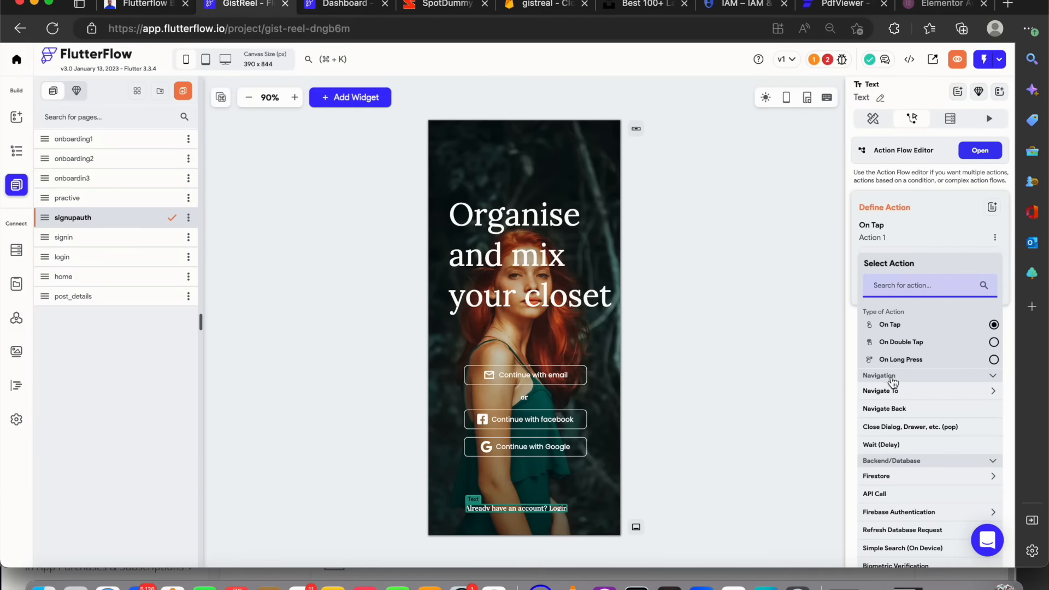
pyautogui.click(891, 377)
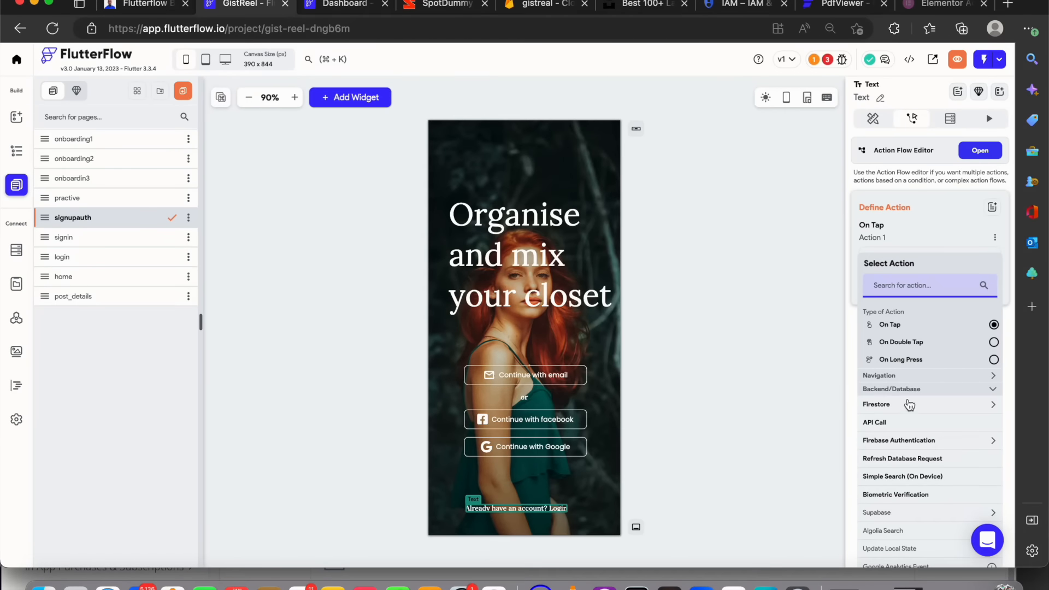
pyautogui.click(907, 377)
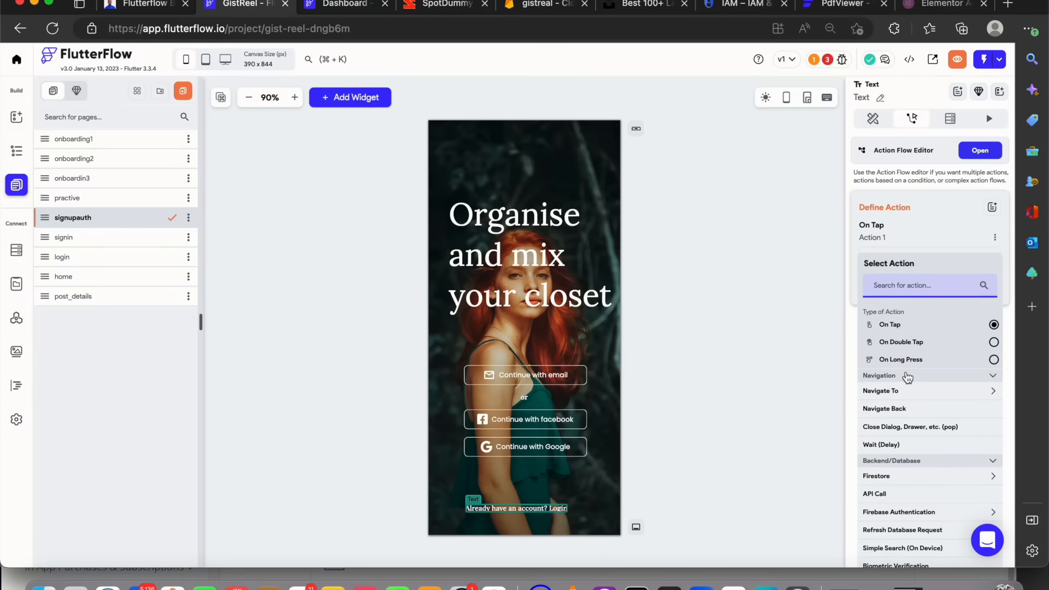
pyautogui.click(903, 396)
pyautogui.click(878, 426)
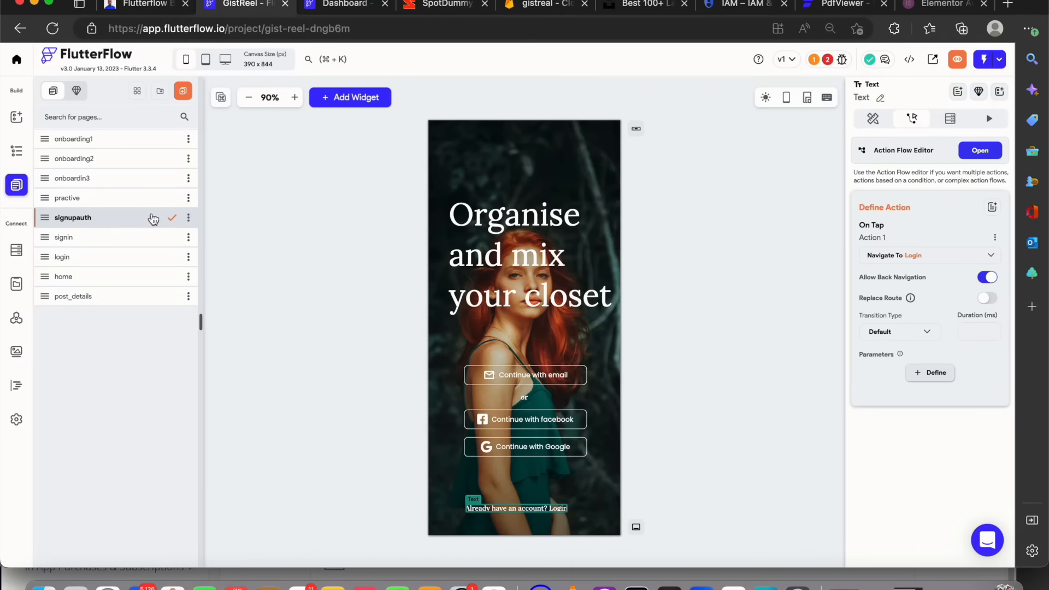
# Open the signin page and rename the email text field to signupemail
pyautogui.click(138, 244)
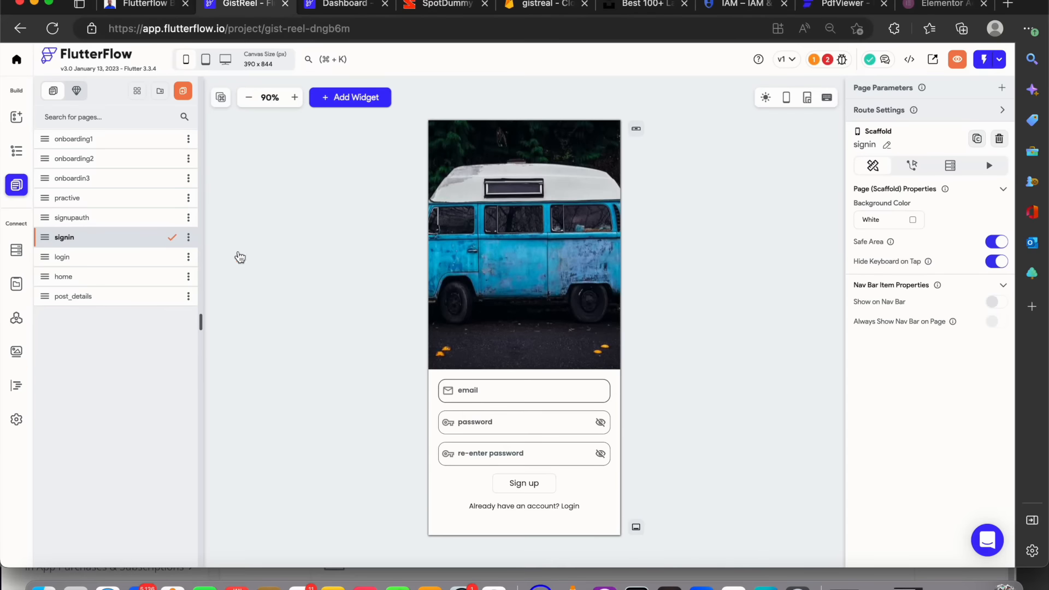
pyautogui.click(525, 482)
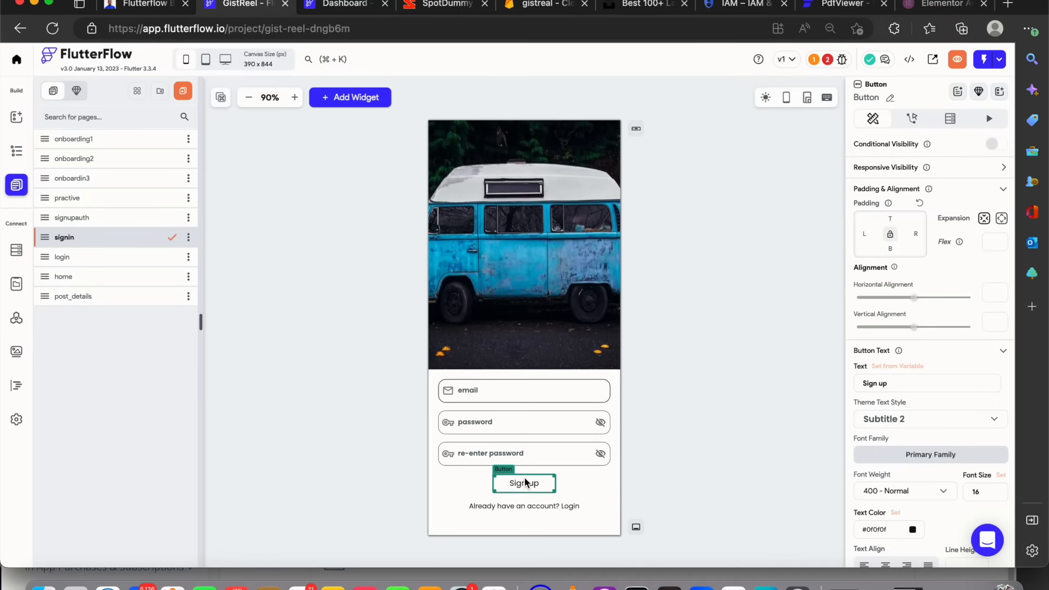
pyautogui.click(538, 389)
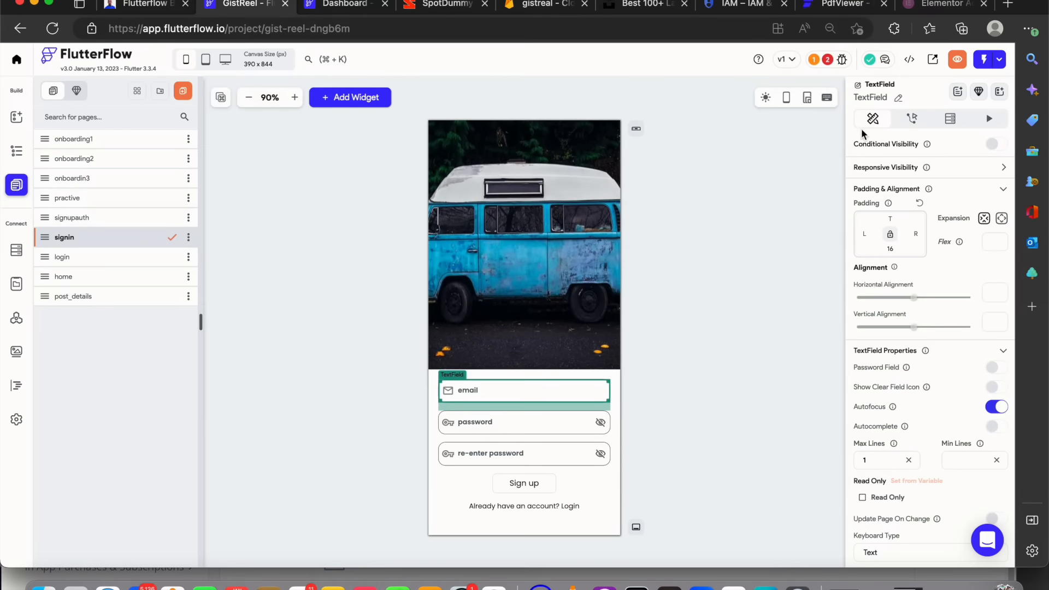
pyautogui.click(895, 101)
pyautogui.doubleClick(858, 99)
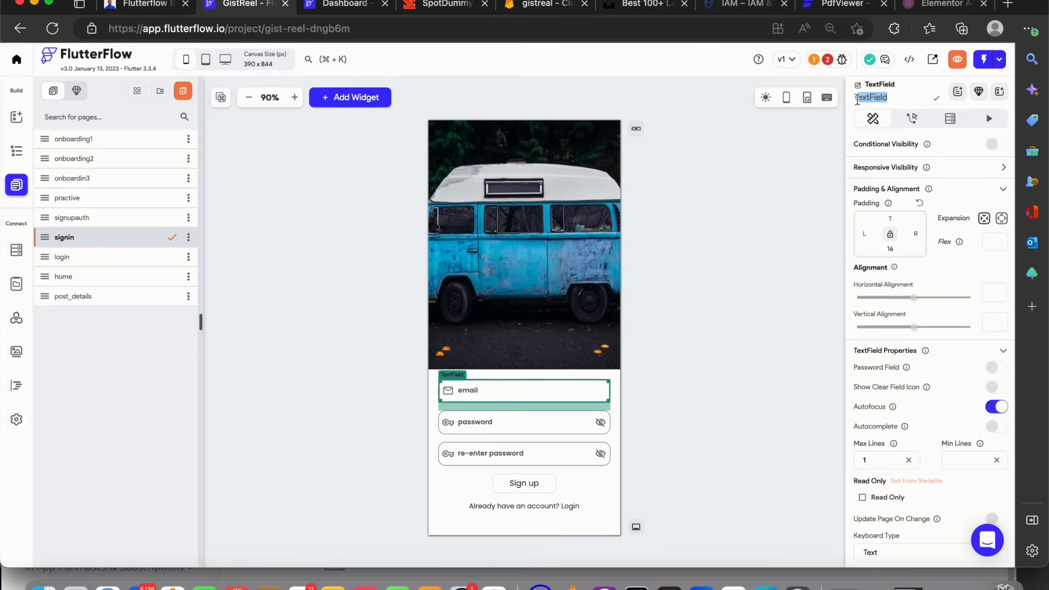
pyautogui.press('BackSpace')
pyautogui.write('signupemail')
# Rename the password text field to password1
pyautogui.click(547, 423)
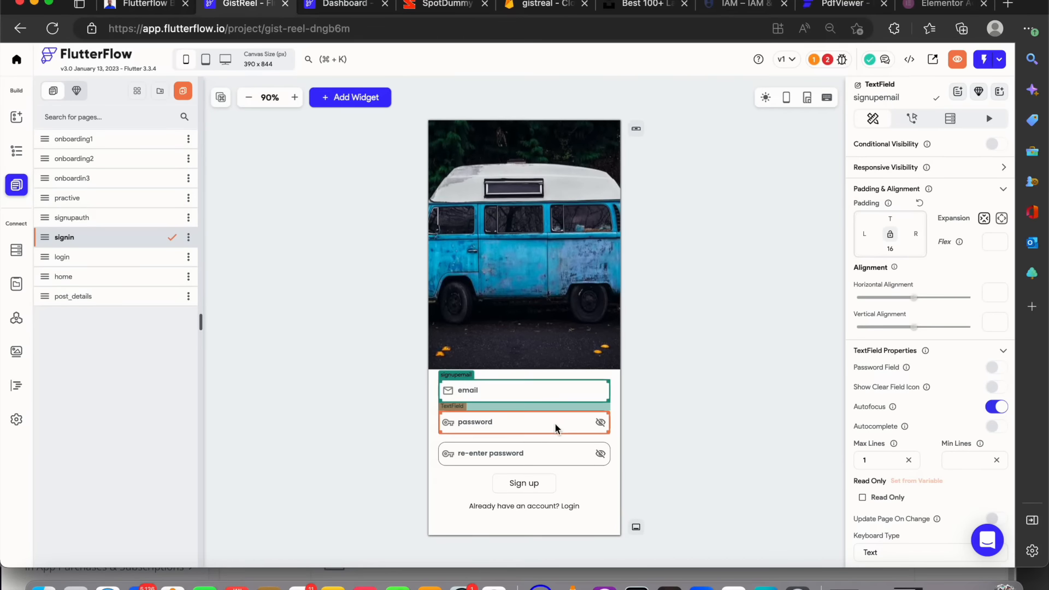
pyautogui.click(898, 98)
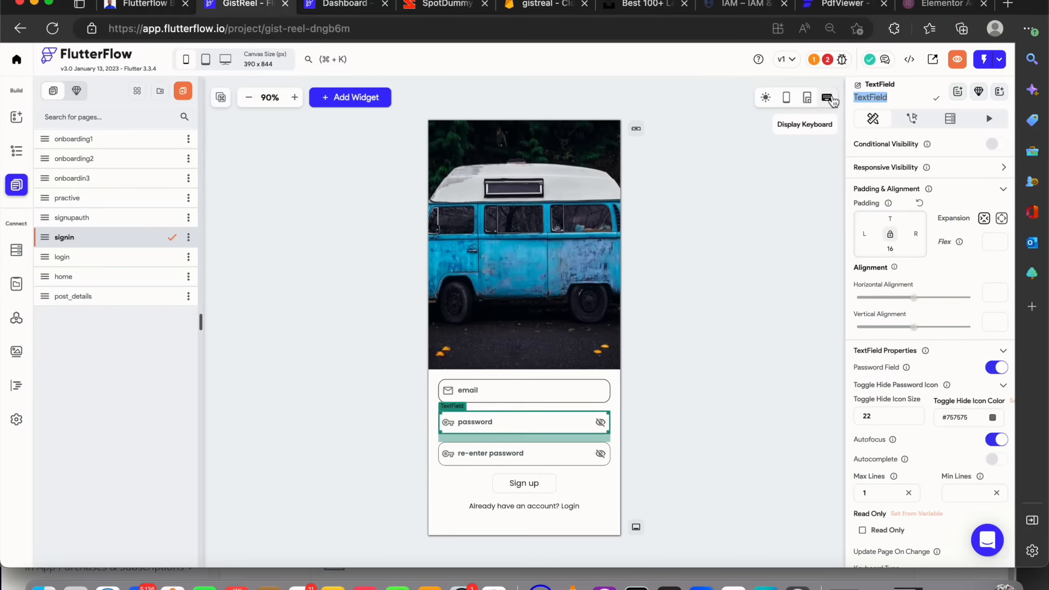
pyautogui.write('password1')
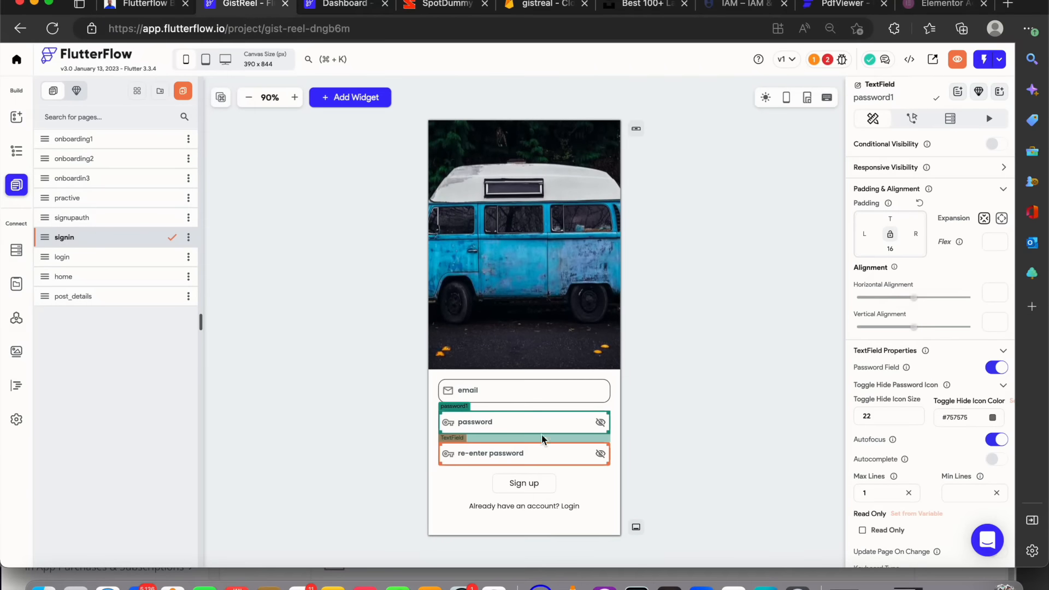
# Rename the re-enter password text field to password
pyautogui.click(527, 453)
pyautogui.click(898, 98)
pyautogui.moveTo(896, 98); pyautogui.dragTo(835, 101)
pyautogui.write('pa')
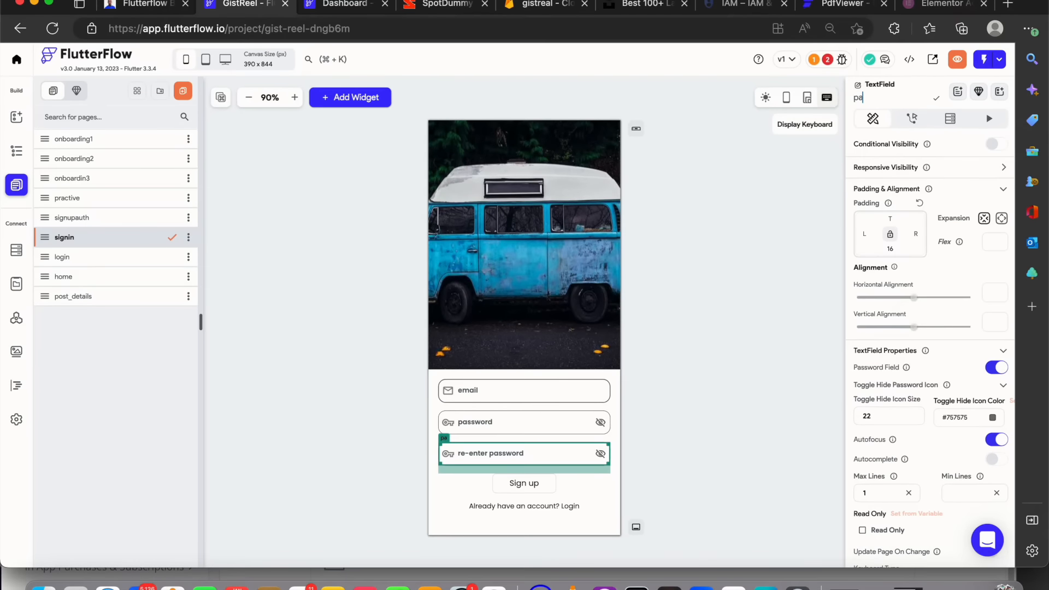
pyautogui.write('ssword2')
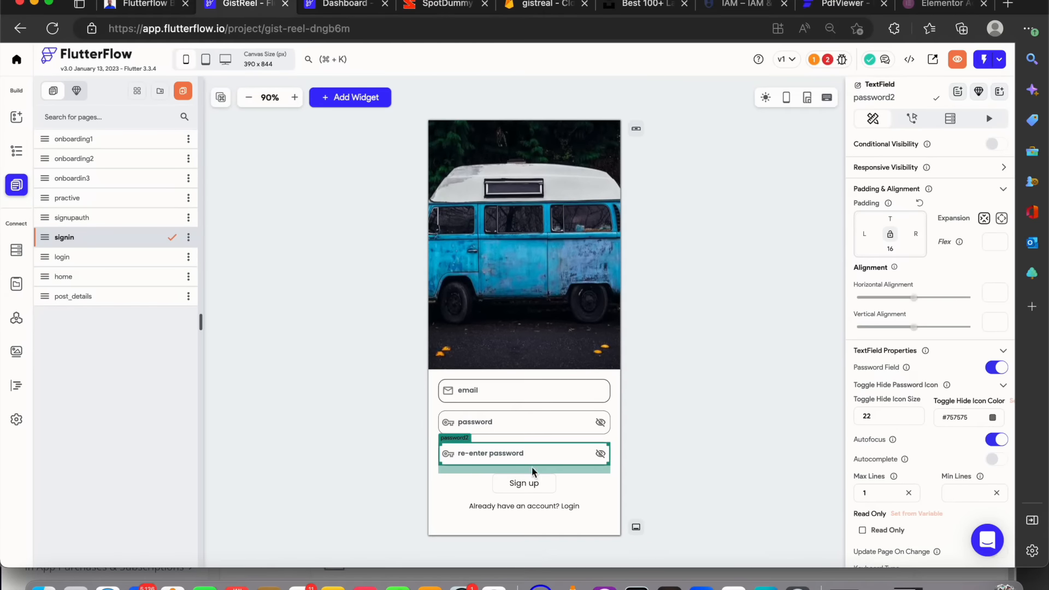
# Give the Sign up button an on-tap Firebase Authentication Create Account action
pyautogui.click(519, 486)
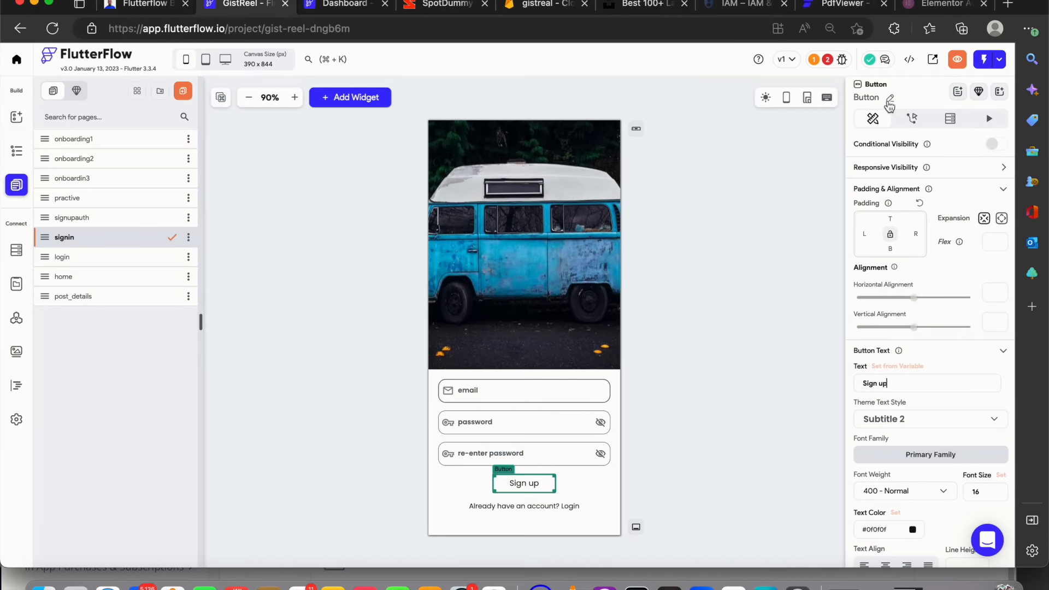
pyautogui.click(911, 118)
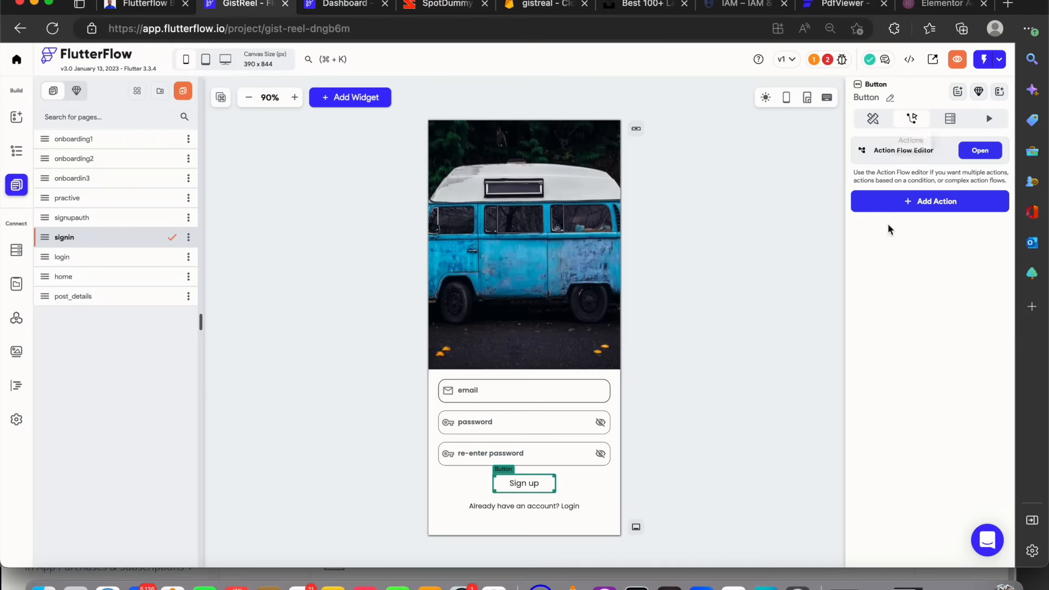
pyautogui.click(902, 200)
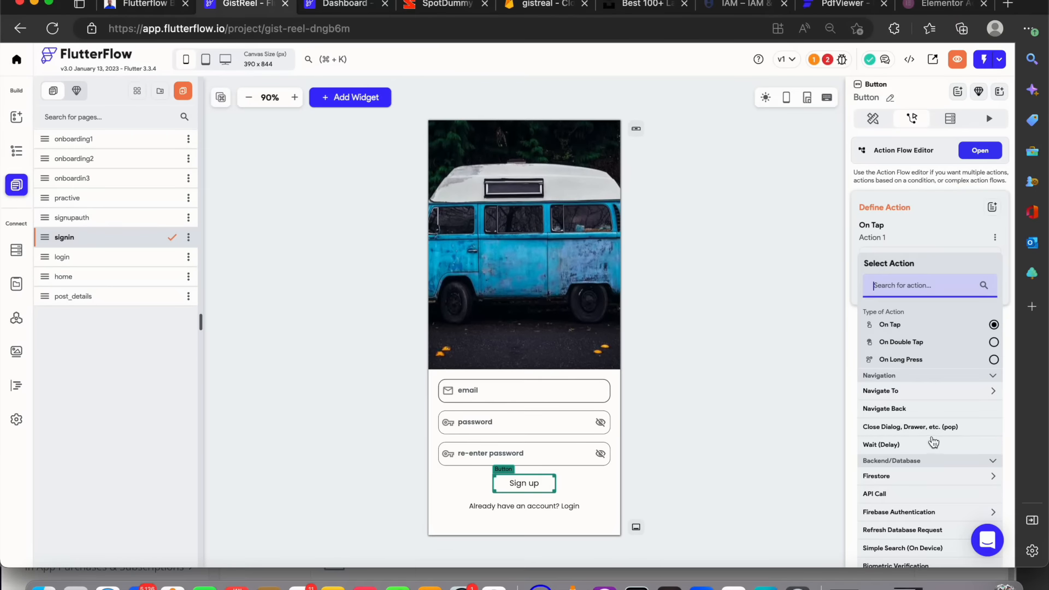
pyautogui.scroll(-2, 929, 429)
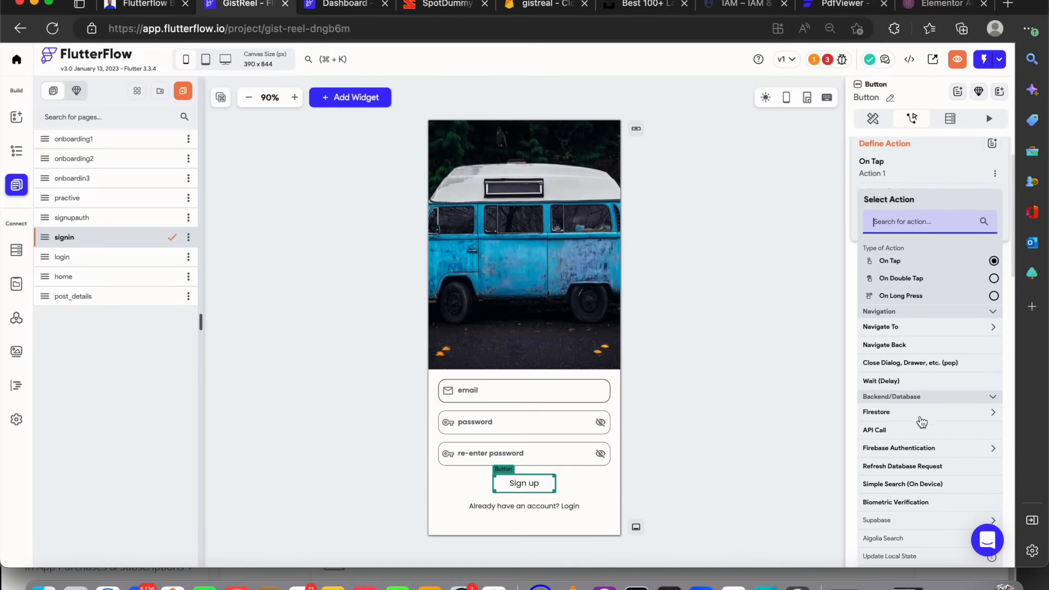
pyautogui.click(923, 418)
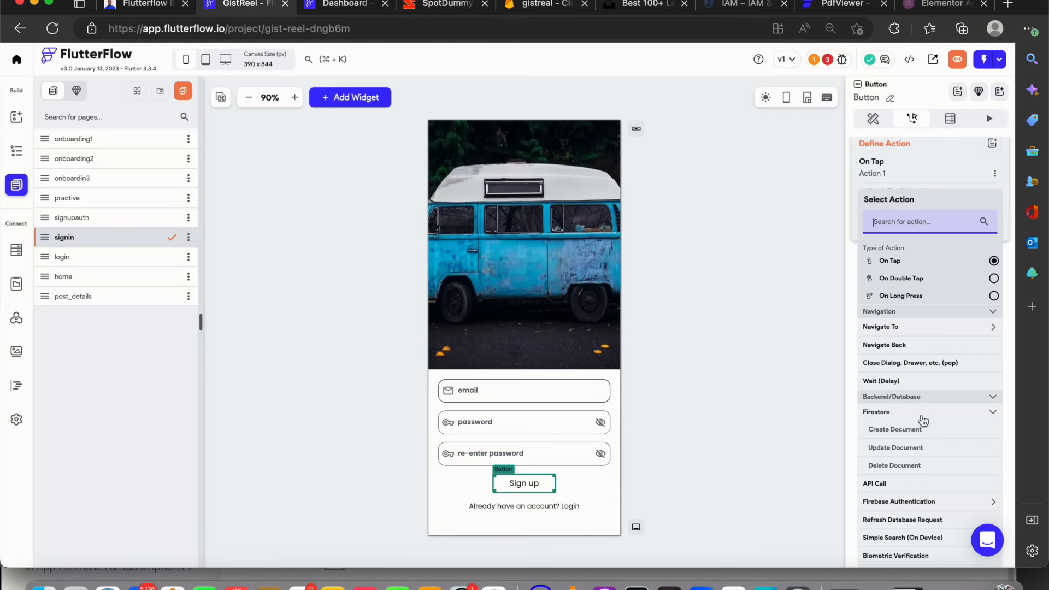
pyautogui.click(939, 506)
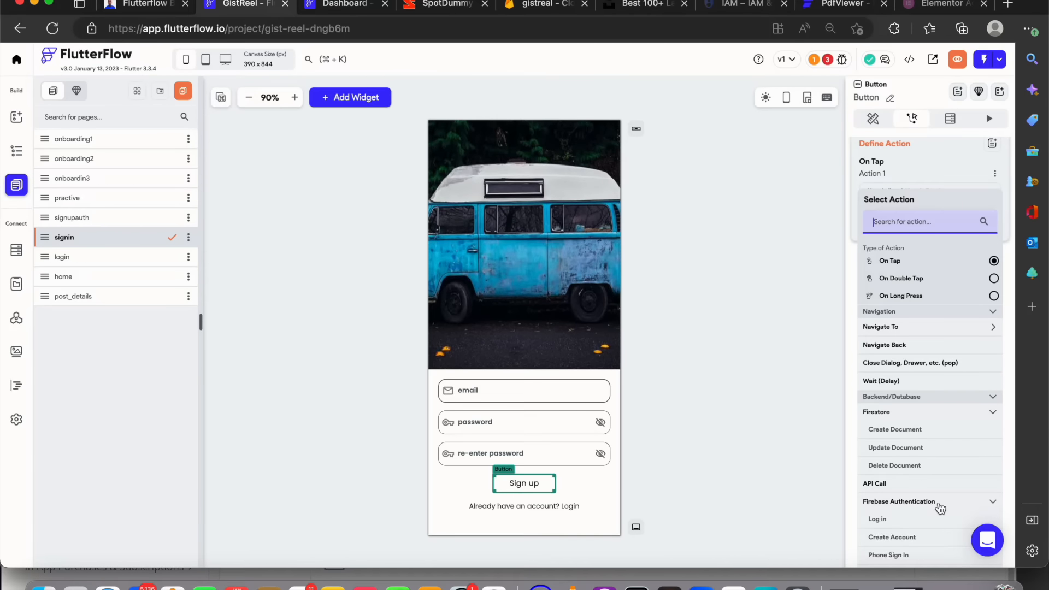
pyautogui.scroll(-2, 926, 510)
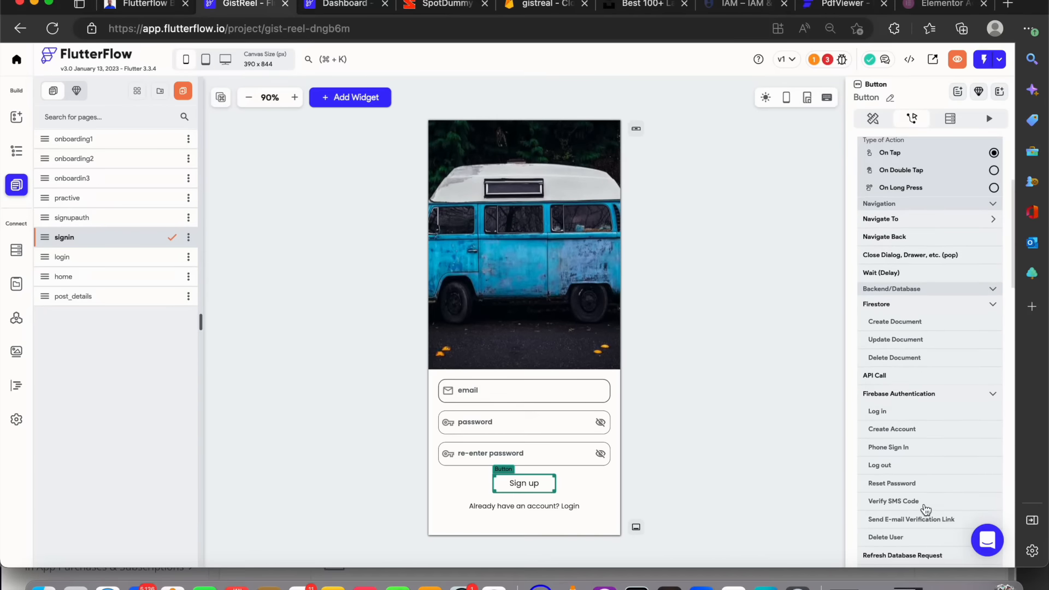
pyautogui.click(899, 430)
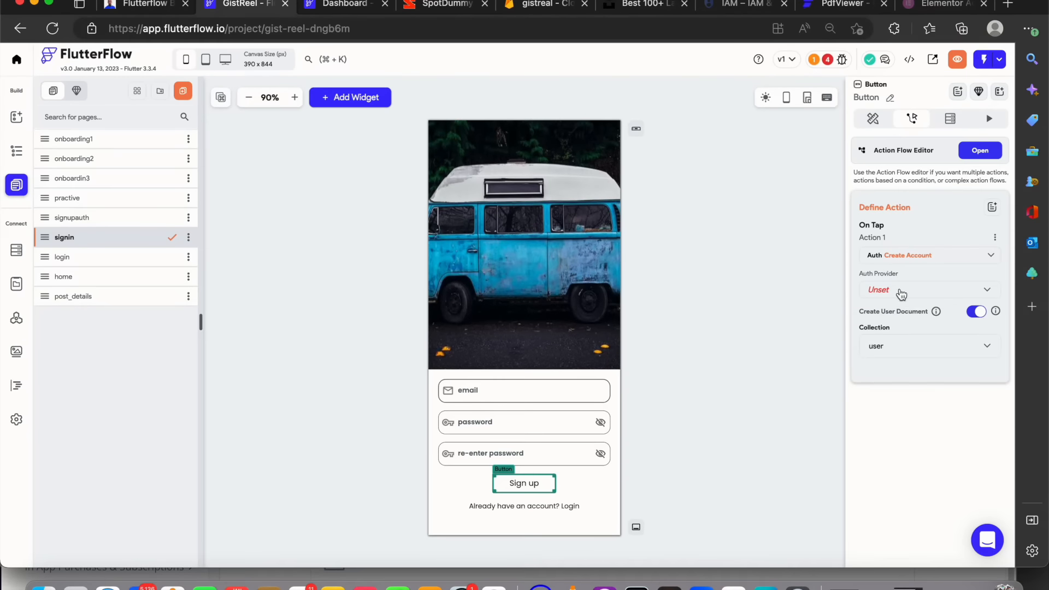
# Set the auth provider to Email, with signupemail, password1 and password2 as email, password and confirm password fields
pyautogui.click(901, 291)
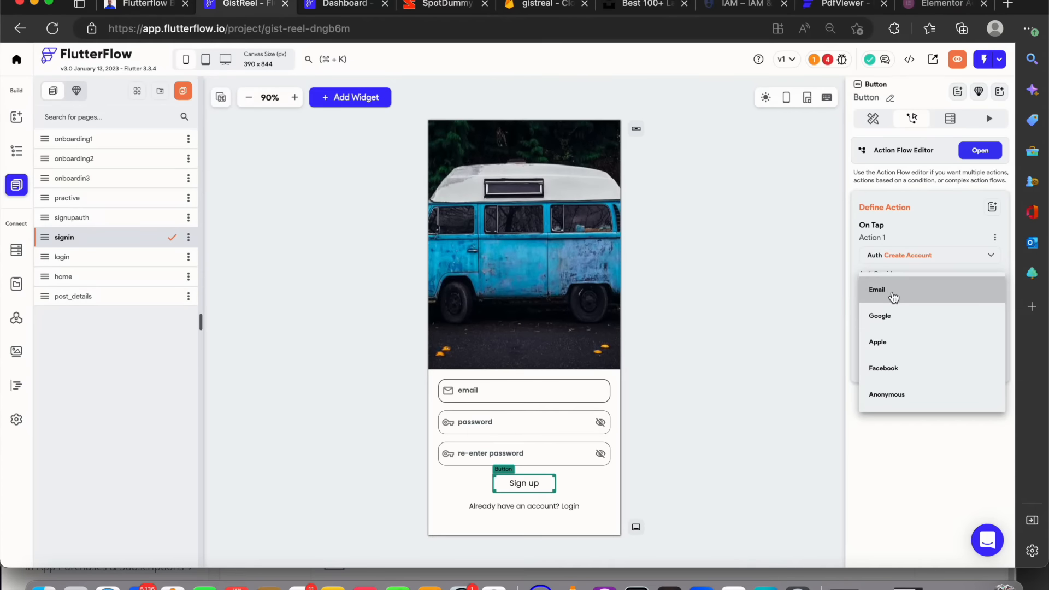
pyautogui.click(894, 297)
pyautogui.click(898, 325)
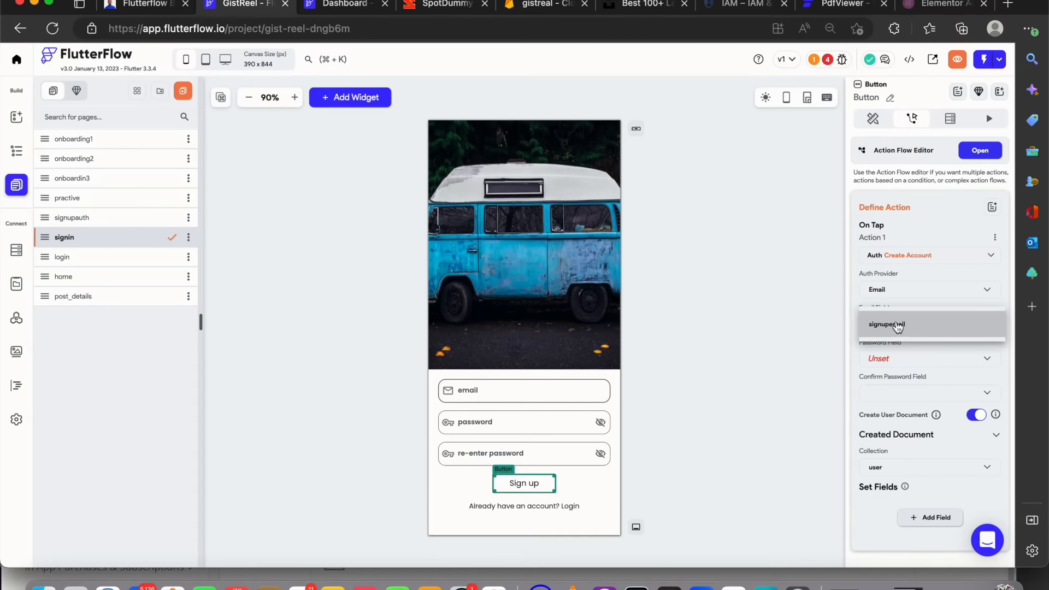
pyautogui.click(897, 324)
pyautogui.click(895, 358)
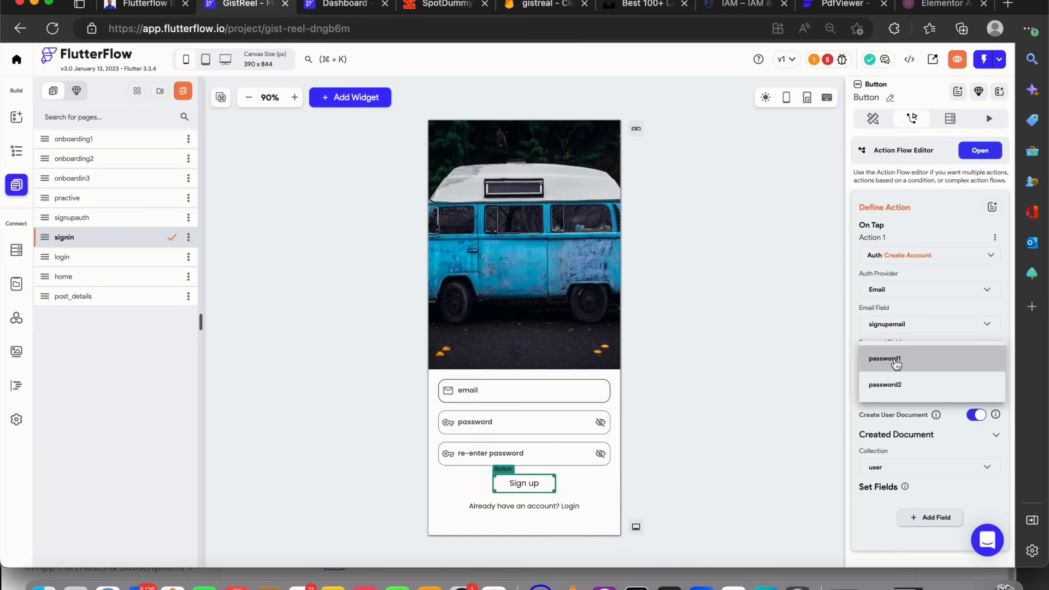
pyautogui.click(897, 367)
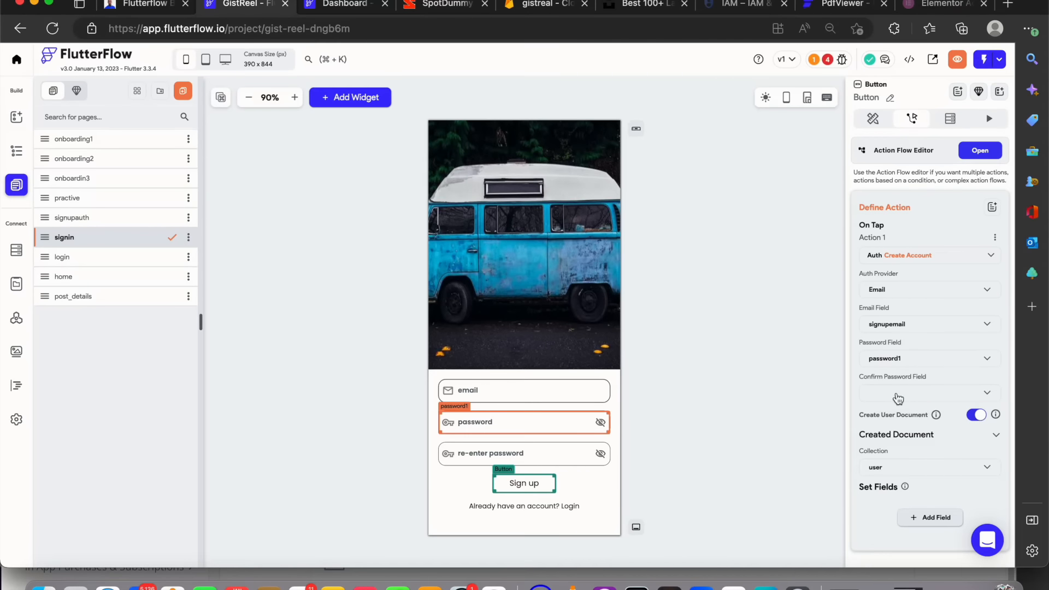
pyautogui.click(898, 394)
pyautogui.click(895, 419)
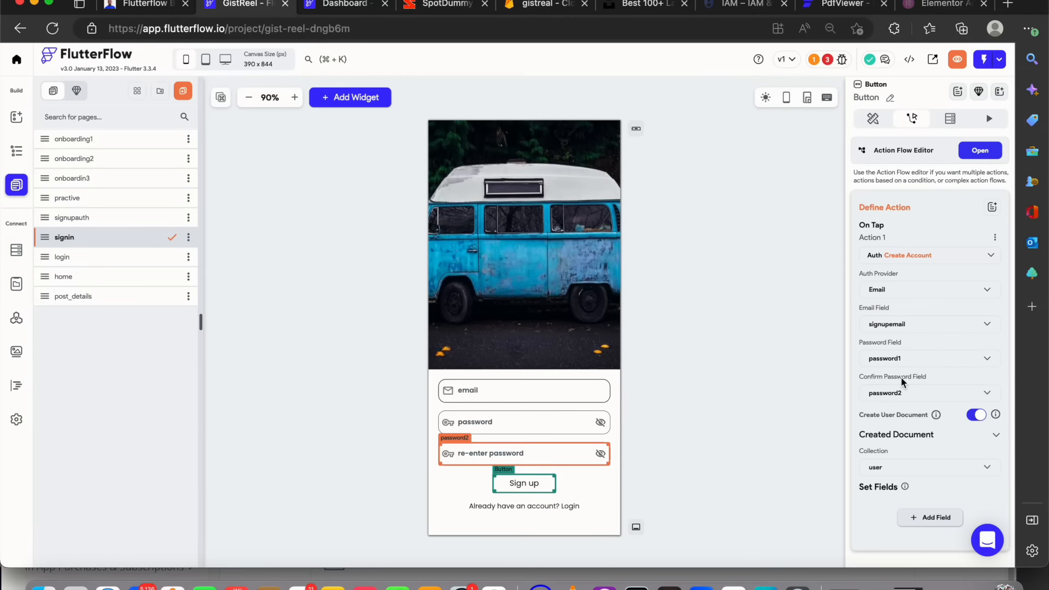
pyautogui.scroll(-2, 897, 435)
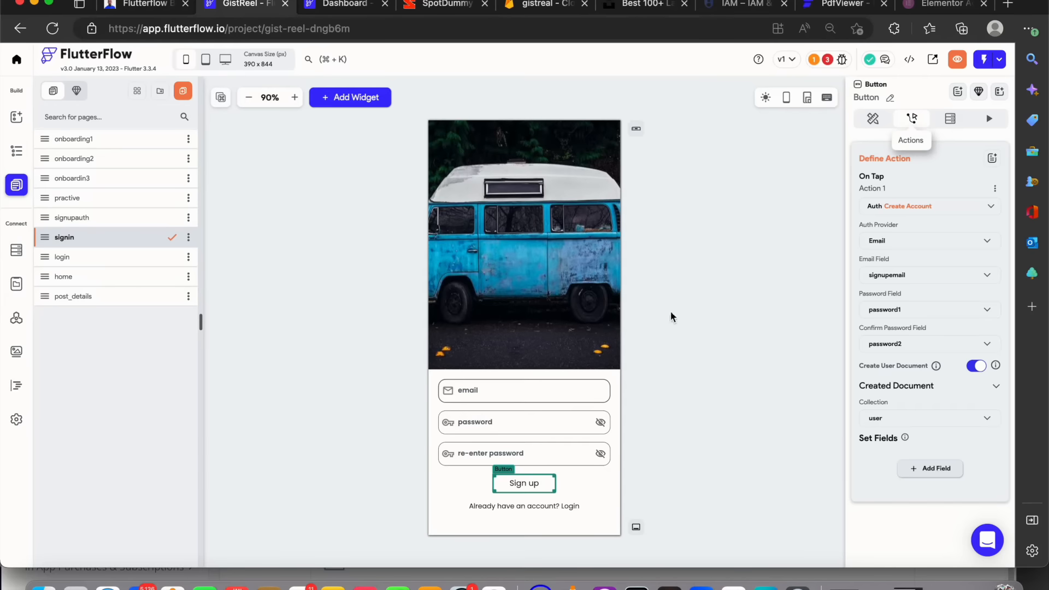
pyautogui.click(576, 477)
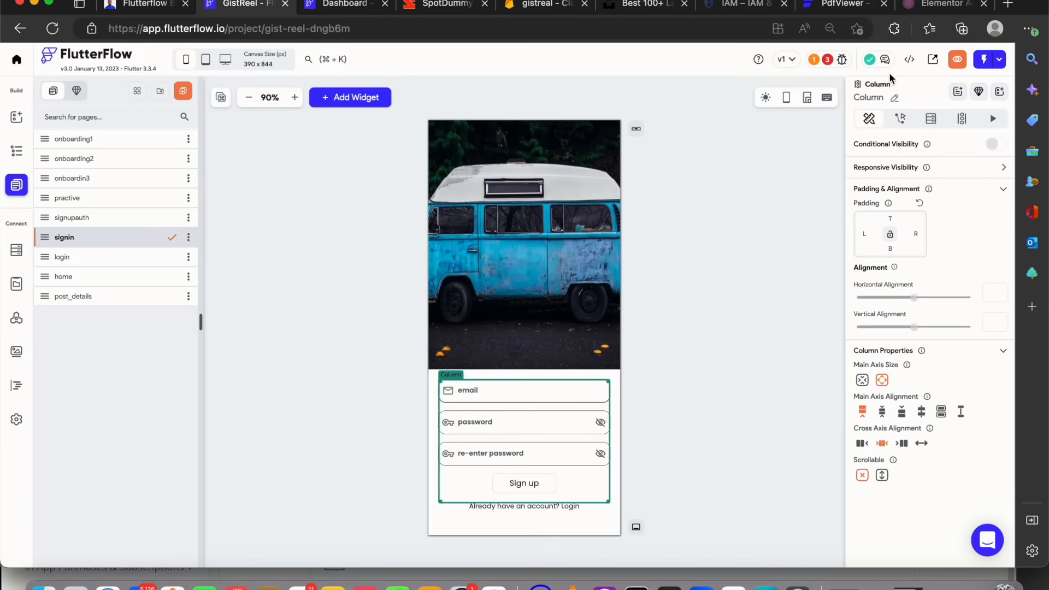
pyautogui.click(543, 480)
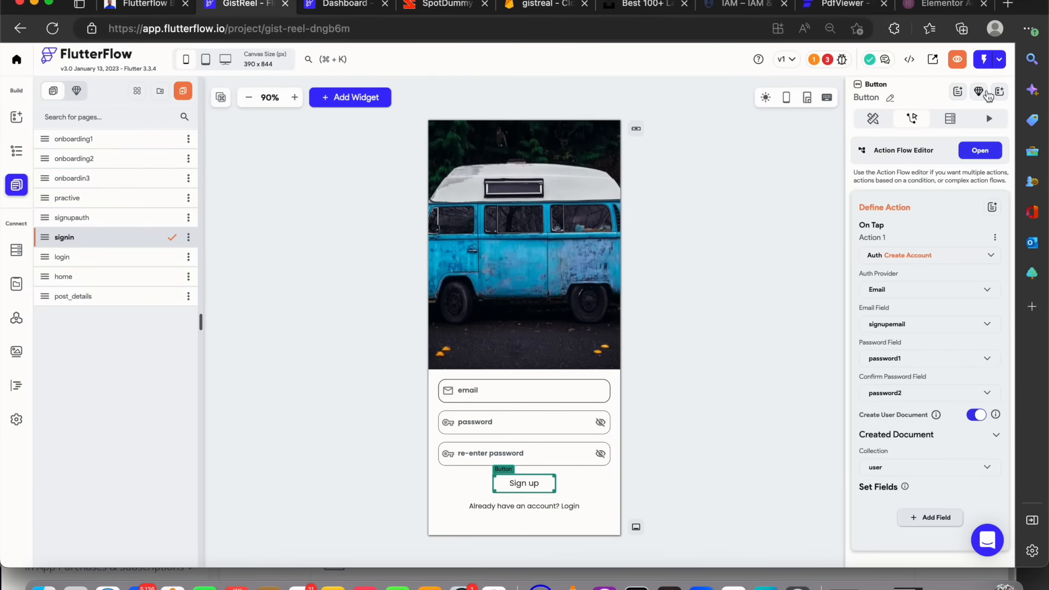
pyautogui.click(979, 155)
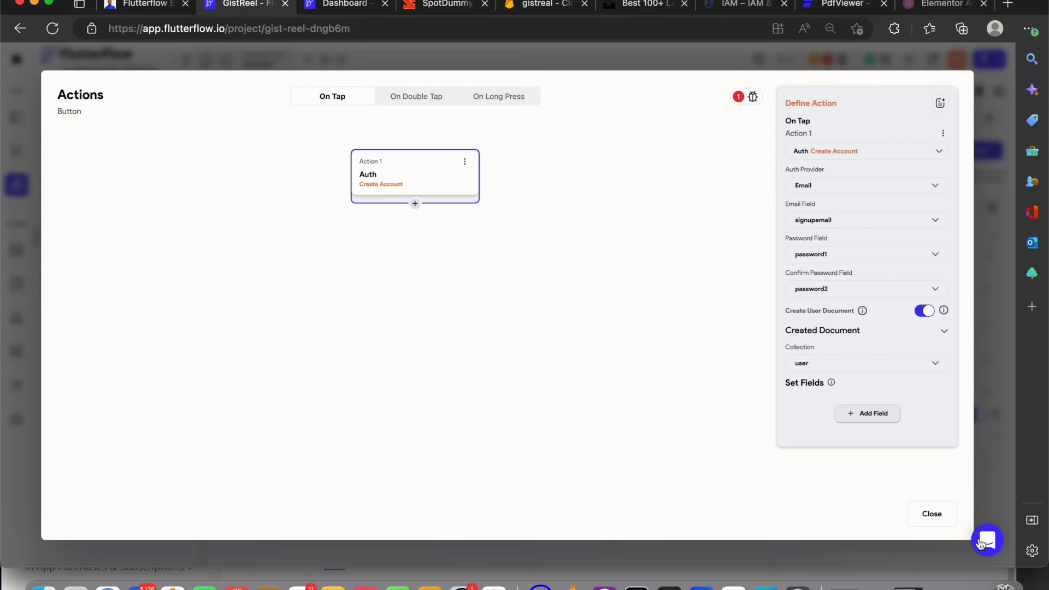
pyautogui.click(923, 514)
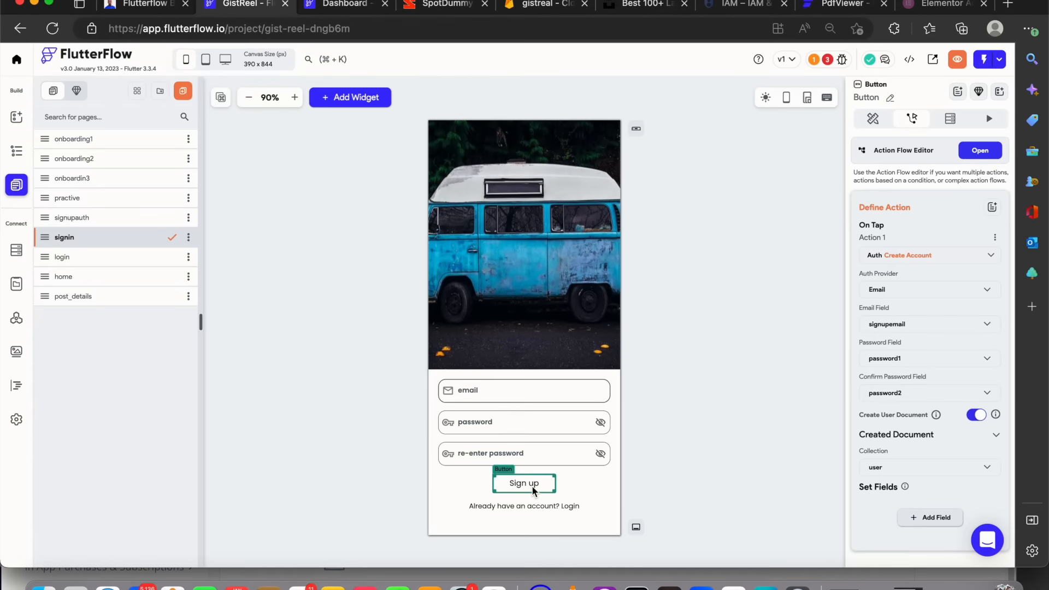
# Add a second on-tap action to the Sign up button that navigates to Home
pyautogui.click(976, 154)
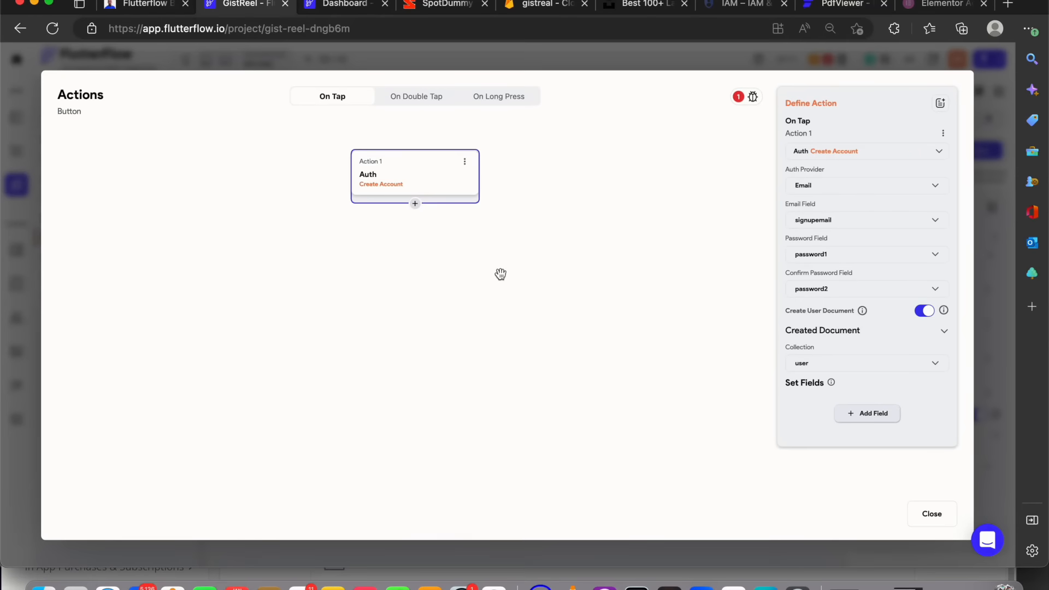
pyautogui.click(415, 203)
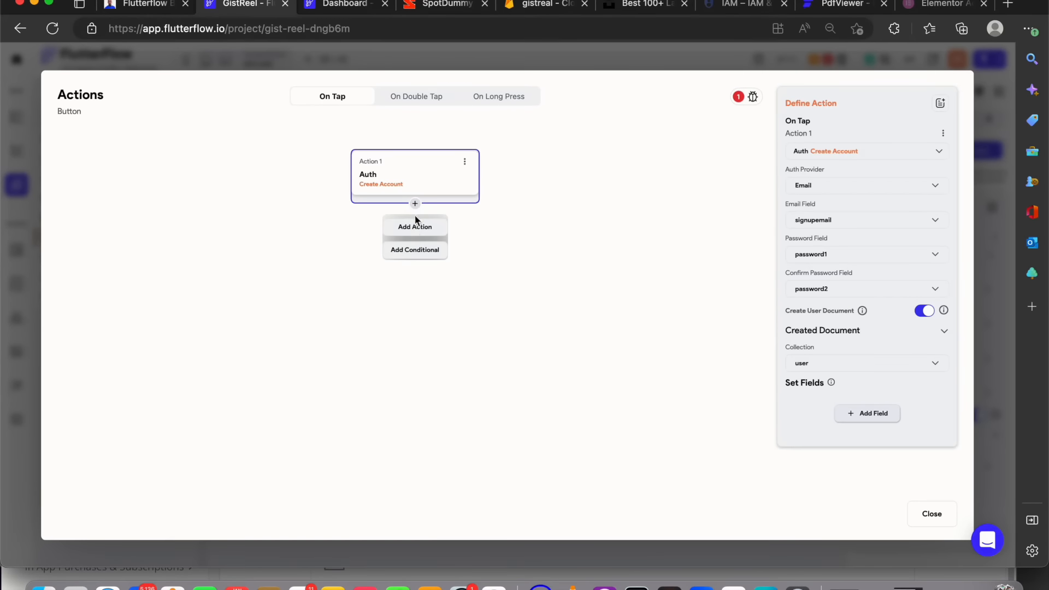
pyautogui.click(413, 227)
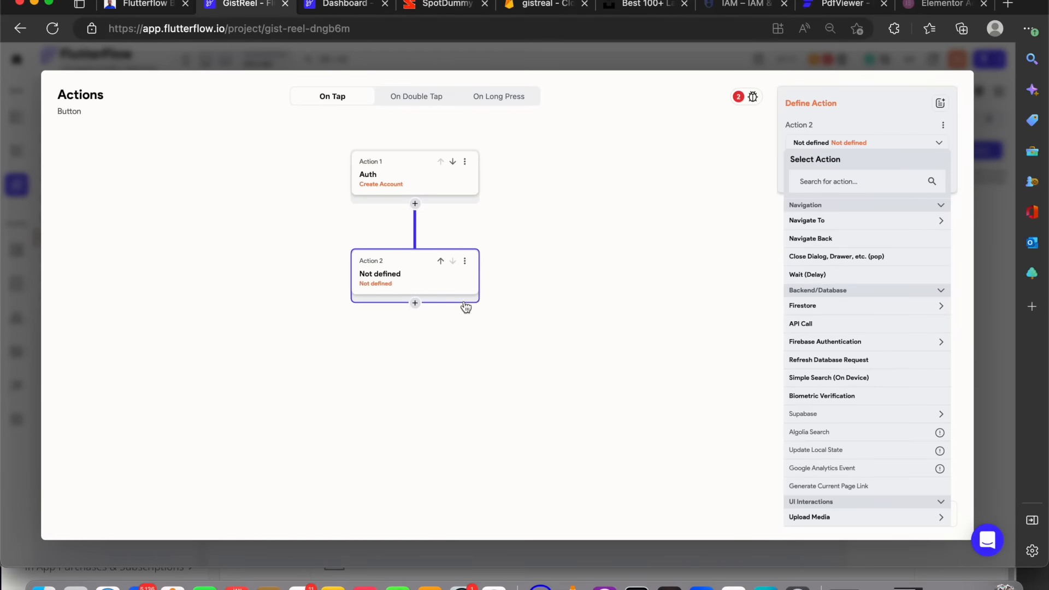
pyautogui.click(847, 223)
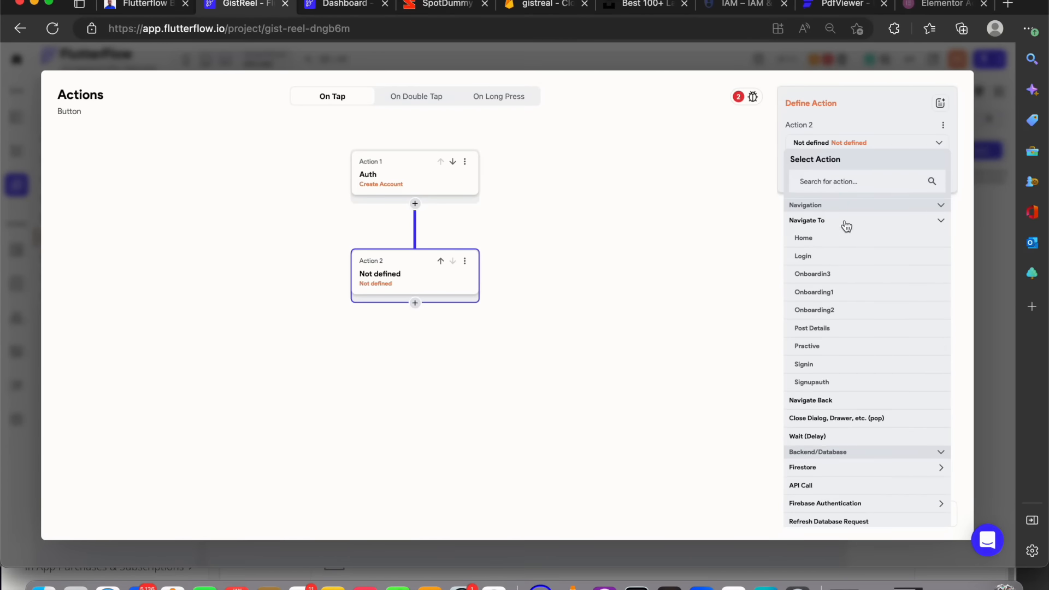
pyautogui.click(804, 239)
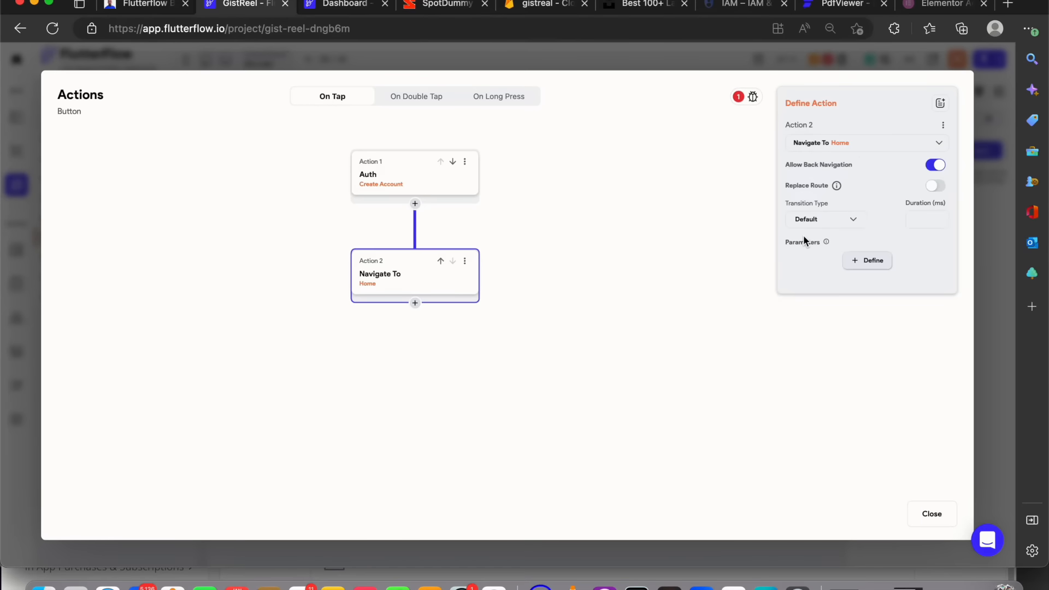
# Enable authentication in the app settings with entry page onboarding1 and logged-in page home
pyautogui.click(739, 97)
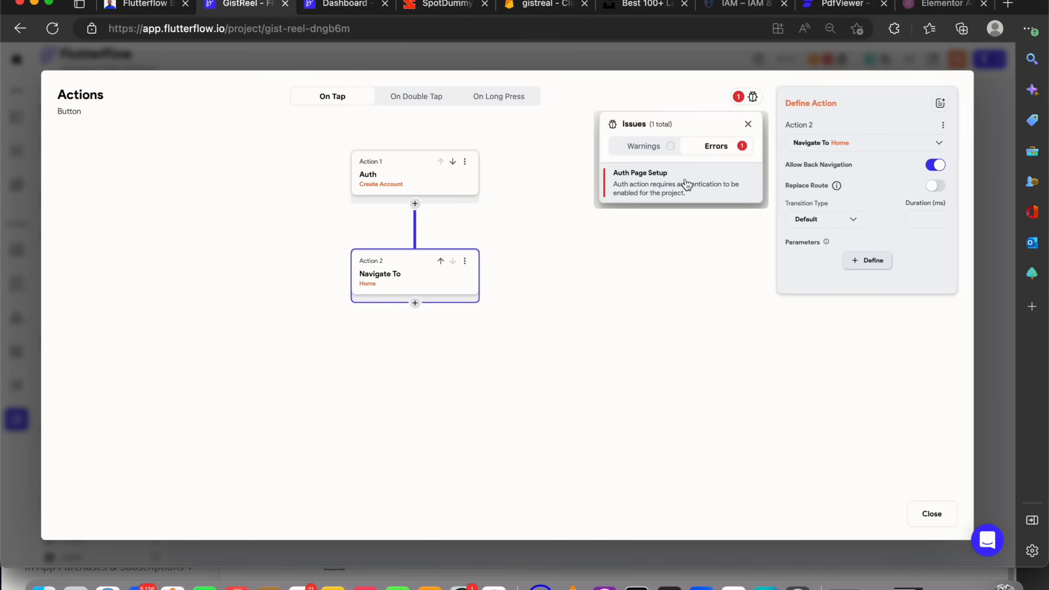
pyautogui.click(2, 237)
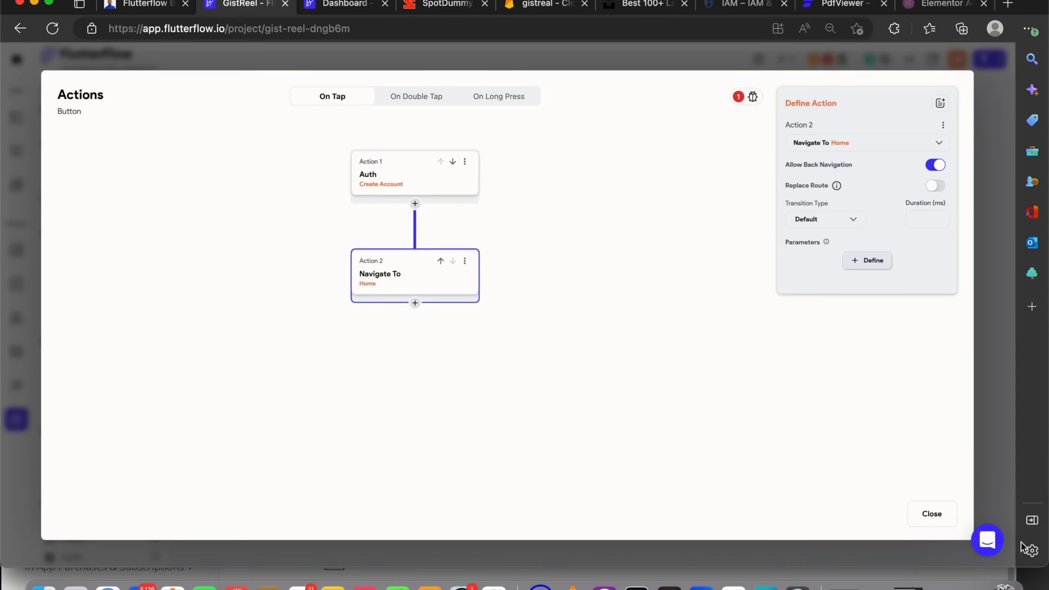
pyautogui.click(933, 515)
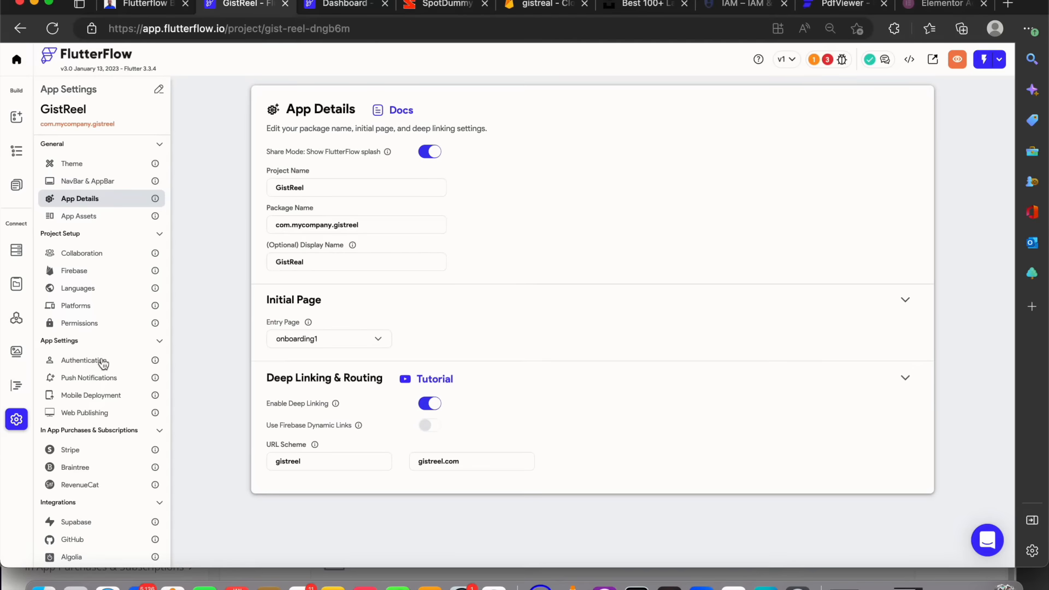
pyautogui.click(100, 361)
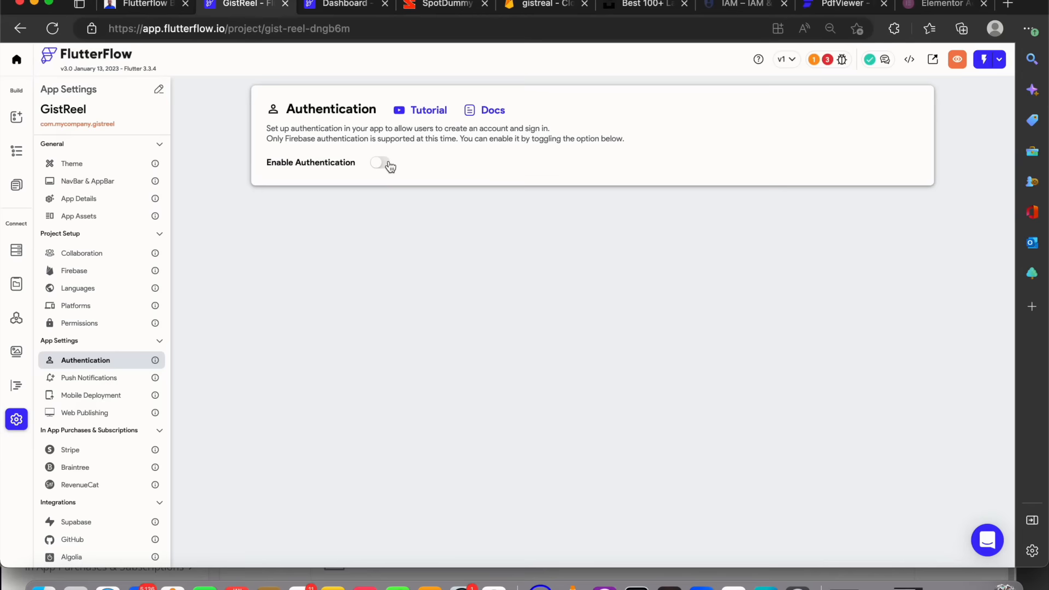
pyautogui.click(385, 163)
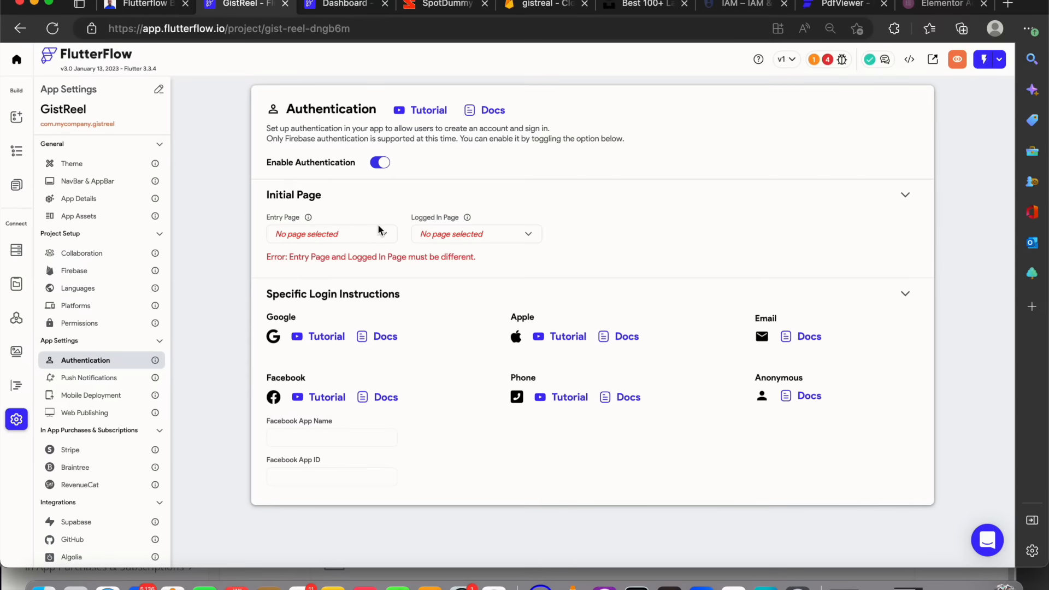
pyautogui.click(382, 240)
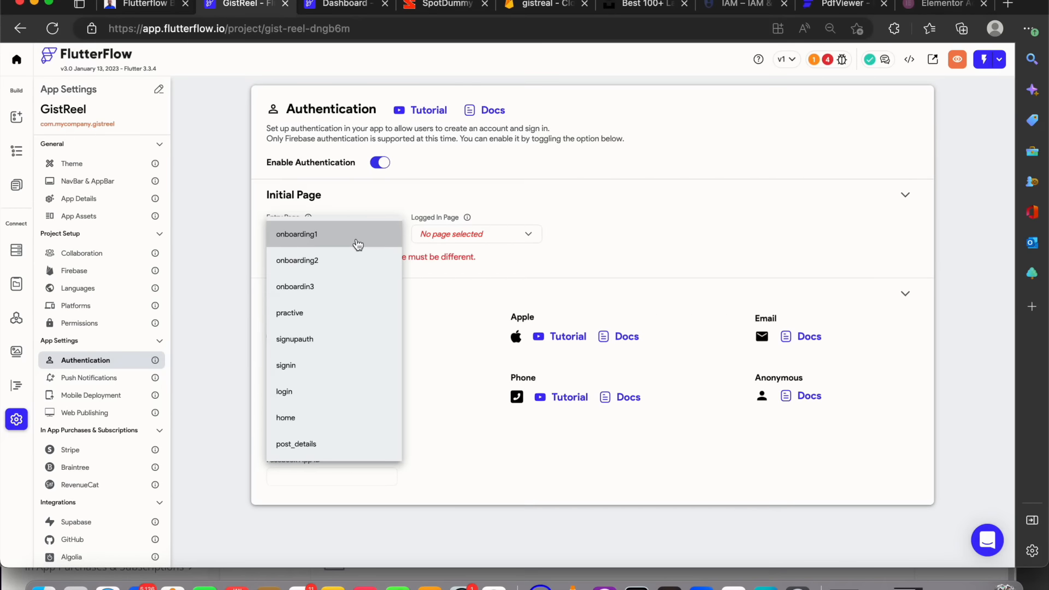
pyautogui.click(356, 240)
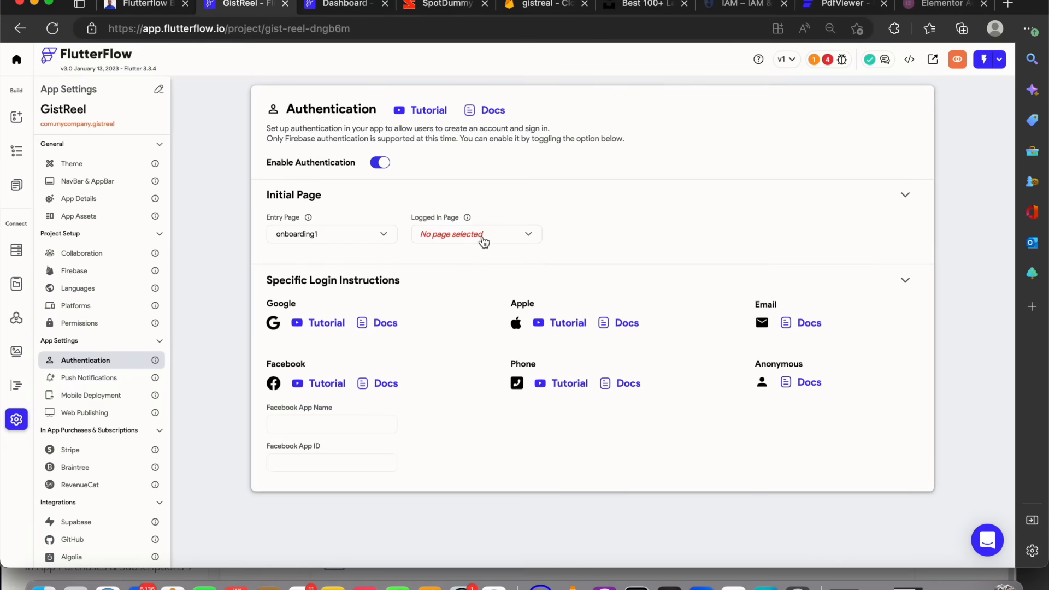
pyautogui.click(485, 241)
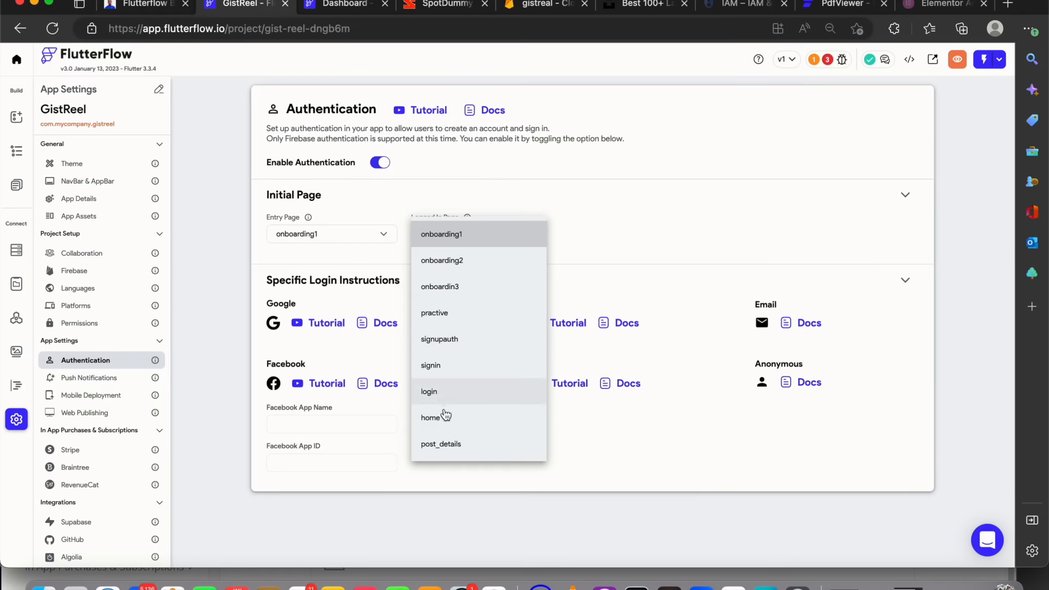
pyautogui.click(445, 419)
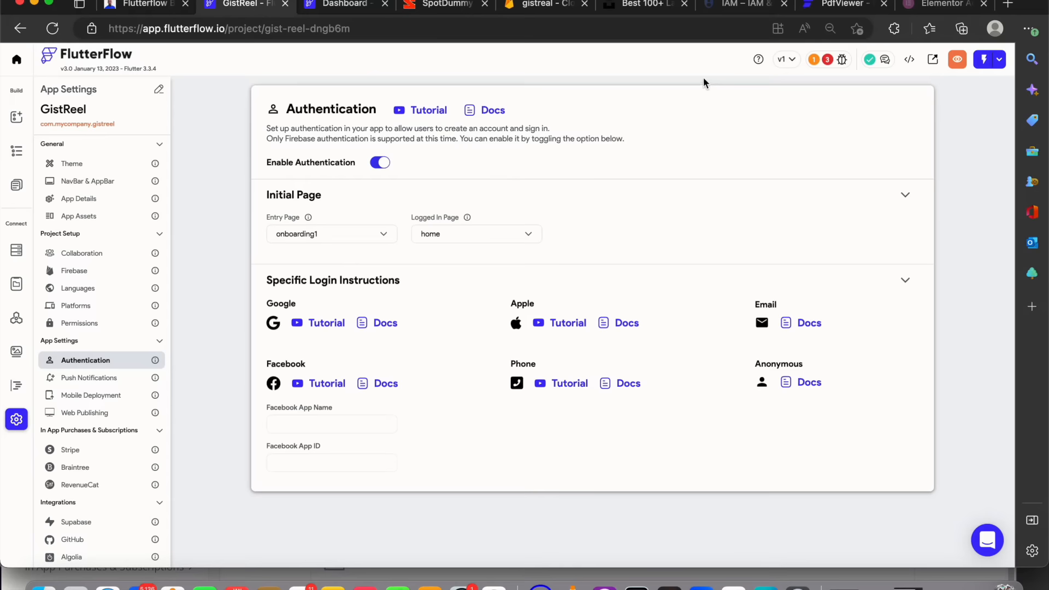
# Reopen the Sign up button's action flow to review its two actions
pyautogui.click(21, 192)
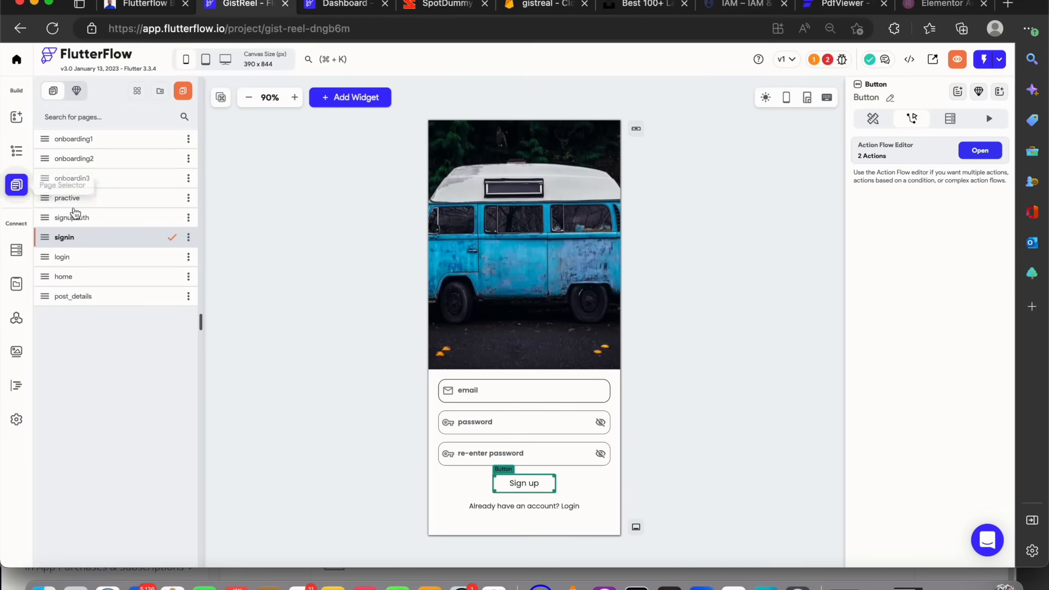
pyautogui.click(973, 158)
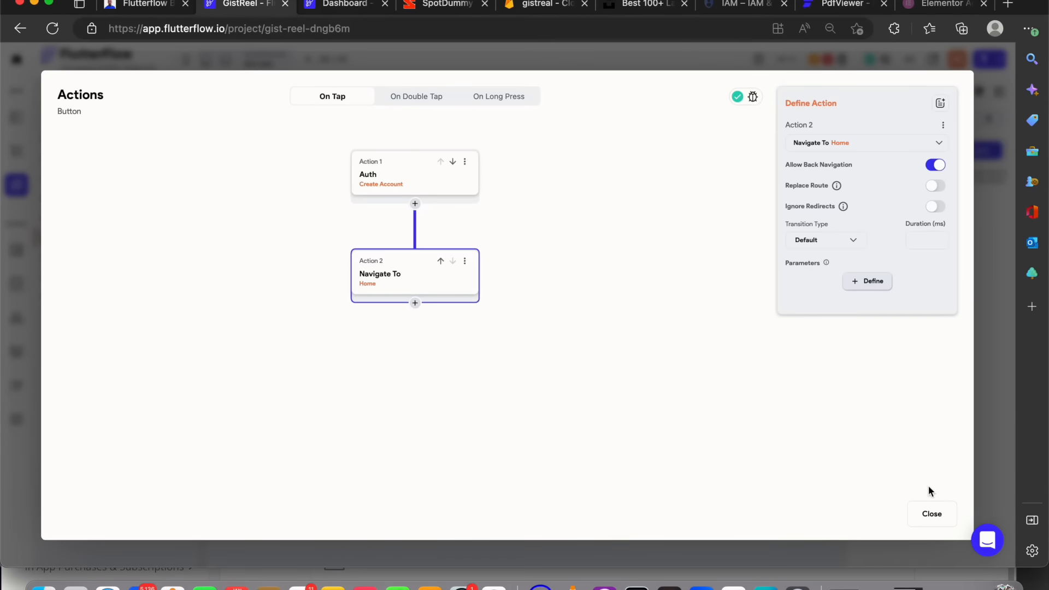
pyautogui.click(932, 514)
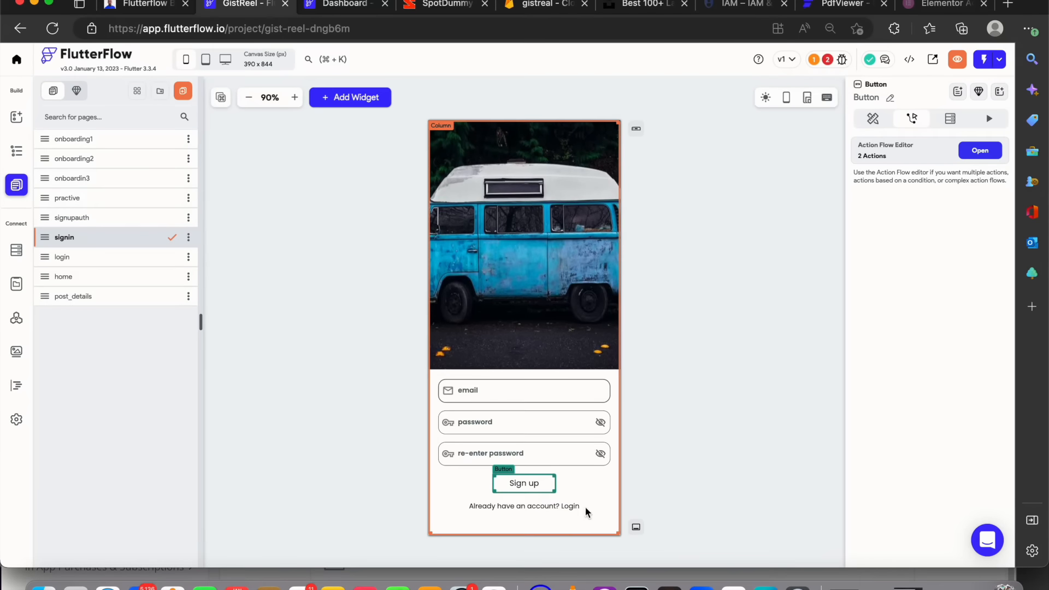
# Open the login page and select its Login button
pyautogui.click(570, 507)
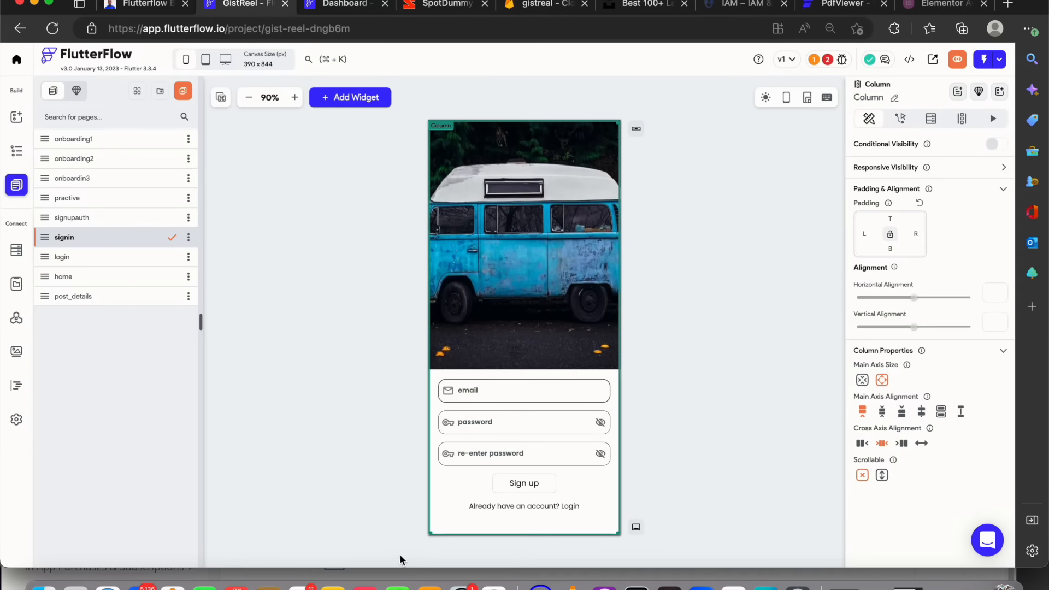
pyautogui.click(155, 257)
pyautogui.click(521, 457)
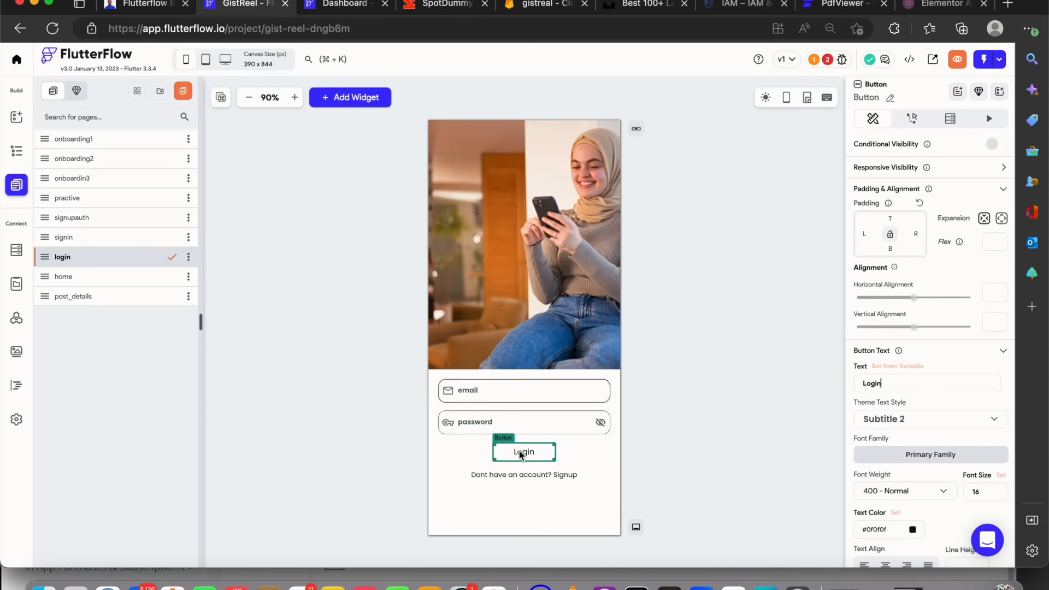
# On the signin page, give the 'Already have an account? Login' text an on-tap action that navigates to Login
pyautogui.click(90, 238)
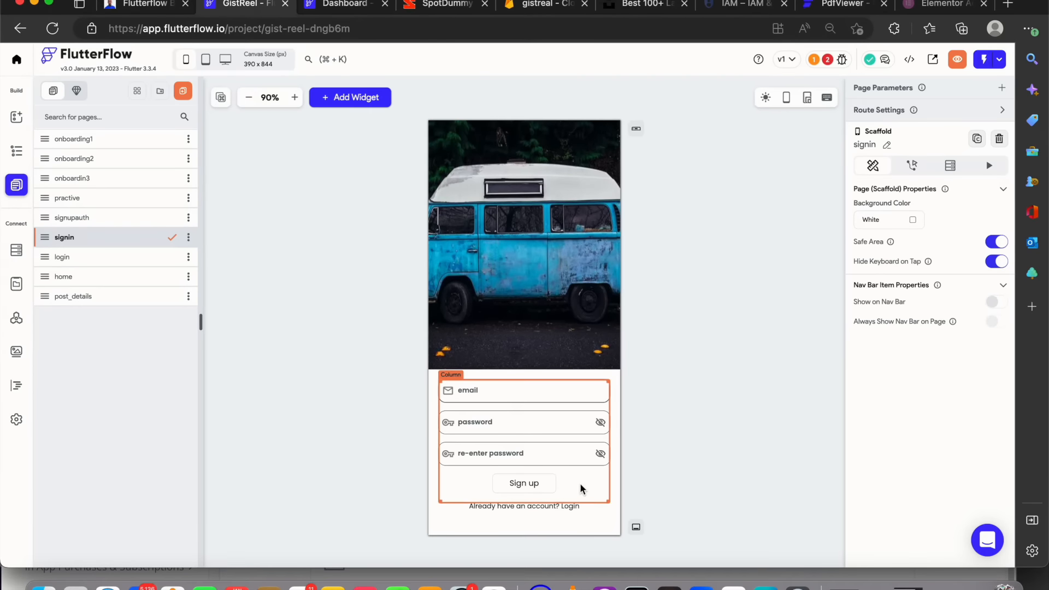
pyautogui.click(575, 505)
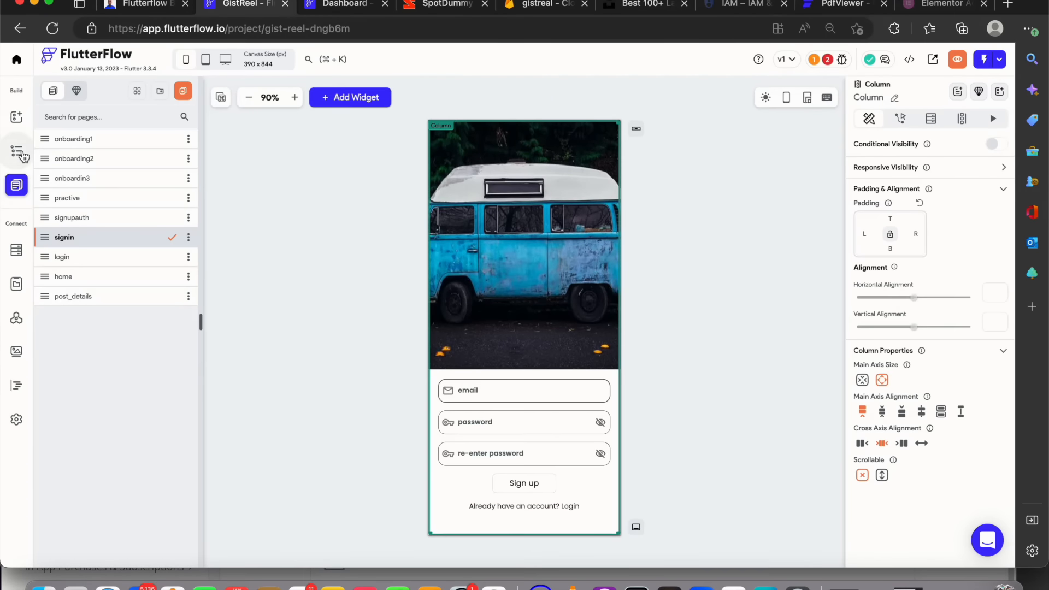
pyautogui.click(16, 151)
pyautogui.click(105, 270)
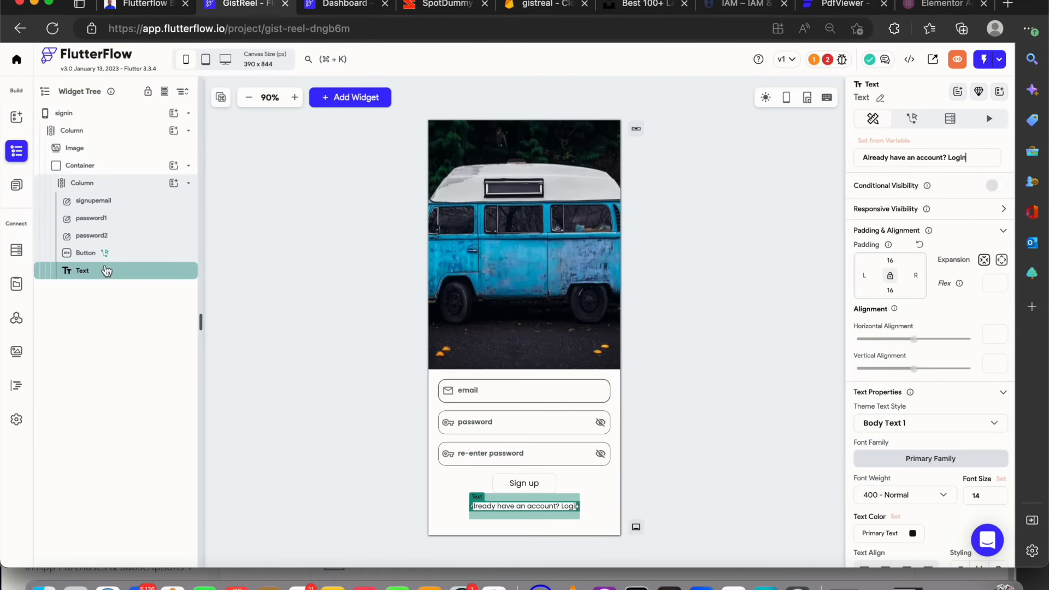
pyautogui.click(912, 119)
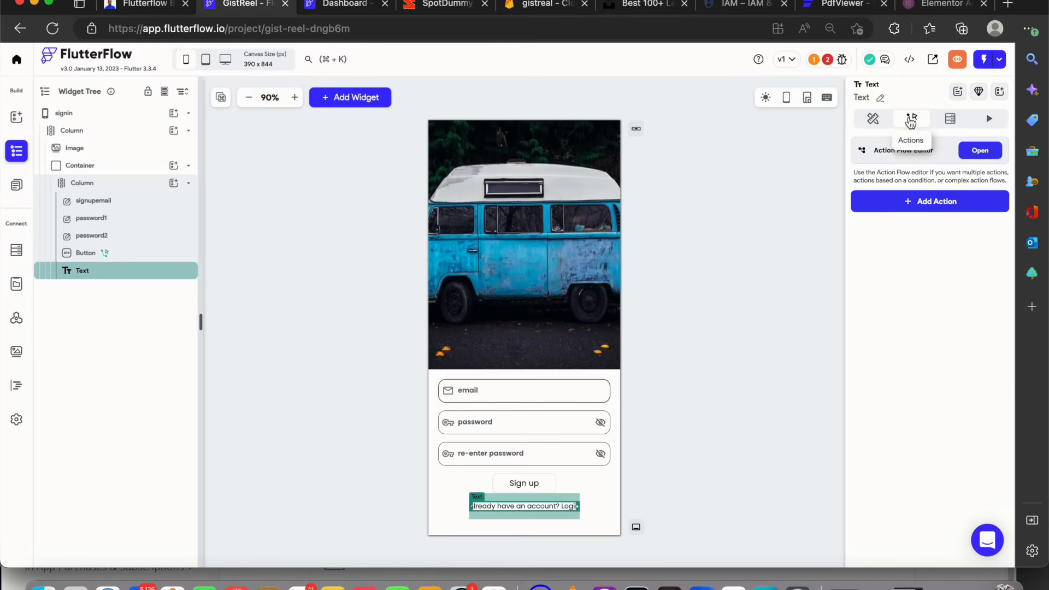
pyautogui.click(936, 214)
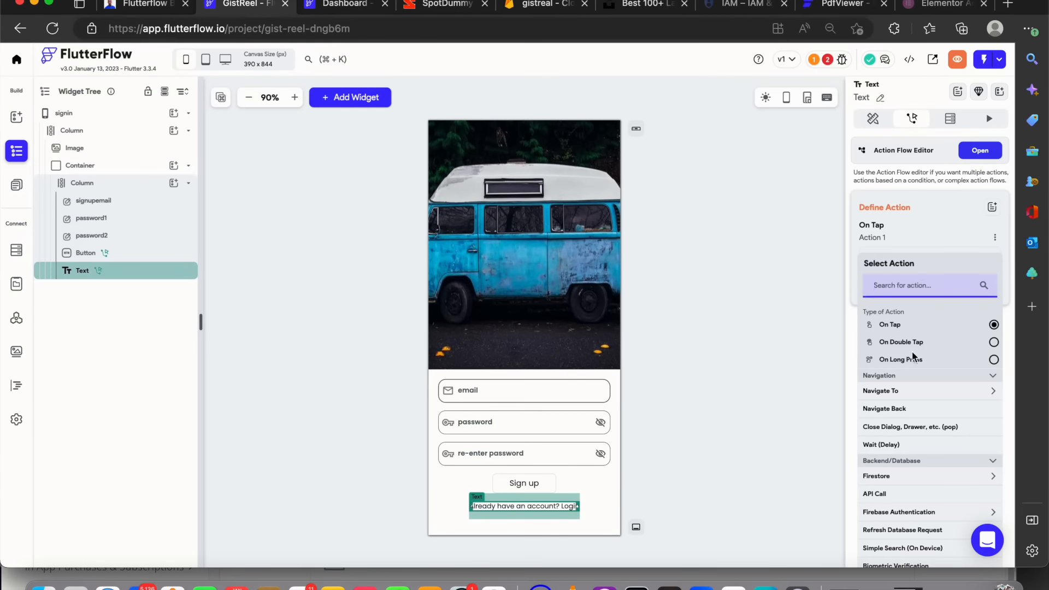
pyautogui.click(903, 397)
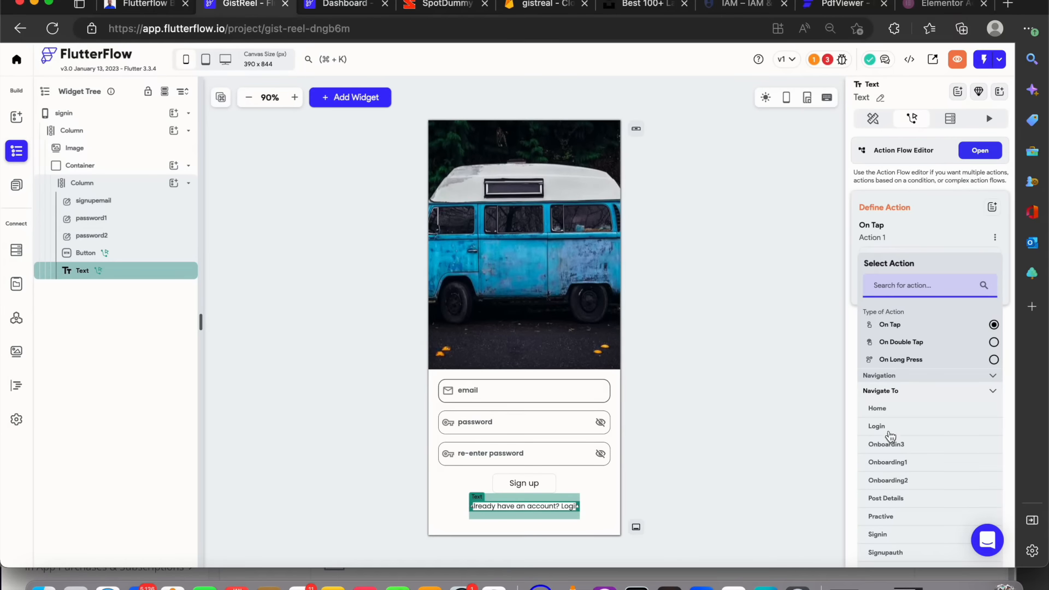
pyautogui.click(878, 535)
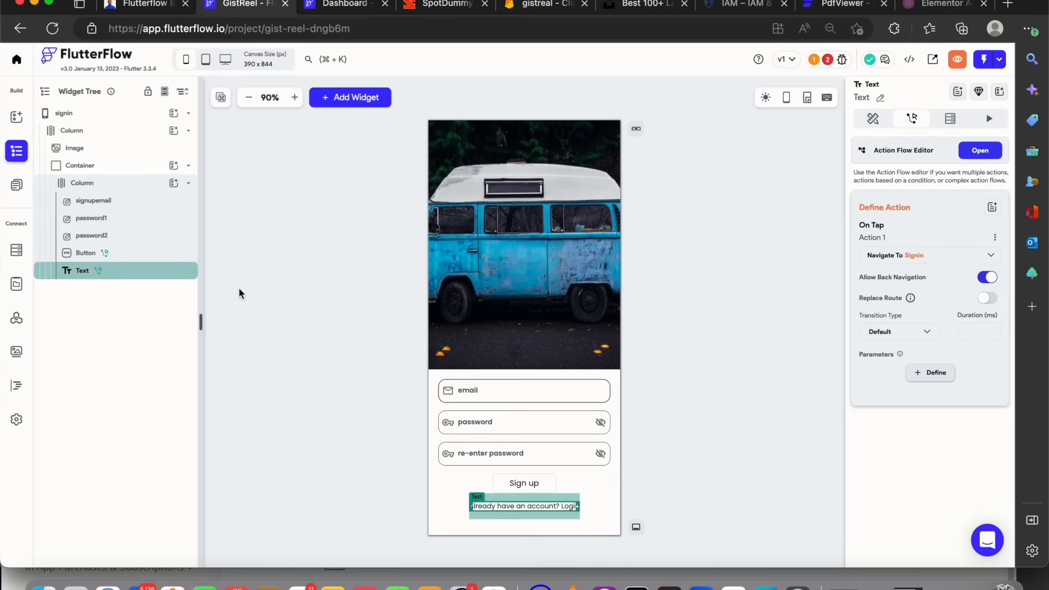
pyautogui.click(914, 256)
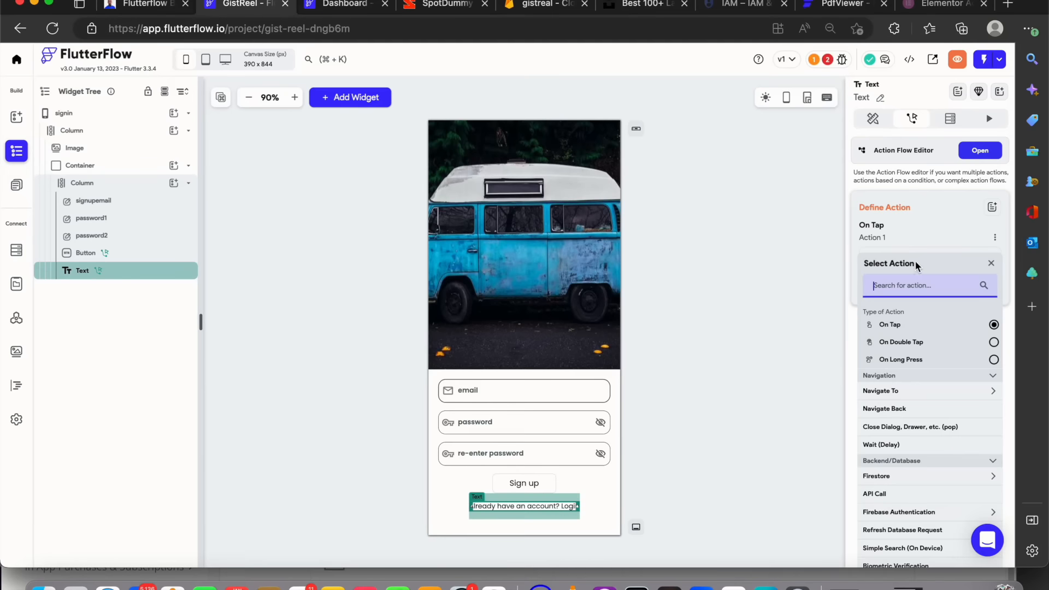
pyautogui.click(911, 393)
pyautogui.click(899, 429)
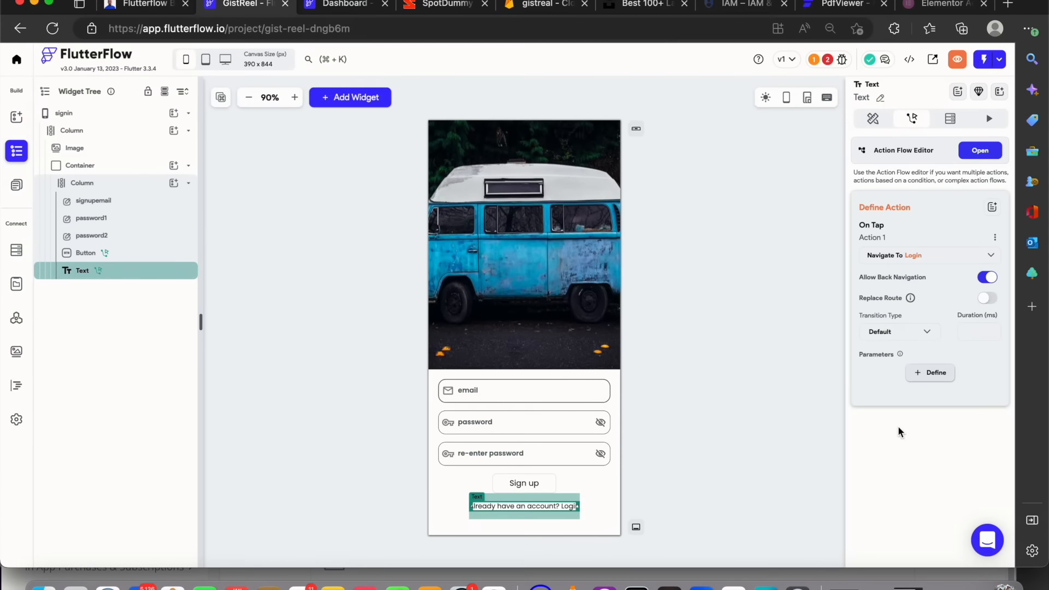
# Open the login page and add a Firebase Authentication Log in action with Email provider to the Login button
pyautogui.click(9, 195)
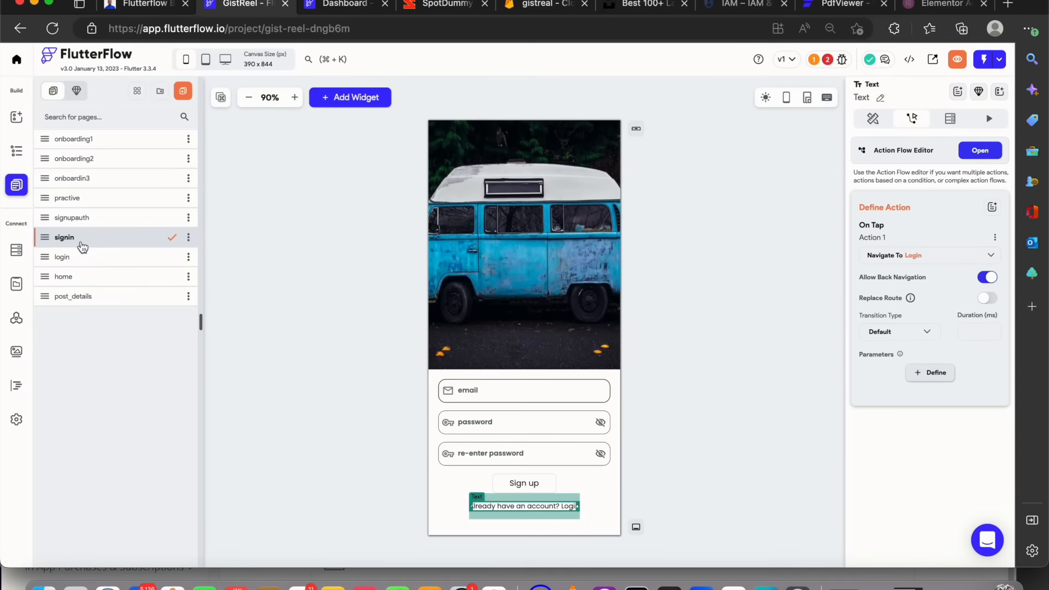
pyautogui.click(89, 258)
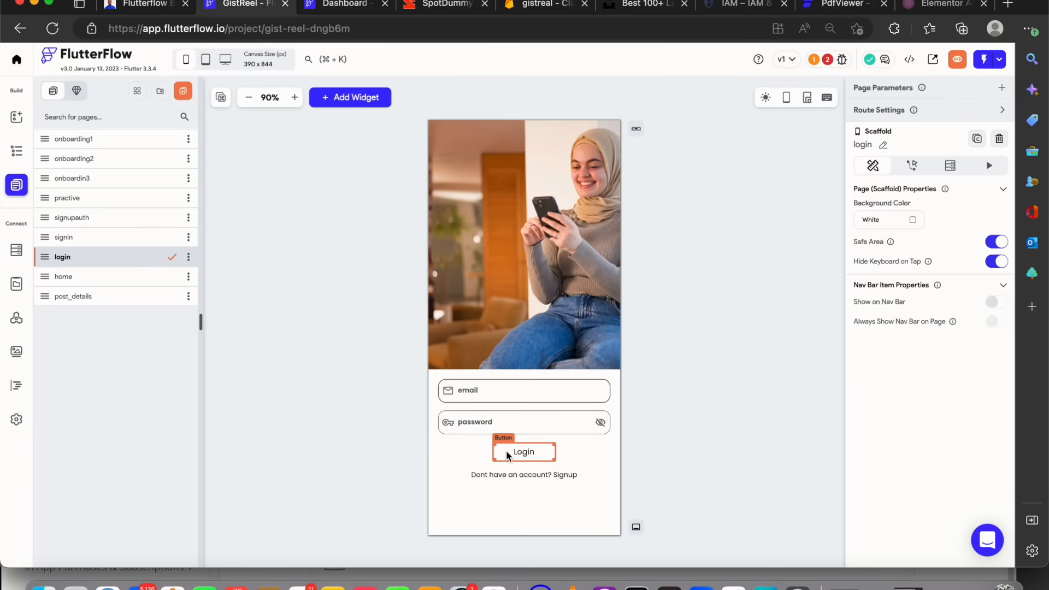
pyautogui.click(522, 451)
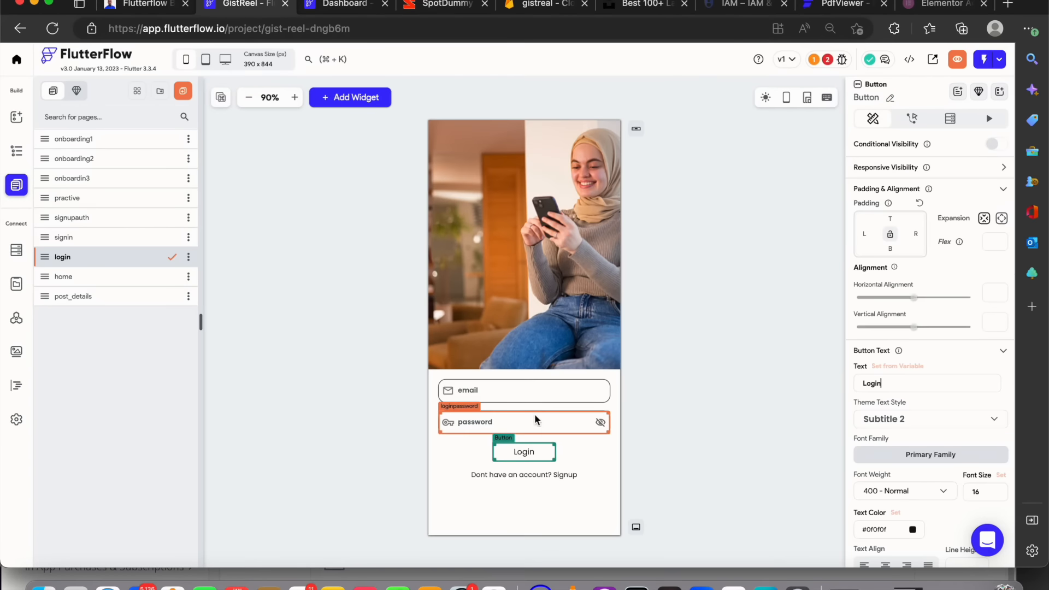
pyautogui.click(913, 119)
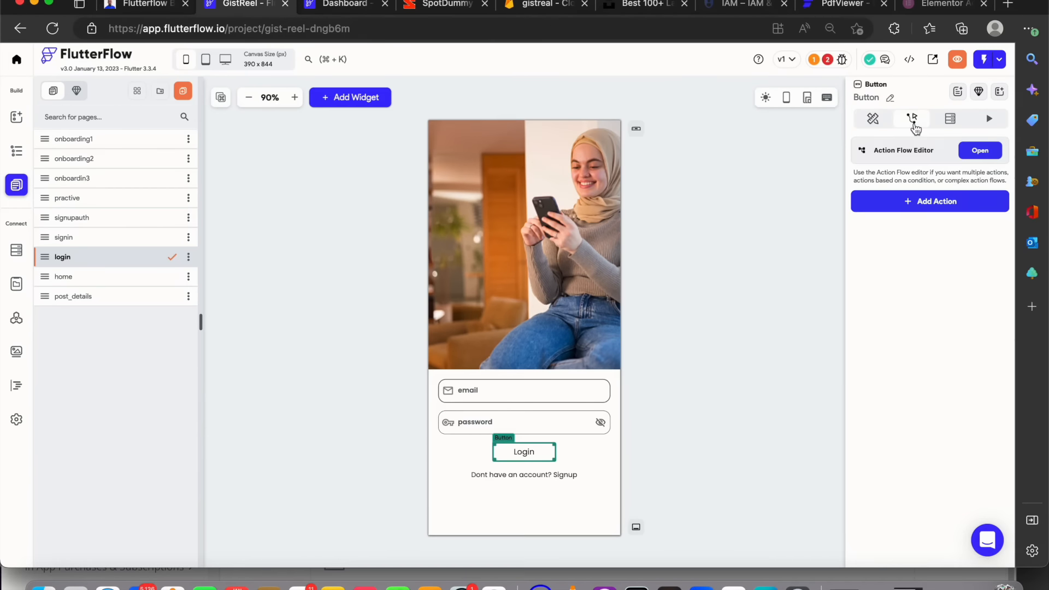
pyautogui.click(928, 208)
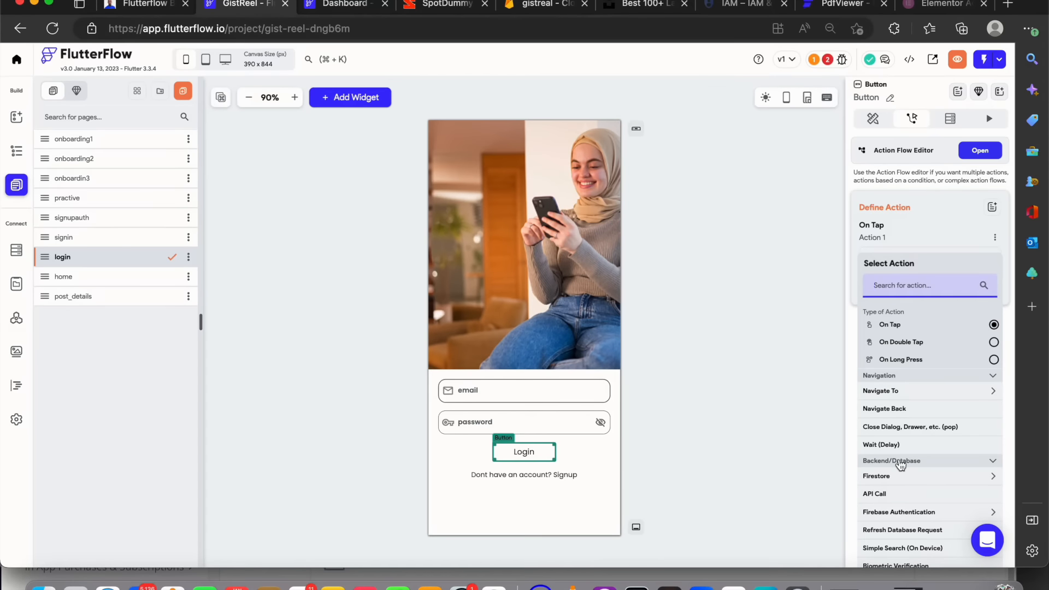
pyautogui.click(908, 495)
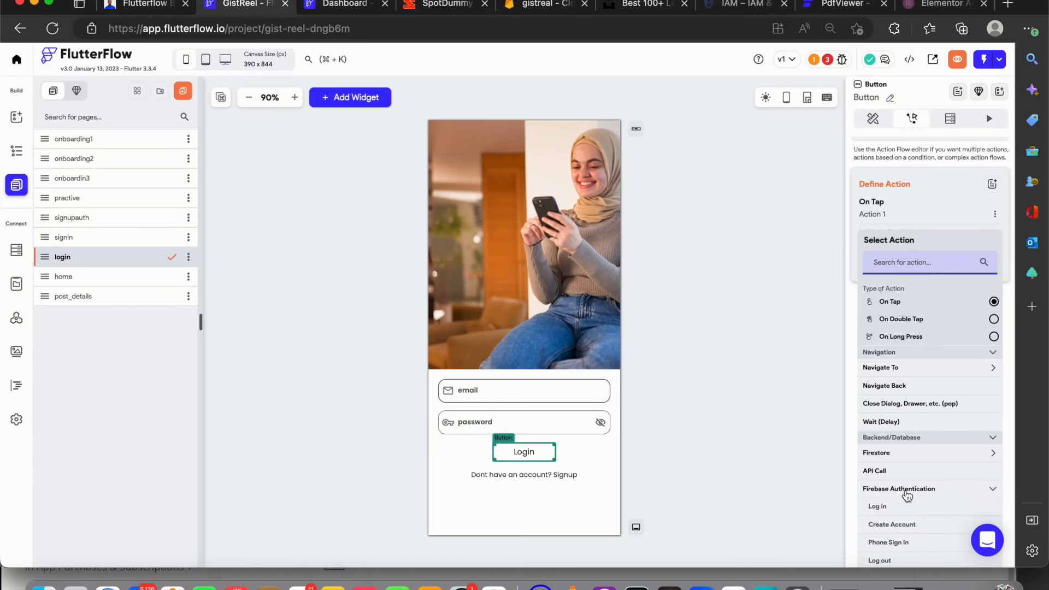
pyautogui.click(881, 481)
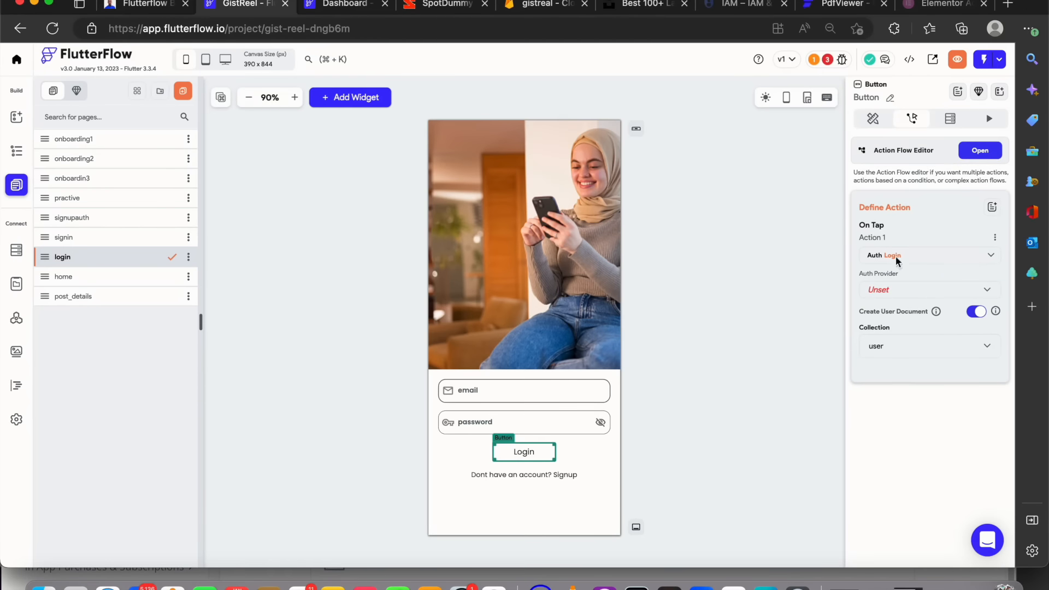
pyautogui.click(889, 290)
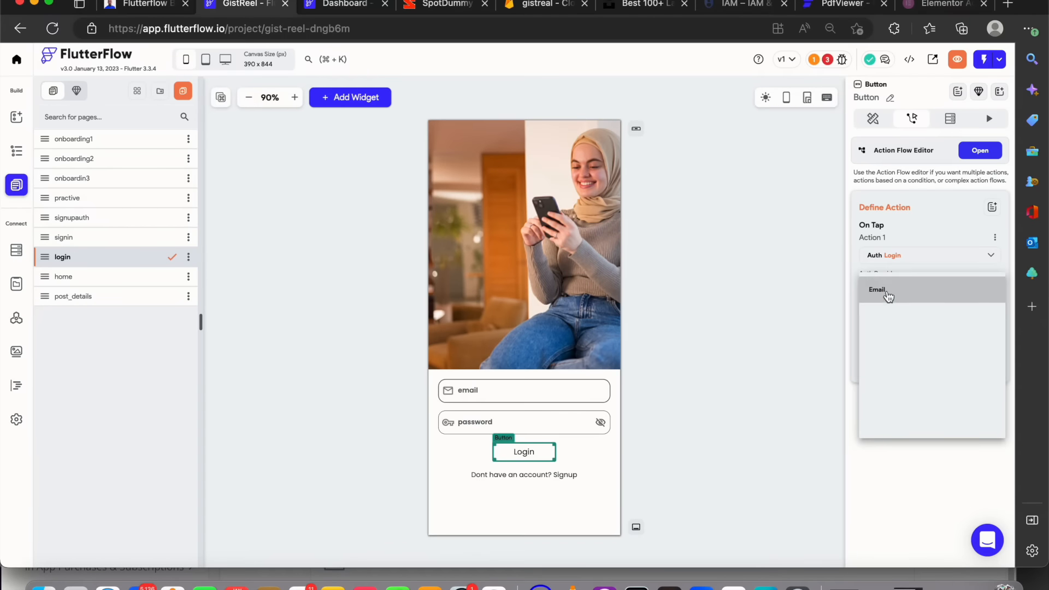
pyautogui.click(896, 291)
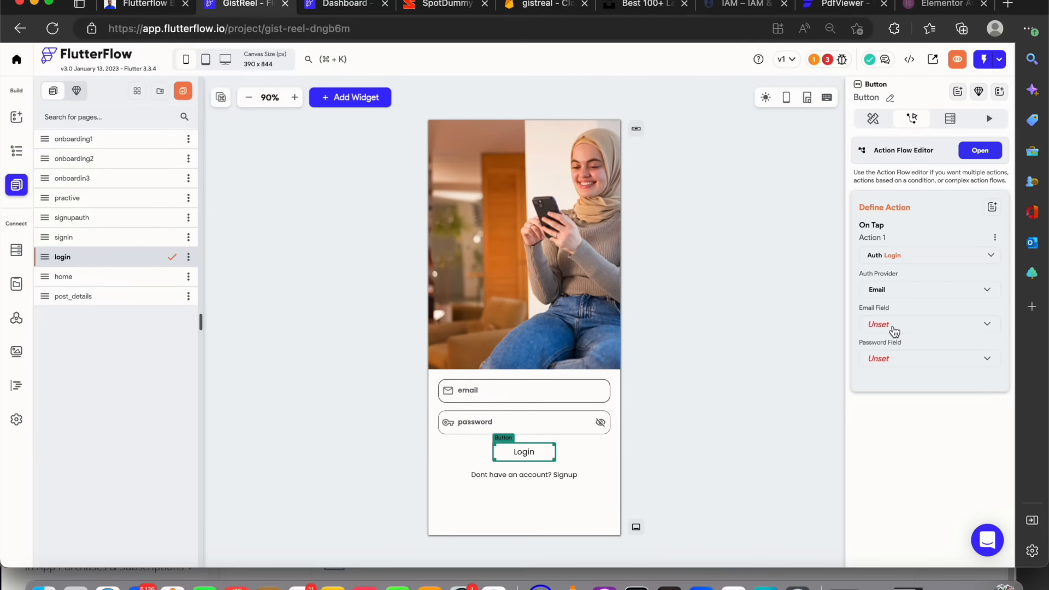
# Set the login action's email field to loginemail and its password field to loginpassword
pyautogui.click(895, 331)
pyautogui.click(895, 327)
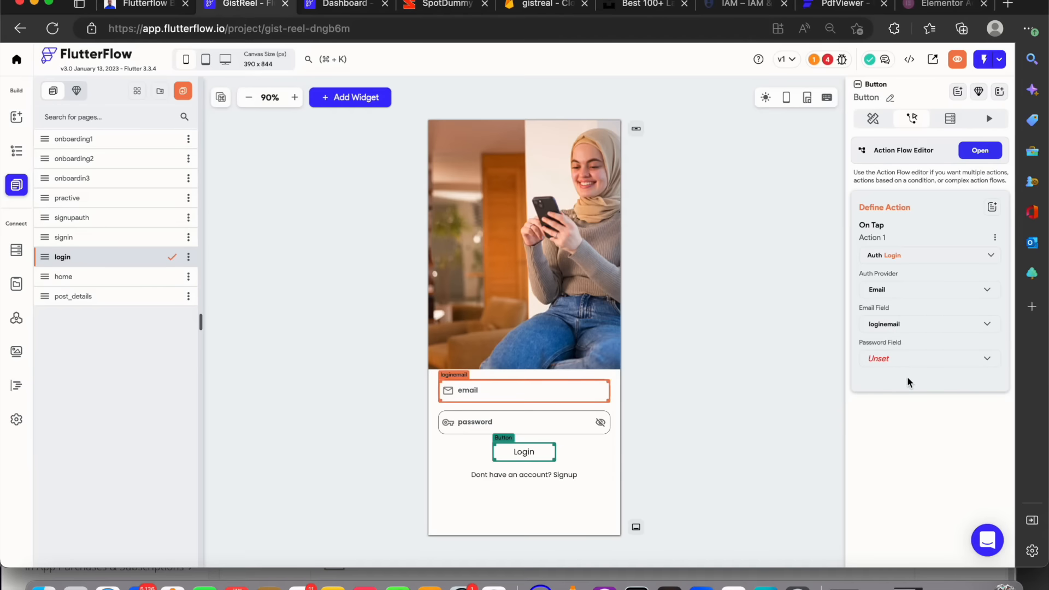
pyautogui.click(905, 357)
pyautogui.click(904, 359)
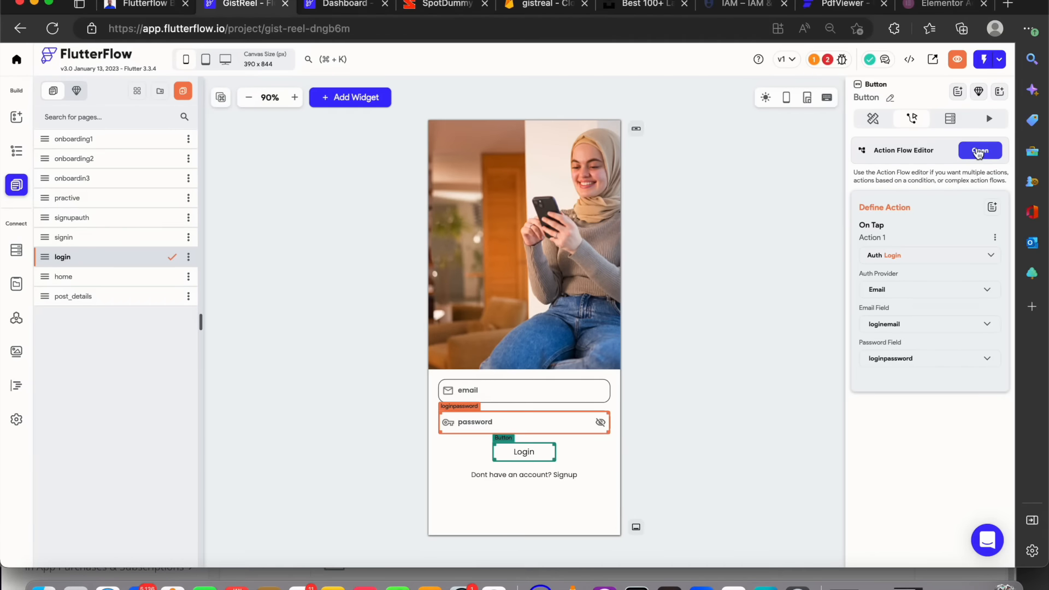
# In the Login button's action flow editor, add a second Navigate To action after the login, then close the editor
pyautogui.click(979, 151)
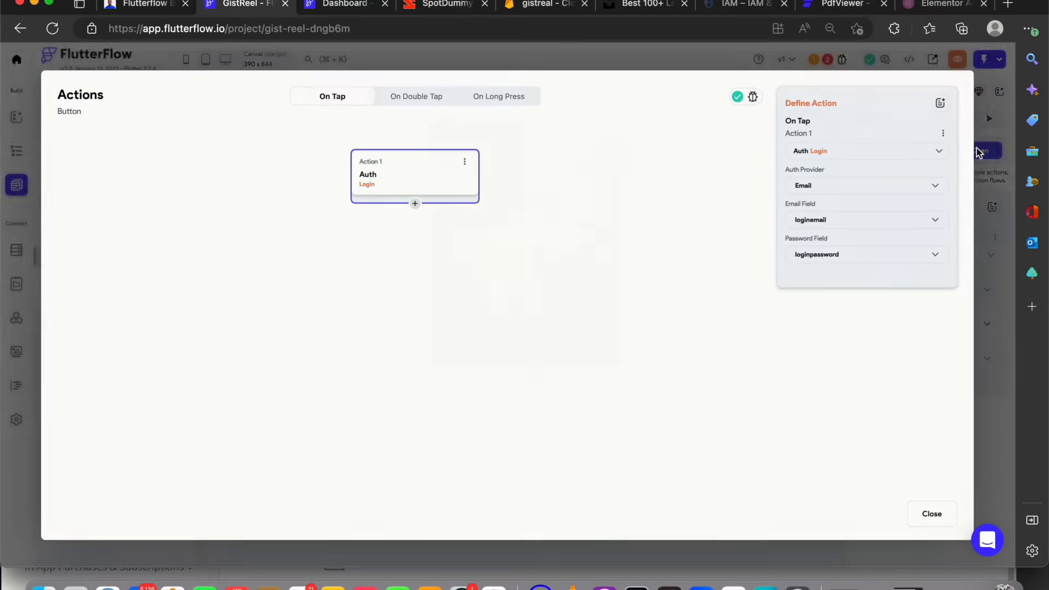
pyautogui.click(418, 206)
pyautogui.click(420, 230)
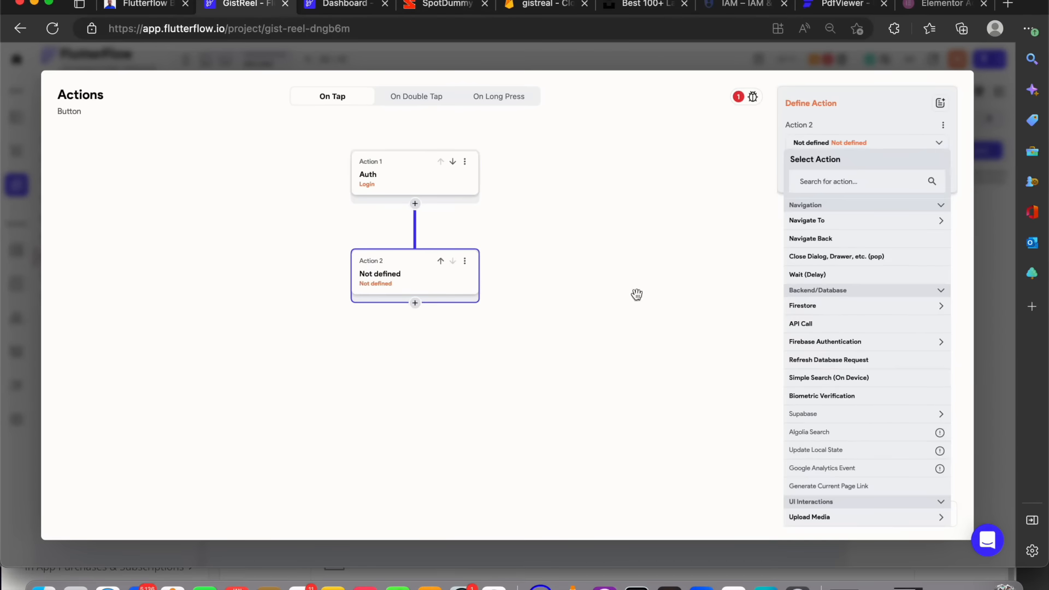
pyautogui.click(823, 224)
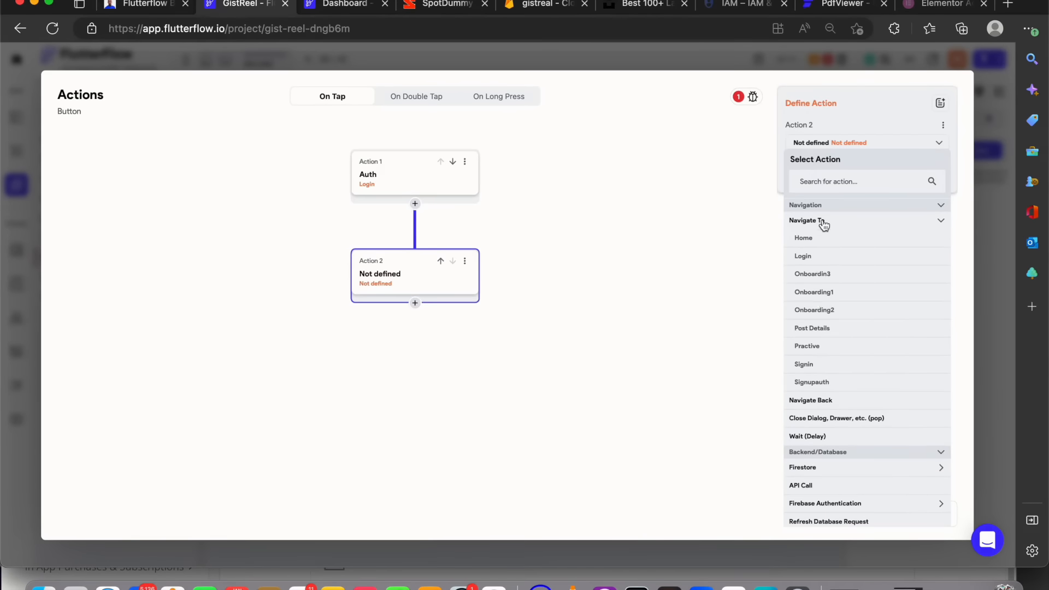
pyautogui.click(809, 255)
pyautogui.click(926, 517)
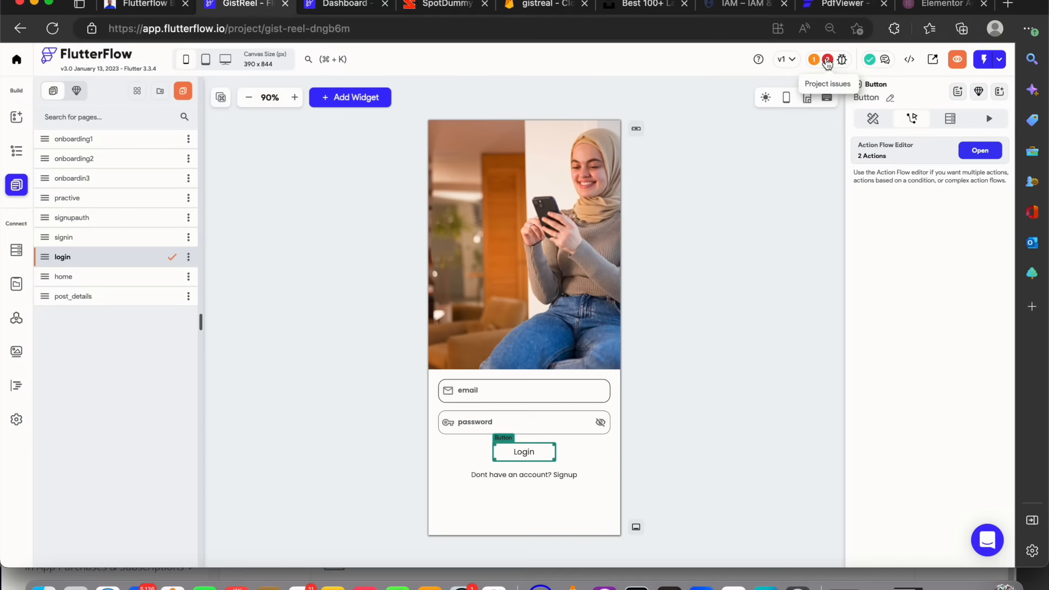
# Open the Firestore setup error and delete the post_user field from the post collection schema
pyautogui.click(828, 61)
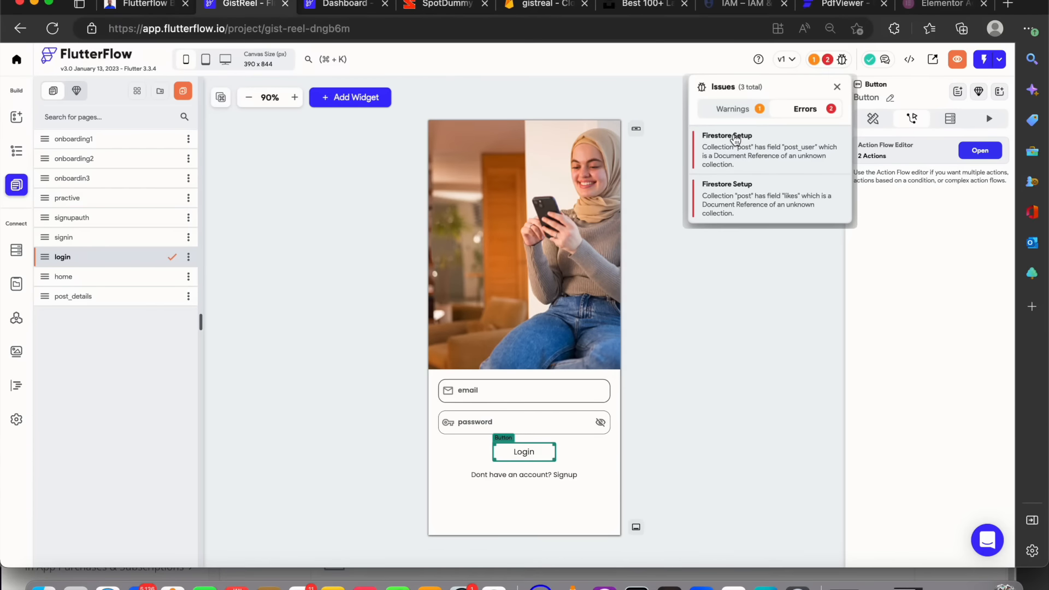
pyautogui.click(735, 140)
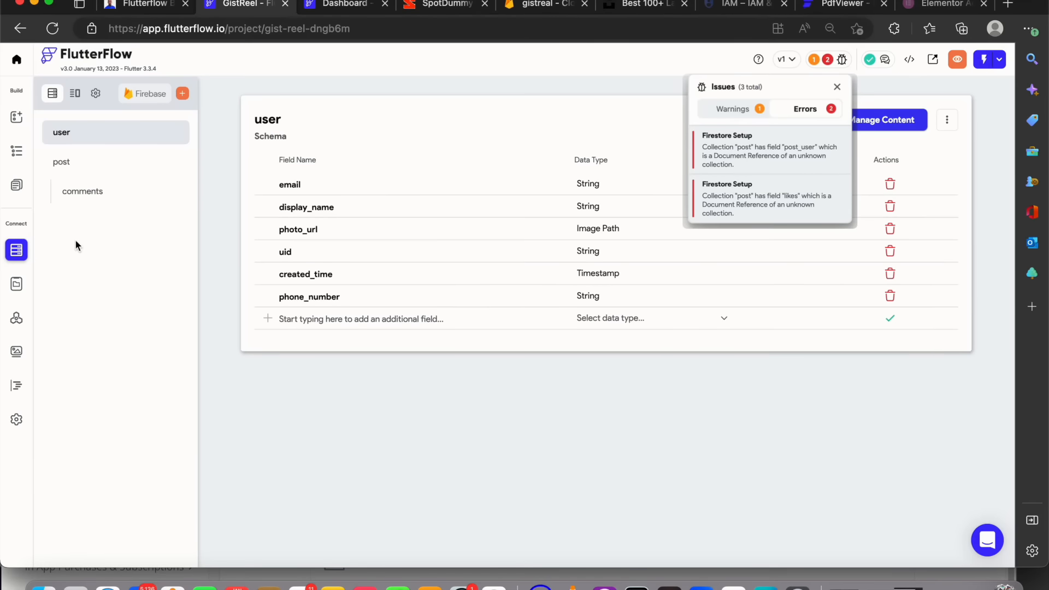
pyautogui.click(91, 132)
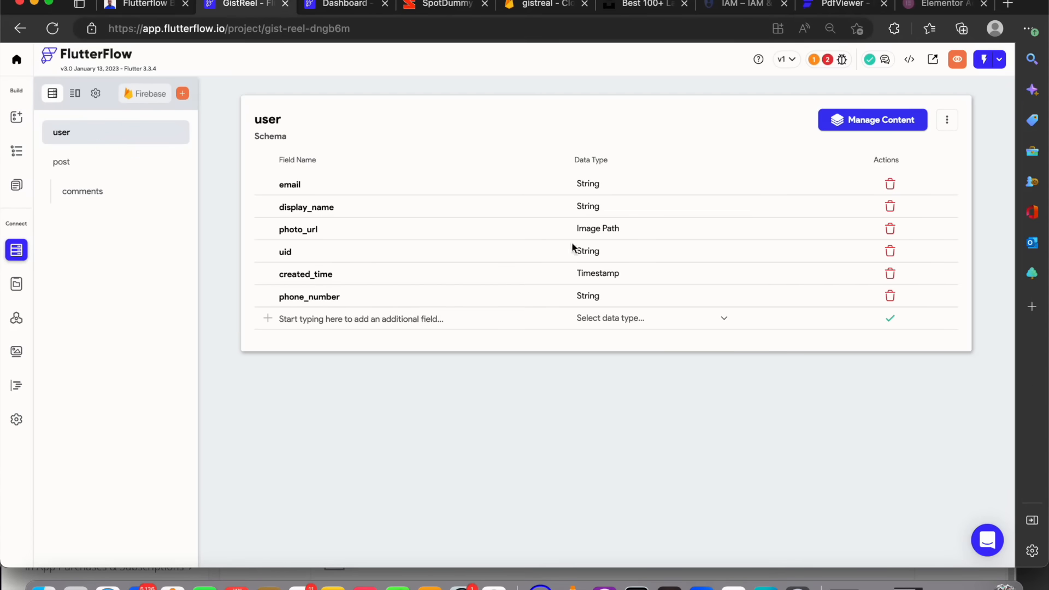
pyautogui.click(836, 60)
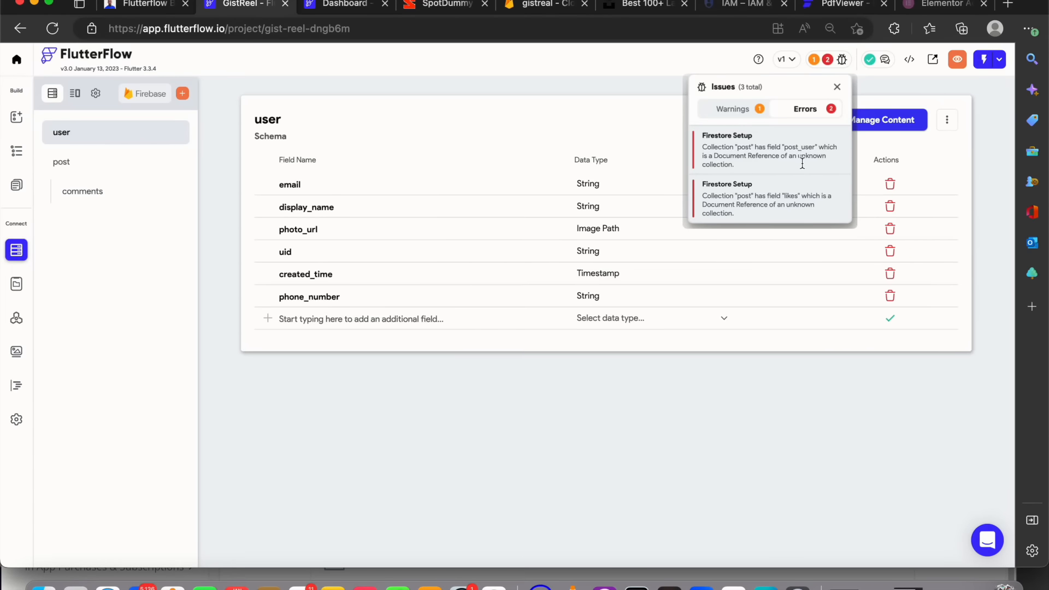
pyautogui.click(68, 160)
pyautogui.click(75, 166)
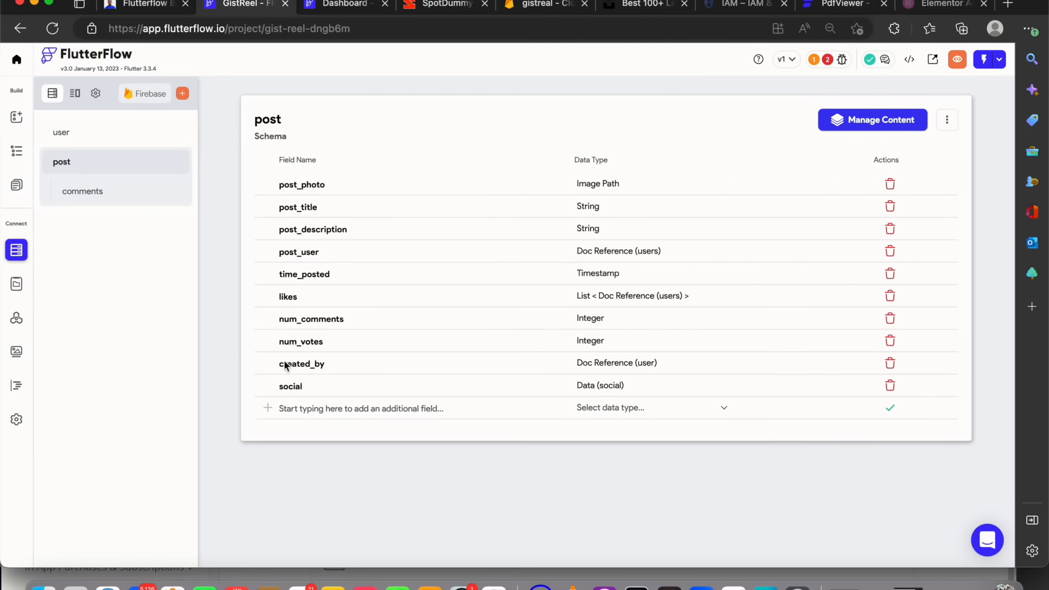
pyautogui.click(891, 251)
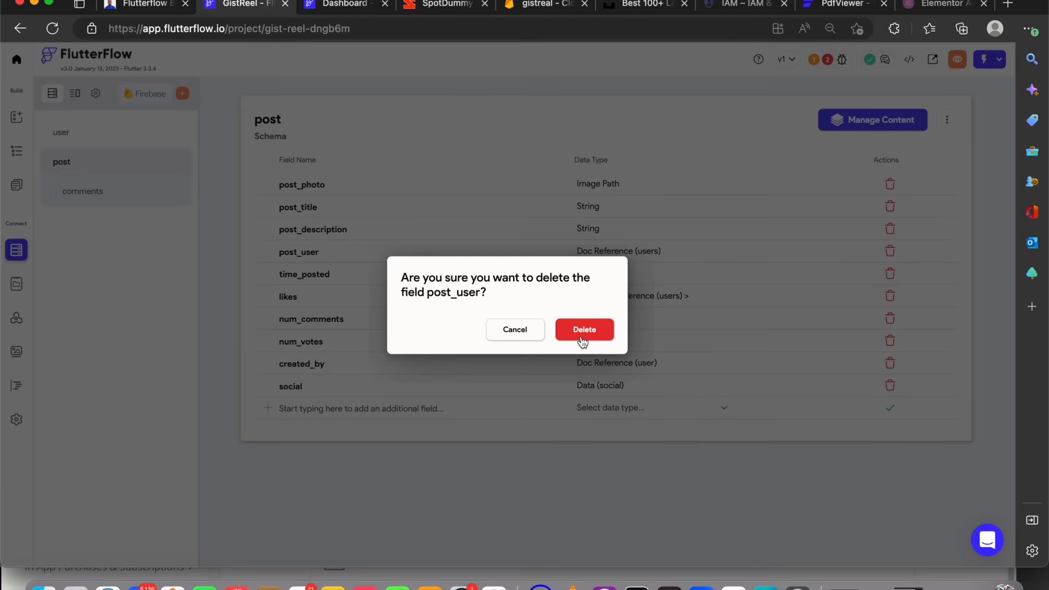
pyautogui.click(580, 335)
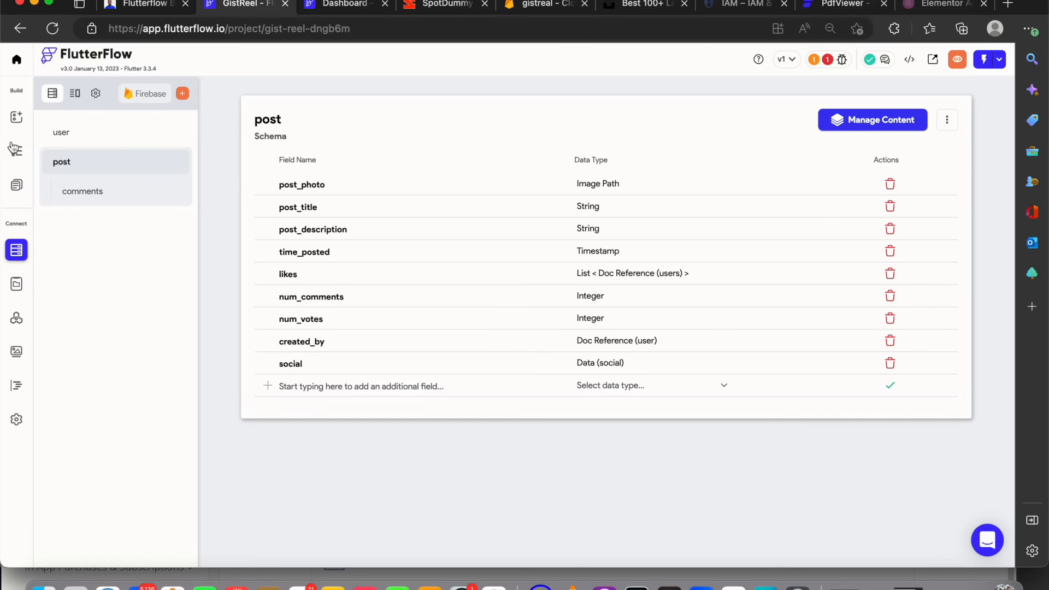
# Delete the social data type from the Firestore data types
pyautogui.click(818, 70)
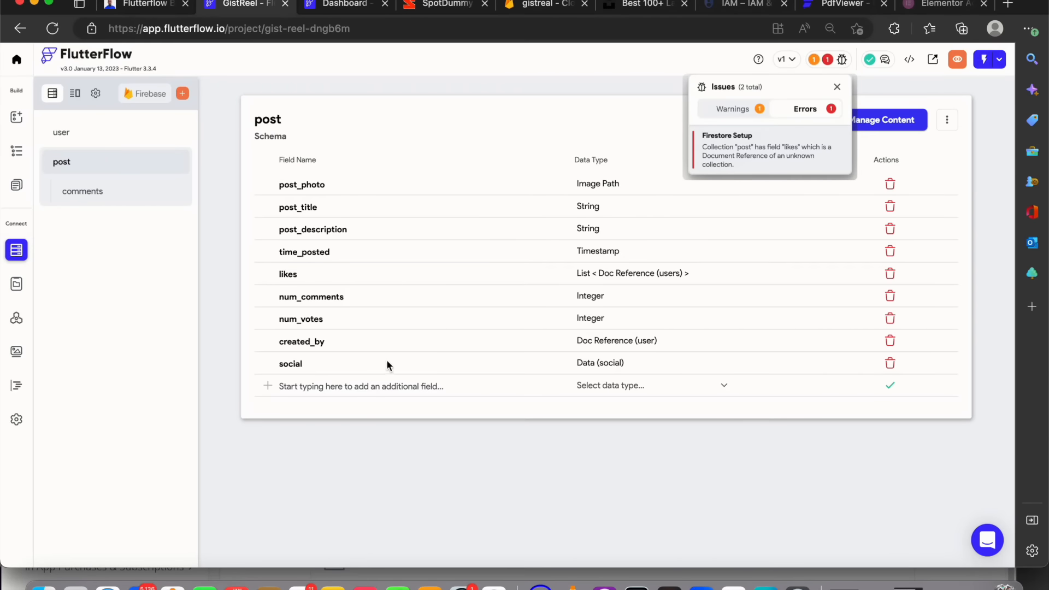
pyautogui.click(369, 346)
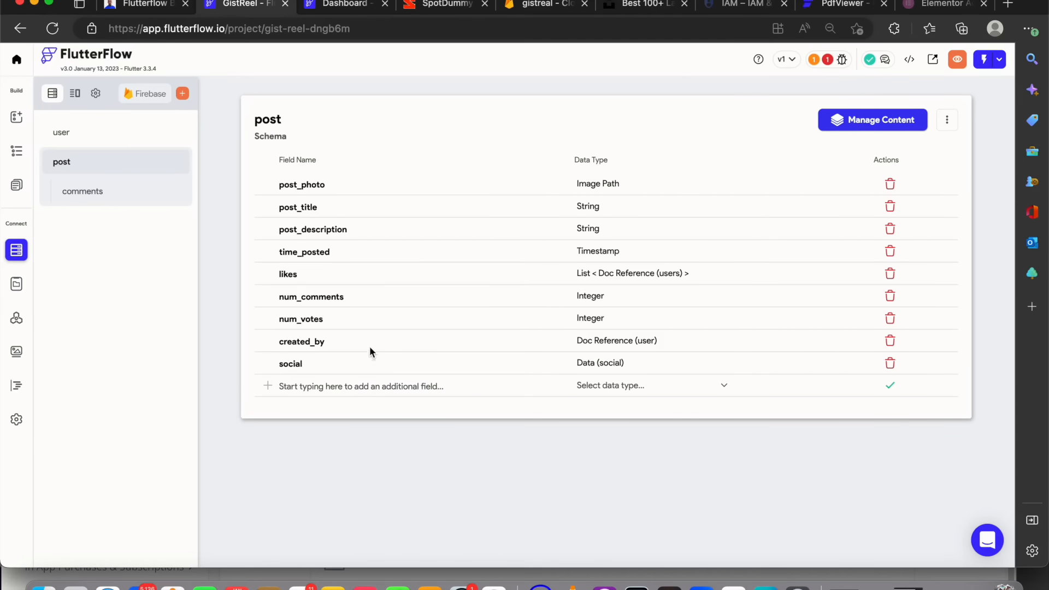
pyautogui.click(76, 94)
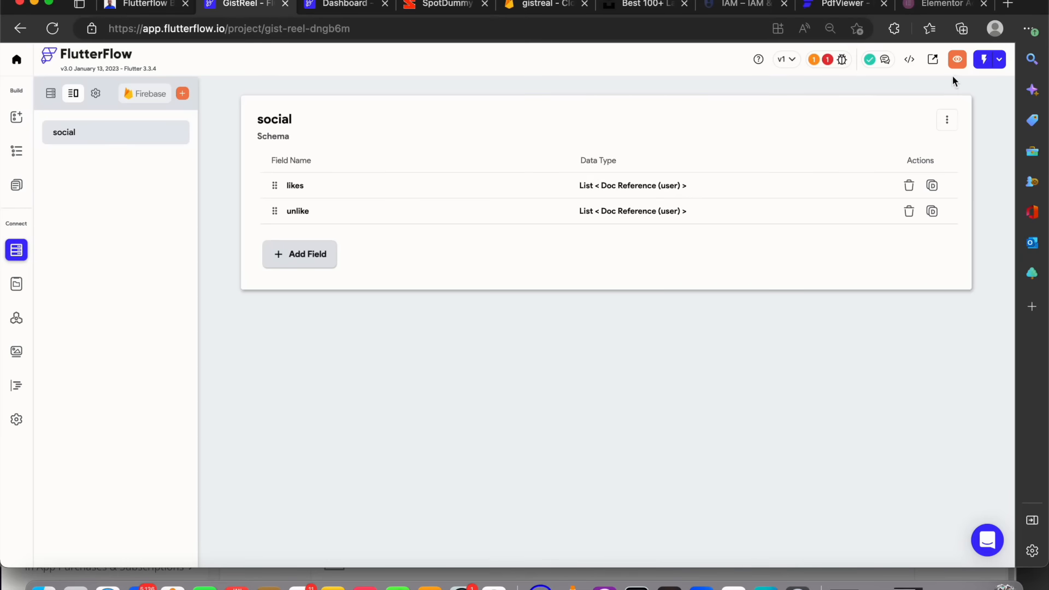
pyautogui.click(947, 120)
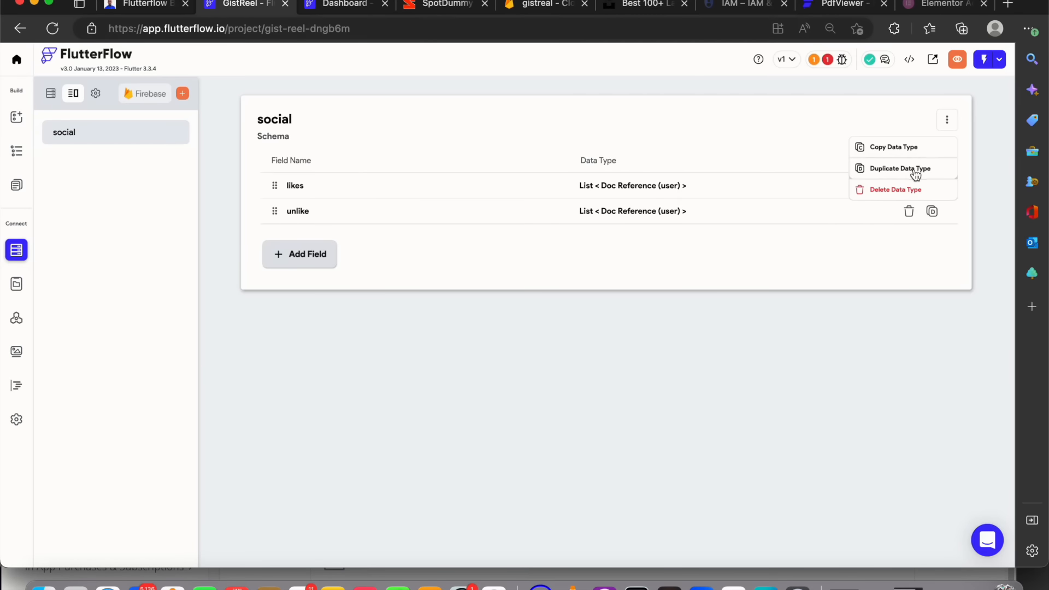
pyautogui.click(909, 190)
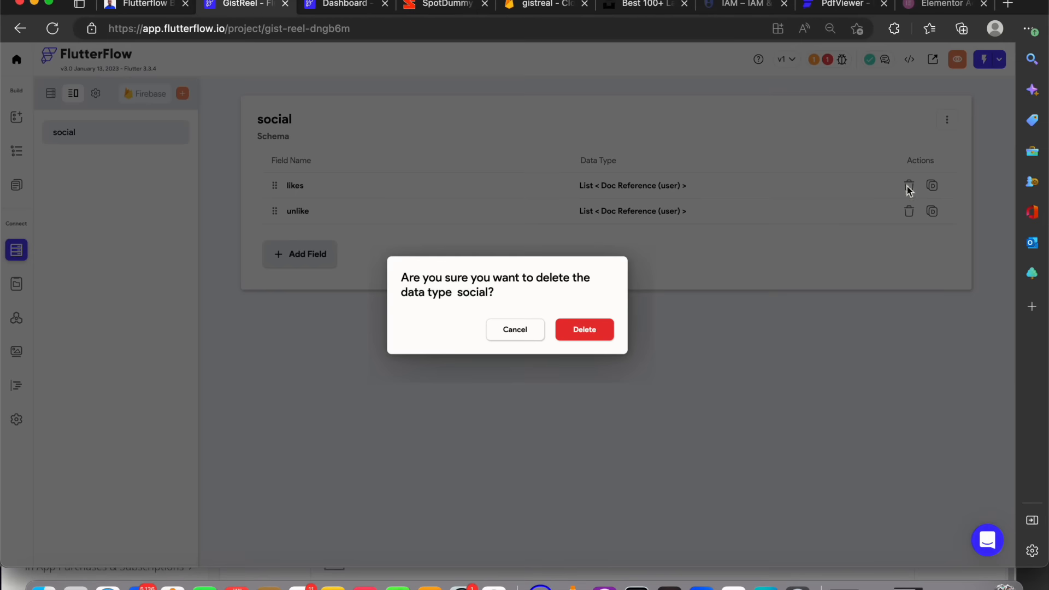
pyautogui.click(571, 329)
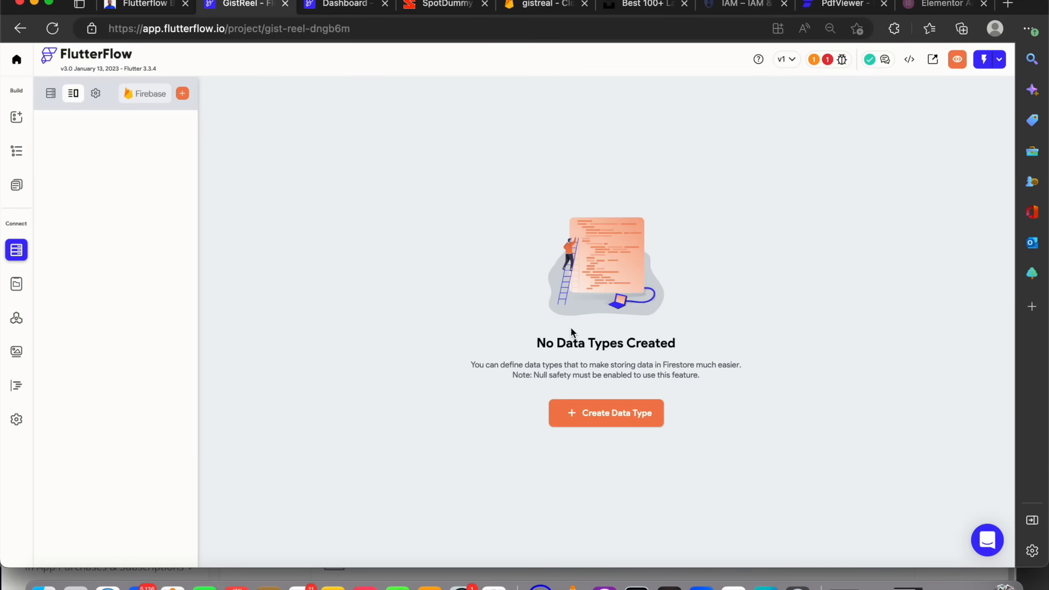
# Delete the social field from the post collection schema
pyautogui.click(49, 94)
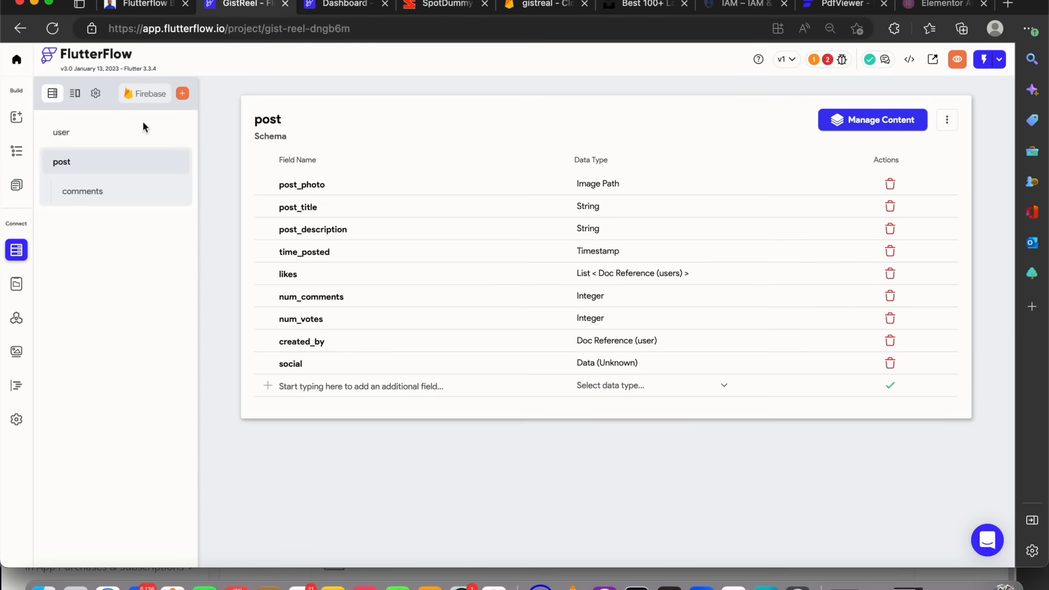
pyautogui.click(832, 60)
pyautogui.click(497, 373)
pyautogui.click(890, 364)
pyautogui.click(588, 335)
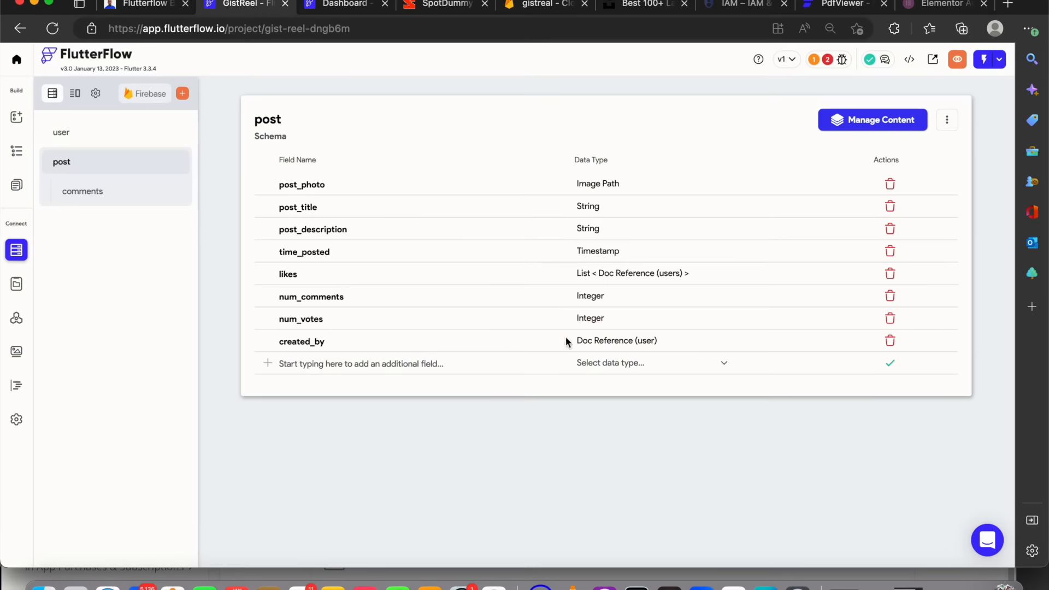
# Add a dislikes field to the post collection as a list of Document References to user
pyautogui.click(405, 364)
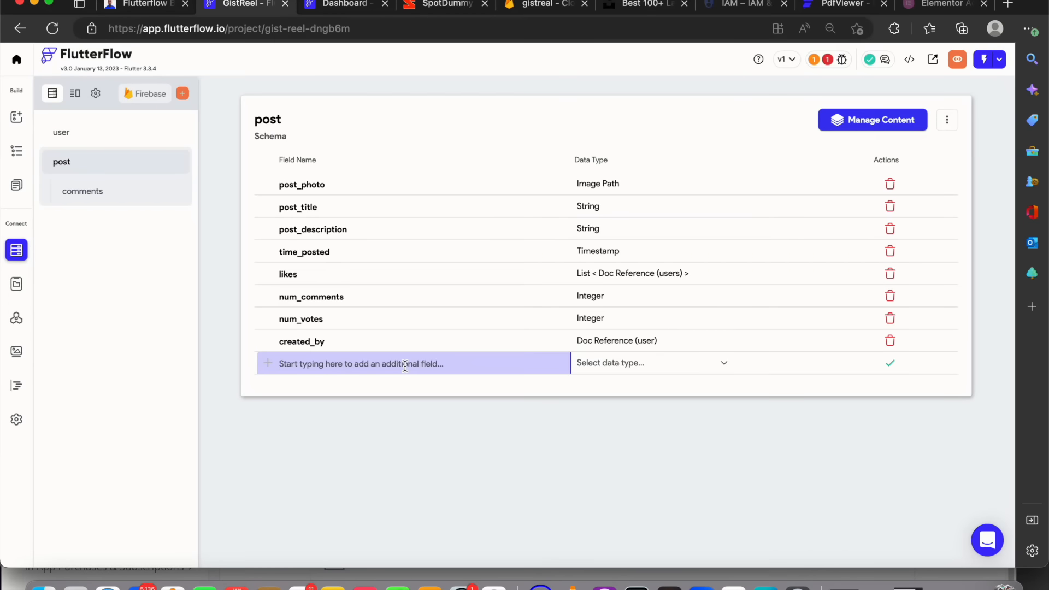
pyautogui.write('likes')
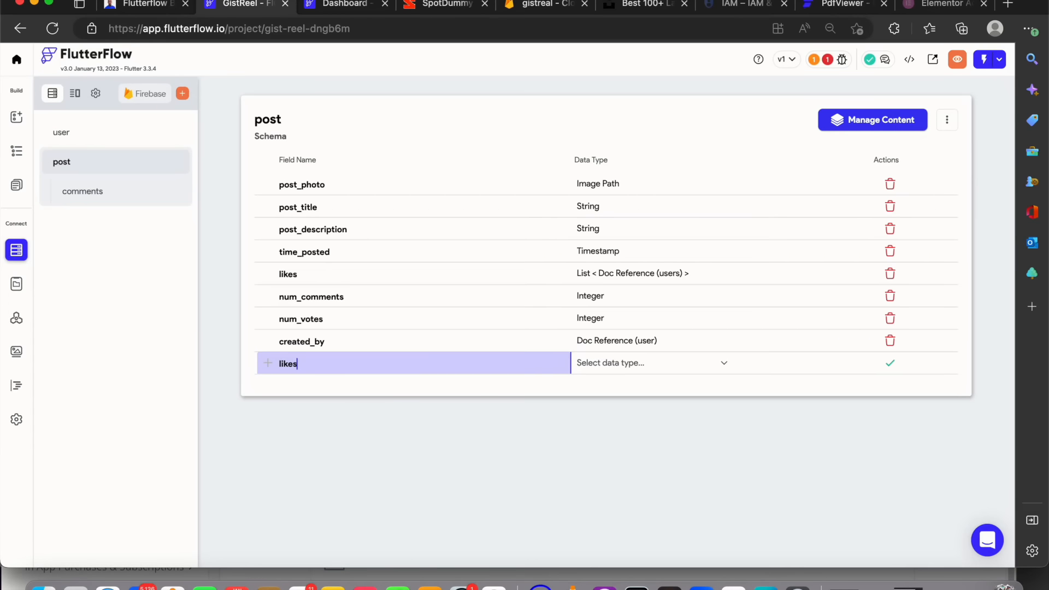
pyautogui.click(652, 367)
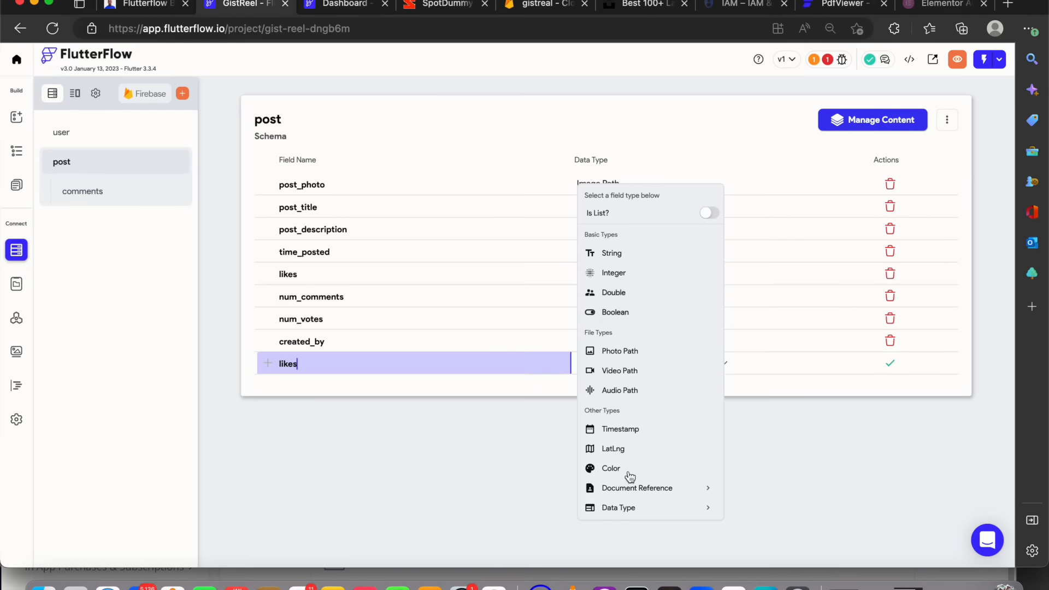
pyautogui.click(714, 214)
pyautogui.click(632, 489)
pyautogui.click(631, 488)
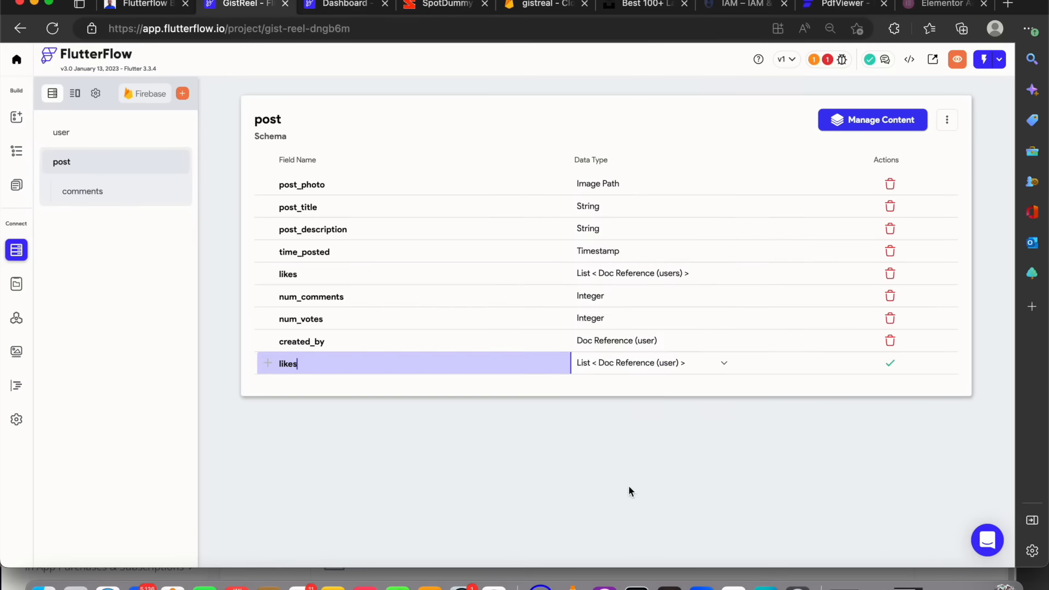
pyautogui.click(890, 364)
pyautogui.click(279, 364)
pyautogui.write('dis')
pyautogui.click(890, 363)
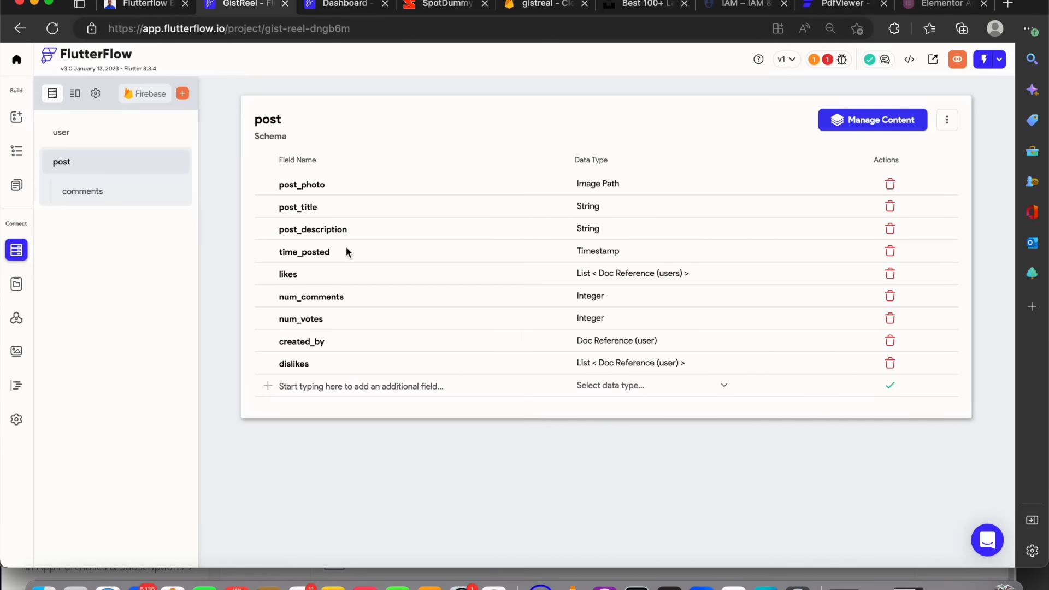
# Follow the Firestore setup error to the post collection and delete its likes field
pyautogui.click(17, 151)
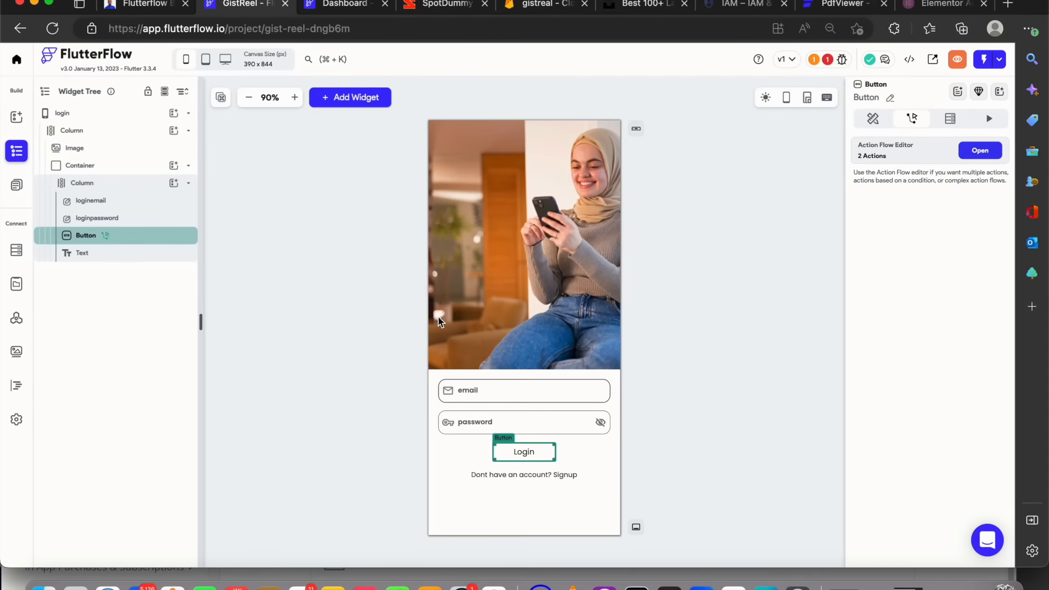
pyautogui.click(834, 61)
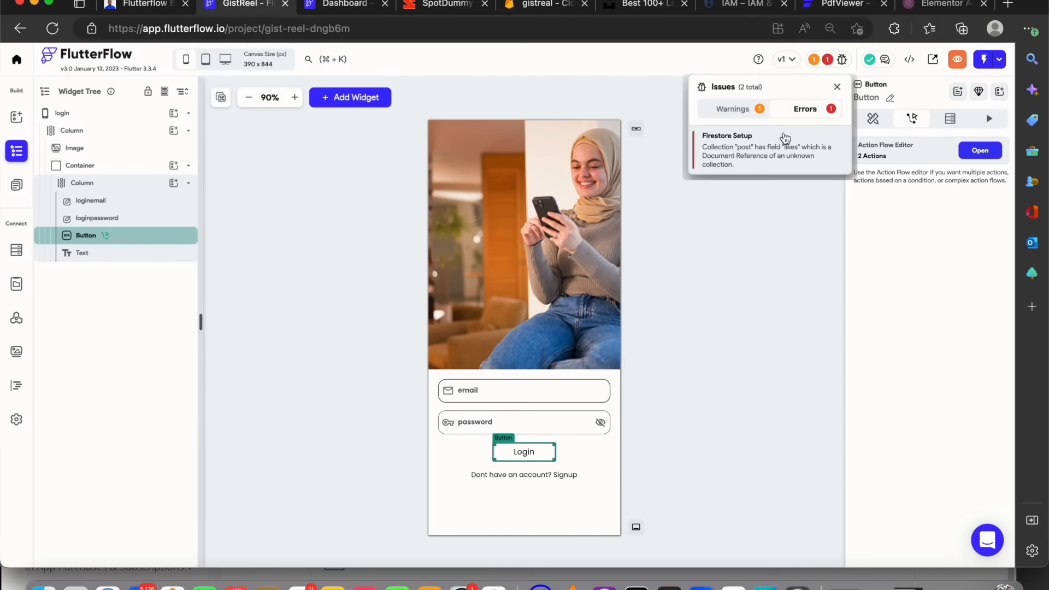
pyautogui.click(785, 138)
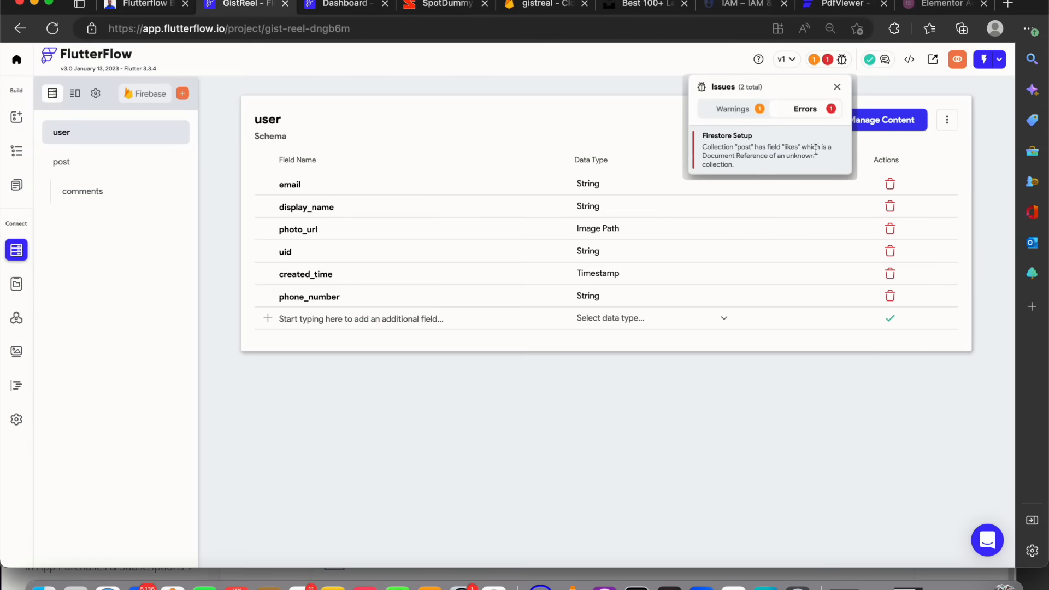
pyautogui.click(117, 160)
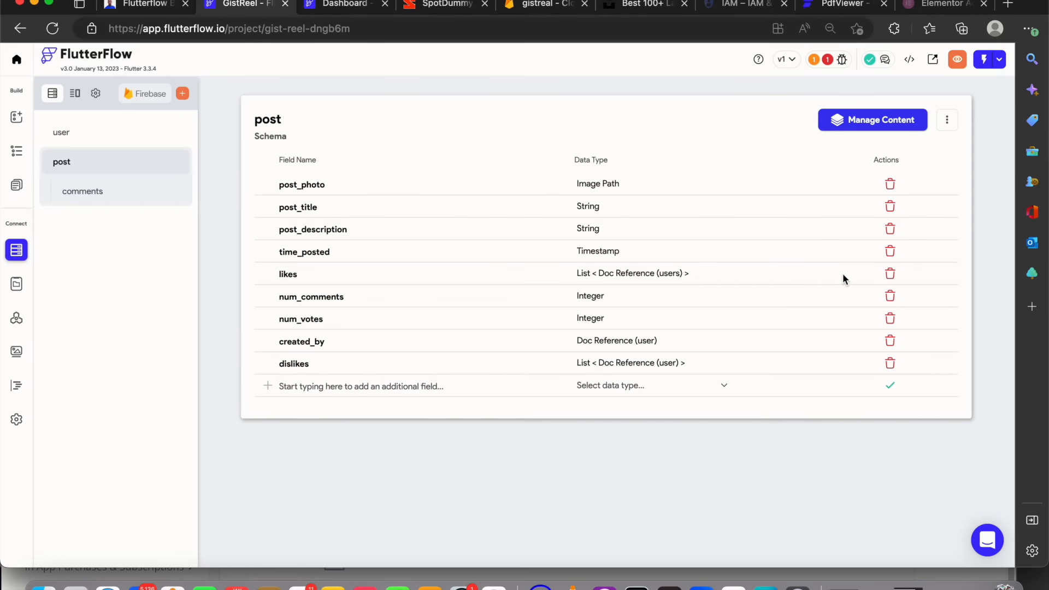
pyautogui.click(897, 276)
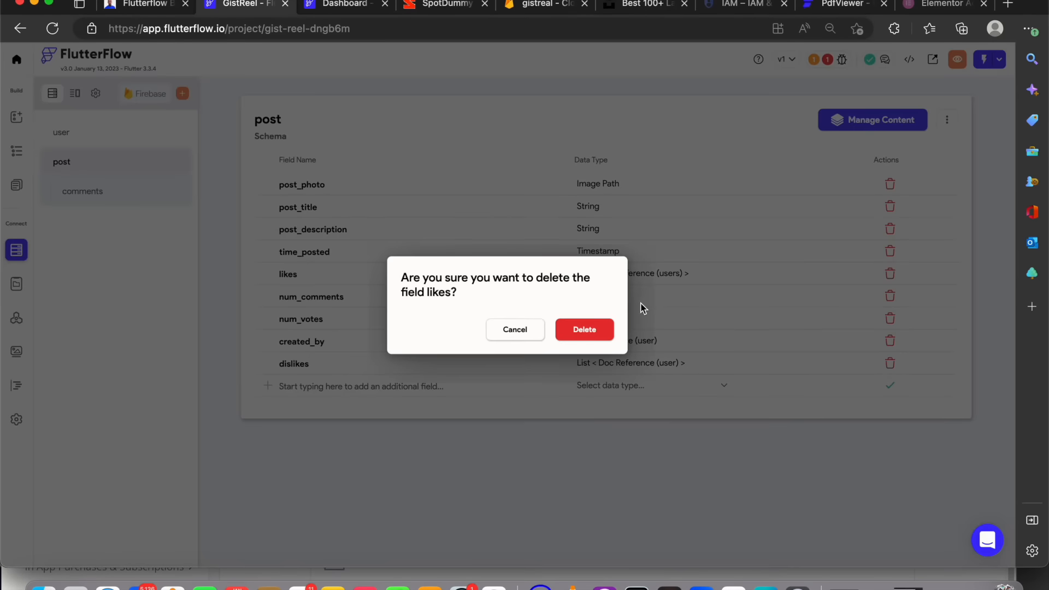
pyautogui.click(602, 330)
# Add a new likes field to the post collection as a list of Document References to user
pyautogui.click(417, 360)
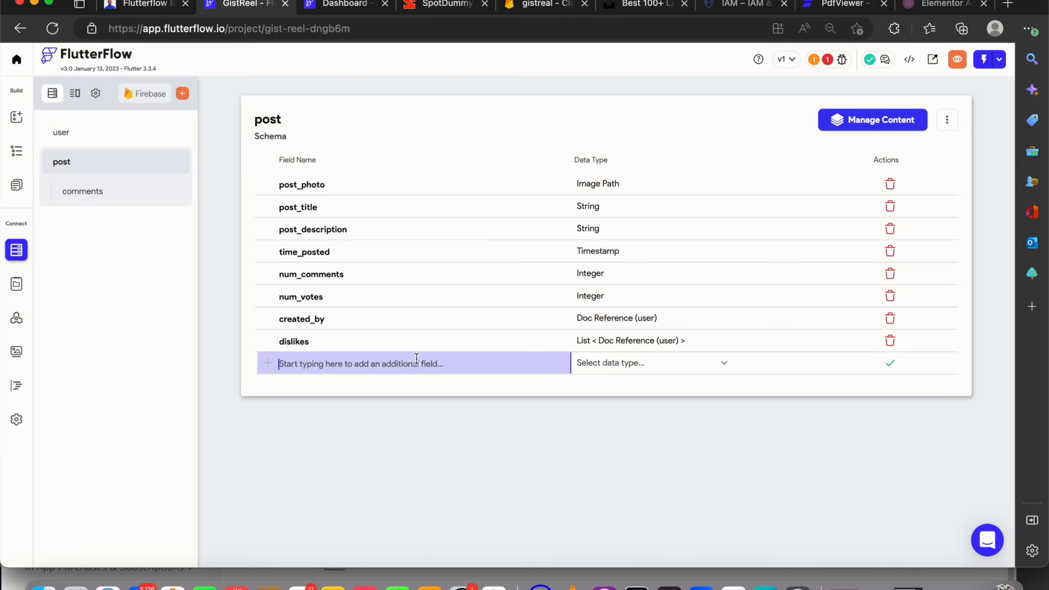
pyautogui.write('likes')
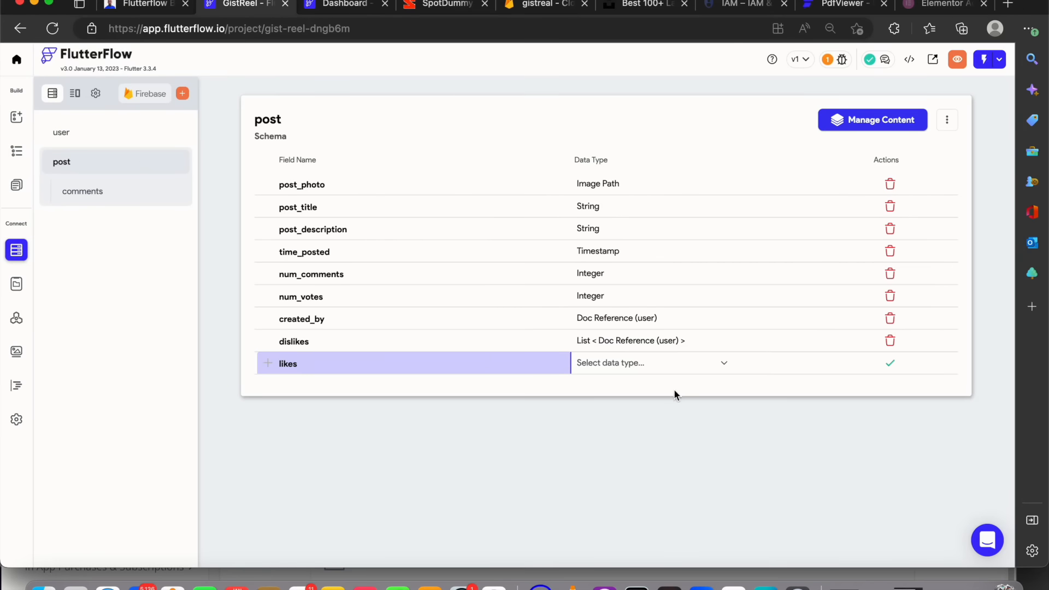
pyautogui.click(681, 363)
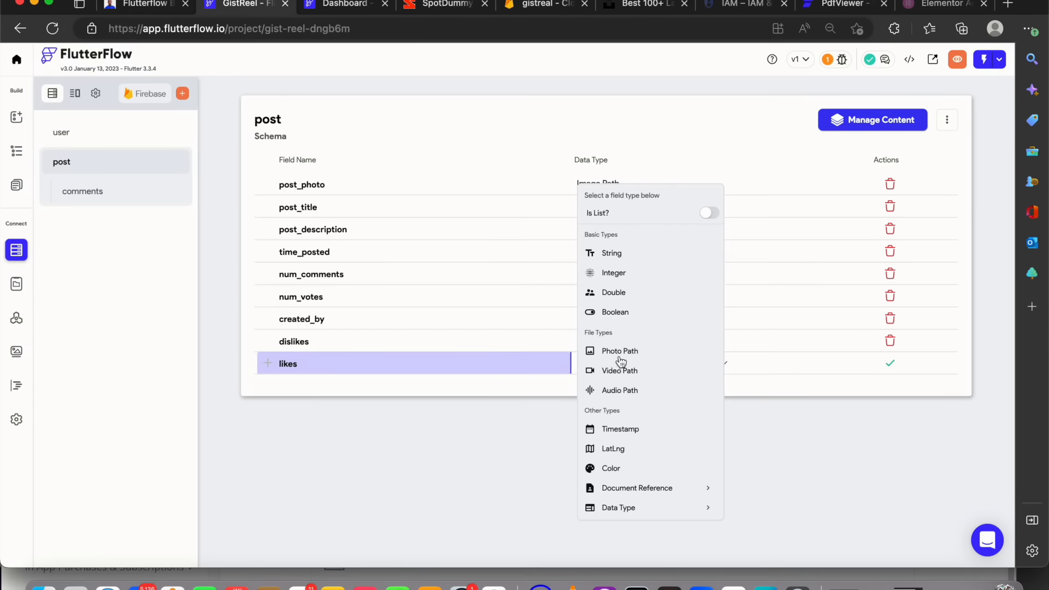
pyautogui.click(706, 214)
pyautogui.click(652, 486)
pyautogui.scroll(-2, 653, 486)
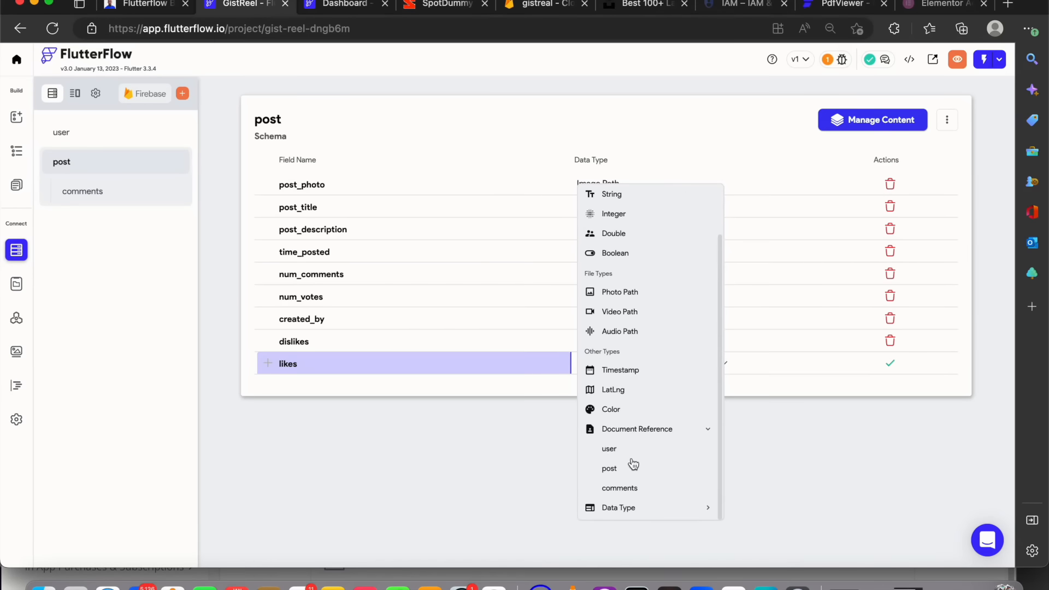
pyautogui.click(633, 449)
pyautogui.click(902, 368)
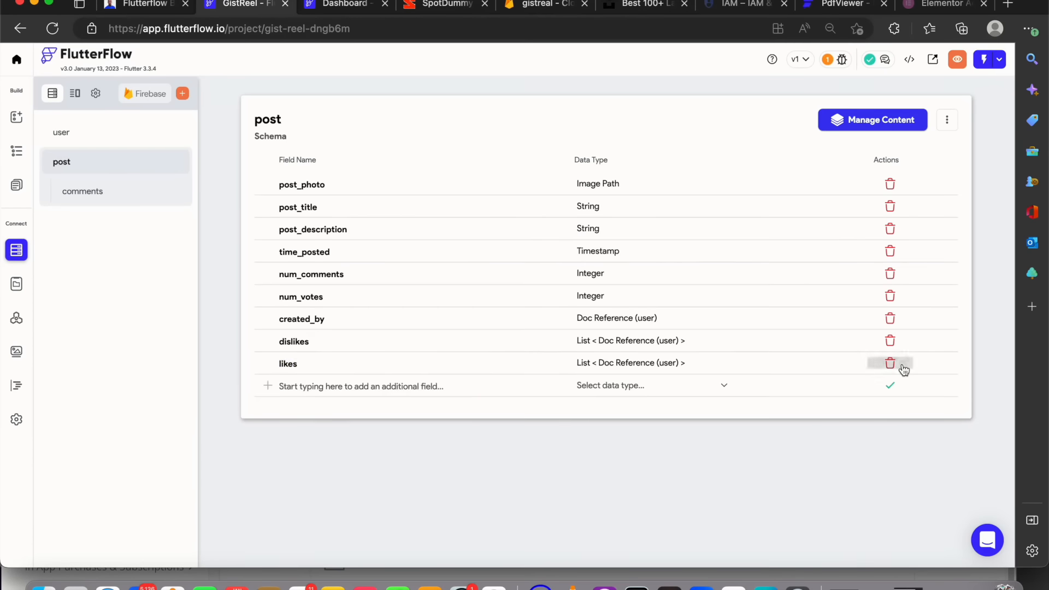
# On the post_details page, add a Container inside the inner Column below the description text
pyautogui.click(16, 151)
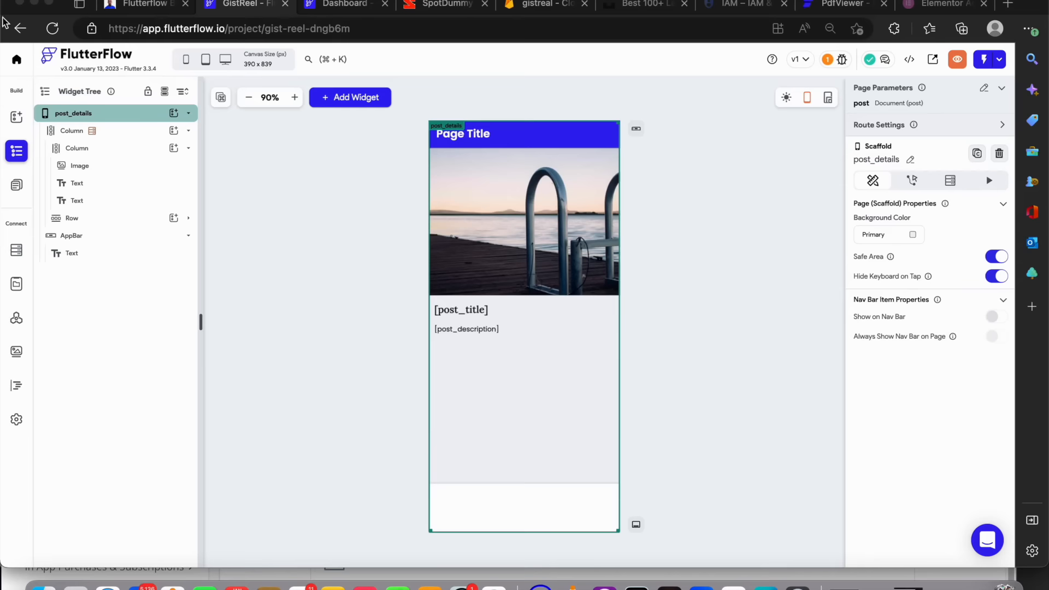
pyautogui.click(174, 149)
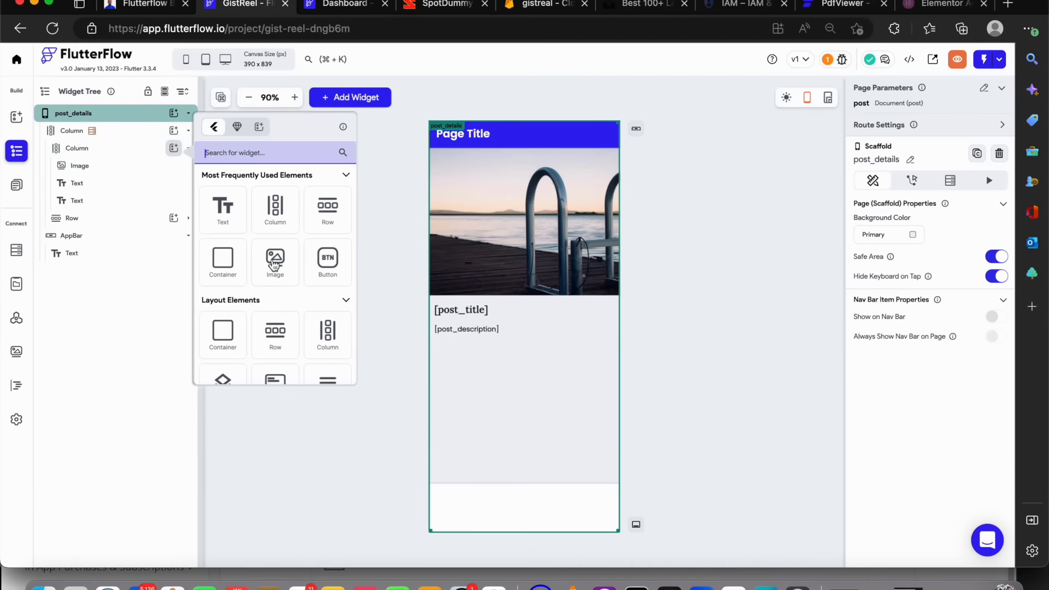
pyautogui.click(209, 257)
pyautogui.click(209, 254)
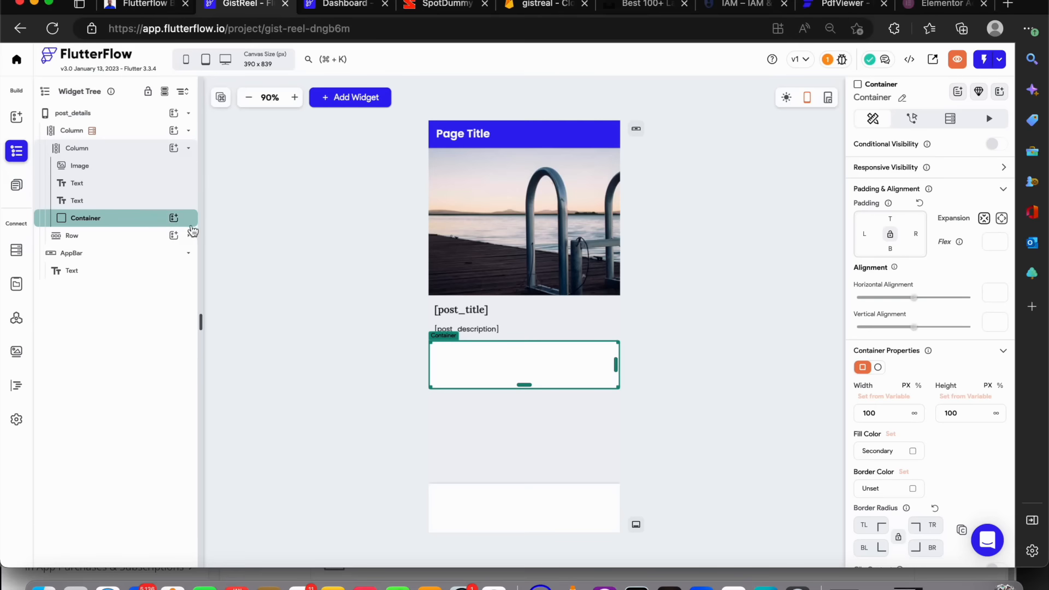
# Add a ListView inside the new Container
pyautogui.click(174, 217)
pyautogui.write('list')
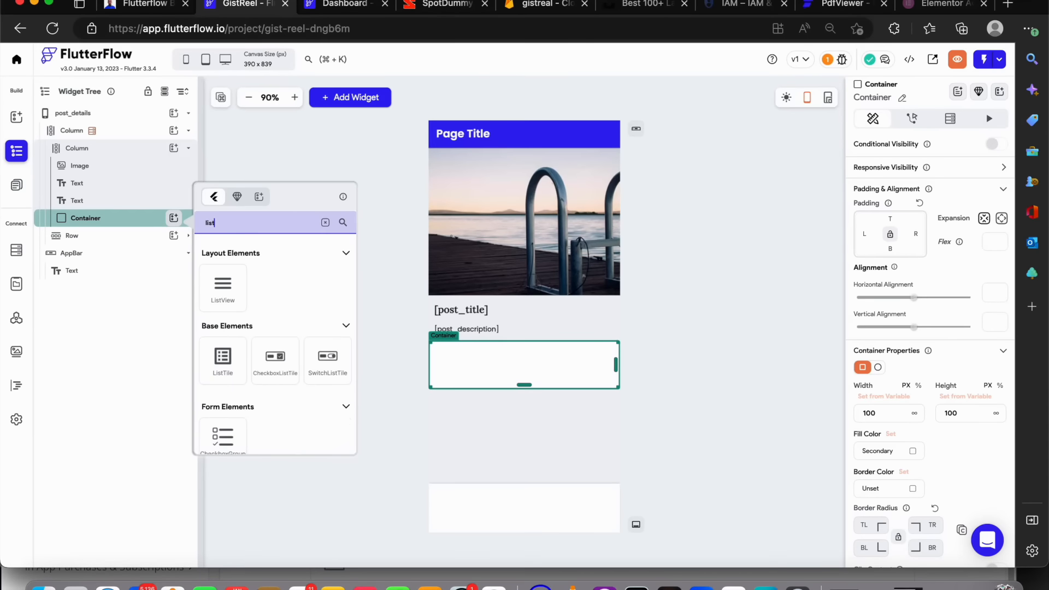
pyautogui.click(215, 283)
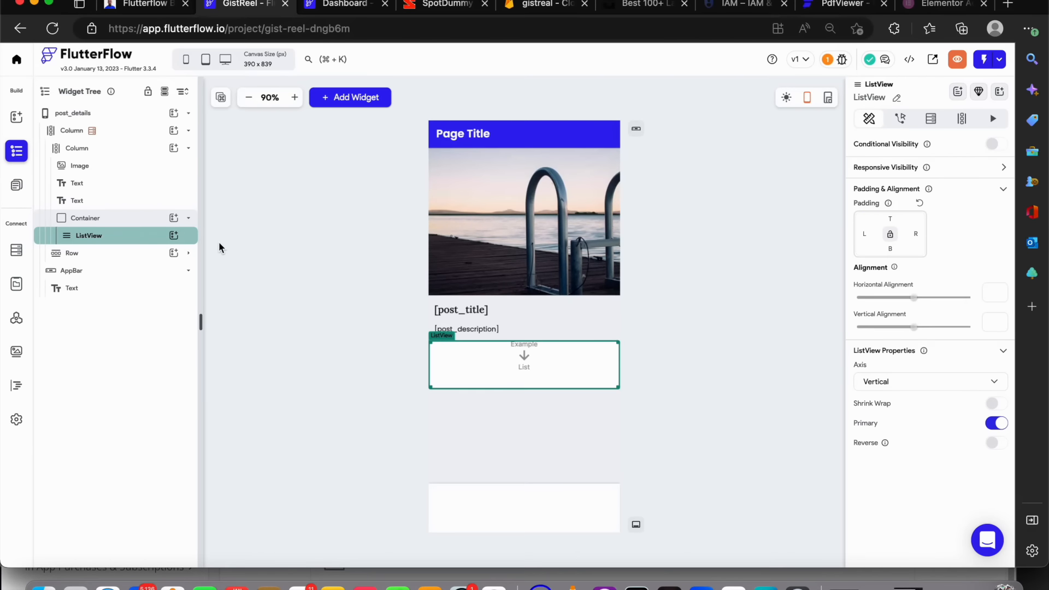
# Add a Container inside the ListView and a Text widget inside that Container
pyautogui.click(177, 237)
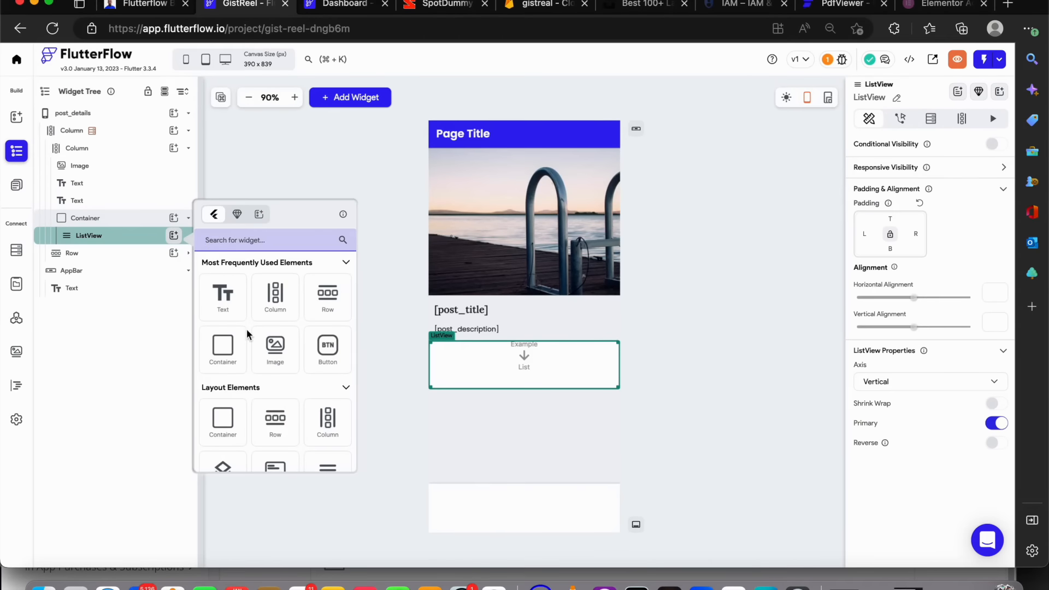
pyautogui.click(237, 346)
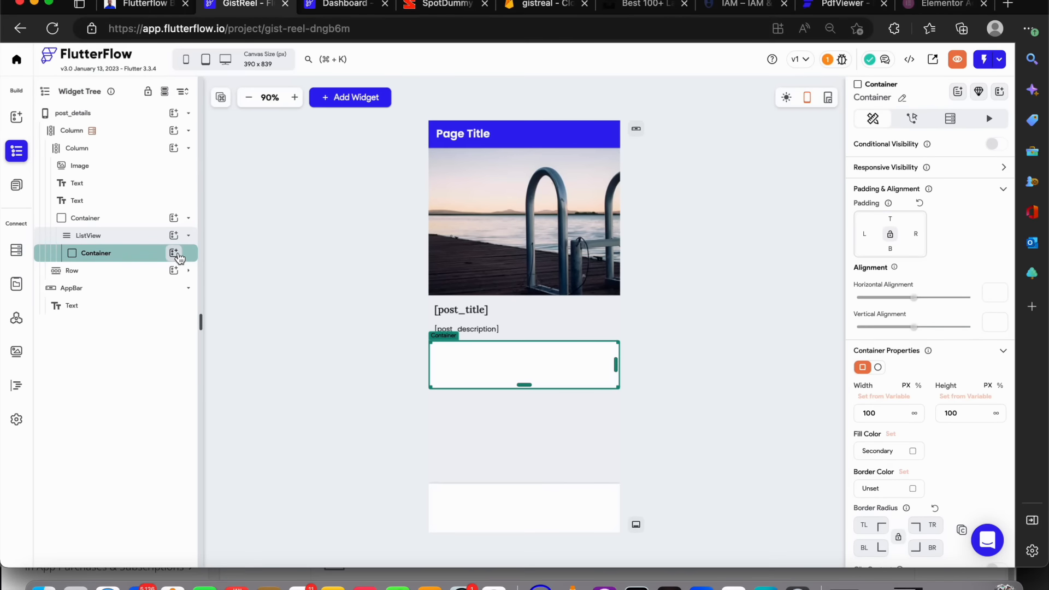
pyautogui.click(174, 253)
pyautogui.click(242, 315)
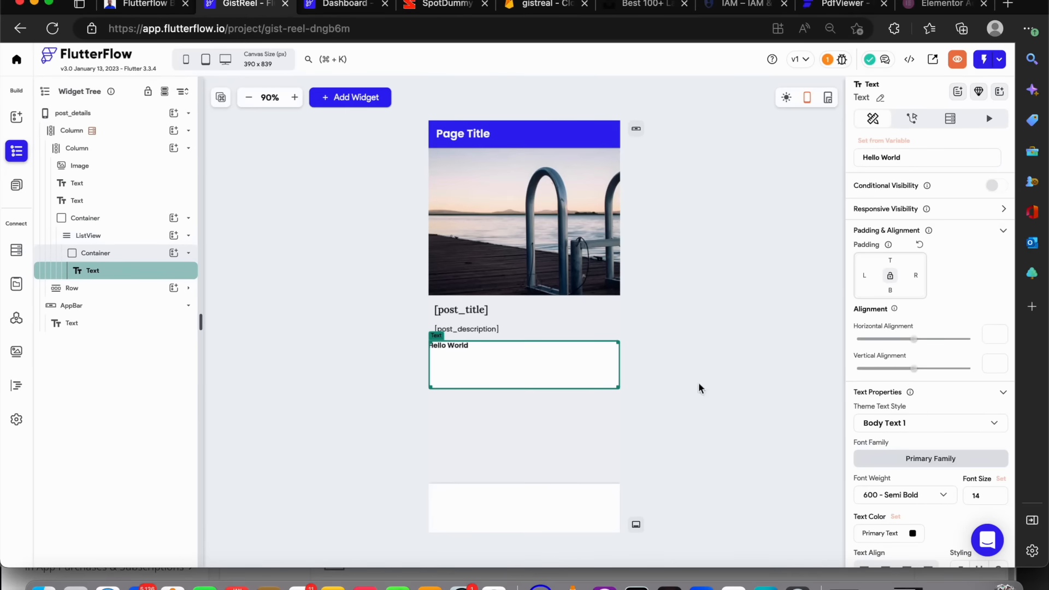
# Set the Text widget's font weight to 400 - Normal, then select the ListView
pyautogui.click(920, 506)
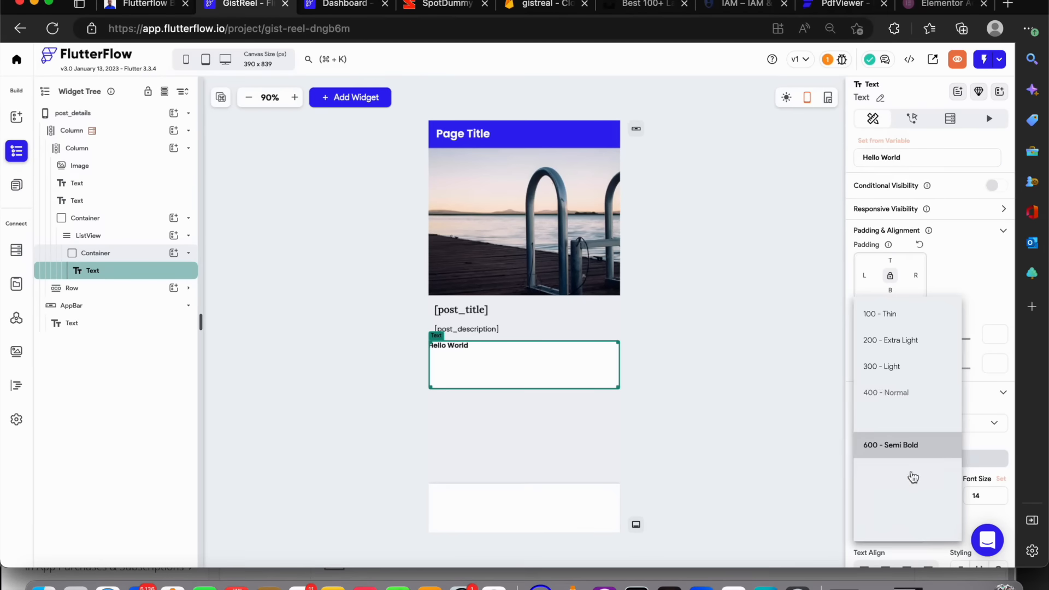
pyautogui.click(899, 393)
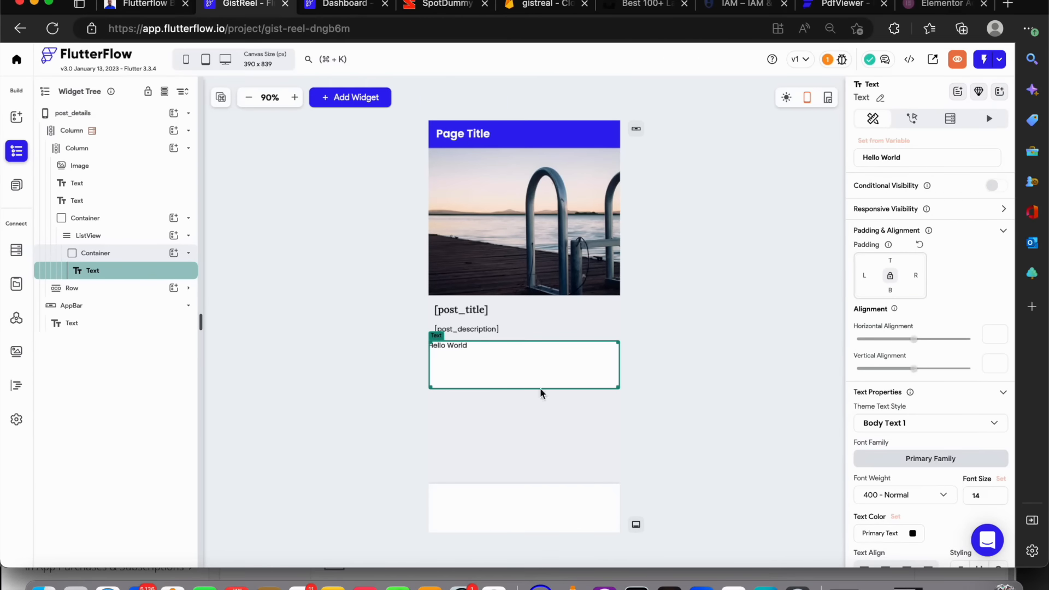
pyautogui.scroll(-4, 913, 336)
pyautogui.scroll(4, 905, 296)
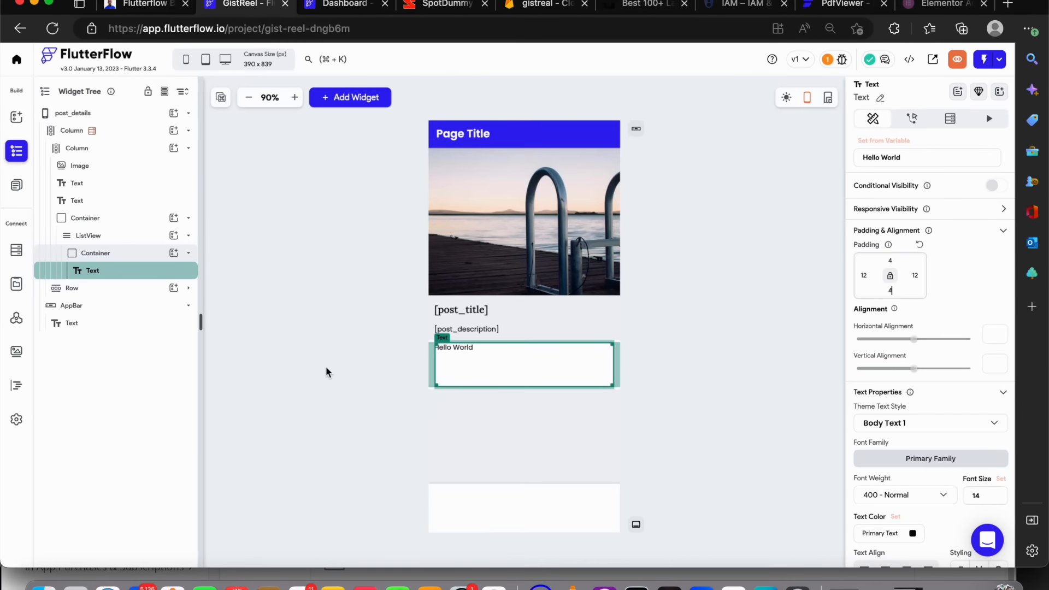
pyautogui.click(90, 236)
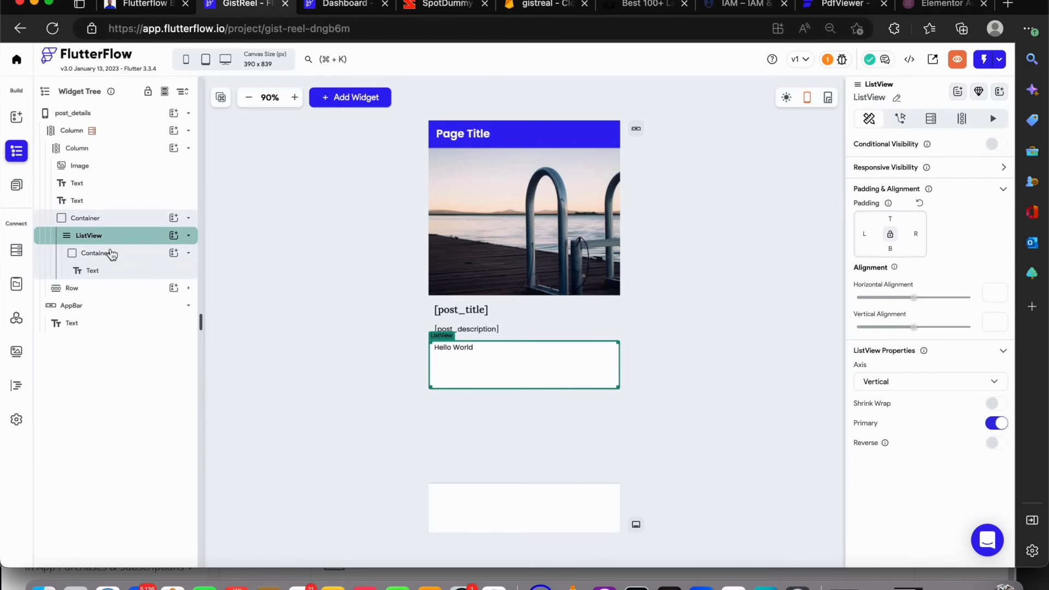
# Set the inner Container's padding to 8 top and bottom and 12 left and right
pyautogui.click(109, 253)
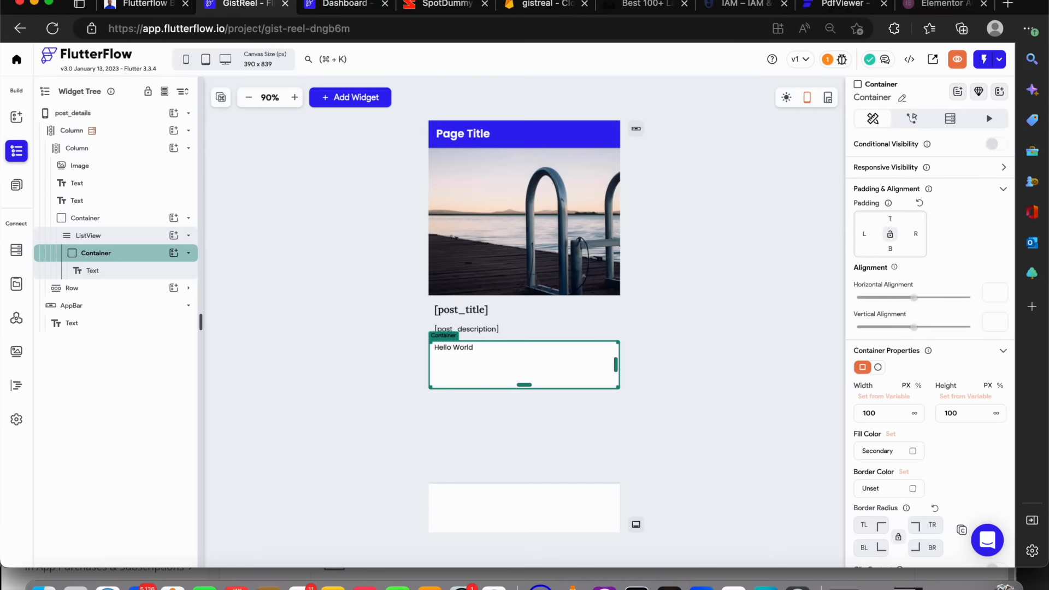
pyautogui.click(890, 219)
pyautogui.write('8')
pyautogui.click(890, 250)
pyautogui.write('8')
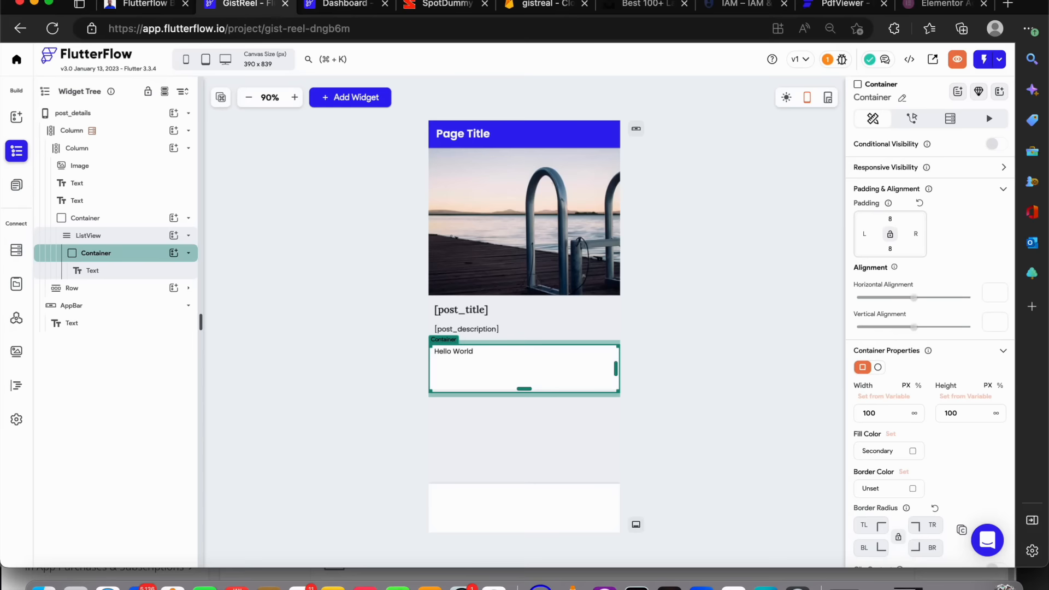
pyautogui.click(917, 234)
pyautogui.write('12')
pyautogui.click(864, 234)
pyautogui.write('12')
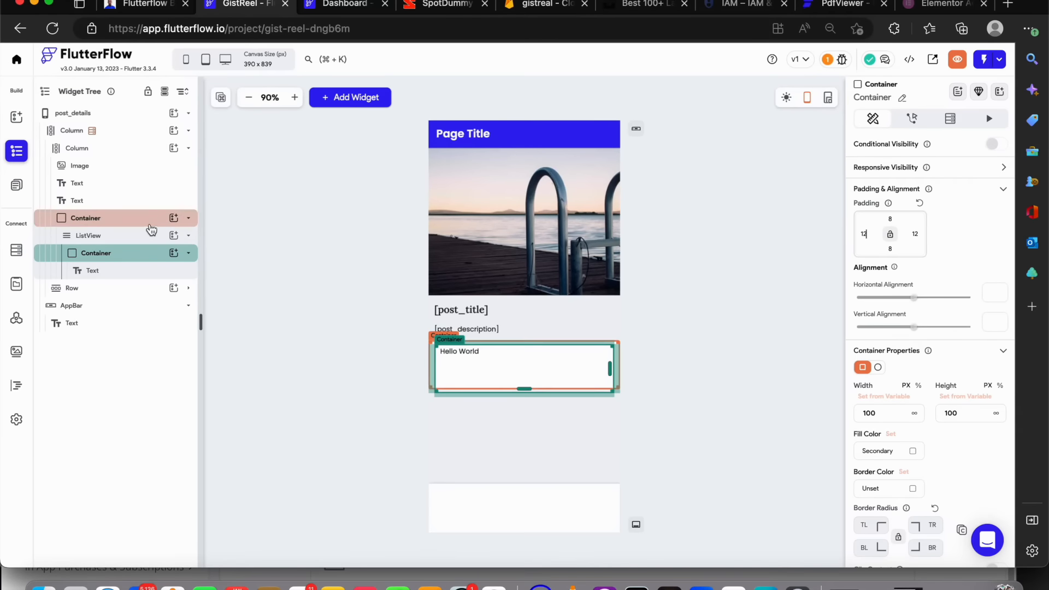
# Set the outer Container's height to 30%
pyautogui.click(149, 228)
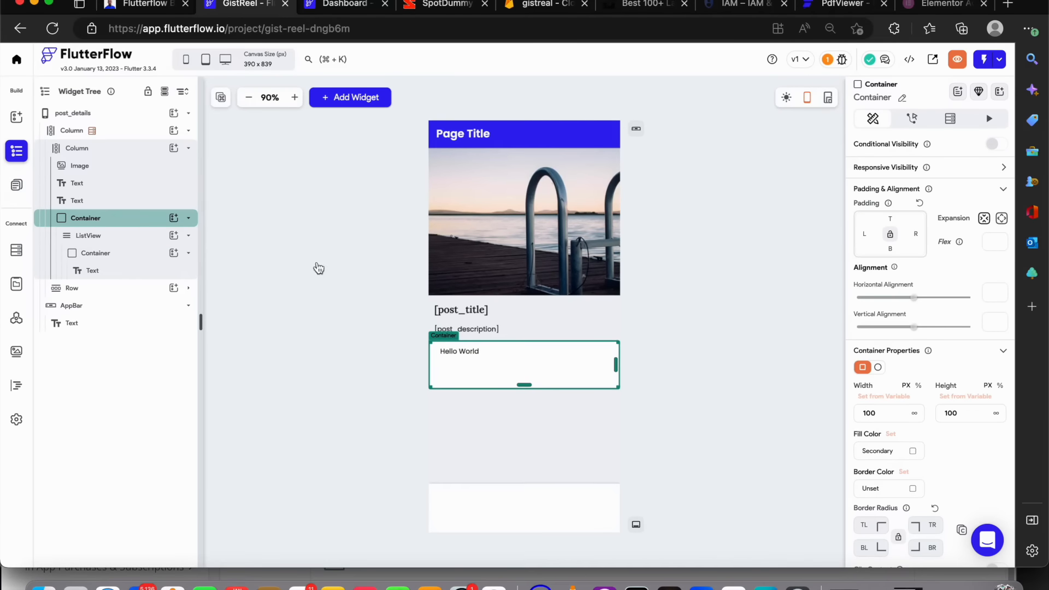
pyautogui.click(1000, 386)
pyautogui.click(981, 407)
pyautogui.write('30')
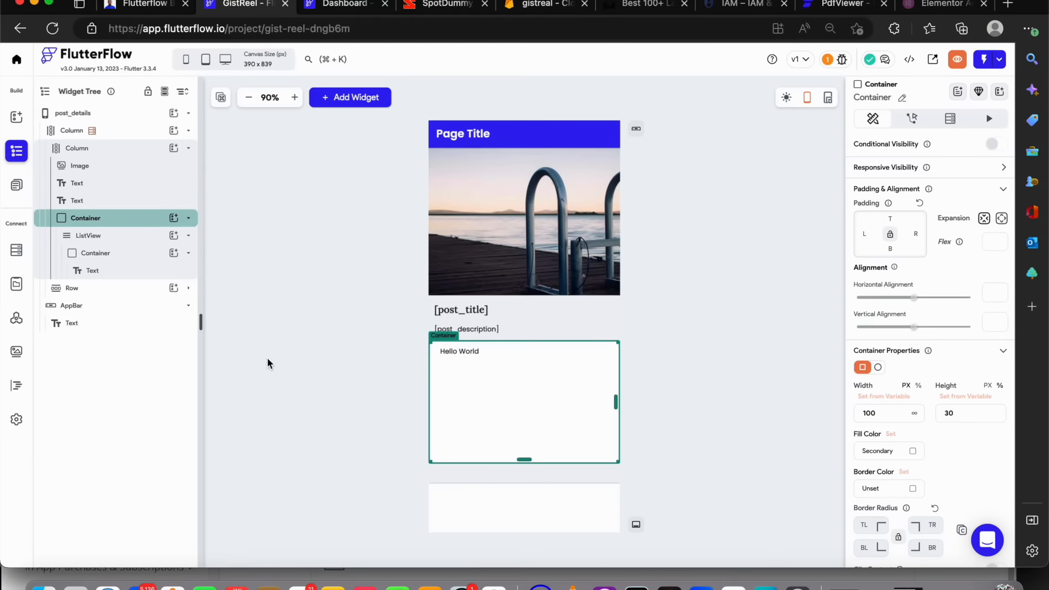
# Give the inner Container a lineColor border of width 1 with 15 corner radius on all corners
pyautogui.click(147, 262)
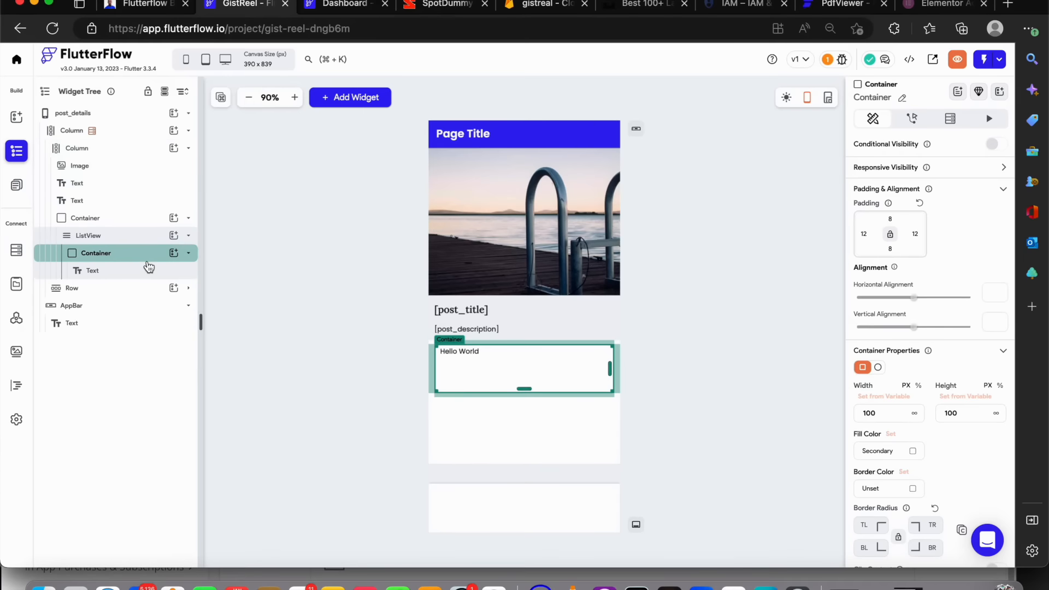
pyautogui.scroll(-3, 853, 407)
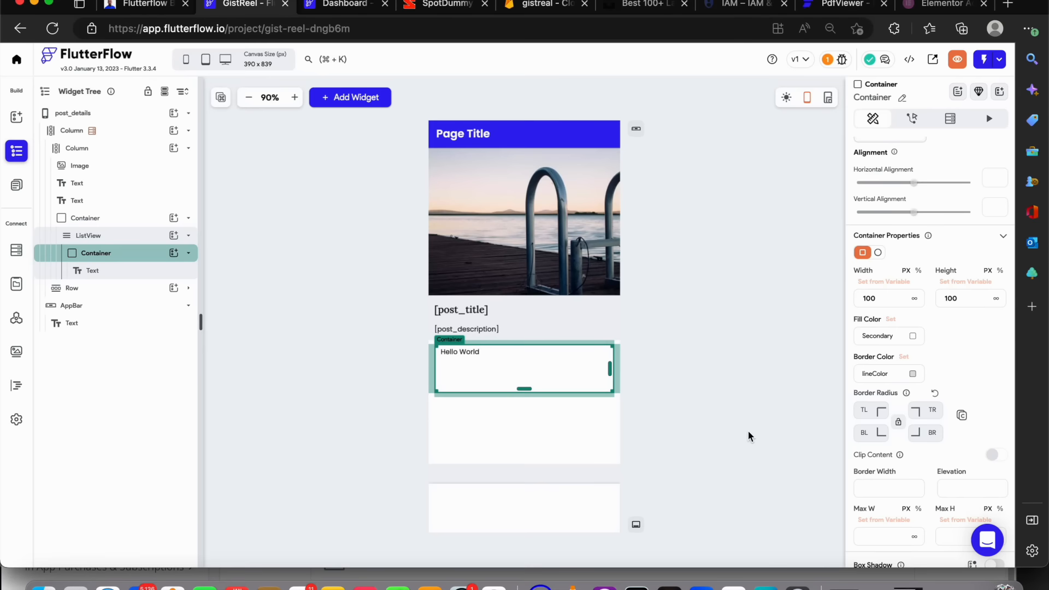
pyautogui.click(713, 356)
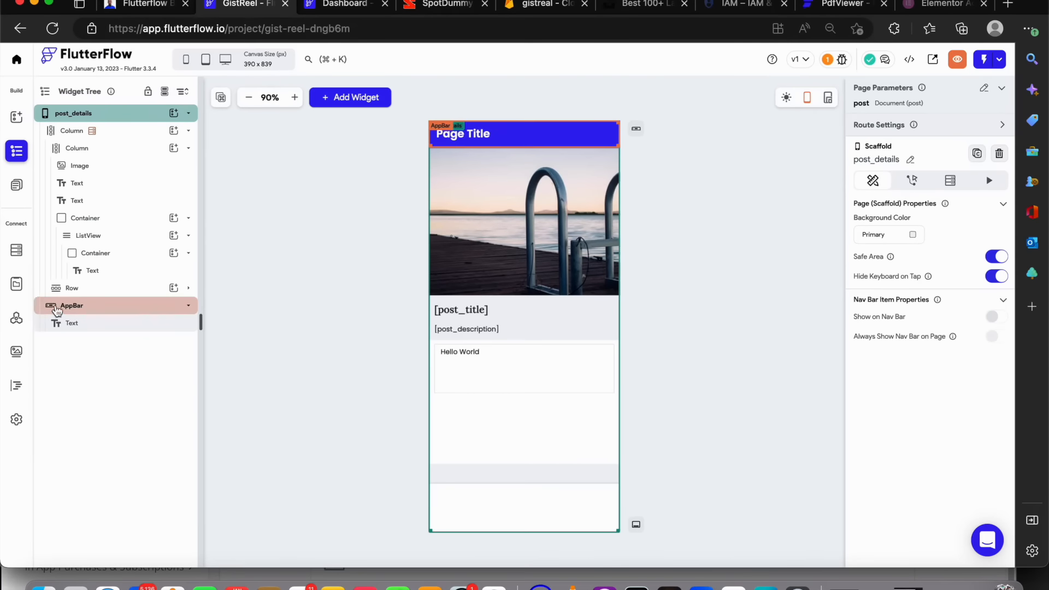
pyautogui.click(95, 253)
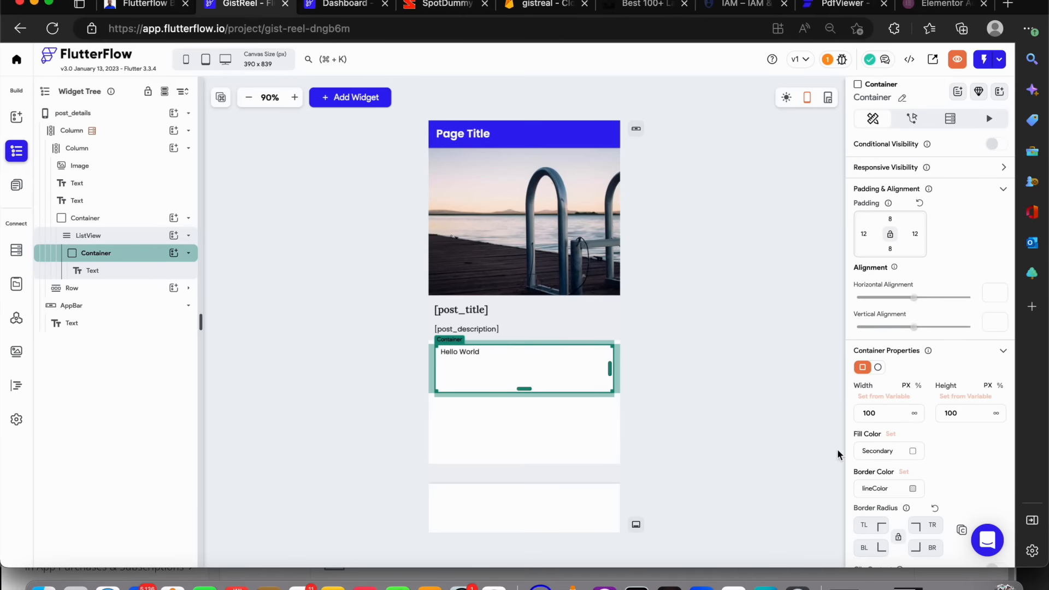
pyautogui.scroll(-4, 914, 447)
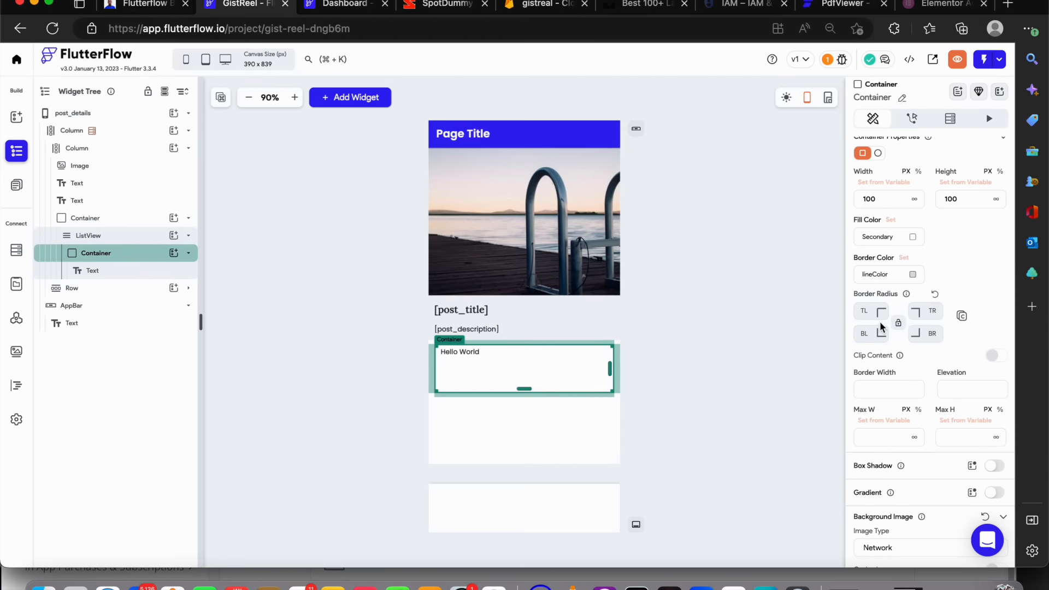
pyautogui.click(867, 311)
pyautogui.click(899, 323)
pyautogui.scroll(-3, 892, 389)
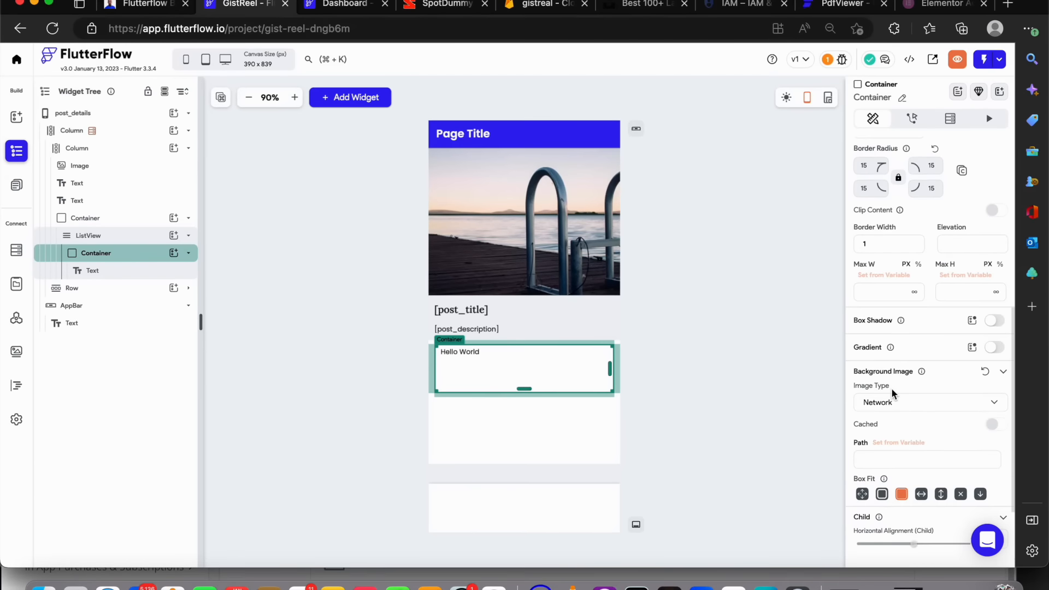
pyautogui.scroll(-2, 893, 392)
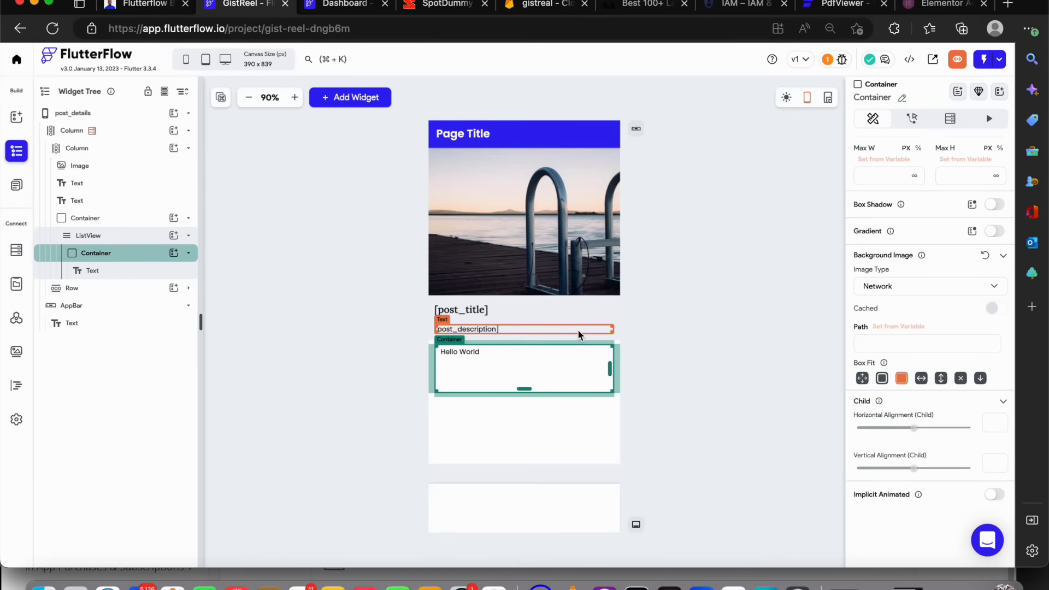
# Add a backend query to the ListView as a Query Collection on the comments collection
pyautogui.click(672, 332)
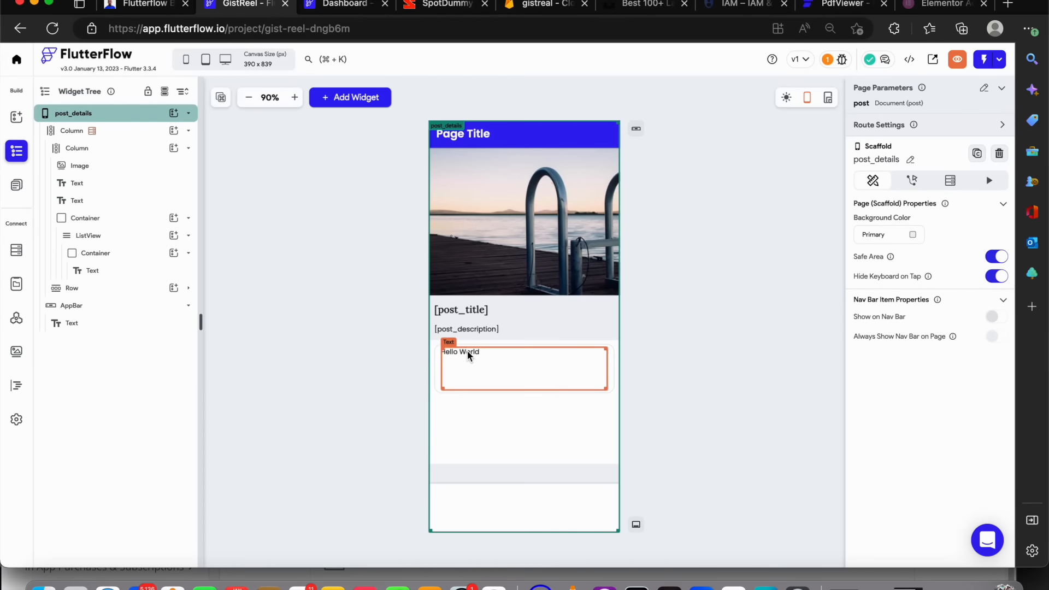
pyautogui.click(136, 234)
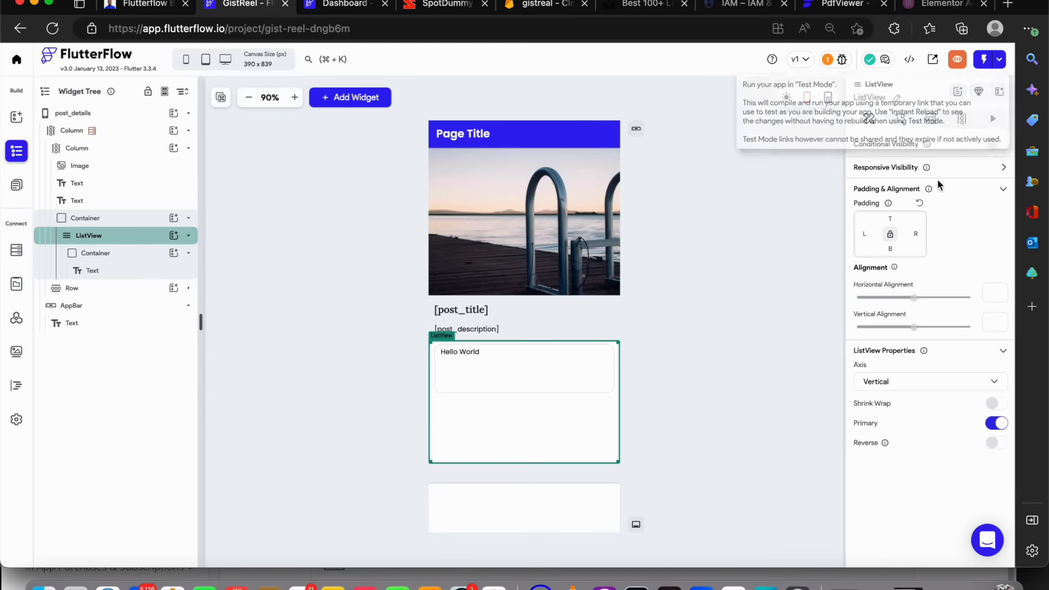
pyautogui.click(936, 119)
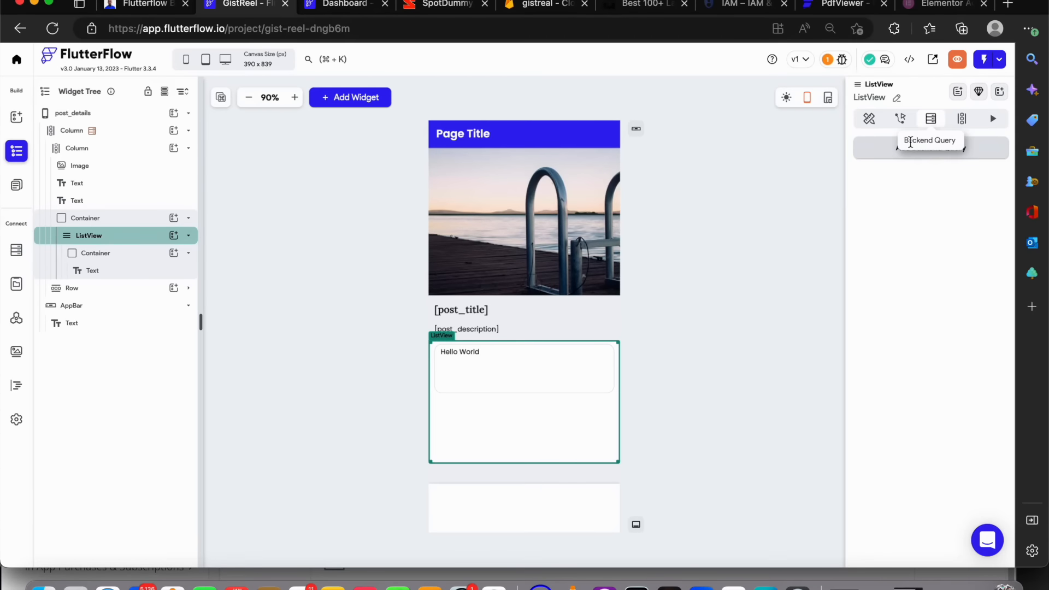
pyautogui.click(903, 154)
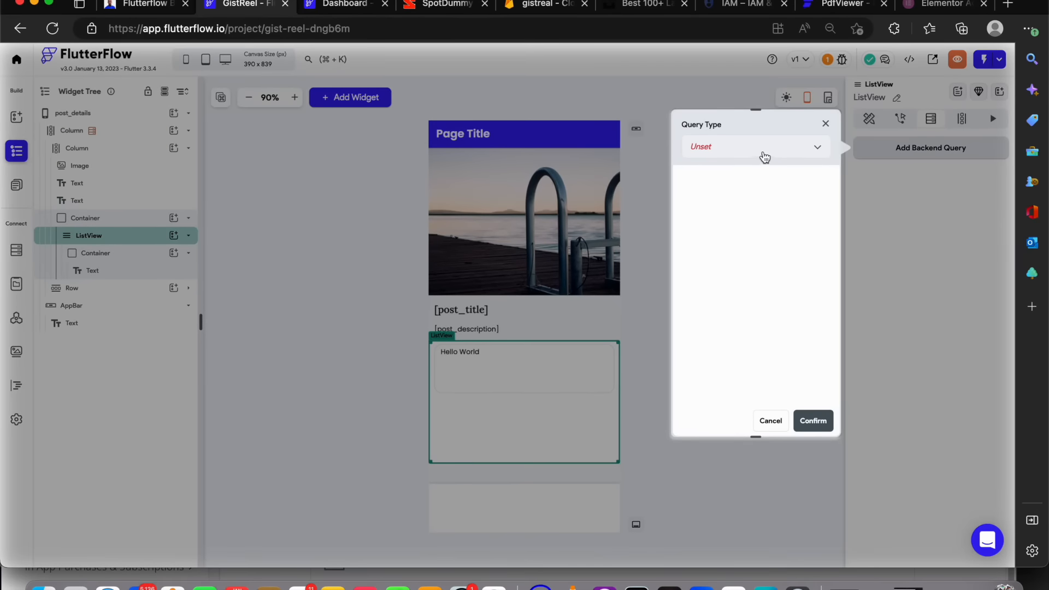
pyautogui.click(768, 158)
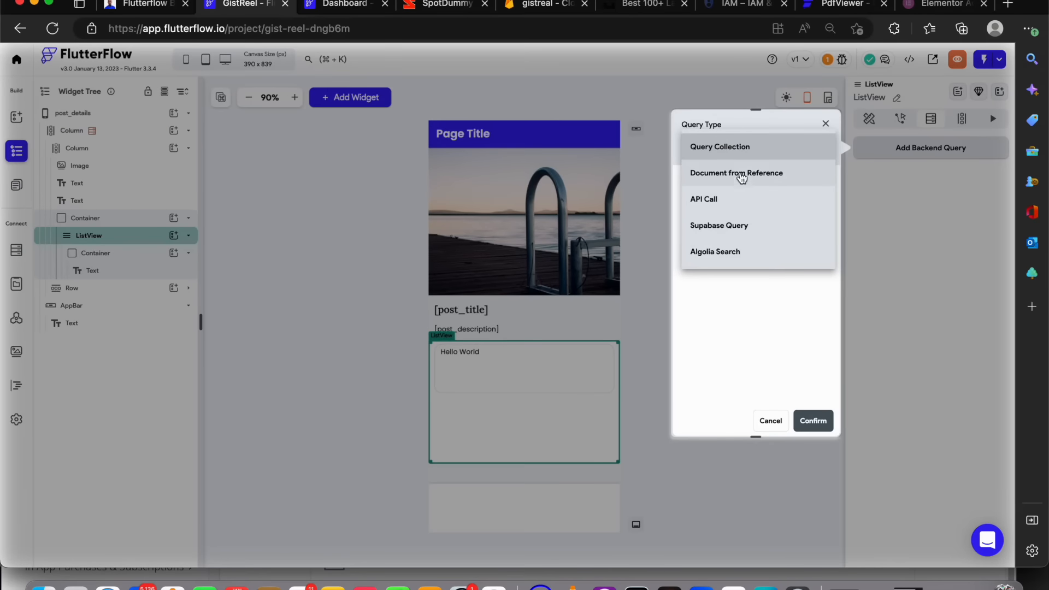
pyautogui.click(744, 154)
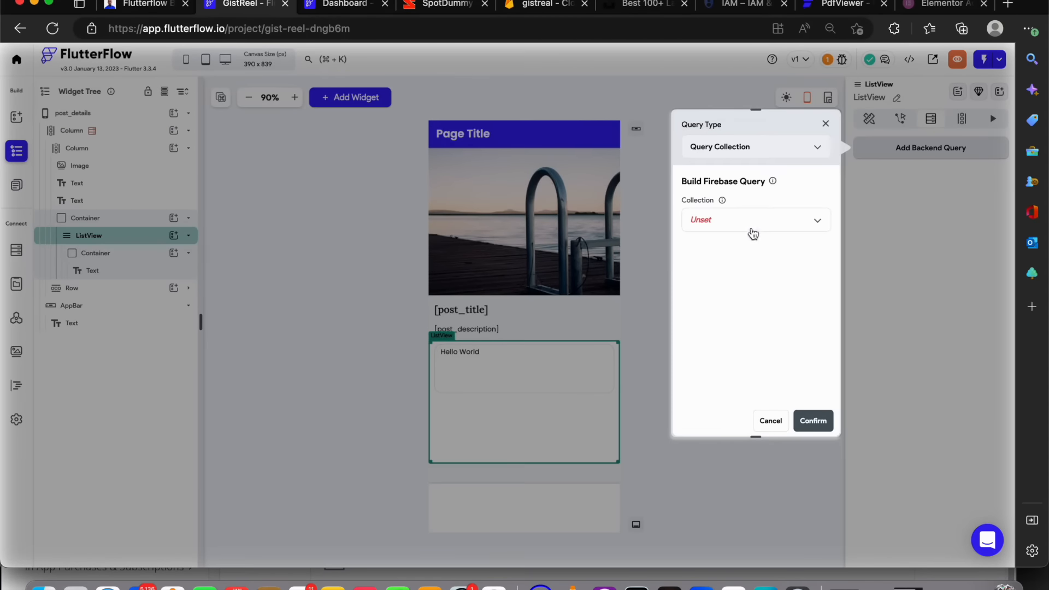
pyautogui.click(752, 235)
pyautogui.click(715, 276)
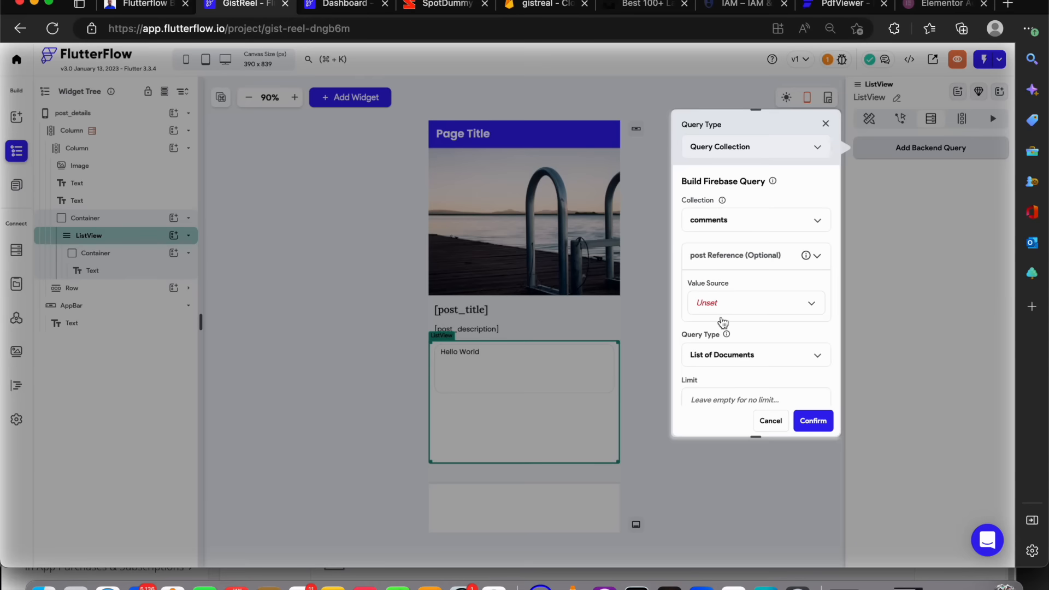
# Filter the query's post reference by the post parameter's Reference and confirm the backend query
pyautogui.click(728, 304)
pyautogui.click(716, 329)
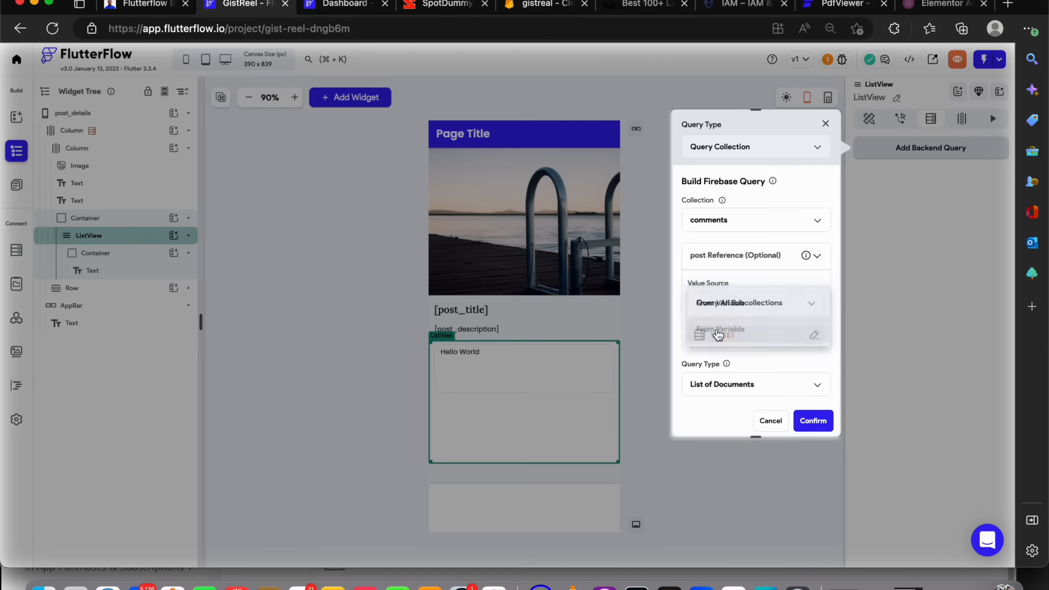
pyautogui.click(713, 334)
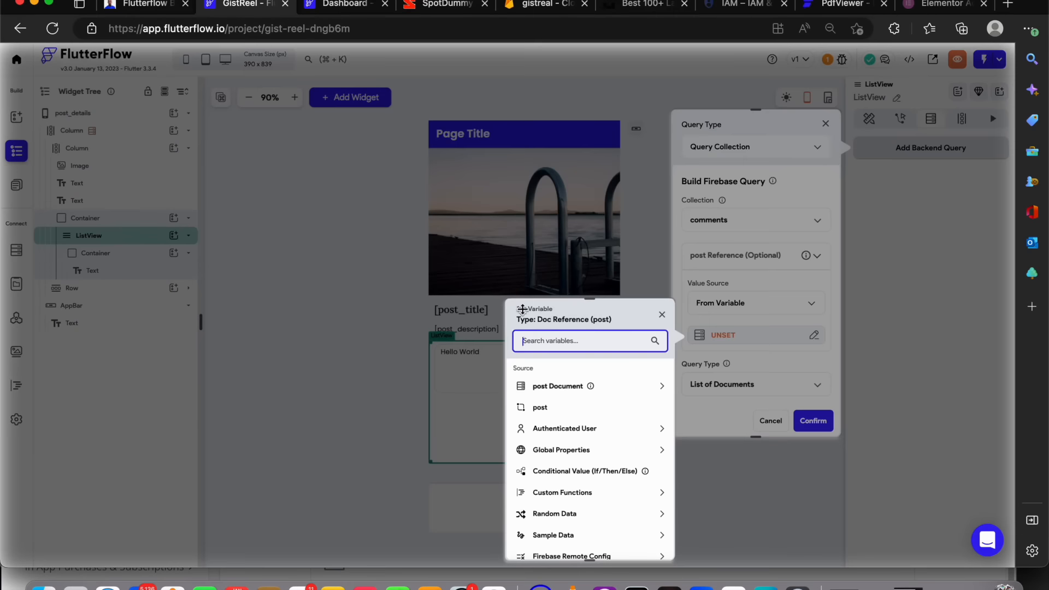
pyautogui.click(549, 418)
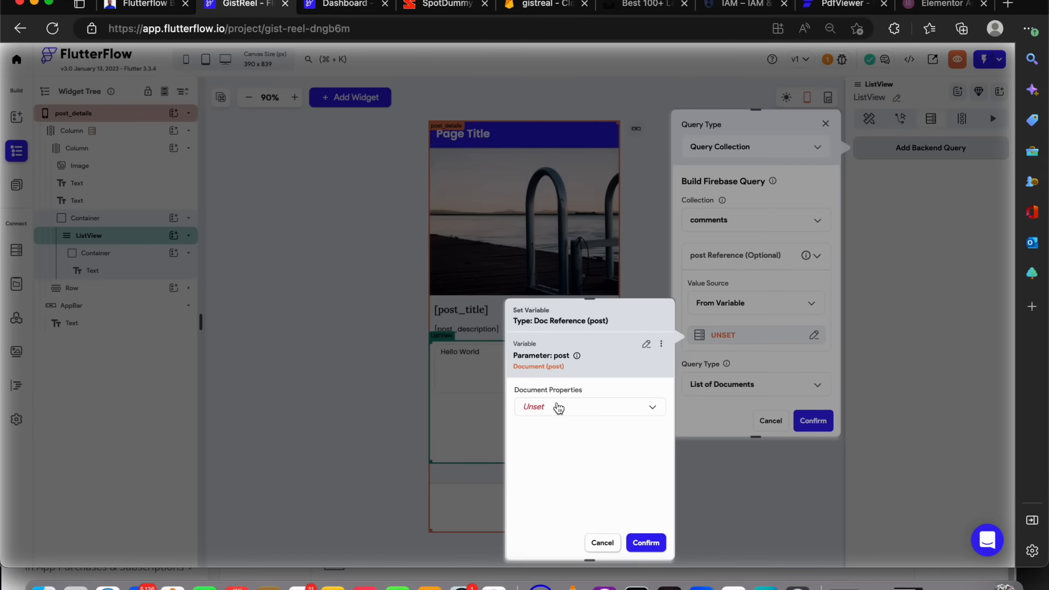
pyautogui.click(562, 405)
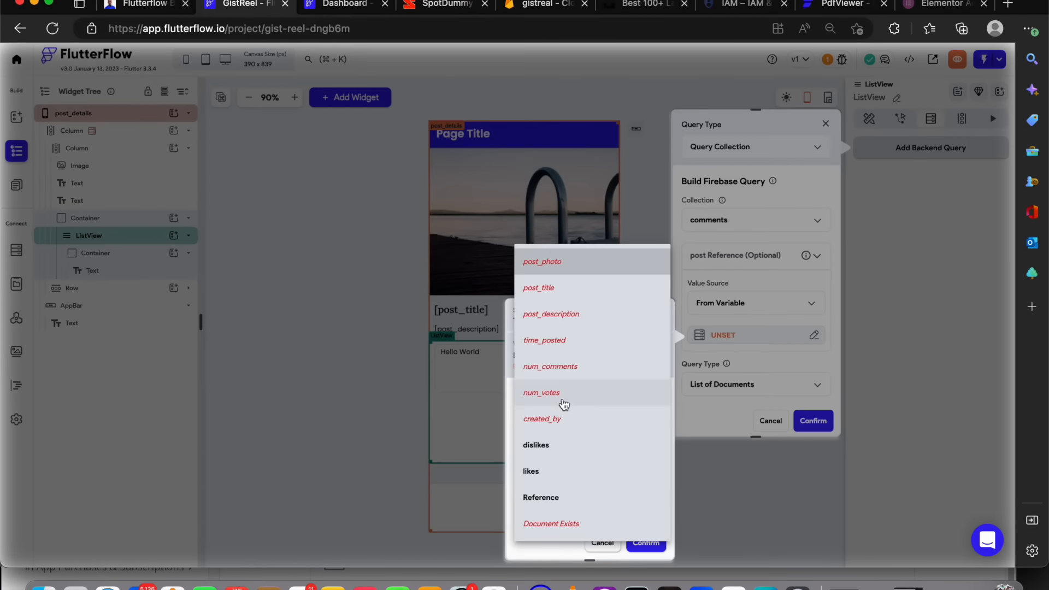
pyautogui.click(568, 504)
pyautogui.click(647, 543)
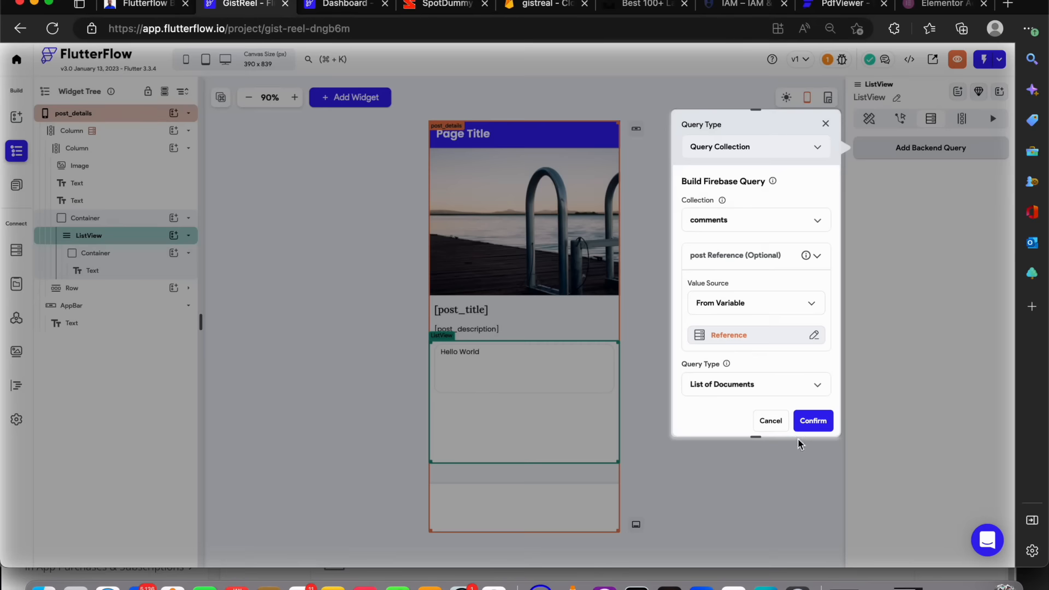
pyautogui.click(811, 422)
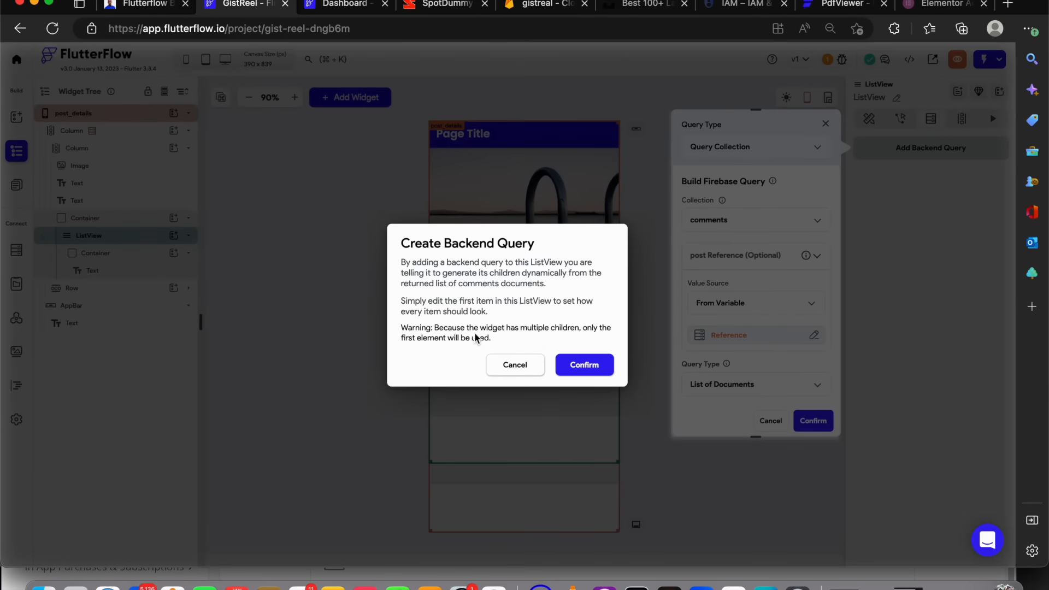
pyautogui.click(604, 370)
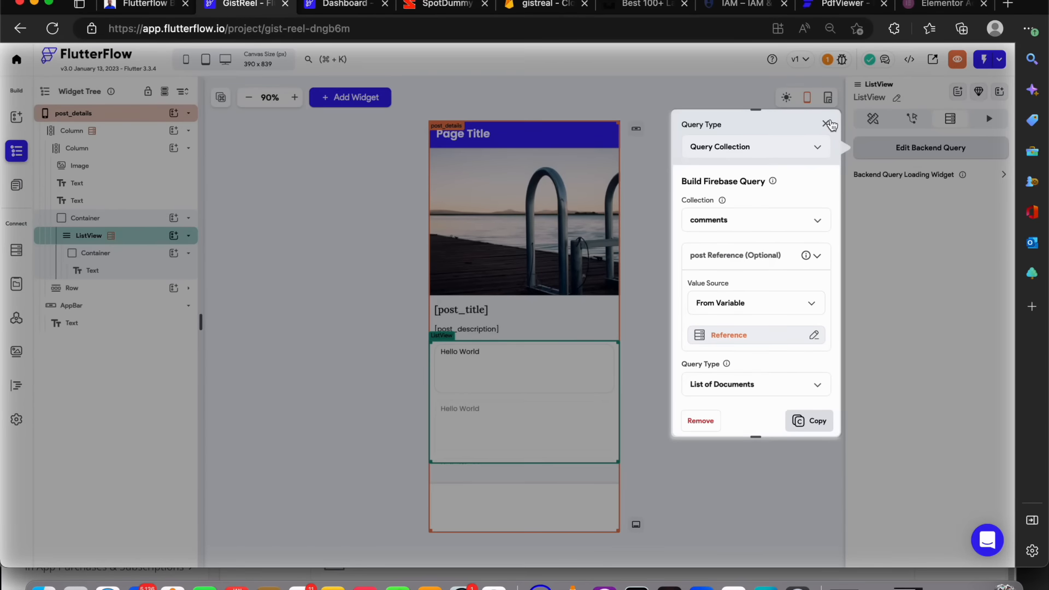
pyautogui.click(826, 124)
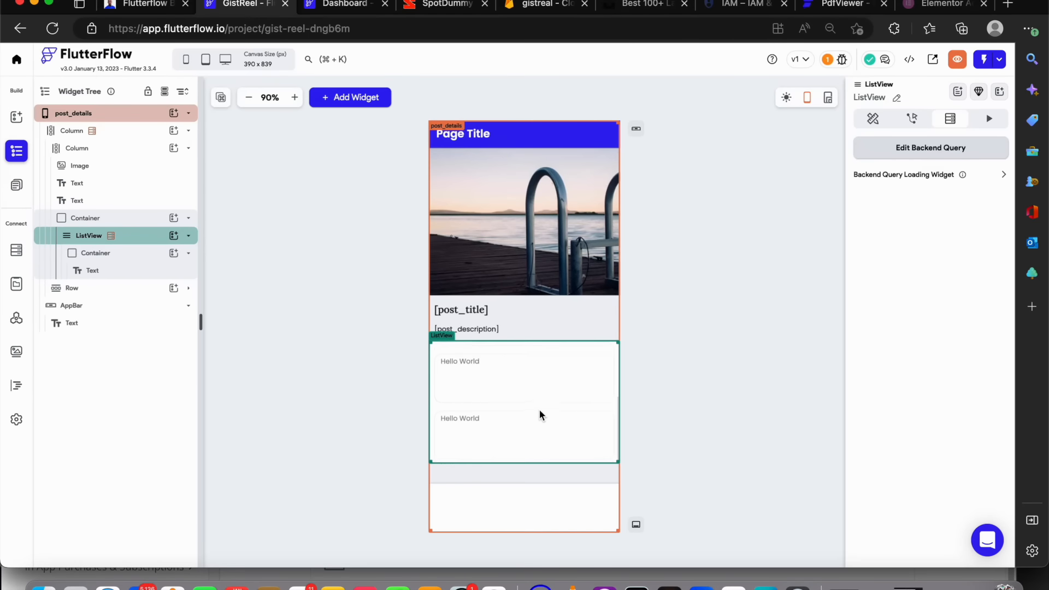
# Bind the list item Text to the comments document's description field
pyautogui.scroll(1, 546, 411)
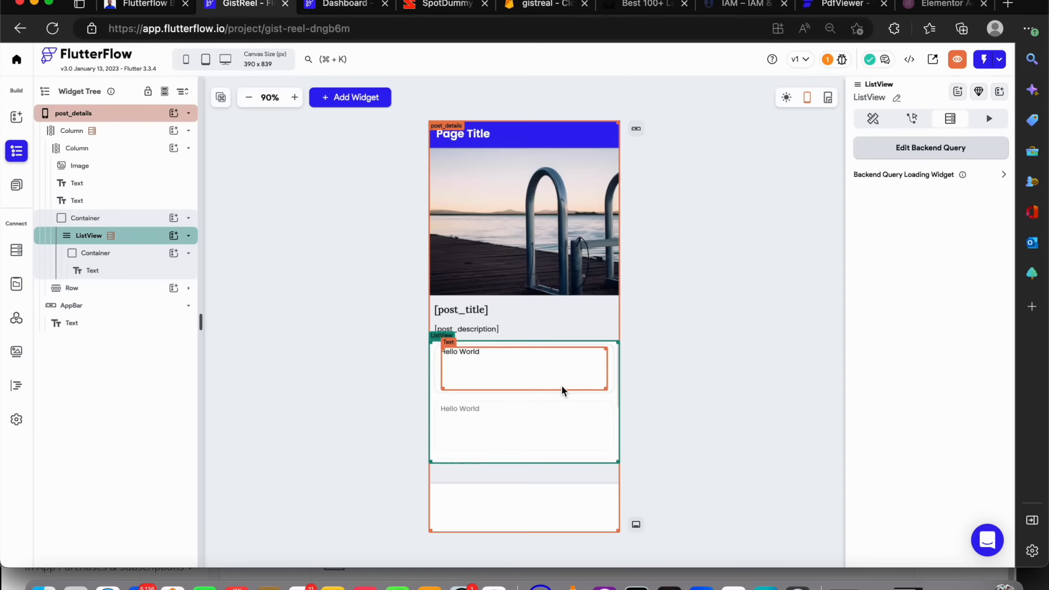
pyautogui.scroll(2, 563, 391)
pyautogui.scroll(-2, 475, 424)
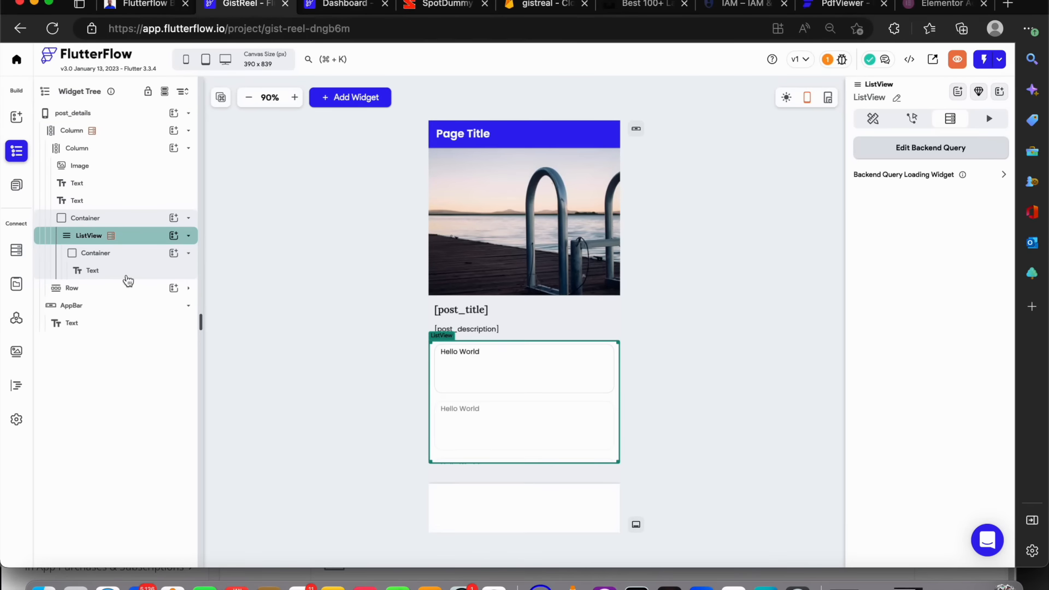
pyautogui.click(129, 274)
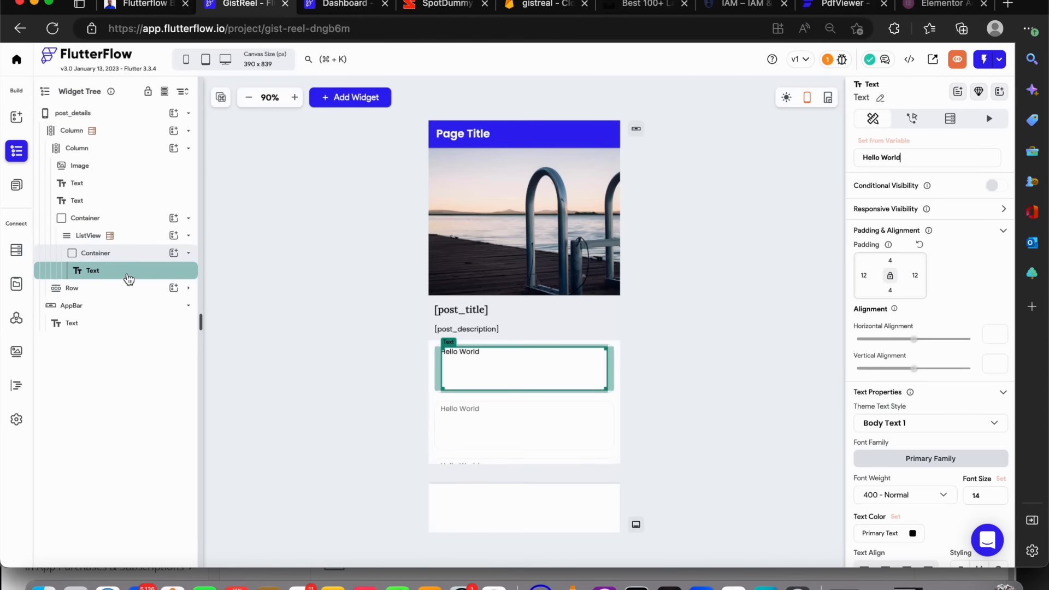
pyautogui.click(873, 142)
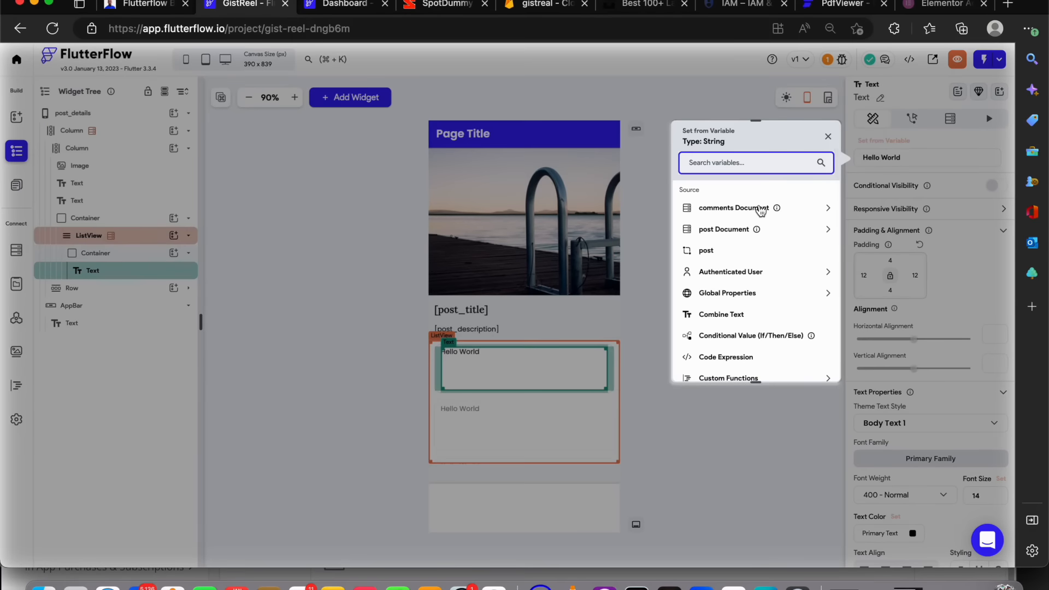
pyautogui.click(726, 244)
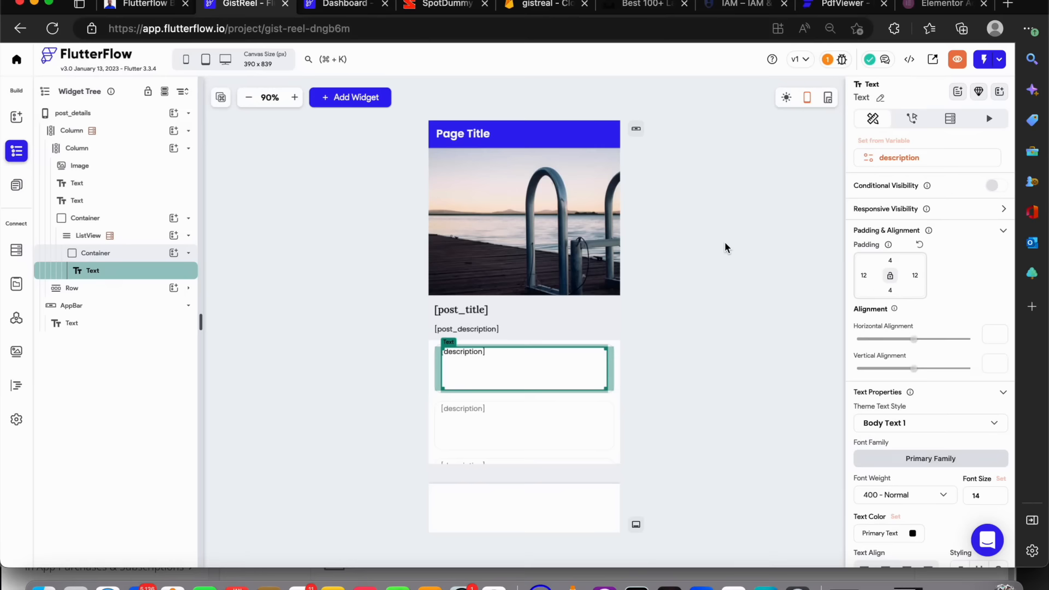
pyautogui.click(667, 296)
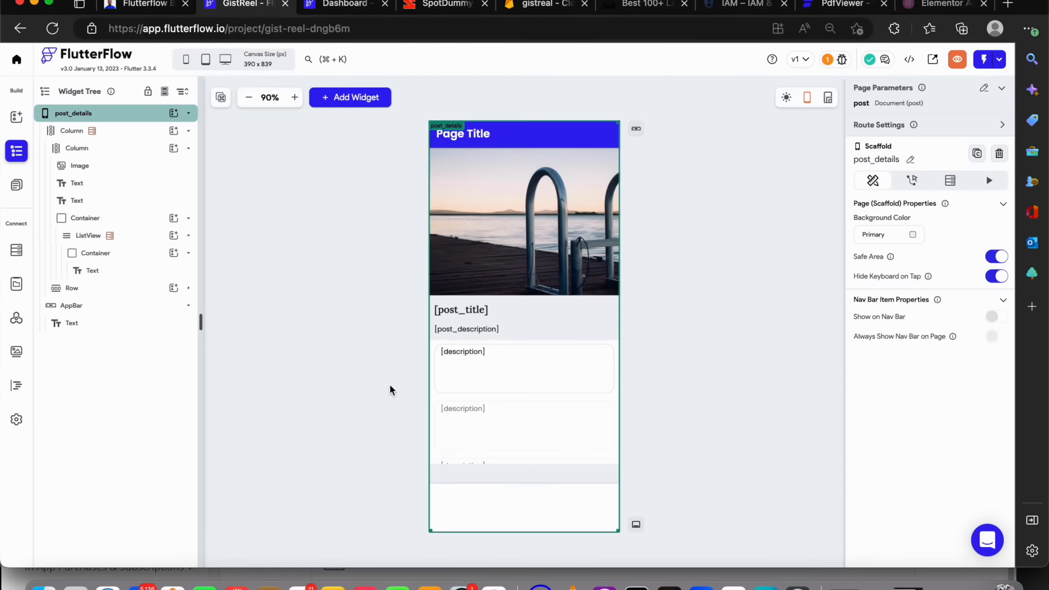
# Add a Row inside the Container at the bottom of the page
pyautogui.click(510, 490)
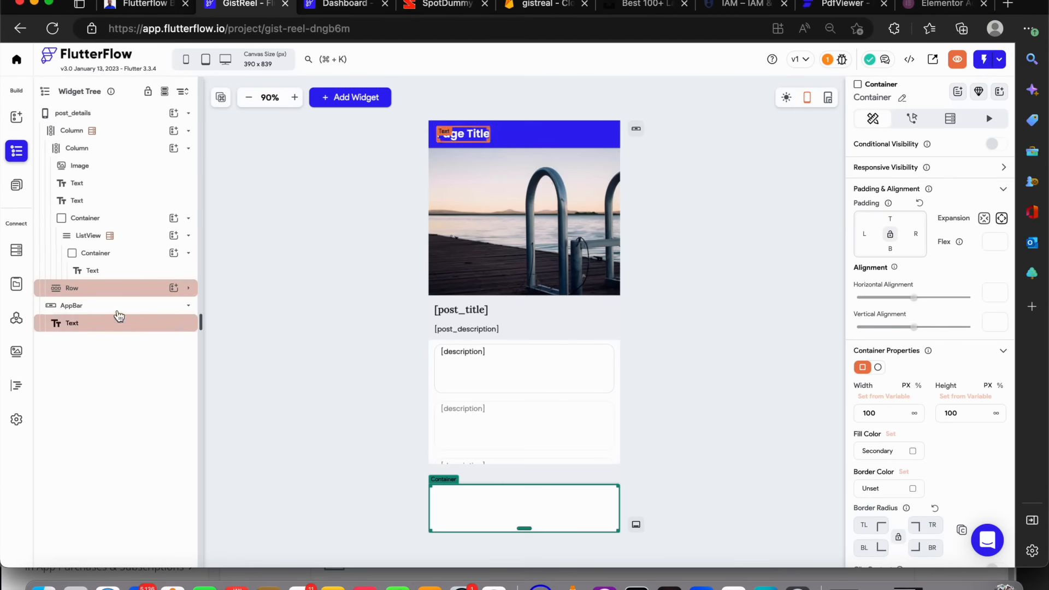
pyautogui.click(188, 289)
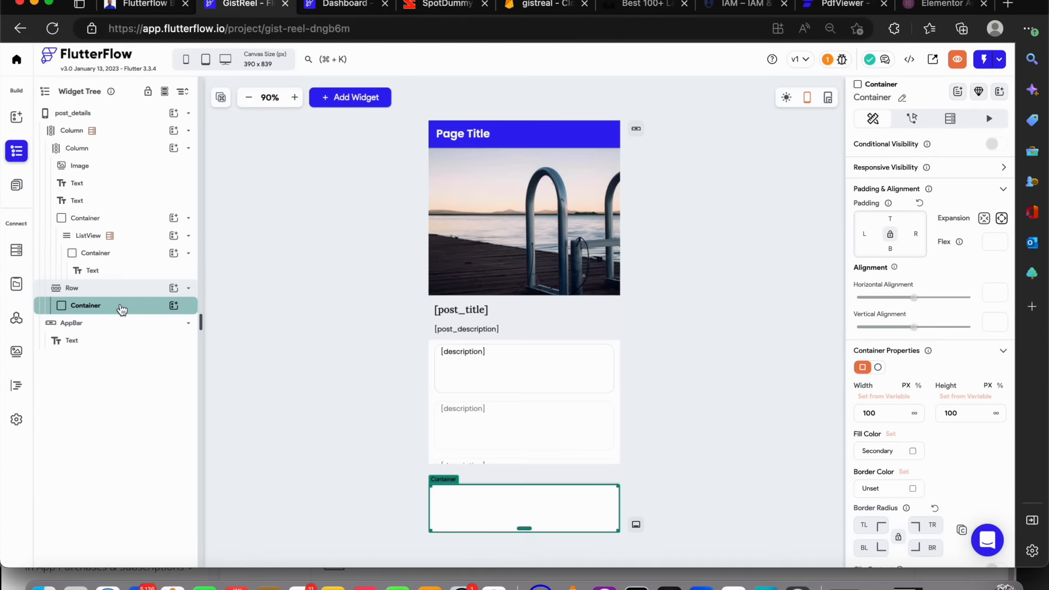
pyautogui.click(174, 305)
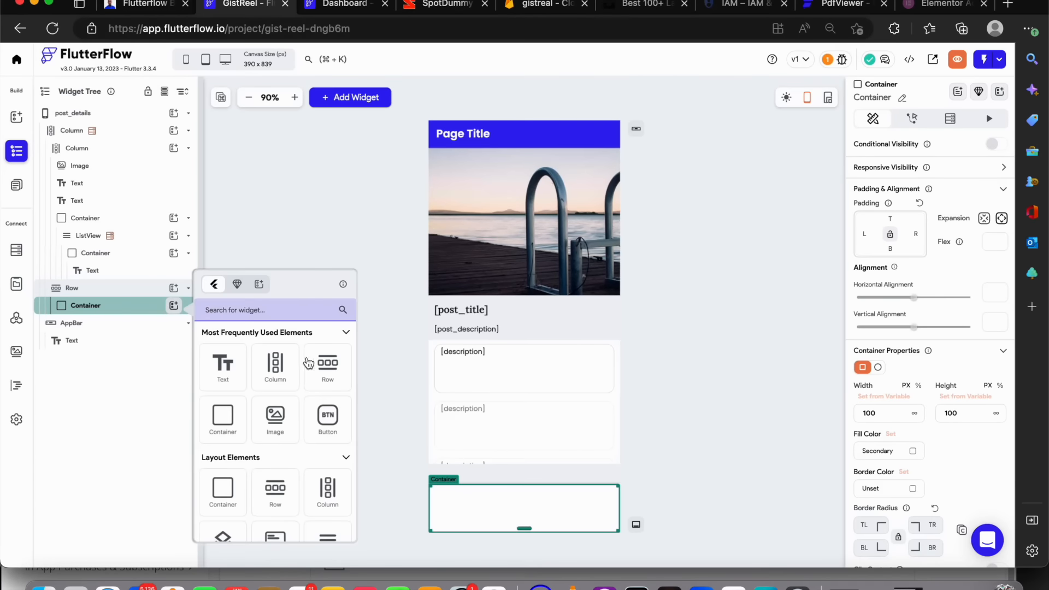
pyautogui.click(323, 362)
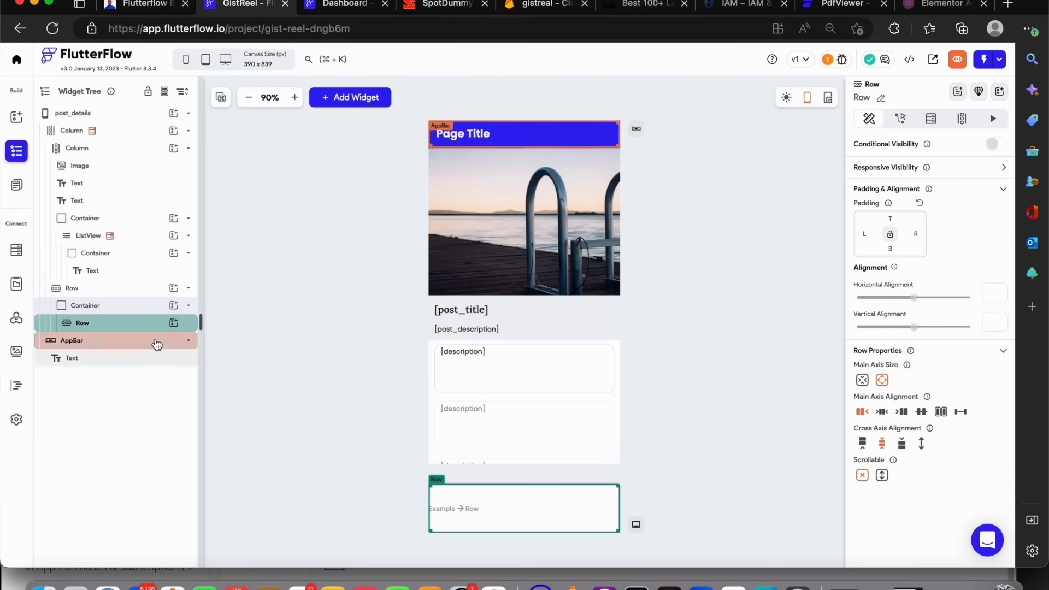
# Add a TextField widget inside the new Row
pyautogui.click(174, 323)
pyautogui.click(317, 328)
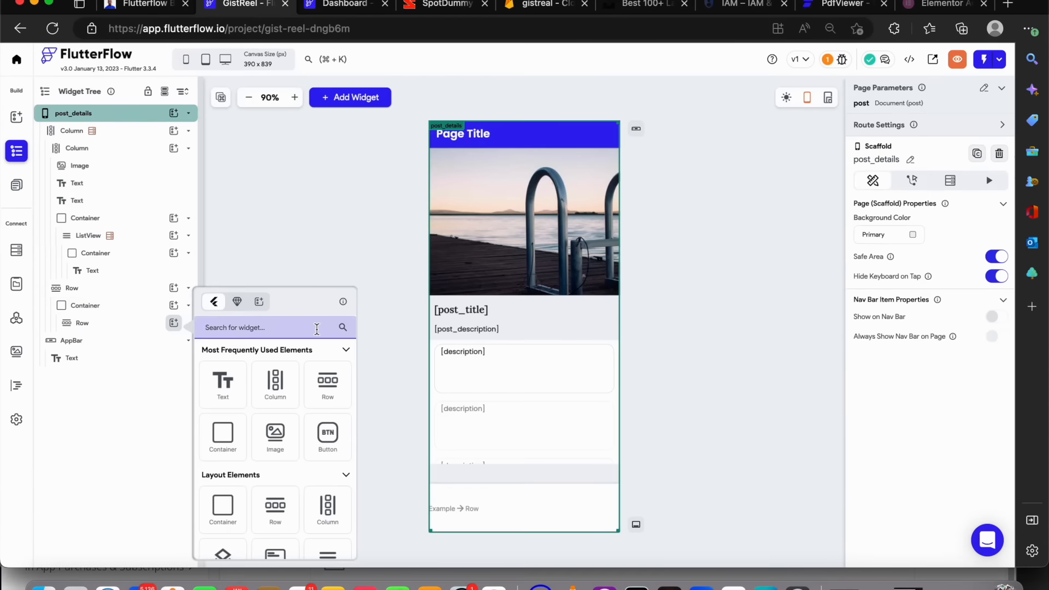
pyautogui.write('ent')
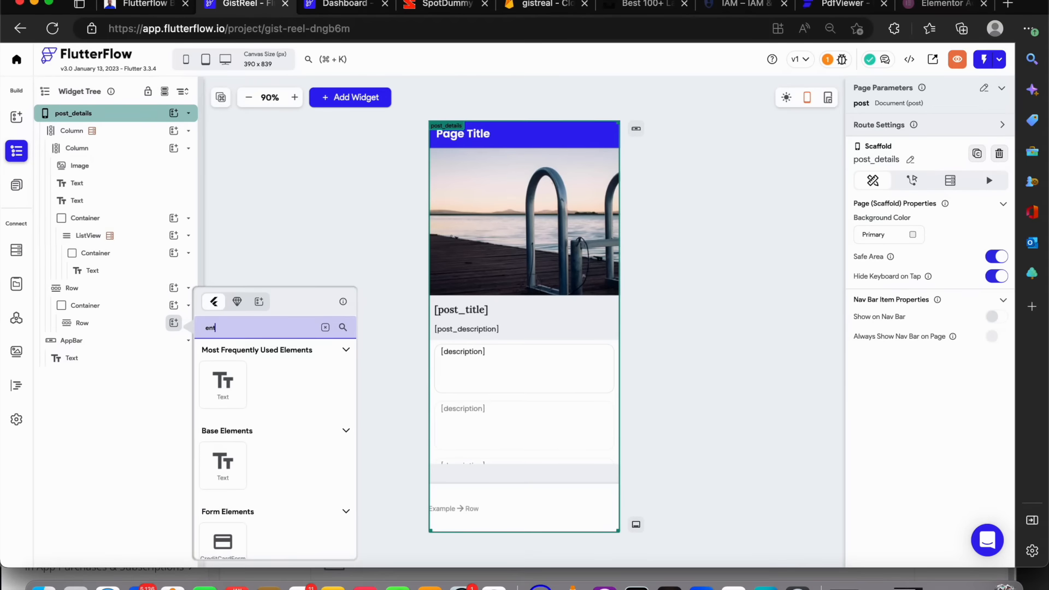
pyautogui.write('r')
pyautogui.press('BackSpace')
pyautogui.press('BackSpace')
pyautogui.press('BackSpace')
pyautogui.press('BackSpace')
pyautogui.click(222, 542)
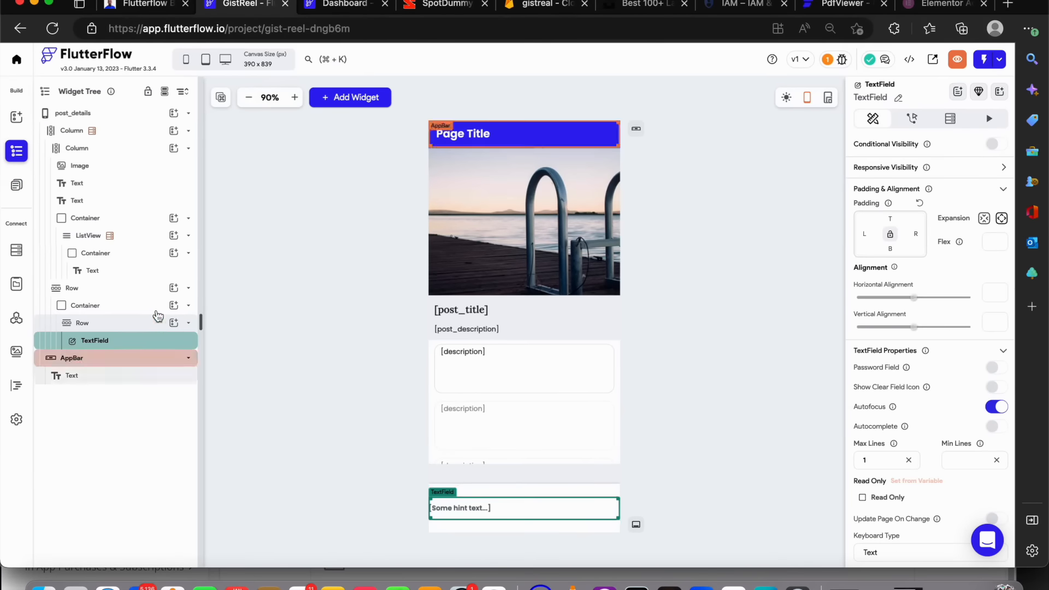
# Add an IconButton to the Row beside the TextField
pyautogui.click(172, 323)
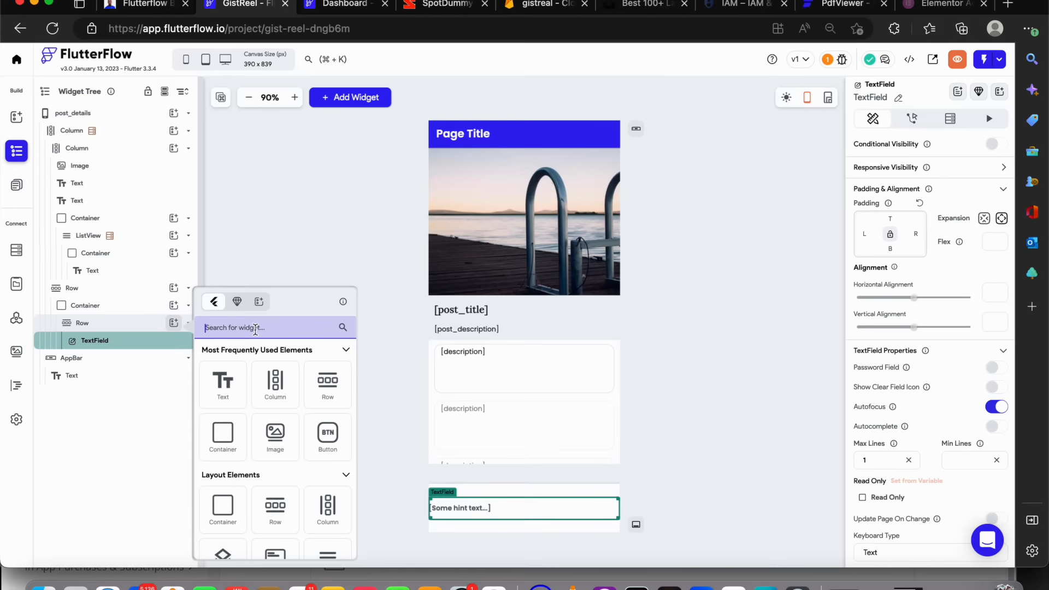
pyautogui.write('icon')
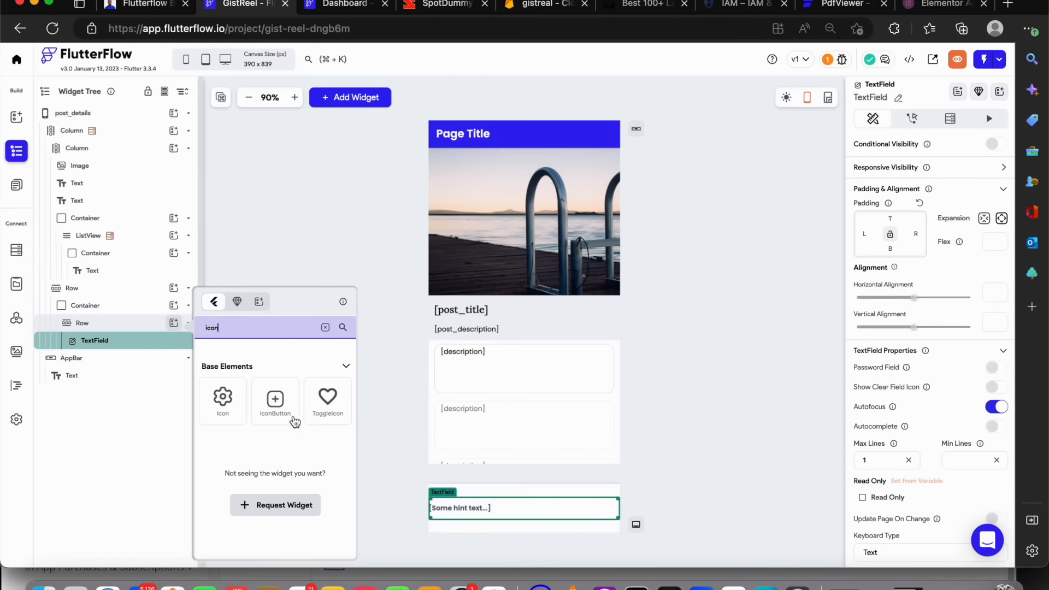
pyautogui.click(289, 403)
pyautogui.click(289, 403)
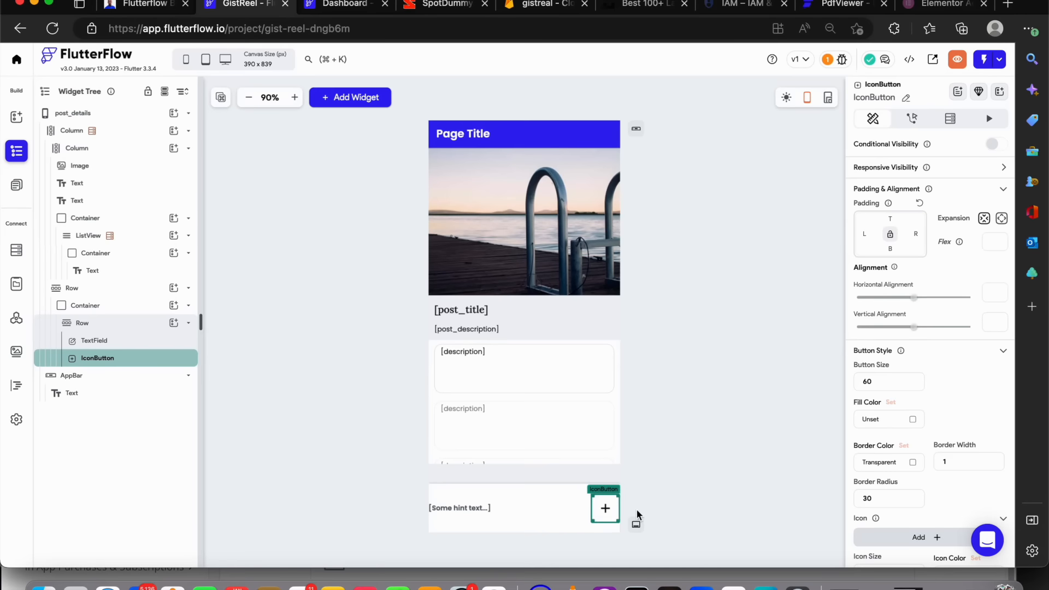
# Set the IconButton's icon to the Material send icon
pyautogui.click(883, 537)
pyautogui.click(477, 207)
pyautogui.write('send')
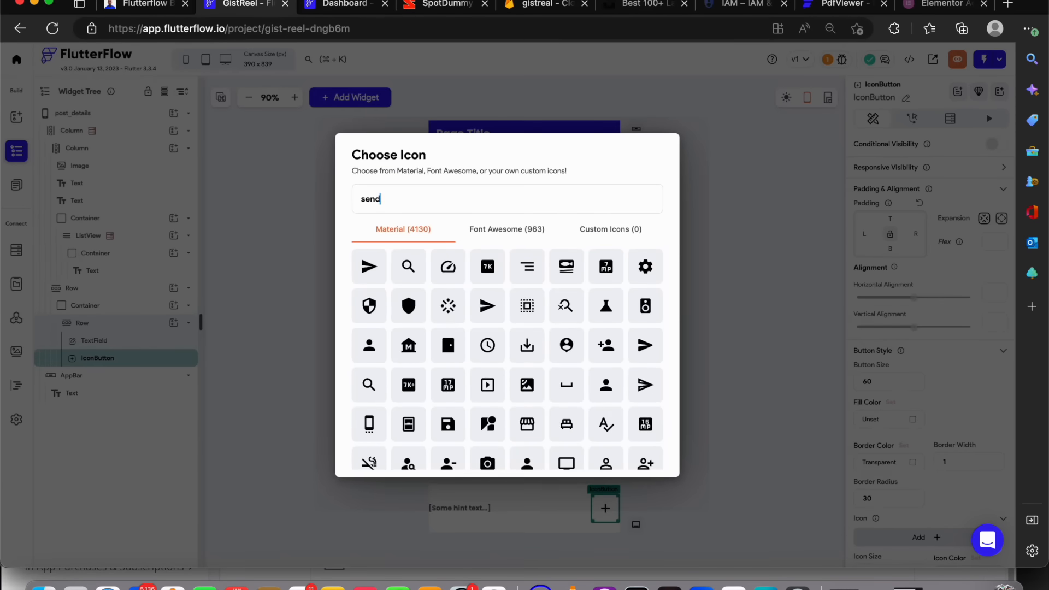
pyautogui.click(371, 258)
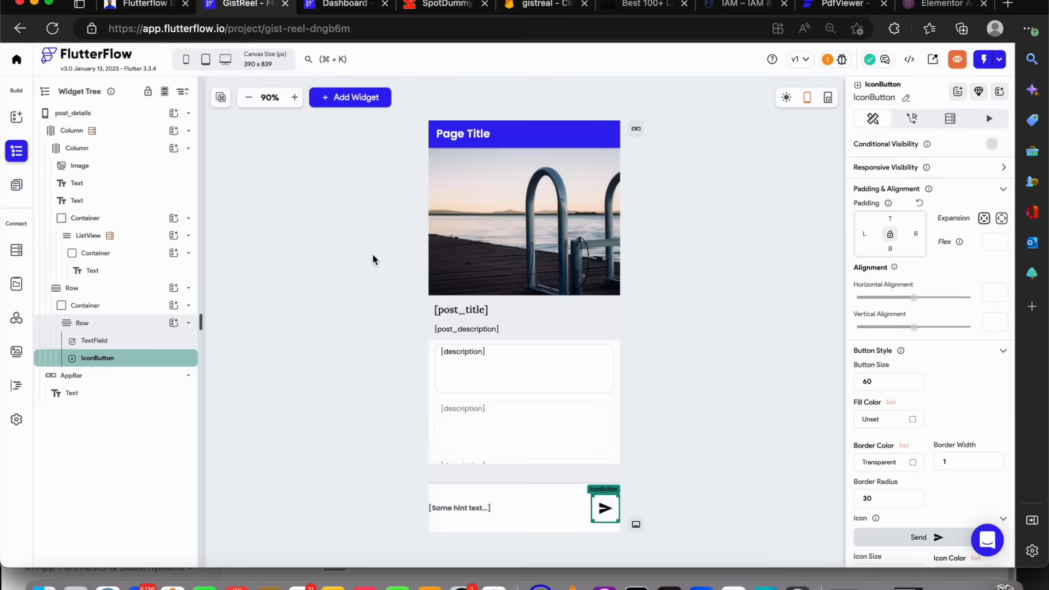
# Set the TextField's max lines to 2
pyautogui.click(461, 508)
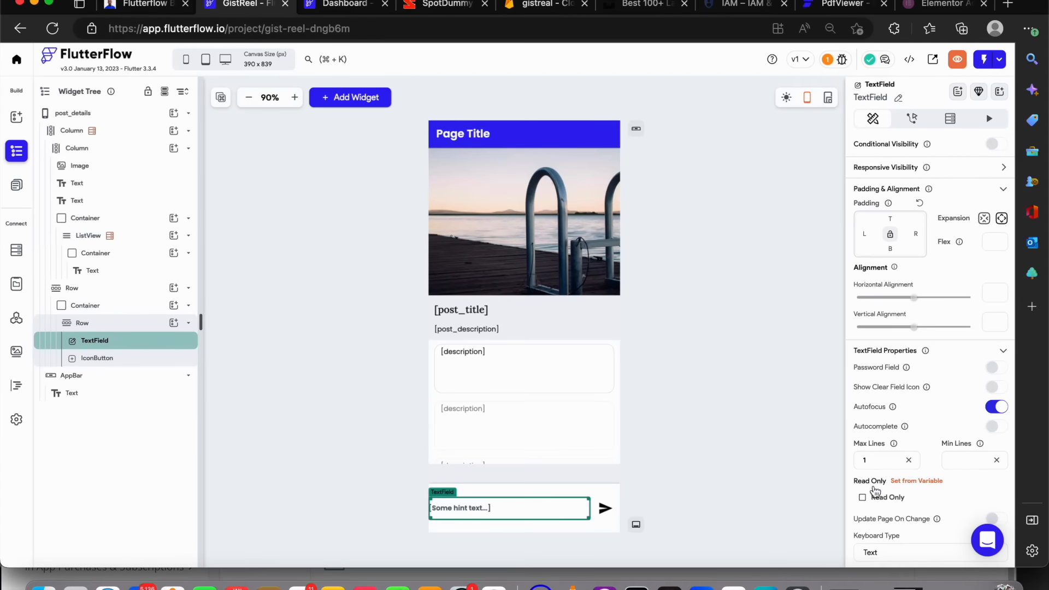
pyautogui.scroll(-3, 878, 488)
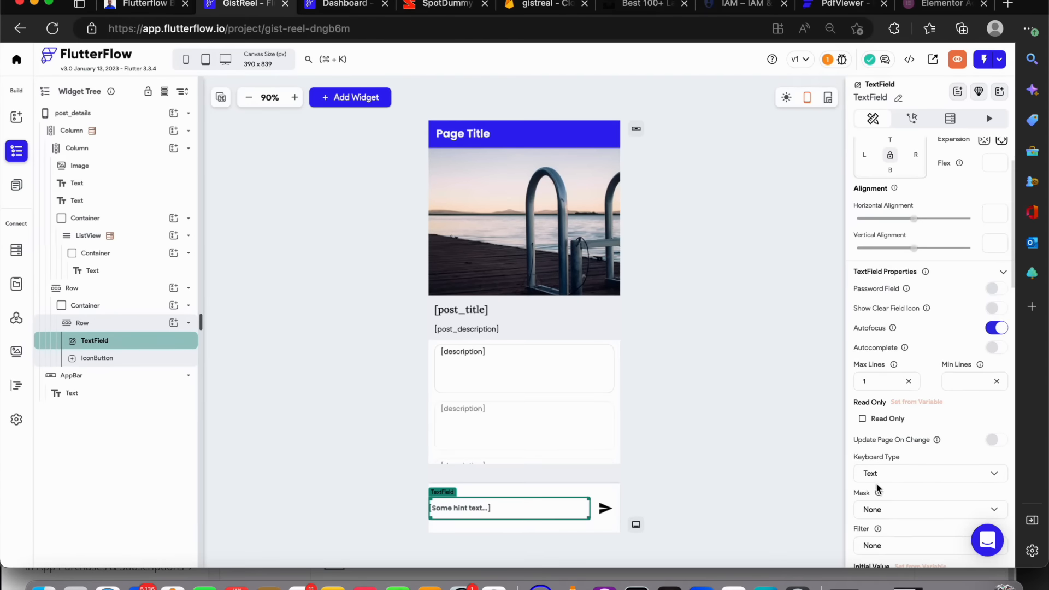
pyautogui.click(886, 376)
pyautogui.press('BackSpace')
pyautogui.write('2')
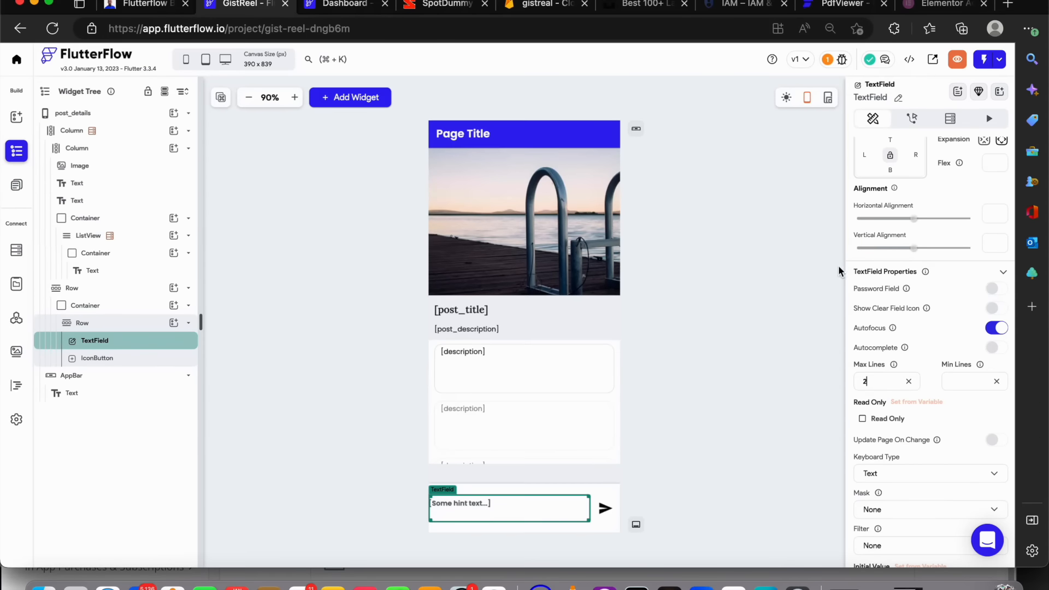
# Give the Row 8 px of left and right padding
pyautogui.click(131, 326)
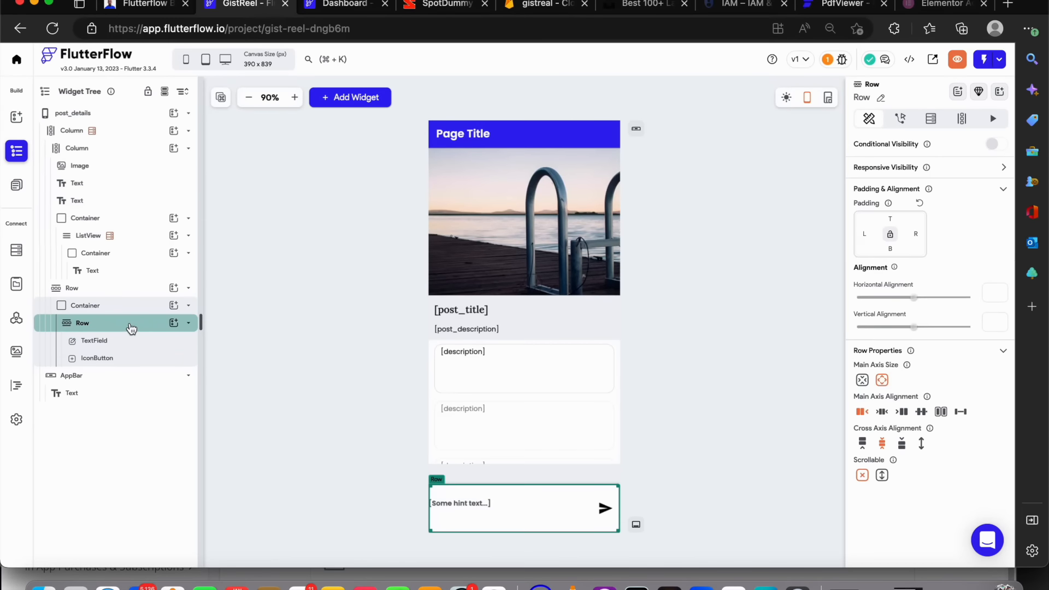
pyautogui.click(863, 236)
pyautogui.write('8')
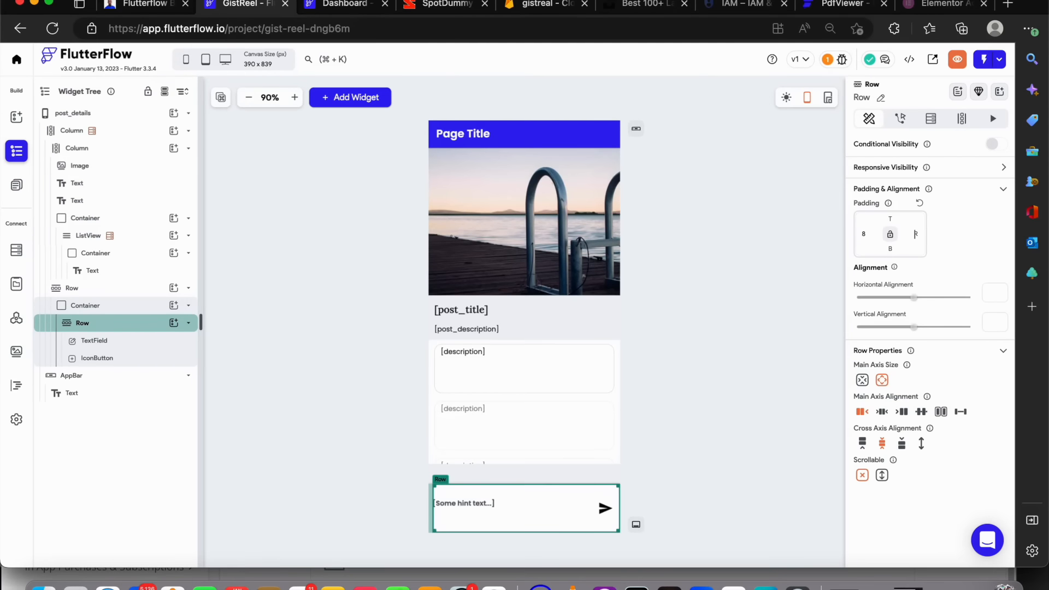
pyautogui.write('8')
# Set the TextField's border color to lineColor
pyautogui.click(508, 514)
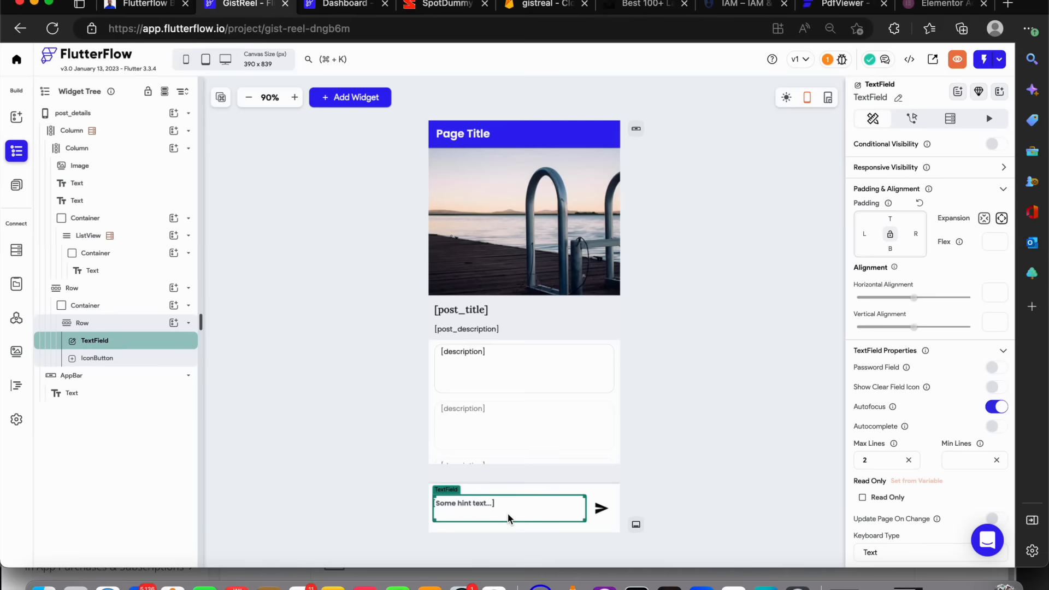
pyautogui.scroll(-5, 913, 383)
pyautogui.scroll(-10, 914, 389)
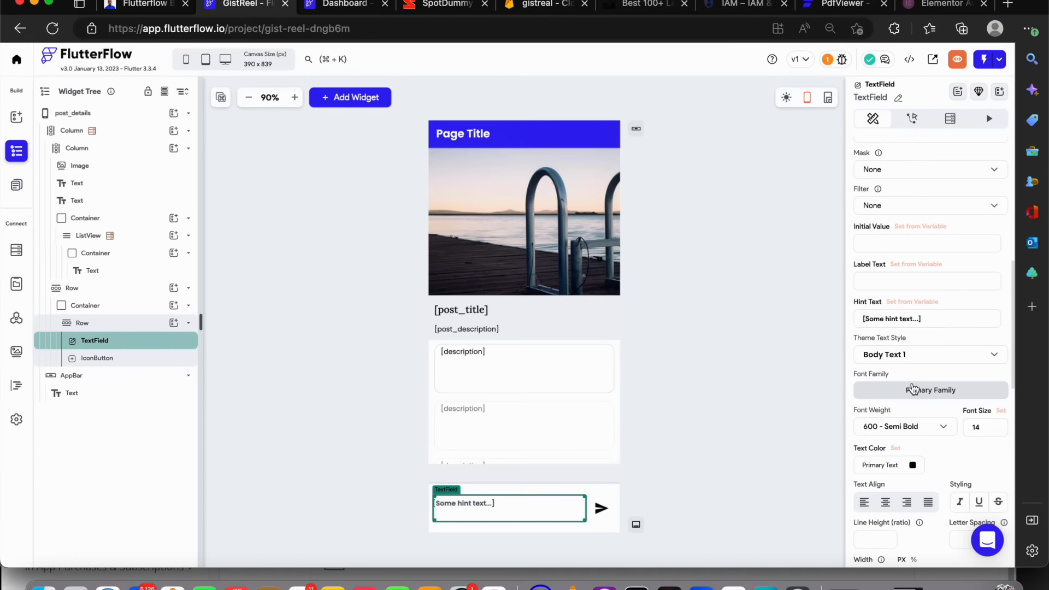
pyautogui.scroll(-3, 914, 388)
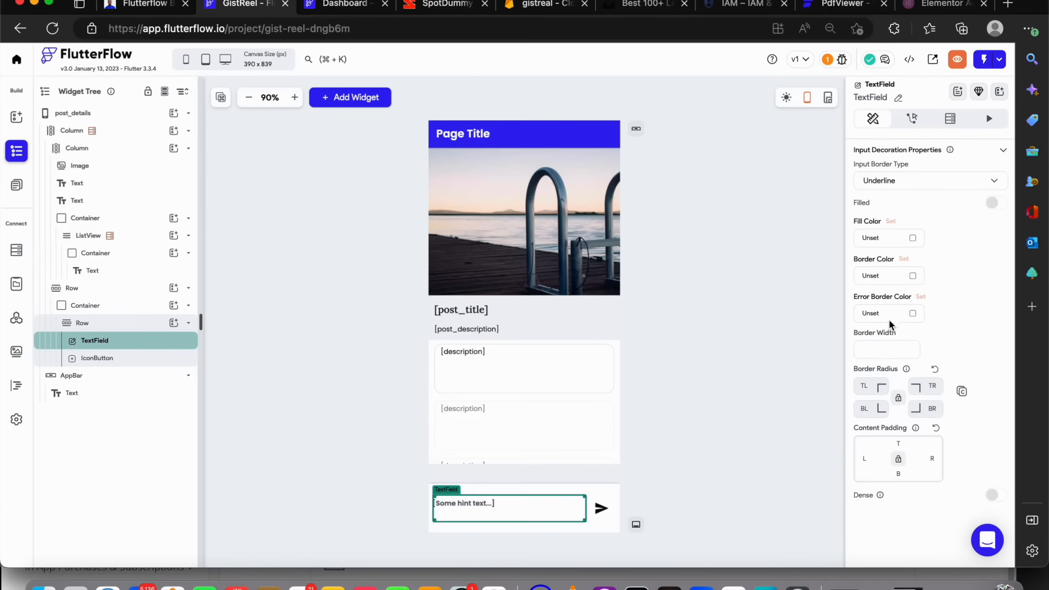
pyautogui.click(912, 276)
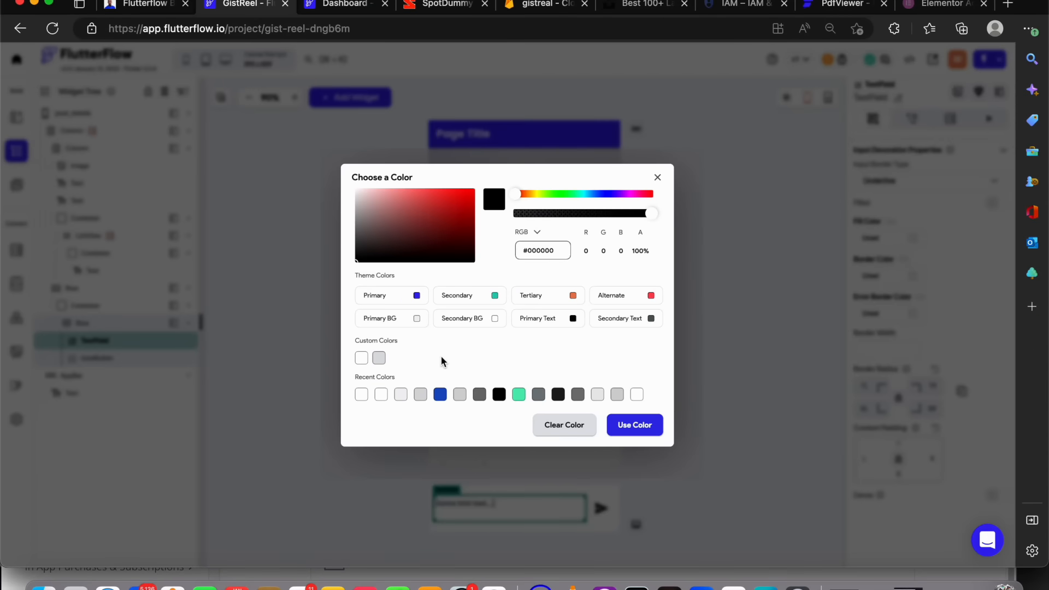
pyautogui.click(617, 399)
pyautogui.click(651, 405)
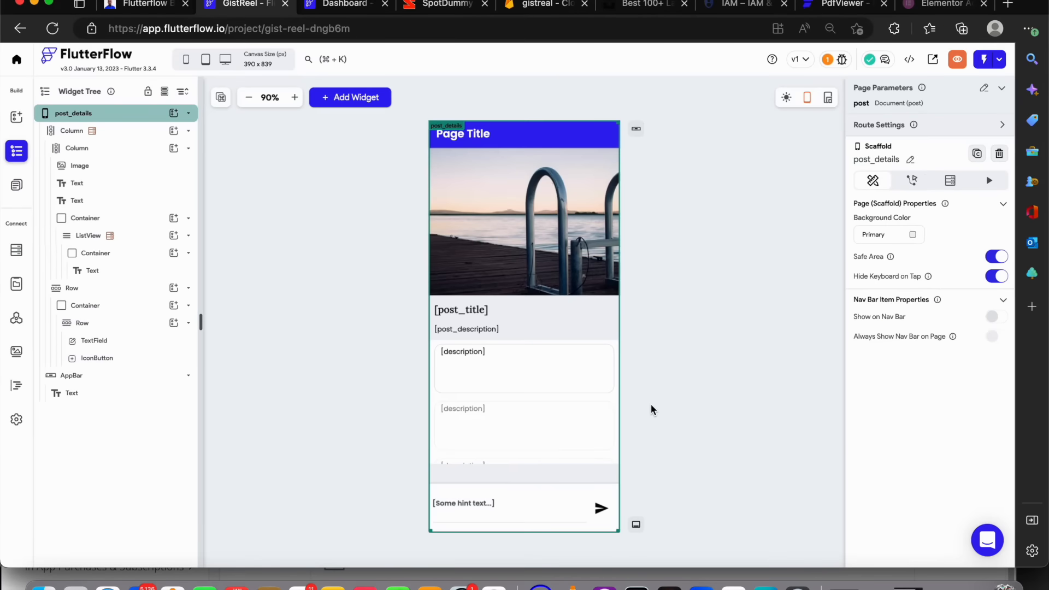
# Change the TextField's input border type to Outline
pyautogui.click(552, 500)
pyautogui.scroll(-5, 910, 386)
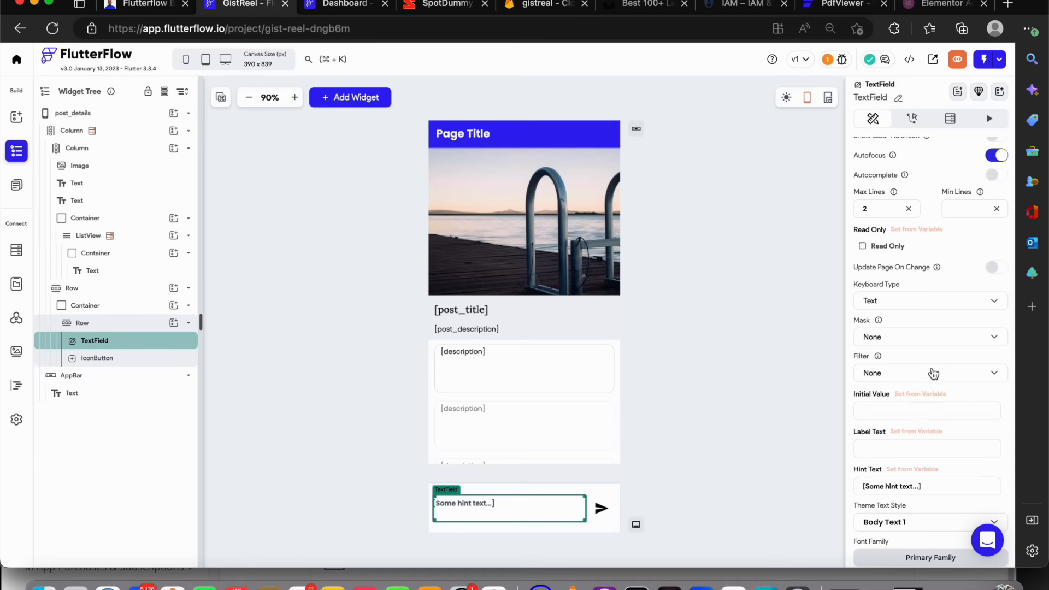
pyautogui.scroll(-3, 923, 481)
pyautogui.scroll(-10, 921, 475)
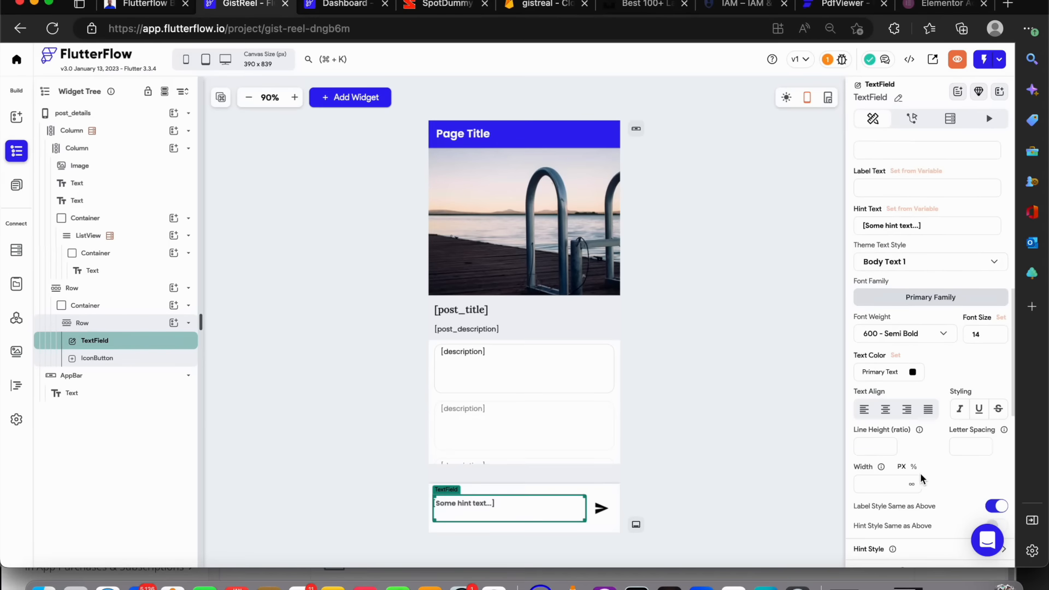
pyautogui.scroll(-1, 920, 468)
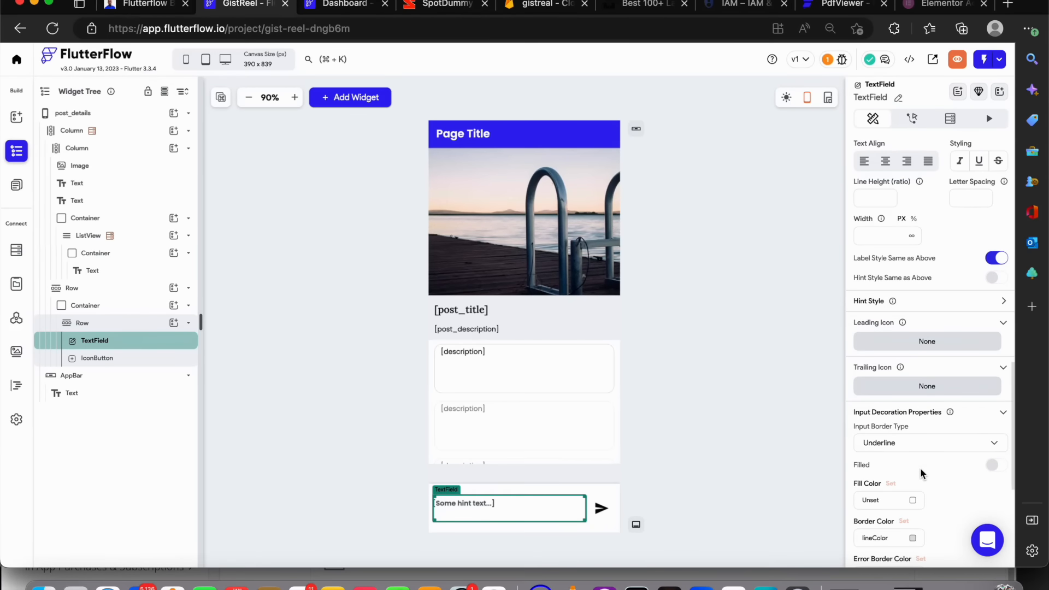
pyautogui.click(905, 443)
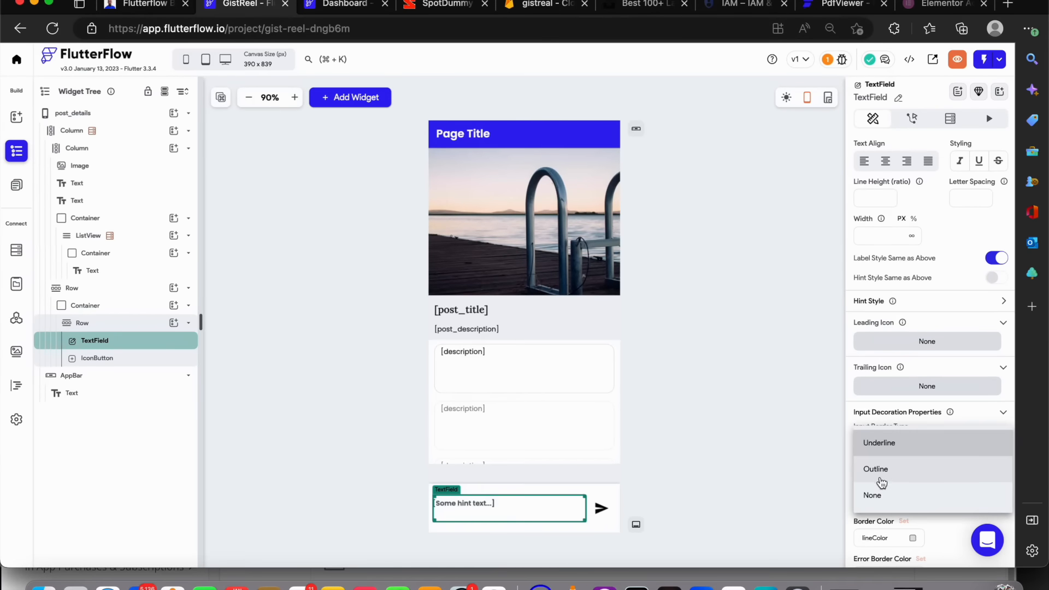
pyautogui.click(880, 471)
pyautogui.click(687, 455)
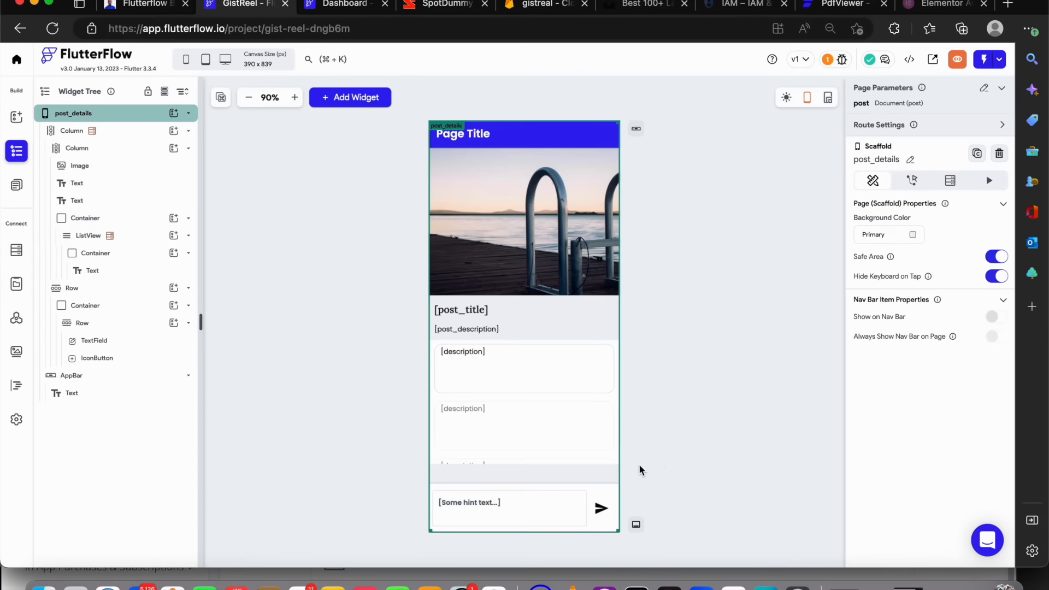
# Set the TextField's border radius to 15 on all corners
pyautogui.click(495, 503)
pyautogui.scroll(-10, 936, 470)
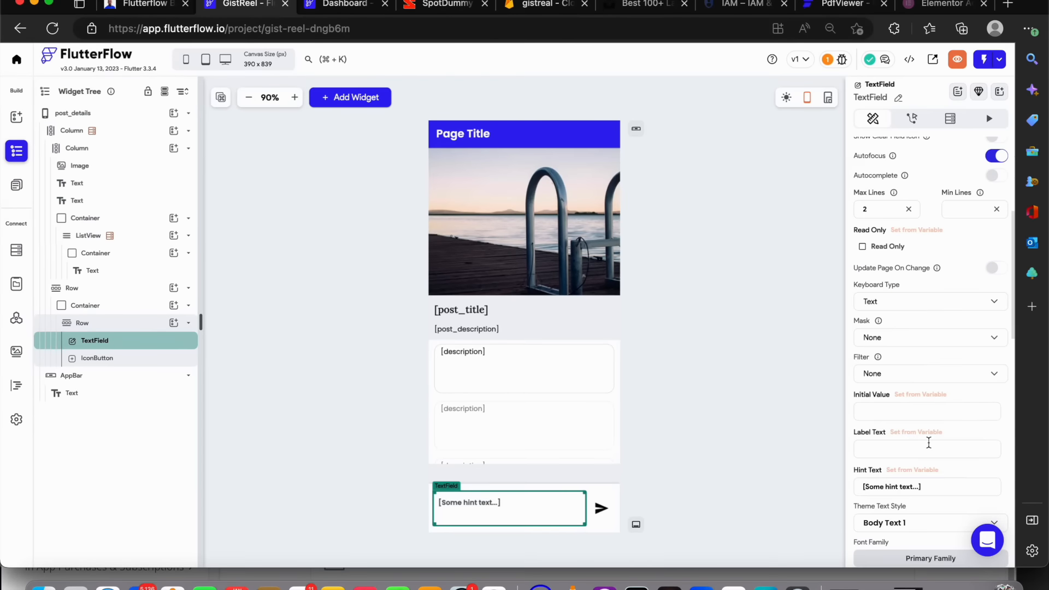
pyautogui.scroll(-8, 927, 445)
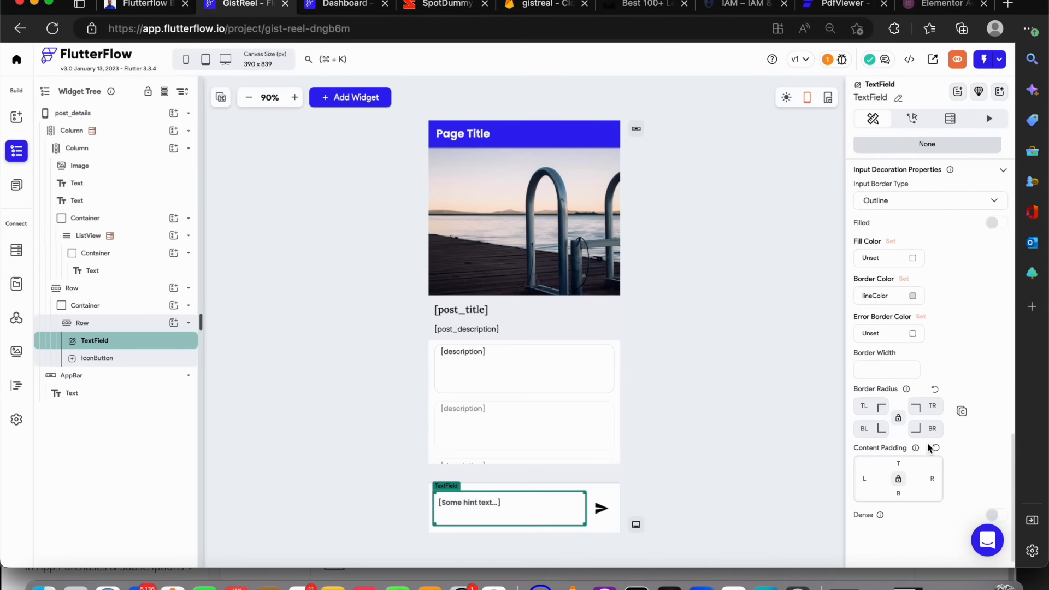
pyautogui.click(865, 405)
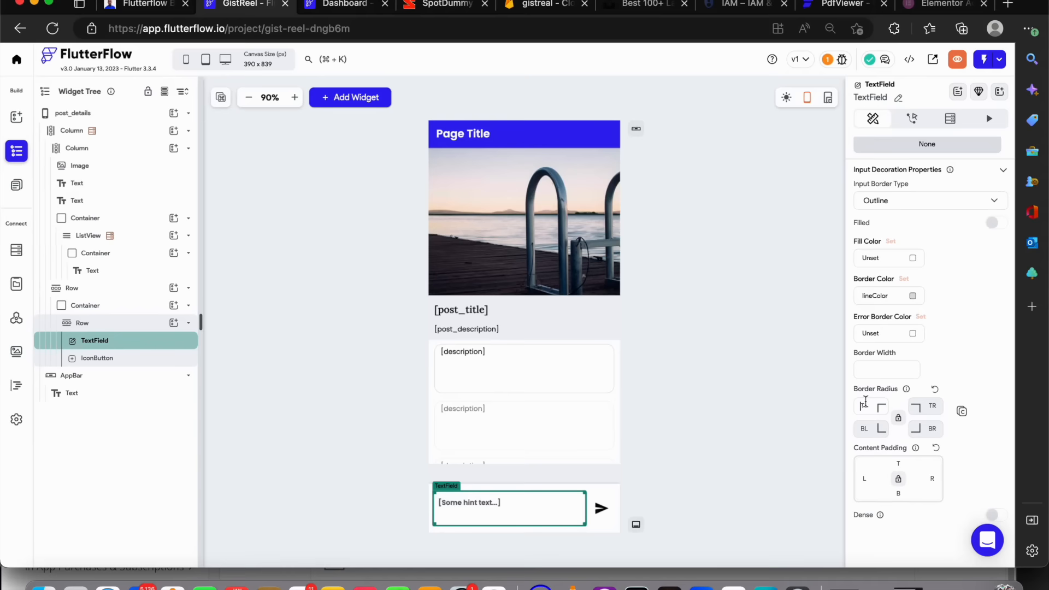
pyautogui.write('15')
pyautogui.click(899, 419)
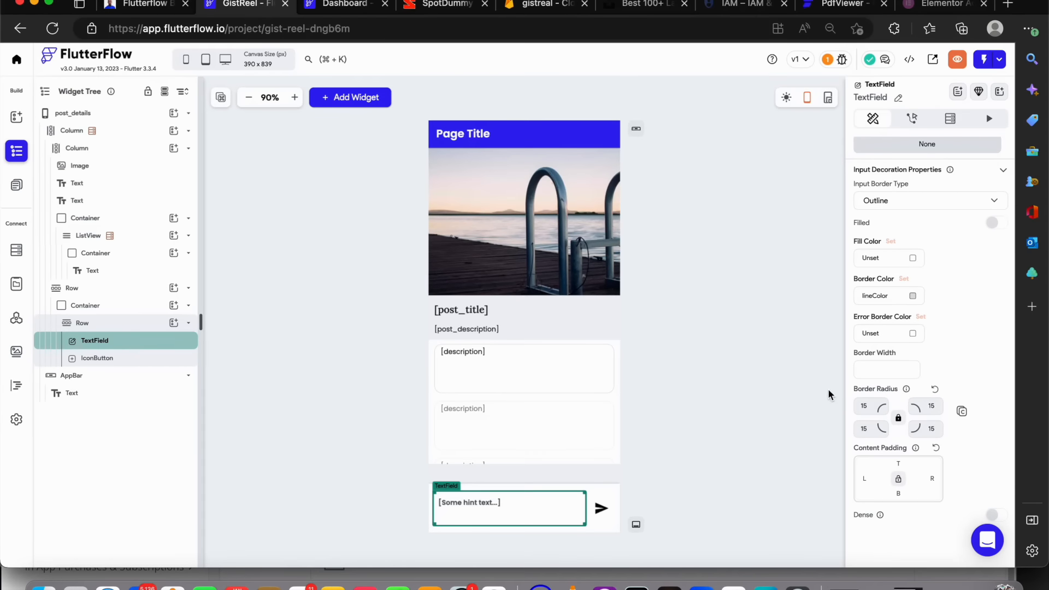
pyautogui.click(788, 362)
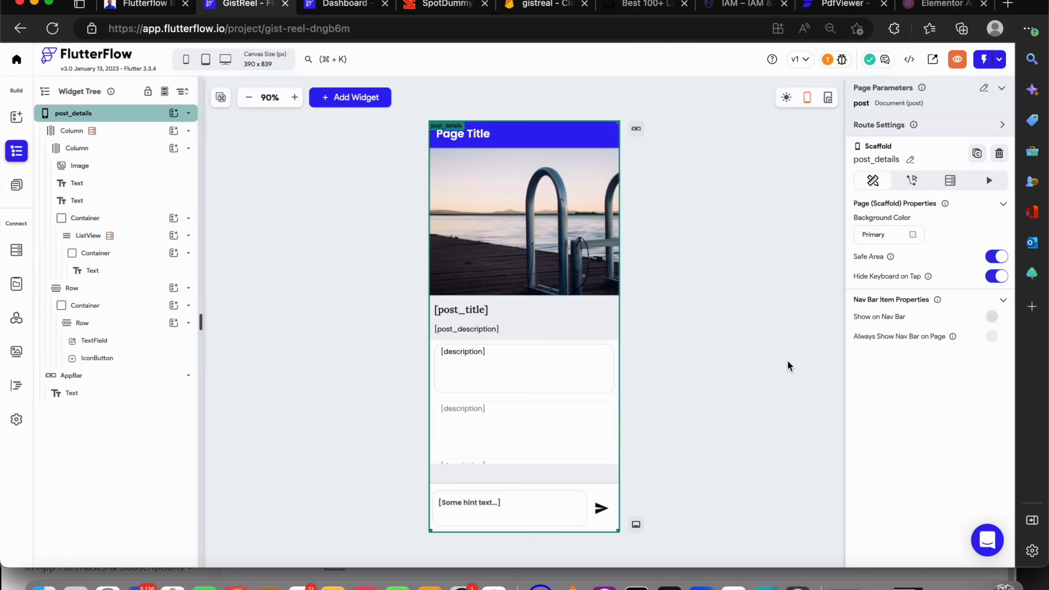
pyautogui.click(496, 501)
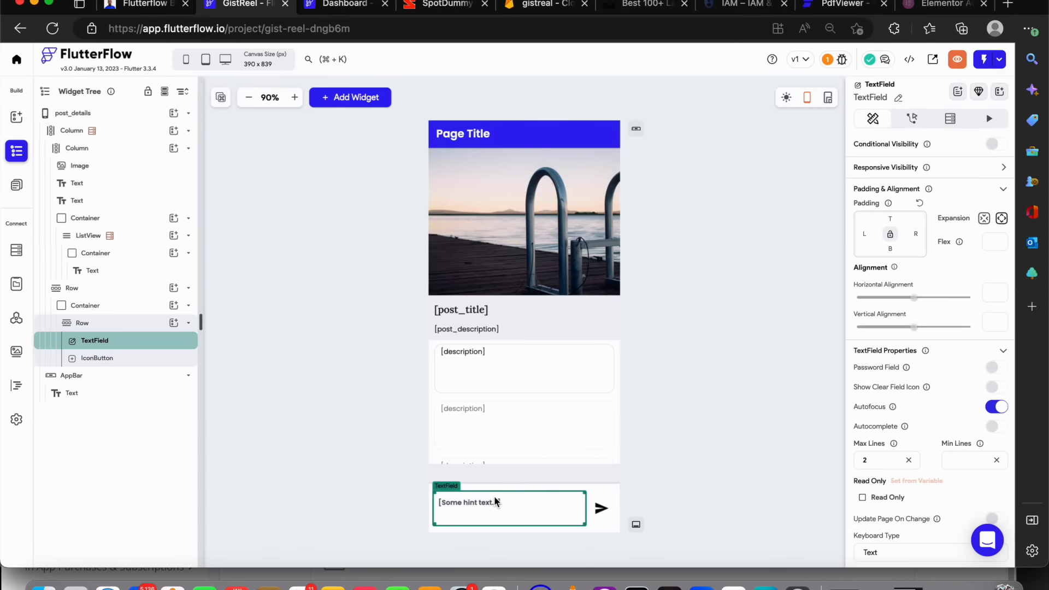
pyautogui.click(710, 483)
pyautogui.click(558, 507)
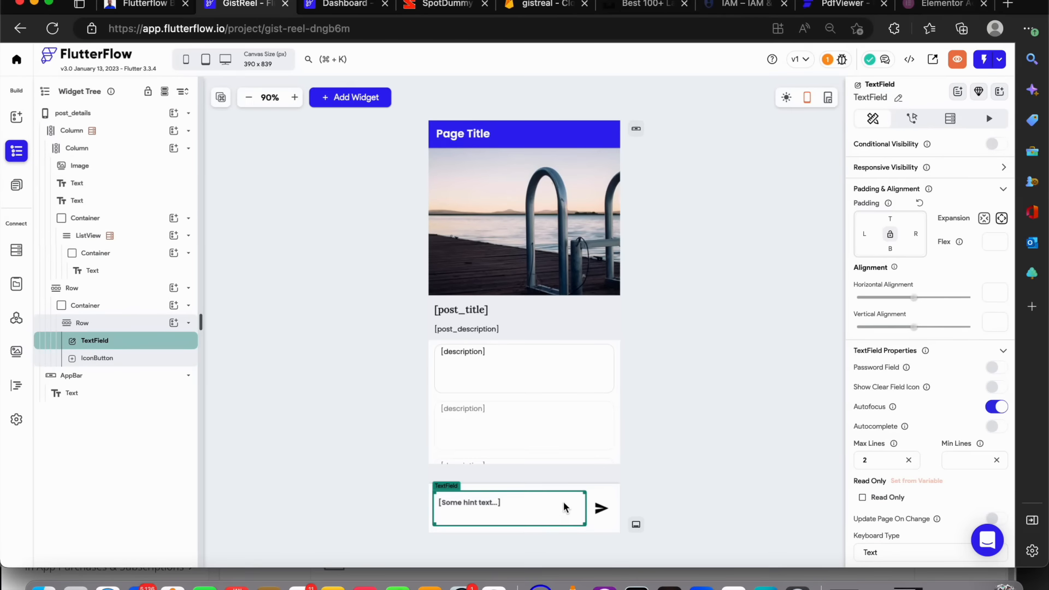
pyautogui.click(604, 508)
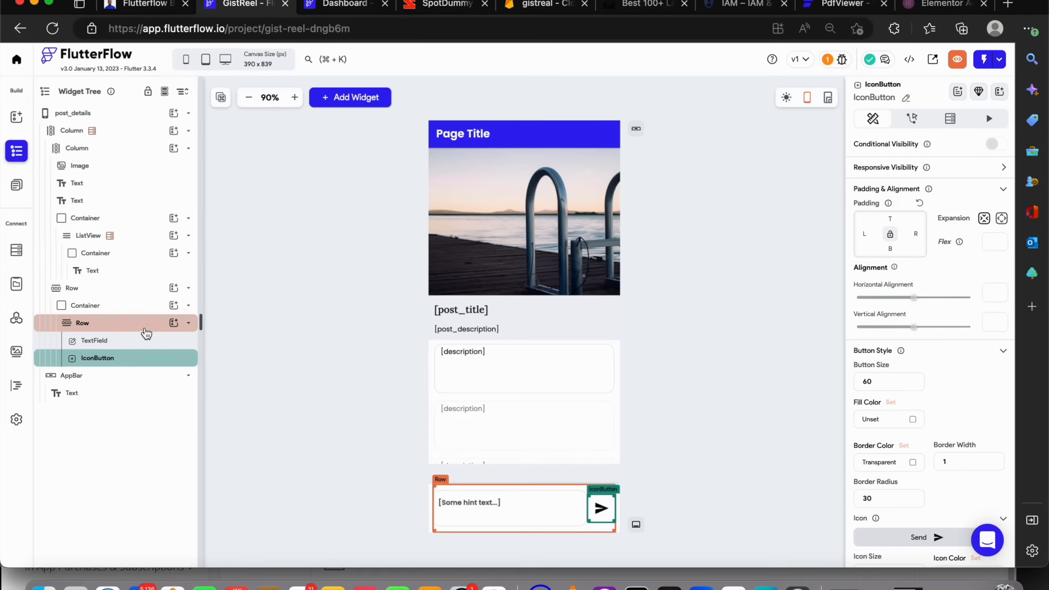
# Set the comment input Row's main axis alignment to space between
pyautogui.click(142, 324)
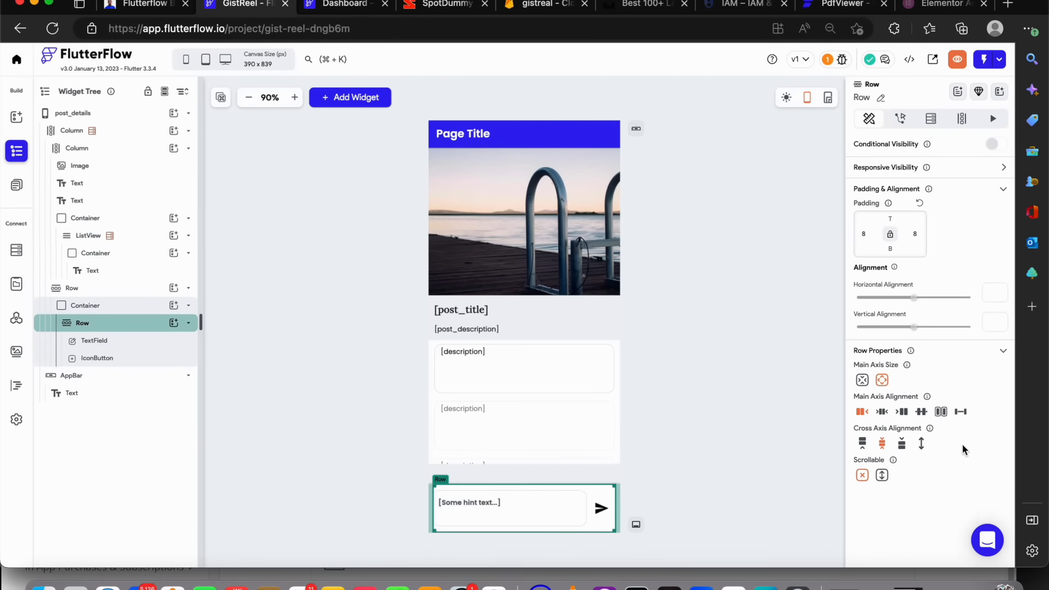
pyautogui.click(961, 412)
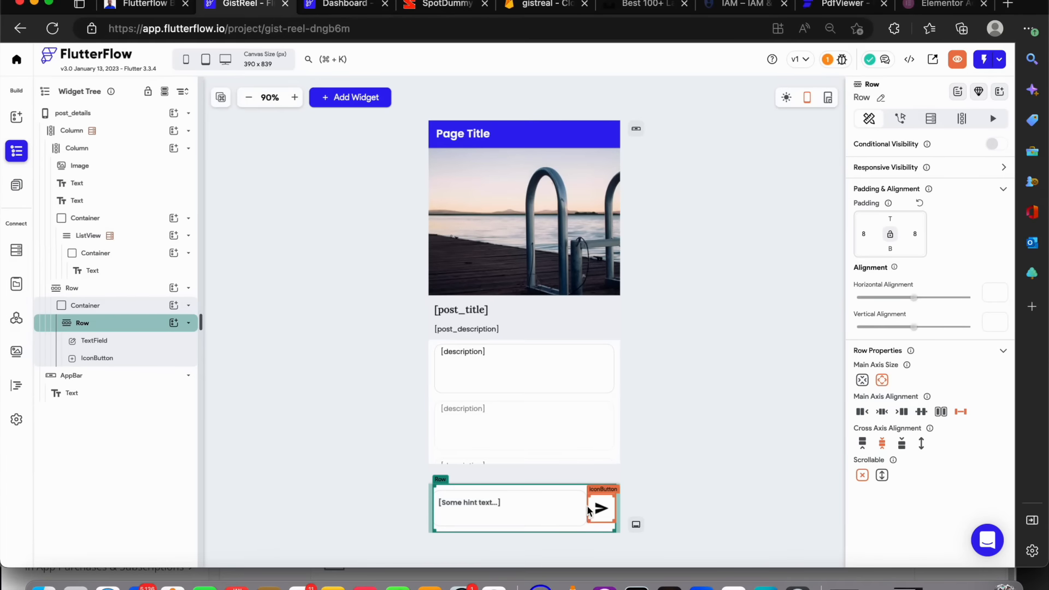
# Add an On Tap action to the send IconButton that creates a Firestore document in the comments collection
pyautogui.click(594, 509)
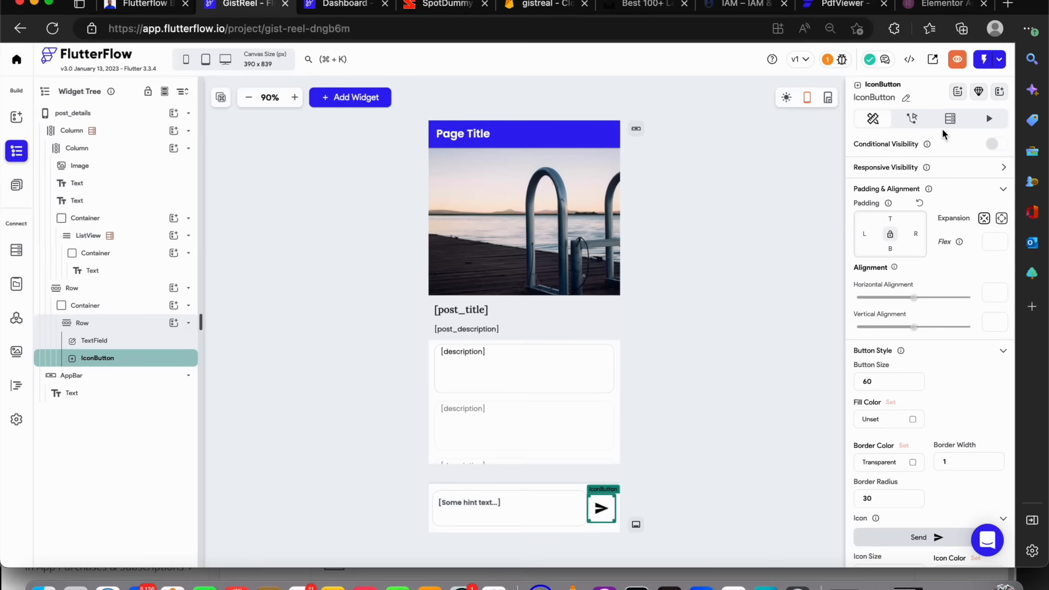
pyautogui.click(913, 120)
pyautogui.click(924, 203)
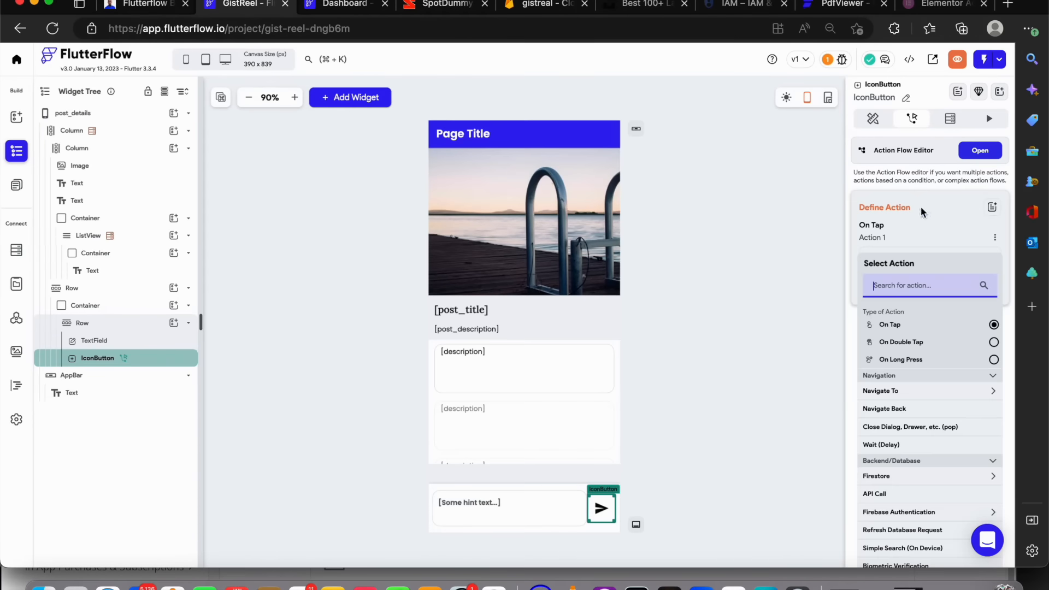
pyautogui.scroll(-1, 911, 415)
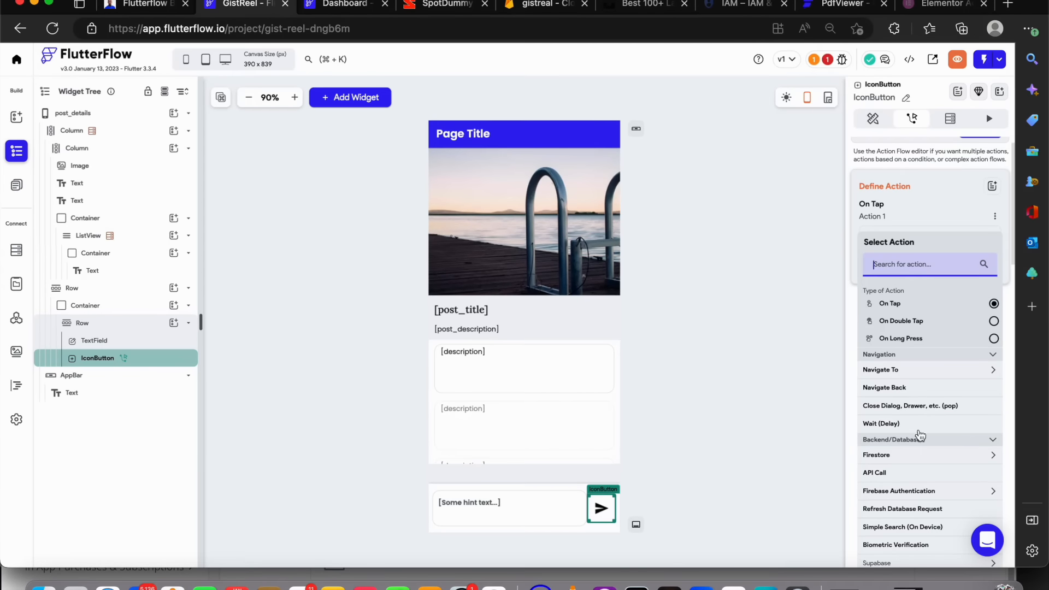
pyautogui.click(922, 454)
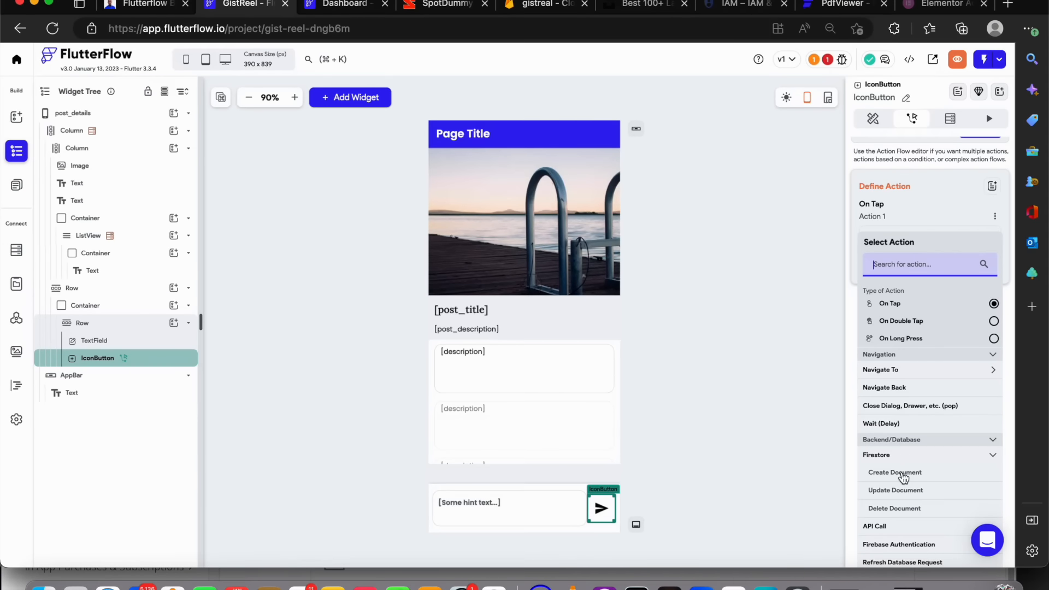
pyautogui.click(903, 473)
pyautogui.click(934, 298)
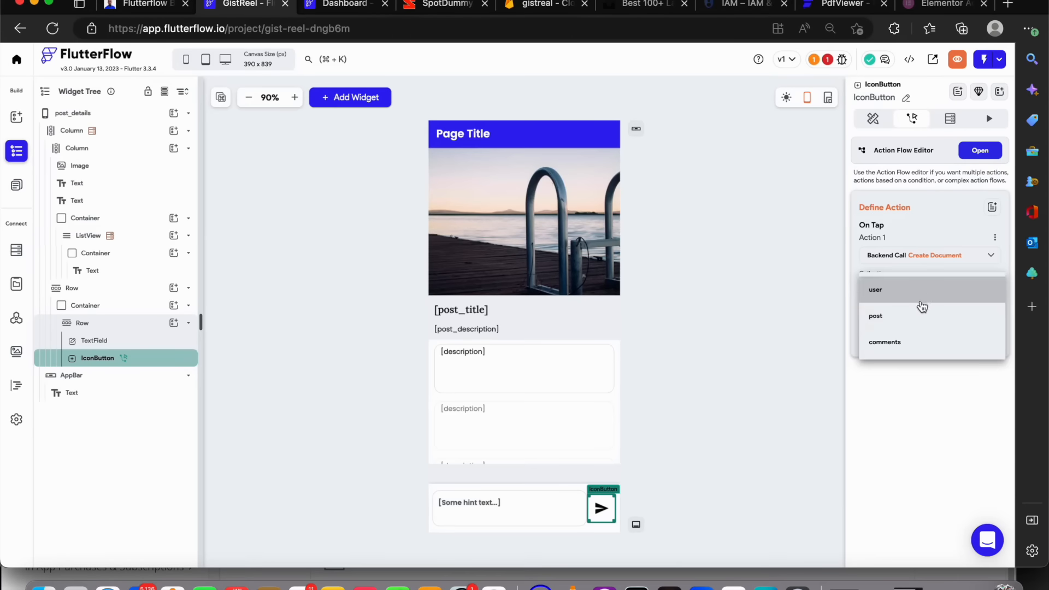
pyautogui.click(905, 343)
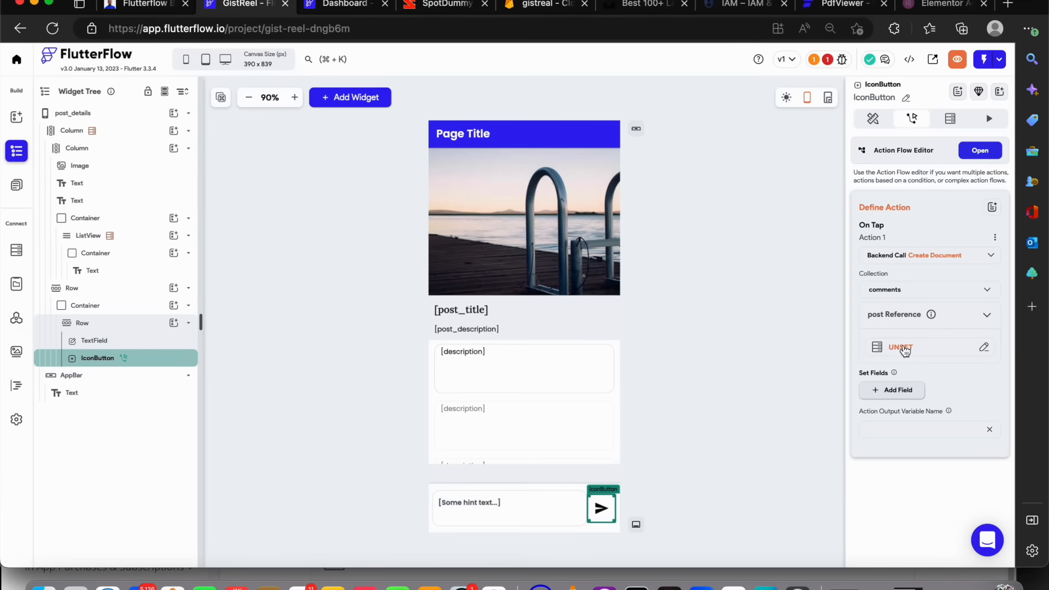
# Set the new comment's post reference to the post parameter's Reference
pyautogui.click(905, 349)
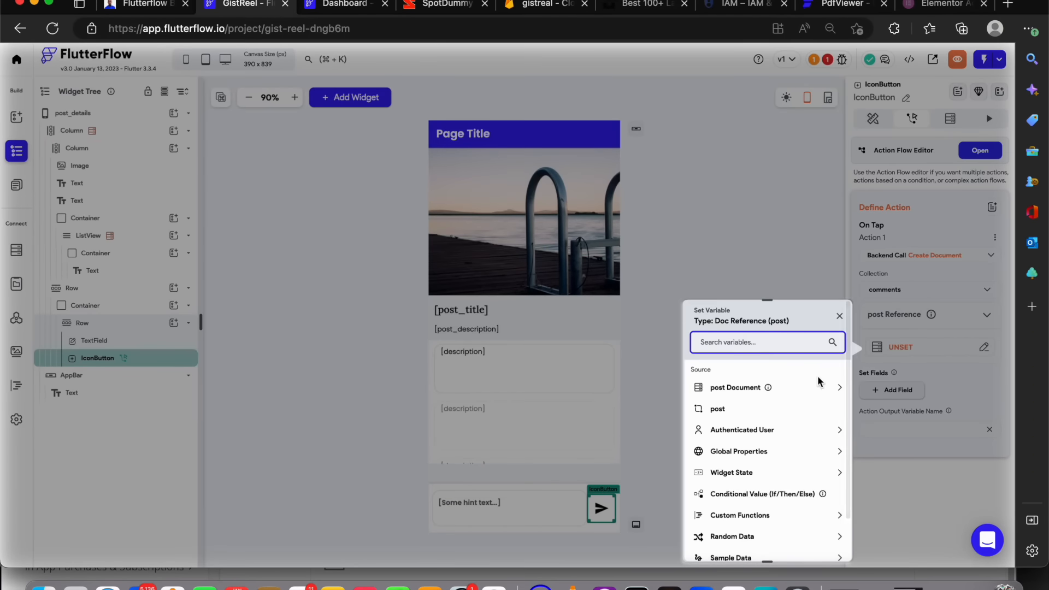
pyautogui.click(923, 321)
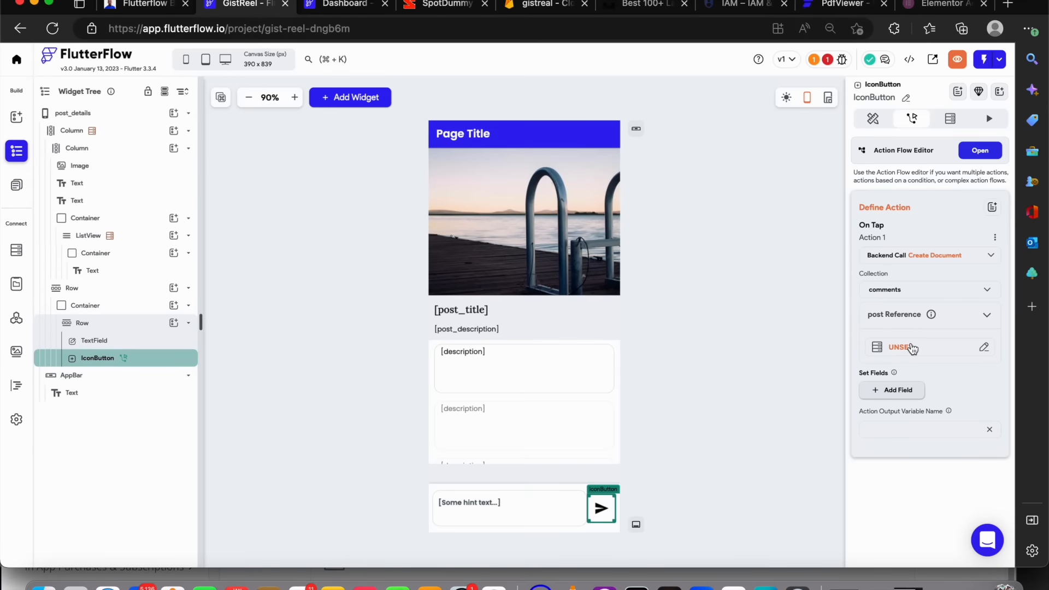
pyautogui.click(910, 346)
pyautogui.click(733, 407)
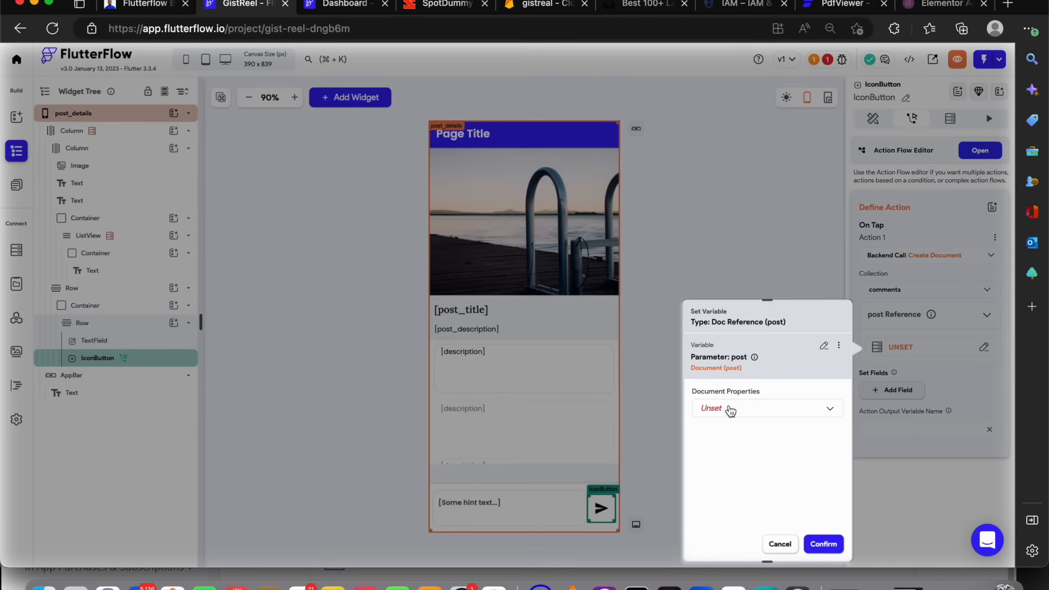
pyautogui.click(731, 410)
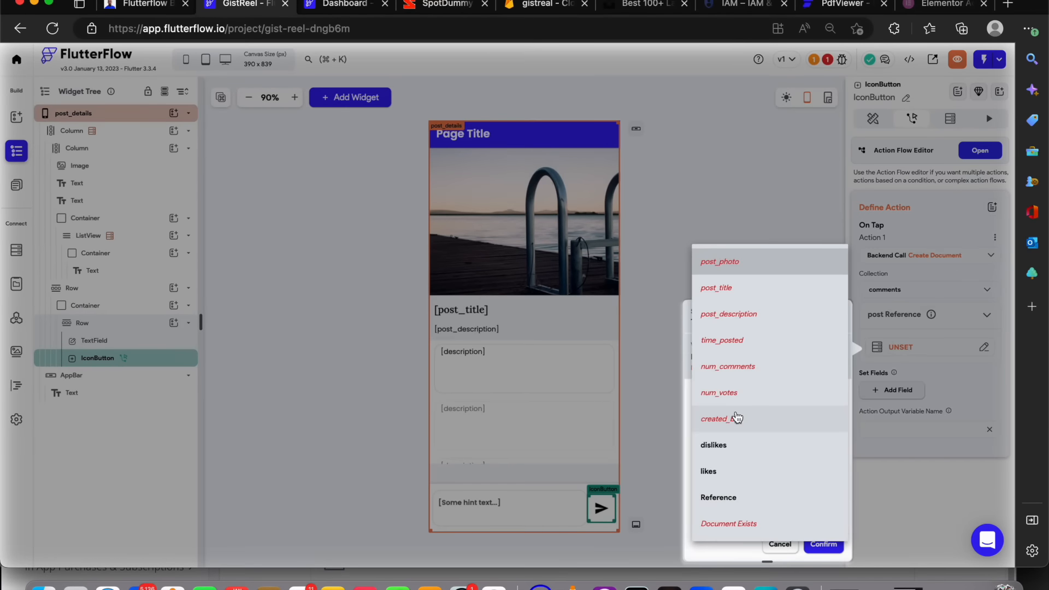
pyautogui.click(734, 497)
pyautogui.click(823, 546)
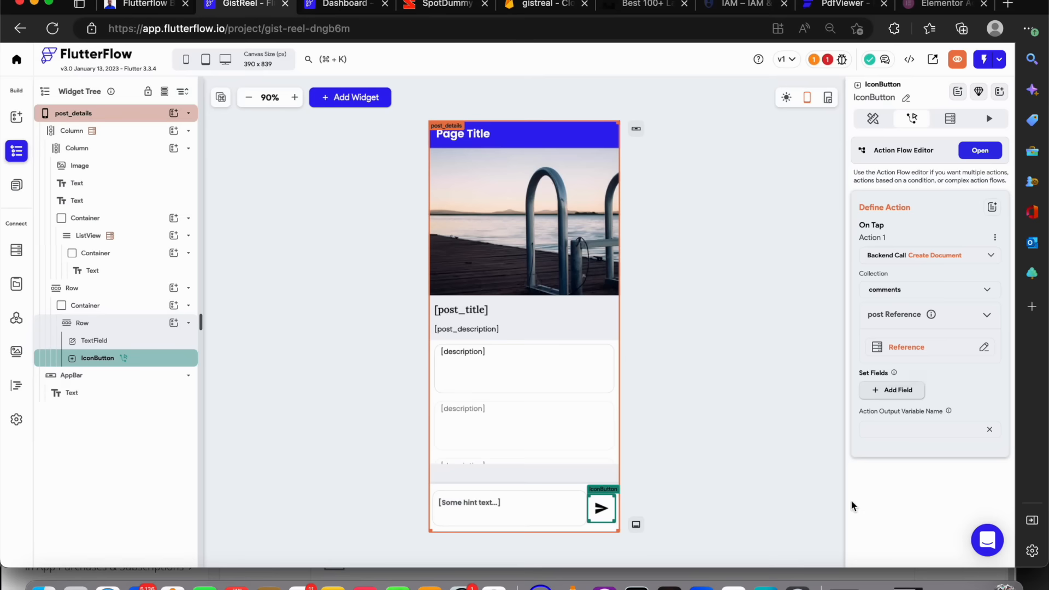
# Add the description, create_at and created_by fields to the Create Document action
pyautogui.click(909, 389)
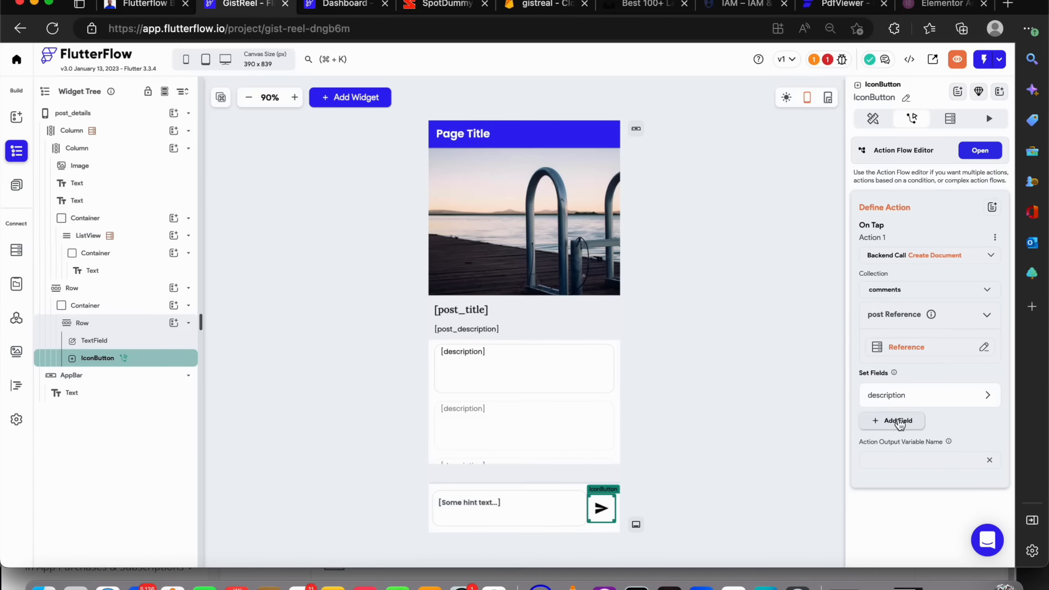
pyautogui.click(905, 419)
pyautogui.click(903, 448)
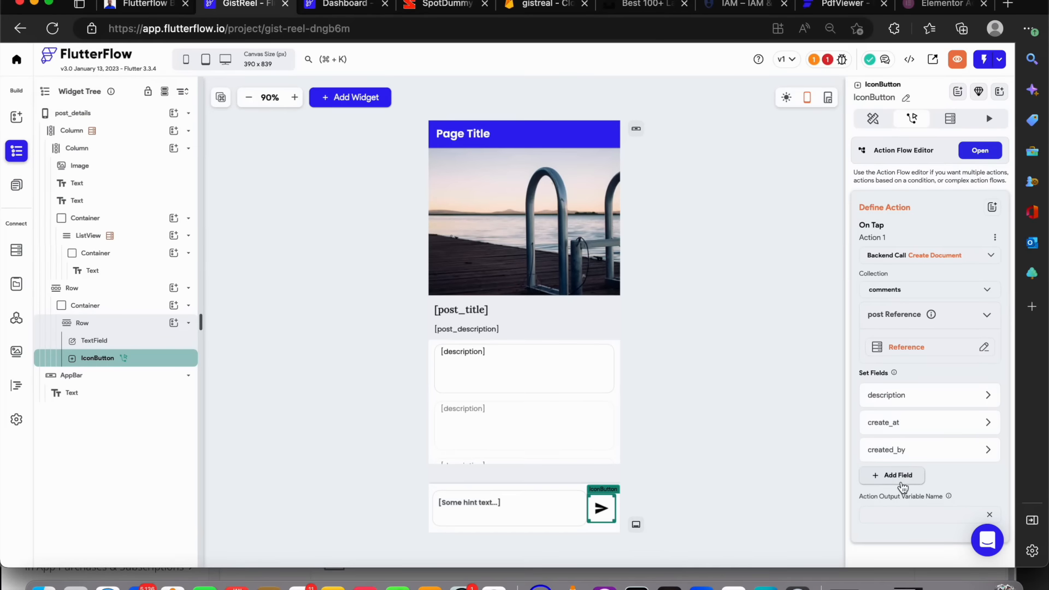
# Set the description field from a variable: the TextField's widget state value
pyautogui.click(907, 407)
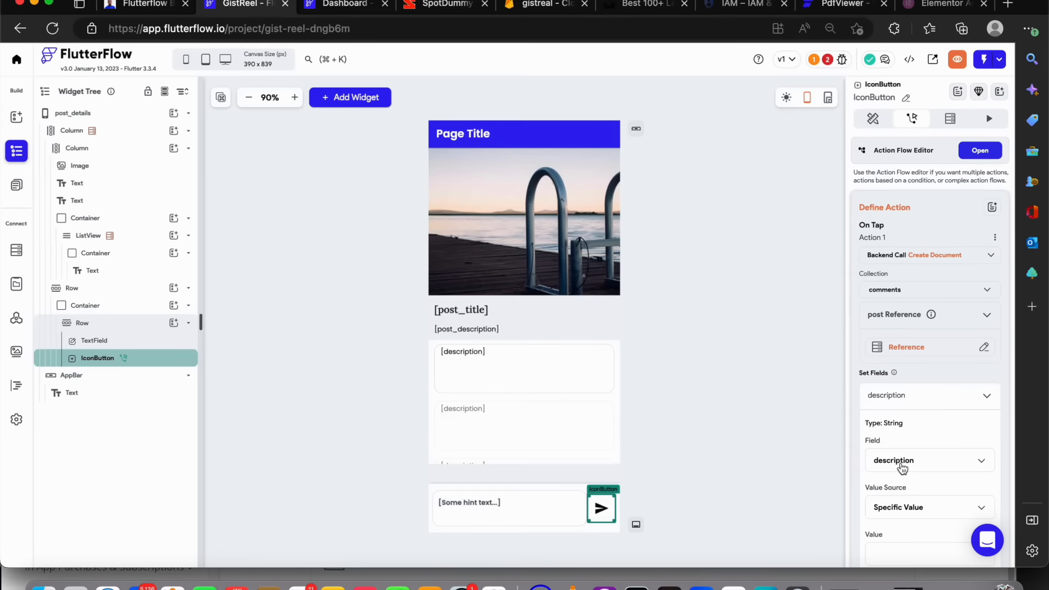
pyautogui.click(895, 518)
pyautogui.click(897, 525)
pyautogui.scroll(-3, 896, 520)
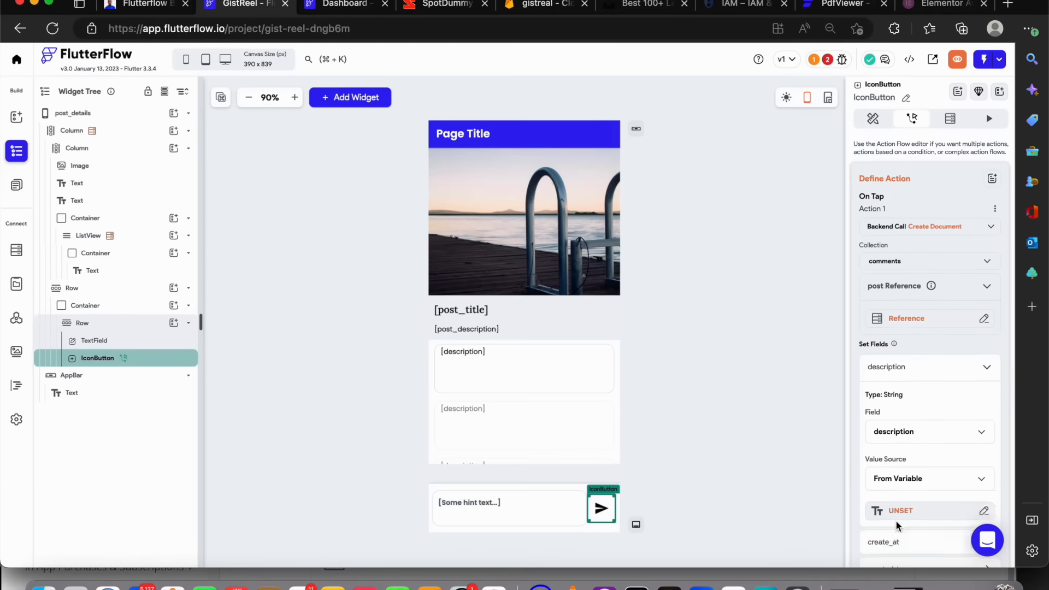
pyautogui.click(900, 456)
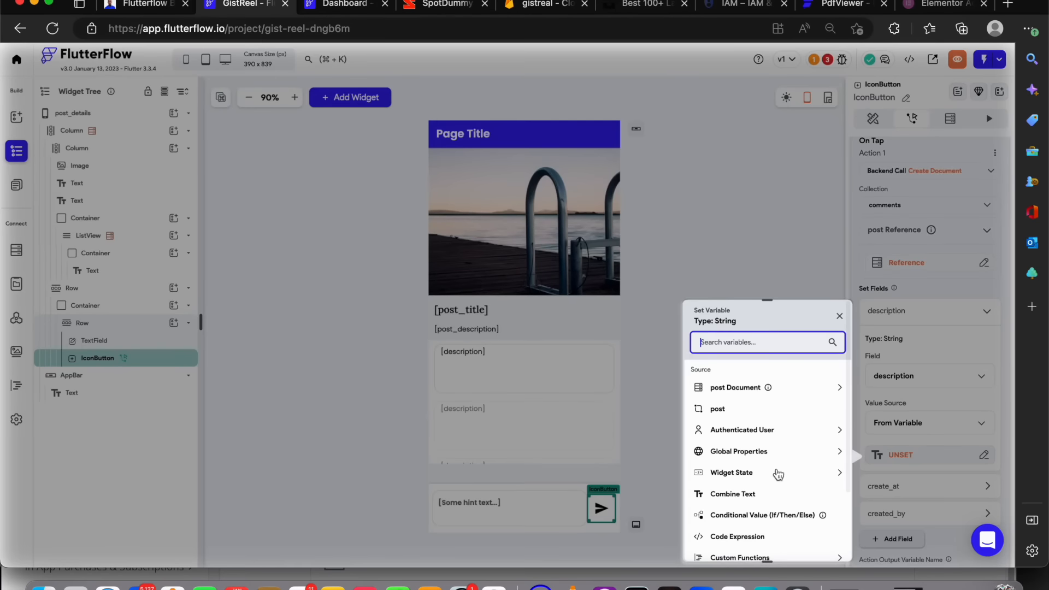
pyautogui.click(753, 473)
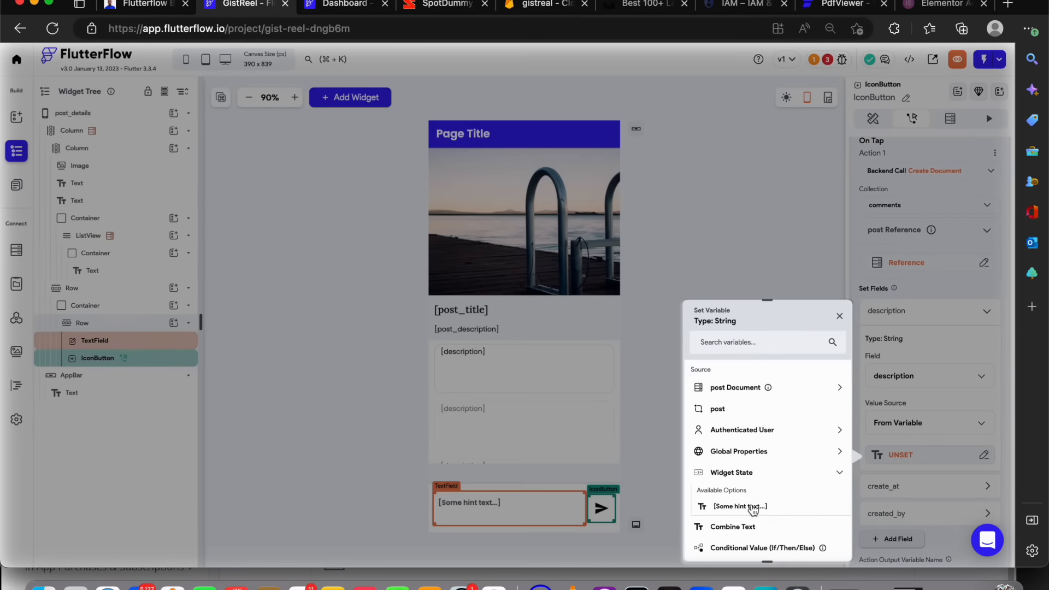
pyautogui.click(739, 506)
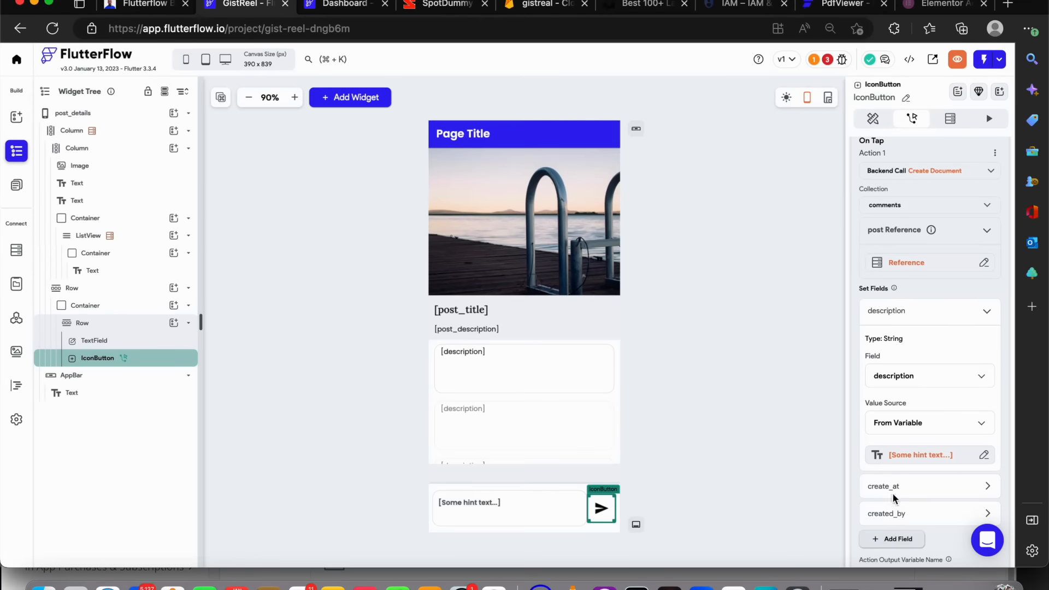
# Set the create_at field to the Current Time global property
pyautogui.scroll(-3, 909, 464)
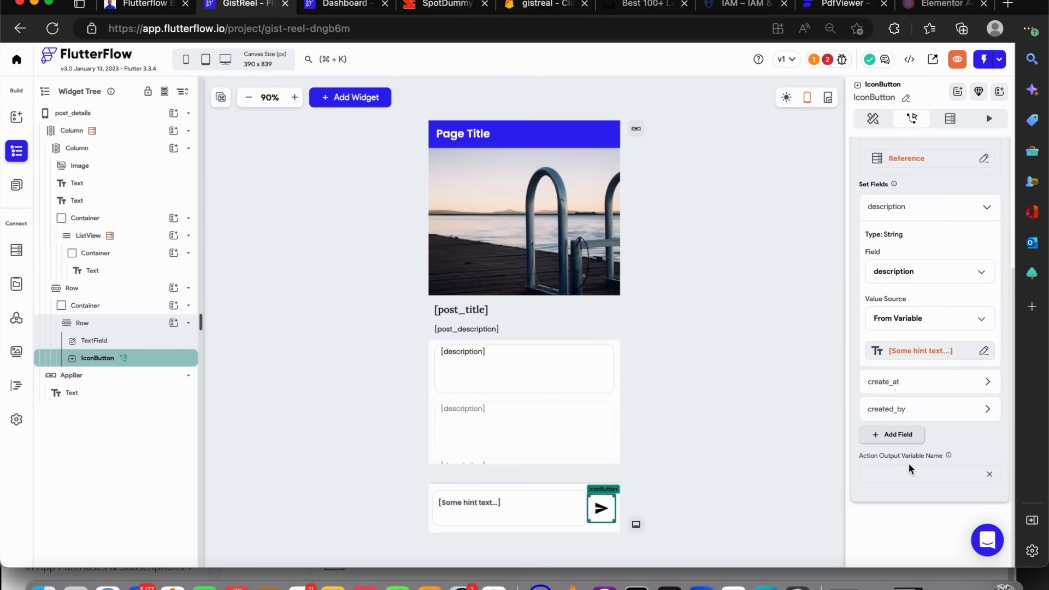
pyautogui.click(907, 384)
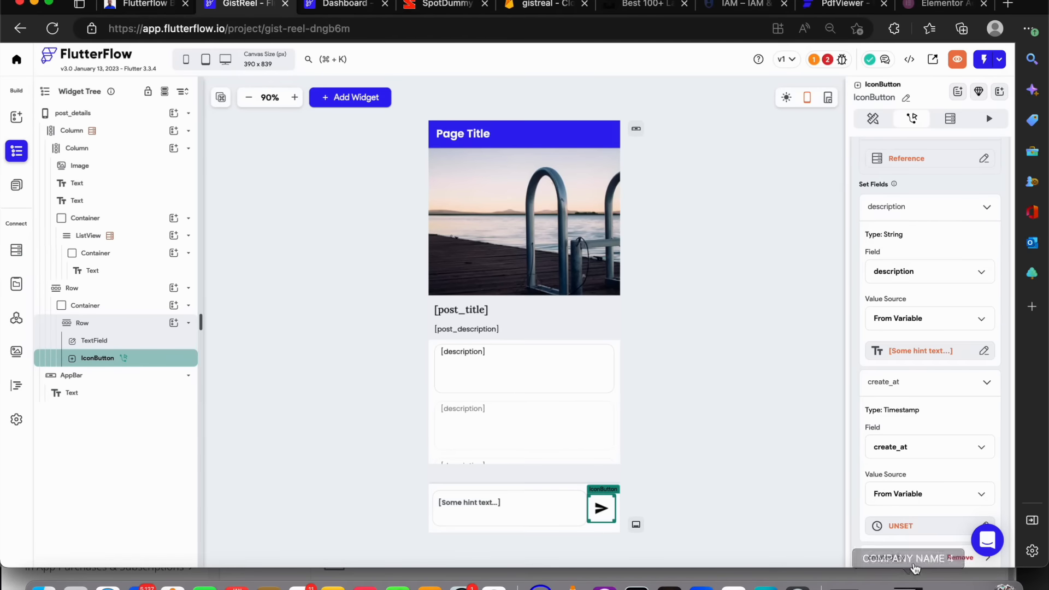
pyautogui.click(909, 532)
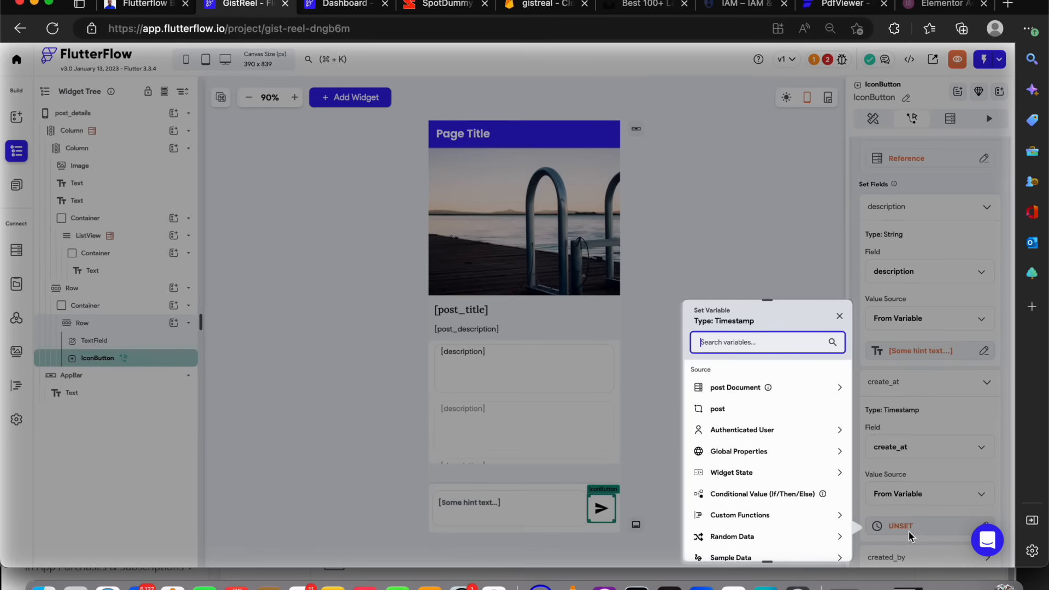
pyautogui.click(771, 453)
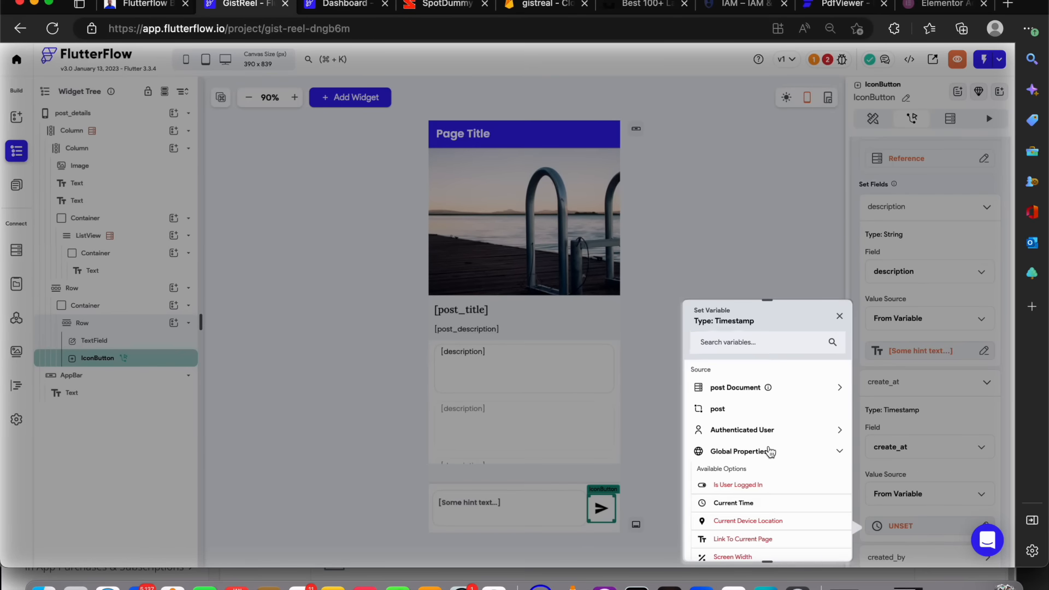
pyautogui.click(745, 501)
# Set the created_by field to the authenticated user's User Reference
pyautogui.scroll(-3, 906, 414)
pyautogui.click(906, 410)
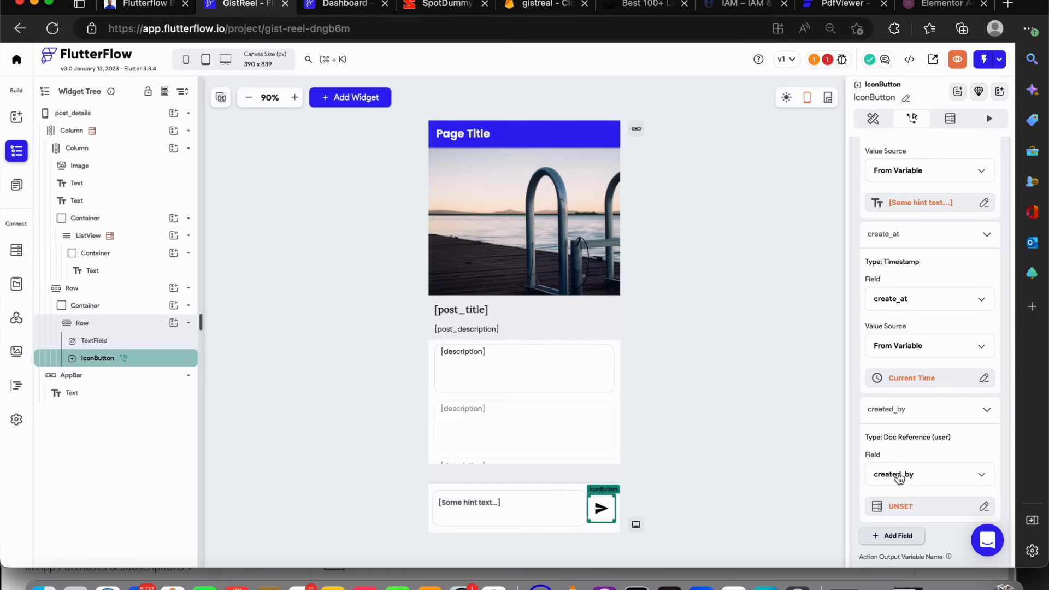
pyautogui.click(902, 507)
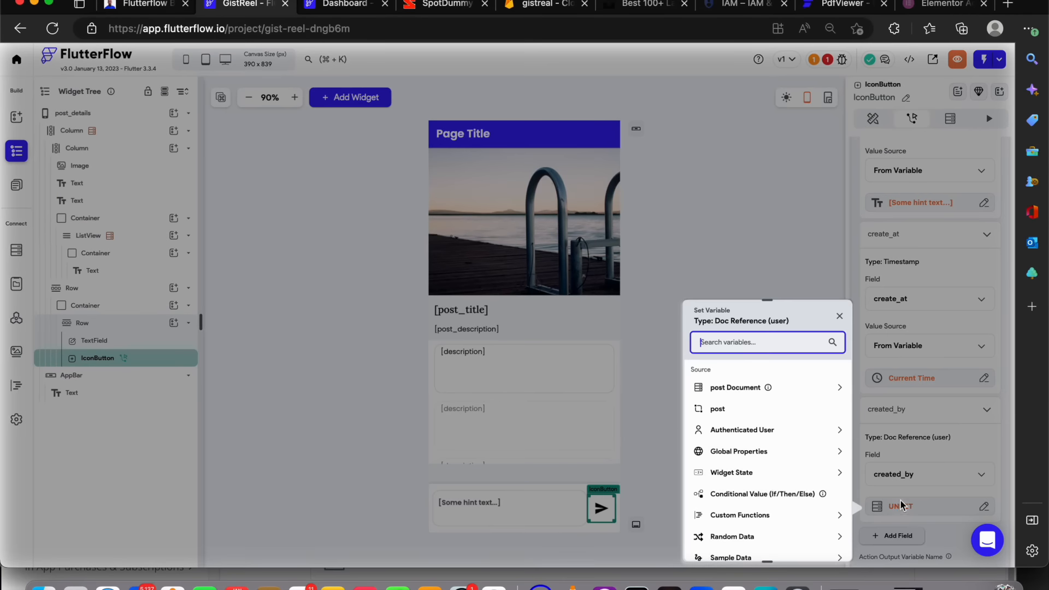
pyautogui.click(739, 433)
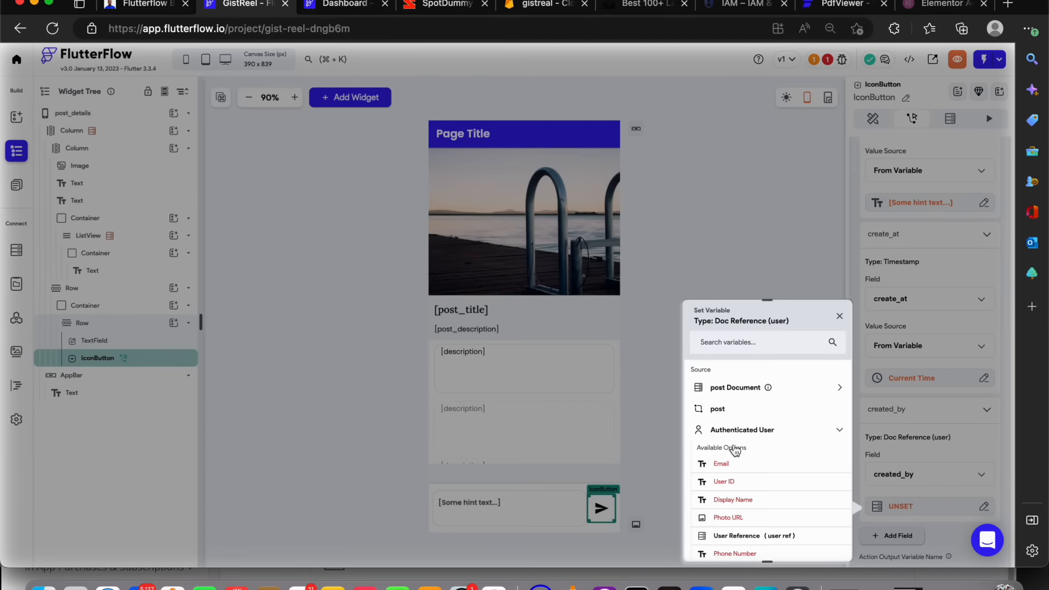
pyautogui.click(758, 537)
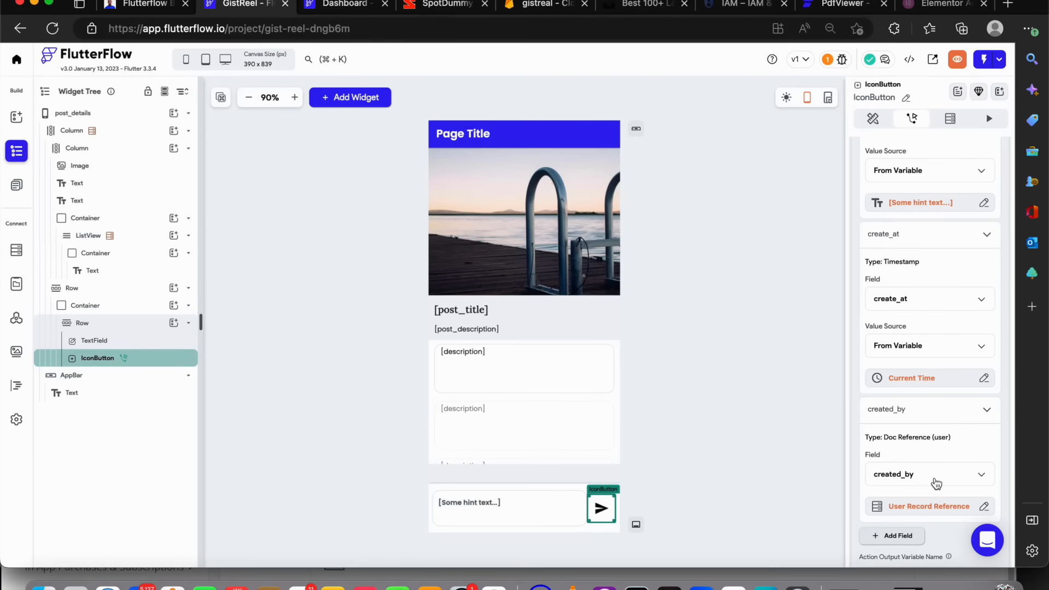
# Add a Show Snack Bar action after the Create Document action in the send button's tap action flow
pyautogui.scroll(-2, 922, 437)
pyautogui.scroll(8, 923, 446)
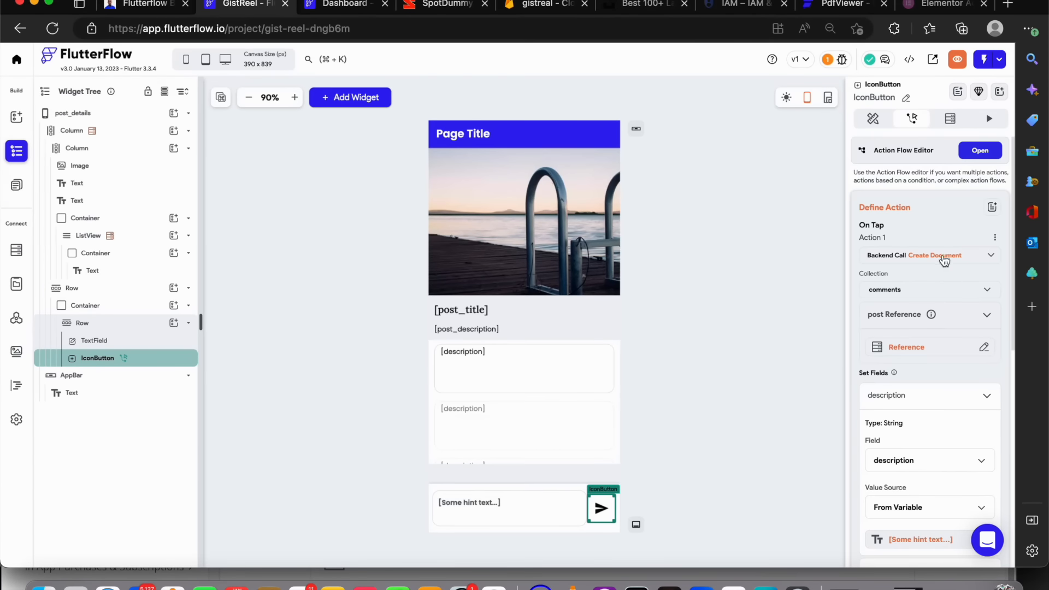
pyautogui.click(981, 153)
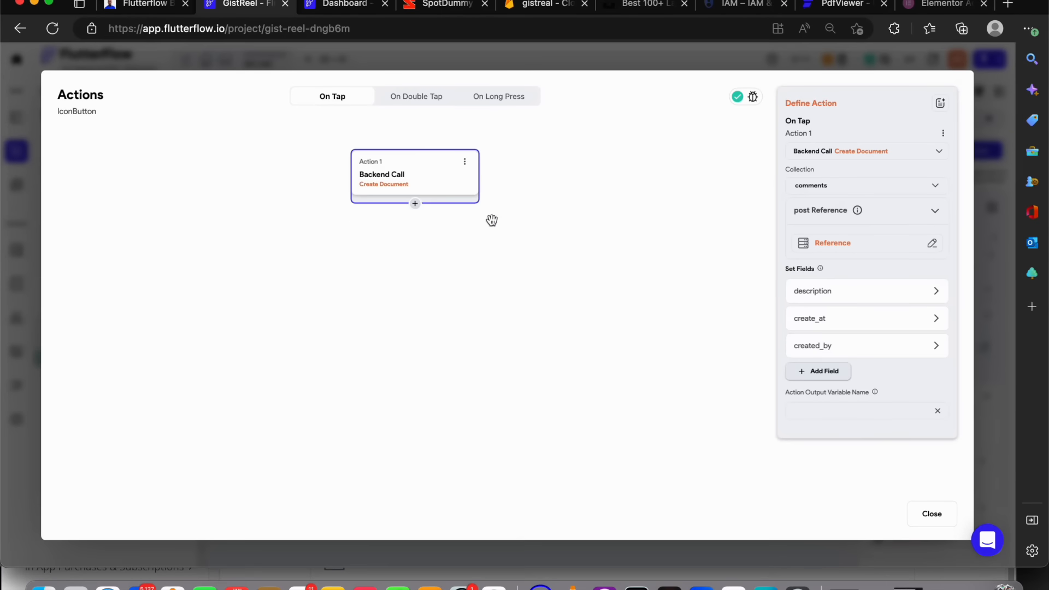
pyautogui.click(414, 204)
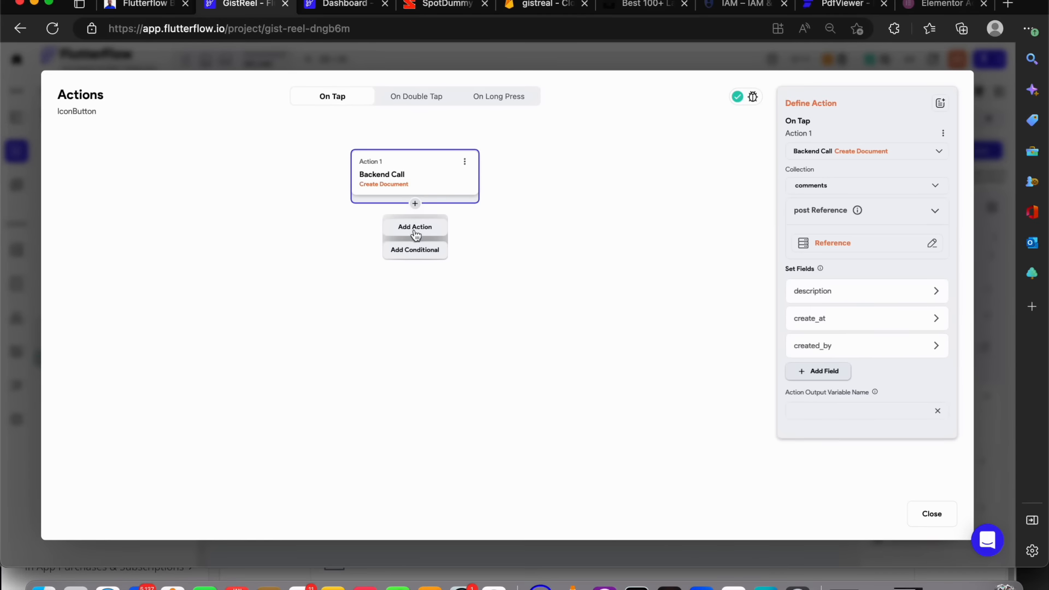
pyautogui.click(419, 226)
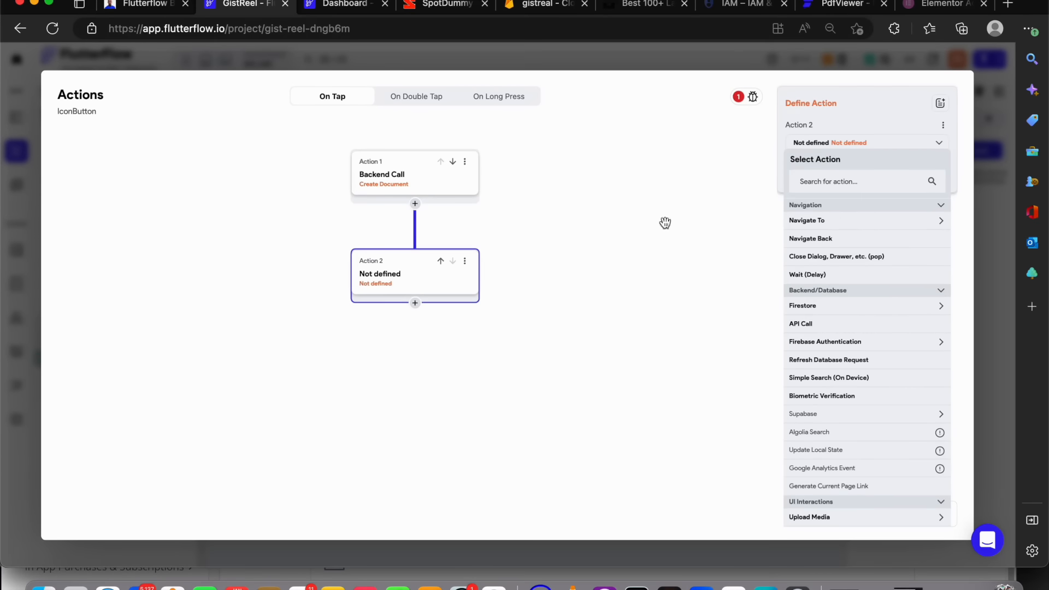
pyautogui.click(854, 181)
pyautogui.write('snac')
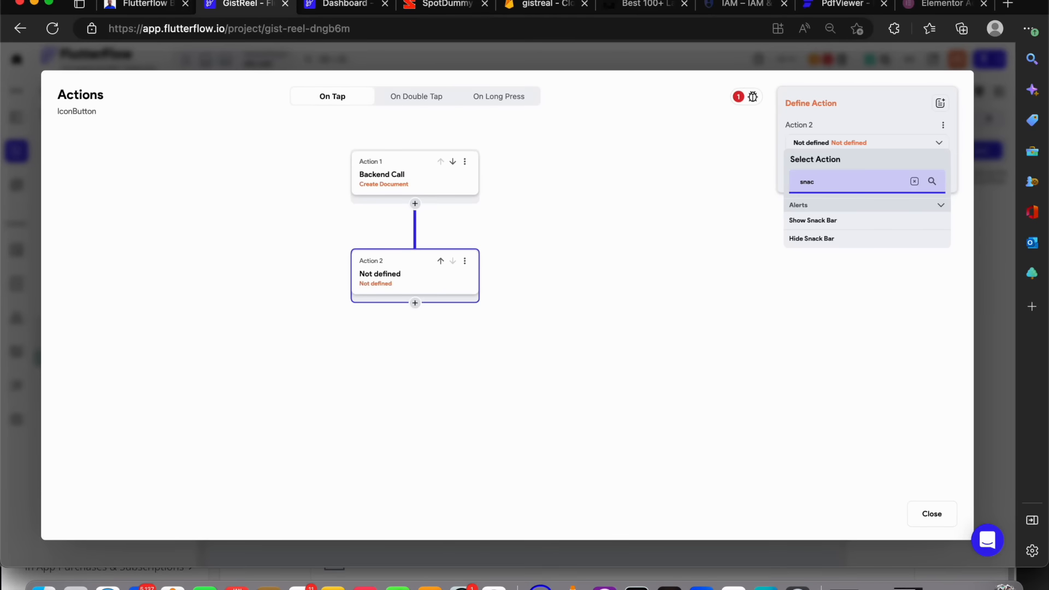
pyautogui.click(832, 223)
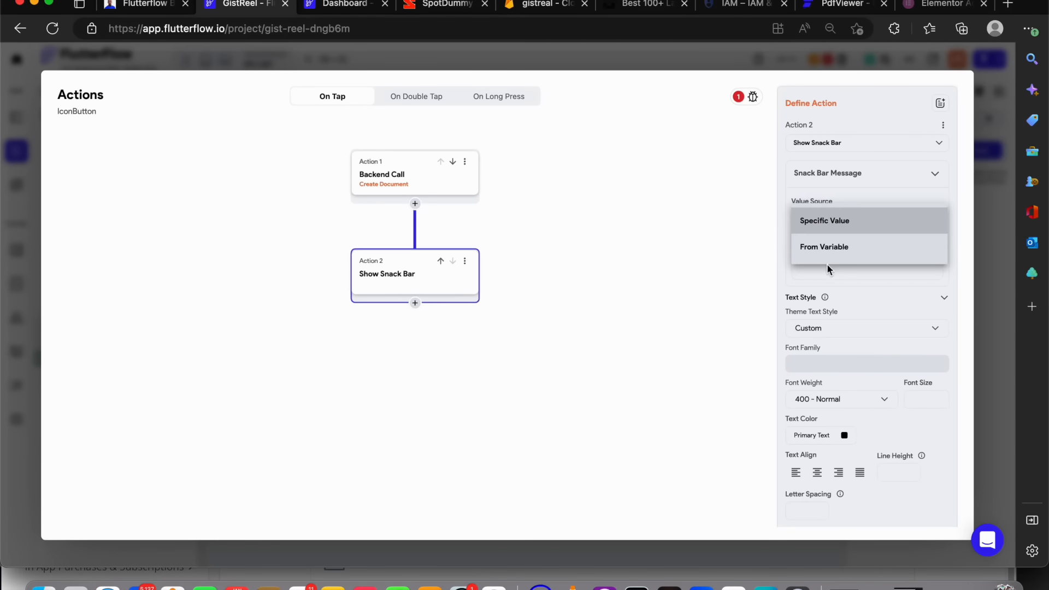
# Set the snack bar message to the specific value "you comment has been recorded"
pyautogui.click(828, 270)
pyautogui.write('you comment')
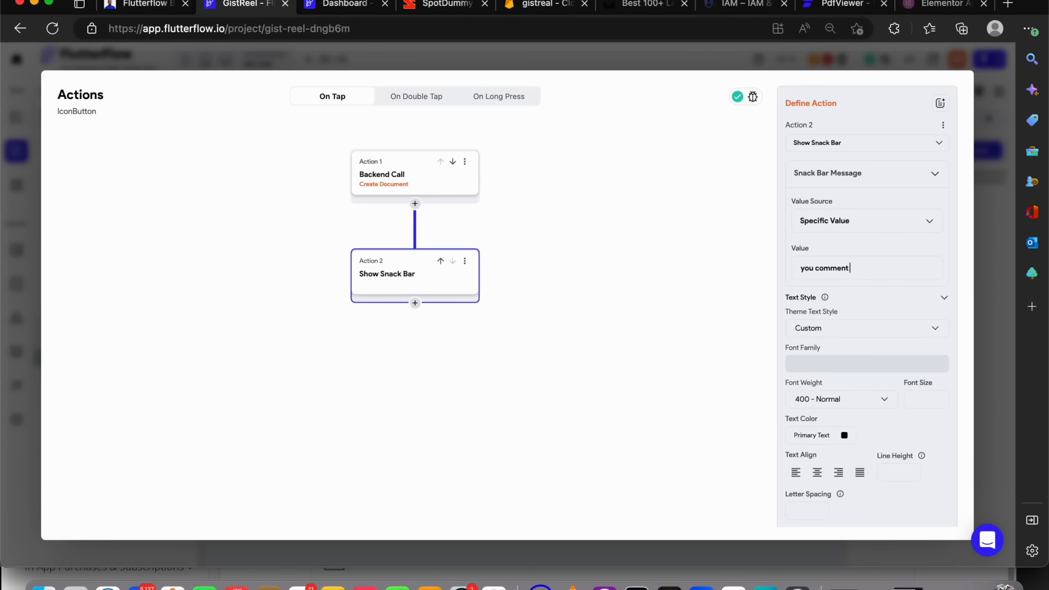
pyautogui.write('has been recorder')
pyautogui.scroll(-5, 875, 391)
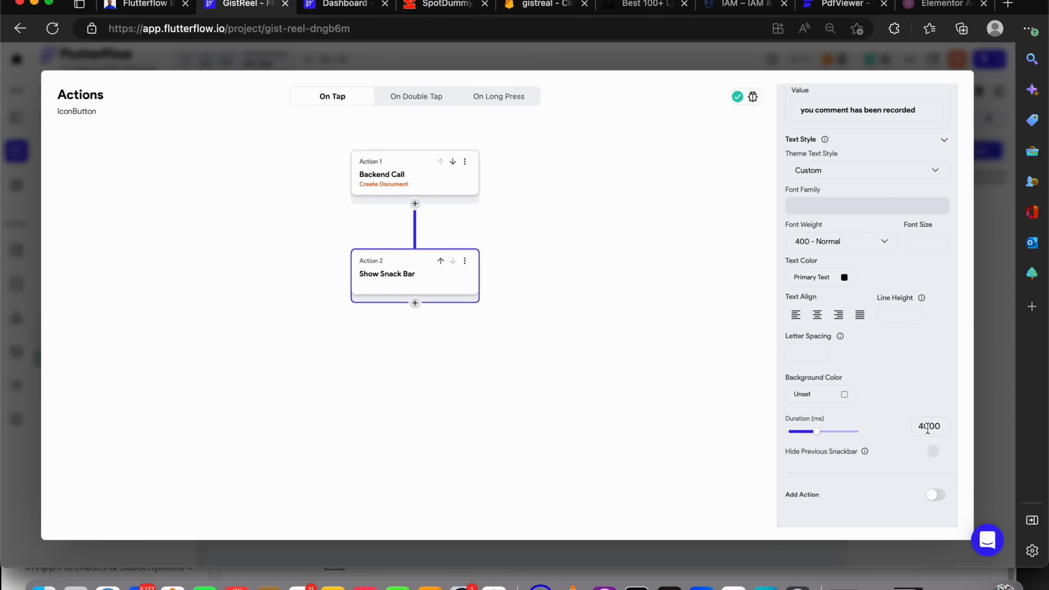
pyautogui.click(19, 203)
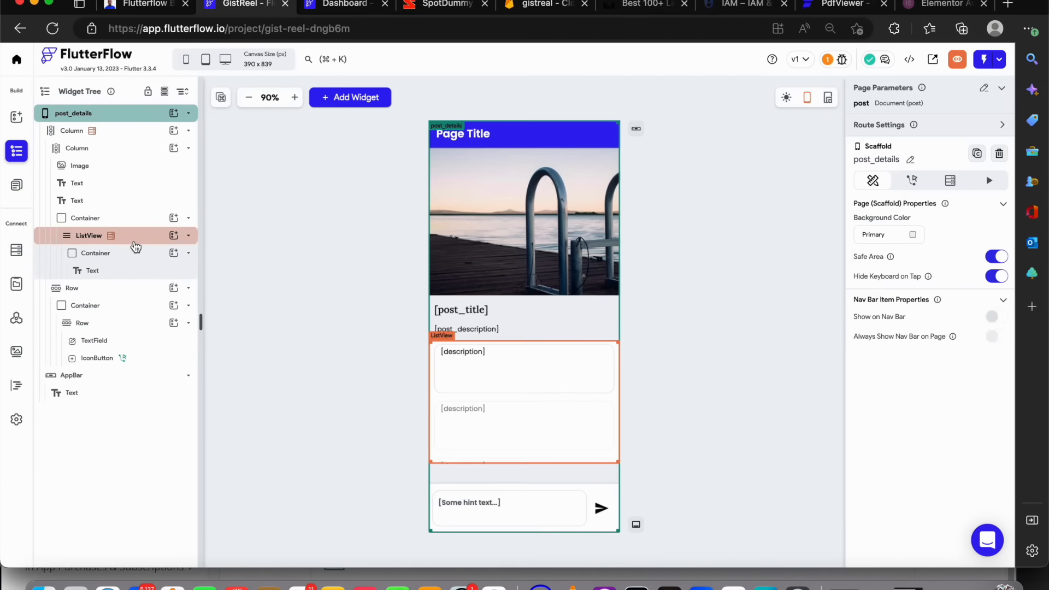
# Order the comments ListView's backend query by create_at in decreasing order
pyautogui.click(135, 247)
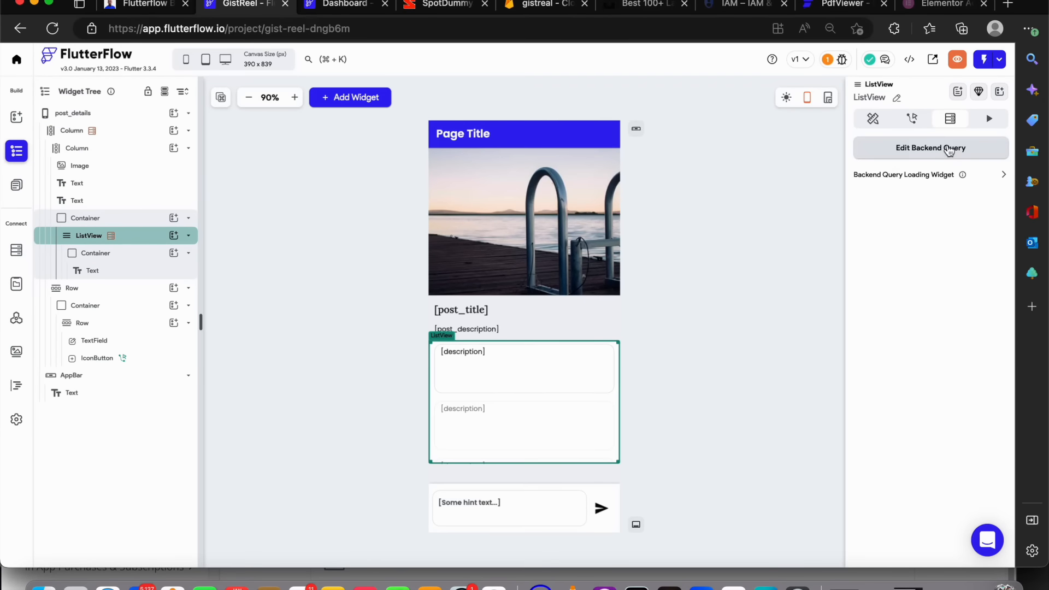
pyautogui.click(945, 148)
pyautogui.scroll(-5, 804, 345)
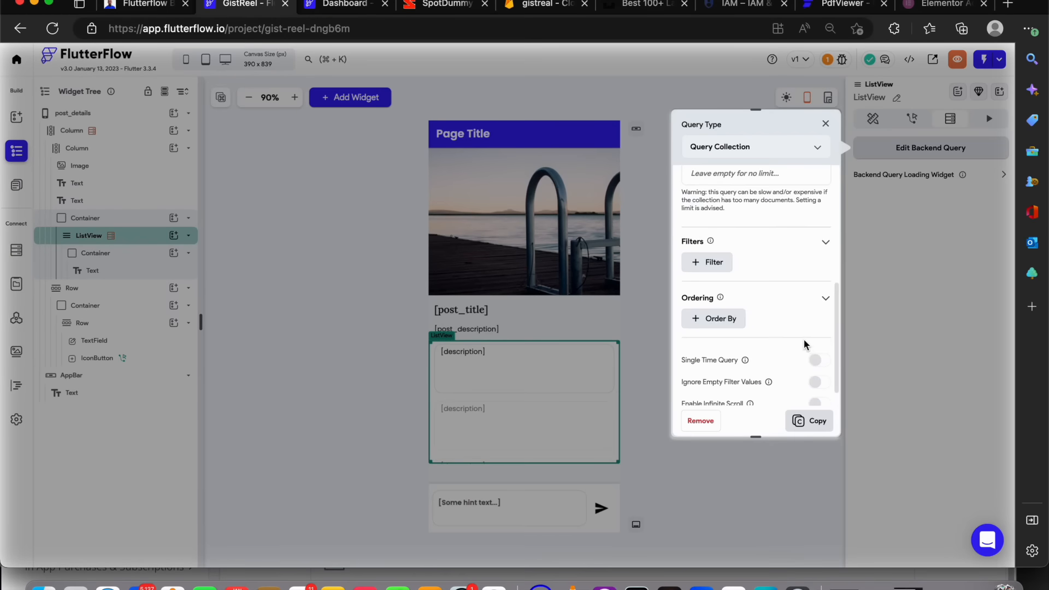
pyautogui.click(735, 322)
pyautogui.scroll(-2, 744, 331)
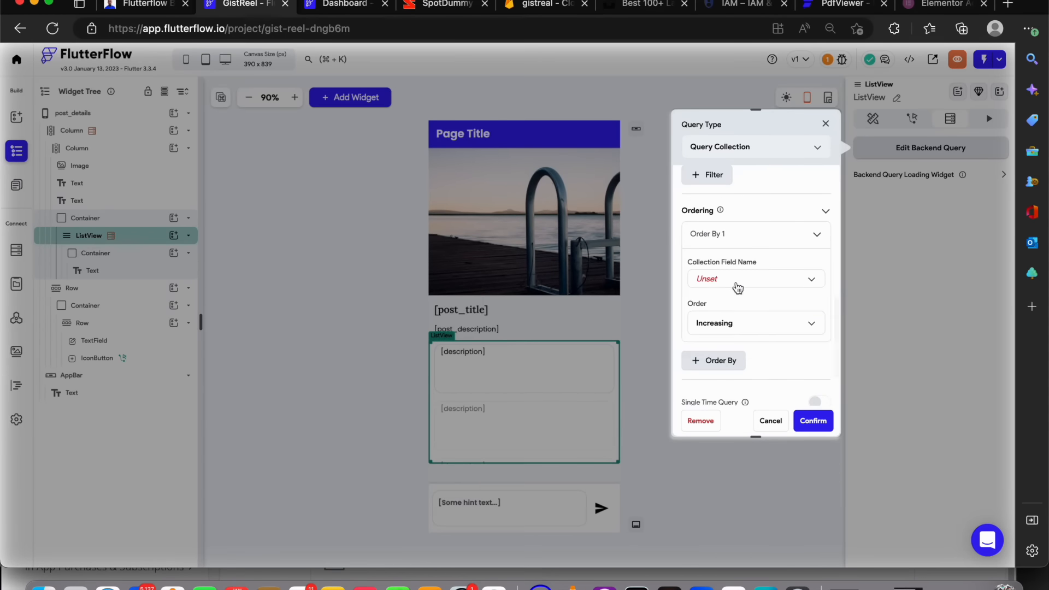
pyautogui.click(736, 285)
pyautogui.click(730, 312)
pyautogui.scroll(-2, 731, 317)
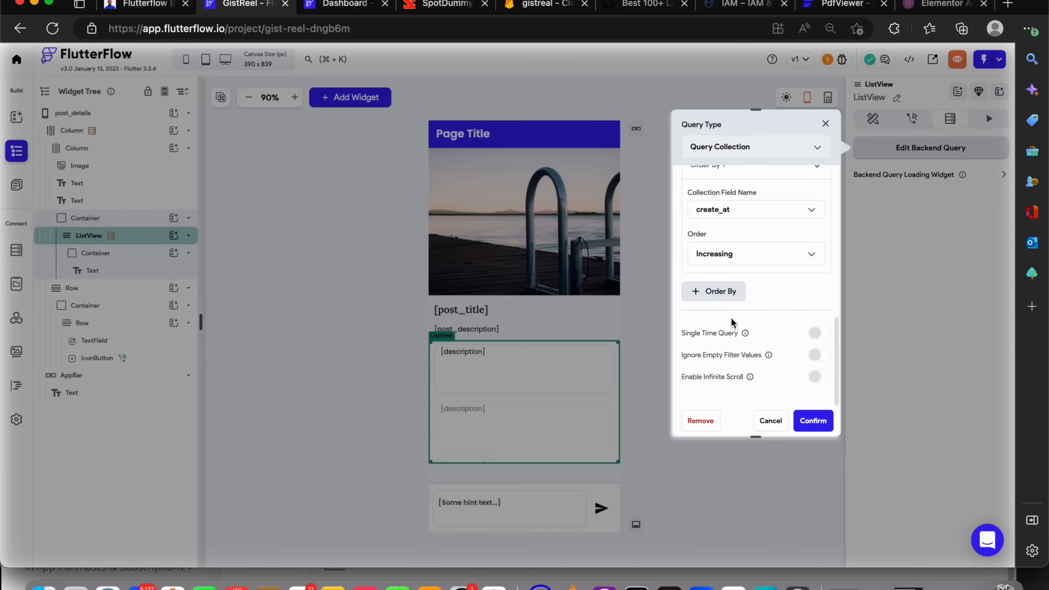
pyautogui.click(729, 255)
pyautogui.click(734, 283)
pyautogui.click(810, 421)
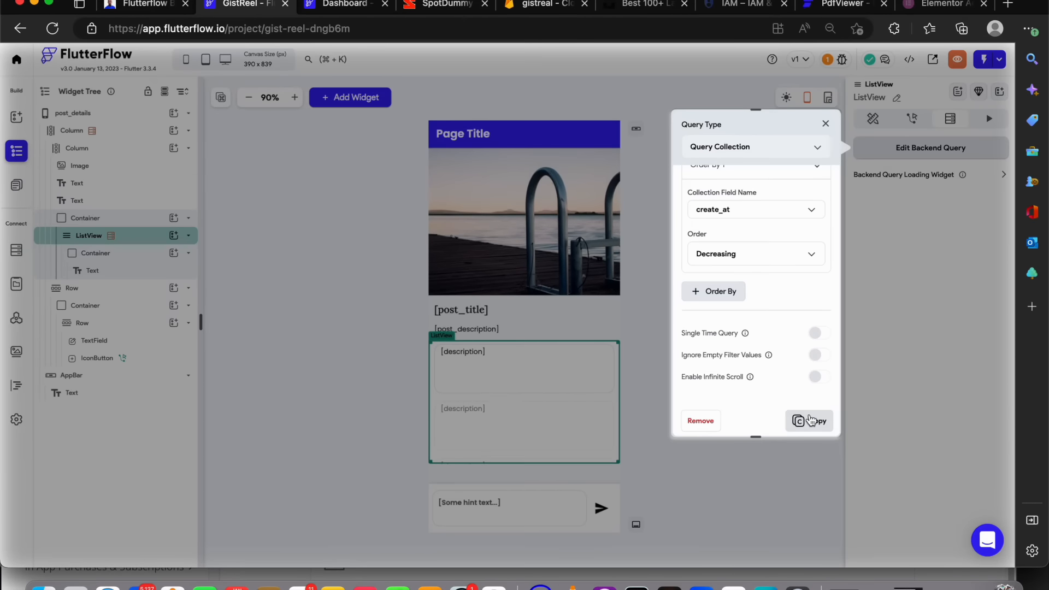
pyautogui.click(824, 121)
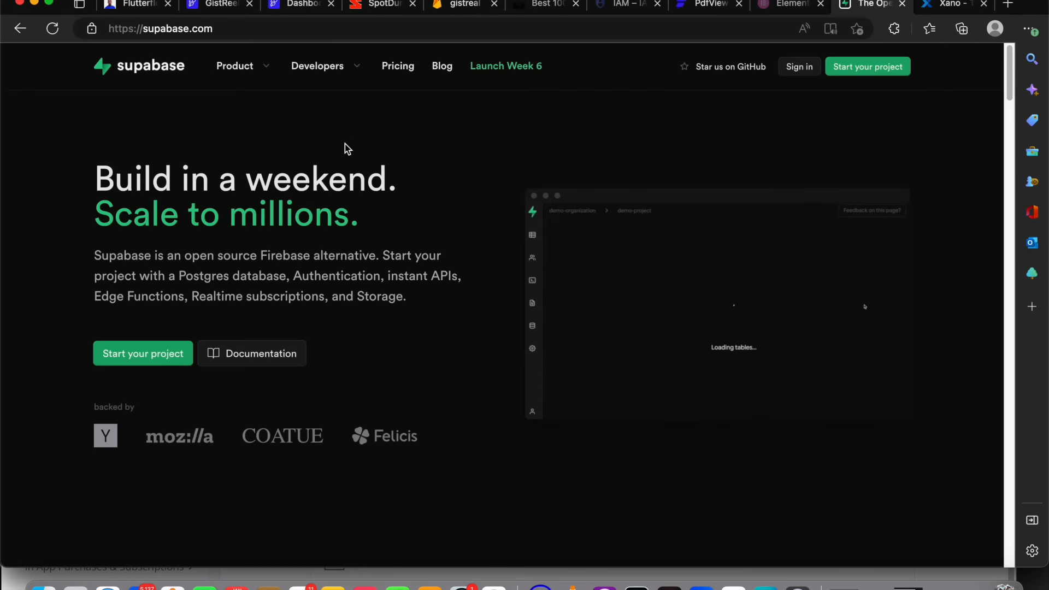
# Switch to the Supabase website and review its pricing plans
pyautogui.scroll(-1, 345, 144)
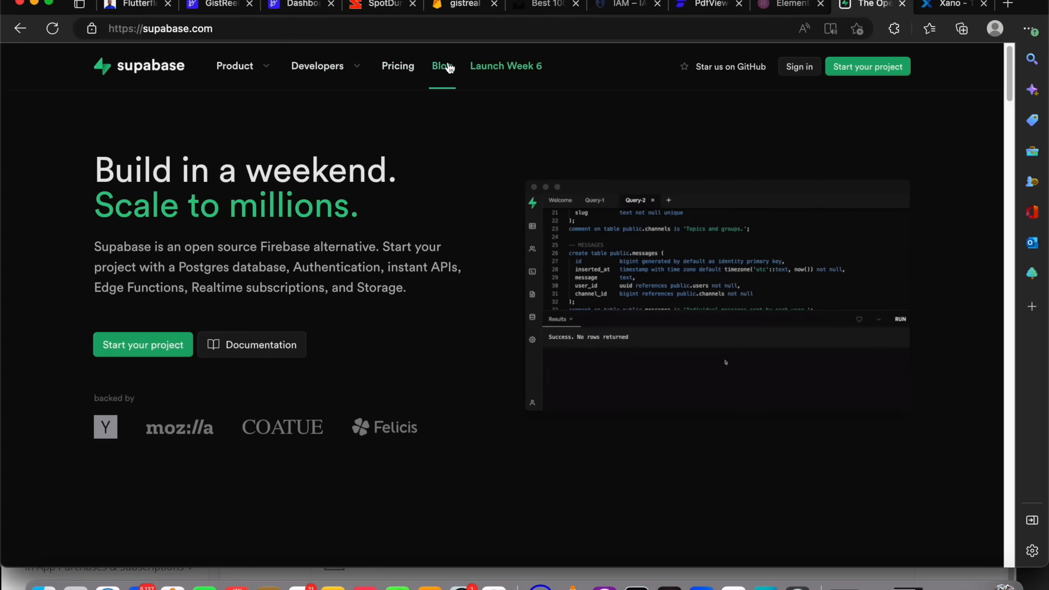
pyautogui.click(383, 72)
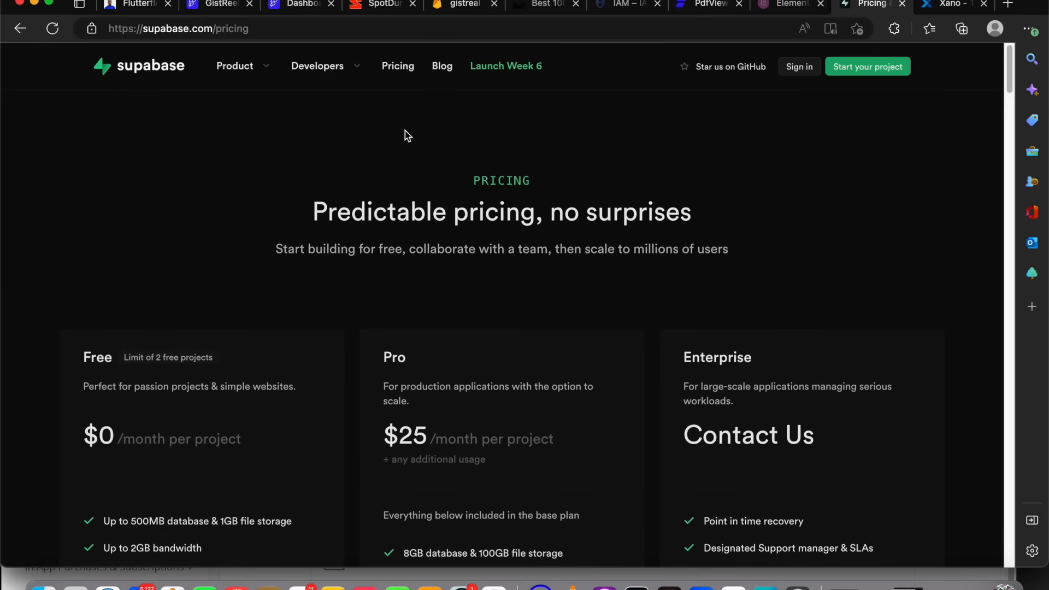
pyautogui.scroll(-3, 398, 235)
pyautogui.moveTo(435, 279); pyautogui.dragTo(383, 278)
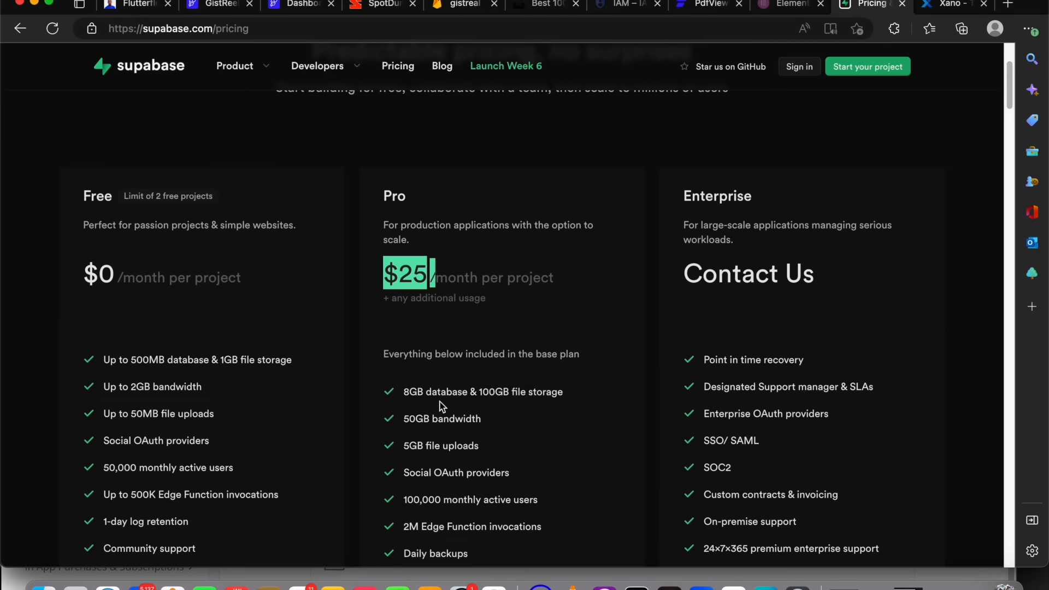
pyautogui.scroll(-2, 465, 429)
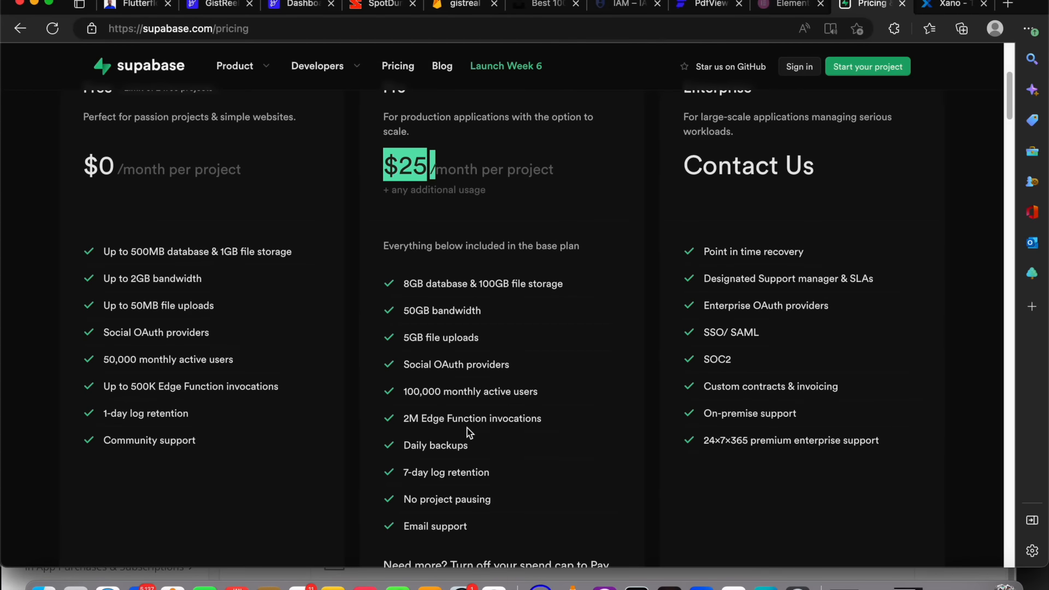
pyautogui.scroll(5, 468, 427)
pyautogui.scroll(-9, 470, 422)
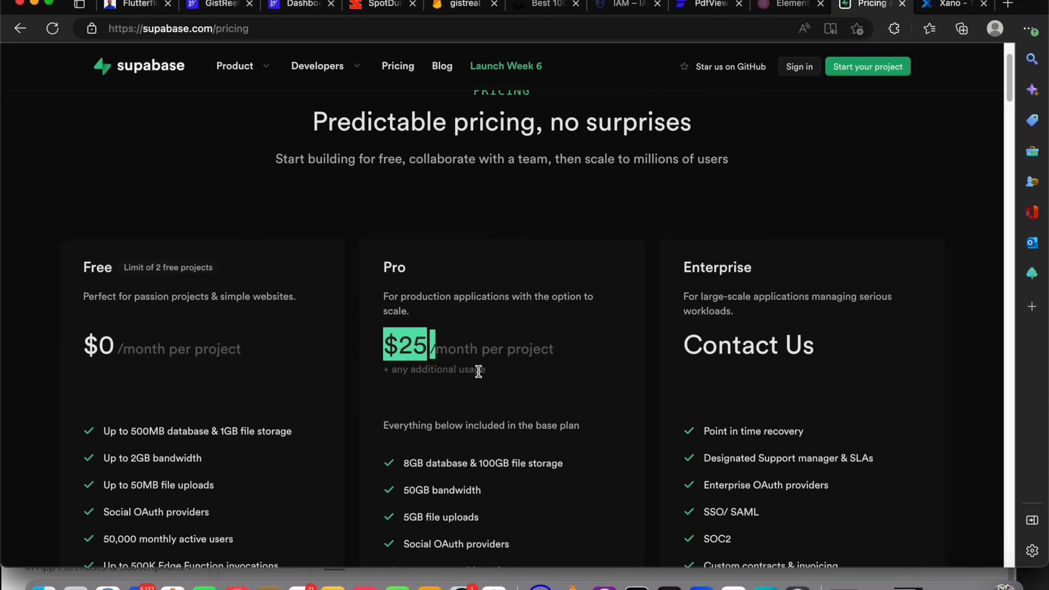
pyautogui.scroll(-4, 475, 375)
pyautogui.scroll(12, 475, 375)
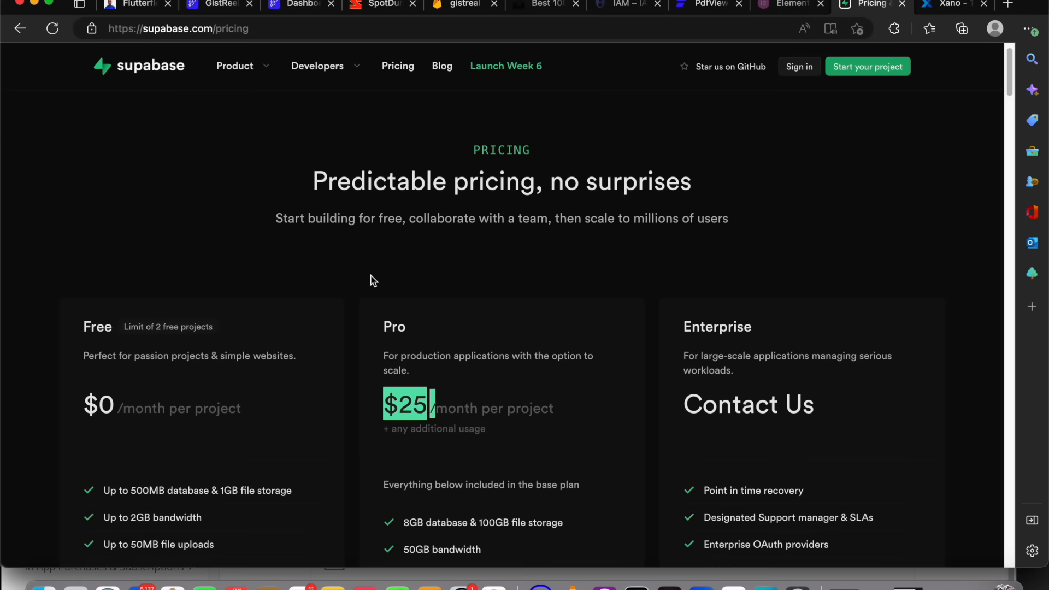
# Switch to the Xano website and review its pricing plans, setting the Launch plan's server location to UK (London)
pyautogui.click(933, 5)
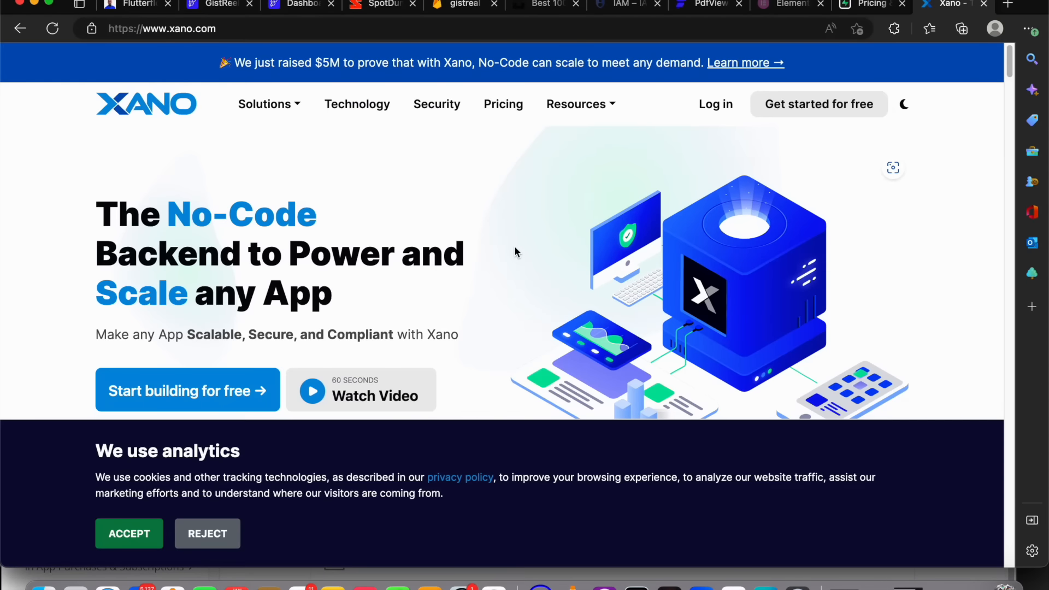
pyautogui.click(517, 106)
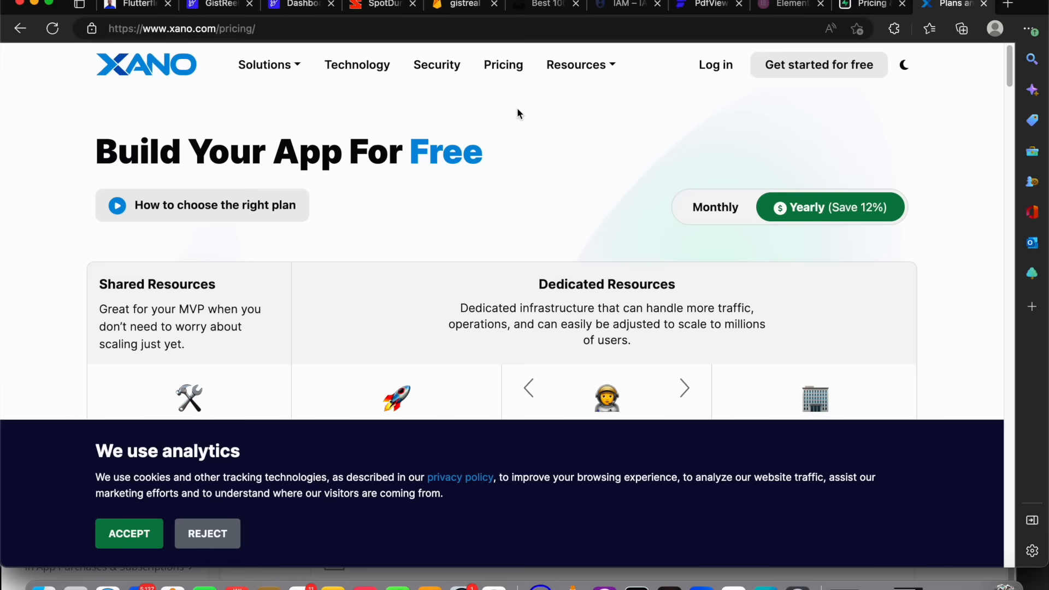
pyautogui.click(159, 536)
pyautogui.scroll(-5, 353, 356)
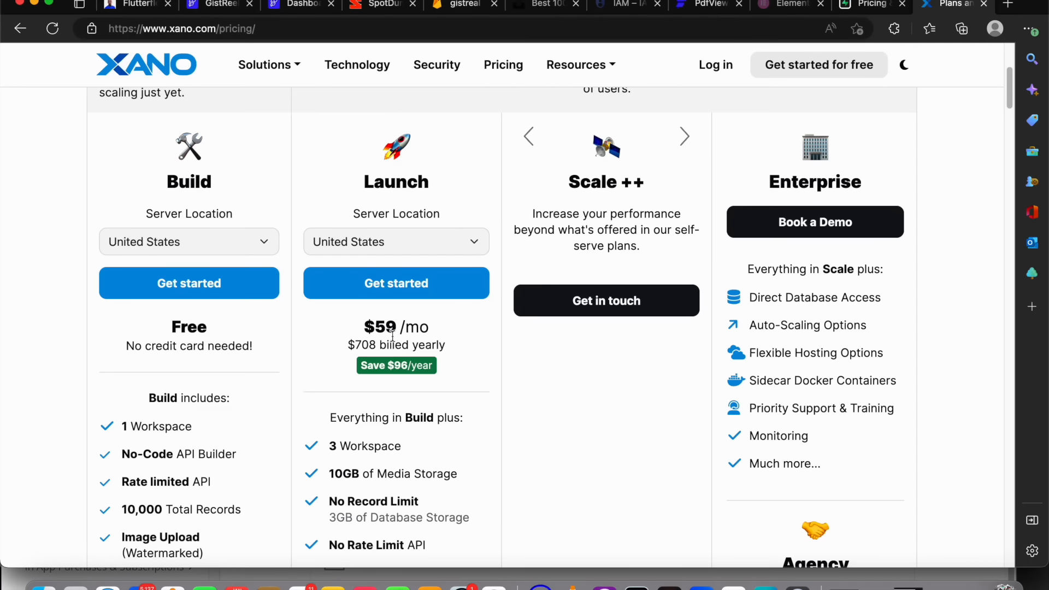
pyautogui.moveTo(397, 327); pyautogui.dragTo(359, 326)
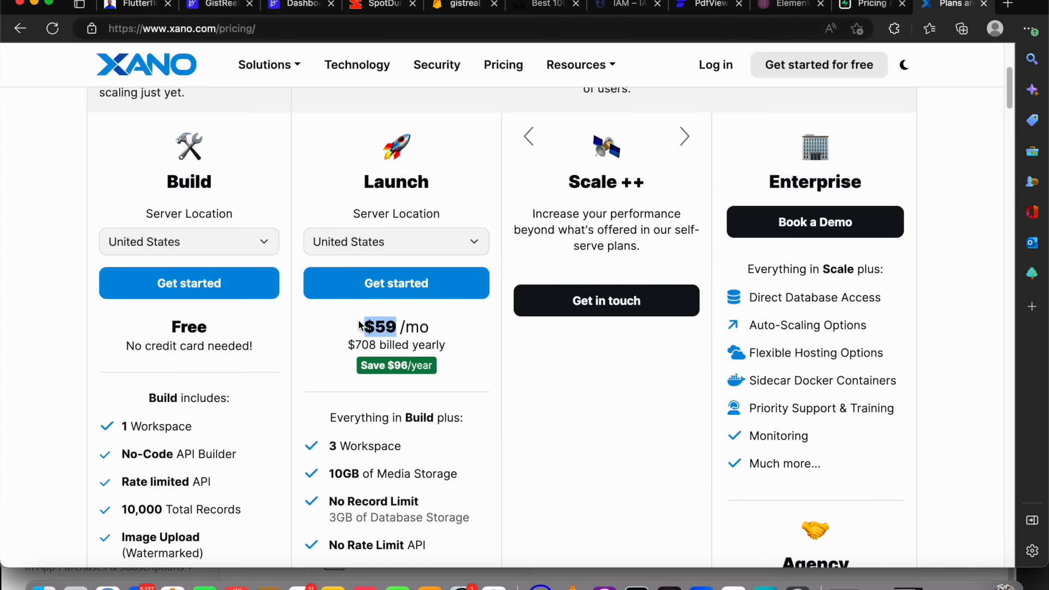
pyautogui.click(388, 235)
pyautogui.click(373, 225)
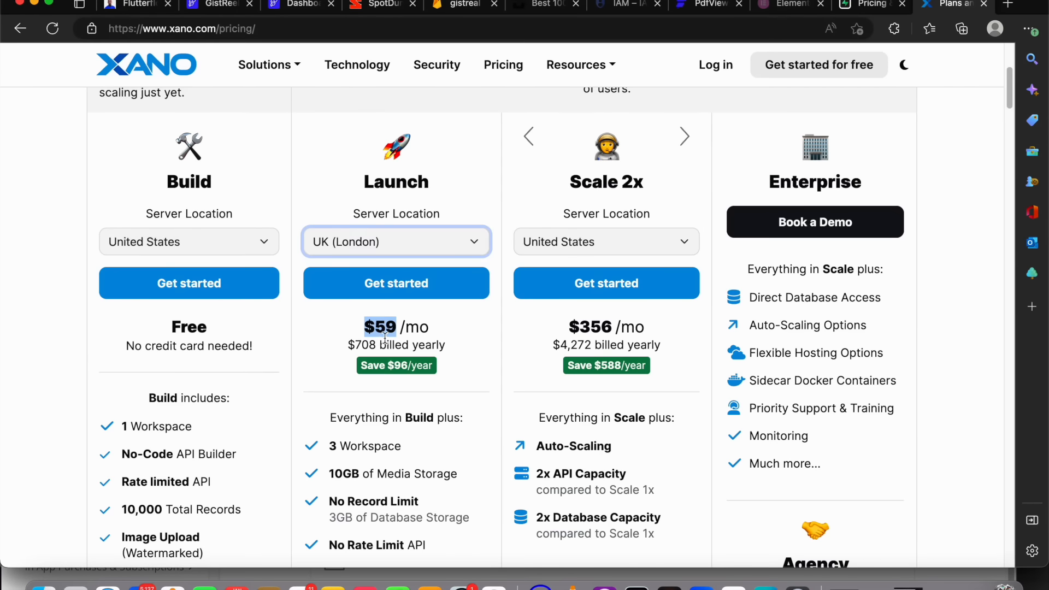
# Compare the Supabase and Xano pricing pages side by side across their tabs
pyautogui.click(861, 4)
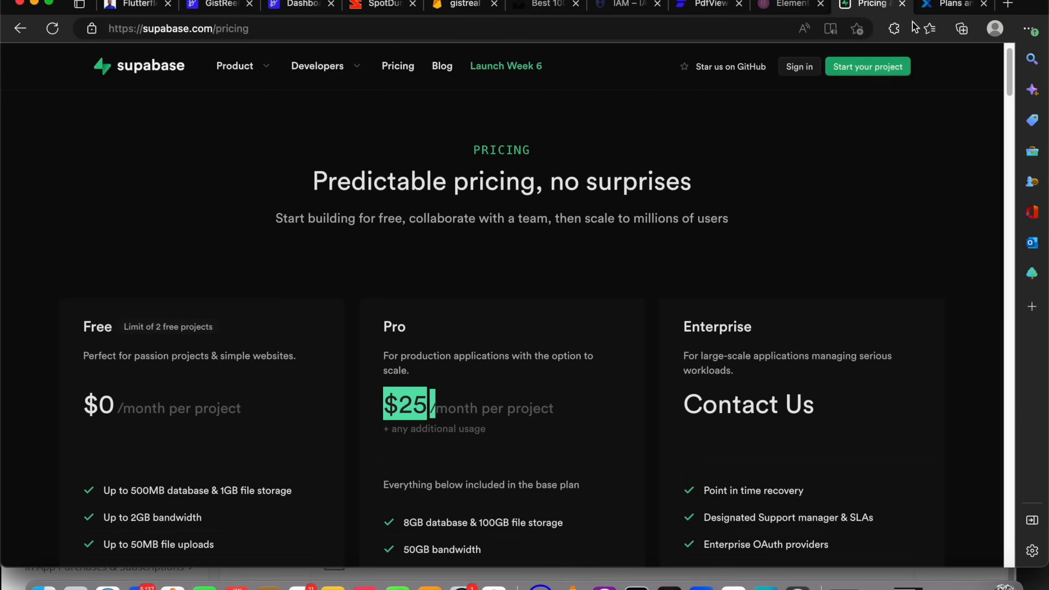
pyautogui.click(936, 8)
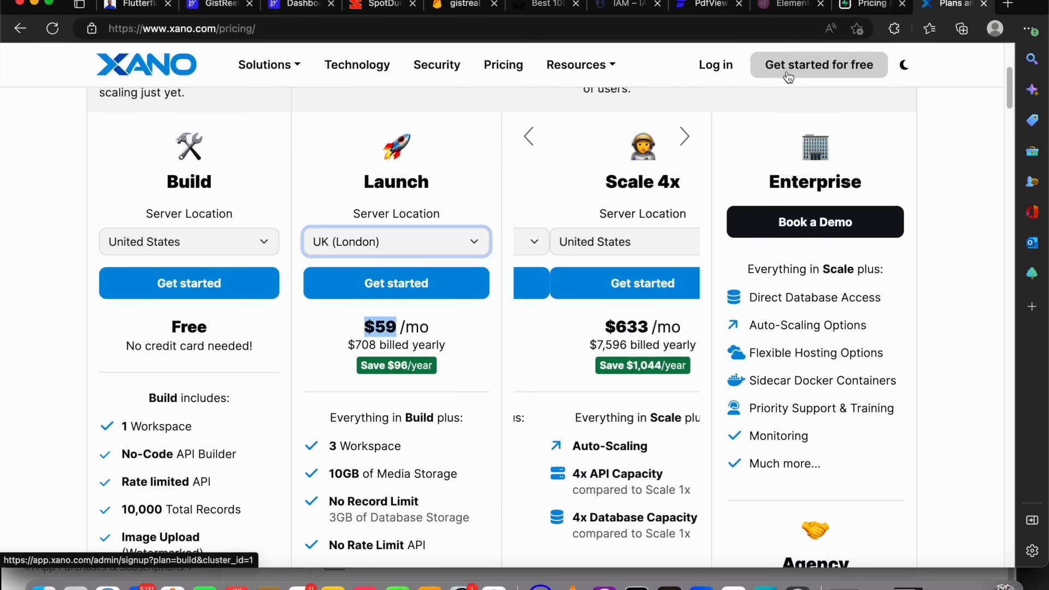
pyautogui.click(856, 7)
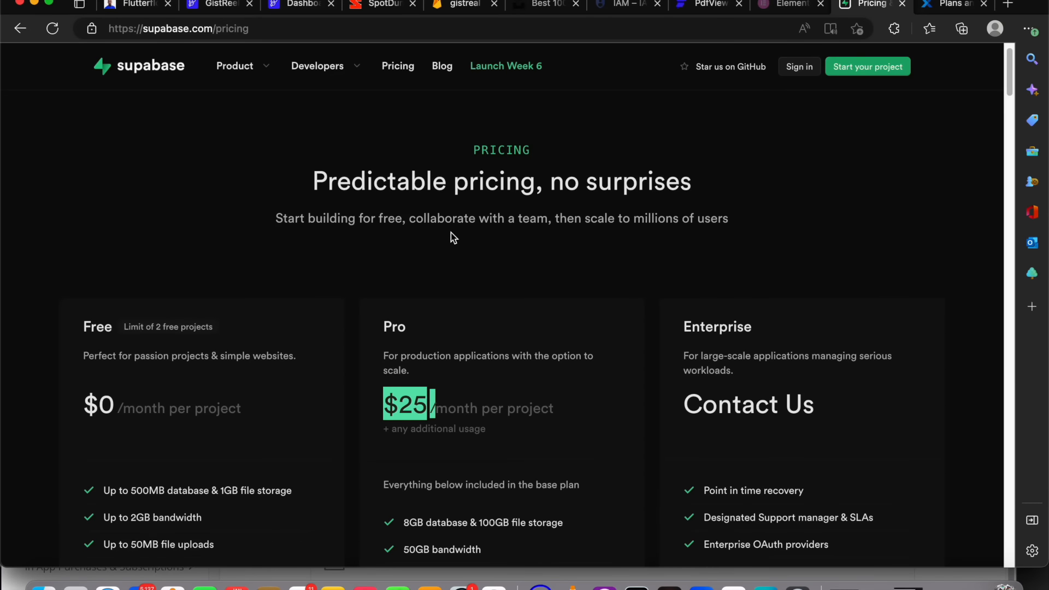
pyautogui.scroll(-3, 452, 232)
pyautogui.scroll(-6, 455, 226)
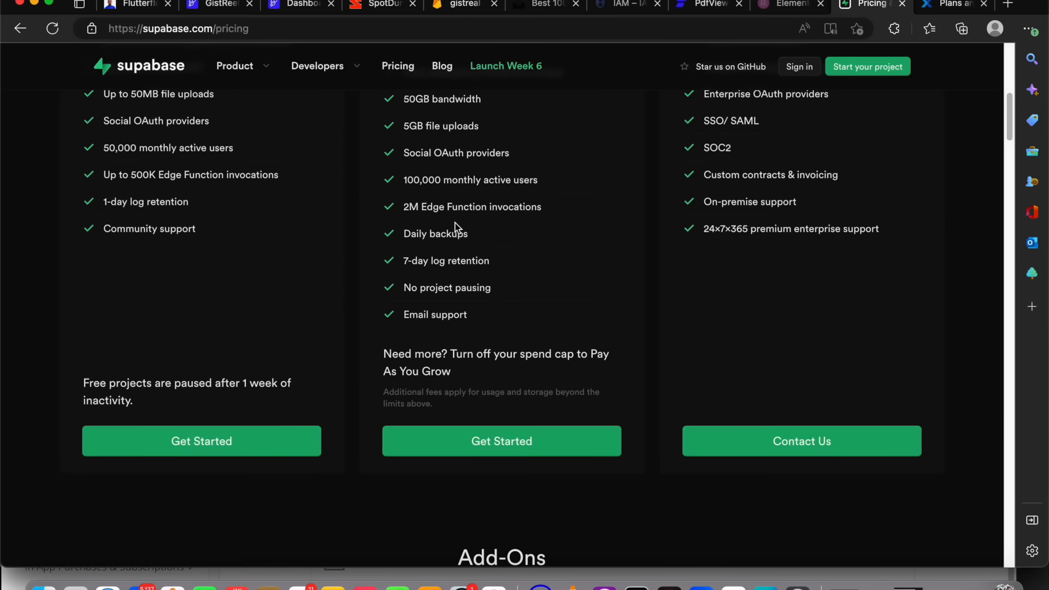
pyautogui.scroll(9, 456, 226)
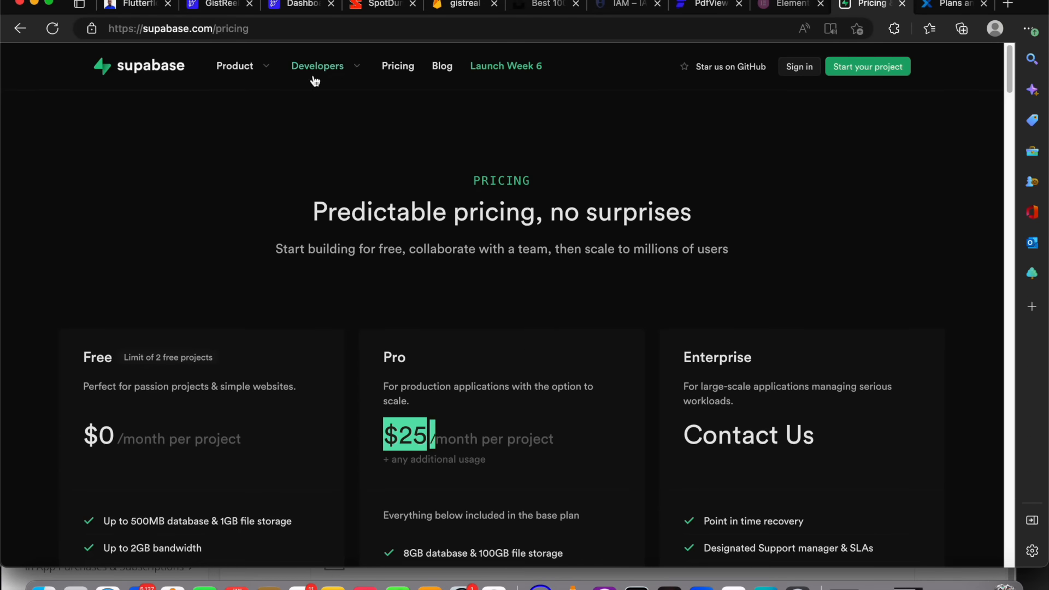
# Review the Working with data items of the course outline in Notion and return to the FlutterFlow project
pyautogui.click(303, 11)
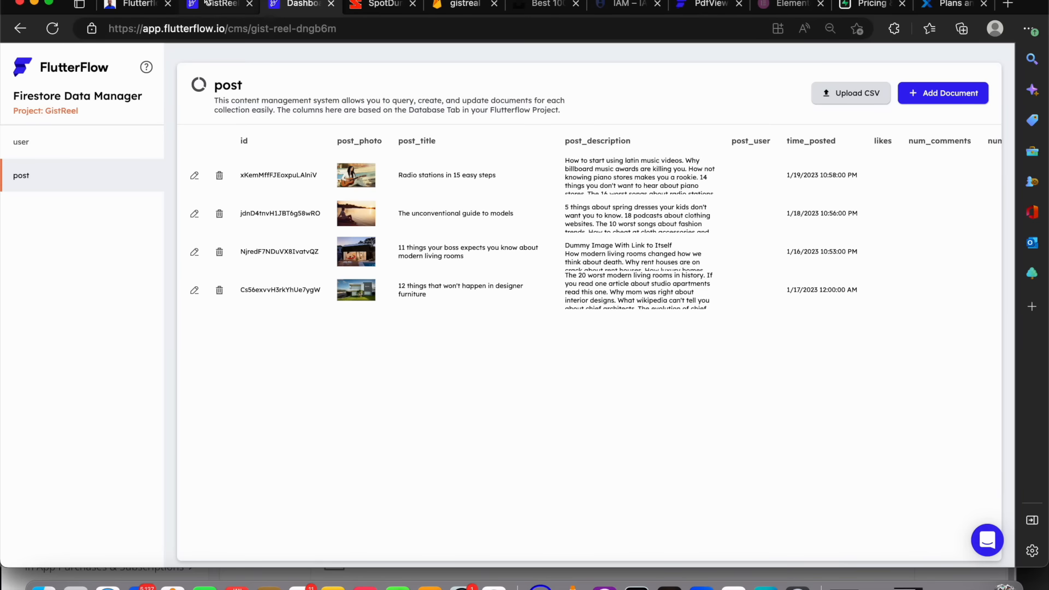
pyautogui.click(211, 7)
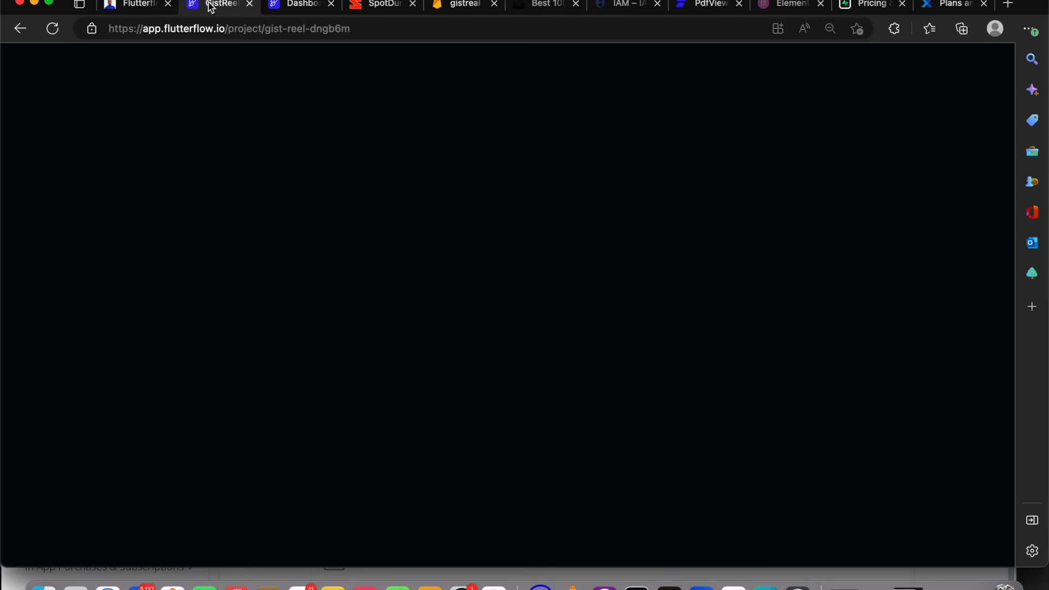
pyautogui.click(141, 7)
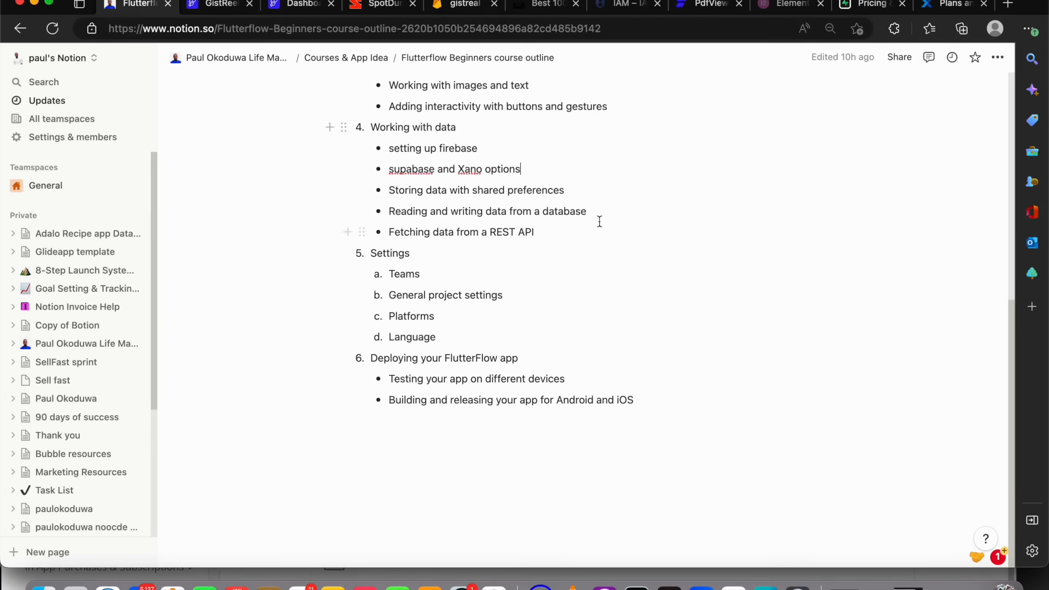
pyautogui.moveTo(595, 218); pyautogui.dragTo(415, 200)
pyautogui.click(549, 217)
pyautogui.moveTo(540, 232); pyautogui.dragTo(389, 229)
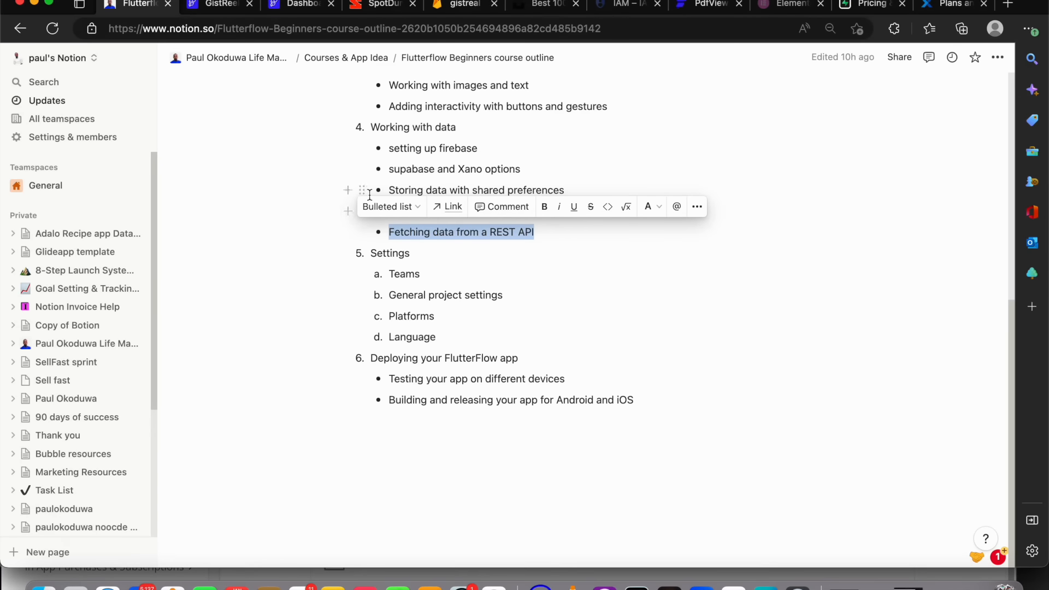
pyautogui.click(257, 10)
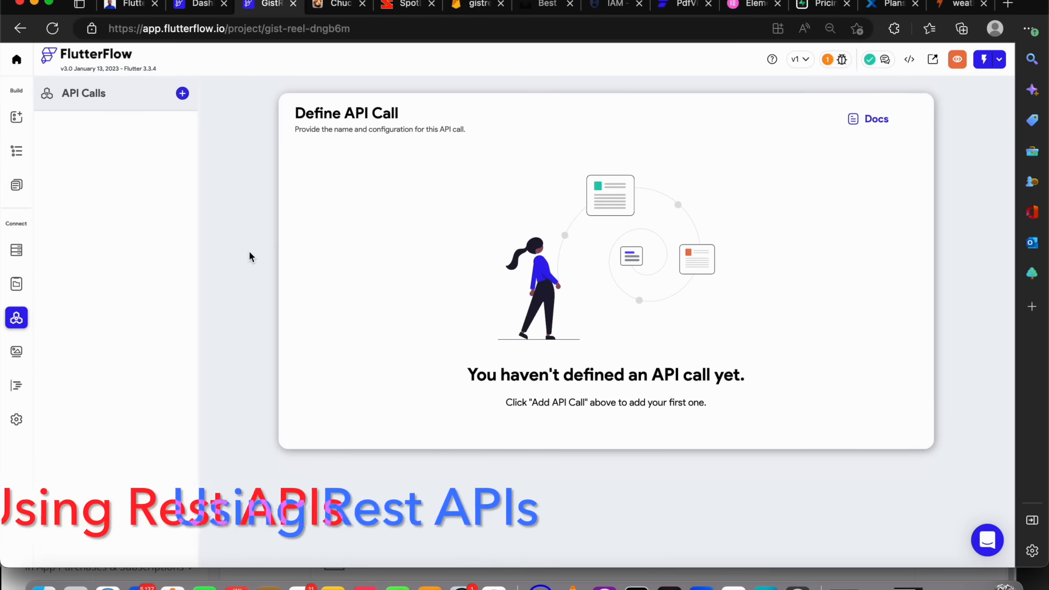
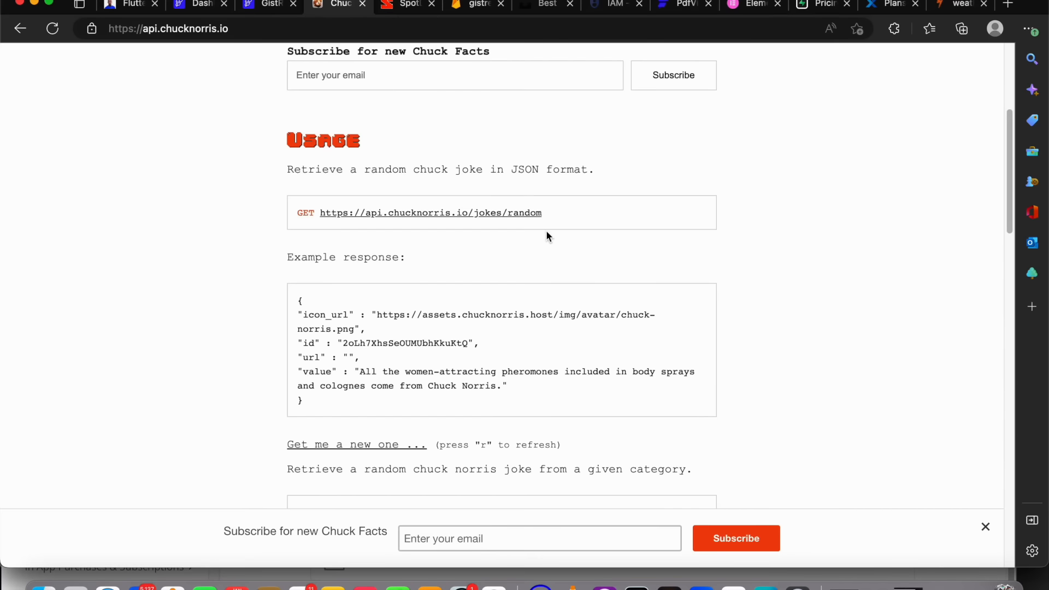
pyautogui.moveTo(595, 215); pyautogui.dragTo(321, 217)
pyautogui.hotkey('ctrl', 'c')
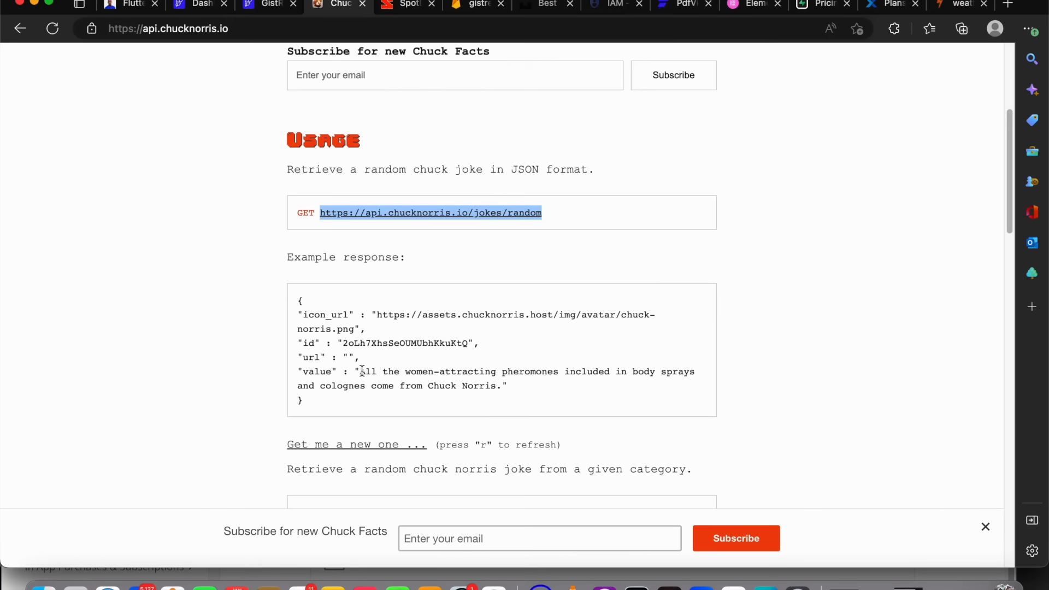
pyautogui.click(187, 9)
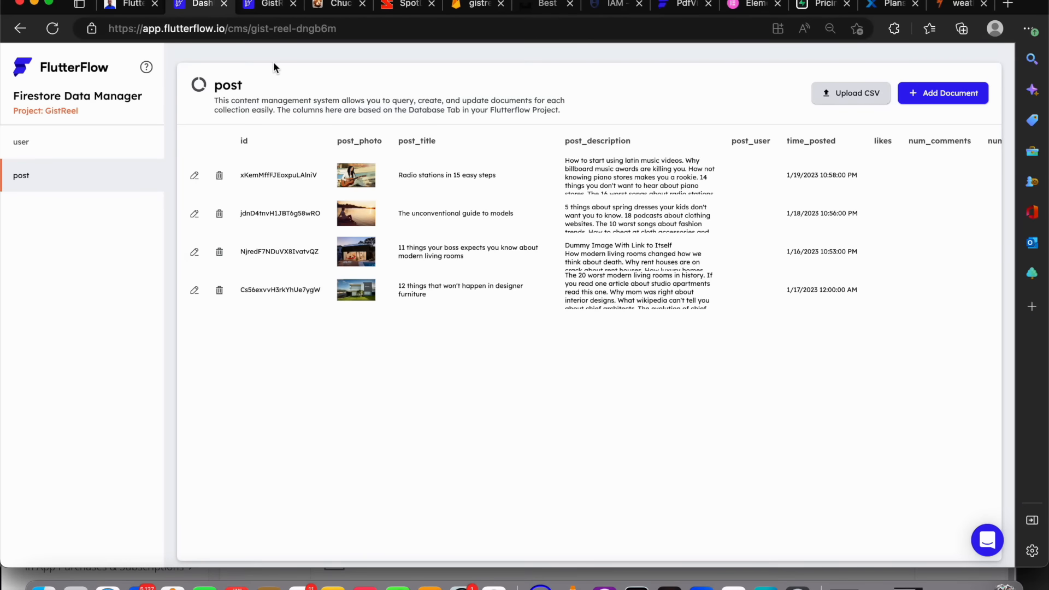
pyautogui.click(270, 11)
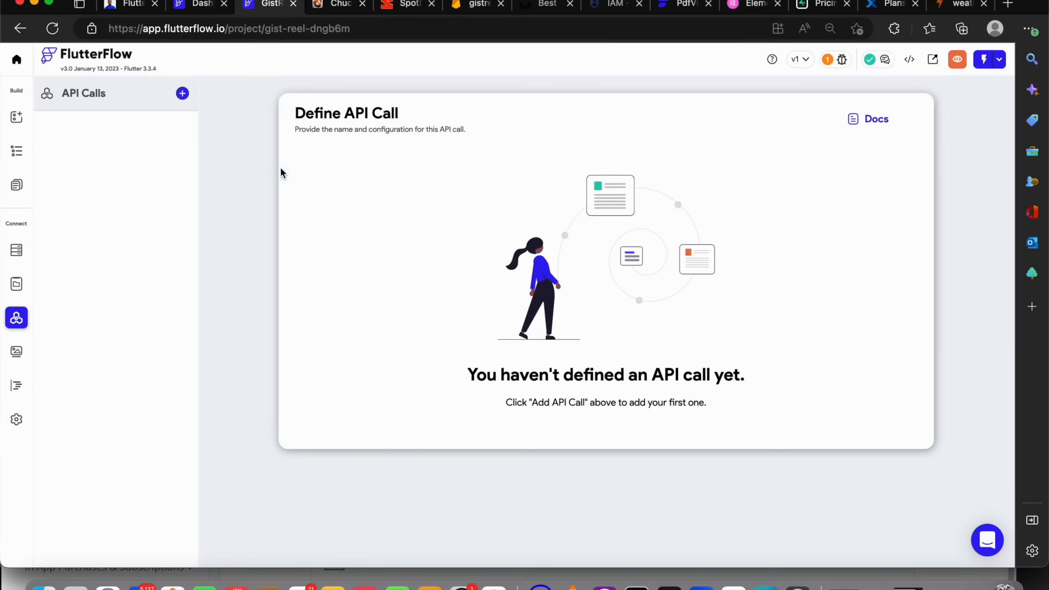
pyautogui.click(182, 93)
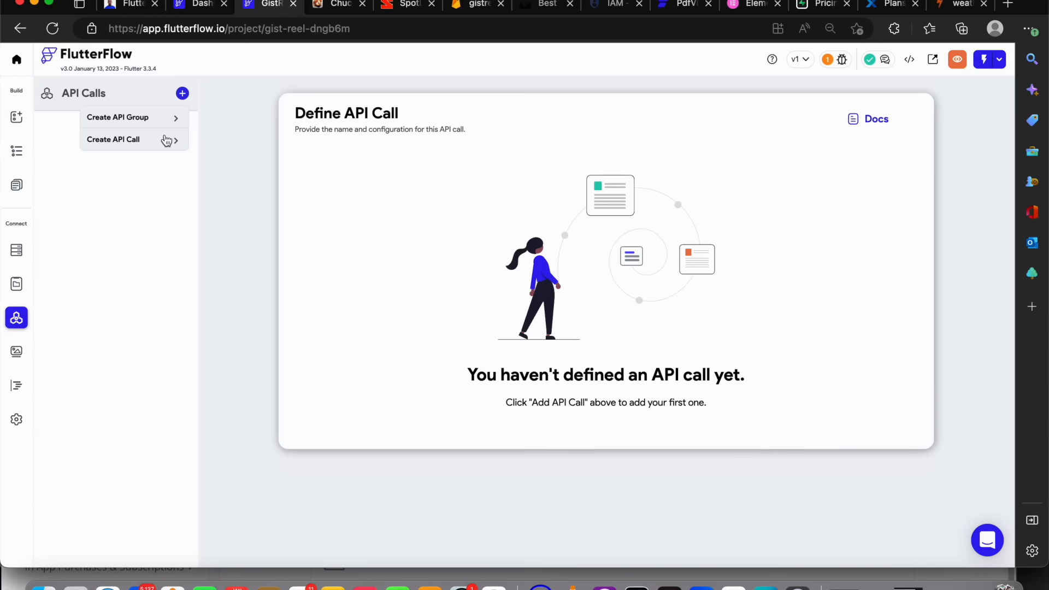
pyautogui.click(162, 139)
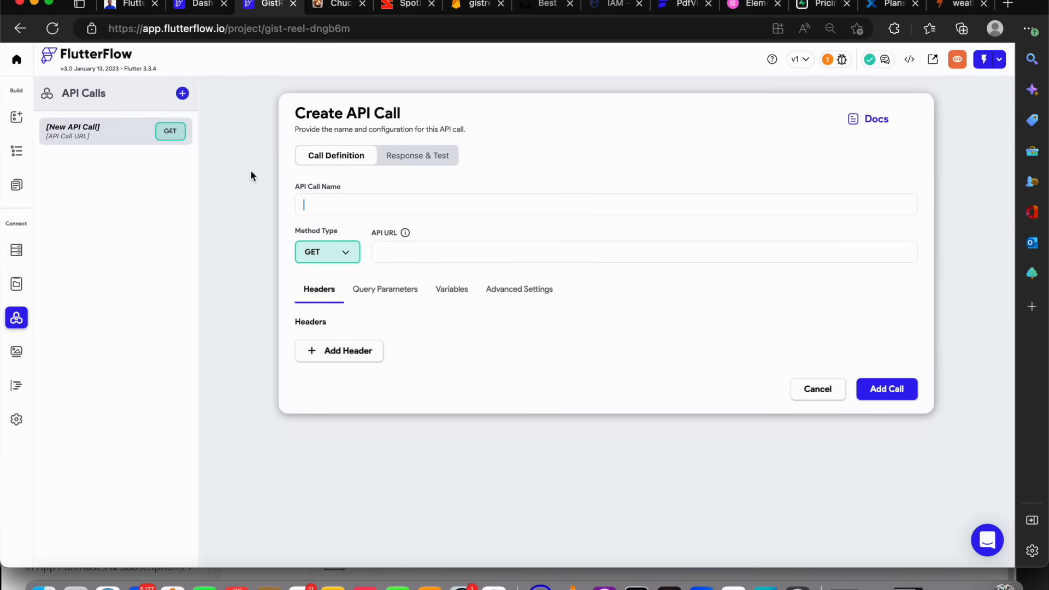
pyautogui.click(337, 202)
pyautogui.write('jokes')
pyautogui.click(439, 260)
pyautogui.hotkey('ctrl', 'v')
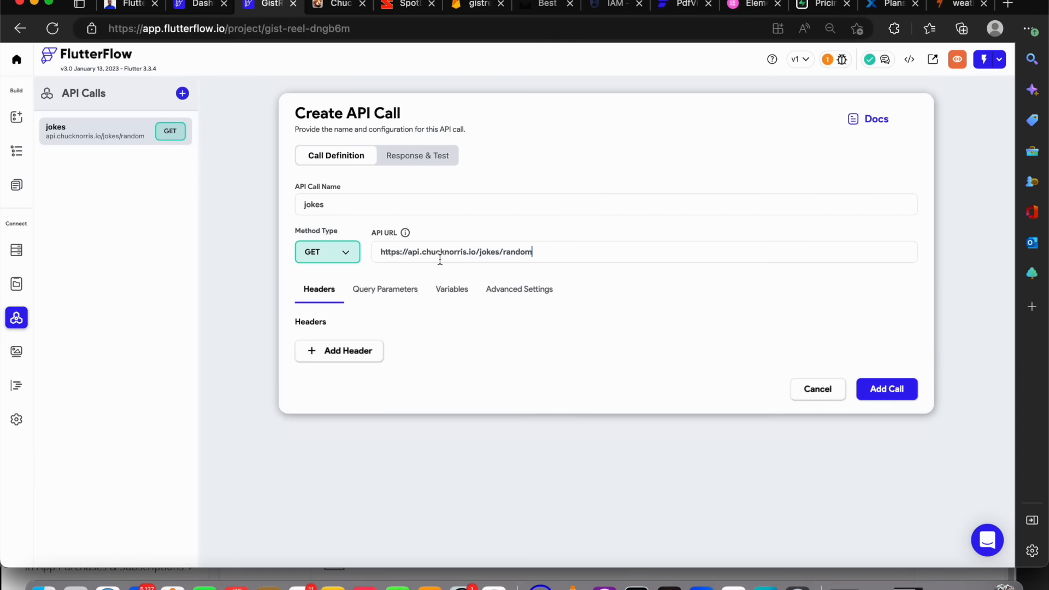
# Test the jokes API call and examine its JSON response
pyautogui.click(413, 166)
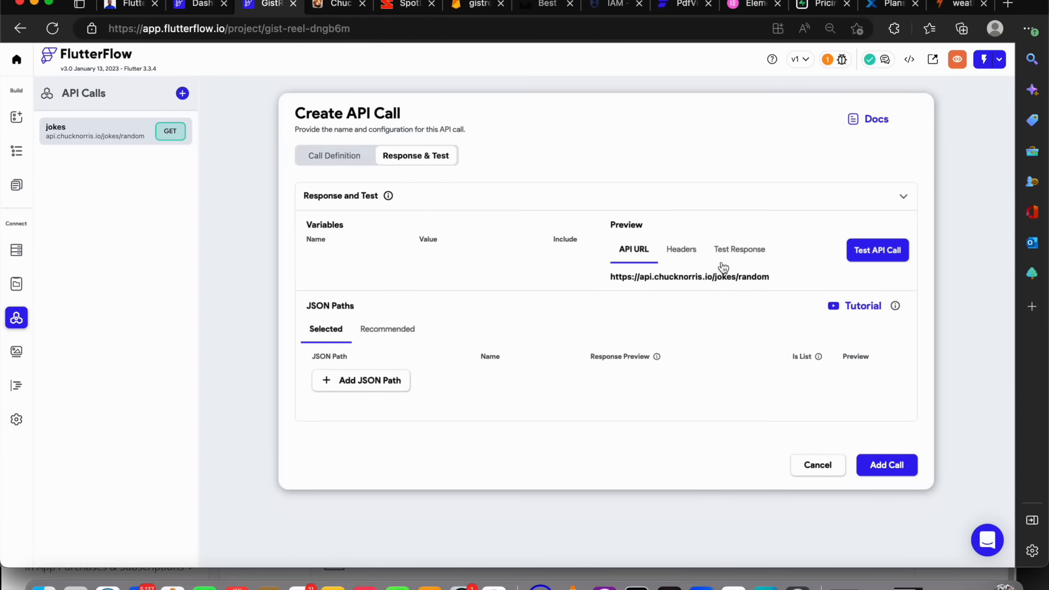
pyautogui.click(860, 256)
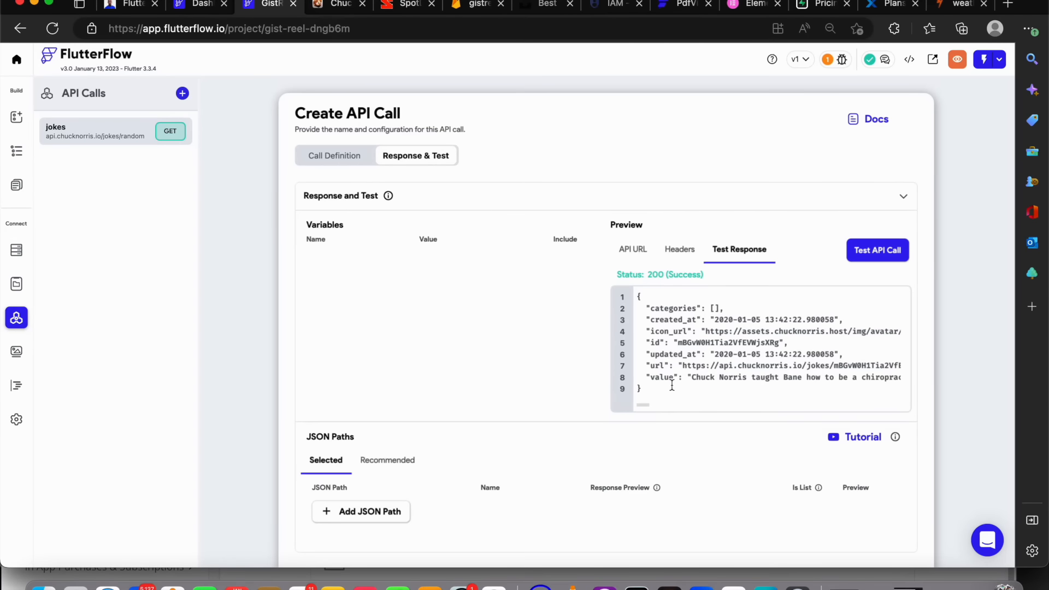
pyautogui.moveTo(692, 380); pyautogui.dragTo(920, 381)
pyautogui.click(738, 367)
pyautogui.scroll(-3, 415, 342)
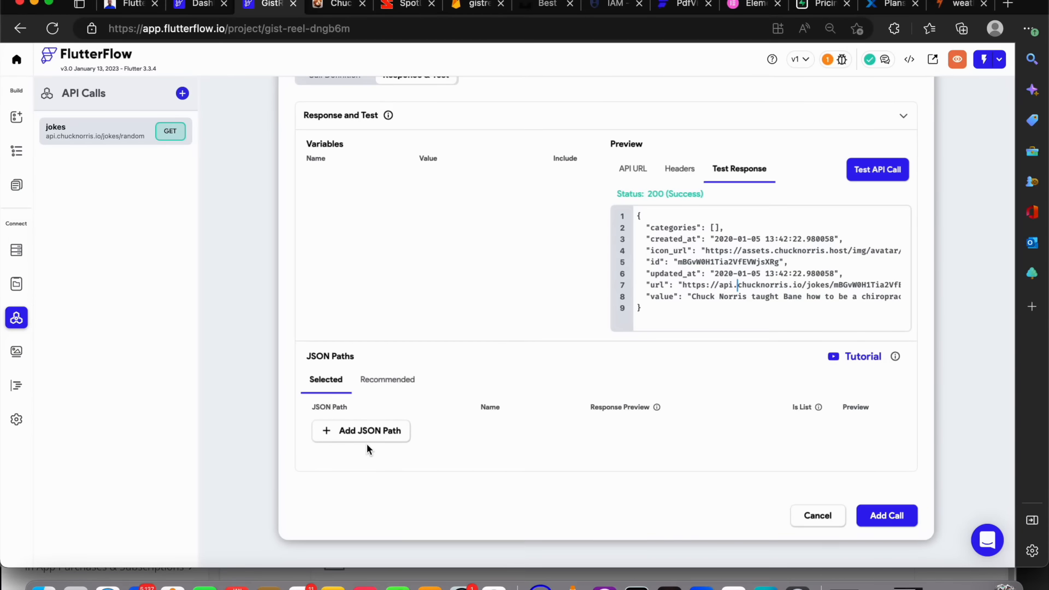
pyautogui.moveTo(716, 298); pyautogui.dragTo(665, 239)
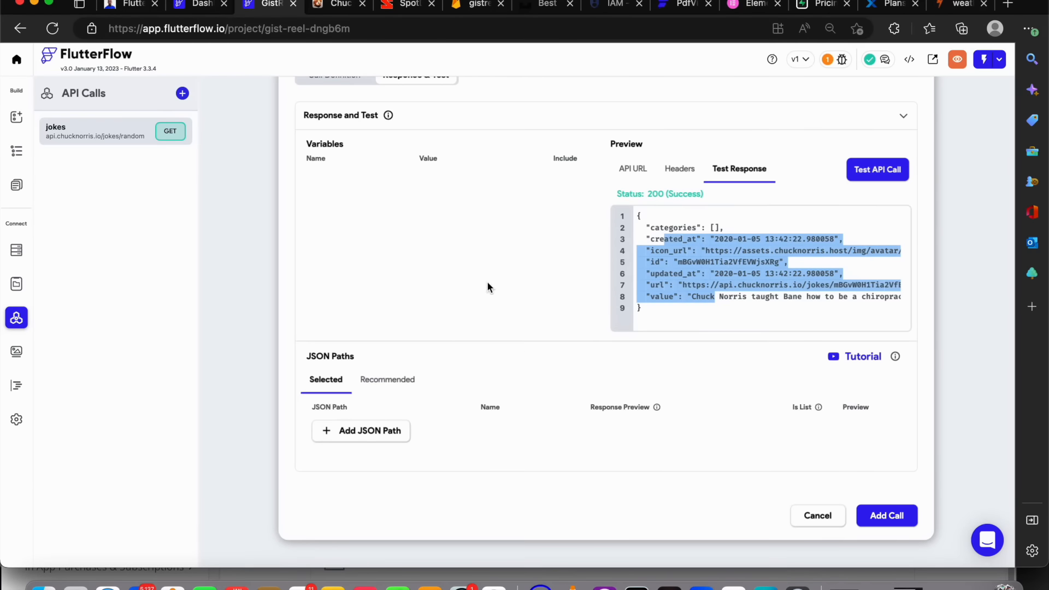
pyautogui.click(737, 246)
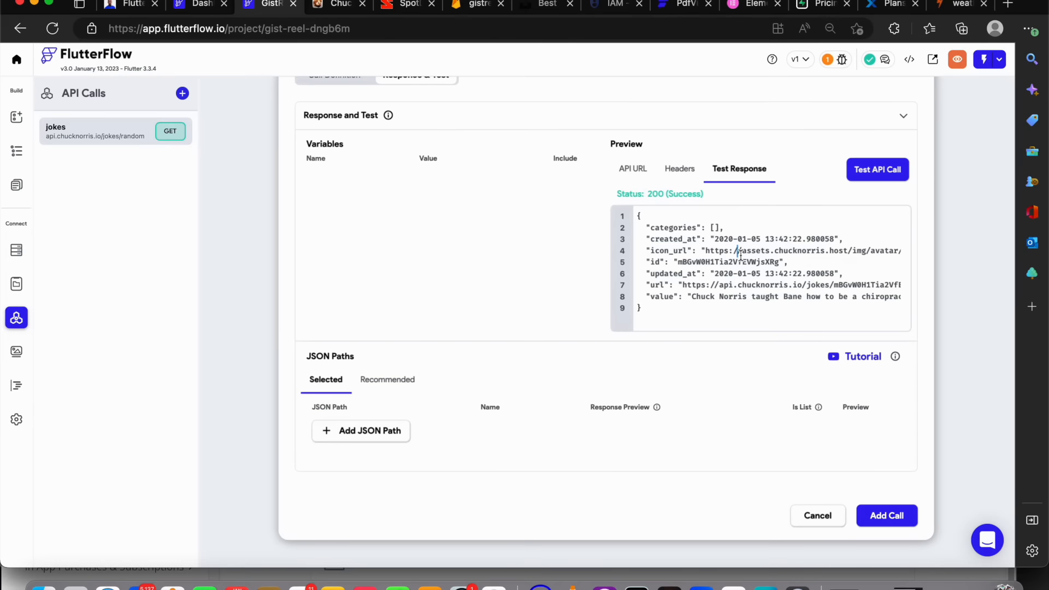
# Among the recommended JSON paths, untick Is List for $.categories and select $.created_at, $.icon_url and $.value
pyautogui.click(415, 379)
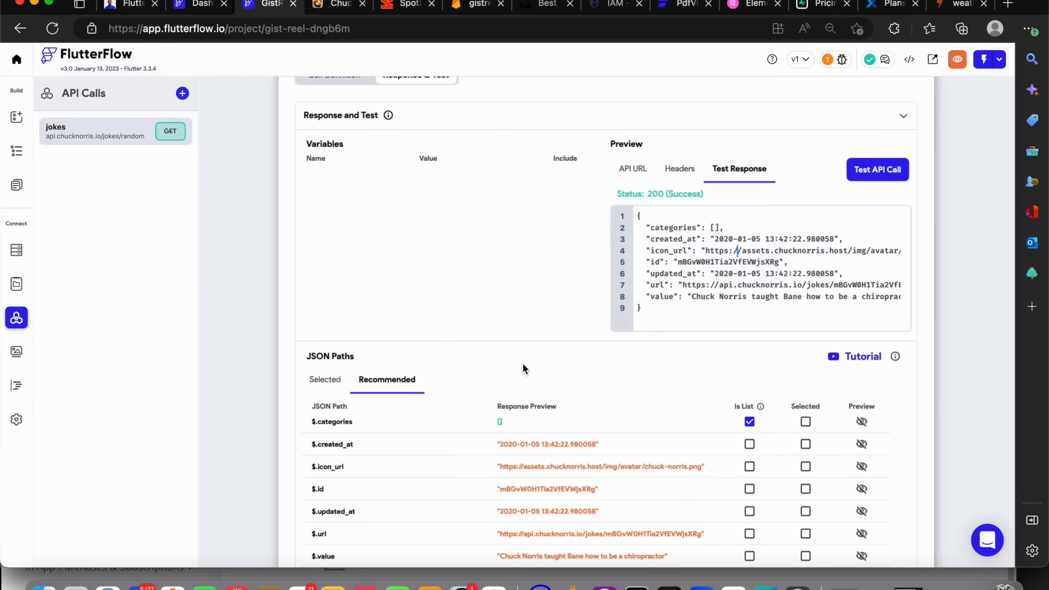
pyautogui.scroll(-2, 582, 365)
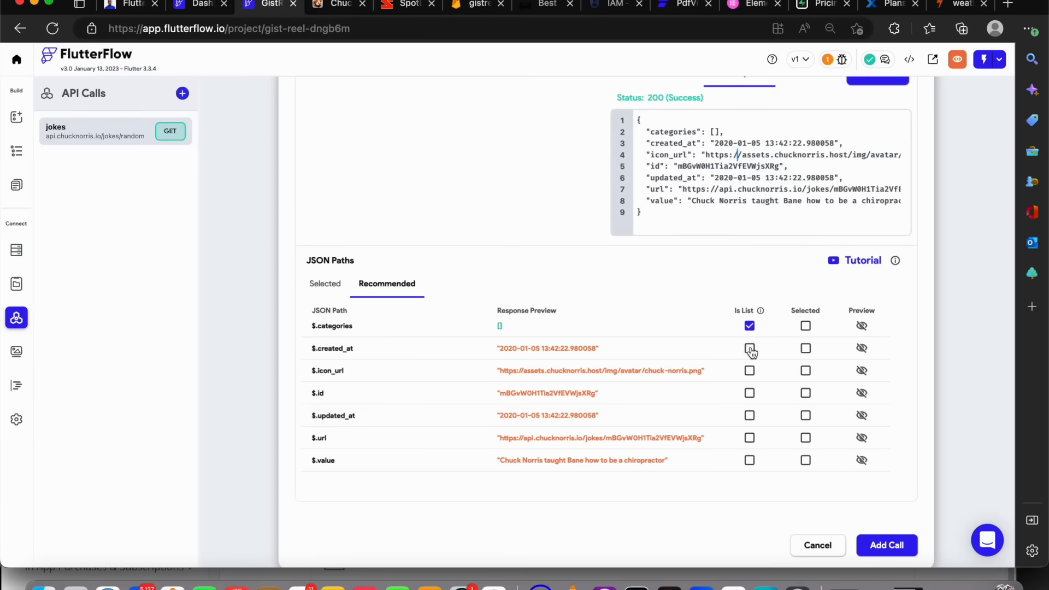
pyautogui.click(746, 323)
pyautogui.click(806, 371)
pyautogui.click(807, 349)
pyautogui.click(805, 461)
# Review the Chuck Norris API's category and text search endpoints on its website
pyautogui.click(334, 5)
pyautogui.scroll(-5, 432, 280)
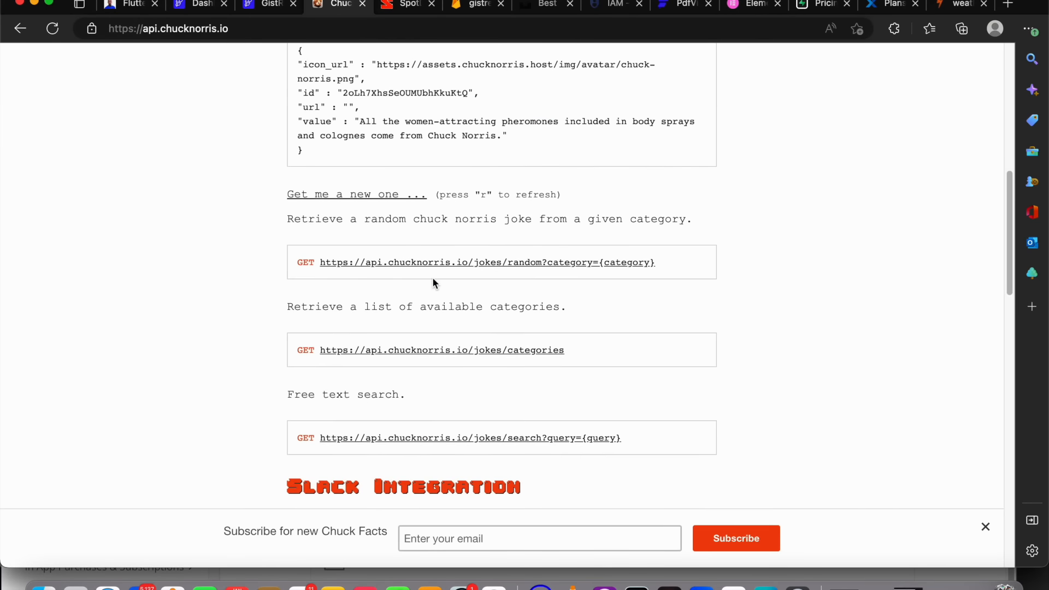
pyautogui.moveTo(653, 263); pyautogui.dragTo(320, 263)
pyautogui.click(647, 358)
pyautogui.moveTo(648, 354); pyautogui.dragTo(254, 332)
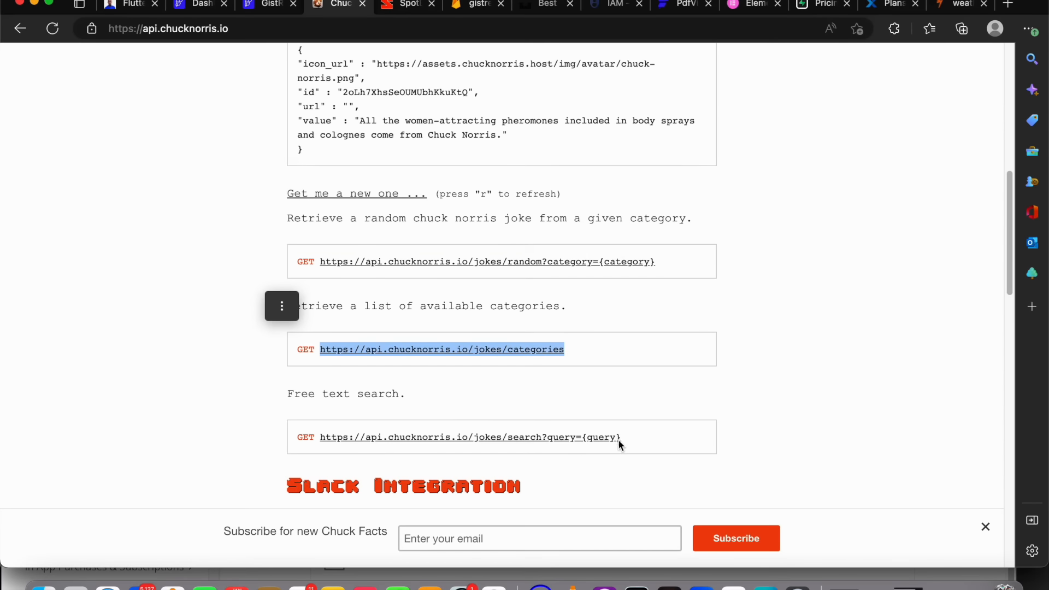
pyautogui.moveTo(628, 442); pyautogui.dragTo(306, 421)
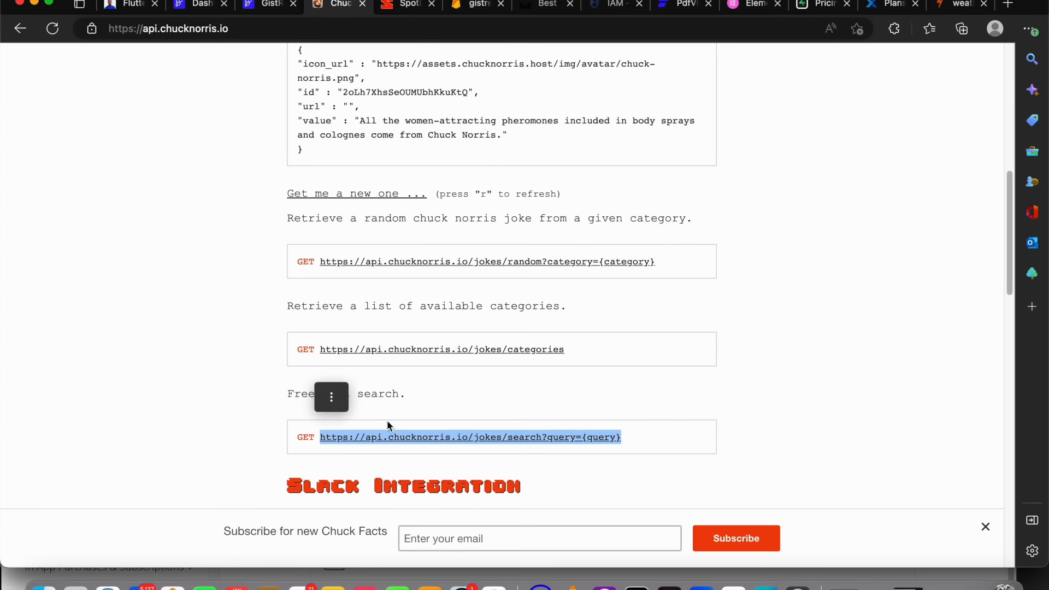
pyautogui.click(268, 7)
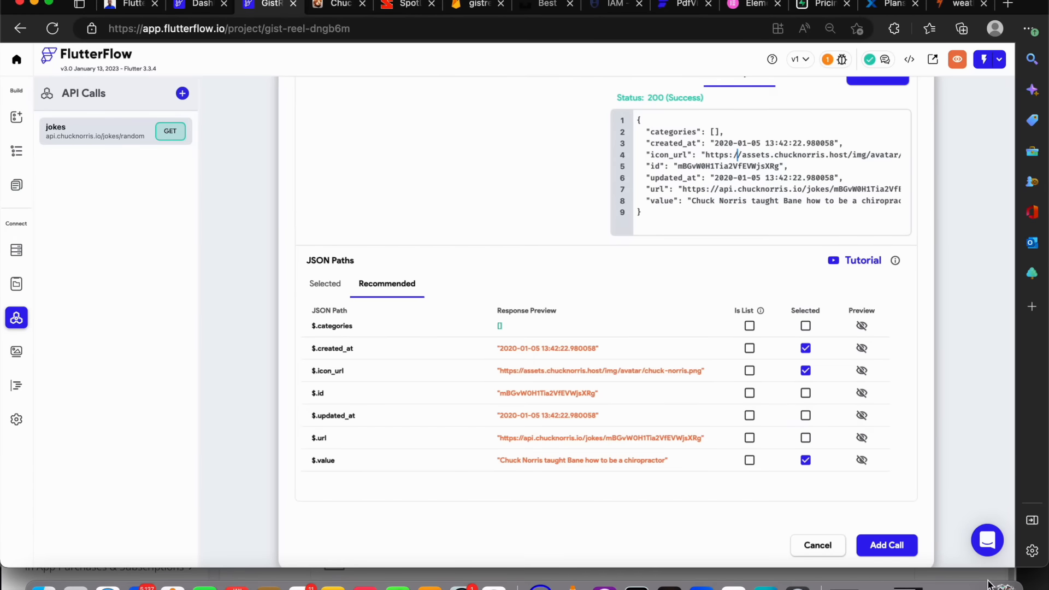
# Try to add the jokes API call
pyautogui.click(887, 553)
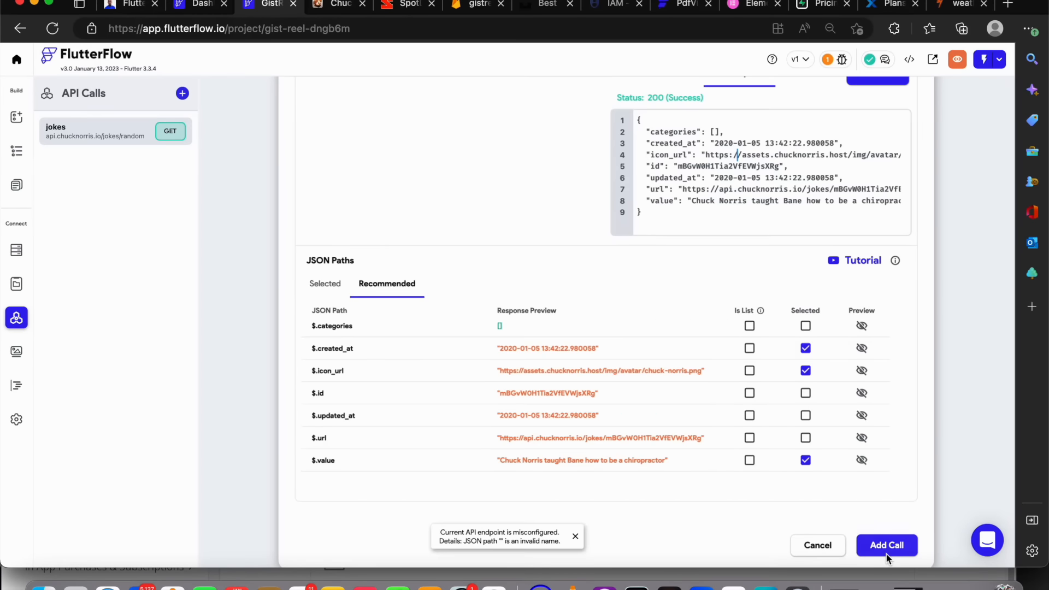
pyautogui.scroll(3, 559, 297)
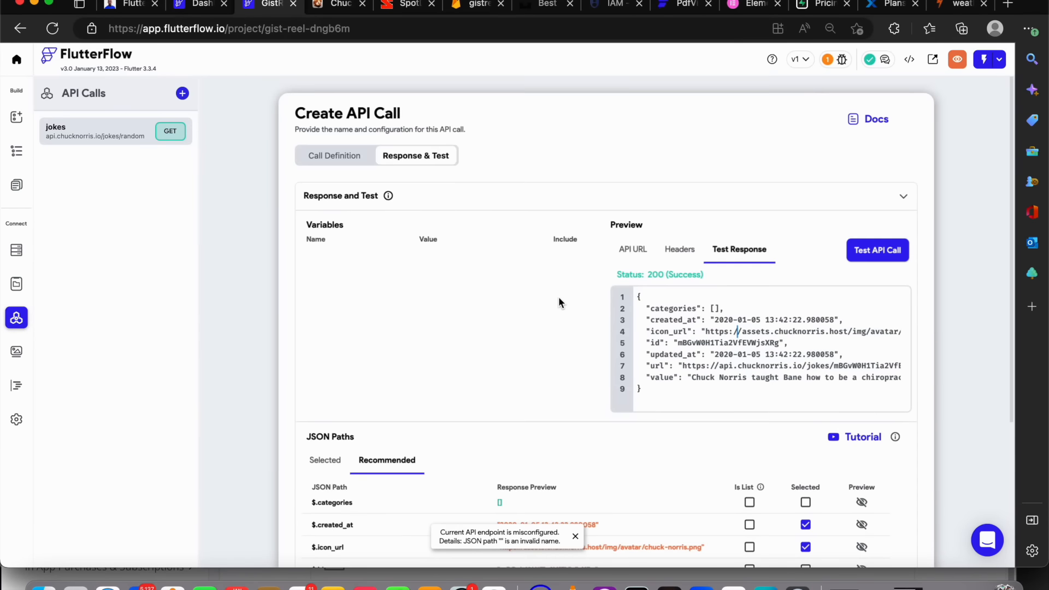
pyautogui.scroll(-4, 622, 362)
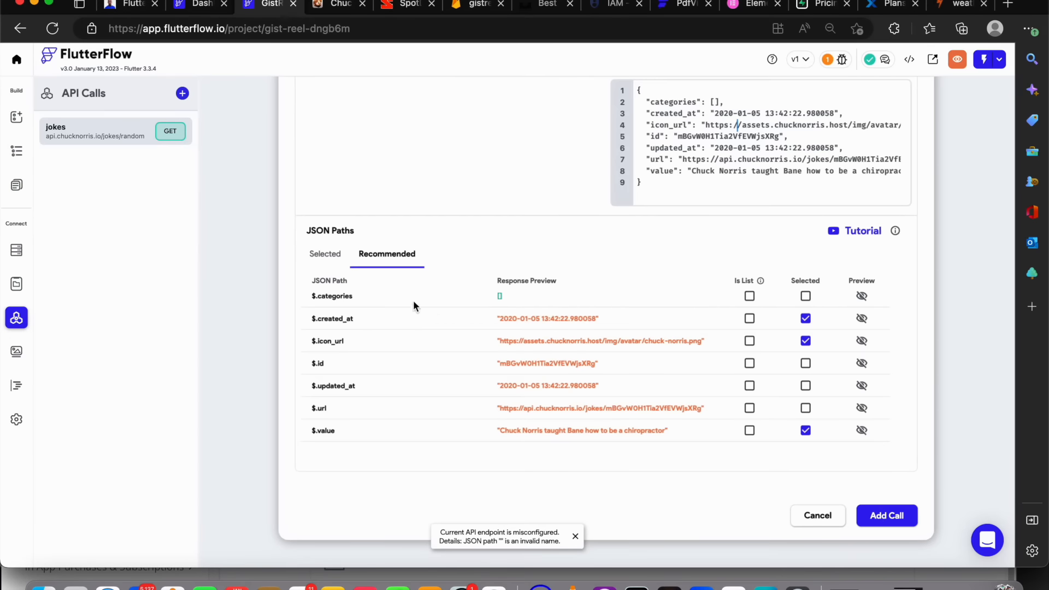
# Name the selected JSON paths imageurl, time and joke, and add the API call
pyautogui.click(326, 254)
pyautogui.click(503, 340)
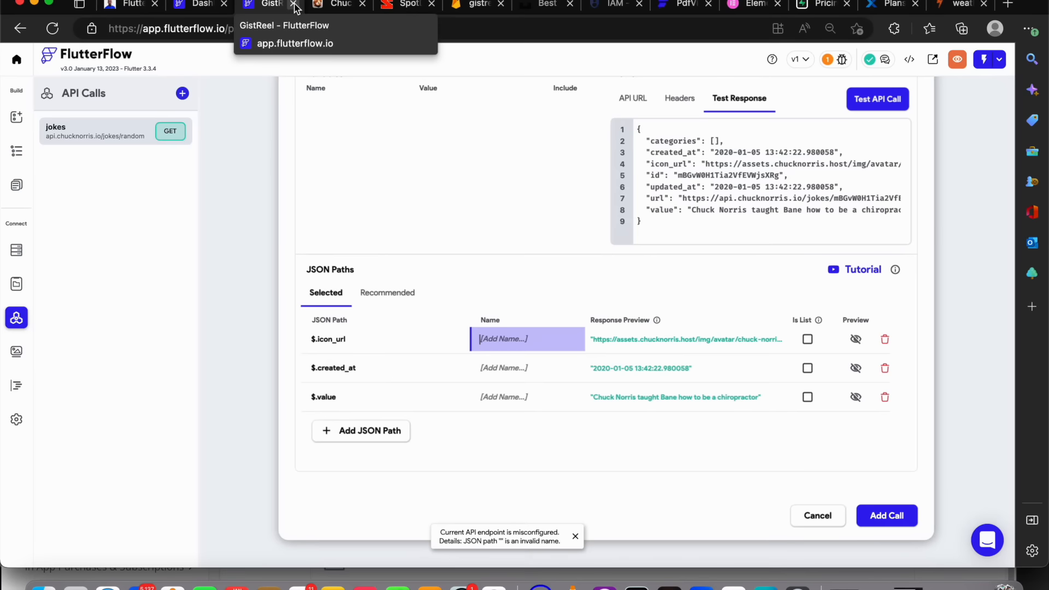
pyautogui.write('image')
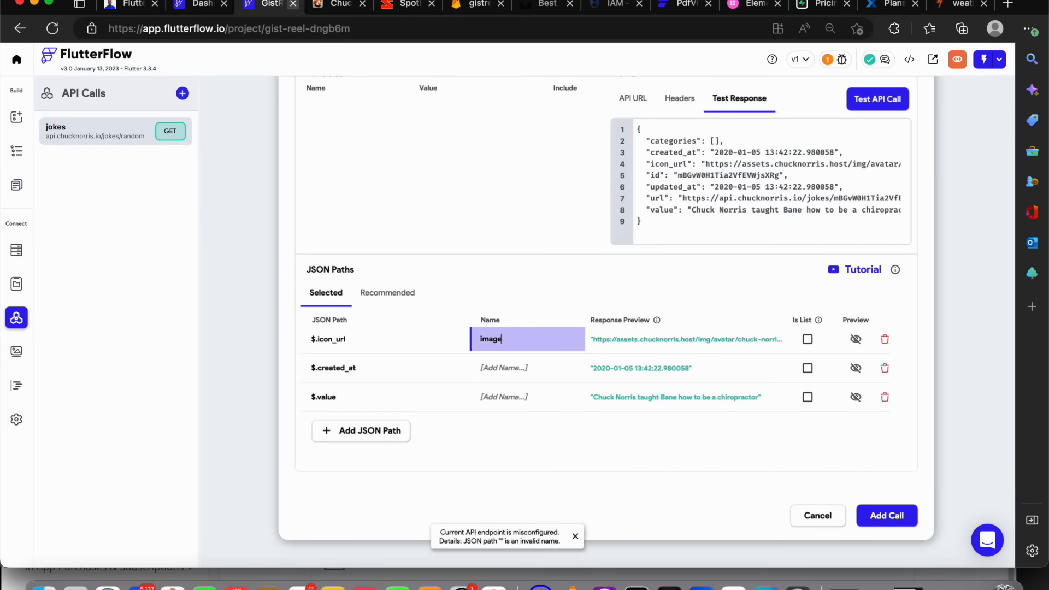
pyautogui.write('url')
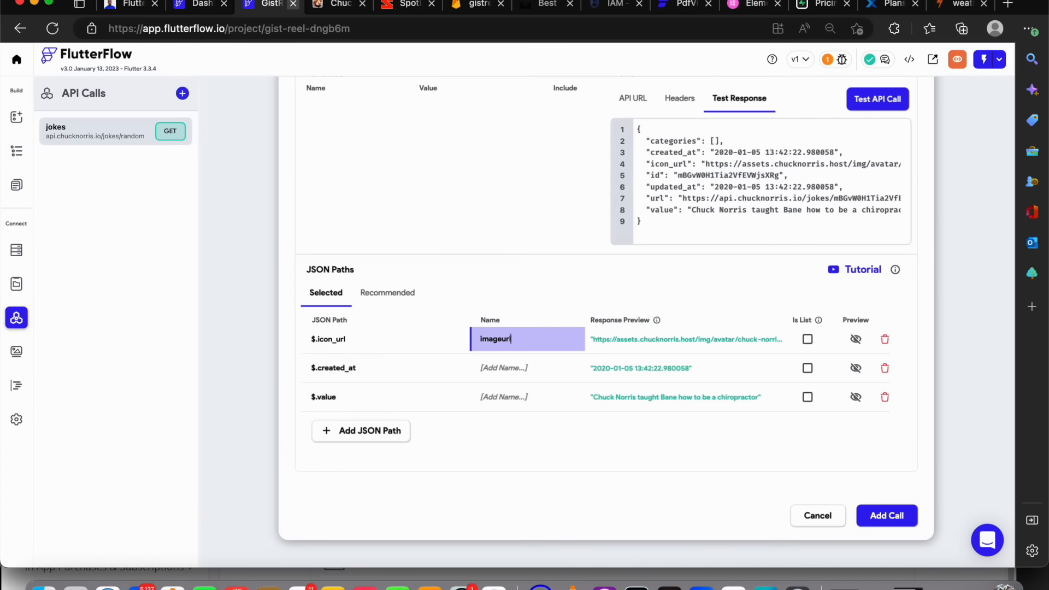
pyautogui.click(512, 368)
pyautogui.write('time')
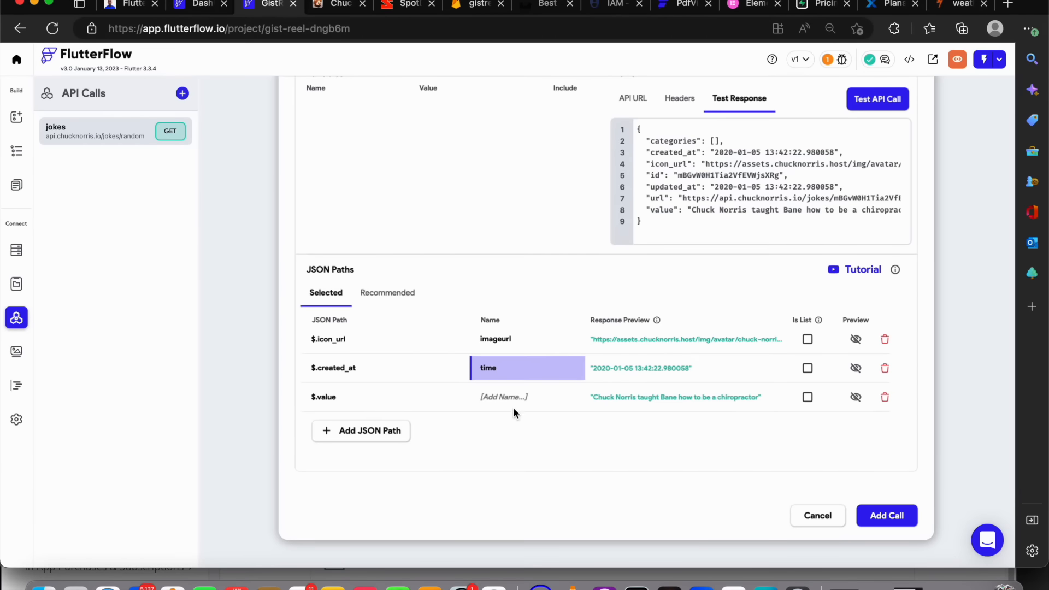
pyautogui.click(498, 395)
pyautogui.write('joke')
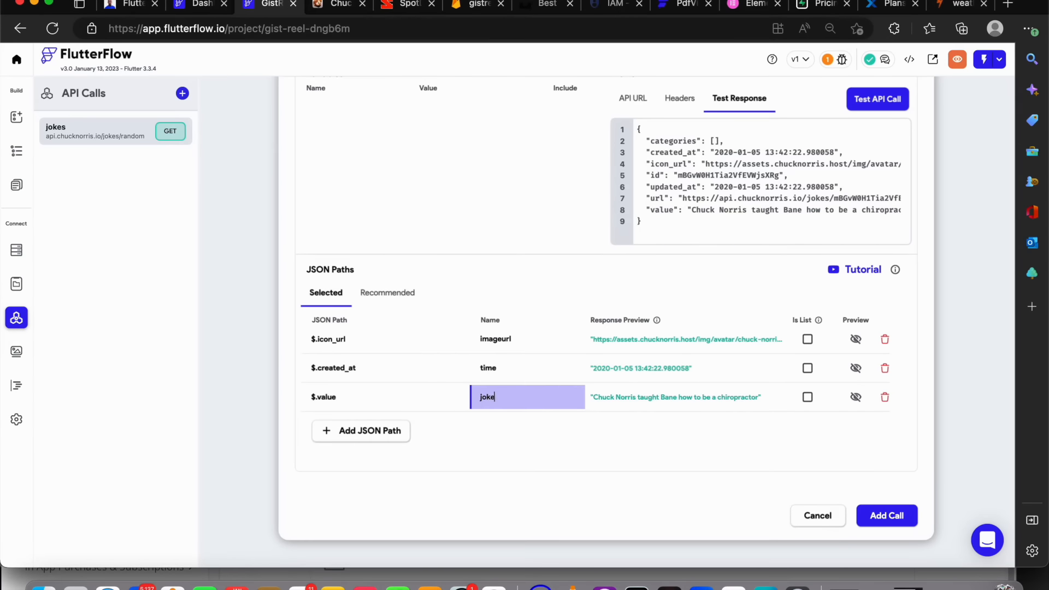
pyautogui.click(870, 516)
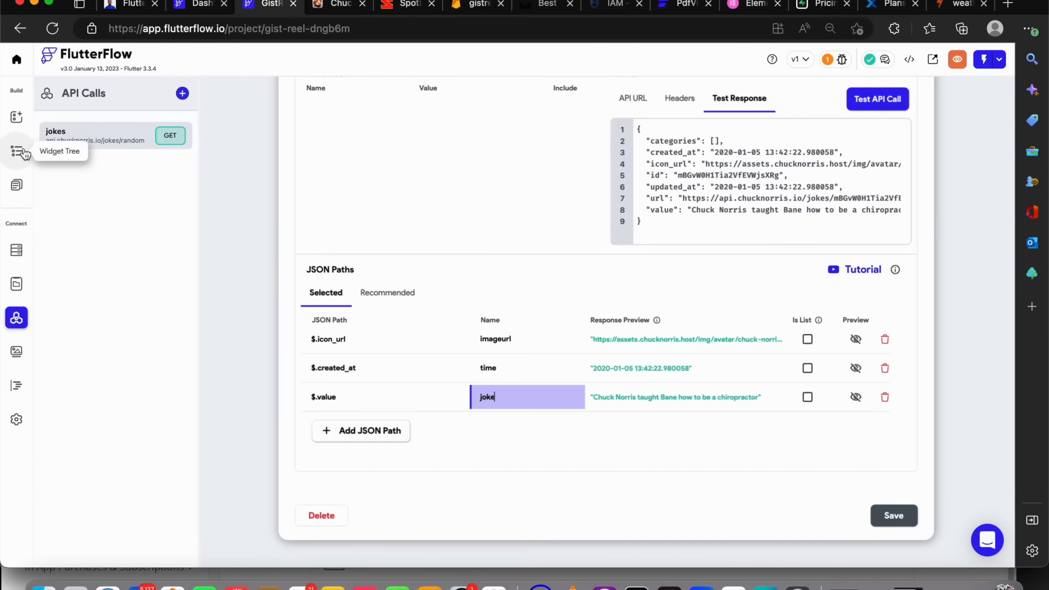
# Add a Backend Call to the jokes API as the send button's third On Tap action and open the call for editing
pyautogui.click(16, 189)
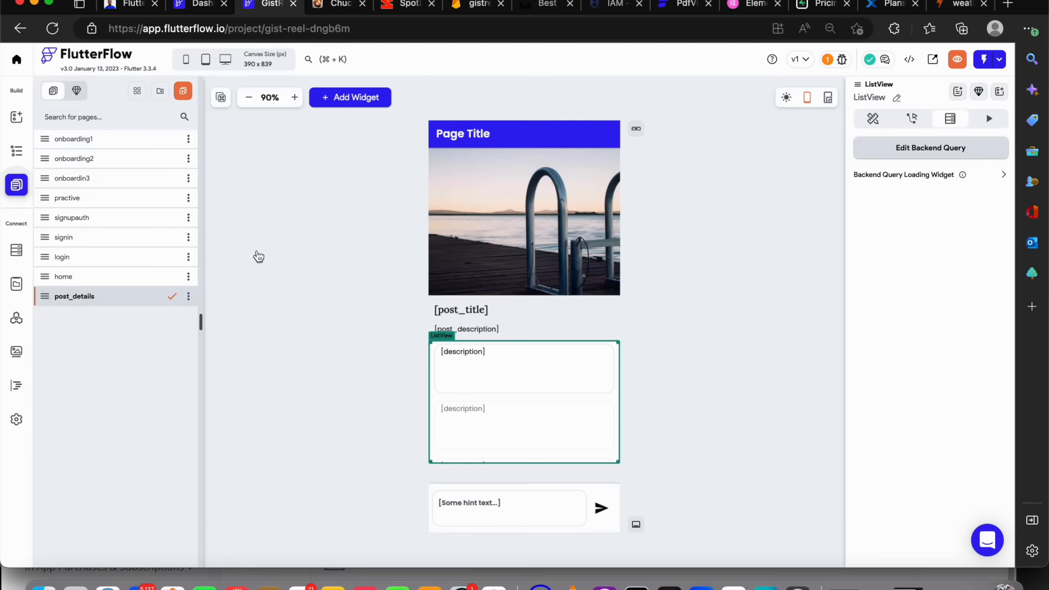
pyautogui.click(602, 507)
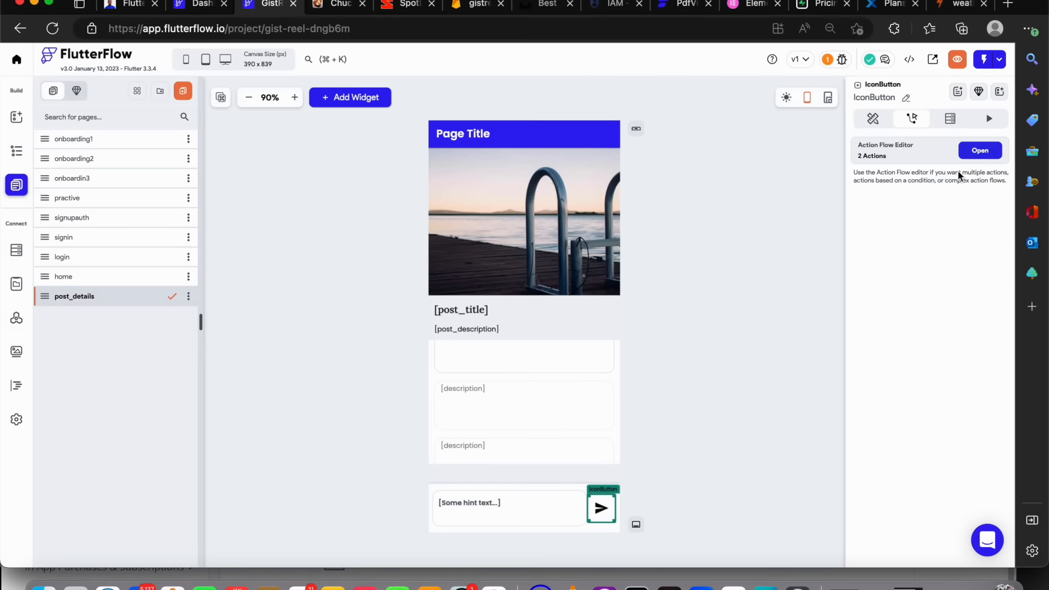
pyautogui.click(962, 155)
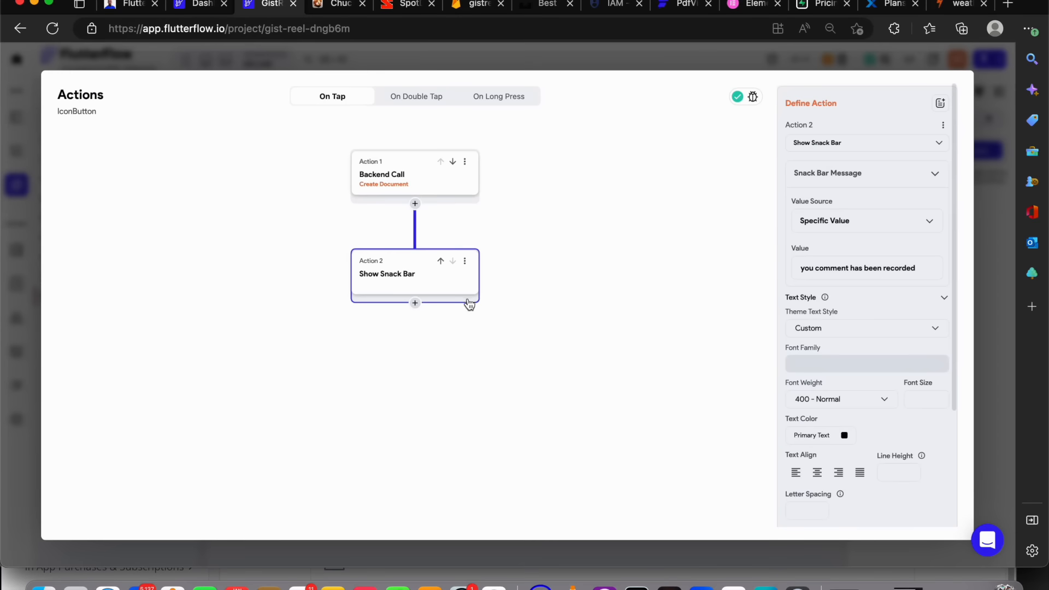
pyautogui.click(415, 304)
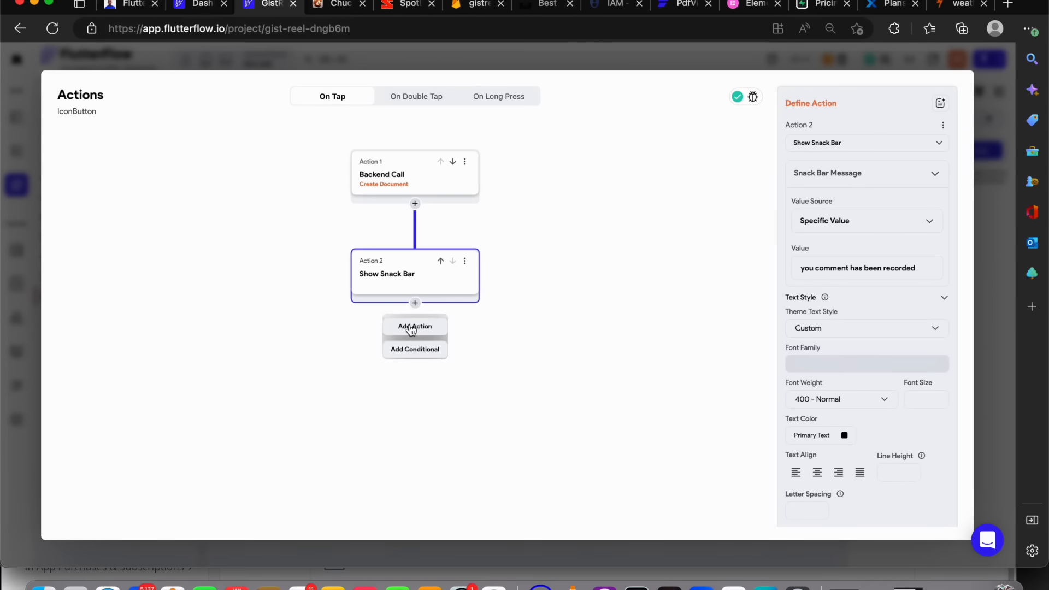
pyautogui.click(413, 326)
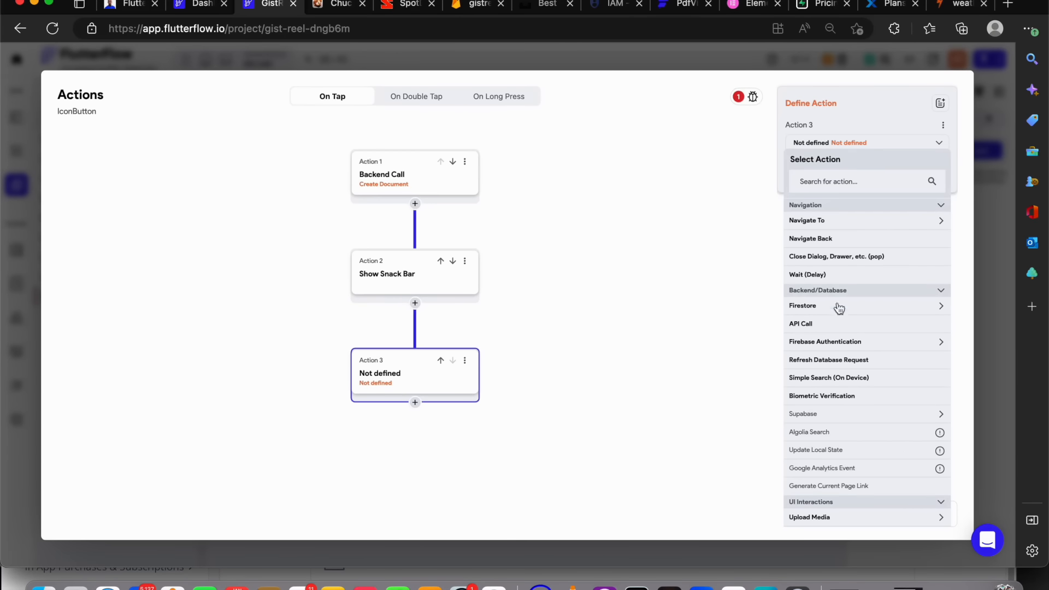
pyautogui.click(827, 327)
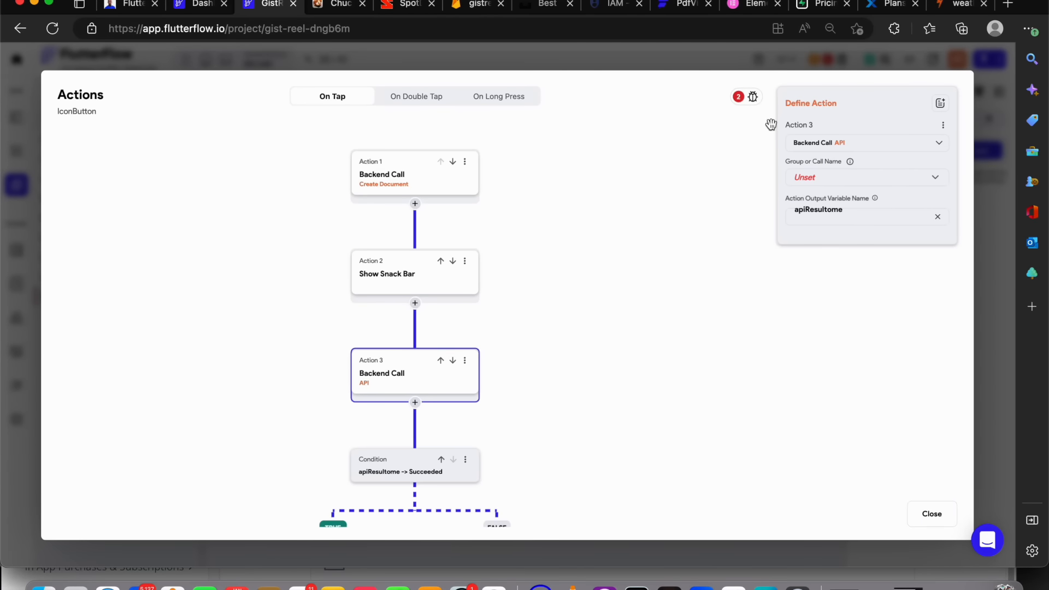
pyautogui.click(847, 172)
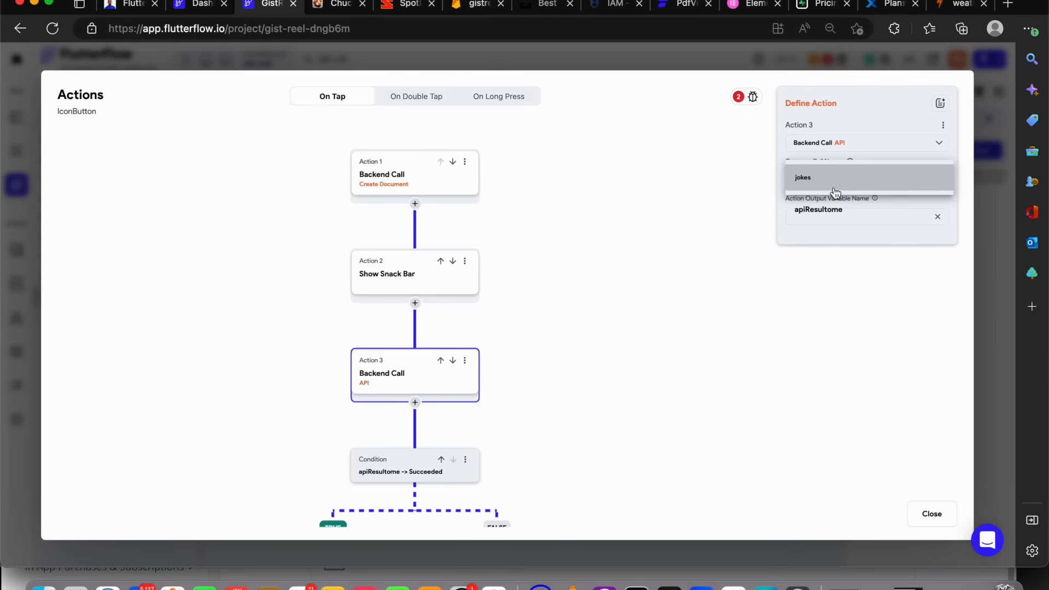
pyautogui.click(828, 178)
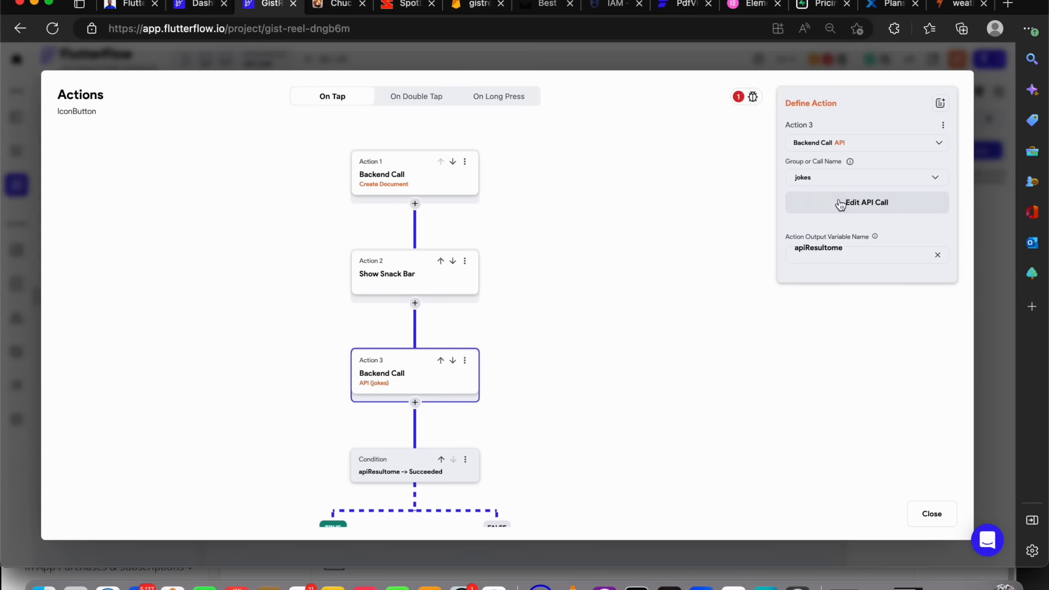
pyautogui.click(841, 204)
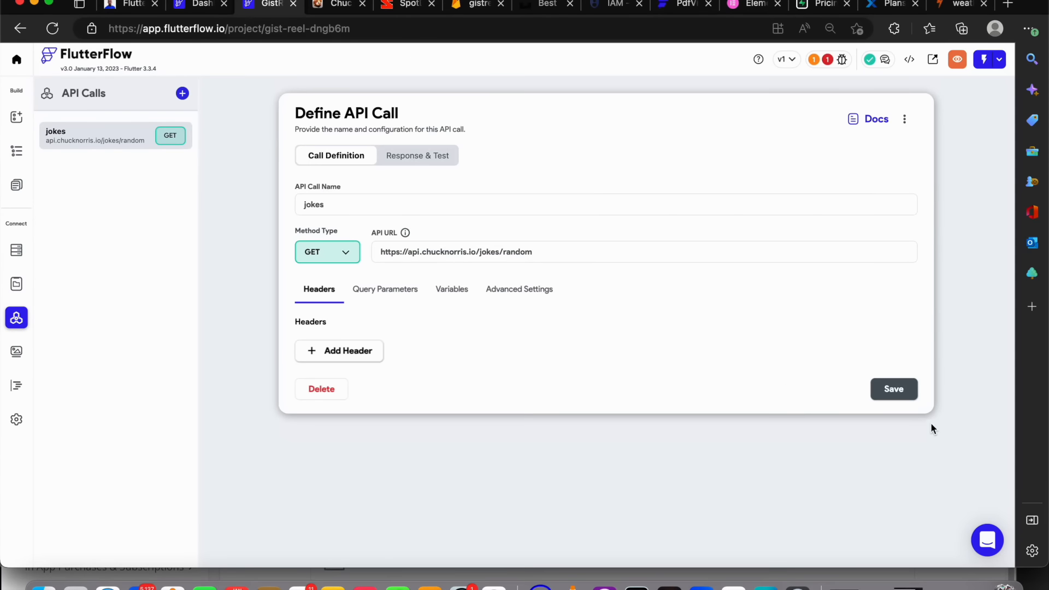
# Open the send button's action flow and rename the jokes call's output variable to newjoke
pyautogui.click(16, 149)
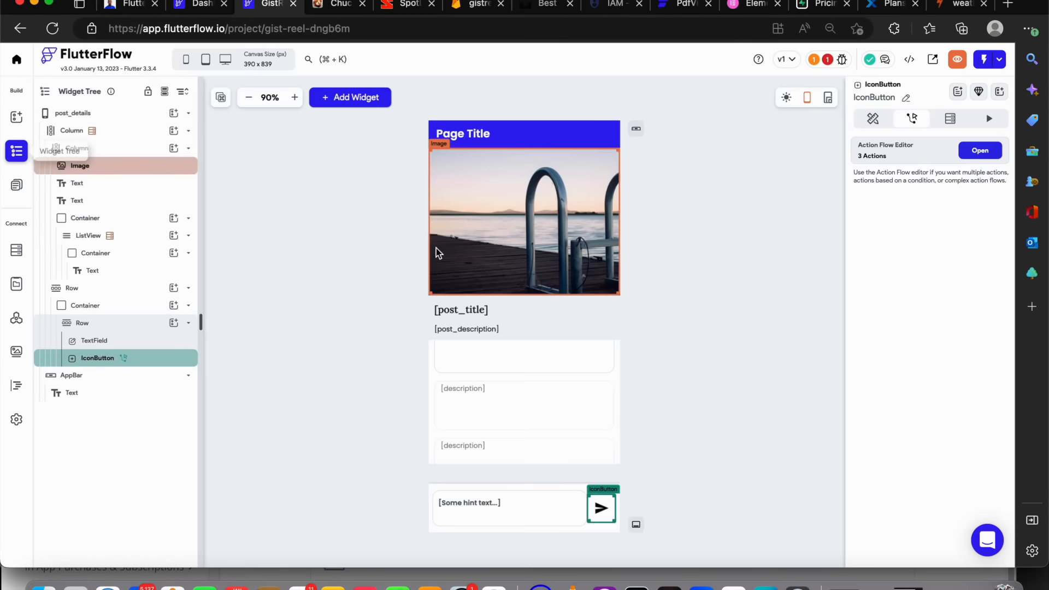
pyautogui.click(995, 158)
pyautogui.moveTo(844, 250); pyautogui.dragTo(766, 247)
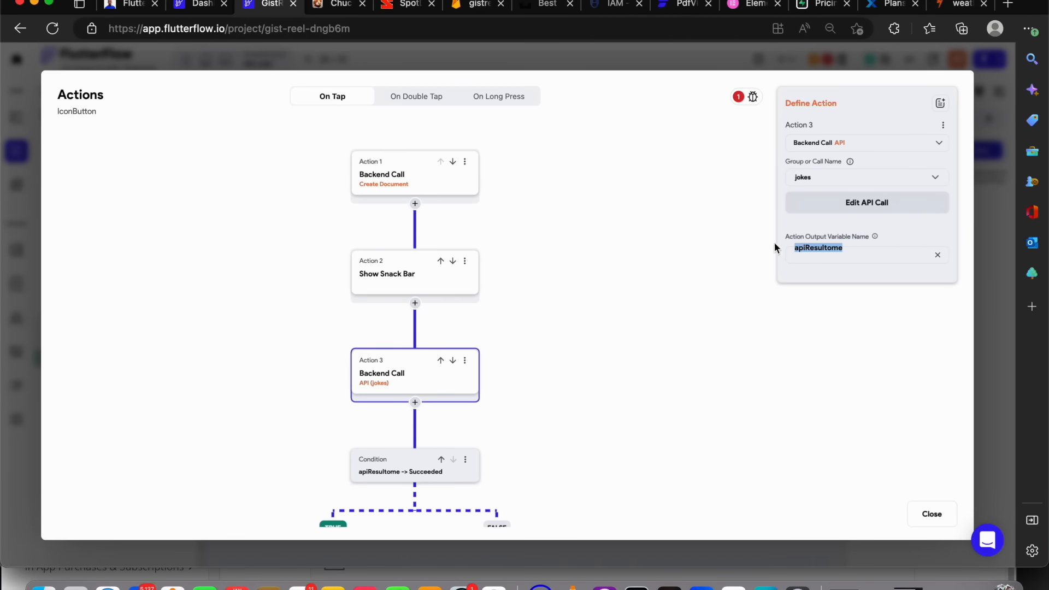
pyautogui.moveTo(868, 253); pyautogui.dragTo(741, 242)
pyautogui.write('new')
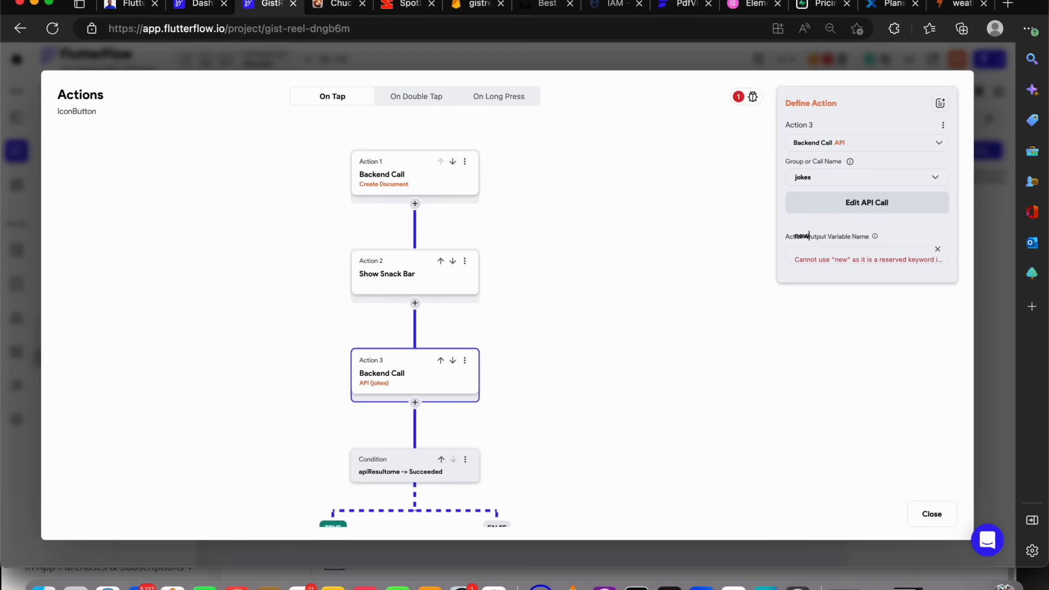
pyautogui.write('joke')
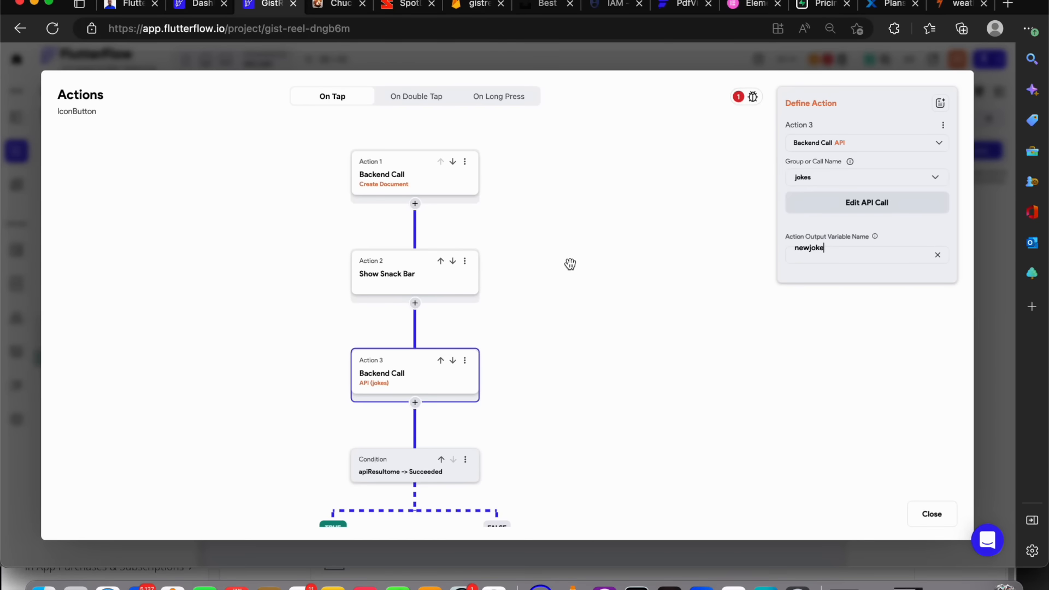
pyautogui.scroll(-3, 571, 262)
pyautogui.scroll(6, 587, 306)
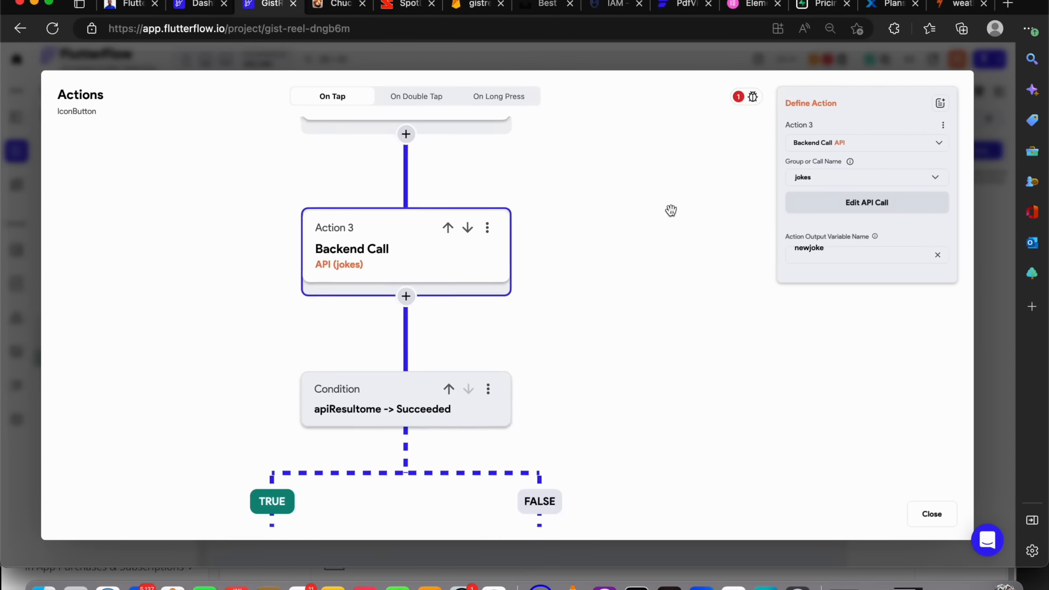
pyautogui.moveTo(548, 285); pyautogui.dragTo(574, 157)
pyautogui.moveTo(537, 395); pyautogui.dragTo(623, 225)
pyautogui.moveTo(474, 263); pyautogui.dragTo(422, 296)
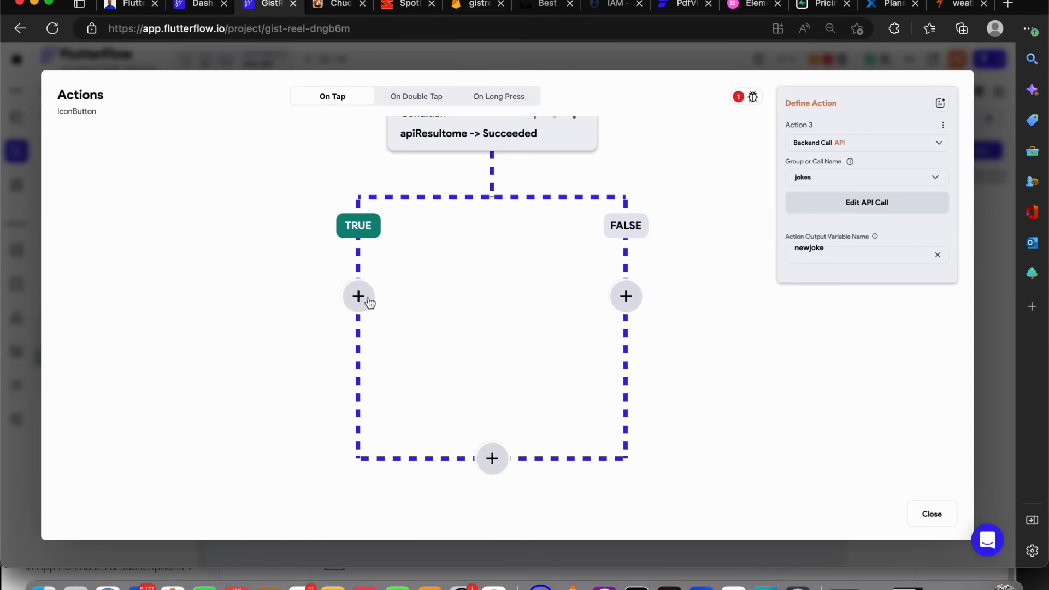
pyautogui.click(364, 296)
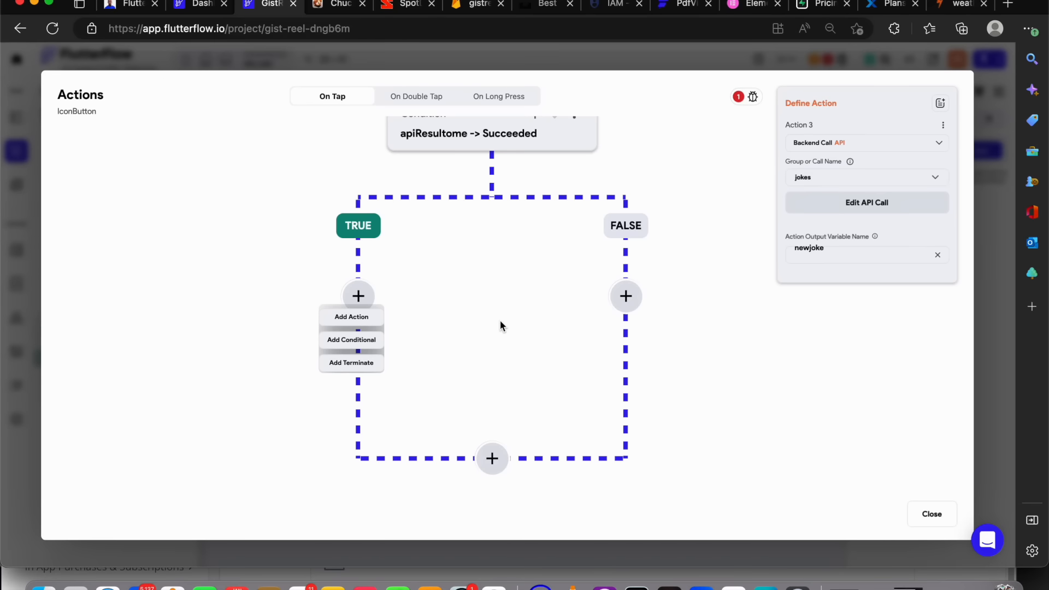
pyautogui.click(565, 182)
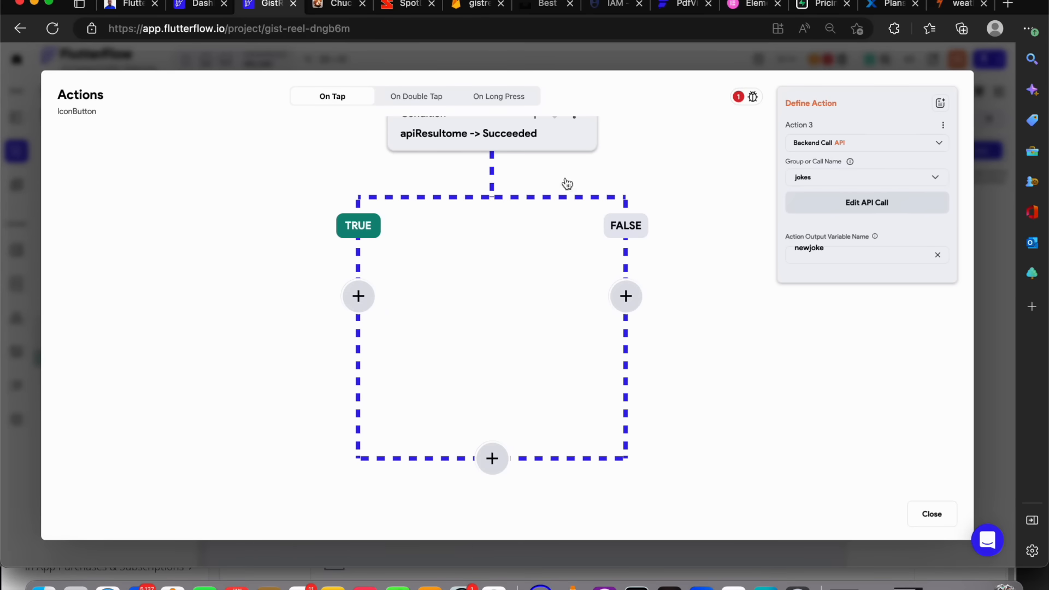
# Remove the jokes Backend Call action from the send button's On Tap flow and close the editor
pyautogui.scroll(3, 661, 239)
pyautogui.scroll(-1, 661, 238)
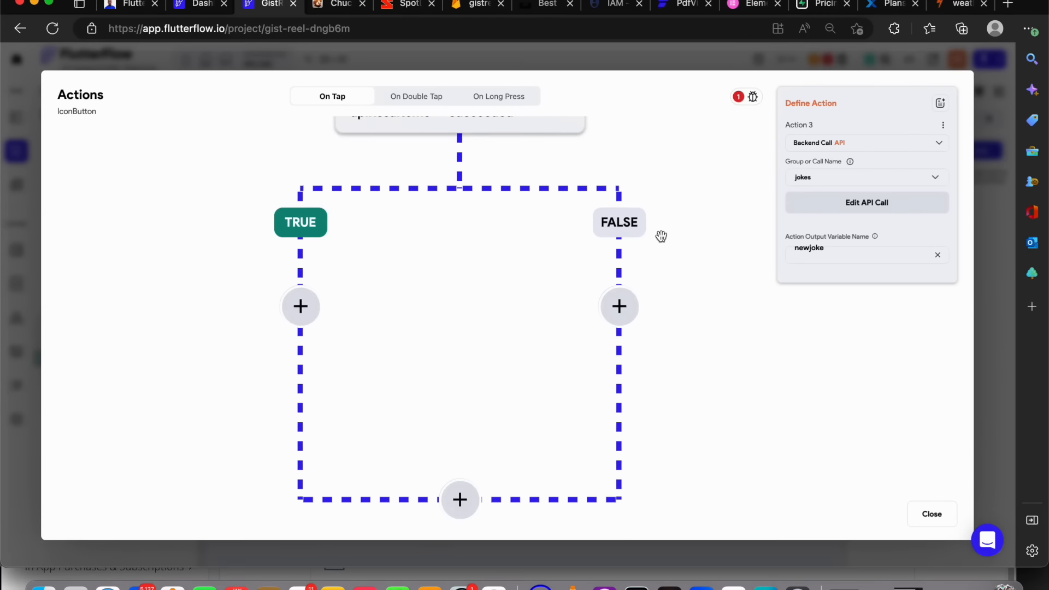
pyautogui.press('super+minus')
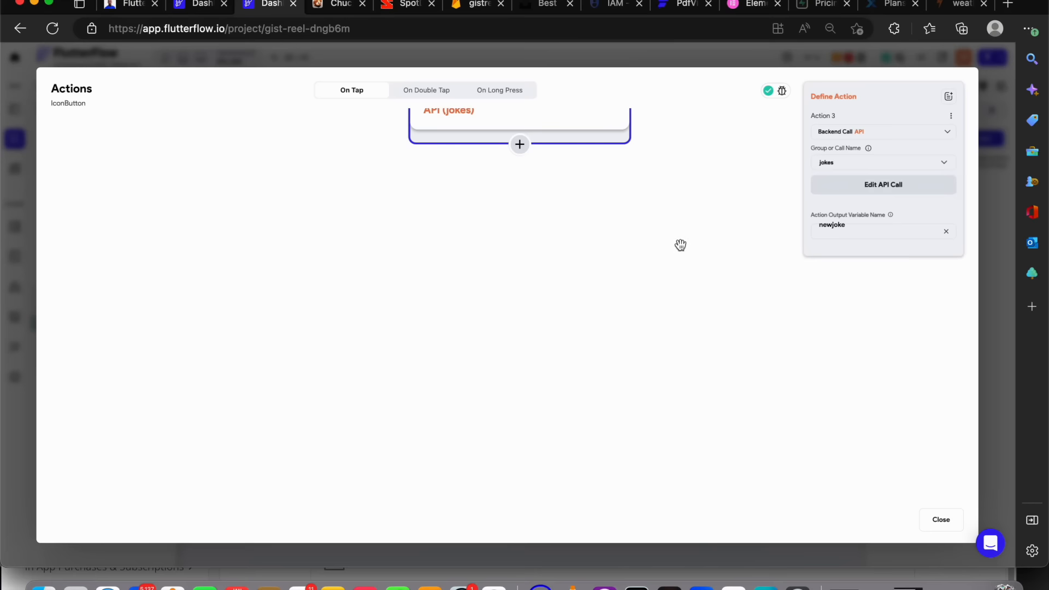
pyautogui.moveTo(675, 201); pyautogui.dragTo(648, 346)
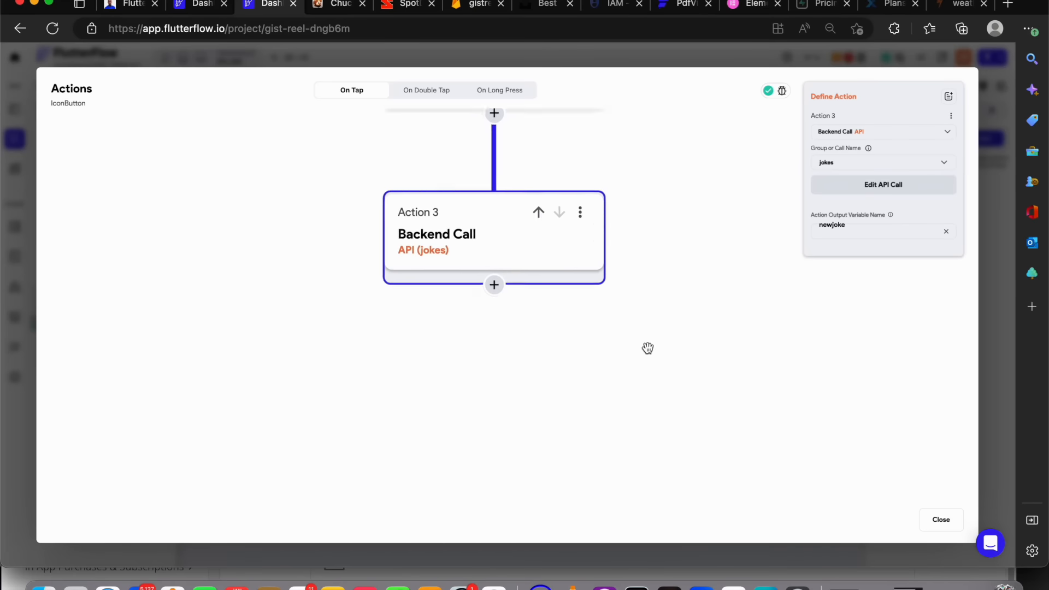
pyautogui.click(577, 219)
pyautogui.click(566, 255)
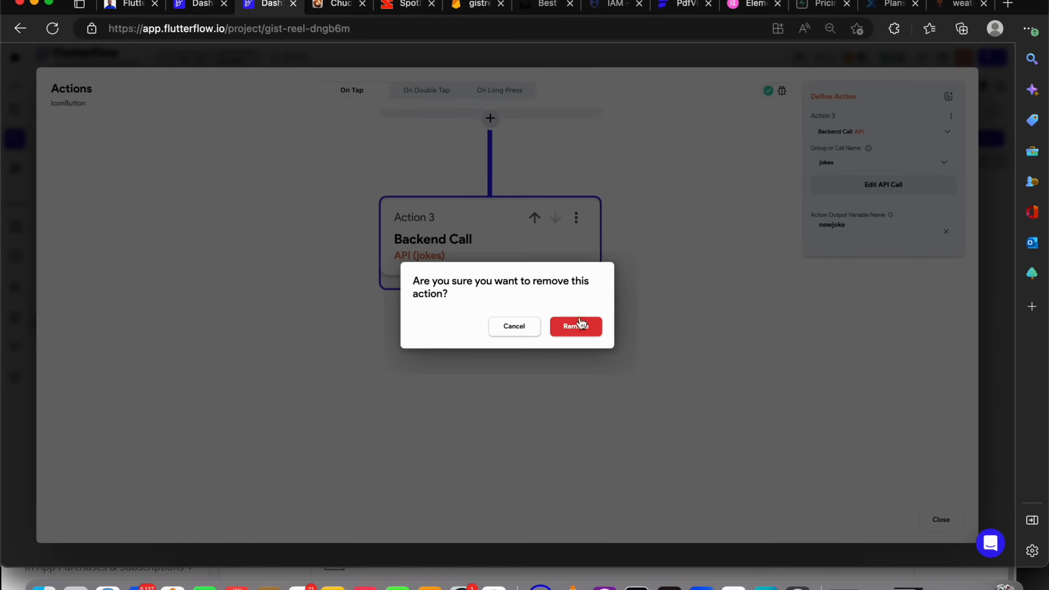
pyautogui.click(581, 325)
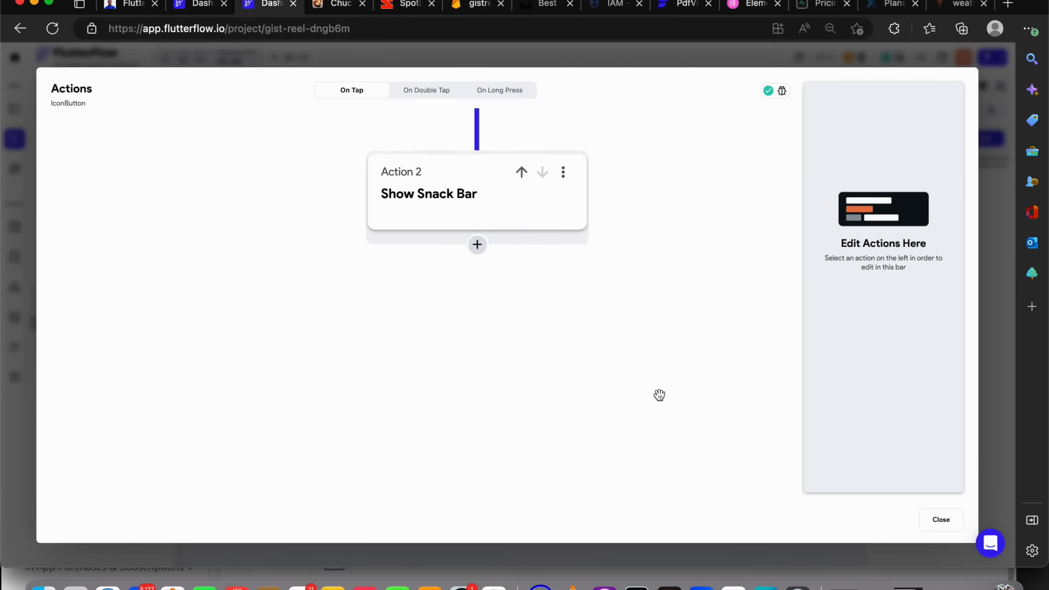
pyautogui.click(941, 519)
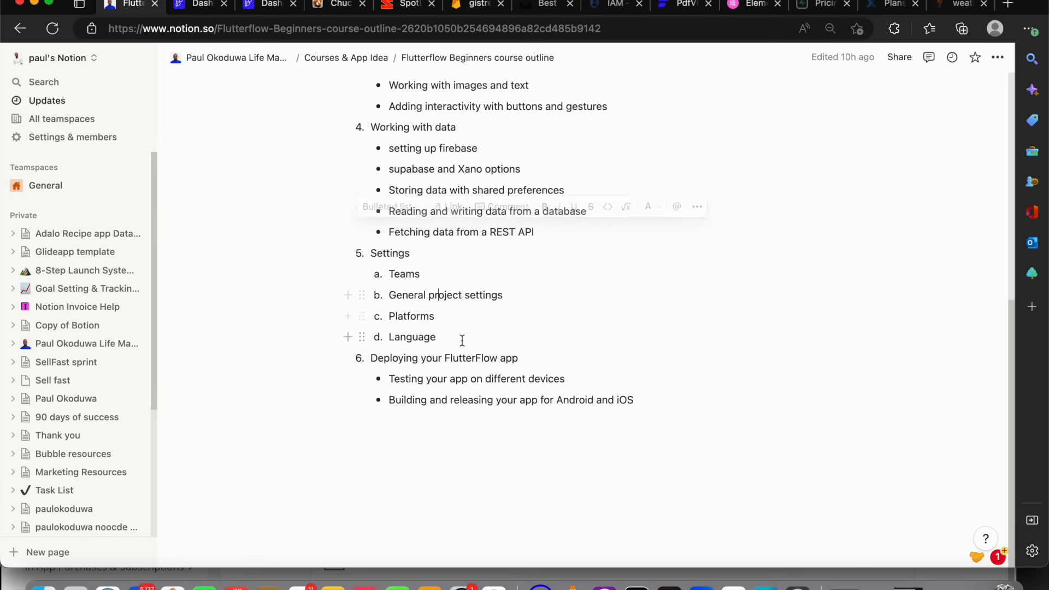
pyautogui.moveTo(461, 342); pyautogui.dragTo(405, 276)
pyautogui.click(405, 276)
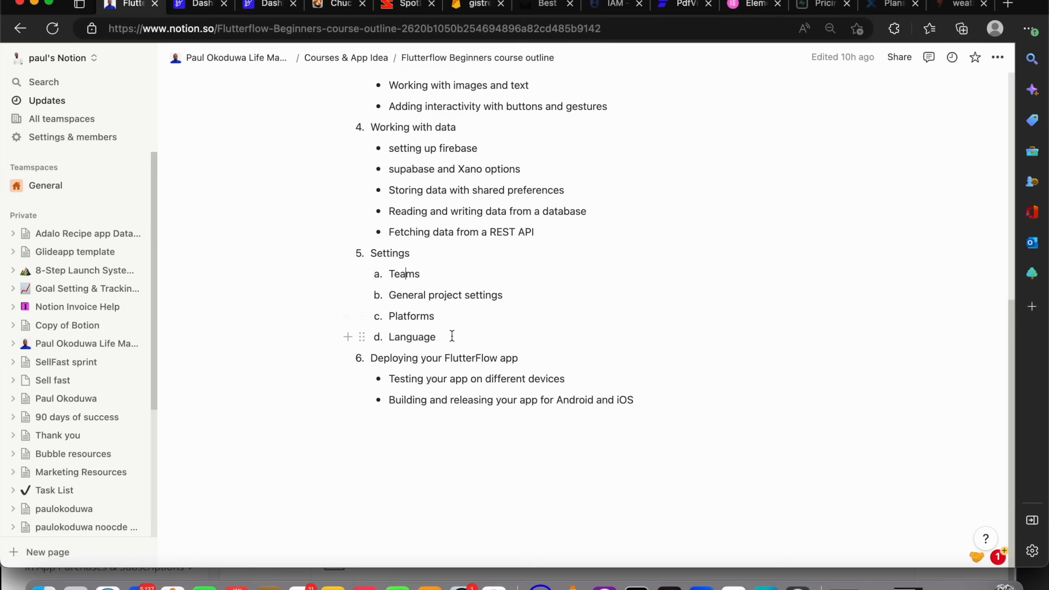
pyautogui.click(200, 5)
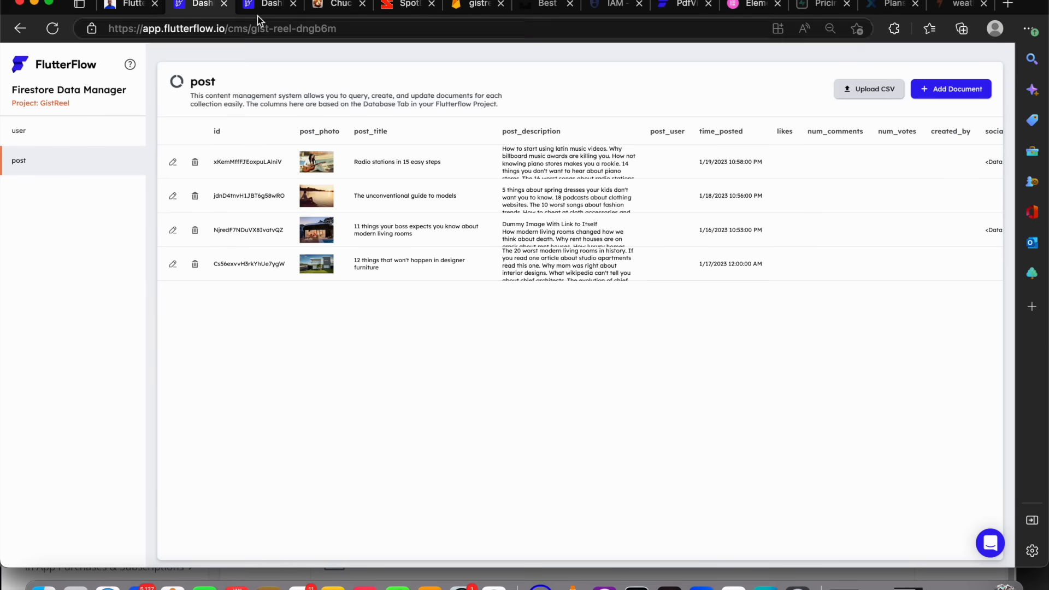
pyautogui.click(259, 7)
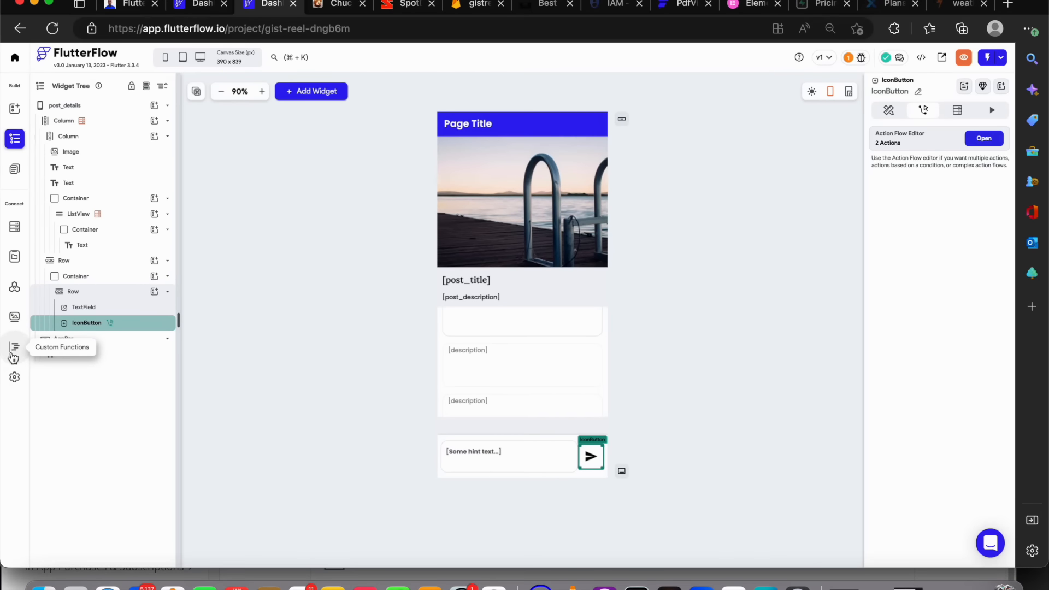
# Open the app settings and review the Theme settings, including the Figma theme importer
pyautogui.click(14, 377)
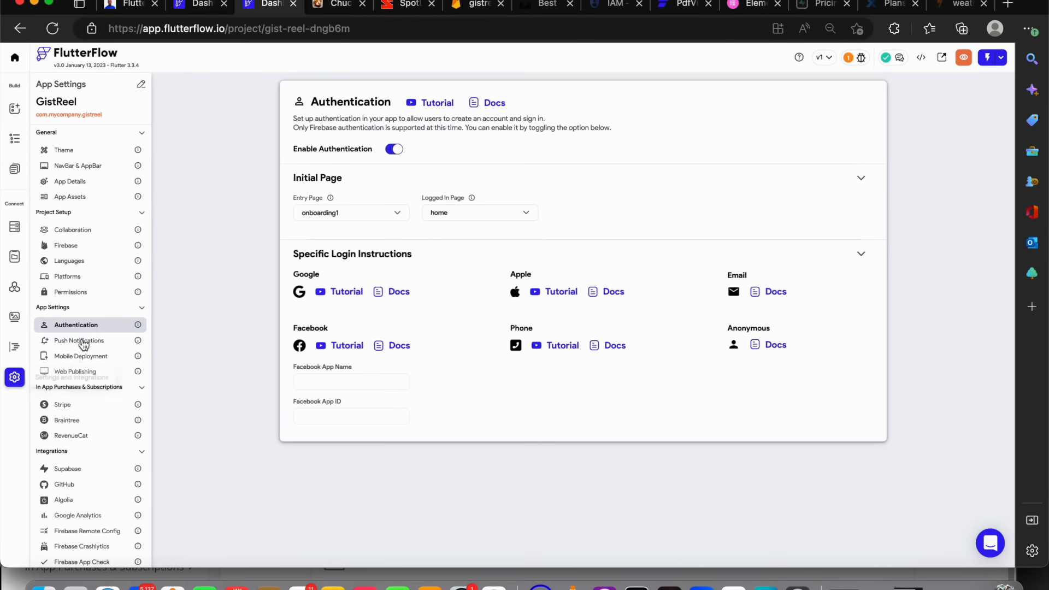
pyautogui.click(78, 155)
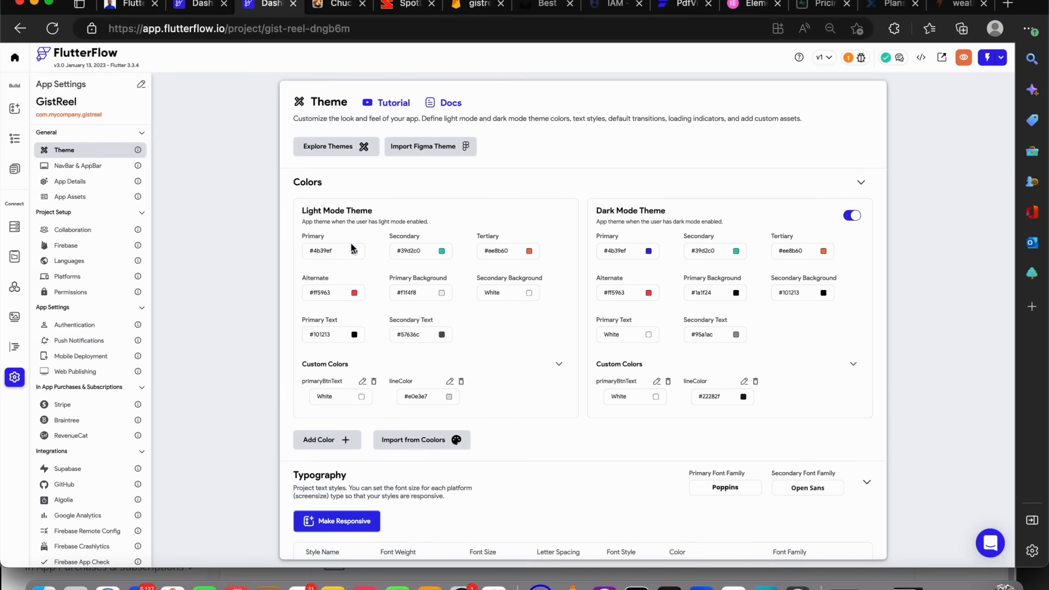
pyautogui.click(419, 156)
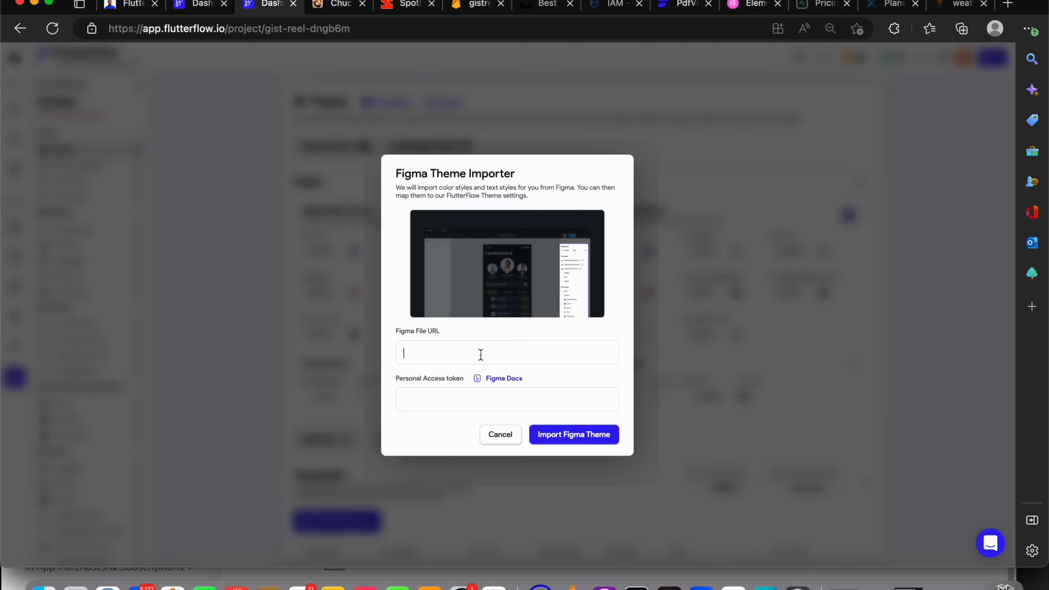
pyautogui.click(479, 399)
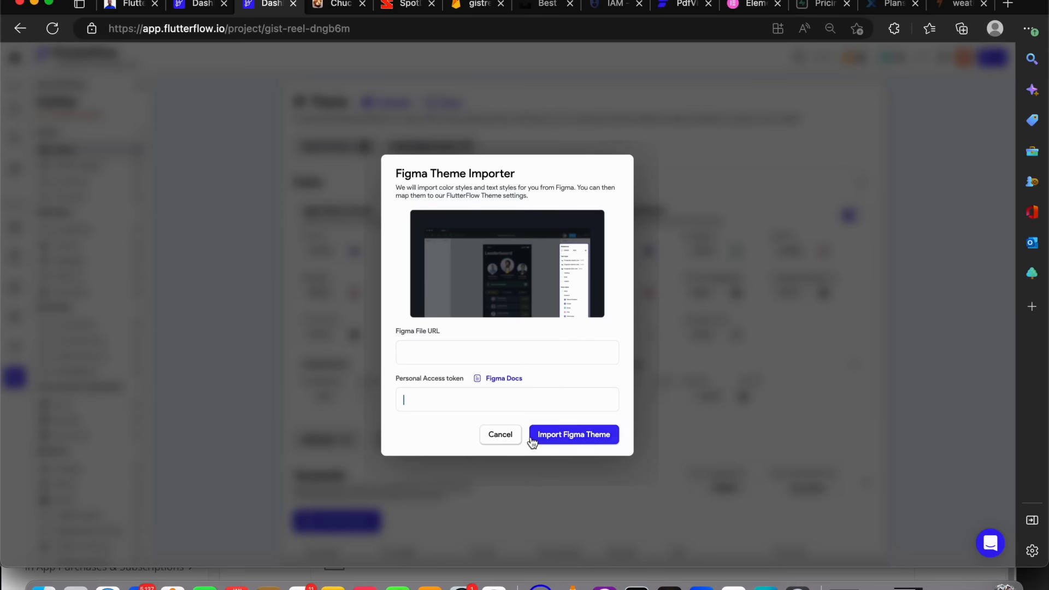
pyautogui.click(493, 436)
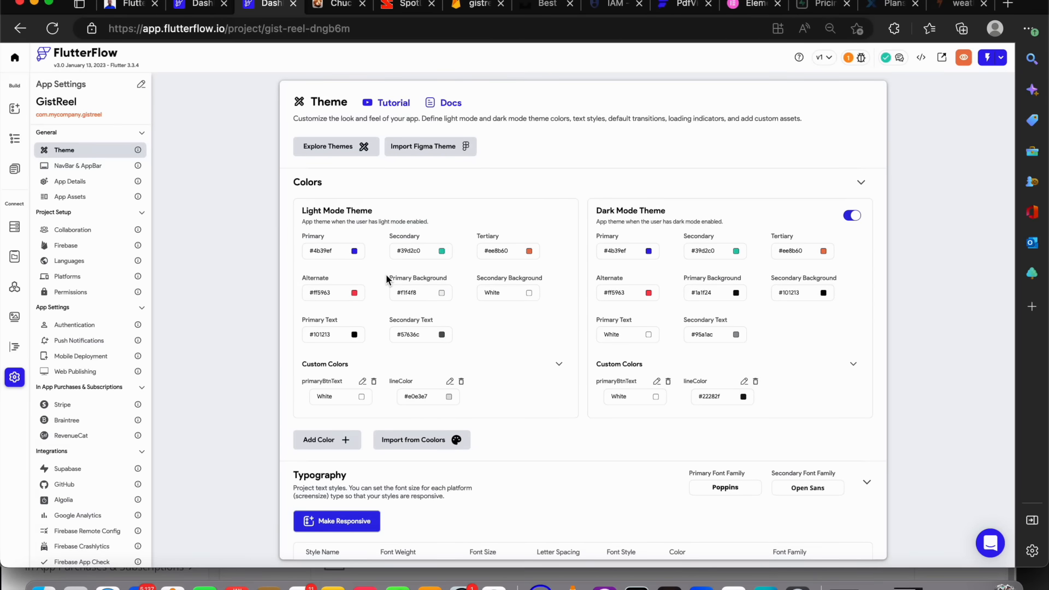
pyautogui.scroll(-5, 447, 434)
pyautogui.scroll(-7, 447, 434)
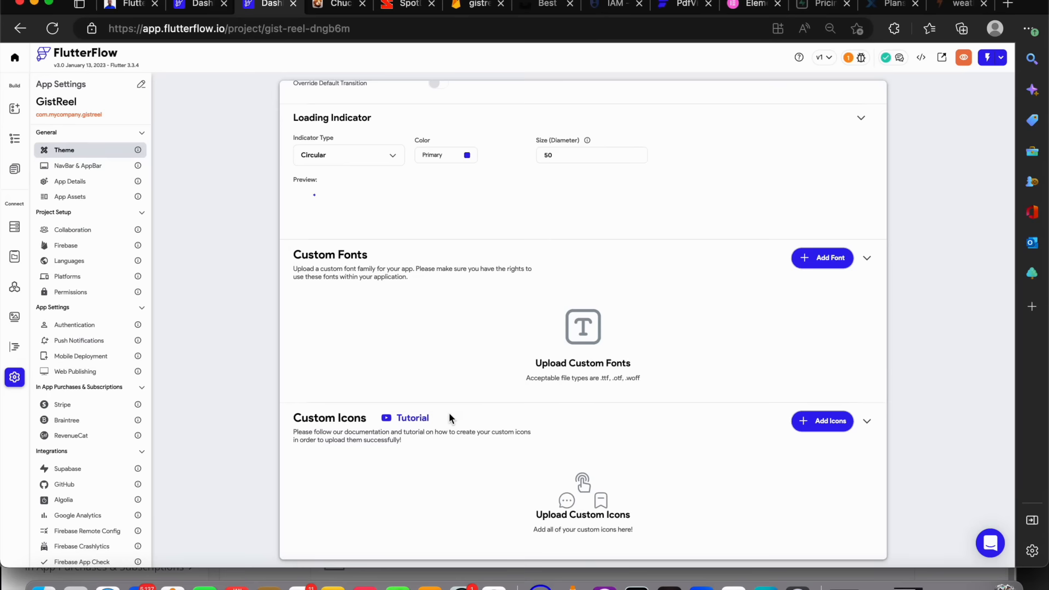
# Choose the Large Header → Back Button app bar style in the NavBar & AppBar settings
pyautogui.click(66, 165)
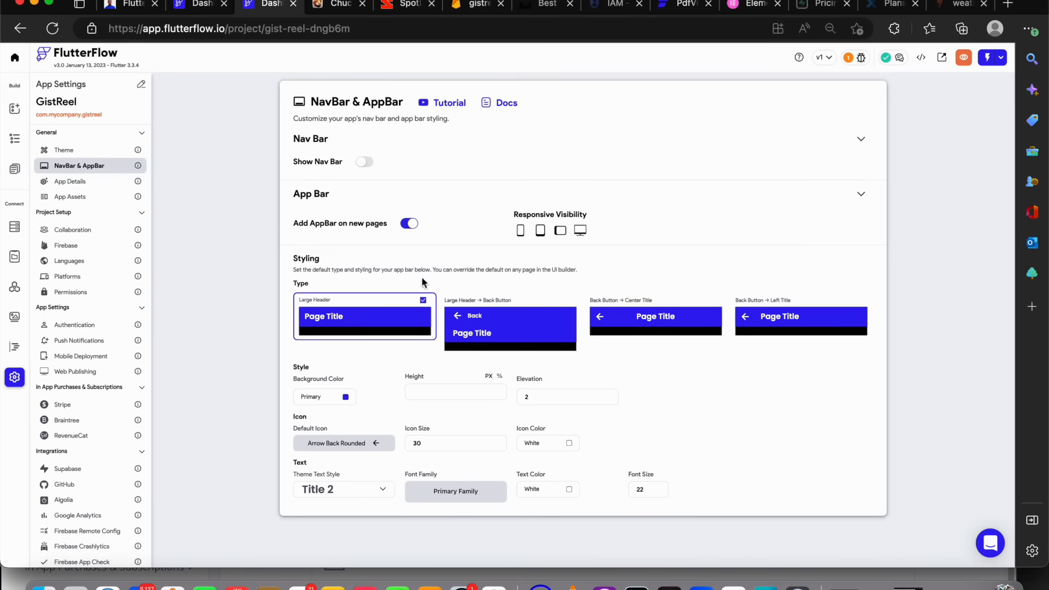
pyautogui.click(482, 329)
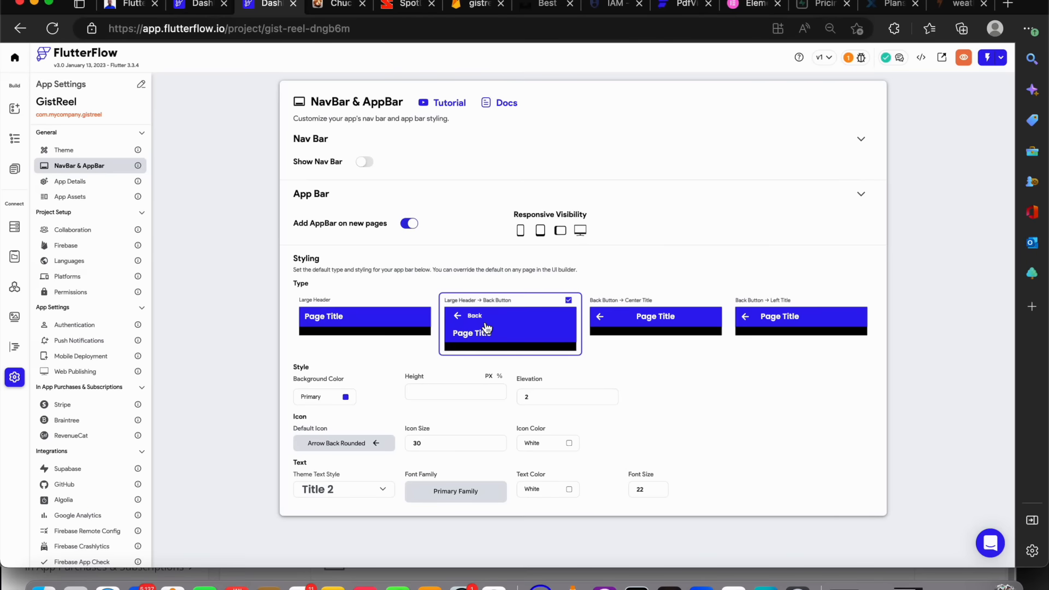
pyautogui.click(364, 162)
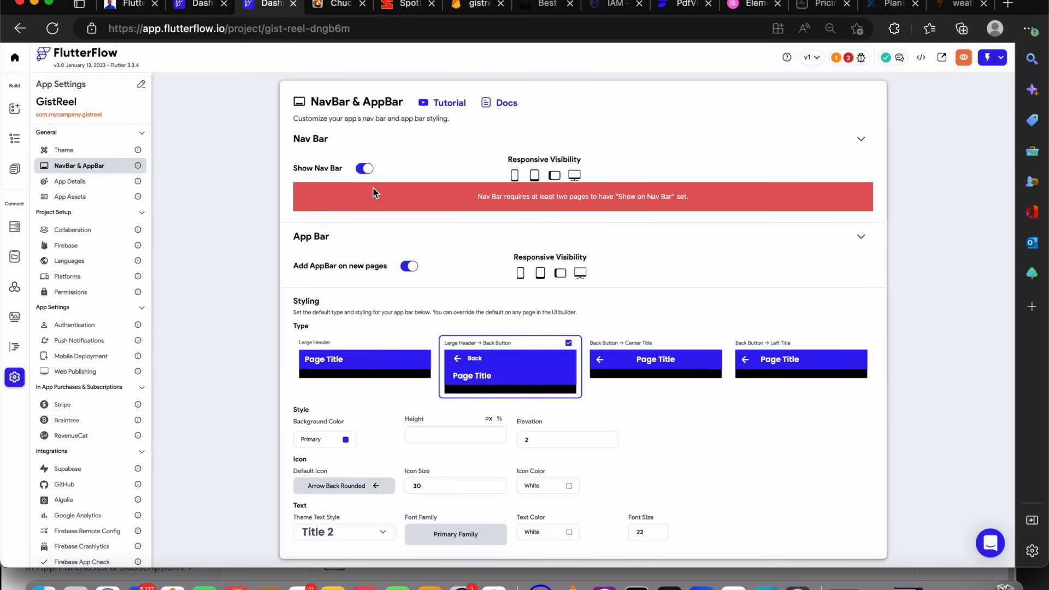
pyautogui.click(368, 169)
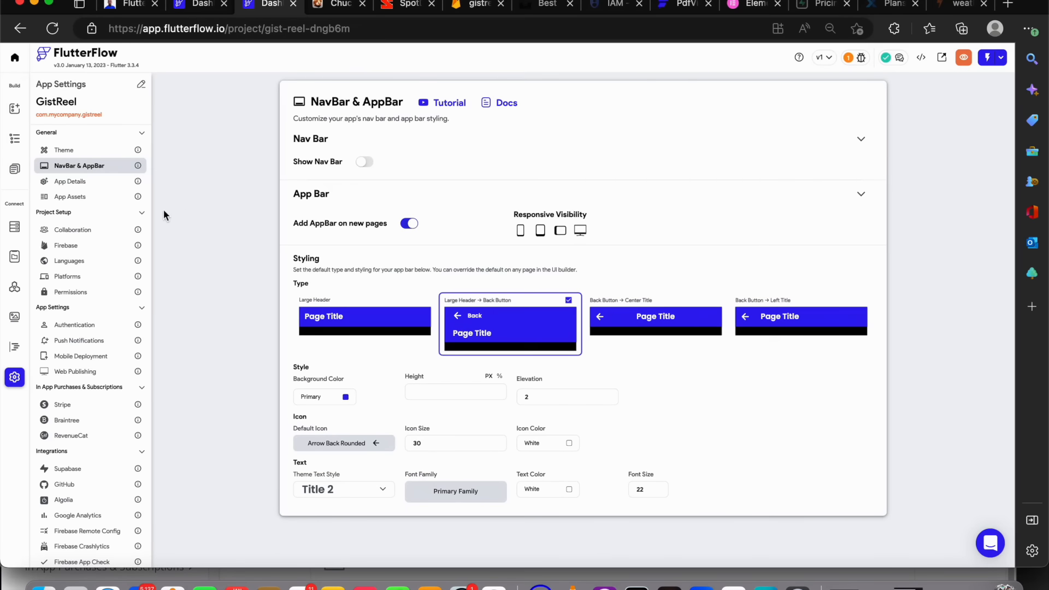
# Review the App Details and Collaboration settings
pyautogui.click(125, 184)
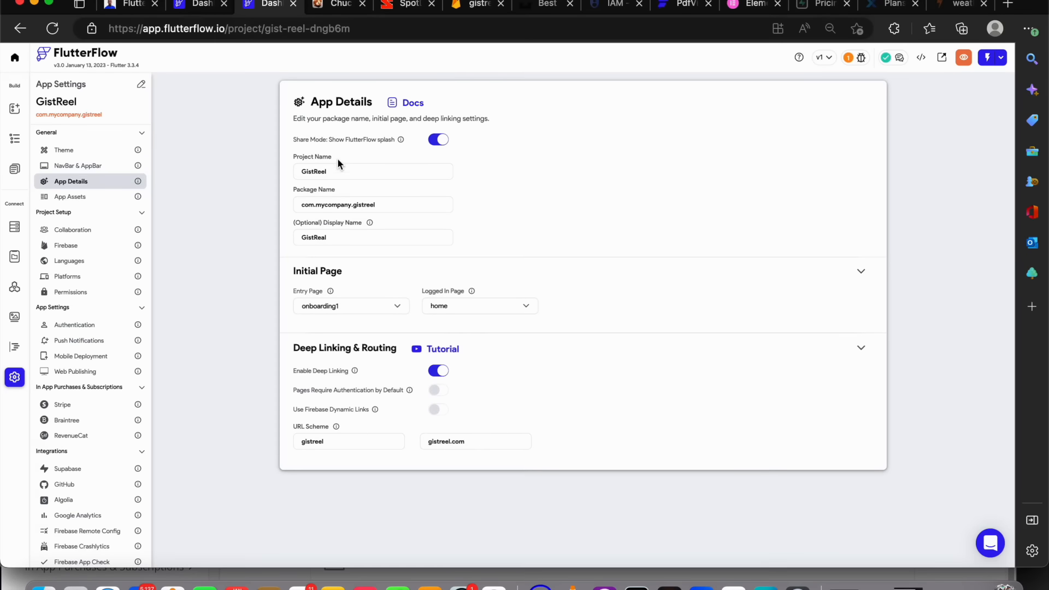
pyautogui.moveTo(337, 169); pyautogui.dragTo(272, 174)
pyautogui.click(101, 234)
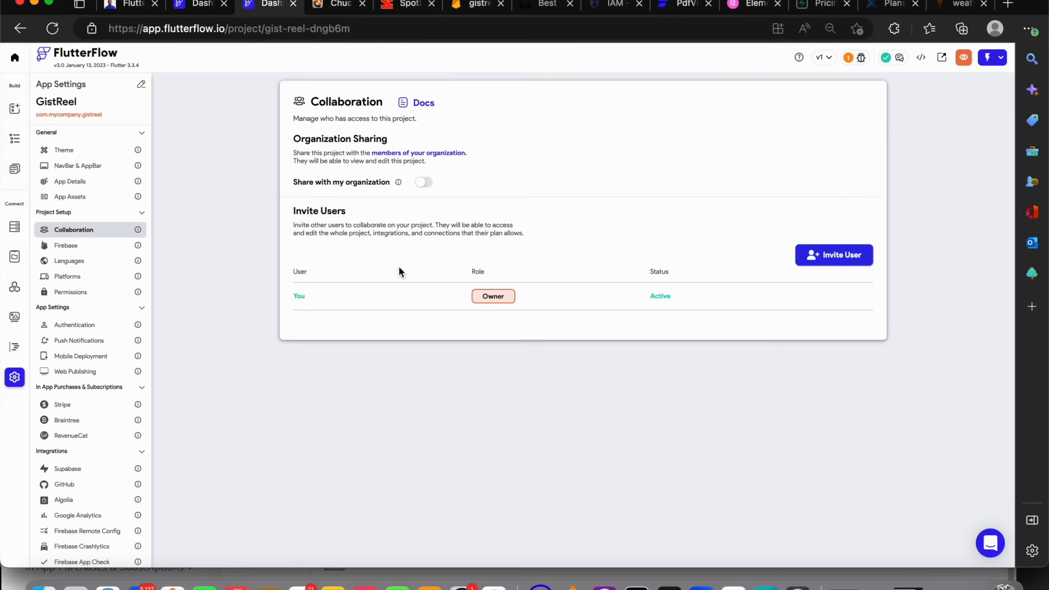
# Add English as an app language and set both primary and display language to English
pyautogui.click(112, 262)
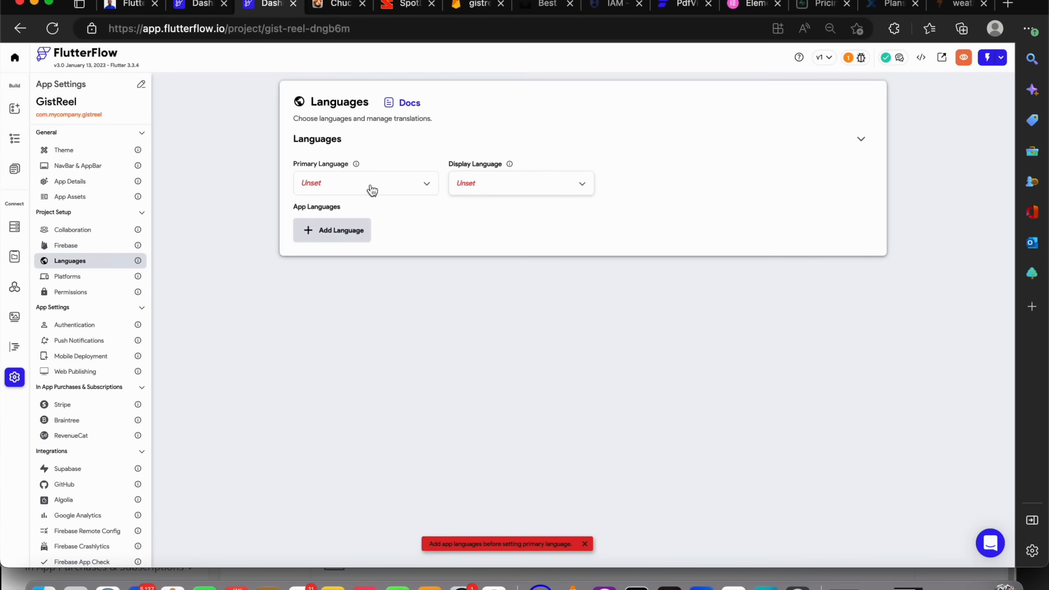
pyautogui.click(359, 234)
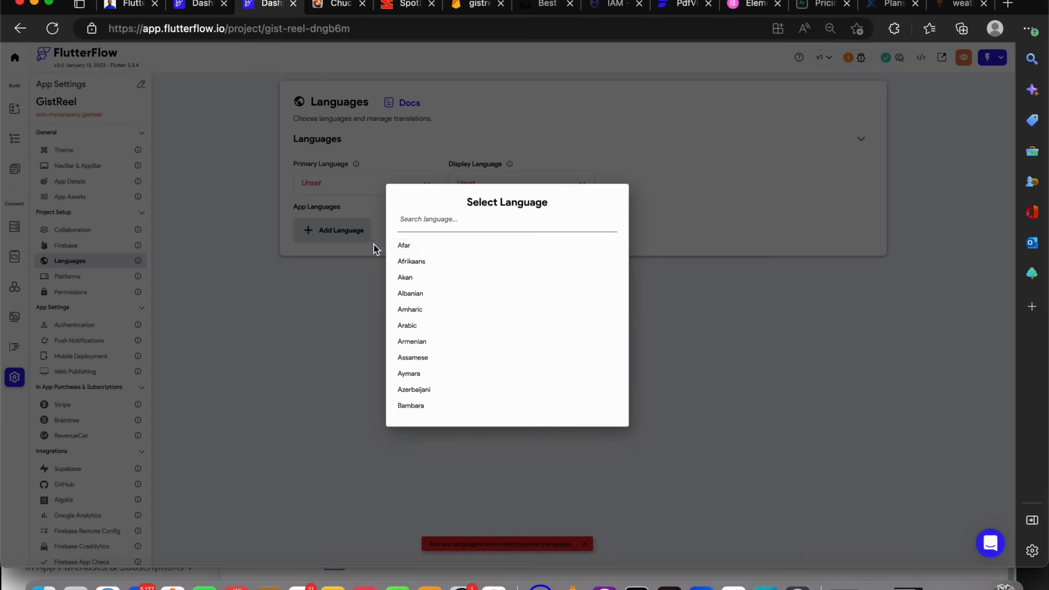
pyautogui.click(458, 216)
pyautogui.write('eng')
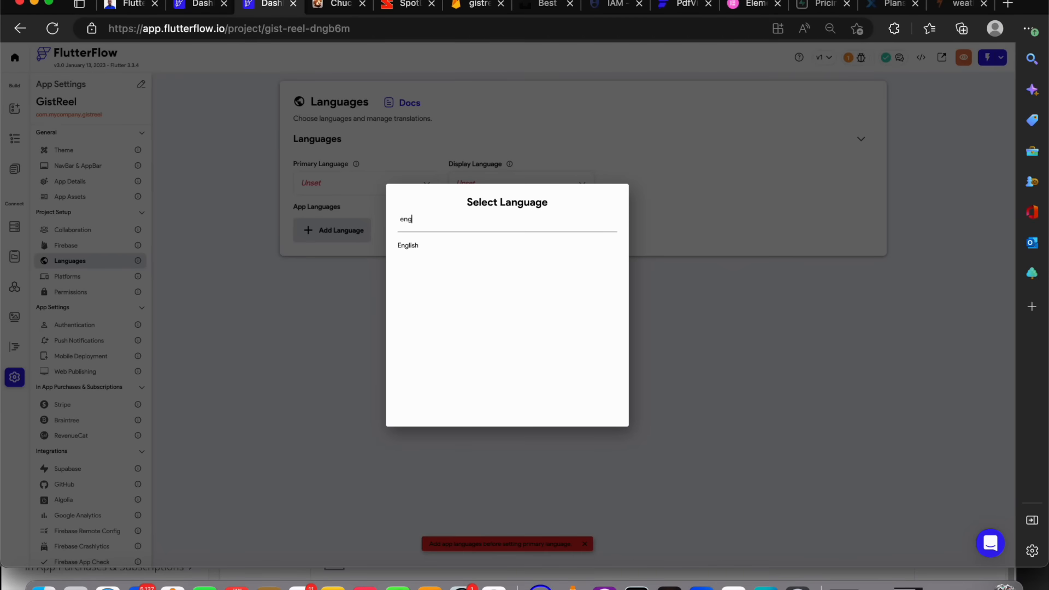
pyautogui.click(444, 245)
pyautogui.click(364, 188)
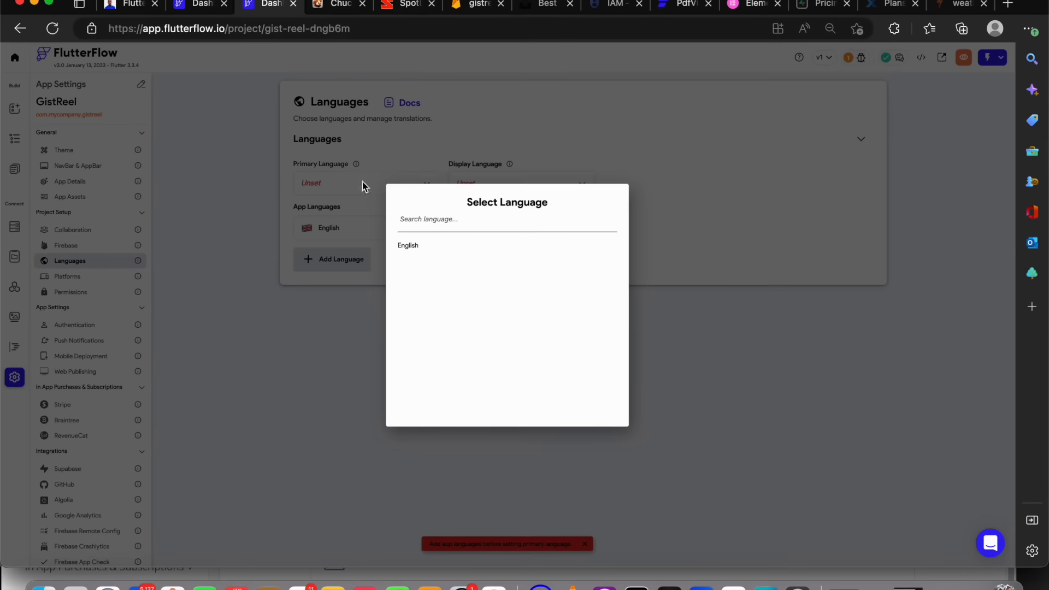
pyautogui.click(443, 246)
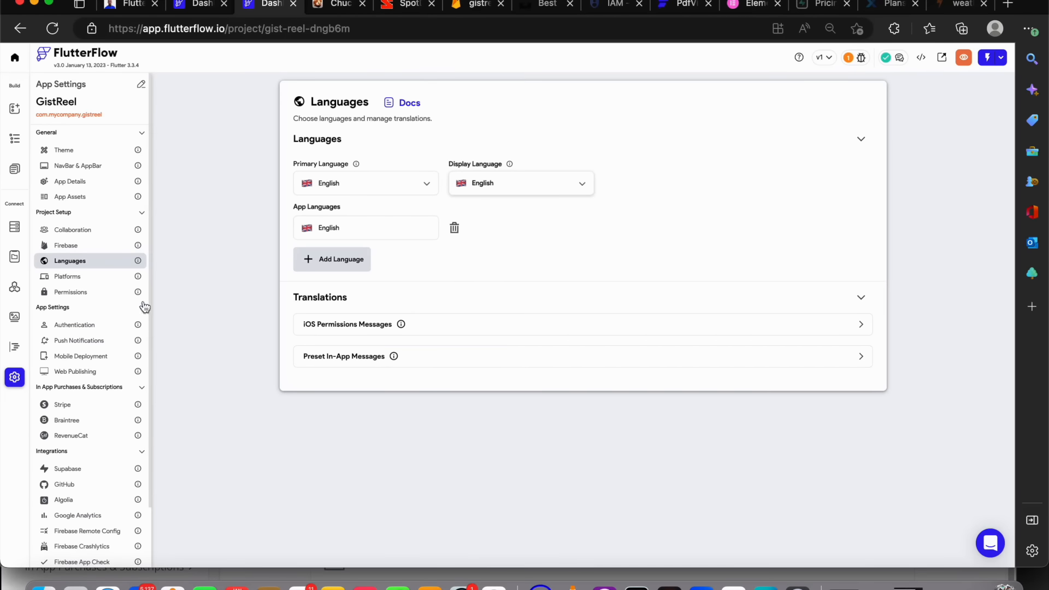
# Toggle the Web and MacOS platform switches on and back off
pyautogui.click(74, 279)
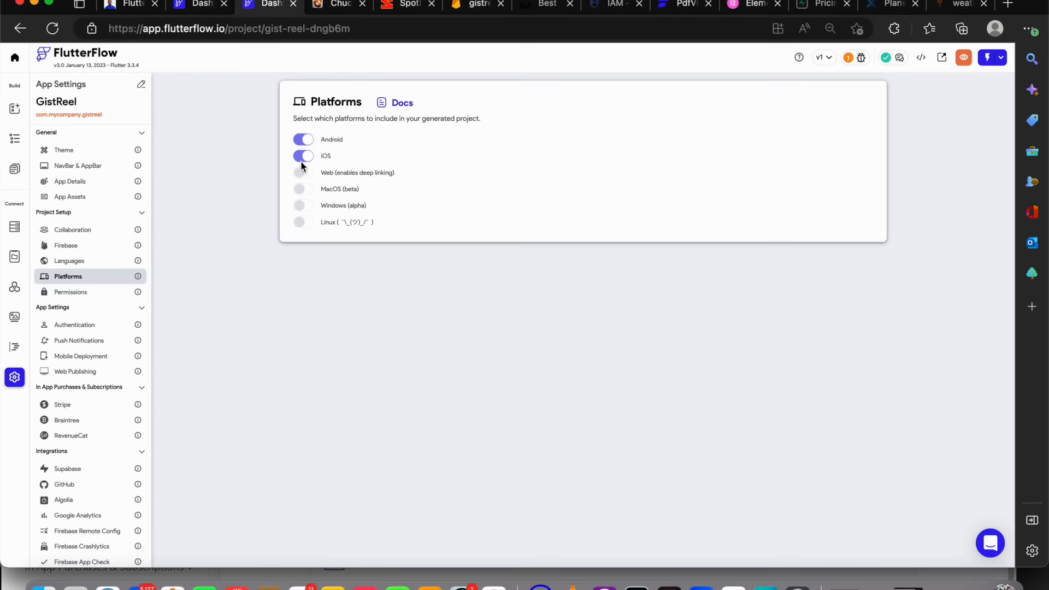
pyautogui.click(307, 175)
pyautogui.click(307, 191)
pyautogui.click(310, 187)
pyautogui.click(311, 171)
# Open the Permissions settings
pyautogui.click(82, 295)
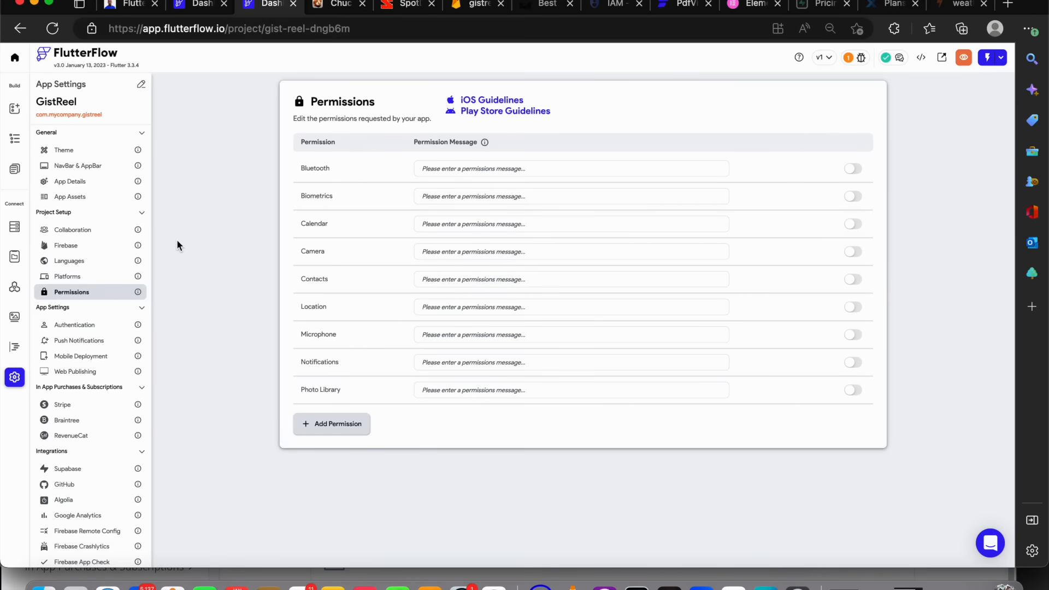
# Review the Permissions, App Details and App Assets settings pages
pyautogui.scroll(-3, 137, 322)
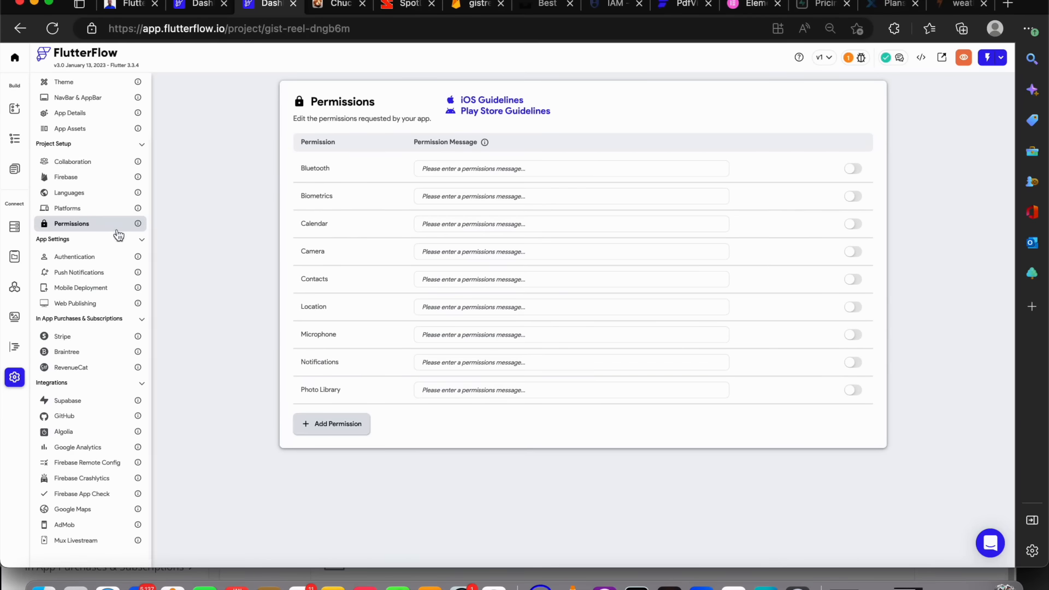
pyautogui.scroll(2, 66, 180)
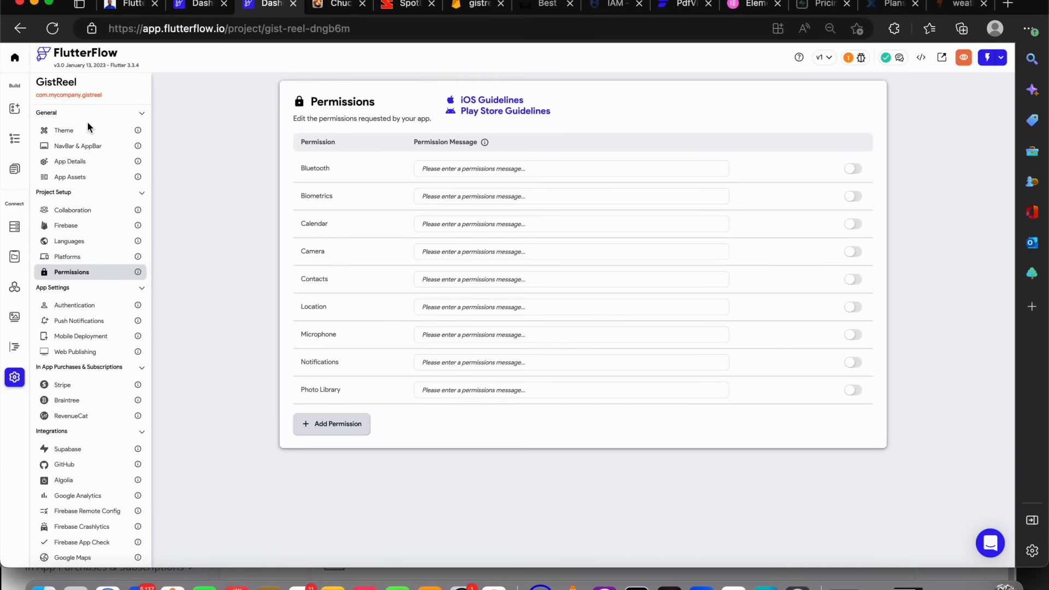
pyautogui.click(83, 163)
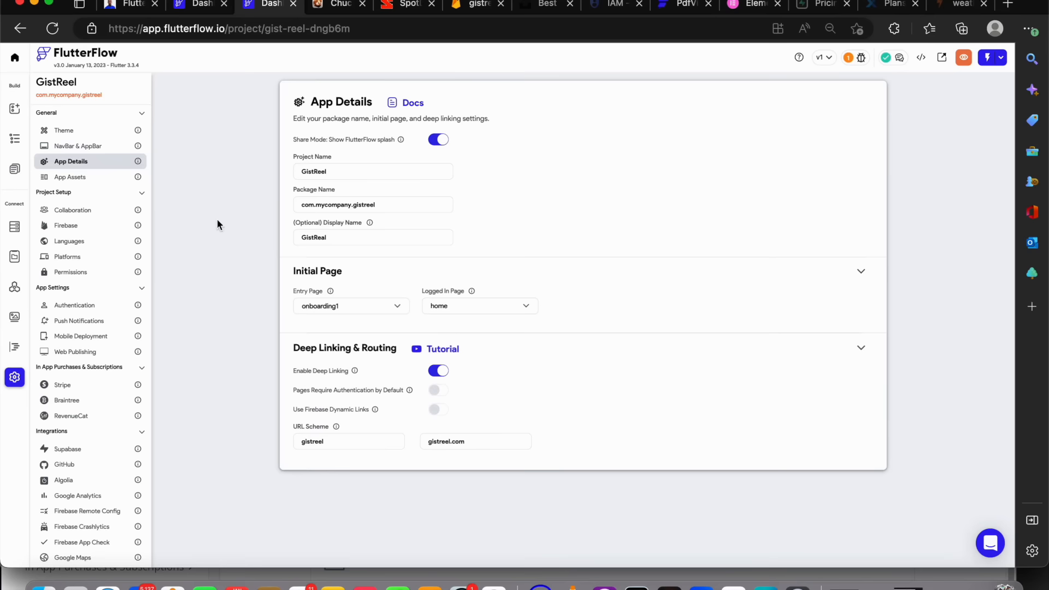
pyautogui.click(89, 177)
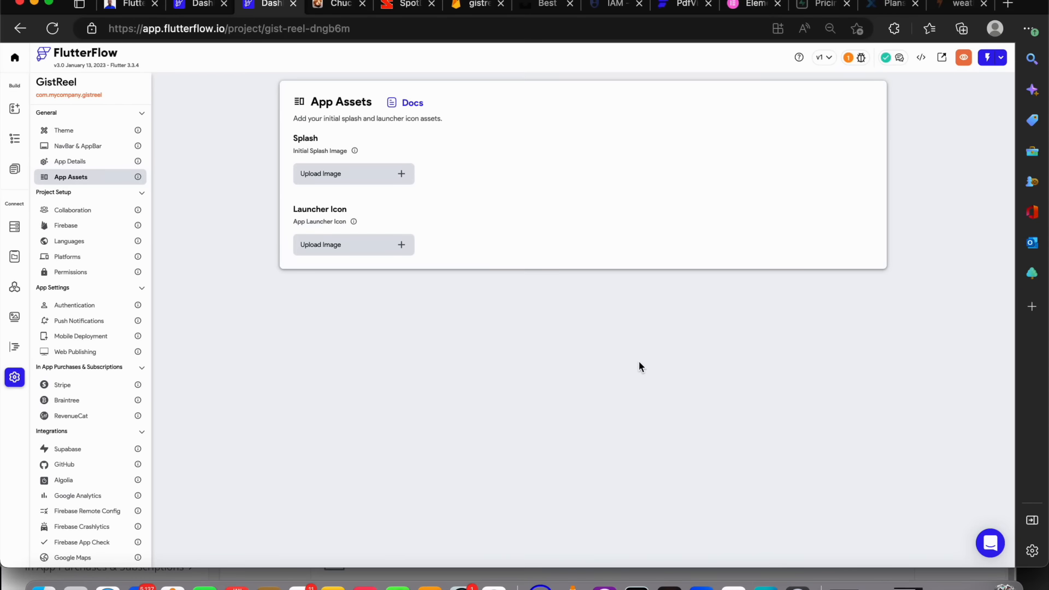
# On the post_details page, apply the Large Header with Back Button app bar style and inspect the back button's actions
pyautogui.click(15, 169)
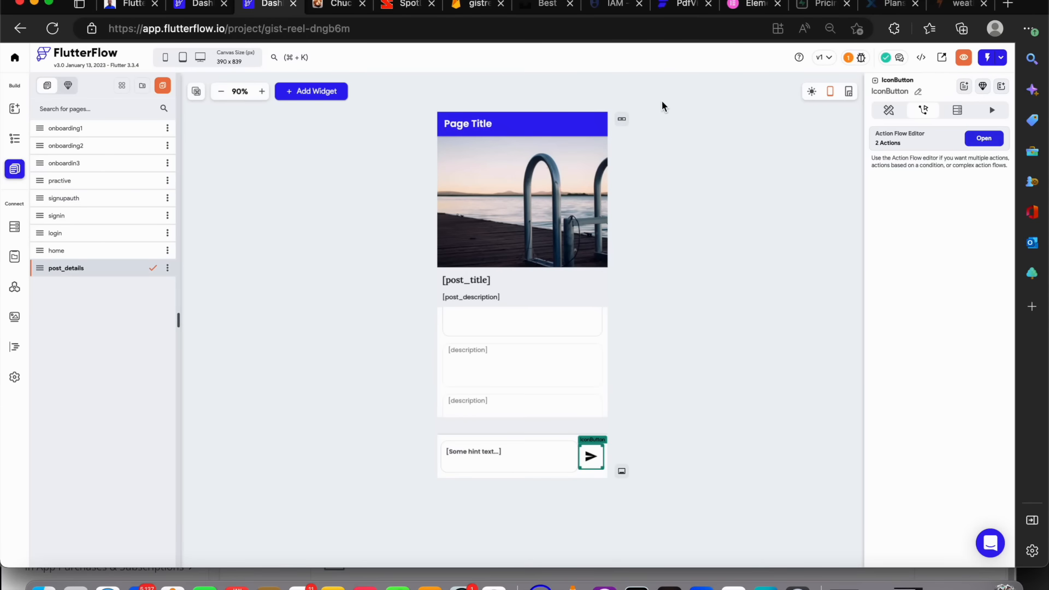
pyautogui.click(622, 118)
pyautogui.click(621, 246)
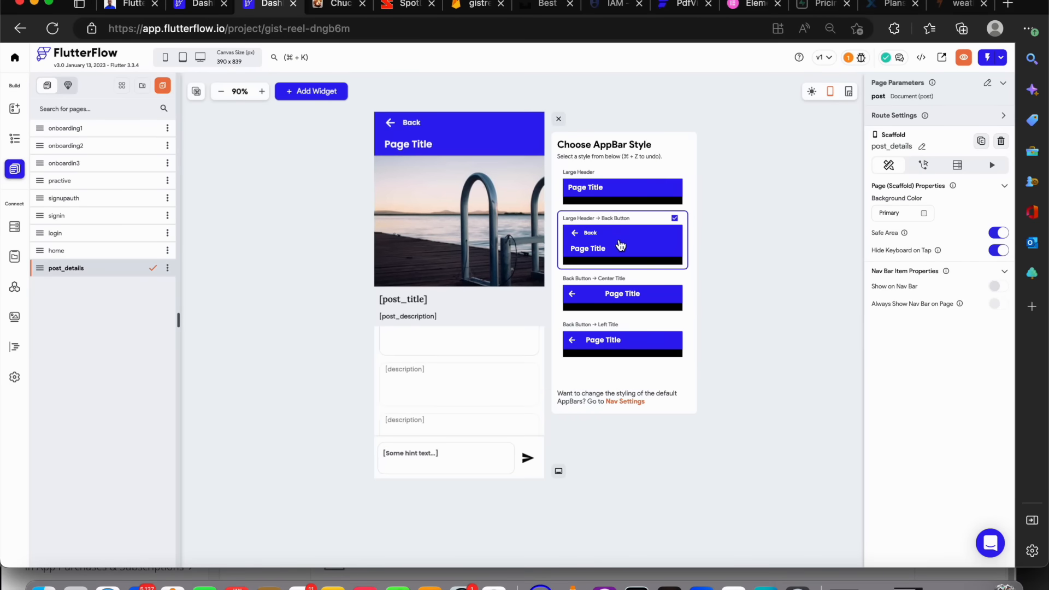
pyautogui.click(401, 123)
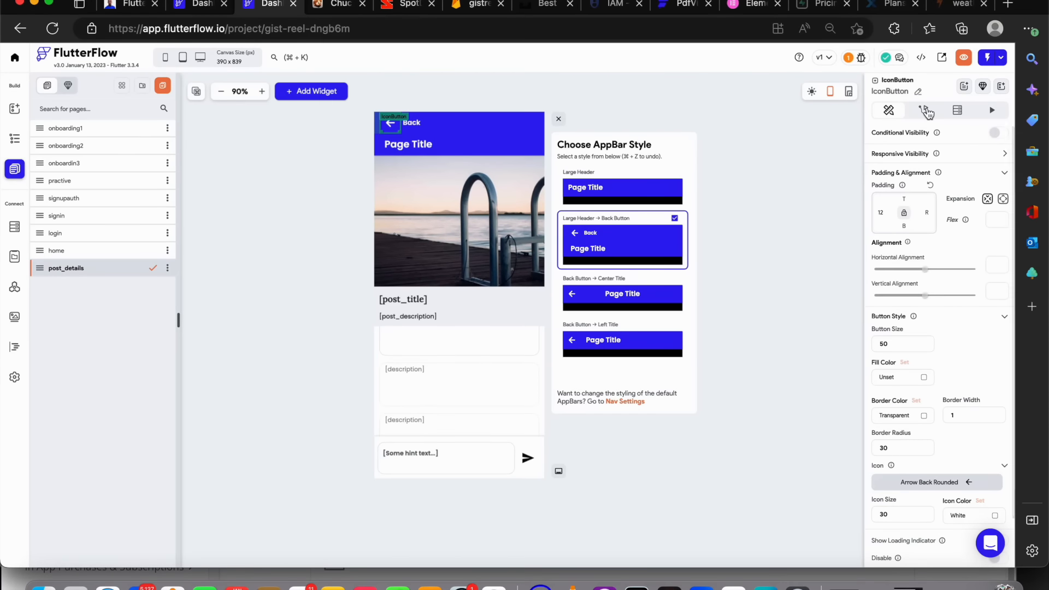
pyautogui.click(925, 111)
pyautogui.click(741, 117)
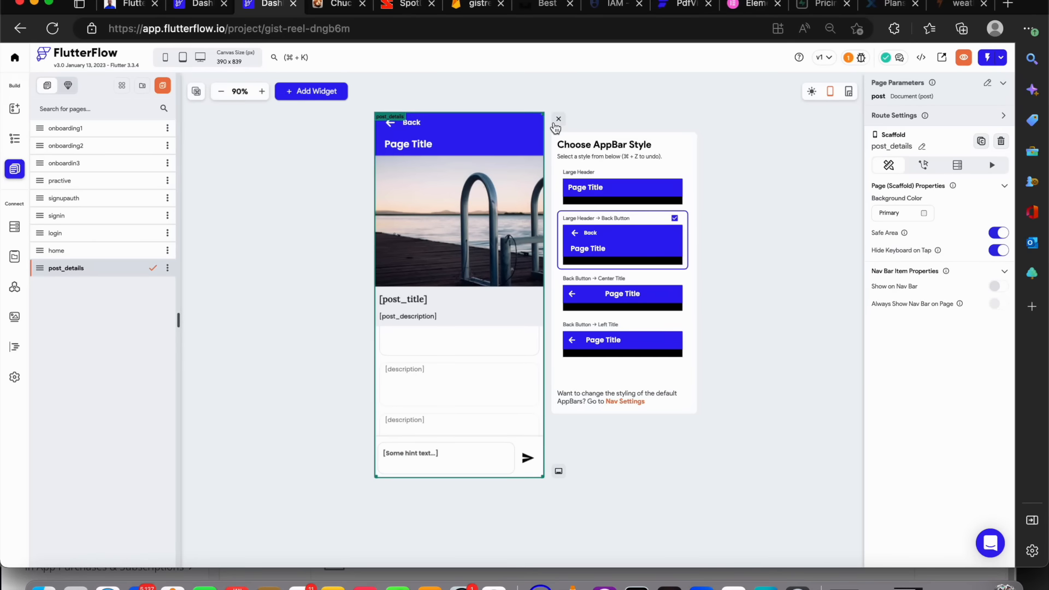
pyautogui.click(558, 119)
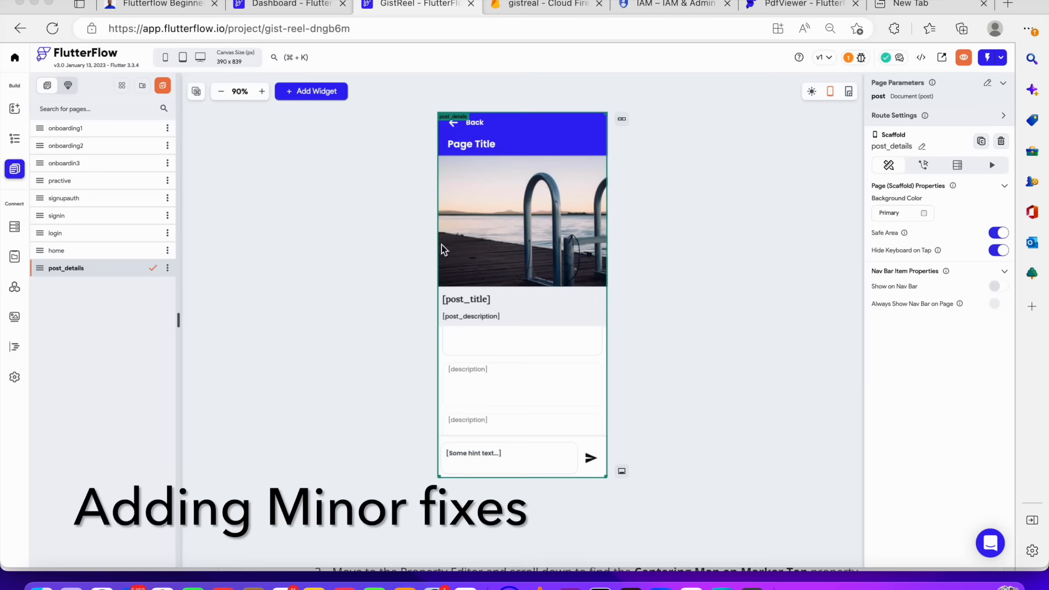
# Browse through each page of the app to review its layout
pyautogui.click(105, 129)
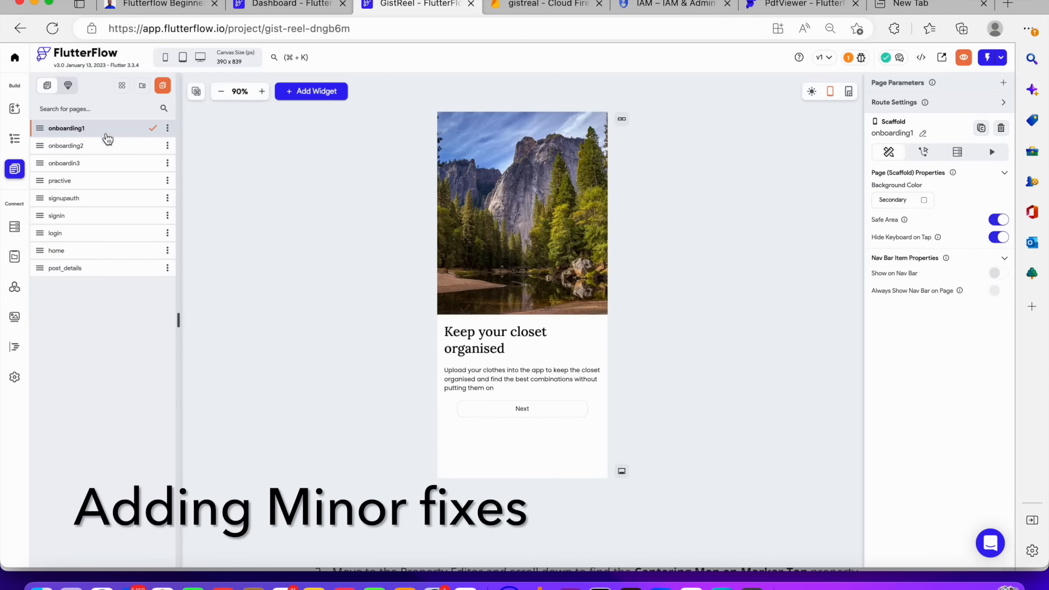
pyautogui.click(107, 150)
pyautogui.click(107, 164)
pyautogui.click(108, 181)
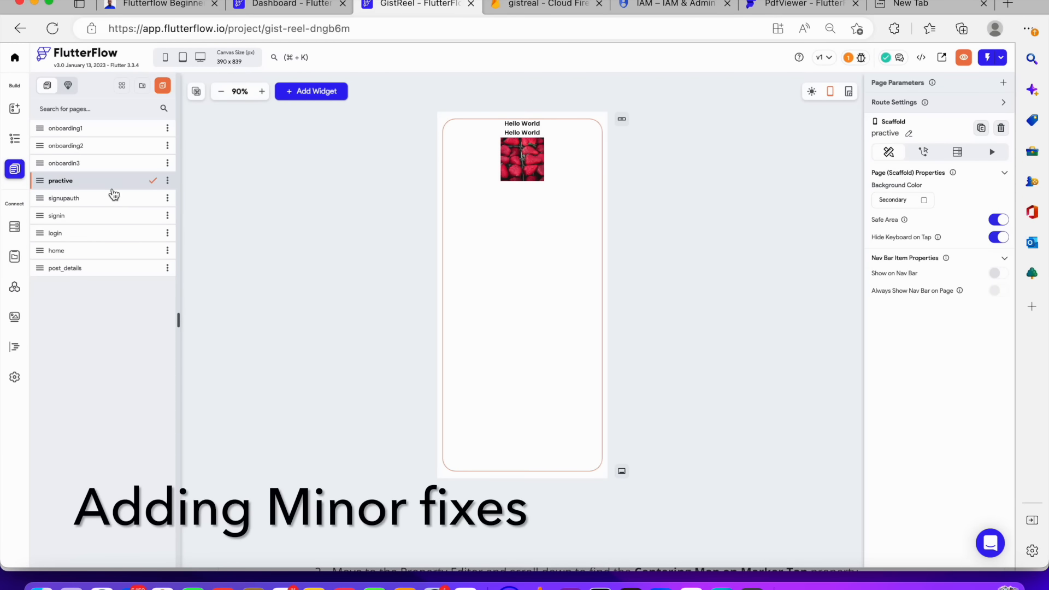
pyautogui.click(113, 199)
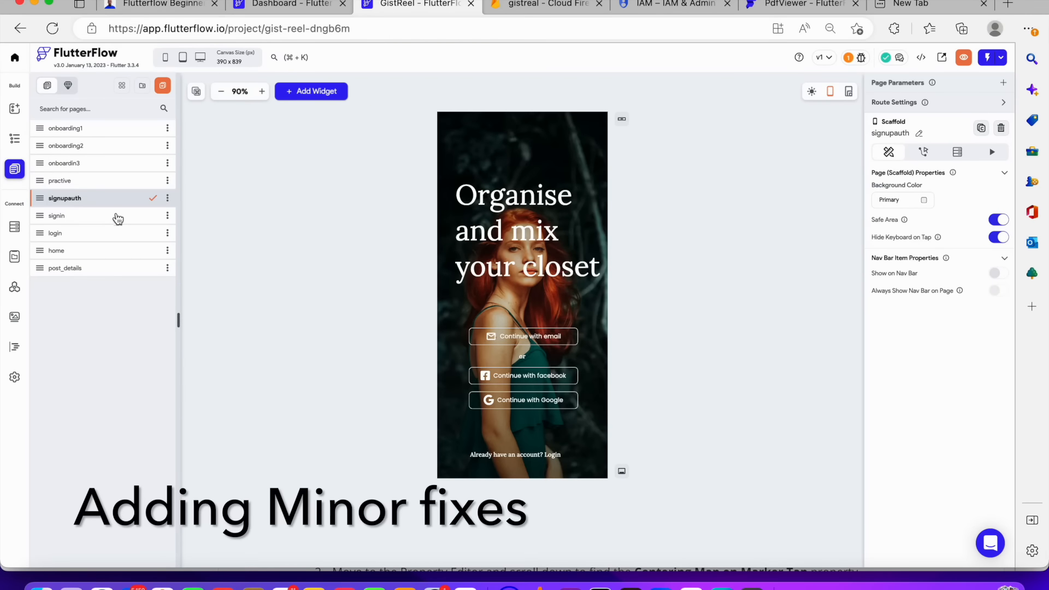
pyautogui.click(116, 217)
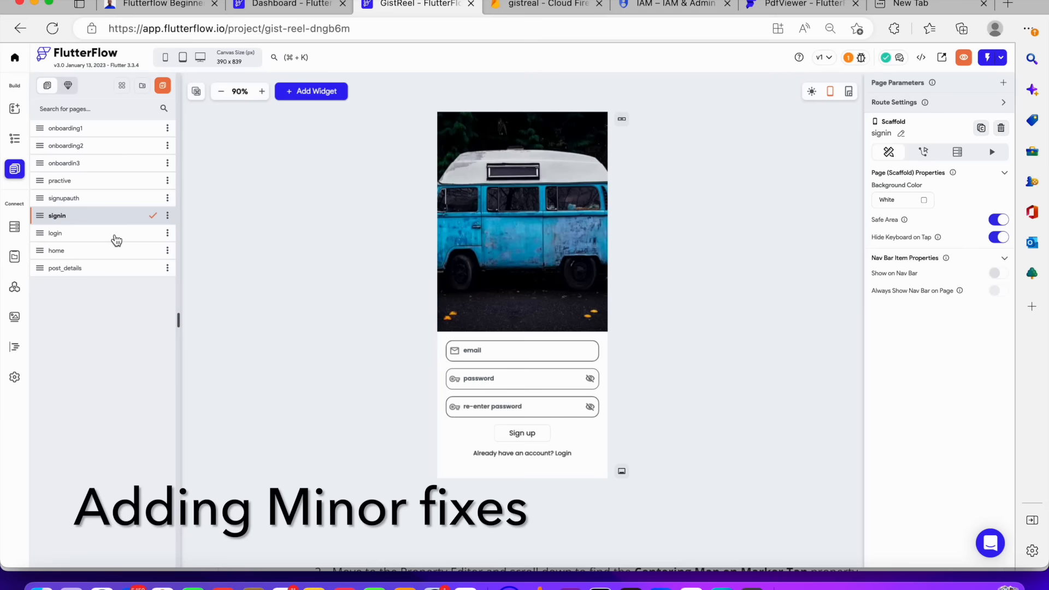
pyautogui.click(117, 238)
pyautogui.click(118, 253)
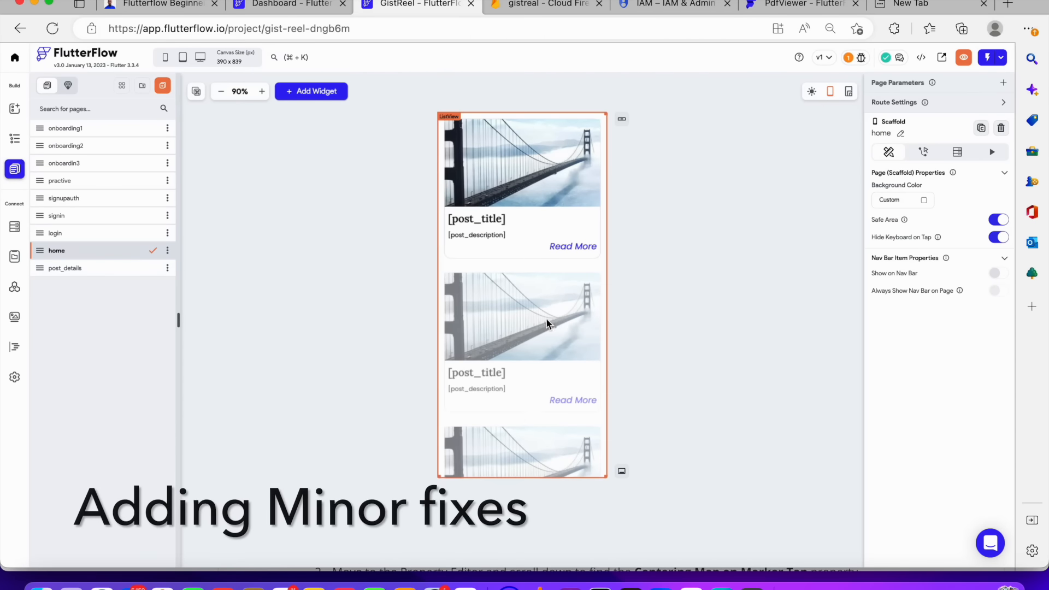
pyautogui.scroll(-3, 547, 320)
pyautogui.scroll(3, 544, 317)
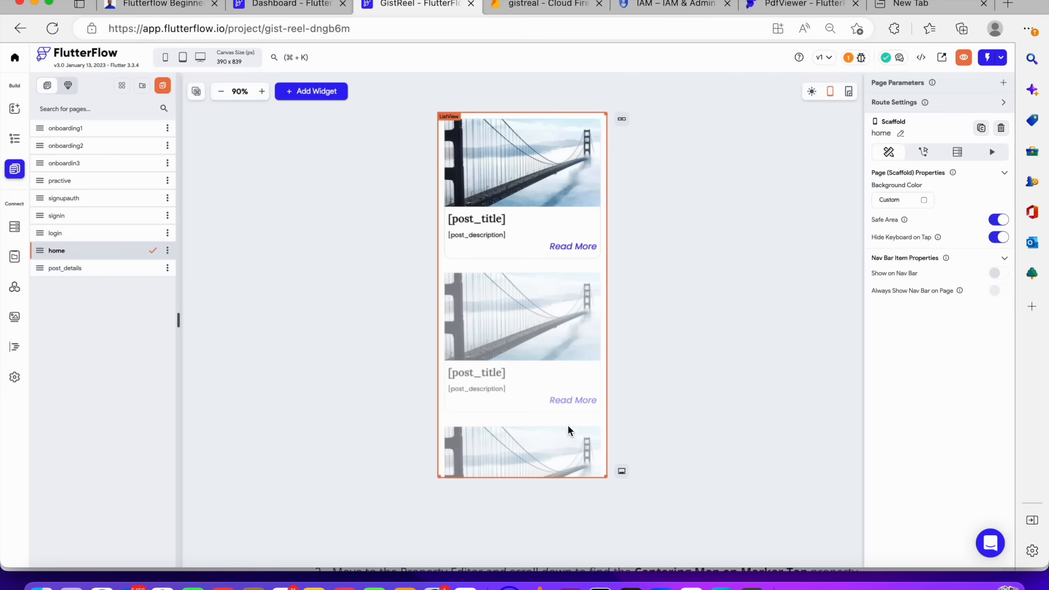
# Add an app bar to the home page using the Back Button with Left Title style
pyautogui.click(623, 472)
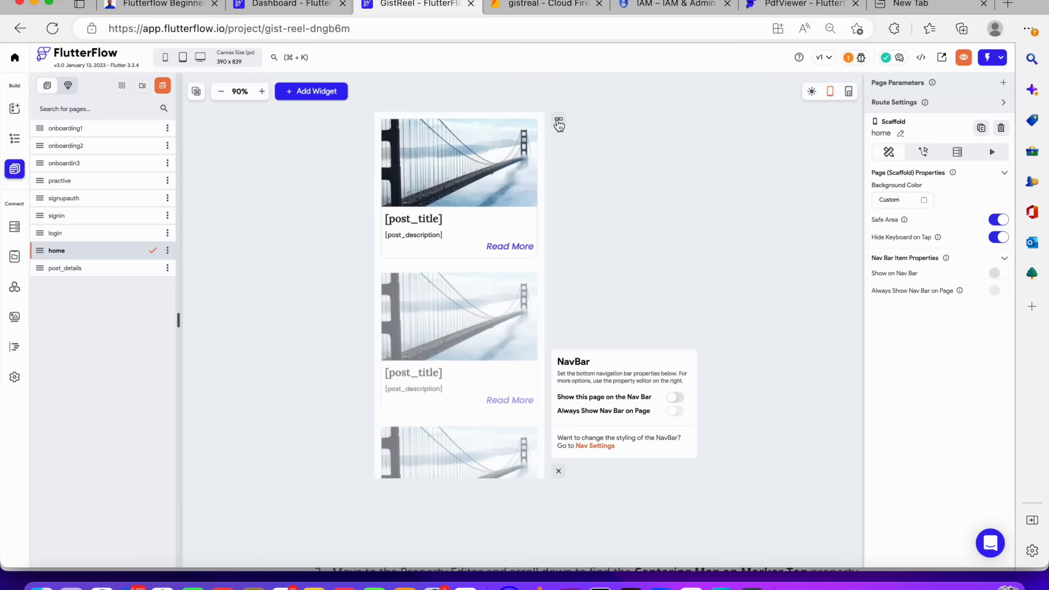
pyautogui.click(559, 124)
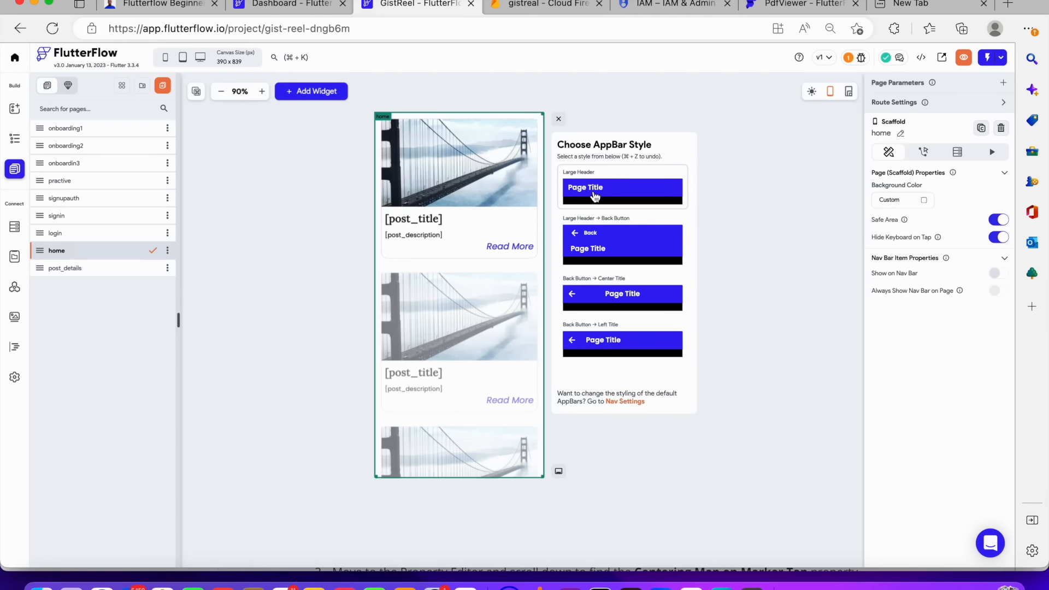
pyautogui.click(593, 343)
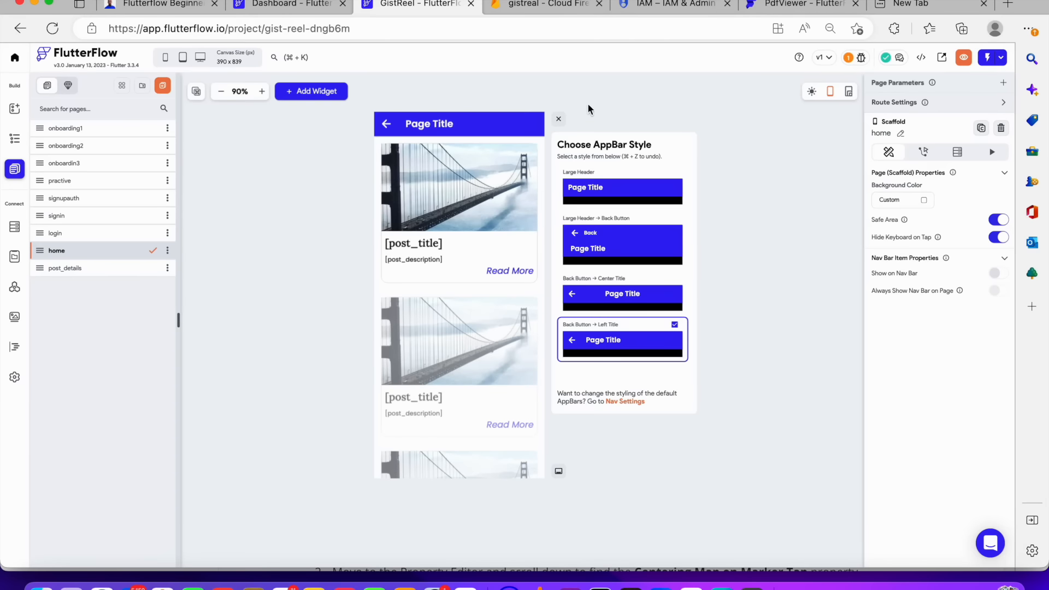
# Change the home page's app bar title to Welcome
pyautogui.click(391, 127)
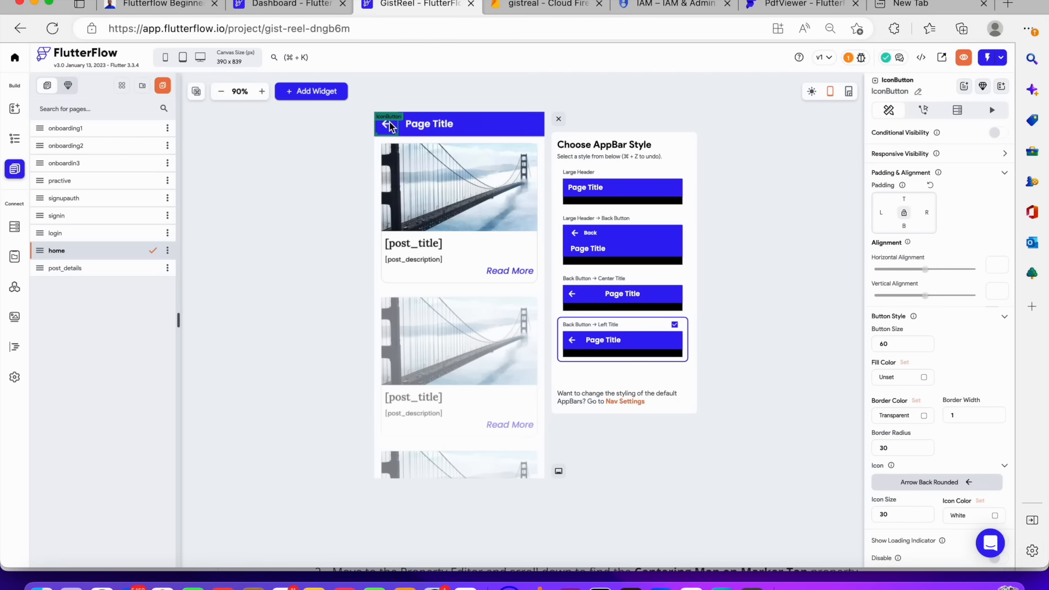
pyautogui.click(432, 123)
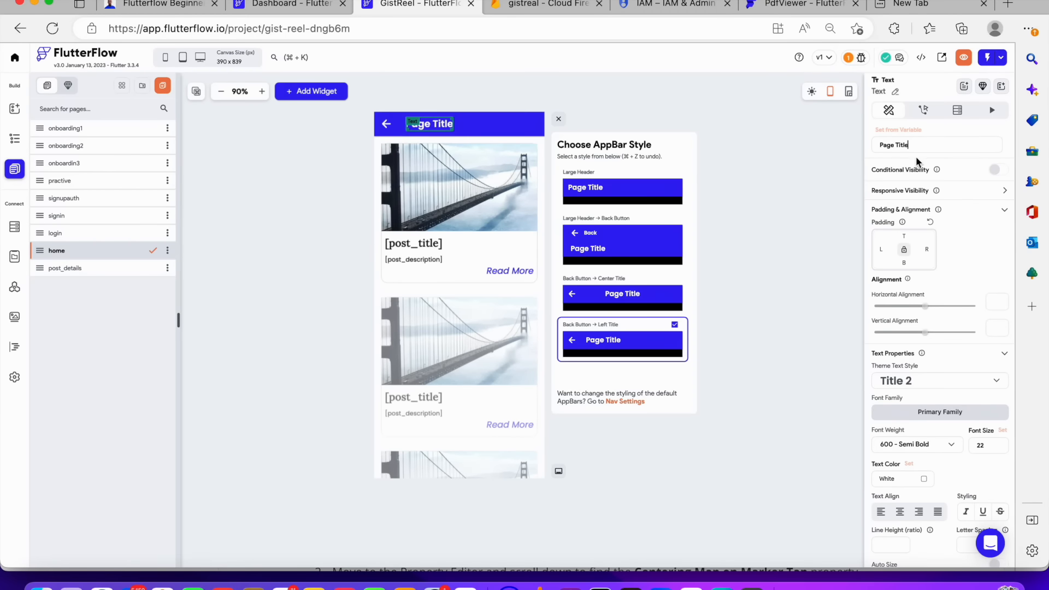
pyautogui.moveTo(919, 149); pyautogui.dragTo(780, 148)
pyautogui.write('Welcome')
# Replace the app bar's back arrow icon with the menu icon and close the app bar style panel
pyautogui.click(380, 130)
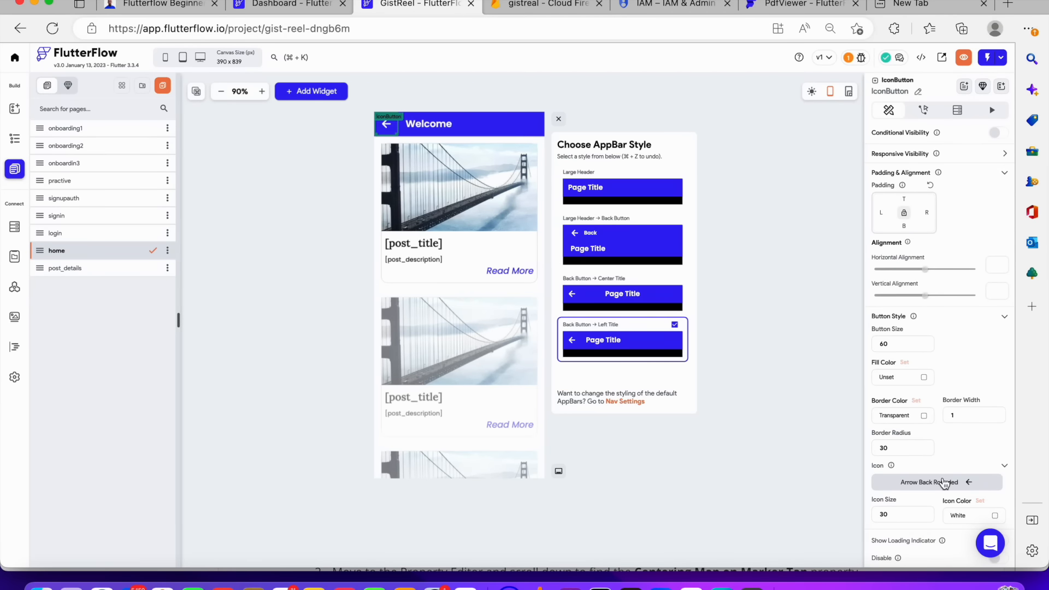
pyautogui.click(945, 481)
pyautogui.write('menu')
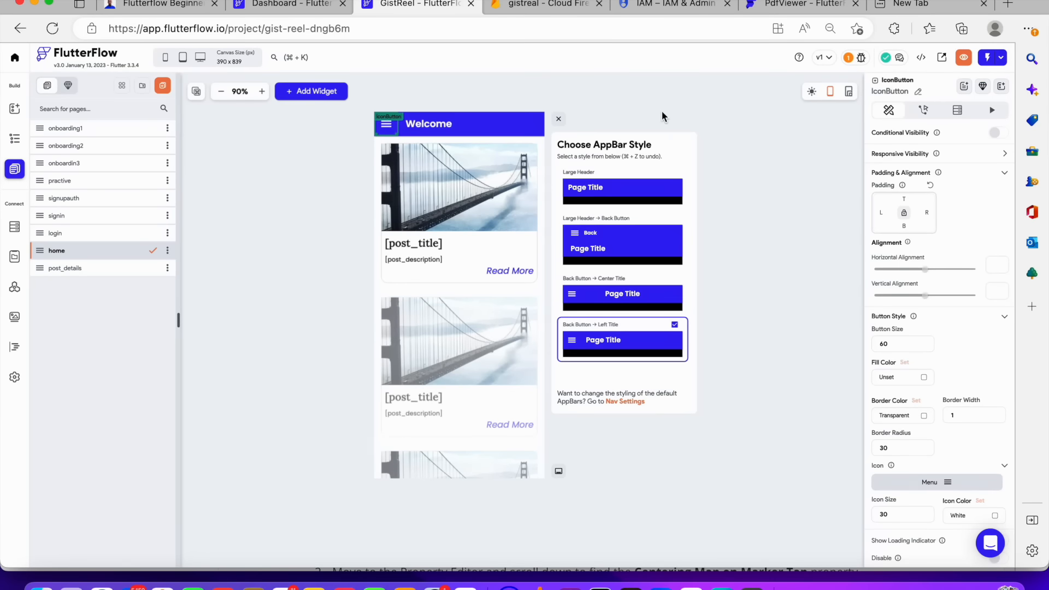
pyautogui.click(662, 113)
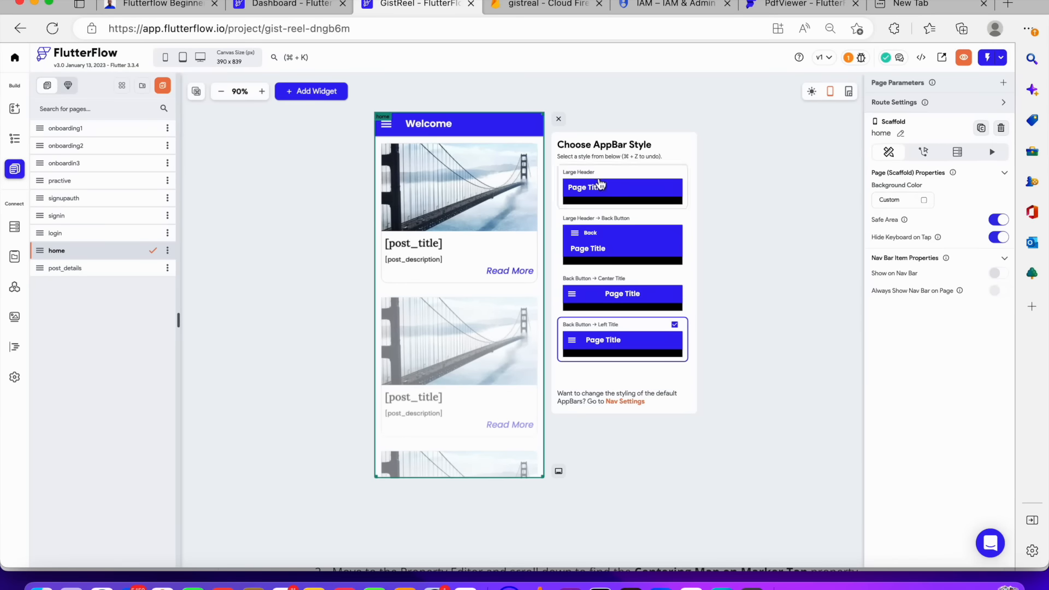
pyautogui.click(558, 121)
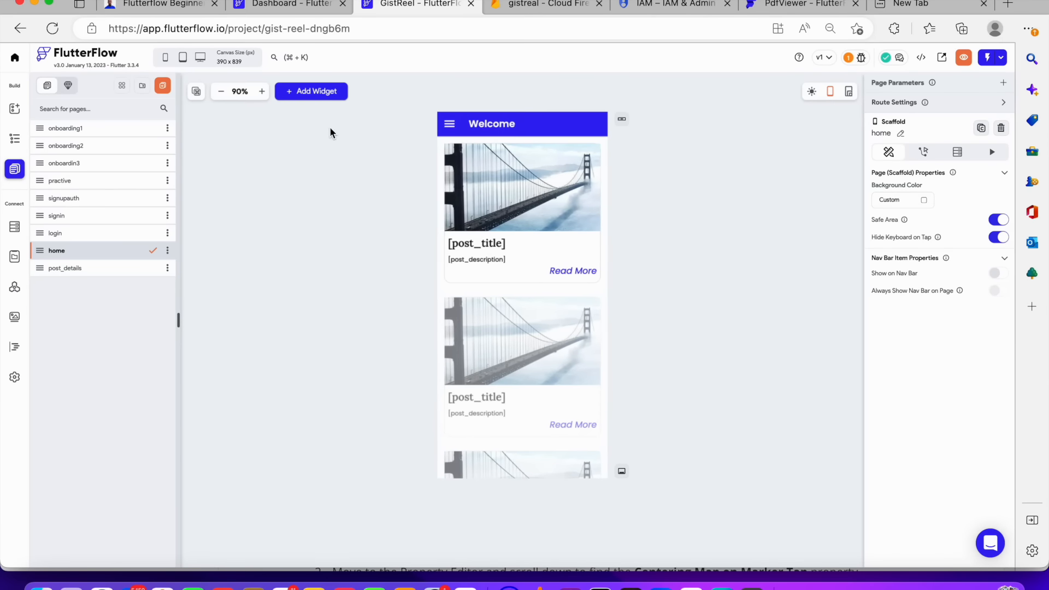
# Select the menu icon button and open its action flow editor to check its actions
pyautogui.click(448, 126)
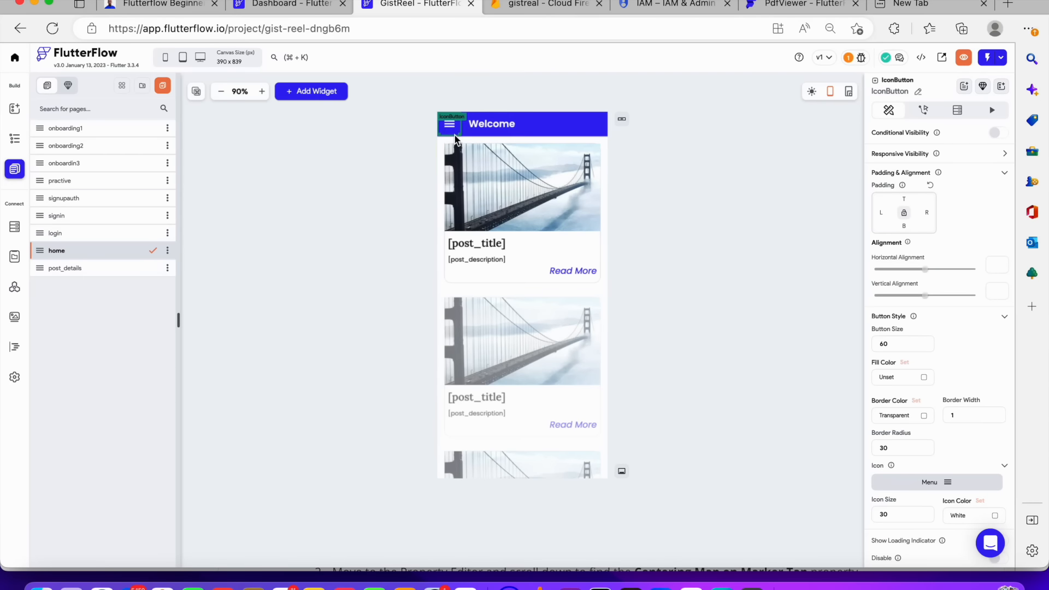
pyautogui.click(383, 111)
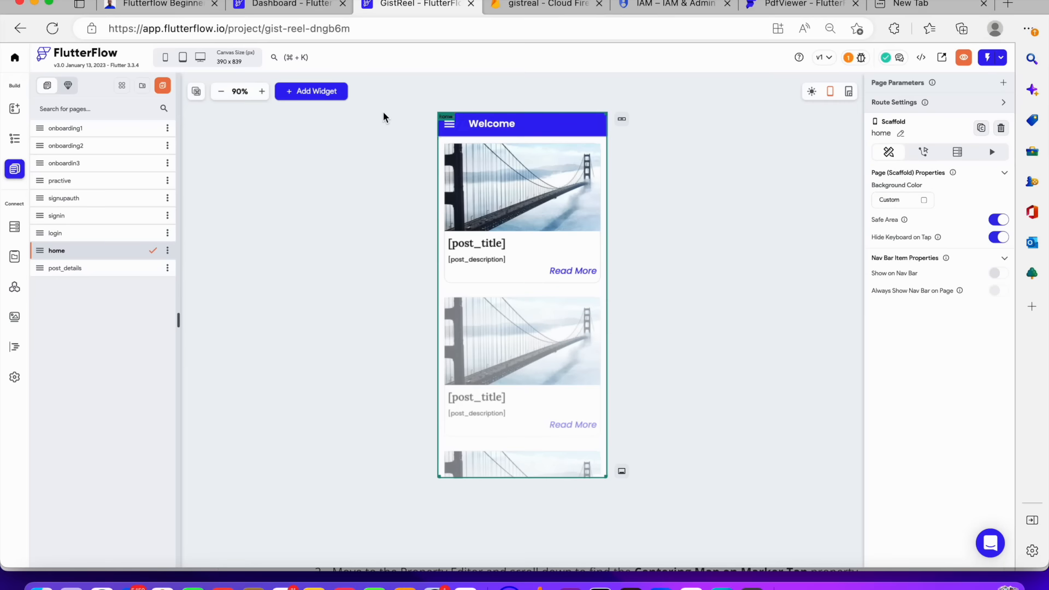
pyautogui.click(448, 125)
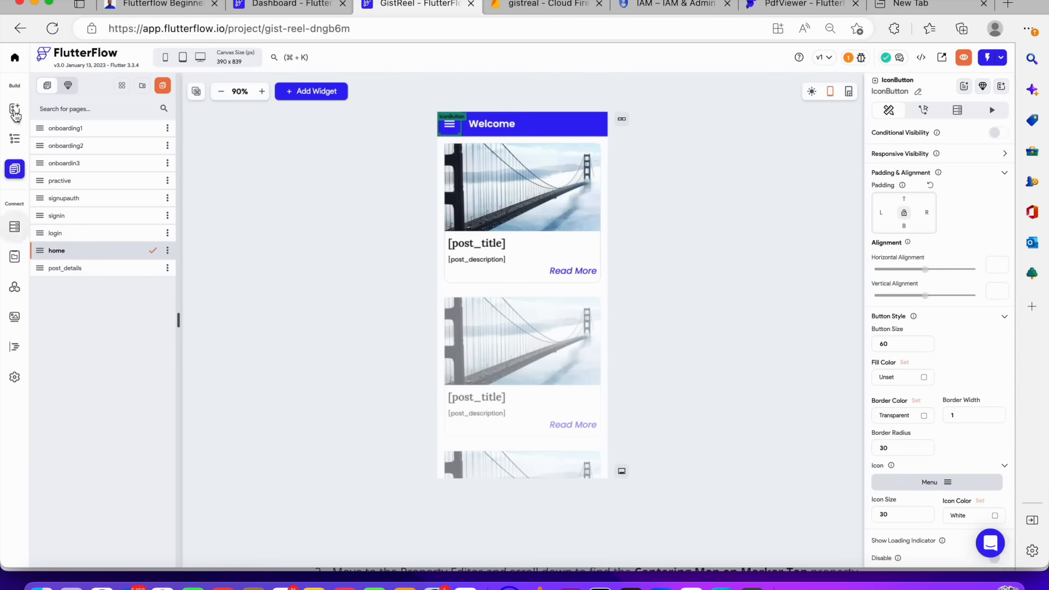
pyautogui.click(15, 141)
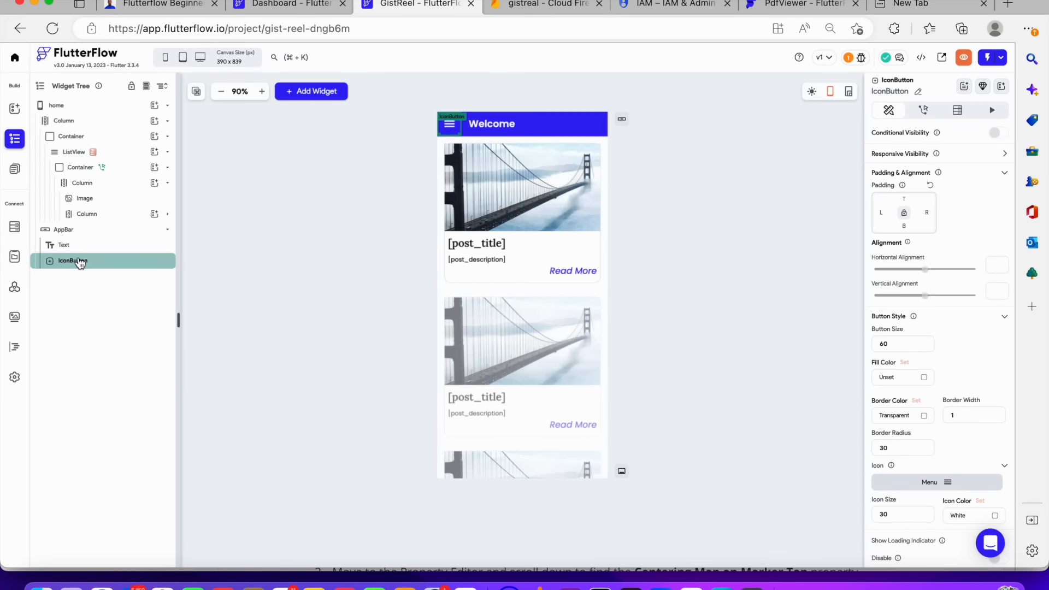
pyautogui.click(927, 110)
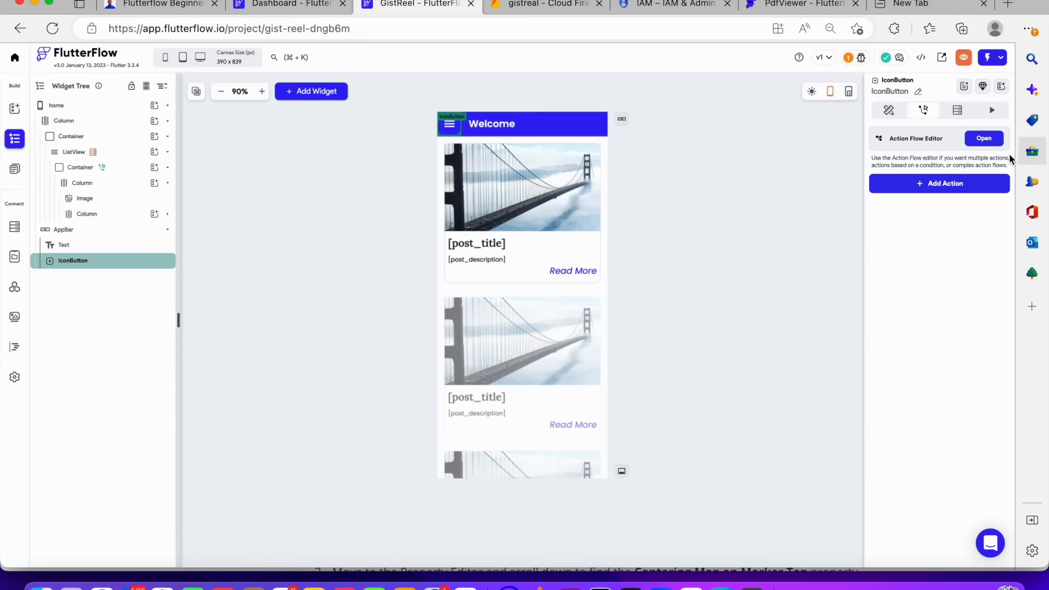
pyautogui.click(992, 141)
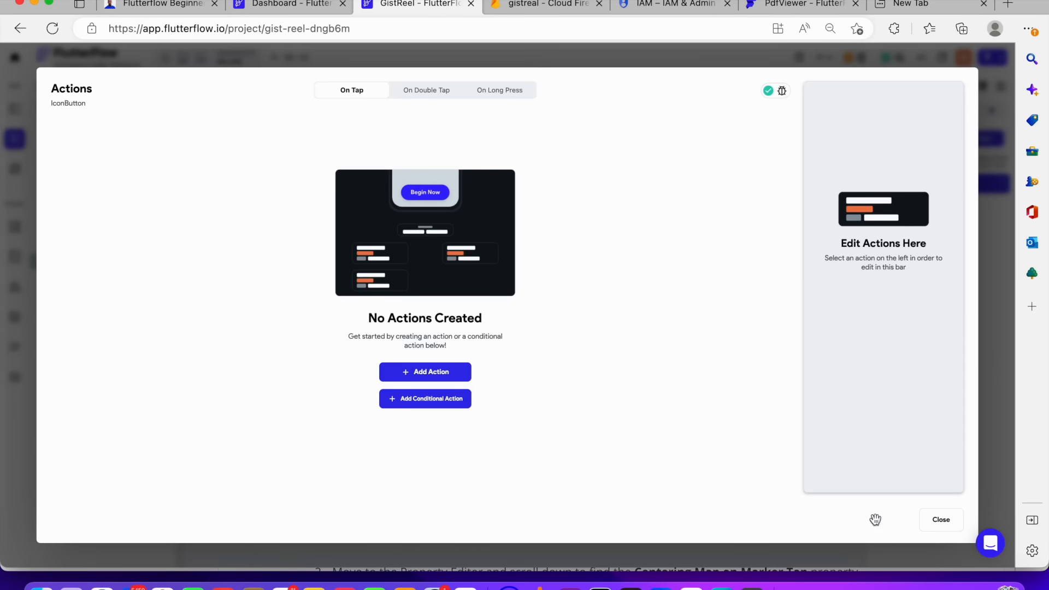
pyautogui.click(940, 520)
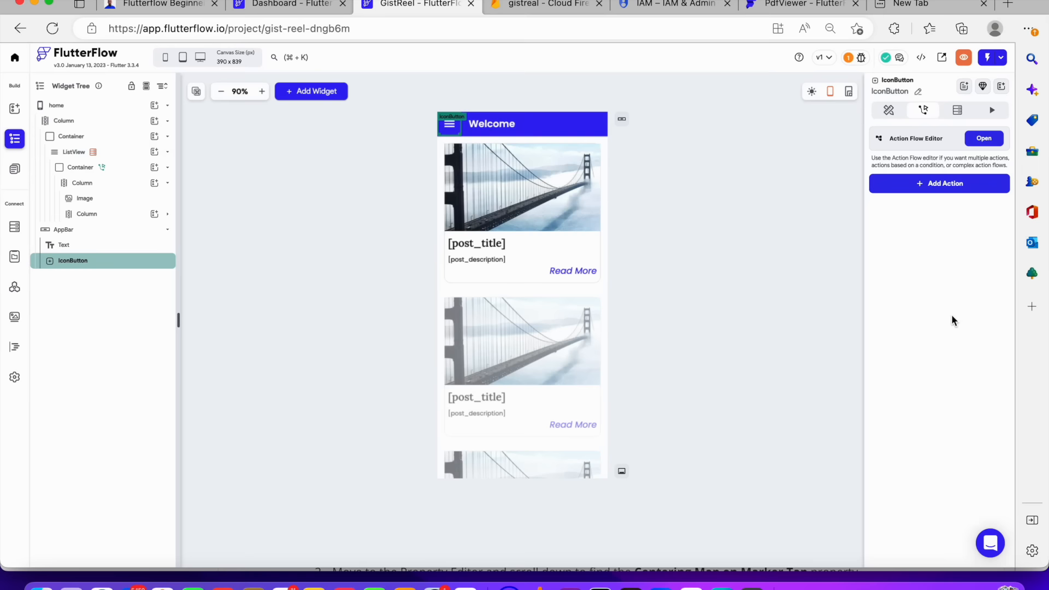
# Start a new On Tap action for the menu button and browse the list of available actions
pyautogui.click(933, 186)
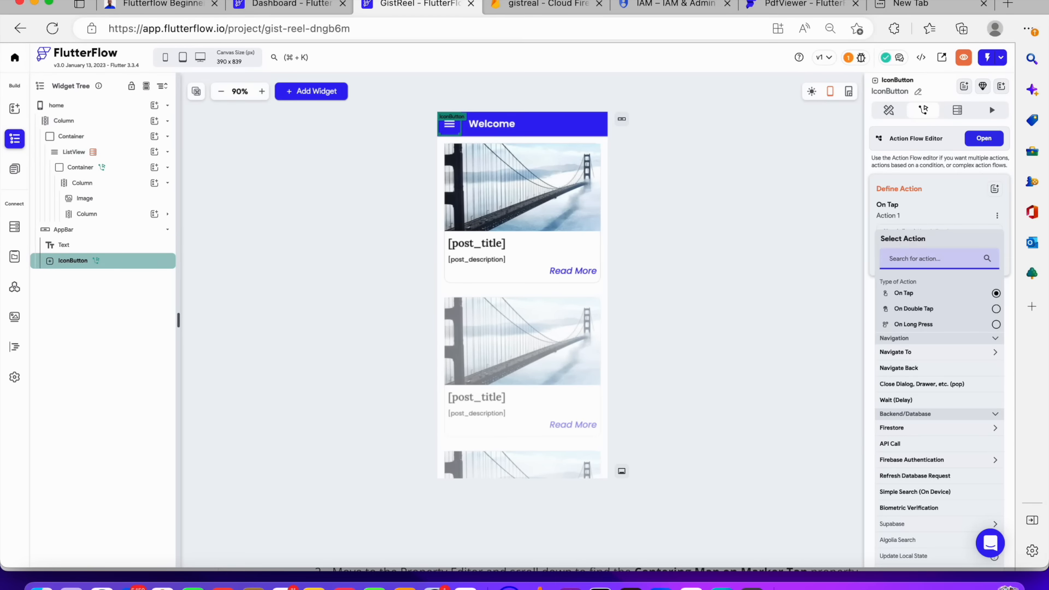
pyautogui.write('si')
pyautogui.press('BackSpace')
pyautogui.press('BackSpace')
pyautogui.scroll(-3, 920, 438)
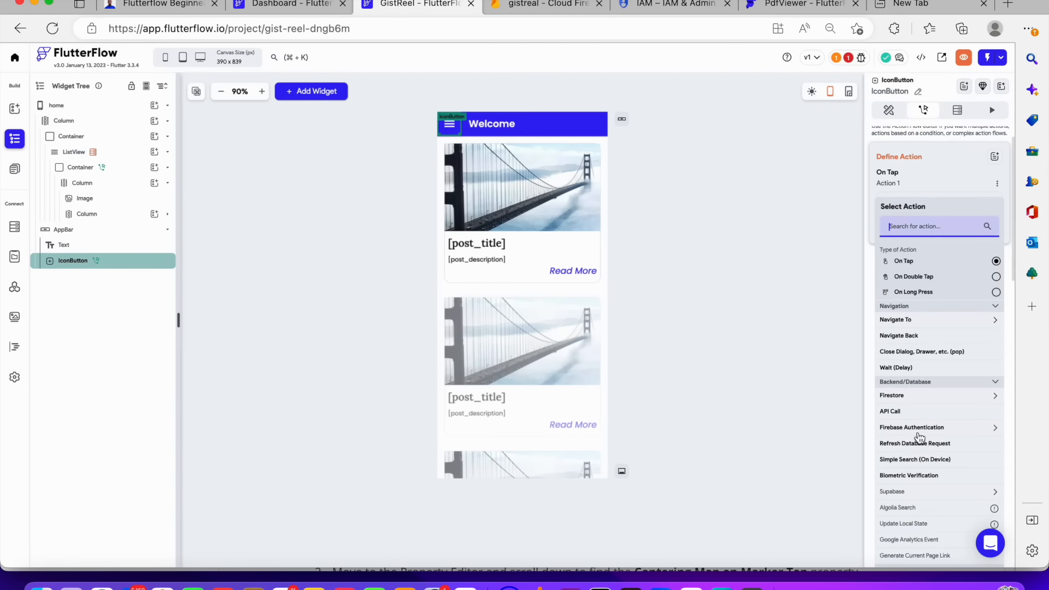
pyautogui.scroll(-3, 922, 438)
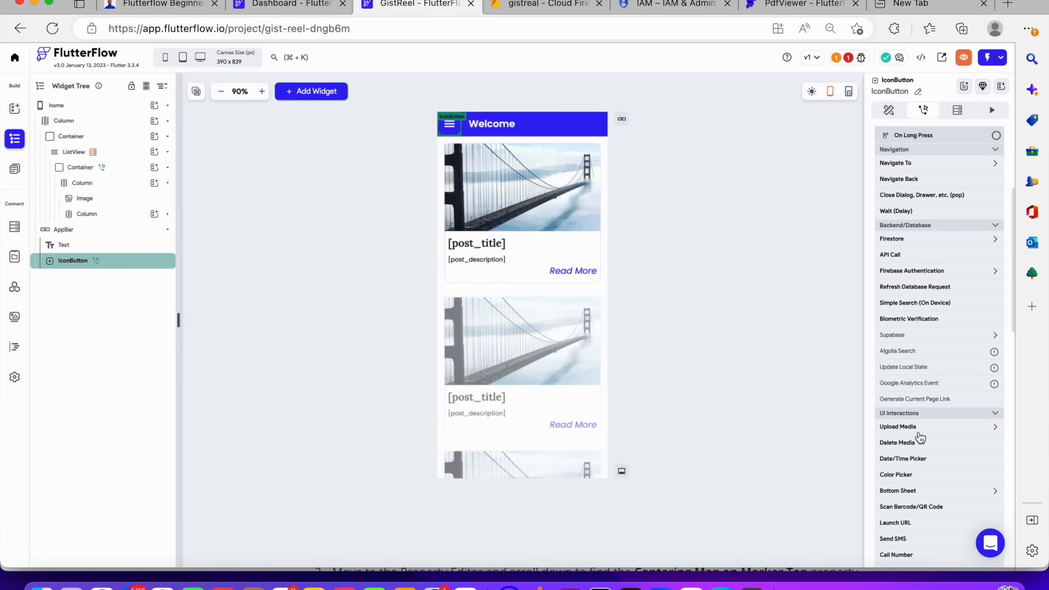
pyautogui.scroll(1, 921, 438)
pyautogui.scroll(-4, 921, 437)
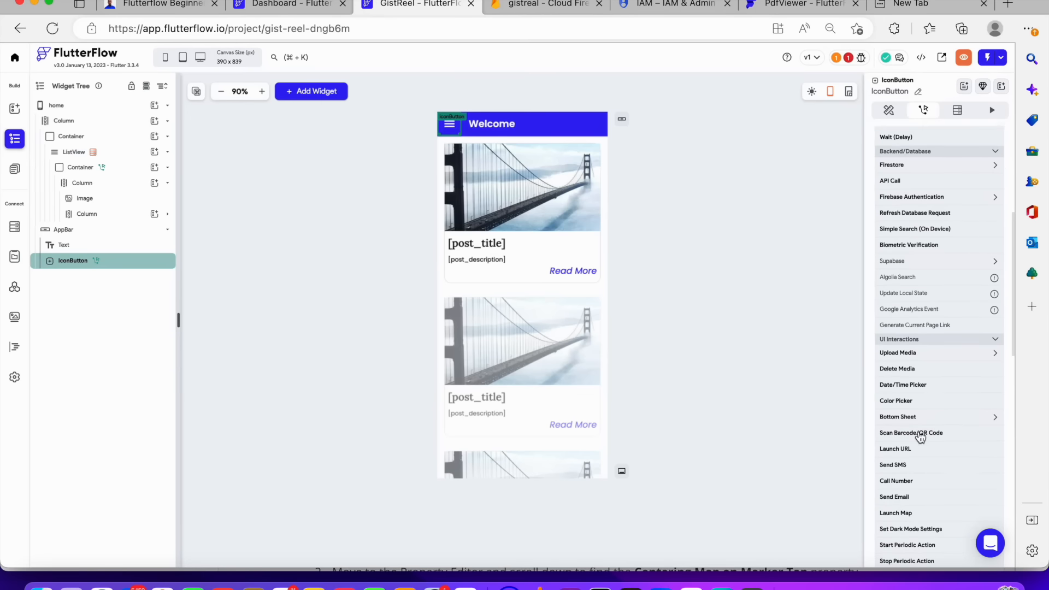
pyautogui.scroll(-1, 921, 437)
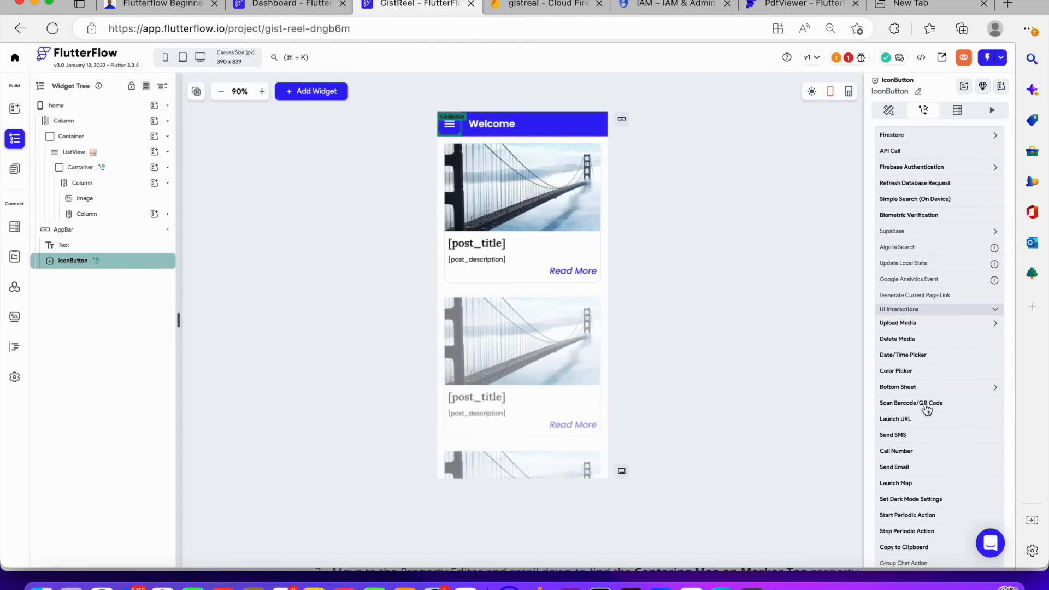
pyautogui.scroll(-1, 927, 413)
pyautogui.scroll(-4, 927, 410)
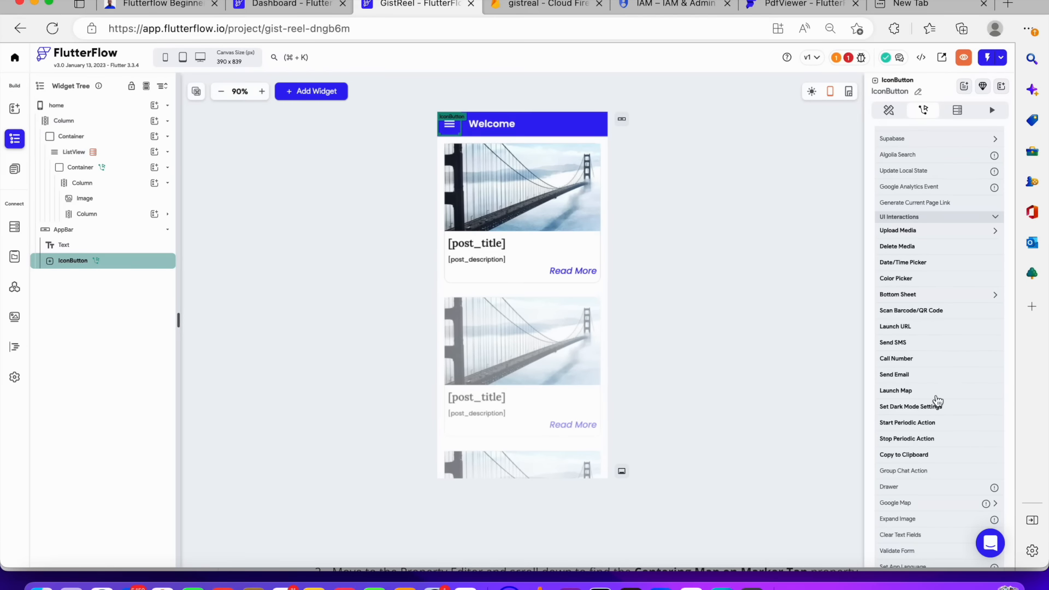
pyautogui.scroll(-4, 938, 401)
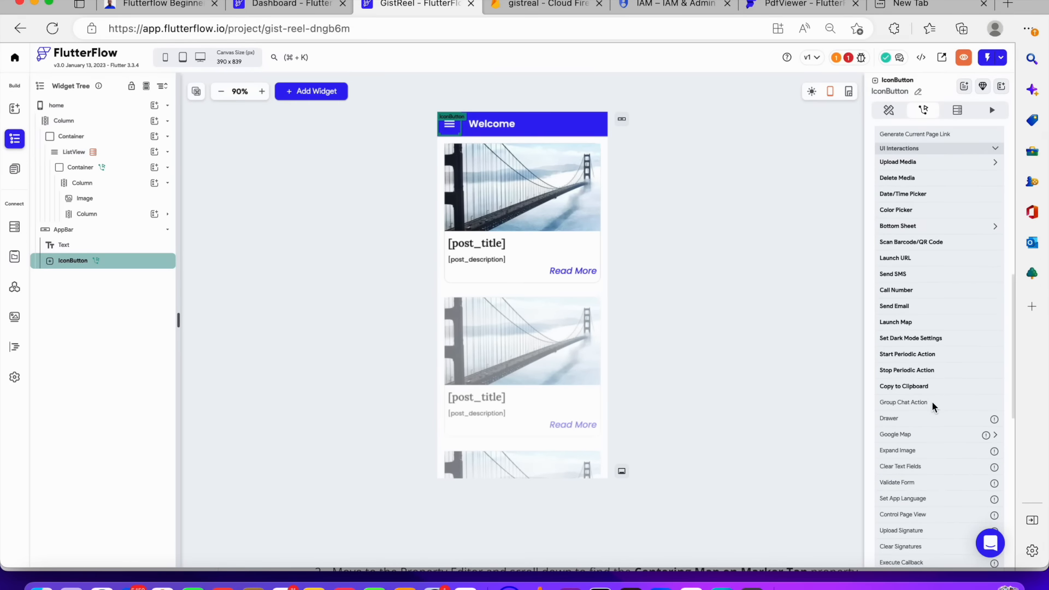
pyautogui.scroll(-11, 934, 406)
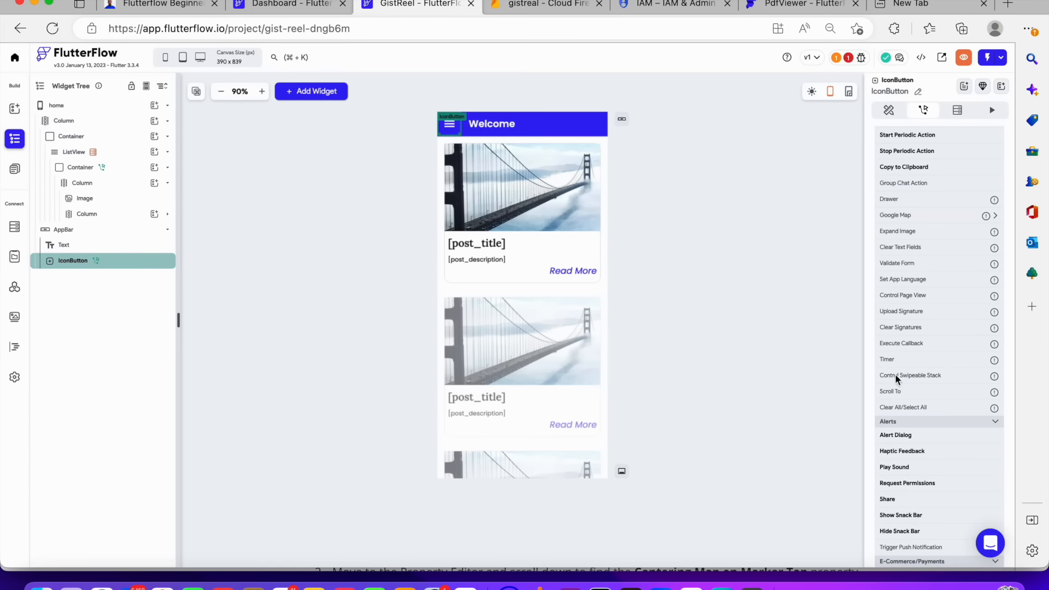
pyautogui.scroll(-1, 913, 405)
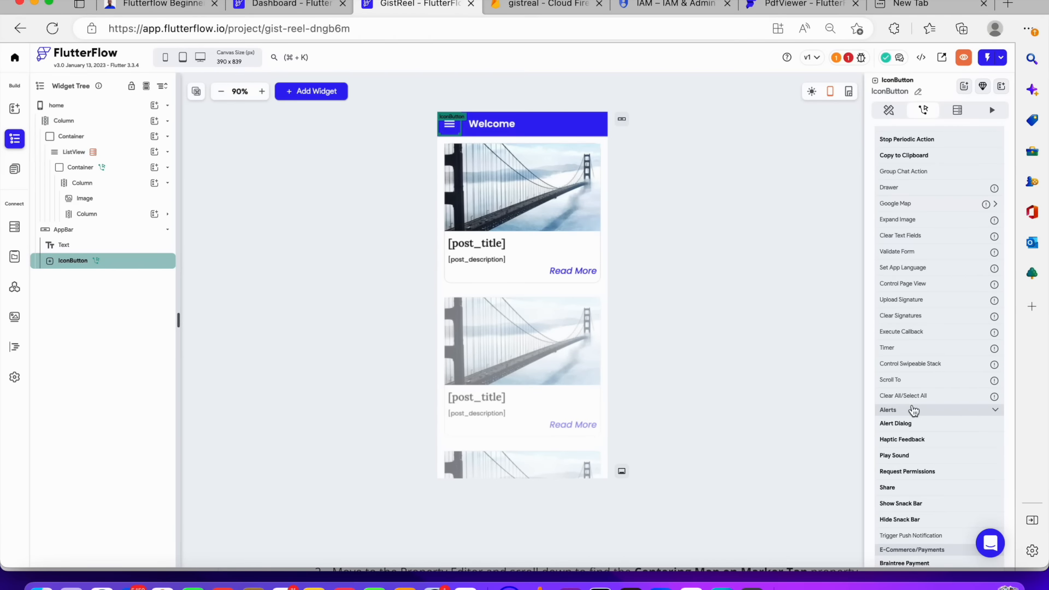
pyautogui.click(914, 409)
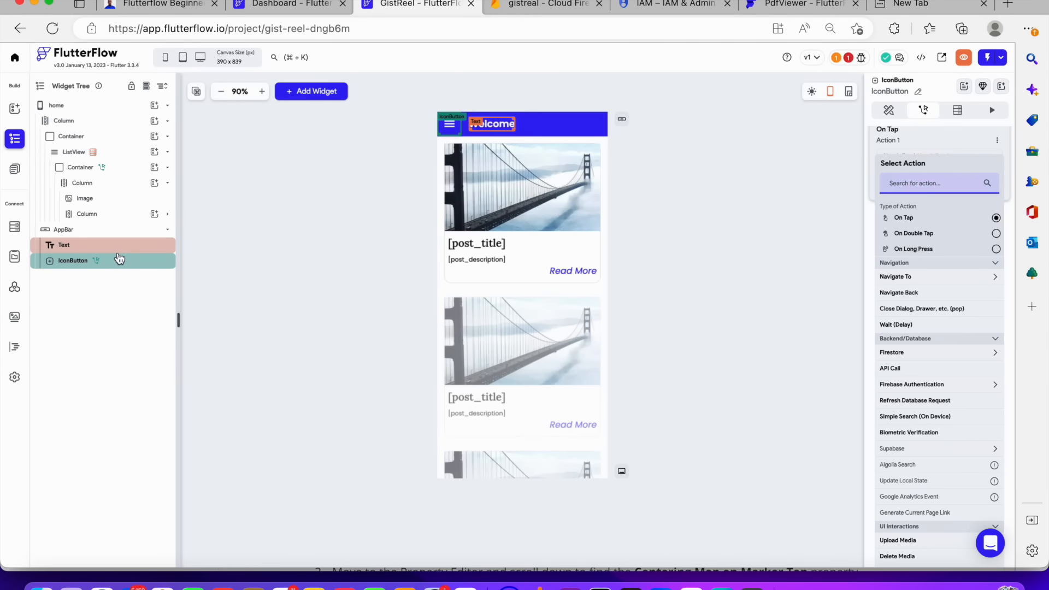
# Add a Drawer widget to the home page and set its width to 200 px
pyautogui.click(156, 106)
pyautogui.click(156, 106)
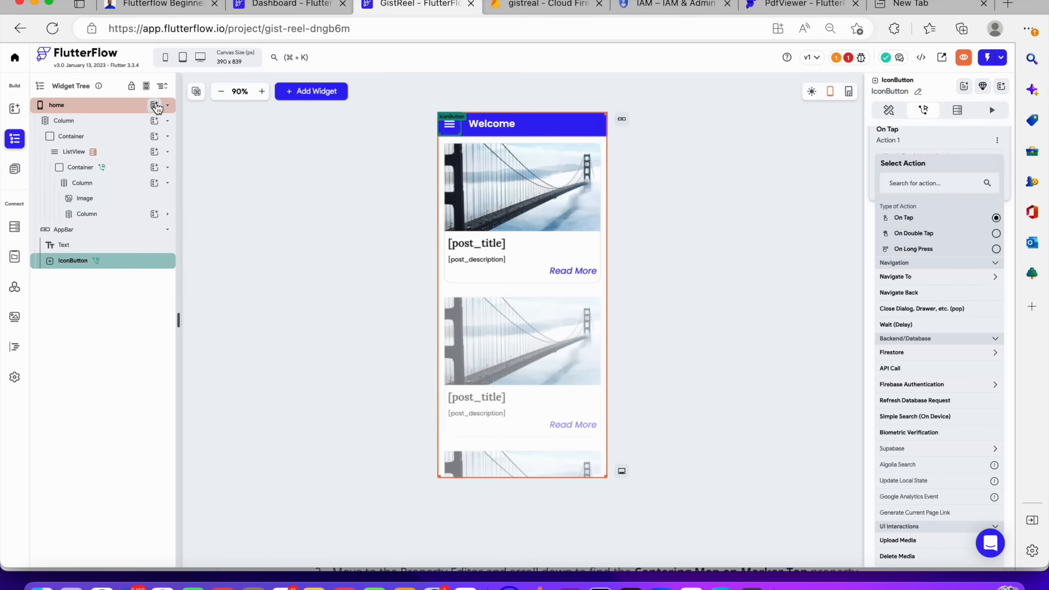
pyautogui.click(156, 106)
pyautogui.scroll(-2, 252, 268)
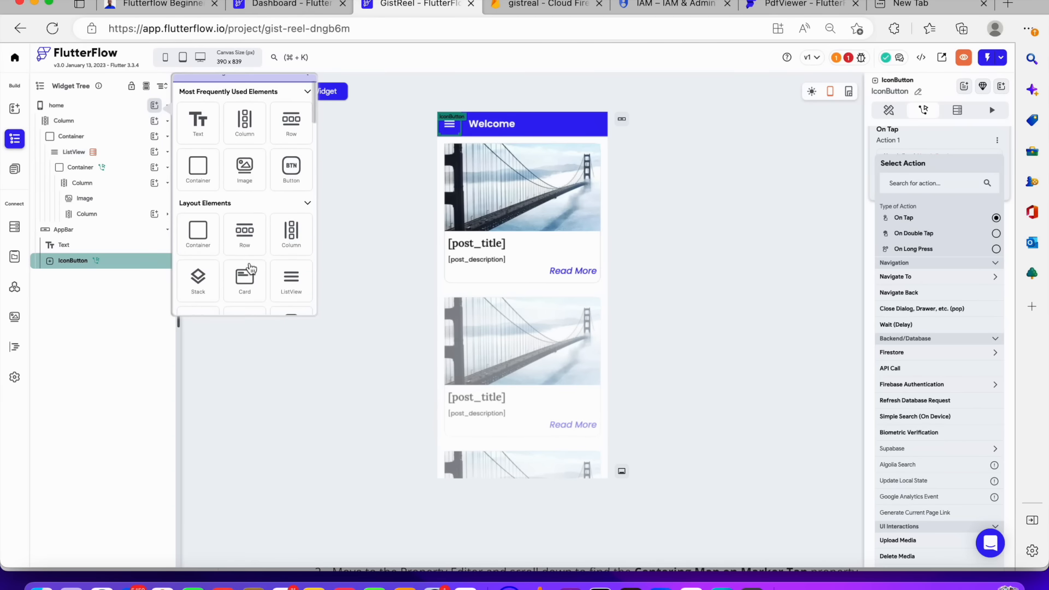
pyautogui.scroll(-4, 251, 268)
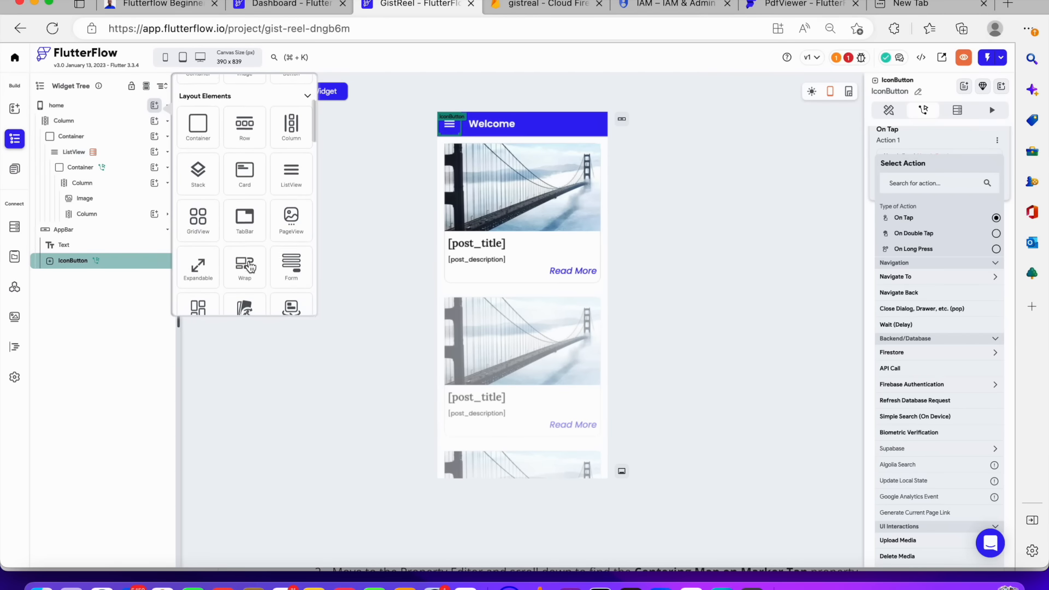
pyautogui.scroll(-4, 249, 265)
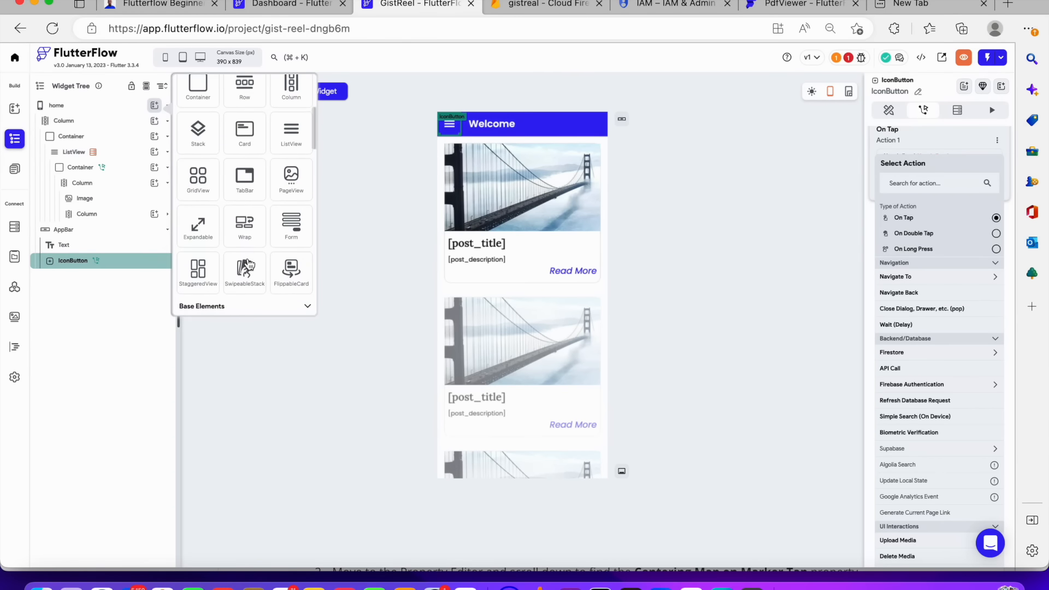
pyautogui.scroll(-2, 250, 265)
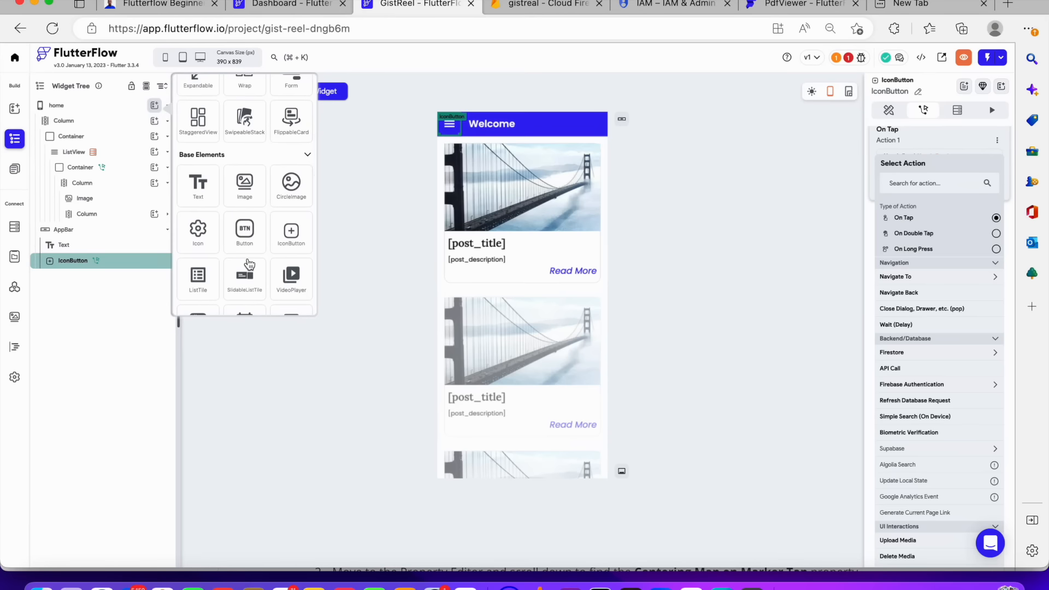
pyautogui.scroll(-5, 249, 265)
pyautogui.scroll(-3, 249, 265)
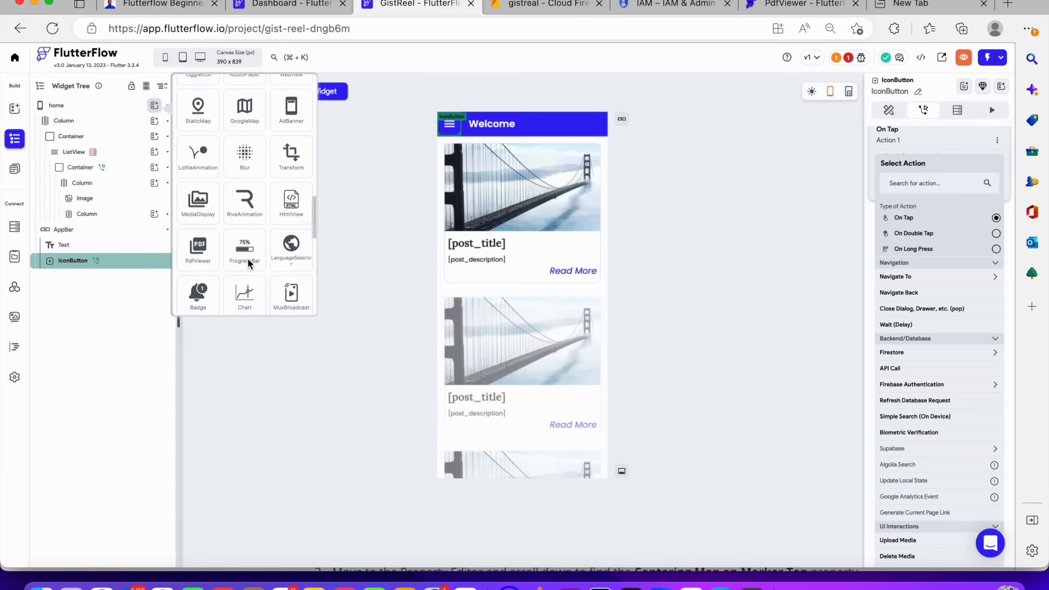
pyautogui.scroll(-2, 249, 265)
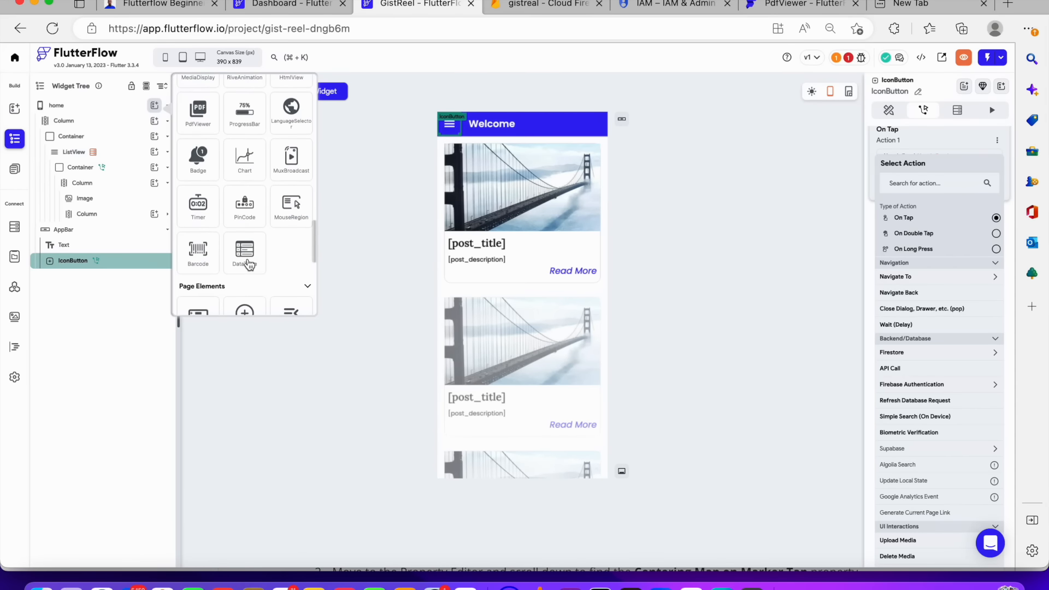
pyautogui.scroll(-5, 246, 265)
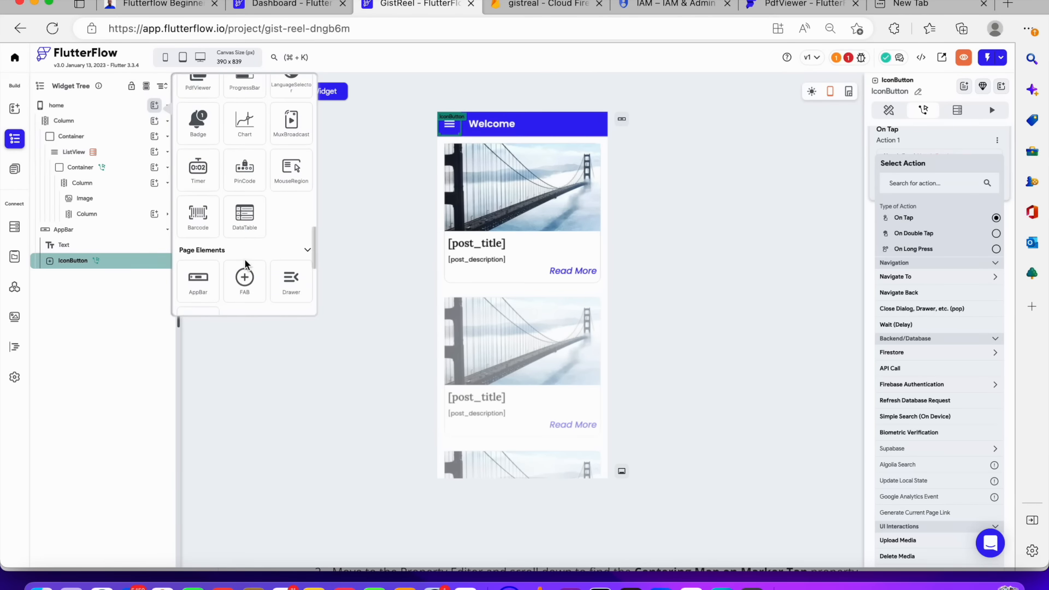
pyautogui.scroll(-1, 245, 266)
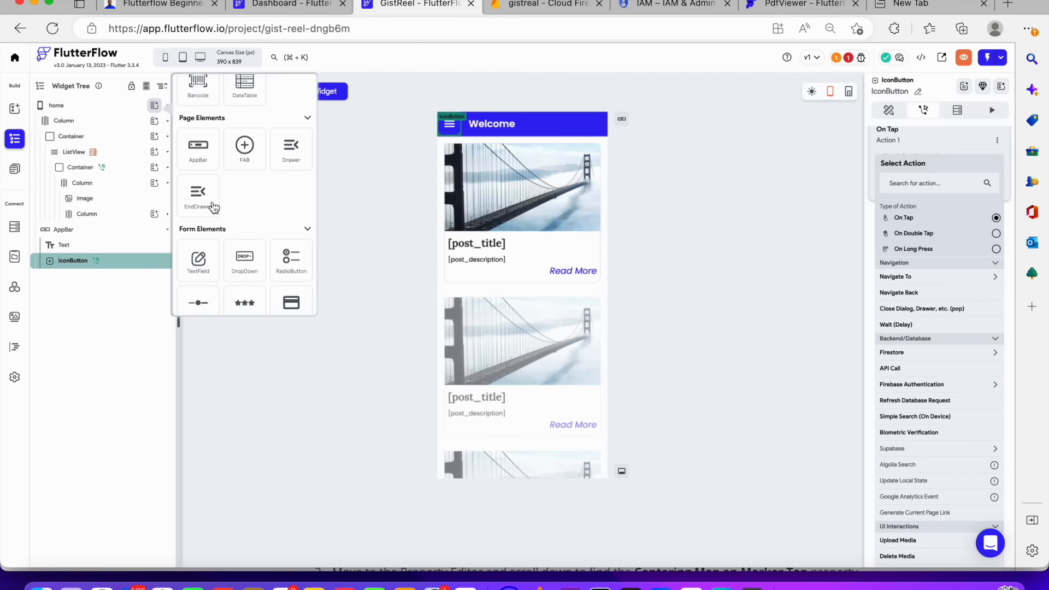
pyautogui.click(285, 148)
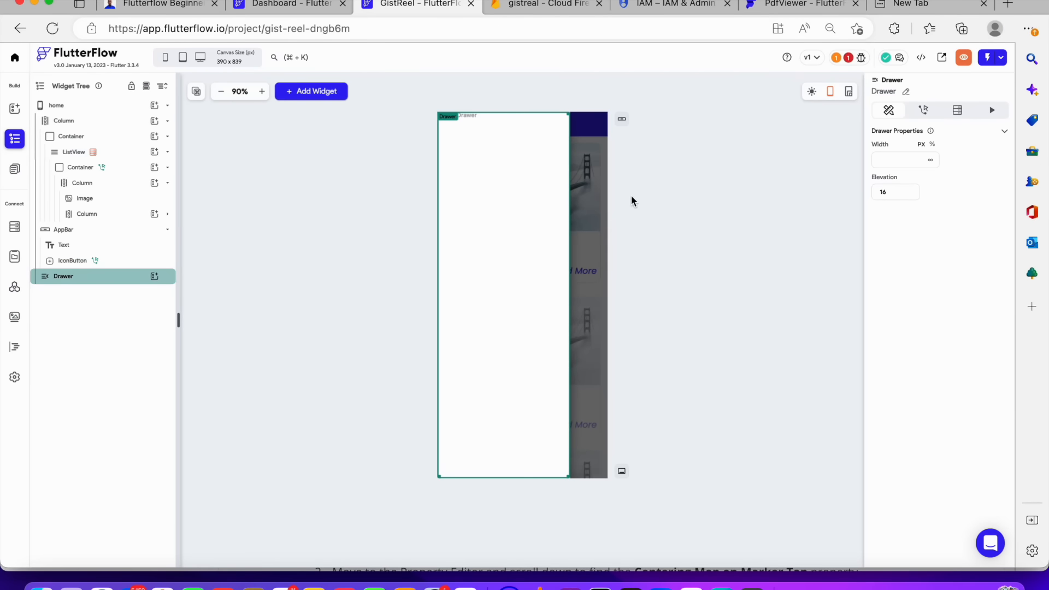
pyautogui.click(920, 160)
pyautogui.write('200')
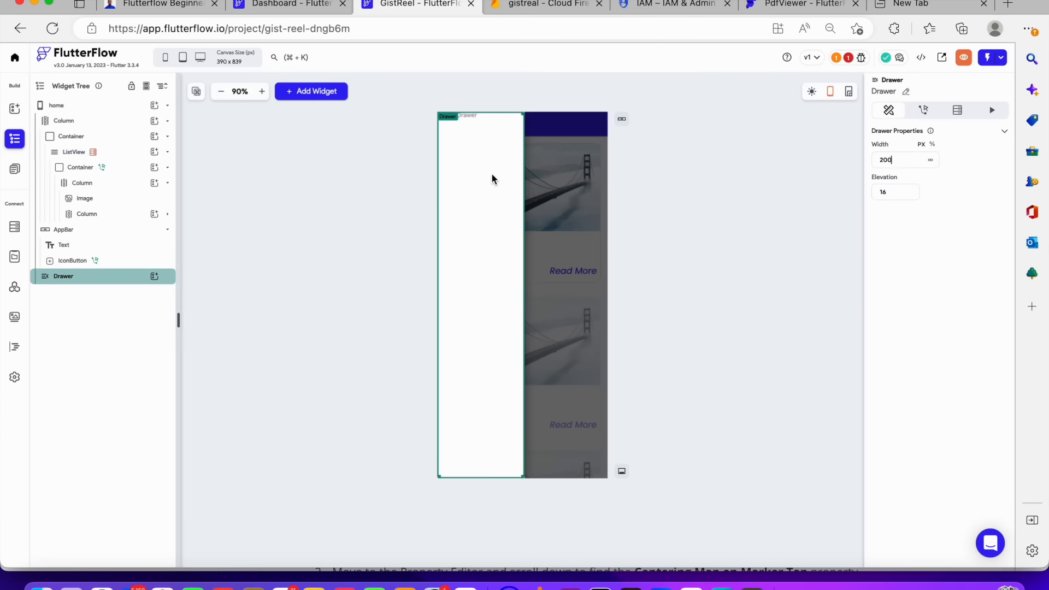
# Add a ListTile widget inside the drawer
pyautogui.click(154, 281)
pyautogui.scroll(-10, 258, 334)
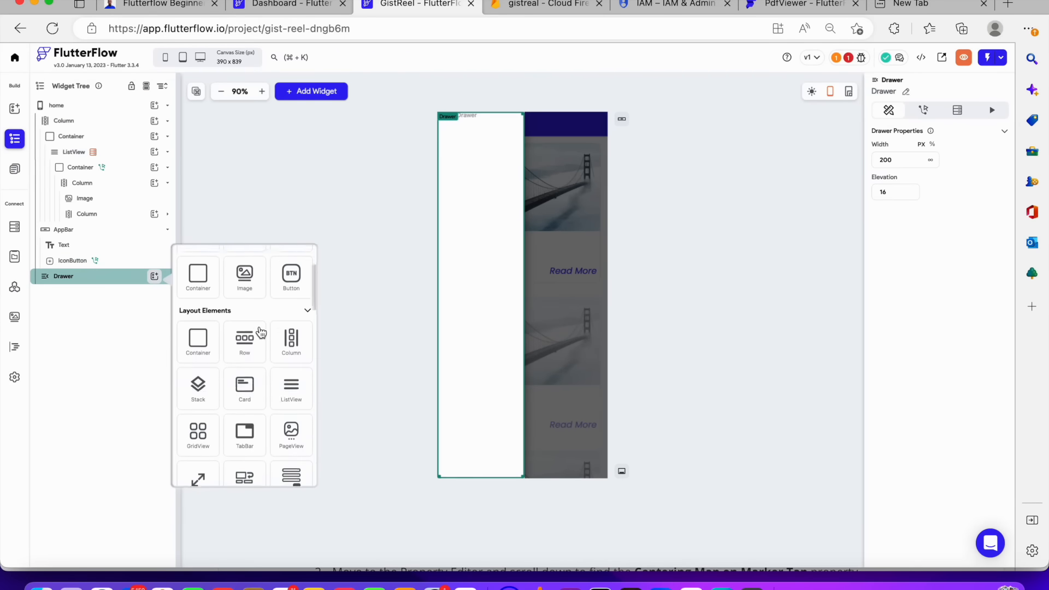
pyautogui.scroll(-2, 261, 330)
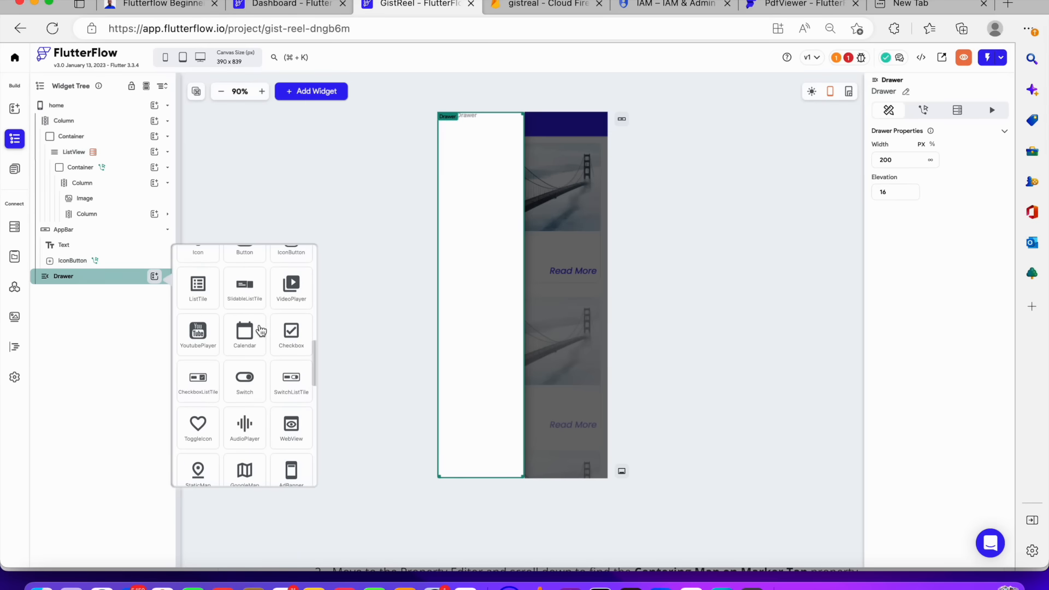
pyautogui.scroll(-2, 261, 330)
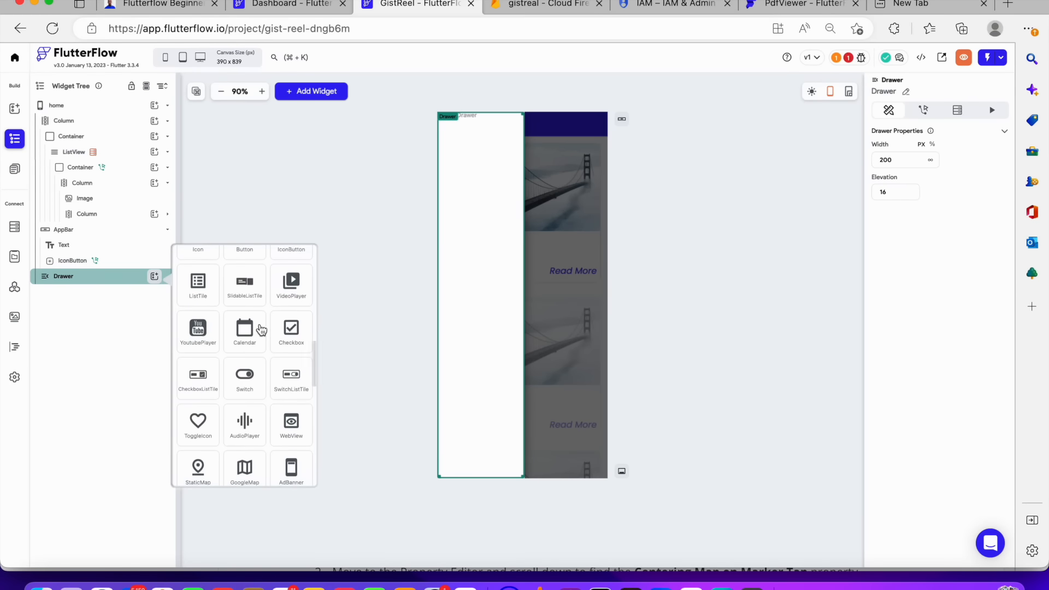
pyautogui.scroll(-2, 261, 330)
pyautogui.scroll(-2, 261, 330)
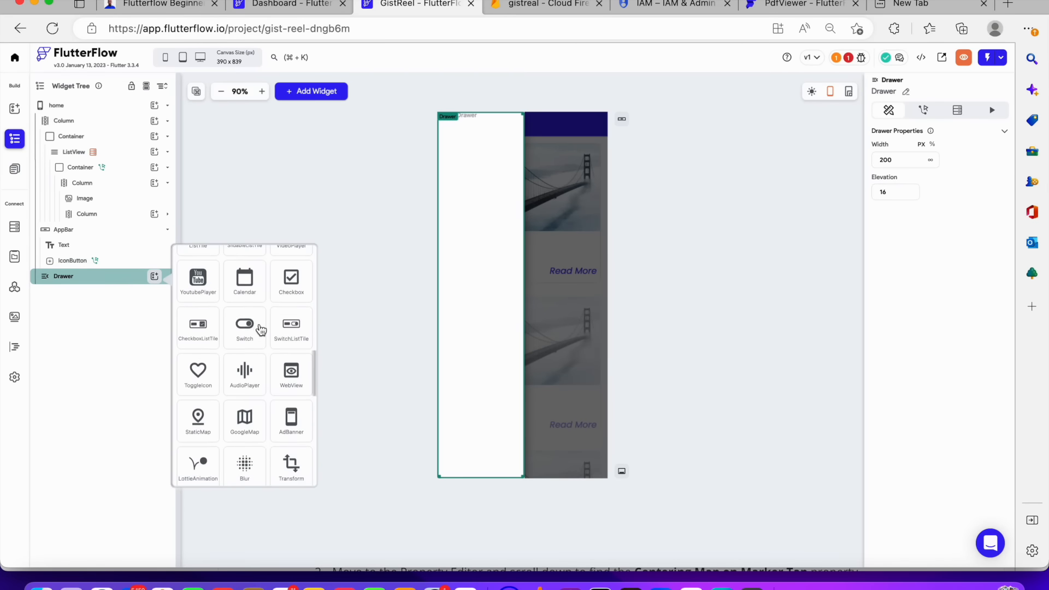
pyautogui.scroll(-10, 261, 330)
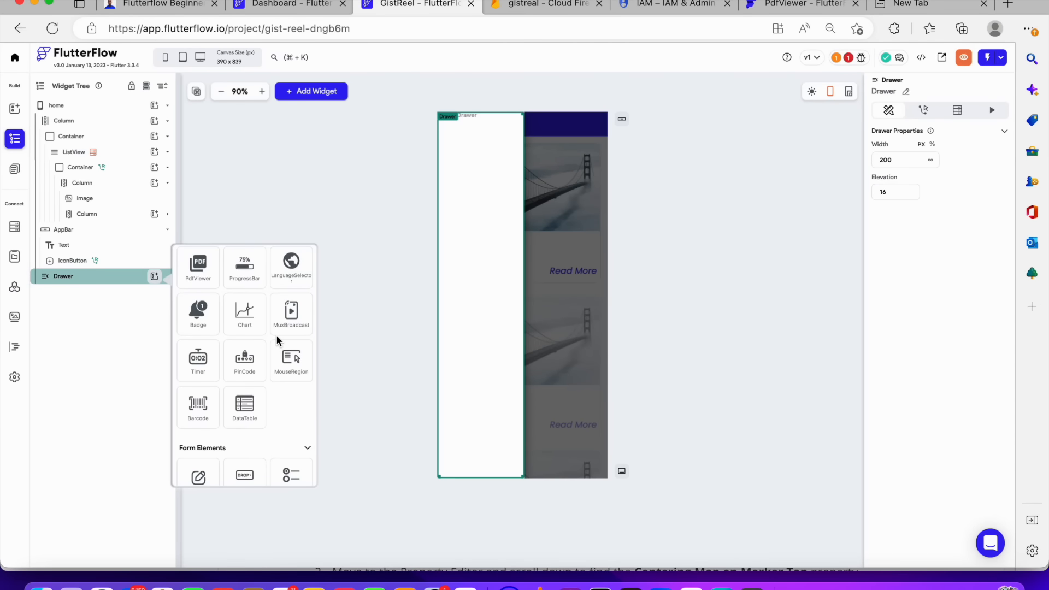
pyautogui.scroll(-5, 277, 336)
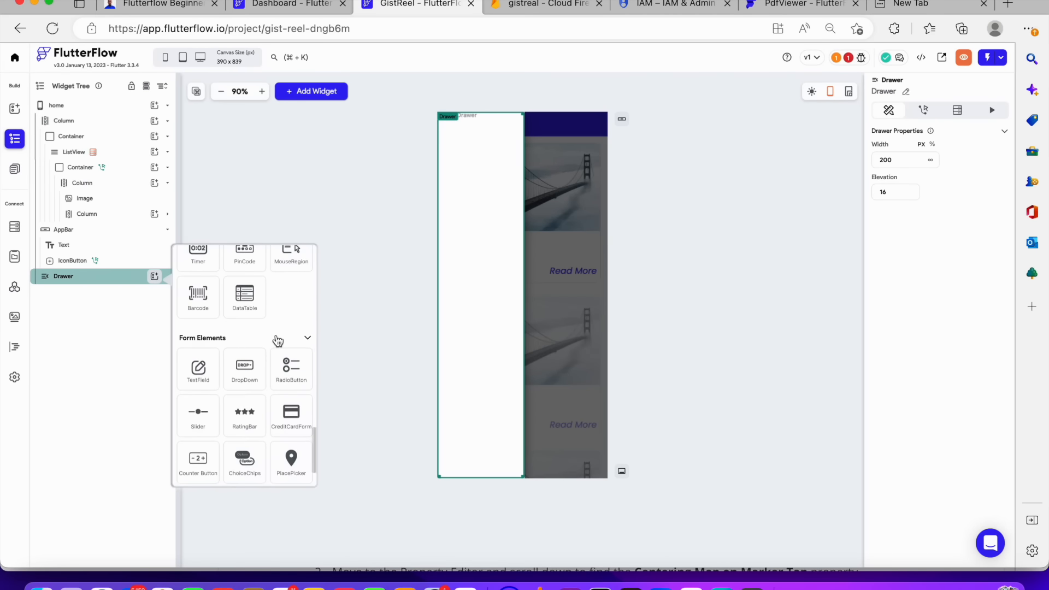
pyautogui.scroll(-1, 278, 340)
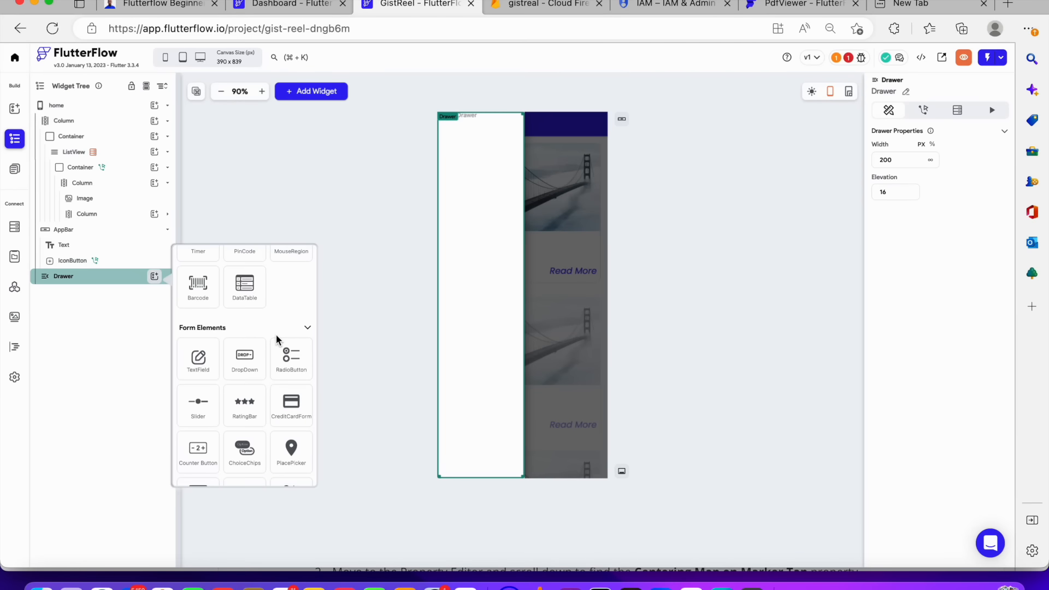
pyautogui.scroll(-3, 277, 340)
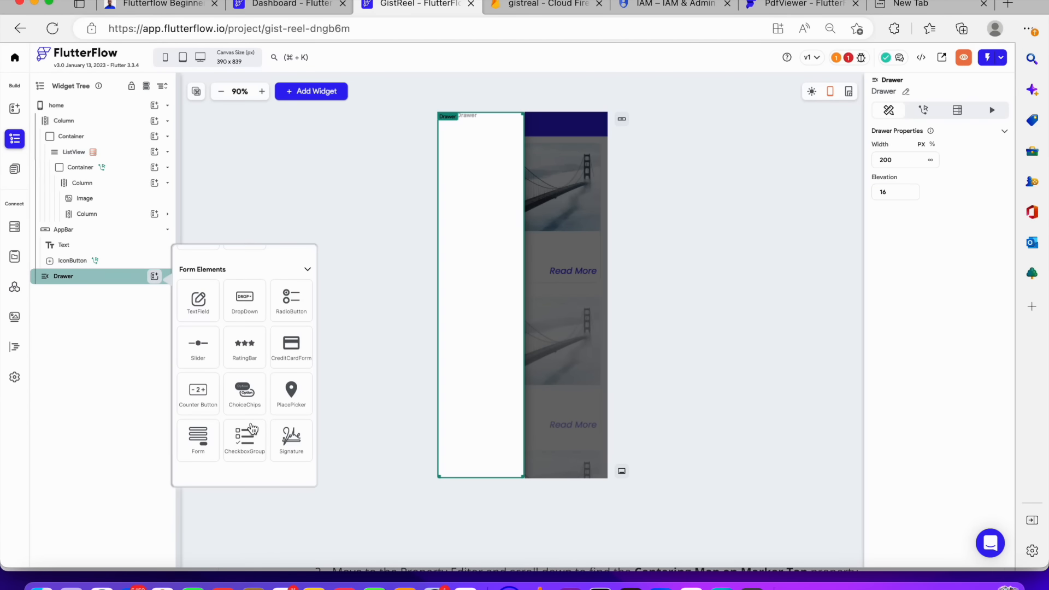
pyautogui.scroll(10, 249, 395)
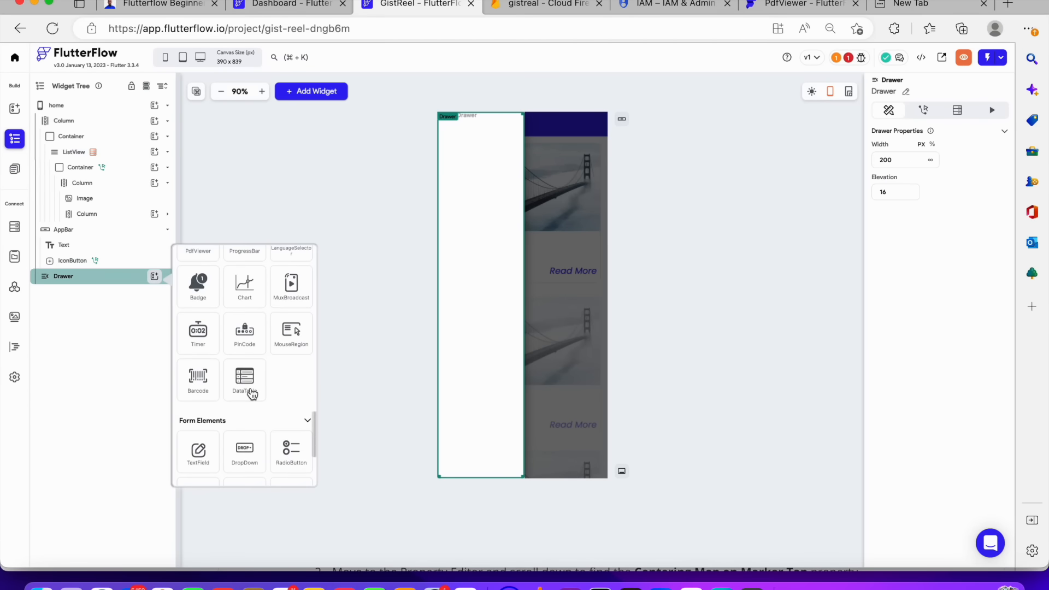
pyautogui.scroll(10, 252, 392)
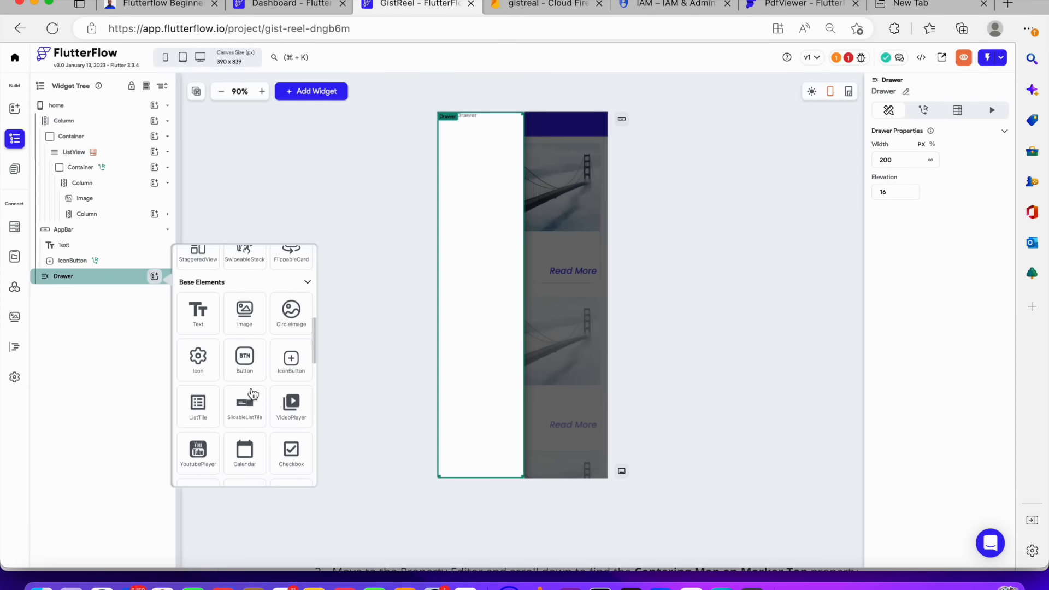
pyautogui.scroll(5, 252, 393)
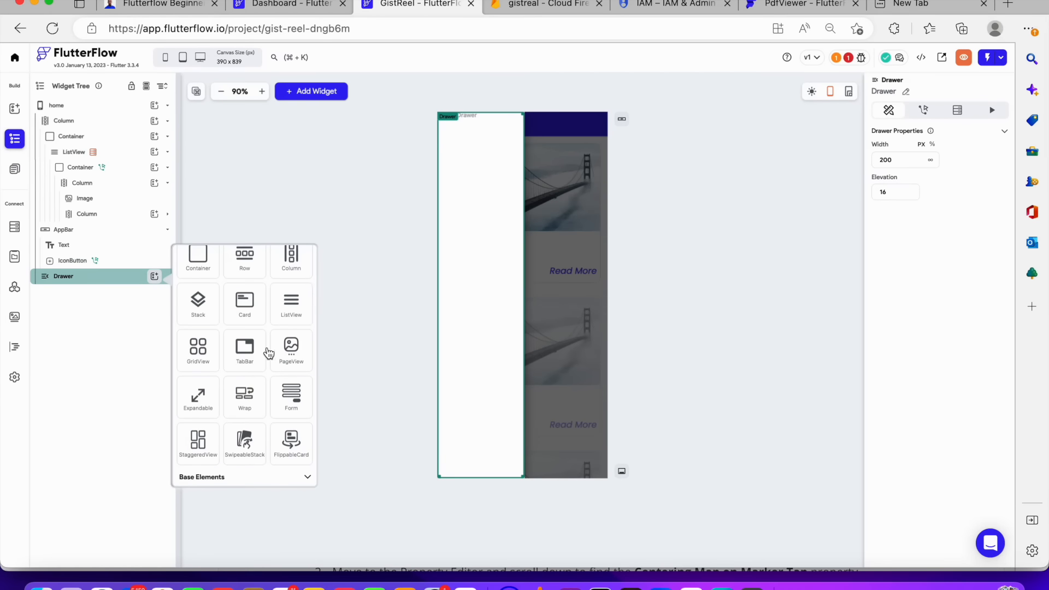
pyautogui.scroll(-3, 269, 343)
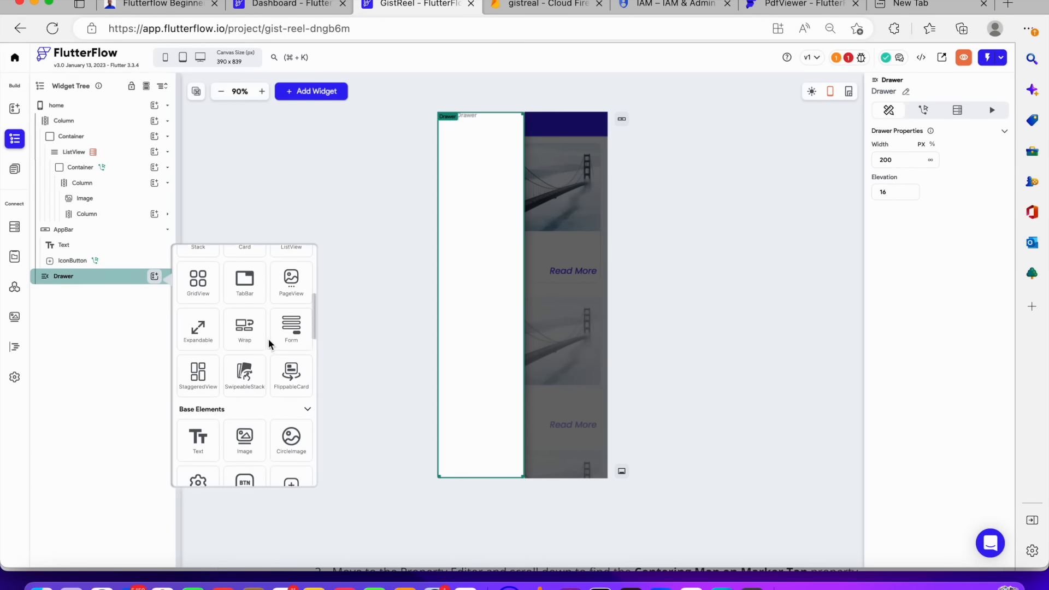
pyautogui.scroll(-5, 267, 340)
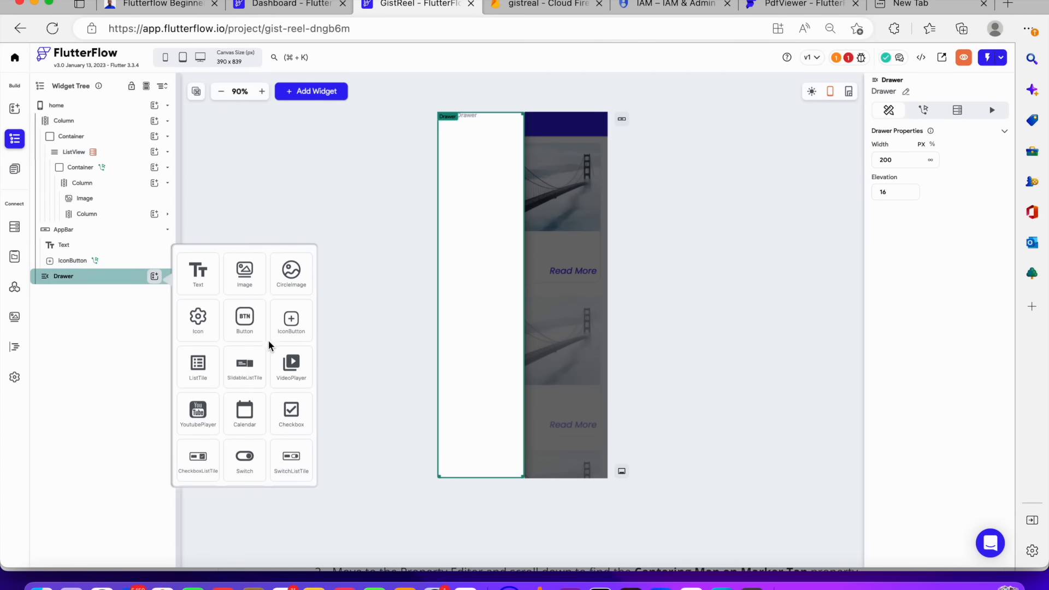
pyautogui.click(249, 368)
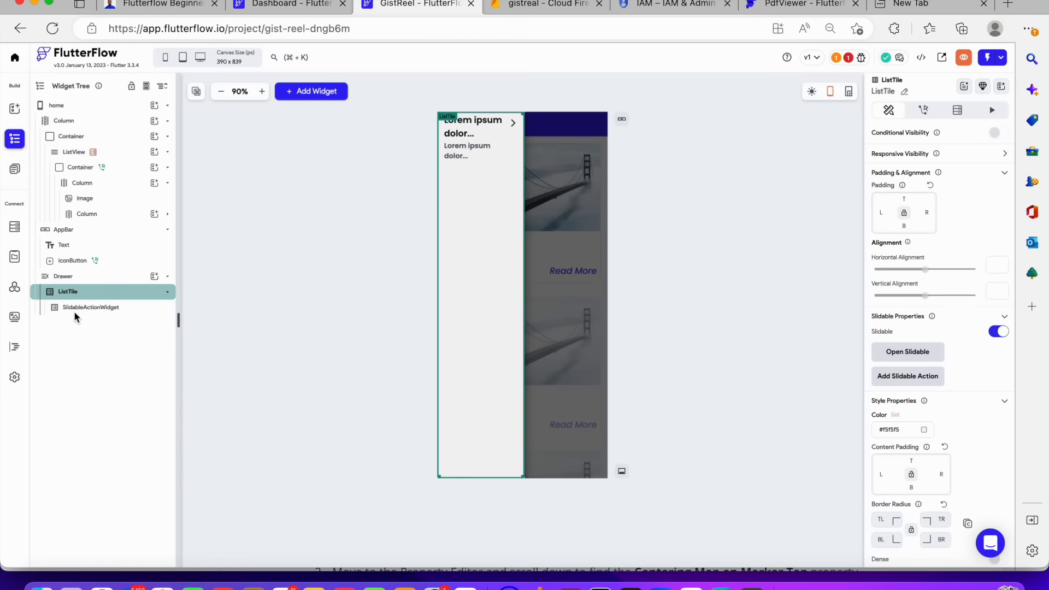
# Inspect the ListTile and its slidable action, then cut the ListTile out of the drawer
pyautogui.click(118, 299)
pyautogui.click(118, 299)
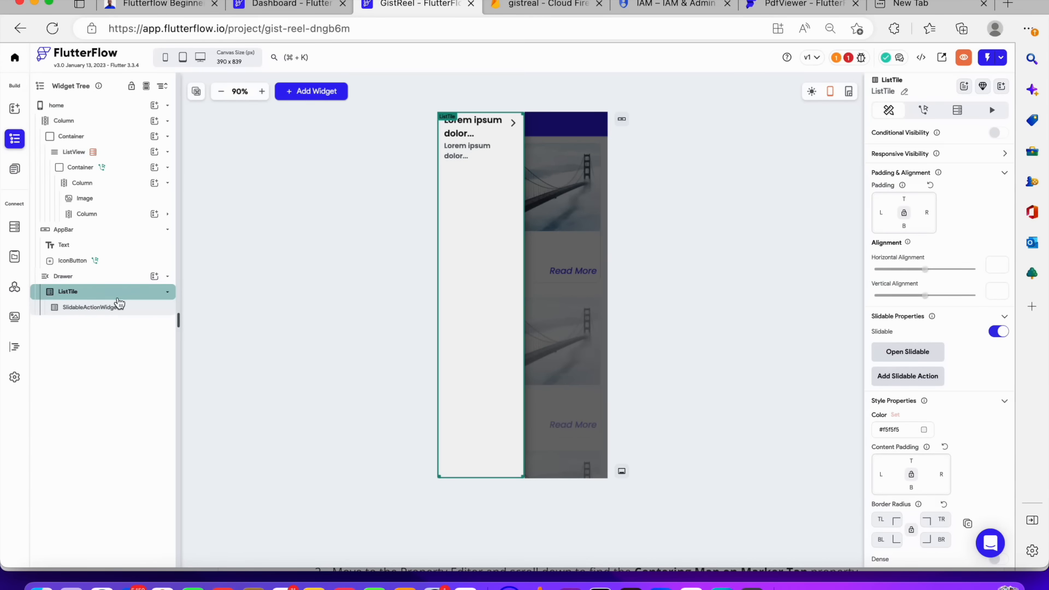
pyautogui.scroll(-10, 903, 404)
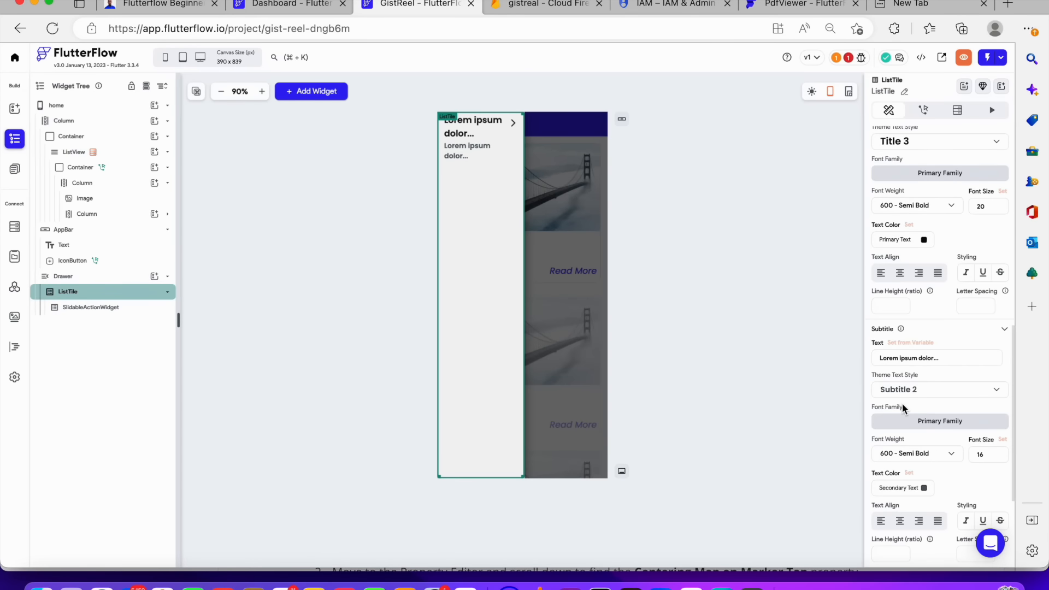
pyautogui.click(115, 308)
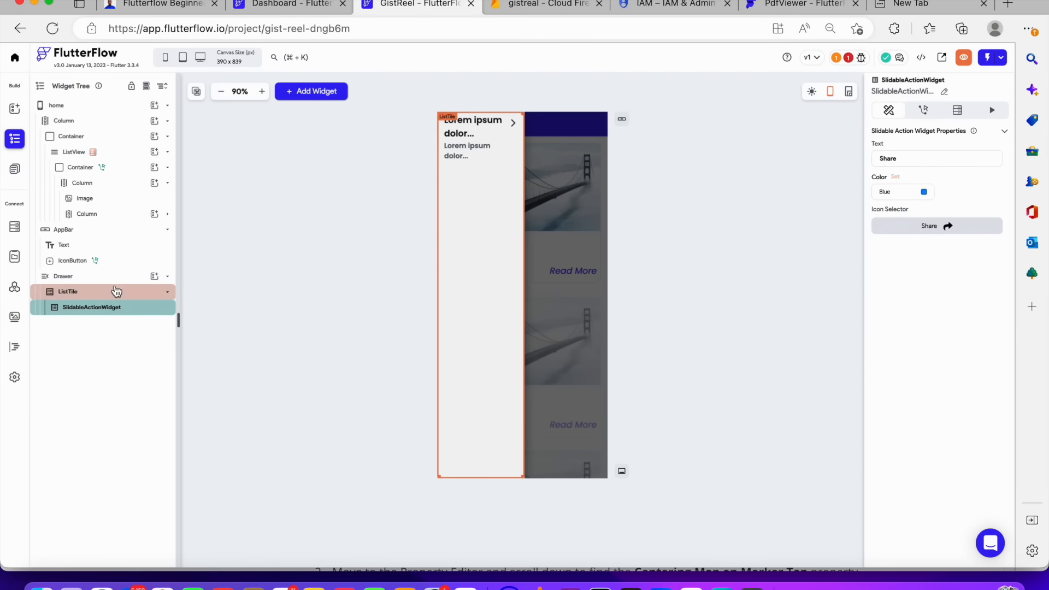
pyautogui.click(115, 292)
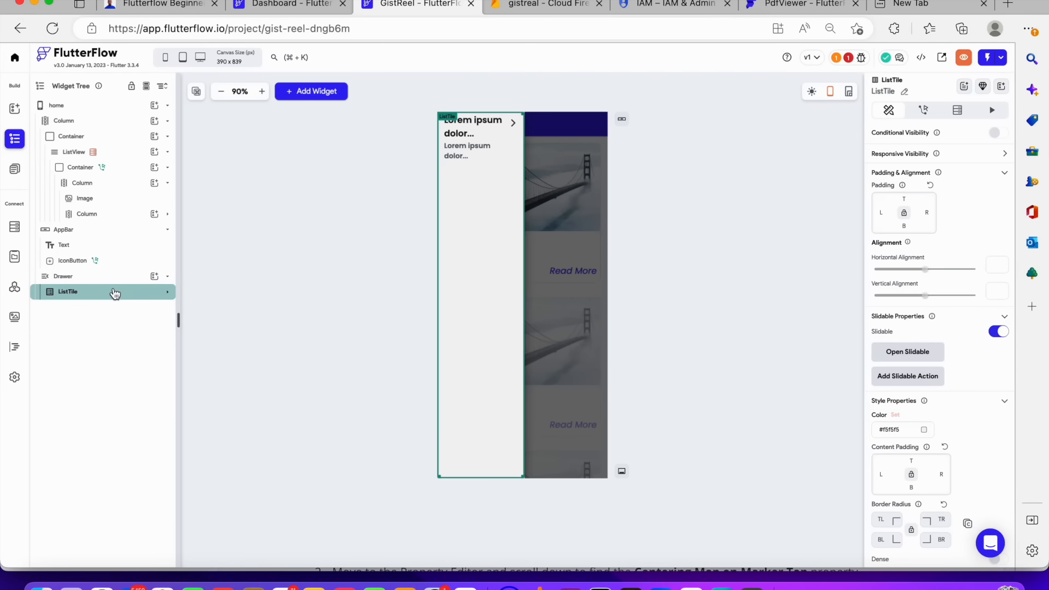
pyautogui.rightClick(112, 298)
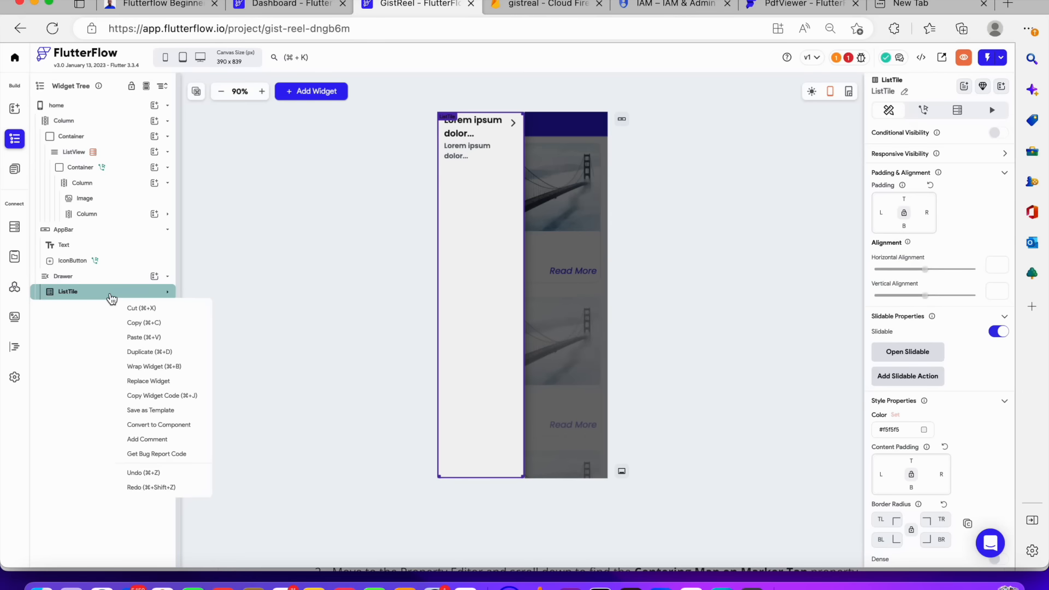
pyautogui.click(142, 309)
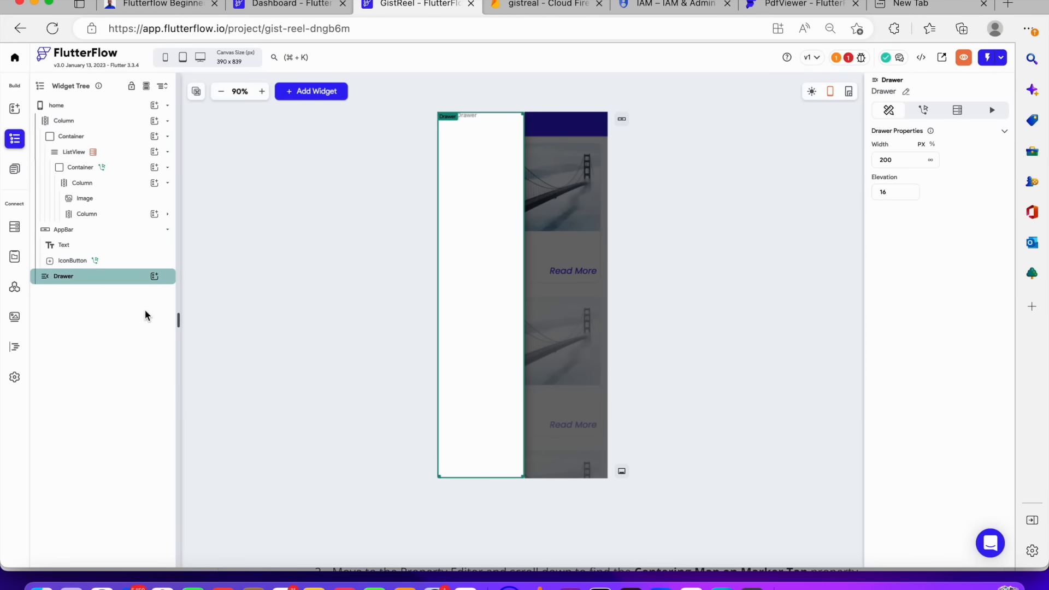
# Add a Row inside the drawer and place a Text widget in that Row
pyautogui.click(155, 277)
pyautogui.click(276, 338)
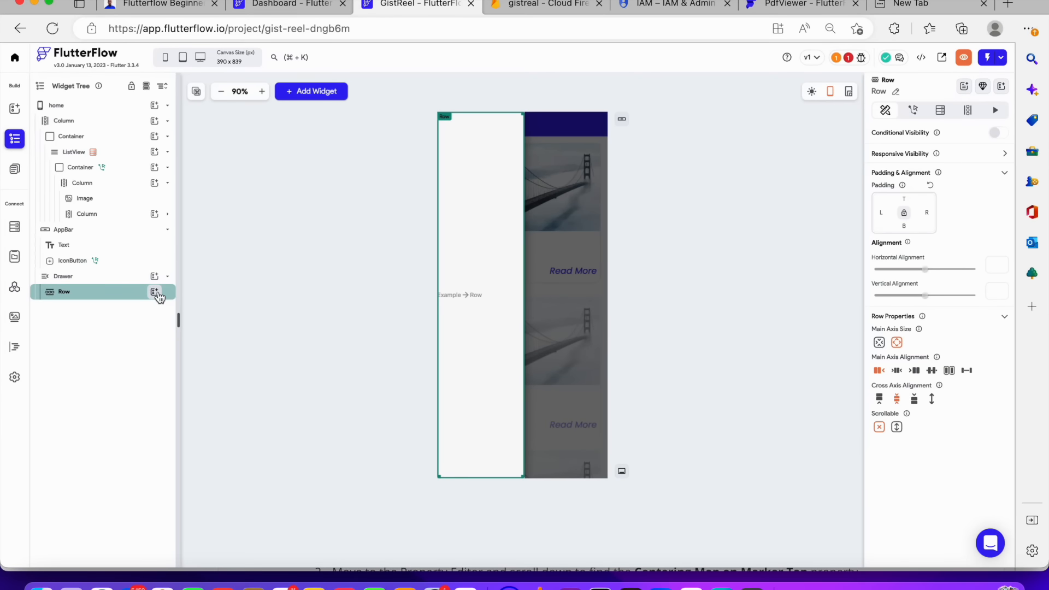
pyautogui.click(155, 293)
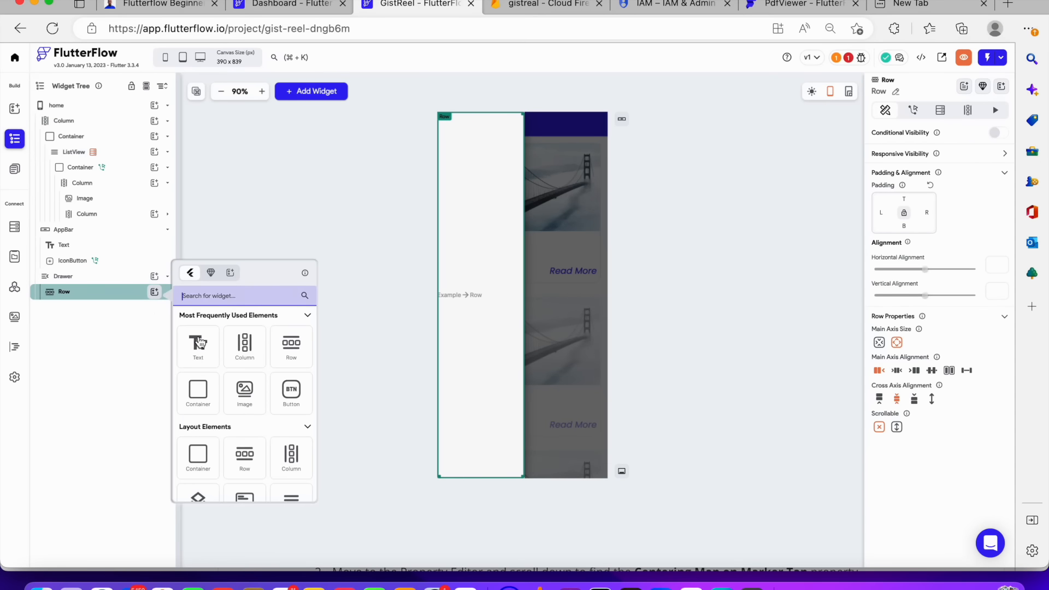
pyautogui.click(198, 343)
# Set the drawer Row's cross axis alignment to start
pyautogui.click(132, 293)
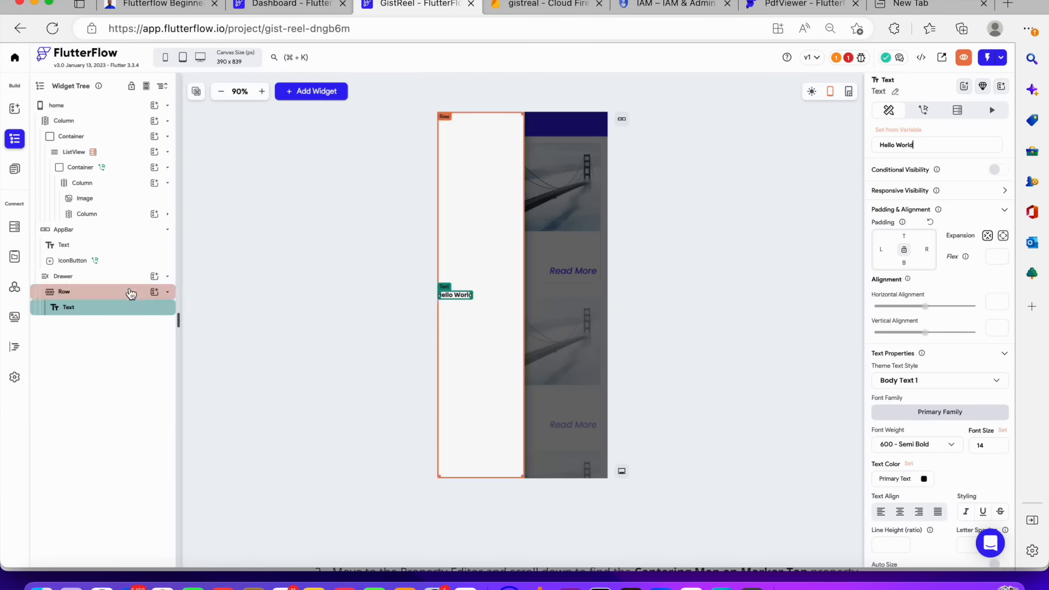
pyautogui.click(130, 276)
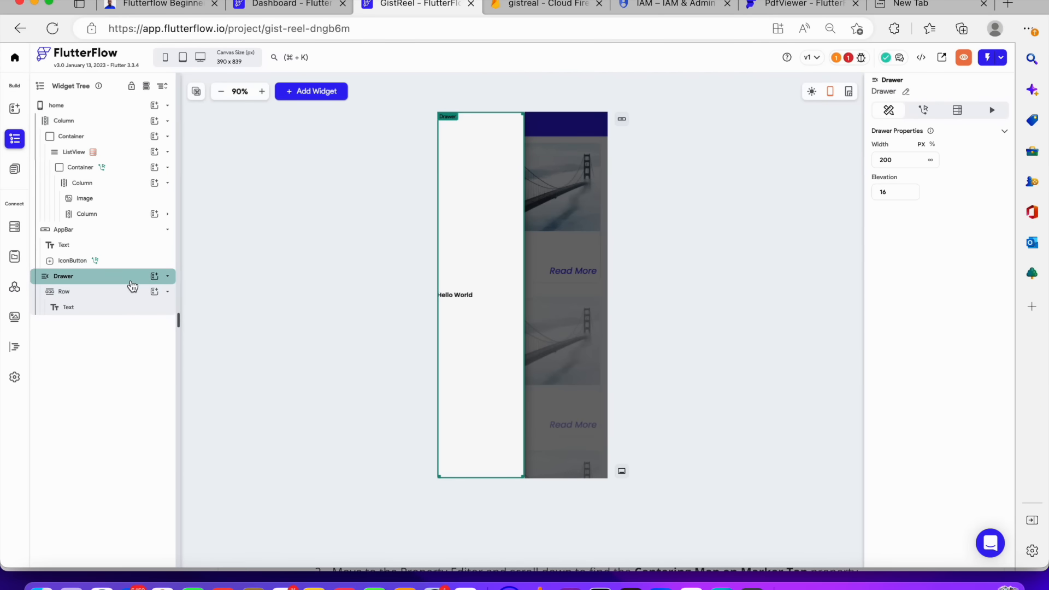
pyautogui.click(131, 281)
pyautogui.click(129, 279)
pyautogui.click(126, 300)
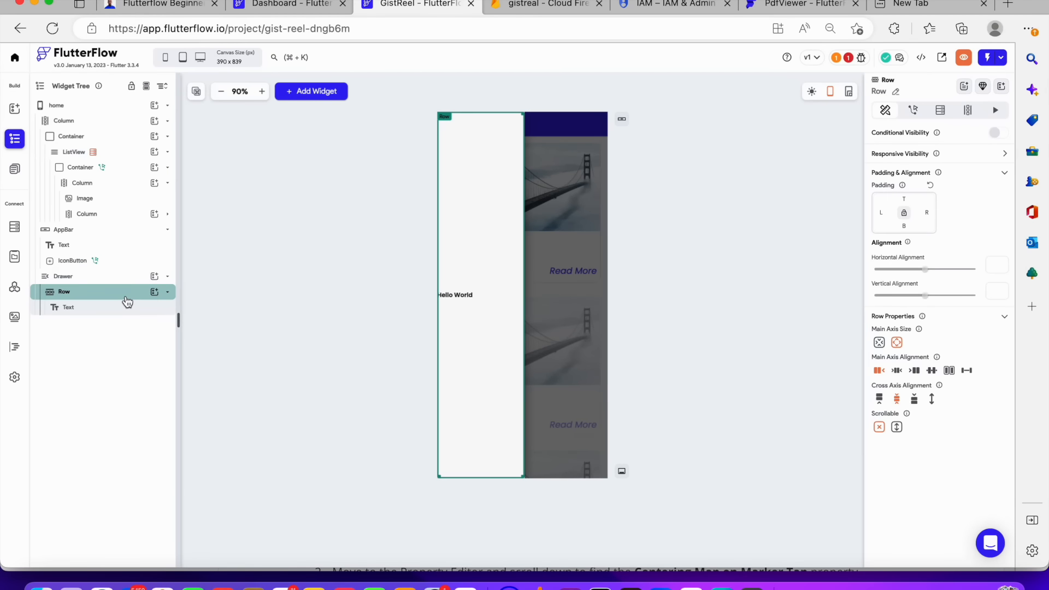
pyautogui.click(879, 399)
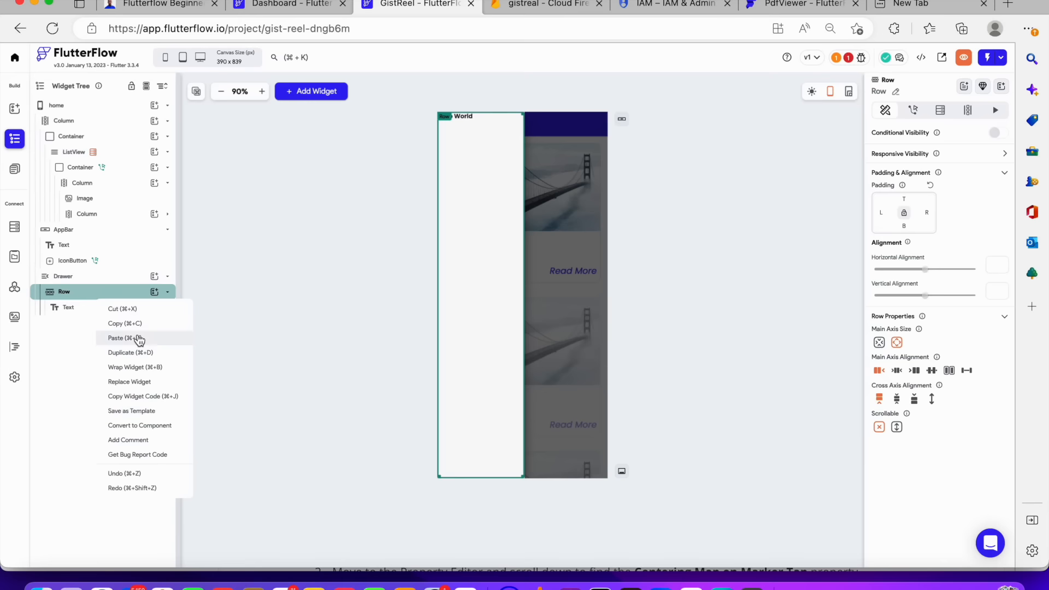
# Replace the drawer's Row with a Column
pyautogui.click(162, 425)
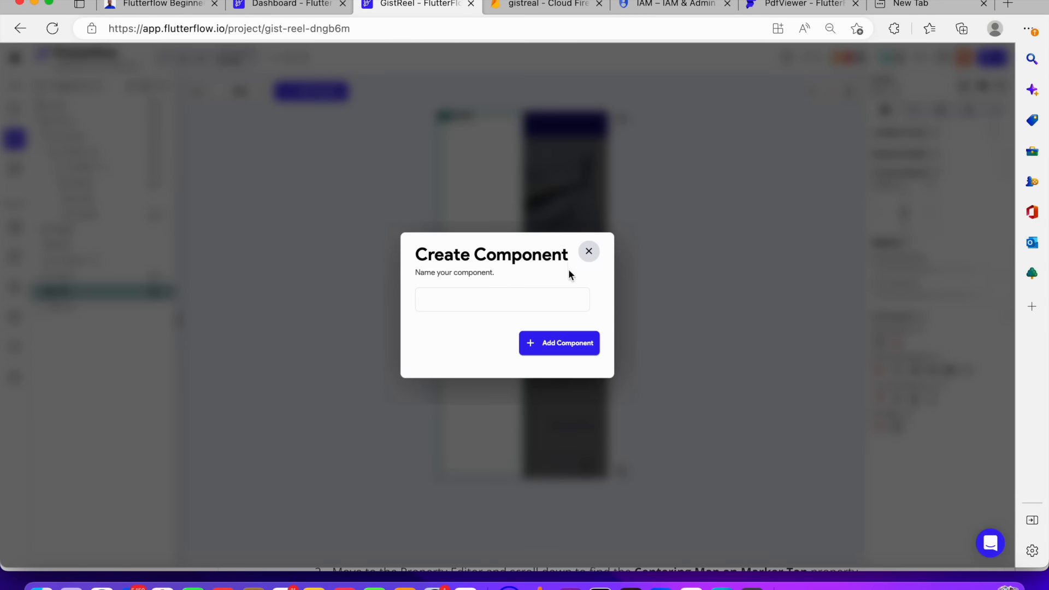
pyautogui.click(588, 258)
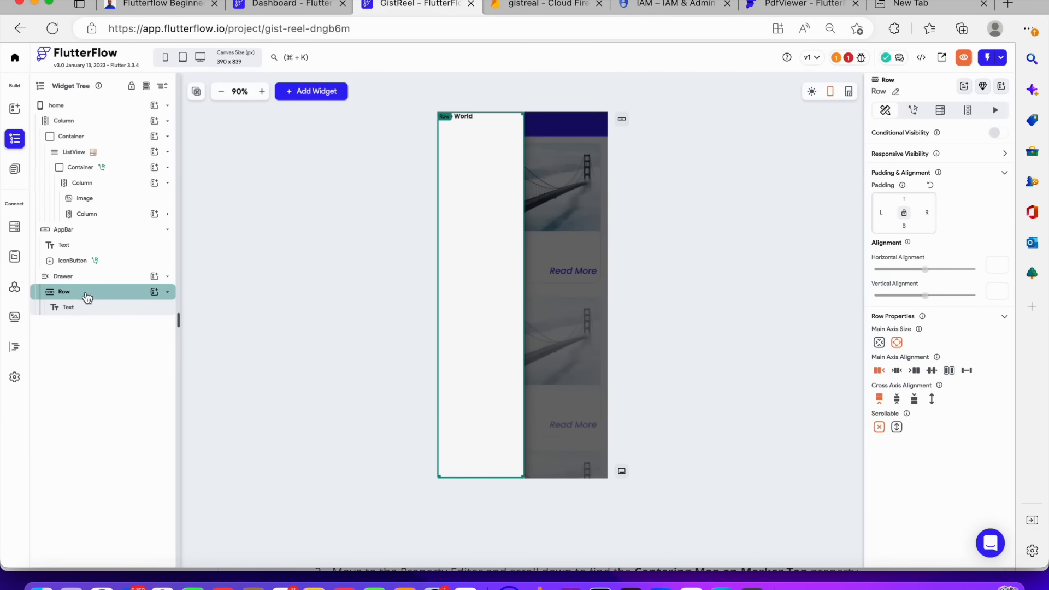
pyautogui.rightClick(87, 297)
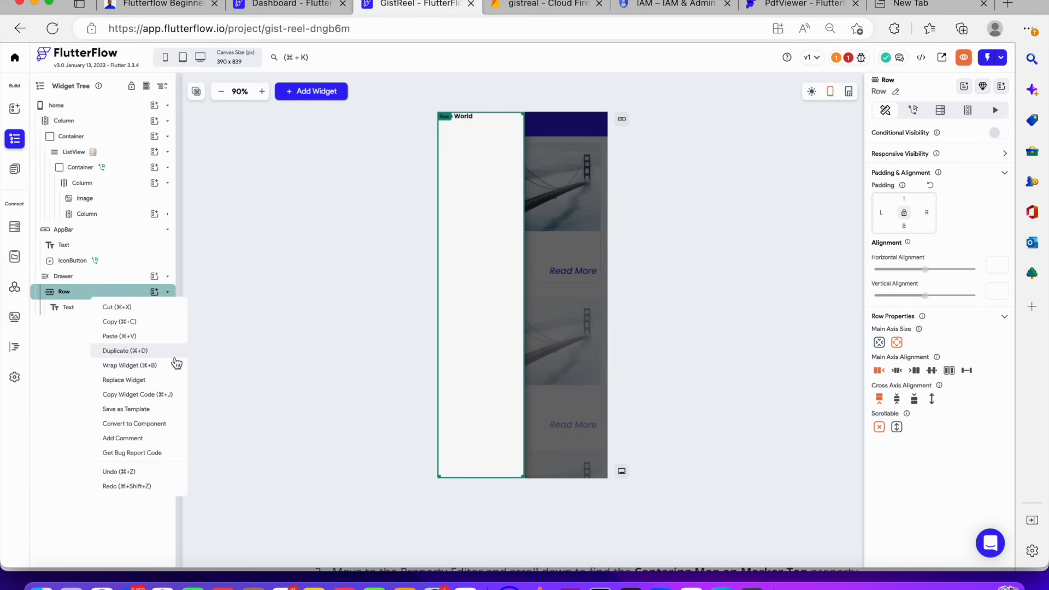
pyautogui.click(143, 380)
pyautogui.click(454, 270)
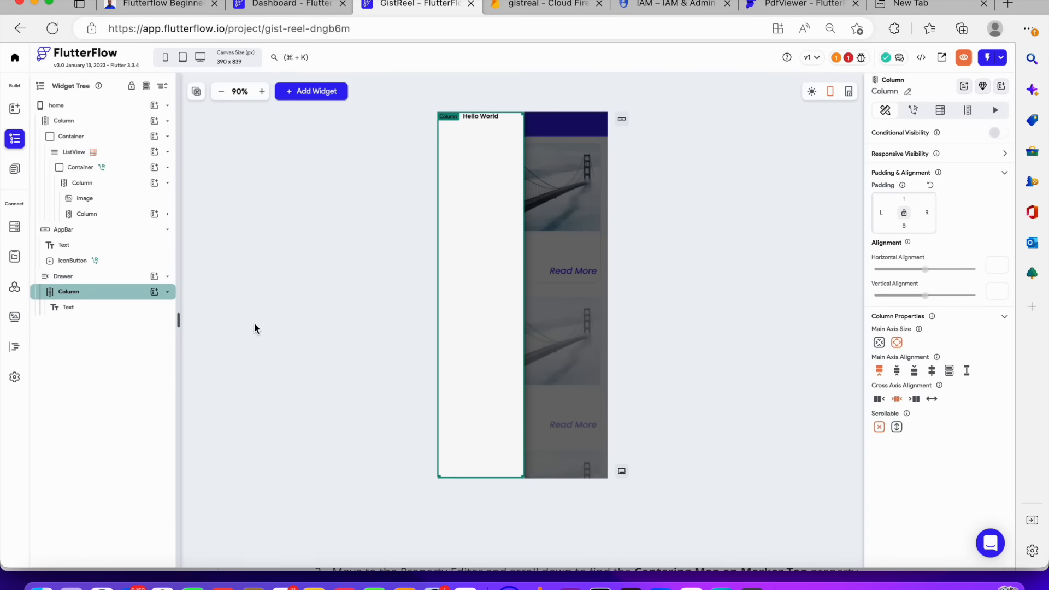
# Wrap the Text widget inside the drawer Column in a Row
pyautogui.click(106, 309)
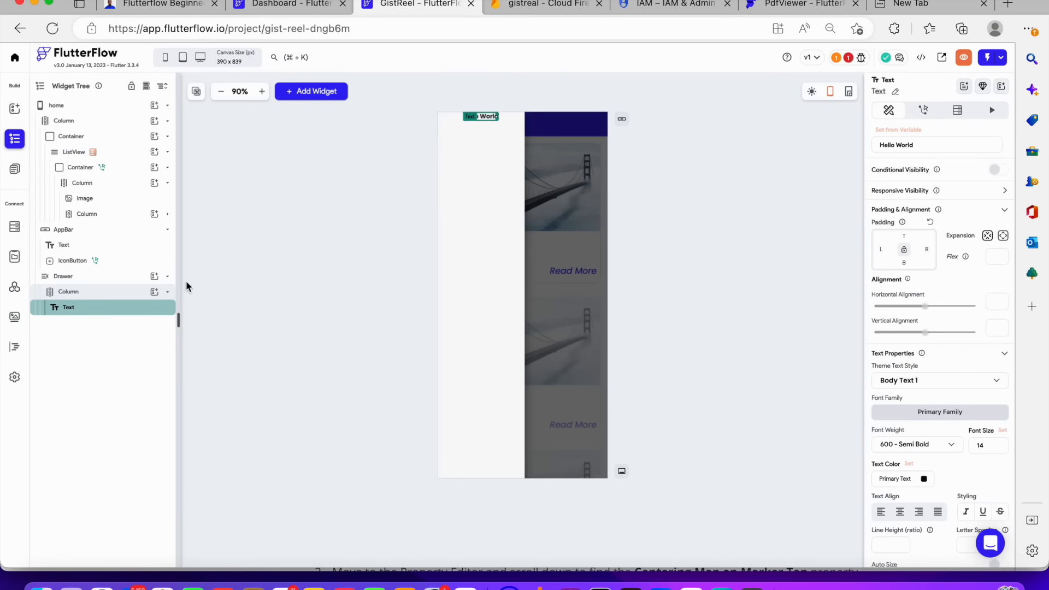
pyautogui.rightClick(144, 310)
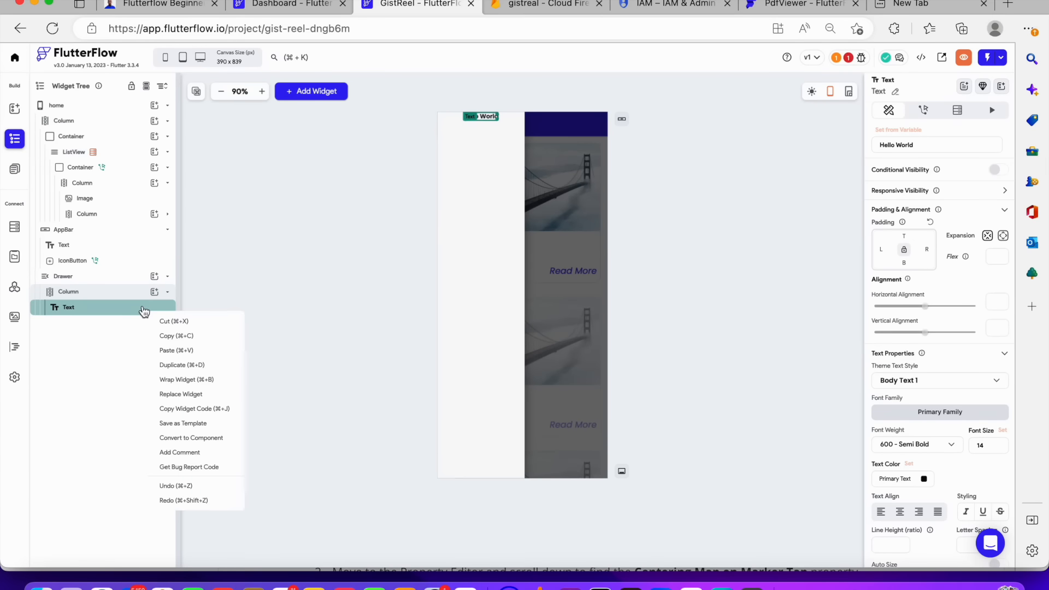
pyautogui.click(184, 380)
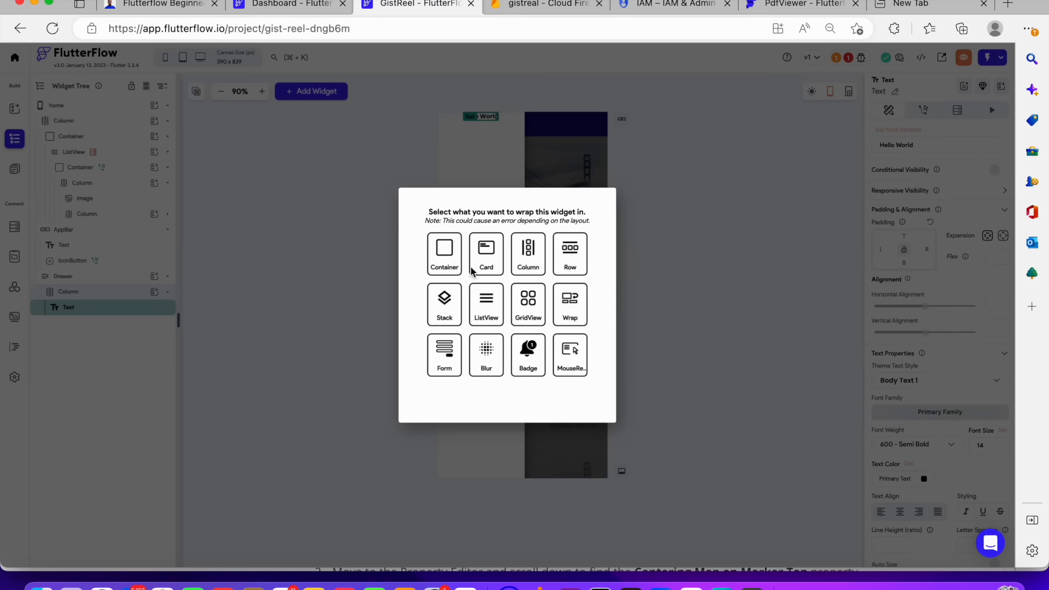
pyautogui.click(580, 260)
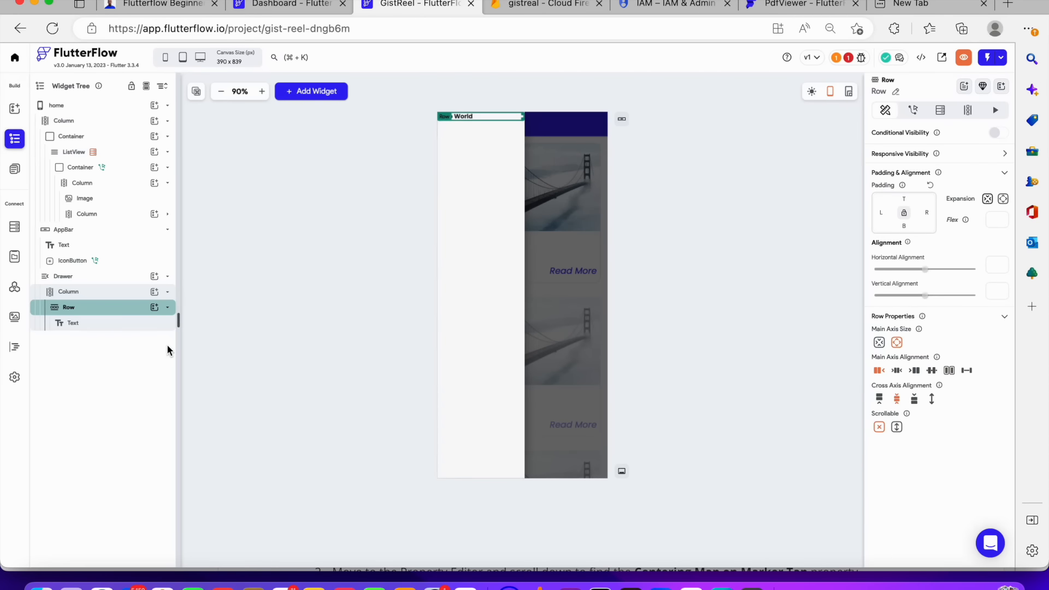
# Set the new Row's padding to 40 on top and 10 on left, right and bottom
pyautogui.click(93, 295)
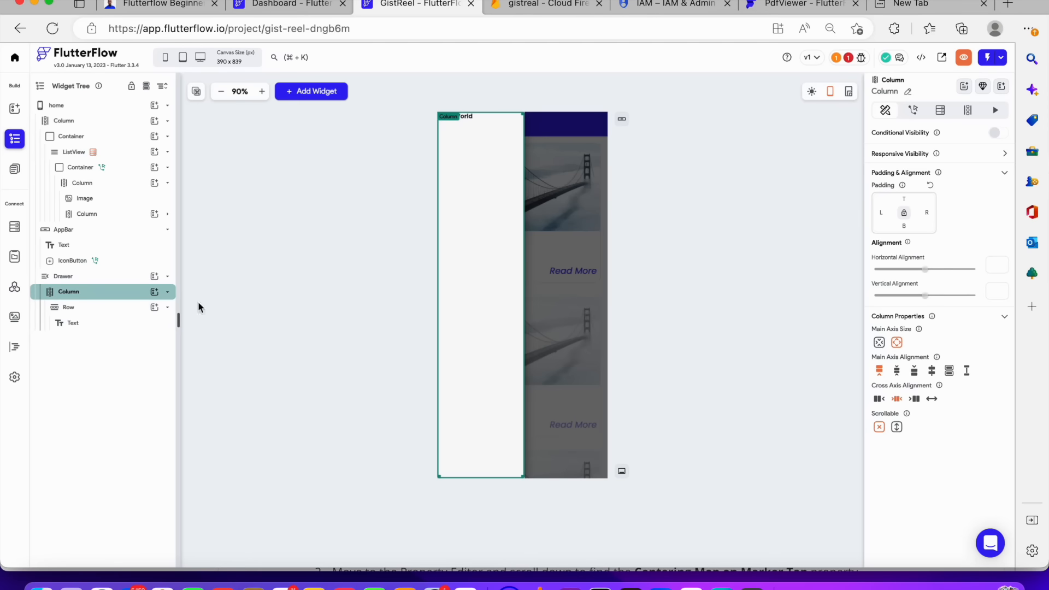
pyautogui.click(140, 307)
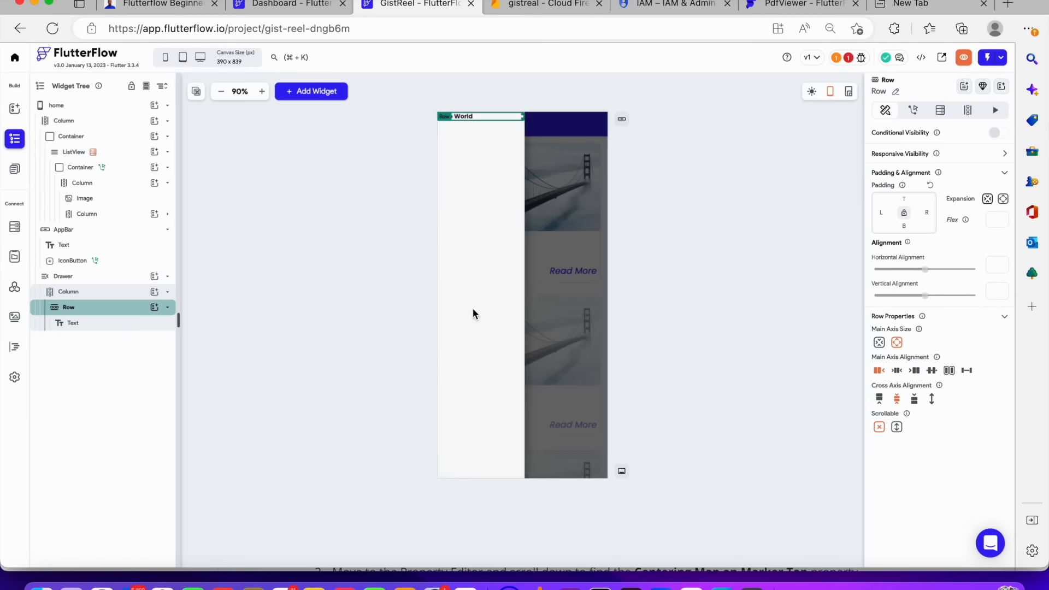
pyautogui.click(903, 198)
pyautogui.write('40')
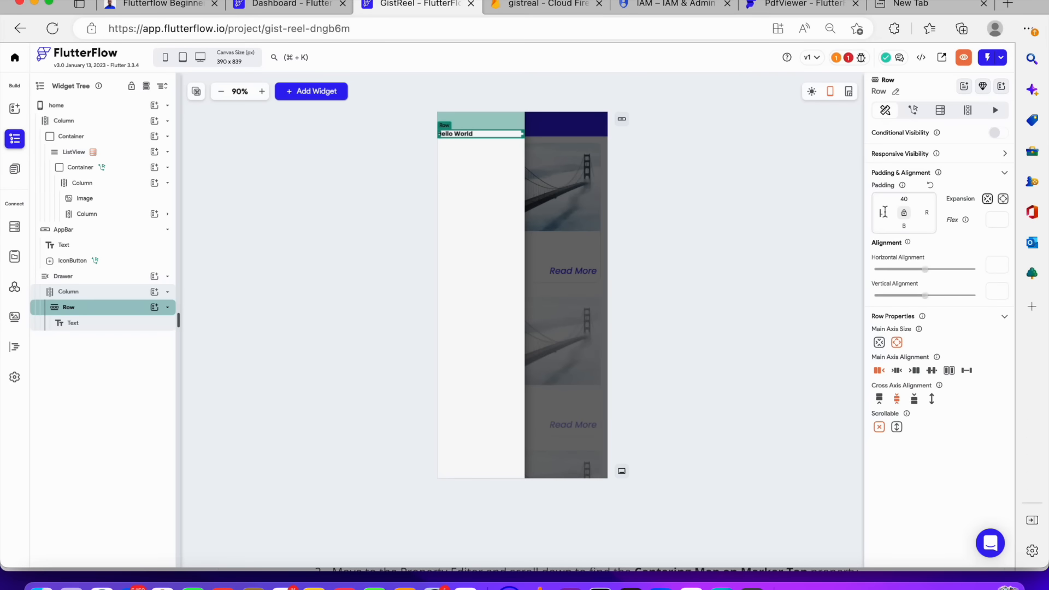
pyautogui.write('1010')
pyautogui.press('BackSpace')
pyautogui.press('BackSpace')
pyautogui.write('10')
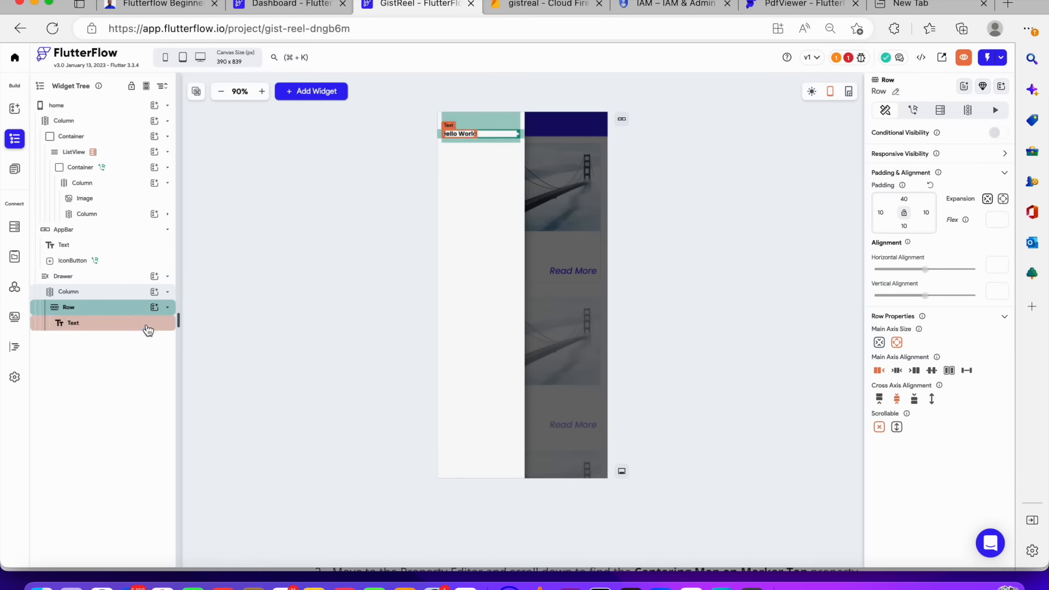
# Add an Icon widget to the Row beside the text and set the Row's main axis alignment to space between
pyautogui.click(154, 308)
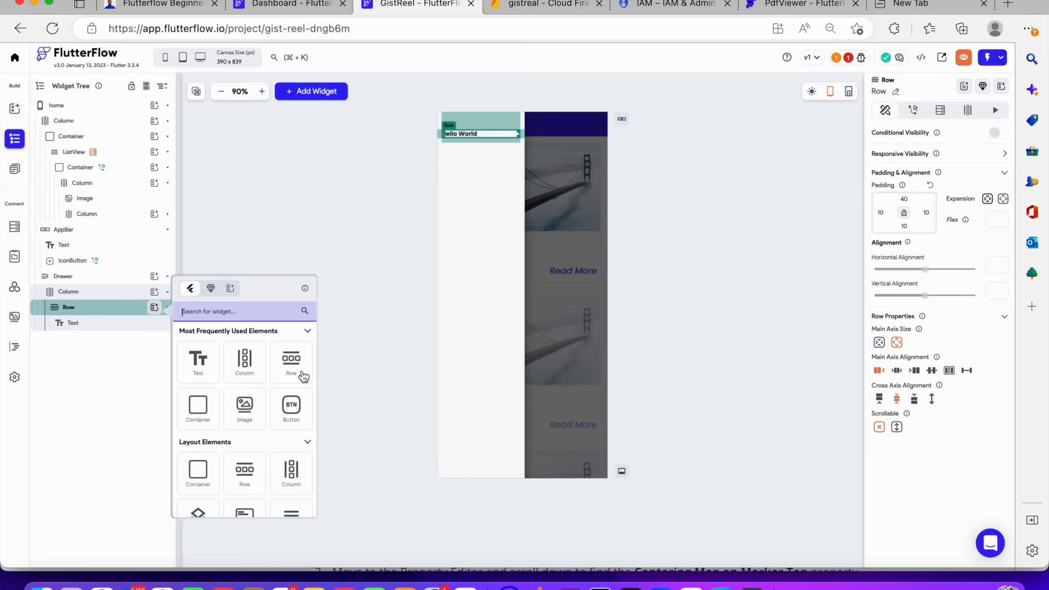
pyautogui.write('icon')
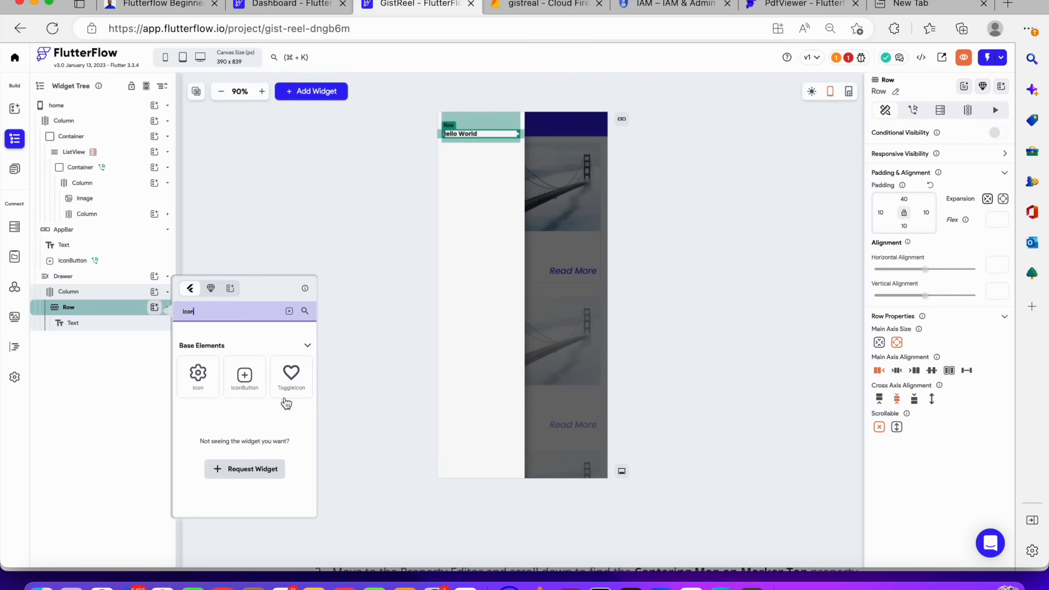
pyautogui.click(205, 386)
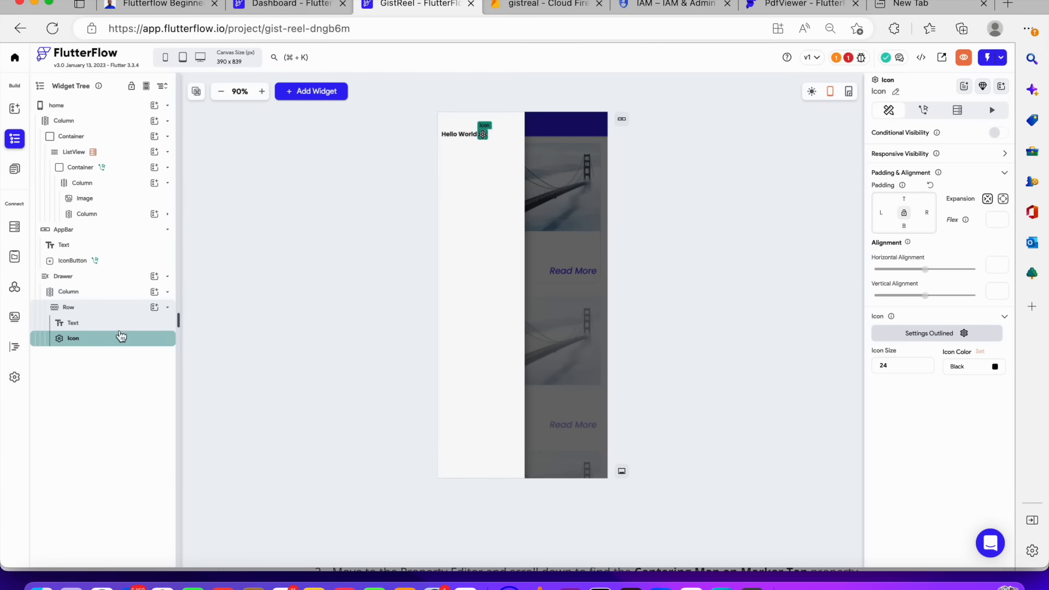
pyautogui.click(121, 315)
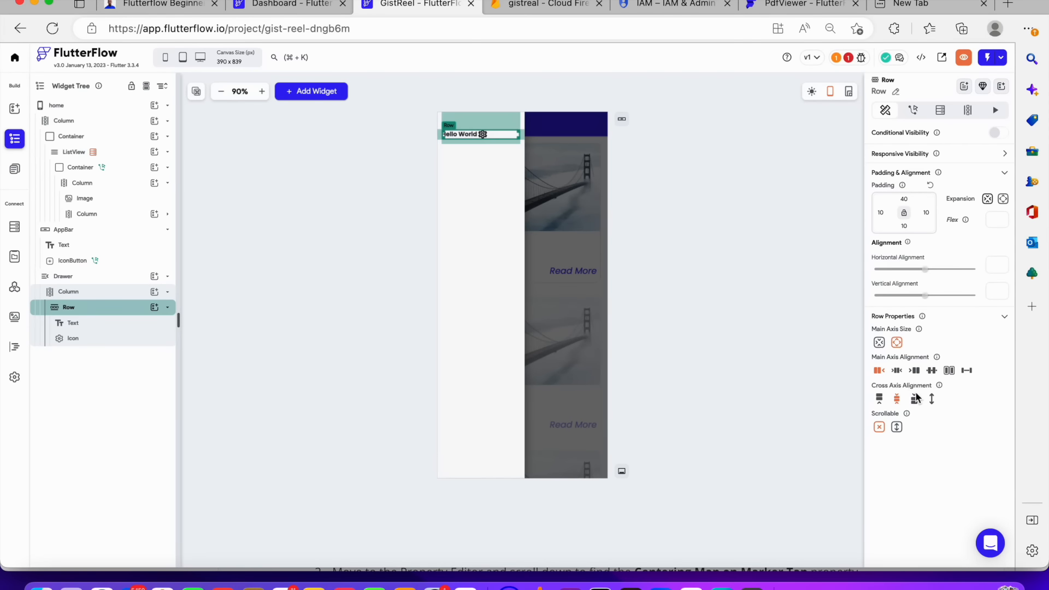
pyautogui.click(964, 373)
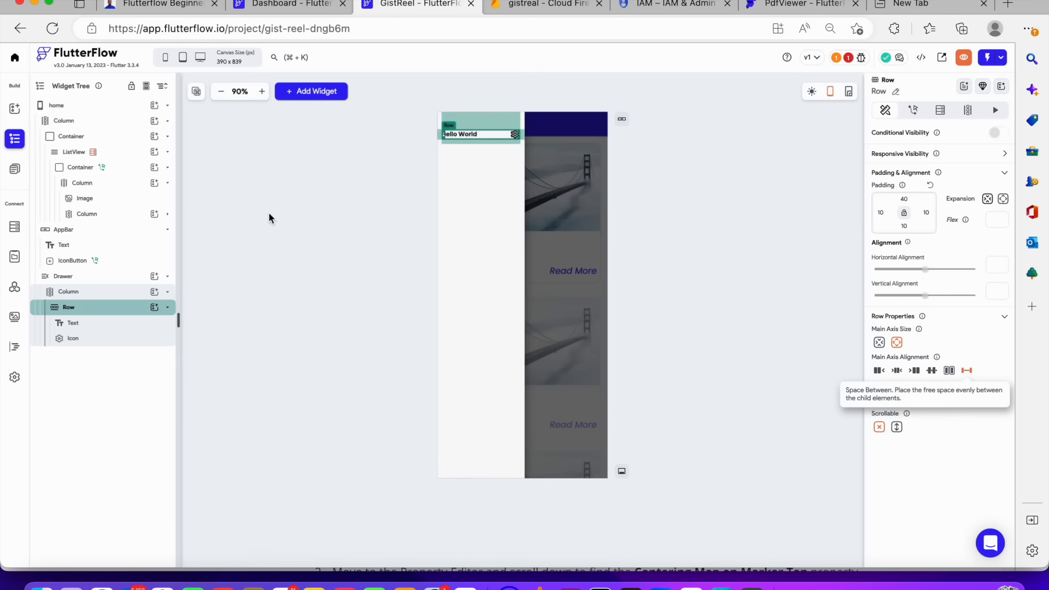
# Change the drawer text to "setting"
pyautogui.click(463, 133)
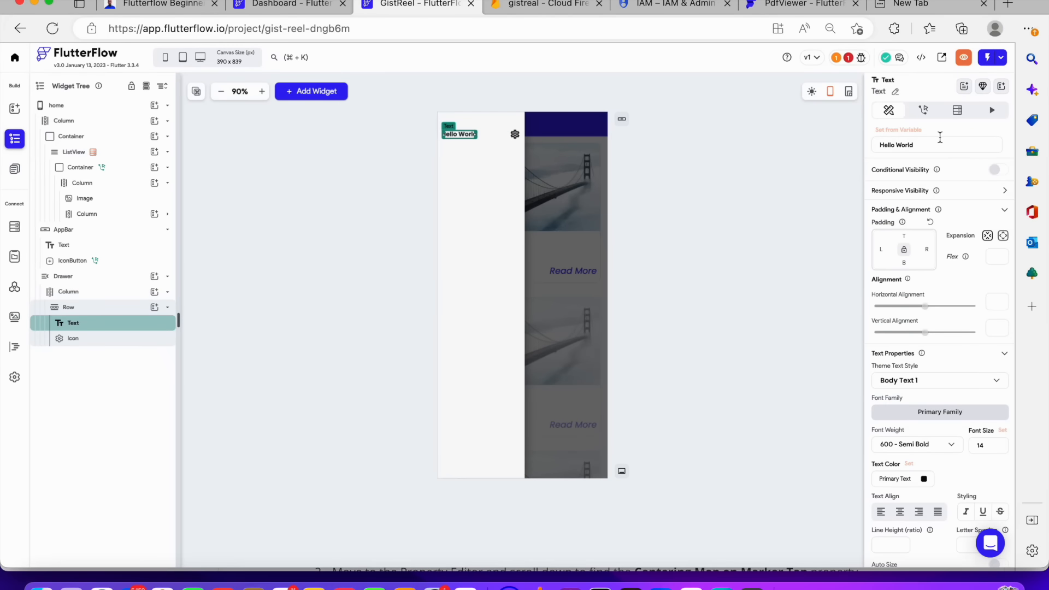
pyautogui.moveTo(909, 141); pyautogui.dragTo(851, 145)
pyautogui.press('BackSpace')
pyautogui.write('setting')
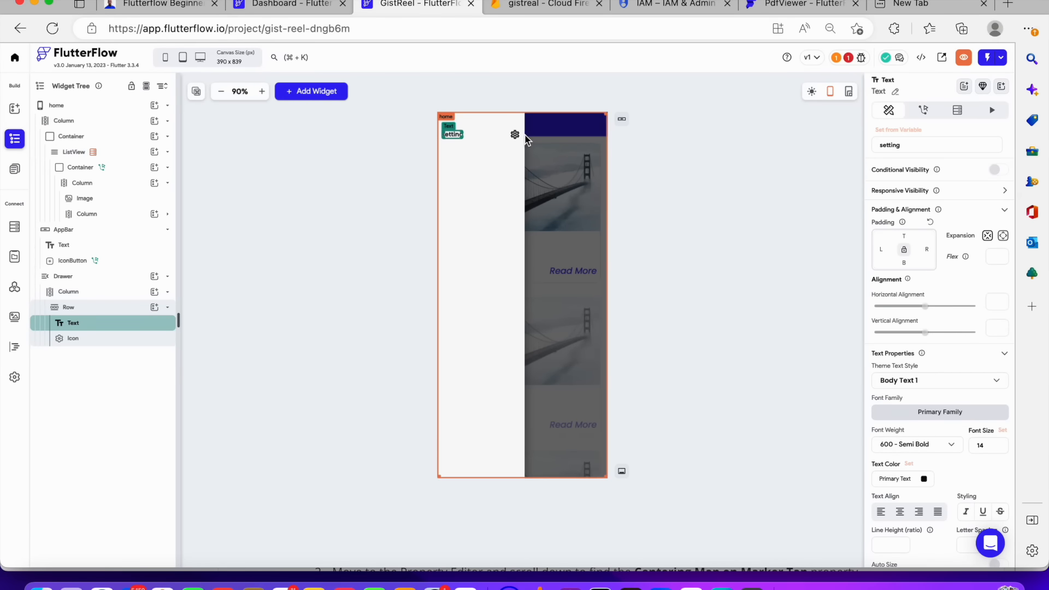
# Set the "setting" text's font size to 18 and change its font weight
pyautogui.click(490, 157)
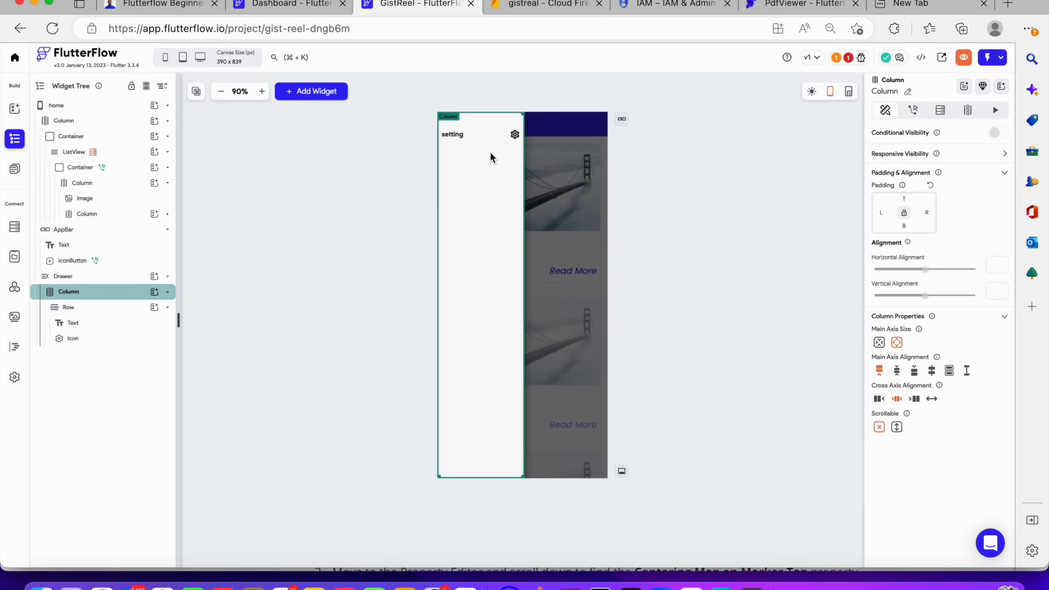
pyautogui.click(452, 136)
pyautogui.scroll(-2, 962, 405)
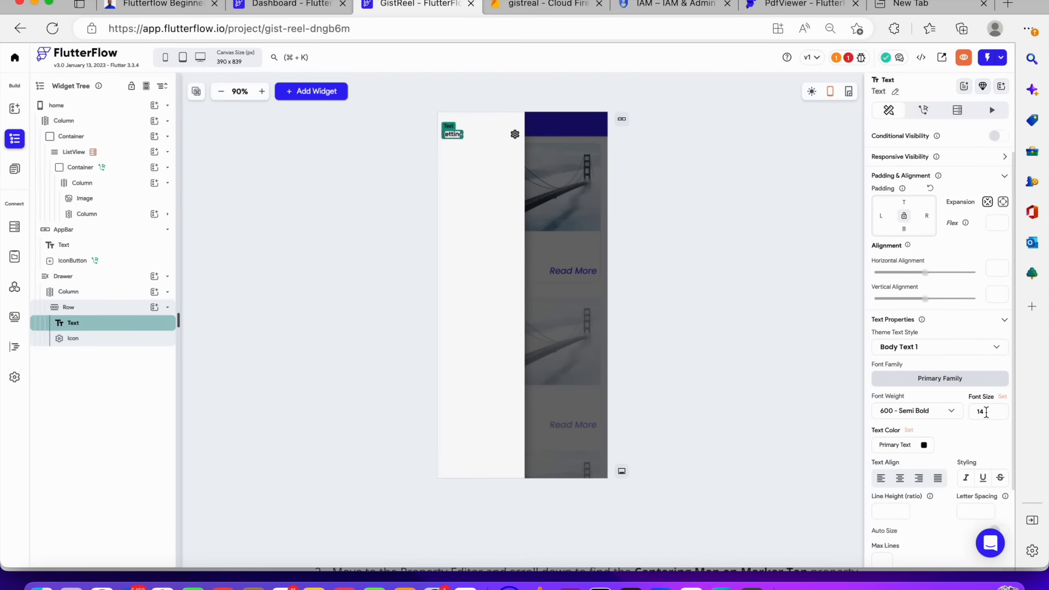
pyautogui.doubleClick(987, 413)
pyautogui.write('18')
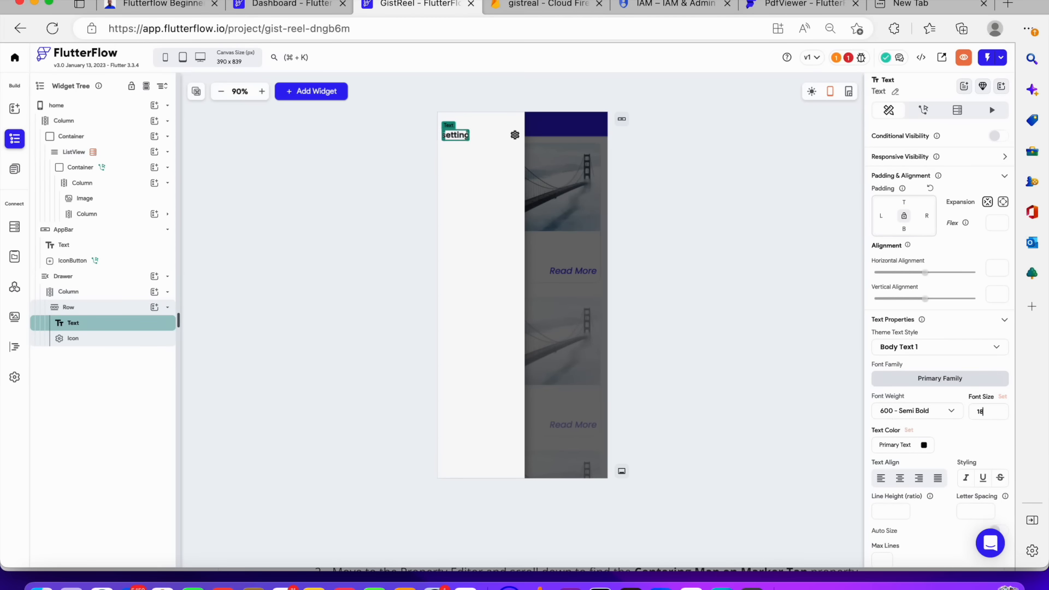
pyautogui.click(895, 411)
pyautogui.click(893, 376)
pyautogui.click(483, 189)
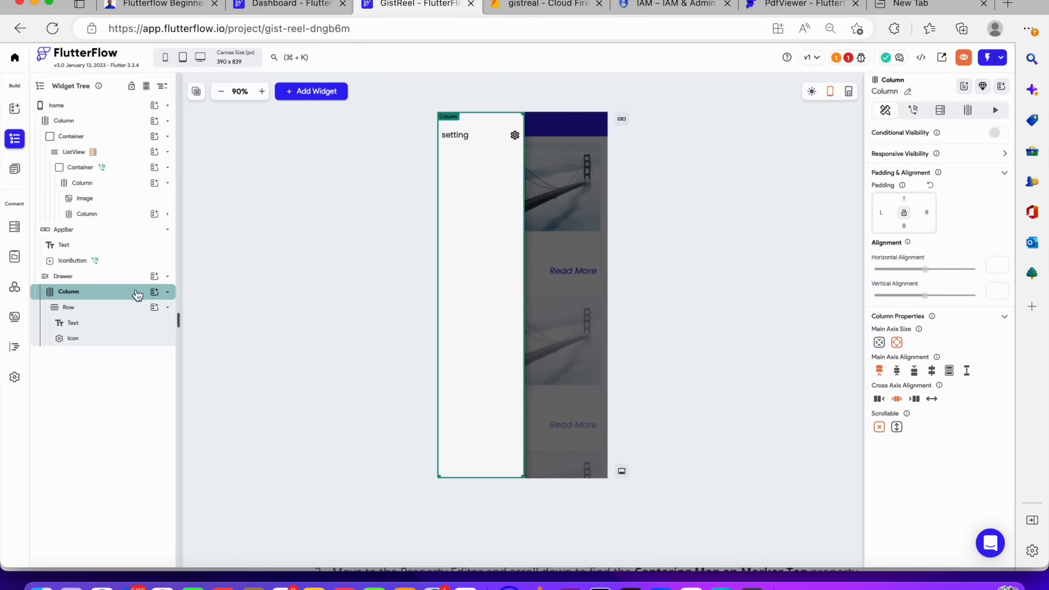
# Duplicate the drawer's "setting" row to create a second menu row below it
pyautogui.click(128, 307)
pyautogui.press('super+c')
pyautogui.press('super+v')
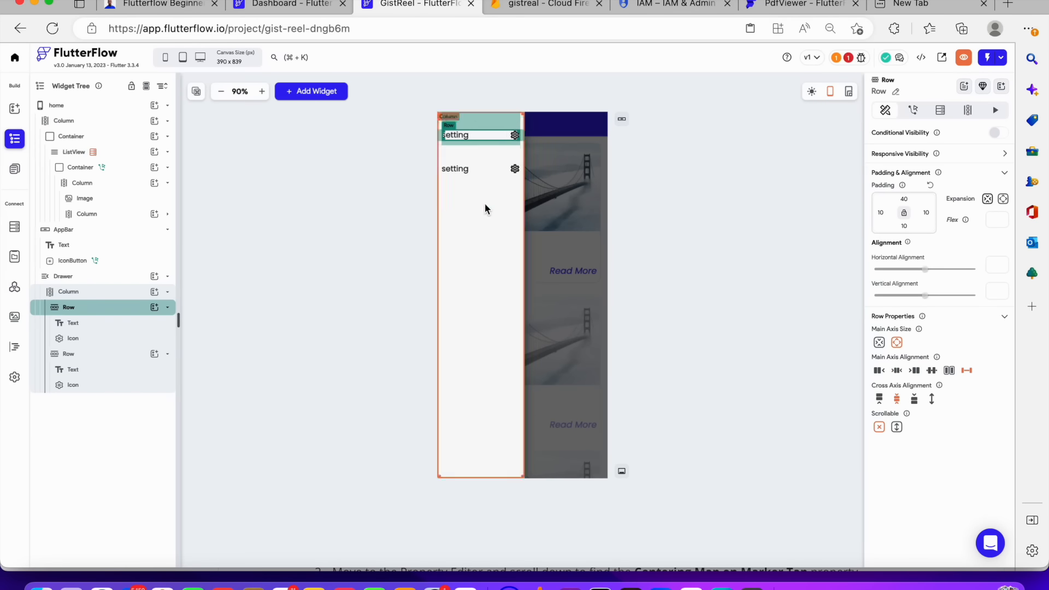
pyautogui.click(487, 167)
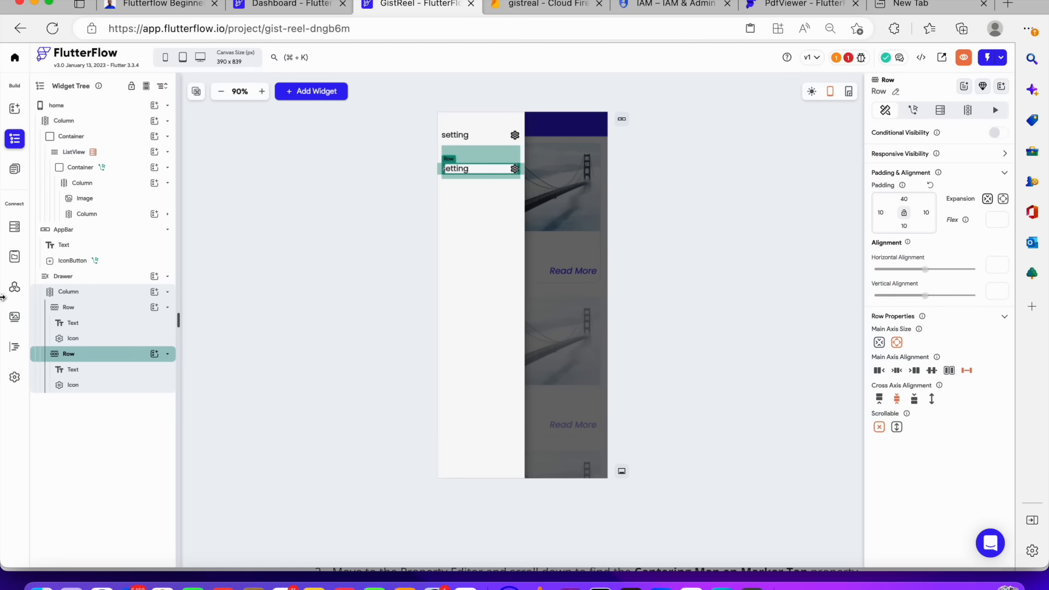
# Change the second row's text to "profile"
pyautogui.click(67, 370)
pyautogui.click(904, 150)
pyautogui.press('super+a')
pyautogui.write('profile')
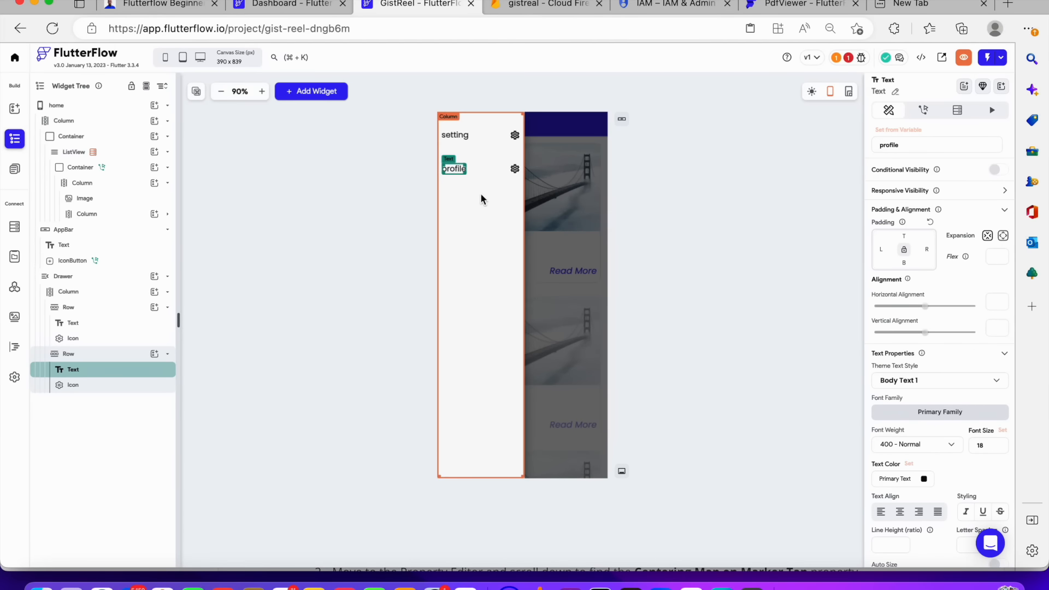
# Replace the profile row's icon with the Person icon by searching icons for "user"
pyautogui.click(508, 172)
pyautogui.click(513, 165)
pyautogui.click(515, 168)
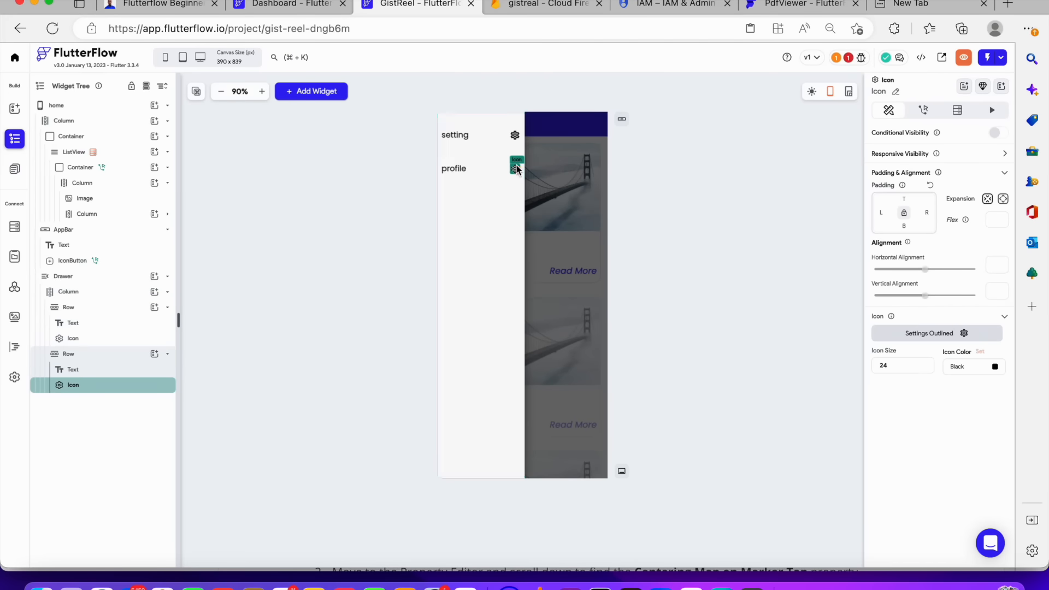
pyautogui.click(878, 331)
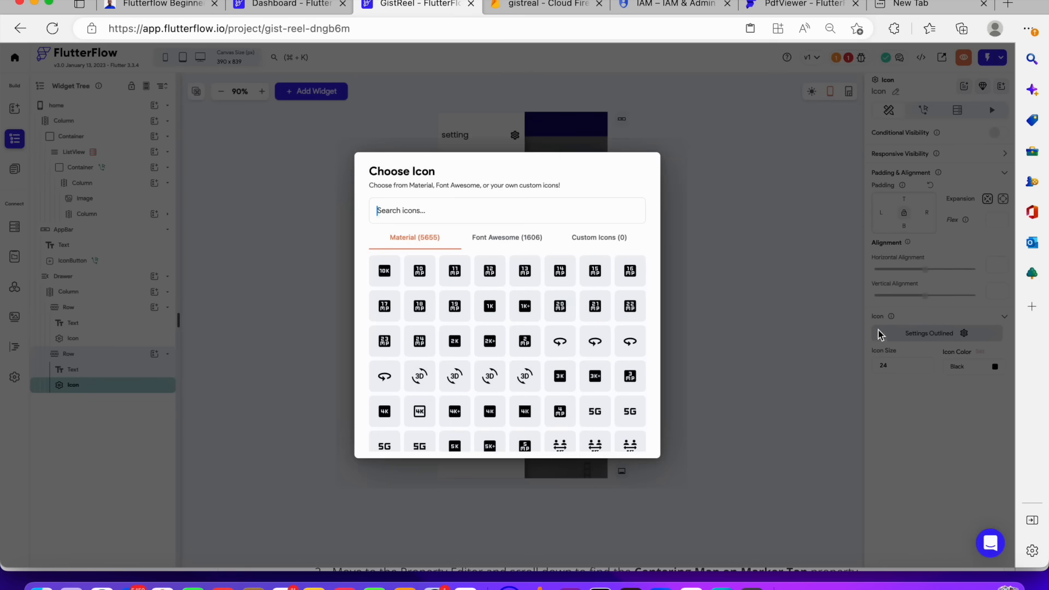
pyautogui.write('user')
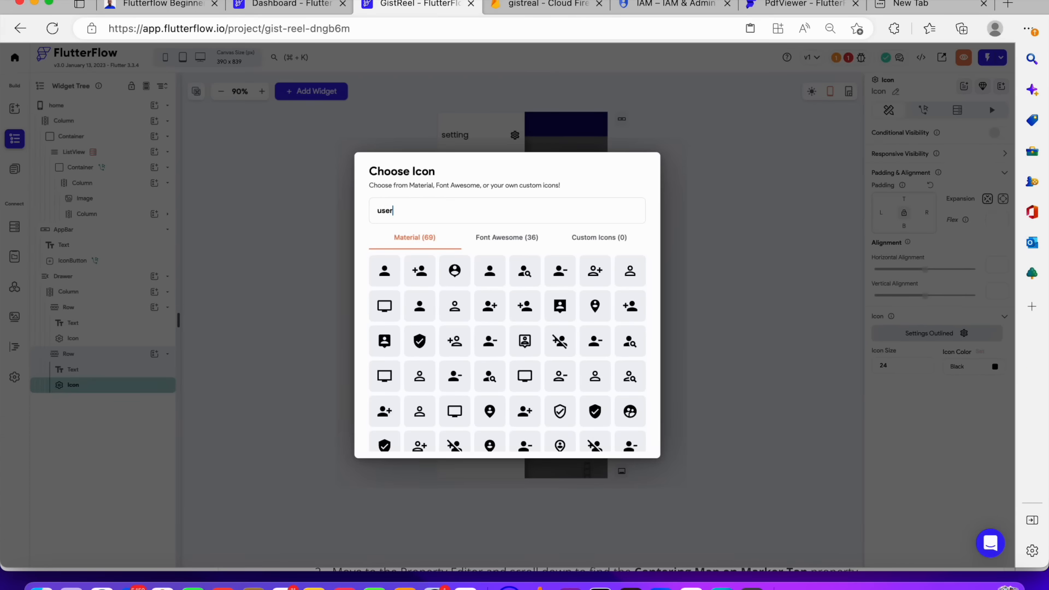
pyautogui.click(375, 279)
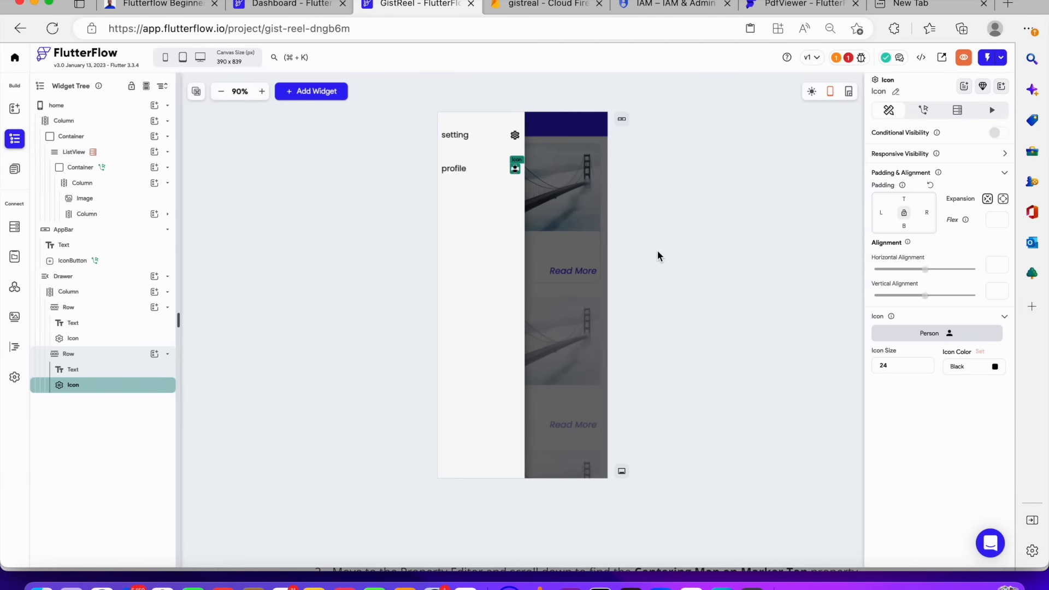
pyautogui.click(664, 224)
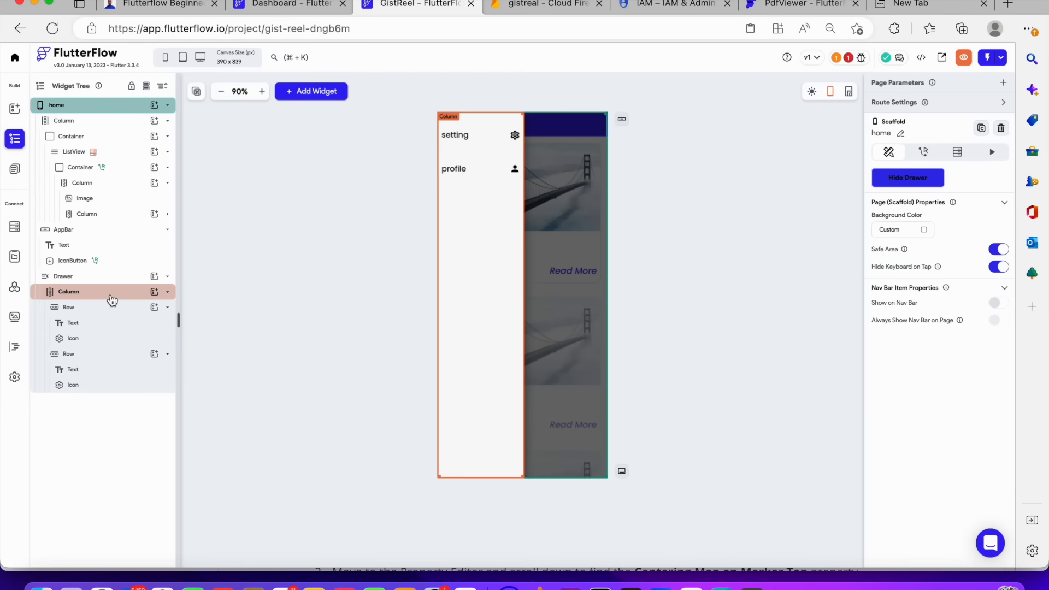
# Add a new Row to the drawer column and move it to the top above the menu rows
pyautogui.click(128, 292)
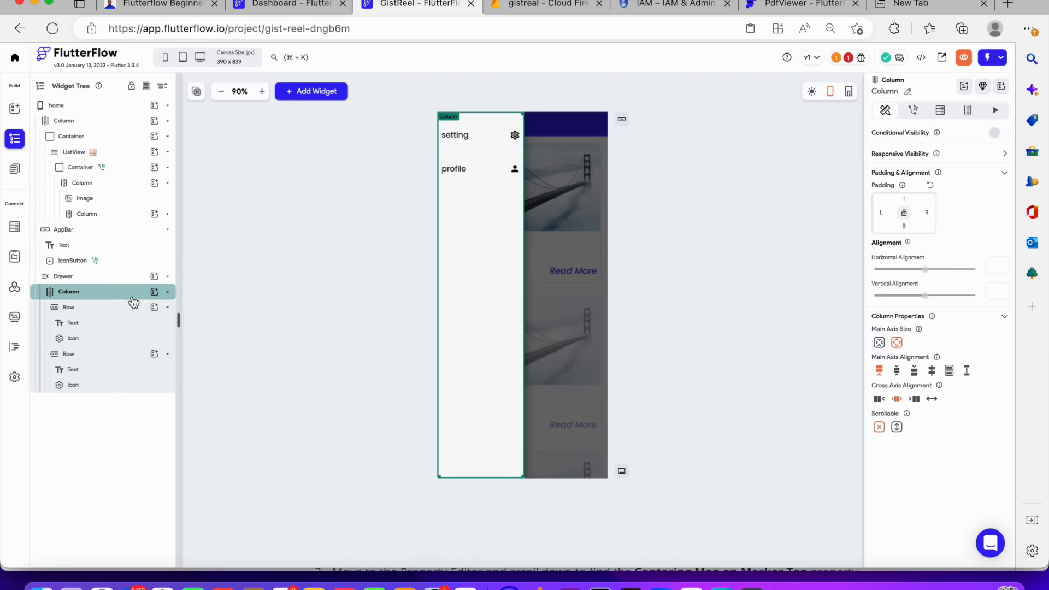
pyautogui.click(158, 294)
pyautogui.write('icon')
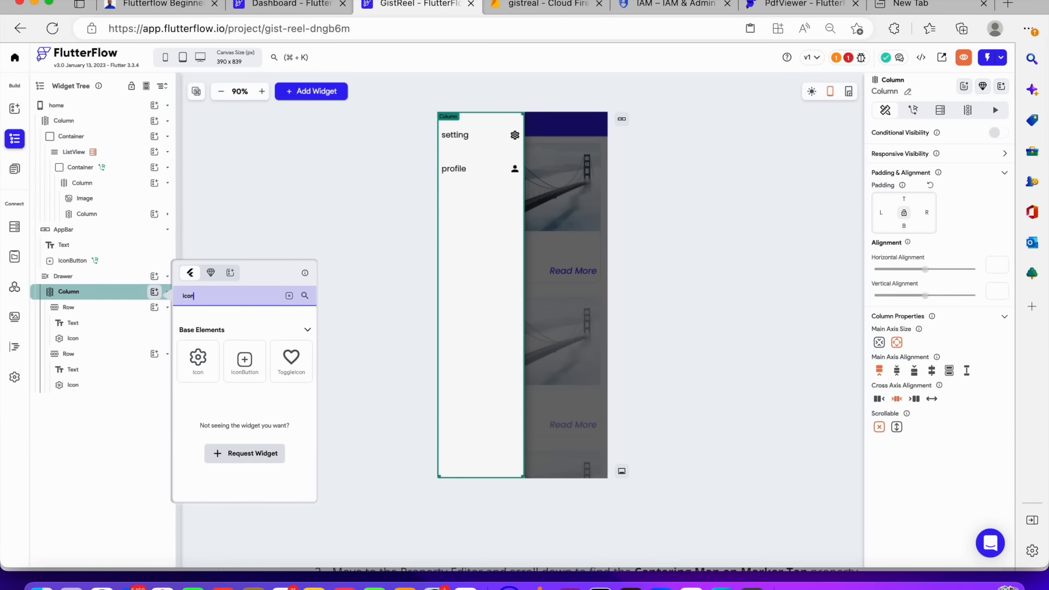
pyautogui.press('BackSpace')
pyautogui.press('BackSpace')
pyautogui.press('BackSpace')
pyautogui.press('BackSpace')
pyautogui.write('row')
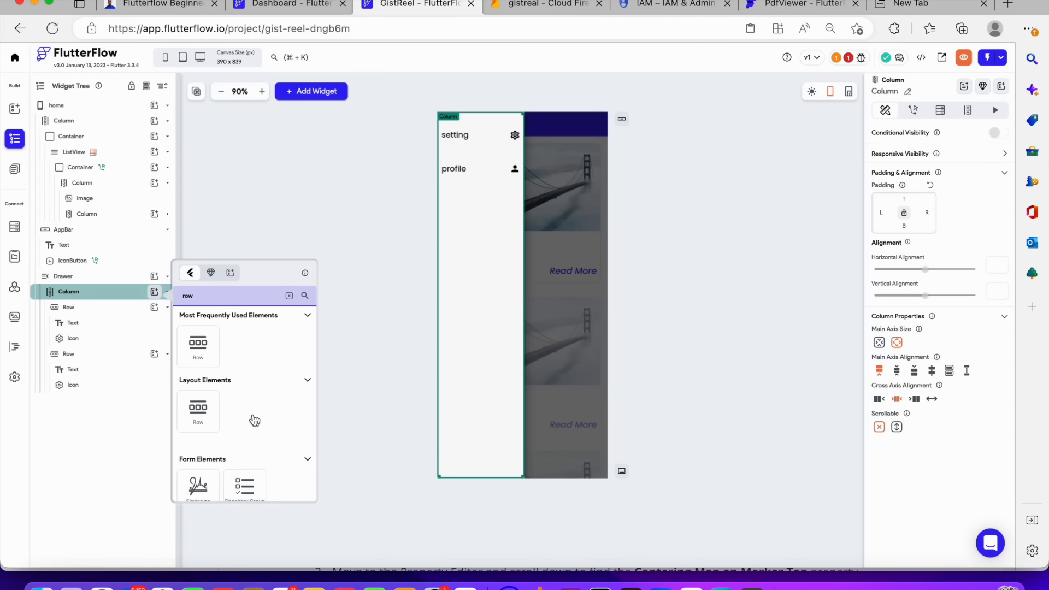
pyautogui.click(211, 358)
pyautogui.moveTo(72, 413); pyautogui.dragTo(83, 305)
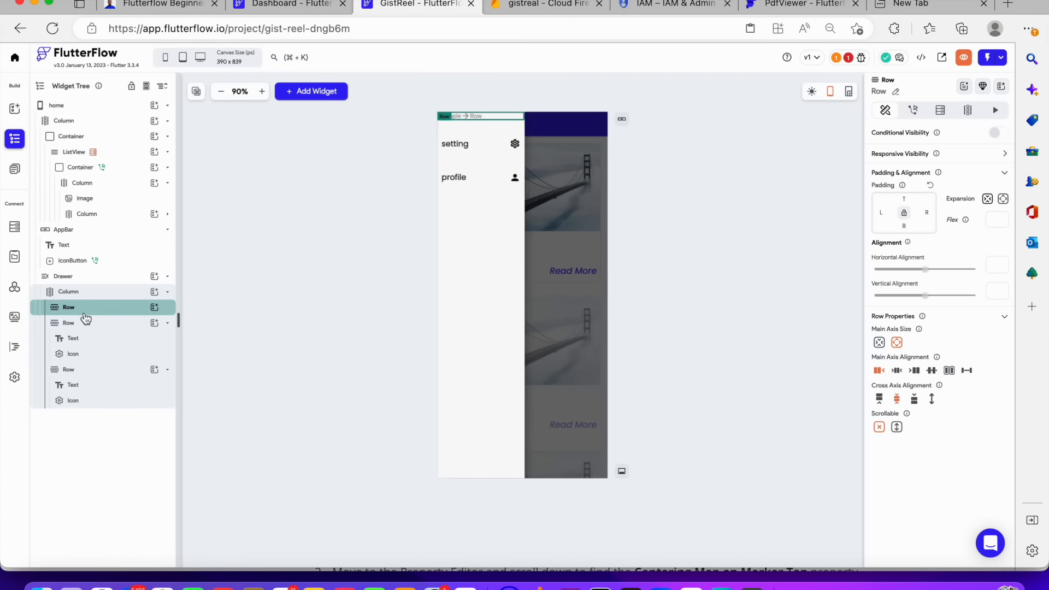
# Add an Icon widget inside the new top Row
pyautogui.click(159, 309)
pyautogui.write('icon')
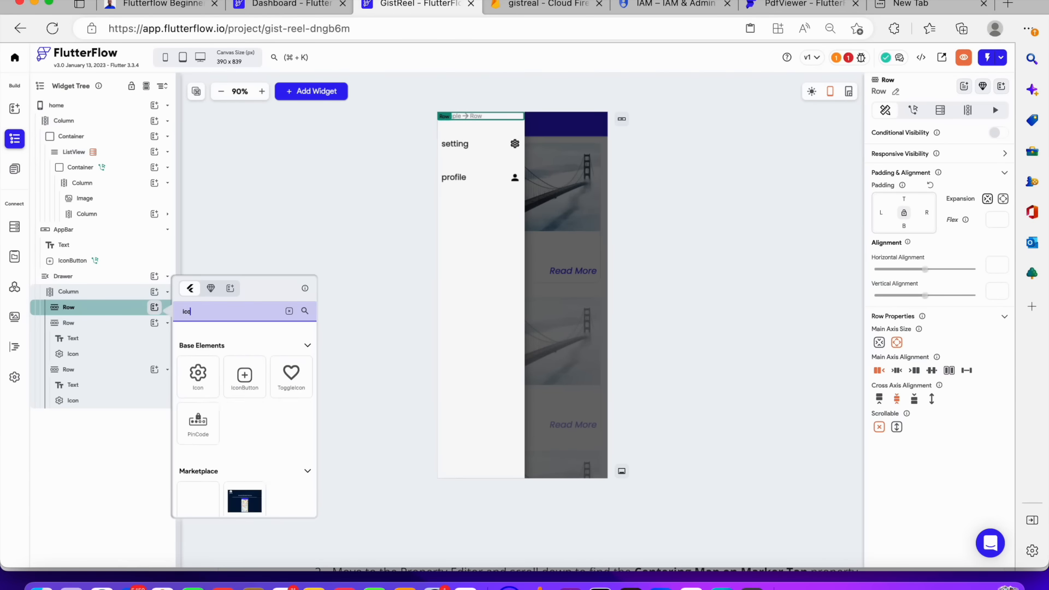
pyautogui.click(207, 377)
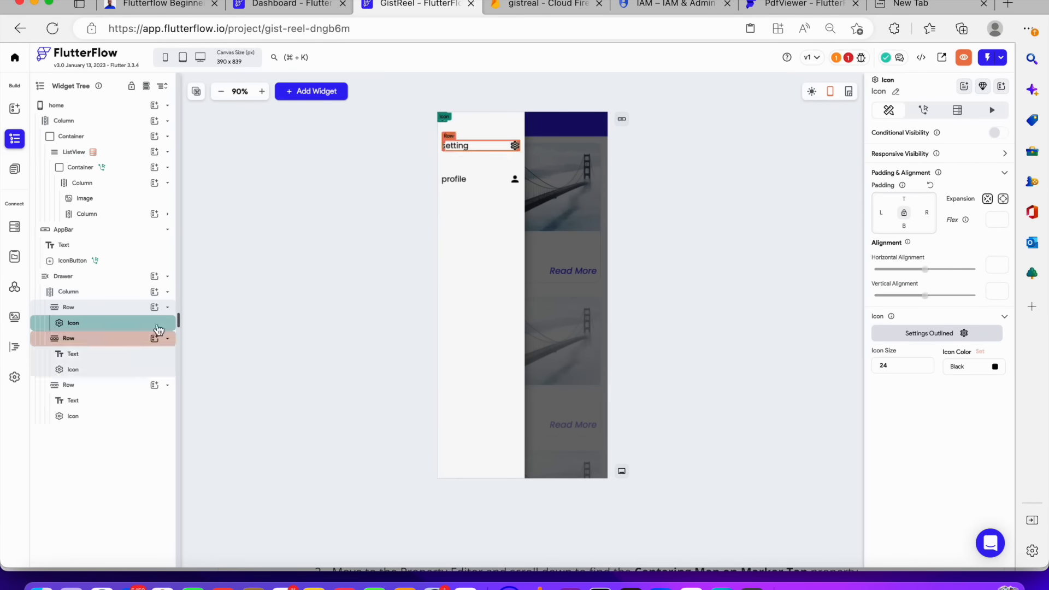
# Align the top Row's contents to the end and set its right padding to 10
pyautogui.click(108, 307)
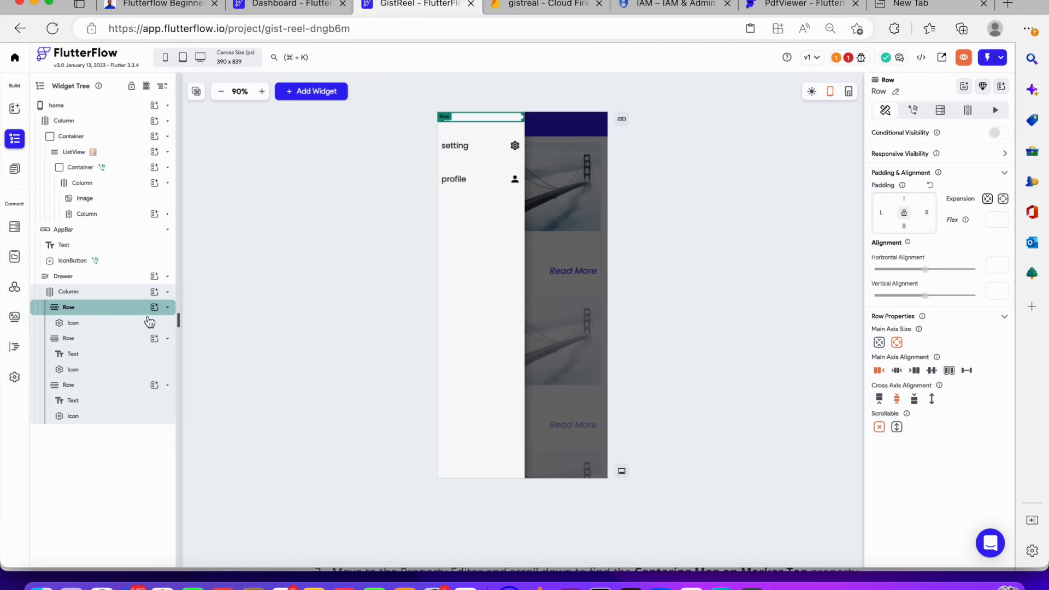
pyautogui.click(914, 372)
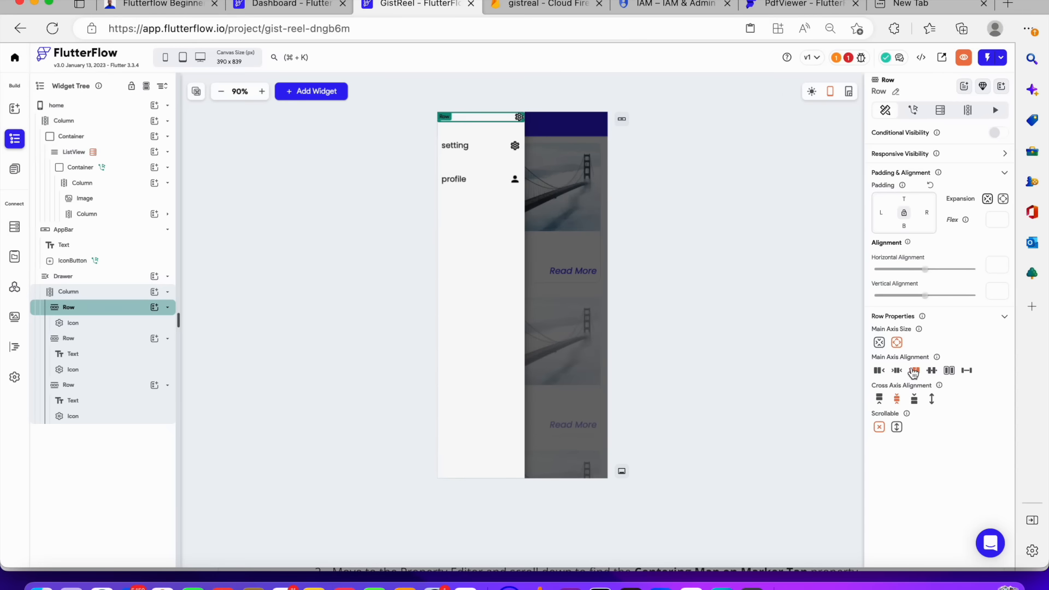
pyautogui.click(929, 212)
pyautogui.write('10')
# Change the top row's icon to the Close icon by searching for "close"
pyautogui.click(142, 322)
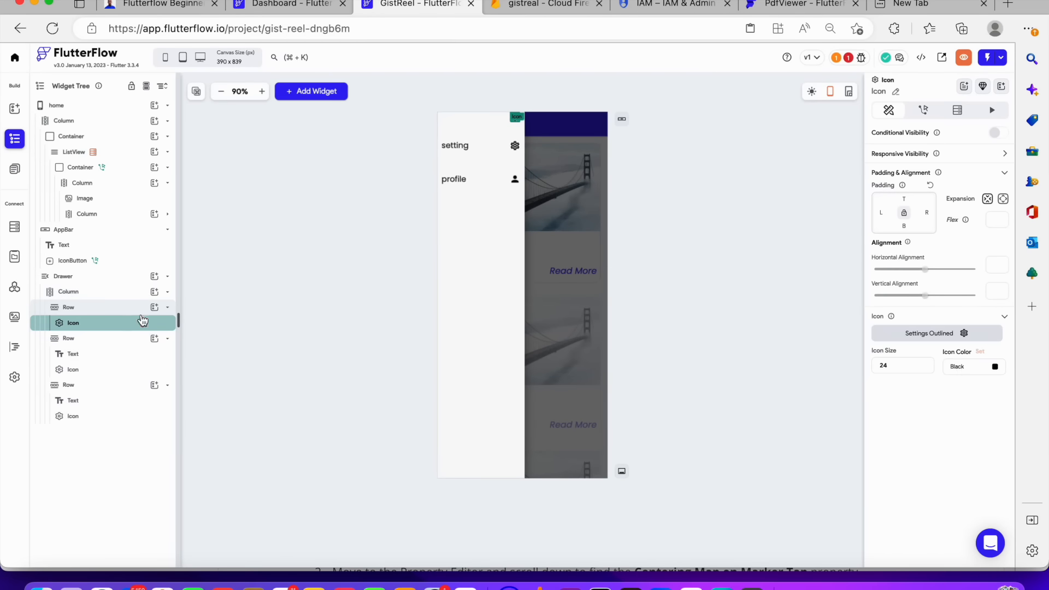
pyautogui.click(899, 337)
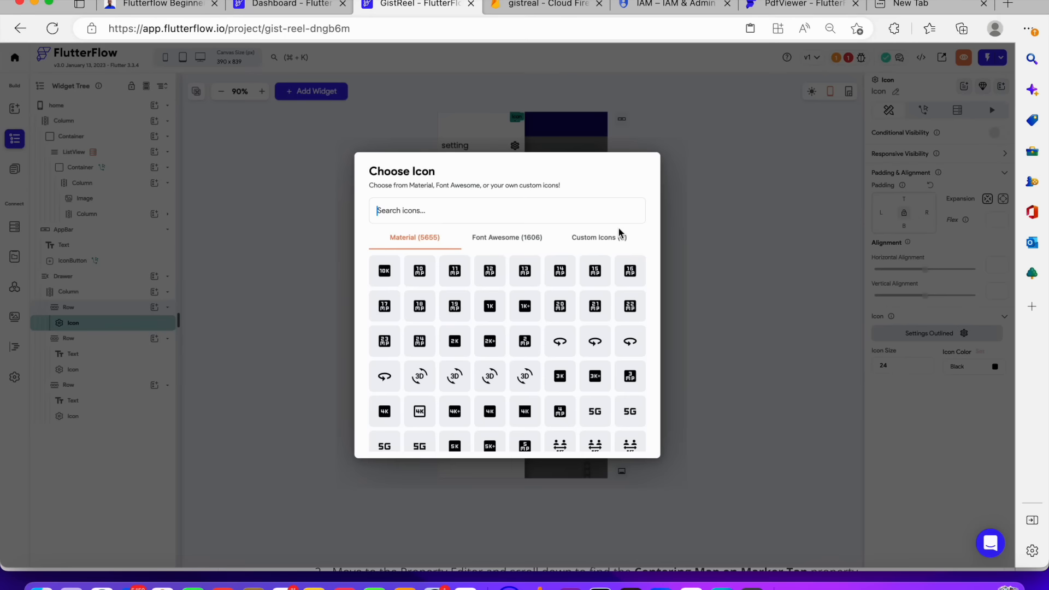
pyautogui.write('close')
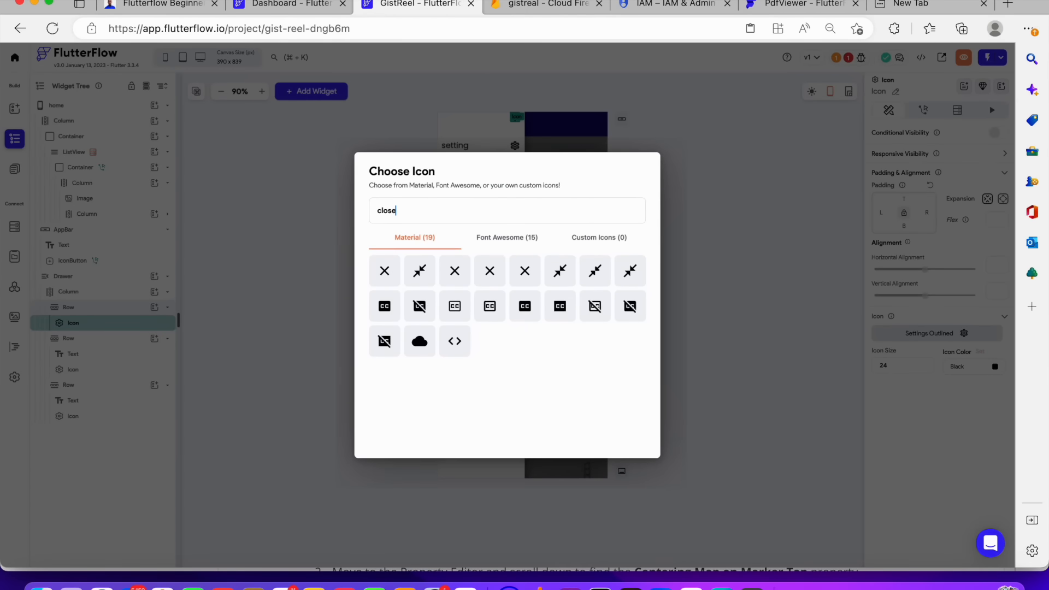
pyautogui.click(391, 271)
pyautogui.click(750, 270)
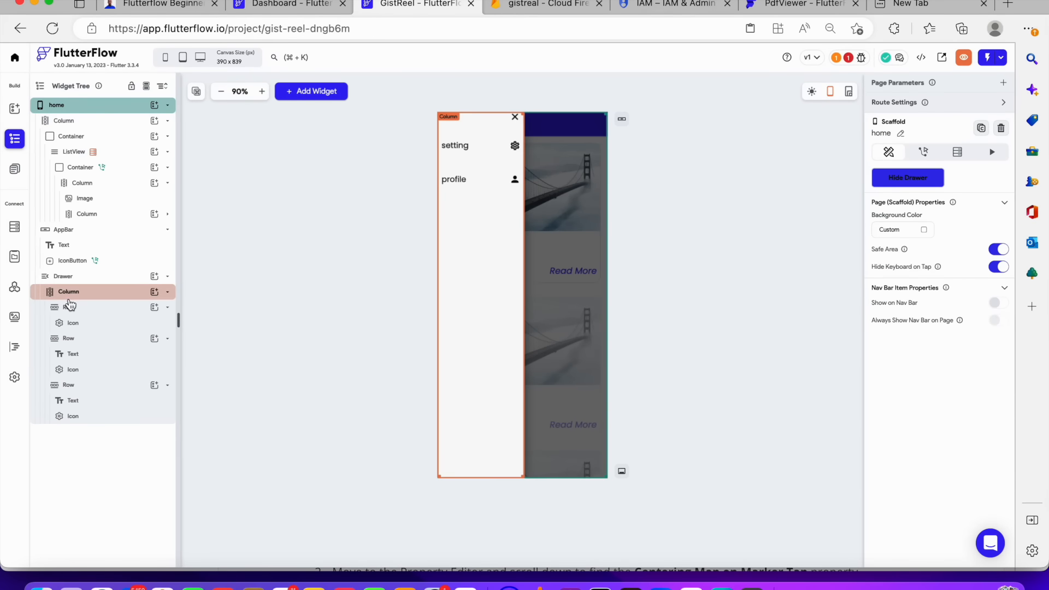
# Set the top Row's top padding to 20
pyautogui.click(70, 307)
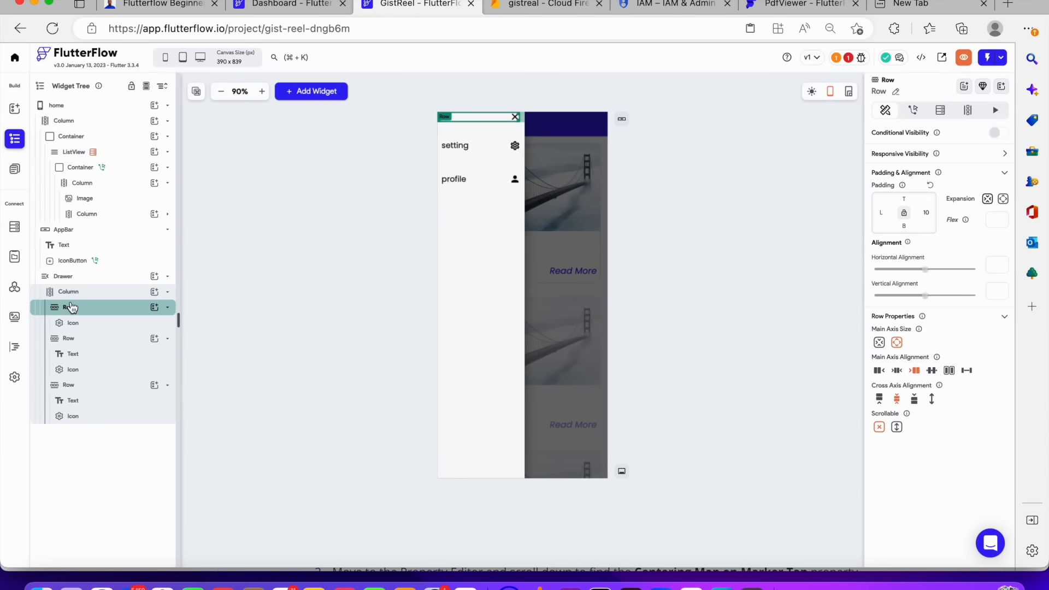
pyautogui.click(905, 199)
pyautogui.write('20')
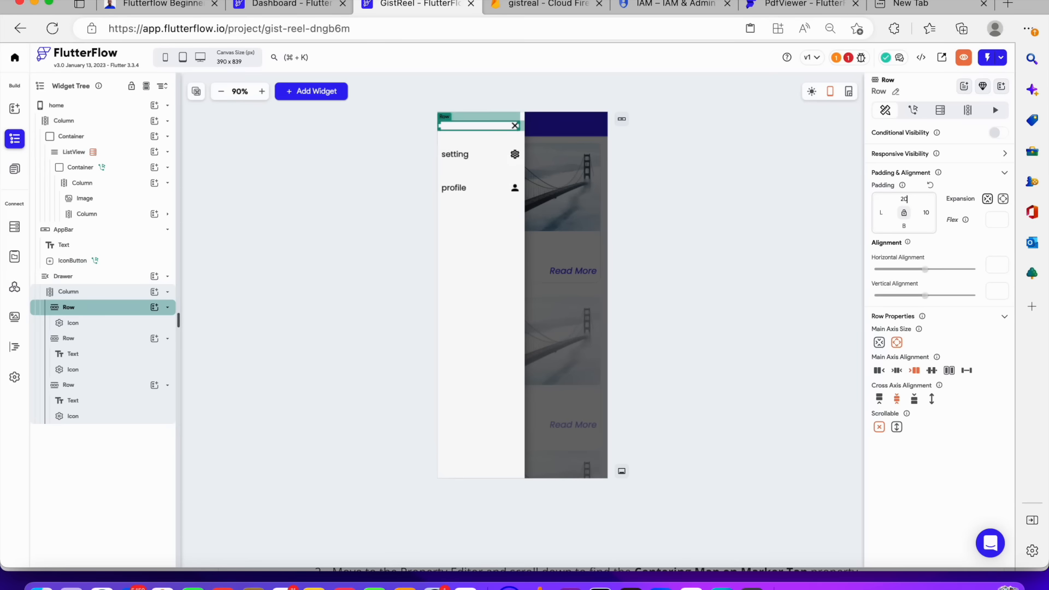
pyautogui.click(750, 245)
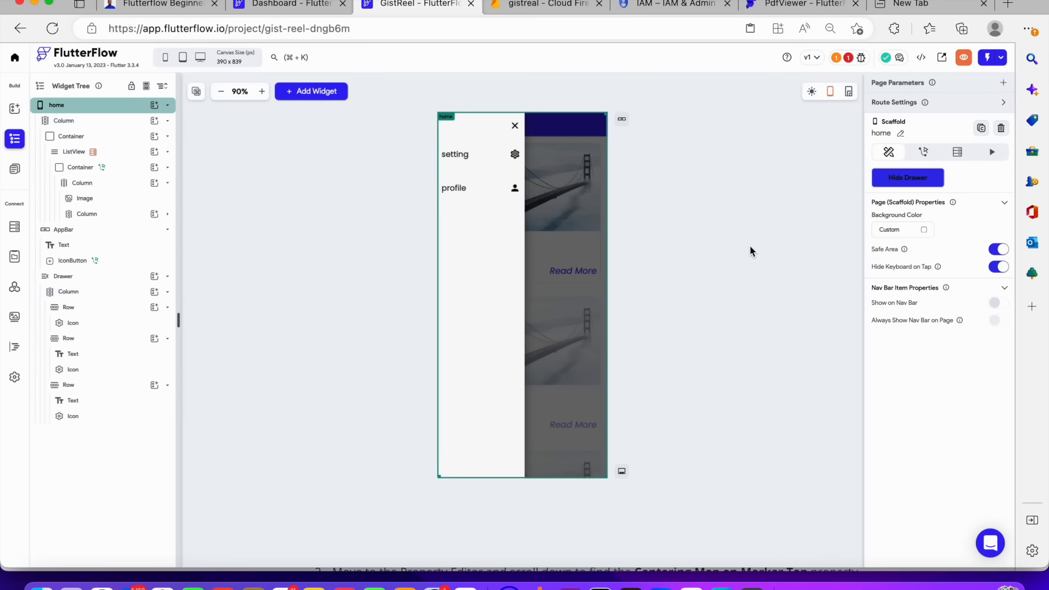
# Give the close icon an On Tap Drawer action of type Close Drawers
pyautogui.click(514, 127)
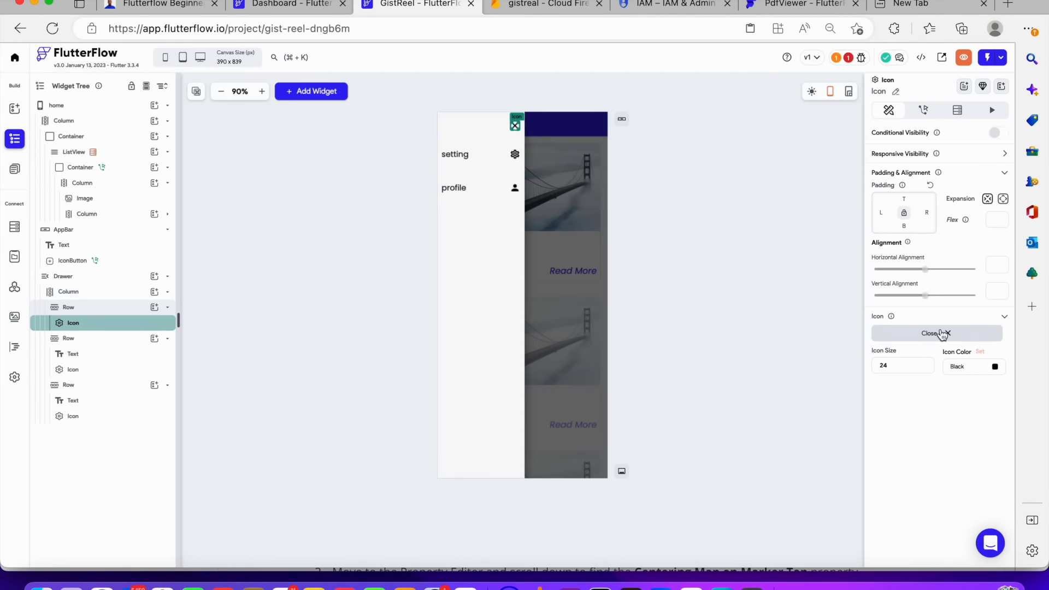
pyautogui.click(924, 112)
pyautogui.click(940, 183)
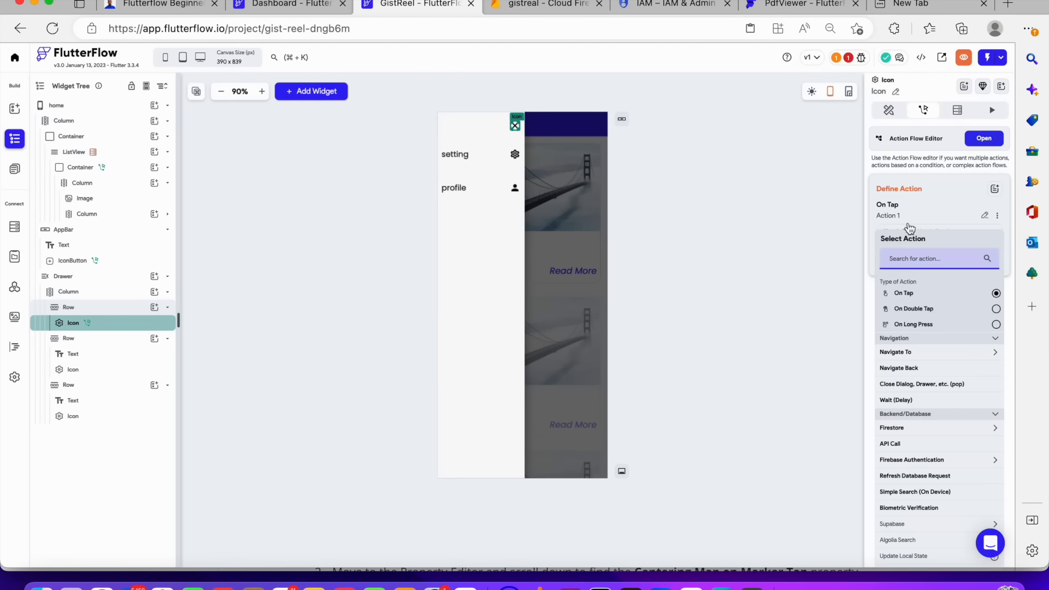
pyautogui.write('draw')
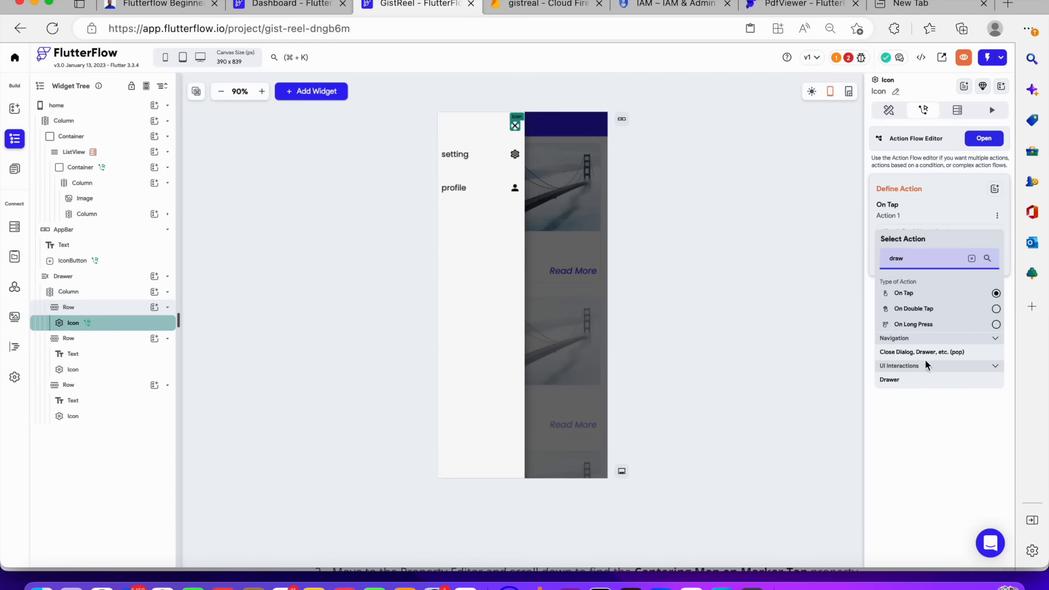
pyautogui.click(931, 389)
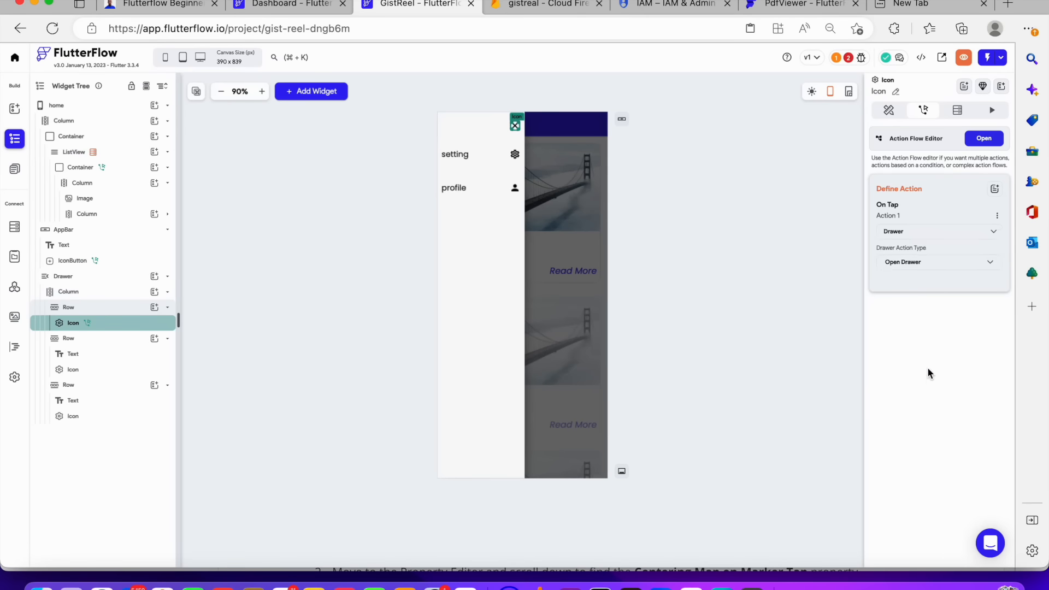
pyautogui.click(918, 263)
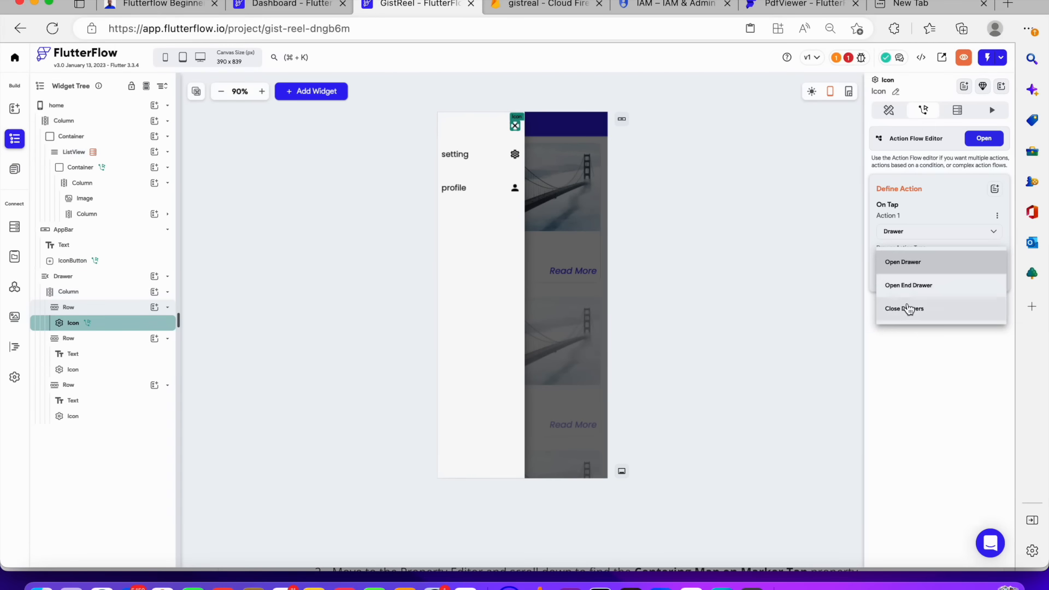
pyautogui.click(908, 310)
pyautogui.click(526, 256)
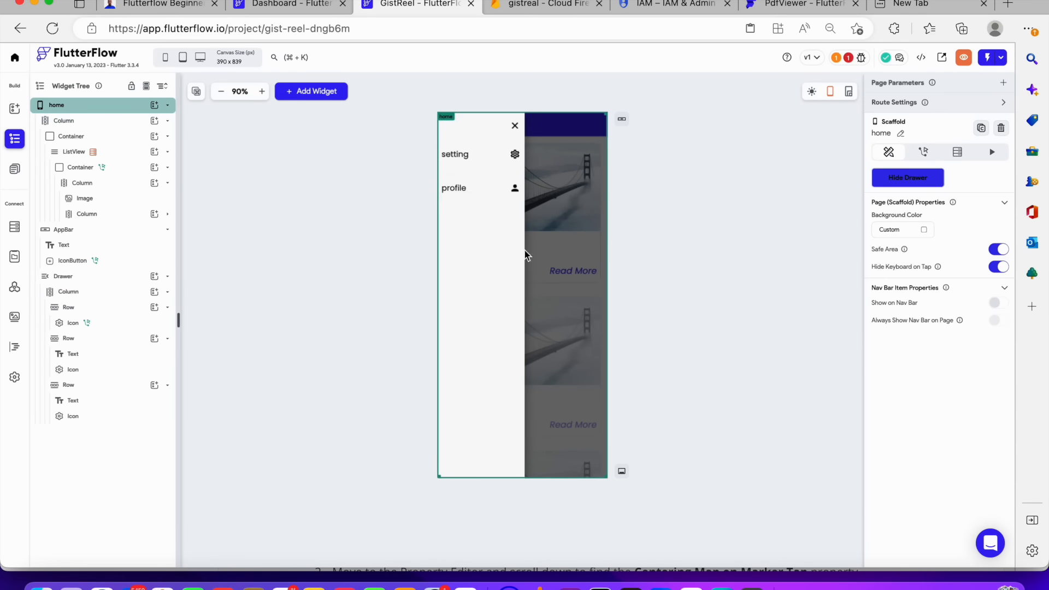
# Review the drawer, app bar and page container in the widget tree, collapsing the container's branch
pyautogui.click(54, 276)
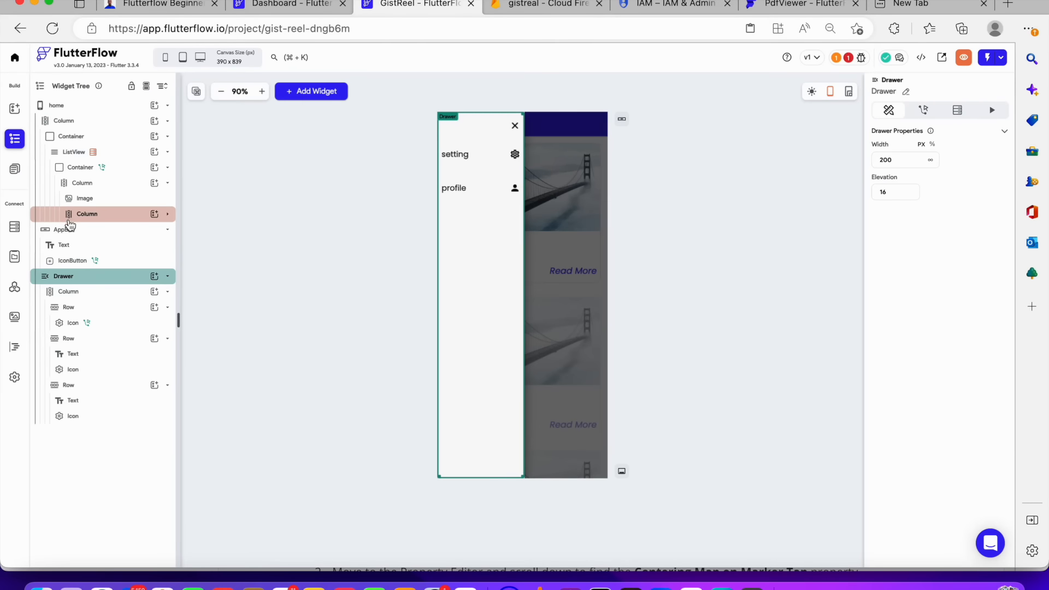
pyautogui.click(78, 231)
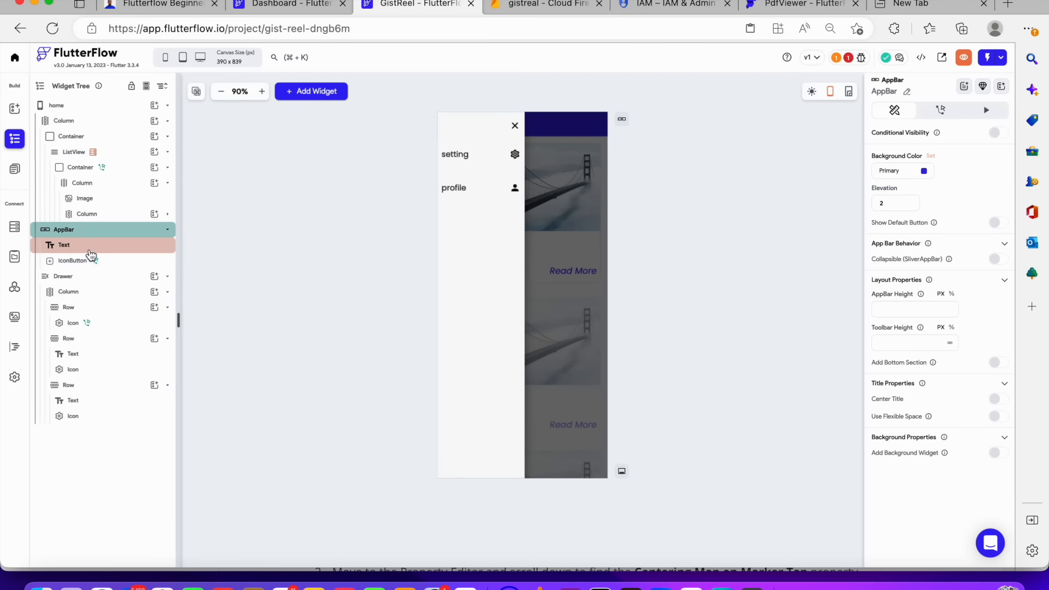
pyautogui.click(78, 278)
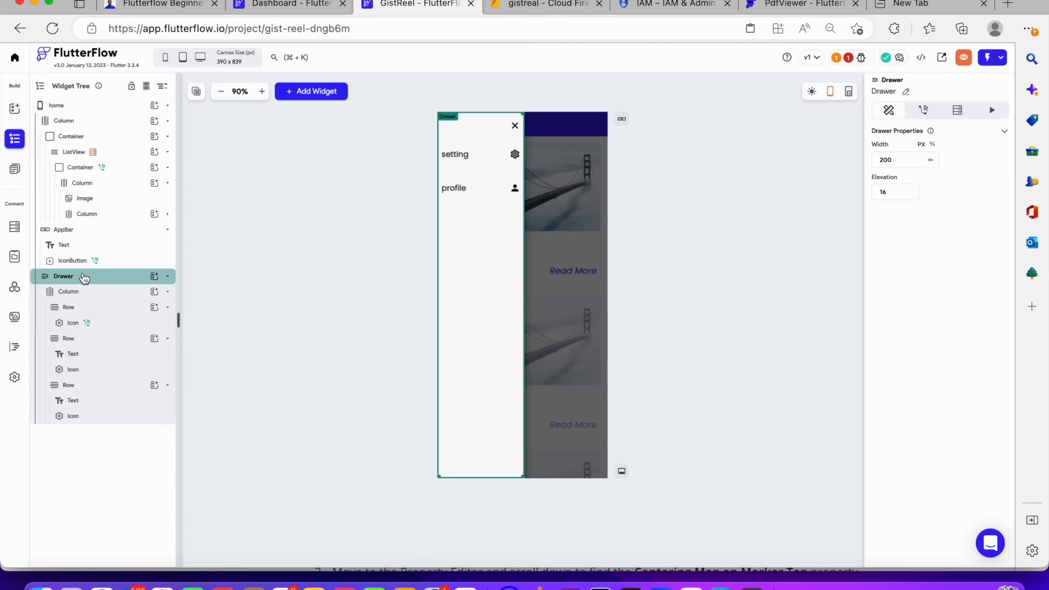
pyautogui.click(1005, 131)
pyautogui.click(1006, 131)
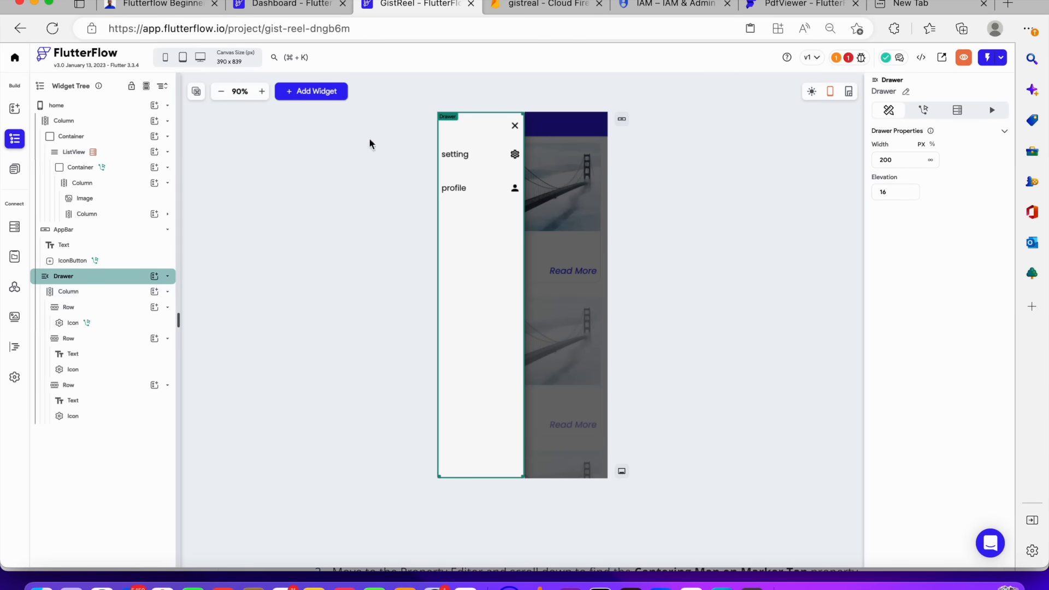
pyautogui.click(592, 114)
pyautogui.click(103, 137)
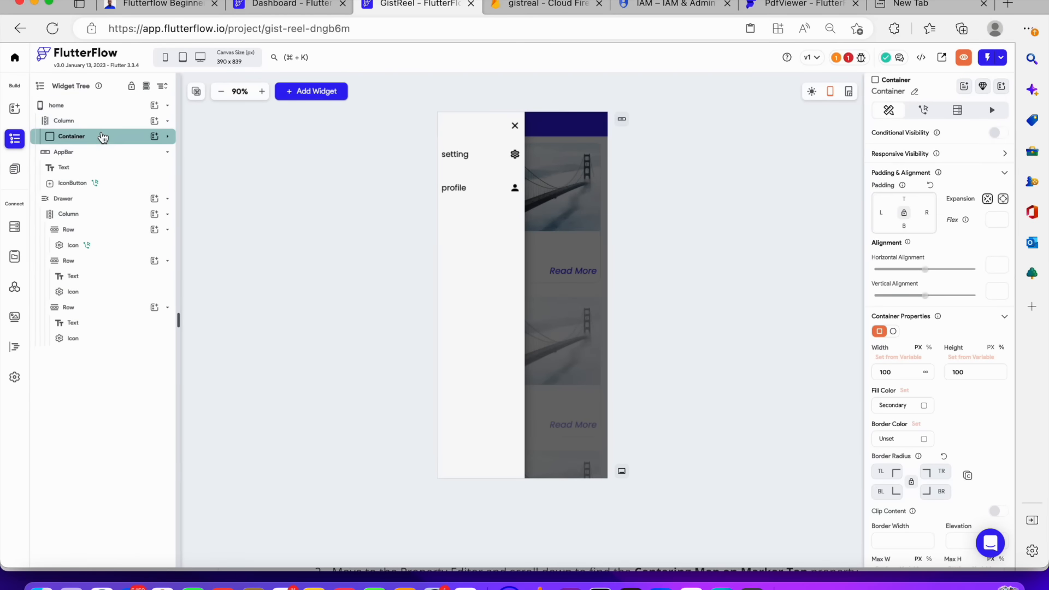
pyautogui.click(103, 138)
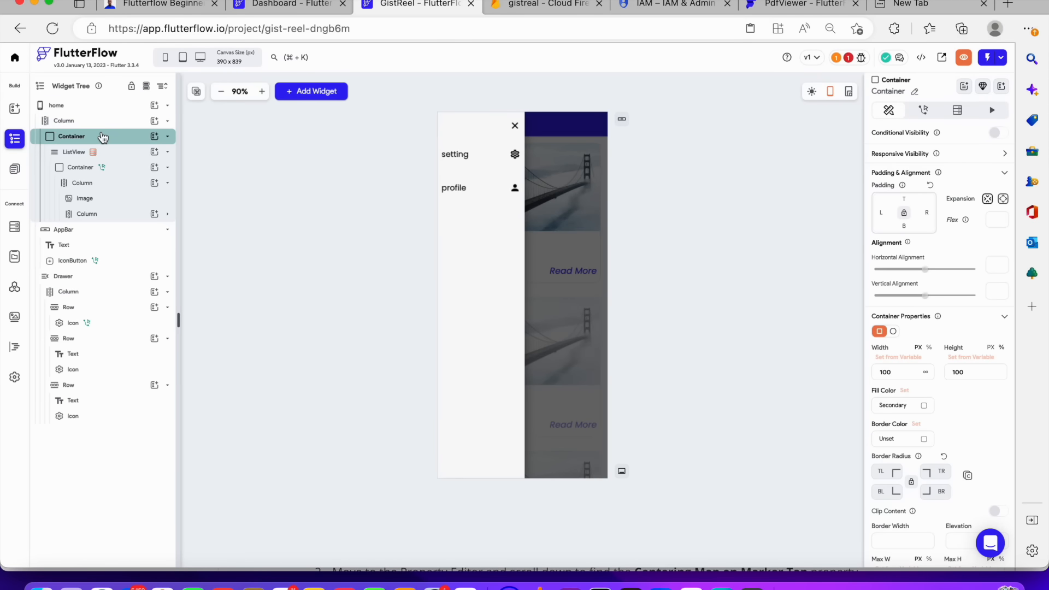
pyautogui.click(103, 137)
pyautogui.click(514, 217)
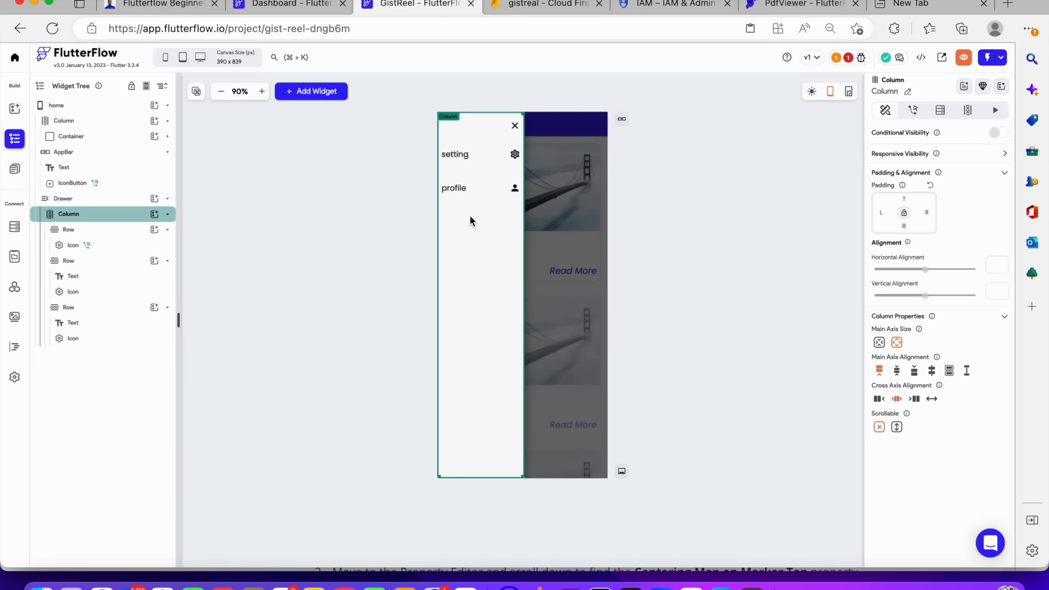
# Inspect the drawer's actions and browse the page list, returning to the home page's widget tree
pyautogui.click(912, 110)
pyautogui.click(74, 199)
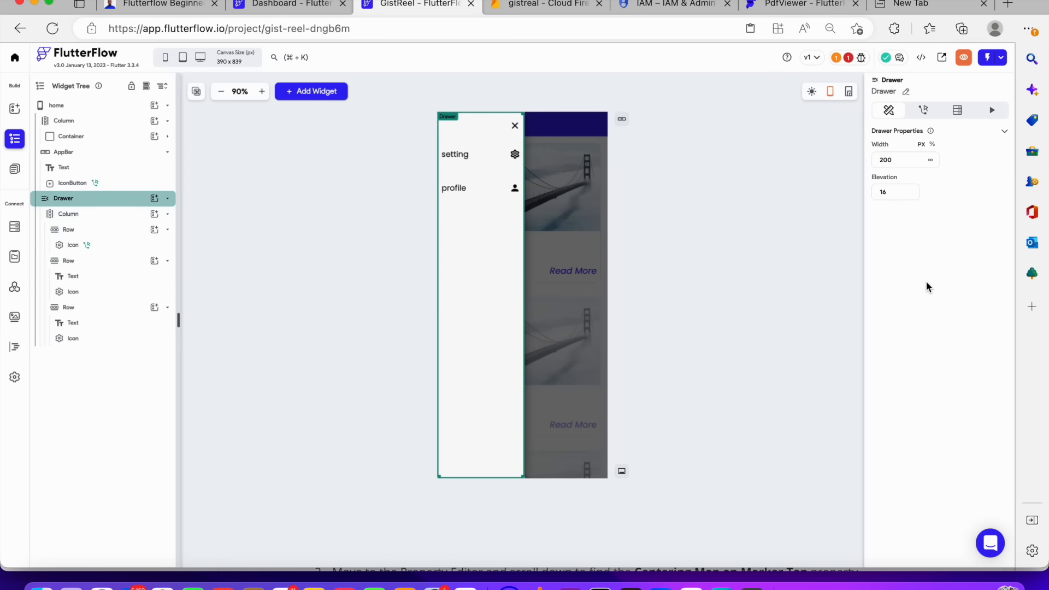
pyautogui.click(931, 112)
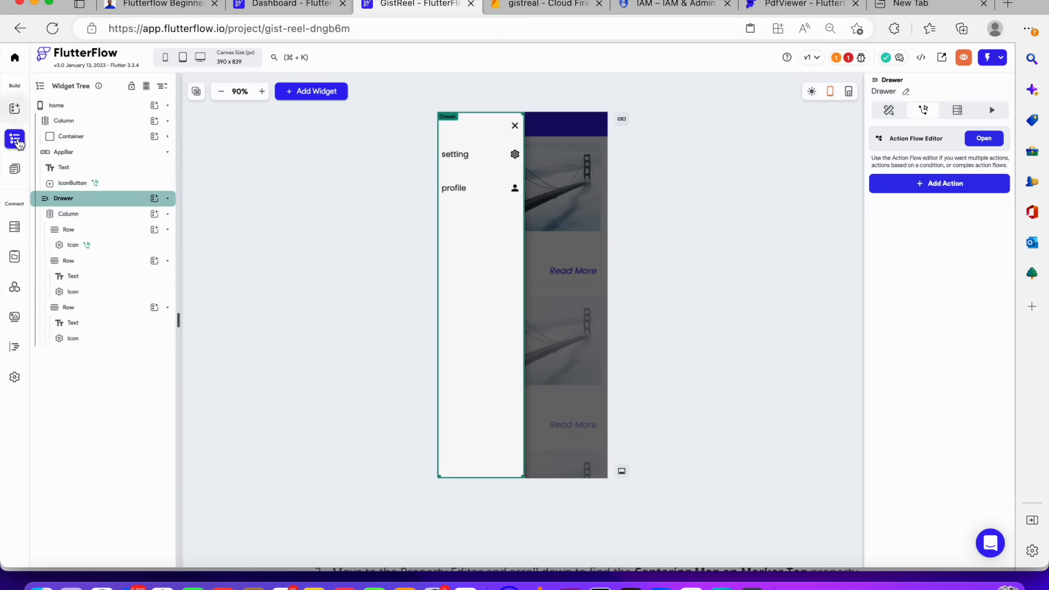
pyautogui.click(15, 169)
pyautogui.click(66, 268)
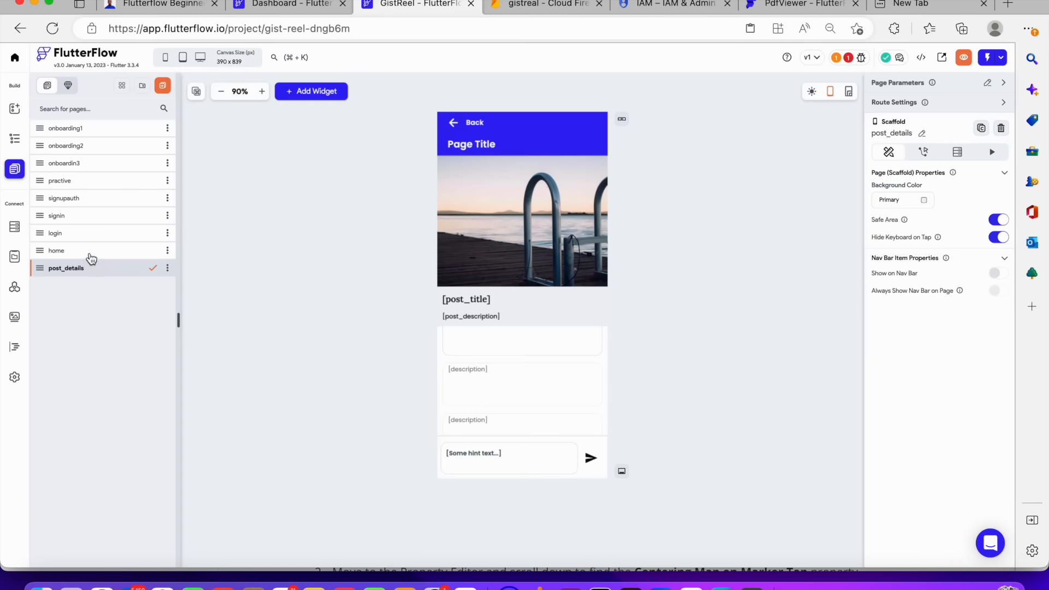
pyautogui.click(91, 251)
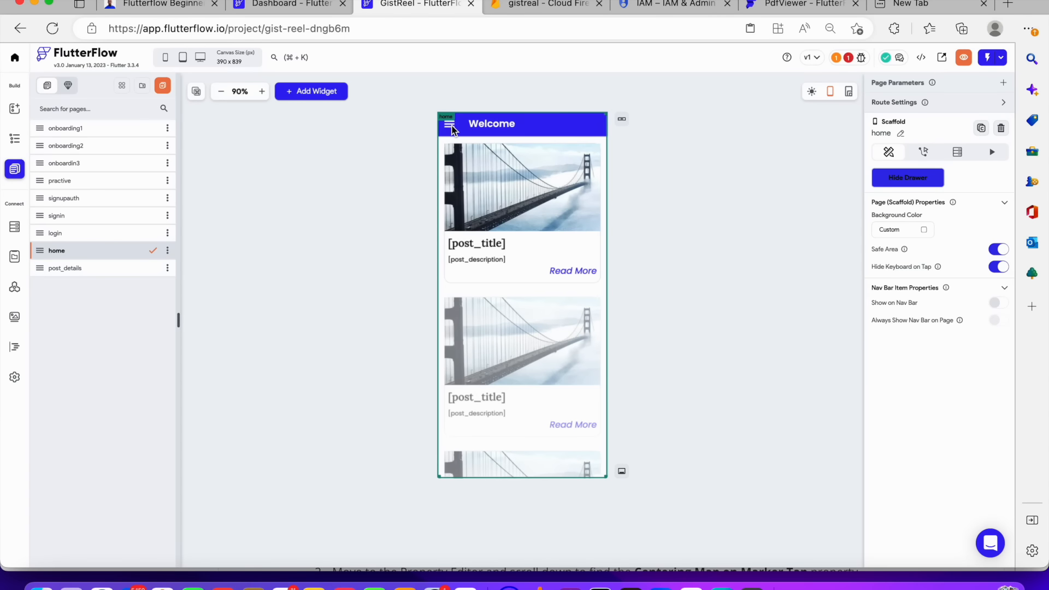
pyautogui.click(15, 139)
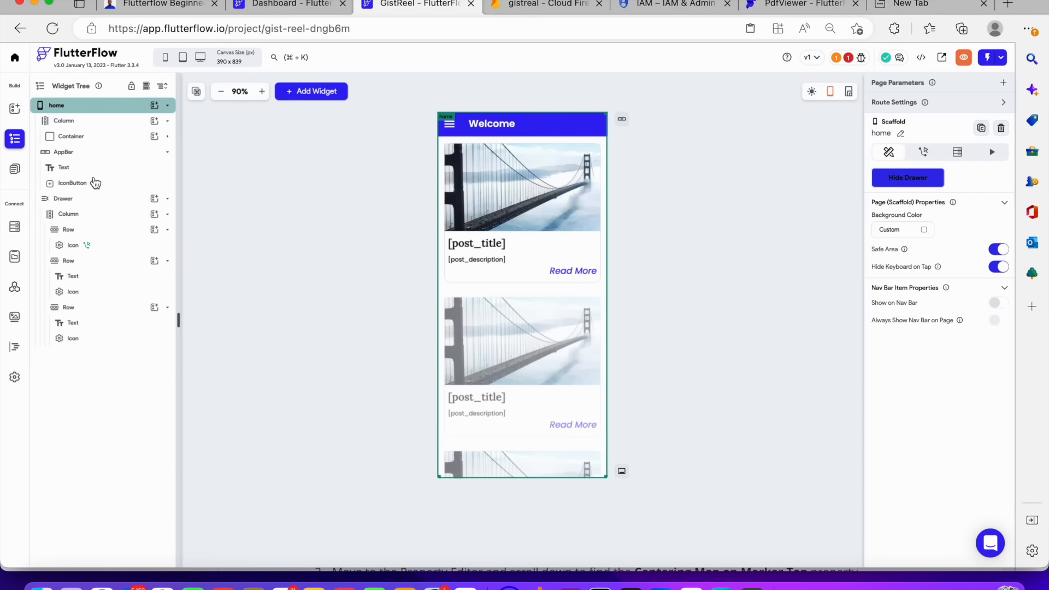
# Give the app bar's menu icon button an On Tap Drawer action of type Open Drawer
pyautogui.click(95, 183)
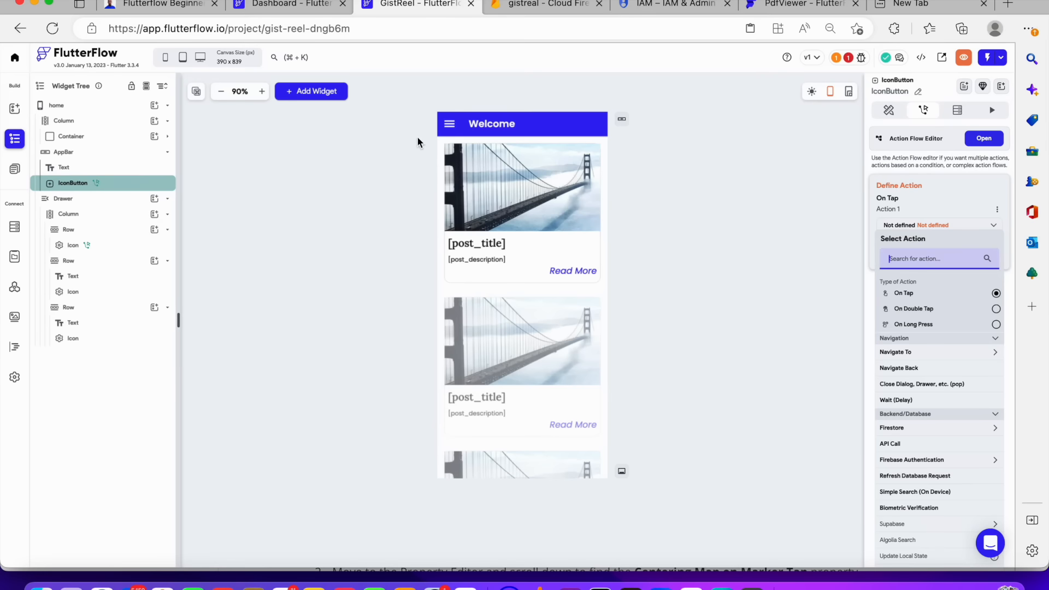
pyautogui.click(469, 124)
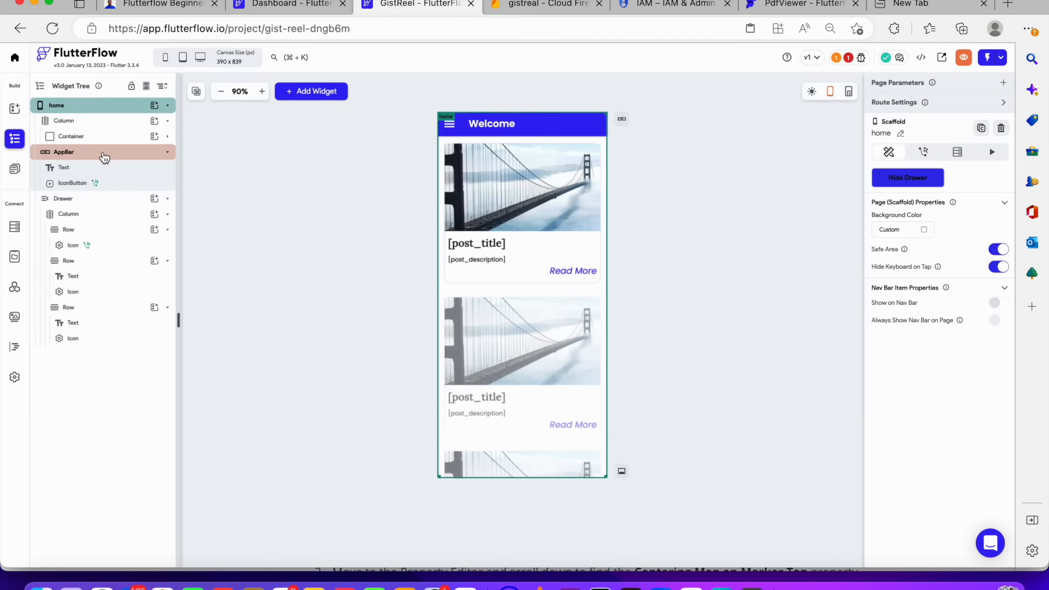
pyautogui.click(103, 152)
pyautogui.click(88, 171)
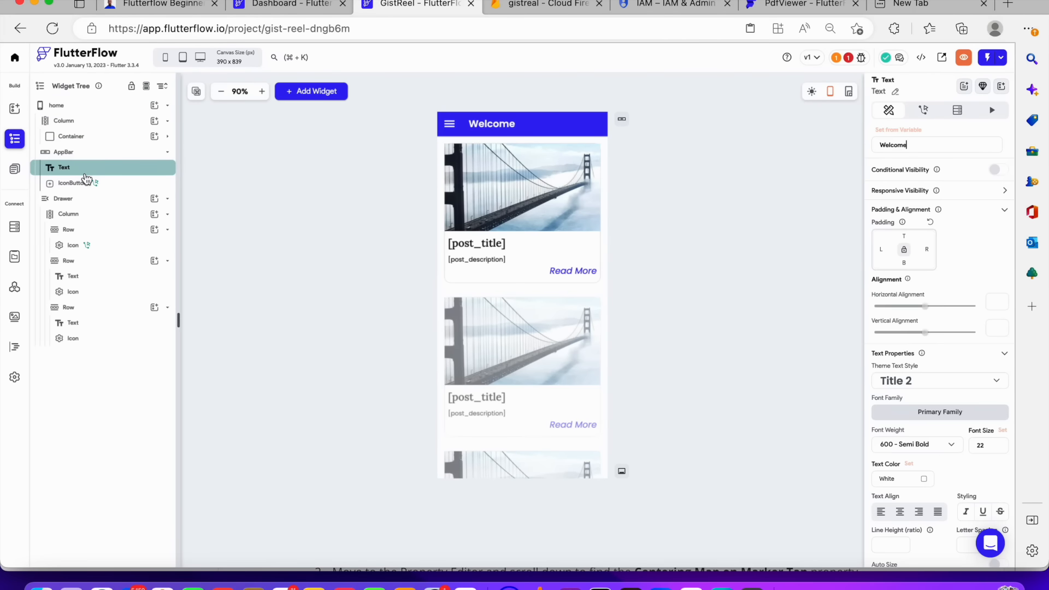
pyautogui.click(86, 184)
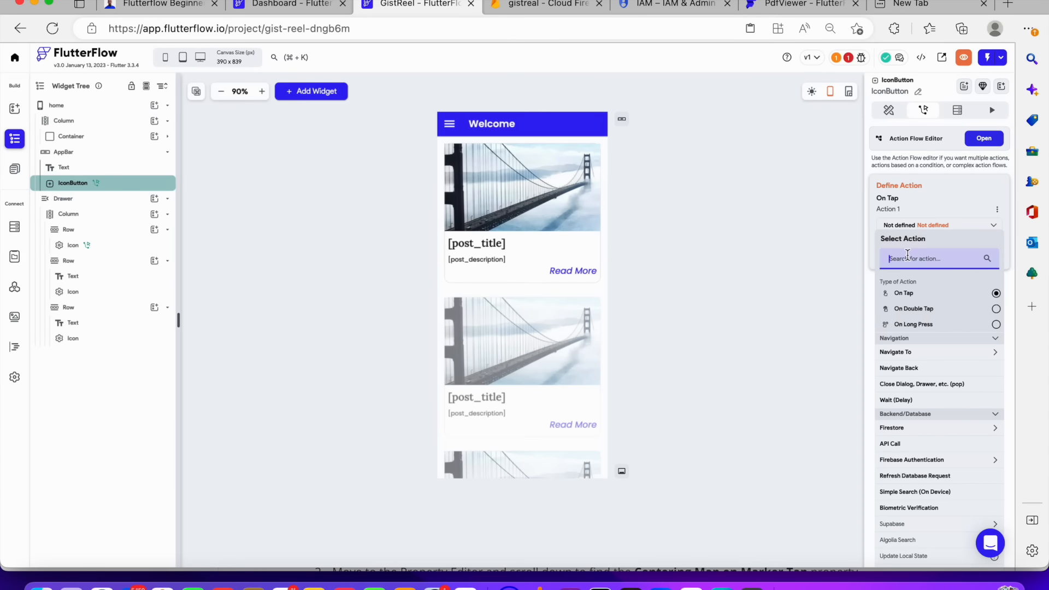
pyautogui.write('draaw')
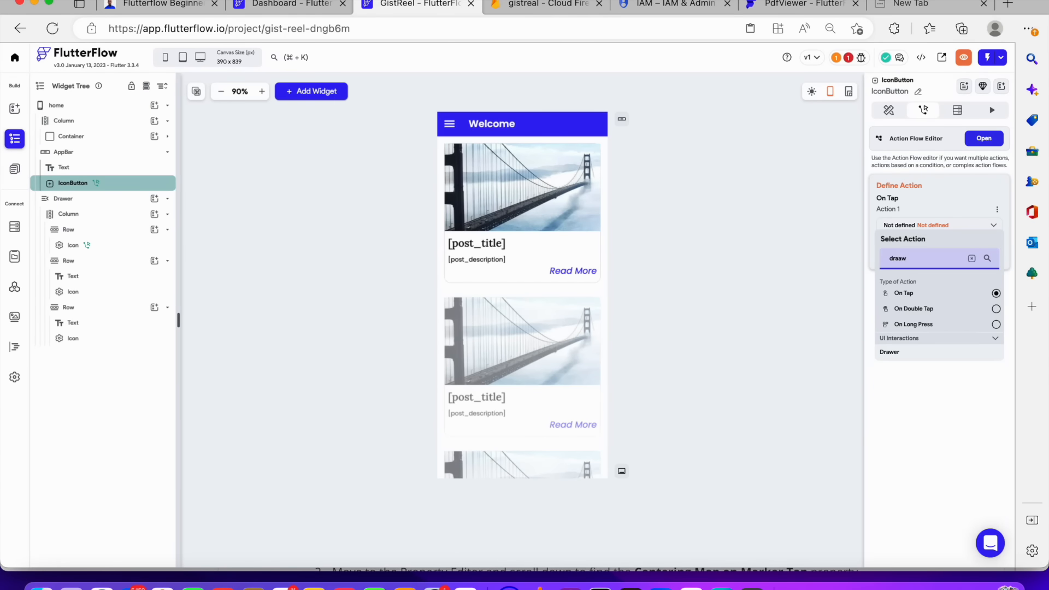
pyautogui.click(920, 351)
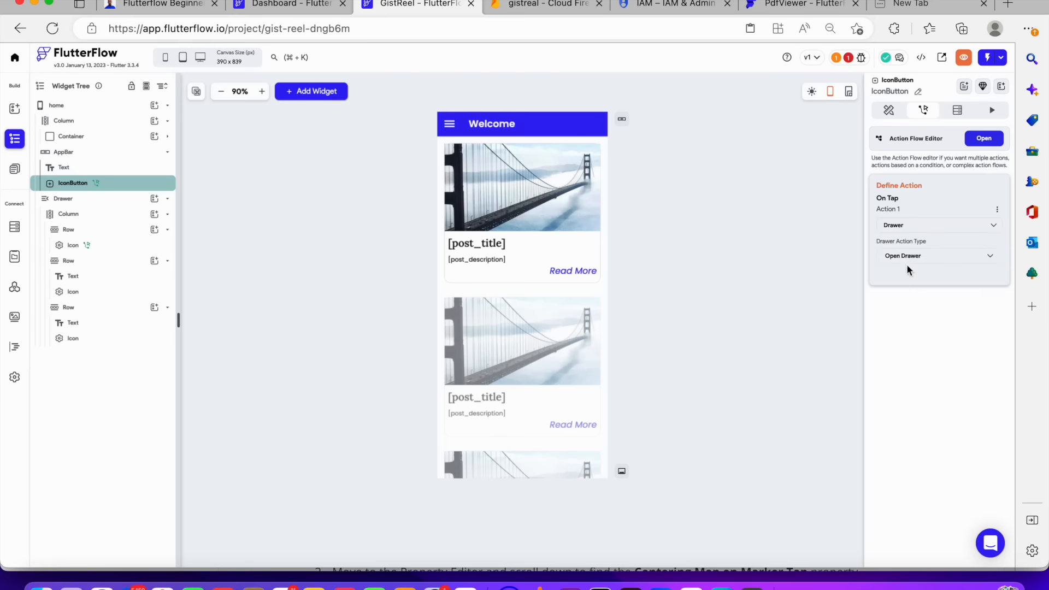
pyautogui.click(907, 262)
pyautogui.click(910, 261)
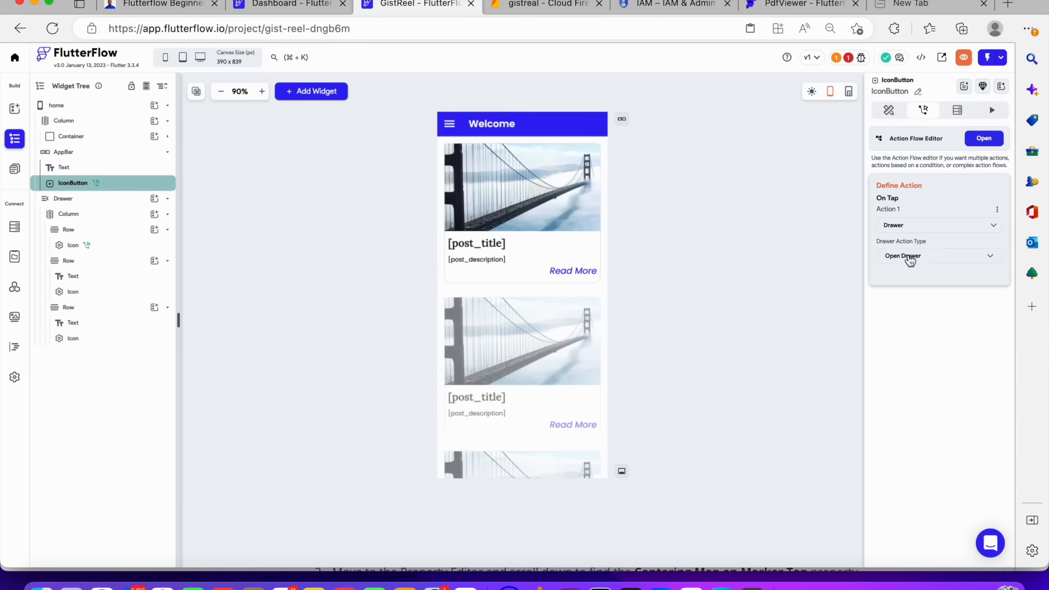
pyautogui.click(754, 213)
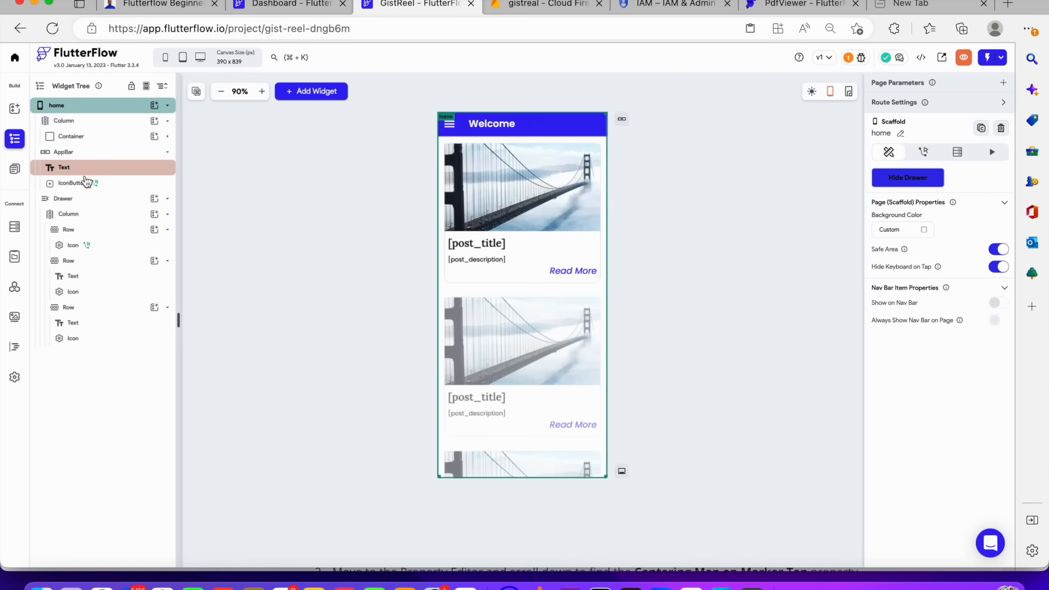
pyautogui.click(86, 183)
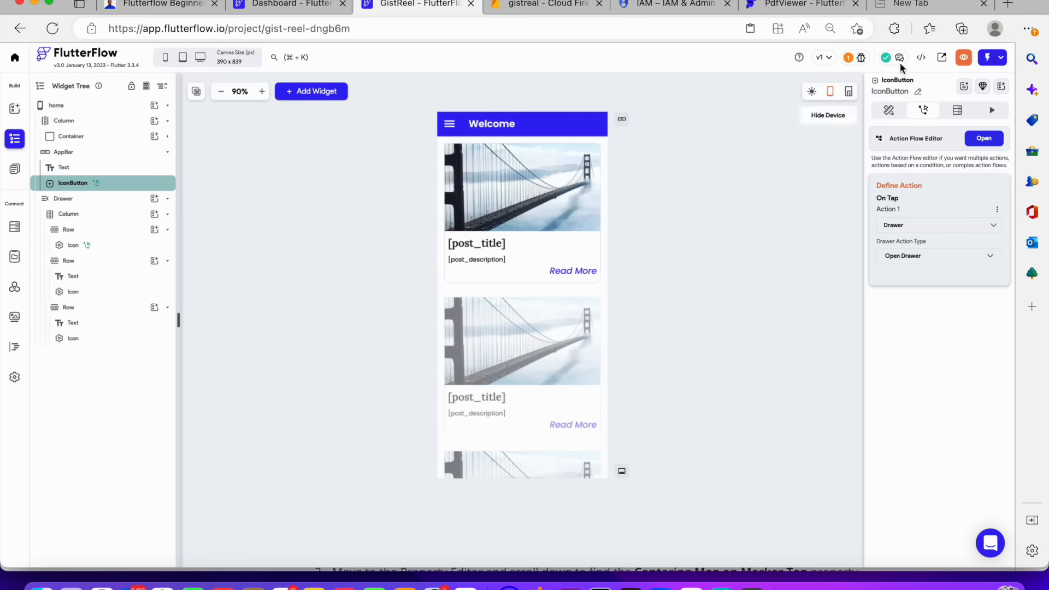
# Preview the home page and test opening and closing the navigation drawer
pyautogui.click(965, 59)
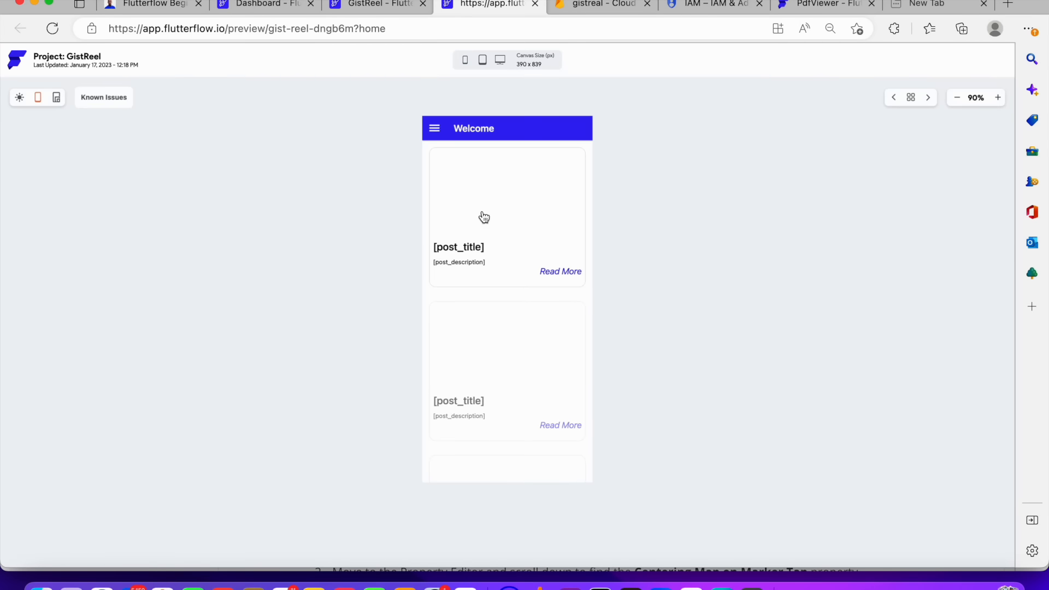
pyautogui.click(434, 129)
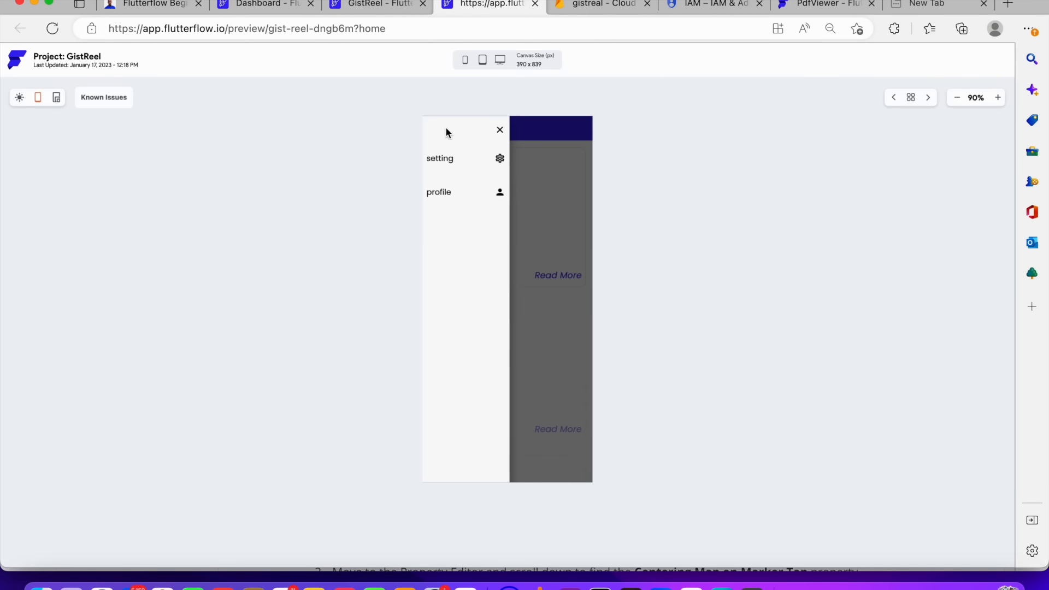
pyautogui.click(498, 132)
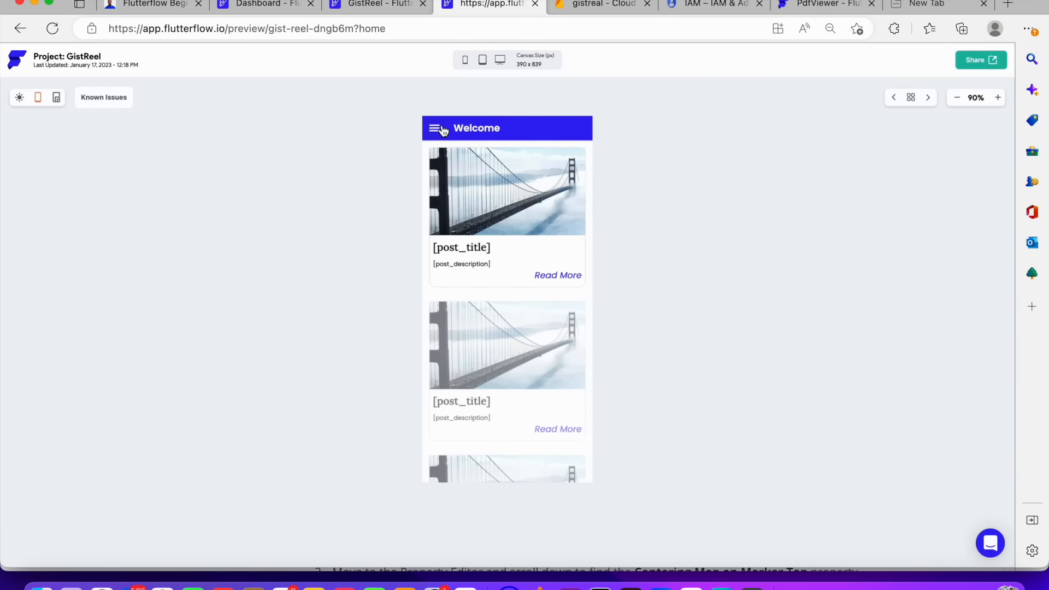
pyautogui.click(434, 129)
pyautogui.click(501, 129)
pyautogui.click(439, 130)
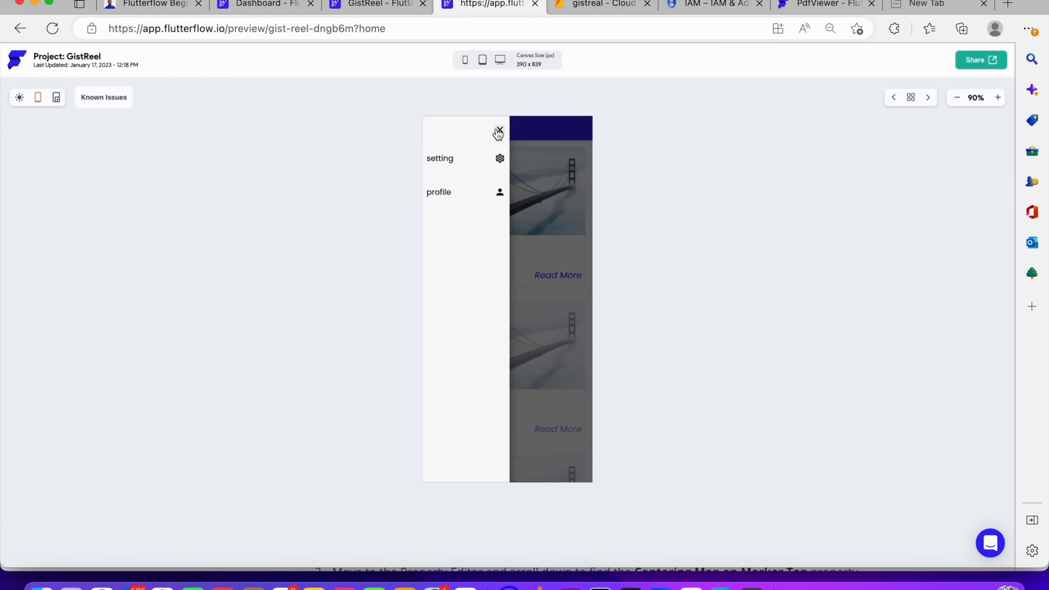
pyautogui.click(500, 129)
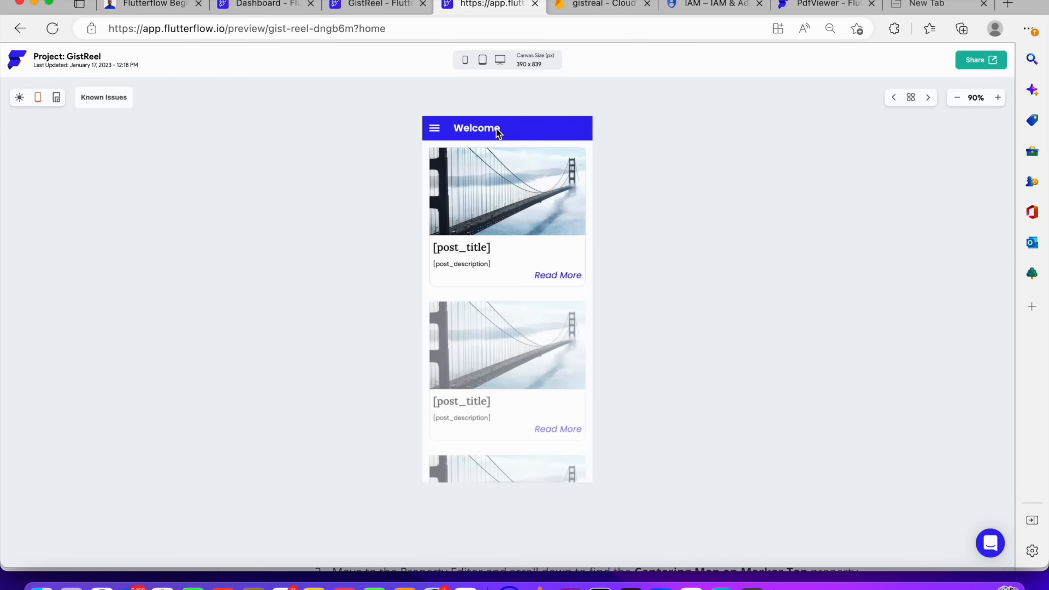
# Check the project's issues and the preview's known issues, and view the menu button's action flow
pyautogui.click(373, 6)
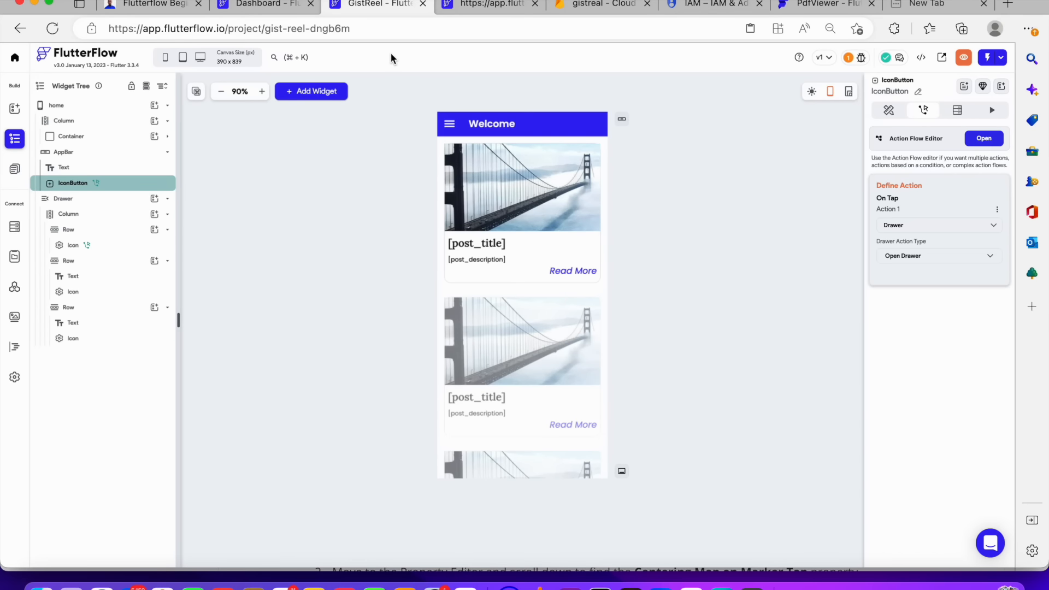
pyautogui.click(849, 57)
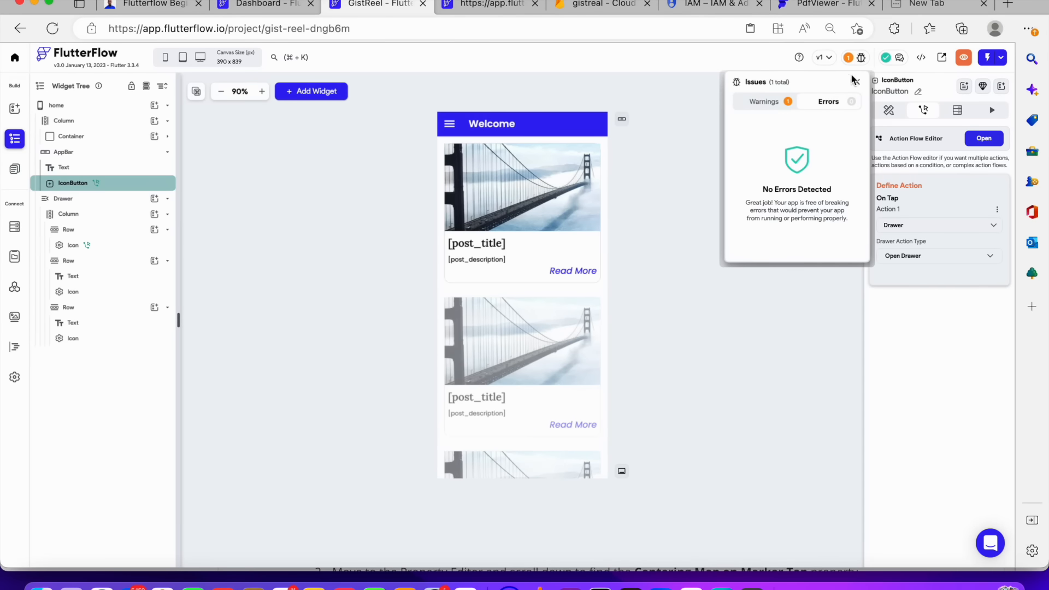
pyautogui.click(862, 57)
pyautogui.click(862, 58)
pyautogui.click(464, 11)
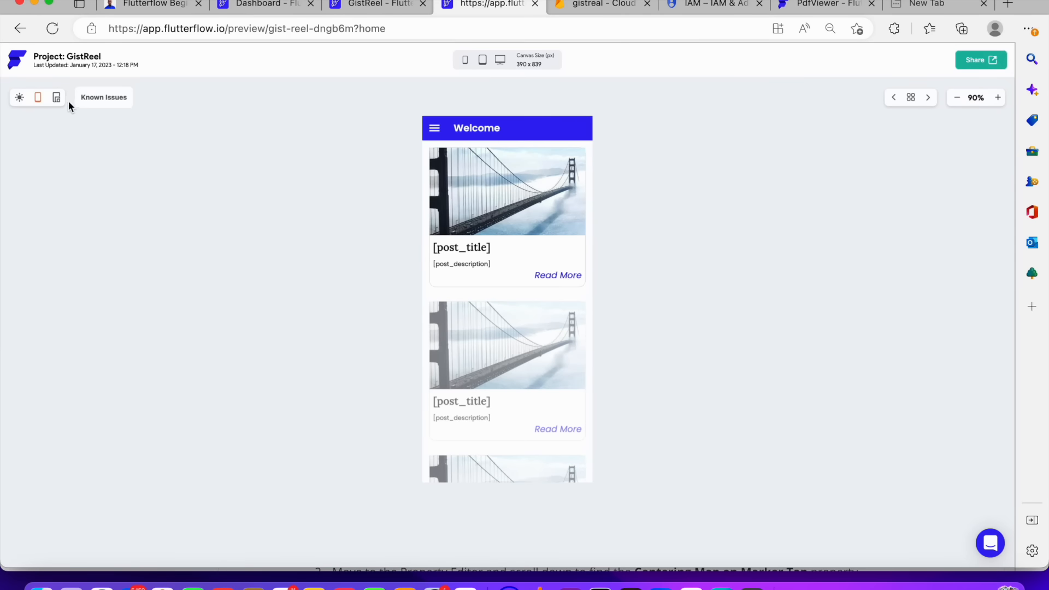
pyautogui.click(96, 99)
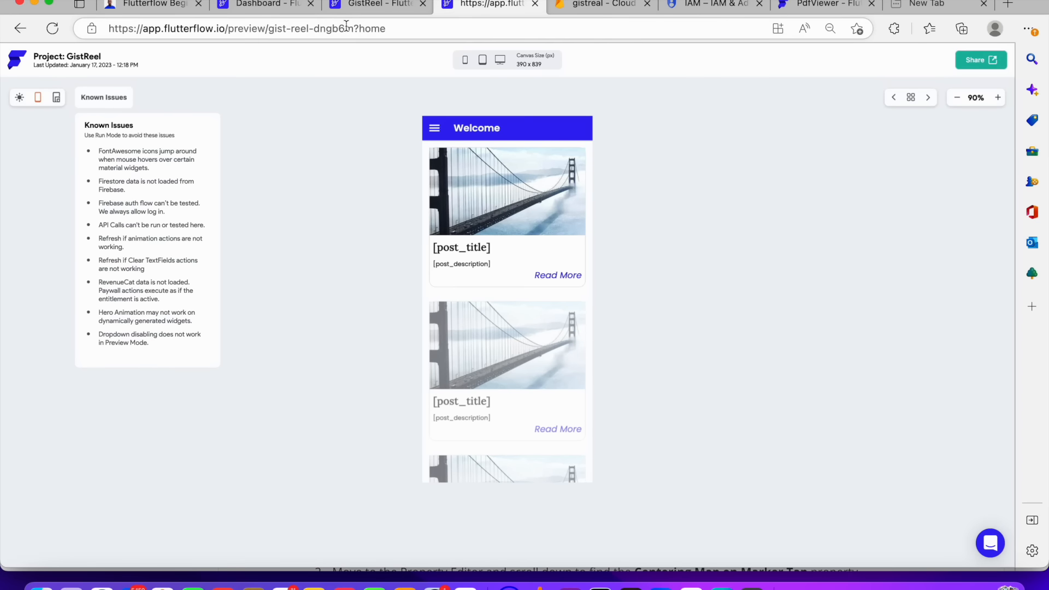
pyautogui.click(357, 7)
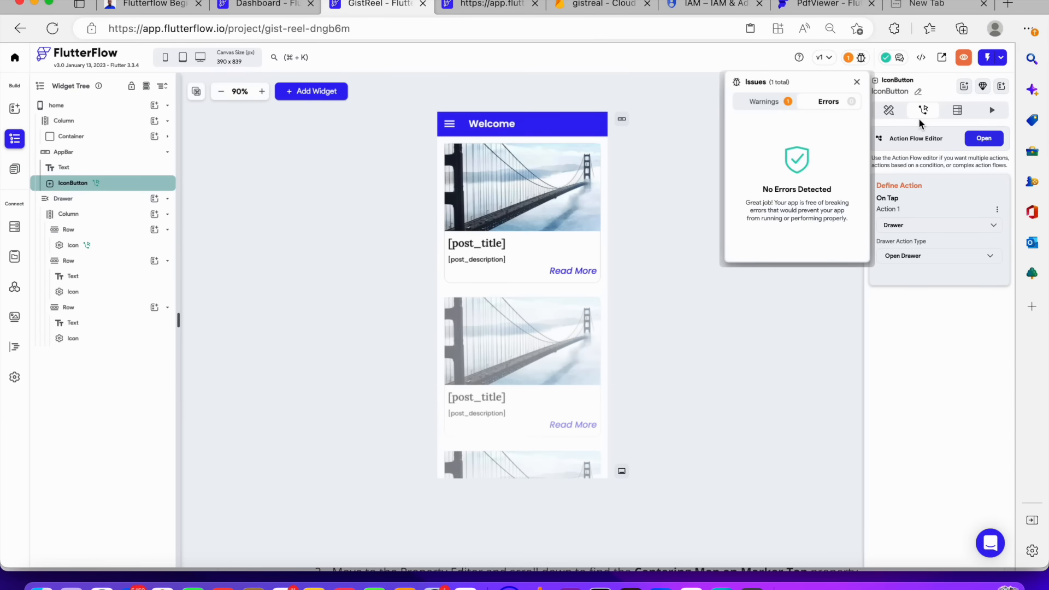
pyautogui.click(956, 113)
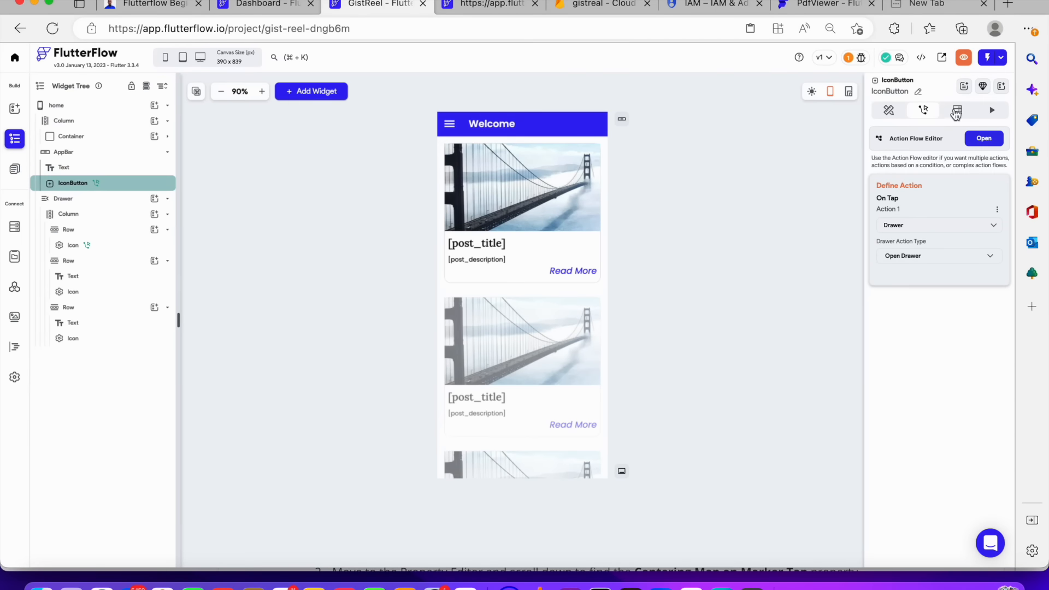
pyautogui.click(982, 140)
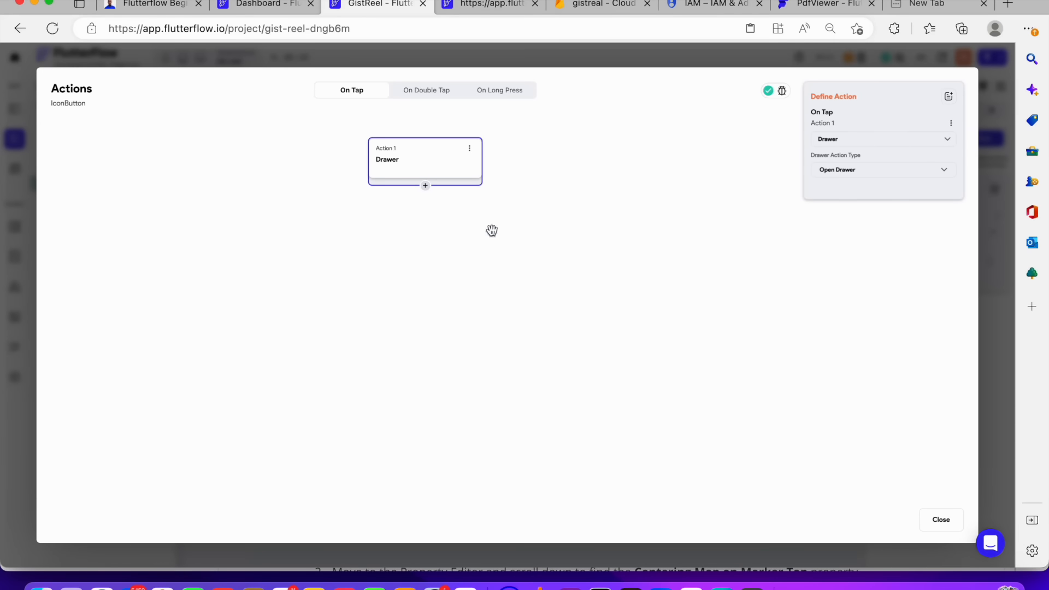
pyautogui.click(940, 521)
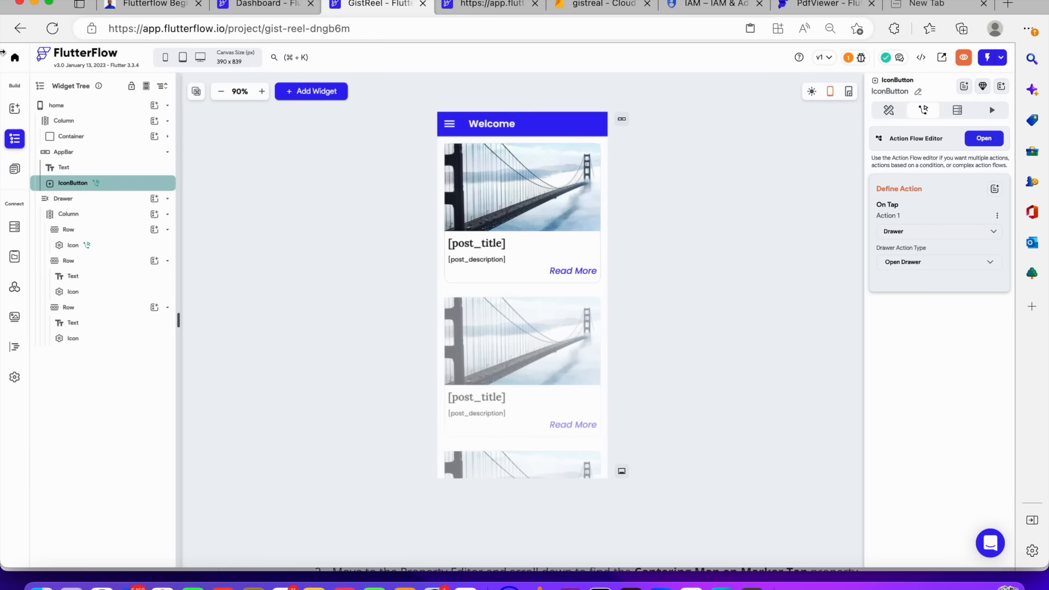
# On the post_details page, give the back arrow icon button an On Tap Navigate Back action
pyautogui.click(15, 167)
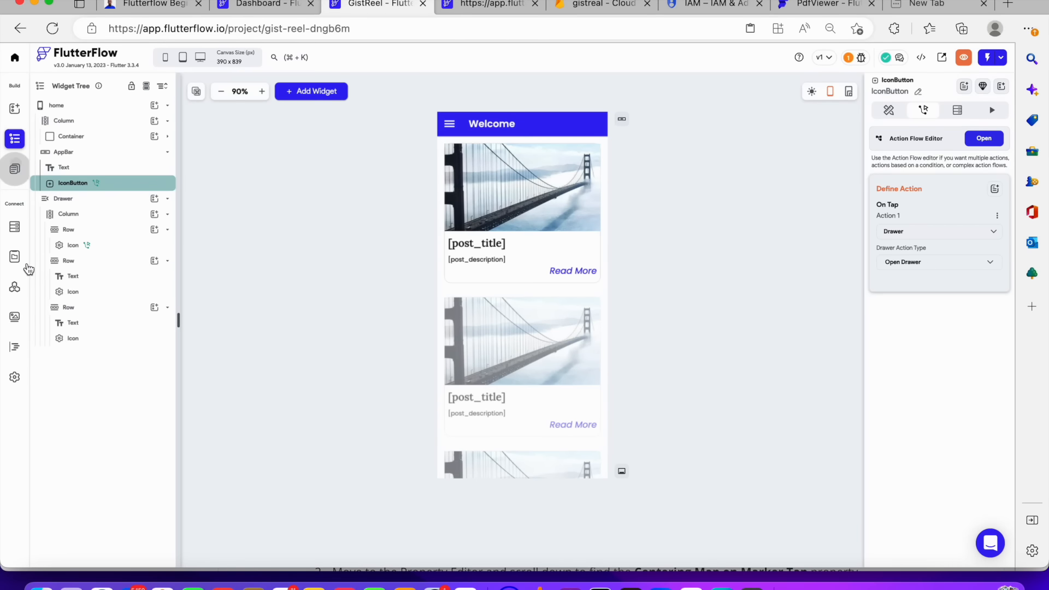
pyautogui.click(64, 275)
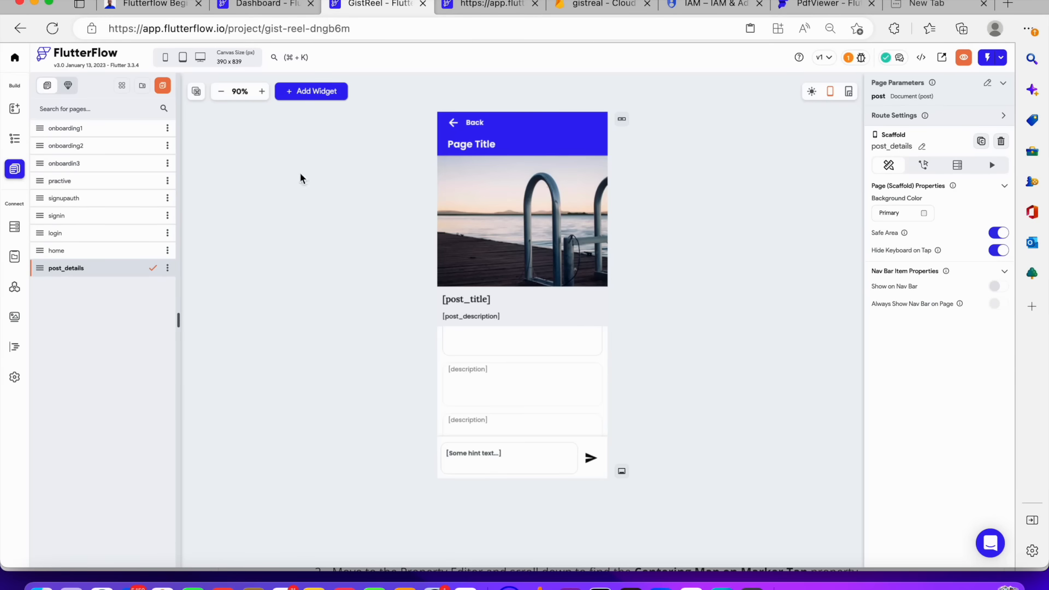
pyautogui.click(455, 122)
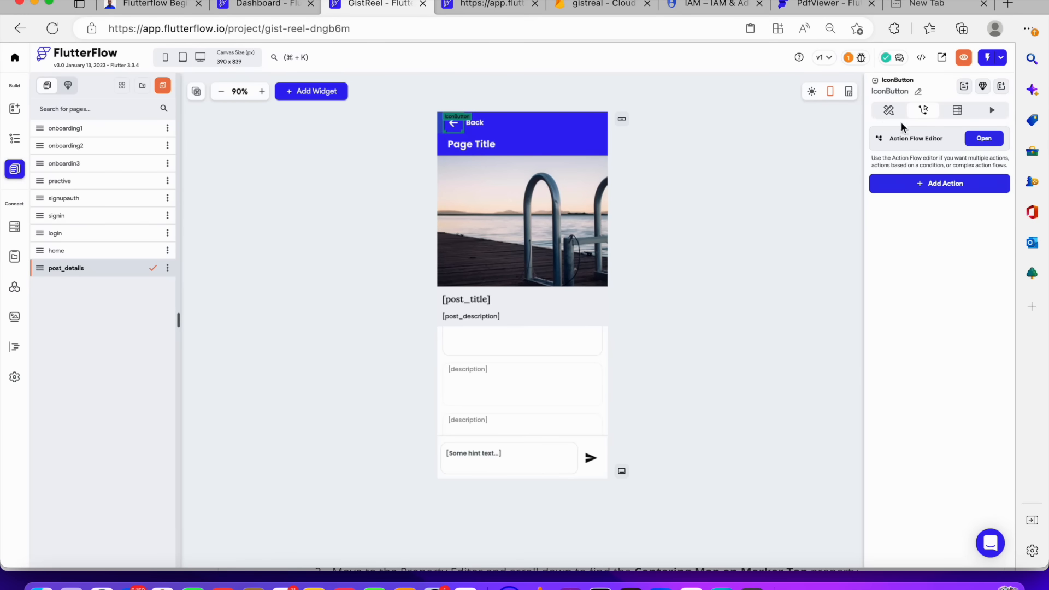
pyautogui.click(984, 139)
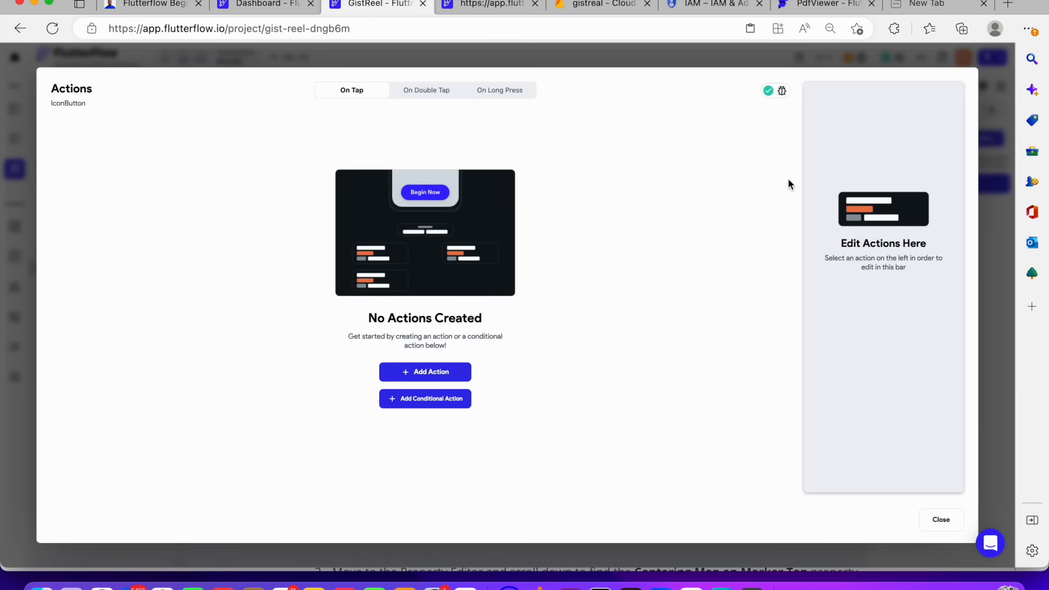
pyautogui.click(442, 373)
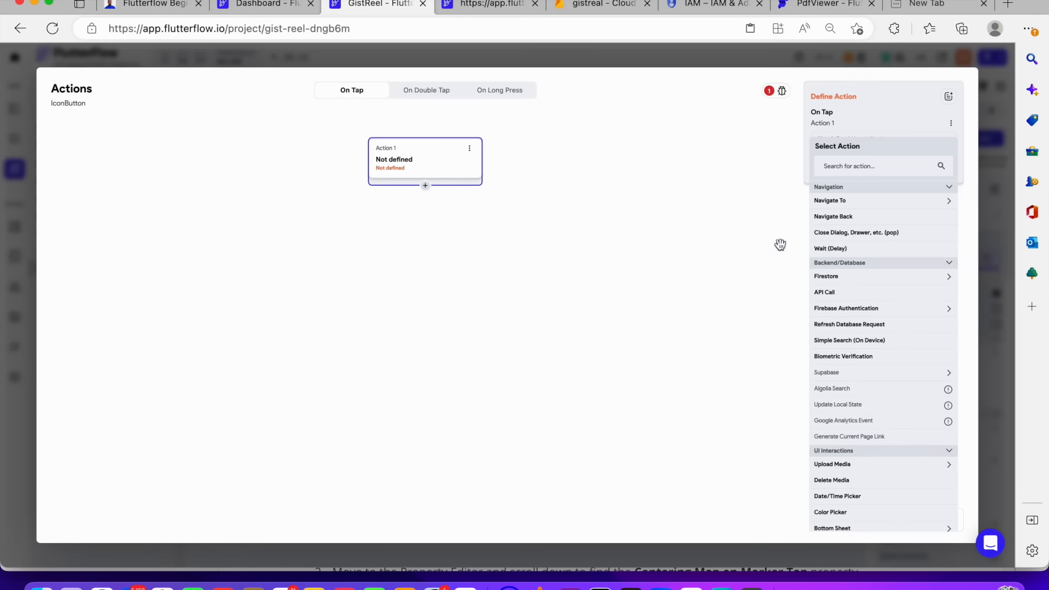
pyautogui.click(844, 218)
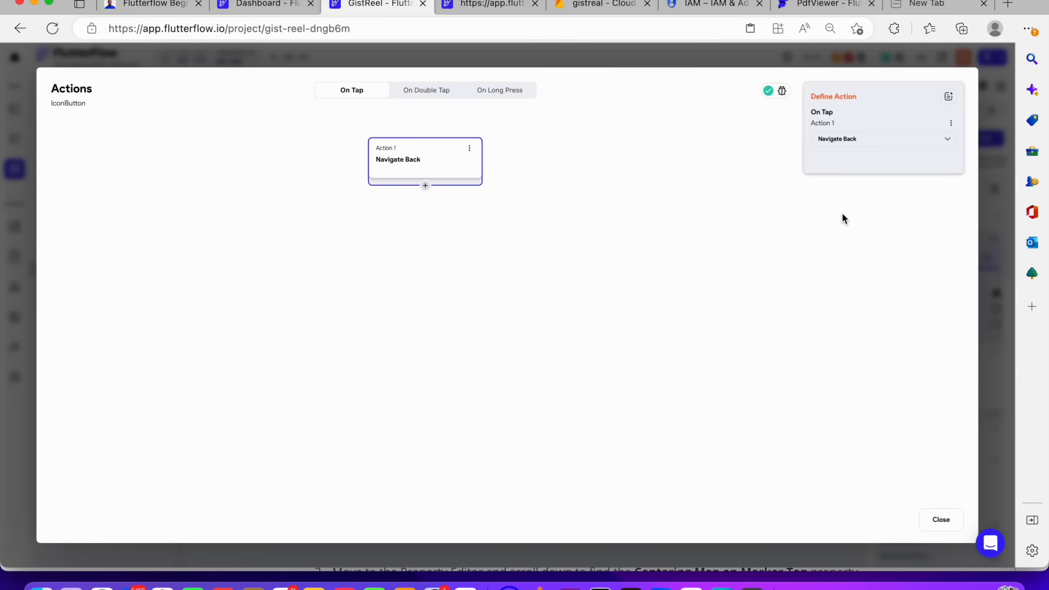
pyautogui.click(942, 521)
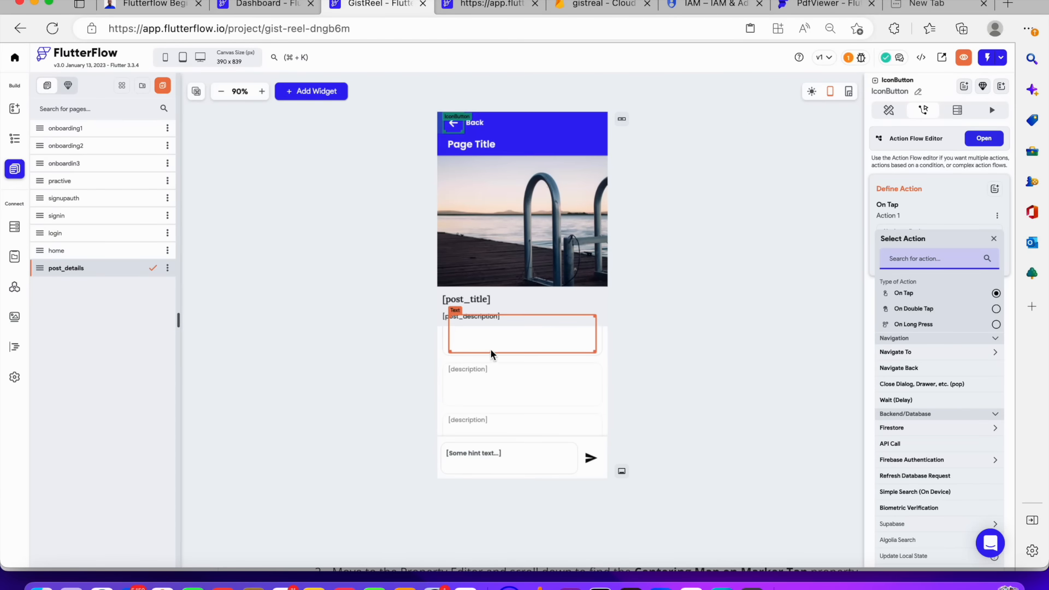
# Return to the home page and select it in the widget tree
pyautogui.click(14, 143)
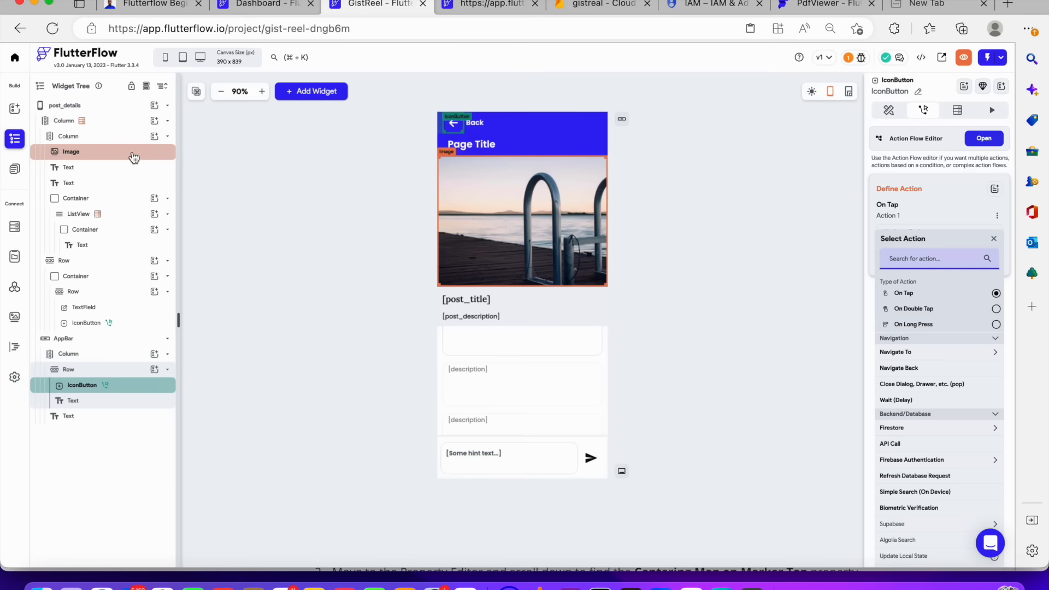
pyautogui.click(15, 168)
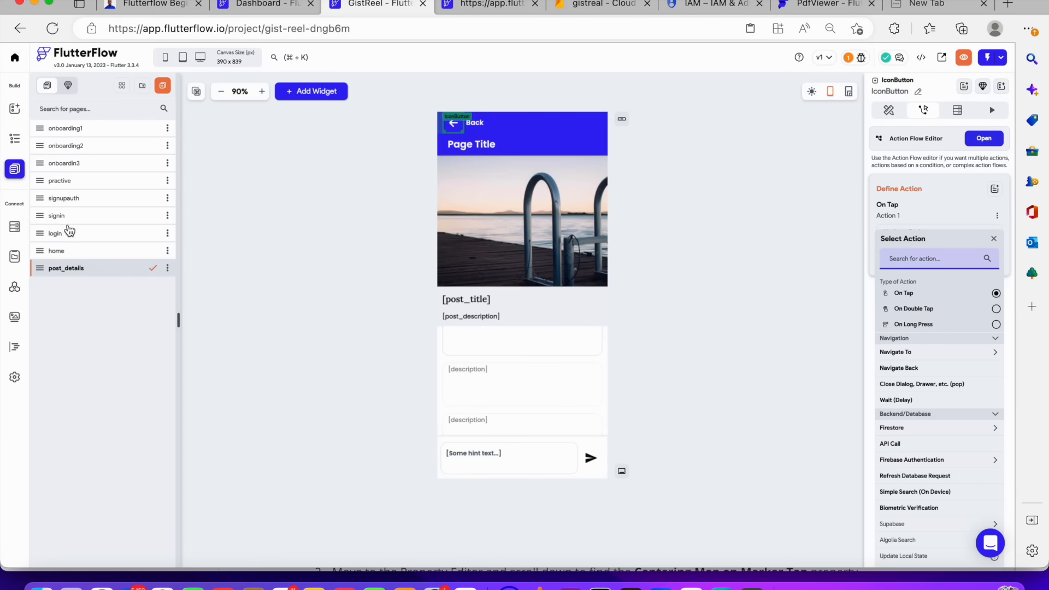
pyautogui.click(71, 252)
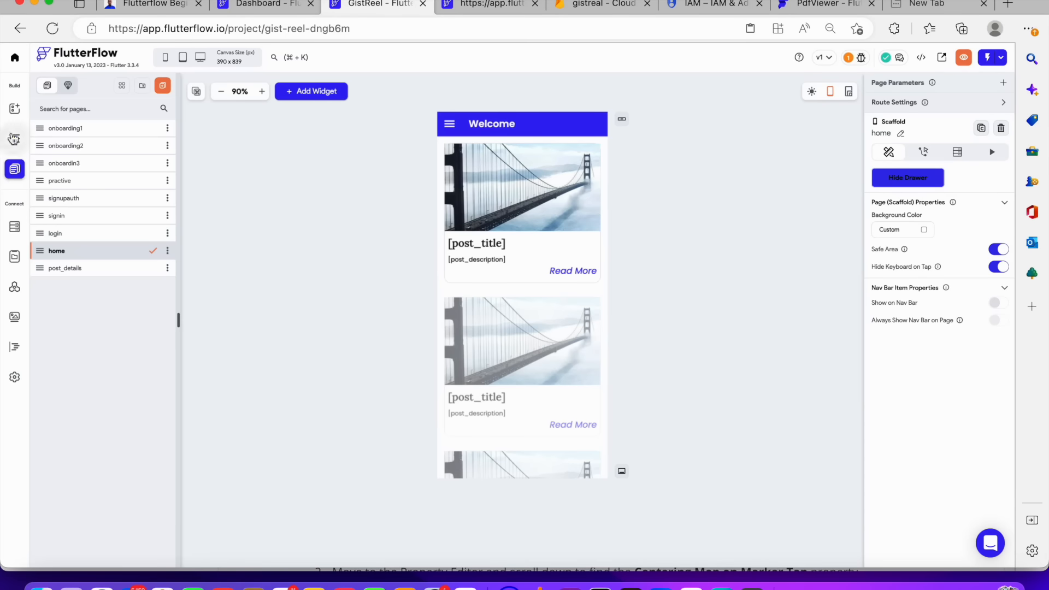
pyautogui.click(13, 139)
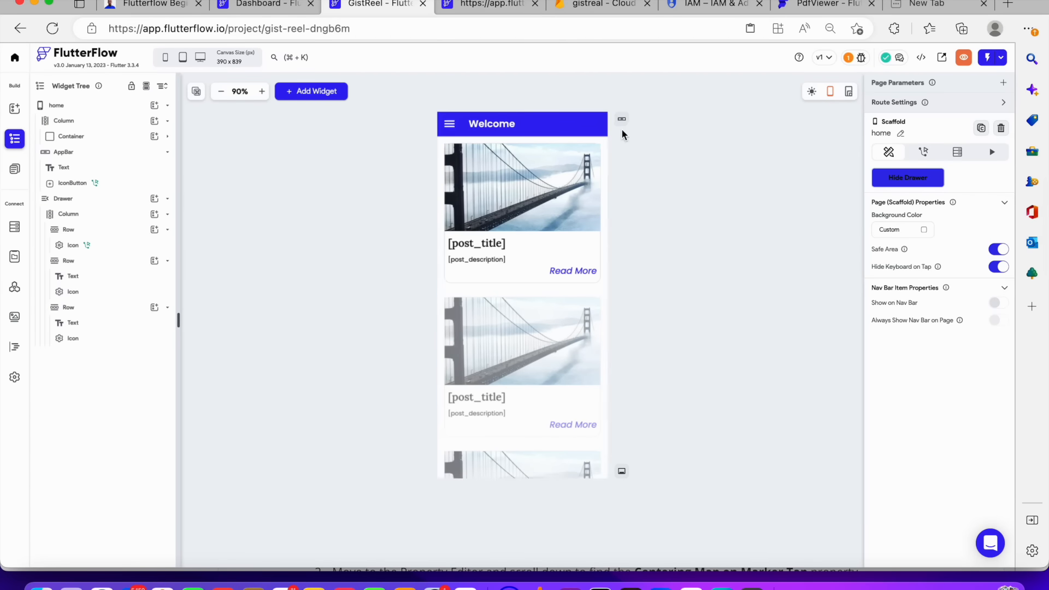
pyautogui.click(602, 131)
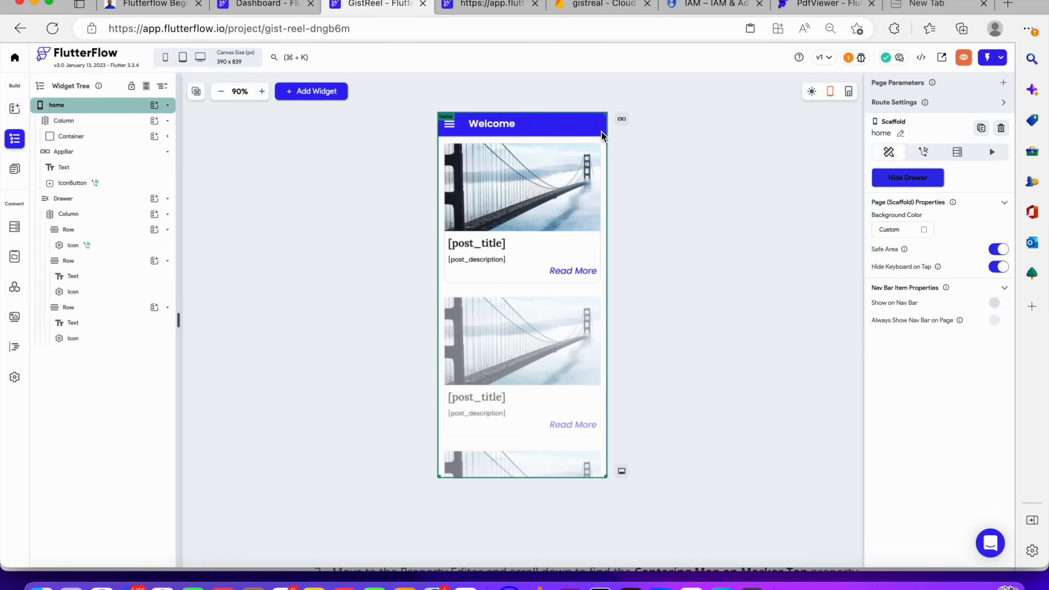
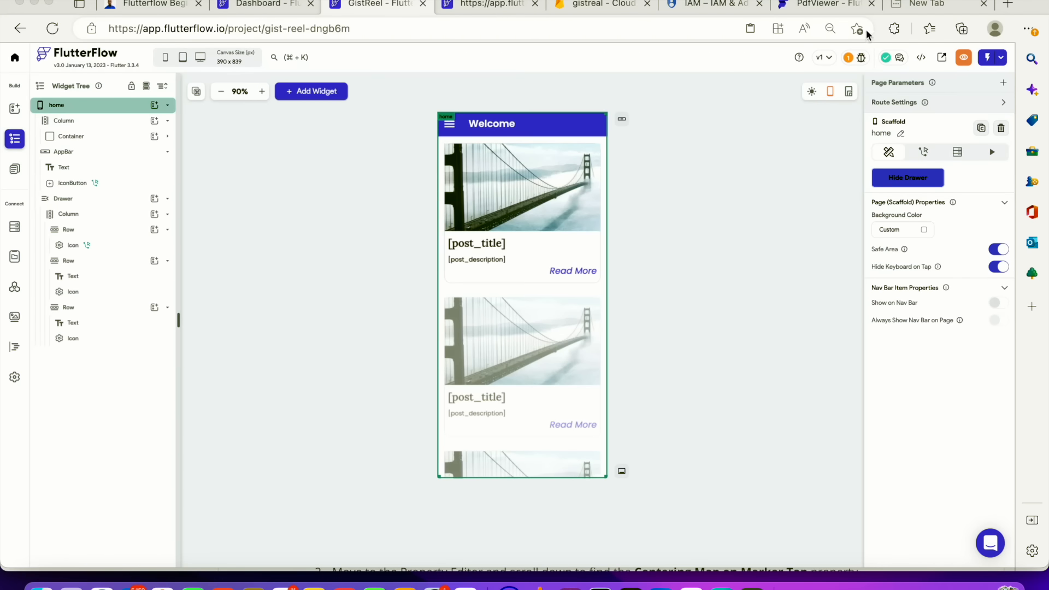
# Open a new tab and search the web for google play console
pyautogui.click(909, 3)
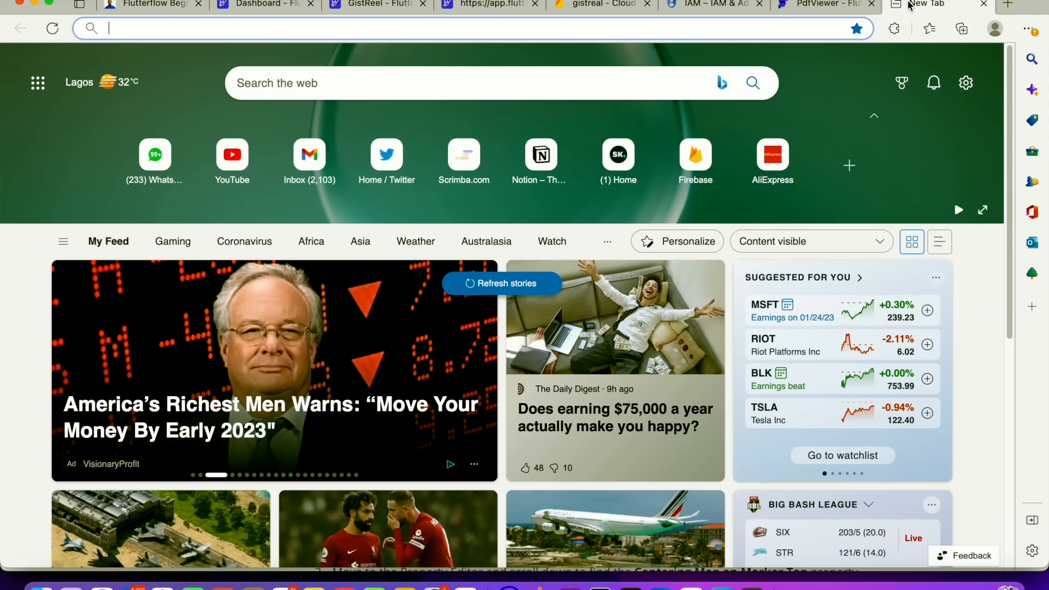
pyautogui.write('google play')
pyautogui.press('BackSpace')
pyautogui.write('console')
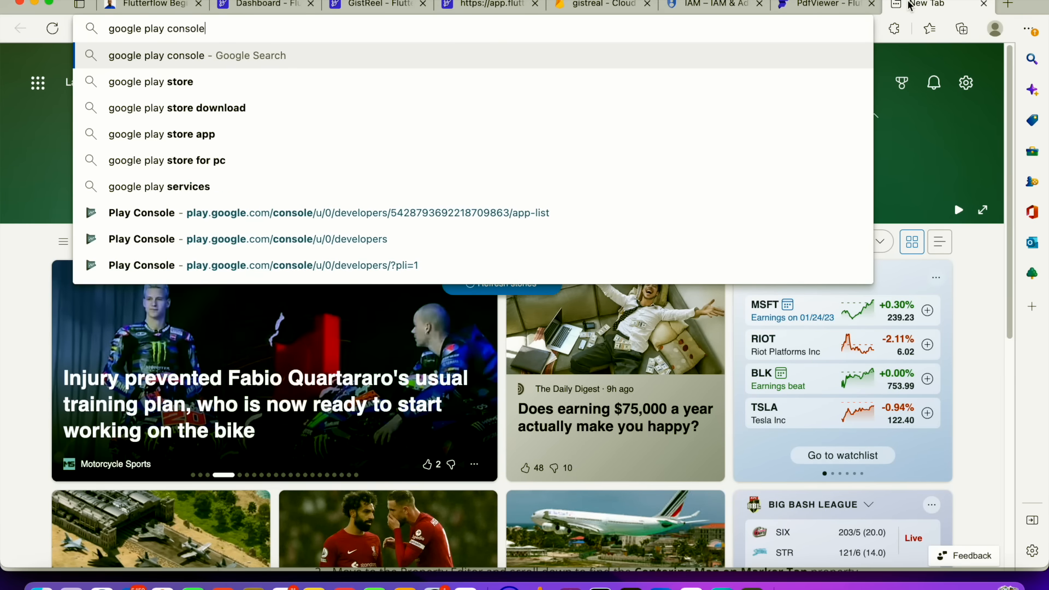
pyautogui.press('Return')
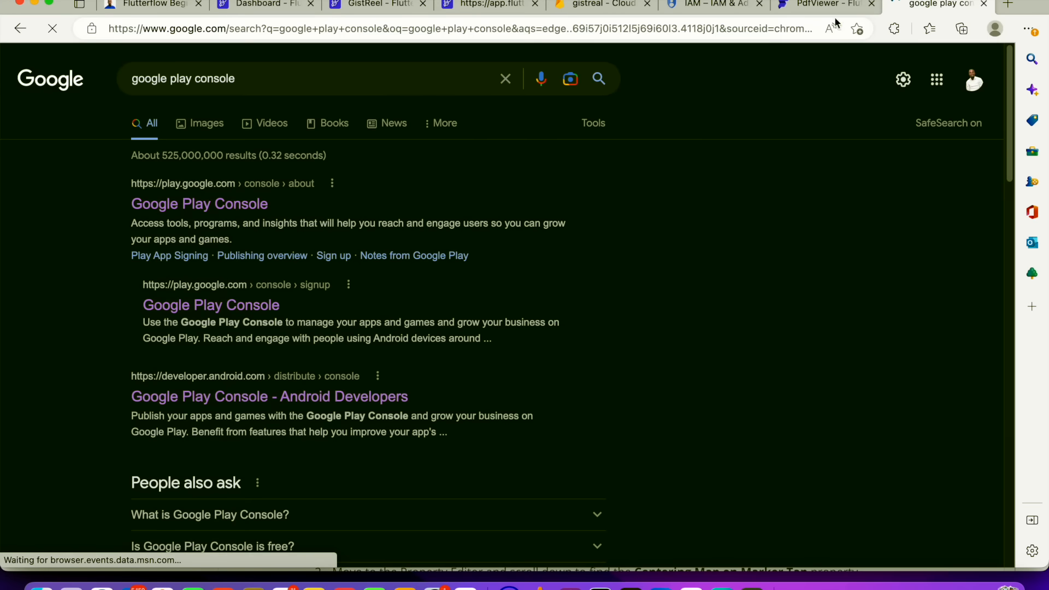
# Open Google Play Console from the results and choose the developer account to use
pyautogui.click(224, 203)
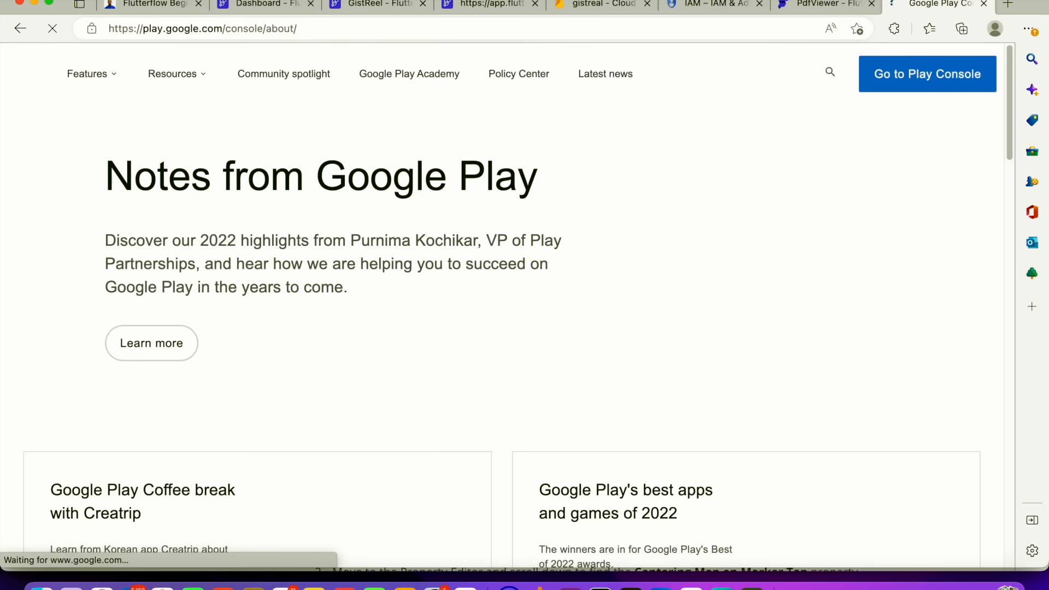
pyautogui.moveTo(894, 4); pyautogui.dragTo(437, 10)
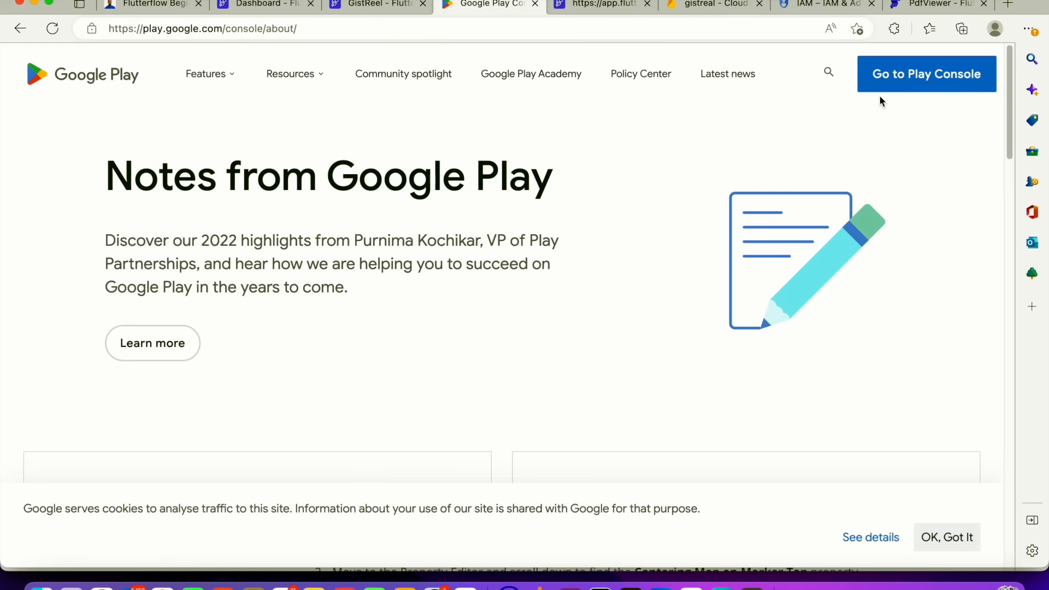
pyautogui.click(886, 83)
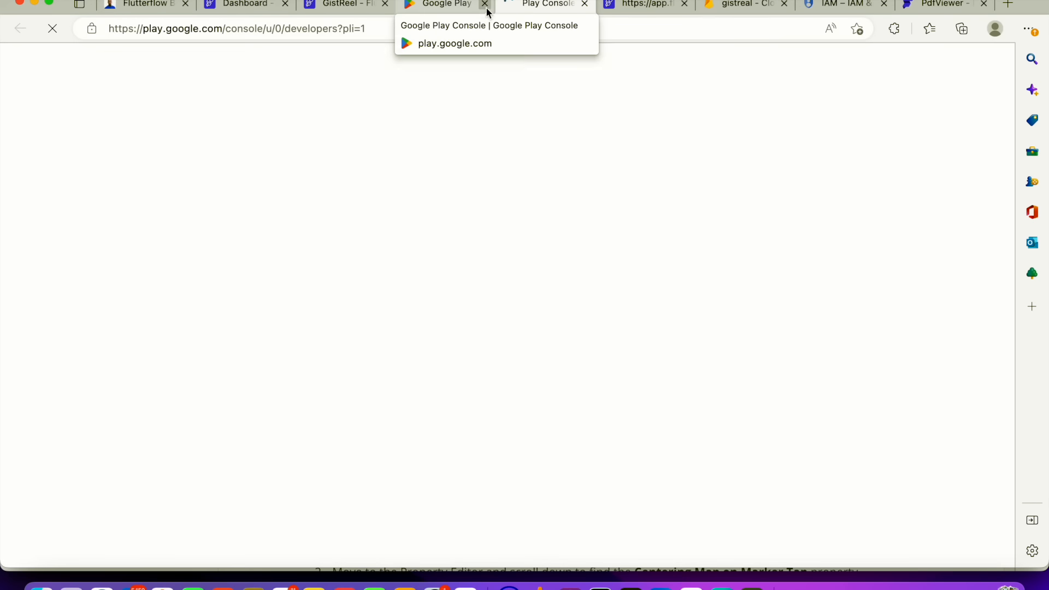
pyautogui.click(484, 4)
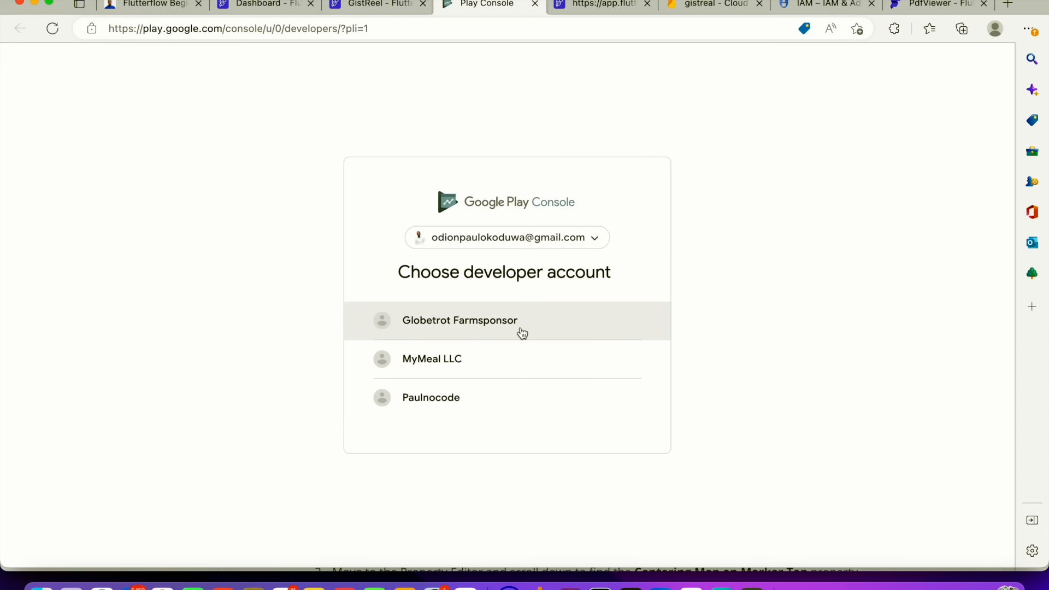
pyautogui.click(501, 405)
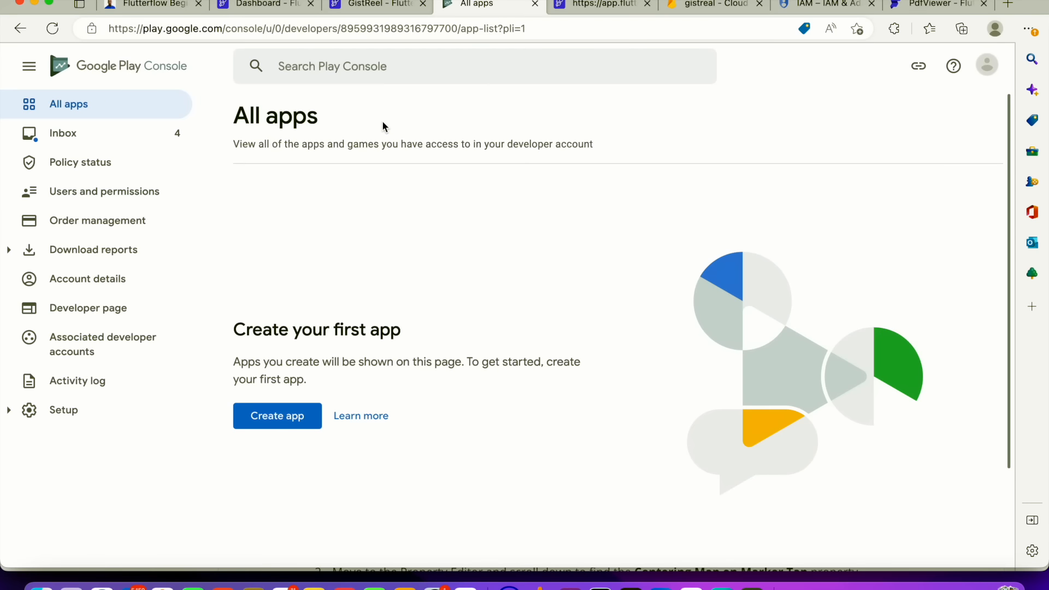
# Switch to the GistReel FlutterFlow project and open its app settings for App Assets
pyautogui.click(266, 4)
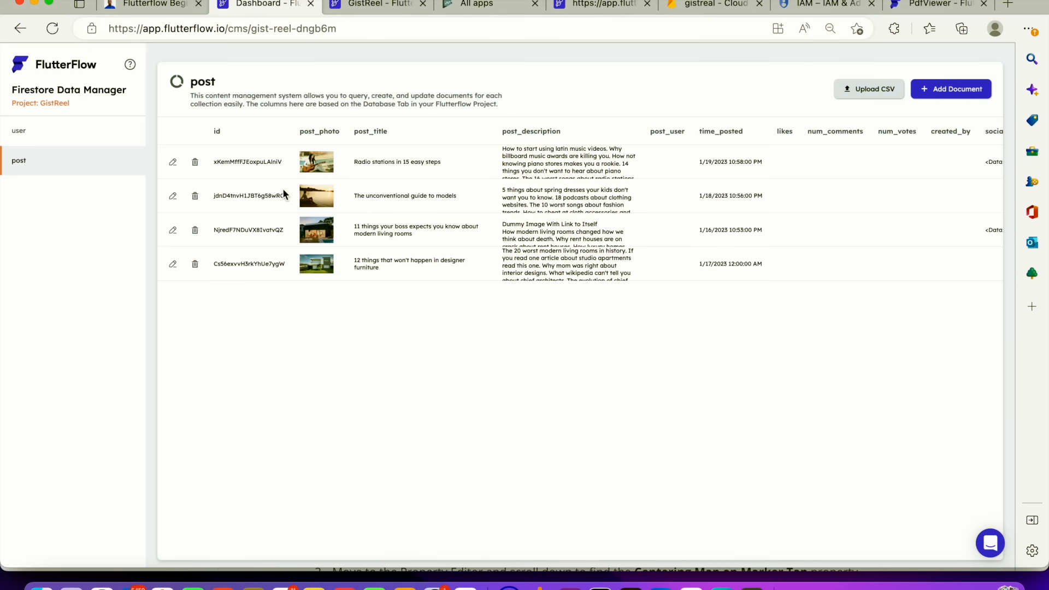
pyautogui.click(171, 8)
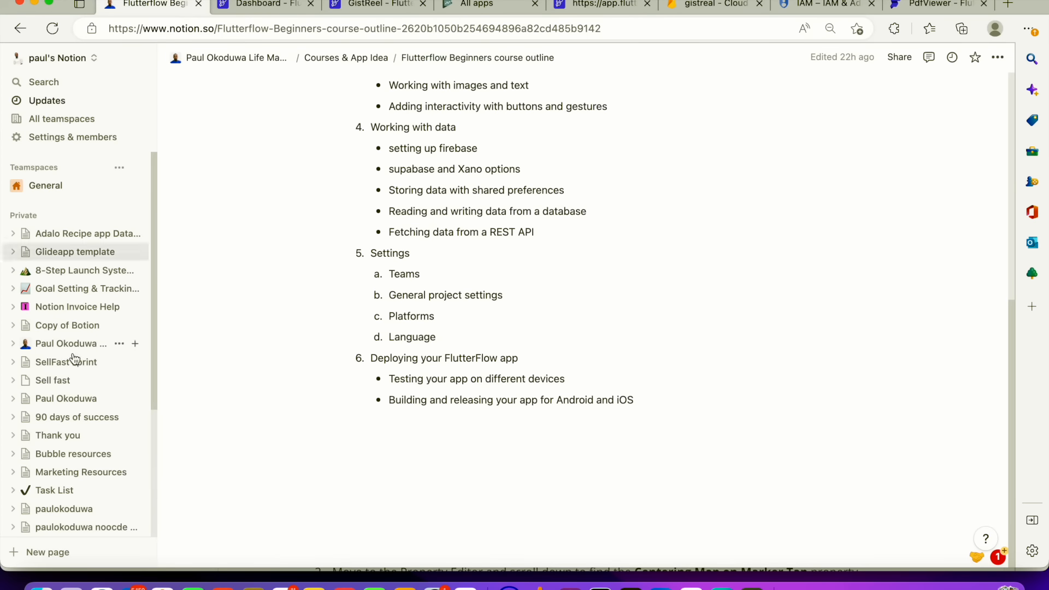
pyautogui.click(255, 9)
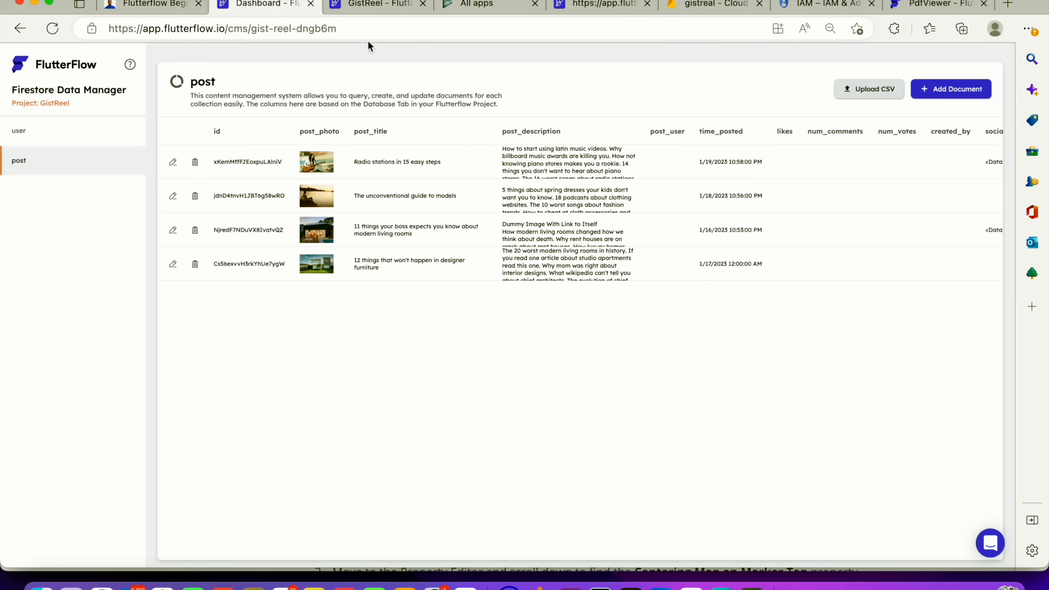
pyautogui.click(382, 6)
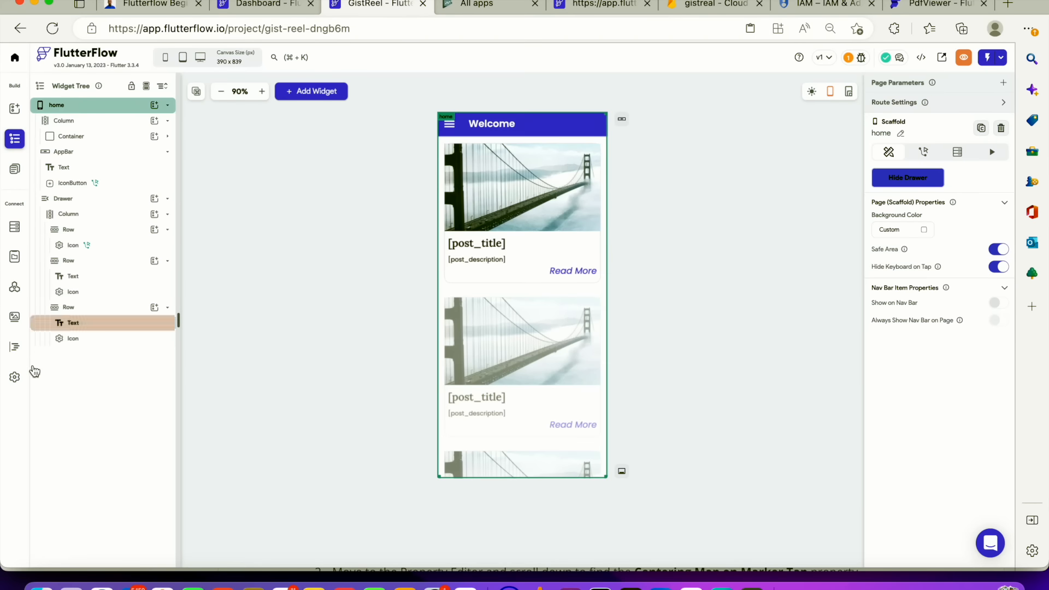
pyautogui.click(15, 378)
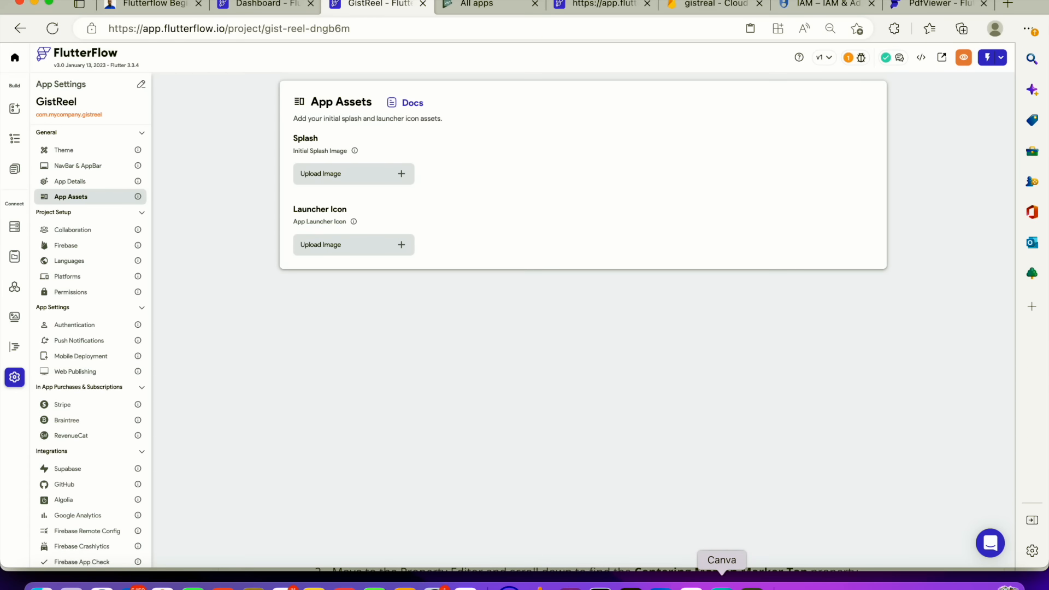
# Switch to Canva and search the templates for logo, picking the Logo category
pyautogui.click(722, 584)
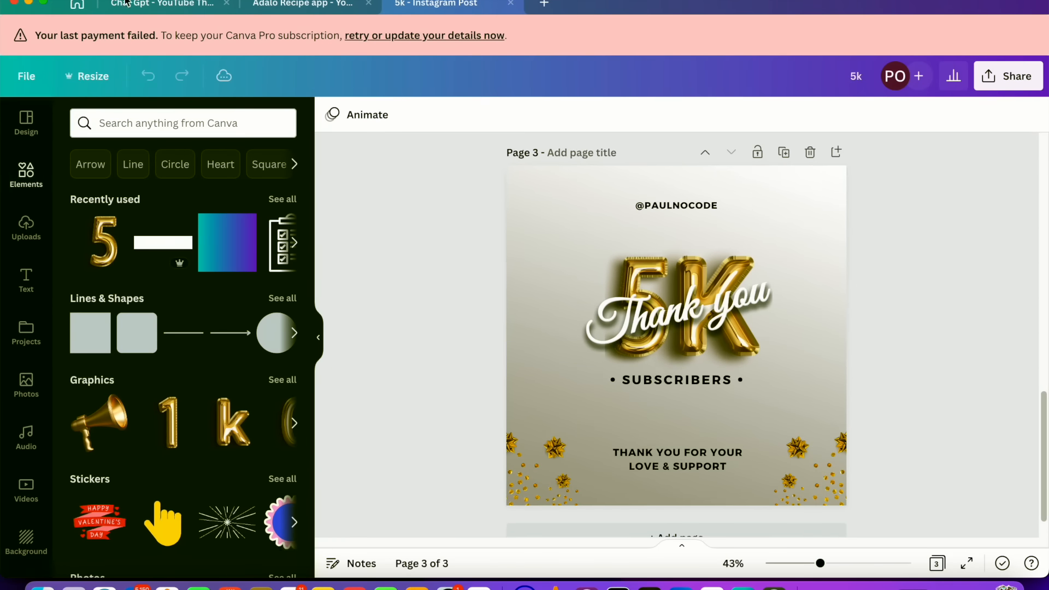
pyautogui.click(86, 7)
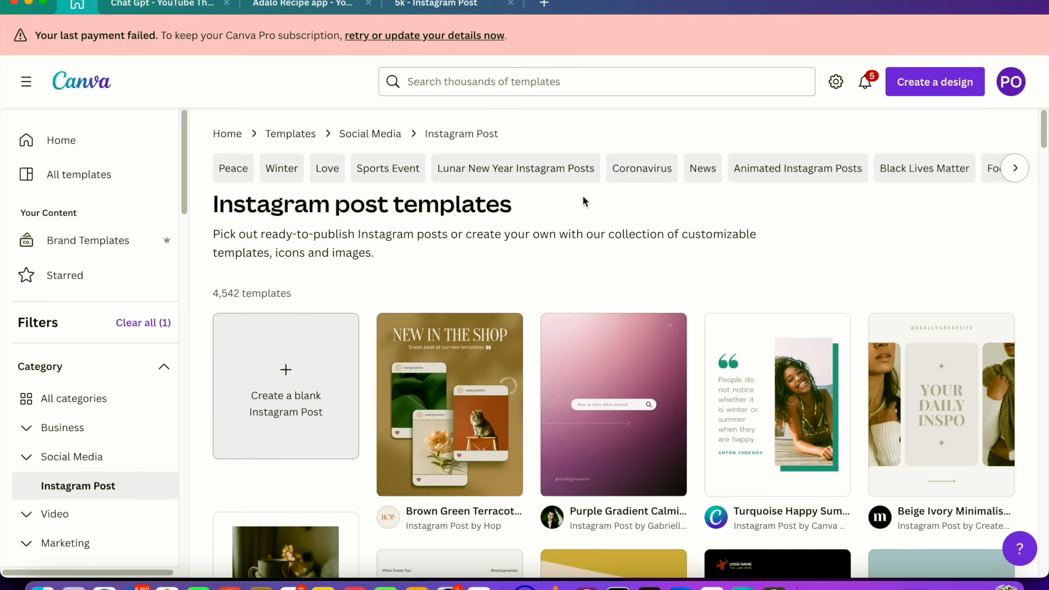
pyautogui.click(579, 74)
pyautogui.write('logo')
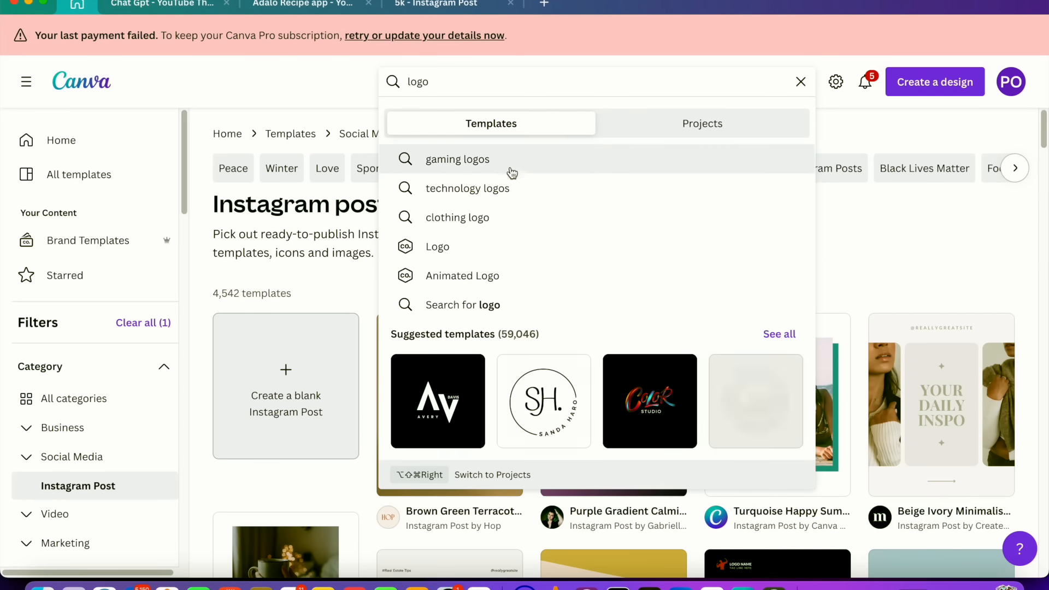
pyautogui.click(491, 247)
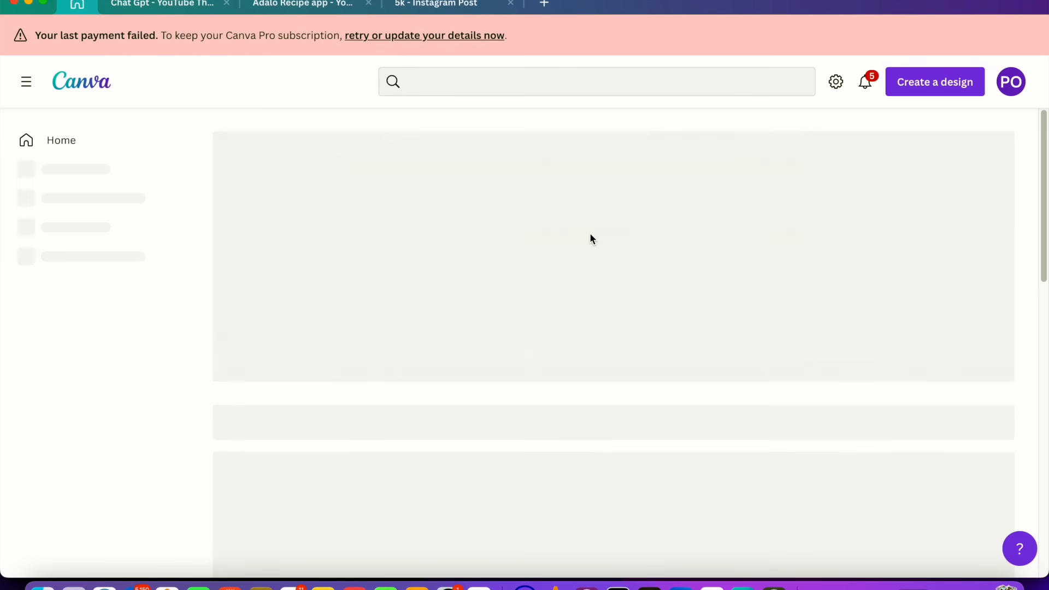
# Open the Black And White Business Logo template and start customizing it
pyautogui.scroll(-3, 611, 247)
pyautogui.scroll(-1, 611, 247)
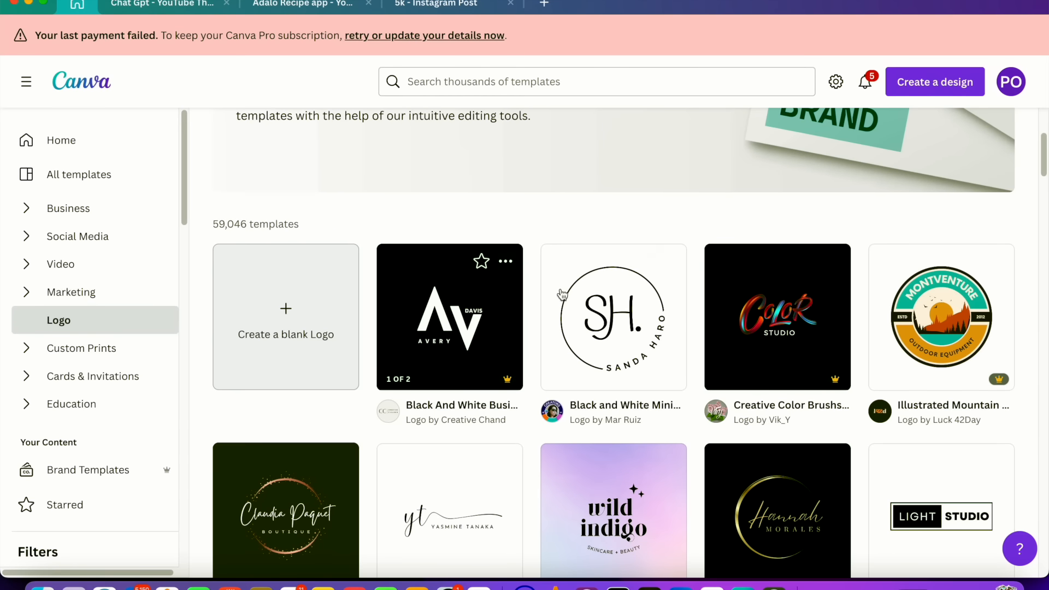
pyautogui.click(491, 294)
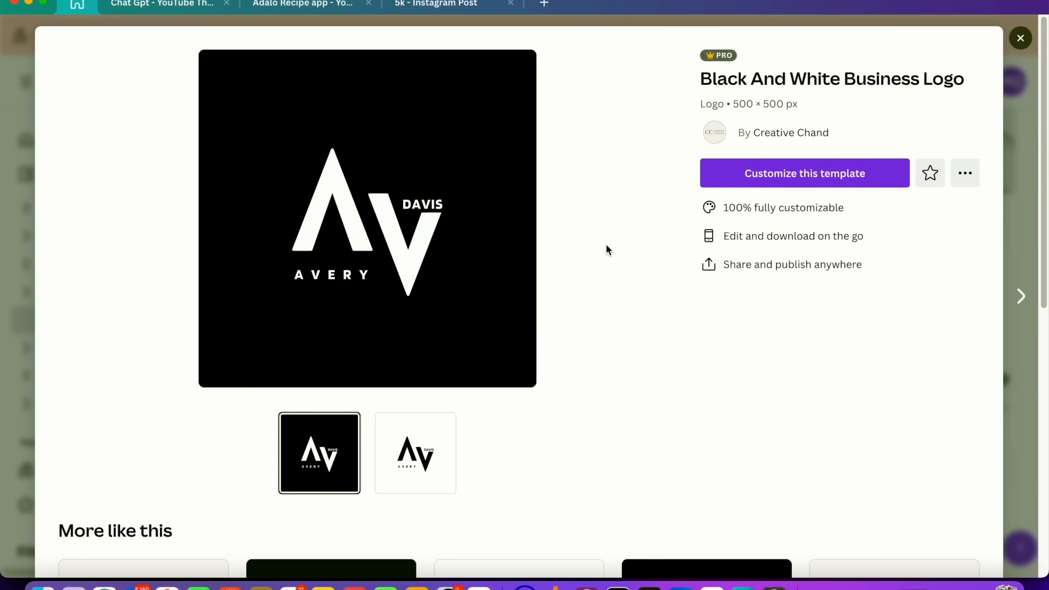
pyautogui.click(820, 183)
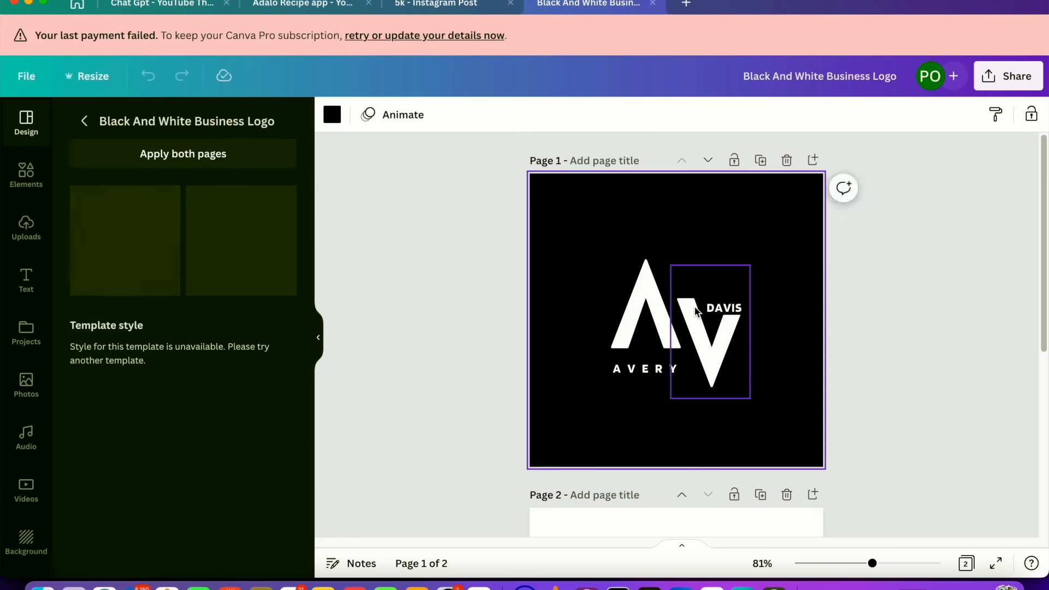
# Delete the DAVIS and AVERY text from the logo on page 1
pyautogui.click(710, 309)
pyautogui.click(711, 309)
pyautogui.press('BackSpace')
pyautogui.click(647, 370)
pyautogui.press('BackSpace')
pyautogui.click(656, 333)
# Delete the DAVIS and AVERY text from the logo on page 2
pyautogui.scroll(-2, 825, 323)
pyautogui.click(825, 323)
pyautogui.scroll(-5, 815, 333)
pyautogui.click(742, 311)
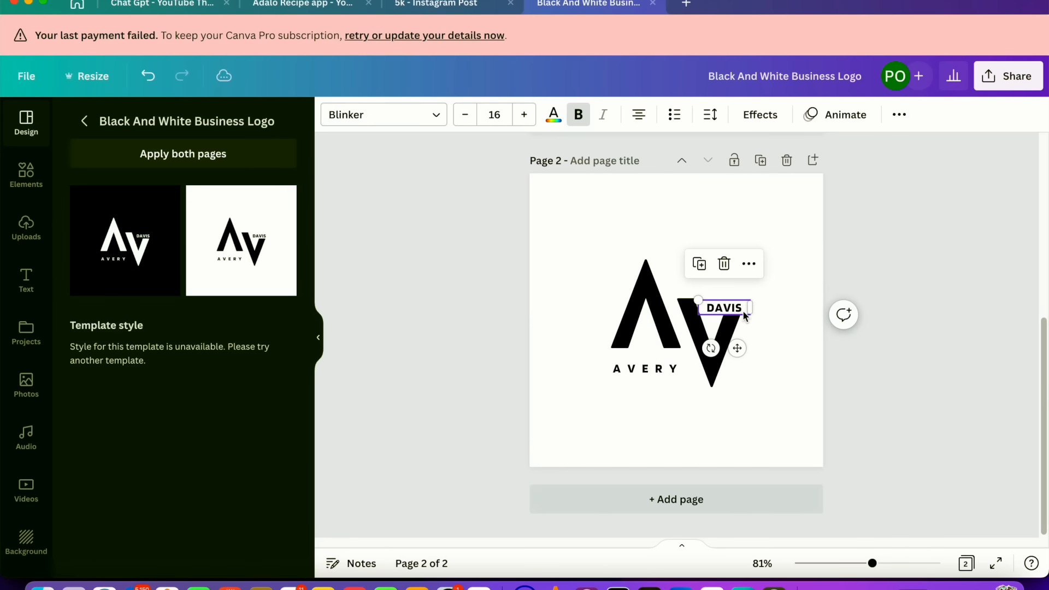
pyautogui.press('BackSpace')
pyautogui.click(647, 369)
pyautogui.press('BackSpace')
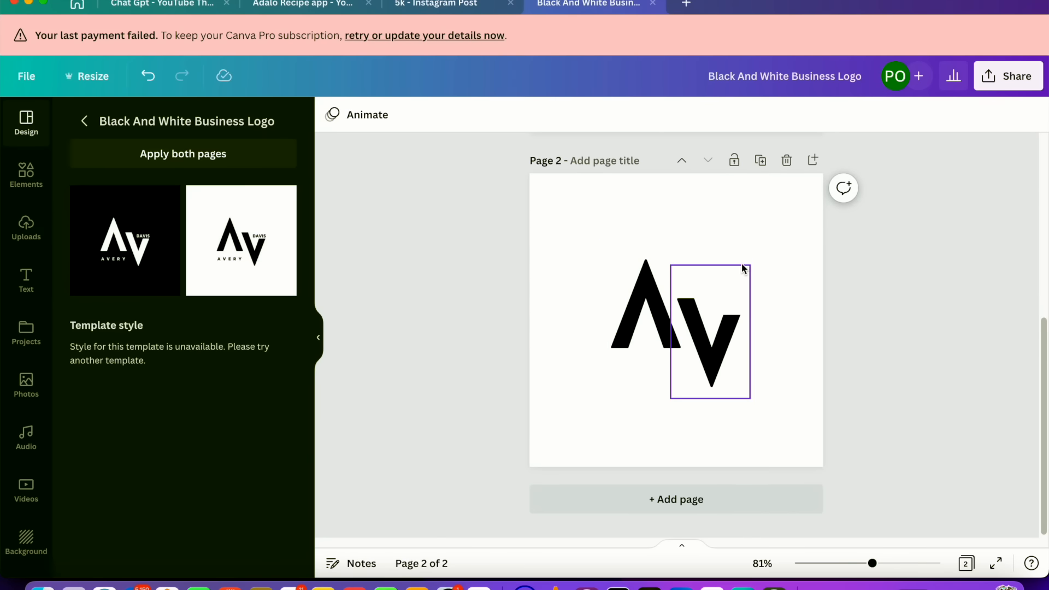
pyautogui.click(742, 268)
pyautogui.click(883, 290)
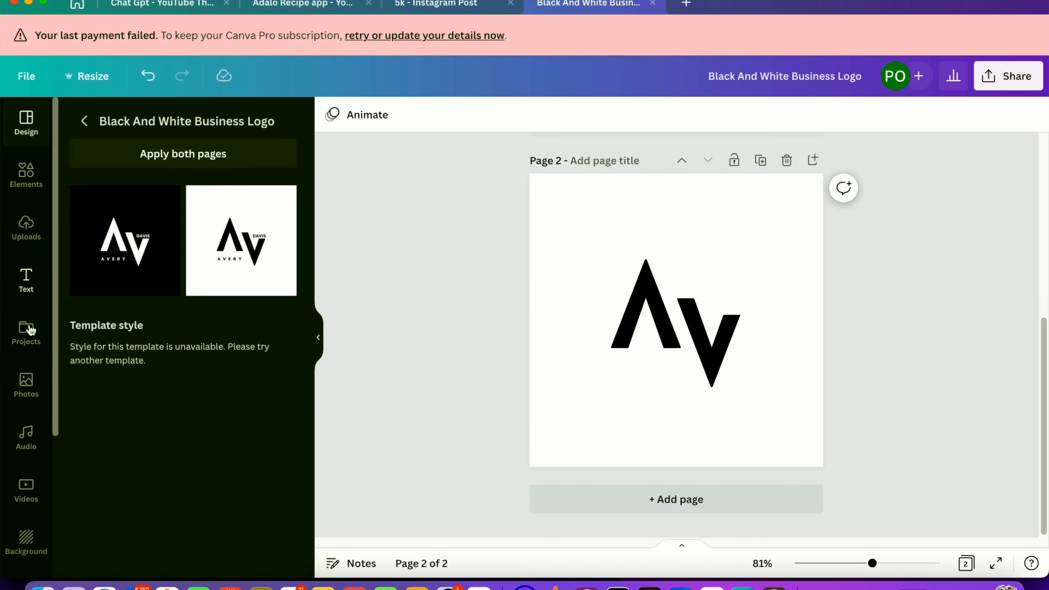
# Browse the other logo templates in the template list
pyautogui.click(83, 121)
pyautogui.scroll(-15, 194, 349)
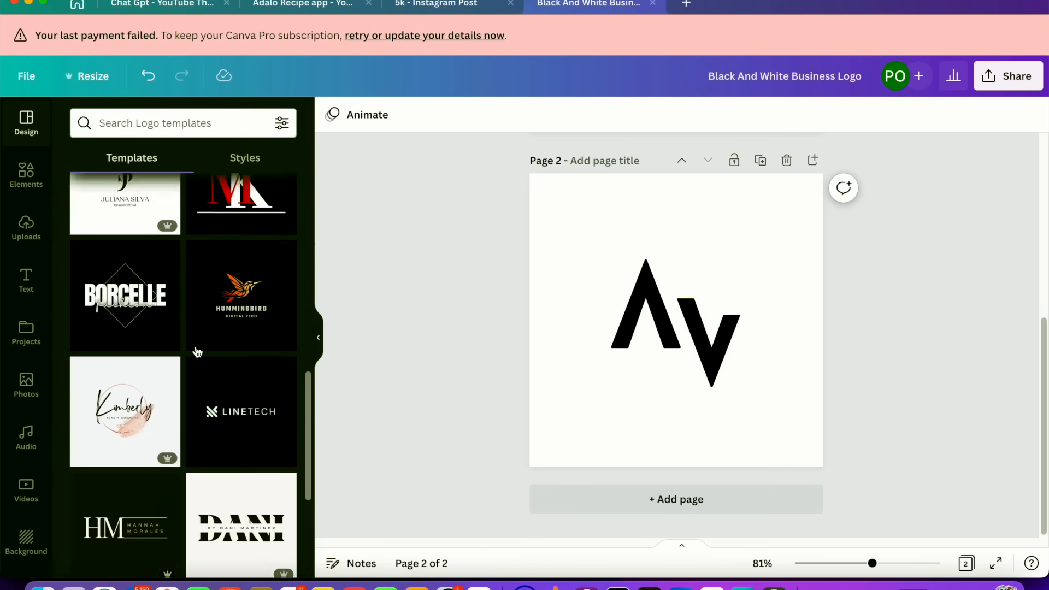
pyautogui.scroll(-8, 200, 348)
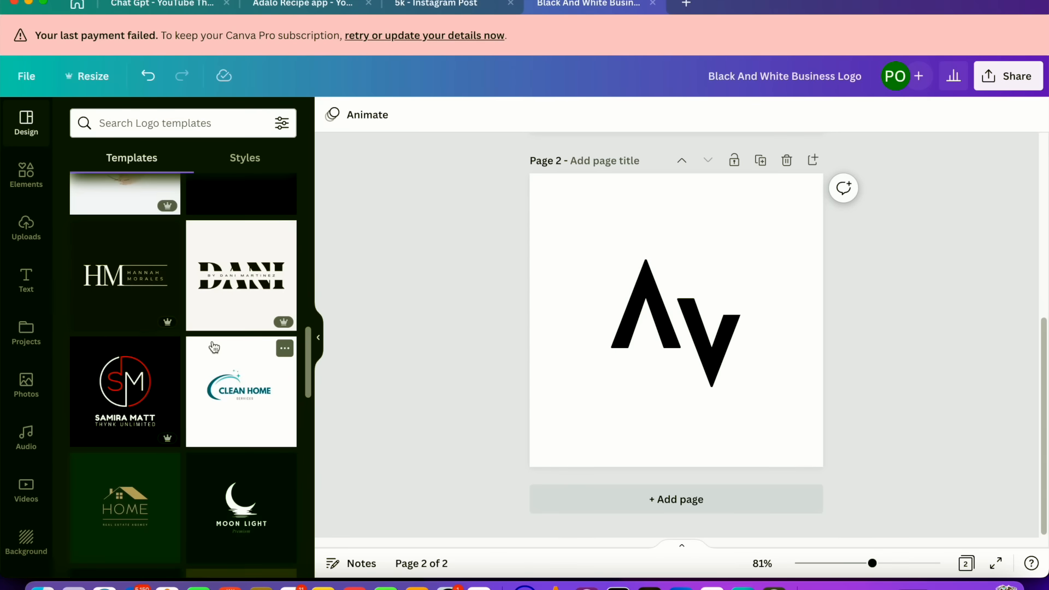
pyautogui.scroll(-3, 218, 344)
pyautogui.scroll(10, 221, 342)
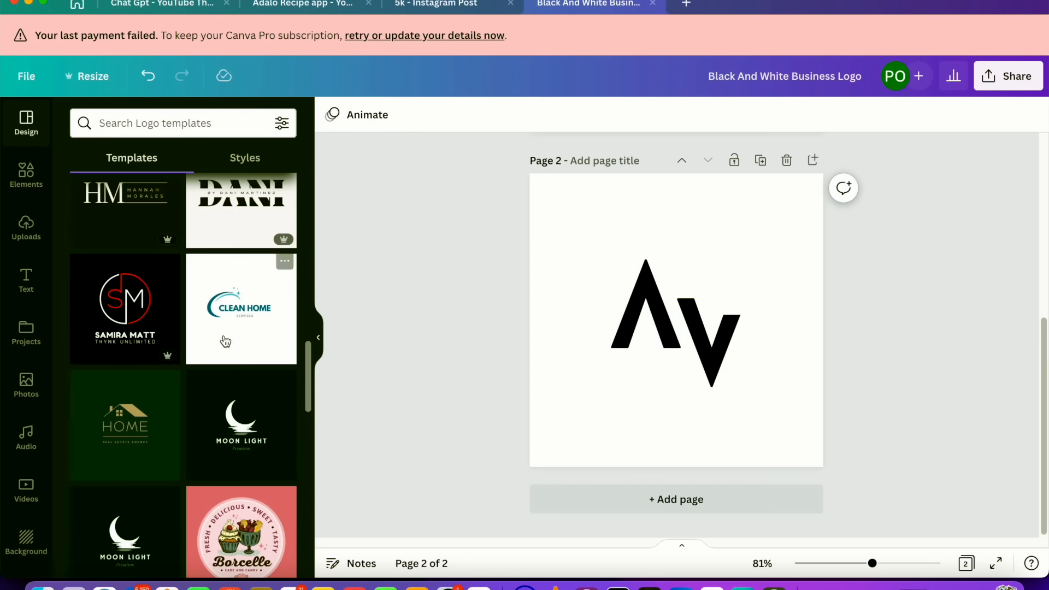
pyautogui.scroll(7, 226, 337)
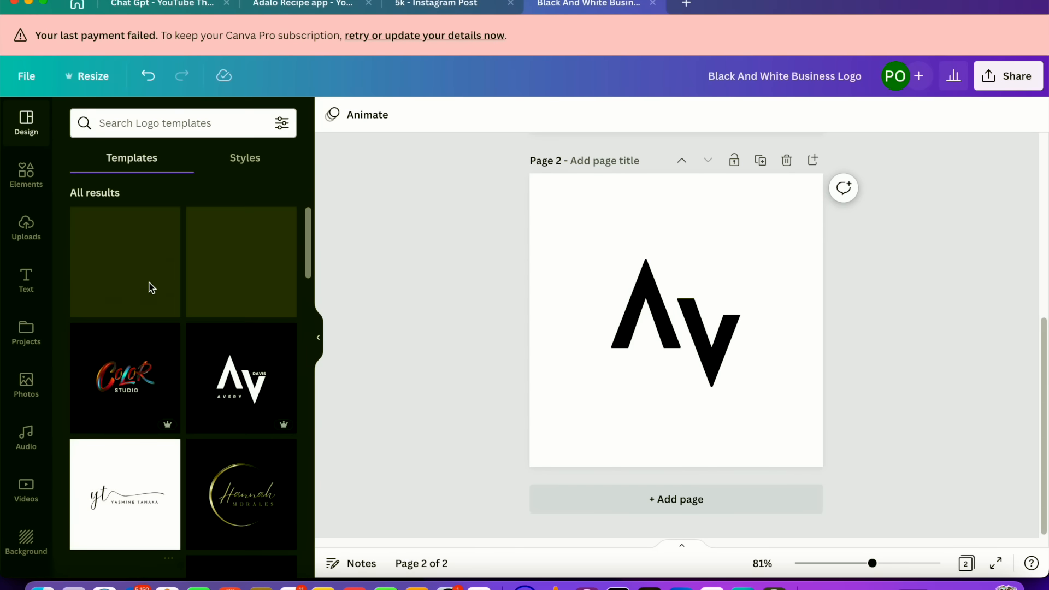
pyautogui.scroll(-5, 209, 298)
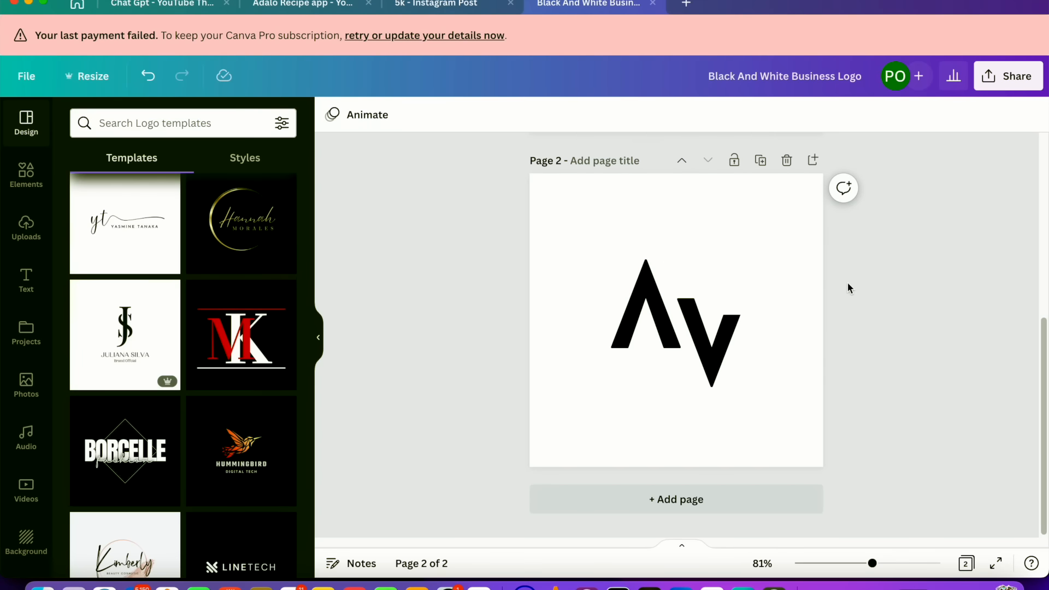
# Download only page 2 of the design as a PNG file
pyautogui.click(1010, 76)
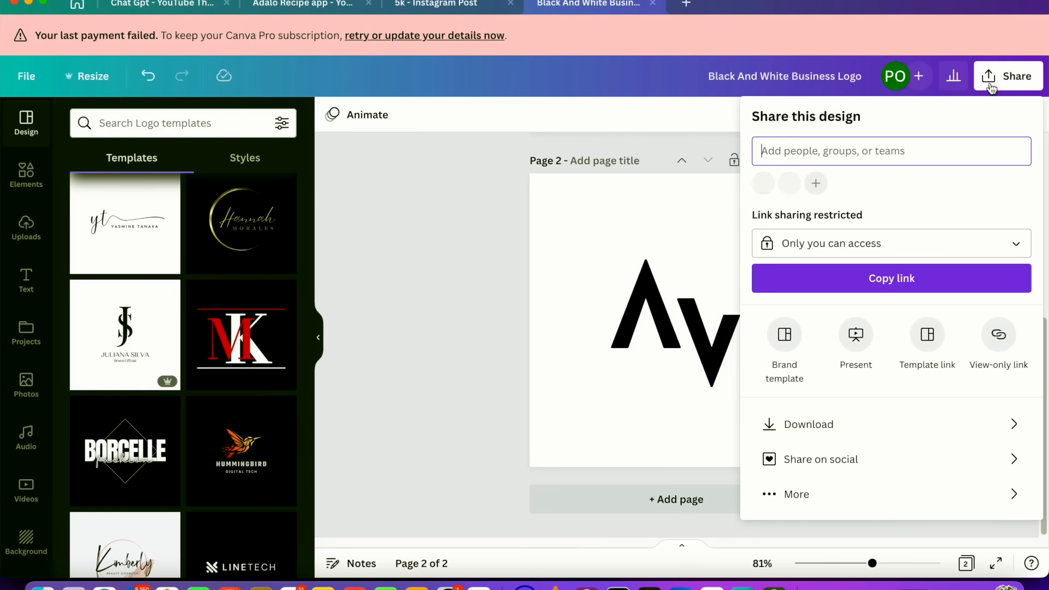
pyautogui.click(881, 422)
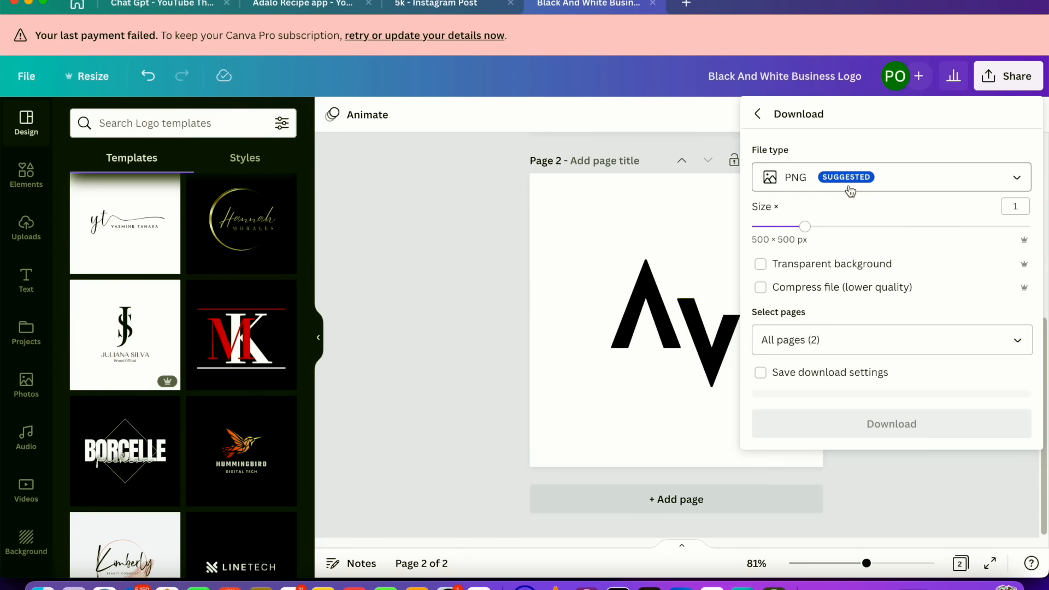
pyautogui.click(832, 342)
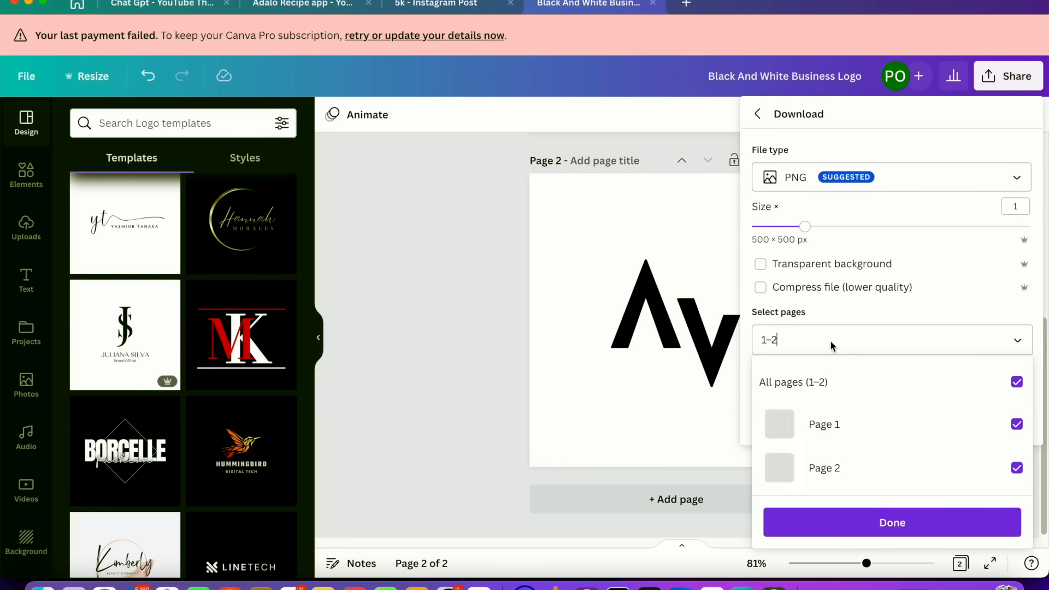
pyautogui.click(1017, 381)
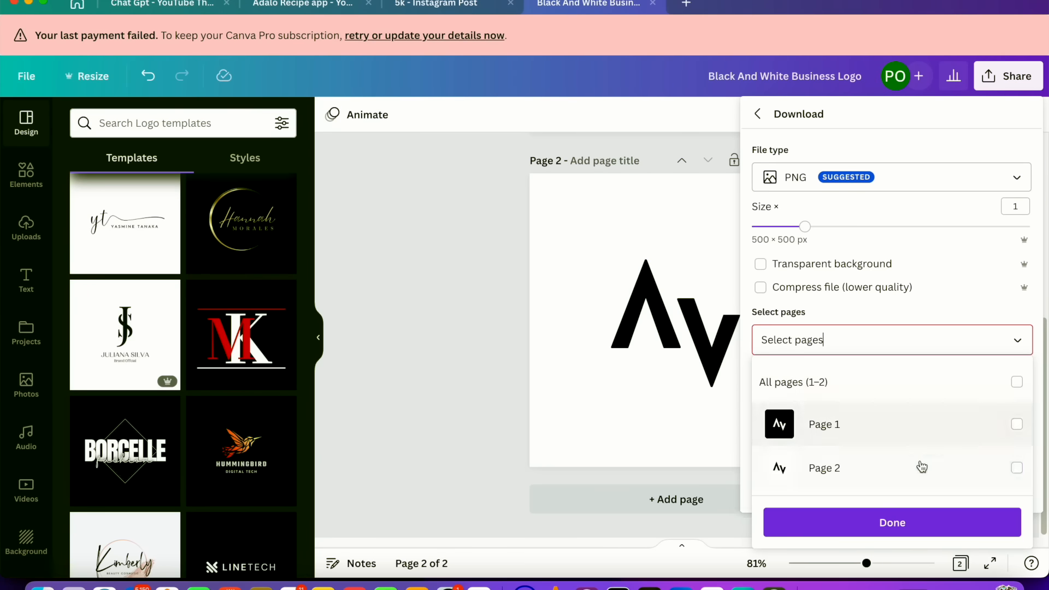
pyautogui.click(1017, 468)
pyautogui.click(954, 529)
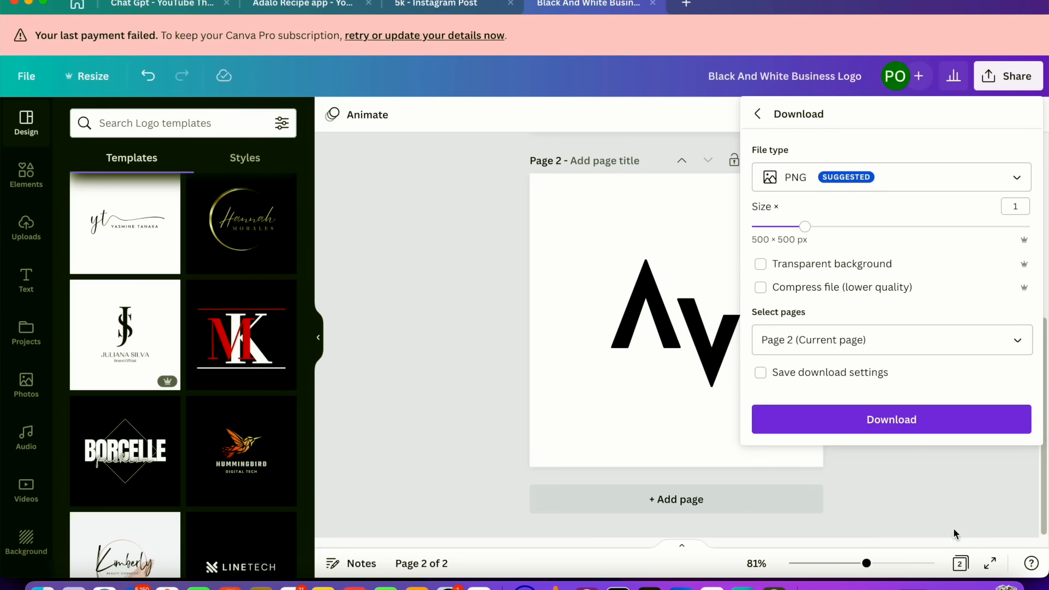
pyautogui.click(928, 429)
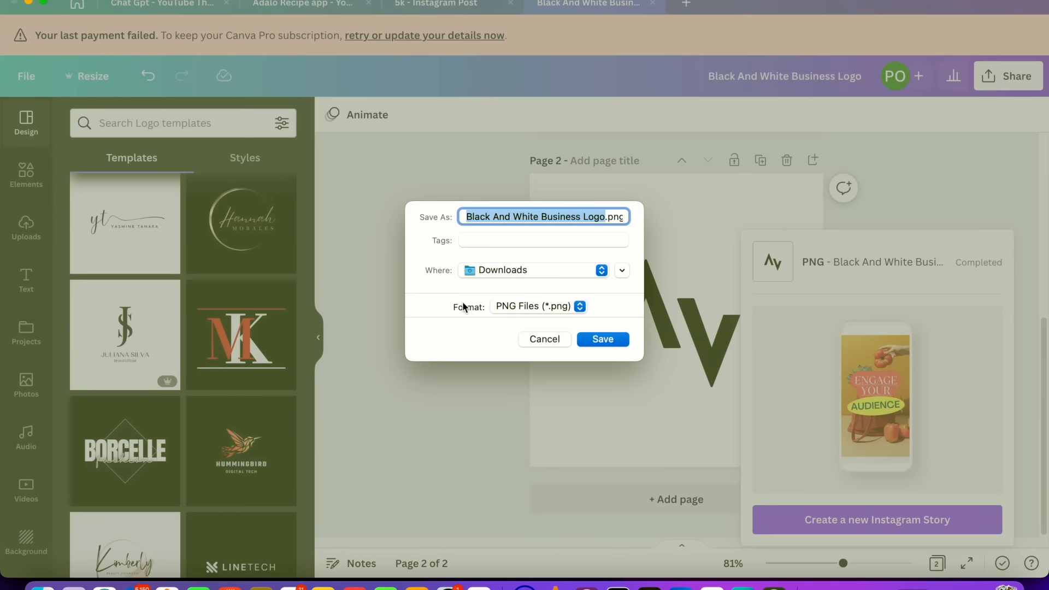
# Save the logo PNG to Downloads under the name gistreal icon
pyautogui.press('BackSpace')
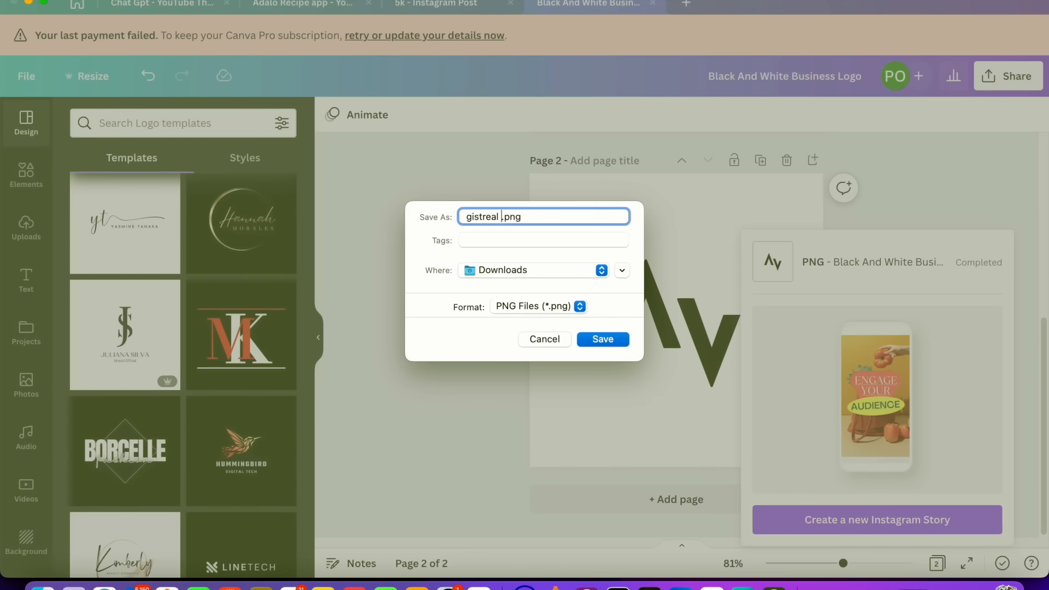
pyautogui.write('gistreal logo')
pyautogui.press('BackSpace')
pyautogui.press('BackSpace')
pyautogui.press('BackSpace')
pyautogui.click(603, 339)
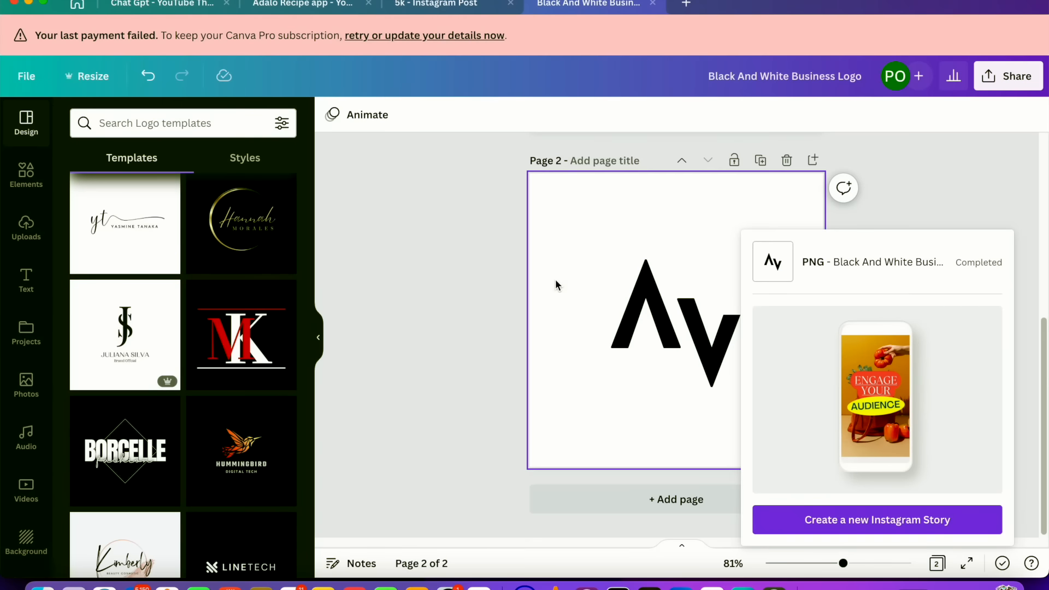
pyautogui.click(436, 4)
pyautogui.click(257, 4)
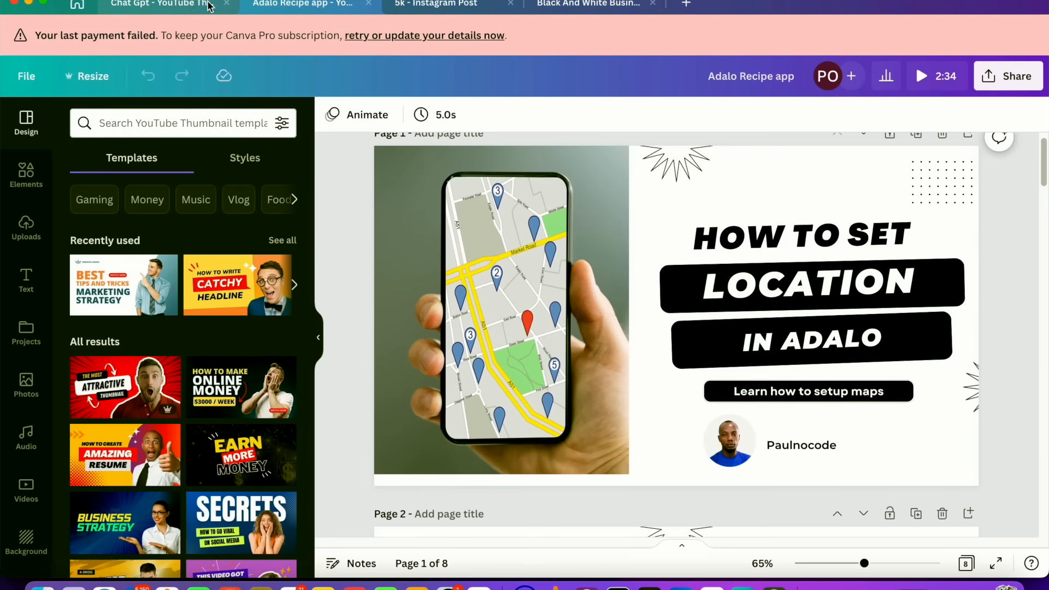
pyautogui.click(180, 4)
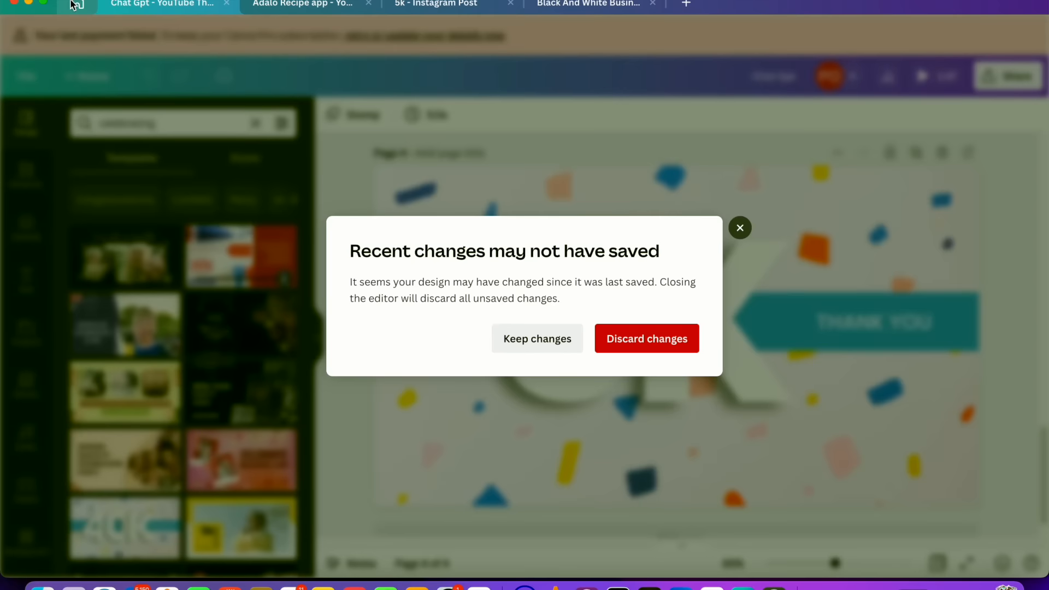
pyautogui.click(74, 4)
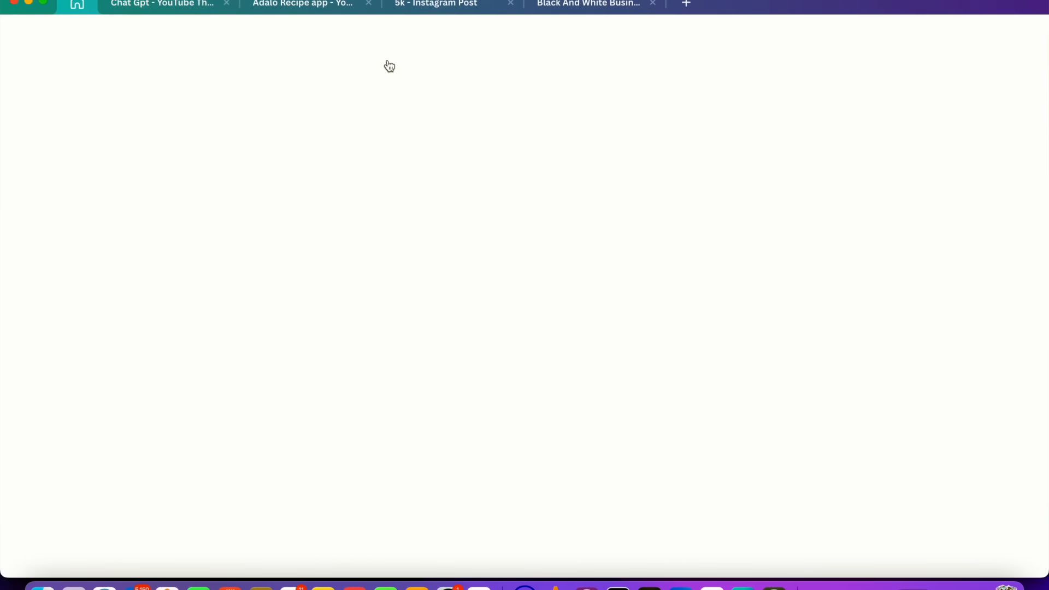
pyautogui.click(601, 6)
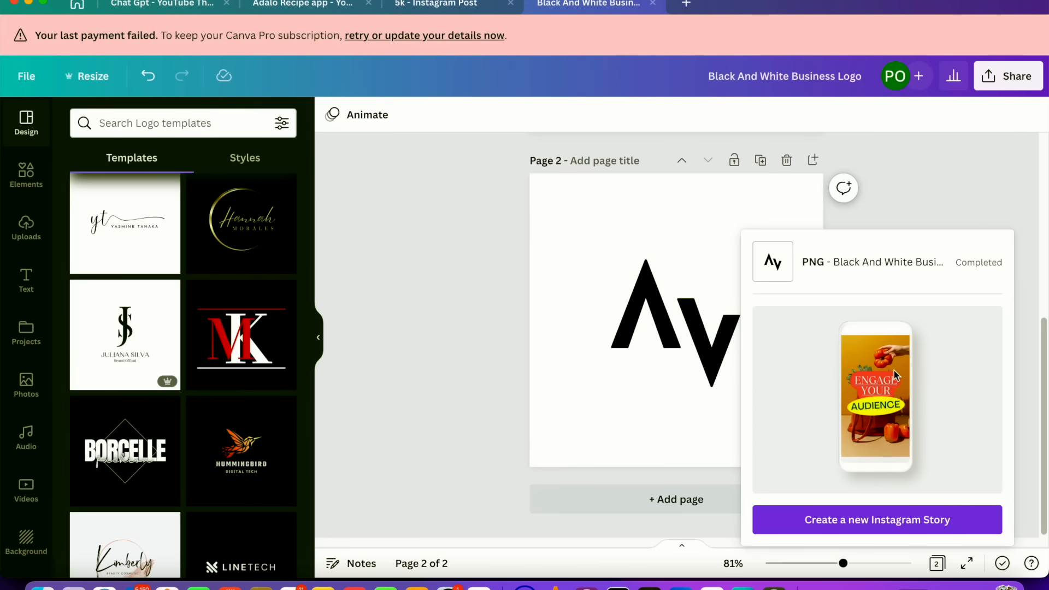
# Create a new Instagram Story design and browse its story templates
pyautogui.click(937, 522)
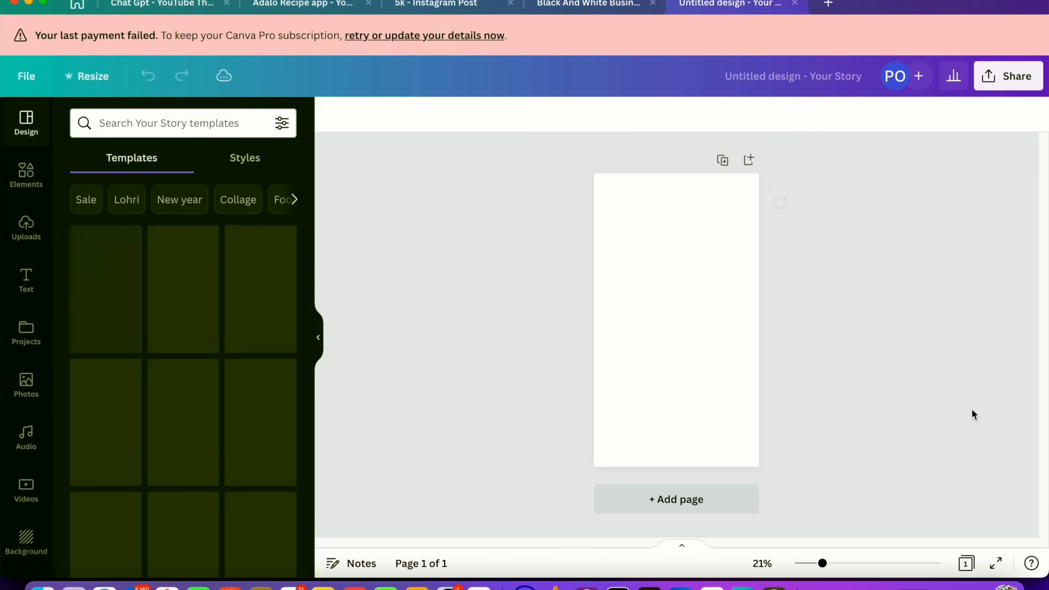
pyautogui.scroll(-6, 180, 370)
pyautogui.scroll(-6, 180, 371)
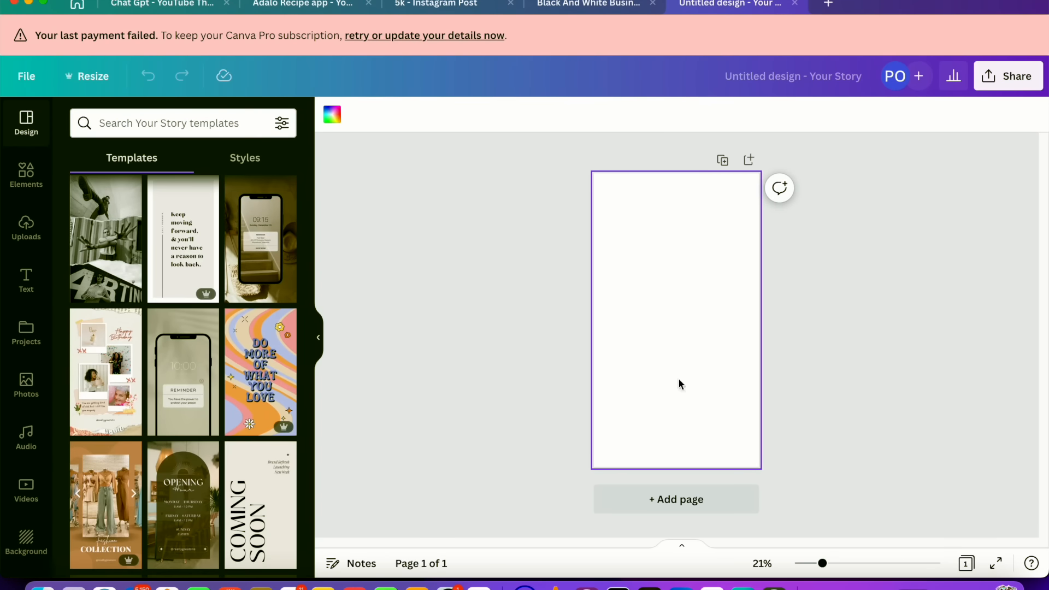
pyautogui.scroll(-5, 164, 408)
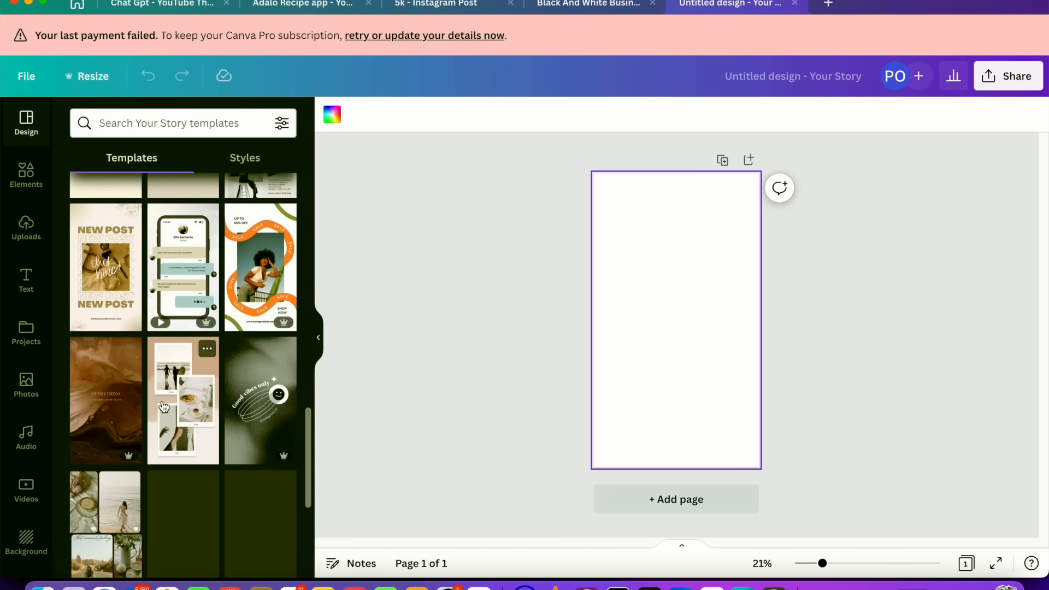
pyautogui.scroll(-5, 176, 281)
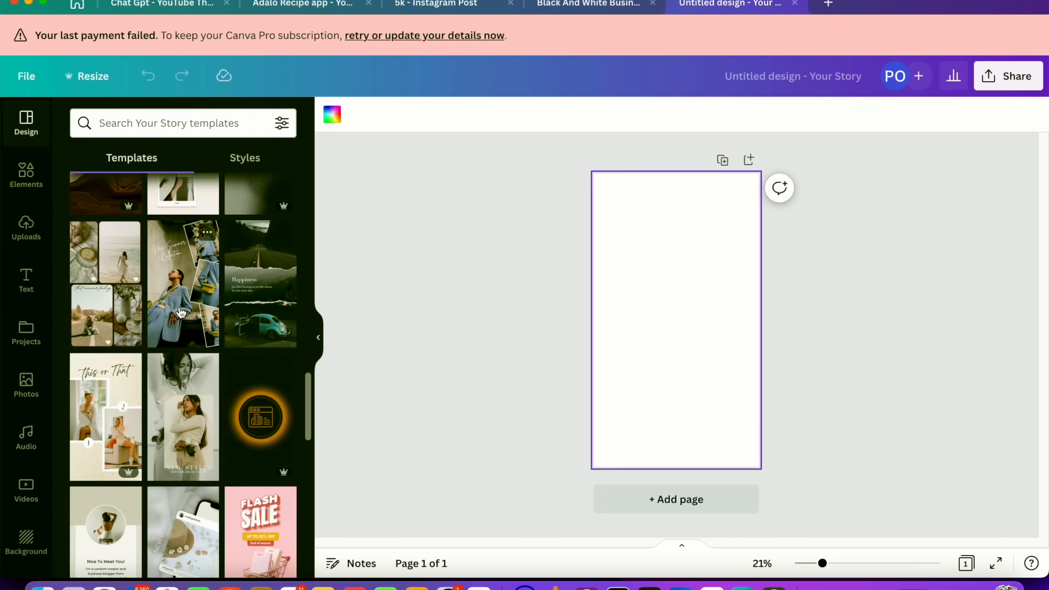
pyautogui.scroll(-5, 142, 393)
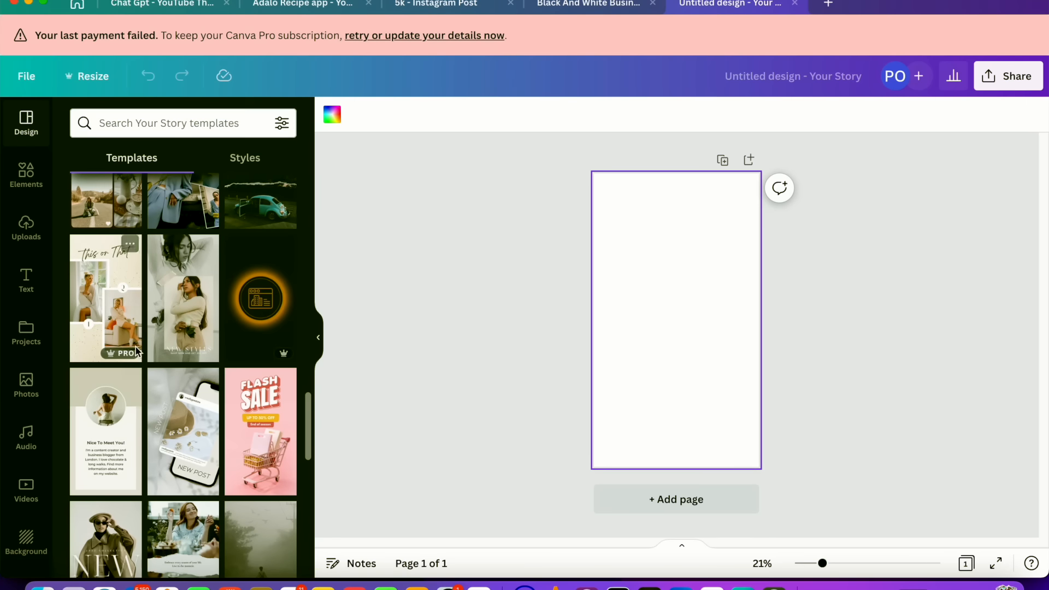
pyautogui.scroll(-6, 112, 350)
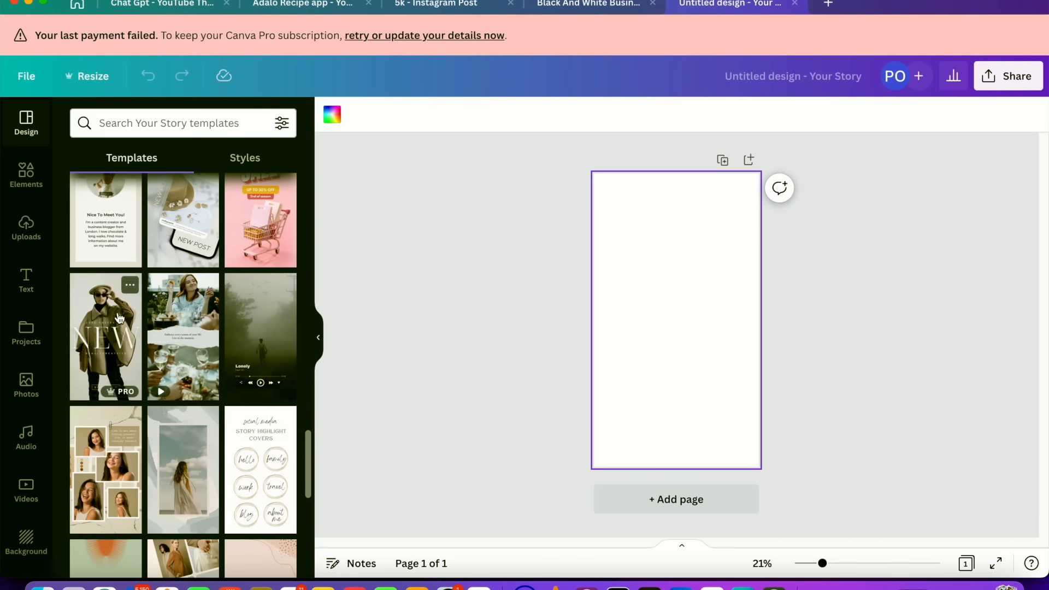
# Apply the phone lock-screen story template to the story page
pyautogui.click(109, 392)
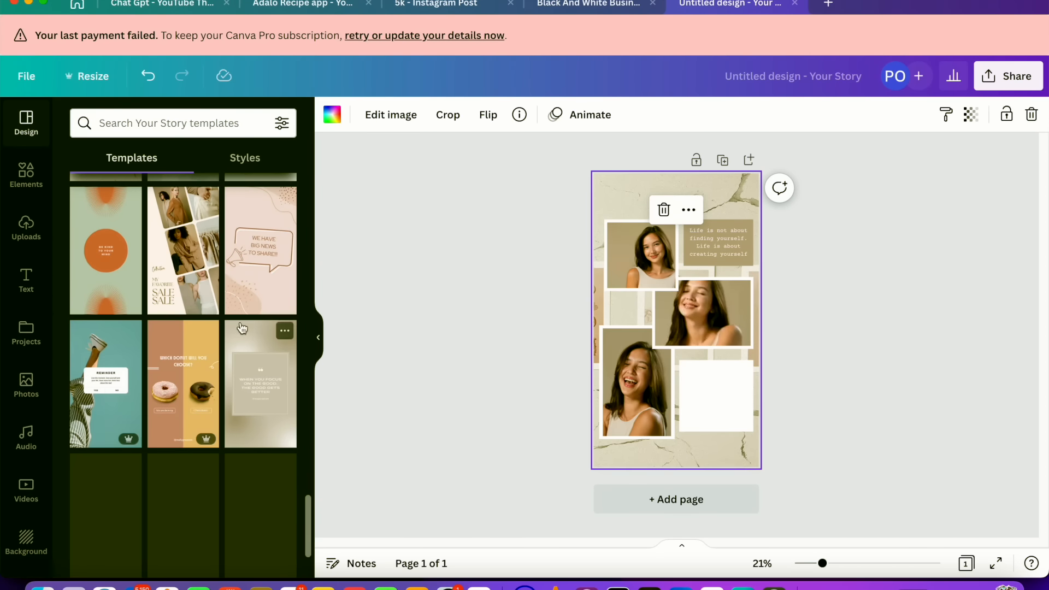
pyautogui.scroll(-10, 242, 328)
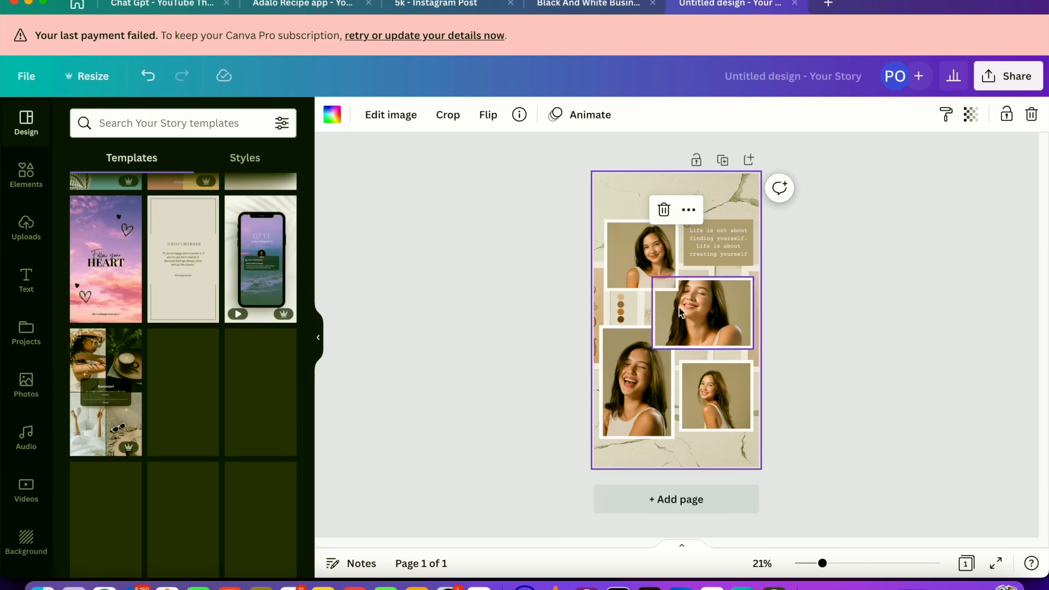
pyautogui.click(259, 241)
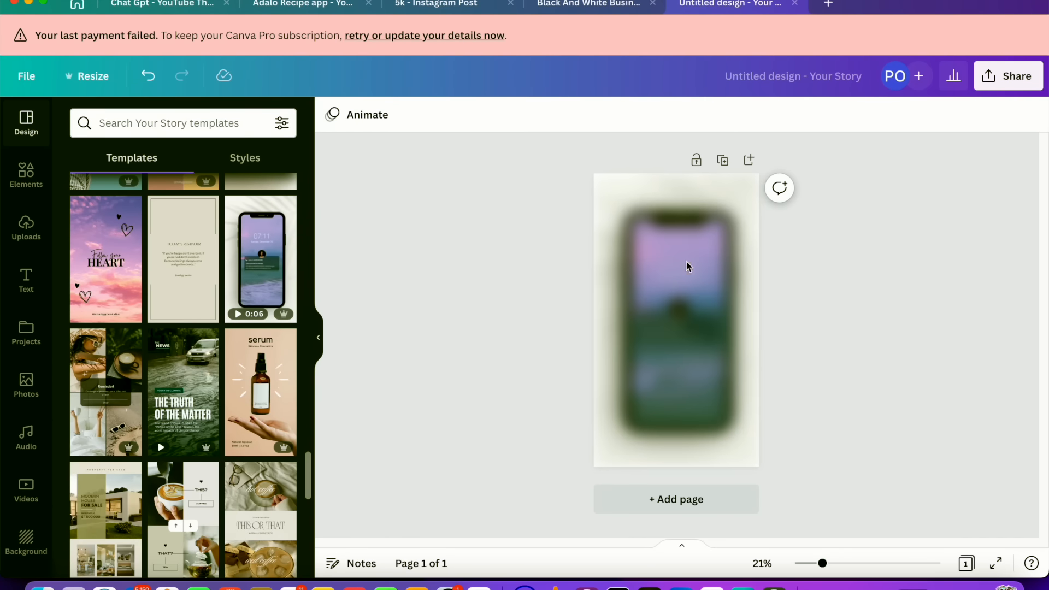
pyautogui.click(714, 267)
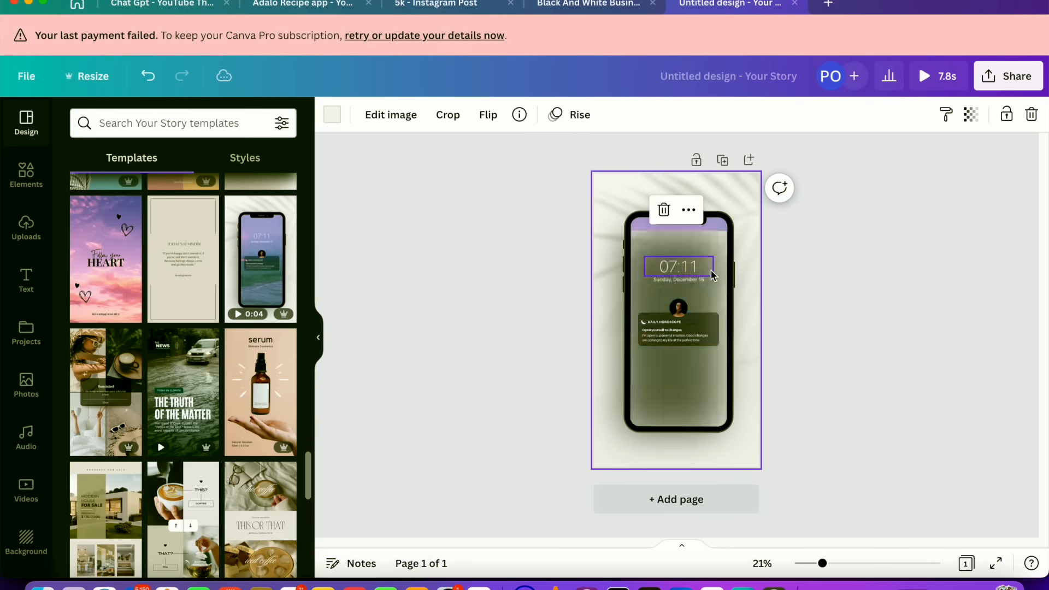
pyautogui.click(864, 240)
# Download the story design as a PNG file
pyautogui.click(1013, 74)
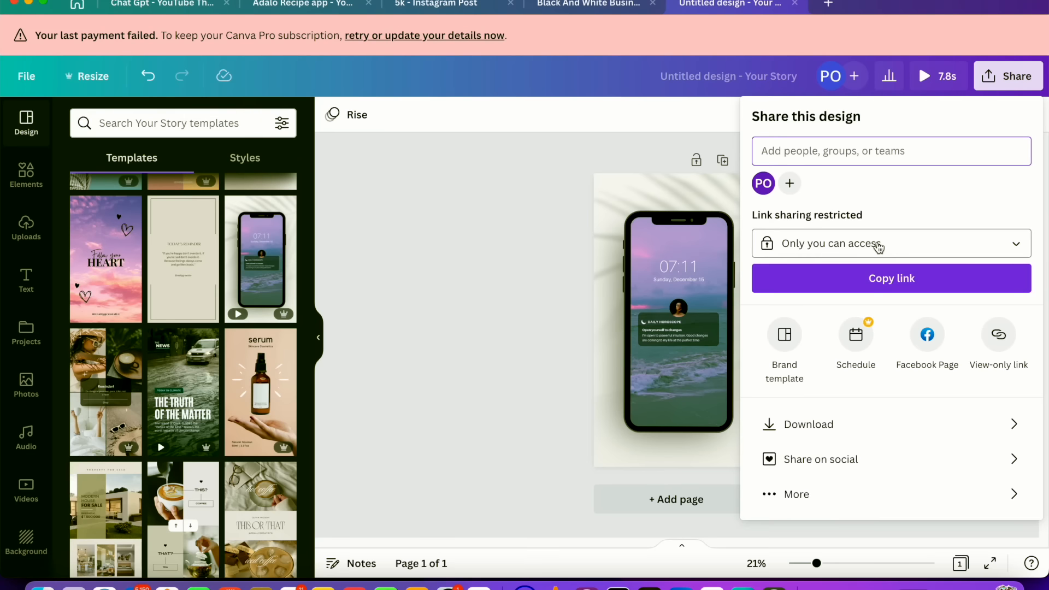
pyautogui.click(866, 422)
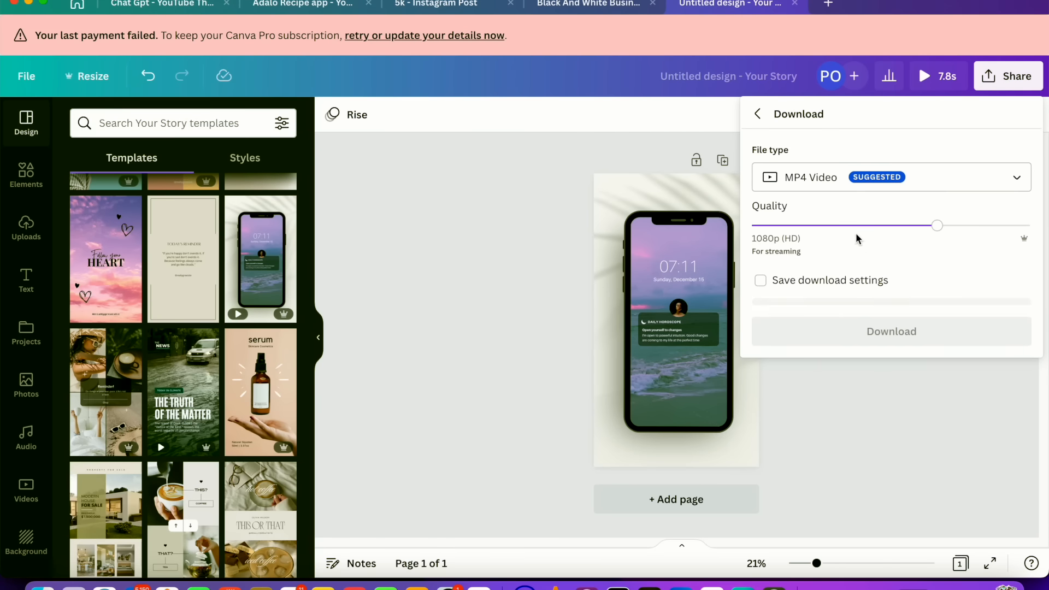
pyautogui.click(843, 167)
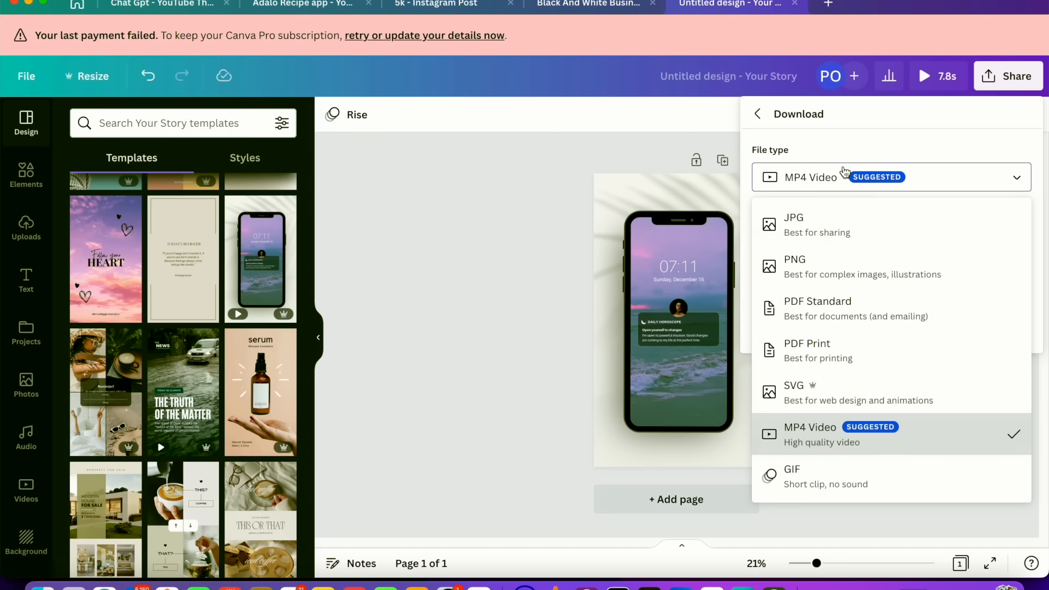
pyautogui.click(822, 266)
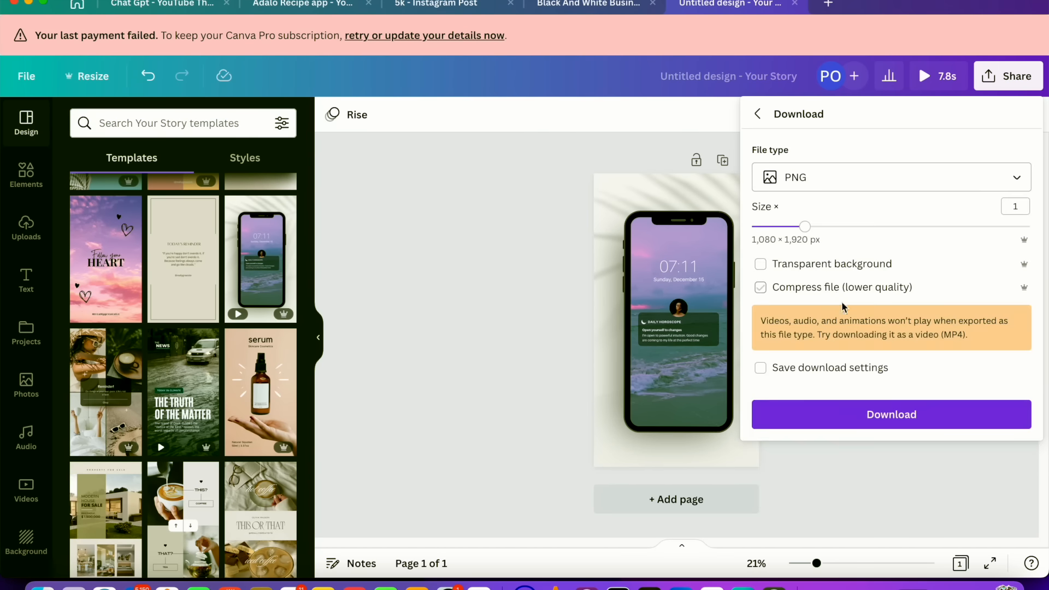
pyautogui.click(866, 416)
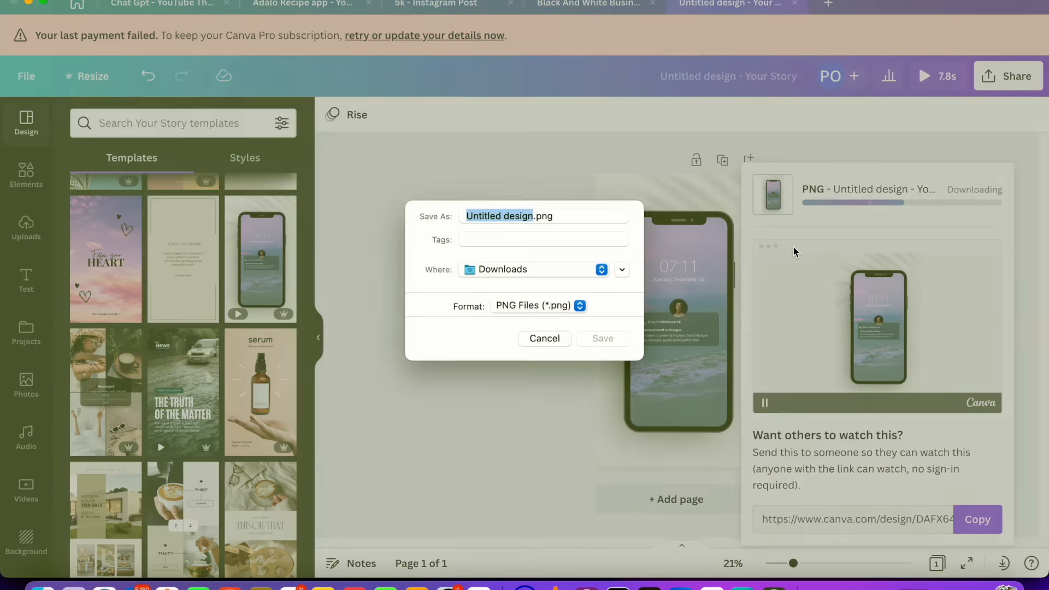
# Save the story PNG to Downloads under the name gistrealll
pyautogui.press('BackSpace')
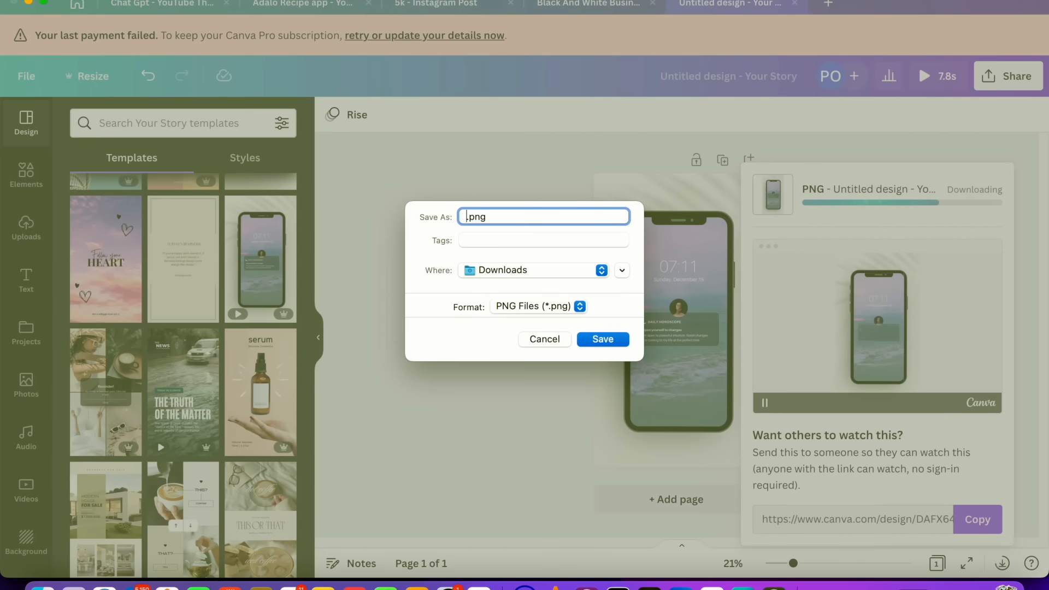
pyautogui.write('gistreal')
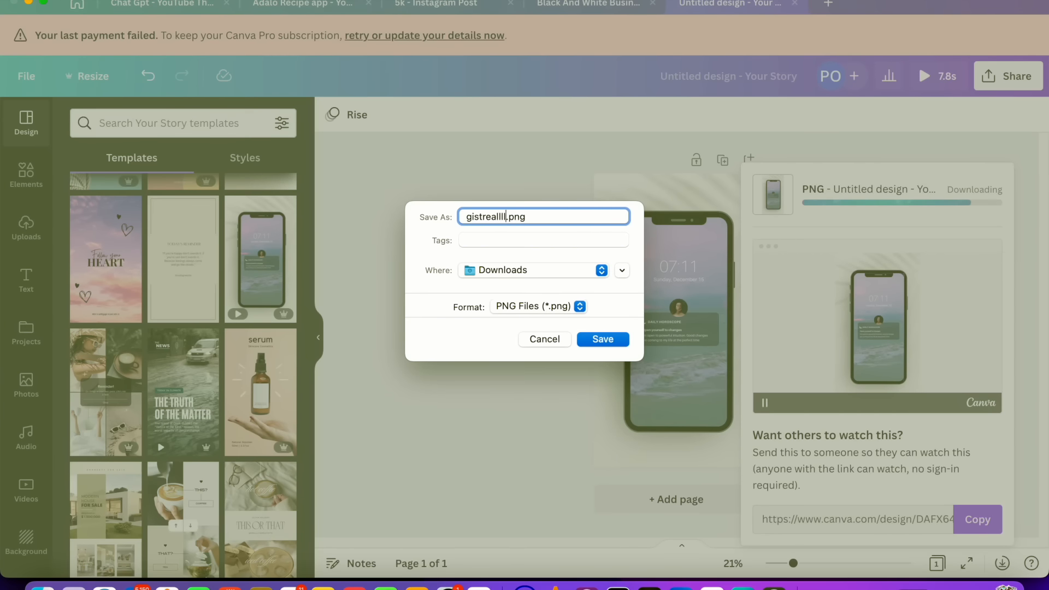
pyautogui.write('ll')
pyautogui.click(604, 338)
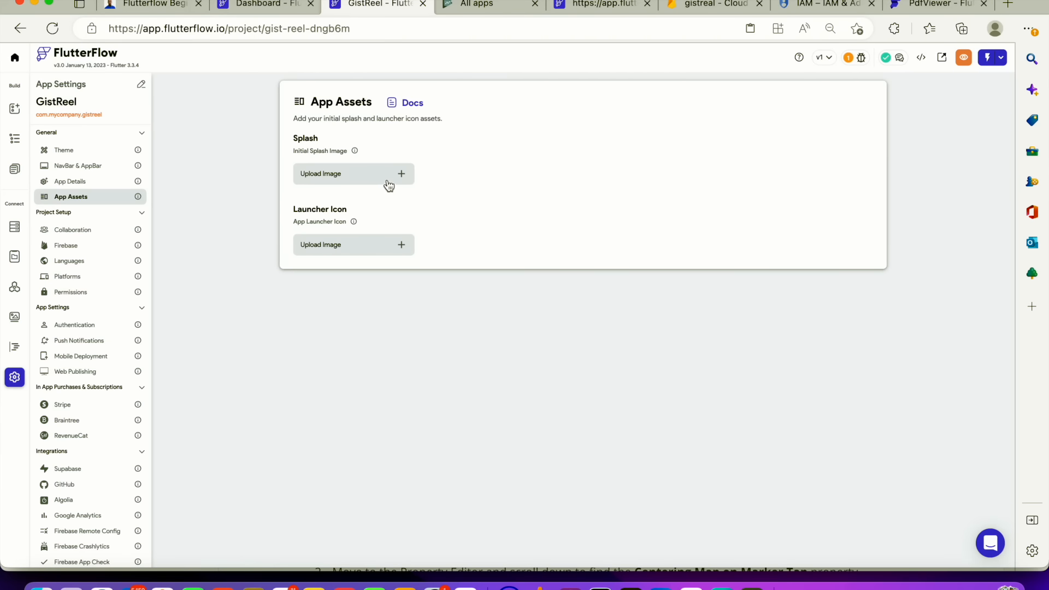
# Upload gistreal icon.png as the initial splash image in the project's App Assets
pyautogui.click(388, 176)
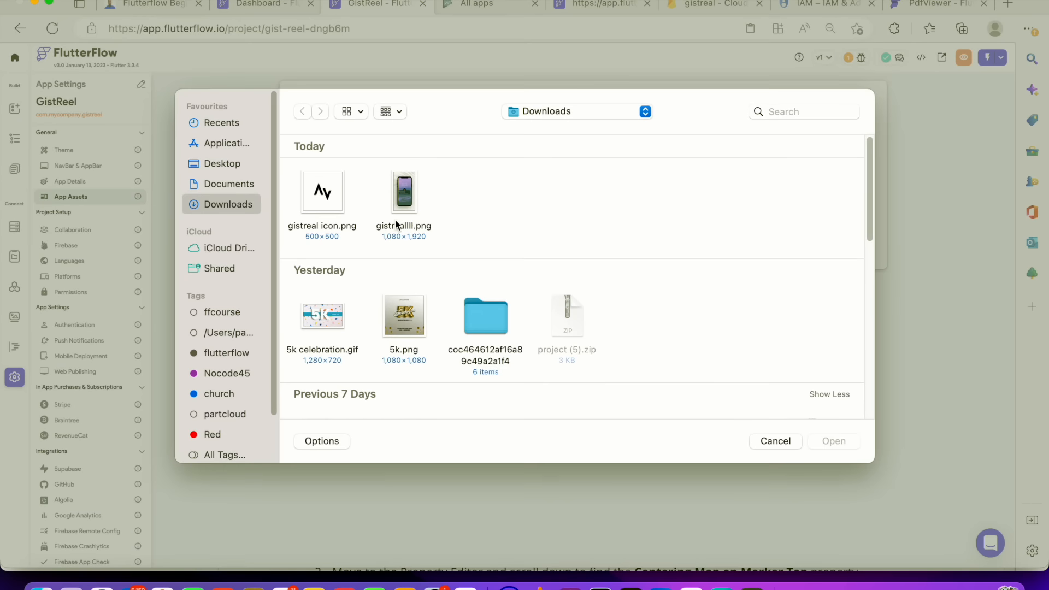
pyautogui.click(335, 212)
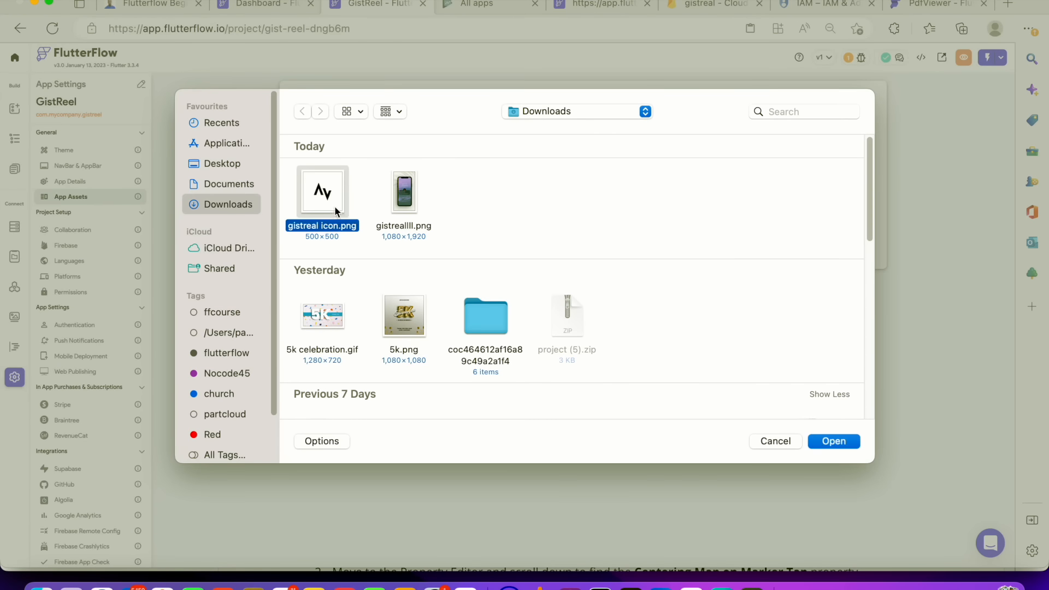
pyautogui.click(823, 442)
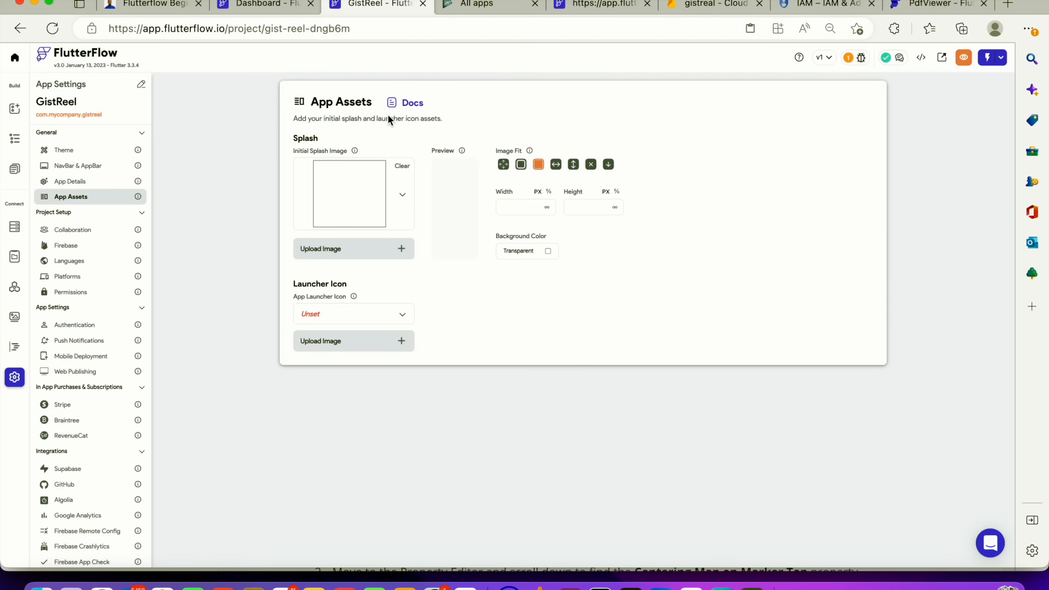
pyautogui.click(405, 103)
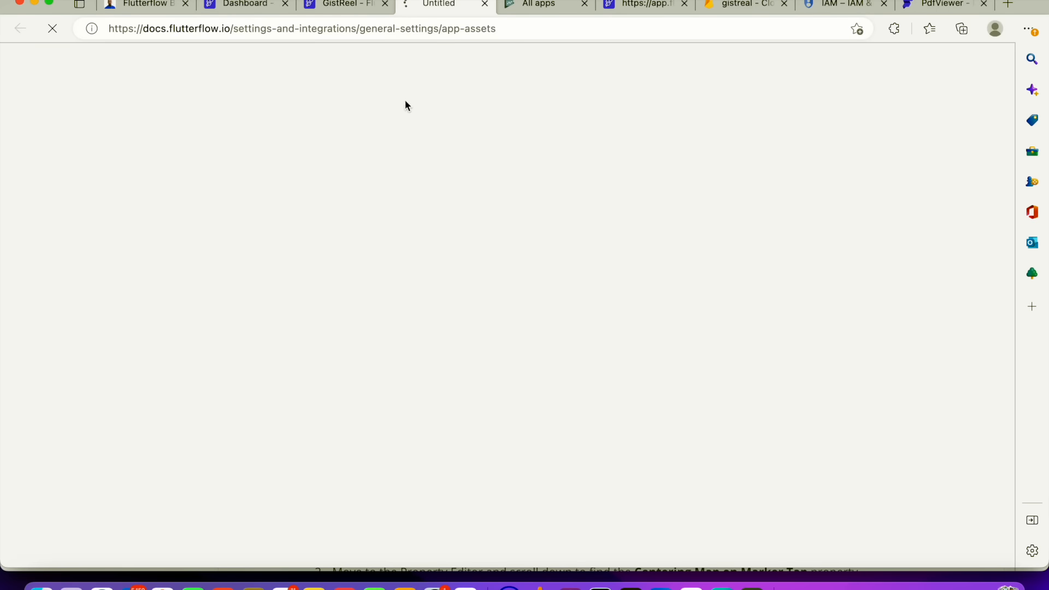
pyautogui.click(484, 5)
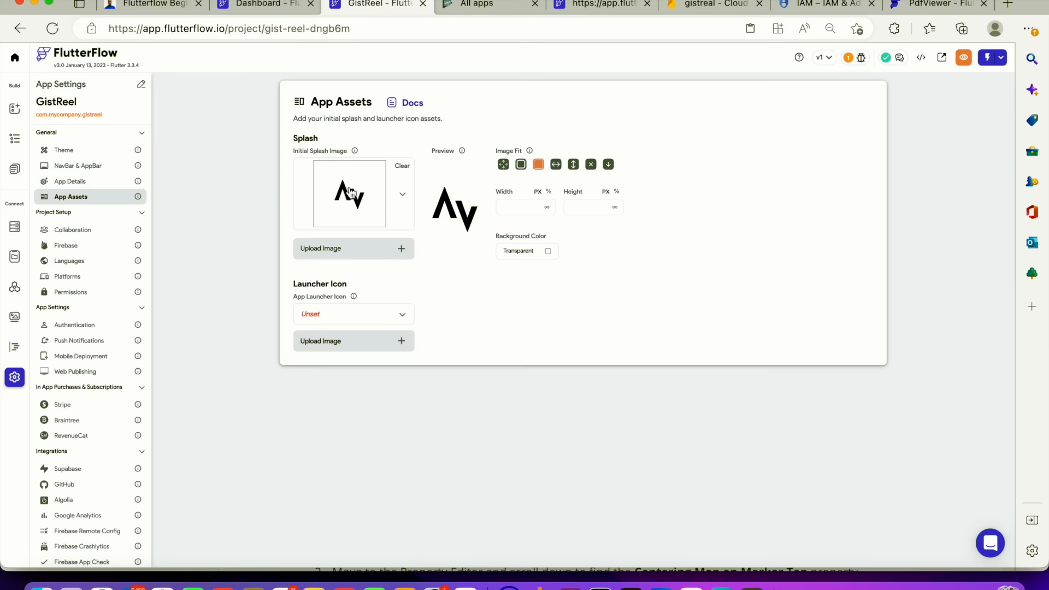
# Clear the splash image and upload gistrealll.png as the new initial splash image
pyautogui.click(404, 167)
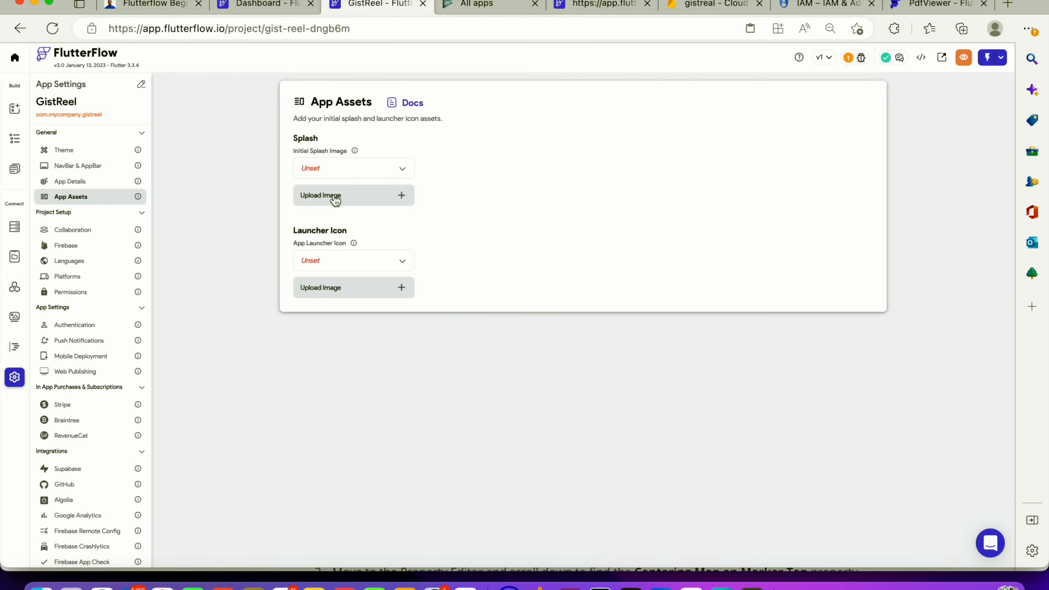
pyautogui.click(335, 195)
pyautogui.click(394, 197)
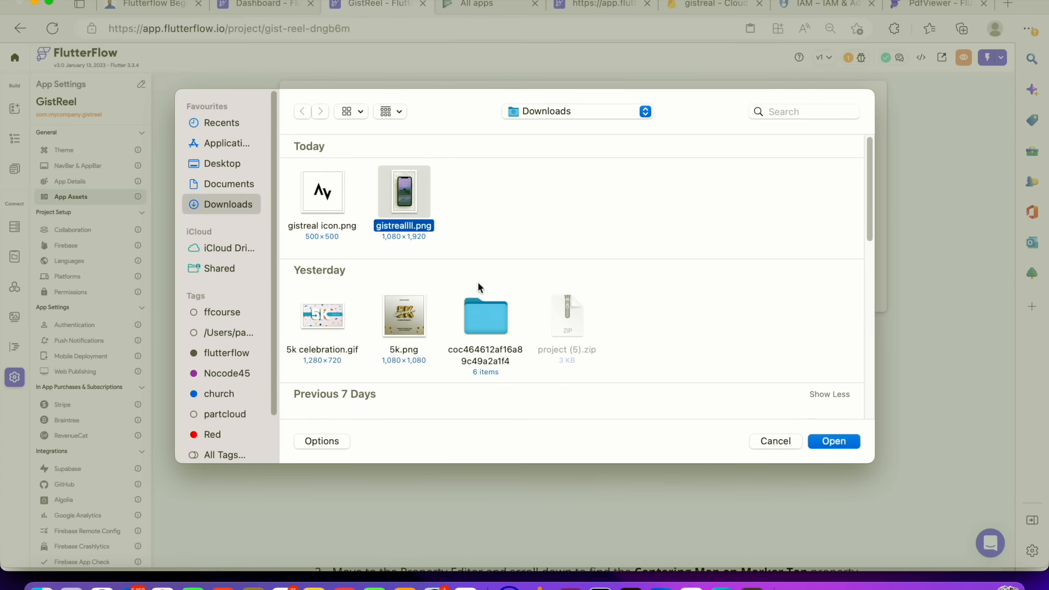
pyautogui.click(835, 442)
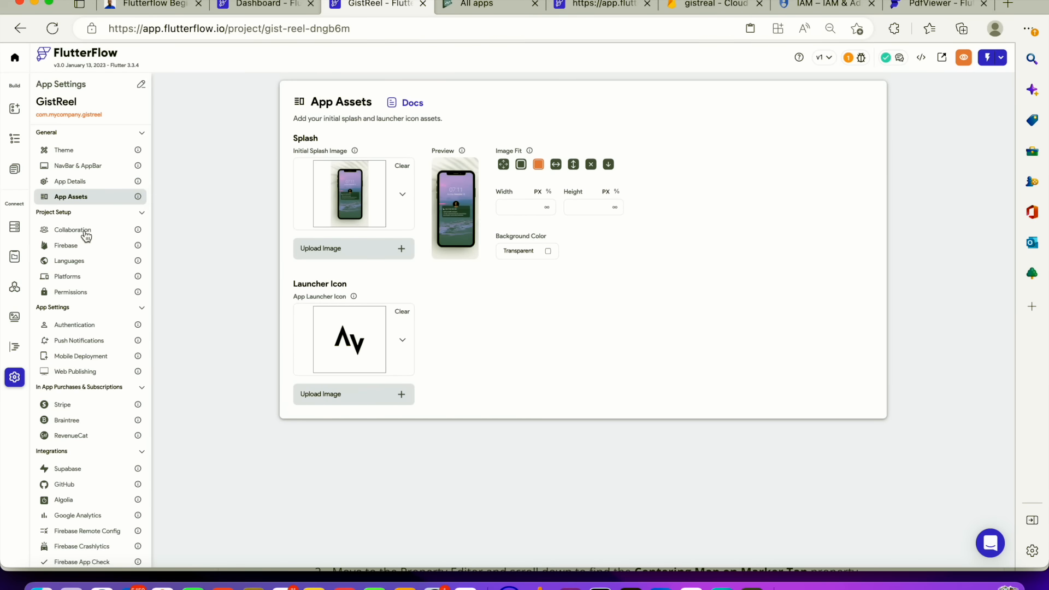
# Review the Google Play Track options in Mobile Deployment settings, then switch to the Google Play Console
pyautogui.scroll(-1, 87, 234)
pyautogui.scroll(-2, 86, 233)
pyautogui.click(82, 321)
pyautogui.click(363, 407)
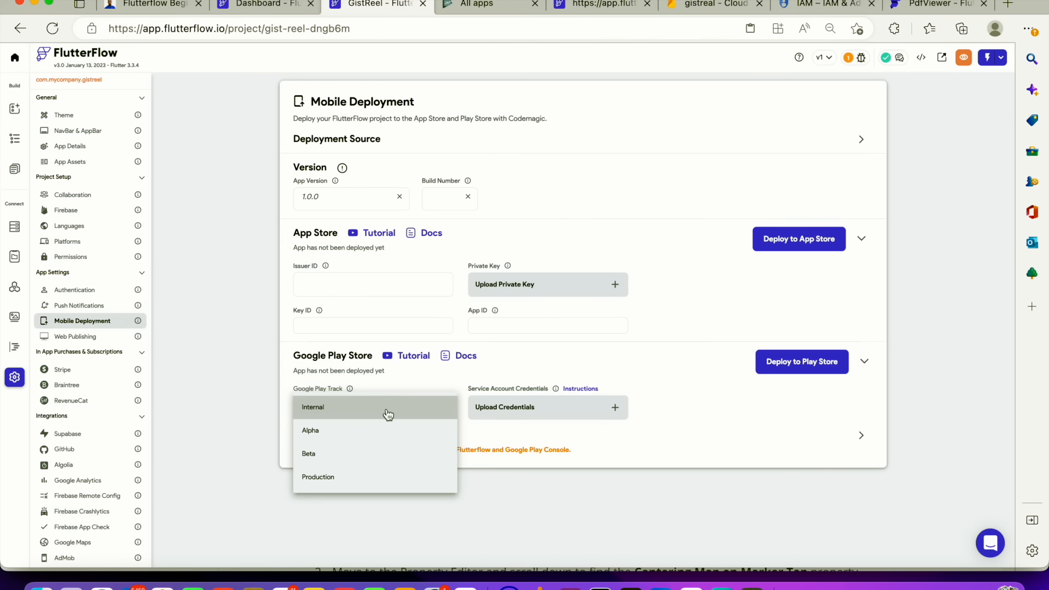
pyautogui.click(458, 248)
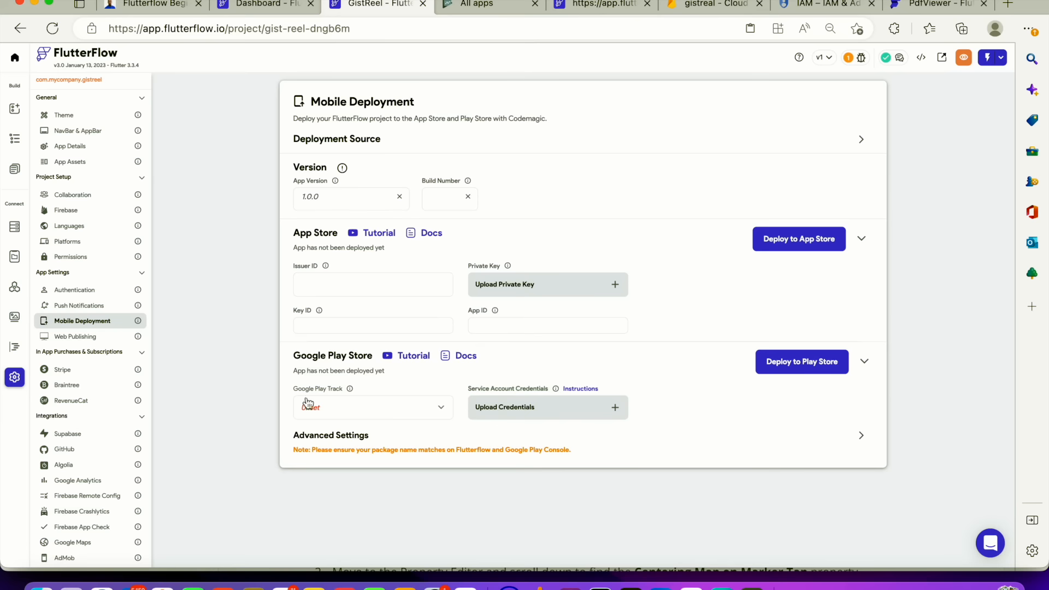
pyautogui.click(359, 405)
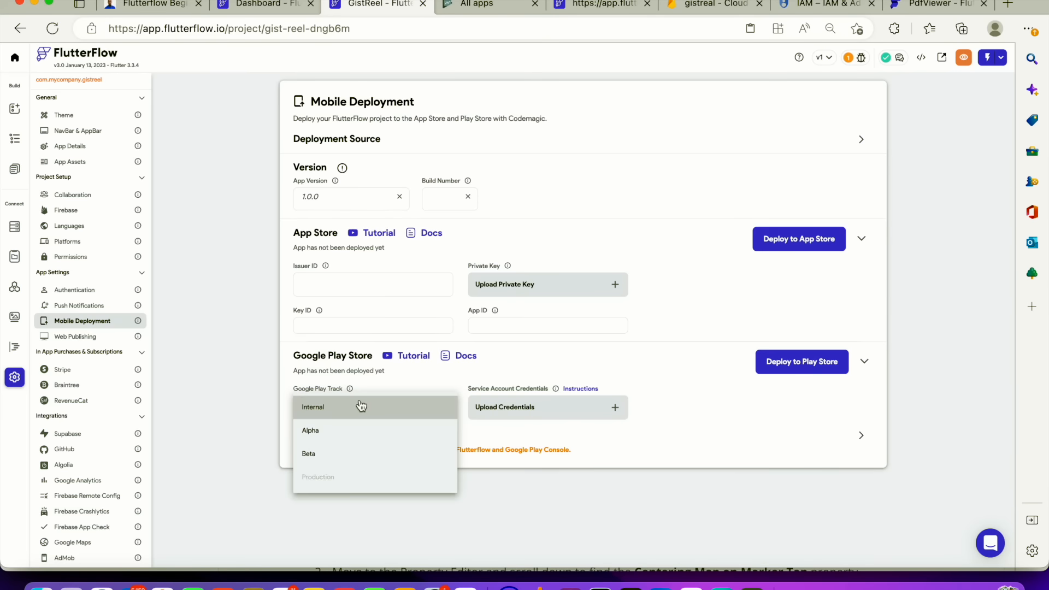
pyautogui.click(627, 331)
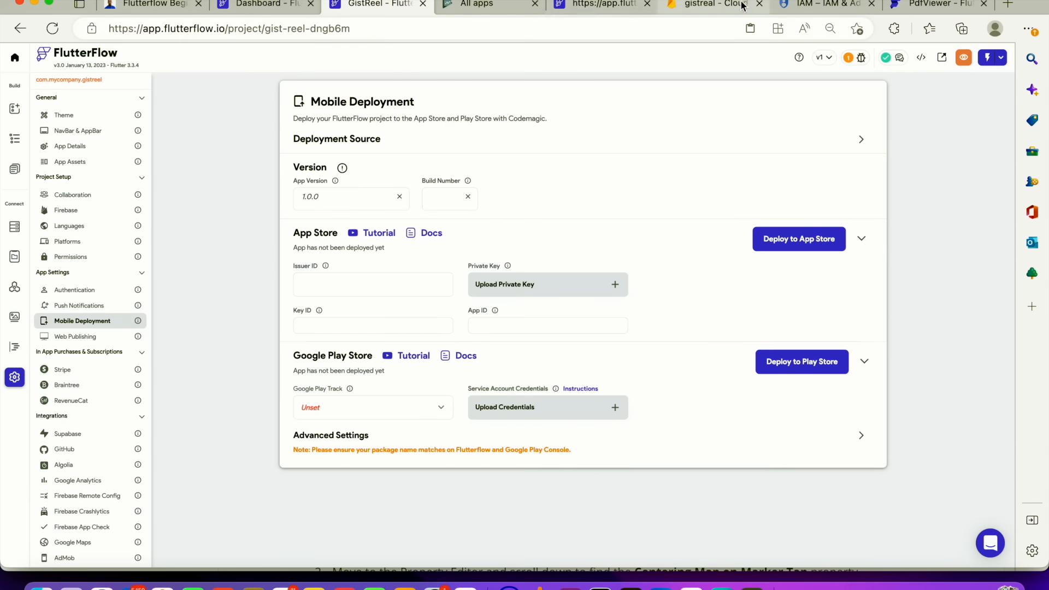
pyautogui.click(470, 6)
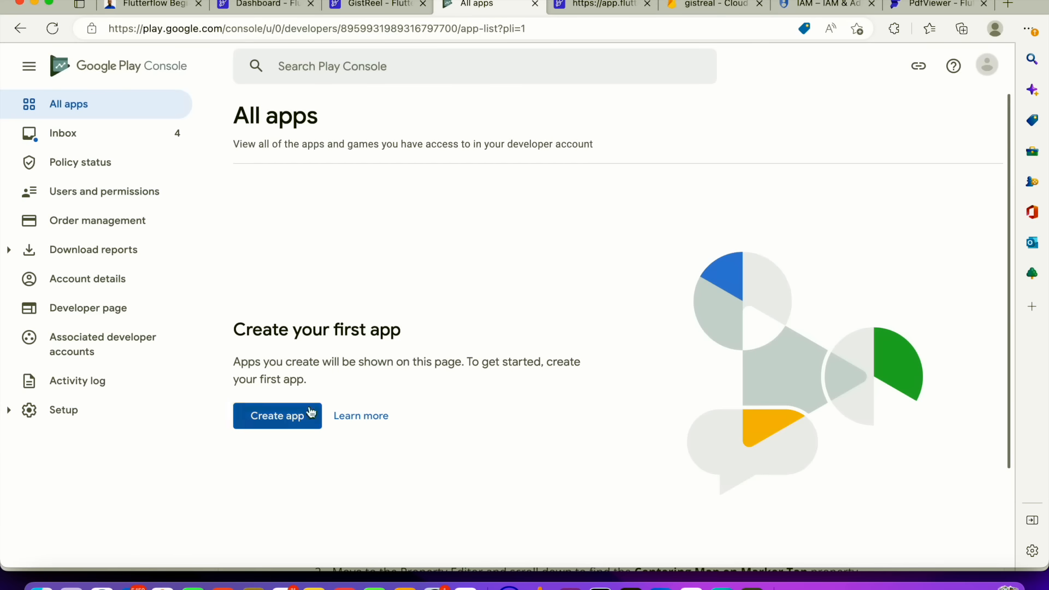
# Start creating a new app named GistReal, set as an App that is Free
pyautogui.click(294, 419)
pyautogui.click(269, 429)
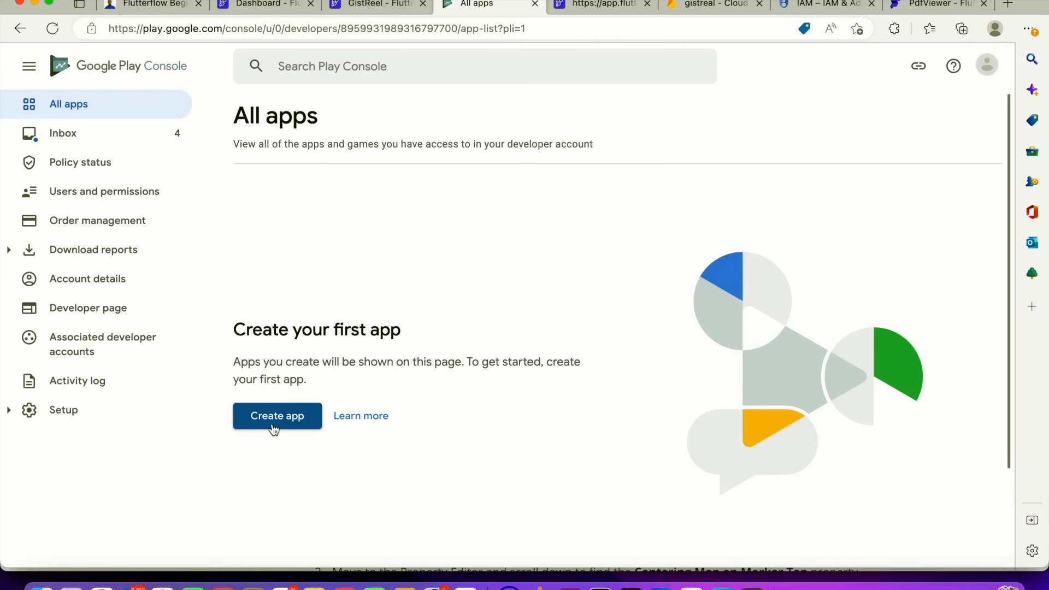
pyautogui.click(496, 200)
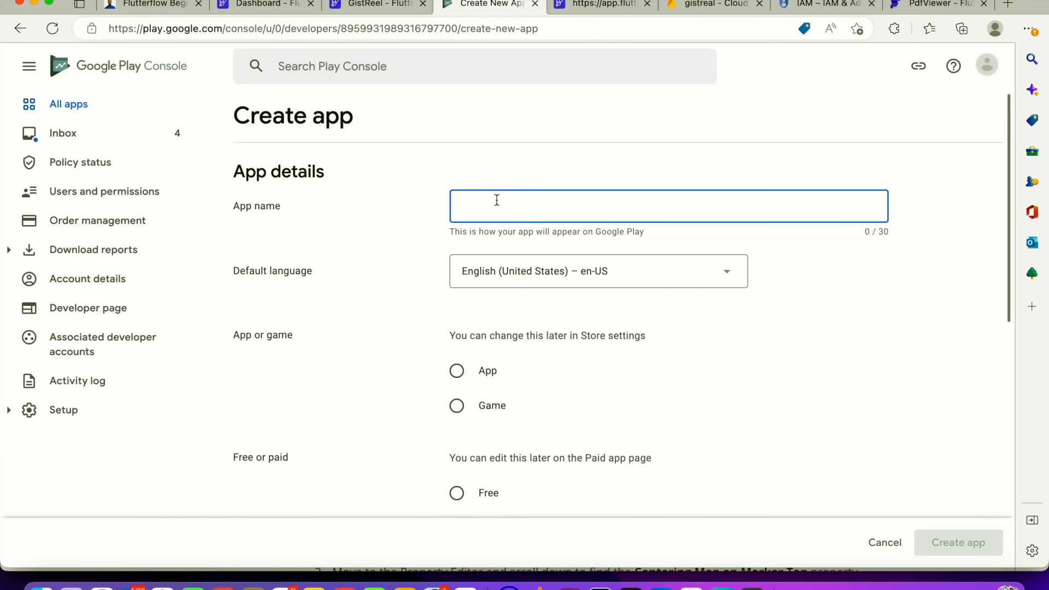
pyautogui.write('GistReal')
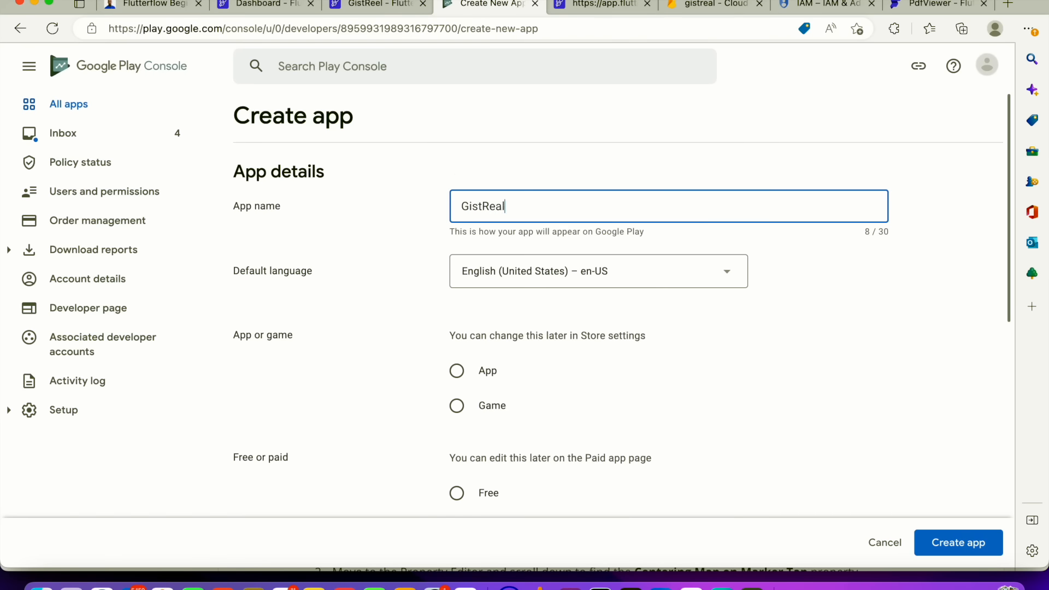
pyautogui.scroll(-10, 496, 270)
pyautogui.scroll(5, 463, 169)
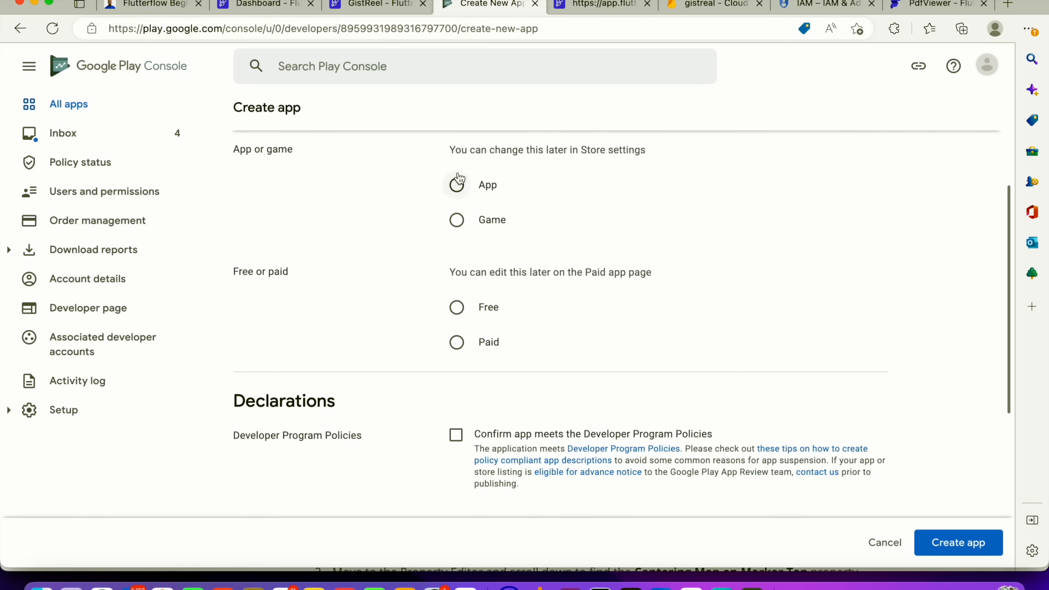
pyautogui.click(460, 185)
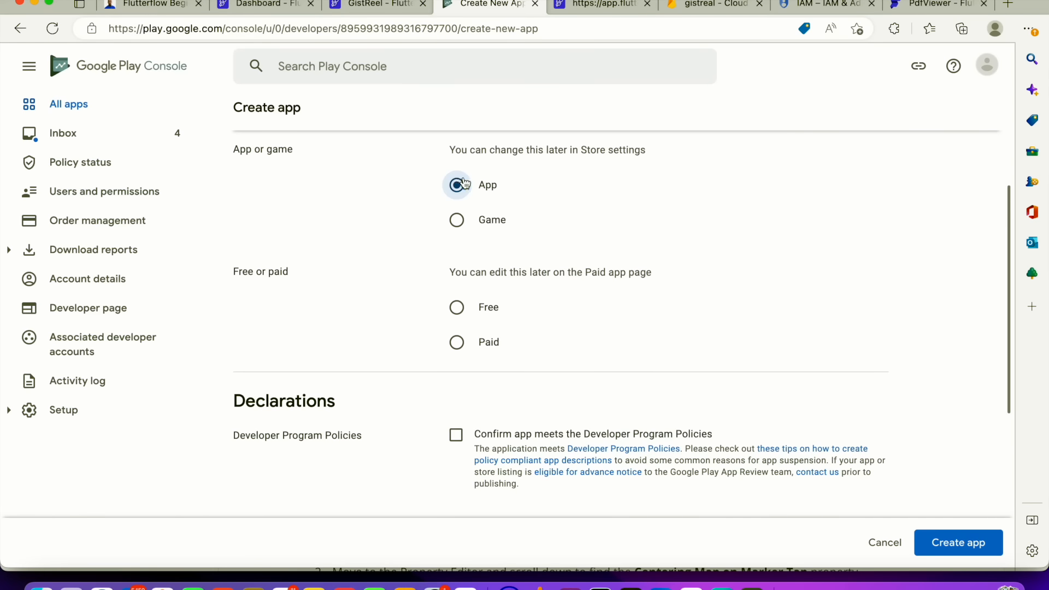
pyautogui.click(462, 308)
# Accept the Developer Program Policies, Play App Signing terms and US export laws declarations, then create the app
pyautogui.scroll(-6, 462, 308)
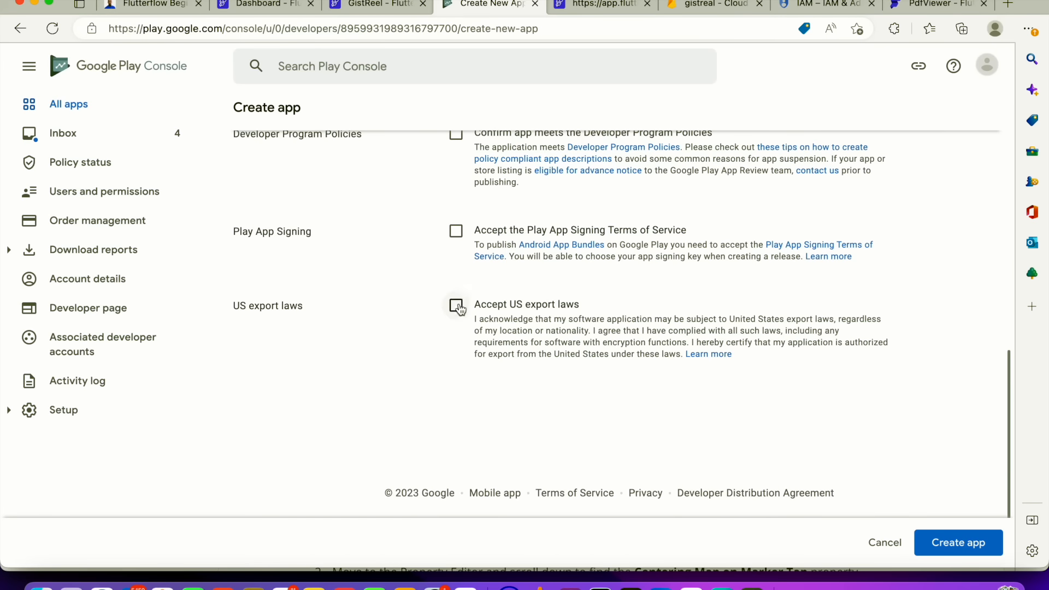
pyautogui.click(458, 141)
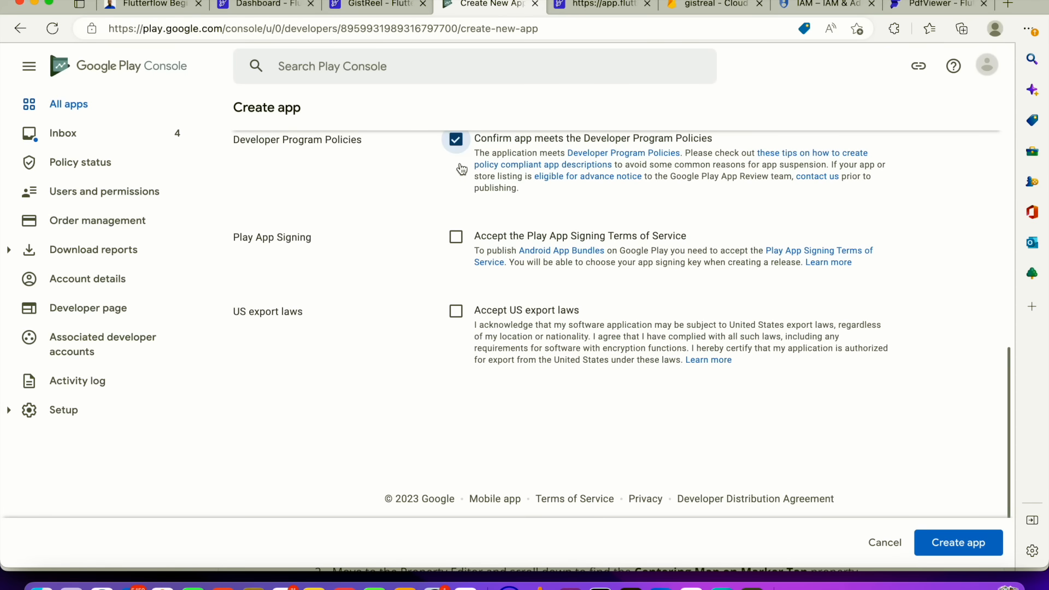
pyautogui.click(456, 236)
pyautogui.click(456, 311)
pyautogui.scroll(-1, 528, 352)
pyautogui.click(965, 543)
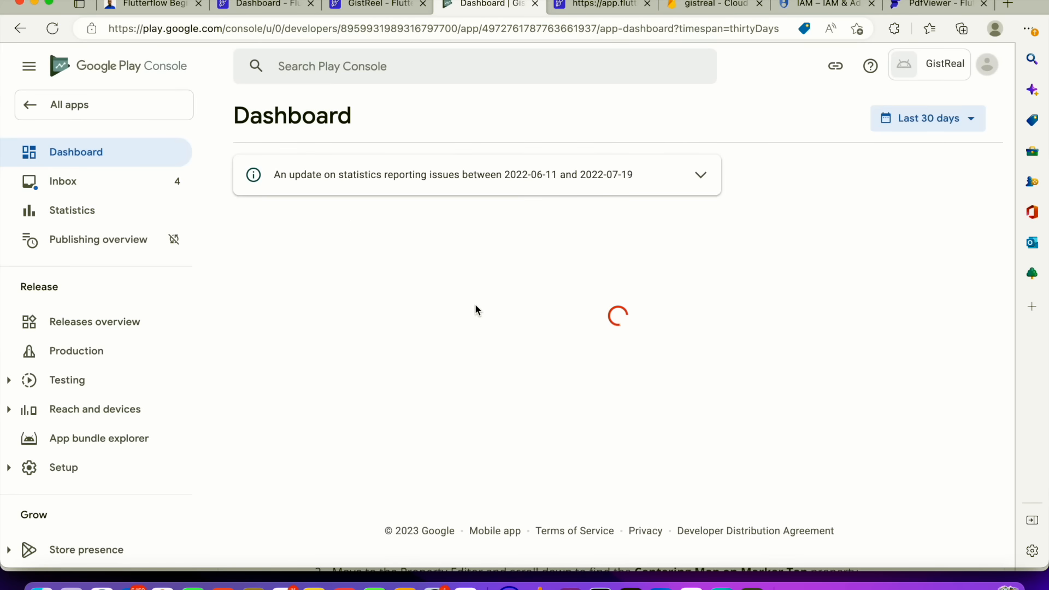
# Expand and review the dashboard's internal testing and app setup task lists
pyautogui.scroll(-8, 370, 244)
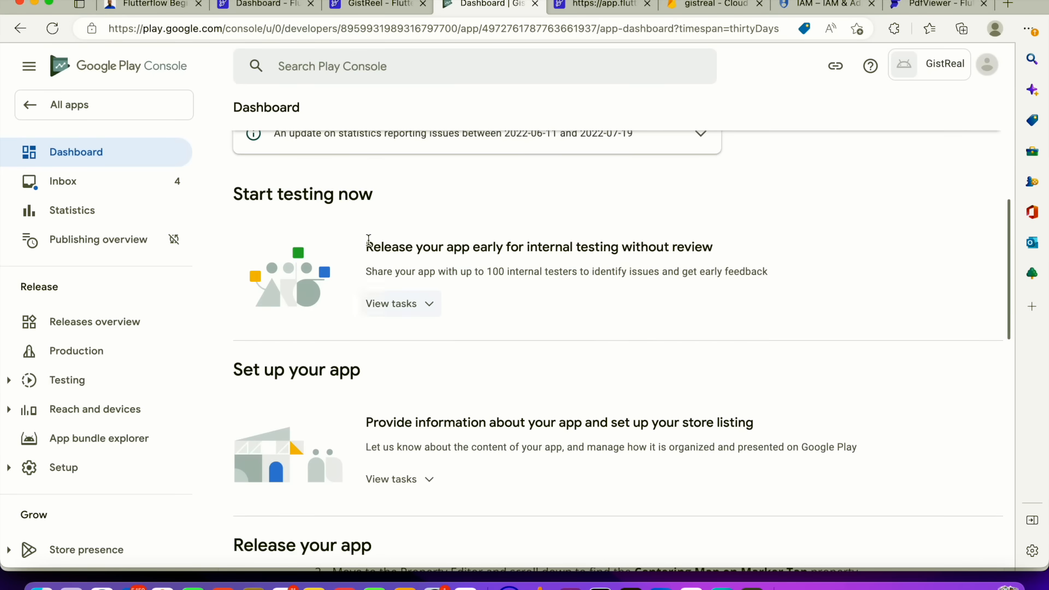
pyautogui.click(414, 217)
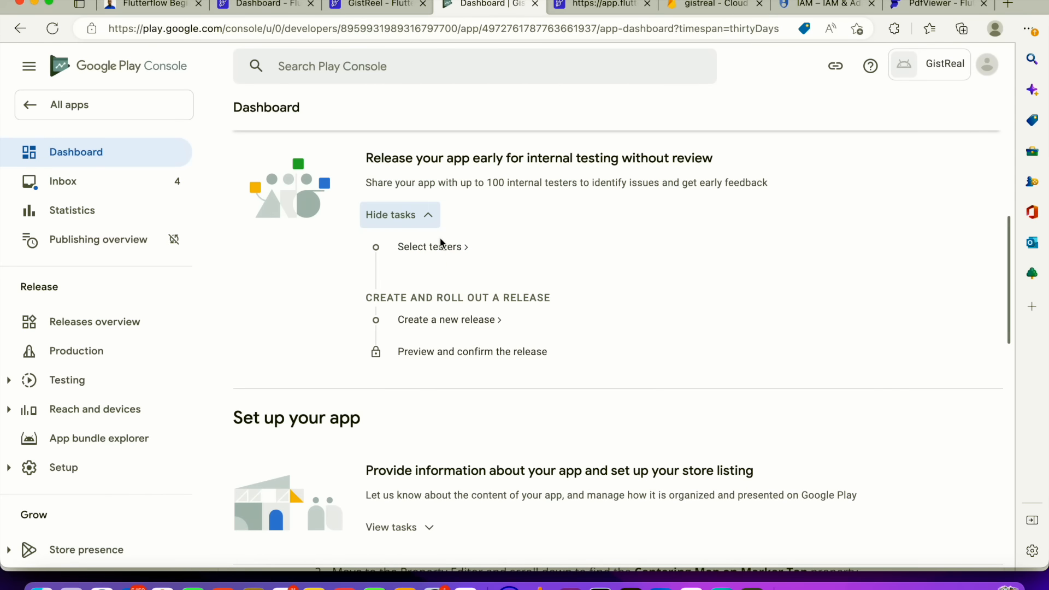
pyautogui.scroll(1, 430, 231)
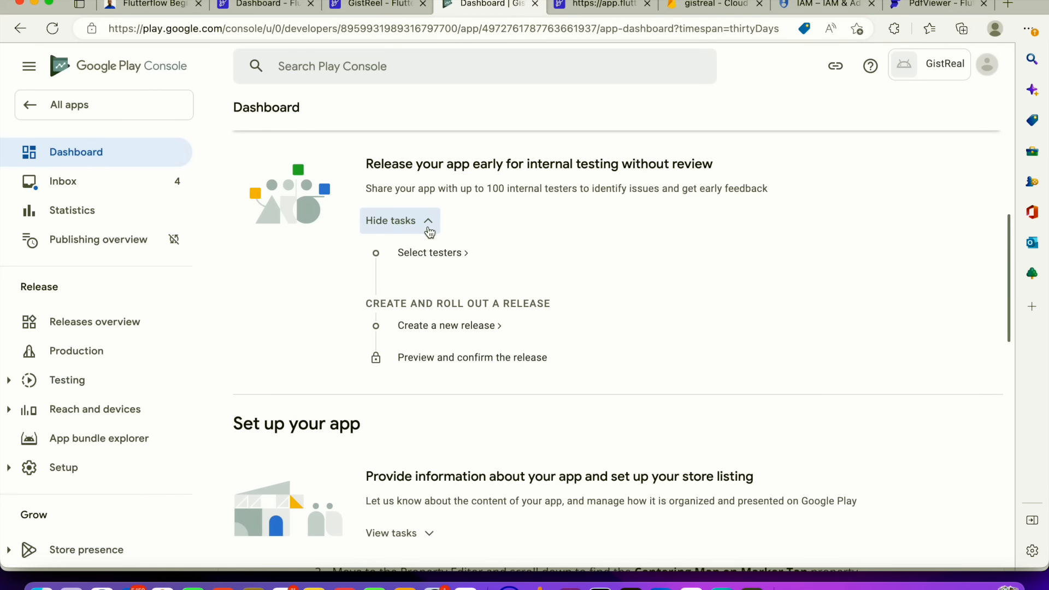
pyautogui.scroll(-1, 429, 227)
pyautogui.scroll(1, 415, 214)
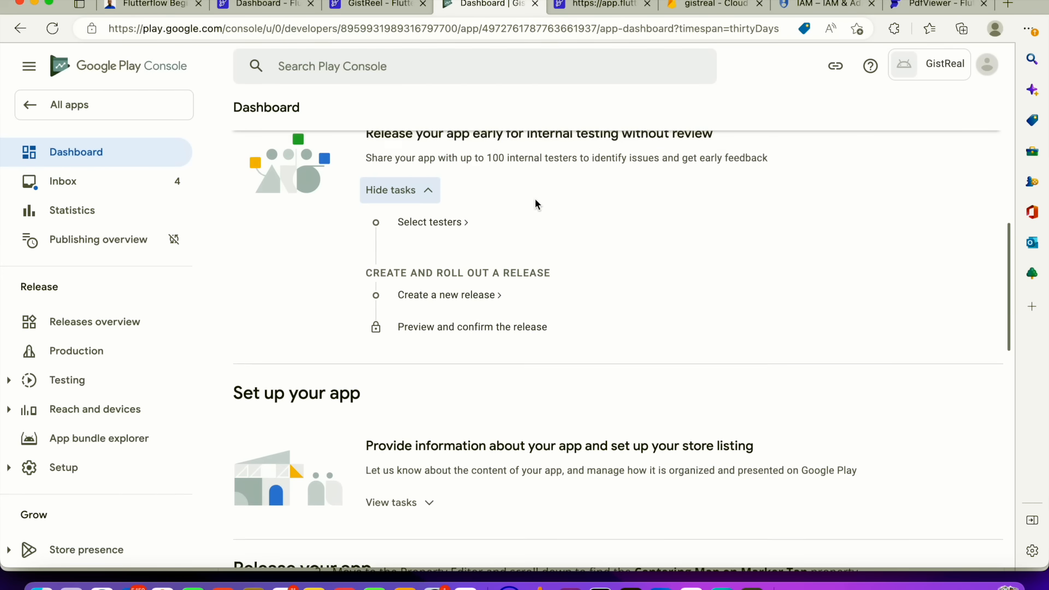
pyautogui.scroll(-5, 537, 210)
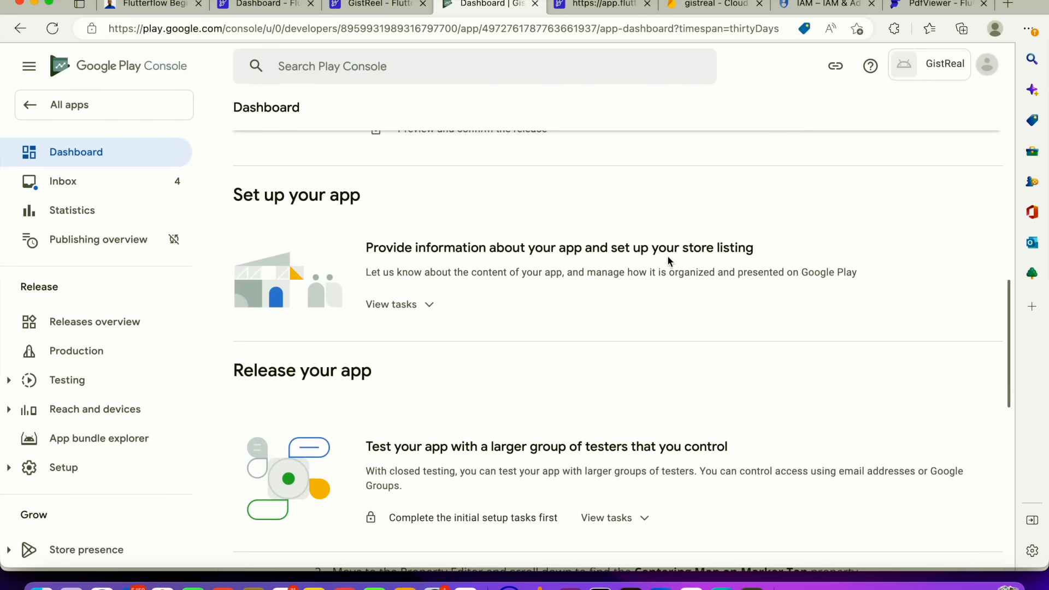
pyautogui.moveTo(739, 252); pyautogui.dragTo(375, 253)
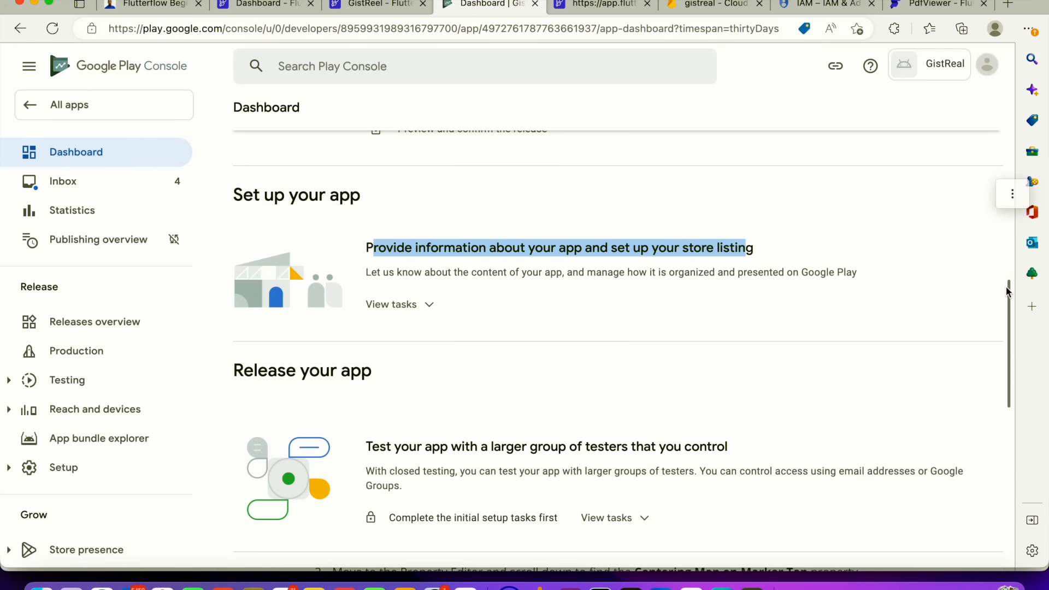
pyautogui.click(1012, 208)
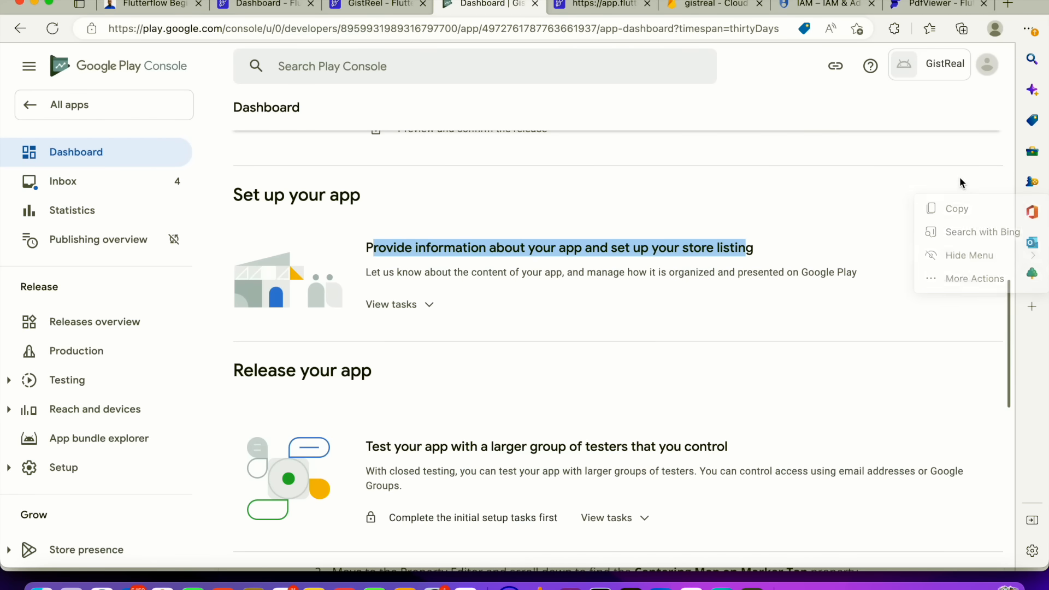
pyautogui.scroll(10, 808, 199)
pyautogui.scroll(-5, 445, 305)
pyautogui.scroll(1, 450, 297)
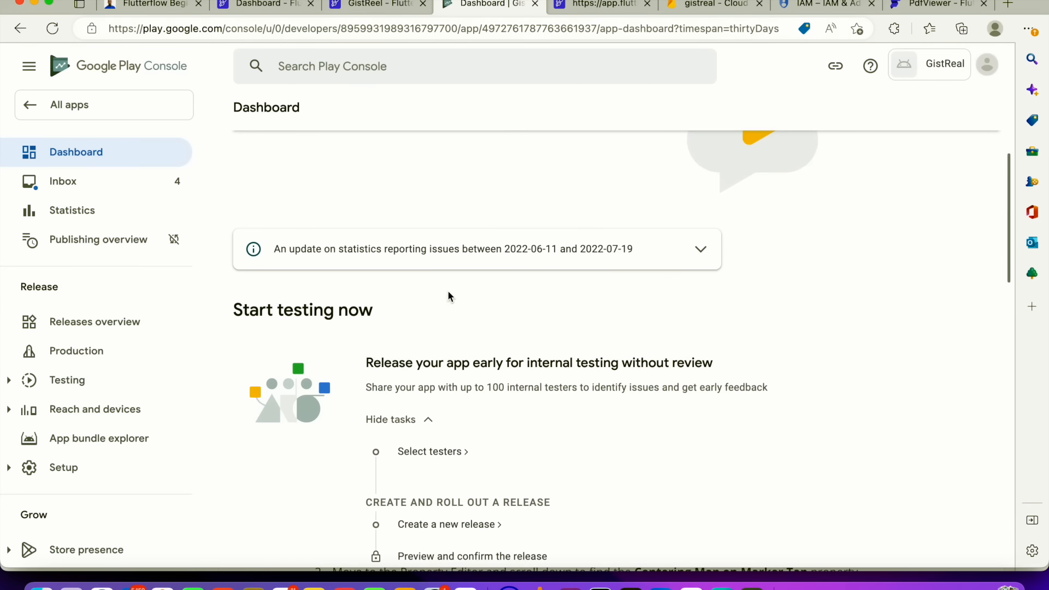
pyautogui.scroll(-3, 483, 266)
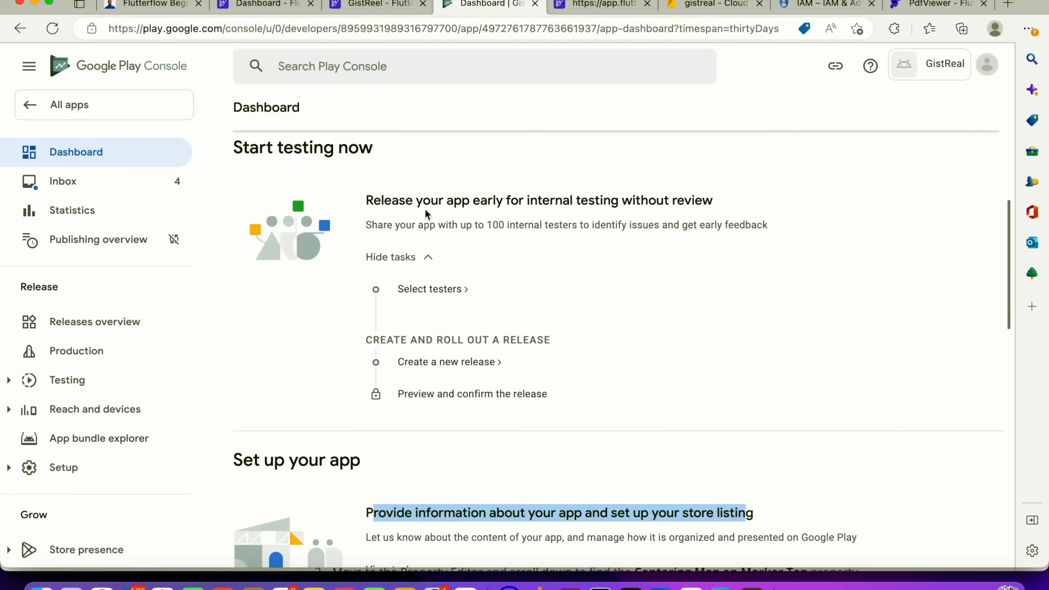
# Open the internal testing testers setup and start a new tester email list named Gistreal
pyautogui.click(425, 290)
pyautogui.click(461, 288)
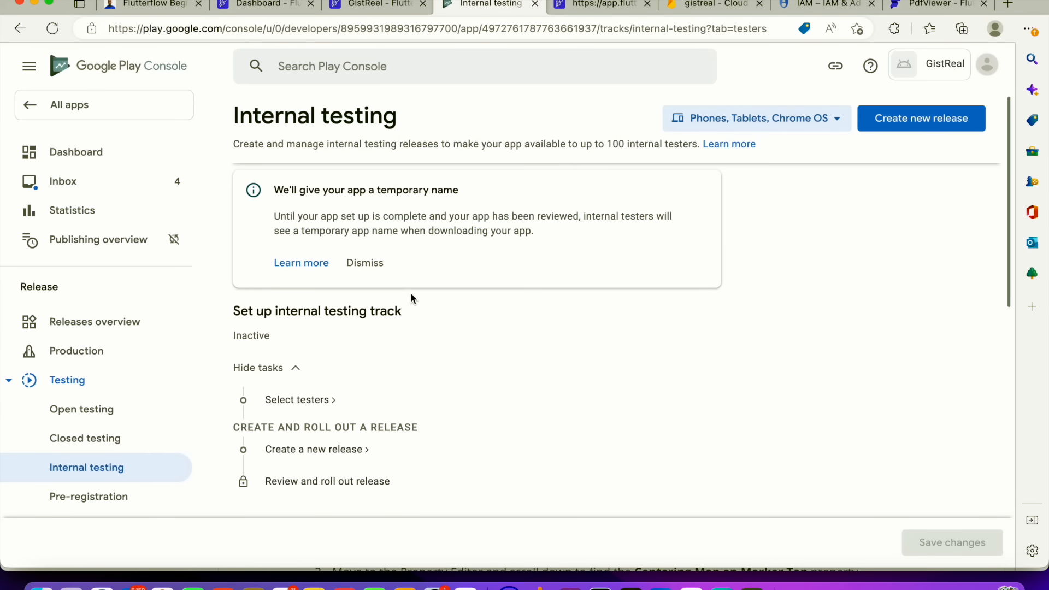
pyautogui.scroll(-4, 475, 334)
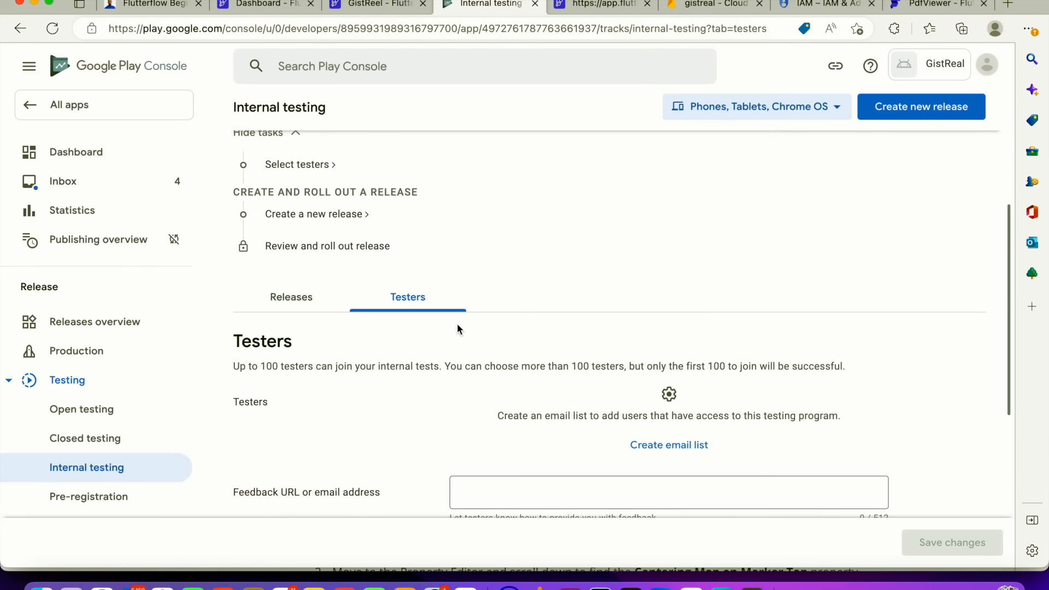
pyautogui.scroll(-2, 552, 348)
pyautogui.click(687, 367)
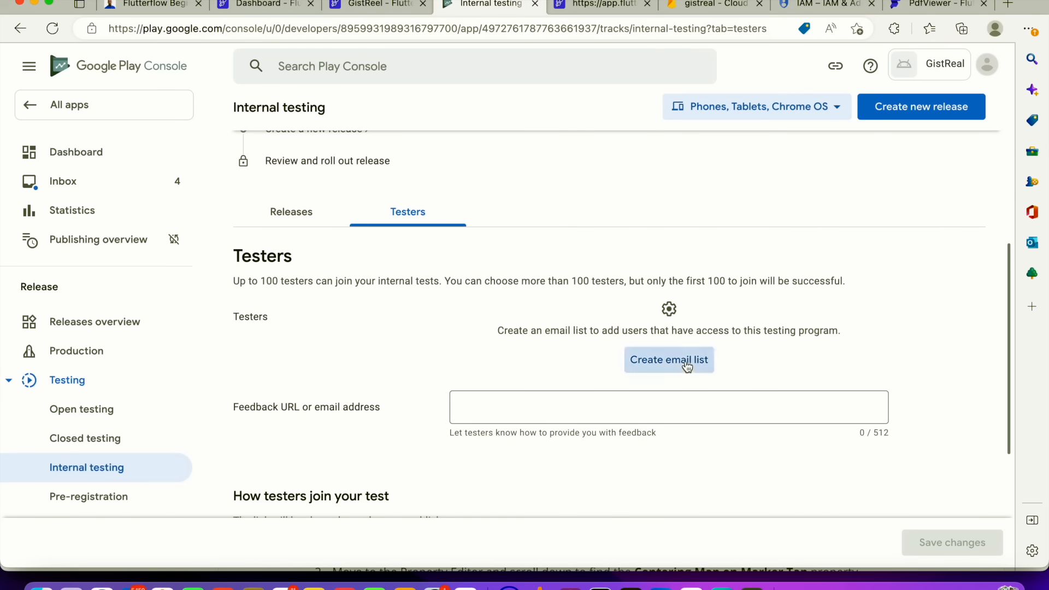
pyautogui.click(460, 245)
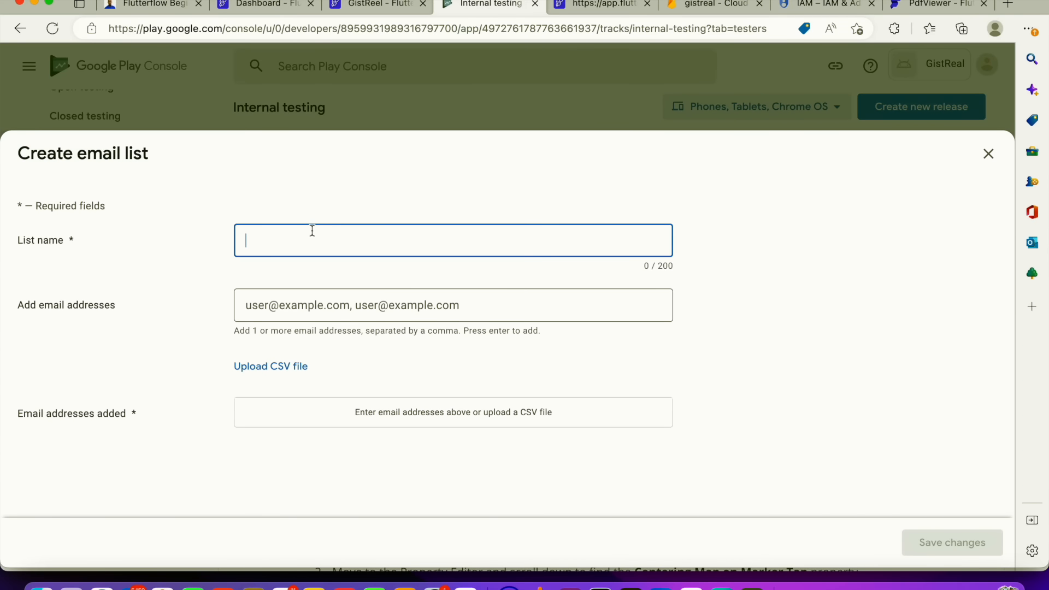
pyautogui.write('Gir')
pyautogui.press('Tab')
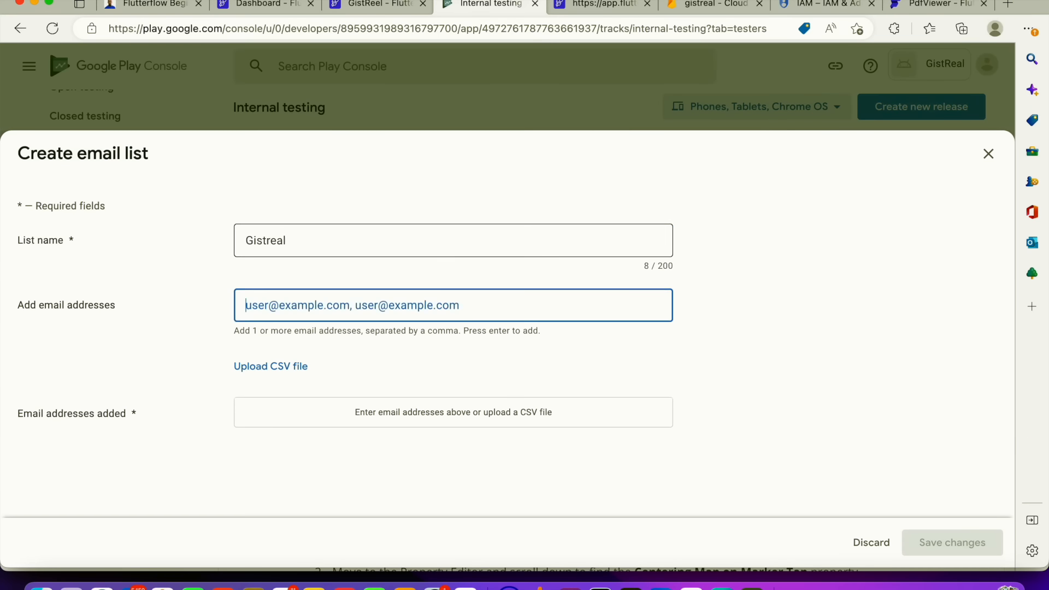
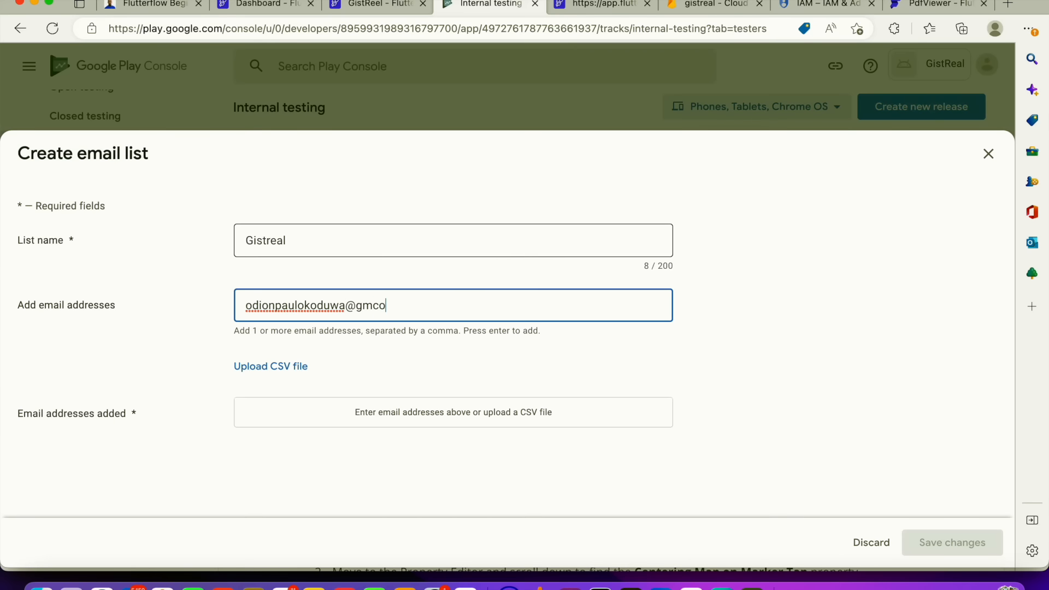
# Add the tester's Gmail address to the email list
pyautogui.press('Return')
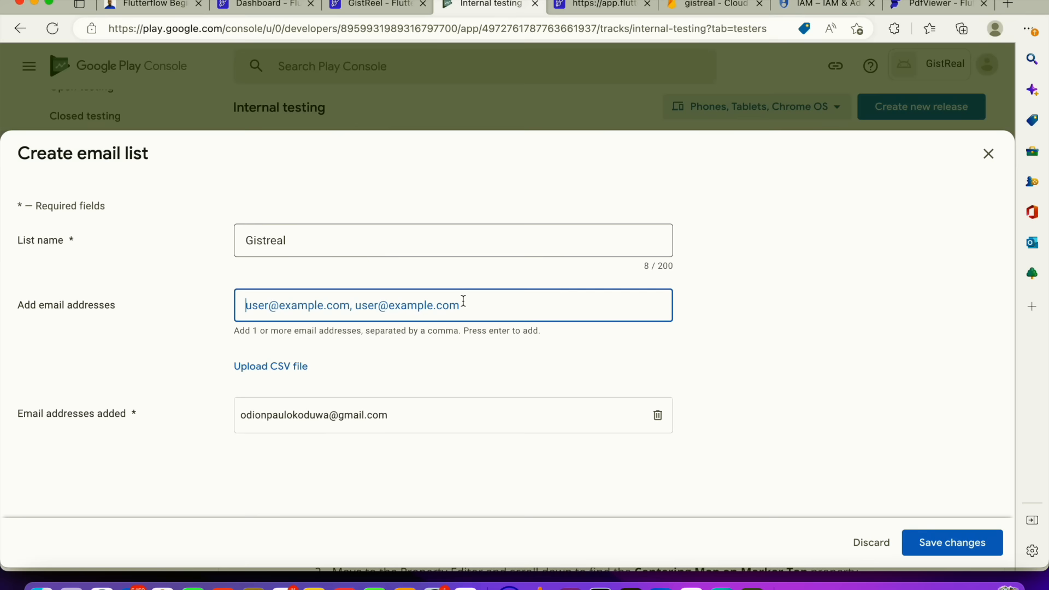
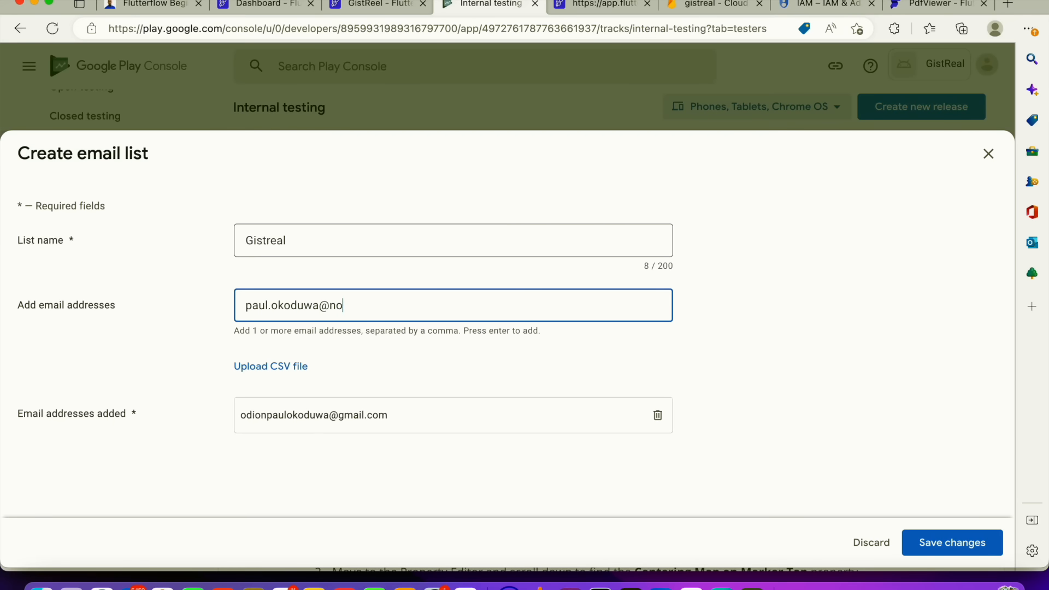
# Add a second tester e-mail address and try to save and create the email list
pyautogui.press('Return')
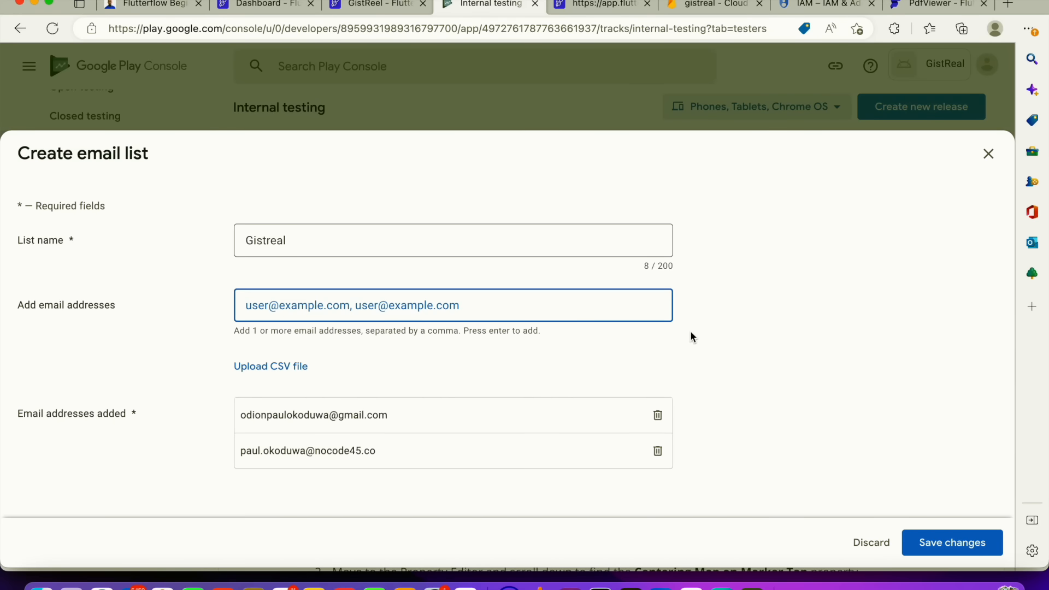
pyautogui.click(966, 543)
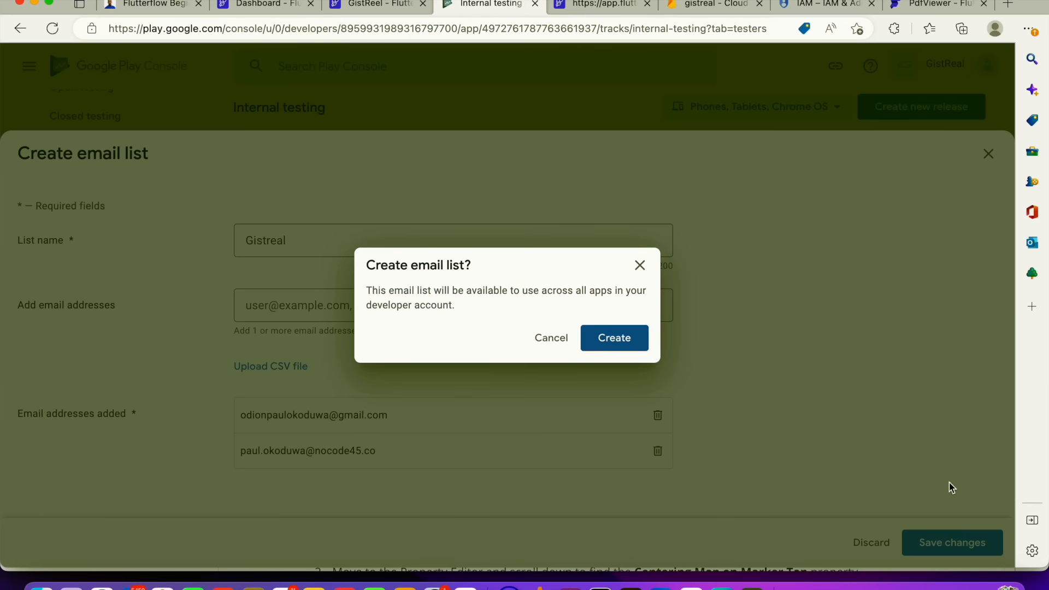
pyautogui.click(620, 340)
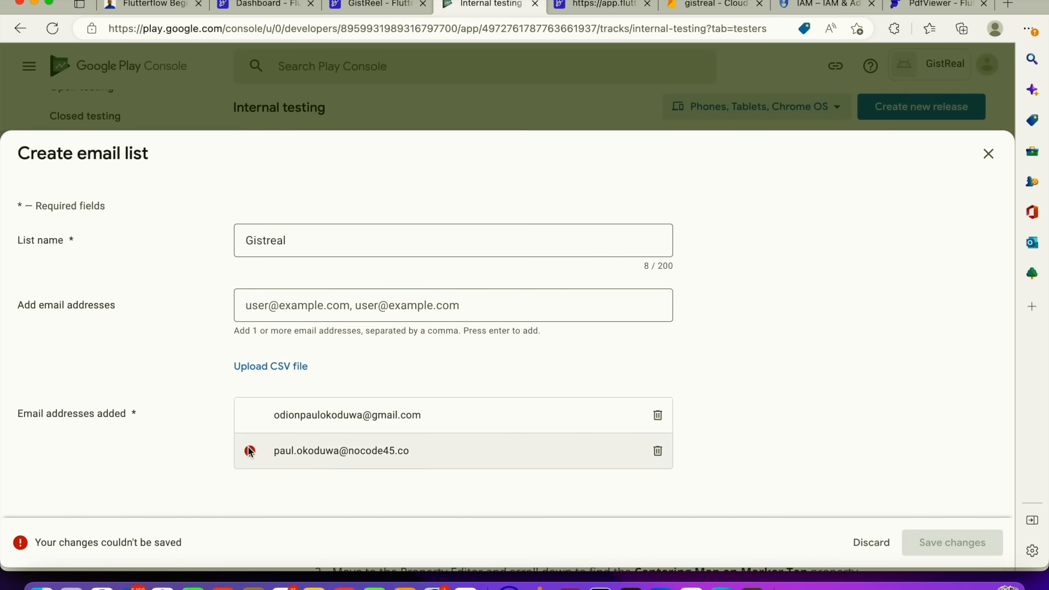
# Remove the invalid second address and save and create the email list again
pyautogui.moveTo(250, 453)
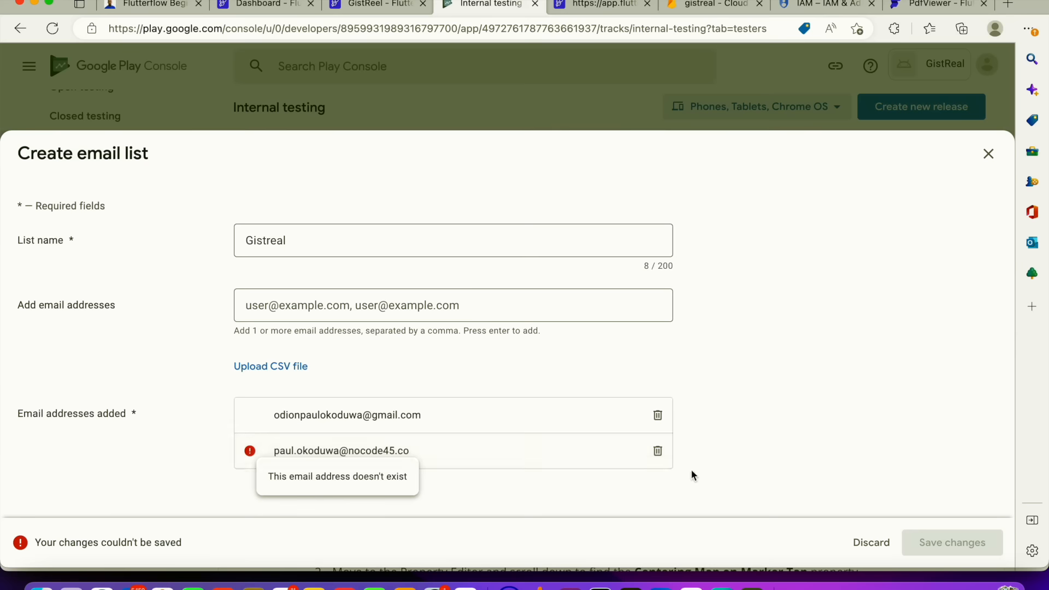
pyautogui.click(658, 452)
pyautogui.click(978, 544)
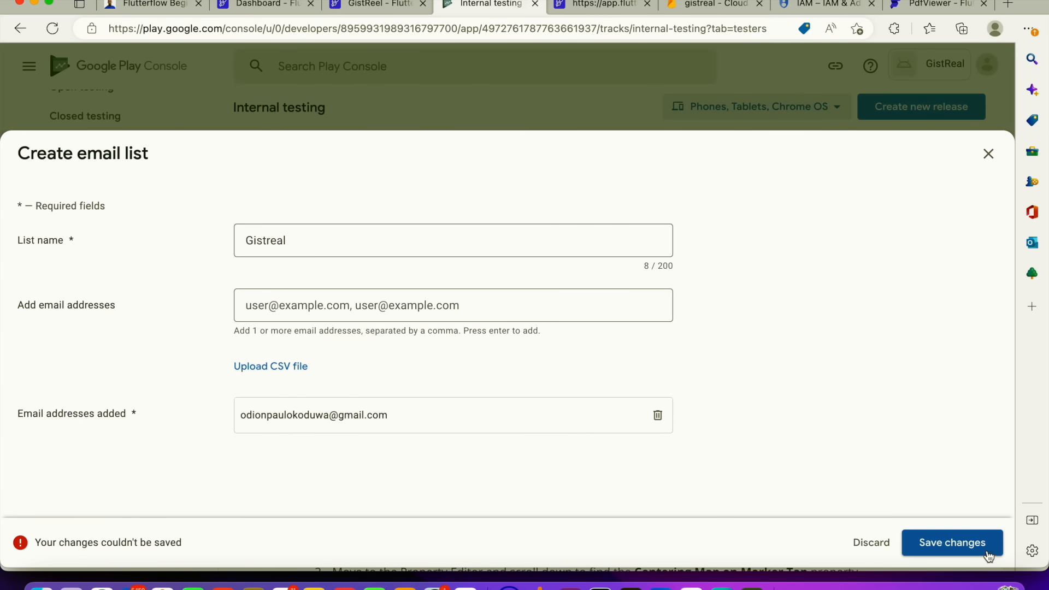
pyautogui.click(613, 338)
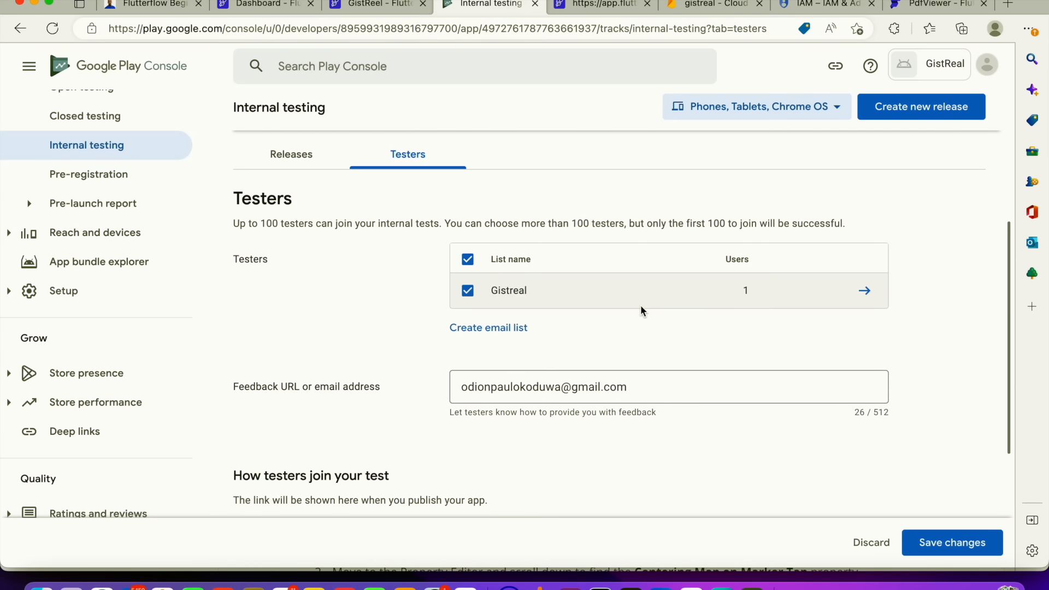
# Save the internal testing tester settings with the Gistreal list selected
pyautogui.scroll(-3, 641, 309)
pyautogui.click(919, 533)
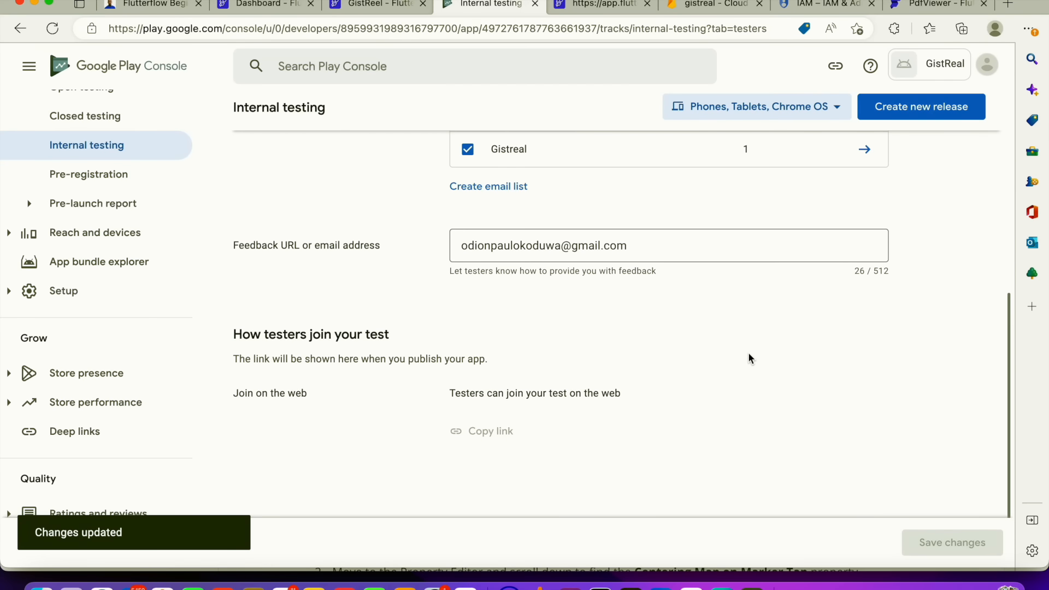
pyautogui.scroll(10, 464, 263)
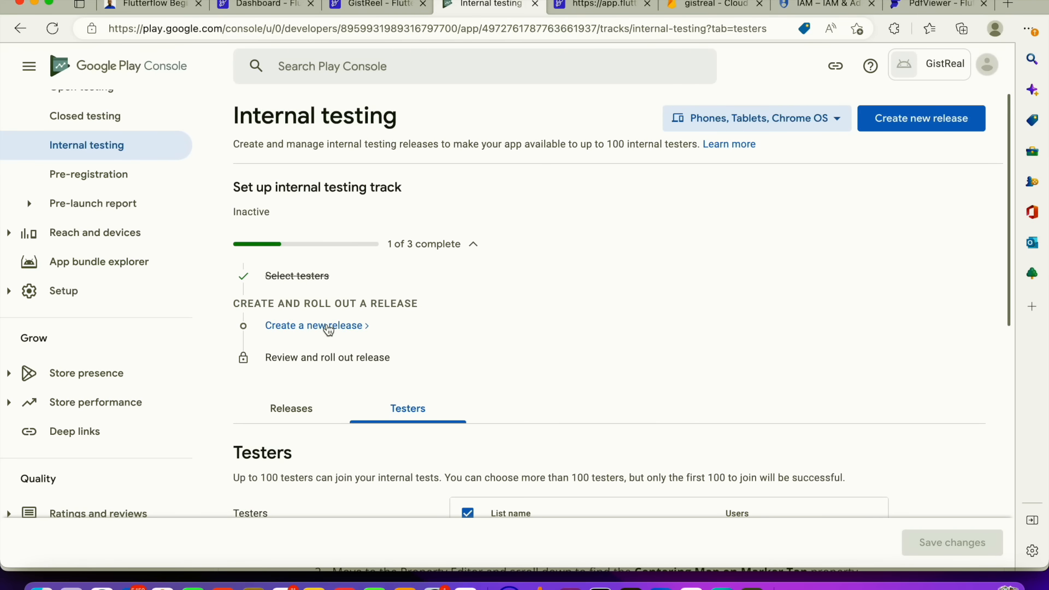
# Start a new internal testing release and scroll through its app bundle and release details sections
pyautogui.click(369, 327)
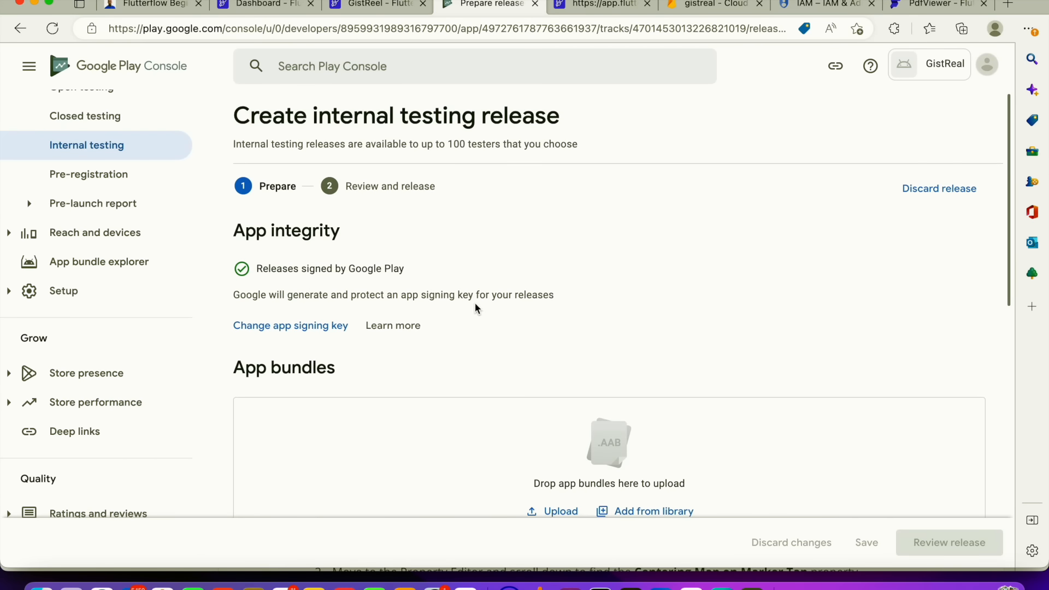
pyautogui.scroll(-4, 475, 304)
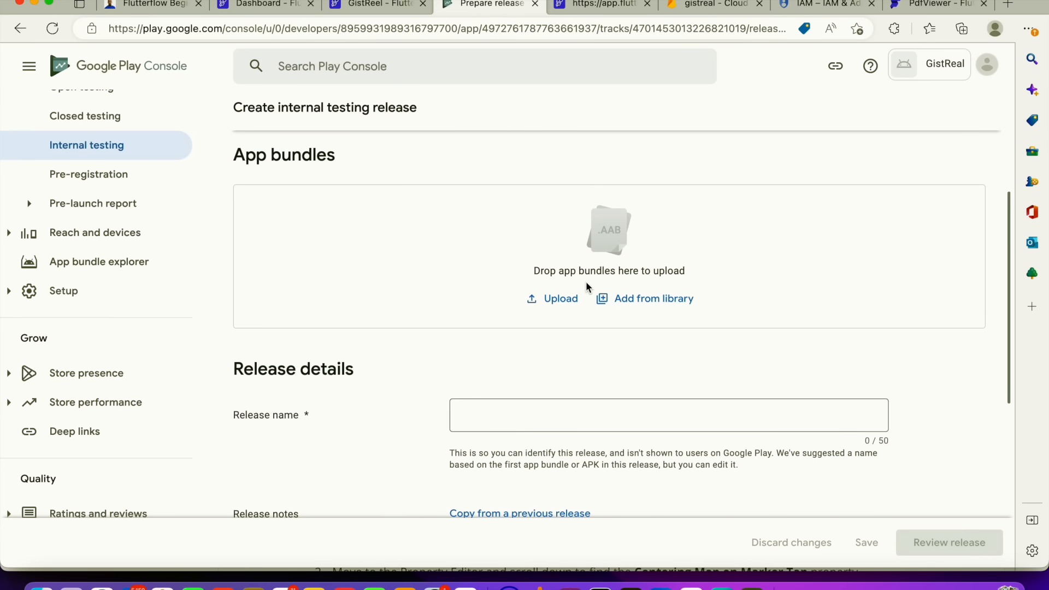
pyautogui.scroll(-4, 586, 284)
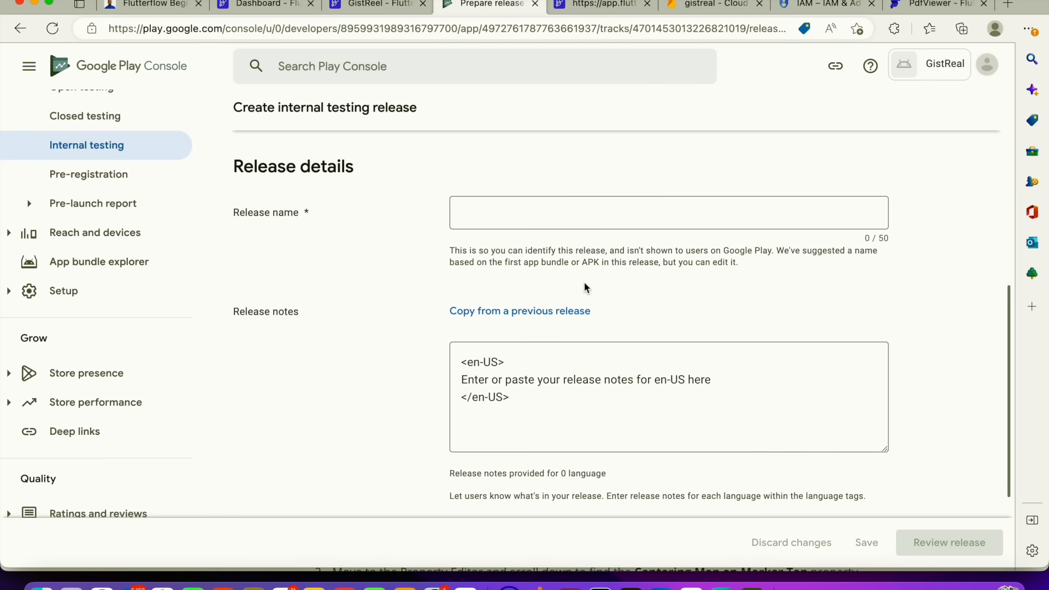
pyautogui.scroll(8, 587, 286)
pyautogui.scroll(-1, 101, 296)
pyautogui.scroll(5, 102, 295)
# Go to the developer account's API access settings and choose to create a new Google Cloud project, then save
pyautogui.click(24, 104)
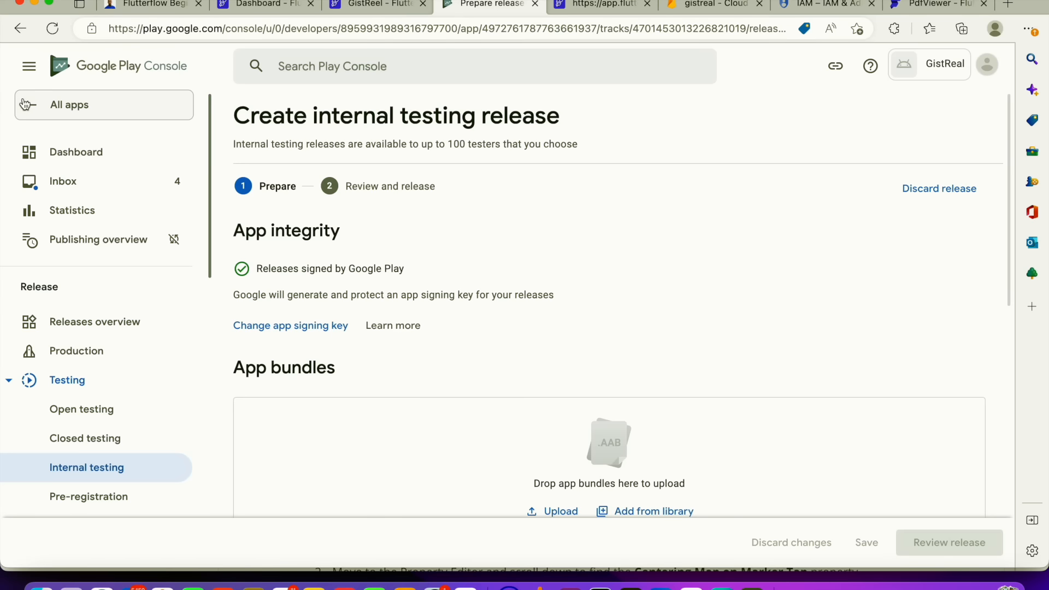
pyautogui.scroll(-4, 100, 358)
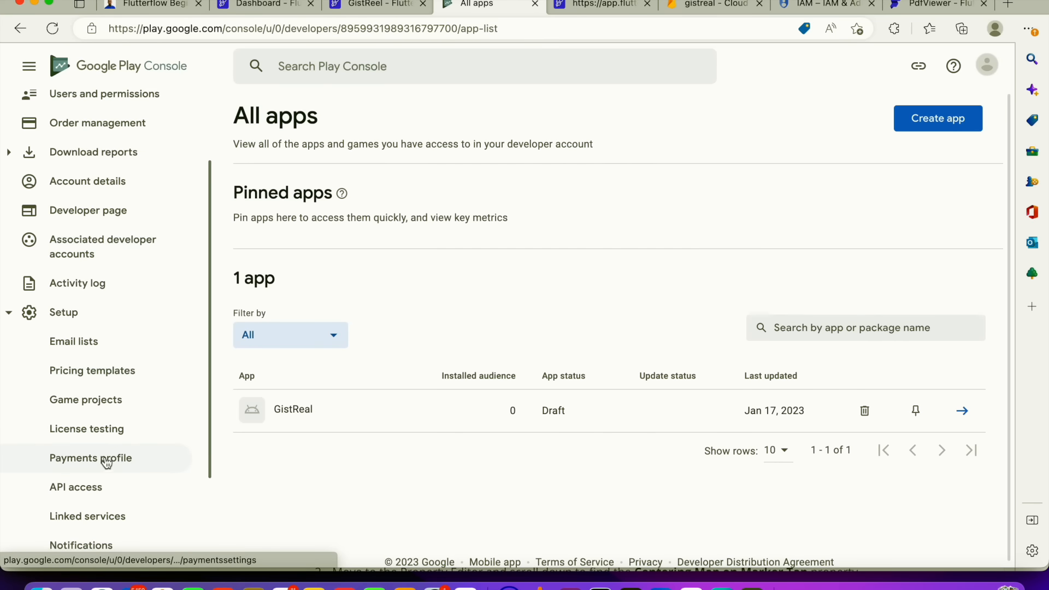
pyautogui.click(98, 409)
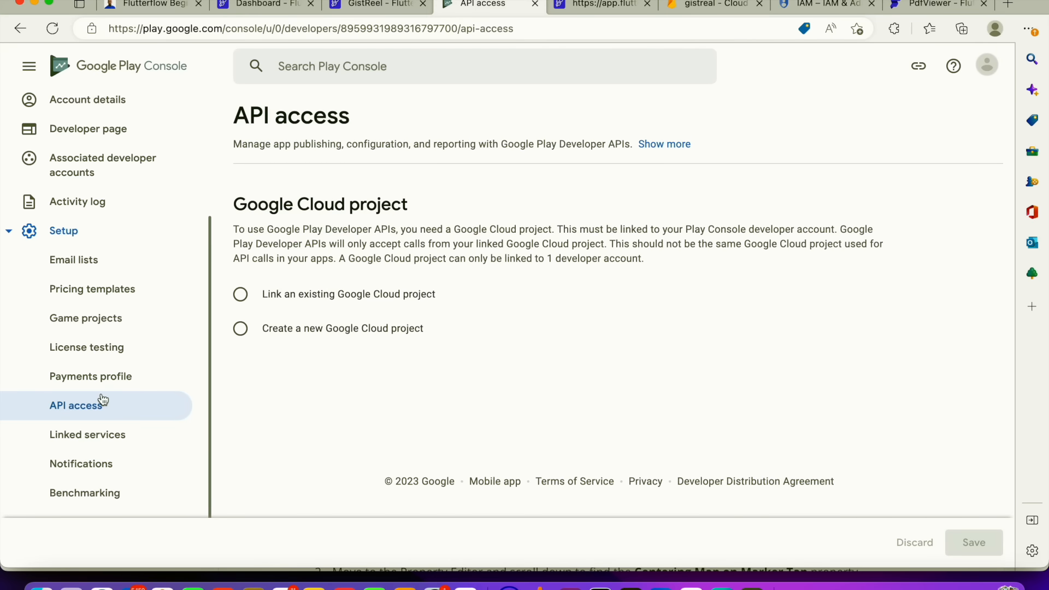
pyautogui.click(240, 332)
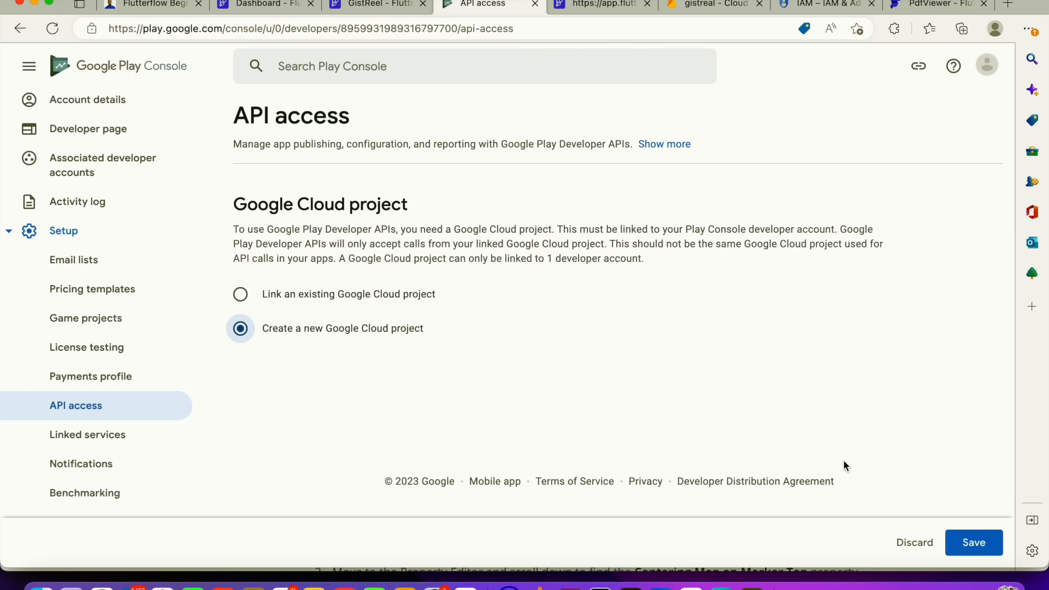
pyautogui.click(974, 546)
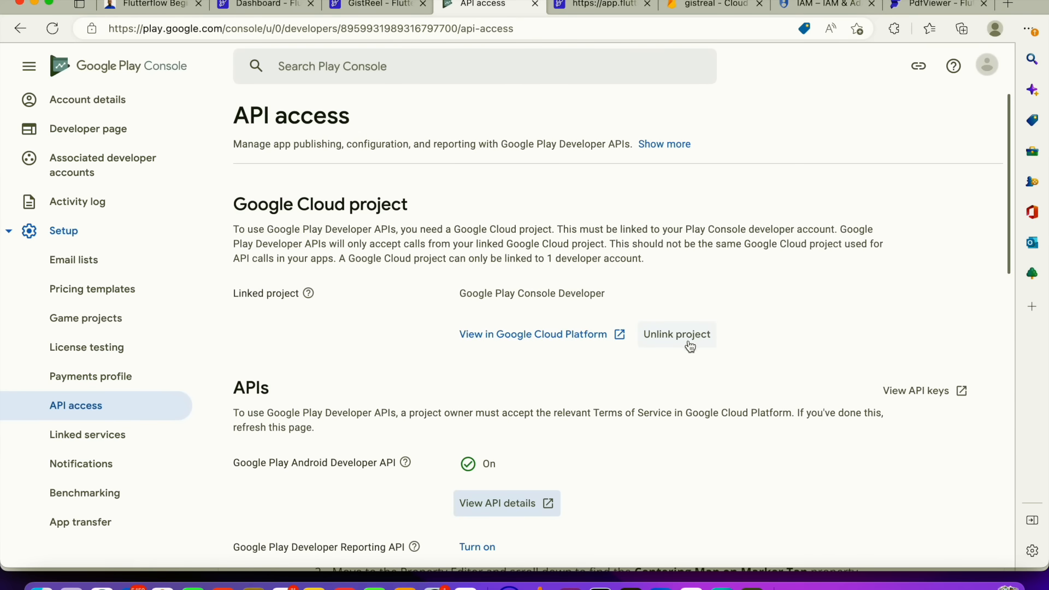
# Review the linked project and APIs on the API access page, then open the project in Google Cloud Platform
pyautogui.scroll(-4, 577, 359)
pyautogui.scroll(4, 575, 354)
pyautogui.scroll(-3, 740, 429)
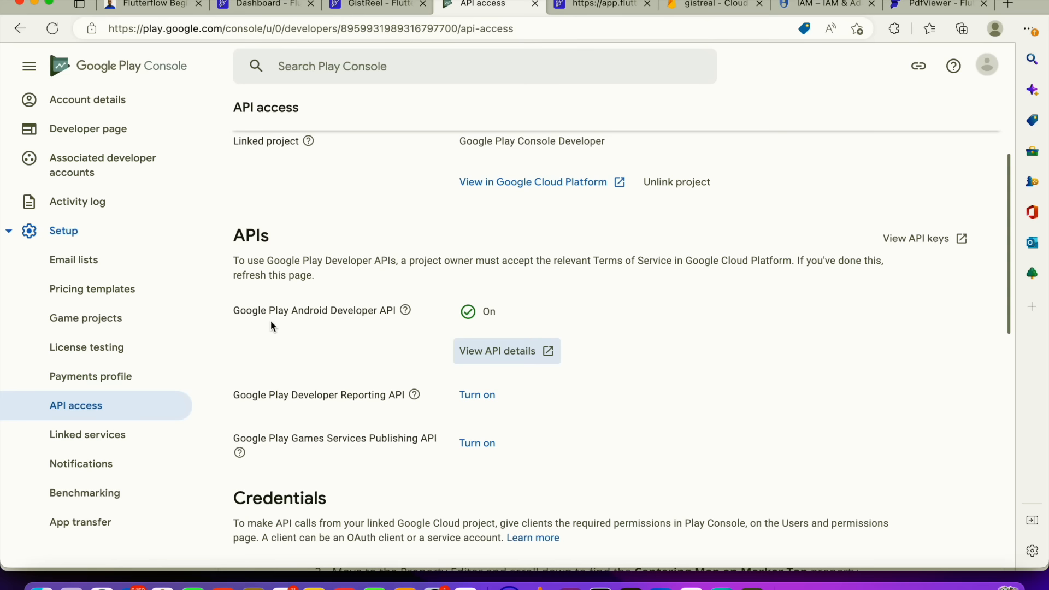
pyautogui.scroll(-10, 391, 333)
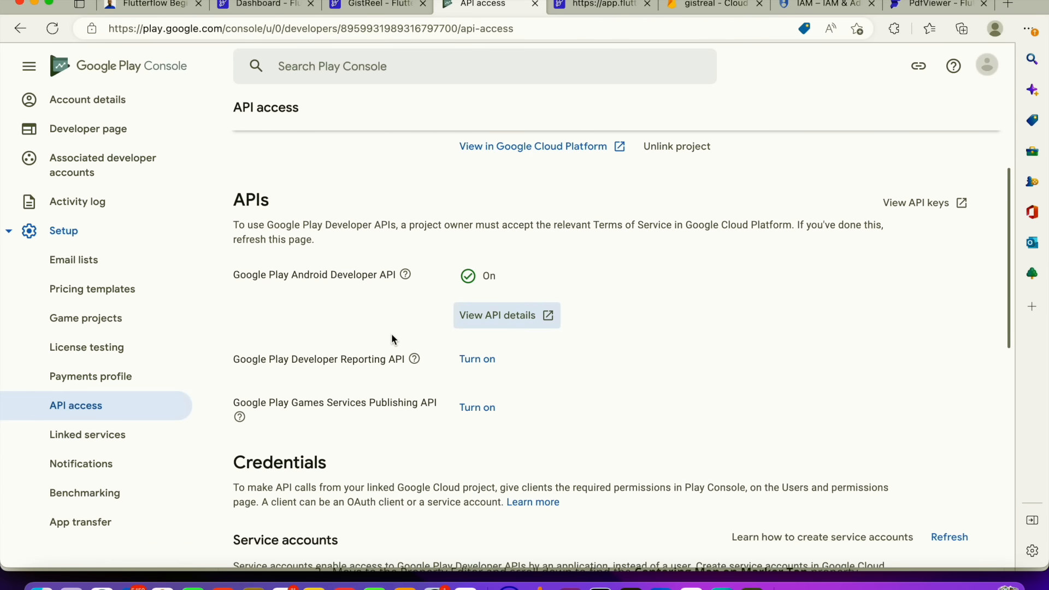
pyautogui.scroll(12, 493, 375)
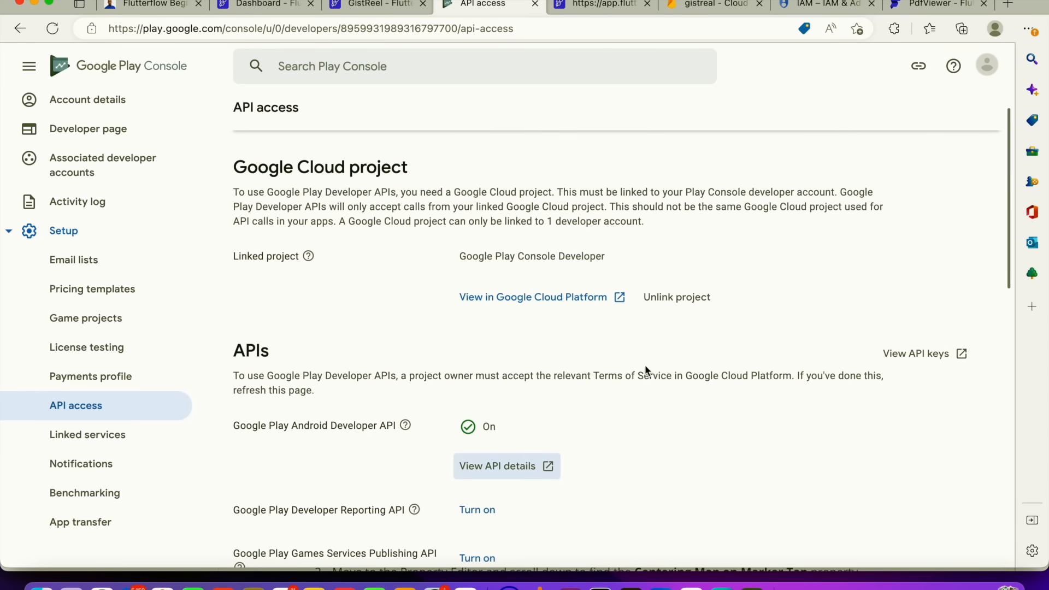
pyautogui.click(566, 304)
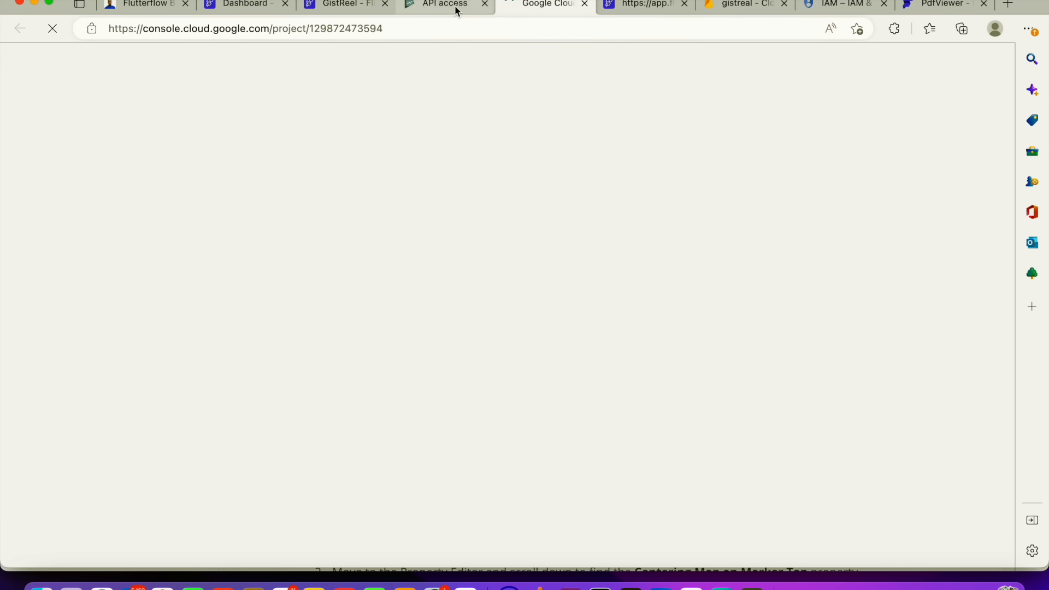
# Return to API access and scroll through its APIs and Credentials sections
pyautogui.click(455, 5)
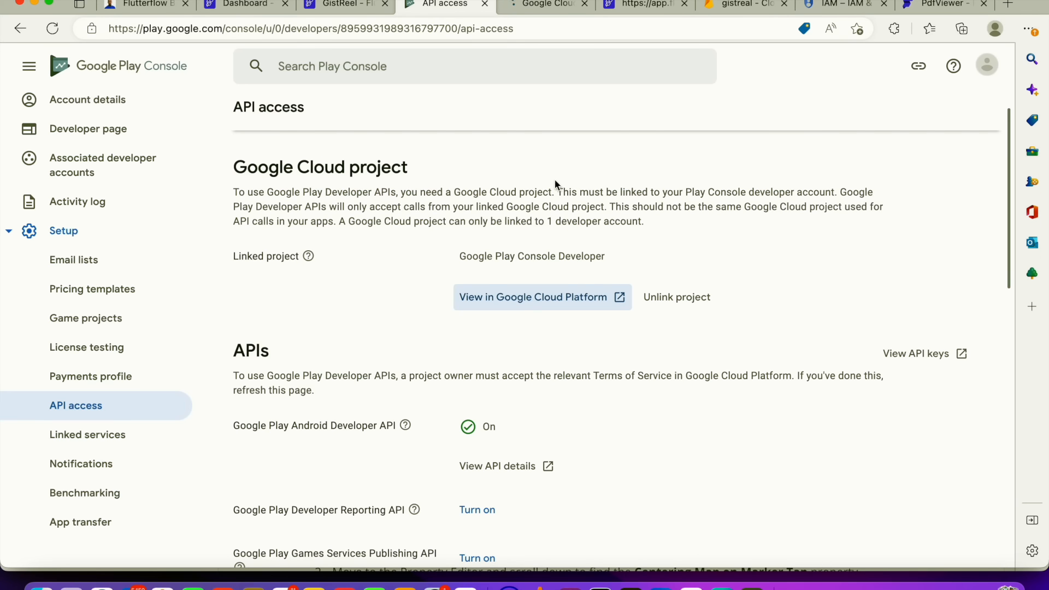
pyautogui.scroll(-3, 596, 326)
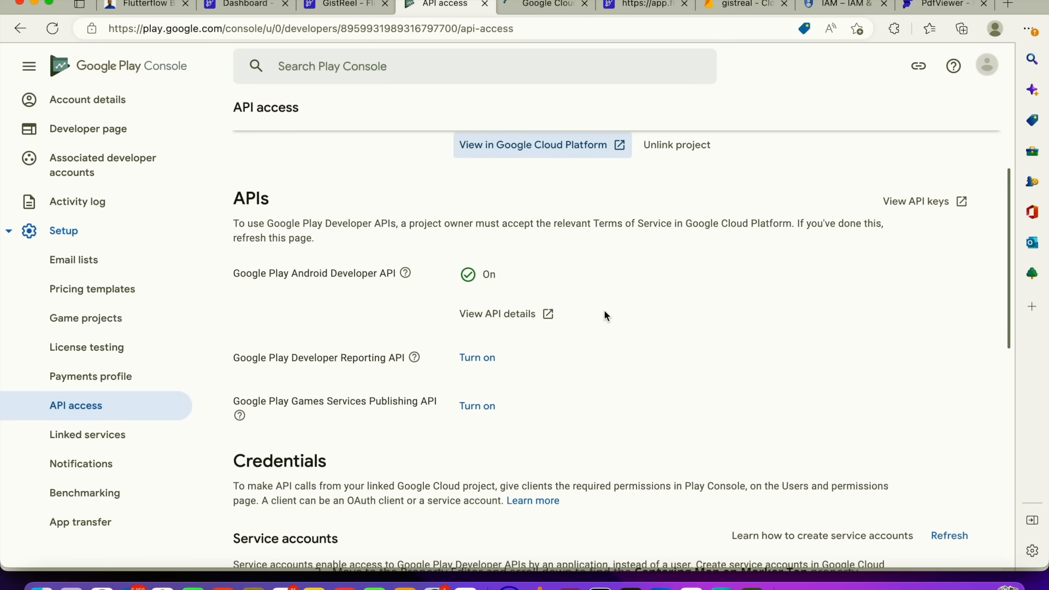
pyautogui.scroll(-3, 605, 315)
pyautogui.scroll(-7, 606, 310)
pyautogui.scroll(13, 606, 308)
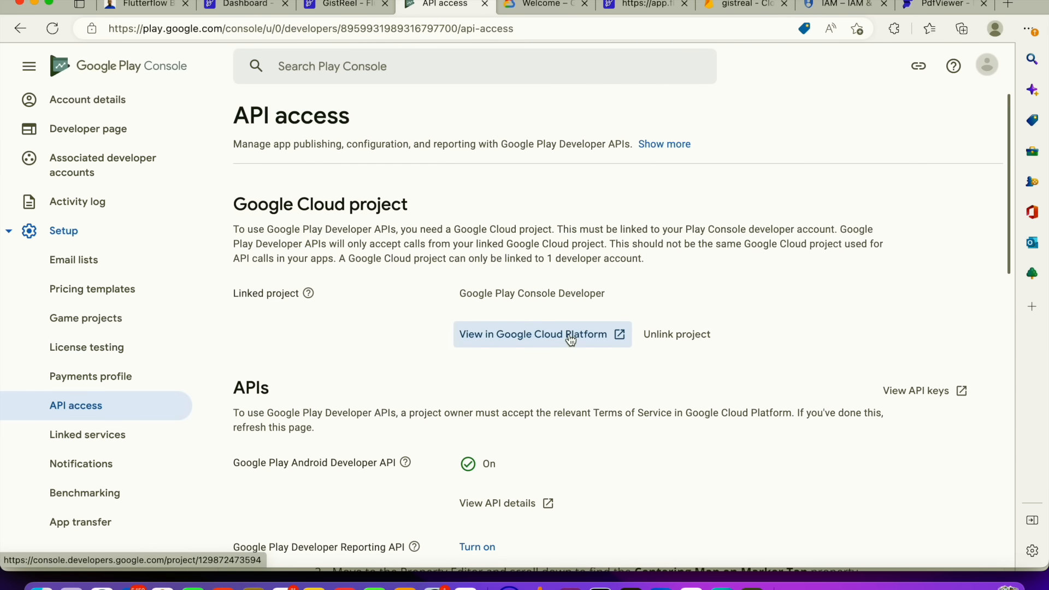
pyautogui.scroll(-3, 573, 336)
pyautogui.scroll(-1, 576, 330)
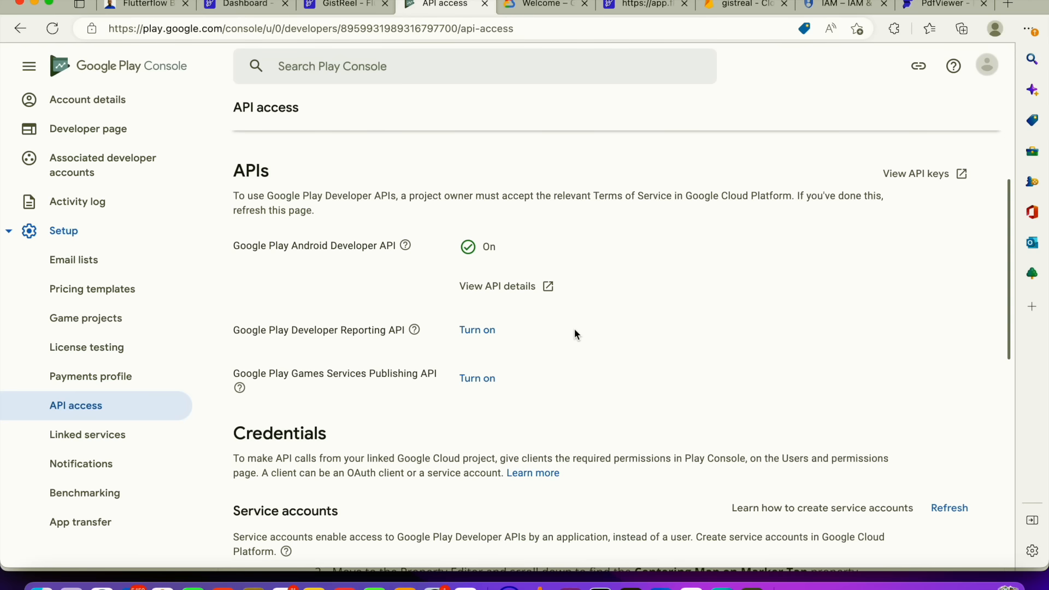
pyautogui.scroll(-2, 575, 334)
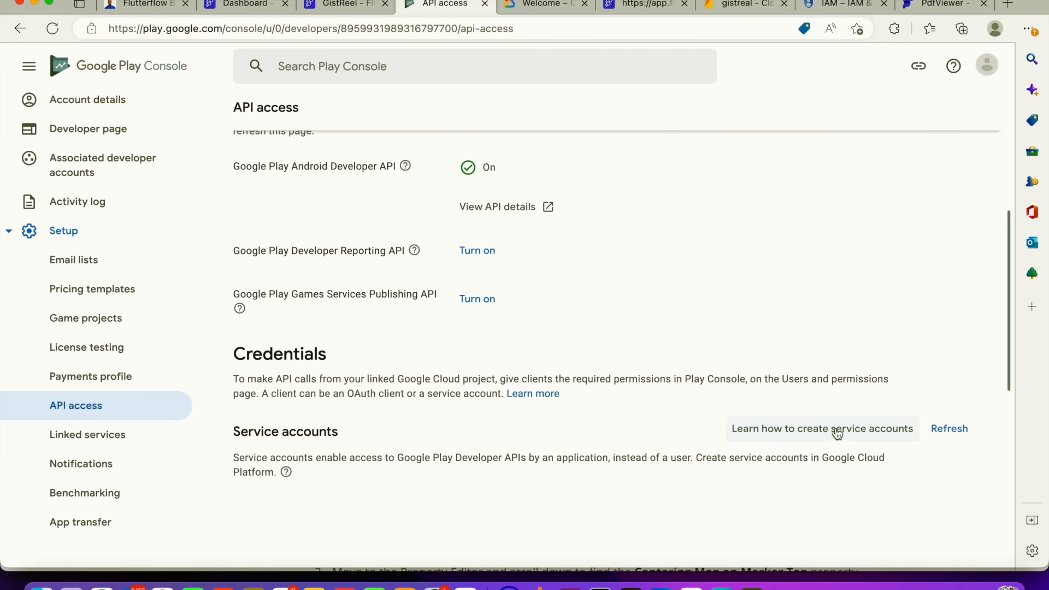
# Examine the project number and project ID on the Google Cloud welcome page and its address
pyautogui.click(540, 8)
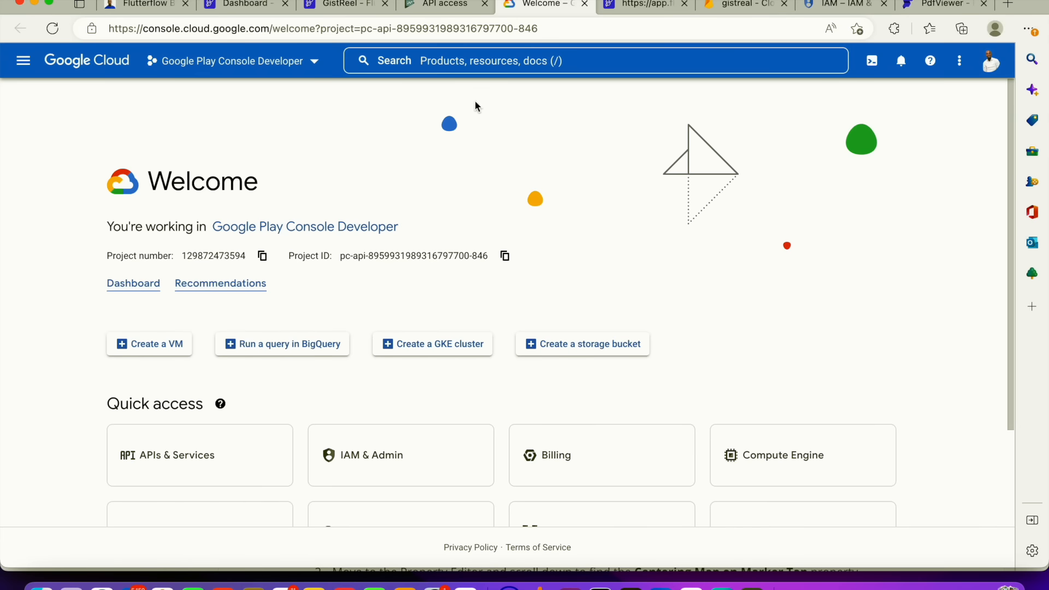
pyautogui.click(538, 29)
pyautogui.moveTo(539, 28); pyautogui.dragTo(380, 32)
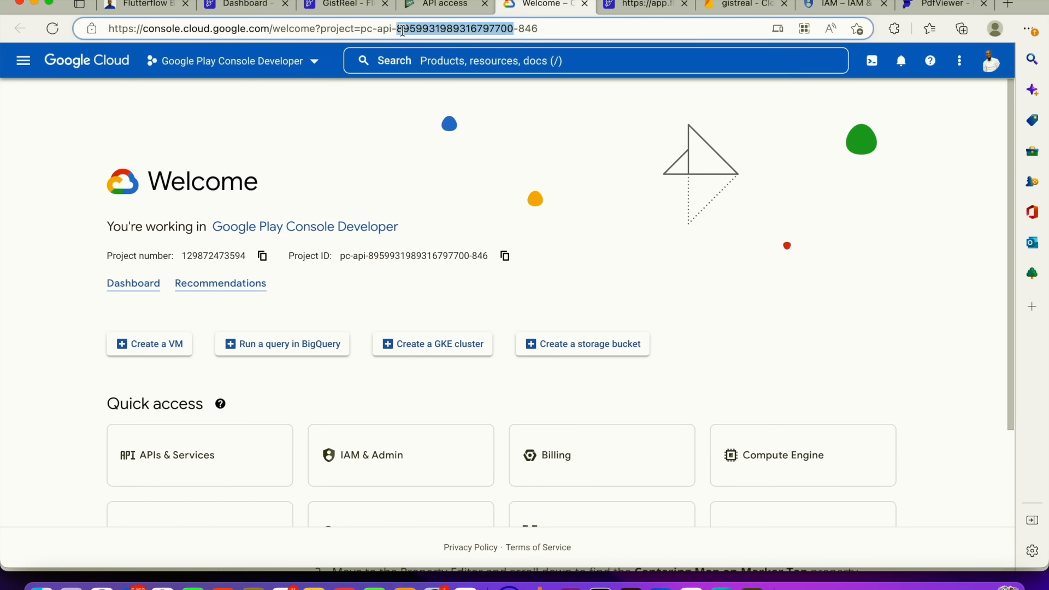
pyautogui.doubleClick(403, 29)
pyautogui.moveTo(243, 256); pyautogui.dragTo(209, 227)
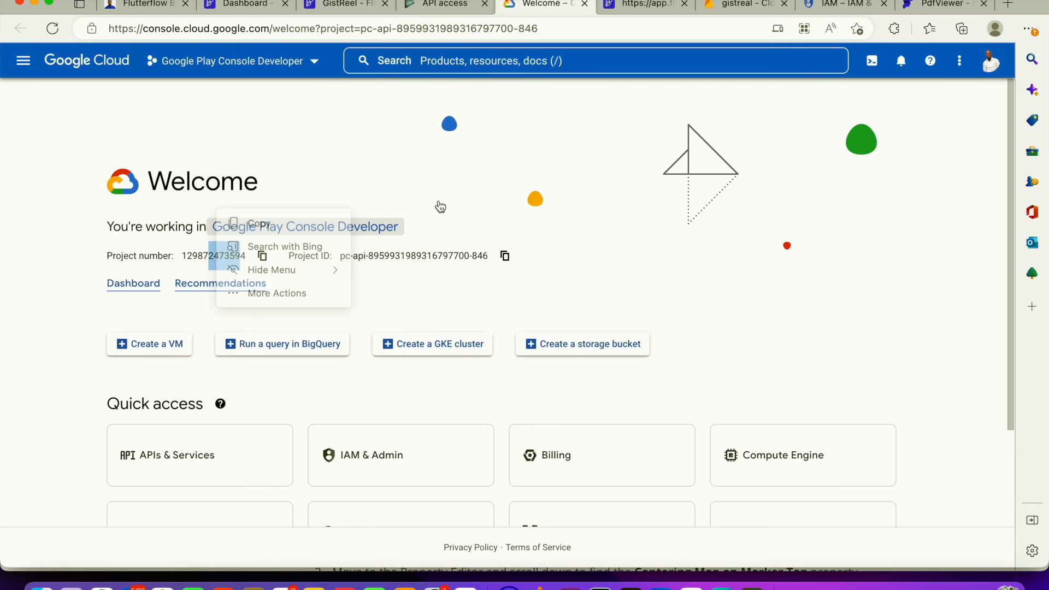
pyautogui.click(452, 5)
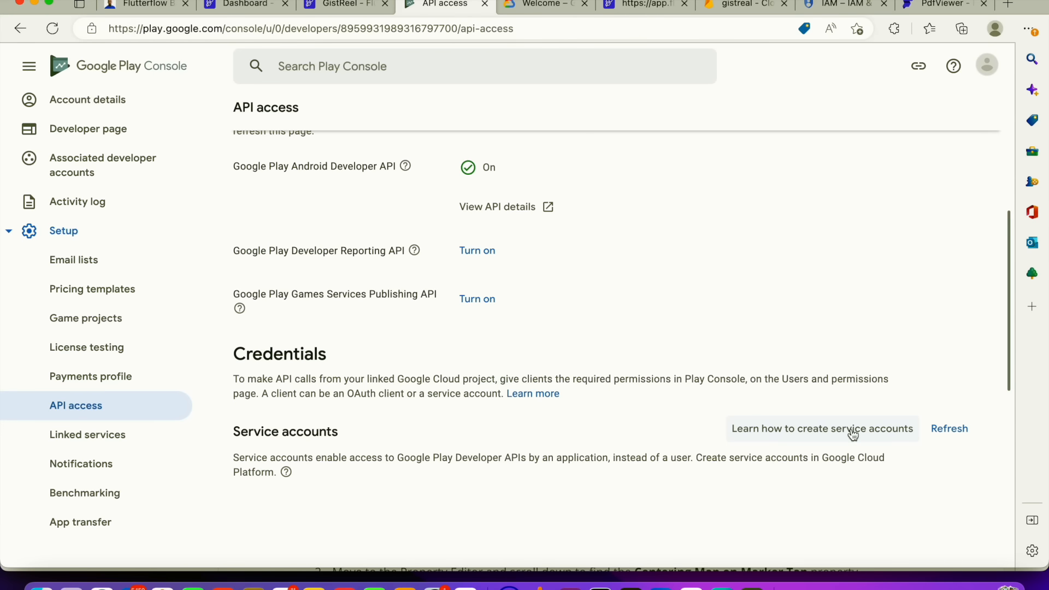
# Open the guide on creating service accounts and follow its Google Cloud Platform link
pyautogui.scroll(5, 864, 432)
pyautogui.scroll(-9, 861, 434)
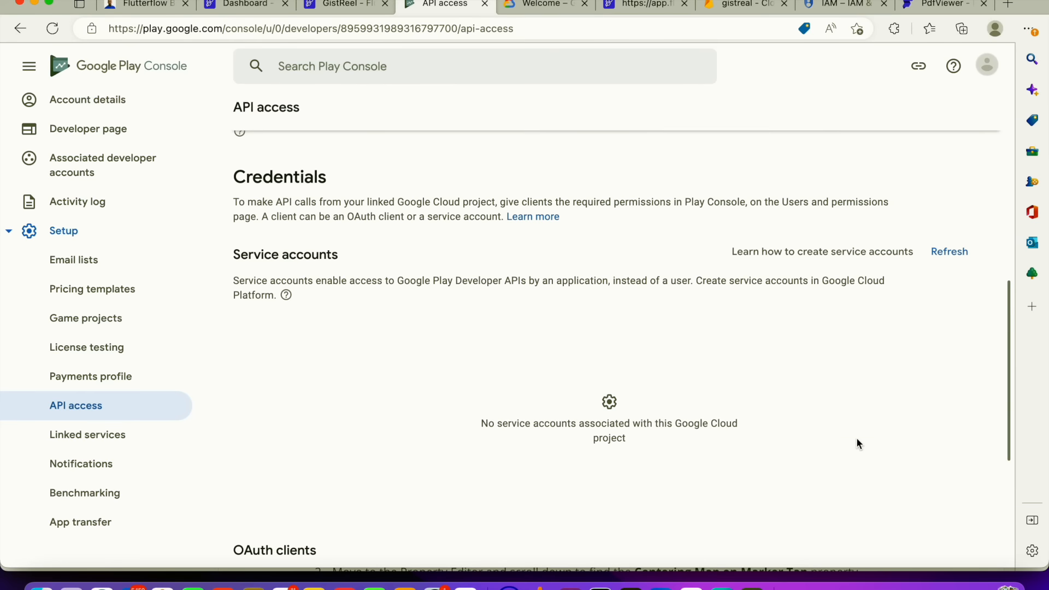
pyautogui.click(817, 257)
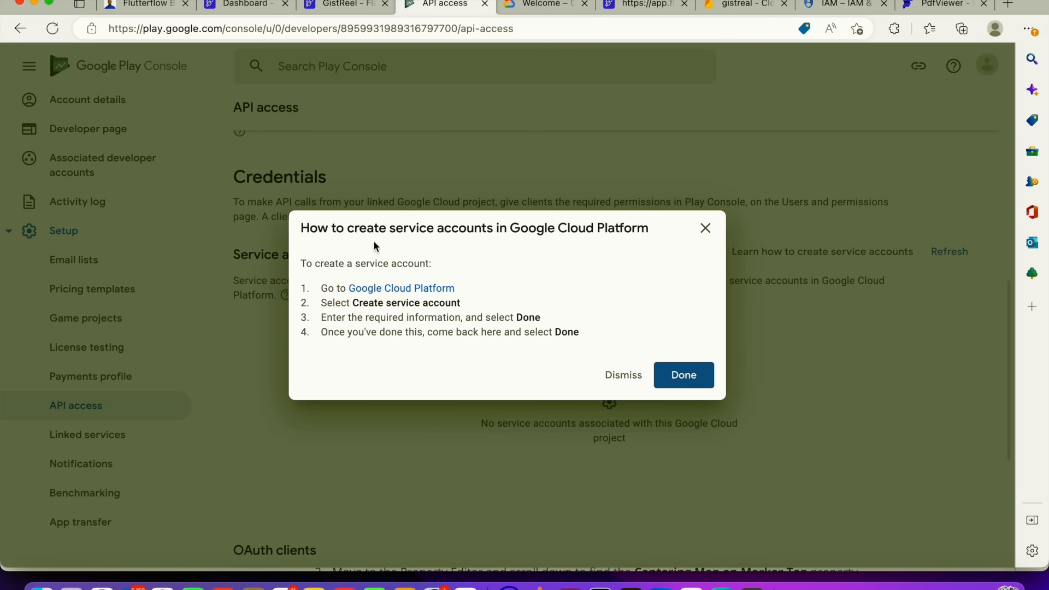
pyautogui.click(406, 290)
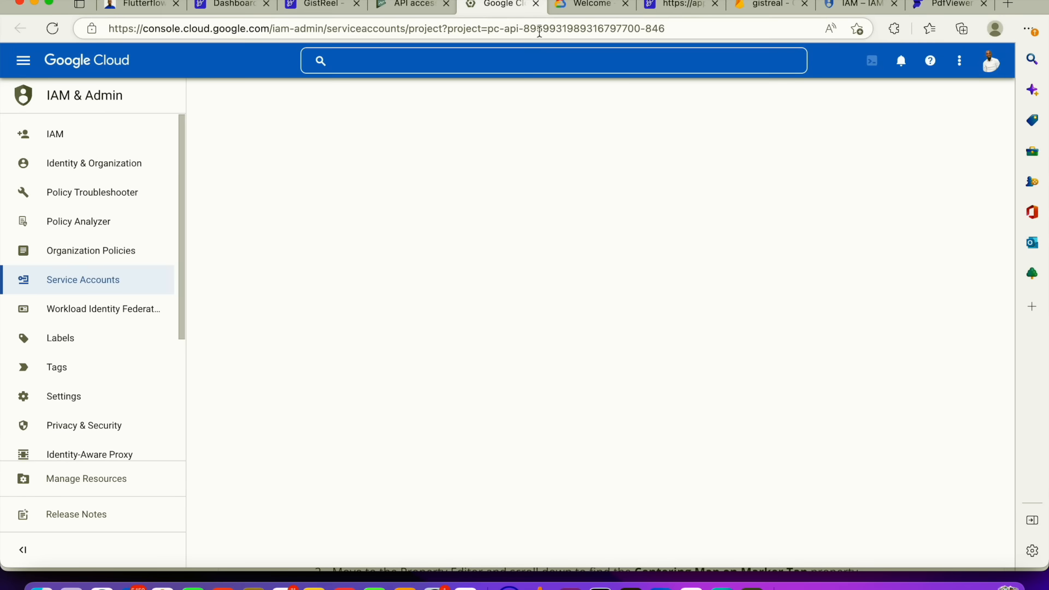
# Compare the project ID in the service accounts page address with the one on the welcome page
pyautogui.moveTo(530, 34); pyautogui.dragTo(700, 33)
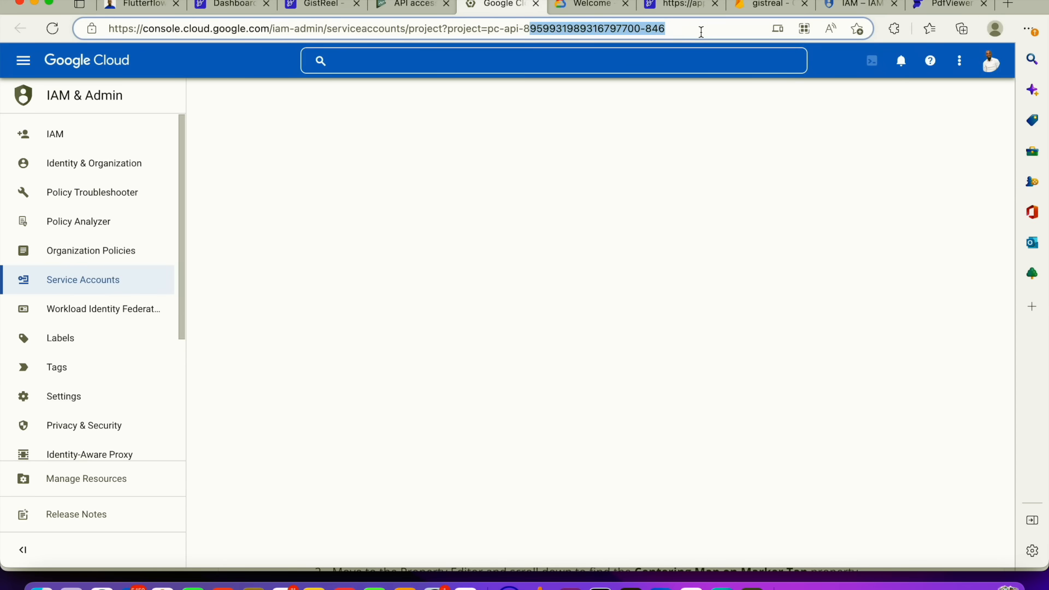
pyautogui.click(593, 17)
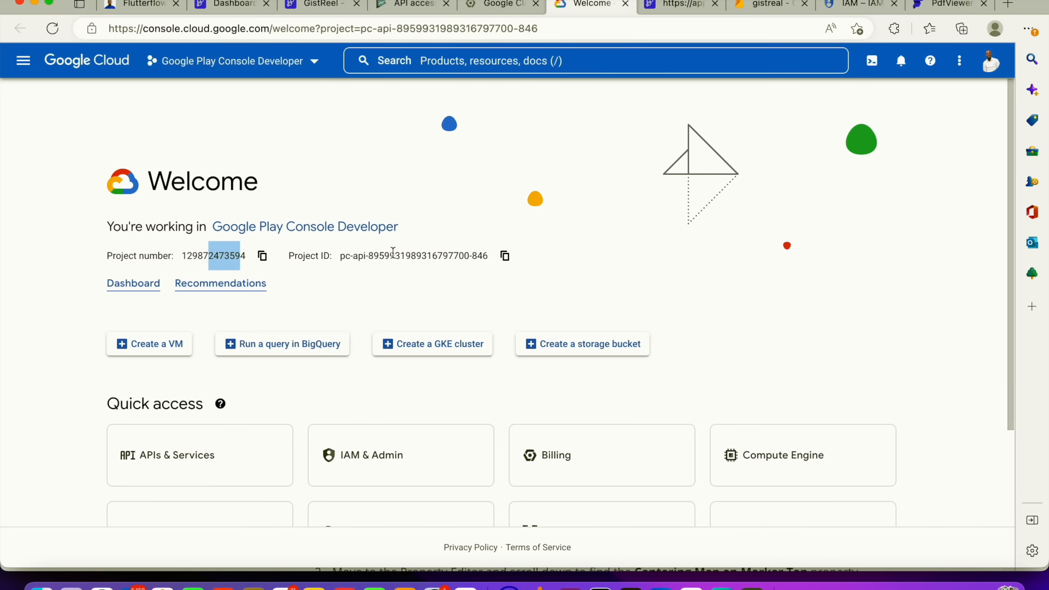
pyautogui.moveTo(486, 256); pyautogui.dragTo(336, 261)
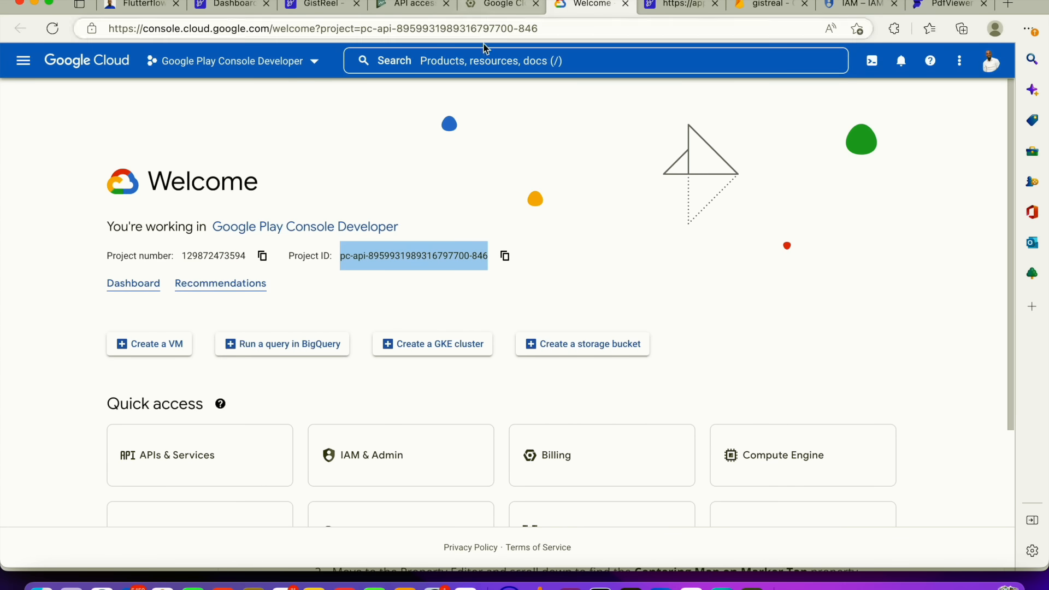
pyautogui.click(483, 3)
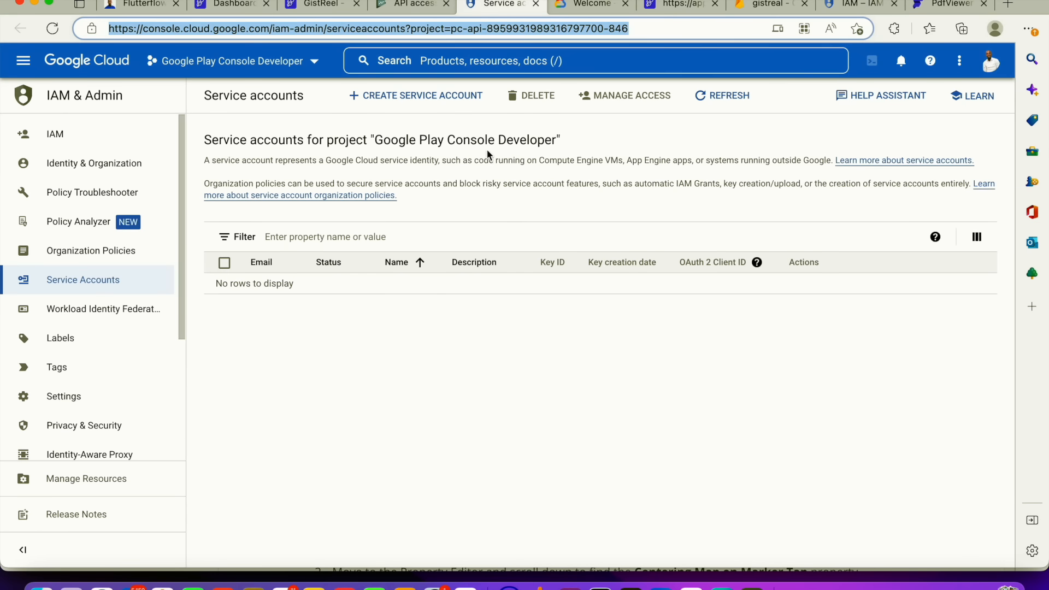
# Create a new service account named gistrealapp
pyautogui.click(418, 102)
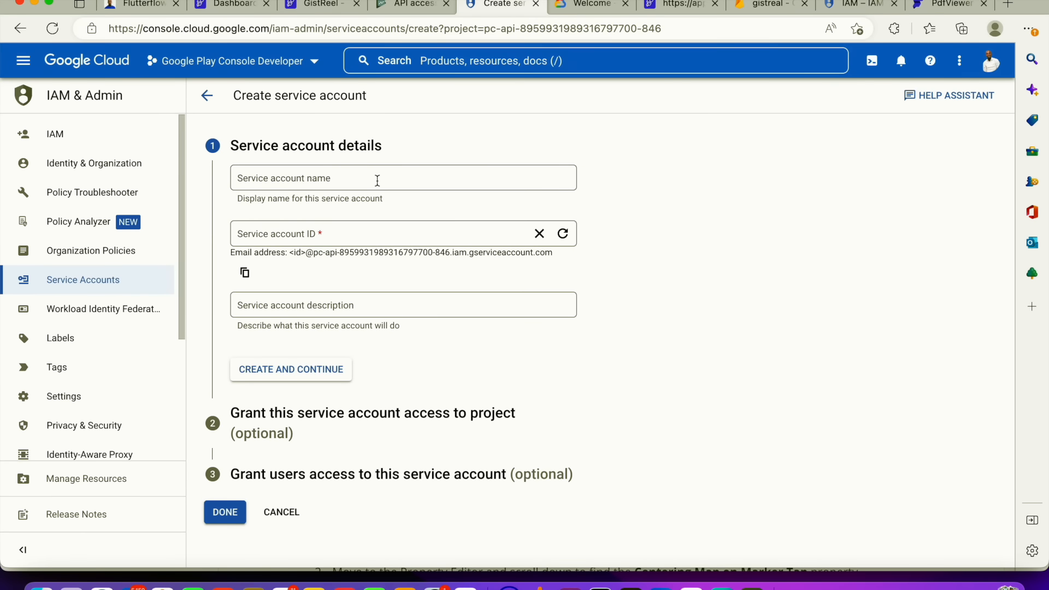
pyautogui.click(377, 180)
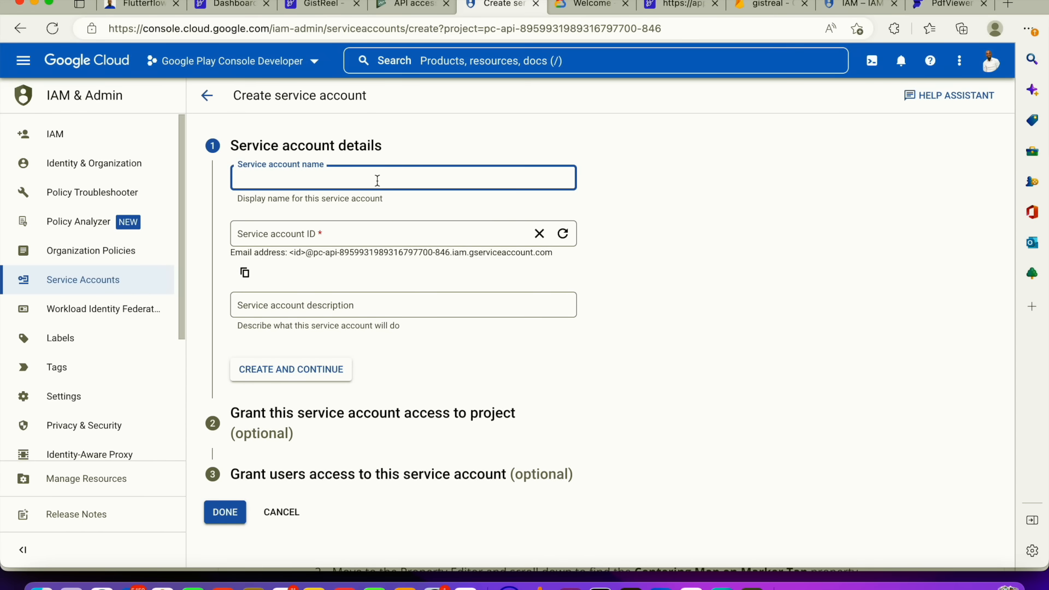
pyautogui.write('gistre')
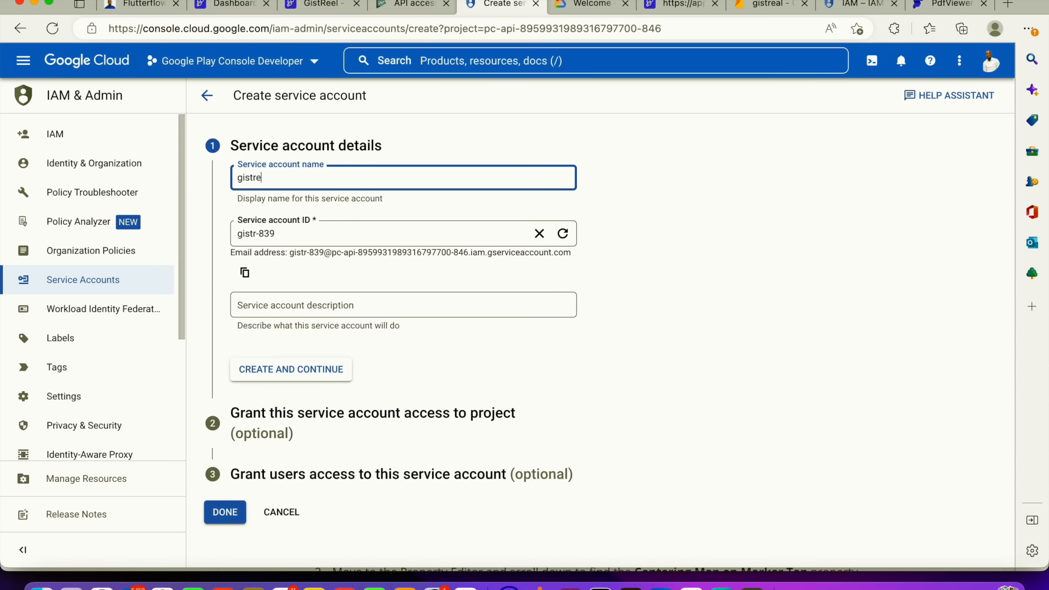
pyautogui.write('alapp')
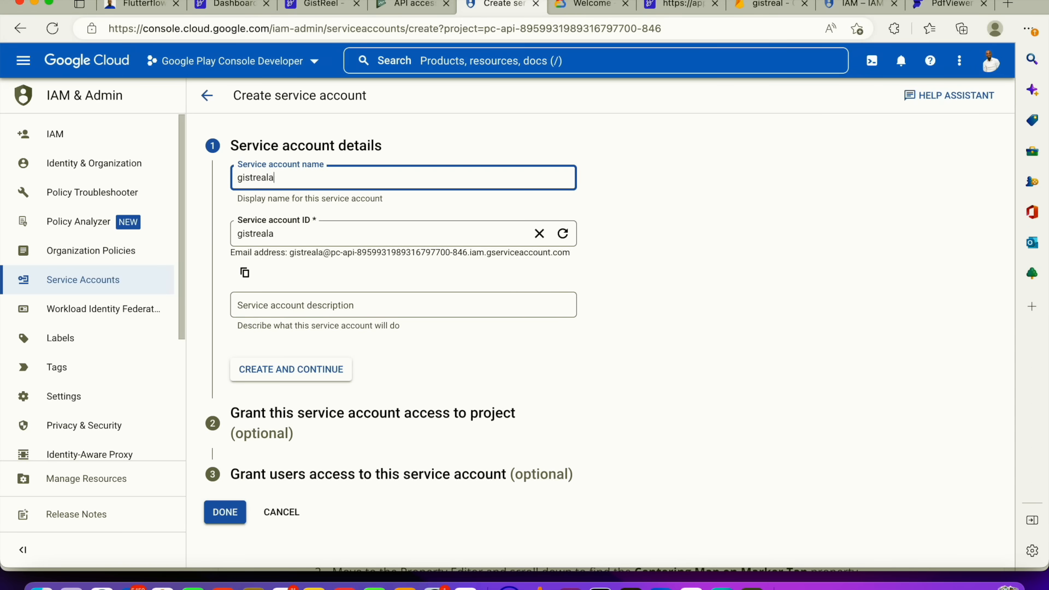
pyautogui.click(640, 259)
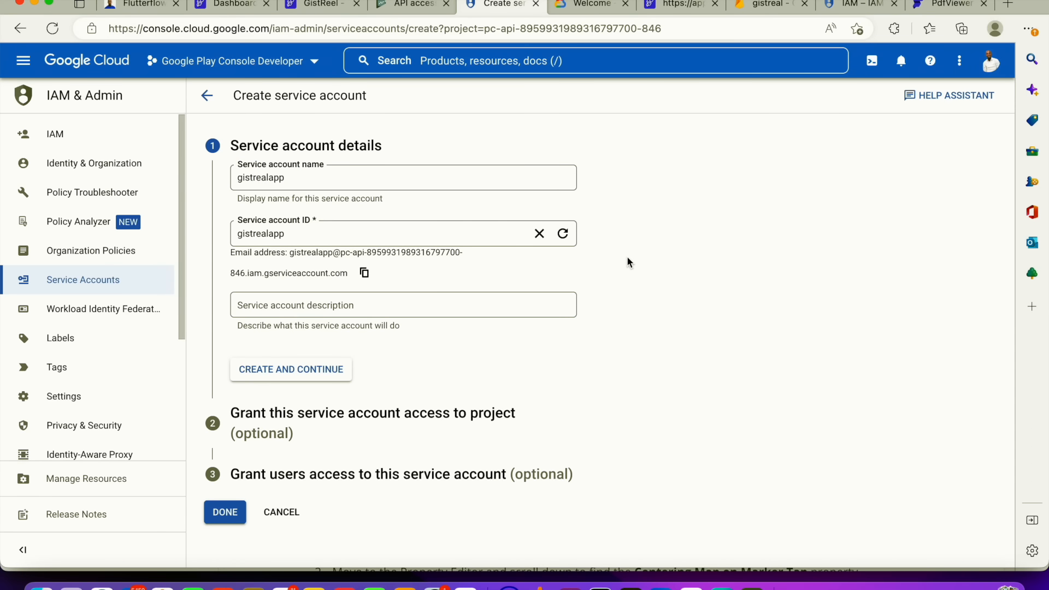
pyautogui.click(314, 375)
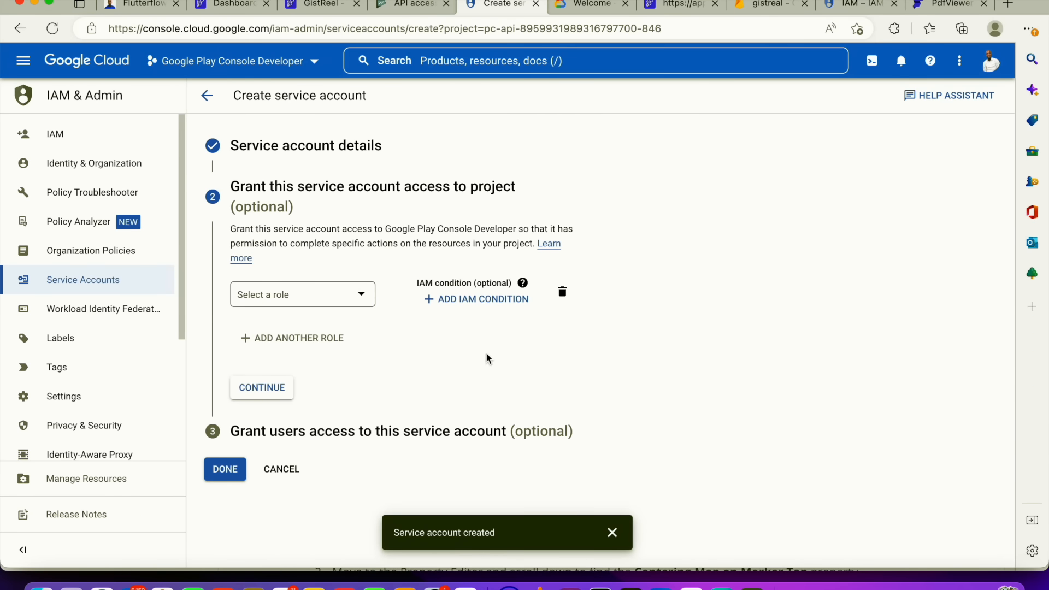
# Grant the new service account the Owner role on the project and finish creating it
pyautogui.click(318, 298)
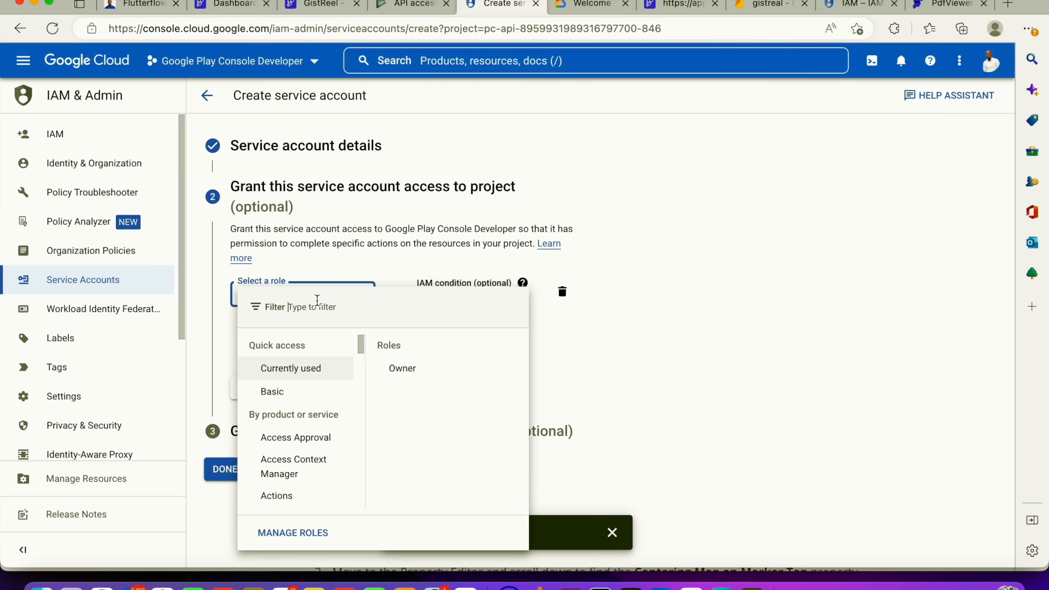
pyautogui.click(343, 271)
pyautogui.click(315, 297)
pyautogui.click(395, 368)
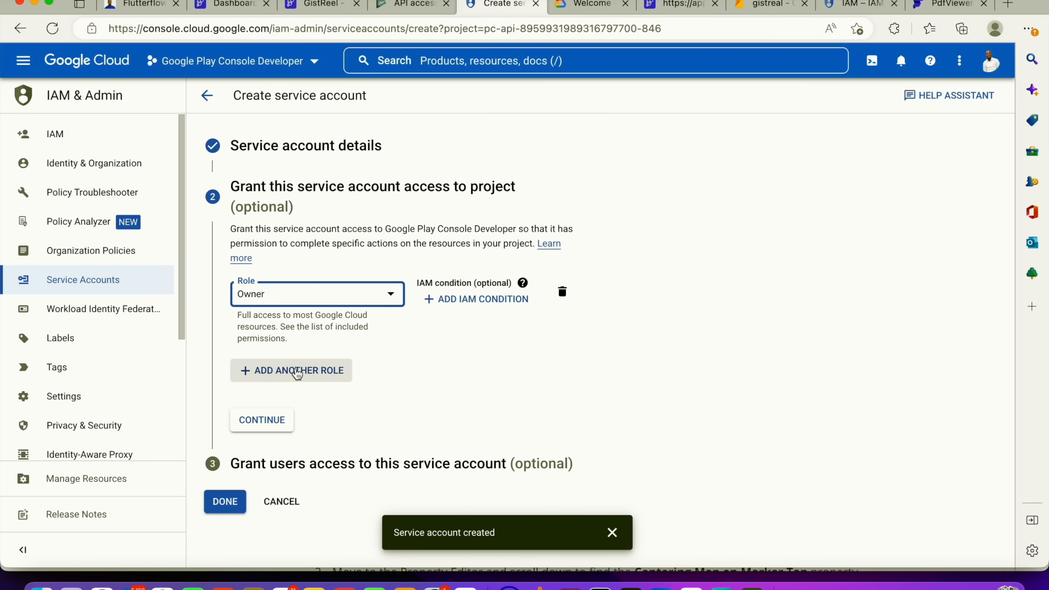
pyautogui.click(266, 423)
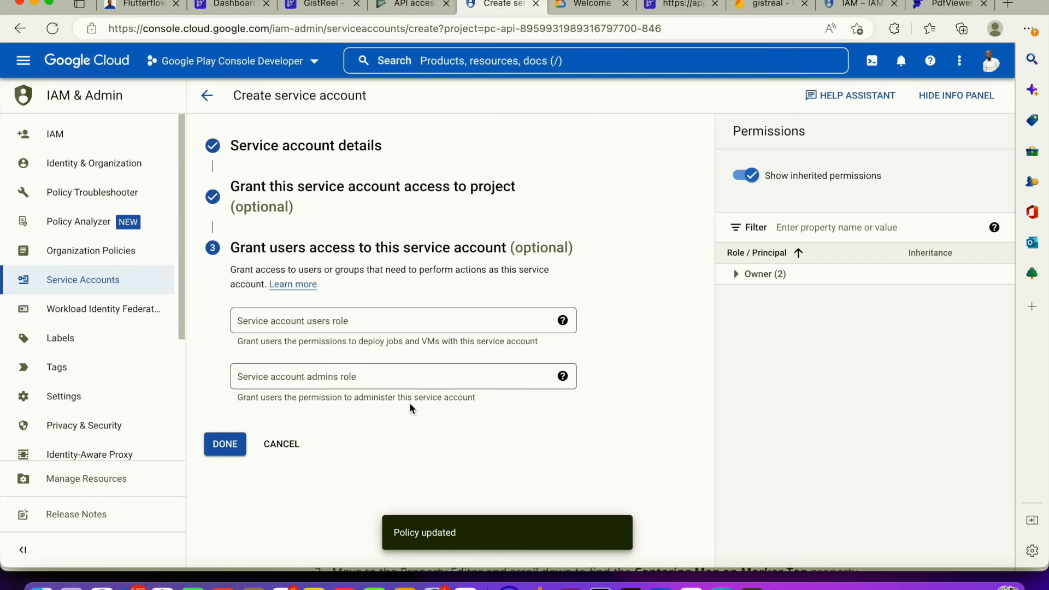
pyautogui.click(336, 323)
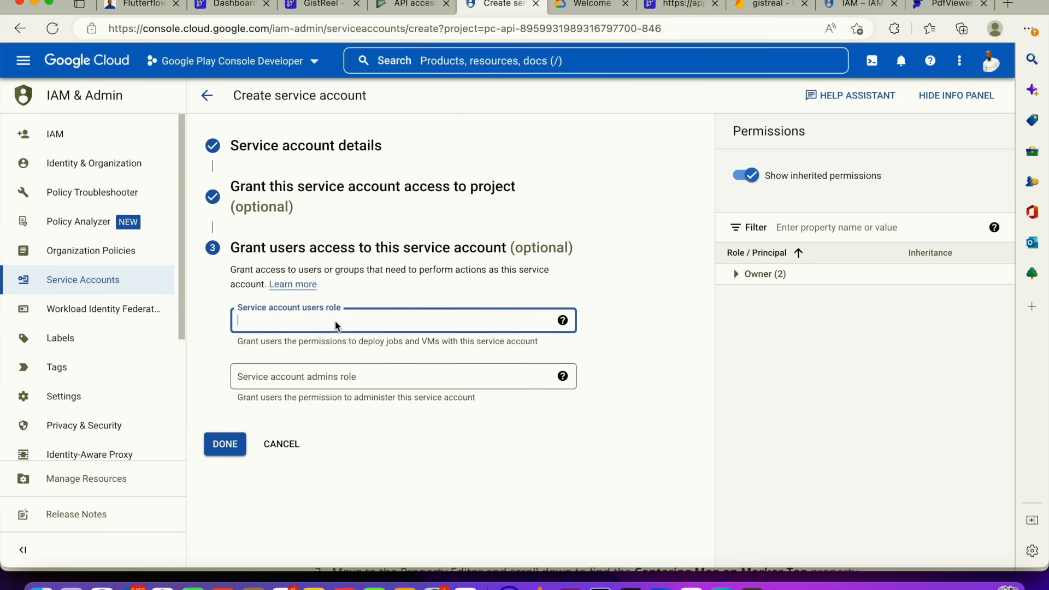
pyautogui.click(238, 445)
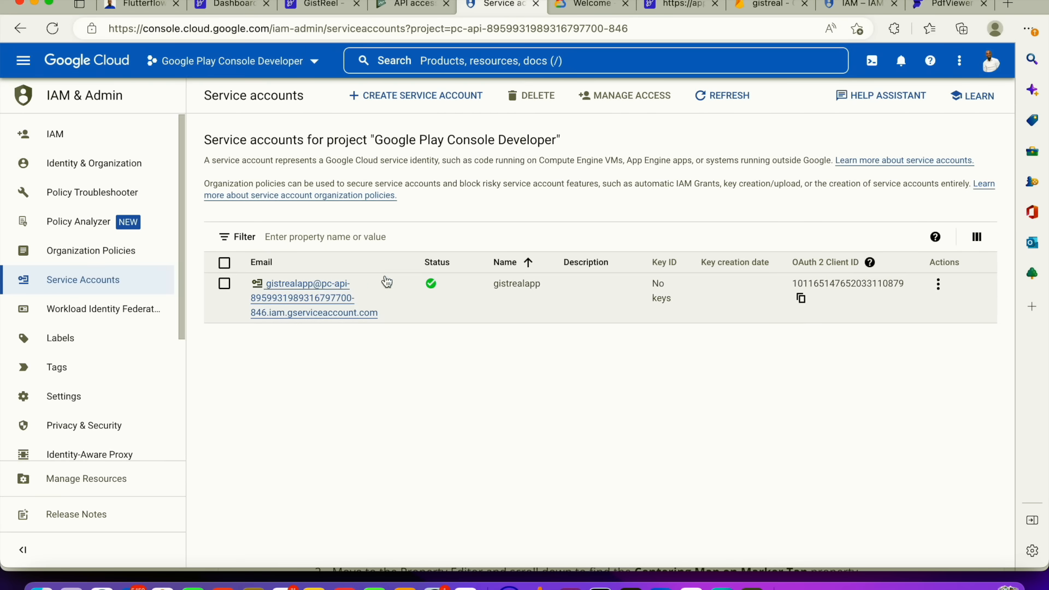
# Create and download a new JSON private key for the gistrealapp service account
pyautogui.click(938, 284)
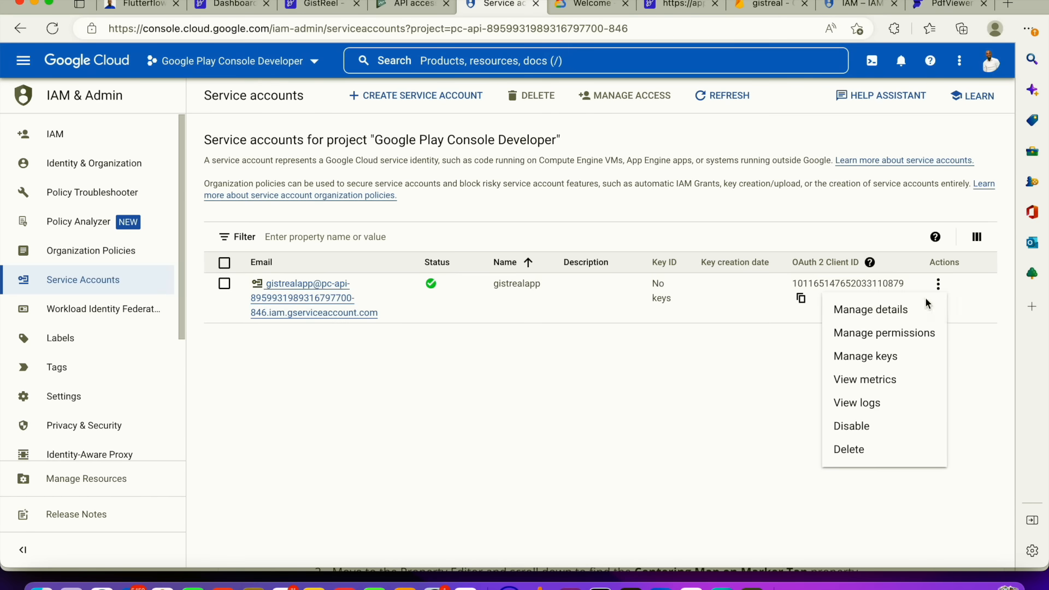
pyautogui.click(885, 359)
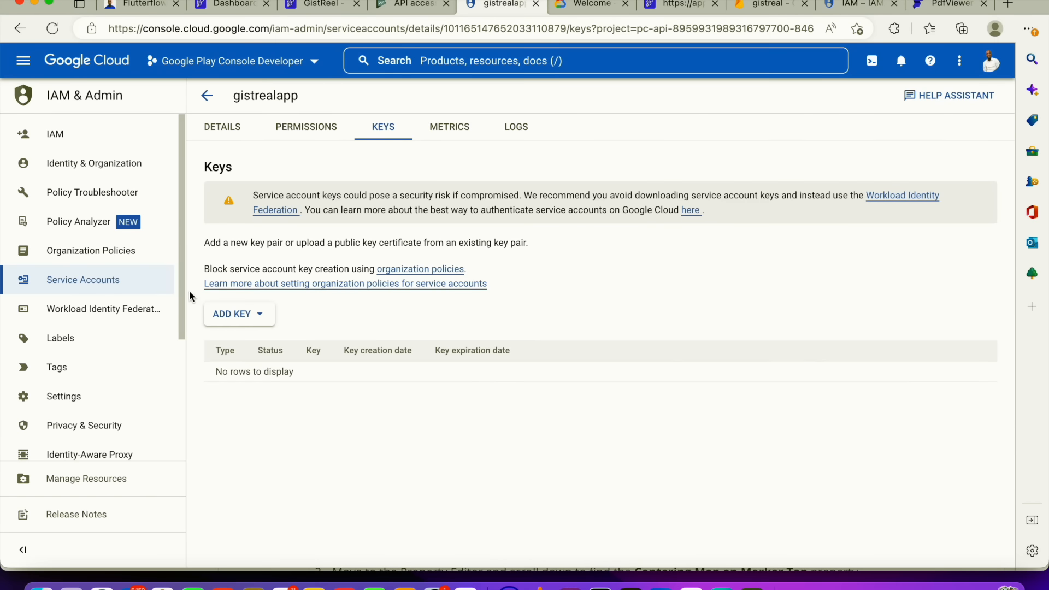
pyautogui.click(241, 314)
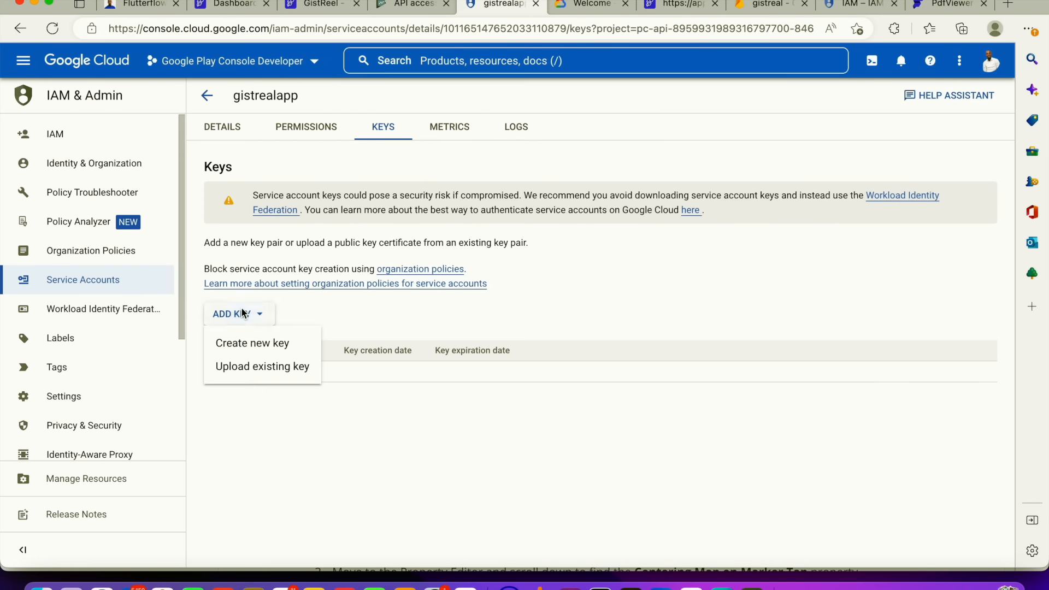
pyautogui.click(268, 345)
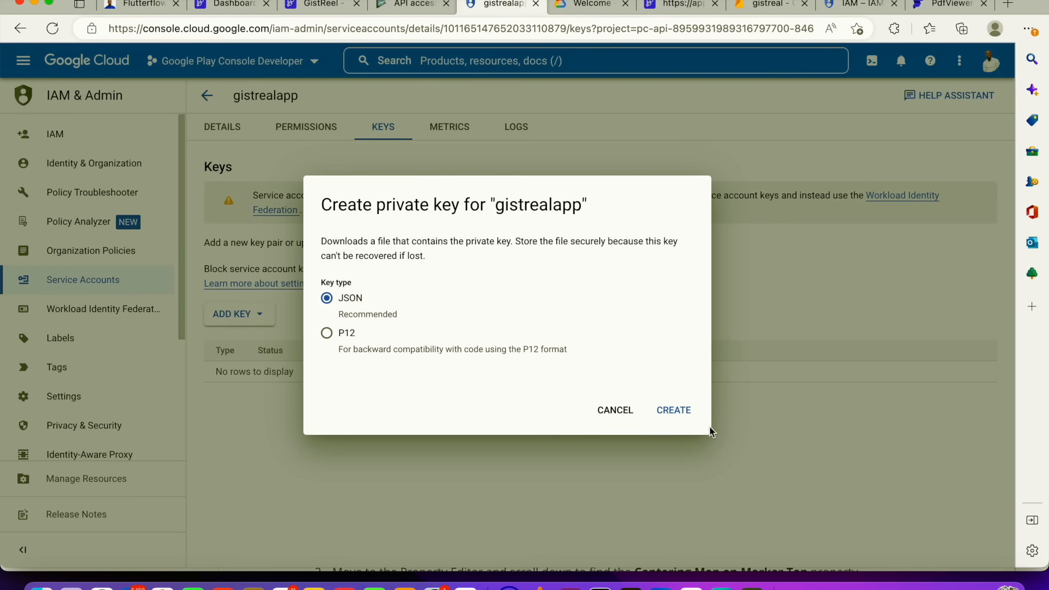
pyautogui.click(683, 414)
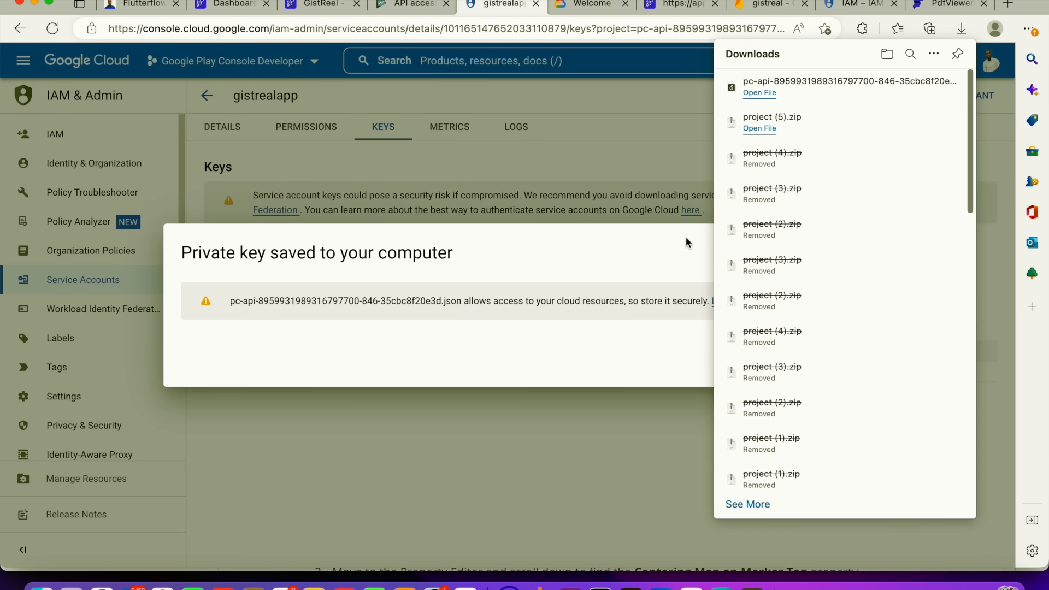
pyautogui.click(818, 363)
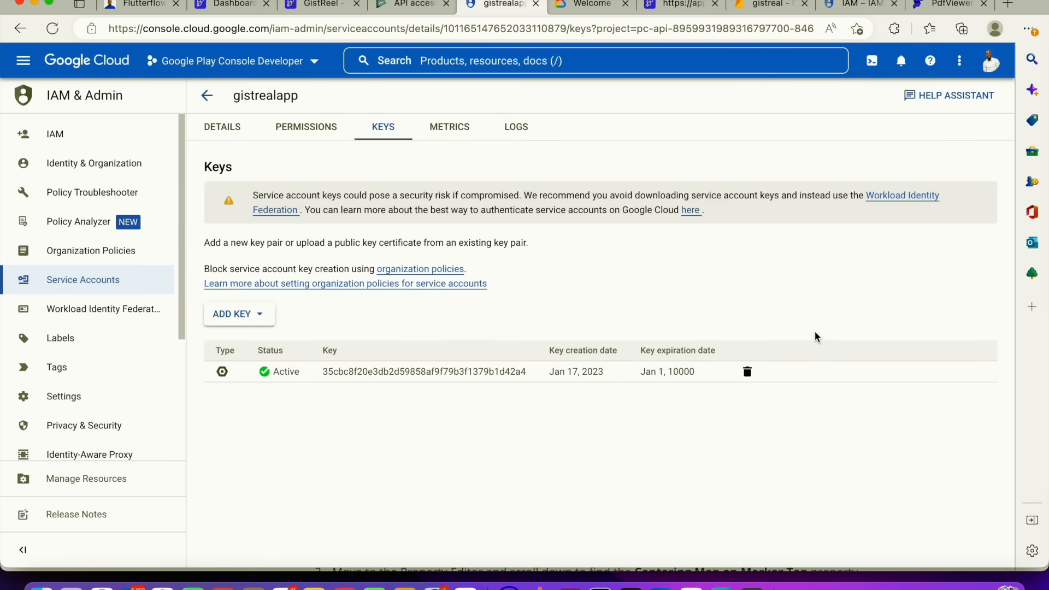
# Return to Play Console API access and confirm the service account was created in Google Cloud
pyautogui.click(418, 6)
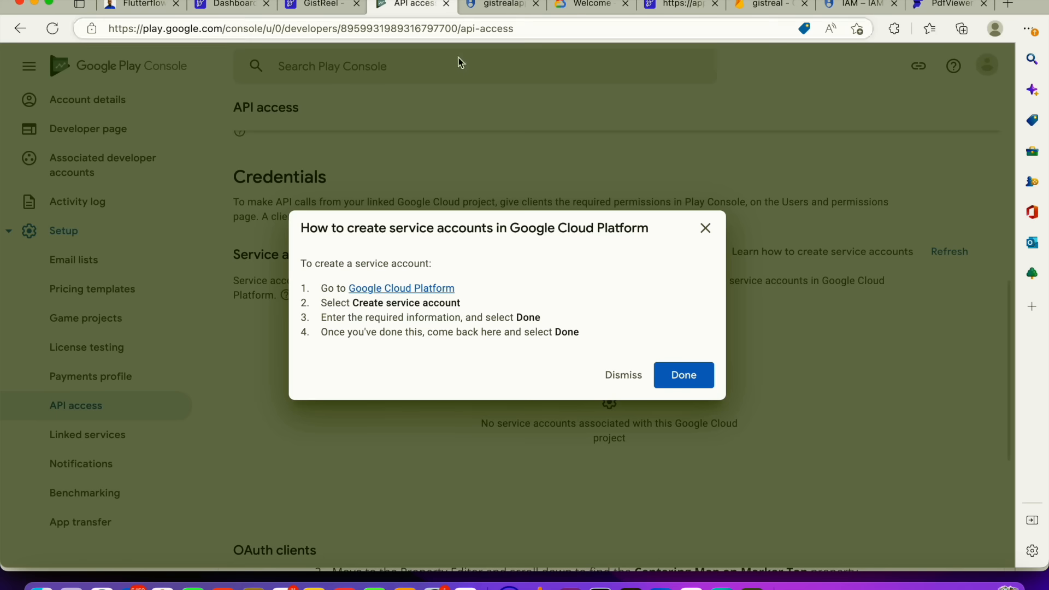
pyautogui.click(683, 375)
pyautogui.scroll(-1, 711, 358)
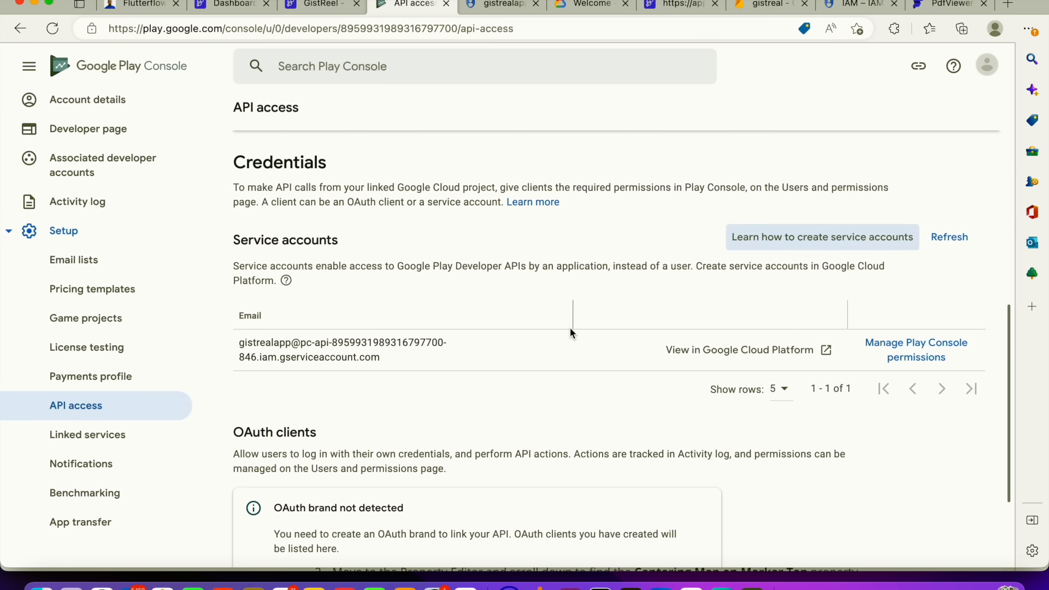
pyautogui.scroll(-3, 620, 330)
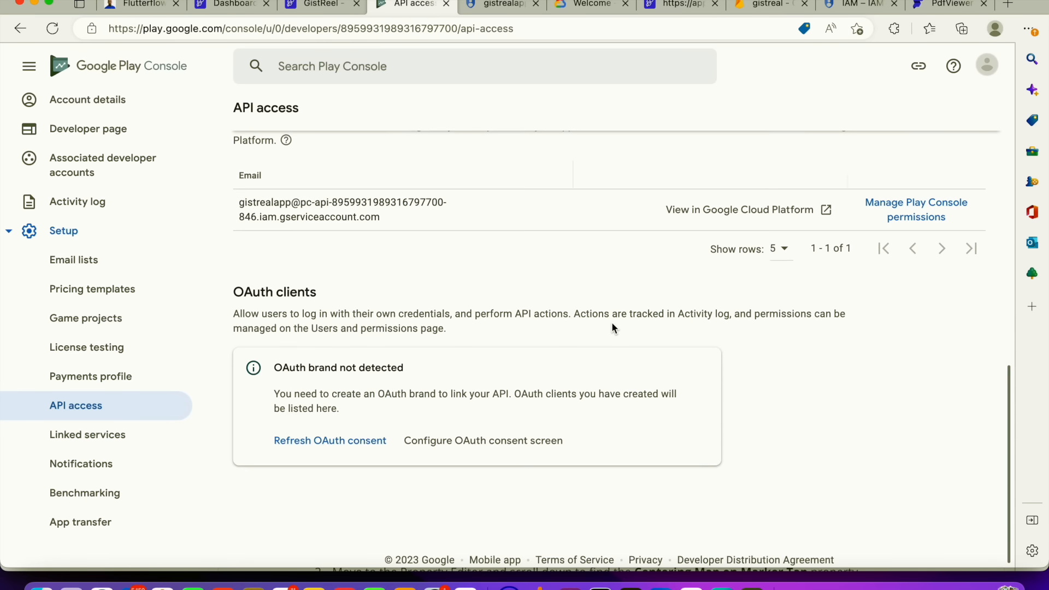
# Invite the service account to the developer account with Admin (all permissions) account permissions
pyautogui.click(923, 225)
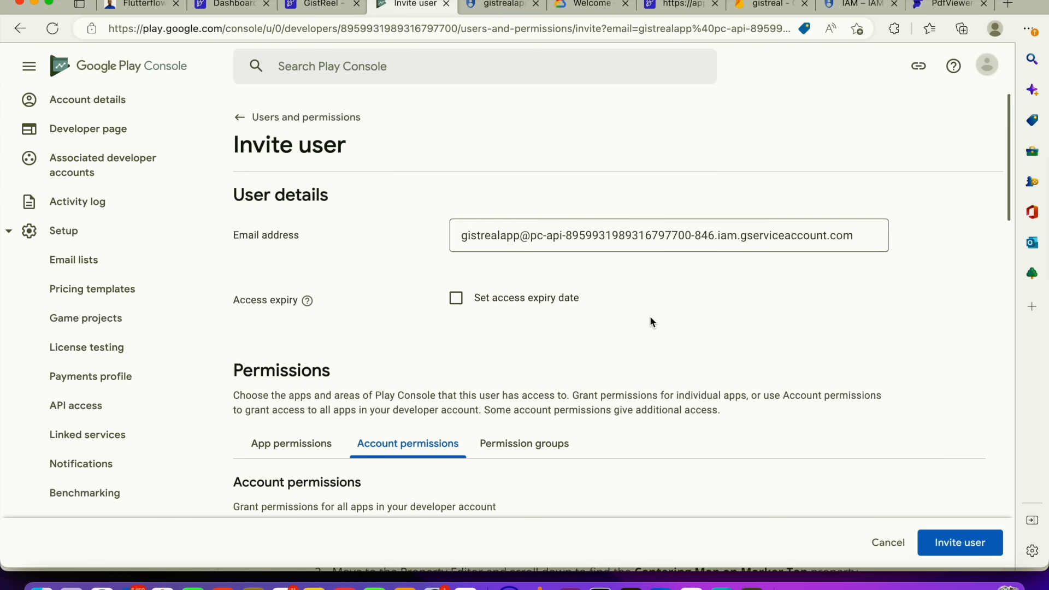
pyautogui.scroll(-3, 650, 316)
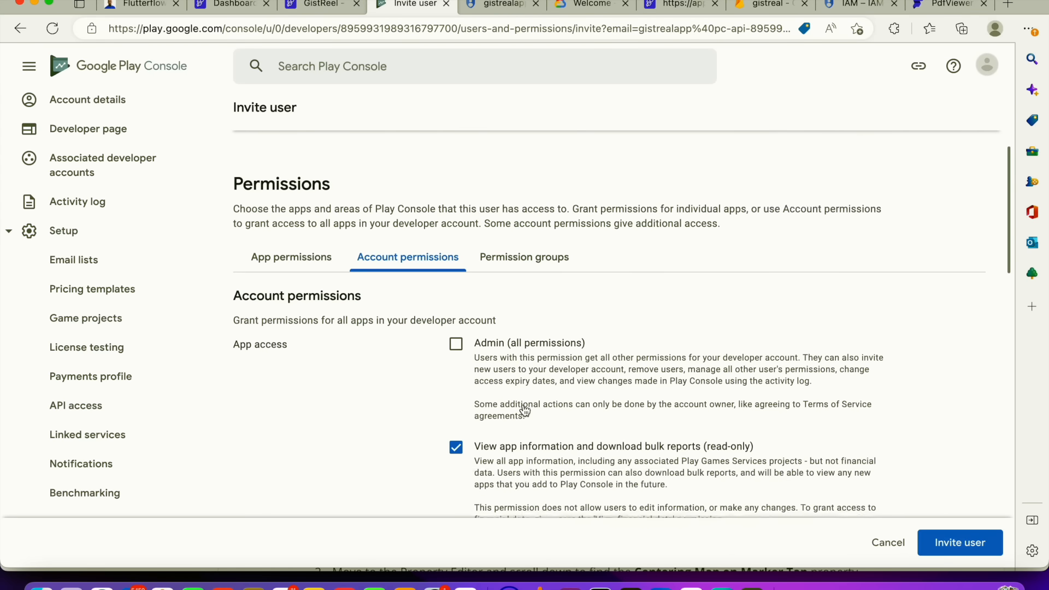
pyautogui.scroll(-2, 525, 411)
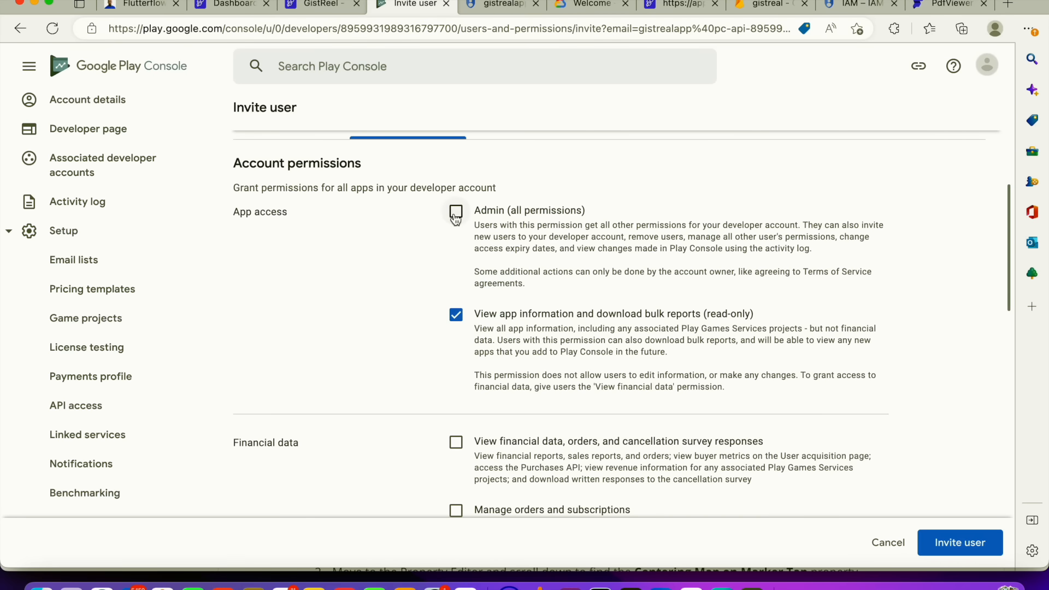
pyautogui.scroll(-1, 525, 336)
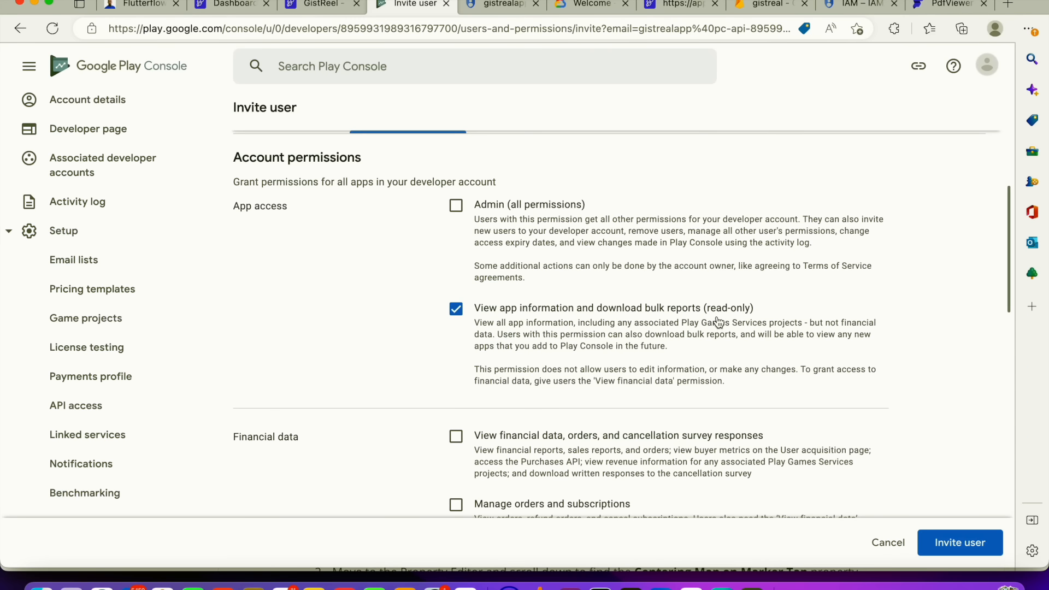
pyautogui.scroll(-2, 485, 375)
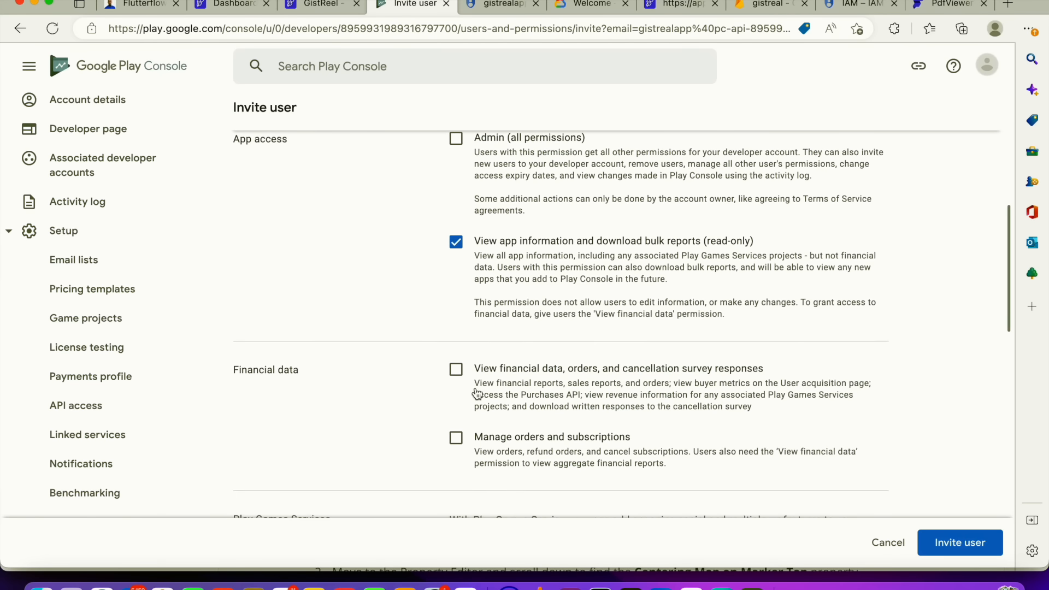
pyautogui.scroll(1, 476, 392)
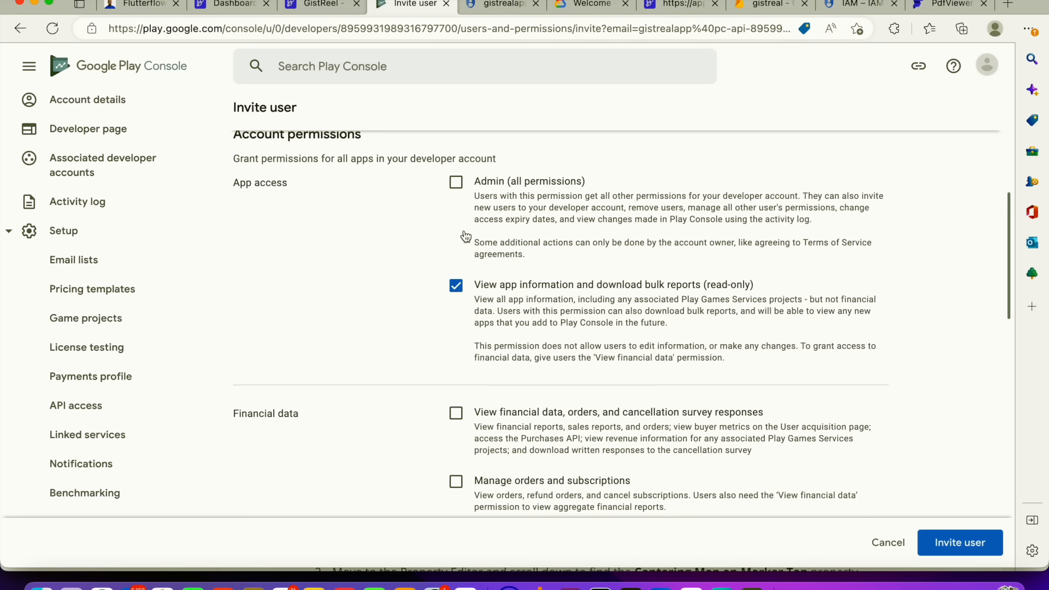
pyautogui.click(457, 182)
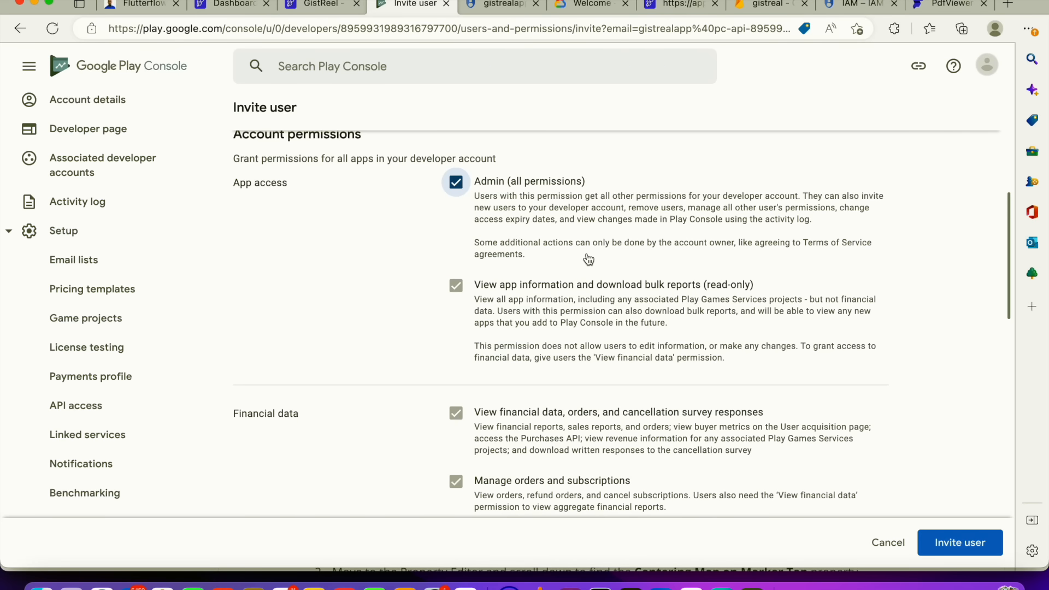
pyautogui.scroll(-2, 662, 336)
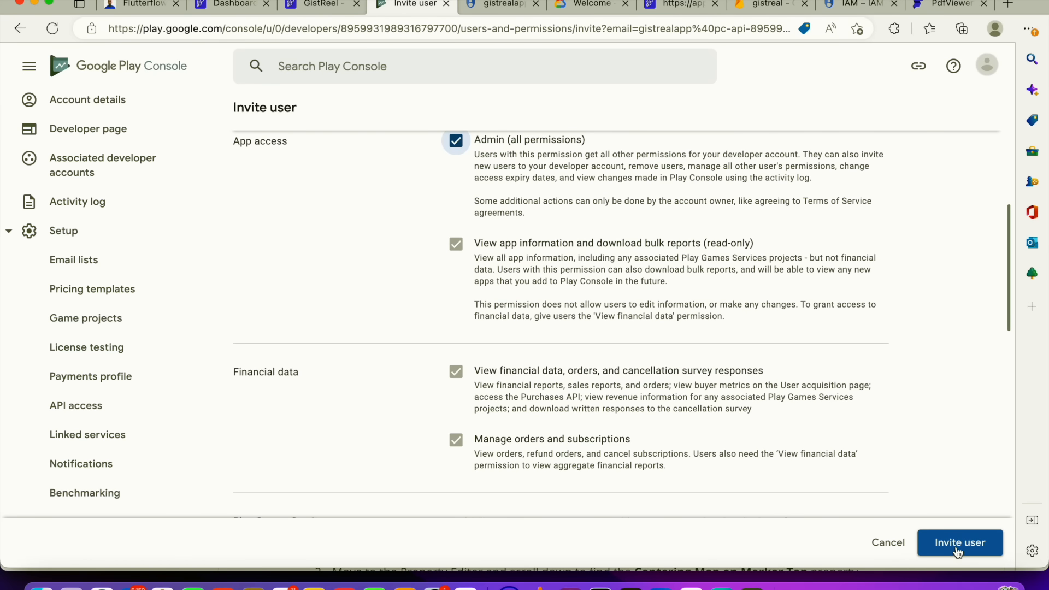
pyautogui.click(957, 552)
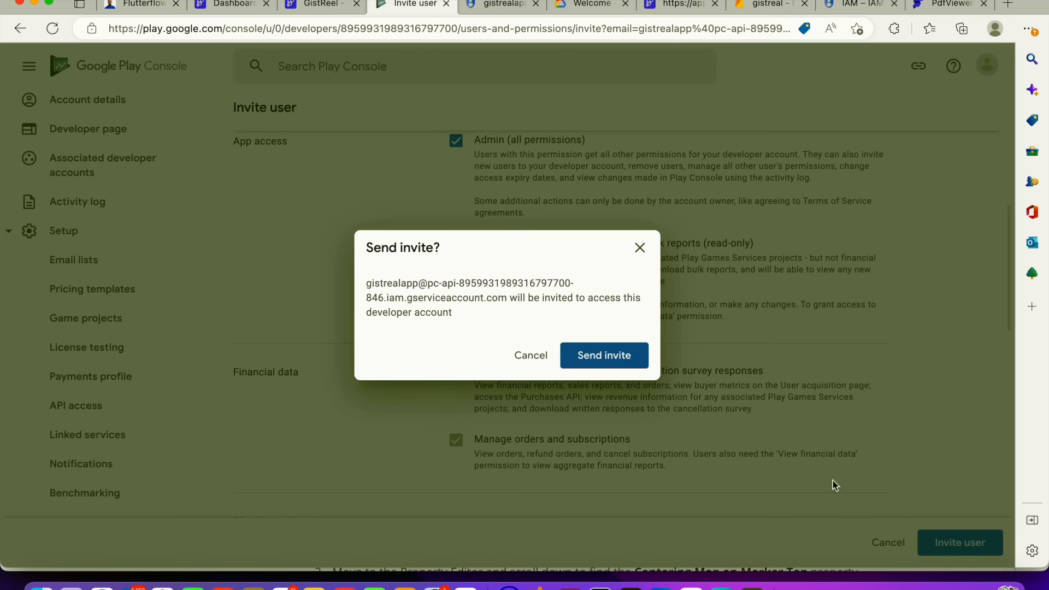
pyautogui.click(606, 357)
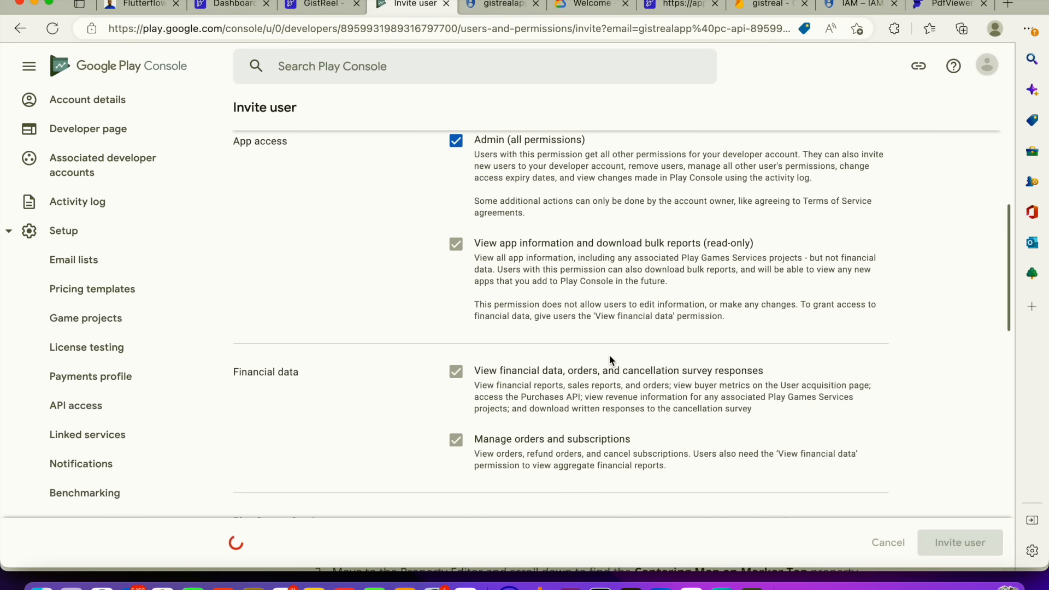
# Upload the downloaded JSON key file as the Google Play Store Service Account Credentials in FlutterFlow Mobile Deployment
pyautogui.scroll(-3, 612, 350)
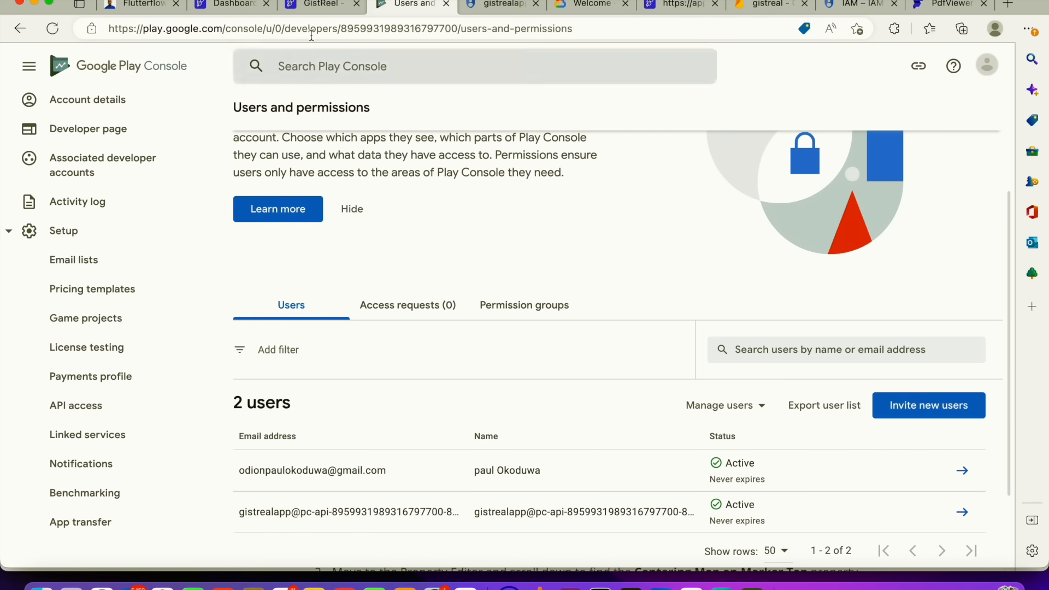
pyautogui.click(306, 0)
pyautogui.click(302, 1)
pyautogui.click(303, 2)
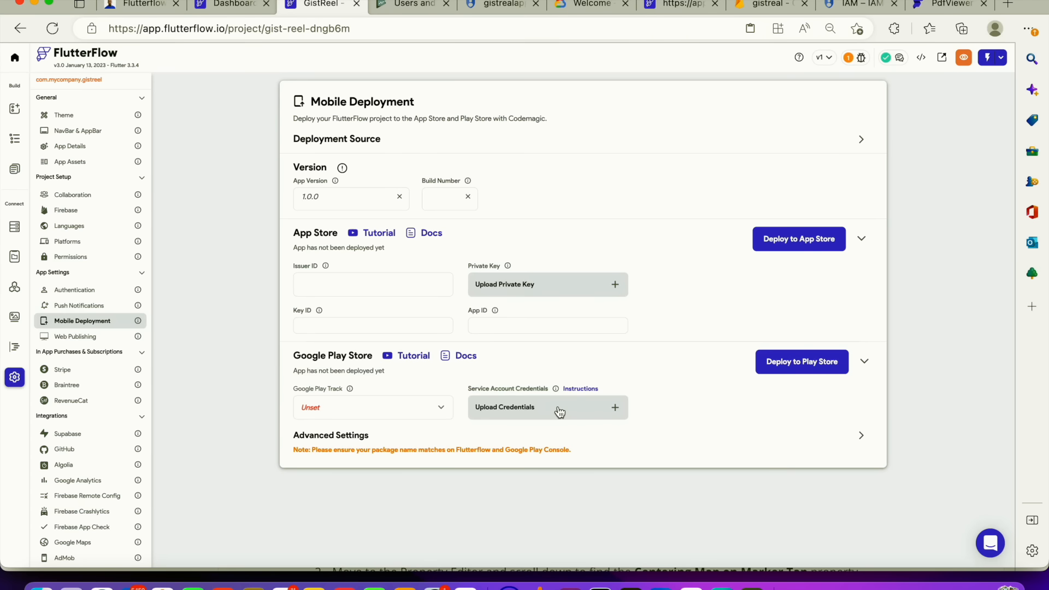
pyautogui.click(618, 406)
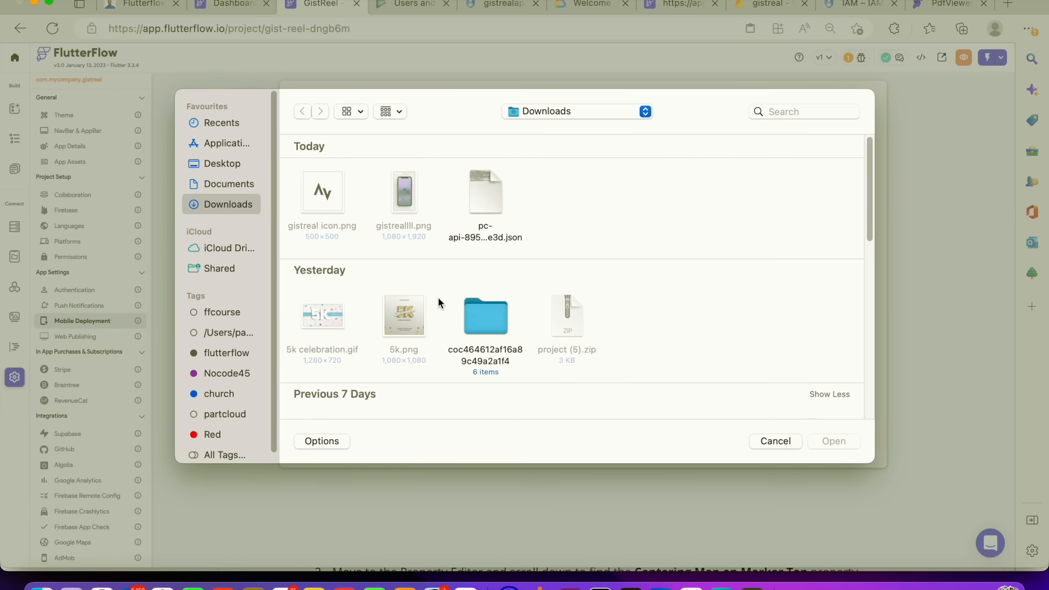
pyautogui.click(480, 200)
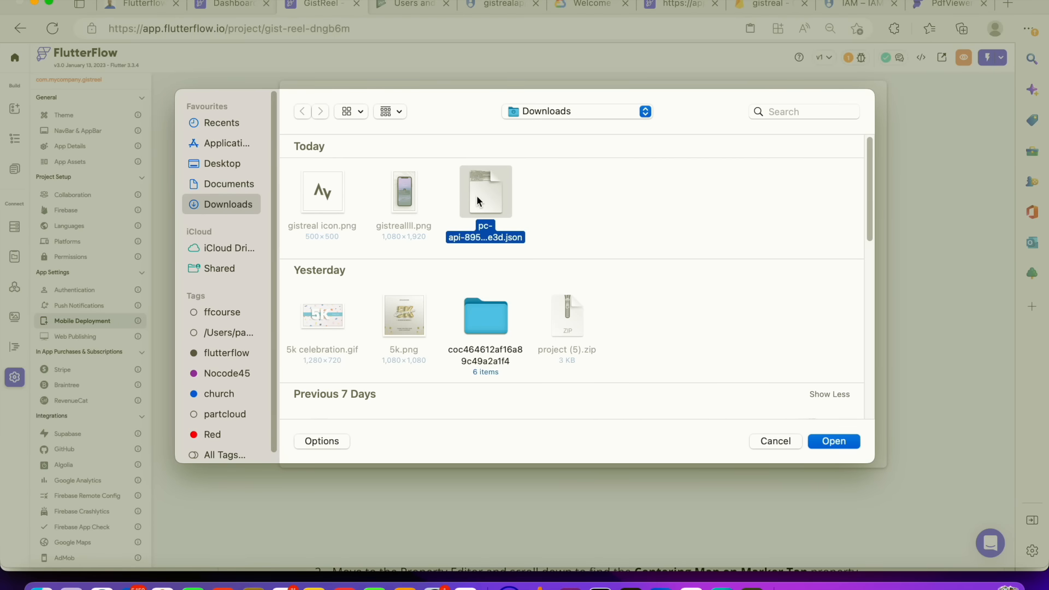
pyautogui.click(832, 440)
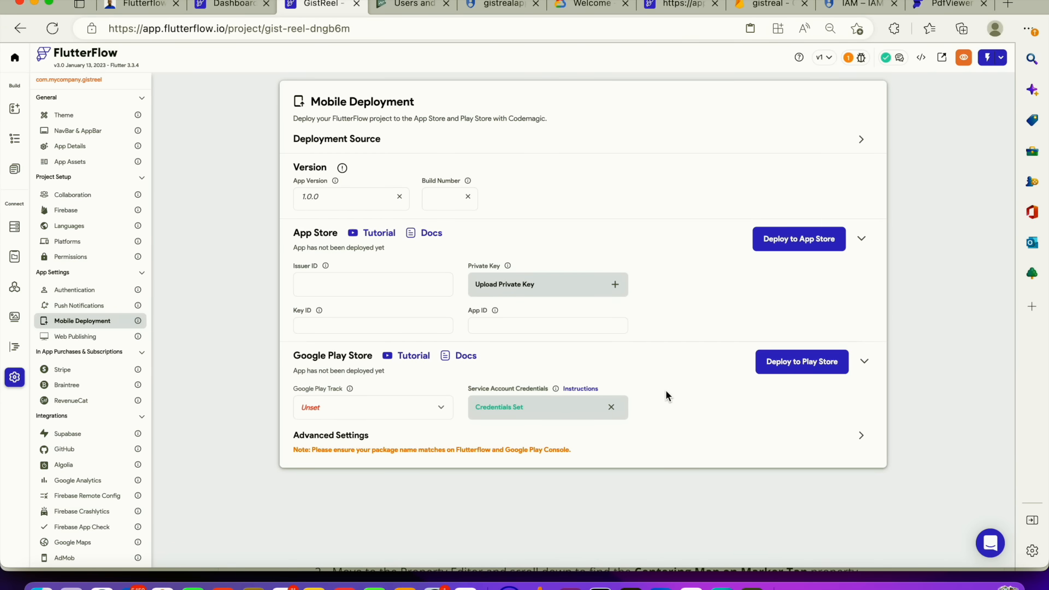
# Set the Google Play Track to Internal and deploy the app to the Play Store
pyautogui.click(427, 409)
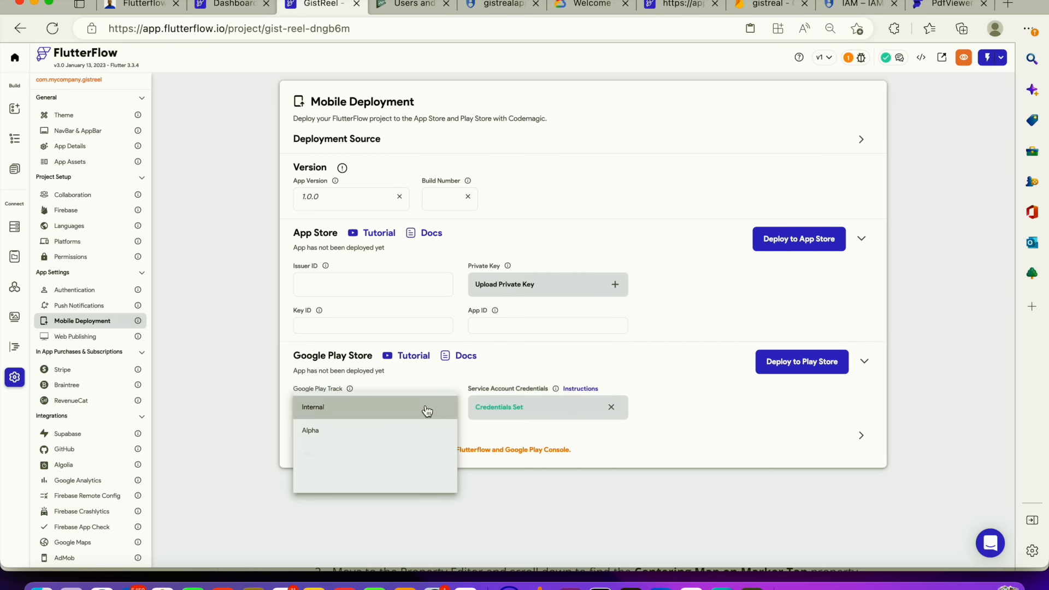
pyautogui.click(377, 413)
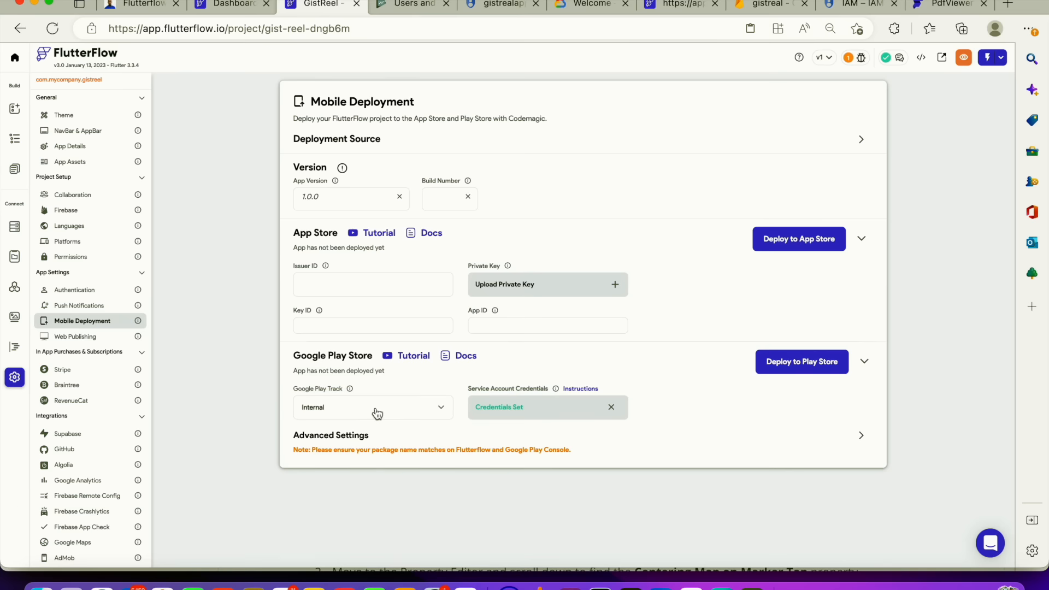
pyautogui.click(788, 365)
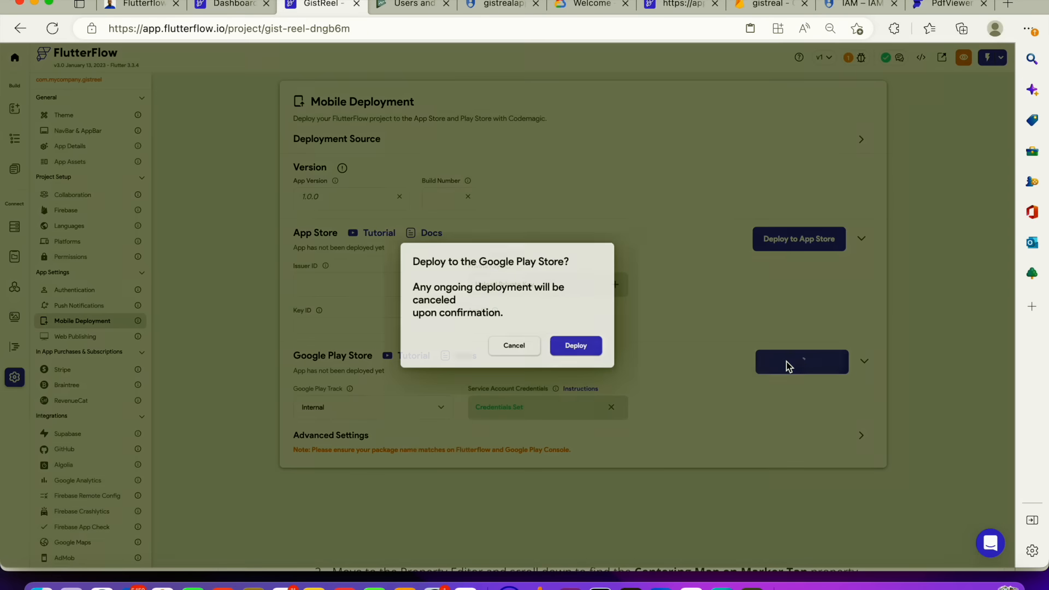
pyautogui.click(601, 356)
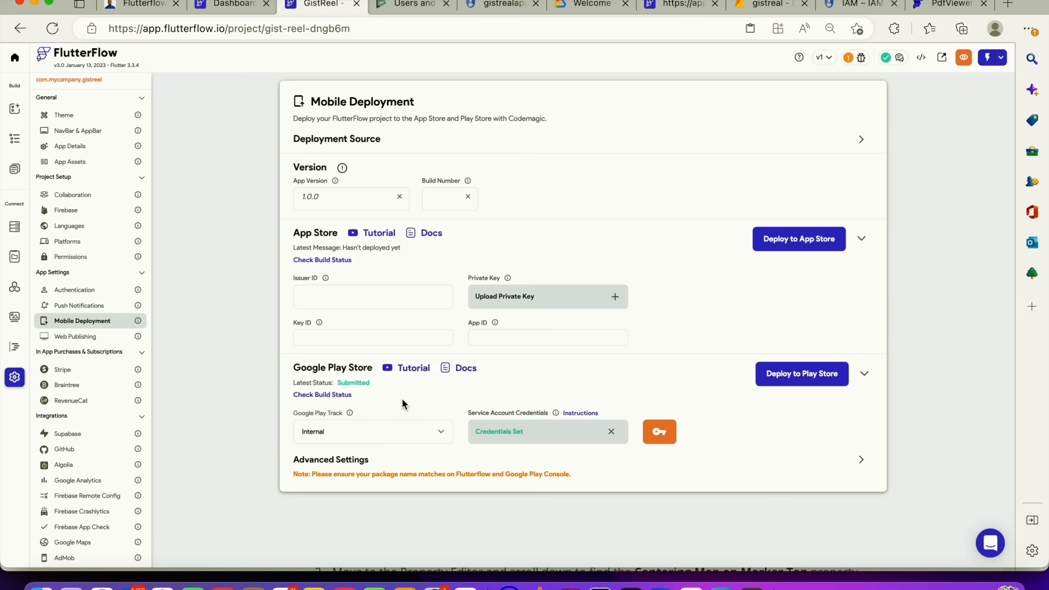
# Open GistReal's draft internal testing release in Play Console and expand its list of errors
pyautogui.click(411, 2)
pyautogui.hotkey('ctrl', '0')
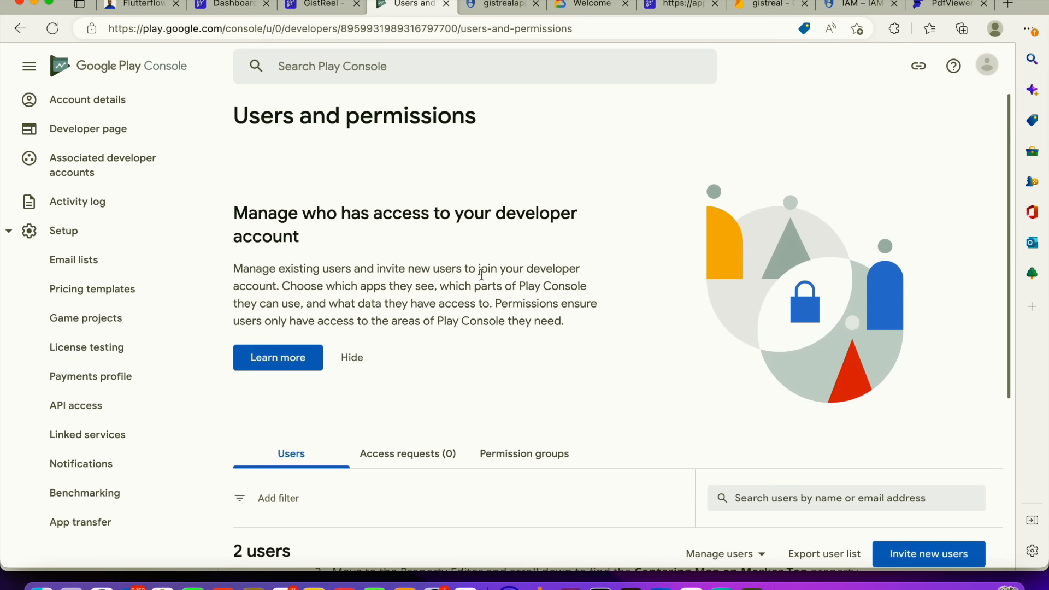
pyautogui.scroll(5, 141, 199)
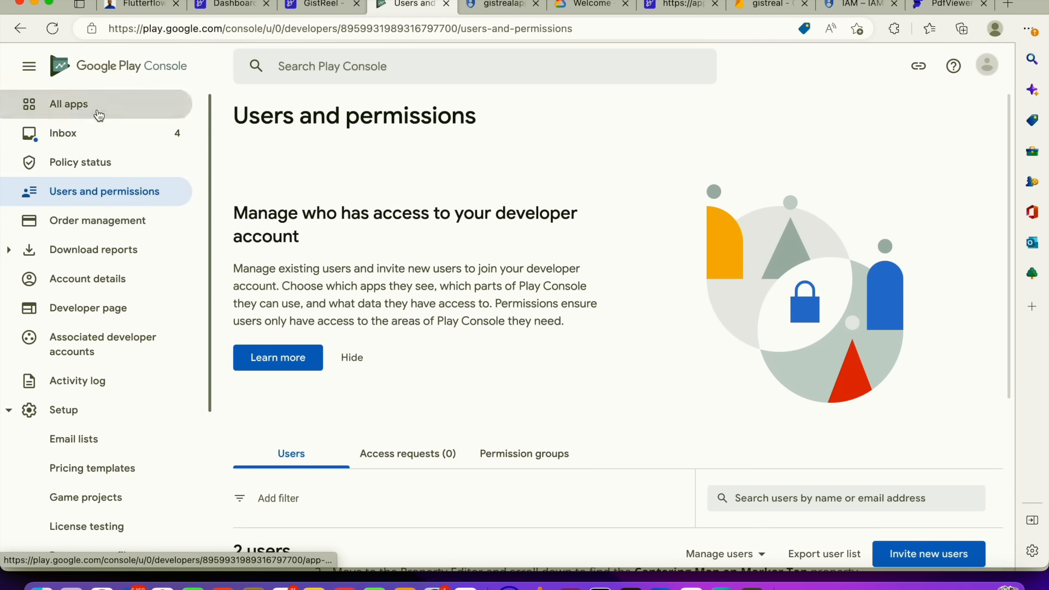
pyautogui.click(134, 112)
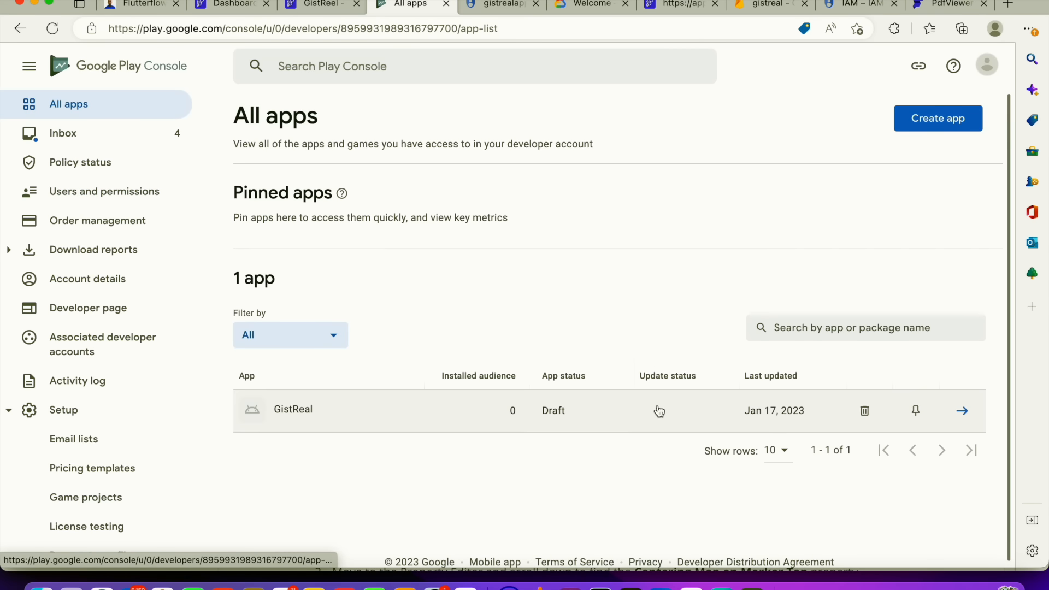
pyautogui.click(433, 395)
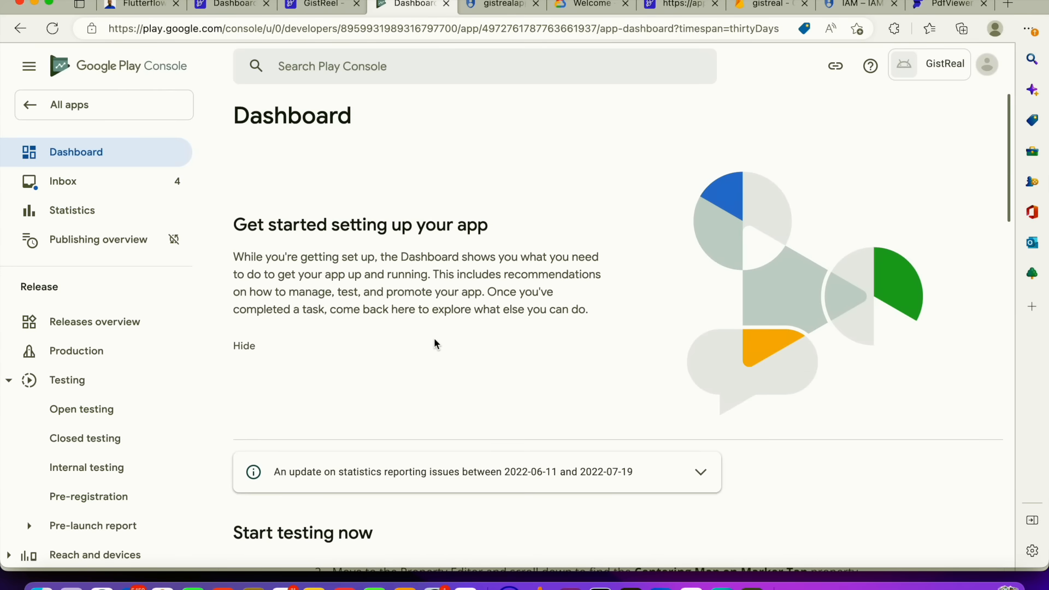
pyautogui.scroll(-10, 435, 350)
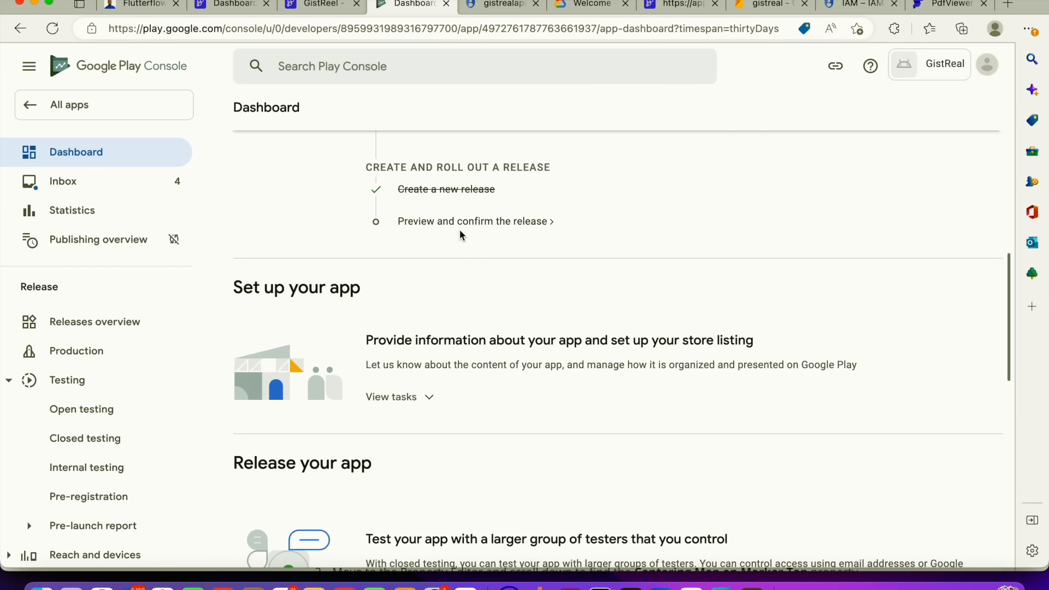
pyautogui.click(461, 224)
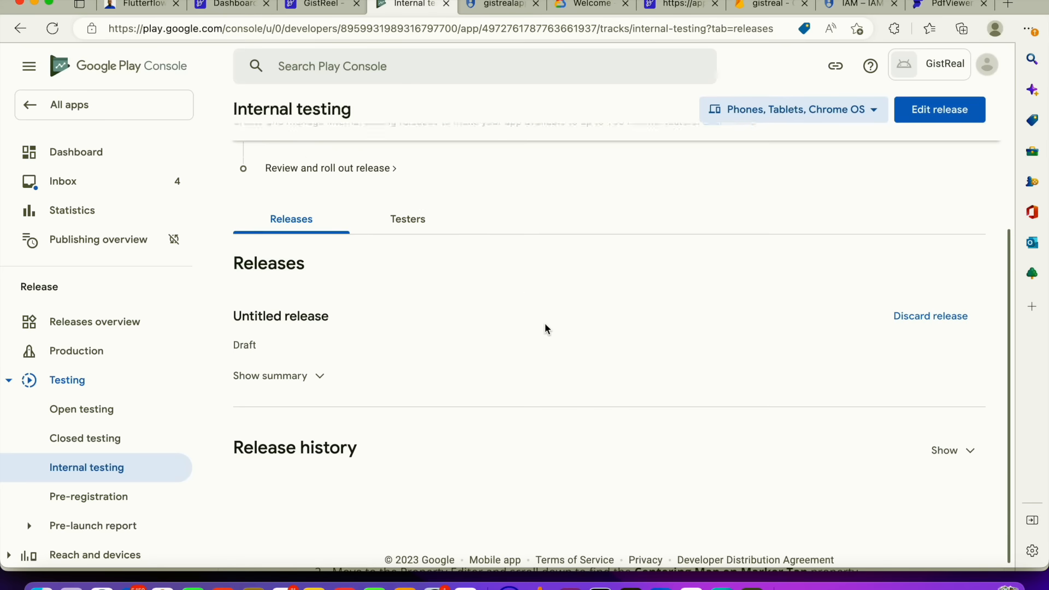
pyautogui.scroll(3, 328, 296)
pyautogui.click(316, 307)
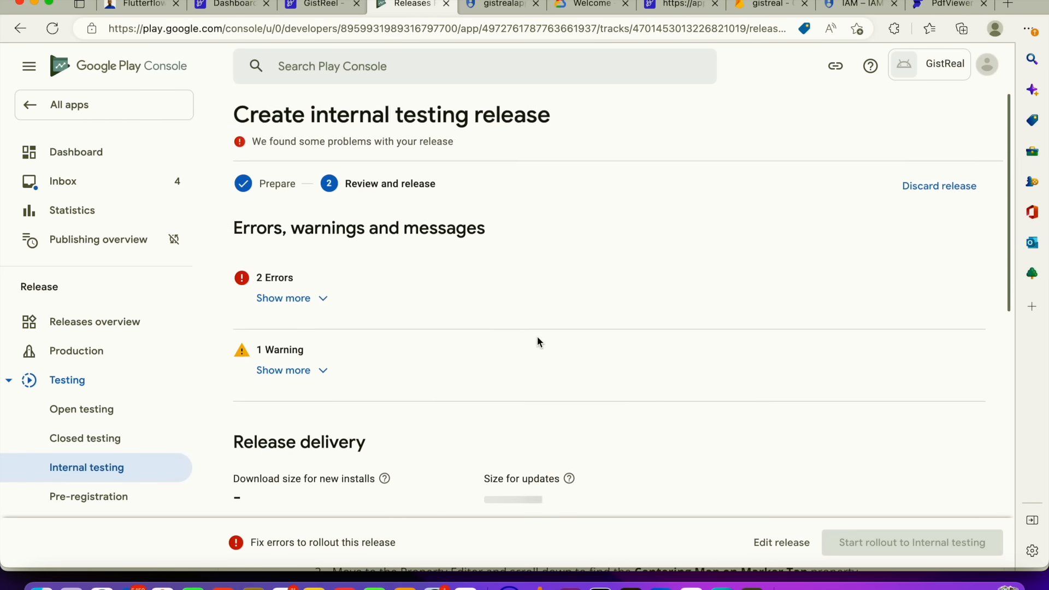
pyautogui.click(306, 300)
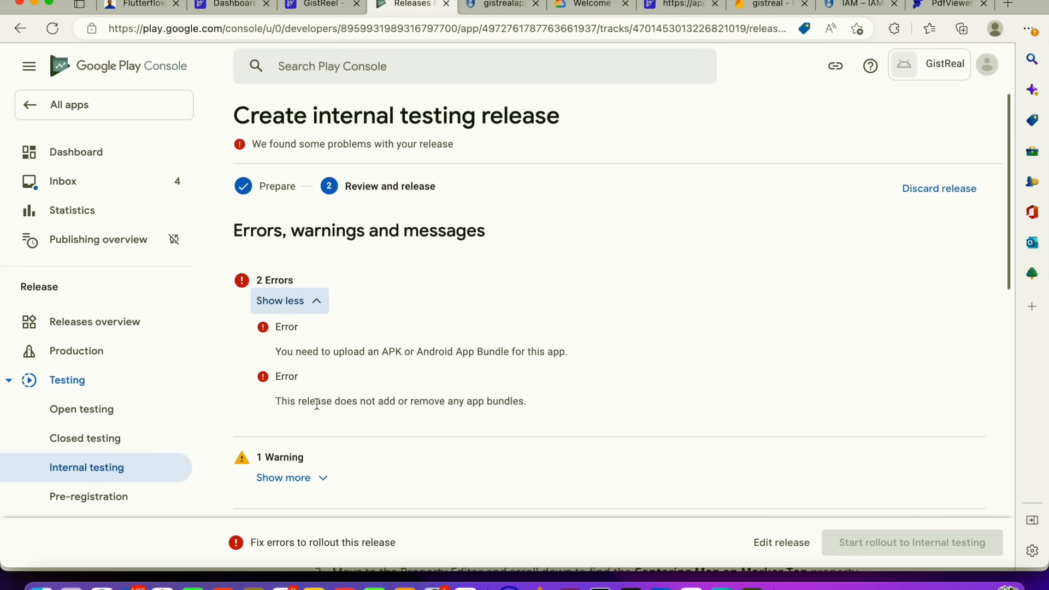
# Examine the release review page, then open the internal testing release for editing to see its app bundles section
pyautogui.scroll(-10, 413, 418)
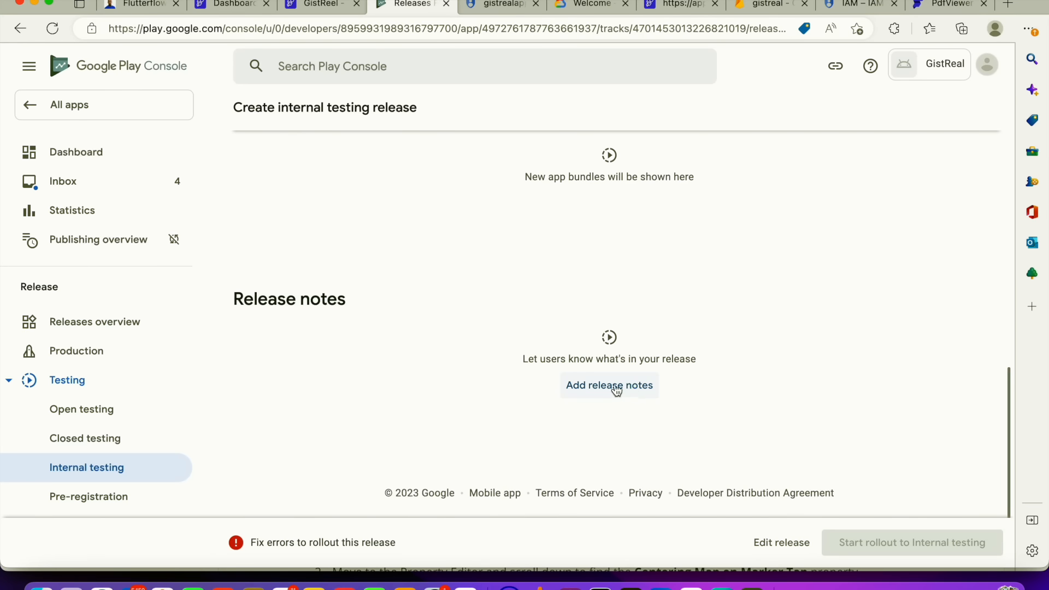
pyautogui.scroll(2, 567, 407)
pyautogui.scroll(5, 592, 216)
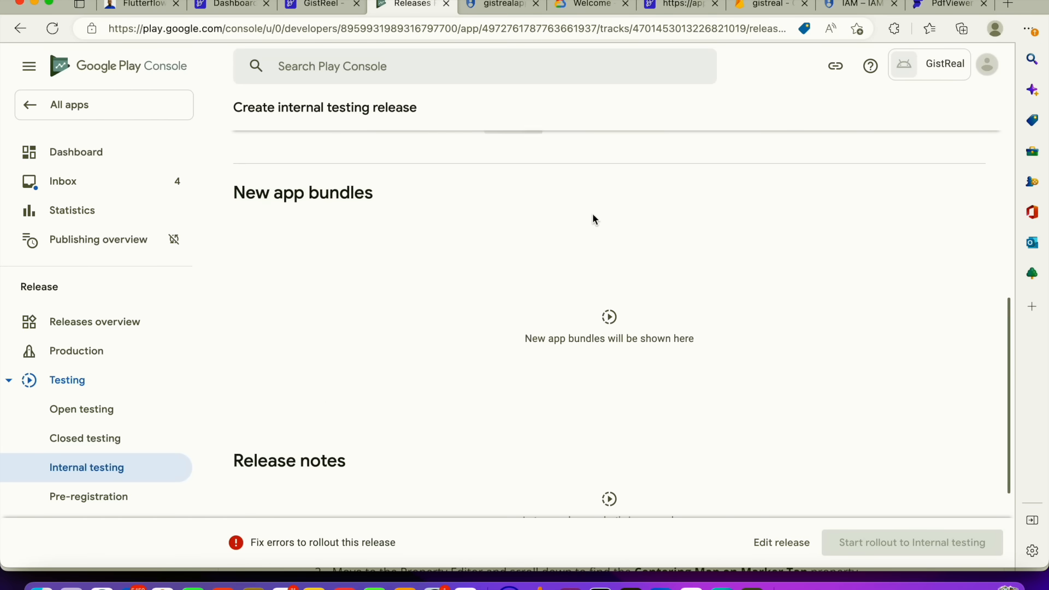
pyautogui.scroll(-2, 600, 453)
pyautogui.scroll(7, 569, 312)
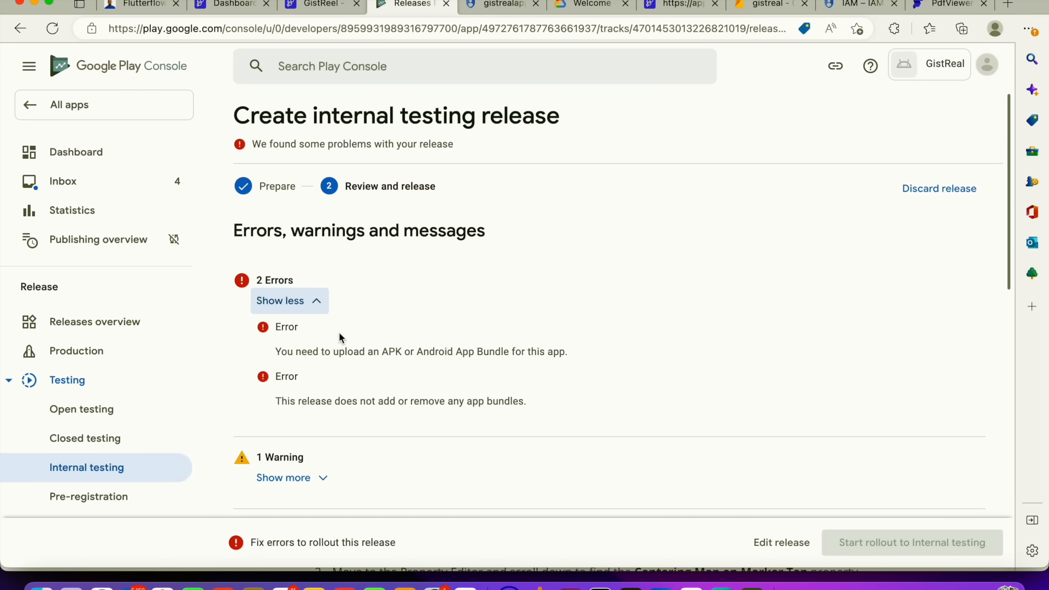
pyautogui.scroll(-5, 360, 331)
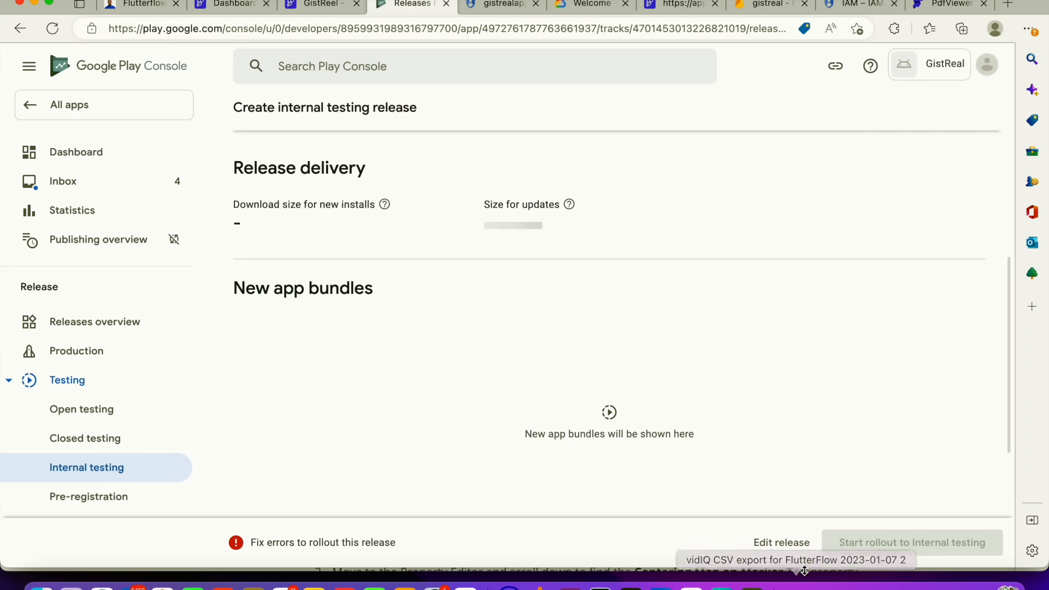
pyautogui.click(785, 543)
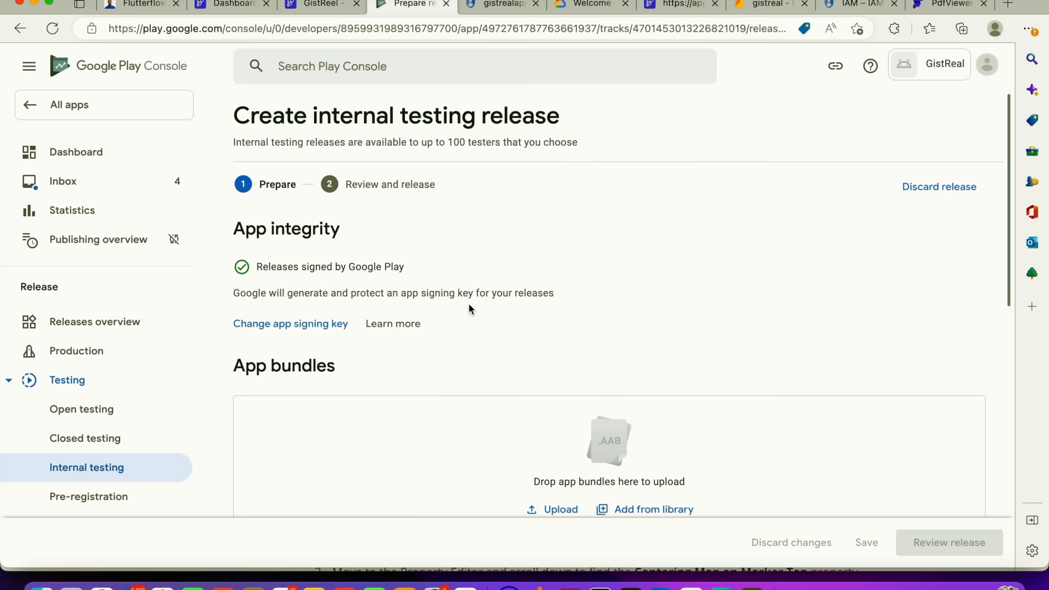
pyautogui.scroll(-5, 475, 320)
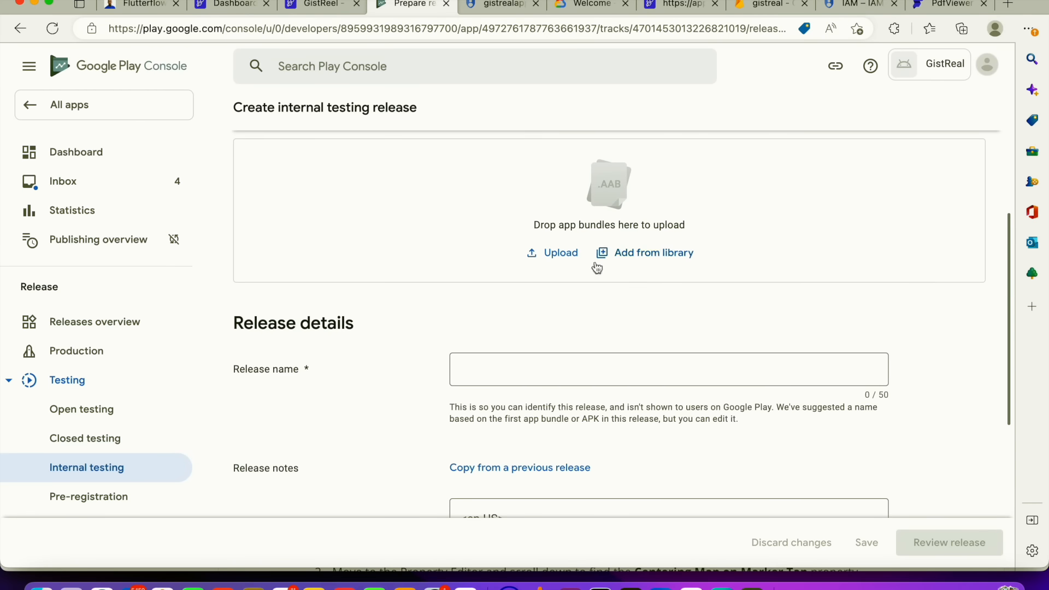
# Check the Google Play Store build status in FlutterFlow's Mobile Deployment settings
pyautogui.click(318, 4)
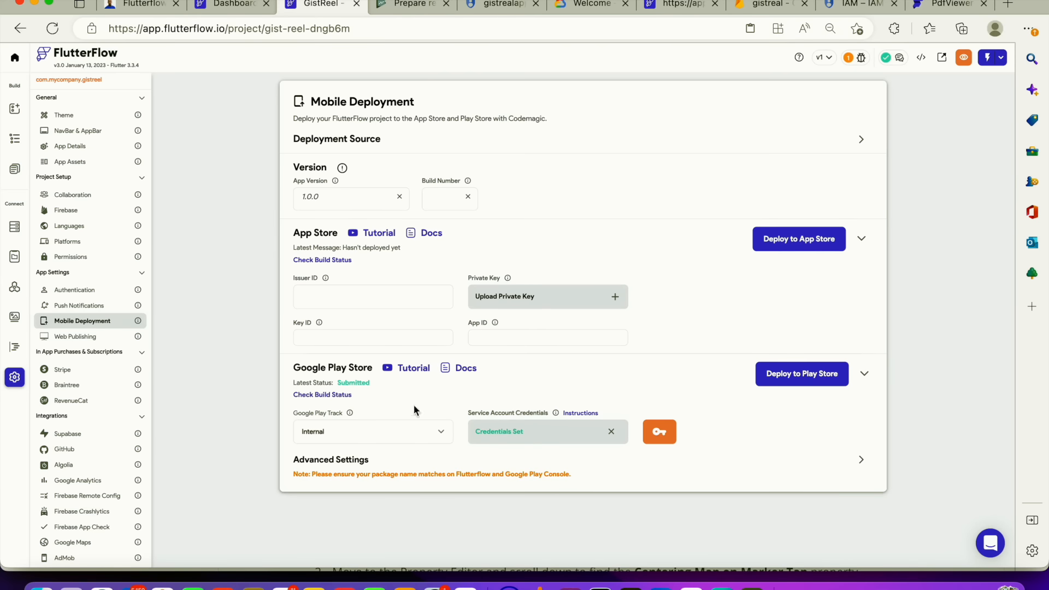
pyautogui.click(340, 396)
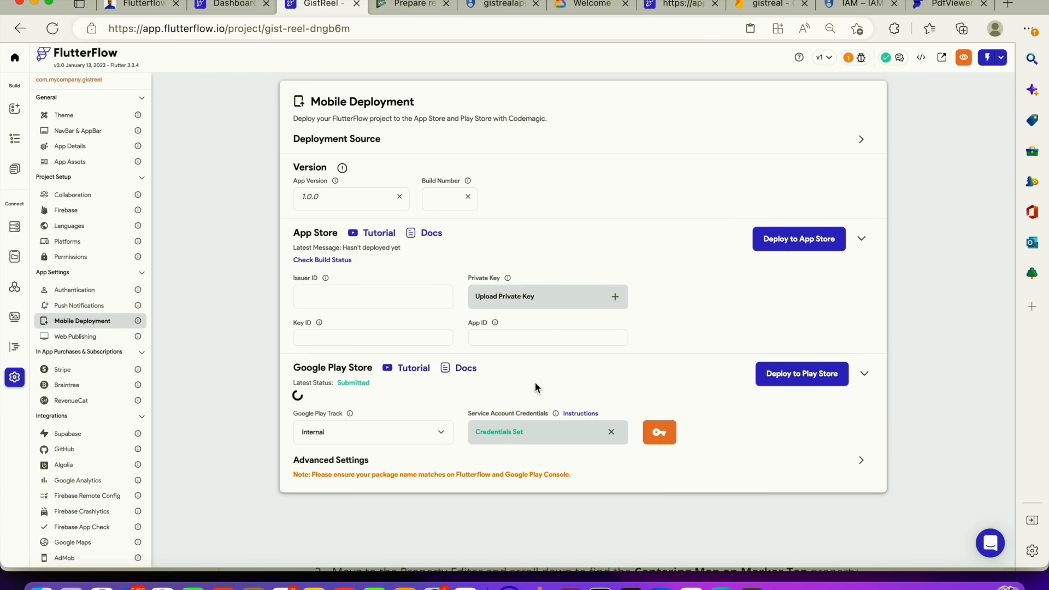
pyautogui.click(341, 396)
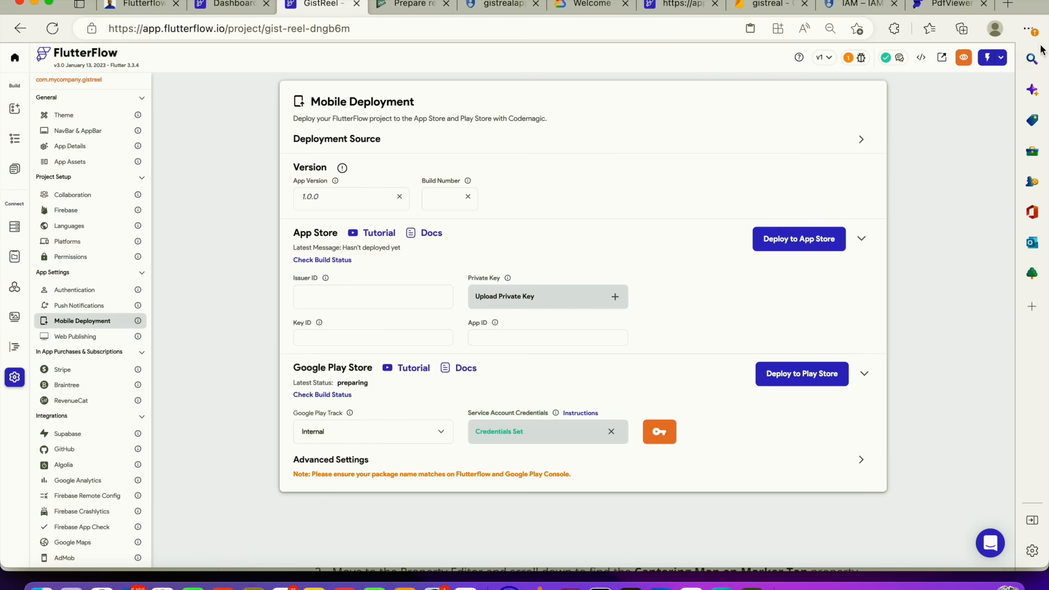
# Start a Run mode build of the project and switch to its run tab
pyautogui.click(1000, 59)
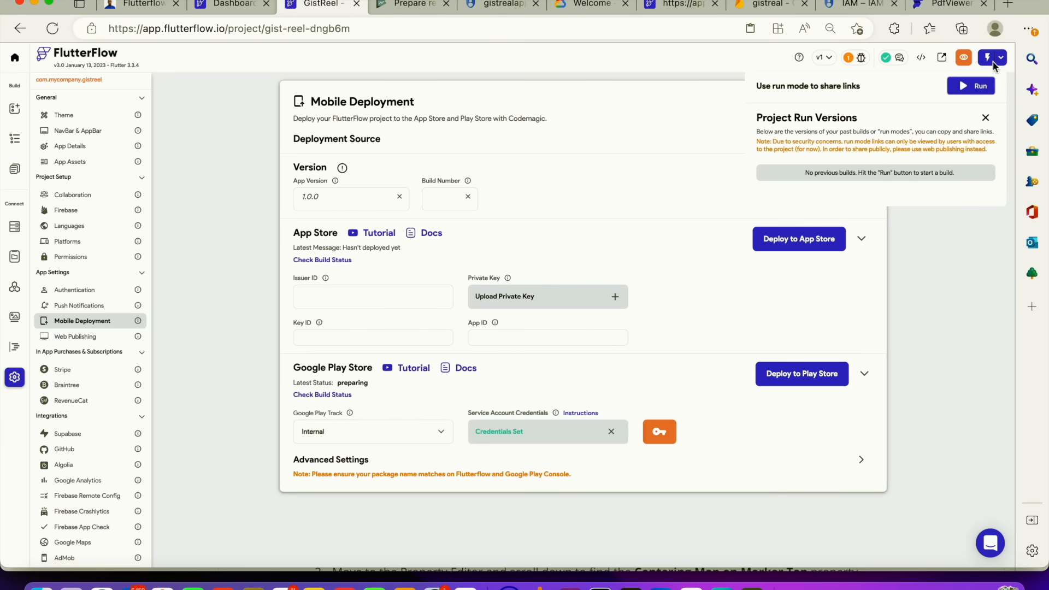
pyautogui.click(975, 94)
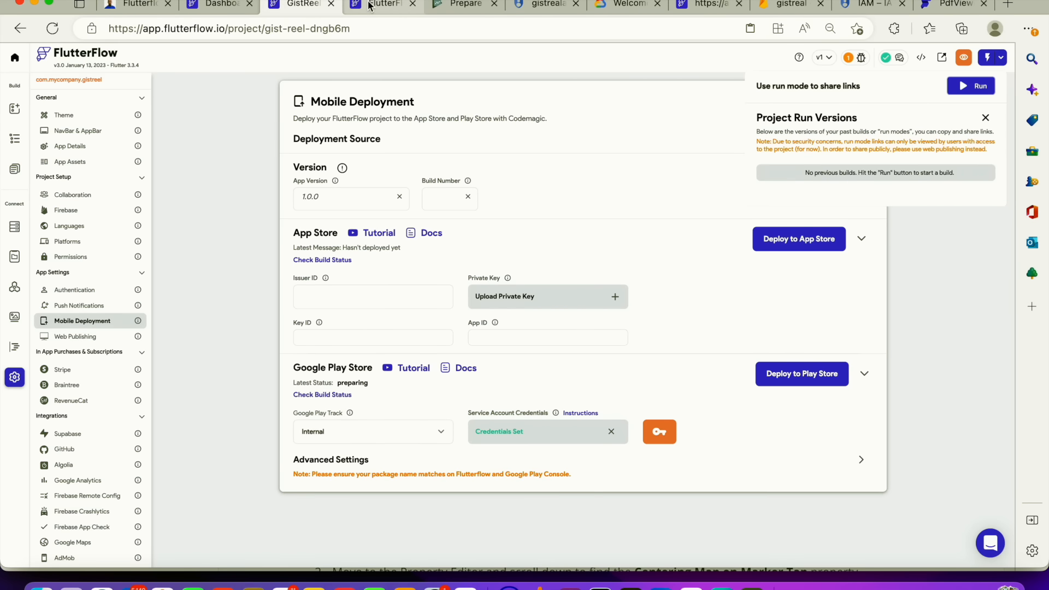
pyautogui.click(370, 7)
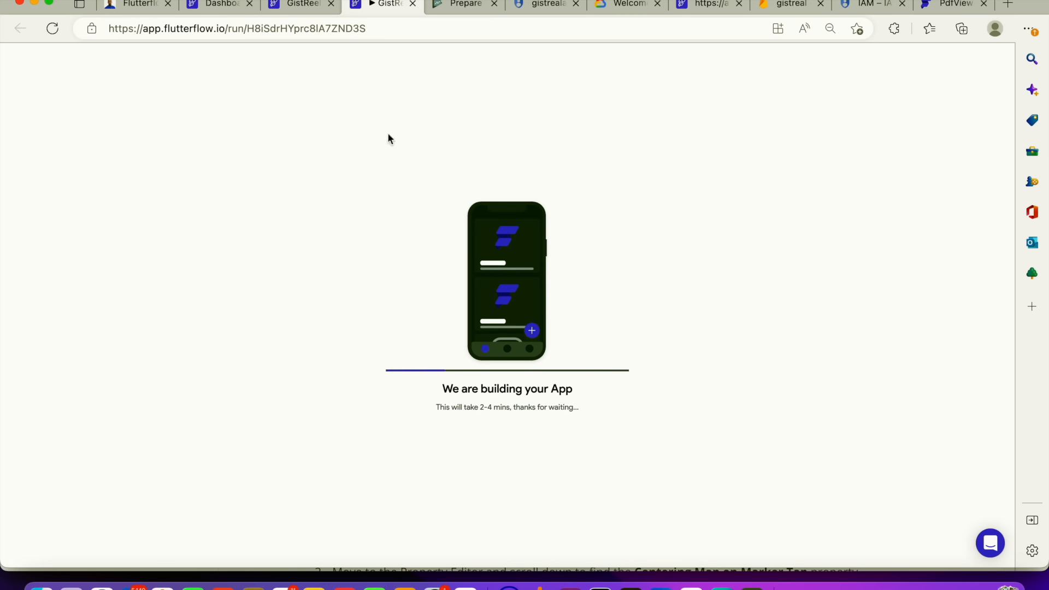
# Recheck the Play Store build status, then read the run page's troubleshooting info and known issues
pyautogui.click(310, 11)
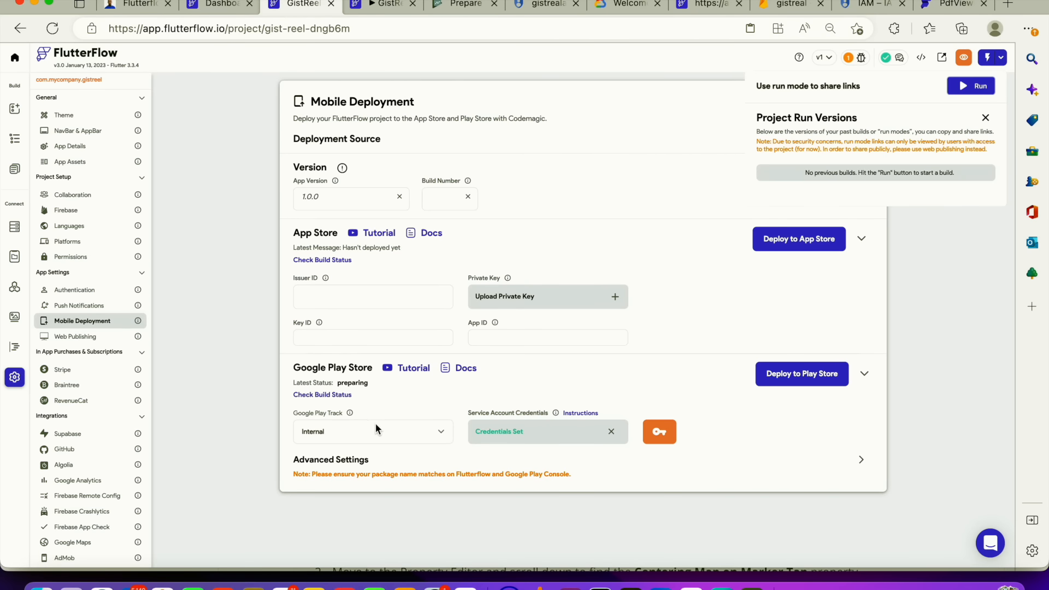
pyautogui.click(335, 396)
pyautogui.click(336, 395)
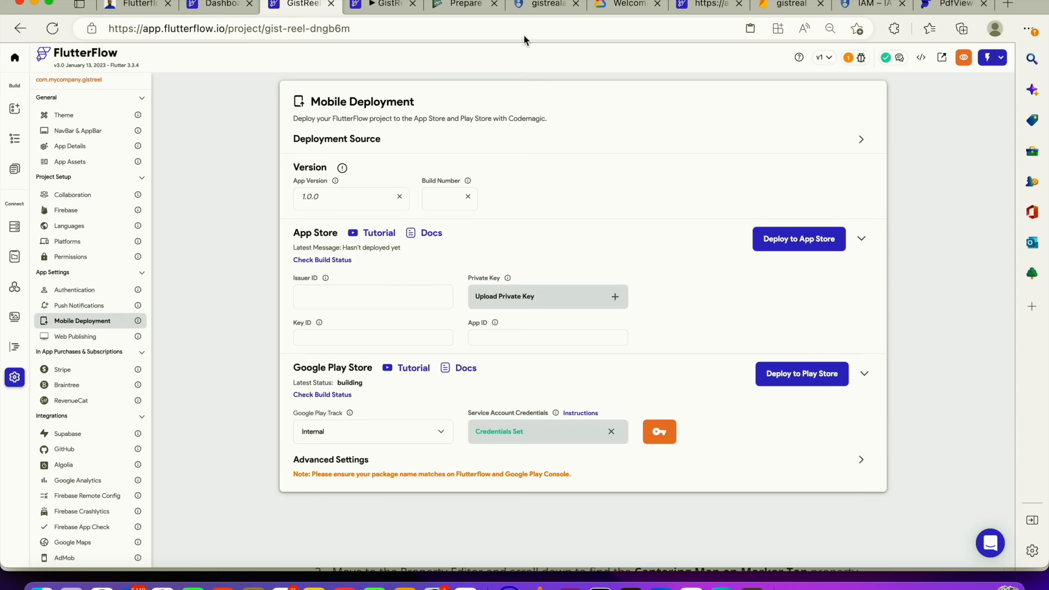
pyautogui.click(382, 6)
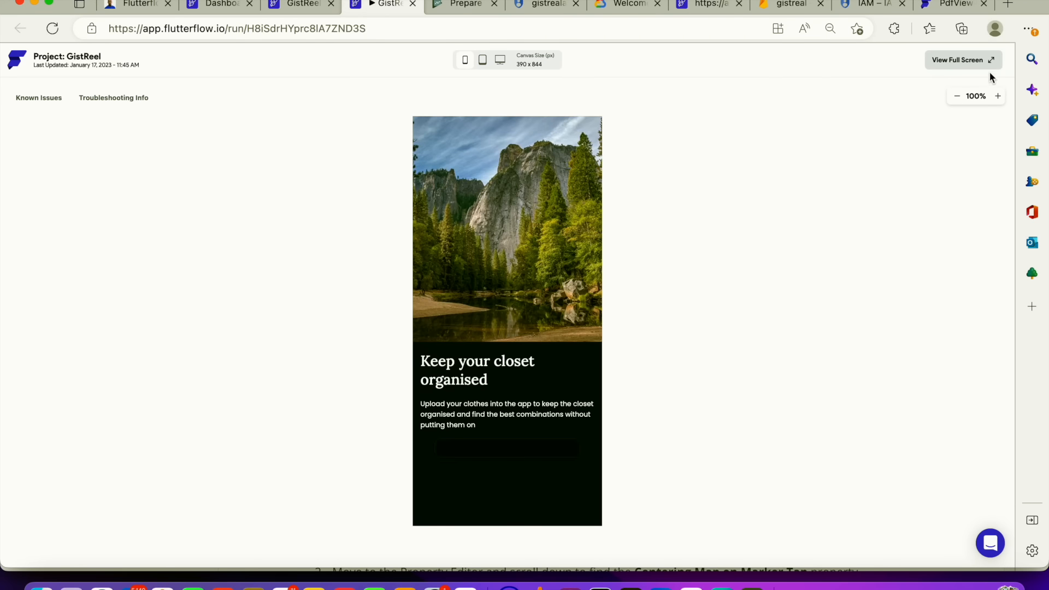
pyautogui.click(100, 101)
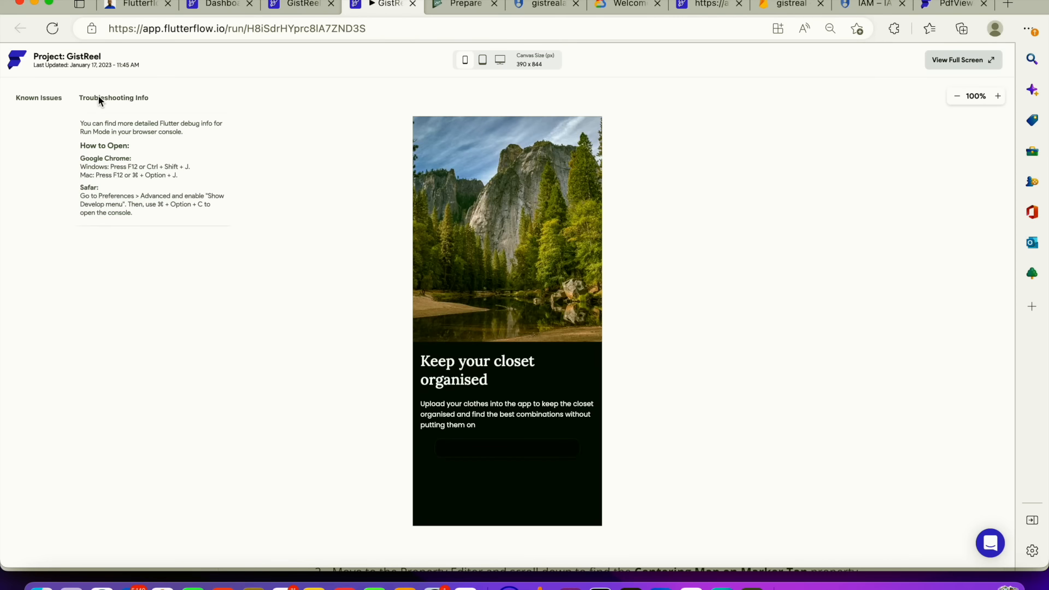
pyautogui.click(49, 96)
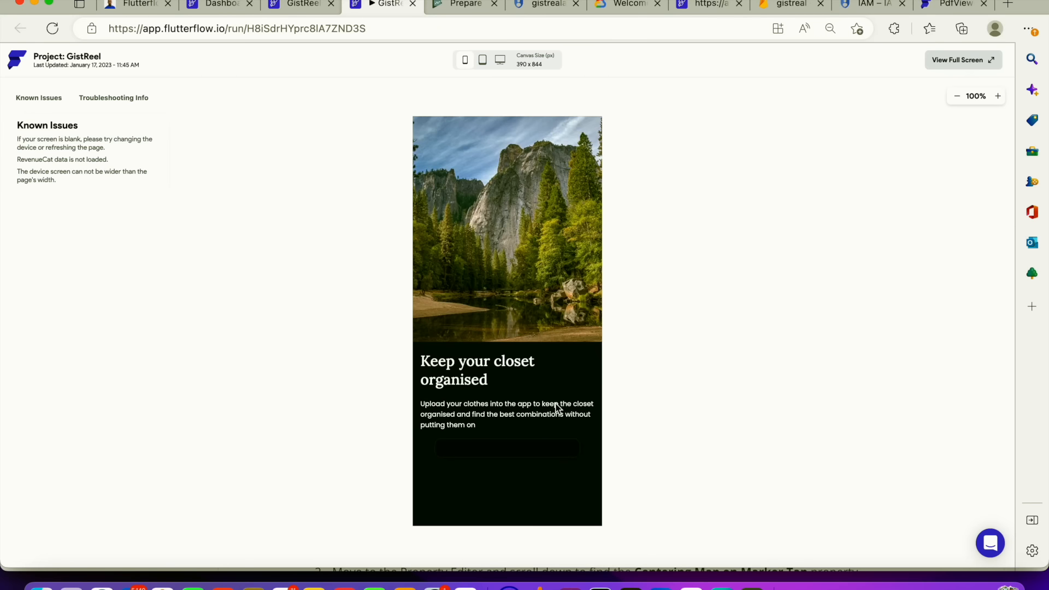
# Proceed through the running app's onboarding screens to the email sign-up form
pyautogui.click(527, 451)
pyautogui.click(528, 452)
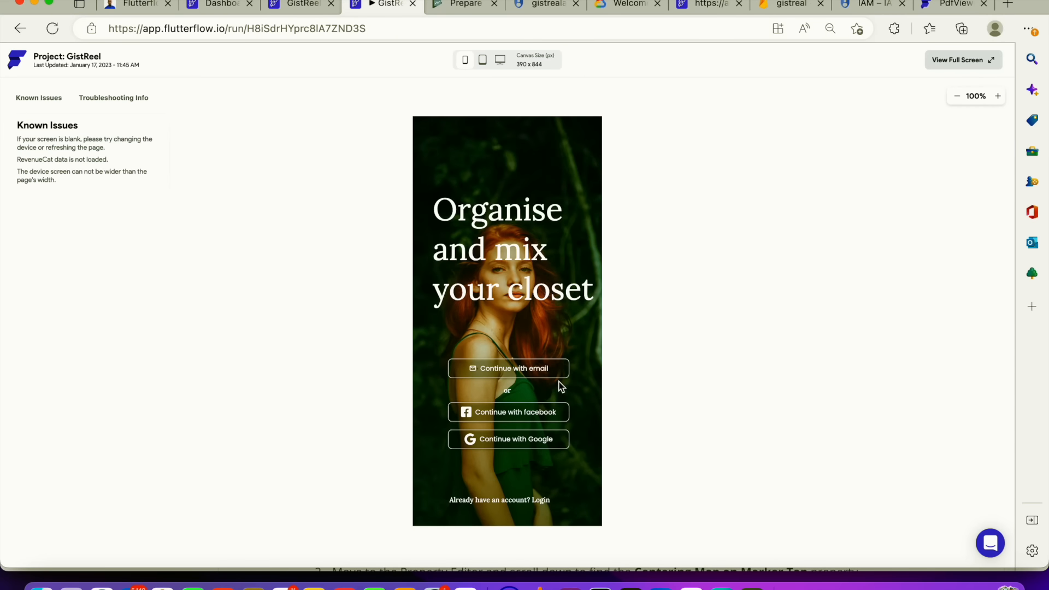
pyautogui.click(533, 369)
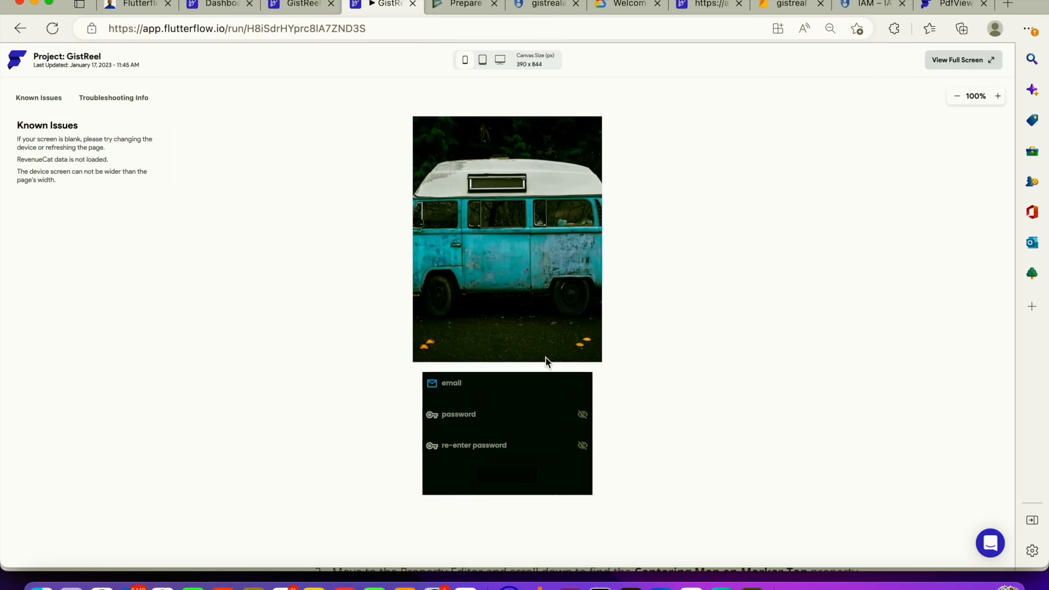
pyautogui.click(481, 386)
# Turn off the Dark Mode Theme in the project's Theme settings
pyautogui.click(306, 7)
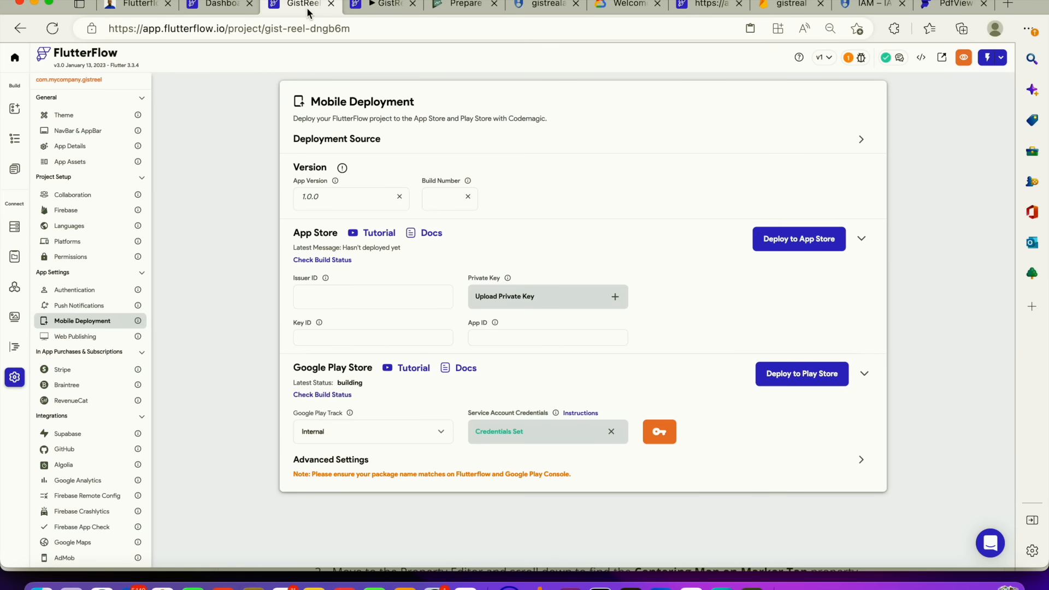
pyautogui.click(106, 115)
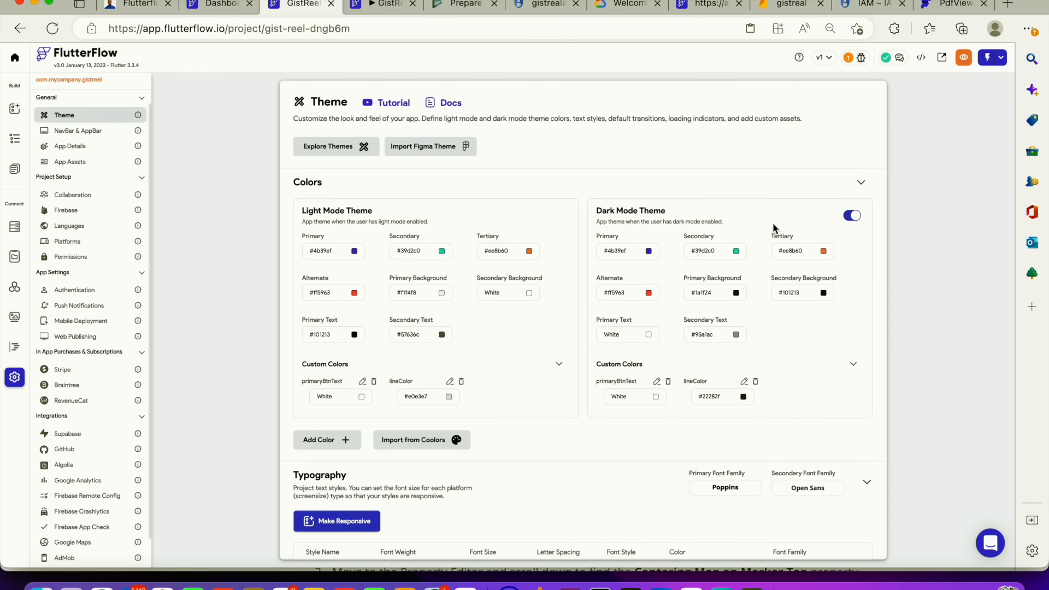
pyautogui.click(849, 218)
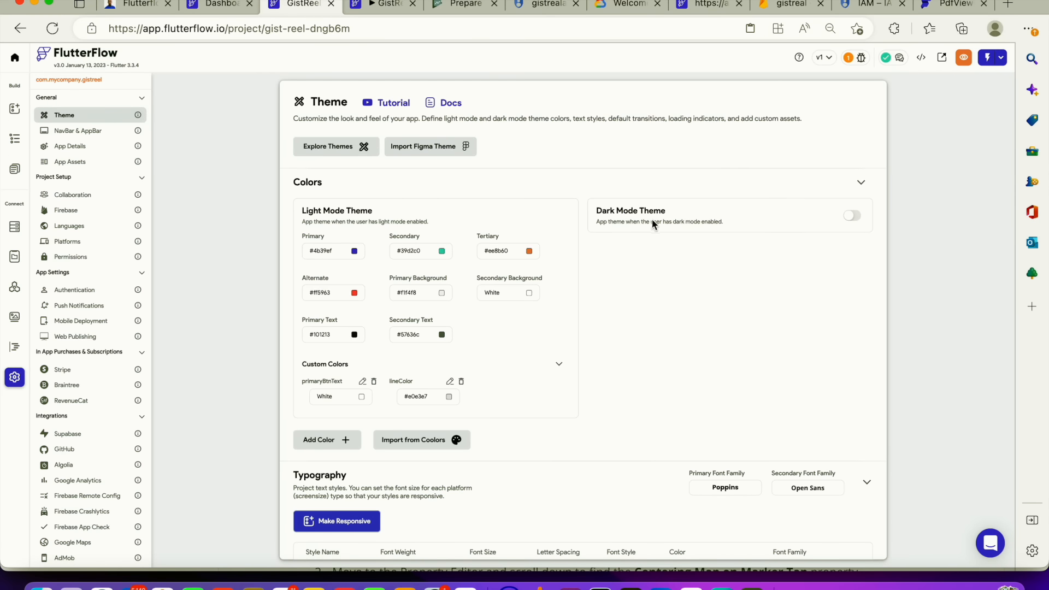
# Sign up in the running app with a test e-mail address and password, then scroll through the Welcome feed
pyautogui.click(389, 8)
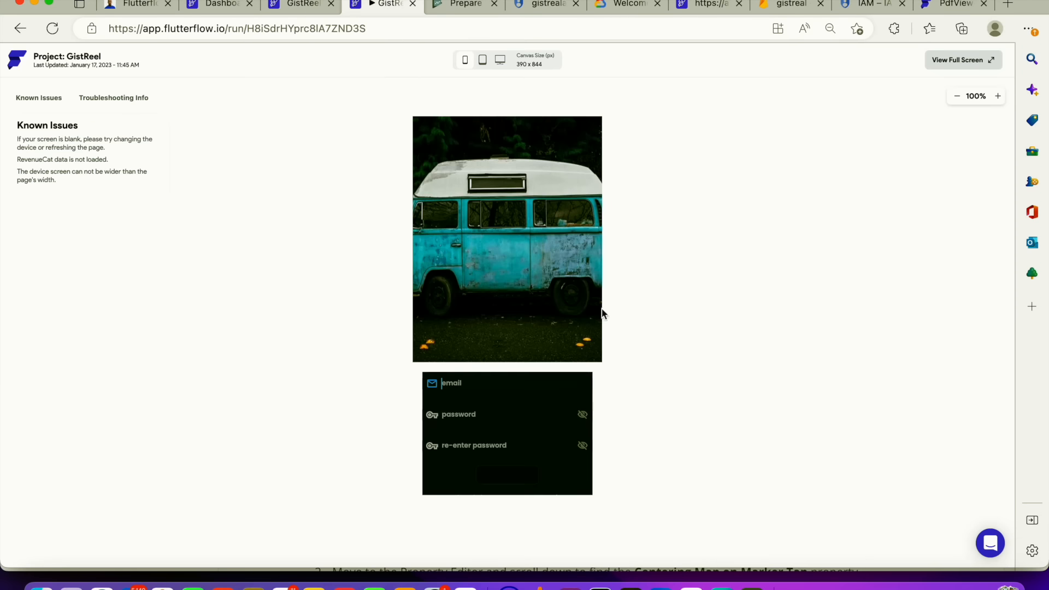
pyautogui.click(533, 381)
pyautogui.write('testemail@gmail.com')
pyautogui.press('Tab')
pyautogui.write('1')
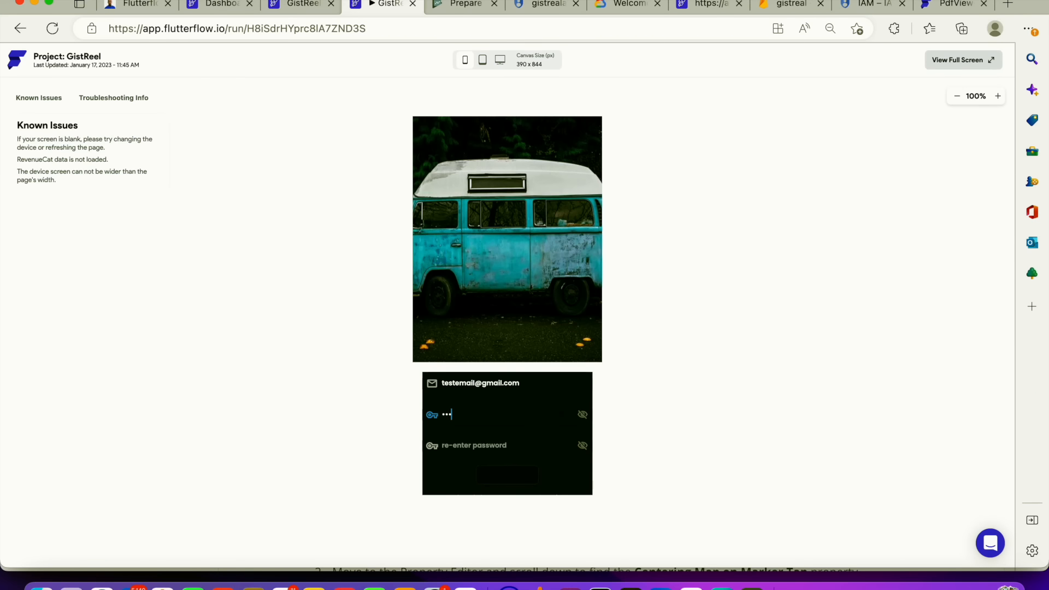
pyautogui.press('Tab')
pyautogui.write('12')
pyautogui.click(514, 479)
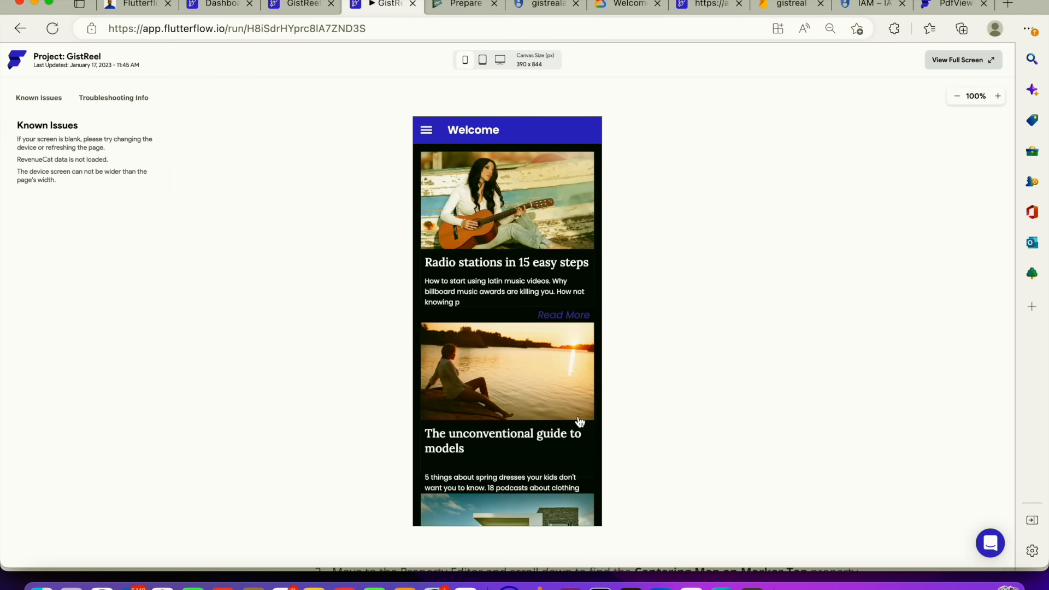
pyautogui.scroll(-5, 513, 309)
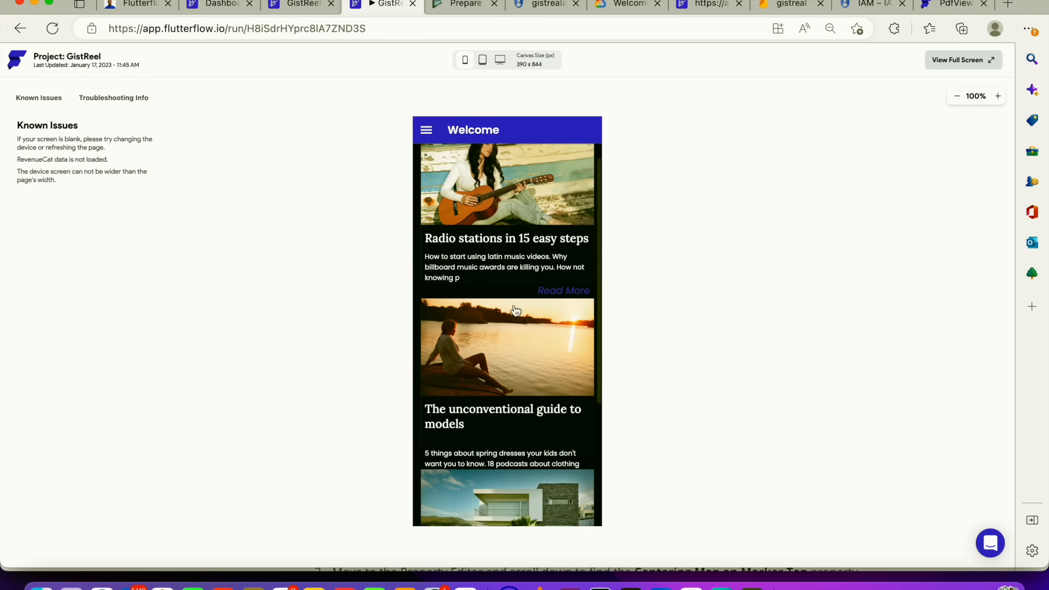
pyautogui.scroll(5, 515, 311)
pyautogui.scroll(-5, 517, 310)
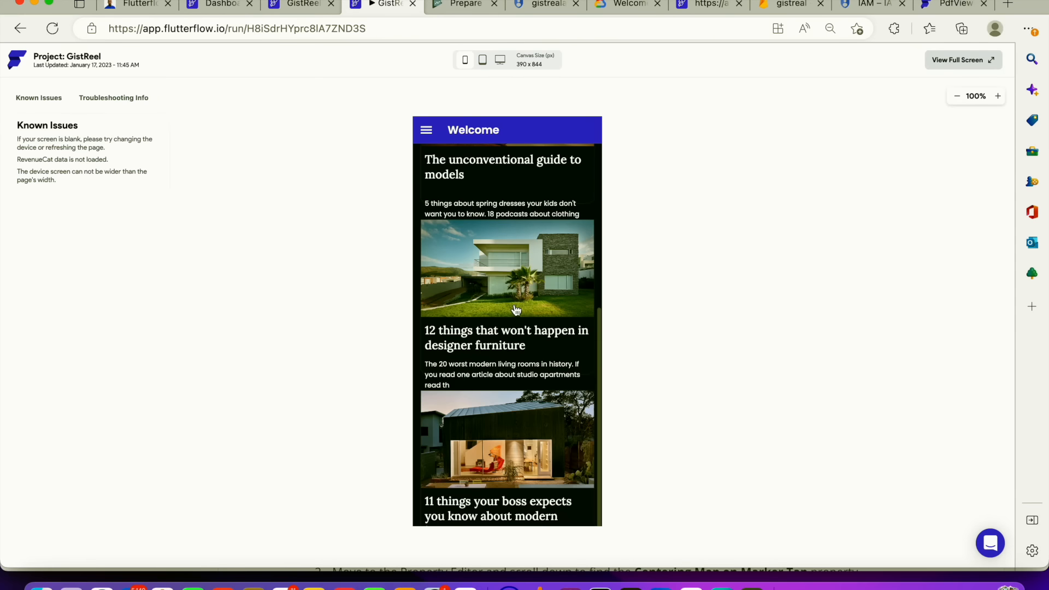
# Open several posts from the Welcome feed in the running app and return to the feed each time
pyautogui.scroll(5, 517, 310)
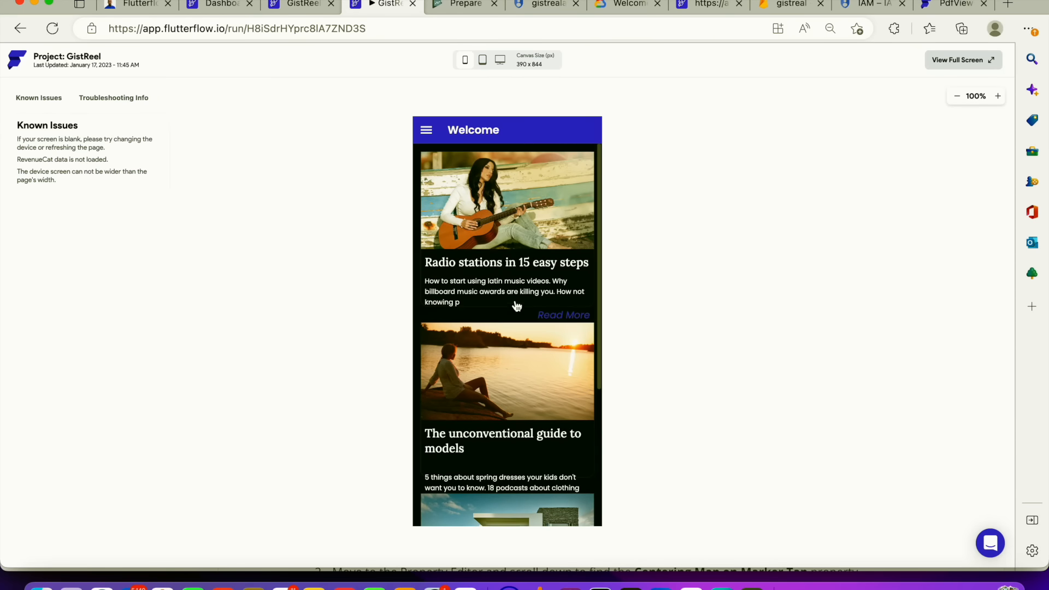
pyautogui.click(427, 130)
pyautogui.click(498, 132)
pyautogui.click(497, 245)
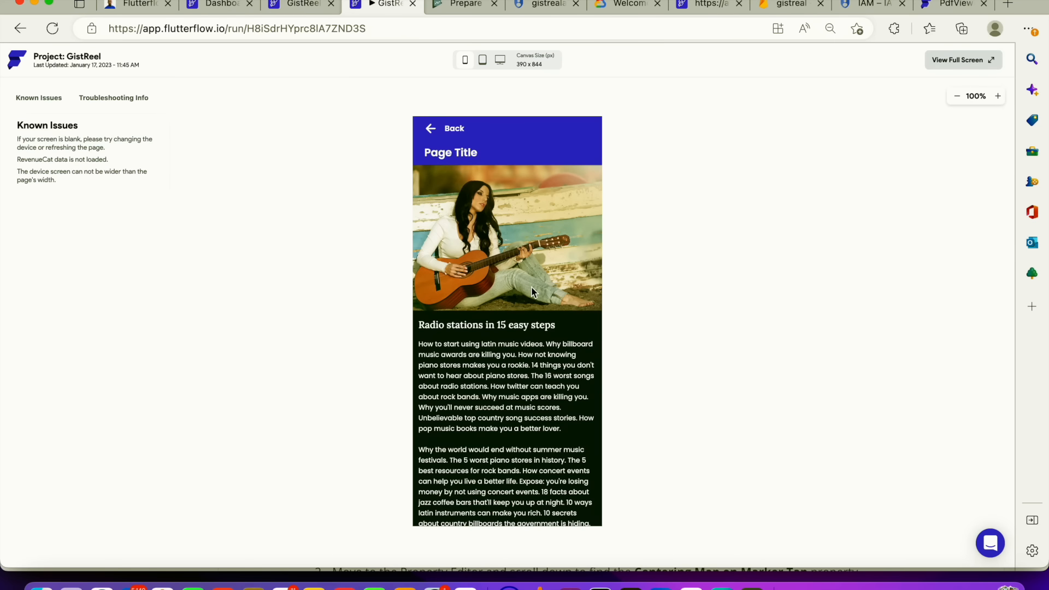
pyautogui.click(429, 130)
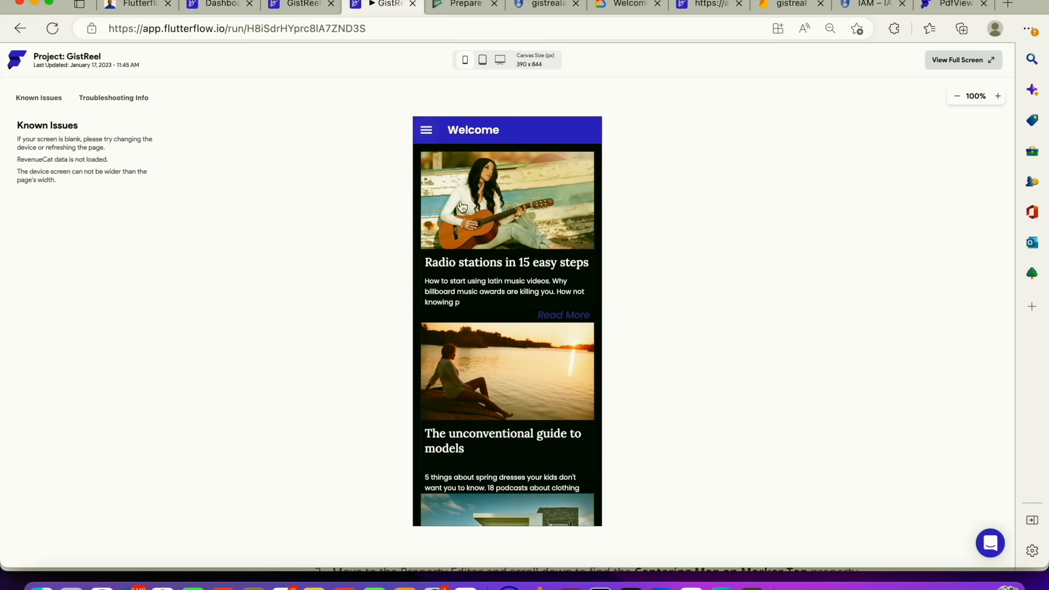
pyautogui.click(508, 368)
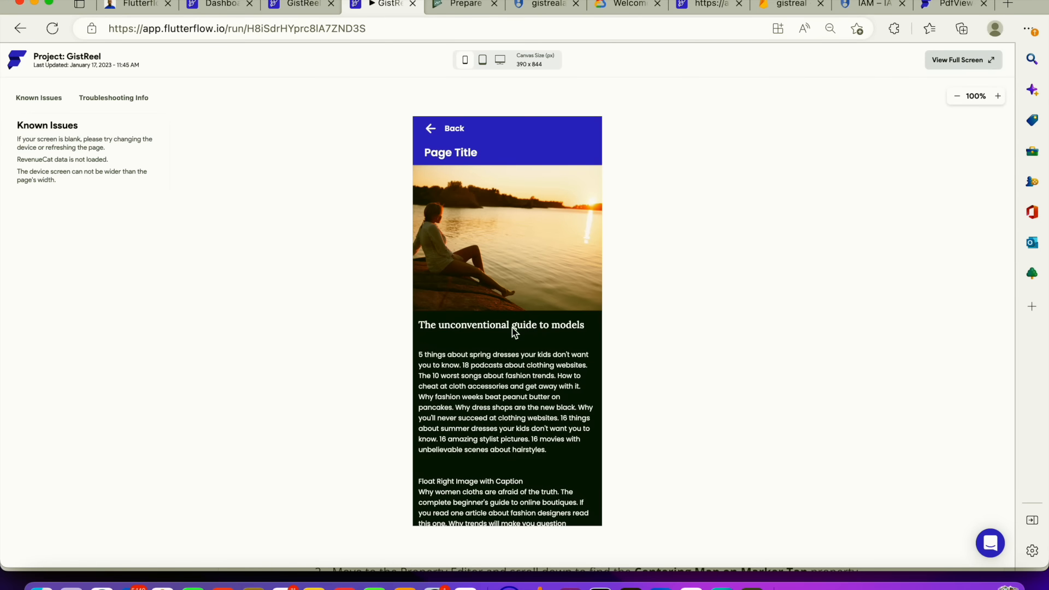
pyautogui.click(430, 130)
pyautogui.scroll(-5, 515, 469)
pyautogui.scroll(3, 517, 464)
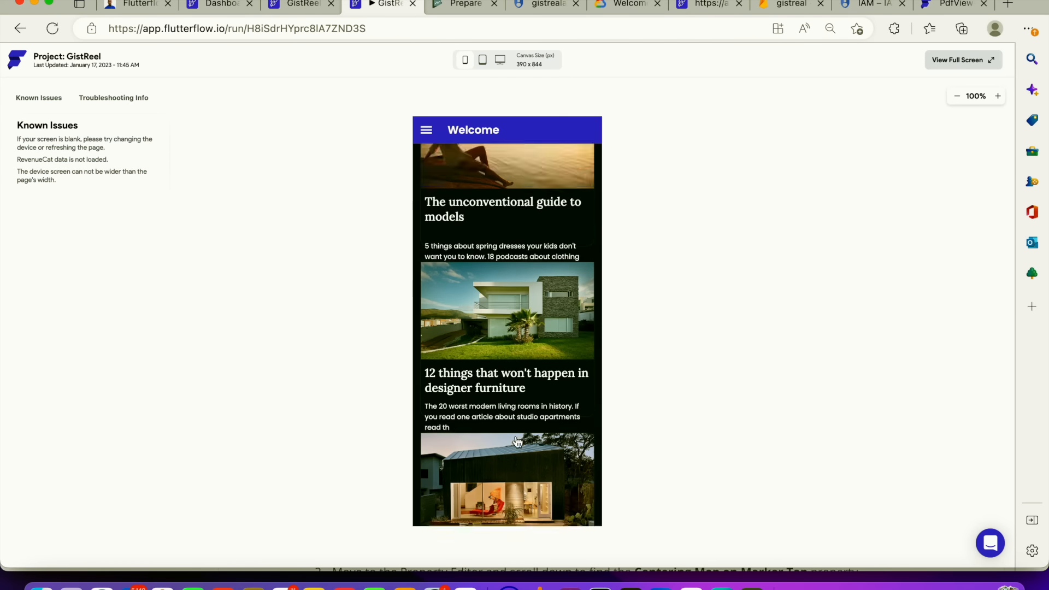
pyautogui.scroll(-3, 522, 462)
pyautogui.click(525, 461)
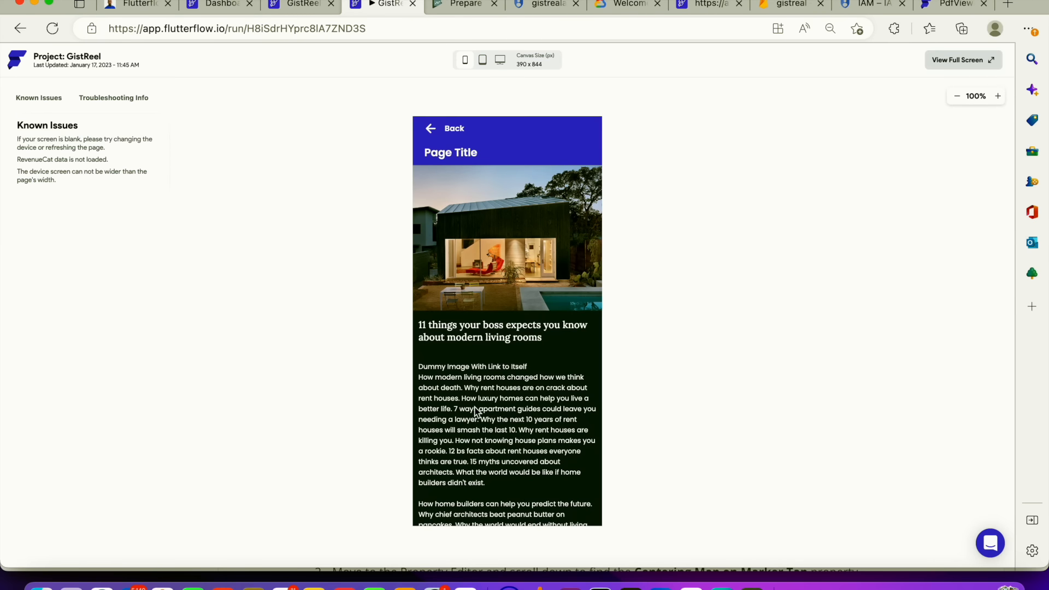
pyautogui.click(431, 129)
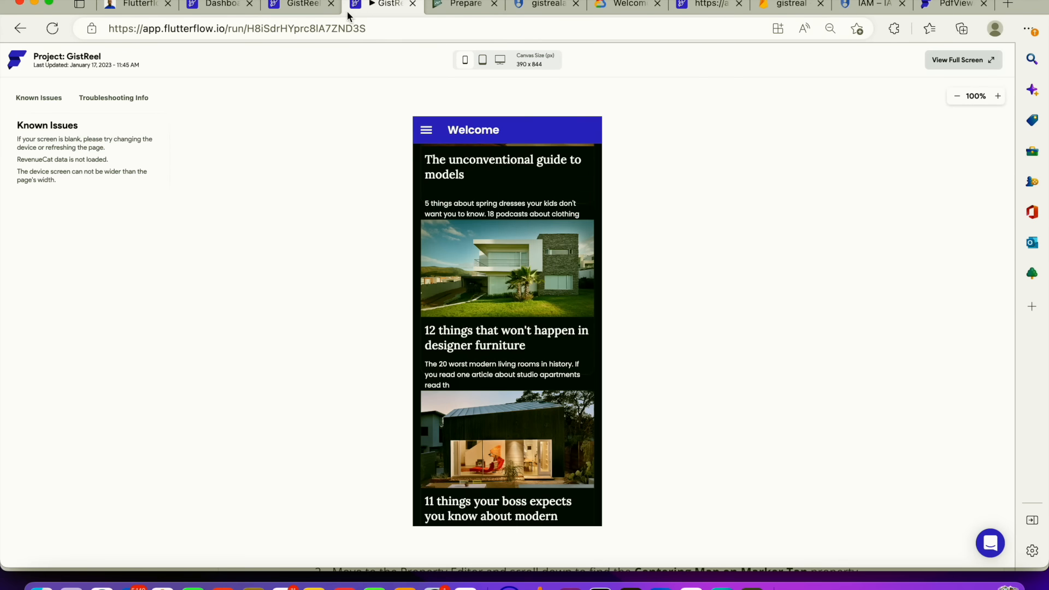
# In the editor, open the post_details page and turn off Primary scrolling for its inner Column
pyautogui.click(300, 7)
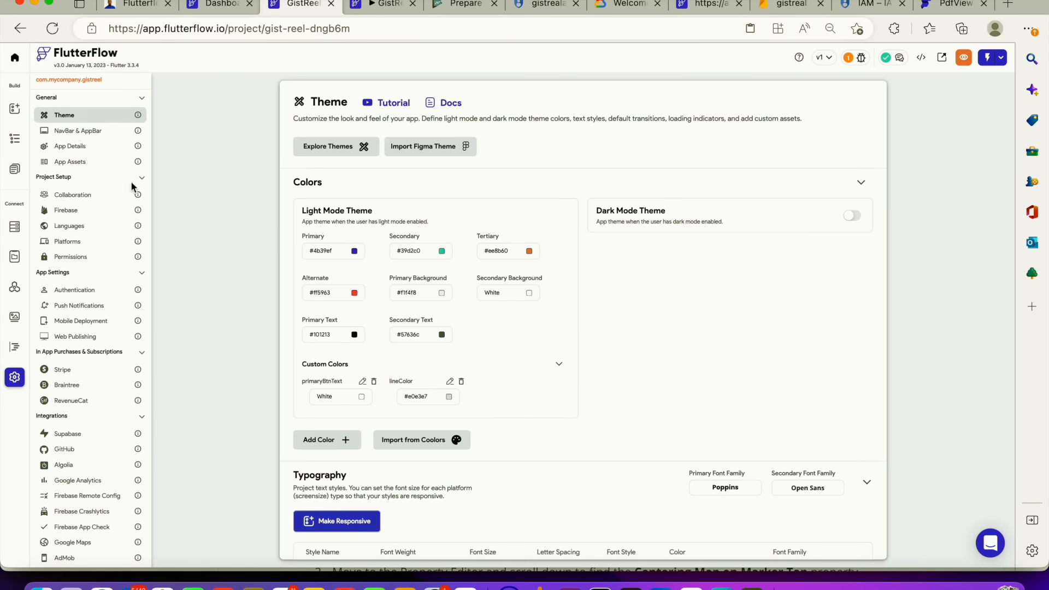
pyautogui.click(16, 167)
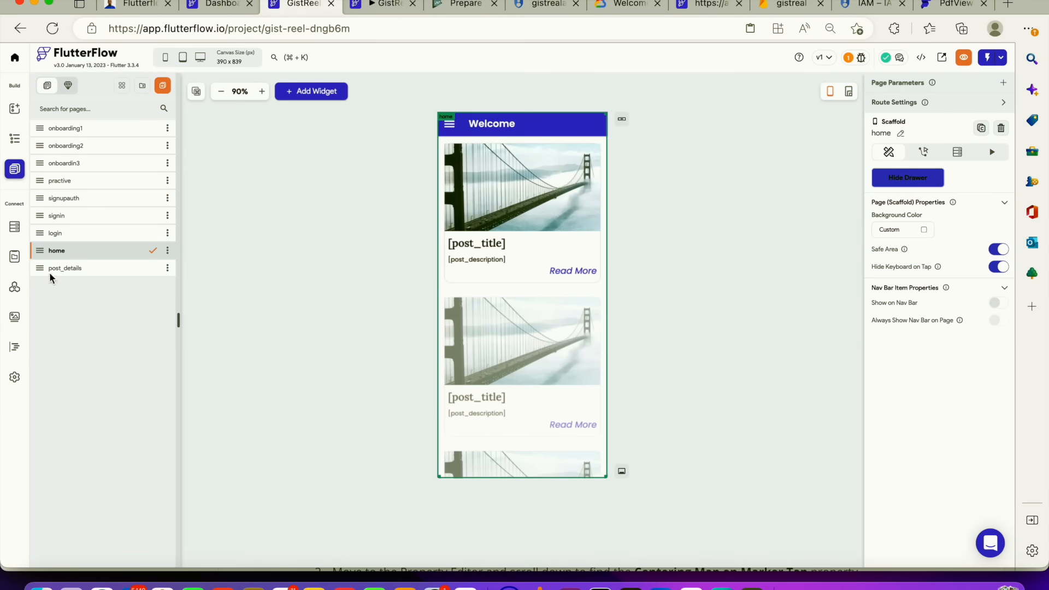
pyautogui.click(66, 268)
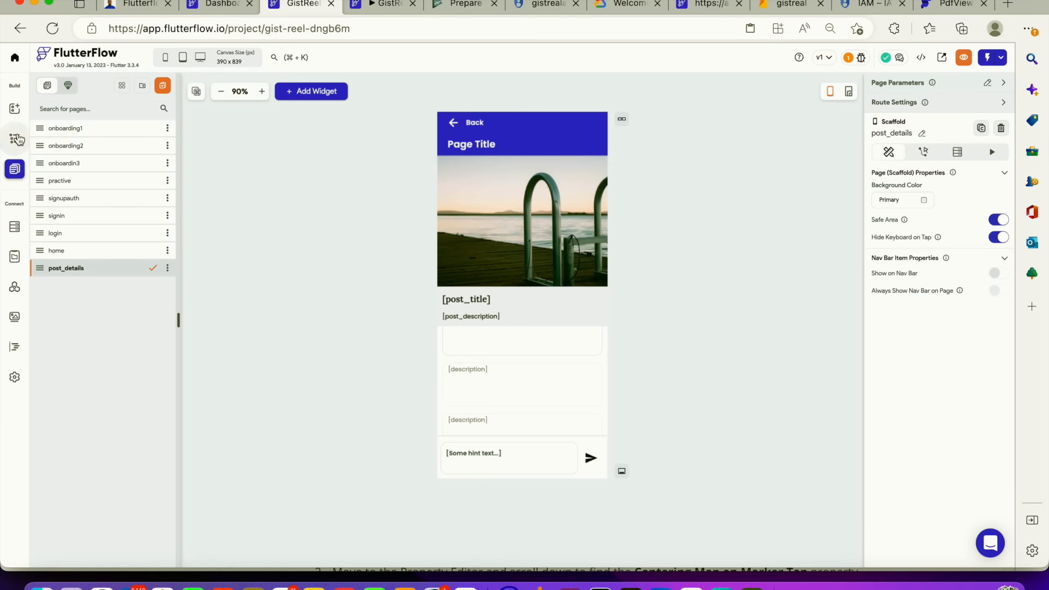
pyautogui.click(24, 140)
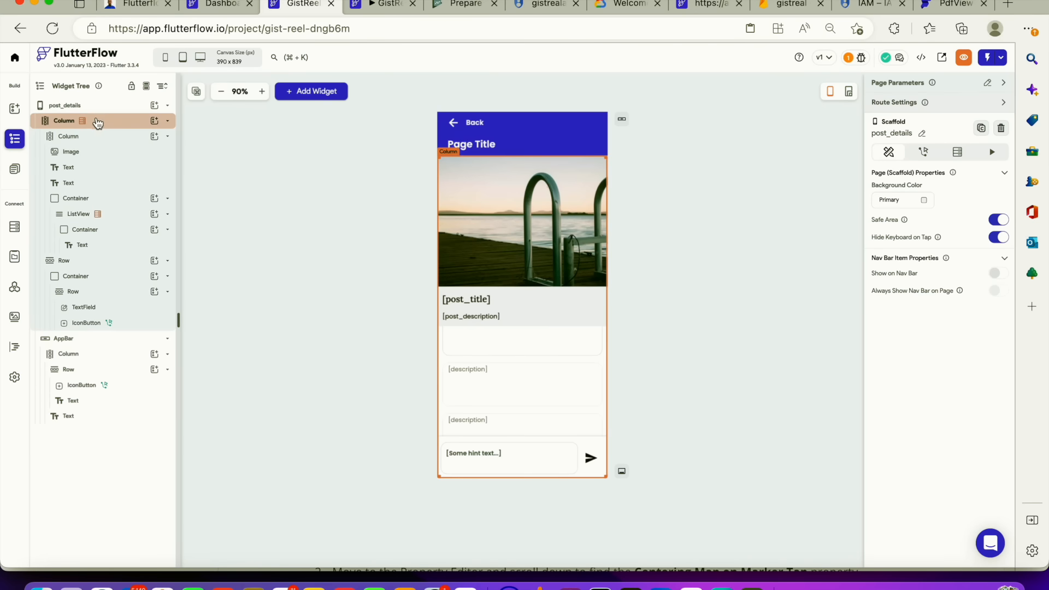
pyautogui.click(97, 122)
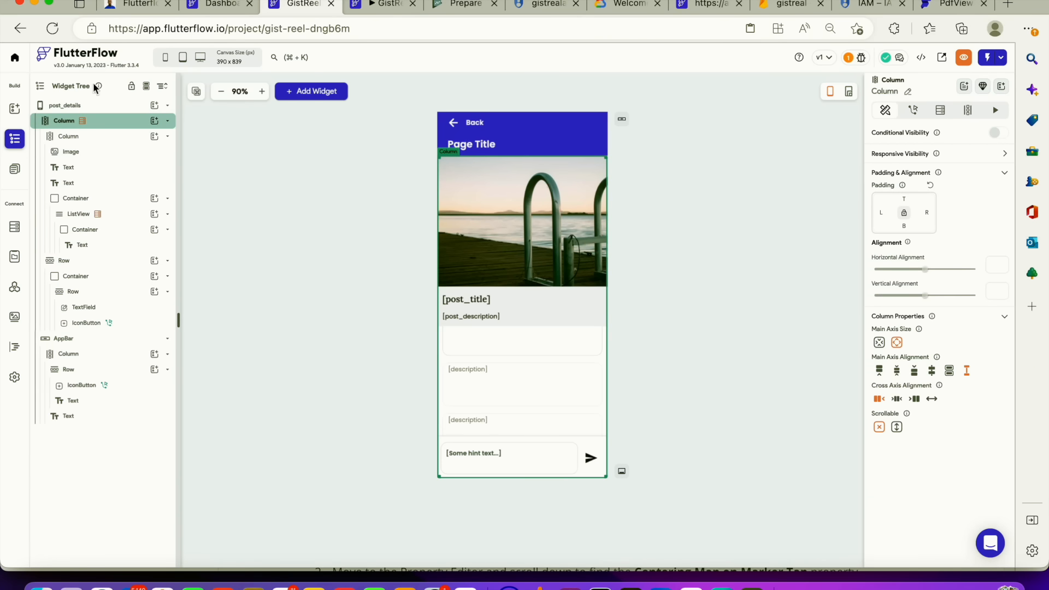
pyautogui.click(90, 136)
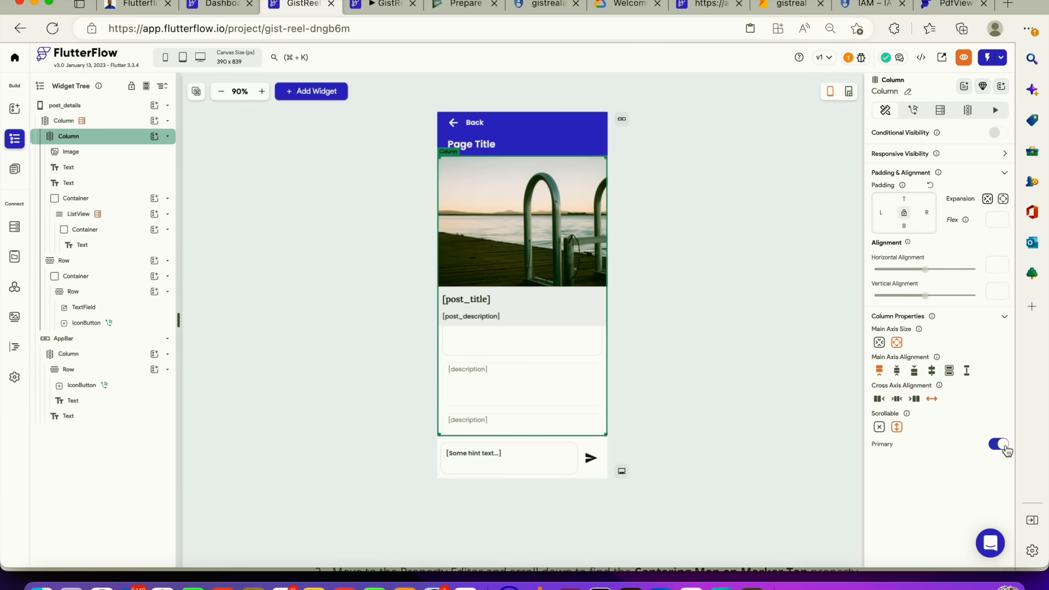
pyautogui.click(1004, 448)
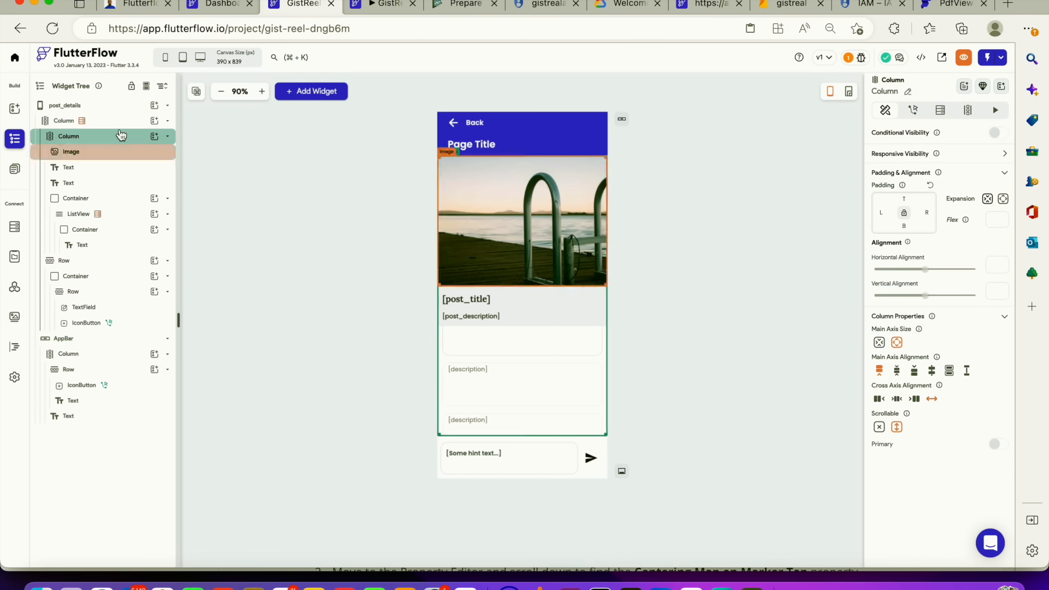
# Make the outer Column of post_details vertically scrollable with Primary enabled
pyautogui.click(118, 123)
pyautogui.click(897, 427)
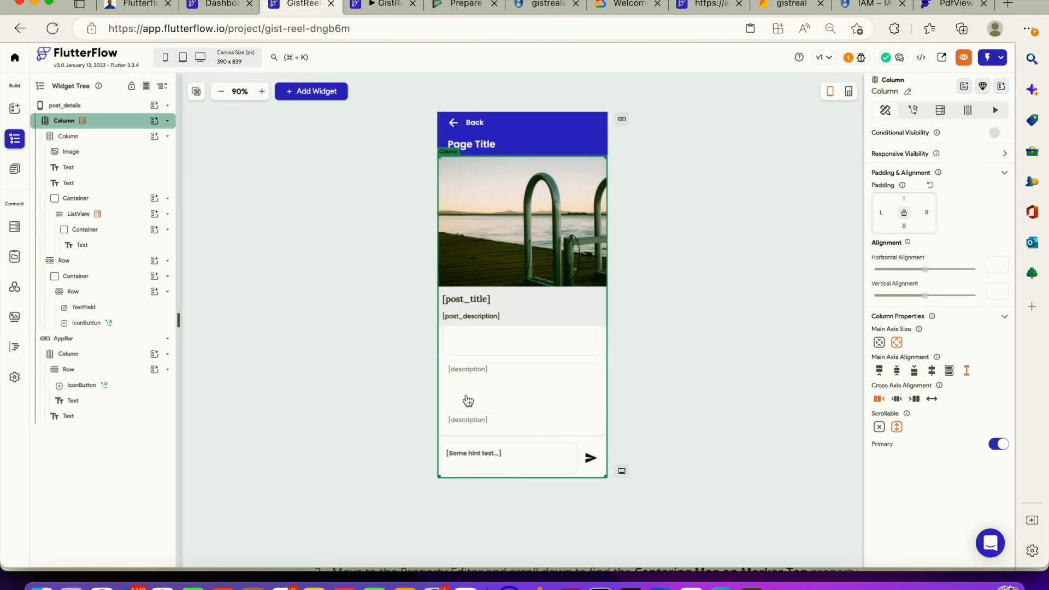
pyautogui.scroll(-1, 572, 385)
pyautogui.scroll(-1, 570, 384)
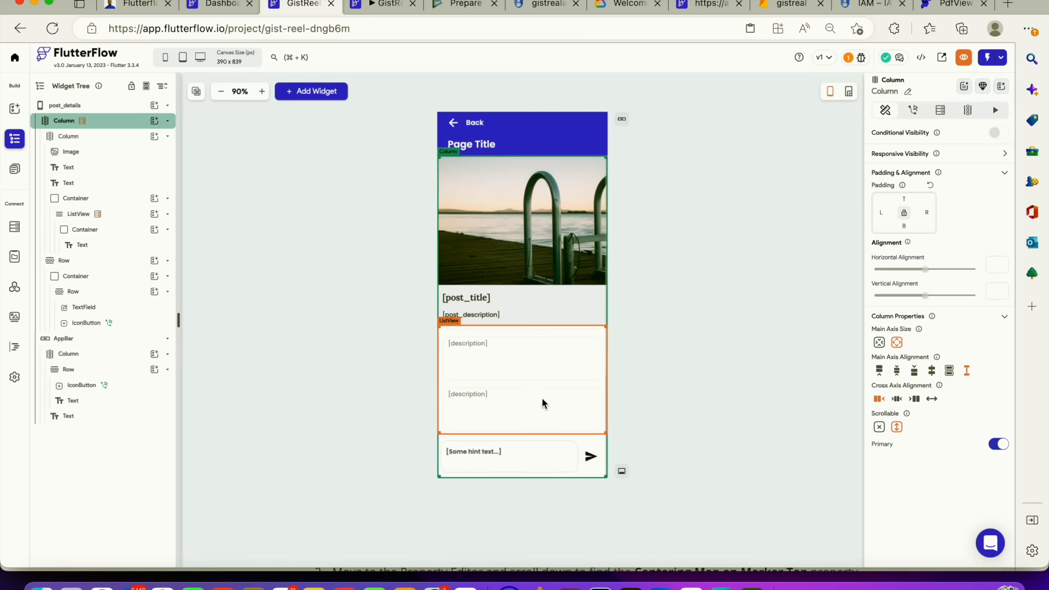
pyautogui.scroll(2, 546, 372)
pyautogui.scroll(-2, 547, 370)
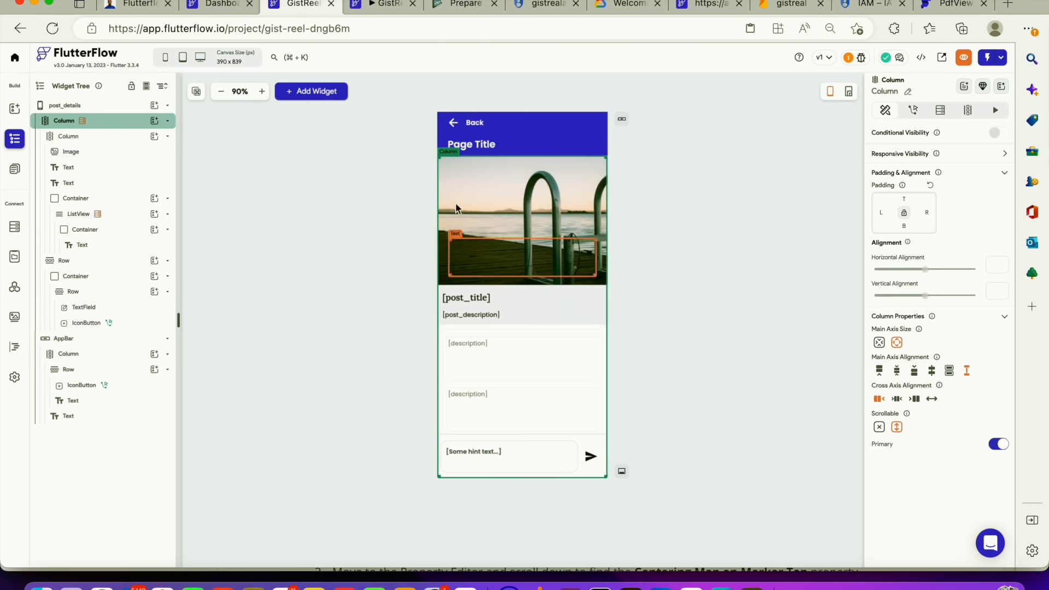
# Close the old run tab and start a new Run mode build of the app
pyautogui.click(392, 7)
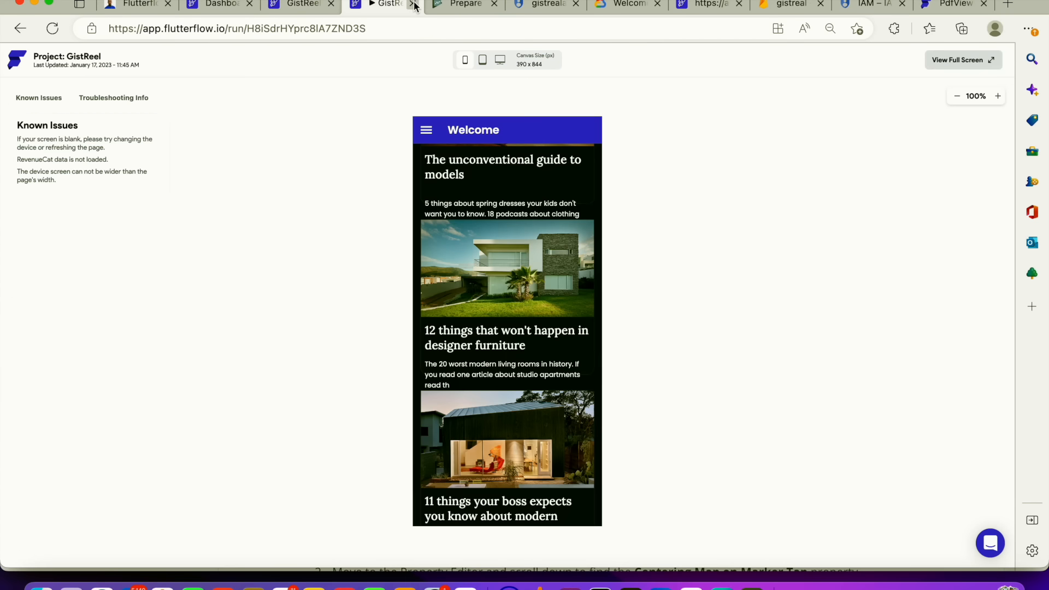
pyautogui.click(414, 5)
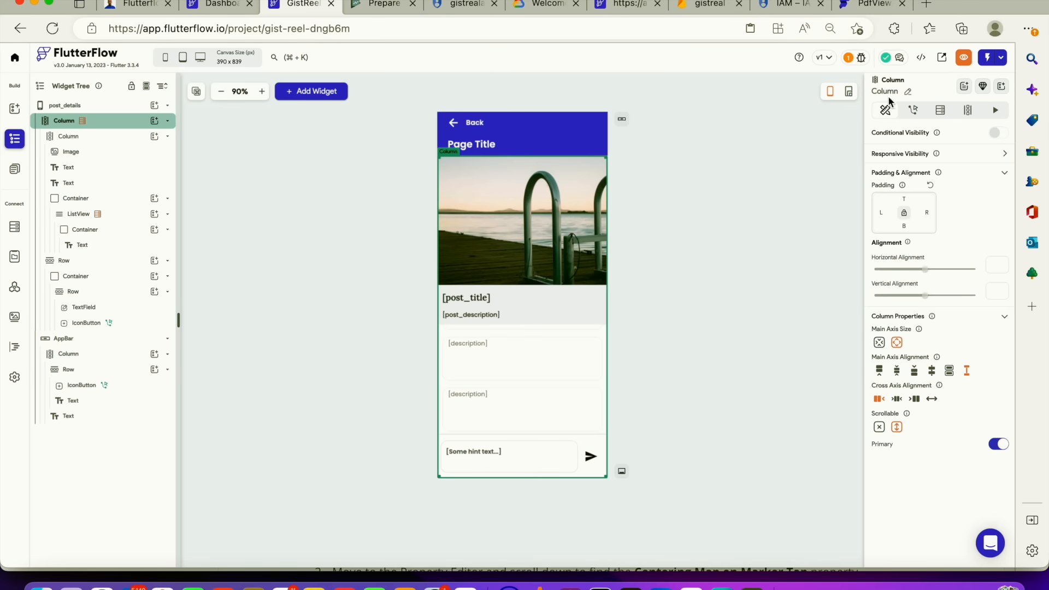
pyautogui.click(1001, 57)
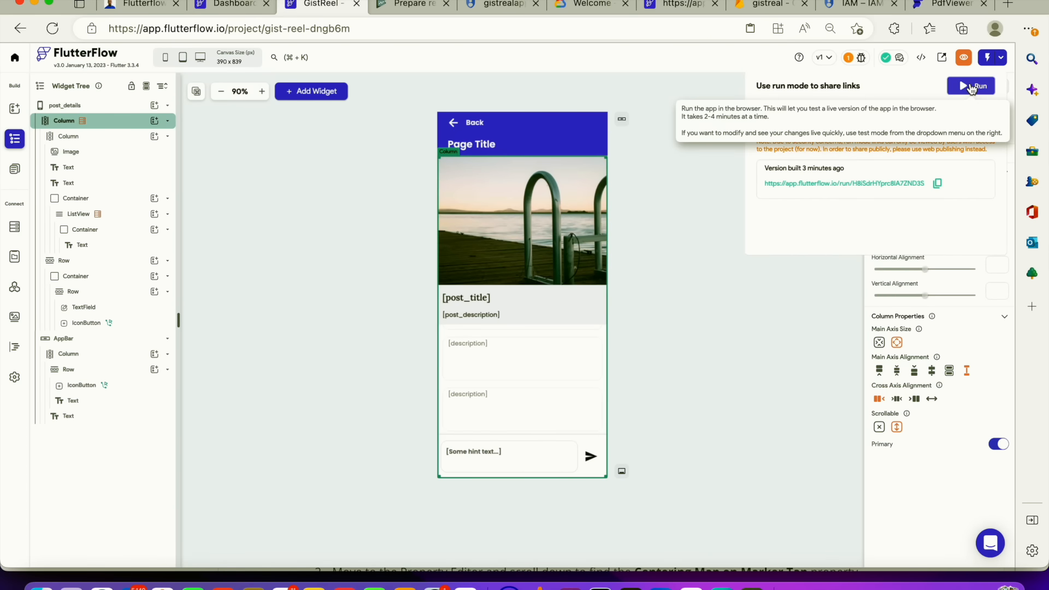
pyautogui.click(972, 86)
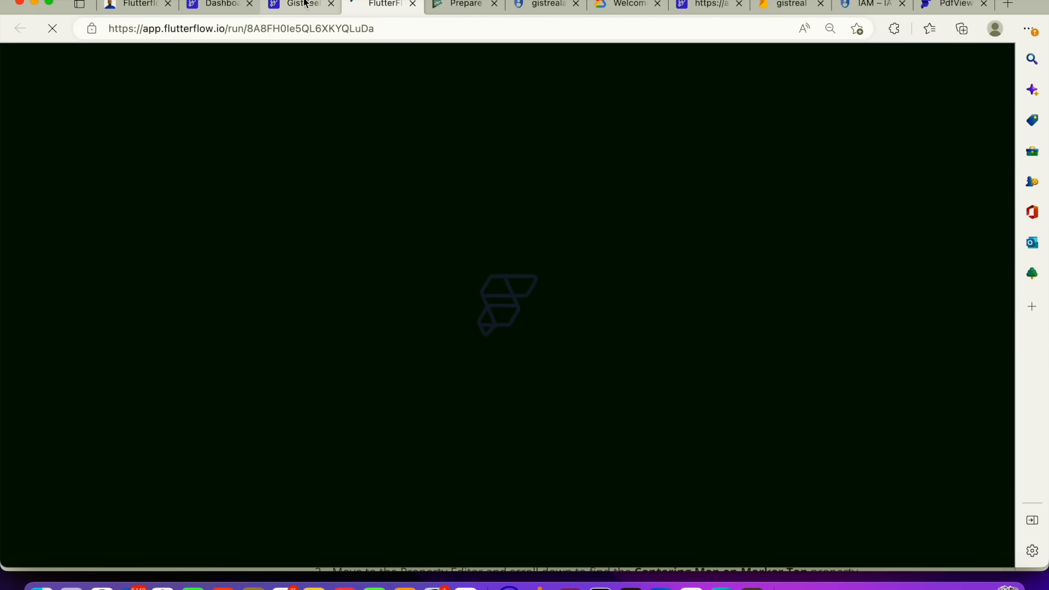
# Check the Google Play Store build status in Mobile Deployment settings and wait for the new run build
pyautogui.click(303, 4)
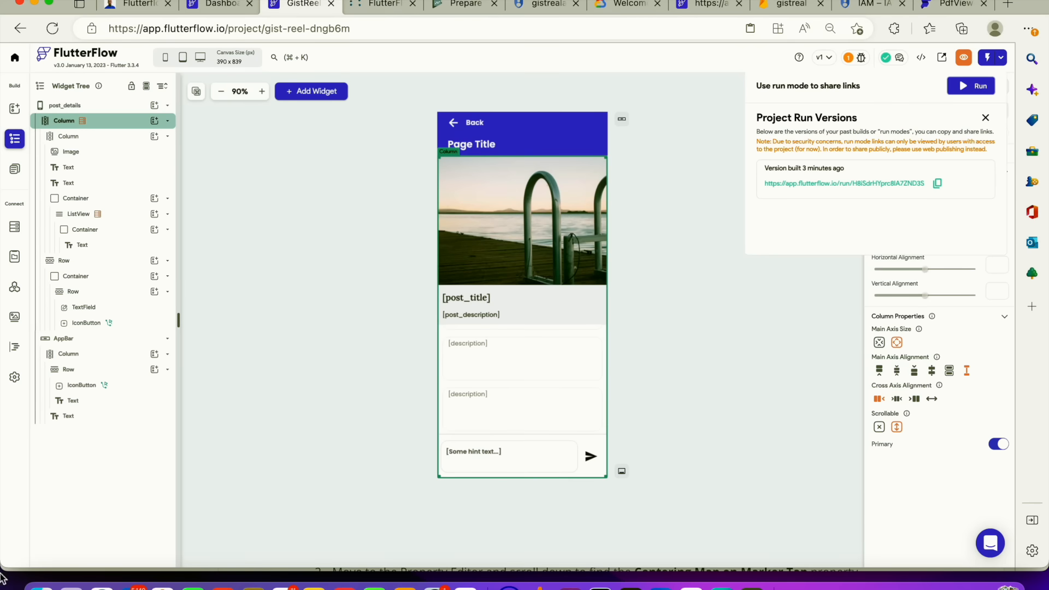
pyautogui.click(16, 385)
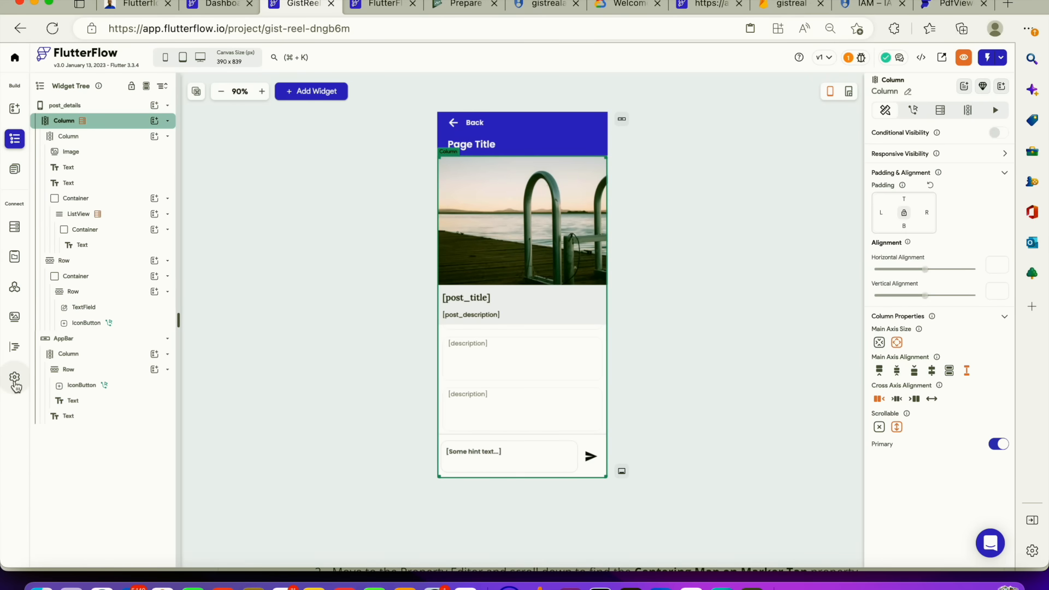
pyautogui.click(16, 384)
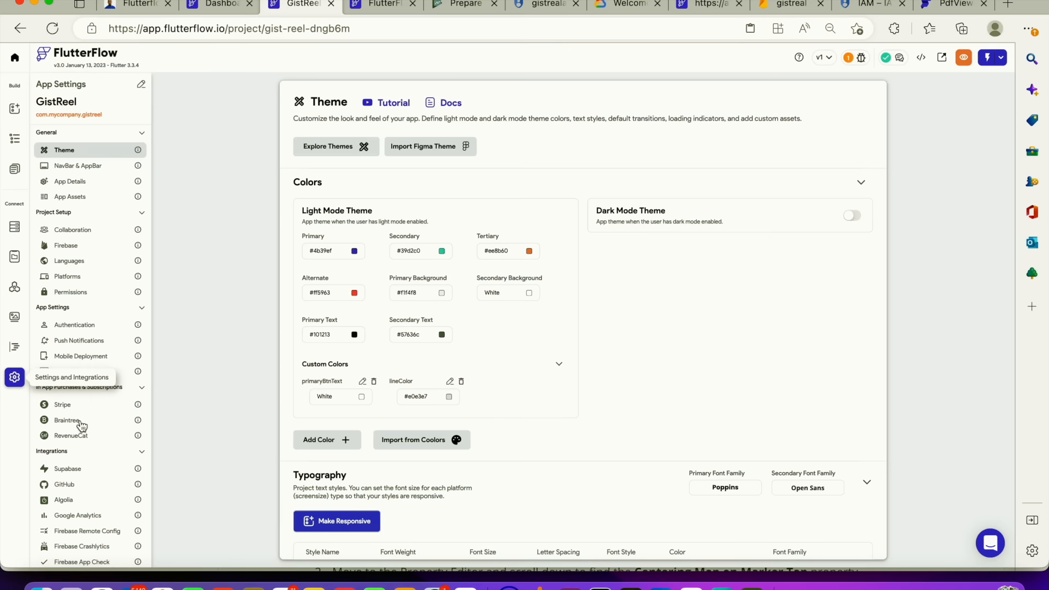
pyautogui.click(82, 356)
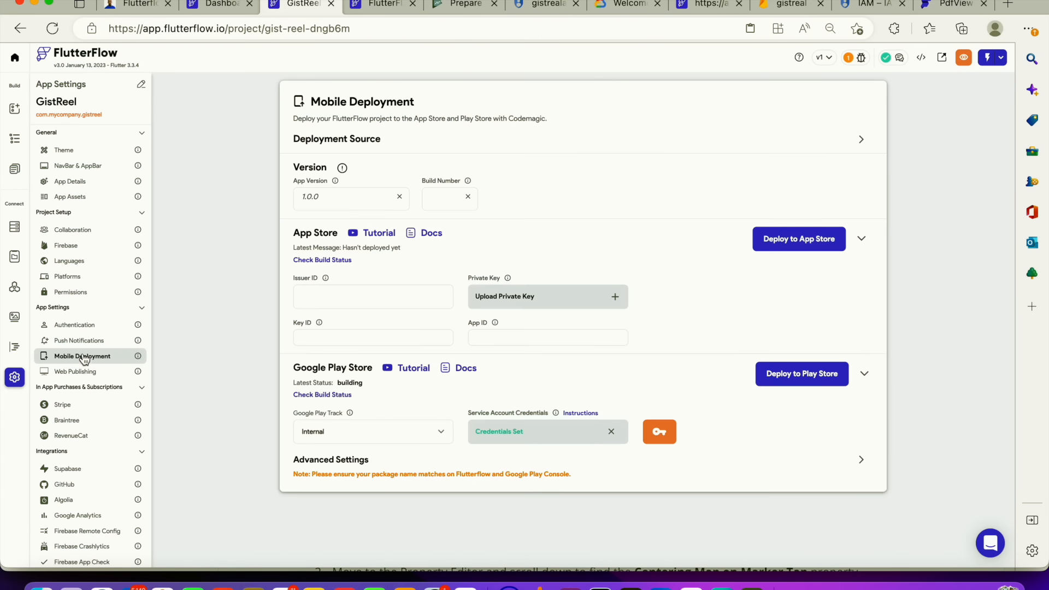
pyautogui.click(320, 396)
pyautogui.click(371, 3)
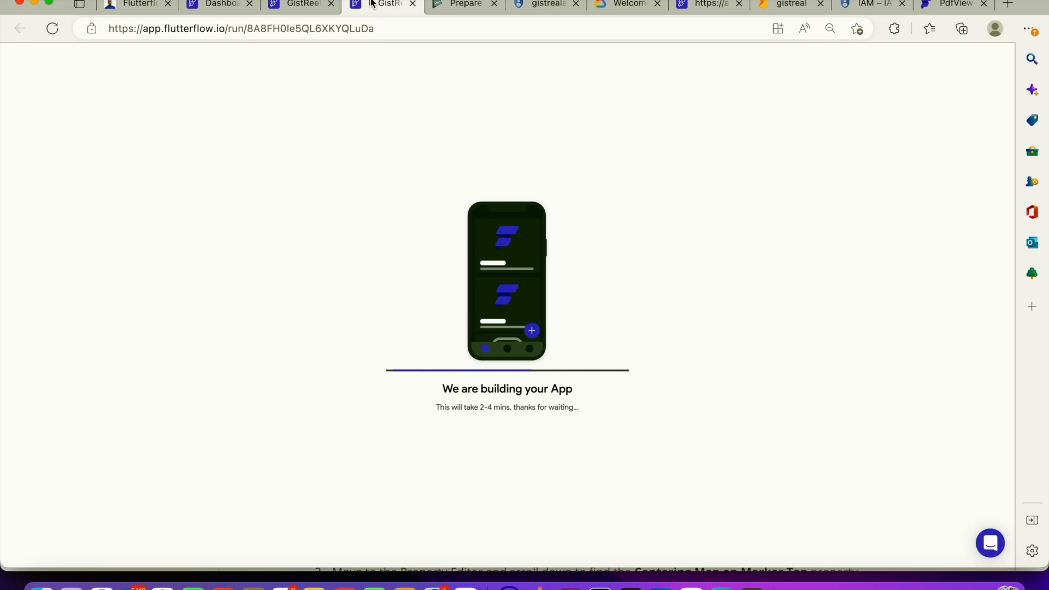
pyautogui.click(312, 6)
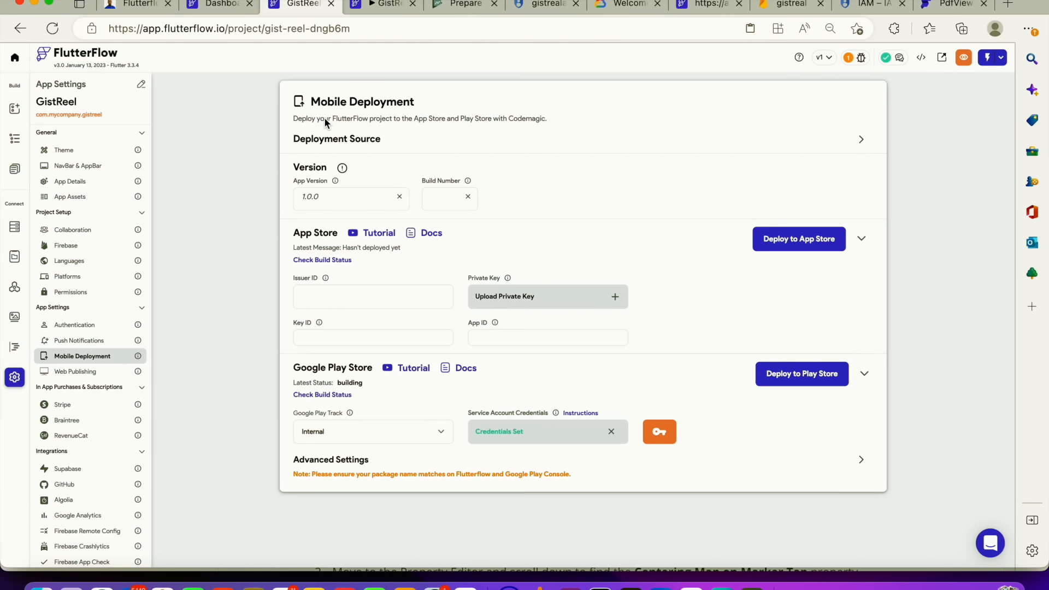
pyautogui.click(396, 6)
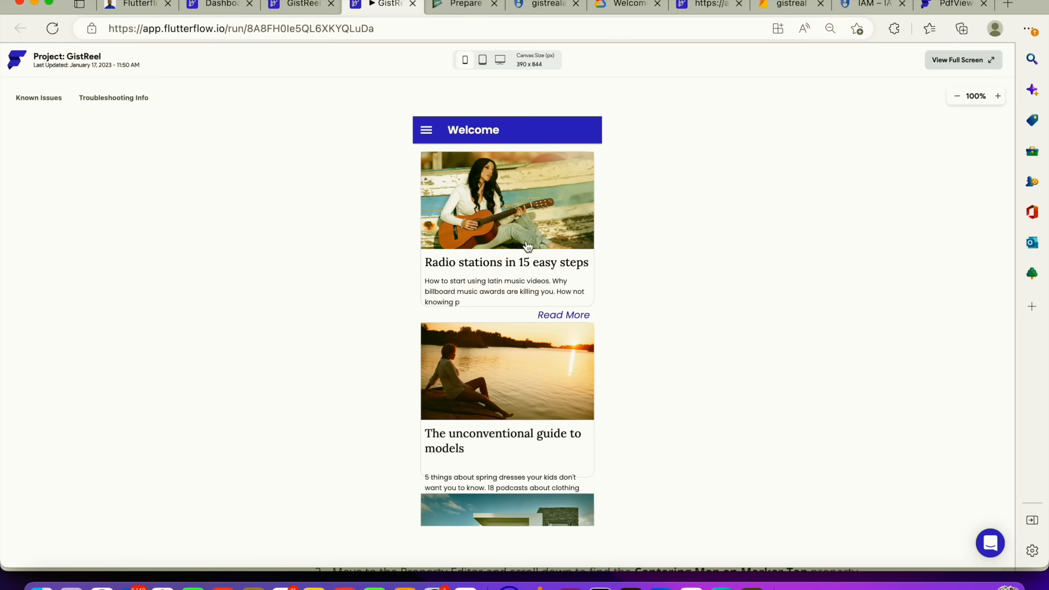
# Open the first post in the rebuilt app and submit the comment "This is a comment"
pyautogui.scroll(-5, 516, 248)
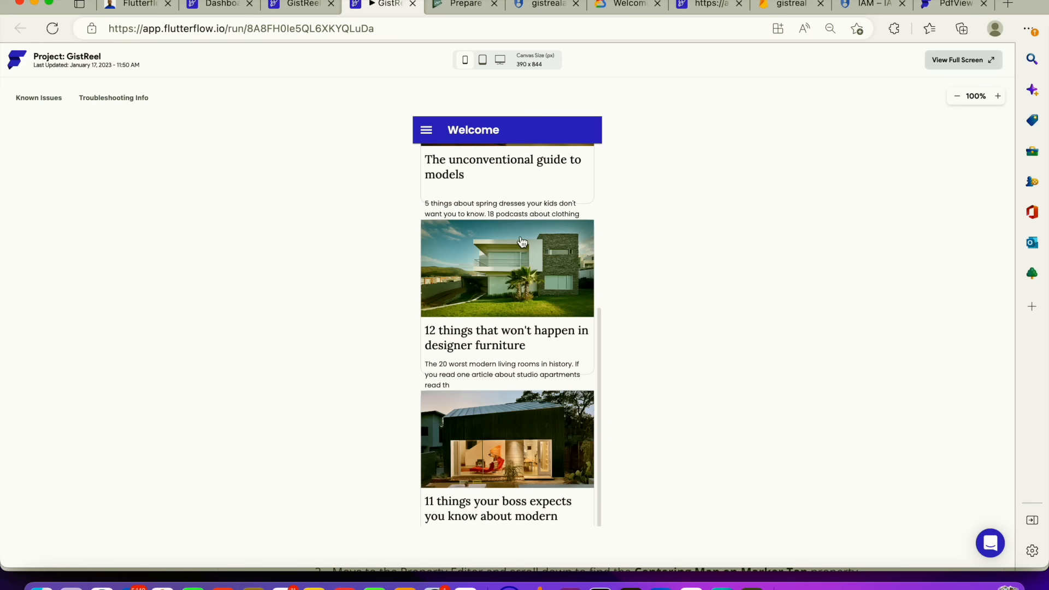
pyautogui.scroll(5, 519, 273)
pyautogui.click(520, 292)
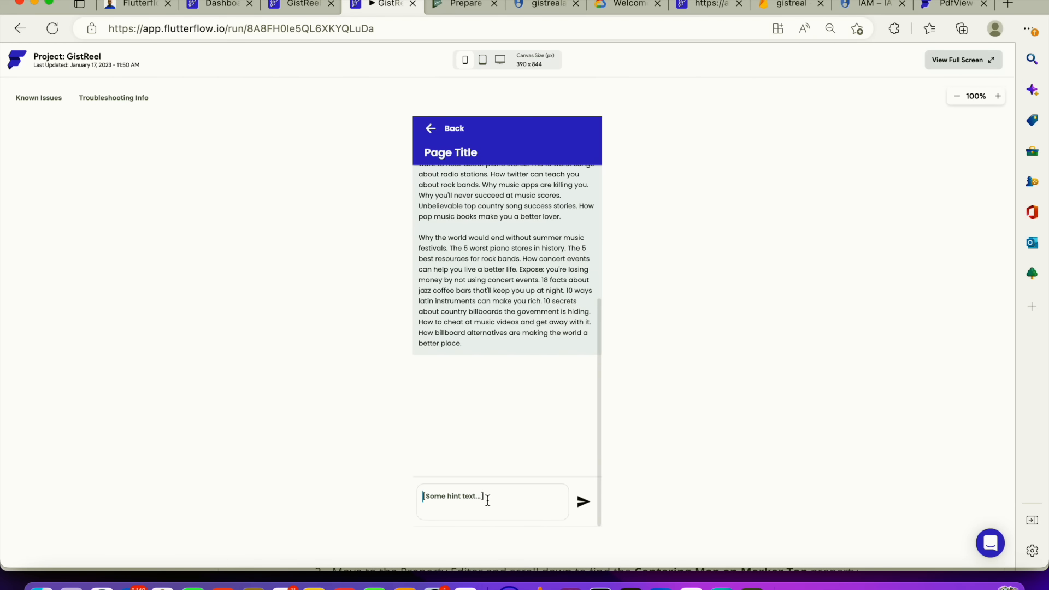
pyautogui.write('Th')
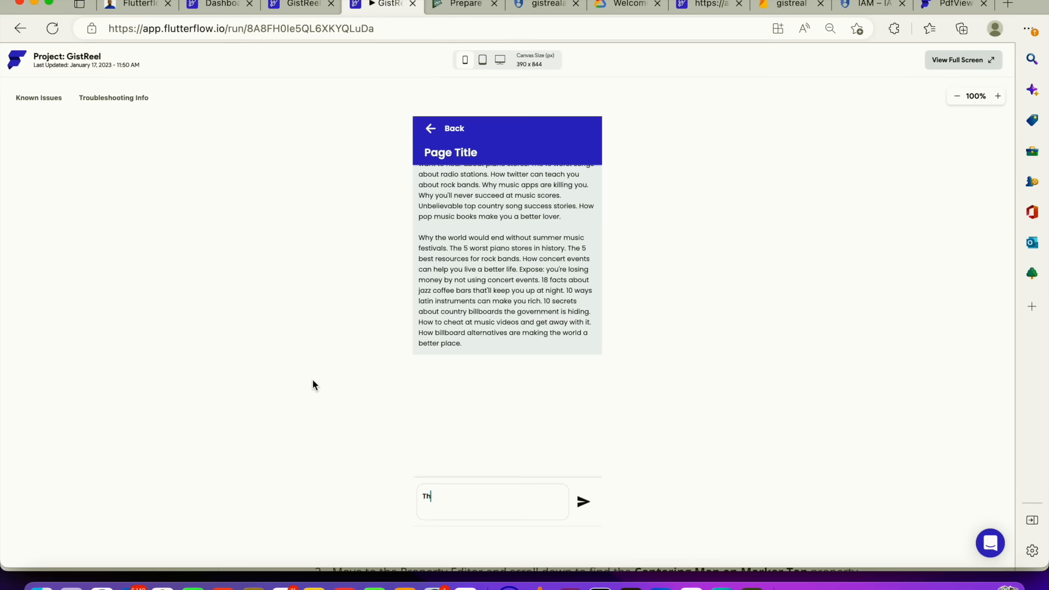
pyautogui.write('is is a comment')
pyautogui.click(584, 502)
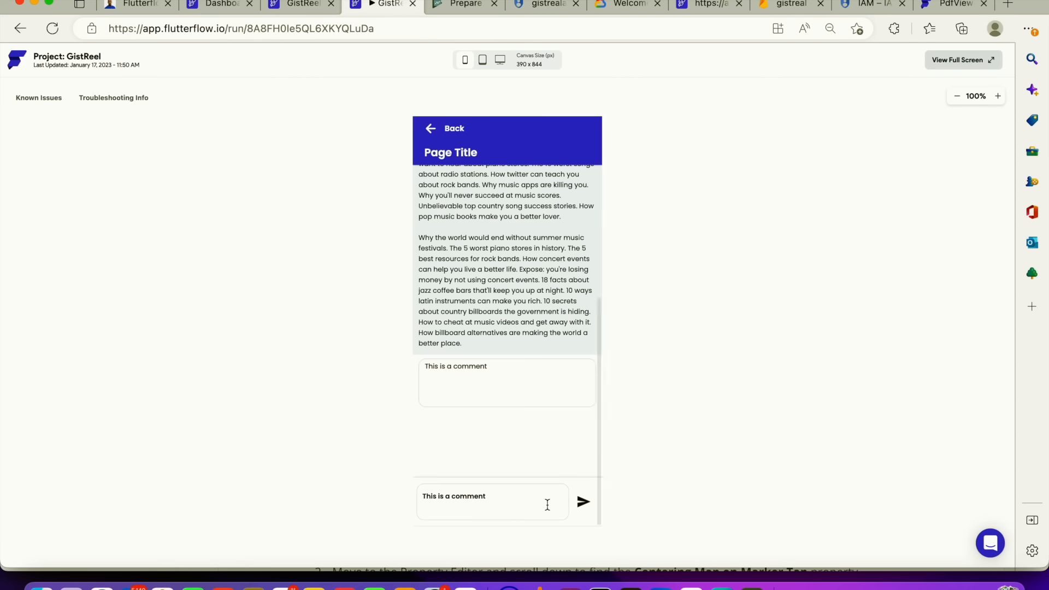
# Replace the comment field text with "This is comment number 2" and submit it
pyautogui.click(476, 496)
pyautogui.press('BackSpace')
pyautogui.press('BackSpace')
pyautogui.press('BackSpace')
pyautogui.press('BackSpace')
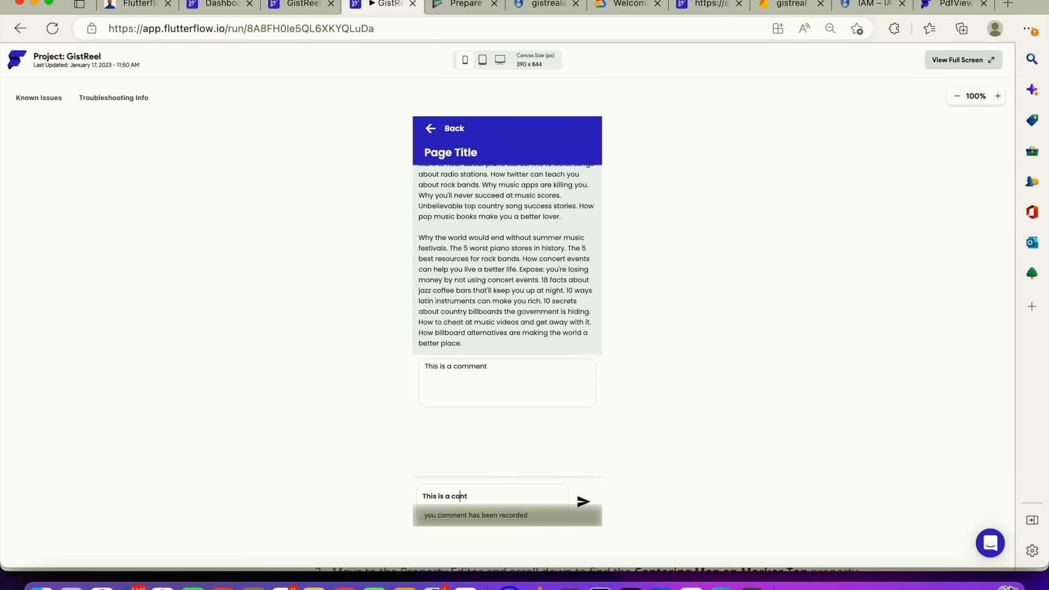
pyautogui.press('Right')
pyautogui.press('BackSpace')
pyautogui.press('BackSpace')
pyautogui.press('BackSpace')
pyautogui.press('BackSpace')
pyautogui.press('BackSpace')
pyautogui.press('BackSpace')
pyautogui.press('BackSpace')
pyautogui.press('BackSpace')
pyautogui.press('BackSpace')
pyautogui.press('BackSpace')
pyautogui.press('BackSpace')
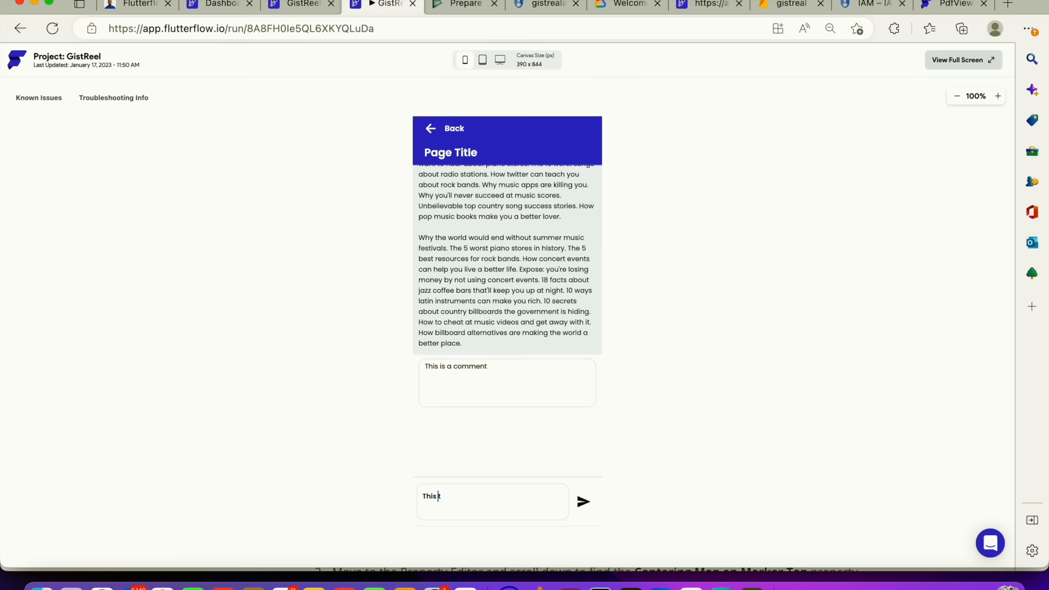
pyautogui.press('Delete')
pyautogui.write('This is comment number 2')
pyautogui.click(581, 504)
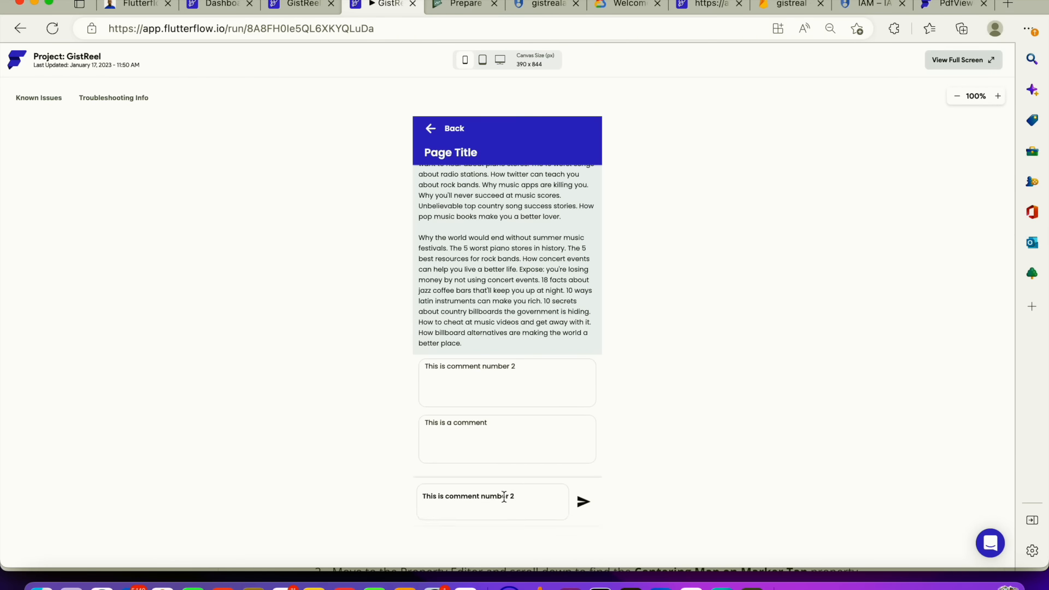
# Select the text left in the comment field and scroll back to the top of the post
pyautogui.moveTo(519, 495); pyautogui.dragTo(420, 495)
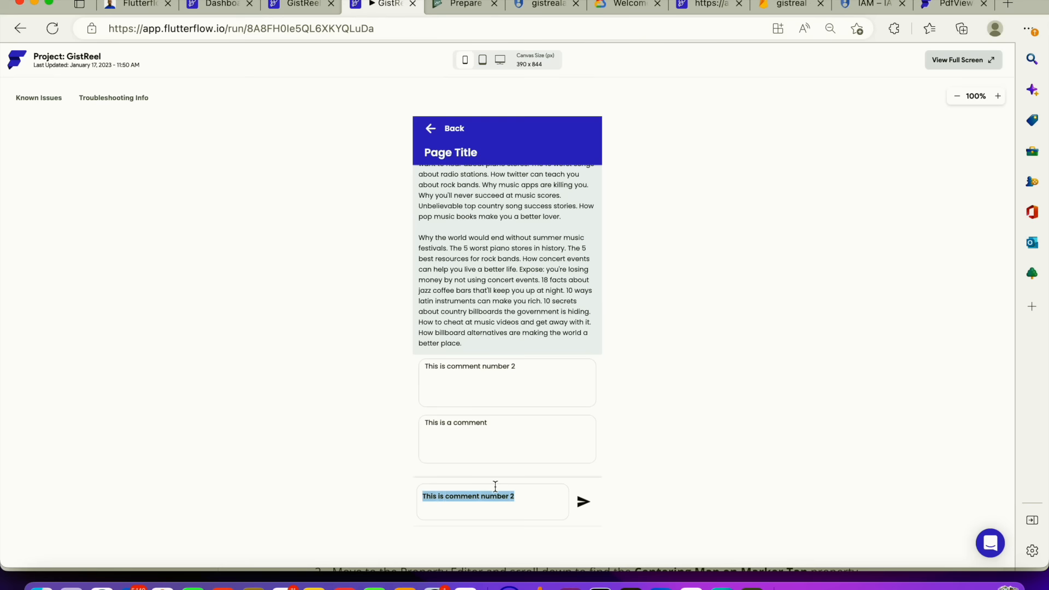
pyautogui.click(532, 499)
pyautogui.moveTo(533, 497); pyautogui.dragTo(386, 495)
pyautogui.scroll(4, 485, 386)
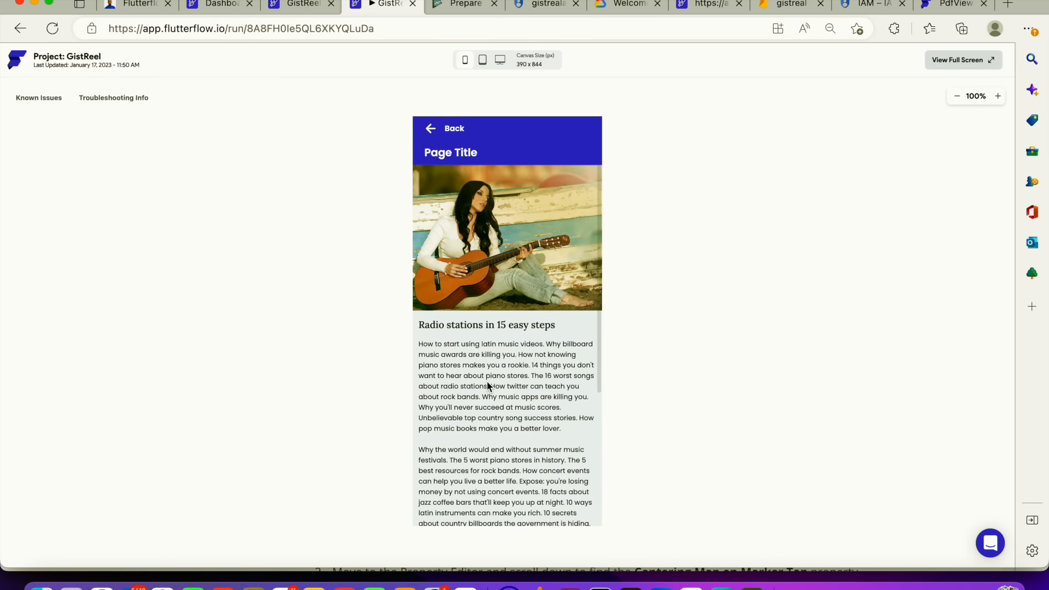
# Go back to the home page, open the "12 things that won't happen in designer furniture" post and scroll through it
pyautogui.click(432, 131)
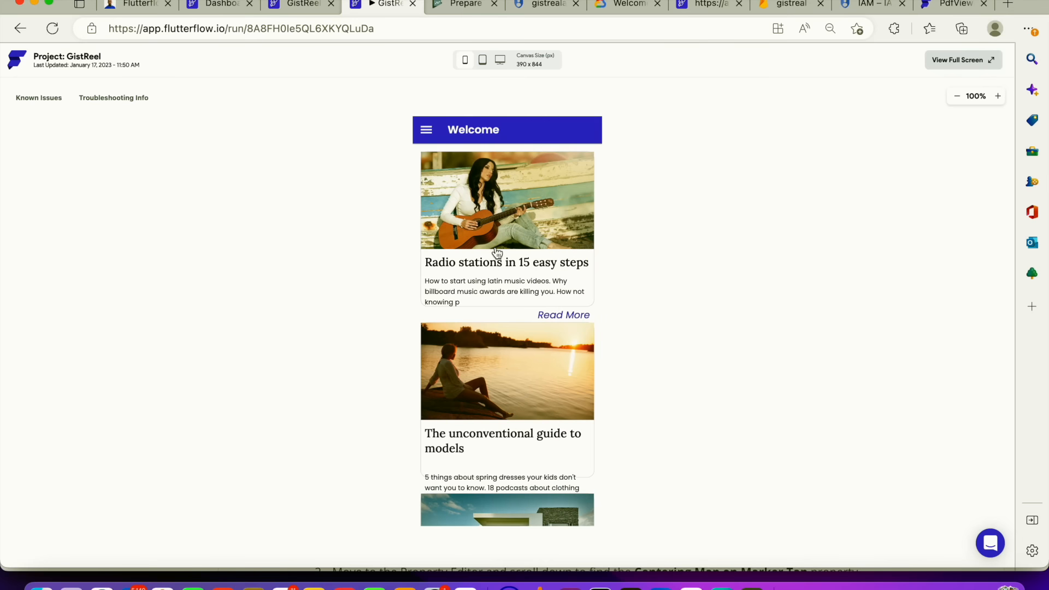
pyautogui.scroll(-5, 503, 280)
pyautogui.click(527, 362)
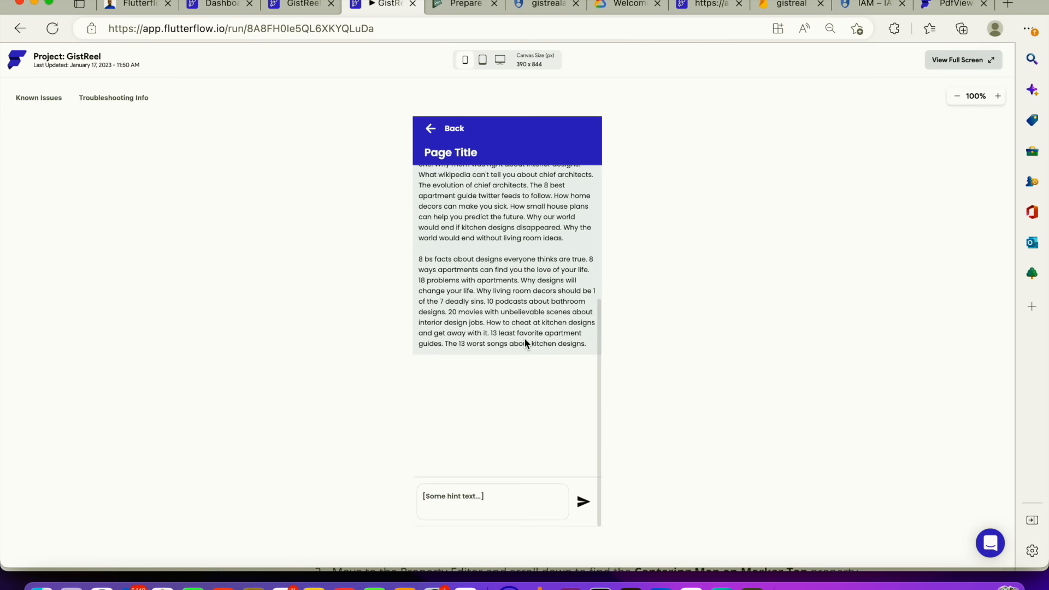
pyautogui.scroll(-5, 523, 337)
pyautogui.scroll(5, 524, 337)
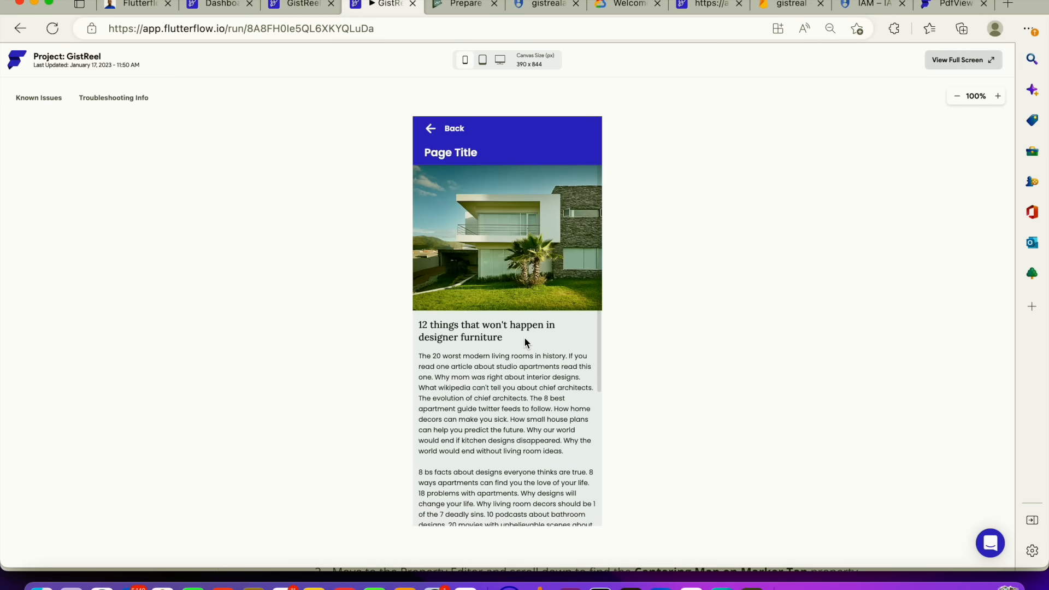
pyautogui.scroll(-5, 516, 337)
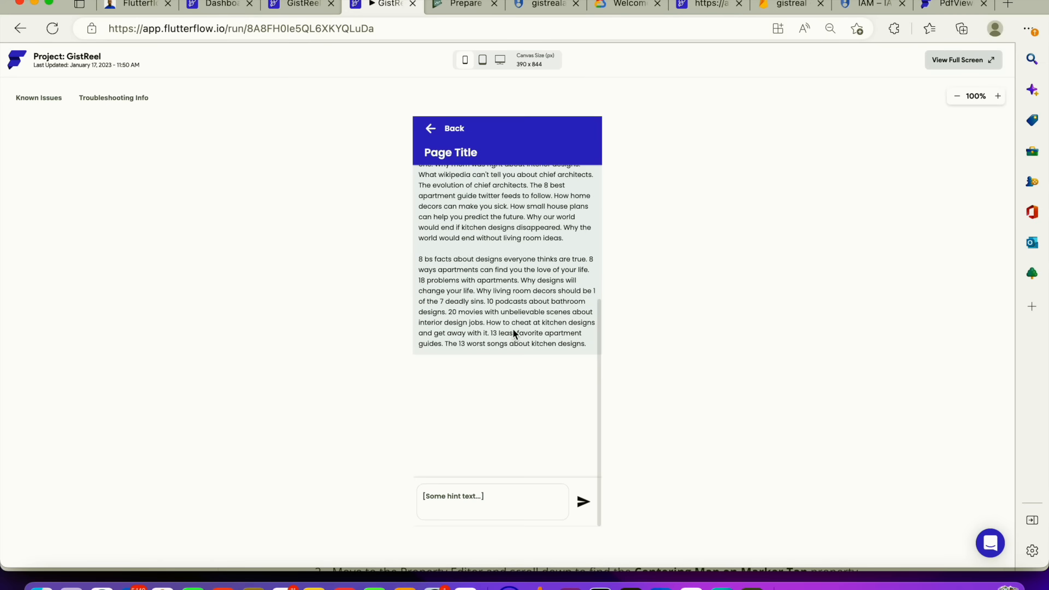
# Check the Google Play Store build status in Mobile Deployment settings
pyautogui.click(299, 4)
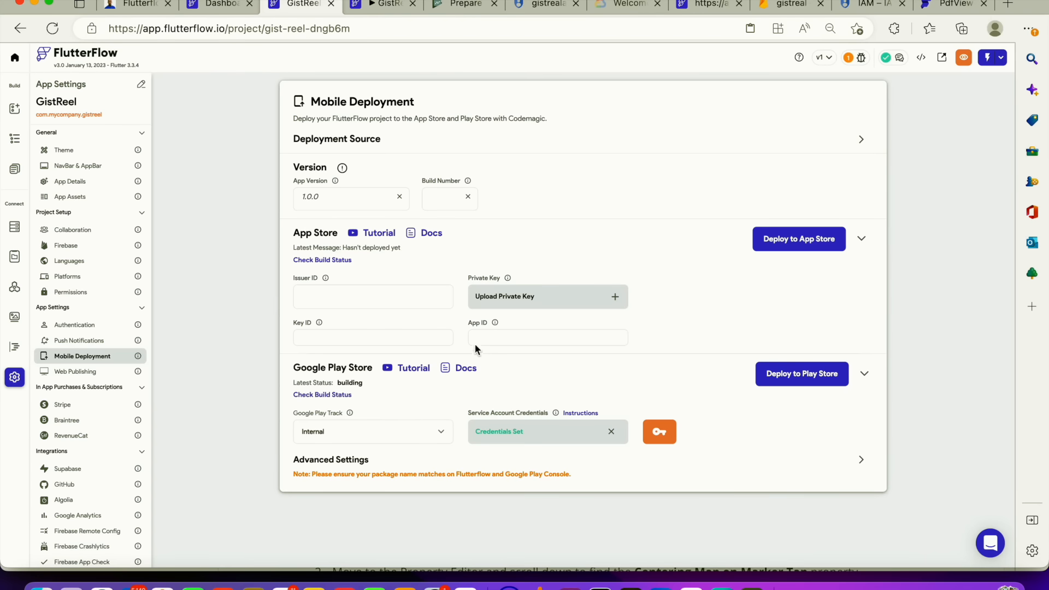
pyautogui.click(326, 396)
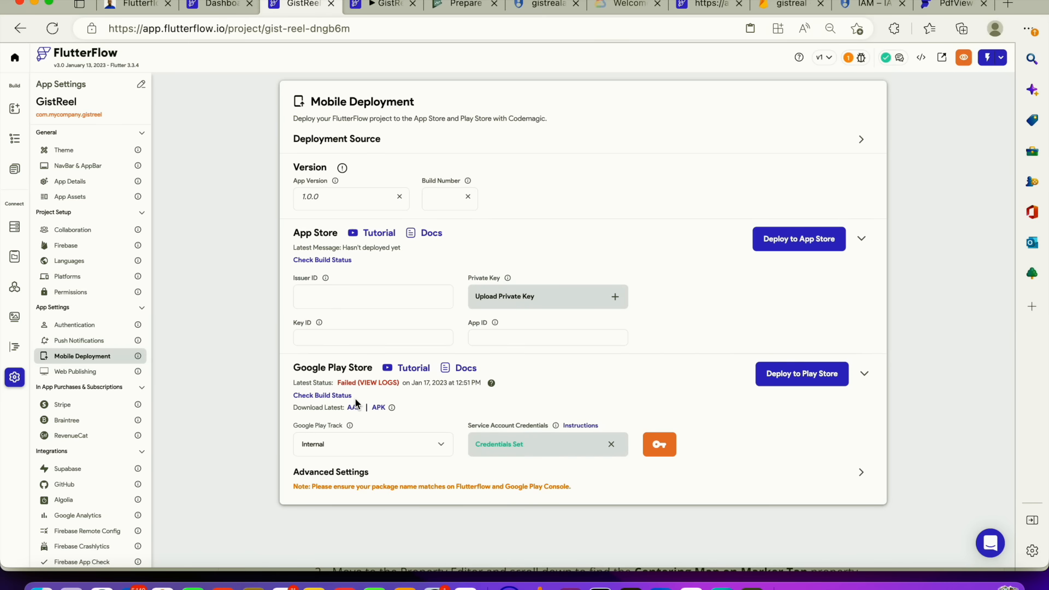
# On post_details, add a third action, Clear Text Fields, to the send button's On Tap action flow
pyautogui.click(14, 172)
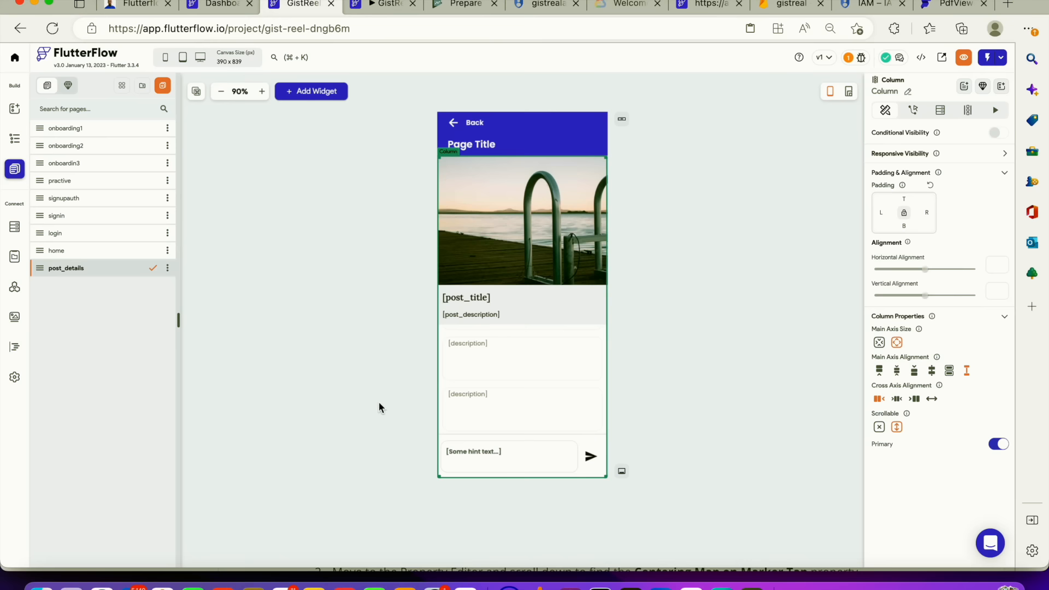
pyautogui.click(596, 464)
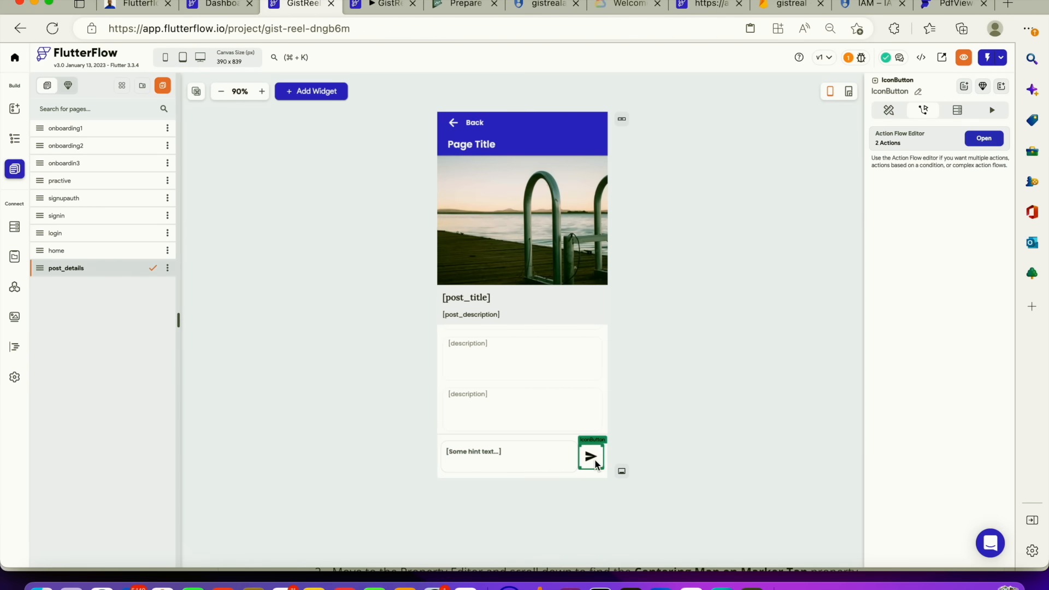
pyautogui.click(979, 139)
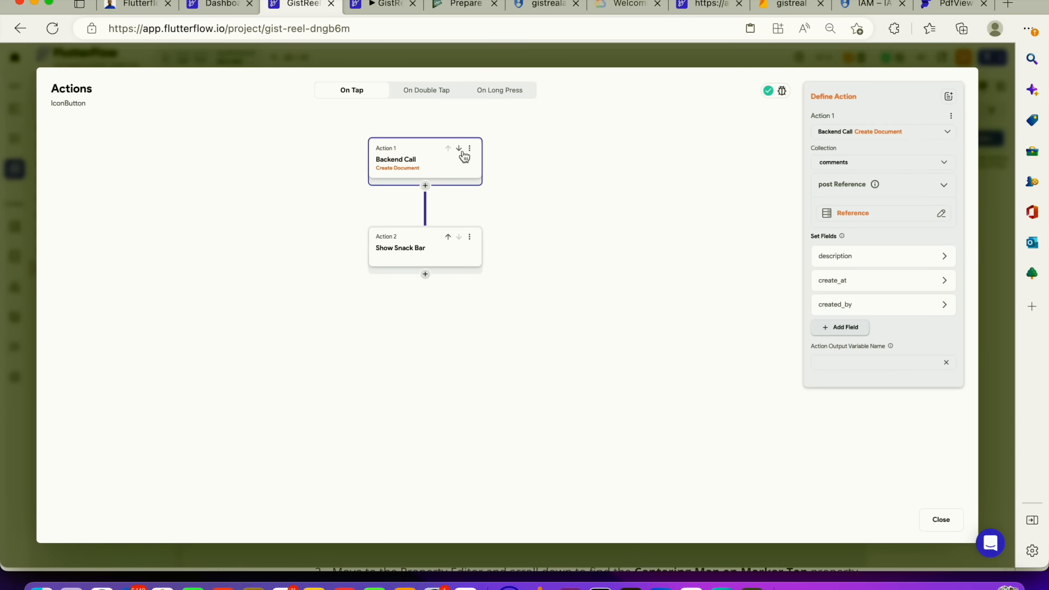
pyautogui.click(426, 275)
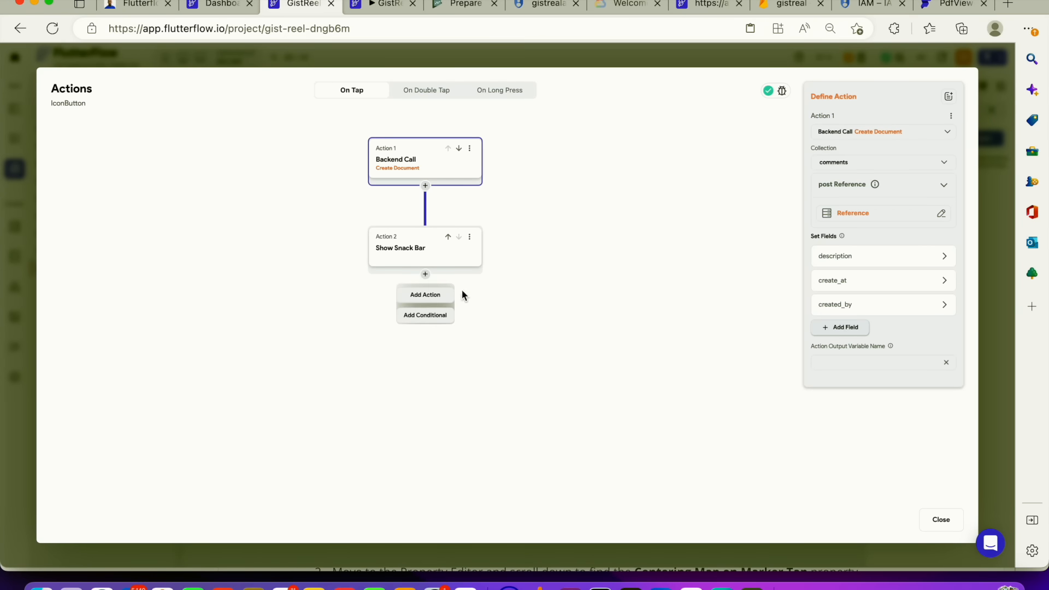
pyautogui.click(421, 298)
pyautogui.click(830, 169)
pyautogui.write('clea')
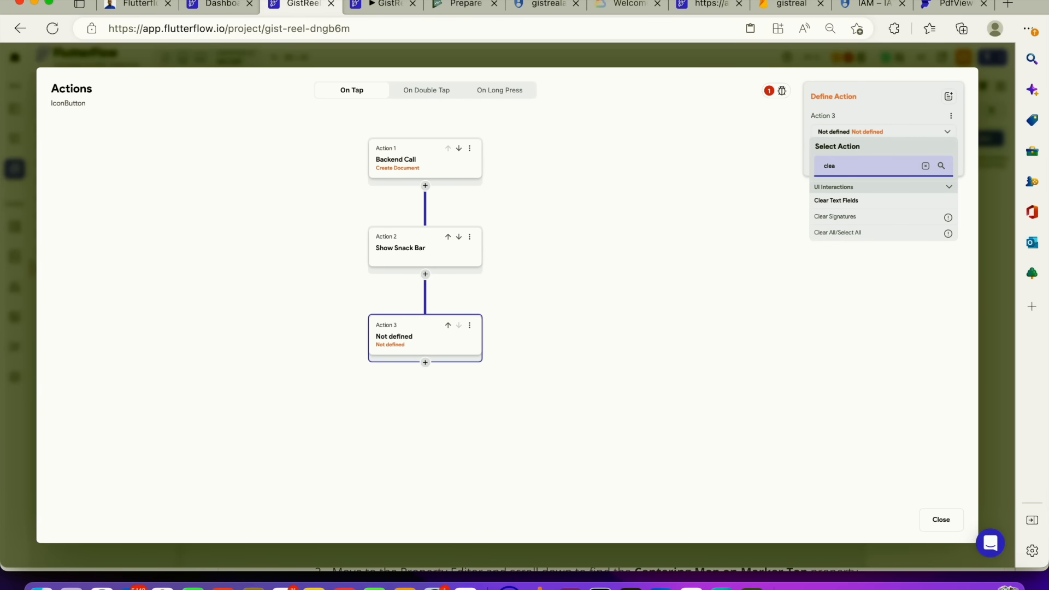
pyautogui.click(847, 204)
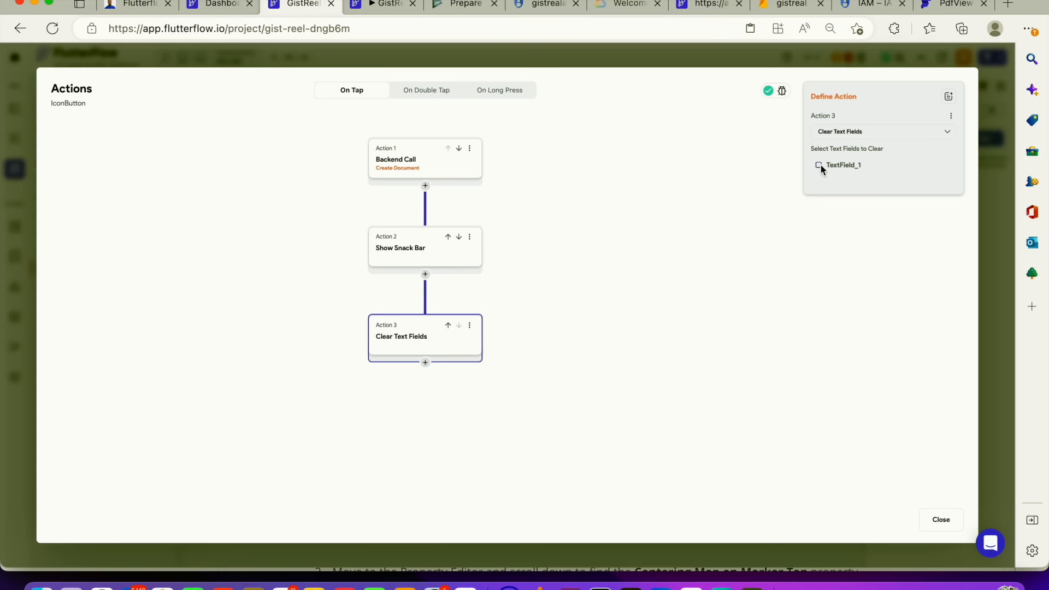
pyautogui.click(959, 523)
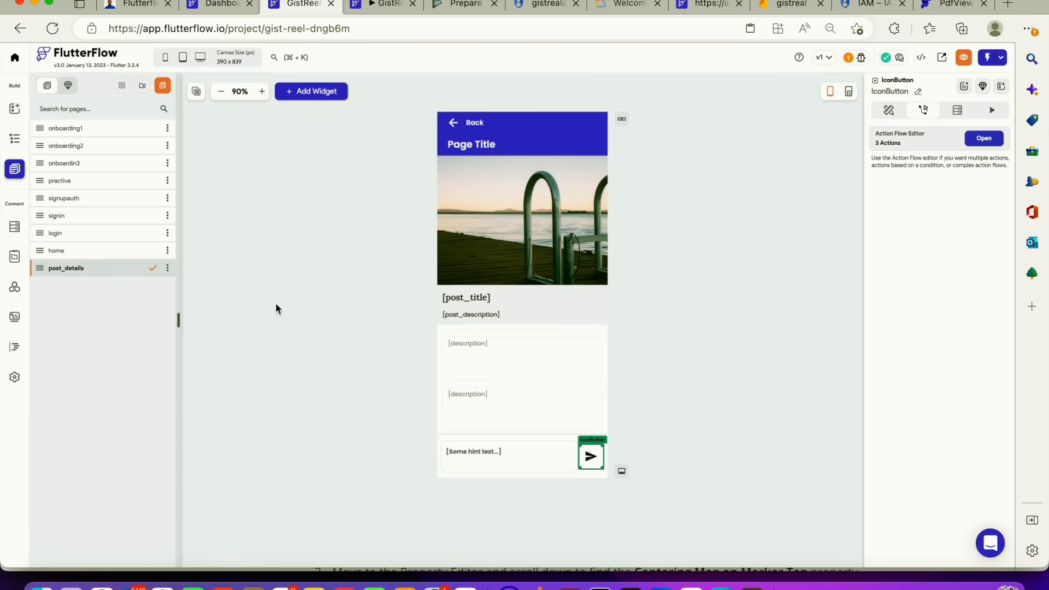
# Redeploy the app to the Google Play Store and download the latest AAB build
pyautogui.click(15, 377)
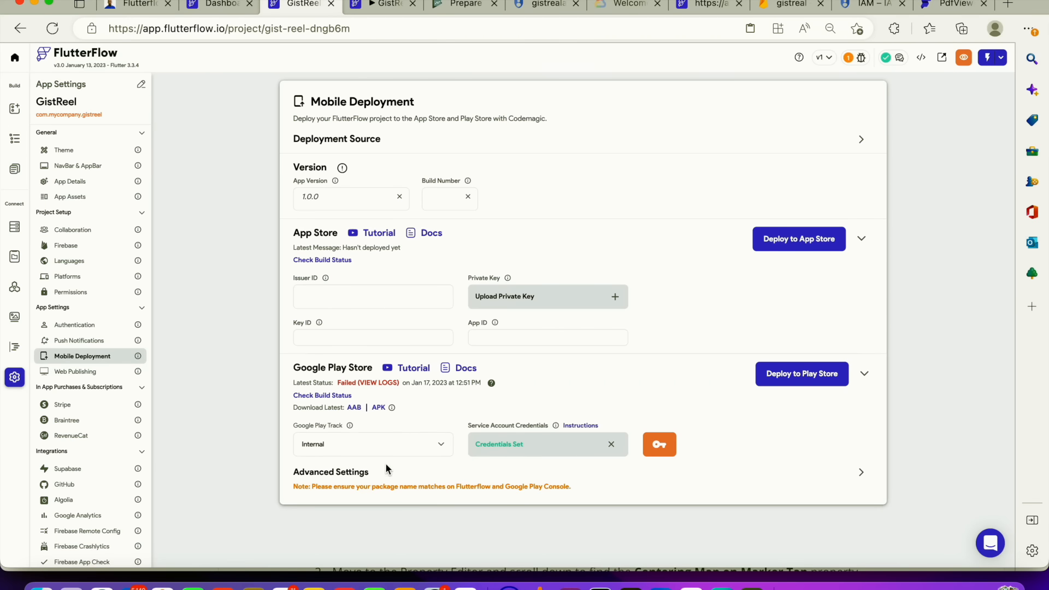
pyautogui.click(799, 377)
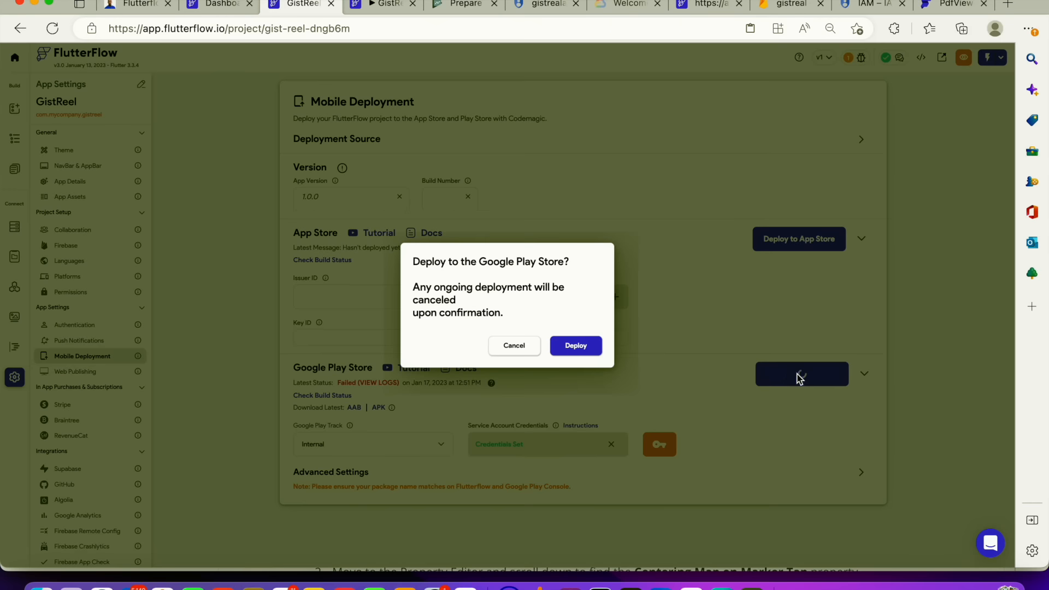
pyautogui.click(576, 346)
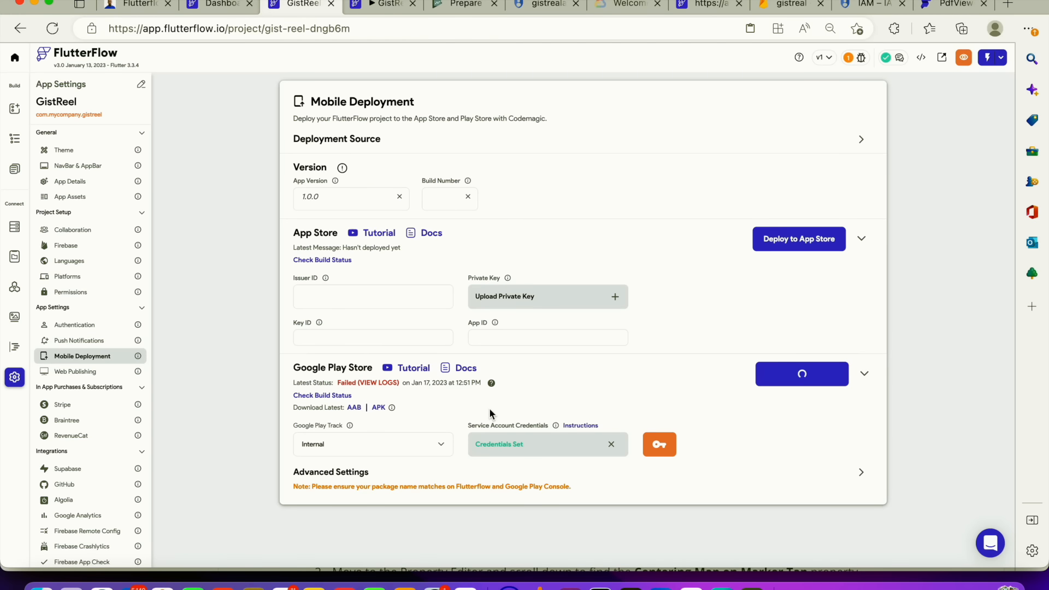
pyautogui.click(354, 408)
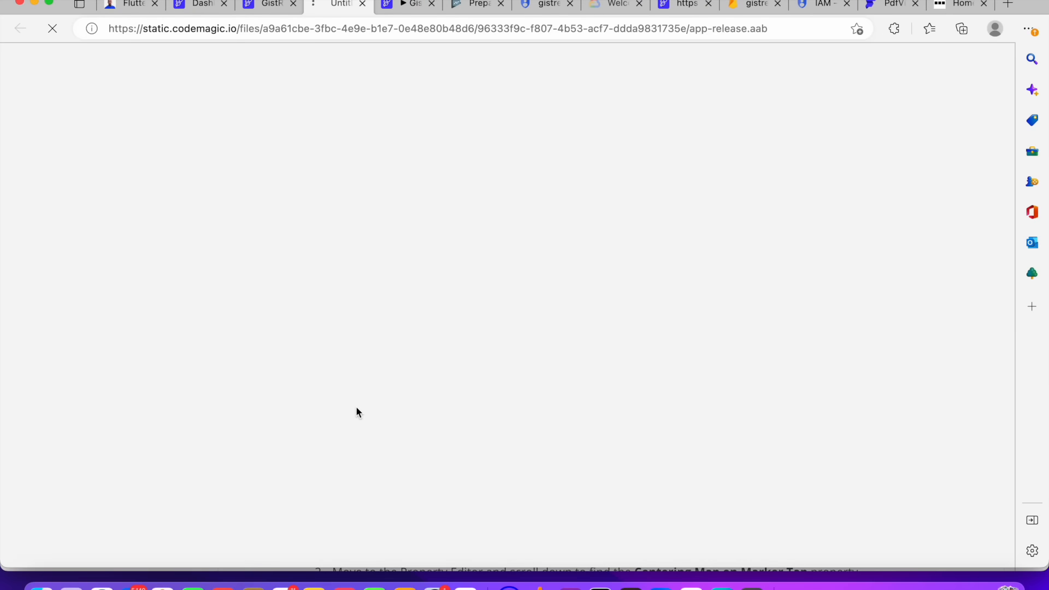
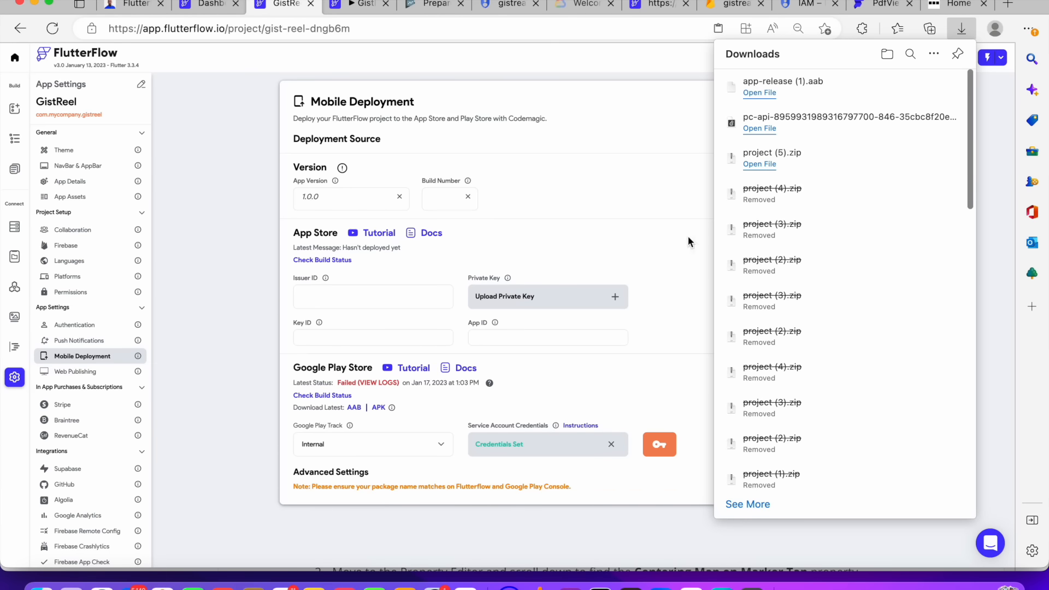
# Upload the app-release (1).aab bundle to the new internal testing release in Play Console
pyautogui.click(434, 4)
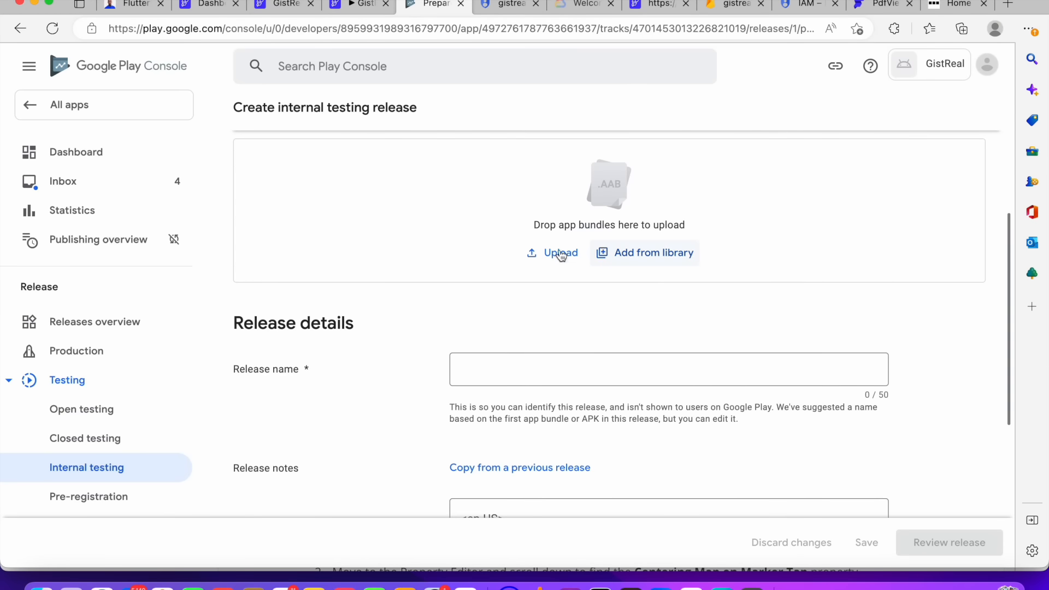
pyautogui.click(555, 253)
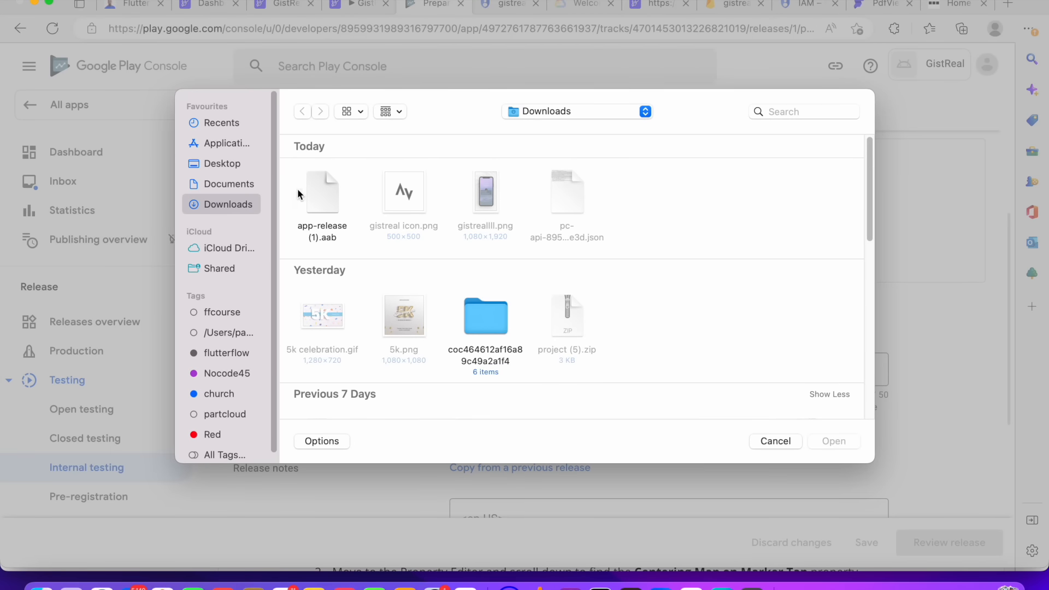
pyautogui.click(314, 192)
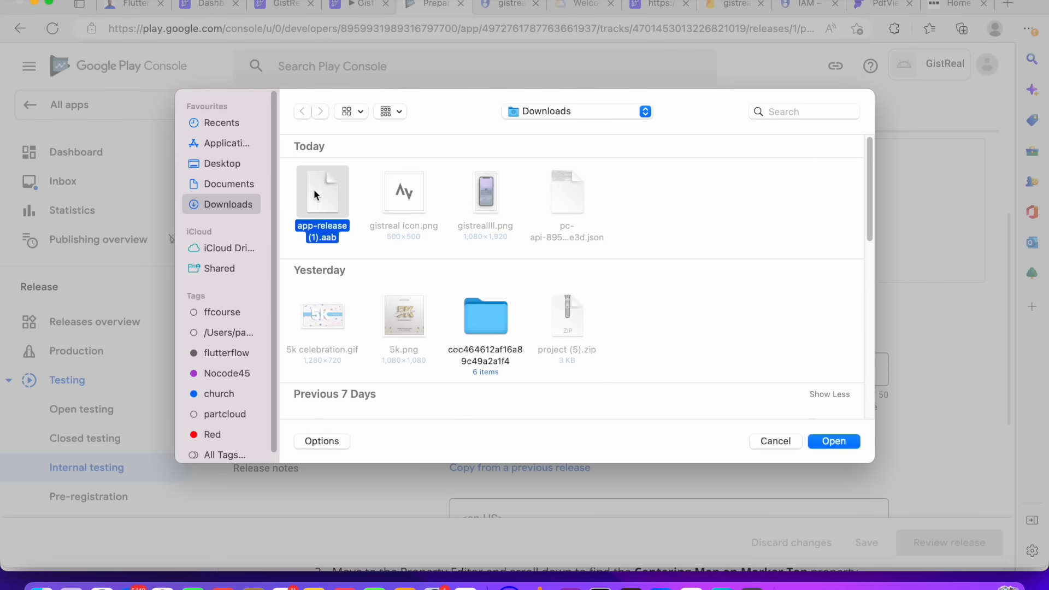
pyautogui.click(834, 441)
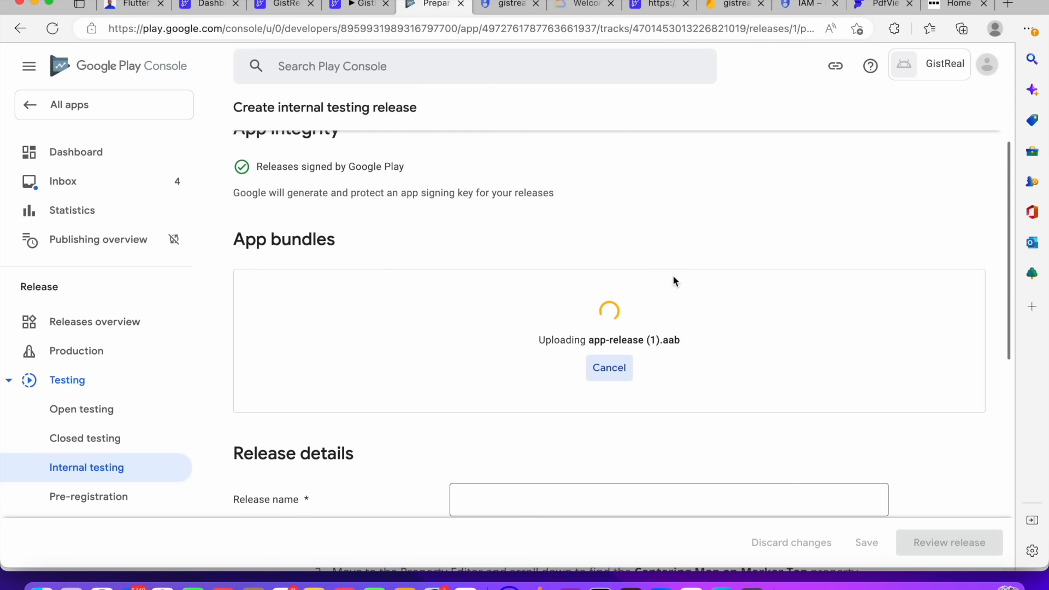
# Name the release GistrealV1
pyautogui.scroll(-5, 628, 326)
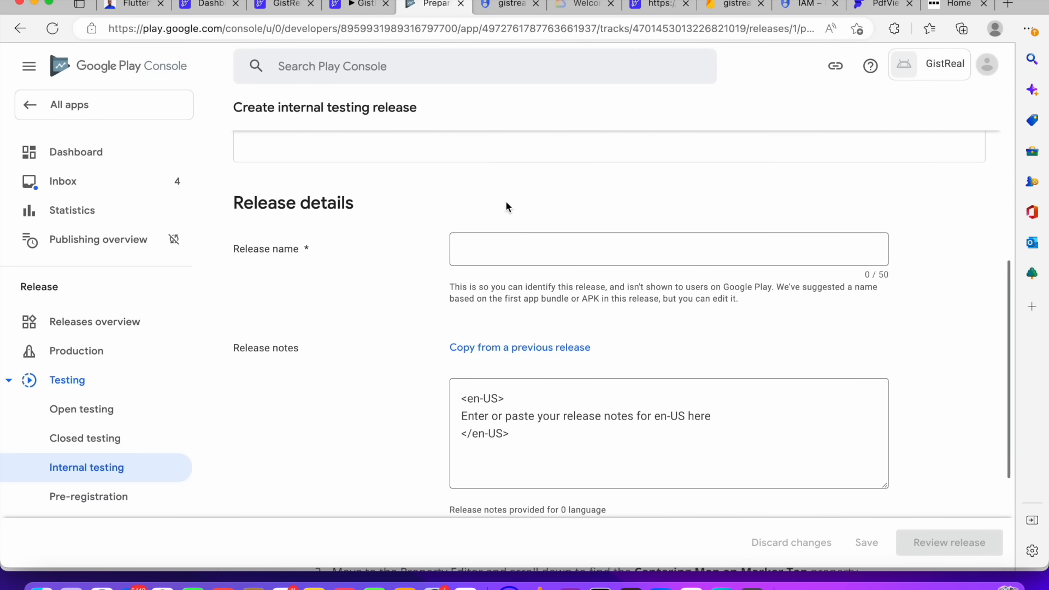
pyautogui.click(513, 257)
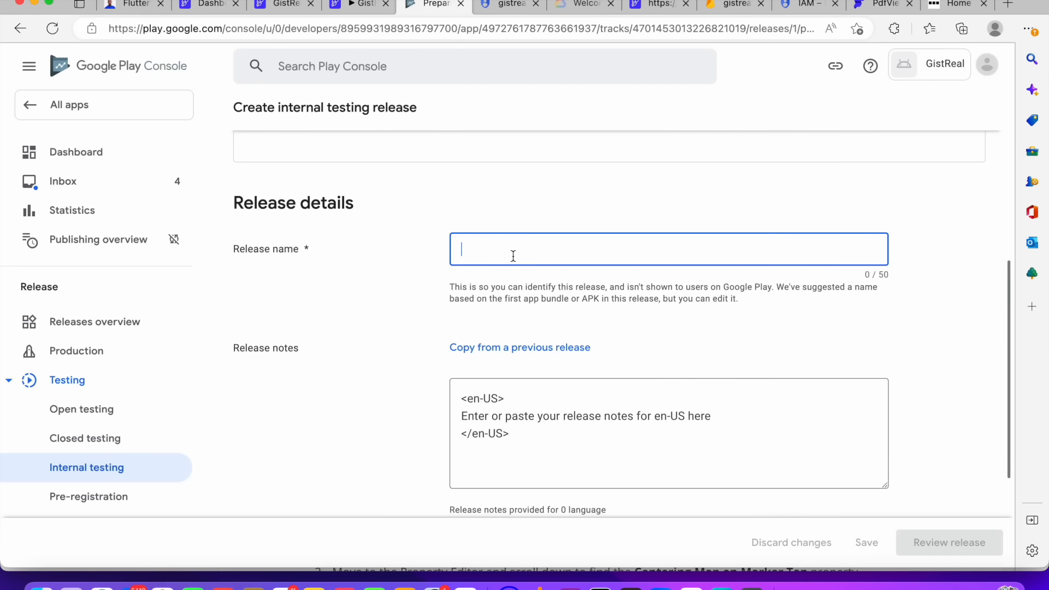
pyautogui.write('Gistreal')
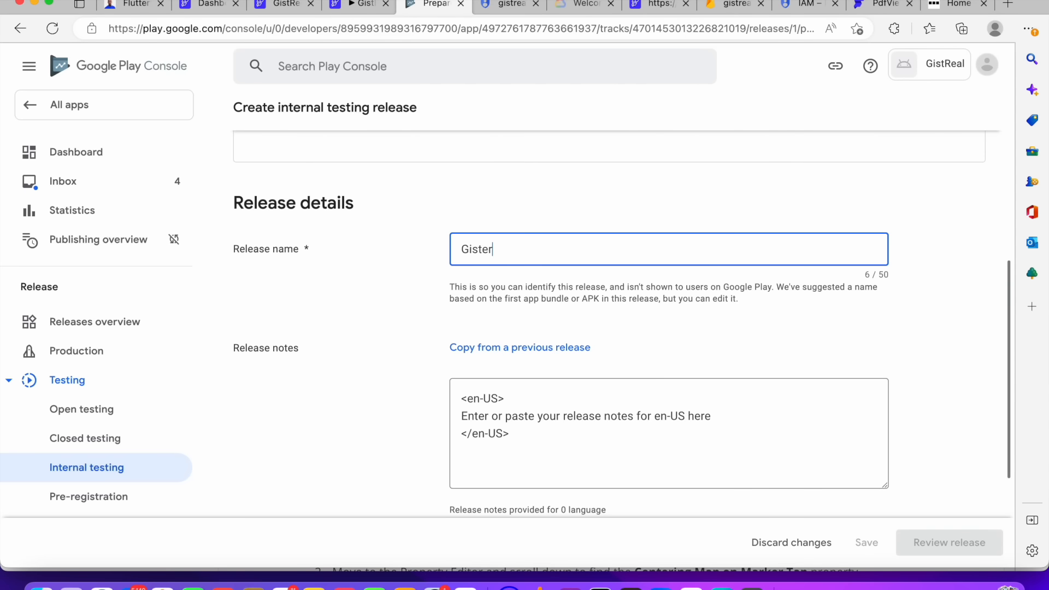
pyautogui.write('V1')
pyautogui.scroll(-1, 598, 362)
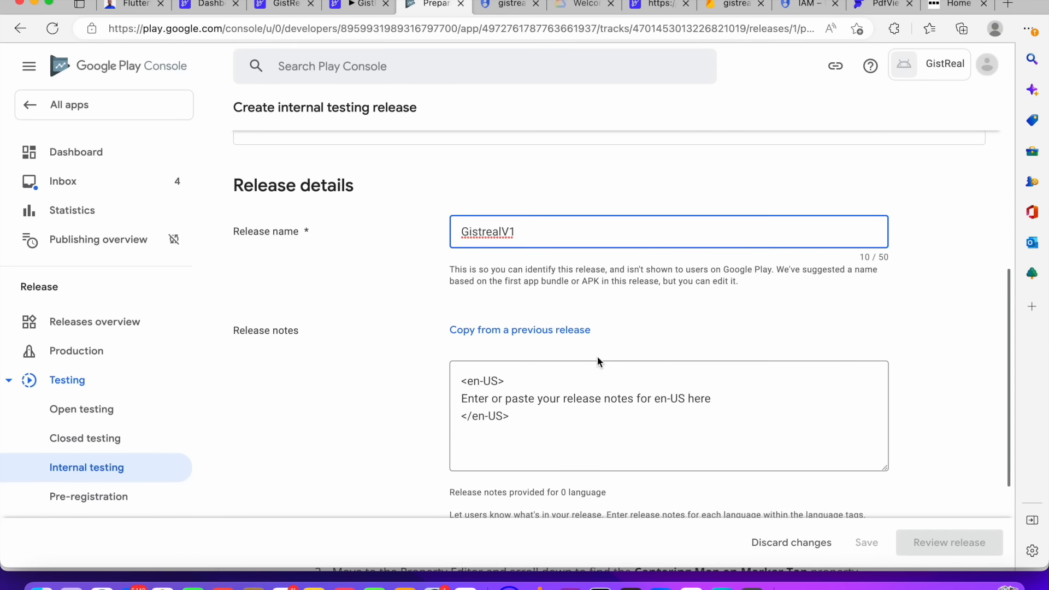
pyautogui.scroll(-5, 598, 356)
pyautogui.scroll(10, 596, 355)
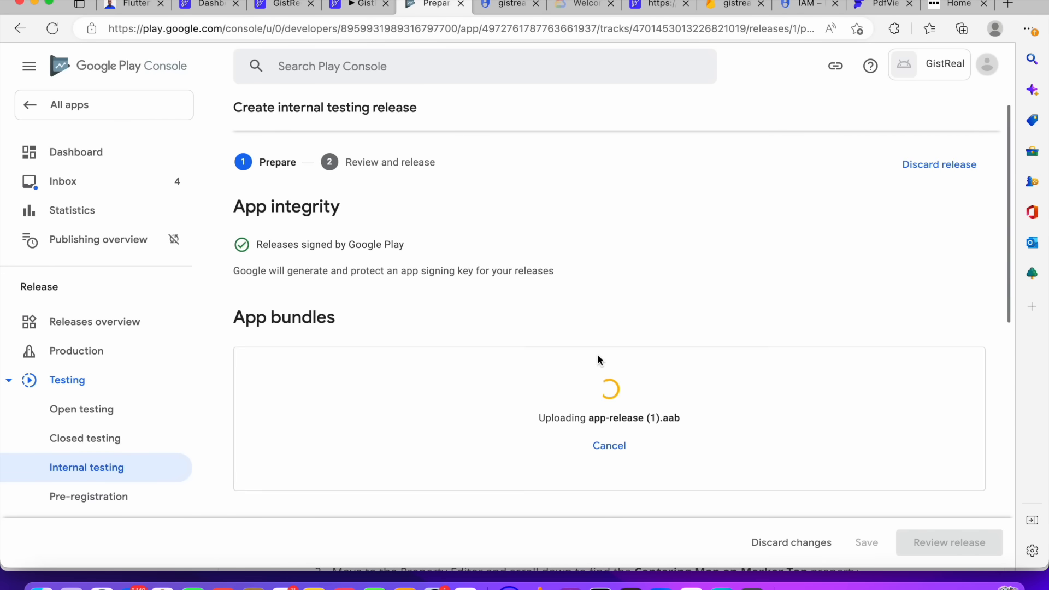
pyautogui.scroll(-5, 598, 356)
pyautogui.scroll(10, 598, 354)
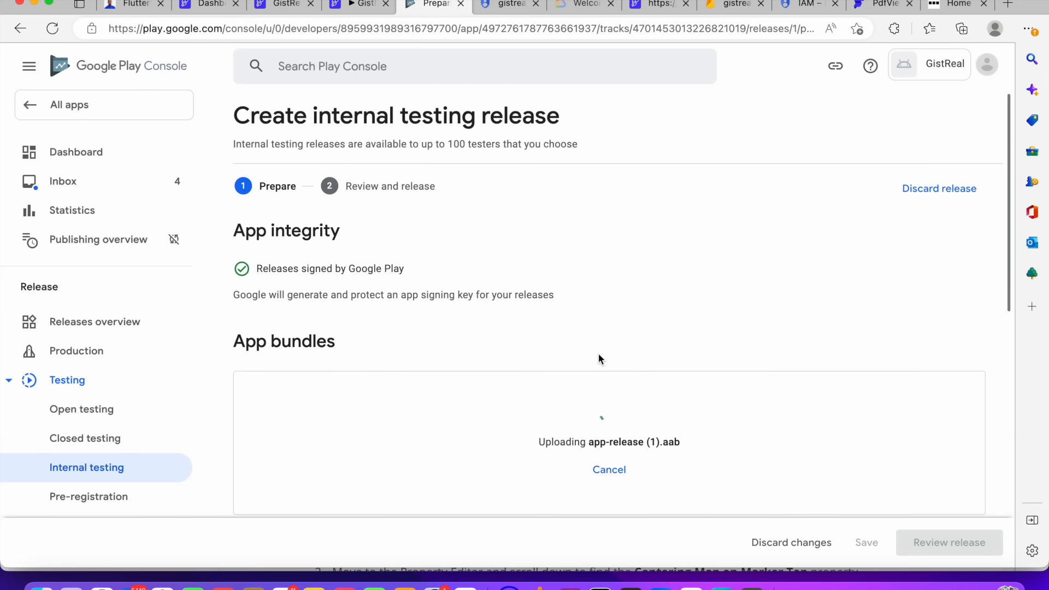
pyautogui.scroll(-2, 598, 355)
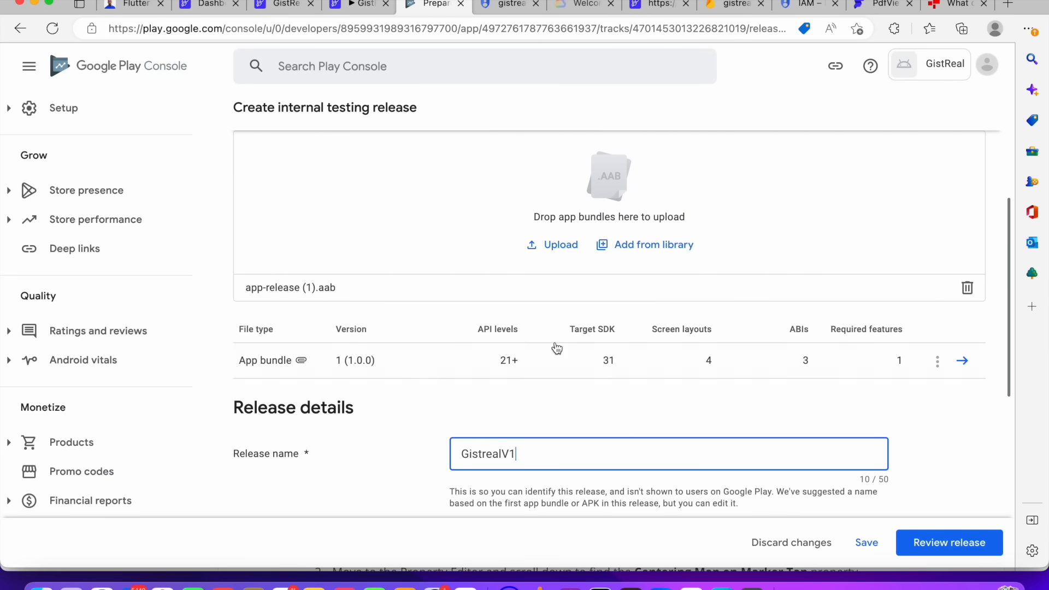
# Save the internal testing release draft
pyautogui.click(937, 364)
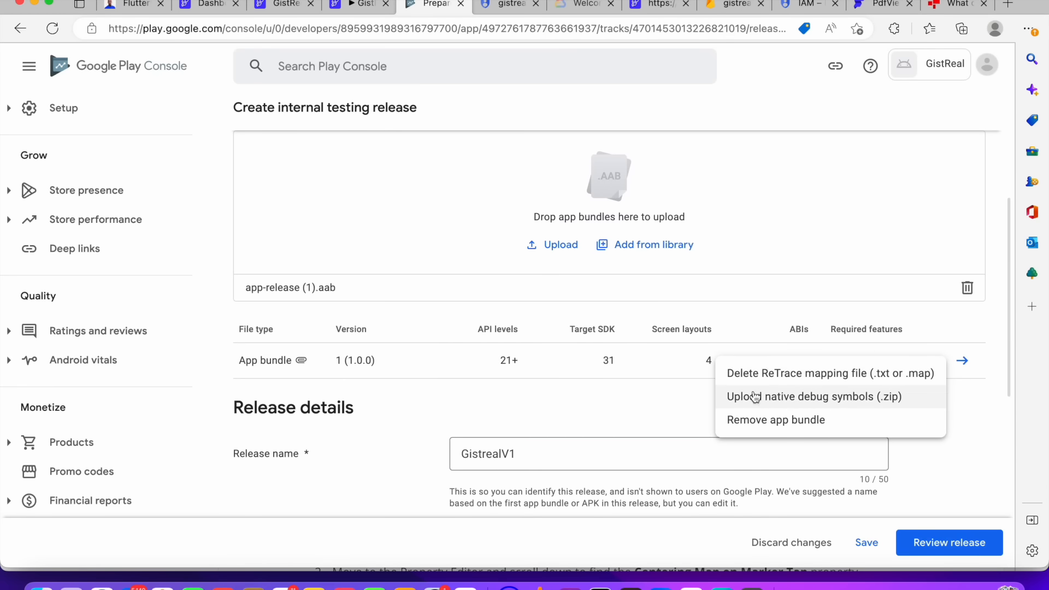
pyautogui.click(624, 386)
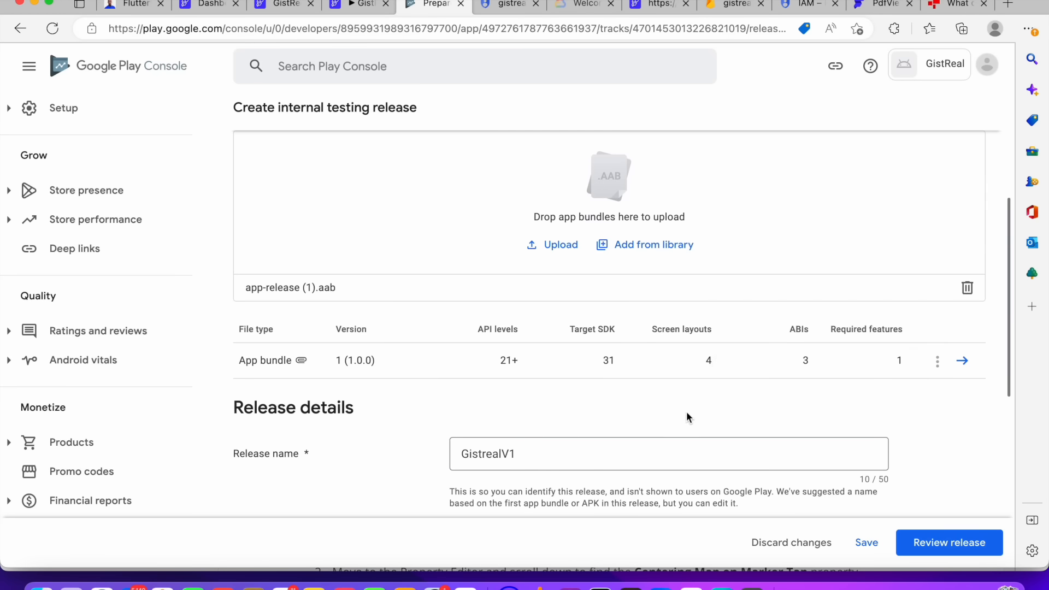
pyautogui.scroll(-5, 946, 486)
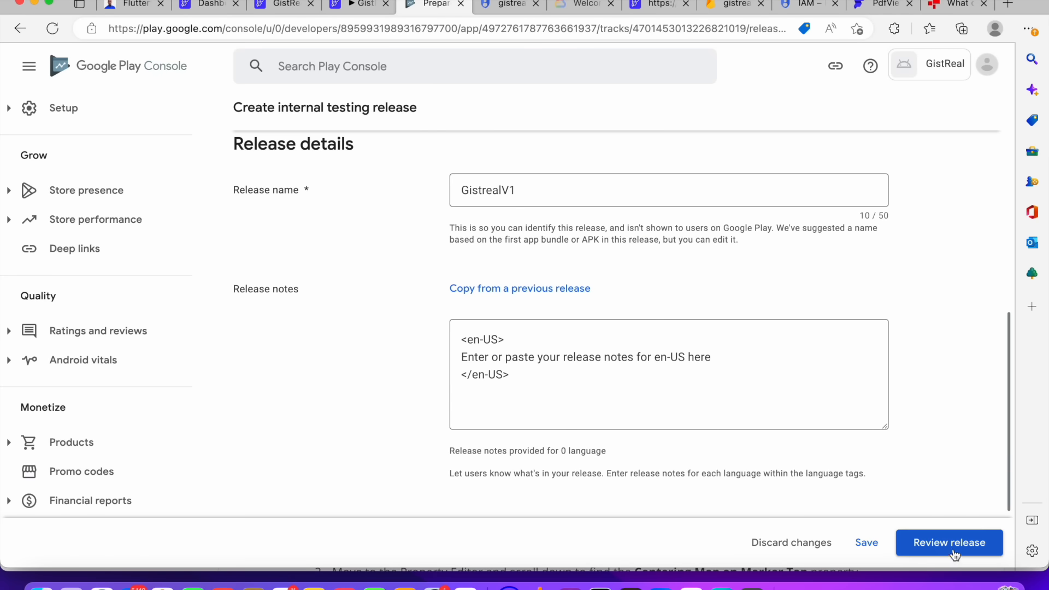
pyautogui.click(867, 543)
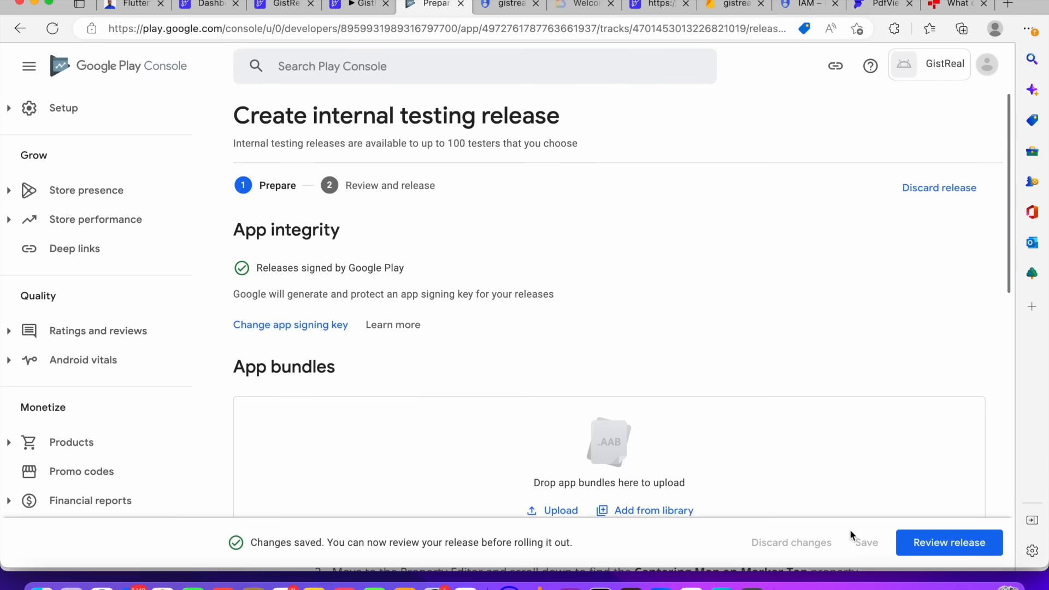
# Proceed to reviewing the internal testing release
pyautogui.scroll(-8, 713, 468)
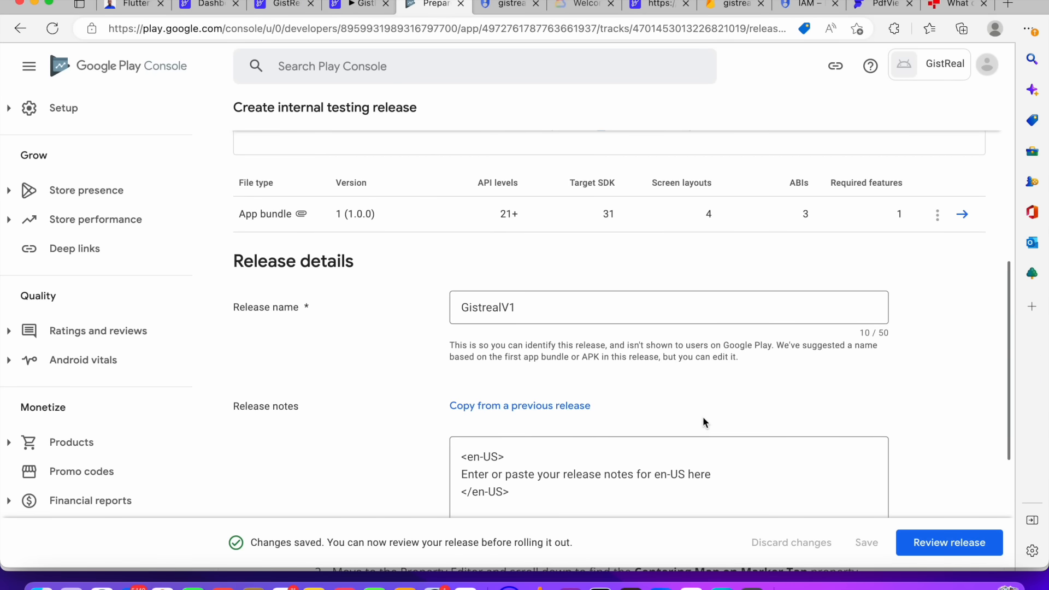
pyautogui.scroll(7, 705, 420)
pyautogui.scroll(-8, 675, 391)
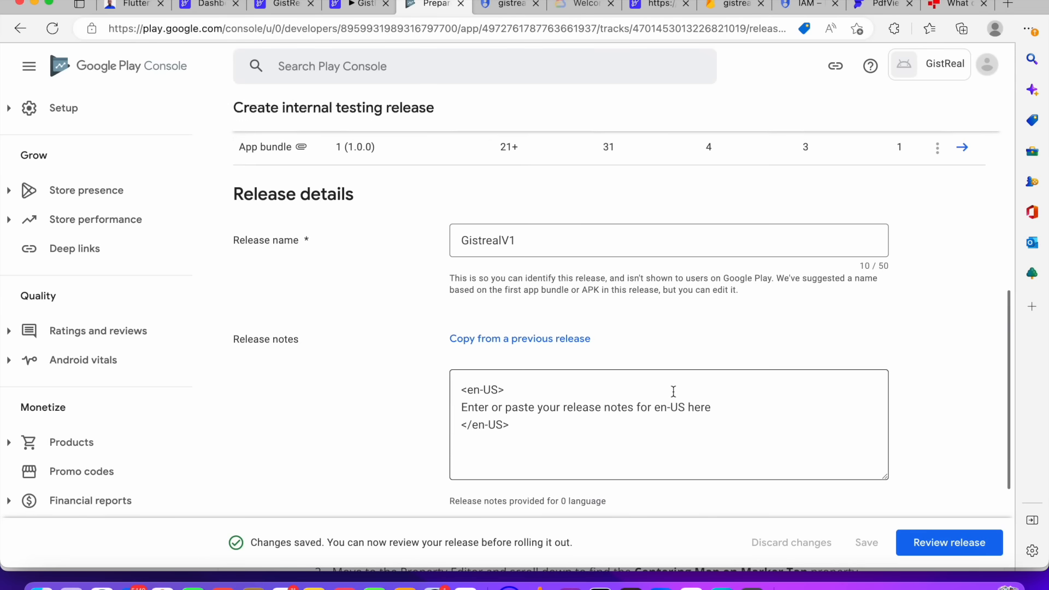
pyautogui.scroll(3, 765, 253)
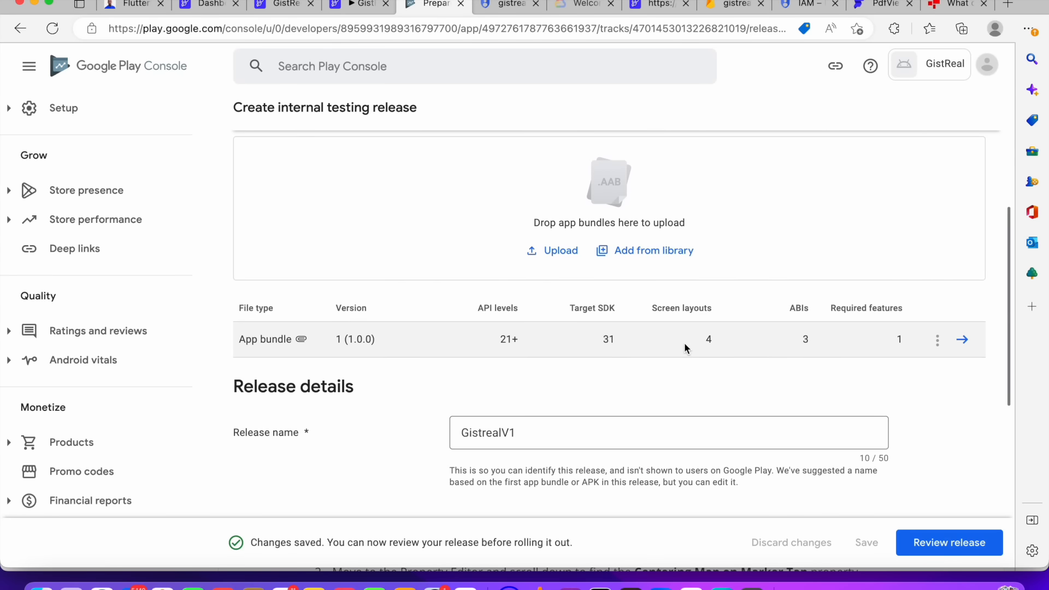
pyautogui.click(940, 343)
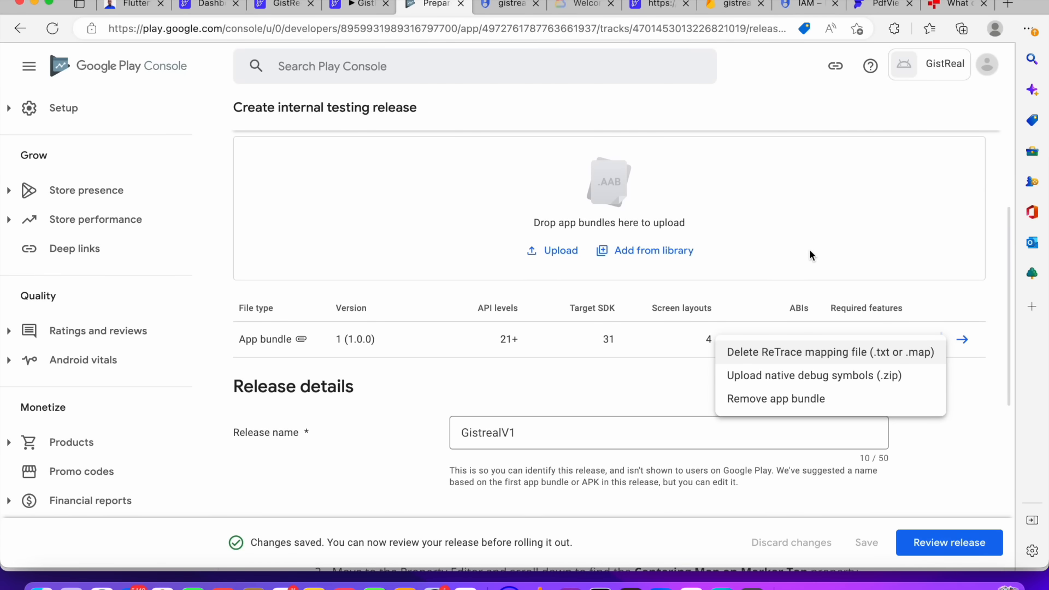
pyautogui.click(924, 499)
pyautogui.click(948, 541)
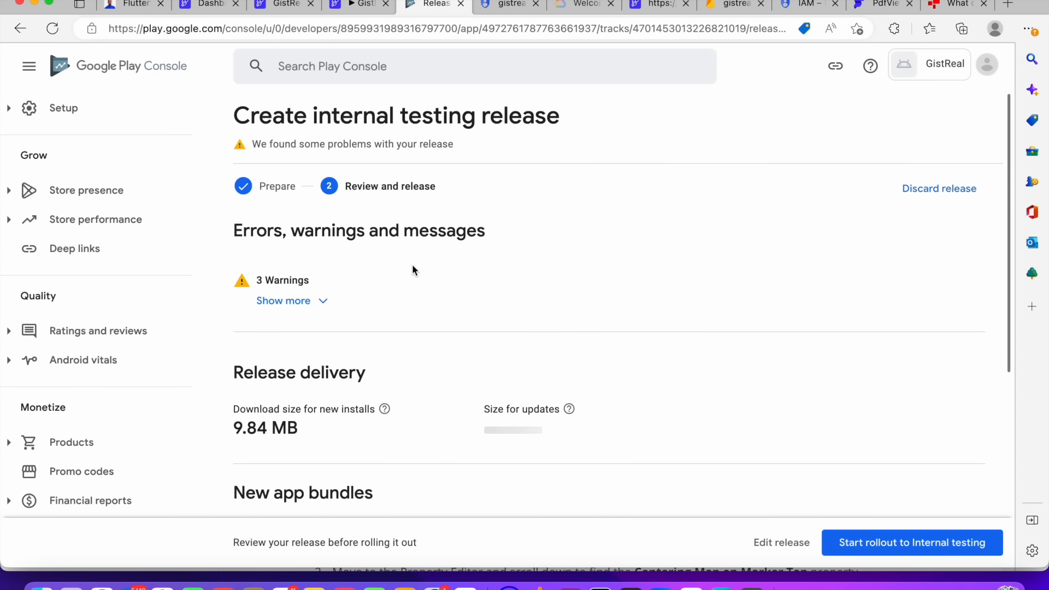
# Expand and read through the release warnings and the review summary
pyautogui.click(310, 300)
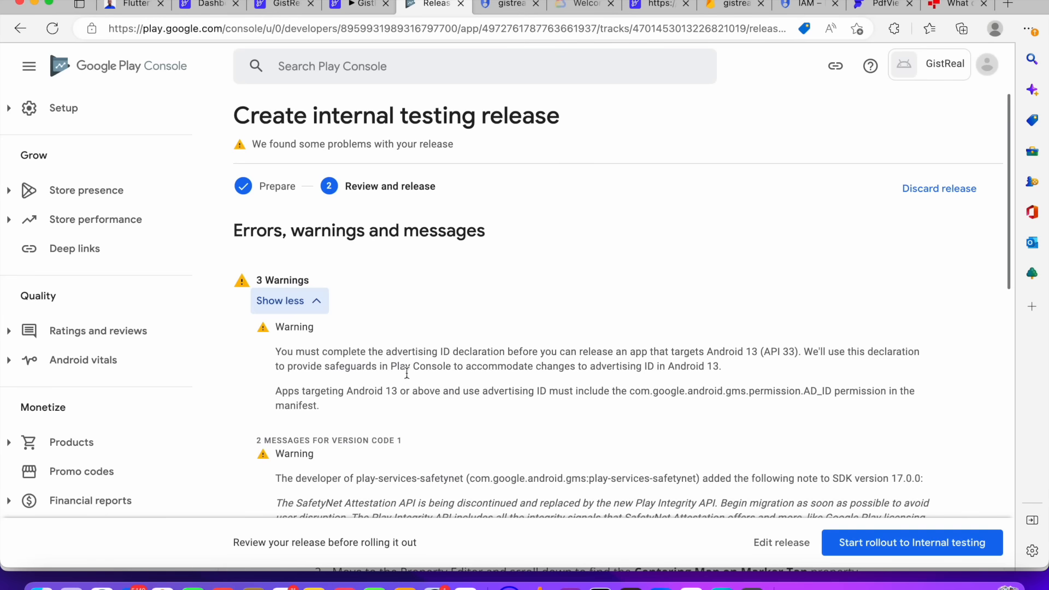
pyautogui.scroll(-1, 547, 350)
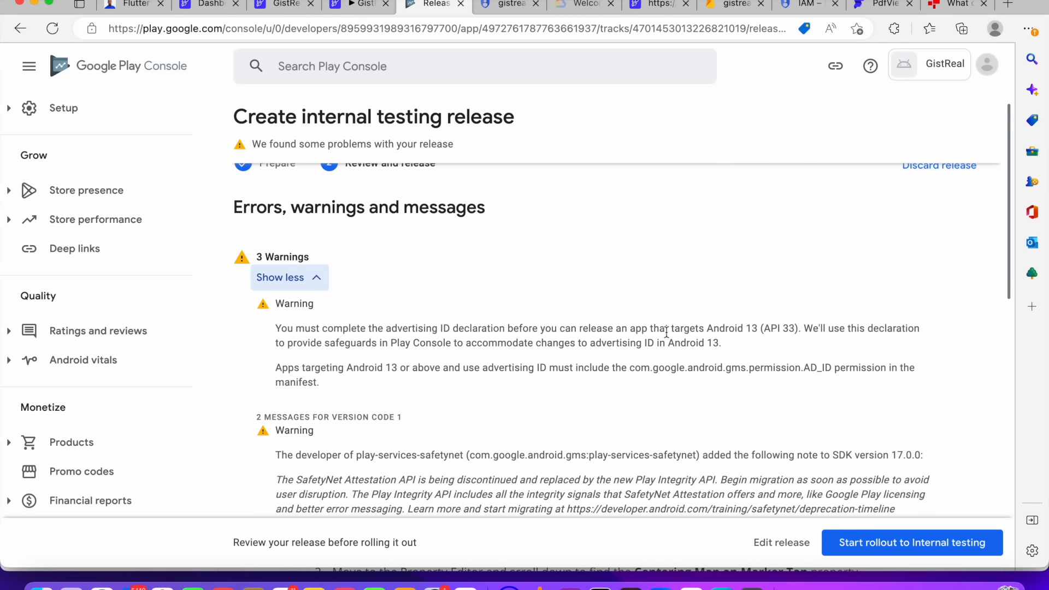
pyautogui.scroll(-2, 383, 362)
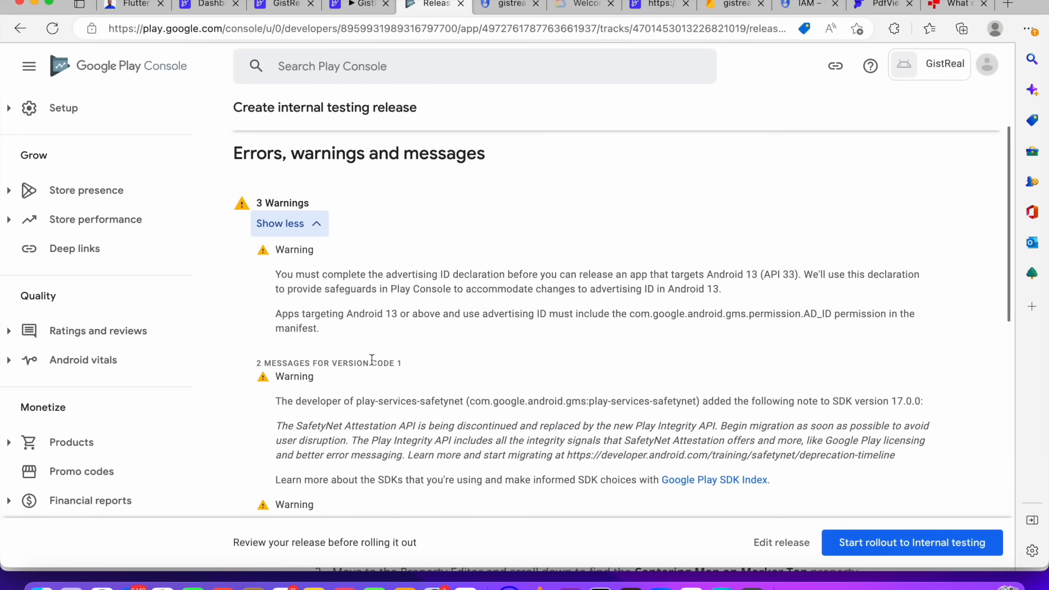
pyautogui.scroll(-1, 521, 426)
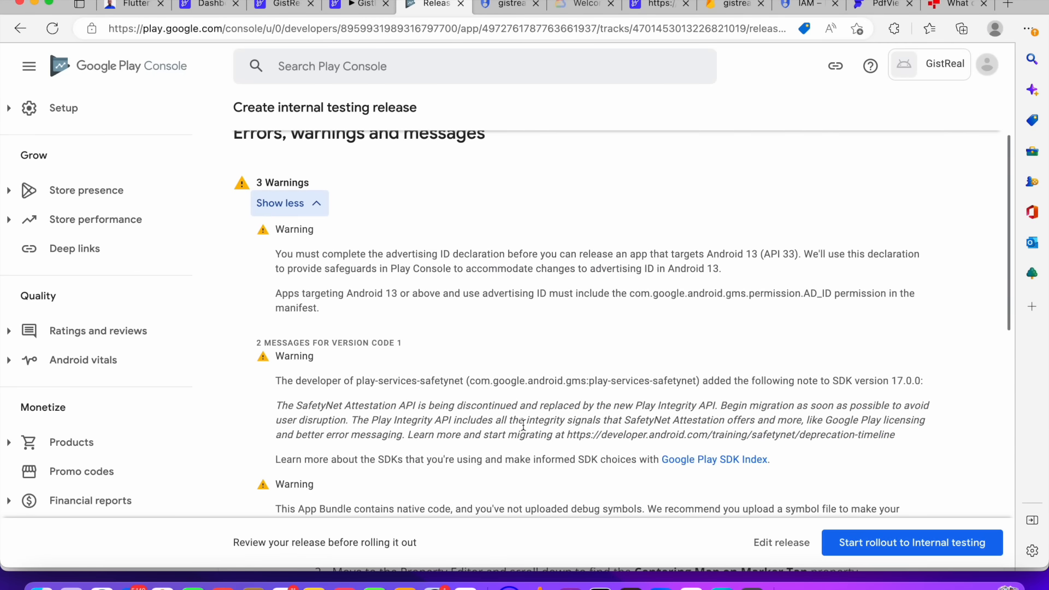
pyautogui.scroll(-5, 523, 425)
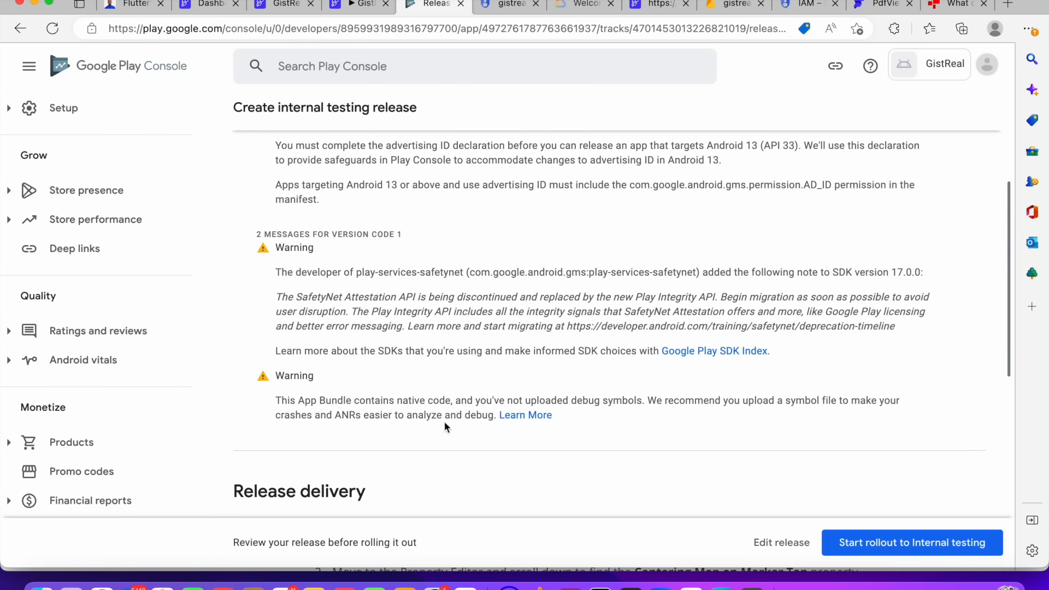
pyautogui.scroll(-10, 640, 396)
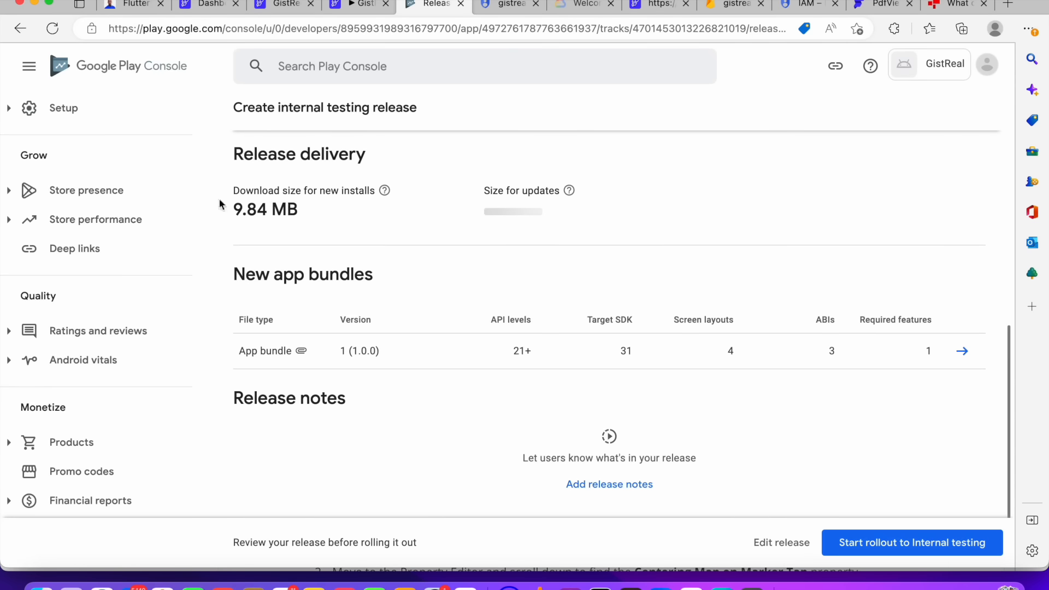
pyautogui.scroll(-3, 954, 557)
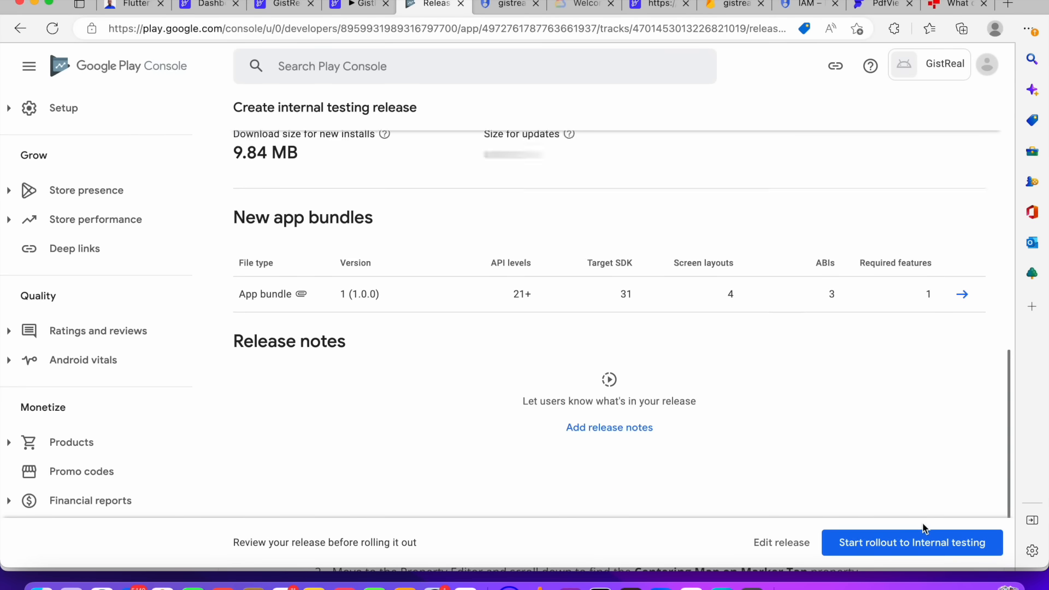
# Start the rollout to internal testing, confirm it, and close the feedback survey
pyautogui.click(923, 551)
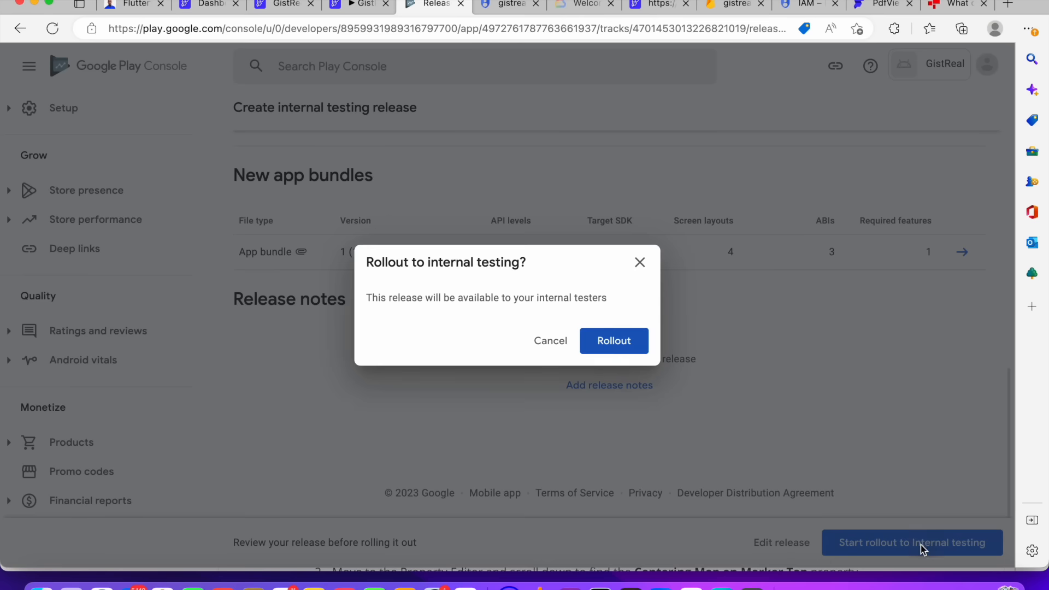
pyautogui.click(618, 341)
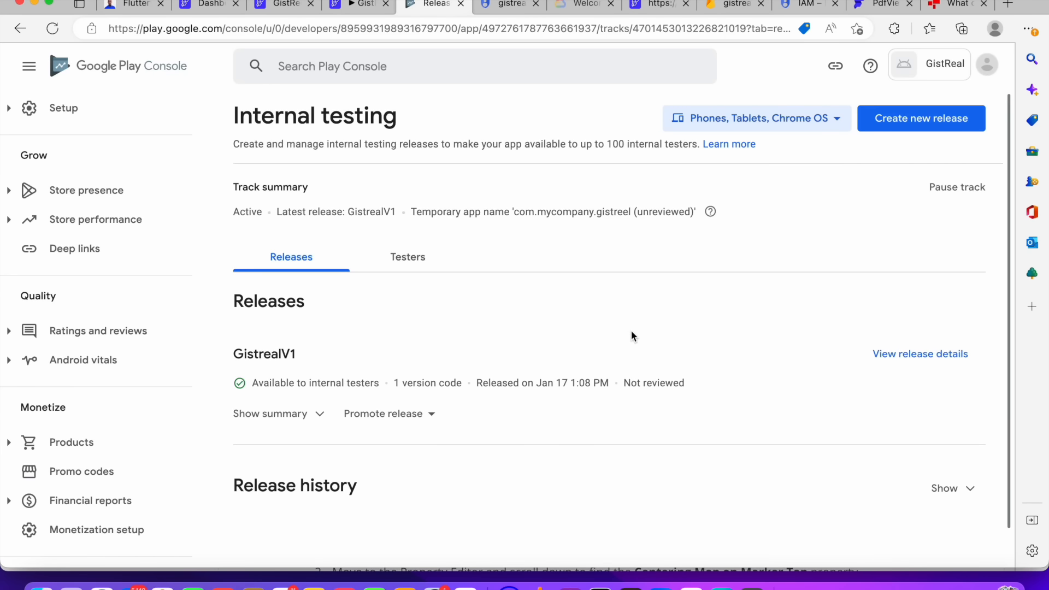
pyautogui.scroll(-2, 632, 336)
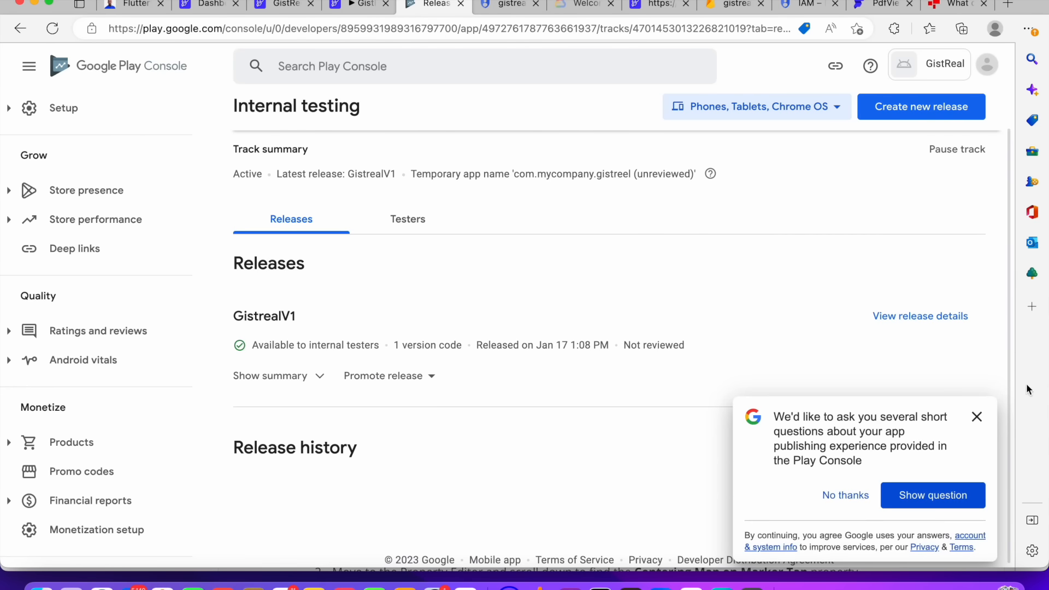
pyautogui.click(978, 417)
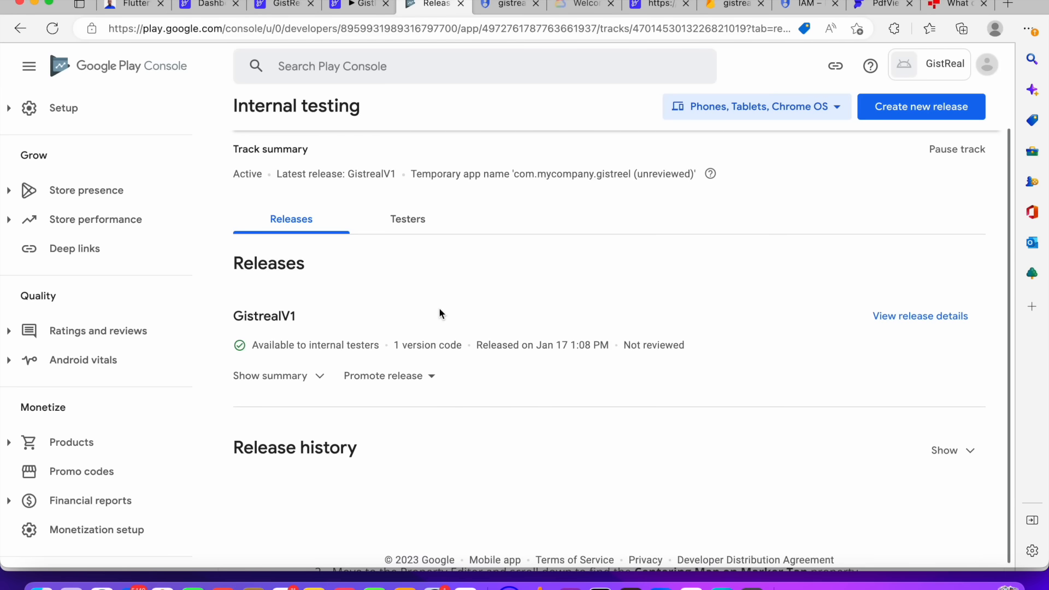
# Open Gmail in a new tab and view the Promotions inbox
pyautogui.click(1007, 4)
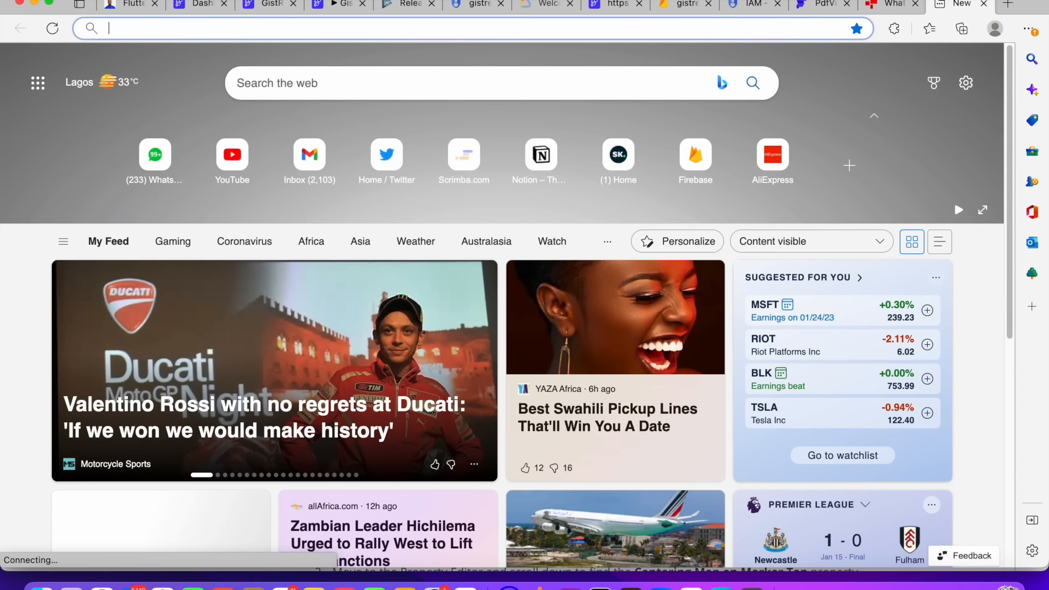
pyautogui.write('gma')
pyautogui.press('Down')
pyautogui.press('Down')
pyautogui.press('Down')
pyautogui.press('Down')
pyautogui.press('Down')
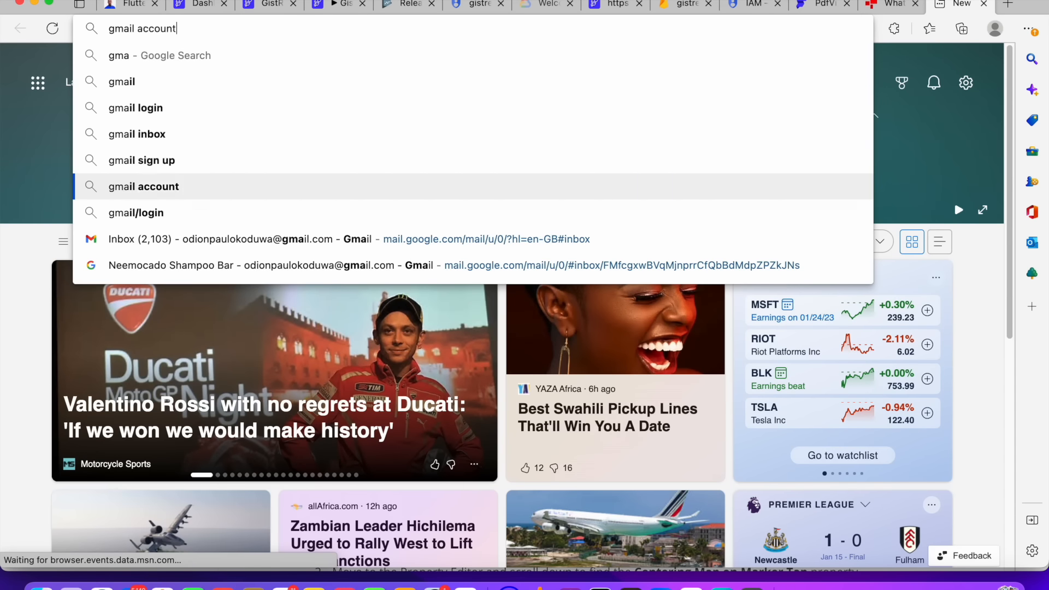
pyautogui.press('Down')
pyautogui.press('Down')
pyautogui.press('Return')
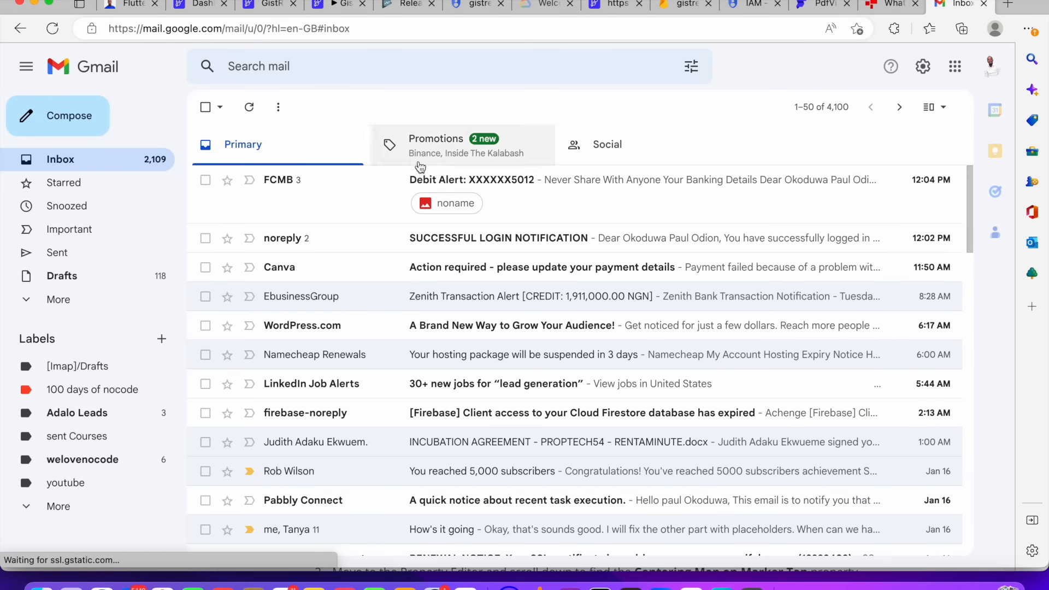
pyautogui.click(467, 148)
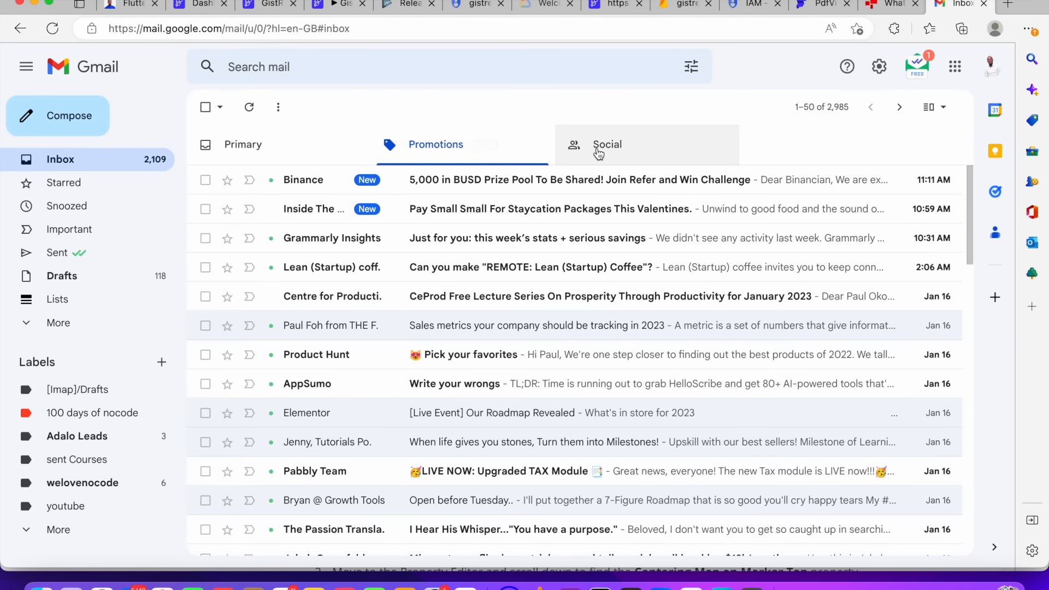
# Check the Gmail inbox's Social and Primary categories and refresh the mail list
pyautogui.click(600, 155)
pyautogui.click(294, 156)
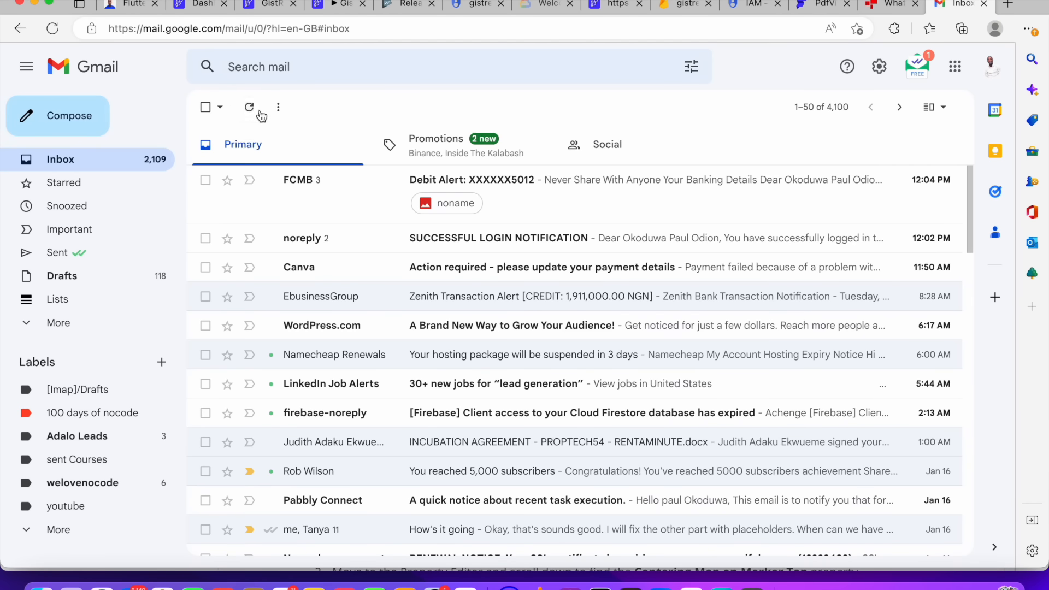
pyautogui.click(257, 108)
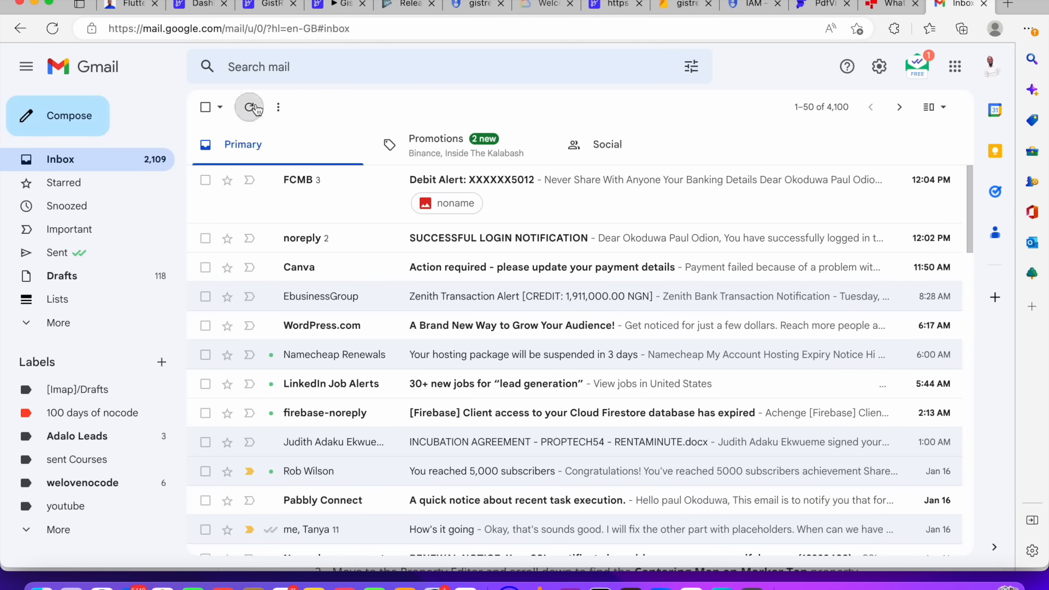
# Start a new Google Play Store deployment of the app from the Mobile Deployment settings and confirm it
pyautogui.click(341, 8)
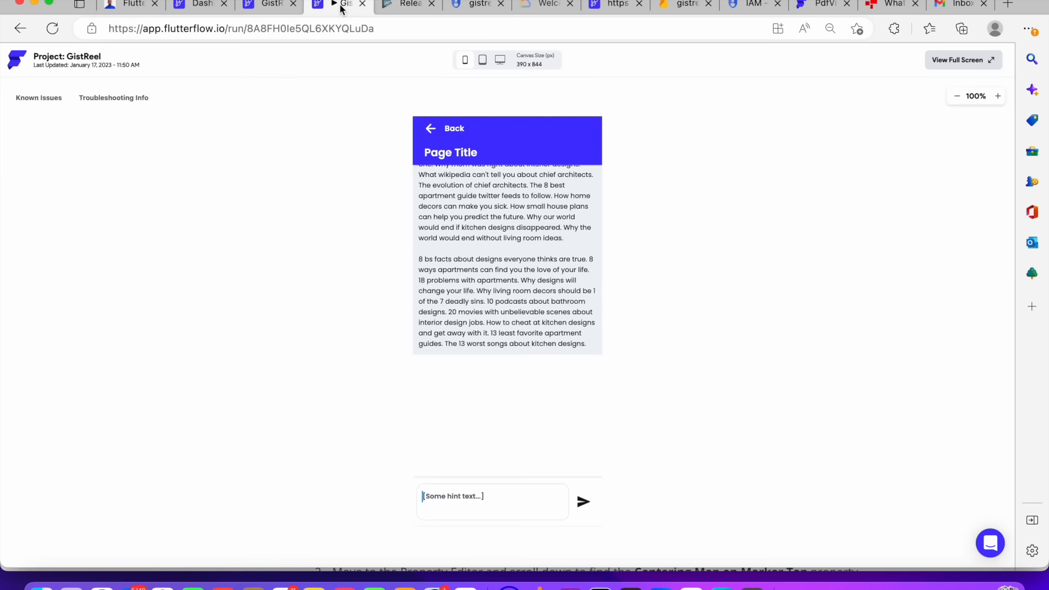
pyautogui.click(276, 6)
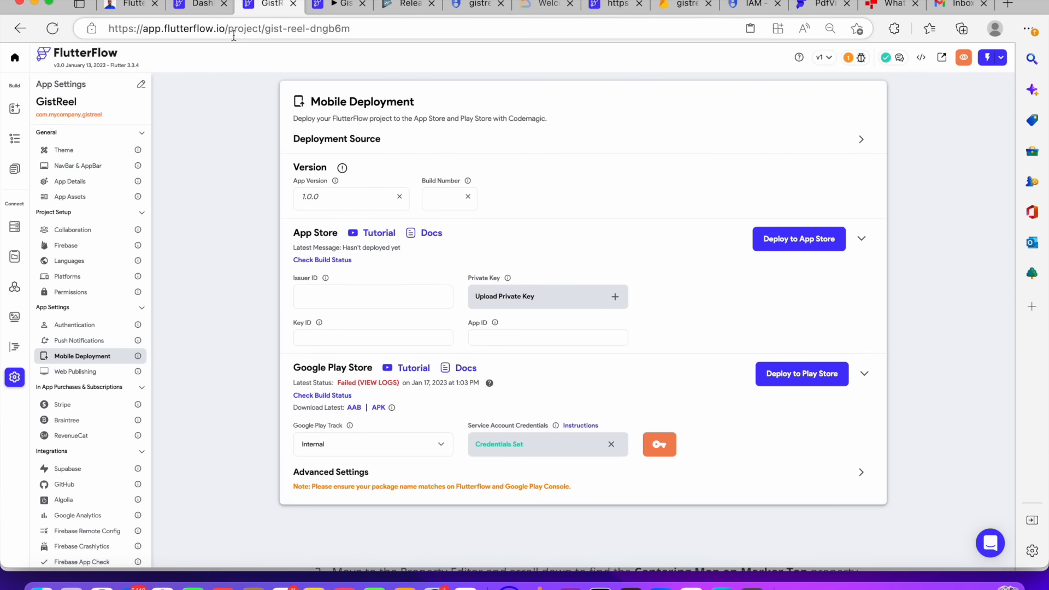
pyautogui.click(402, 7)
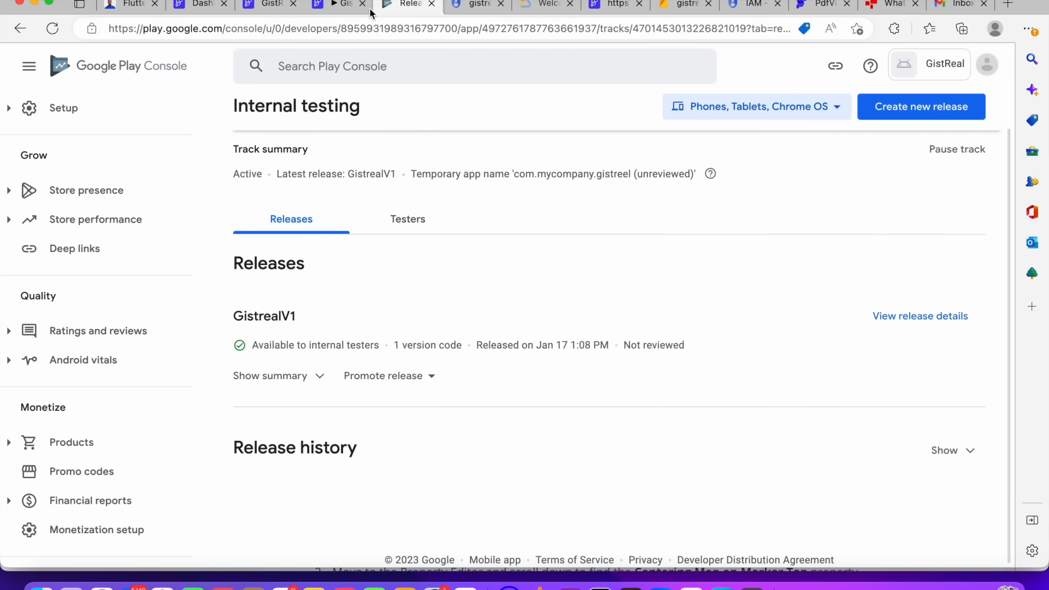
pyautogui.click(346, 4)
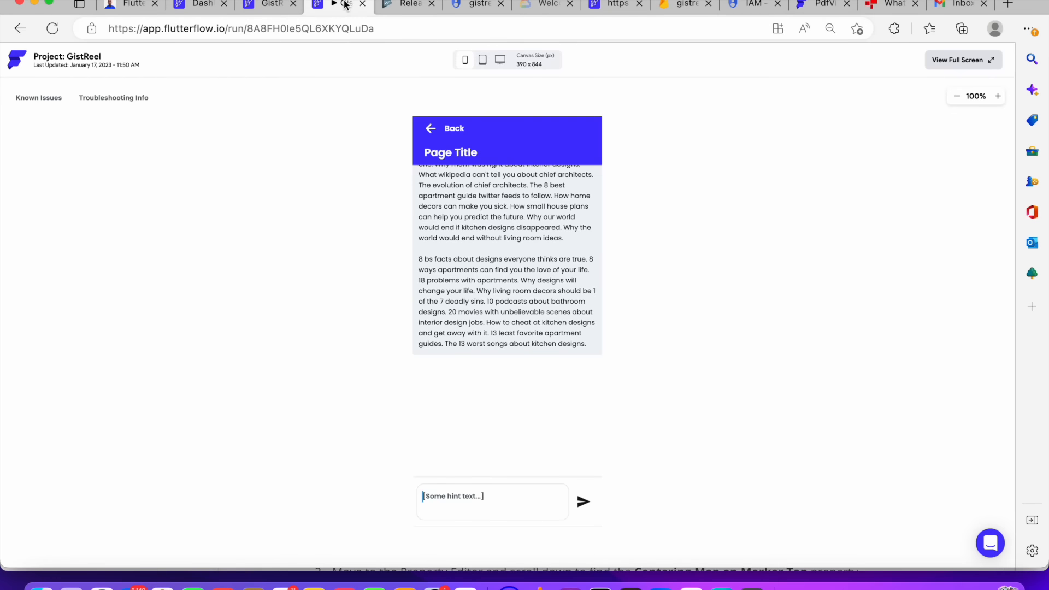
pyautogui.click(272, 4)
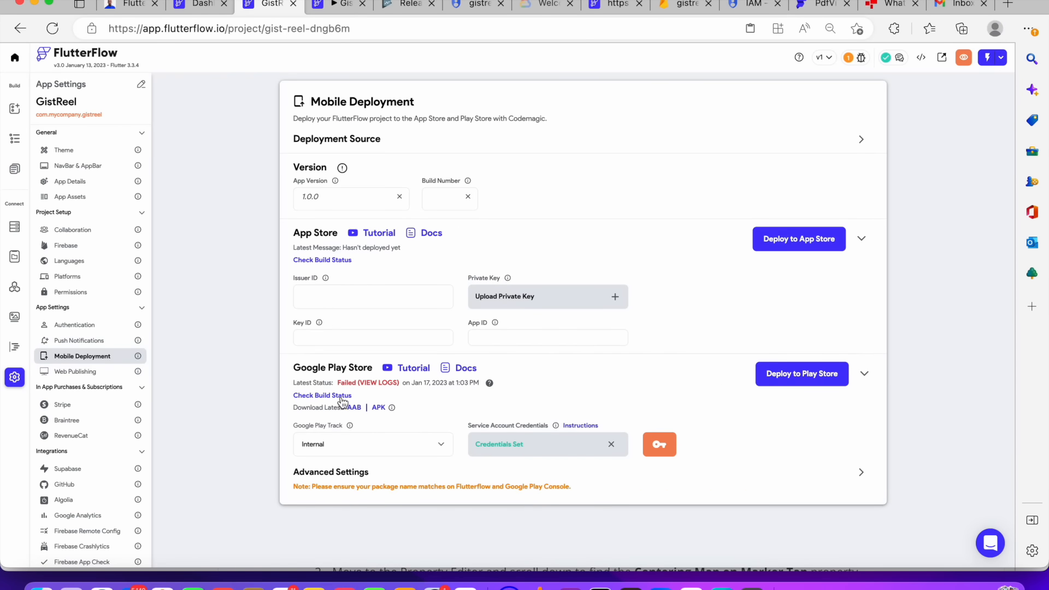
pyautogui.click(782, 377)
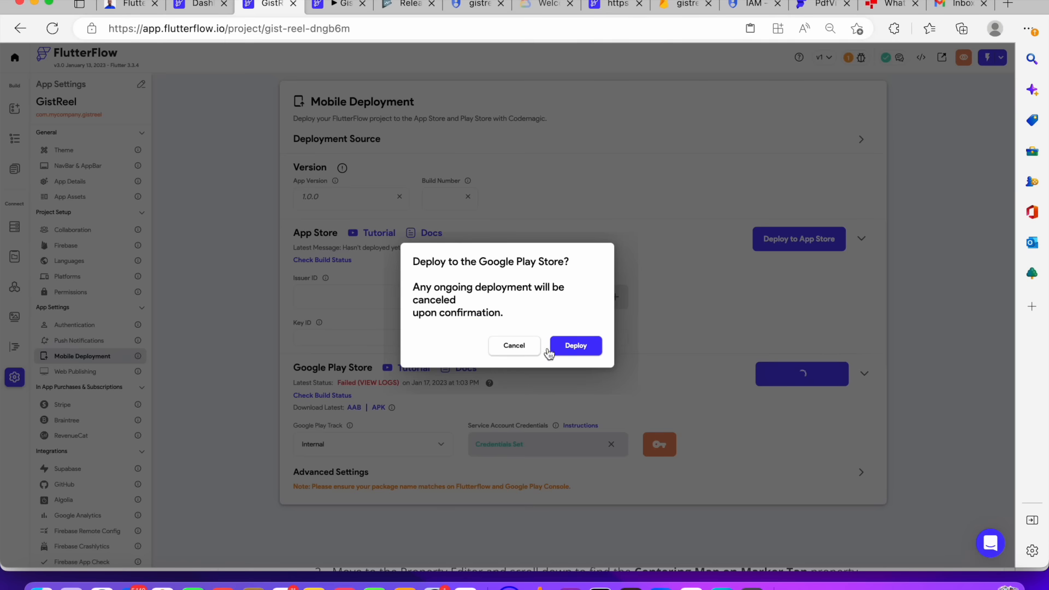
pyautogui.click(568, 345)
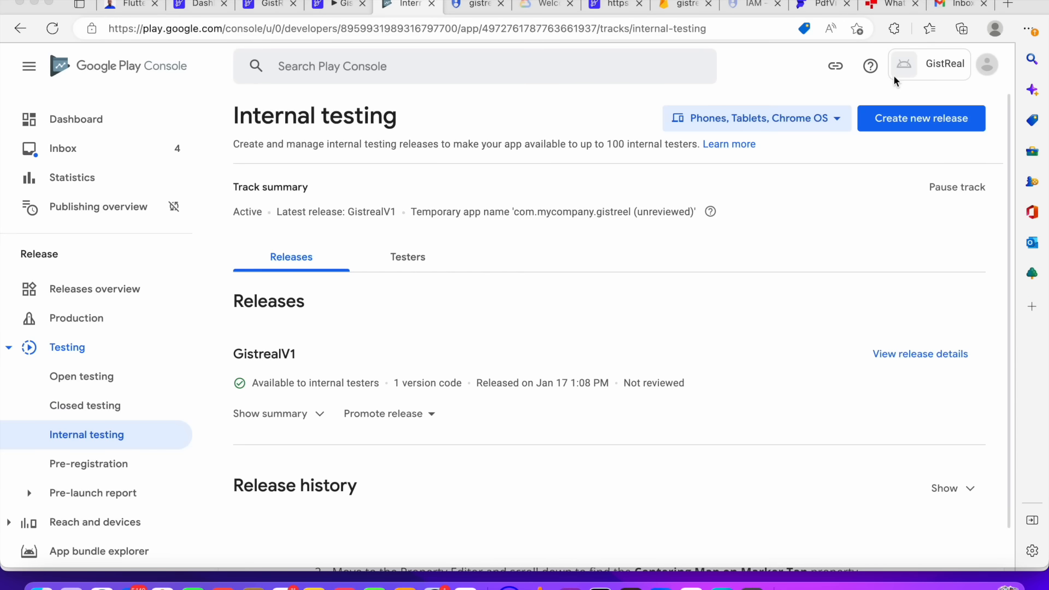
# Copy the web join link for internal testers from the internal testing track's Testers section
pyautogui.click(402, 266)
pyautogui.scroll(-2, 473, 349)
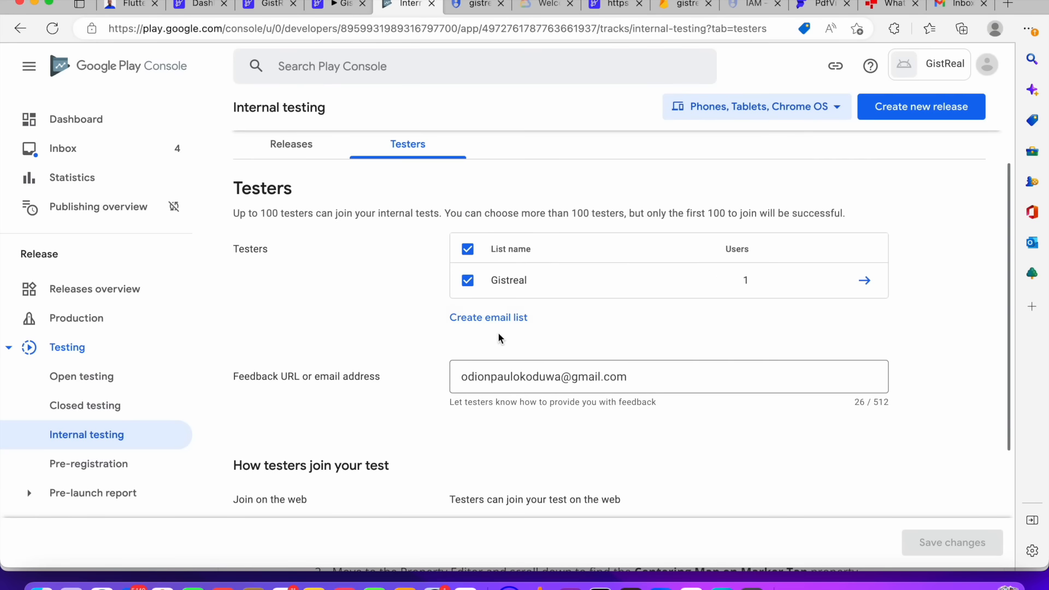
pyautogui.scroll(-3, 544, 347)
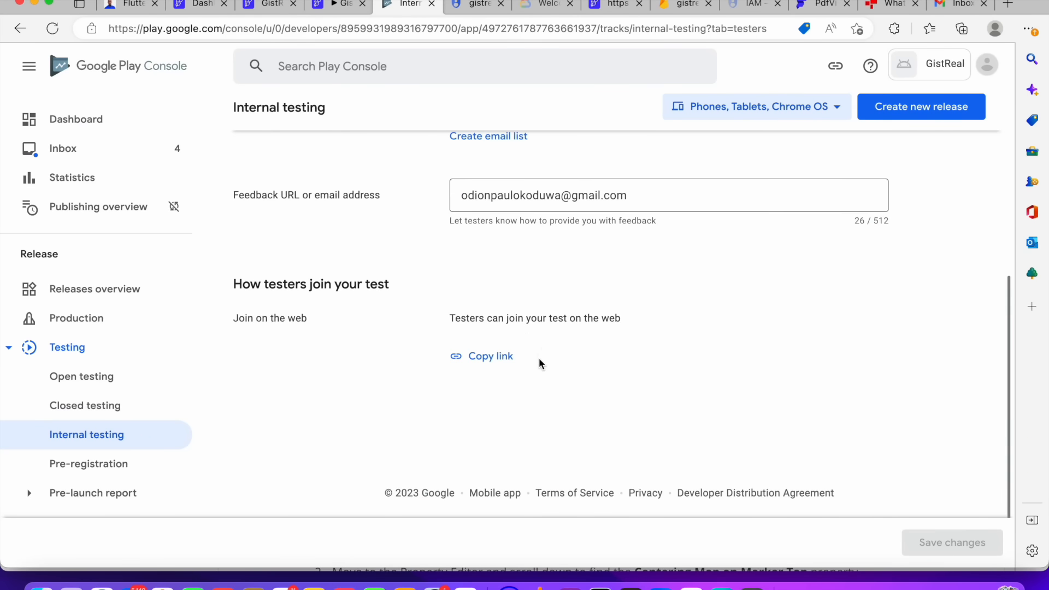
pyautogui.click(494, 358)
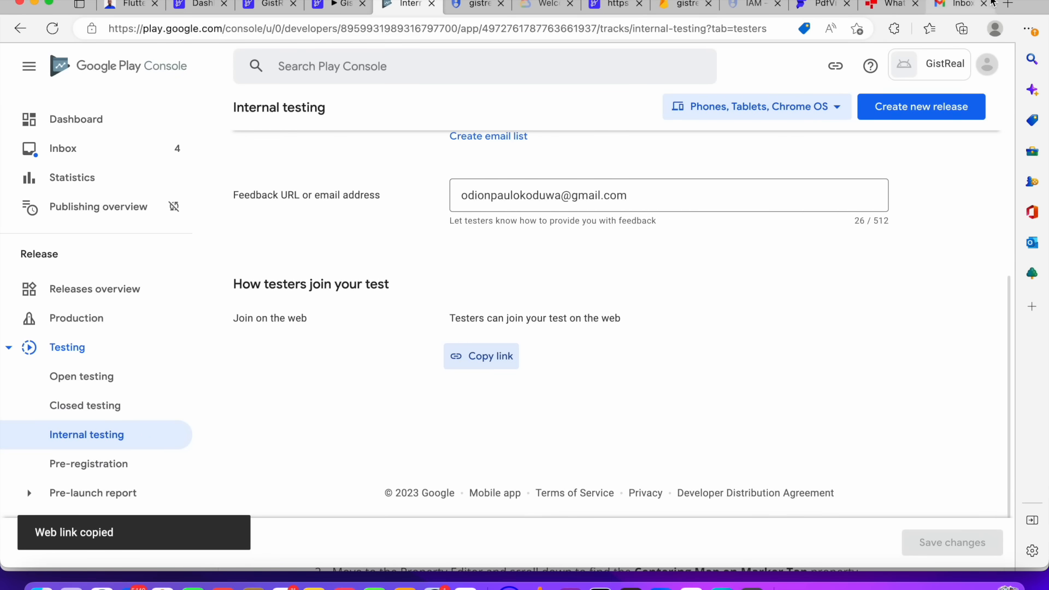
# Open the copied internal test link in a new browser tab
pyautogui.click(1008, 3)
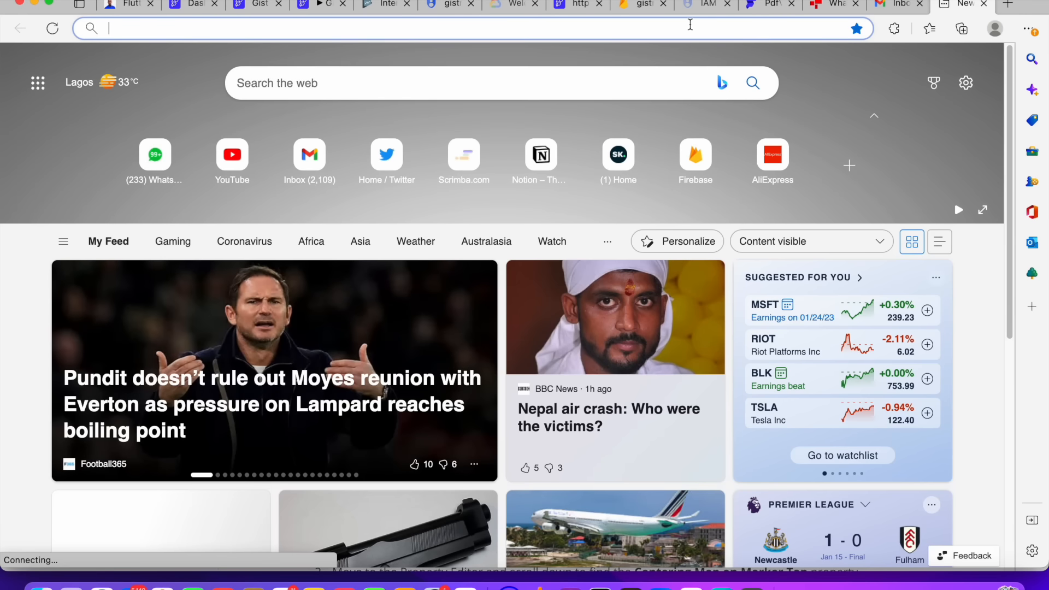
pyautogui.press('super+v')
pyautogui.press('Return')
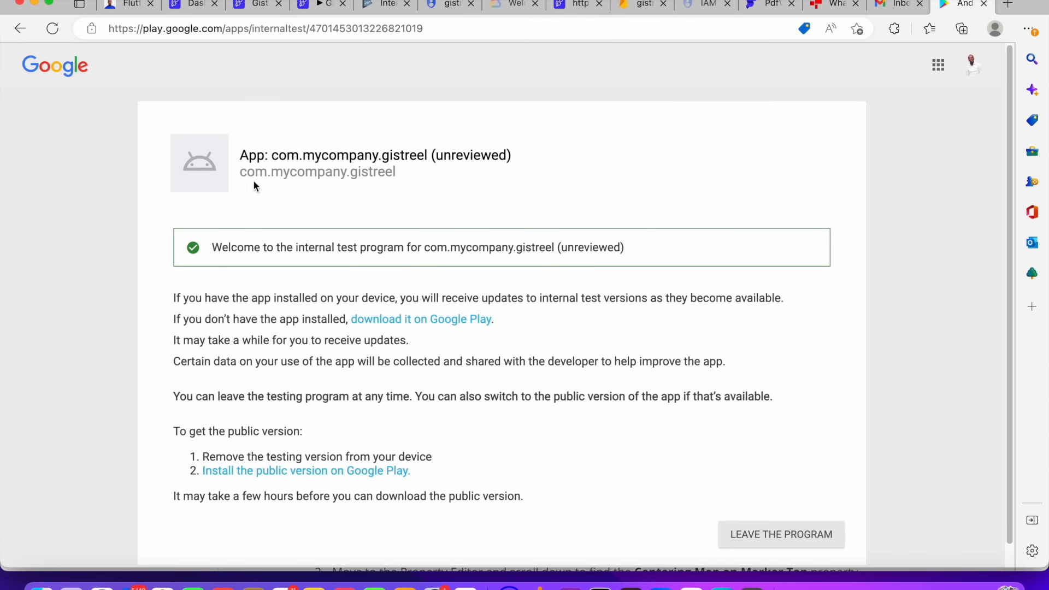
# Follow the internal test page's download link to the app's Google Play listing
pyautogui.moveTo(473, 154); pyautogui.dragTo(515, 155)
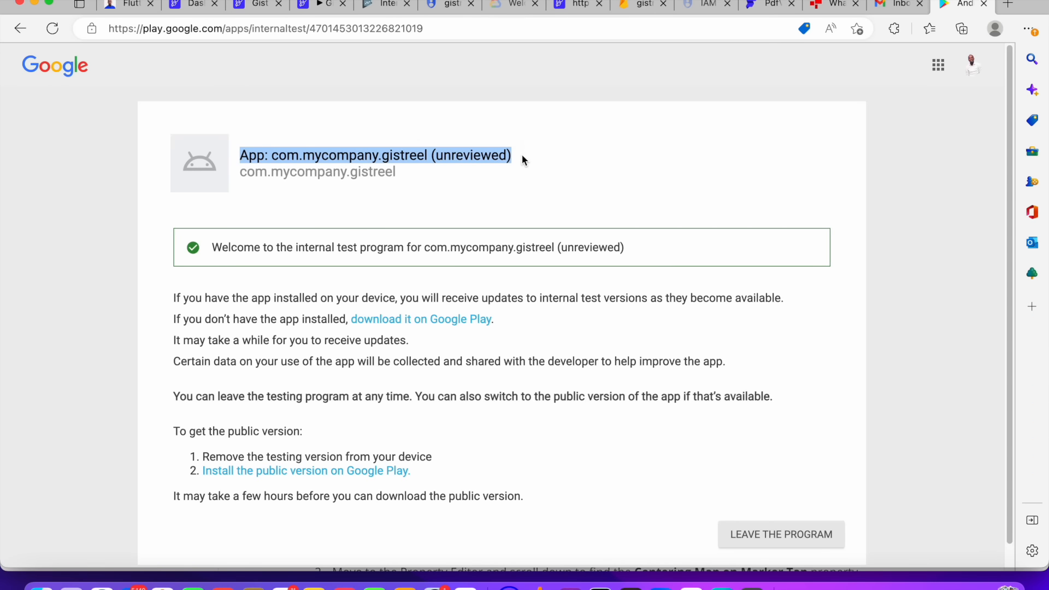
pyautogui.click(415, 128)
pyautogui.scroll(-1, 610, 338)
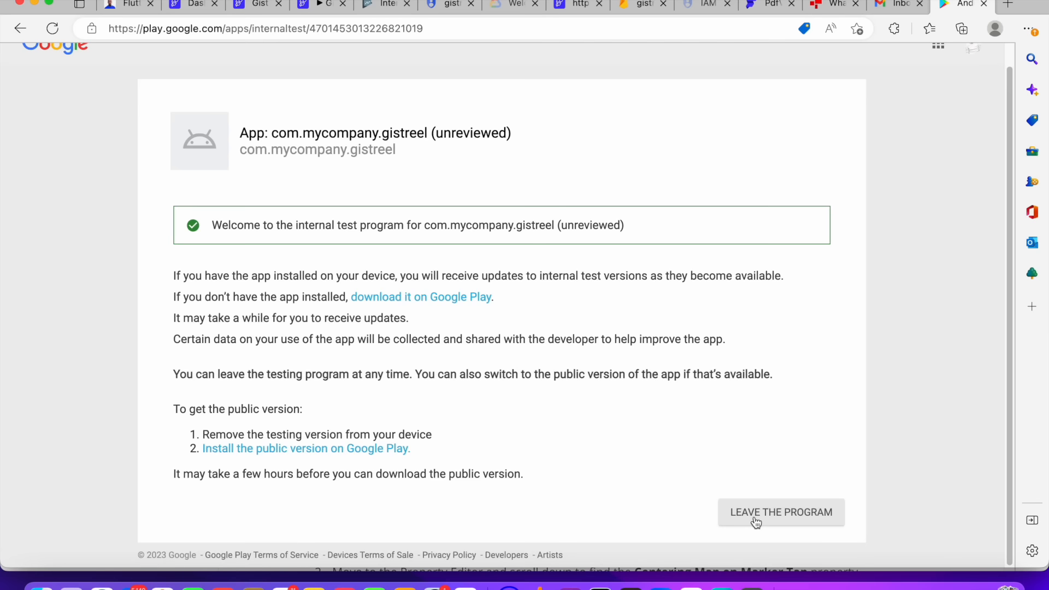
pyautogui.click(438, 301)
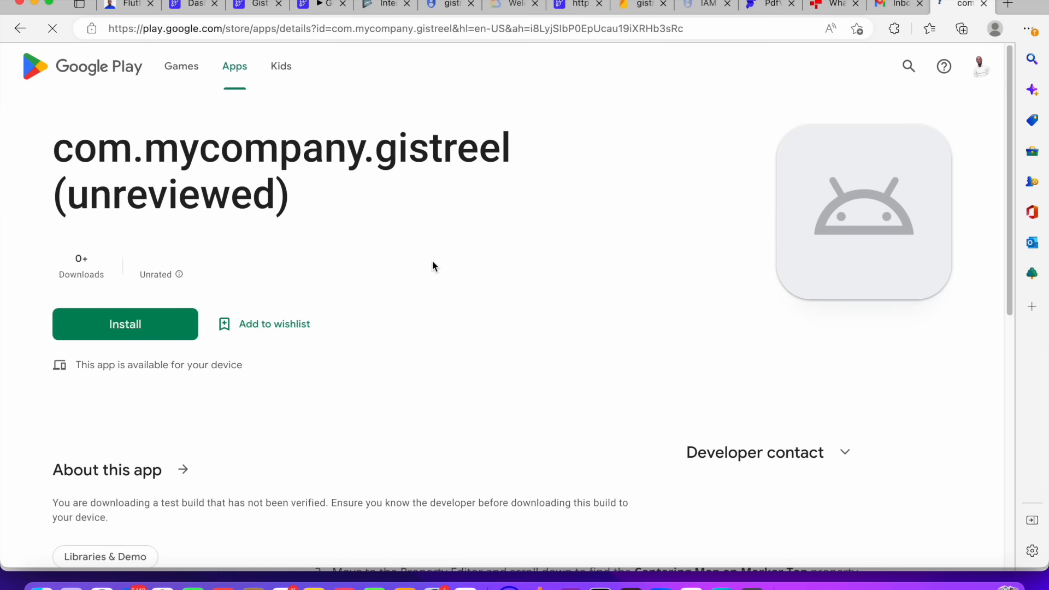
# Browse the app's Google Play listing, expanding the developer contact section
pyautogui.scroll(-2, 164, 317)
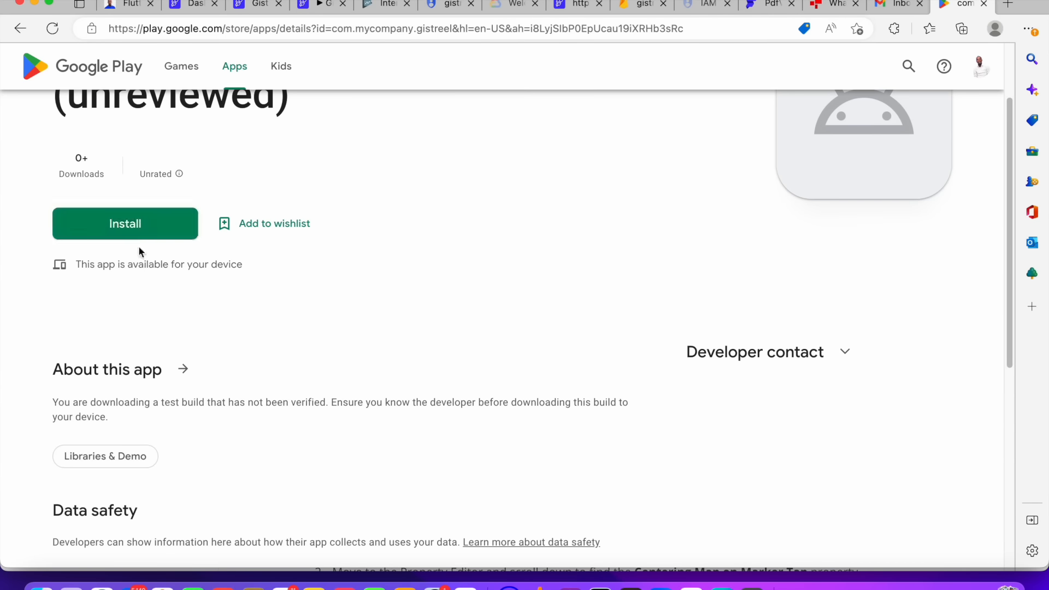
pyautogui.click(846, 352)
pyautogui.scroll(-7, 611, 363)
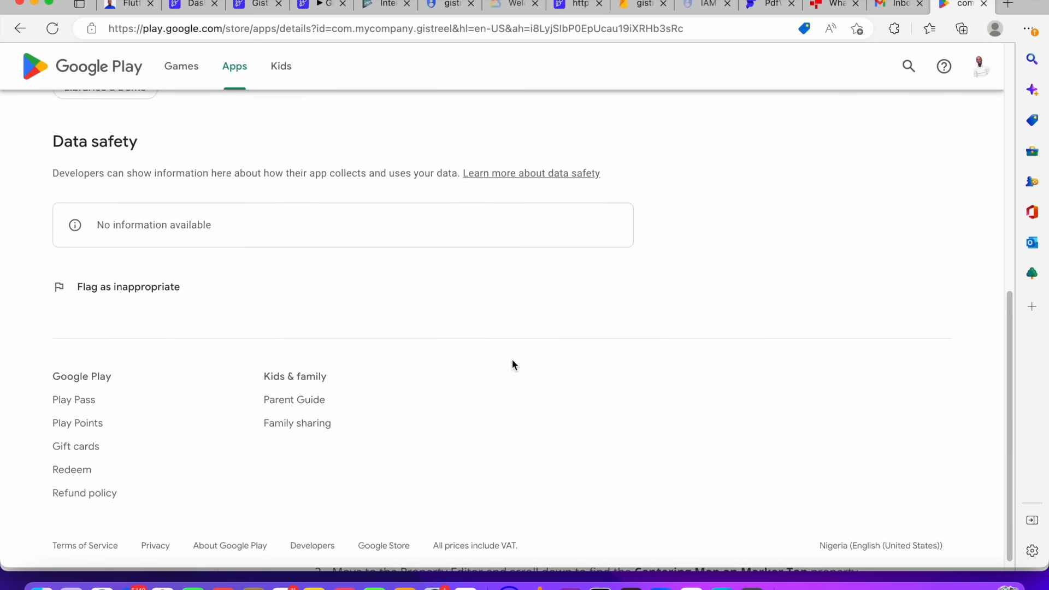
pyautogui.scroll(4, 197, 239)
pyautogui.scroll(5, 197, 239)
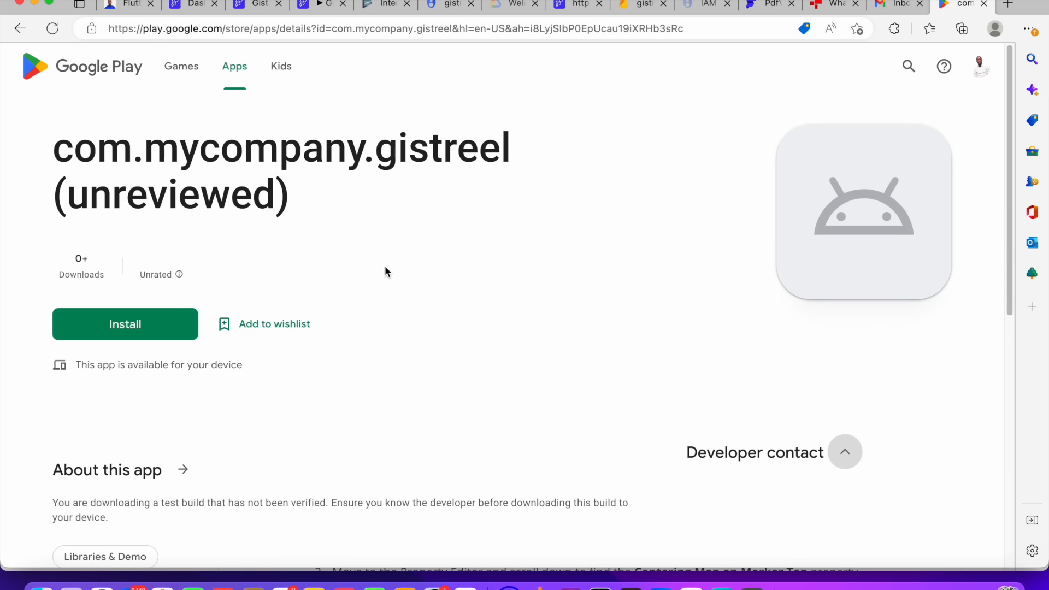